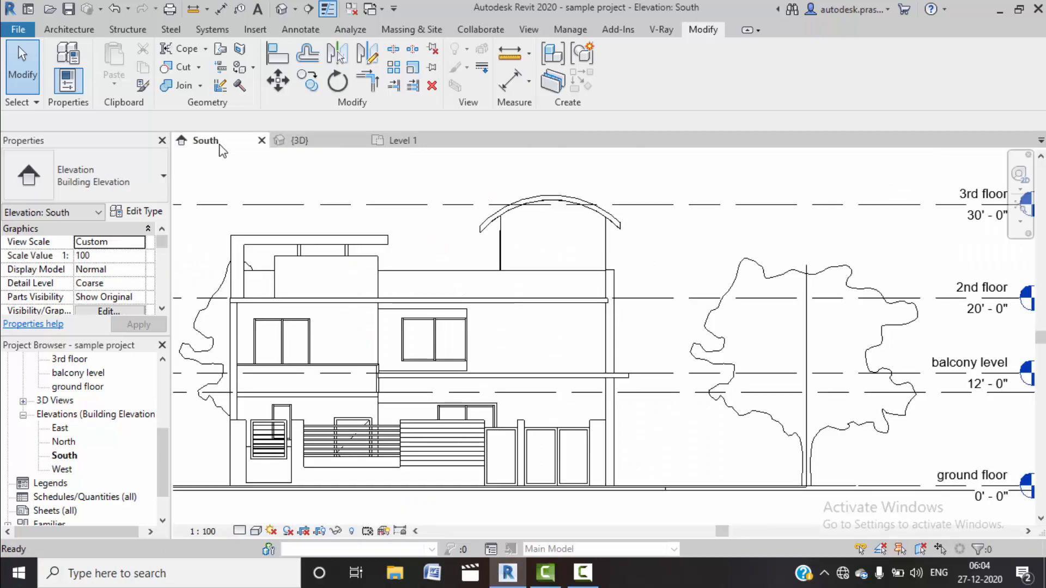
# Step: Examine the floor level names and elevations from ground floor to 3rd floor in the sample project's south elevation
pyautogui.moveTo(640, 432); pyautogui.dragTo(544, 399, button='middle')
pyautogui.scroll(2, 580, 403)
pyautogui.scroll(1, 537, 431)
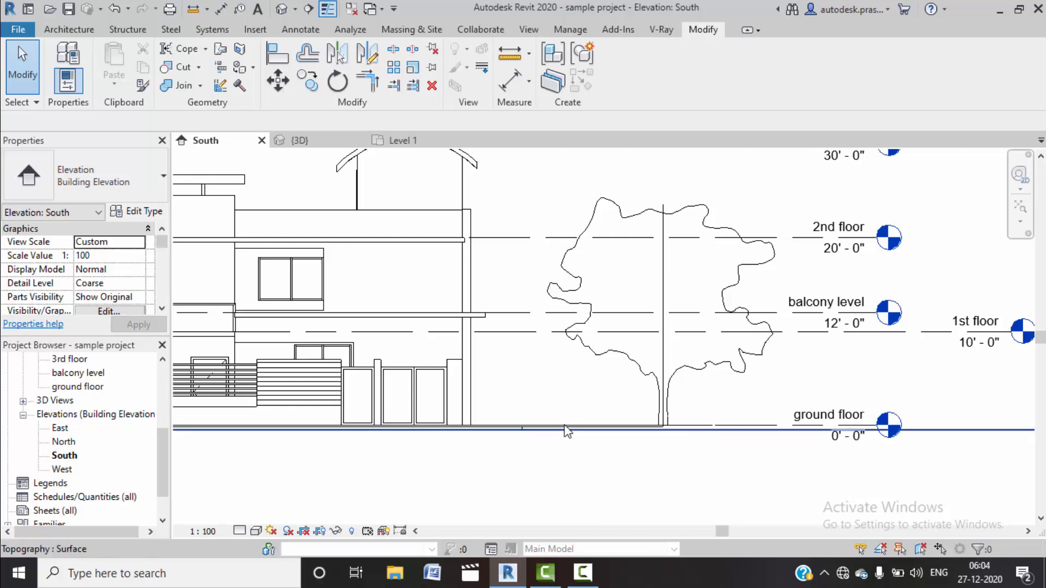
pyautogui.scroll(-1, 563, 427)
pyautogui.moveTo(414, 422); pyautogui.dragTo(496, 422, button='middle')
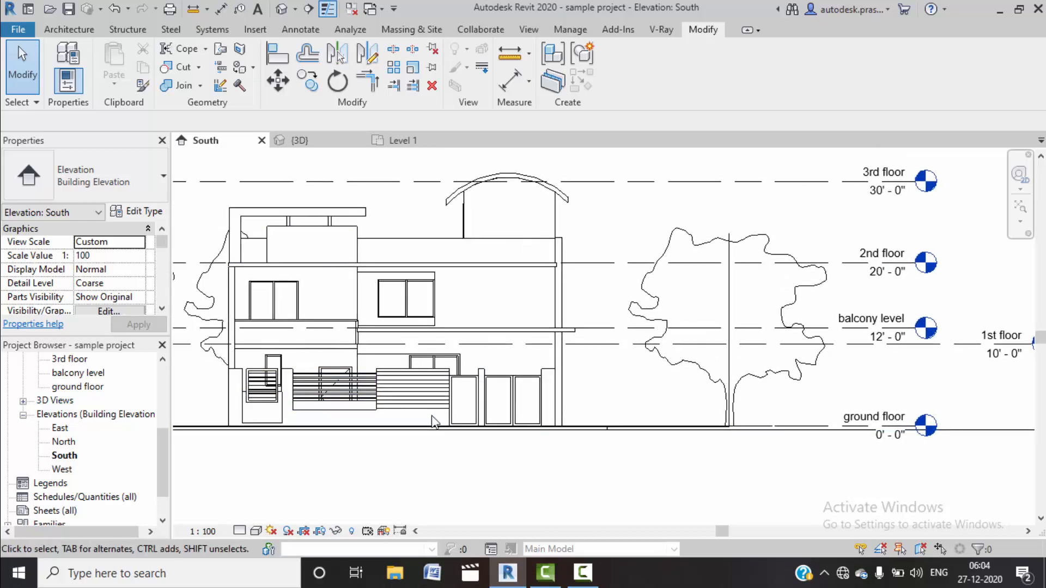
pyautogui.scroll(1, 431, 415)
pyautogui.scroll(-1, 546, 410)
pyautogui.moveTo(644, 391); pyautogui.dragTo(575, 426, button='middle')
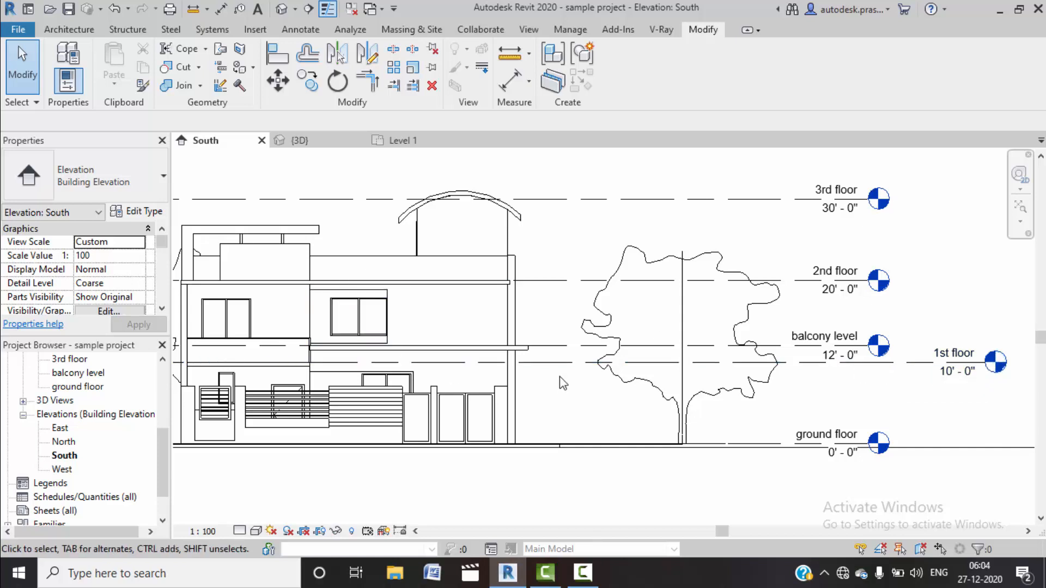
pyautogui.scroll(1, 507, 360)
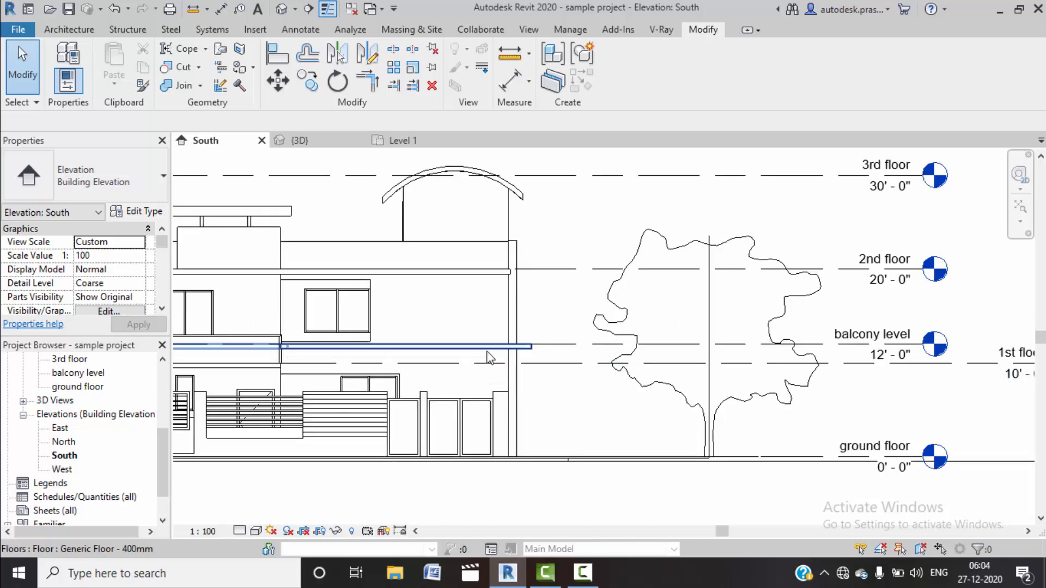
pyautogui.moveTo(570, 312); pyautogui.dragTo(566, 363, button='middle')
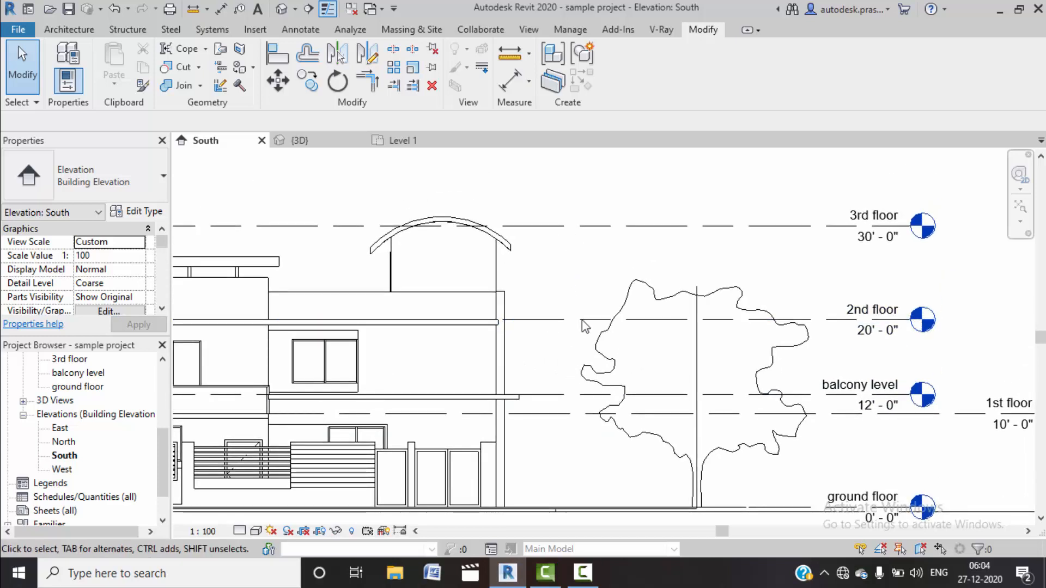
pyautogui.scroll(-2, 584, 326)
pyautogui.scroll(-1, 583, 325)
pyautogui.moveTo(597, 424); pyautogui.dragTo(597, 384, button='middle')
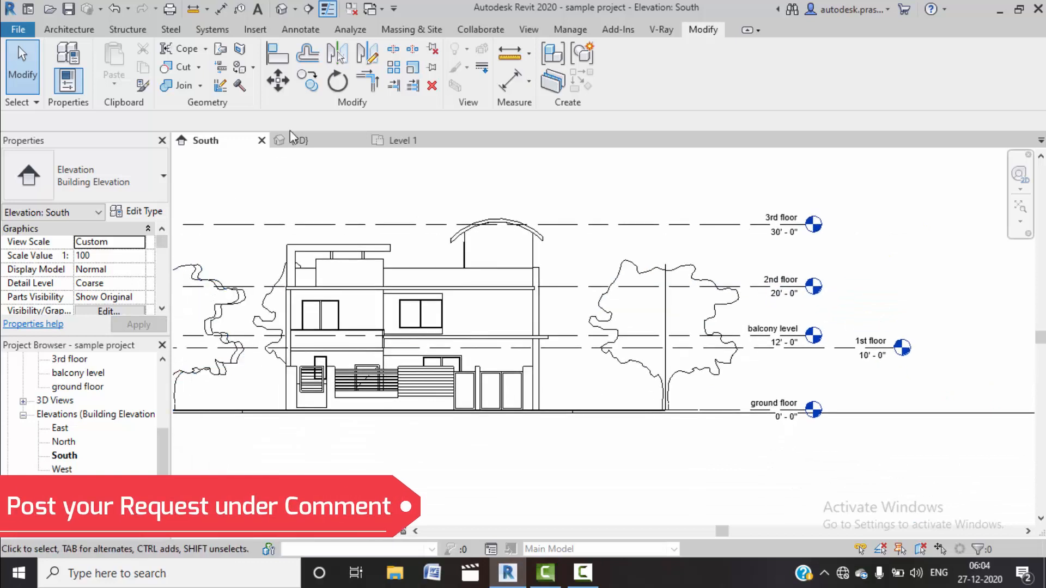
# Step: Switch to the new project's Level 1 plan and open its South elevation
pyautogui.click(407, 142)
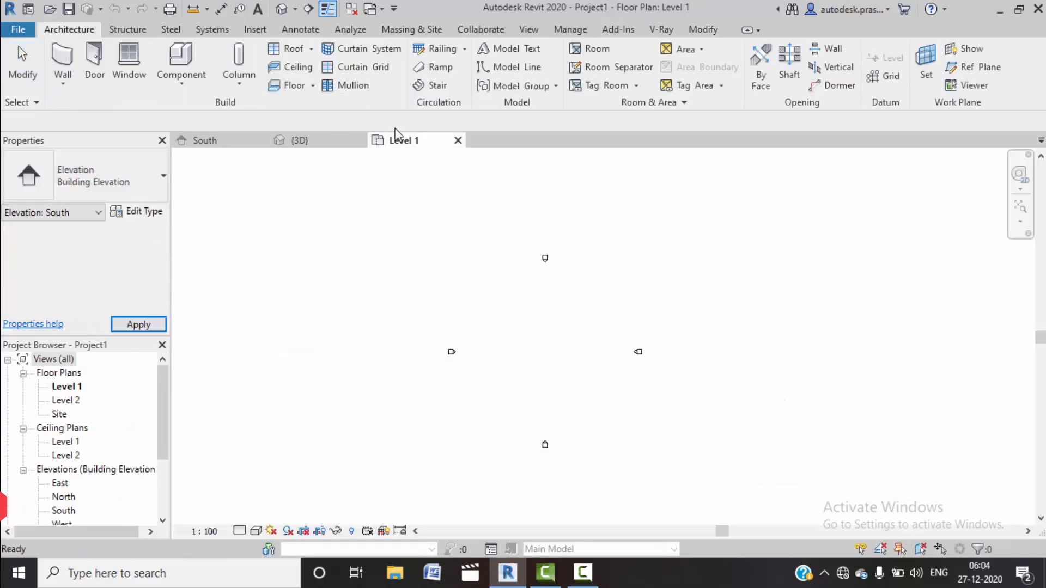
pyautogui.scroll(-1, 111, 446)
pyautogui.scroll(-1, 112, 447)
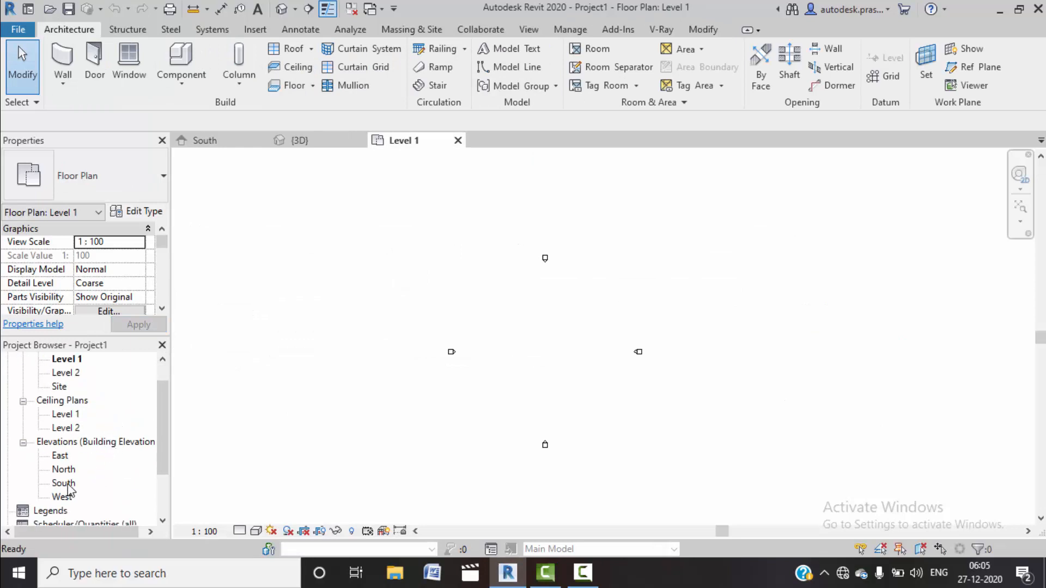
pyautogui.doubleClick(70, 484)
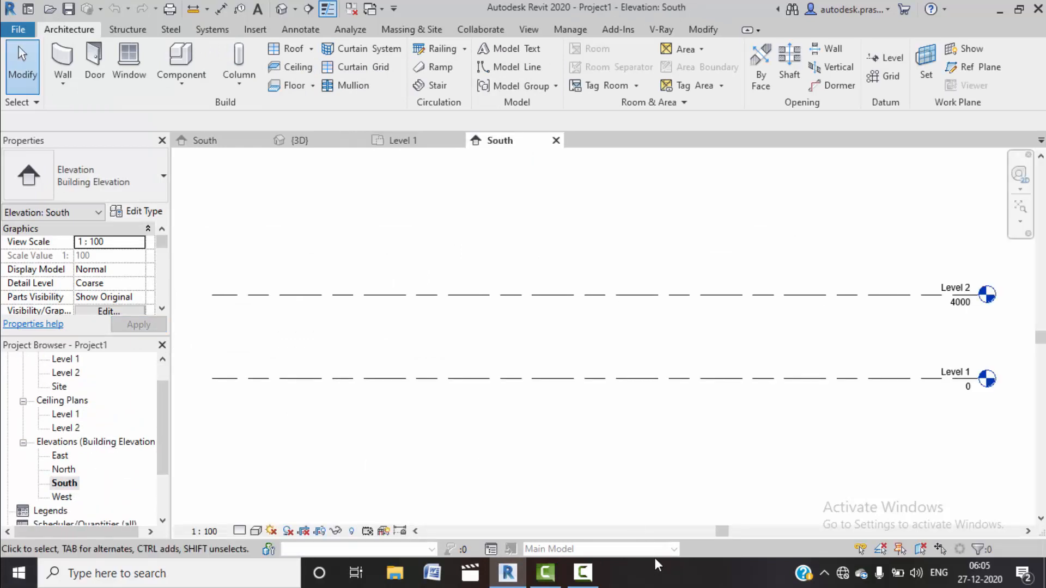
pyautogui.scroll(-1, 682, 358)
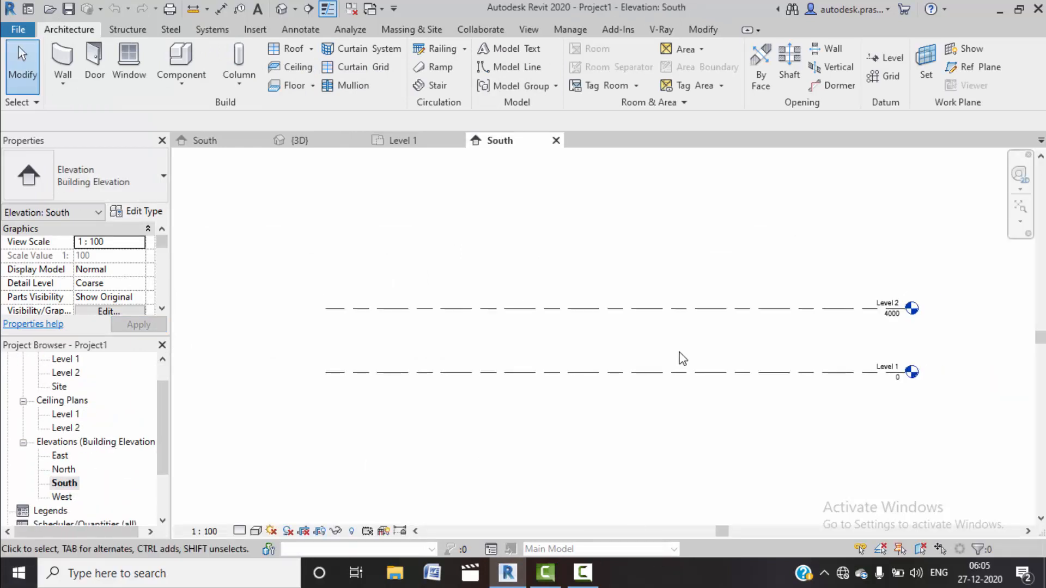
# Step: Set the project's length units to feet and fractional inches
pyautogui.press('u')
pyautogui.press('n')
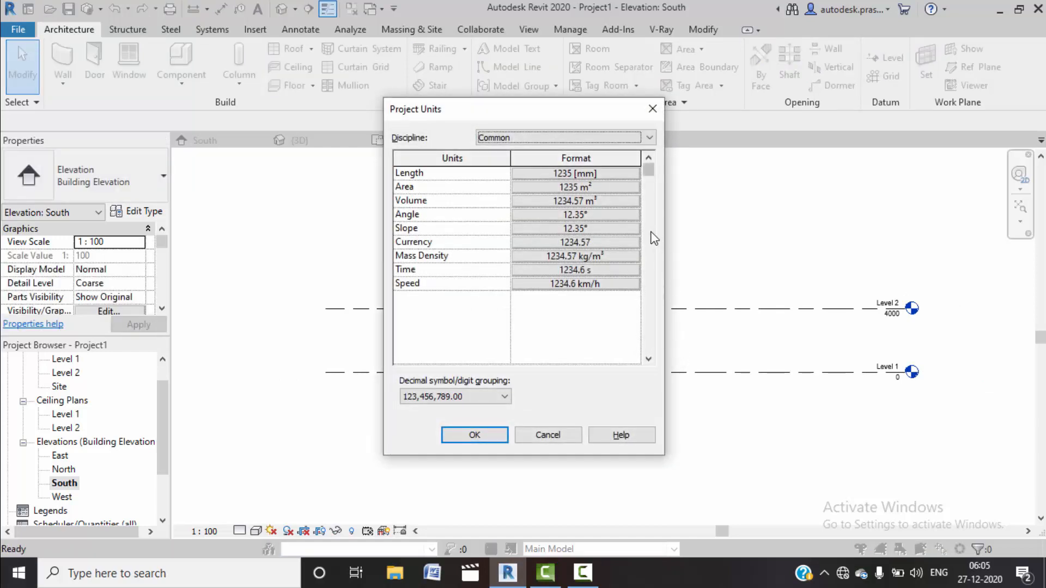
pyautogui.click(616, 179)
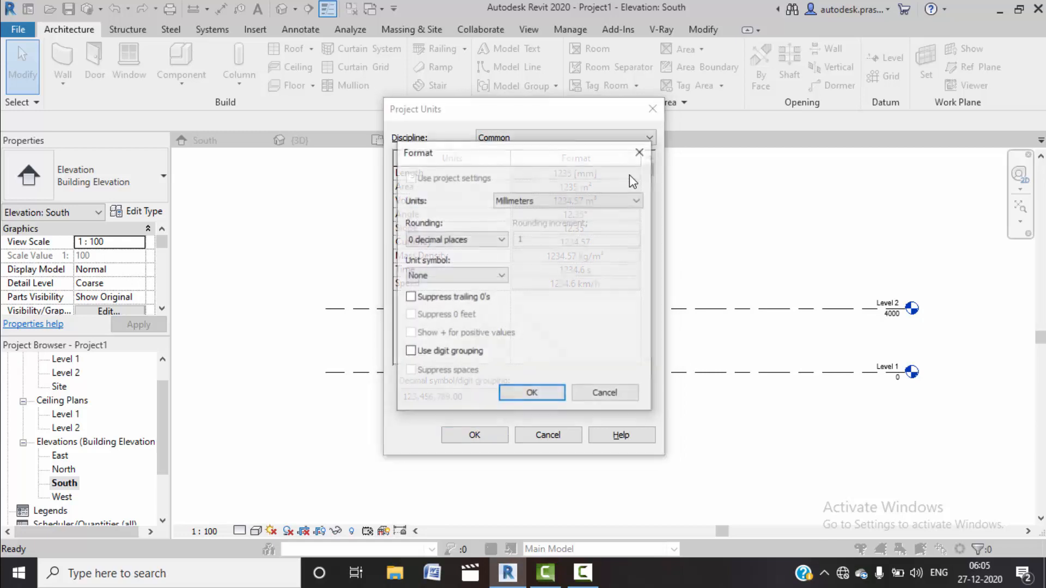
pyautogui.click(610, 201)
pyautogui.click(545, 283)
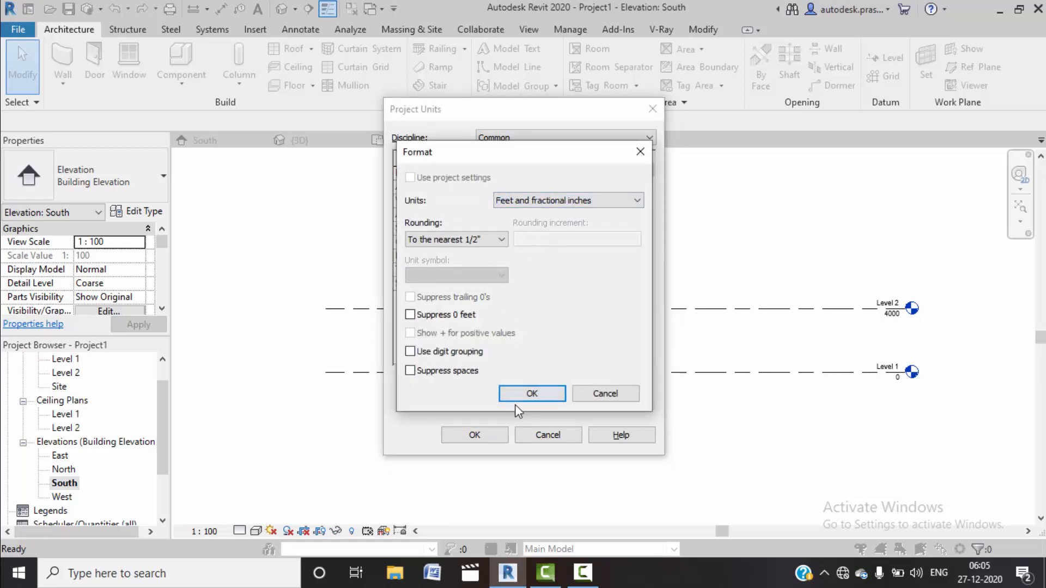
pyautogui.click(531, 393)
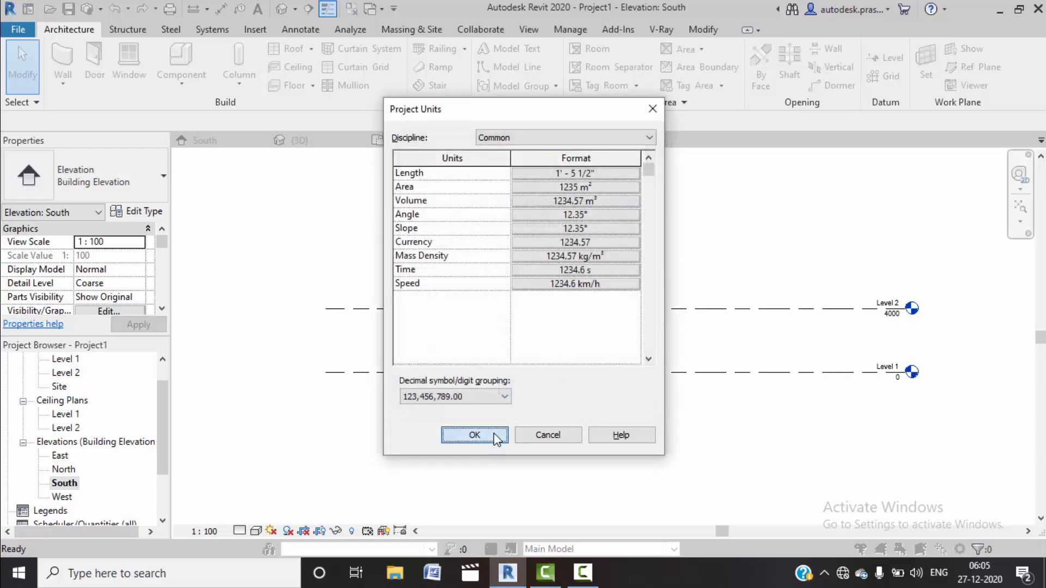
pyautogui.click(493, 433)
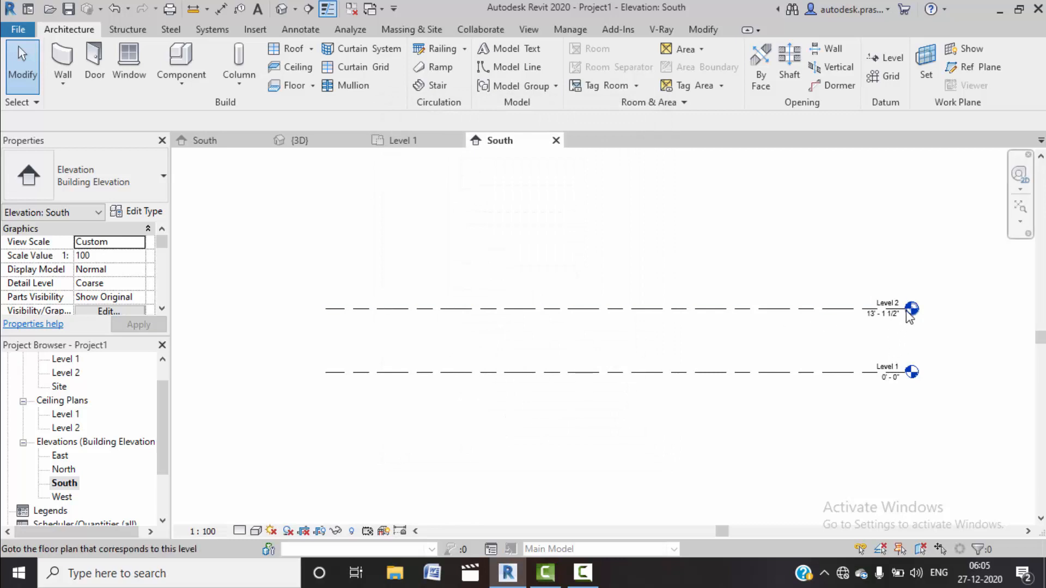
# Step: Set the elevation of Level 2 to 10'
pyautogui.scroll(3, 906, 310)
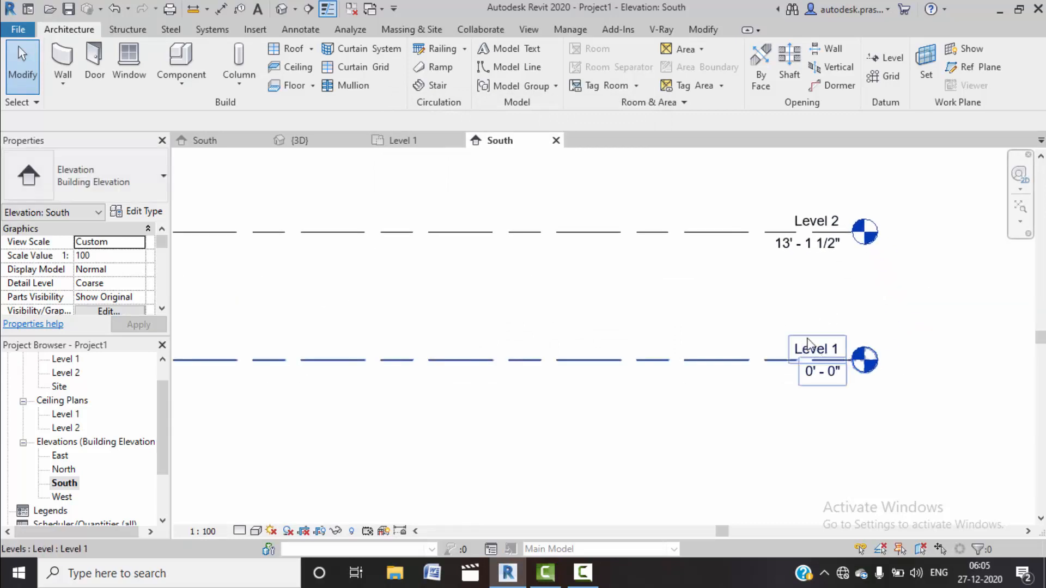
pyautogui.click(582, 572)
pyautogui.click(975, 509)
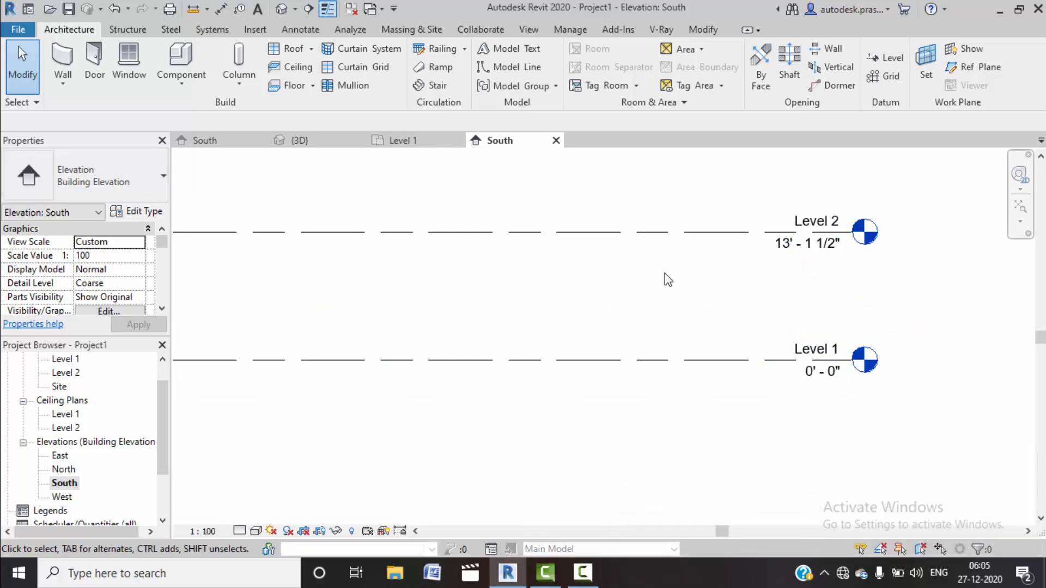
pyautogui.click(800, 252)
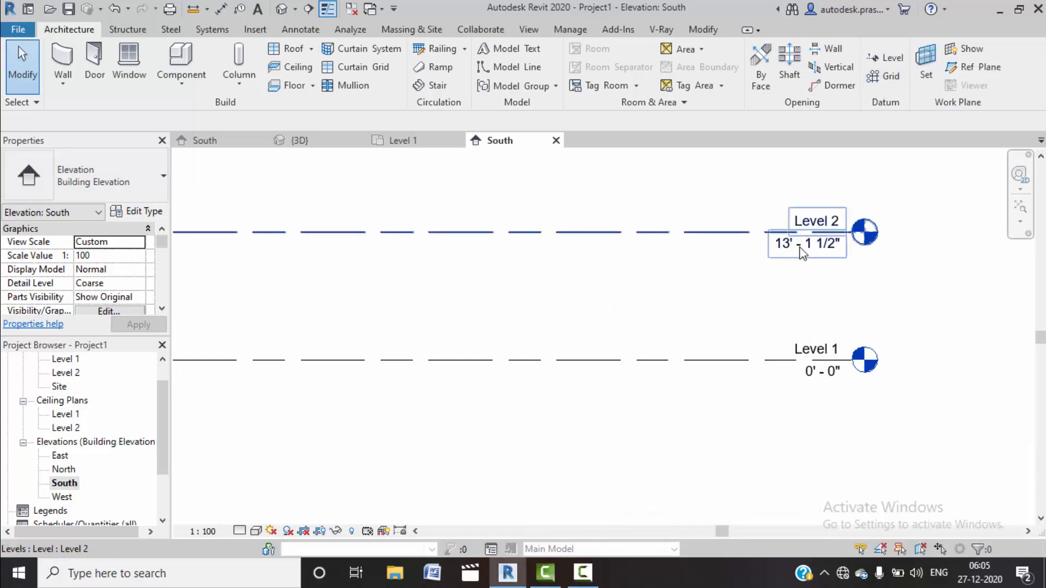
pyautogui.doubleClick(800, 248)
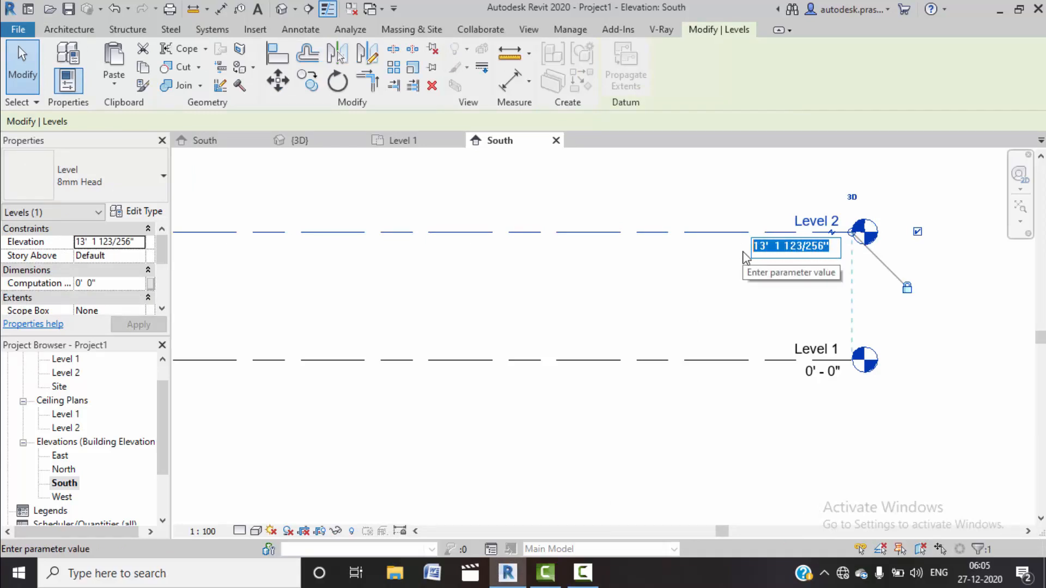
pyautogui.write('10')
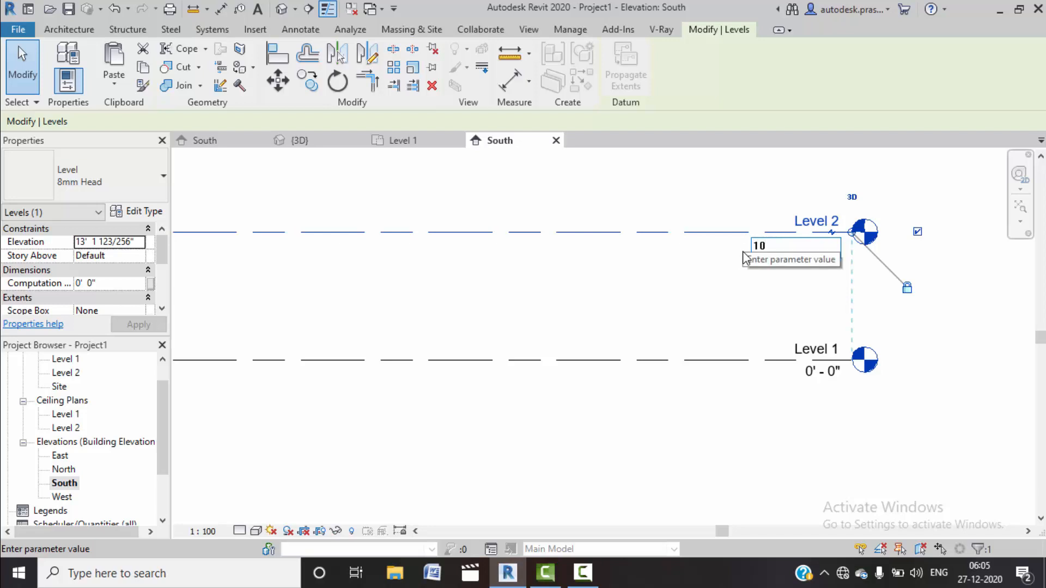
pyautogui.write("'")
pyautogui.press('Return')
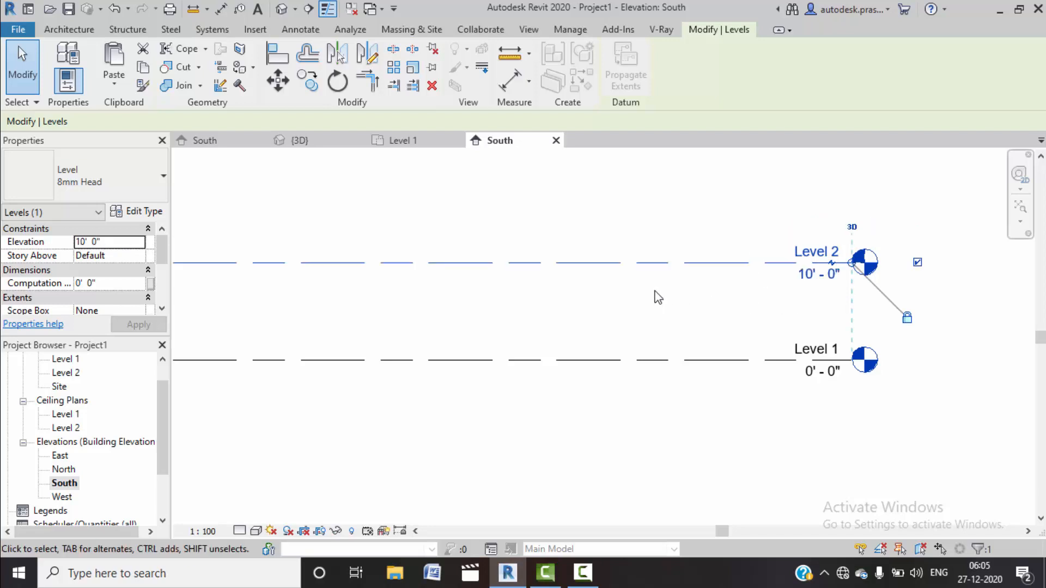
# Step: Add a new level by picking the Level 1 line with an offset of 12' 0"
pyautogui.click(69, 29)
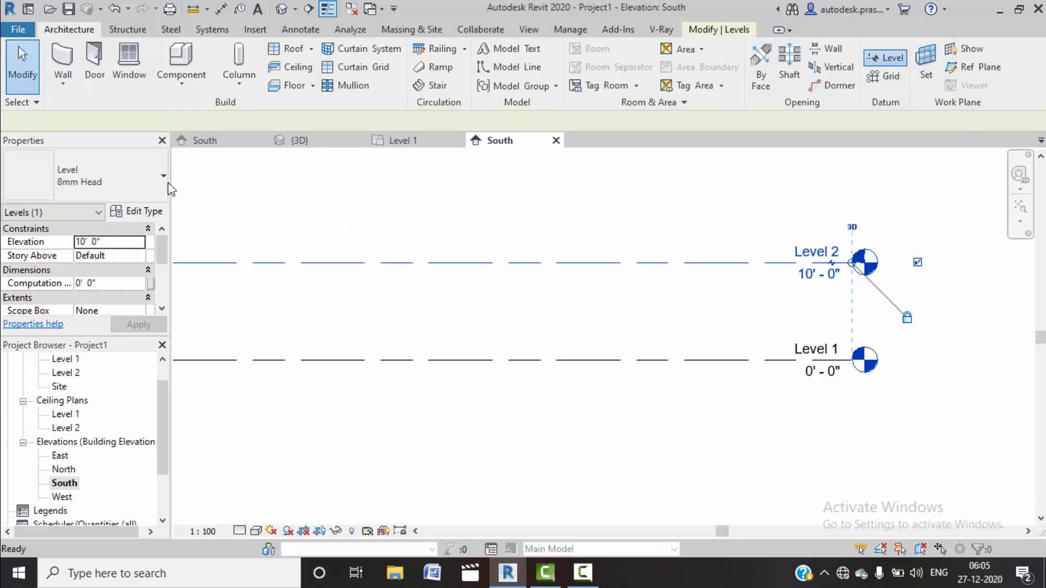
pyautogui.press('l')
pyautogui.press('l')
pyautogui.moveTo(356, 119); pyautogui.dragTo(261, 126)
pyautogui.write('12')
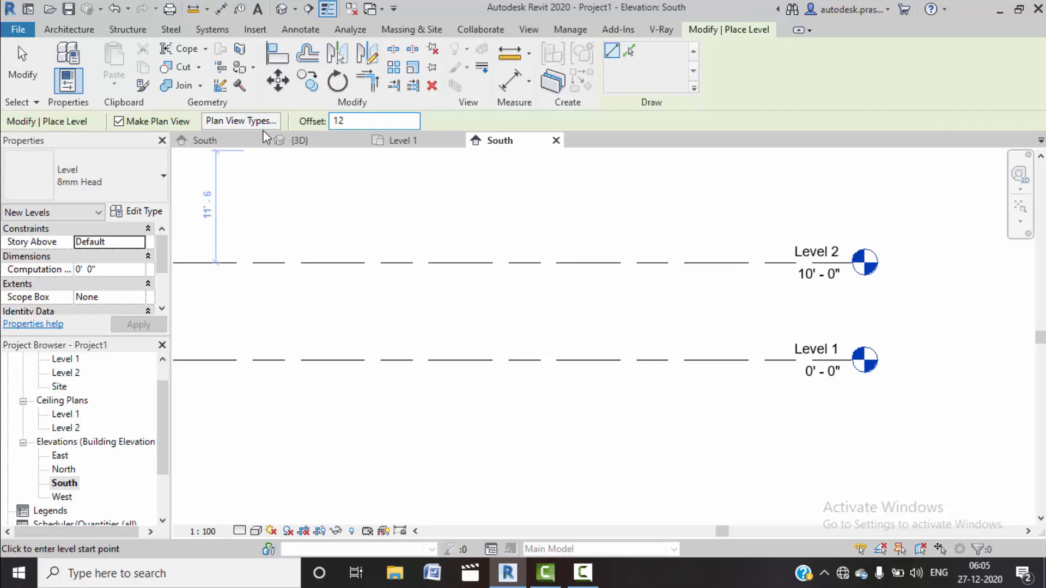
pyautogui.write('\'  0"')
pyautogui.click(629, 51)
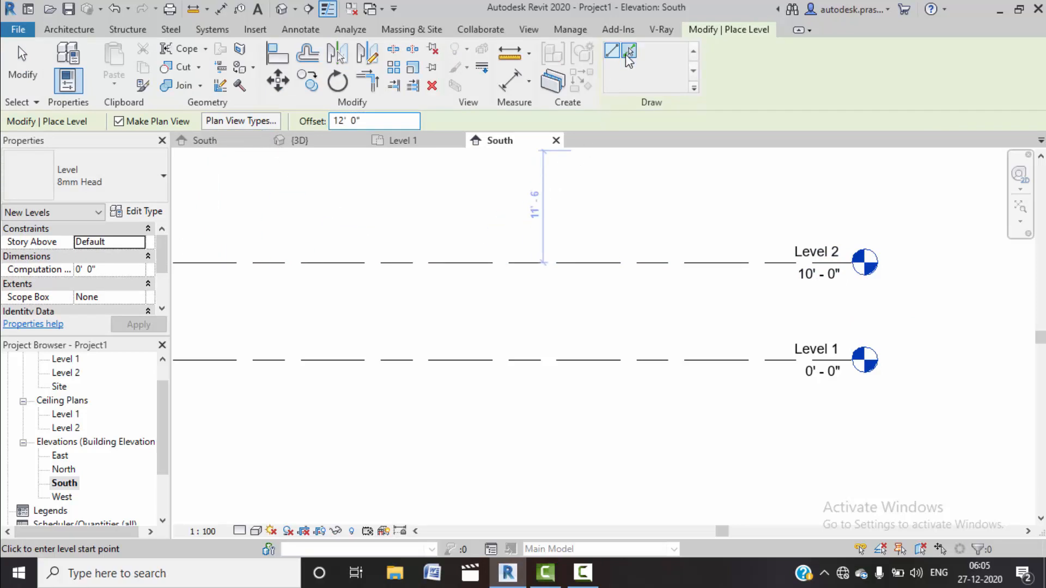
pyautogui.click(576, 364)
pyautogui.moveTo(590, 332); pyautogui.dragTo(534, 430, button='middle')
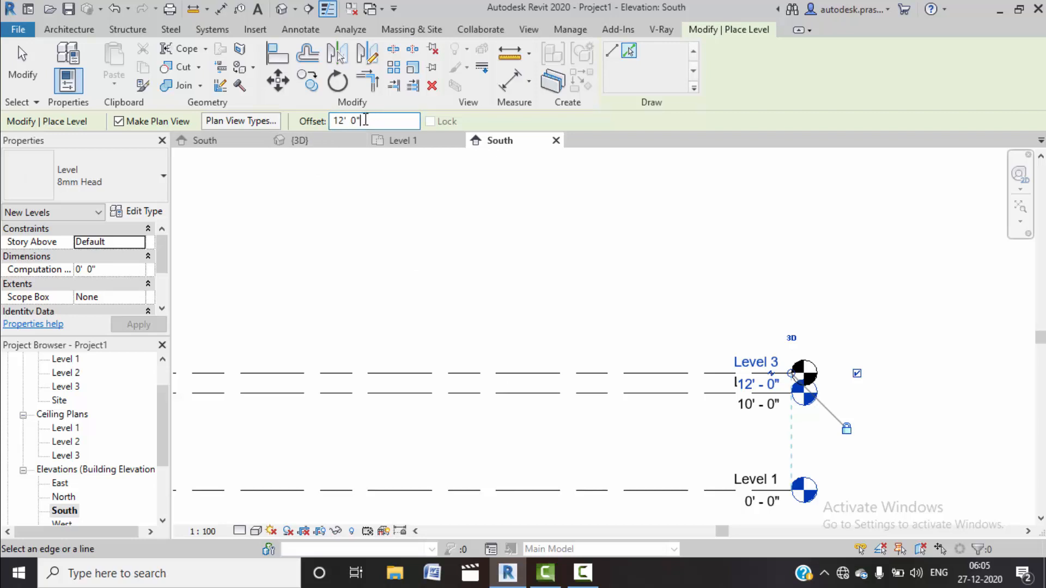
# Step: Add two more levels with a 10' offset by picking lines, one above Level 2 and one above that new level
pyautogui.moveTo(369, 120); pyautogui.dragTo(258, 125)
pyautogui.write('10')
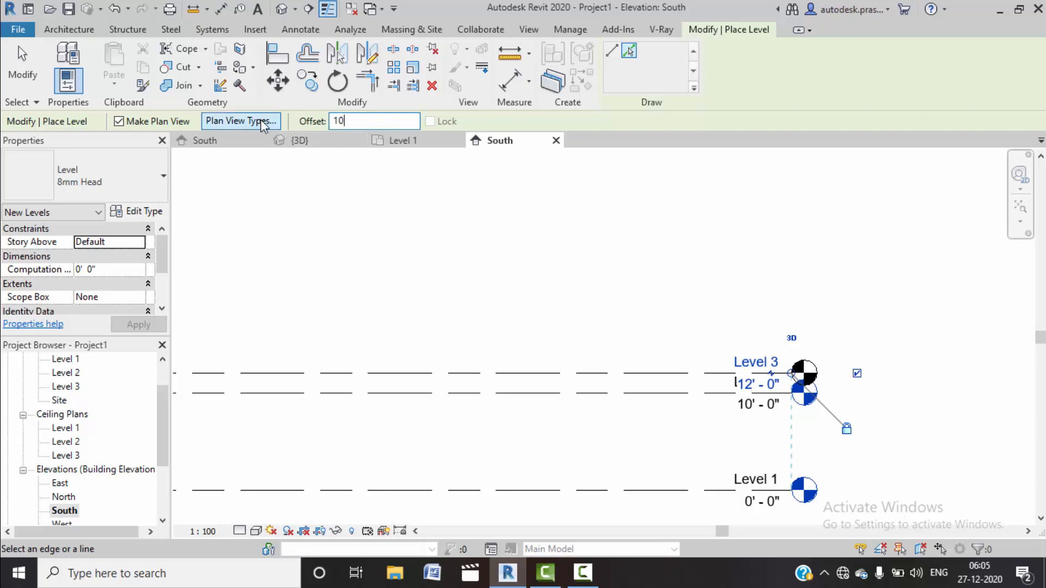
pyautogui.click(508, 387)
pyautogui.click(512, 326)
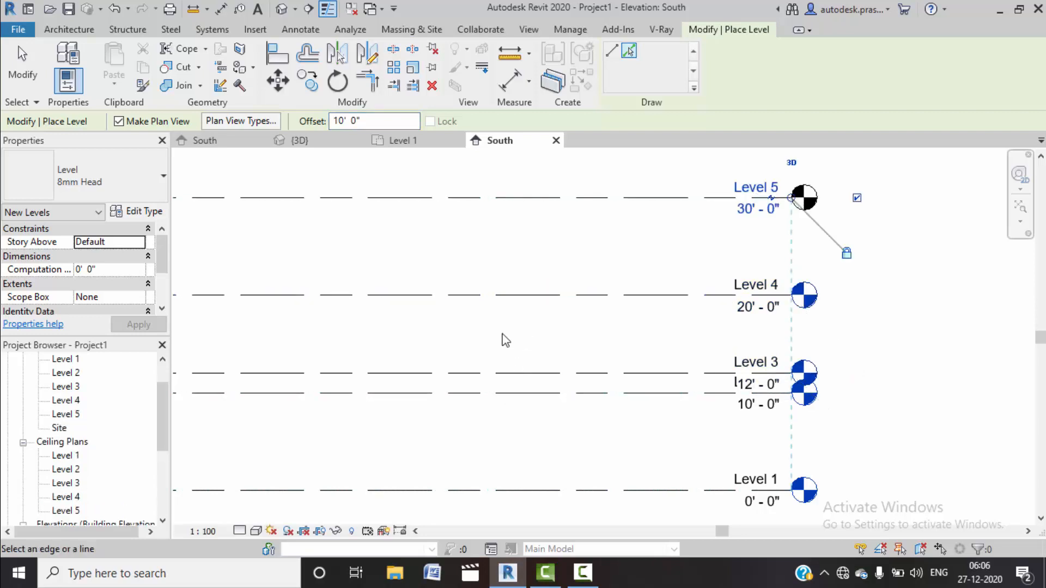
pyautogui.scroll(-1, 506, 340)
pyautogui.scroll(-1, 539, 381)
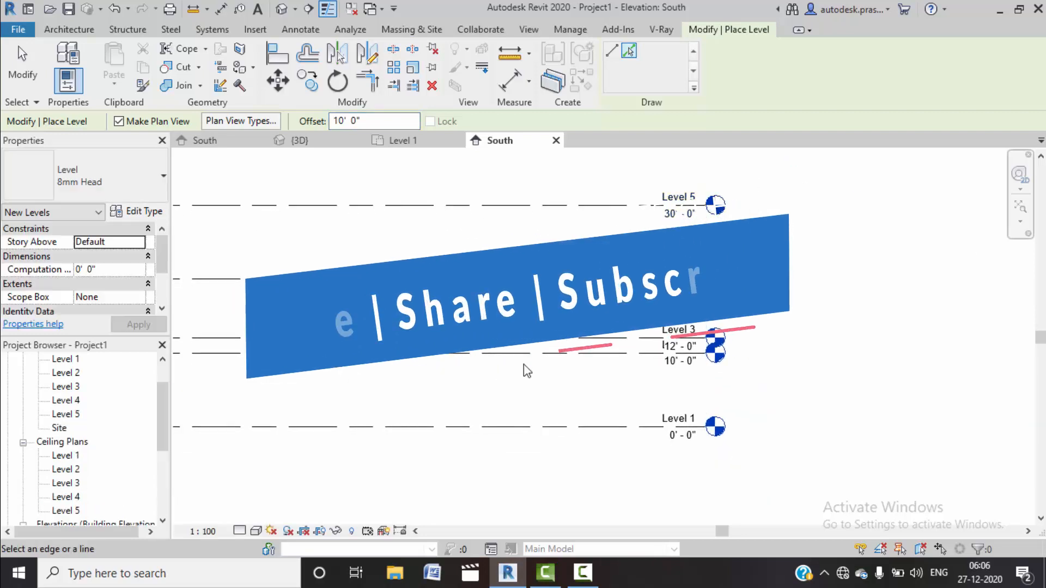
# Step: Unlock the head end of Level 2 from the other levels and stretch its line outward past their heads
pyautogui.press('Escape')
pyautogui.click(573, 354)
pyautogui.moveTo(566, 383); pyautogui.dragTo(470, 341, button='middle')
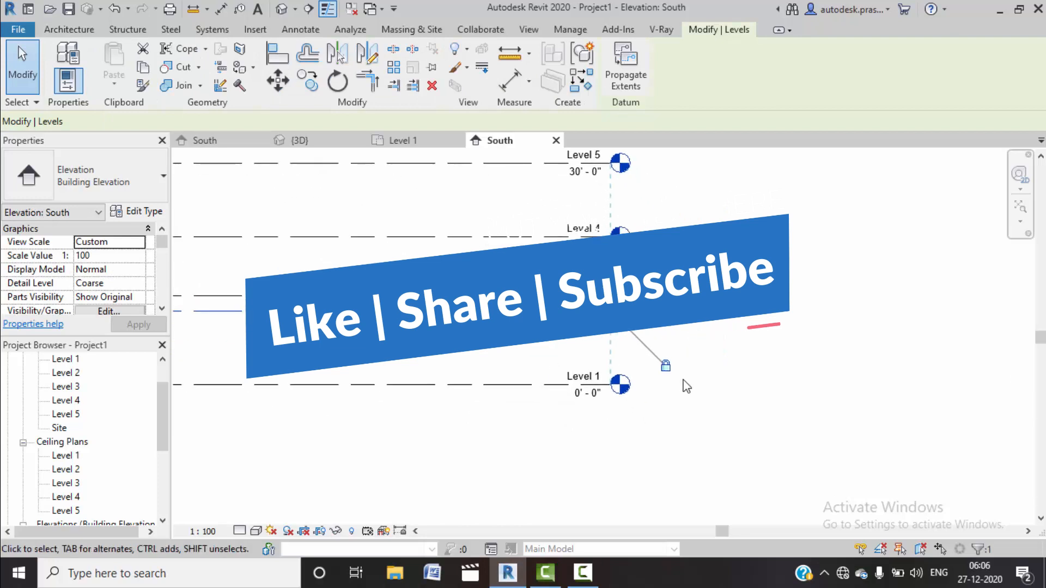
pyautogui.scroll(2, 652, 326)
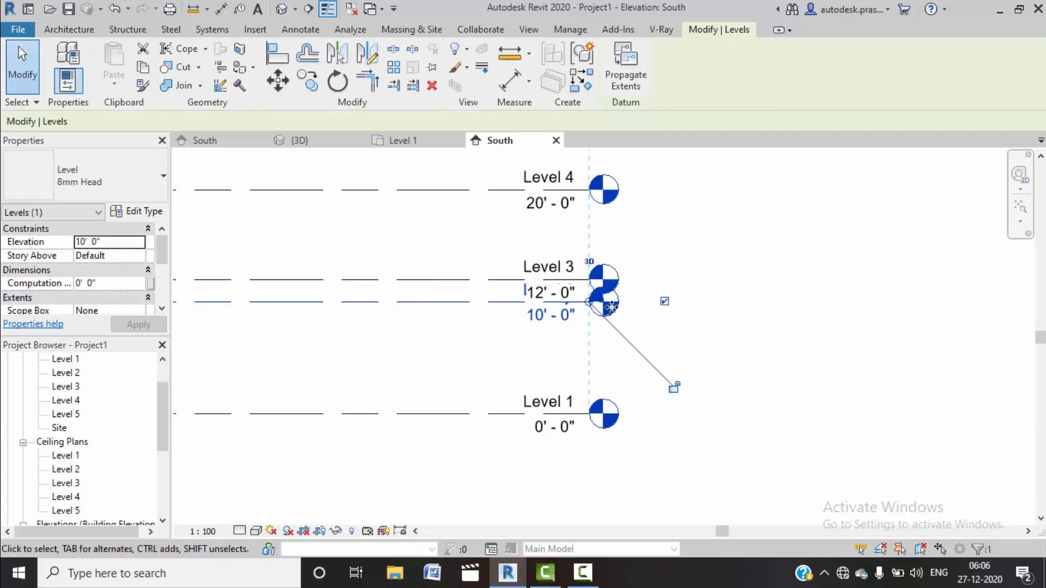
pyautogui.scroll(1, 592, 312)
pyautogui.moveTo(590, 303); pyautogui.dragTo(819, 302)
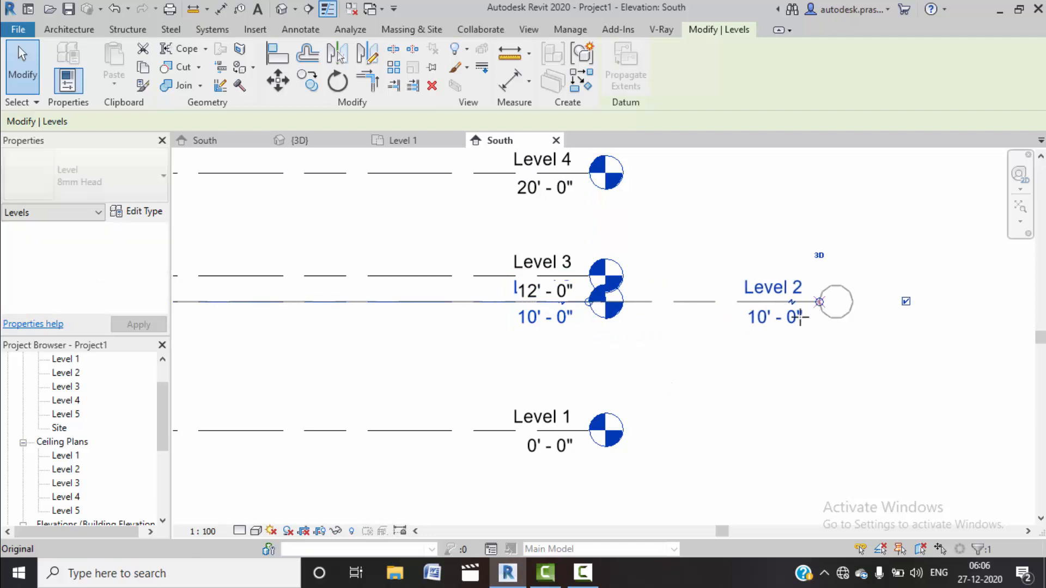
pyautogui.click(671, 380)
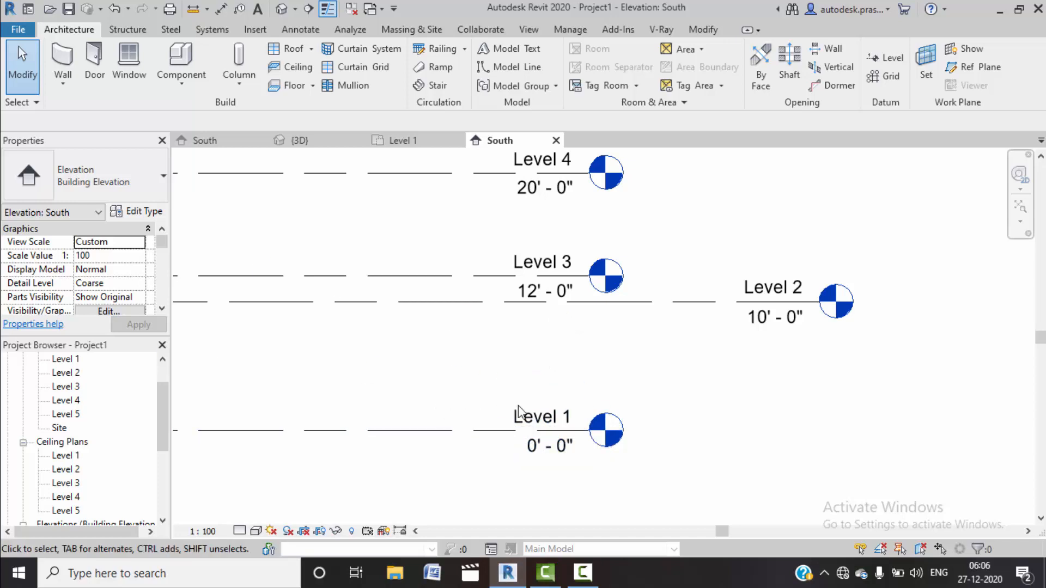
# Step: Rename Level 1 as "ground floor" and rename its corresponding views too
pyautogui.doubleClick(533, 416)
pyautogui.write('ground floor')
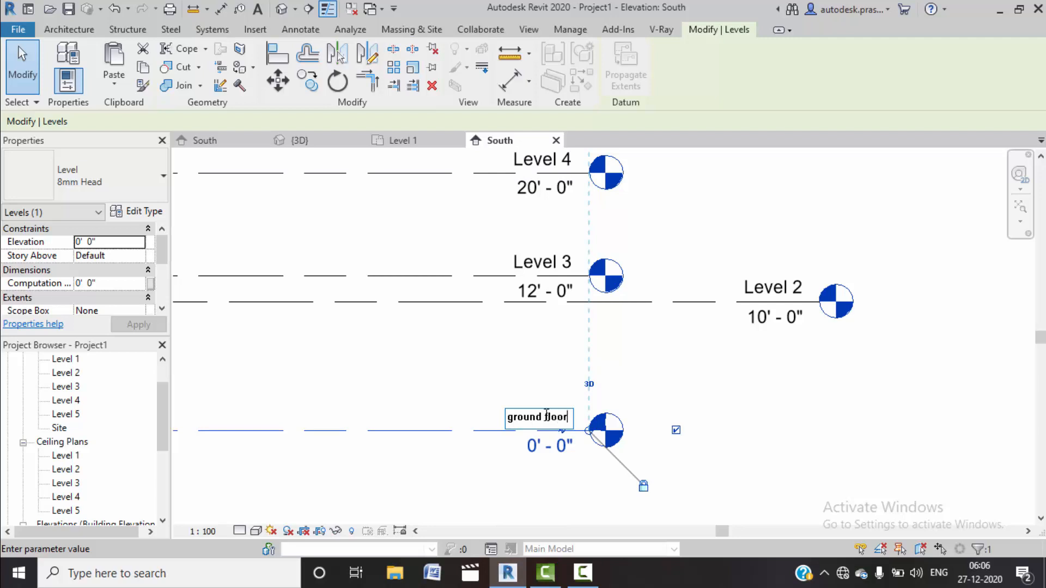
pyautogui.press('Return')
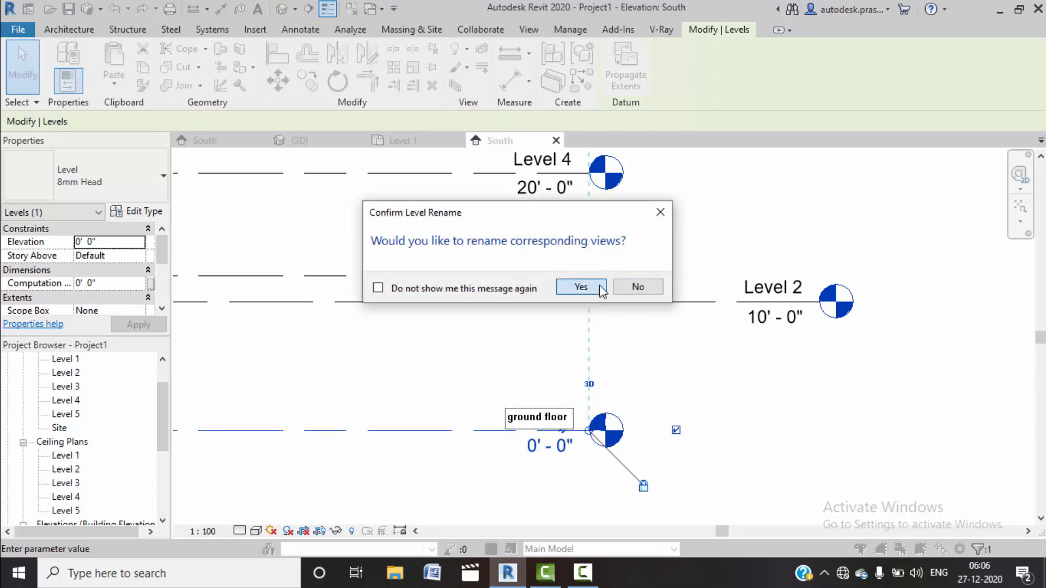
pyautogui.click(580, 287)
# Step: Rename Level 2 as "floor1" and rename its corresponding views too
pyautogui.click(766, 290)
pyautogui.click(768, 286)
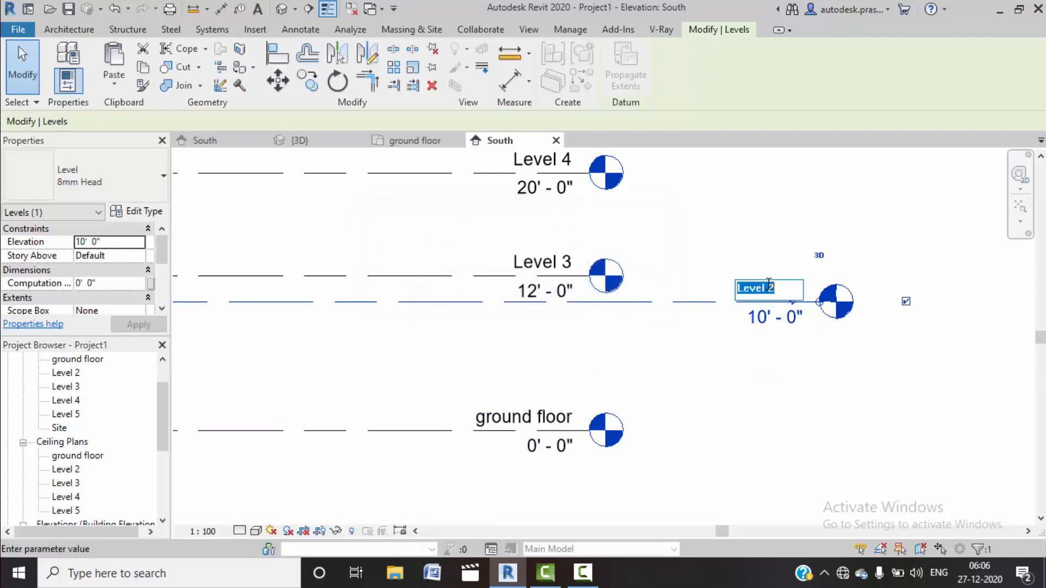
pyautogui.write('floo')
pyautogui.press('Return')
pyautogui.click(577, 284)
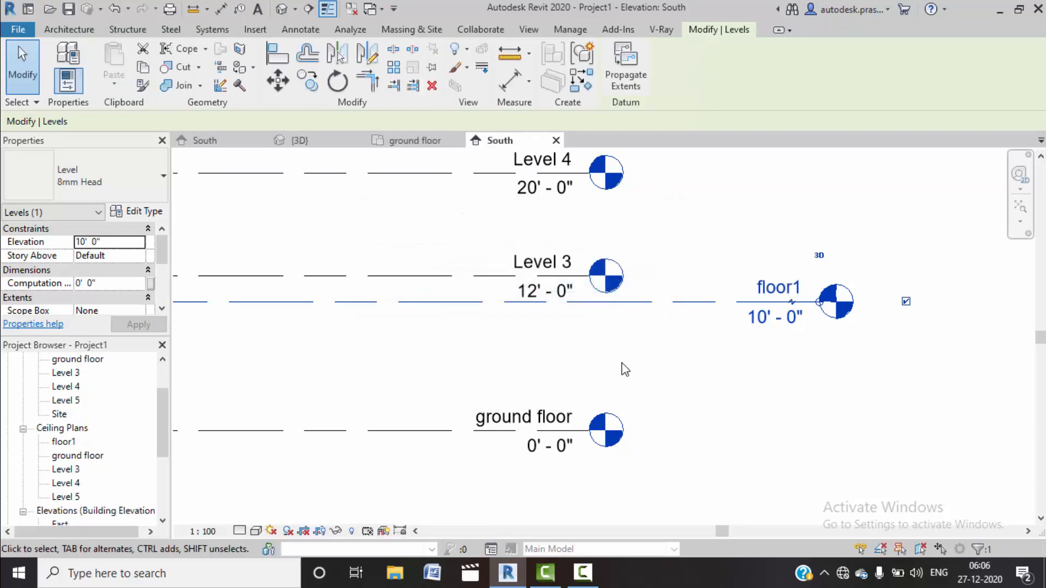
# Step: Rename Level 3 as "balcony level" and rename its corresponding views too
pyautogui.doubleClick(519, 262)
pyautogui.write('balco')
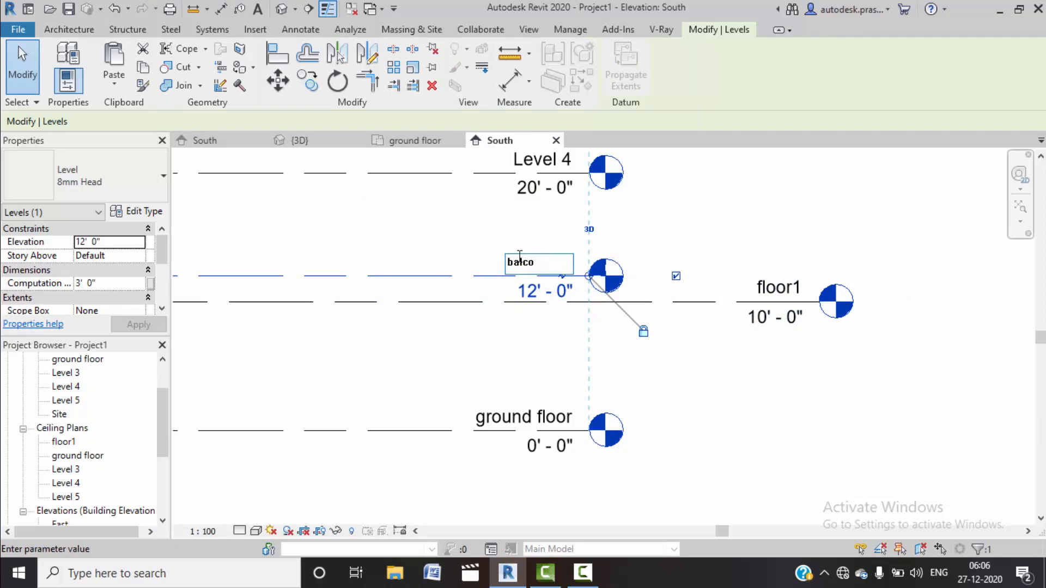
pyautogui.write('ny level')
pyautogui.press('Return')
pyautogui.click(572, 285)
# Step: Rename Level 4 as "floor2" and rename its corresponding views too
pyautogui.moveTo(540, 158); pyautogui.dragTo(516, 263, button='middle')
pyautogui.doubleClick(514, 263)
pyautogui.write('floor2')
pyautogui.press('Return')
pyautogui.click(577, 285)
# Step: Rename the topmost level, at 30' 0", as "floor3" and rename its corresponding views too
pyautogui.moveTo(713, 246); pyautogui.dragTo(720, 362, button='middle')
pyautogui.doubleClick(520, 250)
pyautogui.write('floor3')
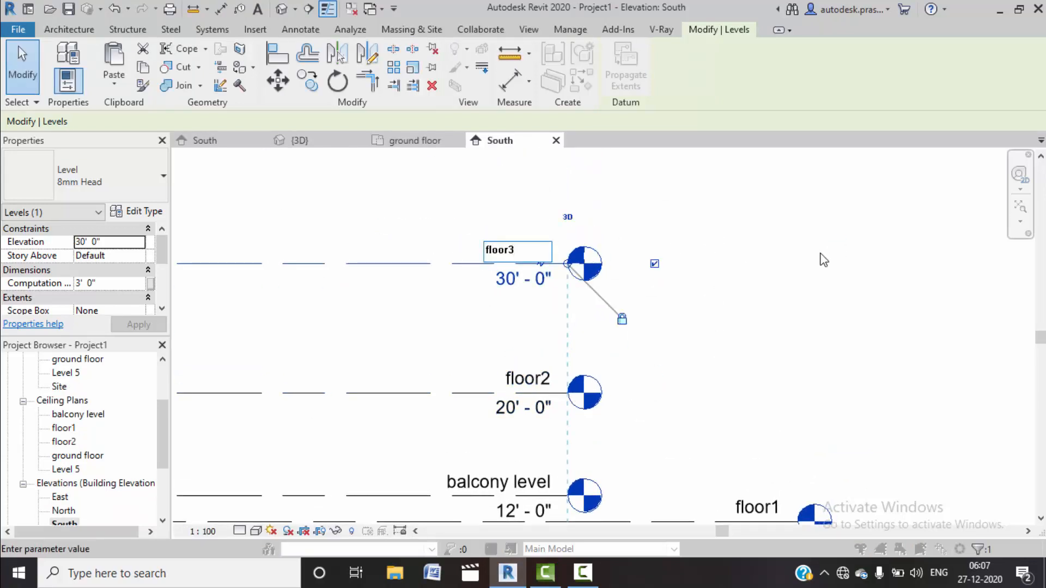
pyautogui.press('Return')
pyautogui.press('Return')
pyautogui.scroll(-3, 793, 276)
pyautogui.scroll(-2, 788, 269)
pyautogui.moveTo(862, 472); pyautogui.dragTo(906, 445, button='middle')
pyautogui.scroll(3, 99, 428)
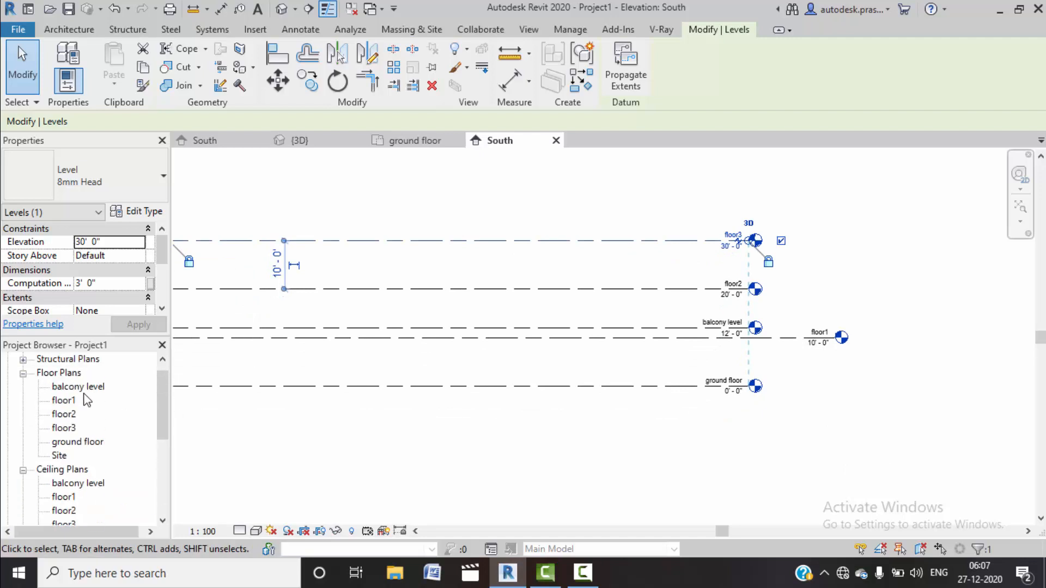
# Step: Open the ground floor plan view
pyautogui.doubleClick(76, 456)
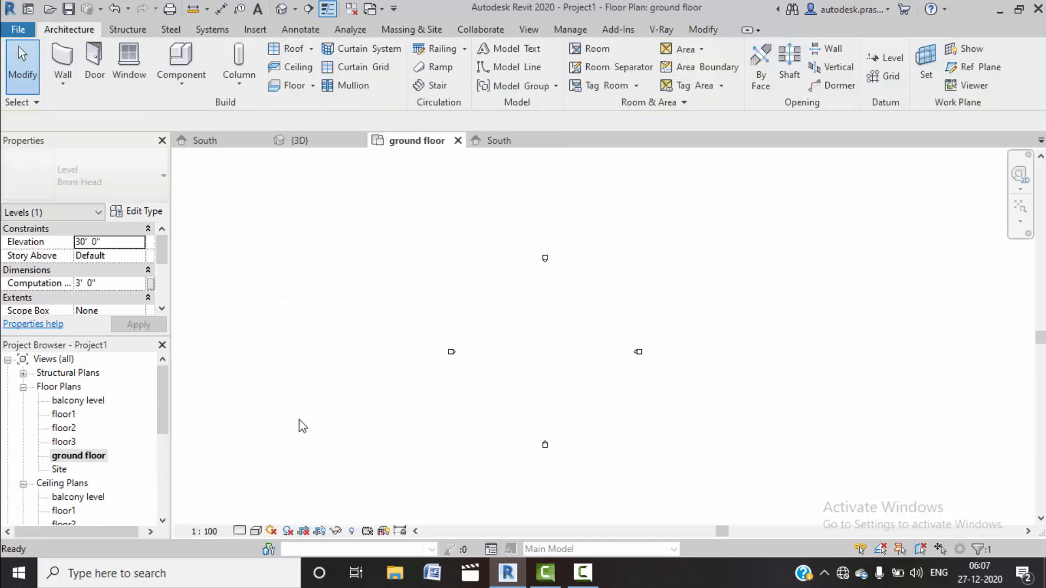
pyautogui.scroll(2, 530, 360)
pyautogui.moveTo(535, 352); pyautogui.dragTo(582, 332, button='middle')
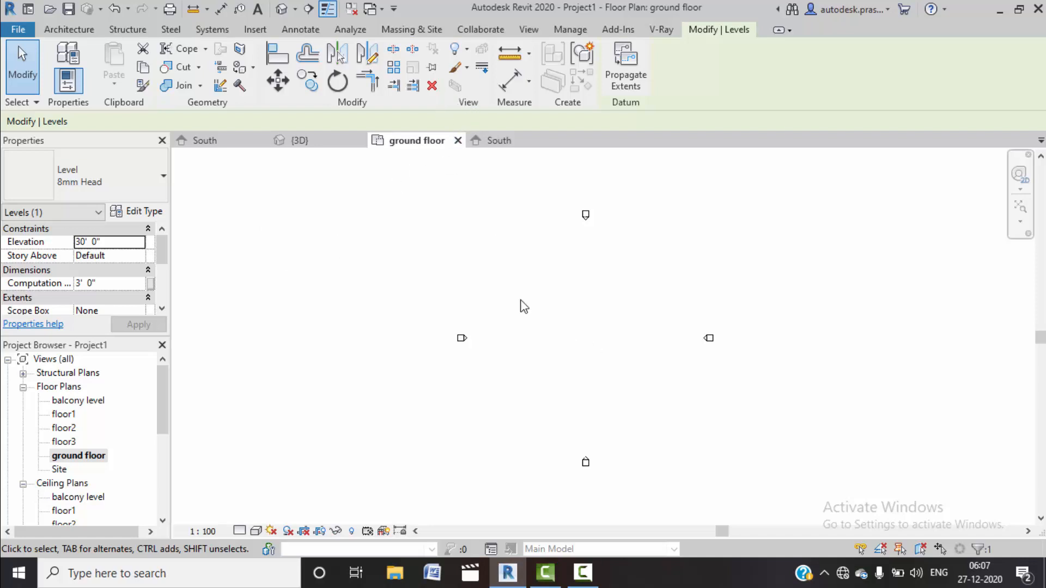
# Step: Import the CAD file Drawing1.dwg1 from the Desktop into the ground floor plan with Auto - Center to Center positioning
pyautogui.click(258, 31)
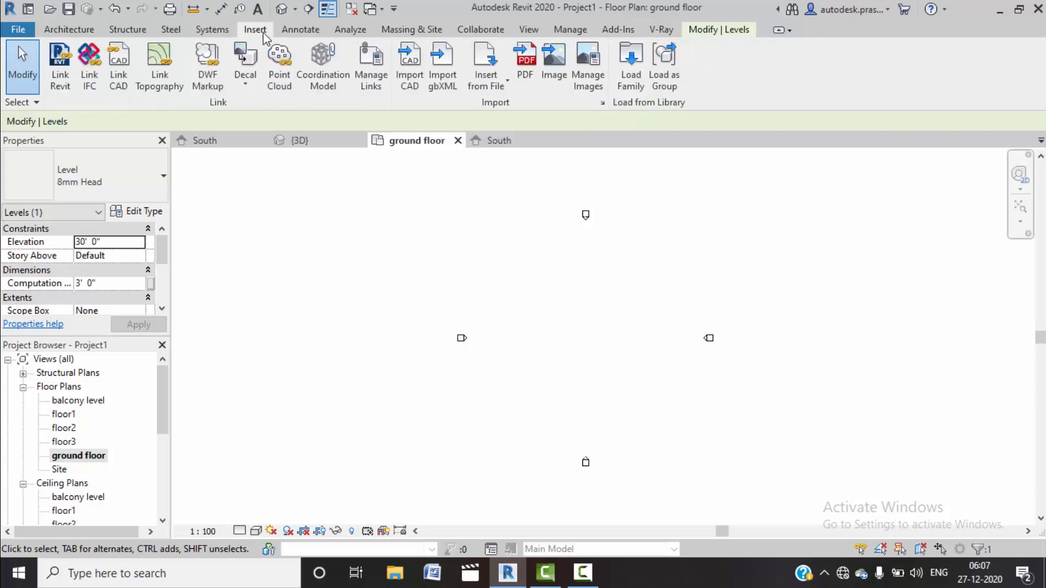
pyautogui.click(411, 87)
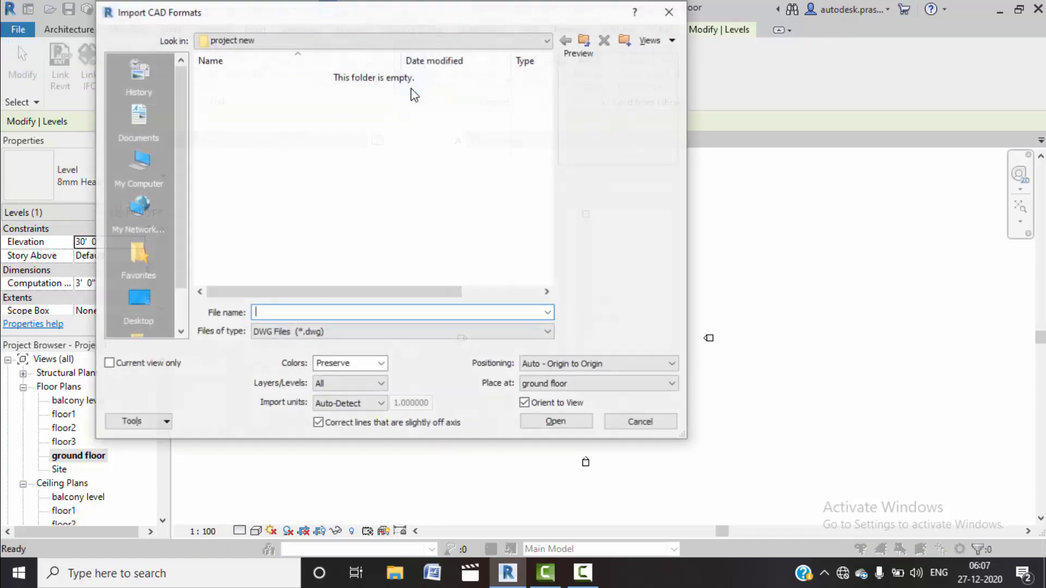
pyautogui.click(133, 308)
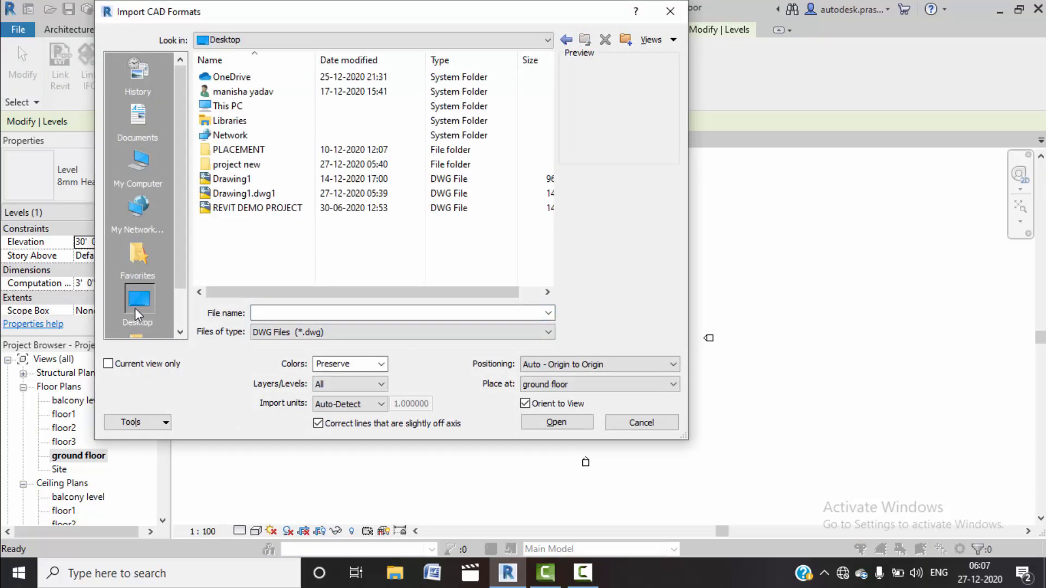
pyautogui.click(244, 193)
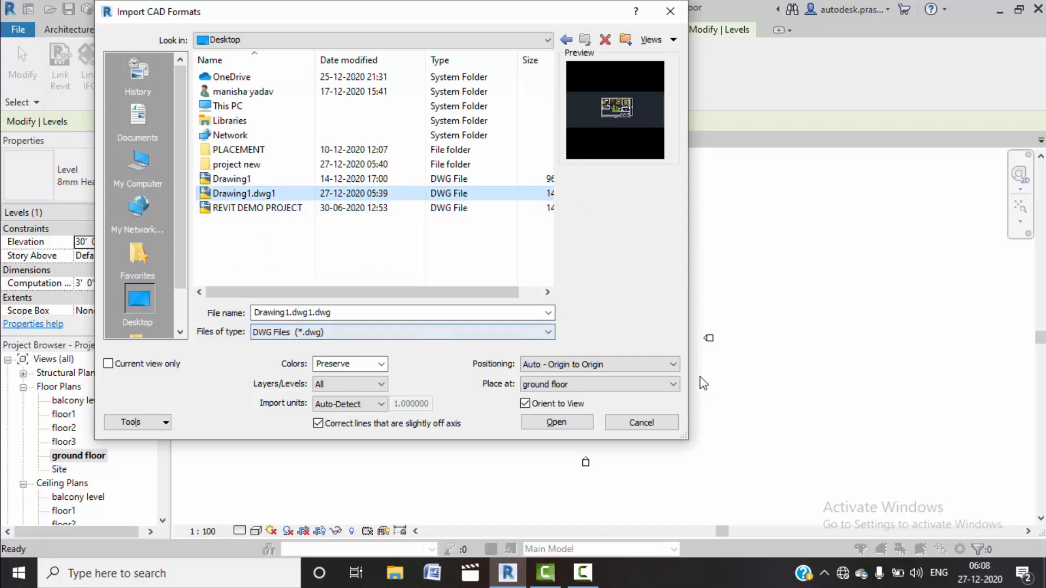
pyautogui.click(668, 366)
pyautogui.click(594, 374)
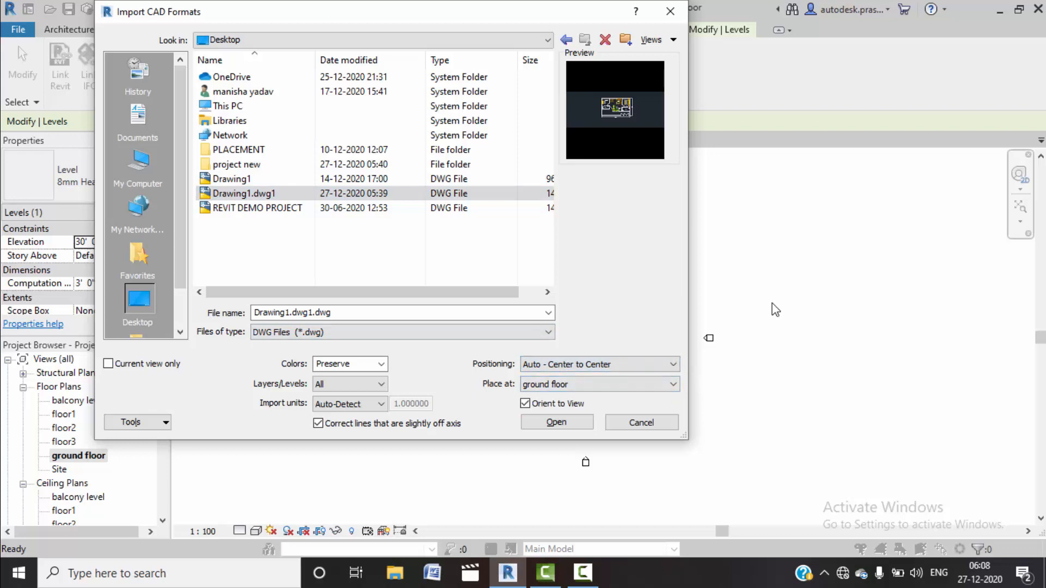
pyautogui.click(571, 428)
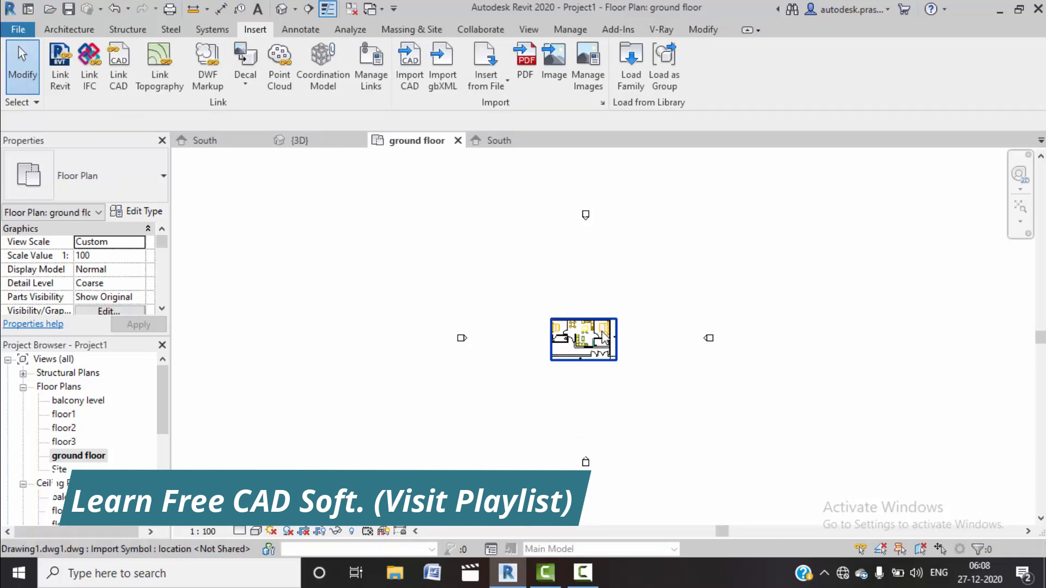
# Step: Examine the imported house plan's room layout, wall outlines and overall dimensions
pyautogui.scroll(5, 603, 334)
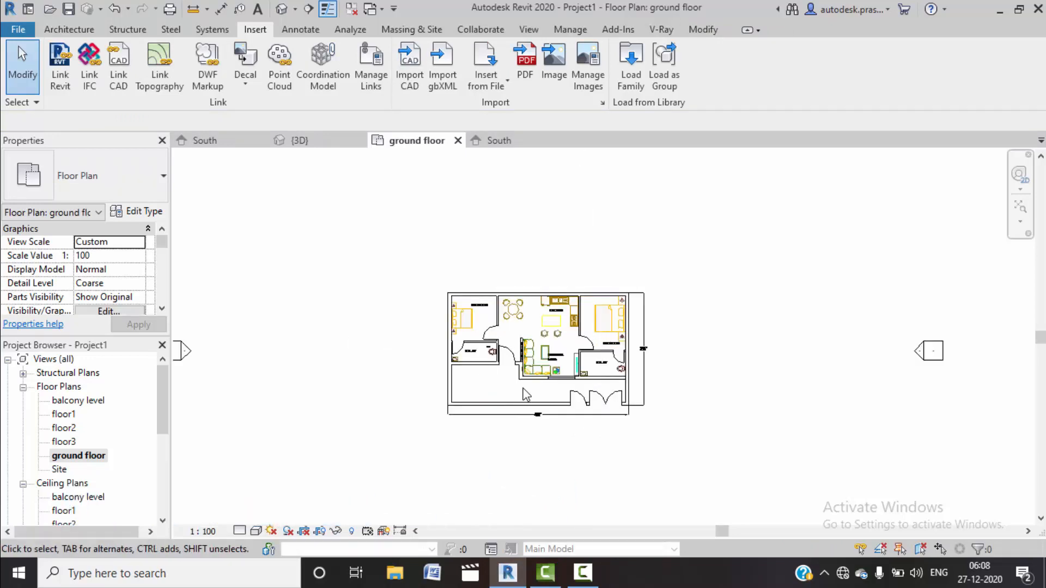
pyautogui.scroll(3, 526, 393)
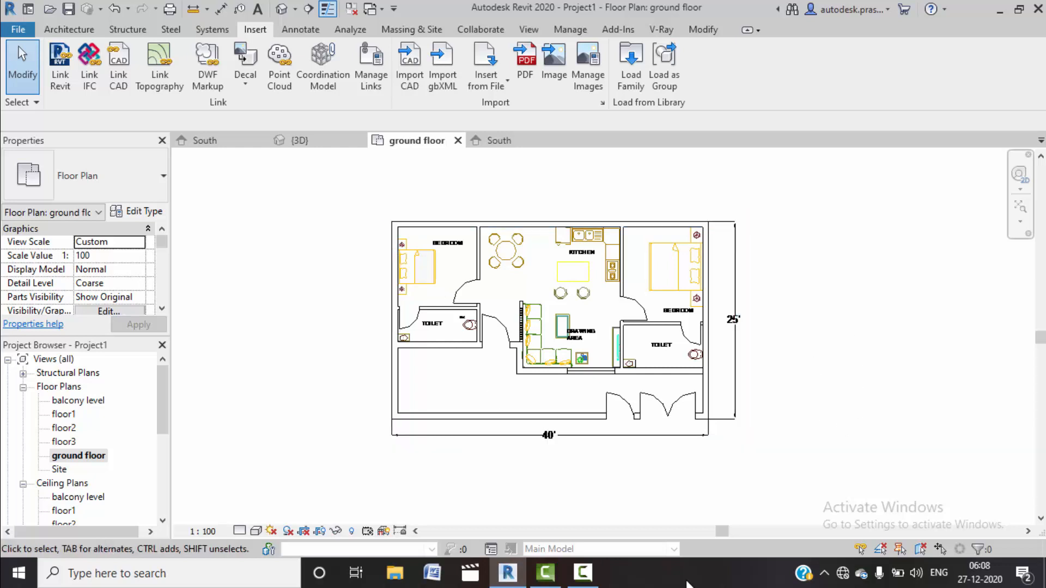
pyautogui.scroll(-2, 825, 350)
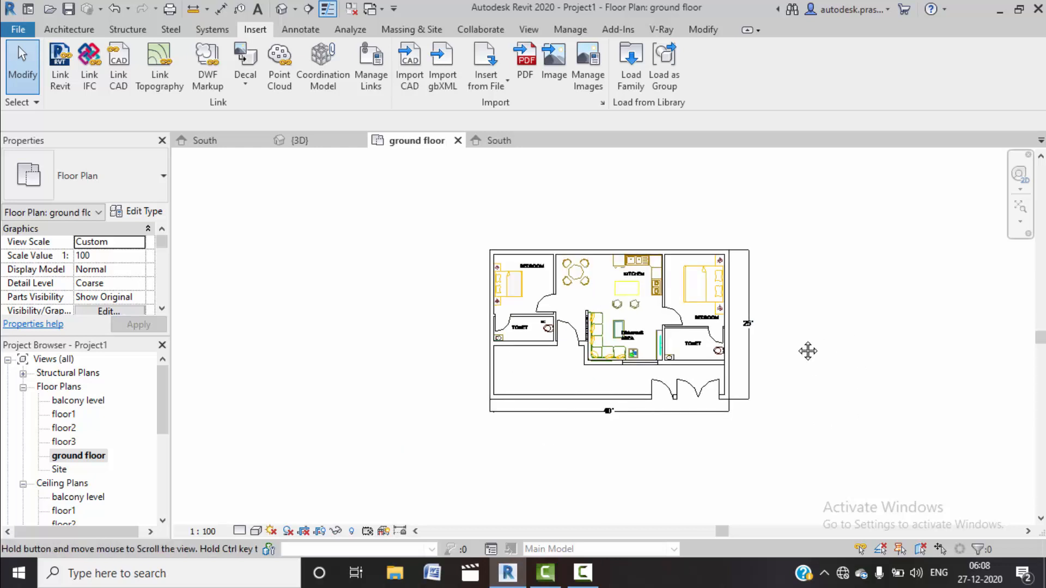
pyautogui.moveTo(825, 351); pyautogui.dragTo(747, 350, button='middle')
pyautogui.scroll(2, 458, 272)
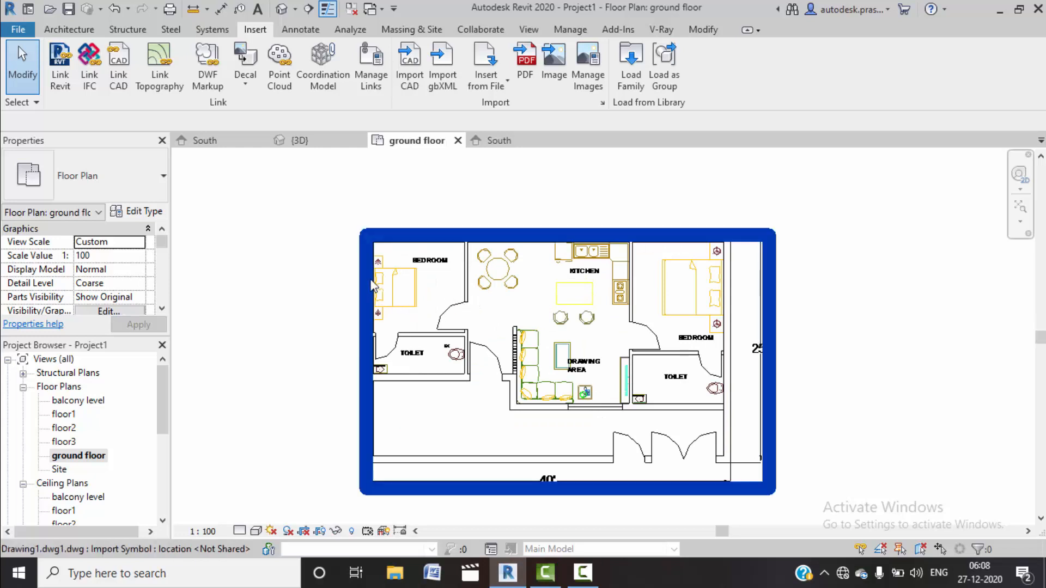
pyautogui.scroll(3, 417, 355)
pyautogui.moveTo(472, 348); pyautogui.dragTo(683, 333, button='middle')
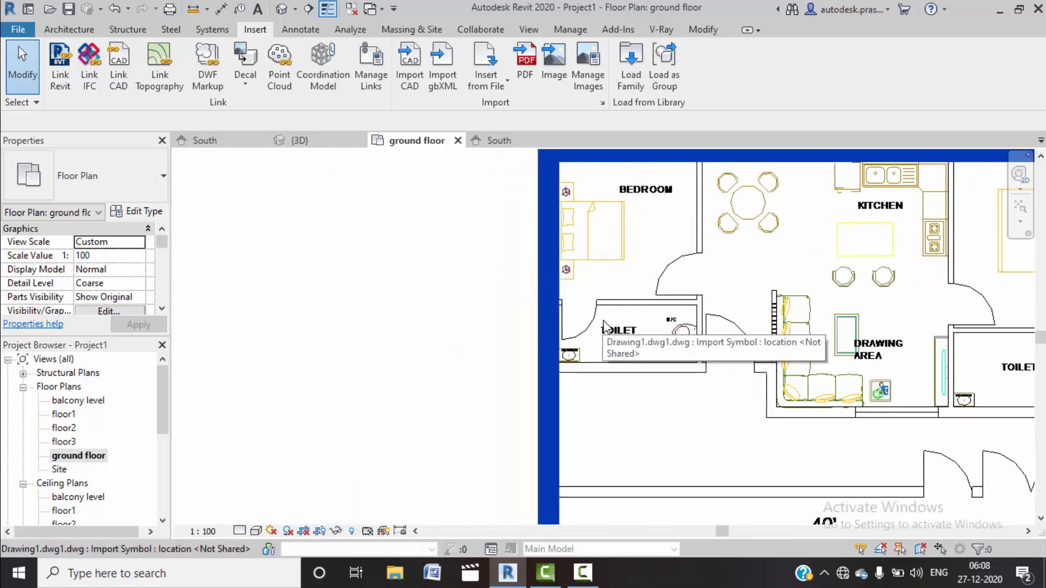
pyautogui.moveTo(607, 308); pyautogui.dragTo(579, 288, button='middle')
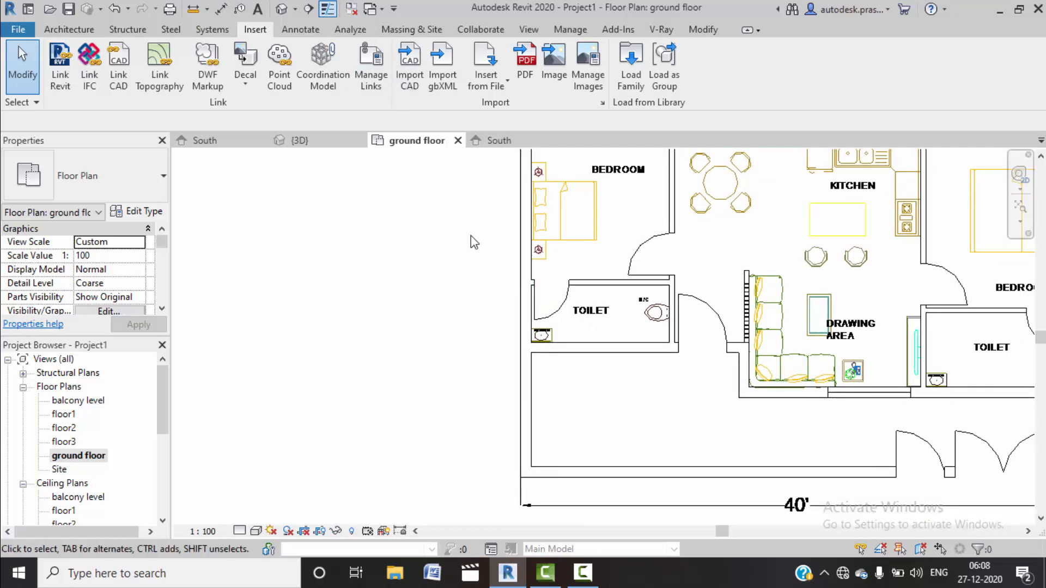
pyautogui.click(545, 346)
pyautogui.moveTo(607, 319); pyautogui.dragTo(520, 424, button='middle')
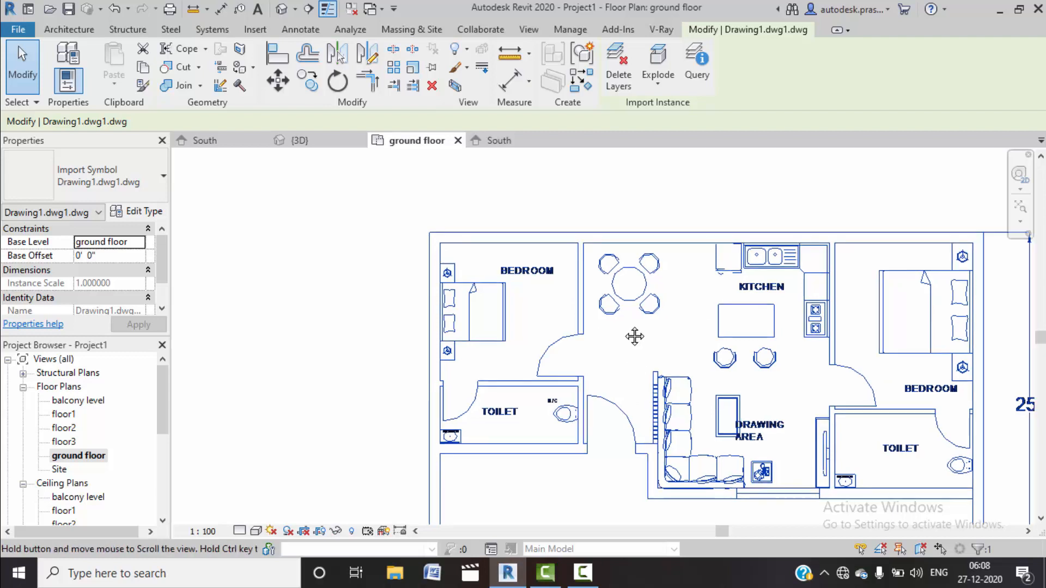
pyautogui.moveTo(638, 362); pyautogui.dragTo(619, 233, button='middle')
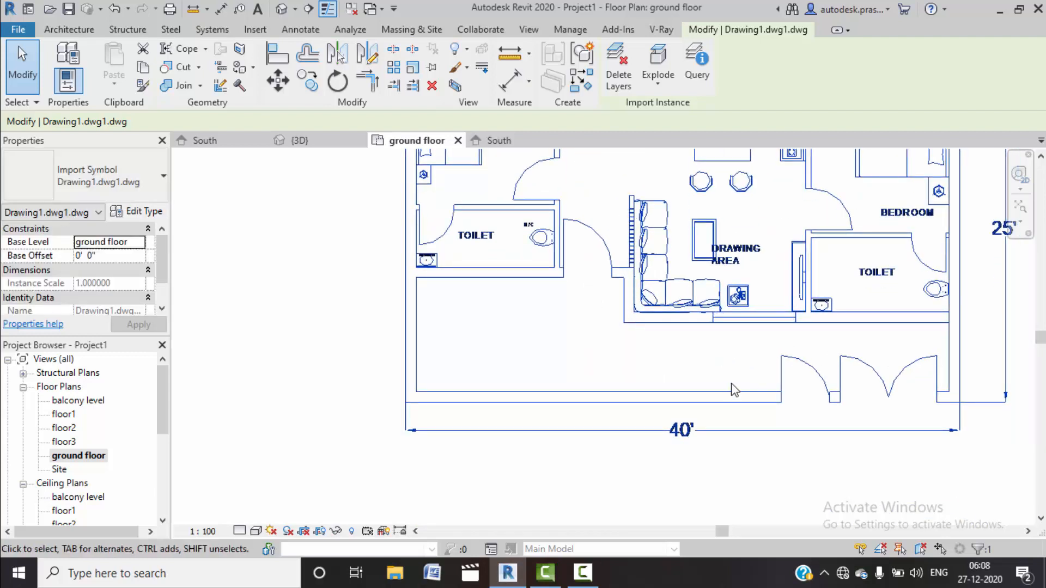
pyautogui.scroll(-3, 697, 423)
pyautogui.moveTo(697, 423); pyautogui.dragTo(667, 437, button='middle')
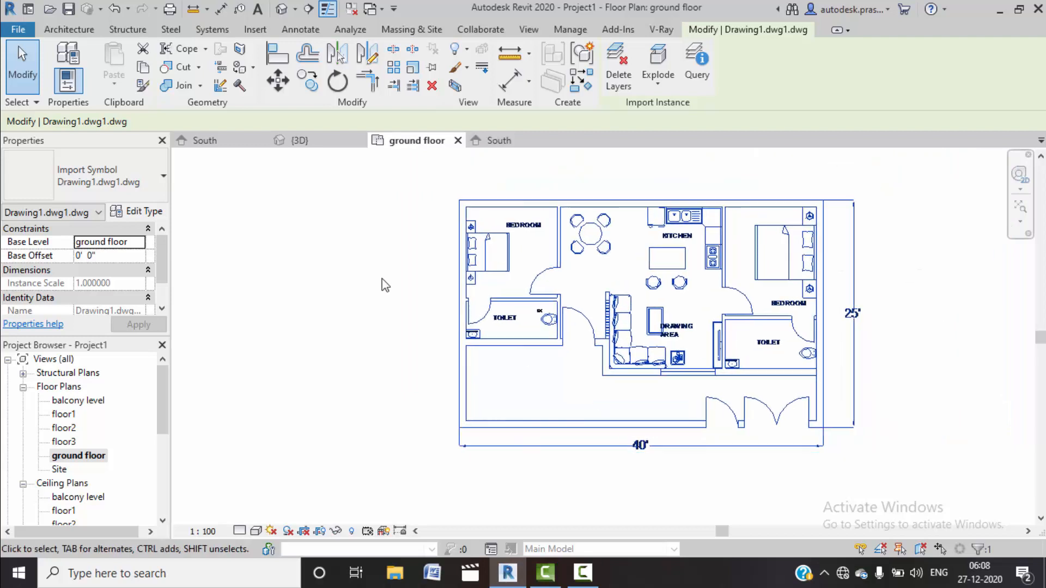
pyautogui.click(354, 279)
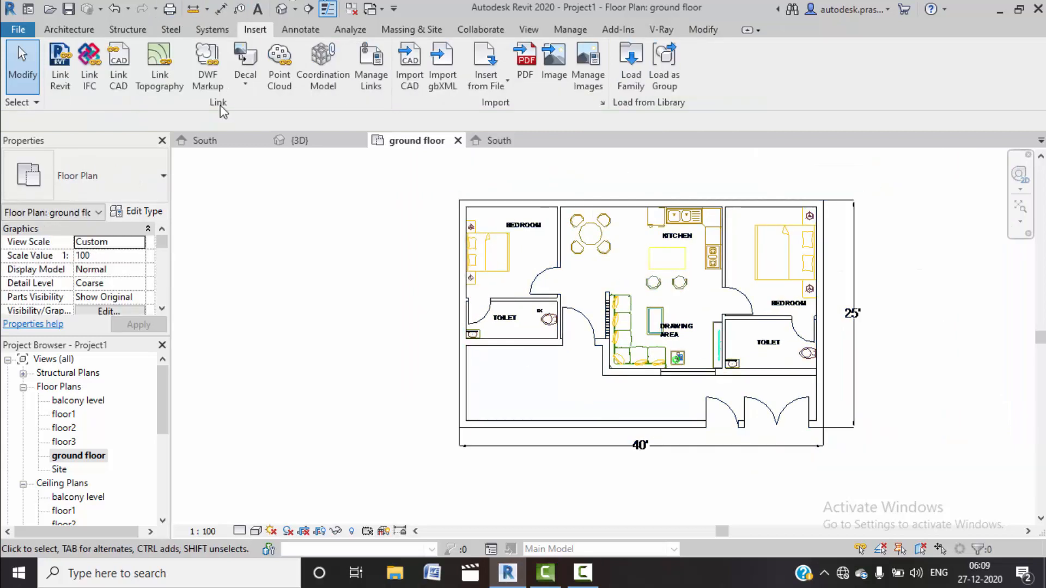
# Step: Start placing an architectural wall and duplicate the Generic - 200mm basic wall type as 9" wall
pyautogui.click(67, 32)
pyautogui.click(63, 83)
pyautogui.click(77, 109)
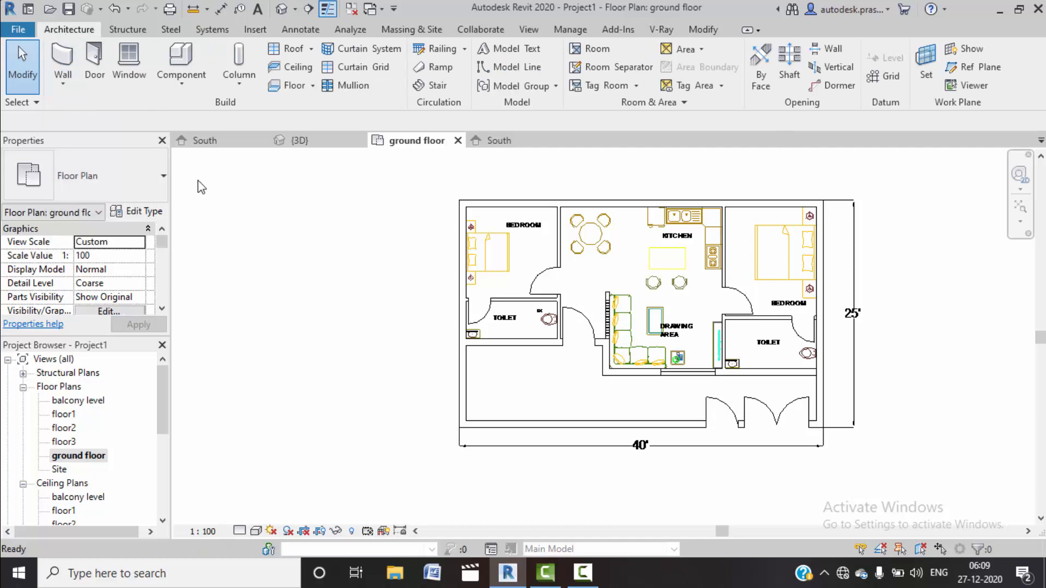
pyautogui.click(143, 214)
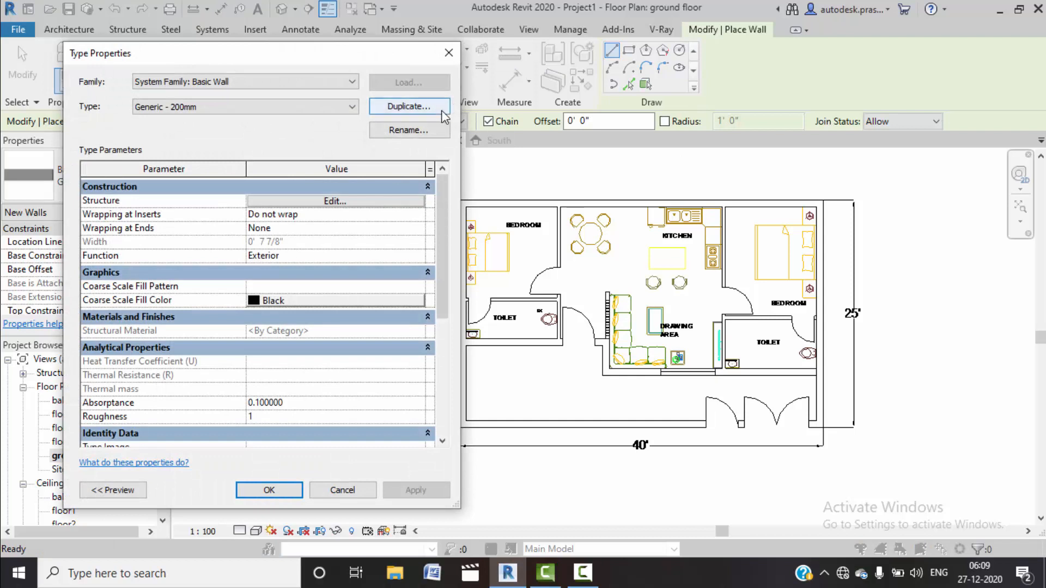
pyautogui.click(441, 112)
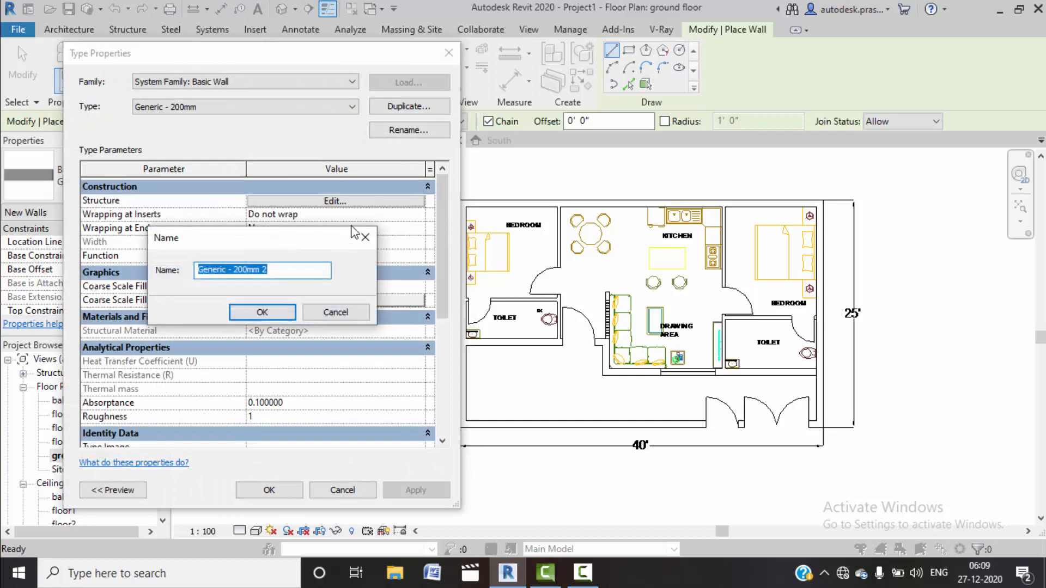
pyautogui.write('9" wall')
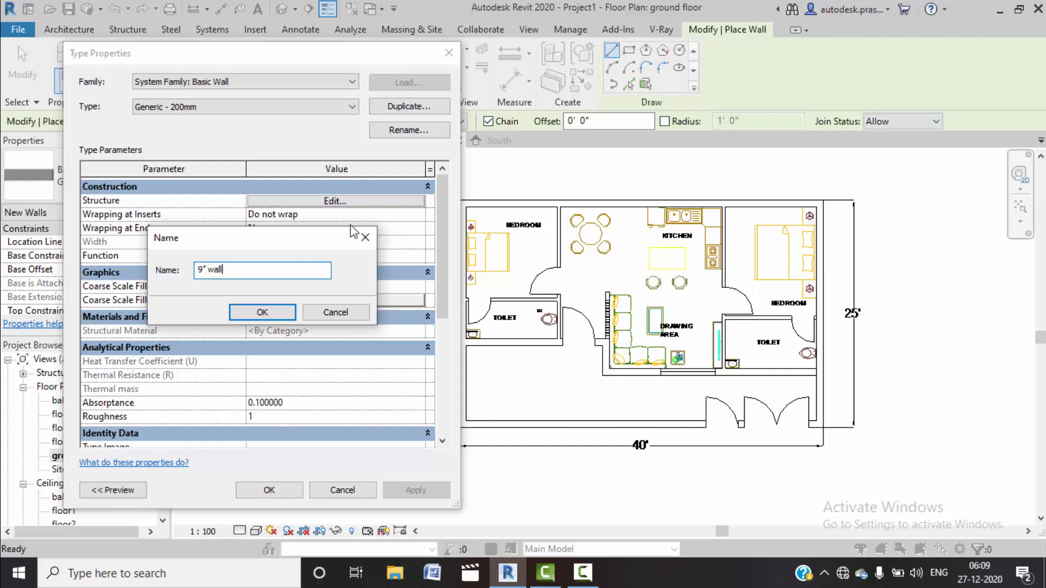
pyautogui.press('Return')
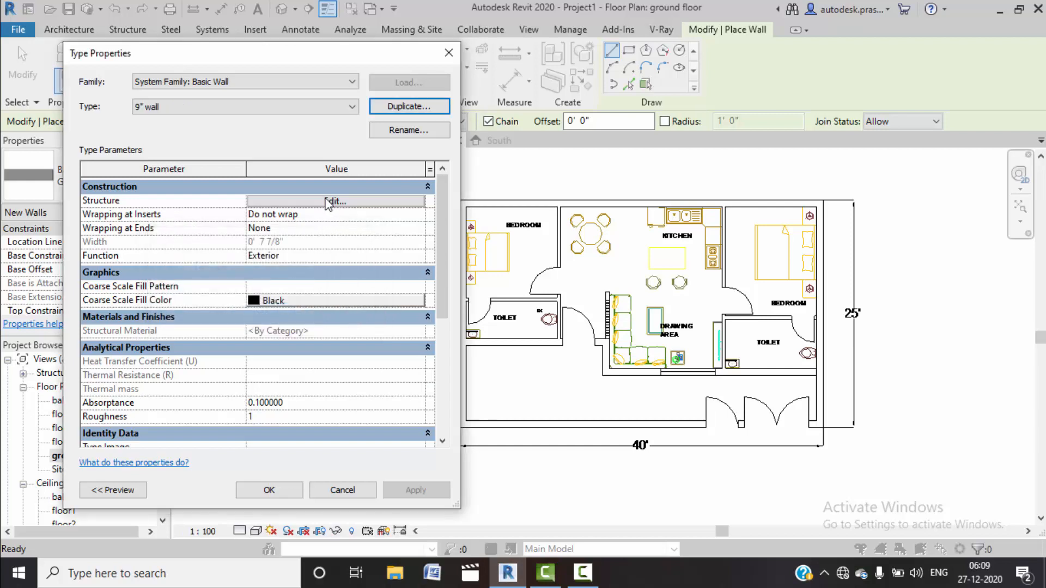
# Step: Set the structure layer thickness of the 9" wall type to 9"
pyautogui.click(328, 203)
pyautogui.click(305, 211)
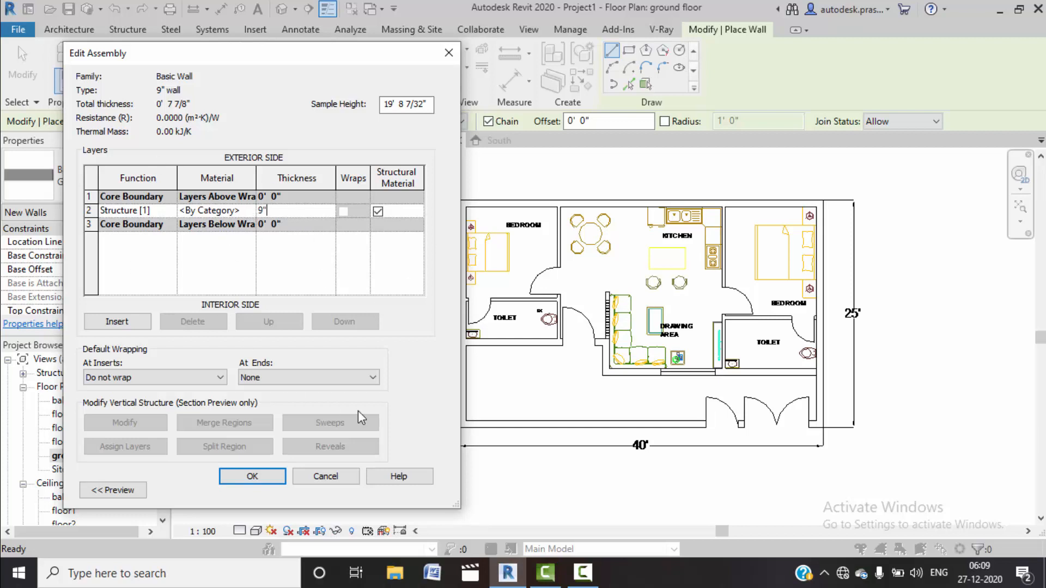
pyautogui.click(267, 476)
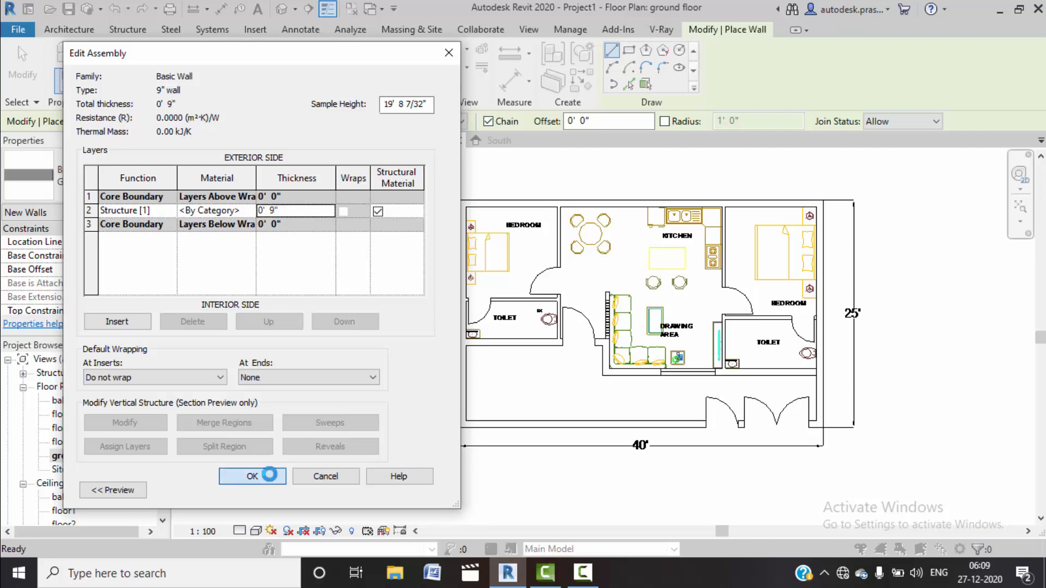
# Step: Duplicate the 9" wall type under the name 4.5' wall
pyautogui.click(396, 108)
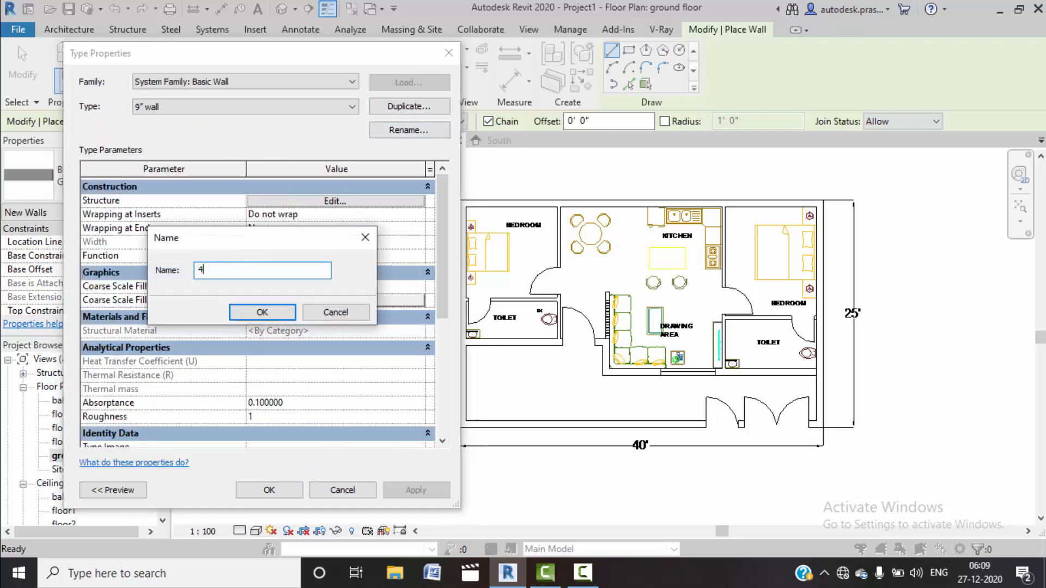
pyautogui.write("4,5' wall")
pyautogui.click(265, 311)
# Step: Set the structure layer thickness of the 4.5' wall type to 4.5" and apply the type properties
pyautogui.click(342, 201)
pyautogui.click(321, 210)
pyautogui.write('4.5')
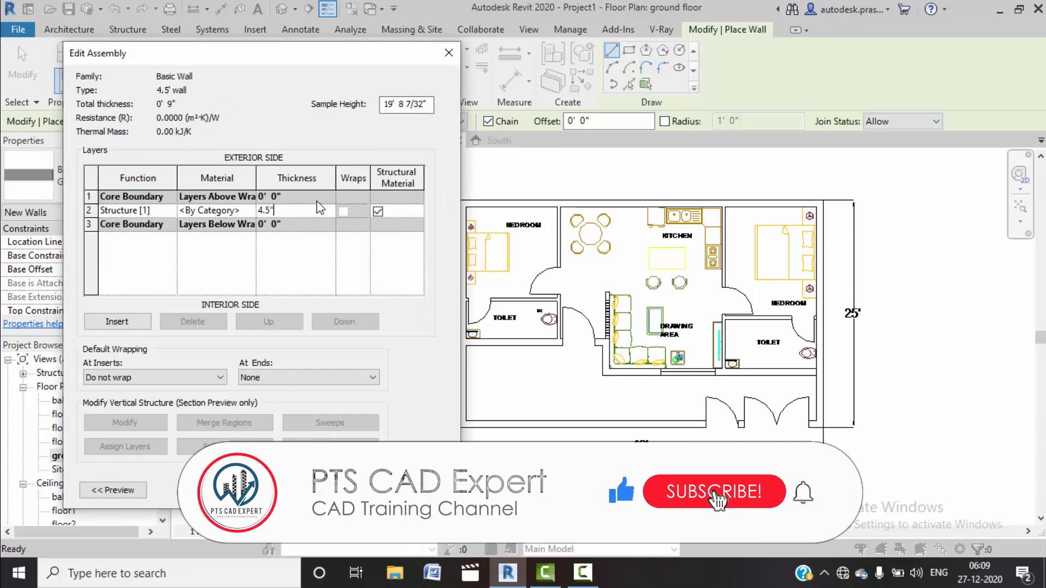
pyautogui.press('Return')
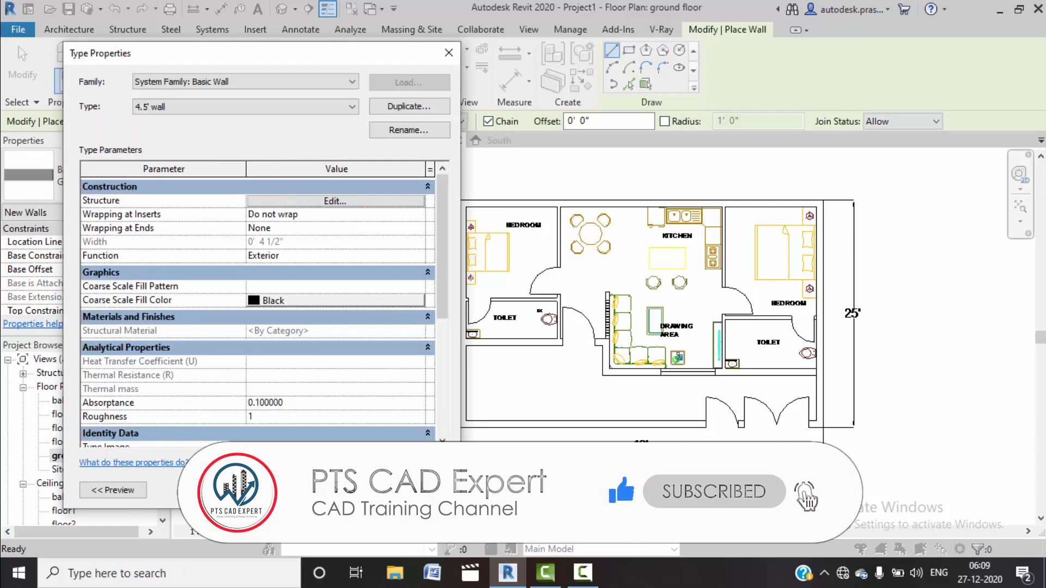
pyautogui.press('Return')
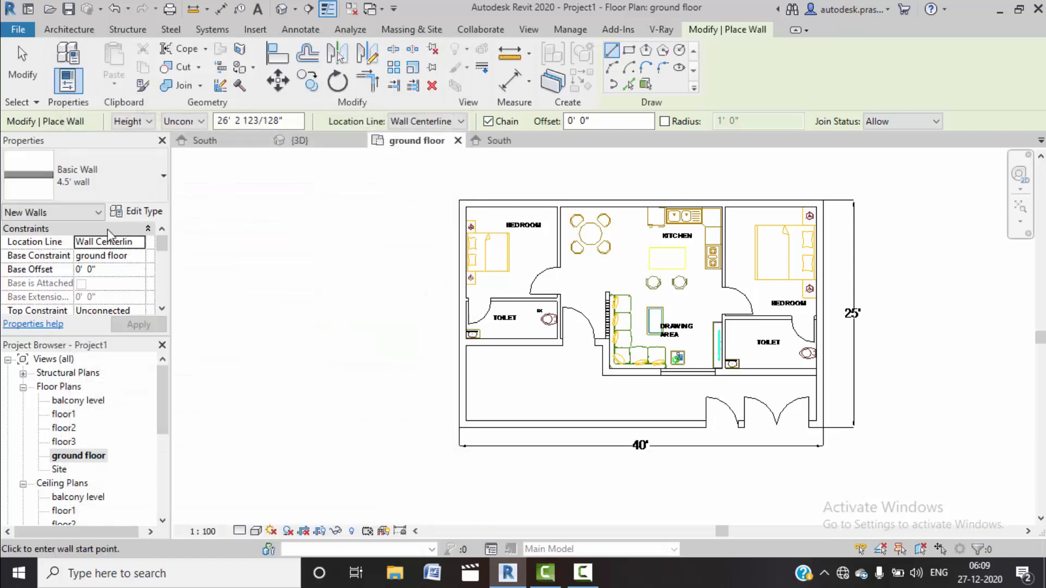
# Step: Rename the 4.5' wall type as 4.5"wall and apply the type properties
pyautogui.click(135, 179)
pyautogui.moveTo(48, 266)
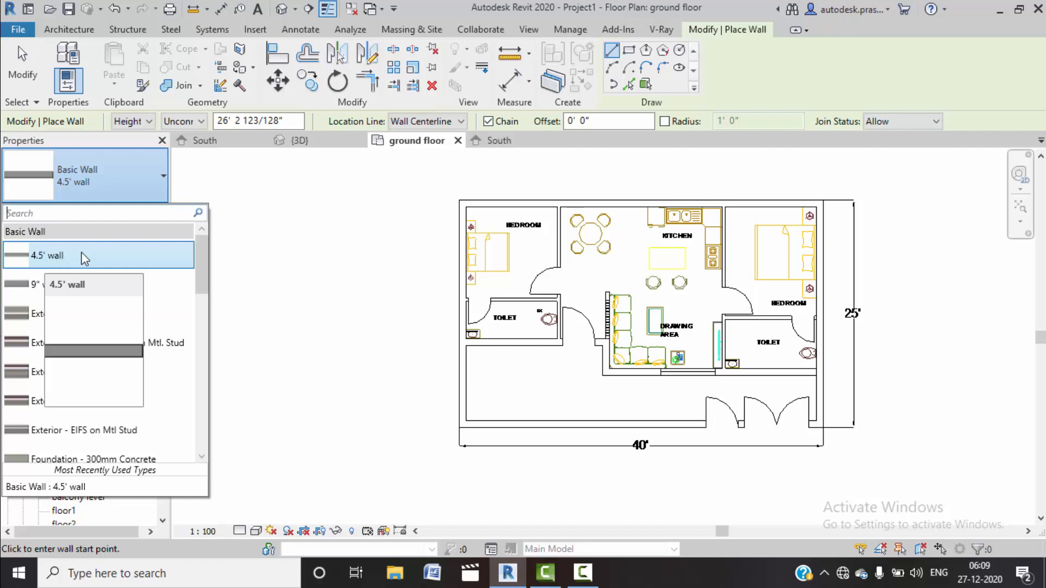
pyautogui.click(275, 186)
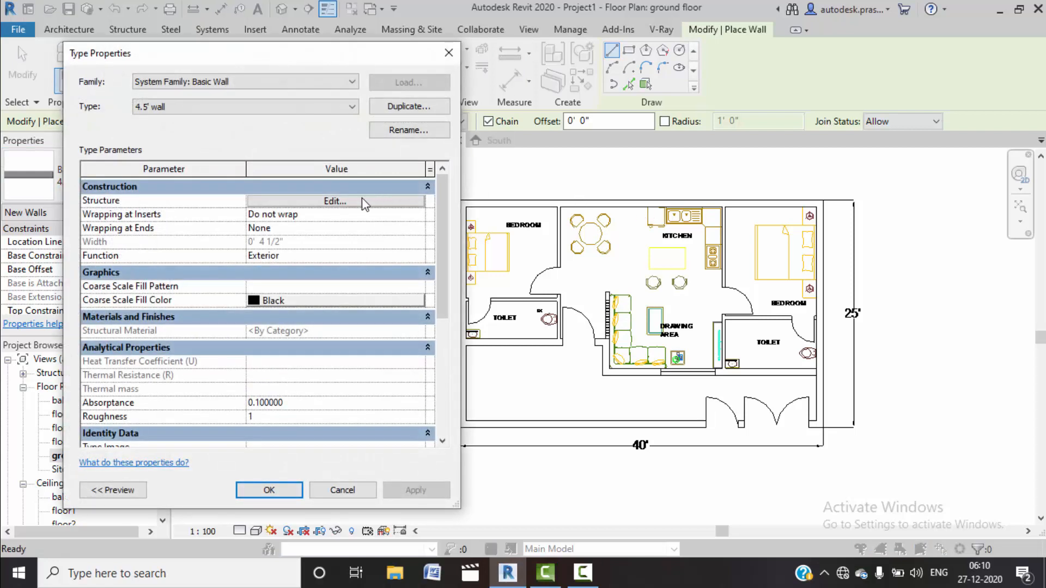
pyautogui.click(407, 132)
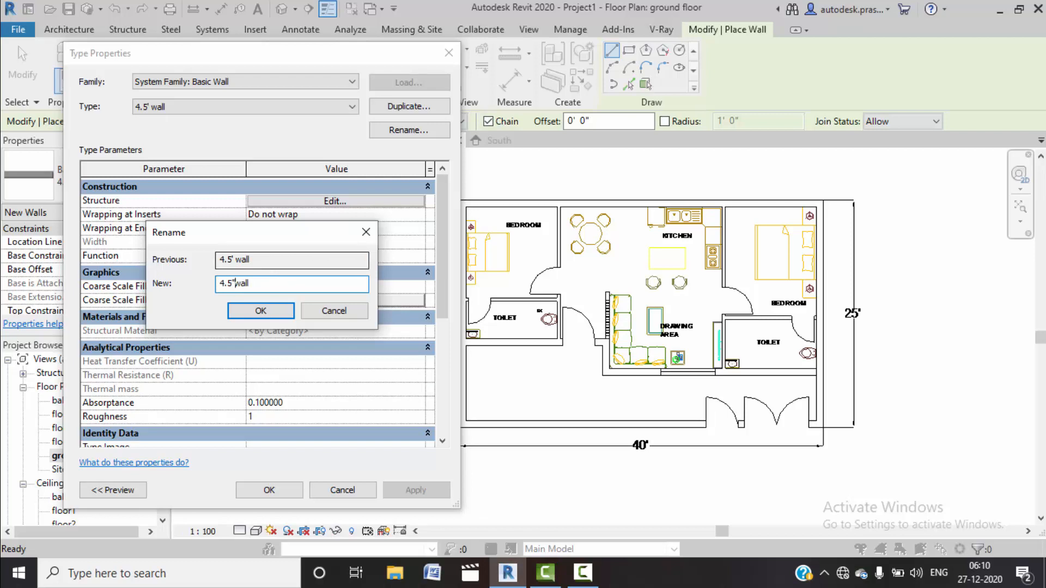
pyautogui.click(270, 310)
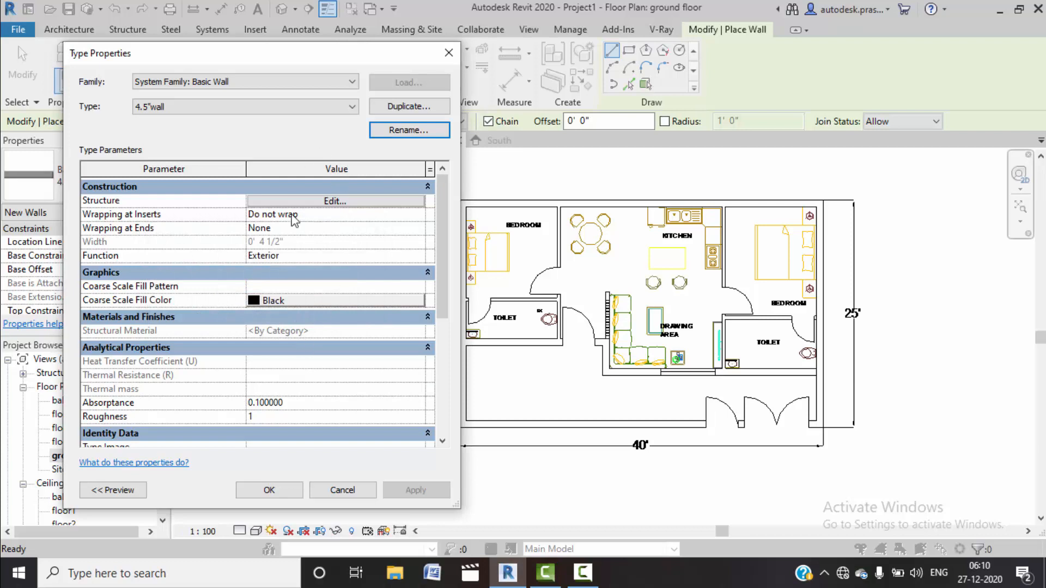
pyautogui.click(269, 489)
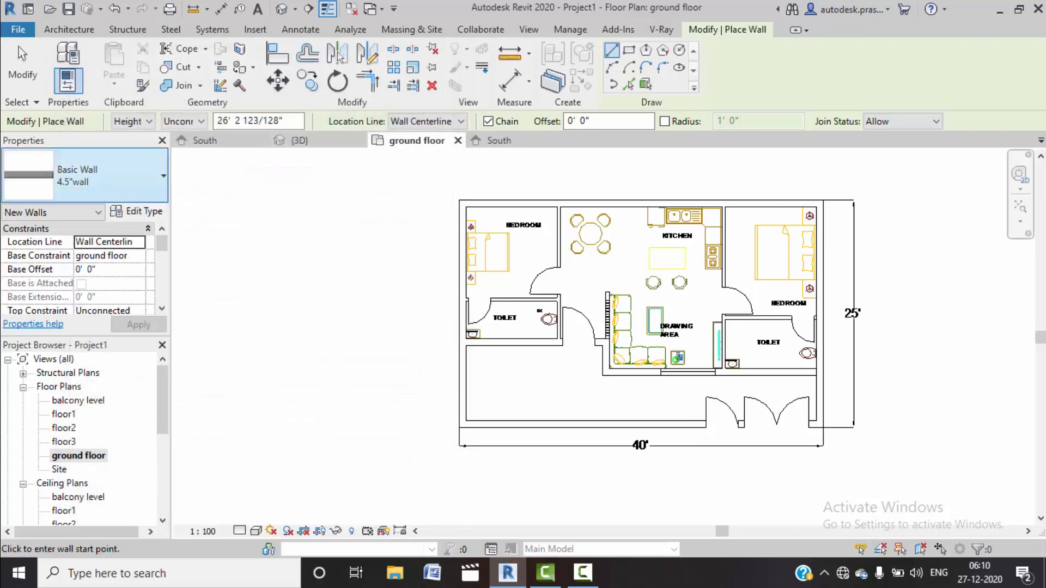
# Step: Choose the 9" wall type for the new walls and set the location line to Finish Face: Exterior
pyautogui.moveTo(556, 381); pyautogui.dragTo(531, 332, button='middle')
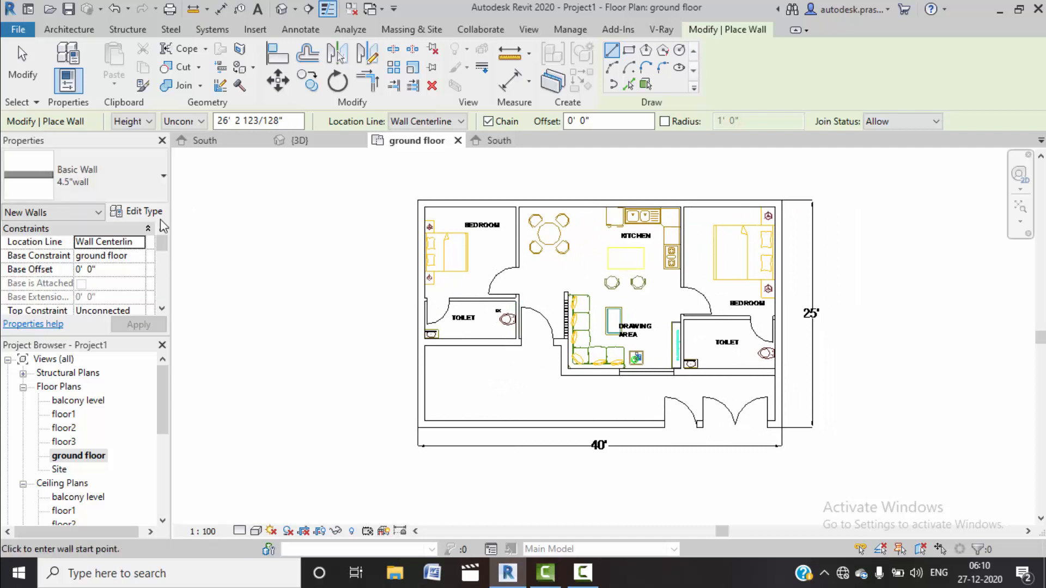
pyautogui.click(150, 196)
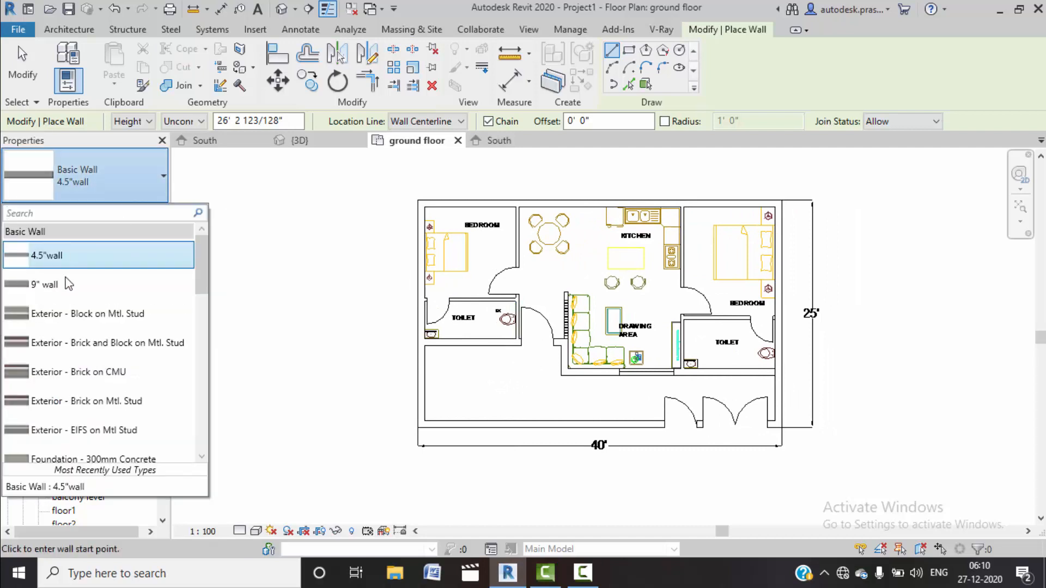
pyautogui.click(68, 283)
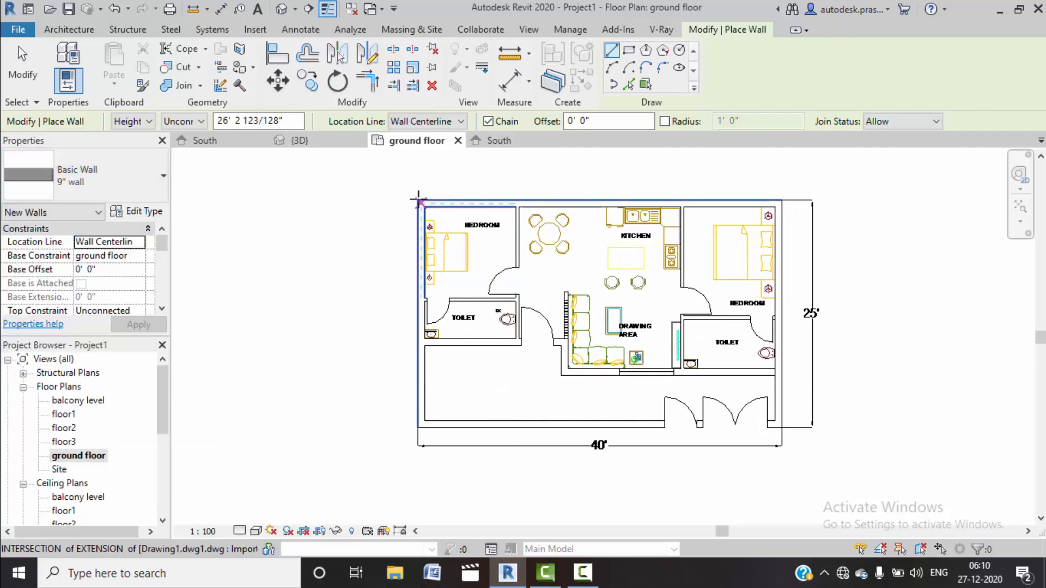
pyautogui.click(460, 121)
pyautogui.click(430, 160)
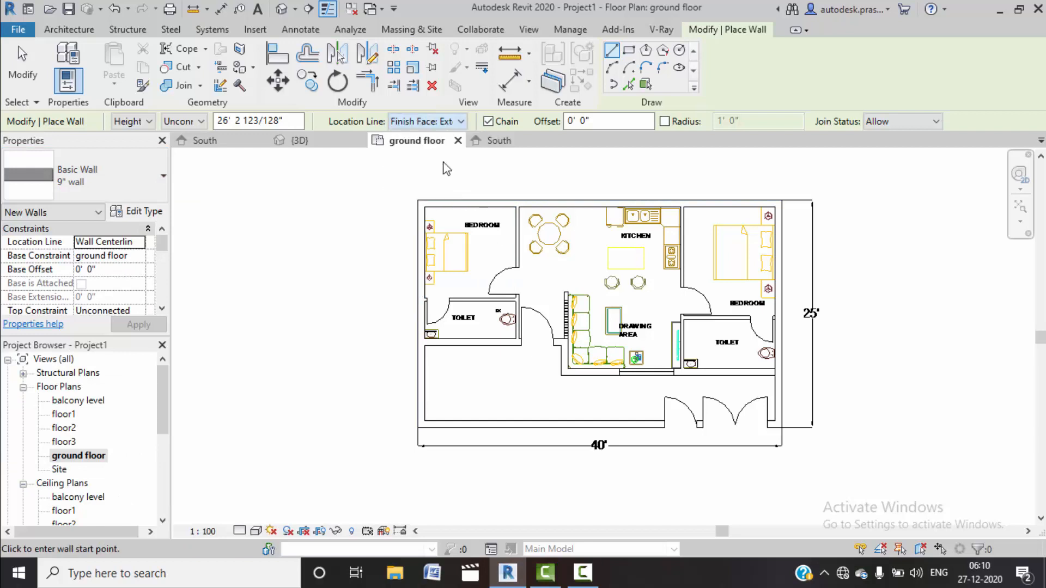
# Step: Draw a closed loop of 9" walls along the outer perimeter of the imported floor plan
pyautogui.moveTo(763, 189); pyautogui.dragTo(715, 196, button='middle')
pyautogui.click(733, 206)
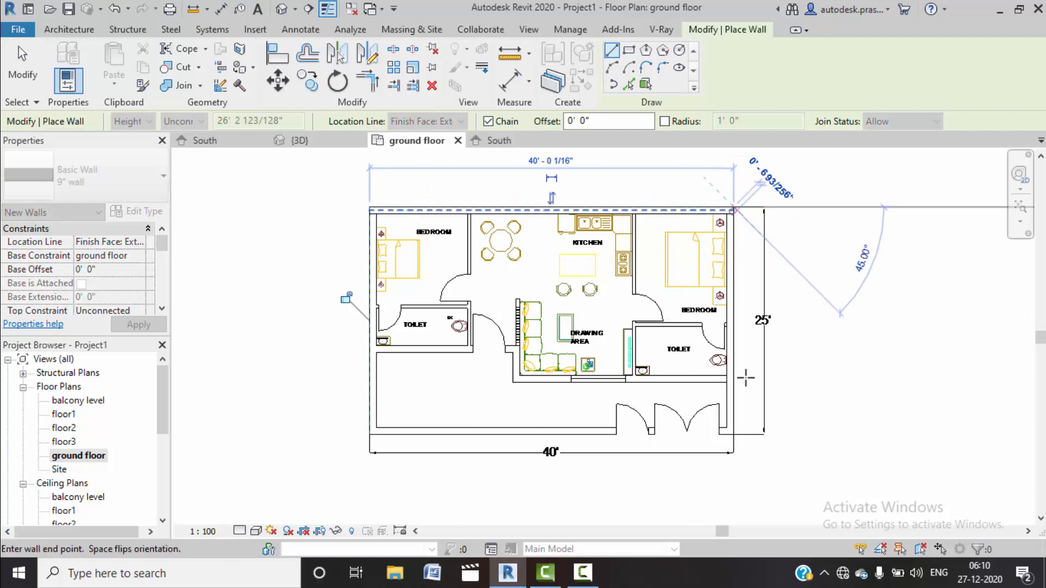
pyautogui.moveTo(738, 350); pyautogui.dragTo(717, 269, button='middle')
pyautogui.click(713, 353)
pyautogui.click(349, 353)
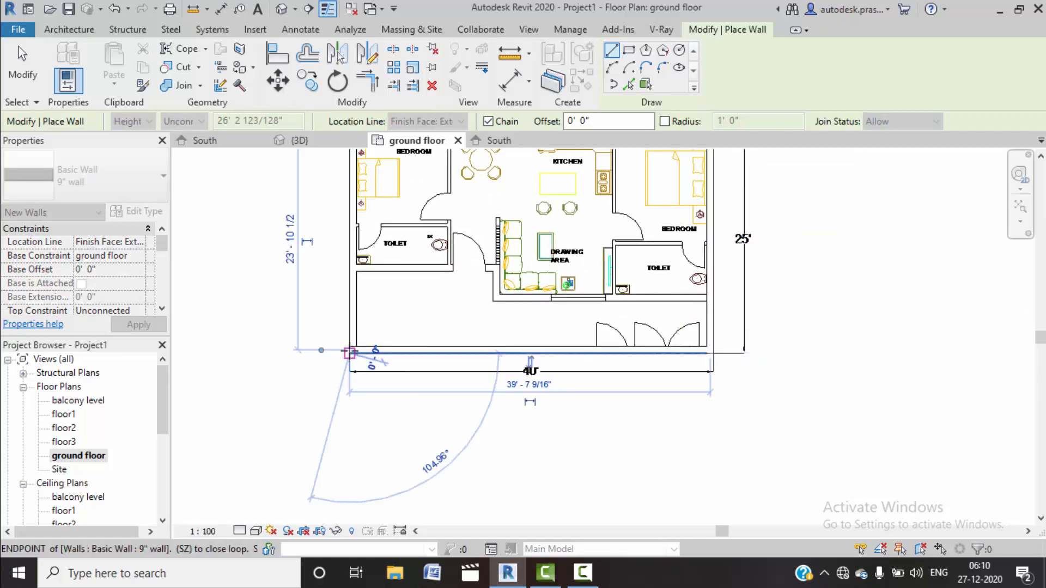
pyautogui.moveTo(346, 355); pyautogui.dragTo(364, 454, button='middle')
pyautogui.moveTo(370, 240); pyautogui.dragTo(367, 235, button='middle')
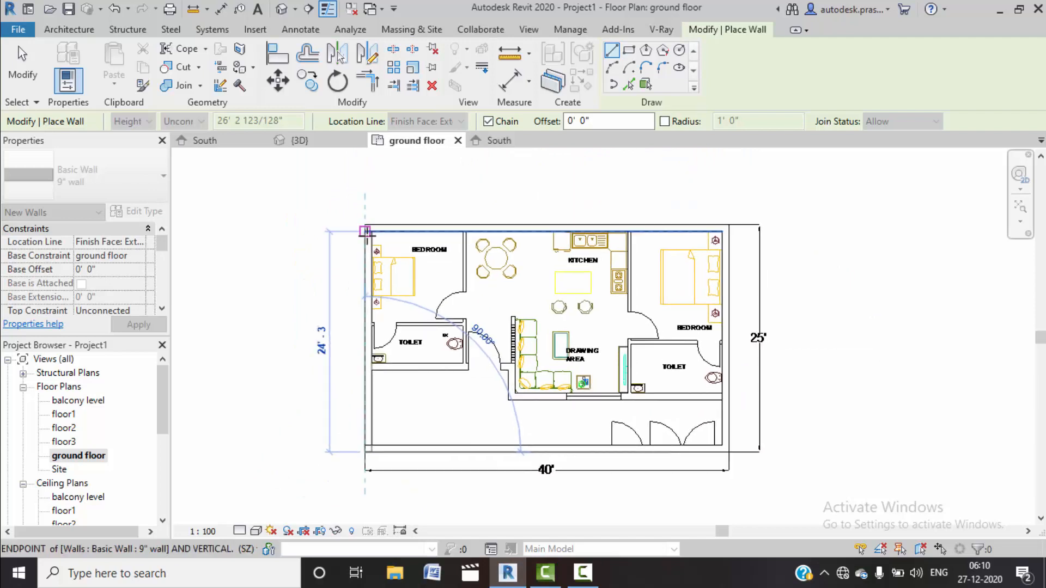
pyautogui.click(366, 231)
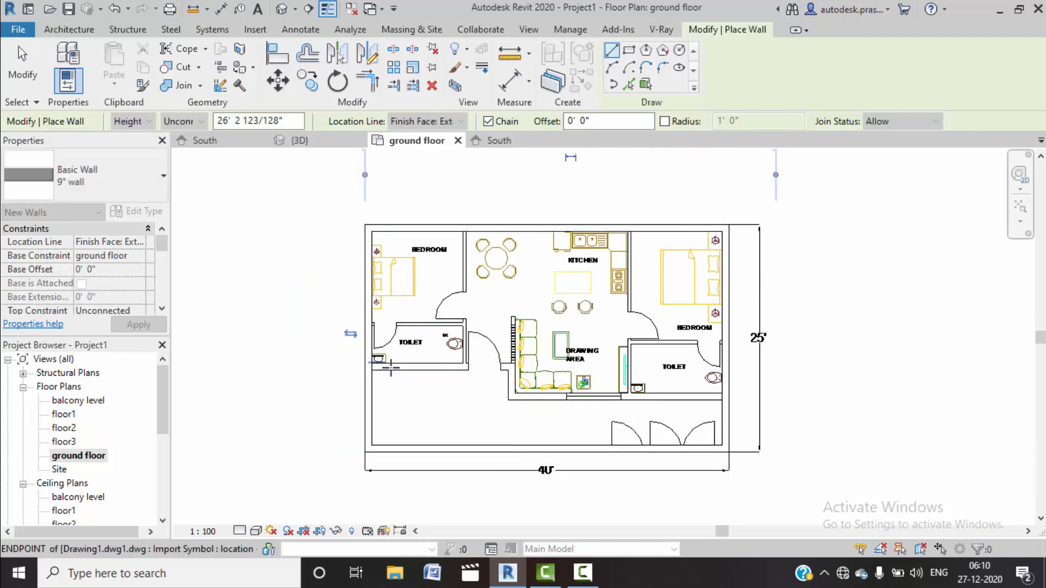
# Step: Draw the stepped 9" wall below both toilets and the drawing area, from the west to the east outer wall, and end wall placement
pyautogui.scroll(2, 365, 369)
pyautogui.scroll(1, 365, 369)
pyautogui.click(362, 359)
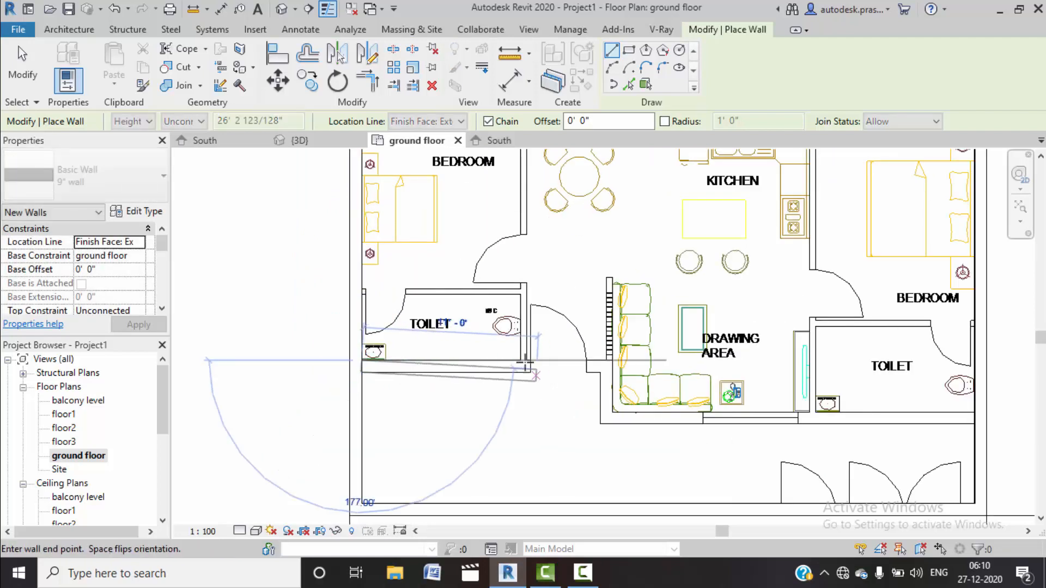
pyautogui.click(611, 367)
pyautogui.click(612, 413)
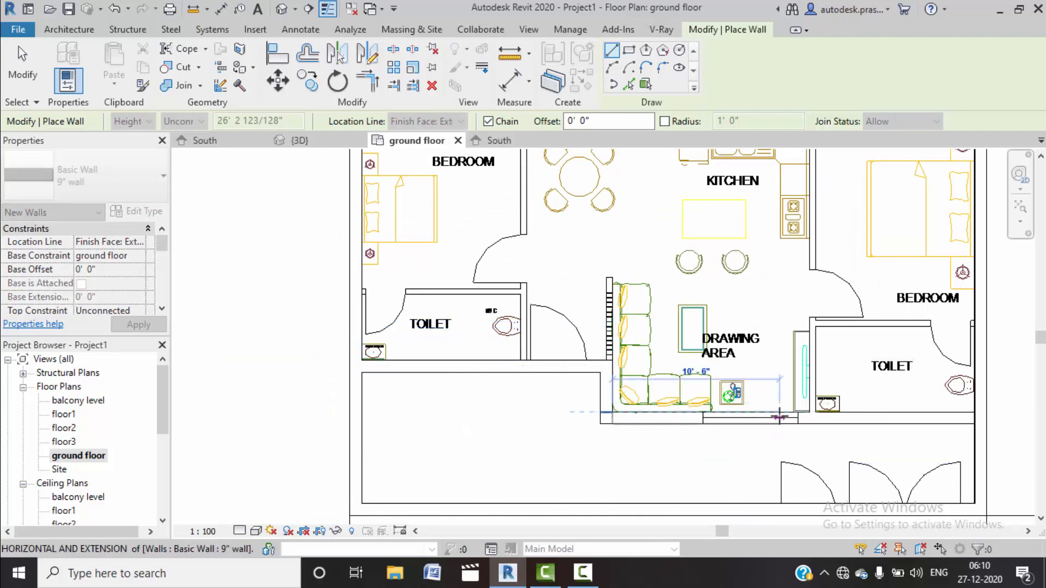
pyautogui.moveTo(819, 417); pyautogui.dragTo(533, 390, button='middle')
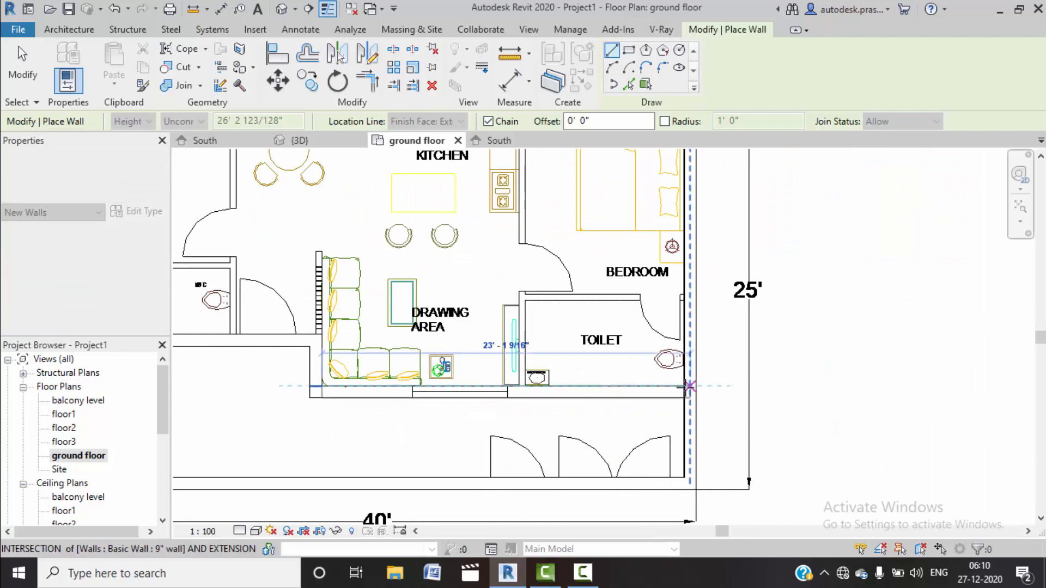
pyautogui.click(684, 386)
pyautogui.rightClick(760, 243)
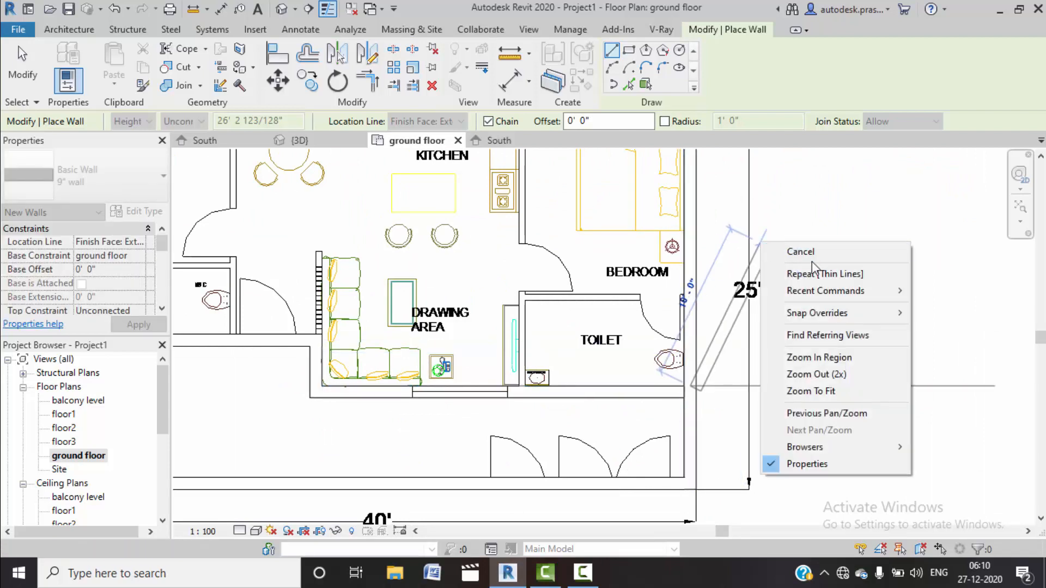
pyautogui.click(805, 252)
pyautogui.rightClick(802, 256)
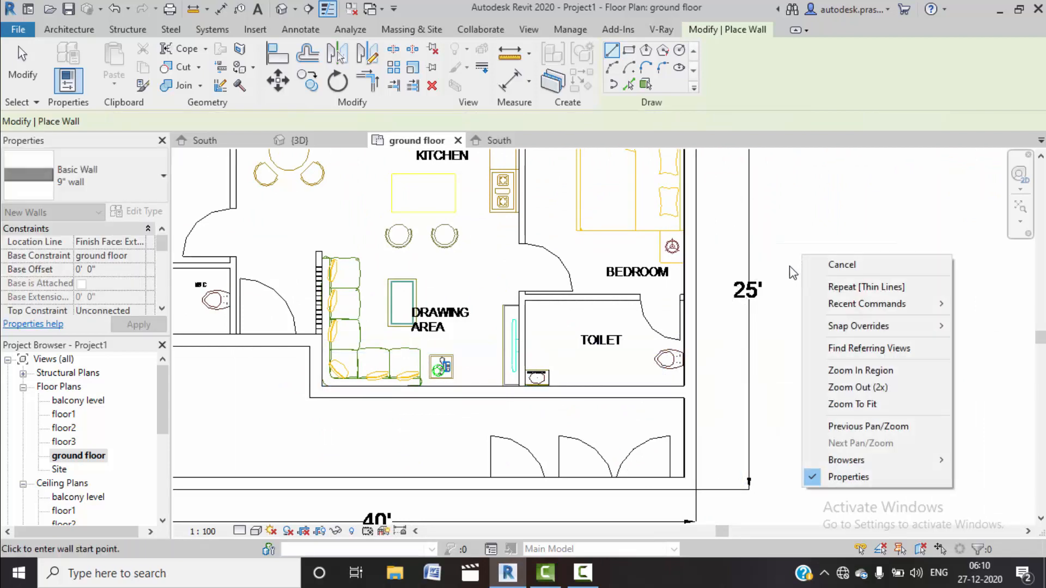
pyautogui.click(841, 264)
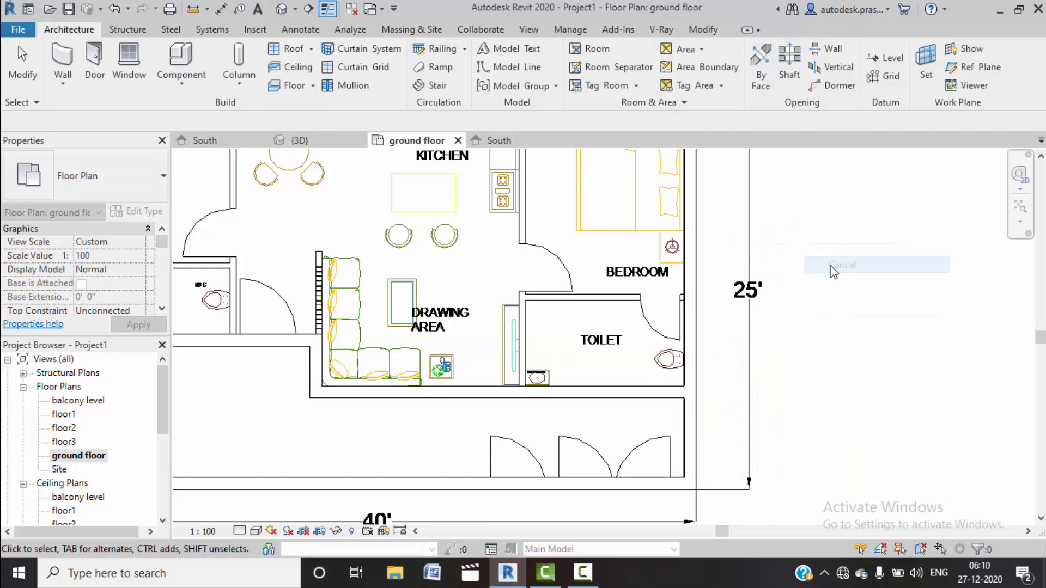
# Step: Start placing an architectural wall with the 4.5"wall type
pyautogui.scroll(-1, 486, 319)
pyautogui.scroll(-1, 487, 320)
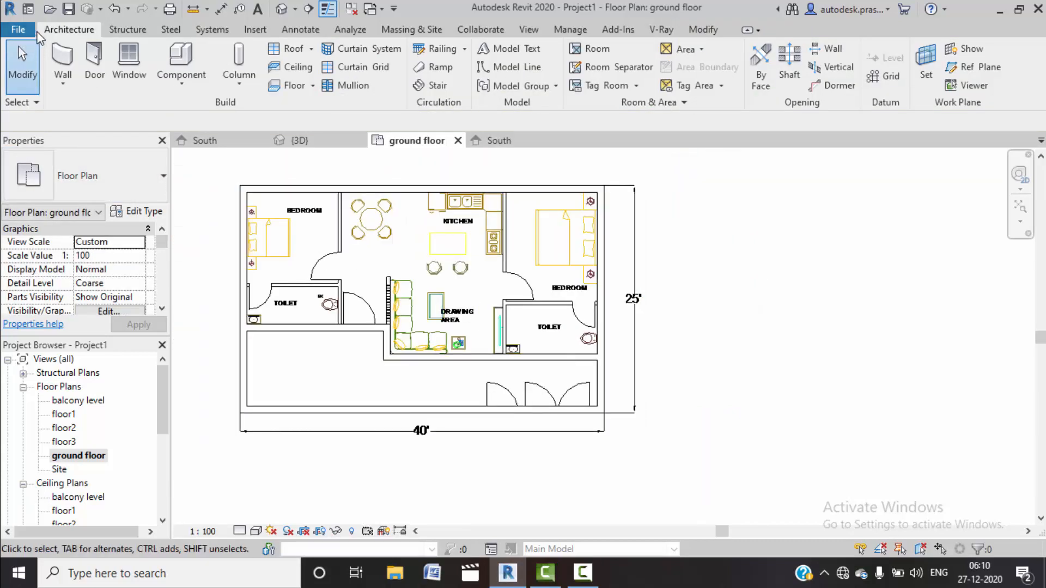
pyautogui.scroll(1, 334, 245)
pyautogui.scroll(1, 334, 245)
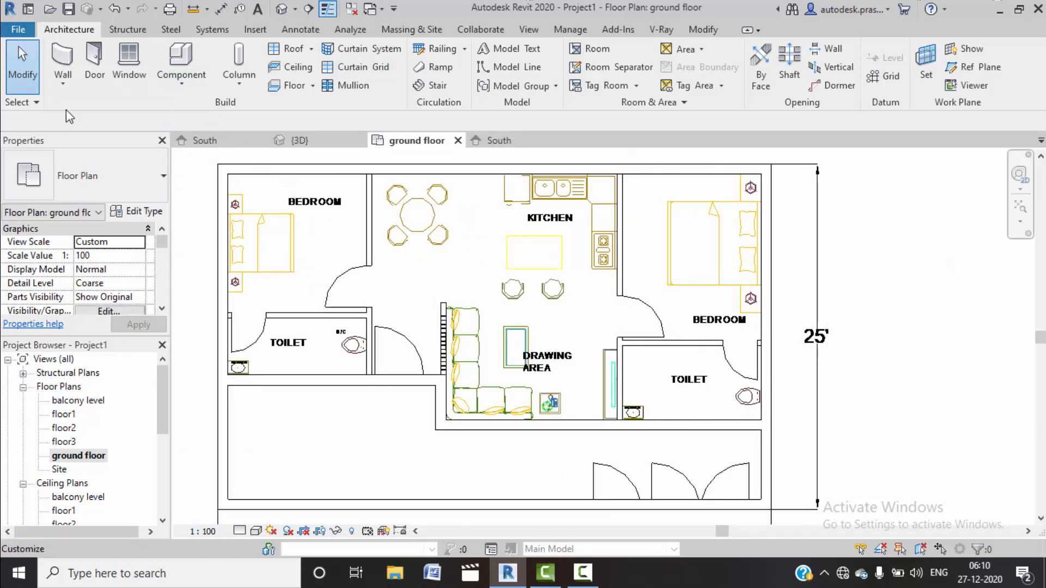
pyautogui.click(63, 82)
pyautogui.click(84, 112)
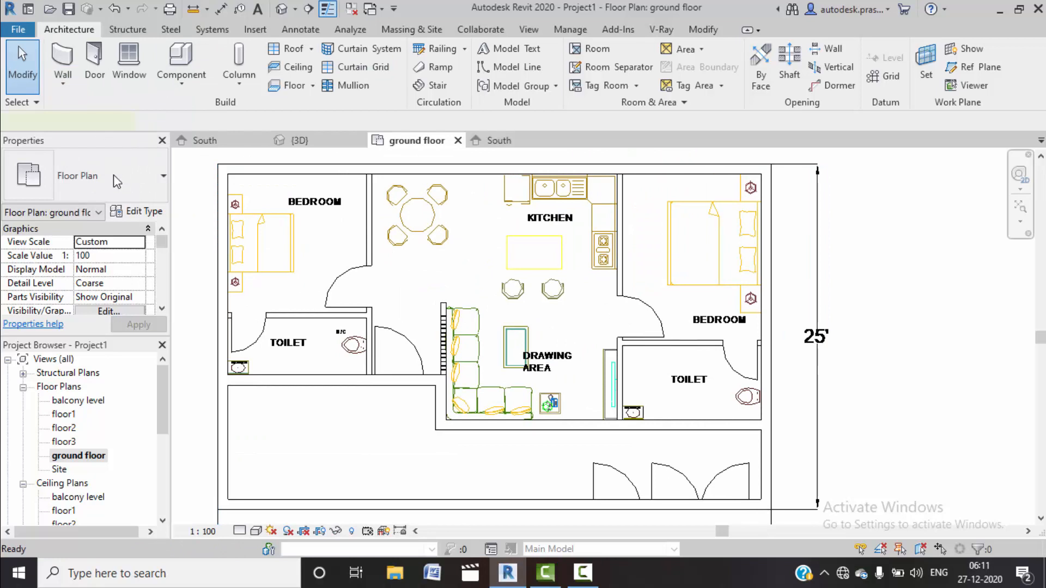
pyautogui.click(81, 176)
pyautogui.click(54, 263)
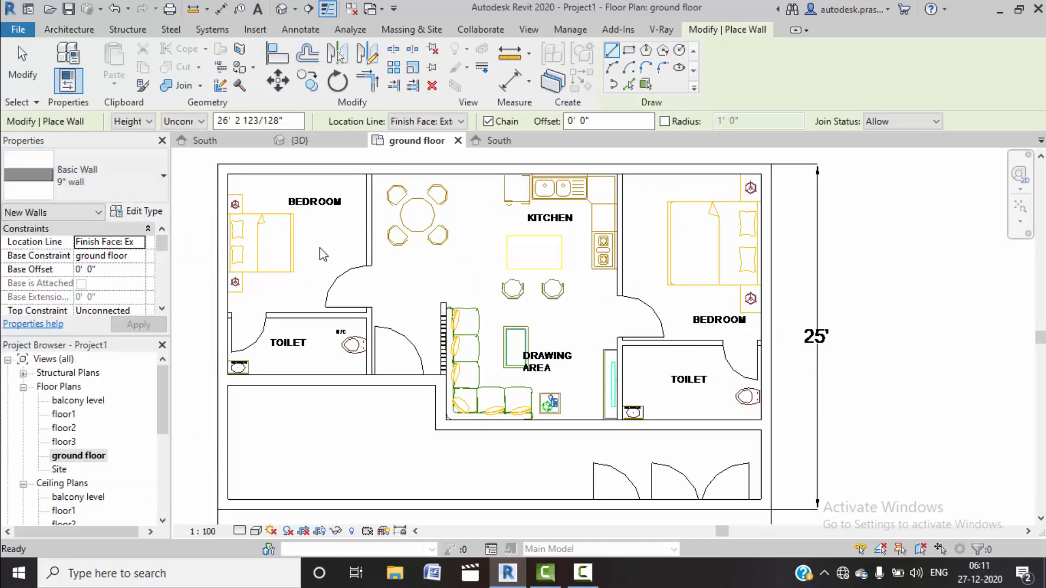
pyautogui.scroll(2, 399, 176)
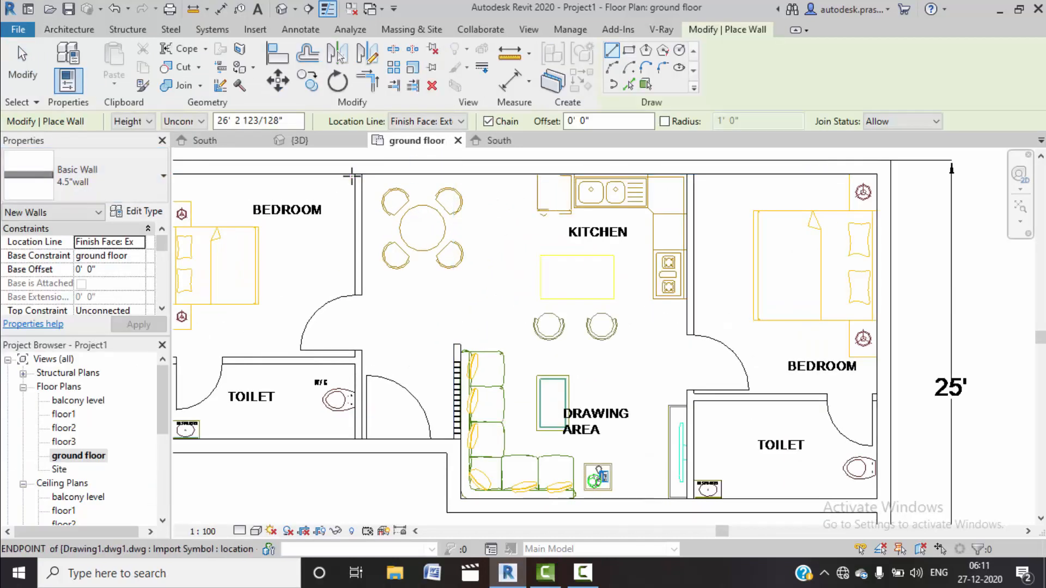
pyautogui.click(339, 295)
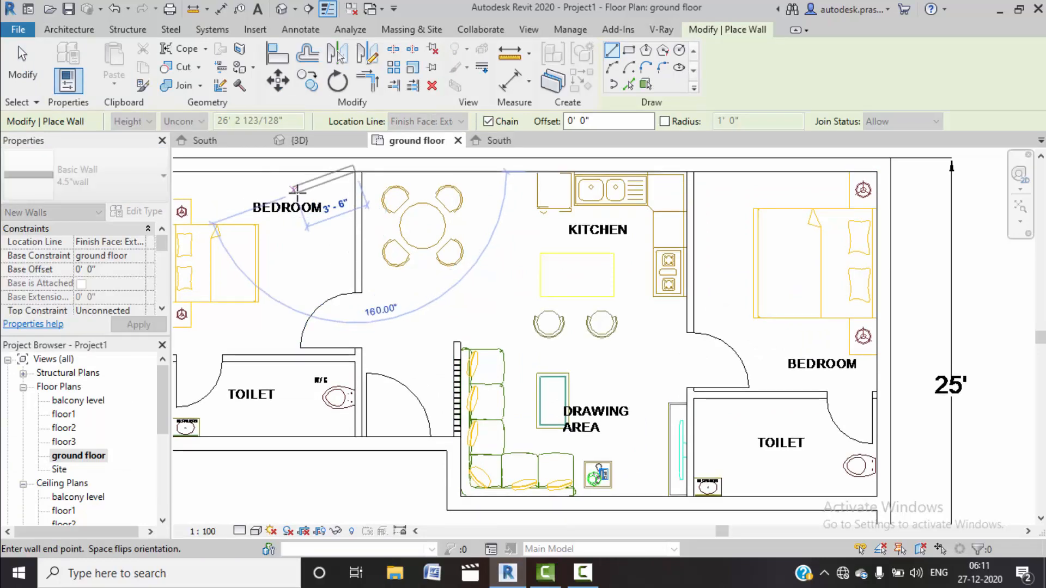
pyautogui.rightClick(417, 203)
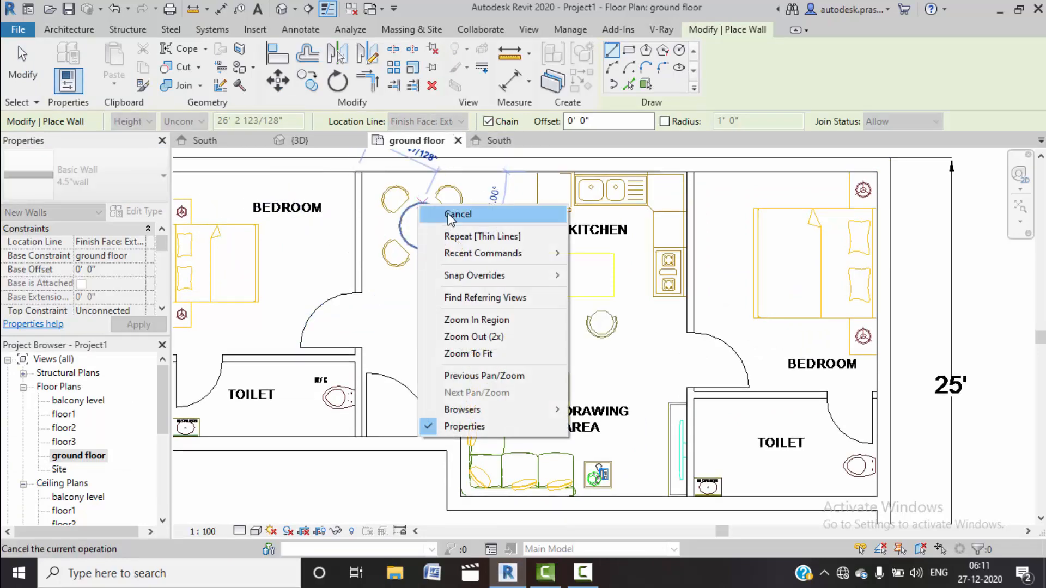
pyautogui.click(442, 215)
# Step: Draw a 4.5" partition from the north outer wall down the east side of the west bedroom and toilet, using Finish Face: Interior as location line
pyautogui.click(460, 122)
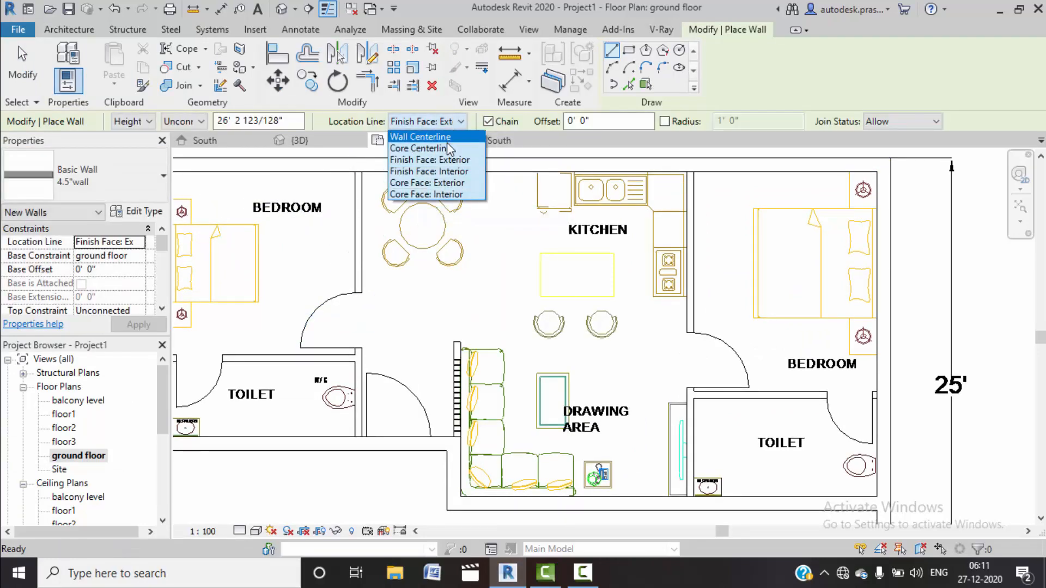
pyautogui.click(429, 172)
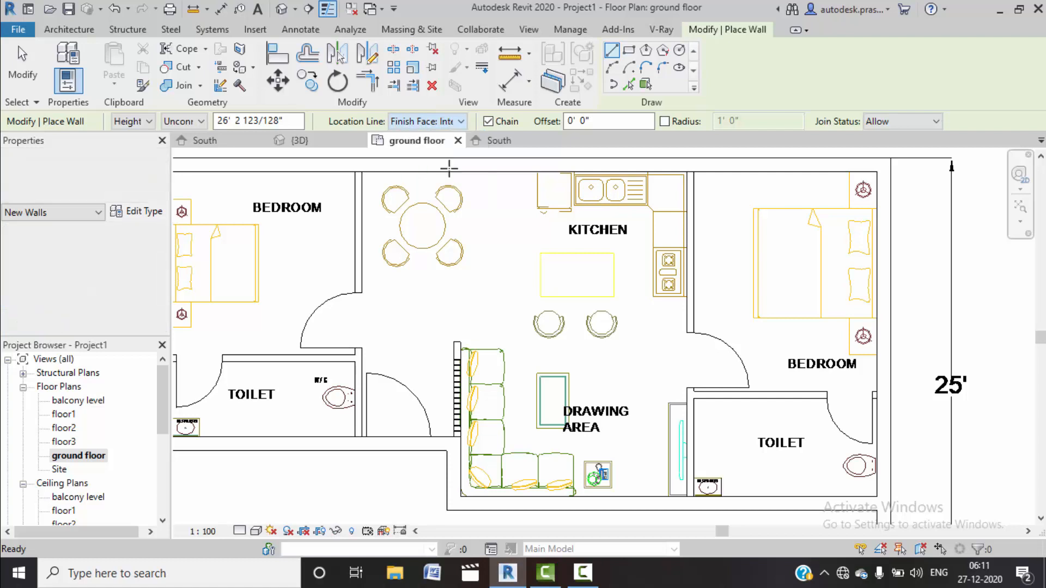
pyautogui.click(357, 170)
pyautogui.moveTo(343, 395); pyautogui.dragTo(447, 212, button='middle')
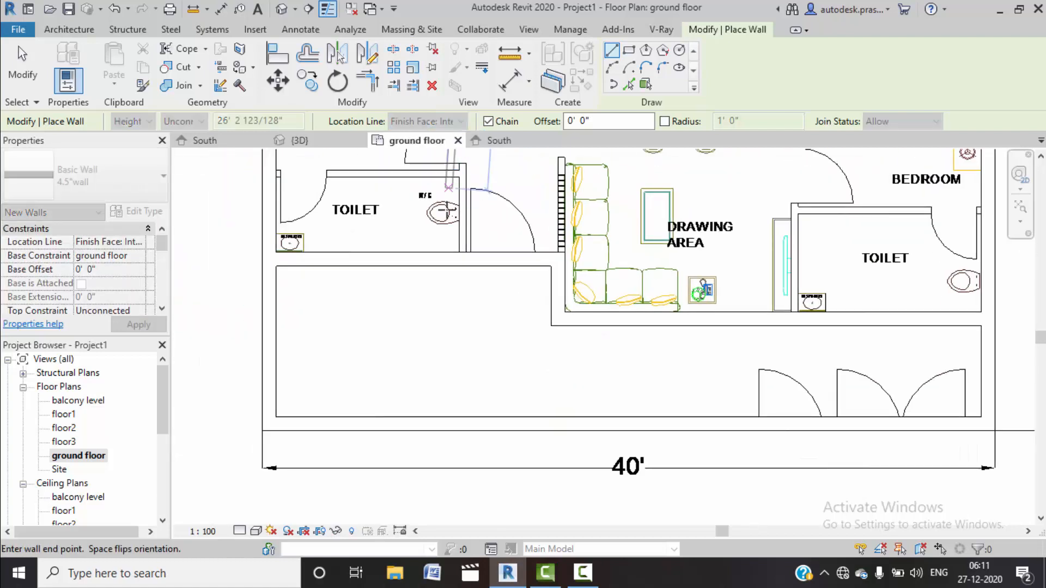
pyautogui.click(459, 254)
pyautogui.moveTo(517, 234); pyautogui.dragTo(422, 356, button='middle')
pyautogui.rightClick(378, 225)
pyautogui.click(419, 240)
pyautogui.moveTo(422, 409); pyautogui.dragTo(531, 292, button='middle')
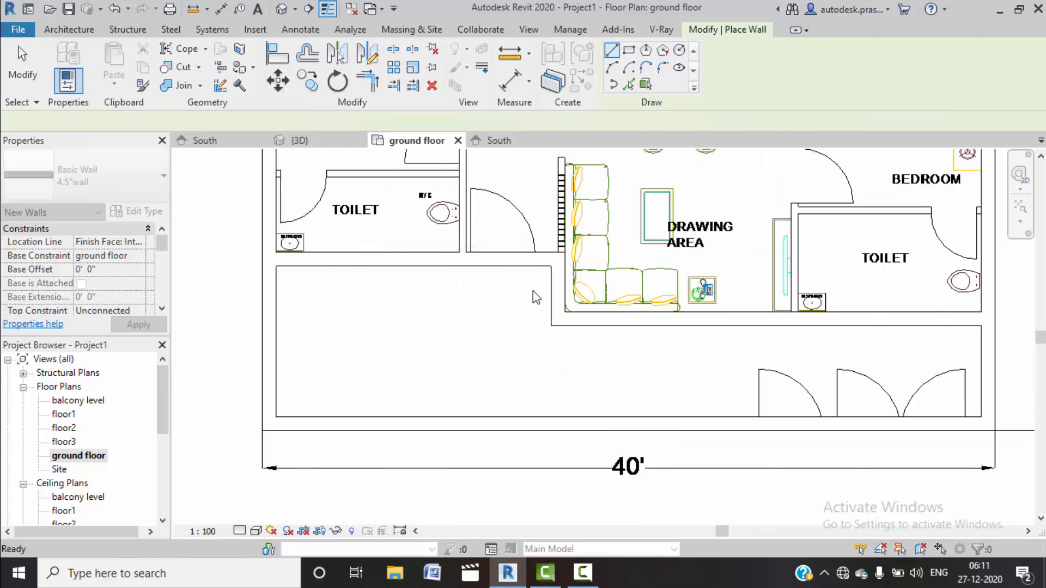
pyautogui.scroll(-1, 507, 249)
pyautogui.moveTo(513, 256); pyautogui.dragTo(351, 354, button='middle')
pyautogui.moveTo(414, 266); pyautogui.dragTo(633, 275, button='middle')
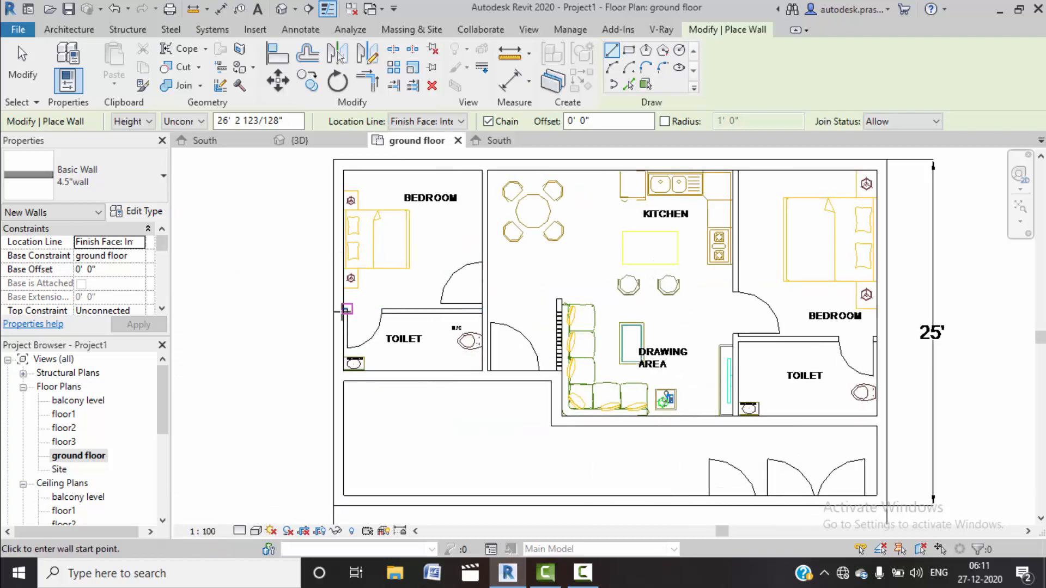
pyautogui.scroll(3, 345, 304)
pyautogui.click(345, 305)
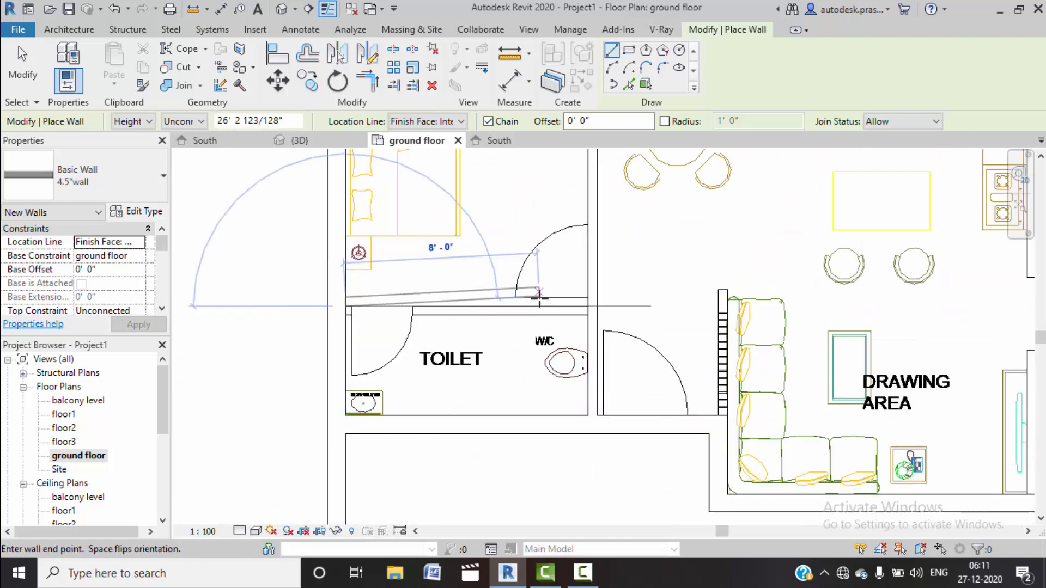
pyautogui.rightClick(425, 267)
pyautogui.click(460, 276)
# Step: Draw a 4.5" wall between the west bedroom and its toilet, from the outer wall to the partition
pyautogui.click(346, 314)
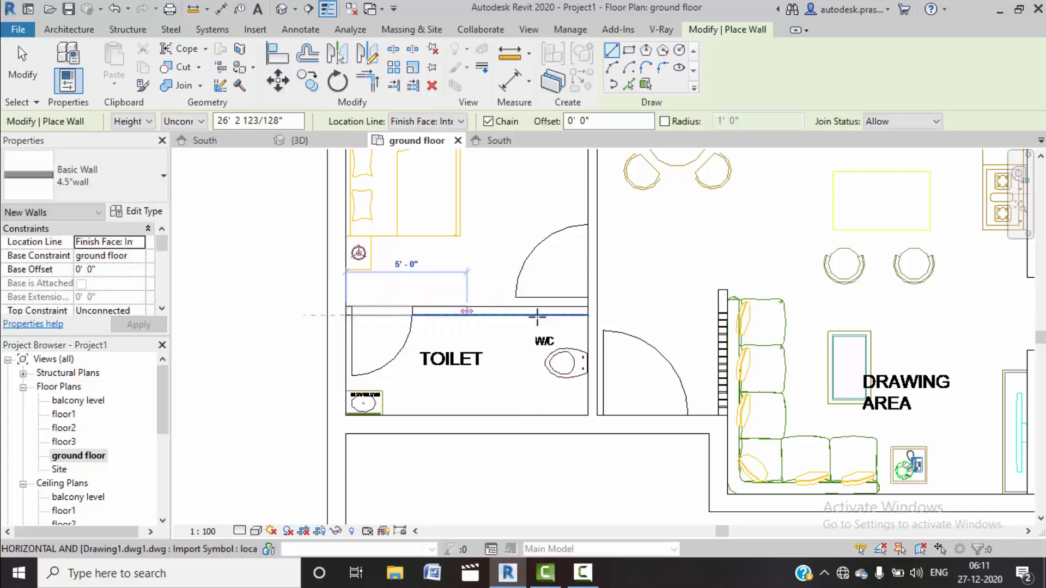
pyautogui.click(590, 312)
pyautogui.rightClick(676, 256)
pyautogui.click(721, 266)
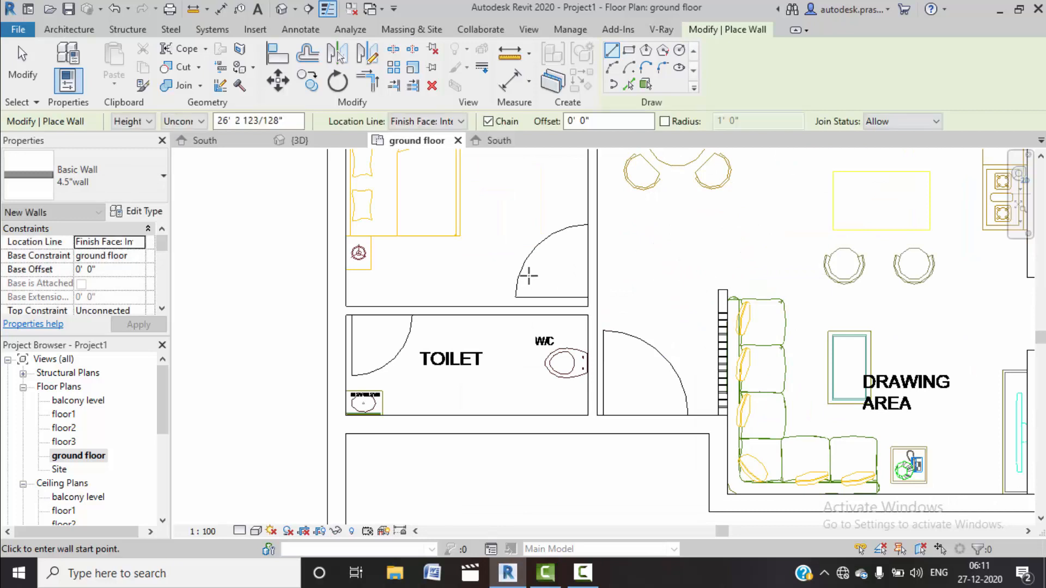
# Step: Draw a 4.5" partition from the north outer wall down the west side of the east bedroom and toilet
pyautogui.scroll(-3, 526, 277)
pyautogui.moveTo(795, 228); pyautogui.dragTo(569, 296, button='middle')
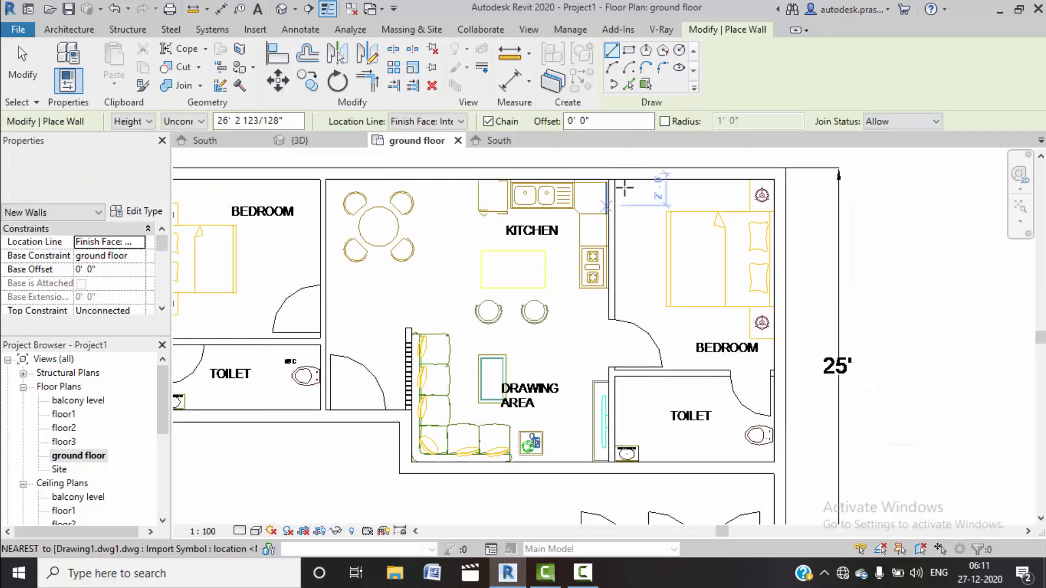
pyautogui.click(606, 175)
pyautogui.moveTo(621, 269); pyautogui.dragTo(621, 147, button='middle')
pyautogui.scroll(3, 614, 332)
pyautogui.rightClick(514, 254)
pyautogui.click(537, 263)
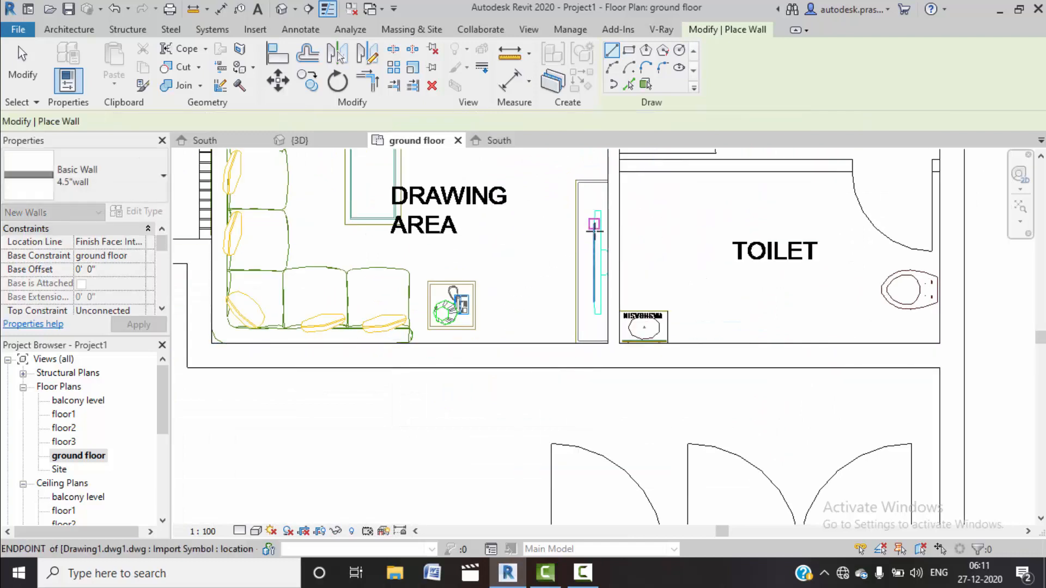
# Step: Draw a 4.5" wall between the east bedroom and its toilet, from the partition to the east outer wall, and end wall placement
pyautogui.moveTo(613, 227); pyautogui.dragTo(460, 336, button='middle')
pyautogui.click(464, 279)
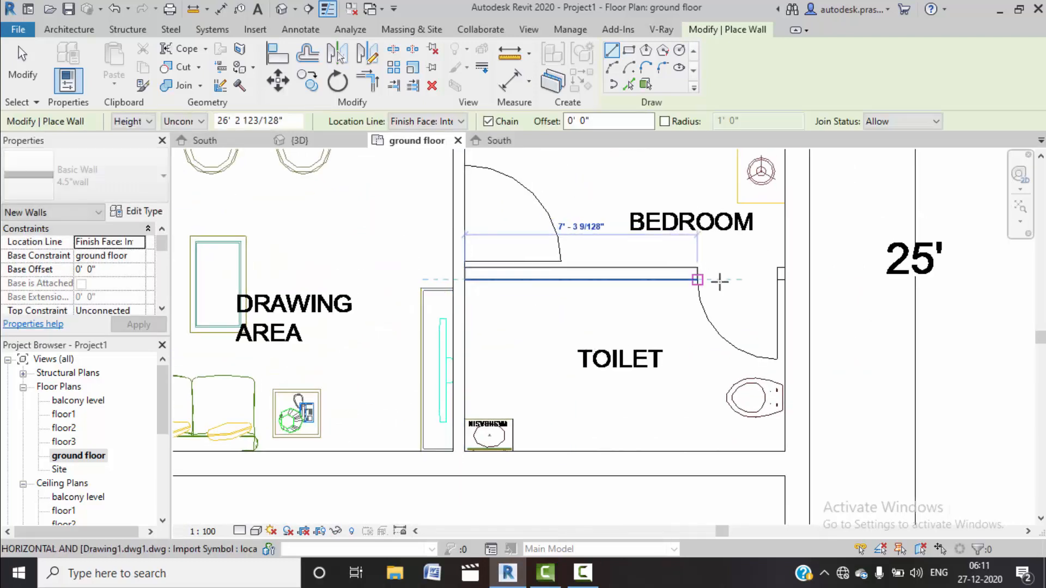
pyautogui.click(785, 280)
pyautogui.rightClick(824, 216)
pyautogui.click(849, 223)
pyautogui.rightClick(854, 227)
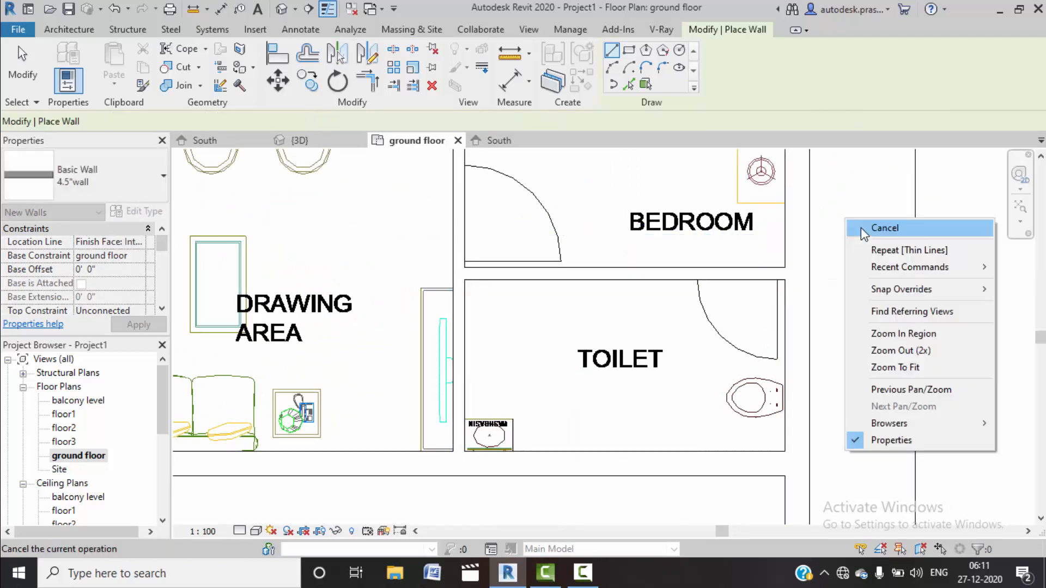
pyautogui.click(859, 227)
# Step: Check the traced walls in the default 3D view, and close that view after returning to the ground floor plan
pyautogui.scroll(-5, 701, 349)
pyautogui.moveTo(701, 350); pyautogui.dragTo(690, 323, button='middle')
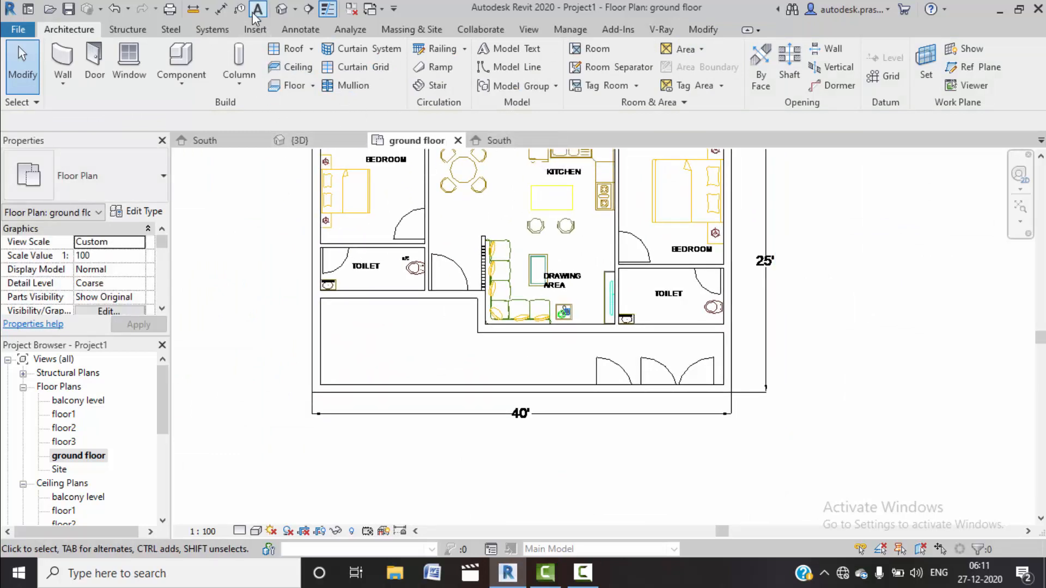
pyautogui.click(281, 10)
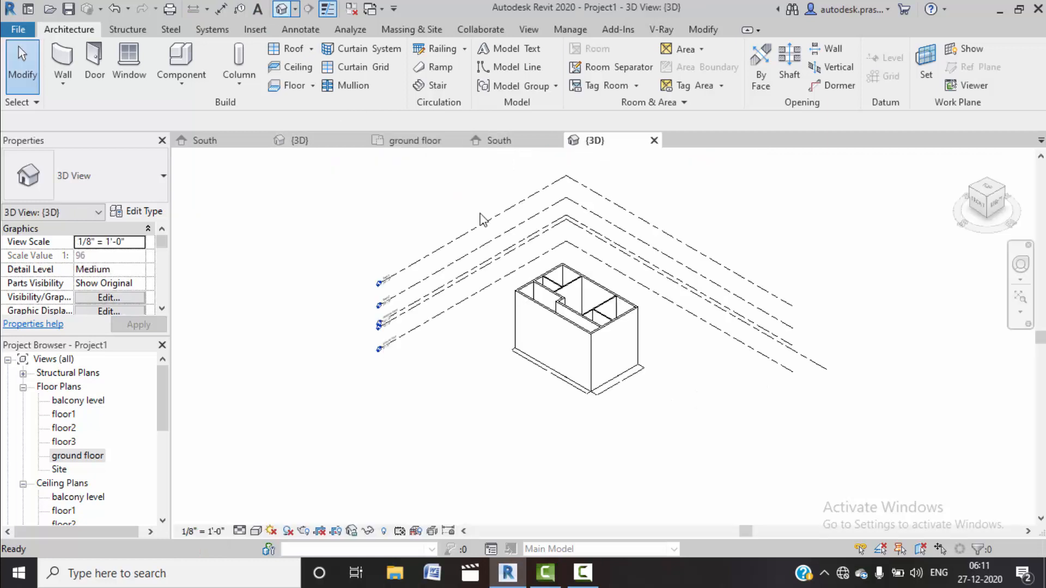
pyautogui.scroll(3, 569, 318)
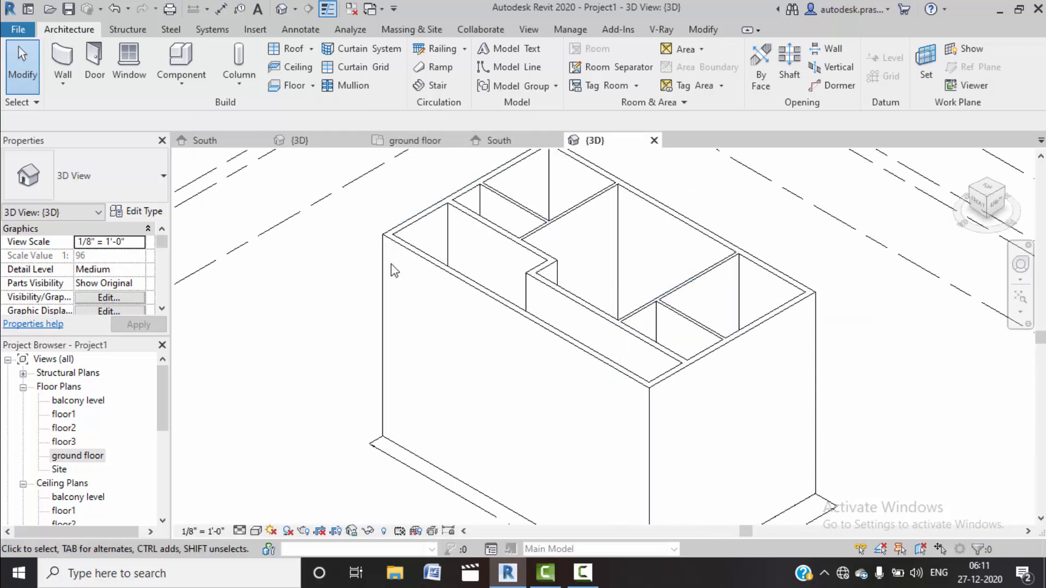
pyautogui.scroll(-1, 491, 297)
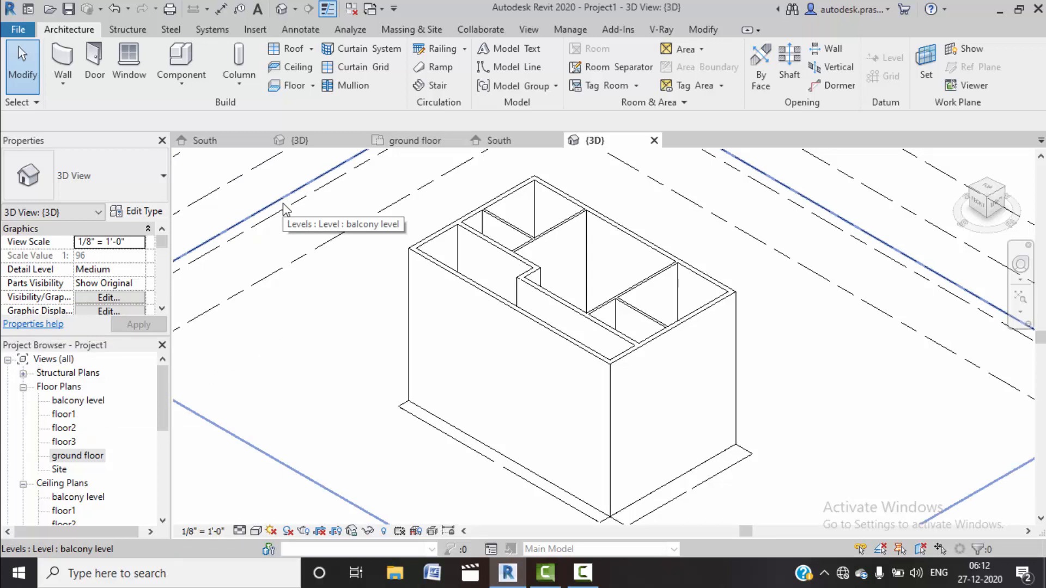
pyautogui.doubleClick(77, 458)
pyautogui.scroll(-2, 279, 416)
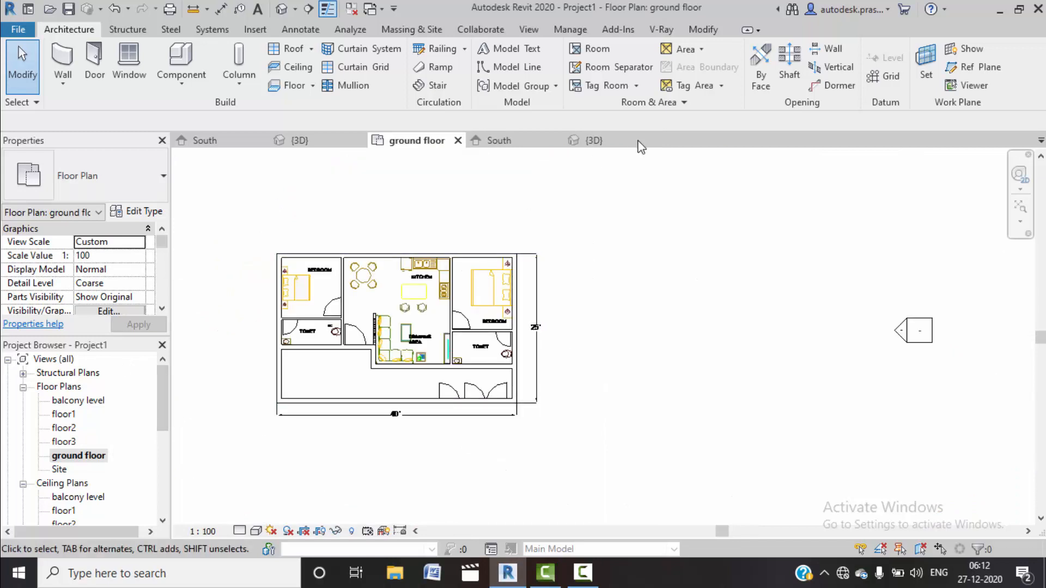
pyautogui.click(654, 141)
pyautogui.moveTo(556, 301); pyautogui.dragTo(617, 288, button='middle')
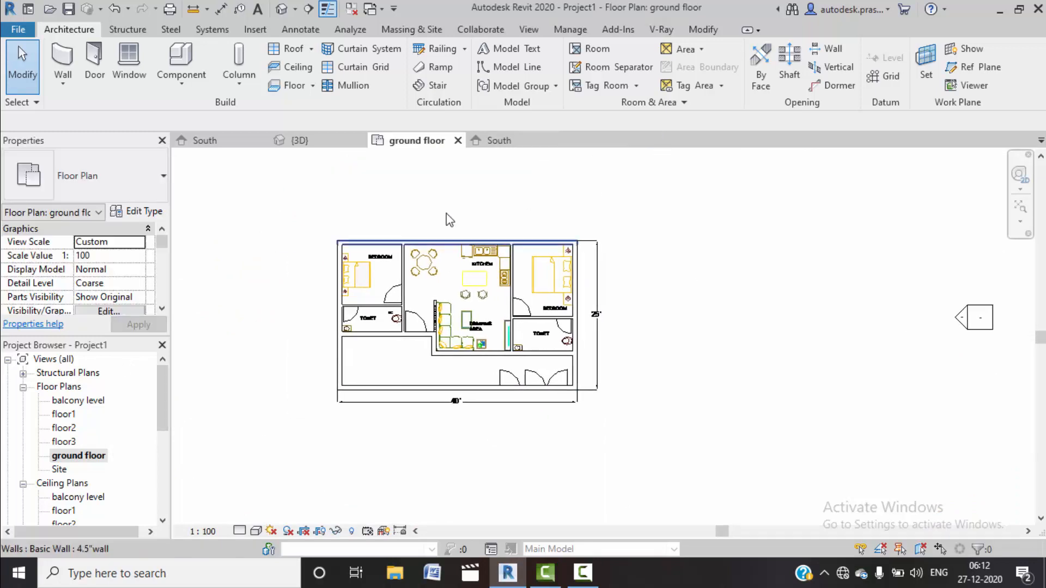
# Step: Examine the front balcony, its floor slab and the porch in the sample project's 3D view
pyautogui.click(325, 142)
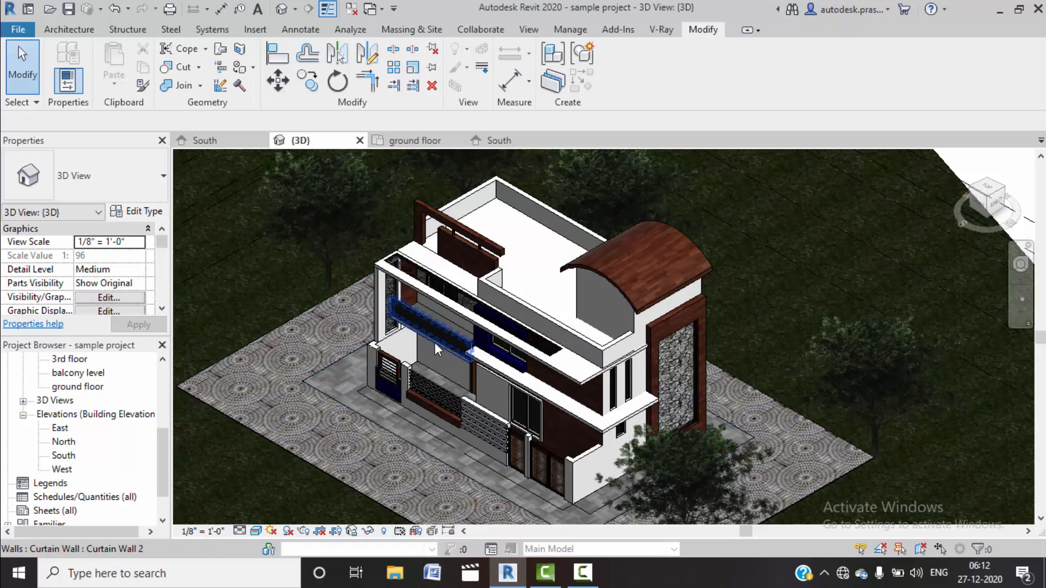
pyautogui.scroll(6, 432, 342)
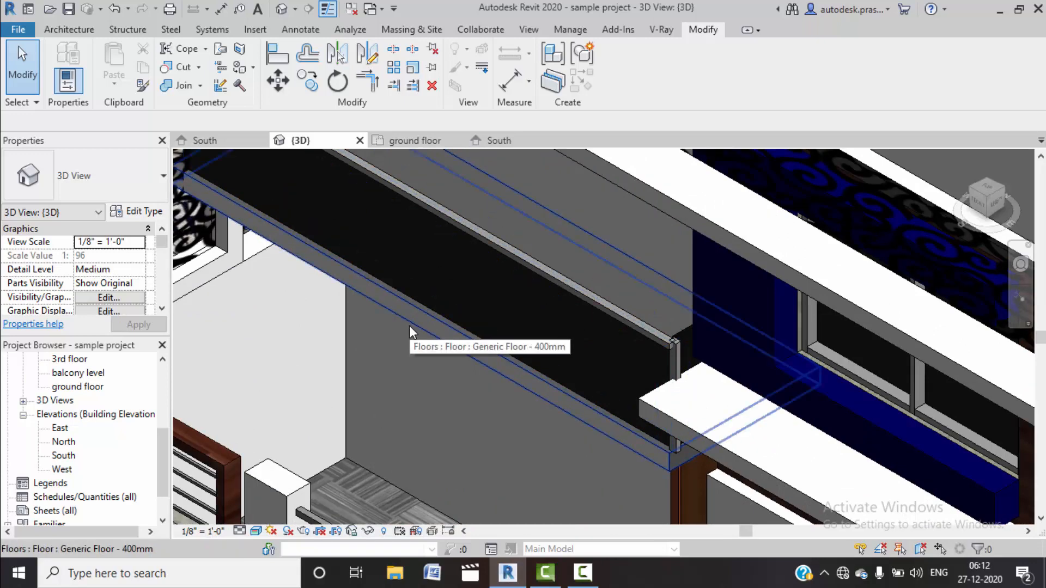
pyautogui.scroll(-3, 410, 325)
pyautogui.scroll(-3, 409, 325)
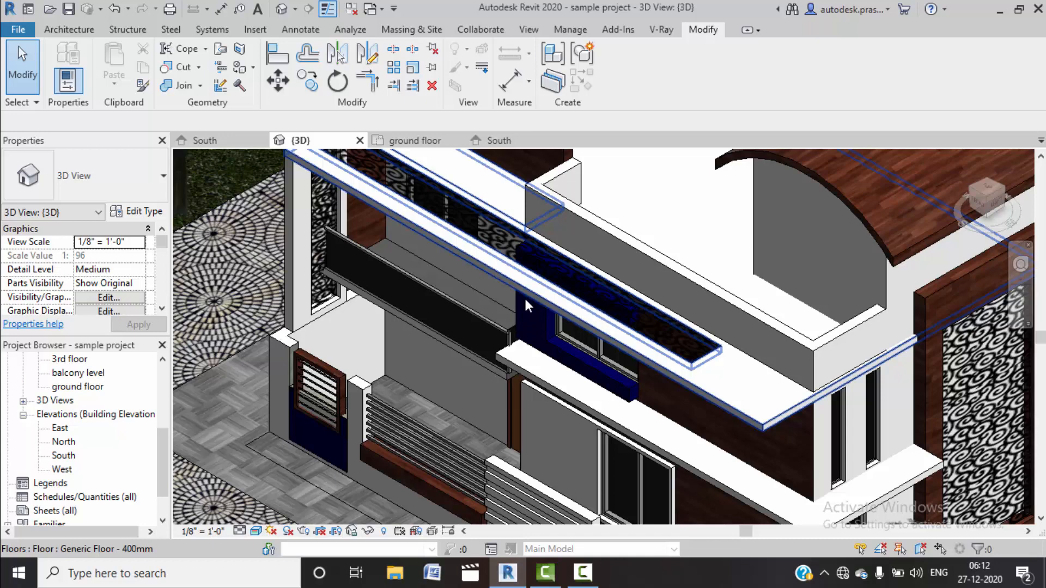
pyautogui.scroll(-3, 524, 296)
pyautogui.scroll(-3, 521, 296)
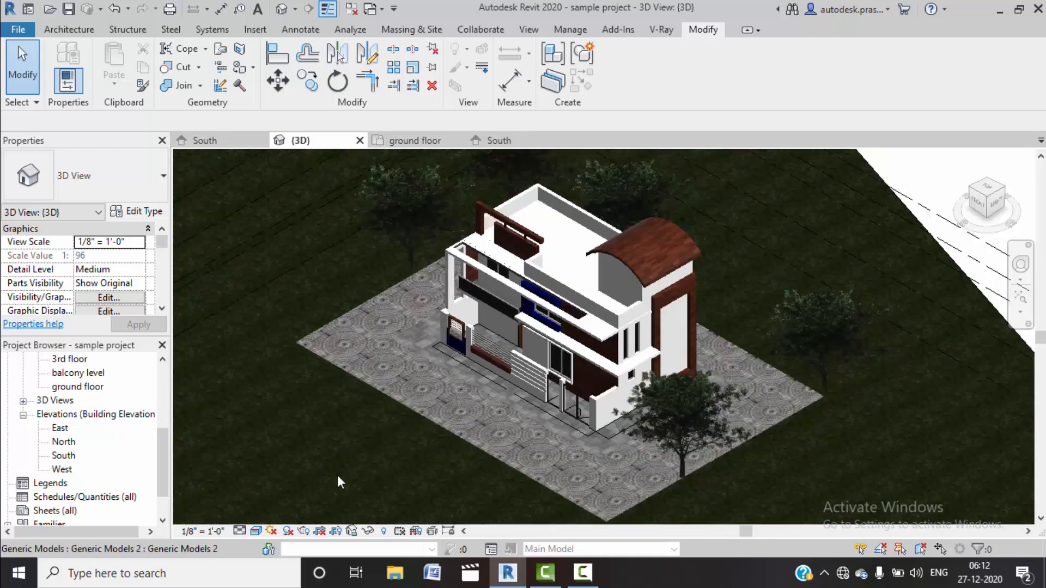
pyautogui.scroll(-2, 520, 296)
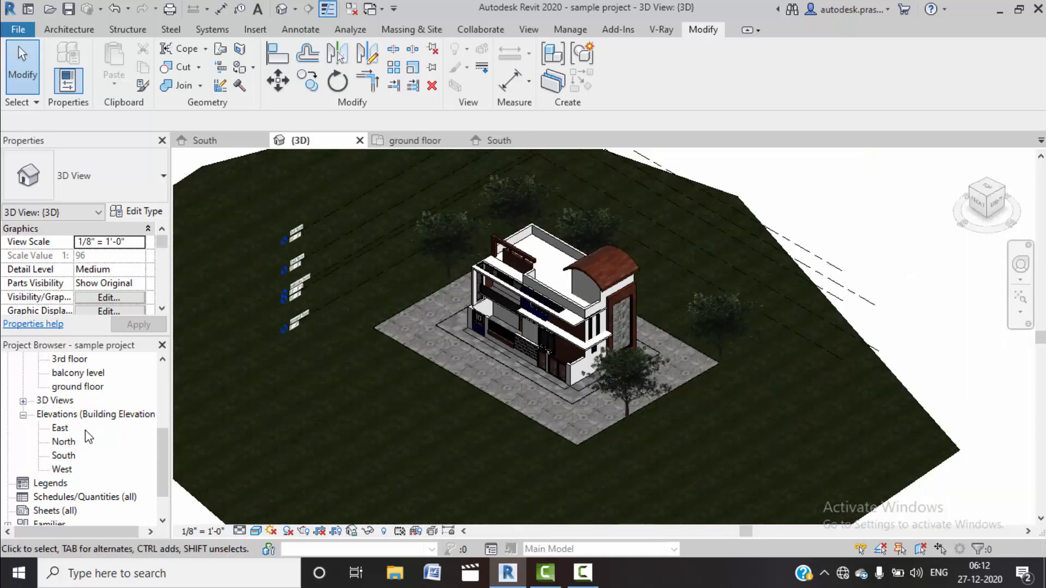
pyautogui.scroll(5, 480, 316)
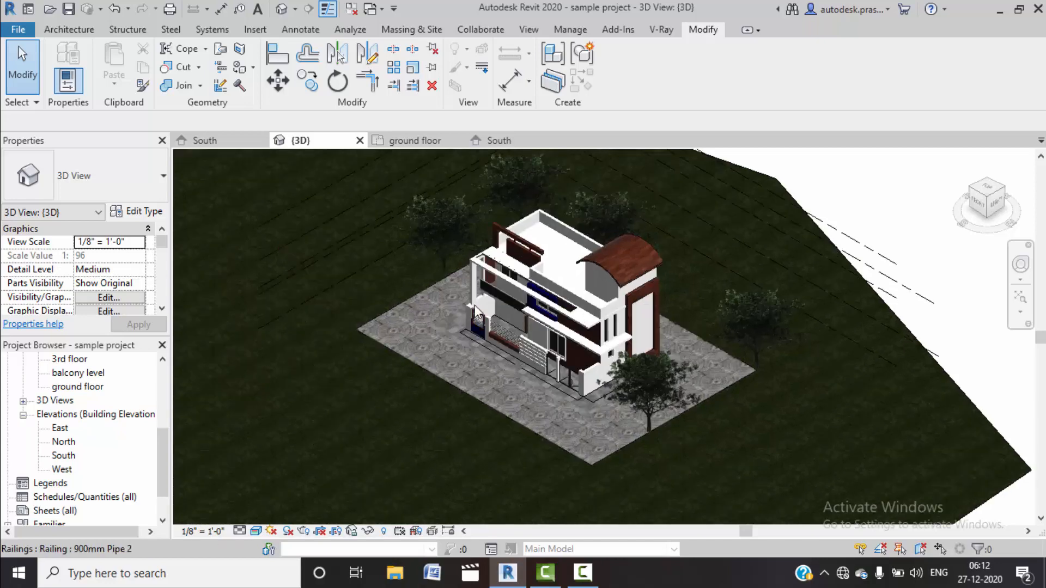
pyautogui.scroll(2, 516, 289)
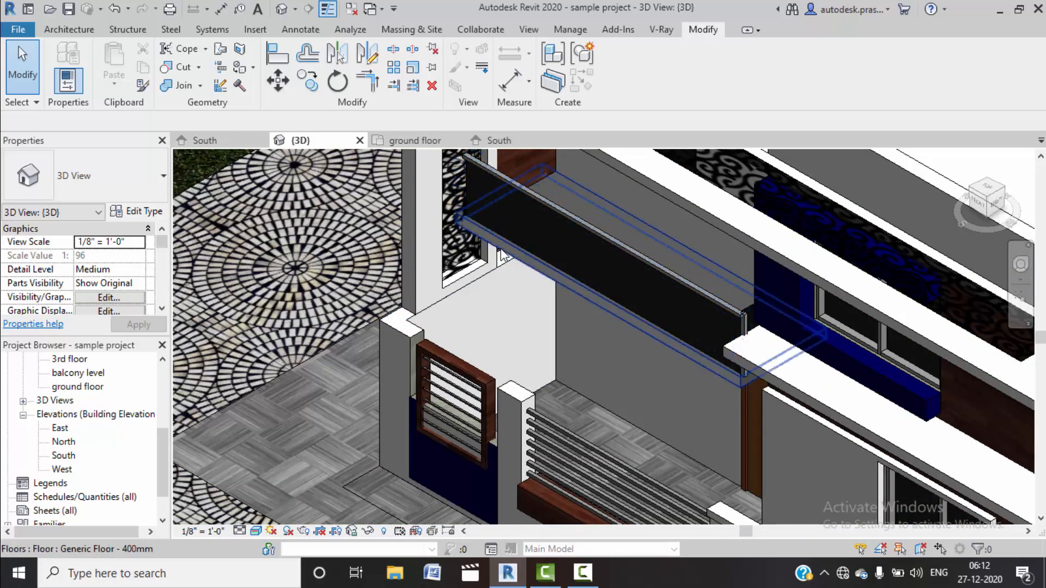
pyautogui.scroll(-4, 502, 255)
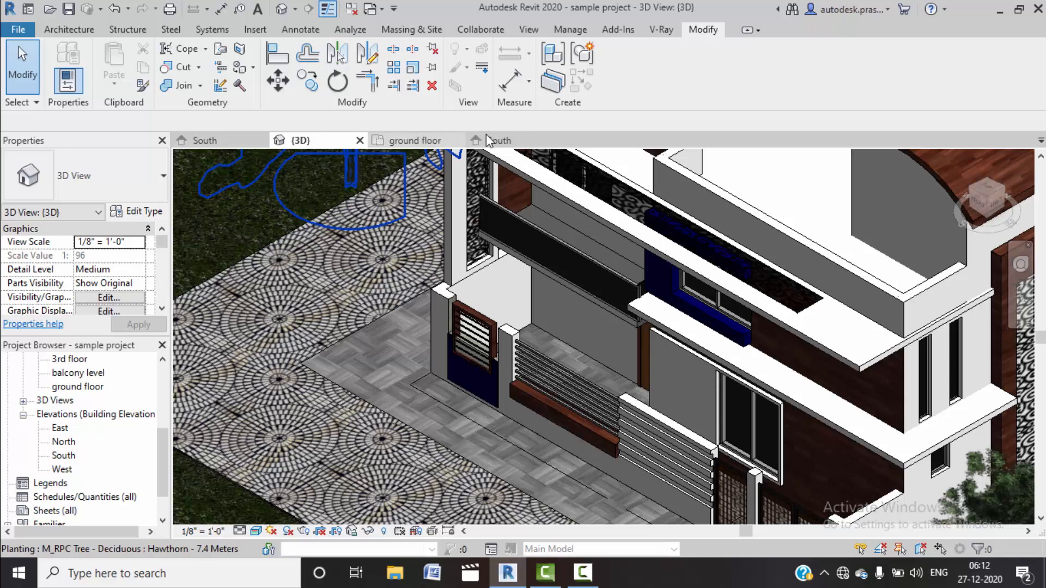
# Step: Create a Generic Floor - 400mm architectural floor on Project1's ground floor, with a rectangular boundary about 7' north and 8'-6" east of the house
pyautogui.click(413, 140)
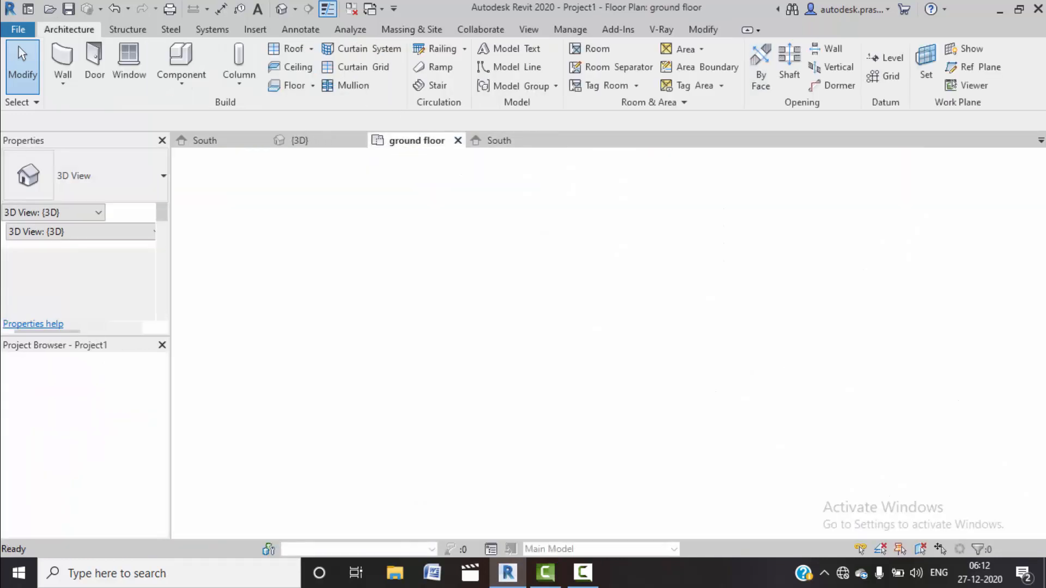
pyautogui.scroll(3, 420, 381)
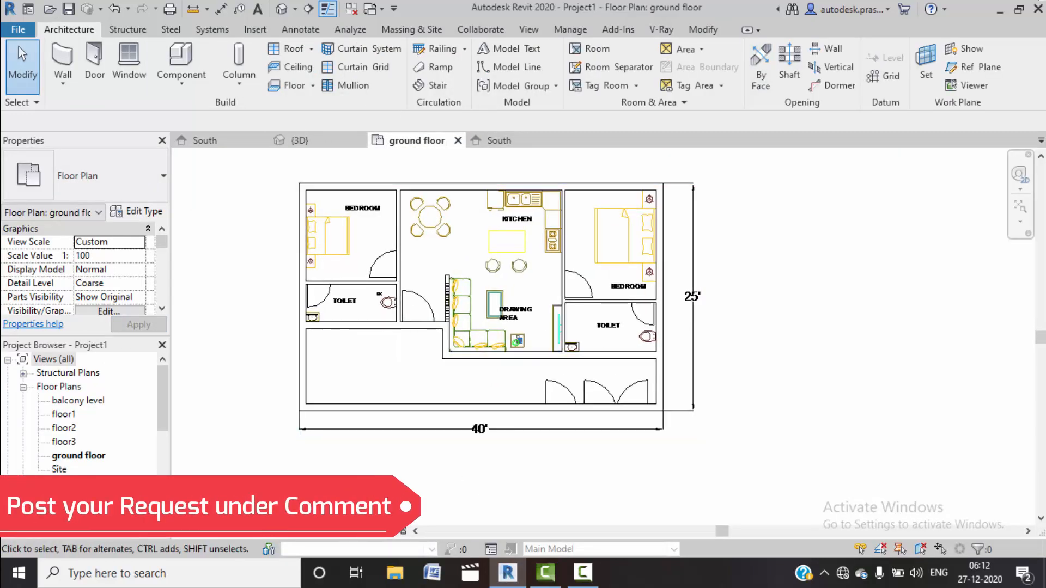
pyautogui.click(314, 86)
pyautogui.click(330, 109)
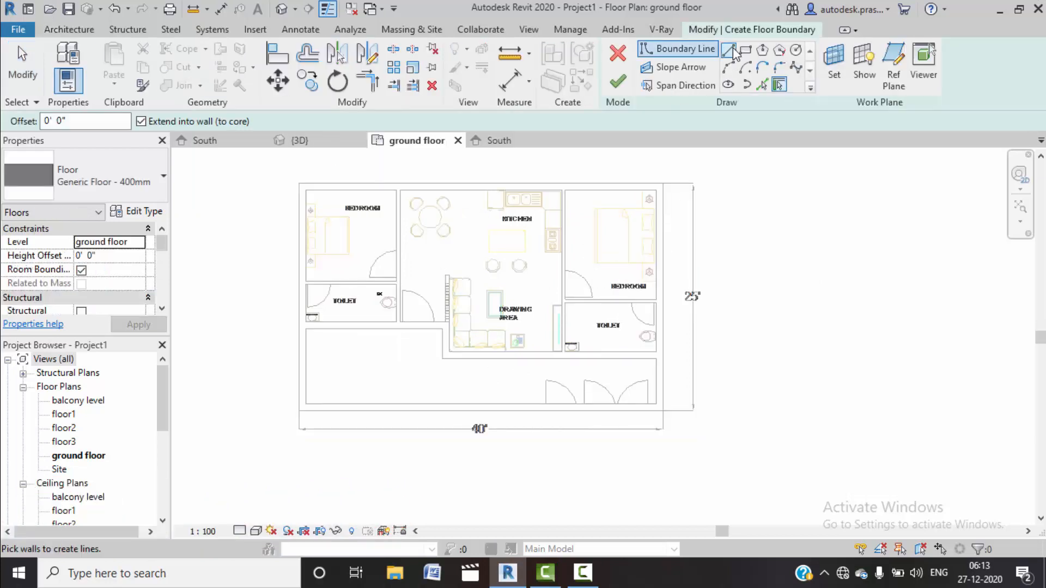
pyautogui.click(745, 50)
pyautogui.scroll(-3, 512, 423)
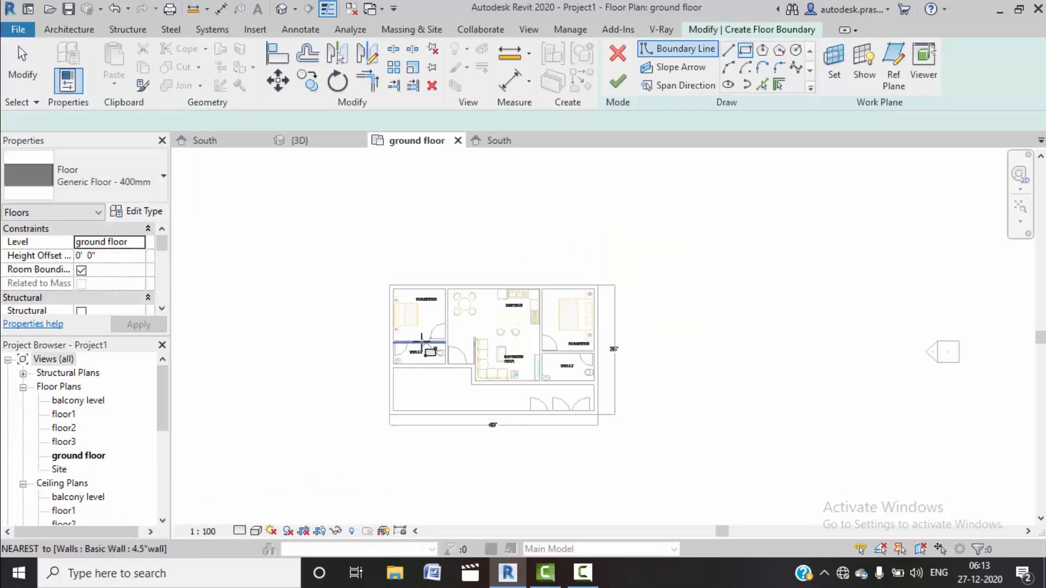
pyautogui.click(359, 249)
pyautogui.click(640, 463)
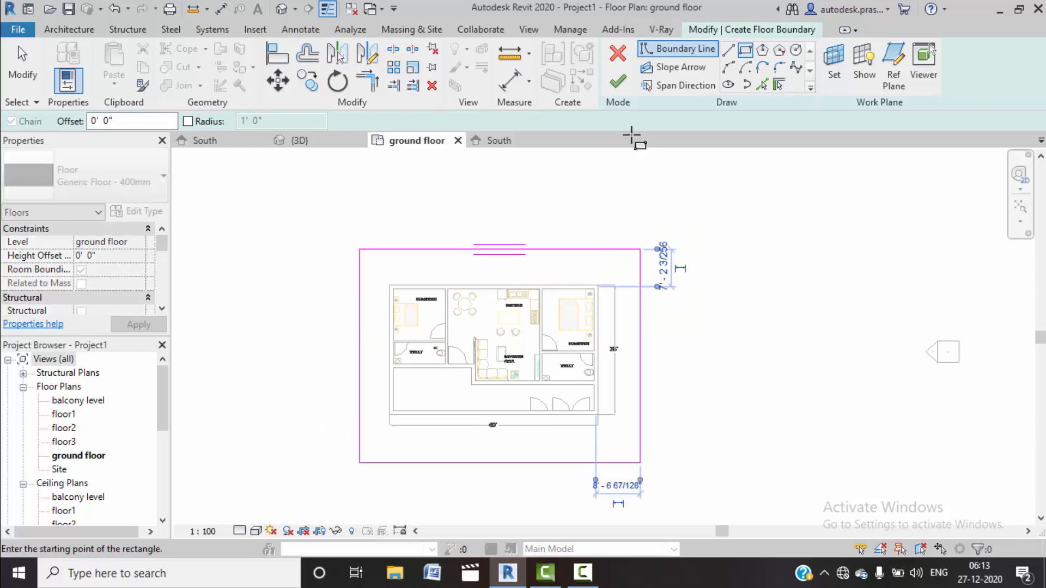
pyautogui.click(619, 83)
# Step: Look over the floor slab and the front area on the ground floor plan, and deselect the slab
pyautogui.scroll(3, 602, 348)
pyautogui.moveTo(602, 348); pyautogui.dragTo(702, 345, button='middle')
pyautogui.moveTo(503, 321); pyautogui.dragTo(588, 296, button='middle')
pyautogui.moveTo(395, 381); pyautogui.dragTo(395, 372, button='middle')
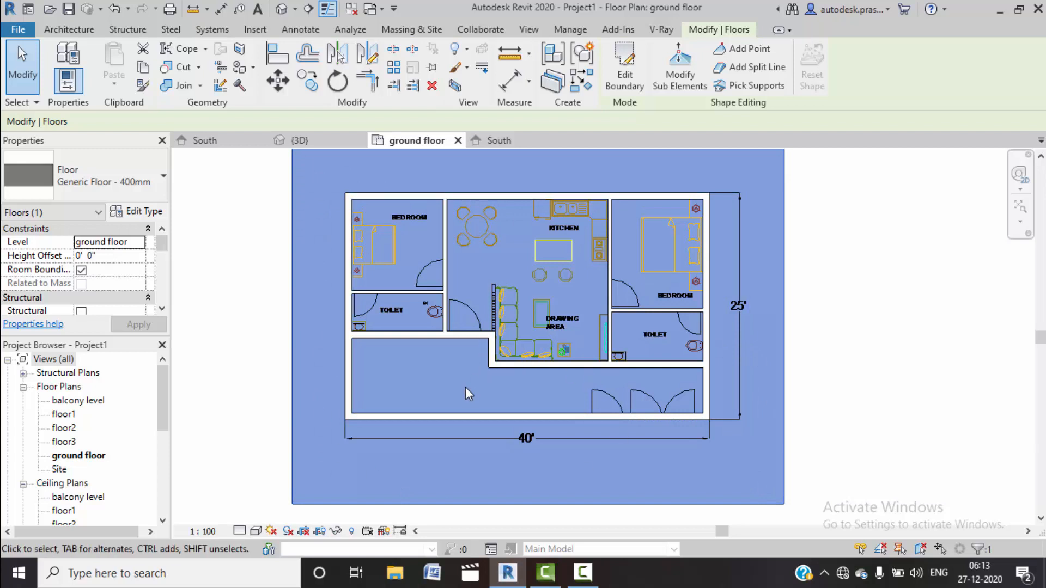
pyautogui.scroll(1, 465, 386)
pyautogui.moveTo(458, 379); pyautogui.dragTo(439, 376, button='middle')
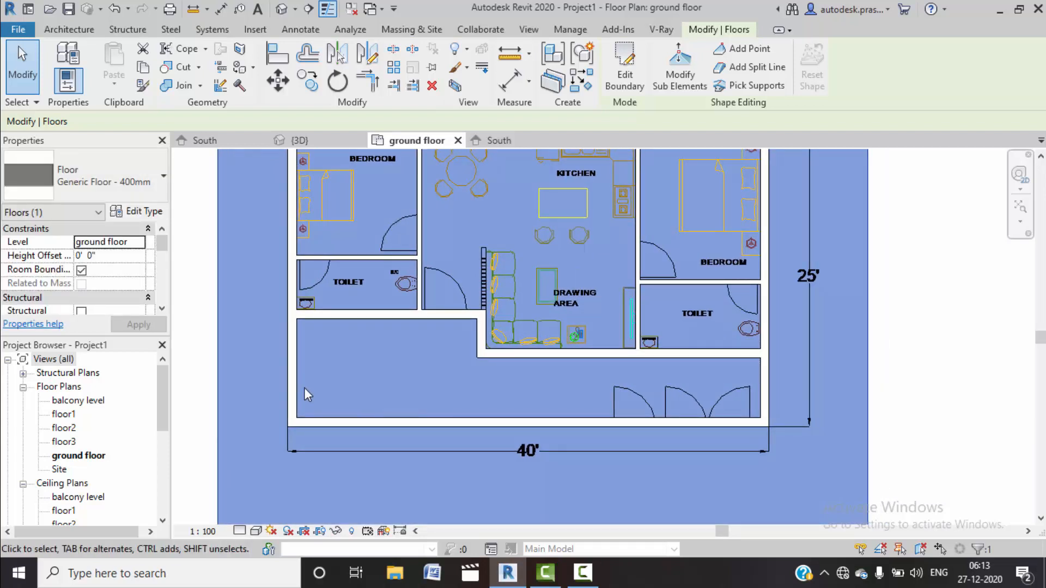
pyautogui.scroll(-1, 304, 387)
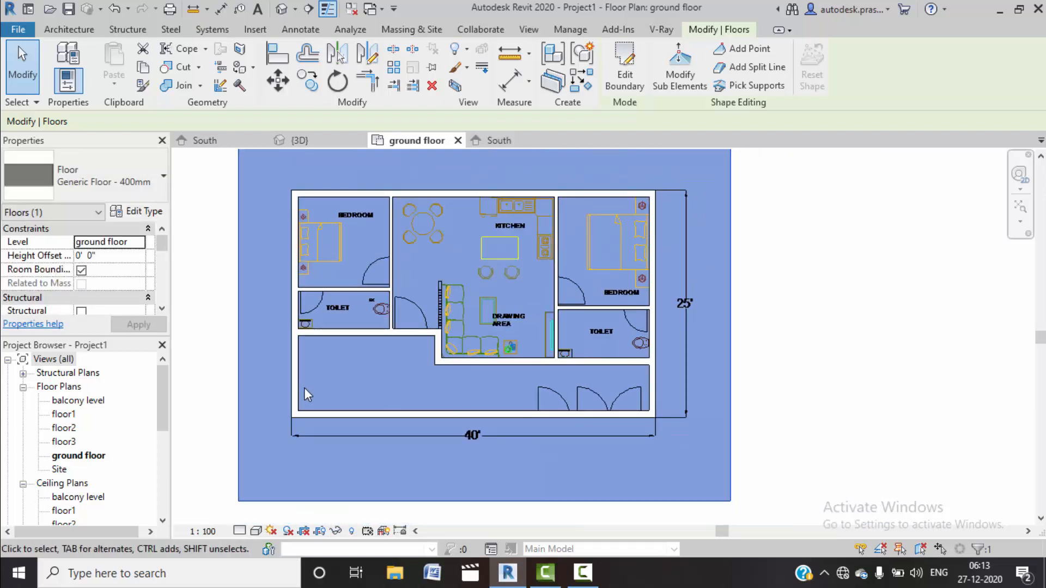
pyautogui.click(829, 329)
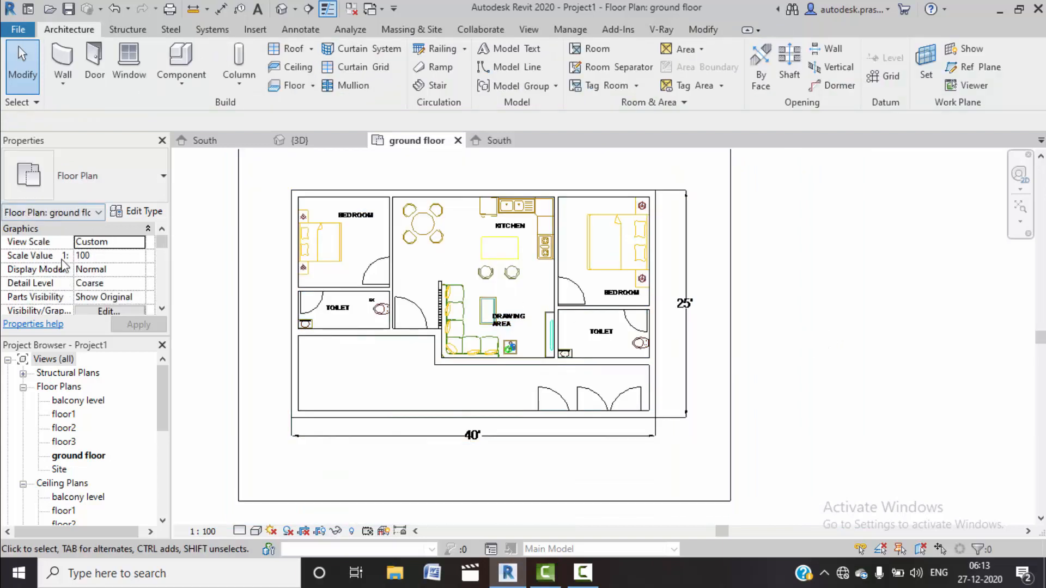
# Step: Open the floor1 floor plan and examine the front area south of the stepped 9" wall
pyautogui.doubleClick(65, 414)
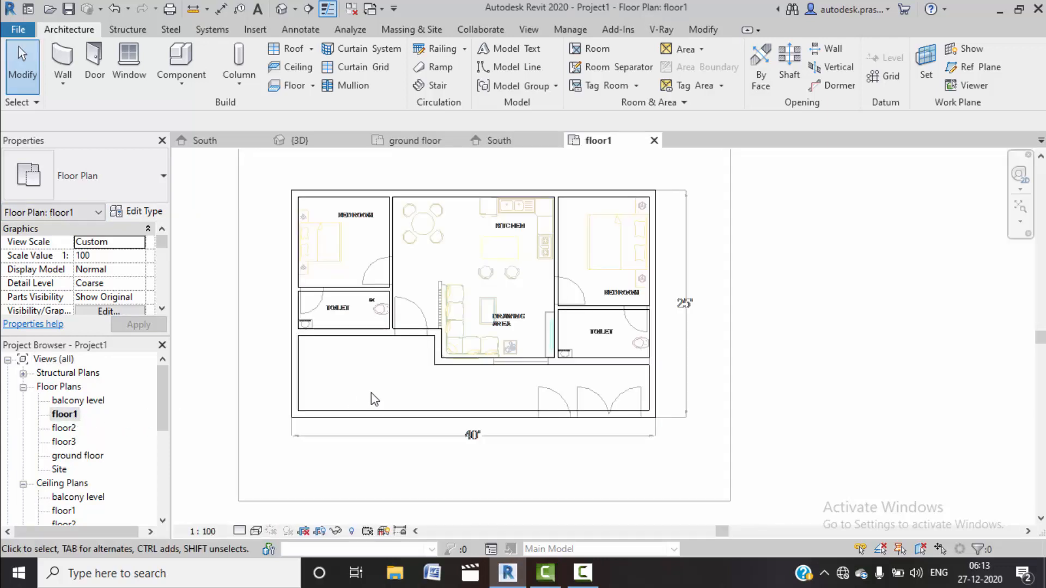
pyautogui.scroll(5, 375, 399)
pyautogui.moveTo(366, 354); pyautogui.dragTo(422, 372, button='middle')
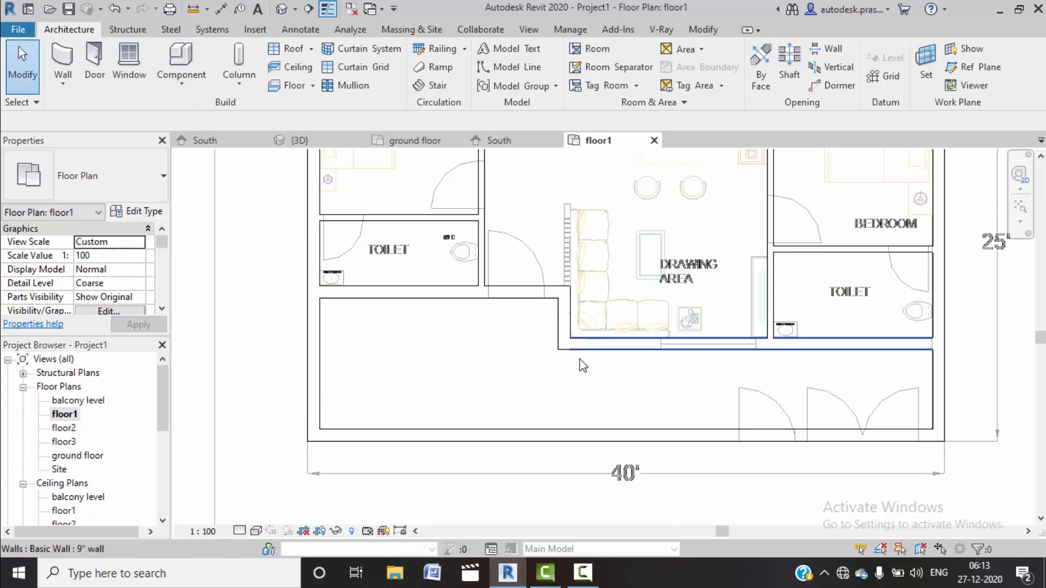
pyautogui.scroll(-1, 573, 364)
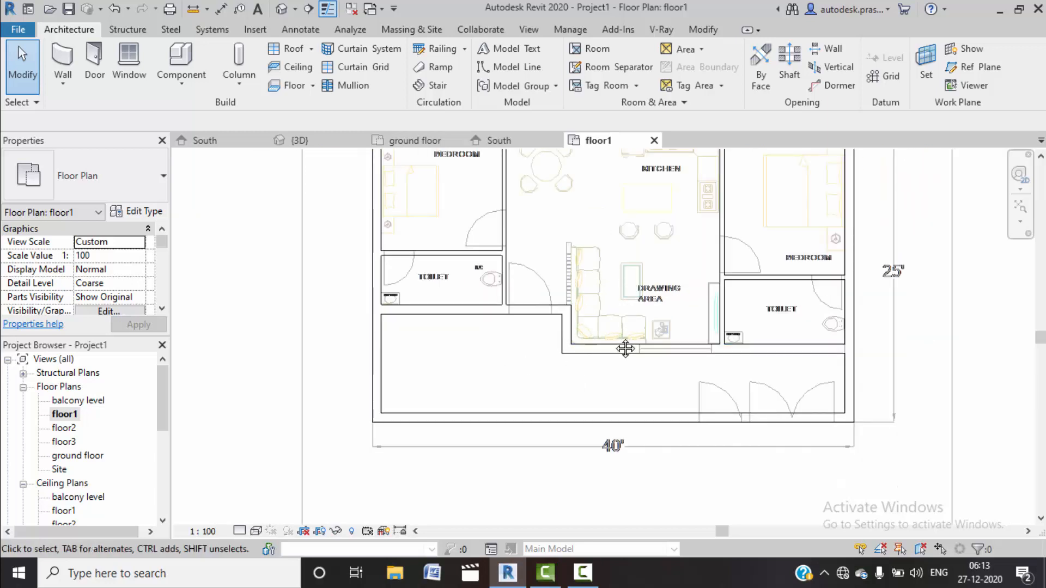
pyautogui.moveTo(625, 348); pyautogui.dragTo(592, 369, button='middle')
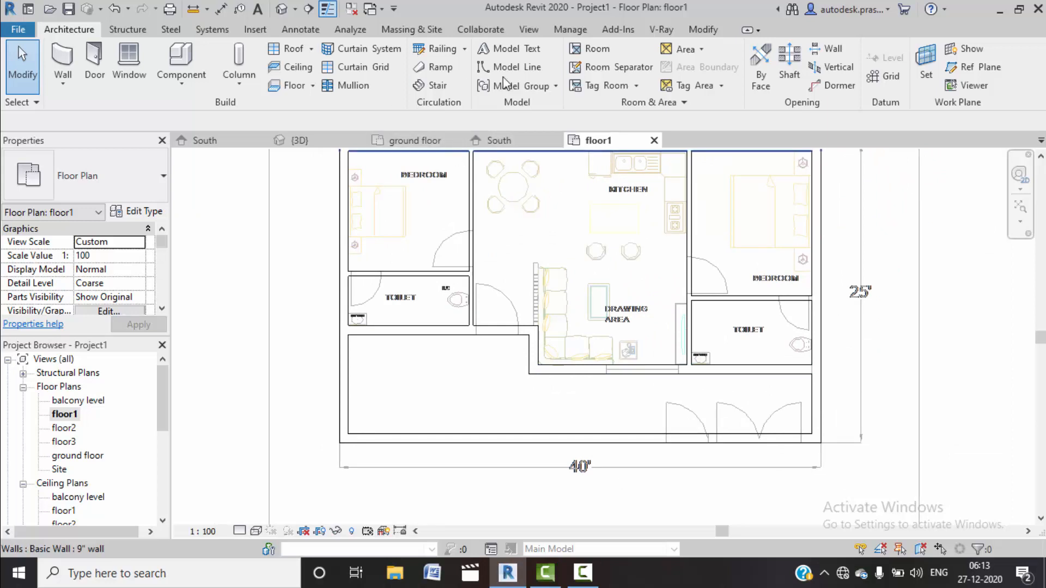
# Step: Start an architectural floor on floor1 and sketch its rectangular boundary, about 15' by 4', south of the west toilet up to the wall's step
pyautogui.click(314, 86)
pyautogui.click(327, 109)
pyautogui.click(745, 50)
pyautogui.click(349, 334)
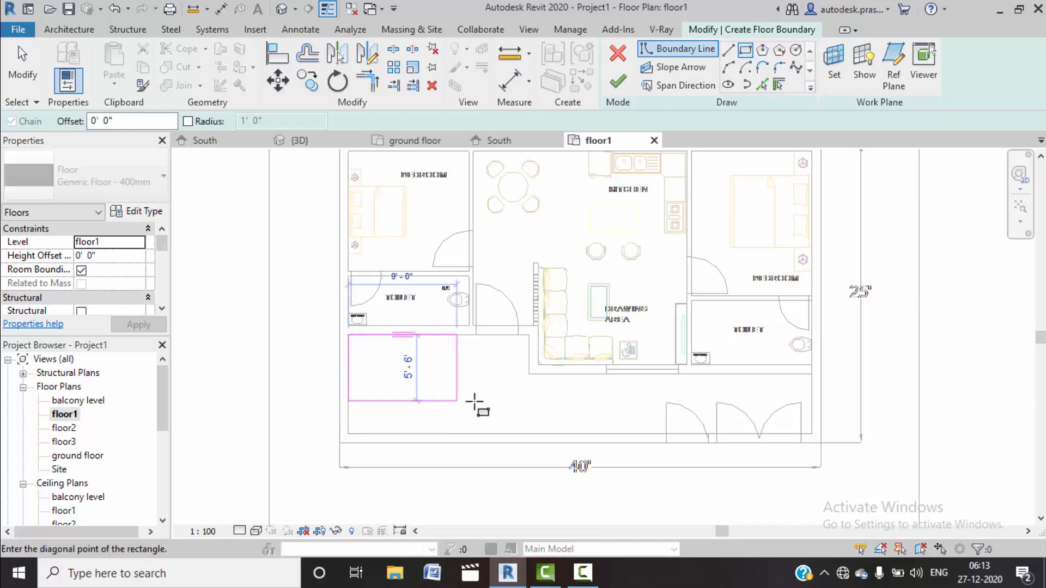
pyautogui.scroll(3, 525, 397)
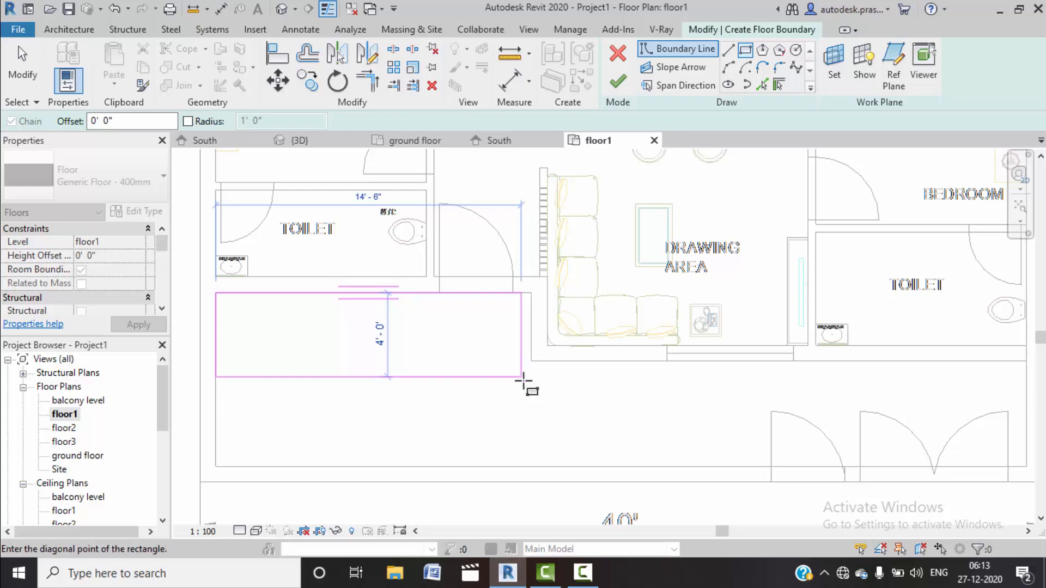
pyautogui.click(532, 380)
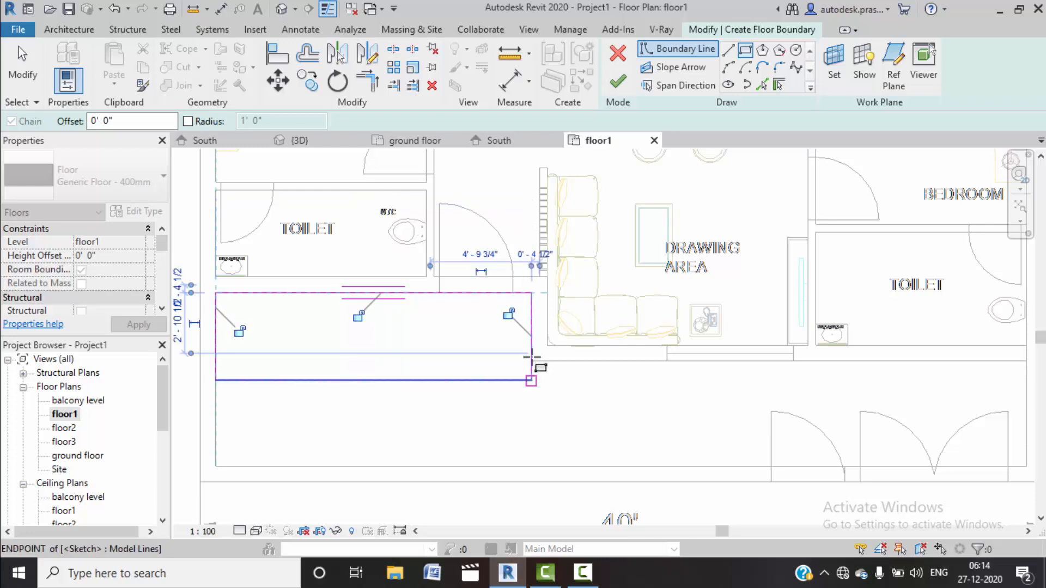
pyautogui.rightClick(433, 339)
pyautogui.click(463, 116)
pyautogui.rightClick(434, 355)
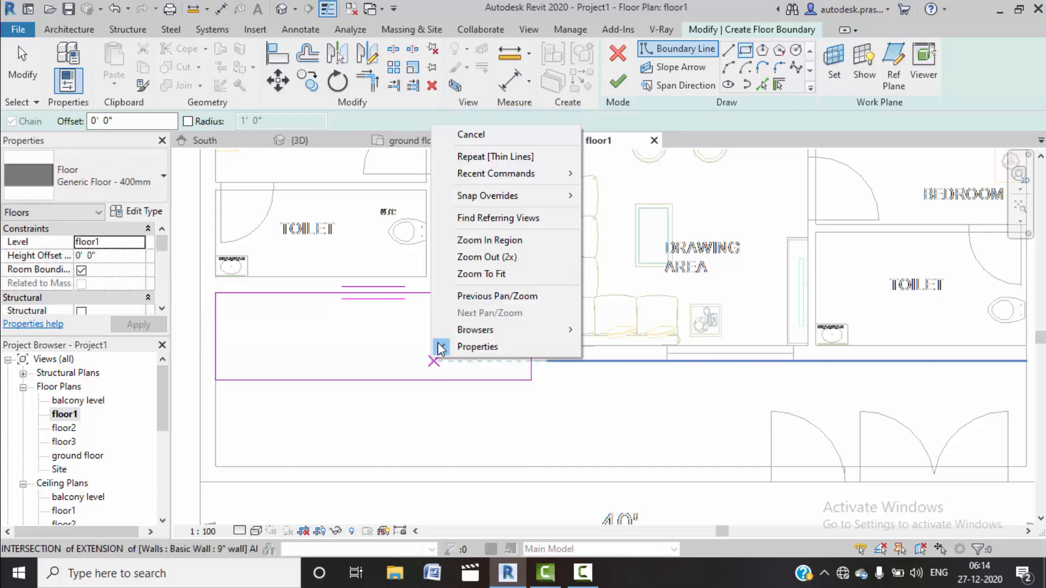
# Step: Set the depth of the balcony floor's rectangular boundary on floor1 to 4' 6" and finish the floor
pyautogui.click(461, 134)
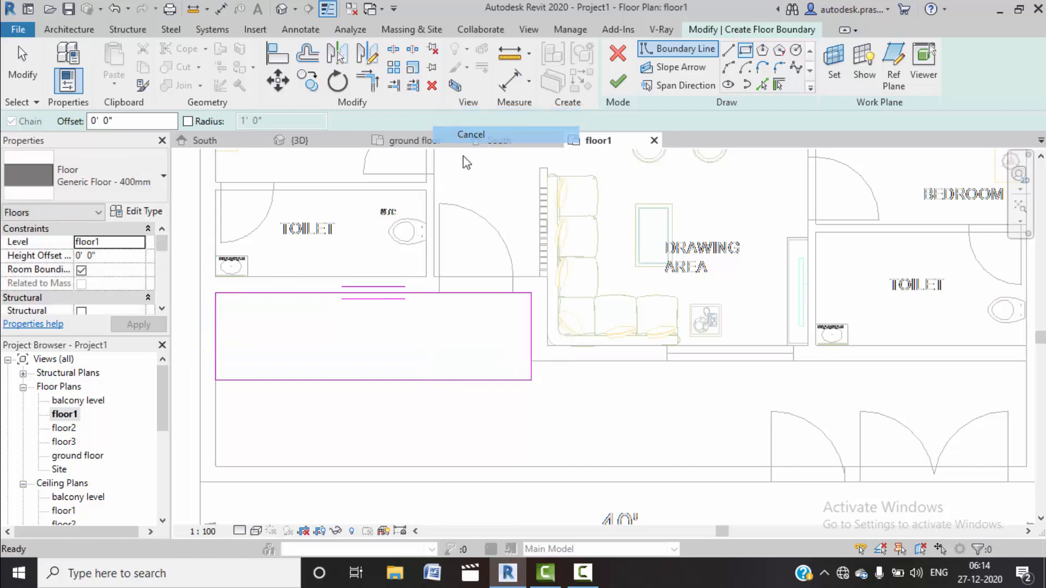
pyautogui.click(415, 380)
pyautogui.click(554, 357)
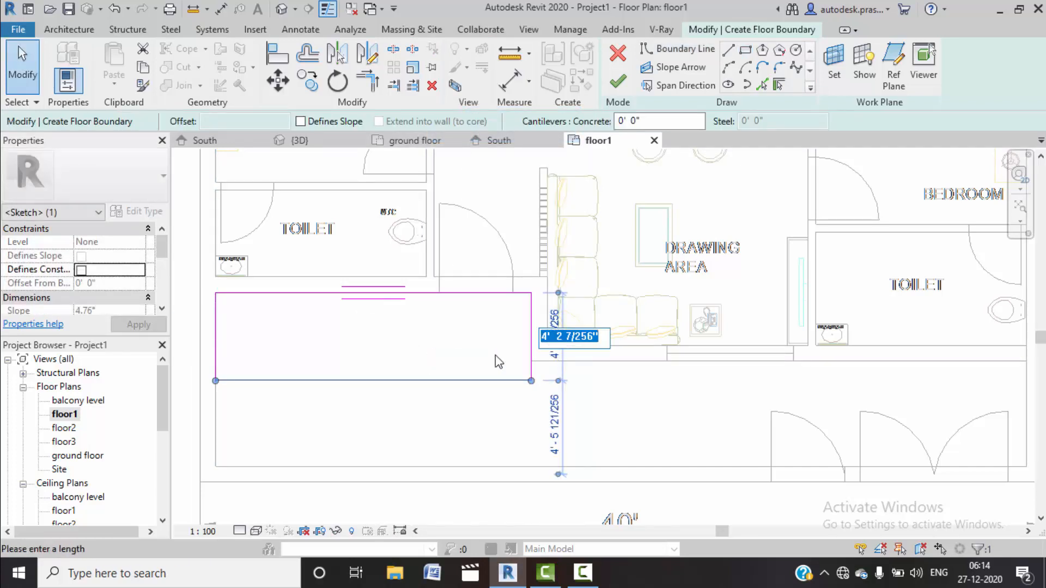
pyautogui.write('4\' - 6"')
pyautogui.press('Return')
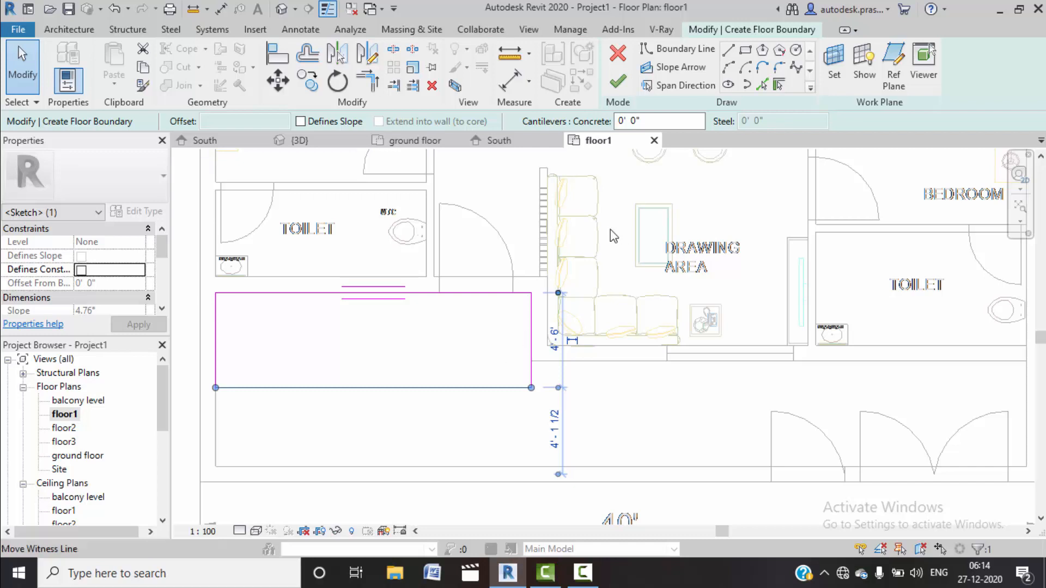
pyautogui.click(415, 427)
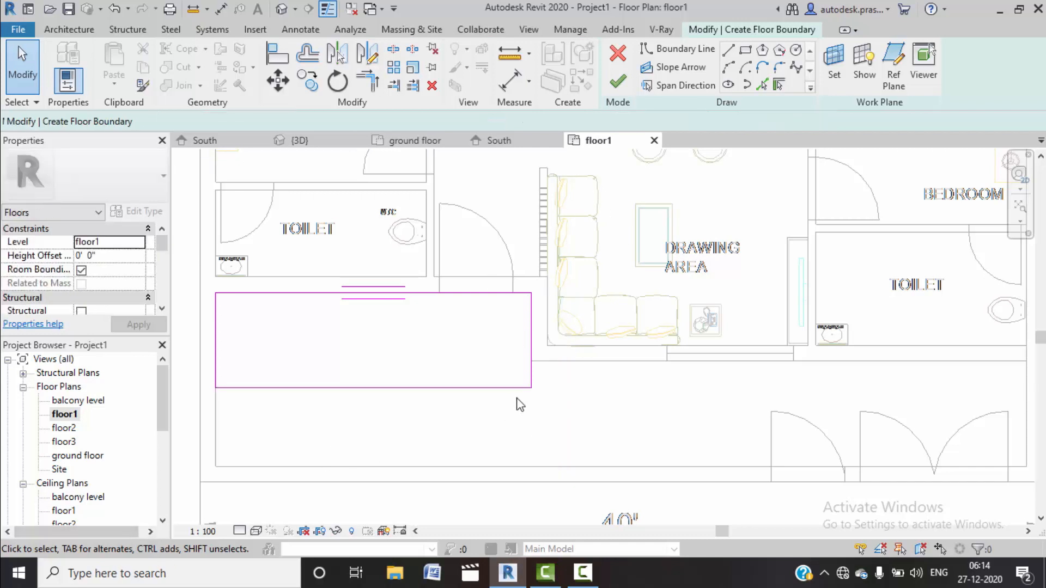
pyautogui.scroll(1, 518, 390)
pyautogui.scroll(-1, 537, 294)
pyautogui.scroll(-1, 537, 295)
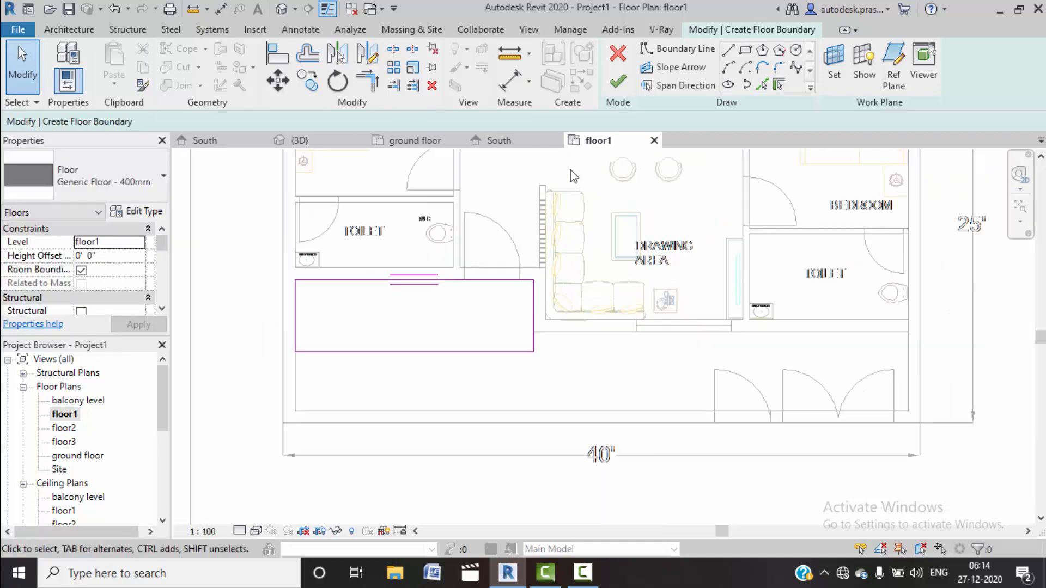
pyautogui.click(616, 83)
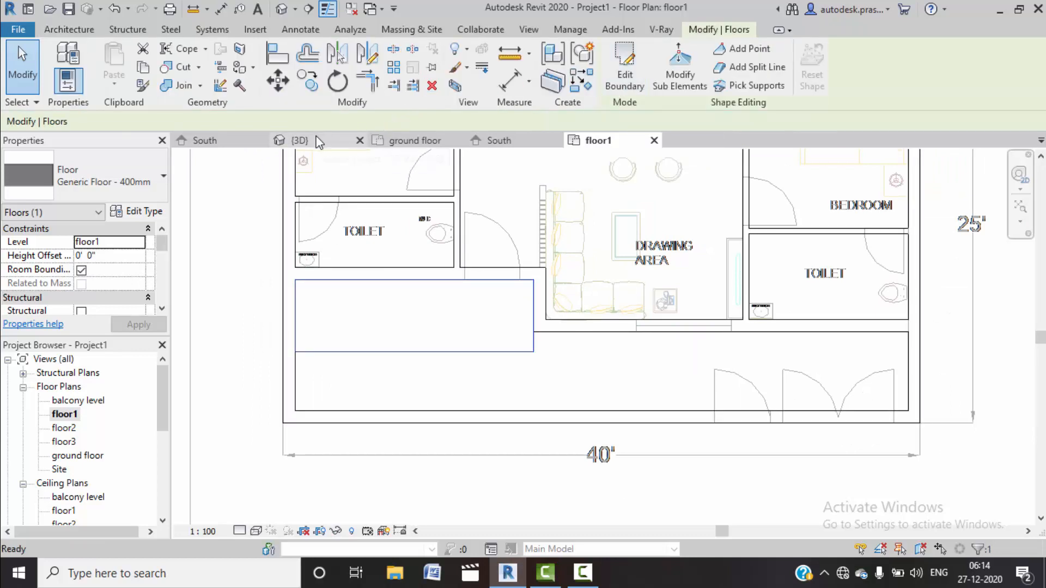
# Step: Switch to the sample project's 3D view and examine the corner where the front balcony meets the projecting slab
pyautogui.click(318, 141)
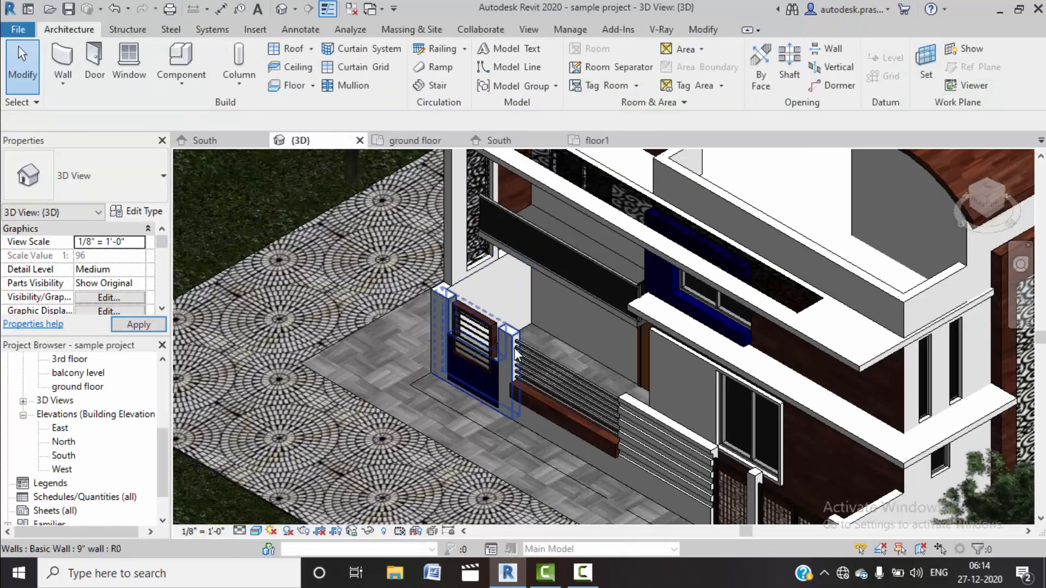
pyautogui.scroll(5, 636, 317)
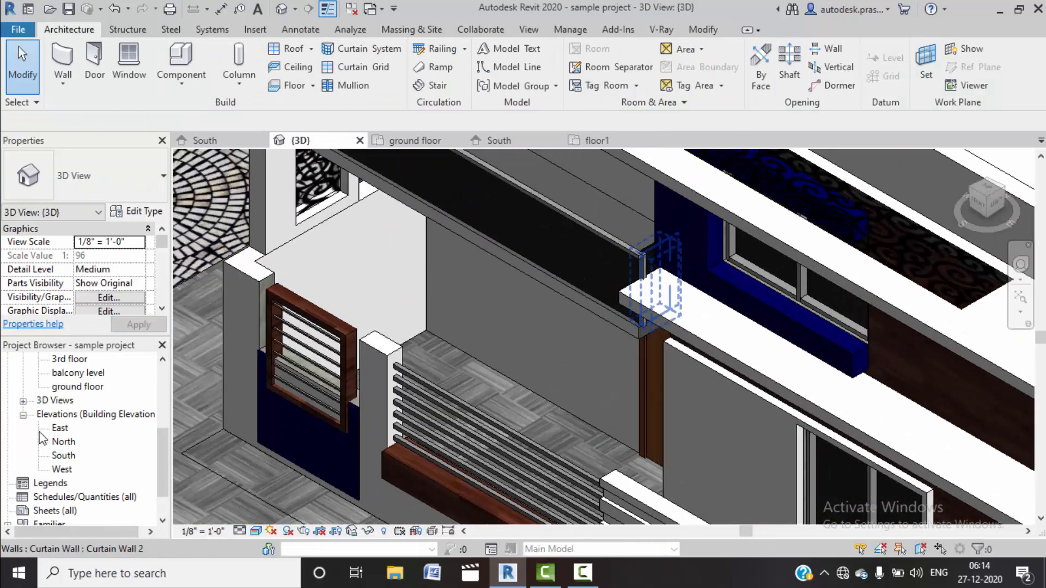
pyautogui.scroll(5, 100, 440)
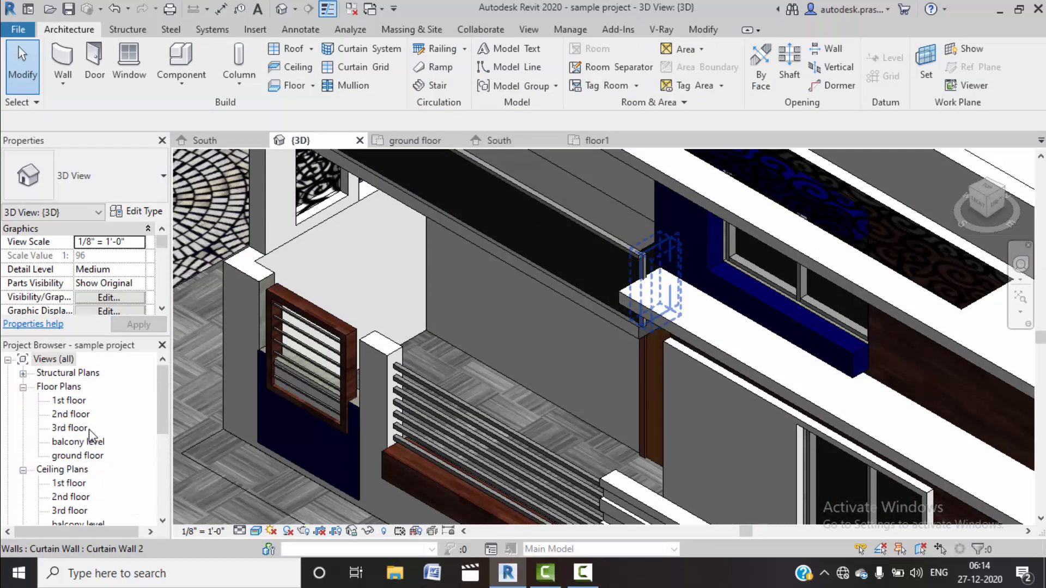
# Step: Open the sample project's 1st floor plan, examine the balcony's front corner beside the stepped wall, and close the plan
pyautogui.doubleClick(69, 401)
pyautogui.scroll(3, 530, 420)
pyautogui.scroll(3, 570, 429)
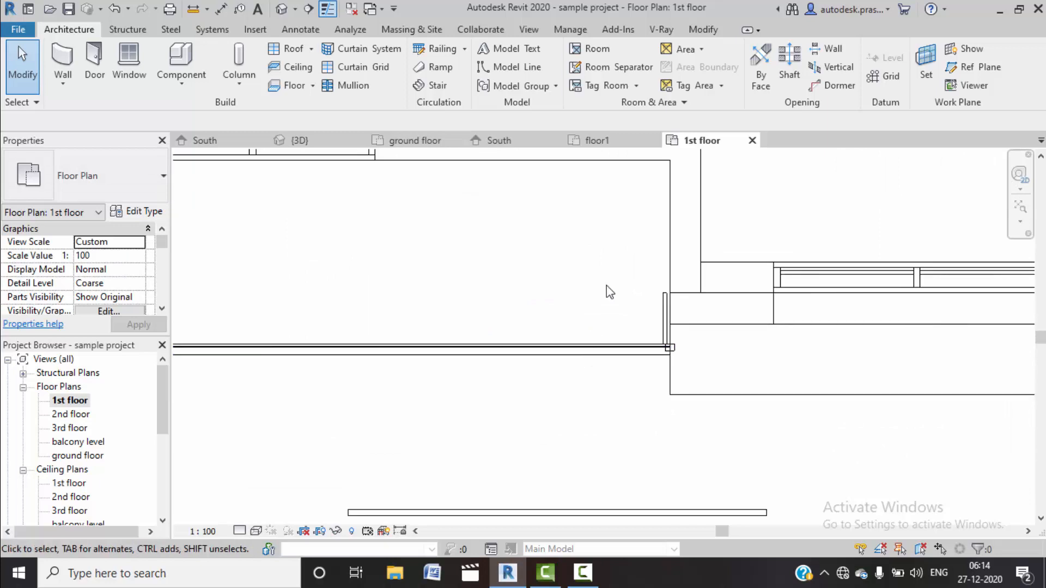
pyautogui.scroll(-1, 564, 295)
pyautogui.scroll(-2, 96, 449)
pyautogui.scroll(1, 96, 449)
pyautogui.scroll(1, 94, 443)
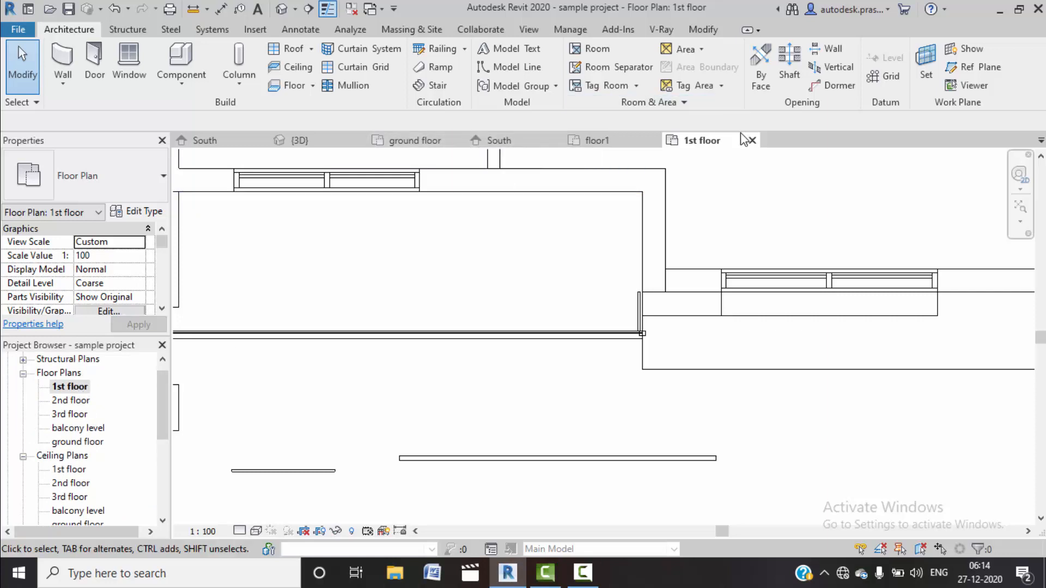
pyautogui.click(752, 141)
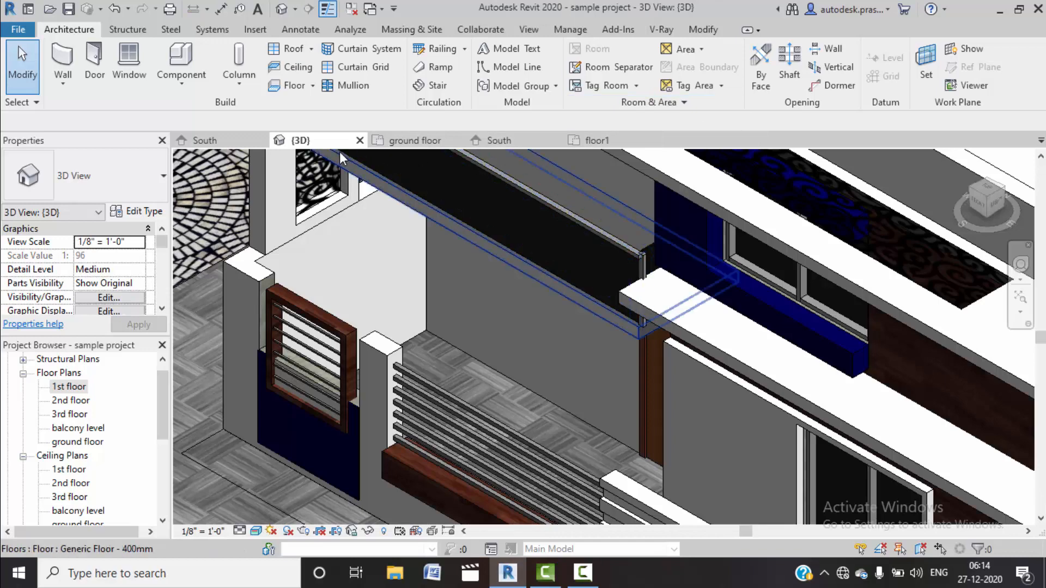
# Step: Close the sample project's South elevation and select the Generic Floor - 400mm balcony floor in the 3D view
pyautogui.click(261, 141)
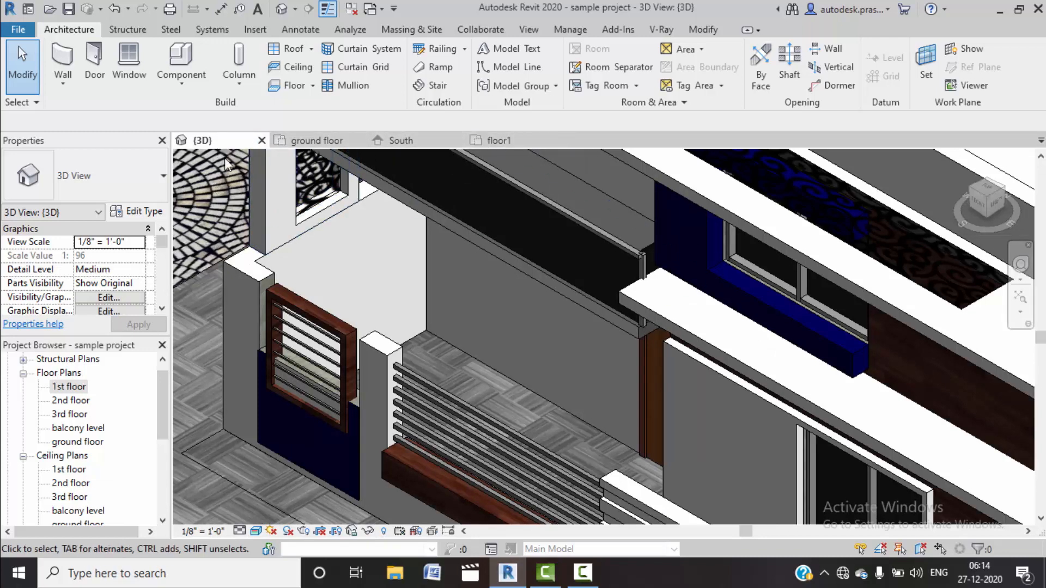
pyautogui.scroll(-5, 400, 357)
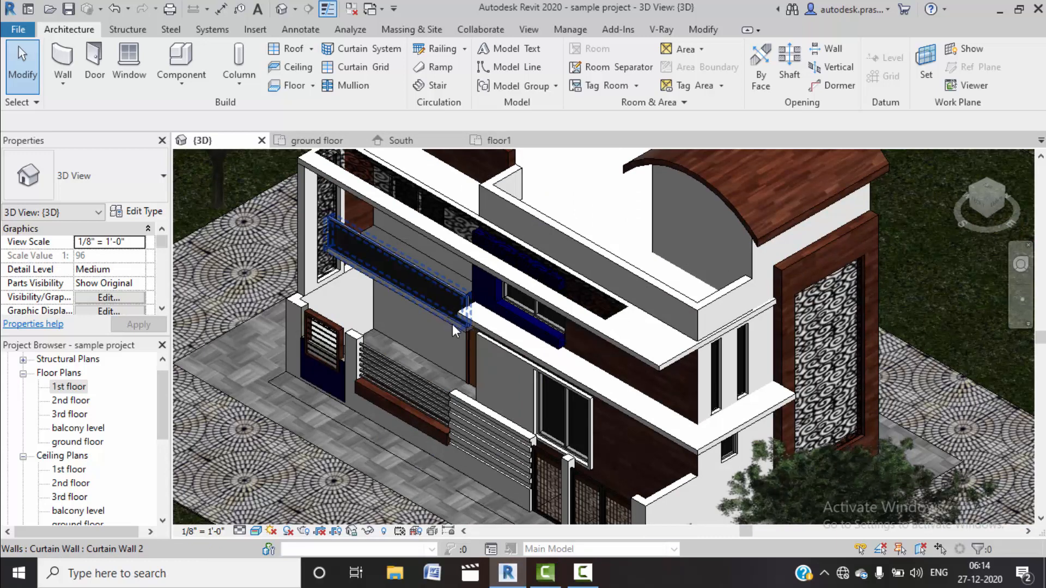
pyautogui.press('Tab')
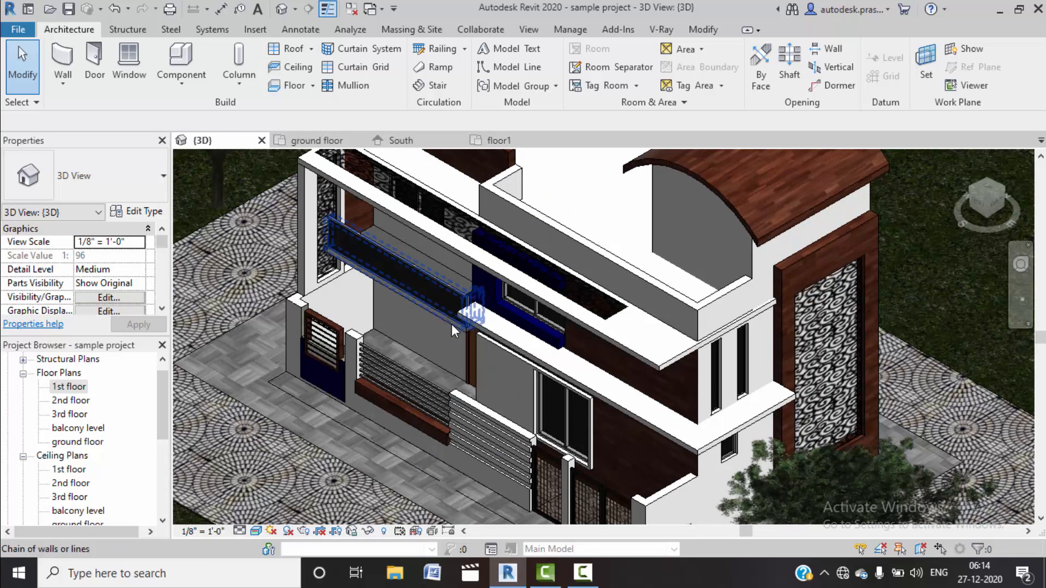
pyautogui.press('Tab')
pyautogui.press('Tab')
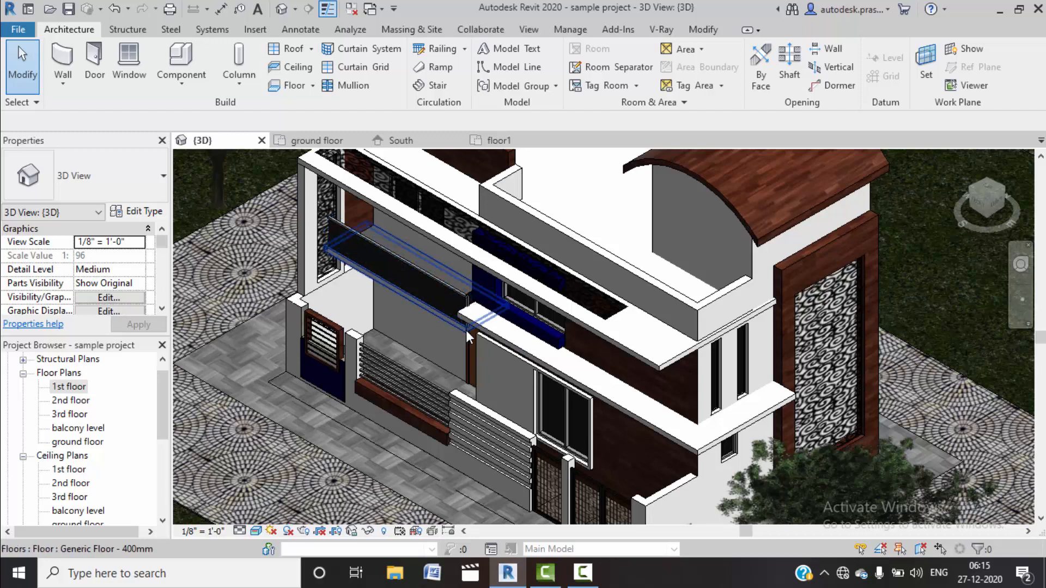
pyautogui.click(466, 330)
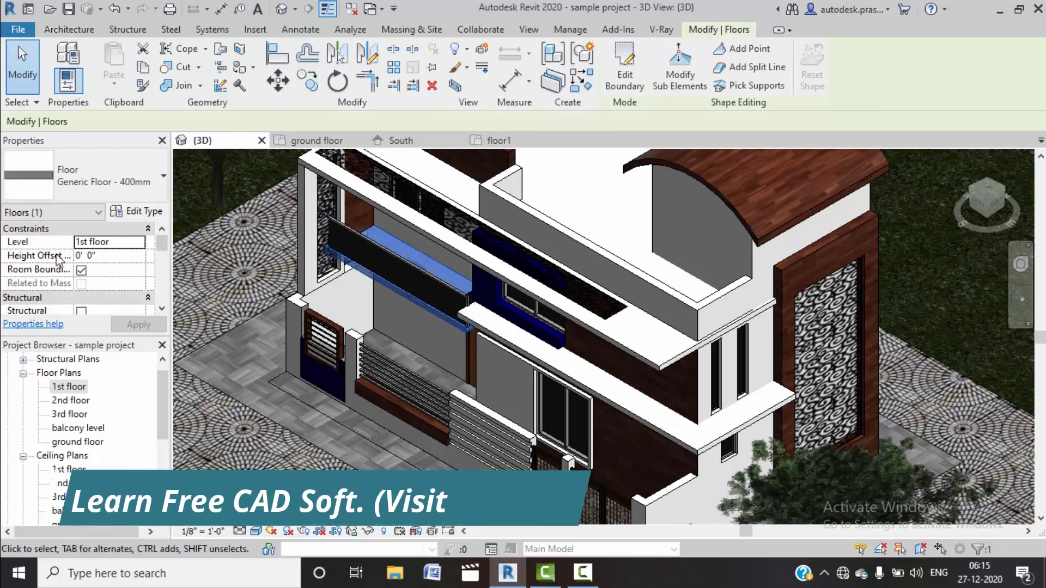
# Step: Inspect the selected balcony floor's boundary sketch on the sample project's 1st floor plan, leave the sketch, and close the plan
pyautogui.doubleClick(82, 391)
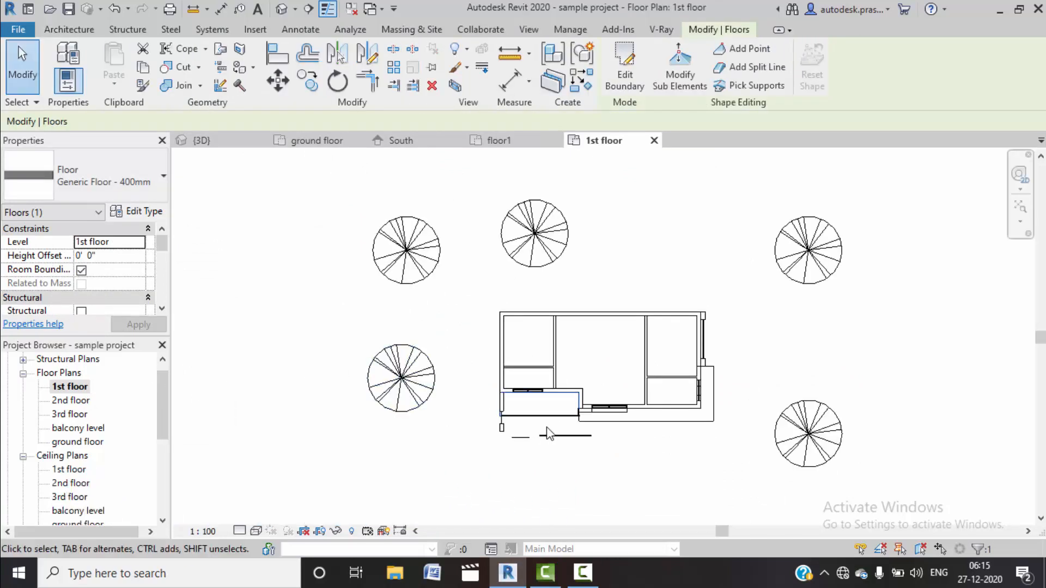
pyautogui.scroll(4, 576, 414)
pyautogui.scroll(5, 576, 414)
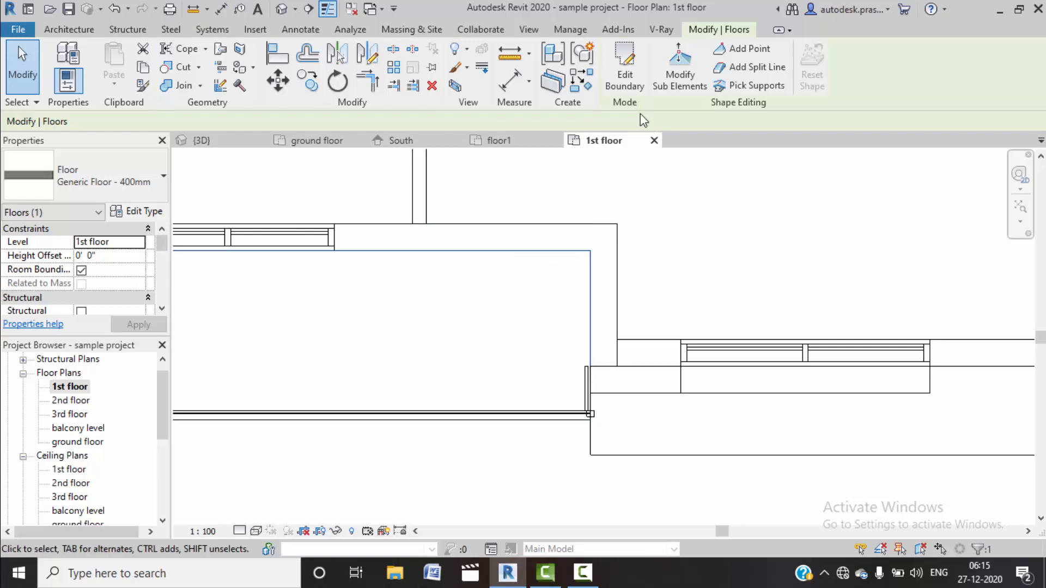
pyautogui.click(627, 82)
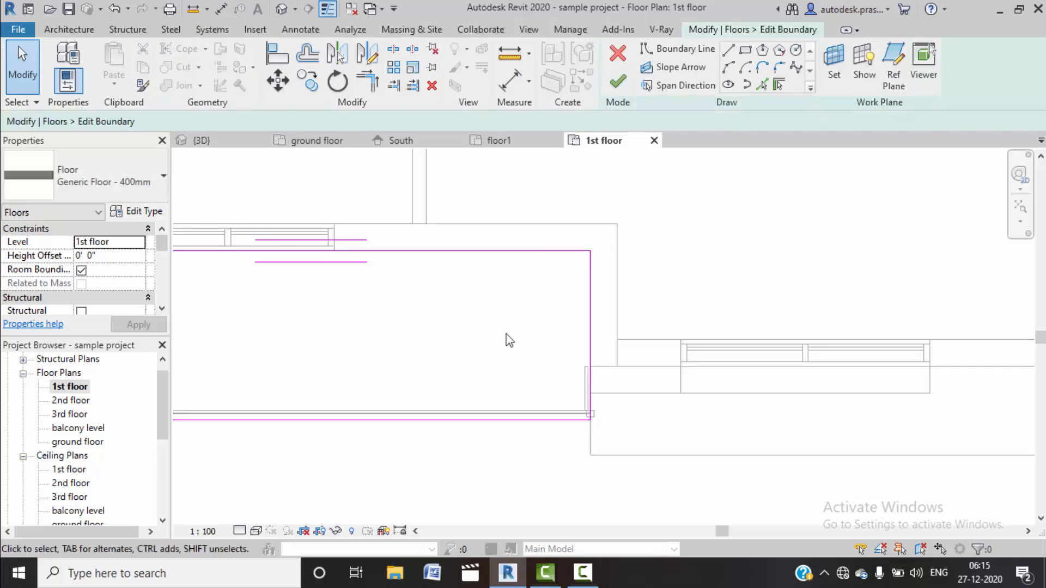
pyautogui.click(506, 420)
pyautogui.scroll(-3, 603, 410)
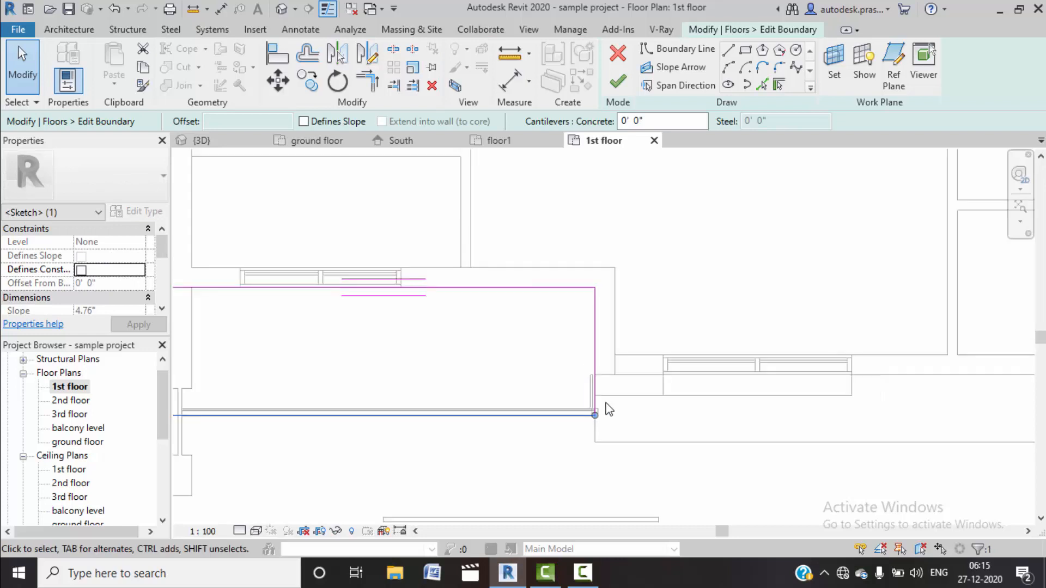
pyautogui.scroll(2, 363, 382)
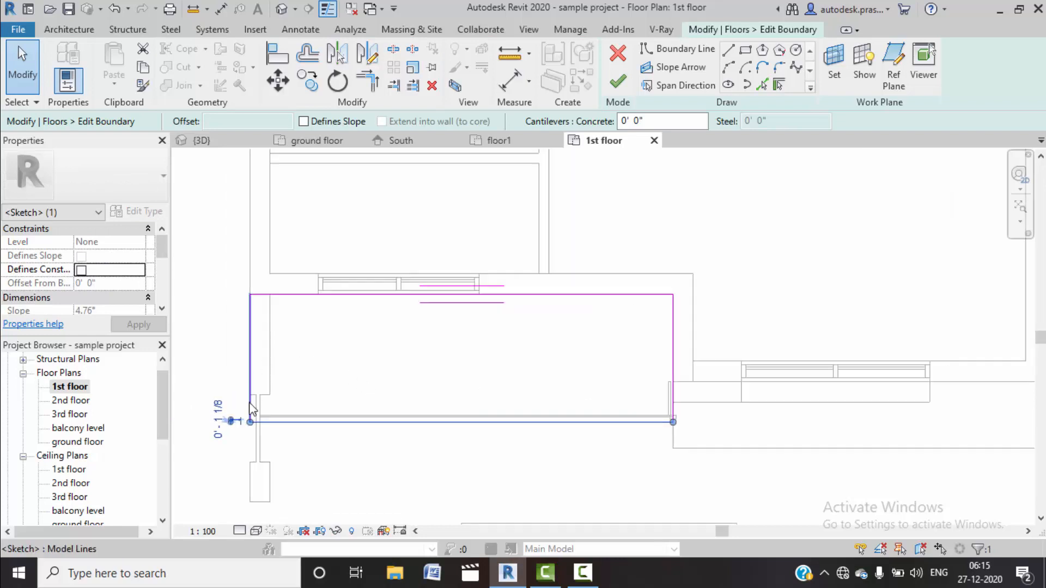
pyautogui.scroll(2, 670, 419)
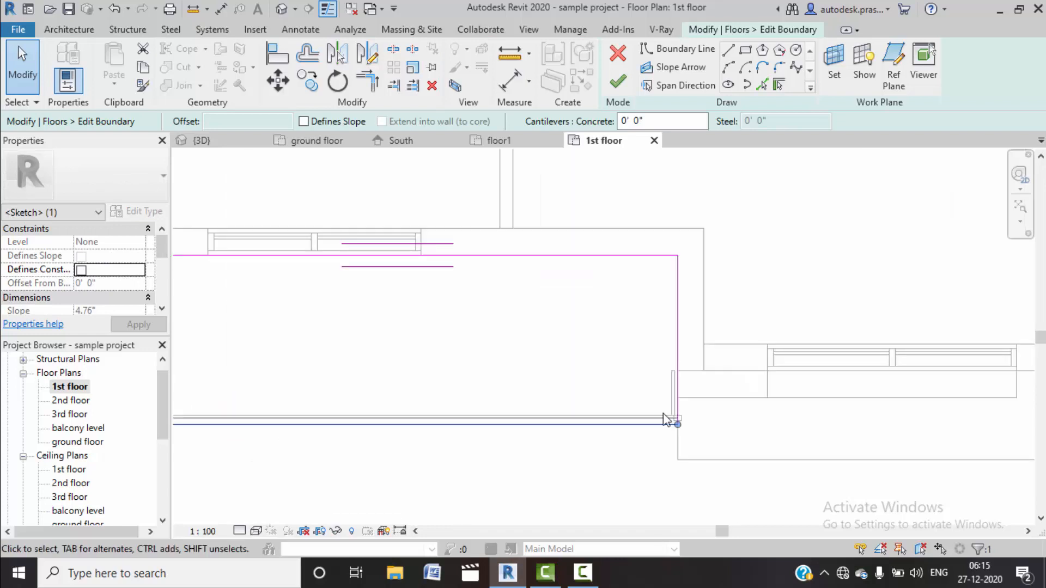
pyautogui.click(617, 81)
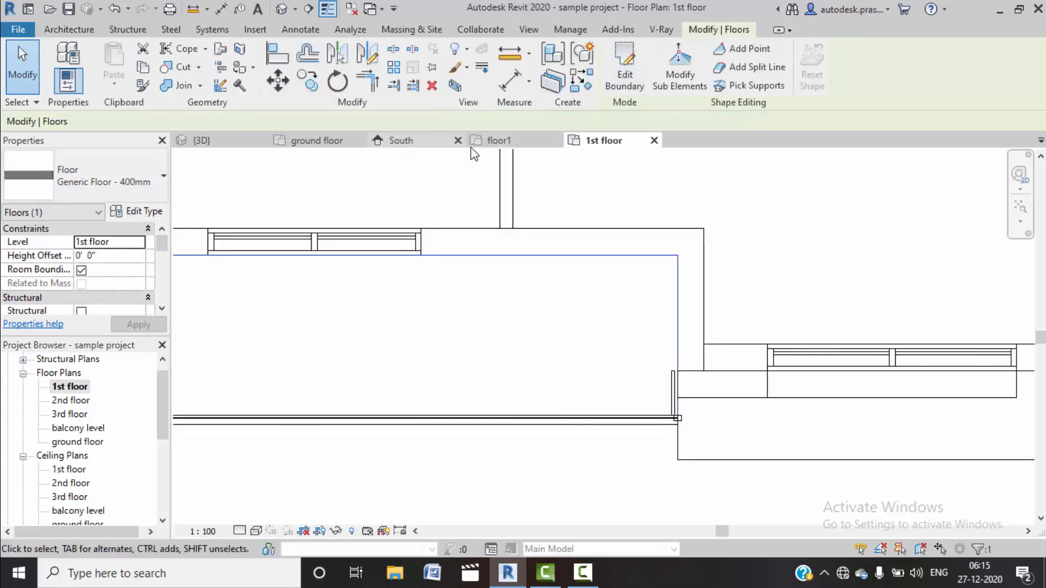
pyautogui.click(654, 140)
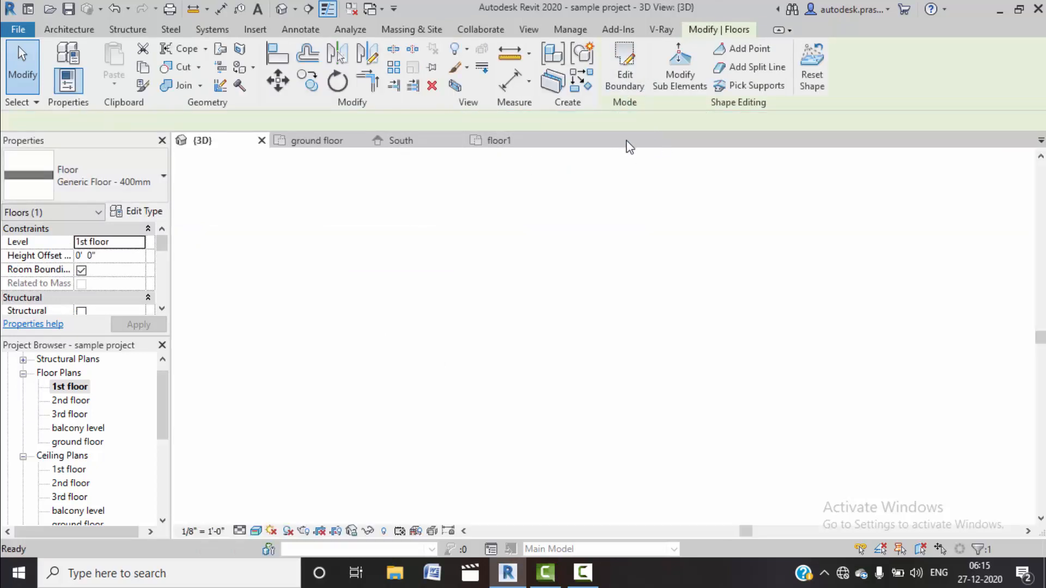
# Step: Return to Project1's floor1 plan, review the new balcony floor, and open the balcony level floor plan
pyautogui.click(506, 141)
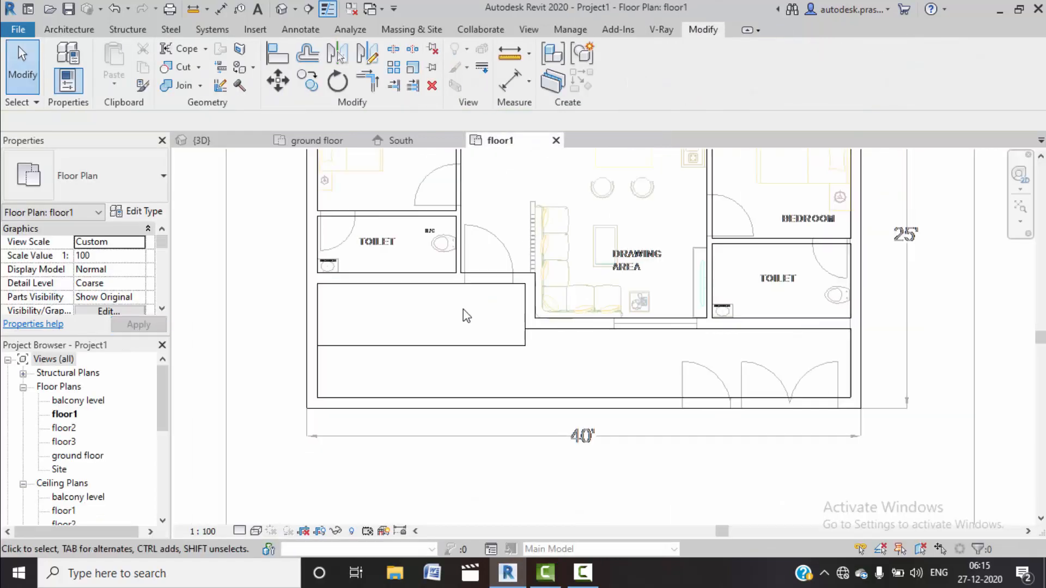
pyautogui.scroll(-1, 465, 309)
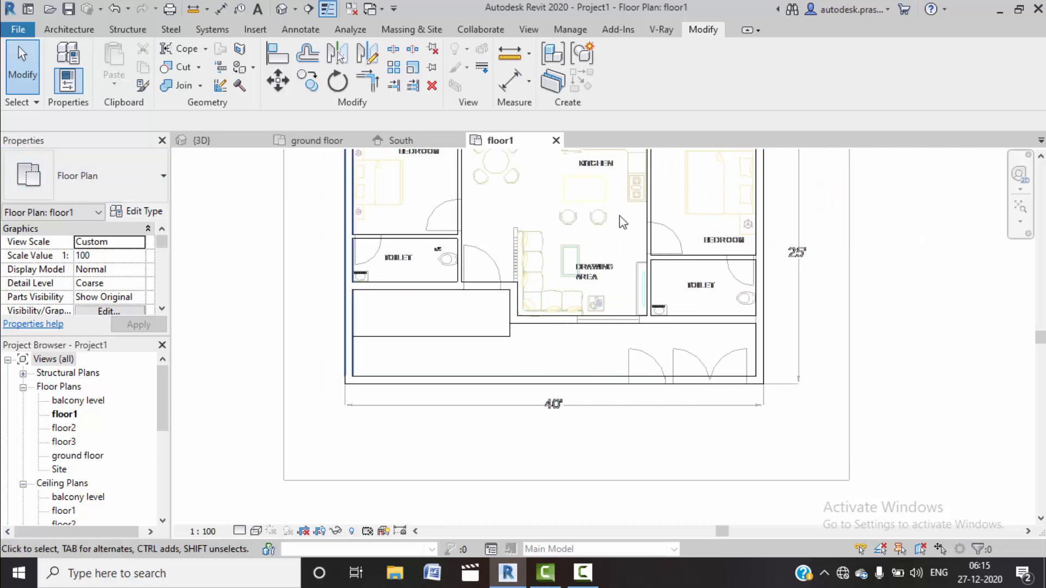
pyautogui.click(81, 401)
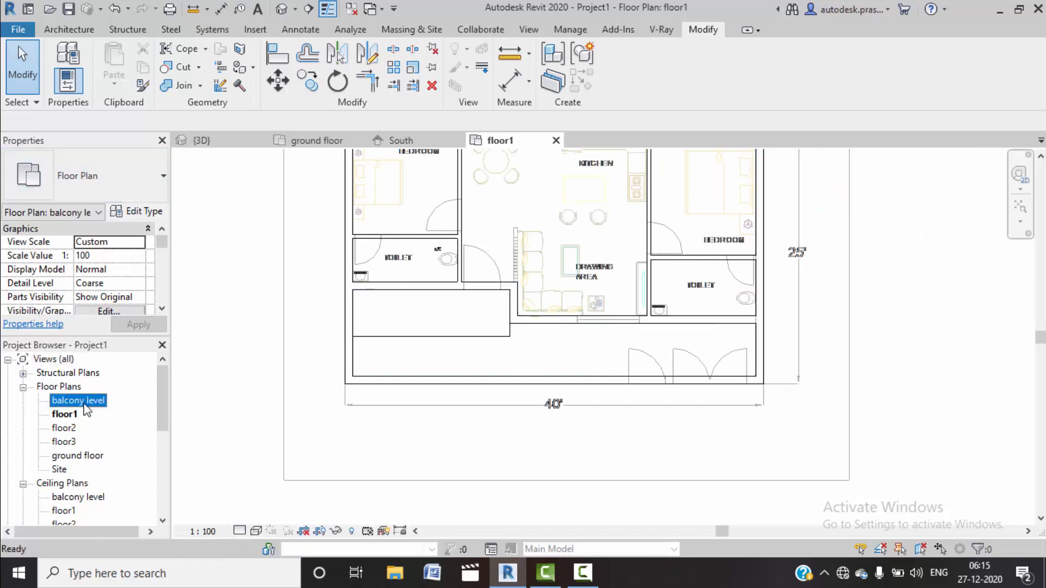
pyautogui.click(82, 400)
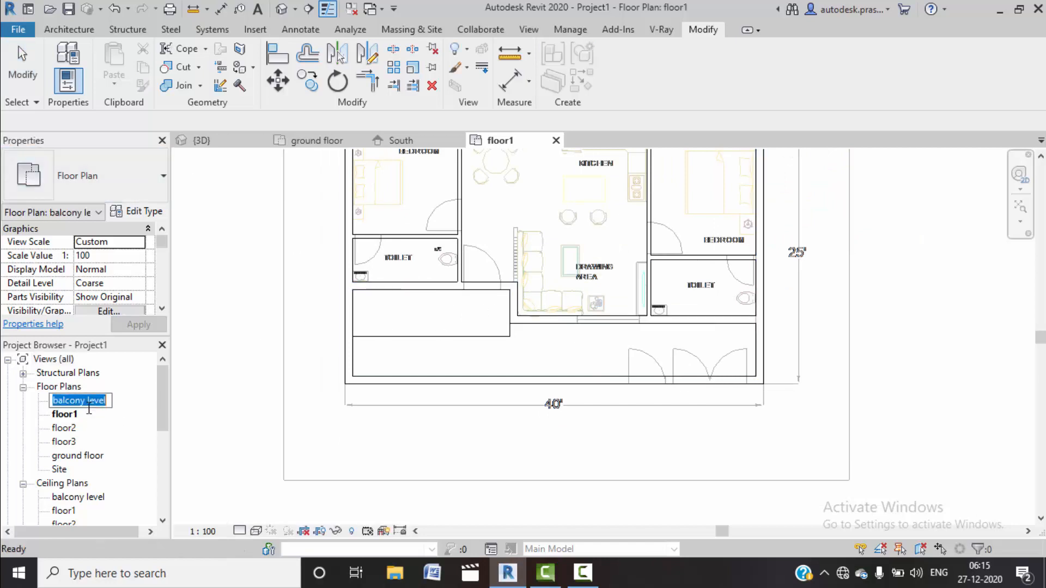
pyautogui.click(219, 421)
pyautogui.click(81, 400)
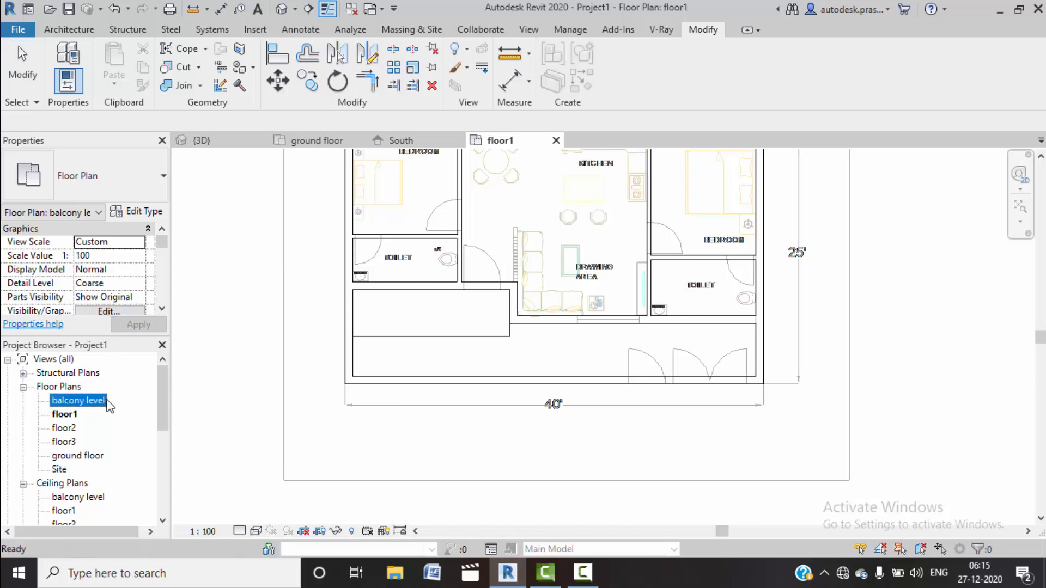
pyautogui.doubleClick(86, 402)
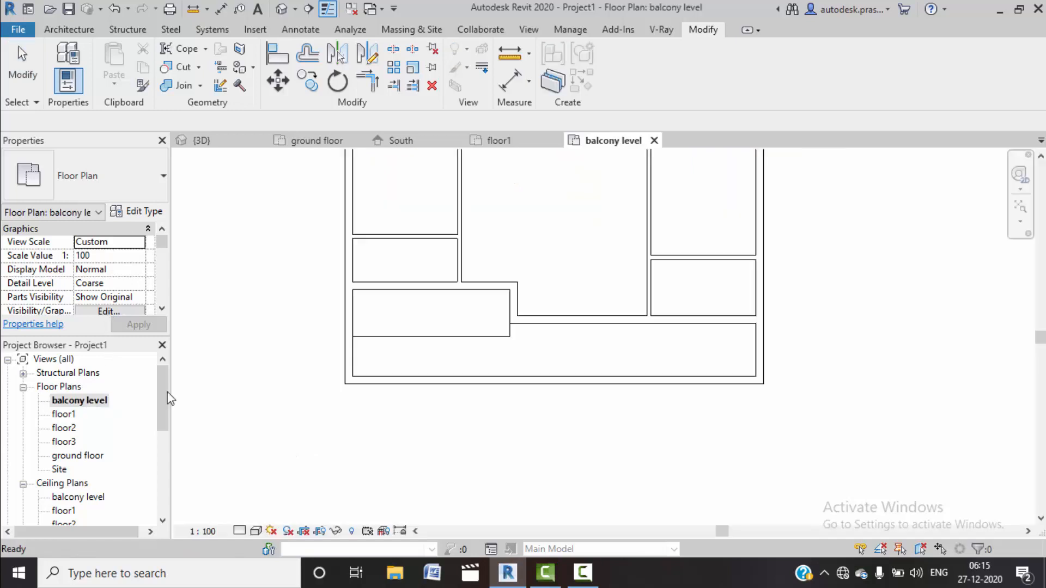
pyautogui.scroll(-5, 516, 264)
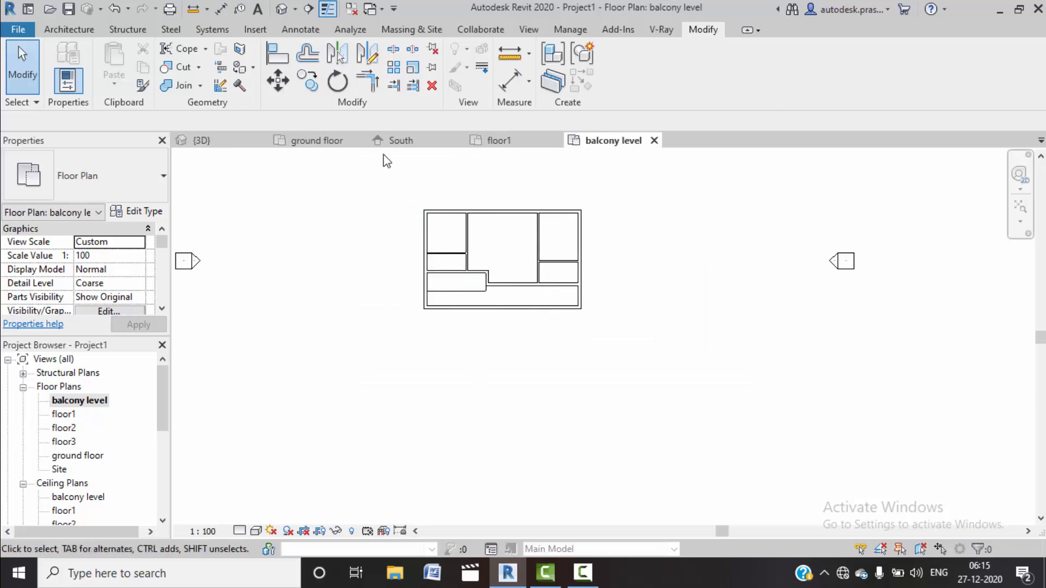
# Step: Check the levels in Project1's South elevation, close that elevation, and switch to the sample project's 3D view
pyautogui.click(401, 141)
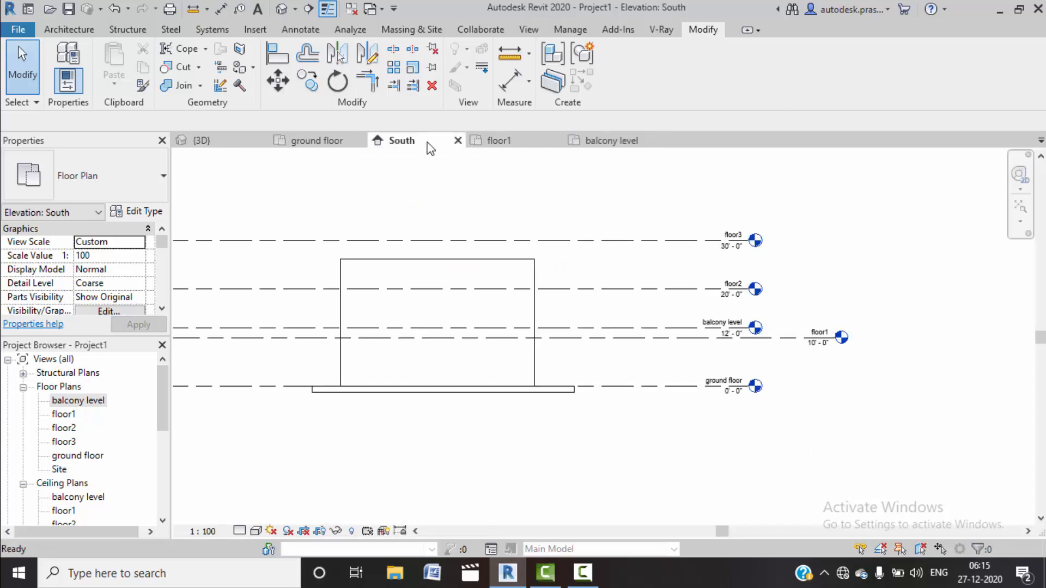
pyautogui.click(457, 140)
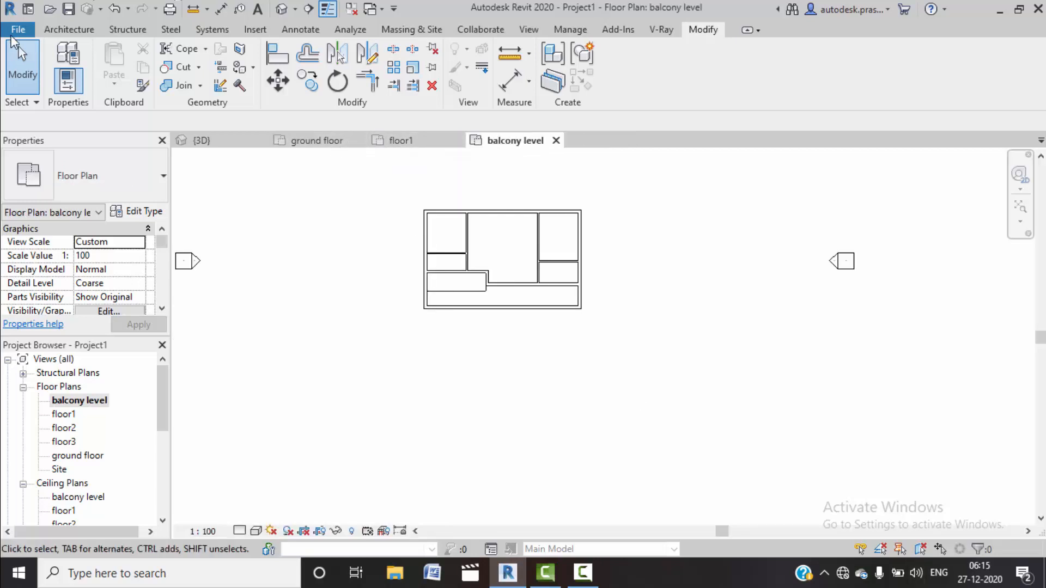
pyautogui.click(222, 141)
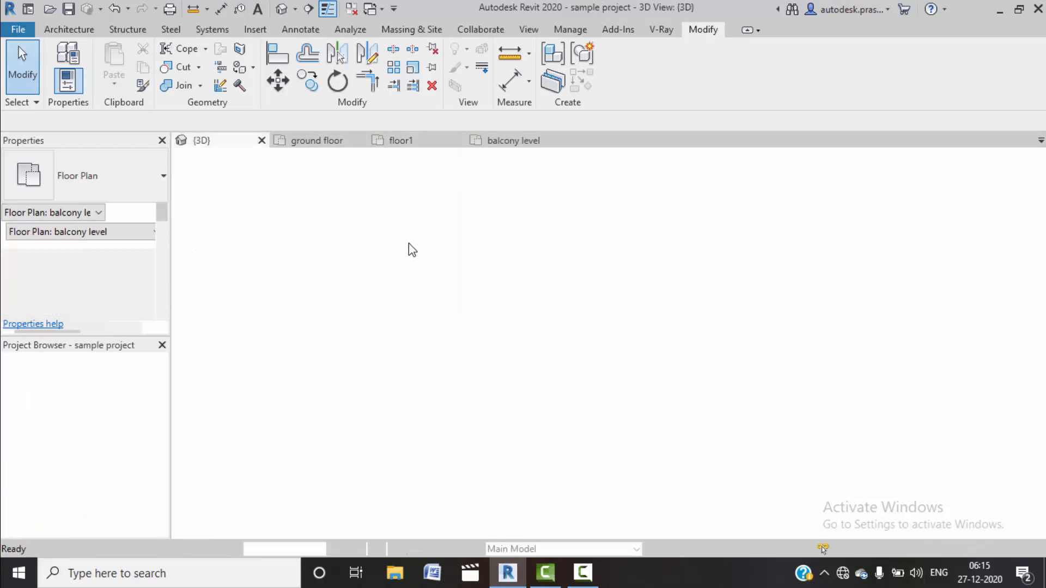
# Step: View the sample house from the right side, temporarily hide the tree blocking the facade, and examine the balcony slab's projection
pyautogui.scroll(3, 498, 356)
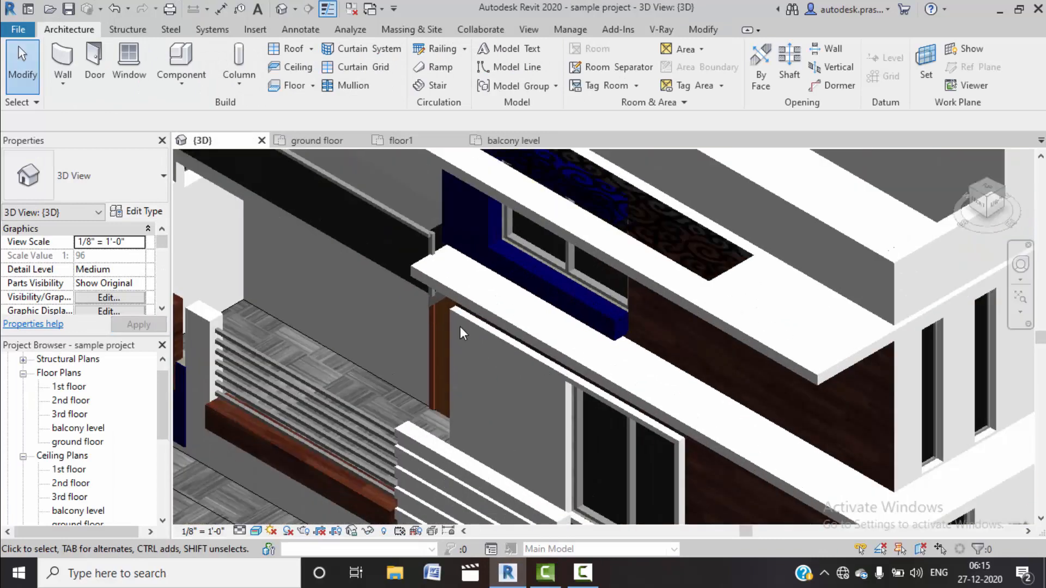
pyautogui.click(995, 206)
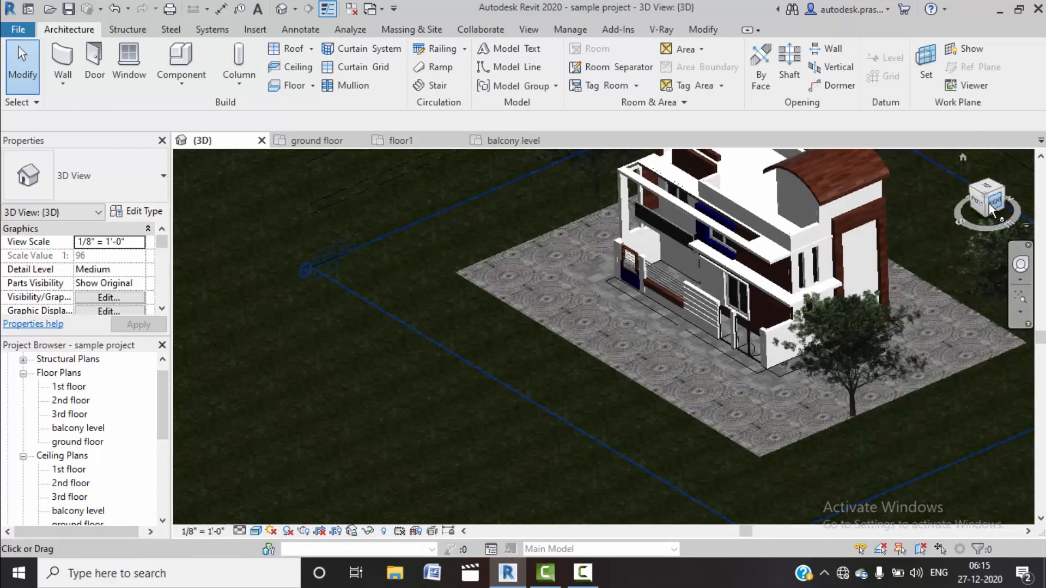
pyautogui.scroll(6, 618, 329)
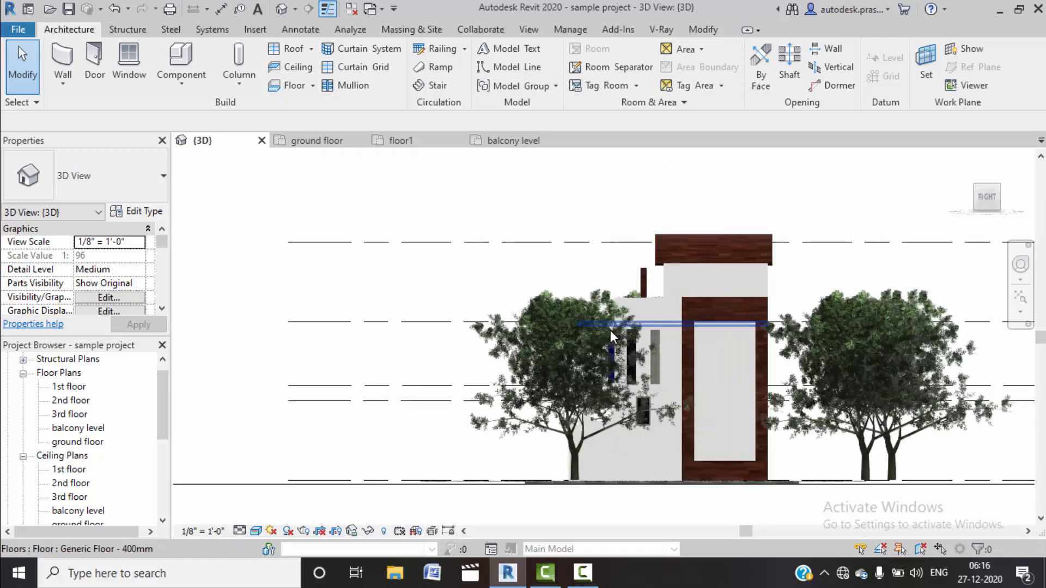
pyautogui.scroll(5, 610, 330)
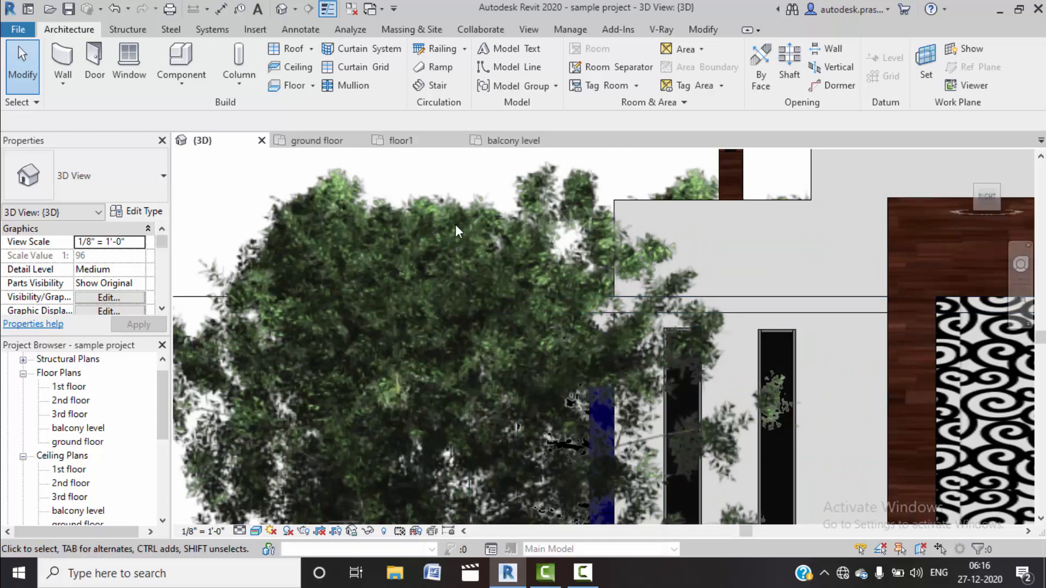
pyautogui.click(450, 208)
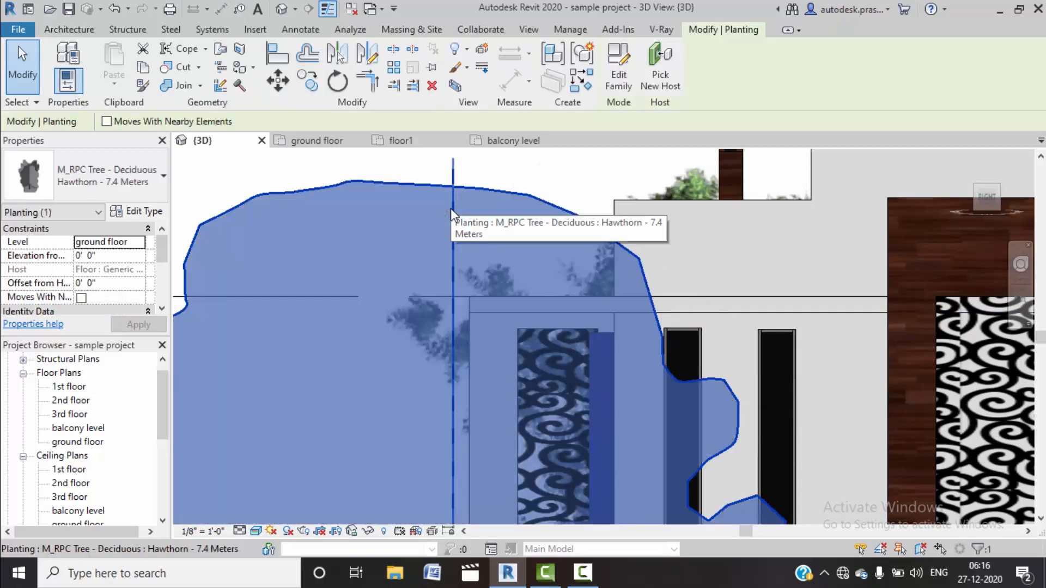
pyautogui.press('h')
pyautogui.press('h')
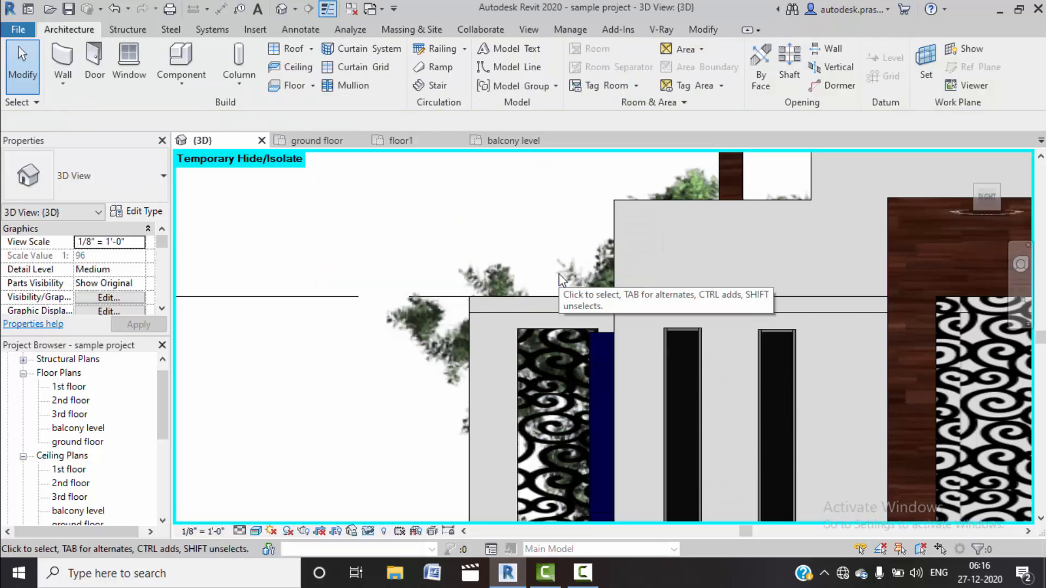
pyautogui.scroll(-4, 558, 273)
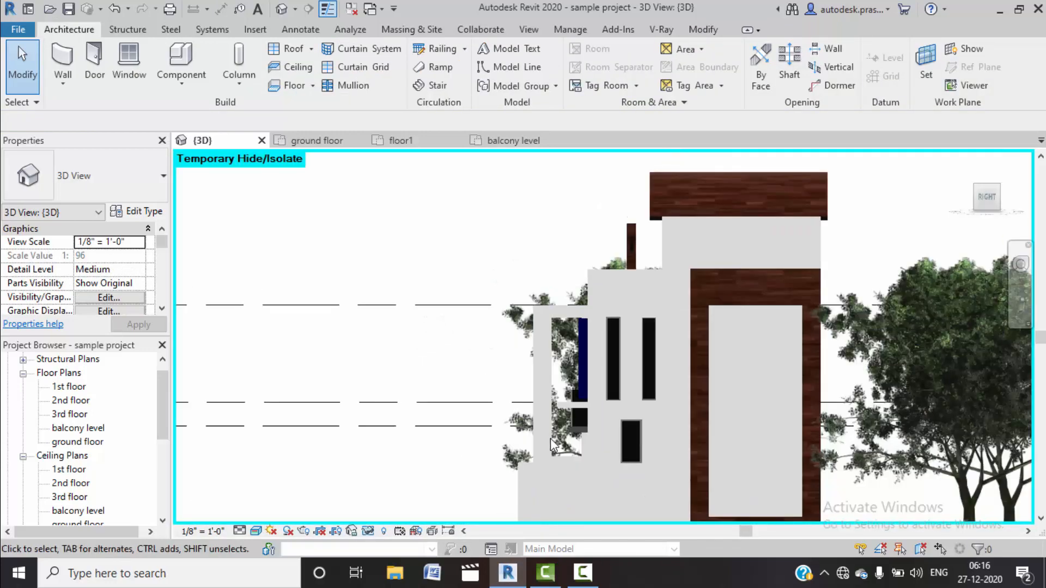
pyautogui.scroll(5, 571, 425)
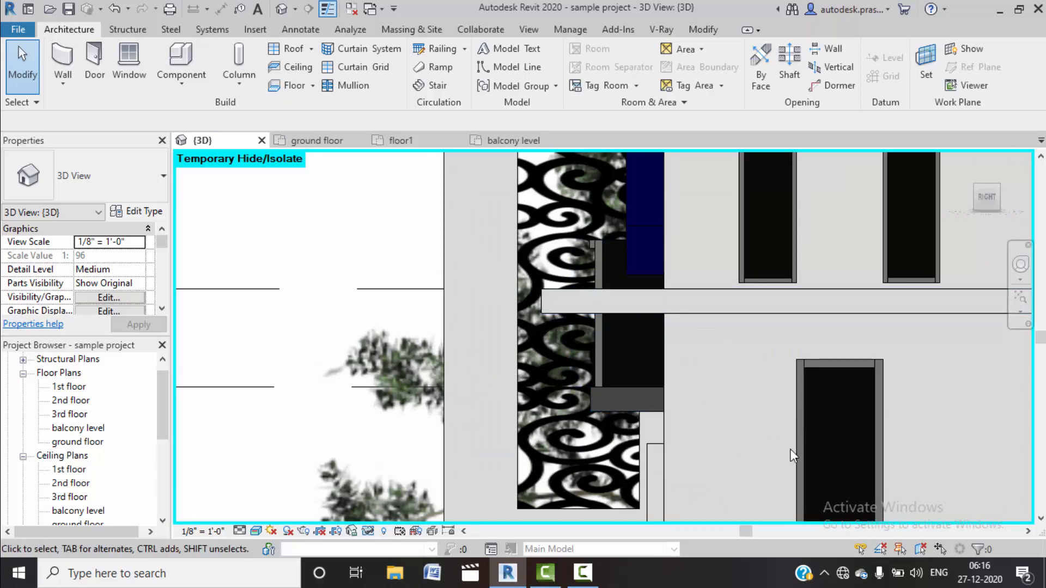
# Step: Switch to Project1's floor1 plan and review the front balcony area against the CAD layout
pyautogui.click(419, 139)
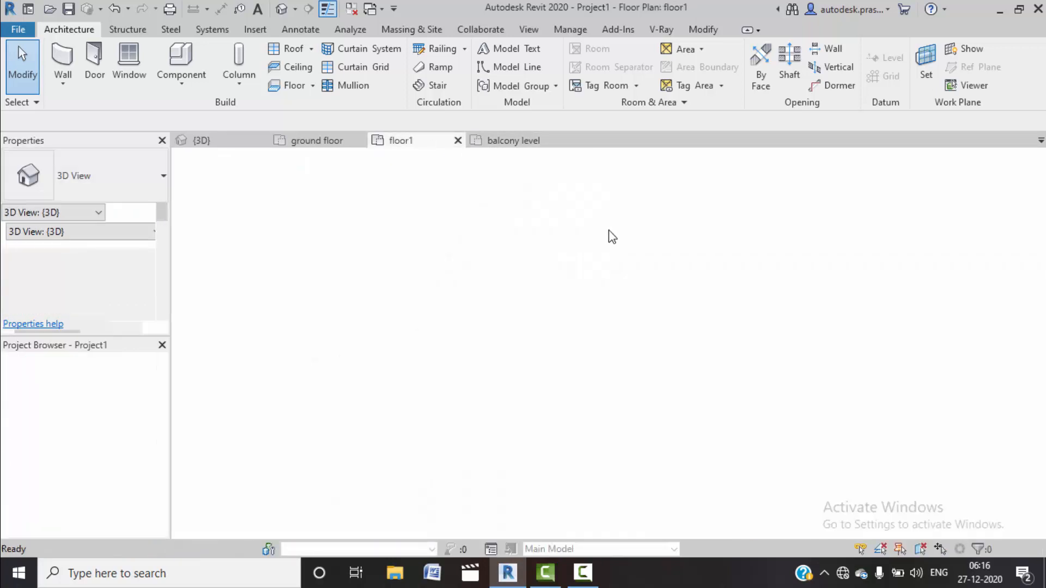
pyautogui.scroll(-3, 609, 230)
pyautogui.moveTo(661, 327); pyautogui.dragTo(543, 406, button='middle')
pyautogui.scroll(4, 523, 393)
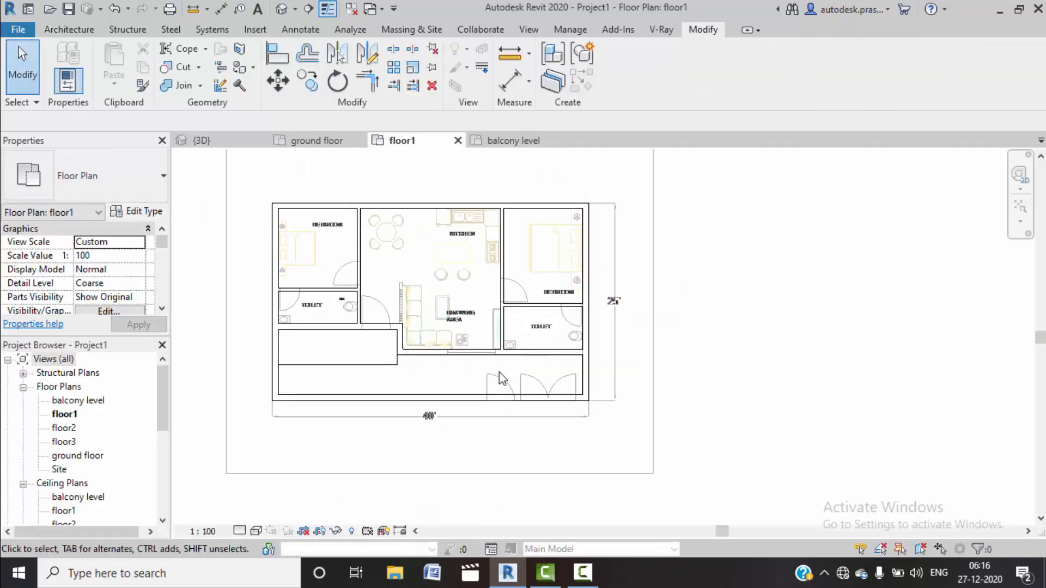
pyautogui.moveTo(474, 364); pyautogui.dragTo(604, 371, button='middle')
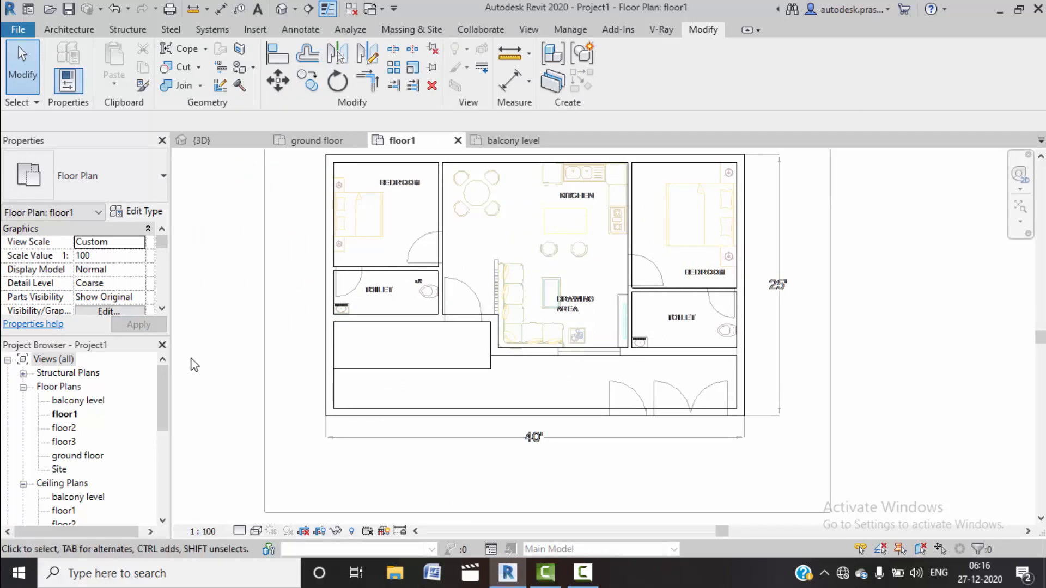
# Step: Start a Generic Floor - 400mm boundary sketch on Project1's balcony level plan
pyautogui.click(512, 141)
pyautogui.scroll(4, 499, 273)
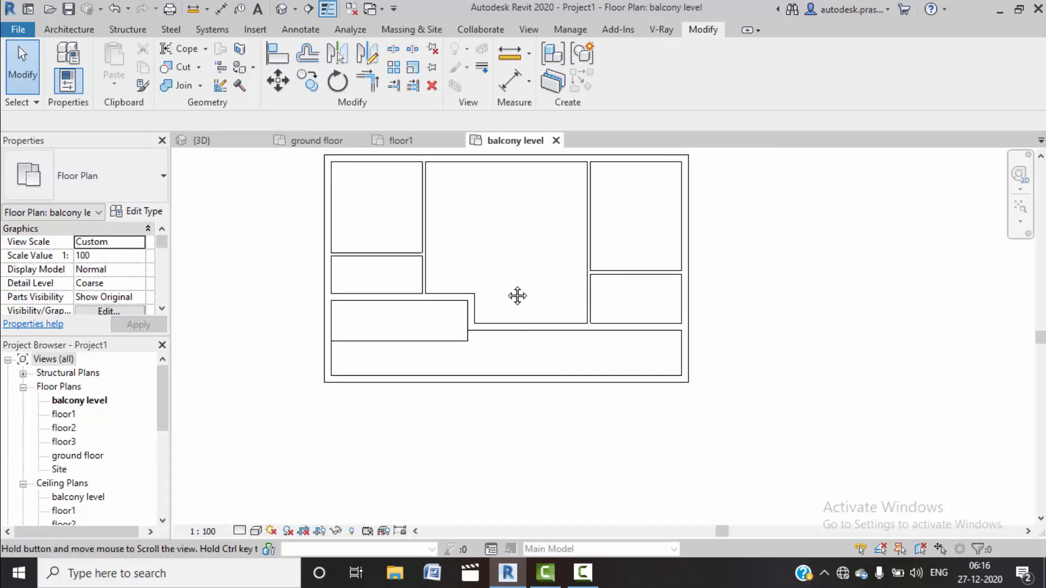
pyautogui.click(68, 30)
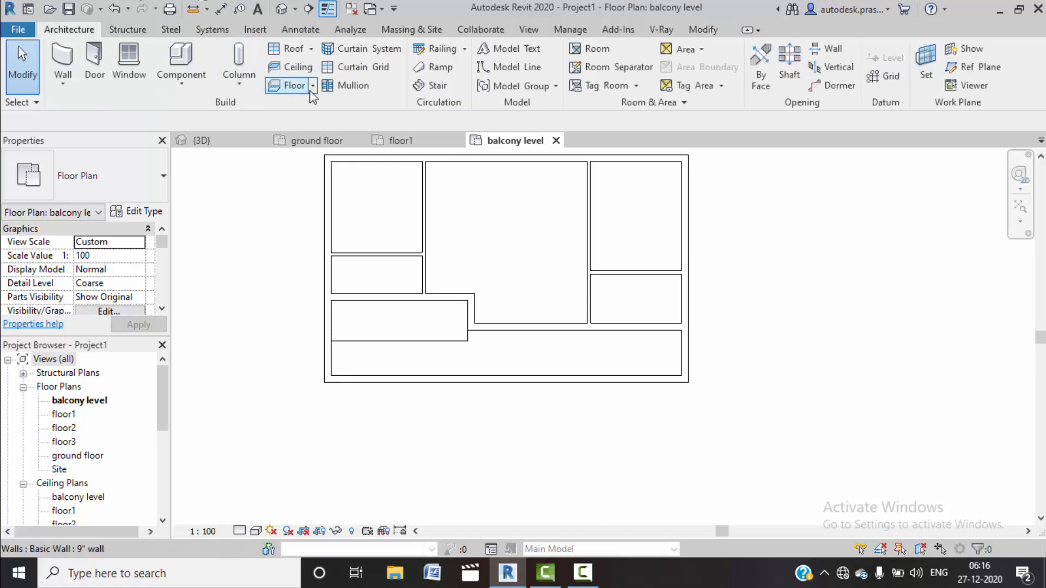
pyautogui.click(312, 93)
pyautogui.click(327, 110)
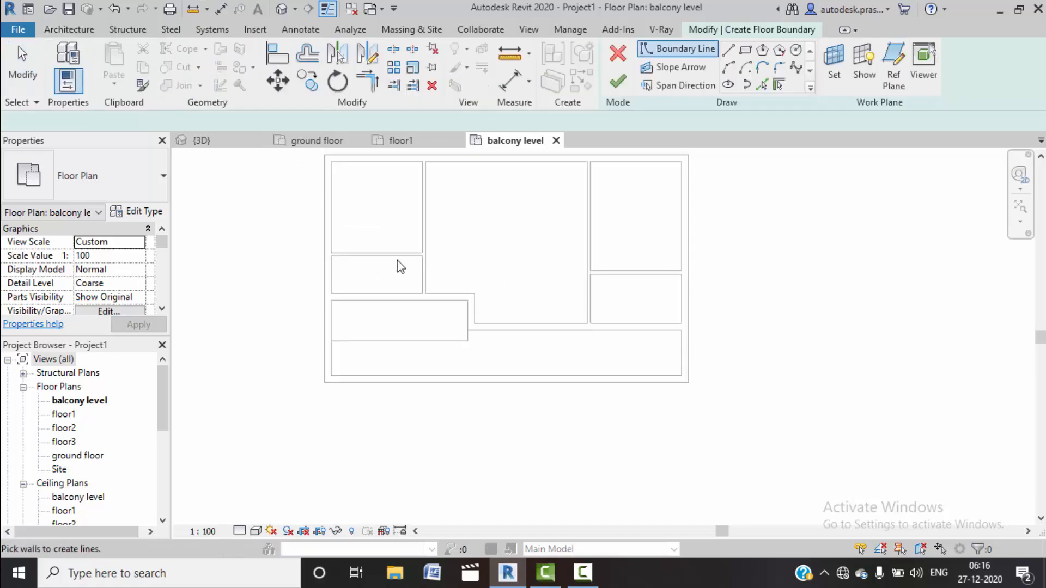
pyautogui.click(745, 50)
pyautogui.moveTo(606, 219); pyautogui.dragTo(566, 264, button='middle')
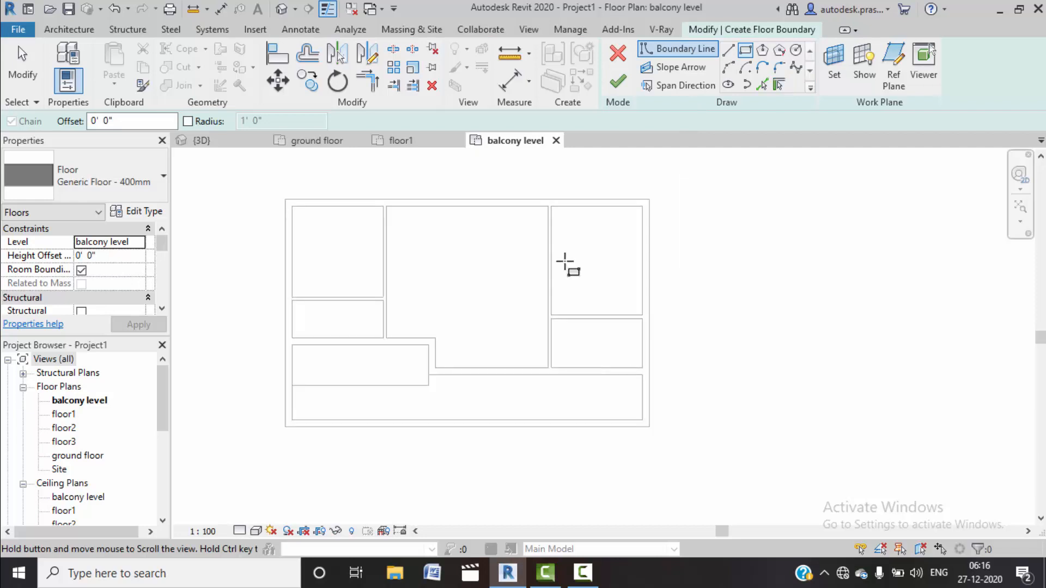
# Step: Sketch straight boundary lines from the existing balcony floor's inner edge along the left outer wall, then about 40' along the rear wall
pyautogui.click(728, 50)
pyautogui.scroll(3, 467, 369)
pyautogui.moveTo(453, 380)
pyautogui.mouseDown(button='middle')
pyautogui.moveTo(633, 377)
pyautogui.moveTo(936, 343)
pyautogui.mouseUp(button='middle')
pyautogui.moveTo(544, 350); pyautogui.dragTo(507, 412, button='middle')
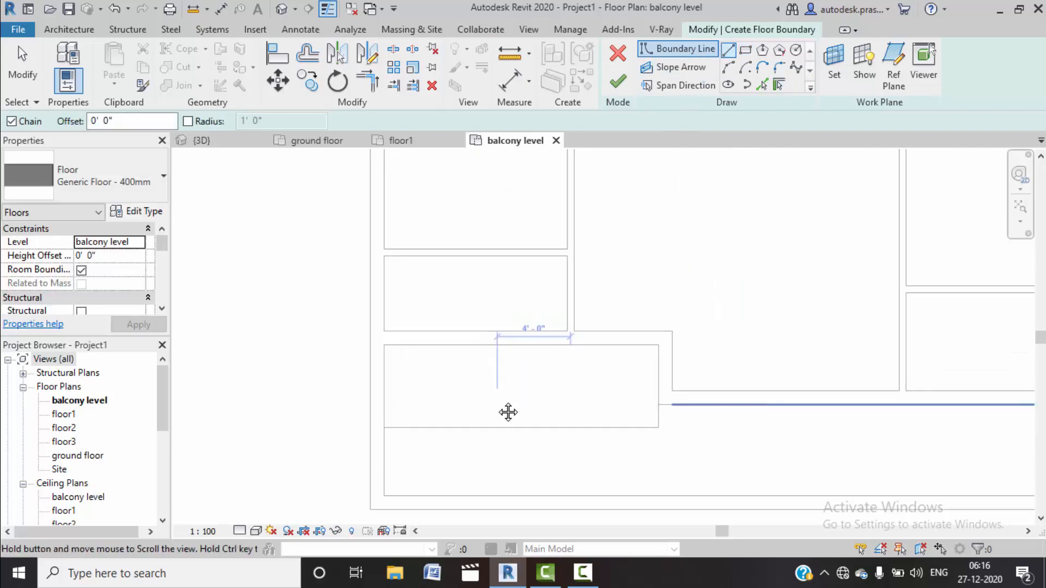
pyautogui.click(371, 345)
pyautogui.moveTo(405, 236); pyautogui.dragTo(387, 390, button='middle')
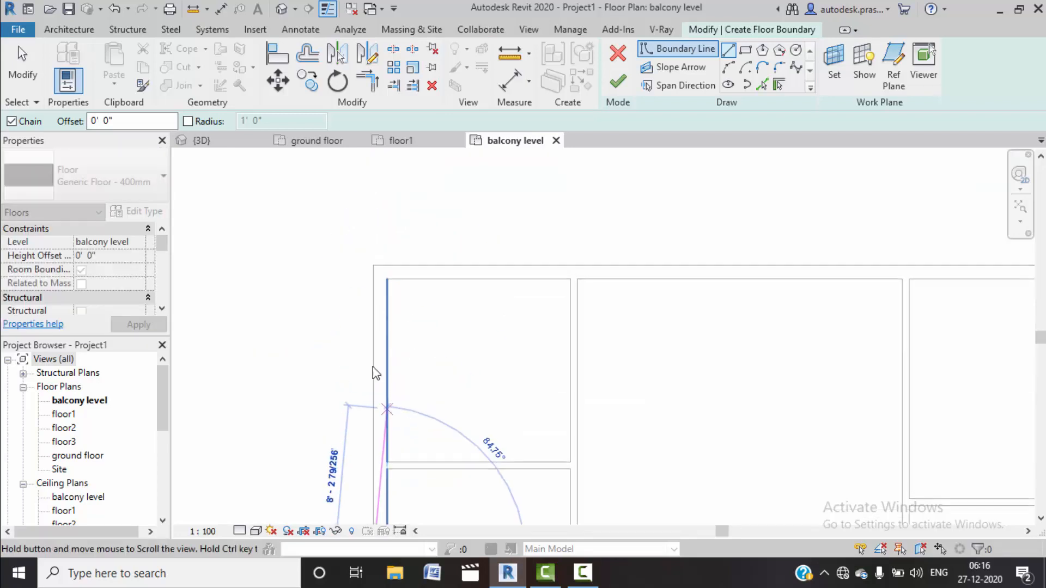
pyautogui.click(367, 258)
pyautogui.scroll(-2, 754, 283)
pyautogui.moveTo(745, 286); pyautogui.dragTo(484, 262, button='middle')
pyautogui.click(722, 234)
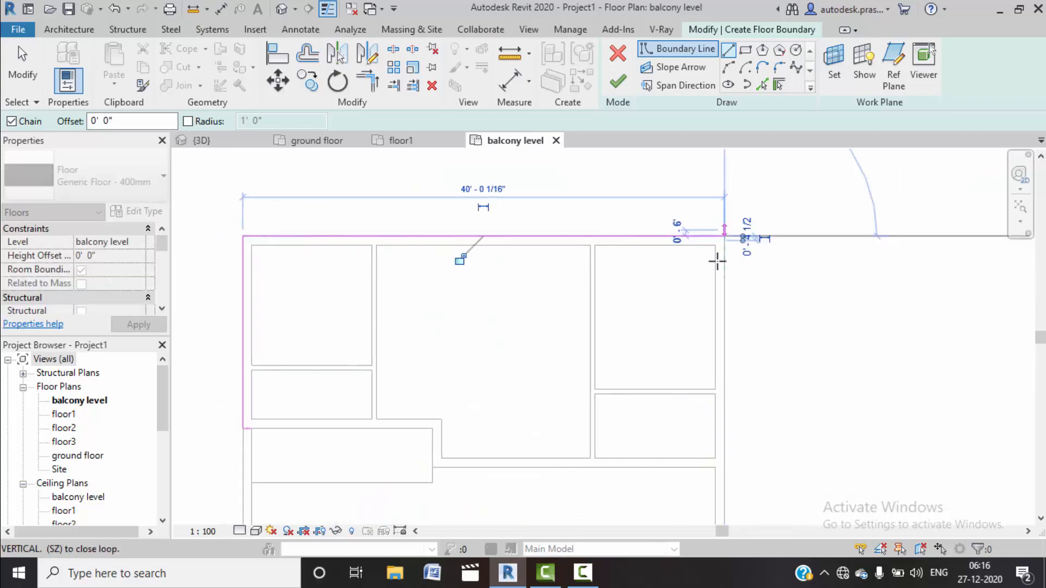
# Step: Continue the boundary down the right wall beyond the front rooms, about 24'-3" left, up to the existing balcony floor's corner, and back to the start
pyautogui.moveTo(730, 402); pyautogui.dragTo(747, 305, button='middle')
pyautogui.scroll(2, 730, 381)
pyautogui.scroll(1, 735, 390)
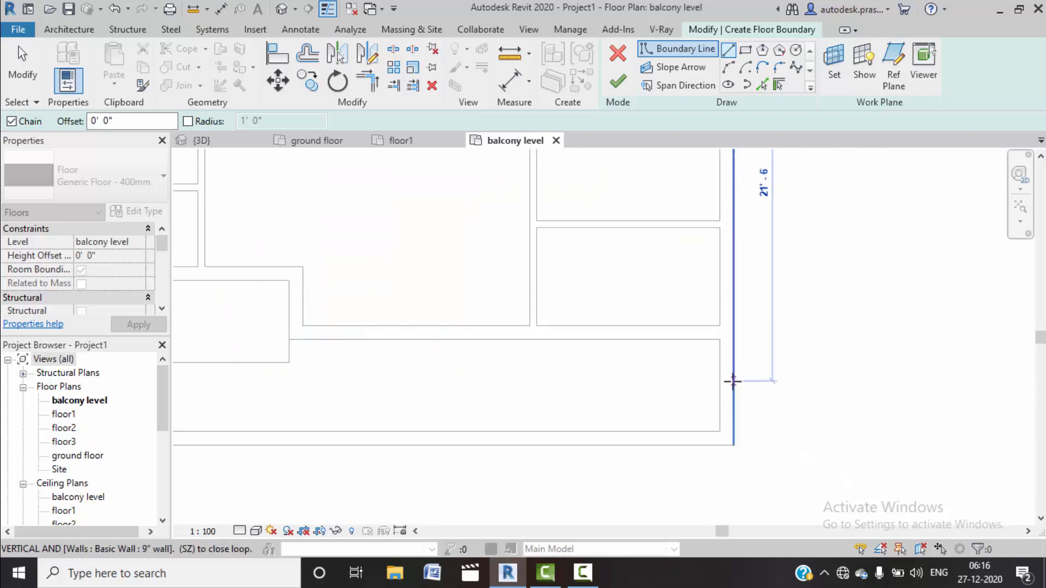
pyautogui.click(734, 340)
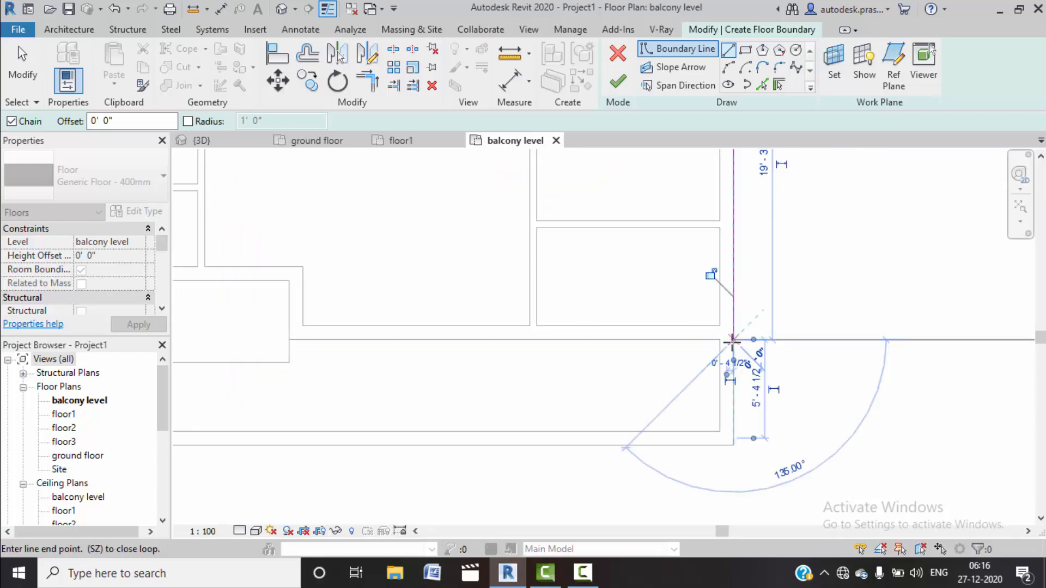
pyautogui.click(732, 403)
pyautogui.moveTo(435, 401); pyautogui.dragTo(594, 395, button='middle')
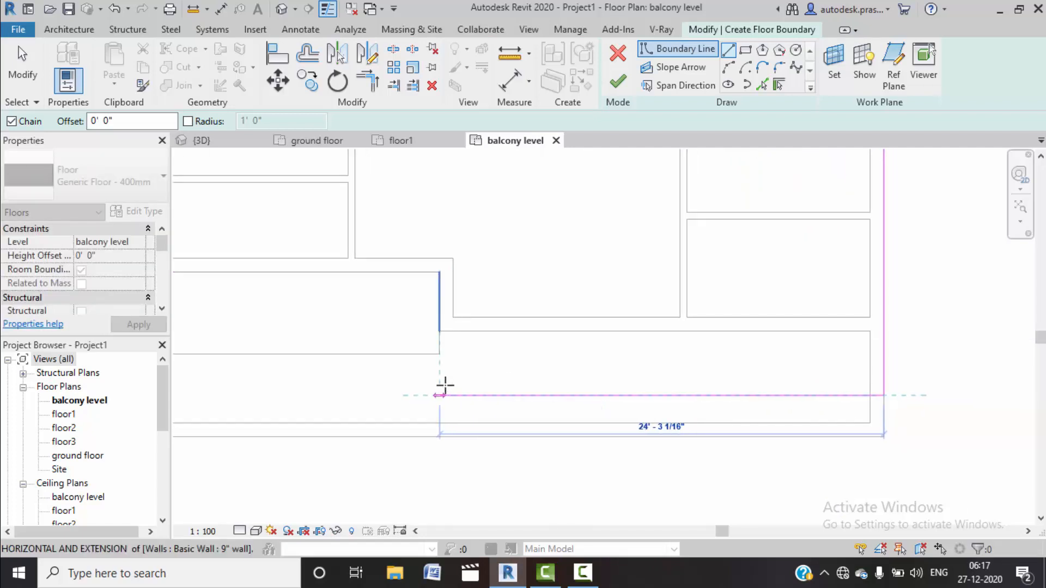
pyautogui.click(441, 388)
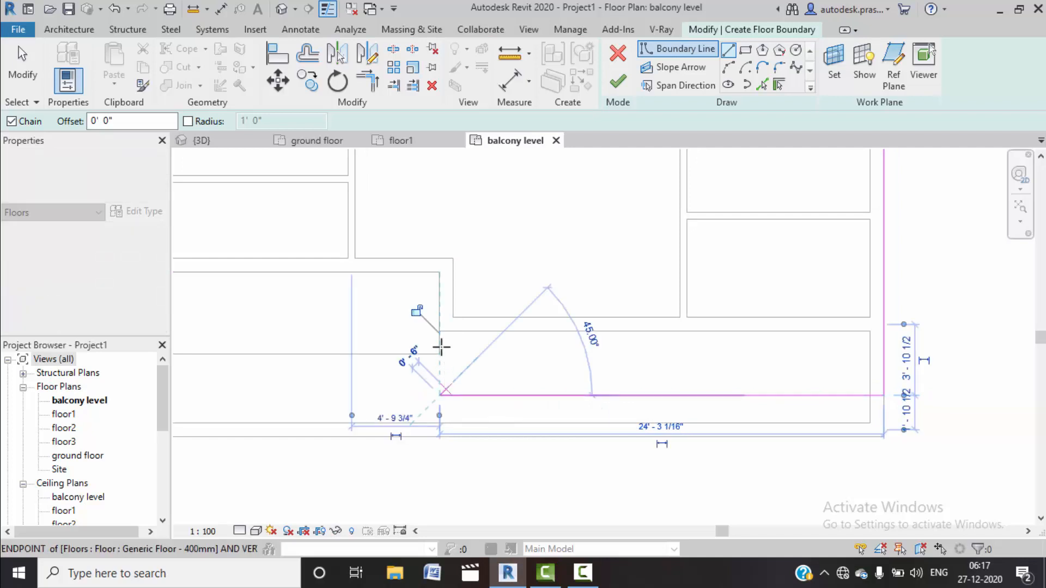
pyautogui.click(439, 272)
pyautogui.moveTo(392, 280); pyautogui.dragTo(648, 338, button='middle')
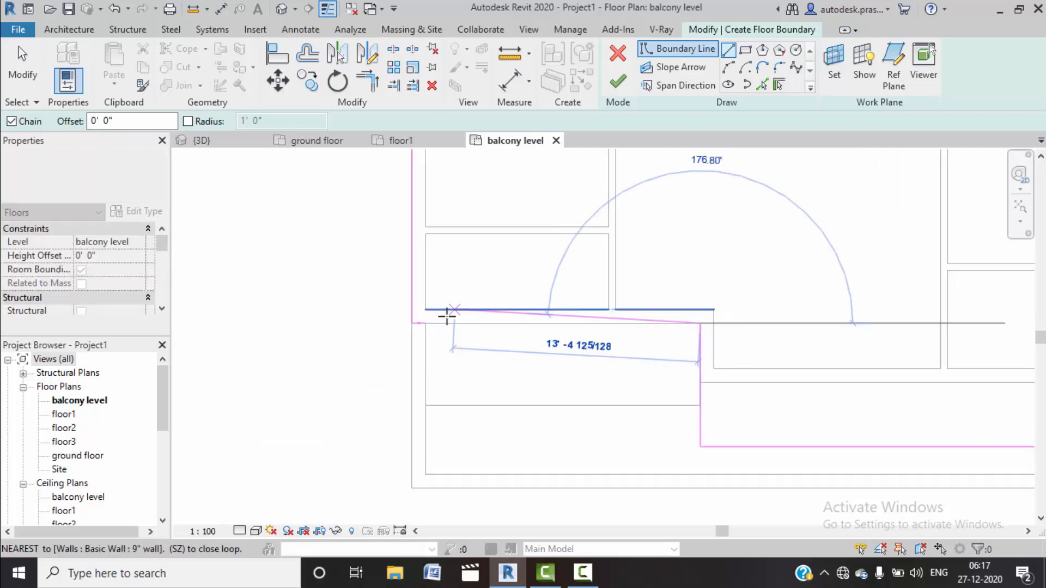
pyautogui.click(424, 323)
# Step: End line drawing and finish the balcony level floor sketch
pyautogui.rightClick(724, 244)
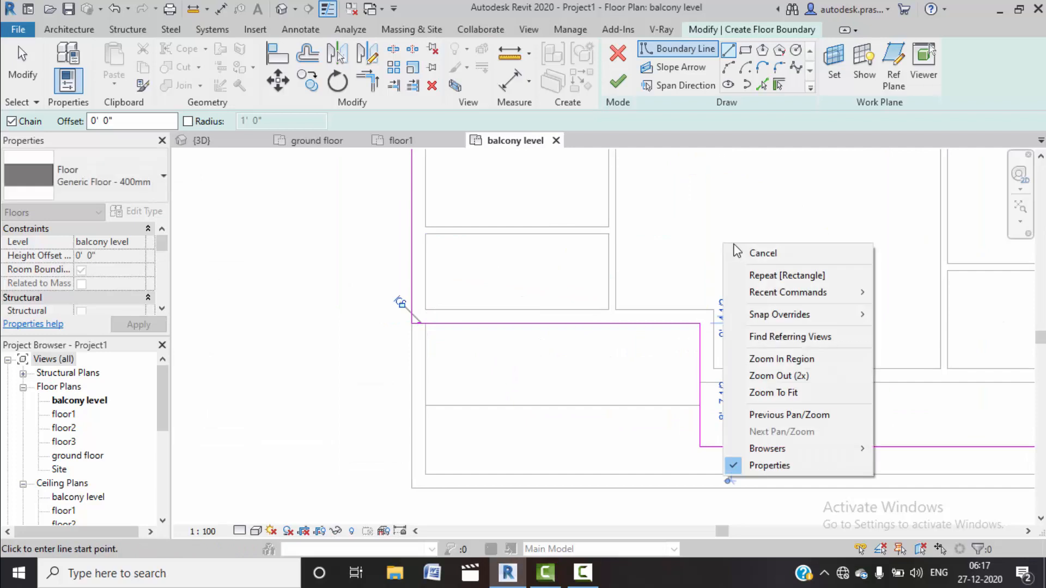
pyautogui.click(741, 252)
pyautogui.rightClick(737, 246)
pyautogui.click(746, 254)
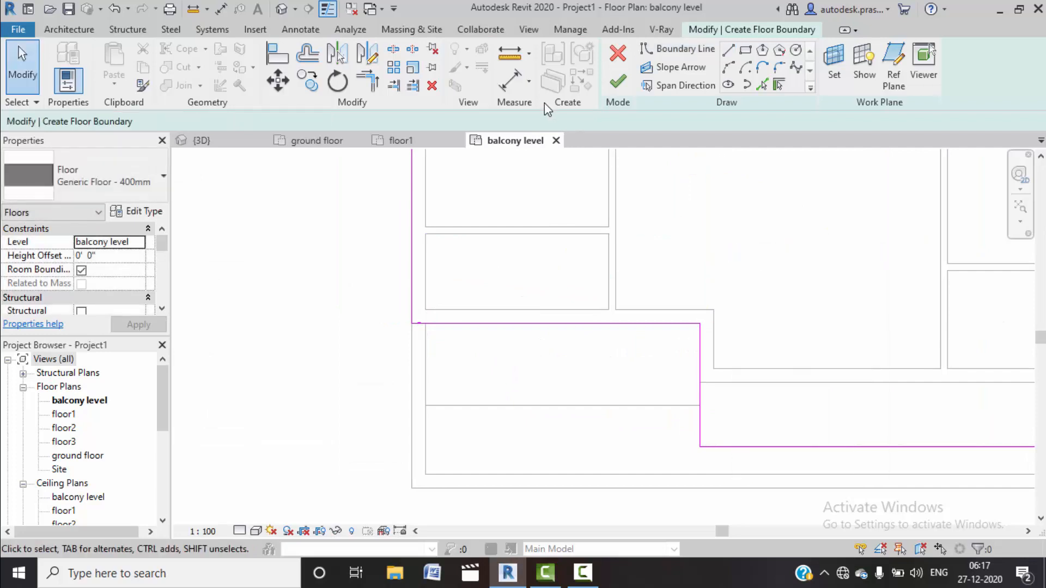
pyautogui.click(618, 84)
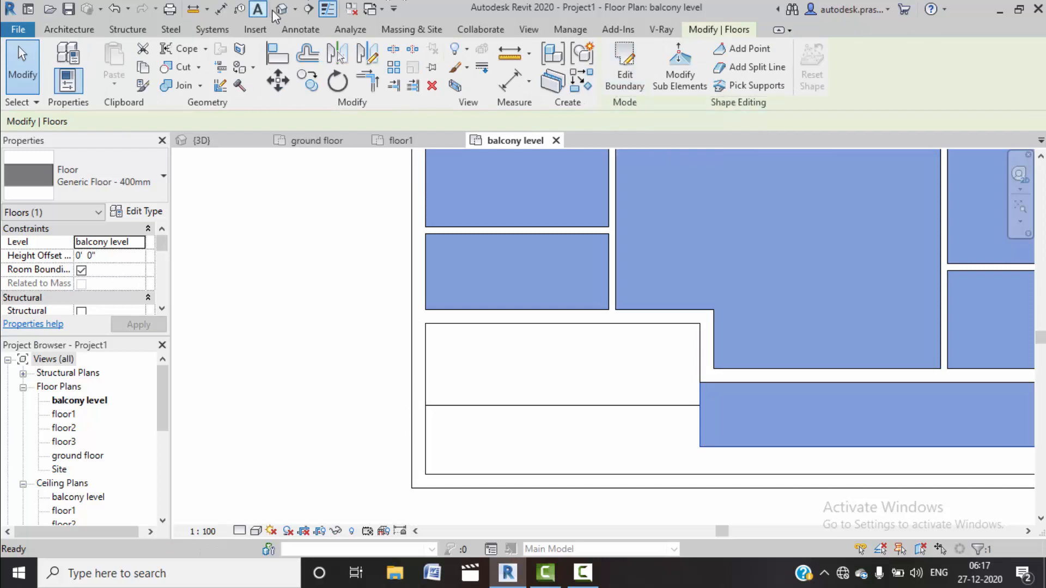
# Step: In Project1's default 3D view, set the front 9" wall's unconnected height to 7' 0"
pyautogui.click(282, 12)
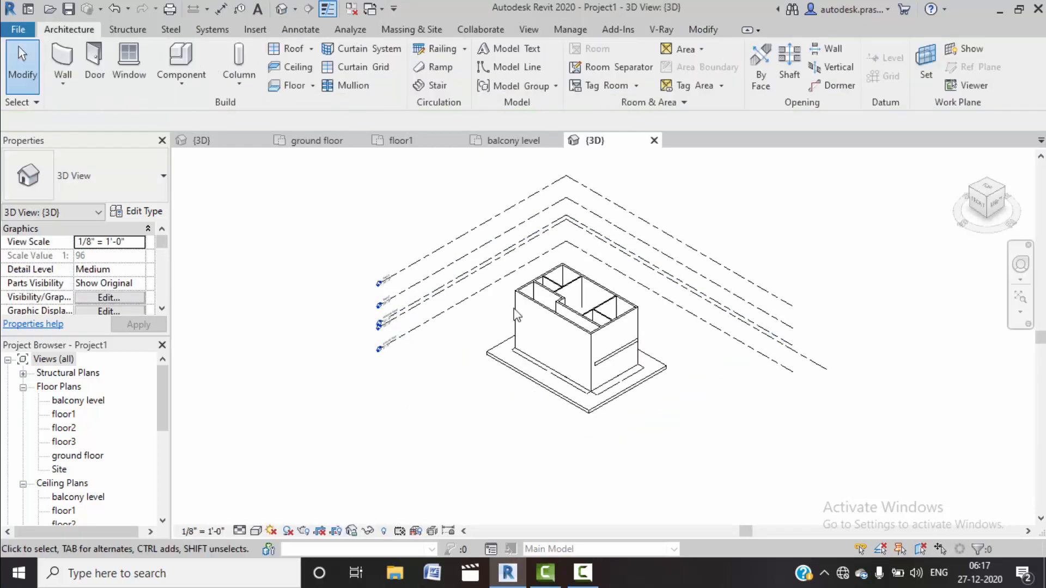
pyautogui.keyDown('shift'); pyautogui.moveTo(655, 315); pyautogui.dragTo(591, 347, button='middle'); pyautogui.keyUp('shift')
pyautogui.click(595, 345)
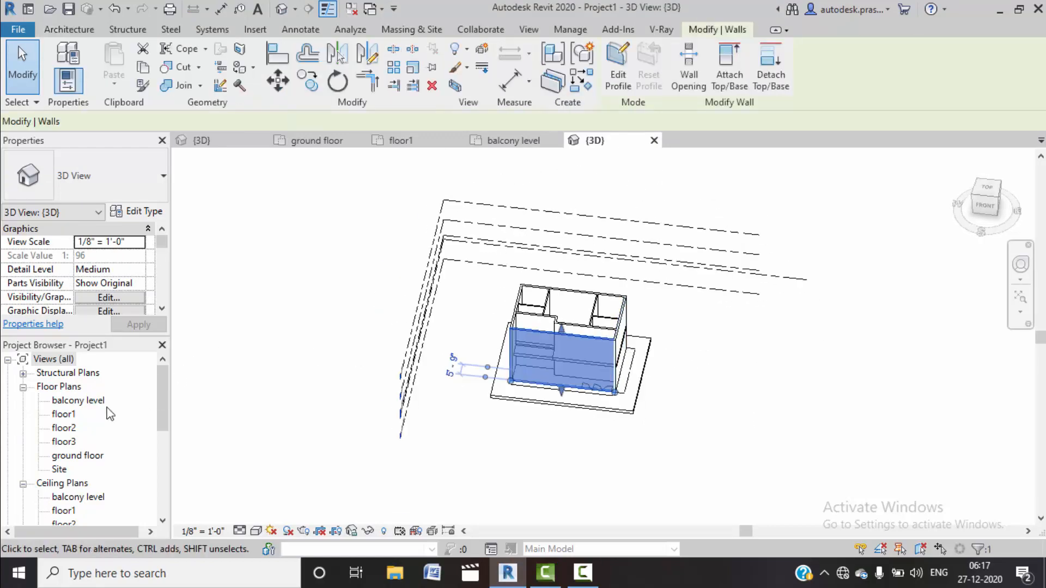
pyautogui.scroll(-1, 126, 309)
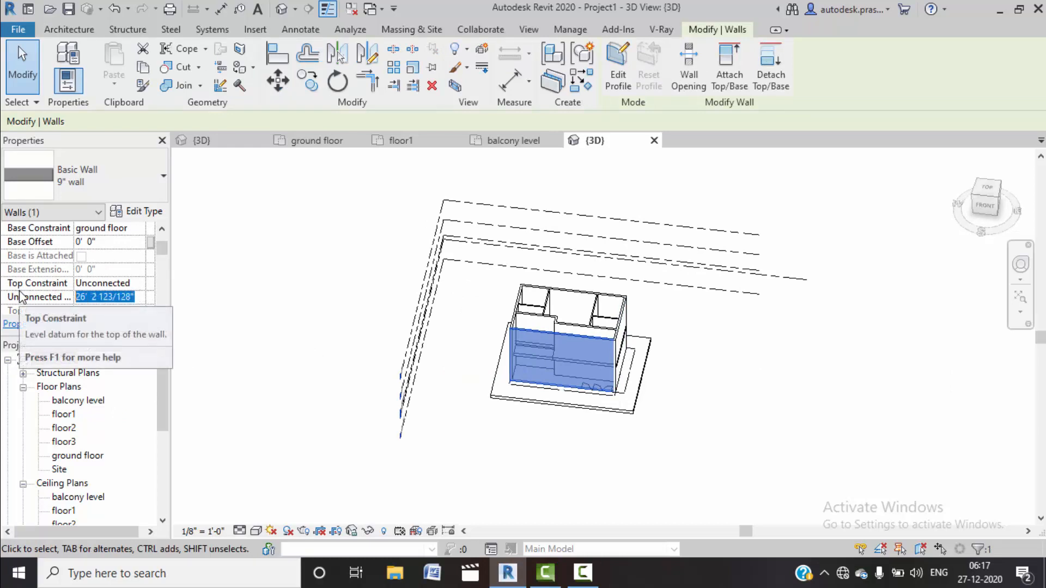
pyautogui.write("7'  0")
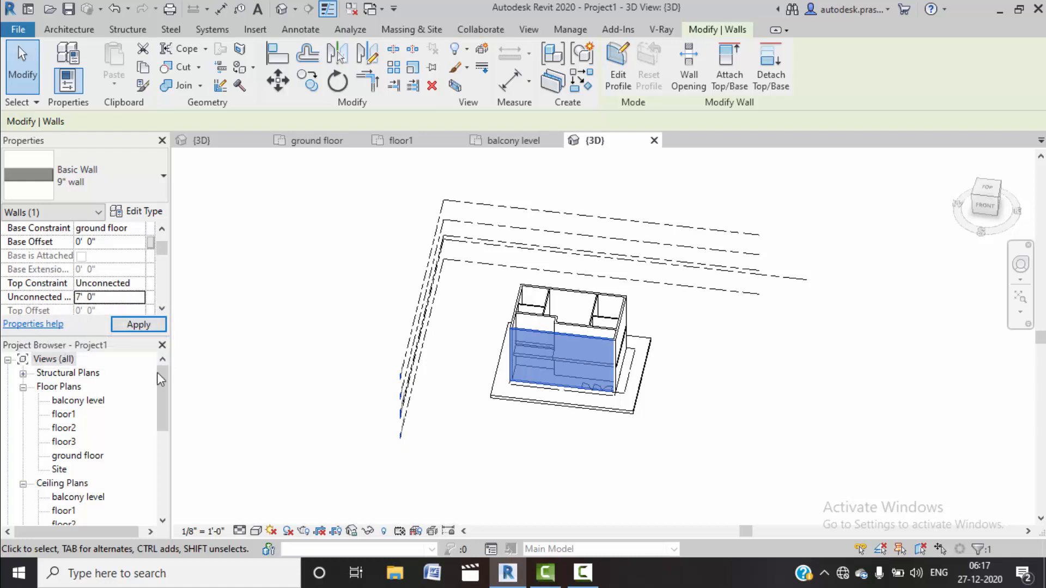
pyautogui.click(139, 326)
pyautogui.click(378, 424)
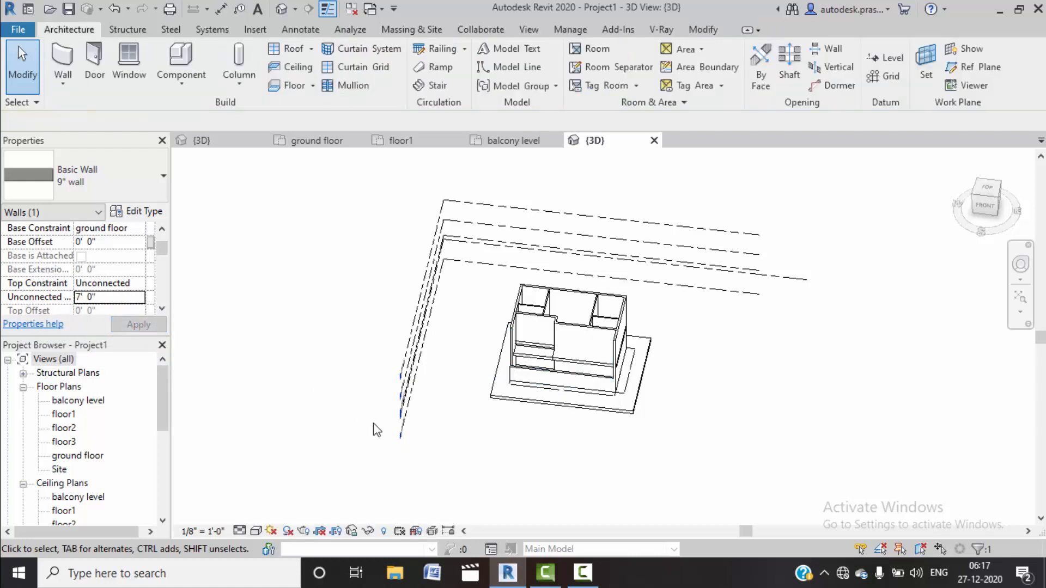
# Step: Inspect the new balcony level floor in 3D, set the visual style to Realistic, and view the house from the front
pyautogui.scroll(5, 568, 366)
pyautogui.scroll(3, 568, 366)
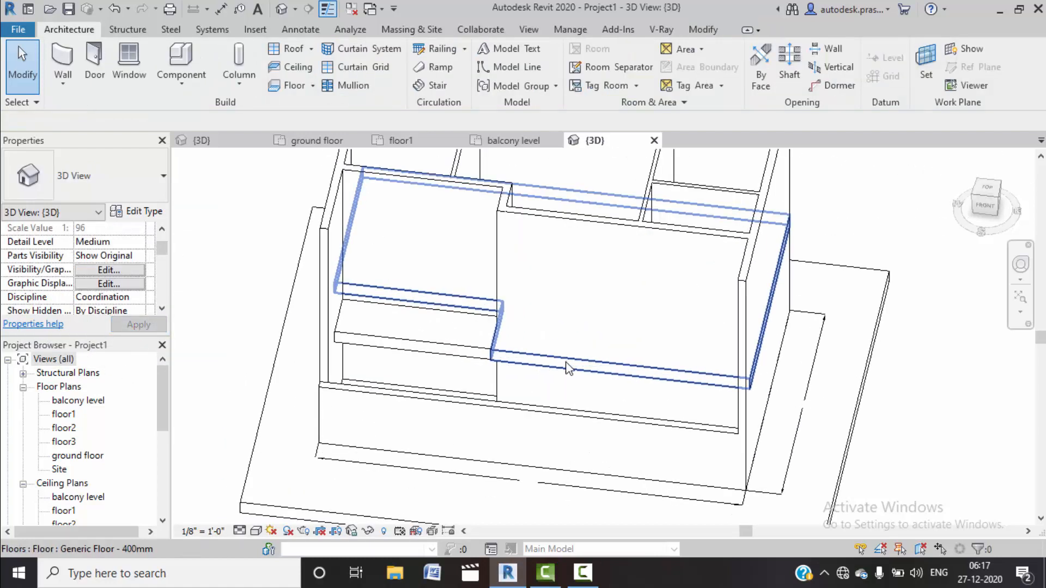
pyautogui.keyDown('shift'); pyautogui.moveTo(545, 388); pyautogui.dragTo(461, 399, button='middle'); pyautogui.keyUp('shift')
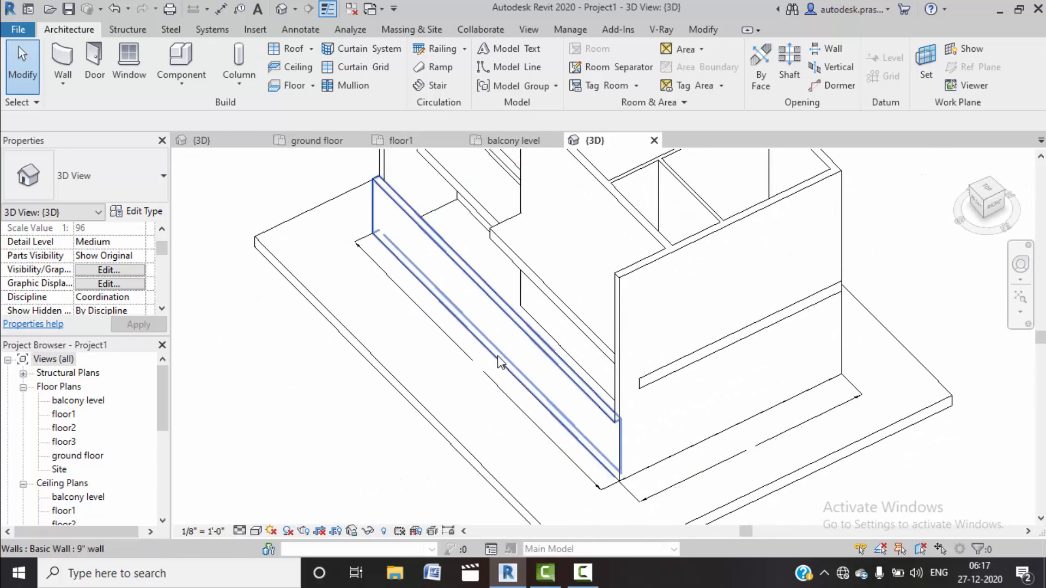
pyautogui.scroll(-1, 497, 361)
pyautogui.click(255, 531)
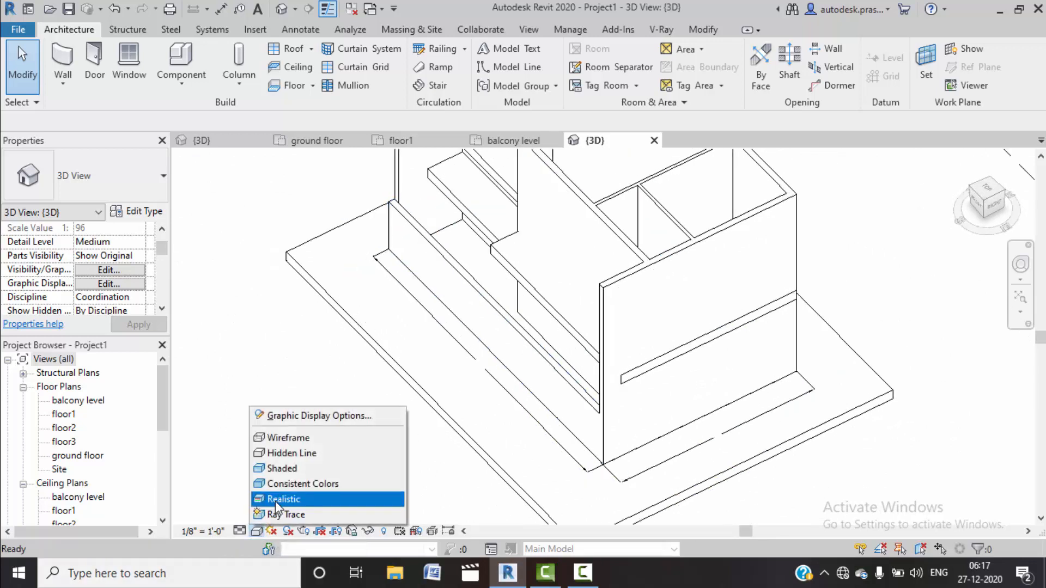
pyautogui.click(275, 501)
pyautogui.moveTo(328, 413)
pyautogui.keyDown('shift'); pyautogui.mouseDown(button='middle')
pyautogui.moveTo(474, 365)
pyautogui.moveTo(466, 397)
pyautogui.moveTo(517, 387)
pyautogui.moveTo(519, 334)
pyautogui.moveTo(490, 280)
pyautogui.mouseUp(button='middle'); pyautogui.keyUp('shift')
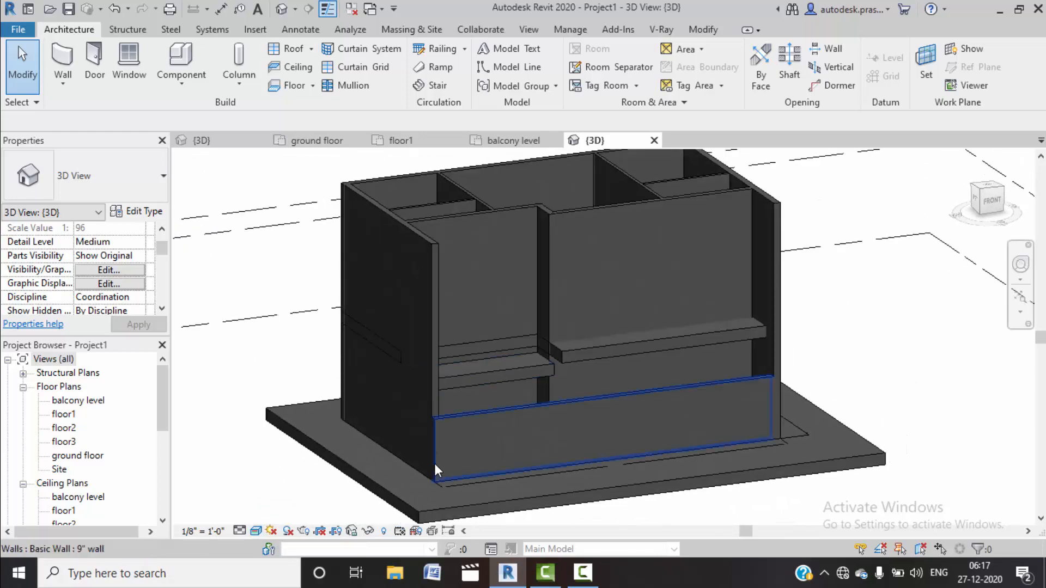
# Step: Reduce the structure layer's thickness in the Generic Floor - 400mm type through the ground slab, and view the thinner floors in 3D
pyautogui.click(424, 520)
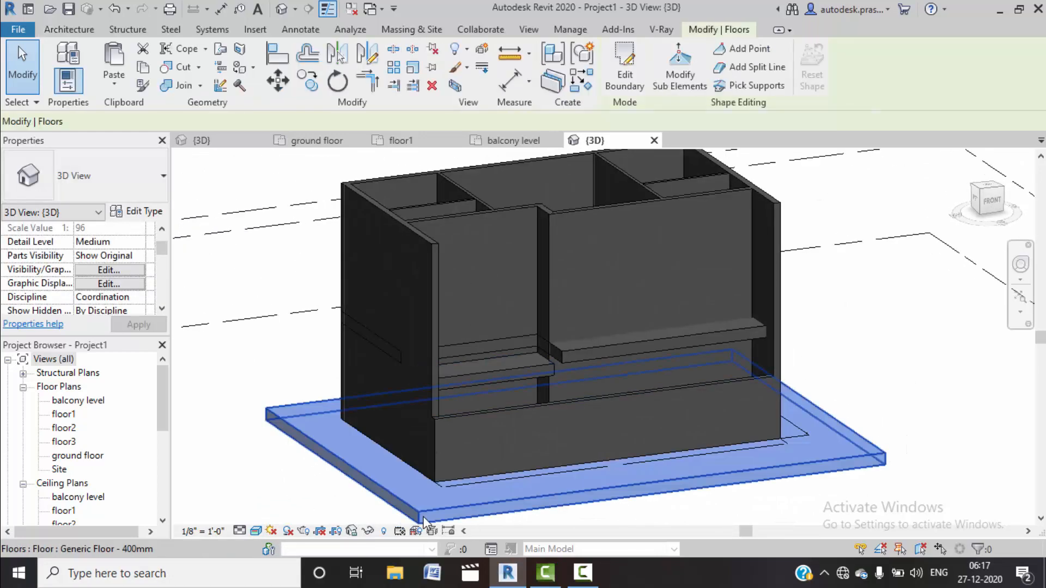
pyautogui.click(146, 213)
pyautogui.click(323, 202)
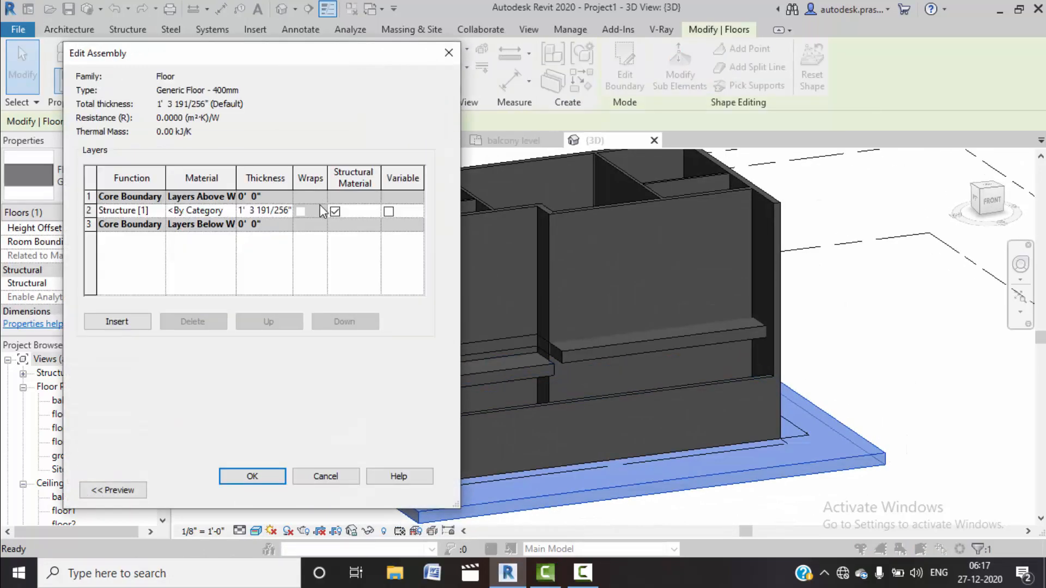
pyautogui.click(292, 212)
pyautogui.click(252, 476)
pyautogui.click(274, 487)
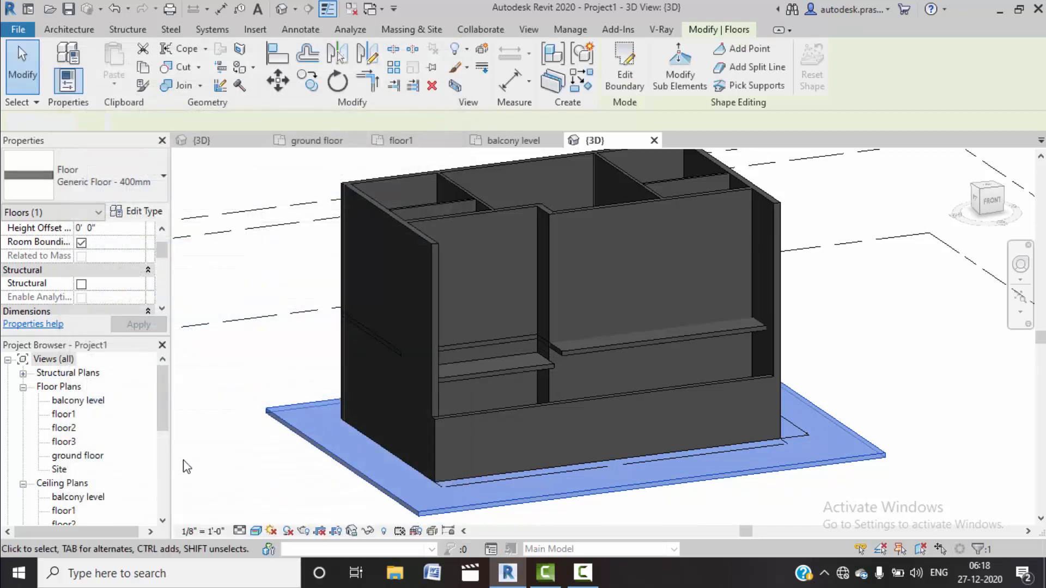
pyautogui.click(182, 460)
pyautogui.keyDown('shift'); pyautogui.moveTo(521, 371); pyautogui.dragTo(488, 362, button='middle'); pyautogui.keyUp('shift')
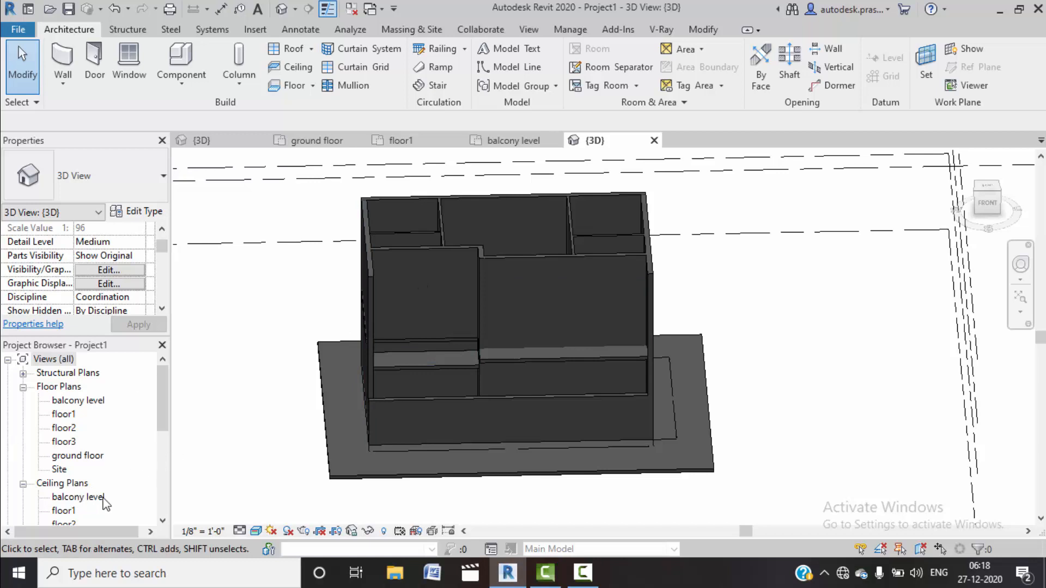
# Step: Open Project1's balcony level plan and edit the boundary of the balcony level floor
pyautogui.doubleClick(76, 400)
pyautogui.scroll(-3, 576, 345)
pyautogui.moveTo(595, 366); pyautogui.dragTo(462, 369, button='middle')
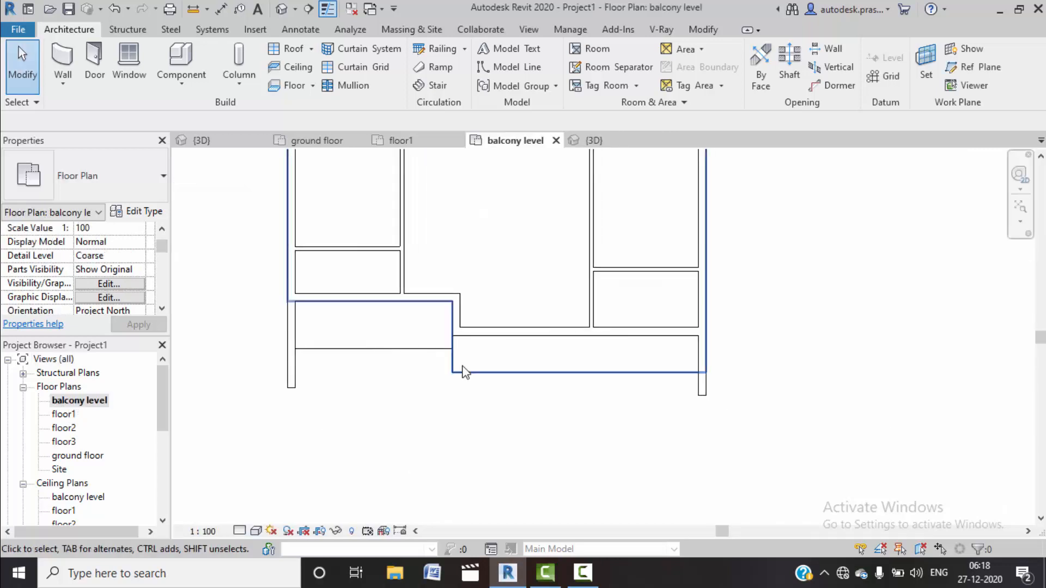
pyautogui.click(462, 373)
pyautogui.scroll(2, 405, 297)
pyautogui.click(634, 62)
# Step: Move the 15' boundary line at the front-left recess from the wall's outer face to its inner face, and finish the boundary edit
pyautogui.click(410, 304)
pyautogui.scroll(2, 356, 303)
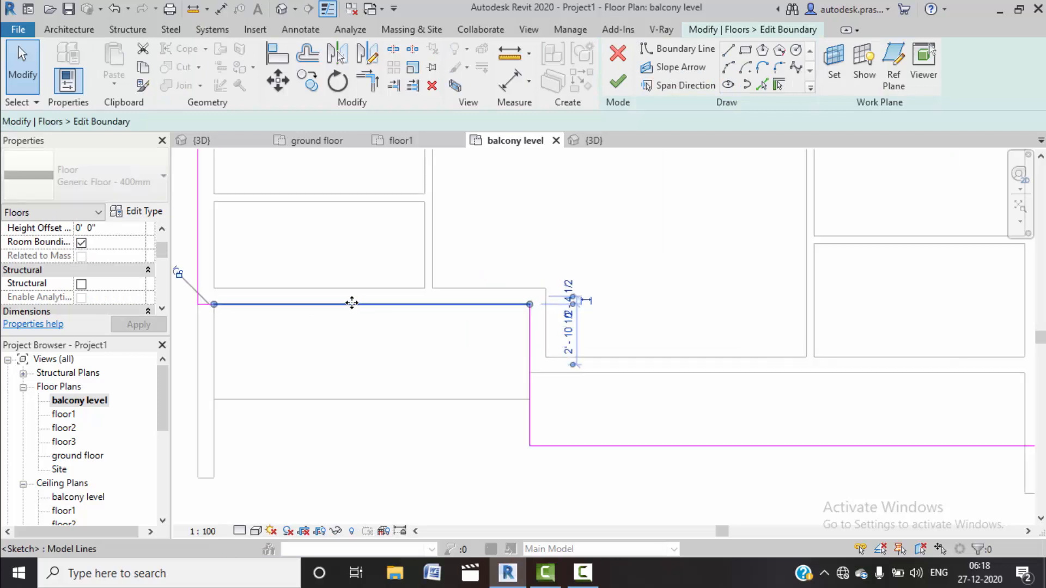
pyautogui.scroll(1, 356, 303)
pyautogui.moveTo(403, 308); pyautogui.dragTo(517, 296, button='middle')
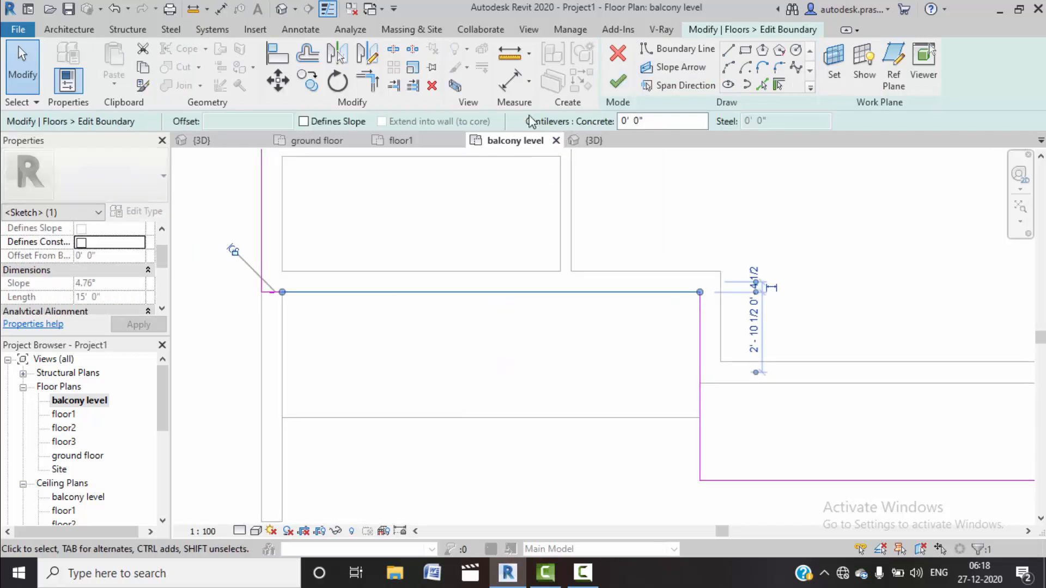
pyautogui.click(371, 87)
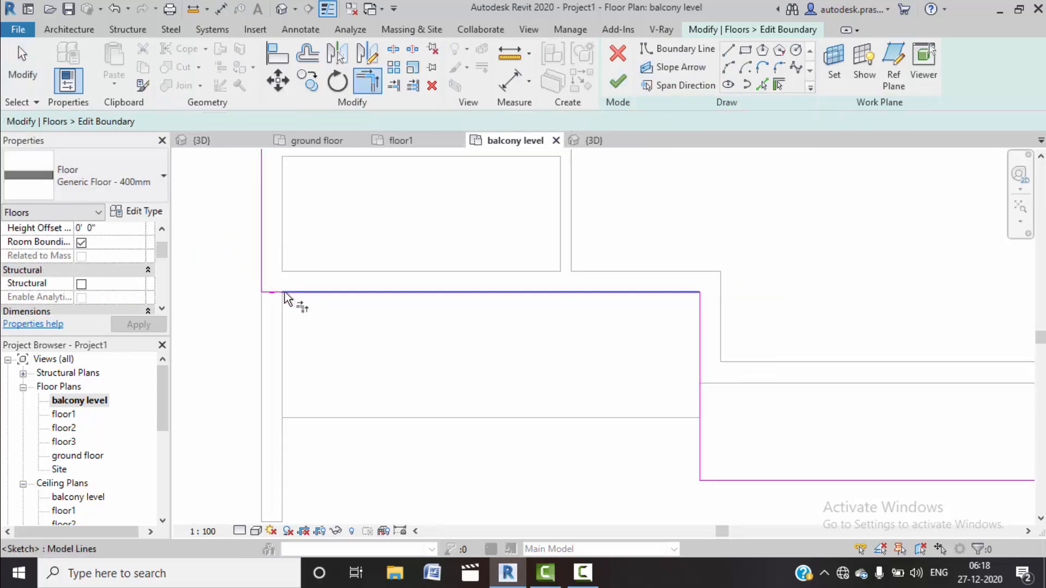
pyautogui.click(278, 80)
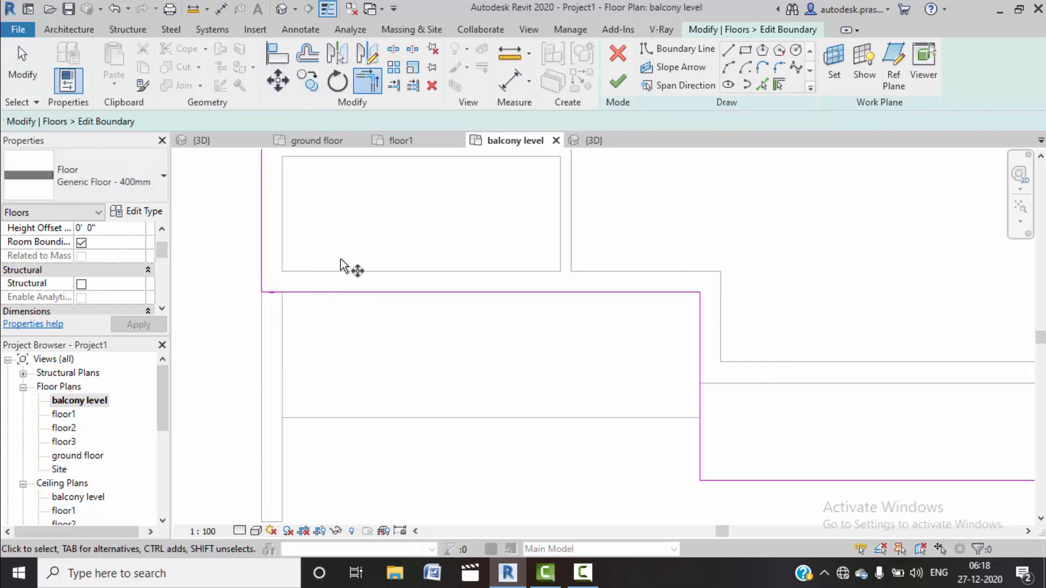
pyautogui.click(336, 286)
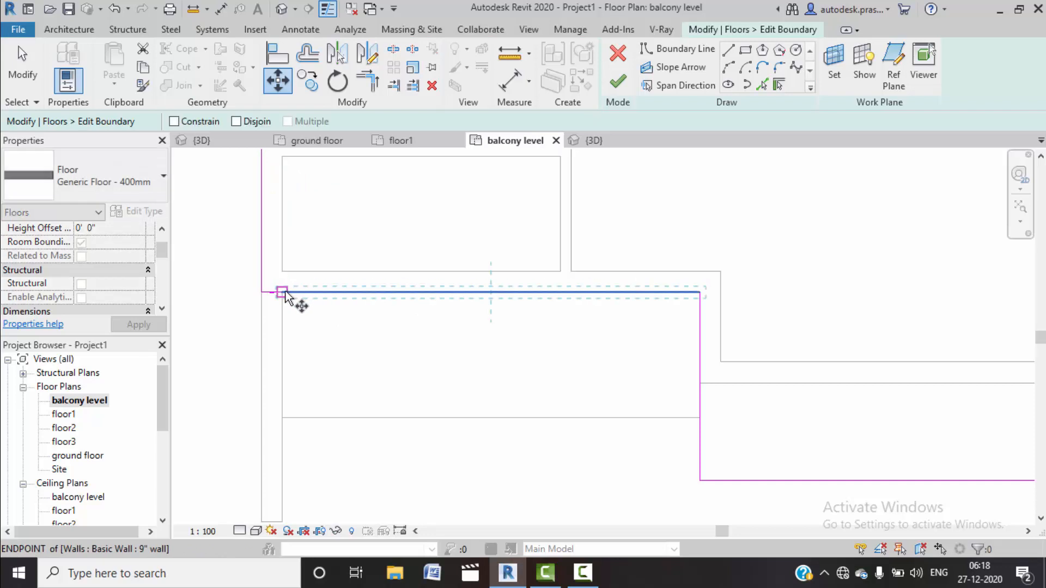
pyautogui.click(282, 292)
pyautogui.click(282, 271)
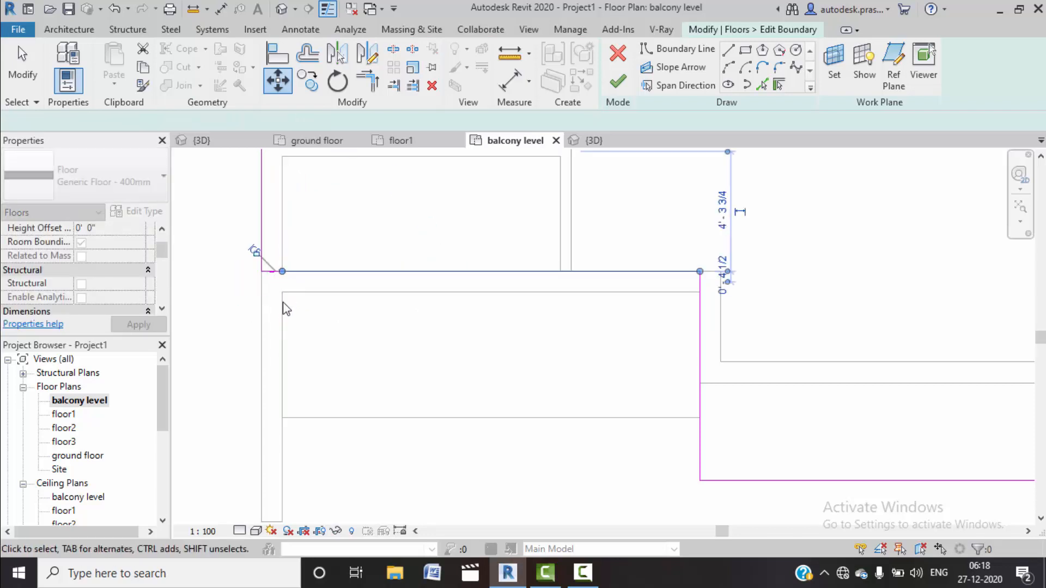
pyautogui.click(619, 92)
pyautogui.scroll(-4, 479, 393)
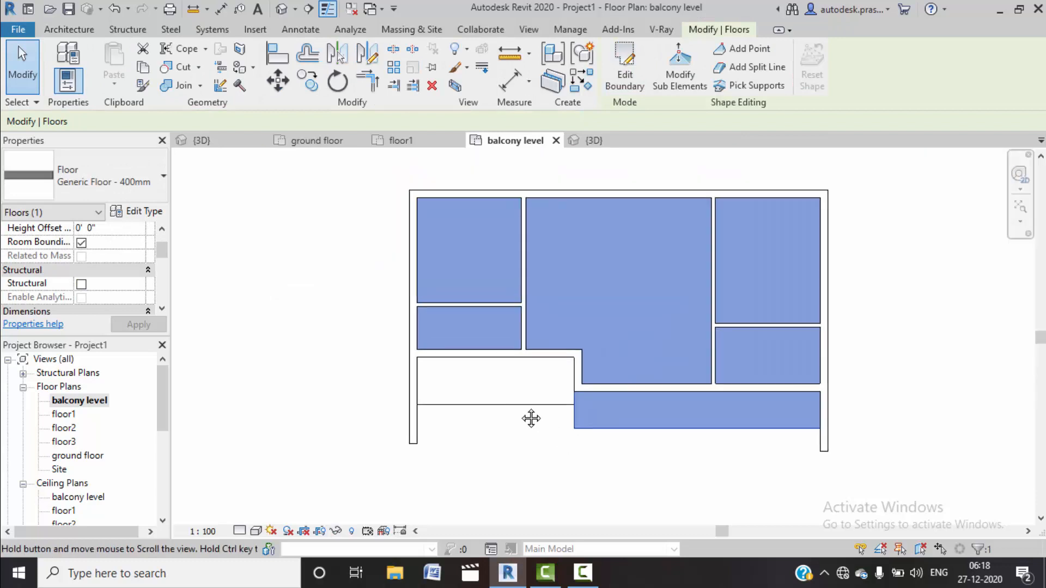
pyautogui.moveTo(550, 433); pyautogui.dragTo(476, 378, button='middle')
pyautogui.click(442, 406)
pyautogui.scroll(3, 550, 408)
pyautogui.moveTo(560, 421); pyautogui.dragTo(550, 419, button='middle')
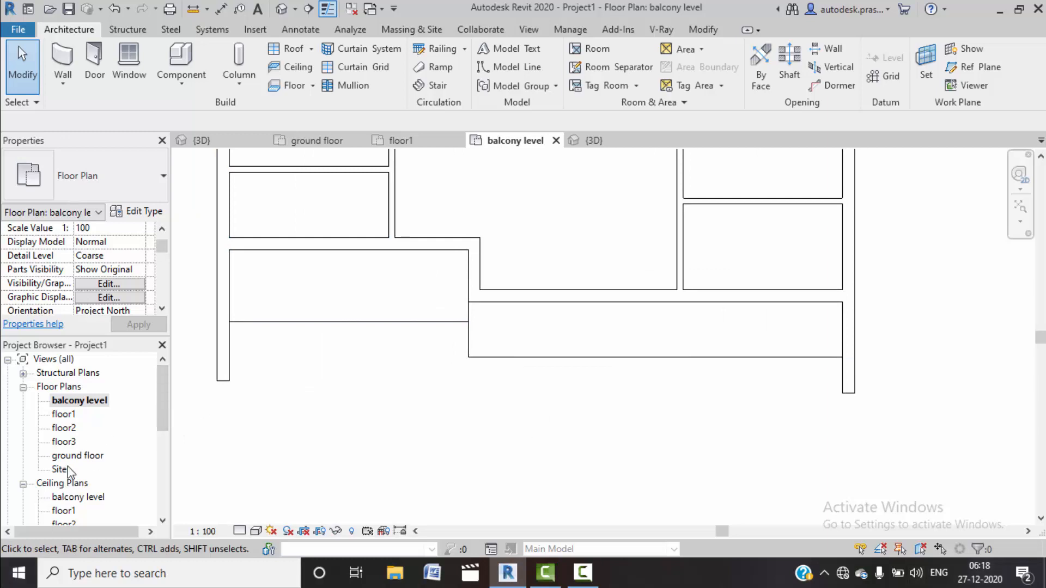
# Step: Switch to the sample project's 3D view, save the project, and restore the home view
pyautogui.click(217, 140)
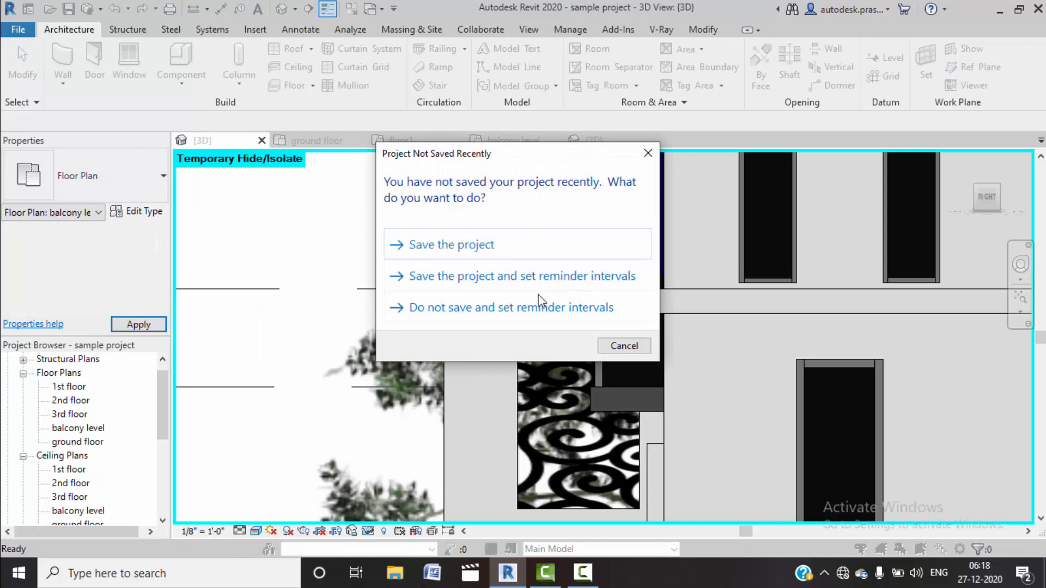
pyautogui.click(543, 254)
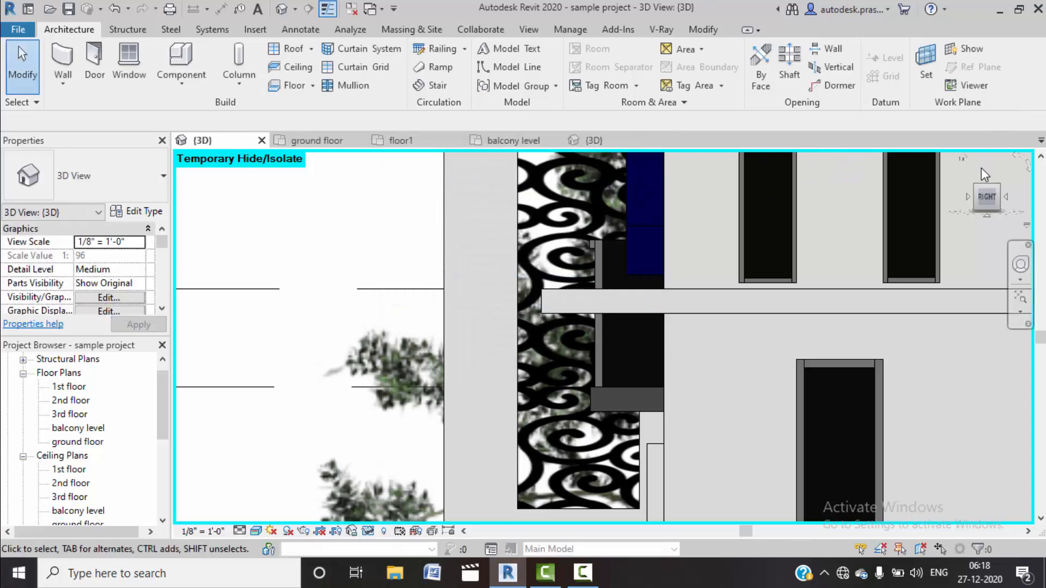
pyautogui.click(963, 158)
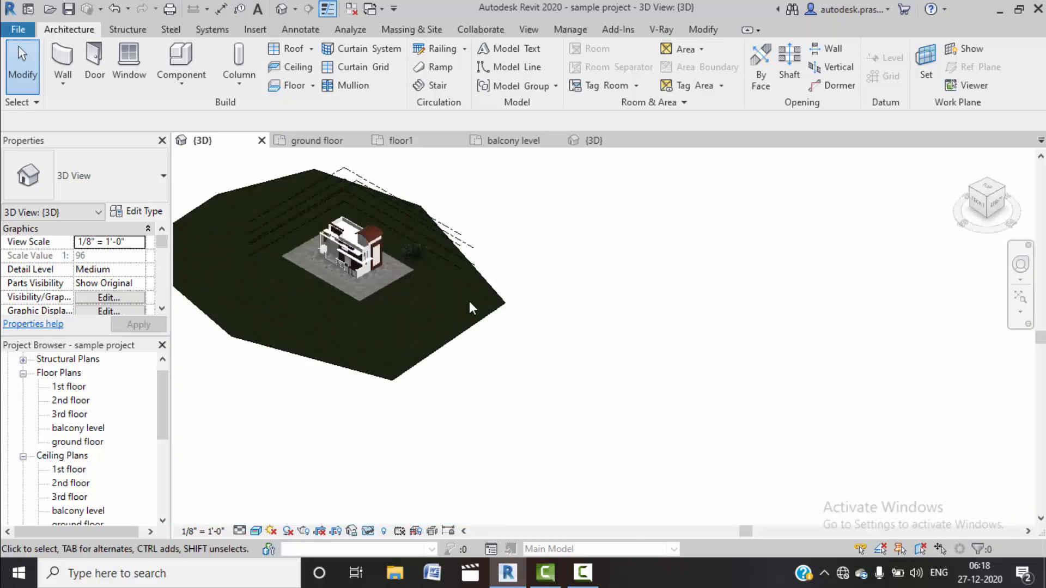
# Step: Select the 2nd floor slab in the sample project and examine its front projection and cut-out
pyautogui.scroll(2, 596, 325)
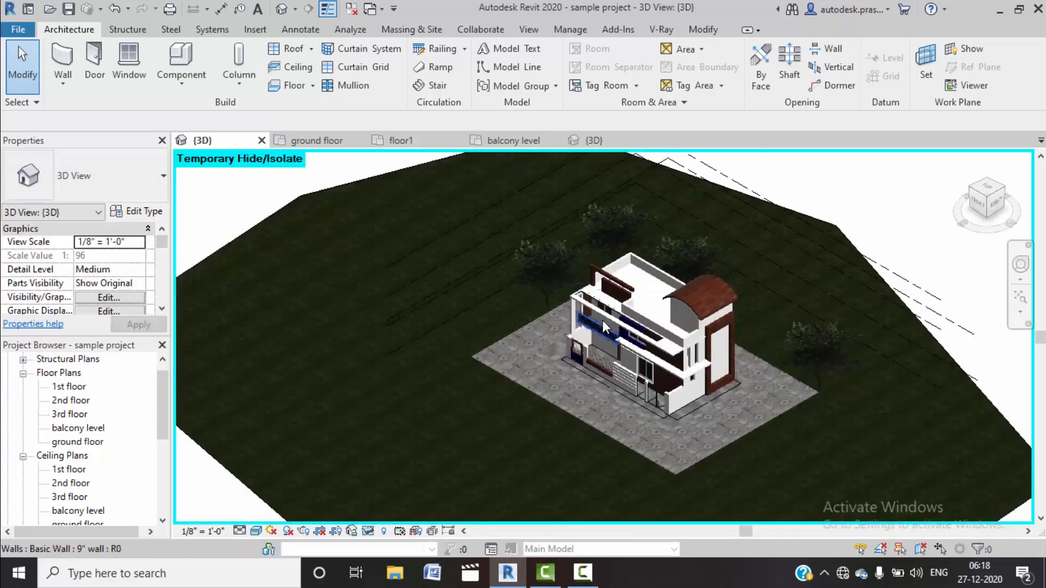
pyautogui.scroll(5, 603, 320)
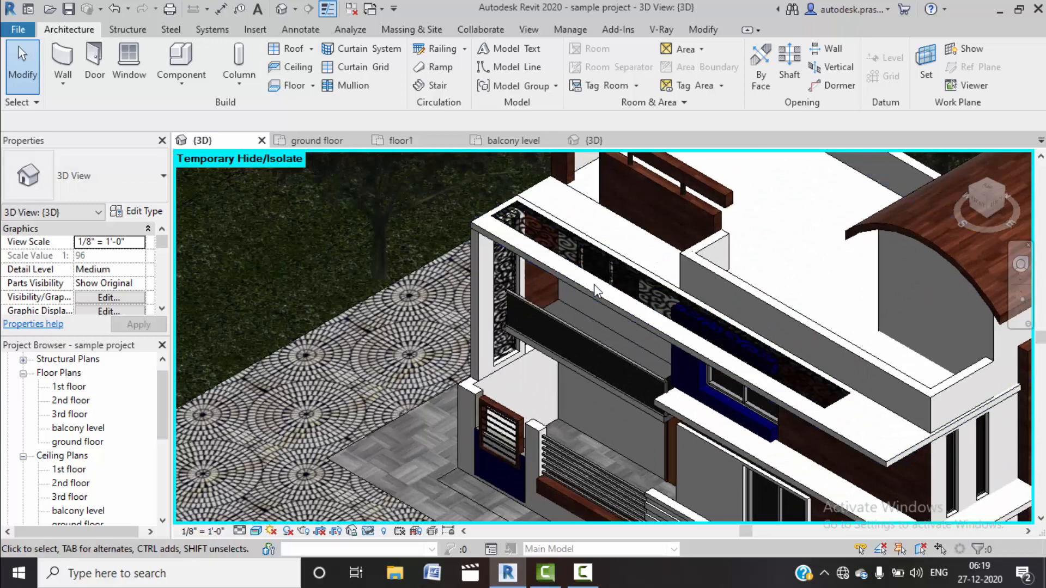
pyautogui.click(595, 297)
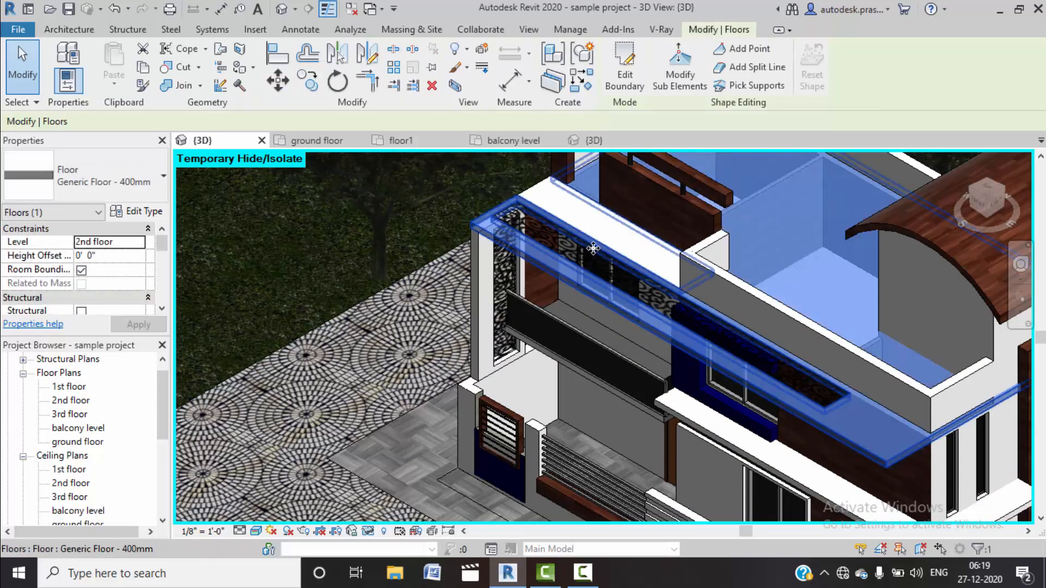
pyautogui.scroll(-1, 599, 249)
pyautogui.scroll(-3, 599, 248)
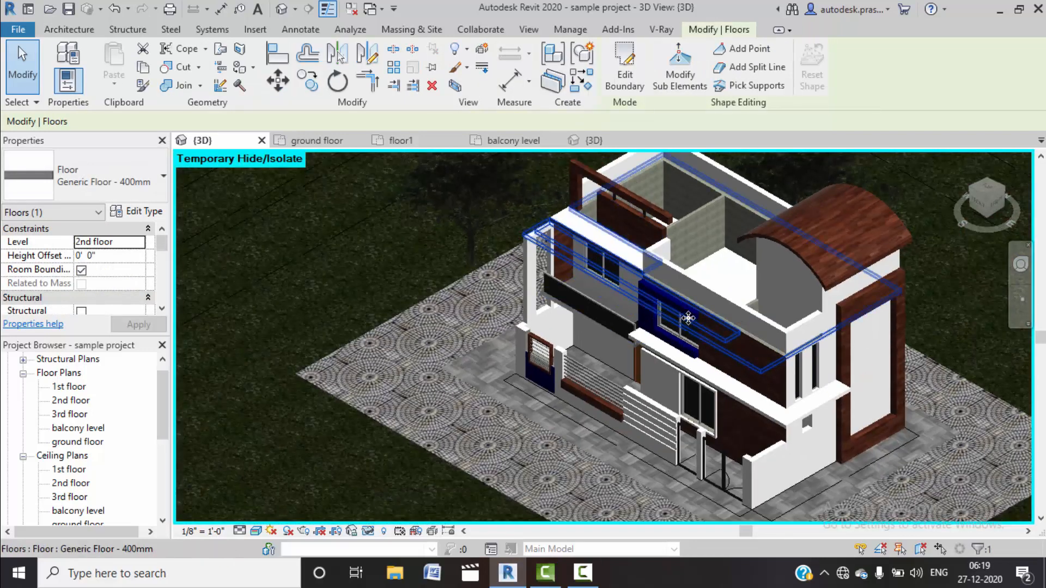
pyautogui.scroll(2, 695, 319)
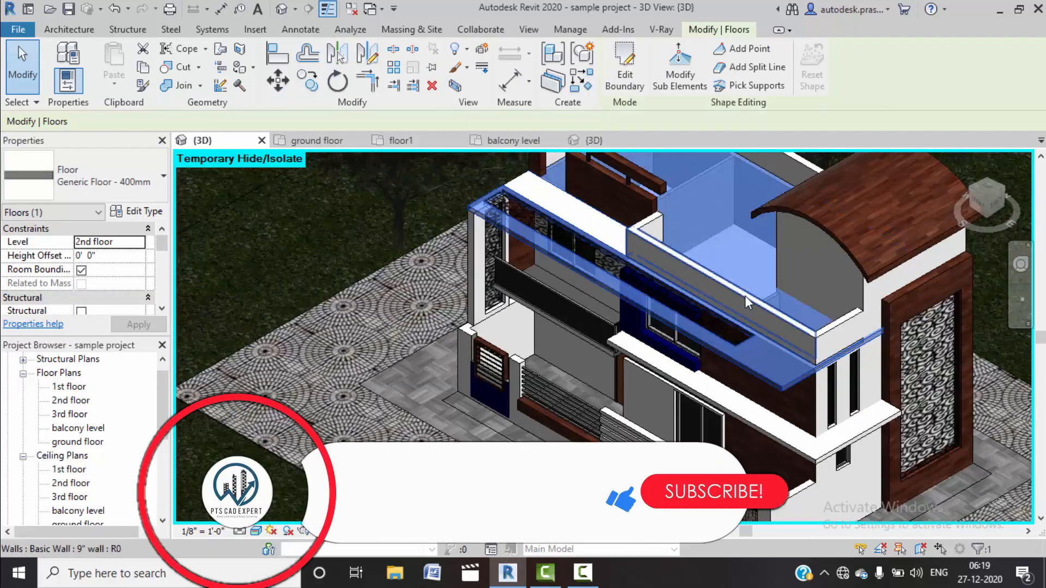
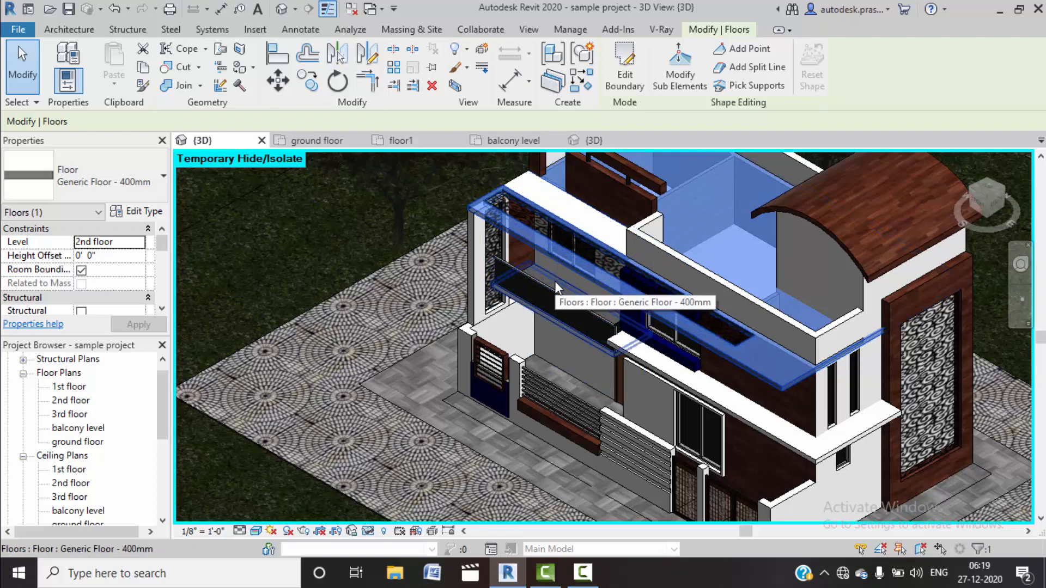
# Step: View the sample house from the right side and examine the 2nd floor slab against the levels
pyautogui.scroll(-3, 603, 308)
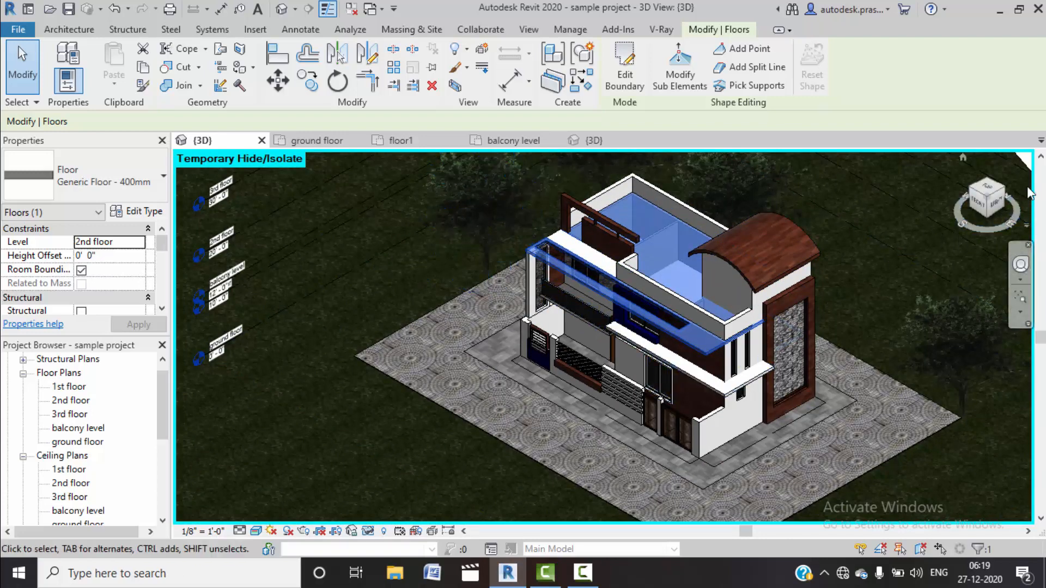
pyautogui.click(992, 205)
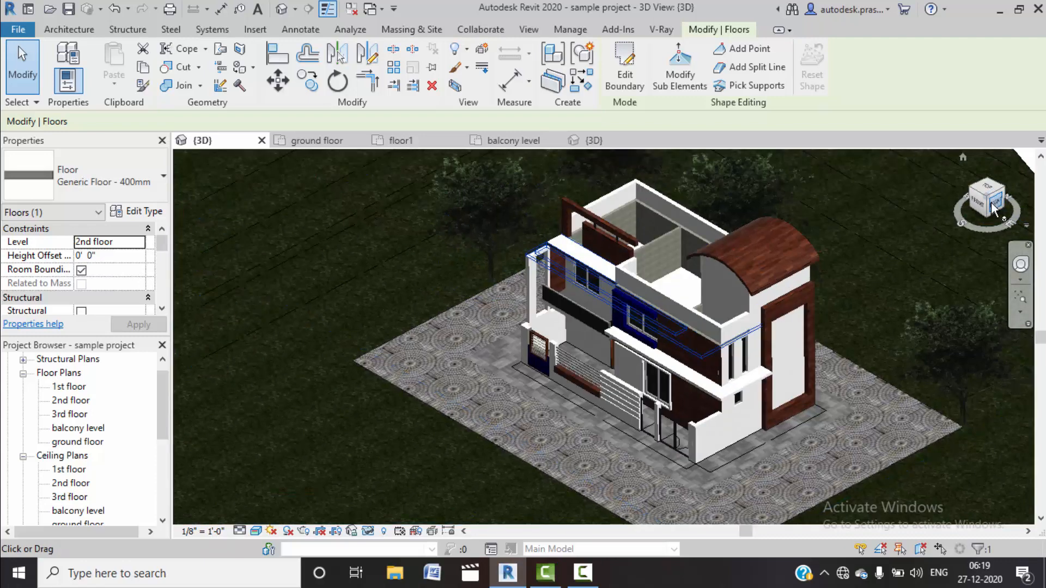
pyautogui.click(991, 205)
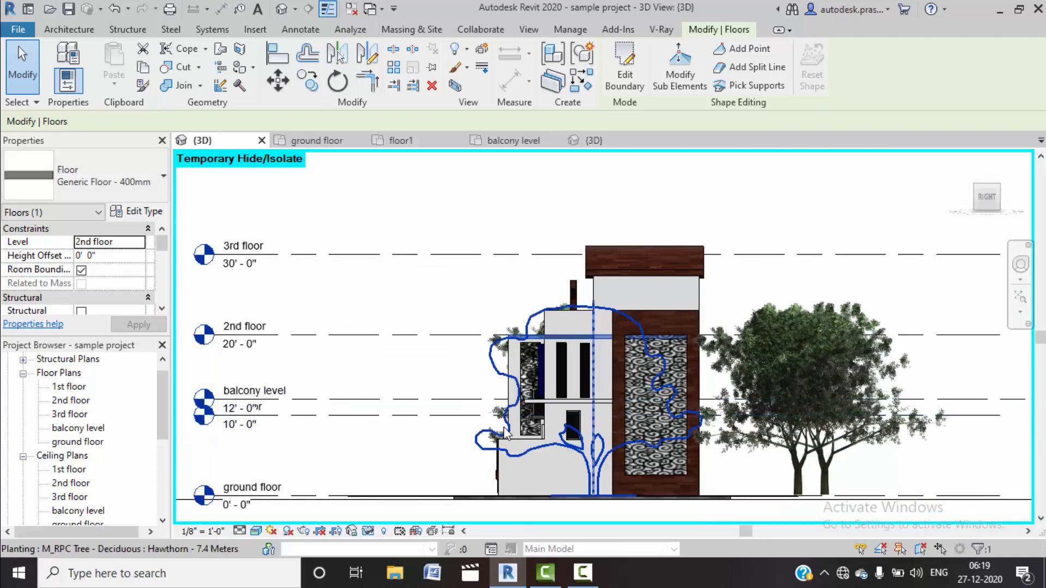
pyautogui.scroll(3, 532, 407)
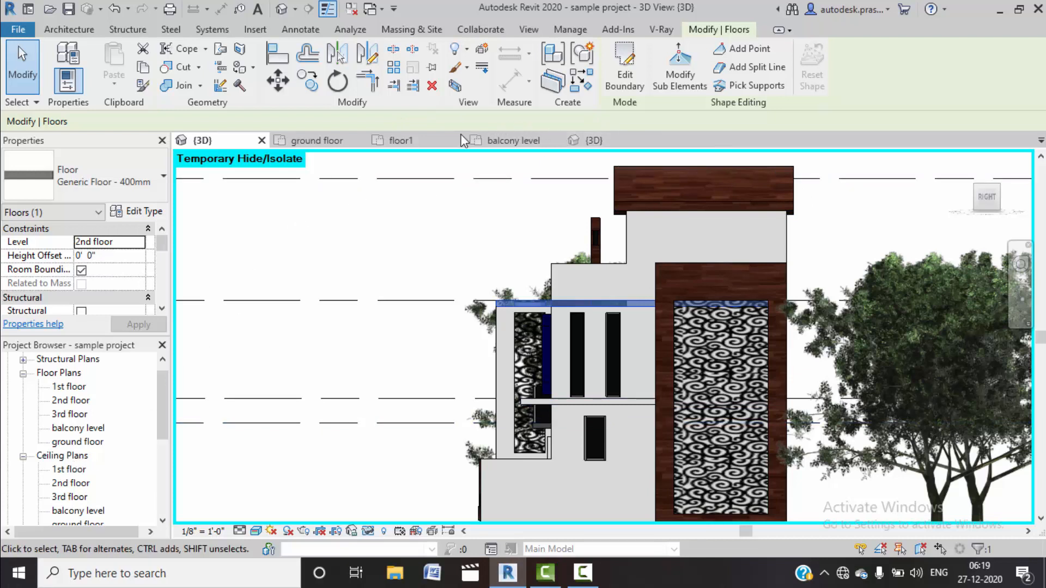
# Step: Look over Project1's floor2 plan and return to the floor1 plan with the CAD drawing
pyautogui.click(428, 144)
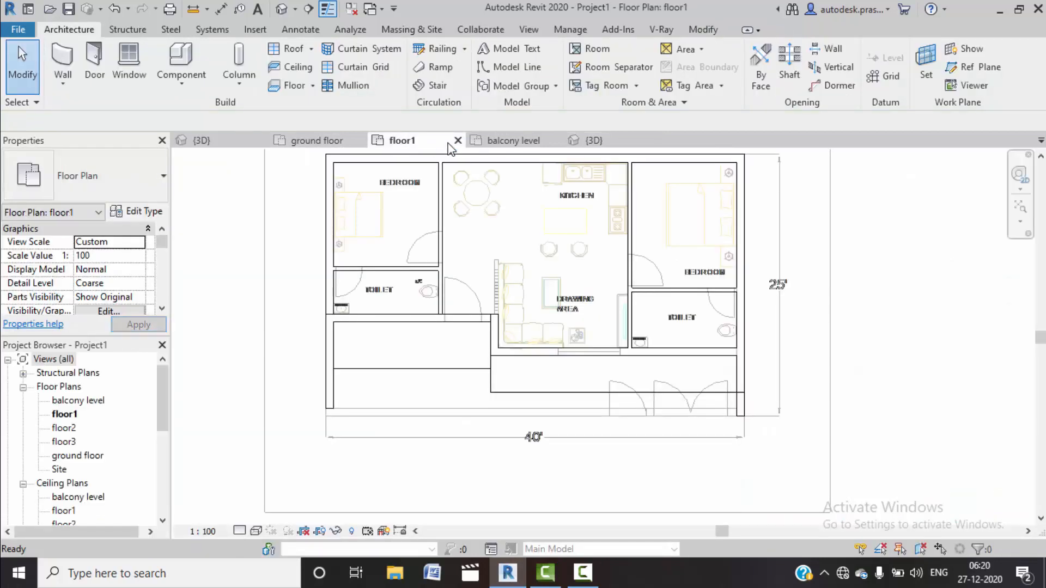
pyautogui.doubleClick(64, 428)
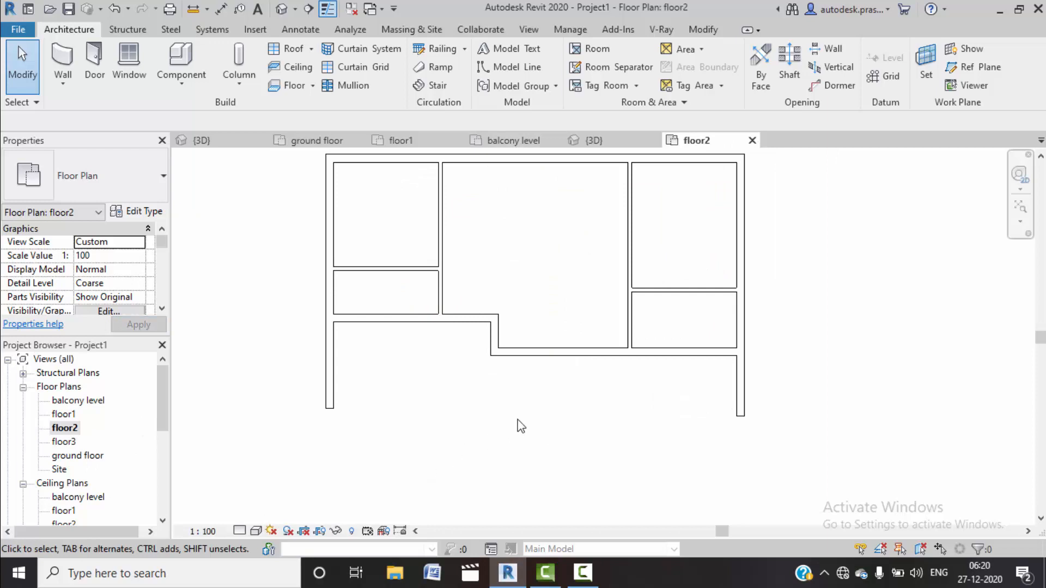
pyautogui.moveTo(485, 380); pyautogui.dragTo(478, 333, button='middle')
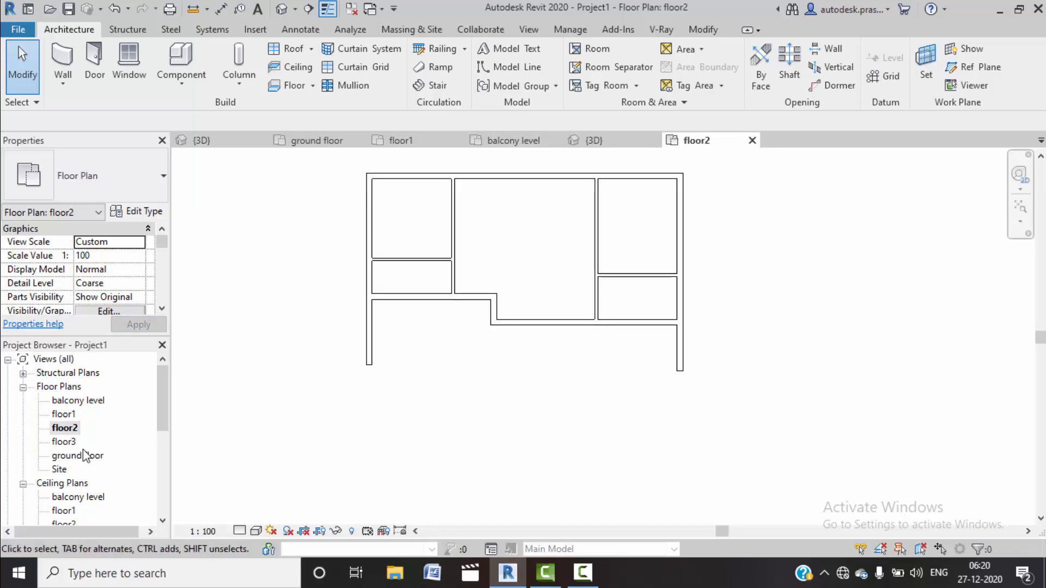
pyautogui.doubleClick(69, 415)
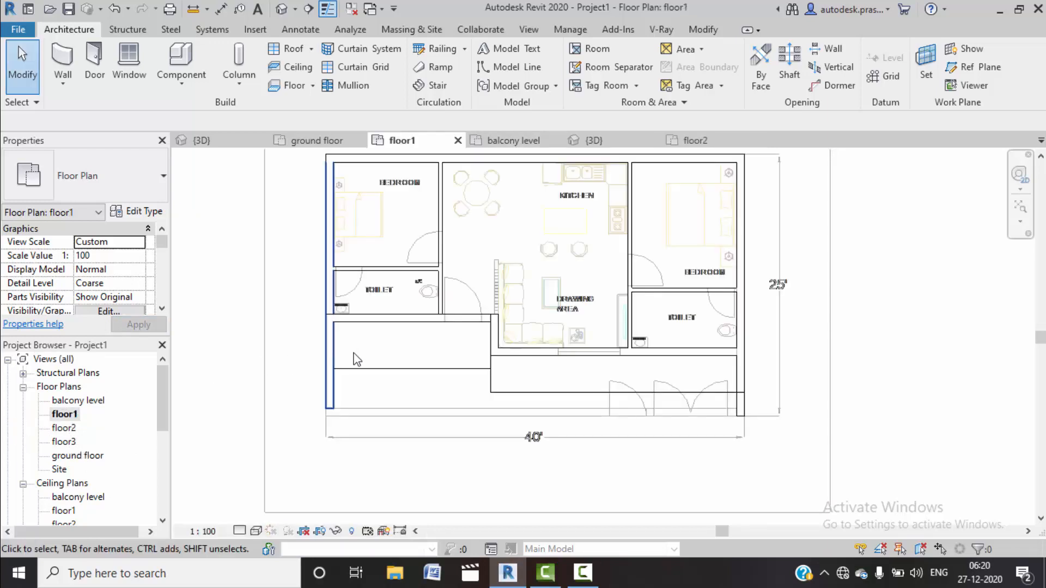
pyautogui.moveTo(522, 265); pyautogui.dragTo(478, 277, button='middle')
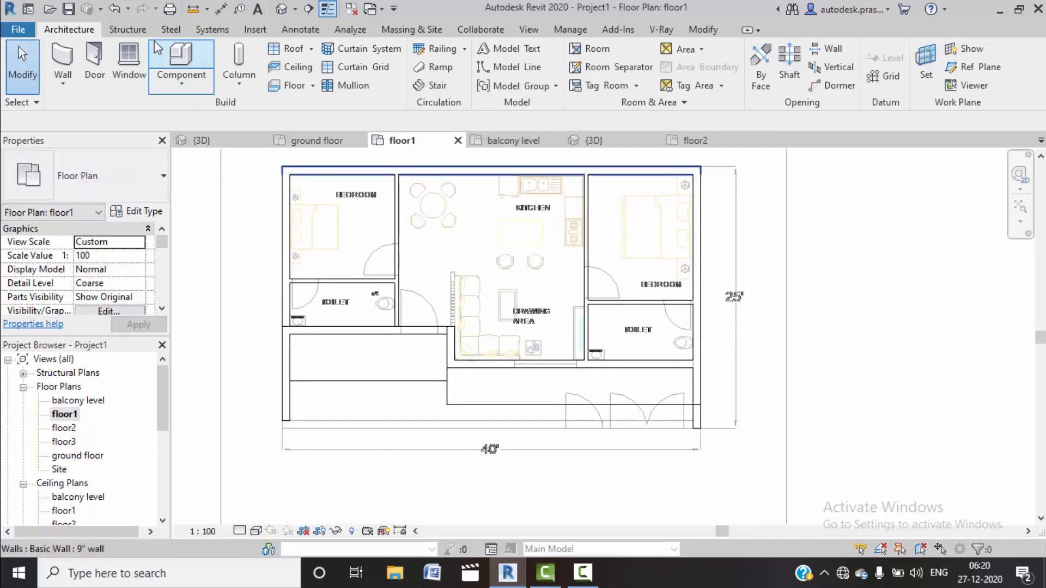
# Step: Start an architectural floor sketch in the floor1 plan and set its level to floor2
pyautogui.click(313, 88)
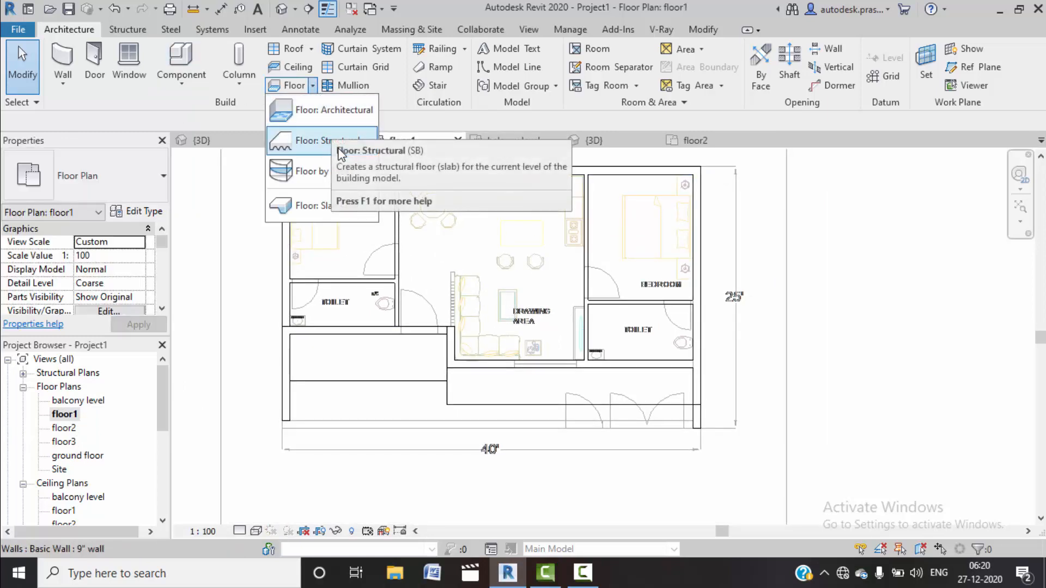
pyautogui.click(322, 111)
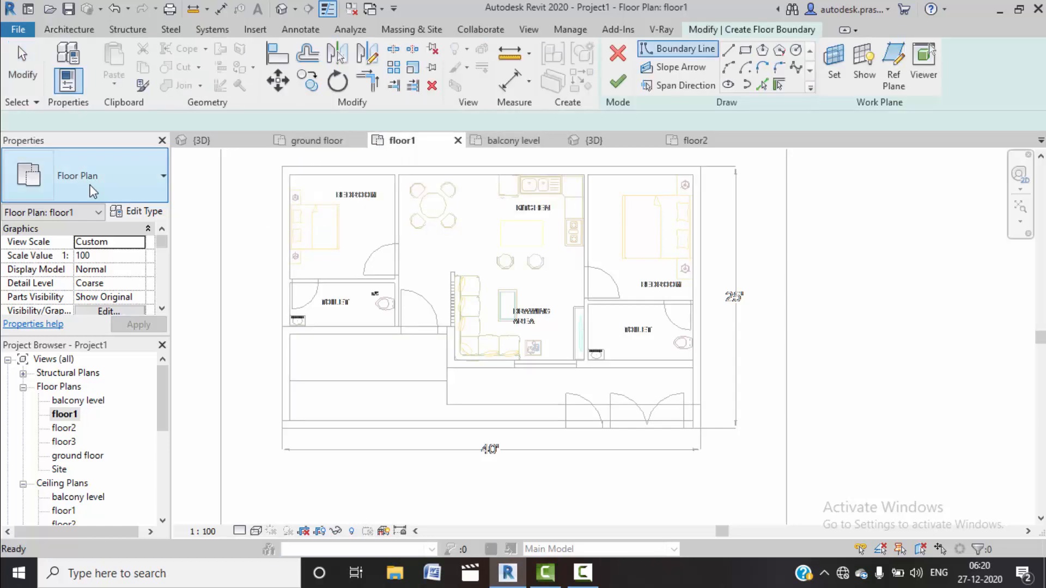
pyautogui.click(134, 243)
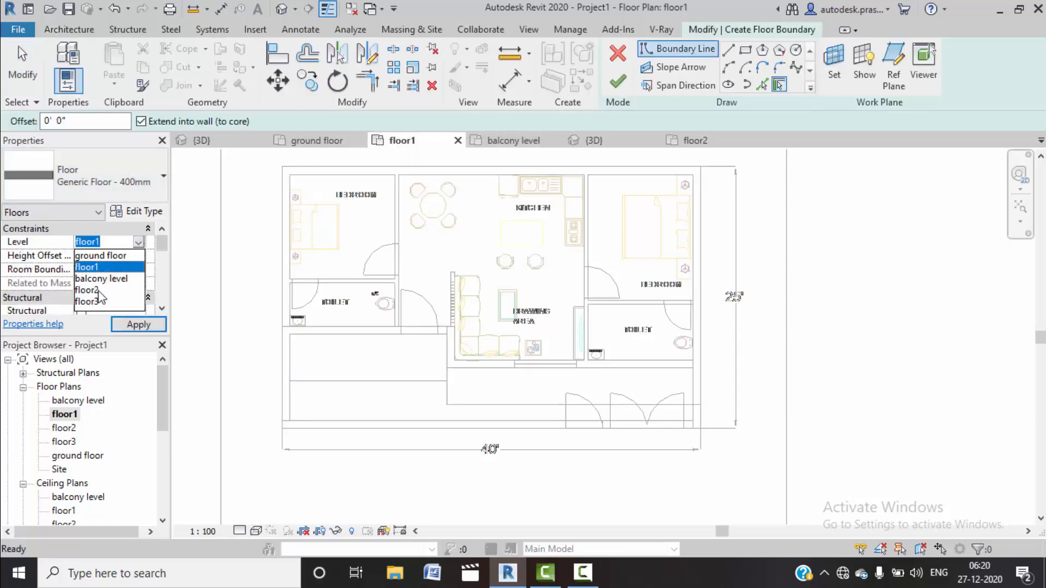
pyautogui.click(101, 290)
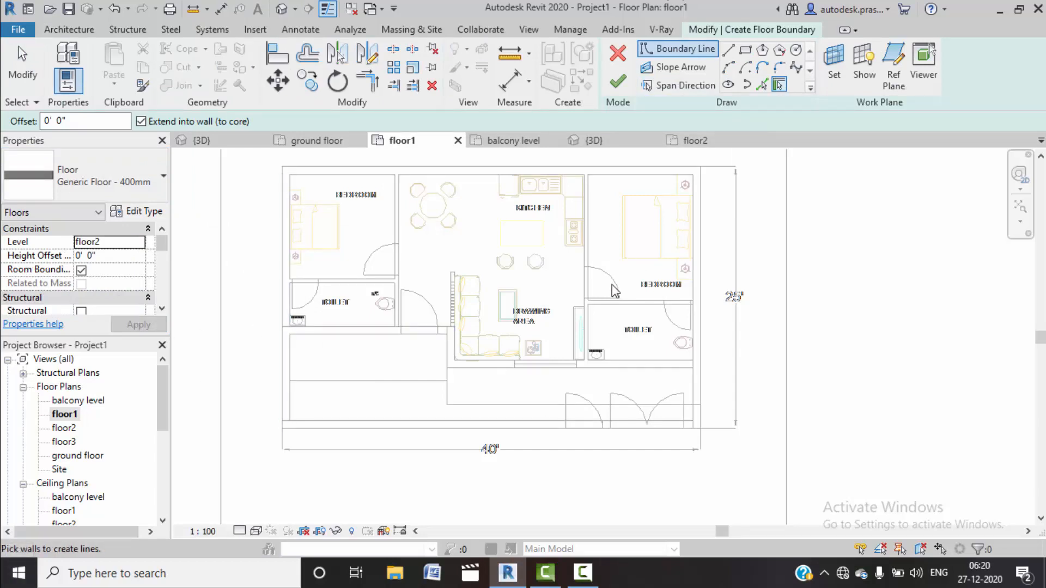
# Step: Sketch straight floor boundary lines along the toilet and entrance front wall, down about 3'-3", and back to the left outer wall
pyautogui.scroll(-2, 599, 280)
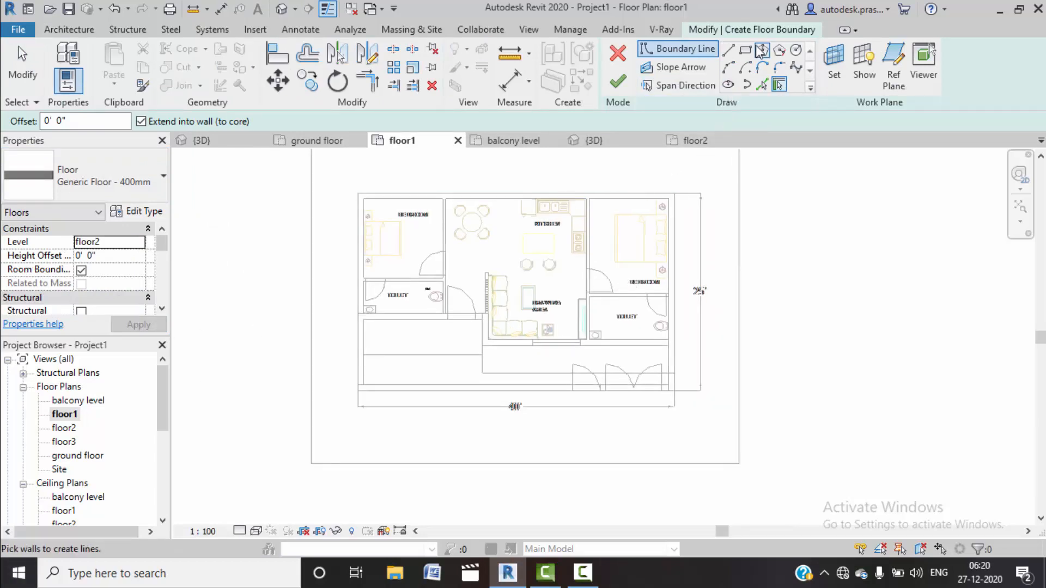
pyautogui.click(728, 50)
pyautogui.scroll(3, 349, 358)
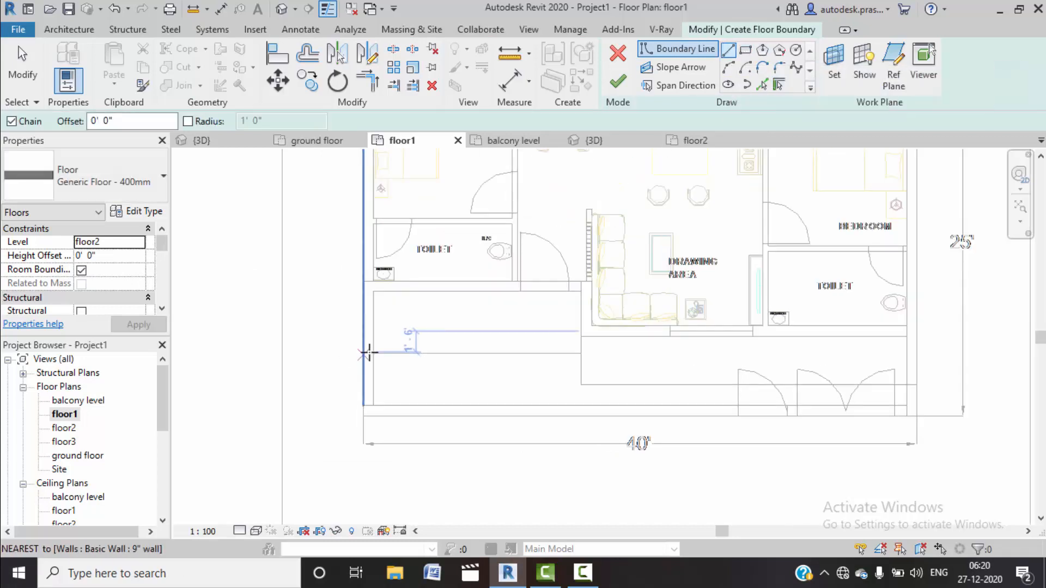
pyautogui.moveTo(371, 334); pyautogui.dragTo(370, 343, button='middle')
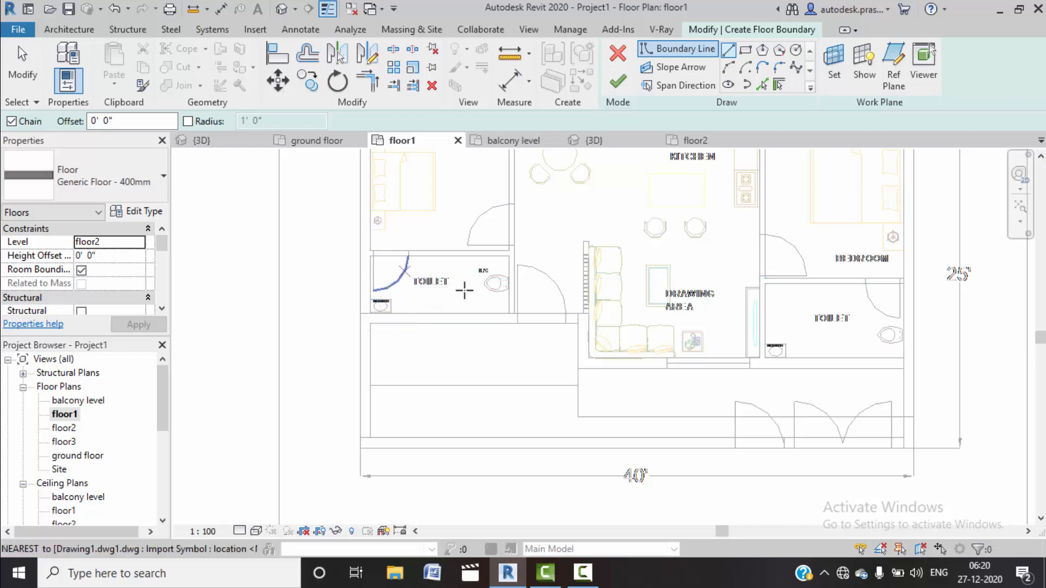
pyautogui.moveTo(591, 575)
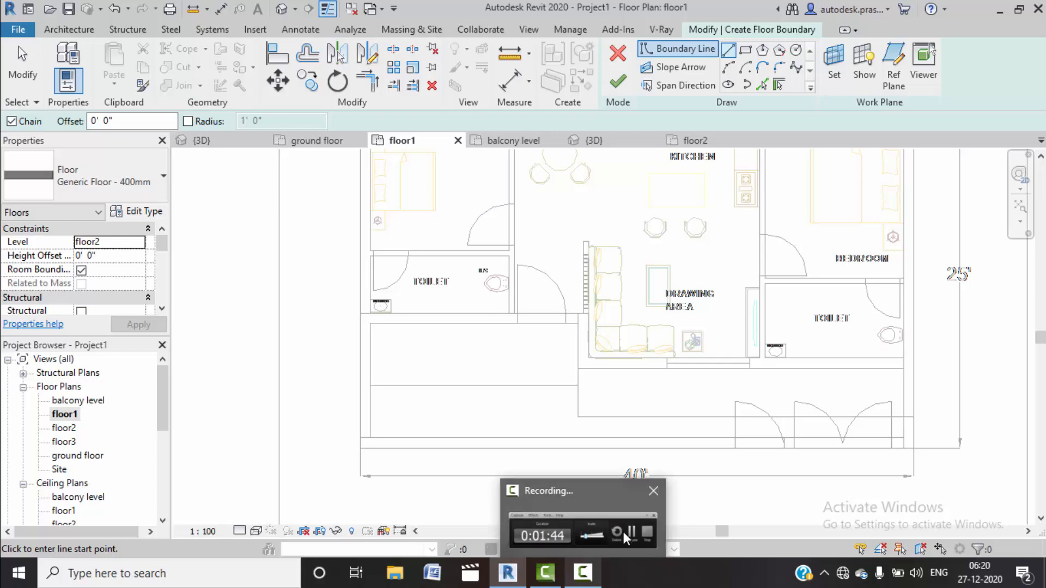
pyautogui.moveTo(629, 534)
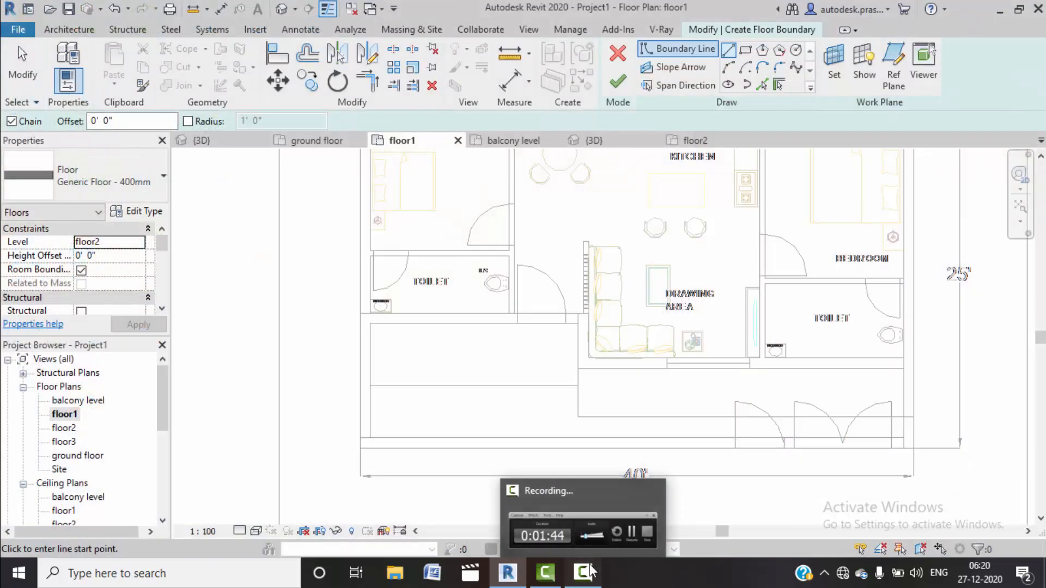
pyautogui.click(628, 545)
pyautogui.click(970, 504)
pyautogui.click(578, 323)
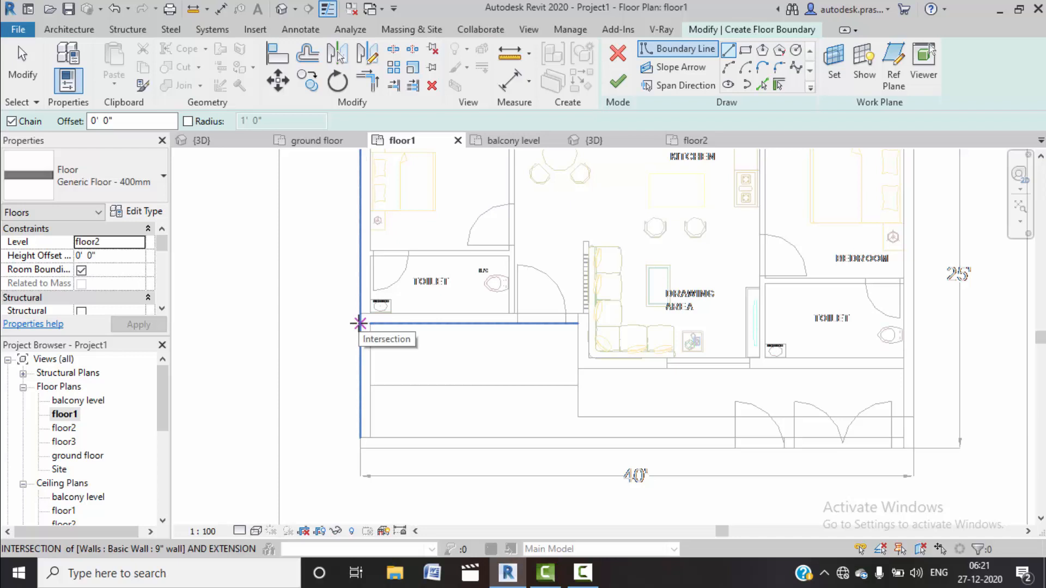
pyautogui.click(358, 324)
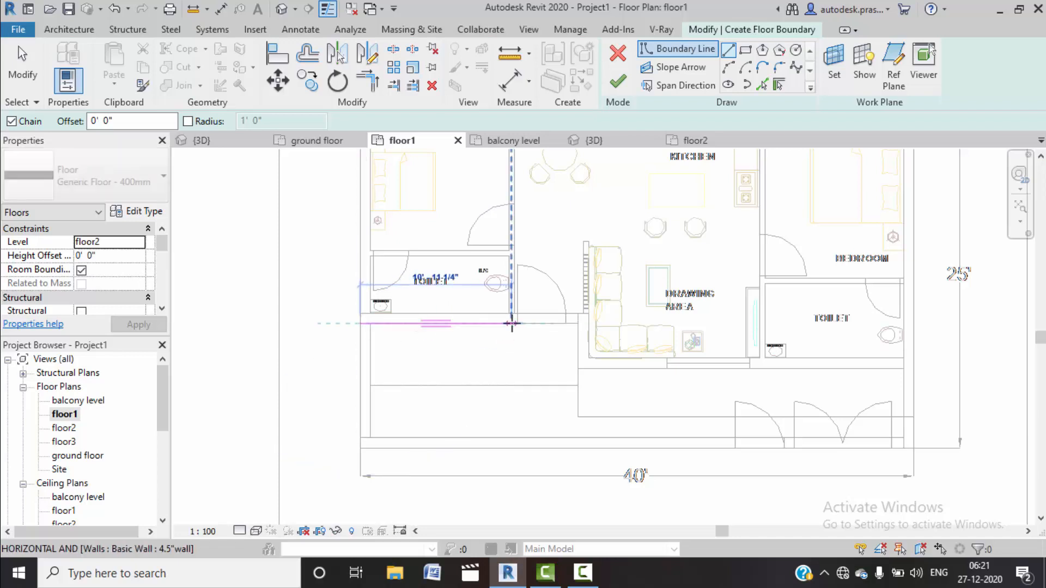
pyautogui.click(578, 323)
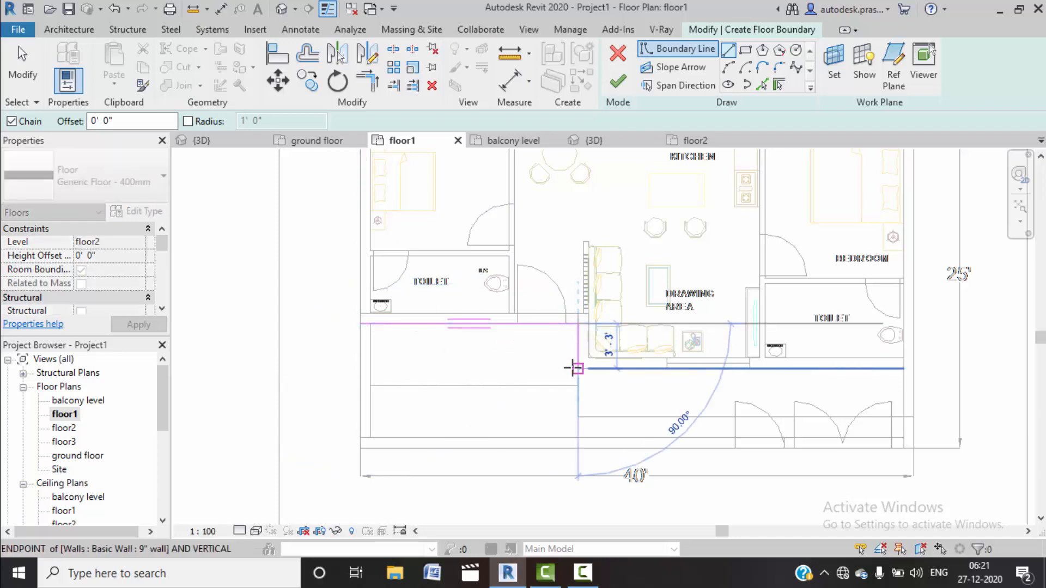
pyautogui.click(579, 369)
pyautogui.click(357, 369)
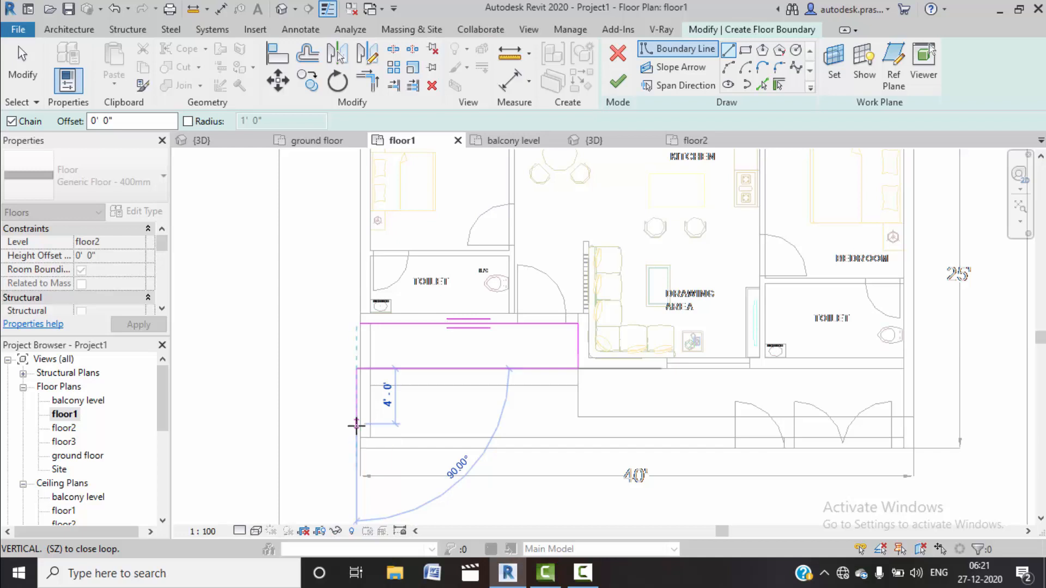
# Step: Restart the boundary at the left outer wall face, sketching it down about 4'-6" and across the front about 40' to the right outer wall
pyautogui.scroll(2, 357, 424)
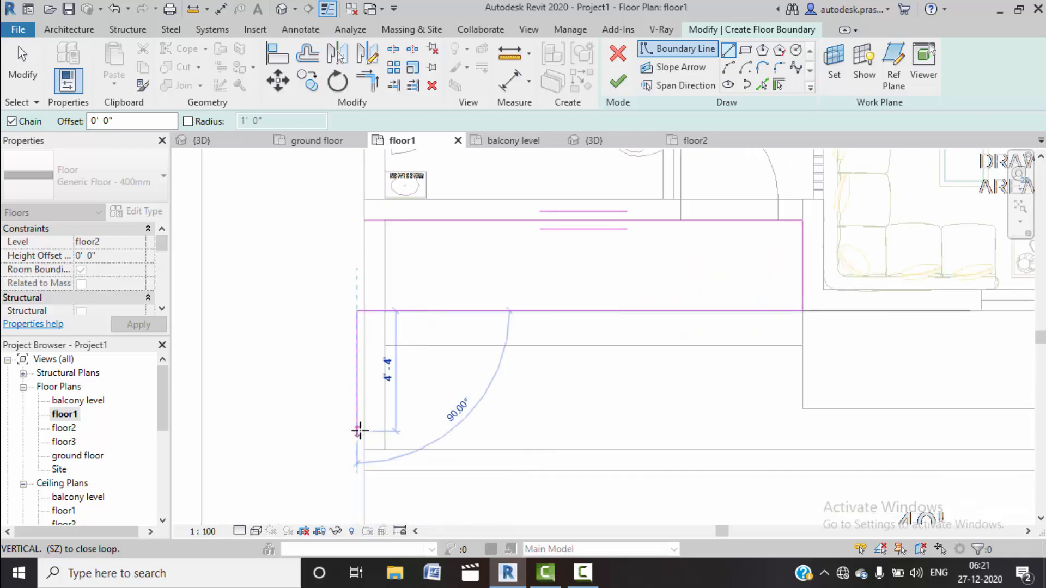
pyautogui.rightClick(285, 281)
pyautogui.click(316, 296)
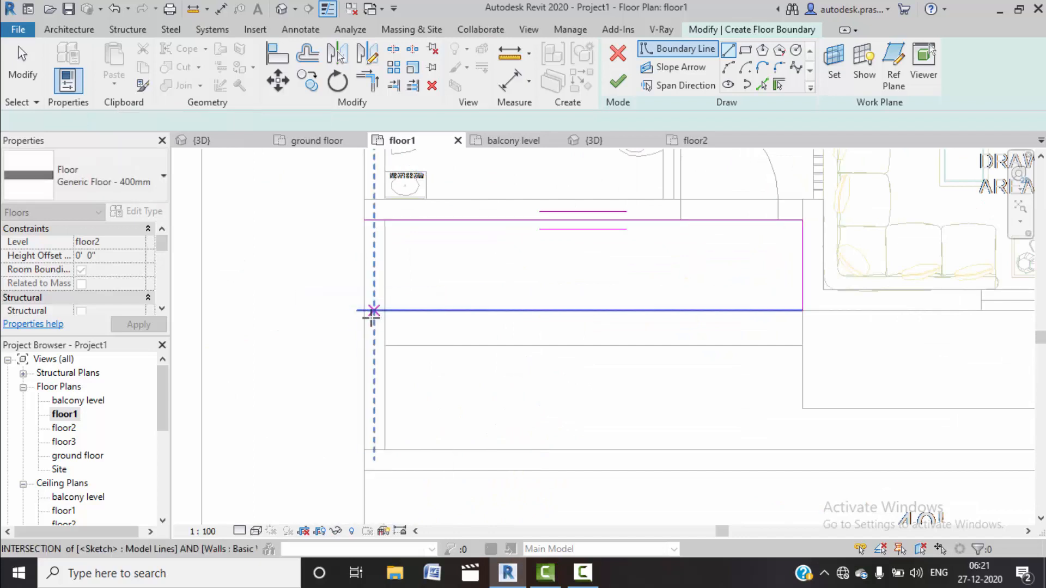
pyautogui.click(365, 311)
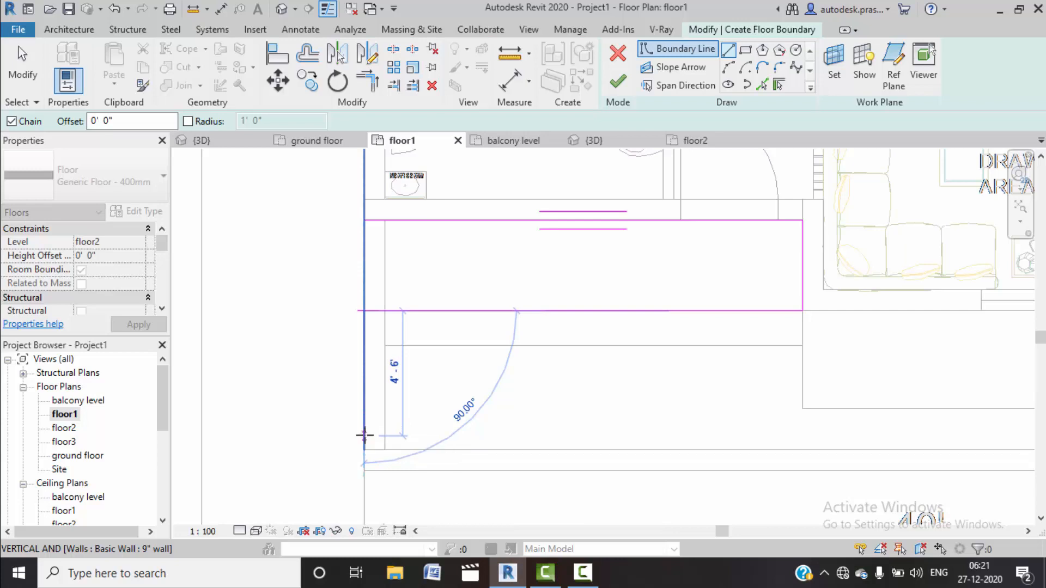
pyautogui.click(638, 441)
pyautogui.scroll(-4, 712, 435)
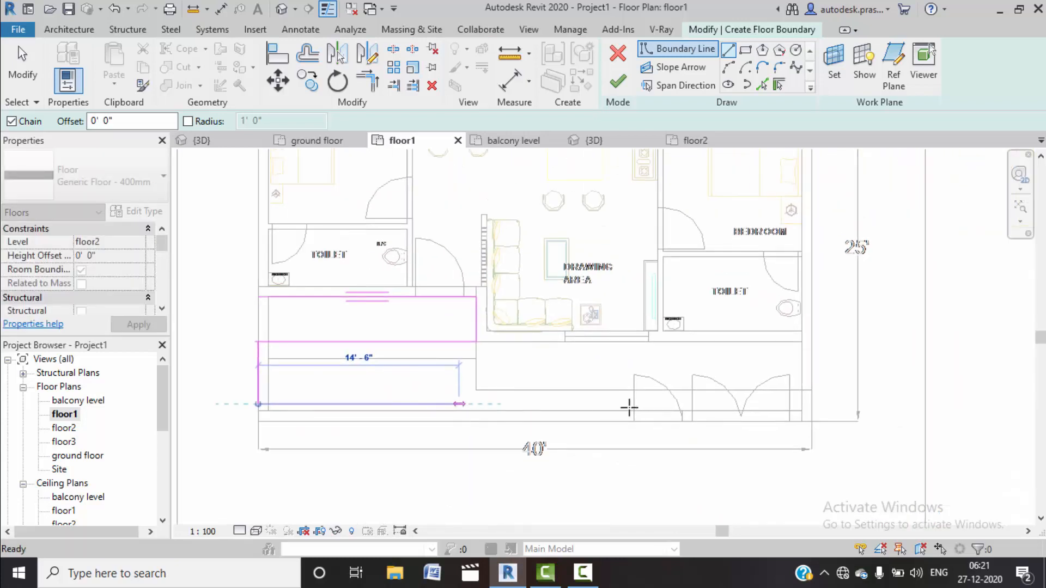
pyautogui.scroll(1, 812, 402)
pyautogui.scroll(1, 785, 415)
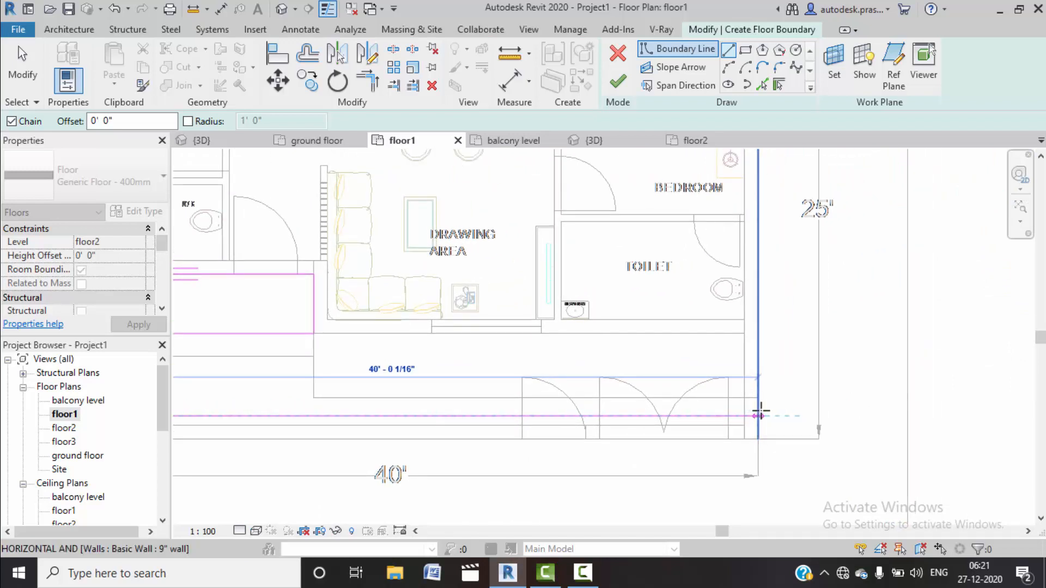
pyautogui.click(766, 415)
# Step: Continue the floor boundary from the front up along the right outer wall to the rear wall line
pyautogui.scroll(4, 766, 416)
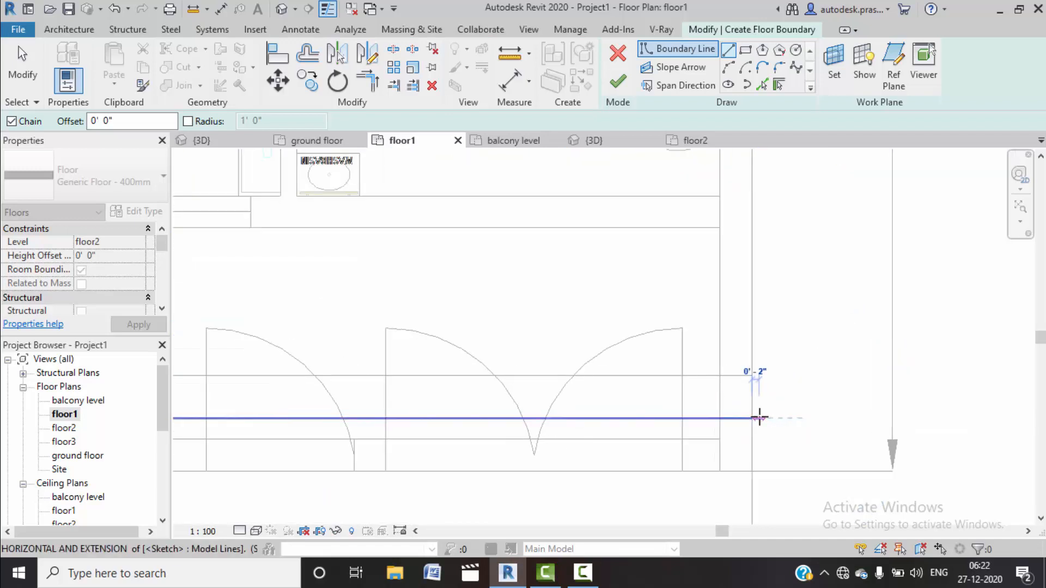
pyautogui.scroll(-3, 761, 338)
pyautogui.scroll(-3, 761, 338)
pyautogui.moveTo(766, 296); pyautogui.dragTo(752, 366, button='middle')
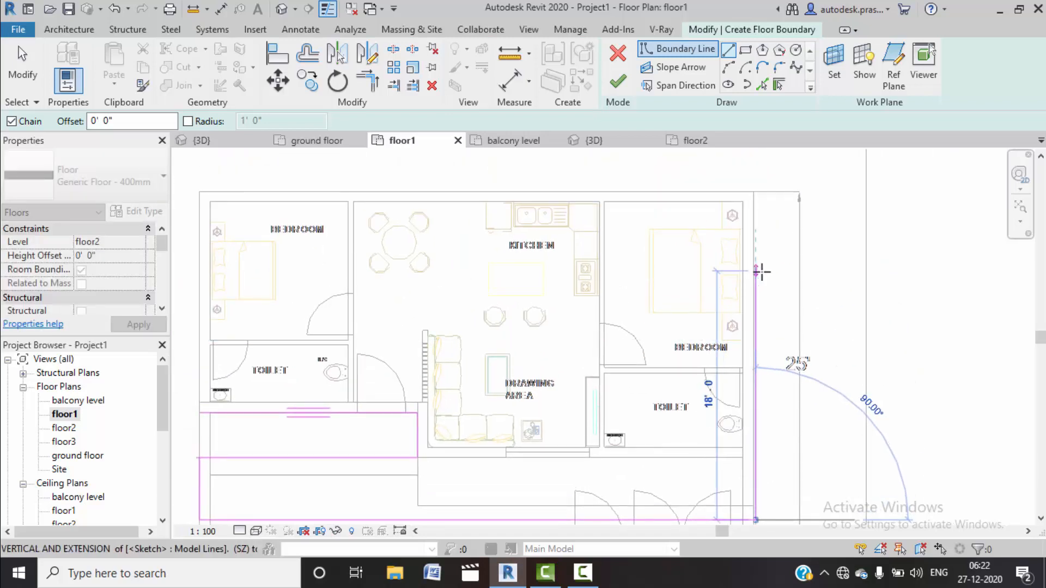
pyautogui.moveTo(759, 268); pyautogui.dragTo(759, 349, button='middle')
pyautogui.scroll(2, 751, 310)
pyautogui.scroll(4, 754, 305)
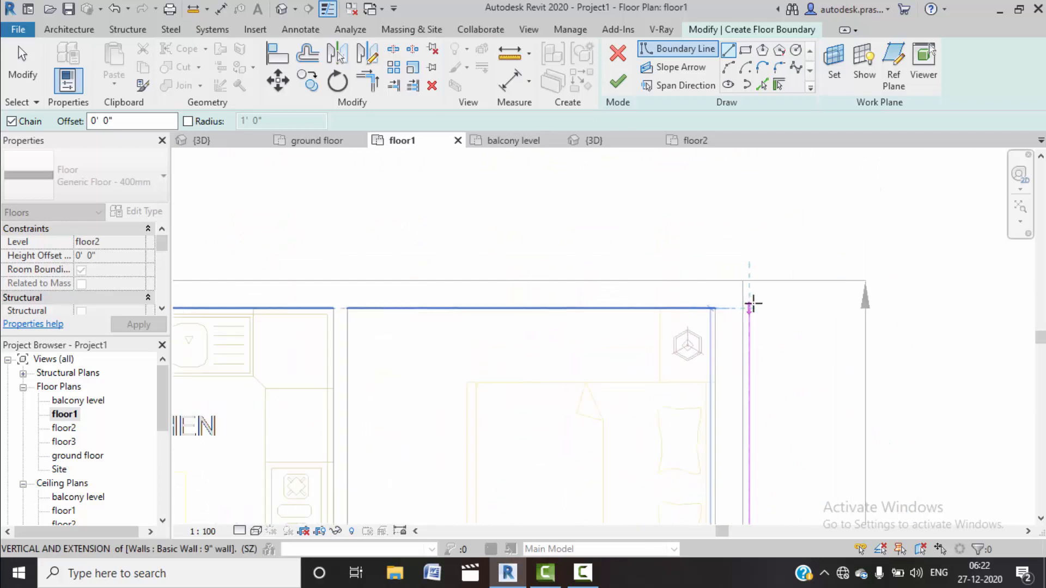
pyautogui.click(747, 274)
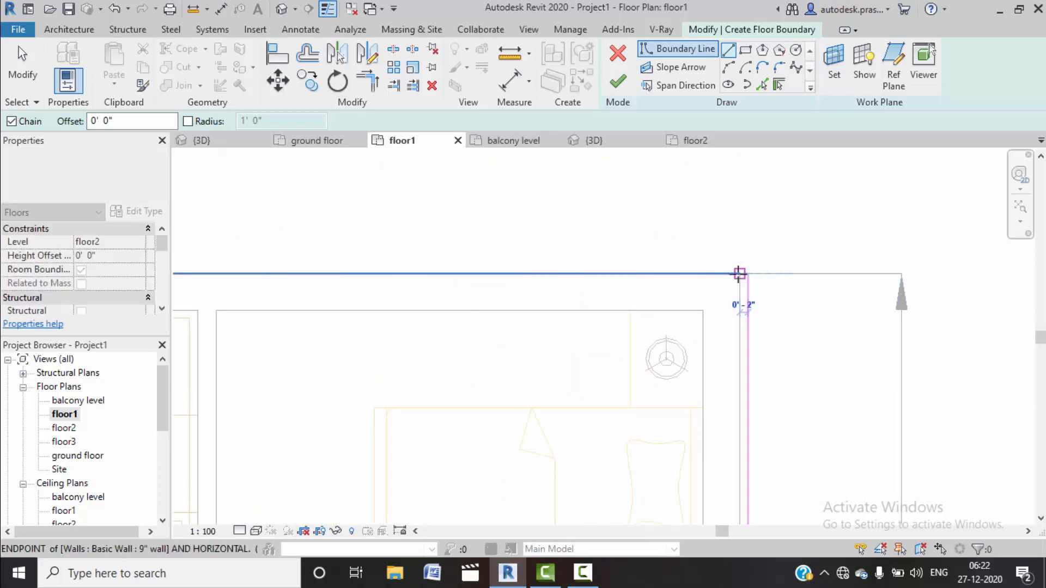
# Step: Close the floor boundary along the rear wall and down the left outer wall to the line in front of the toilet
pyautogui.scroll(-2, 571, 292)
pyautogui.moveTo(593, 303); pyautogui.dragTo(868, 286, button='middle')
pyautogui.scroll(-2, 531, 278)
pyautogui.moveTo(531, 278); pyautogui.dragTo(872, 262, button='middle')
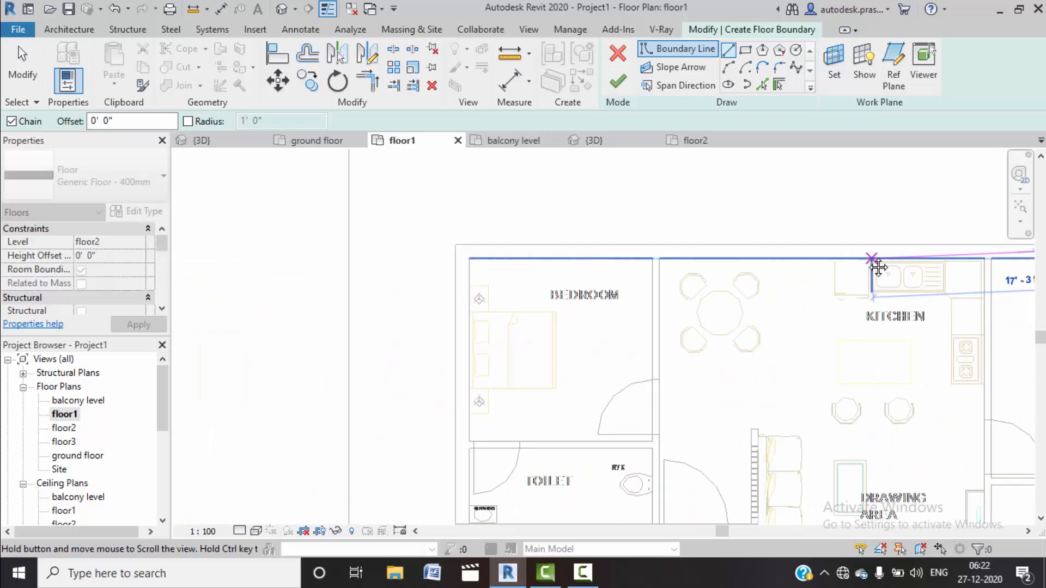
pyautogui.click(455, 244)
pyautogui.moveTo(481, 358); pyautogui.dragTo(490, 181, button='middle')
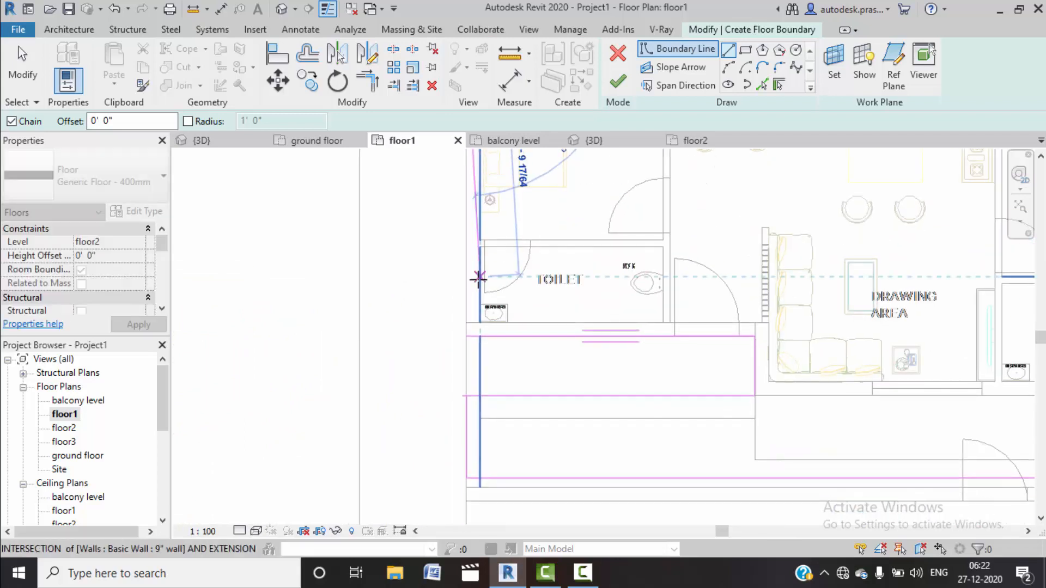
pyautogui.click(465, 335)
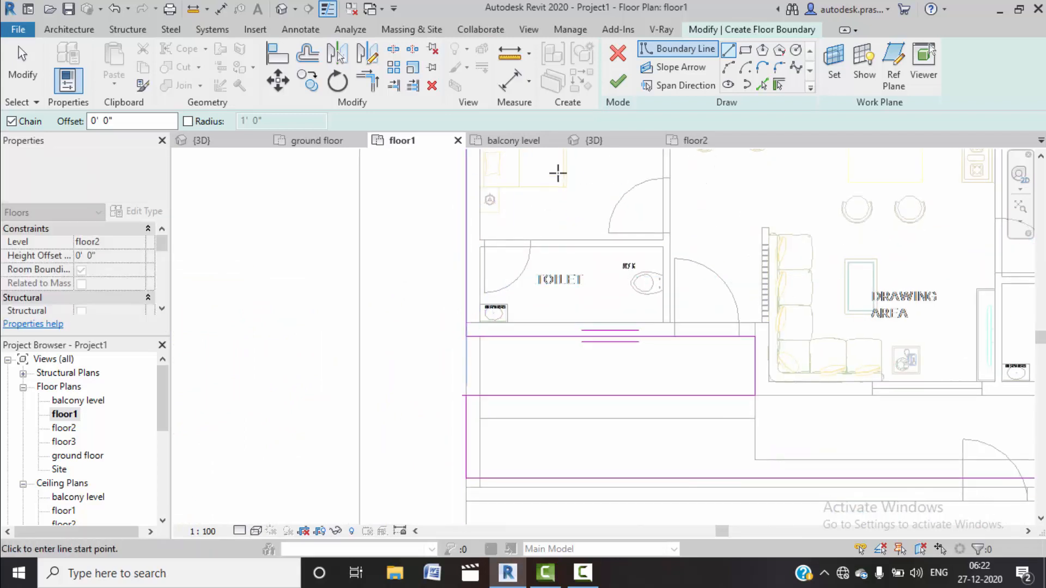
# Step: Try to finish the floor sketch, and trim the crossing boundary lines at the left outer wall into a clean corner
pyautogui.click(613, 85)
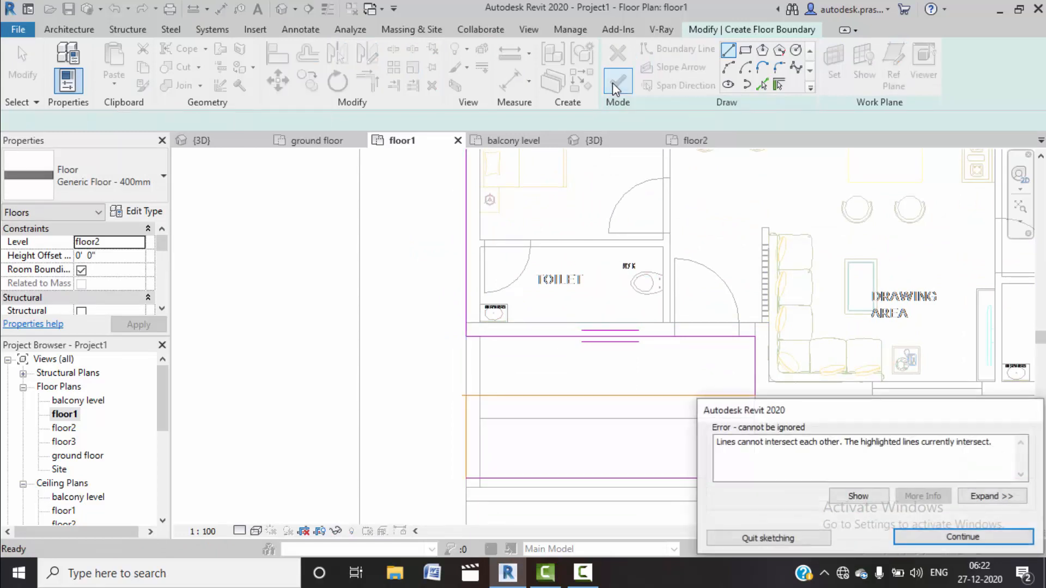
pyautogui.click(919, 537)
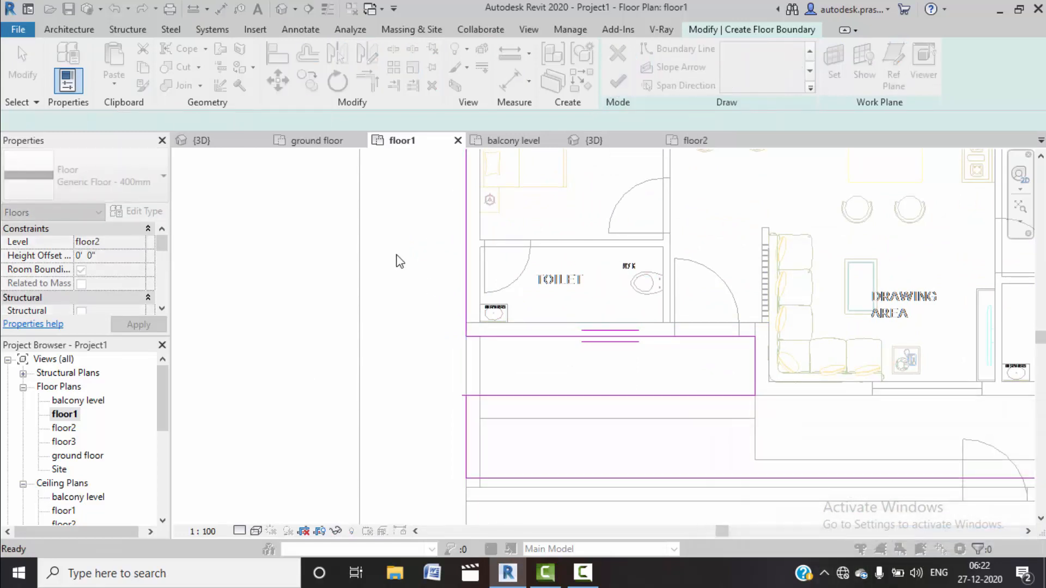
pyautogui.click(367, 80)
pyautogui.click(465, 414)
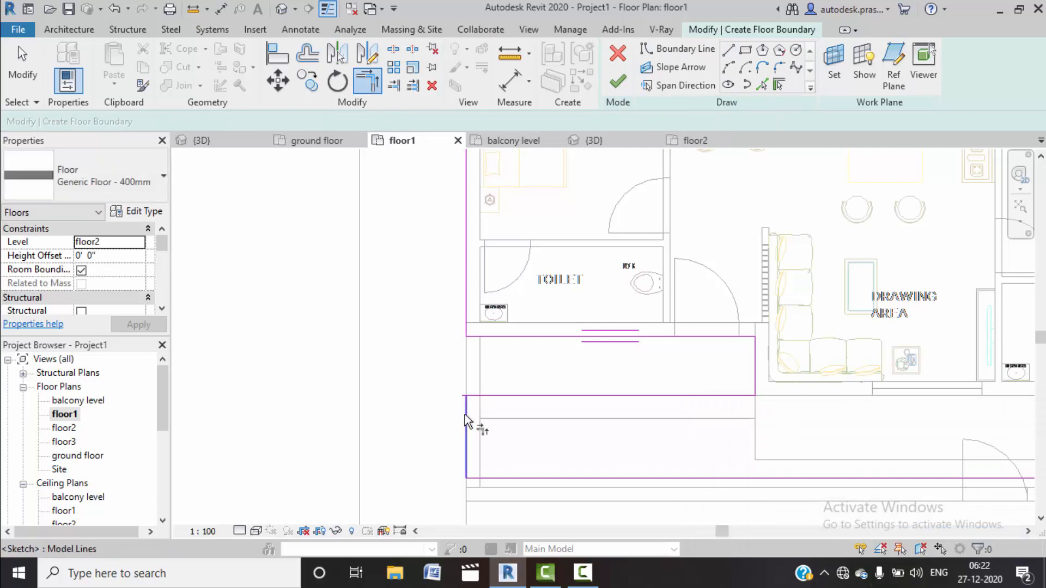
pyautogui.click(480, 396)
# Step: Pick the left outer wall, the front boundary line and the cut-out's lower line to add boundary lines offset by 1' 0"
pyautogui.scroll(-2, 506, 372)
pyautogui.moveTo(507, 372); pyautogui.dragTo(396, 340, button='middle')
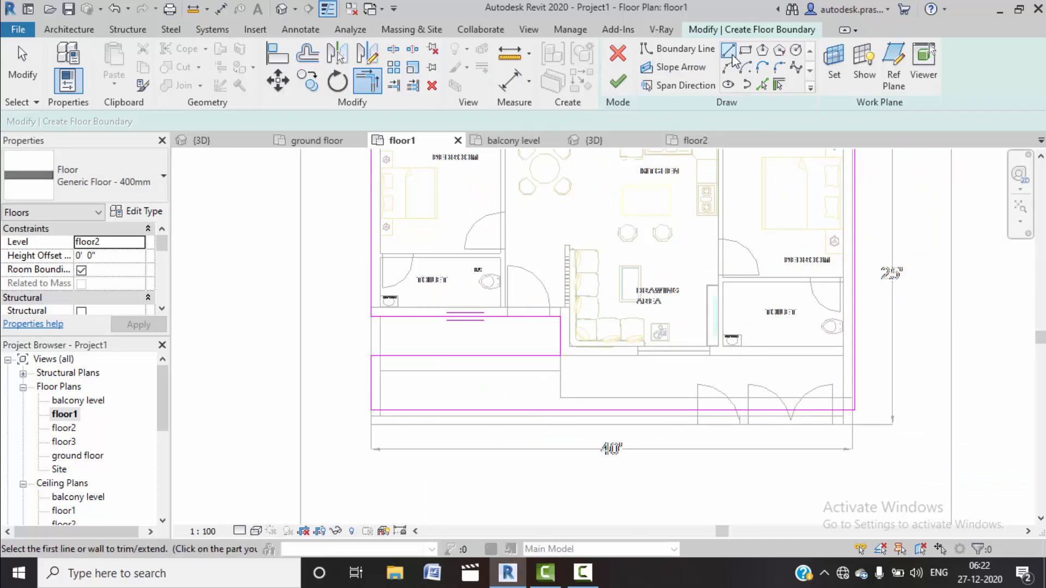
pyautogui.click(763, 85)
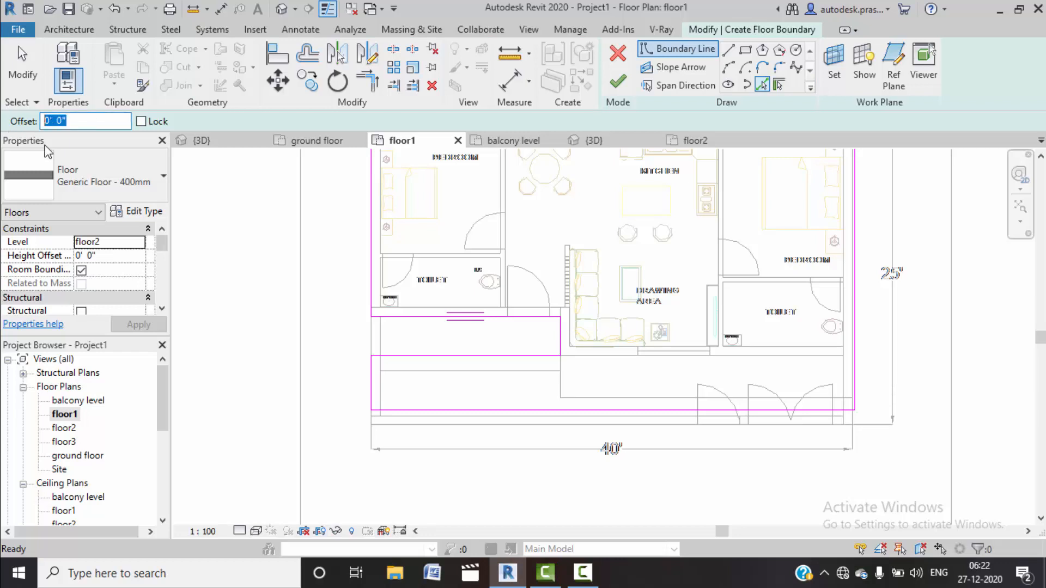
pyautogui.write('6')
pyautogui.write('"')
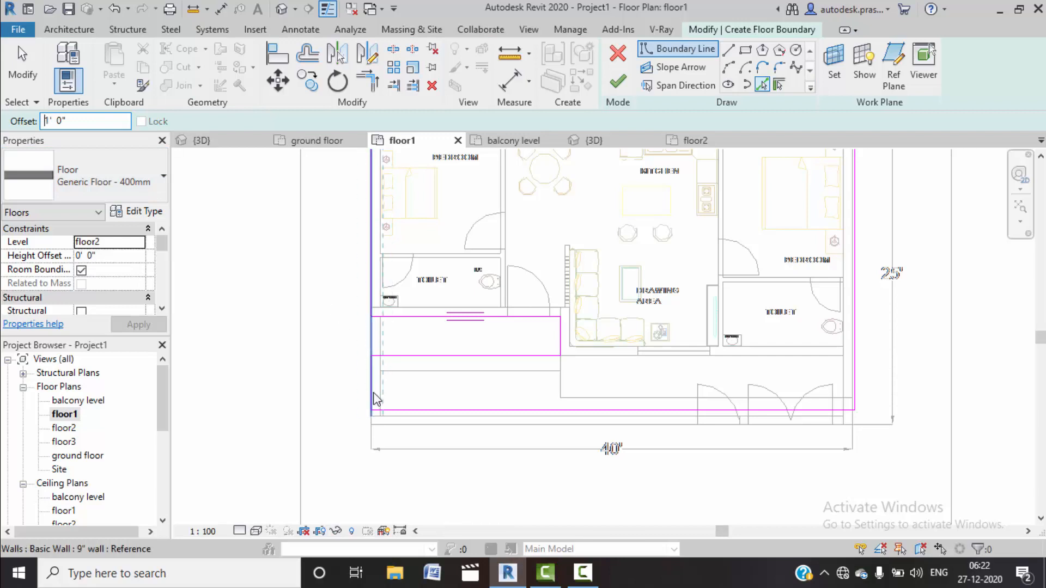
pyautogui.scroll(2, 376, 400)
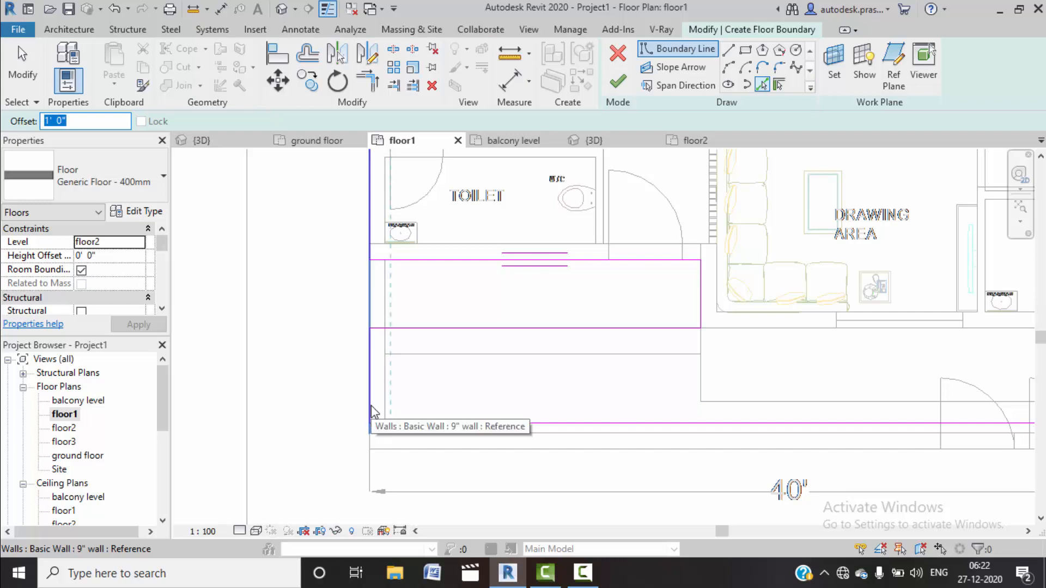
pyautogui.click(372, 412)
pyautogui.click(503, 422)
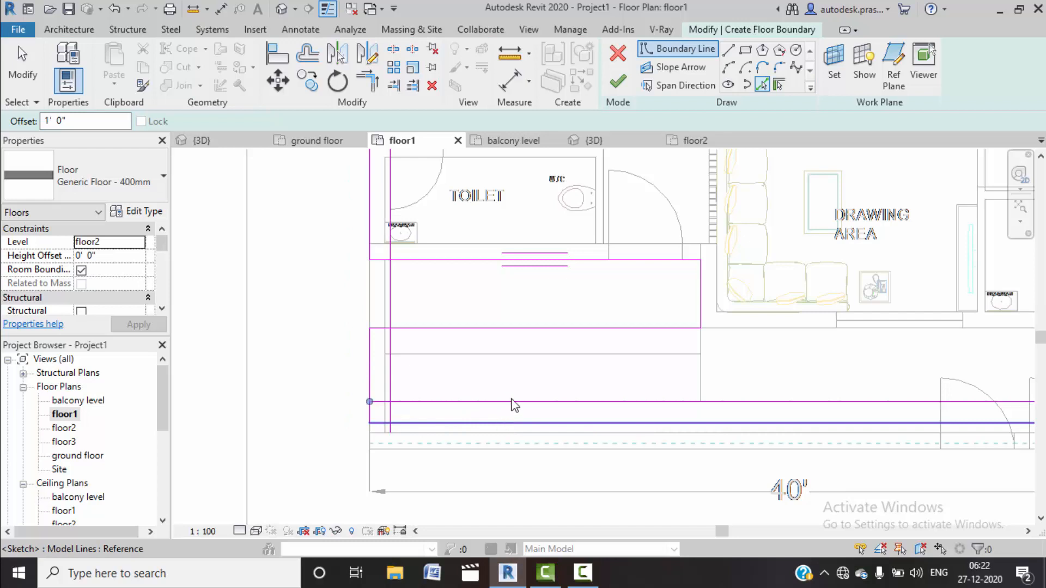
pyautogui.click(505, 330)
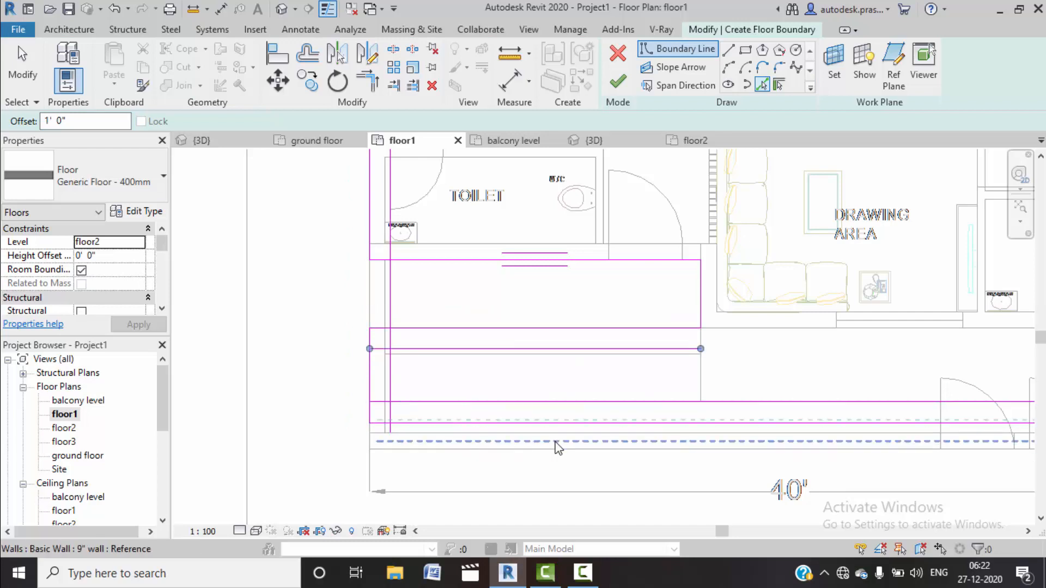
pyautogui.scroll(-2, 550, 442)
pyautogui.moveTo(595, 448); pyautogui.dragTo(462, 451, button='middle')
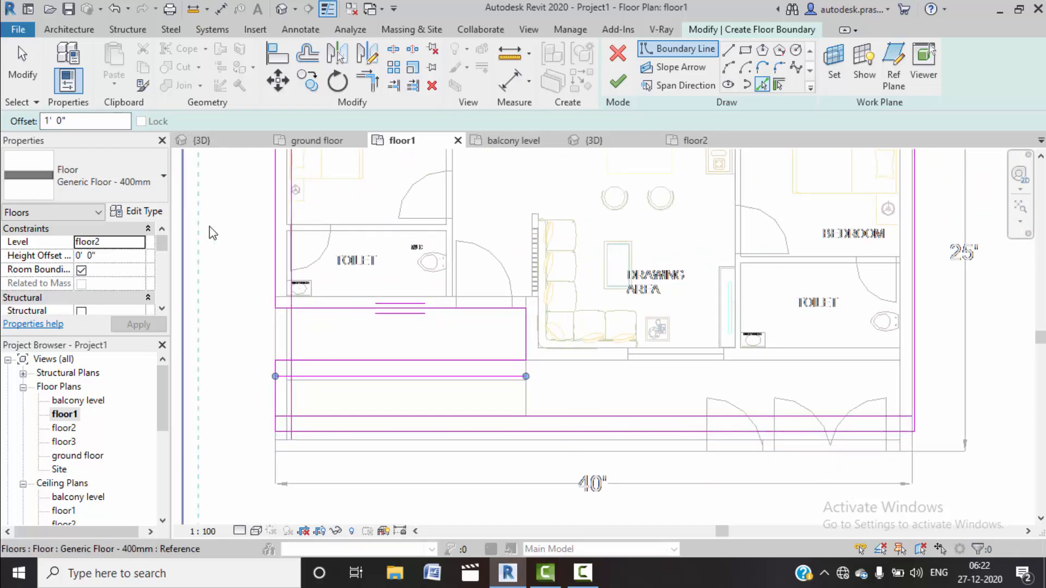
# Step: Try to draw the front cut-out's side line and upper line with a 1' 0" offset from the front boundary line
pyautogui.click(728, 49)
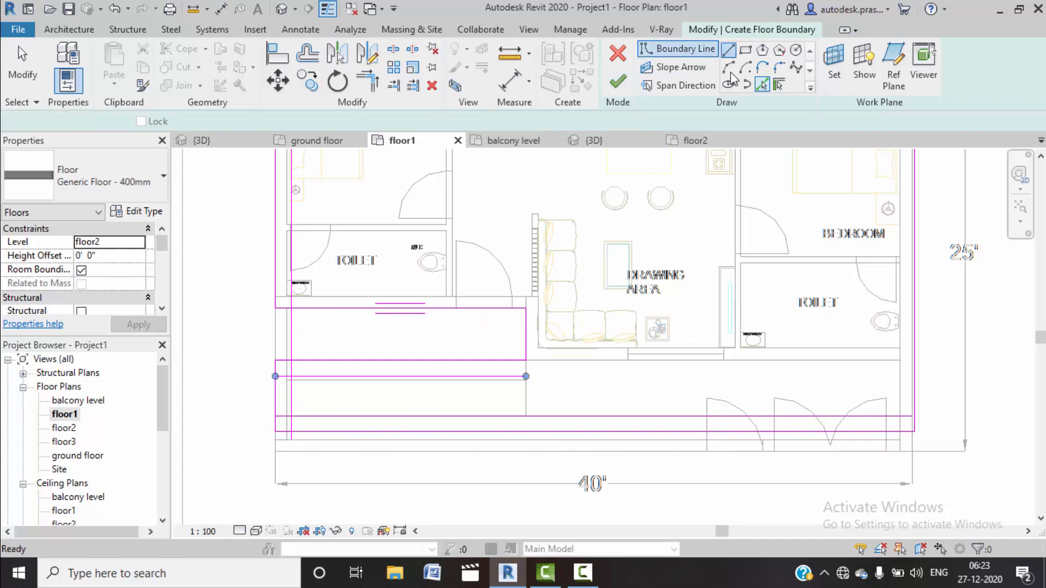
pyautogui.click(740, 416)
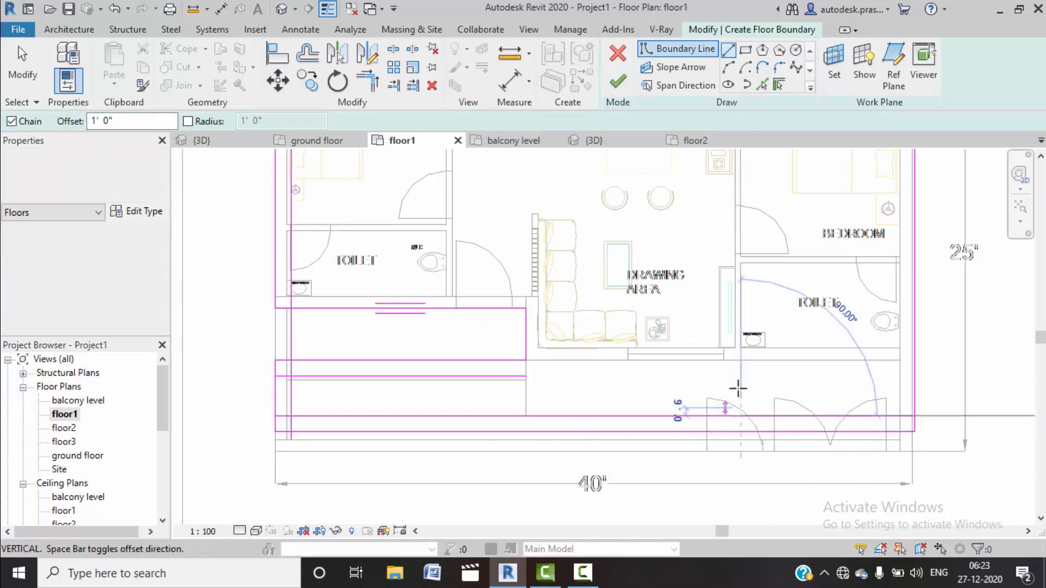
pyautogui.click(725, 392)
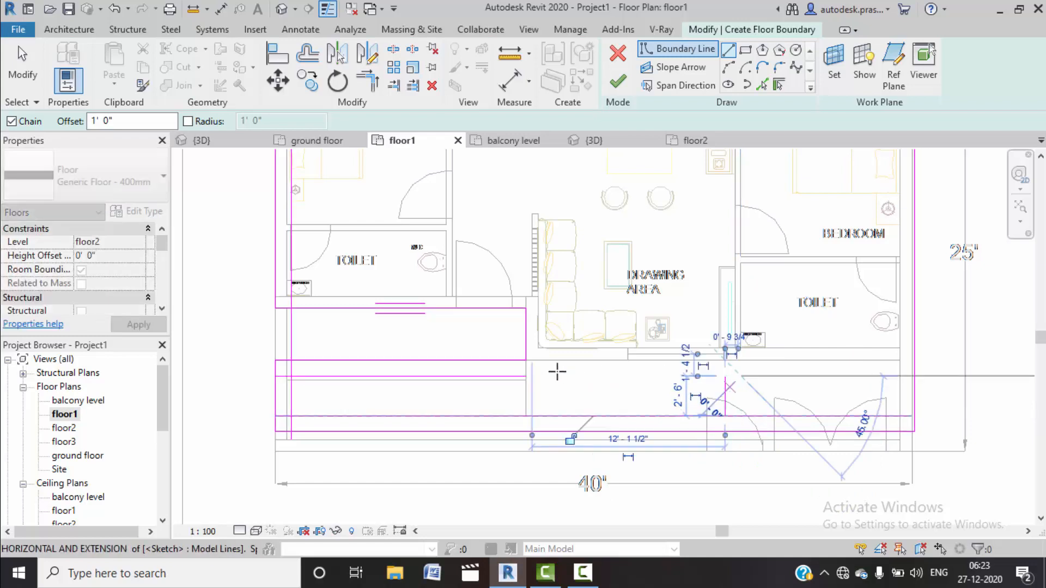
pyautogui.click(526, 392)
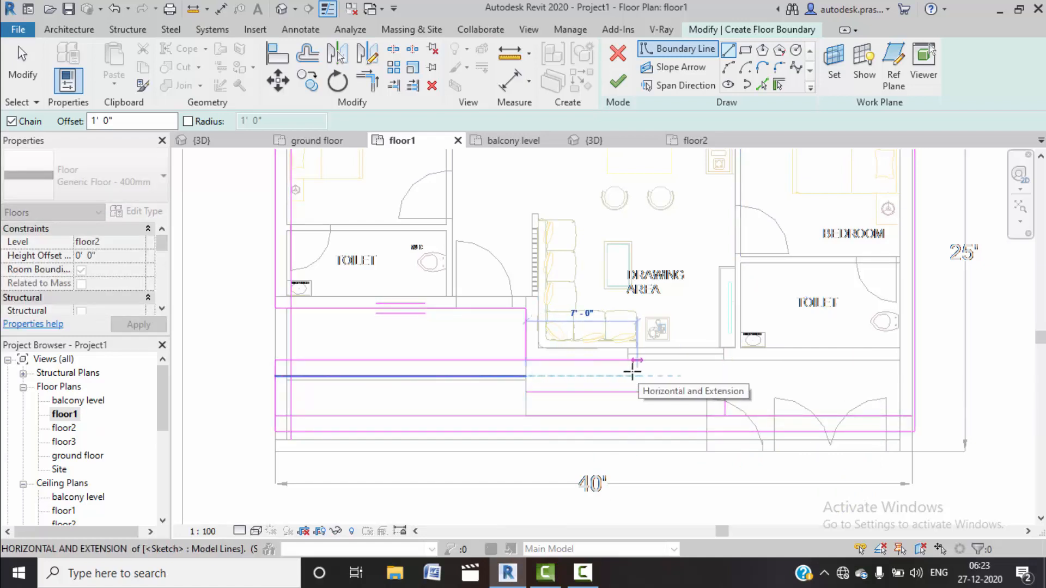
pyautogui.press('Escape')
pyautogui.press('Escape')
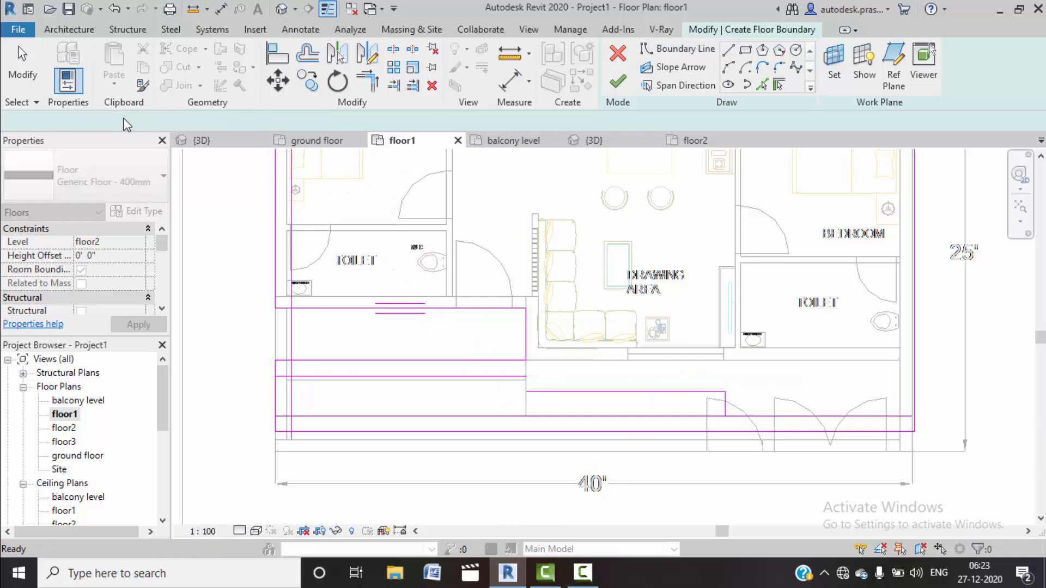
# Step: With a 0' 0" offset, extend the cut-out's rear boundary line toward the entrance doors and bring it down to the inner front line
pyautogui.click(729, 52)
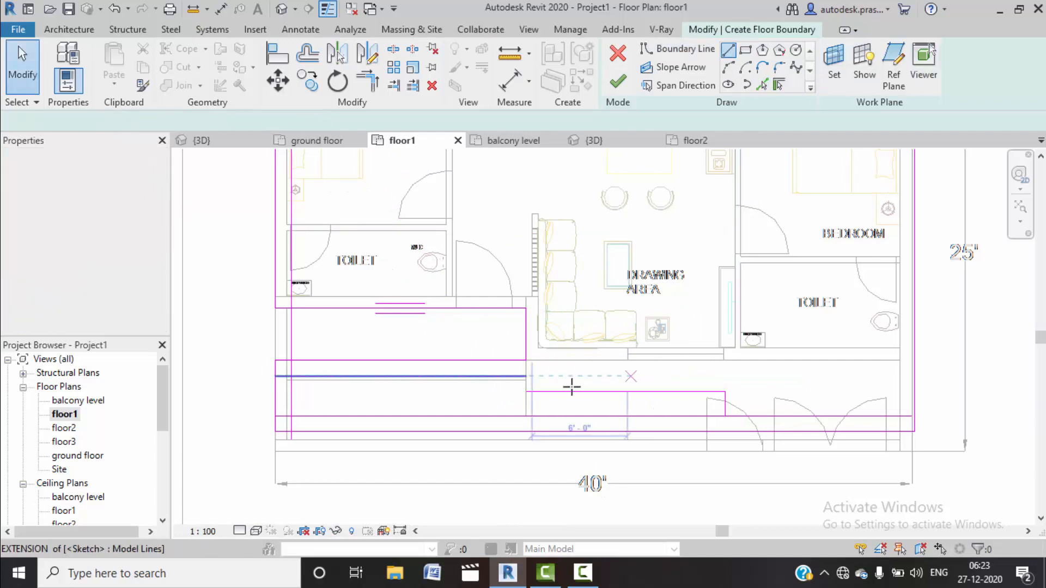
pyautogui.click(525, 376)
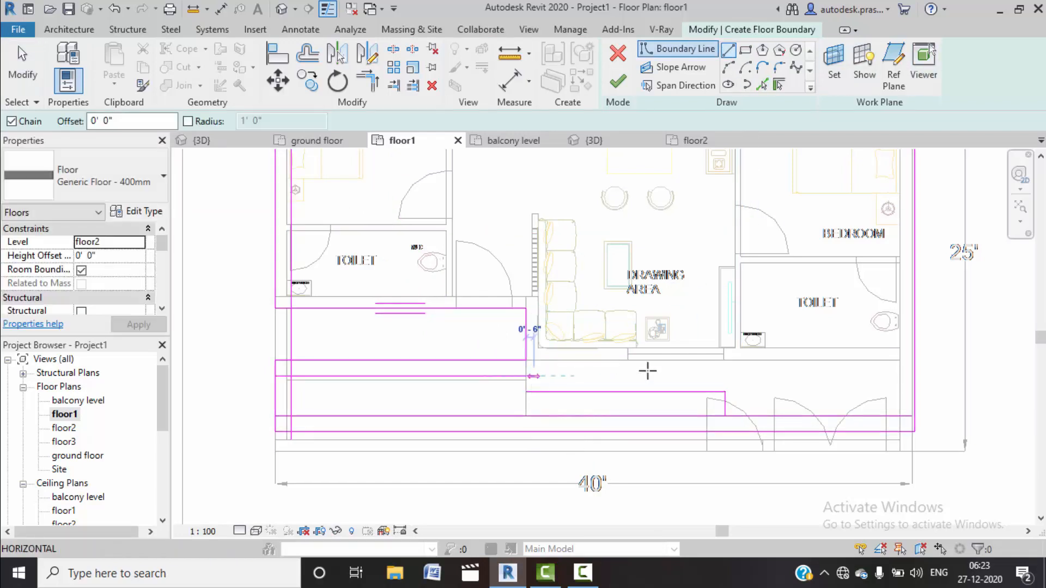
pyautogui.click(735, 376)
pyautogui.click(735, 415)
pyautogui.press('Escape')
pyautogui.press('Escape')
# Step: Delete the two misplaced boundary lines inside the new front cut-out outline
pyautogui.scroll(1, 624, 393)
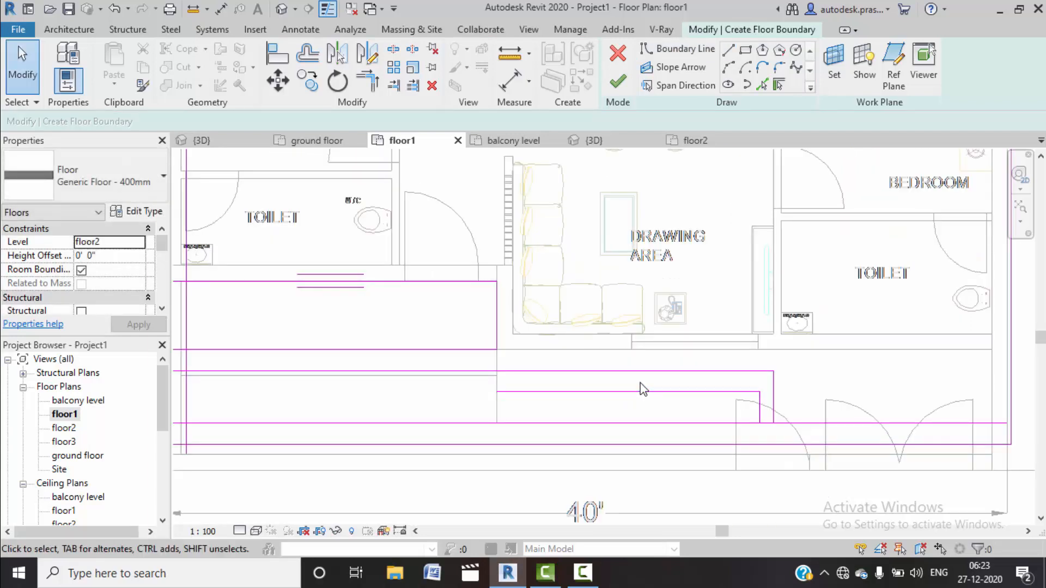
pyautogui.click(640, 391)
pyautogui.press('Delete')
pyautogui.click(759, 406)
pyautogui.press('Delete')
# Step: Trim the inner boundary lines at their corners so the front cut-out forms a closed rectangle
pyautogui.scroll(-3, 602, 354)
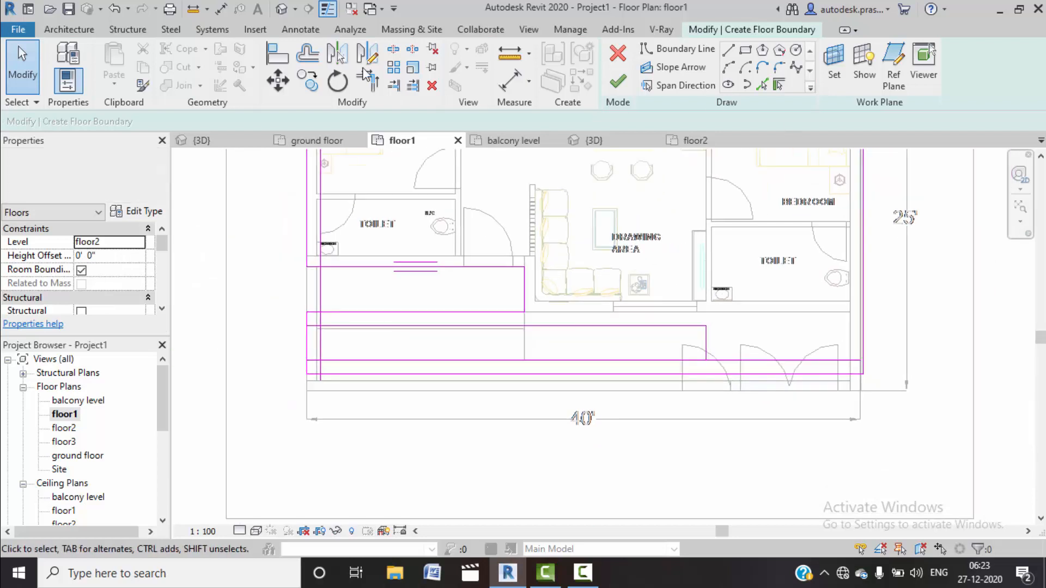
pyautogui.click(374, 81)
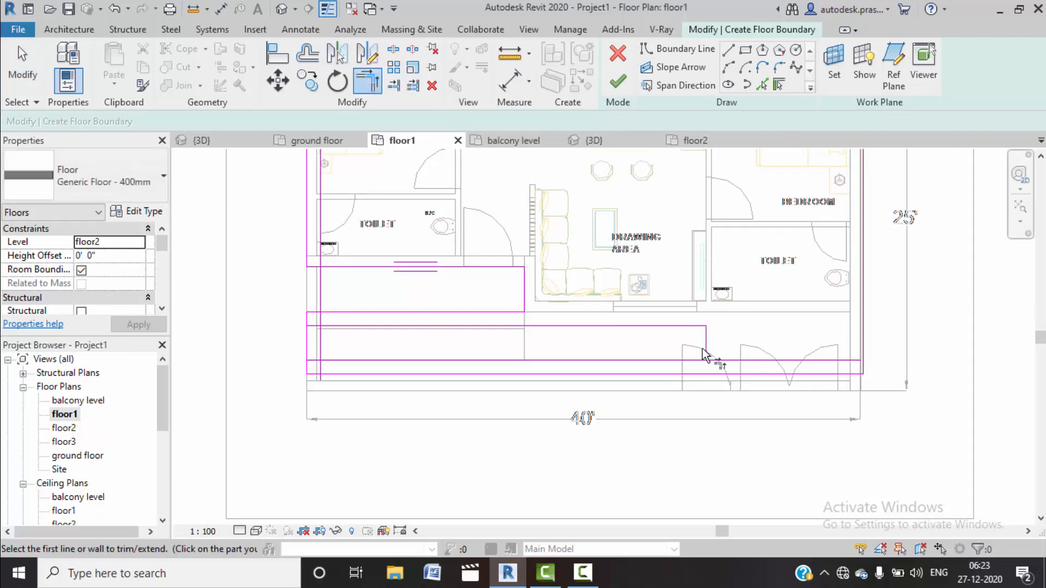
pyautogui.moveTo(604, 350); pyautogui.dragTo(714, 325, button='middle')
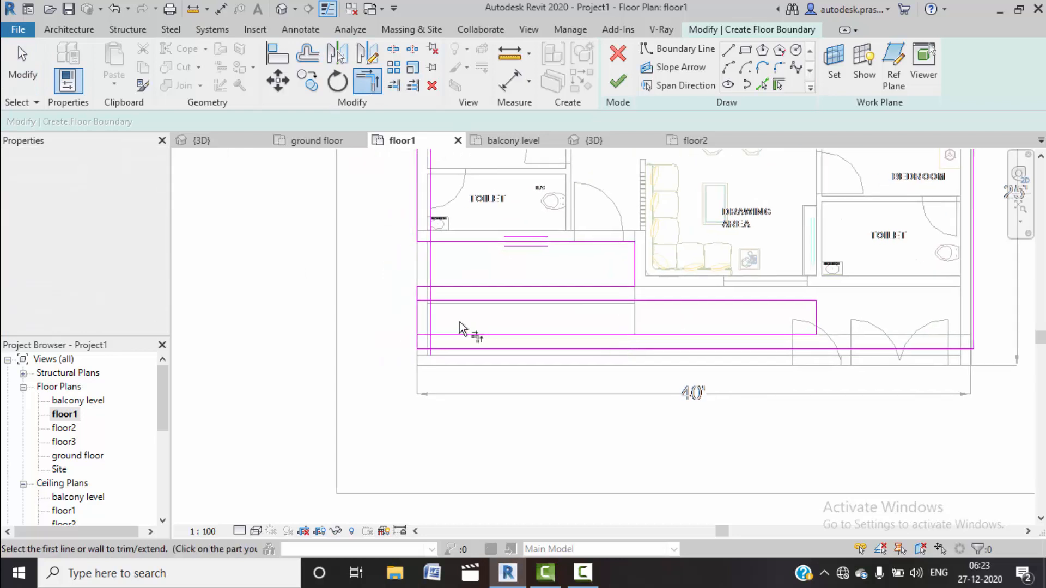
pyautogui.click(431, 328)
pyautogui.click(447, 334)
pyautogui.click(432, 310)
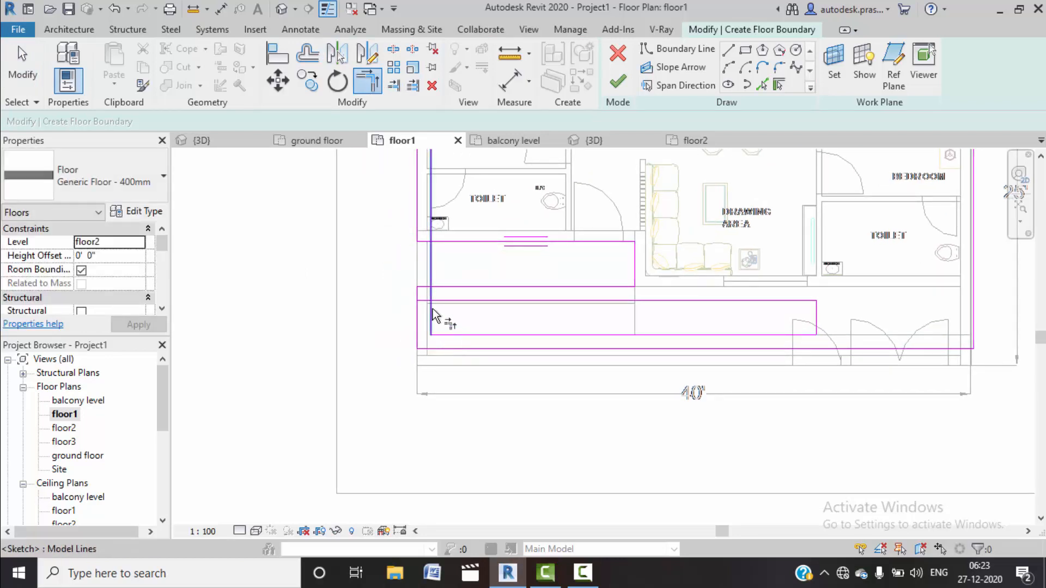
pyautogui.click(443, 303)
# Step: Finish the floor2 slab sketch and check the slab with its front opening in the 3D view
pyautogui.scroll(-1, 570, 354)
pyautogui.moveTo(685, 375); pyautogui.dragTo(644, 361, button='middle')
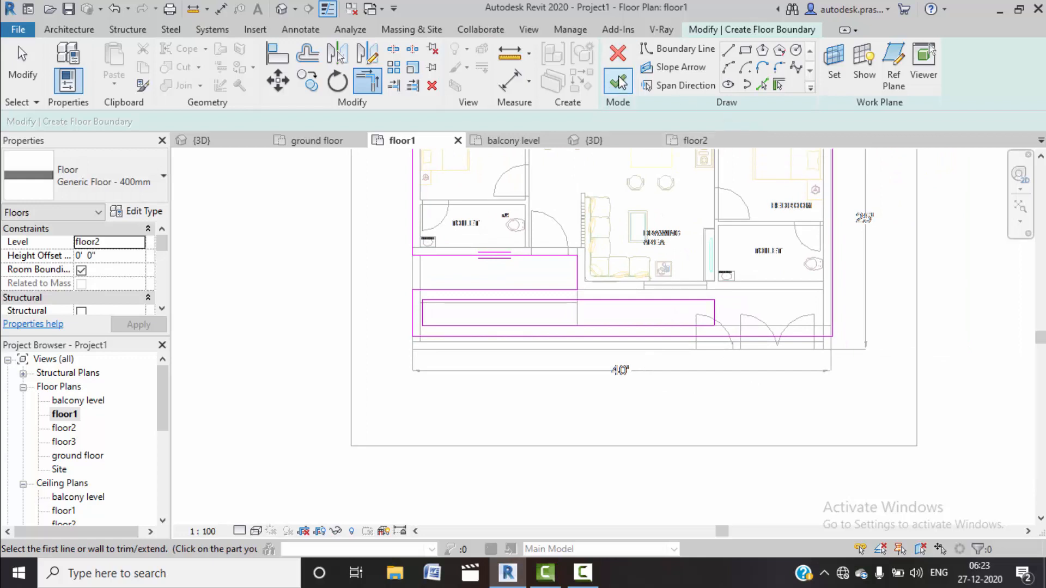
pyautogui.scroll(3, 523, 303)
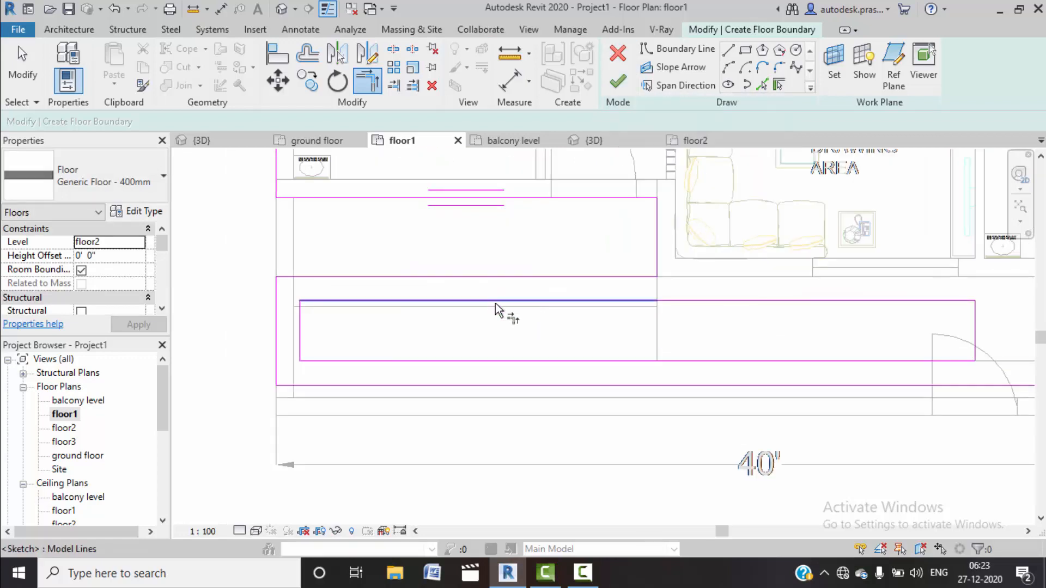
pyautogui.click(629, 89)
pyautogui.scroll(-2, 683, 275)
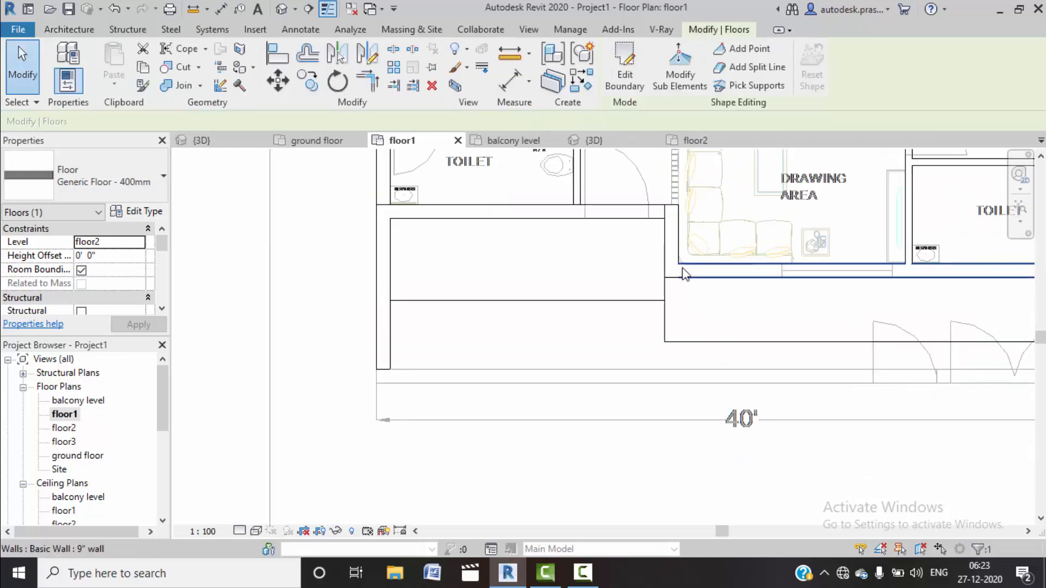
pyautogui.click(281, 20)
pyautogui.scroll(3, 490, 312)
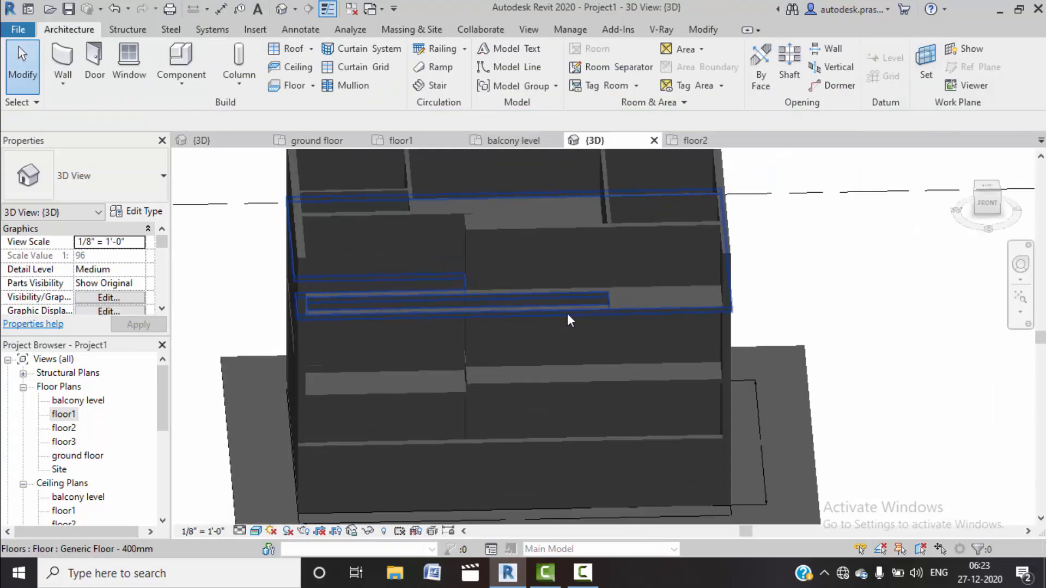
pyautogui.keyDown('shift'); pyautogui.moveTo(607, 317); pyautogui.dragTo(490, 305, button='middle'); pyautogui.keyUp('shift')
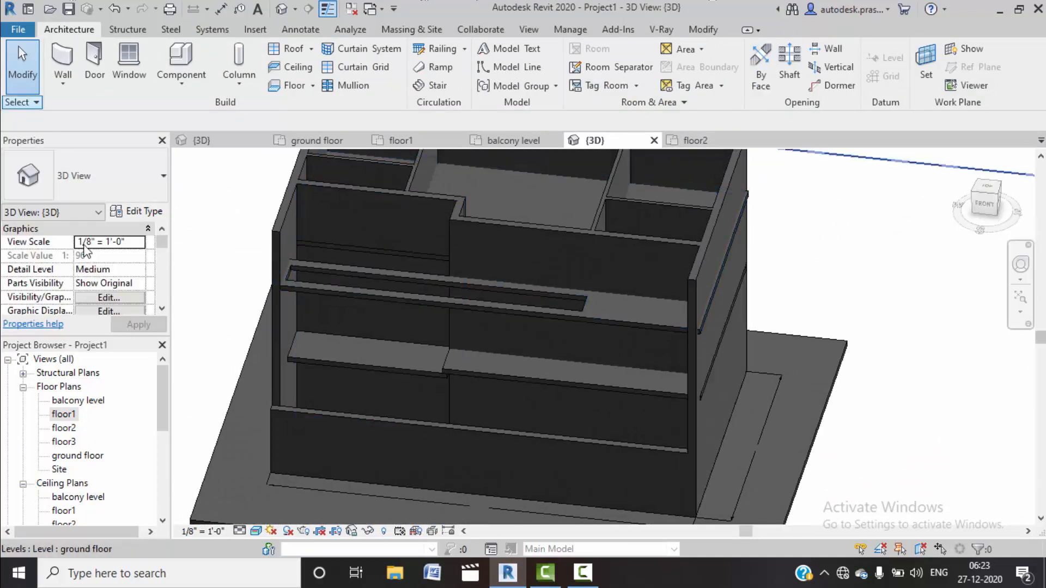
# Step: On the floor2 plan, add a Generic Floor - 400mm with a rectangular boundary filling the recess in front of the toilet
pyautogui.doubleClick(63, 415)
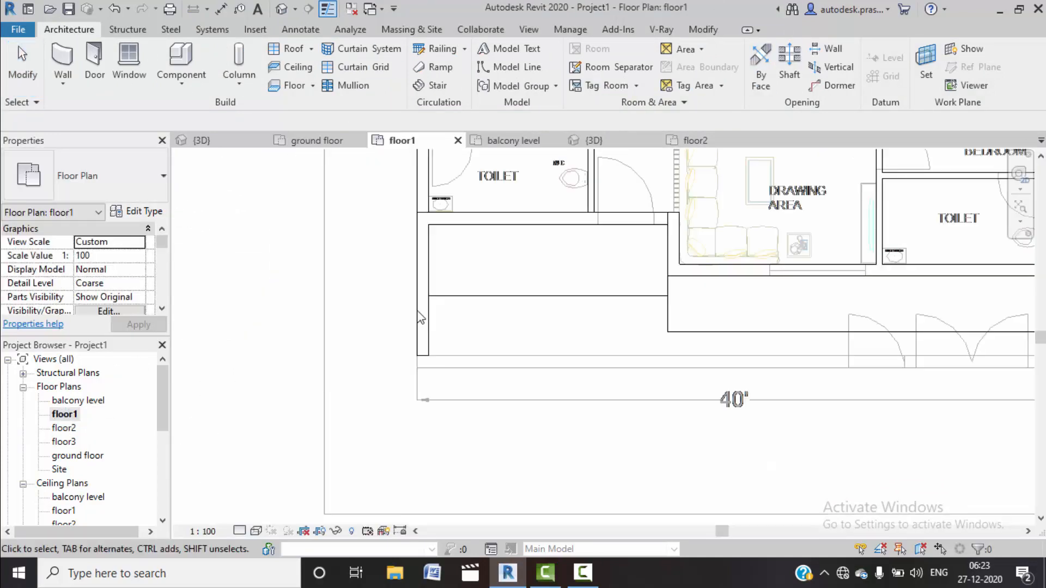
pyautogui.moveTo(564, 290); pyautogui.dragTo(489, 292, button='middle')
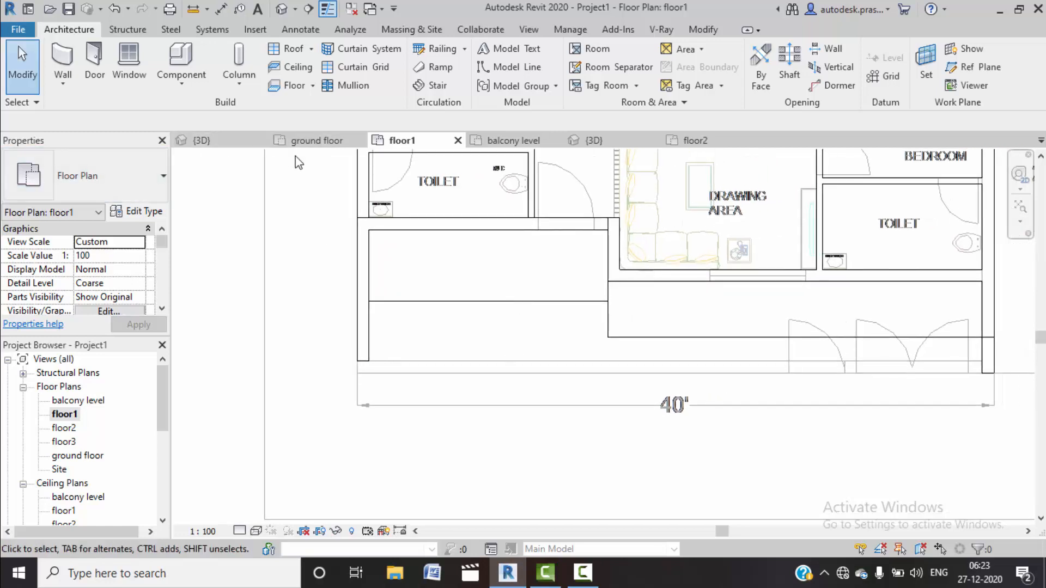
pyautogui.doubleClick(64, 428)
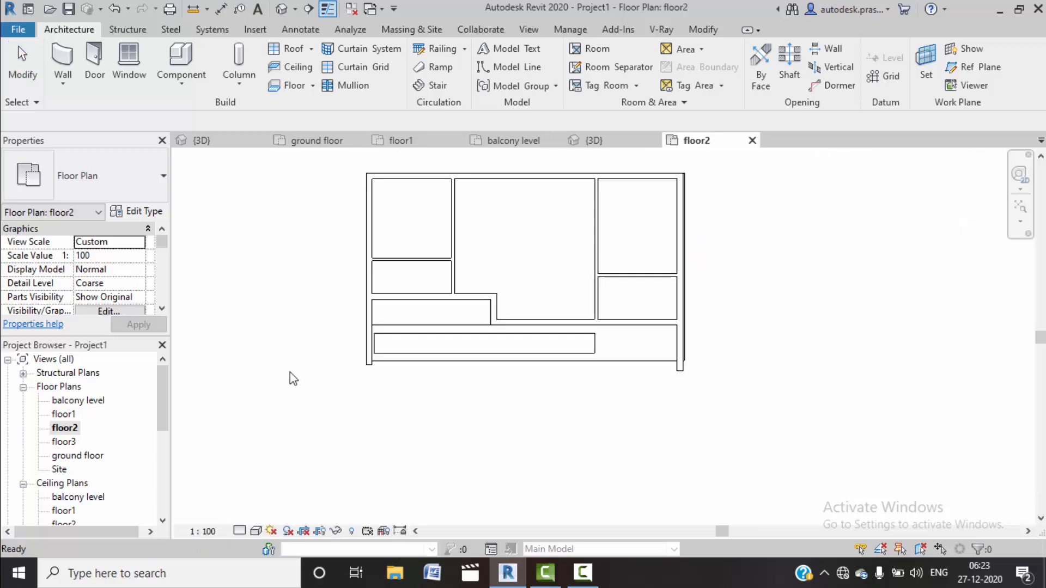
pyautogui.scroll(2, 443, 343)
pyautogui.moveTo(444, 325); pyautogui.dragTo(452, 336, button='middle')
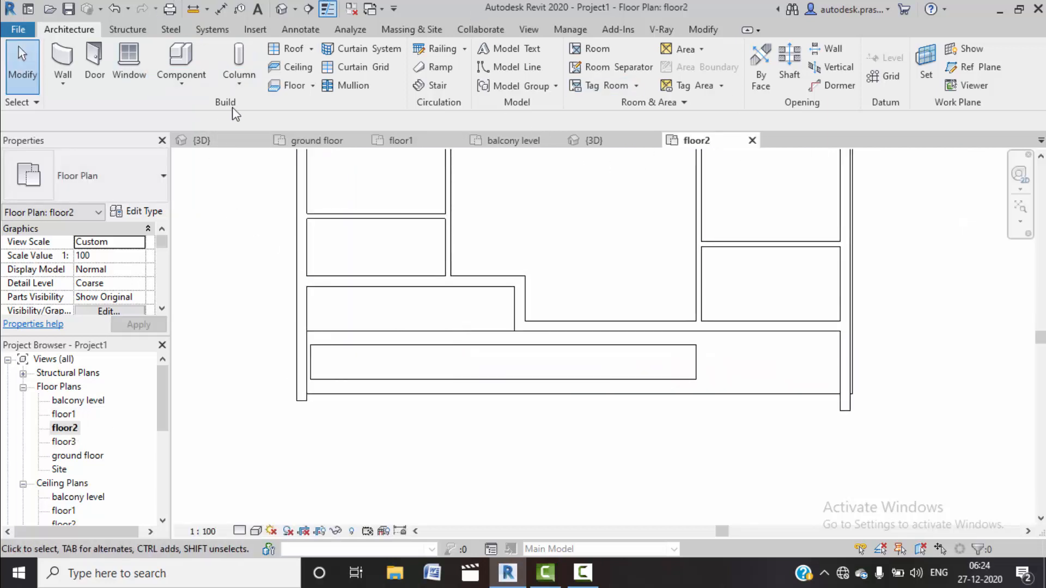
pyautogui.click(313, 87)
pyautogui.click(321, 106)
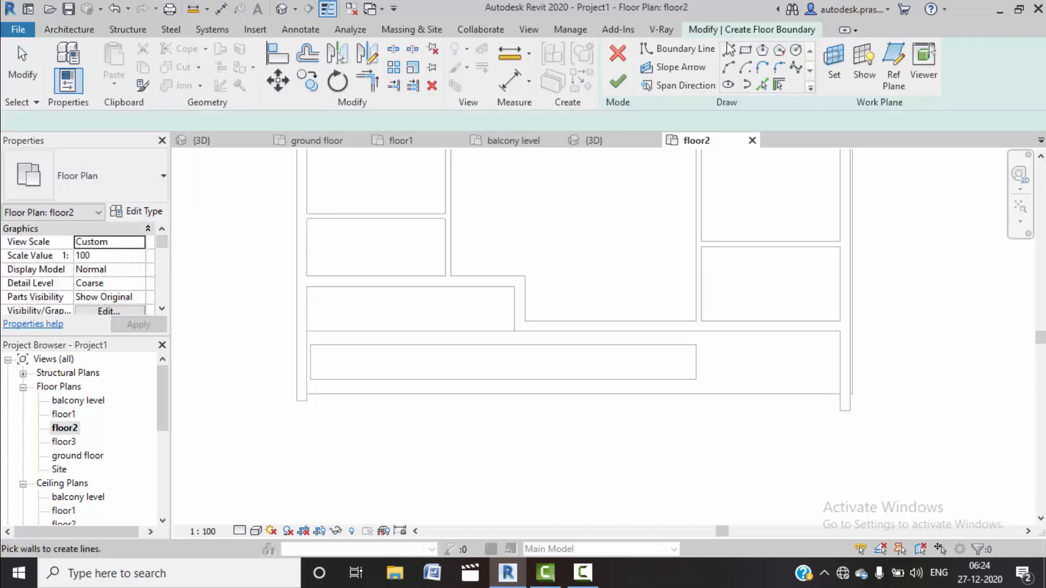
pyautogui.click(745, 50)
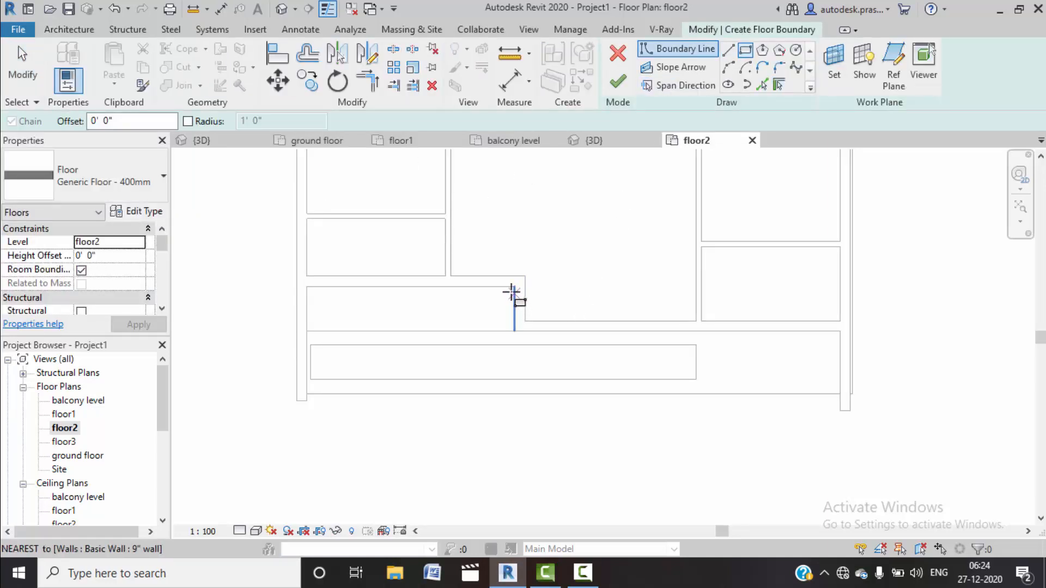
pyautogui.click(514, 286)
pyautogui.click(306, 331)
pyautogui.click(617, 81)
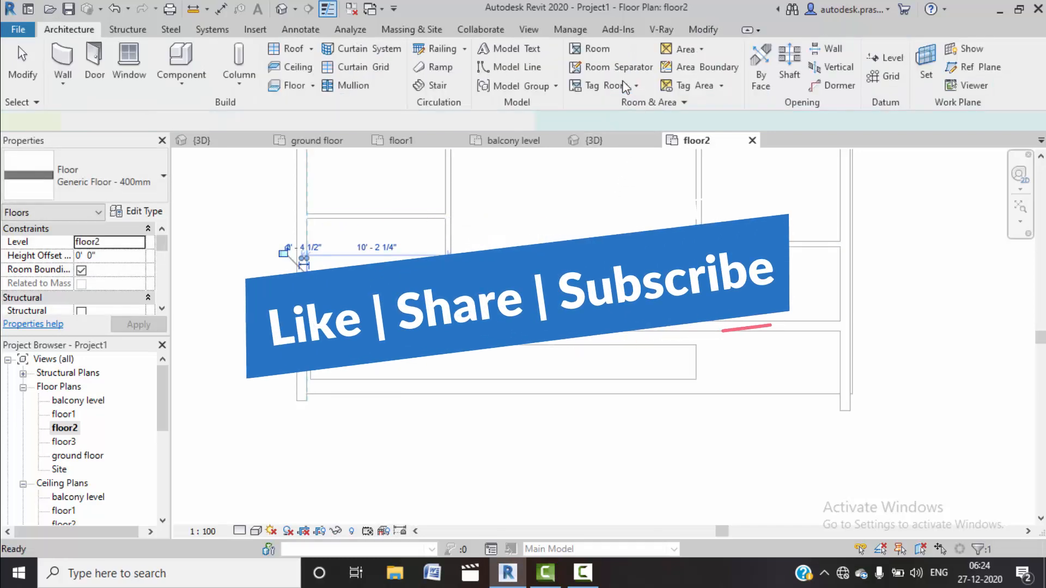
pyautogui.click(548, 436)
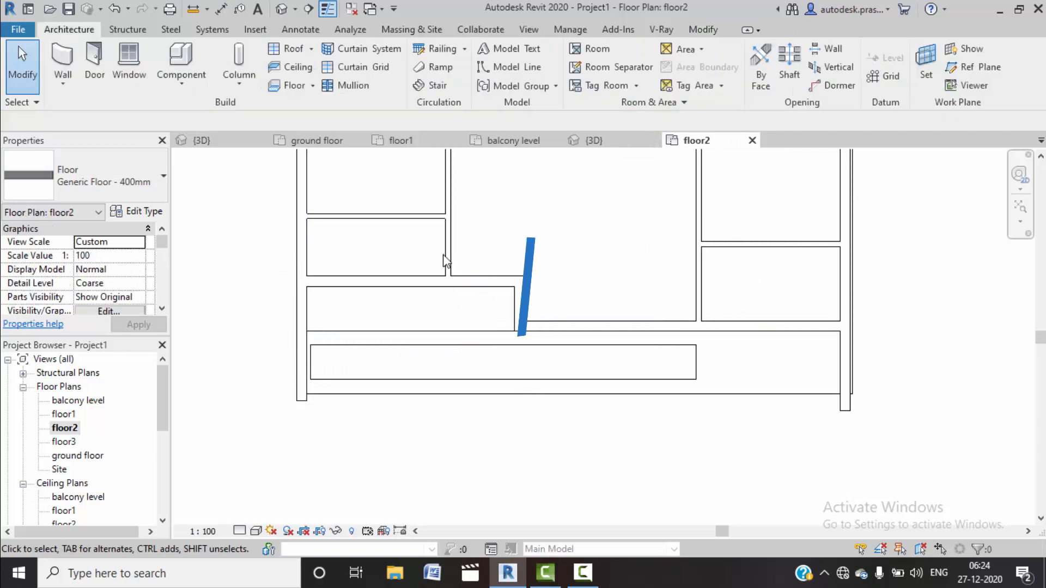
# Step: Examine the added floor2 slab piece in the 3D view
pyautogui.click(281, 9)
pyautogui.scroll(-1, 464, 288)
pyautogui.moveTo(559, 343); pyautogui.dragTo(561, 333, button='middle')
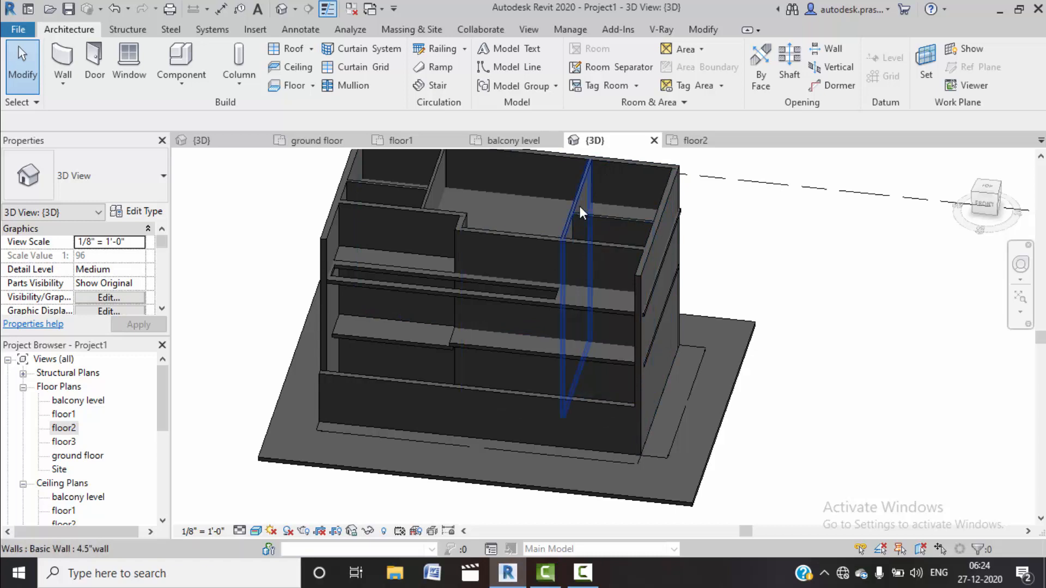
# Step: On the ground floor plan, split the left outer wall at the outer face of the wall in front of the toilet
pyautogui.doubleClick(90, 462)
pyautogui.scroll(5, 584, 307)
pyautogui.scroll(1, 584, 307)
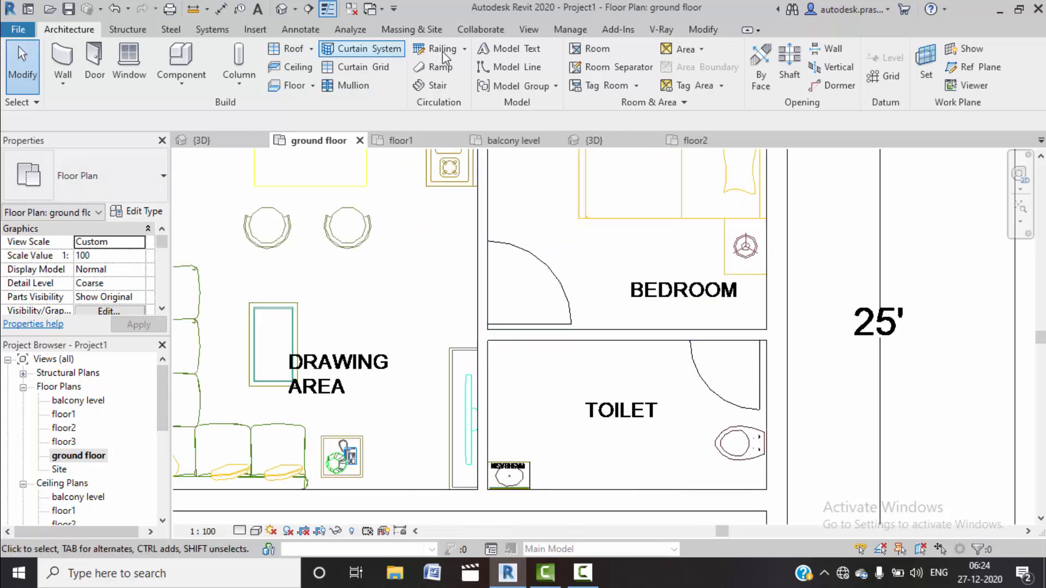
pyautogui.click(702, 33)
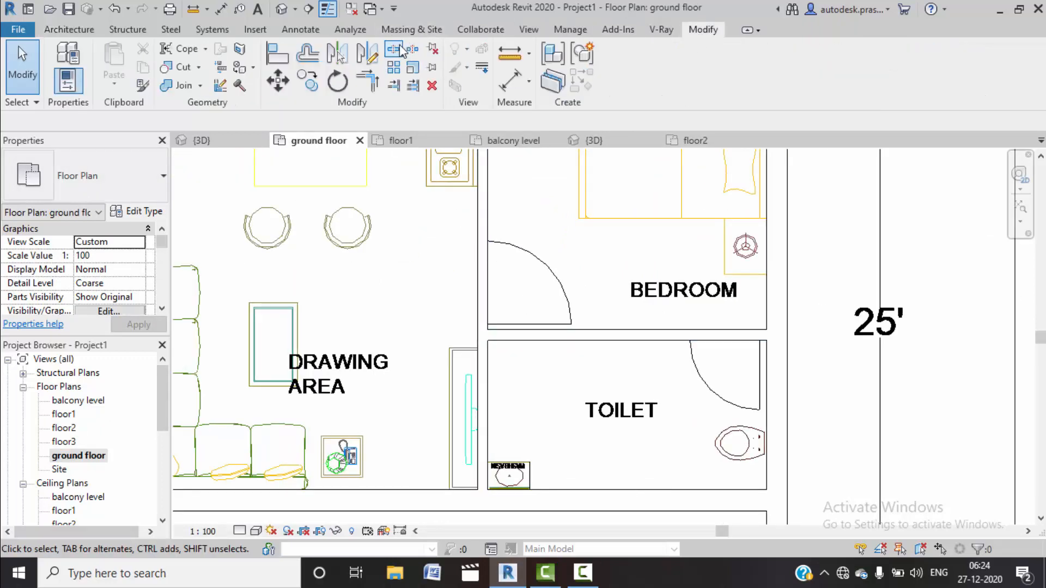
pyautogui.scroll(-3, 408, 385)
pyautogui.moveTo(545, 354); pyautogui.dragTo(666, 276, button='middle')
pyautogui.scroll(-2, 664, 277)
pyautogui.moveTo(498, 378); pyautogui.dragTo(544, 347, button='middle')
pyautogui.scroll(5, 355, 278)
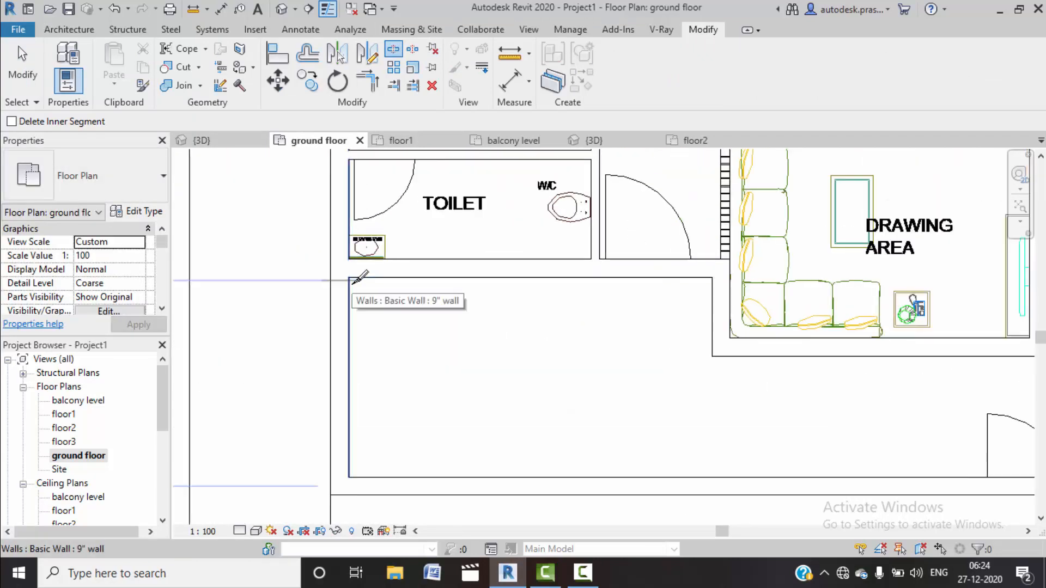
pyautogui.scroll(5, 357, 275)
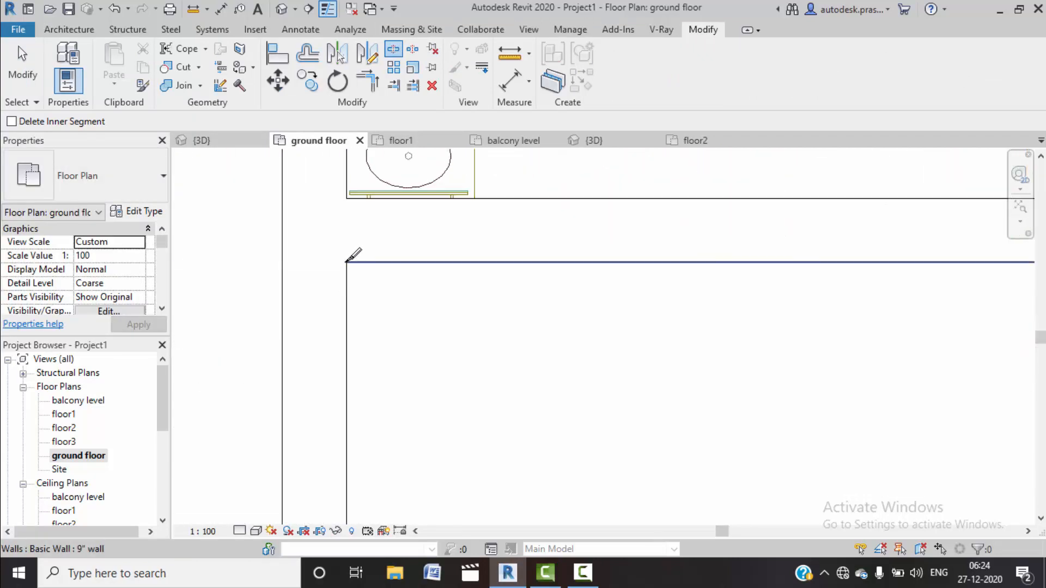
pyautogui.scroll(3, 353, 260)
pyautogui.moveTo(353, 261); pyautogui.dragTo(463, 279, button='middle')
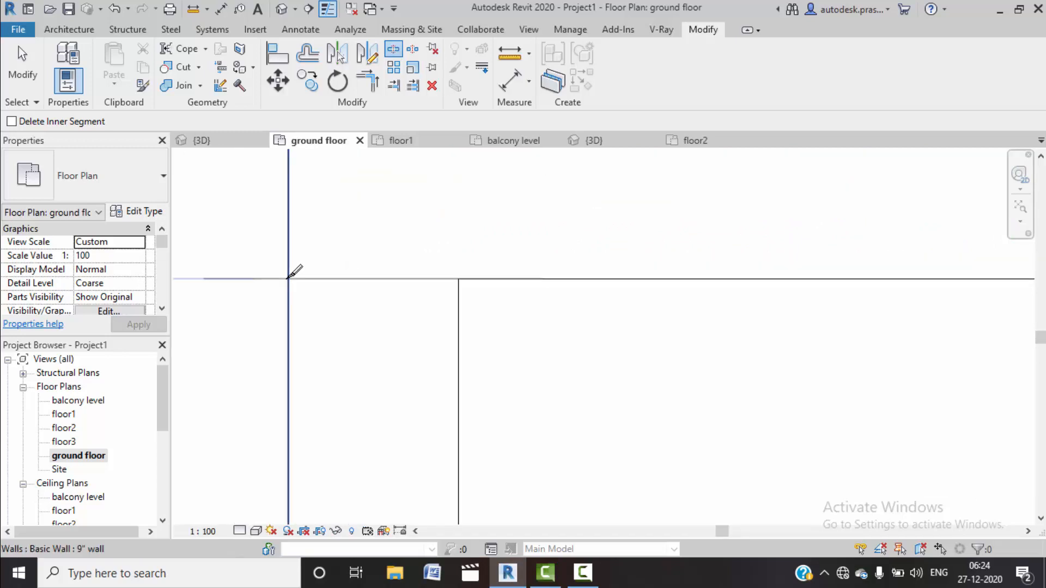
# Step: Split the right outer wall at the outer face of the front wall beside the bedroom's toilet
pyautogui.scroll(-5, 401, 287)
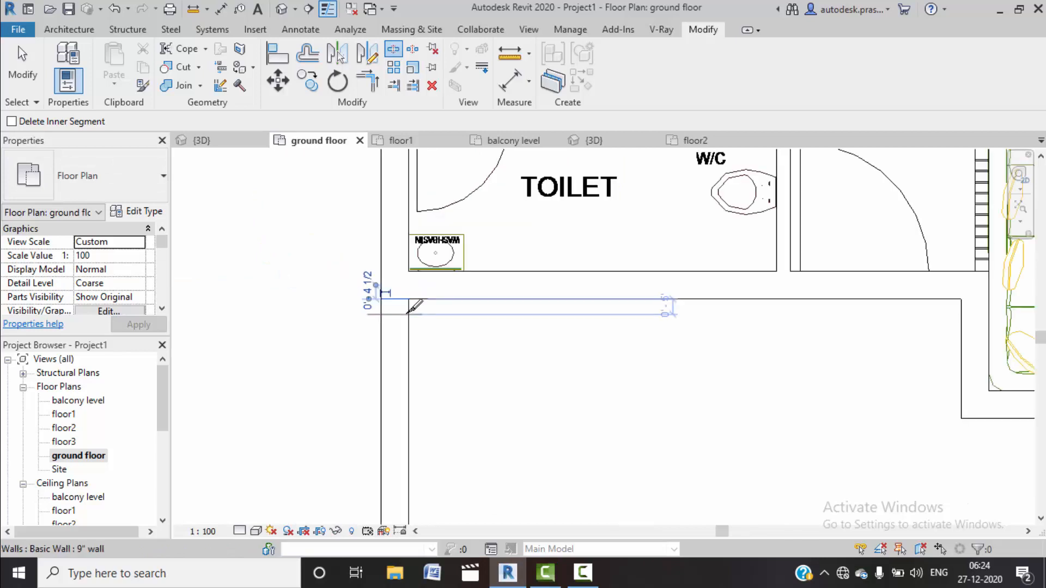
pyautogui.scroll(-3, 418, 325)
pyautogui.moveTo(499, 388); pyautogui.dragTo(292, 376, button='middle')
pyautogui.scroll(2, 618, 347)
pyautogui.scroll(2, 593, 327)
pyautogui.scroll(3, 600, 320)
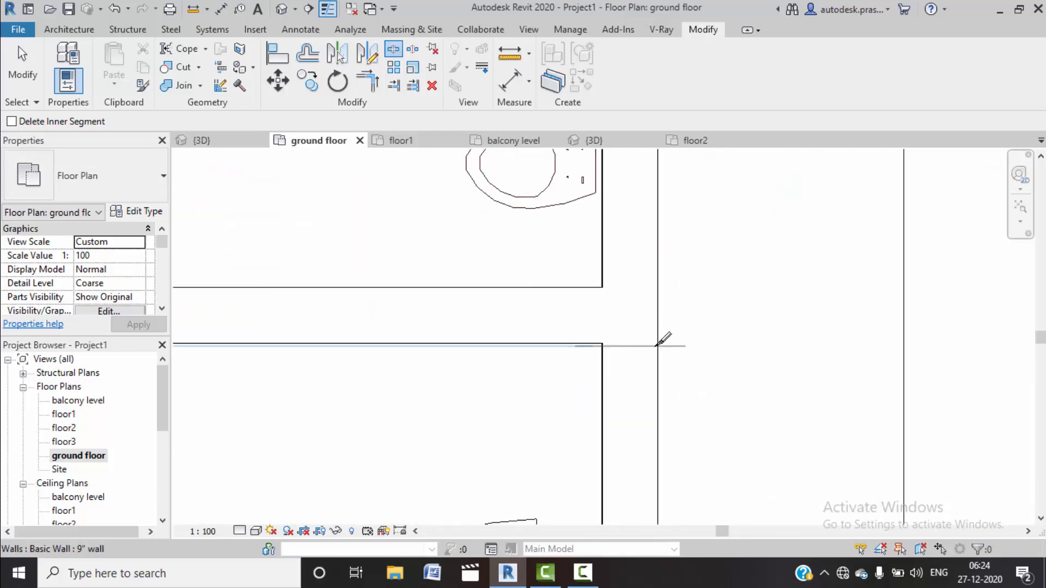
pyautogui.scroll(2, 656, 344)
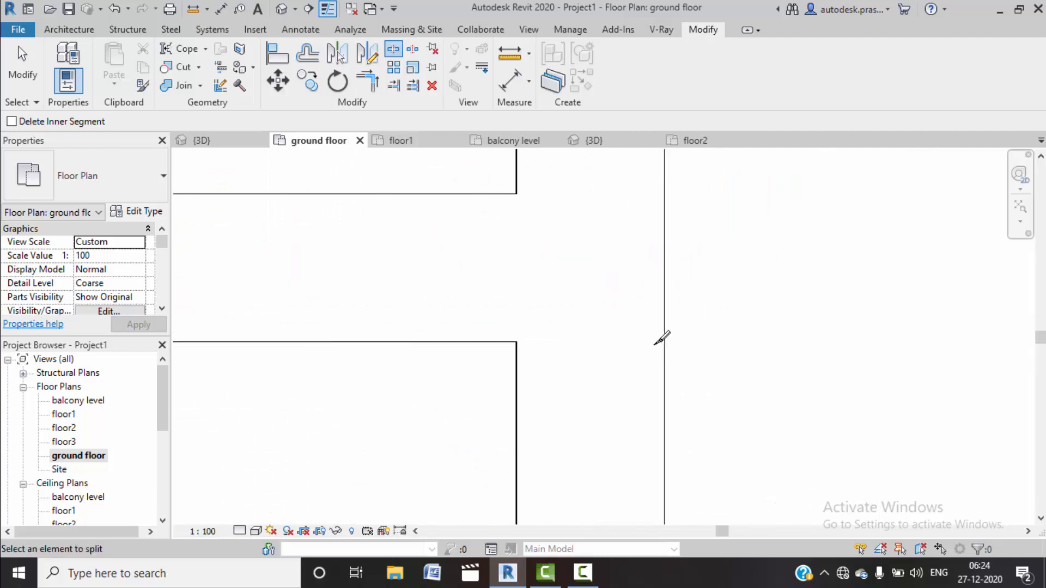
pyautogui.scroll(-2, 579, 336)
pyautogui.scroll(-8, 578, 336)
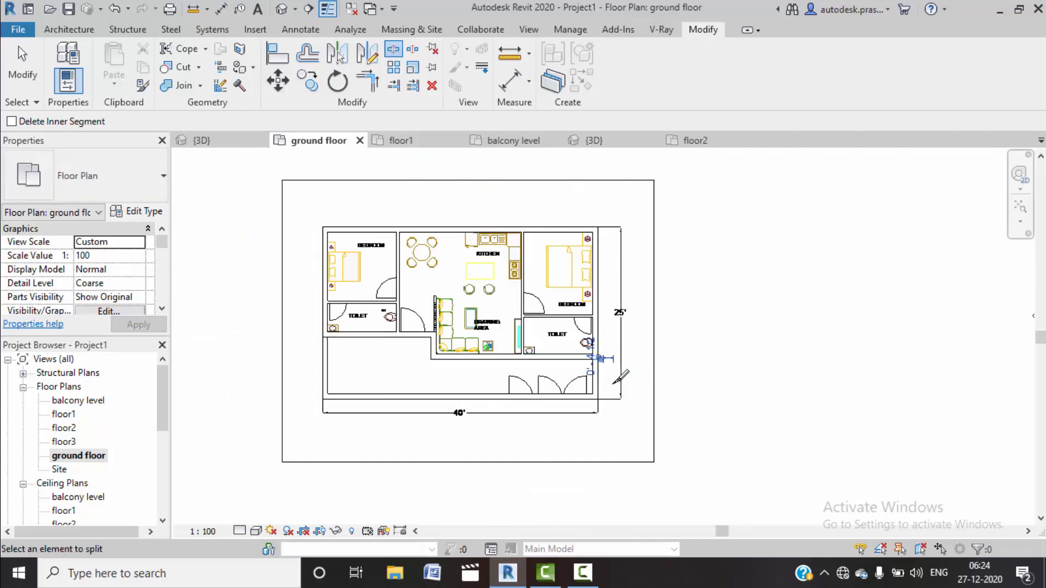
# Step: Split the wall between the drawing area and the bedroom at the toilet-side face of the bedroom-toilet partition
pyautogui.scroll(8, 565, 345)
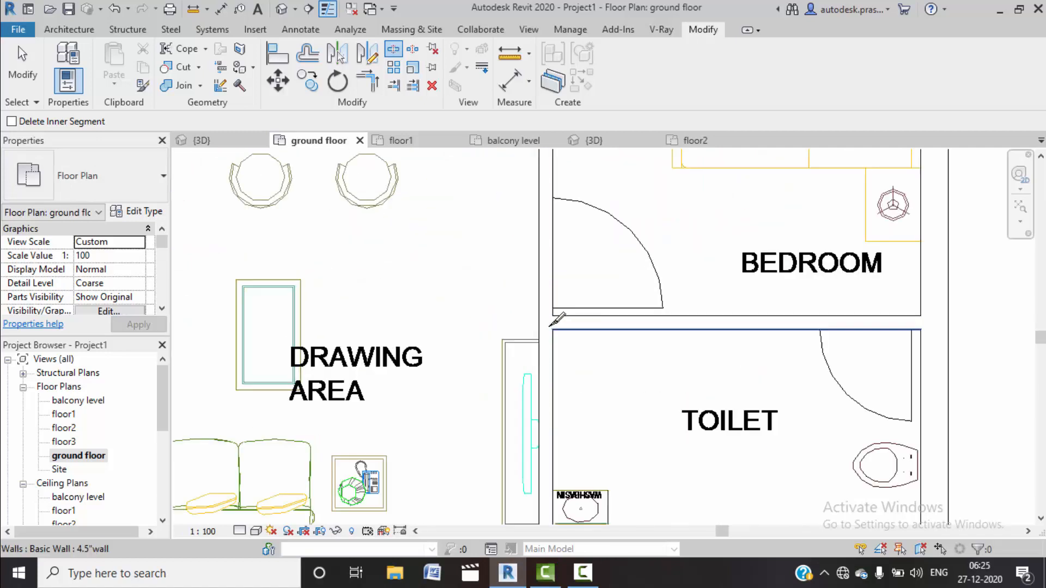
pyautogui.scroll(1, 542, 330)
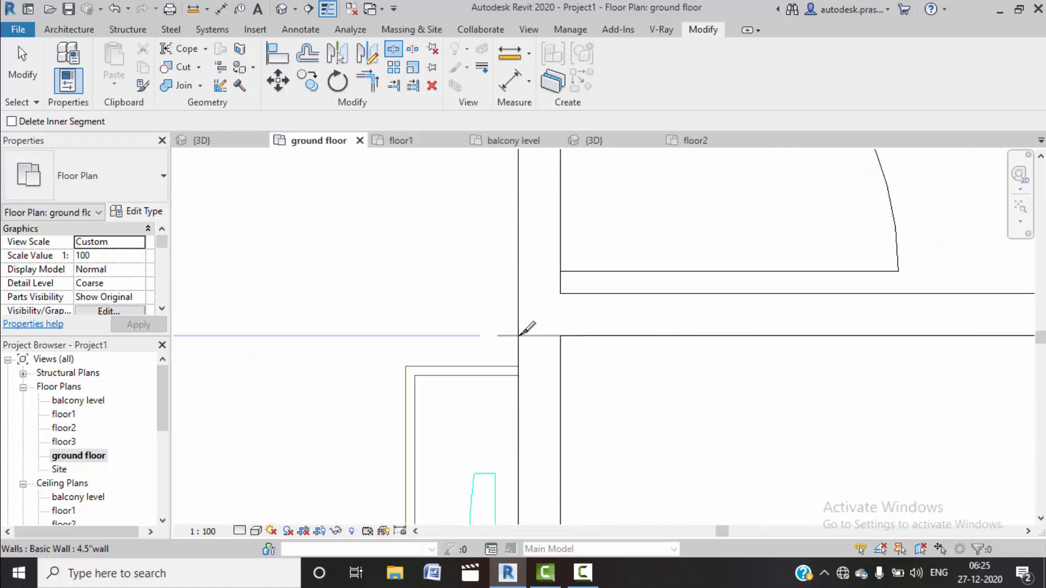
pyautogui.scroll(-4, 578, 328)
pyautogui.moveTo(583, 327)
pyautogui.mouseDown(button='middle')
pyautogui.moveTo(549, 351)
pyautogui.moveTo(538, 347)
pyautogui.mouseUp(button='middle')
pyautogui.scroll(-2, 537, 347)
# Step: Split the back outer wall at the kitchen-side face of the wall between the kitchen and the bedroom
pyautogui.moveTo(621, 388); pyautogui.dragTo(606, 502, button='middle')
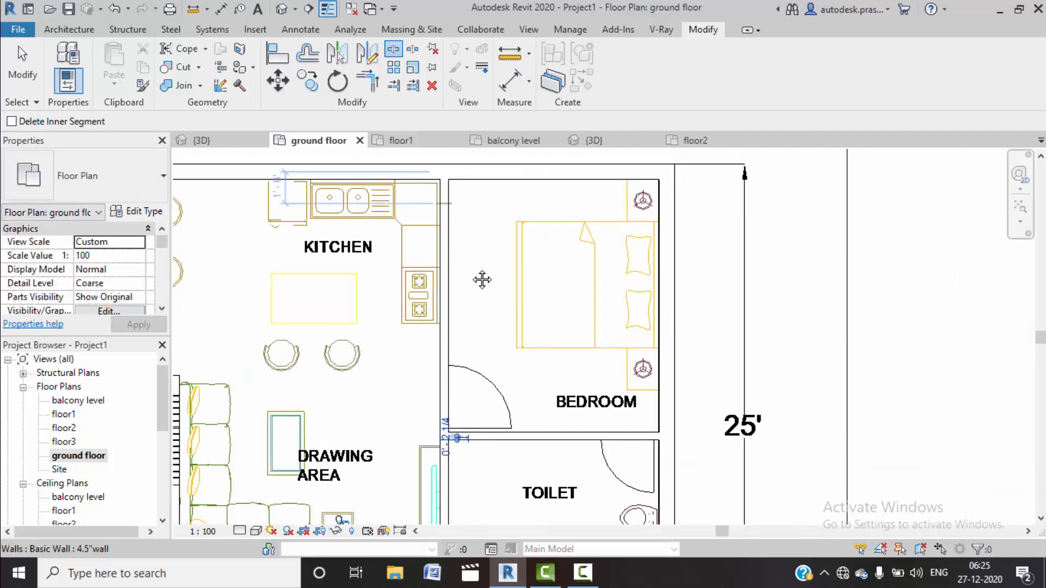
pyautogui.scroll(8, 460, 231)
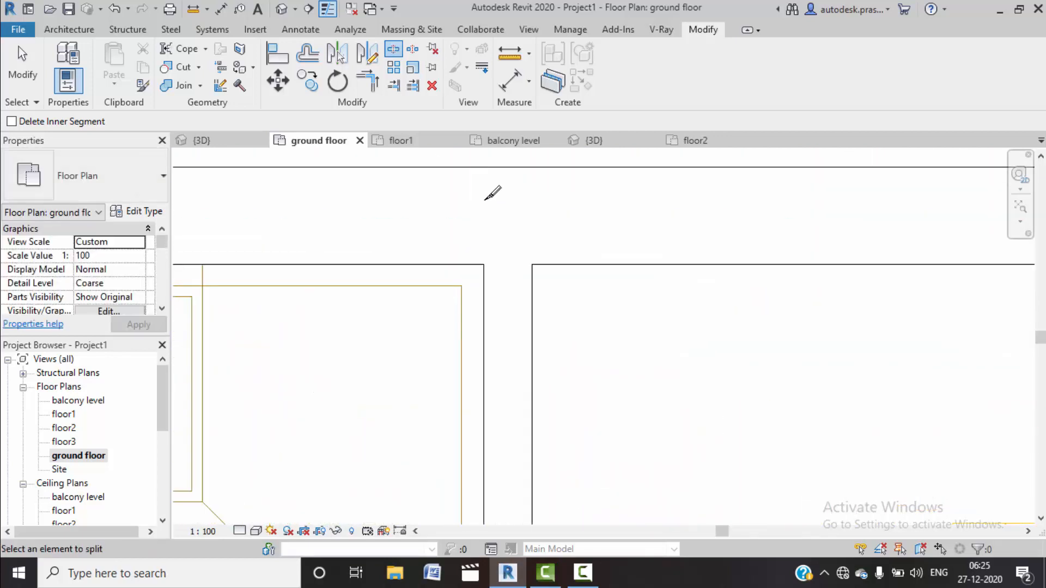
pyautogui.scroll(-6, 485, 264)
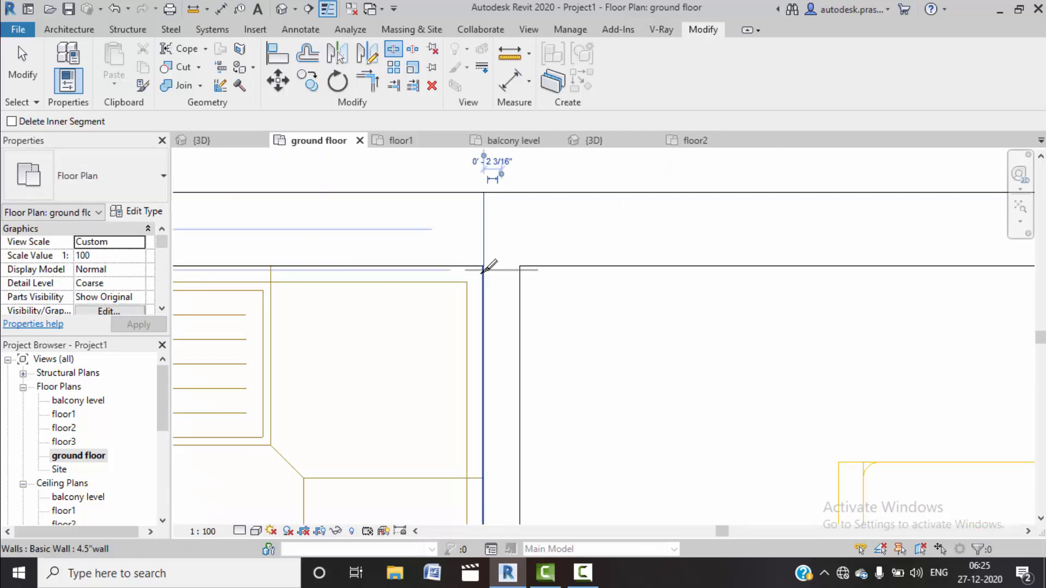
# Step: Split the right outer wall in line with the toilet-side face of the bedroom-toilet partition
pyautogui.moveTo(483, 252); pyautogui.dragTo(503, 220, button='middle')
pyautogui.scroll(5, 611, 374)
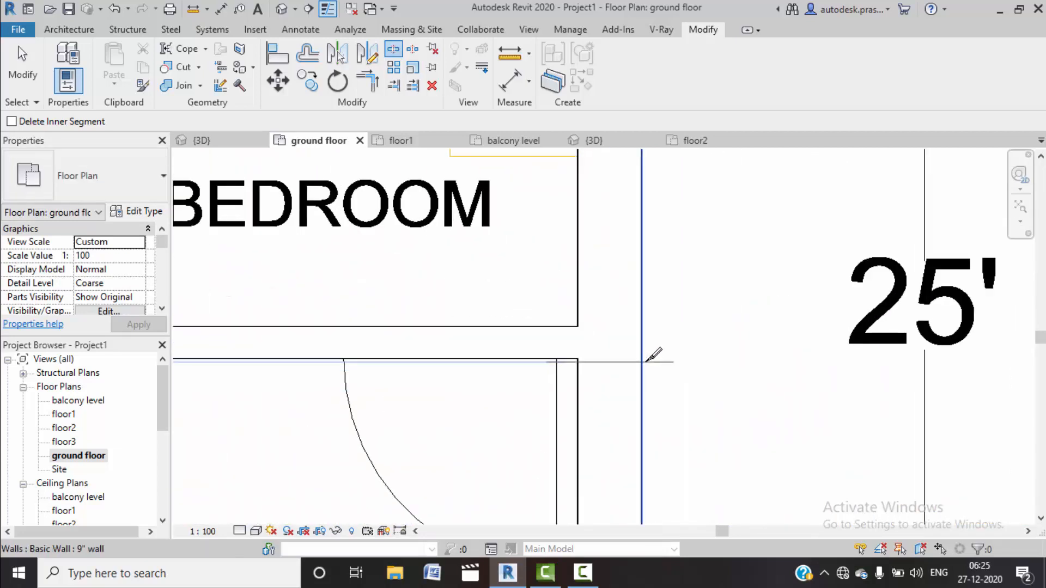
pyautogui.scroll(3, 643, 353)
pyautogui.scroll(2, 640, 357)
pyautogui.click(641, 354)
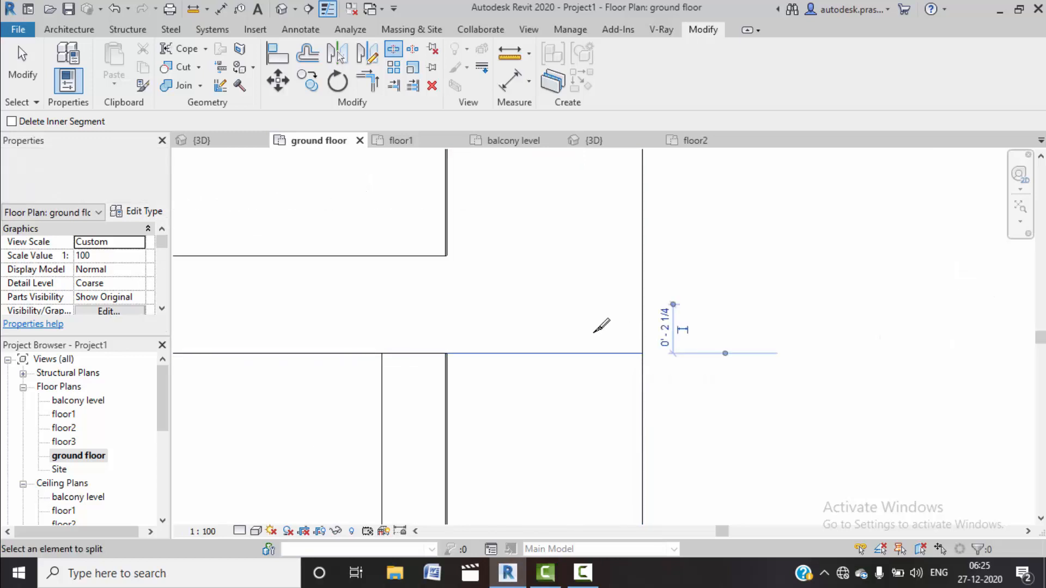
pyautogui.scroll(-6, 602, 327)
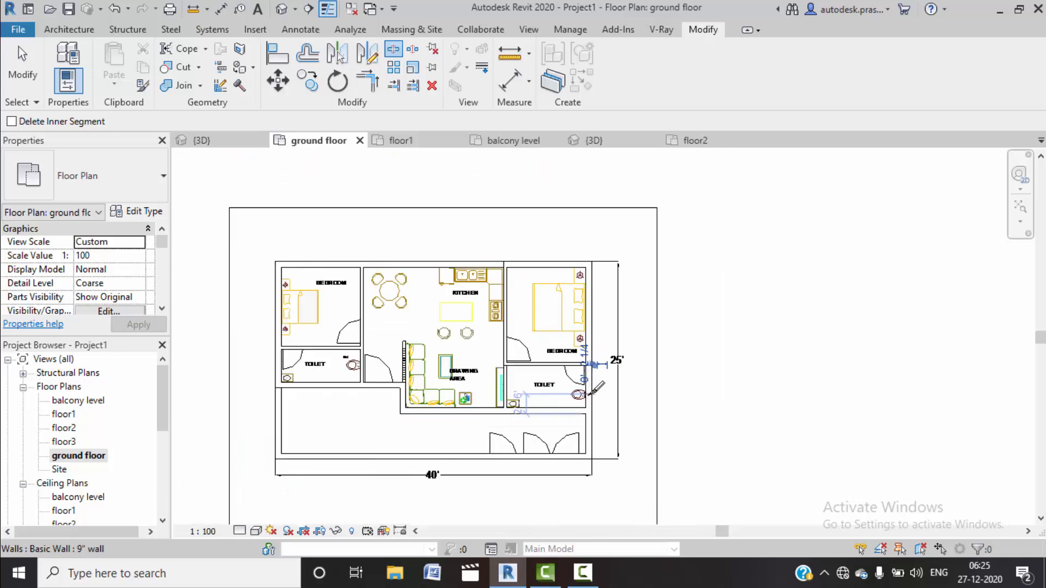
pyautogui.scroll(-2, 596, 389)
pyautogui.press('Escape')
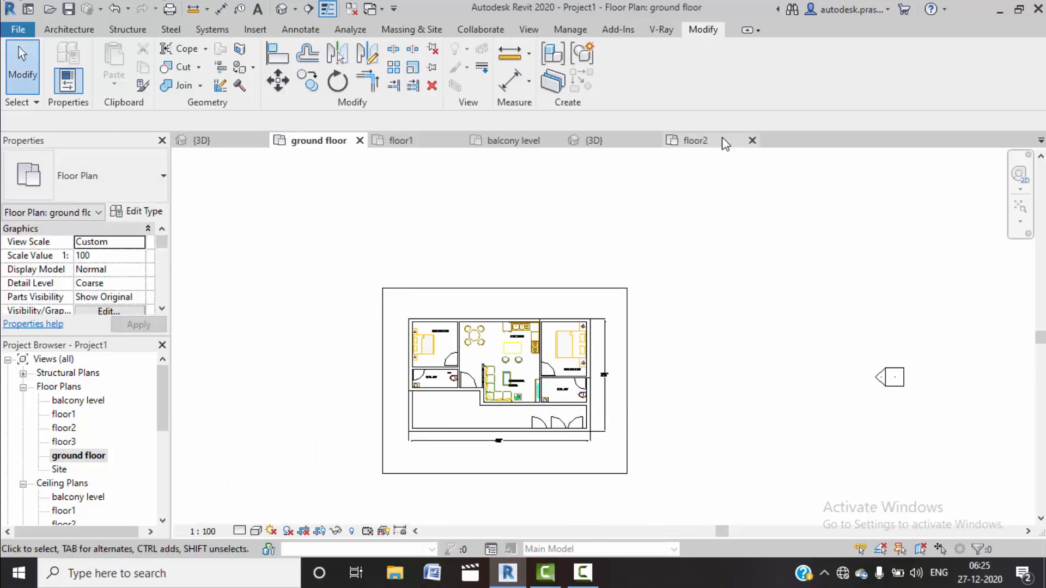
# Step: In Project1's 3D view, set the unconnected height of the left outer wall's front segment to 7'
pyautogui.click(594, 140)
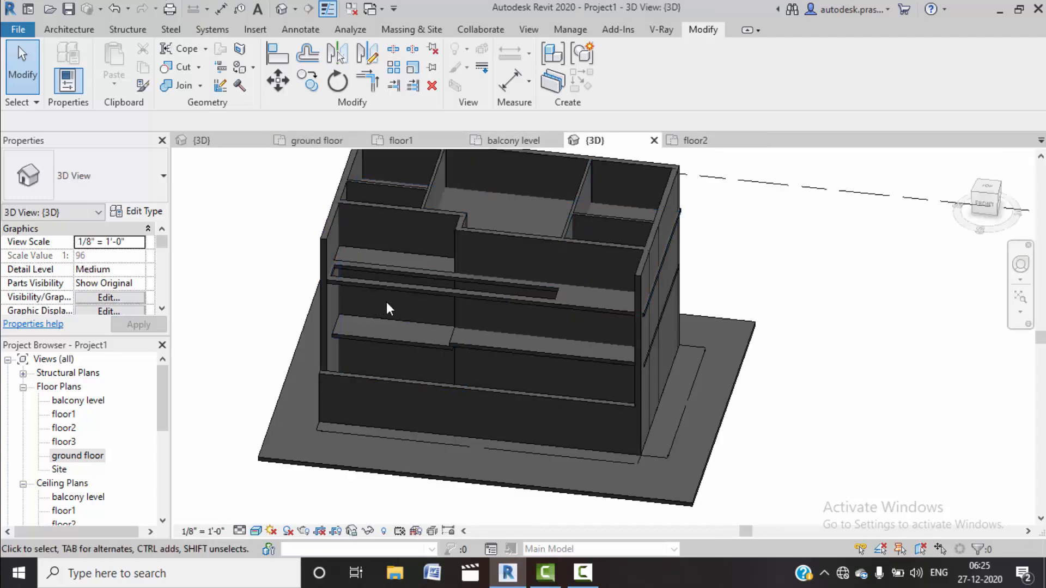
pyautogui.keyDown('shift'); pyautogui.moveTo(376, 303); pyautogui.dragTo(484, 235, button='middle'); pyautogui.keyUp('shift')
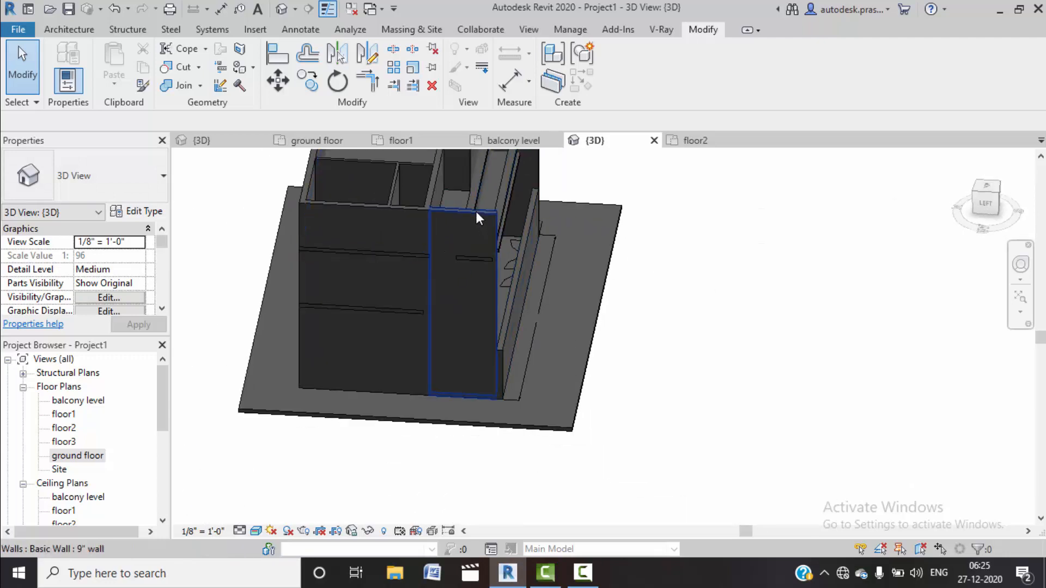
pyautogui.click(476, 216)
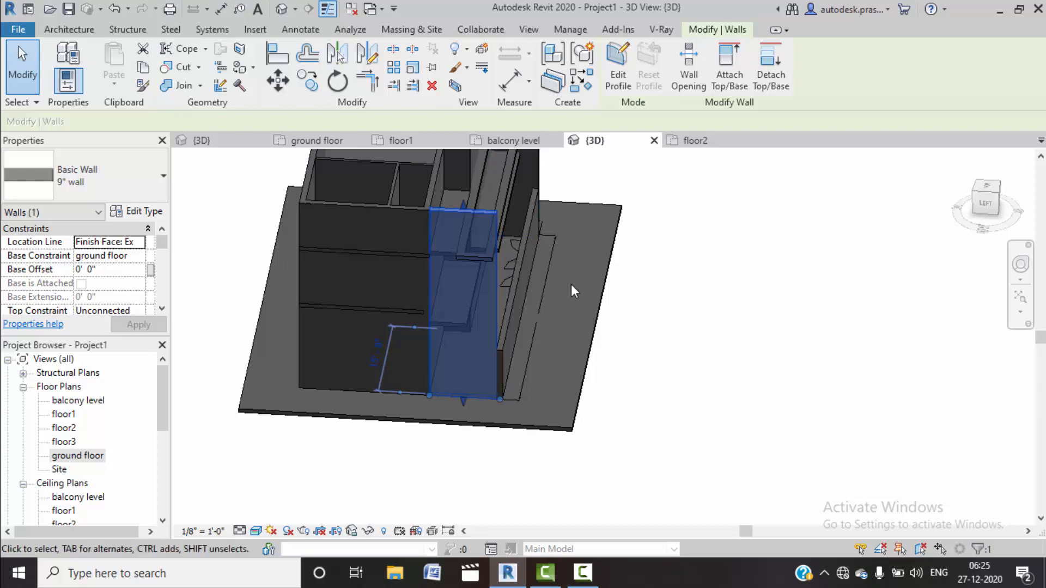
pyautogui.scroll(-2, 126, 302)
pyautogui.click(140, 260)
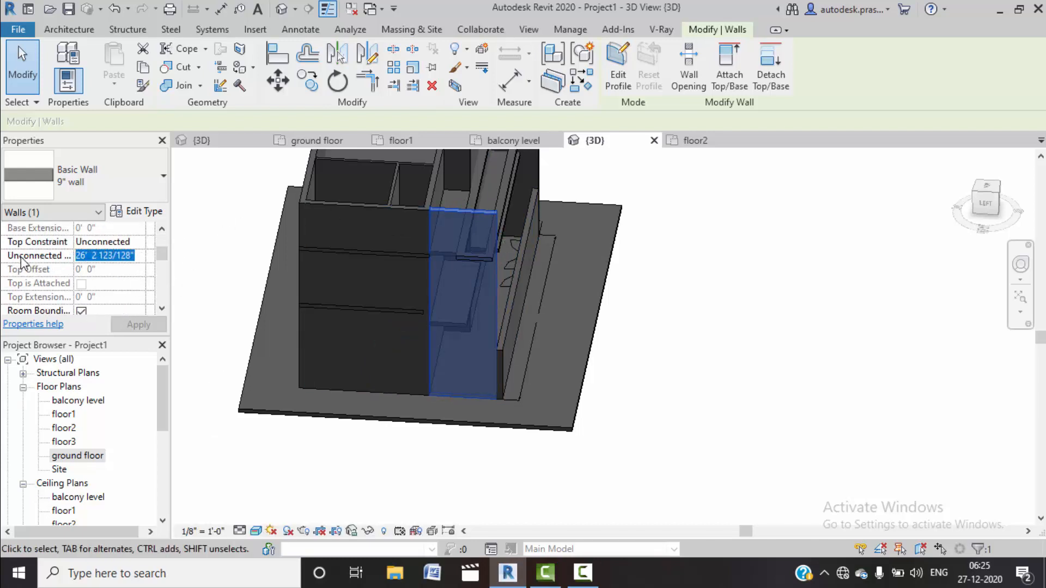
pyautogui.write('7')
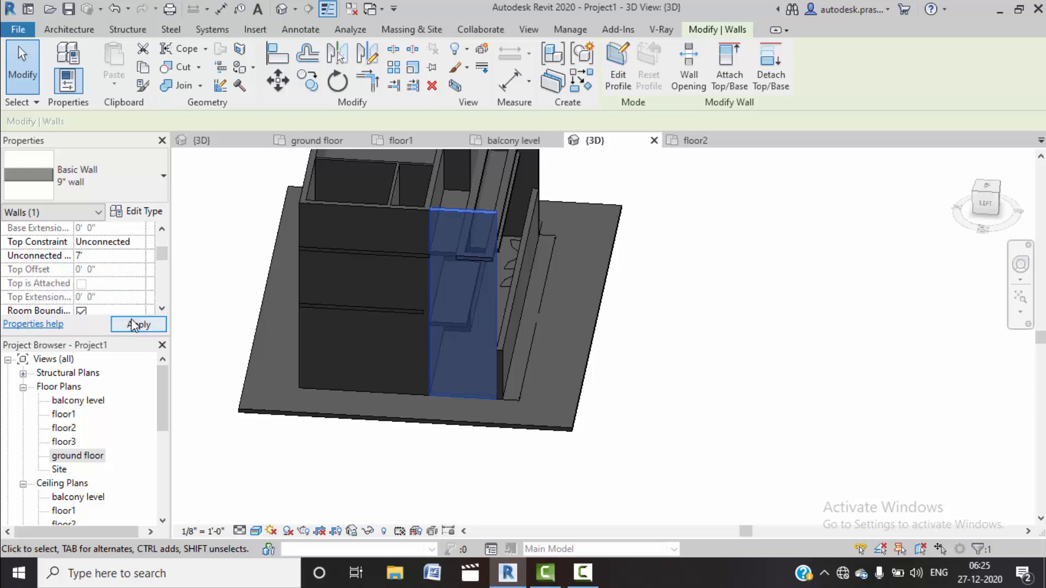
pyautogui.click(139, 325)
pyautogui.scroll(2, 516, 314)
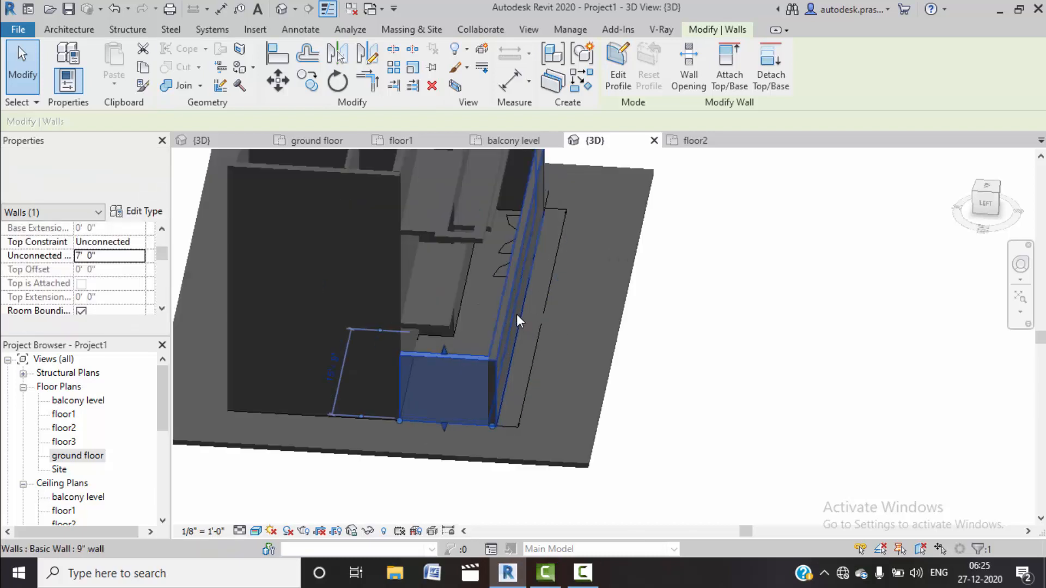
pyautogui.scroll(1, 517, 315)
pyautogui.moveTo(703, 316); pyautogui.dragTo(668, 366, button='middle')
pyautogui.click(706, 355)
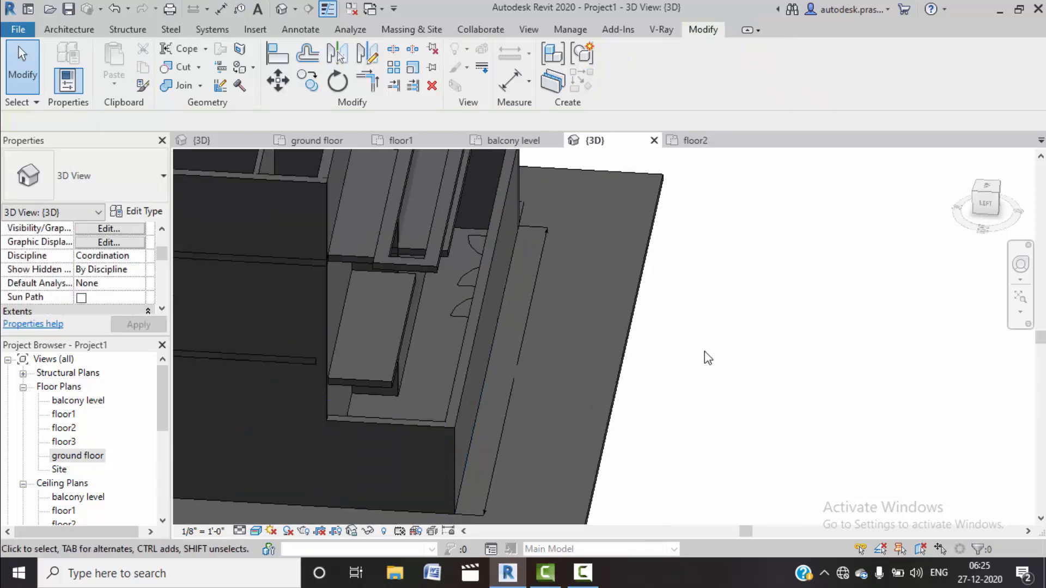
# Step: Set the unconnected height of the right outer wall's front segment to 7'
pyautogui.scroll(-4, 614, 362)
pyautogui.keyDown('shift'); pyautogui.moveTo(600, 327); pyautogui.dragTo(534, 343, button='middle'); pyautogui.keyUp('shift')
pyautogui.click(439, 198)
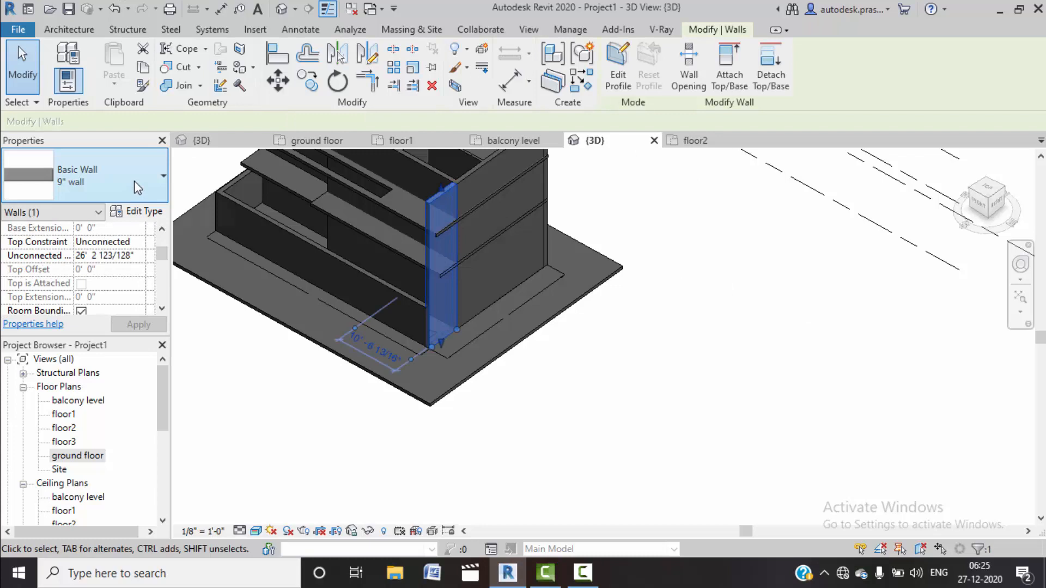
pyautogui.click(140, 256)
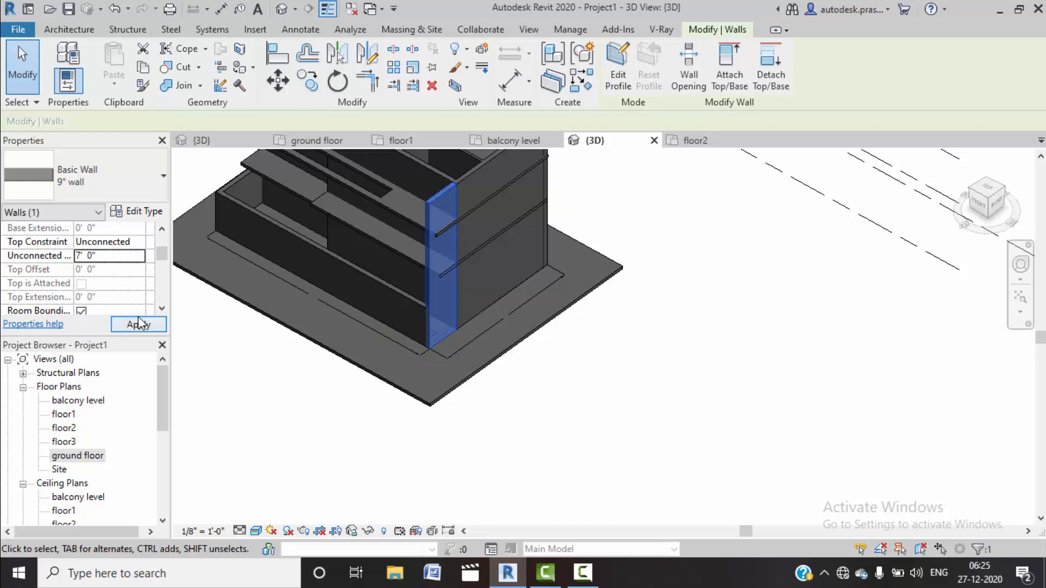
pyautogui.click(139, 323)
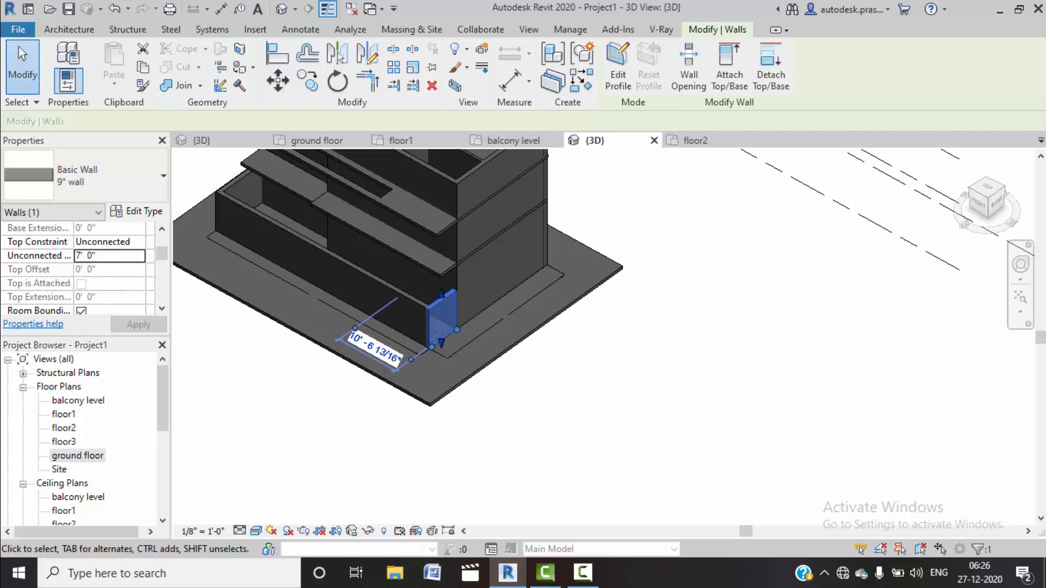
pyautogui.click(582, 411)
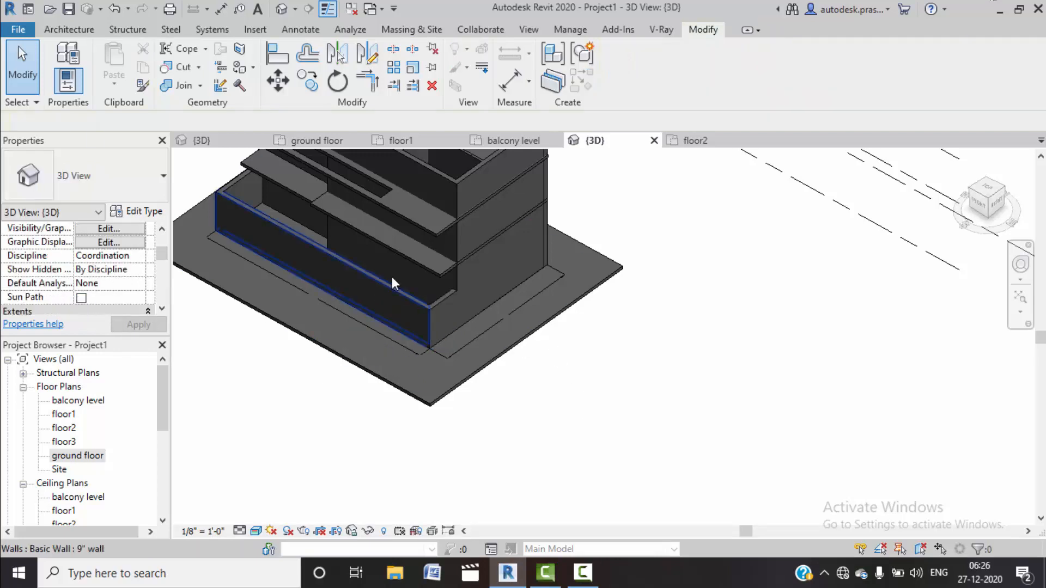
# Step: Constrain the top of the front wall beside the bedroom's toilet to the level of the floor2 slab
pyautogui.keyDown('shift'); pyautogui.moveTo(427, 184); pyautogui.dragTo(403, 219, button='middle'); pyautogui.keyUp('shift')
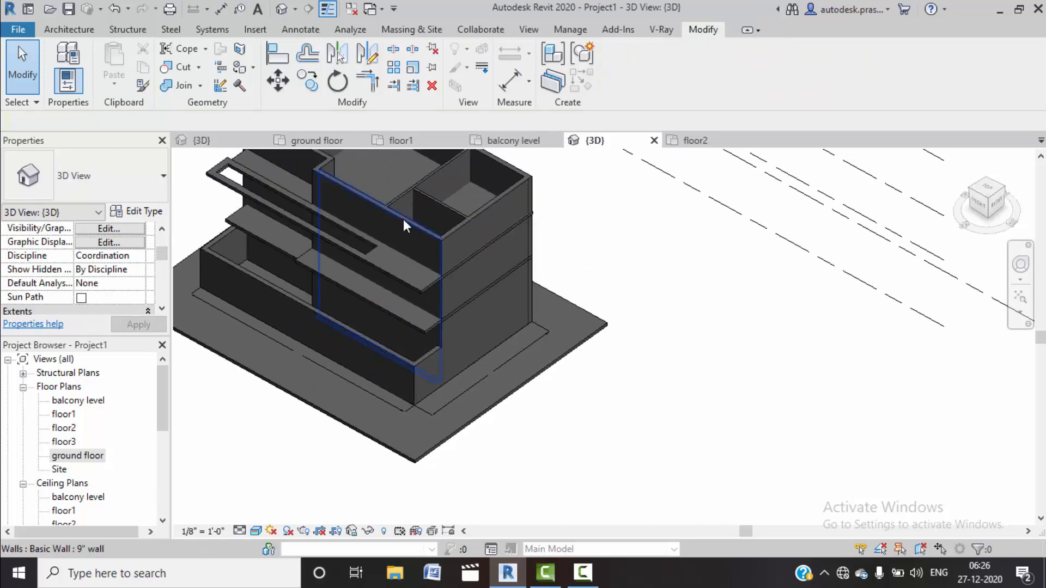
pyautogui.click(403, 219)
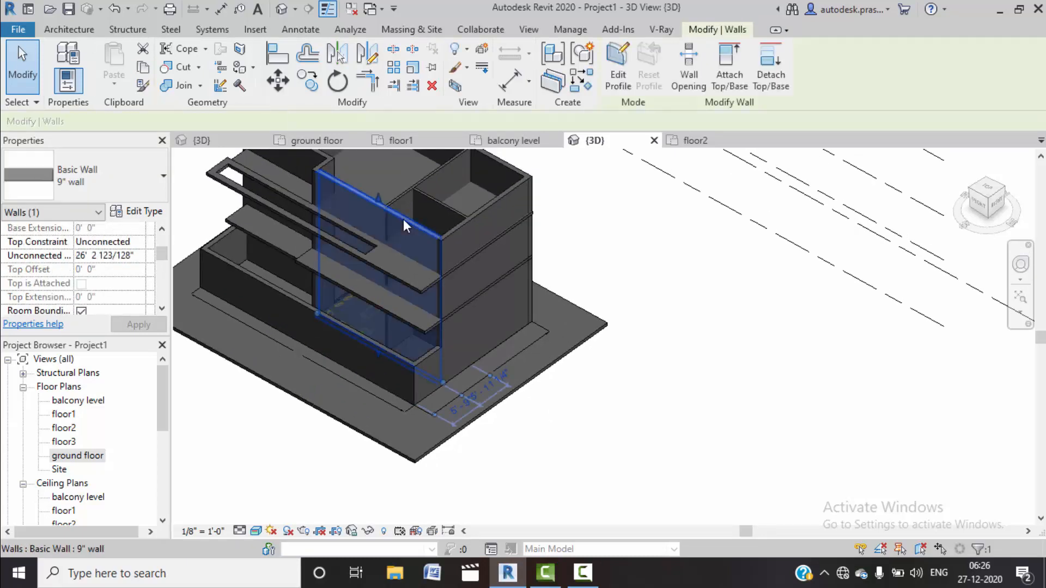
pyautogui.click(140, 241)
pyautogui.click(138, 242)
pyautogui.click(144, 302)
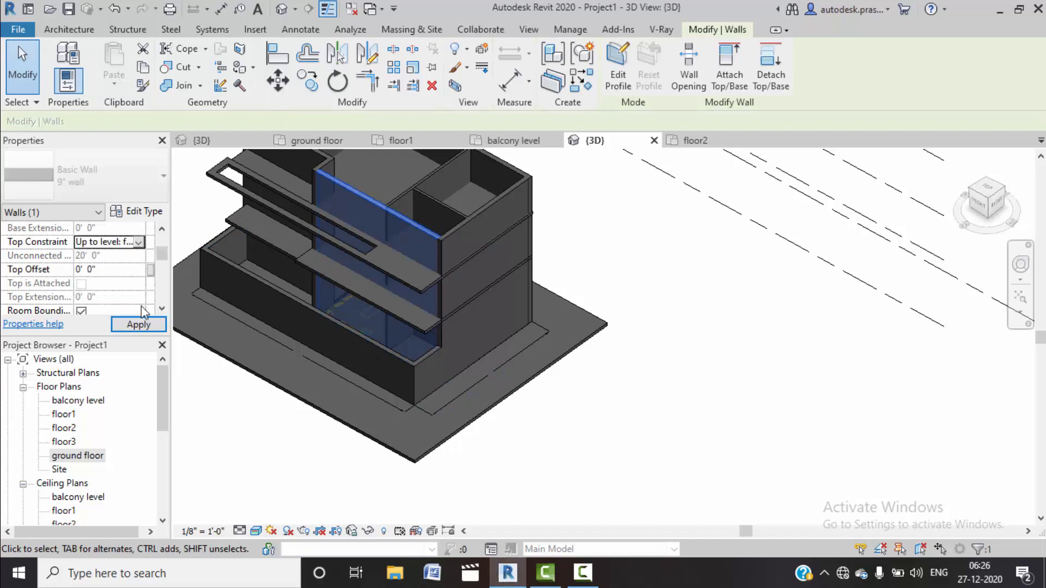
pyautogui.click(138, 325)
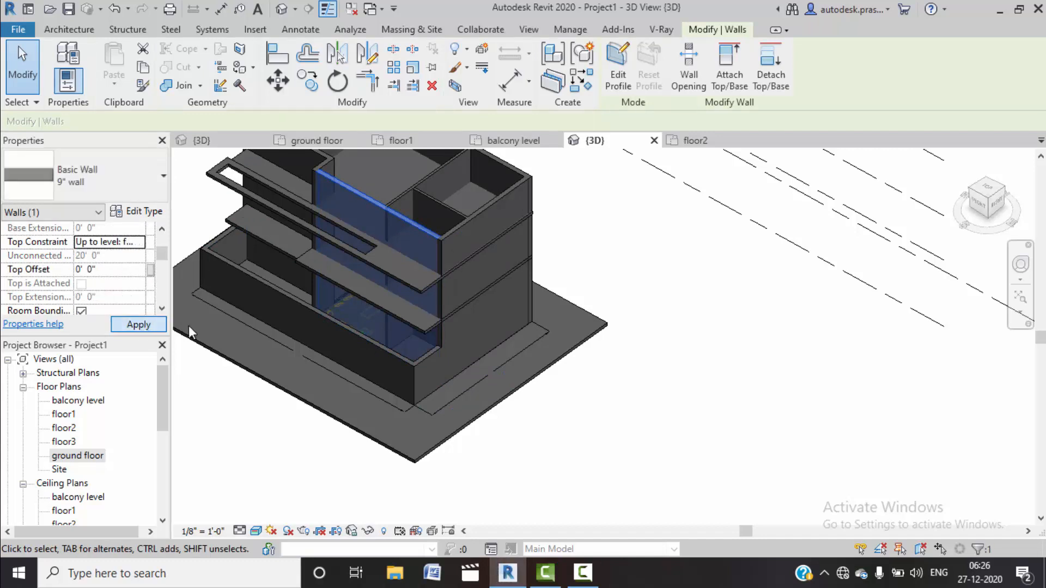
pyautogui.click(719, 357)
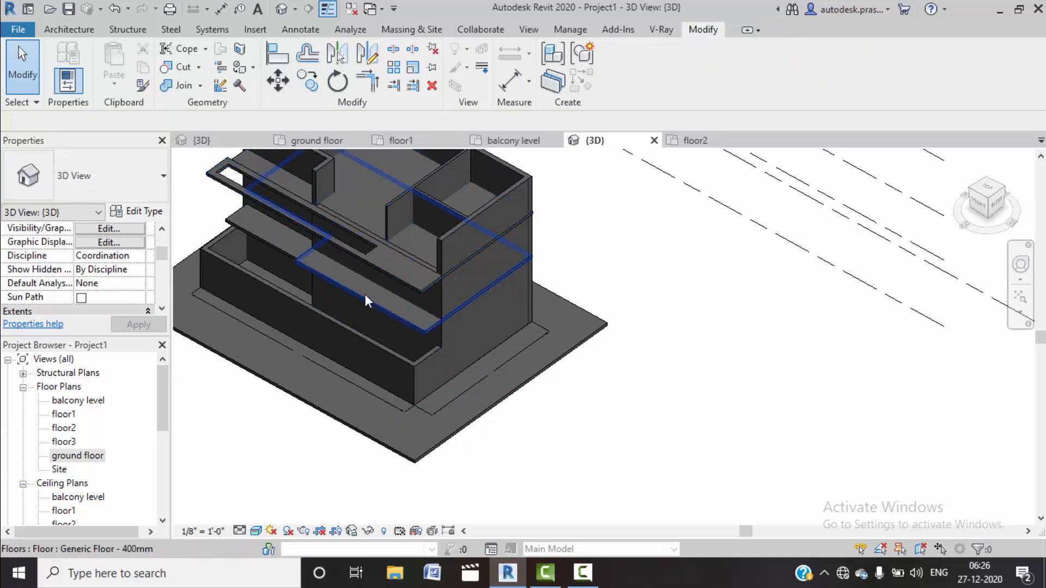
# Step: Examine the parapet wall above the front slab at 2nd floor level in the sample project's 3D view
pyautogui.click(207, 143)
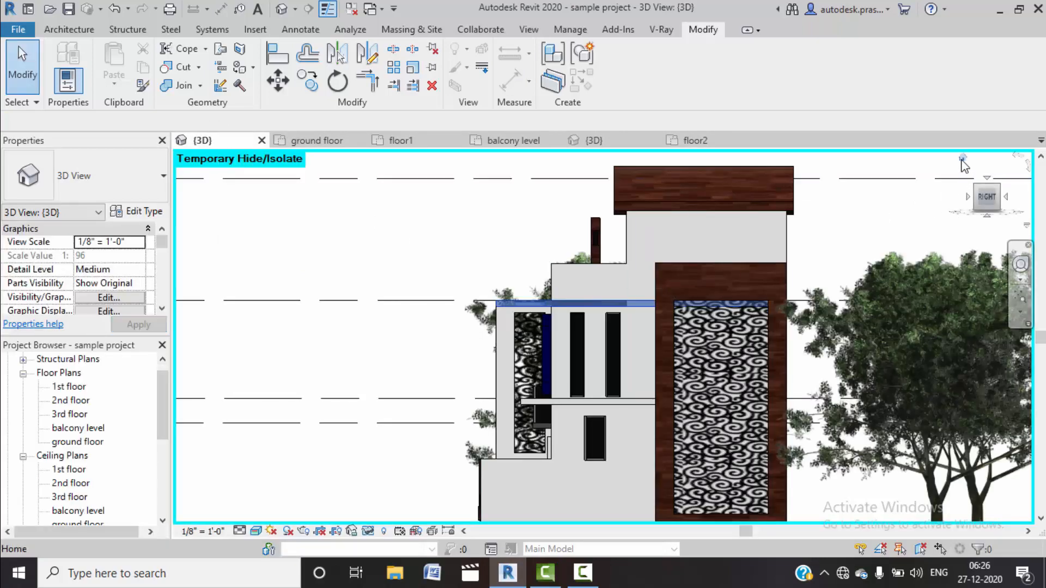
pyautogui.click(961, 160)
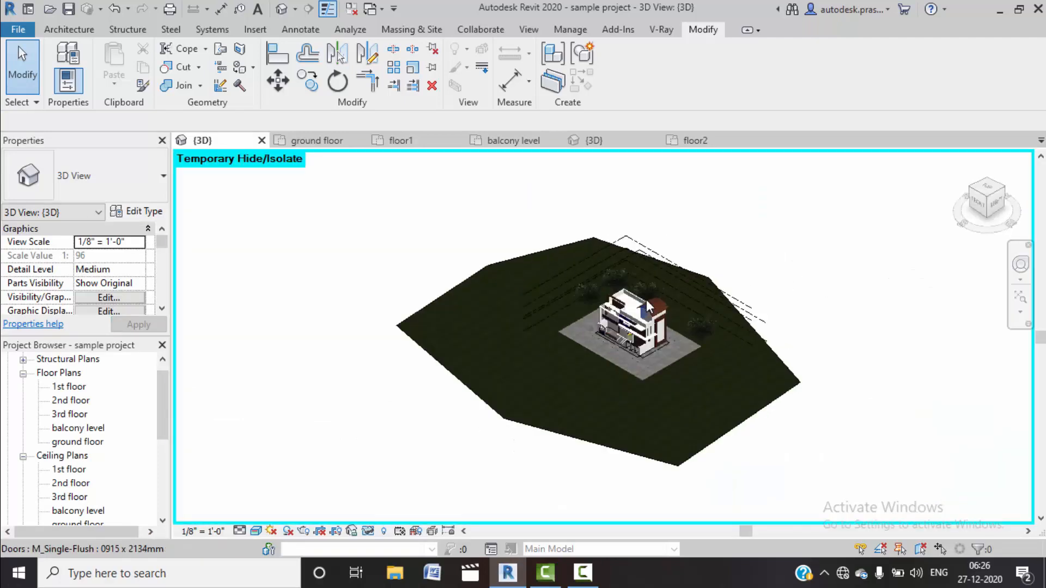
pyautogui.scroll(10, 608, 335)
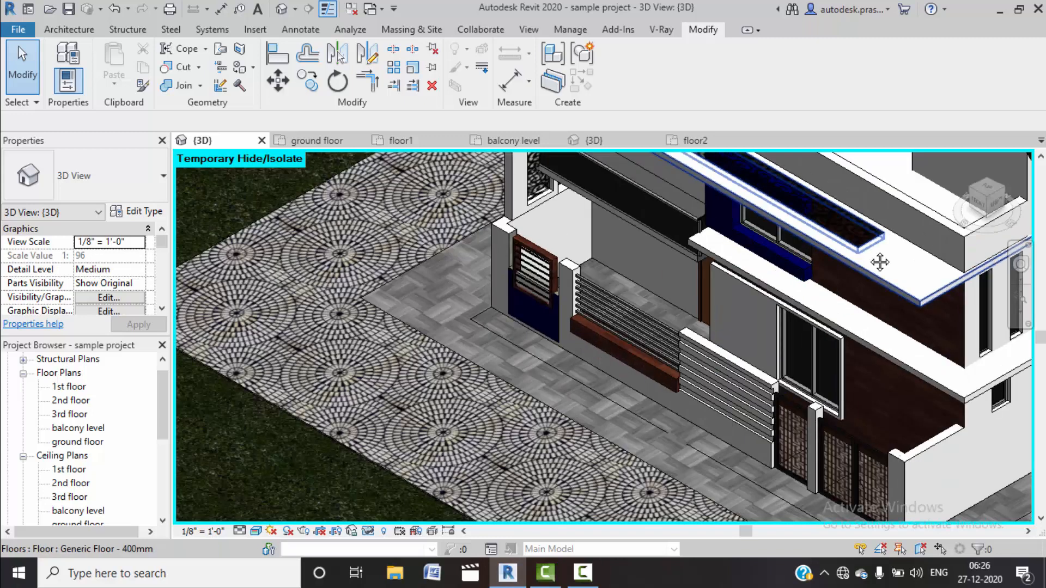
pyautogui.moveTo(879, 262); pyautogui.dragTo(690, 333, button='middle')
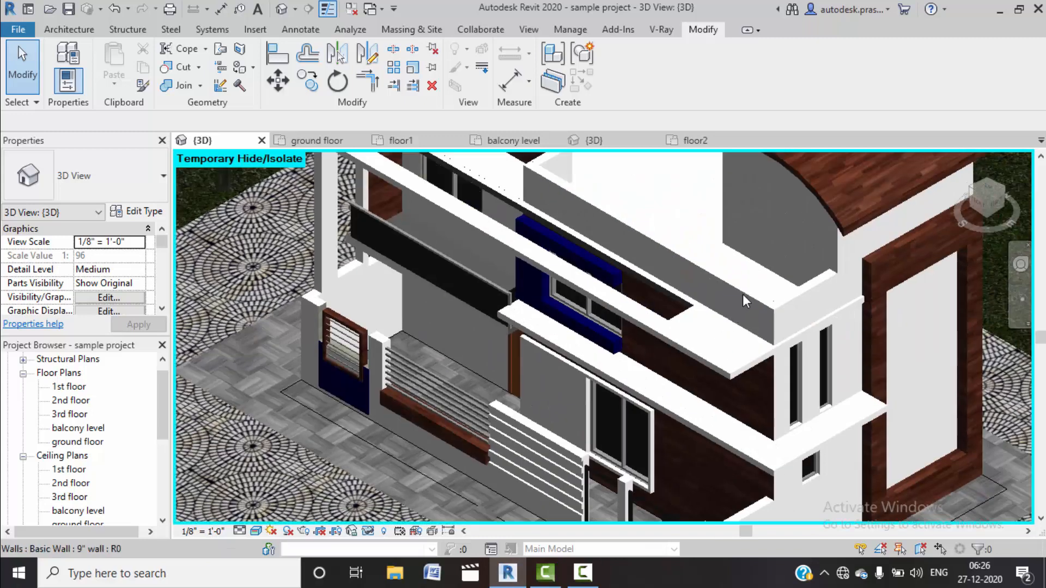
pyautogui.click(746, 293)
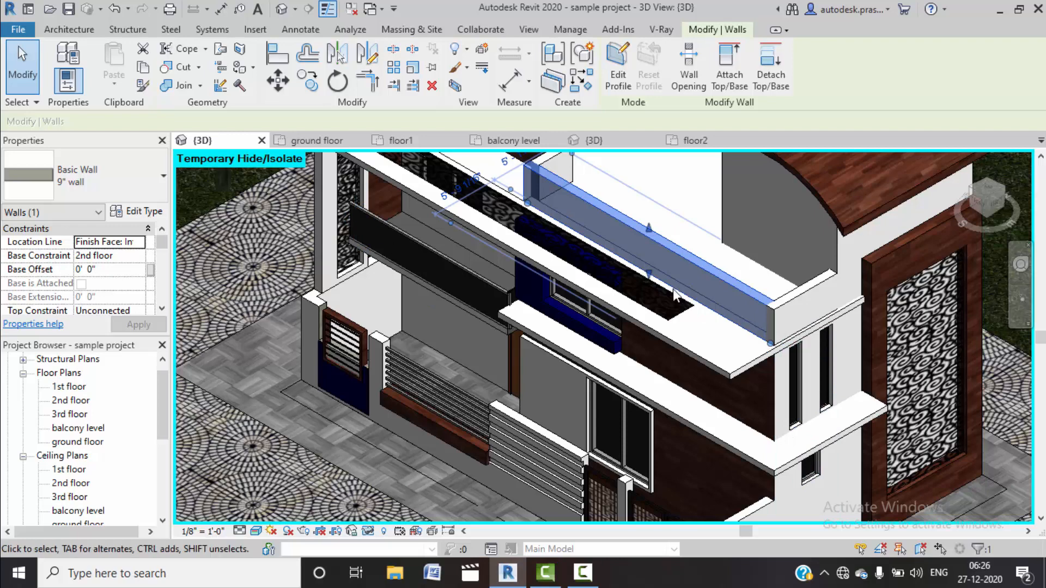
pyautogui.scroll(-1, 616, 305)
pyautogui.press('h')
pyautogui.press('r')
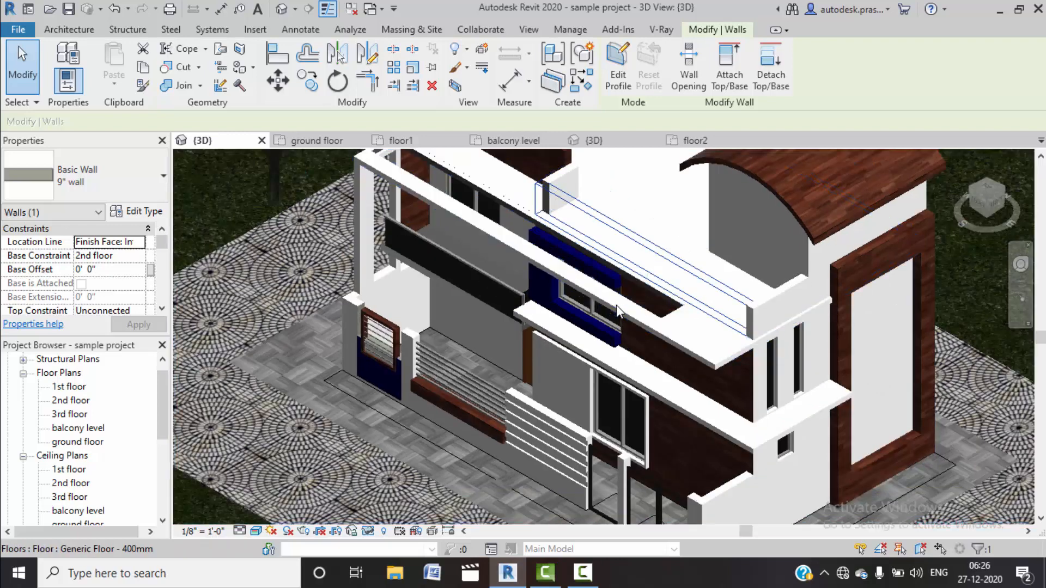
pyautogui.scroll(-2, 616, 305)
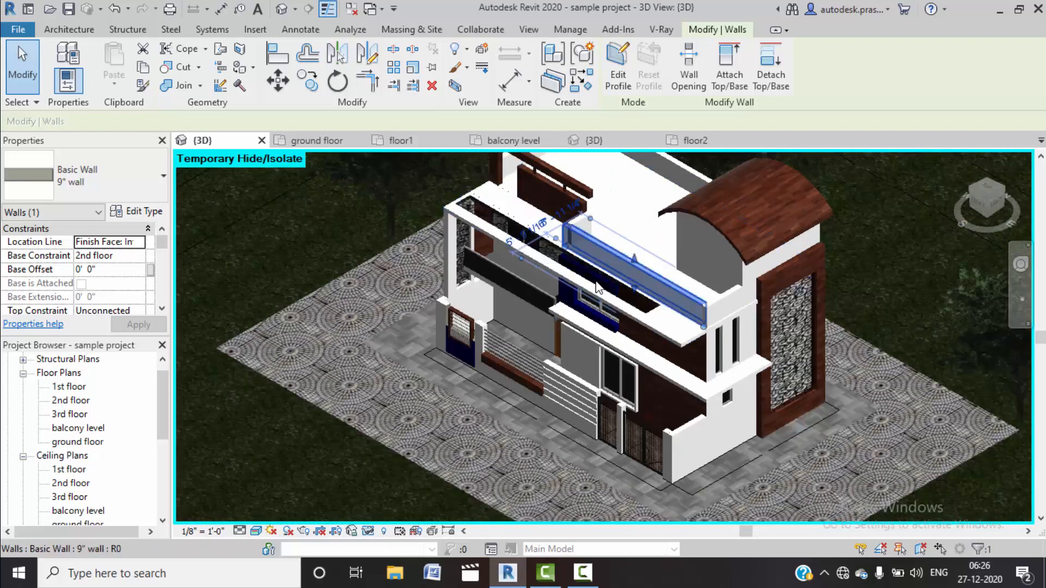
pyautogui.click(227, 247)
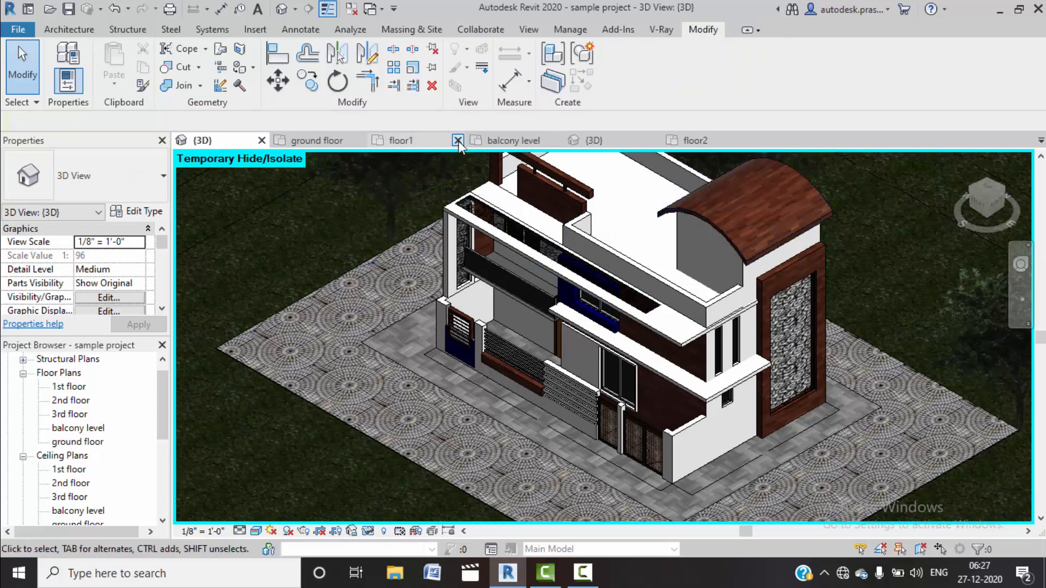
# Step: In Project1's 3D view, constrain the top of the short 9" return wall at the front facade's step to level floor2
pyautogui.click(610, 142)
pyautogui.moveTo(323, 241); pyautogui.dragTo(390, 306, button='middle')
pyautogui.click(383, 238)
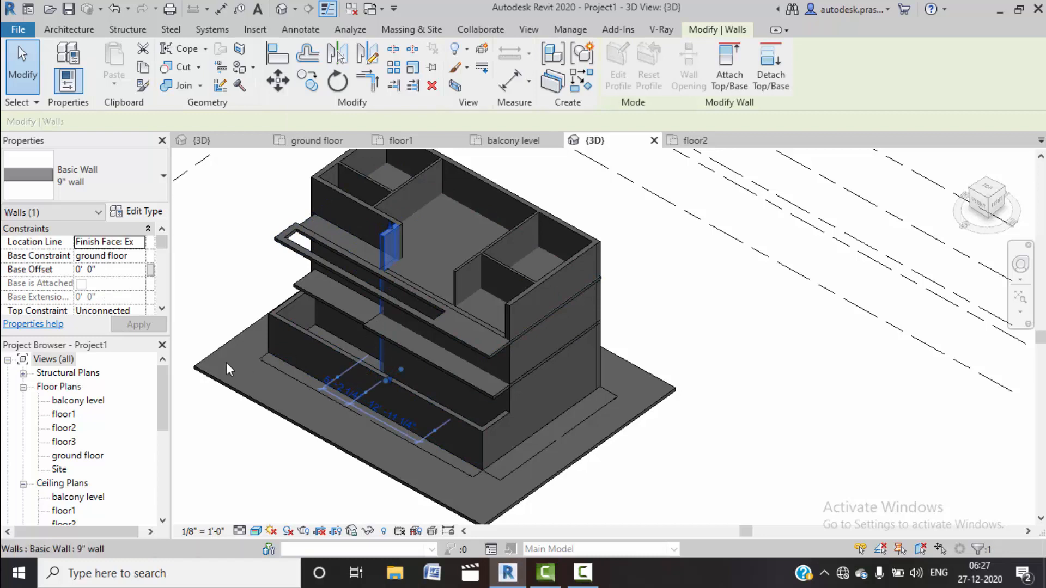
pyautogui.scroll(-1, 145, 303)
pyautogui.click(142, 299)
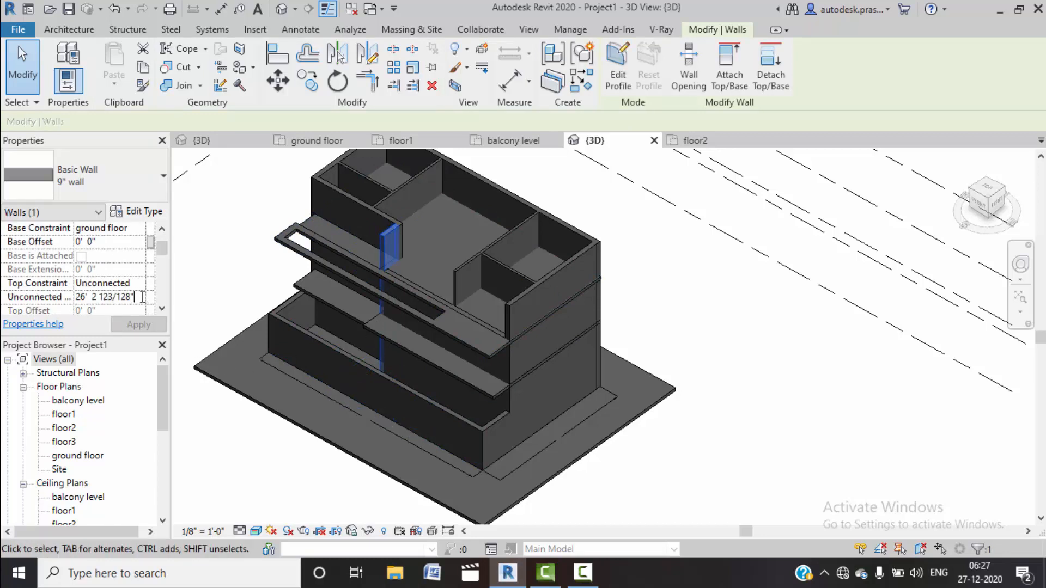
pyautogui.click(140, 283)
pyautogui.click(139, 283)
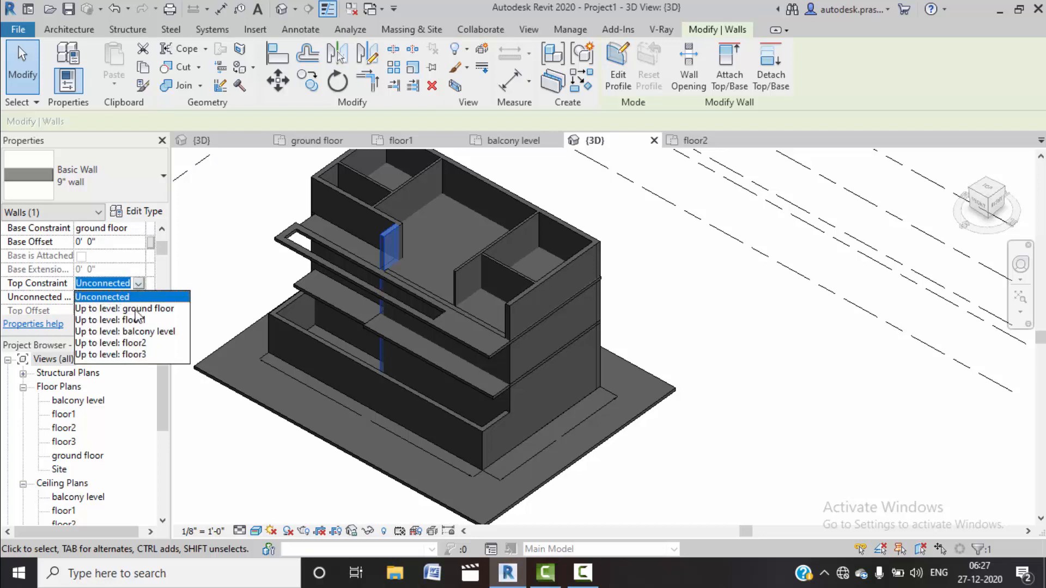
pyautogui.click(139, 343)
pyautogui.click(138, 324)
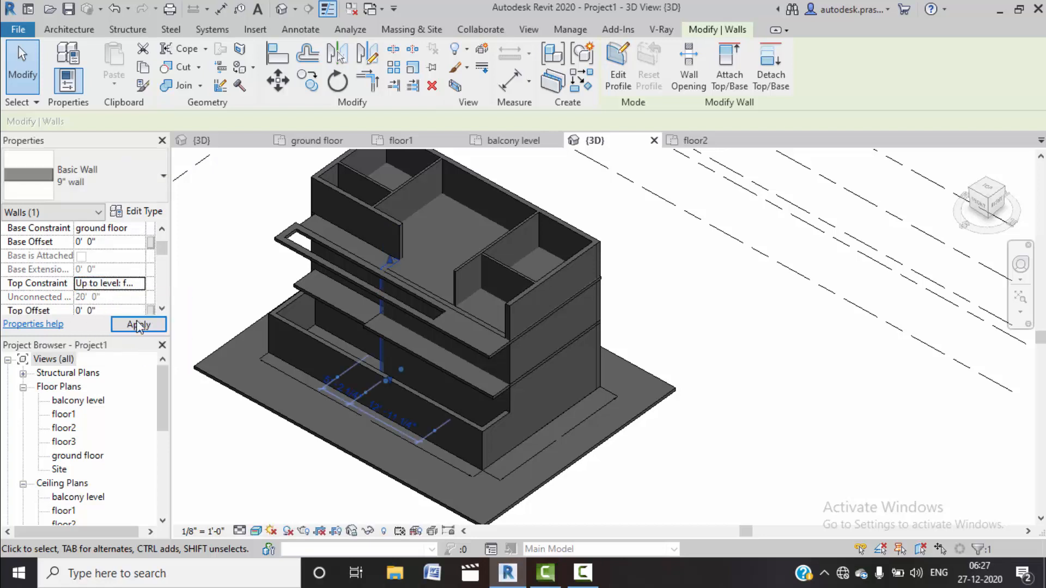
# Step: Constrain the top of the 9" front wall behind the left balcony slab to level floor2
pyautogui.click(243, 232)
pyautogui.click(344, 203)
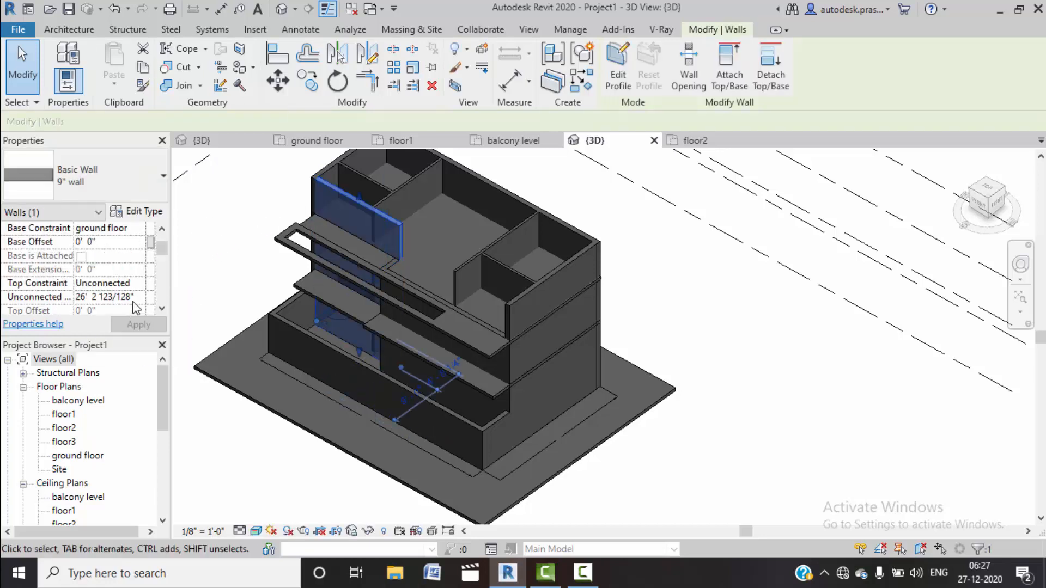
pyautogui.click(136, 287)
pyautogui.click(138, 285)
pyautogui.click(126, 351)
pyautogui.click(139, 325)
pyautogui.hotkey('ctrl', 'z')
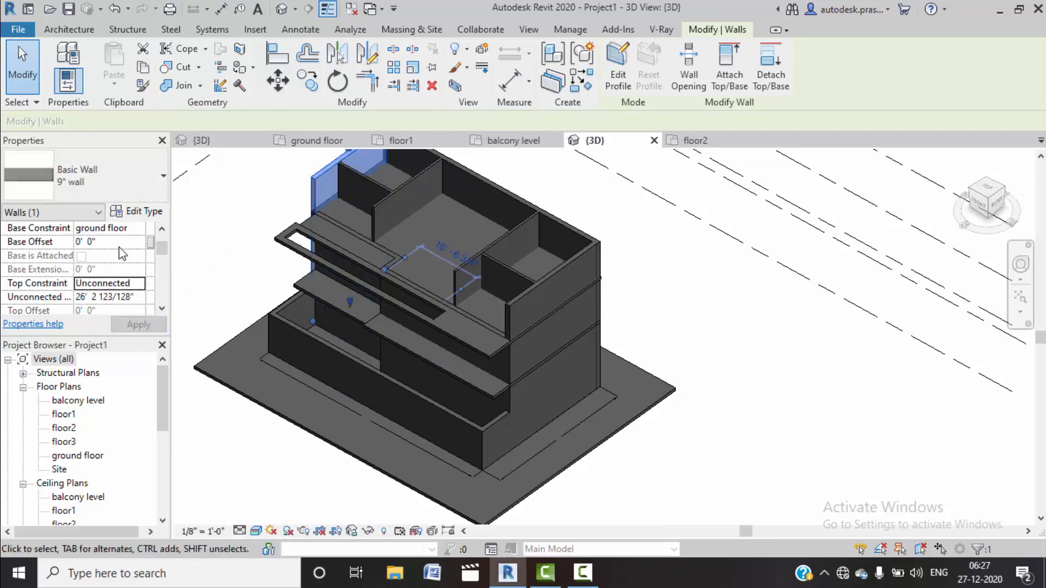
# Step: Constrain the top of the tall left outer wall to level floor2
pyautogui.click(138, 287)
pyautogui.click(125, 343)
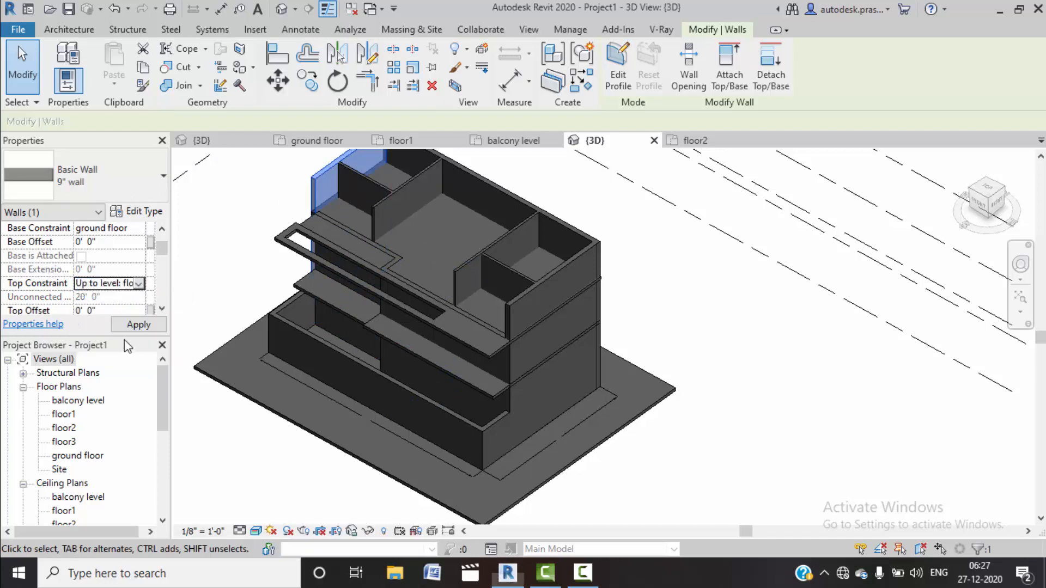
pyautogui.click(139, 324)
pyautogui.moveTo(297, 227); pyautogui.dragTo(291, 263, button='middle')
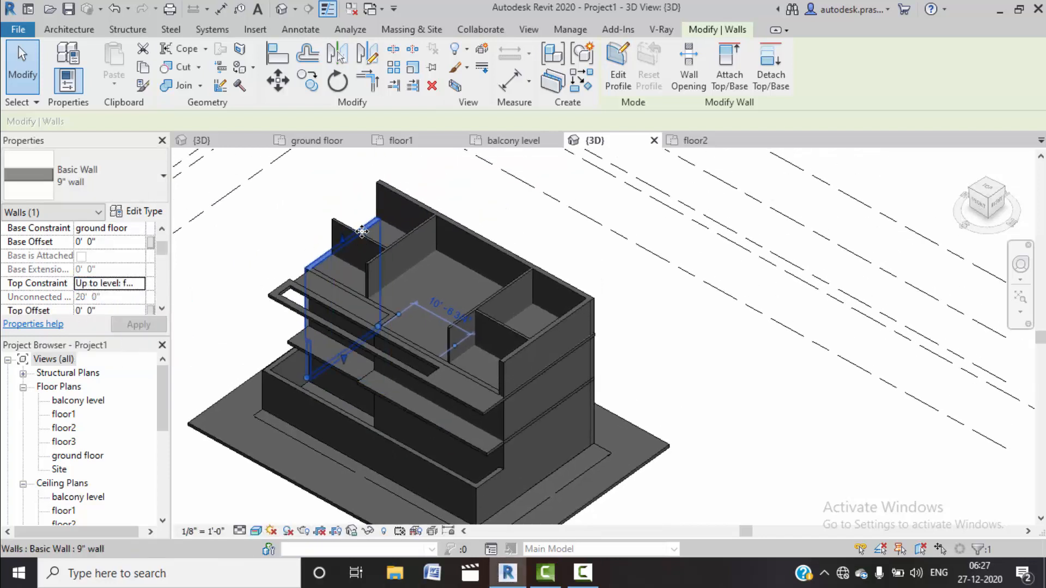
# Step: Constrain the tops of the two 4.5" partition walls enclosing the left bedroom and its toilet to level floor2
pyautogui.click(354, 236)
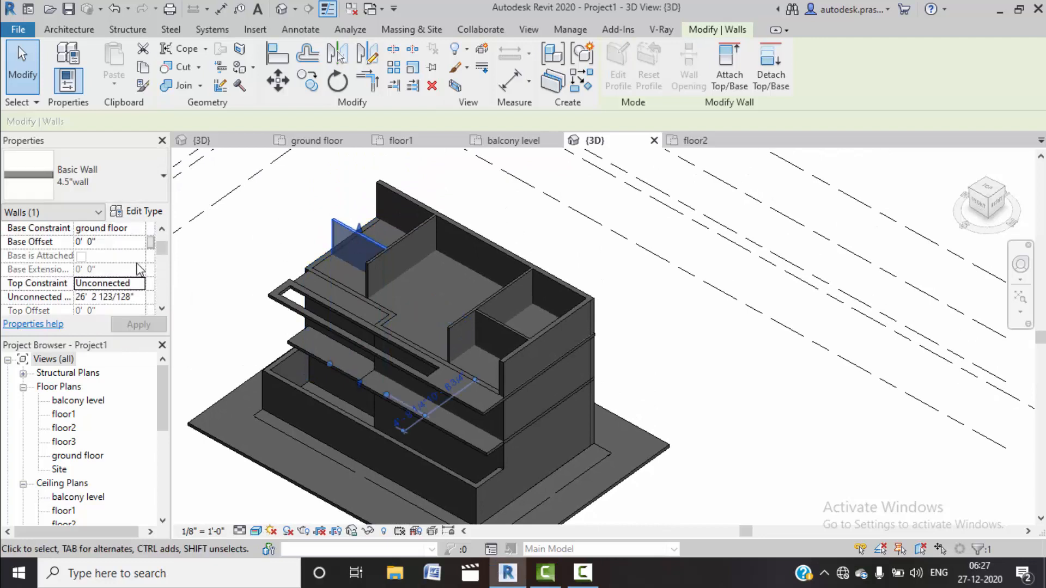
pyautogui.click(139, 281)
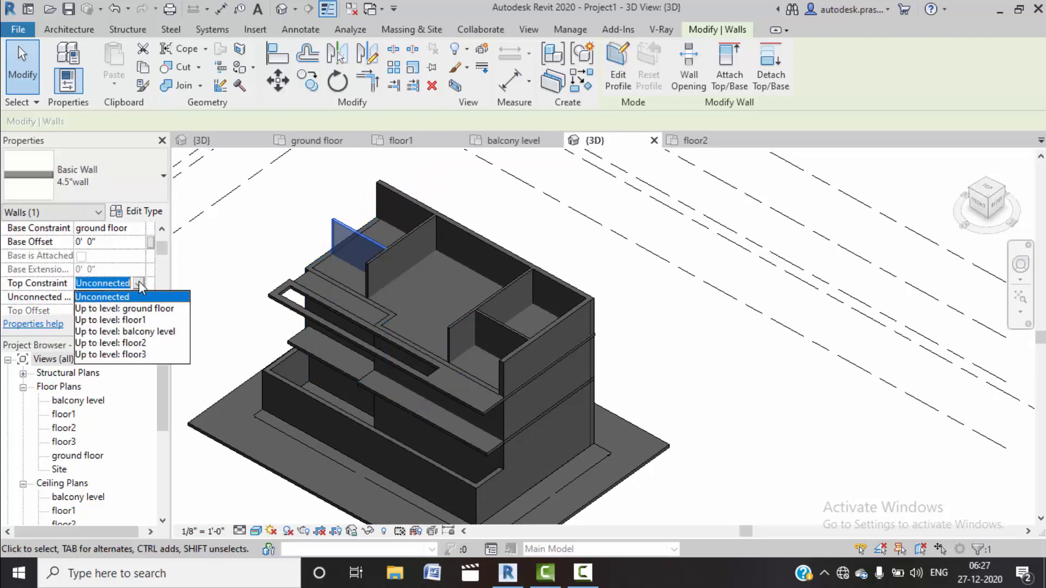
pyautogui.click(121, 343)
pyautogui.click(383, 258)
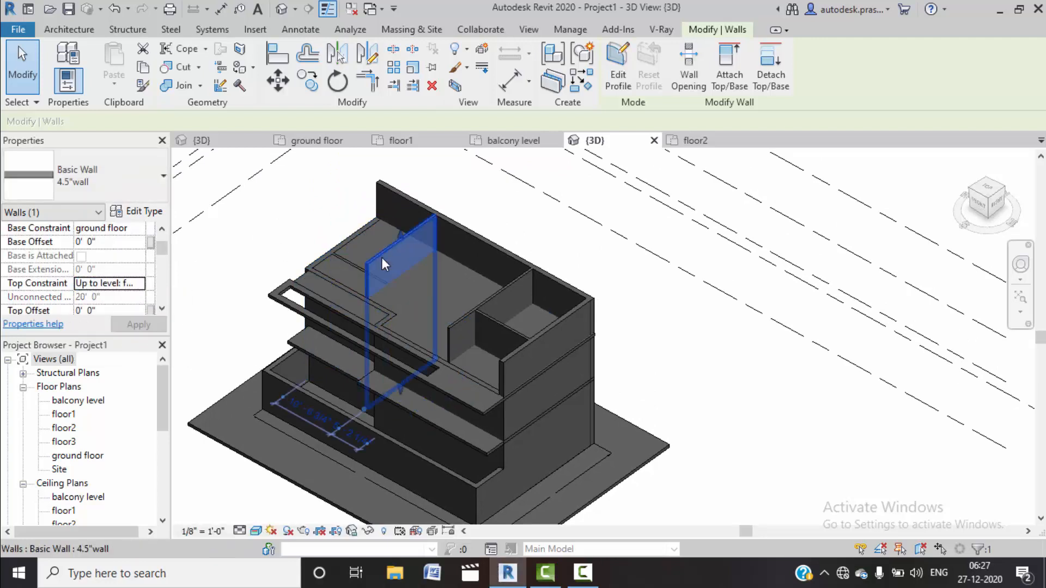
pyautogui.click(139, 286)
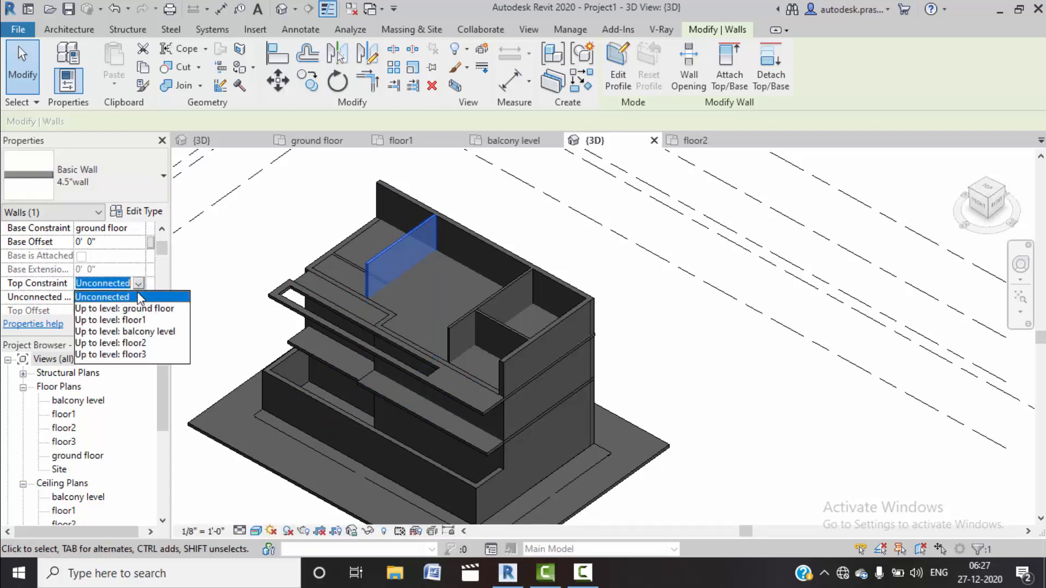
pyautogui.click(131, 342)
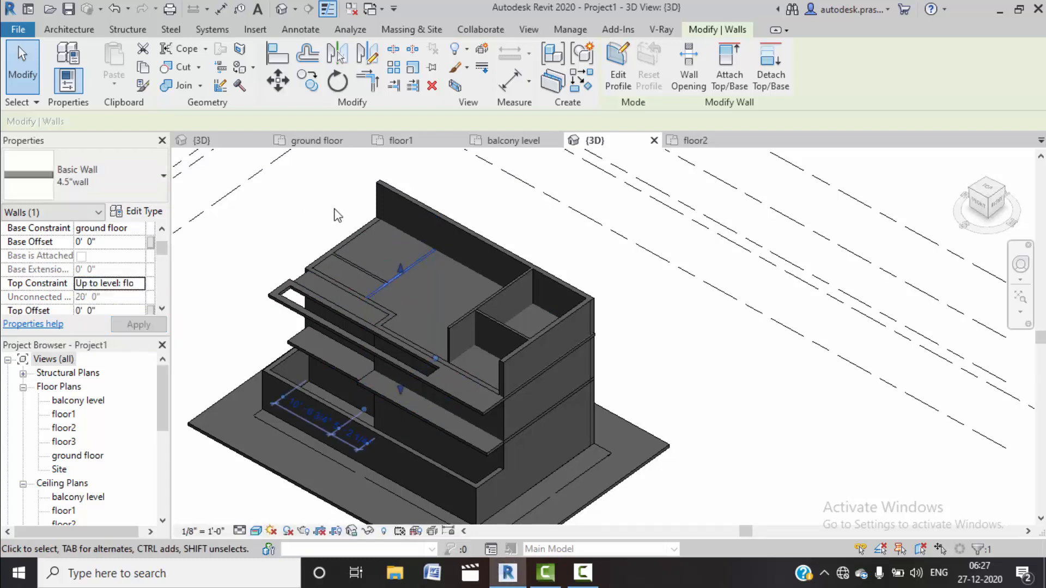
# Step: Constrain the top of the long 9" rear wall beside the right bedroom block to level floor2
pyautogui.click(389, 188)
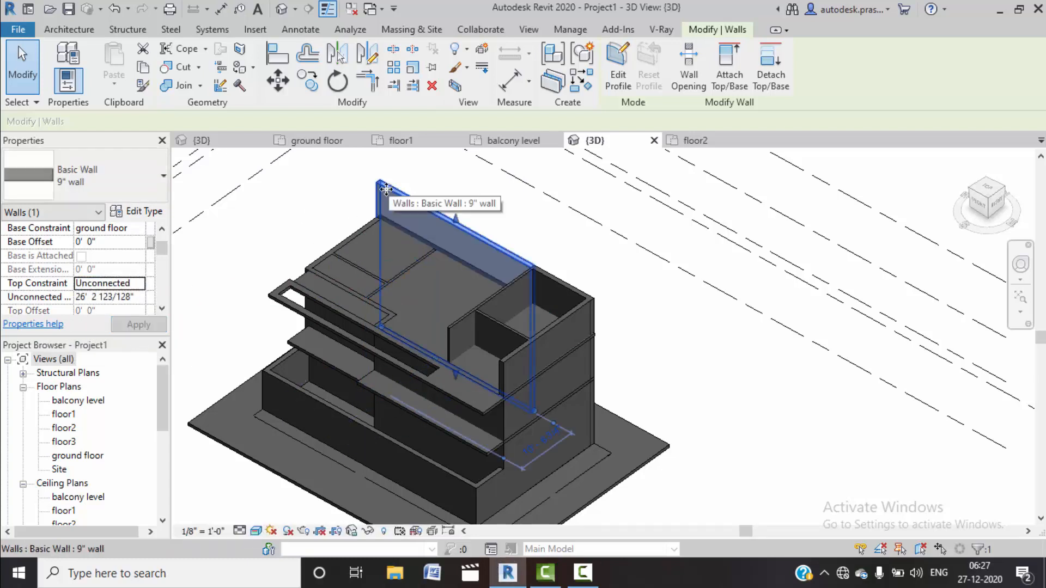
pyautogui.click(140, 285)
pyautogui.click(135, 343)
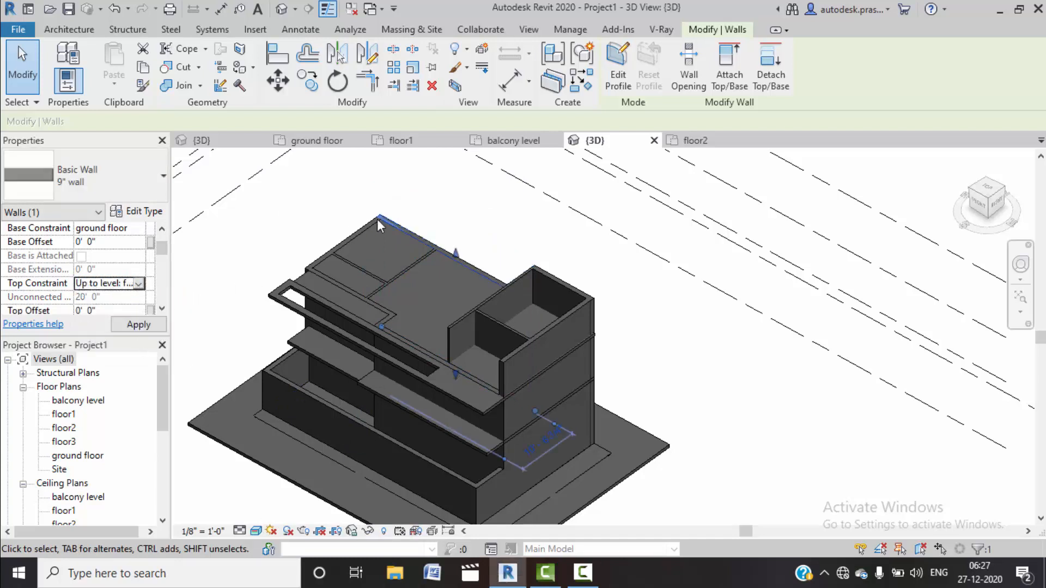
# Step: Constrain the tops of the front right toilet's 4.5" inner side wall and 9" outer side wall to level floor2
pyautogui.click(461, 320)
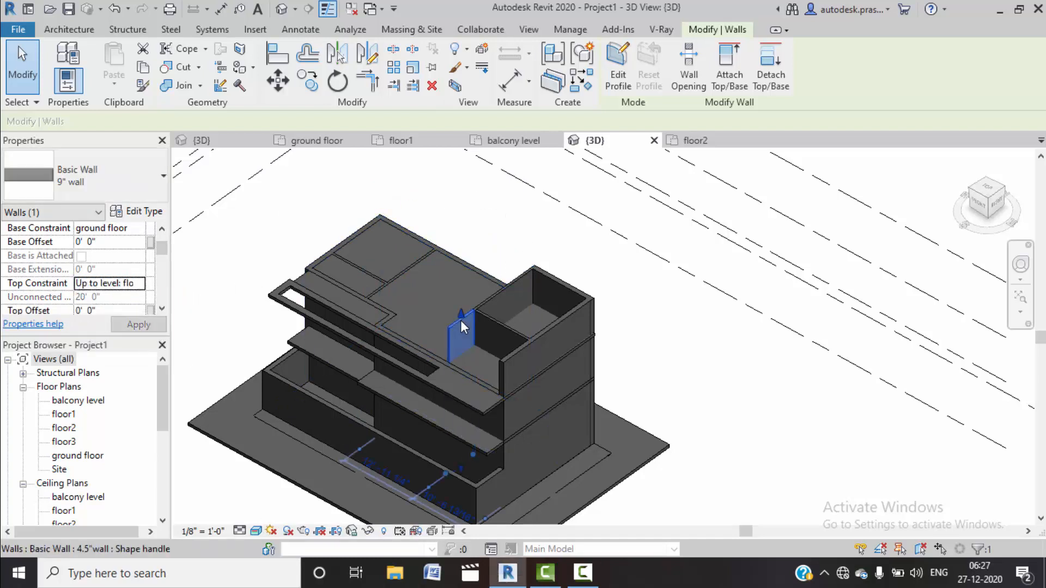
pyautogui.click(139, 283)
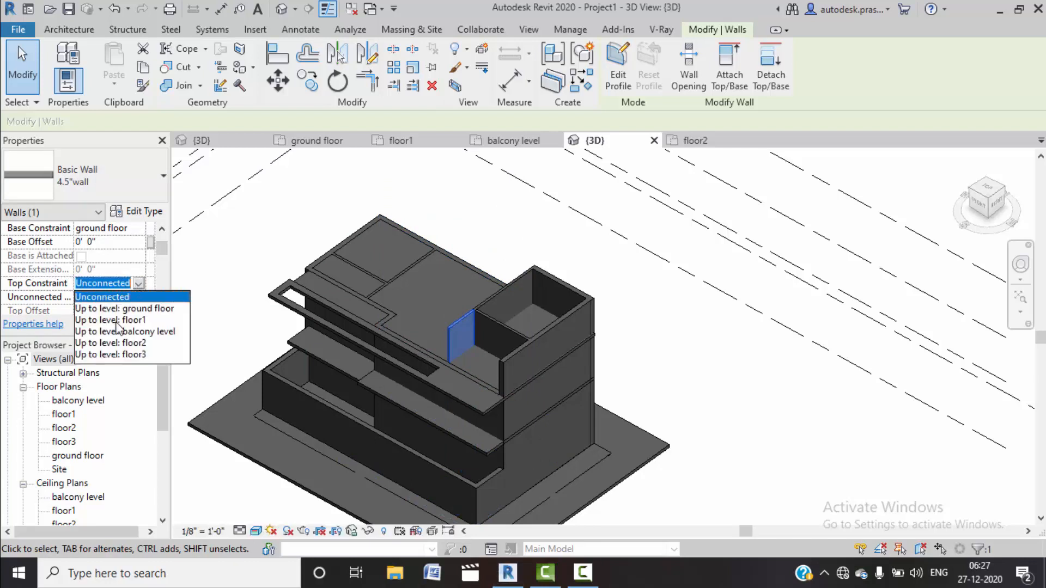
pyautogui.click(123, 342)
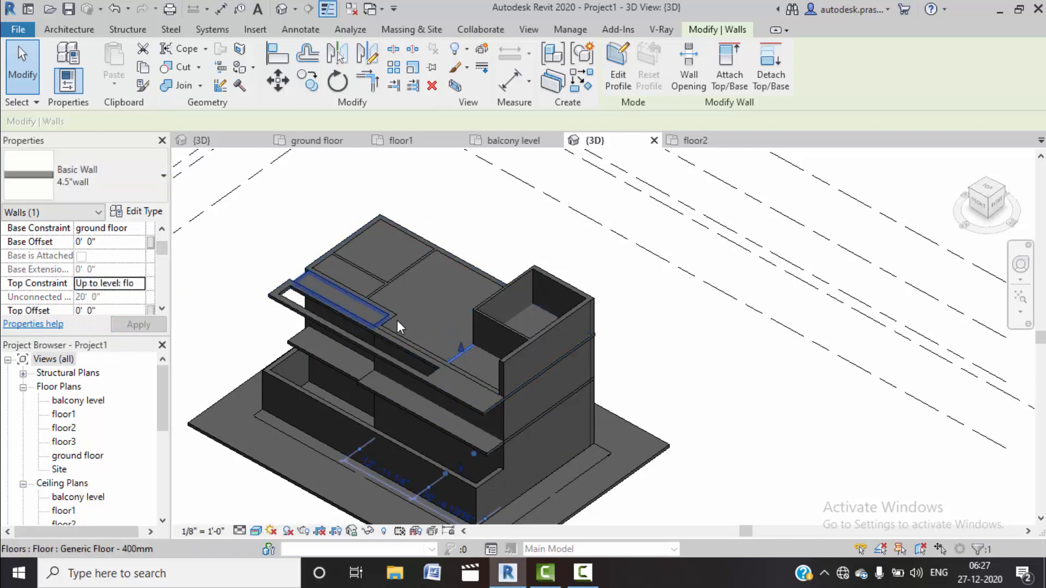
pyautogui.click(508, 355)
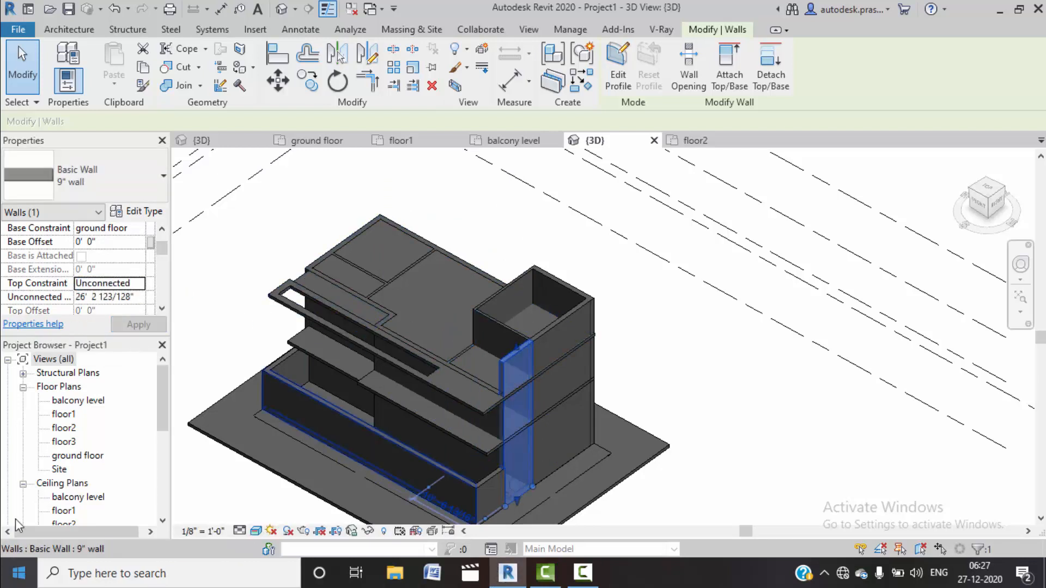
pyautogui.click(140, 285)
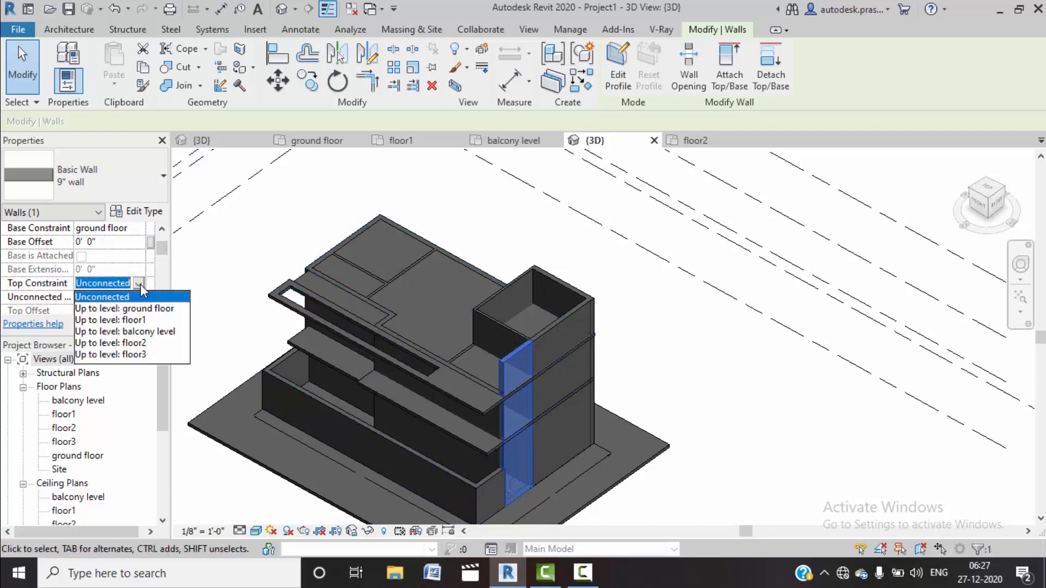
pyautogui.click(129, 351)
pyautogui.click(139, 324)
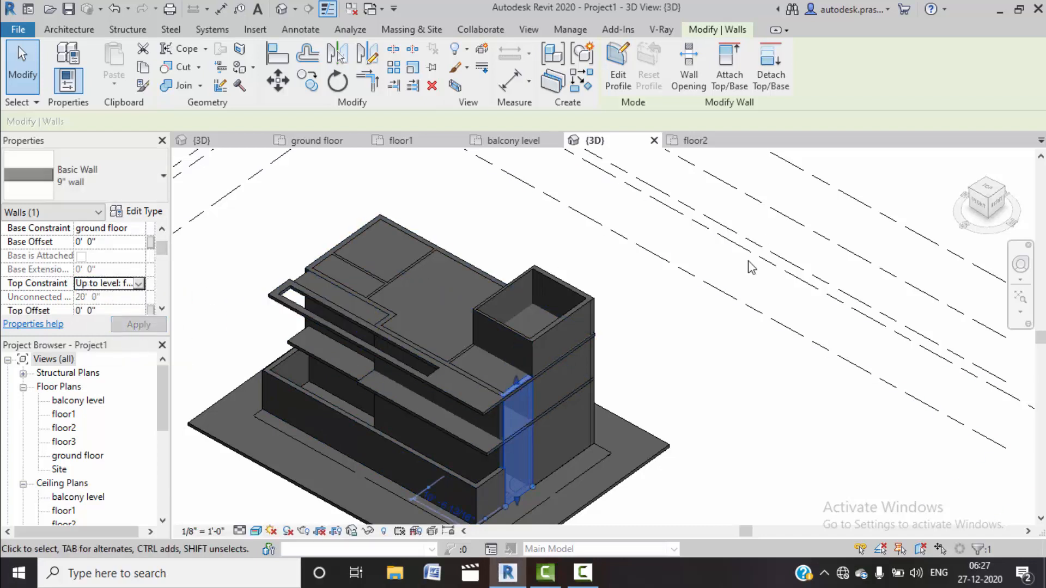
pyautogui.press('Escape')
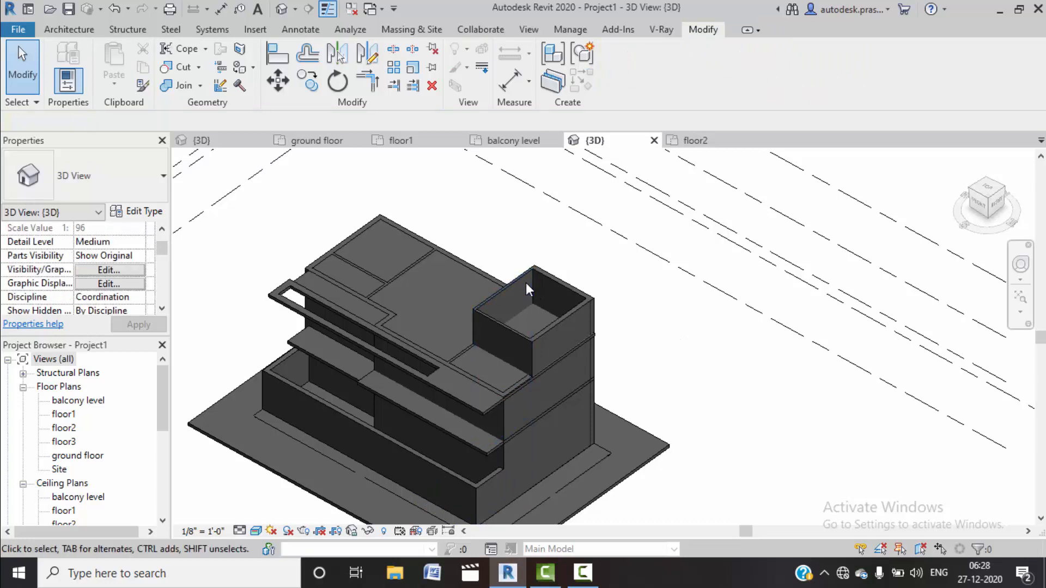
# Step: Constrain the tops of the four walls enclosing the rear right bedroom block to level floor3
pyautogui.click(525, 282)
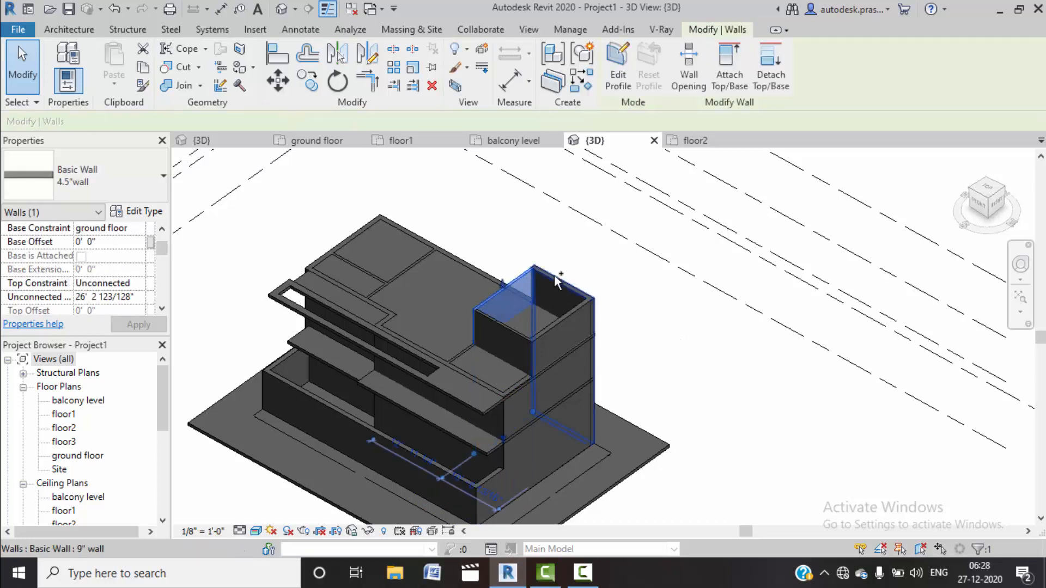
pyautogui.keyDown('ctrl'); pyautogui.click(511, 333); pyautogui.keyUp('ctrl')
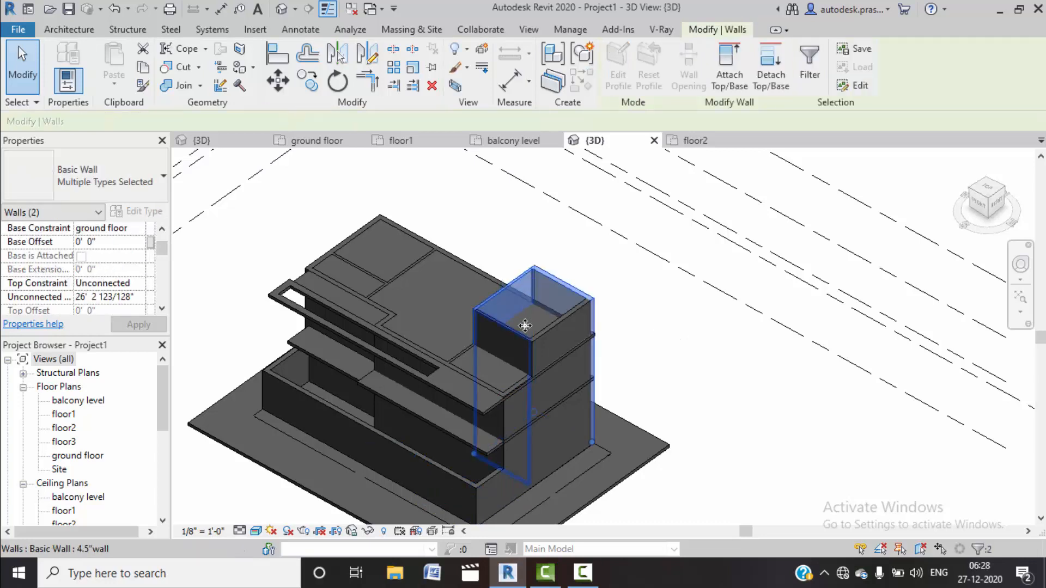
pyautogui.keyDown('ctrl'); pyautogui.click(553, 327); pyautogui.keyUp('ctrl')
pyautogui.click(136, 285)
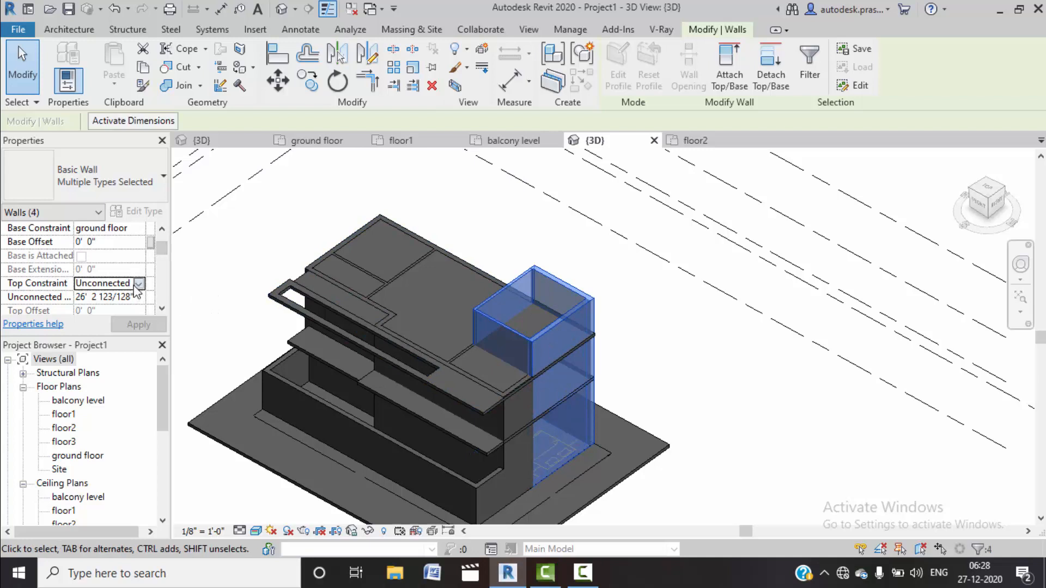
pyautogui.click(139, 283)
pyautogui.click(136, 355)
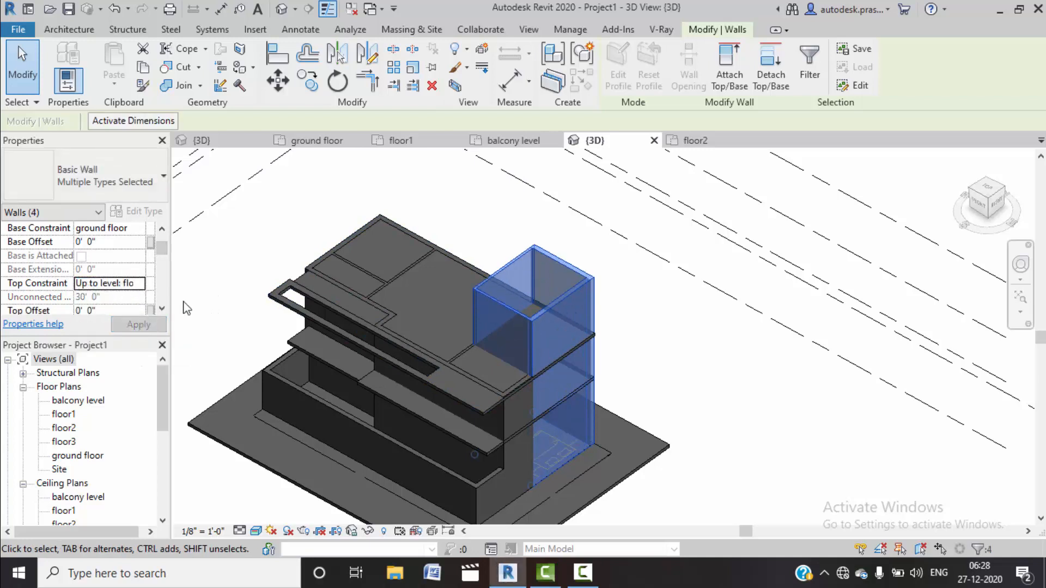
pyautogui.click(516, 226)
# Step: Compare the front balcony area of Project1 with the balcony parapet and side column in the sample project's 3D view
pyautogui.keyDown('shift'); pyautogui.moveTo(515, 258); pyautogui.dragTo(383, 416, button='middle'); pyautogui.keyUp('shift')
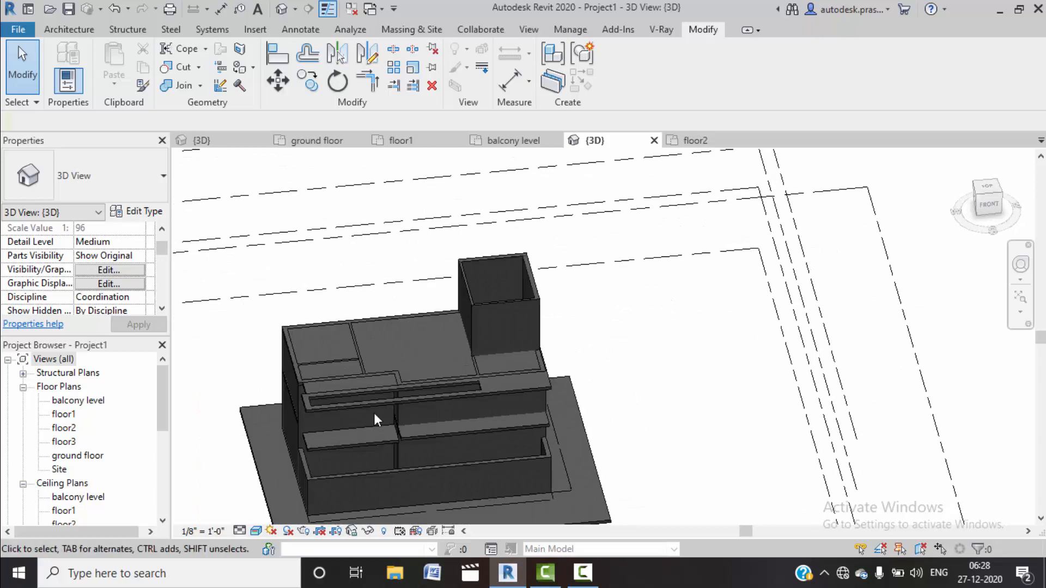
pyautogui.scroll(2, 305, 406)
pyautogui.keyDown('shift'); pyautogui.moveTo(306, 405); pyautogui.dragTo(381, 390, button='middle'); pyautogui.keyUp('shift')
pyautogui.moveTo(458, 394); pyautogui.dragTo(516, 259, button='middle')
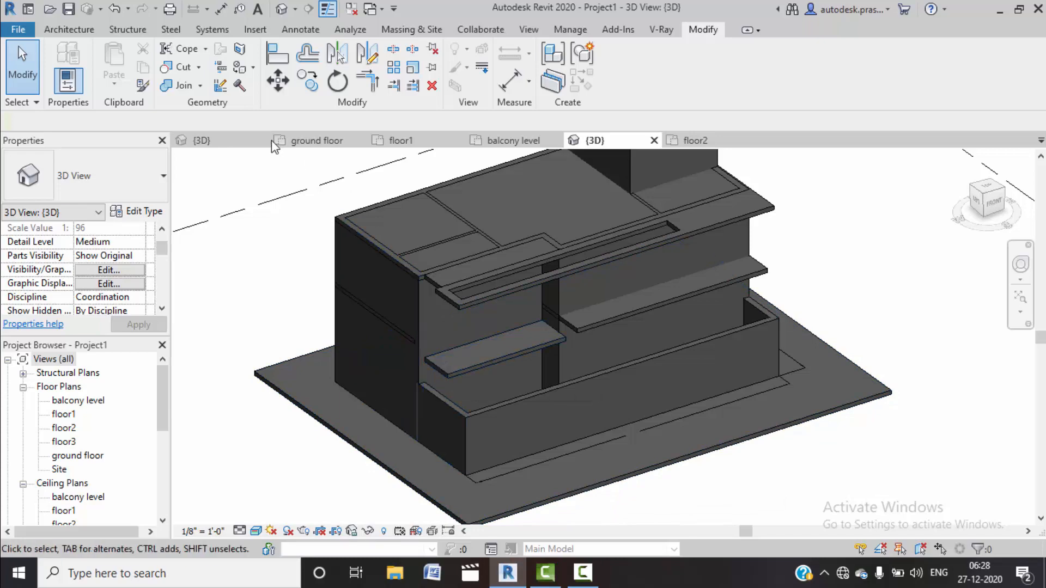
pyautogui.click(229, 140)
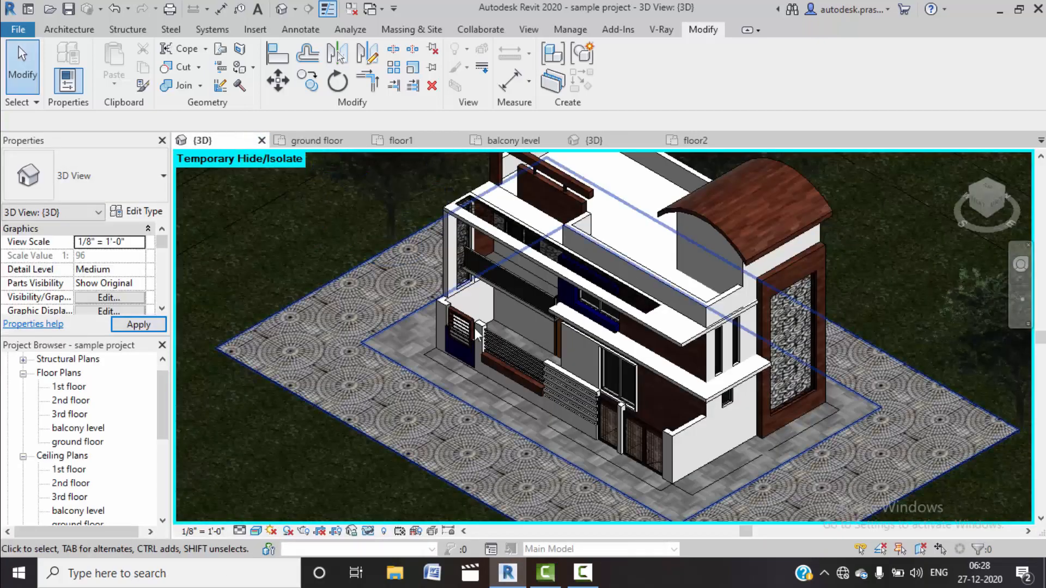
pyautogui.scroll(5, 501, 288)
pyautogui.keyDown('shift'); pyautogui.moveTo(493, 314); pyautogui.dragTo(509, 206, button='middle'); pyautogui.keyUp('shift')
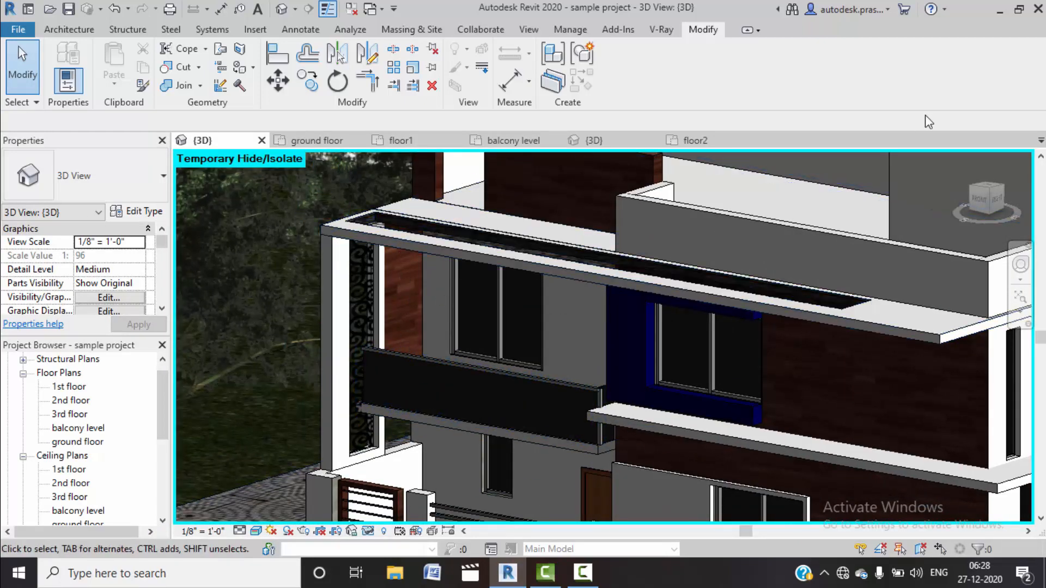
# Step: Select the front left balcony slab in Project1's 3D view and show it in the floor1 plan
pyautogui.click(584, 137)
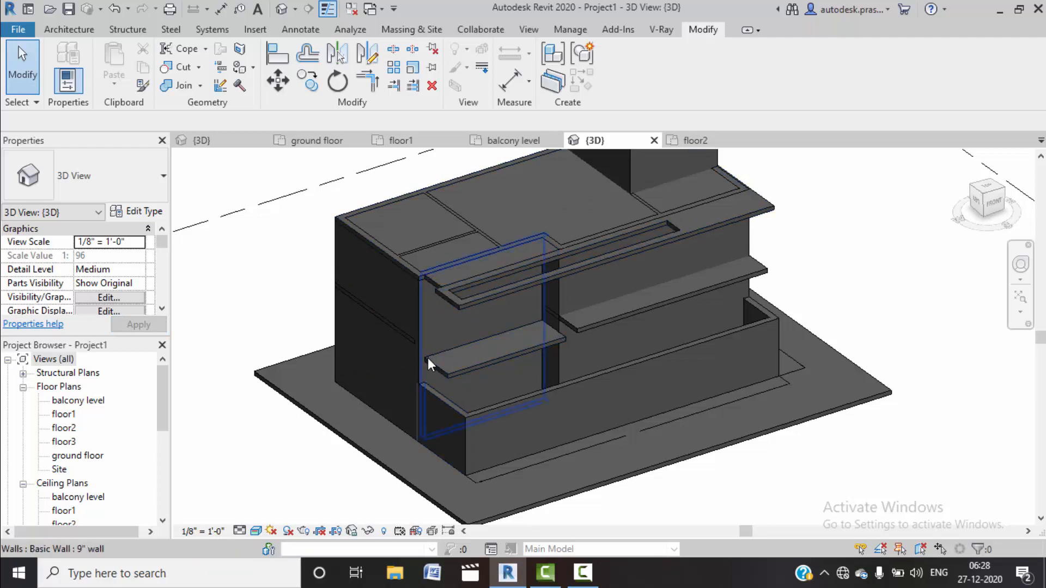
pyautogui.click(442, 373)
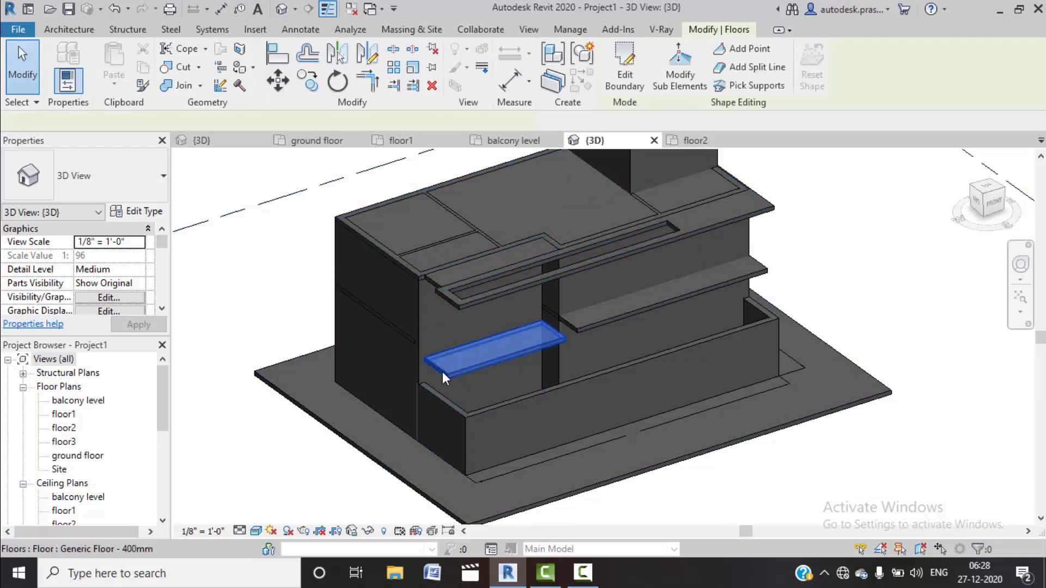
pyautogui.doubleClick(65, 414)
pyautogui.scroll(-2, 444, 327)
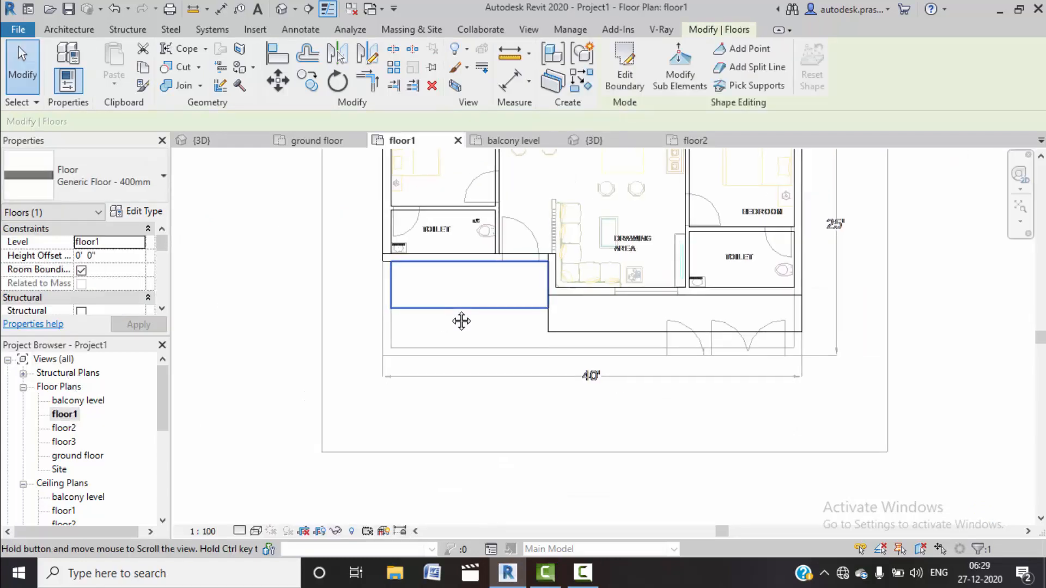
pyautogui.scroll(1, 430, 267)
# Step: Duplicate the 4.5"wall basic wall type as 4.5"wall 2, without placing a wall
pyautogui.click(69, 29)
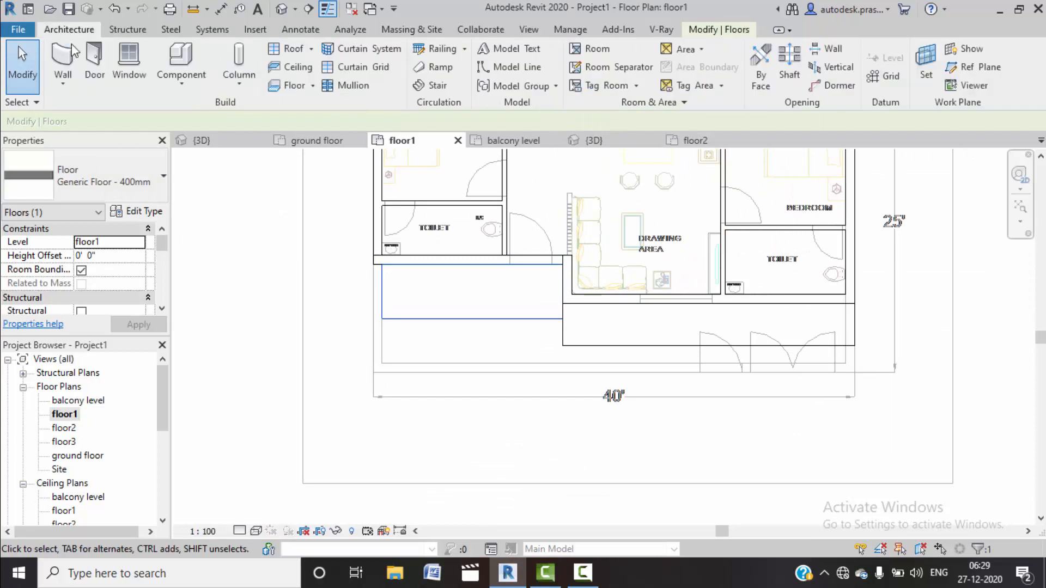
pyautogui.click(64, 91)
pyautogui.click(103, 110)
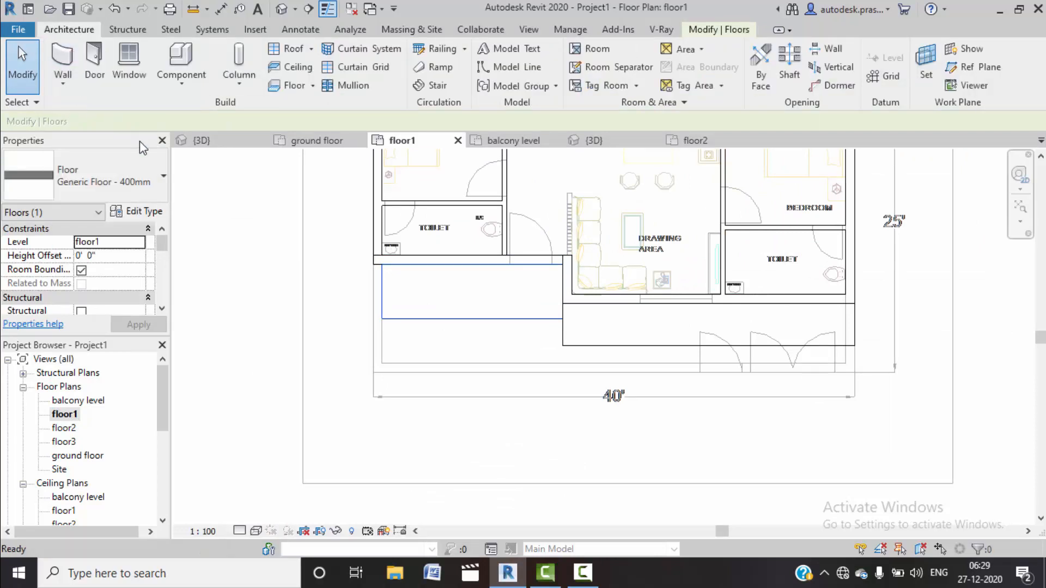
pyautogui.click(139, 213)
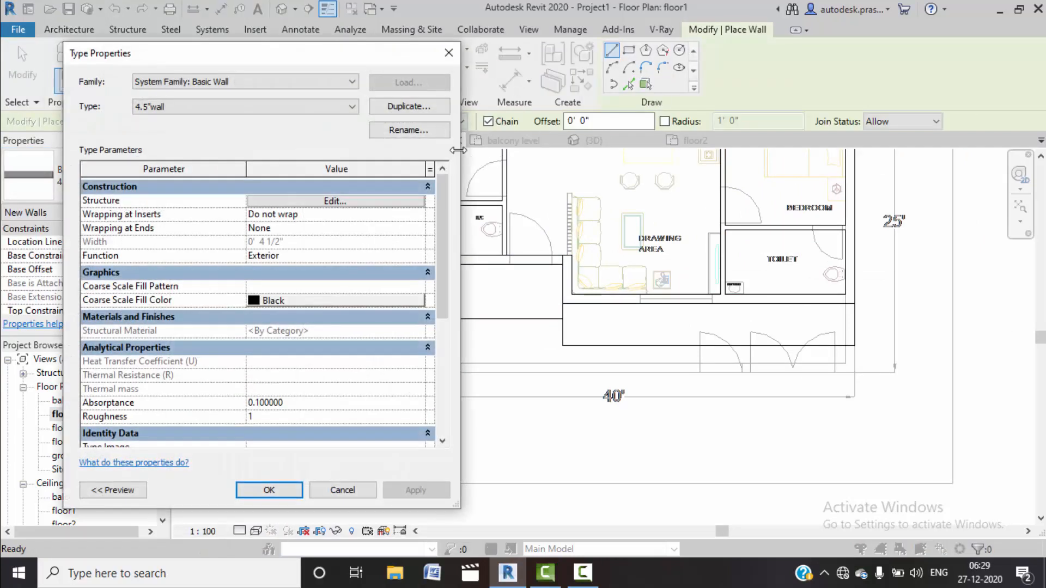
pyautogui.click(404, 107)
pyautogui.click(263, 312)
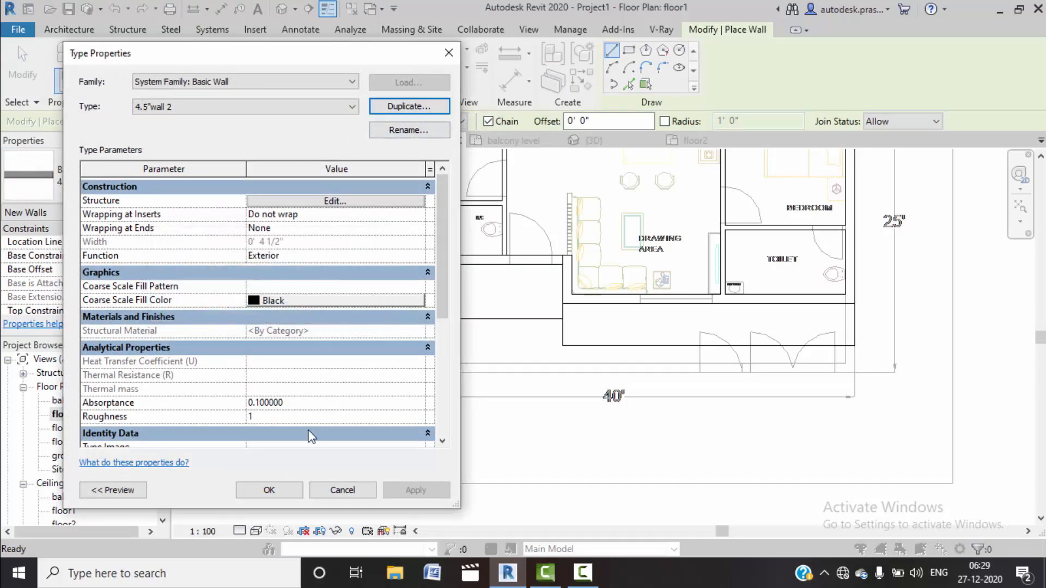
pyautogui.click(260, 493)
pyautogui.scroll(5, 381, 261)
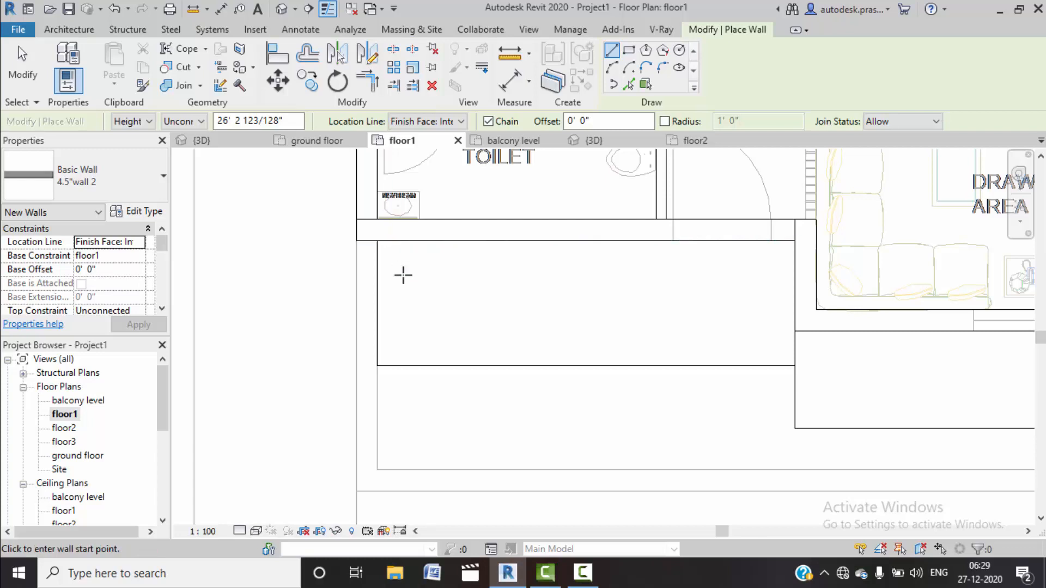
pyautogui.press('Escape')
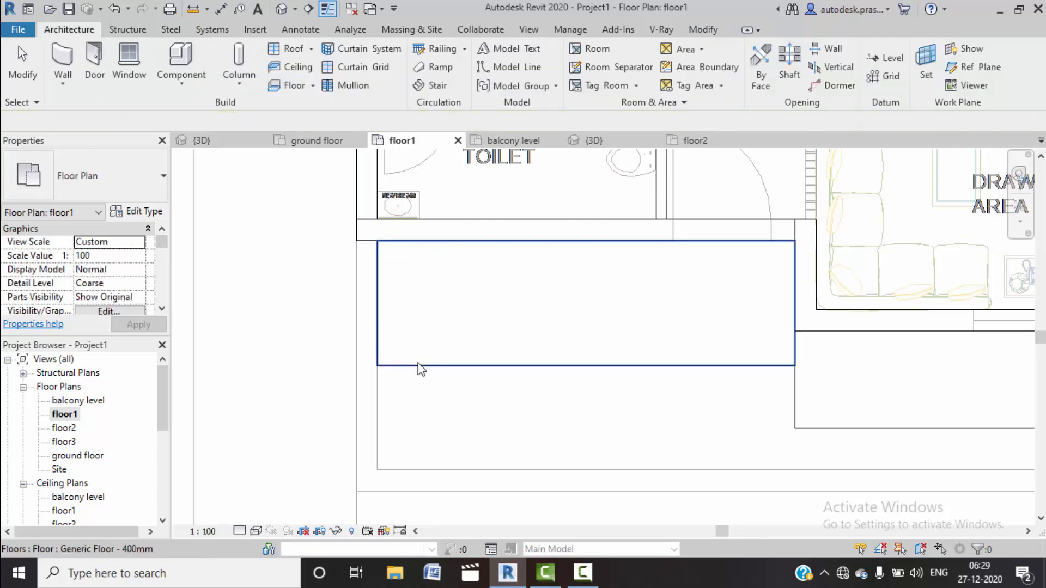
# Step: Edit the front left balcony slab's boundary, moving its left edge outward to the outer face of the 9" side wall
pyautogui.click(420, 365)
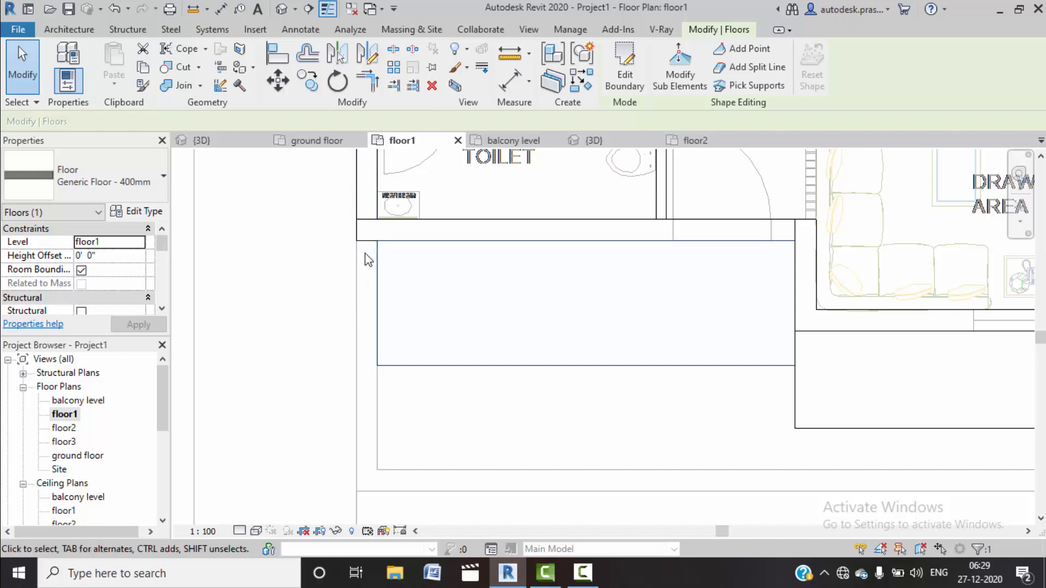
pyautogui.click(624, 77)
pyautogui.click(378, 294)
pyautogui.press('m')
pyautogui.press('v')
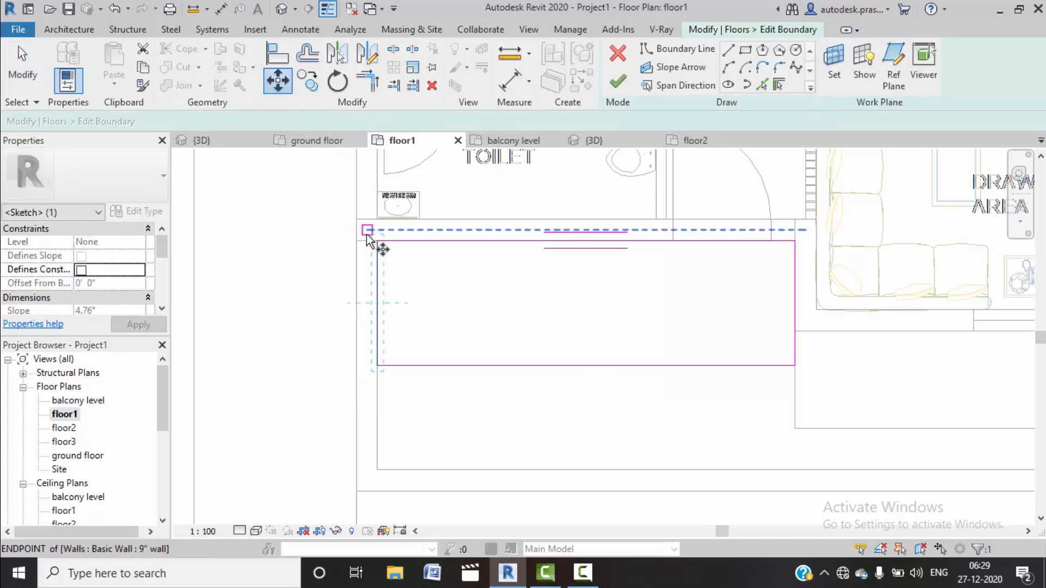
pyautogui.click(377, 241)
pyautogui.click(357, 242)
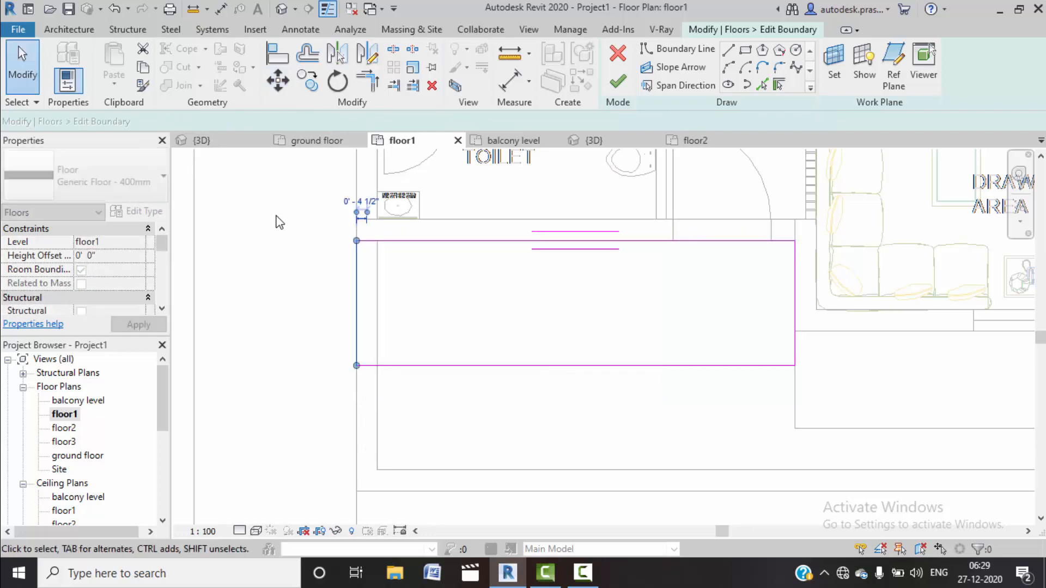
# Step: Clear the selected sketch line and finish the boundary edit of the slab below the toilet on floor1
pyautogui.rightClick(277, 175)
pyautogui.click(311, 186)
pyautogui.rightClick(227, 184)
pyautogui.click(253, 191)
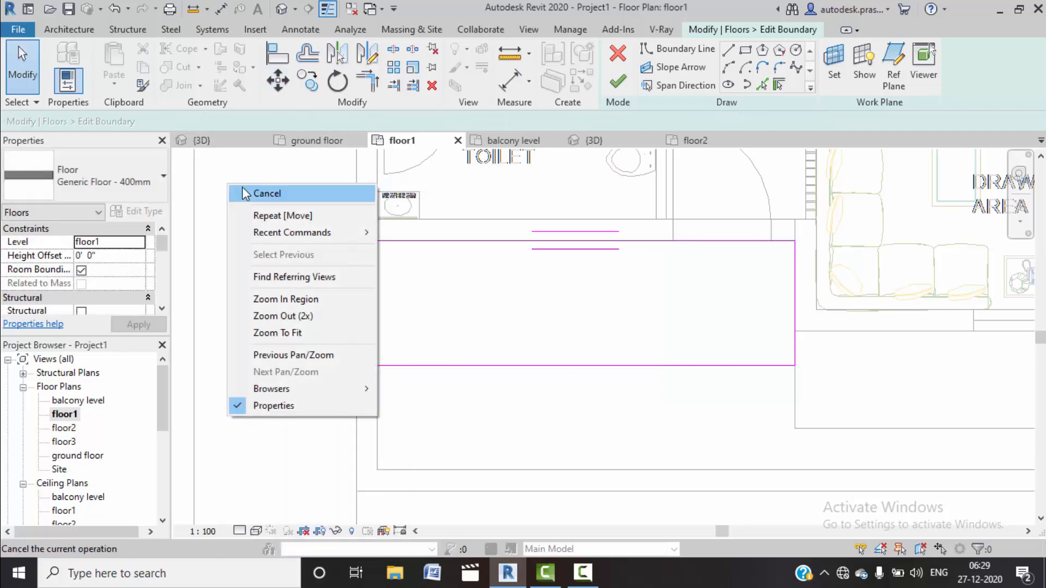
pyautogui.click(627, 91)
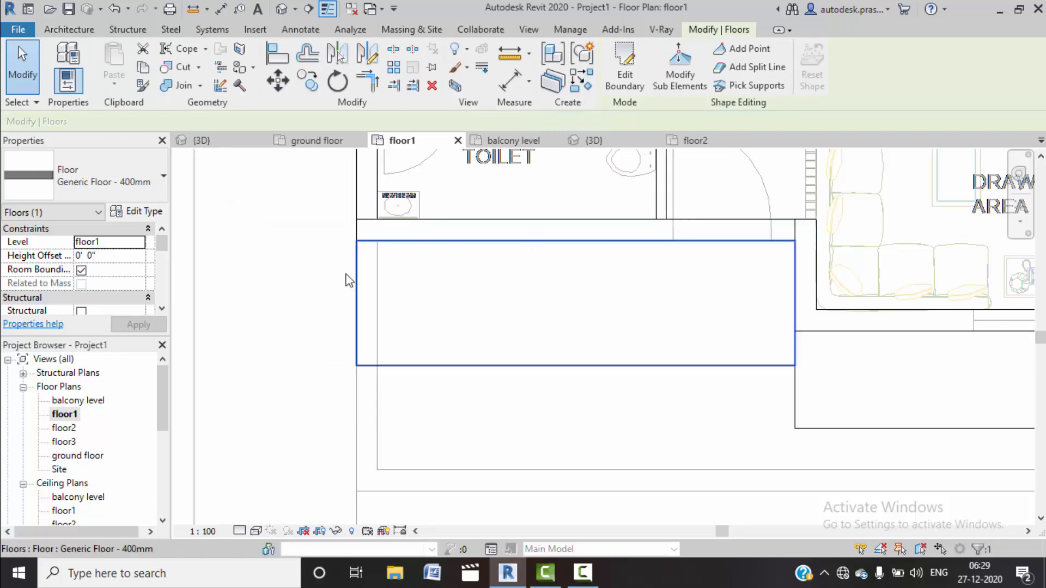
# Step: Draw a 9" wall along the short left edge of the floor1 slab, between its two corners
pyautogui.scroll(1, 354, 271)
pyautogui.moveTo(371, 279); pyautogui.dragTo(369, 277, button='middle')
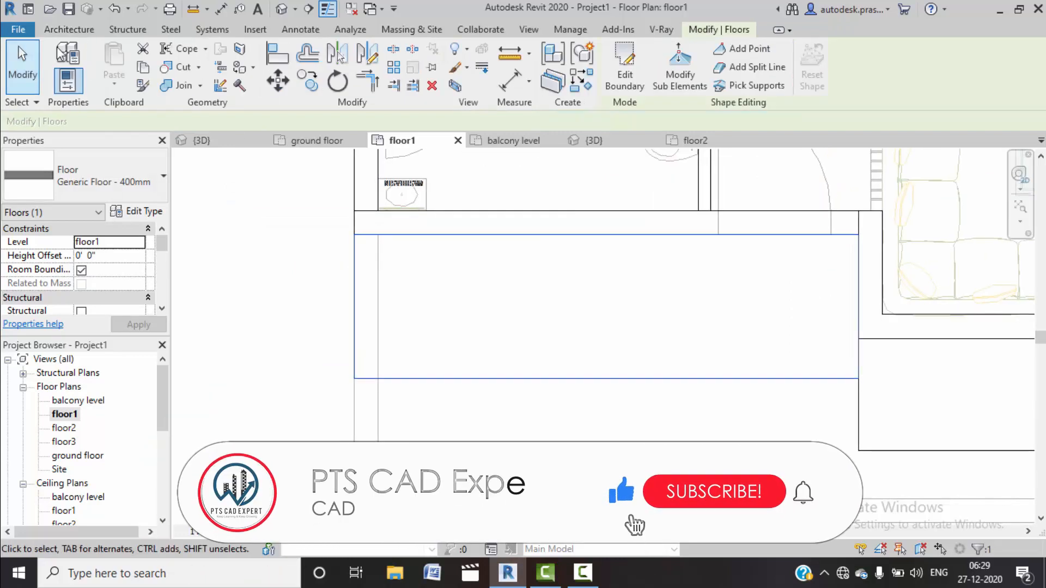
pyautogui.click(68, 29)
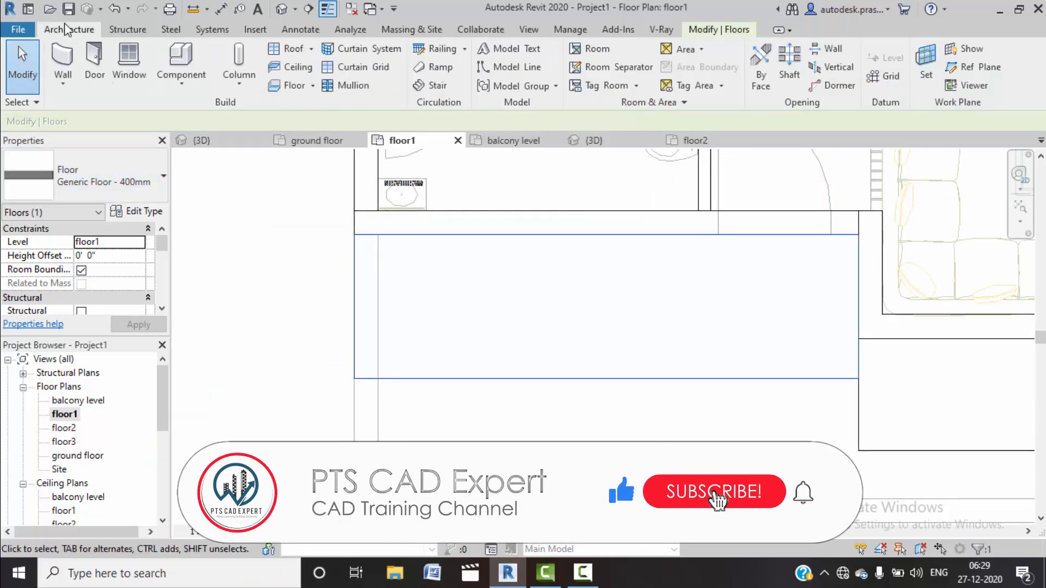
pyautogui.click(63, 81)
pyautogui.click(80, 117)
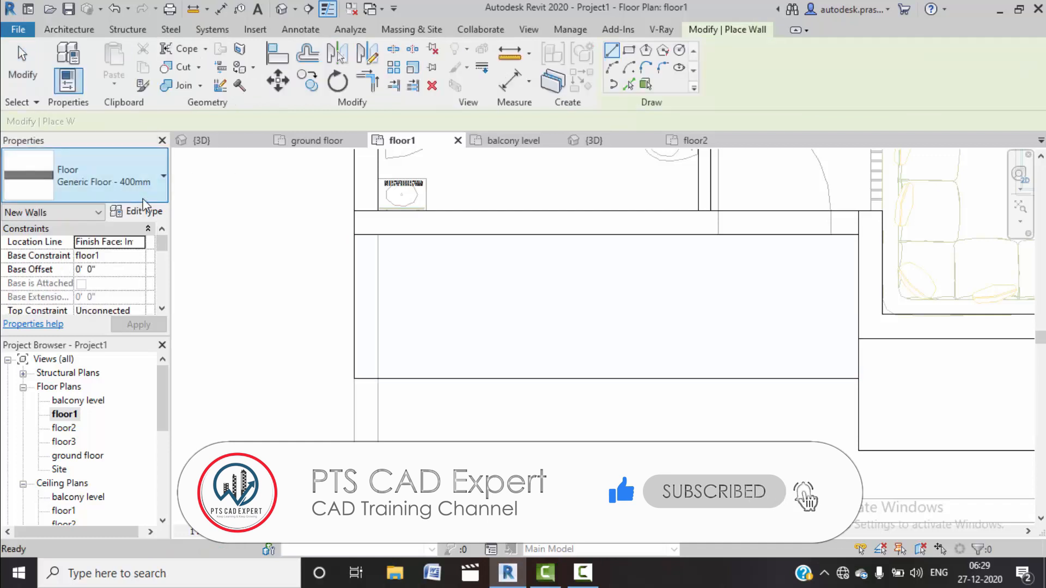
pyautogui.click(146, 197)
pyautogui.click(70, 312)
pyautogui.click(354, 235)
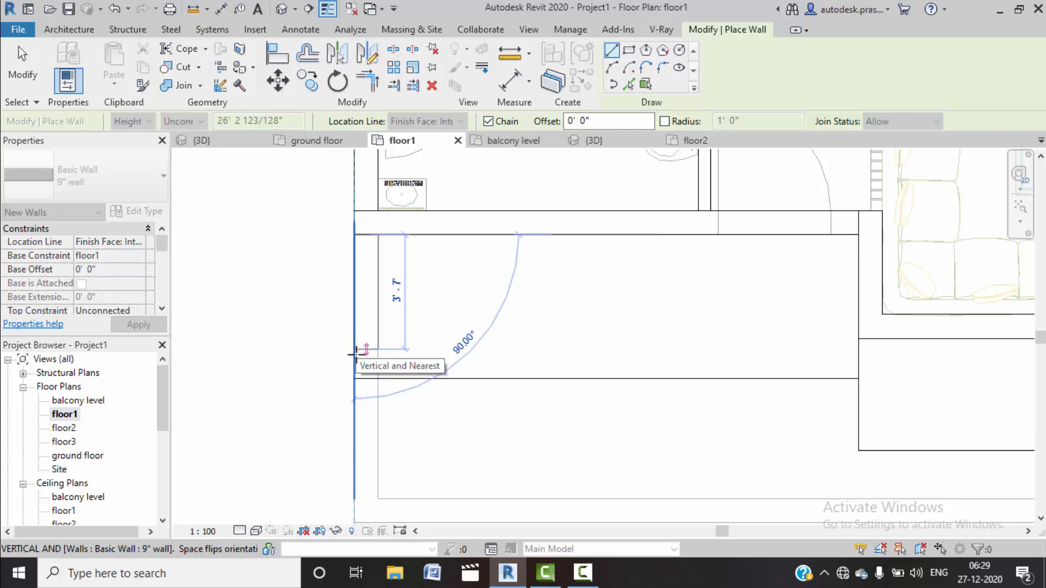
pyautogui.press('Escape')
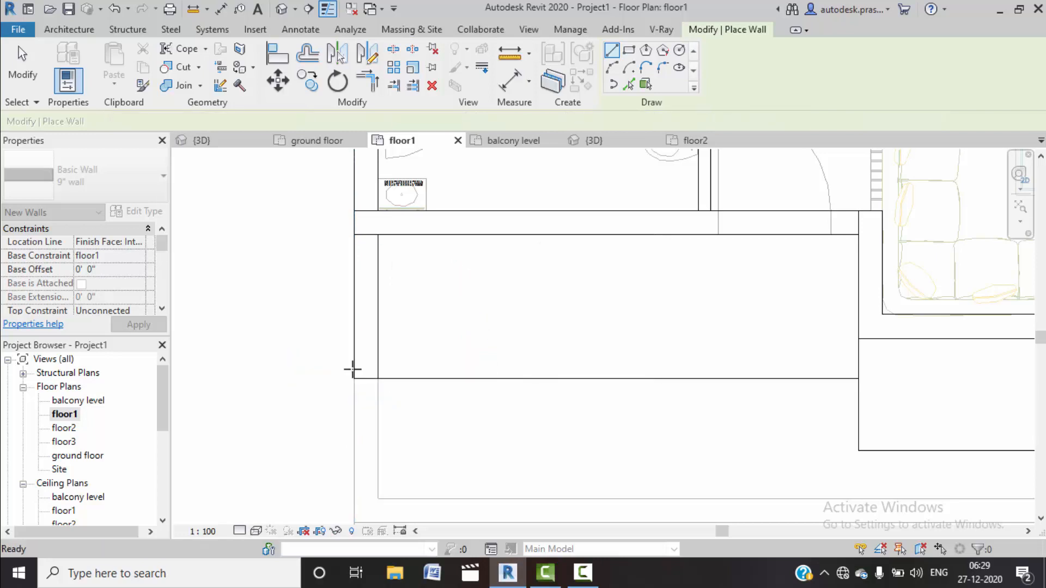
pyautogui.press('Escape')
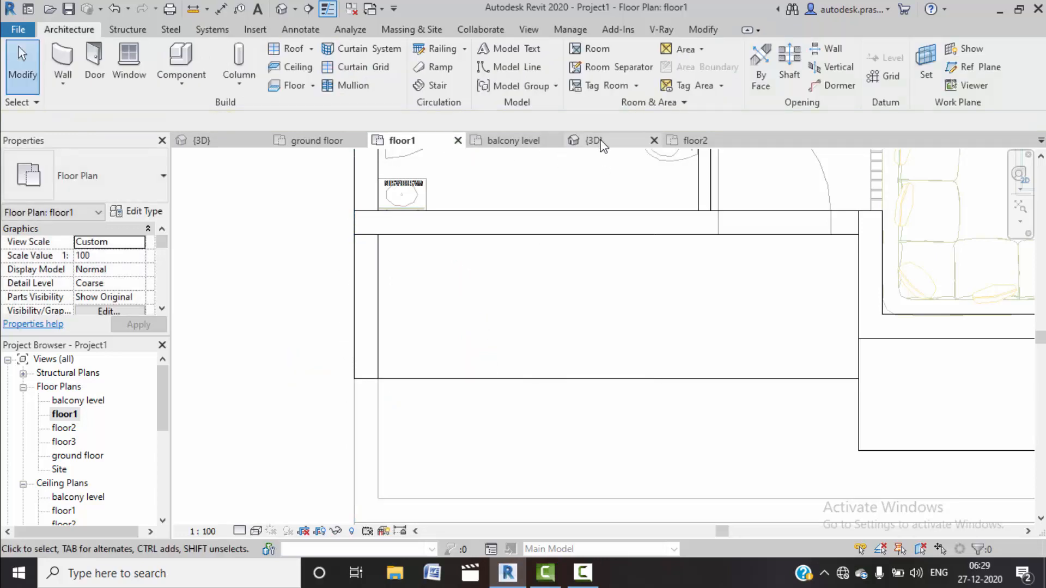
# Step: In the 3D view, set the new 9" wall's top constraint to Up to level: floor2
pyautogui.click(594, 140)
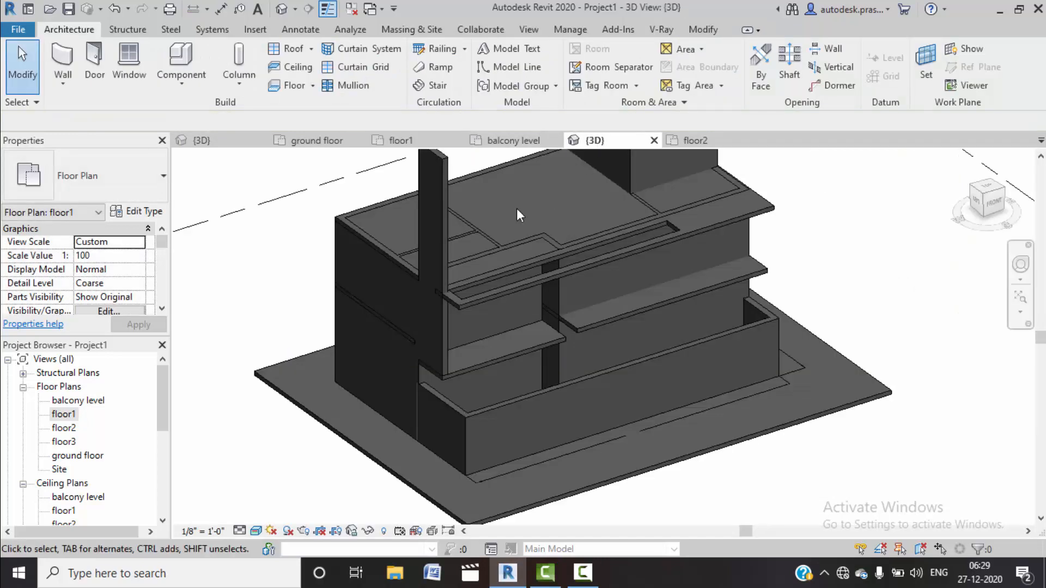
pyautogui.click(441, 161)
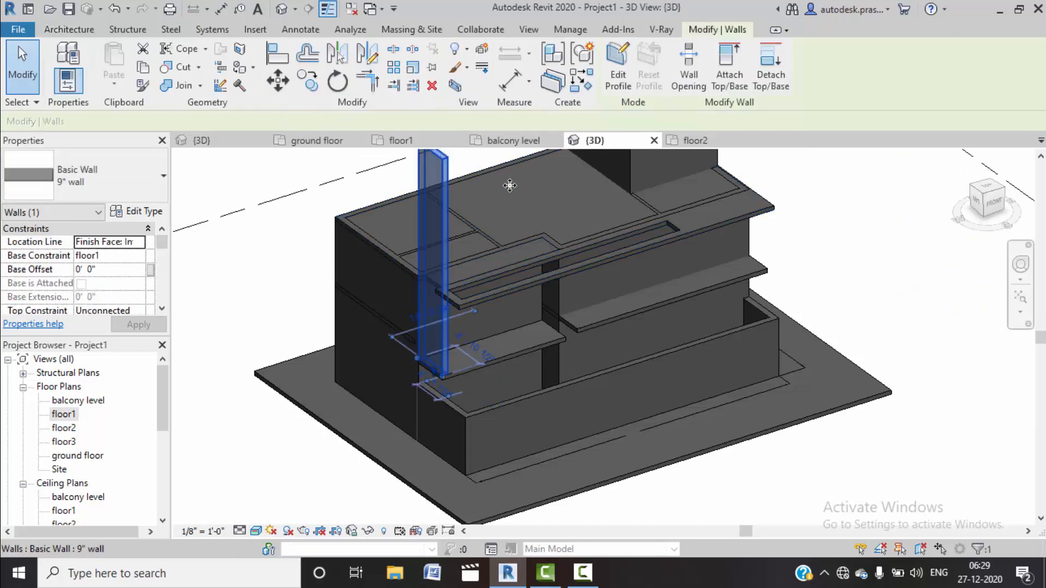
pyautogui.click(979, 212)
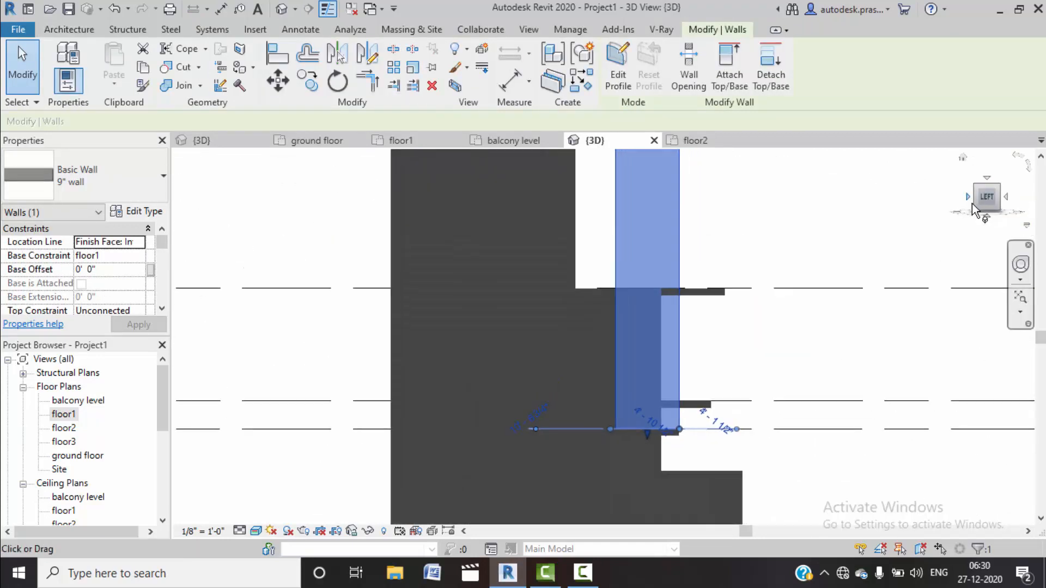
pyautogui.moveTo(839, 239); pyautogui.dragTo(830, 189, button='middle')
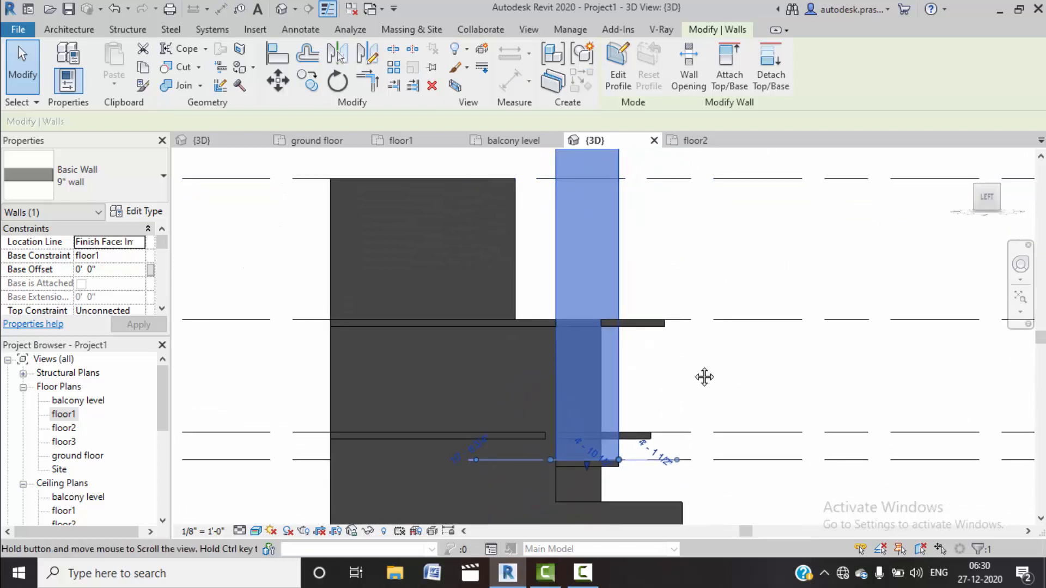
pyautogui.moveTo(705, 385); pyautogui.dragTo(707, 301, button='middle')
pyautogui.scroll(2, 603, 389)
pyautogui.scroll(2, 605, 388)
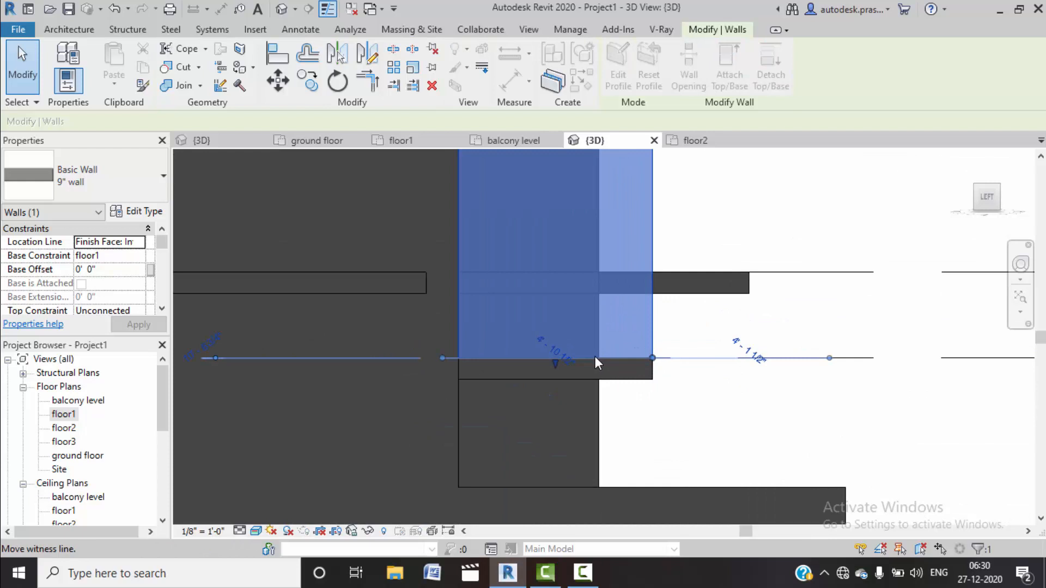
pyautogui.scroll(3, 657, 360)
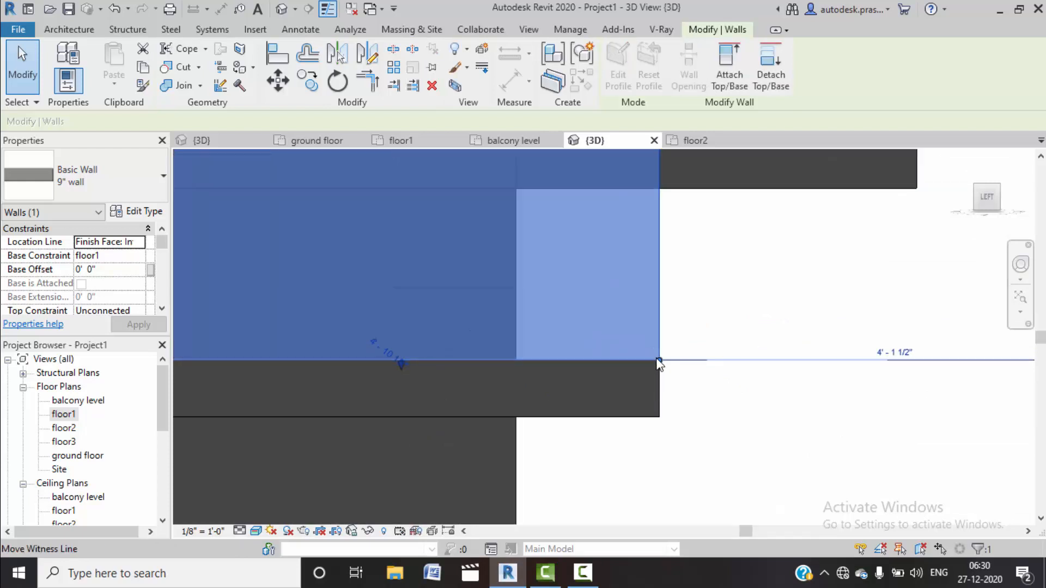
pyautogui.scroll(-3, 505, 351)
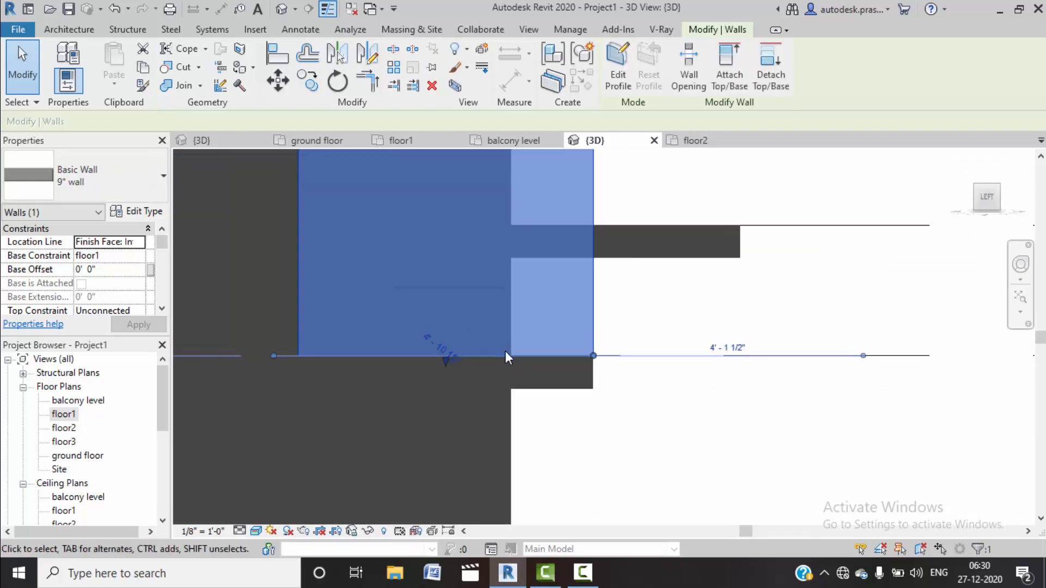
pyautogui.scroll(-2, 506, 350)
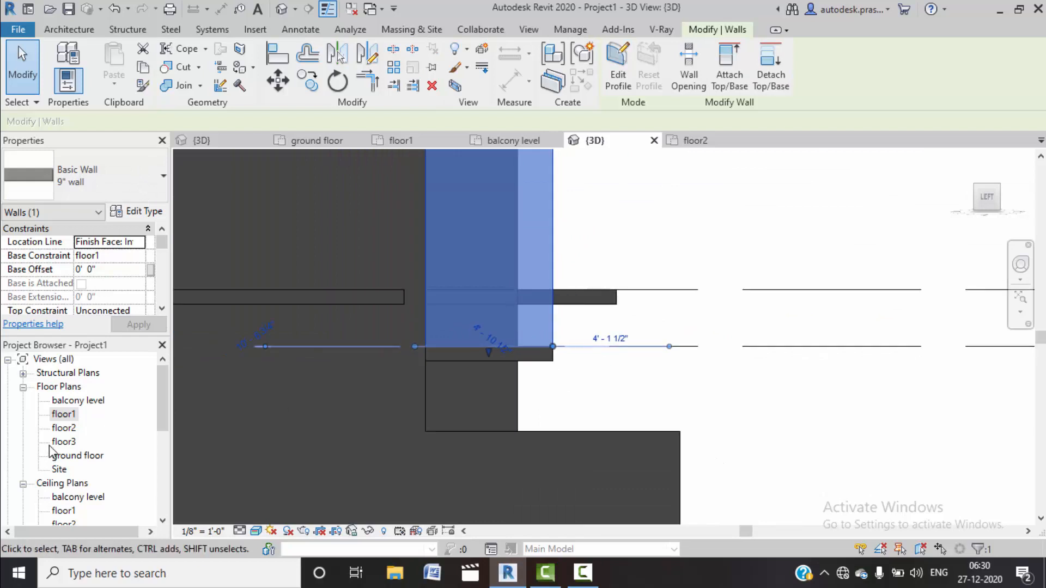
pyautogui.scroll(-2, 116, 310)
pyautogui.click(144, 260)
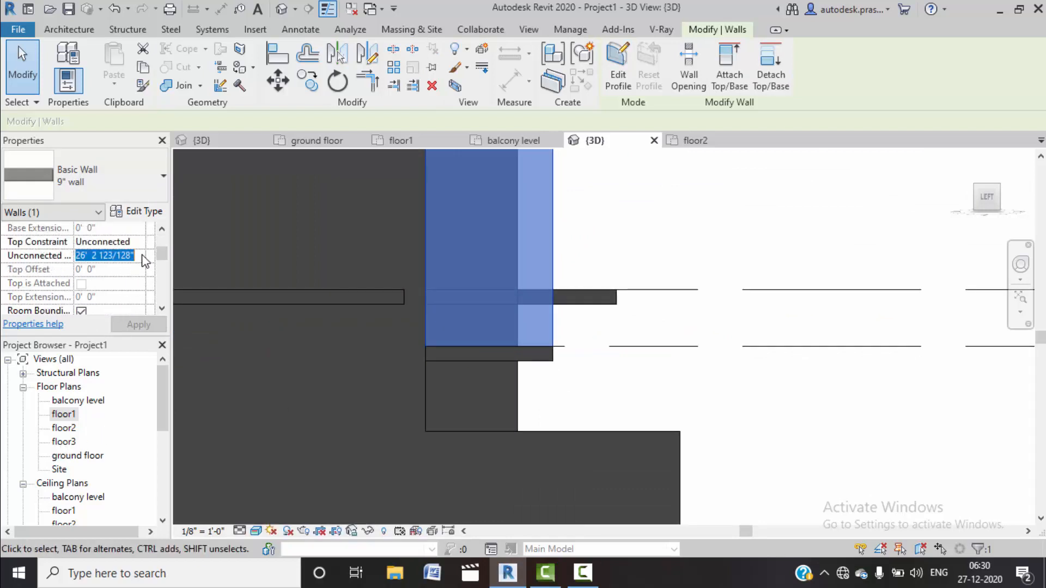
pyautogui.click(139, 241)
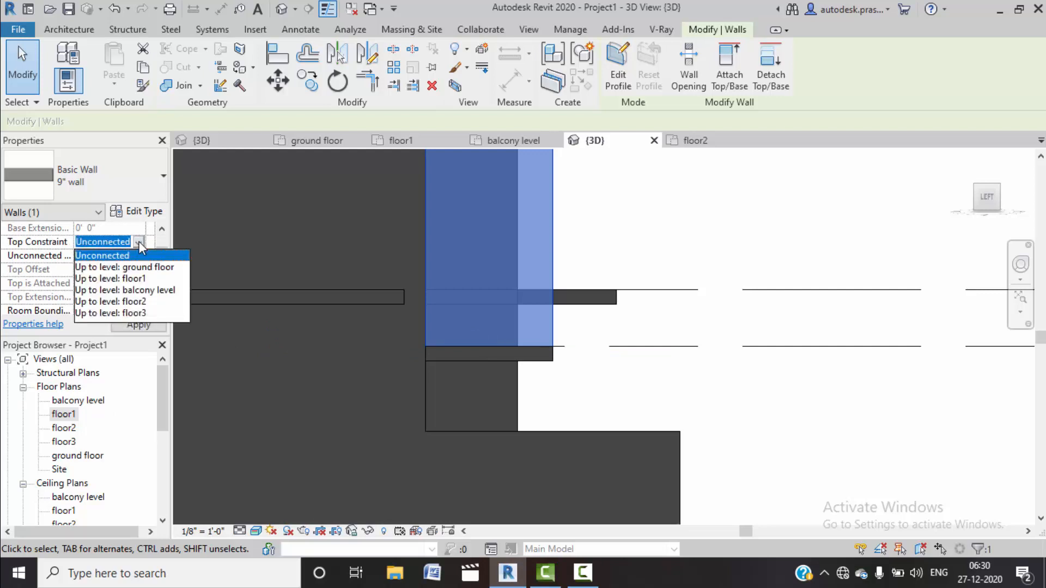
pyautogui.click(134, 280)
pyautogui.click(138, 324)
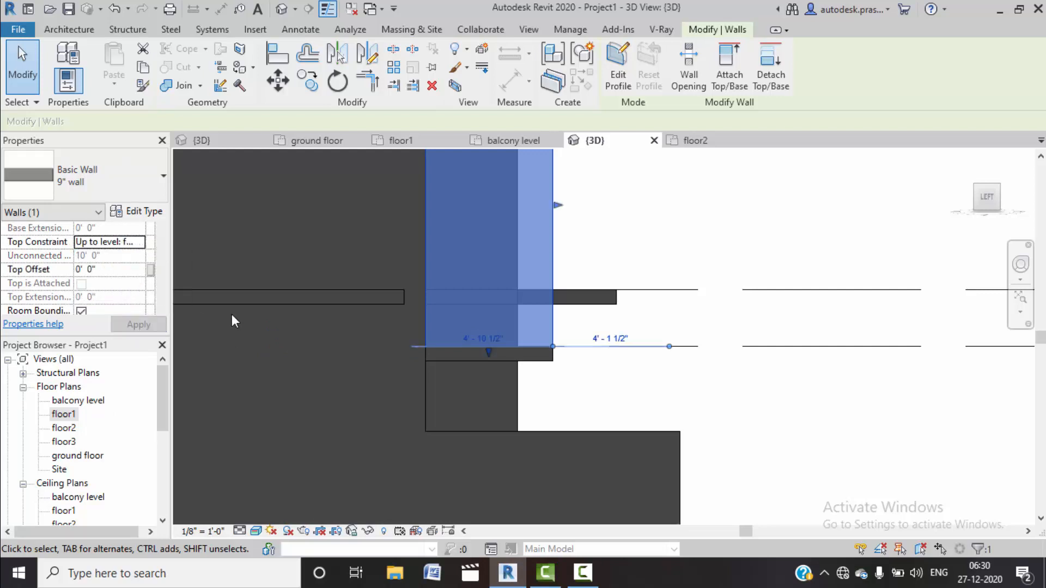
# Step: Lower the new wall's top edge to the underside of the floor2 slab, a top offset of about -0' 6"
pyautogui.scroll(-3, 310, 319)
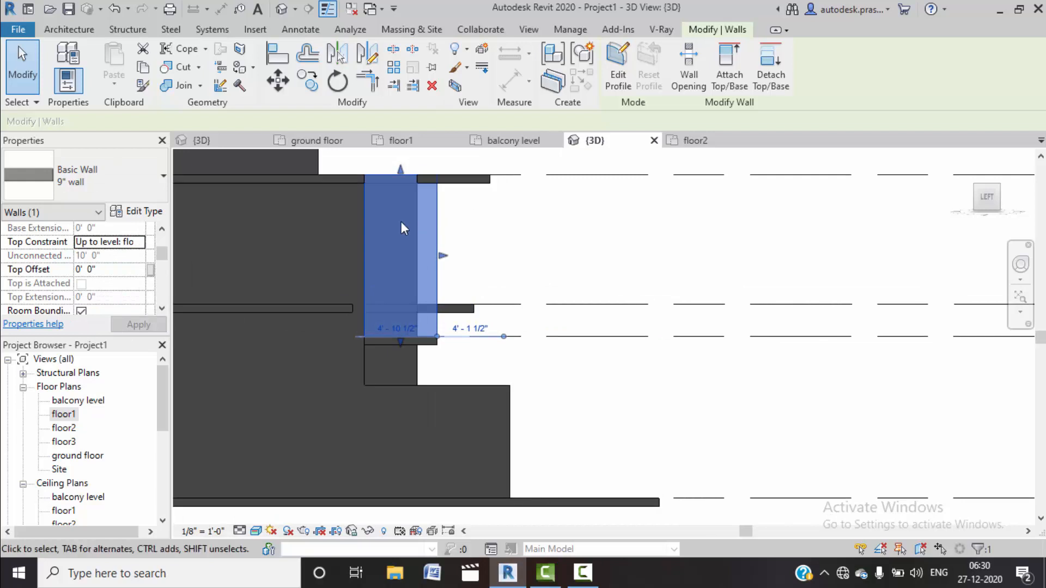
pyautogui.scroll(5, 401, 174)
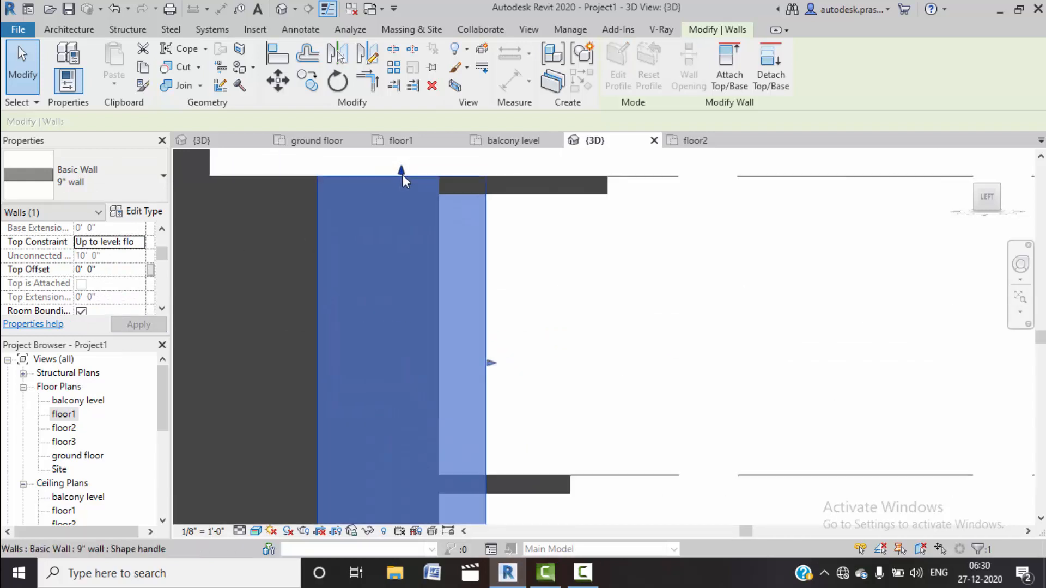
pyautogui.moveTo(401, 168); pyautogui.dragTo(401, 190)
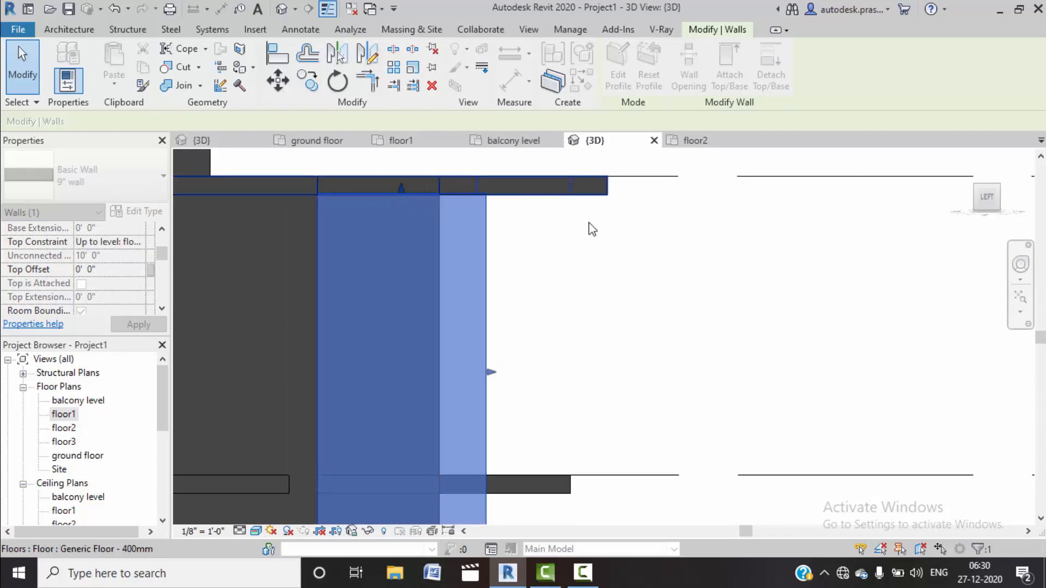
pyautogui.click(604, 252)
pyautogui.scroll(-2, 605, 246)
pyautogui.scroll(3, 508, 222)
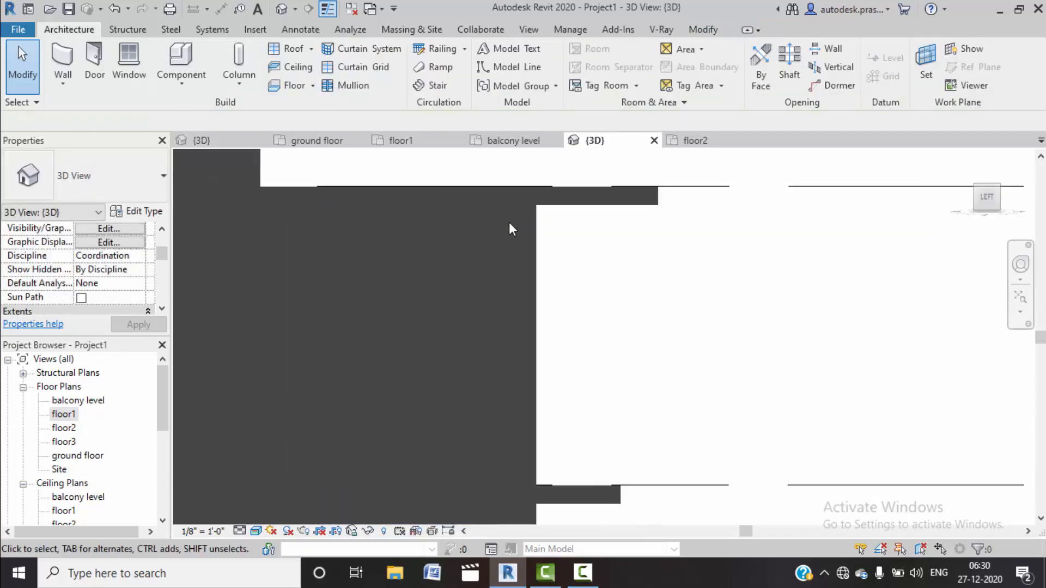
pyautogui.click(456, 195)
pyautogui.moveTo(437, 191); pyautogui.dragTo(433, 194)
pyautogui.scroll(3, 437, 196)
pyautogui.click(711, 252)
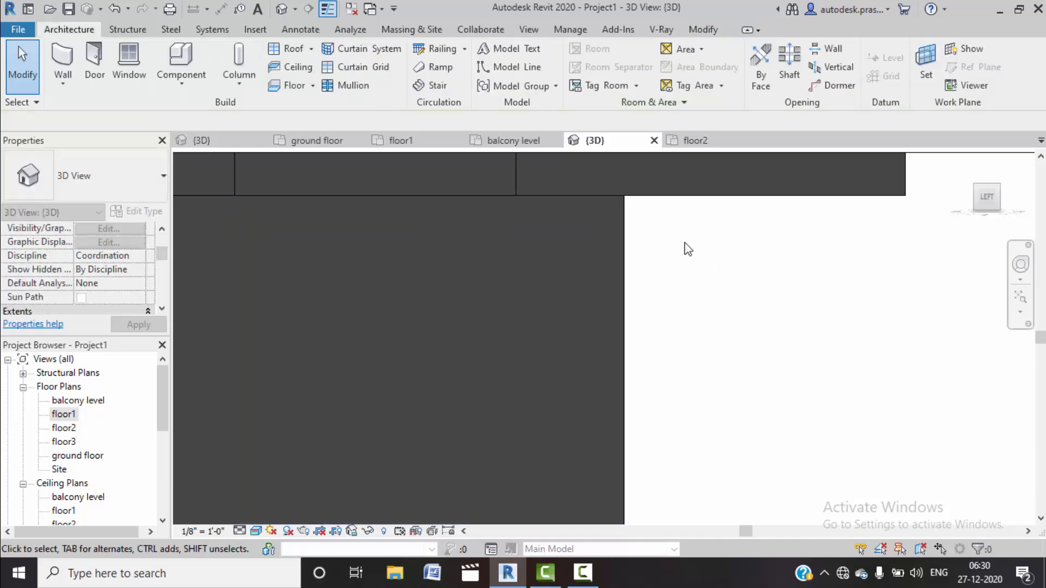
# Step: Examine the junction above the new wall in 3D, select the narrow slab there and check which level it is on
pyautogui.scroll(-3, 685, 245)
pyautogui.keyDown('shift'); pyautogui.moveTo(806, 279); pyautogui.dragTo(652, 291, button='middle'); pyautogui.keyUp('shift')
pyautogui.click(658, 287)
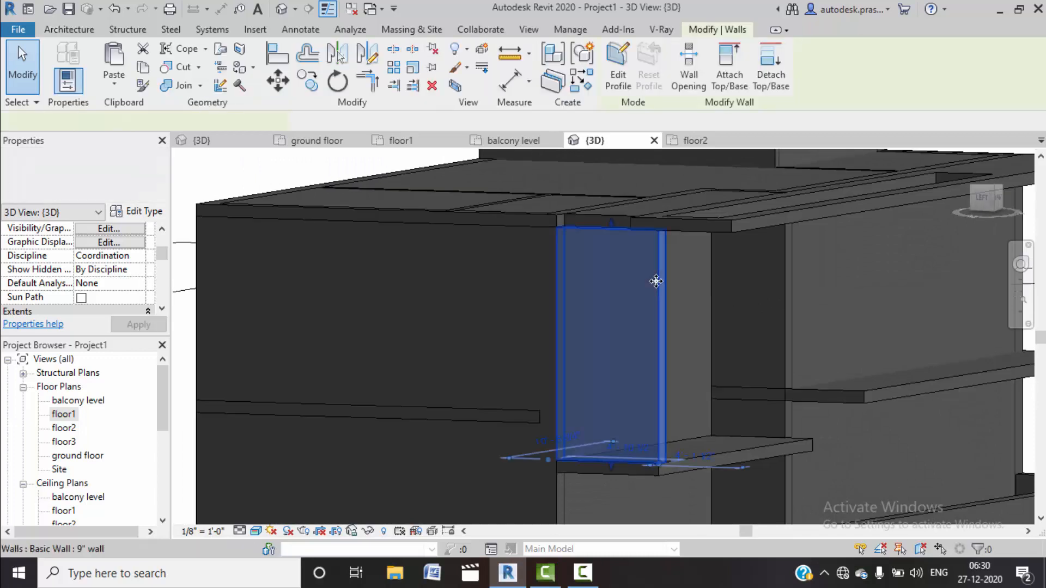
pyautogui.moveTo(633, 237)
pyautogui.keyDown('shift'); pyautogui.mouseDown(button='middle')
pyautogui.moveTo(627, 294)
pyautogui.moveTo(565, 367)
pyautogui.moveTo(532, 381)
pyautogui.moveTo(623, 223)
pyautogui.mouseUp(button='middle'); pyautogui.keyUp('shift')
pyautogui.click(615, 228)
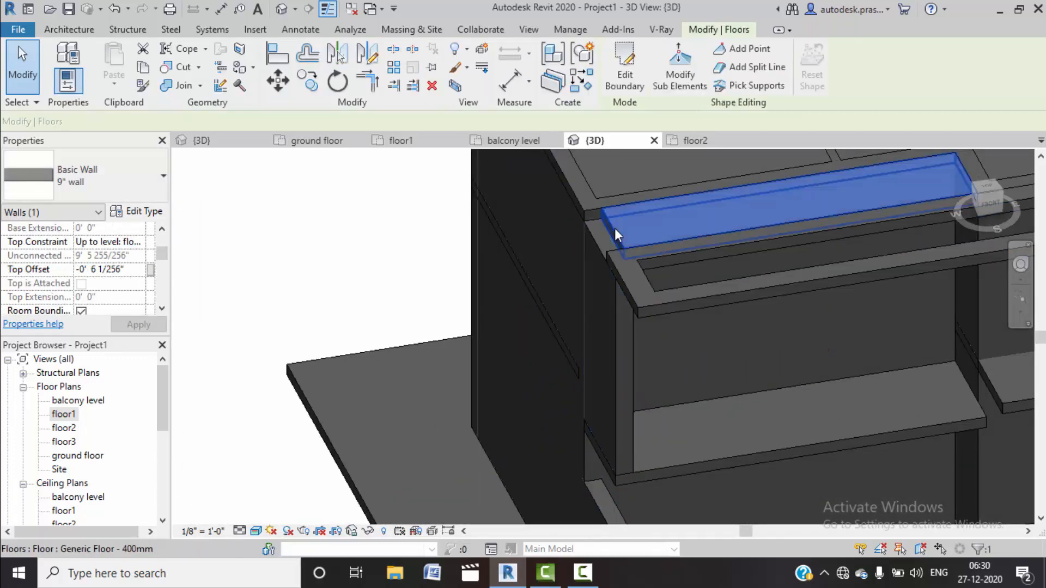
pyautogui.click(334, 283)
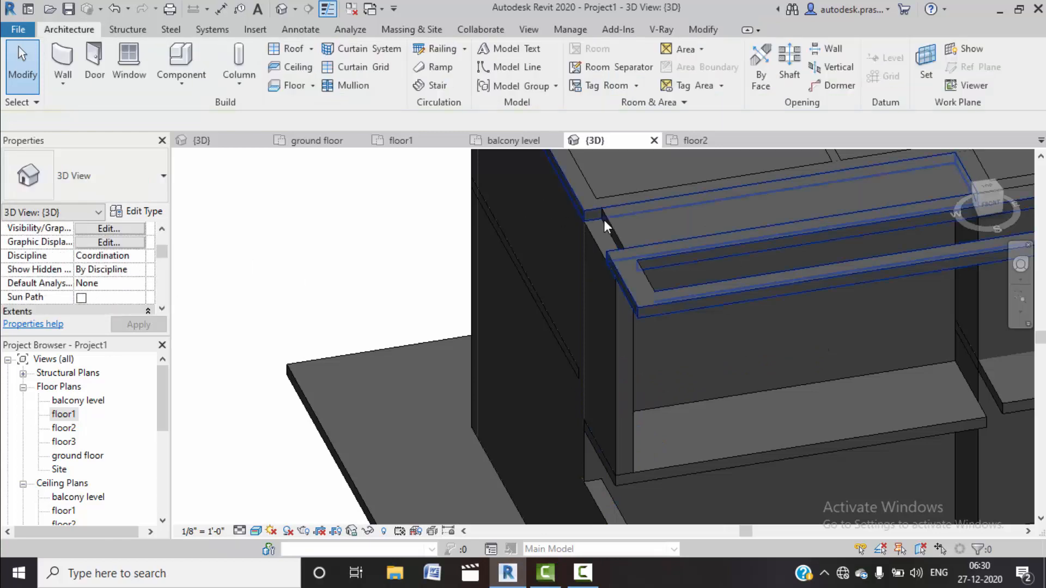
pyautogui.click(612, 224)
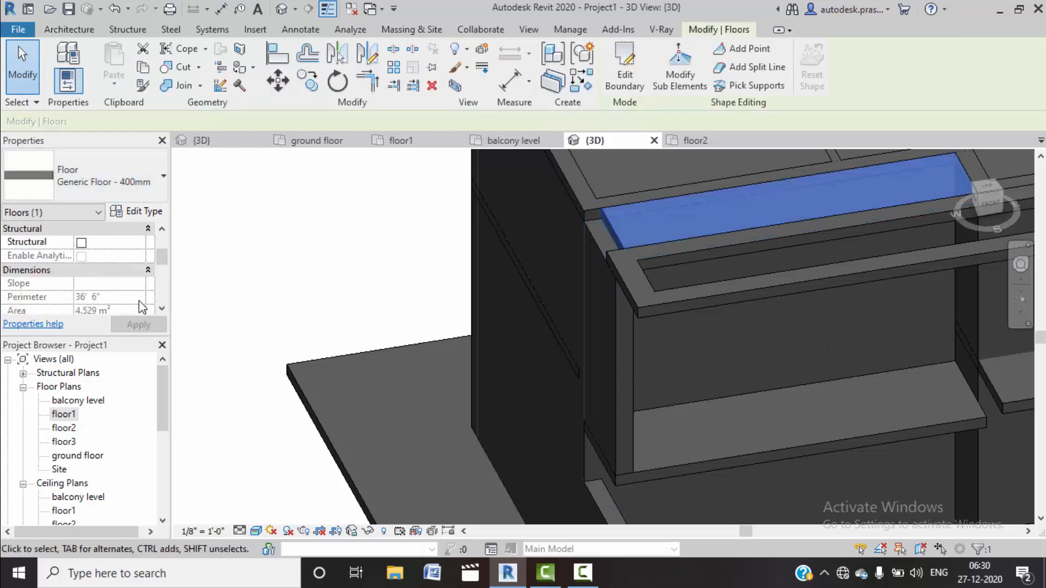
pyautogui.scroll(3, 99, 282)
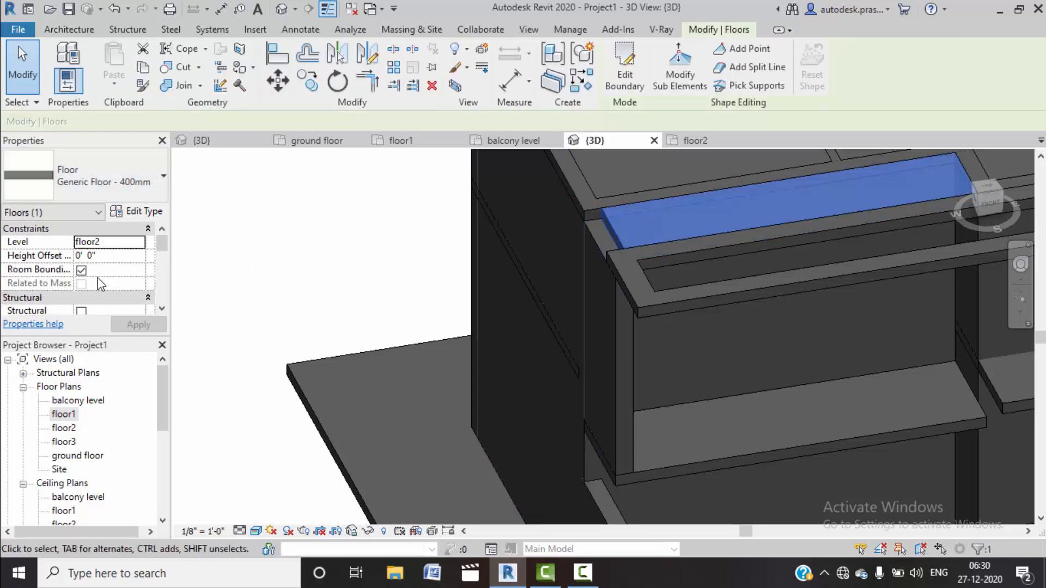
# Step: In the floor2 plan, move the narrow slab's left boundary line out to the outer edge of the adjoining floor and finish the boundary edit
pyautogui.doubleClick(64, 428)
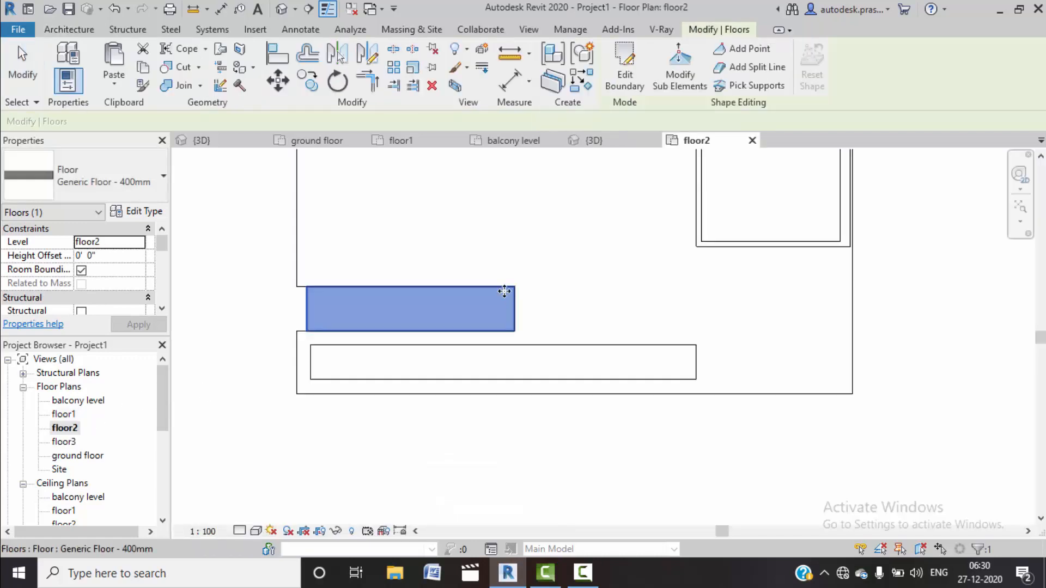
pyautogui.click(623, 87)
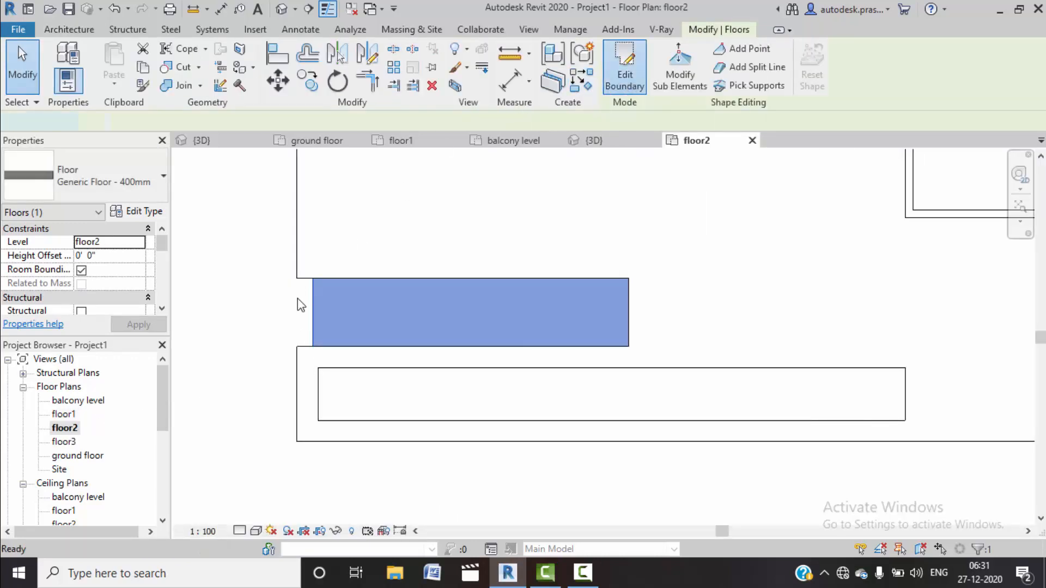
pyautogui.click(313, 311)
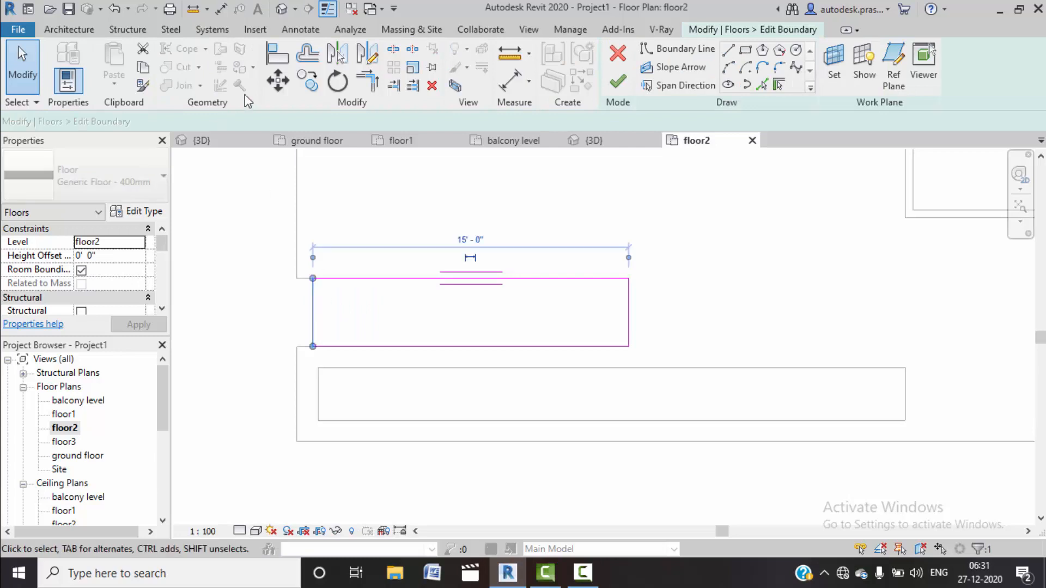
pyautogui.click(277, 81)
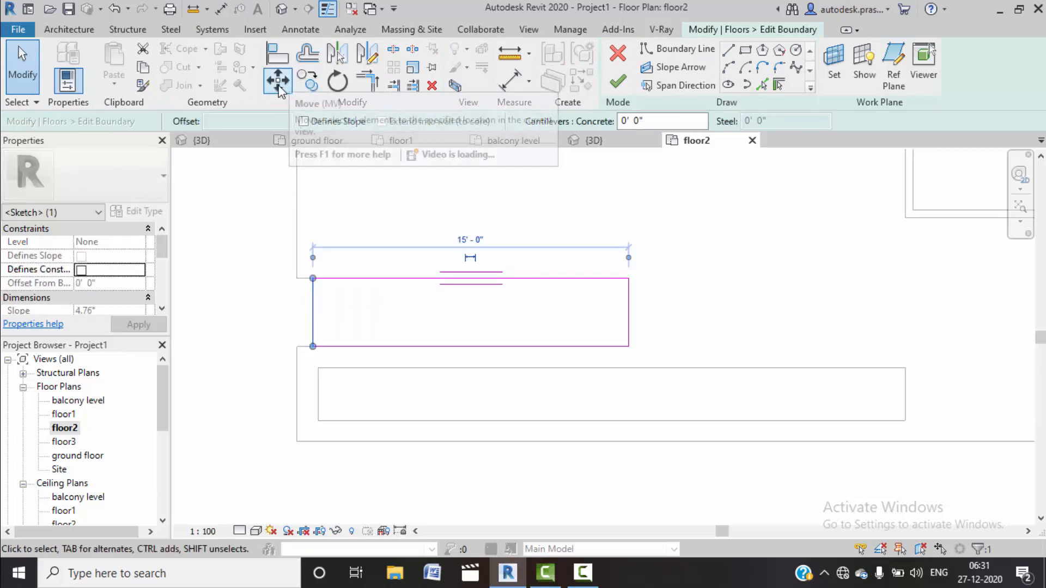
pyautogui.click(312, 278)
pyautogui.click(297, 278)
pyautogui.press('Escape')
pyautogui.press('Escape')
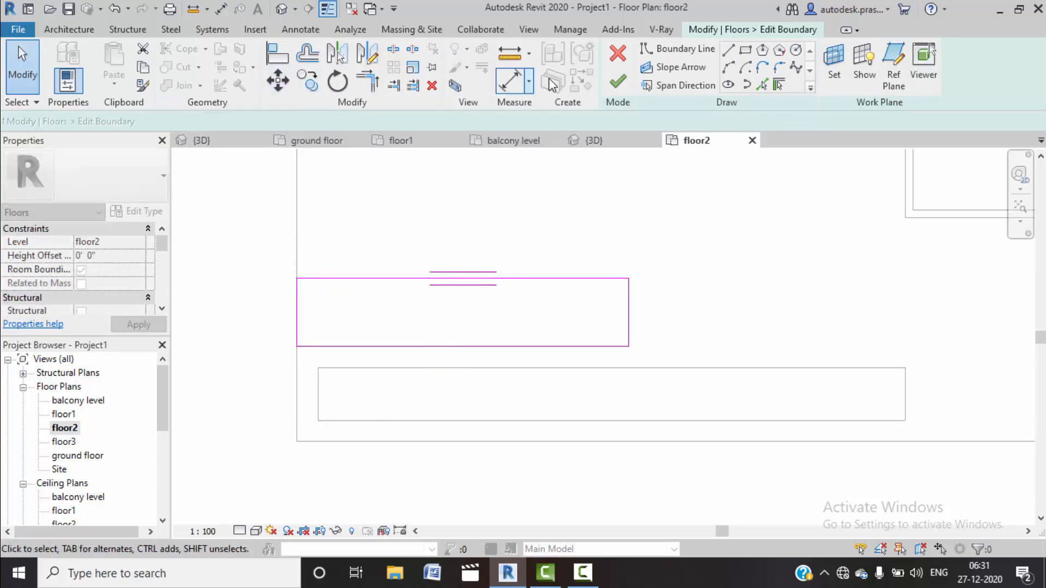
pyautogui.click(617, 82)
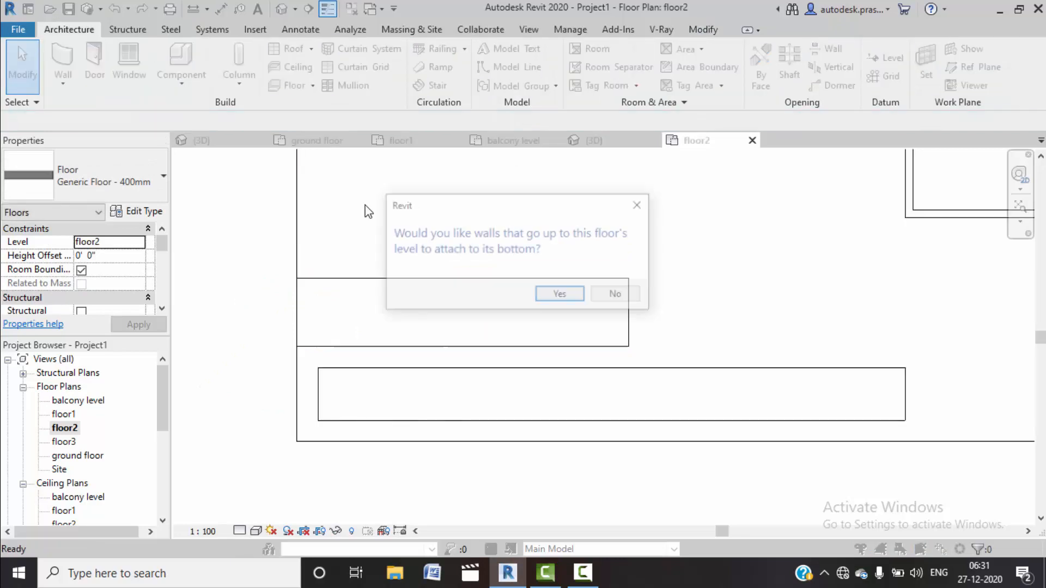
# Step: Accept attaching the walls to the edited slab's bottom, detach the missed targets and inspect the slab edge in 3D
pyautogui.click(554, 289)
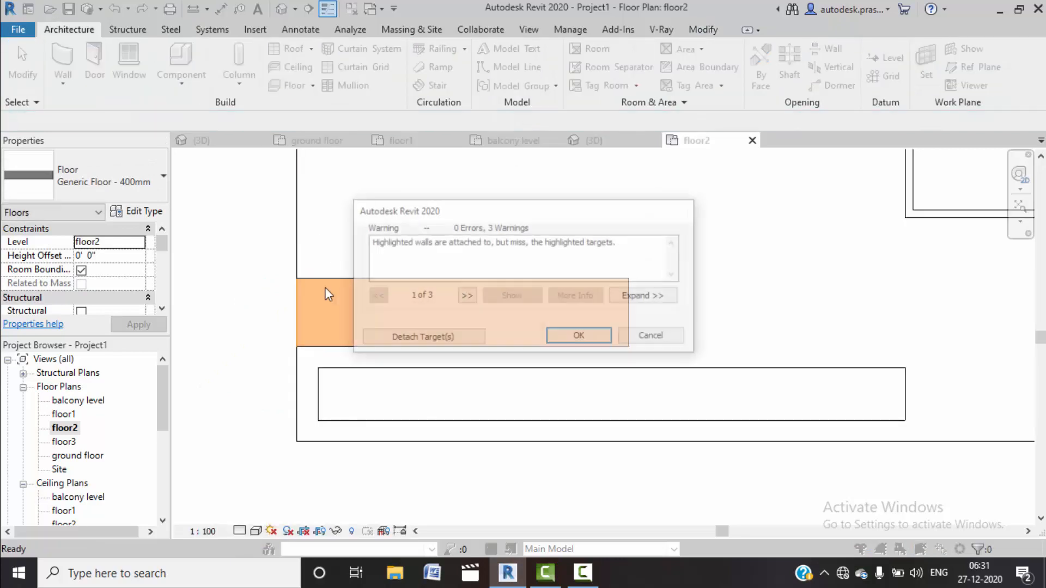
pyautogui.click(446, 344)
pyautogui.click(281, 15)
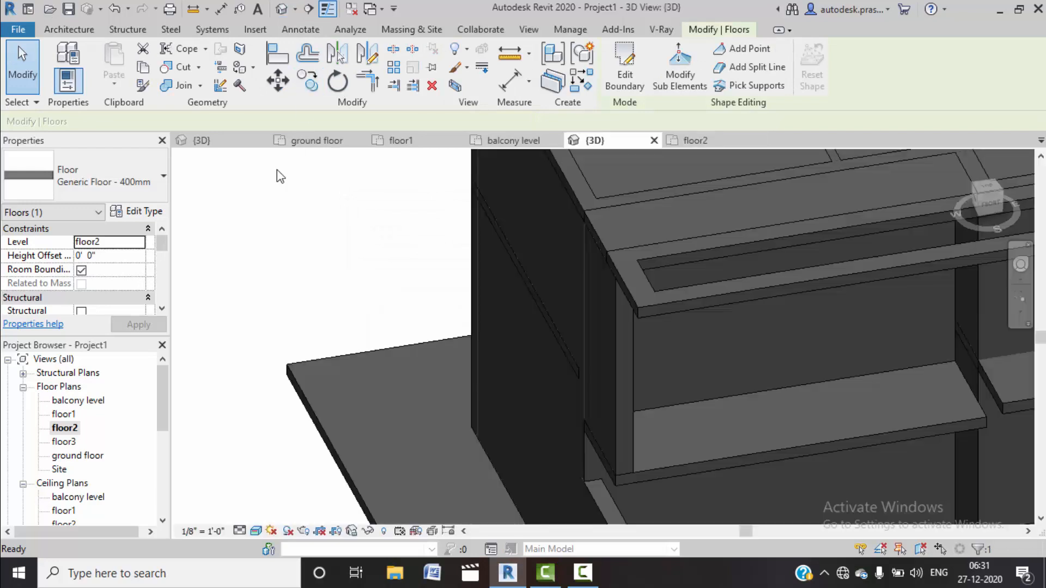
pyautogui.keyDown('shift'); pyautogui.moveTo(315, 273); pyautogui.dragTo(570, 345, button='middle'); pyautogui.keyUp('shift')
# Step: Examine how the new 9" side wall lines up with the narrow slab, comparing the 3D view and the floor2 plan
pyautogui.click(571, 345)
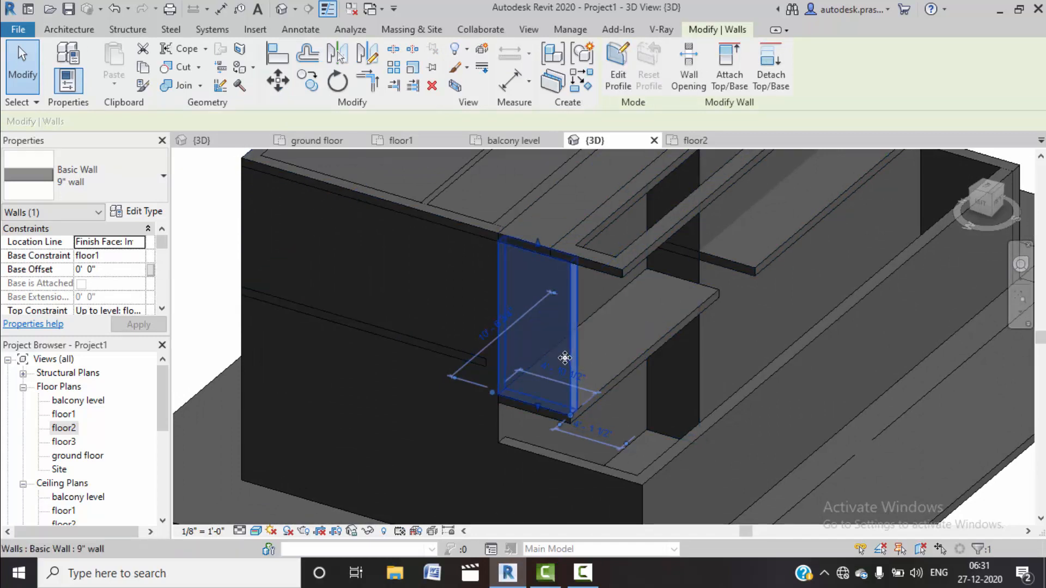
pyautogui.doubleClick(62, 428)
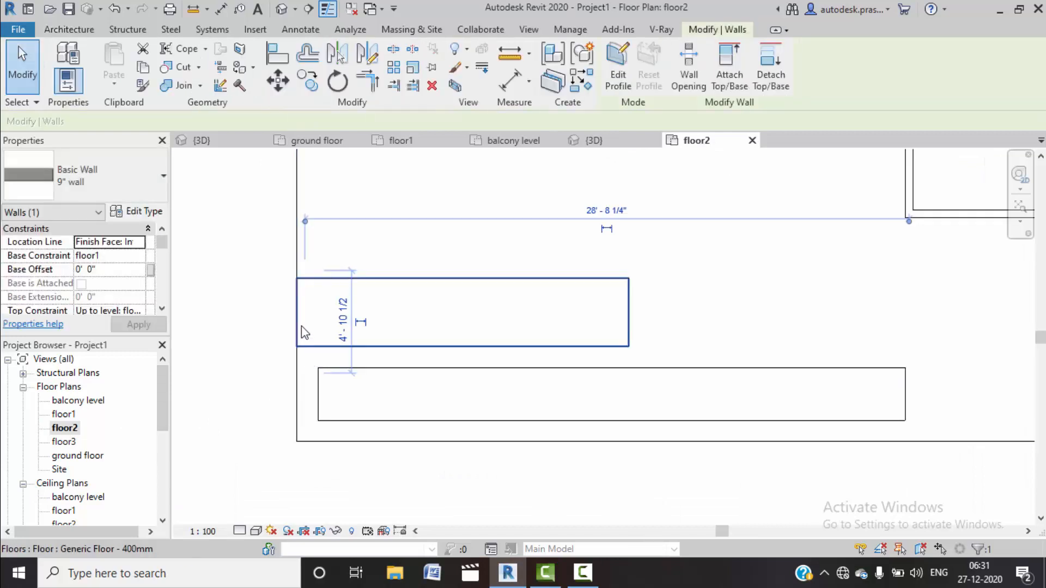
pyautogui.click(299, 342)
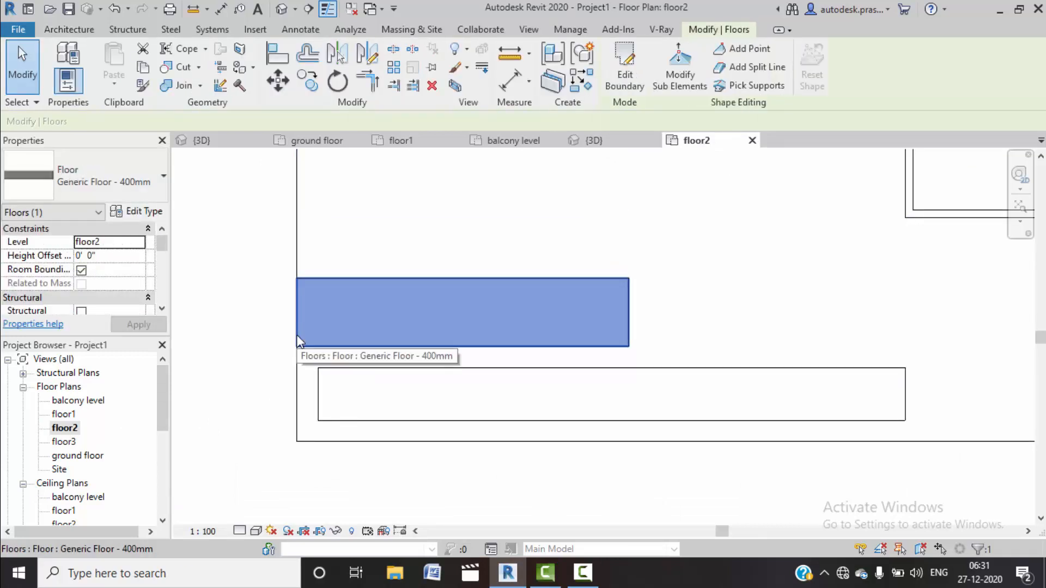
pyautogui.click(267, 356)
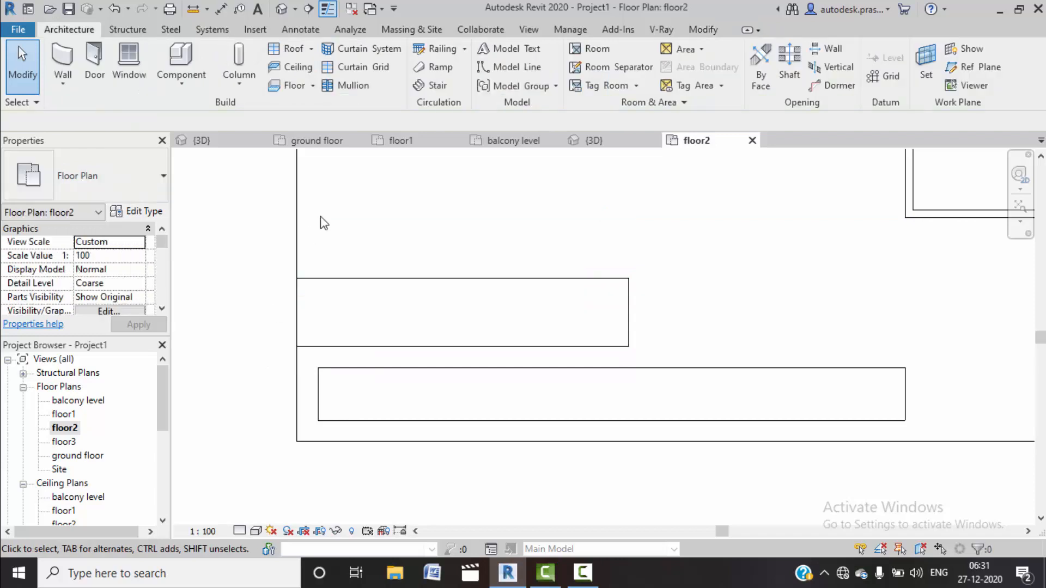
pyautogui.click(595, 140)
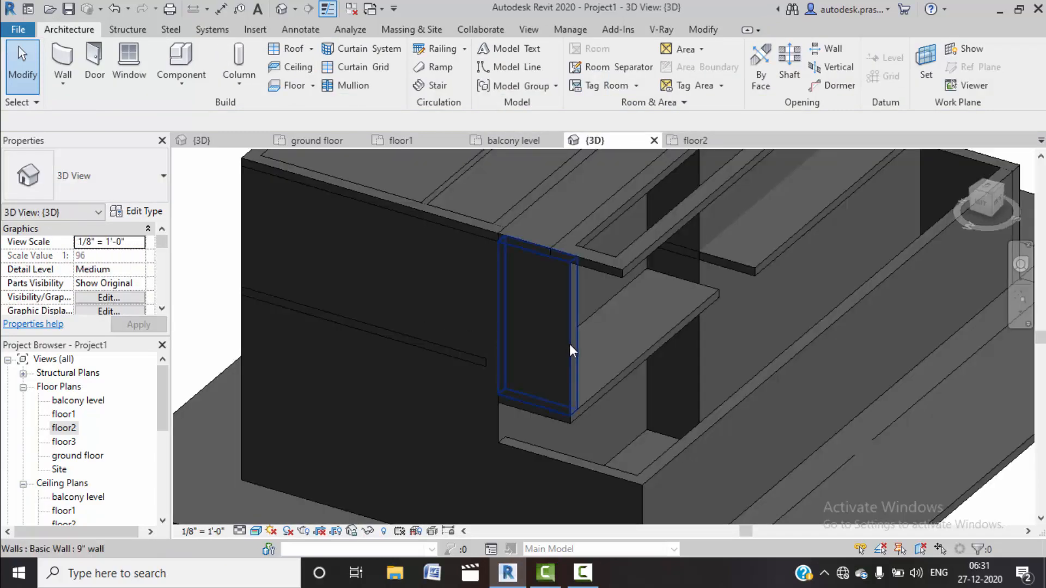
pyautogui.click(570, 344)
pyautogui.click(61, 429)
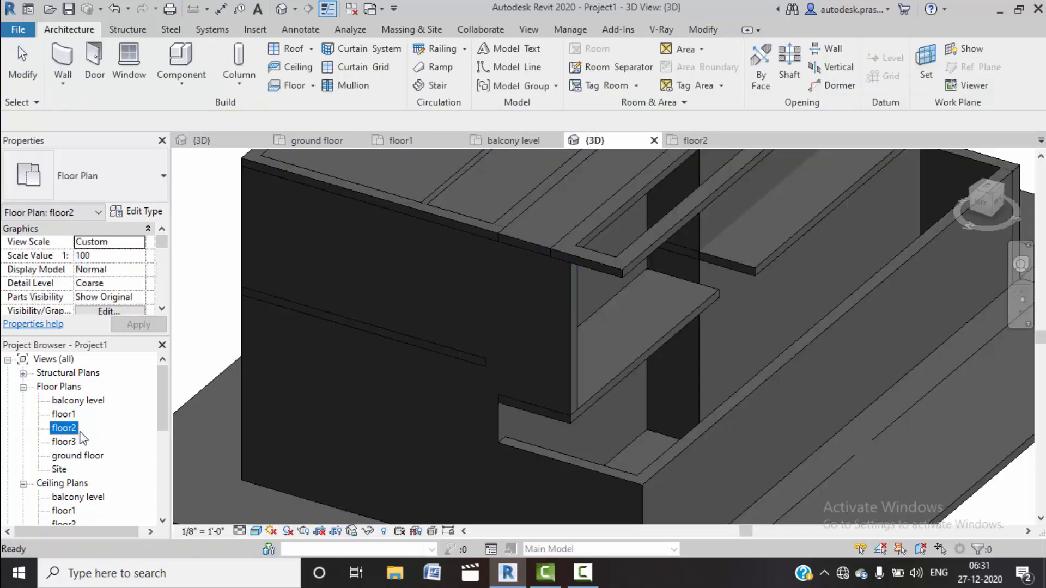
pyautogui.click(574, 359)
pyautogui.doubleClick(68, 429)
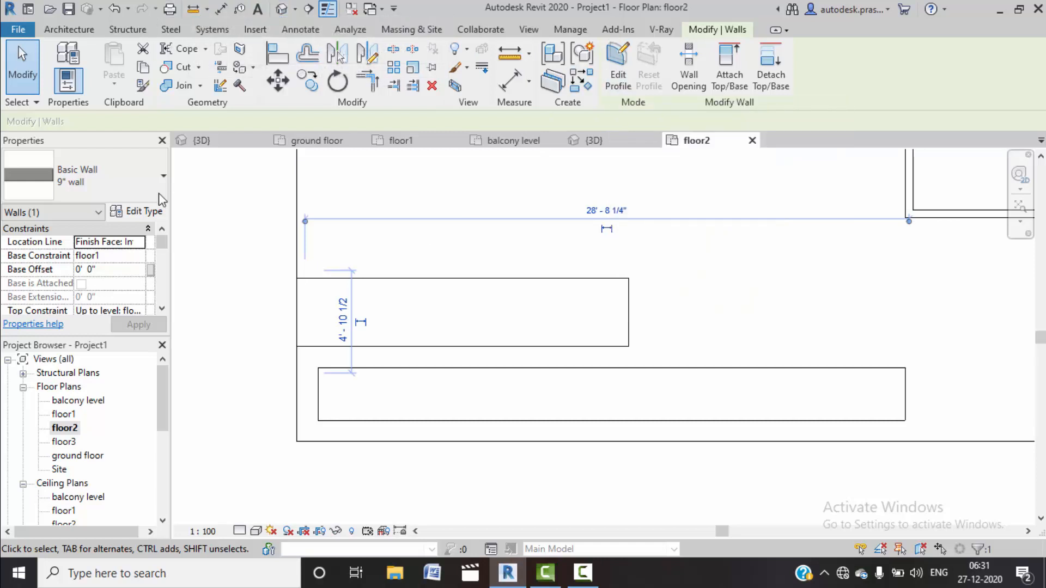
# Step: In the floor1 plan, pull the outer end of the 9" balcony side wall back to a length of about 3' 7"
pyautogui.doubleClick(69, 417)
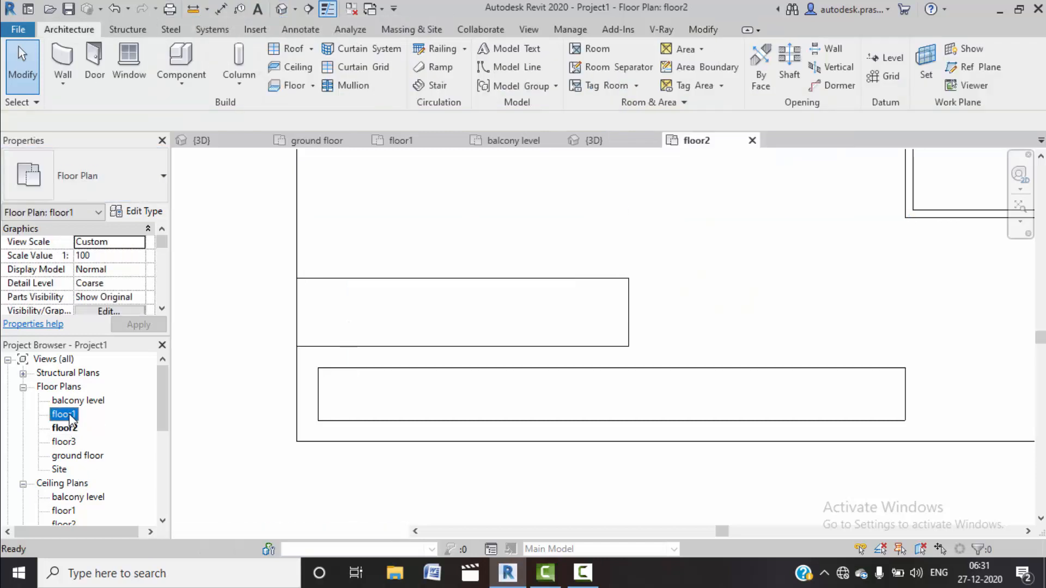
pyautogui.click(381, 363)
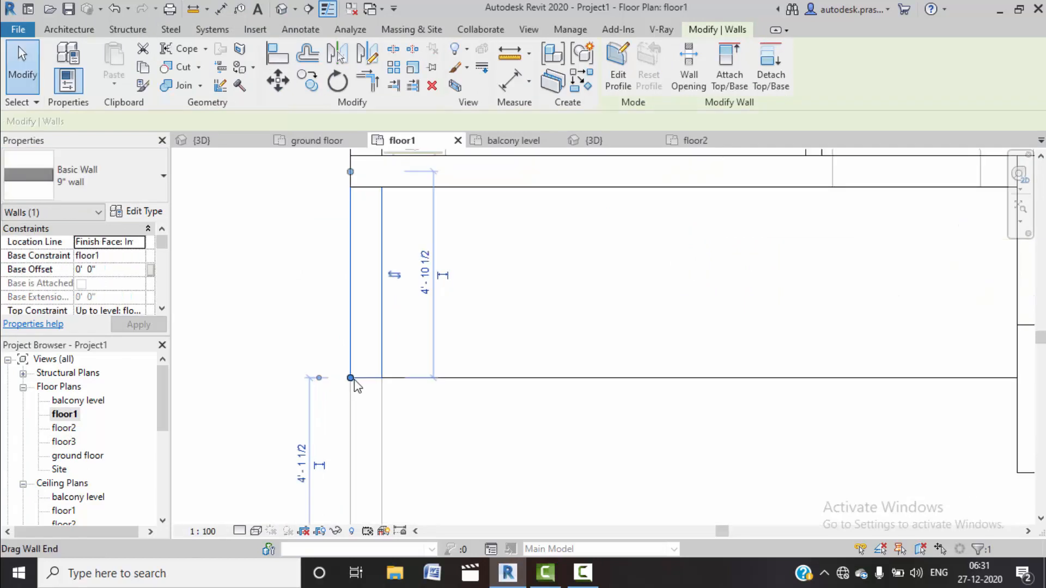
pyautogui.moveTo(350, 378); pyautogui.dragTo(350, 323)
pyautogui.scroll(-2, 429, 348)
pyautogui.moveTo(513, 336); pyautogui.dragTo(435, 373, button='middle')
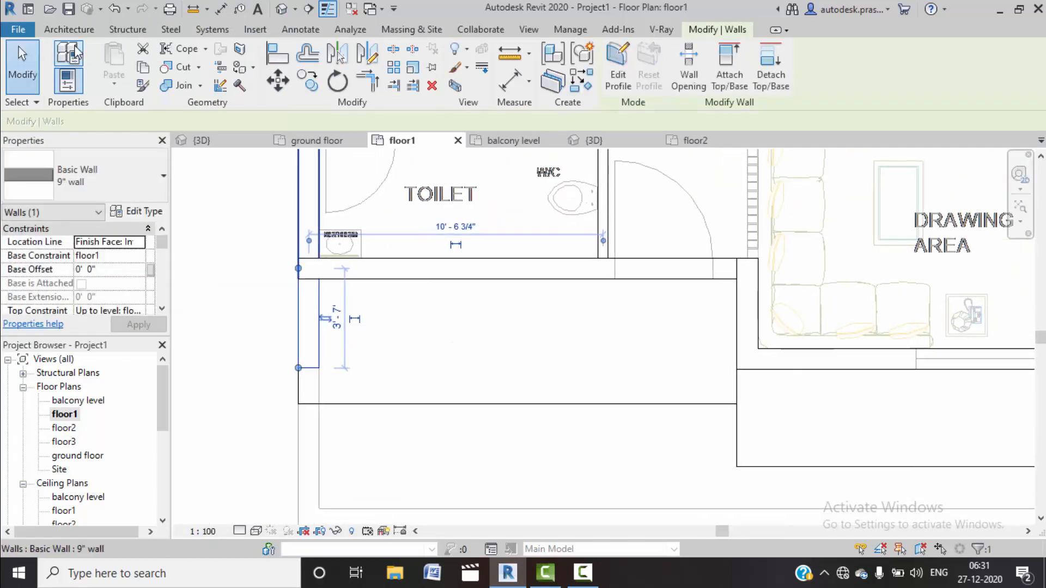
# Step: Draw a horizontal model line from the drawing area wall's outer corner across to the outer face of the balcony side wall
pyautogui.click(69, 29)
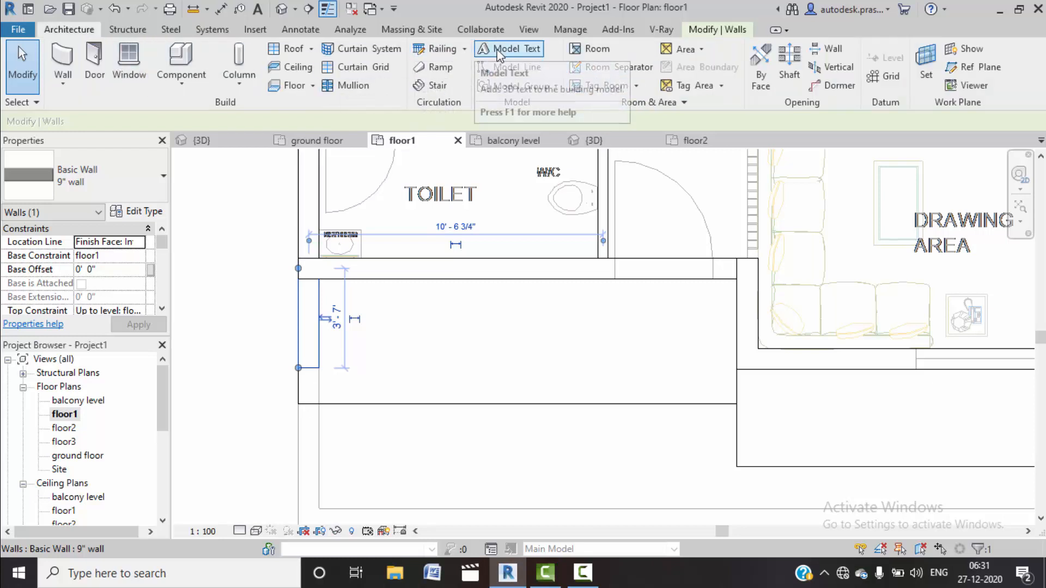
pyautogui.click(512, 67)
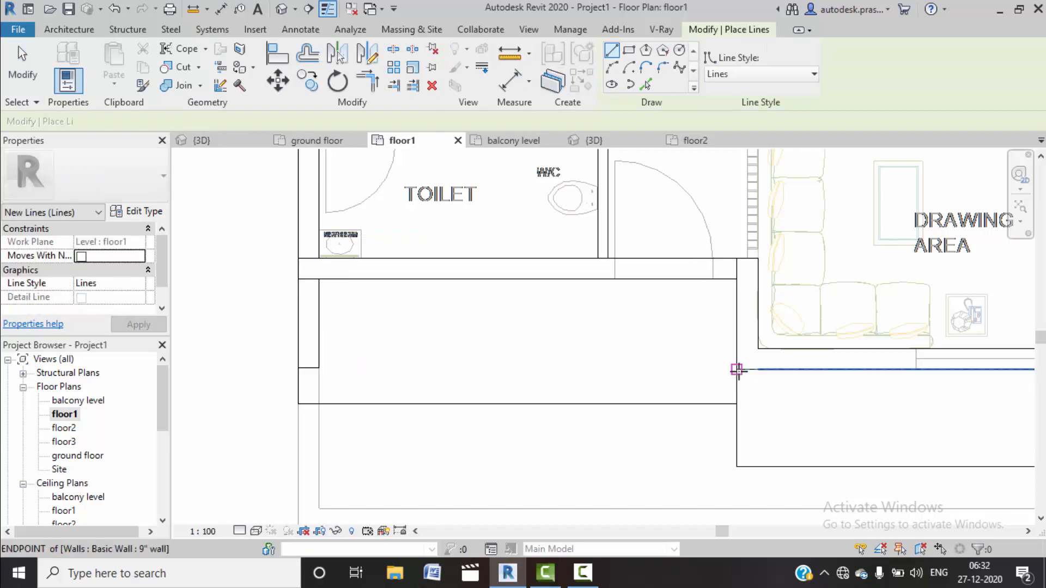
pyautogui.scroll(4, 293, 371)
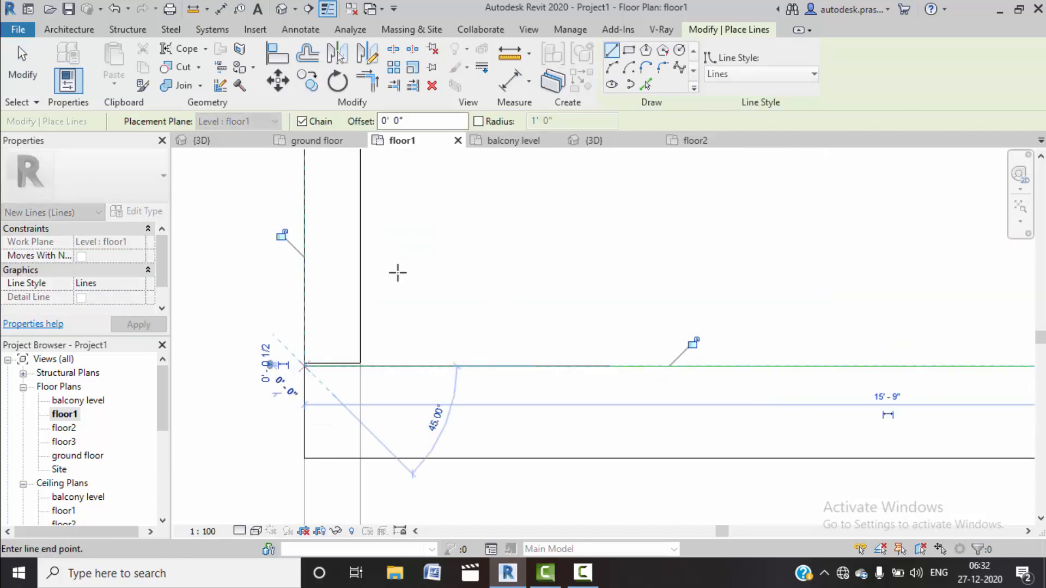
pyautogui.press('Escape')
pyautogui.press('Escape')
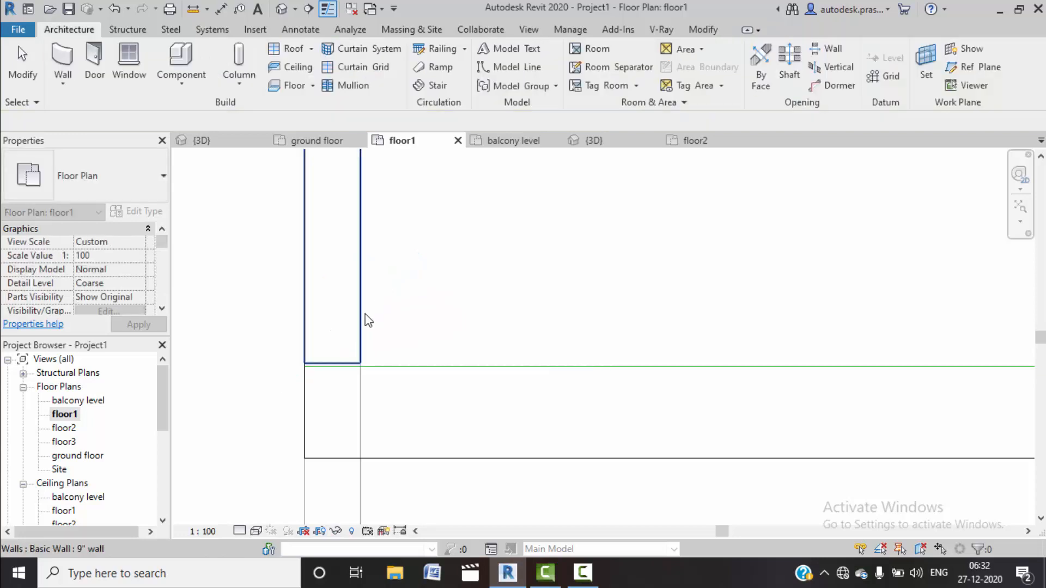
# Step: Extend the balcony side wall's end to the model line and delete that line
pyautogui.click(308, 364)
pyautogui.scroll(2, 298, 367)
pyautogui.moveTo(289, 346); pyautogui.dragTo(290, 353)
pyautogui.click(499, 293)
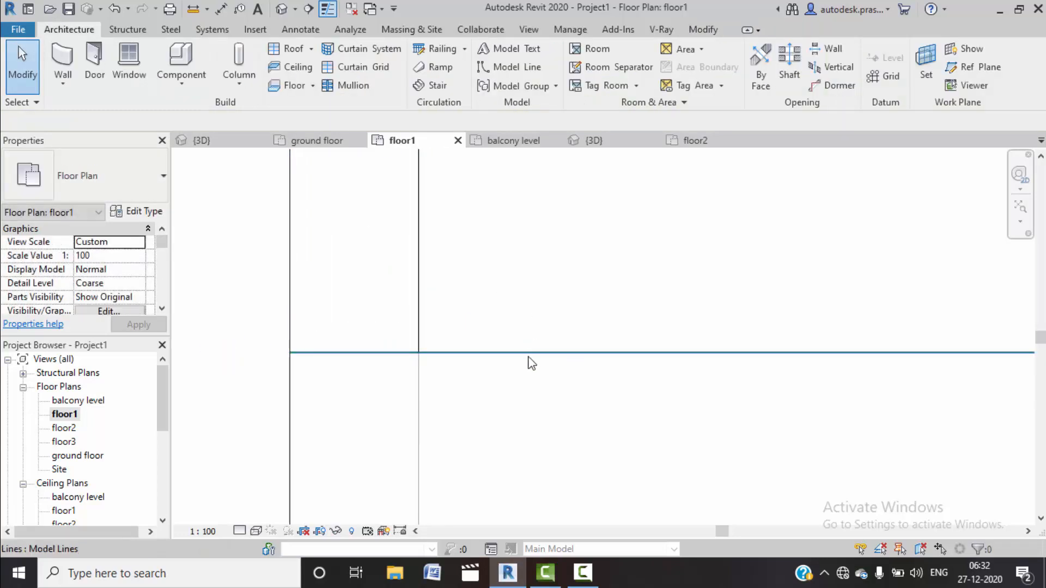
pyautogui.click(529, 353)
pyautogui.press('Delete')
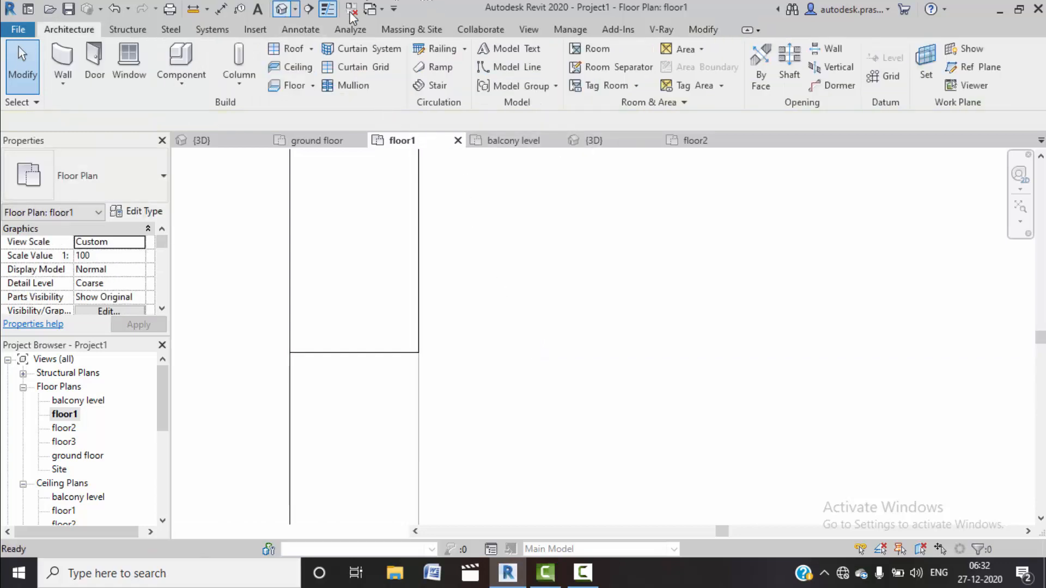
# Step: Inspect the shortened wall in 3D and check the base constraints of the front side wall in the sample project
pyautogui.click(281, 9)
pyautogui.moveTo(570, 347); pyautogui.dragTo(572, 332, button='middle')
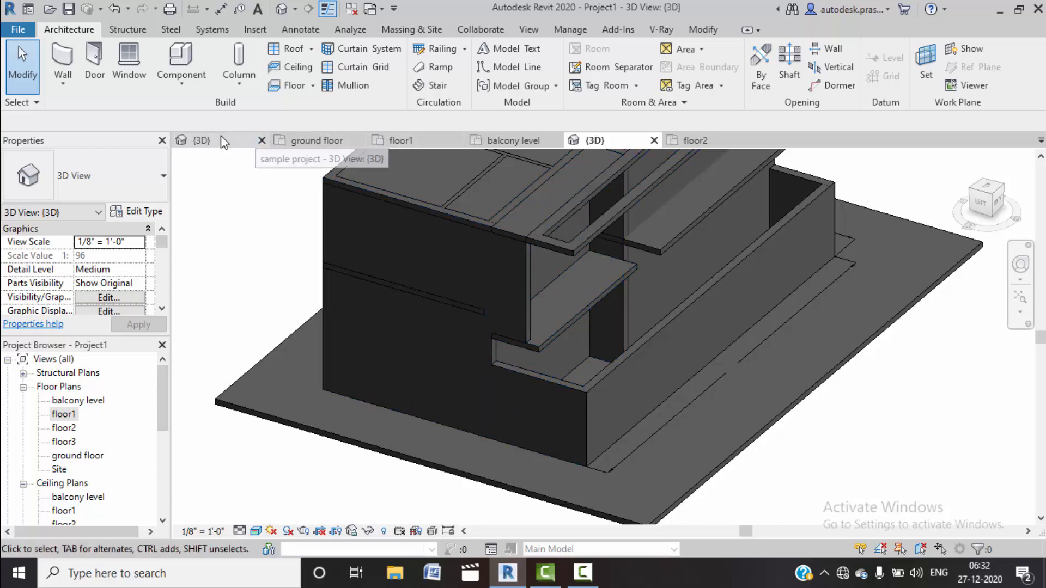
pyautogui.click(202, 139)
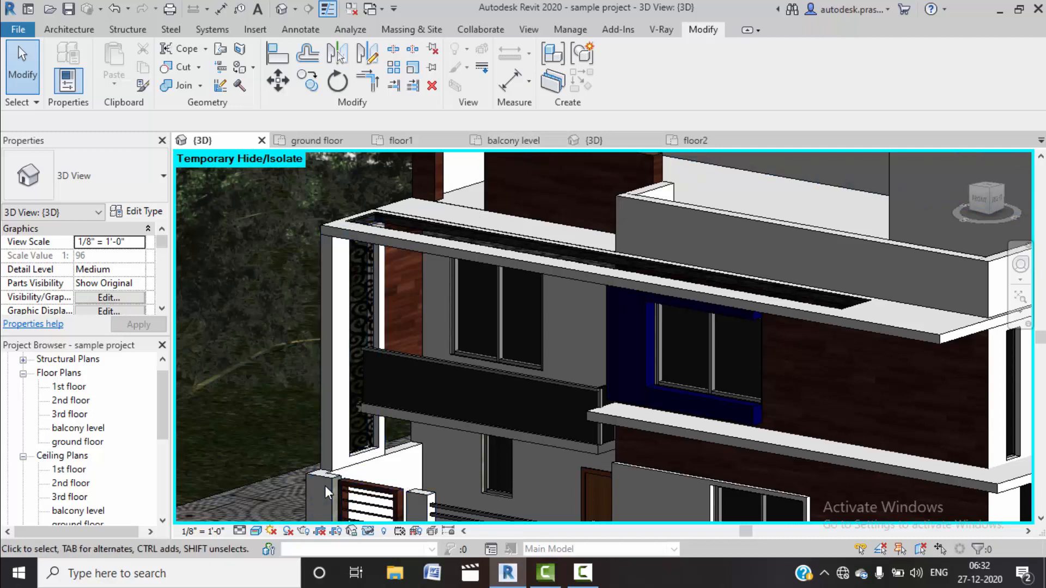
pyautogui.click(322, 441)
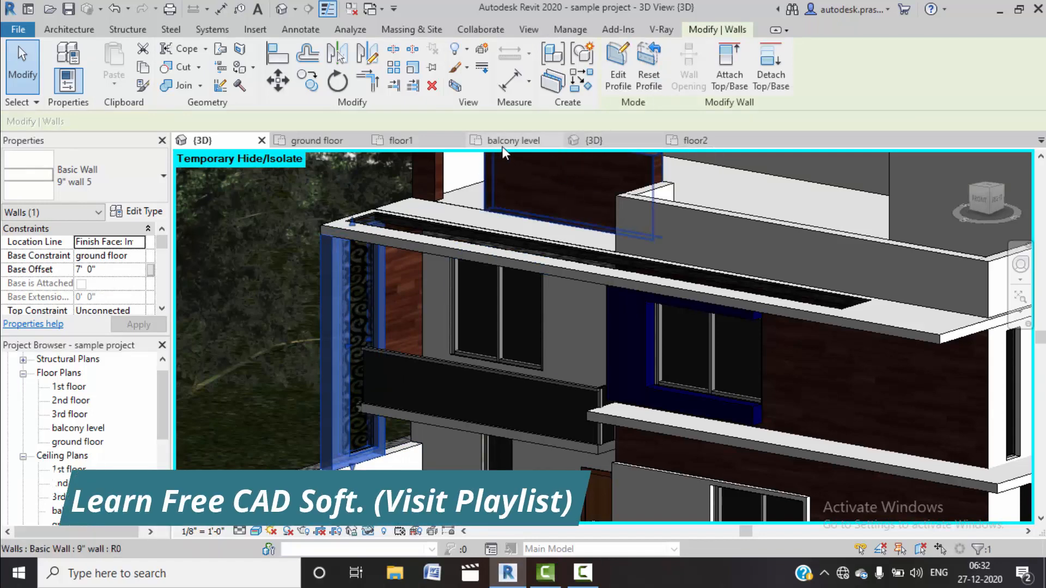
# Step: Return to Project1's 3D view and close the floor1, floor2 and balcony level plan views
pyautogui.click(603, 143)
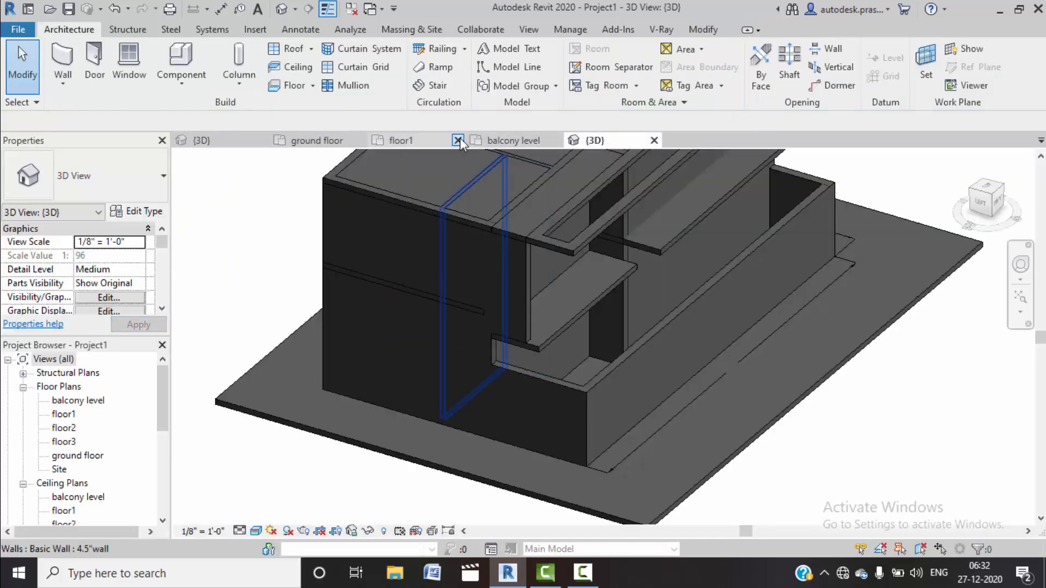
pyautogui.click(459, 139)
pyautogui.click(459, 141)
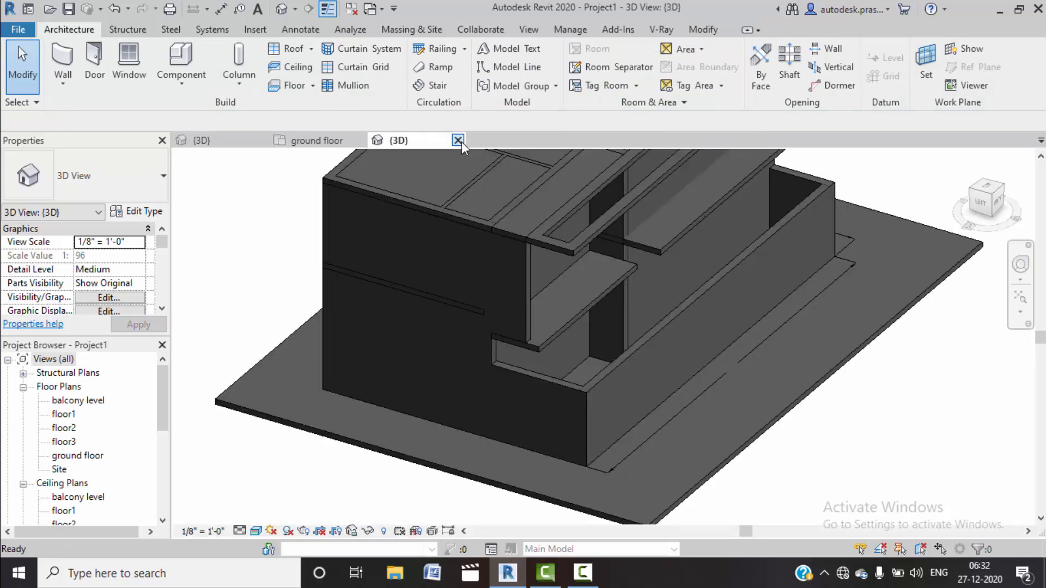
pyautogui.click(334, 141)
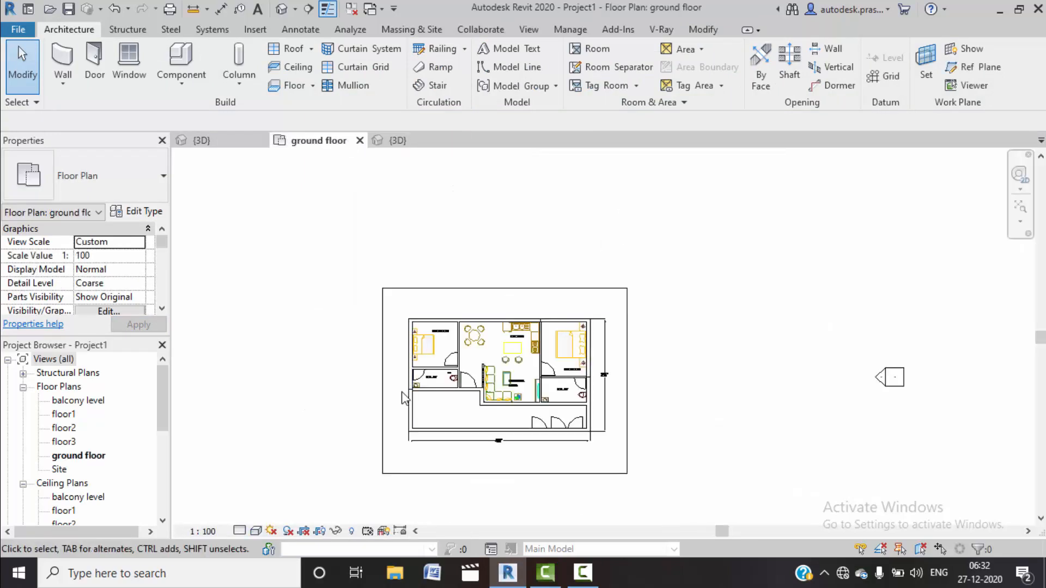
pyautogui.scroll(5, 405, 392)
pyautogui.moveTo(464, 345); pyautogui.dragTo(487, 250, button='middle')
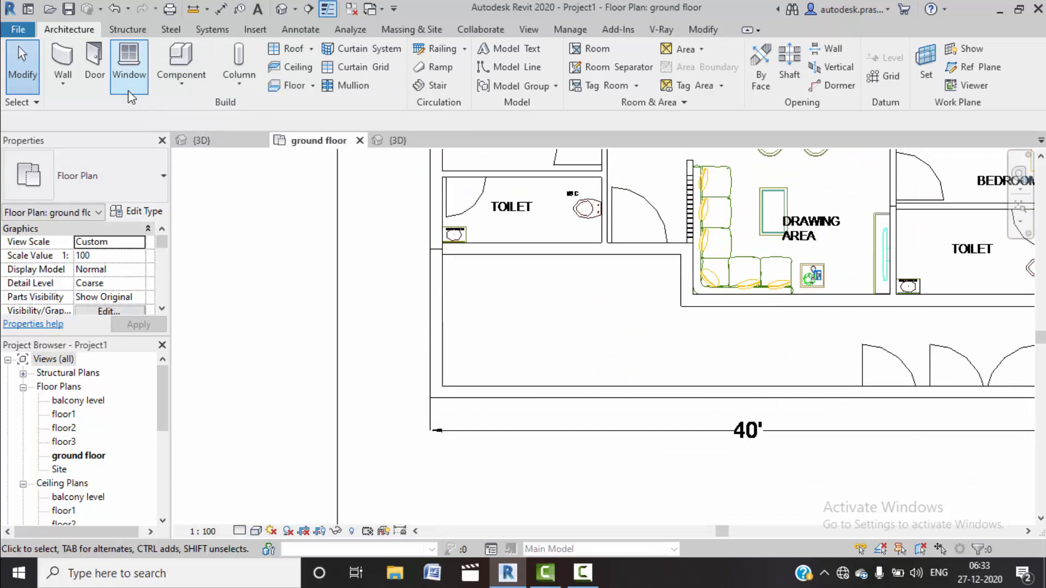
pyautogui.click(68, 83)
pyautogui.click(109, 109)
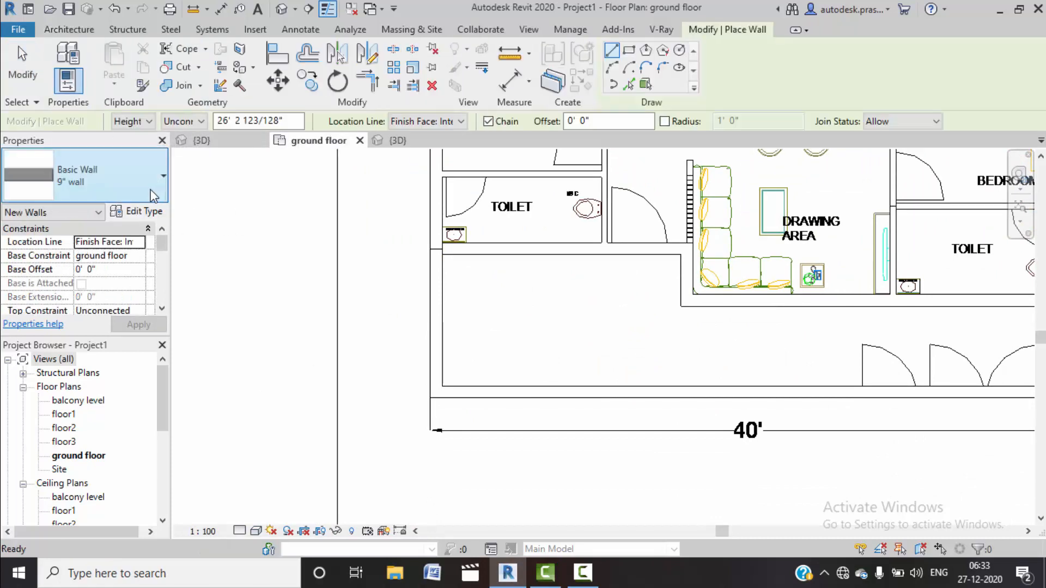
pyautogui.moveTo(472, 375); pyautogui.dragTo(467, 333, button='middle')
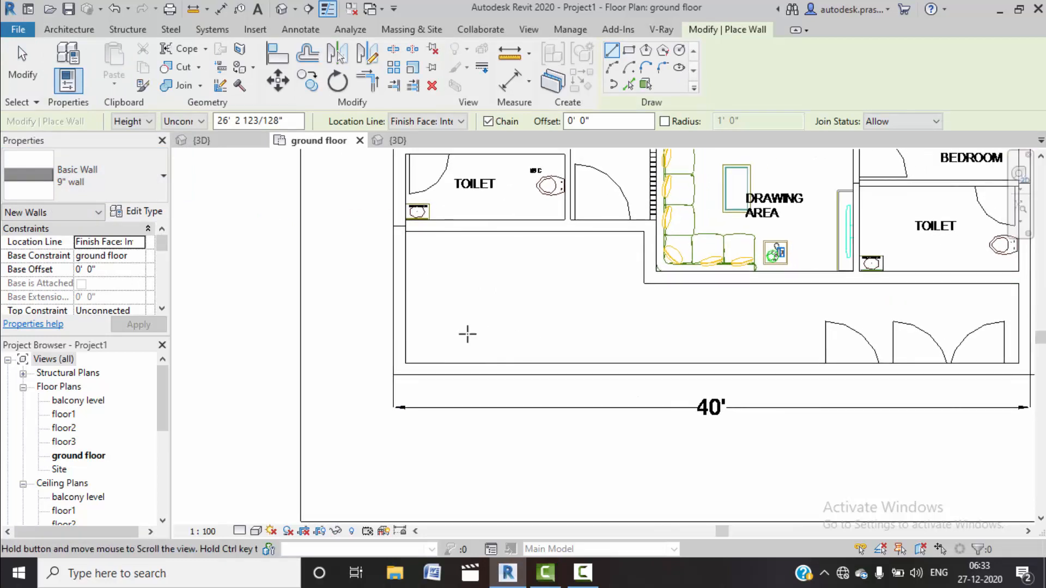
pyautogui.doubleClick(66, 414)
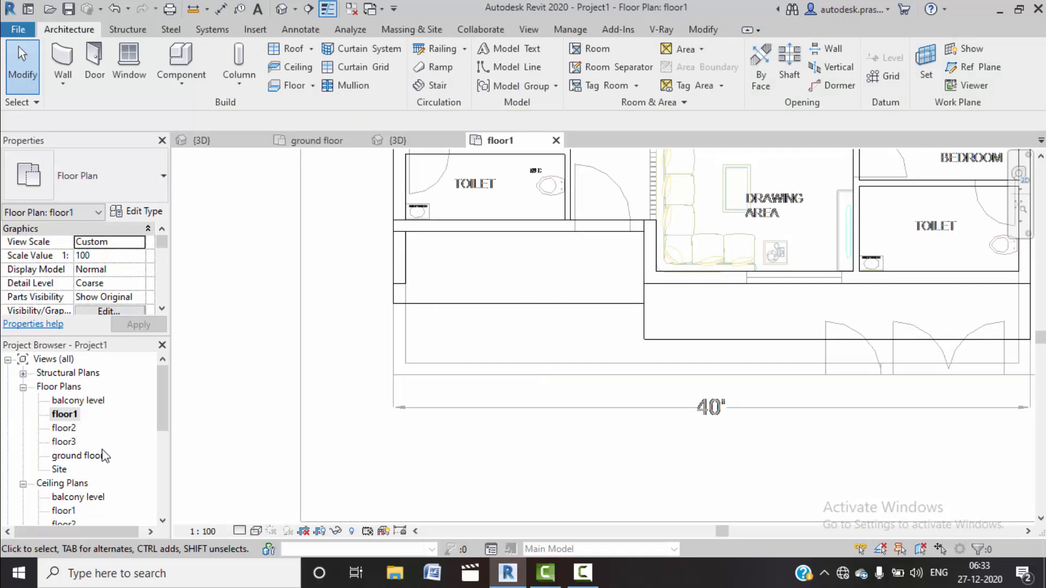
# Step: In the floor2 plan, draw a 9" wall based on ground floor with base offset 7' 0", from the narrow slab's front outer corner to the floor's front corner
pyautogui.doubleClick(70, 429)
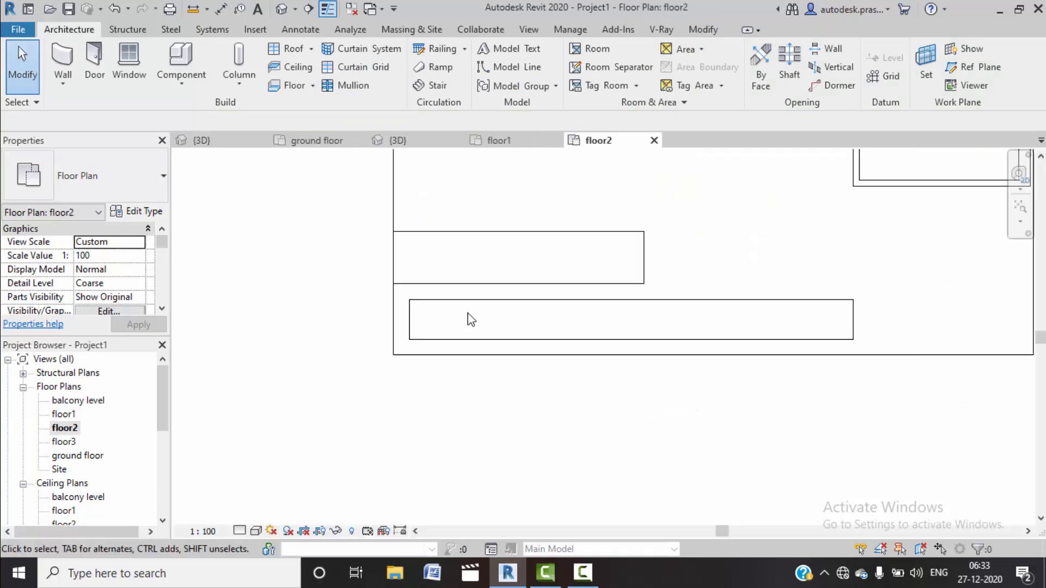
pyautogui.scroll(1, 471, 320)
pyautogui.scroll(-1, 262, 304)
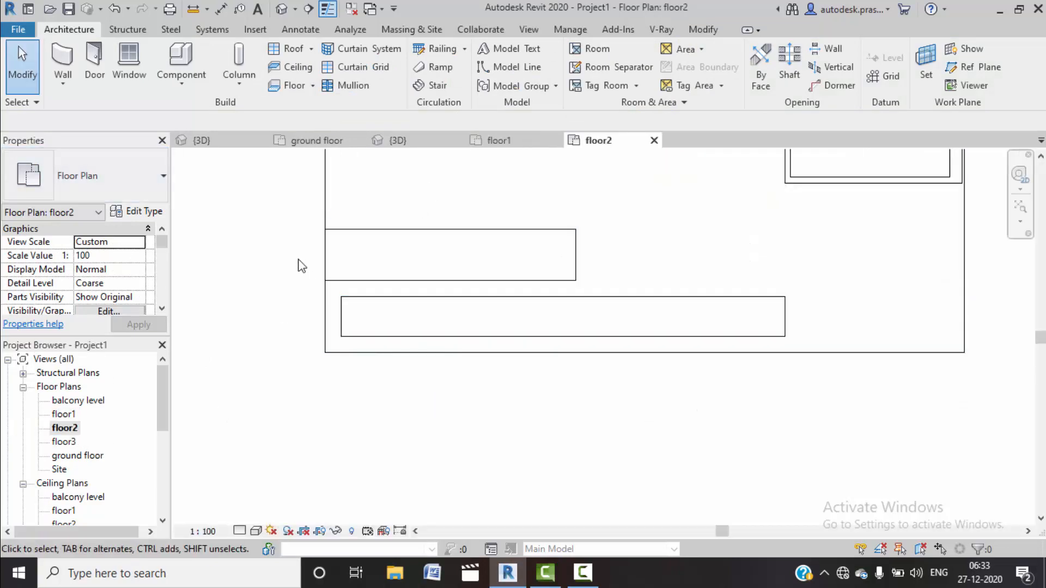
pyautogui.click(61, 90)
pyautogui.click(88, 166)
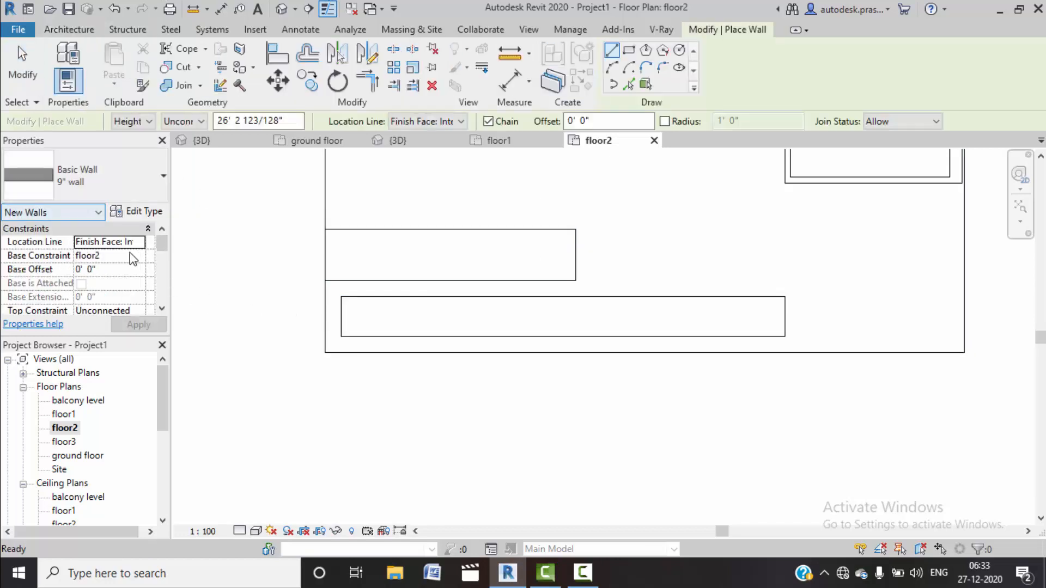
pyautogui.click(139, 257)
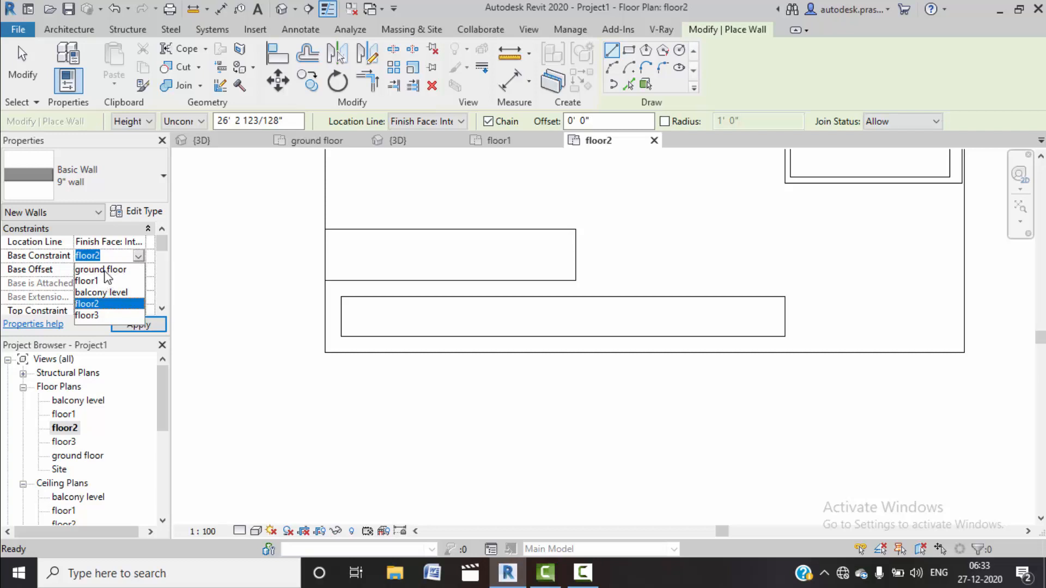
pyautogui.click(104, 269)
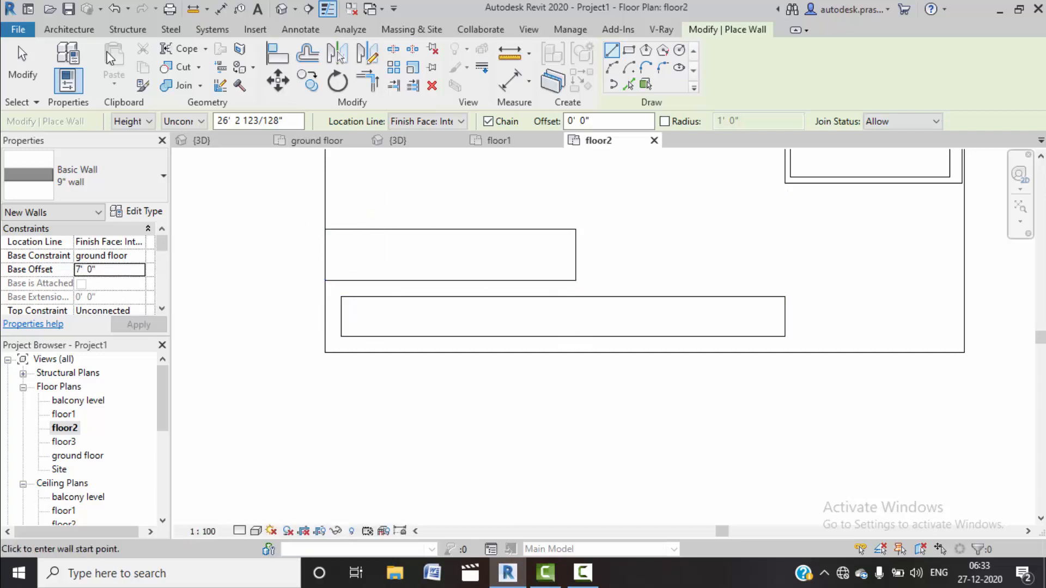
pyautogui.click(325, 282)
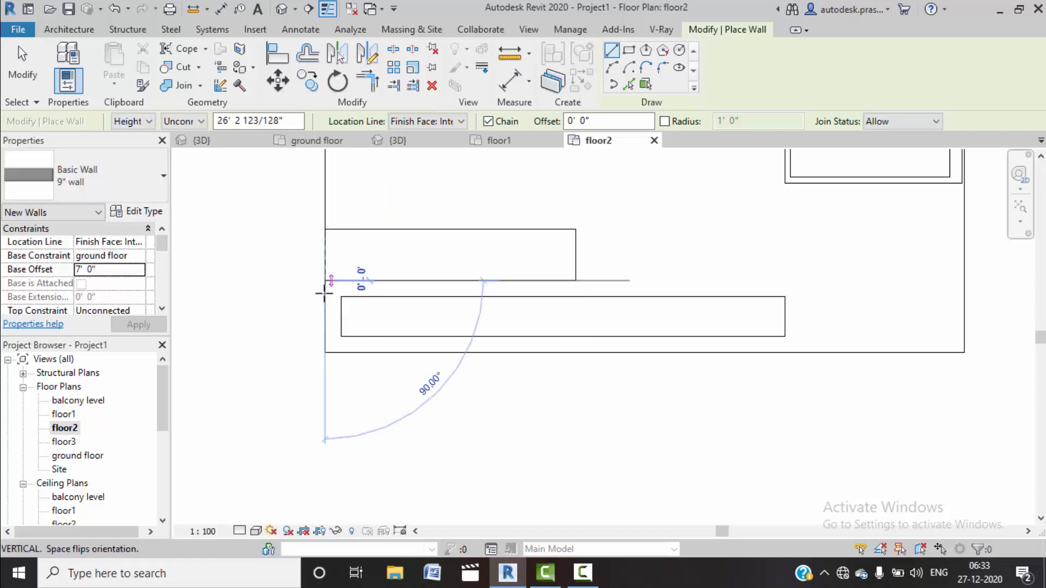
pyautogui.click(325, 351)
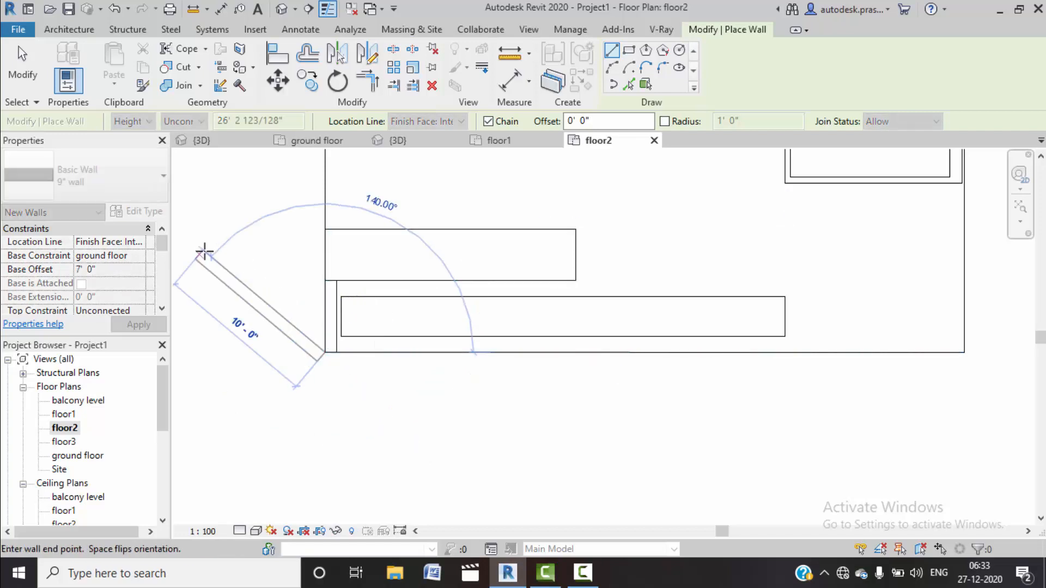
# Step: Finish placing walls in the floor2 plan and bring the front side of the house into view in 3D
pyautogui.rightClick(241, 239)
pyautogui.click(270, 256)
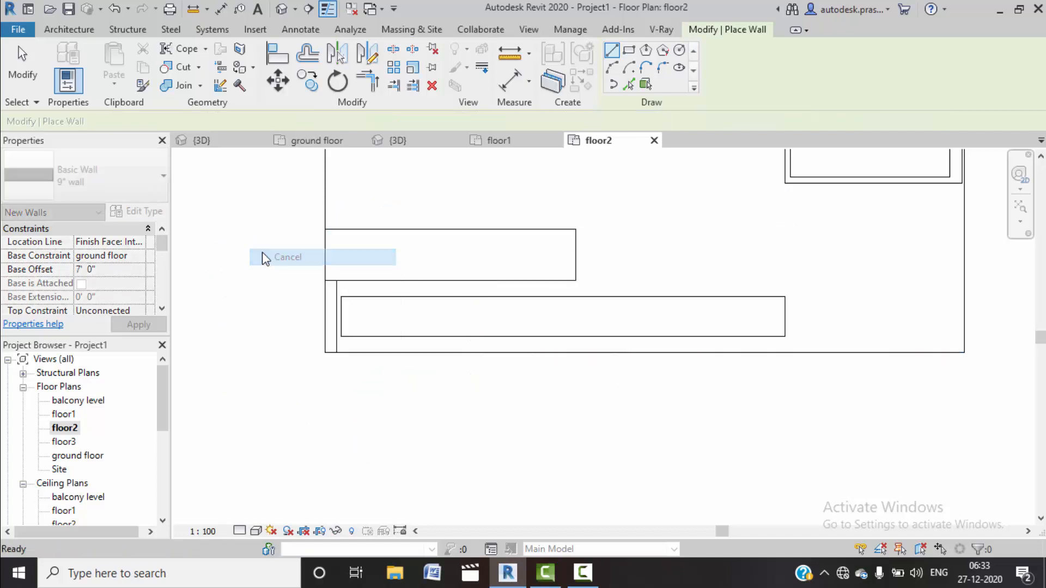
pyautogui.rightClick(253, 245)
pyautogui.click(276, 256)
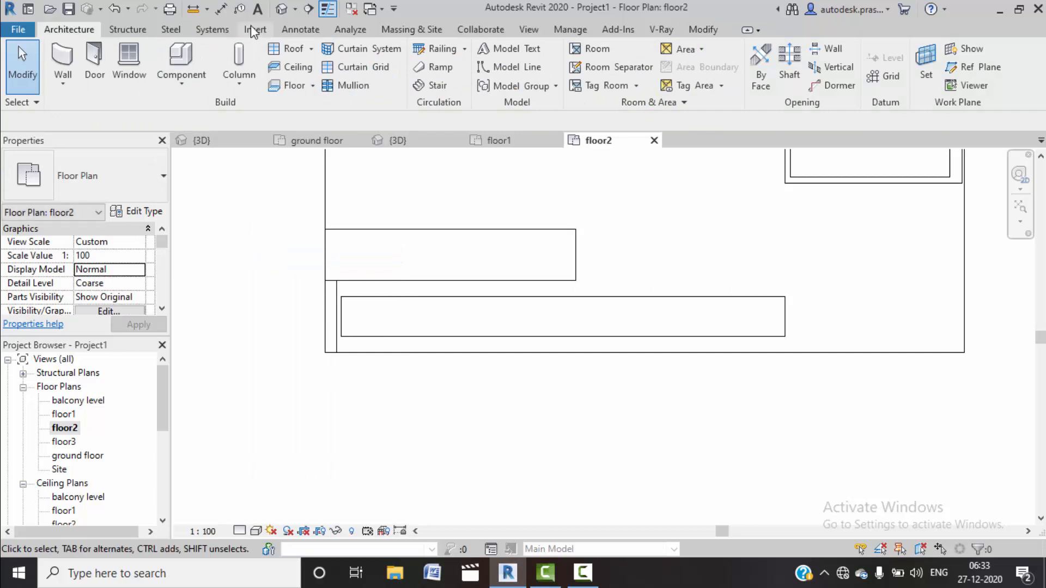
pyautogui.click(282, 10)
pyautogui.scroll(5, 479, 264)
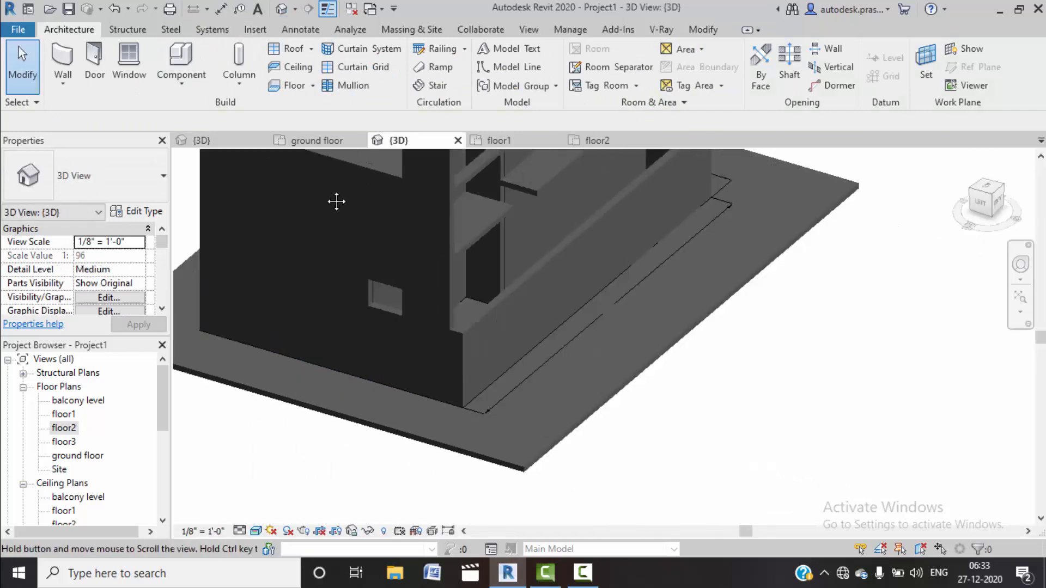
pyautogui.scroll(-5, 389, 309)
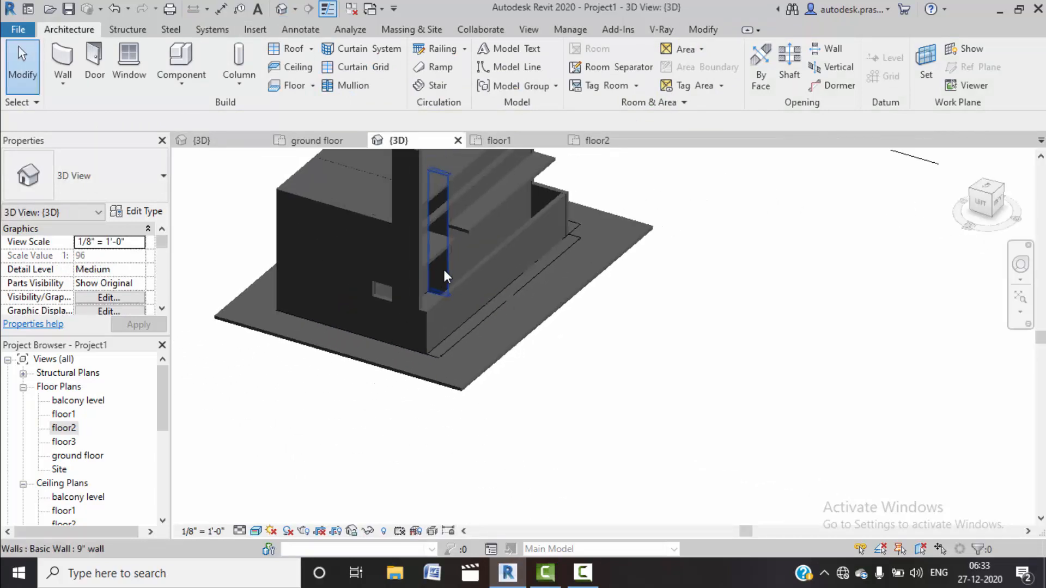
pyautogui.moveTo(443, 271); pyautogui.dragTo(410, 269, button='middle')
# Step: Set the top constraint of the new 9" front side wall to Up to level: floor2
pyautogui.click(406, 184)
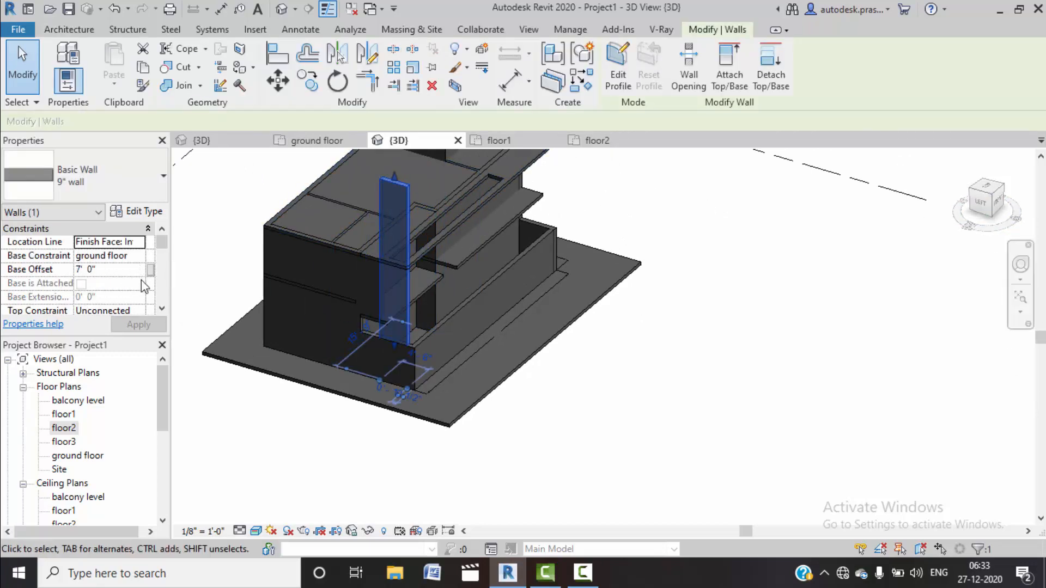
pyautogui.click(137, 307)
pyautogui.click(141, 298)
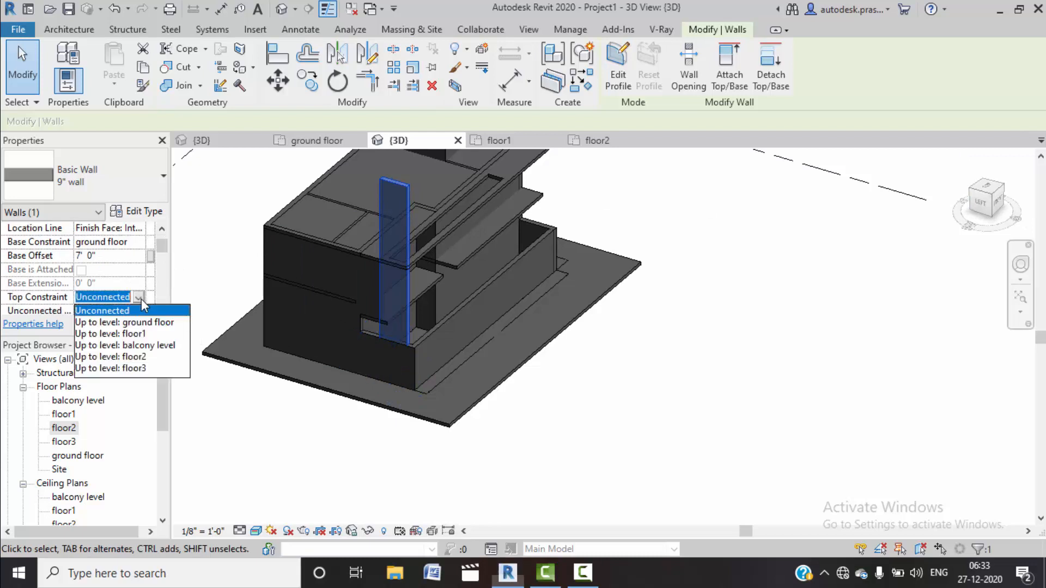
pyautogui.click(136, 357)
pyautogui.click(147, 326)
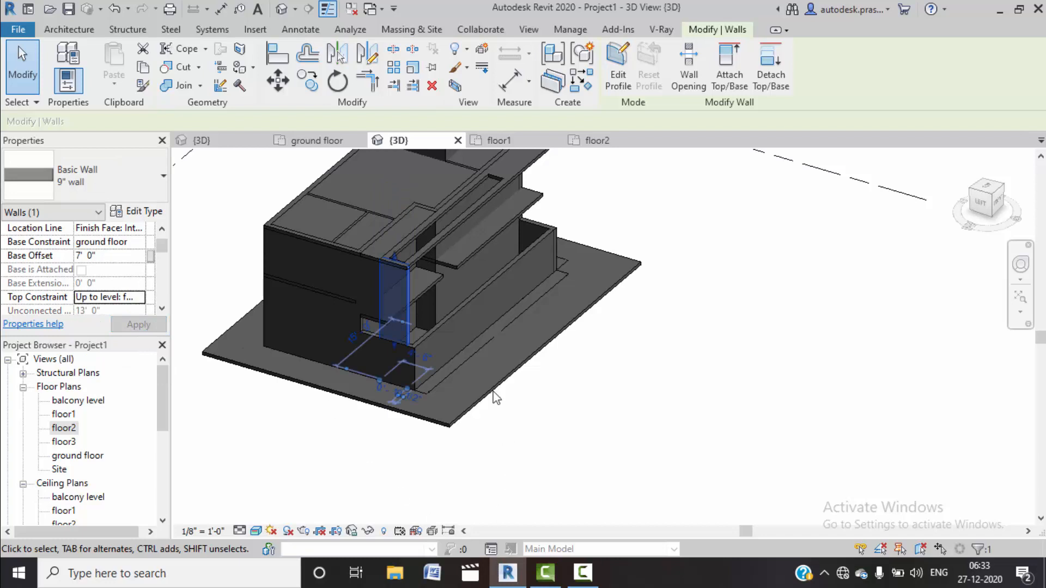
# Step: Show the front side wall straight from the left in the Wireframe visual style
pyautogui.scroll(2, 408, 348)
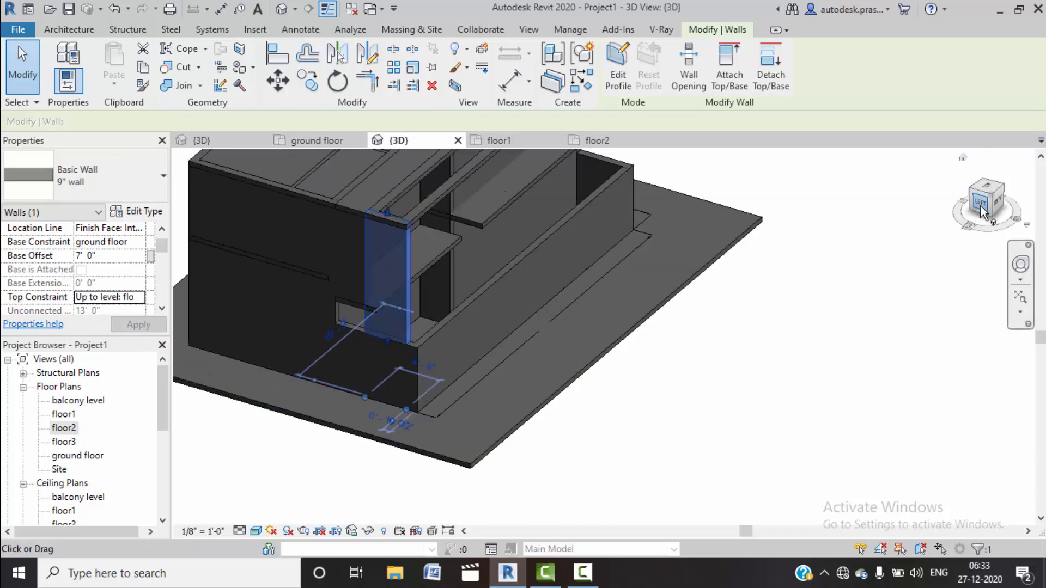
pyautogui.click(980, 203)
pyautogui.moveTo(680, 283); pyautogui.dragTo(744, 281, button='middle')
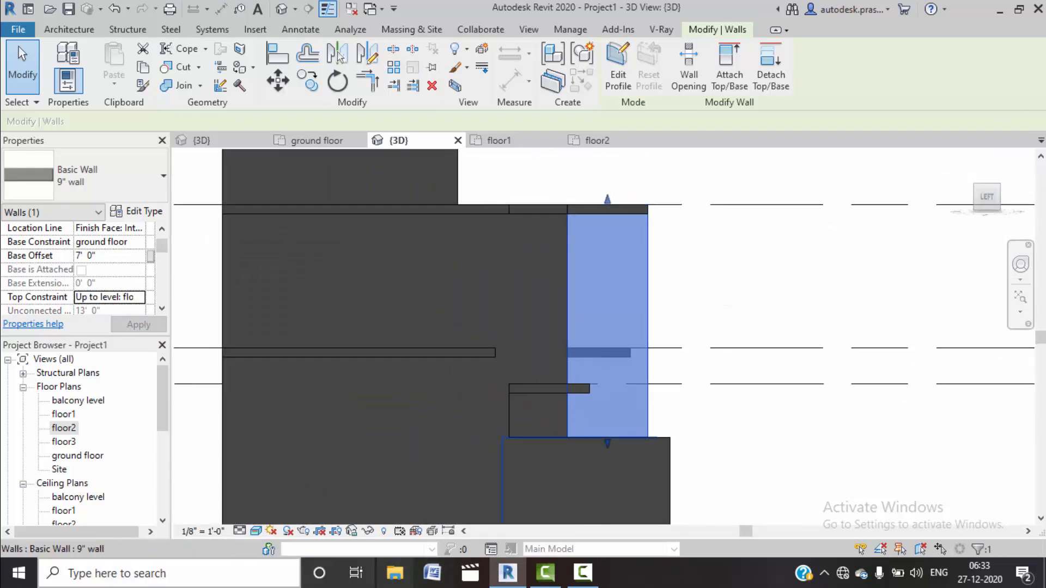
pyautogui.click(254, 532)
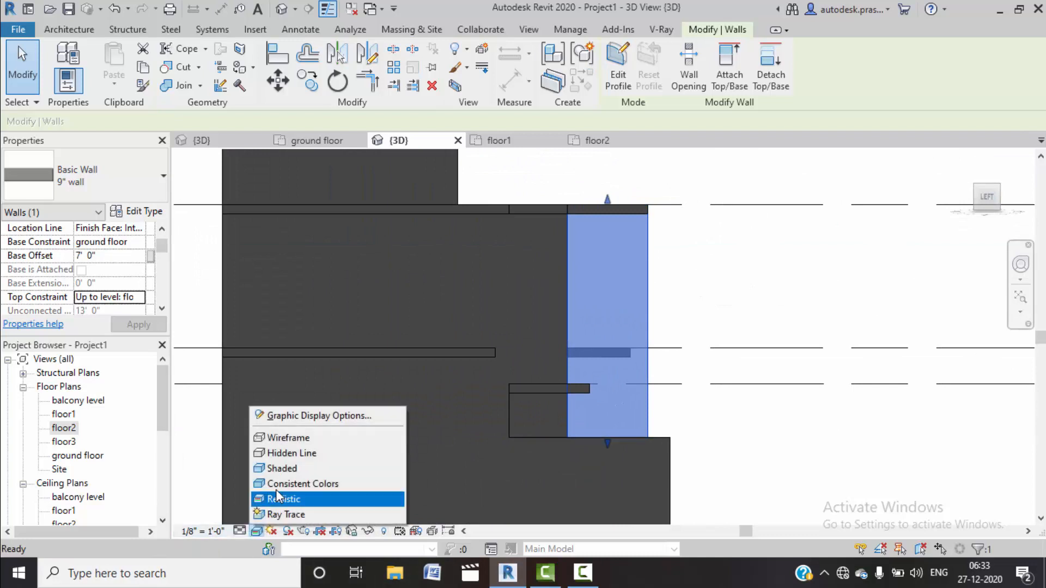
pyautogui.click(281, 442)
pyautogui.moveTo(662, 257); pyautogui.dragTo(559, 372, button='middle')
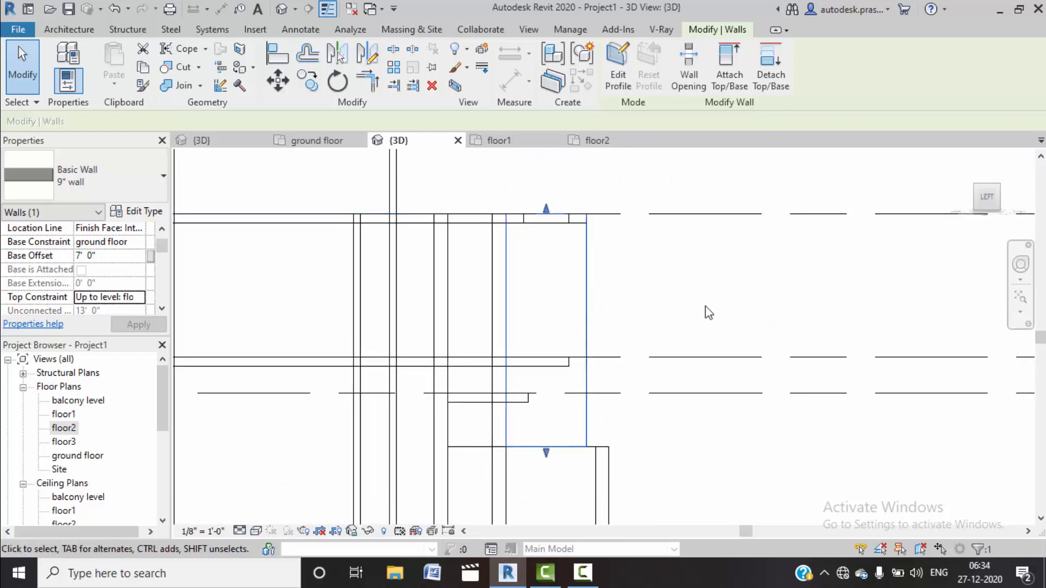
pyautogui.scroll(1, 546, 365)
pyautogui.moveTo(620, 352); pyautogui.dragTo(615, 326, button='middle')
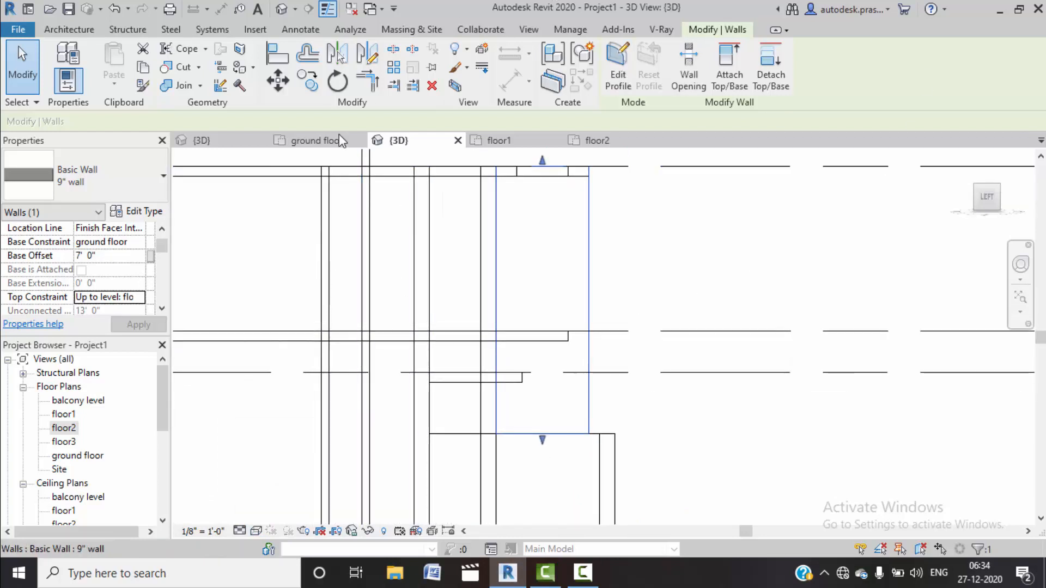
# Step: Edit the front side wall's profile, adding a rectangular opening about 2' 6" wide and 11' 6" high beneath the roof slab
pyautogui.click(610, 87)
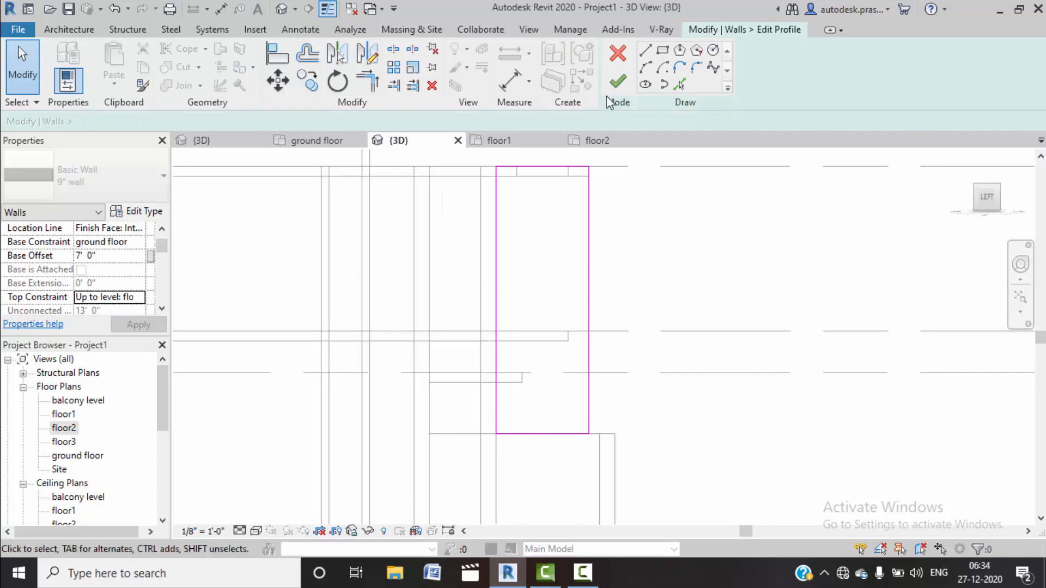
pyautogui.click(516, 175)
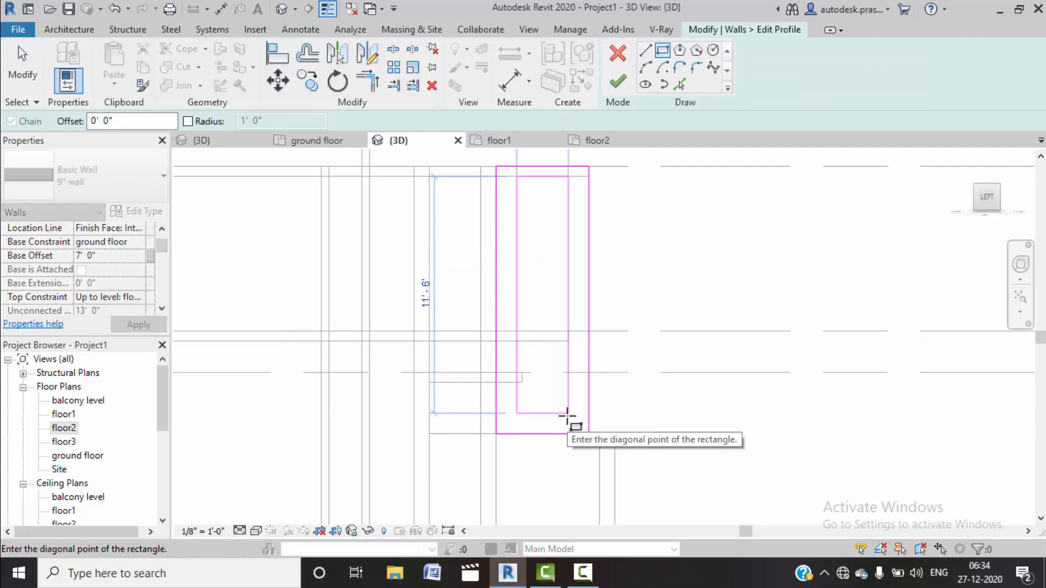
pyautogui.click(567, 414)
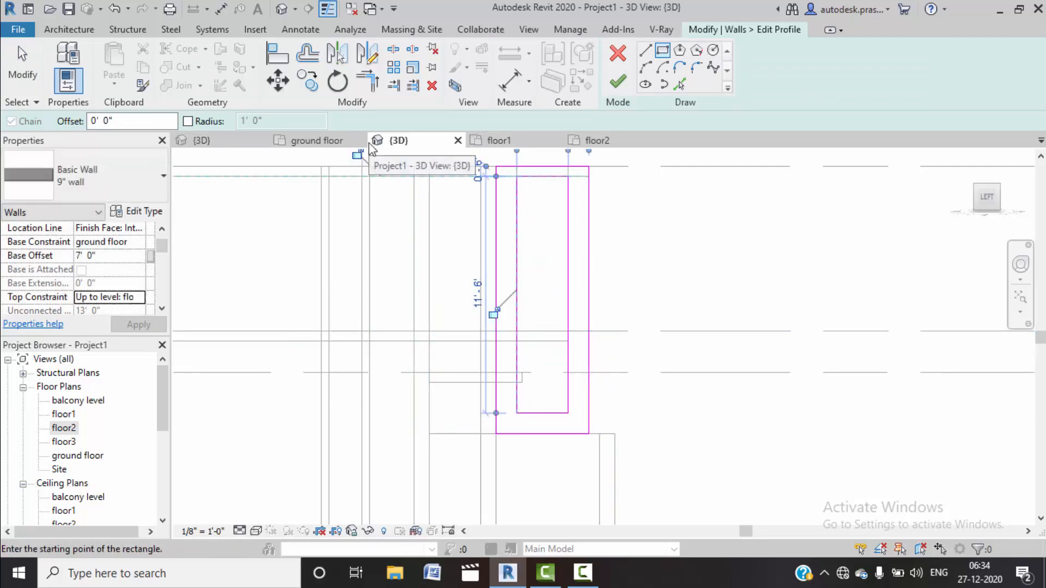
pyautogui.scroll(1, 551, 211)
pyautogui.moveTo(574, 210); pyautogui.dragTo(553, 321, button='middle')
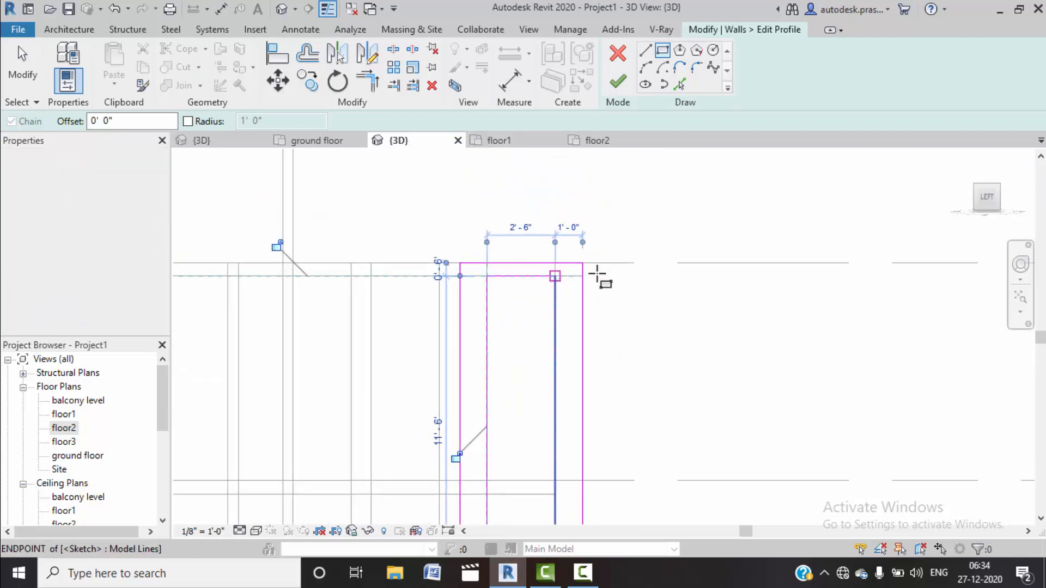
pyautogui.scroll(-1, 569, 331)
pyautogui.moveTo(519, 351); pyautogui.dragTo(527, 315, button='middle')
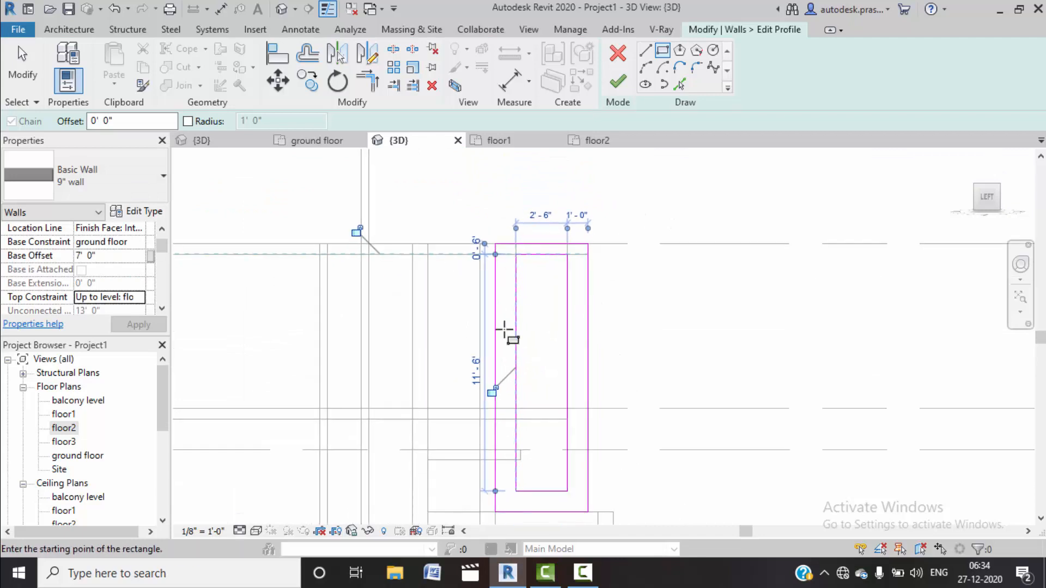
pyautogui.moveTo(546, 357); pyautogui.dragTo(556, 289, button='middle')
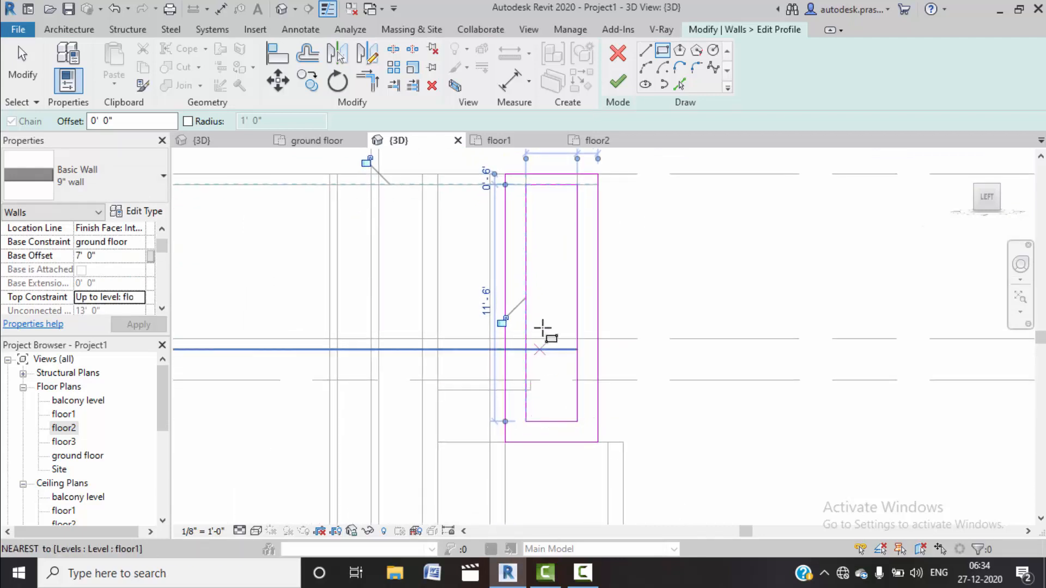
pyautogui.click(618, 83)
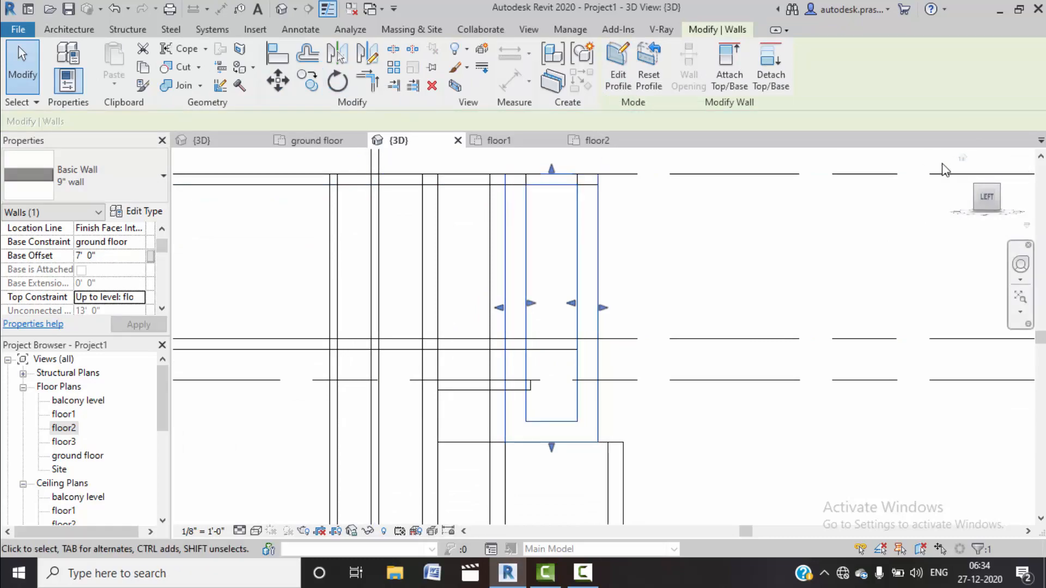
# Step: Set the 3D view's visual style to Realistic and inspect the wall opening and the front of the house
pyautogui.moveTo(842, 249)
pyautogui.keyDown('shift'); pyautogui.mouseDown(button='middle')
pyautogui.moveTo(819, 280)
pyautogui.moveTo(545, 361)
pyautogui.moveTo(497, 401)
pyautogui.mouseUp(button='middle'); pyautogui.keyUp('shift')
pyautogui.click(256, 531)
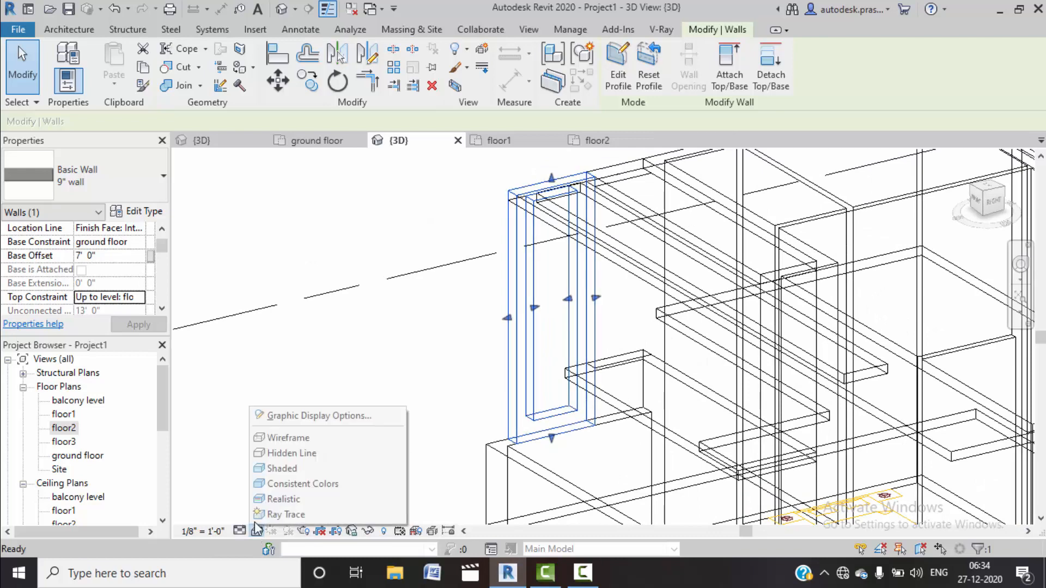
pyautogui.click(279, 500)
pyautogui.scroll(-2, 436, 286)
pyautogui.click(403, 235)
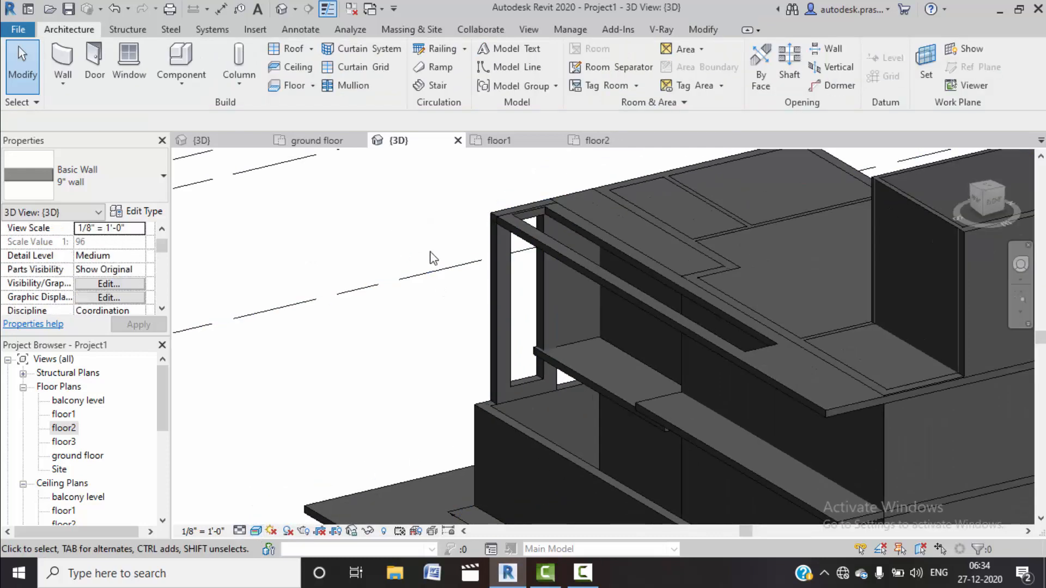
pyautogui.scroll(-1, 465, 327)
pyautogui.keyDown('shift'); pyautogui.moveTo(460, 343); pyautogui.dragTo(548, 363, button='middle'); pyautogui.keyUp('shift')
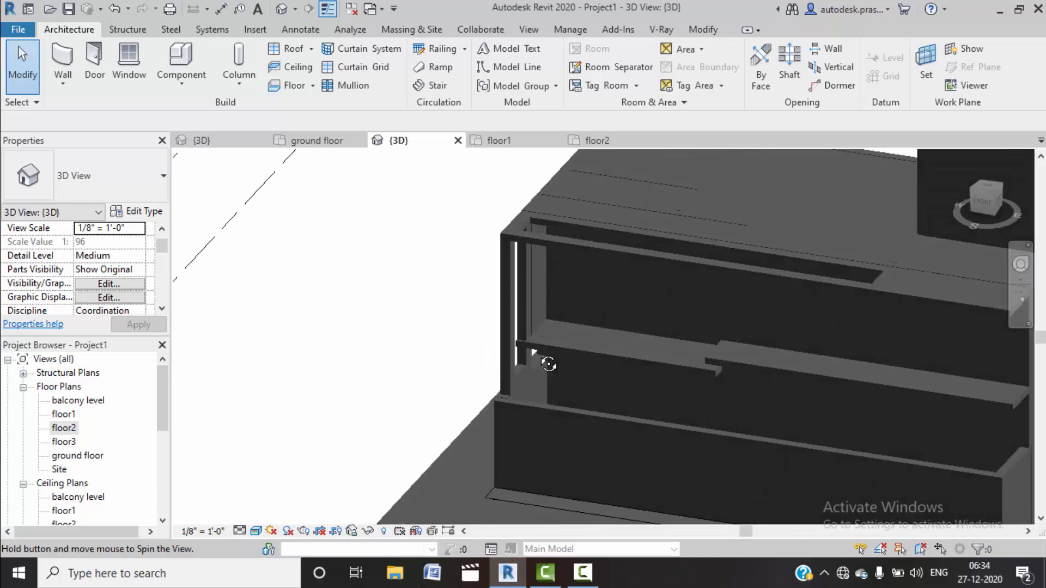
pyautogui.scroll(-2, 539, 338)
pyautogui.moveTo(594, 329); pyautogui.dragTo(554, 241, button='middle')
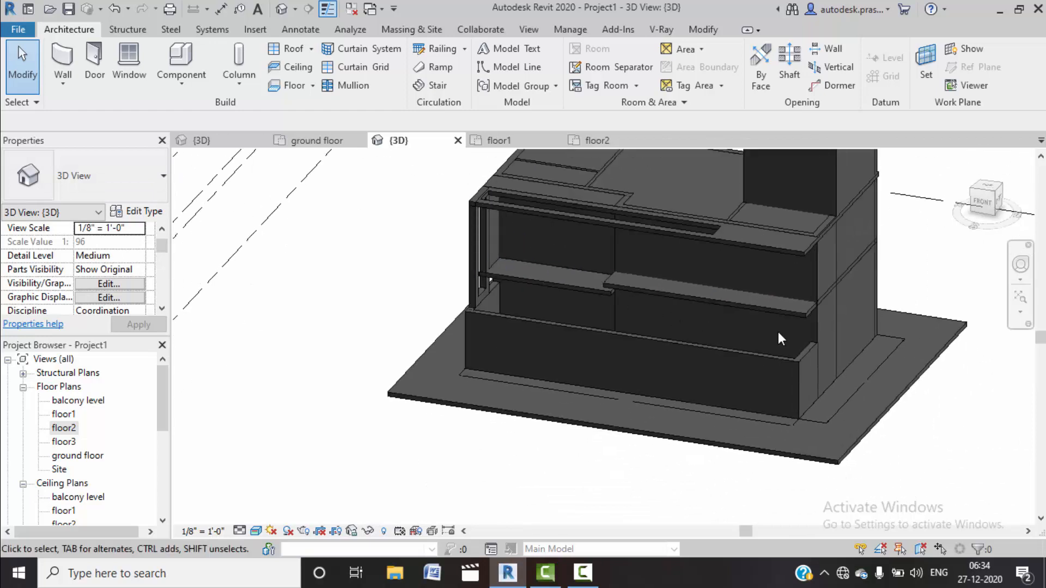
pyautogui.moveTo(730, 368); pyautogui.dragTo(602, 358, button='middle')
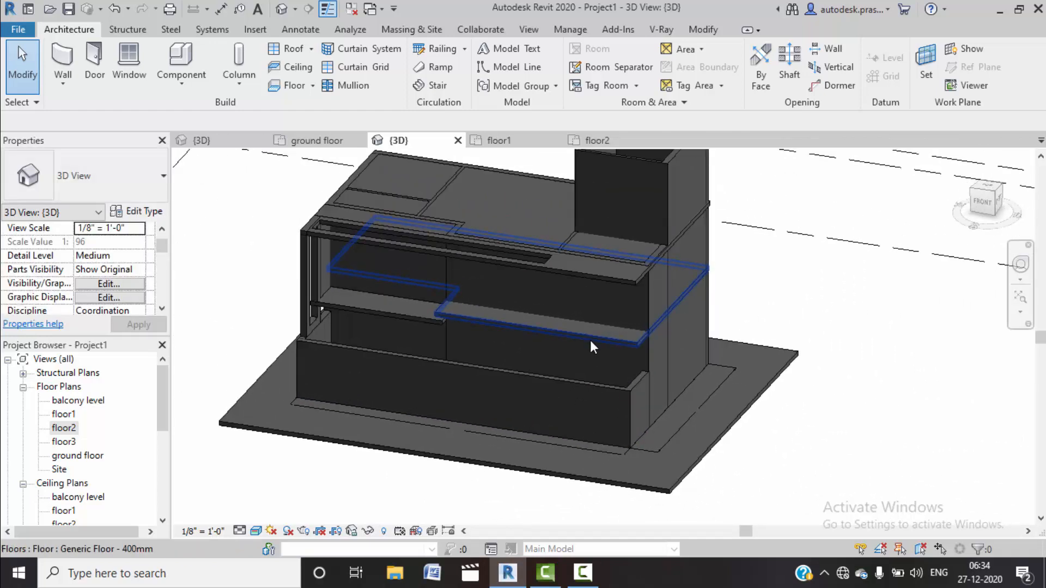
pyautogui.scroll(-2, 545, 271)
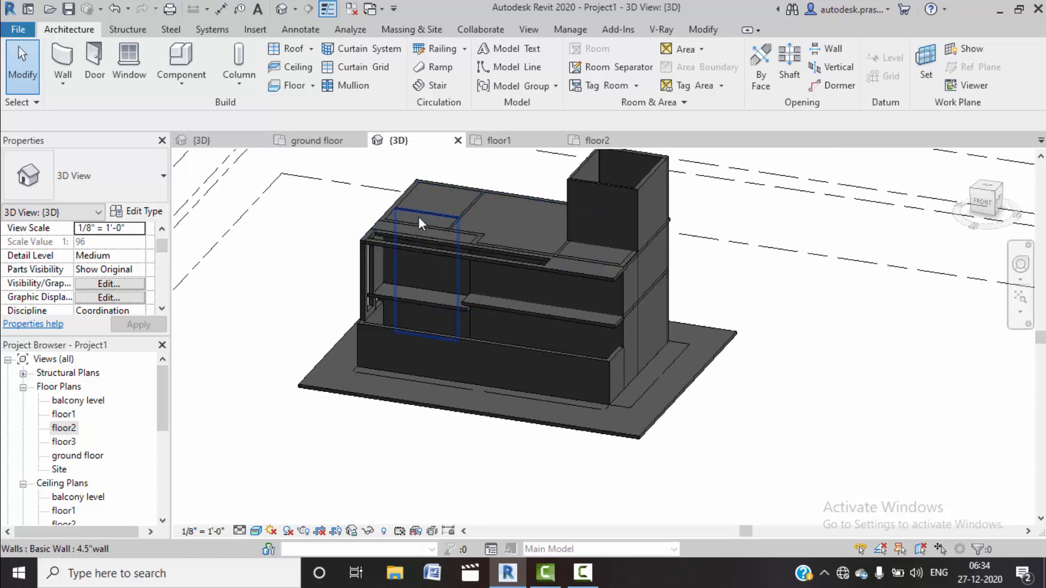
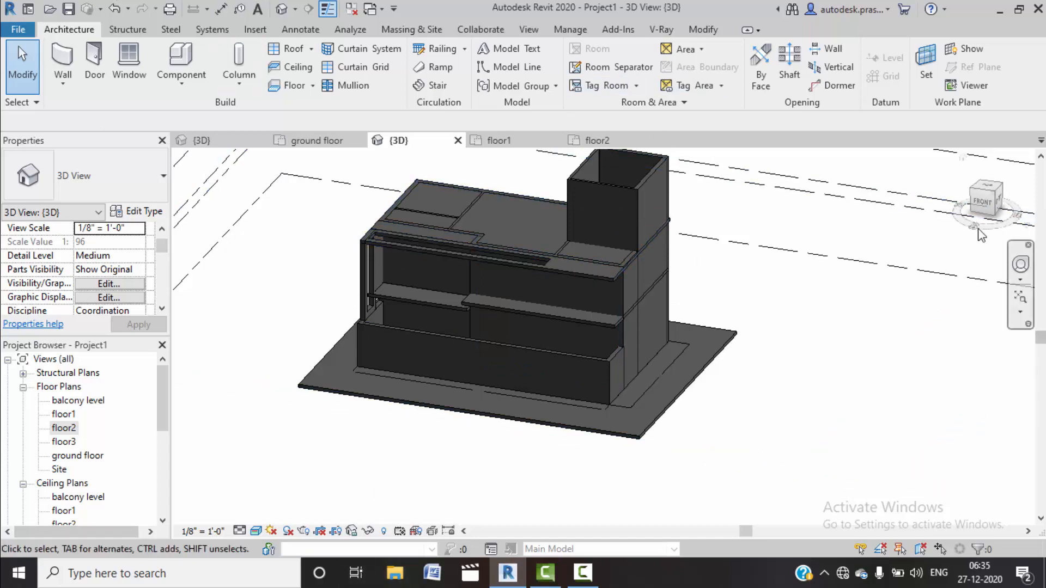
# Step: Start a Roof by Extrusion on the stair tower's front 4.5" wall plane, with reference level floor3 and offset 0' 0", and discard the stray line
pyautogui.click(980, 203)
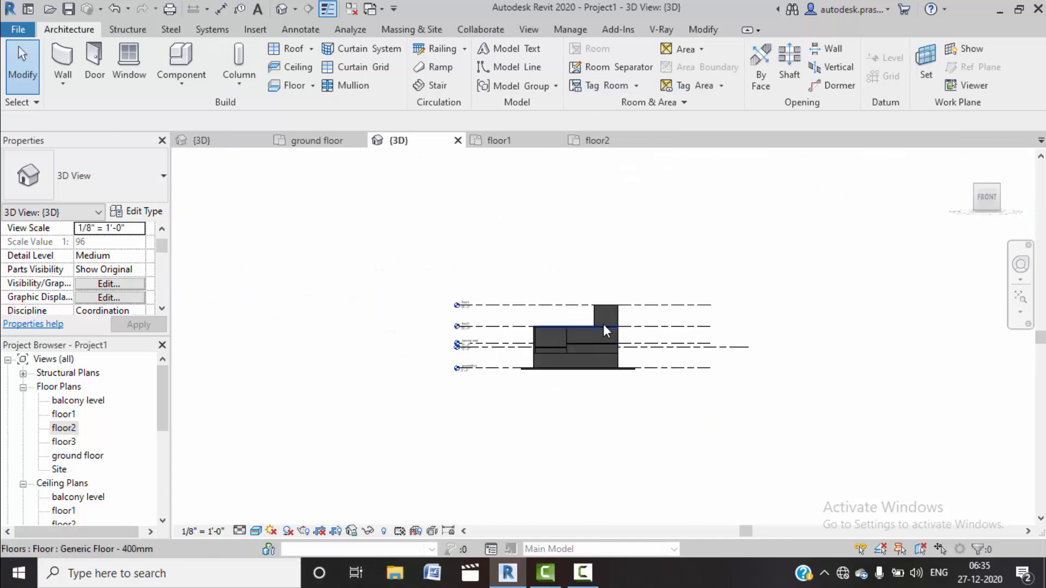
pyautogui.scroll(5, 603, 322)
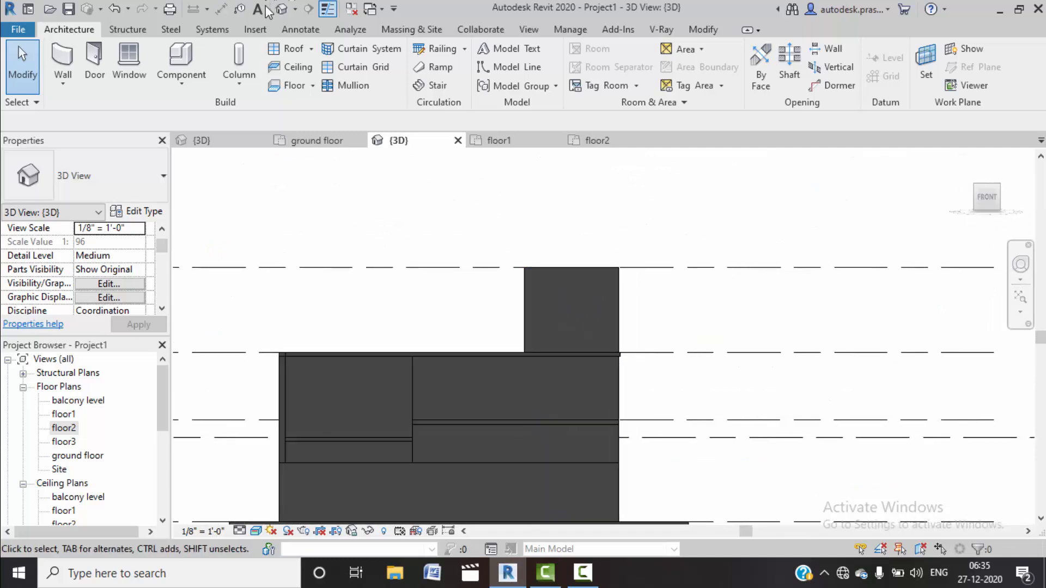
pyautogui.click(312, 49)
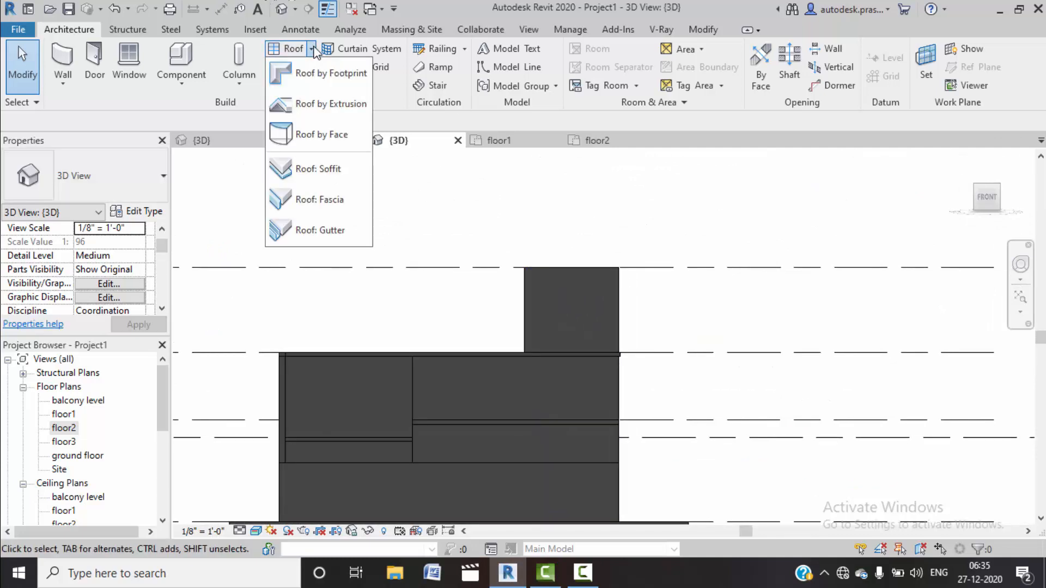
pyautogui.click(325, 100)
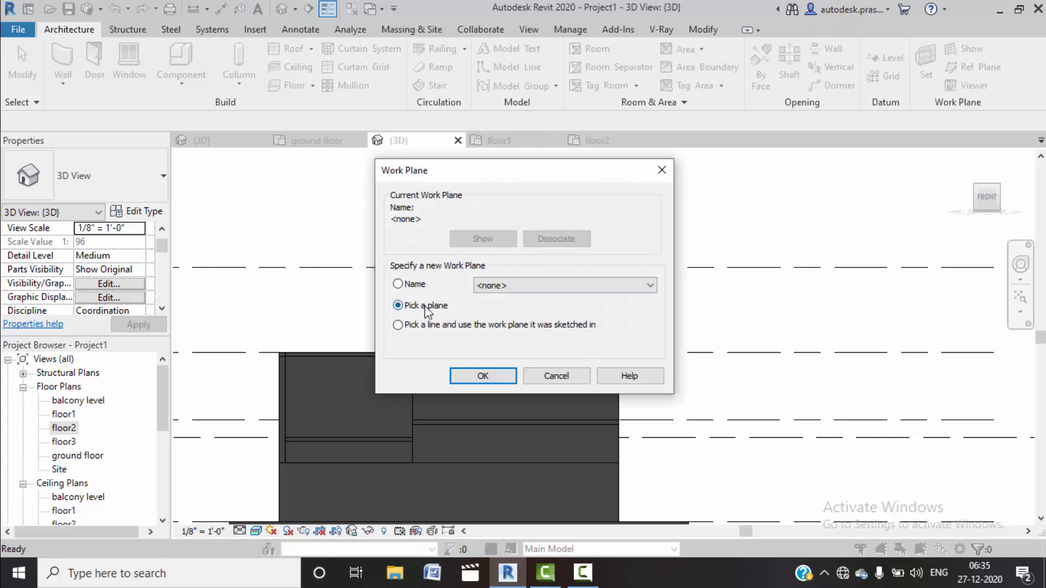
pyautogui.click(483, 376)
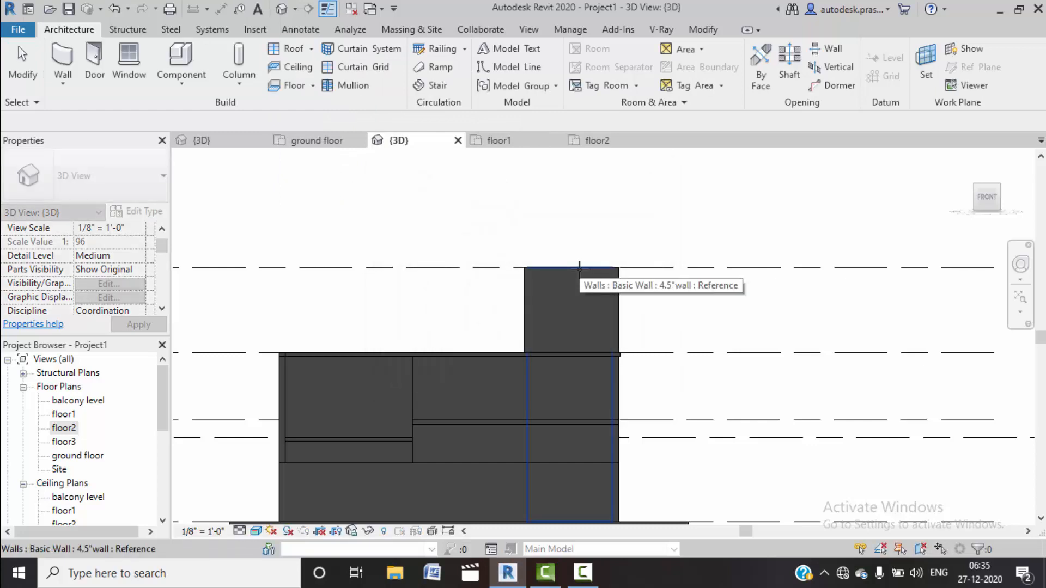
pyautogui.keyDown('shift'); pyautogui.moveTo(603, 249); pyautogui.dragTo(563, 277, button='middle'); pyautogui.keyUp('shift')
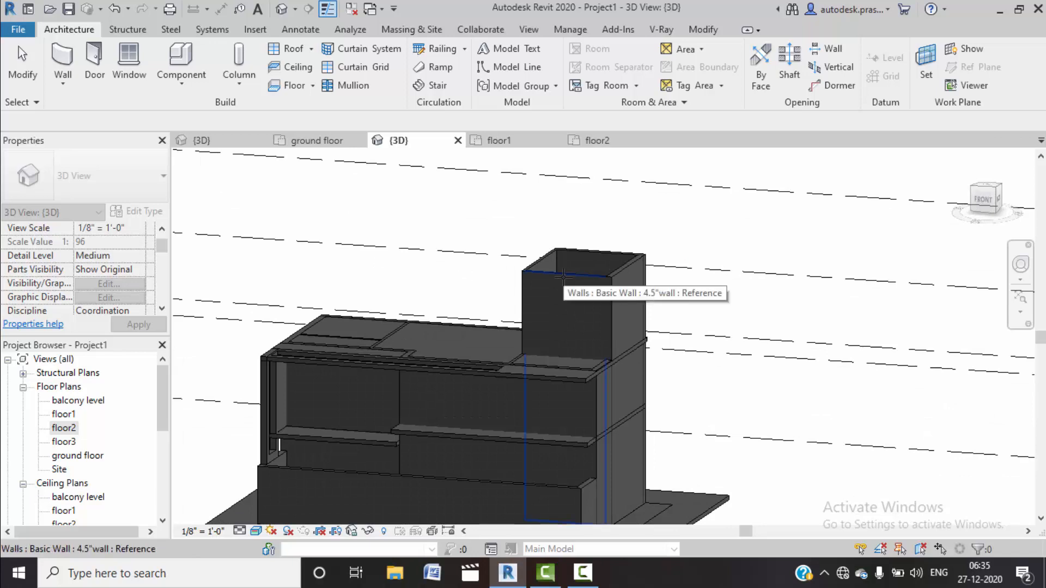
pyautogui.click(567, 268)
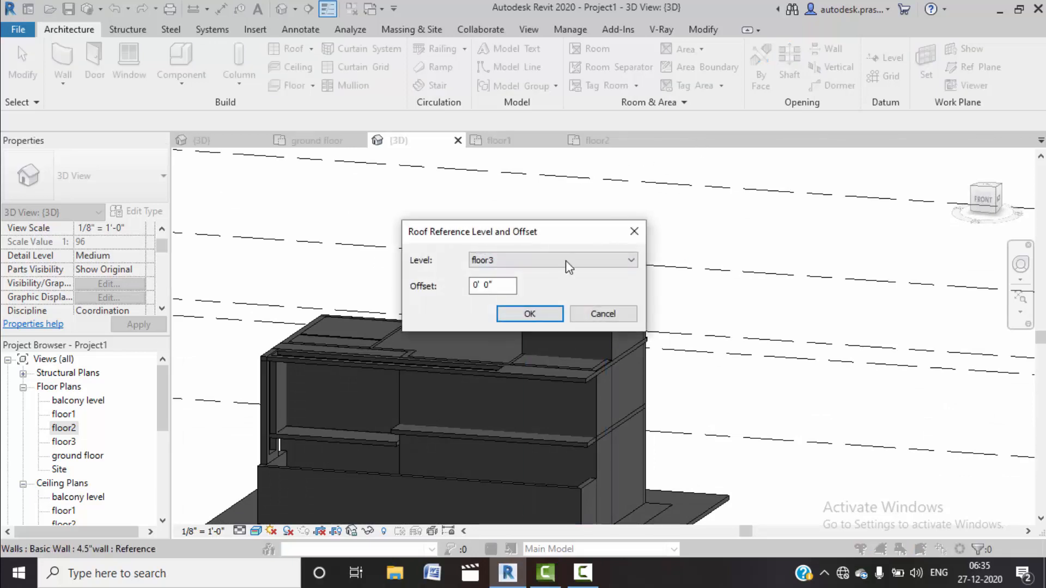
pyautogui.click(516, 315)
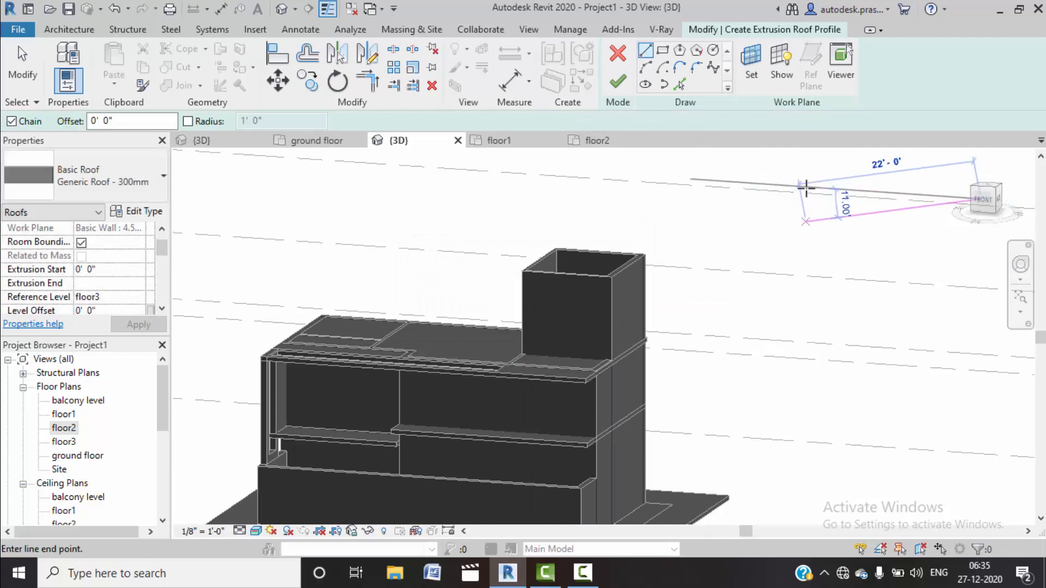
pyautogui.rightClick(787, 158)
pyautogui.click(820, 167)
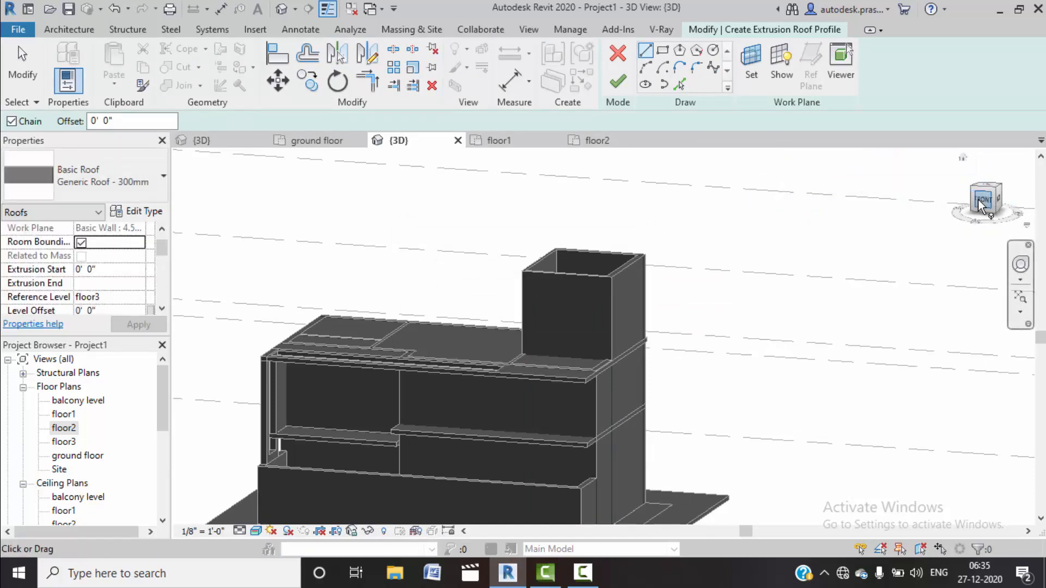
# Step: Sketch a start-end-radius arc over the stair tower in the front view, overhanging both sides and peaking above the wall tops, and finish the extrusion roof
pyautogui.scroll(-3, 711, 231)
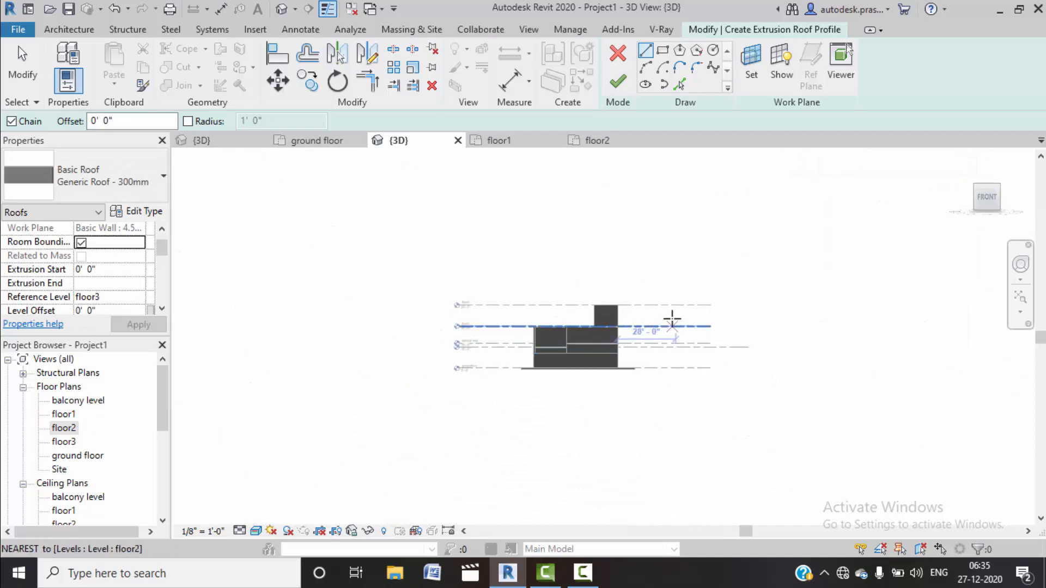
pyautogui.scroll(5, 626, 283)
pyautogui.scroll(2, 514, 323)
pyautogui.moveTo(523, 325); pyautogui.dragTo(541, 289, button='middle')
pyautogui.scroll(1, 521, 267)
pyautogui.moveTo(523, 254); pyautogui.dragTo(521, 189, button='middle')
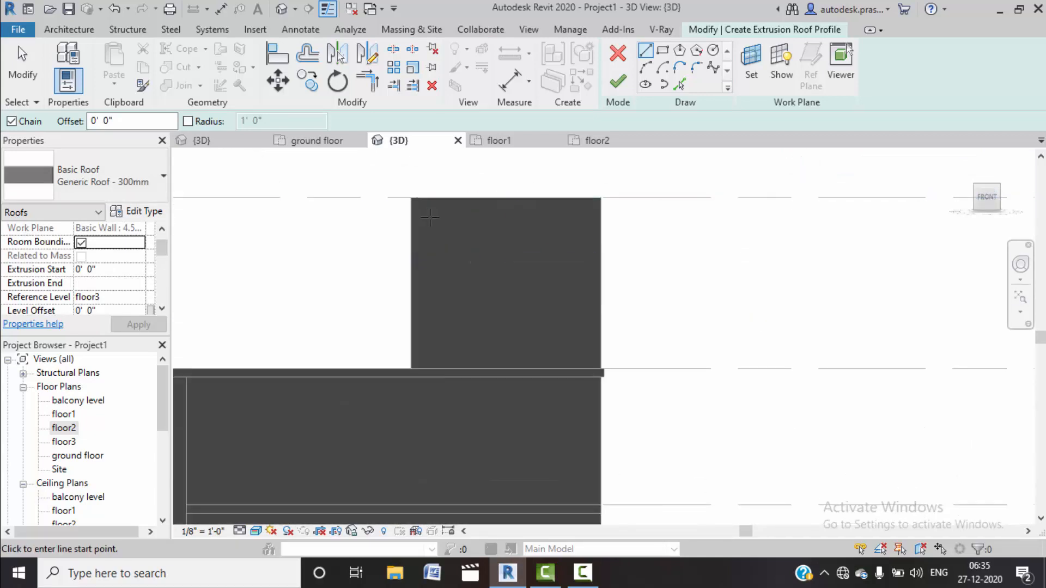
pyautogui.click(645, 66)
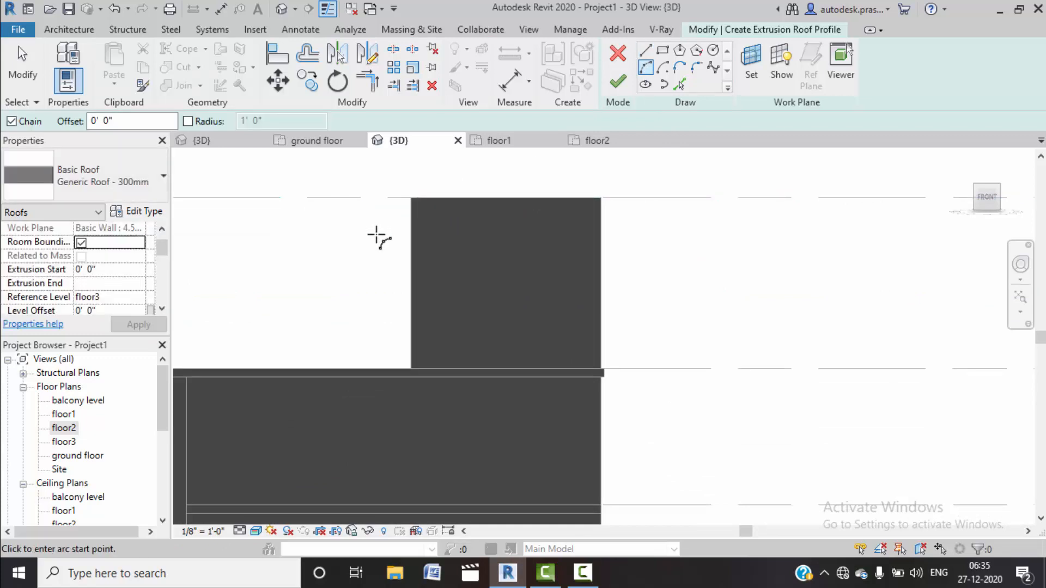
pyautogui.click(378, 234)
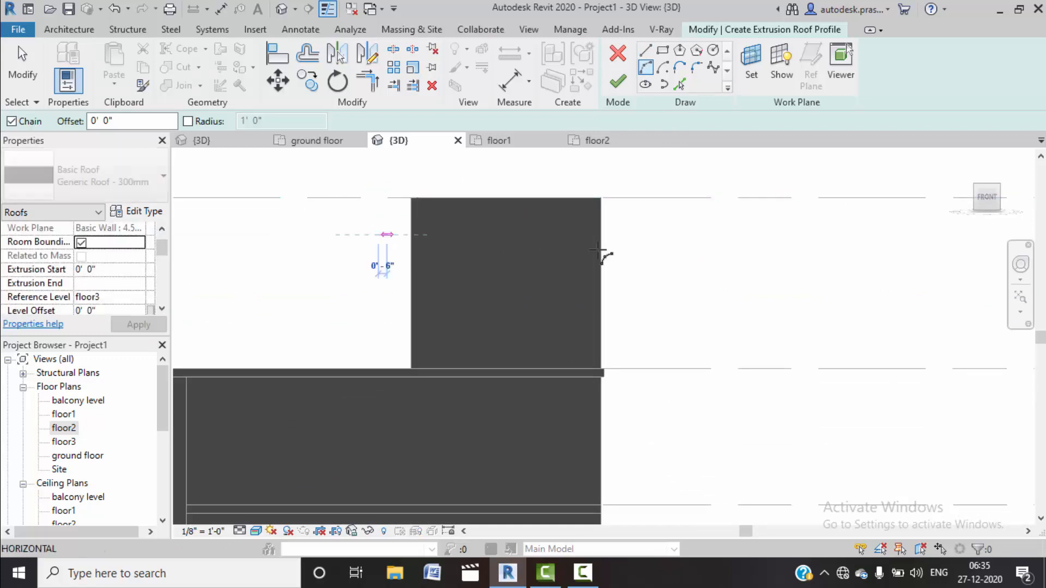
pyautogui.click(626, 235)
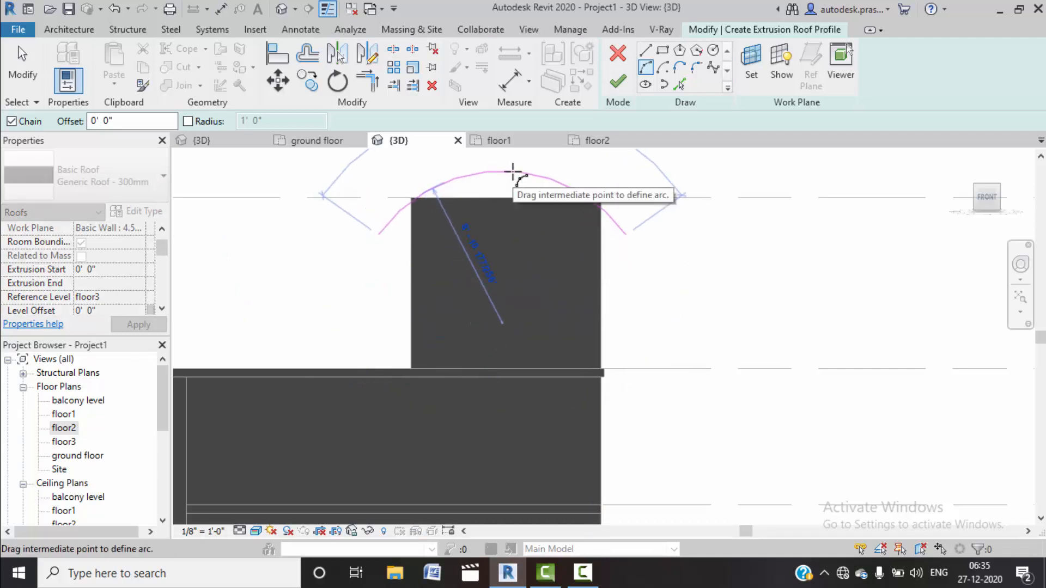
pyautogui.click(513, 171)
pyautogui.click(626, 82)
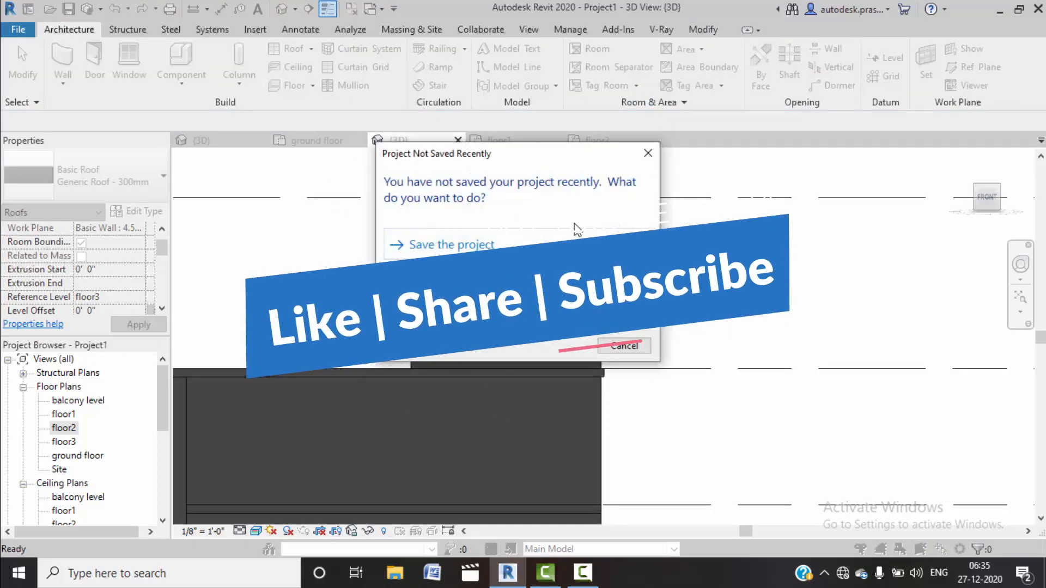
# Step: Save the project to the Desktop as Project1 in the Project Files (*.rvt) format
pyautogui.click(544, 250)
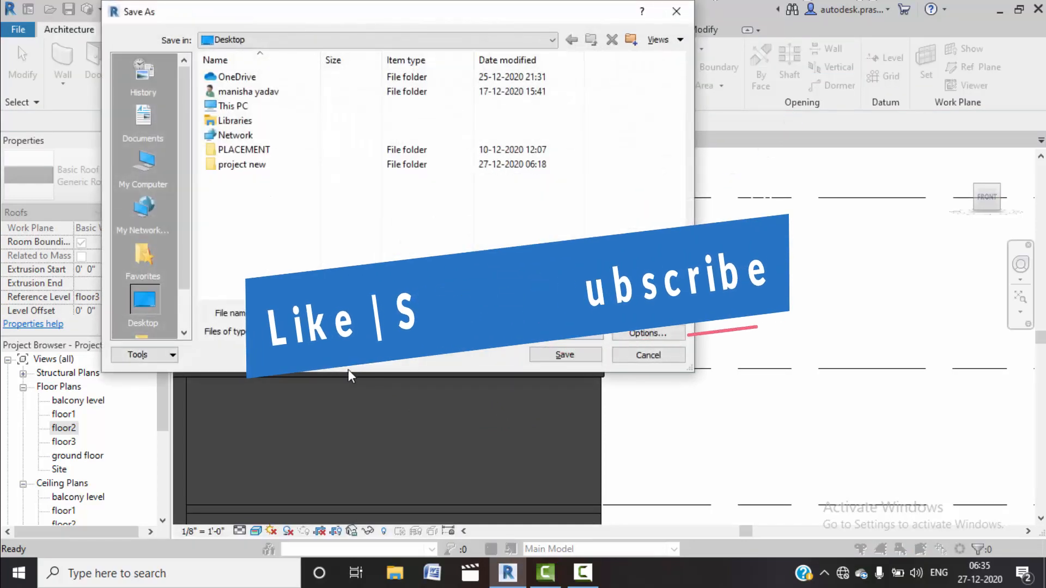
pyautogui.click(140, 300)
pyautogui.click(300, 313)
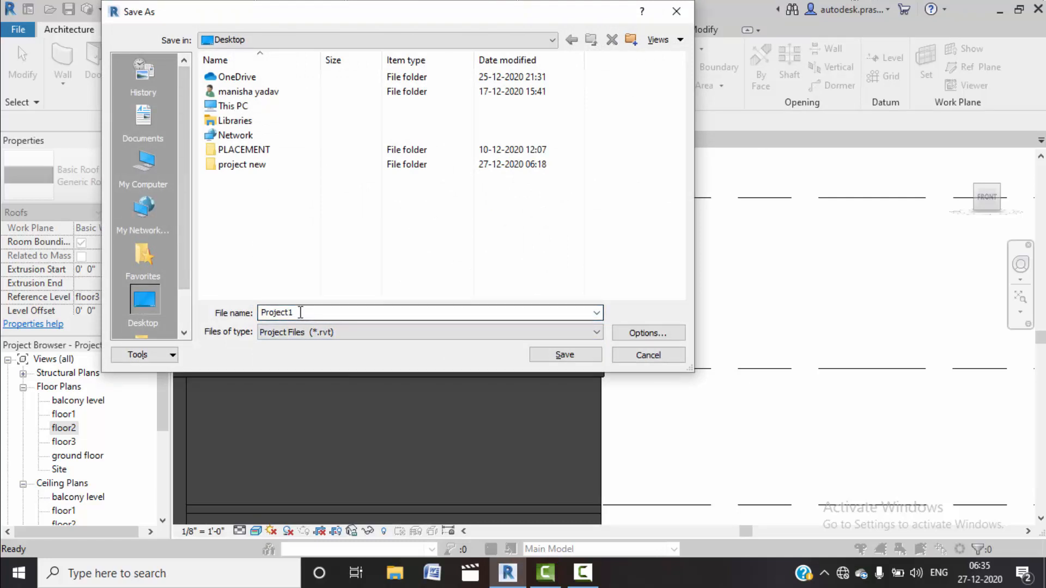
pyautogui.click(564, 355)
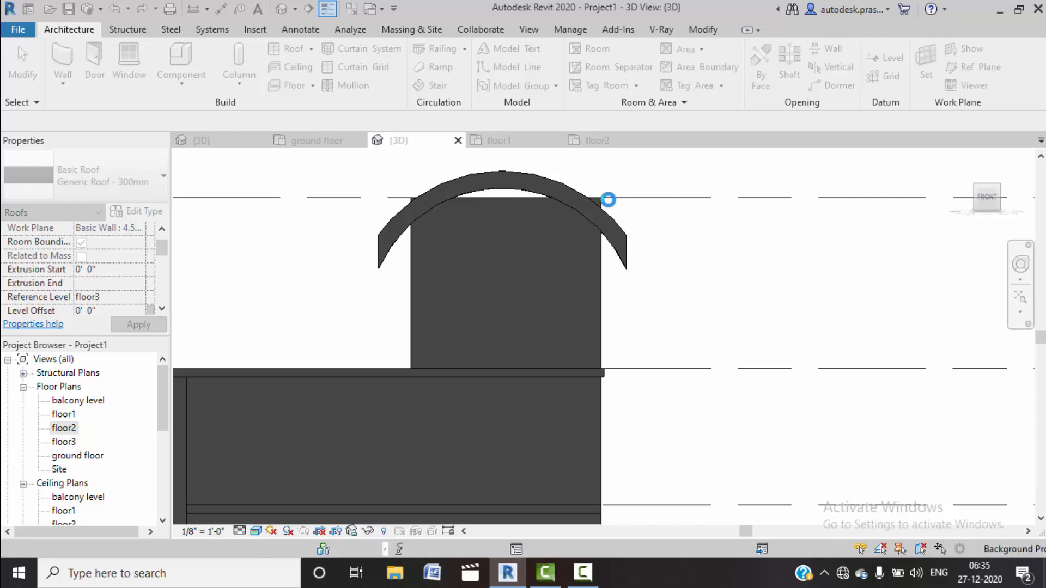
# Step: Set the structure layer thickness of the arched roof's type, Generic Roof - 300mm, to 6"
pyautogui.click(607, 202)
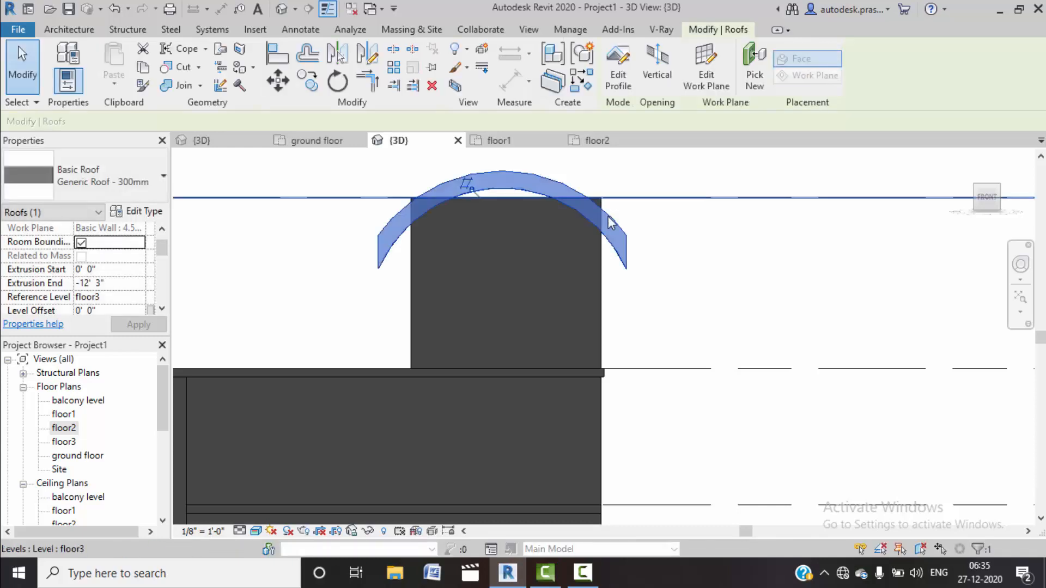
pyautogui.click(655, 323)
pyautogui.click(537, 169)
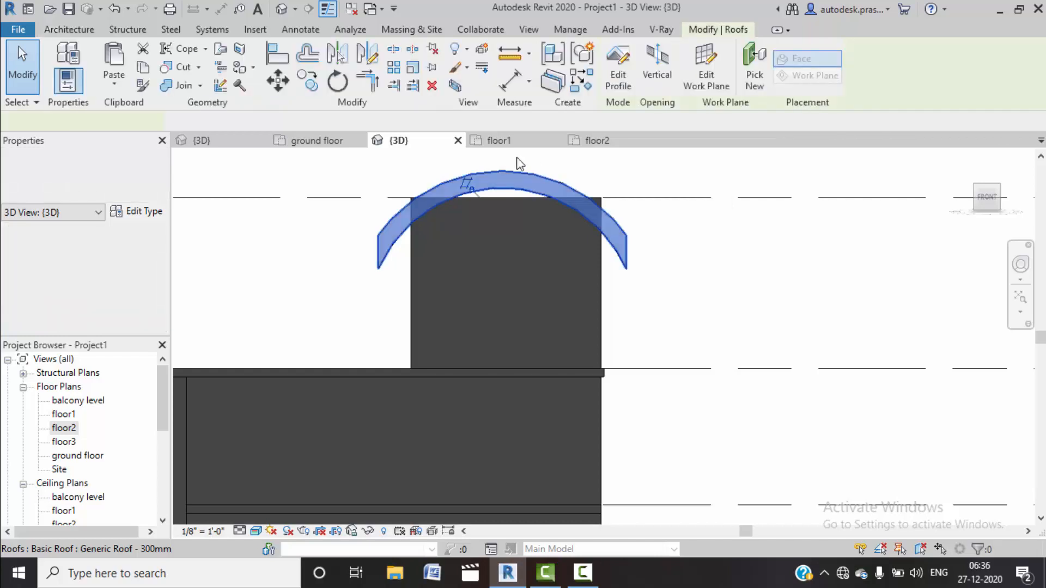
pyautogui.click(157, 215)
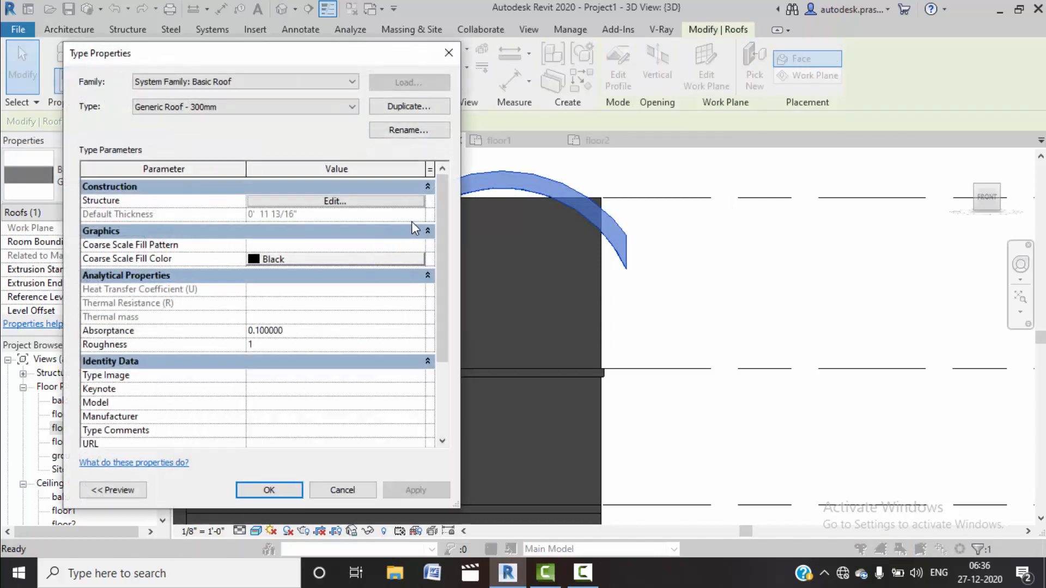
pyautogui.click(340, 202)
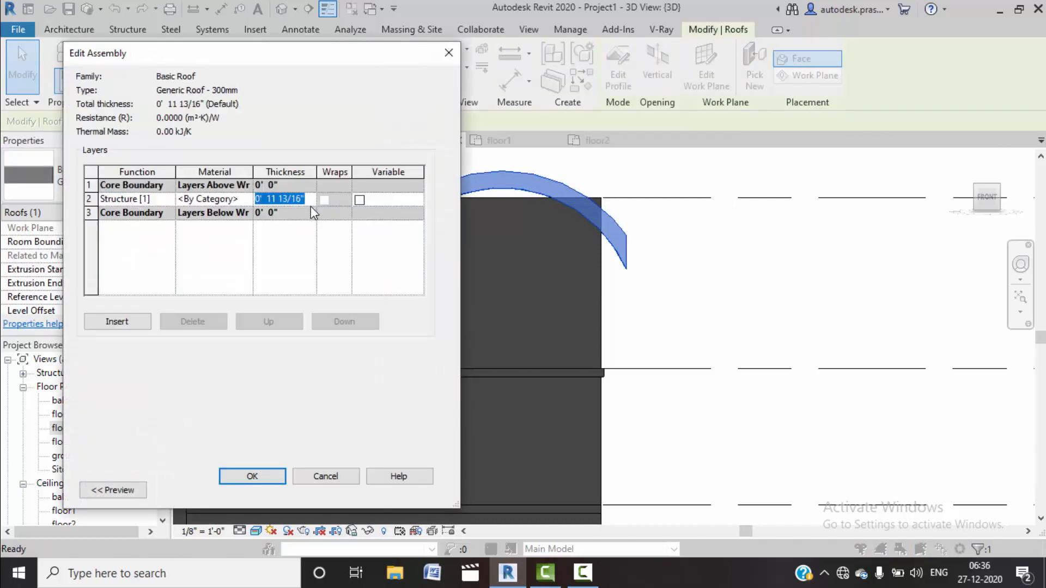
pyautogui.write('6"')
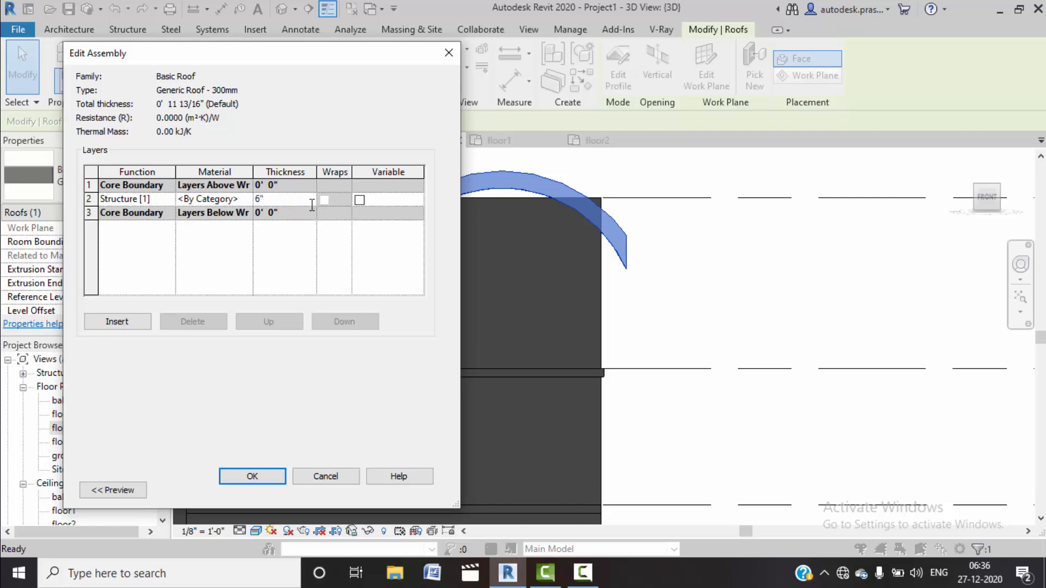
pyautogui.click(252, 477)
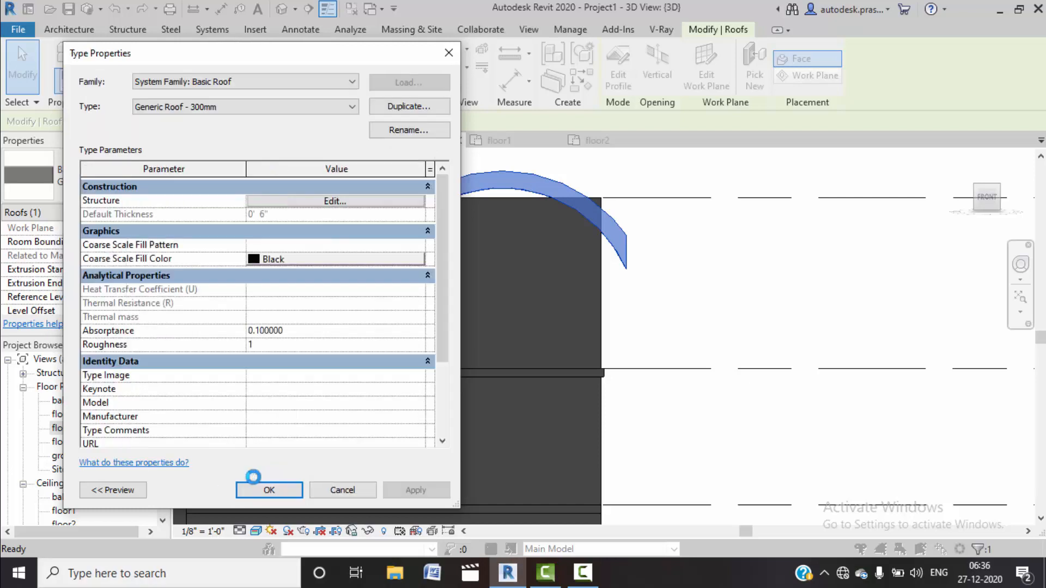
pyautogui.click(250, 488)
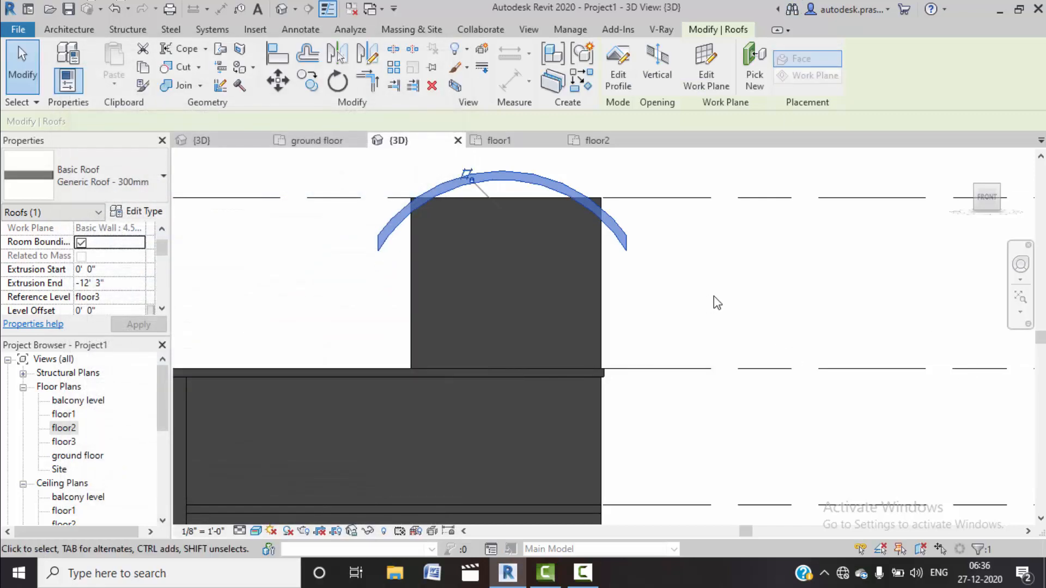
# Step: Stretch the arched roof in the right view to cover the whole stair tower, with extrusion start about 13' 4 1/2" and end about -1' 2 1/4"
pyautogui.keyDown('shift'); pyautogui.moveTo(720, 292); pyautogui.dragTo(631, 366, button='middle'); pyautogui.keyUp('shift')
pyautogui.click(994, 203)
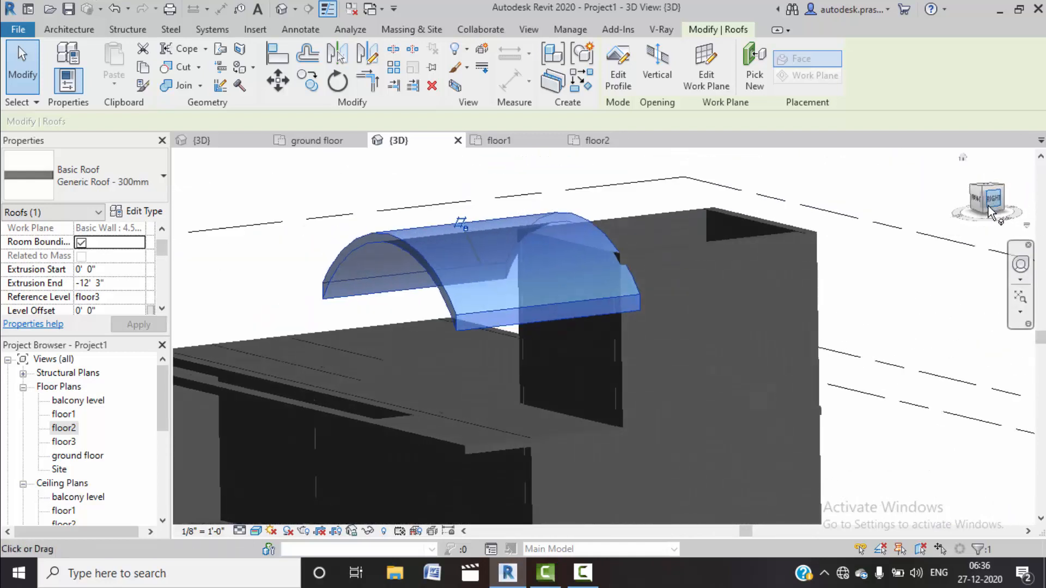
pyautogui.moveTo(835, 327); pyautogui.dragTo(676, 248, button='middle')
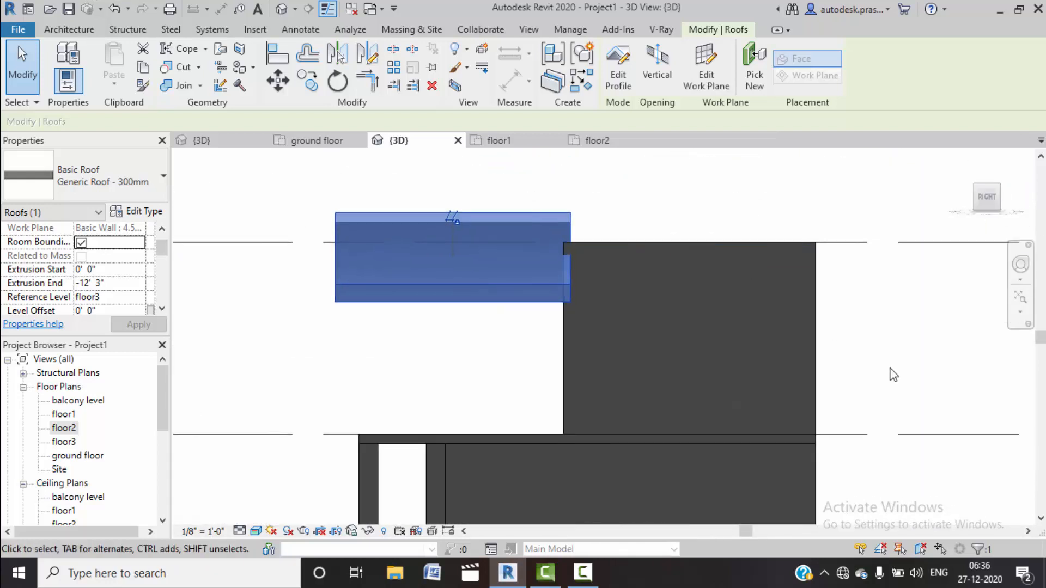
pyautogui.click(928, 489)
pyautogui.click(578, 288)
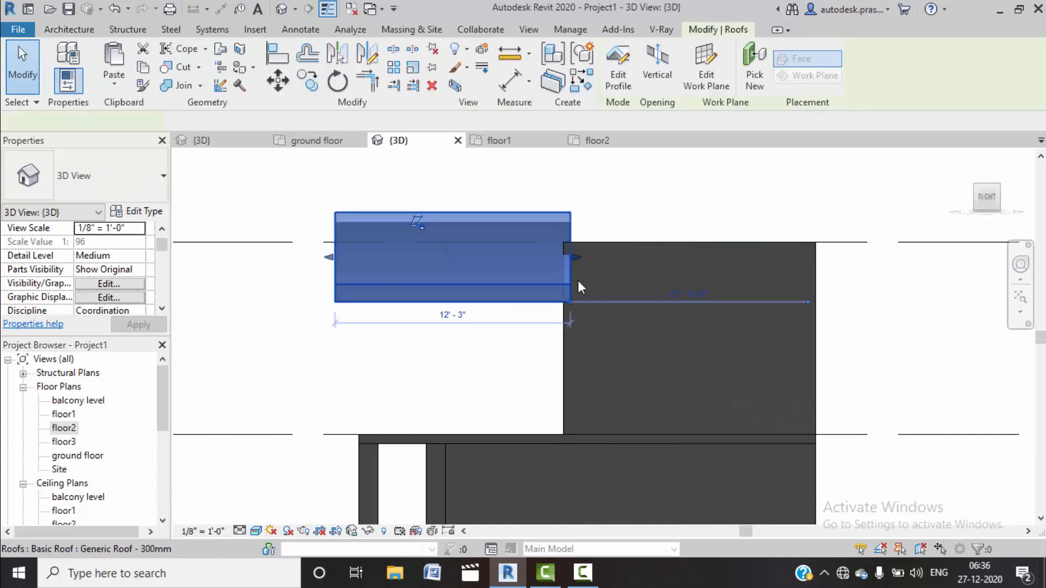
pyautogui.moveTo(576, 256); pyautogui.dragTo(828, 281)
pyautogui.moveTo(332, 258); pyautogui.dragTo(552, 281)
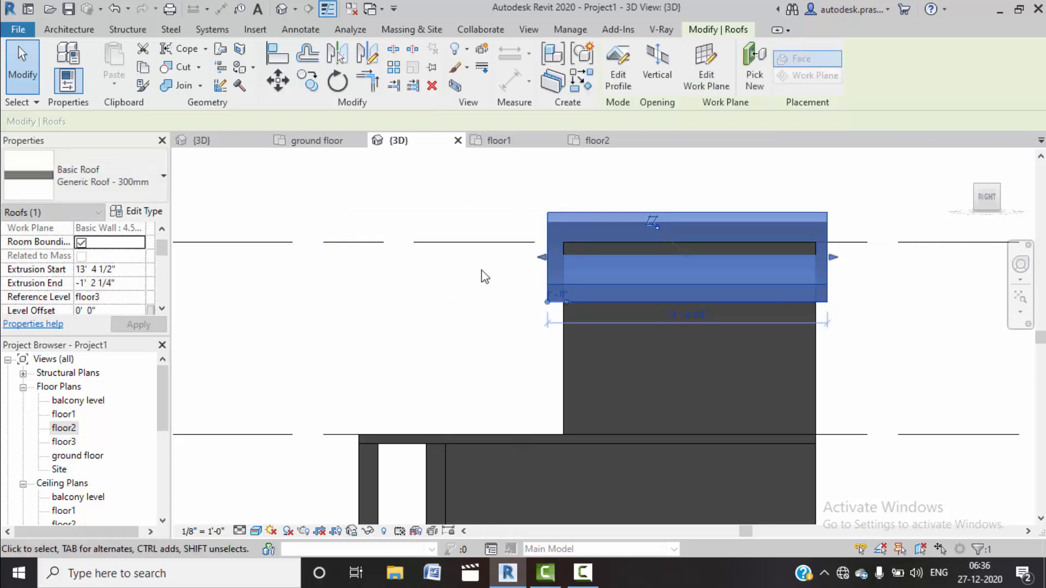
pyautogui.click(341, 330)
# Step: Attach the top of the stair tower's front 4.5" wall to the arched roof
pyautogui.keyDown('shift'); pyautogui.moveTo(341, 334); pyautogui.dragTo(464, 382, button='middle'); pyautogui.keyUp('shift')
pyautogui.click(511, 238)
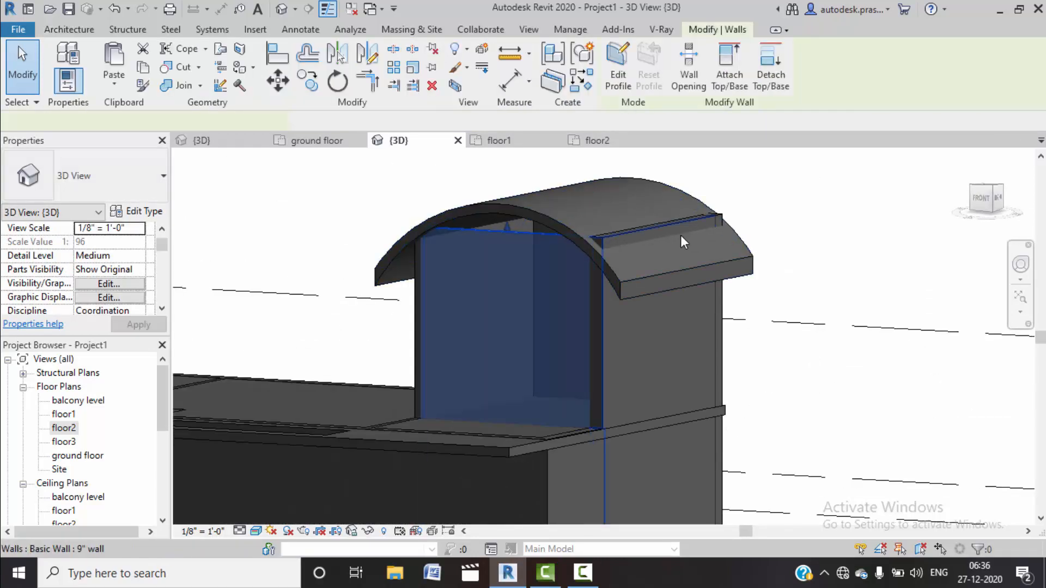
pyautogui.click(725, 87)
pyautogui.click(542, 206)
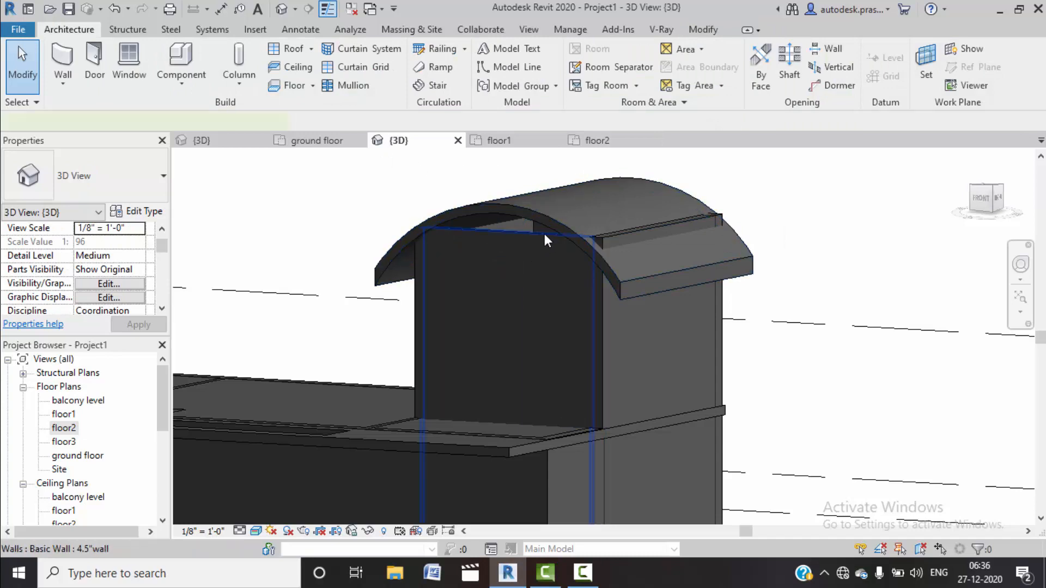
pyautogui.click(538, 234)
pyautogui.click(730, 78)
pyautogui.click(587, 215)
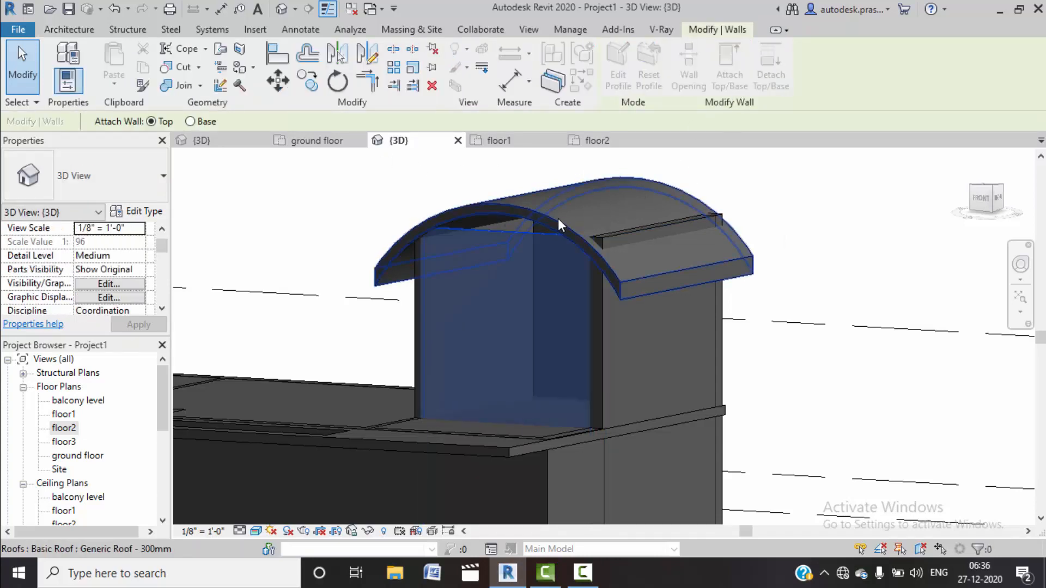
# Step: Attach the tops of the stair tower's right side wall and rear wall to the arched roof
pyautogui.click(622, 228)
pyautogui.click(729, 77)
pyautogui.click(685, 184)
pyautogui.keyDown('shift'); pyautogui.moveTo(740, 214); pyautogui.dragTo(759, 249, button='middle'); pyautogui.keyUp('shift')
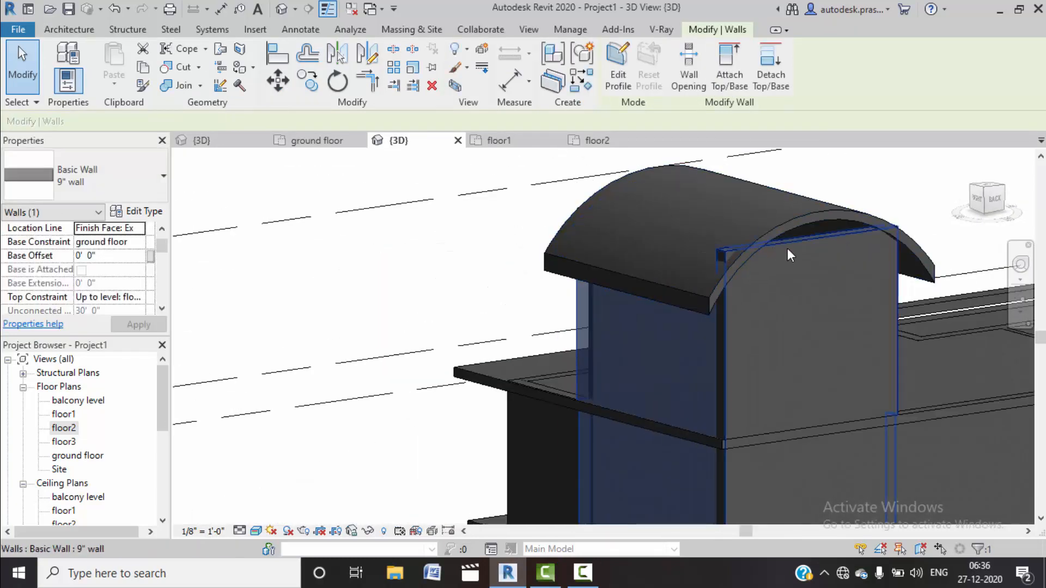
pyautogui.click(783, 247)
pyautogui.click(729, 77)
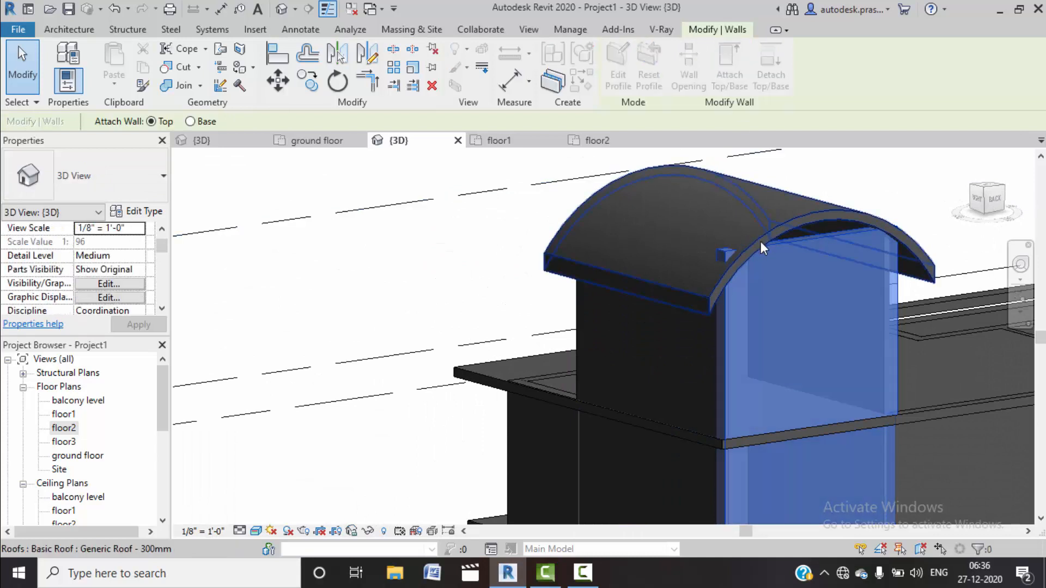
pyautogui.click(759, 239)
# Step: Attach the top of the stair tower's left 4.5" wall to the arched roof and clear the selection
pyautogui.keyDown('shift'); pyautogui.moveTo(796, 312); pyautogui.dragTo(570, 217, button='middle'); pyautogui.keyUp('shift')
pyautogui.click(564, 210)
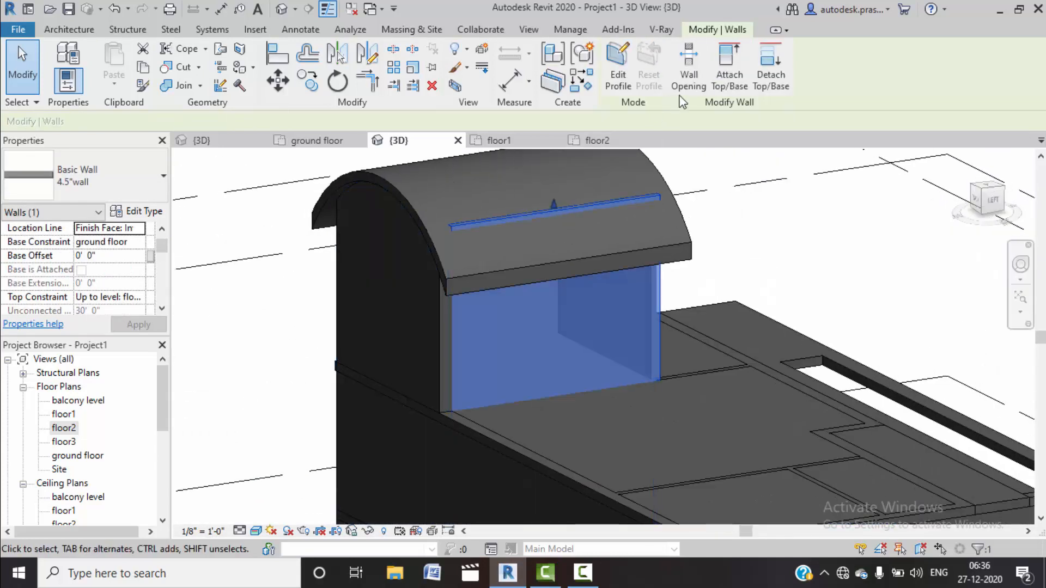
pyautogui.click(729, 68)
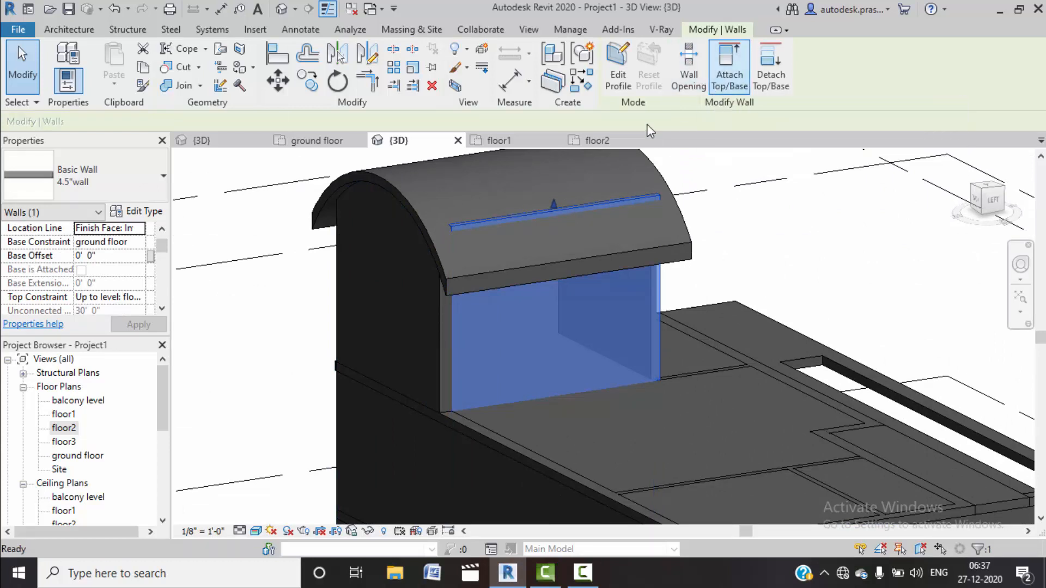
pyautogui.click(440, 256)
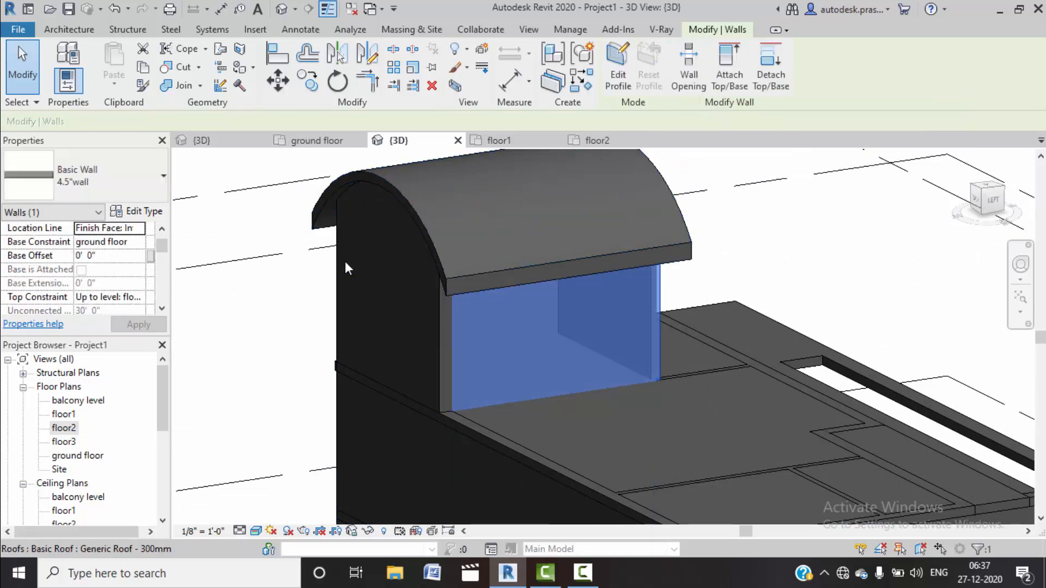
pyautogui.click(259, 354)
# Step: Inspect the stair tower's arched roof and the whole house from several sides
pyautogui.scroll(-3, 407, 308)
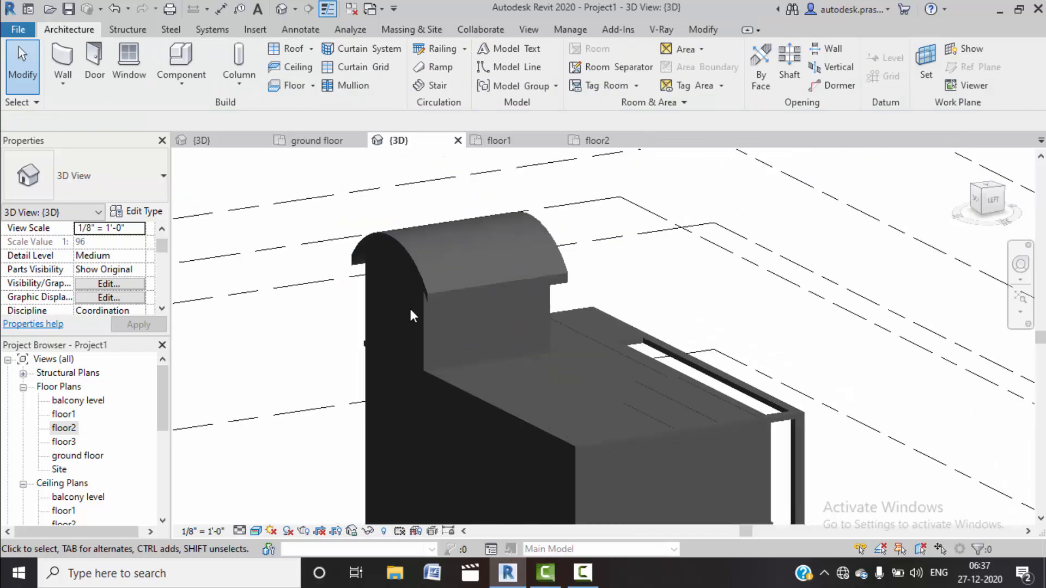
pyautogui.keyDown('shift'); pyautogui.moveTo(580, 314); pyautogui.dragTo(426, 296, button='middle'); pyautogui.keyUp('shift')
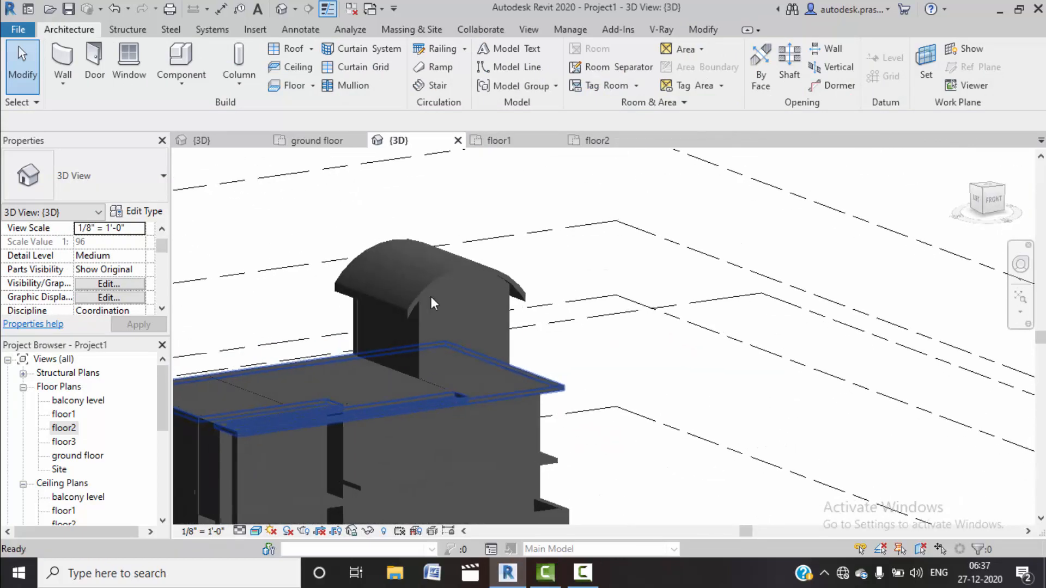
pyautogui.scroll(-2, 426, 296)
pyautogui.keyDown('shift'); pyautogui.moveTo(539, 305); pyautogui.dragTo(440, 363, button='middle'); pyautogui.keyUp('shift')
pyautogui.scroll(-3, 441, 363)
pyautogui.keyDown('shift'); pyautogui.moveTo(556, 376); pyautogui.dragTo(528, 347, button='middle'); pyautogui.keyUp('shift')
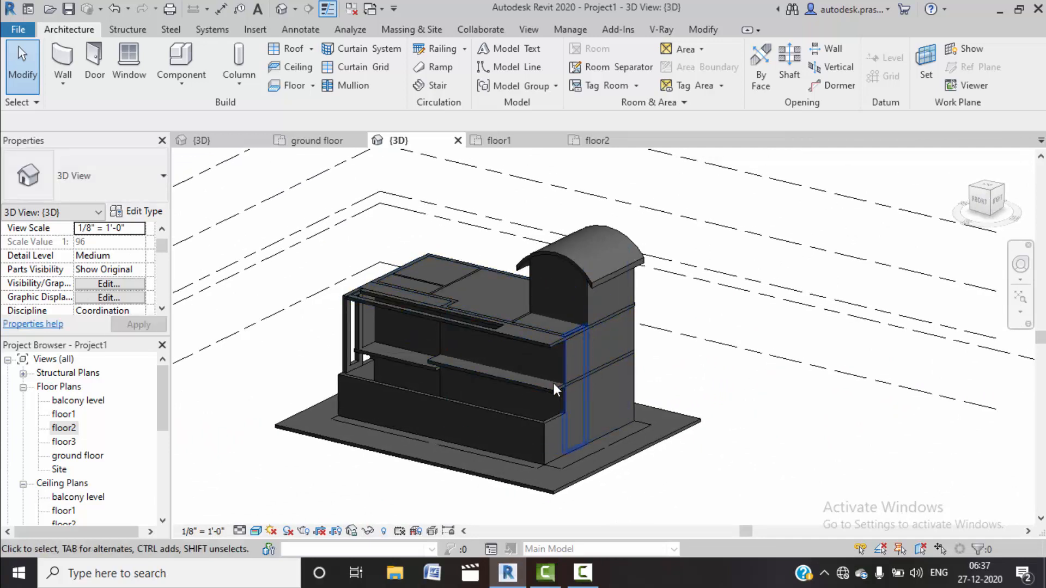
pyautogui.click(582, 572)
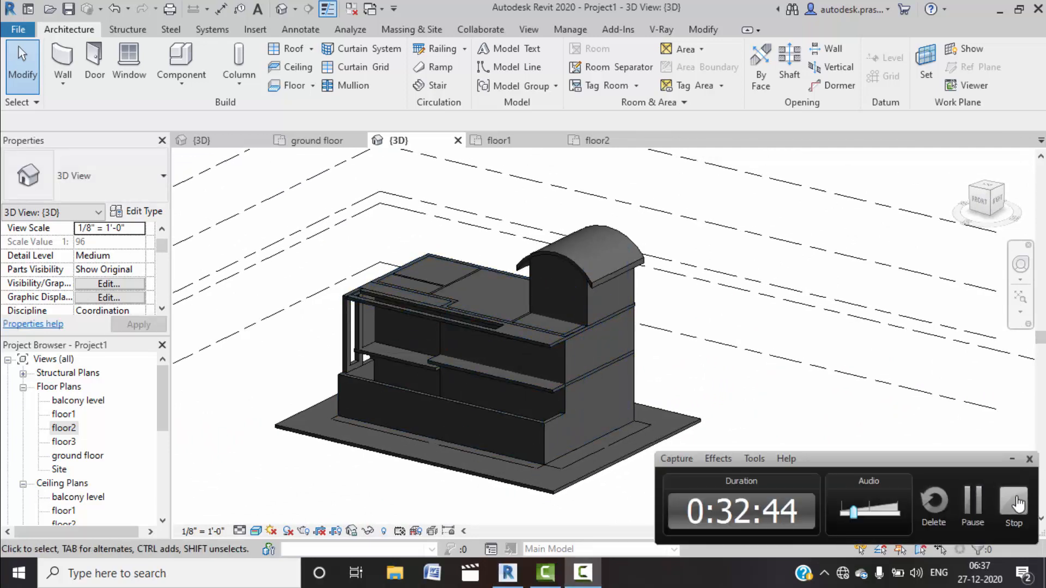
pyautogui.click(1014, 501)
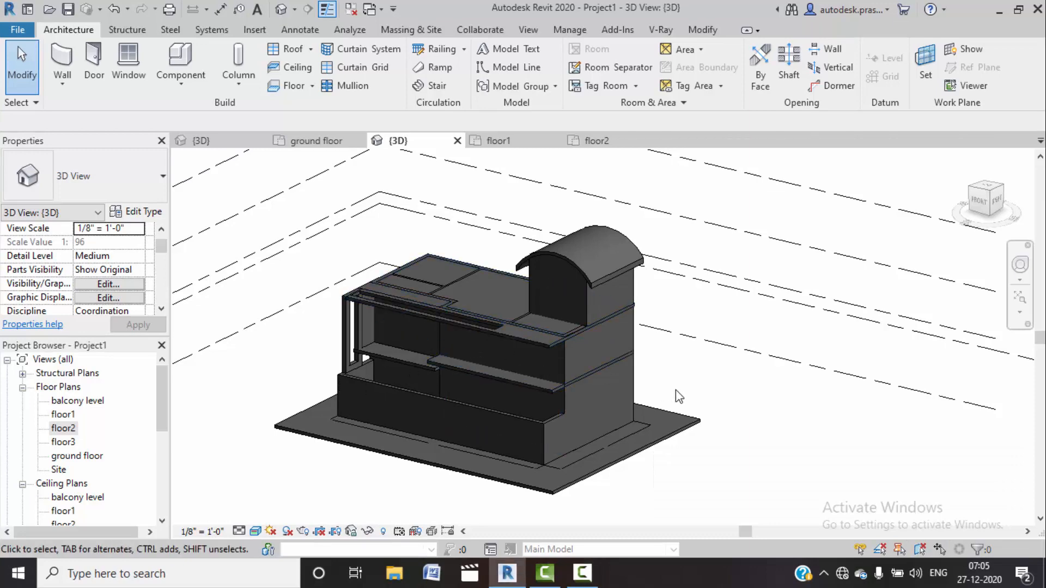
pyautogui.keyDown('shift'); pyautogui.moveTo(712, 397); pyautogui.dragTo(594, 376, button='middle'); pyautogui.keyUp('shift')
pyautogui.scroll(3, 518, 262)
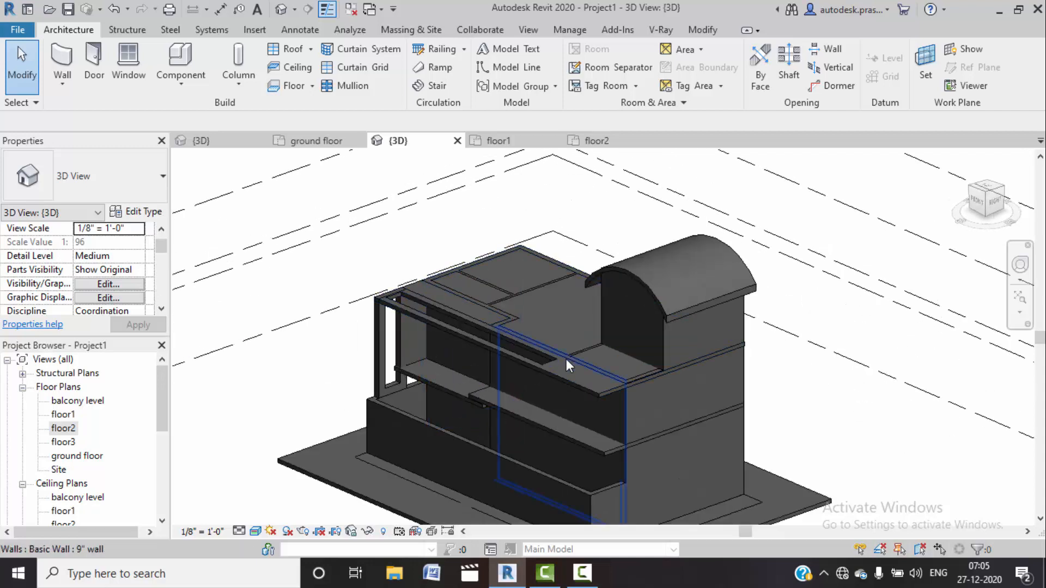
pyautogui.scroll(2, 629, 374)
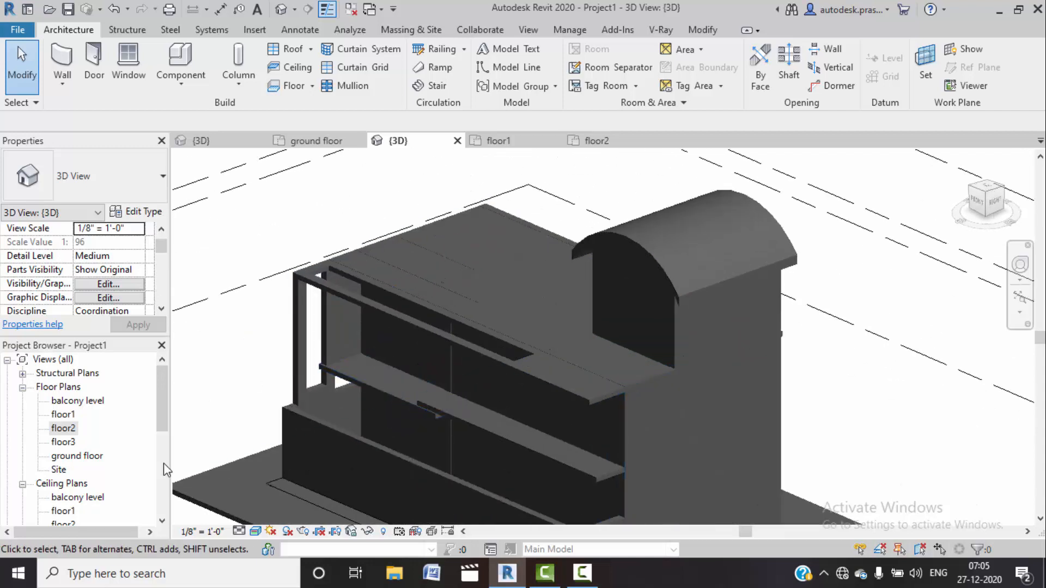
# Step: Open the floor2 plan, examine the upper slab's openings, and change the plan's visual style
pyautogui.click(580, 399)
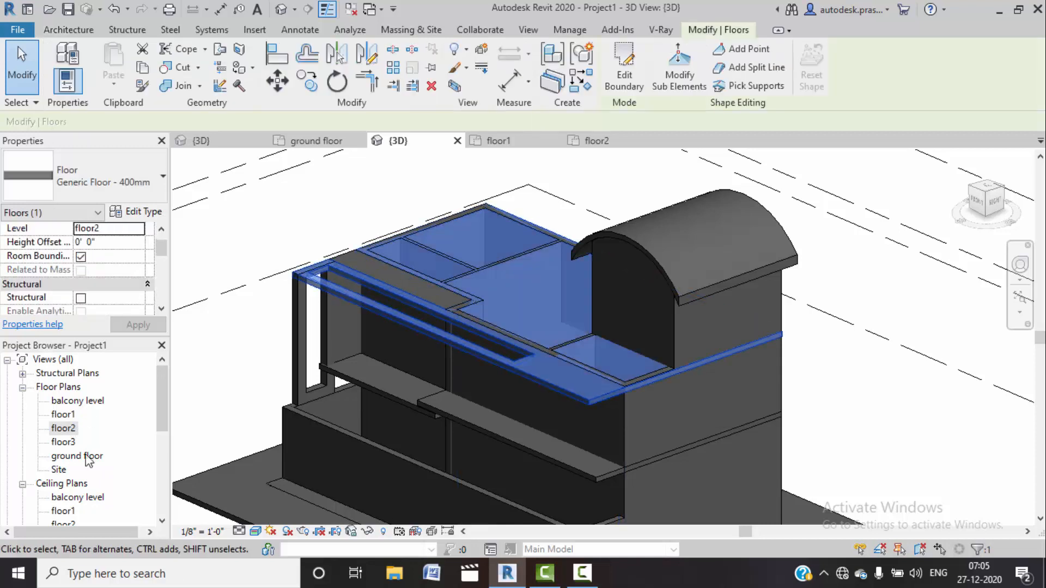
pyautogui.doubleClick(64, 428)
pyautogui.click(514, 287)
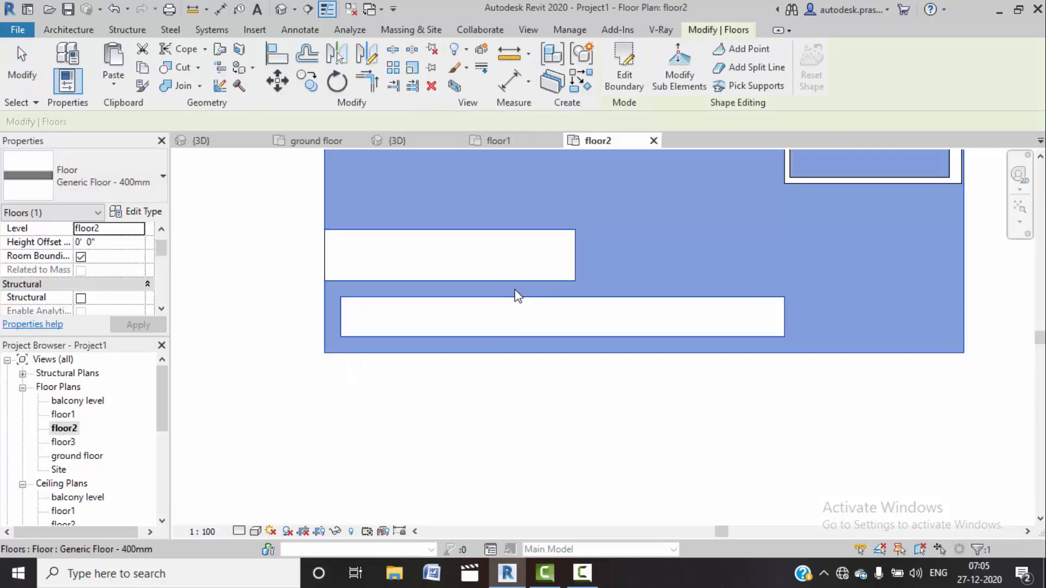
pyautogui.moveTo(547, 276); pyautogui.dragTo(524, 318, button='middle')
pyautogui.click(480, 437)
pyautogui.moveTo(503, 362); pyautogui.dragTo(481, 396, button='middle')
pyautogui.scroll(2, 512, 344)
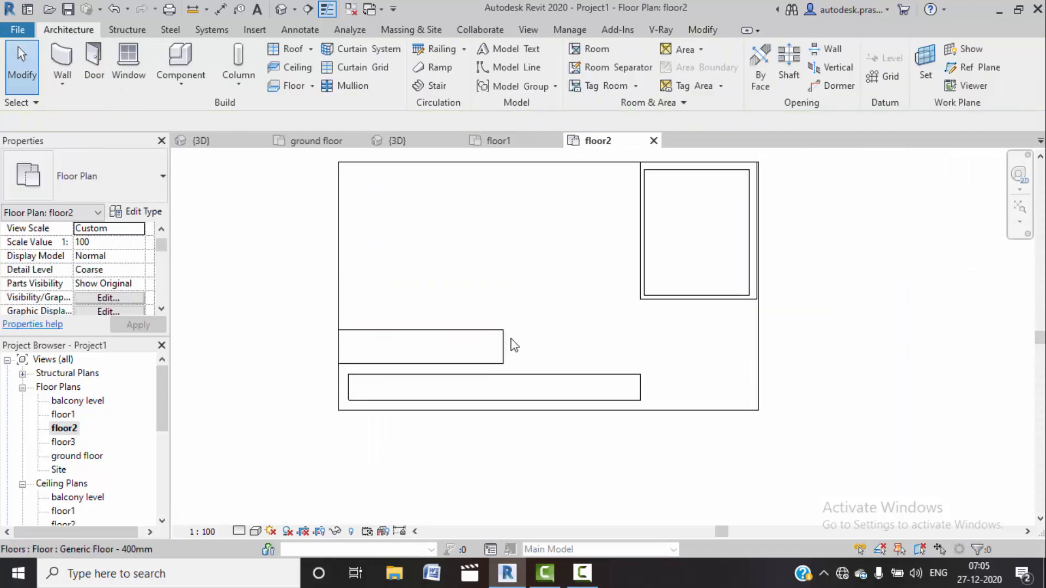
pyautogui.click(254, 531)
pyautogui.click(282, 439)
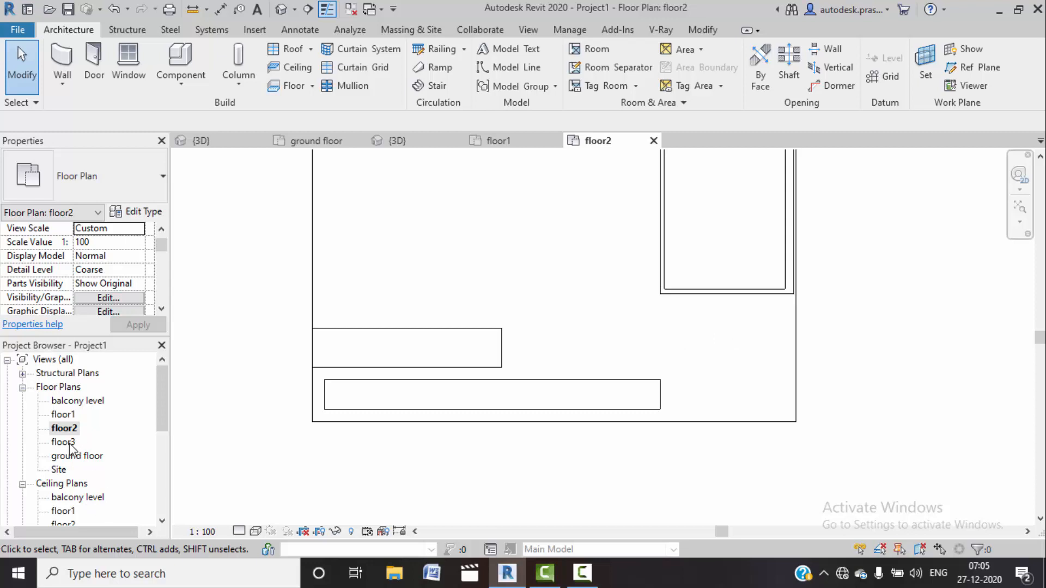
# Step: In the floor1 plan, start an architectural 9" wall at the front of the drawing area and toilet
pyautogui.doubleClick(63, 415)
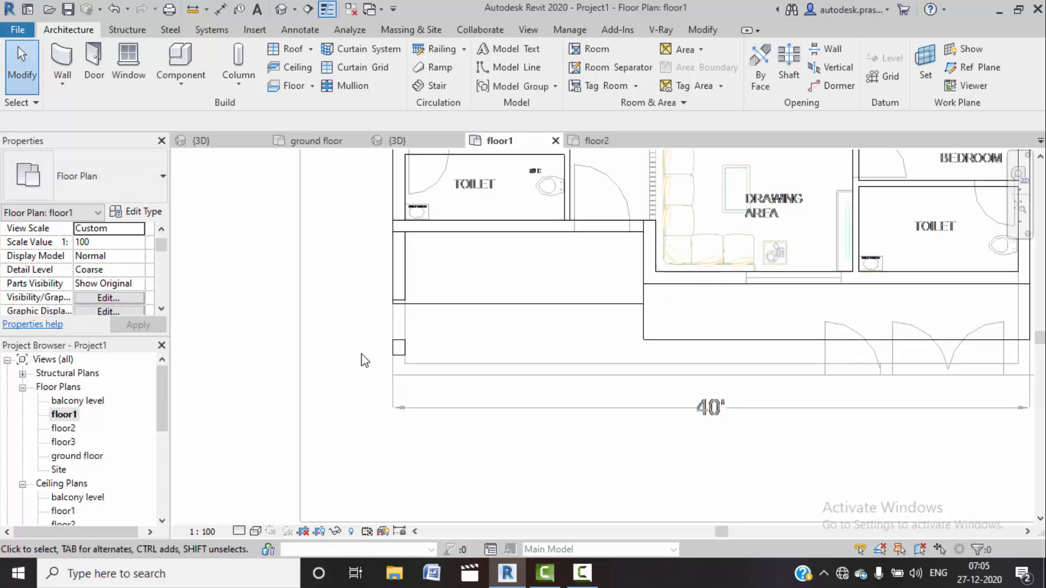
pyautogui.scroll(-1, 444, 357)
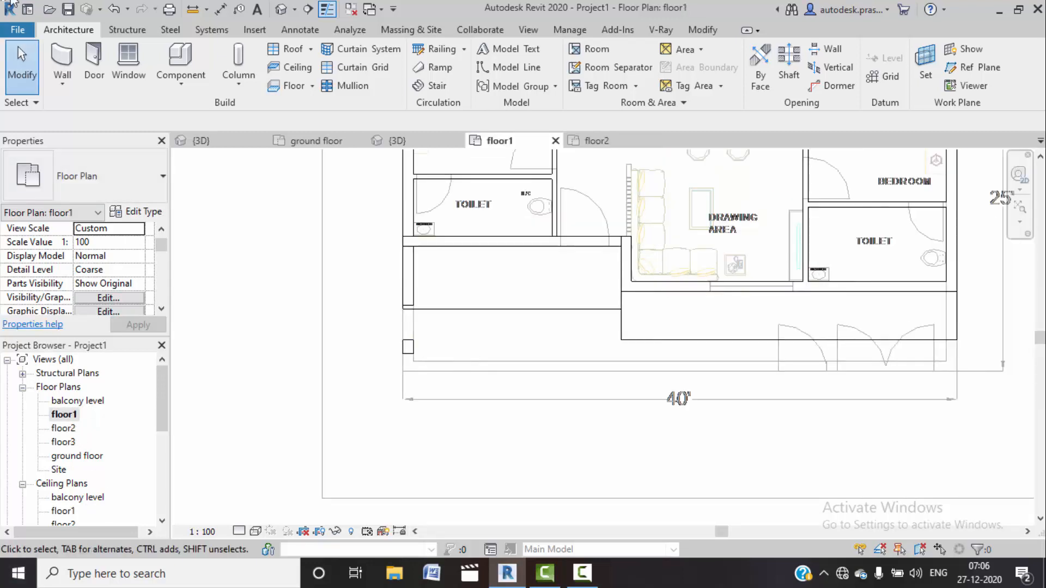
pyautogui.scroll(-1, 644, 240)
pyautogui.moveTo(681, 236); pyautogui.dragTo(642, 273, button='middle')
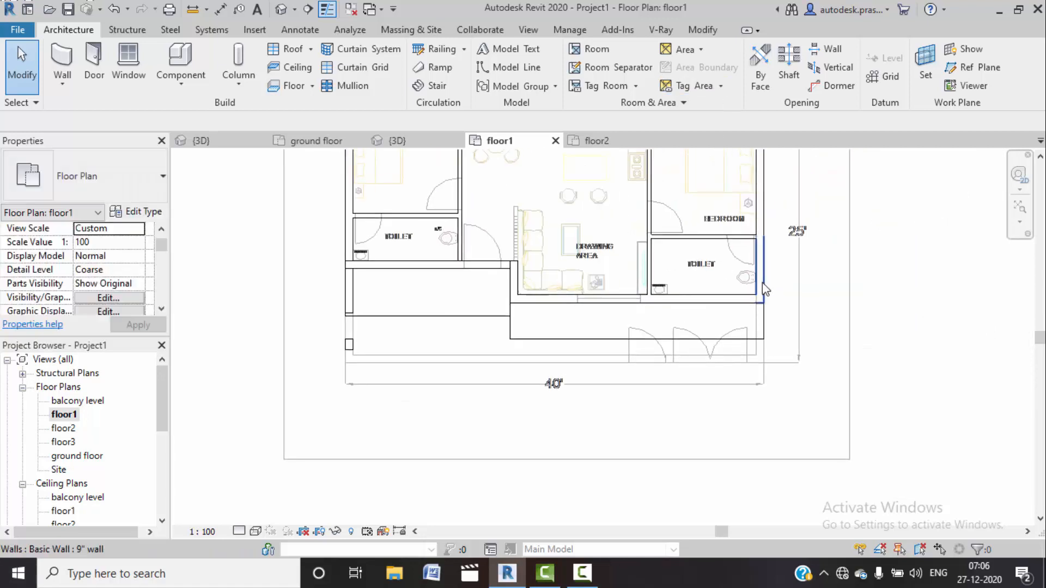
pyautogui.click(397, 140)
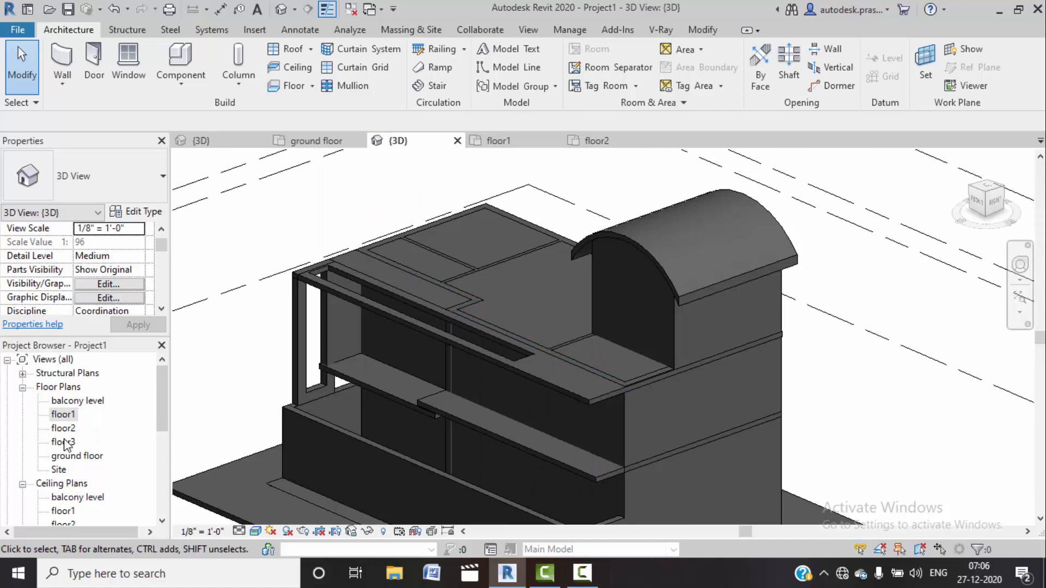
pyautogui.click(504, 143)
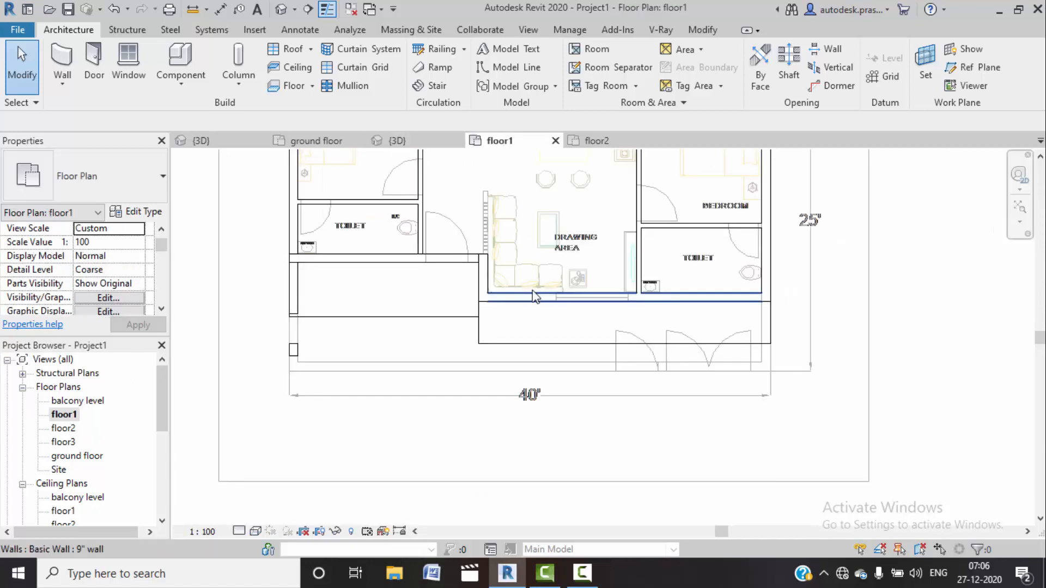
pyautogui.scroll(2, 536, 299)
pyautogui.moveTo(675, 307); pyautogui.dragTo(570, 306, button='middle')
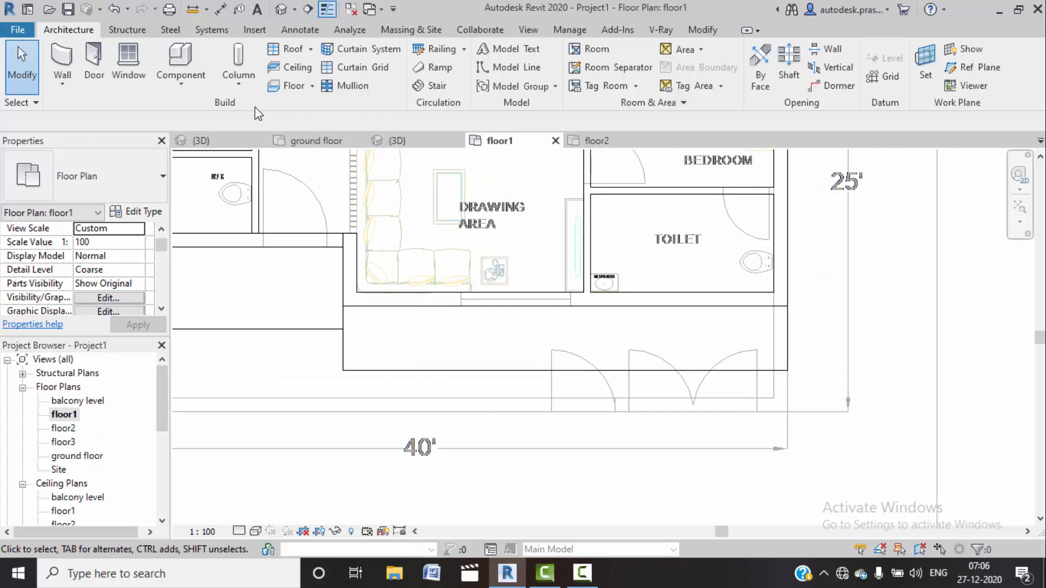
pyautogui.click(62, 79)
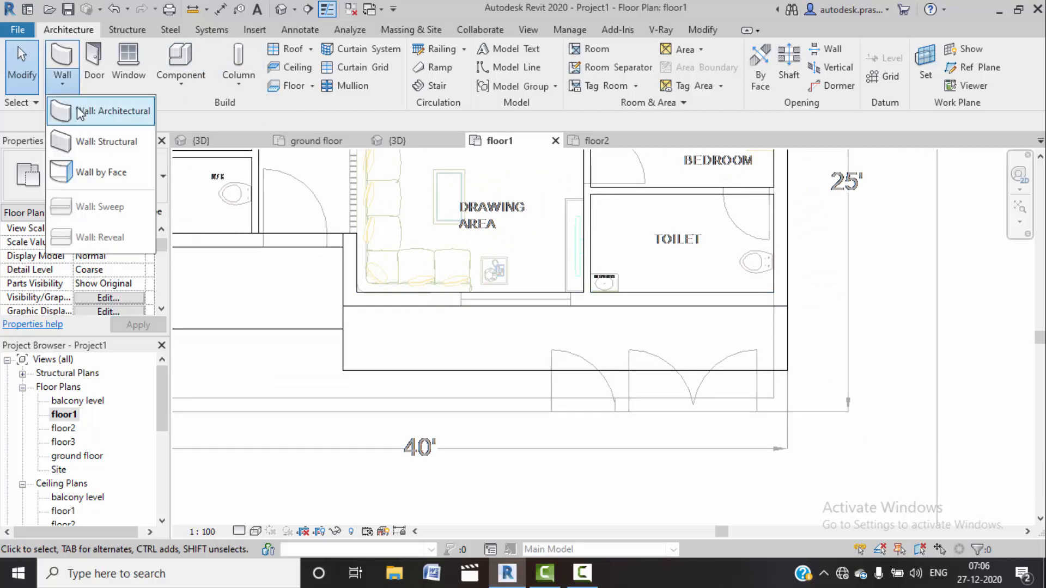
pyautogui.click(80, 113)
pyautogui.moveTo(721, 265); pyautogui.dragTo(723, 264, button='middle')
pyautogui.scroll(-1, 658, 257)
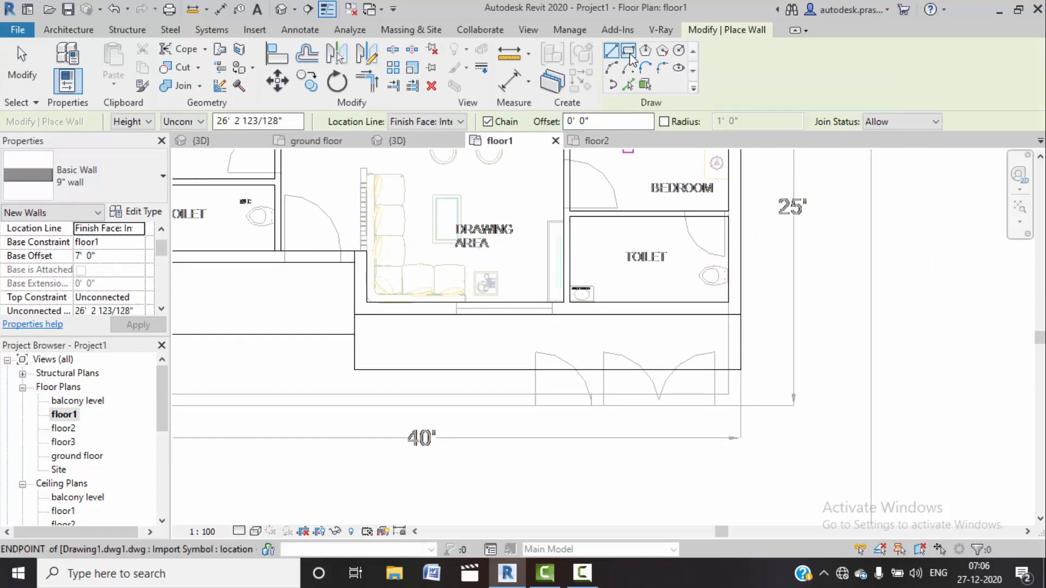
pyautogui.click(628, 53)
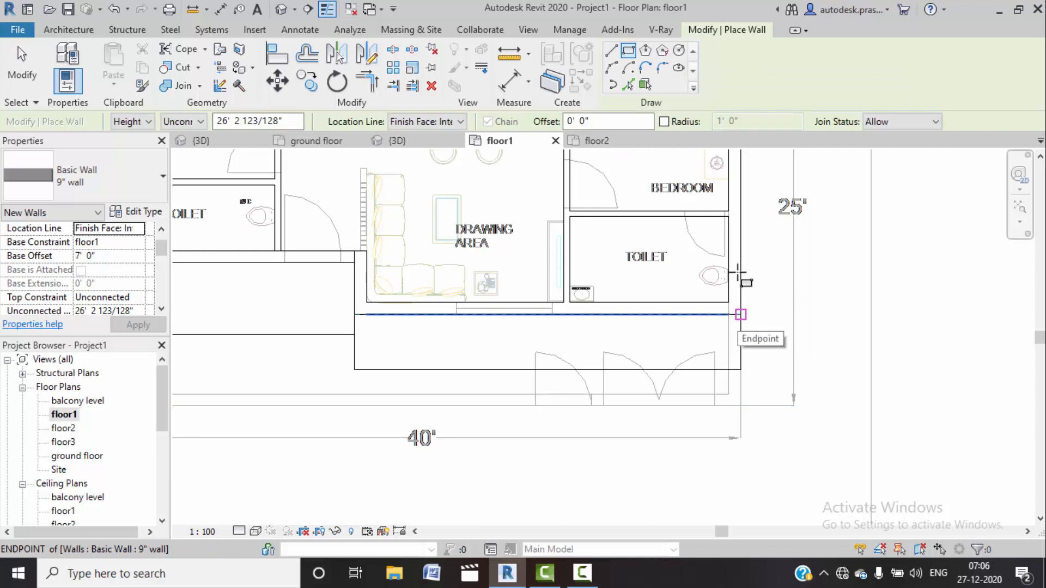
pyautogui.click(610, 51)
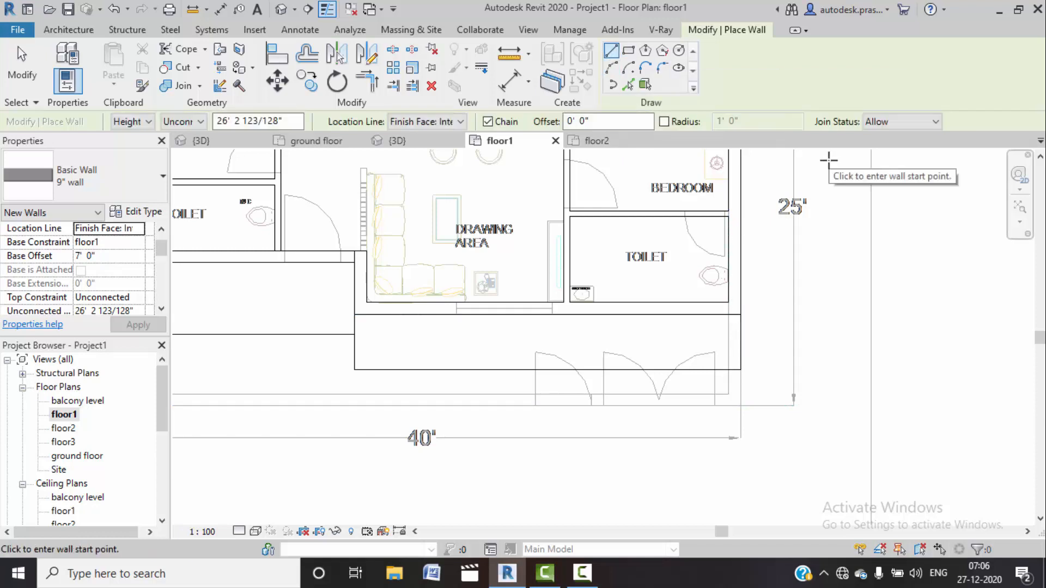
pyautogui.click(740, 314)
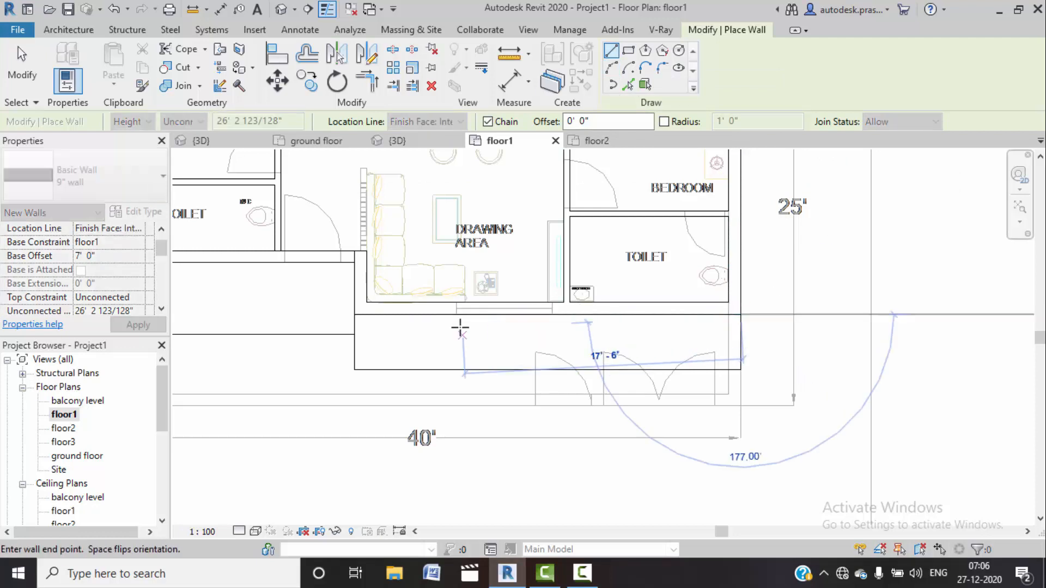
pyautogui.press('Escape')
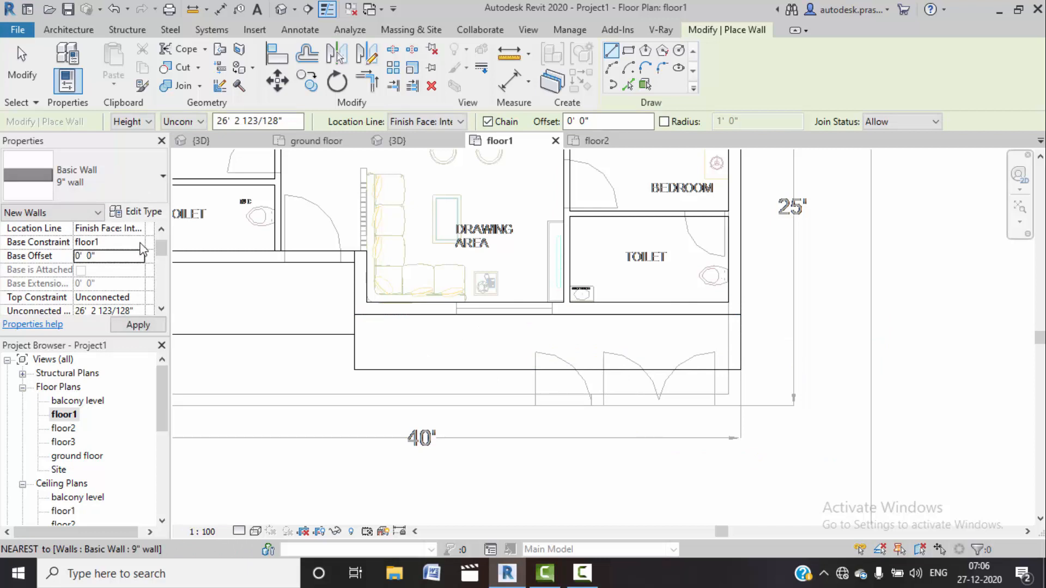
# Step: Draw 9" parapet walls based on floor2 with 0' 0" offset along the drawing area and toilet front, returning 4'-0" inward at the left end
pyautogui.click(140, 244)
pyautogui.click(96, 290)
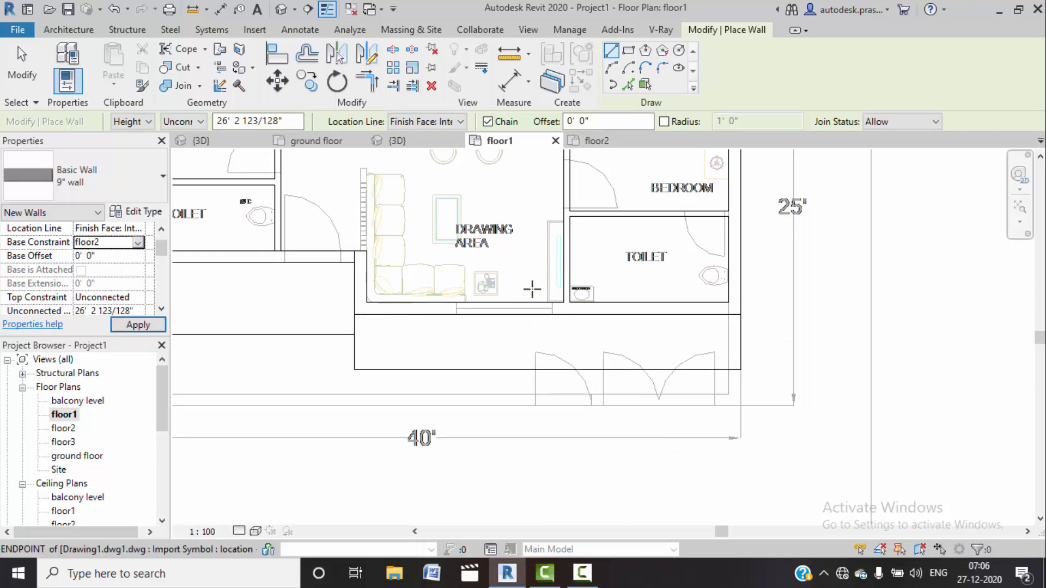
pyautogui.click(740, 313)
pyautogui.moveTo(457, 311); pyautogui.dragTo(588, 329, button='middle')
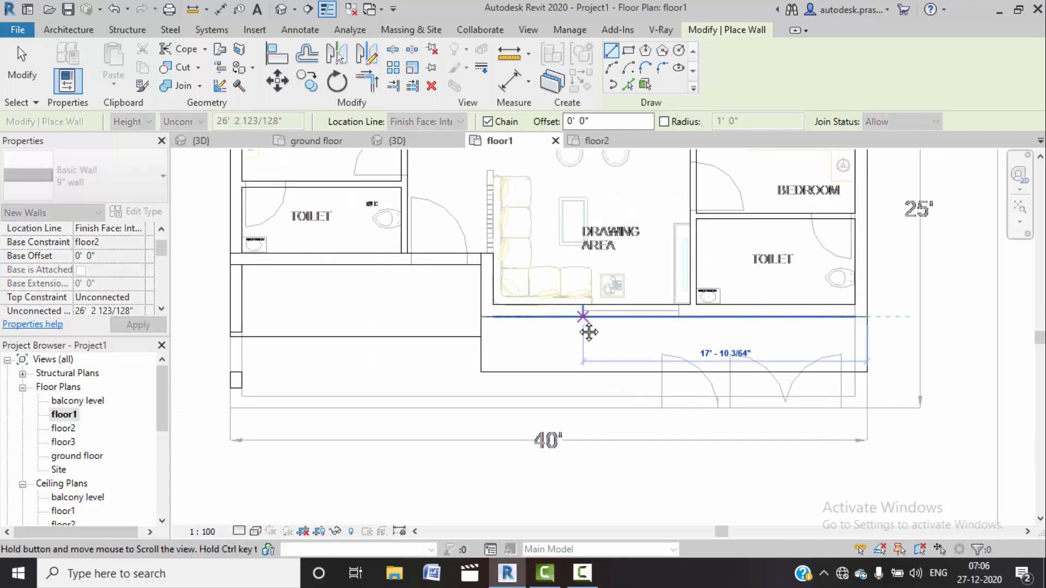
pyautogui.click(482, 316)
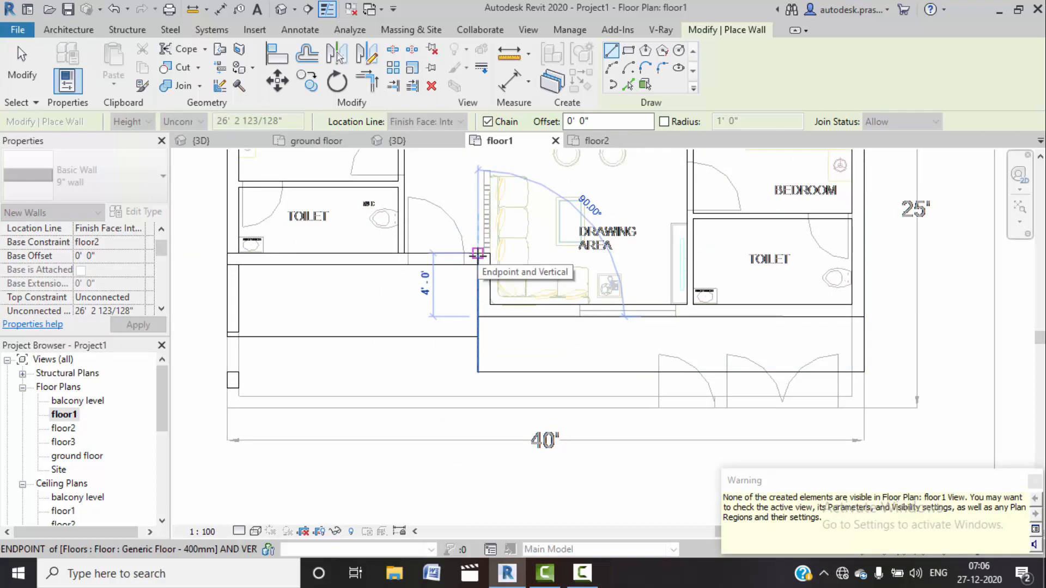
pyautogui.click(477, 253)
pyautogui.rightClick(546, 182)
pyautogui.click(579, 195)
pyautogui.rightClick(547, 185)
pyautogui.click(579, 194)
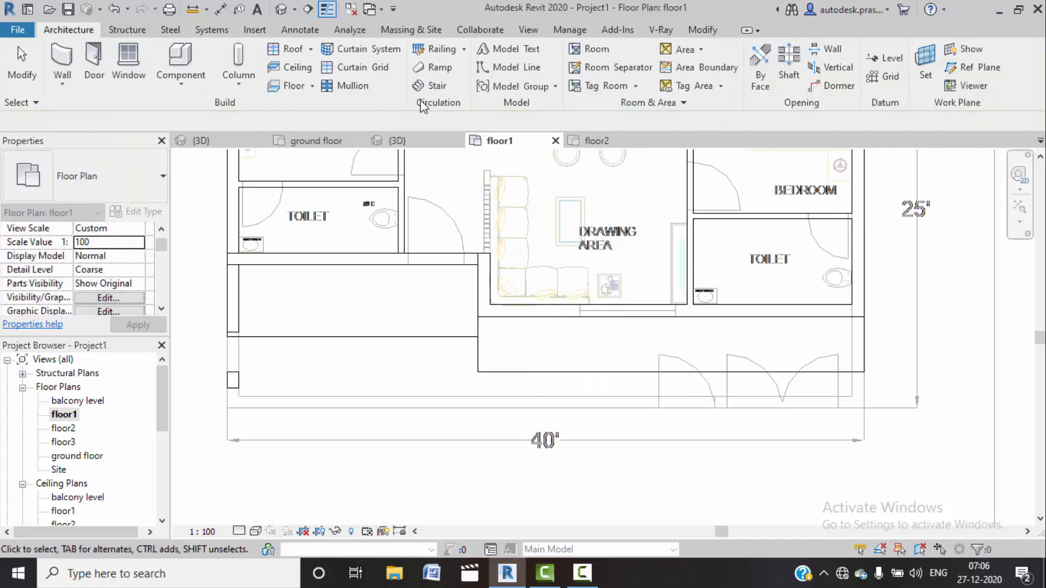
# Step: In the 3D view, set the unconnected height of the two new front walls on the upper slab to 3' 0"
pyautogui.click(405, 158)
pyautogui.click(397, 140)
pyautogui.scroll(-3, 495, 270)
pyautogui.moveTo(485, 278)
pyautogui.keyDown('shift'); pyautogui.mouseDown(button='middle')
pyautogui.moveTo(499, 306)
pyautogui.moveTo(493, 283)
pyautogui.mouseUp(button='middle'); pyautogui.keyUp('shift')
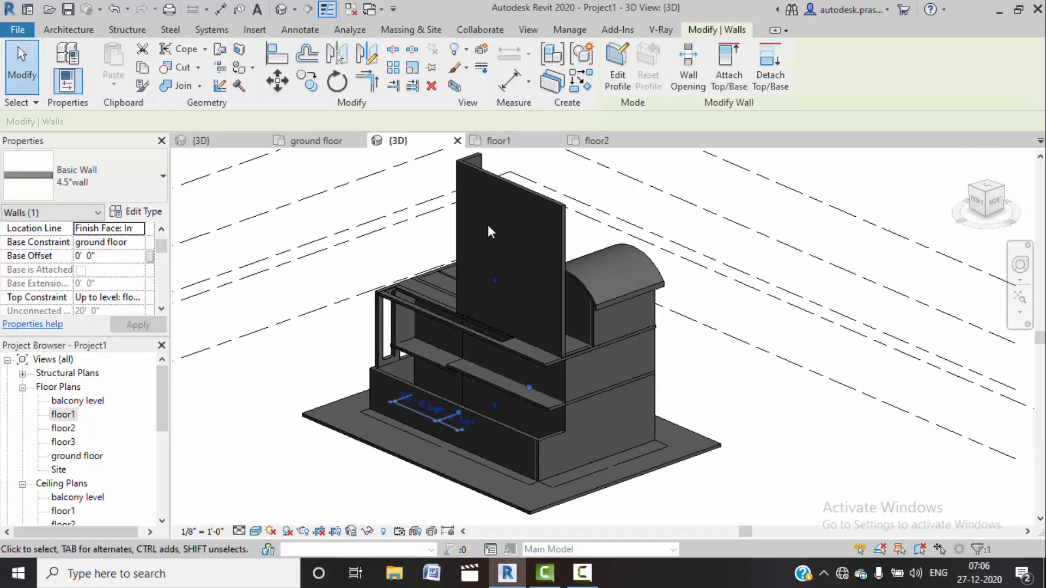
pyautogui.click(500, 181)
pyautogui.keyDown('ctrl'); pyautogui.click(476, 162); pyautogui.keyUp('ctrl')
pyautogui.click(137, 310)
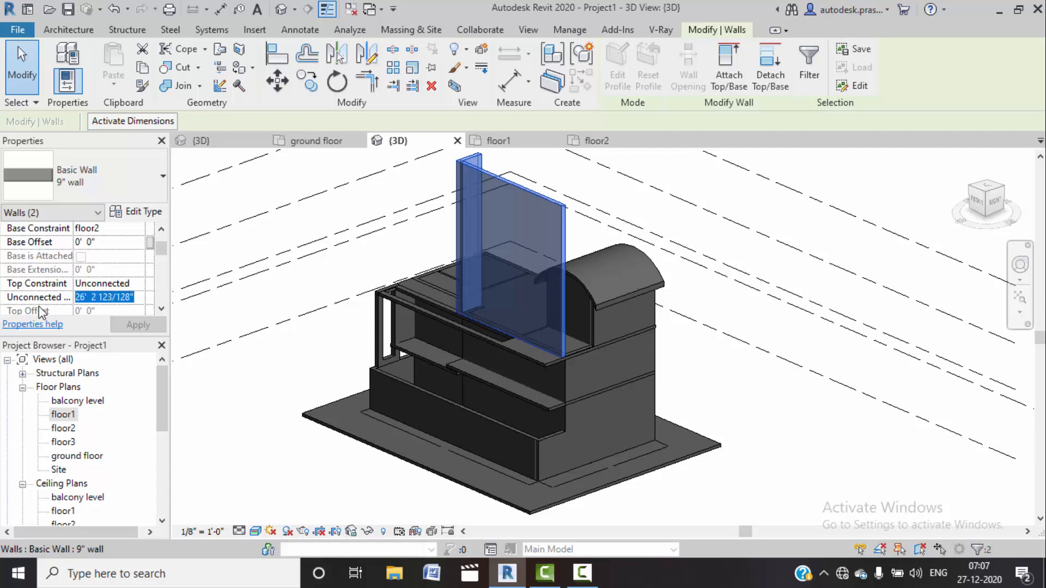
pyautogui.write("3'  0")
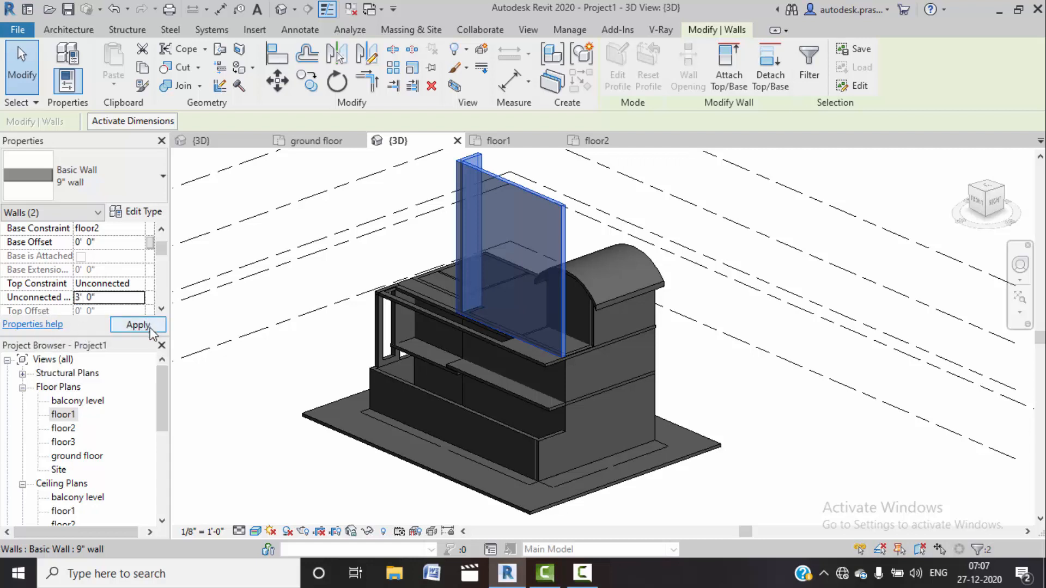
pyautogui.click(151, 329)
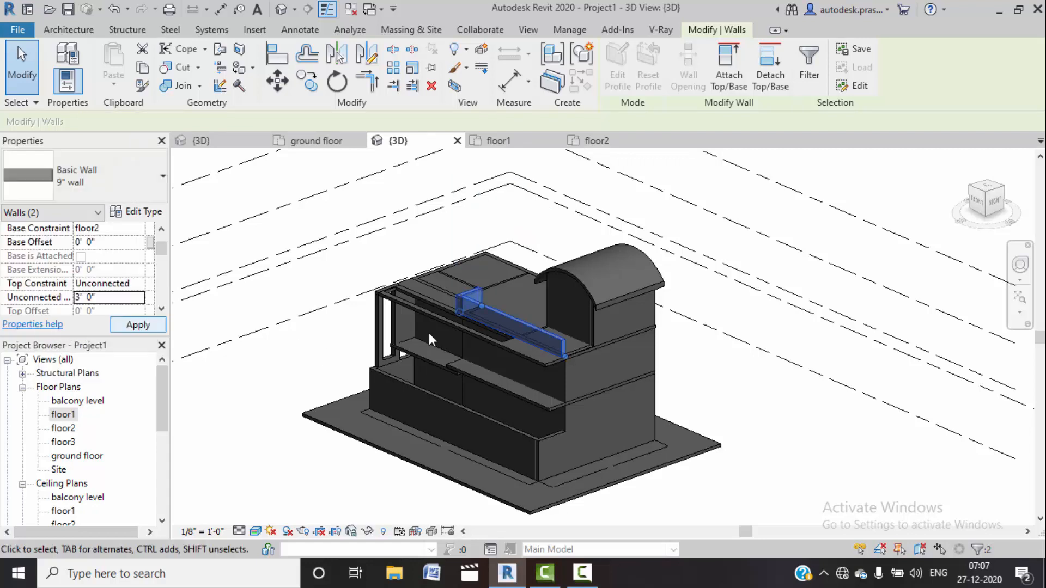
pyautogui.scroll(3, 371, 371)
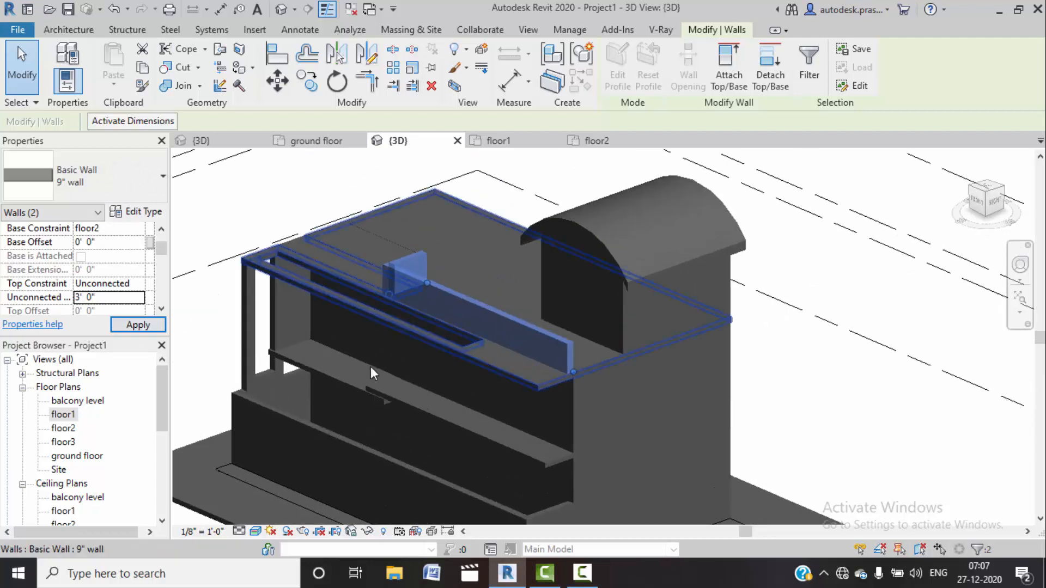
# Step: Return to the floor1 plan and start another architectural 9" wall near the front toilet's outer side
pyautogui.doubleClick(66, 415)
pyautogui.scroll(-2, 546, 371)
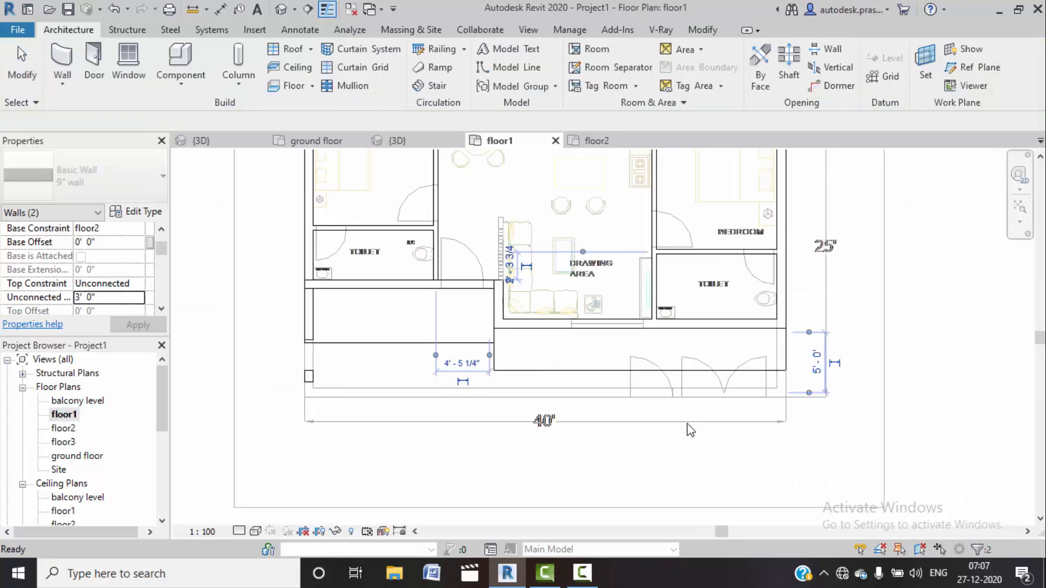
pyautogui.scroll(2, 840, 325)
pyautogui.click(68, 29)
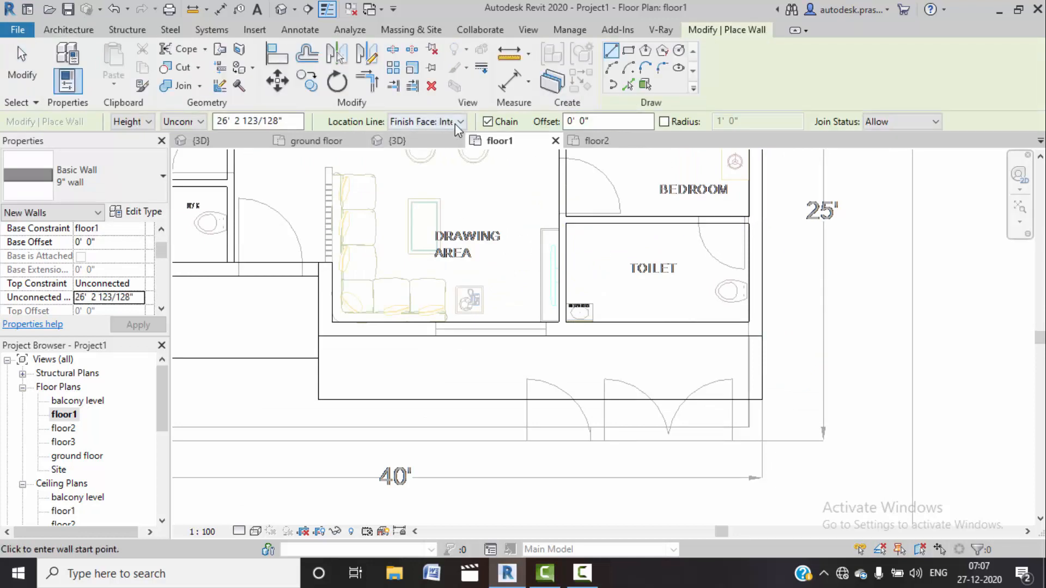
pyautogui.click(460, 122)
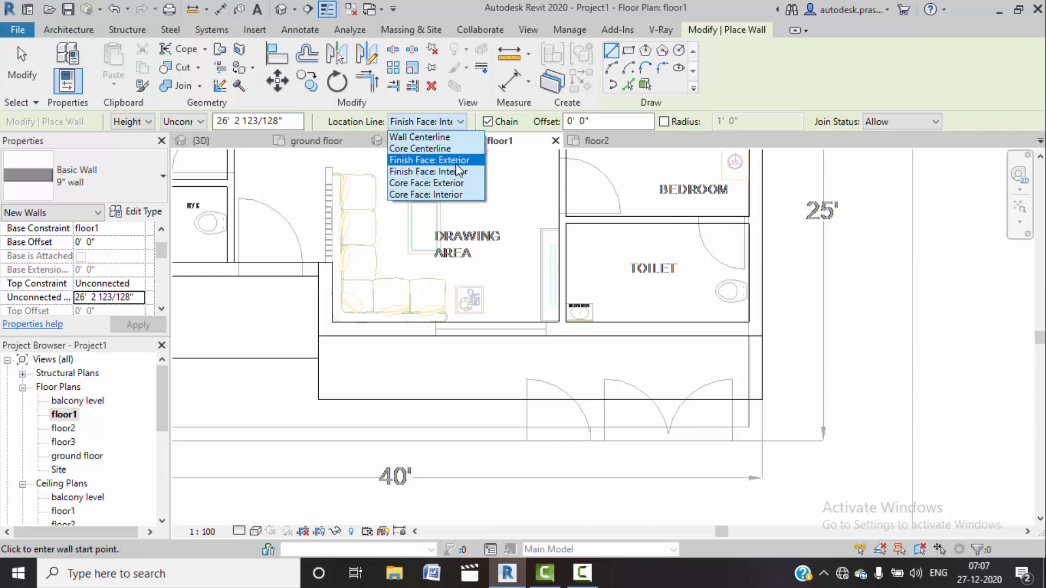
pyautogui.click(455, 160)
pyautogui.click(750, 224)
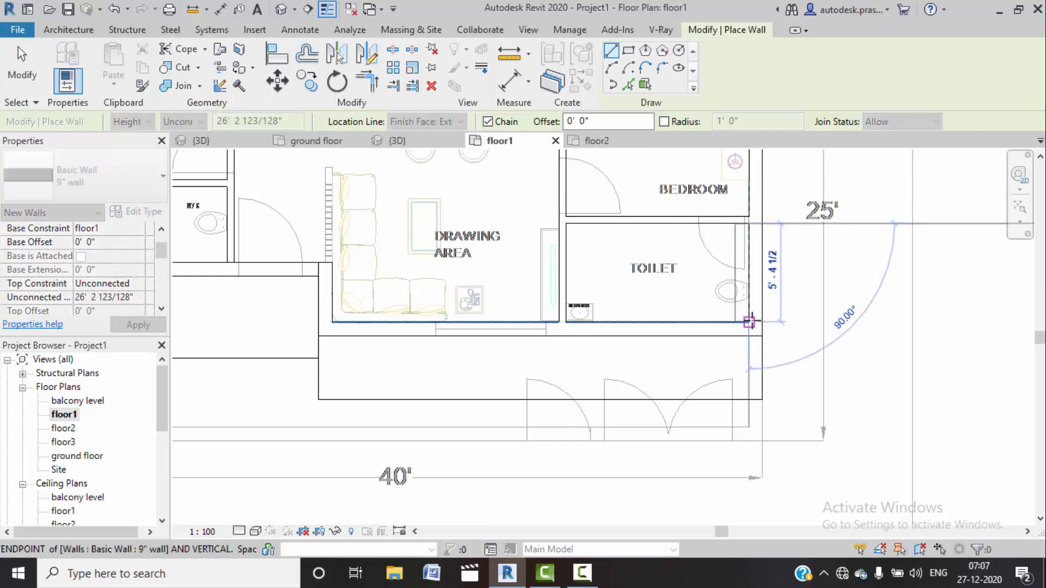
pyautogui.press('Escape')
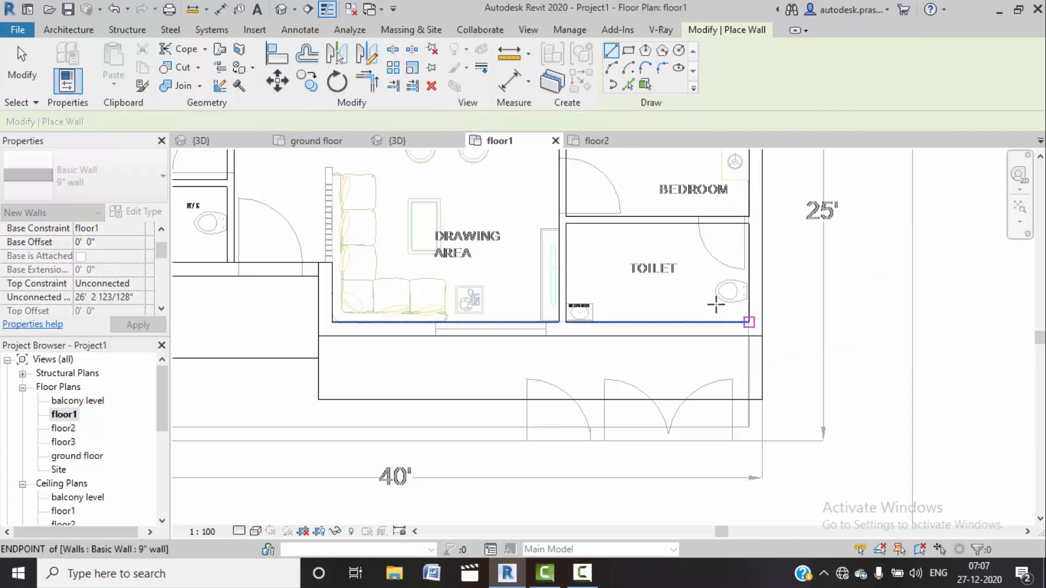
pyautogui.click(460, 123)
pyautogui.click(424, 172)
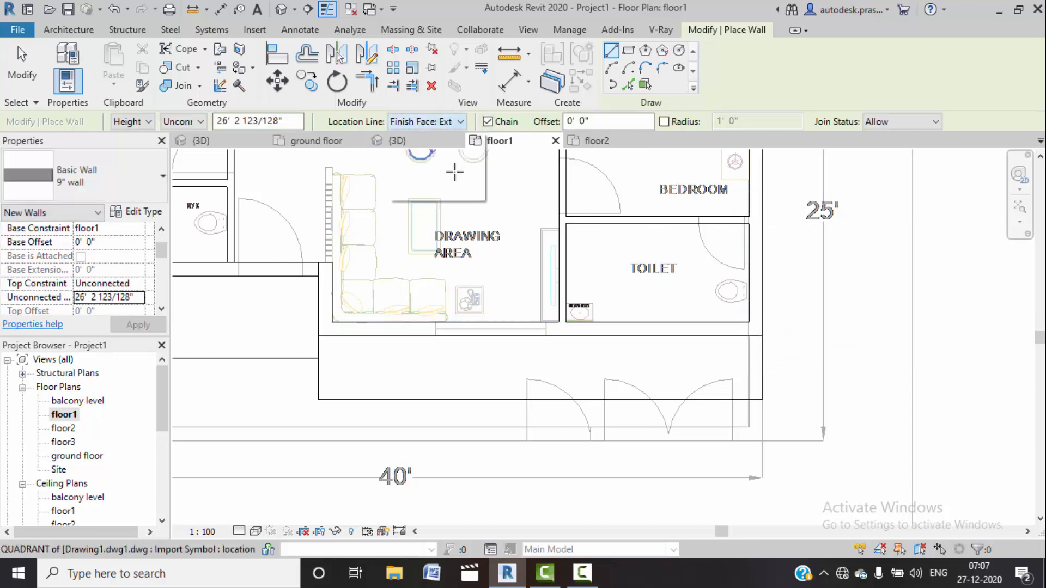
# Step: Draw a 9" wall based on floor2, about 5'-4 1/2" long, along the front toilet's outer right side and show it in 3D
pyautogui.click(139, 229)
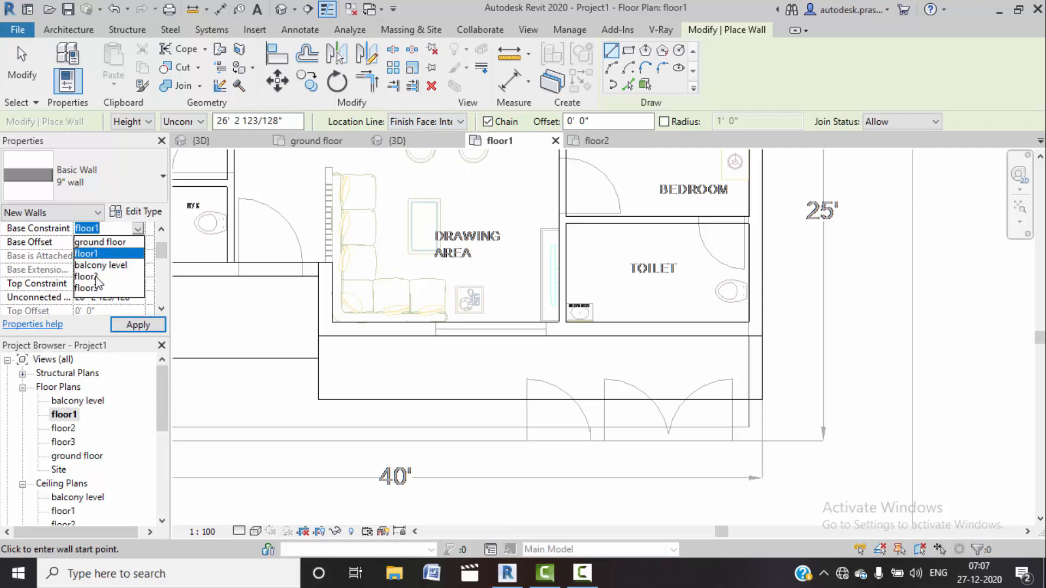
pyautogui.click(95, 277)
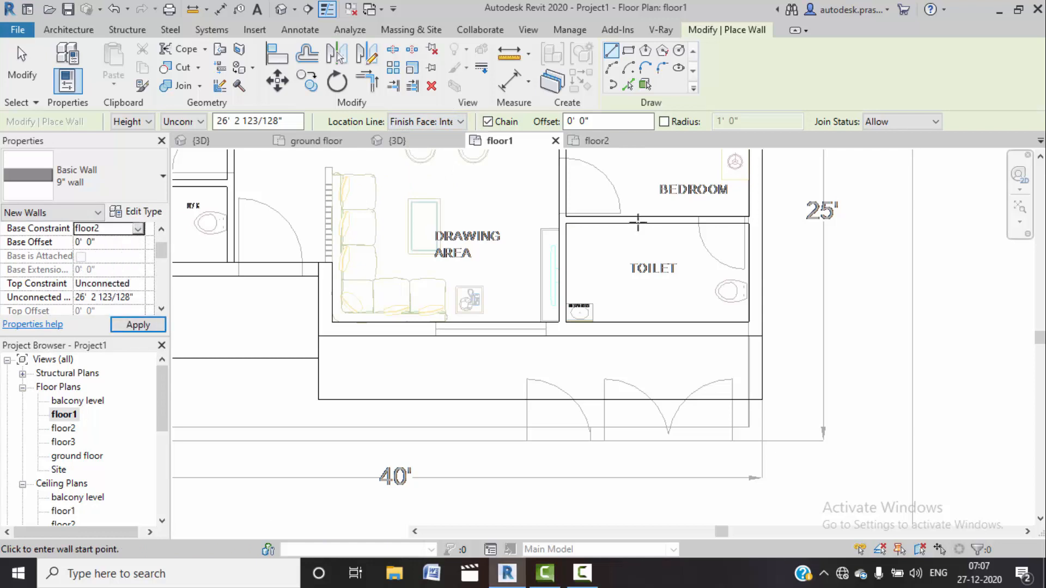
pyautogui.click(747, 226)
pyautogui.click(747, 321)
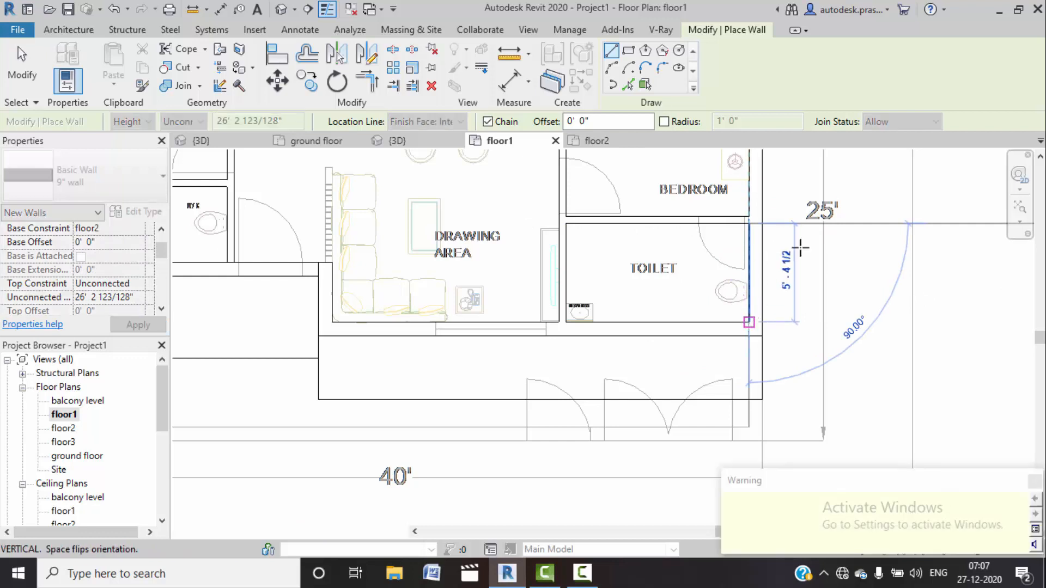
pyautogui.rightClick(863, 205)
pyautogui.click(873, 217)
pyautogui.rightClick(869, 206)
pyautogui.click(904, 213)
pyautogui.click(397, 141)
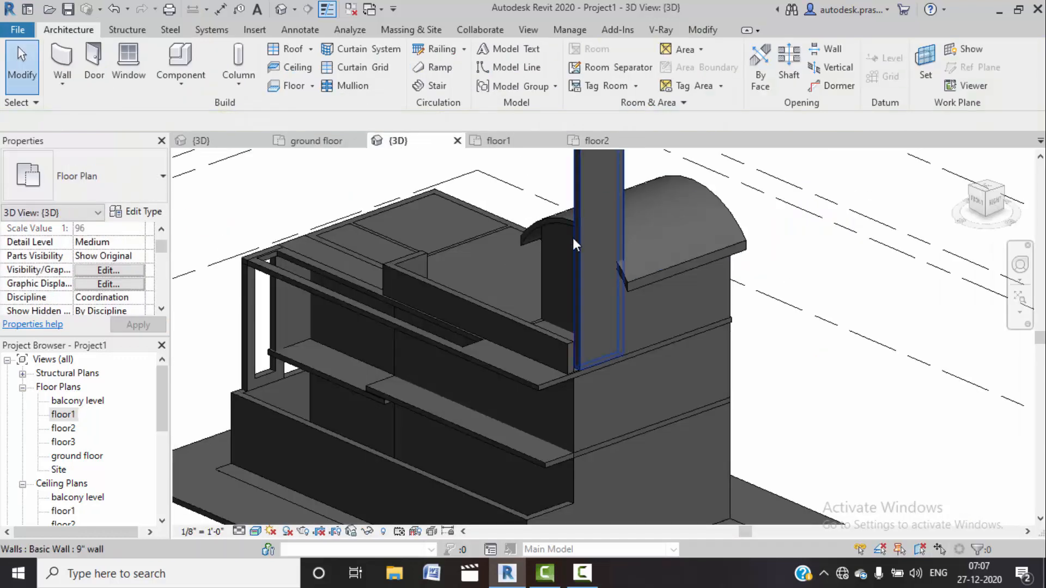
# Step: Set the unconnected height of the tall 9" wall beside the stair tower to 3' 0"
pyautogui.click(548, 178)
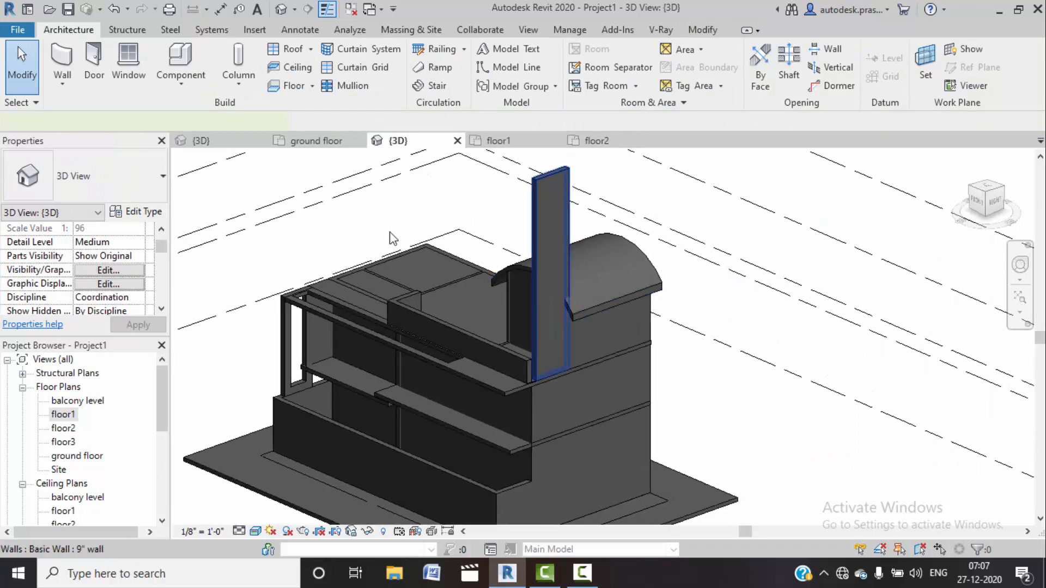
pyautogui.click(136, 297)
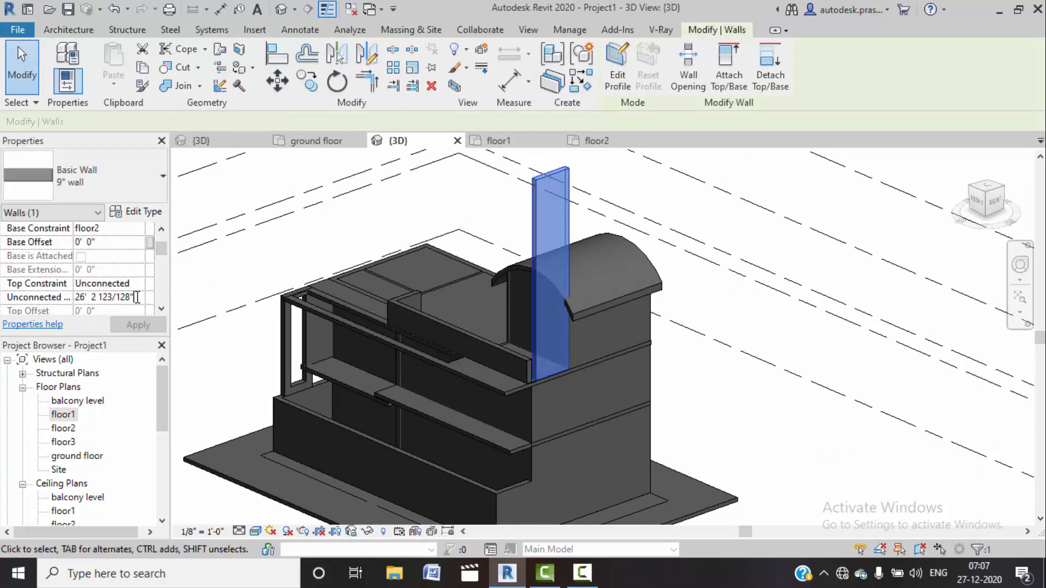
pyautogui.write("3'  0")
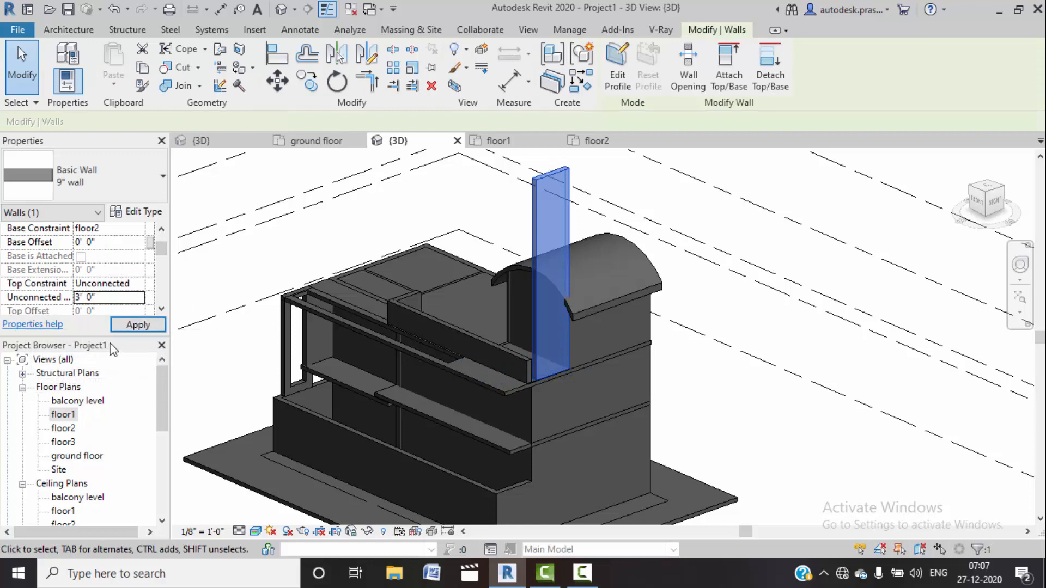
pyautogui.click(125, 327)
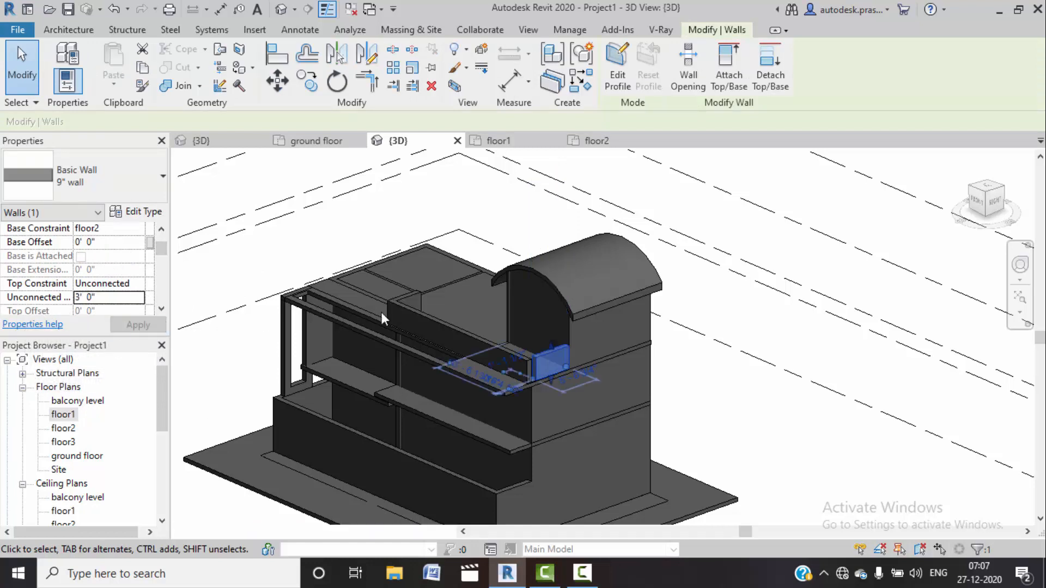
# Step: Trim/extend the front parapet wall and the short side parapet wall to a corner on the upper slab
pyautogui.scroll(6, 547, 363)
pyautogui.scroll(2, 532, 383)
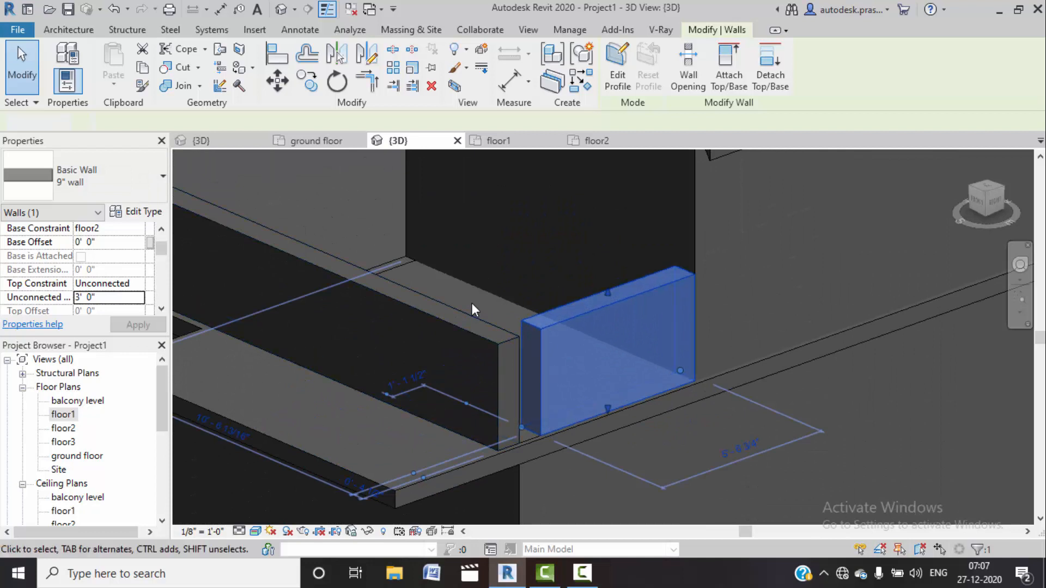
pyautogui.press('Escape')
pyautogui.click(702, 30)
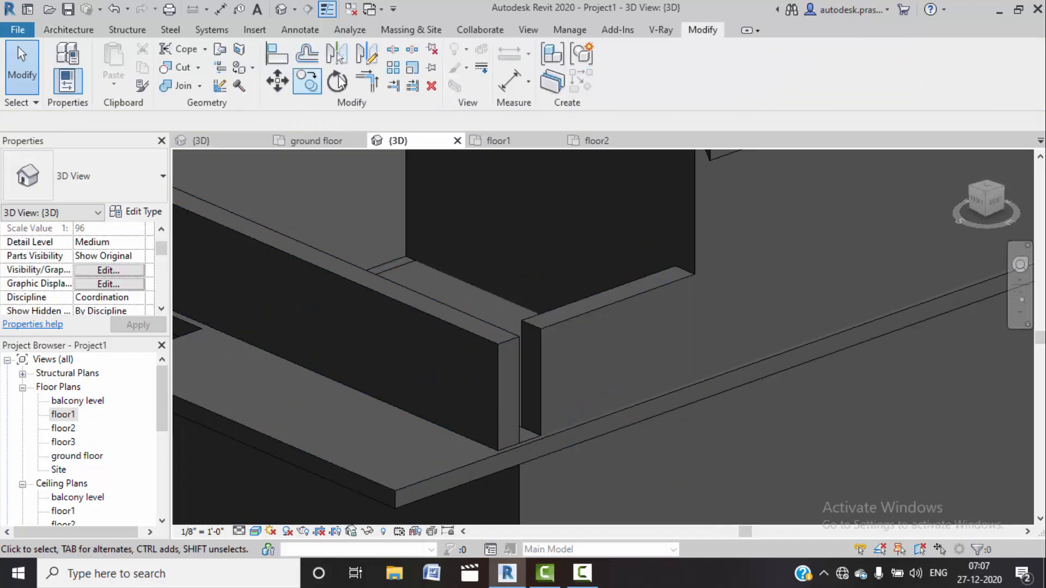
pyautogui.click(370, 85)
pyautogui.click(485, 341)
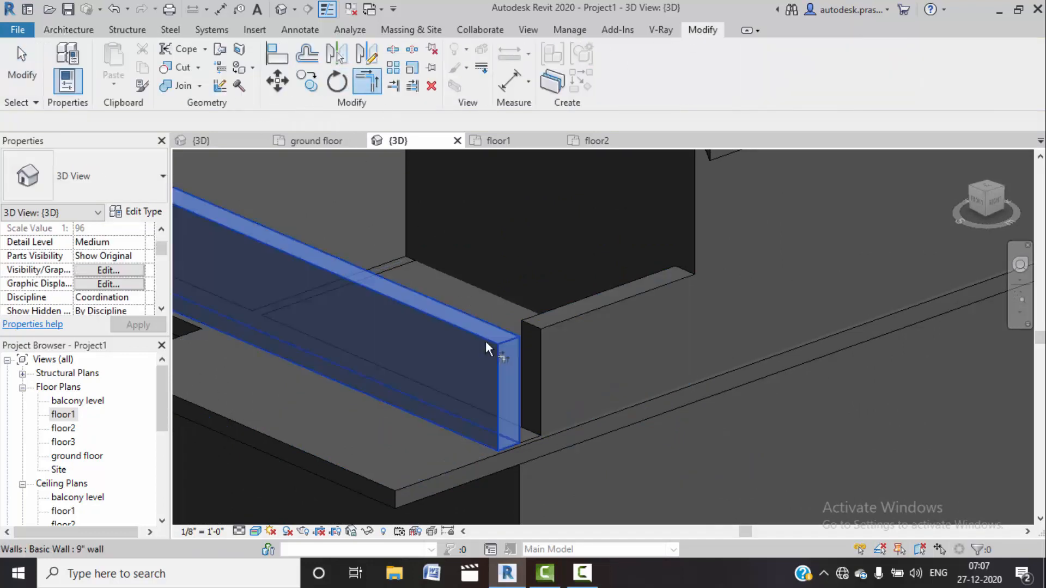
pyautogui.click(560, 310)
pyautogui.scroll(-5, 485, 389)
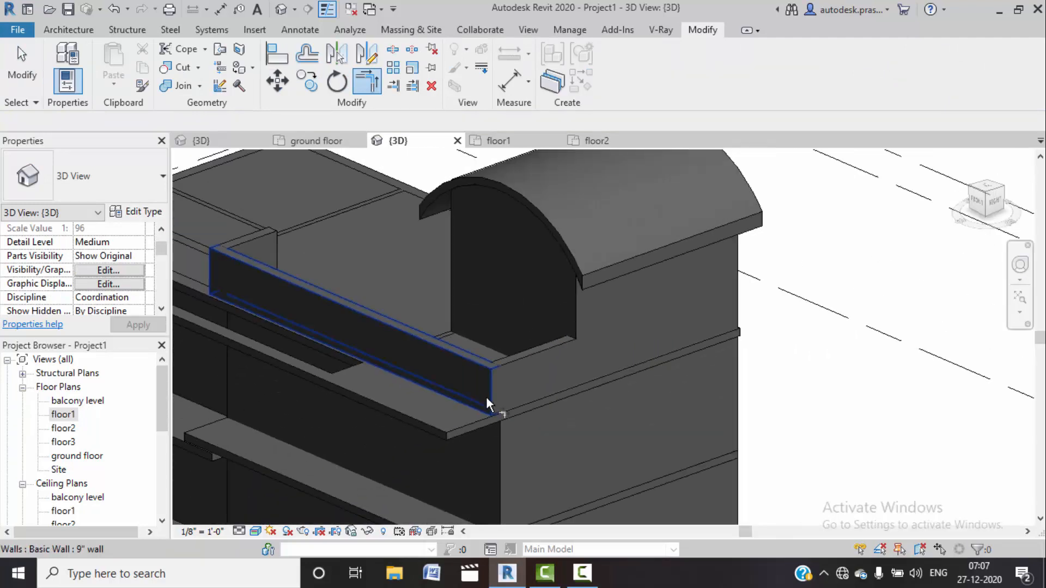
pyautogui.click(511, 403)
pyautogui.press('Escape')
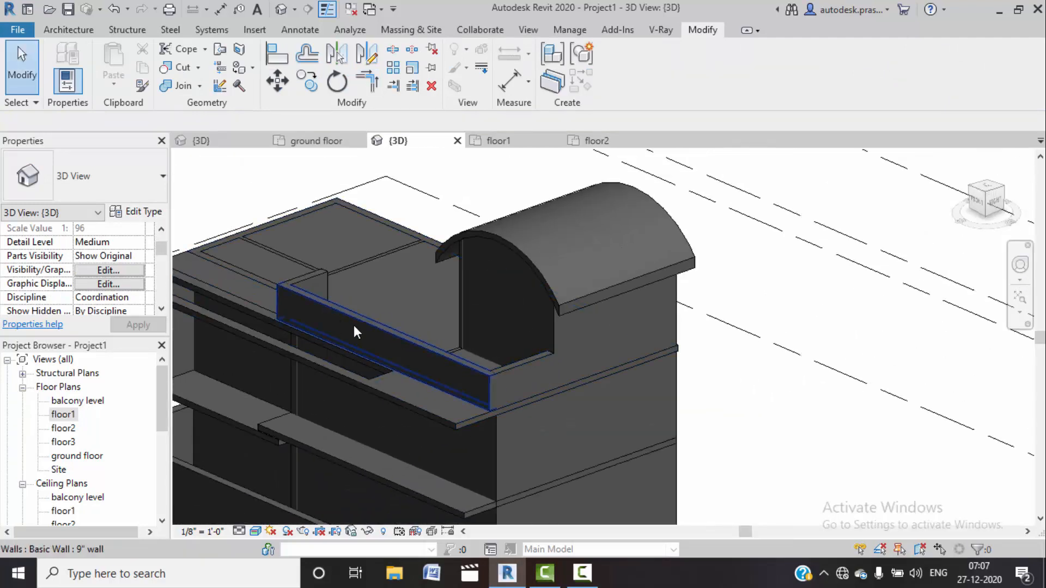
# Step: Check the roof walls in the sample project's 3D view and return to Project1's floor1 plan
pyautogui.keyDown('shift'); pyautogui.moveTo(365, 337); pyautogui.dragTo(469, 330, button='middle'); pyautogui.keyUp('shift')
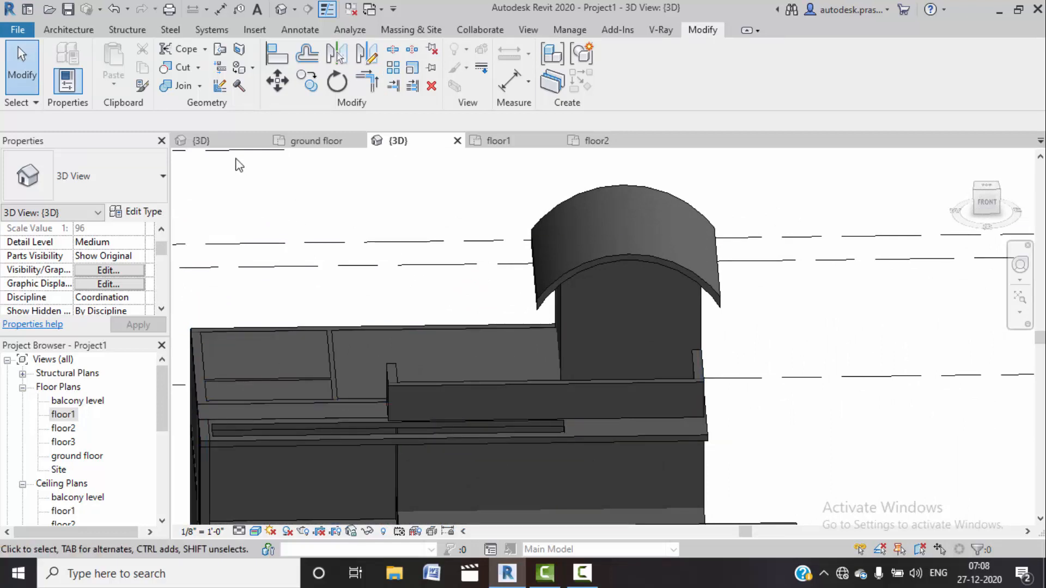
pyautogui.click(223, 141)
pyautogui.scroll(-4, 450, 329)
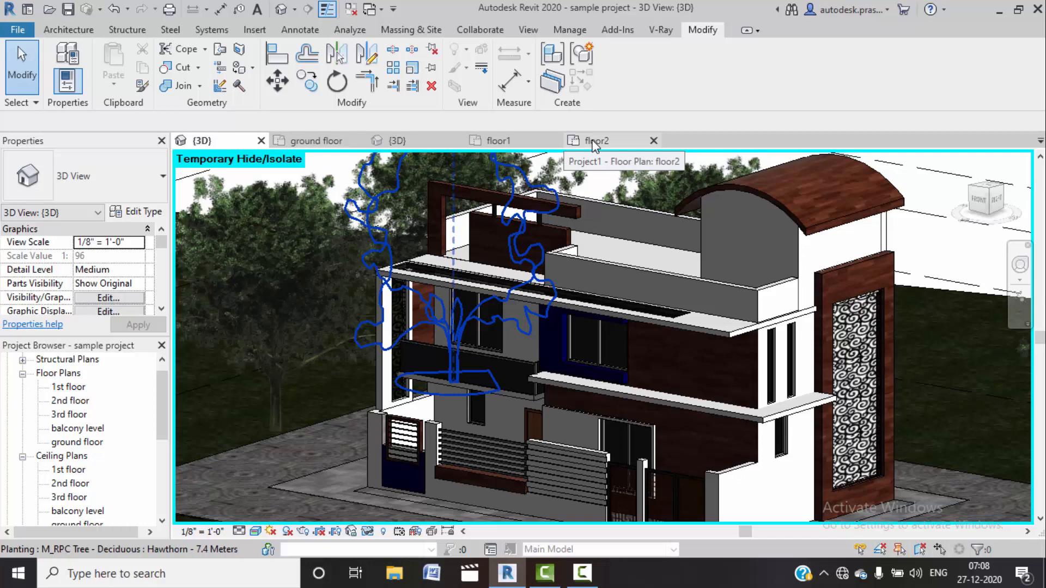
pyautogui.click(495, 142)
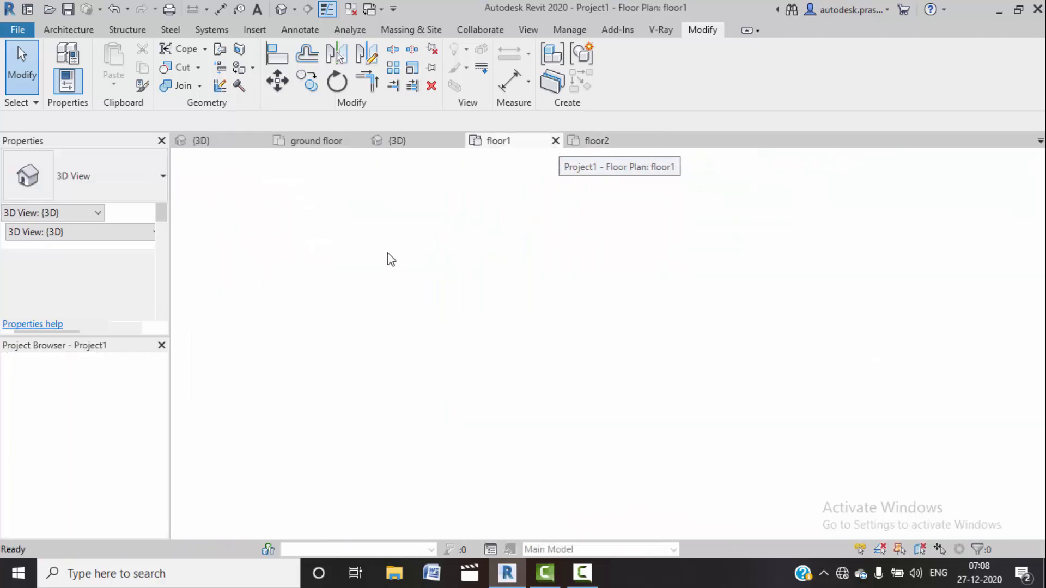
pyautogui.scroll(-4, 387, 348)
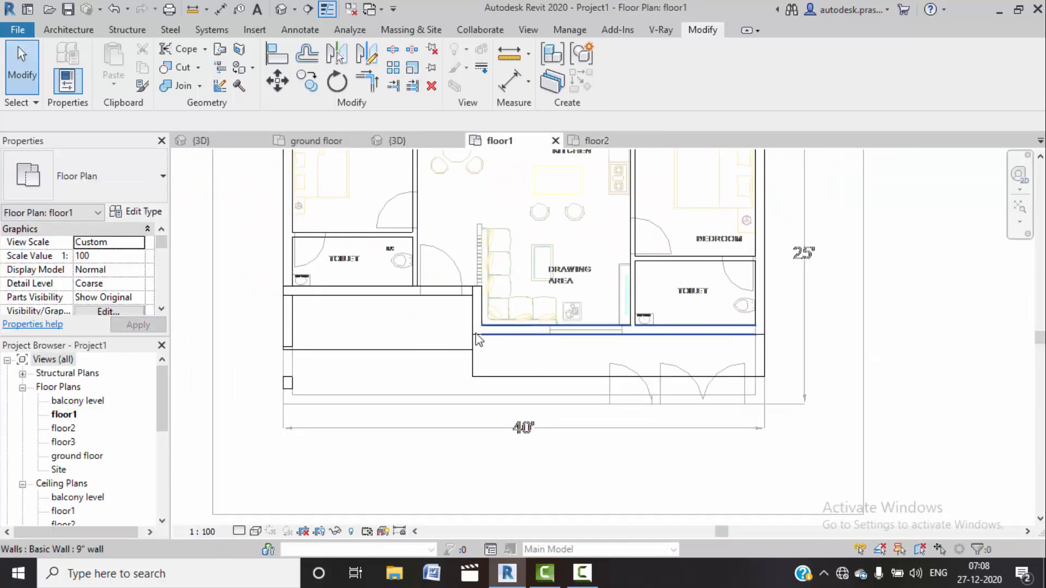
pyautogui.moveTo(434, 321); pyautogui.dragTo(443, 332, button='middle')
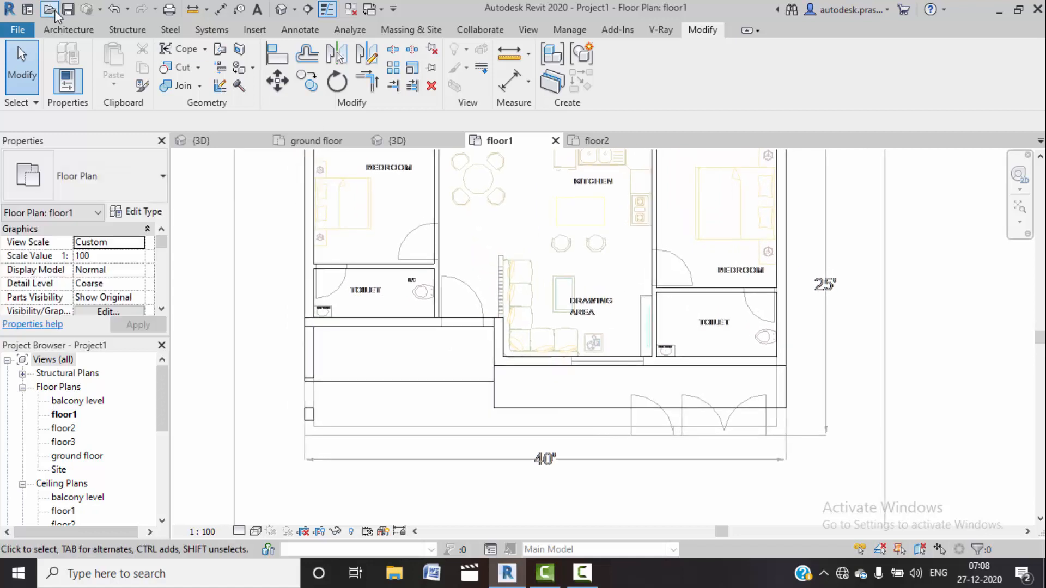
# Step: Draw a 15'-9" long architectural 9" wall based on floor2, with 5' 0" unconnected height, along the front of the left toilet and entrance
pyautogui.click(64, 31)
pyautogui.click(63, 82)
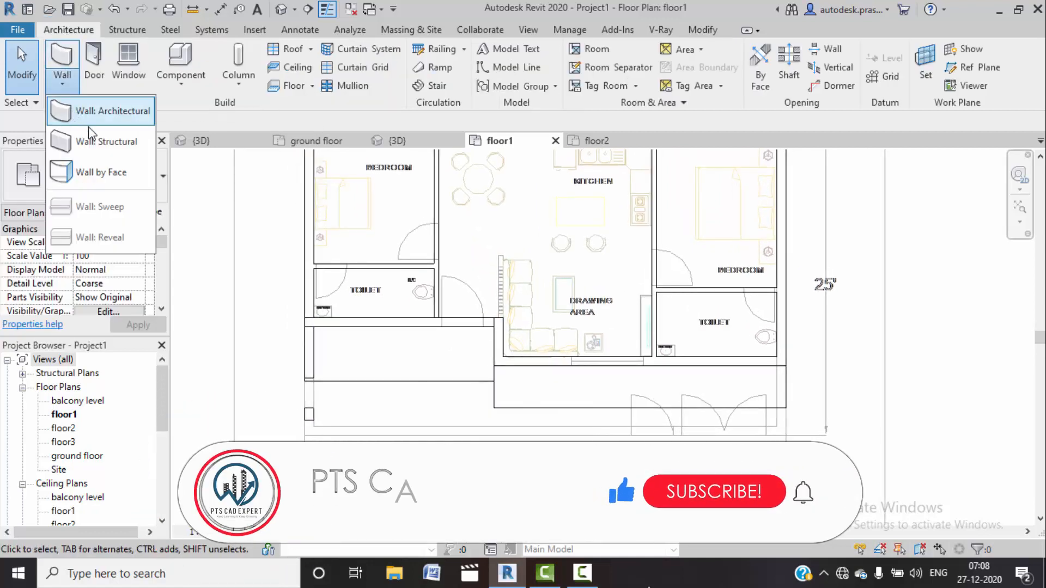
pyautogui.click(95, 112)
pyautogui.click(138, 255)
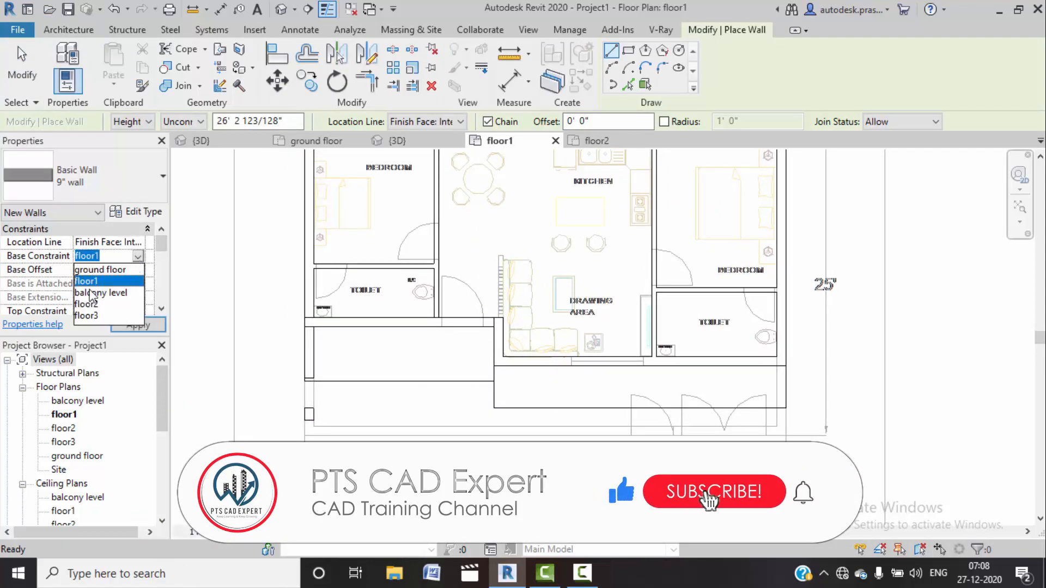
pyautogui.click(76, 304)
pyautogui.scroll(-2, 115, 305)
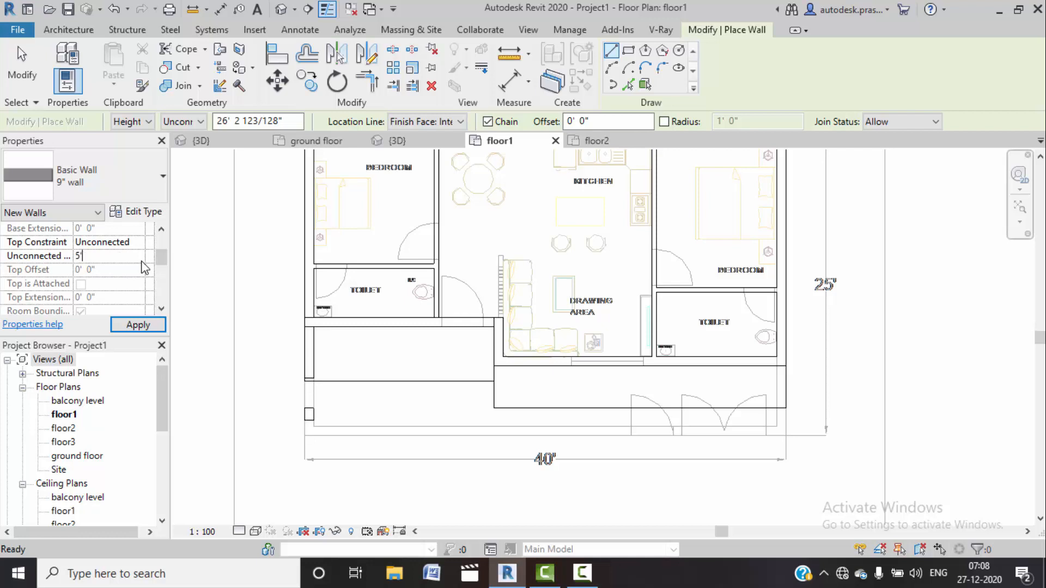
pyautogui.click(138, 326)
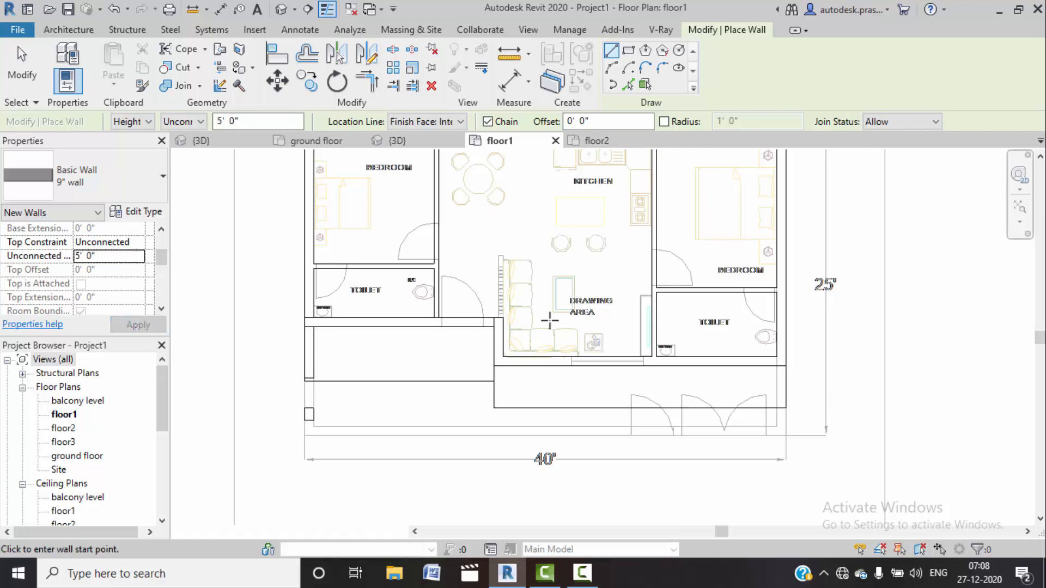
pyautogui.click(482, 326)
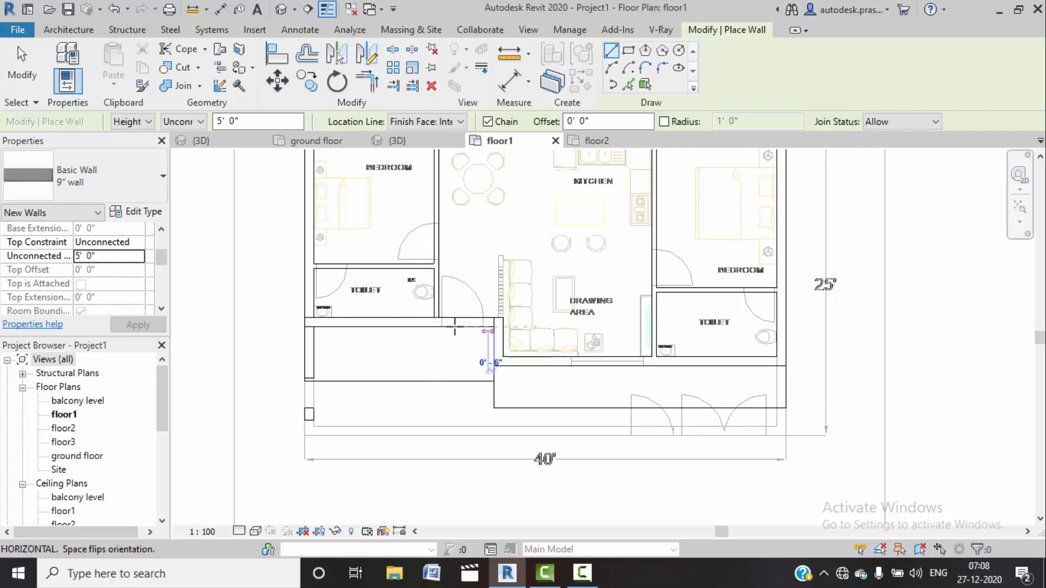
pyautogui.click(304, 327)
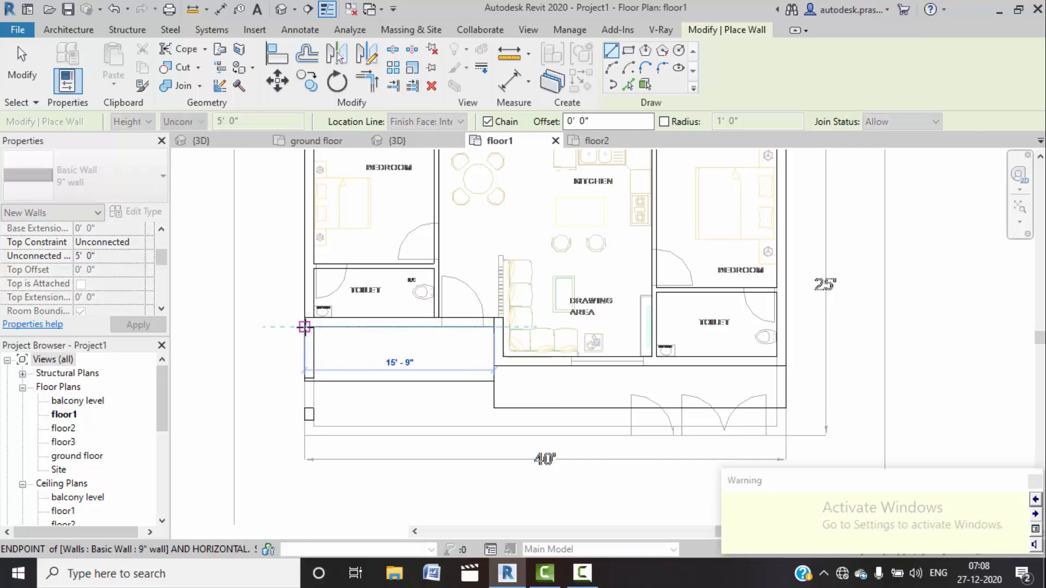
pyautogui.rightClick(257, 261)
pyautogui.click(270, 270)
pyautogui.rightClick(252, 248)
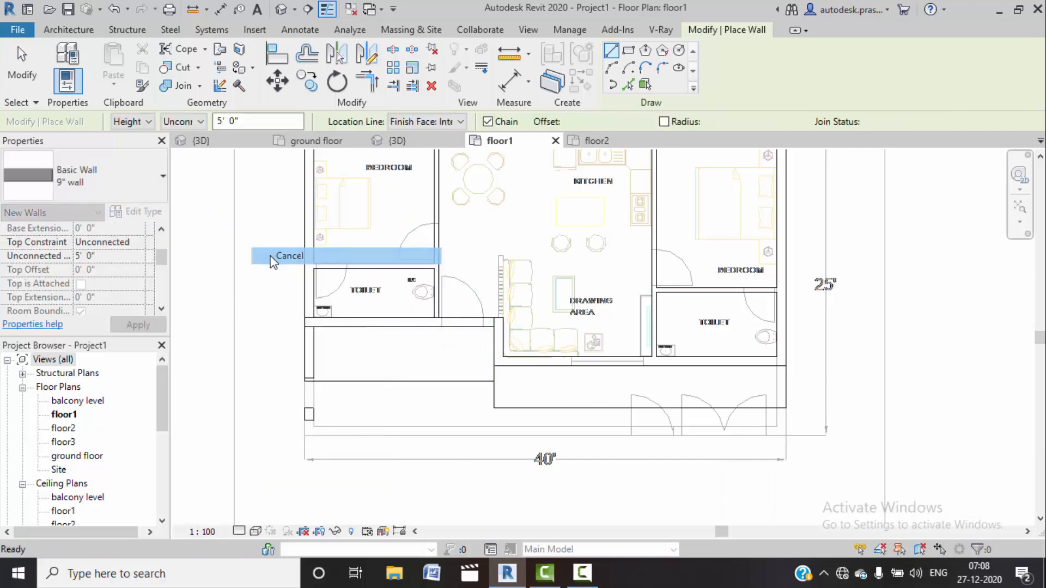
pyautogui.click(274, 256)
# Step: In the front 3D view, set the unconnected height of the new upper-left front wall to 7' 0"
pyautogui.click(398, 142)
pyautogui.scroll(-3, 402, 273)
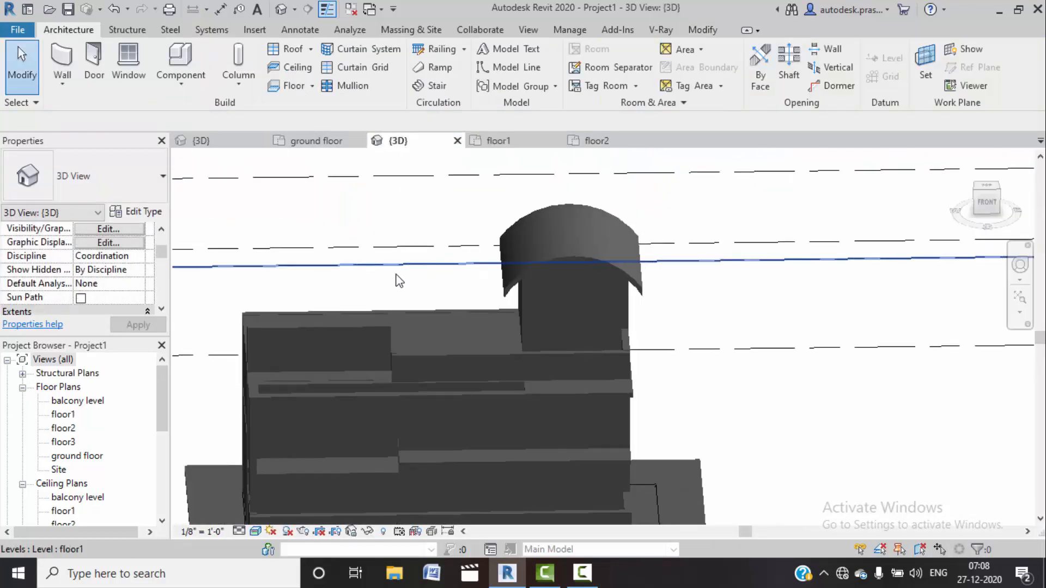
pyautogui.click(988, 210)
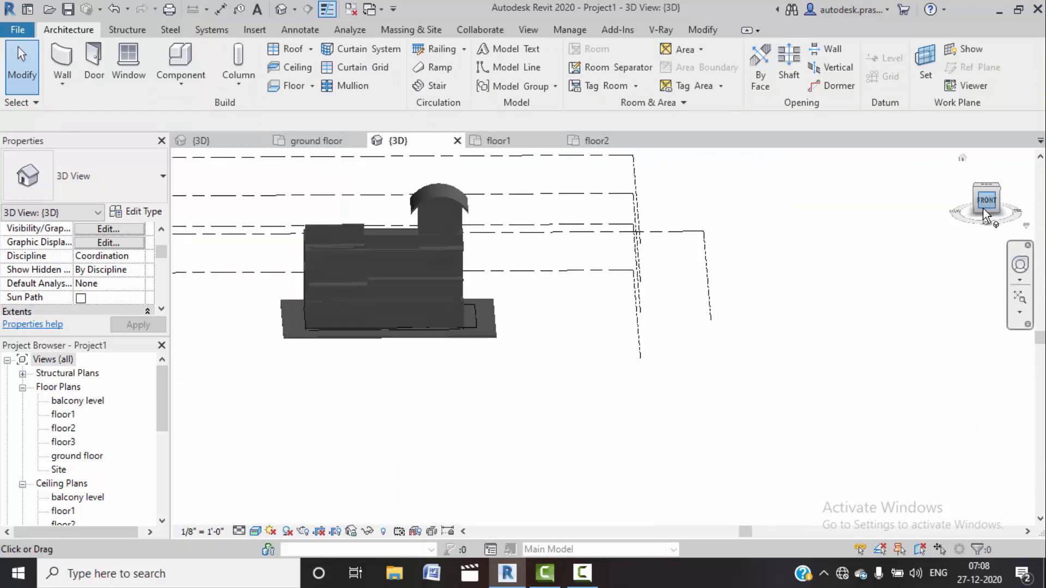
pyautogui.scroll(5, 550, 313)
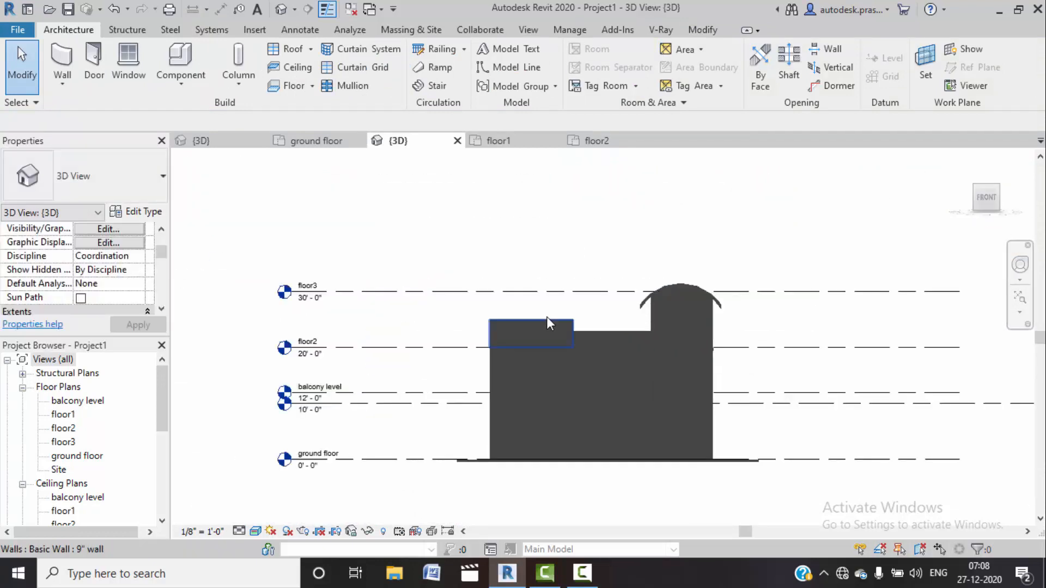
pyautogui.click(555, 323)
pyautogui.scroll(3, 599, 321)
pyautogui.moveTo(596, 310); pyautogui.dragTo(568, 290, button='middle')
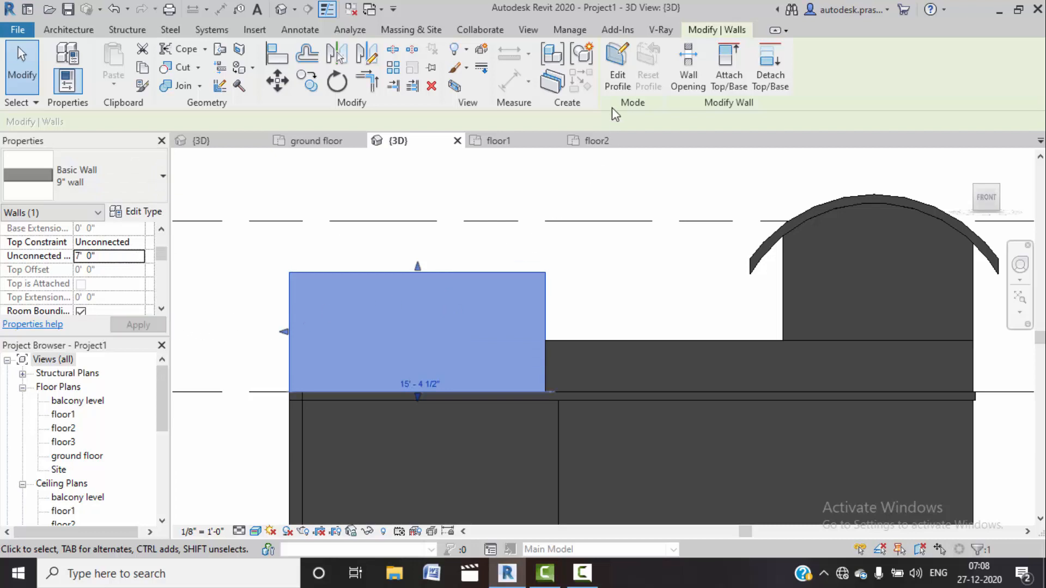
# Step: Edit the upper-left wall's profile and sketch a horizontal line just below its top edge, from the right edge nearly to the left edge
pyautogui.click(621, 77)
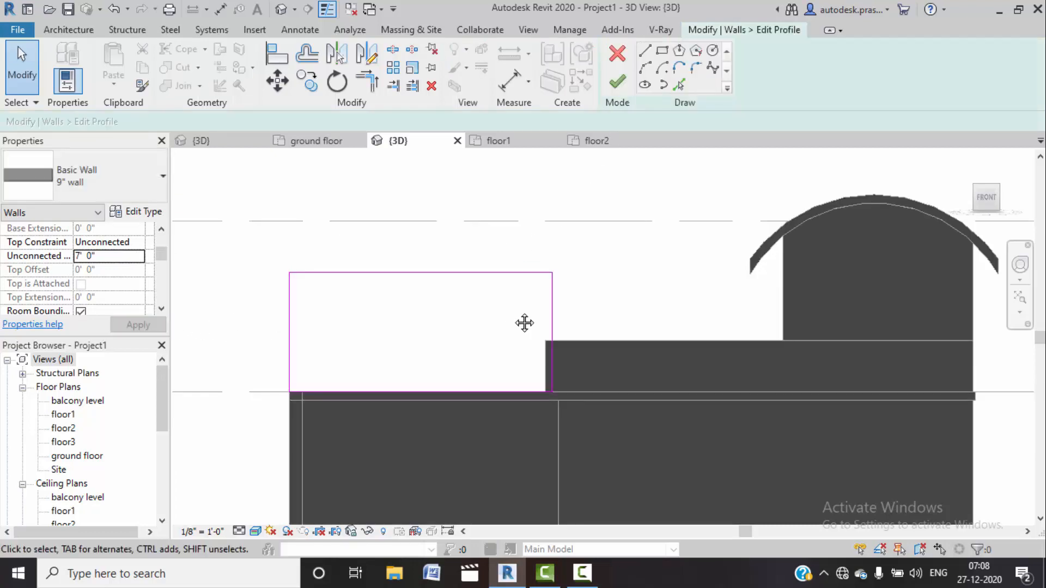
pyautogui.moveTo(507, 324); pyautogui.dragTo(526, 290, button='middle')
pyautogui.press('l')
pyautogui.press('i')
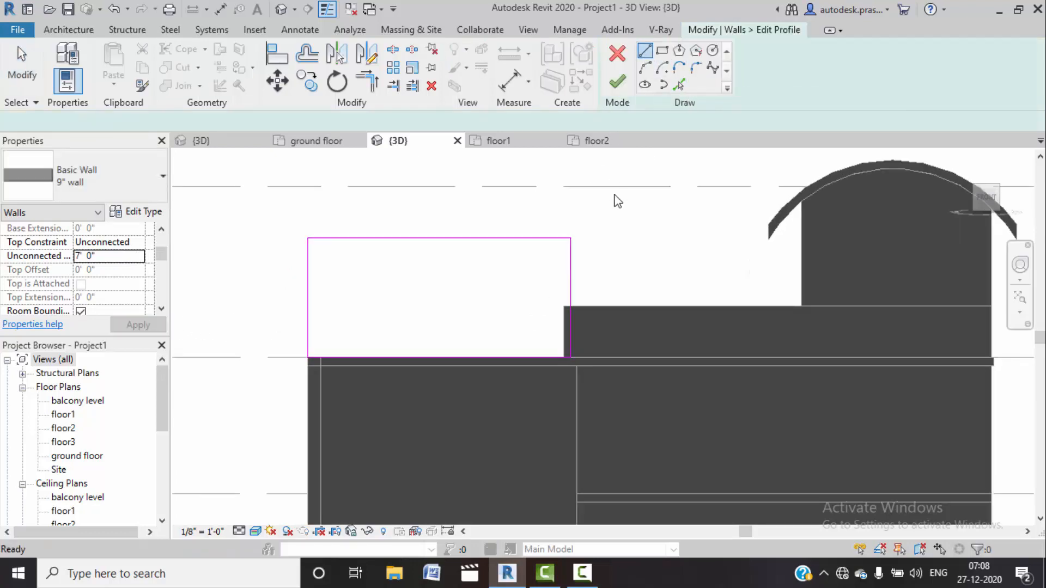
pyautogui.click(570, 254)
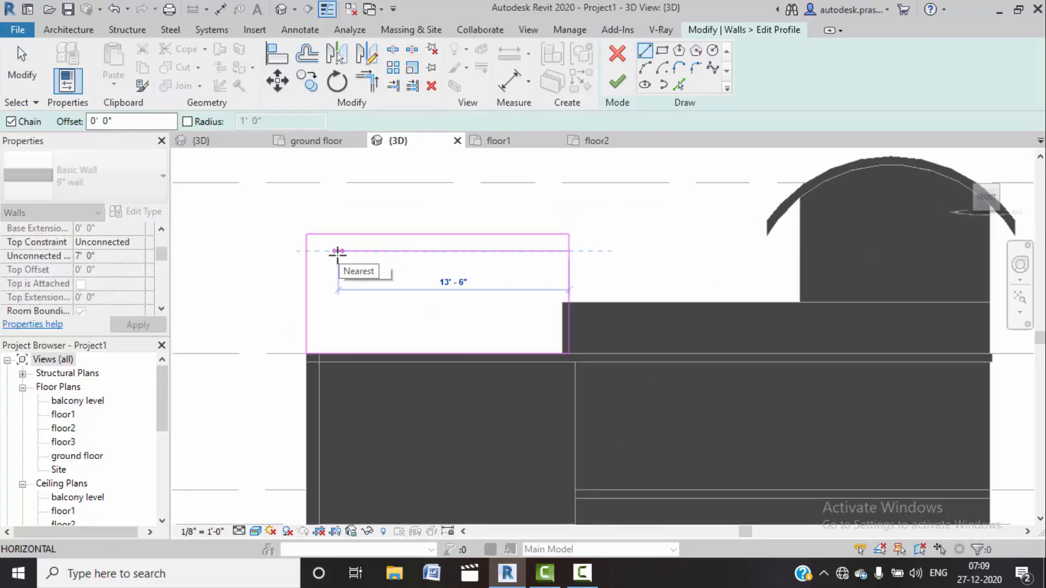
pyautogui.click(332, 251)
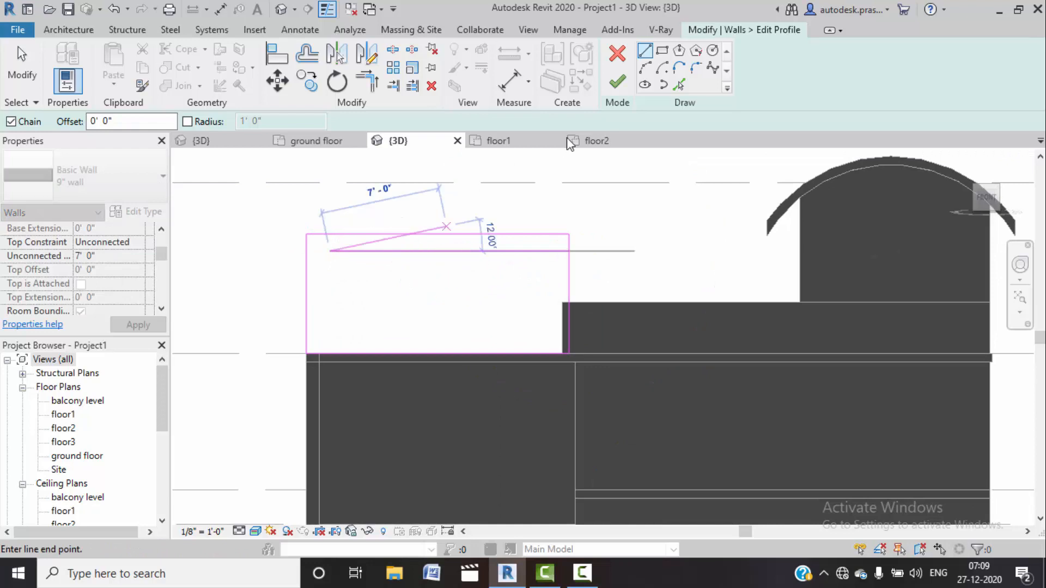
pyautogui.press('Escape')
pyautogui.press('Escape')
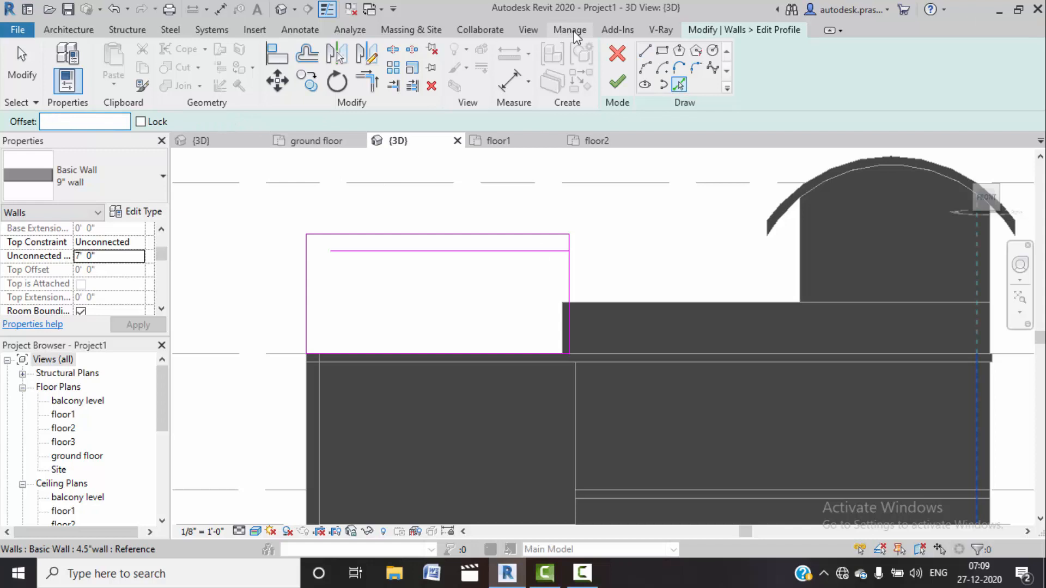
# Step: Offset the profile's left edge 1' 0" inward and trim it to a corner with the inner horizontal line
pyautogui.press('Return')
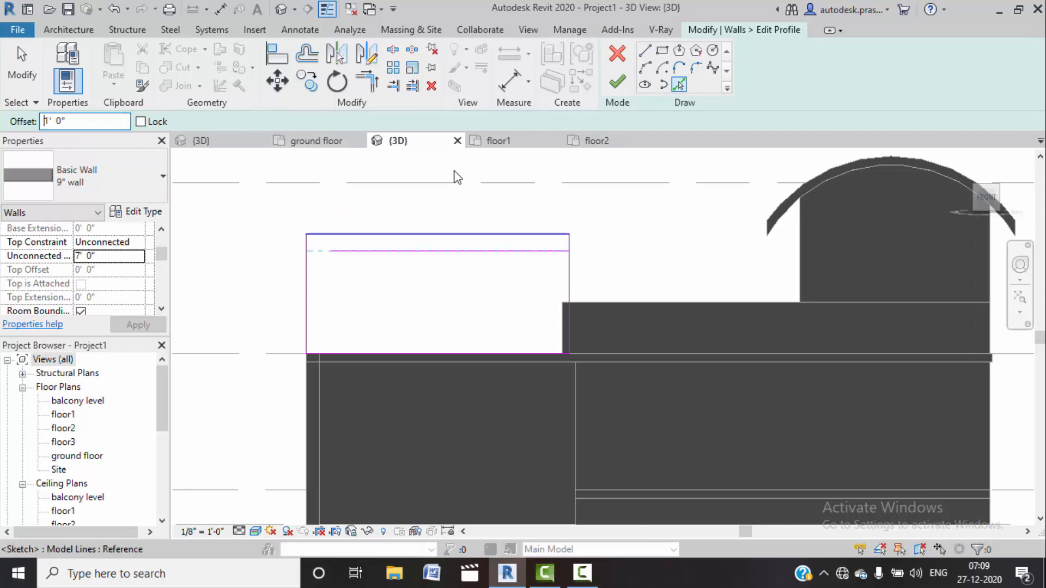
pyautogui.click(311, 318)
pyautogui.scroll(1, 366, 280)
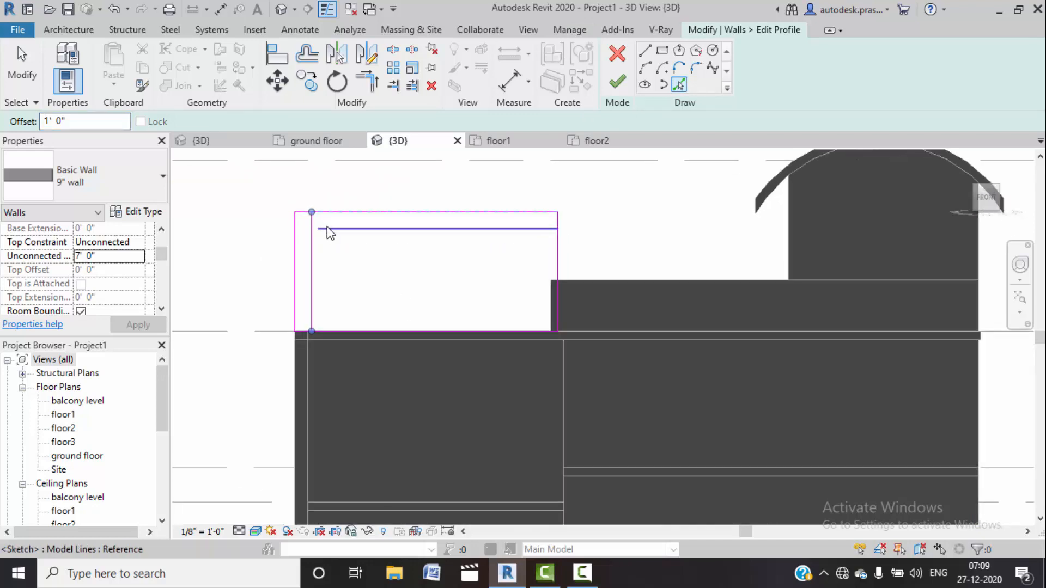
pyautogui.scroll(2, 327, 231)
pyautogui.click(366, 80)
pyautogui.click(308, 260)
pyautogui.click(338, 230)
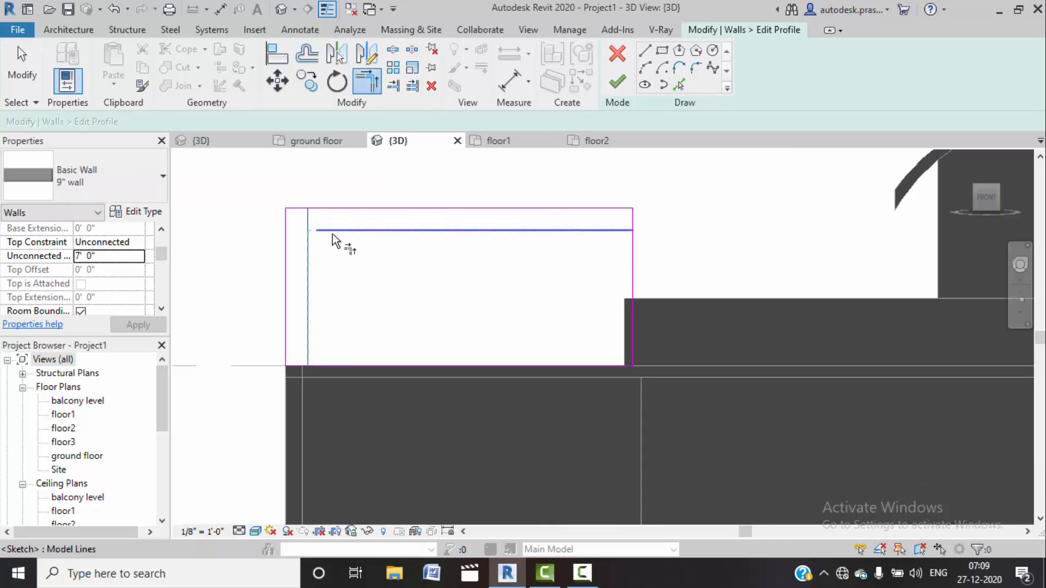
pyautogui.scroll(-2, 410, 292)
pyautogui.scroll(2, 481, 273)
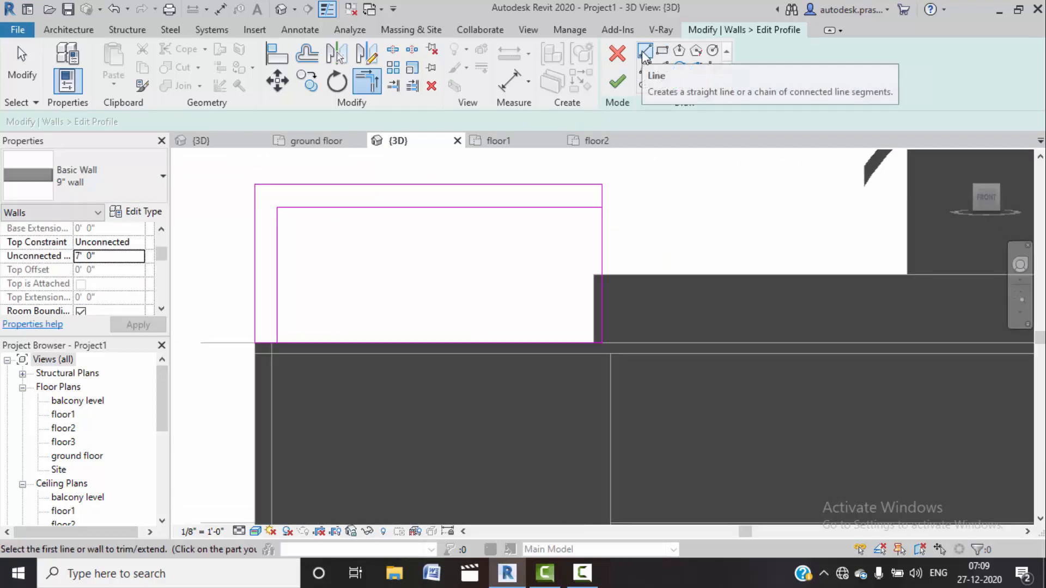
# Step: Offset the inner vertical and horizontal profile lines 2' 0" further inward and trim the new pair to a corner
pyautogui.click(679, 86)
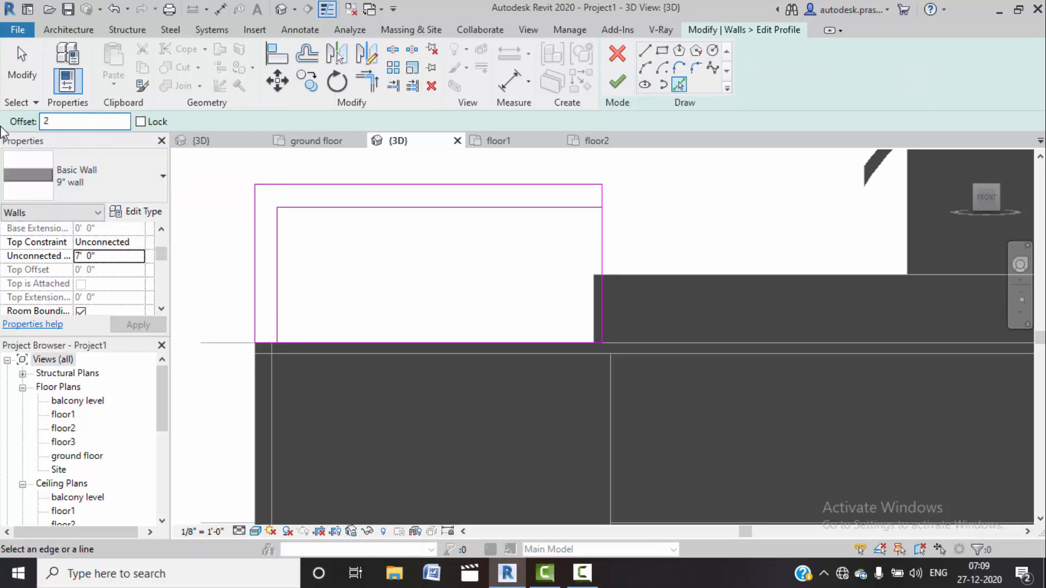
pyautogui.click(282, 307)
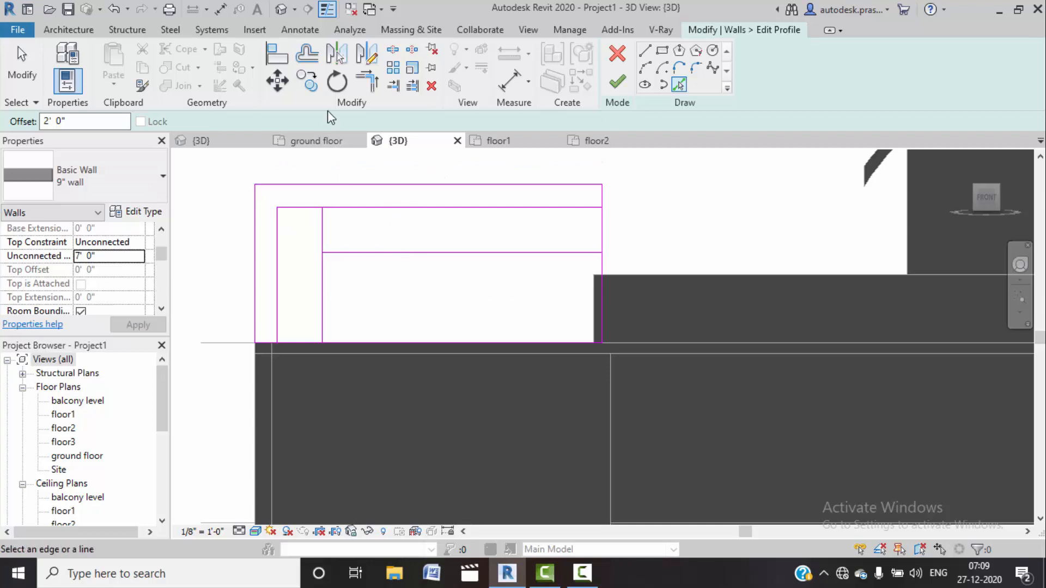
pyautogui.click(371, 85)
pyautogui.click(323, 261)
pyautogui.click(334, 252)
# Step: Split the profile's bottom edge and right edge in the gap between the two pairs of inner lines
pyautogui.scroll(-2, 370, 241)
pyautogui.press('s')
pyautogui.press('l')
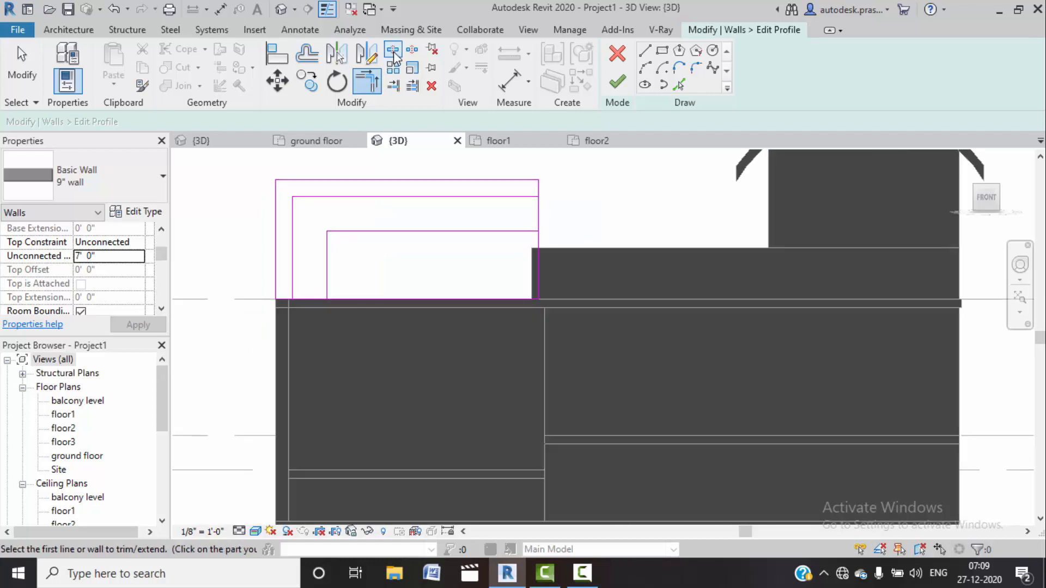
pyautogui.click(301, 299)
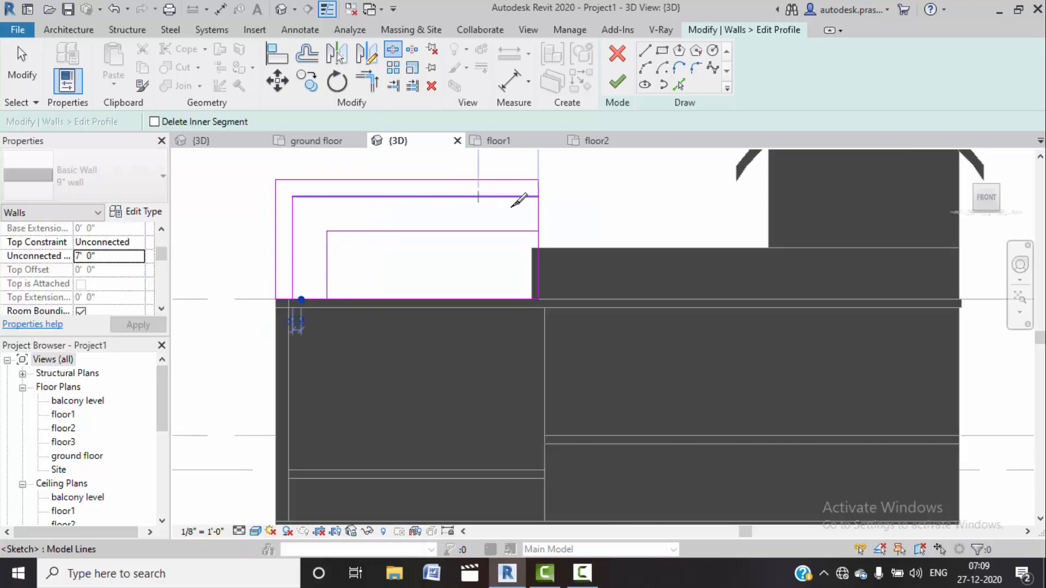
pyautogui.click(538, 213)
pyautogui.moveTo(537, 196); pyautogui.dragTo(507, 176, button='middle')
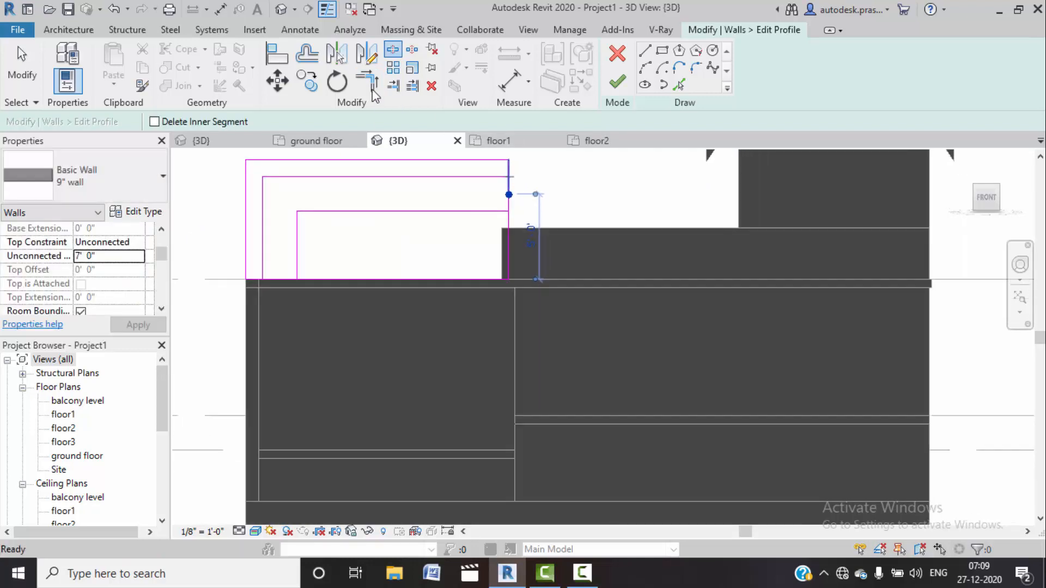
pyautogui.press('Escape')
# Step: Trim the split edges to the inner lines to form an L-shaped frame and a separate lower rectangle, and finish the profile
pyautogui.scroll(2, 518, 185)
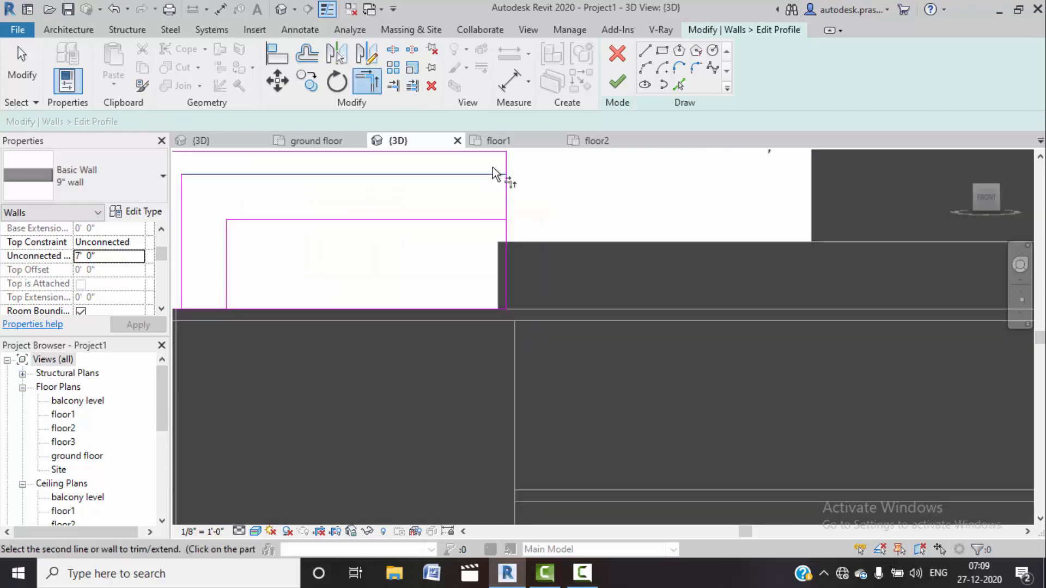
pyautogui.click(508, 164)
pyautogui.click(487, 223)
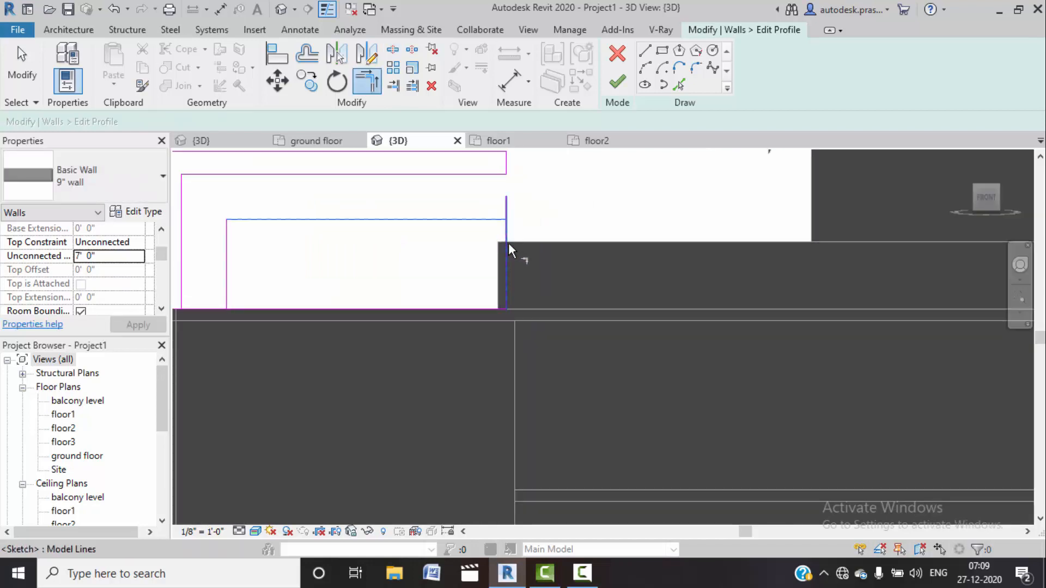
pyautogui.click(508, 243)
pyautogui.moveTo(245, 304)
pyautogui.mouseDown(button='middle')
pyautogui.moveTo(336, 289)
pyautogui.moveTo(338, 322)
pyautogui.mouseUp(button='middle')
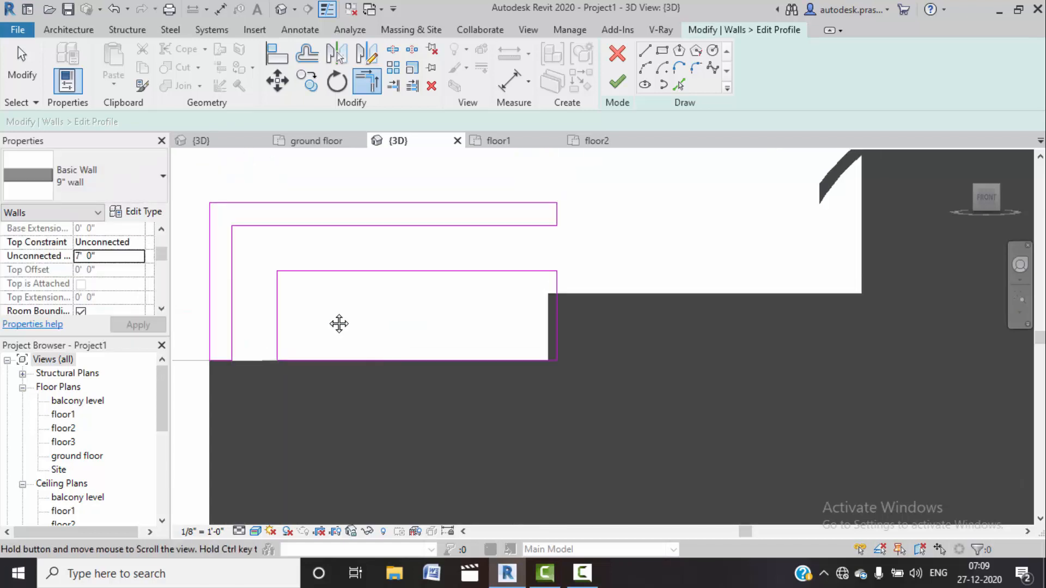
pyautogui.click(617, 82)
pyautogui.keyDown('shift'); pyautogui.moveTo(553, 161); pyautogui.dragTo(403, 310, button='middle'); pyautogui.keyUp('shift')
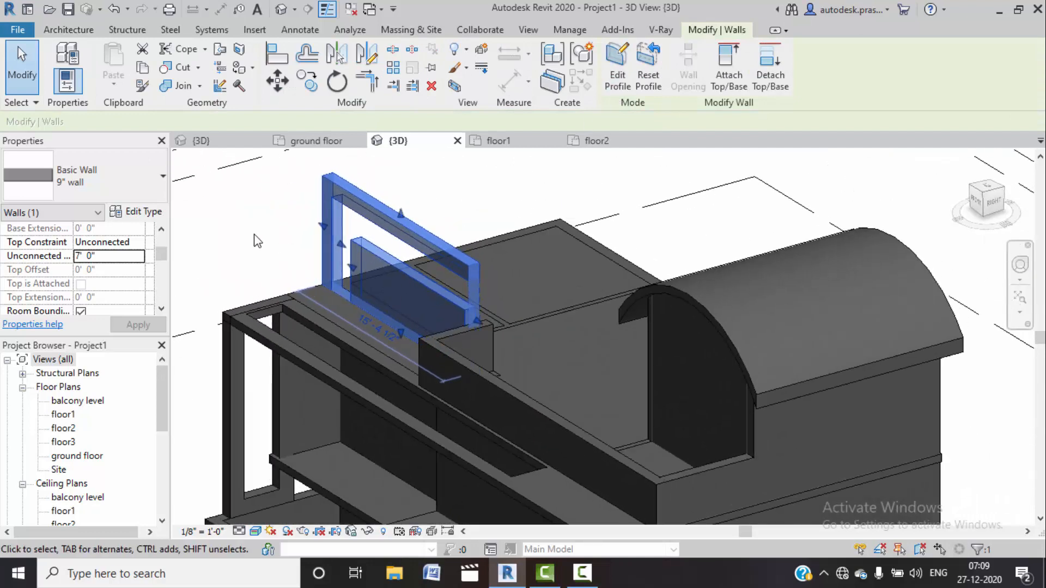
pyautogui.click(269, 245)
# Step: Examine the finished frame wall from the front corner and compare it with the sample project's 3D view
pyautogui.keyDown('shift'); pyautogui.moveTo(270, 245); pyautogui.dragTo(420, 143, button='middle'); pyautogui.keyUp('shift')
pyautogui.keyDown('shift'); pyautogui.moveTo(322, 256); pyautogui.dragTo(353, 280, button='middle'); pyautogui.keyUp('shift')
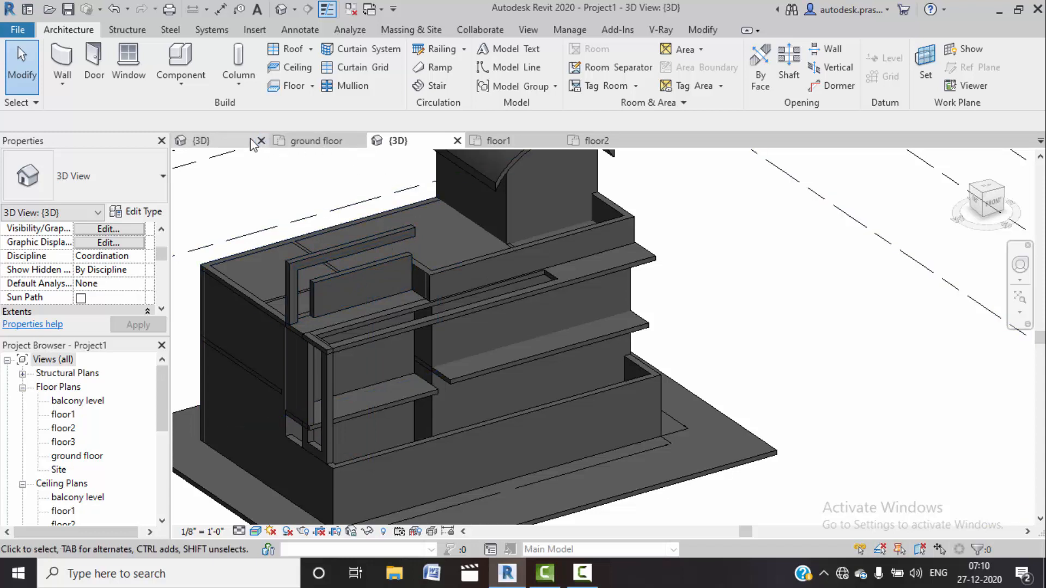
pyautogui.click(218, 141)
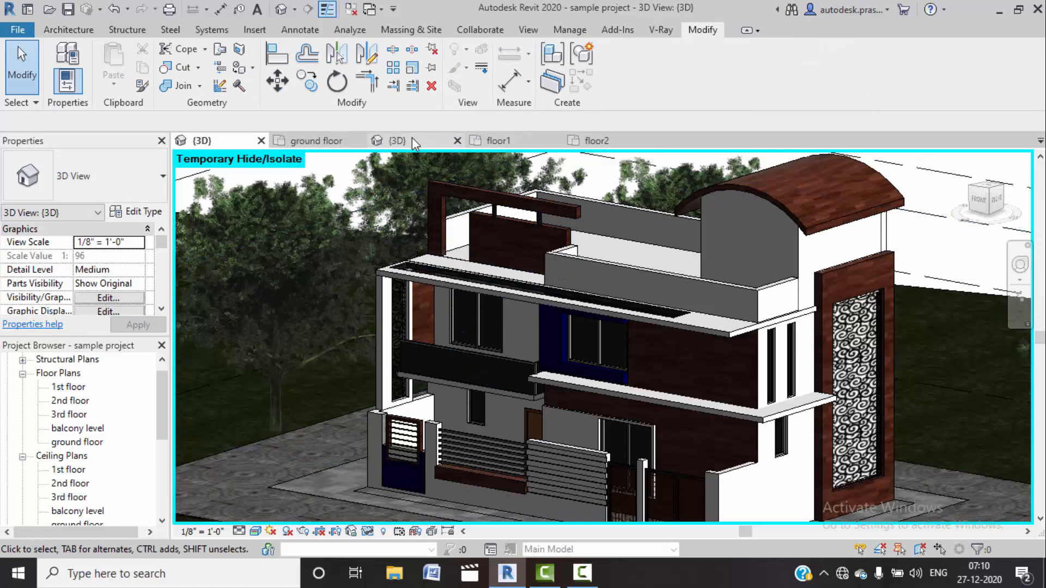
pyautogui.click(388, 142)
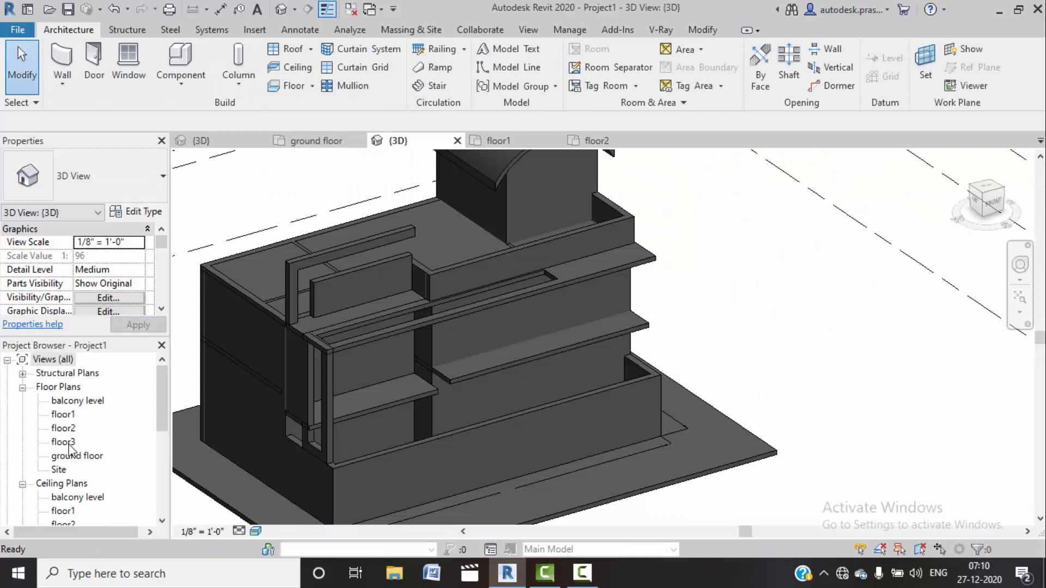
pyautogui.doubleClick(63, 442)
pyautogui.scroll(4, 656, 341)
pyautogui.scroll(2, 558, 329)
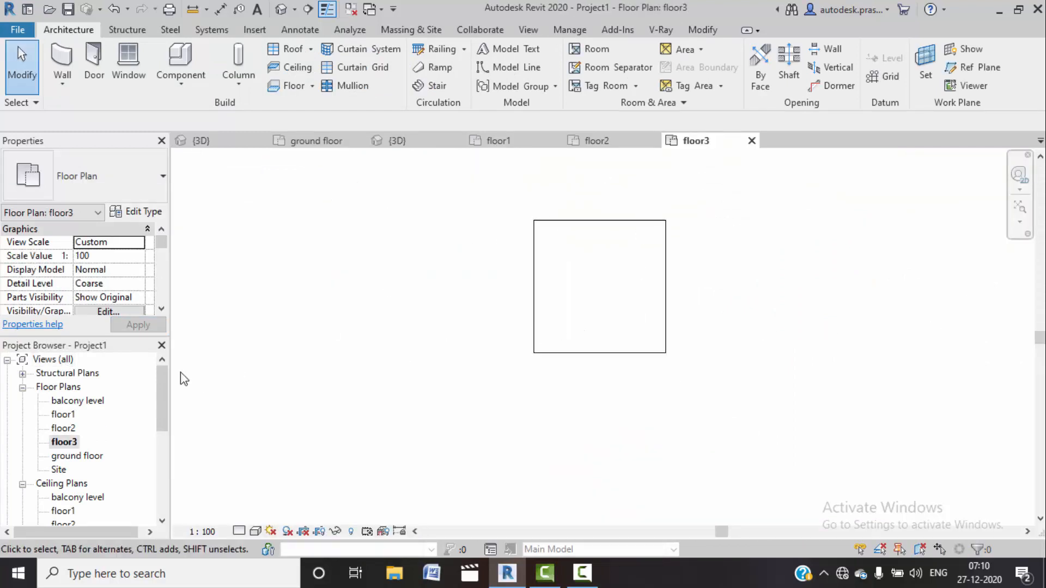
# Step: In the floor2 plan, create an in-place component of category Generic Models named Generic Models 1
pyautogui.doubleClick(64, 428)
pyautogui.scroll(6, 452, 382)
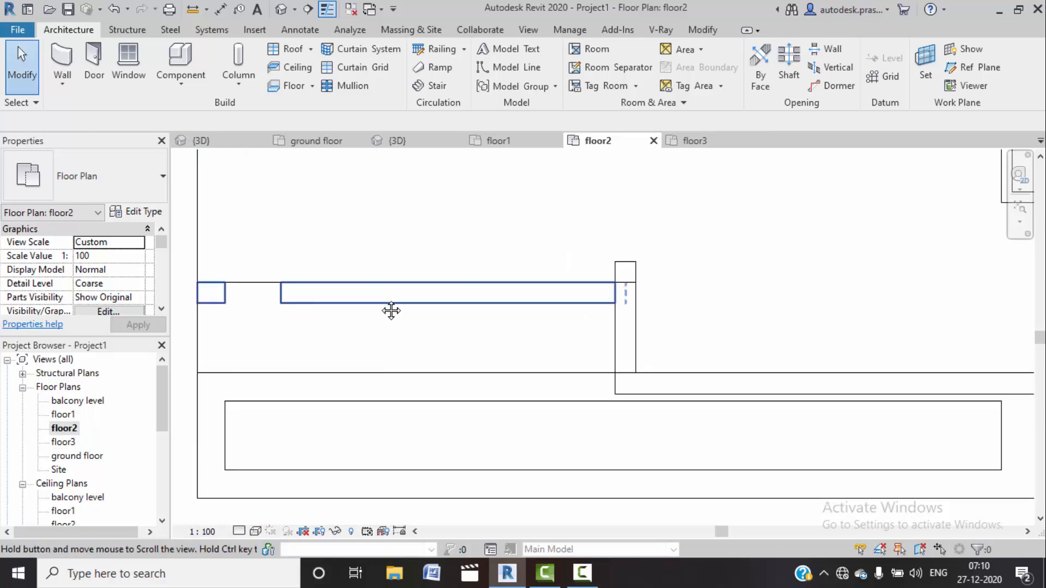
pyautogui.moveTo(387, 303); pyautogui.dragTo(403, 310, button='middle')
pyautogui.scroll(-1, 403, 298)
pyautogui.moveTo(444, 302); pyautogui.dragTo(486, 297, button='middle')
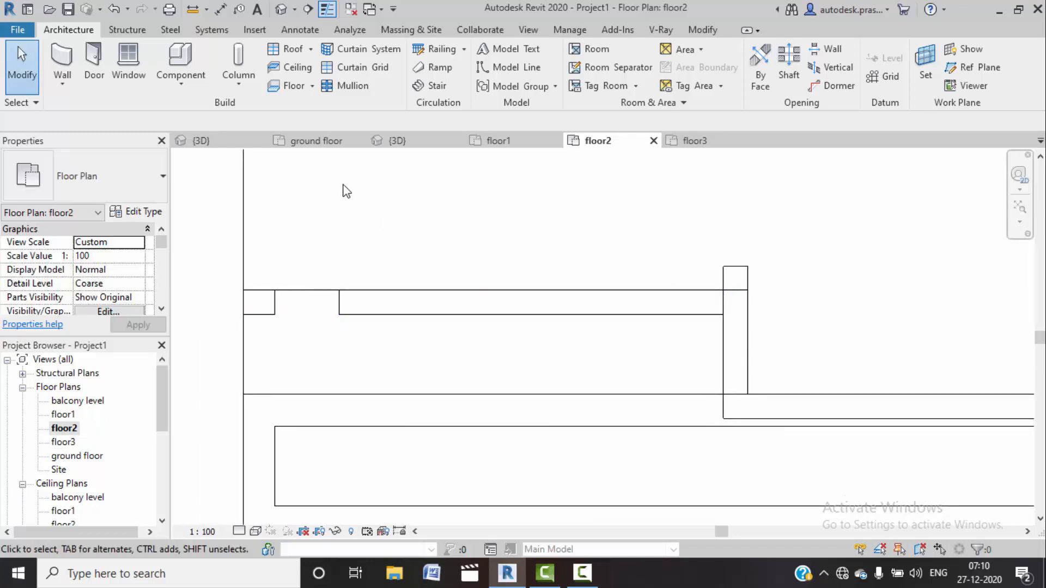
pyautogui.click(165, 86)
pyautogui.click(223, 145)
pyautogui.scroll(-3, 455, 289)
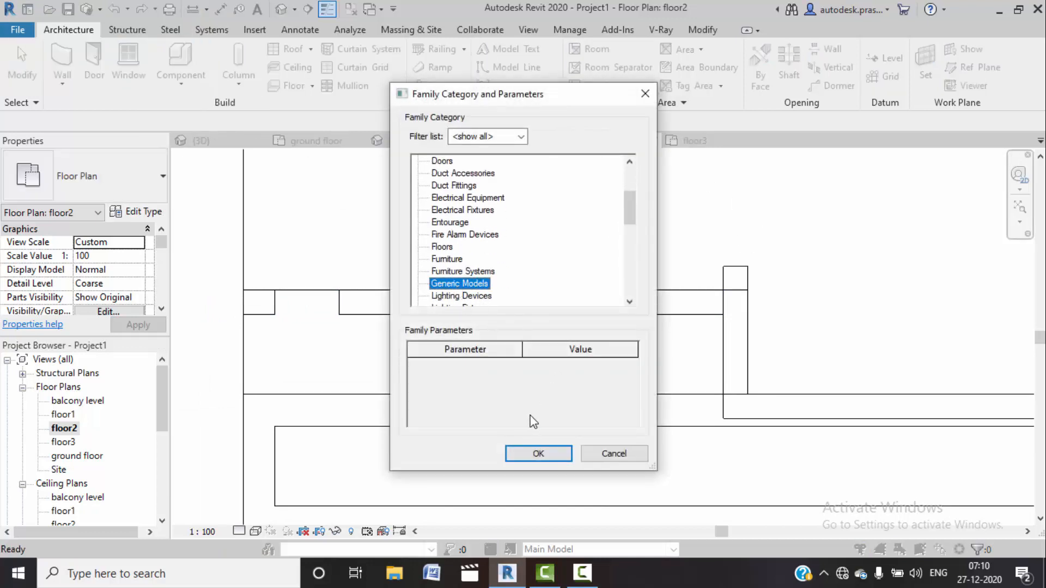
pyautogui.click(520, 455)
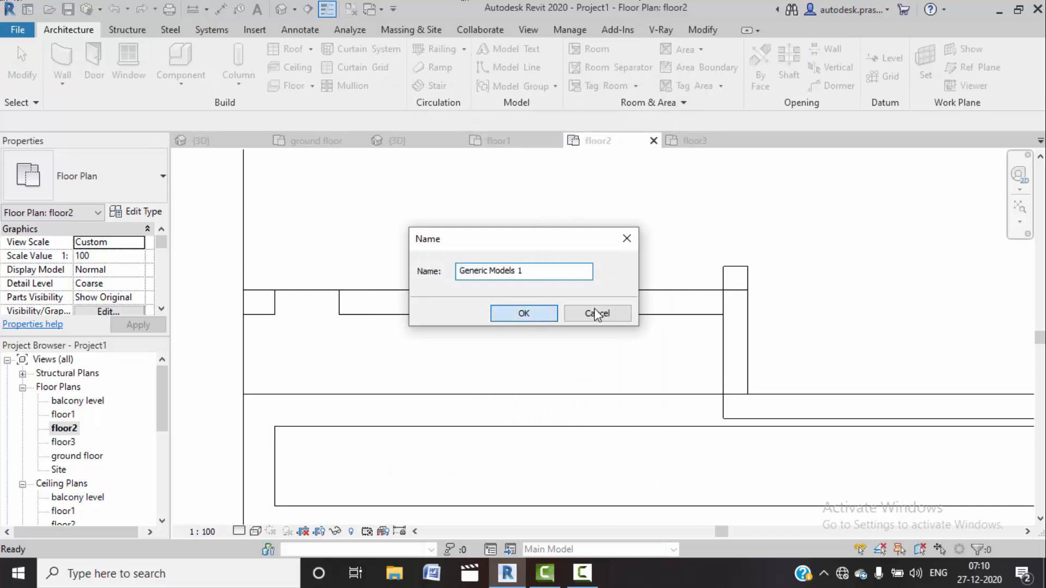
pyautogui.click(552, 313)
# Step: Create a 1' 0" deep extrusion from two circles of about 2" radius, spaced along the frame wall's centreline
pyautogui.click(146, 67)
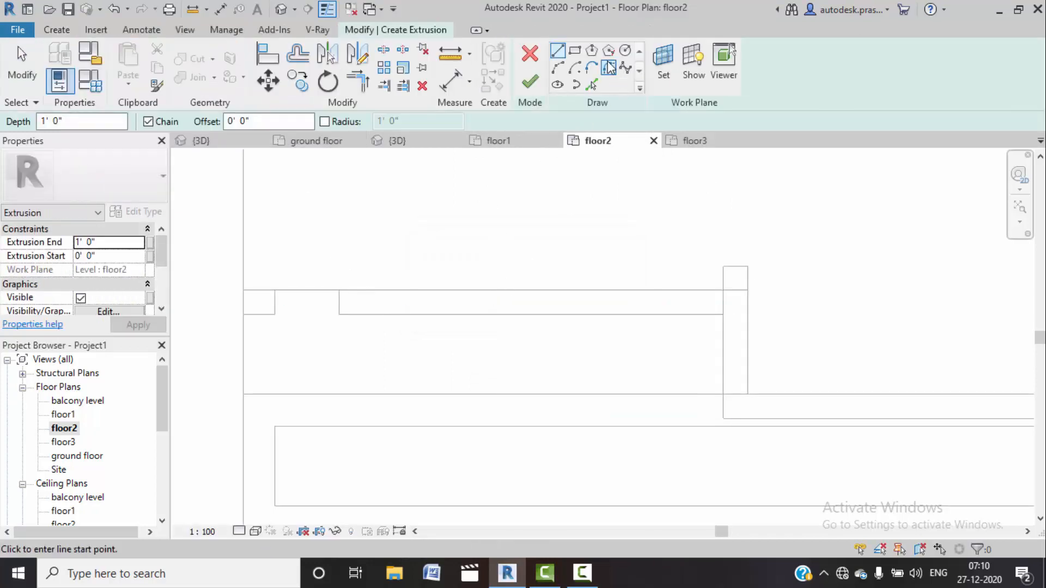
pyautogui.click(626, 51)
pyautogui.scroll(1, 420, 303)
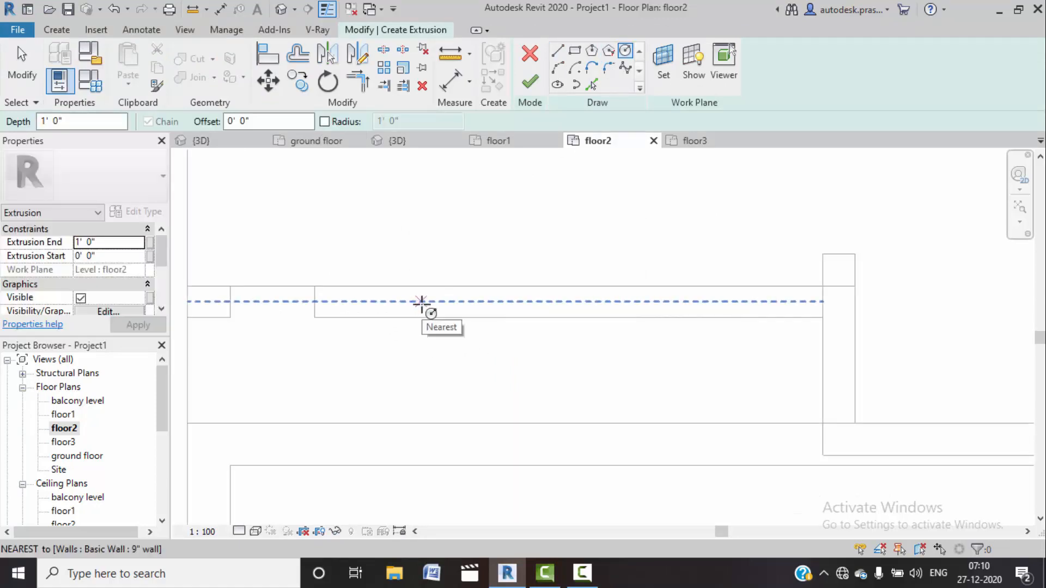
pyautogui.click(435, 302)
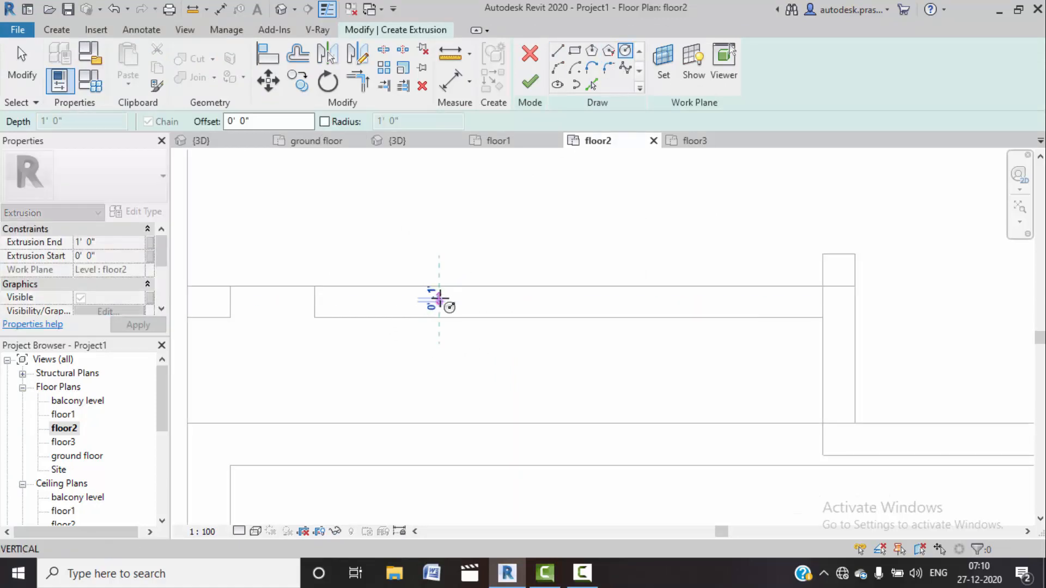
pyautogui.click(446, 302)
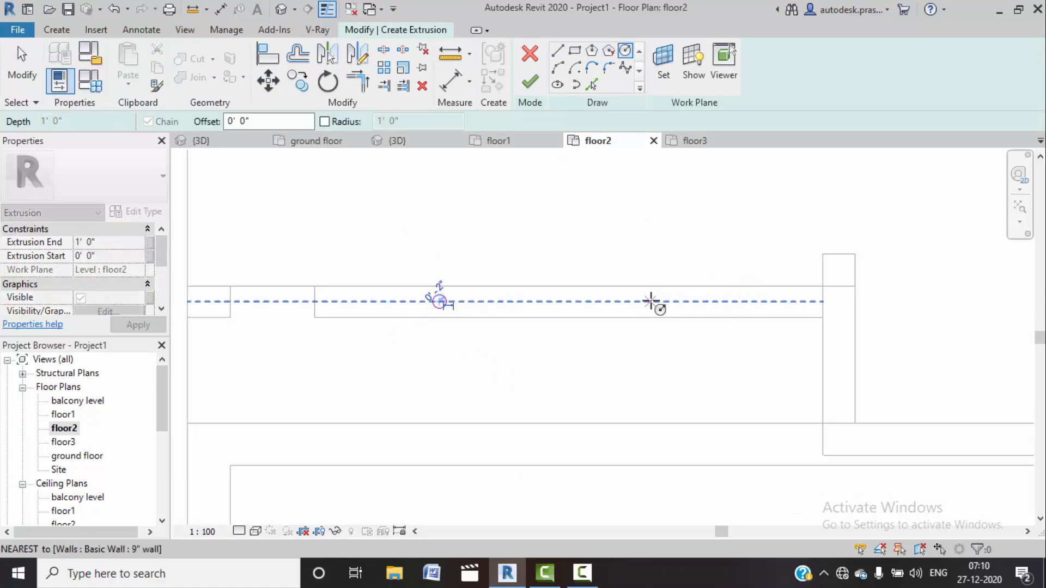
pyautogui.click(652, 301)
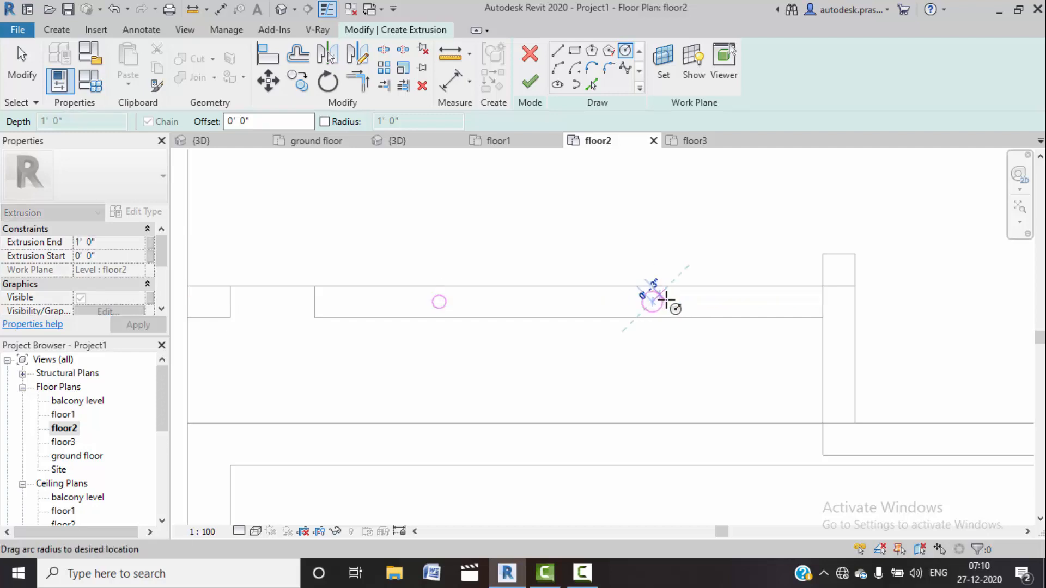
pyautogui.click(658, 299)
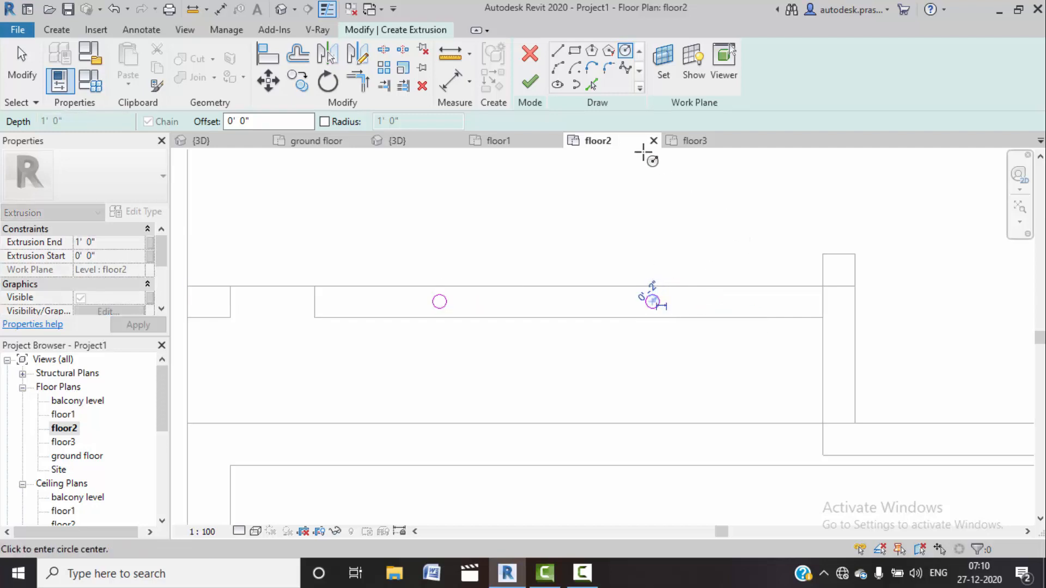
pyautogui.click(530, 82)
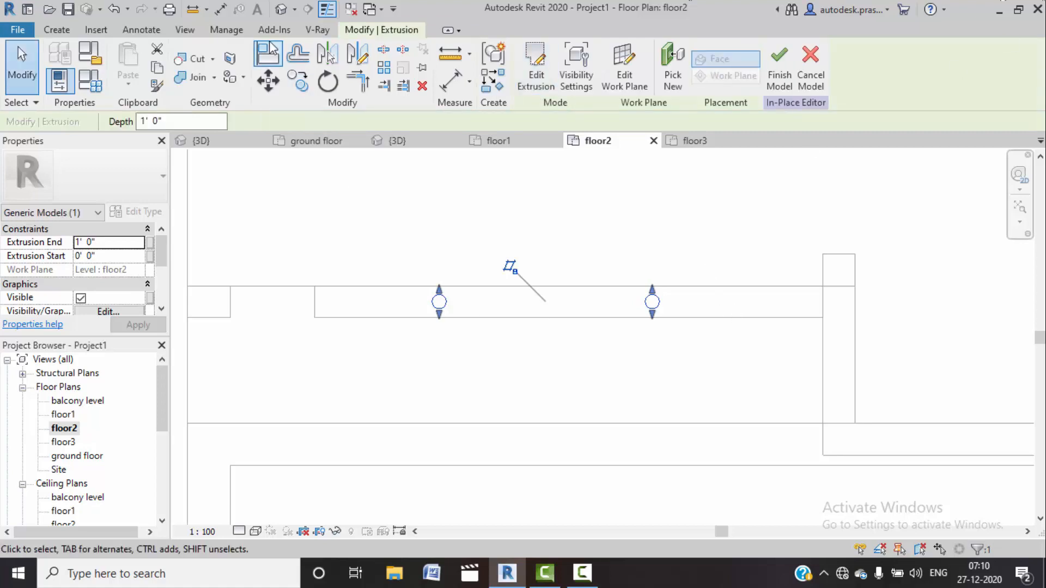
# Step: Switch to the project's 3D view and finish the in-place model
pyautogui.click(280, 9)
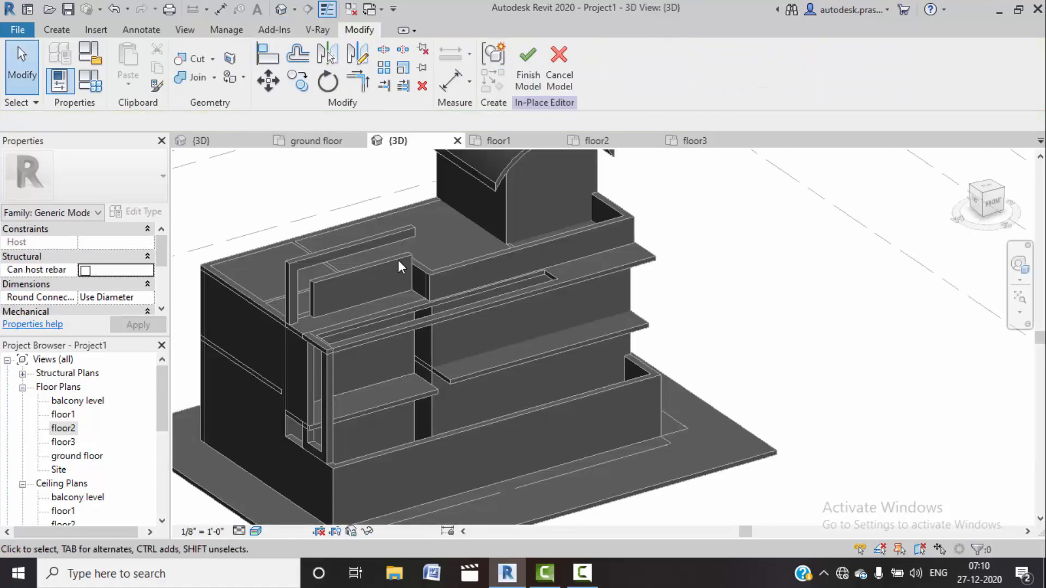
pyautogui.keyDown('shift'); pyautogui.moveTo(435, 304); pyautogui.dragTo(359, 278, button='middle'); pyautogui.keyUp('shift')
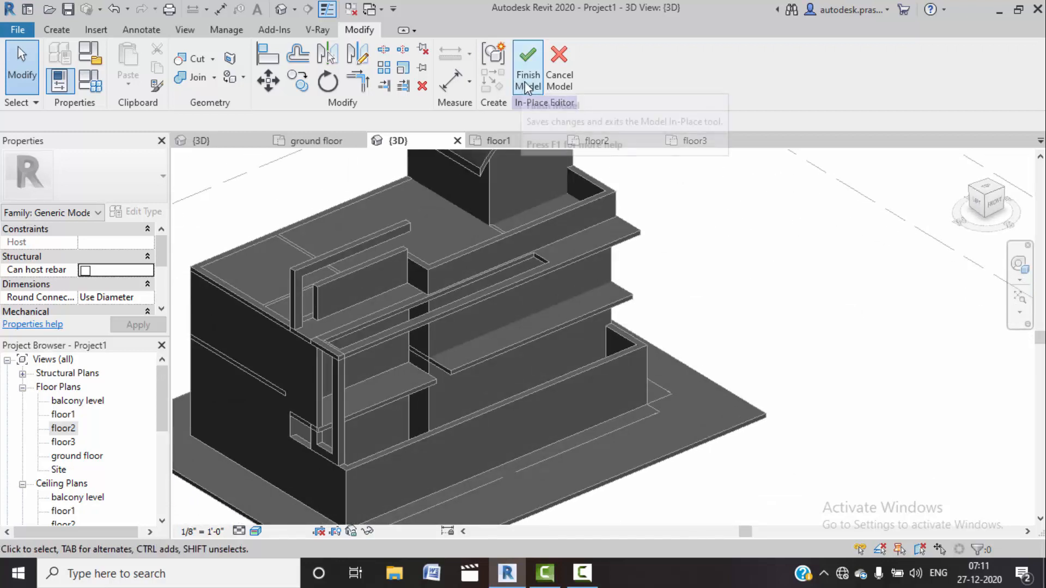
pyautogui.click(524, 81)
# Step: Temporarily hide the profiled frame wall in the 3D view to expose the two cylinders inside it
pyautogui.click(364, 267)
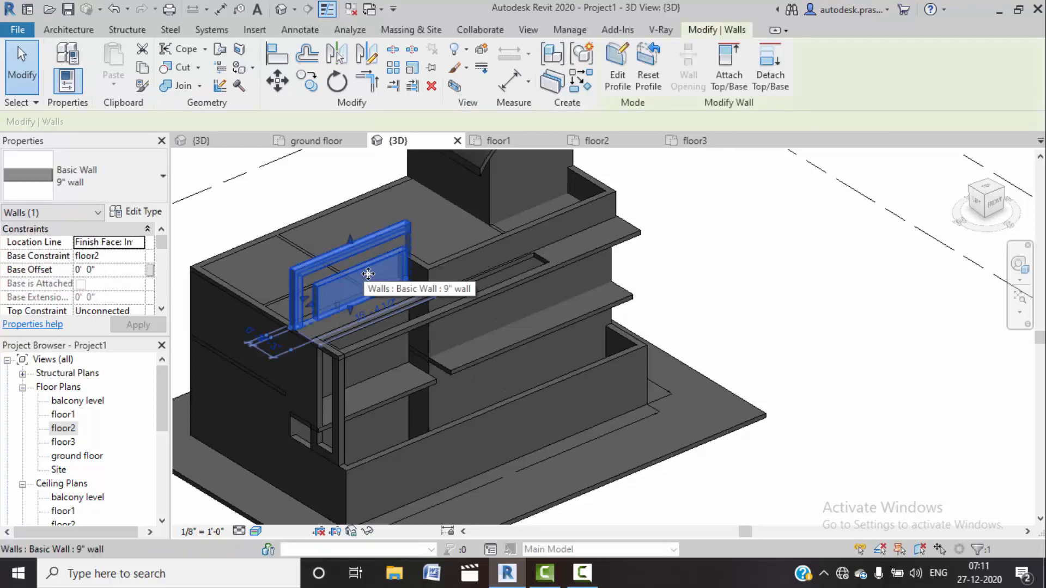
pyautogui.scroll(5, 359, 326)
pyautogui.scroll(1, 354, 283)
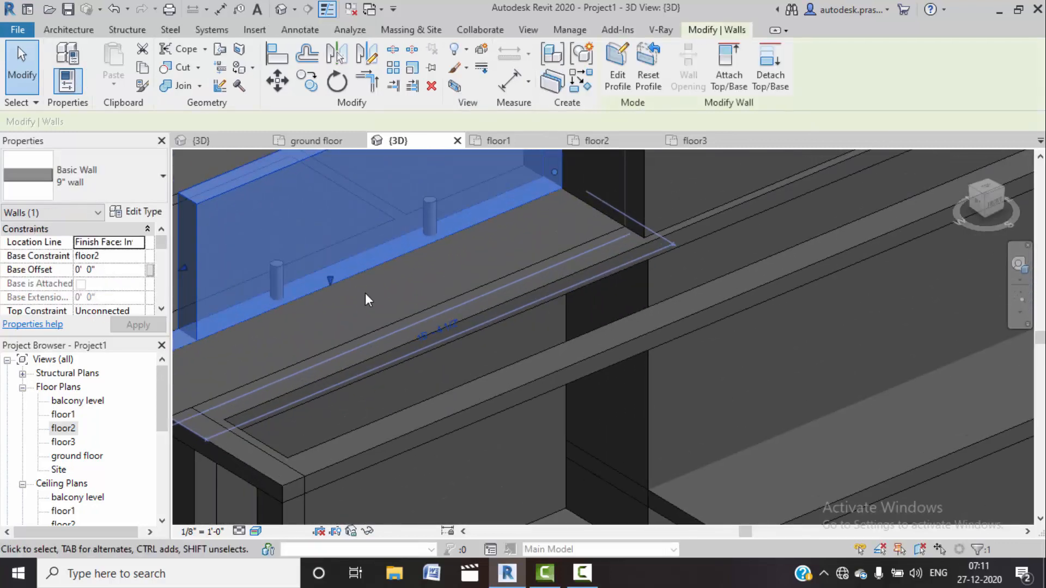
pyautogui.press('h')
pyautogui.press('h')
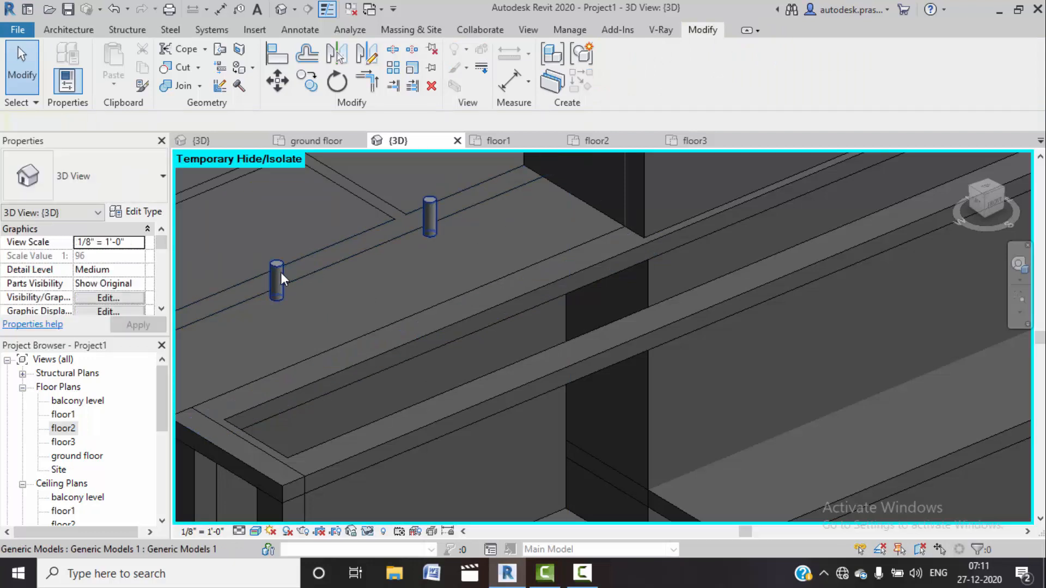
# Step: In the front 3D view, stretch the two cylinders' tops upward and raise their bottoms well above floor2 to form short posts
pyautogui.click(280, 272)
pyautogui.click(962, 218)
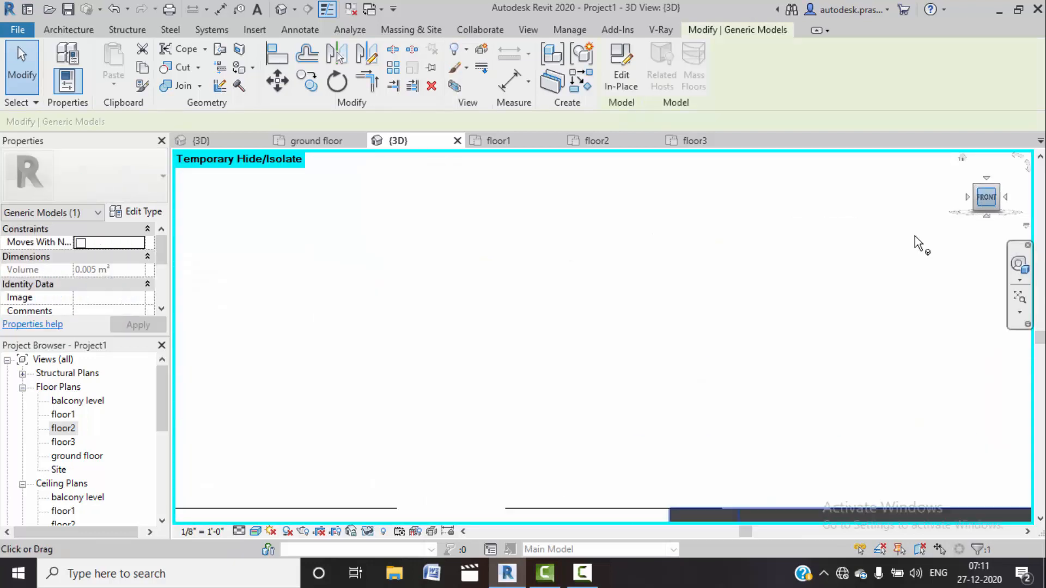
pyautogui.scroll(-4, 706, 399)
pyautogui.moveTo(706, 399); pyautogui.dragTo(682, 456, button='middle')
pyautogui.moveTo(643, 411); pyautogui.dragTo(644, 322)
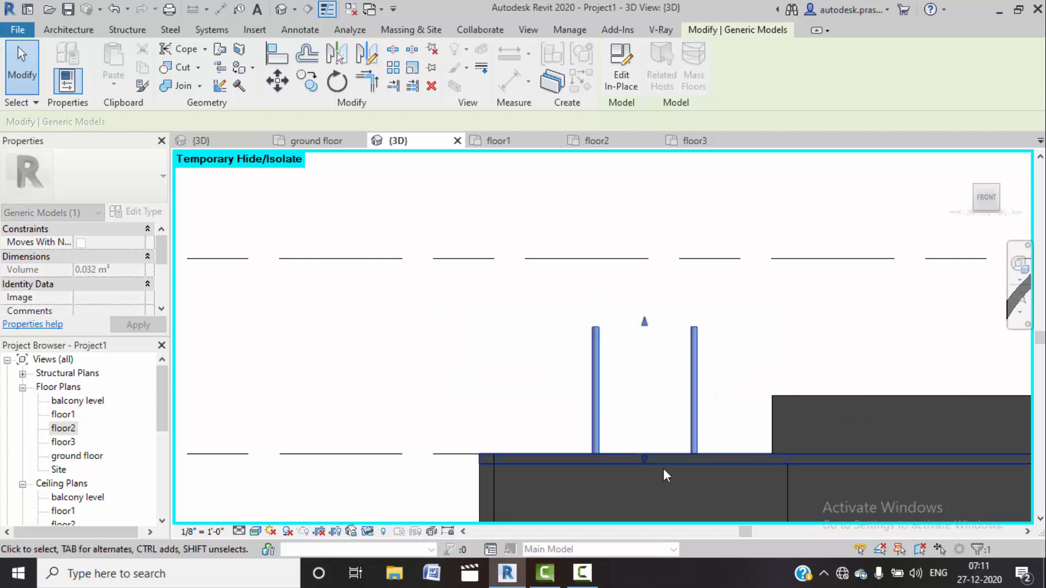
pyautogui.moveTo(645, 463); pyautogui.dragTo(645, 382)
# Step: Reset the temporary hide and snap the posts' bottom end to the top edge of the frame wall's lower panel
pyautogui.press('h')
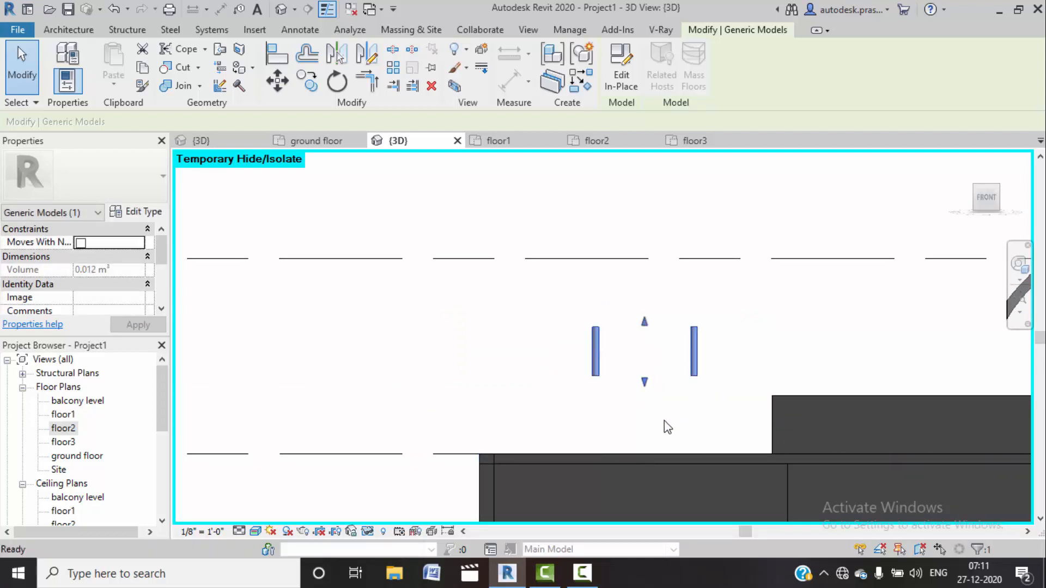
pyautogui.press('r')
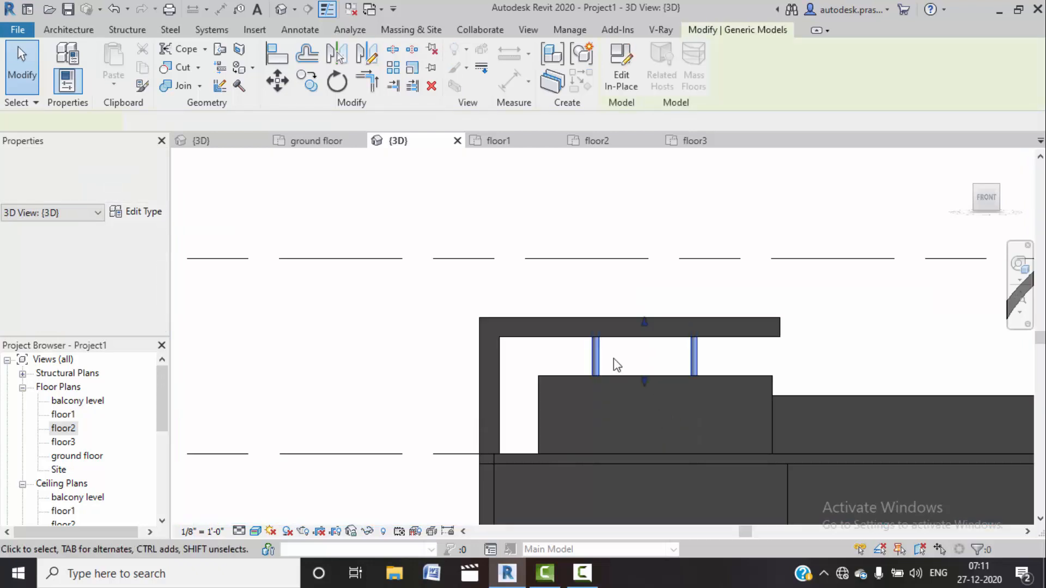
pyautogui.click(610, 356)
pyautogui.scroll(5, 638, 403)
pyautogui.moveTo(654, 401); pyautogui.dragTo(653, 394)
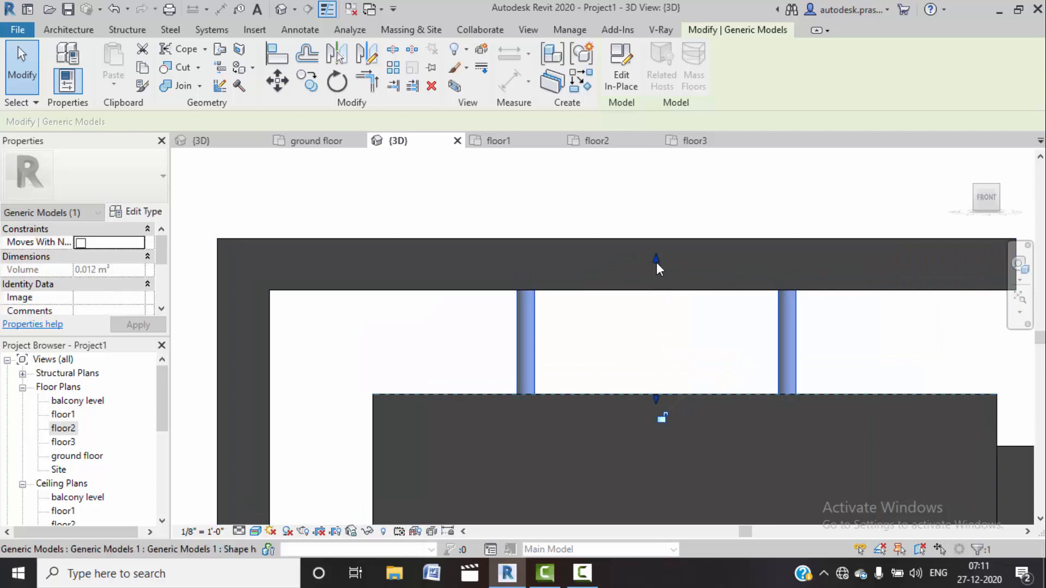
pyautogui.click(659, 337)
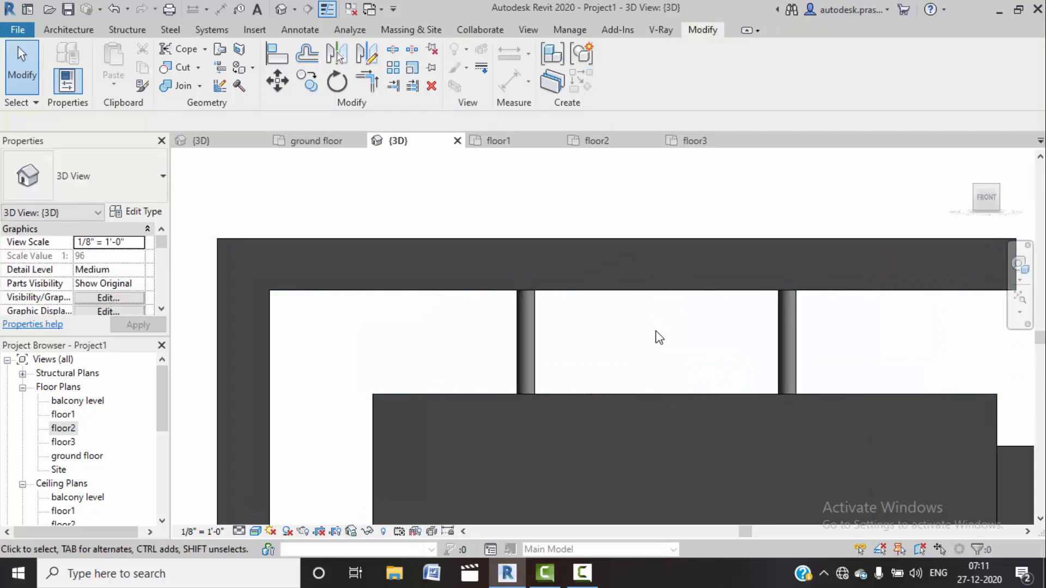
# Step: Edit the floor2 frame wall's profile and offset copies of its inner vertical and horizontal edges 6" inward using Pick Lines
pyautogui.scroll(-4, 659, 338)
pyautogui.keyDown('shift'); pyautogui.moveTo(659, 337); pyautogui.dragTo(767, 353, button='middle'); pyautogui.keyUp('shift')
pyautogui.scroll(-3, 687, 436)
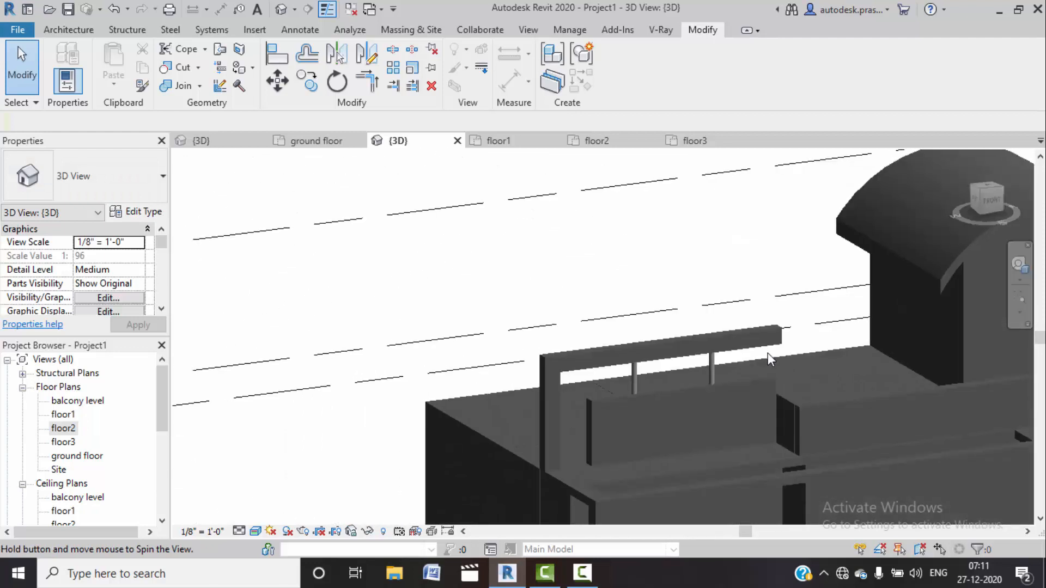
pyautogui.click(766, 353)
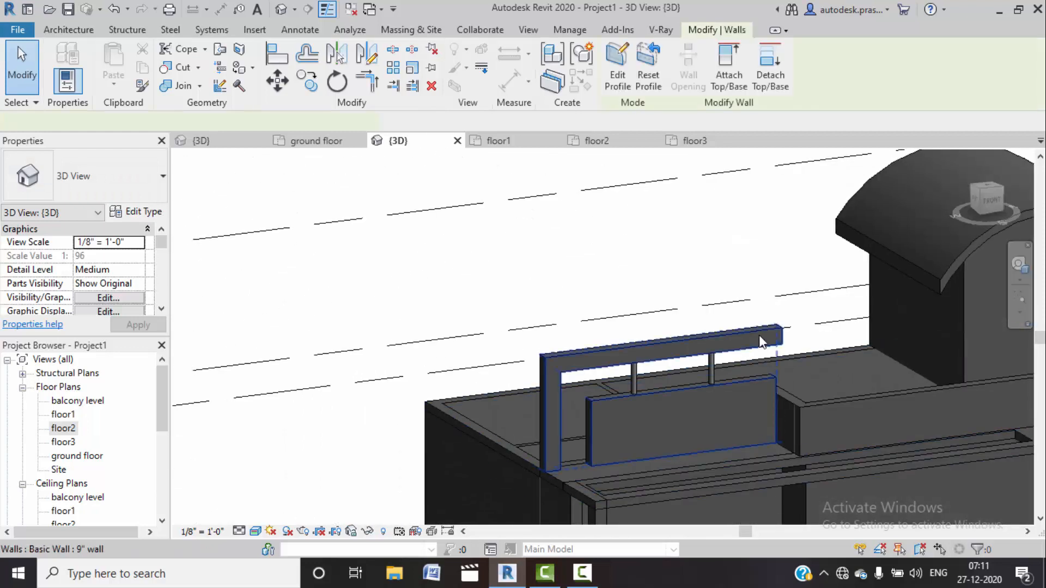
pyautogui.click(991, 200)
pyautogui.click(614, 81)
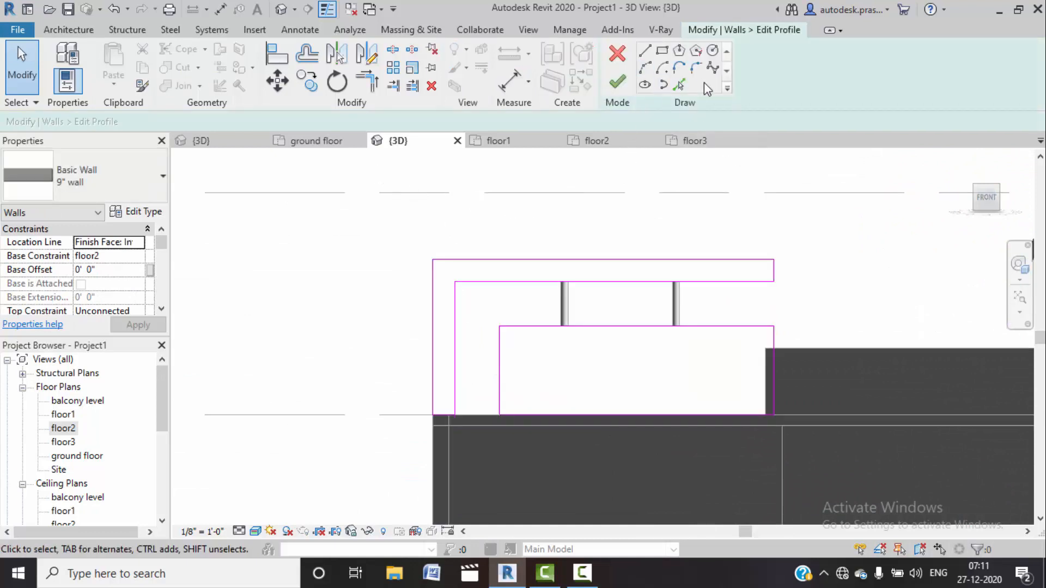
pyautogui.click(678, 85)
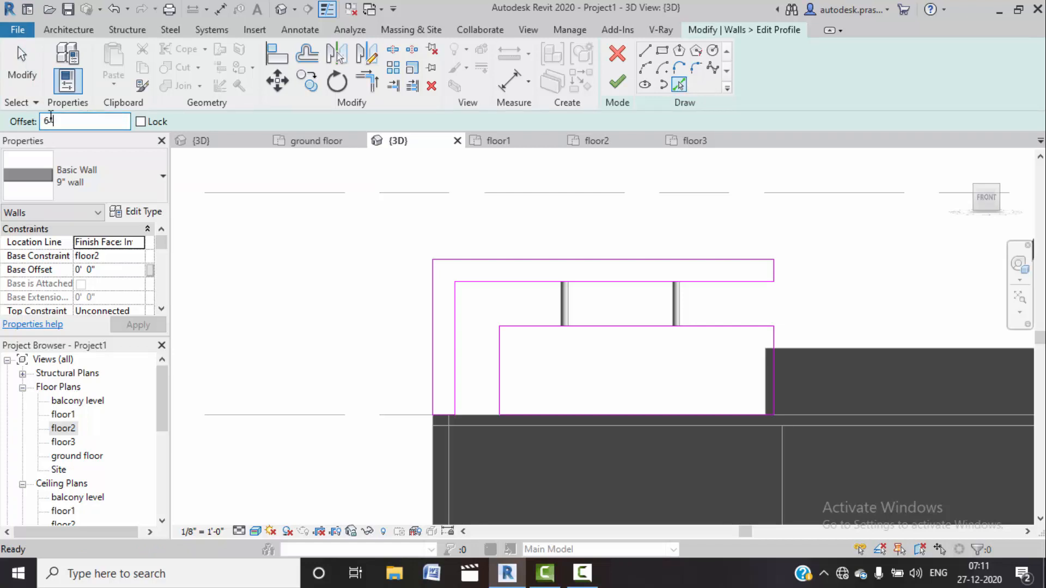
pyautogui.click(488, 294)
pyautogui.moveTo(518, 335); pyautogui.dragTo(496, 292, button='middle')
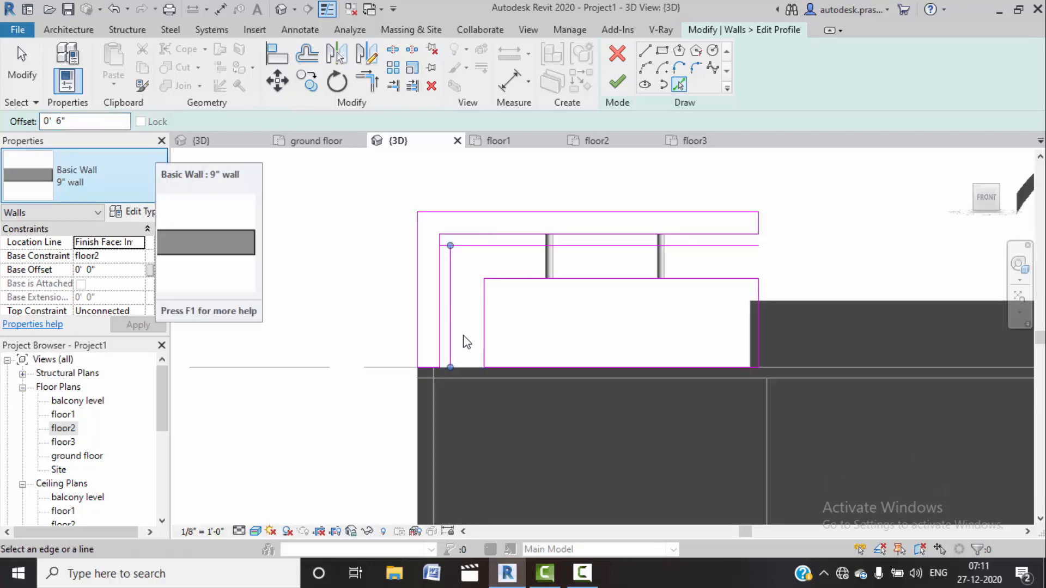
pyautogui.scroll(2, 466, 276)
# Step: Trim the two offset profile lines to a corner and delete the frame's original inner vertical and horizontal edges
pyautogui.press('Escape')
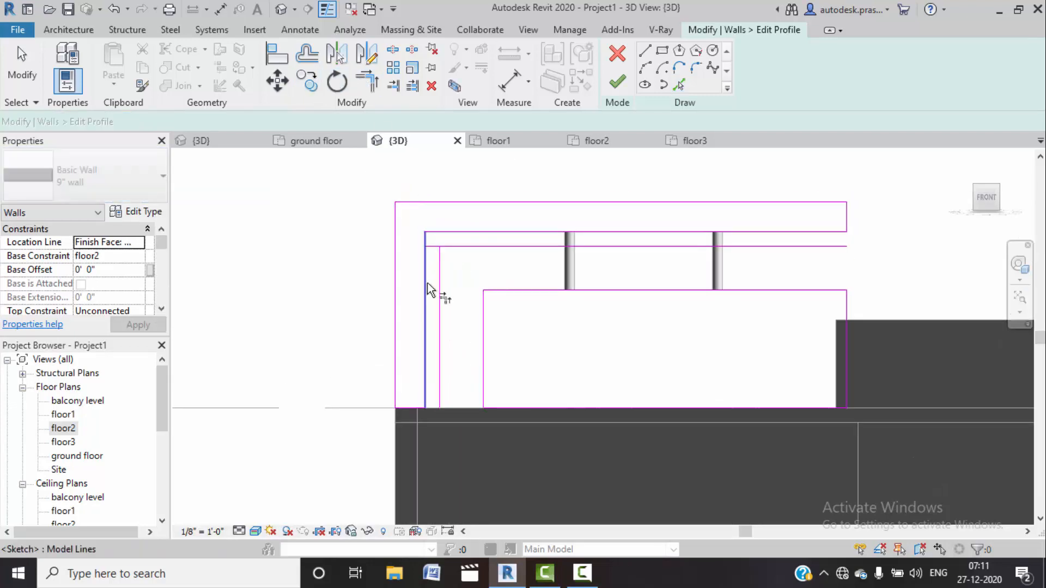
pyautogui.click(439, 283)
pyautogui.click(456, 247)
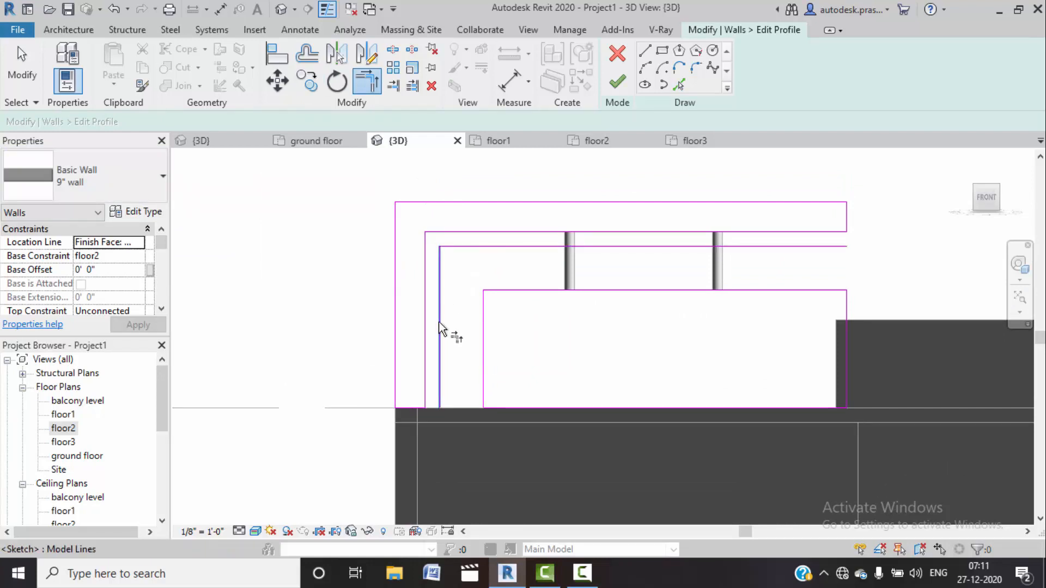
pyautogui.press('Escape')
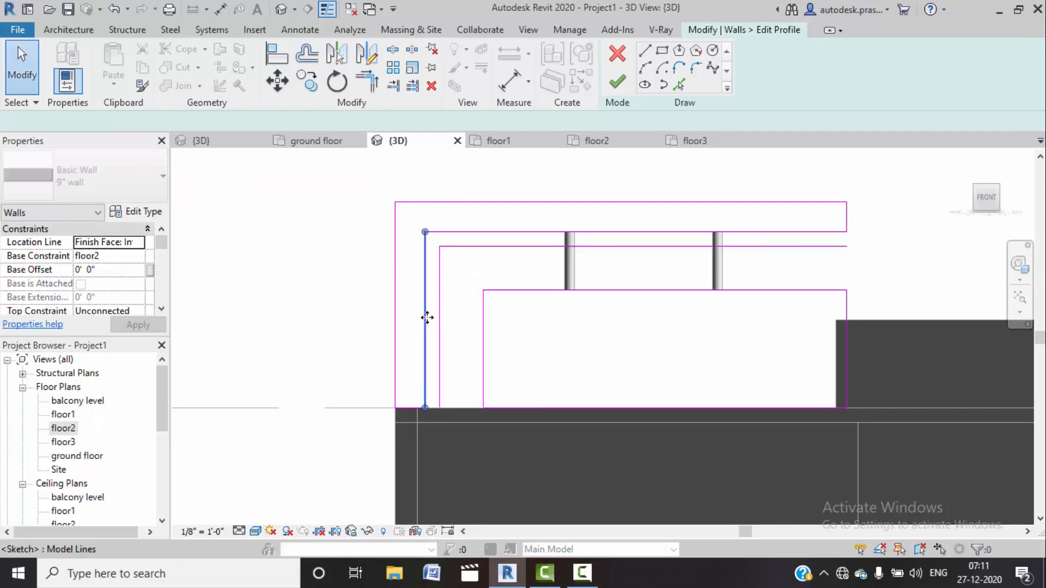
pyautogui.click(427, 317)
pyautogui.press('Delete')
pyautogui.click(476, 233)
pyautogui.press('Delete')
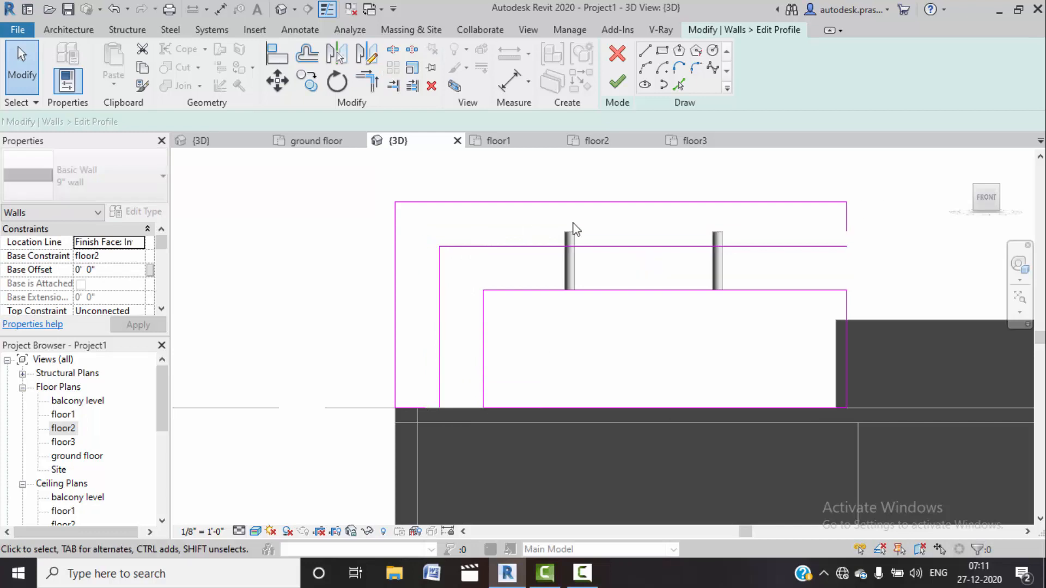
# Step: Trim the new inner edges to the beam's end line and the base line, and finish the frame wall's profile
pyautogui.click(363, 82)
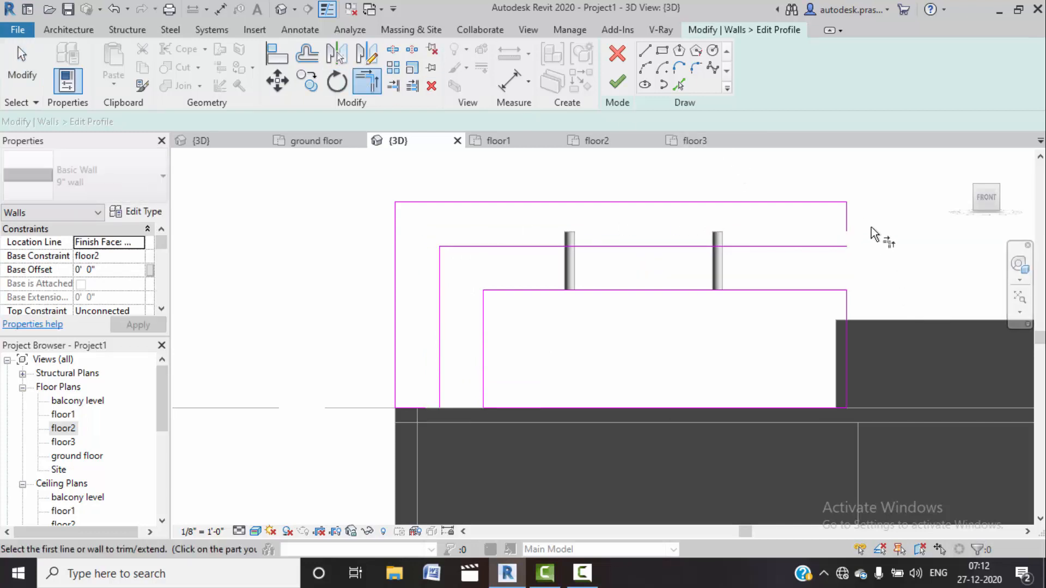
pyautogui.click(846, 230)
pyautogui.click(822, 247)
pyautogui.click(439, 376)
pyautogui.click(409, 409)
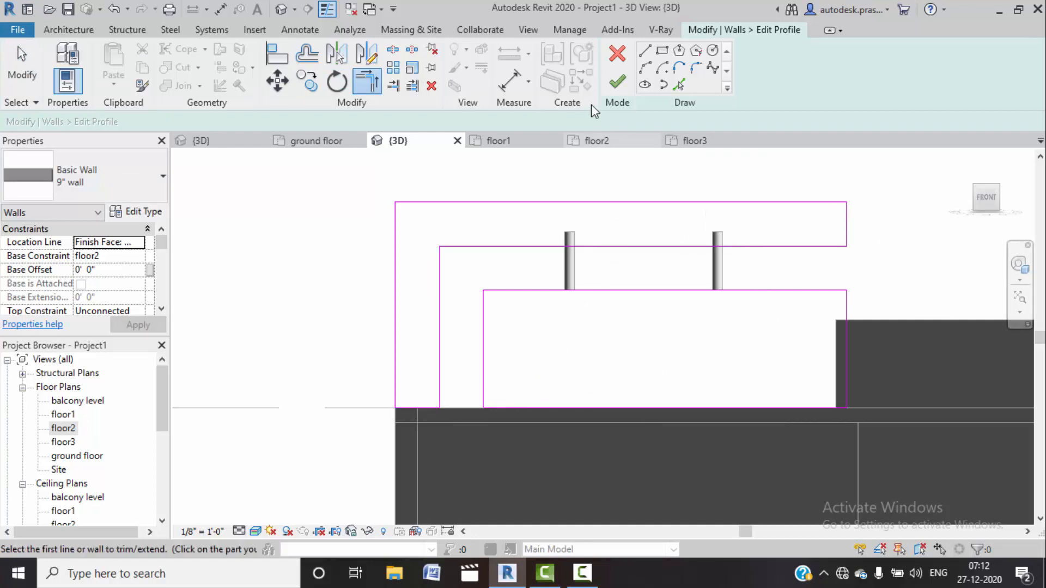
pyautogui.click(616, 84)
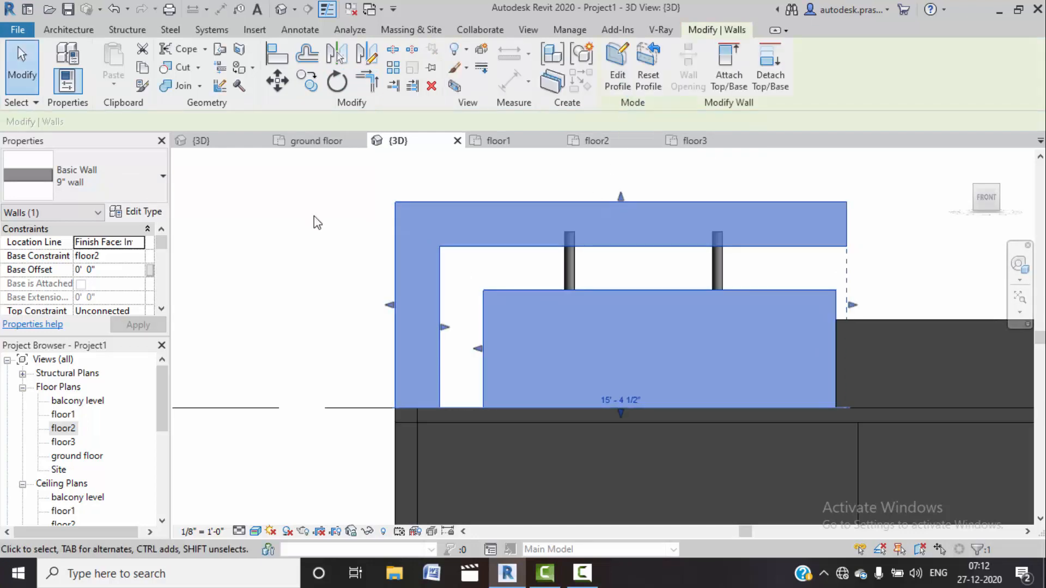
pyautogui.click(302, 220)
# Step: Lower the tops of the two round posts to the underside of the thickened frame beam
pyautogui.click(570, 273)
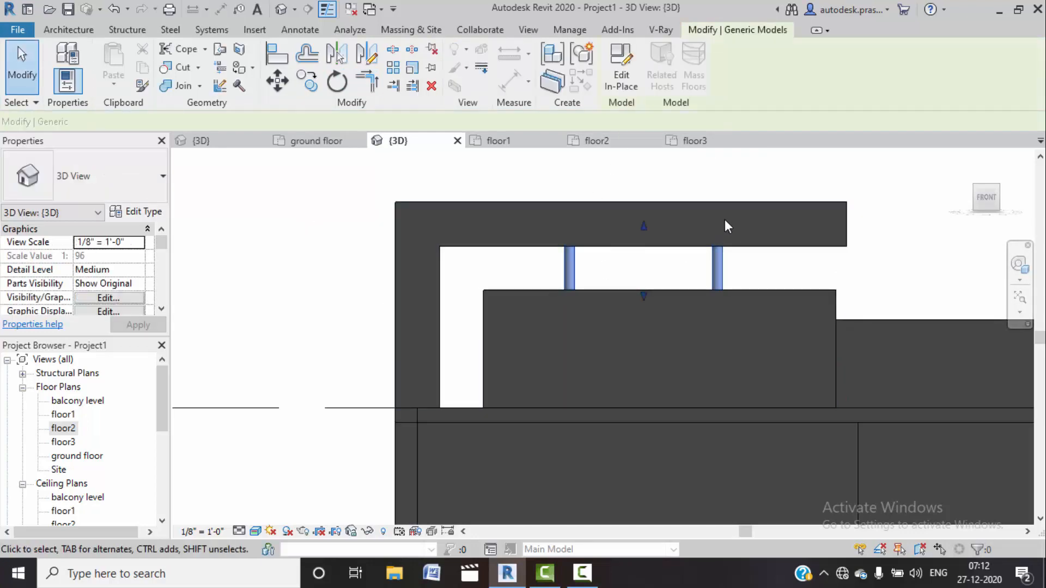
pyautogui.moveTo(642, 226); pyautogui.dragTo(645, 246)
pyautogui.click(335, 262)
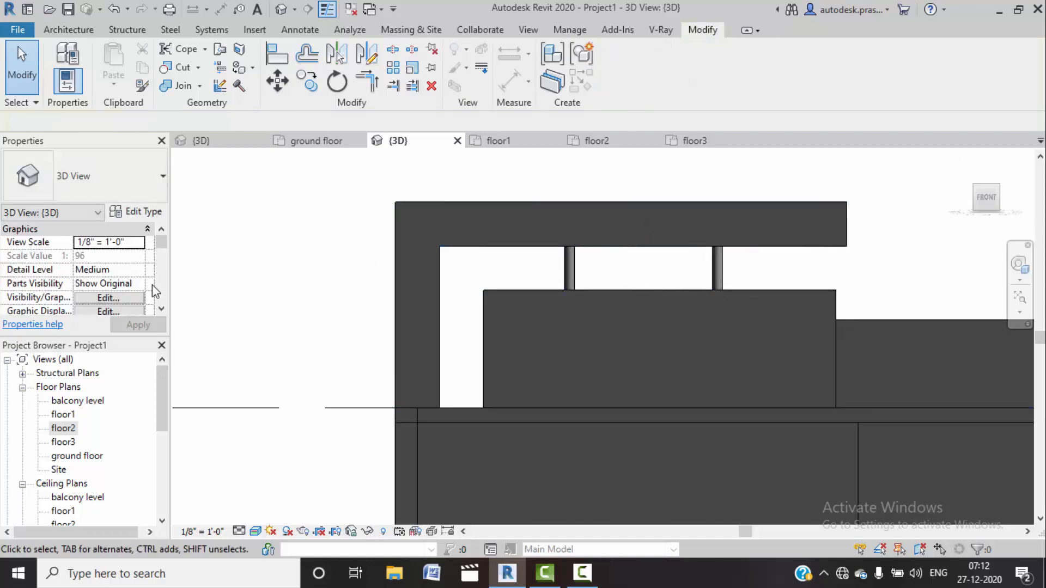
# Step: In the floor2 plan, start a 9" wall with its location line set to Finish Face: Exterior
pyautogui.scroll(-1, 153, 286)
pyautogui.keyDown('shift'); pyautogui.moveTo(332, 365); pyautogui.dragTo(386, 406, button='middle'); pyautogui.keyUp('shift')
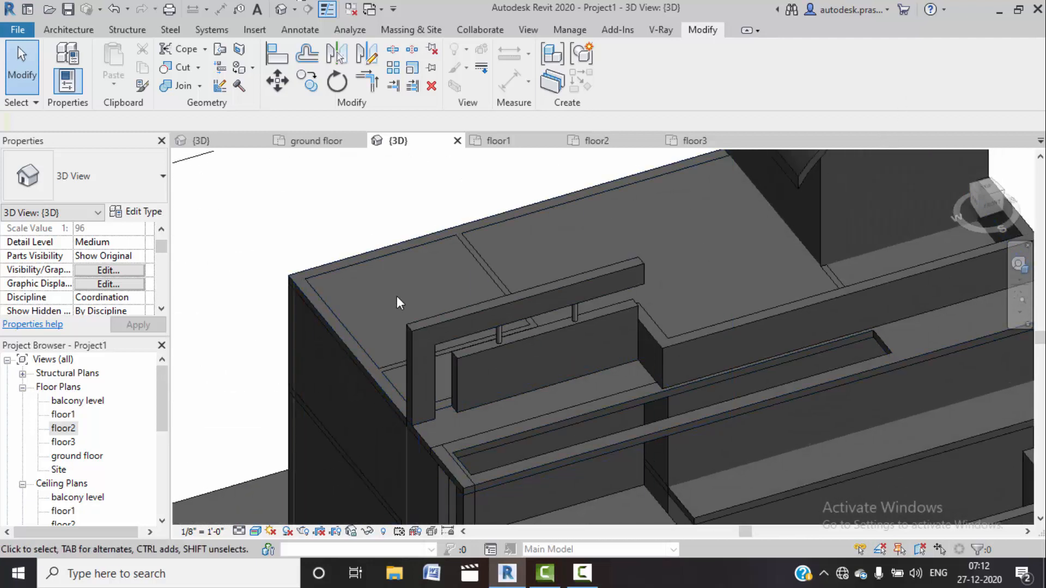
pyautogui.doubleClick(64, 428)
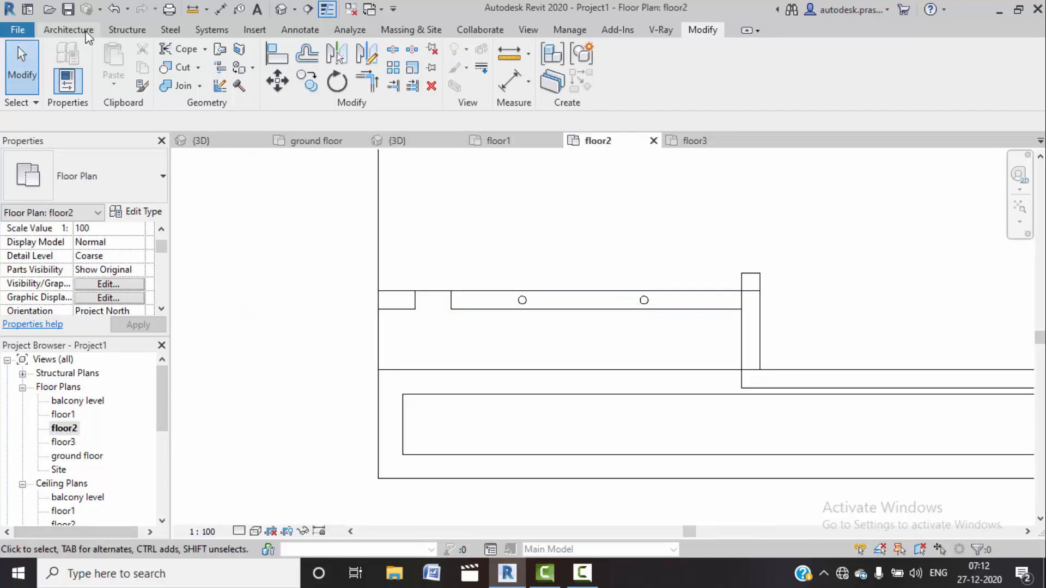
pyautogui.click(69, 30)
pyautogui.click(64, 71)
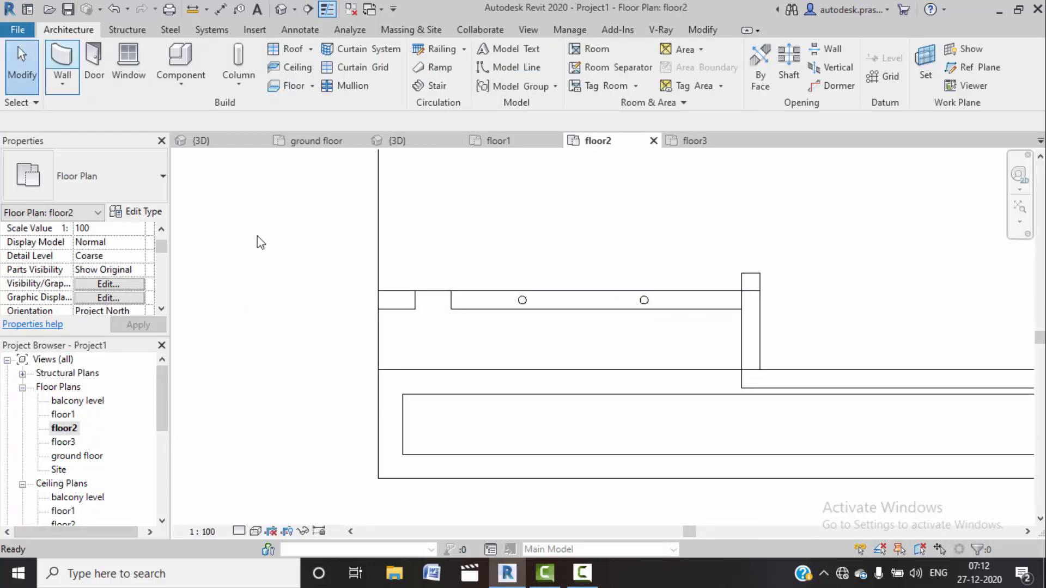
pyautogui.click(379, 292)
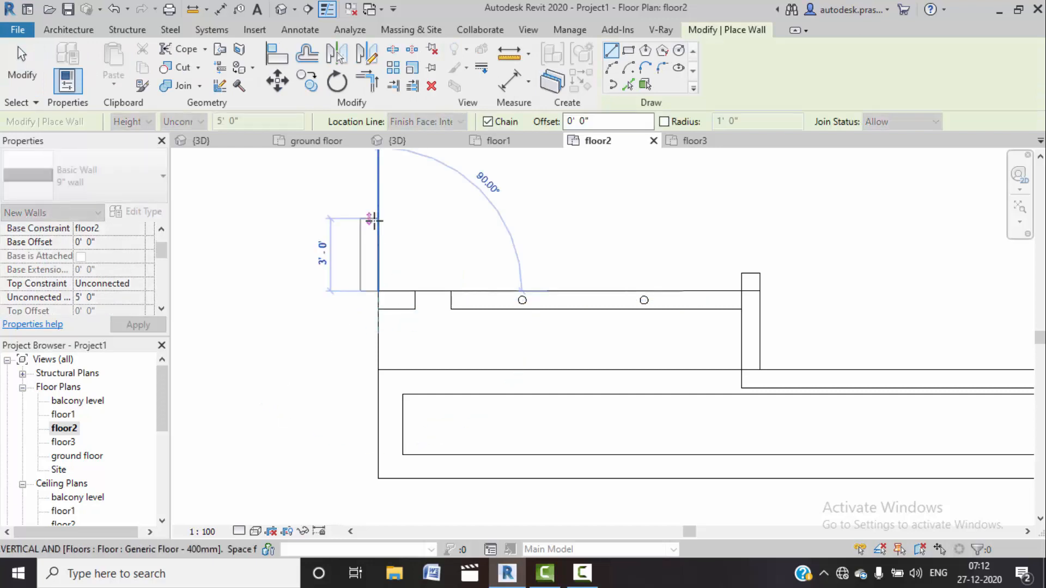
pyautogui.press('Escape')
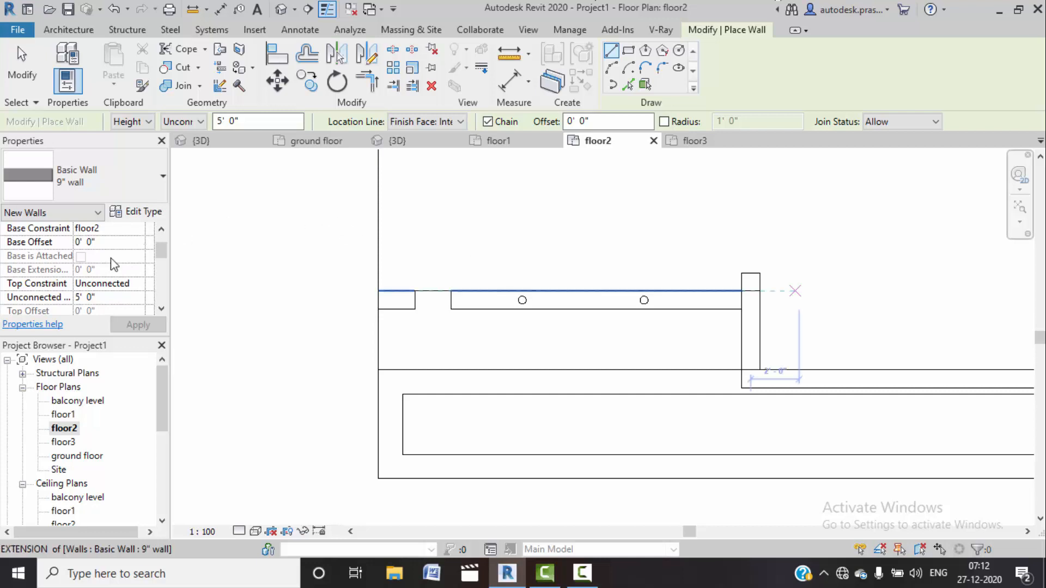
pyautogui.scroll(-1, 396, 308)
pyautogui.scroll(-3, 396, 308)
pyautogui.scroll(-1, 435, 382)
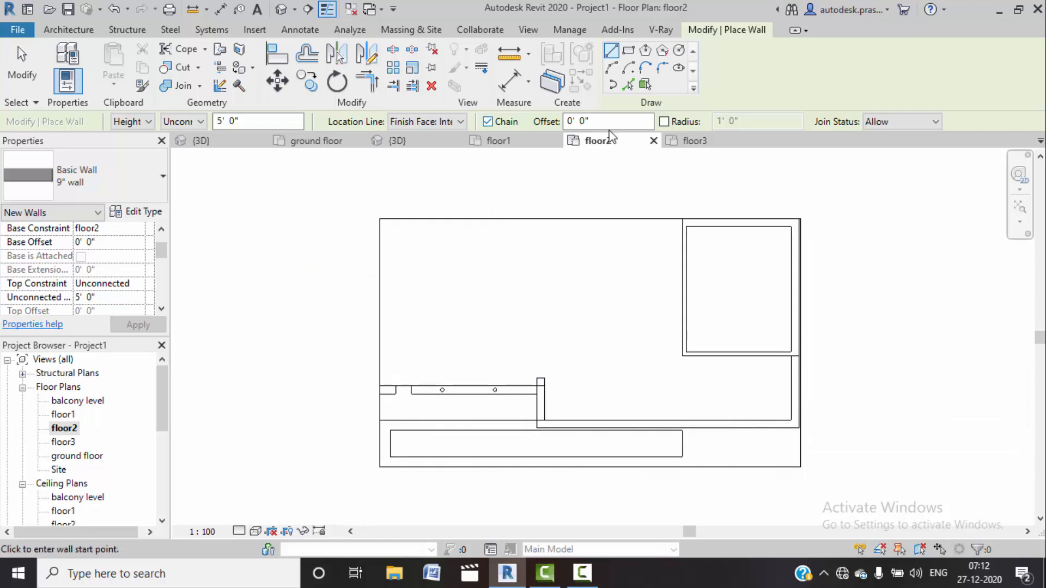
pyautogui.click(462, 122)
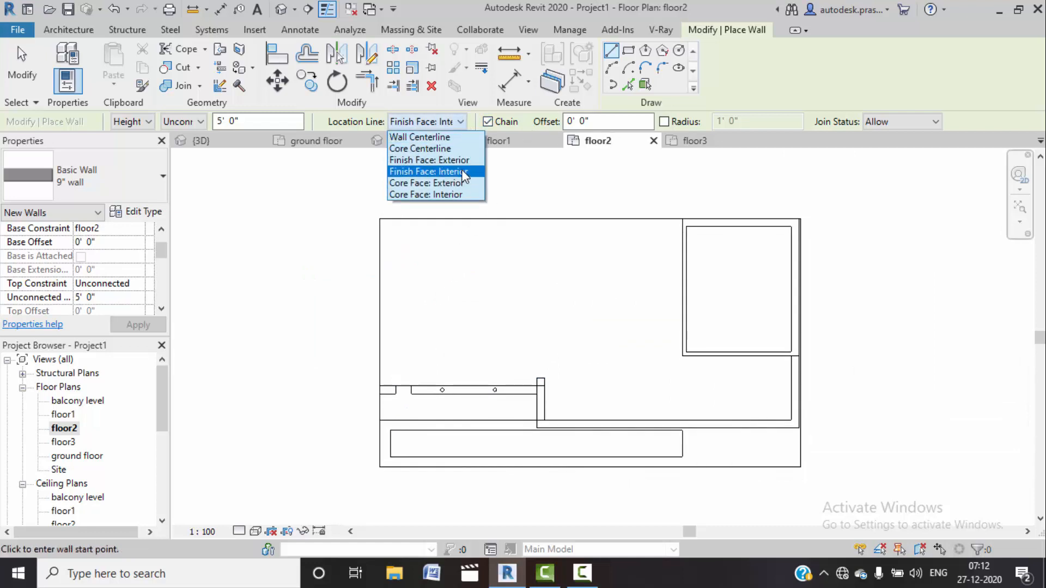
pyautogui.click(459, 162)
# Step: Draw connected walls along the slab's left edge from the frame wall to the rear corner and along the rear edge to the stair tower
pyautogui.click(380, 385)
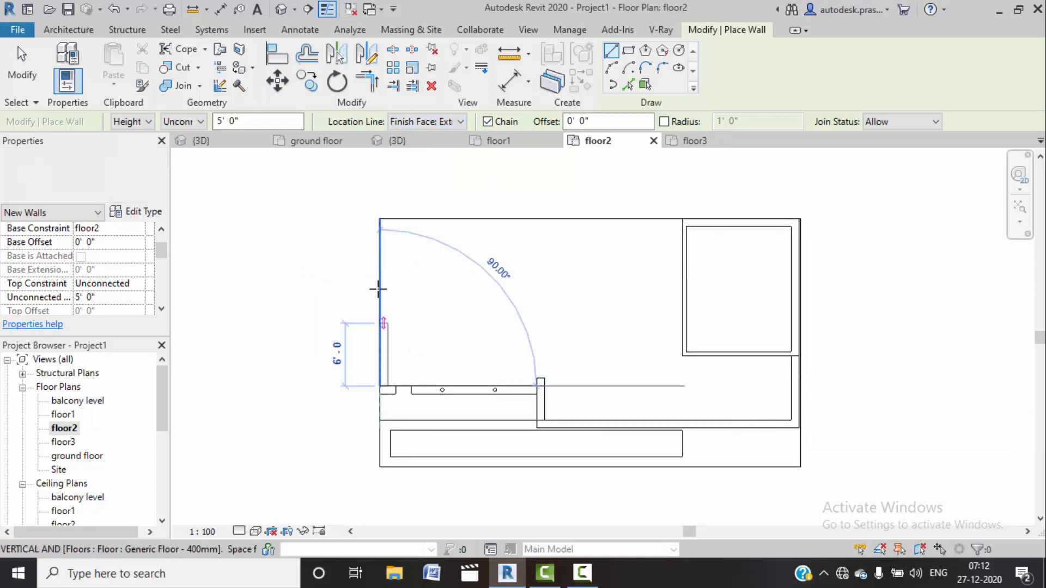
pyautogui.click(380, 219)
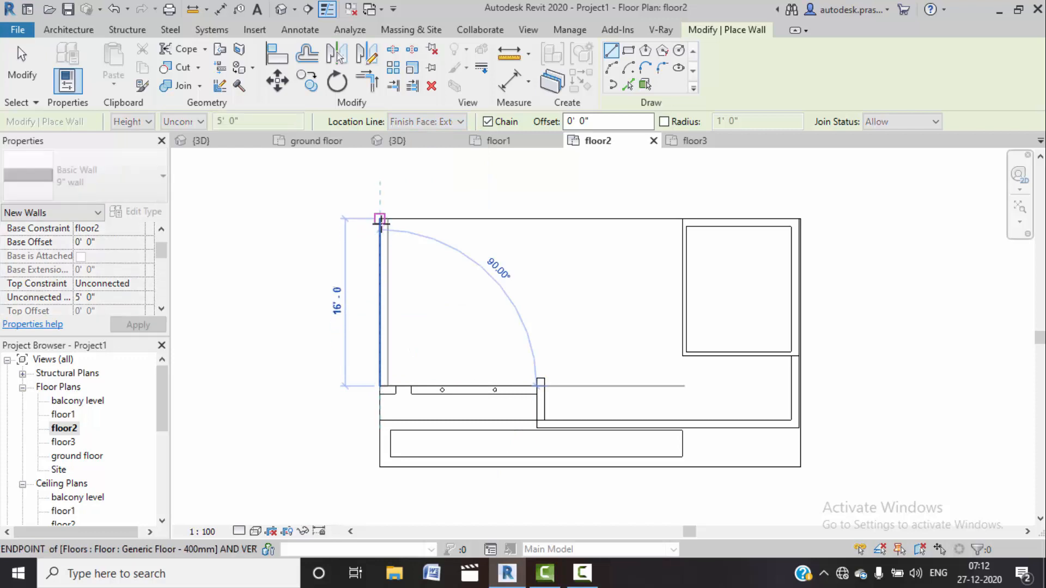
pyautogui.click(681, 218)
pyautogui.rightClick(664, 193)
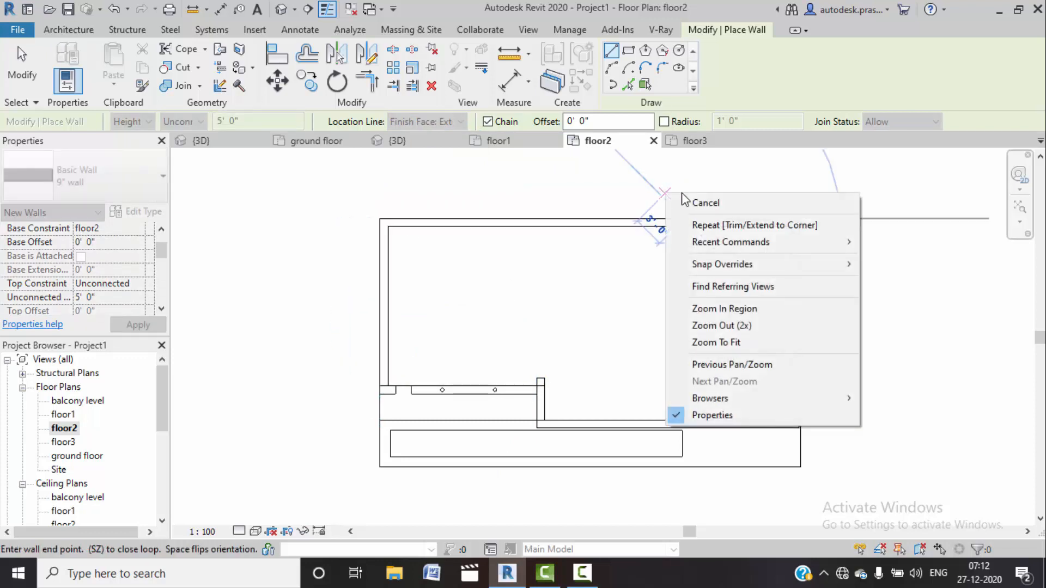
pyautogui.click(684, 200)
pyautogui.rightClick(665, 191)
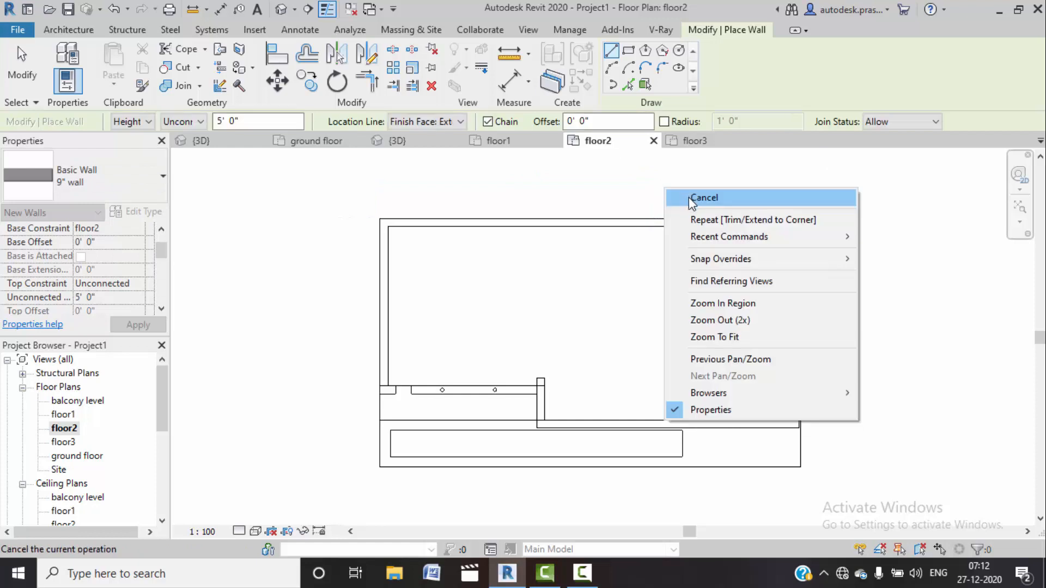
pyautogui.click(684, 200)
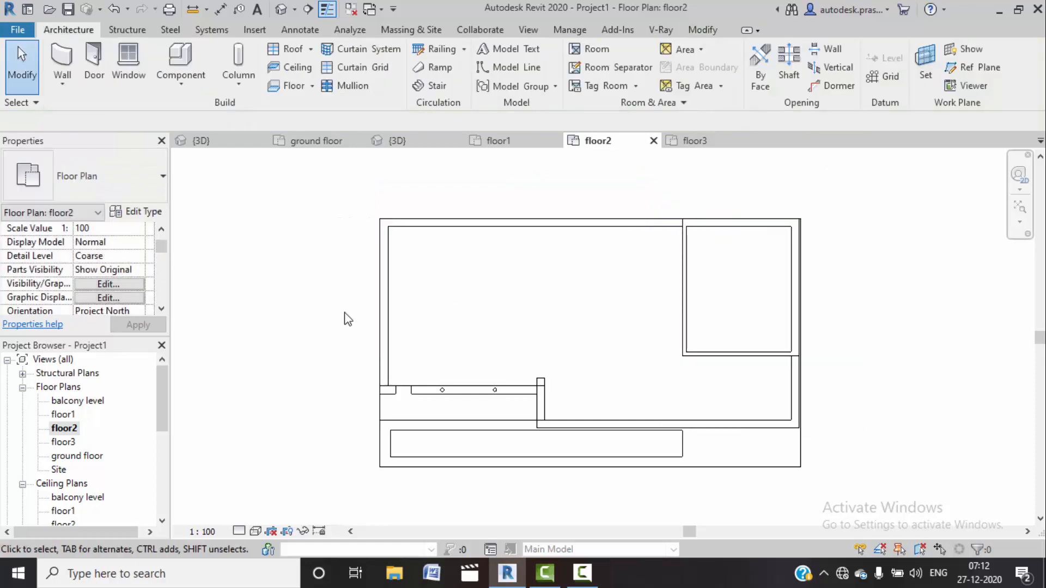
# Step: Set the unconnected height of the new left and rear parapet walls to 3'
pyautogui.click(387, 313)
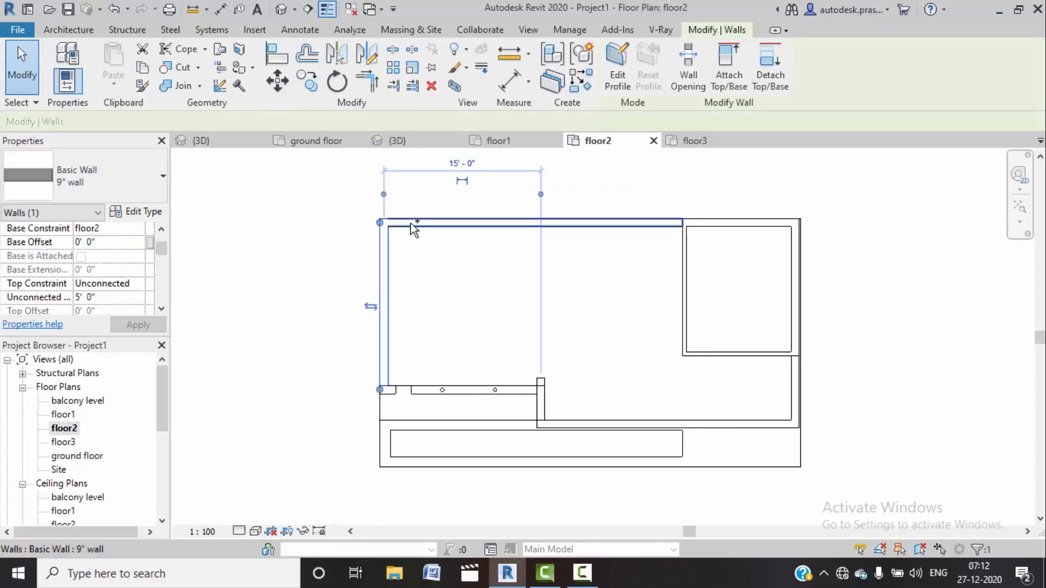
pyautogui.click(112, 299)
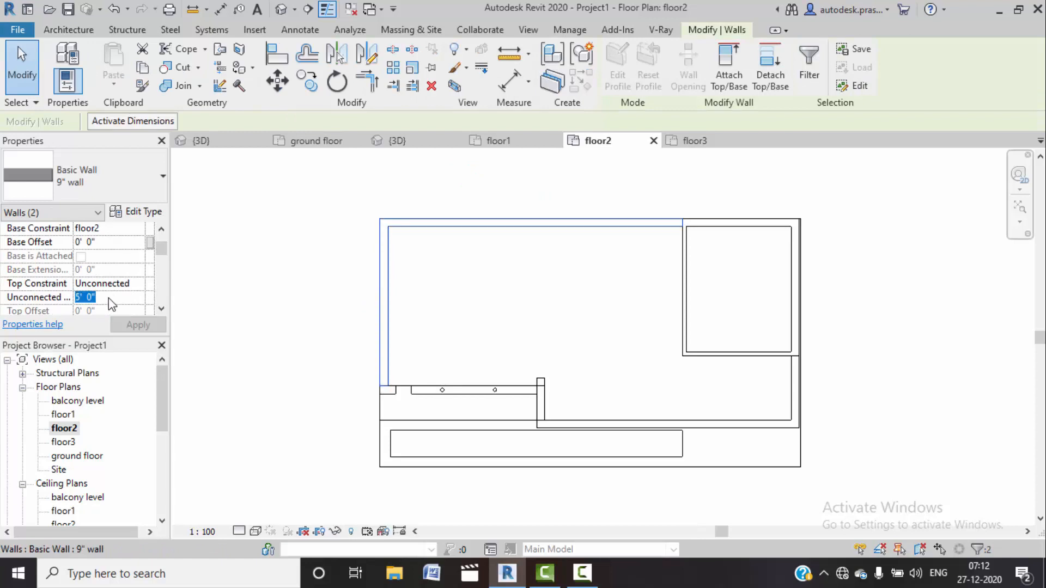
pyautogui.write('3')
pyautogui.click(144, 326)
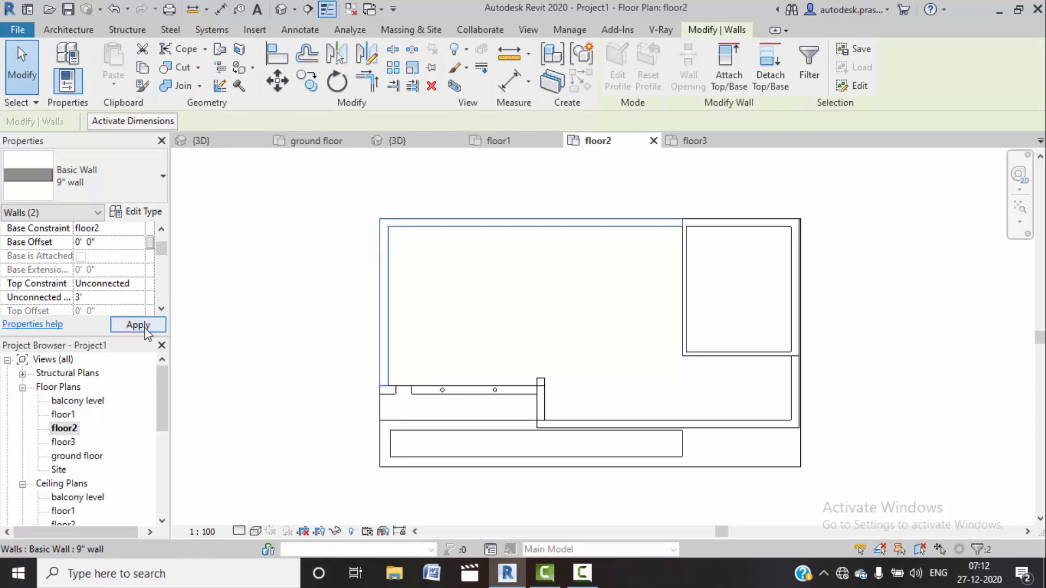
pyautogui.click(264, 297)
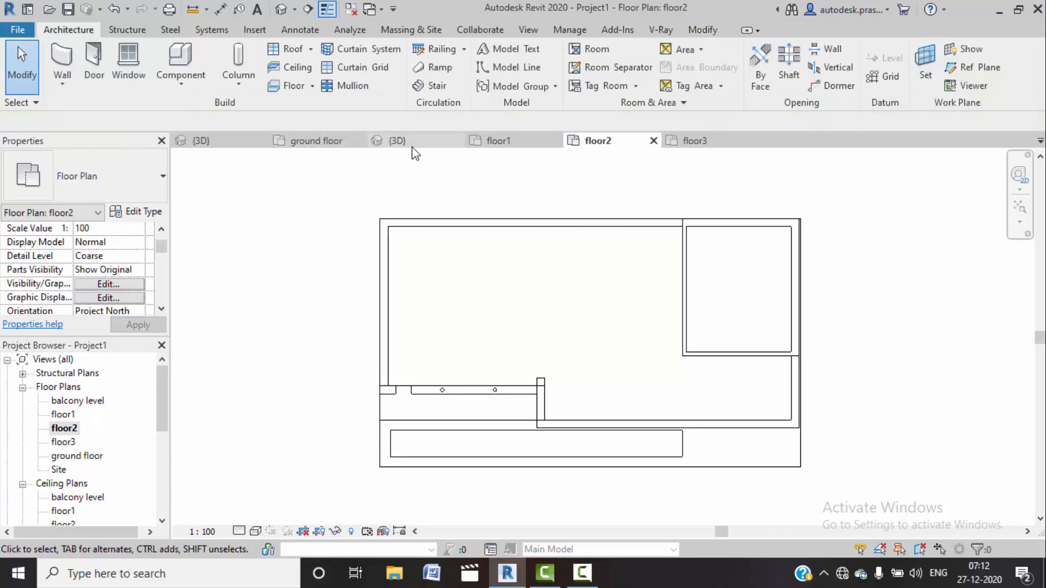
# Step: Examine the new parapets, the frame wall and the whole building from several sides in the 3D view
pyautogui.click(400, 141)
pyautogui.scroll(-4, 418, 390)
pyautogui.keyDown('shift'); pyautogui.moveTo(374, 385); pyautogui.dragTo(283, 348, button='middle'); pyautogui.keyUp('shift')
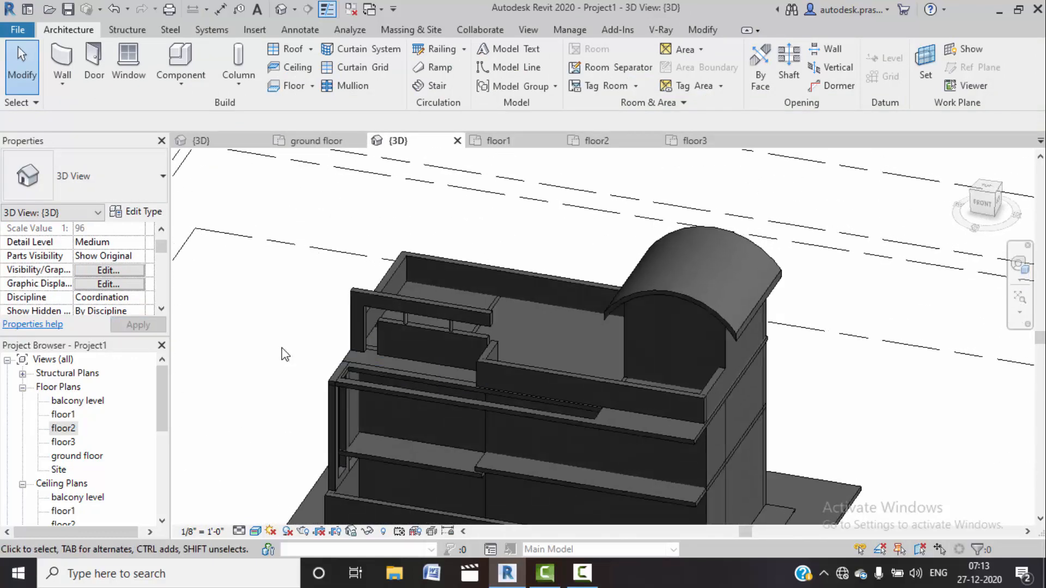
pyautogui.scroll(-3, 282, 348)
pyautogui.keyDown('shift'); pyautogui.moveTo(344, 385); pyautogui.dragTo(282, 357, button='middle'); pyautogui.keyUp('shift')
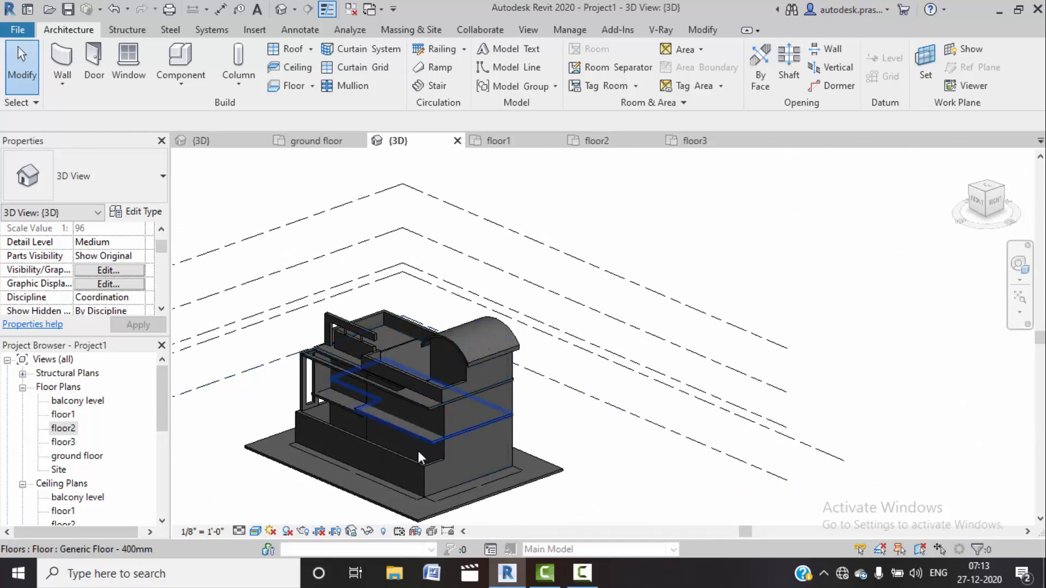
pyautogui.keyDown('shift'); pyautogui.moveTo(299, 429); pyautogui.dragTo(322, 390, button='middle'); pyautogui.keyUp('shift')
pyautogui.scroll(5, 322, 387)
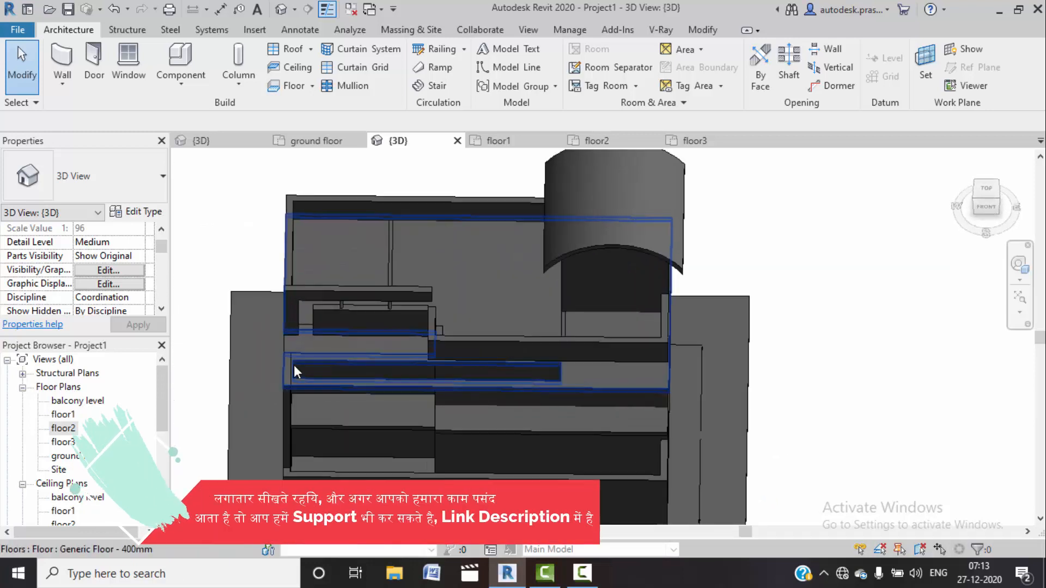
pyautogui.keyDown('shift'); pyautogui.moveTo(397, 385); pyautogui.dragTo(309, 359, button='middle'); pyautogui.keyUp('shift')
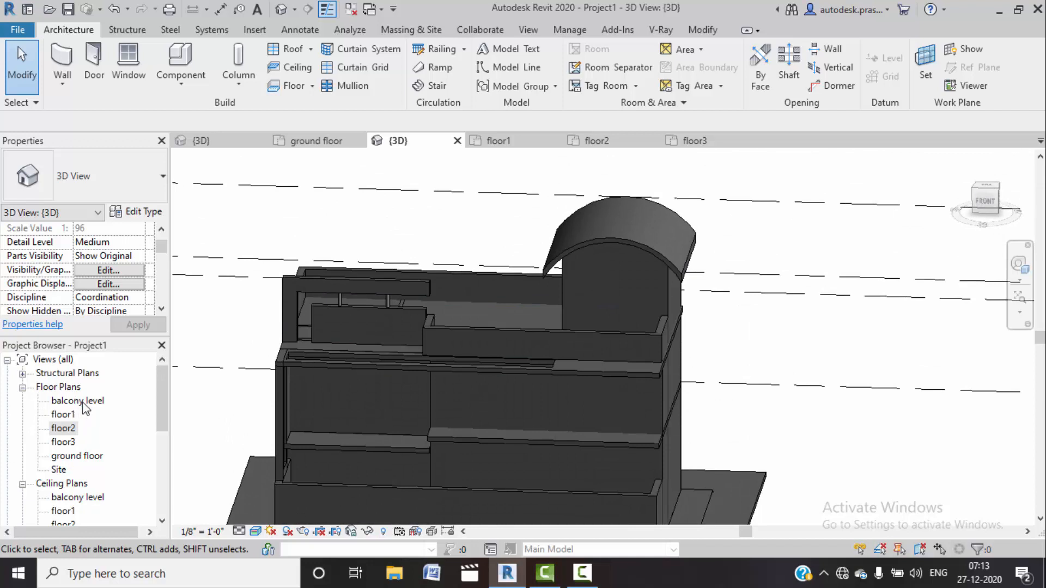
# Step: Open the ground floor plan view
pyautogui.doubleClick(68, 458)
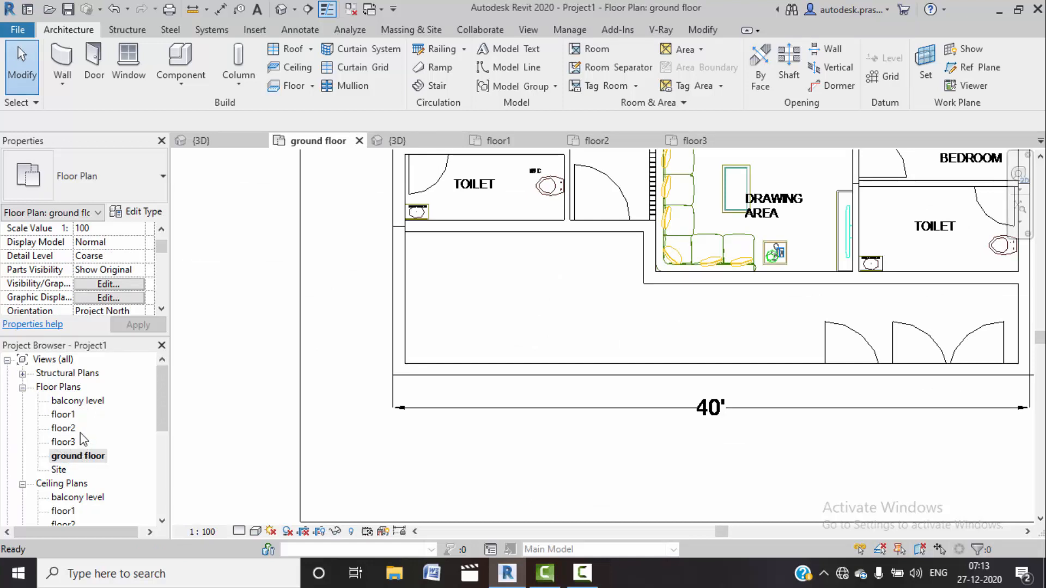
pyautogui.scroll(-1, 305, 402)
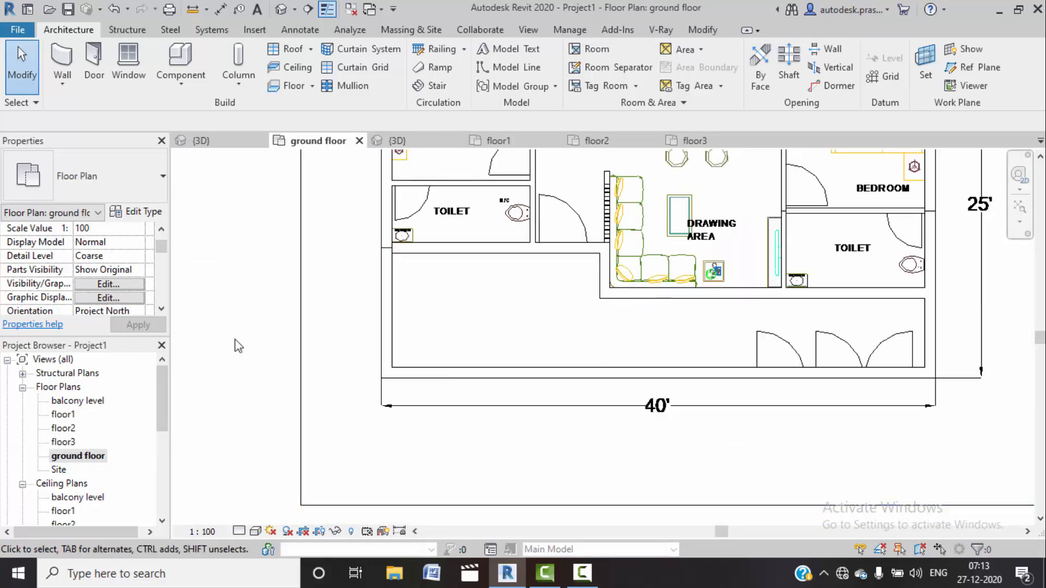
# Step: Set the cut plane offset in the ground floor plan's view range to 0
pyautogui.scroll(-5, 127, 288)
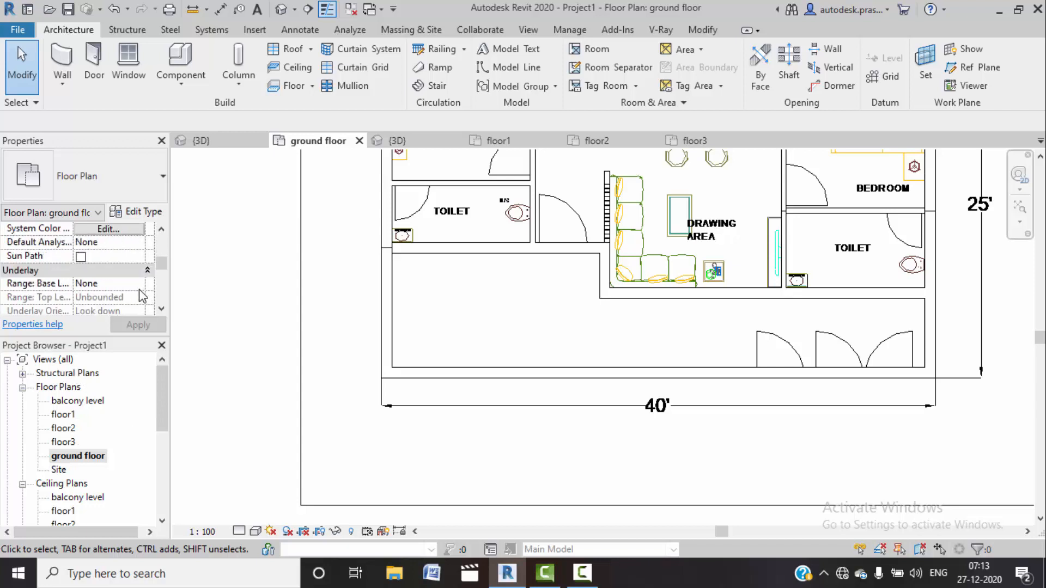
pyautogui.scroll(1, 136, 297)
pyautogui.scroll(-2, 132, 297)
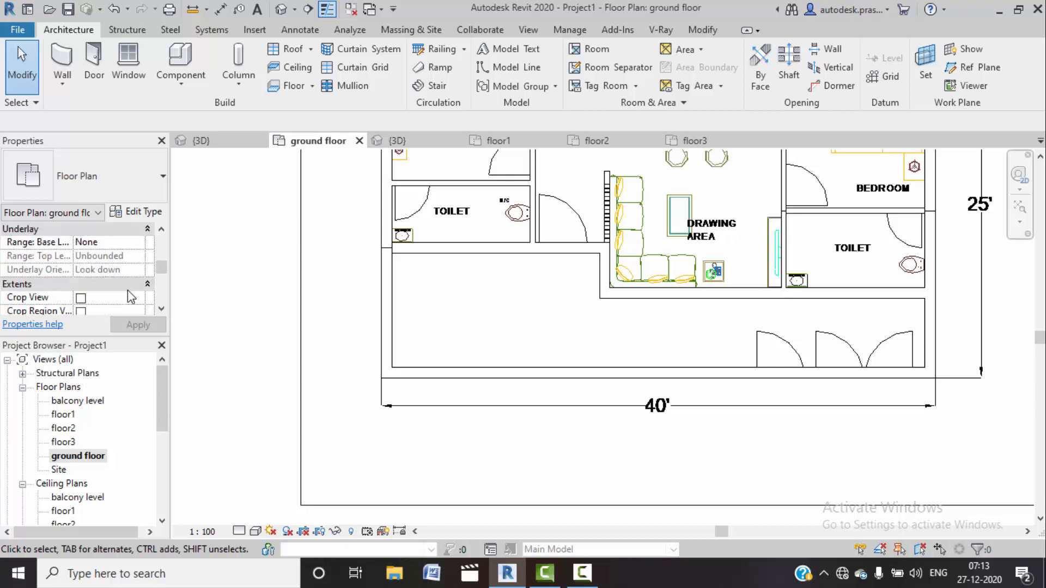
pyautogui.scroll(2, 96, 265)
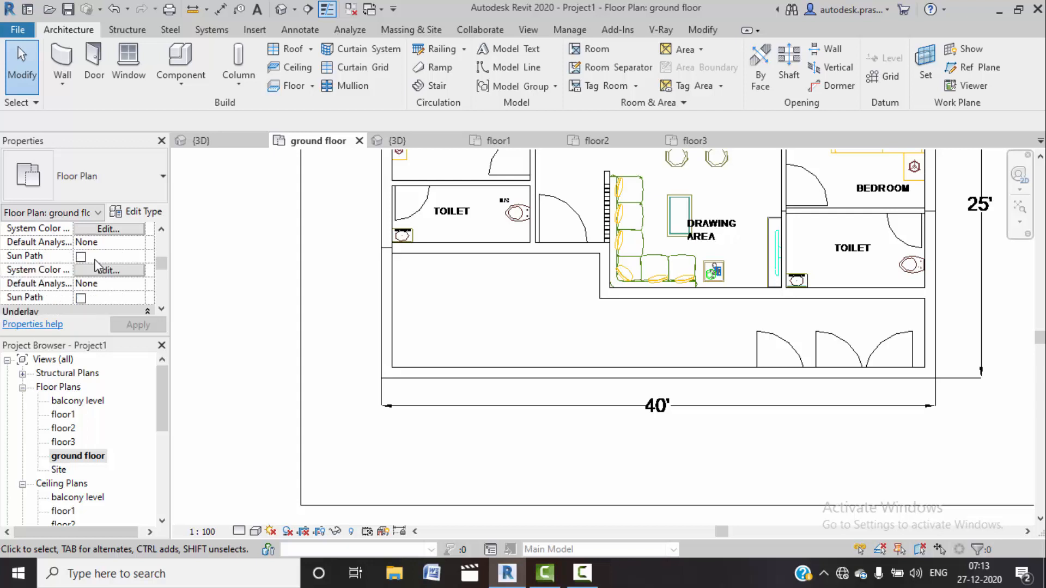
pyautogui.scroll(-2, 95, 265)
pyautogui.scroll(-2, 96, 266)
pyautogui.click(108, 284)
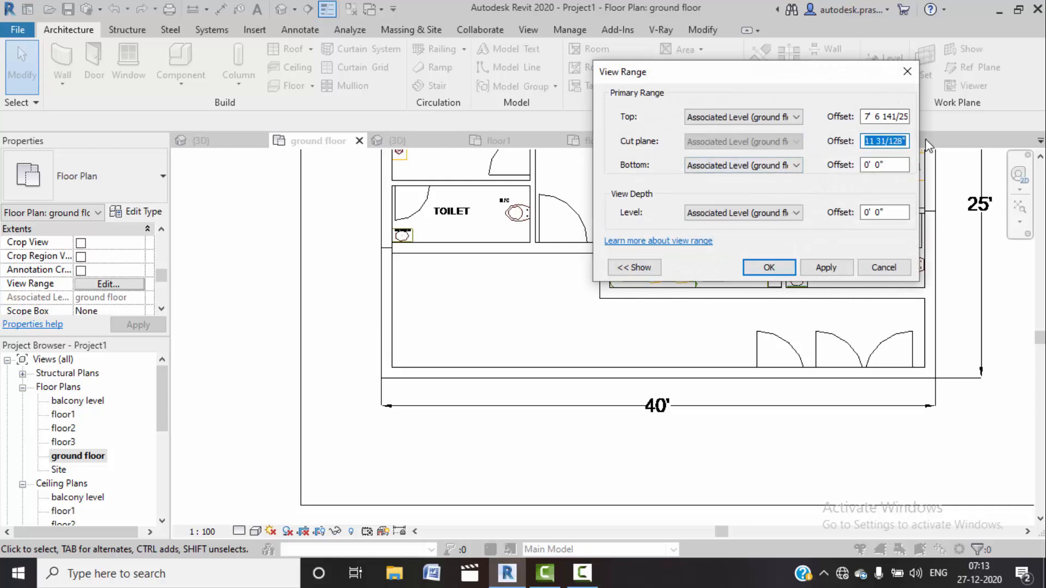
pyautogui.write('0')
pyautogui.click(824, 268)
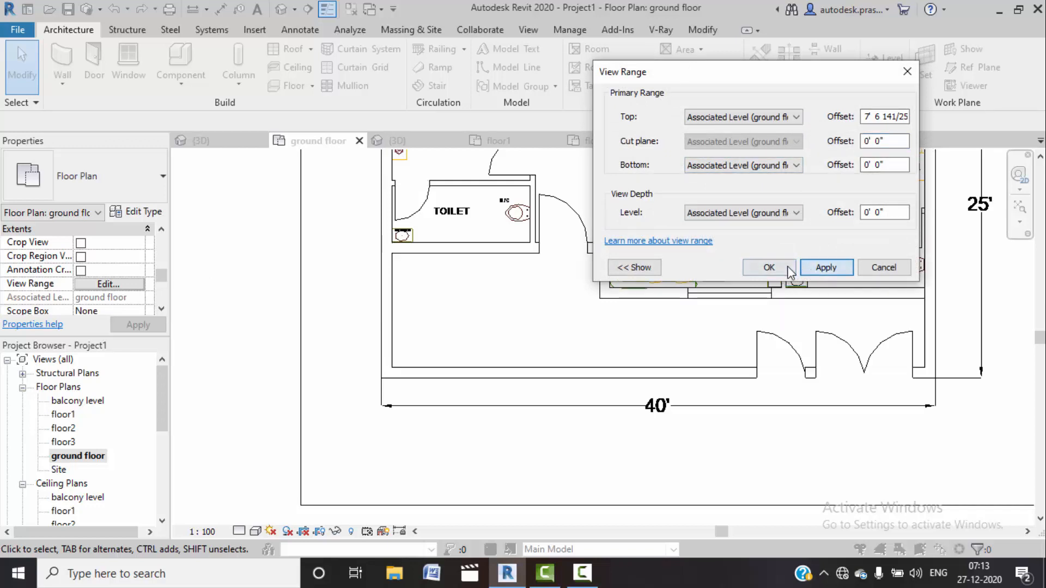
pyautogui.click(768, 268)
pyautogui.scroll(3, 518, 248)
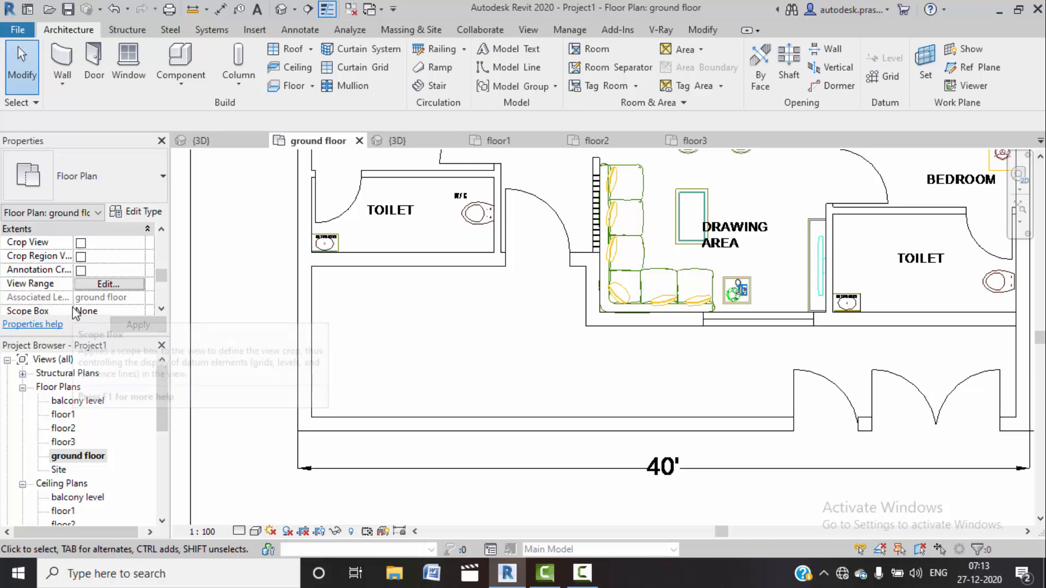
# Step: Check the plan's view range again and undo the cut plane offset change
pyautogui.click(111, 285)
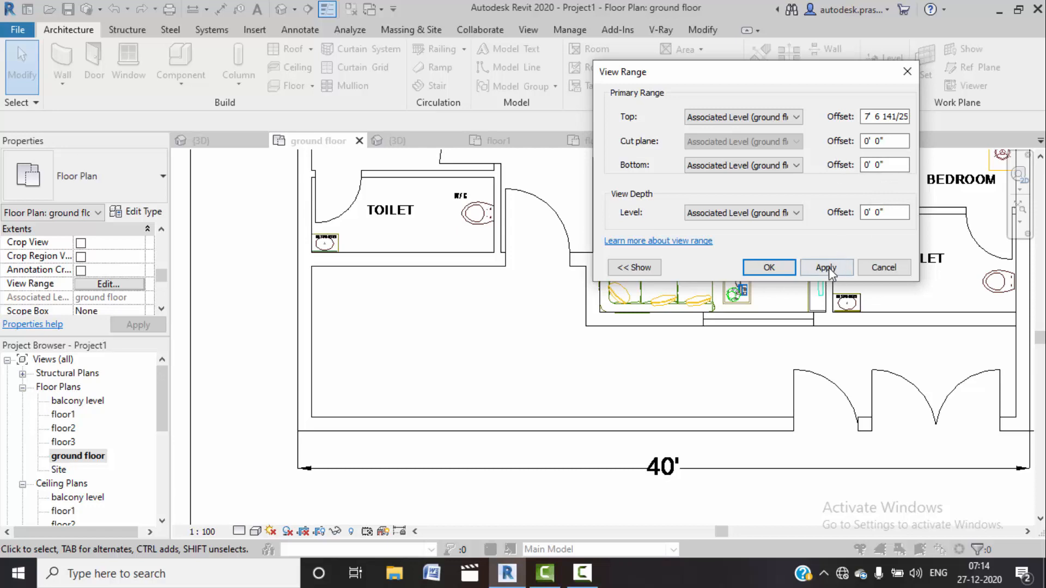
pyautogui.click(793, 268)
pyautogui.hotkey('ctrl', 'z')
pyautogui.hotkey('ctrl', 'z')
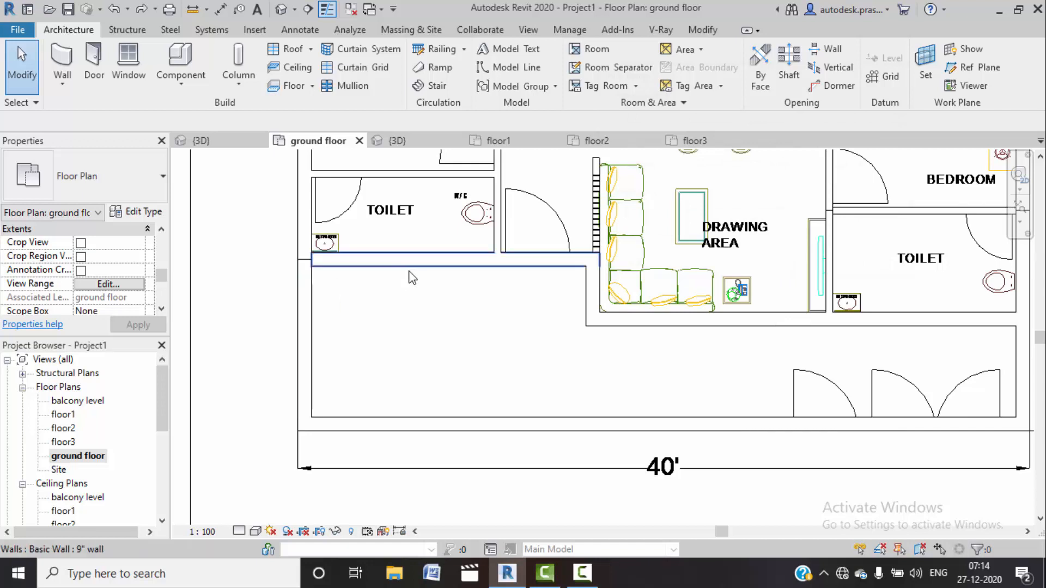
# Step: Set the ground floor plan's visual style to Wireframe
pyautogui.click(256, 530)
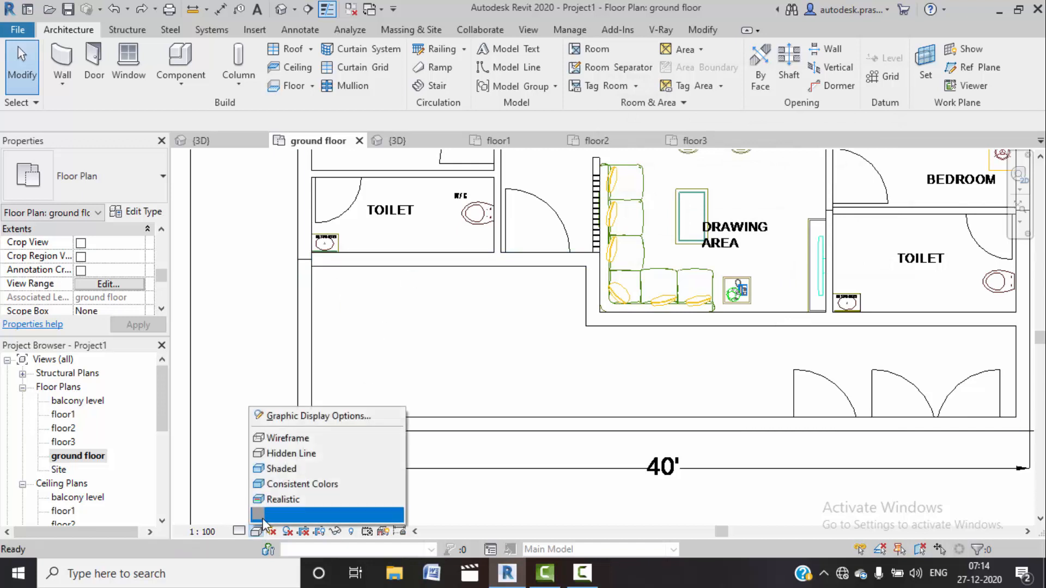
pyautogui.click(293, 439)
pyautogui.scroll(3, 543, 252)
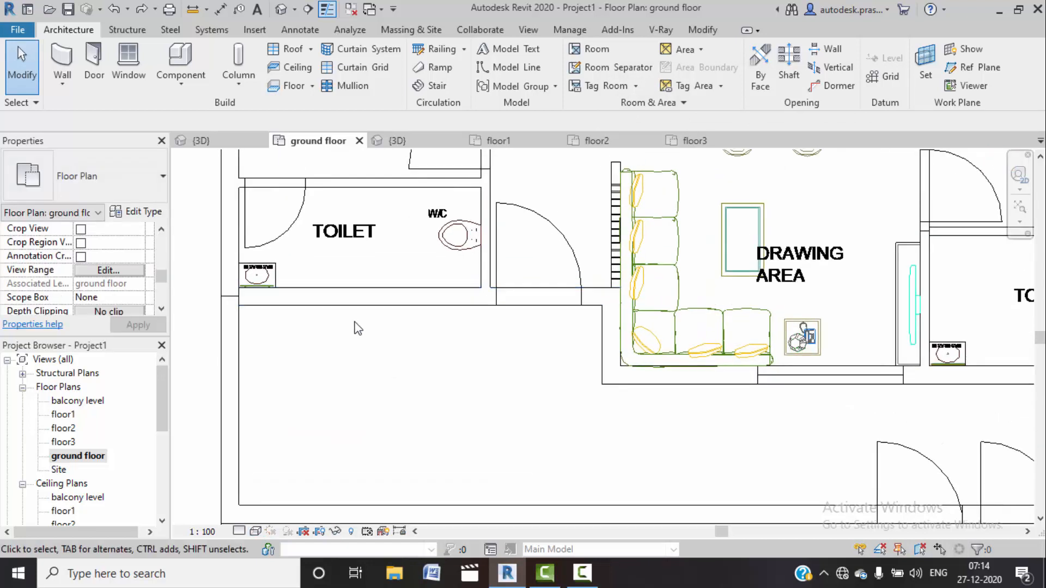
pyautogui.moveTo(484, 294); pyautogui.dragTo(434, 300, button='middle')
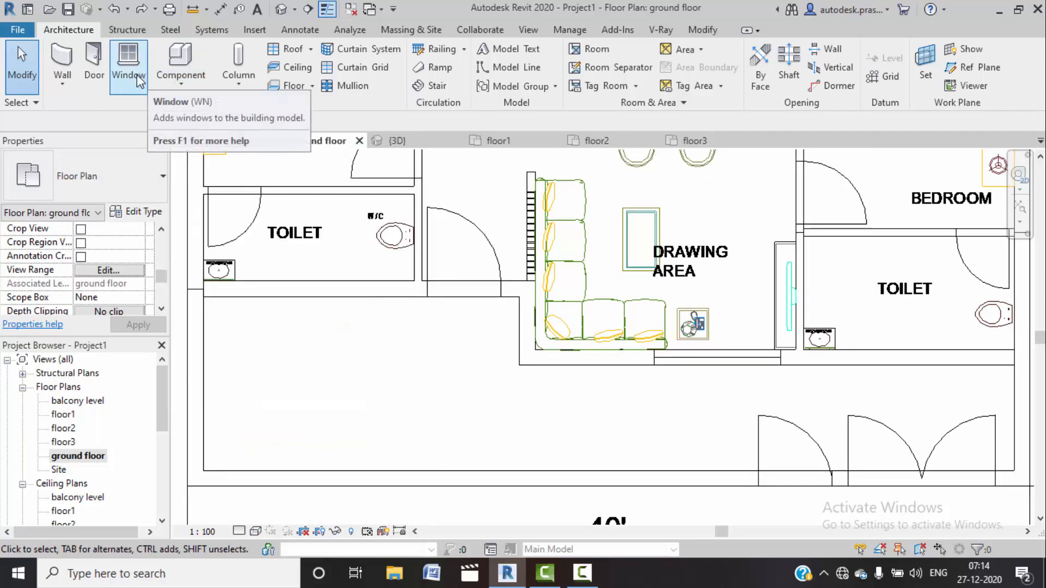
# Step: Start an M_Single-Flush 0915 x 2134mm door and set its type width to 3'6"
pyautogui.click(94, 65)
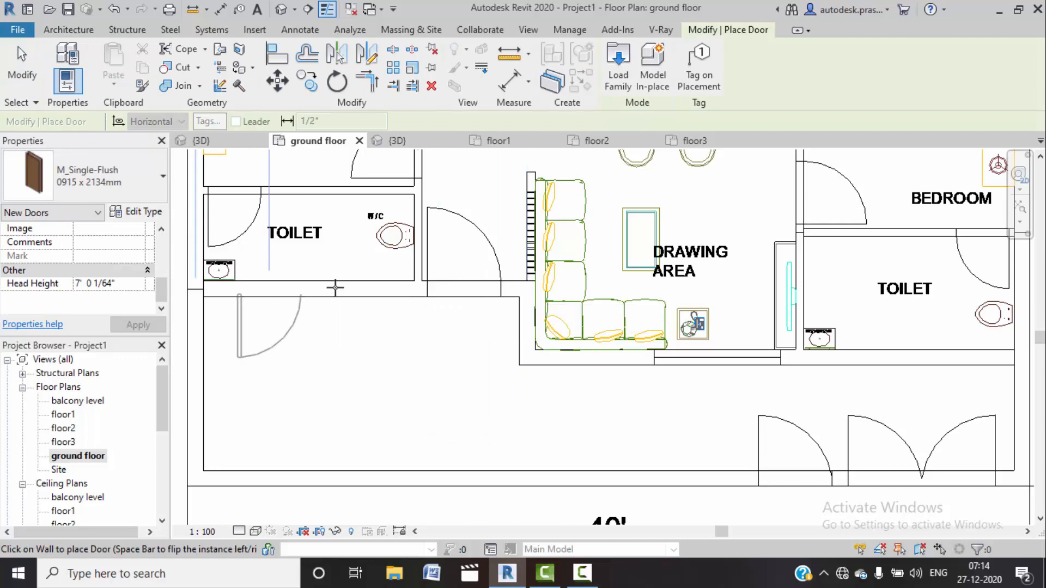
pyautogui.click(136, 211)
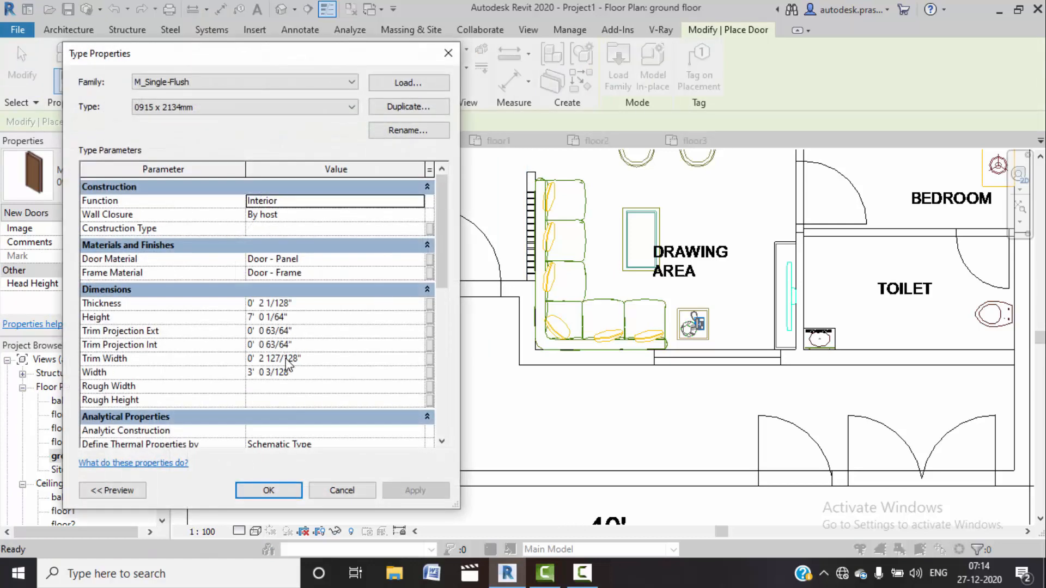
pyautogui.click(329, 375)
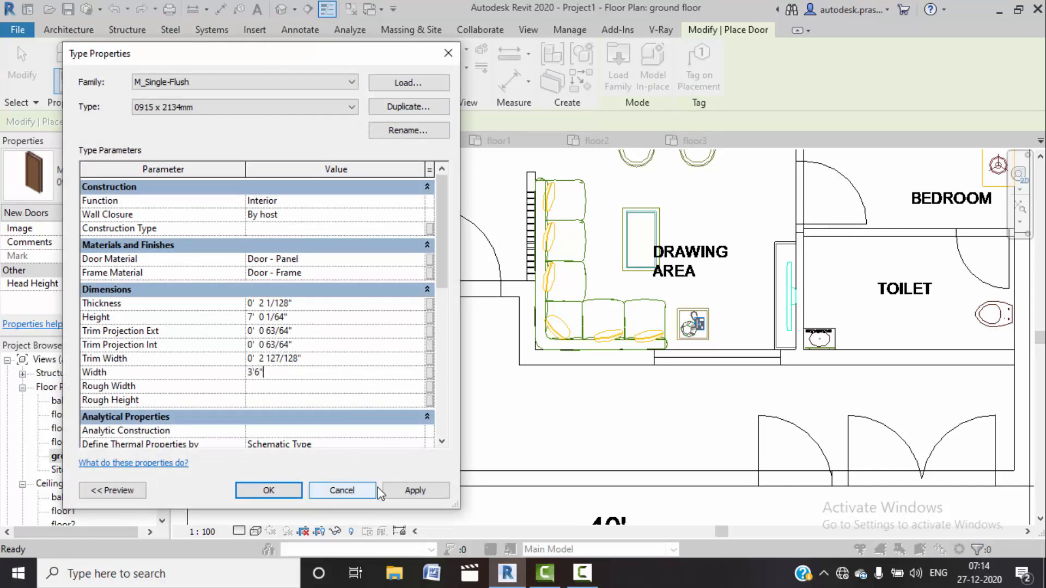
pyautogui.click(288, 490)
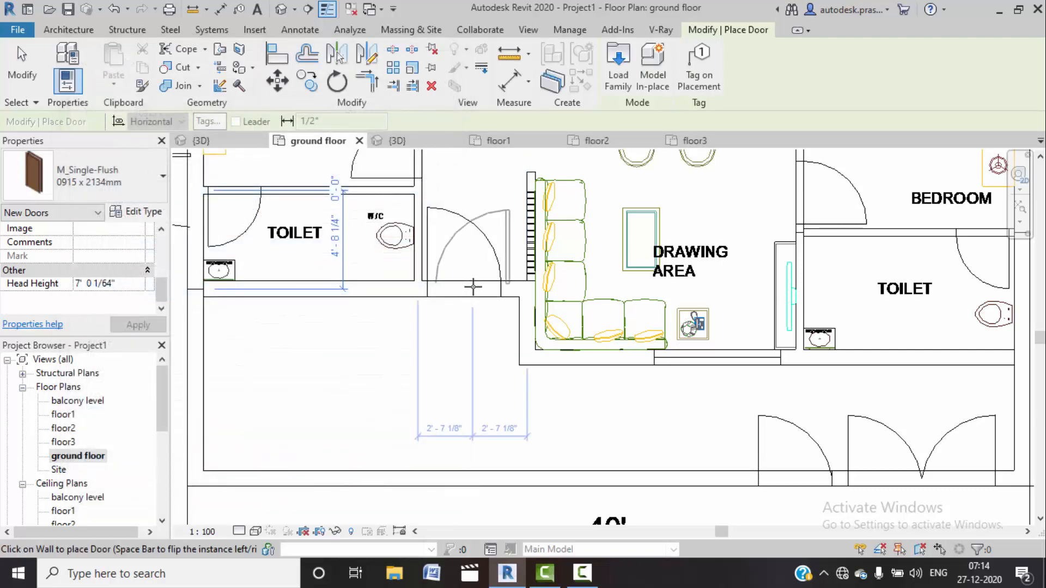
# Step: Place the single-flush door in the entrance opening beside the toilet, flipped to match the plan's door swing, and end the door command
pyautogui.press('space')
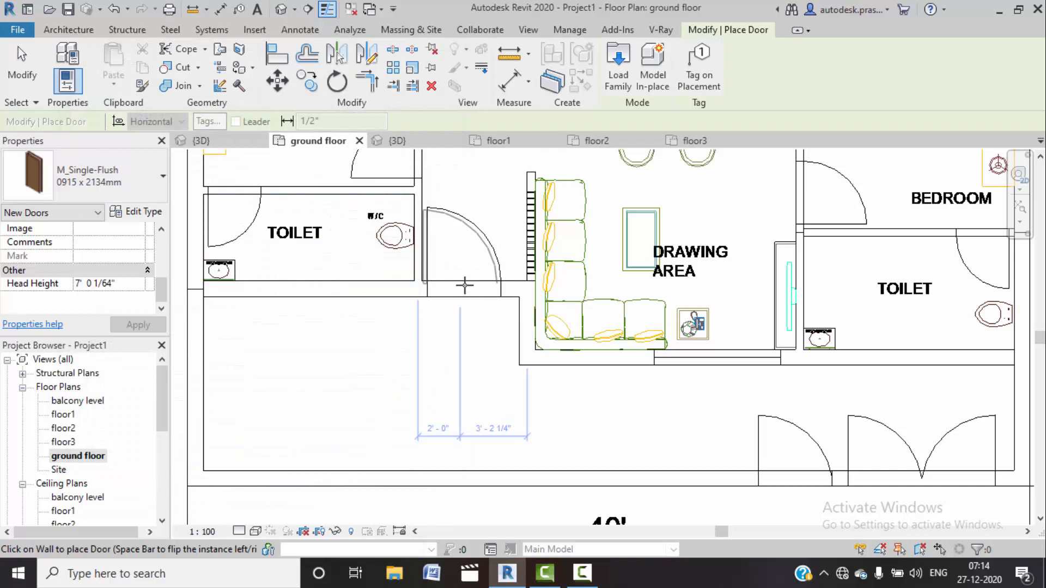
pyautogui.scroll(3, 466, 284)
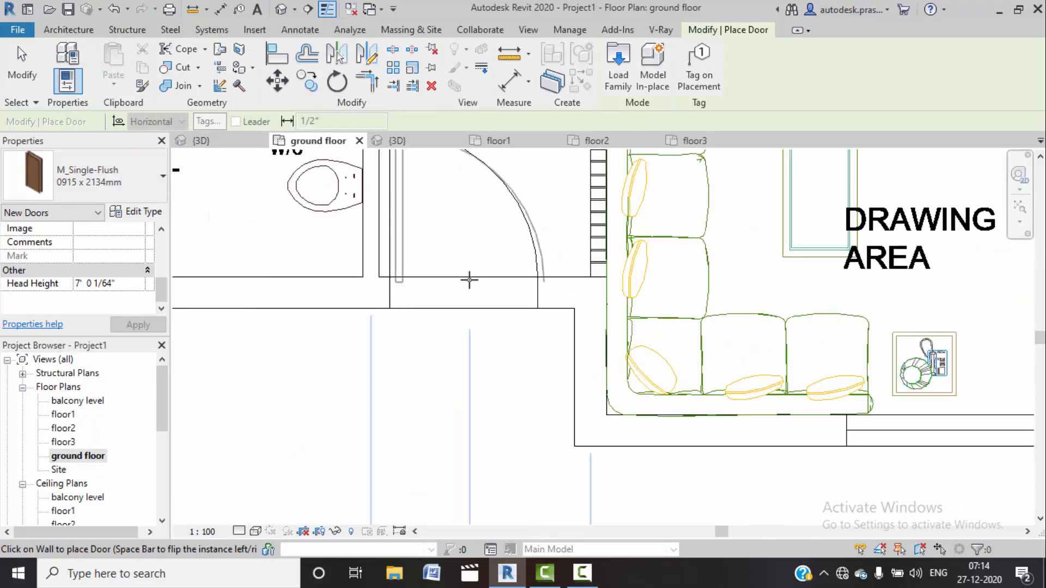
pyautogui.click(462, 277)
pyautogui.scroll(-4, 462, 278)
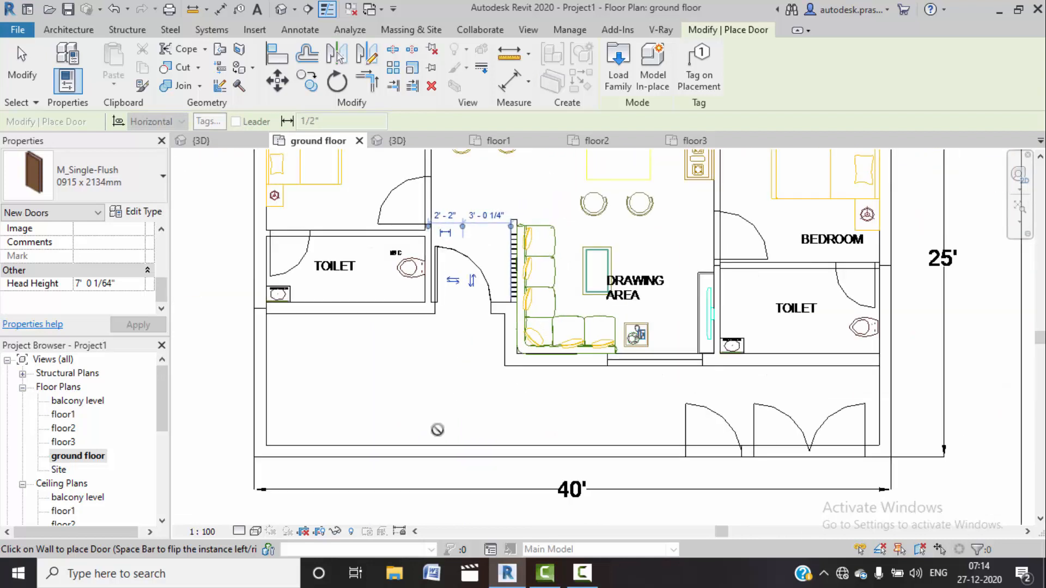
pyautogui.scroll(-3, 437, 430)
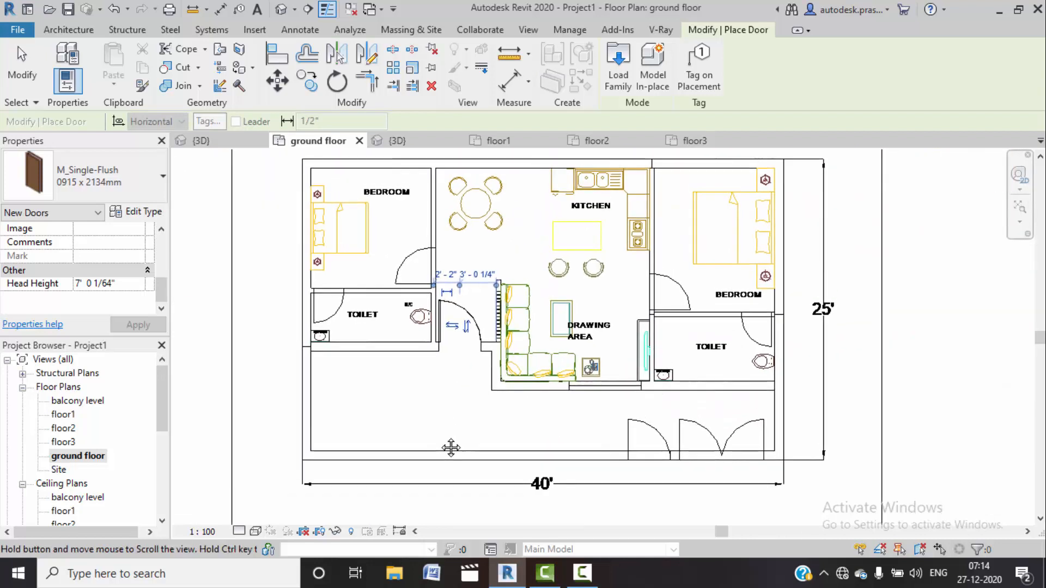
pyautogui.scroll(3, 342, 369)
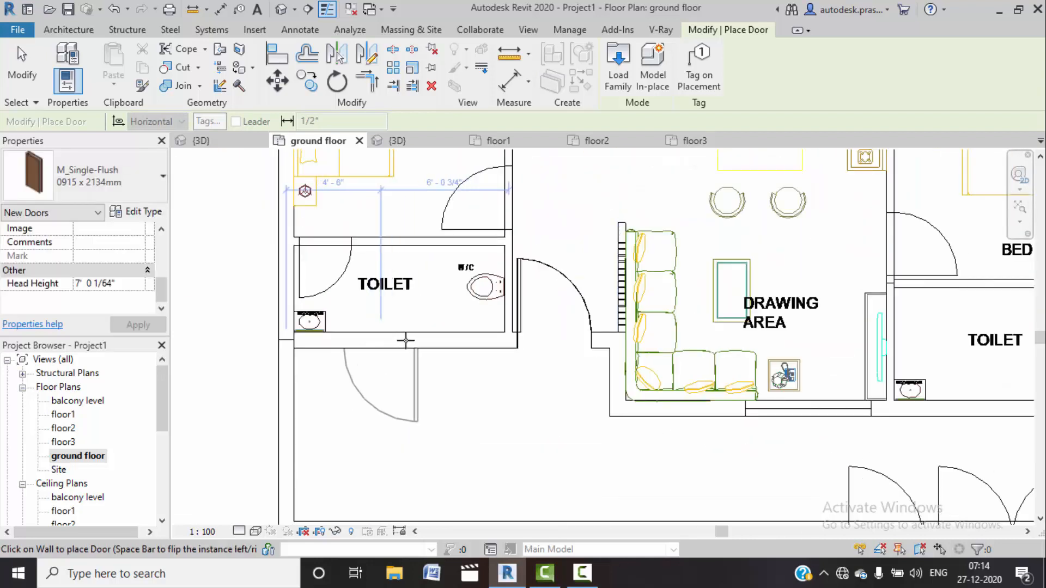
pyautogui.press('Escape')
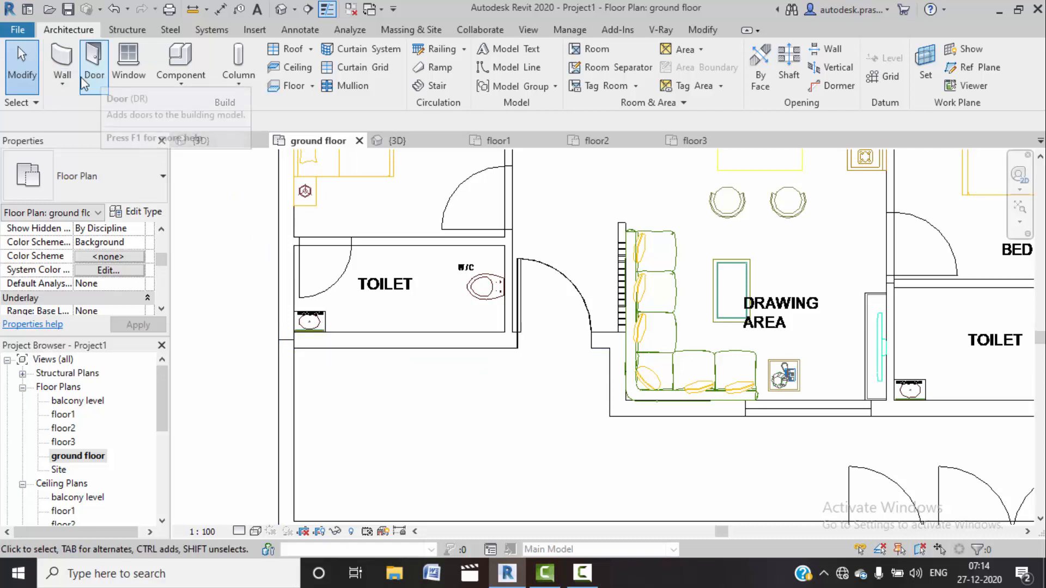
# Step: Draw a Curtain Wall segment about 1'-7" long, 5' high, along the centre of the front wall of the toilet beside the entrance
pyautogui.click(63, 87)
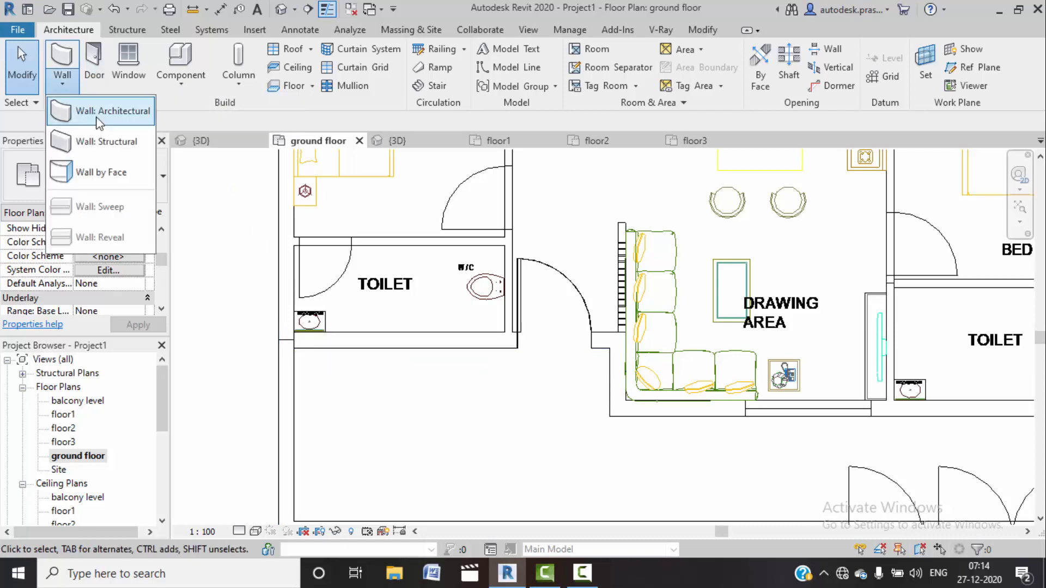
pyautogui.click(98, 109)
pyautogui.click(139, 179)
pyautogui.scroll(-6, 116, 272)
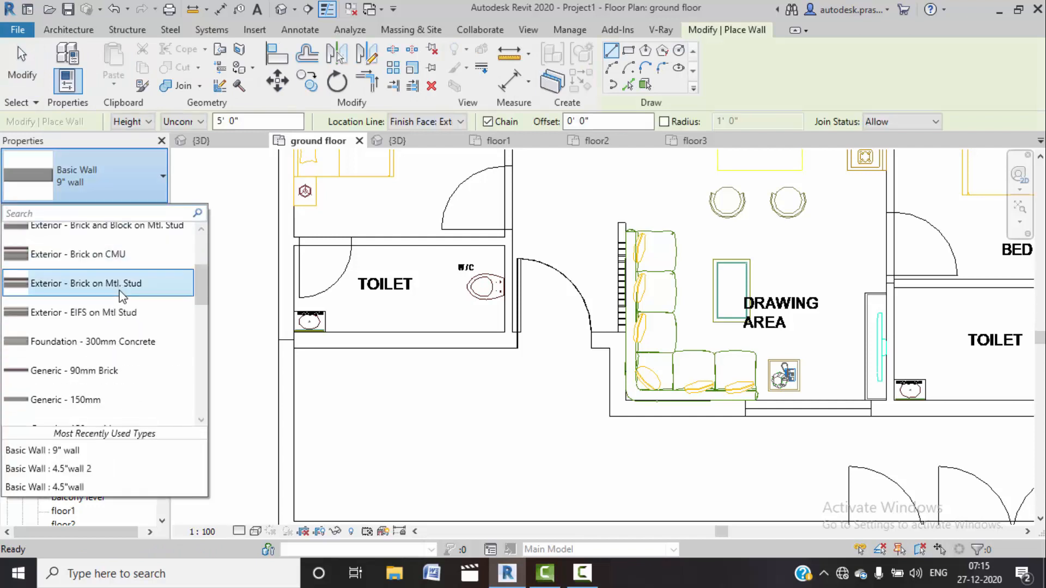
pyautogui.scroll(-5, 120, 292)
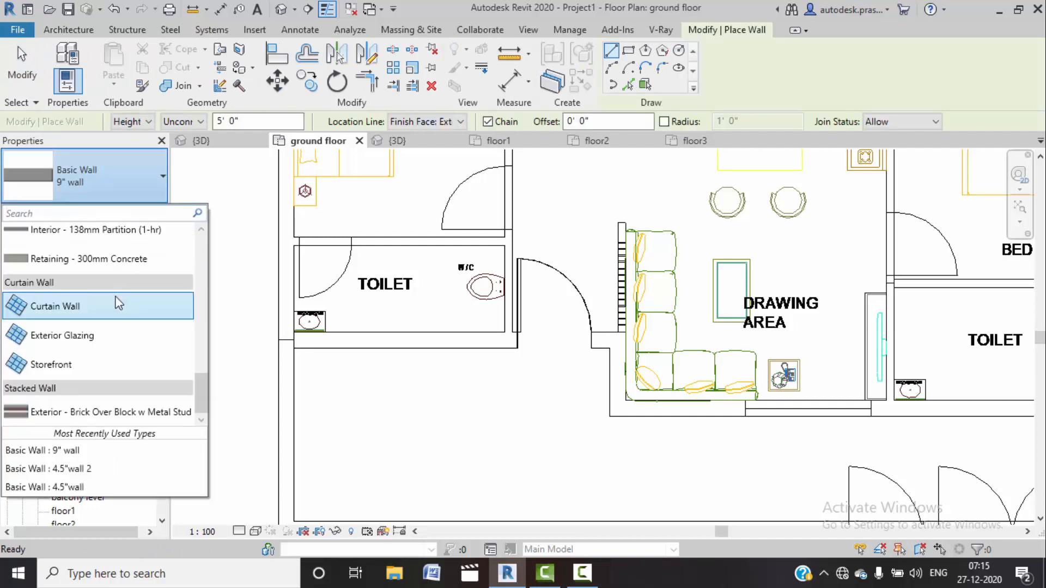
pyautogui.click(96, 305)
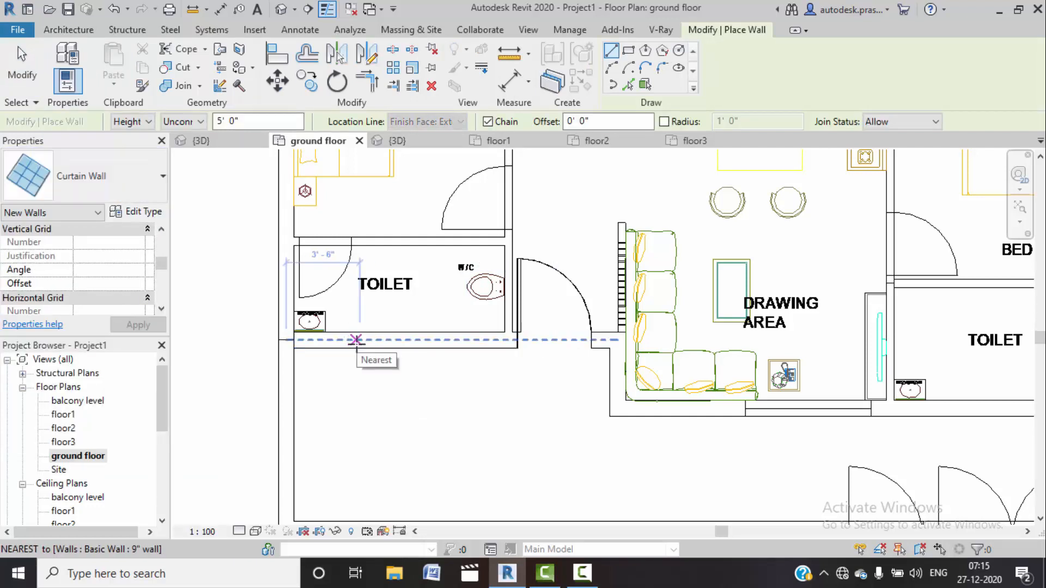
pyautogui.scroll(2, 360, 344)
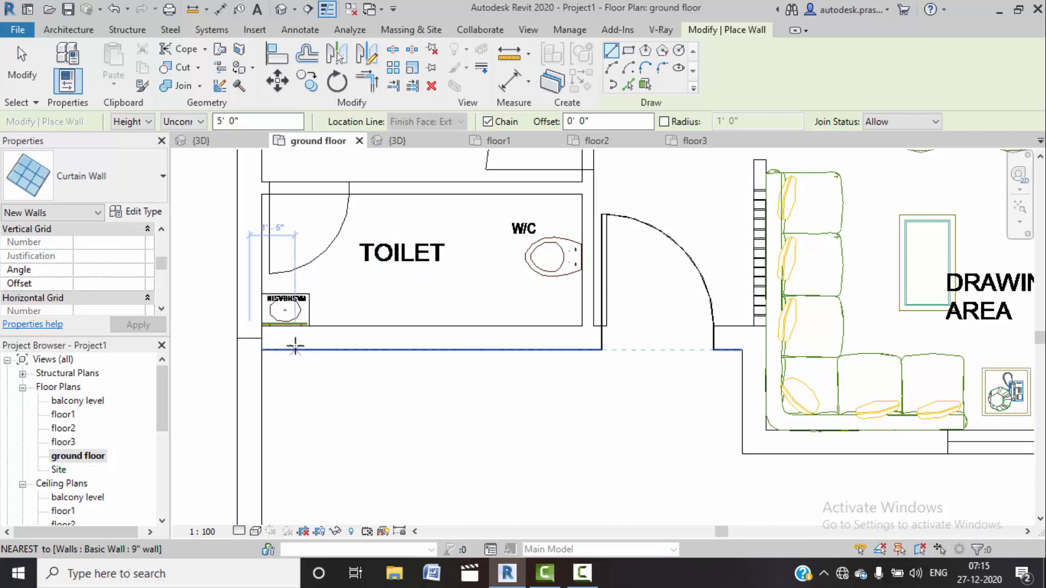
pyautogui.click(312, 338)
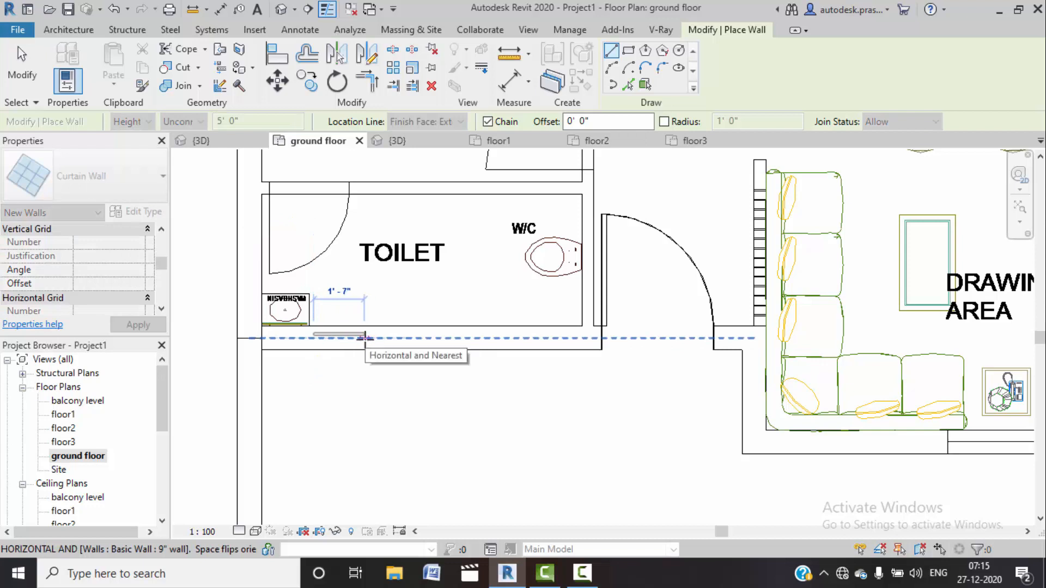
pyautogui.click(364, 337)
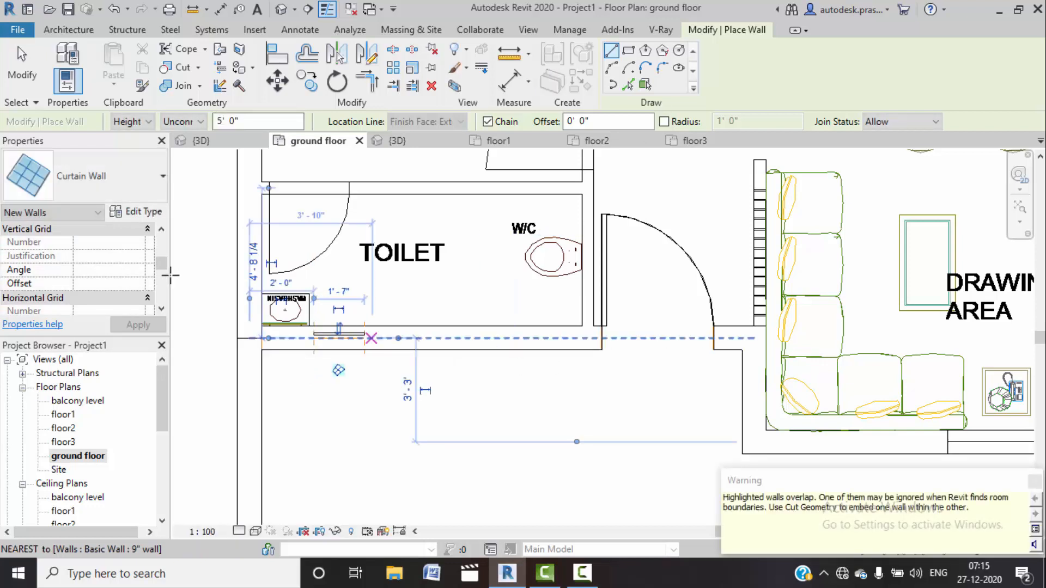
# Step: Turn on Automatically Embed in the Curtain Wall's type properties
pyautogui.click(136, 212)
pyautogui.click(258, 216)
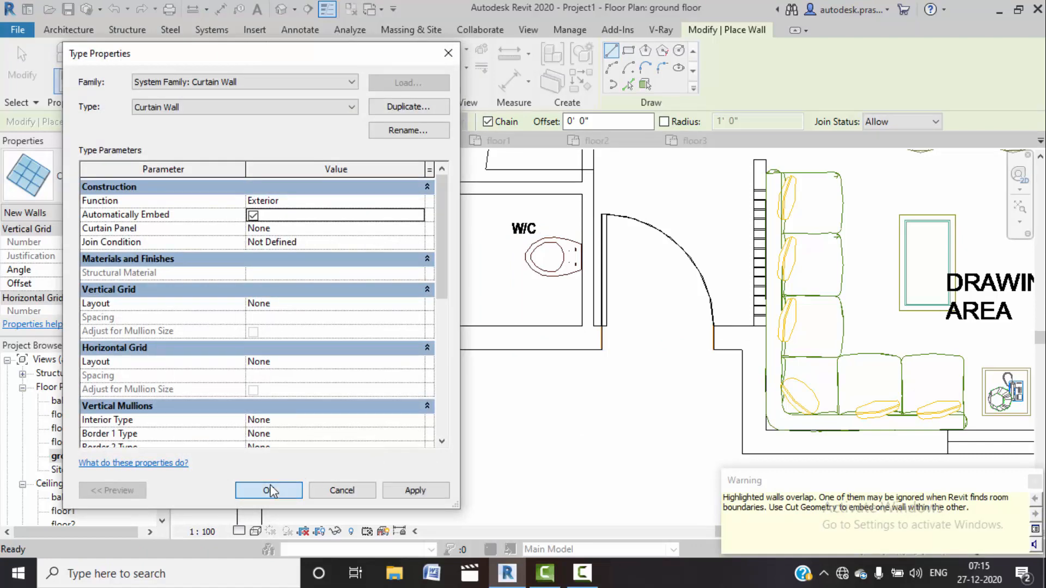
pyautogui.click(271, 491)
# Step: Draw a 6'-0" curtain wall across the window opening in the drawing area's front wall
pyautogui.scroll(-2, 463, 427)
pyautogui.scroll(1, 490, 381)
pyautogui.moveTo(496, 381); pyautogui.dragTo(297, 314, button='middle')
pyautogui.scroll(-1, 297, 314)
pyautogui.scroll(3, 635, 381)
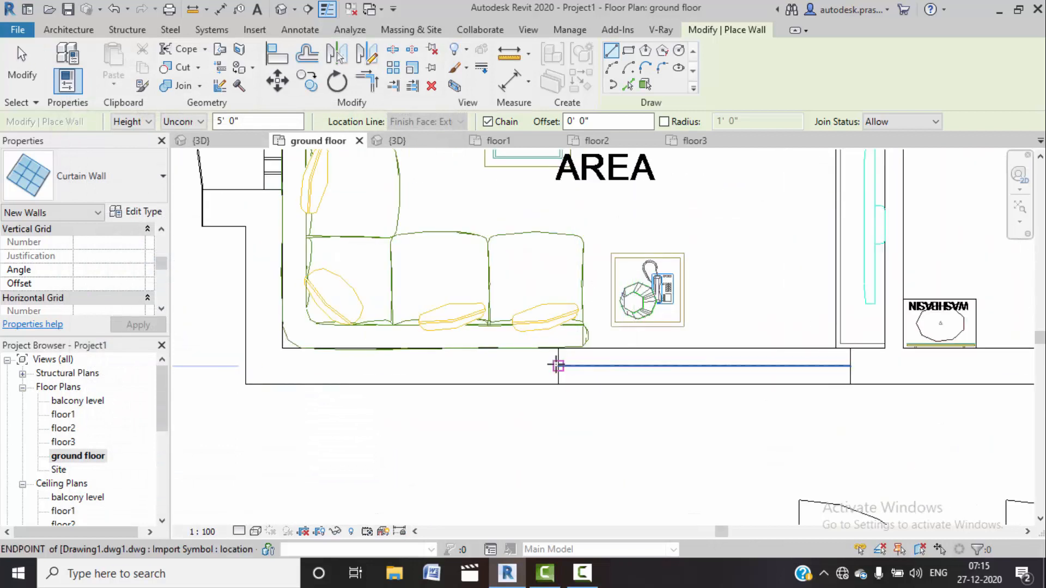
pyautogui.click(557, 366)
pyautogui.click(849, 366)
# Step: Draw a curtain wall segment about 1'-9" long beside the WC in the outer side wall of the toilet below the bedroom, and end the wall command
pyautogui.scroll(-4, 812, 425)
pyautogui.moveTo(895, 460); pyautogui.dragTo(655, 459, button='middle')
pyautogui.scroll(1, 791, 363)
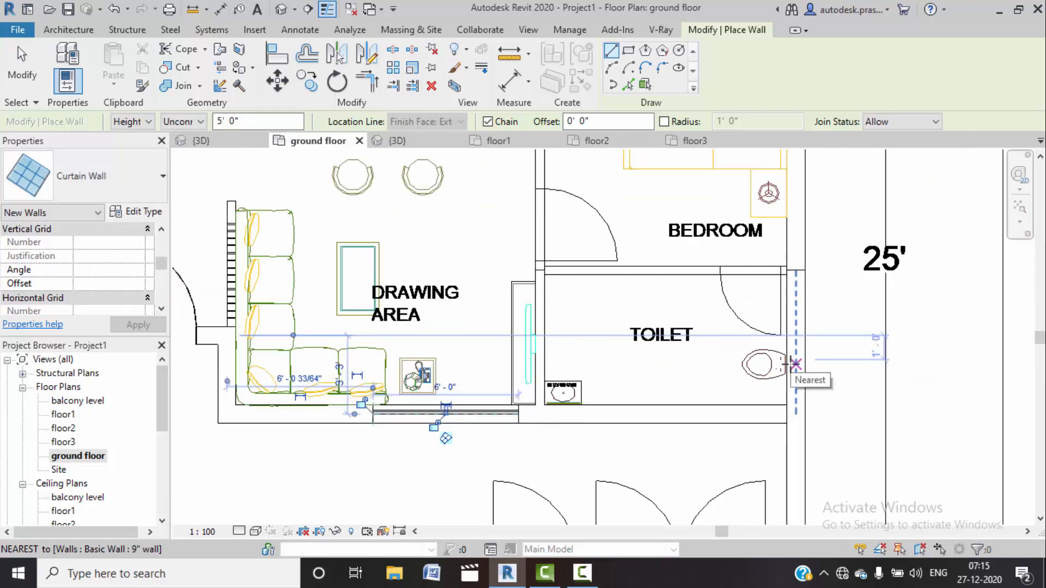
pyautogui.scroll(1, 795, 374)
pyautogui.click(794, 379)
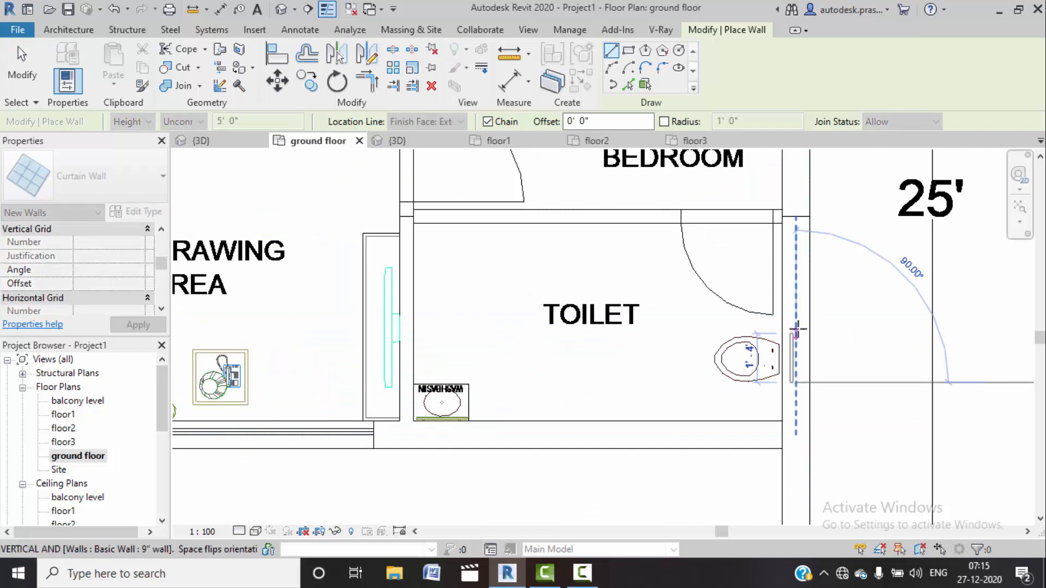
pyautogui.scroll(1, 796, 330)
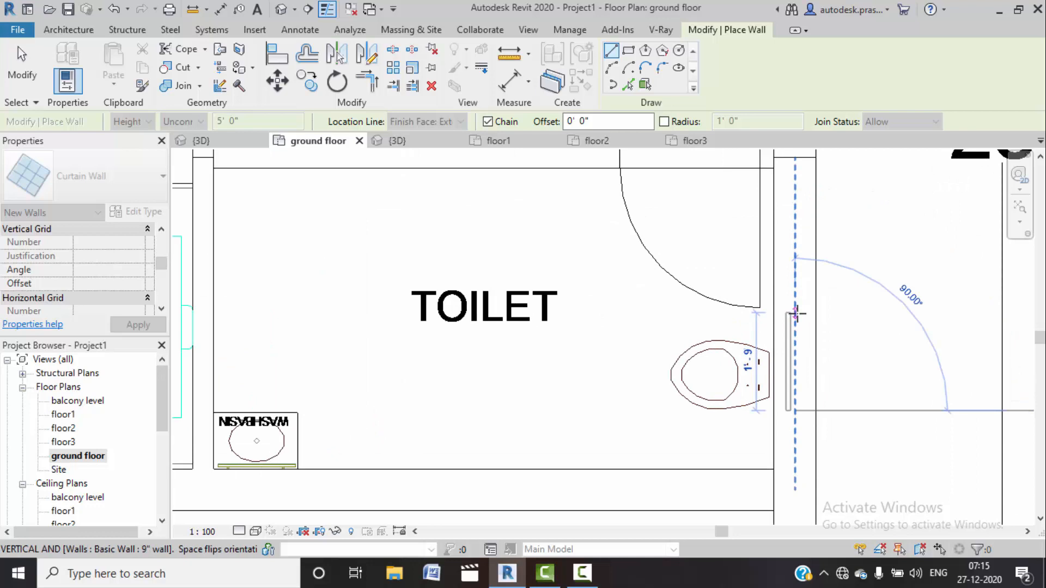
pyautogui.scroll(-3, 786, 392)
pyautogui.moveTo(820, 367); pyautogui.dragTo(807, 408, button='middle')
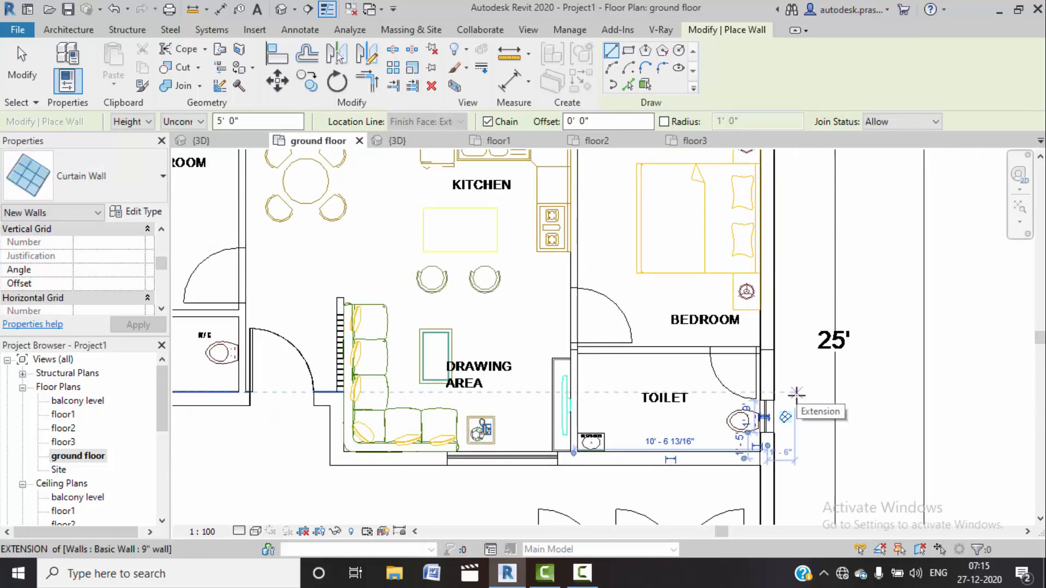
pyautogui.scroll(-3, 796, 394)
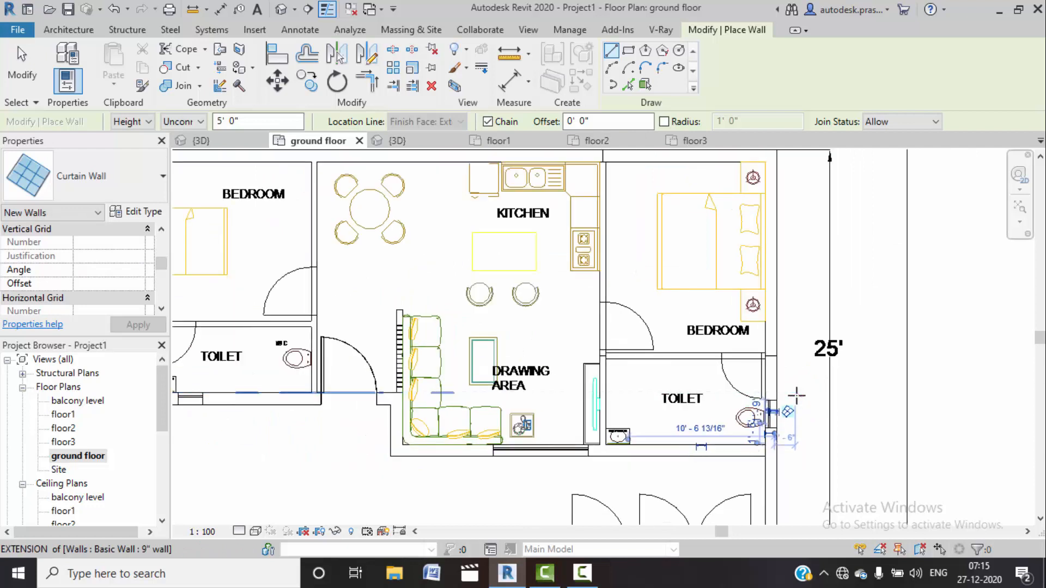
pyautogui.moveTo(813, 396); pyautogui.dragTo(815, 384, button='middle')
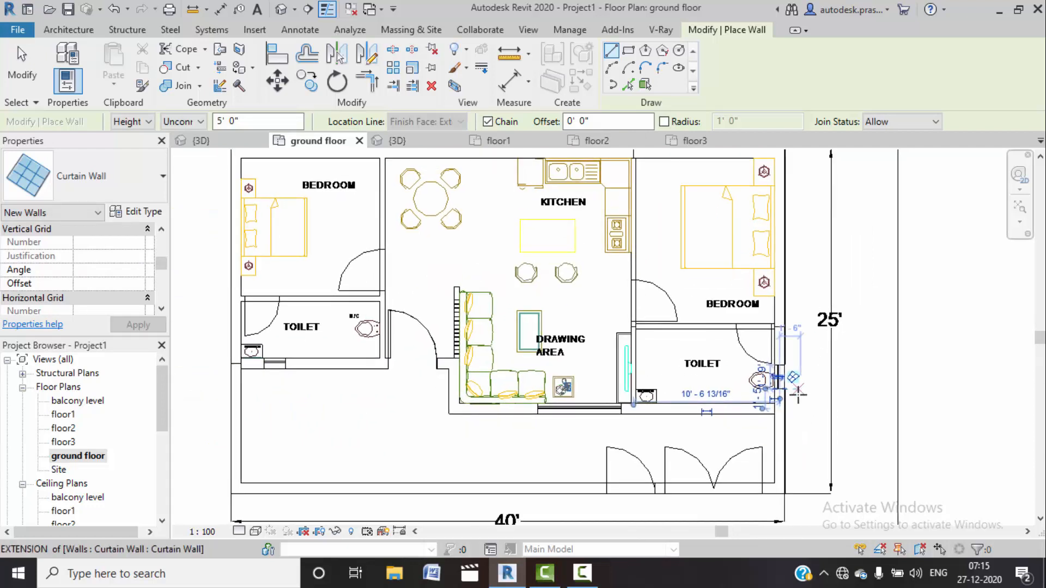
pyautogui.press('Escape')
pyautogui.press('Escape')
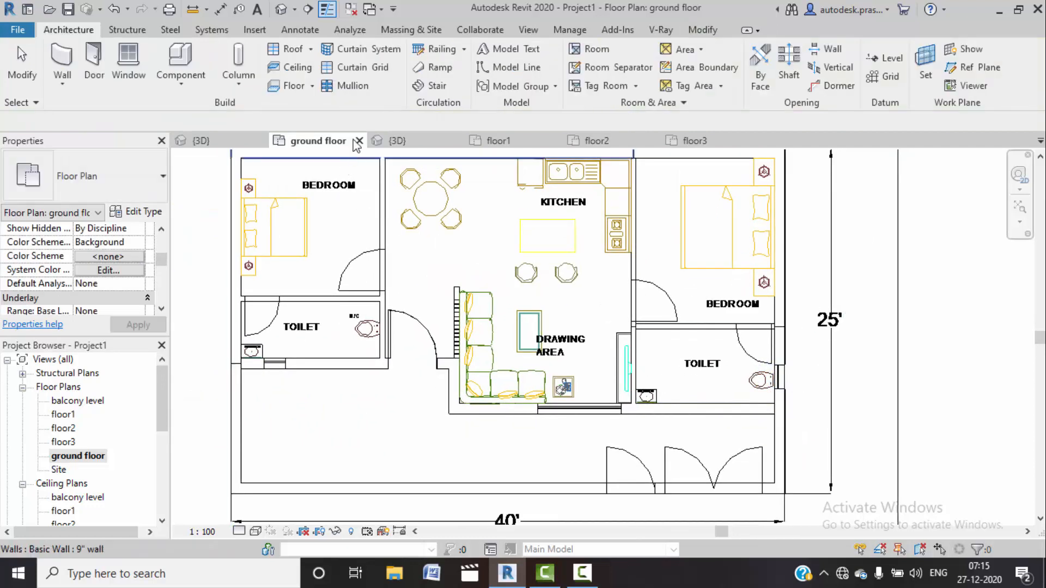
# Step: In the 3D view, temporarily hide the low front boundary wall and look at the building straight from the front
pyautogui.click(400, 140)
pyautogui.moveTo(447, 355); pyautogui.dragTo(495, 257, button='middle')
pyautogui.scroll(-1, 434, 354)
pyautogui.click(430, 369)
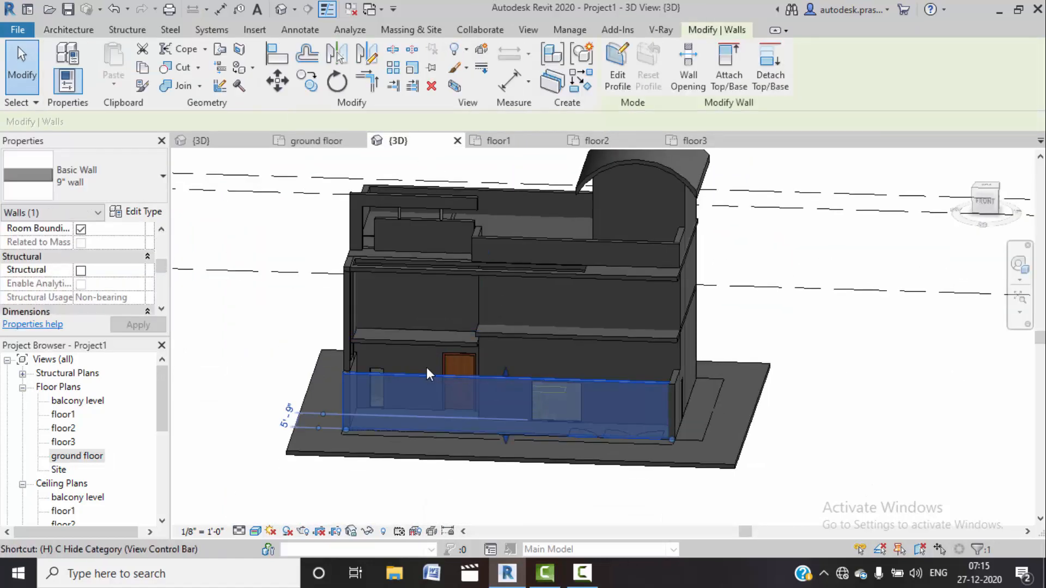
pyautogui.press('h')
pyautogui.press('h')
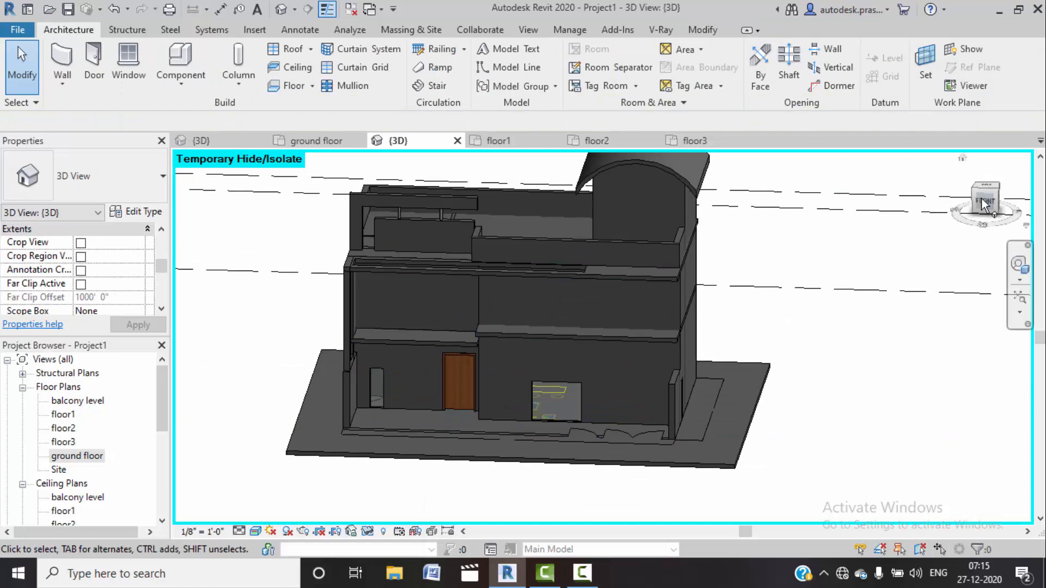
pyautogui.click(983, 204)
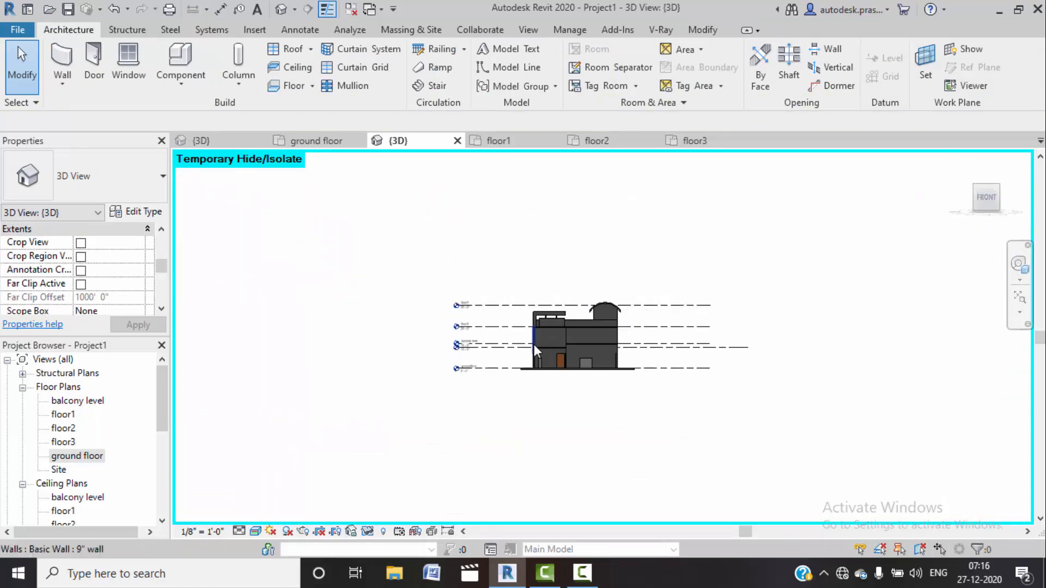
# Step: Stretch the narrow toilet window's top to about the door-head level and raise its base about 1'-11" above the ground floor
pyautogui.scroll(6, 551, 369)
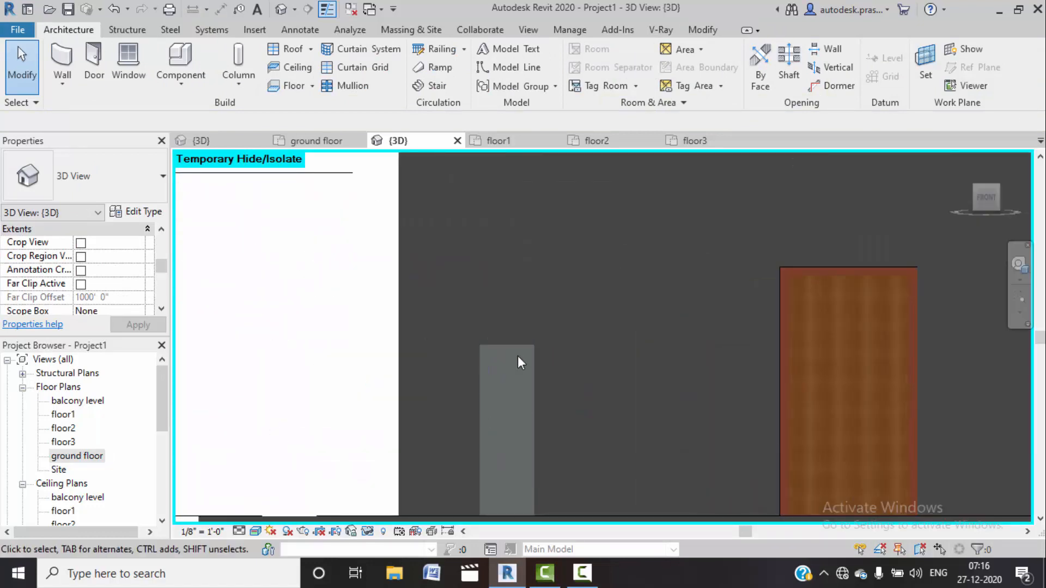
pyautogui.click(509, 344)
pyautogui.moveTo(550, 303); pyautogui.dragTo(531, 269, button='middle')
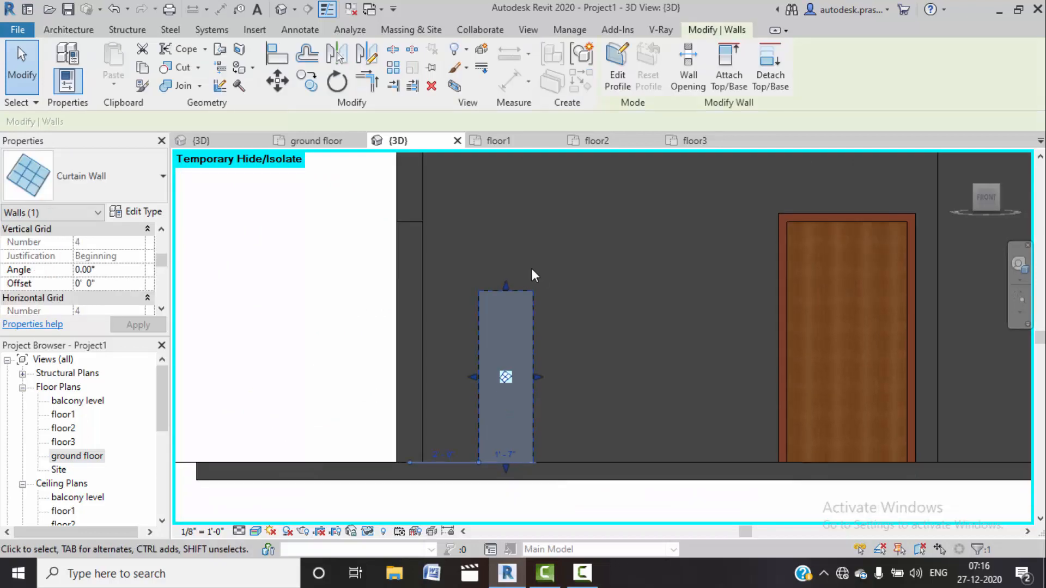
pyautogui.moveTo(513, 264); pyautogui.dragTo(519, 215)
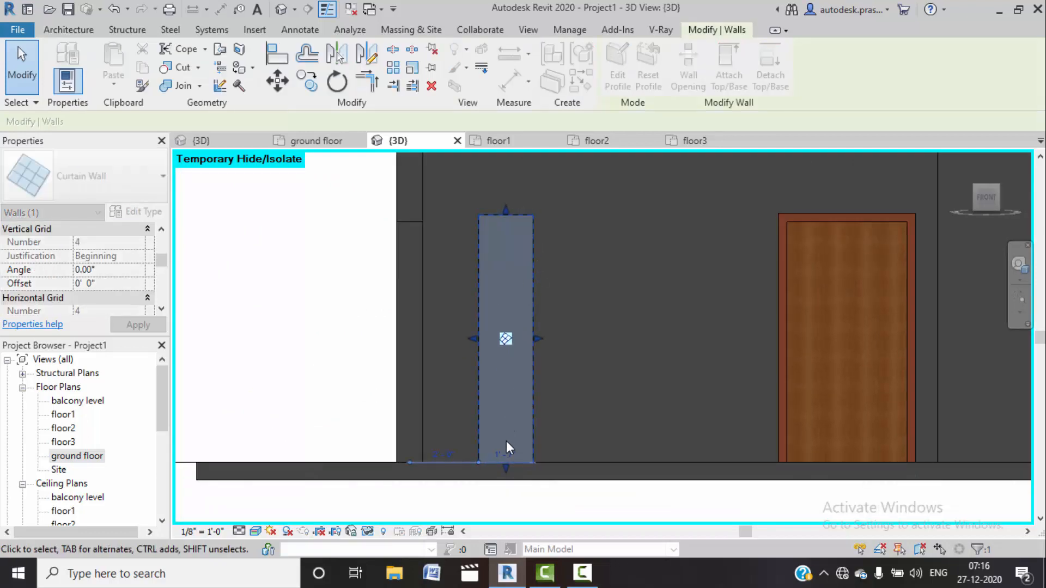
pyautogui.moveTo(517, 415)
pyautogui.mouseDown()
pyautogui.moveTo(522, 384)
pyautogui.moveTo(521, 395)
pyautogui.mouseUp()
pyautogui.scroll(-2, 519, 391)
pyautogui.scroll(-2, 559, 364)
pyautogui.keyDown('shift'); pyautogui.moveTo(559, 364); pyautogui.dragTo(541, 306, button='middle'); pyautogui.keyUp('shift')
pyautogui.click(989, 200)
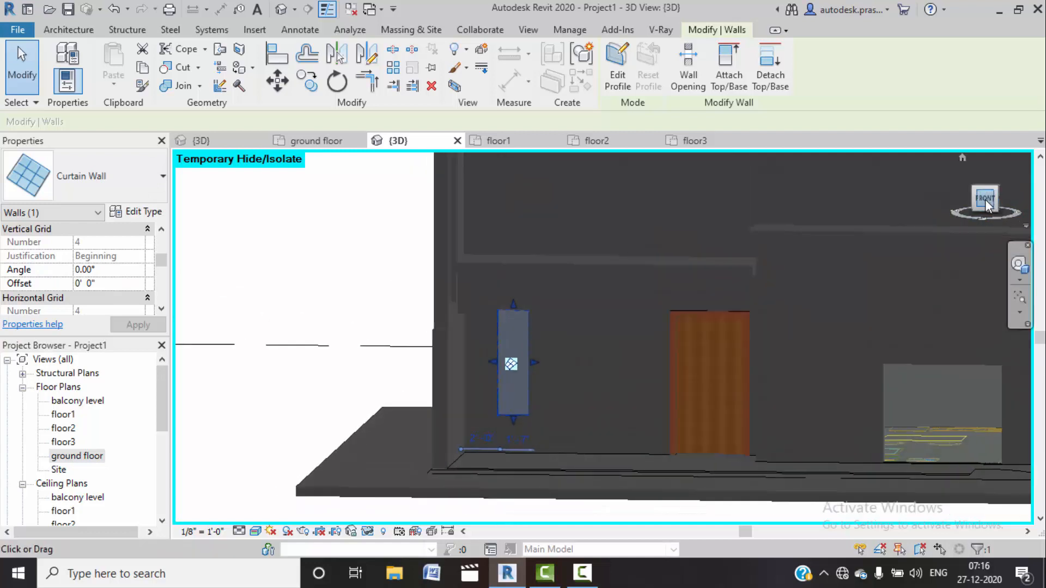
pyautogui.scroll(-1, 783, 335)
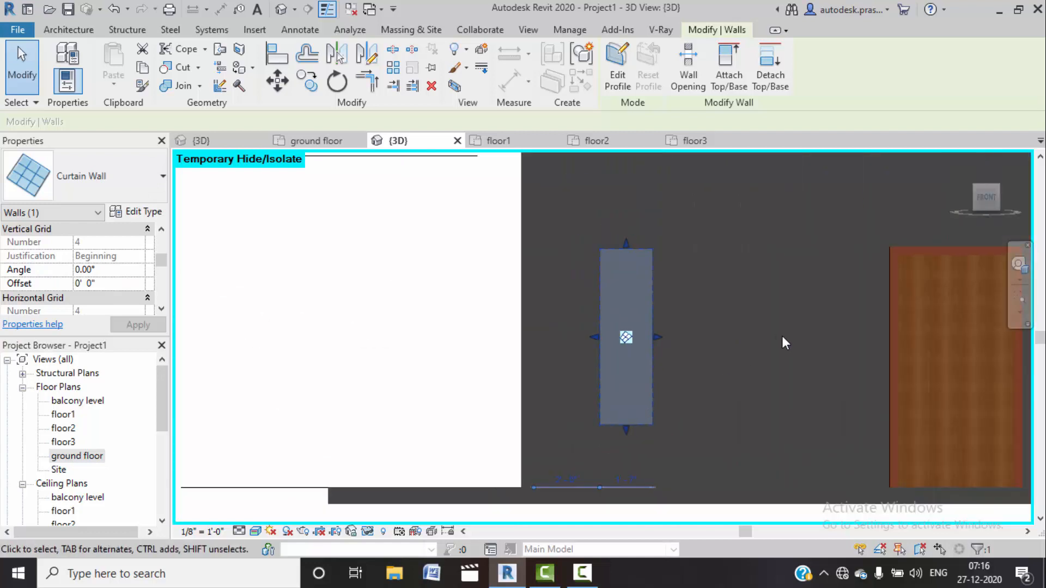
pyautogui.moveTo(783, 335); pyautogui.dragTo(637, 335, button='middle')
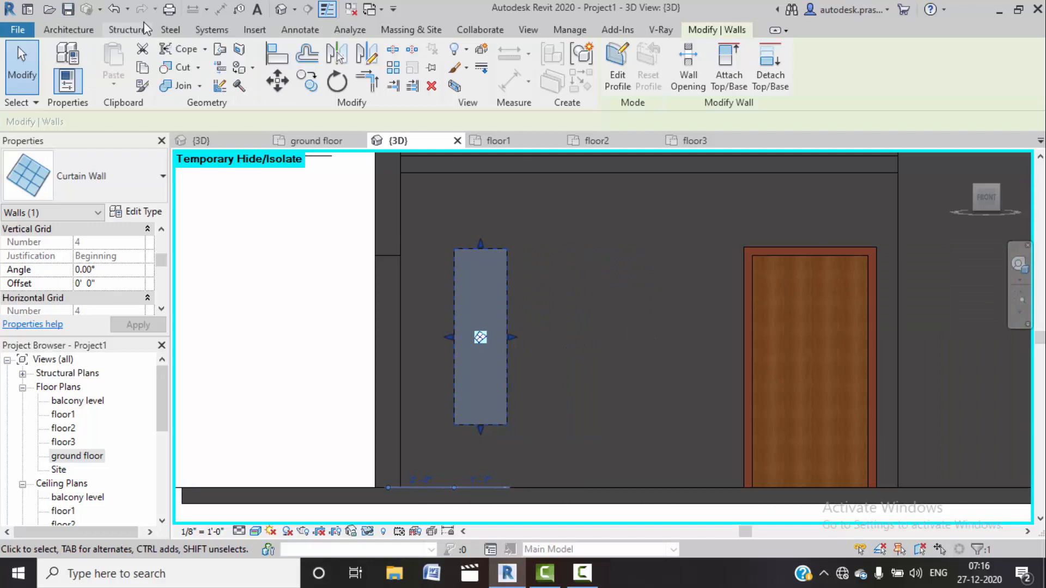
pyautogui.click(70, 34)
pyautogui.click(502, 65)
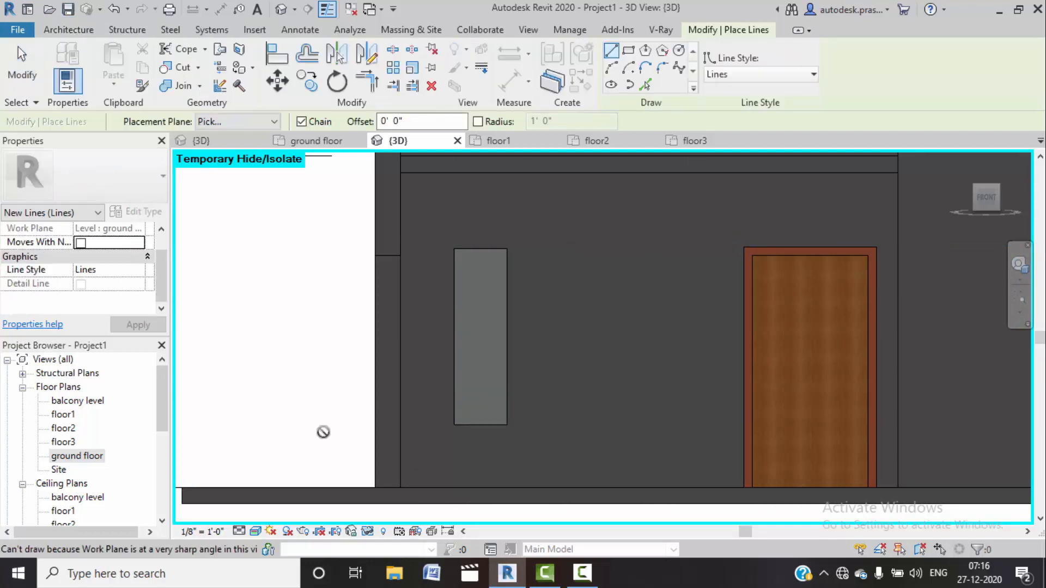
pyautogui.press('Escape')
# Step: Open the South elevation and temporarily hide the front boundary wall that covers the ground floor openings
pyautogui.scroll(-2, 81, 496)
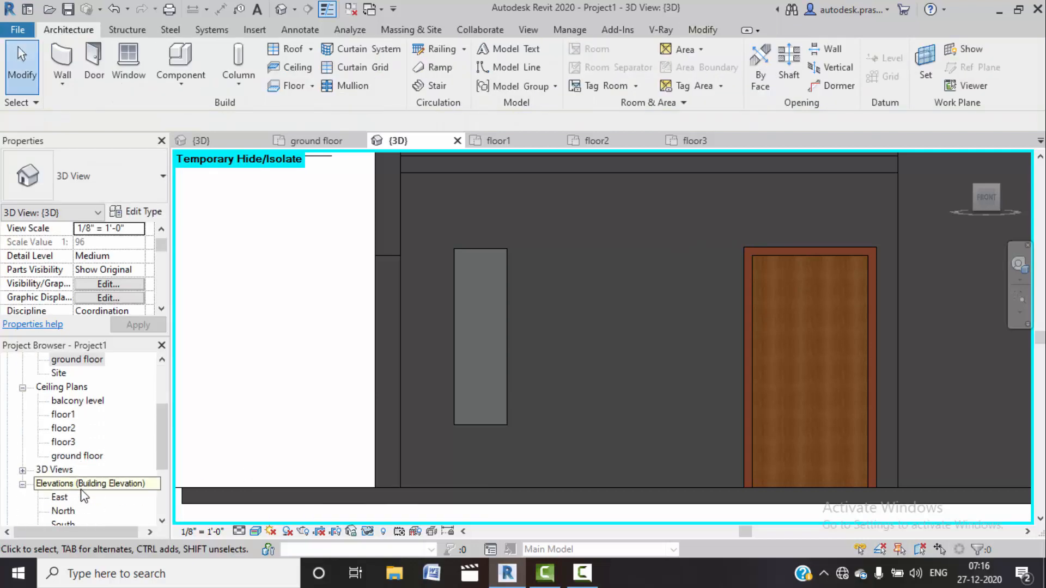
pyautogui.scroll(-1, 81, 495)
pyautogui.doubleClick(63, 483)
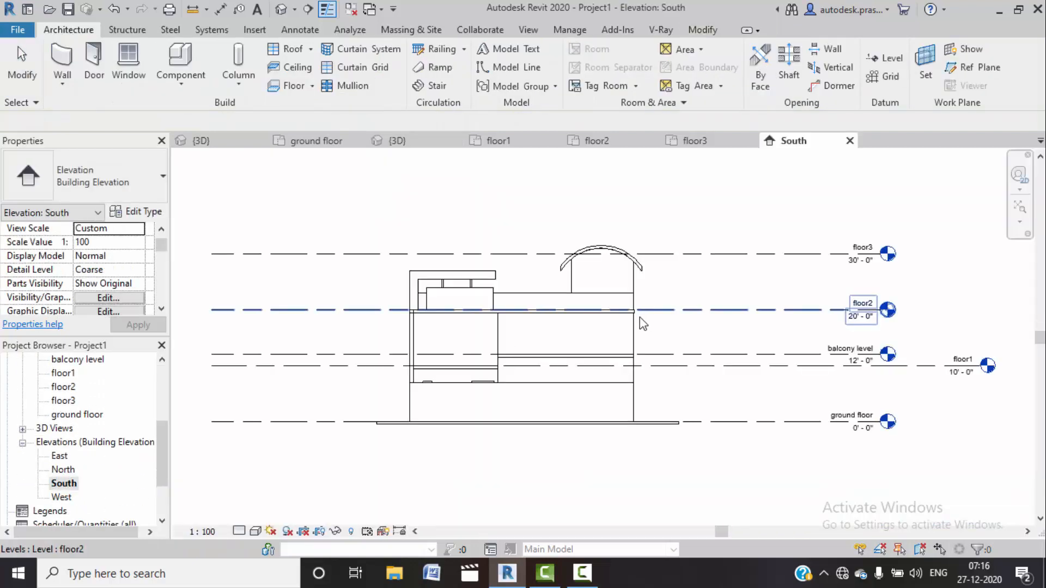
pyautogui.scroll(4, 464, 362)
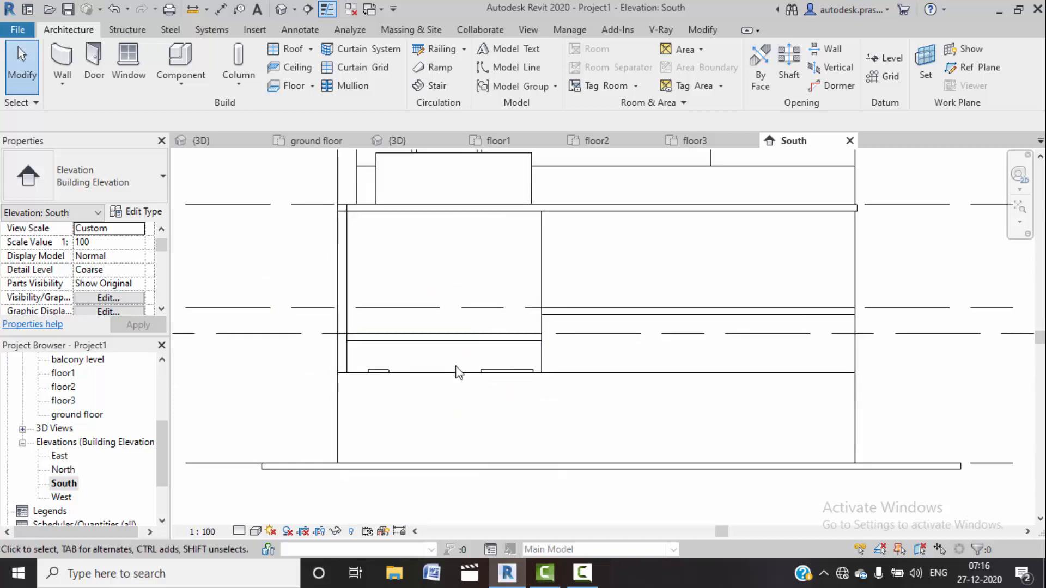
pyautogui.click(452, 376)
pyautogui.press('h')
pyautogui.press('h')
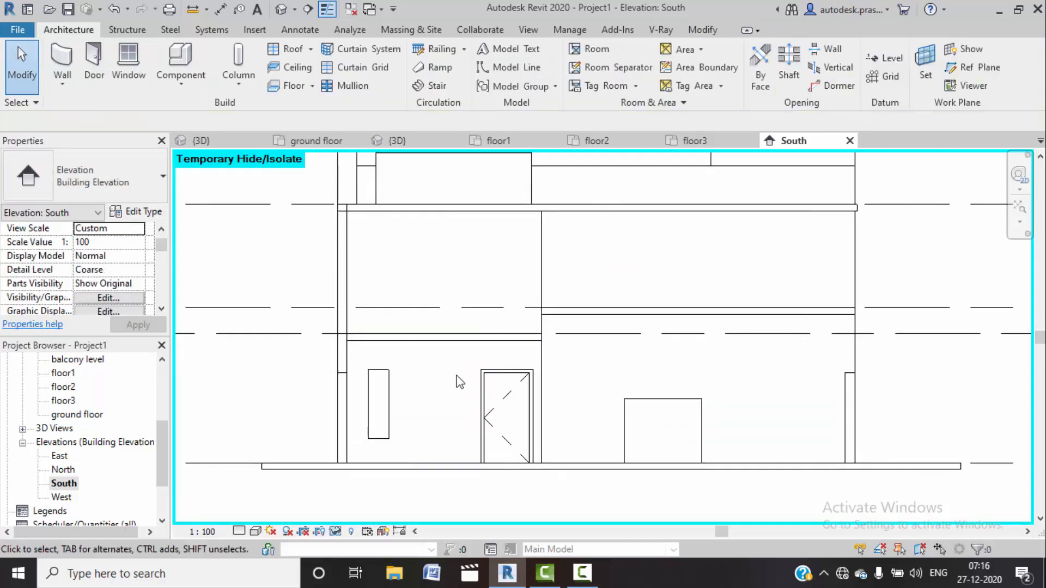
# Step: Draw a horizontal model line from the top of the entrance door frame across the narrow toilet window, using a picked work plane
pyautogui.scroll(2, 392, 380)
pyautogui.click(508, 67)
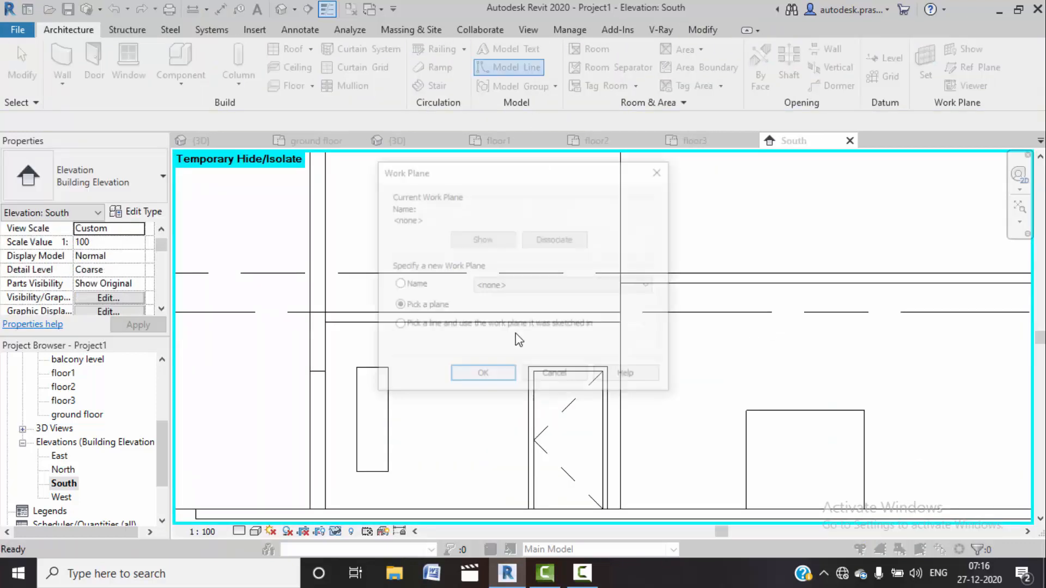
pyautogui.click(480, 377)
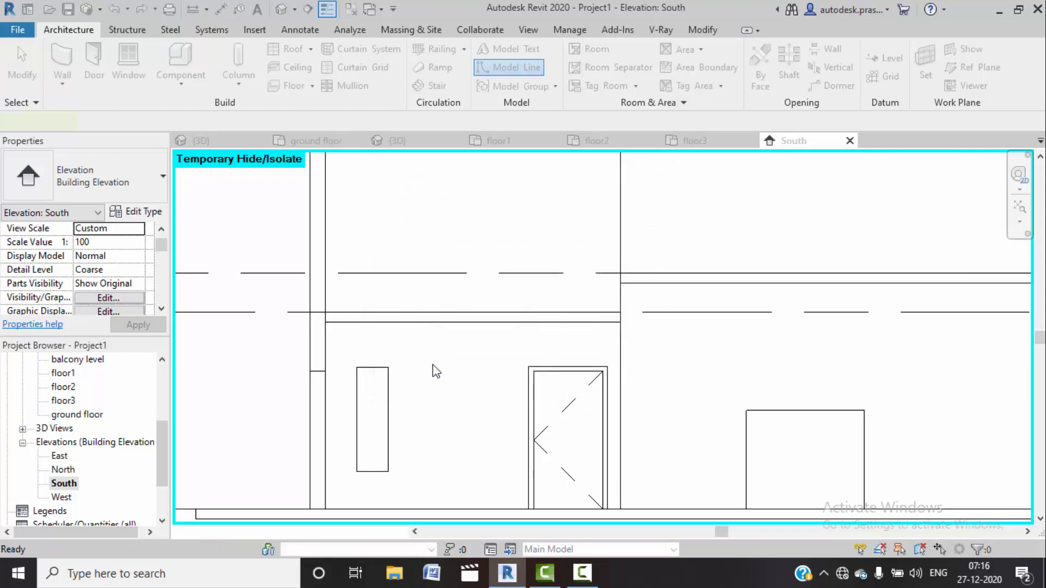
pyautogui.click(367, 327)
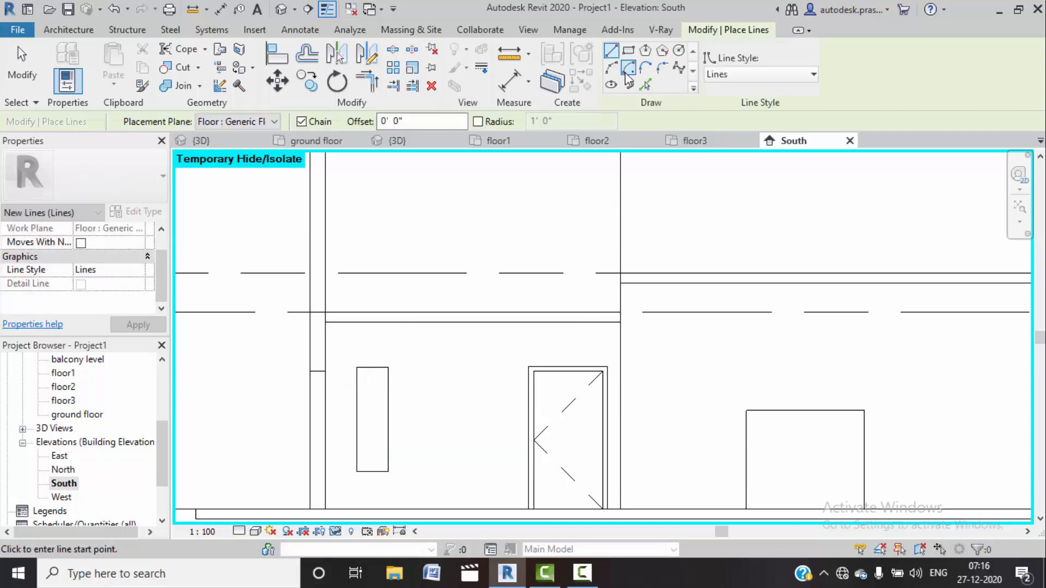
pyautogui.click(528, 367)
pyautogui.click(352, 366)
pyautogui.press('Escape')
pyautogui.press('Escape')
pyautogui.scroll(4, 376, 381)
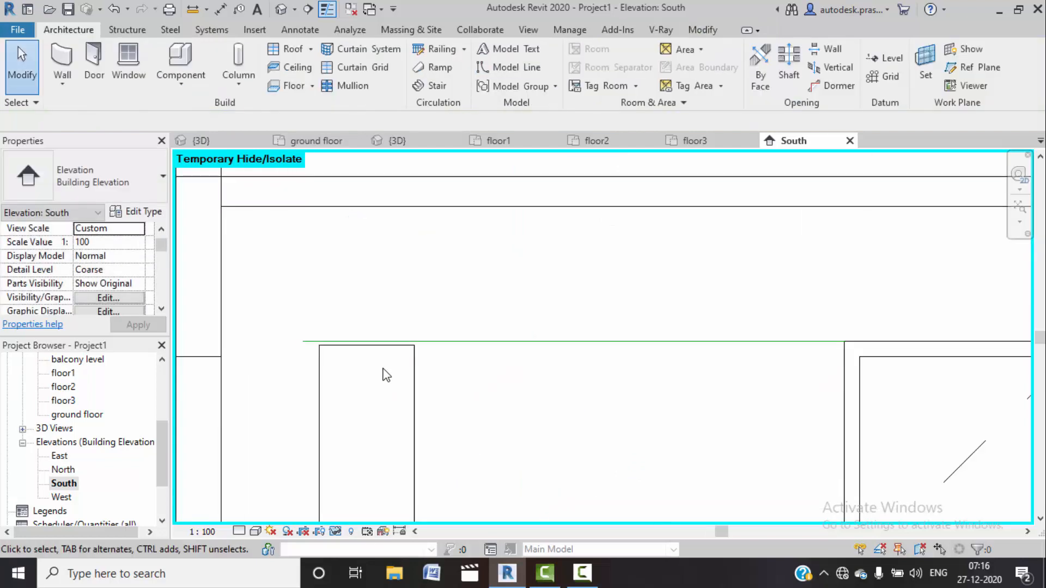
# Step: Stretch the toilet curtain wall's top up to the model line at door-head height and lock it to that line
pyautogui.click(393, 366)
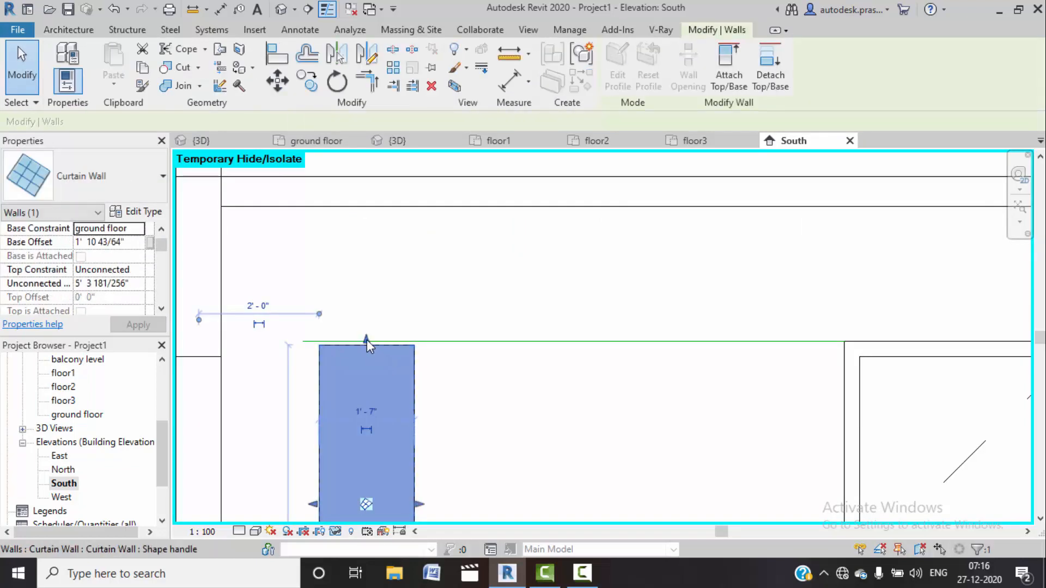
pyautogui.scroll(-5, 403, 316)
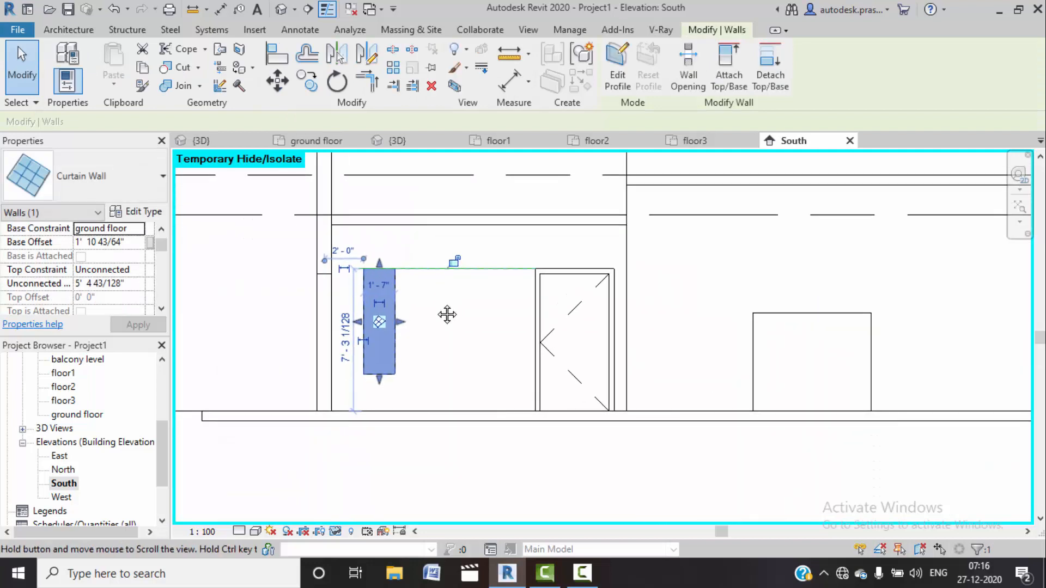
pyautogui.scroll(2, 375, 351)
pyautogui.moveTo(397, 355); pyautogui.dragTo(400, 419, button='middle')
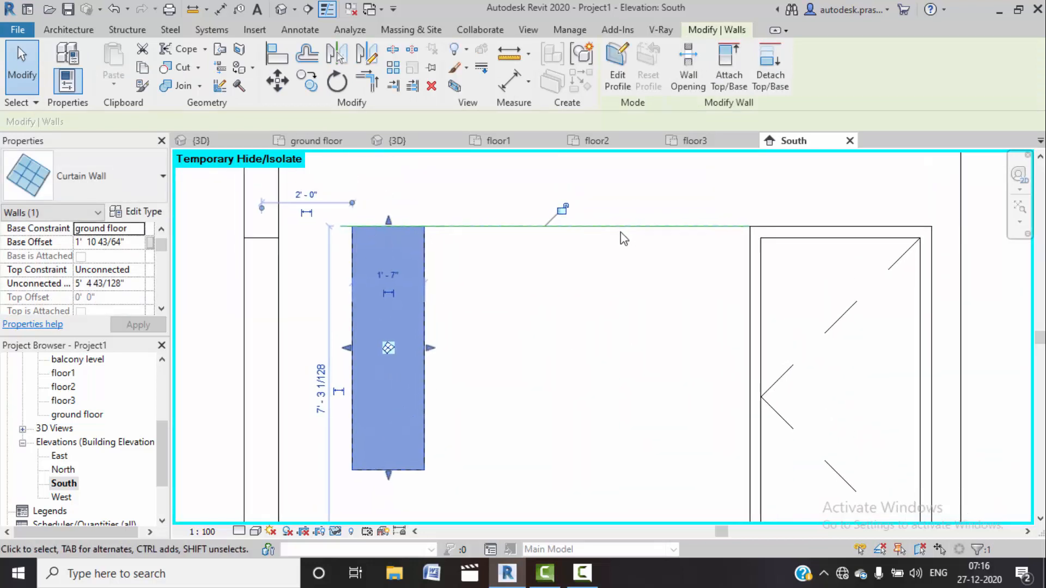
pyautogui.click(565, 209)
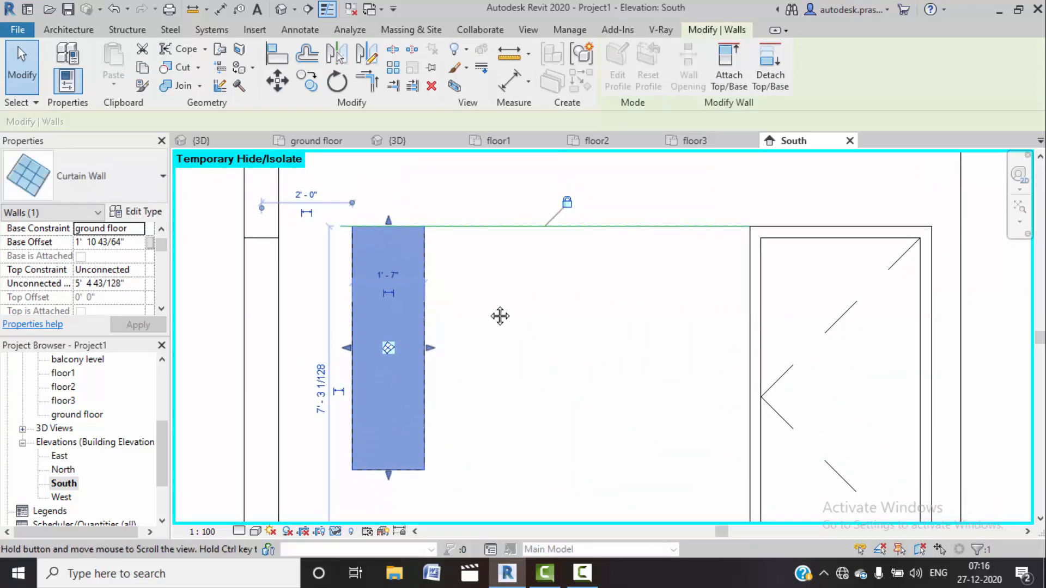
# Step: Raise the toilet window's base to about 2'-11" above the ground floor, and delete the model line at door-head height
pyautogui.moveTo(500, 317); pyautogui.dragTo(511, 291, button='middle')
pyautogui.moveTo(400, 449); pyautogui.dragTo(399, 395)
pyautogui.scroll(-2, 474, 381)
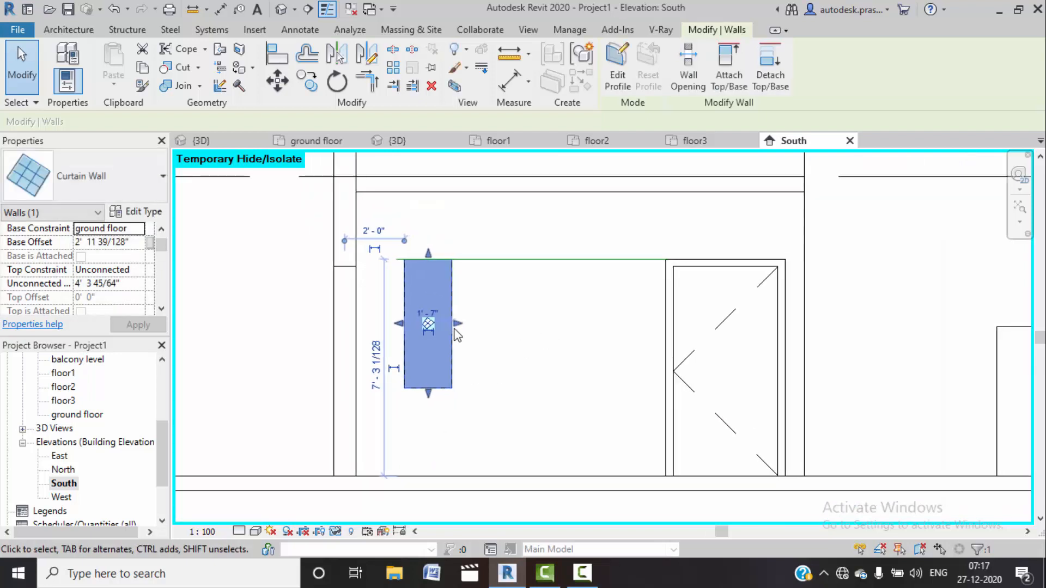
pyautogui.click(376, 364)
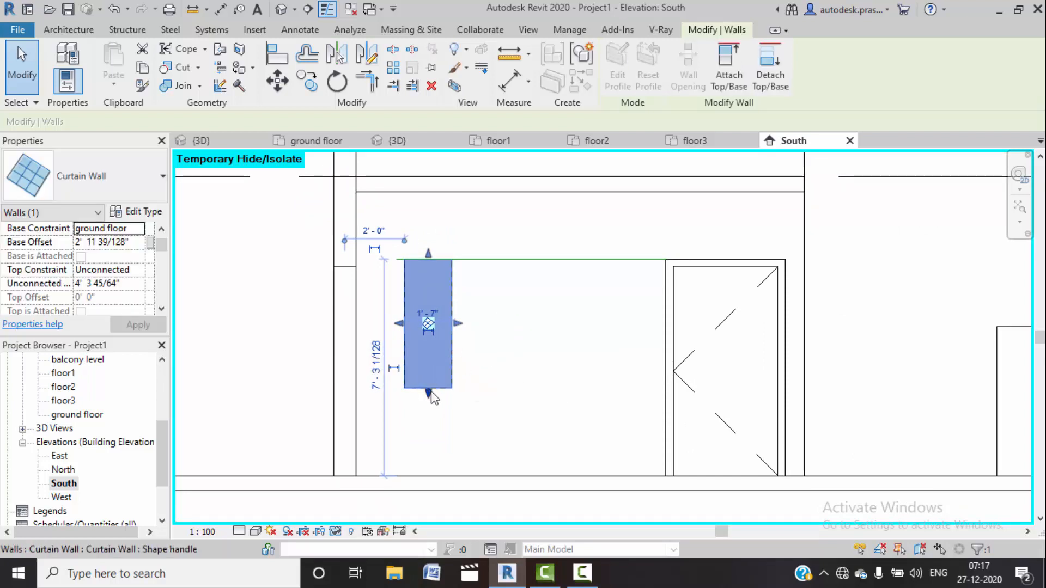
pyautogui.click(519, 389)
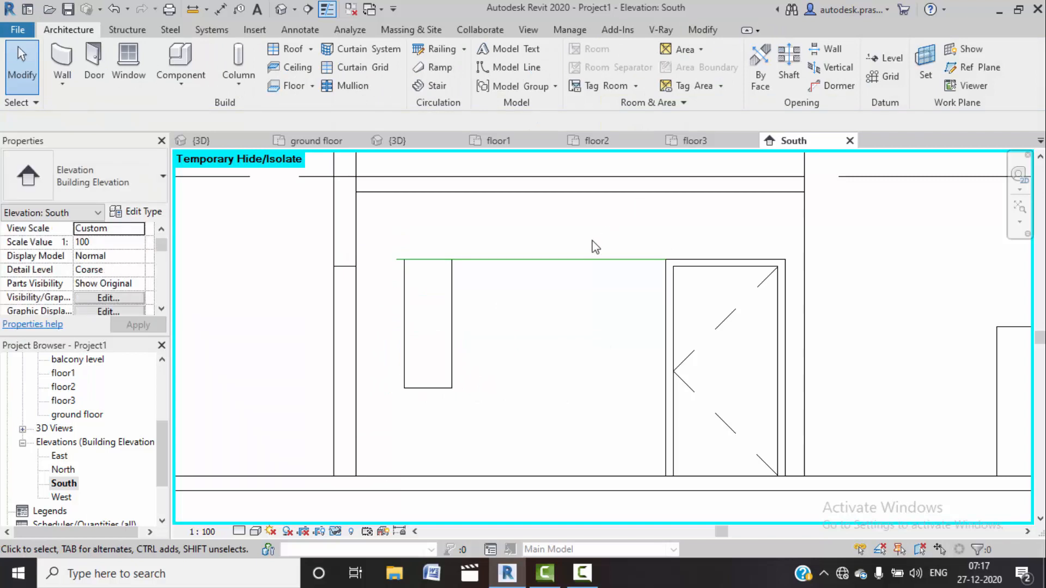
pyautogui.click(594, 267)
pyautogui.press('Delete')
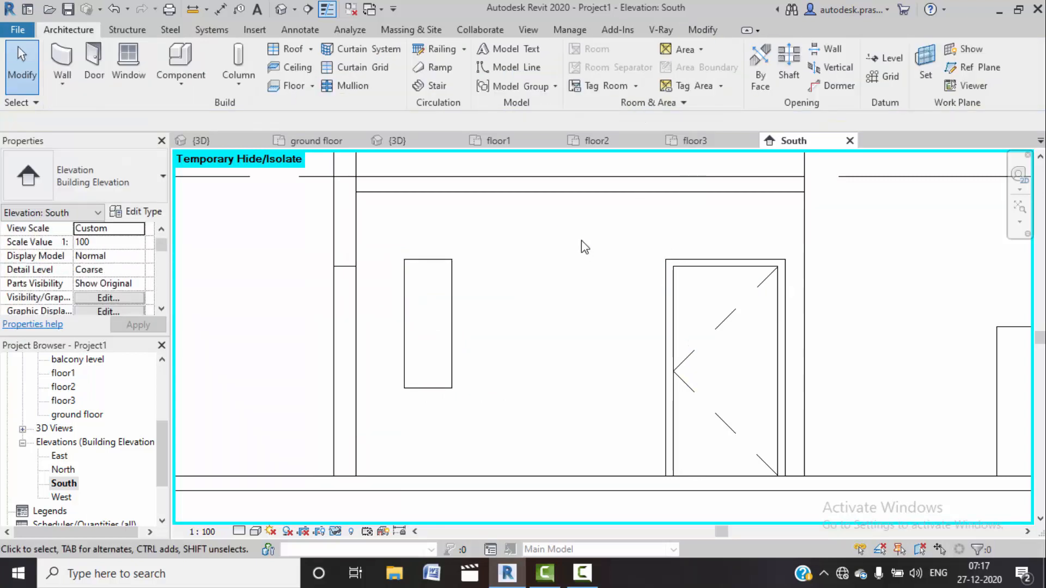
# Step: Stretch the drawing-area curtain wall's top to 7'-0" and raise its base to about 2'-2" above the ground floor
pyautogui.scroll(-2, 581, 246)
pyautogui.moveTo(692, 256); pyautogui.dragTo(278, 266, button='middle')
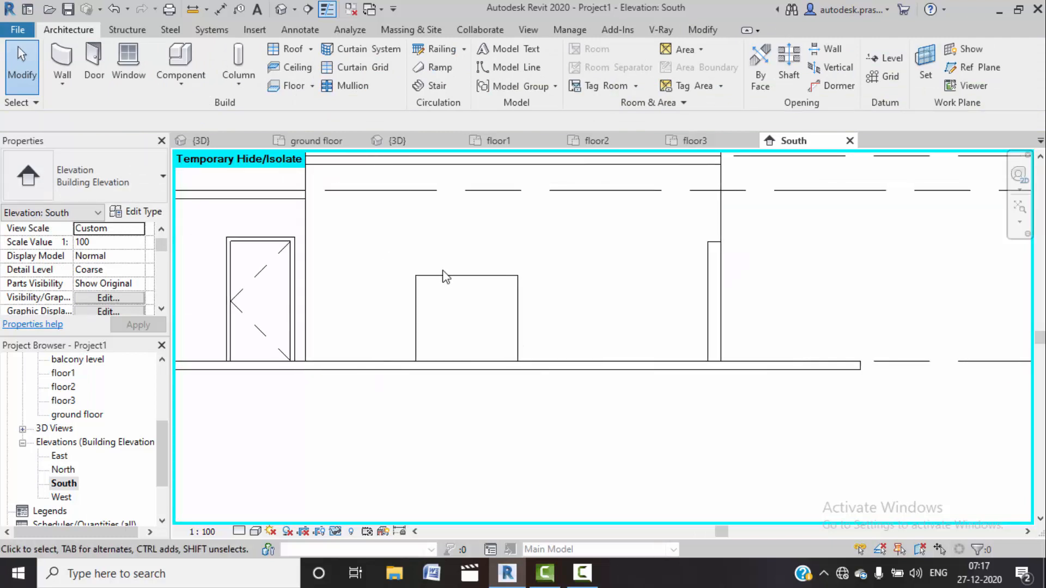
pyautogui.click(486, 272)
pyautogui.moveTo(520, 276); pyautogui.dragTo(558, 326, button='middle')
pyautogui.moveTo(504, 316); pyautogui.dragTo(502, 290)
pyautogui.moveTo(505, 416); pyautogui.dragTo(482, 374)
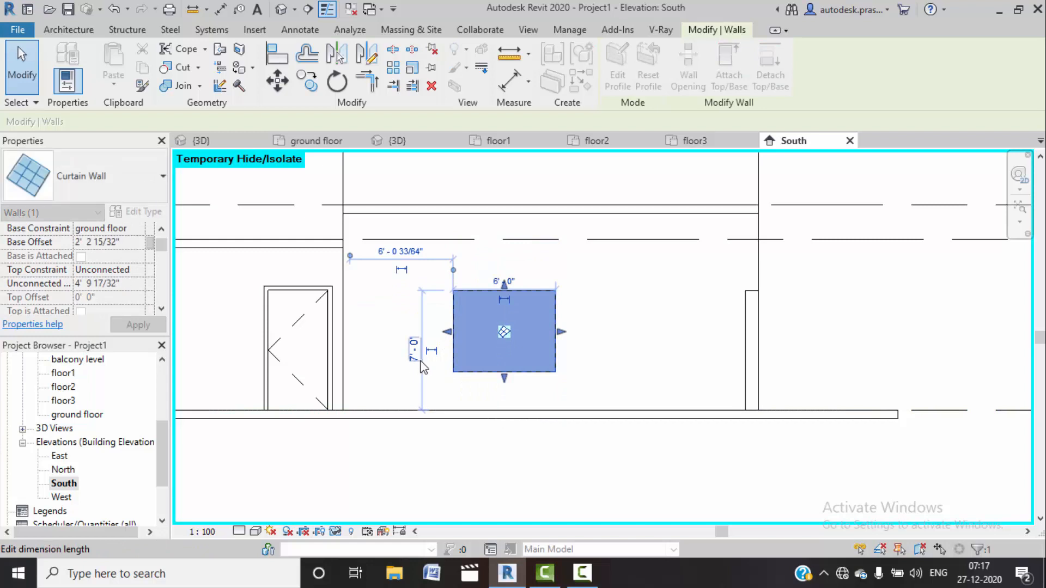
# Step: Deselect the drawing-area curtain wall, switch to the isolated 3D view and close the floor1, floor2 and floor3 plan views
pyautogui.click(622, 334)
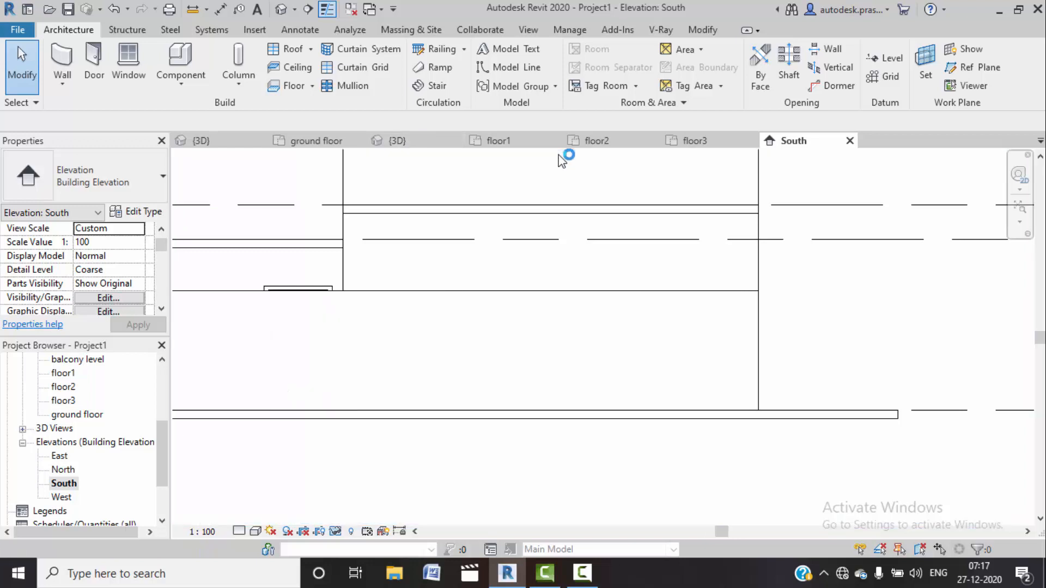
pyautogui.click(428, 139)
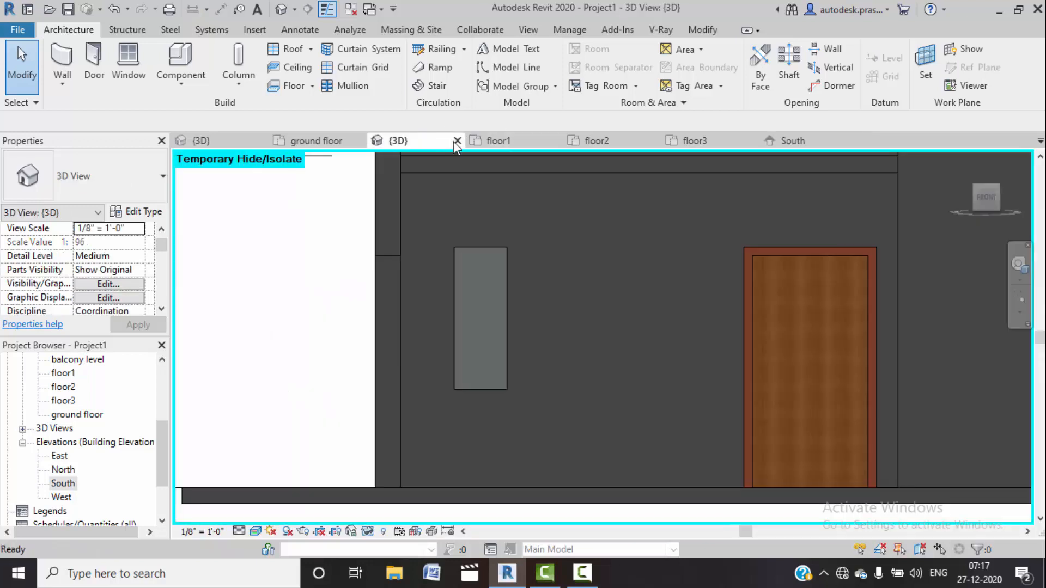
pyautogui.click(555, 140)
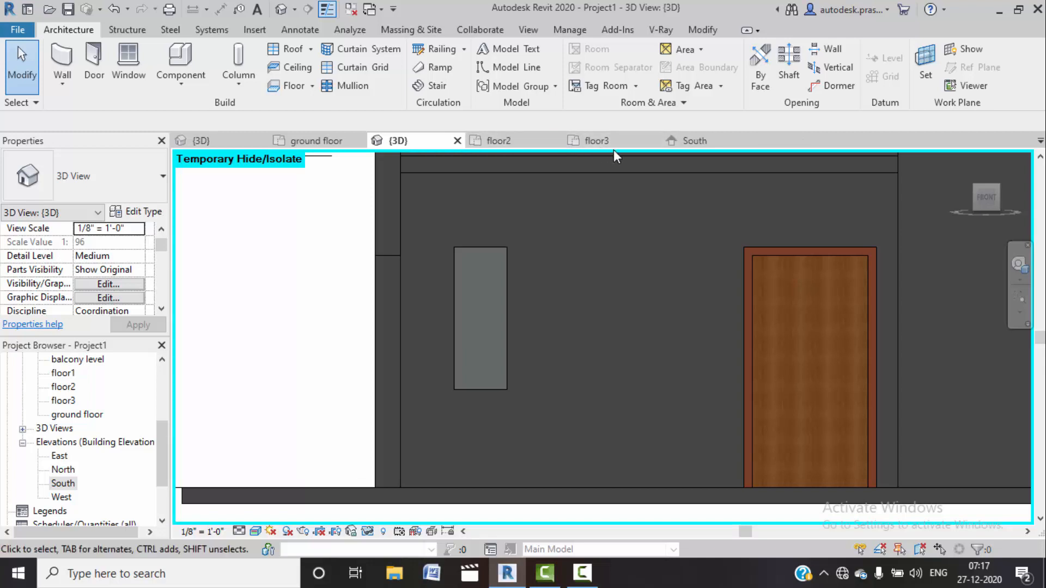
pyautogui.click(555, 140)
# Step: Stretch the top of the narrow curtain wall in the house's right side wall upward and raise its base above the floor slab
pyautogui.scroll(-1, 504, 233)
pyautogui.scroll(-1, 573, 223)
pyautogui.keyDown('shift'); pyautogui.moveTo(574, 224); pyautogui.dragTo(945, 206, button='middle'); pyautogui.keyUp('shift')
pyautogui.click(986, 199)
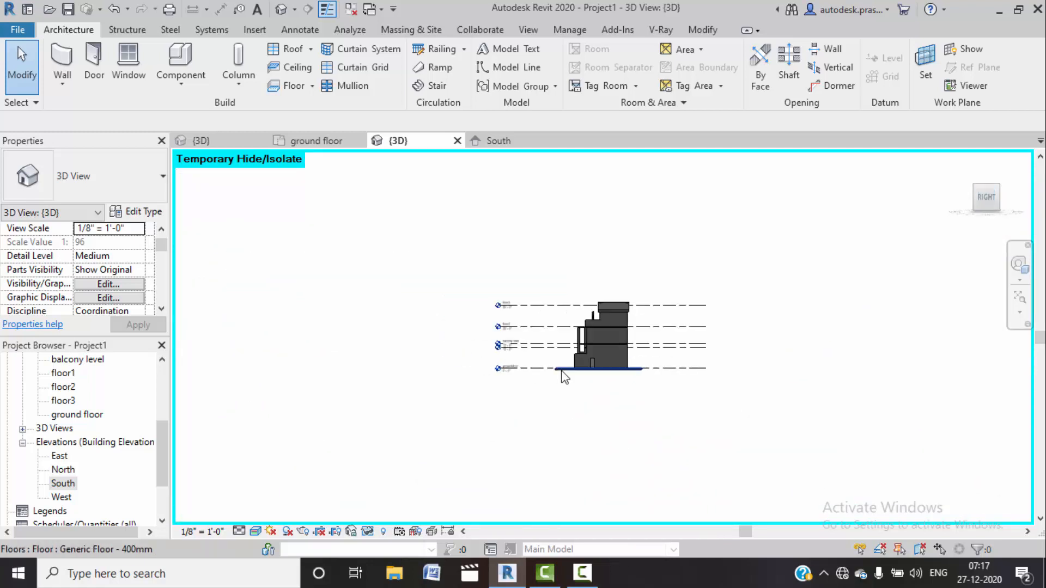
pyautogui.scroll(8, 566, 376)
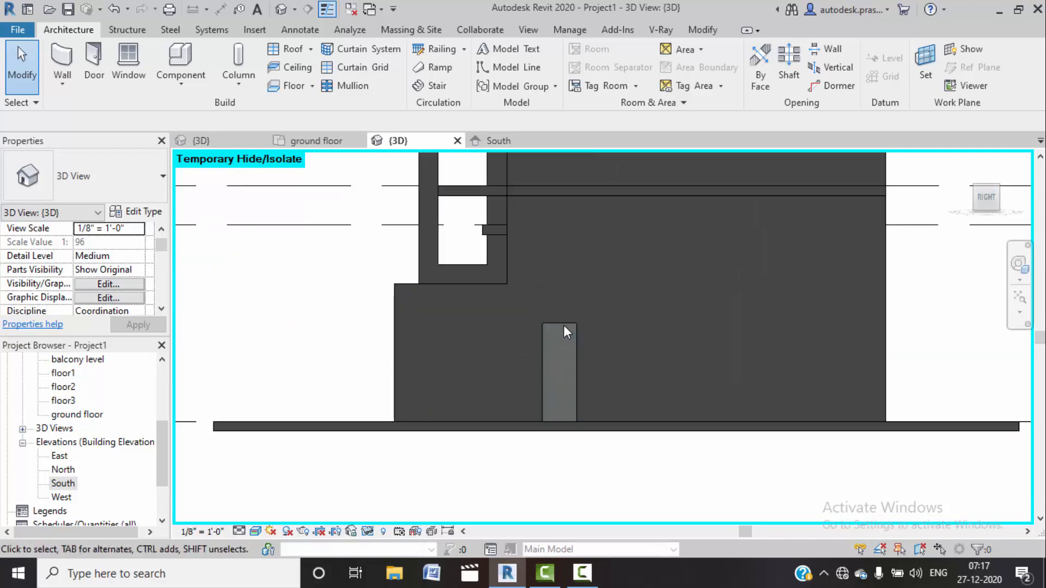
pyautogui.click(563, 325)
pyautogui.moveTo(557, 317); pyautogui.dragTo(559, 237)
pyautogui.press('Escape')
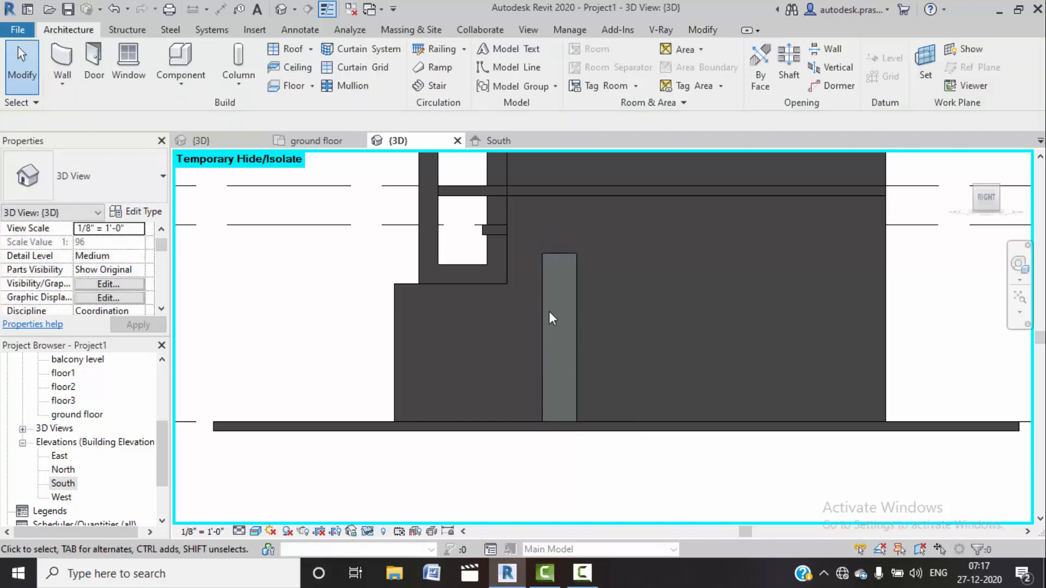
pyautogui.click(571, 415)
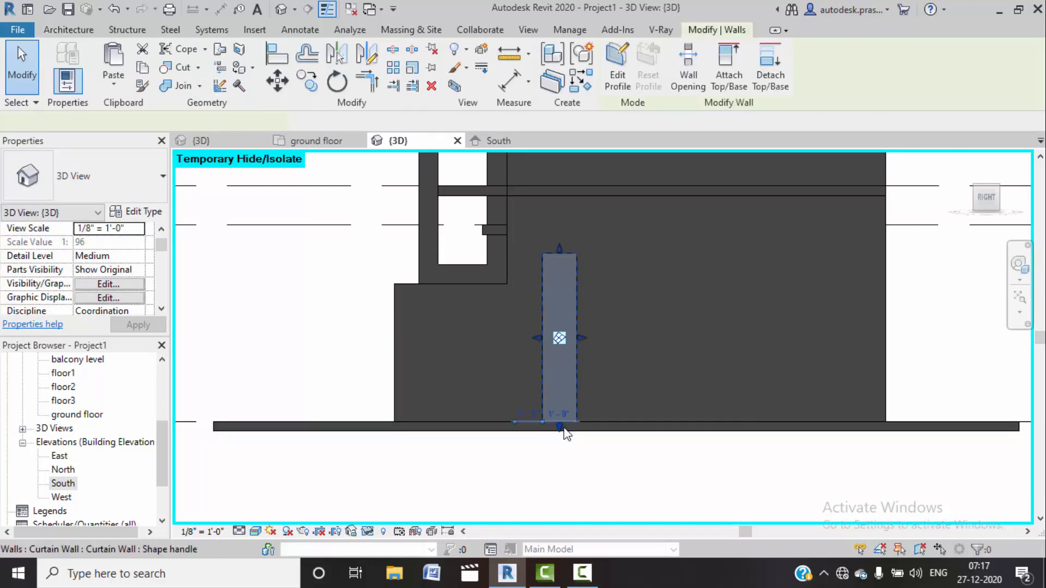
pyautogui.moveTo(561, 429); pyautogui.dragTo(561, 345)
# Step: Place 50mm x 65mm rectangular mullions along the edges of the narrow toilet window on the front elevation
pyautogui.scroll(-2, 652, 331)
pyautogui.keyDown('shift'); pyautogui.moveTo(548, 319); pyautogui.dragTo(784, 467, button='middle'); pyautogui.keyUp('shift')
pyautogui.keyDown('shift'); pyautogui.moveTo(578, 386); pyautogui.dragTo(667, 375, button='middle'); pyautogui.keyUp('shift')
pyautogui.click(718, 363)
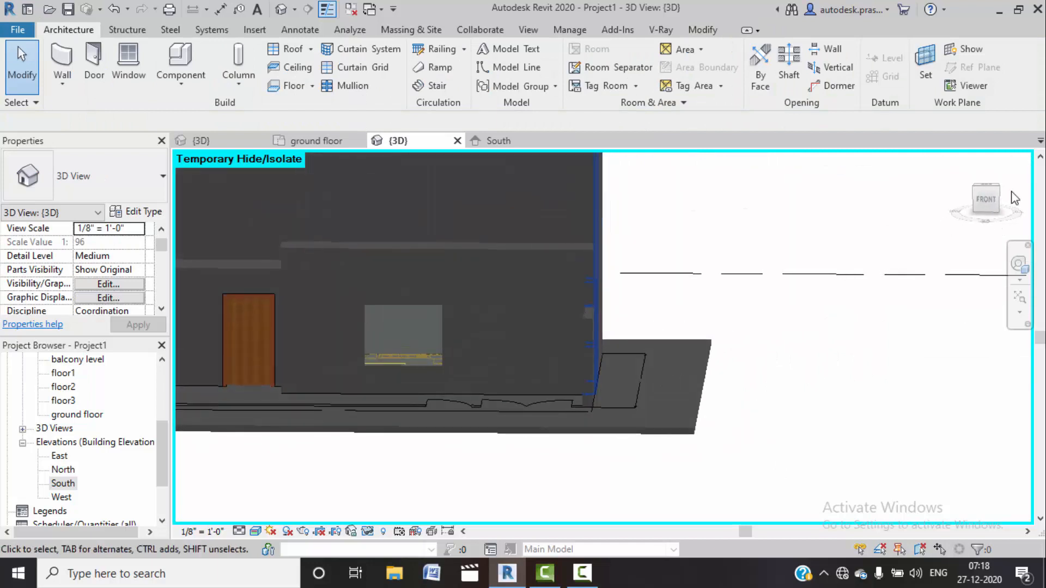
pyautogui.click(979, 203)
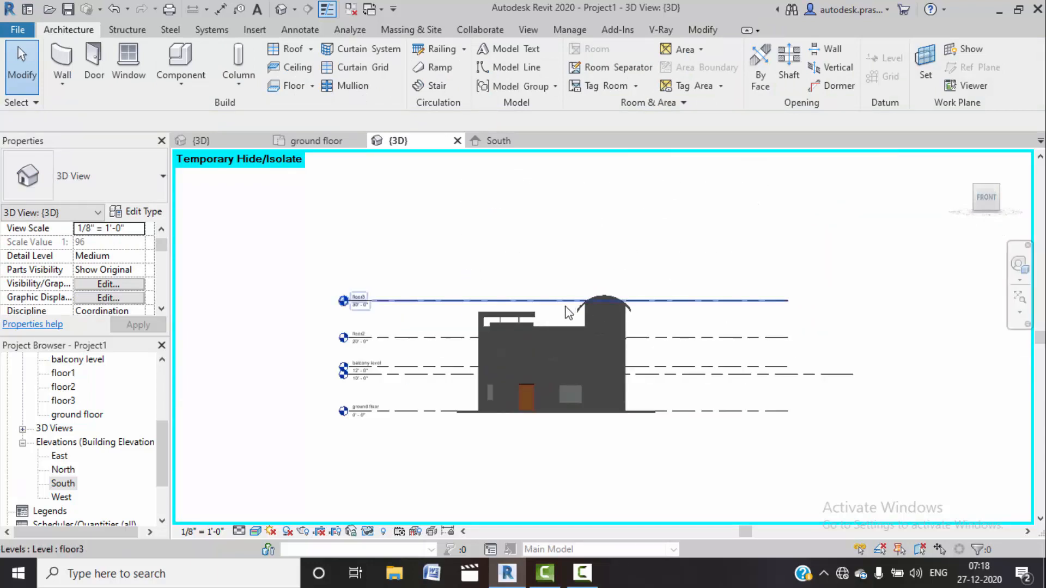
pyautogui.scroll(6, 455, 423)
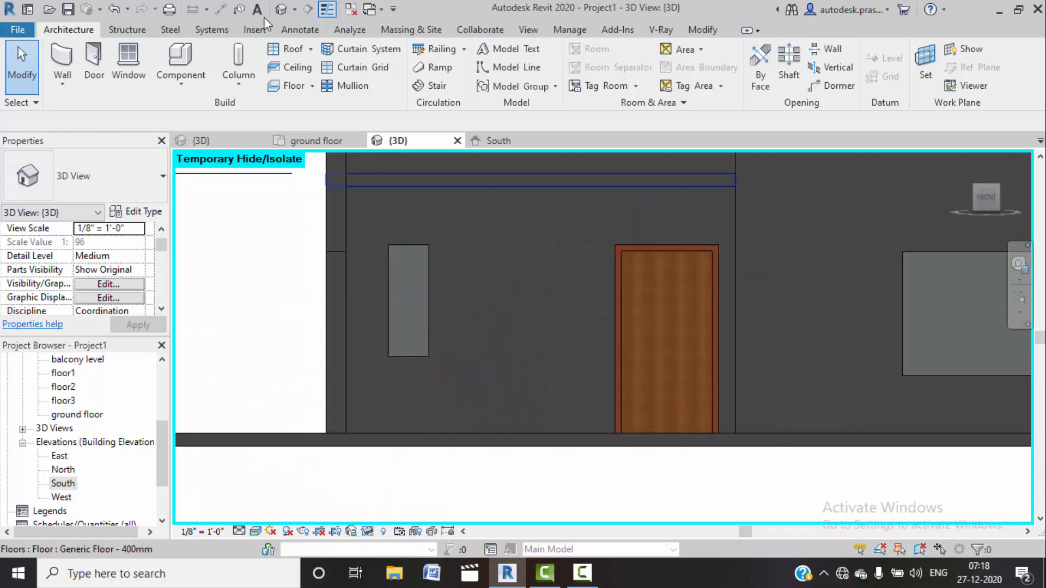
pyautogui.click(351, 85)
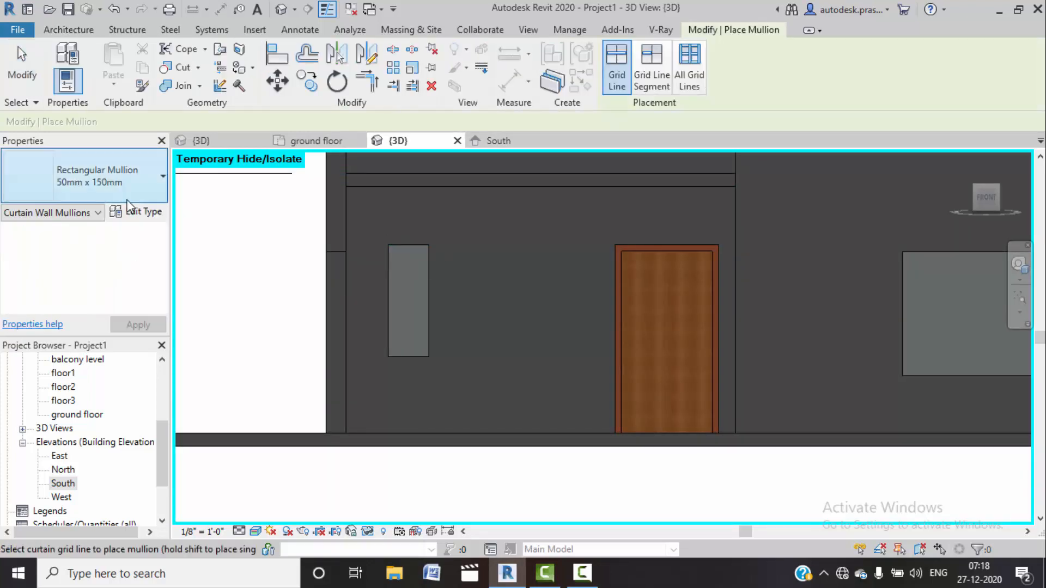
pyautogui.click(155, 184)
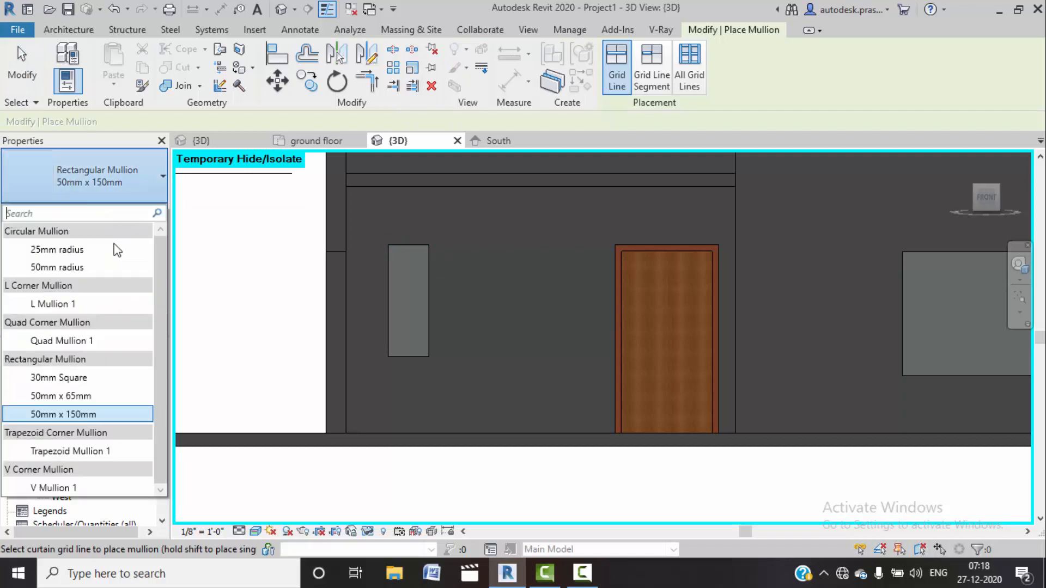
pyautogui.click(77, 396)
pyautogui.click(396, 245)
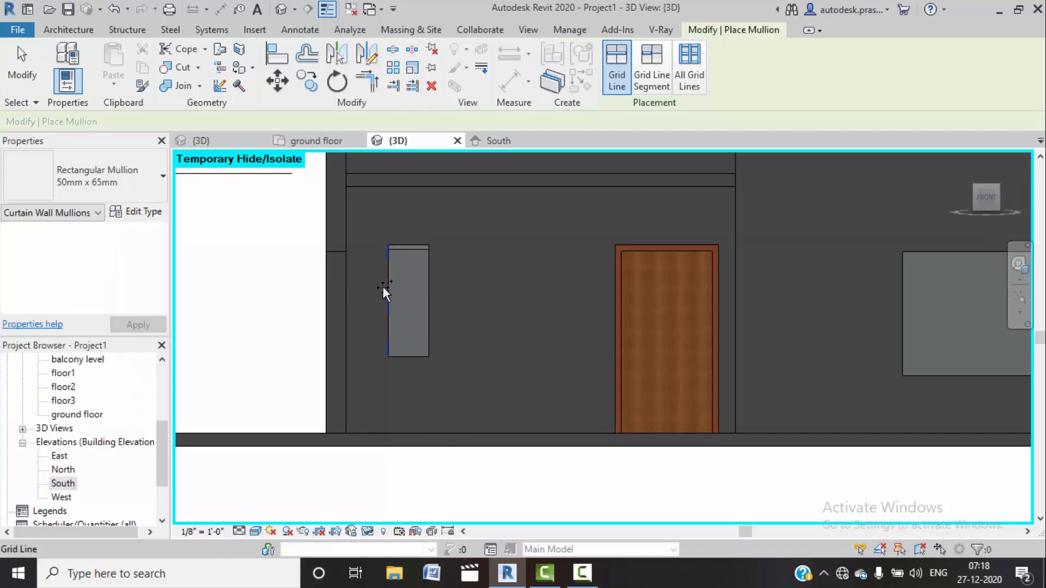
pyautogui.click(387, 294)
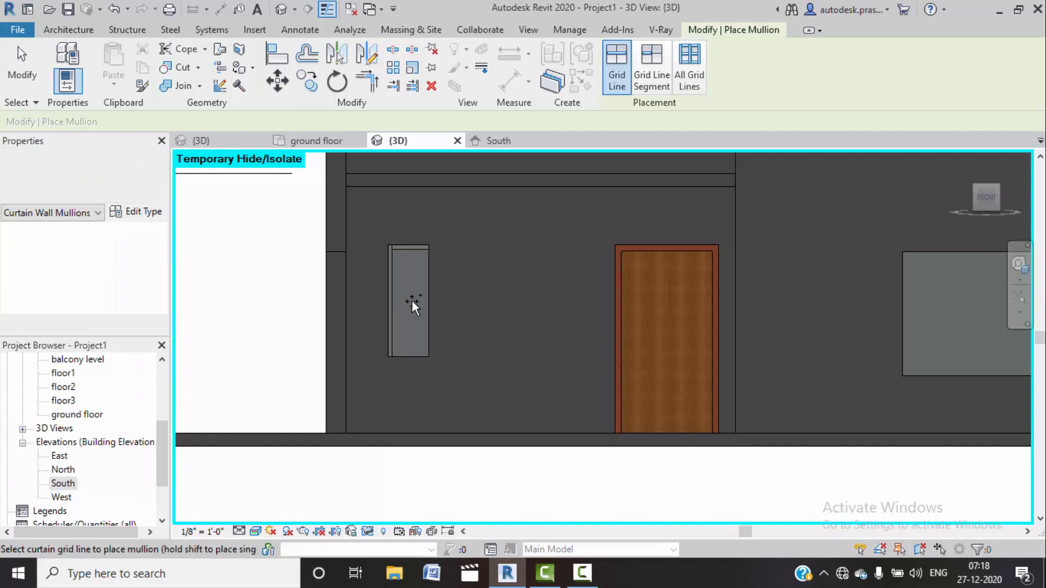
pyautogui.click(424, 330)
# Step: Place 50mm x 150mm rectangular mullions along all four edges of the drawing-area window
pyautogui.moveTo(656, 313); pyautogui.dragTo(416, 256, button='middle')
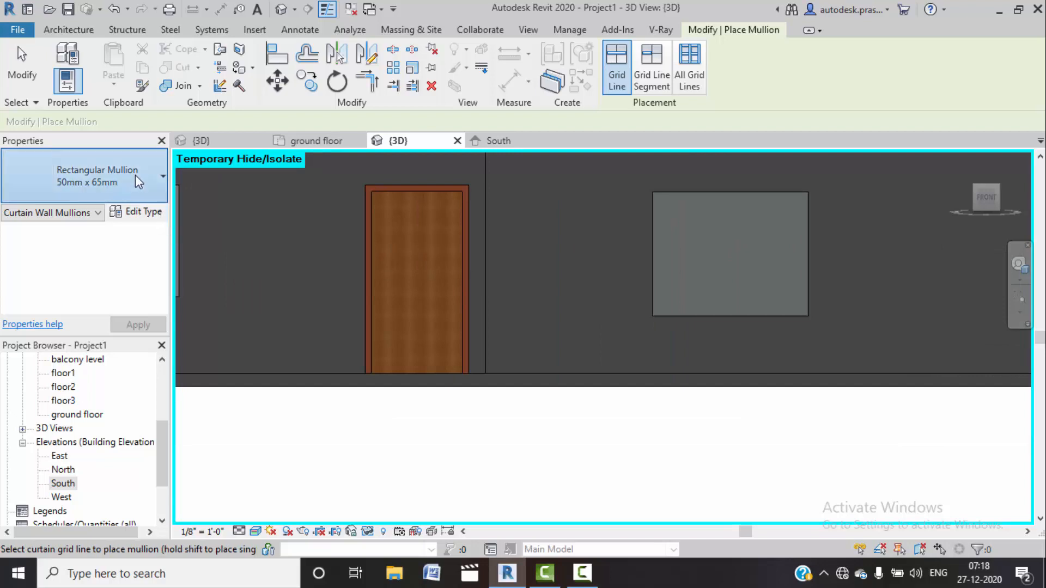
pyautogui.click(135, 175)
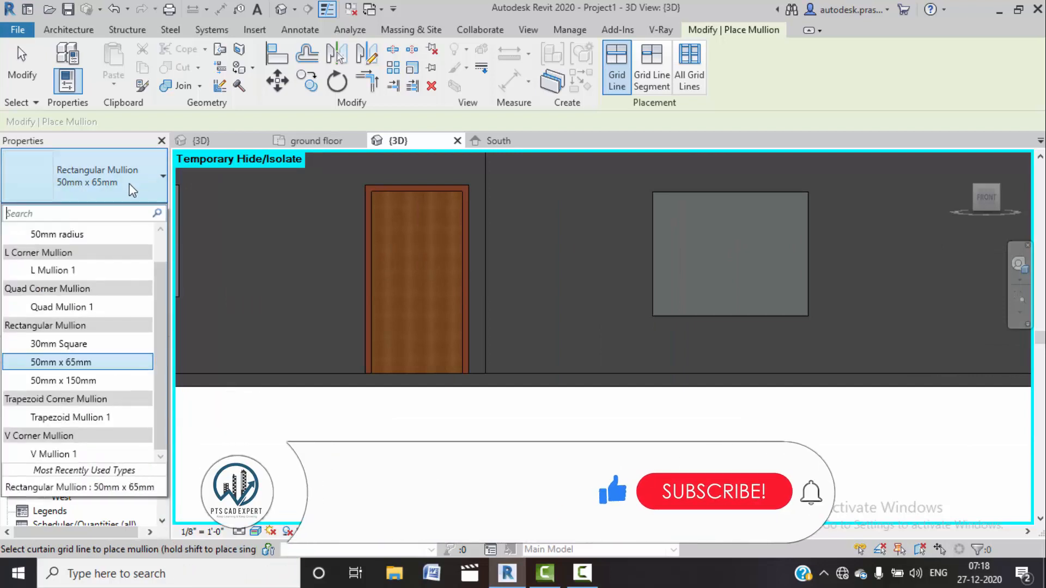
pyautogui.click(78, 380)
pyautogui.click(653, 294)
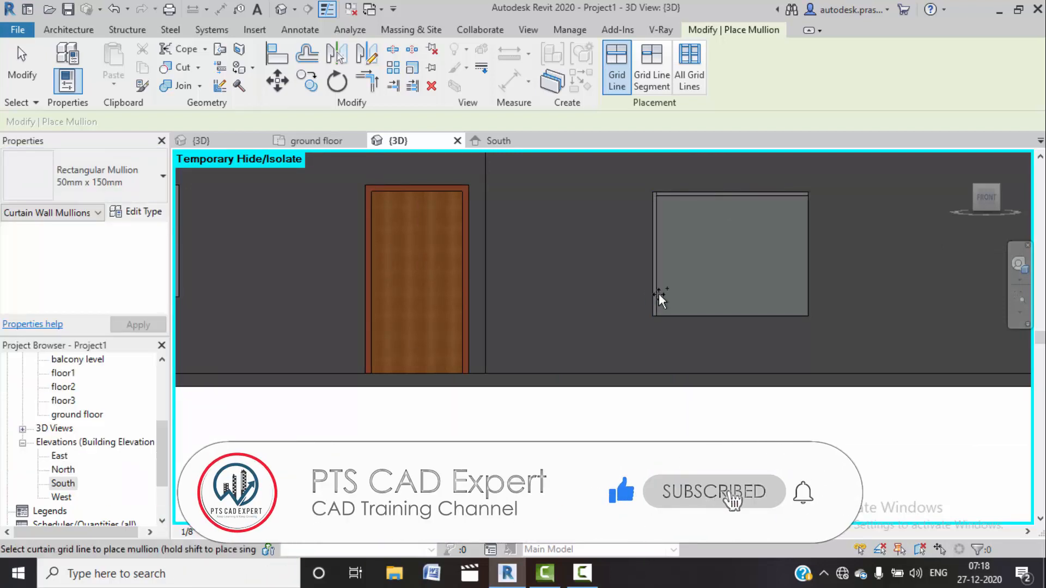
pyautogui.click(701, 314)
pyautogui.click(805, 291)
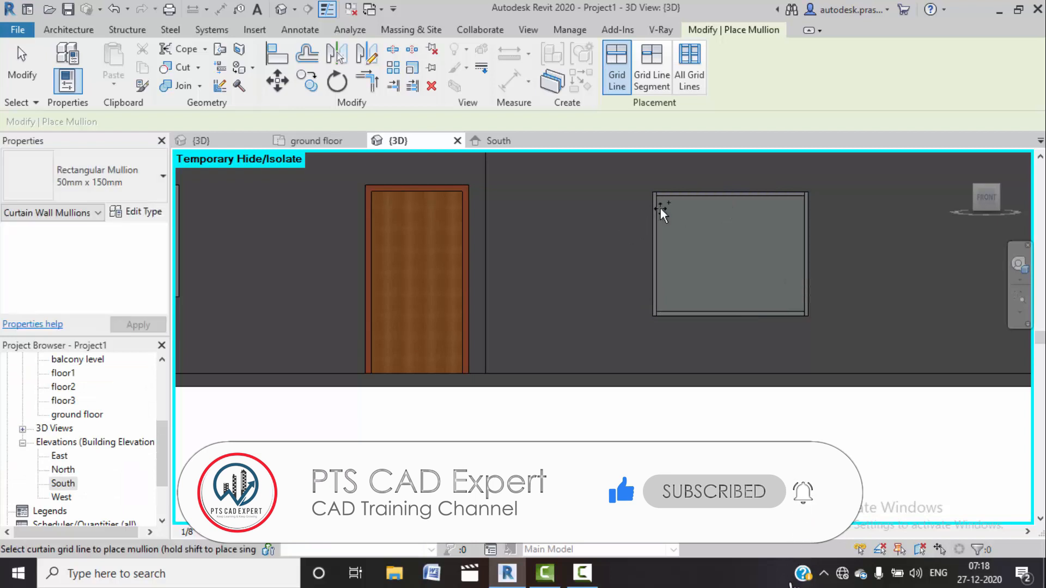
# Step: Split the drawing-area window into two 3'-0" panels with a vertical curtain grid line and place a mullion on that line
pyautogui.click(98, 30)
pyautogui.click(352, 71)
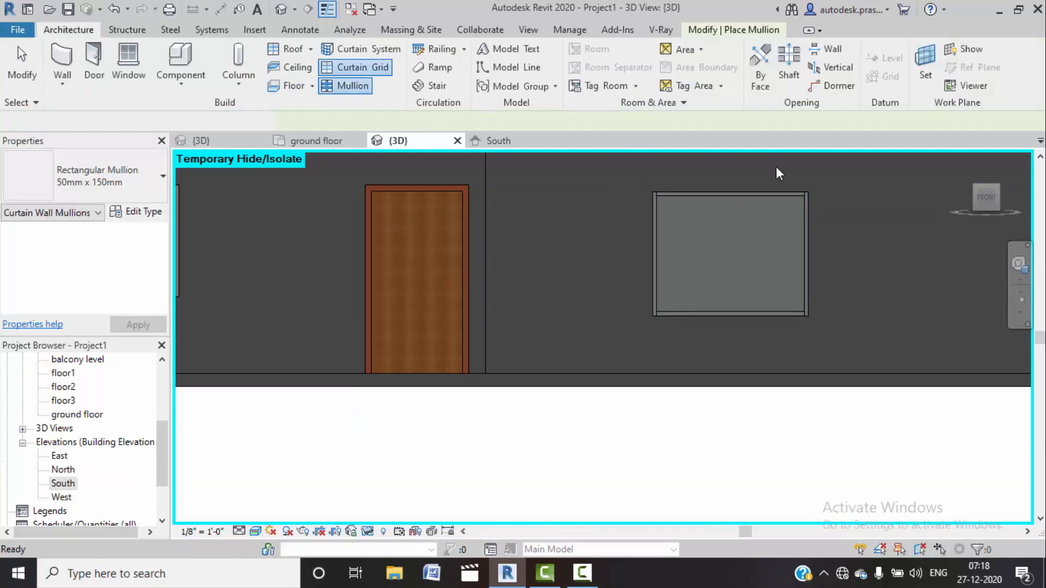
pyautogui.click(729, 195)
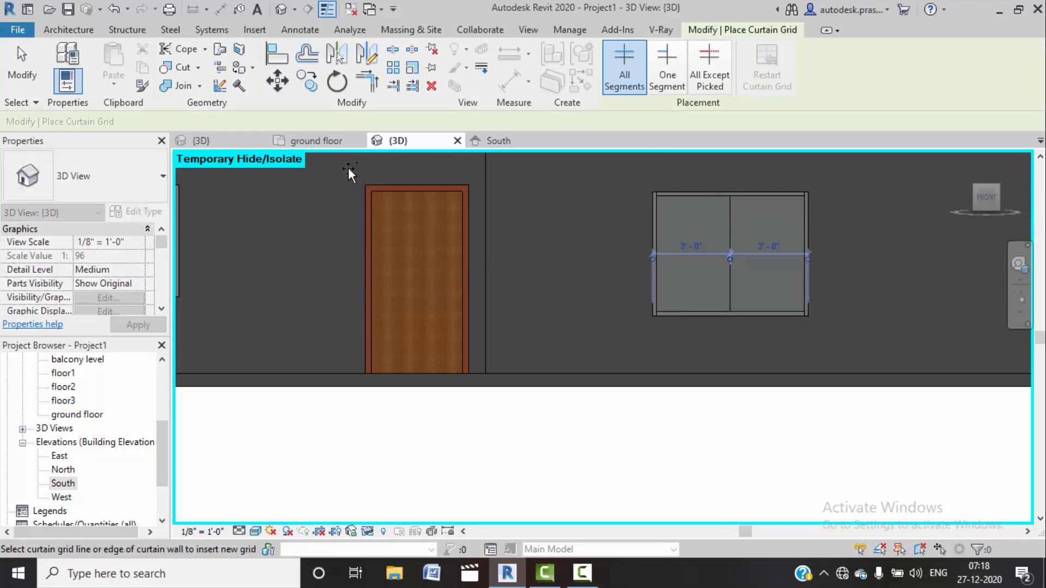
pyautogui.click(88, 32)
pyautogui.click(348, 88)
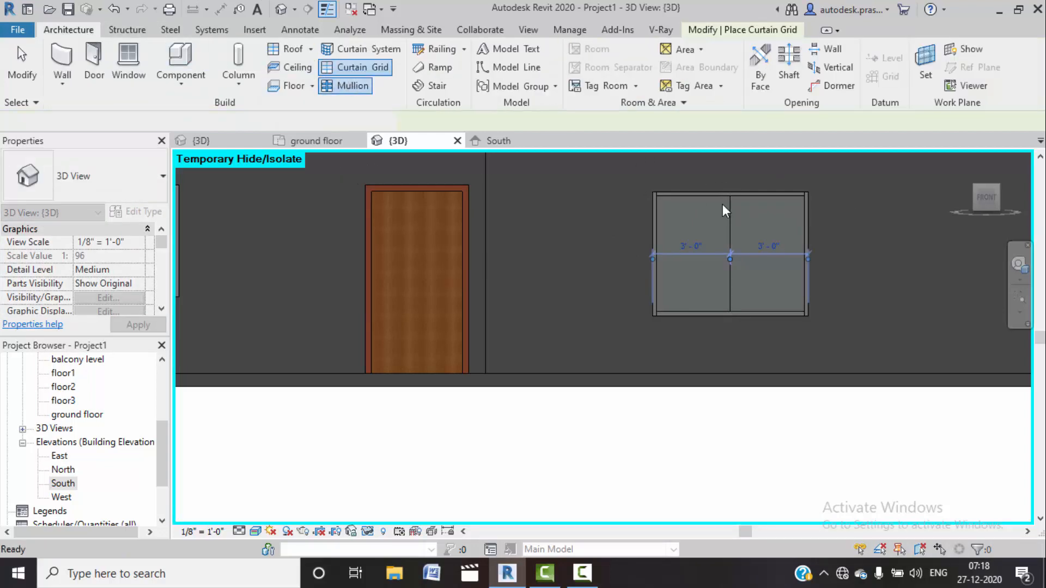
pyautogui.click(726, 238)
pyautogui.scroll(-4, 515, 246)
pyautogui.press('Escape')
pyautogui.press('Escape')
# Step: Place 50mm x 65mm rectangular mullions along the edges of the narrow window in the house's right side wall
pyautogui.keyDown('shift'); pyautogui.moveTo(788, 297); pyautogui.dragTo(679, 355, button='middle'); pyautogui.keyUp('shift')
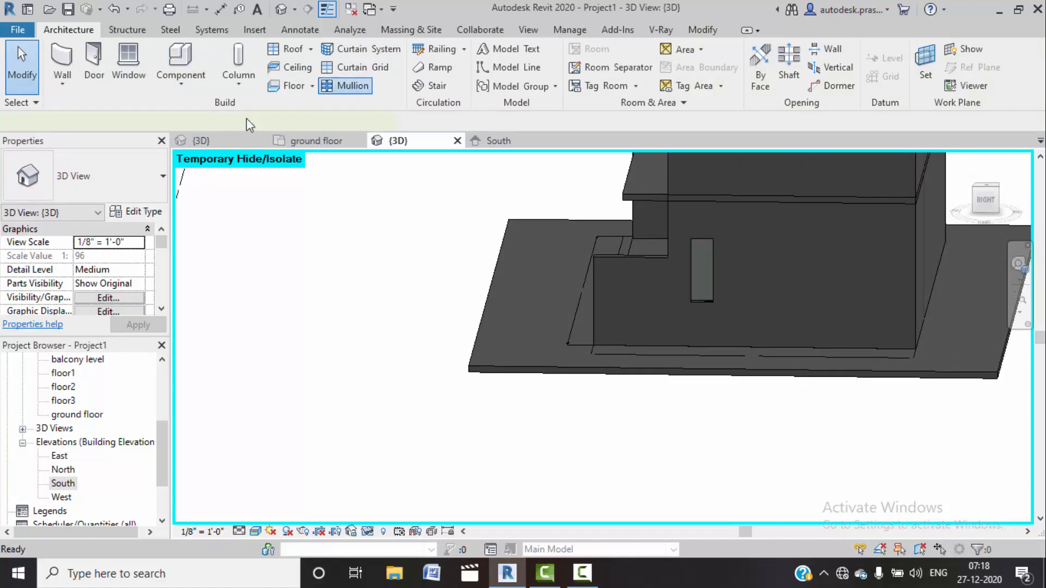
pyautogui.click(345, 85)
pyautogui.click(88, 176)
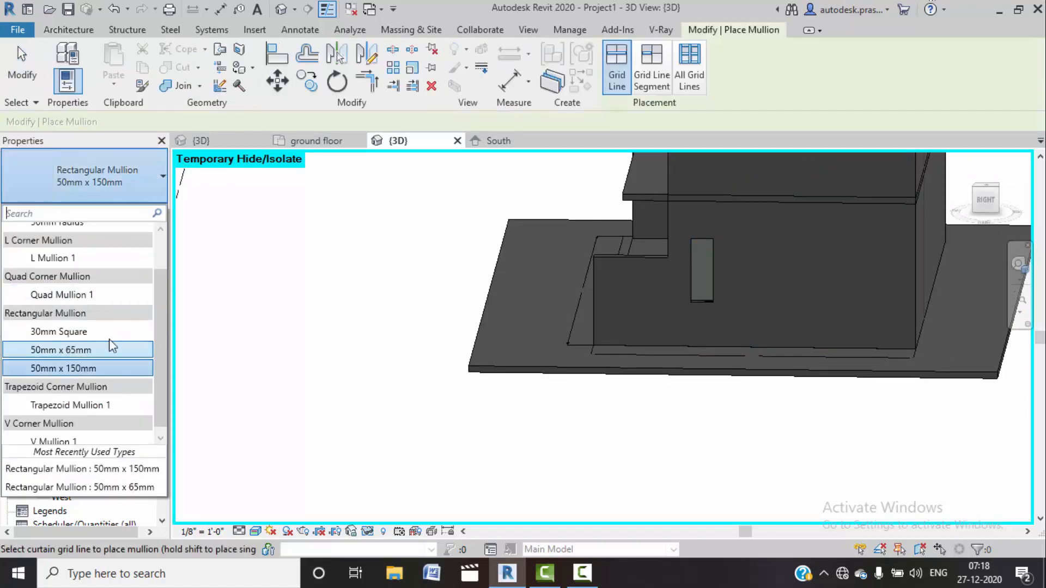
pyautogui.click(61, 349)
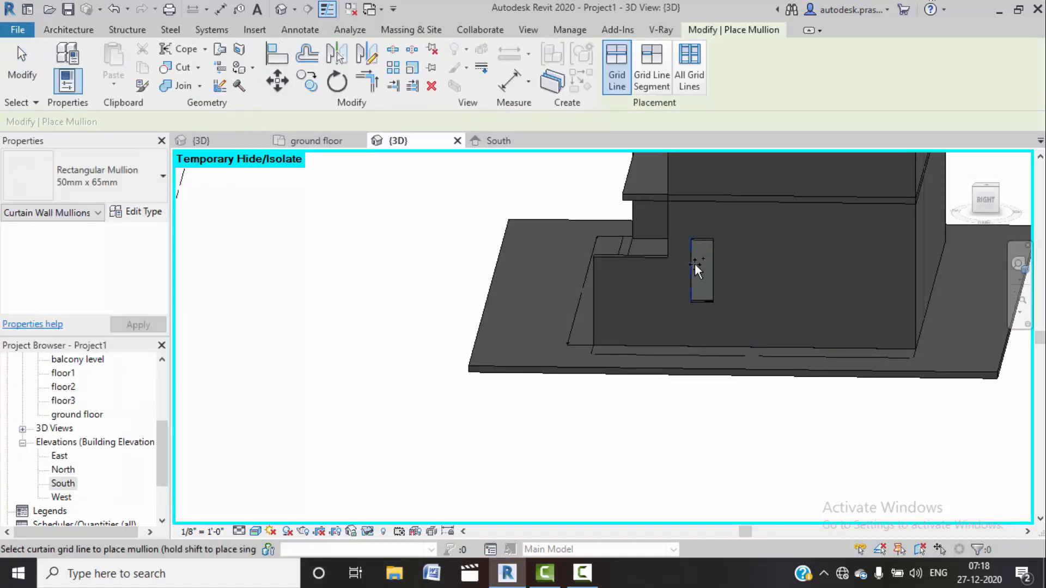
pyautogui.click(711, 286)
pyautogui.scroll(-1, 590, 251)
pyautogui.press('Escape')
pyautogui.keyDown('shift'); pyautogui.moveTo(498, 262); pyautogui.dragTo(556, 226, button='middle'); pyautogui.keyUp('shift')
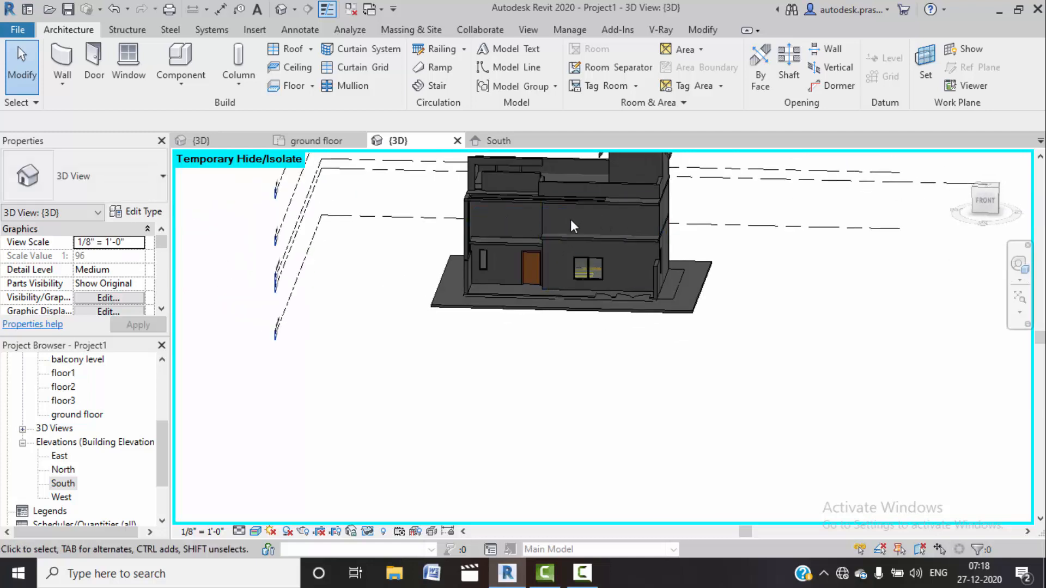
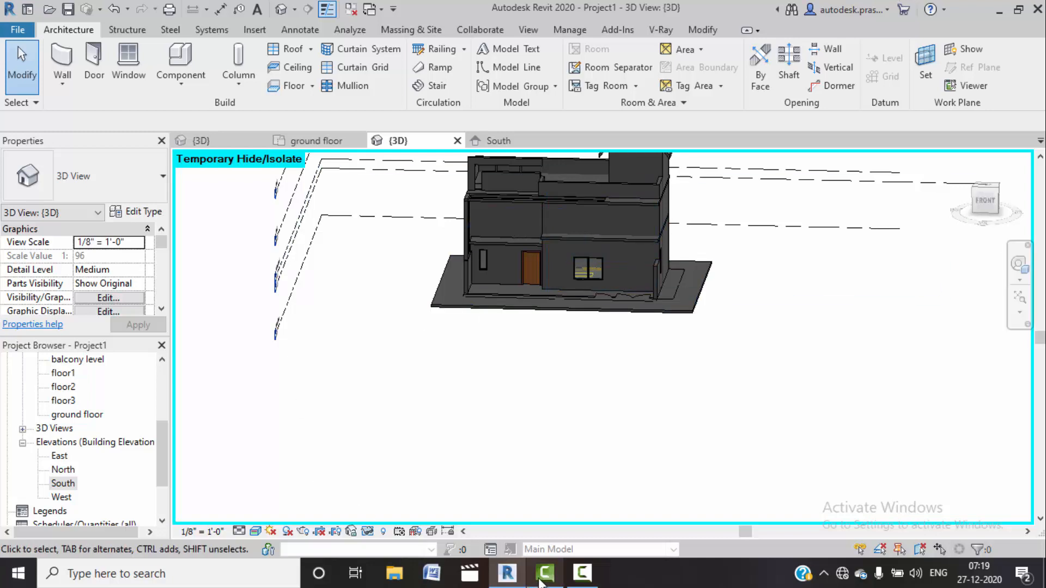
pyautogui.click(580, 573)
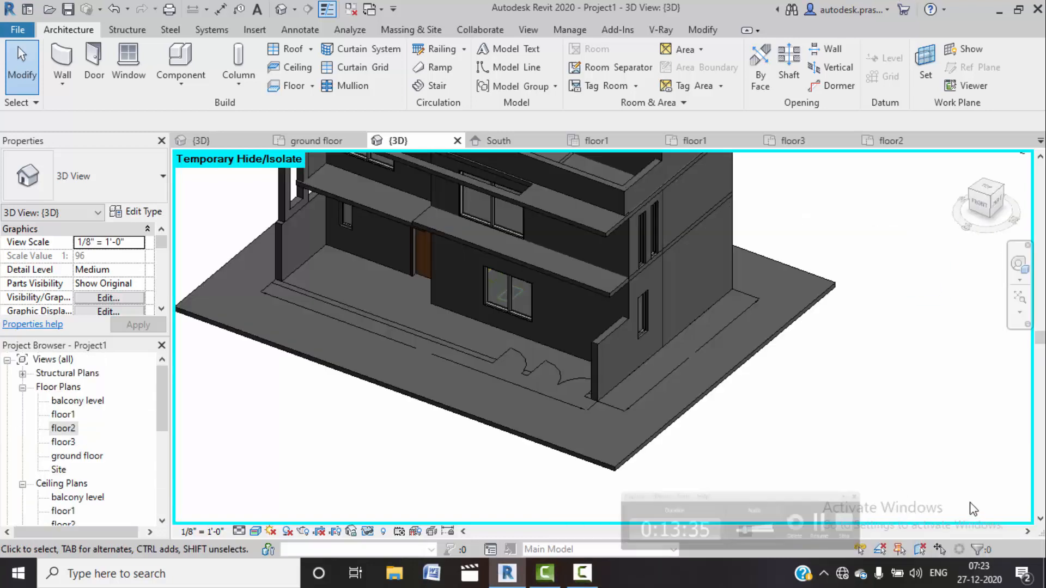
# Step: Select the balcony slab above the entrance door in 3D and open the floor1 plan to locate it there
pyautogui.moveTo(711, 341)
pyautogui.keyDown('shift'); pyautogui.mouseDown(button='middle')
pyautogui.moveTo(738, 392)
pyautogui.moveTo(854, 261)
pyautogui.moveTo(800, 362)
pyautogui.moveTo(656, 374)
pyautogui.moveTo(599, 349)
pyautogui.moveTo(654, 322)
pyautogui.moveTo(766, 299)
pyautogui.moveTo(844, 345)
pyautogui.moveTo(714, 333)
pyautogui.mouseUp(button='middle'); pyautogui.keyUp('shift')
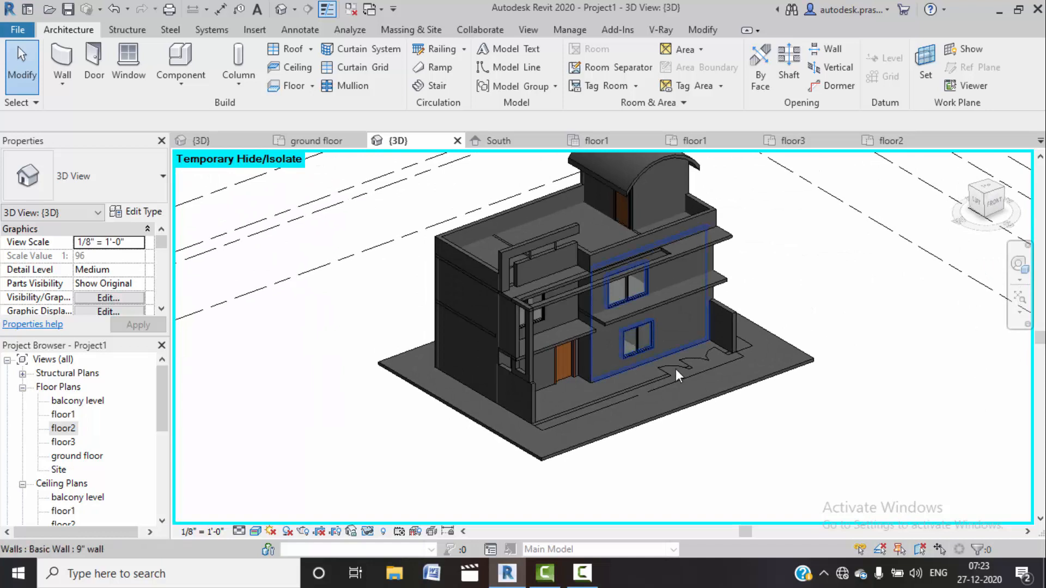
pyautogui.scroll(5, 704, 356)
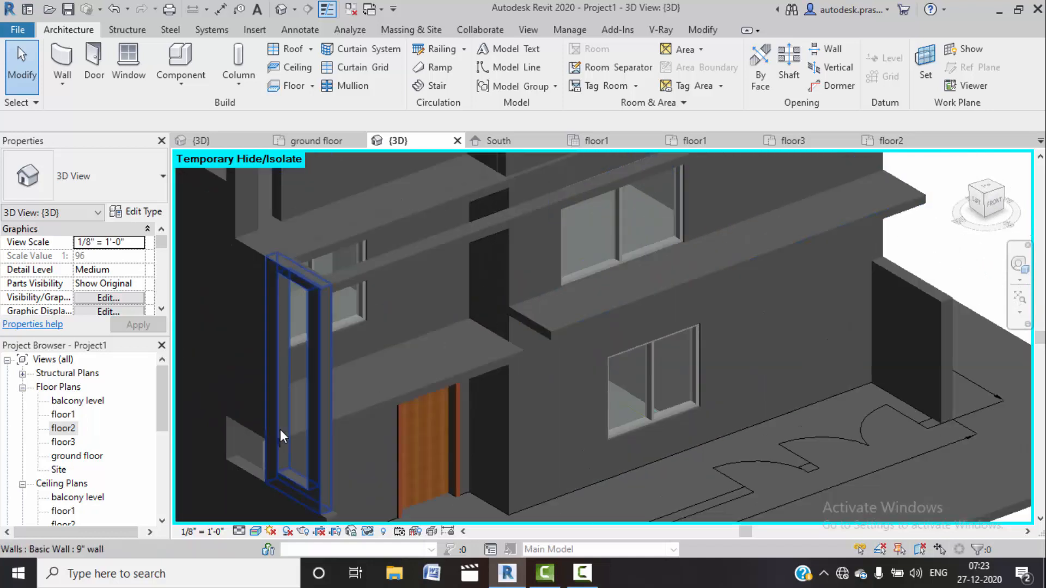
pyautogui.click(387, 406)
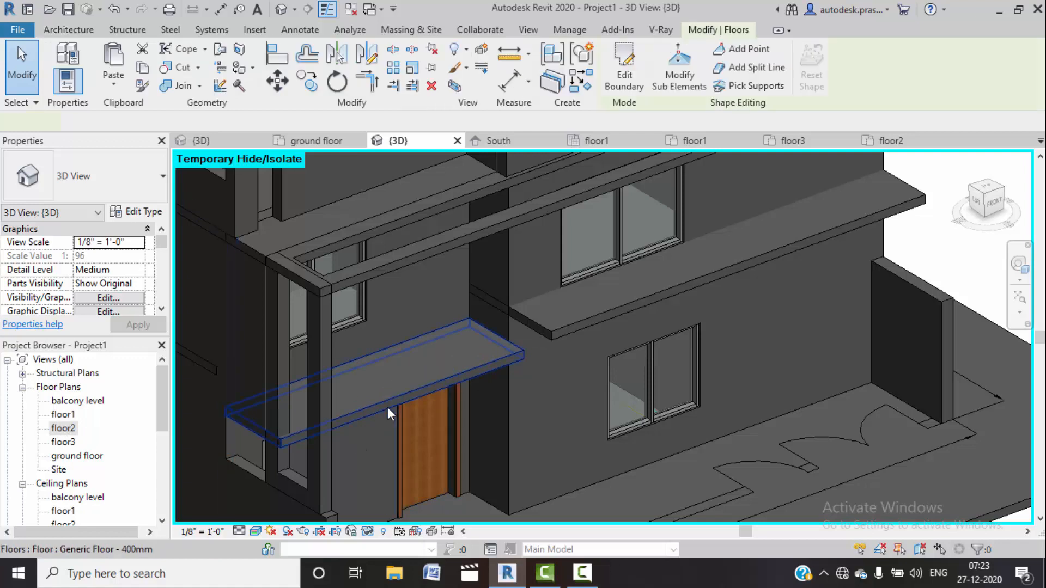
pyautogui.doubleClick(59, 415)
pyautogui.scroll(5, 268, 419)
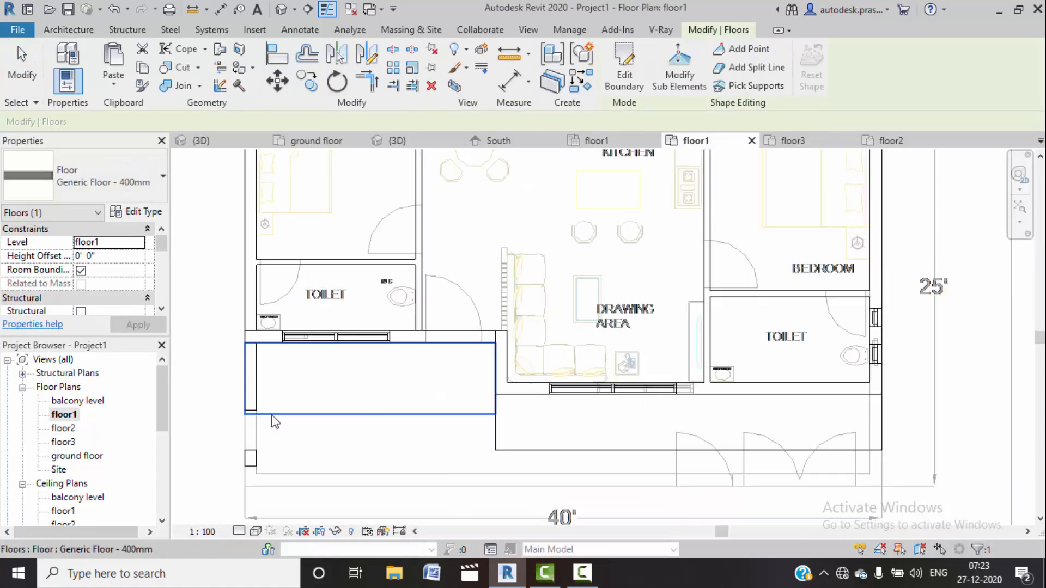
# Step: Draw a 3'-0" high curtain wall on floor1 along the entrance balcony's front edge, with short returns to the walls at both ends
pyautogui.click(89, 31)
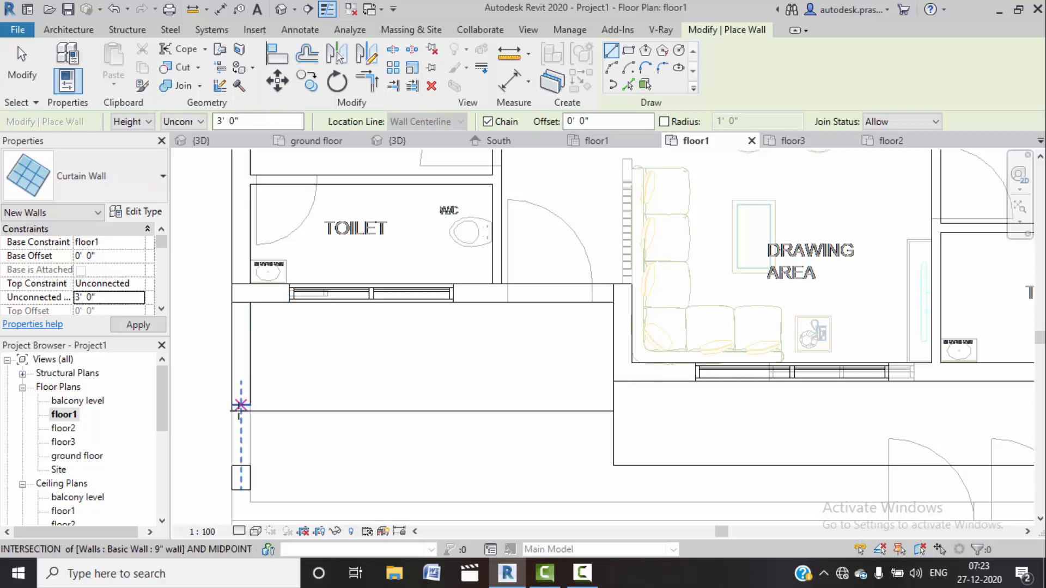
pyautogui.scroll(5, 239, 409)
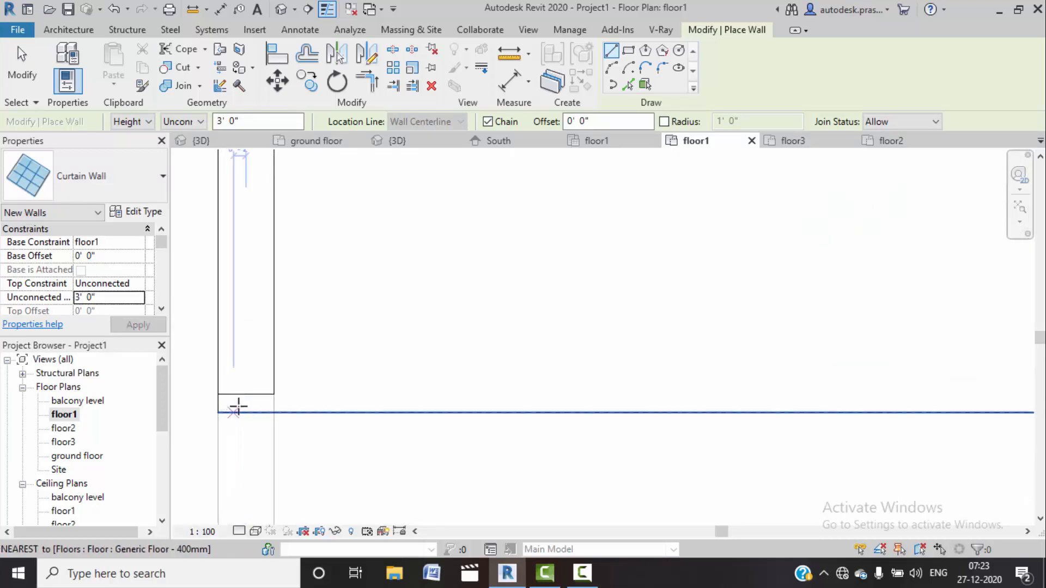
pyautogui.click(244, 394)
pyautogui.click(244, 412)
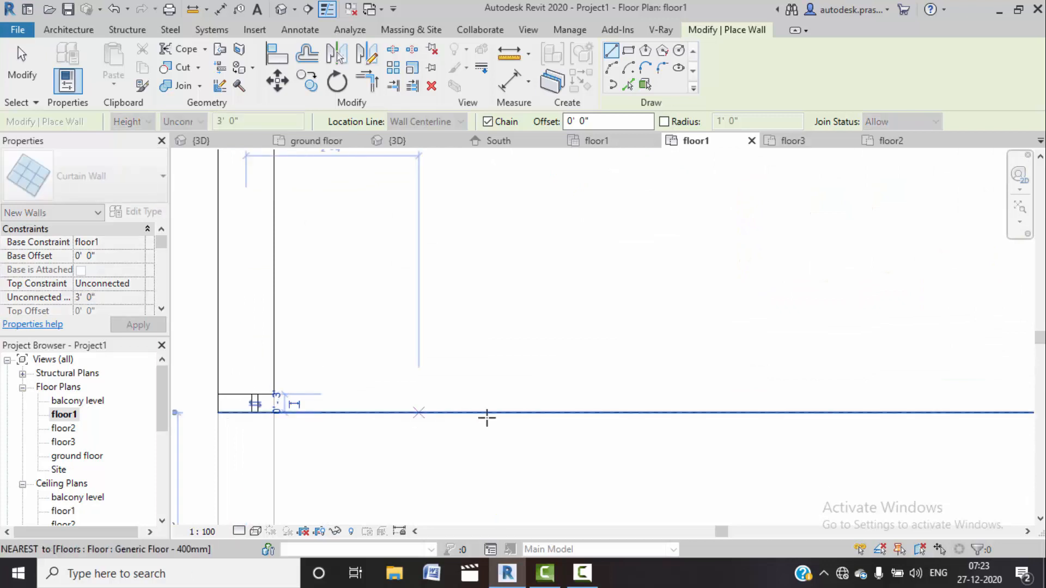
pyautogui.click(253, 413)
pyautogui.scroll(-2, 939, 411)
pyautogui.moveTo(930, 420); pyautogui.dragTo(485, 470, button='middle')
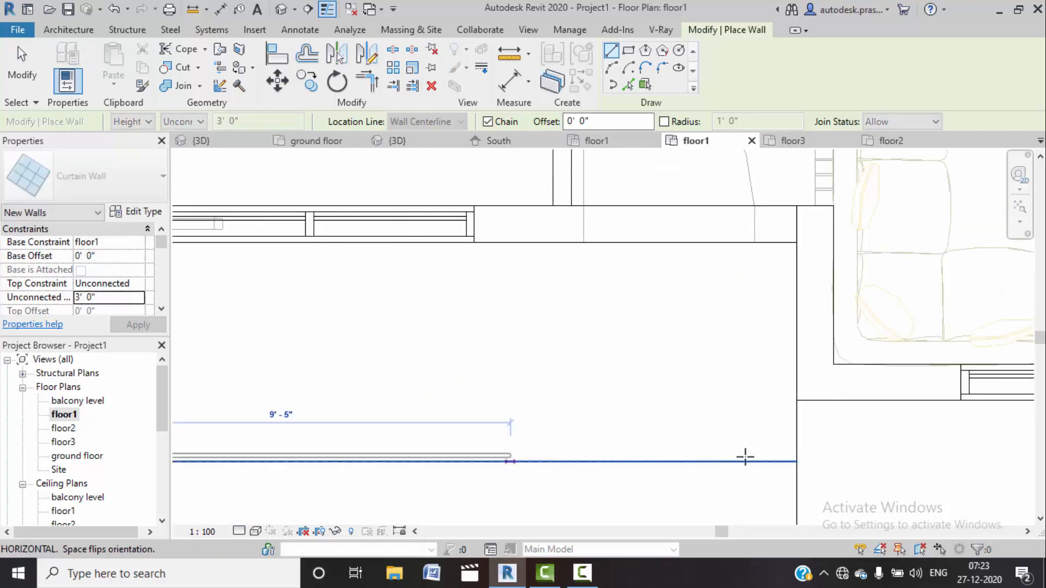
pyautogui.click(795, 459)
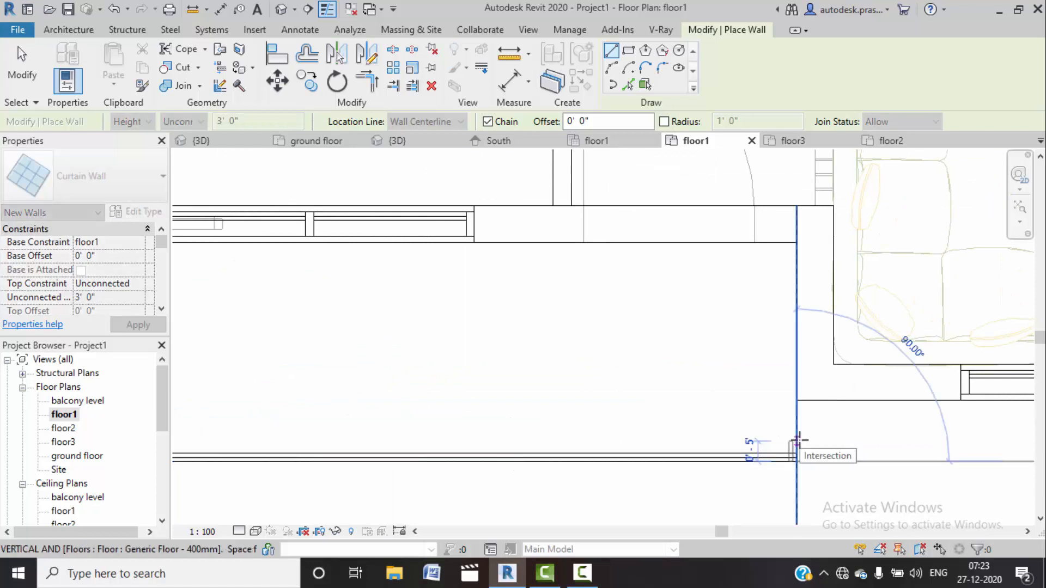
pyautogui.click(797, 400)
pyautogui.rightClick(675, 300)
pyautogui.click(701, 310)
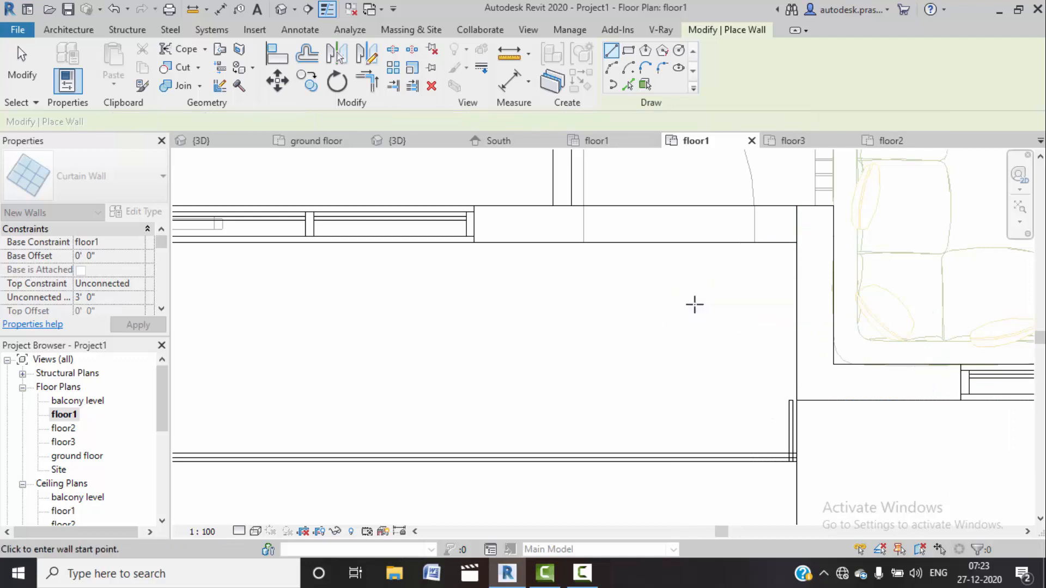
# Step: End the wall command, return to the Project1 3D view and close the floor1, floor2 and floor3 plan views
pyautogui.rightClick(711, 308)
pyautogui.click(715, 315)
pyautogui.click(397, 141)
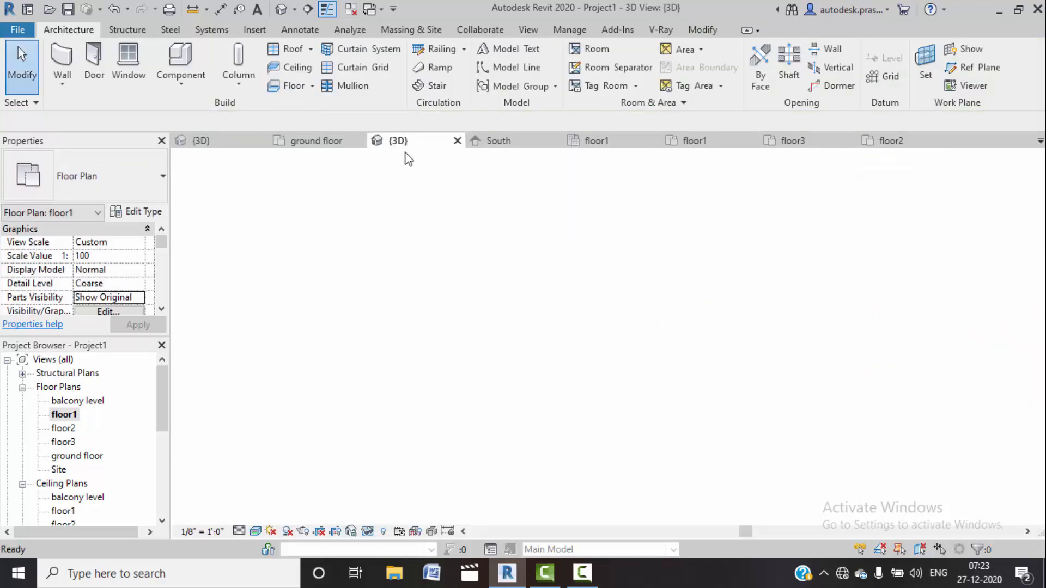
pyautogui.click(654, 140)
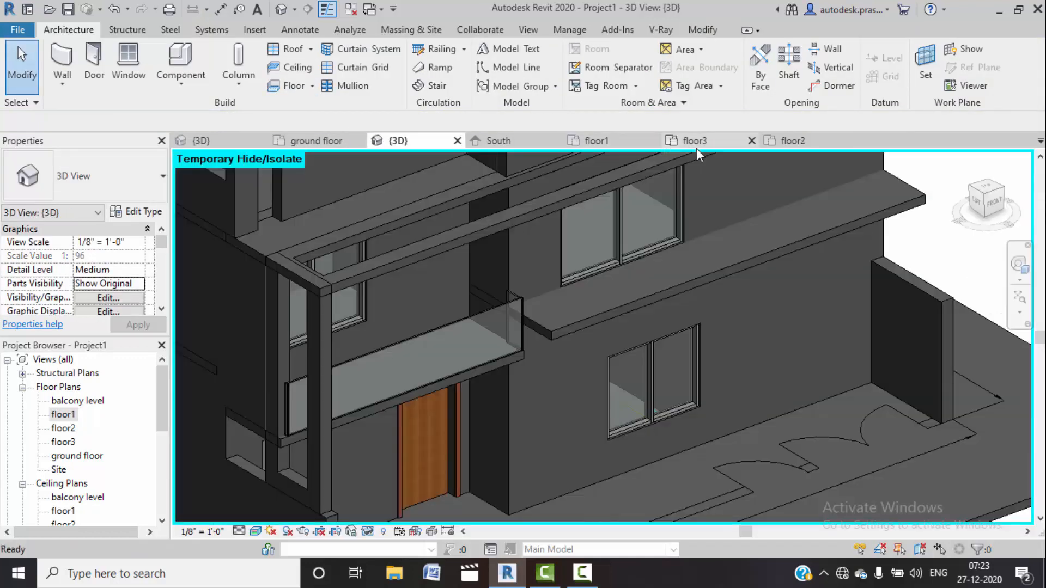
pyautogui.click(652, 140)
pyautogui.click(653, 141)
pyautogui.click(654, 141)
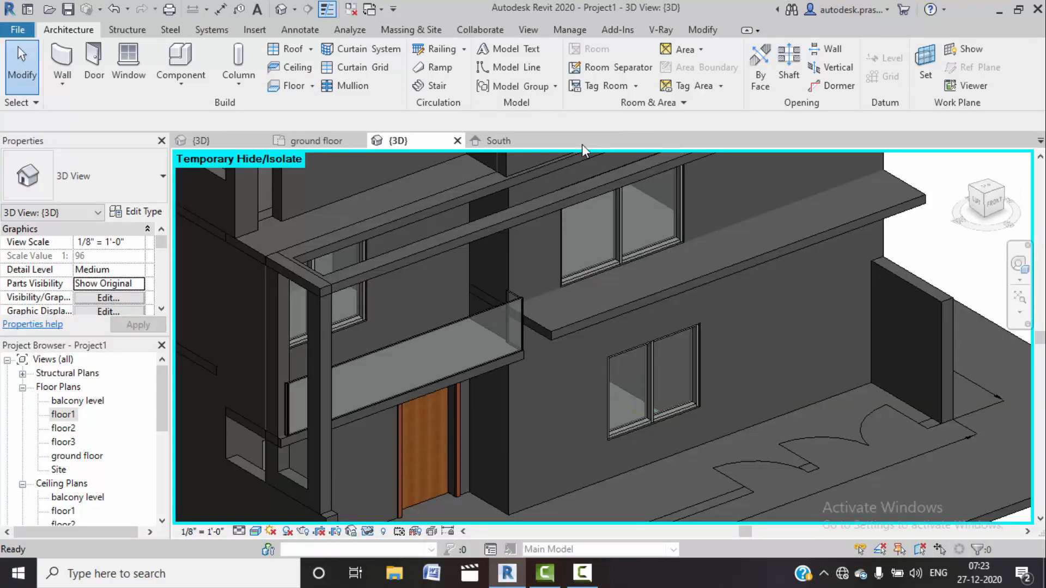
# Step: Place a 50mm x 65mm rectangular mullion along the top edge of the balcony's front glass panel
pyautogui.scroll(-5, 468, 305)
pyautogui.scroll(8, 414, 336)
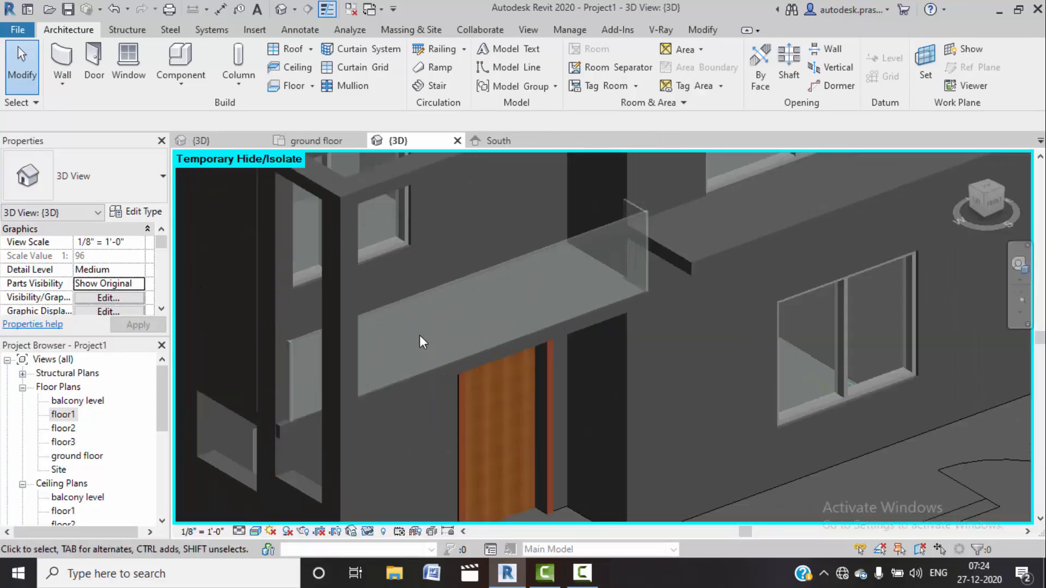
pyautogui.scroll(-1, 419, 324)
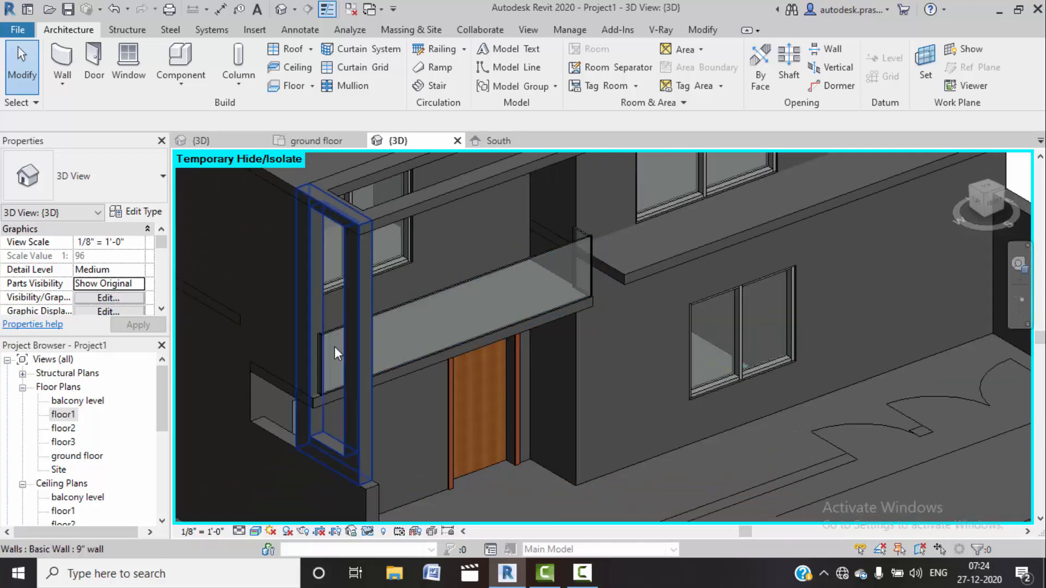
pyautogui.scroll(1, 336, 349)
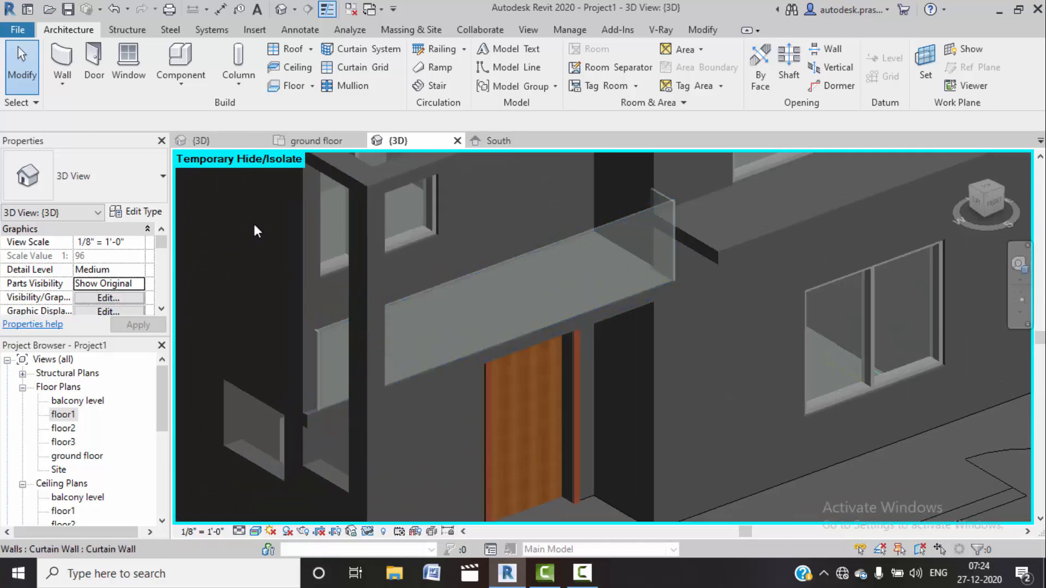
pyautogui.click(343, 86)
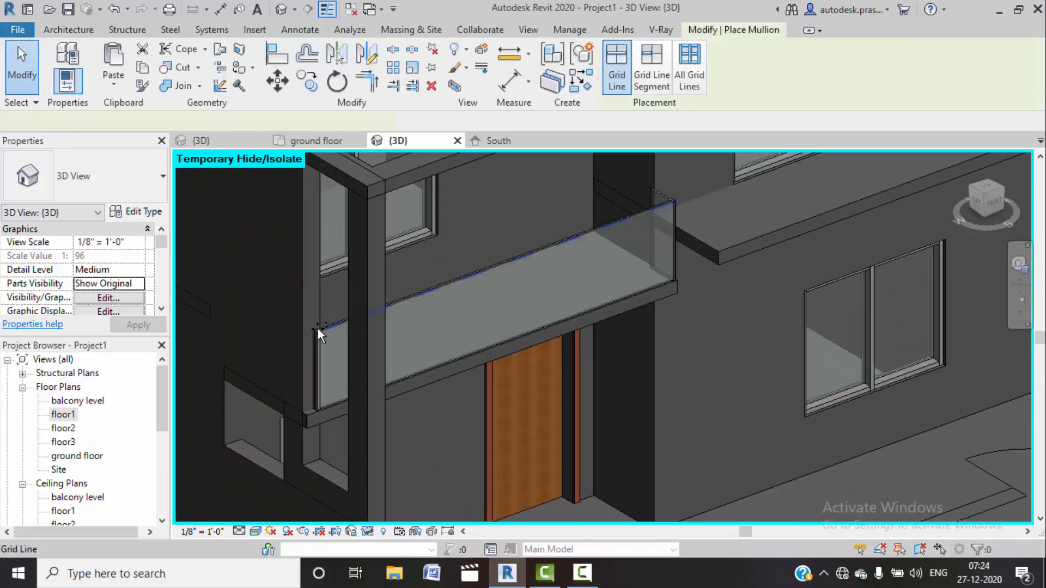
pyautogui.click(398, 302)
# Step: Try mullions along the bottom and corner edges of the balcony's front glass panel, and undo them
pyautogui.click(455, 358)
pyautogui.click(675, 234)
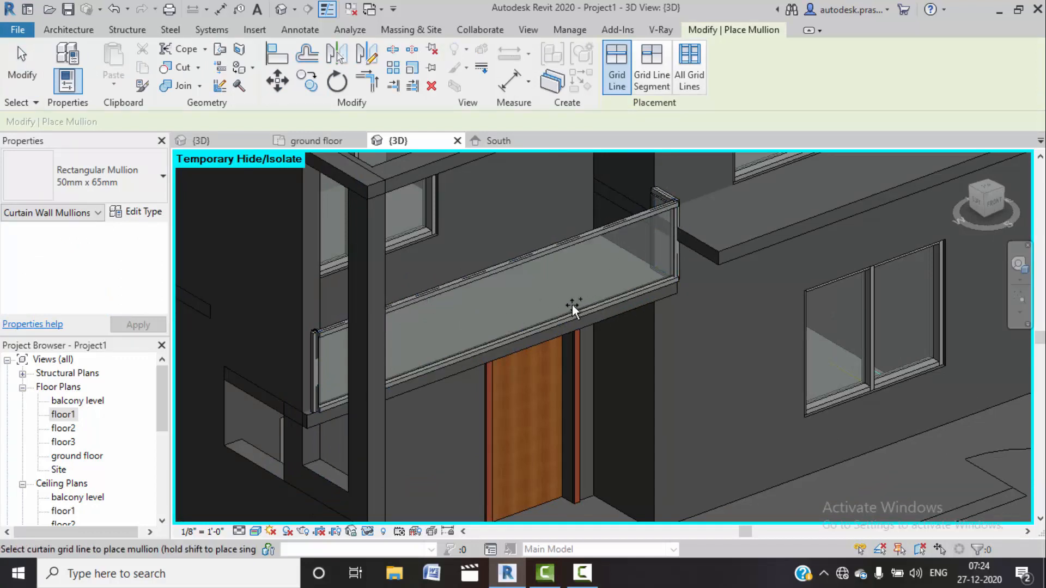
pyautogui.hotkey('ctrl', 'z')
pyautogui.hotkey('ctrl', 'z')
pyautogui.hotkey('ctrl', 'z')
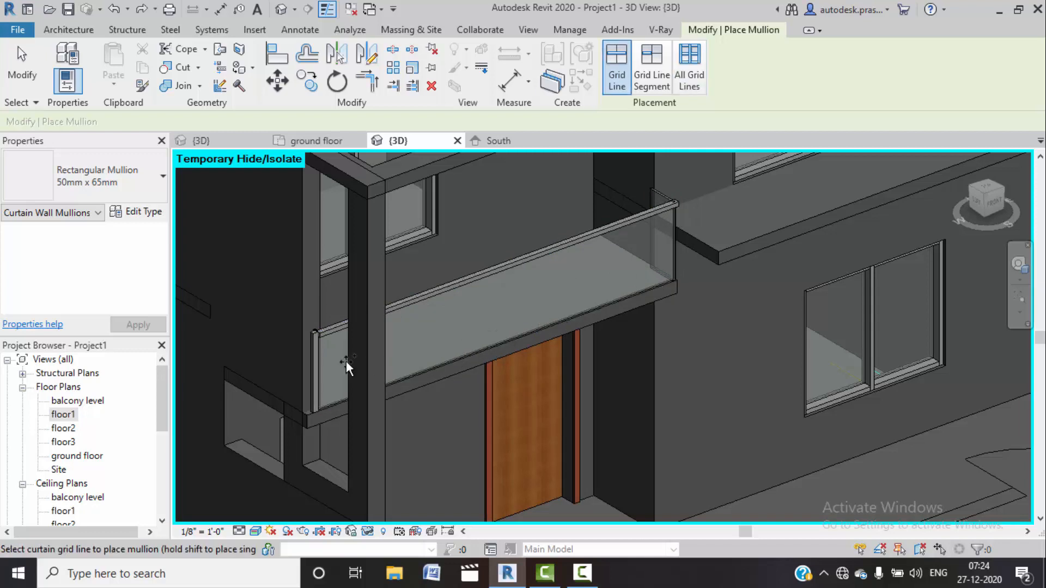
# Step: Place a 50mm x 65mm rectangular mullion on the vertical corner edge of the balcony glass and end the command
pyautogui.click(677, 239)
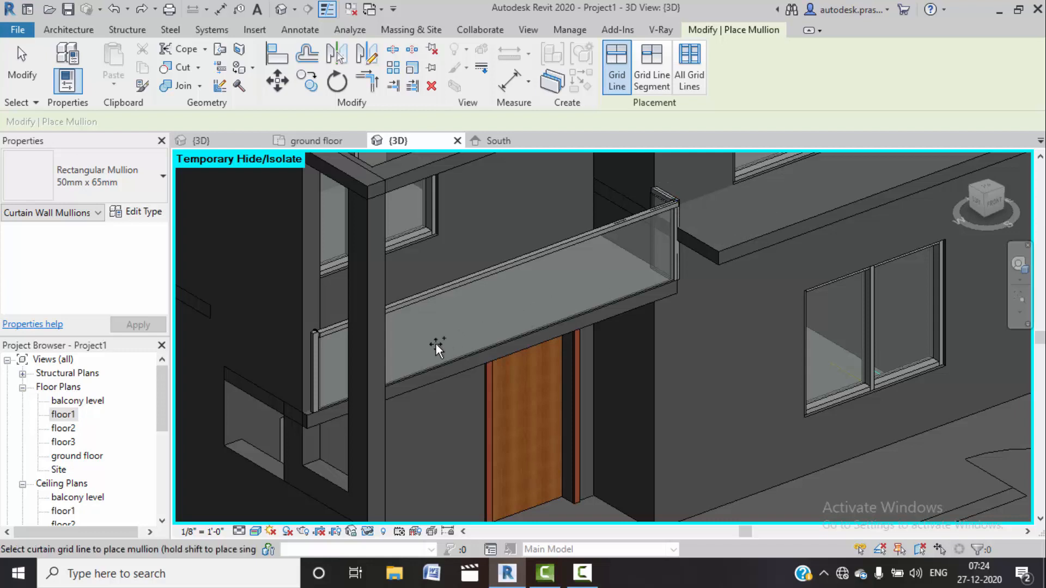
pyautogui.press('Escape')
pyautogui.press('Escape')
# Step: Examine the balcony railing from several angles and compare the building with the sample project's finished 3D model
pyautogui.scroll(-2, 439, 343)
pyautogui.keyDown('shift'); pyautogui.moveTo(744, 249); pyautogui.dragTo(478, 397, button='middle'); pyautogui.keyUp('shift')
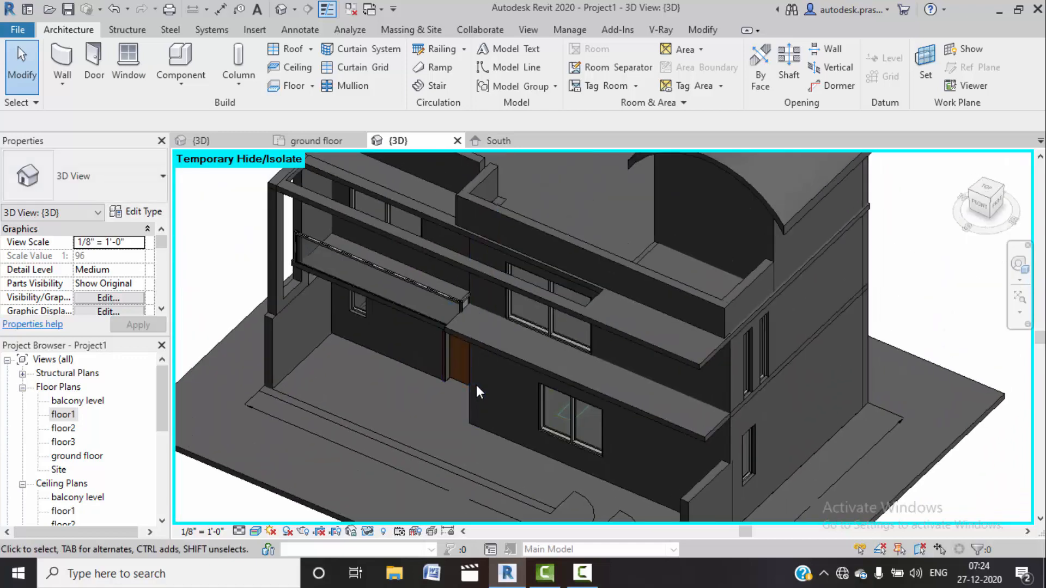
pyautogui.scroll(5, 366, 290)
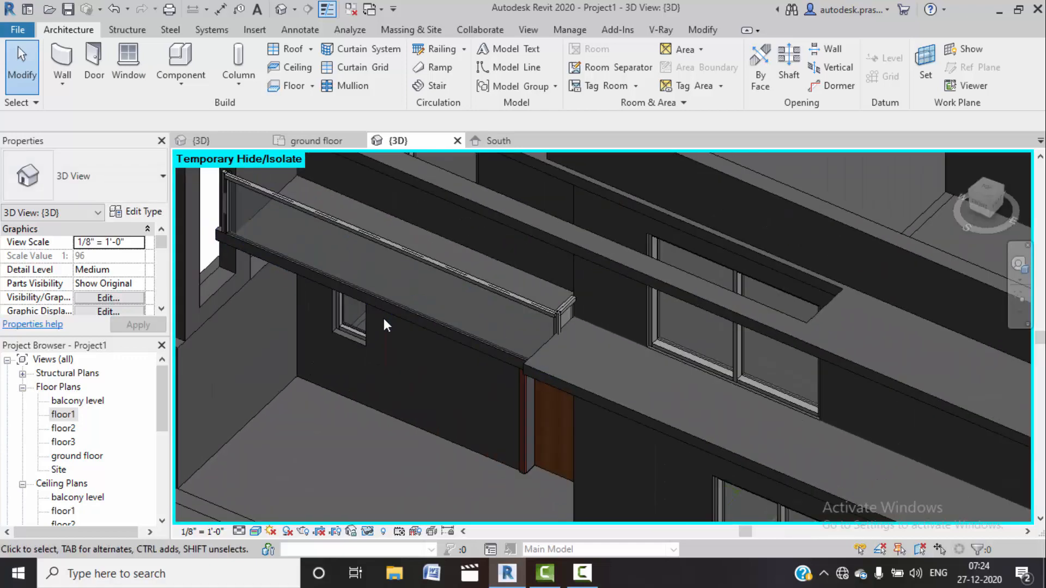
pyautogui.keyDown('shift'); pyautogui.moveTo(384, 318); pyautogui.dragTo(475, 250, button='middle'); pyautogui.keyUp('shift')
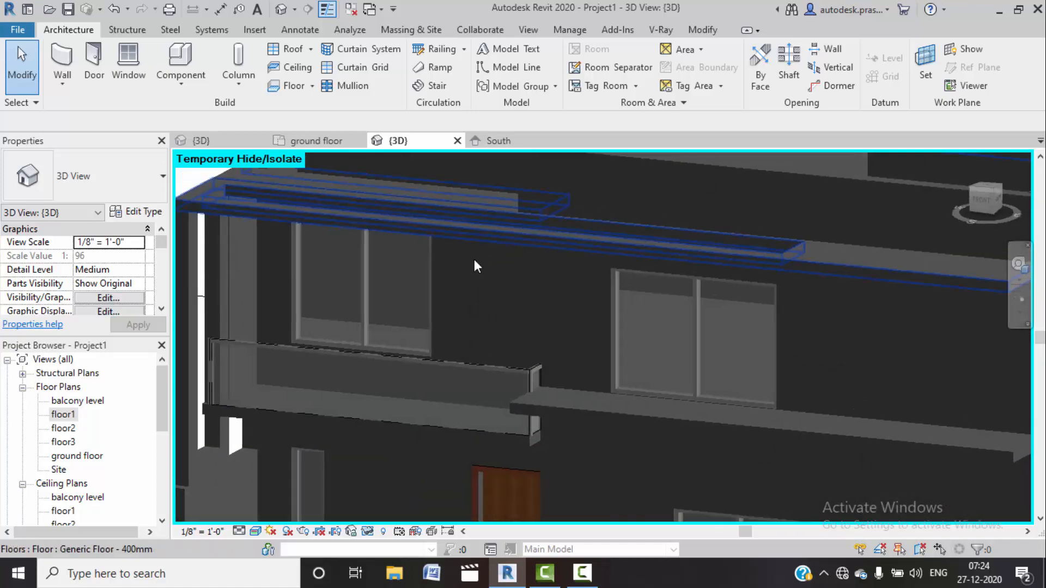
pyautogui.scroll(-5, 462, 298)
pyautogui.keyDown('shift'); pyautogui.moveTo(463, 298); pyautogui.dragTo(494, 311, button='middle'); pyautogui.keyUp('shift')
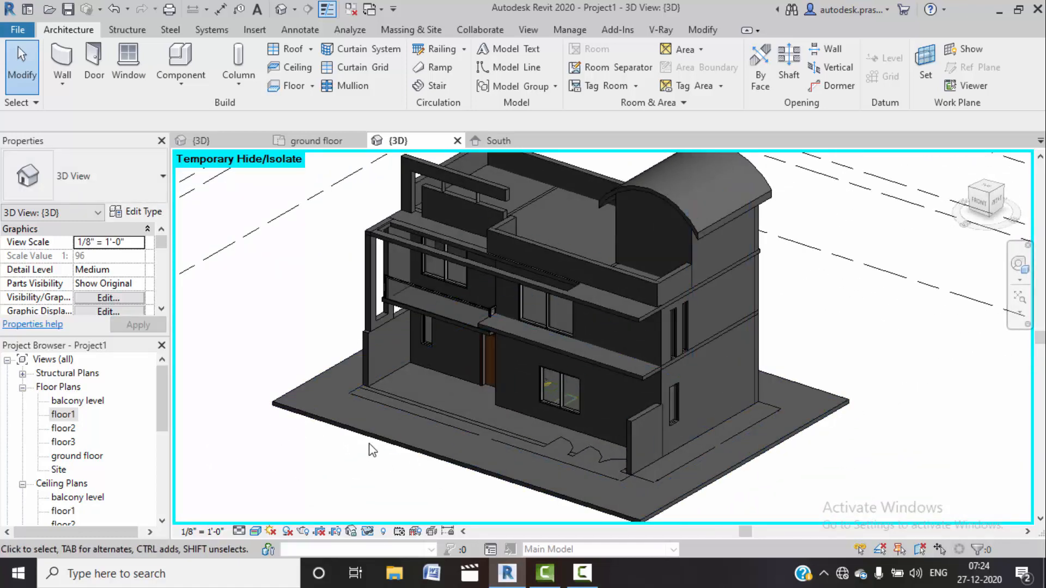
pyautogui.click(214, 140)
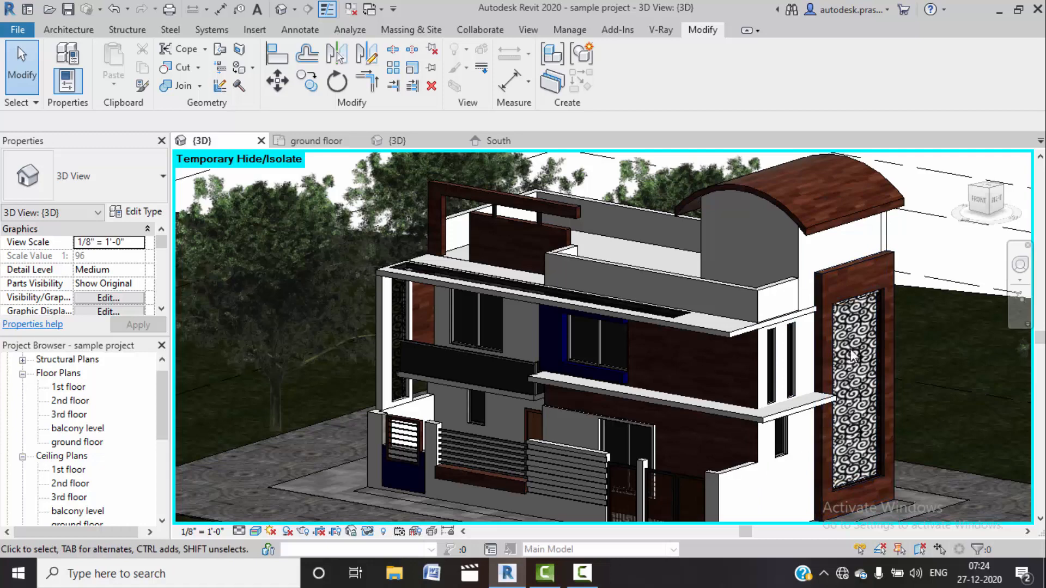
pyautogui.click(416, 141)
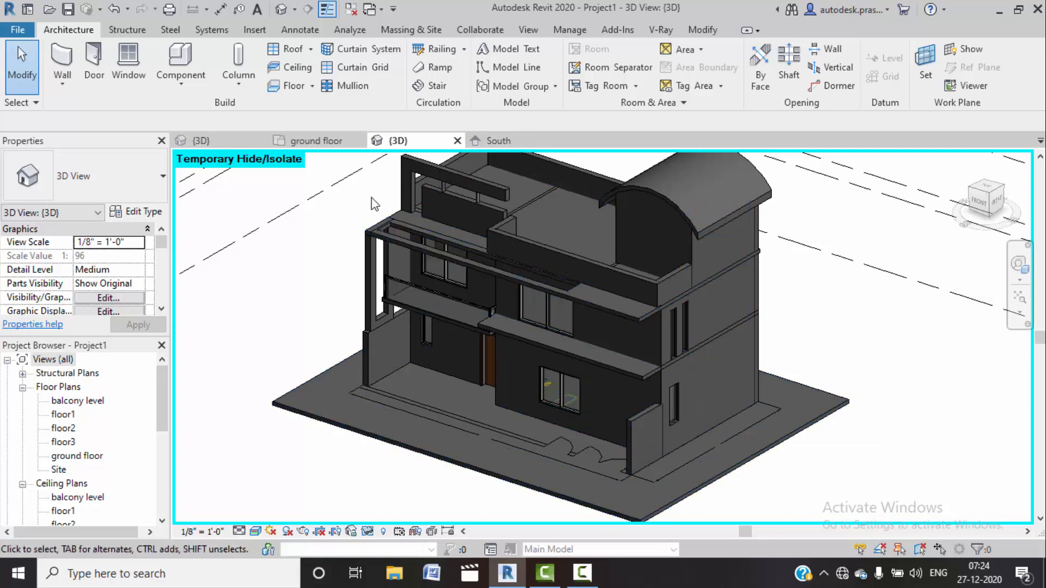
pyautogui.click(205, 143)
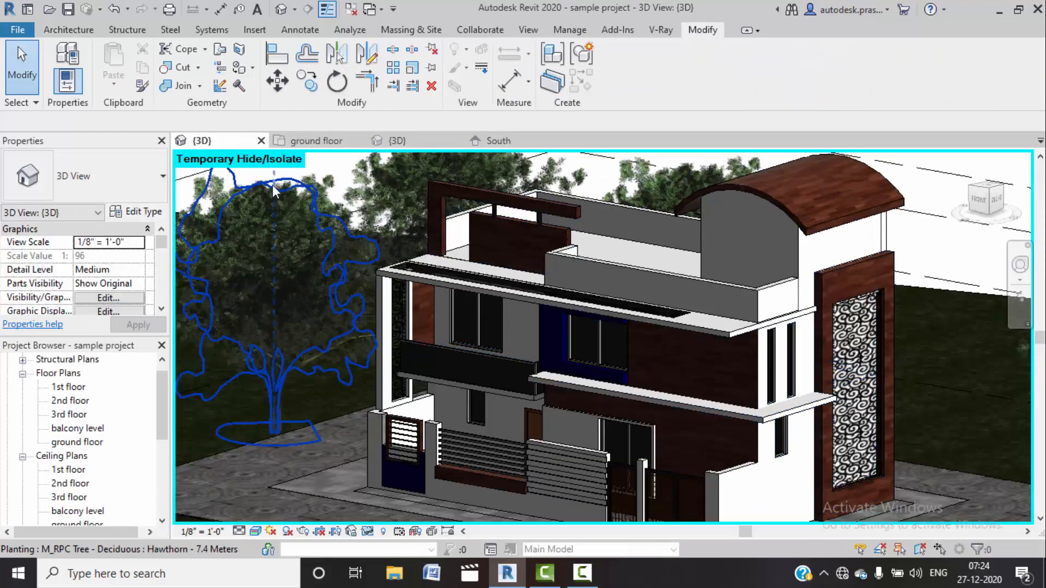
pyautogui.click(400, 142)
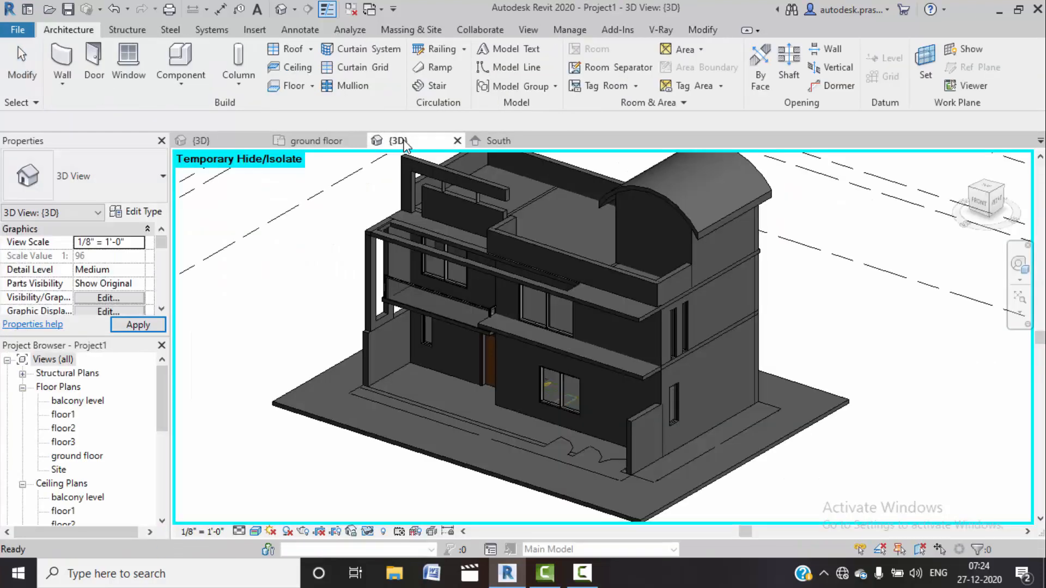
# Step: Select the projecting floor slab above the ground-floor front window and open its boundary for editing in the balcony level plan
pyautogui.scroll(4, 669, 368)
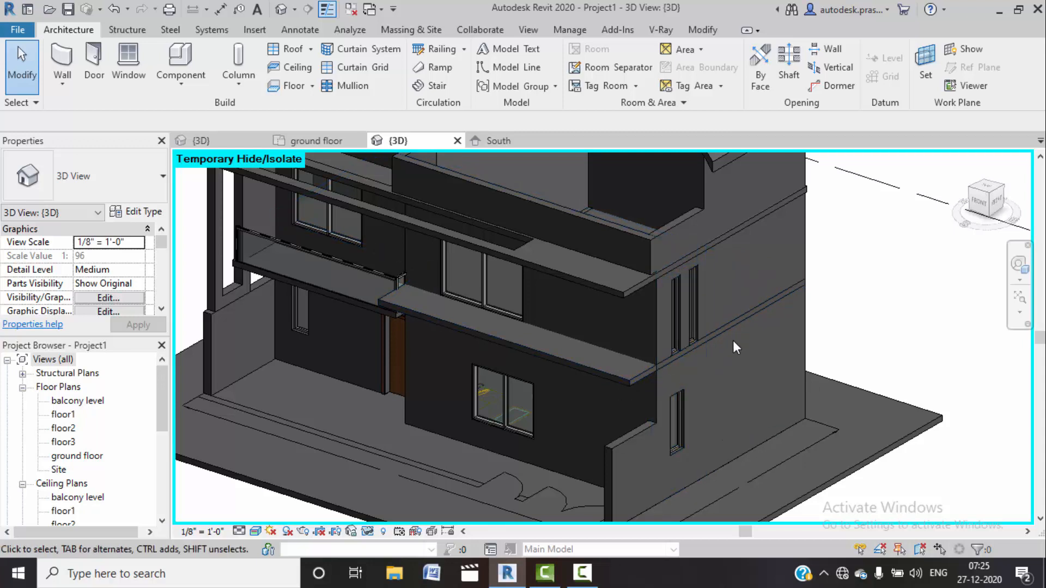
pyautogui.click(446, 319)
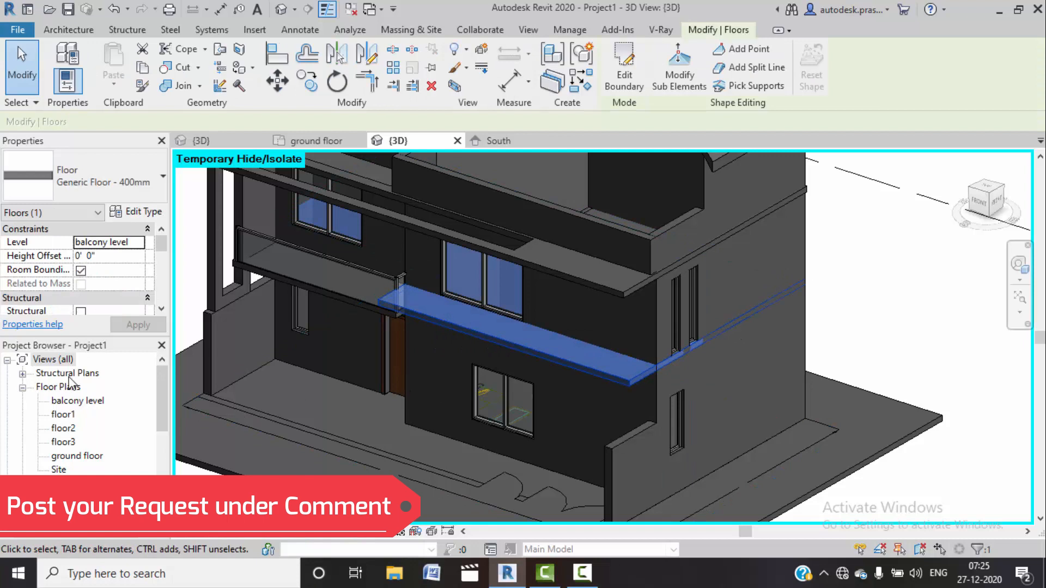
pyautogui.doubleClick(77, 400)
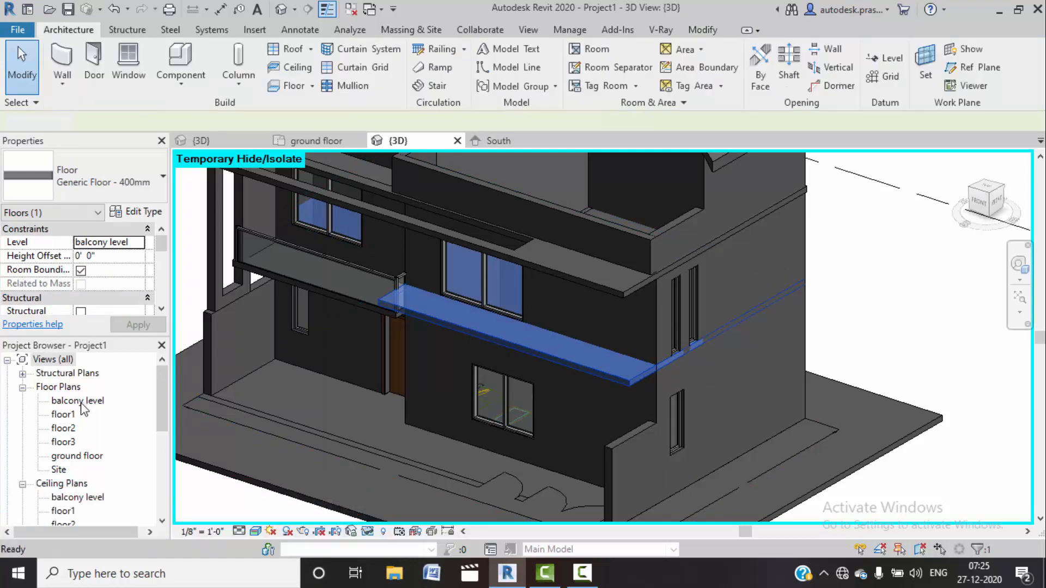
pyautogui.scroll(4, 676, 365)
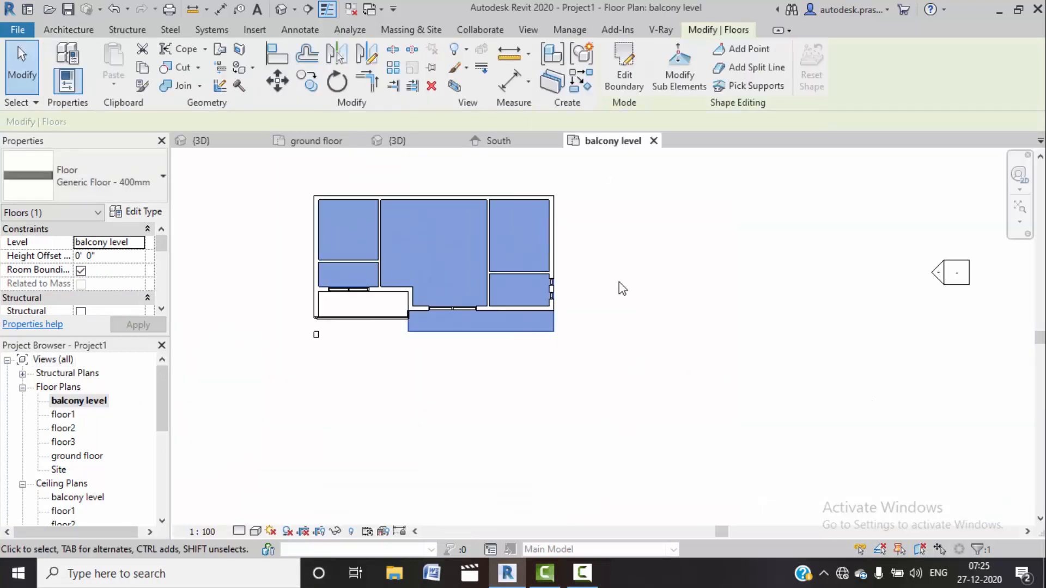
pyautogui.click(625, 60)
pyautogui.scroll(5, 598, 260)
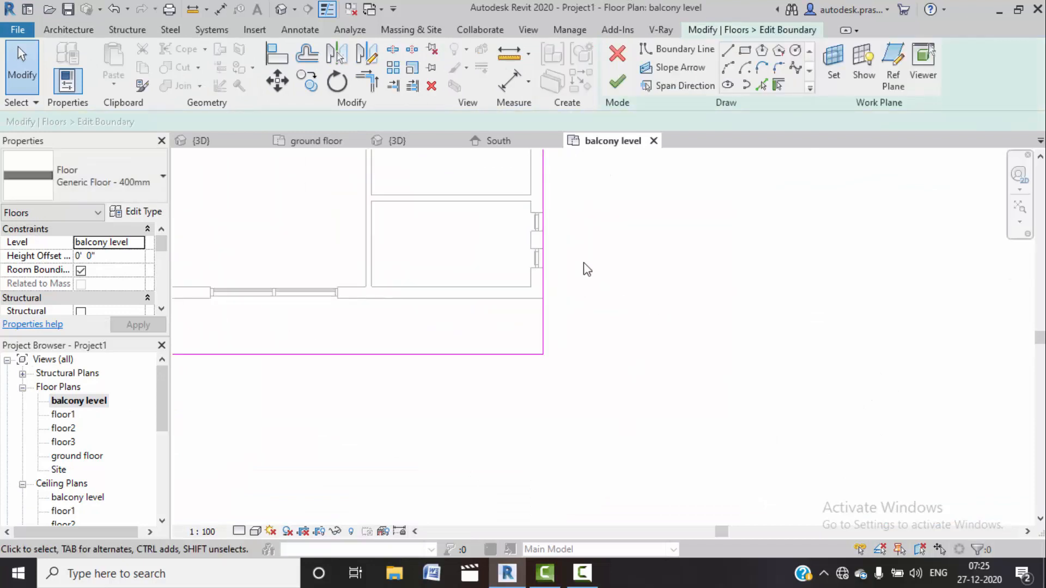
# Step: Sketch boundary lines extending the slab about 2' beyond the side wall, from the toilet's partition wall to the slab's front edge
pyautogui.click(728, 54)
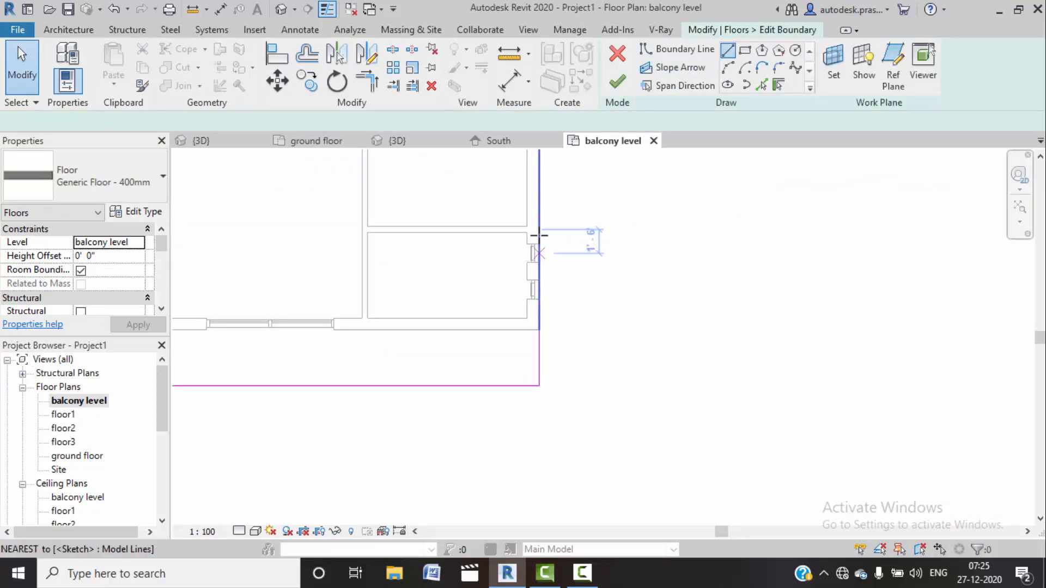
pyautogui.click(571, 226)
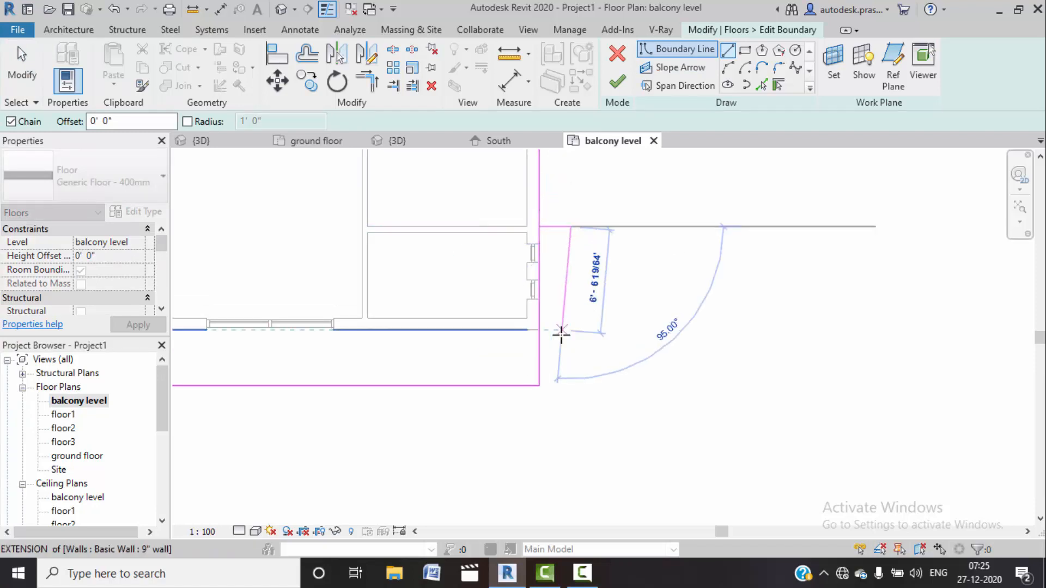
pyautogui.click(570, 386)
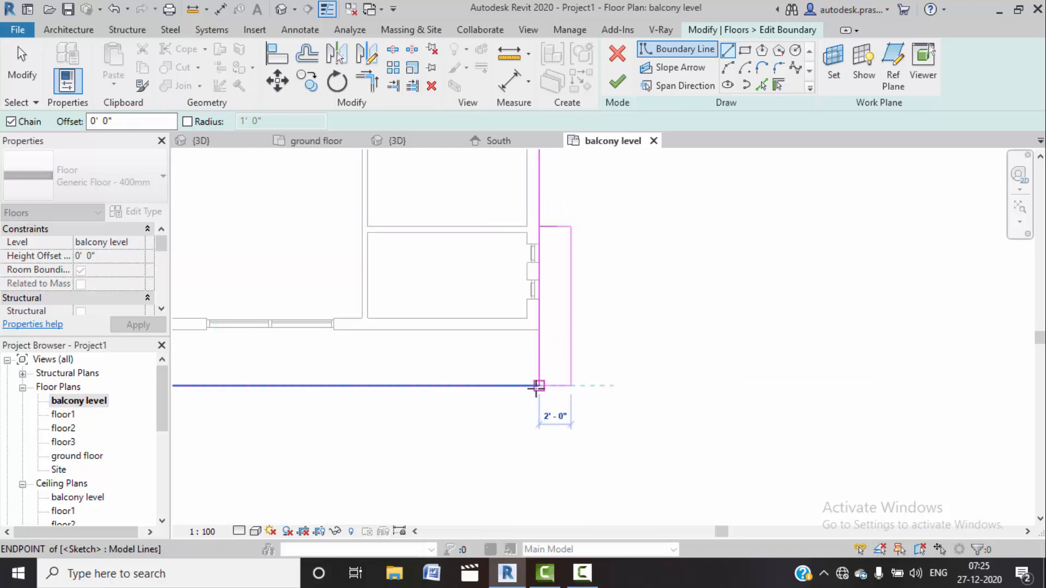
pyautogui.click(539, 386)
pyautogui.press('Escape')
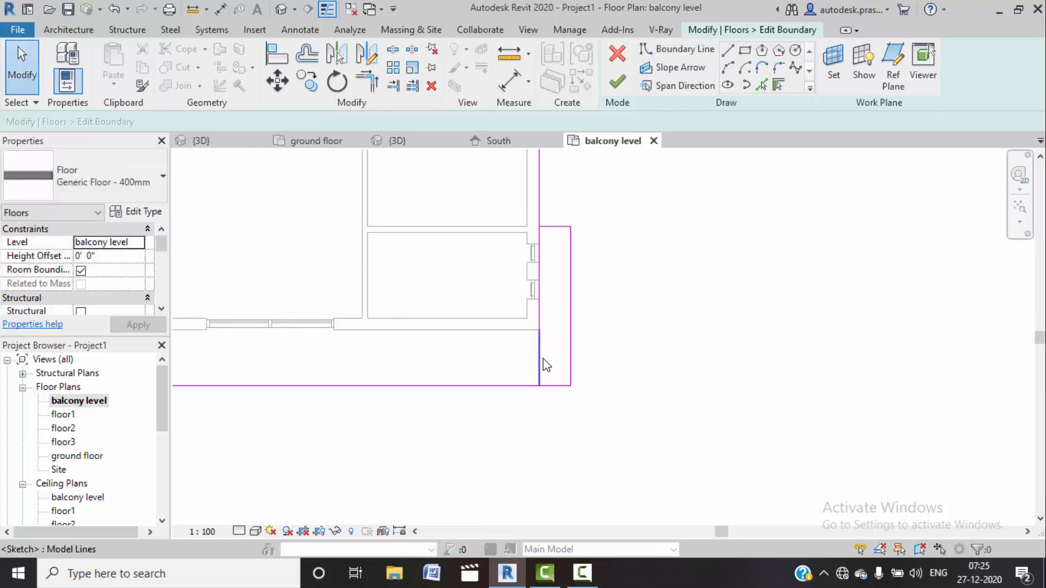
# Step: Delete the old side boundary segment below the wall corner, trim the remaining side line to the new projection, and finish the boundary
pyautogui.click(540, 359)
pyautogui.press('Delete')
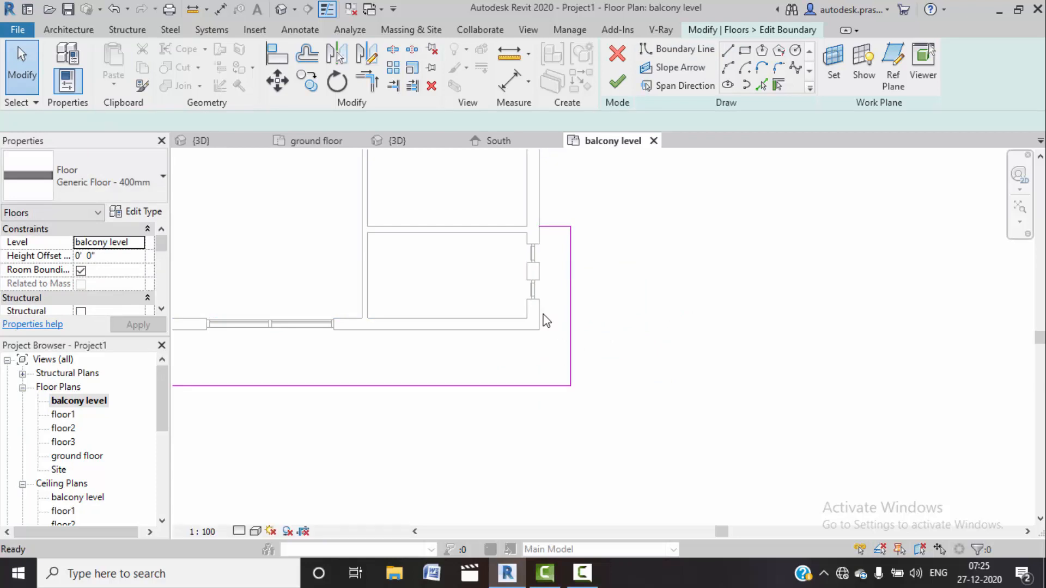
pyautogui.hotkey('ctrl', 'z')
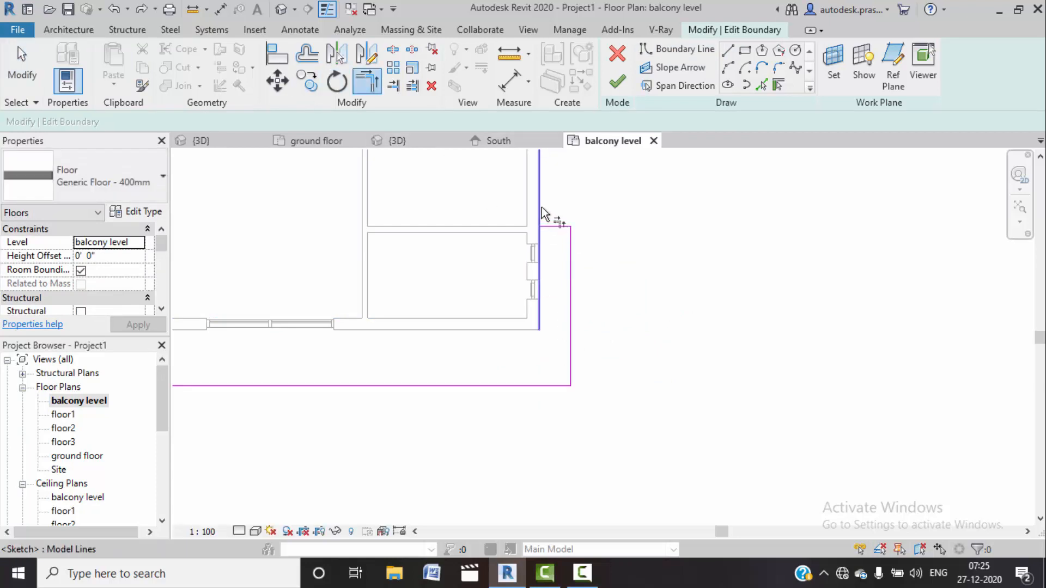
pyautogui.click(540, 219)
pyautogui.click(550, 227)
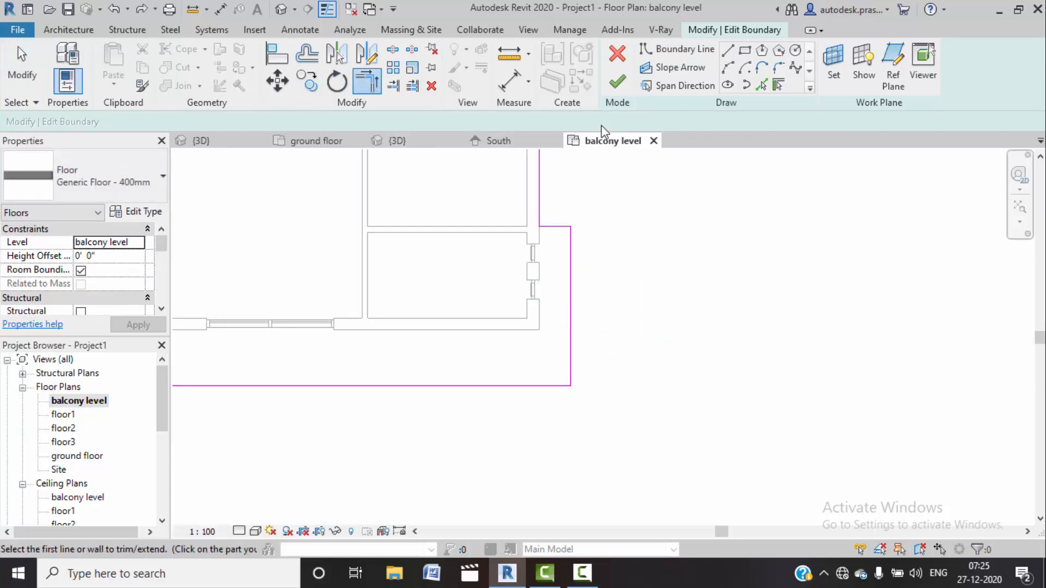
pyautogui.click(620, 90)
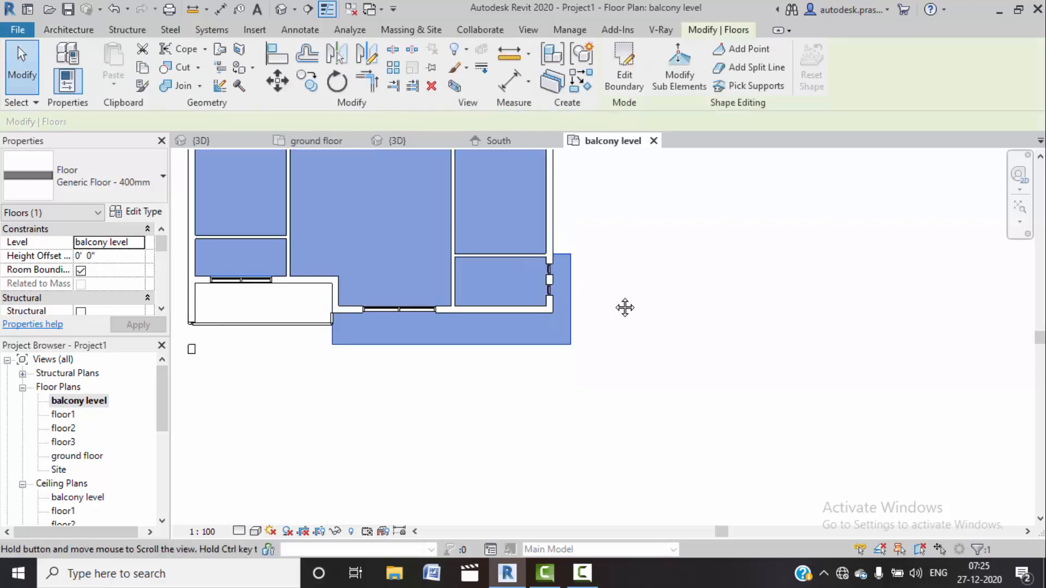
# Step: Check the slab's new side projection in the Project1 3D view
pyautogui.scroll(-2, 613, 297)
pyautogui.hotkey('ctrl', 'Tab')
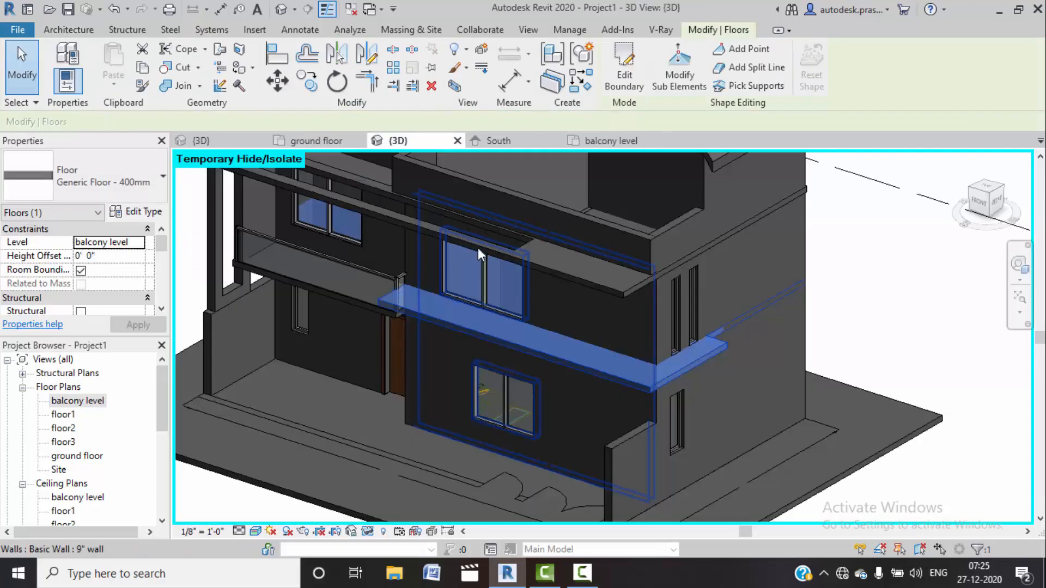
pyautogui.scroll(3, 620, 356)
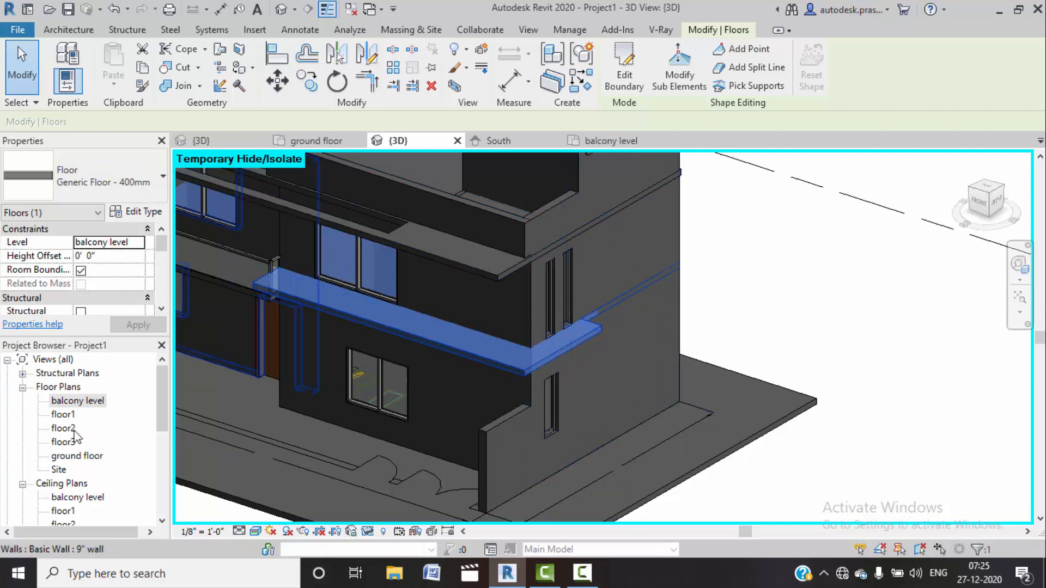
# Step: Open the ground floor plan and set its visual style to Hidden Line
pyautogui.doubleClick(76, 456)
pyautogui.scroll(-3, 616, 300)
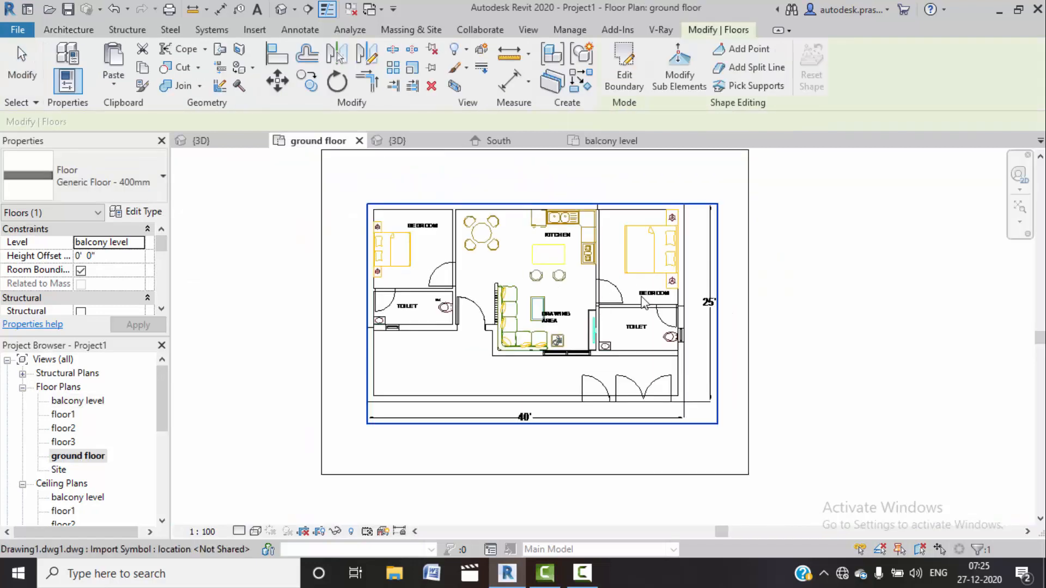
pyautogui.moveTo(616, 299); pyautogui.dragTo(561, 295, button='middle')
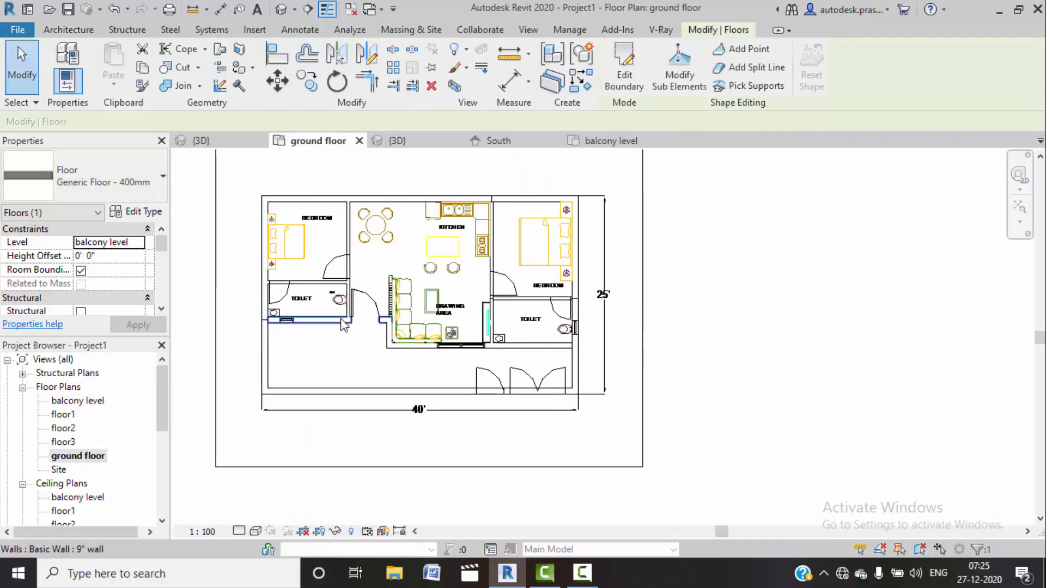
pyautogui.scroll(4, 602, 291)
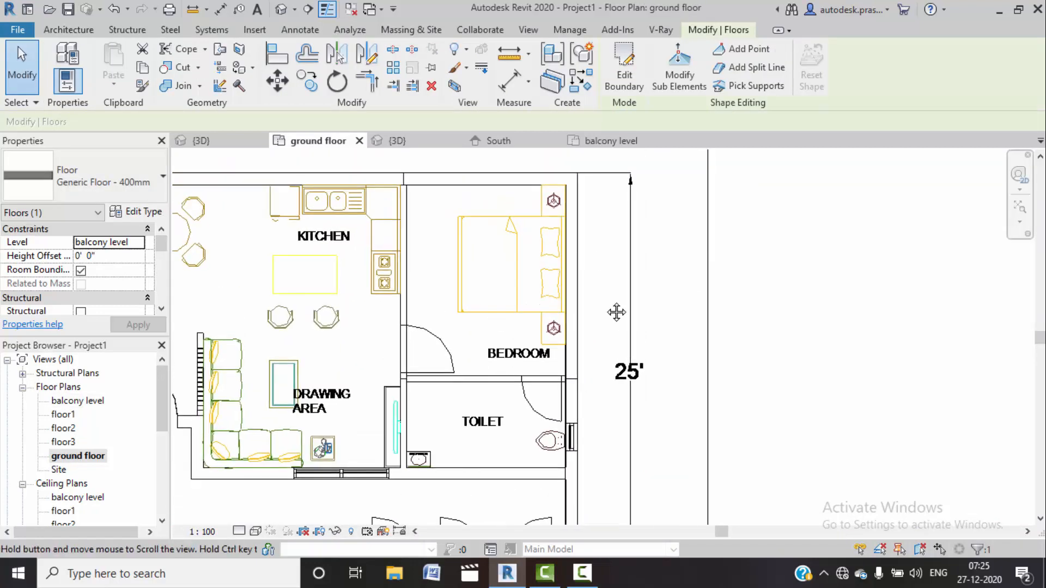
pyautogui.moveTo(601, 371); pyautogui.dragTo(590, 298, button='middle')
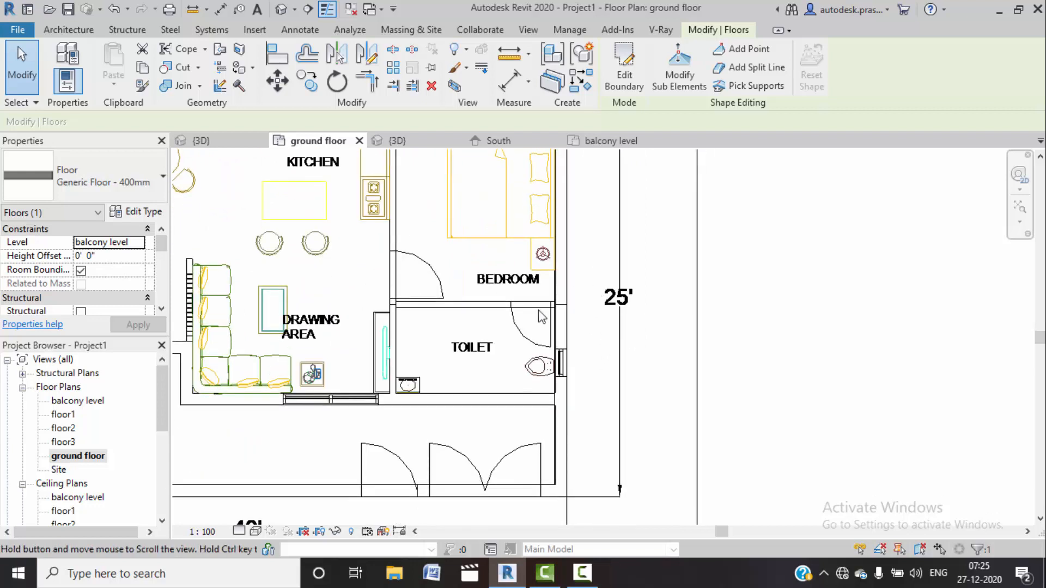
pyautogui.click(256, 531)
pyautogui.click(289, 453)
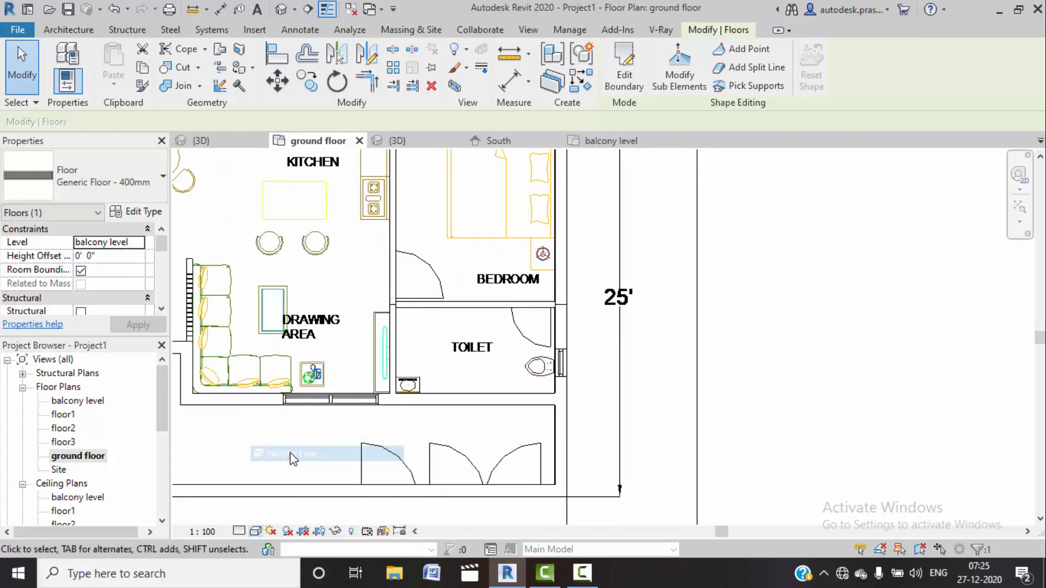
# Step: Temporarily hide the imported Drawing1.dwg underlay in the ground floor plan
pyautogui.scroll(-2, 422, 372)
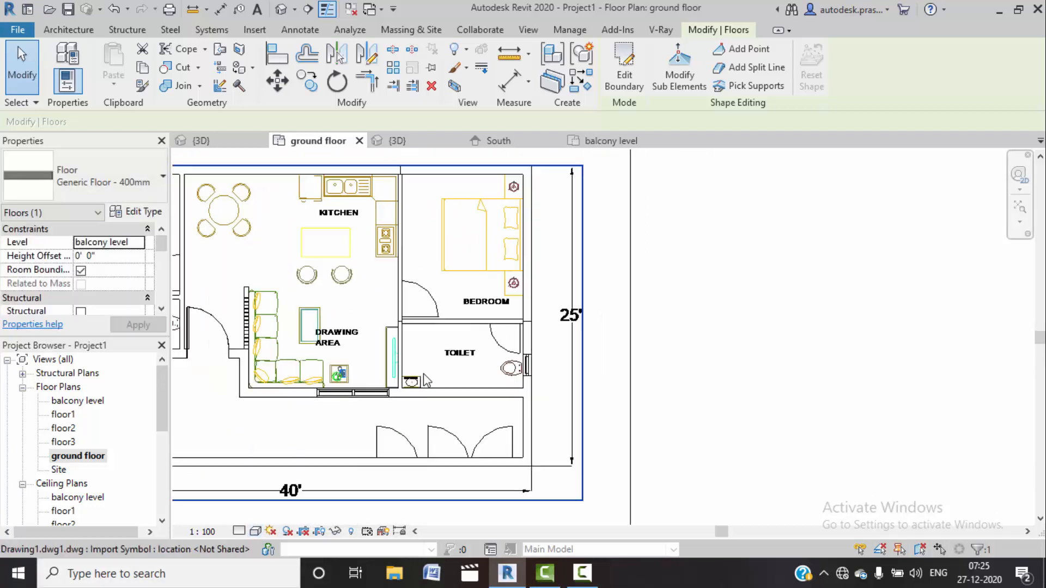
pyautogui.click(566, 466)
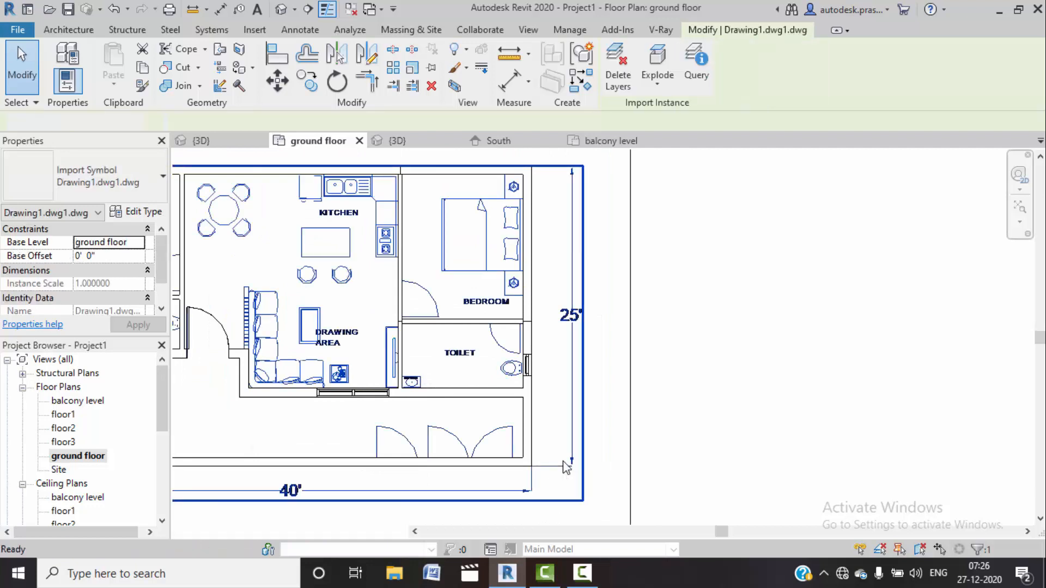
pyautogui.press('h')
pyautogui.press('h')
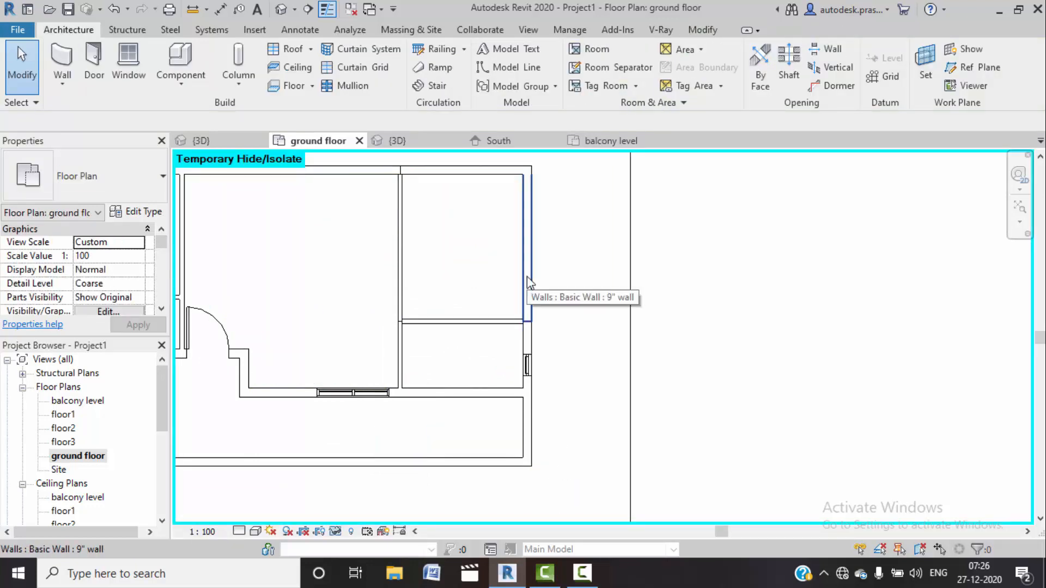
# Step: Open the floor1 plan at the outer side wall of the bedroom and toilet
pyautogui.click(62, 81)
pyautogui.click(118, 112)
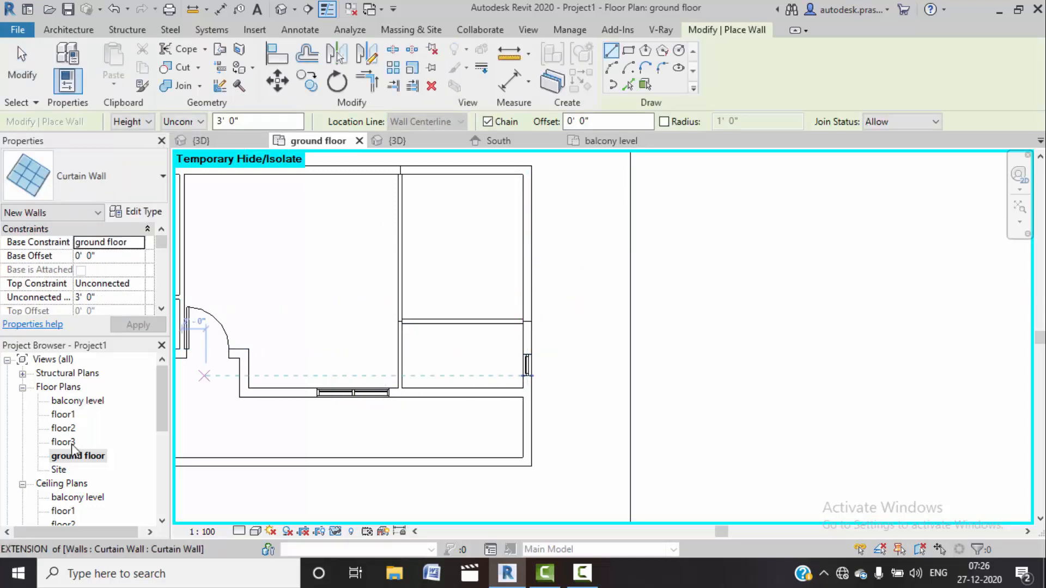
pyautogui.doubleClick(65, 415)
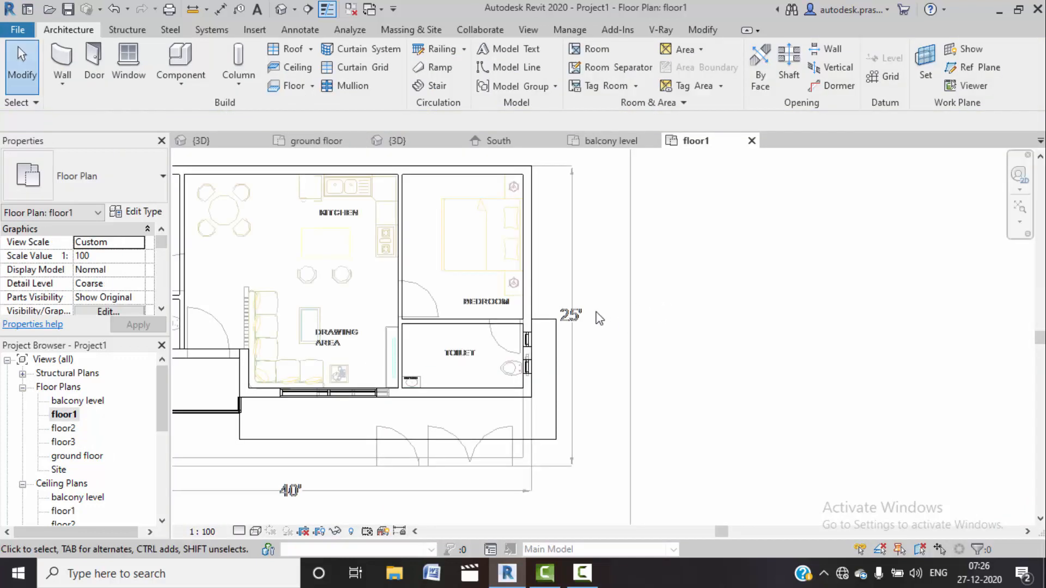
pyautogui.scroll(3, 547, 280)
pyautogui.moveTo(548, 280); pyautogui.dragTo(553, 352, button='middle')
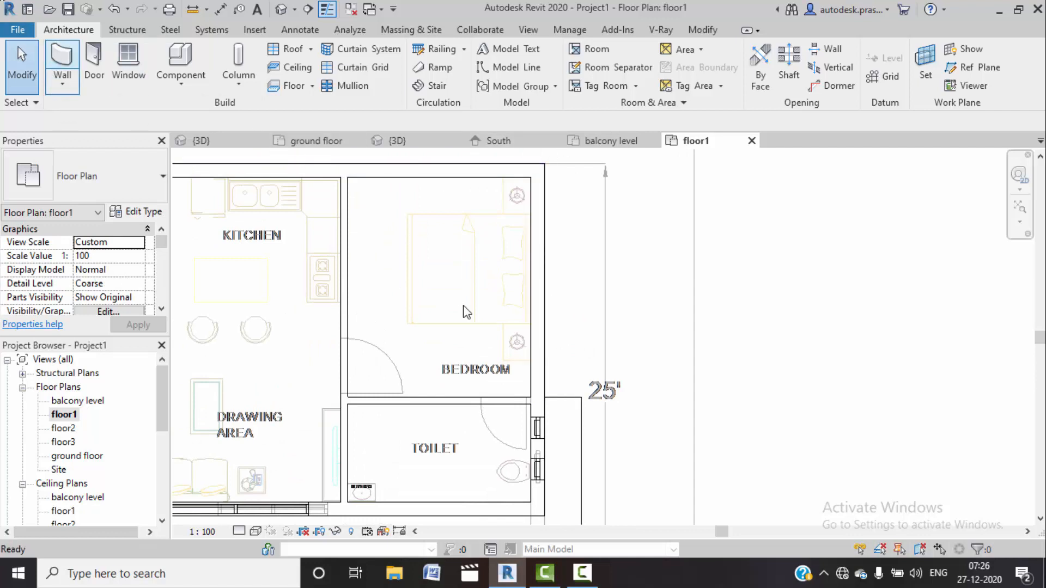
pyautogui.click(137, 247)
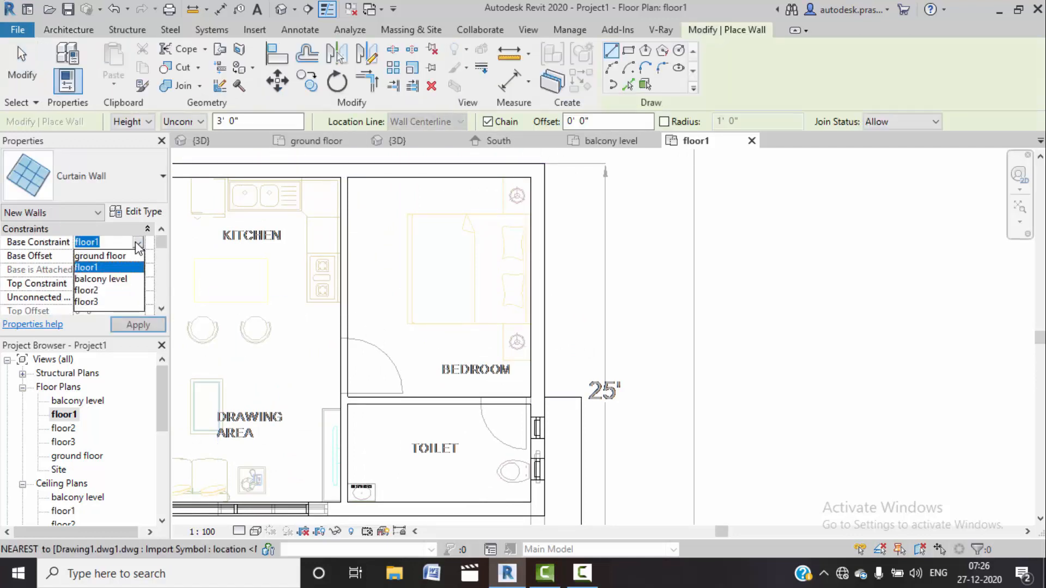
pyautogui.click(100, 256)
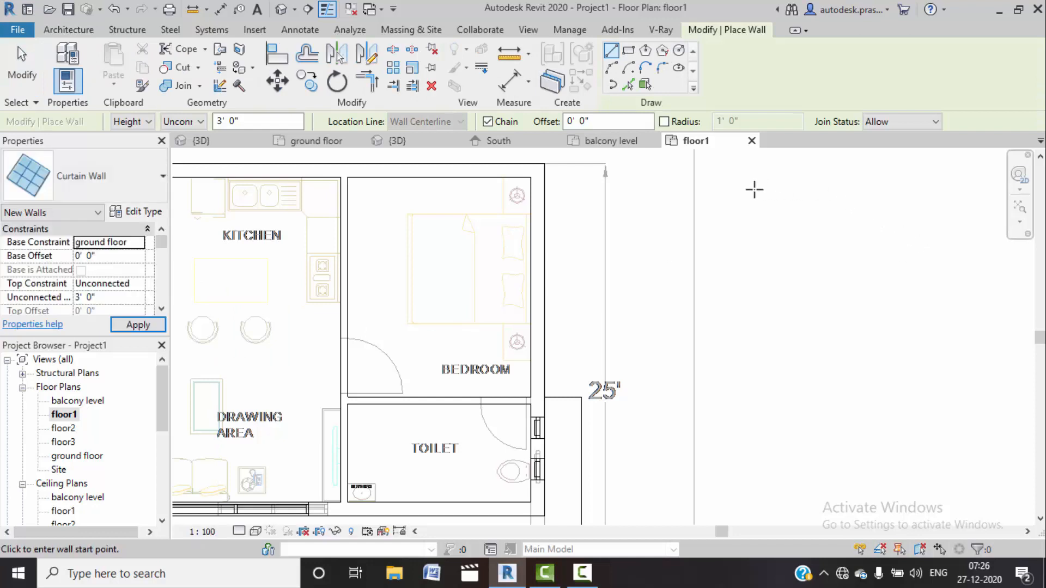
pyautogui.click(138, 284)
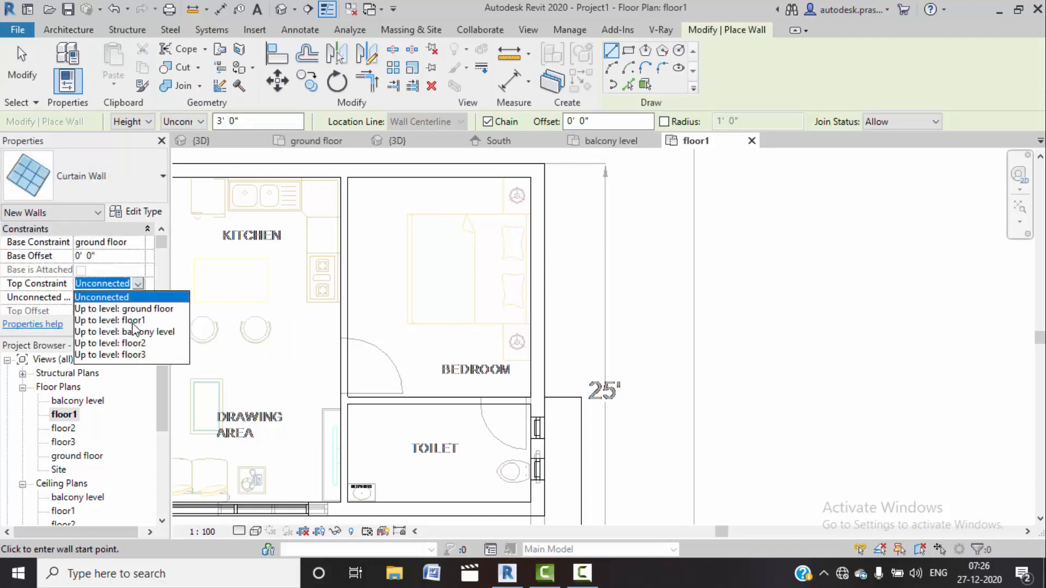
pyautogui.click(138, 343)
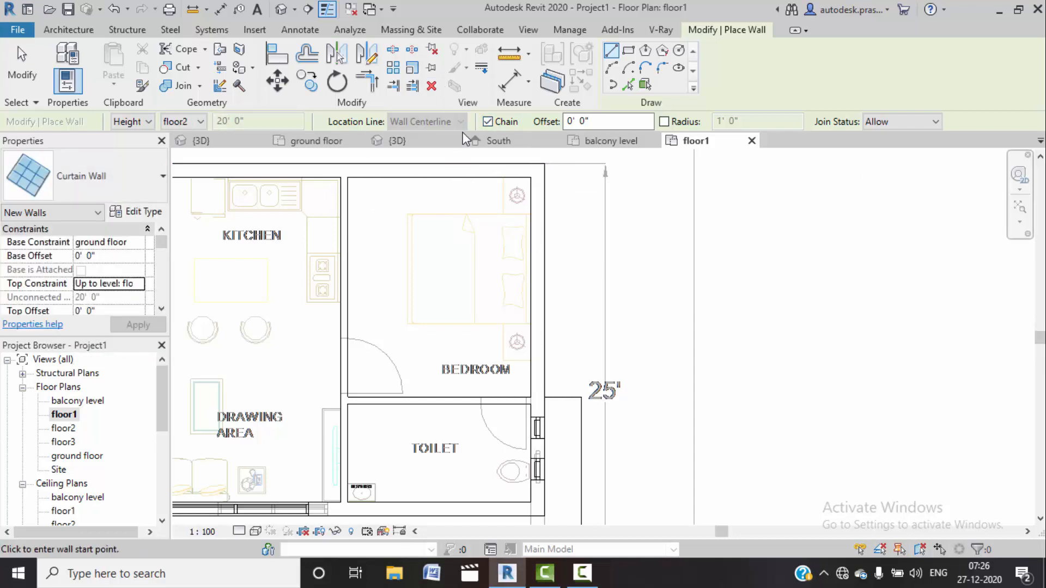
pyautogui.press('Escape')
pyautogui.press('Escape')
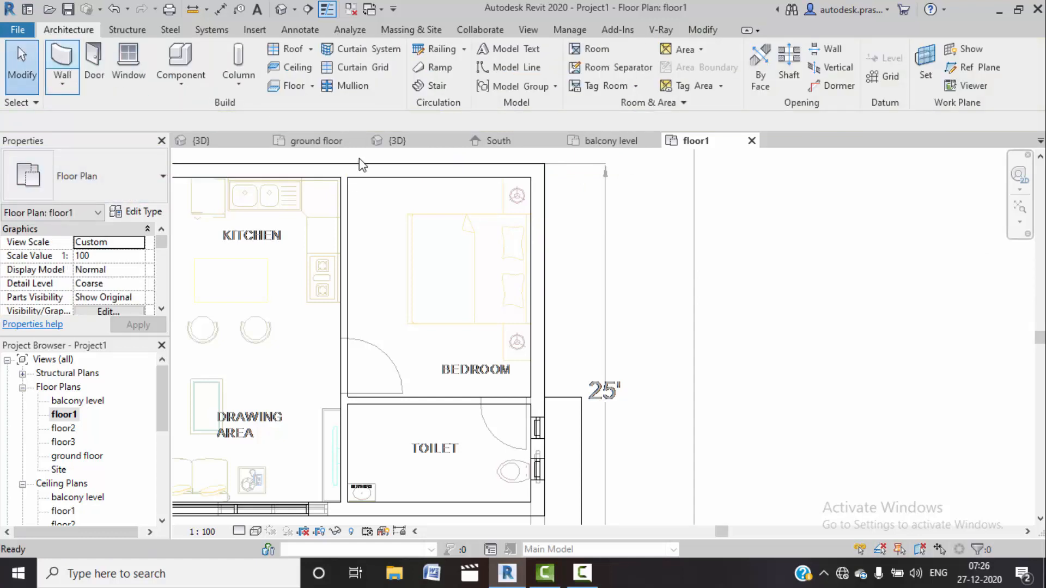
pyautogui.press('w')
pyautogui.press('a')
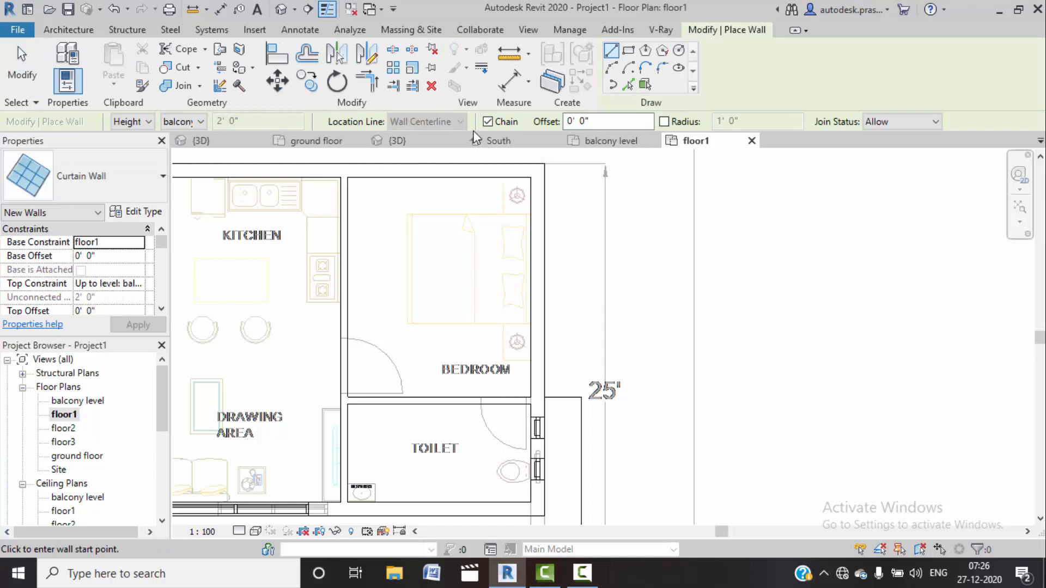
pyautogui.click(567, 163)
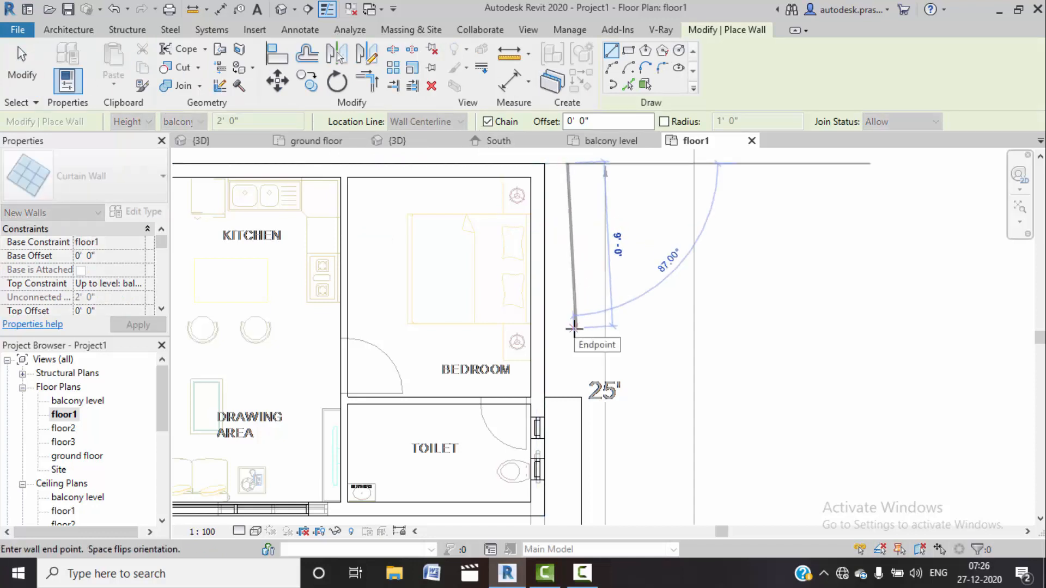
pyautogui.press('Escape')
pyautogui.press('Escape')
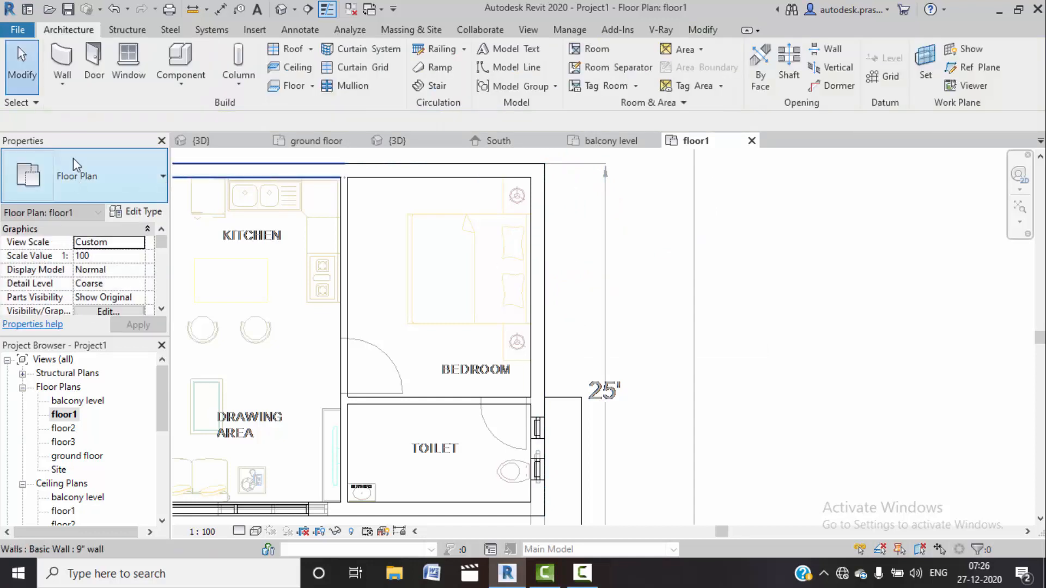
# Step: Set up a new Basic Wall of type 9" wall with its location line at Finish Face: Exterior
pyautogui.click(62, 64)
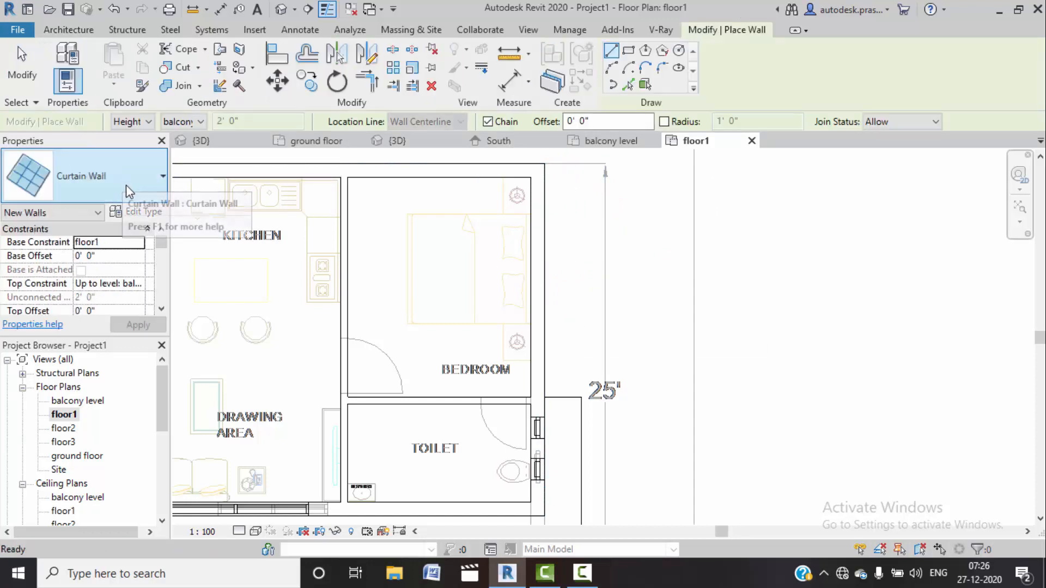
pyautogui.click(123, 188)
pyautogui.scroll(1, 82, 297)
pyautogui.scroll(8, 82, 297)
pyautogui.click(76, 318)
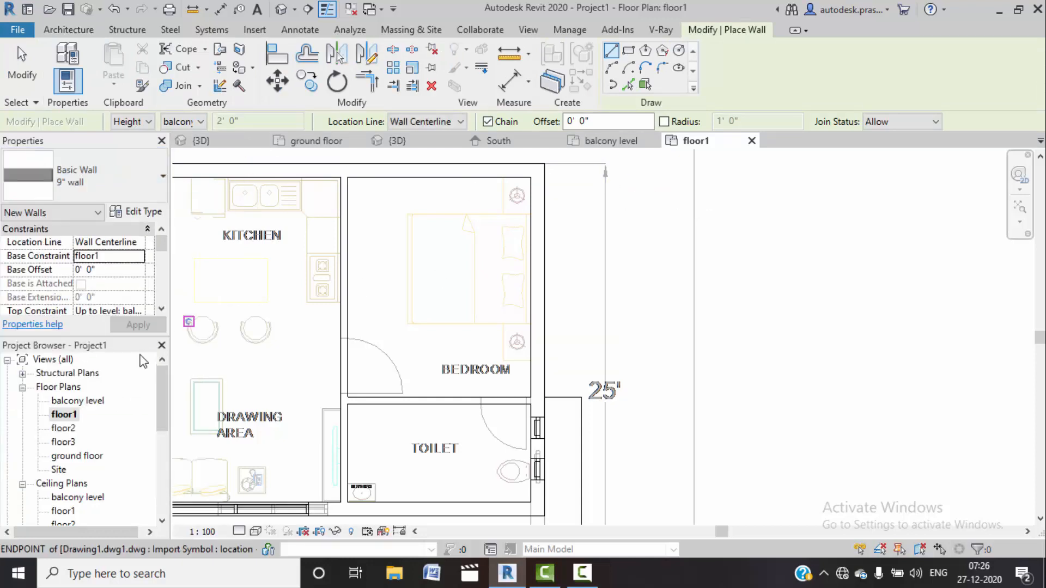
pyautogui.click(140, 312)
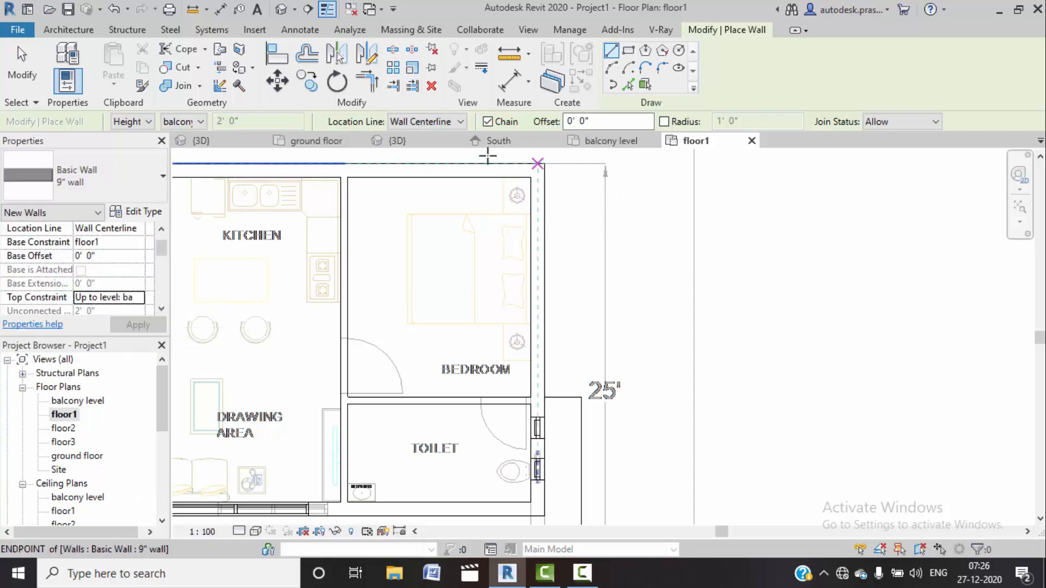
pyautogui.click(460, 121)
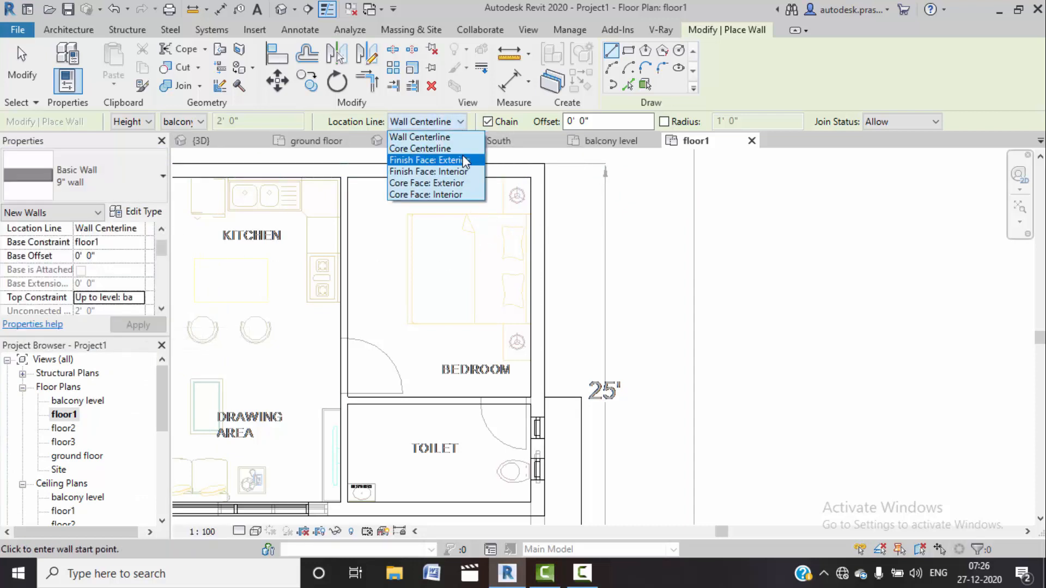
pyautogui.click(463, 155)
# Step: Draw a wall about 12' 9" long against the bedroom's outer side wall, from the slab projection's rear edge to the house's back corner
pyautogui.click(538, 166)
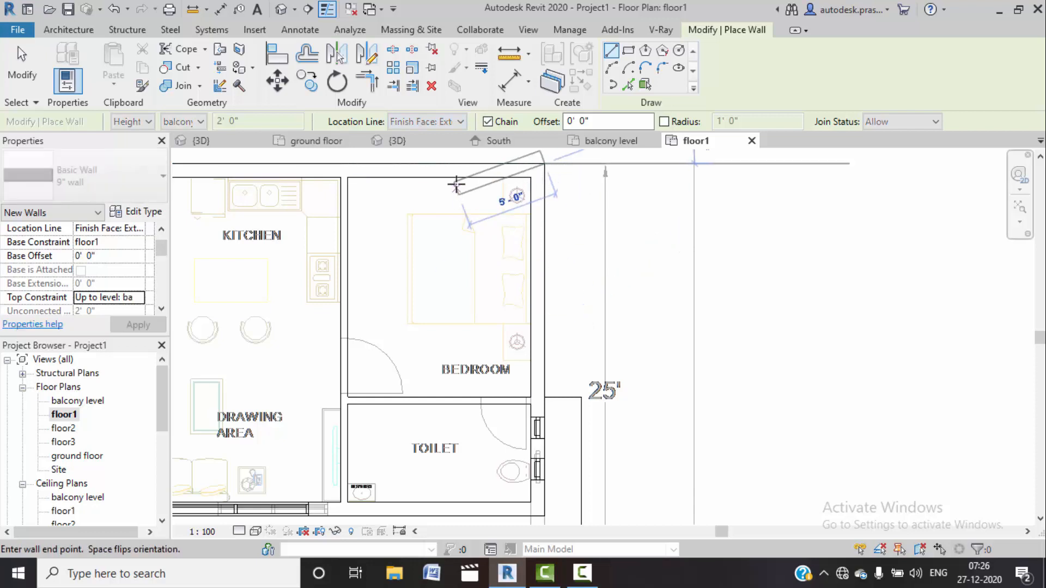
pyautogui.rightClick(563, 204)
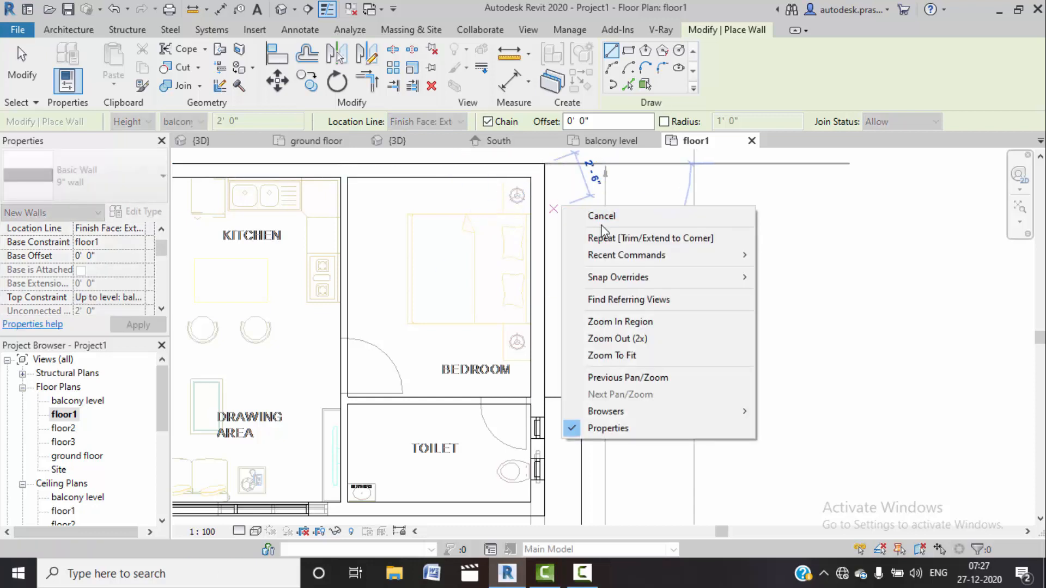
pyautogui.click(602, 216)
pyautogui.click(545, 398)
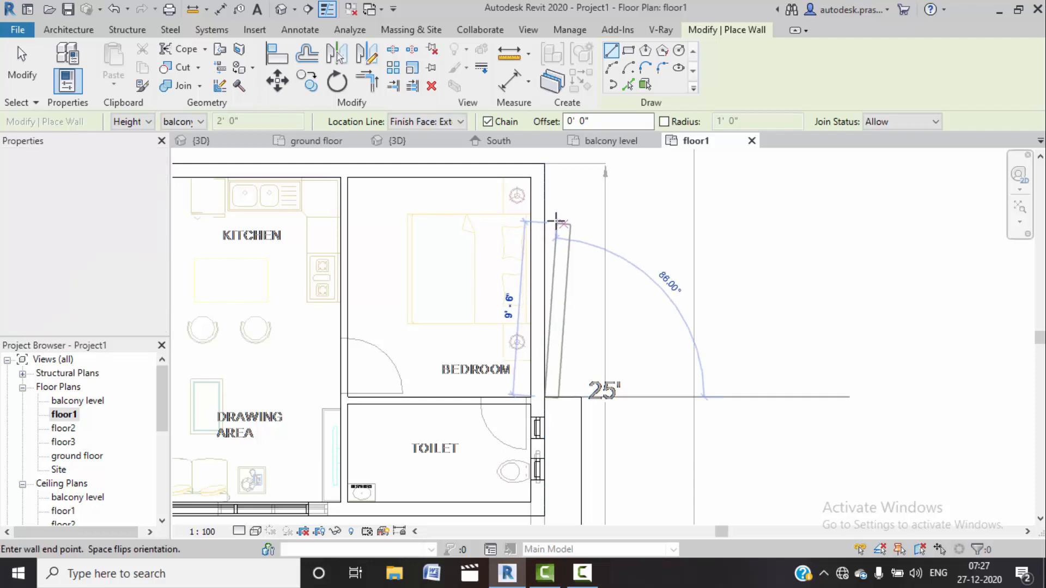
pyautogui.rightClick(593, 194)
pyautogui.click(621, 203)
pyautogui.rightClick(602, 202)
pyautogui.click(639, 214)
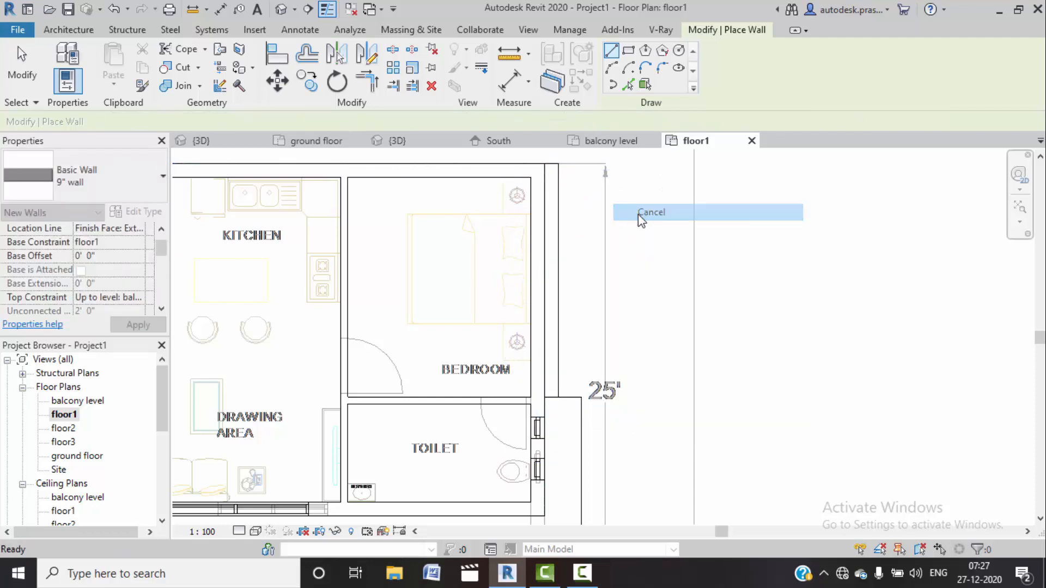
# Step: In the 3D view, set the new side wall's base constraint to ground floor and its top constraint to Up to level: floor2
pyautogui.click(428, 142)
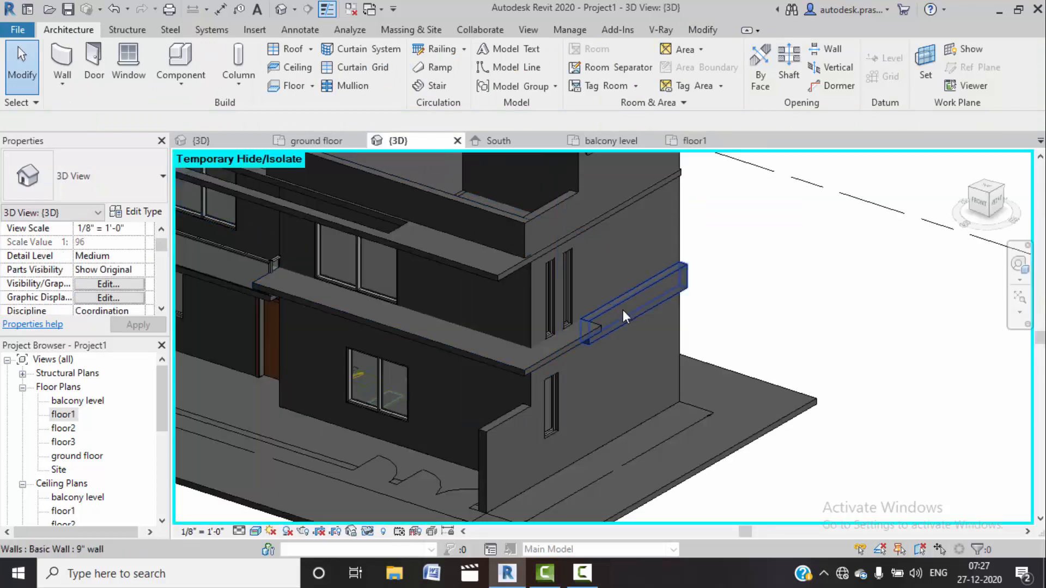
pyautogui.click(629, 322)
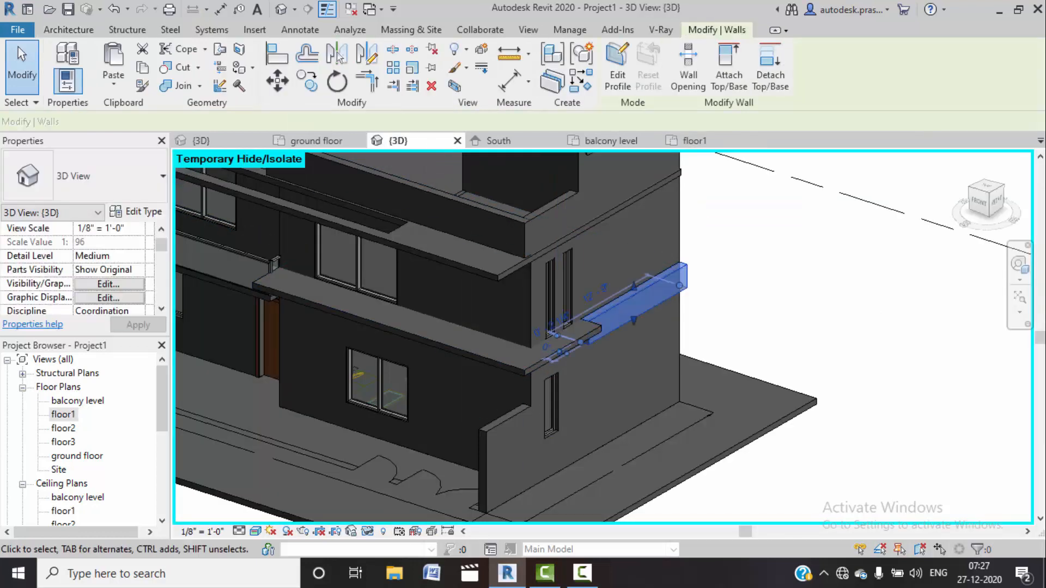
pyautogui.click(997, 205)
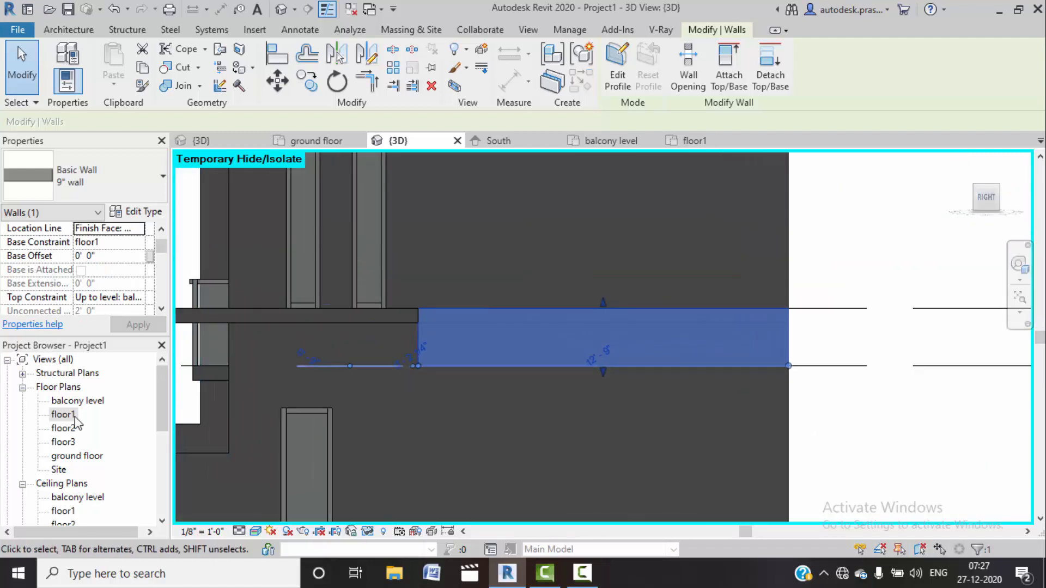
pyautogui.click(137, 244)
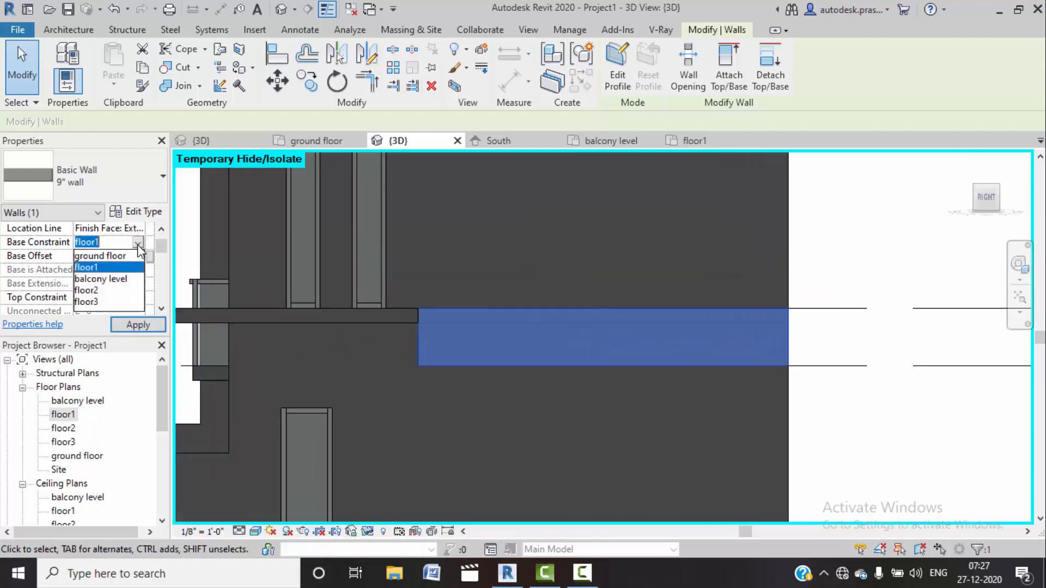
pyautogui.click(104, 254)
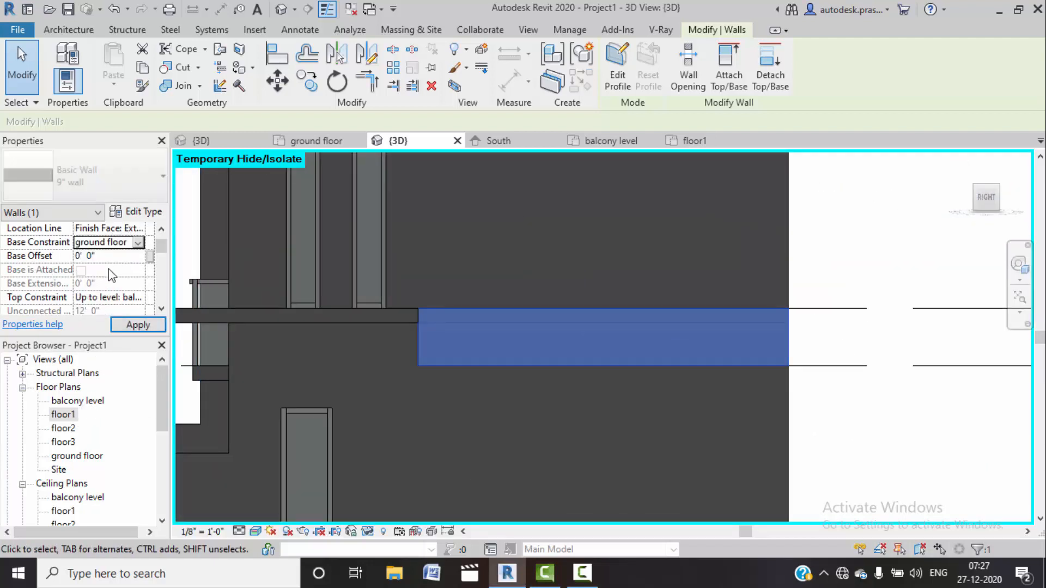
pyautogui.click(136, 298)
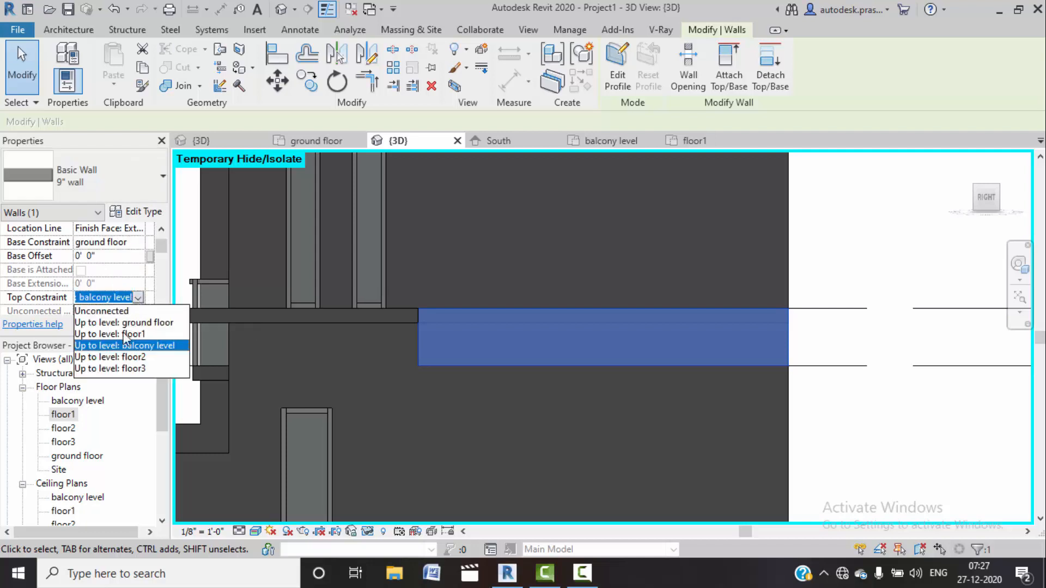
pyautogui.click(123, 357)
pyautogui.click(135, 323)
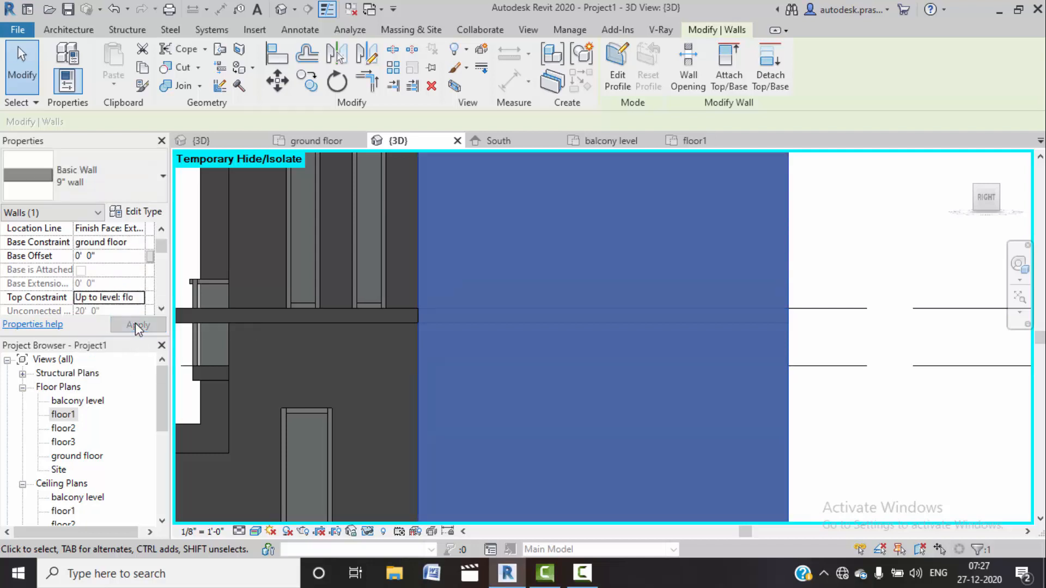
pyautogui.scroll(-1, 204, 384)
pyautogui.scroll(-1, 835, 261)
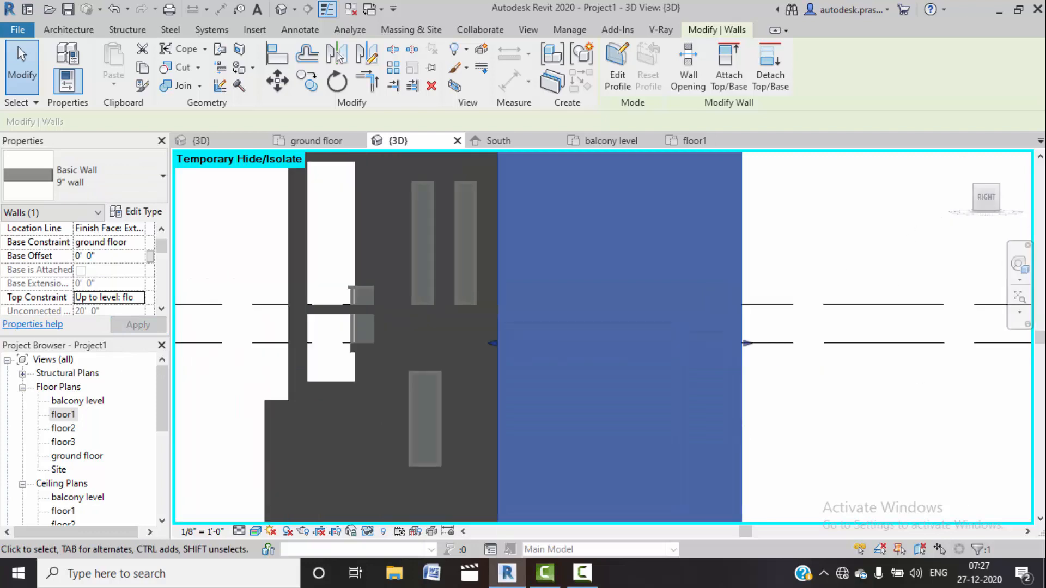
# Step: Edit the profile of the outer side wall, adding offset lines 2' 0" inside all four of its edges
pyautogui.scroll(-2, 808, 269)
pyautogui.keyDown('shift'); pyautogui.moveTo(851, 279); pyautogui.dragTo(865, 326, button='middle'); pyautogui.keyUp('shift')
pyautogui.click(989, 205)
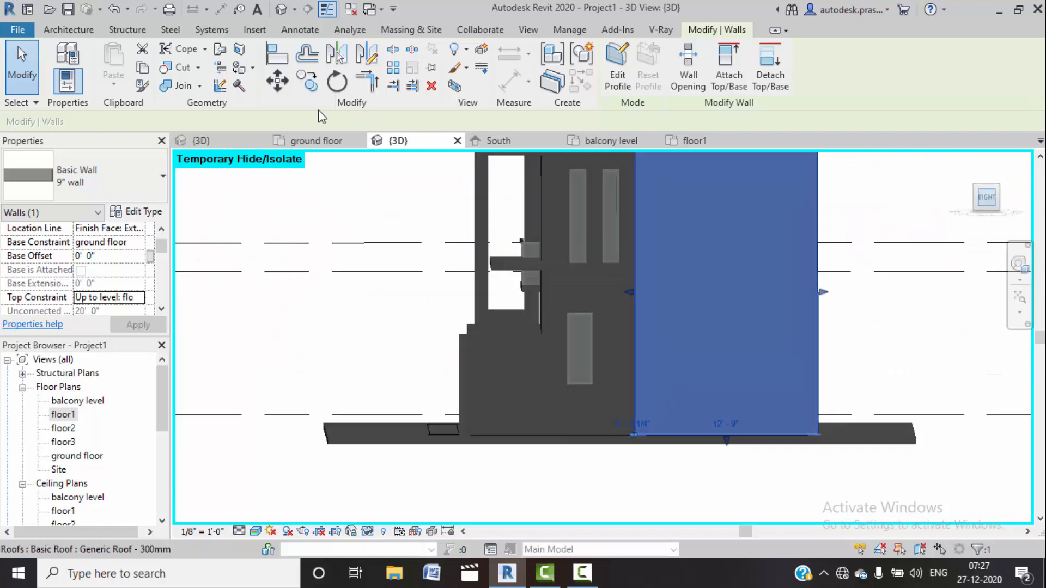
pyautogui.click(619, 69)
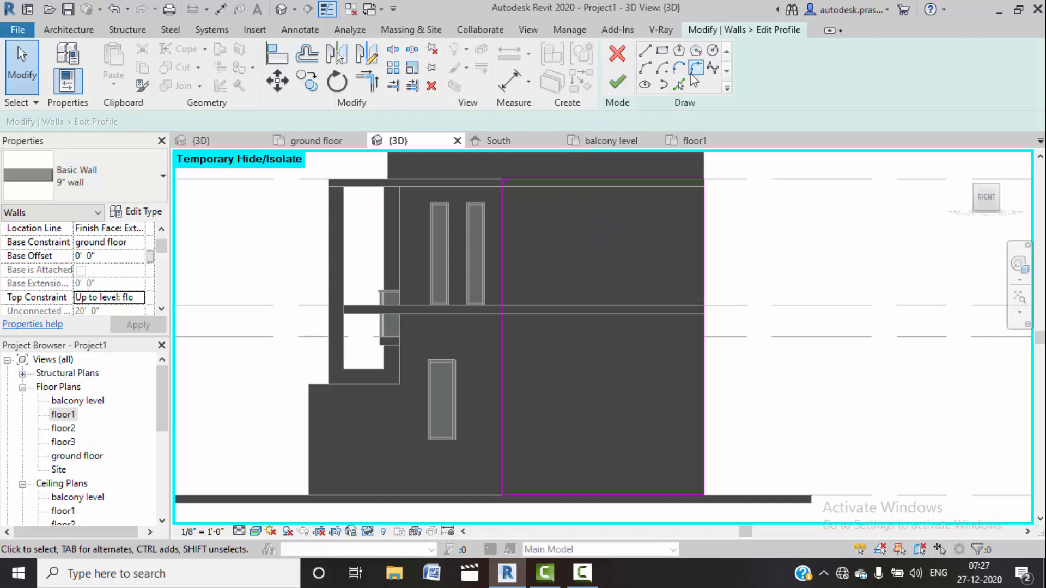
pyautogui.click(680, 86)
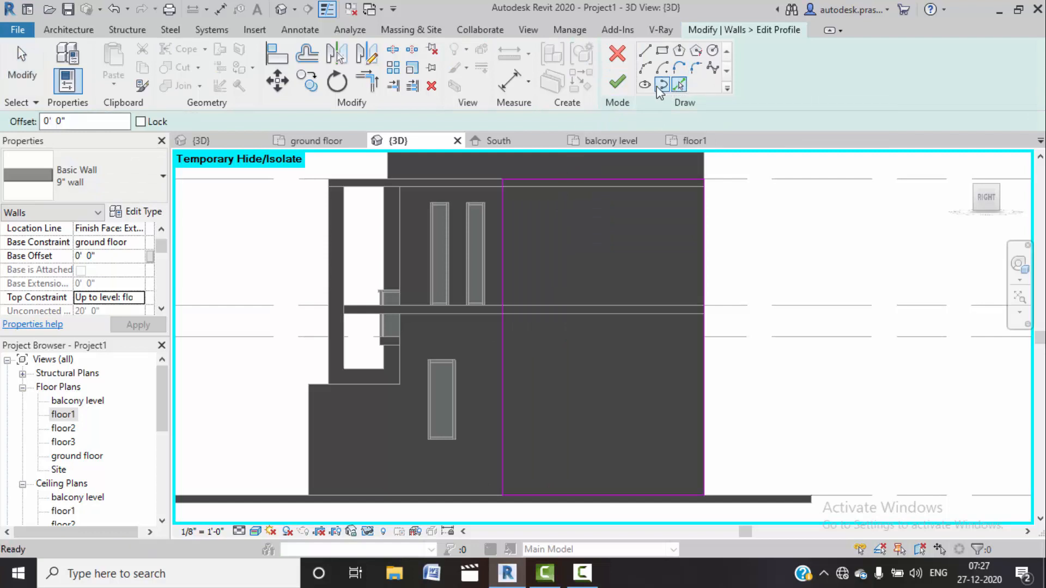
pyautogui.click(680, 85)
pyautogui.click(549, 182)
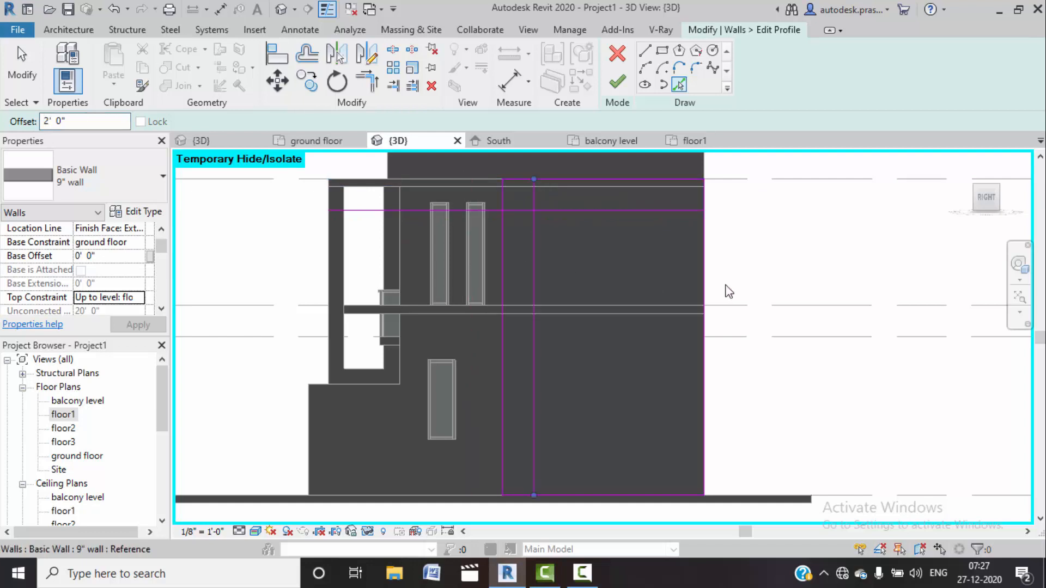
pyautogui.click(692, 318)
pyautogui.moveTo(666, 392); pyautogui.dragTo(677, 275, button='middle')
pyautogui.click(622, 376)
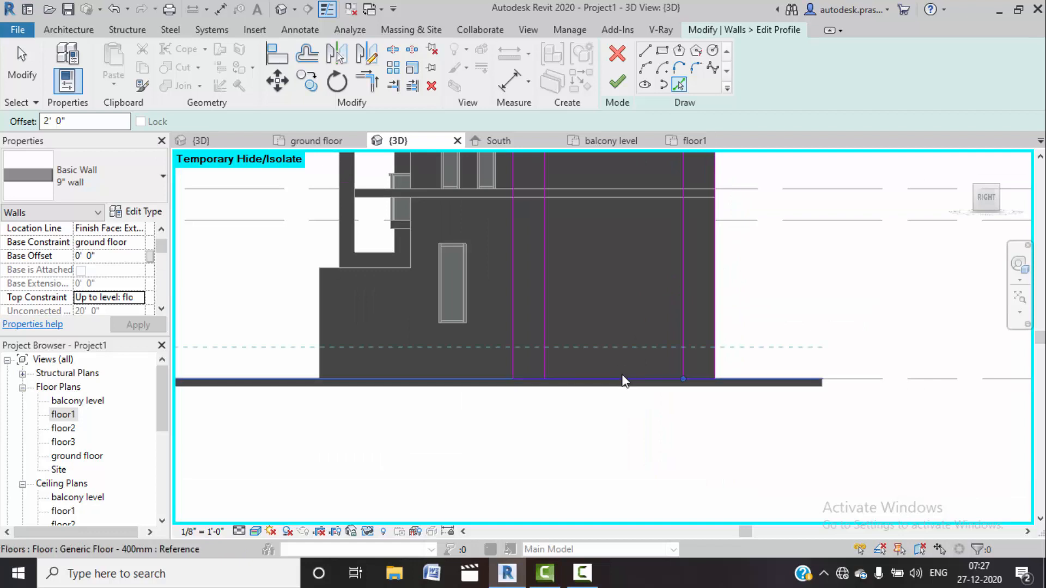
# Step: Trim the offset lines into a closed inner rectangle and finish the profile to cut the opening in the side wall
pyautogui.click(366, 82)
pyautogui.click(545, 329)
pyautogui.click(569, 347)
pyautogui.click(670, 347)
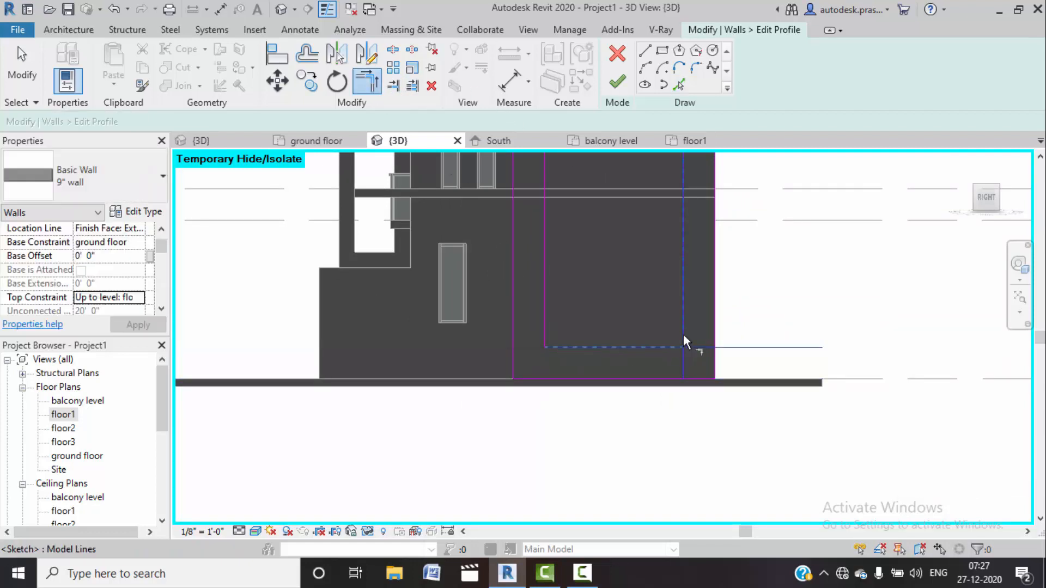
pyautogui.click(683, 334)
pyautogui.moveTo(558, 167); pyautogui.dragTo(554, 242, button='middle')
pyautogui.click(541, 187)
pyautogui.click(552, 170)
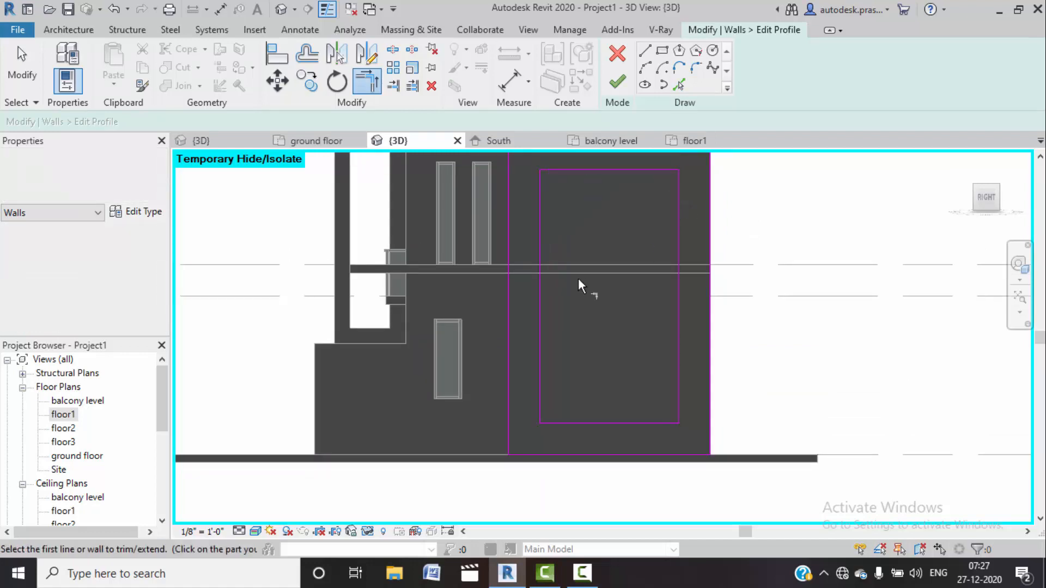
pyautogui.scroll(-2, 580, 280)
pyautogui.keyDown('shift'); pyautogui.moveTo(599, 273); pyautogui.dragTo(629, 142, button='middle'); pyautogui.keyUp('shift')
pyautogui.click(615, 83)
pyautogui.keyDown('shift'); pyautogui.moveTo(602, 292); pyautogui.dragTo(571, 377, button='middle'); pyautogui.keyUp('shift')
pyautogui.click(586, 436)
pyautogui.moveTo(607, 343)
pyautogui.keyDown('shift'); pyautogui.mouseDown(button='middle')
pyautogui.moveTo(647, 355)
pyautogui.moveTo(538, 344)
pyautogui.moveTo(551, 332)
pyautogui.moveTo(597, 337)
pyautogui.mouseUp(button='middle'); pyautogui.keyUp('shift')
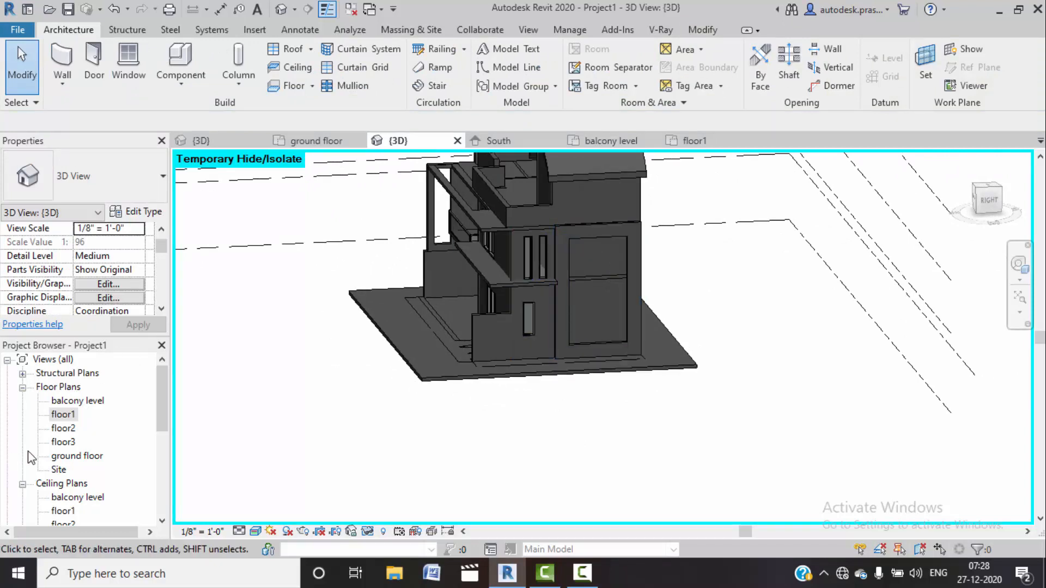
# Step: In the ground floor plan, duplicate the 9" wall type as "jali 1" with a structure thickness of 0' 1 1/2"
pyautogui.doubleClick(76, 456)
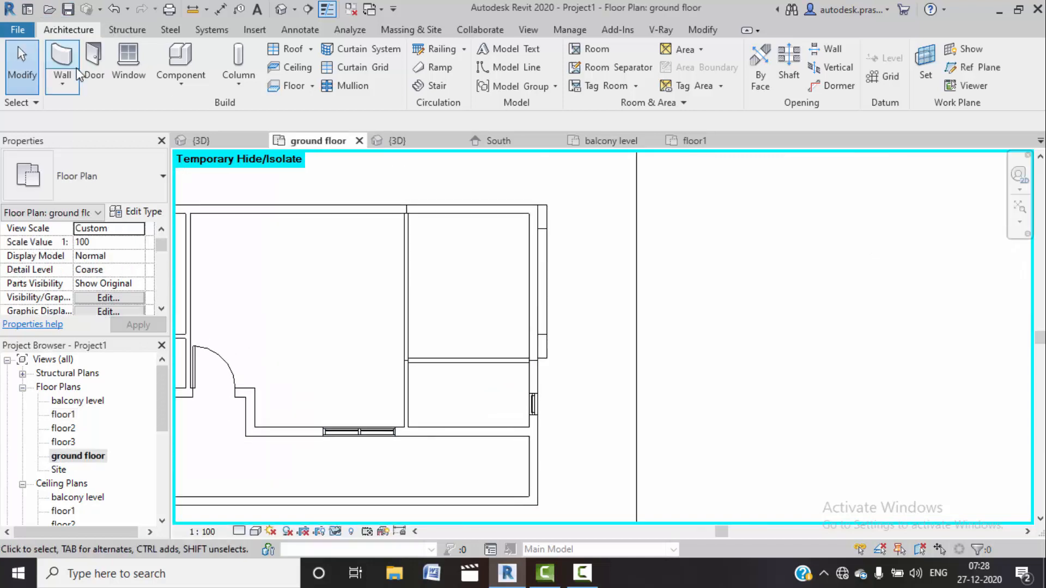
pyautogui.click(69, 86)
pyautogui.click(70, 106)
pyautogui.click(138, 211)
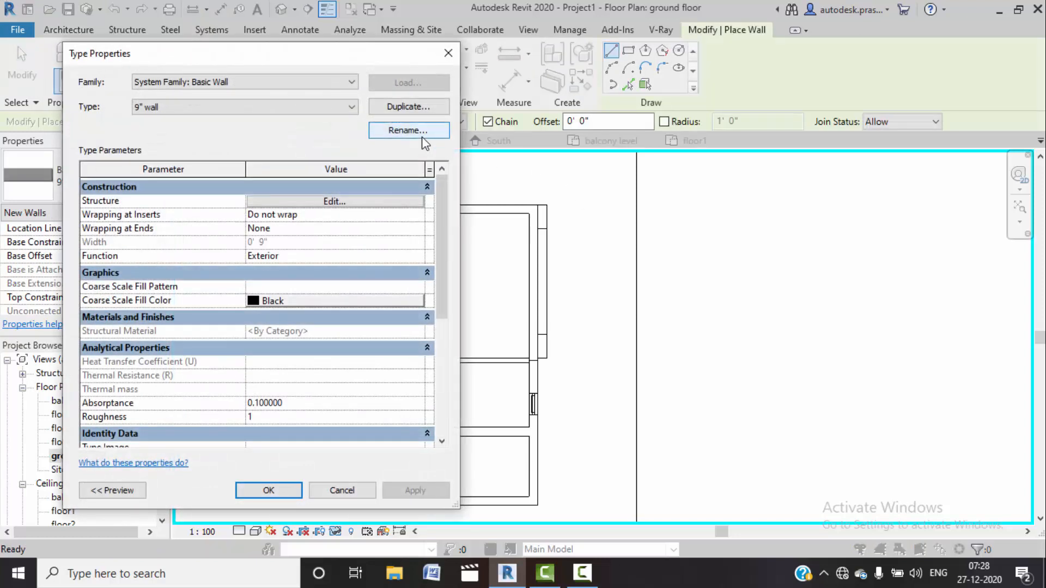
pyautogui.click(406, 107)
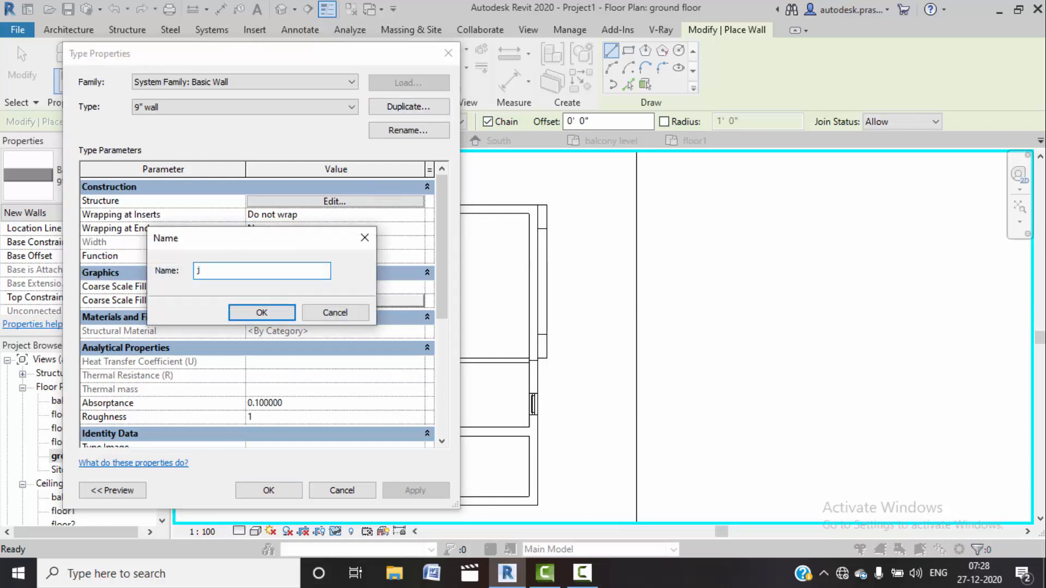
pyautogui.write('jali 1')
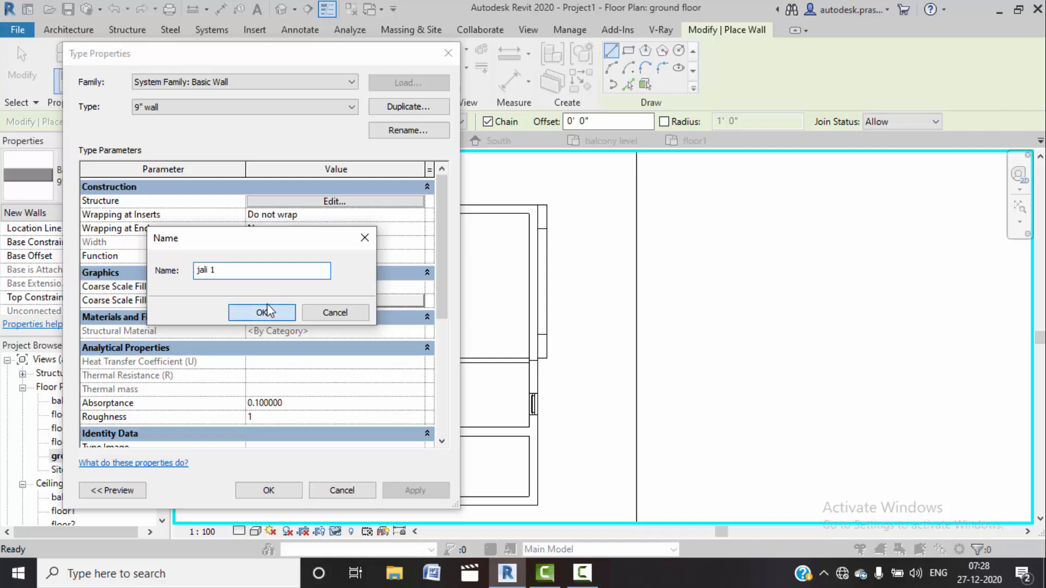
pyautogui.click(266, 312)
pyautogui.click(328, 201)
pyautogui.click(322, 211)
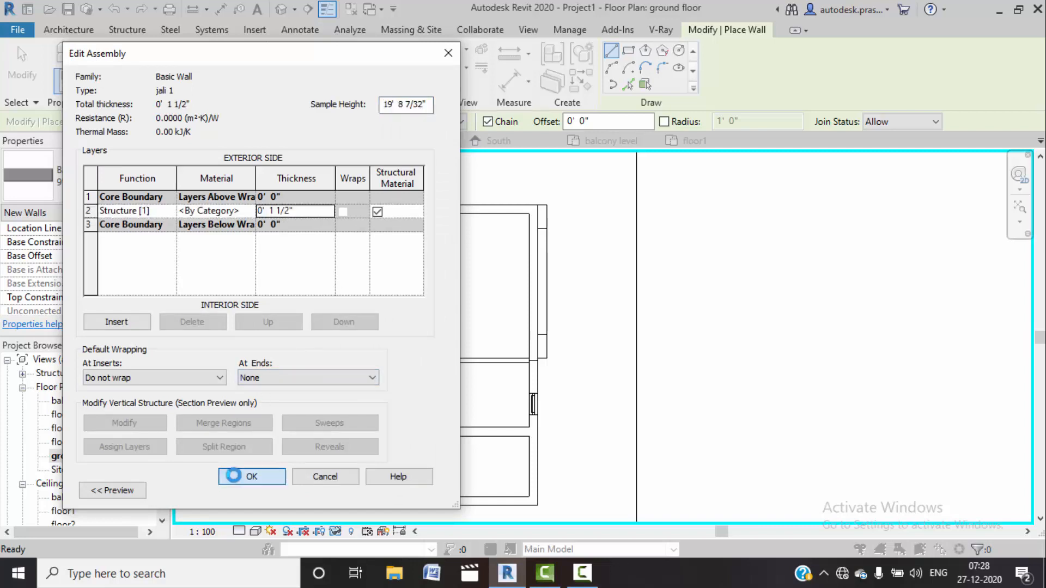
pyautogui.click(266, 490)
# Step: Draw a jali 1 wall about 8' 9" long along the centre of the outer side wall, spanning its opening
pyautogui.moveTo(504, 344); pyautogui.dragTo(505, 231, button='middle')
pyautogui.scroll(-2, 521, 227)
pyautogui.click(474, 196)
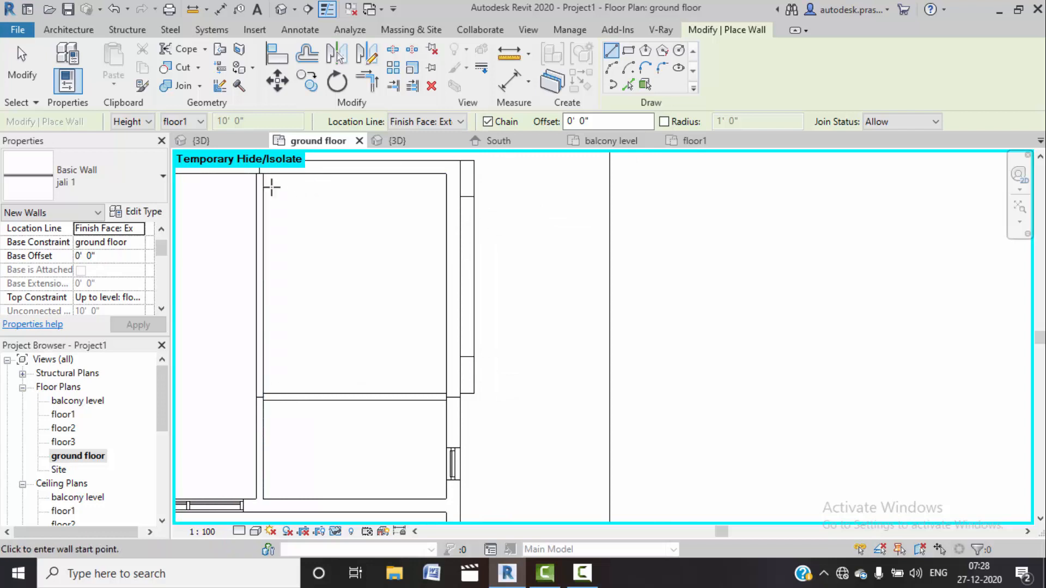
pyautogui.scroll(2, 465, 196)
pyautogui.click(472, 197)
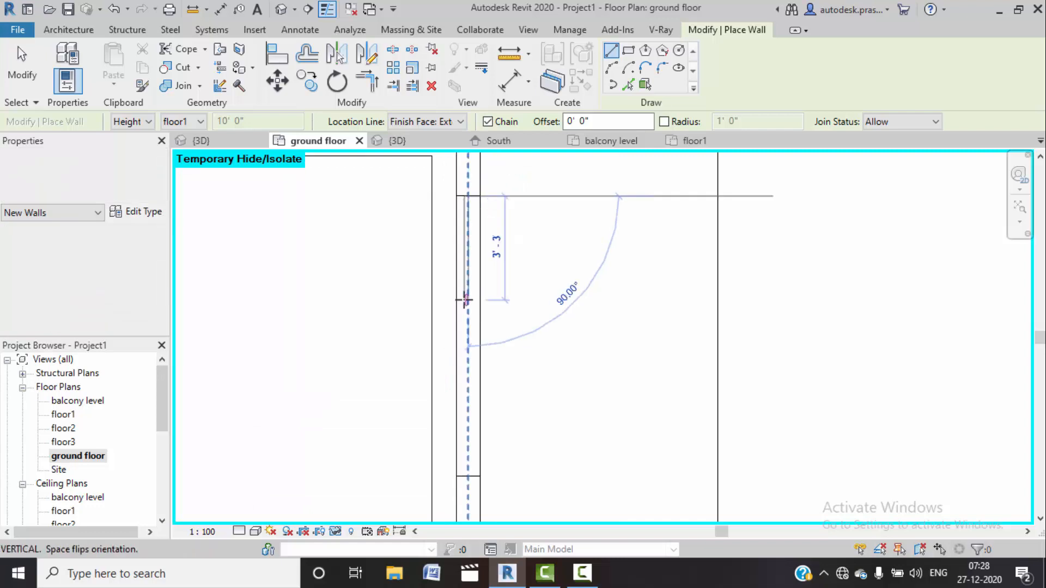
pyautogui.moveTo(477, 319); pyautogui.dragTo(472, 203, button='middle')
pyautogui.click(463, 360)
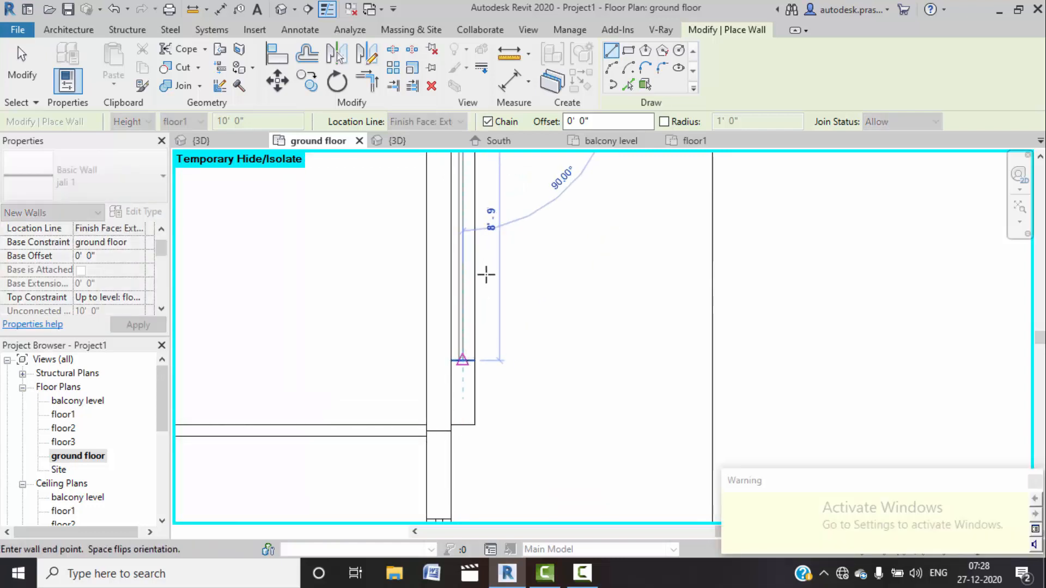
pyautogui.rightClick(553, 238)
pyautogui.click(573, 252)
pyautogui.rightClick(570, 245)
pyautogui.click(591, 256)
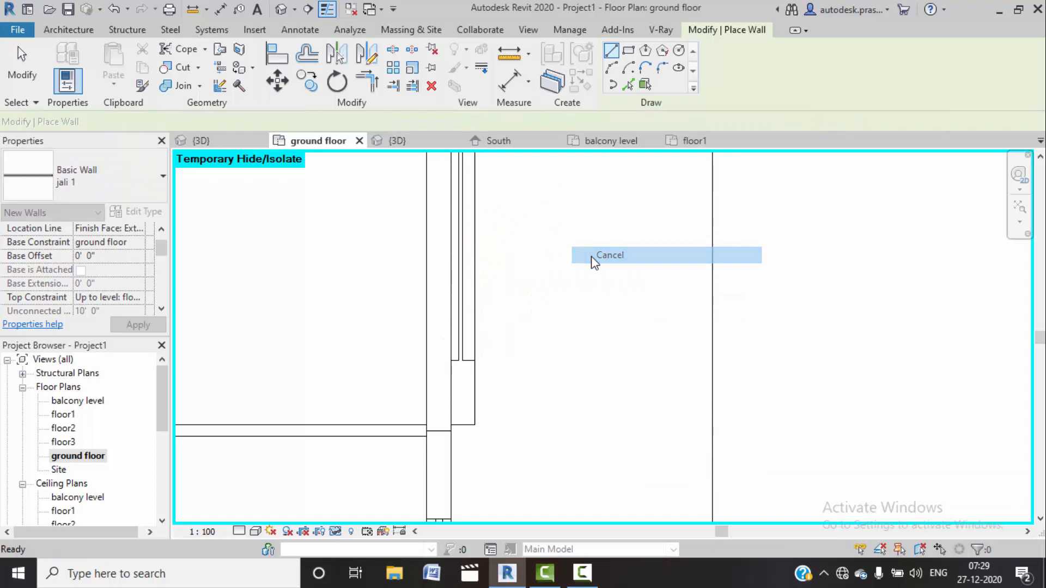
# Step: In the 3D view from the right, stretch the jali 1 wall's top and base to the opening's upper and lower edges
pyautogui.click(409, 140)
pyautogui.click(587, 293)
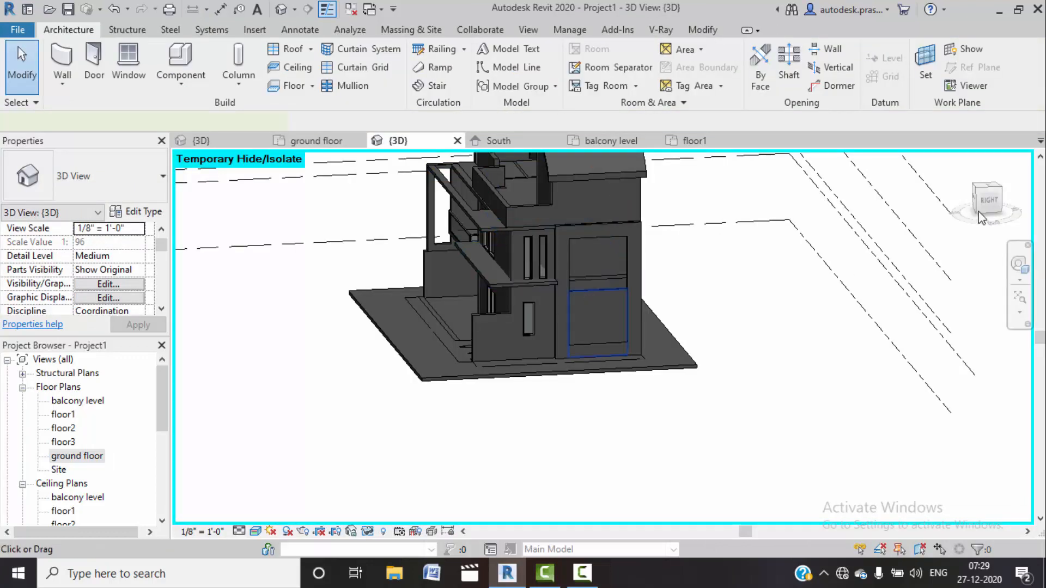
pyautogui.click(986, 200)
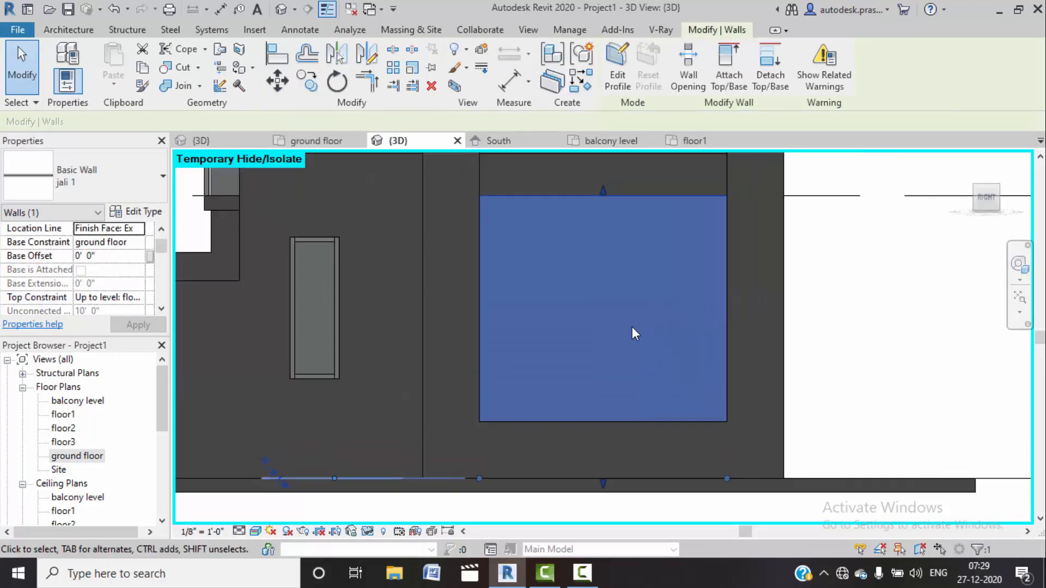
pyautogui.scroll(-4, 632, 329)
pyautogui.moveTo(505, 349); pyautogui.dragTo(506, 222)
pyautogui.moveTo(531, 275); pyautogui.dragTo(539, 206, button='middle')
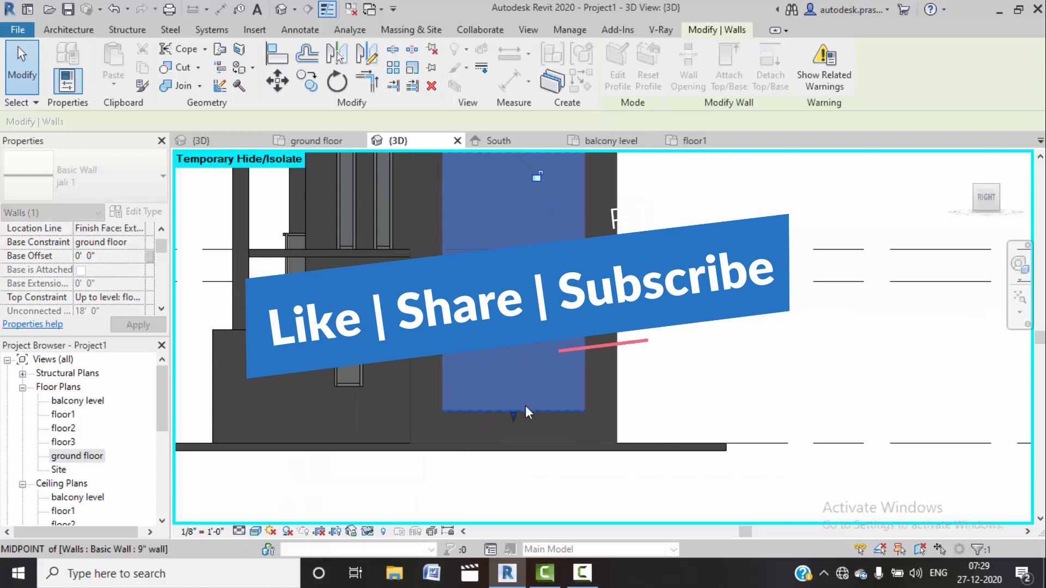
pyautogui.press('Escape')
# Step: Examine the front balcony's side wall opening in the 3D view and look for its location in the ground floor plan
pyautogui.keyDown('shift'); pyautogui.moveTo(422, 325); pyautogui.dragTo(590, 339, button='middle'); pyautogui.keyUp('shift')
pyautogui.scroll(4, 438, 266)
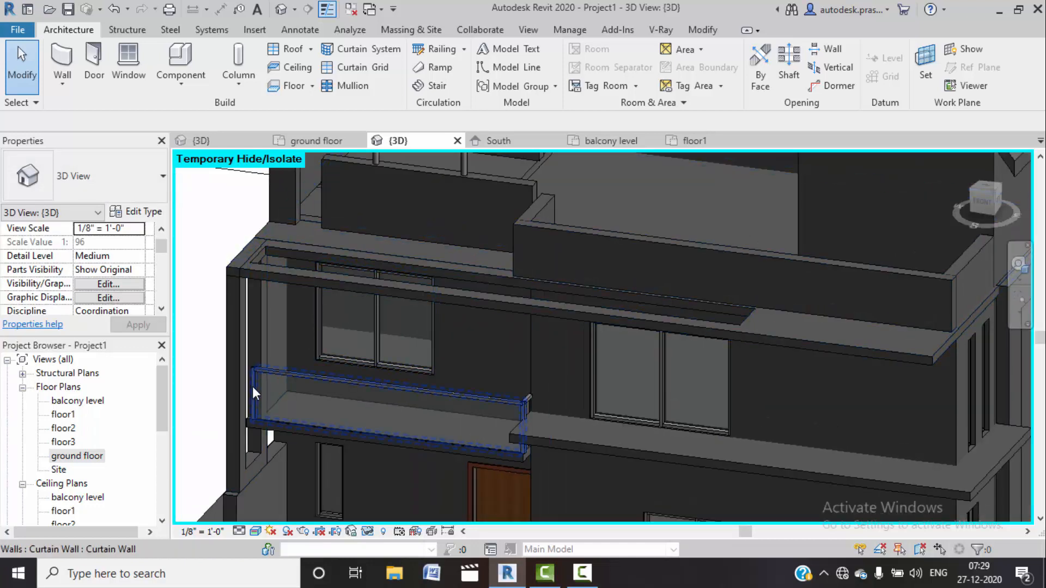
pyautogui.scroll(5, 327, 381)
pyautogui.moveTo(474, 313); pyautogui.dragTo(90, 234, button='middle')
pyautogui.scroll(-3, 90, 234)
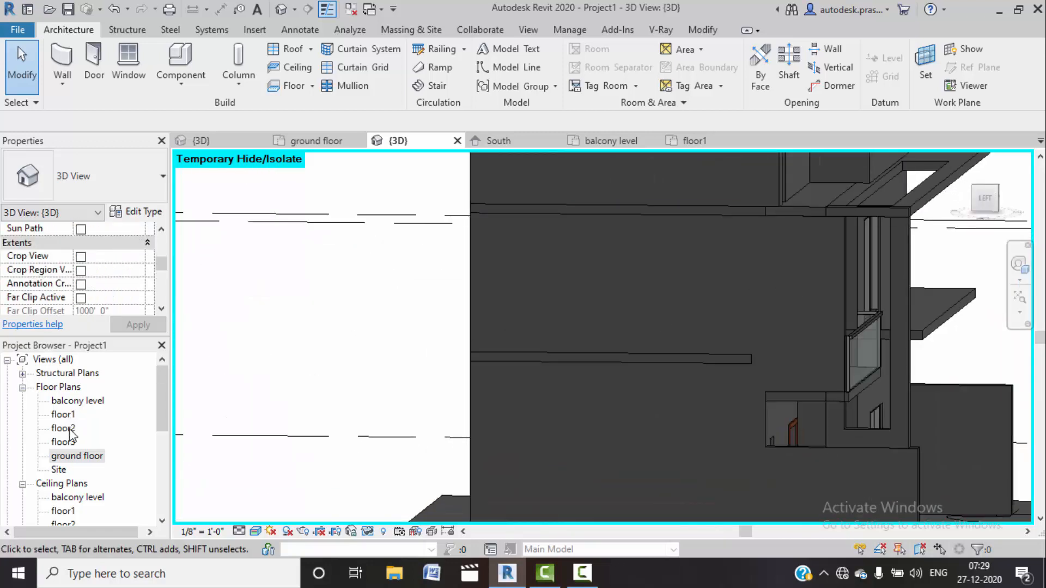
pyautogui.doubleClick(69, 455)
pyautogui.scroll(-3, 416, 372)
pyautogui.scroll(-2, 381, 409)
pyautogui.scroll(5, 381, 367)
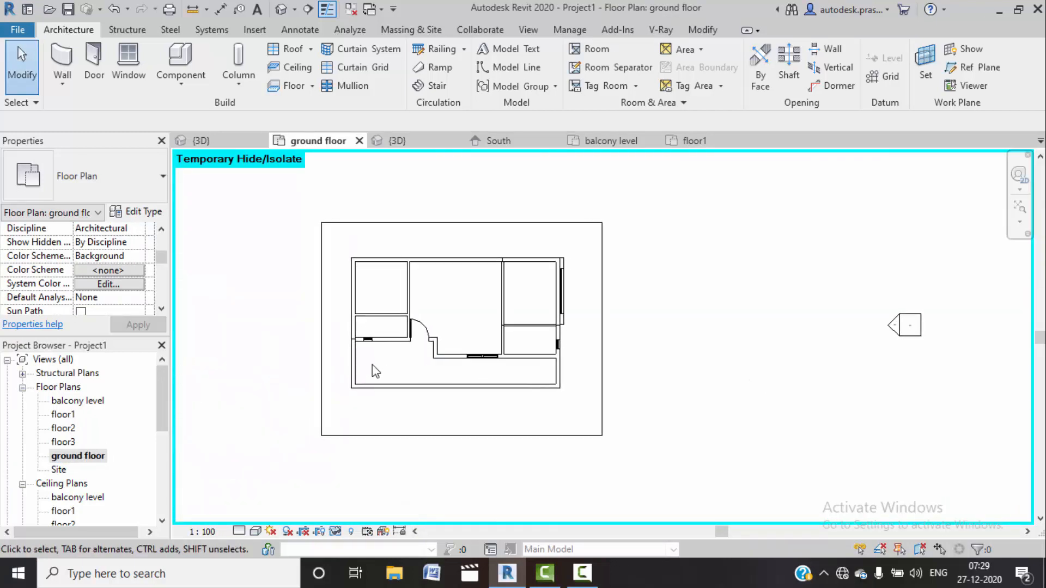
# Step: Open the floor1 plan at the 9" side wall with the opening beside the front balcony
pyautogui.doubleClick(64, 414)
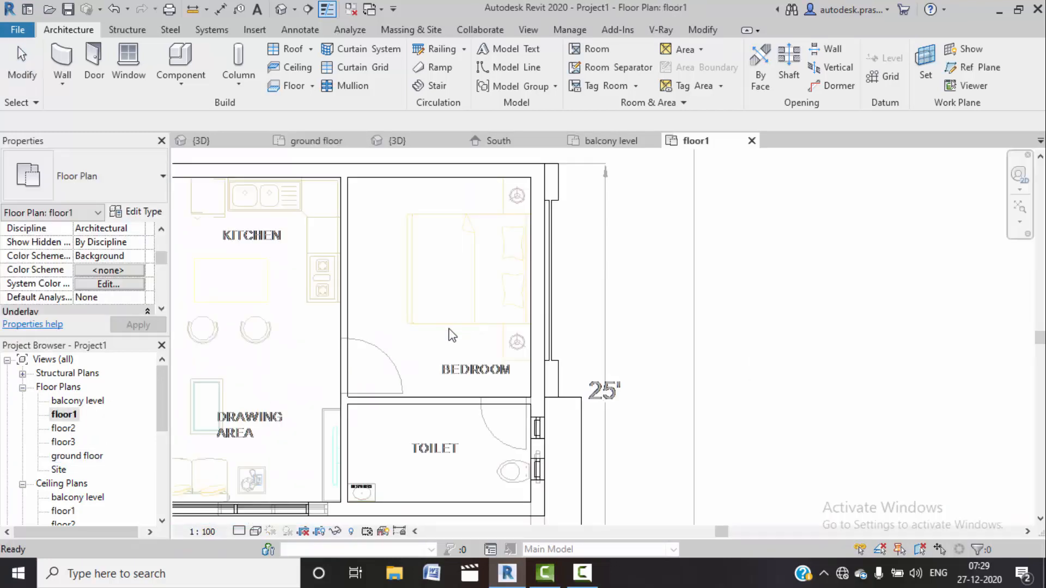
pyautogui.moveTo(438, 379); pyautogui.dragTo(918, 216, button='middle')
pyautogui.scroll(-1, 798, 236)
pyautogui.scroll(5, 362, 399)
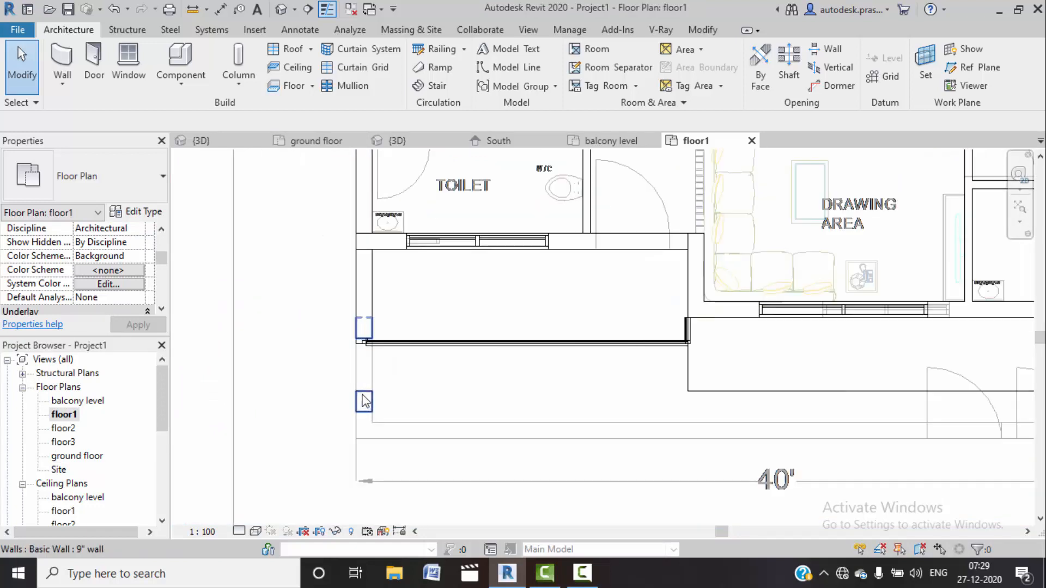
pyautogui.scroll(1, 359, 359)
pyautogui.click(403, 436)
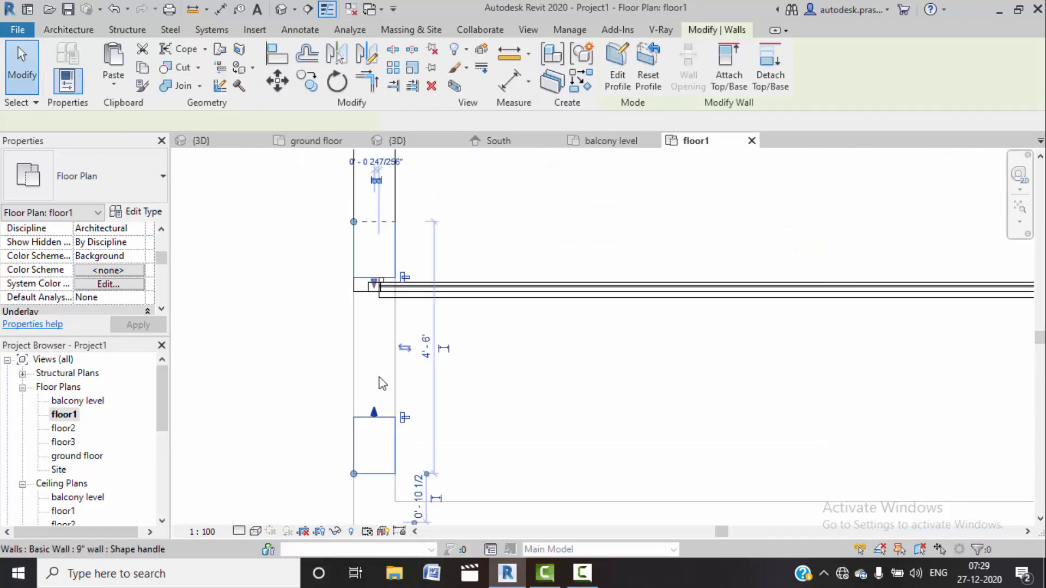
pyautogui.click(371, 314)
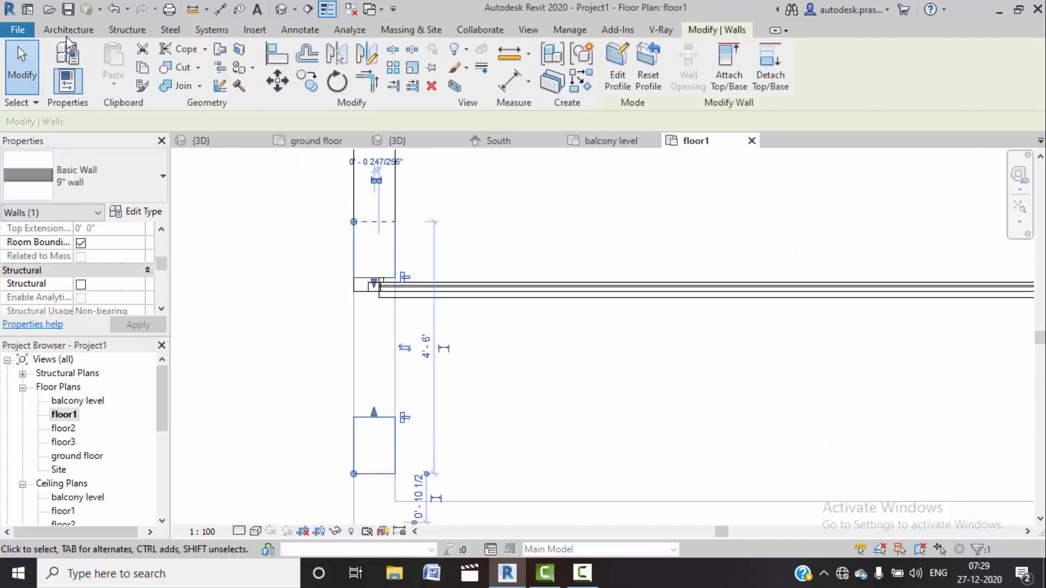
# Step: Draw a jali 1 wall along the centre of the balcony's side wall, spanning its opening up to the balcony railing end
pyautogui.click(68, 33)
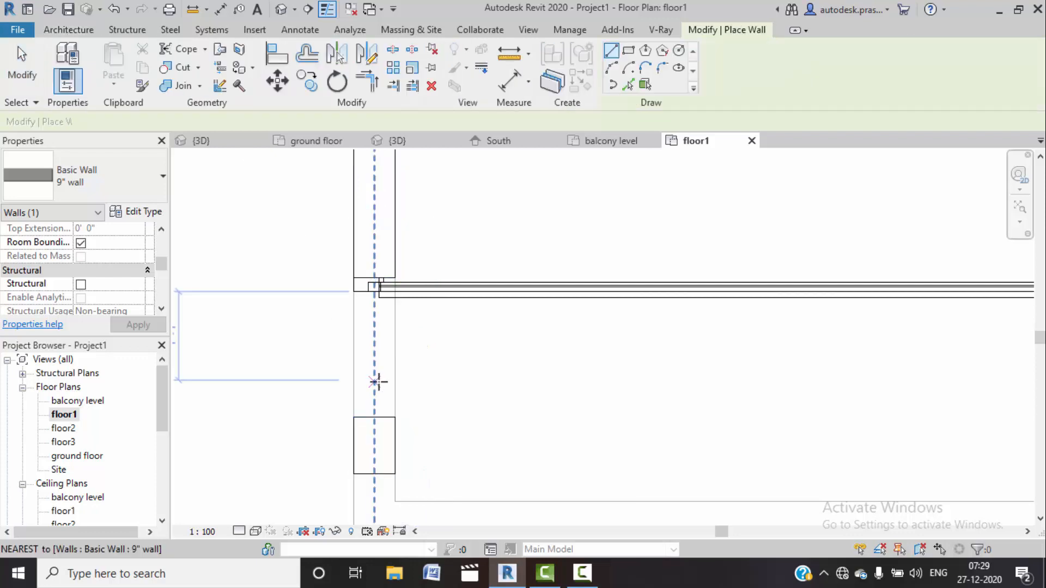
pyautogui.click(375, 417)
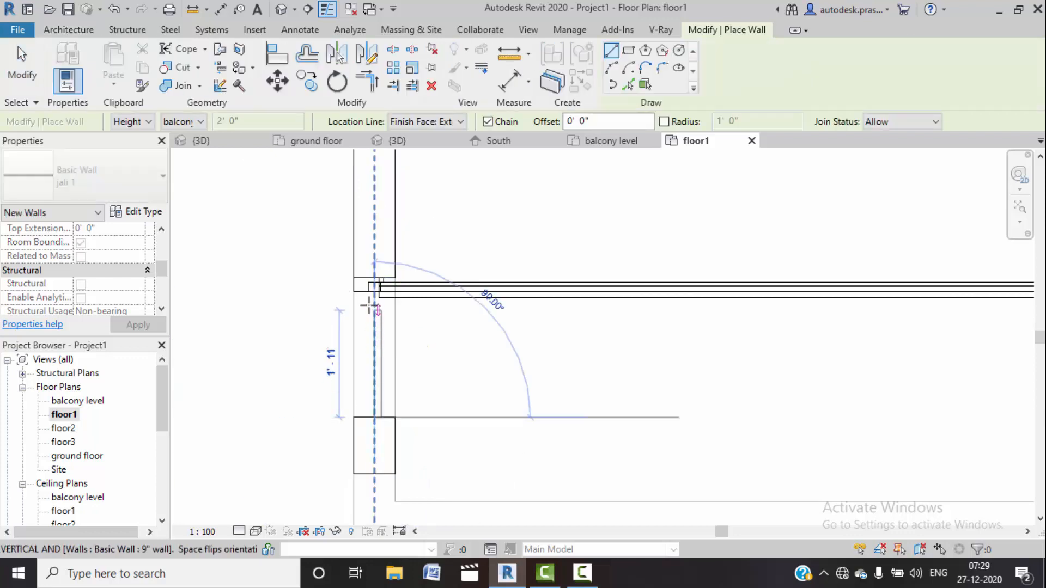
pyautogui.scroll(4, 375, 274)
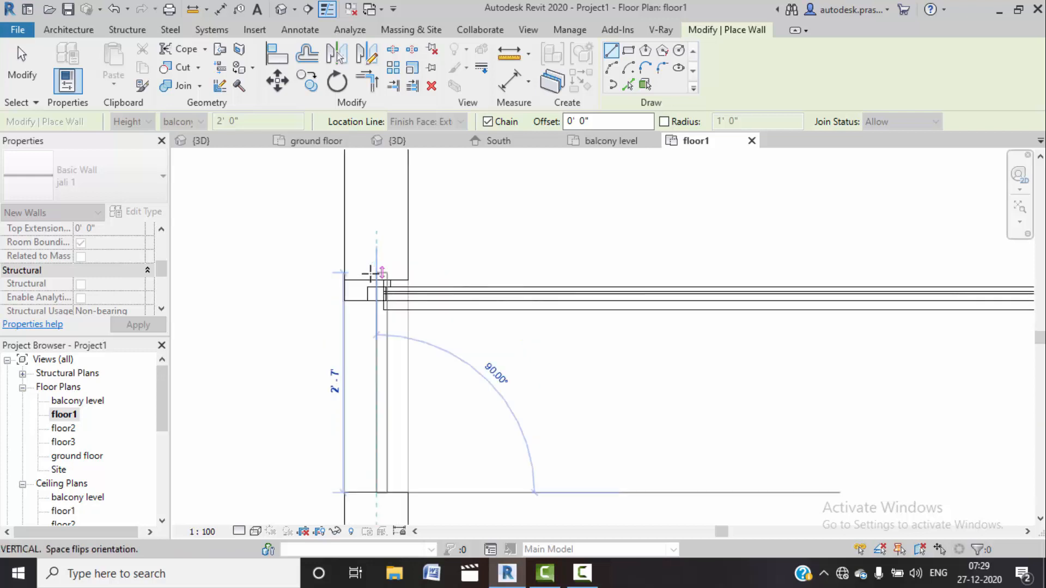
pyautogui.rightClick(394, 206)
pyautogui.click(414, 218)
pyautogui.rightClick(412, 214)
pyautogui.click(423, 218)
# Step: In the 3D view from the left, stretch the balcony's jali 1 wall up to the upper edge of its side wall opening
pyautogui.click(396, 143)
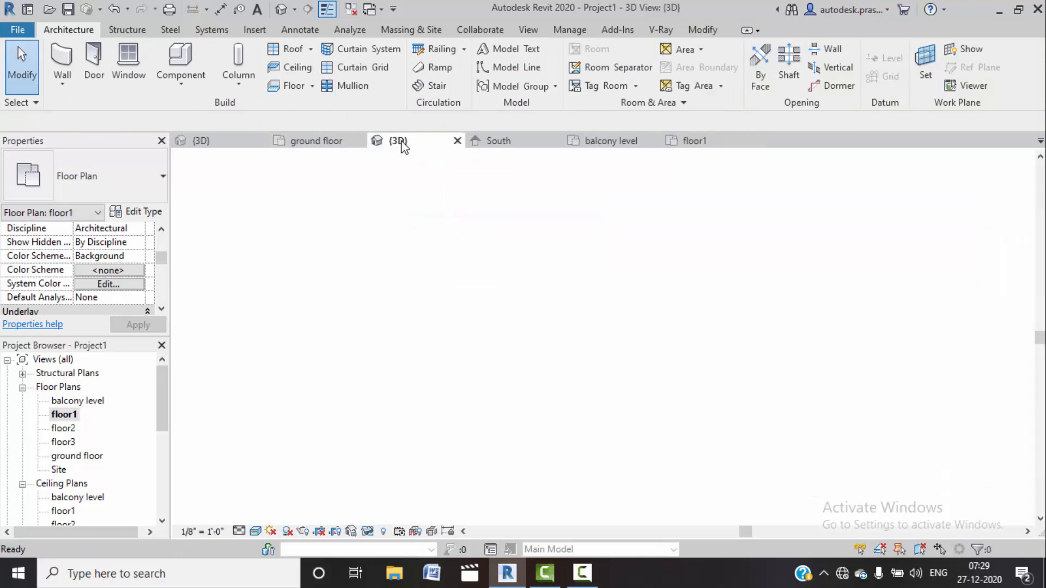
pyautogui.moveTo(731, 316); pyautogui.dragTo(553, 287, button='middle')
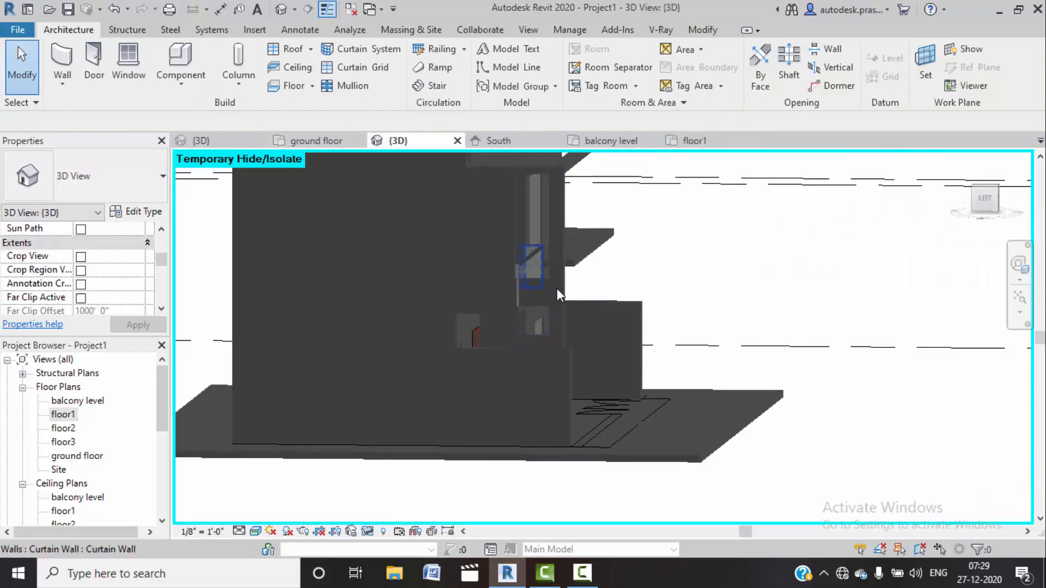
pyautogui.click(536, 279)
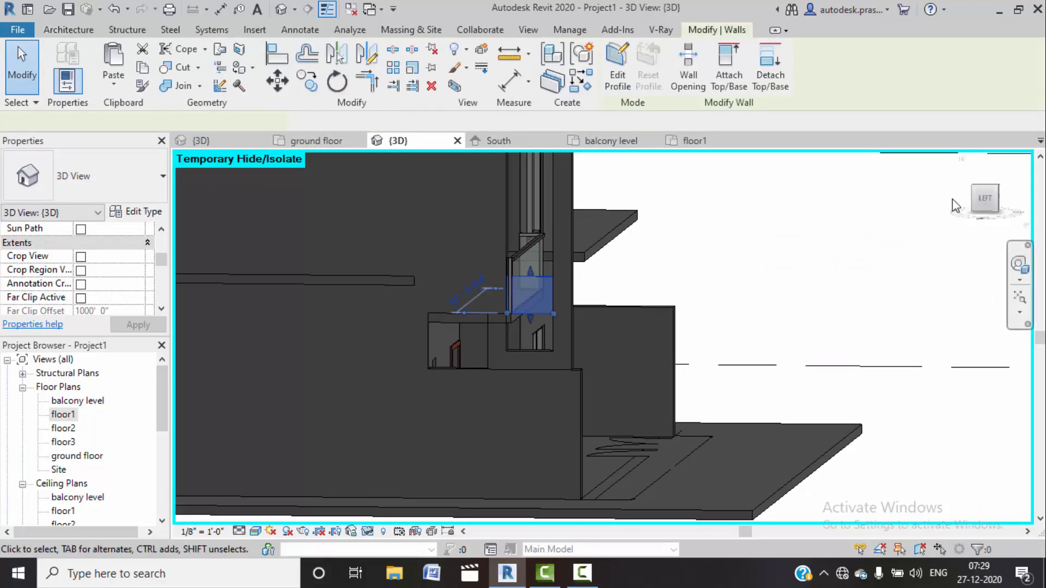
pyautogui.click(986, 200)
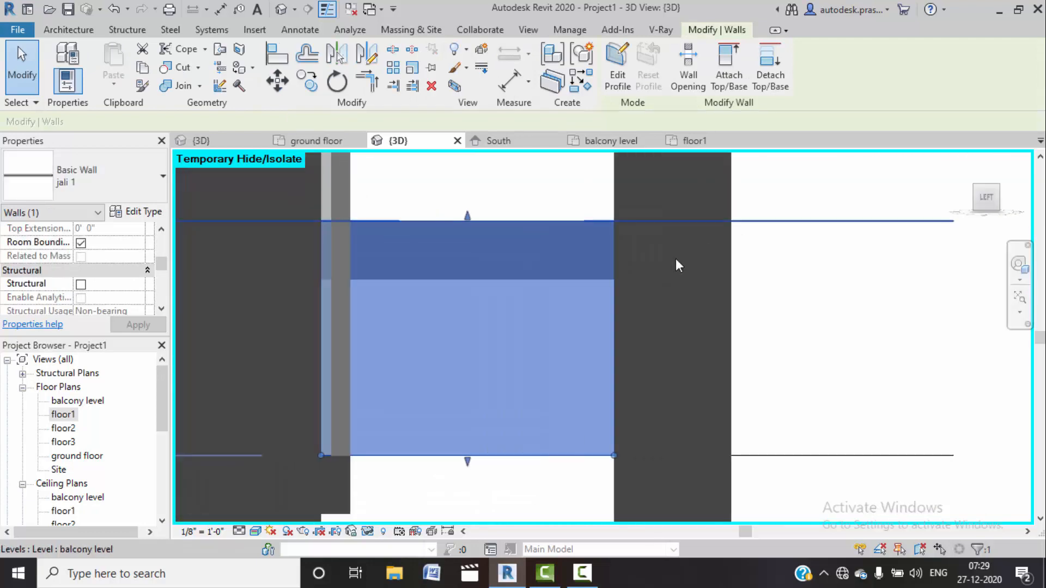
pyautogui.scroll(-4, 603, 309)
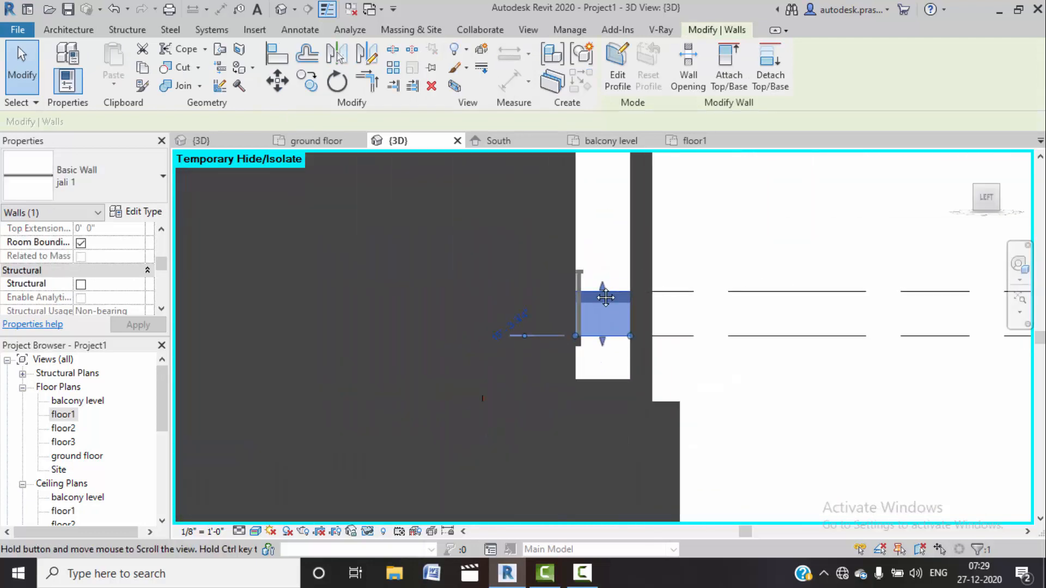
pyautogui.moveTo(633, 292); pyautogui.dragTo(532, 370, button='middle')
pyautogui.scroll(1, 512, 371)
pyautogui.scroll(2, 510, 376)
pyautogui.moveTo(487, 362); pyautogui.dragTo(485, 240)
pyautogui.scroll(-2, 485, 239)
pyautogui.moveTo(490, 213); pyautogui.dragTo(462, 390, button='middle')
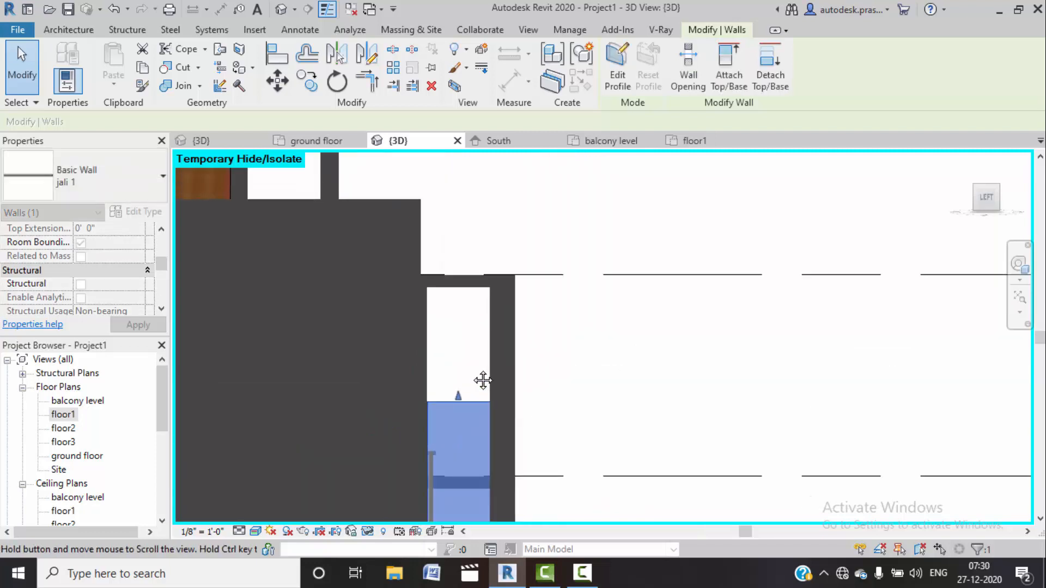
pyautogui.moveTo(458, 393); pyautogui.dragTo(462, 292)
# Step: Stretch the base of the balcony's jali 1 wall down to the opening's lower edge
pyautogui.moveTo(459, 352); pyautogui.dragTo(489, 173, button='middle')
pyautogui.moveTo(475, 348); pyautogui.dragTo(480, 389)
pyautogui.click(627, 250)
# Step: Examine the jali 1 wall and the balcony slab's end in the side wall opening from the front and outside
pyautogui.keyDown('shift'); pyautogui.moveTo(625, 239); pyautogui.dragTo(473, 387, button='middle'); pyautogui.keyUp('shift')
pyautogui.scroll(5, 470, 276)
pyautogui.scroll(3, 453, 229)
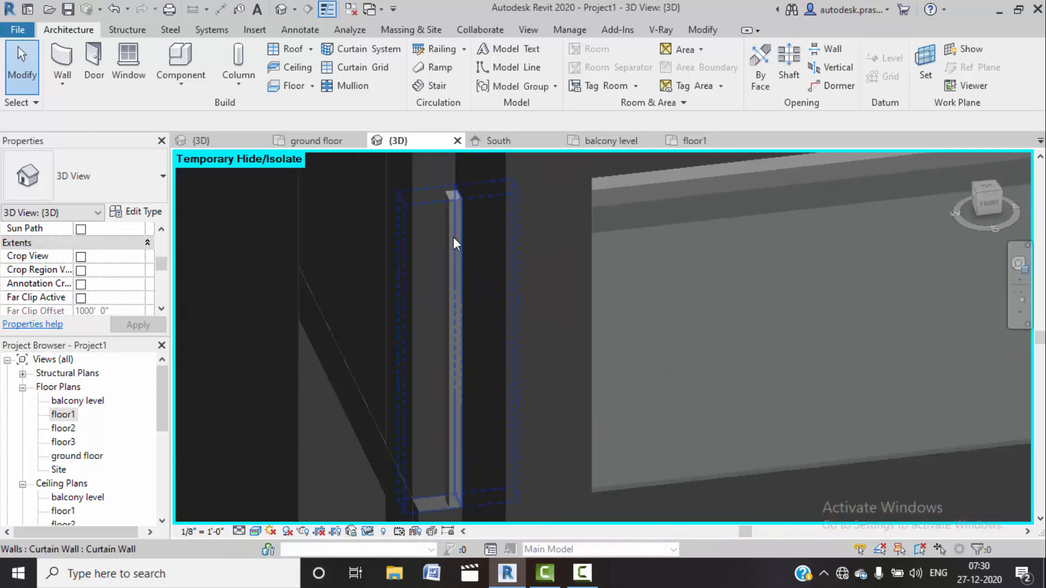
pyautogui.click(452, 219)
pyautogui.press('Escape')
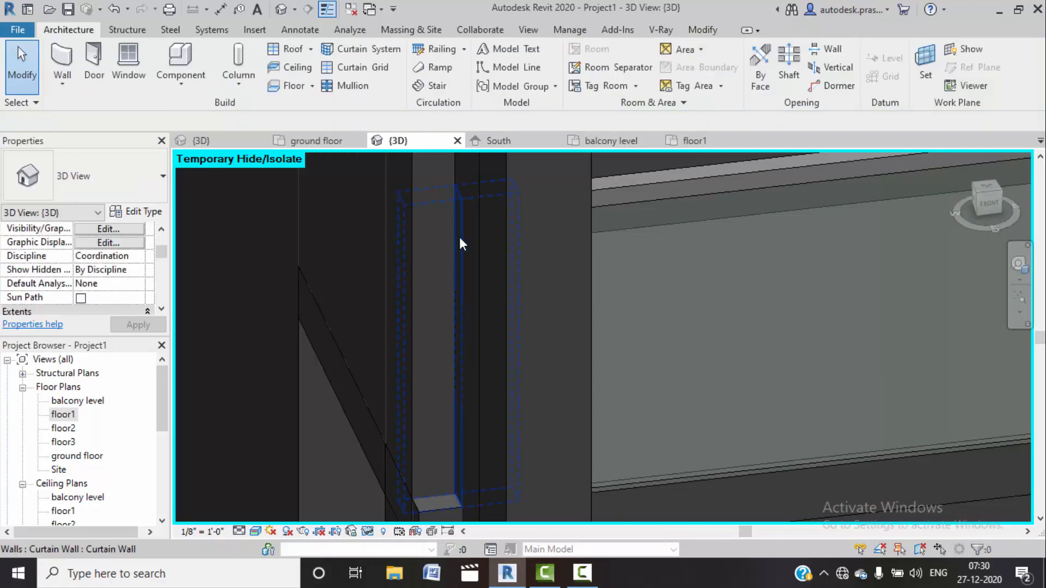
pyautogui.scroll(-6, 463, 316)
pyautogui.keyDown('shift'); pyautogui.moveTo(342, 384); pyautogui.dragTo(419, 373, button='middle'); pyautogui.keyUp('shift')
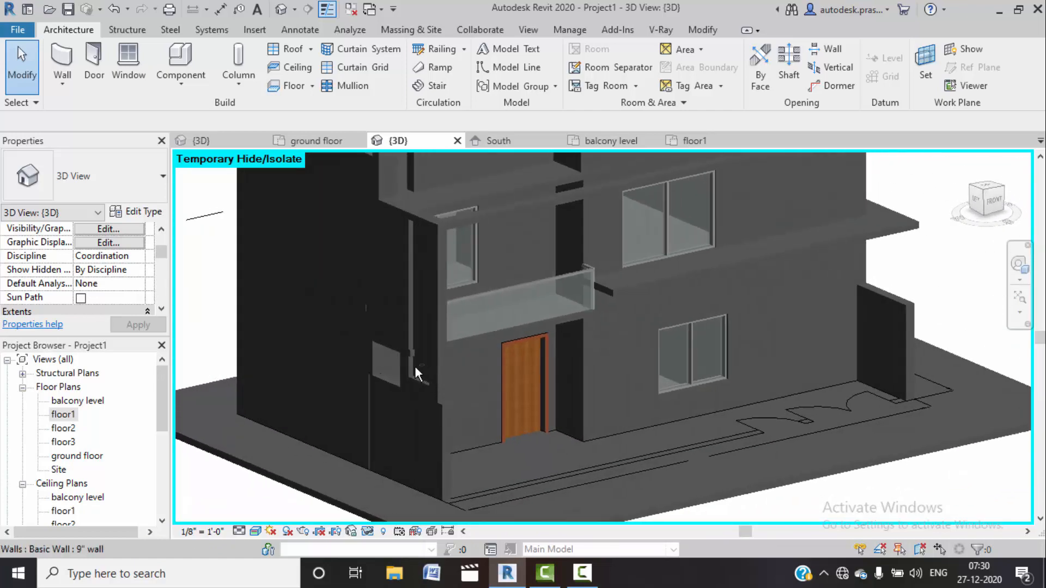
pyautogui.scroll(6, 418, 368)
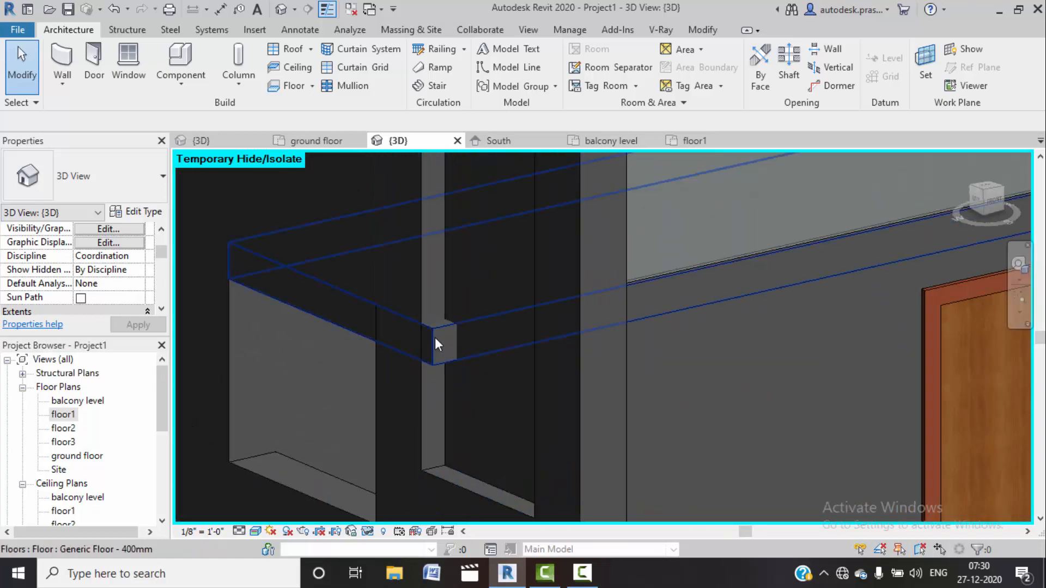
# Step: Open the floor1 plan and start editing the boundary of the Generic Floor - 400mm slab crossing the side wall opening
pyautogui.click(435, 337)
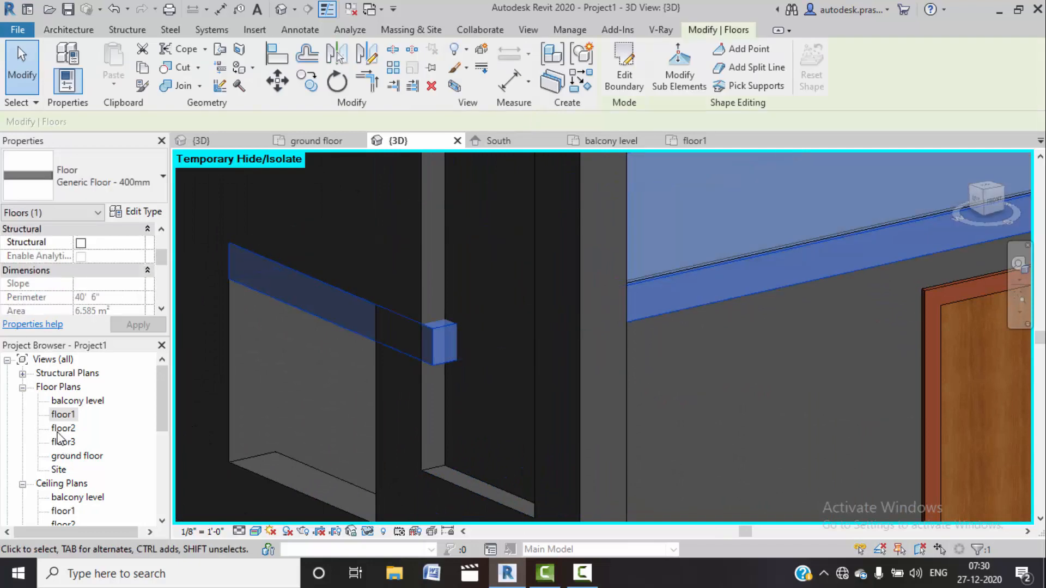
pyautogui.scroll(2, 98, 296)
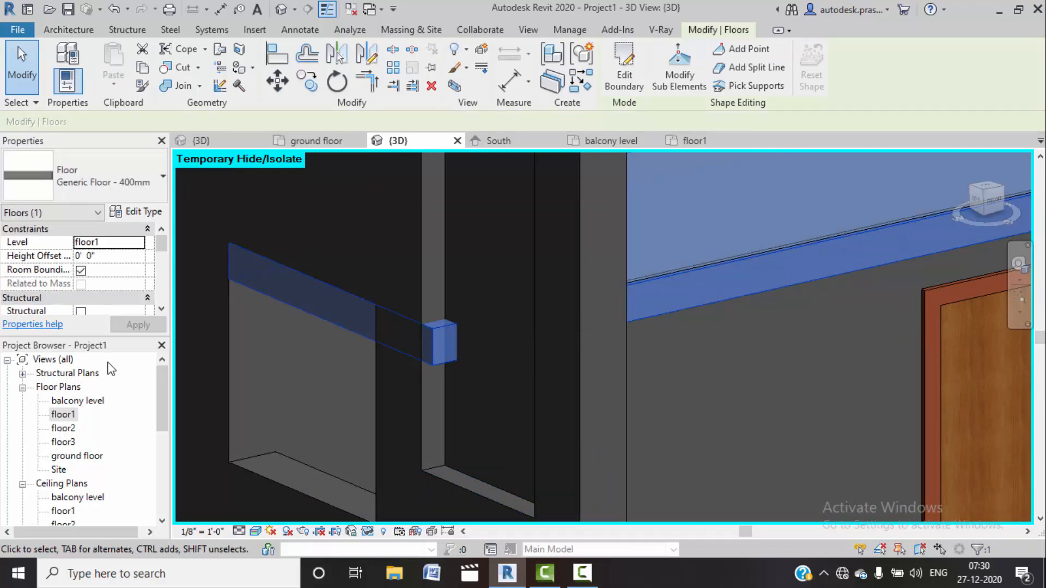
pyautogui.doubleClick(72, 419)
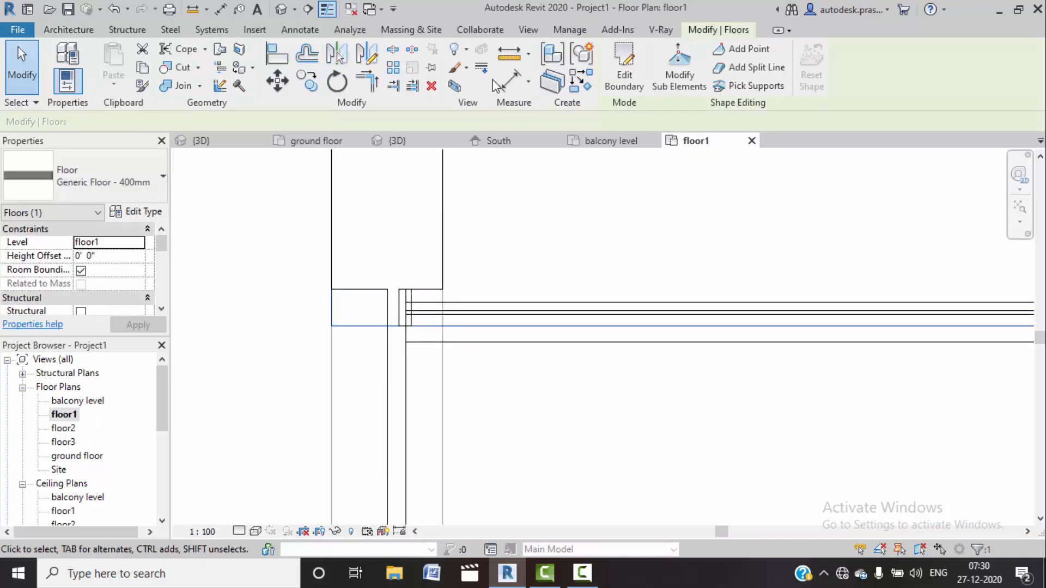
pyautogui.click(613, 76)
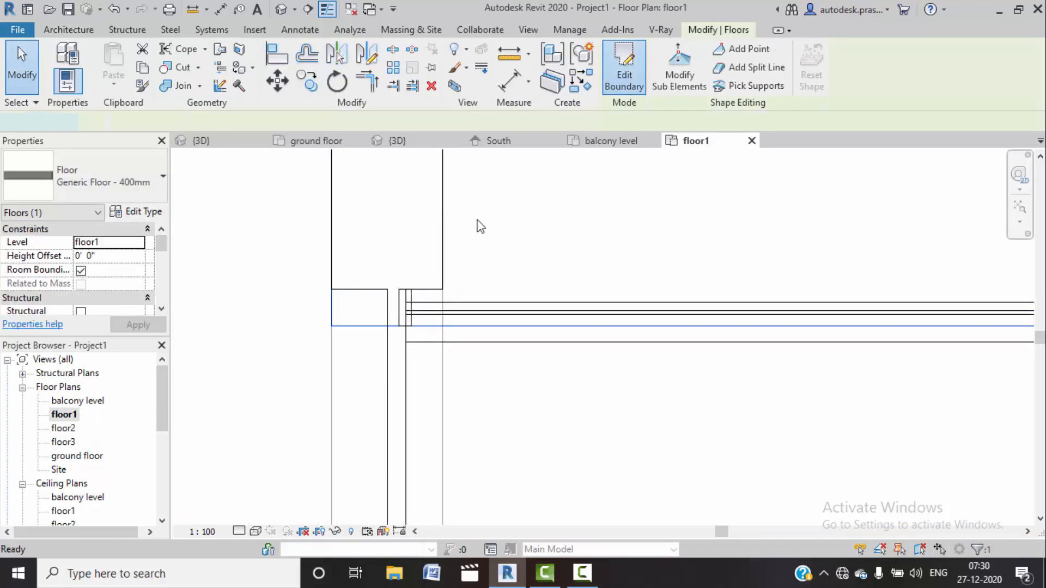
# Step: Draw boundary lines along the wall end and down the jali's inner side, stepping the slab's corner back from the opening
pyautogui.click(727, 52)
pyautogui.scroll(3, 332, 288)
pyautogui.click(333, 292)
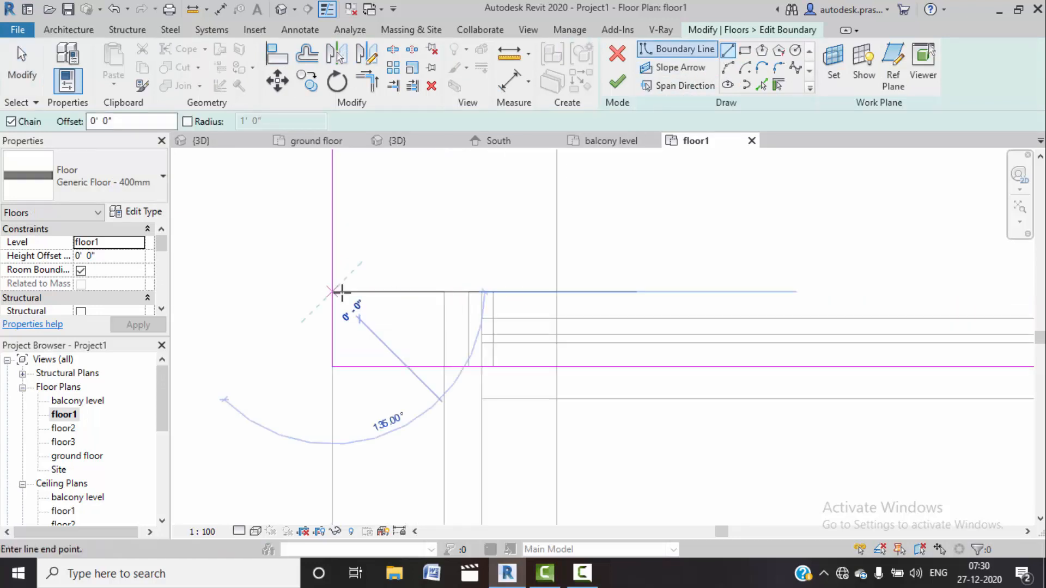
pyautogui.click(469, 292)
pyautogui.press('Escape')
pyautogui.press('Escape')
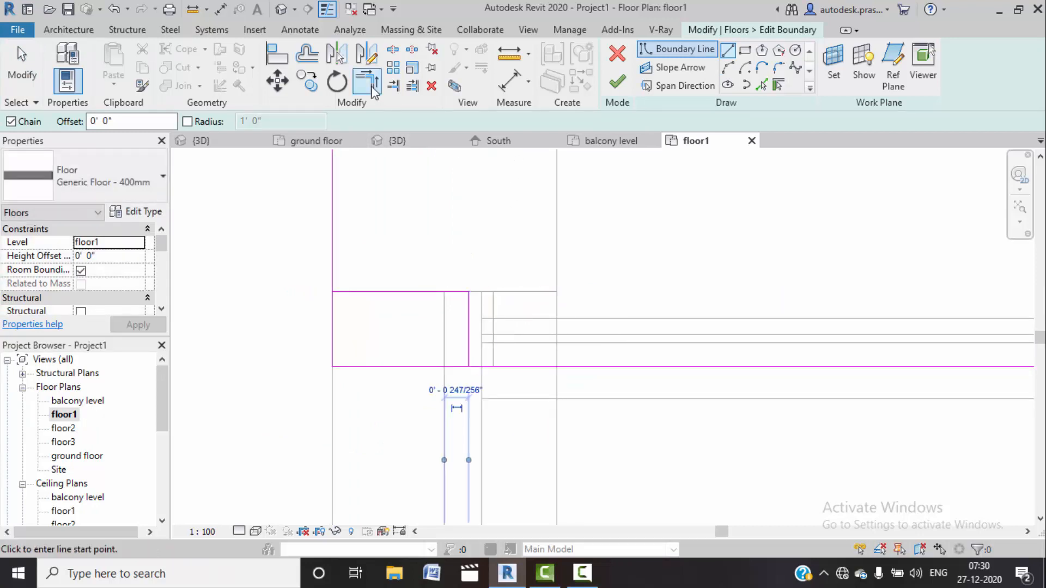
# Step: Trim the slab boundary to the new corner lines, removing the part crossing the opening, and finish the boundary edit
pyautogui.click(472, 346)
pyautogui.click(497, 367)
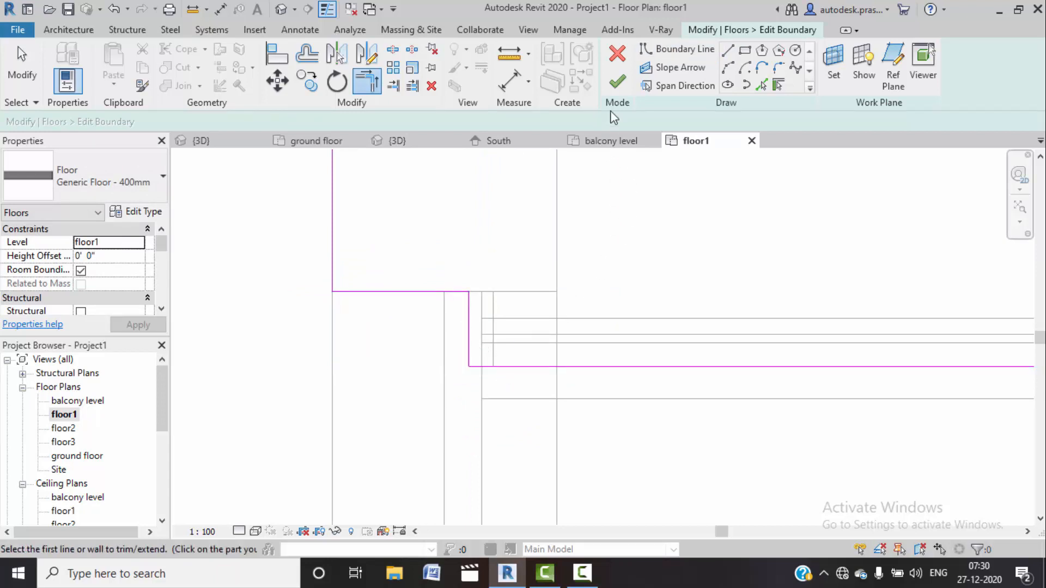
pyautogui.click(620, 83)
pyautogui.scroll(-2, 396, 351)
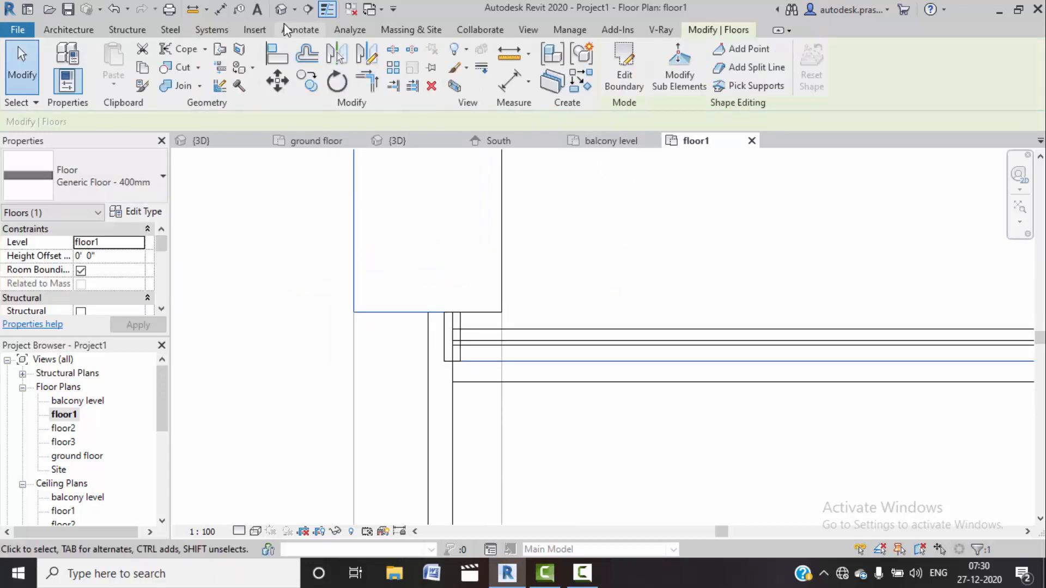
# Step: Review the trimmed balcony slab in the 3D view and select the floor2 slab with the long cutout above the balcony
pyautogui.click(280, 9)
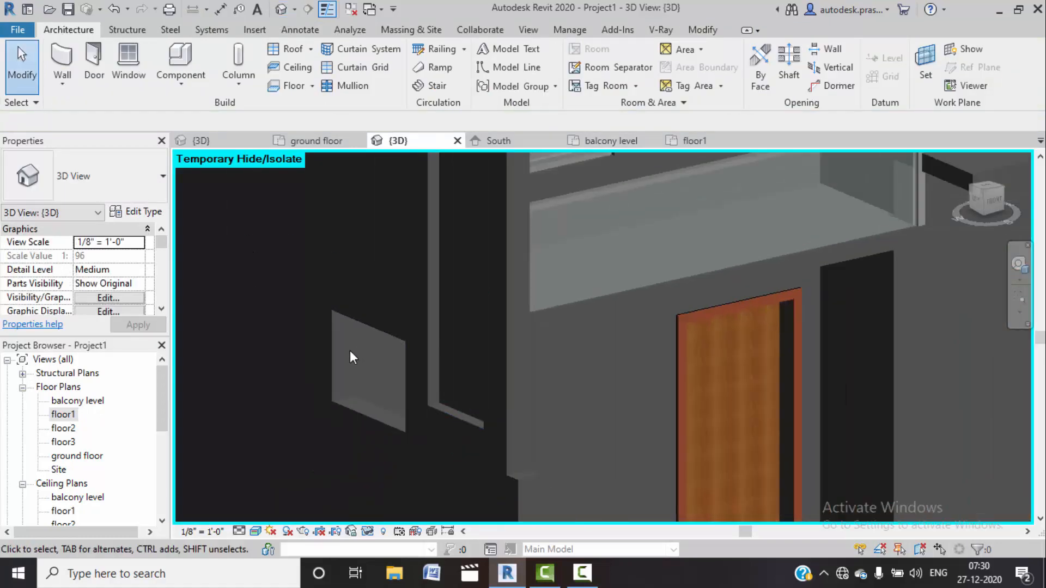
pyautogui.scroll(-8, 362, 354)
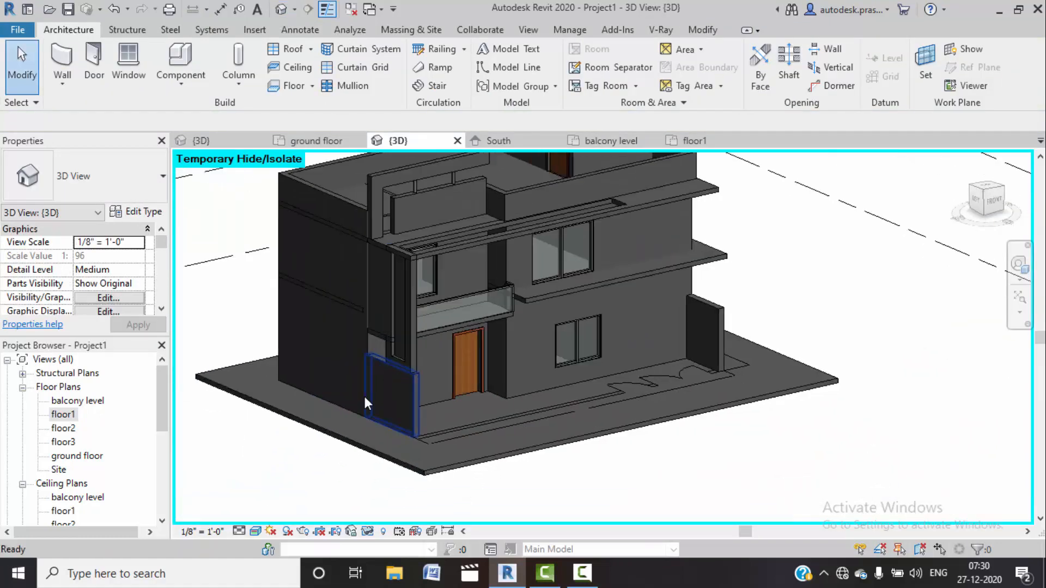
pyautogui.scroll(-3, 381, 380)
pyautogui.moveTo(487, 375); pyautogui.dragTo(472, 379, button='middle')
pyautogui.scroll(6, 352, 295)
pyautogui.press('Tab')
pyautogui.click(411, 320)
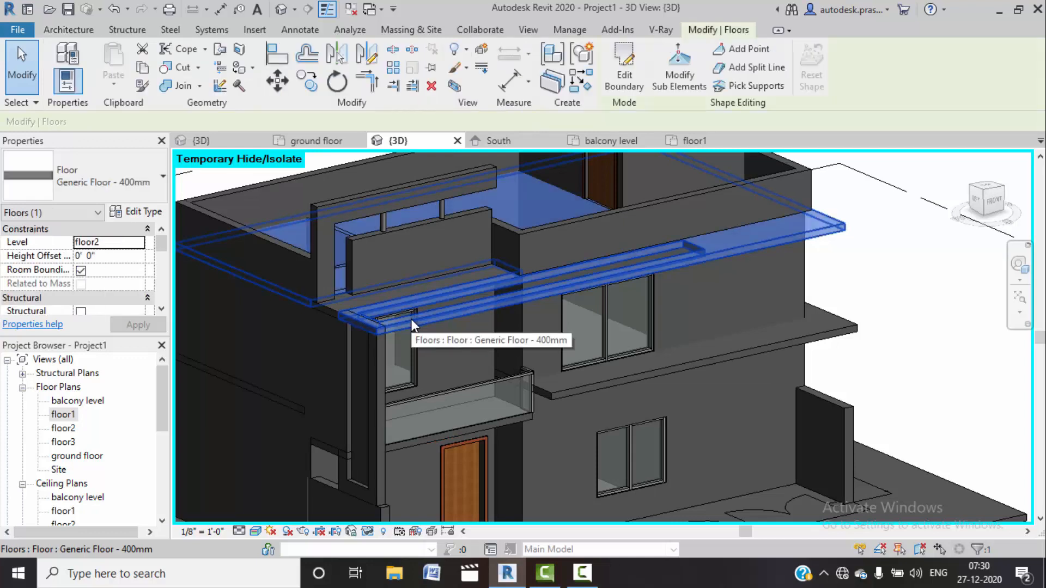
# Step: Open the floor2 plan at the long rectangular cutout in the front slab projection
pyautogui.doubleClick(64, 428)
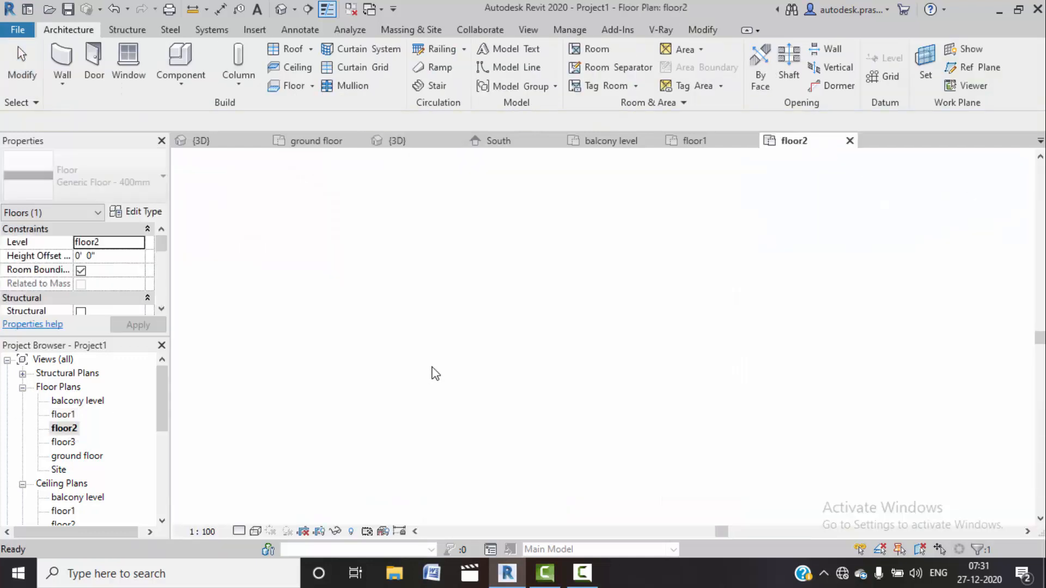
pyautogui.scroll(-6, 435, 368)
pyautogui.moveTo(486, 354); pyautogui.dragTo(331, 264, button='middle')
pyautogui.click(380, 434)
pyautogui.scroll(-2, 409, 373)
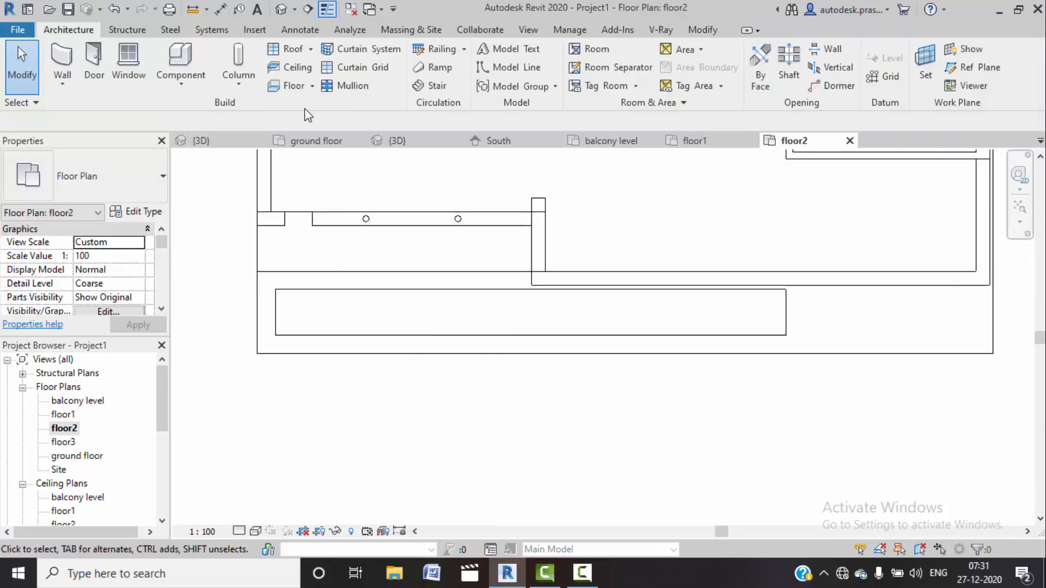
# Step: Start a new floor on a duplicate of the Generic Floor - 400mm type with its structure thickness set to 1.5"
pyautogui.click(291, 86)
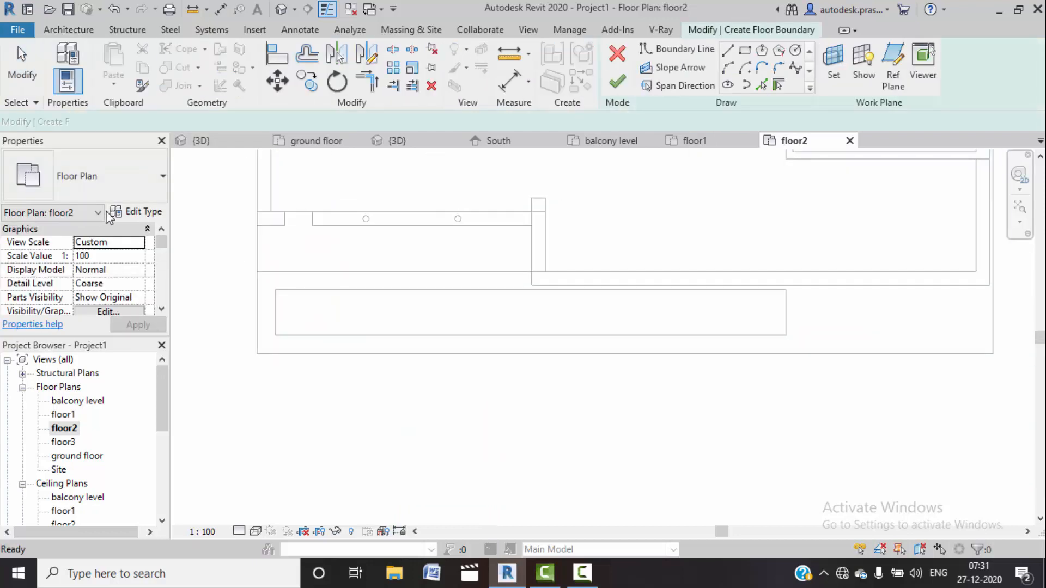
pyautogui.click(136, 211)
pyautogui.click(387, 105)
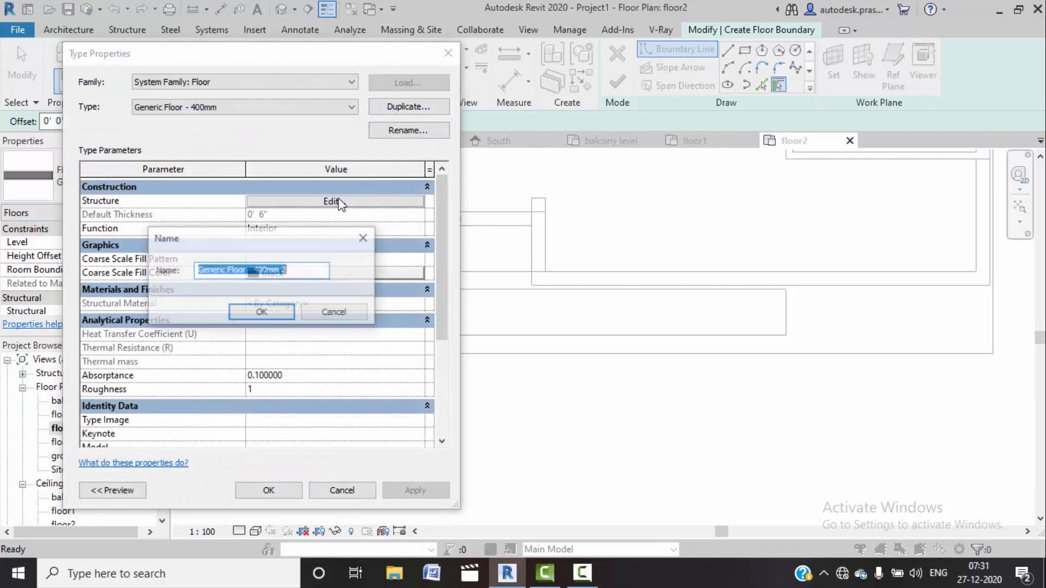
pyautogui.click(269, 311)
pyautogui.click(334, 201)
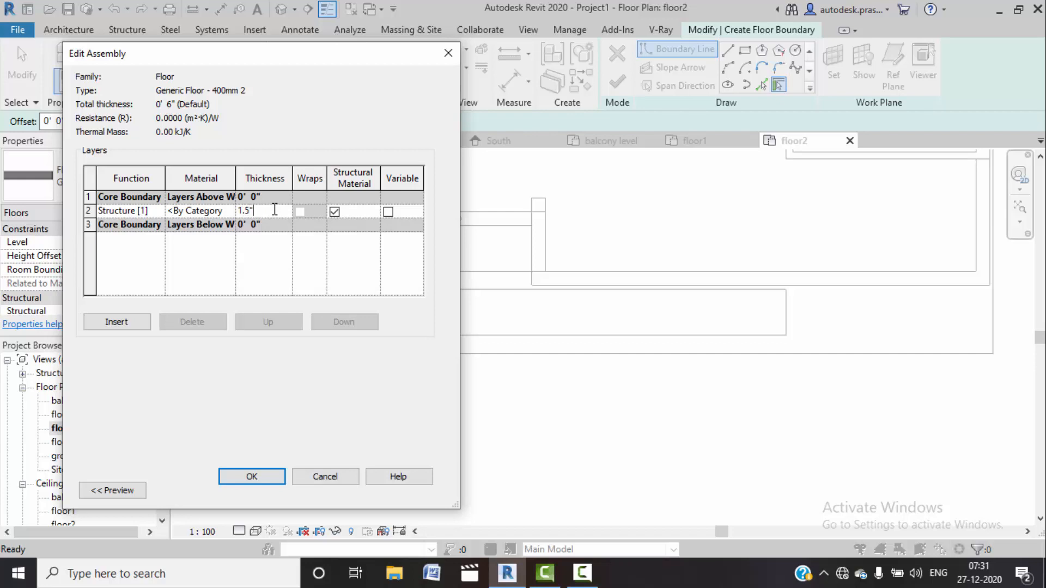
pyautogui.click(254, 475)
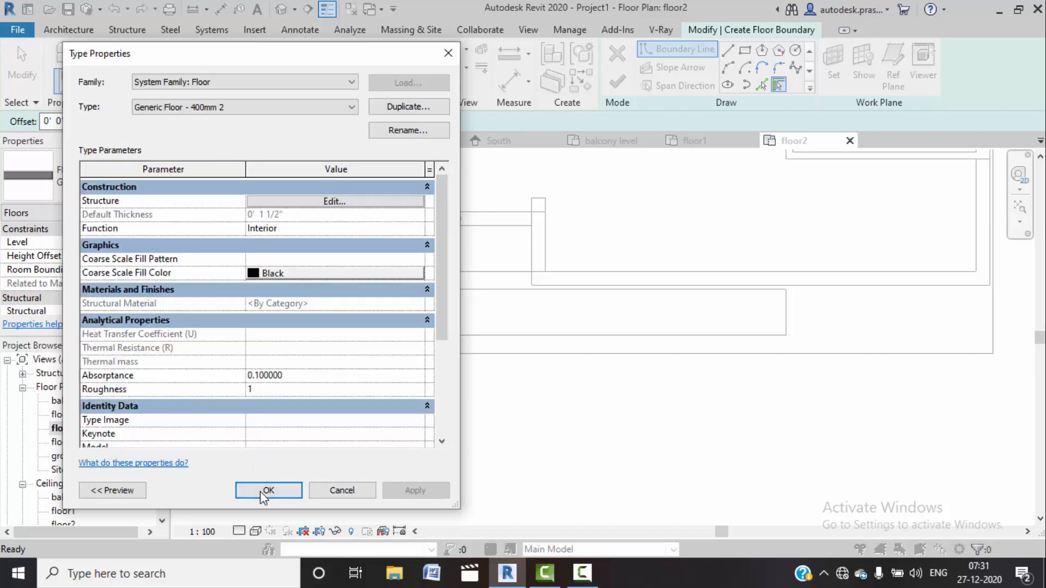
pyautogui.click(269, 490)
# Step: Sketch a rectangular floor boundary corner to corner over the front slab's cutout and finish the floor
pyautogui.click(745, 51)
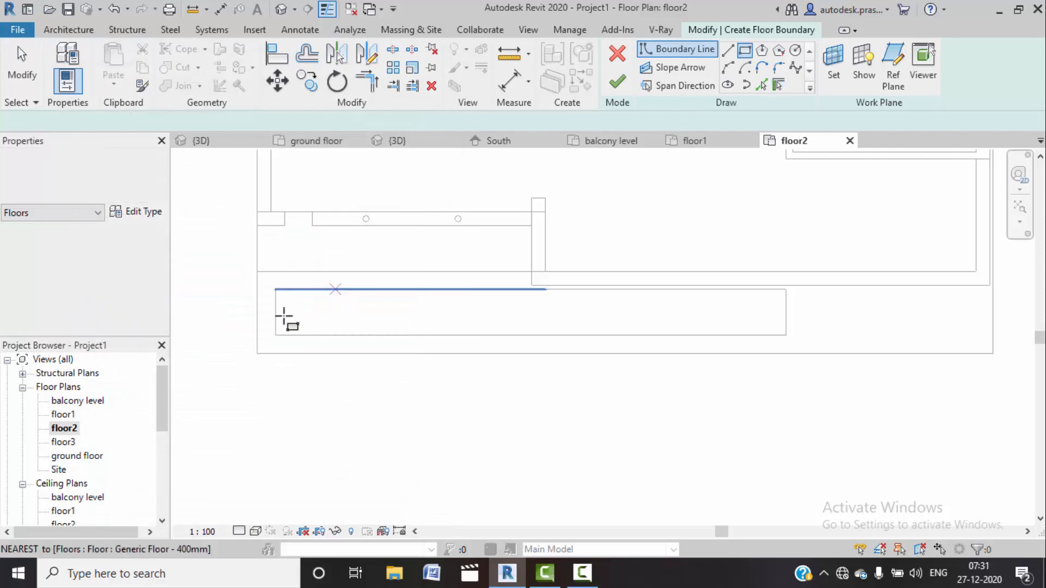
pyautogui.click(276, 289)
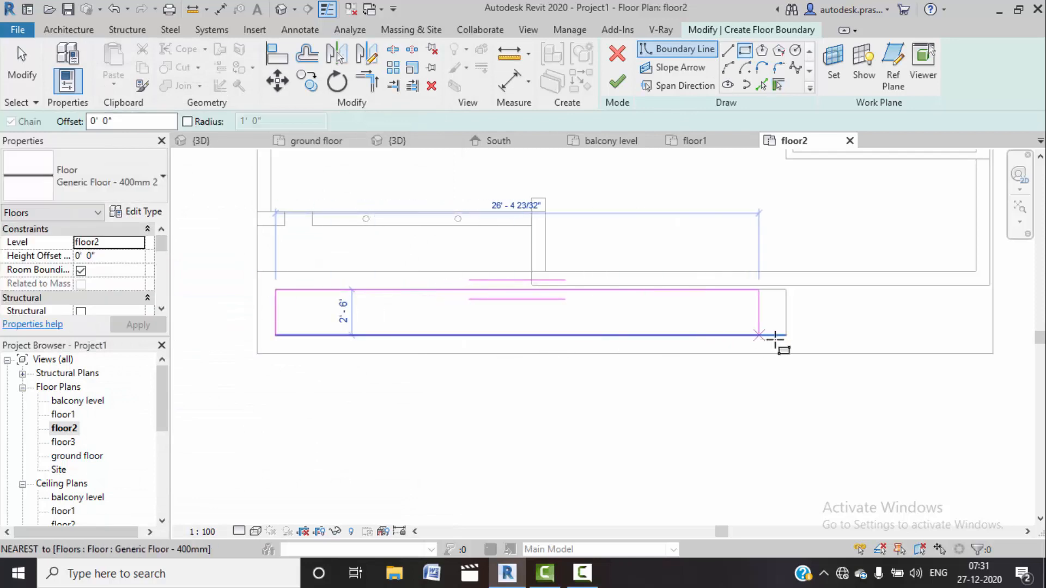
pyautogui.click(786, 335)
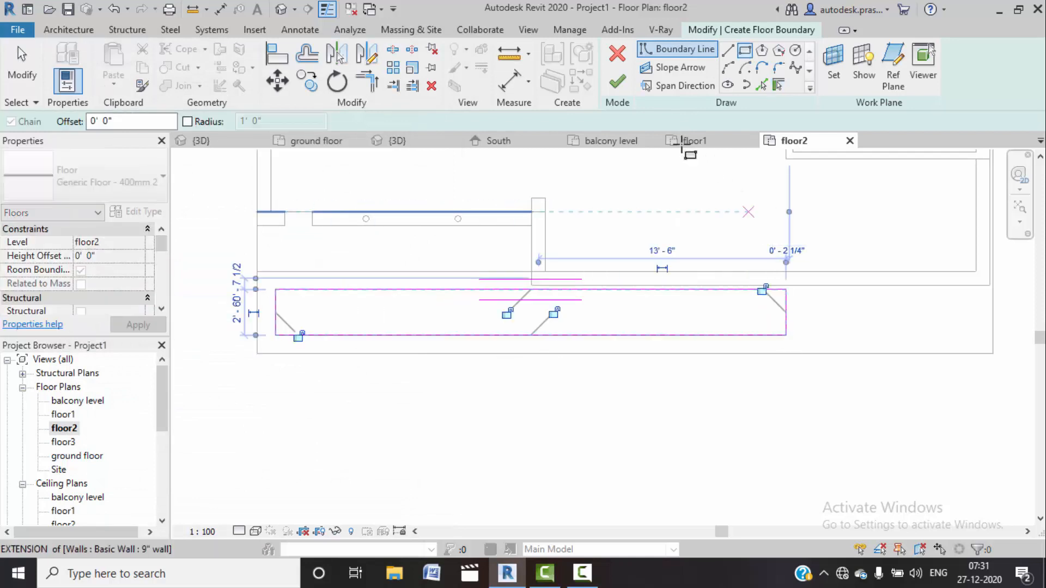
pyautogui.click(616, 84)
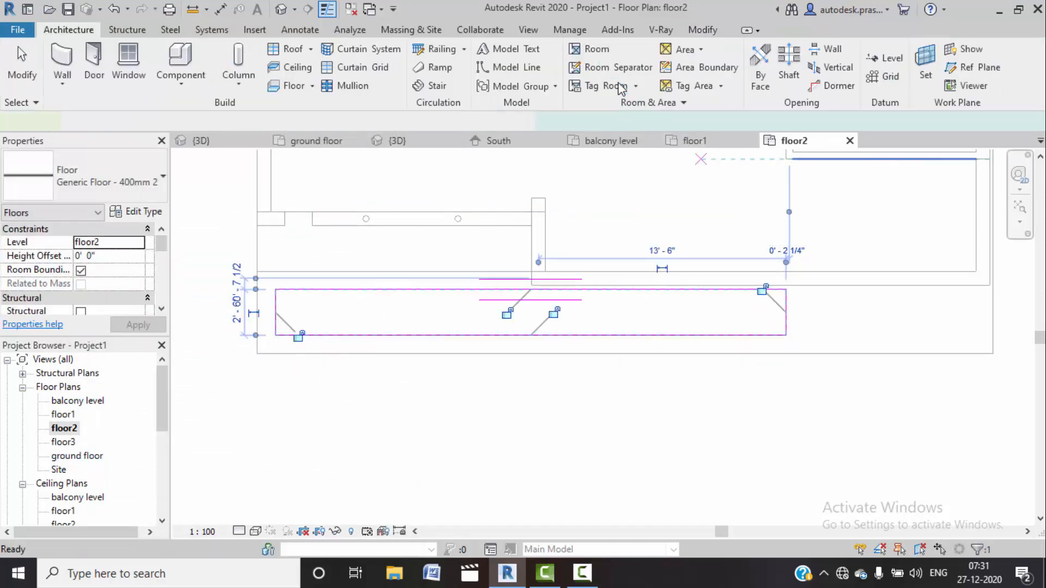
# Step: Inspect the filled front slab cutout and the whole house from several sides in the 3D view
pyautogui.click(276, 15)
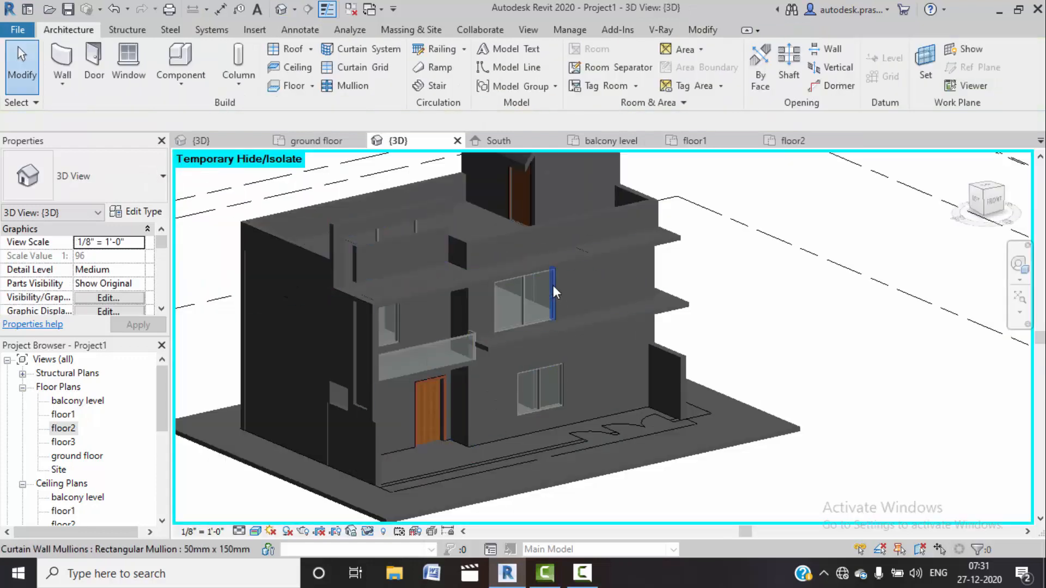
pyautogui.keyDown('shift'); pyautogui.moveTo(607, 339); pyautogui.dragTo(426, 349, button='middle'); pyautogui.keyUp('shift')
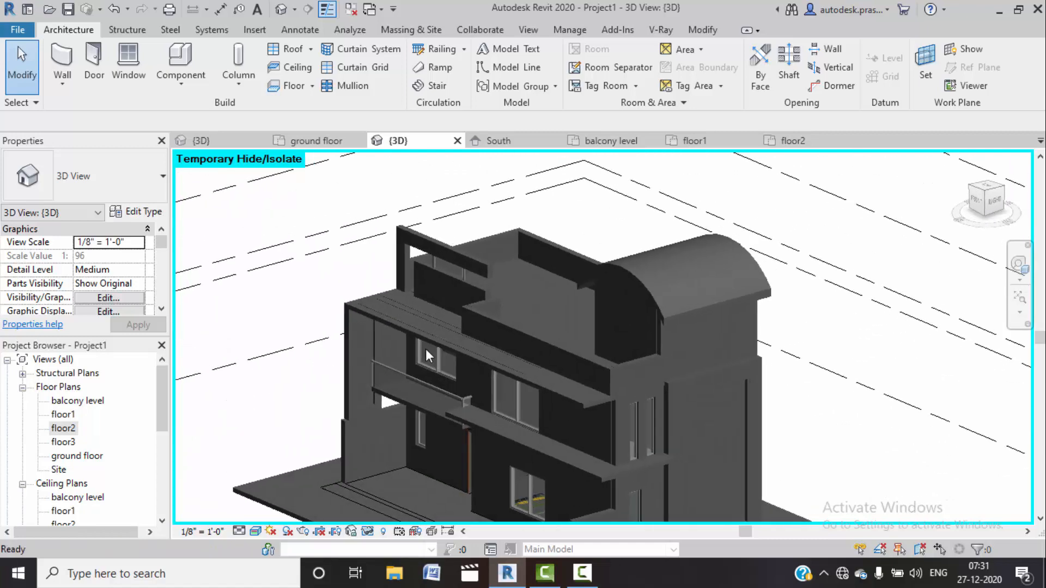
pyautogui.scroll(-2, 426, 350)
pyautogui.keyDown('shift'); pyautogui.moveTo(340, 367); pyautogui.dragTo(411, 431, button='middle'); pyautogui.keyUp('shift')
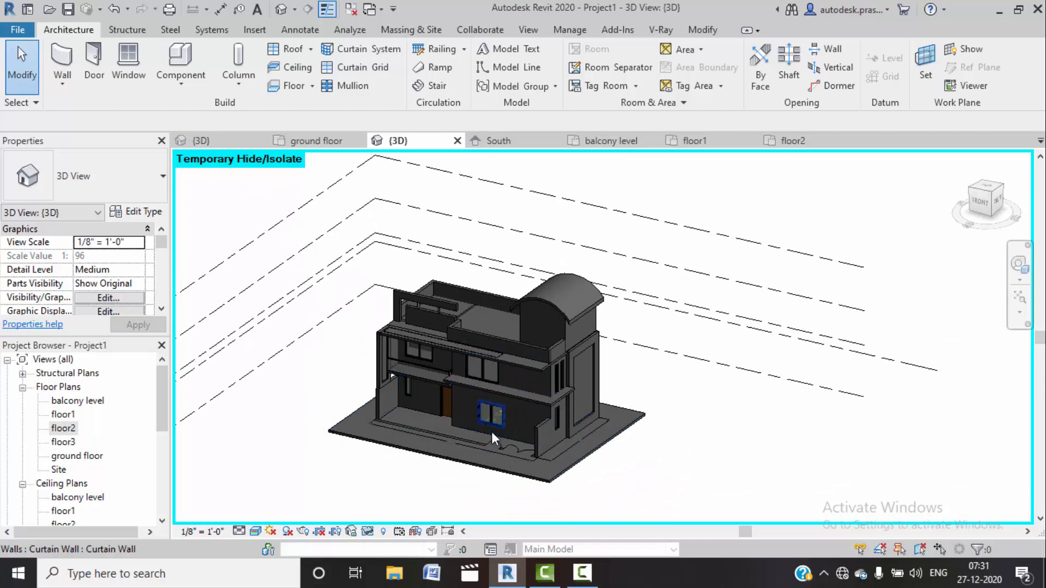
pyautogui.scroll(2, 482, 446)
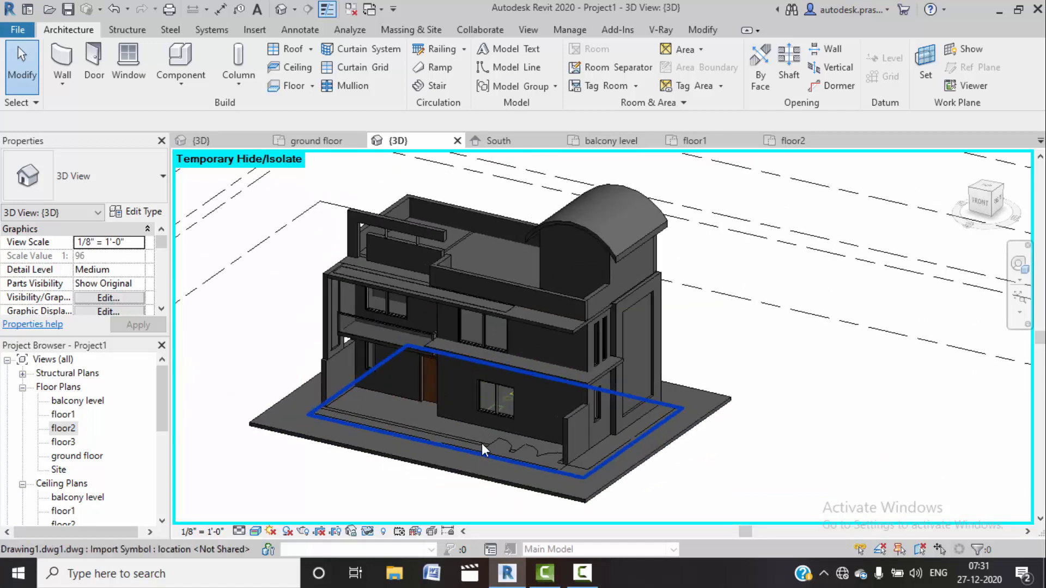
# Step: Restore the temporarily hidden elements in the 3D view, face the house from the front and select the front boundary wall
pyautogui.press('h')
pyautogui.press('r')
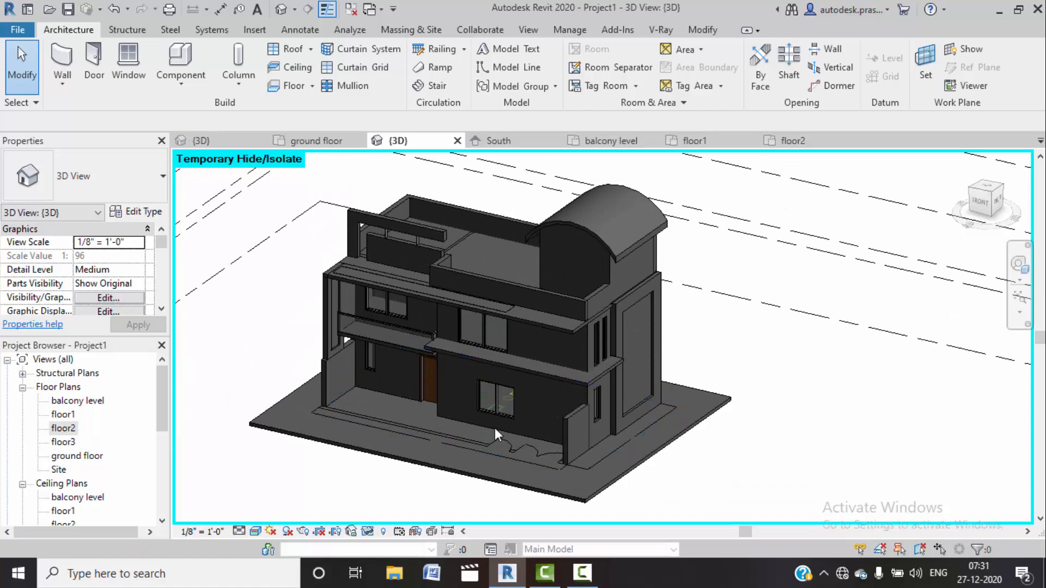
pyautogui.scroll(4, 381, 381)
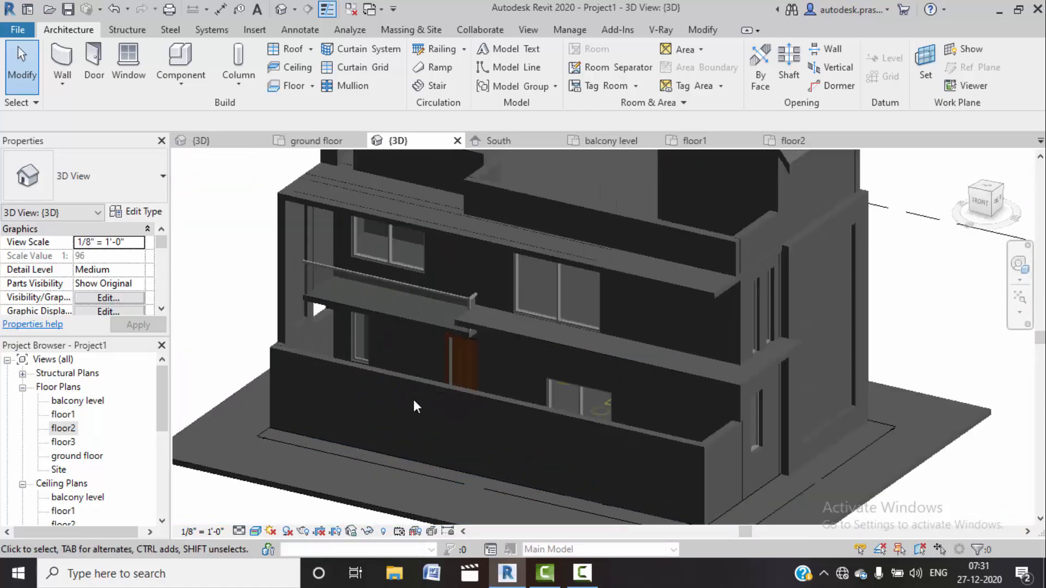
pyautogui.click(983, 208)
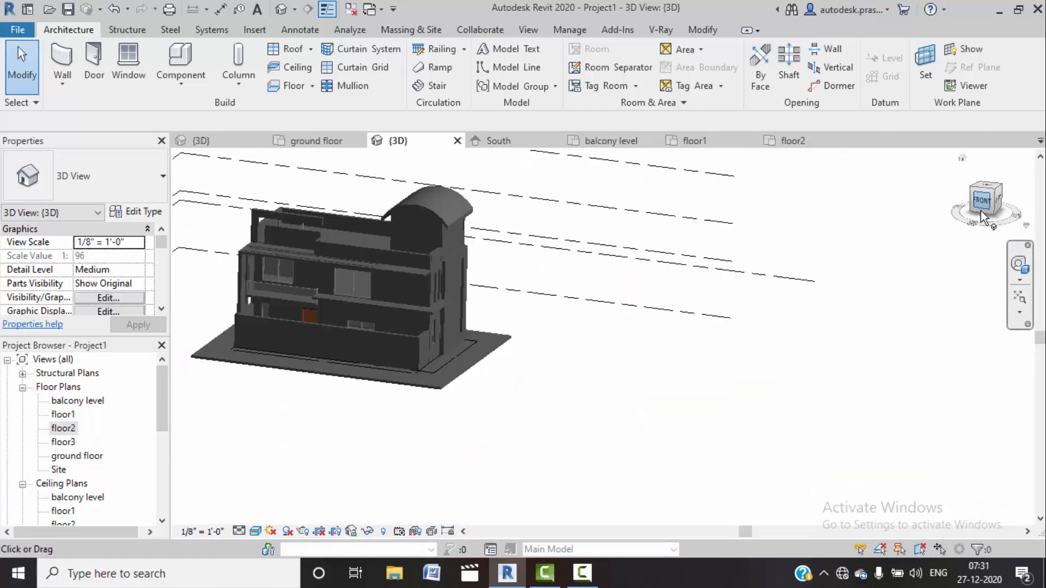
pyautogui.scroll(6, 576, 328)
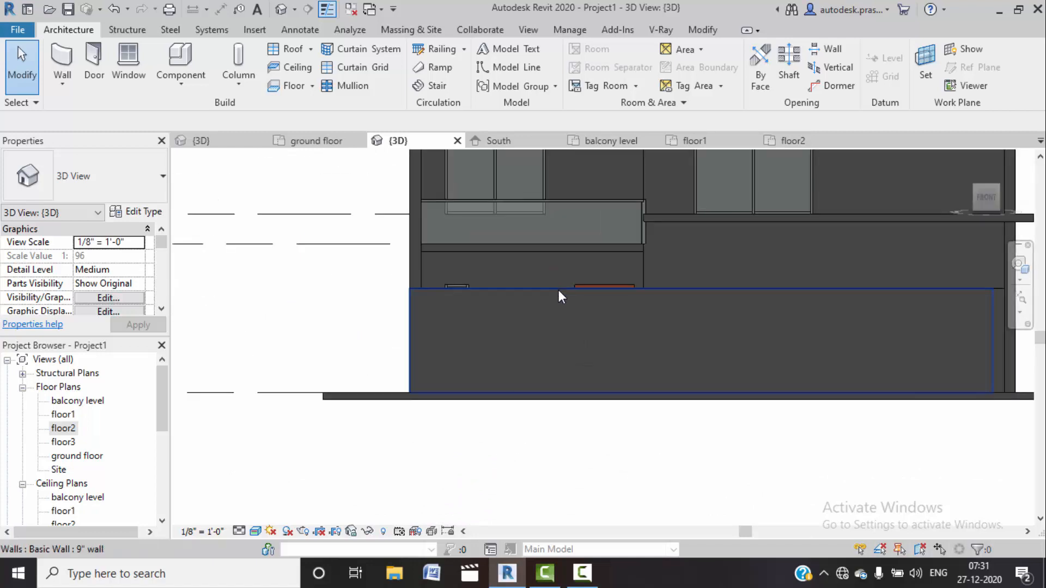
pyautogui.click(558, 291)
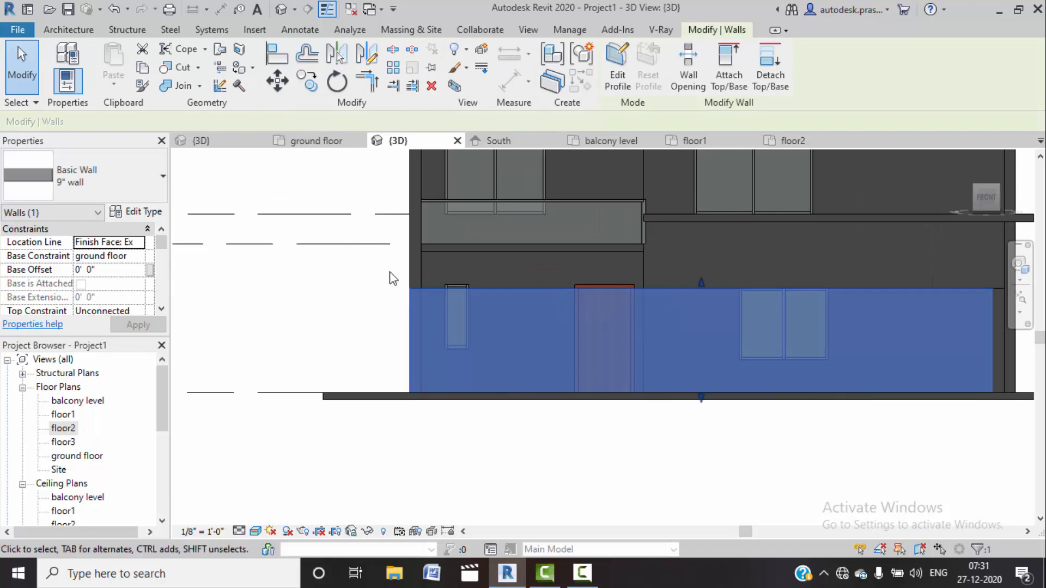
# Step: Examine the front boundary wall's panels, railings and gates in the sample project's 3D view
pyautogui.click(244, 140)
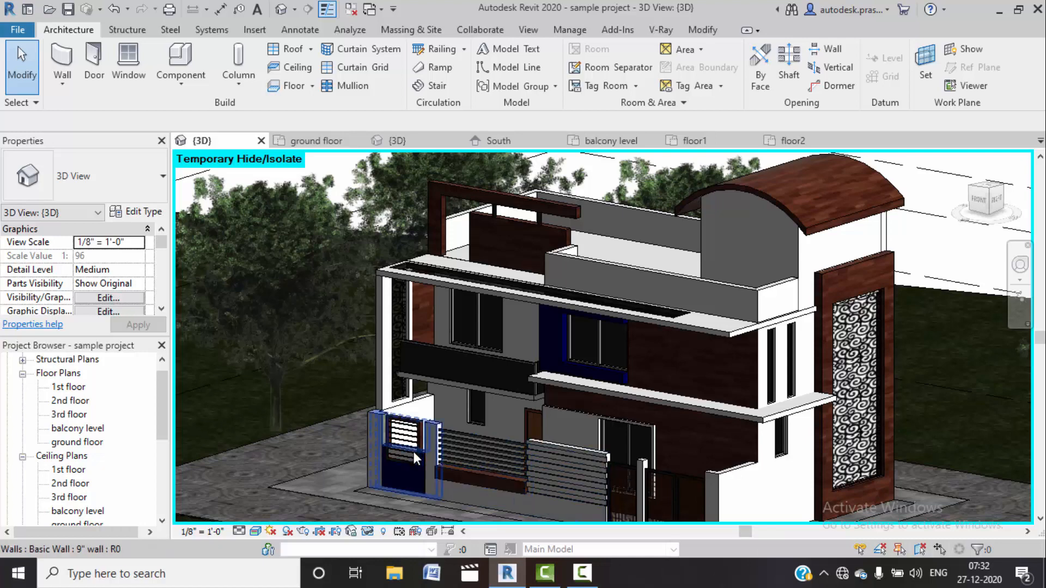
pyautogui.scroll(2, 395, 452)
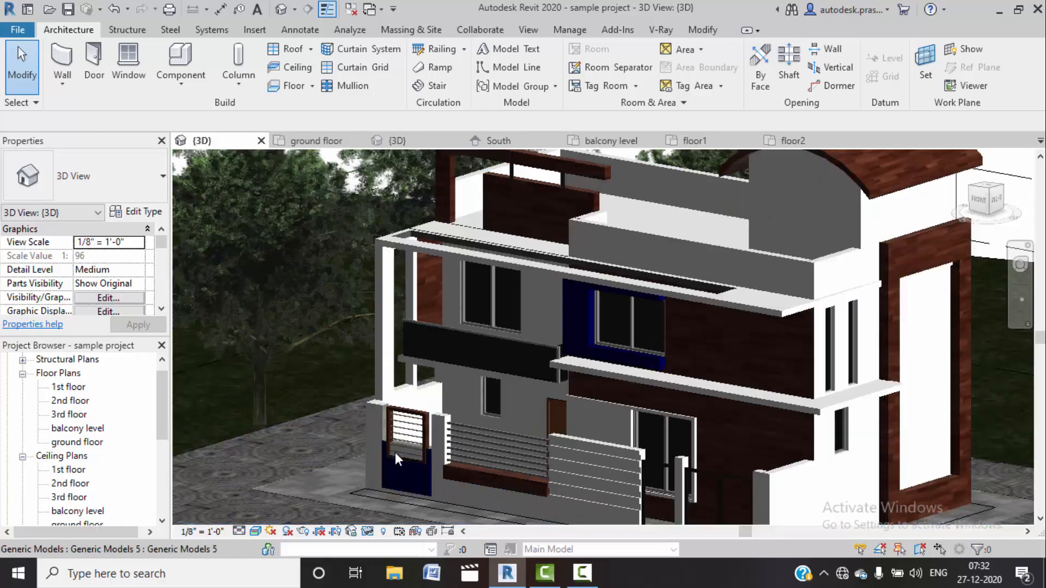
pyautogui.scroll(3, 394, 452)
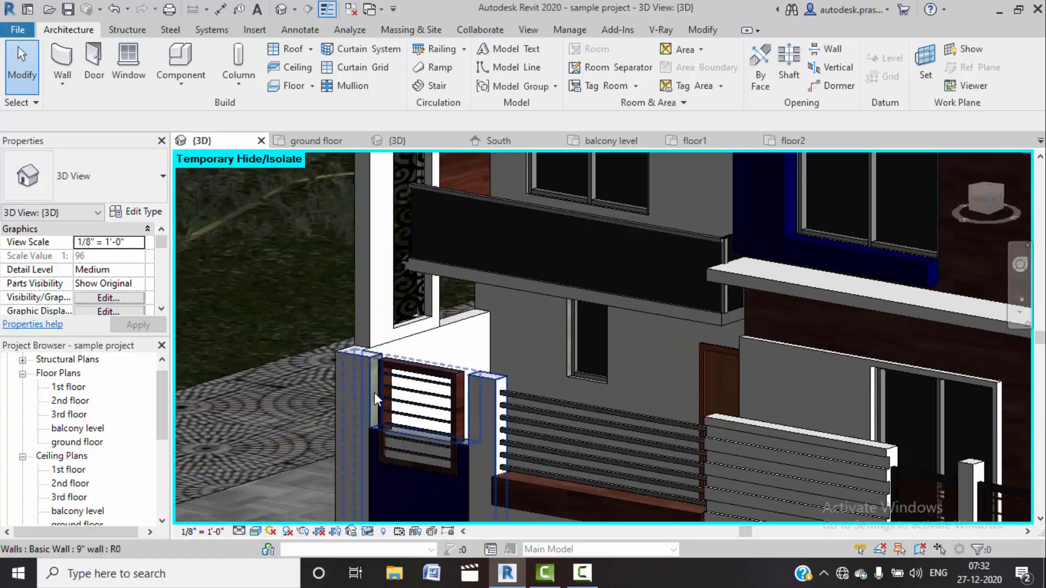
pyautogui.scroll(-2, 384, 456)
pyautogui.moveTo(409, 404); pyautogui.dragTo(423, 345, button='middle')
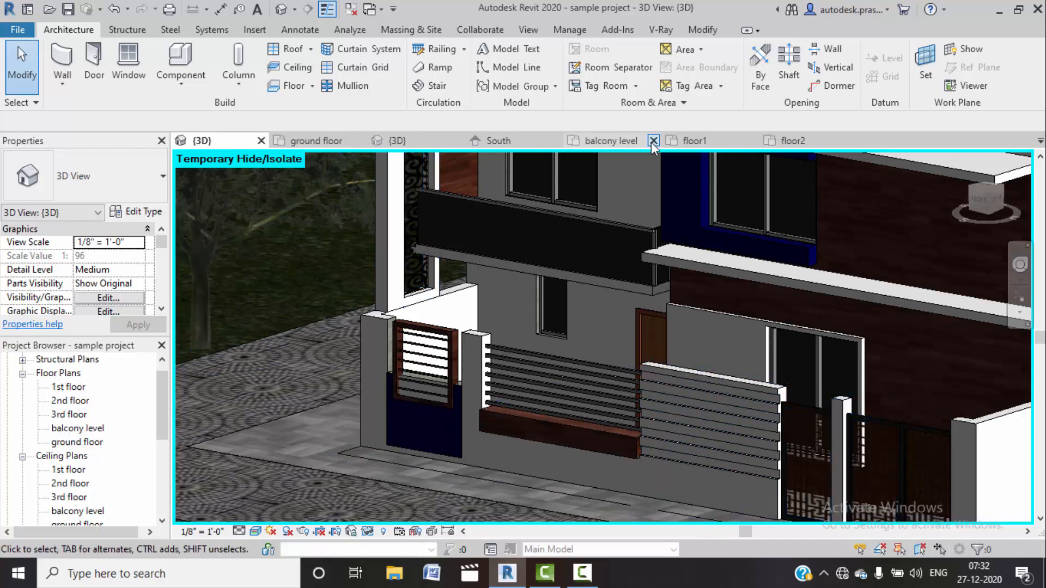
# Step: Close the open balcony level, floor1, floor2 and South views of Project1
pyautogui.click(653, 140)
pyautogui.click(653, 141)
pyautogui.click(653, 141)
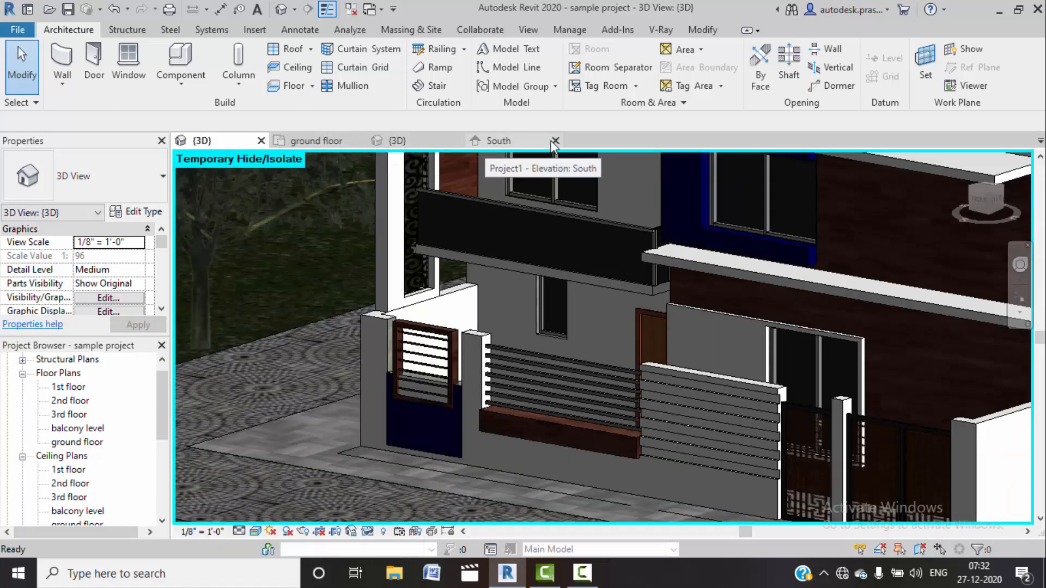
pyautogui.click(554, 140)
# Step: Open the ground floor plan of Project1 and restore its temporarily hidden elements
pyautogui.click(332, 143)
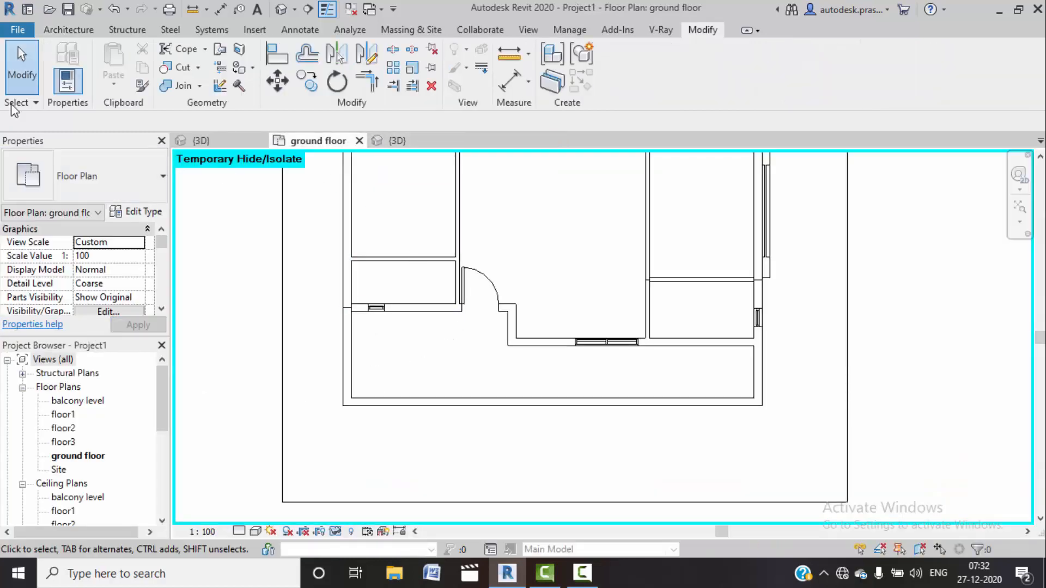
pyautogui.scroll(-4, 502, 247)
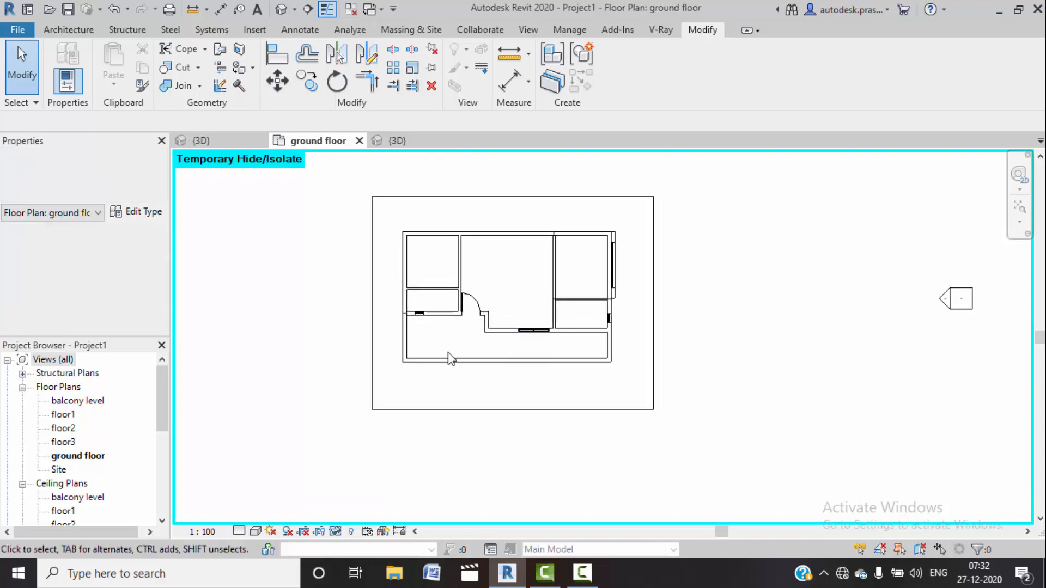
pyautogui.scroll(3, 455, 354)
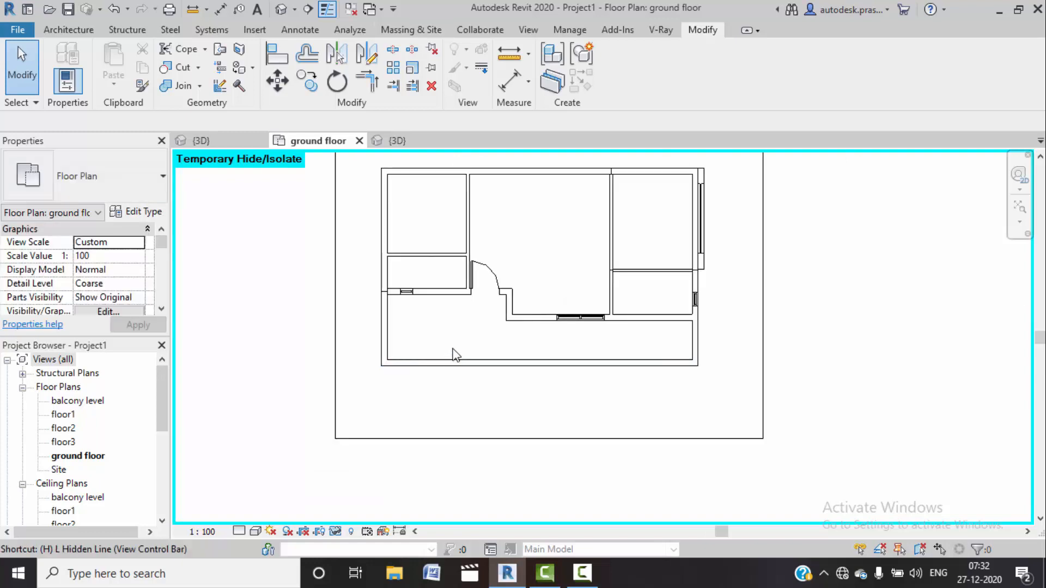
pyautogui.press('h')
pyautogui.press('r')
pyautogui.scroll(3, 626, 367)
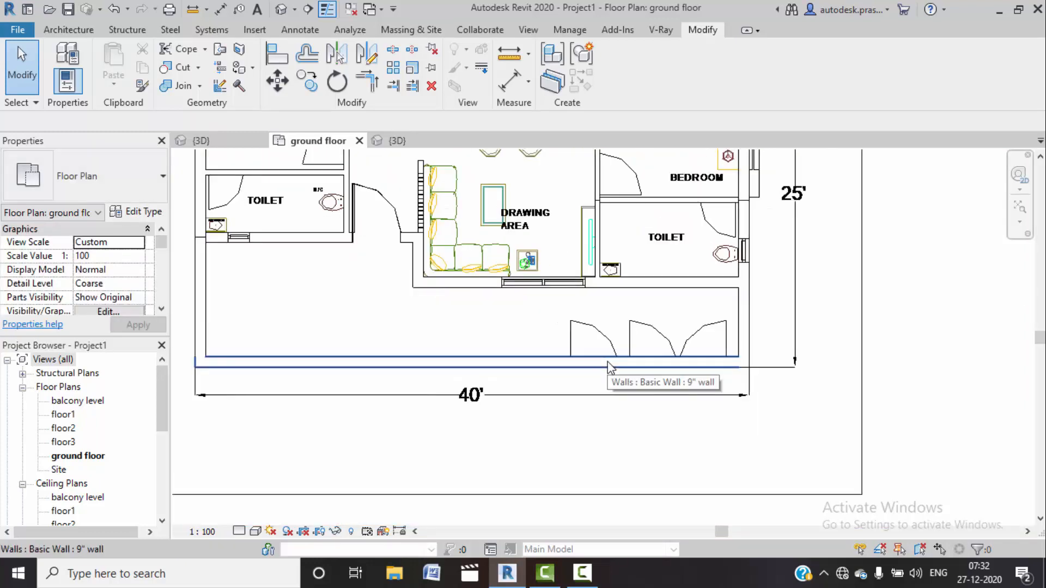
# Step: Shorten the 9" front boundary wall so it ends at the near edge of the single gate opening
pyautogui.scroll(1, 571, 356)
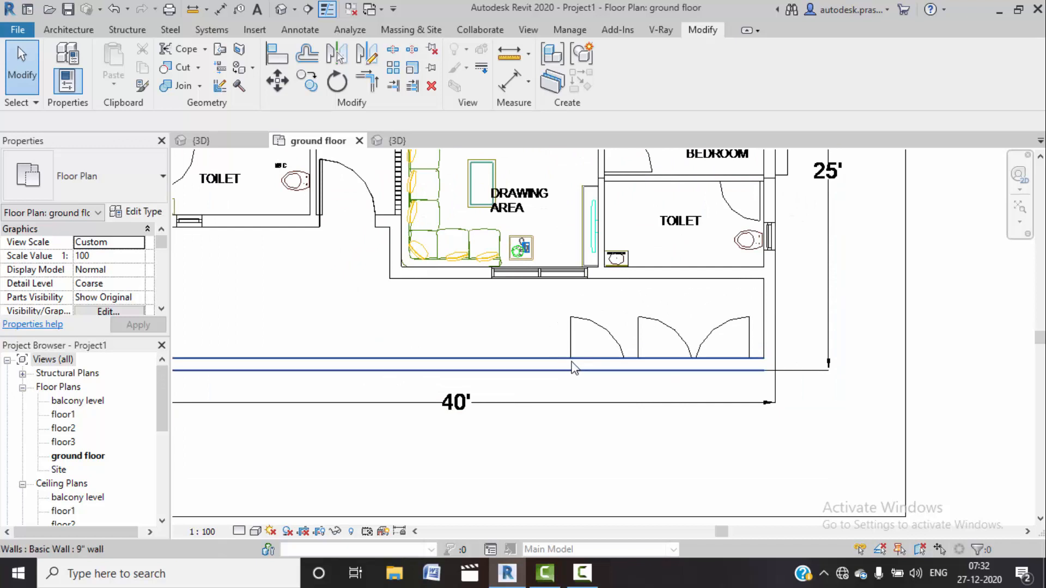
pyautogui.click(575, 363)
pyautogui.scroll(2, 646, 366)
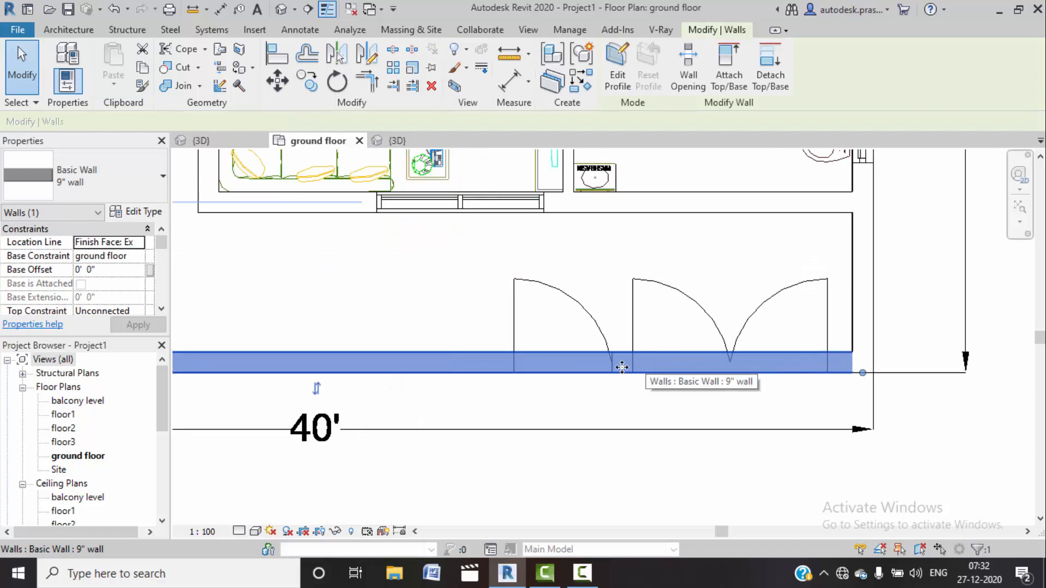
pyautogui.moveTo(725, 383); pyautogui.dragTo(721, 357, button='middle')
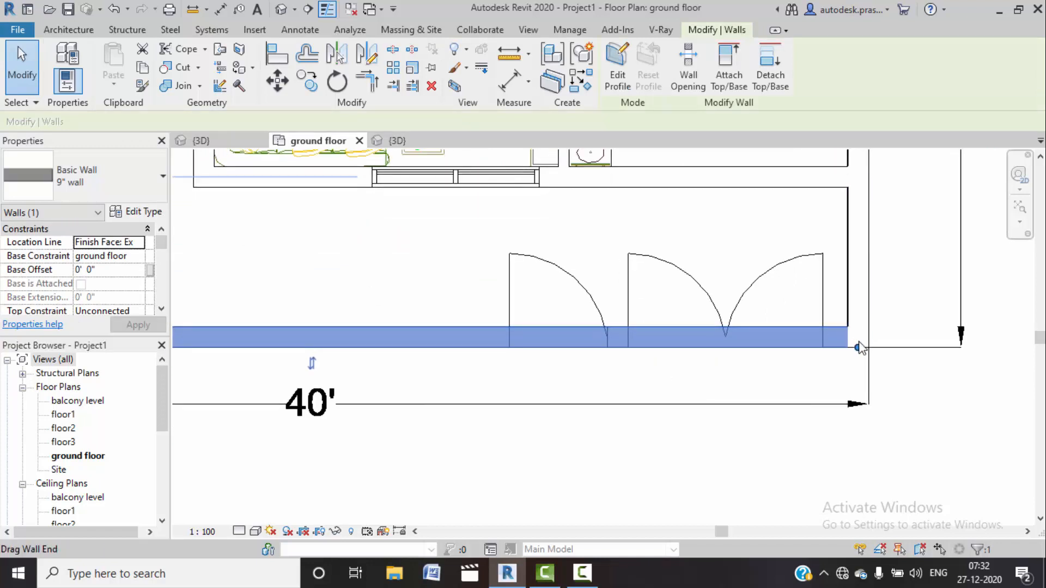
pyautogui.moveTo(858, 348)
pyautogui.mouseDown()
pyautogui.moveTo(548, 335)
pyautogui.moveTo(506, 347)
pyautogui.moveTo(501, 337)
pyautogui.moveTo(533, 337)
pyautogui.mouseUp()
pyautogui.scroll(3, 499, 357)
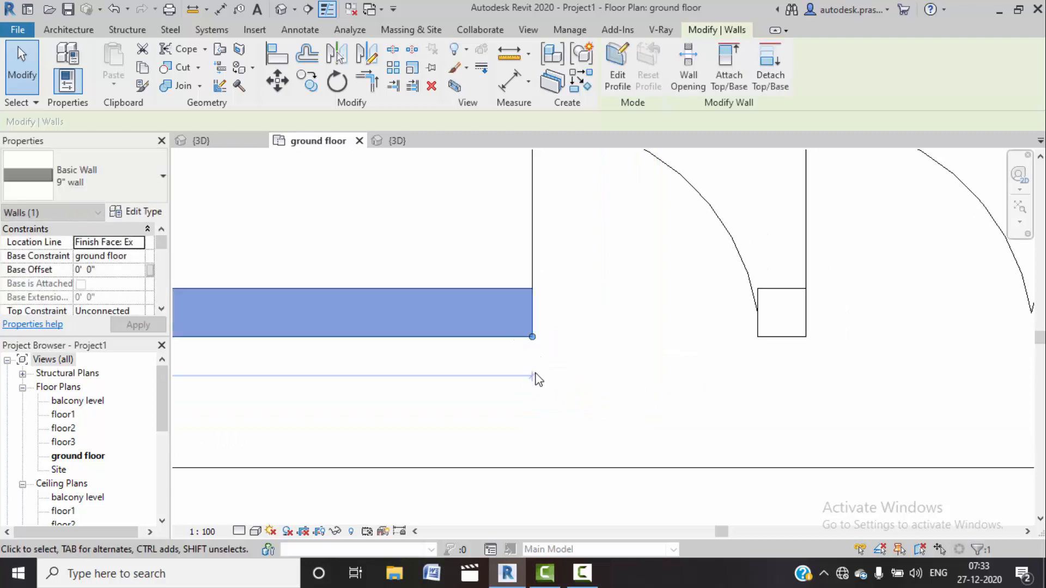
# Step: Extend the short side wall beside the double gate to the outer line of the front boundary
pyautogui.scroll(-2, 542, 379)
pyautogui.scroll(-3, 539, 373)
pyautogui.scroll(-1, 675, 372)
pyautogui.moveTo(712, 367); pyautogui.dragTo(734, 355, button='middle')
pyautogui.scroll(1, 829, 344)
pyautogui.scroll(1, 830, 348)
pyautogui.click(837, 343)
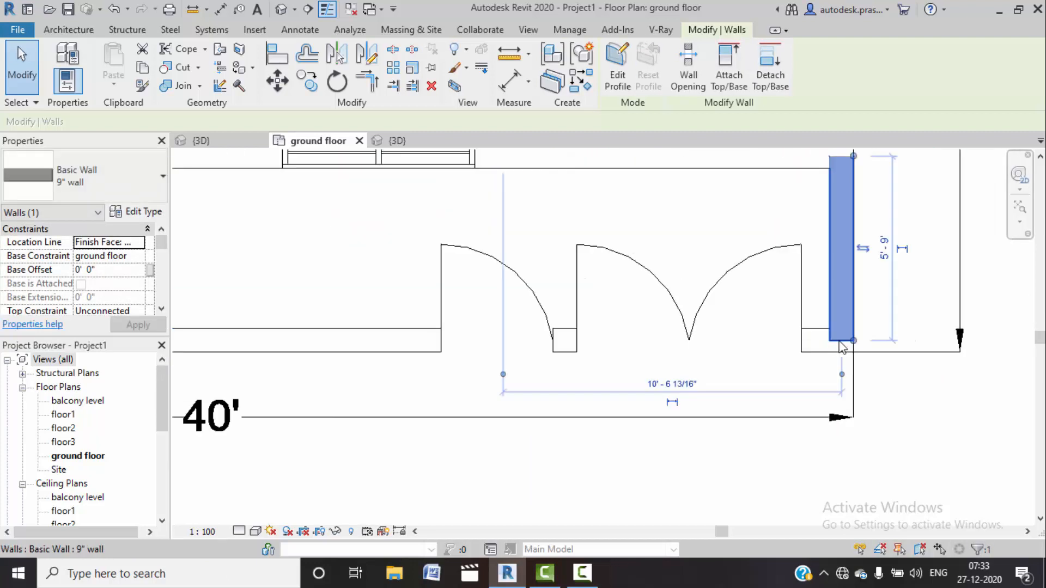
pyautogui.moveTo(853, 343); pyautogui.dragTo(853, 352)
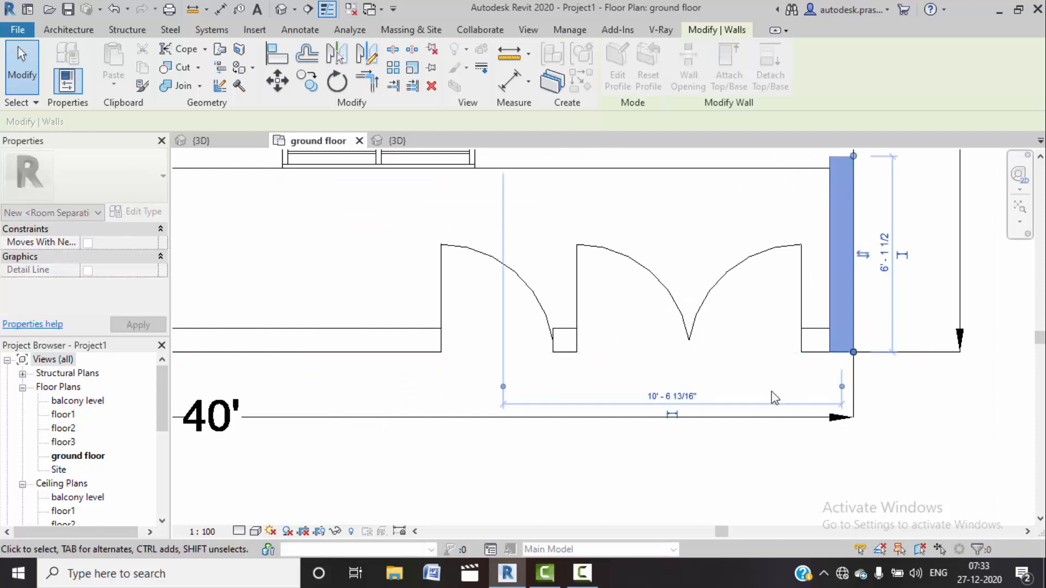
pyautogui.scroll(-2, 730, 399)
pyautogui.scroll(-2, 718, 402)
pyautogui.moveTo(693, 404); pyautogui.dragTo(716, 376, button='middle')
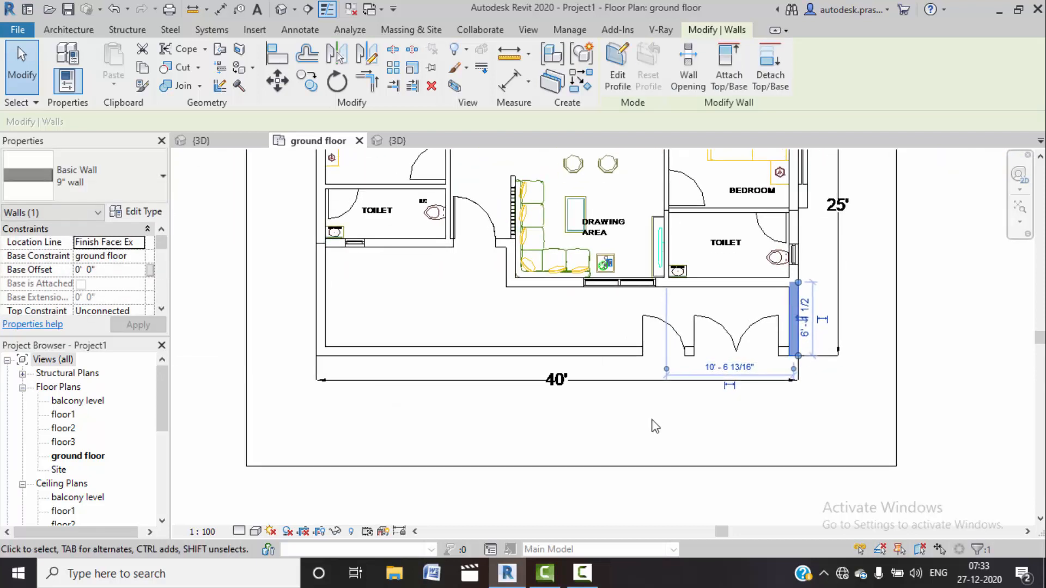
pyautogui.click(652, 421)
# Step: Check the shortened front boundary wall and the gate opening in Project1's 3D view
pyautogui.scroll(2, 676, 349)
pyautogui.scroll(-1, 671, 385)
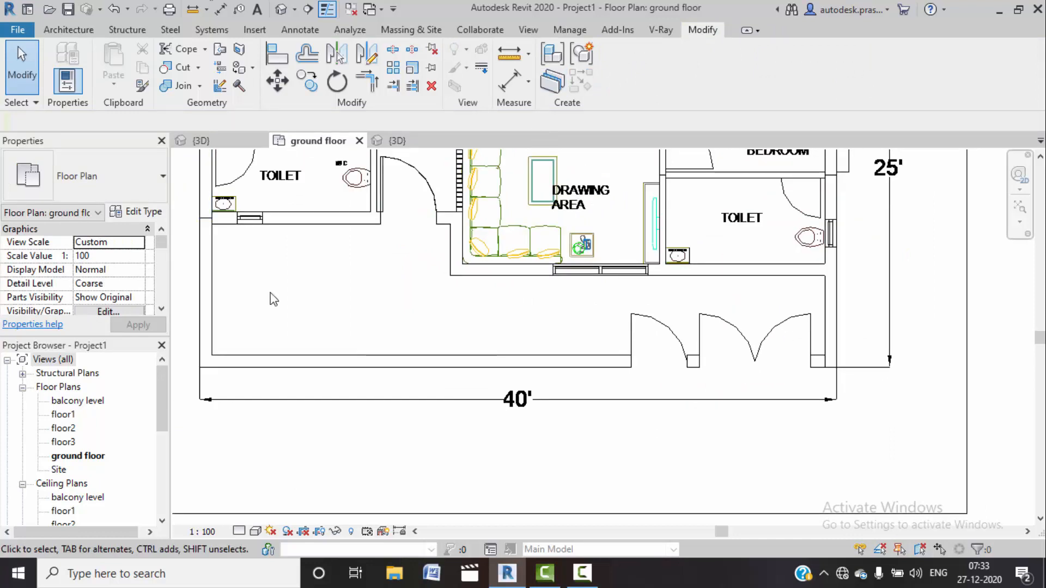
pyautogui.scroll(-1, 292, 311)
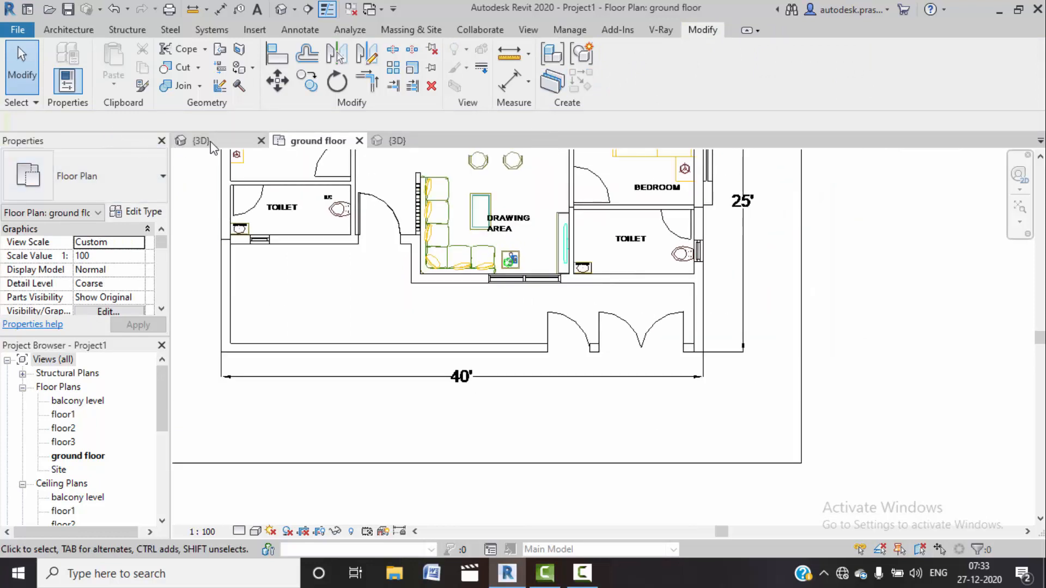
pyautogui.click(401, 141)
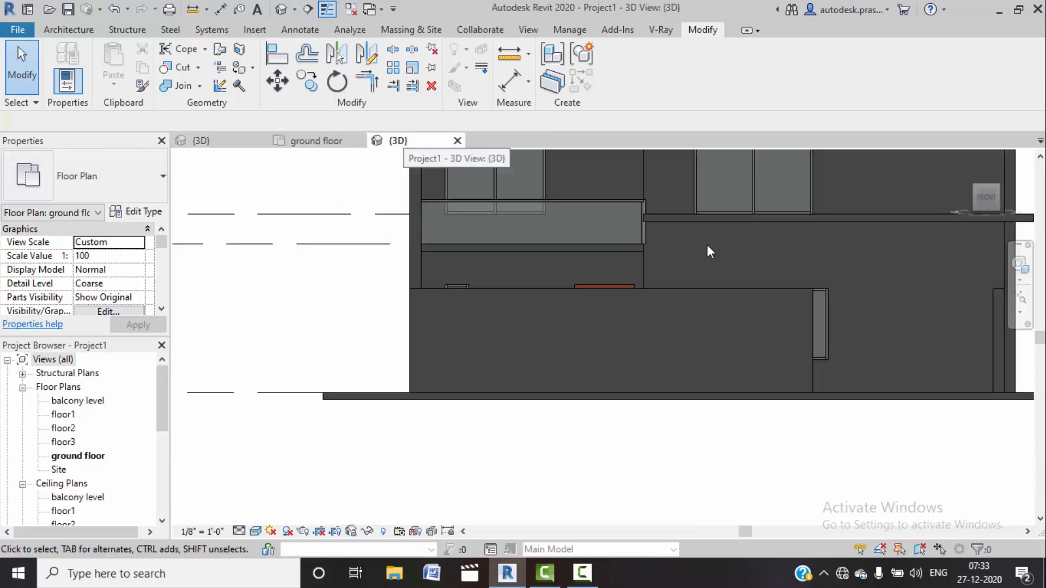
pyautogui.moveTo(817, 360); pyautogui.dragTo(683, 345, button='middle')
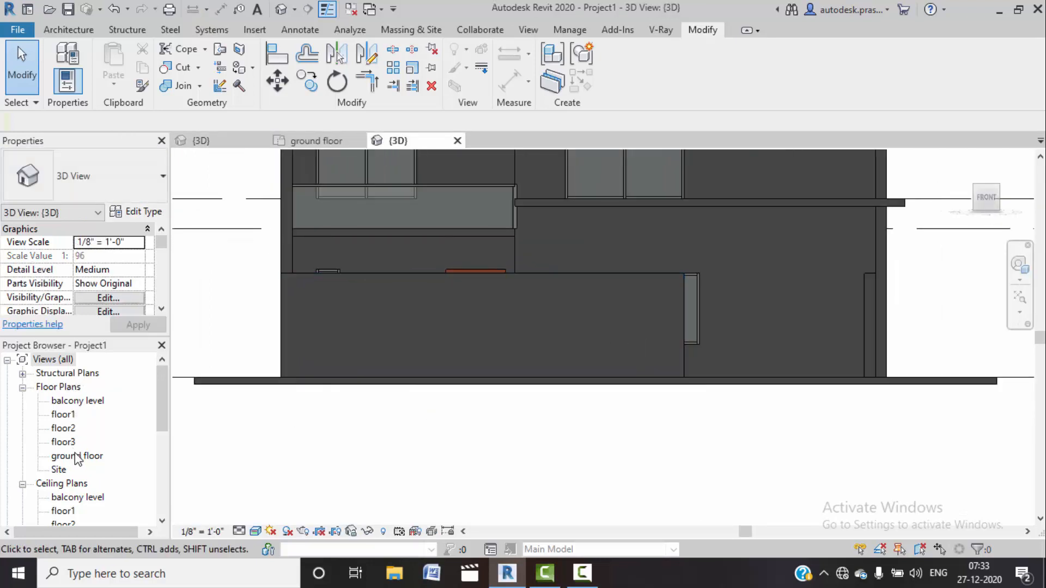
# Step: Return to the ground floor plan and start a new wall at the pillar between the two gates
pyautogui.click(313, 140)
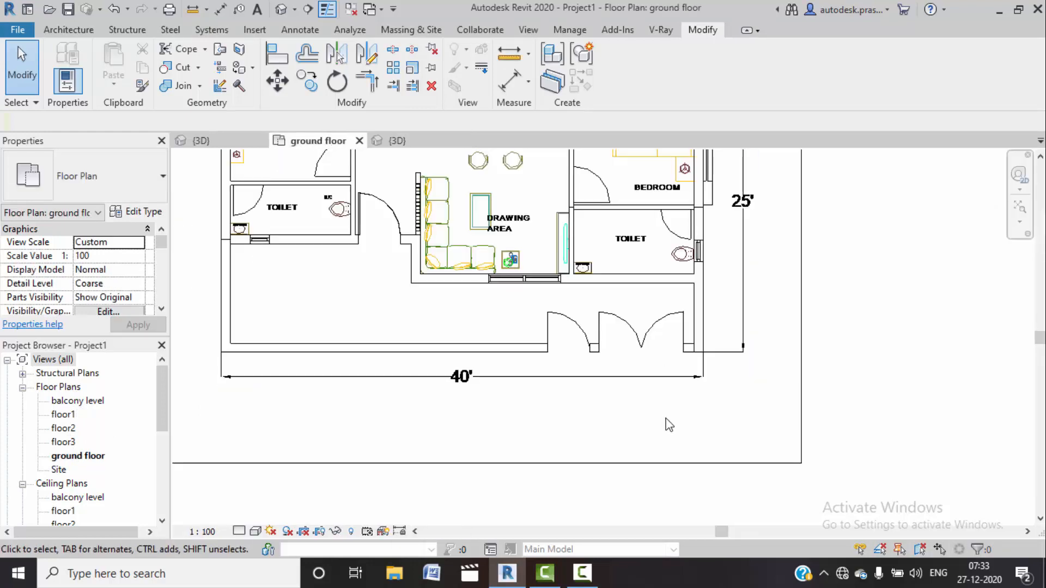
pyautogui.scroll(2, 614, 345)
pyautogui.scroll(3, 611, 343)
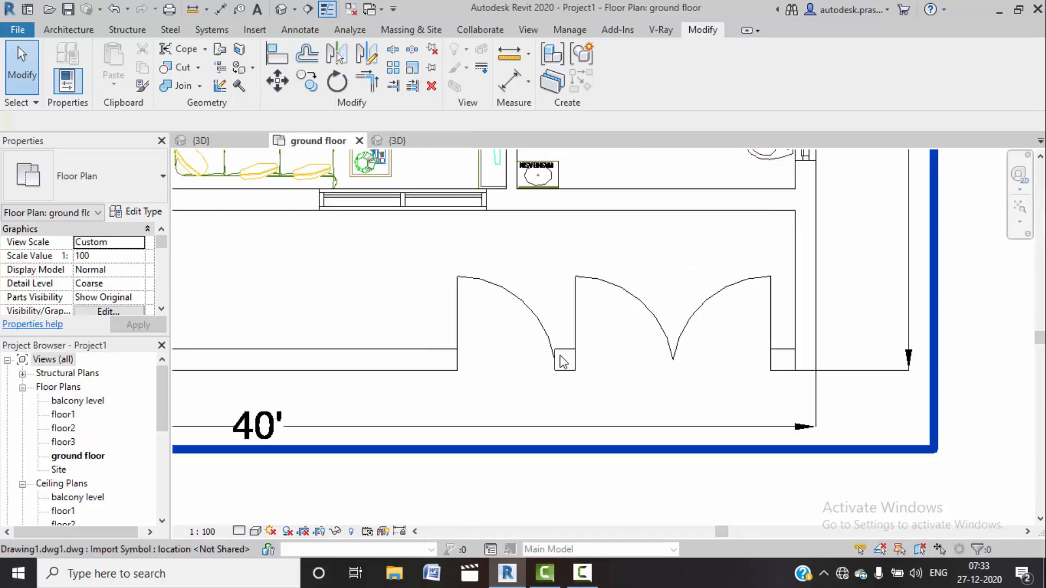
pyautogui.click(68, 30)
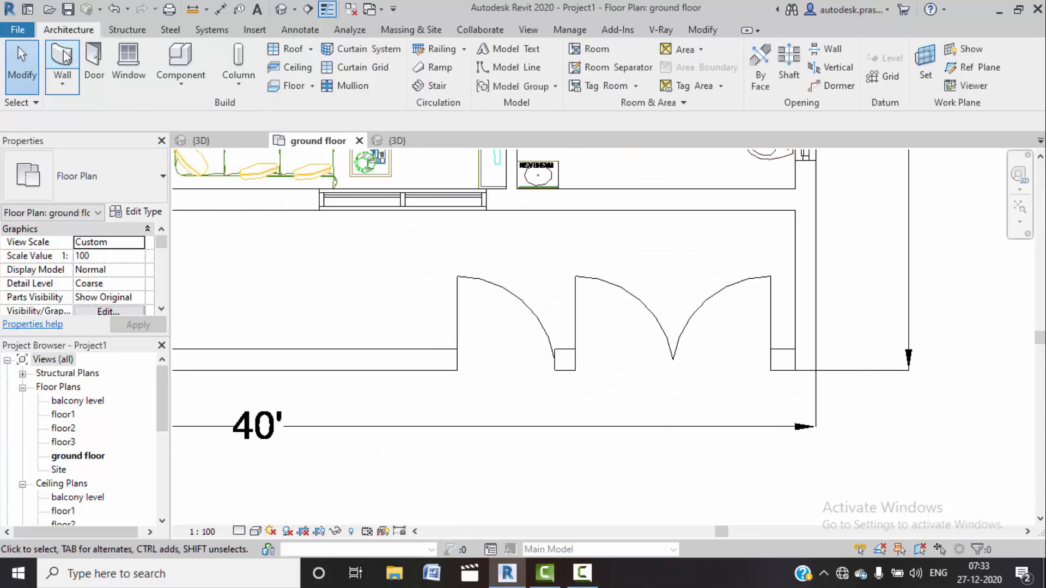
pyautogui.press('w')
pyautogui.press('a')
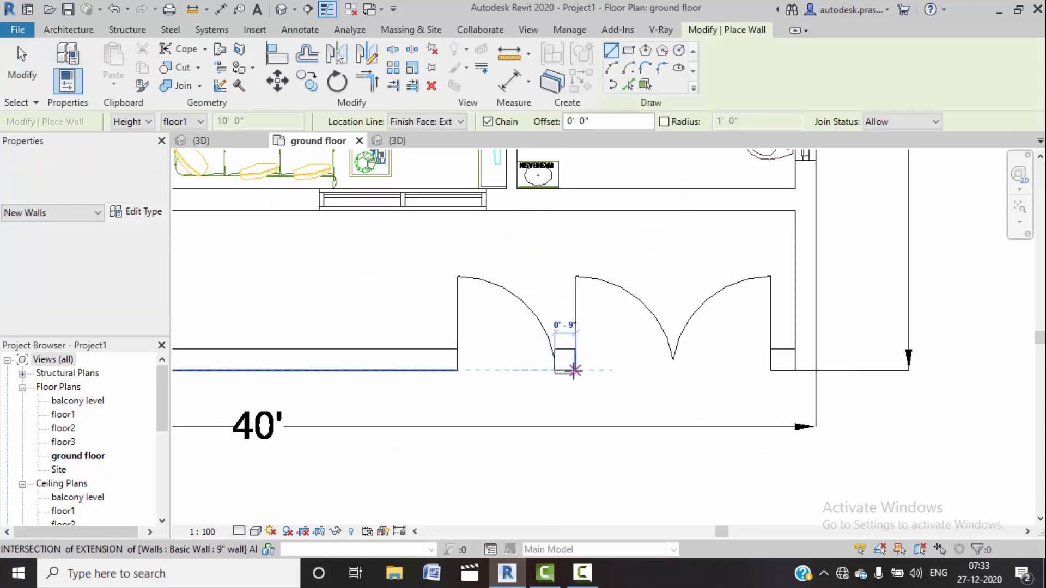
pyautogui.click(574, 371)
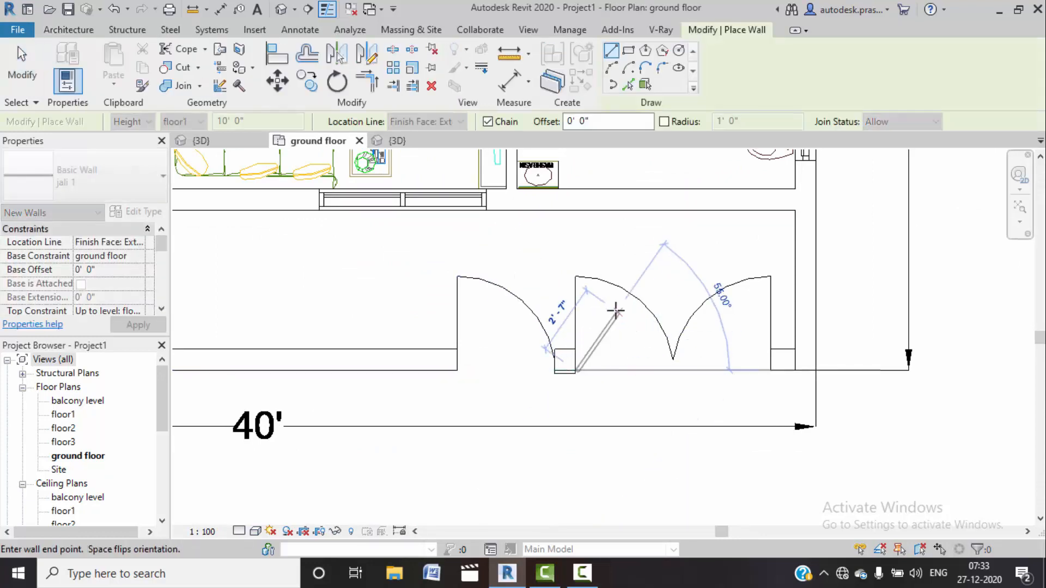
pyautogui.press('Escape')
pyautogui.press('Escape')
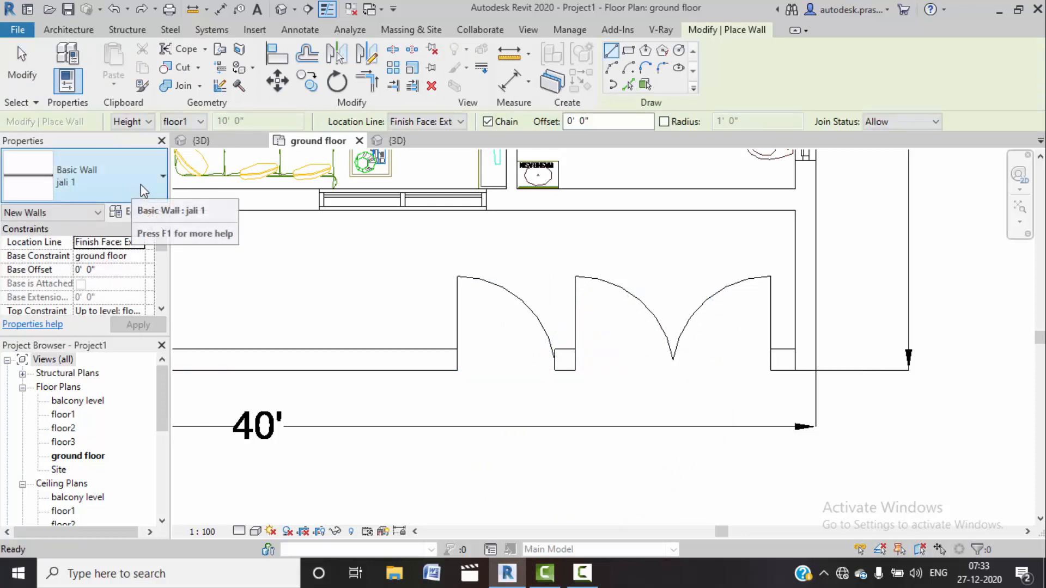
# Step: Draw a short wall of type 9" wall along the outer edge of the pillar outline between the single and double gates
pyautogui.click(106, 194)
pyautogui.scroll(5, 88, 278)
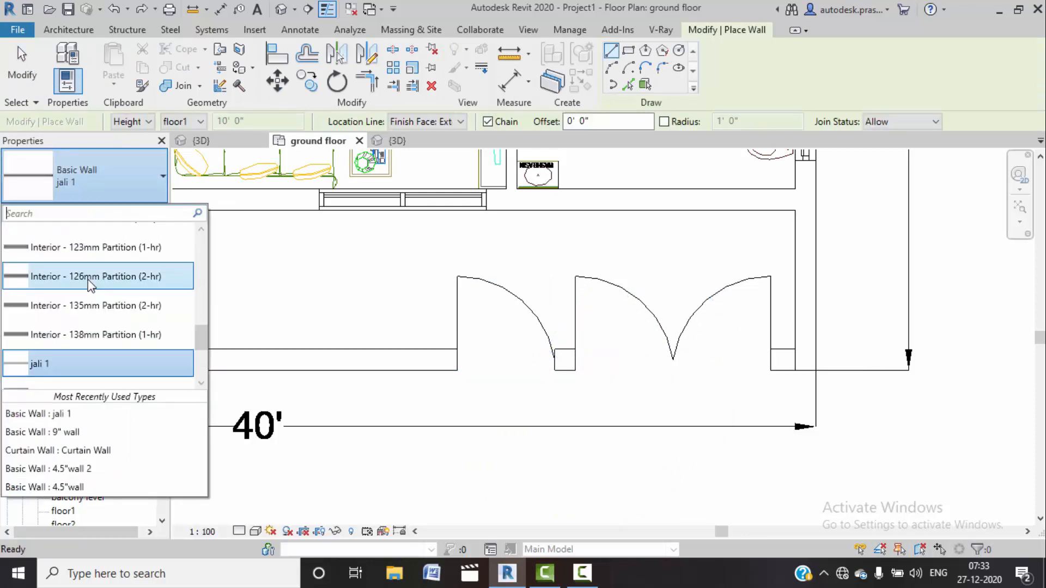
pyautogui.scroll(5, 93, 266)
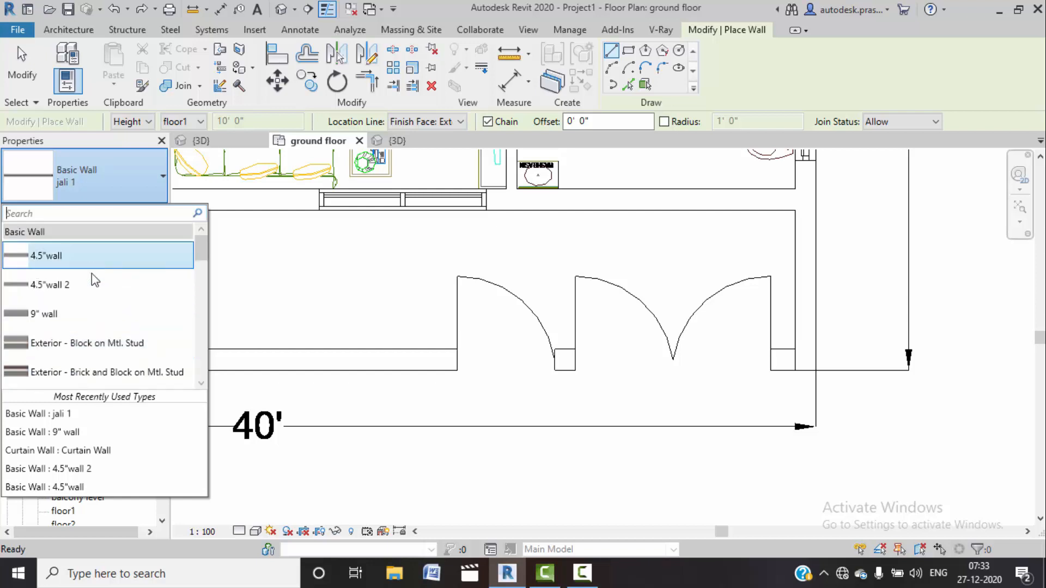
pyautogui.click(71, 316)
pyautogui.scroll(3, 565, 402)
pyautogui.click(557, 365)
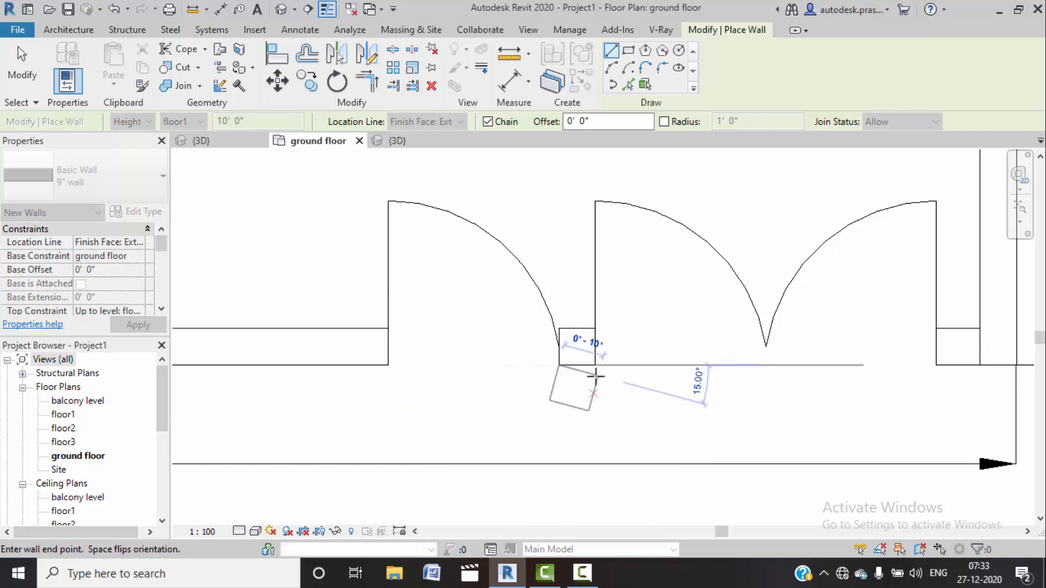
pyautogui.click(585, 402)
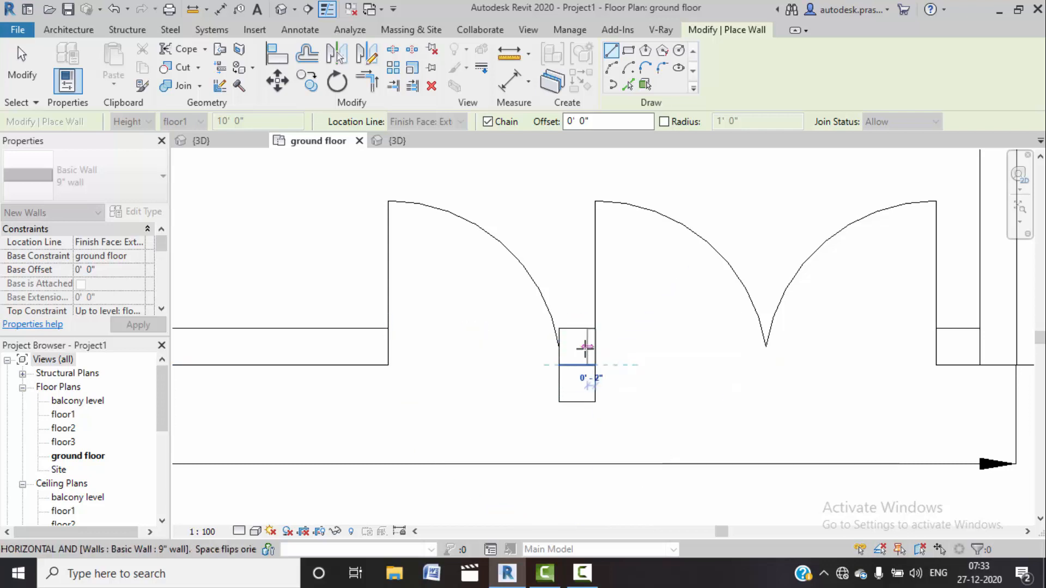
pyautogui.press('Escape')
pyautogui.press('Escape')
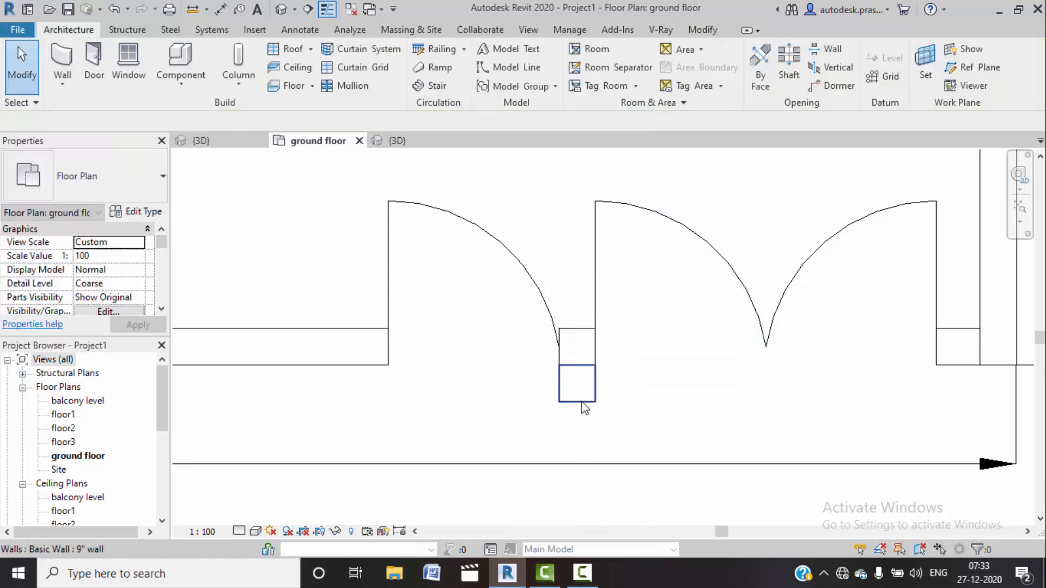
# Step: Flip the new pillar wall between the gates to the inner side so it fills the pillar outline
pyautogui.click(579, 393)
pyautogui.click(580, 357)
pyautogui.scroll(-1, 701, 380)
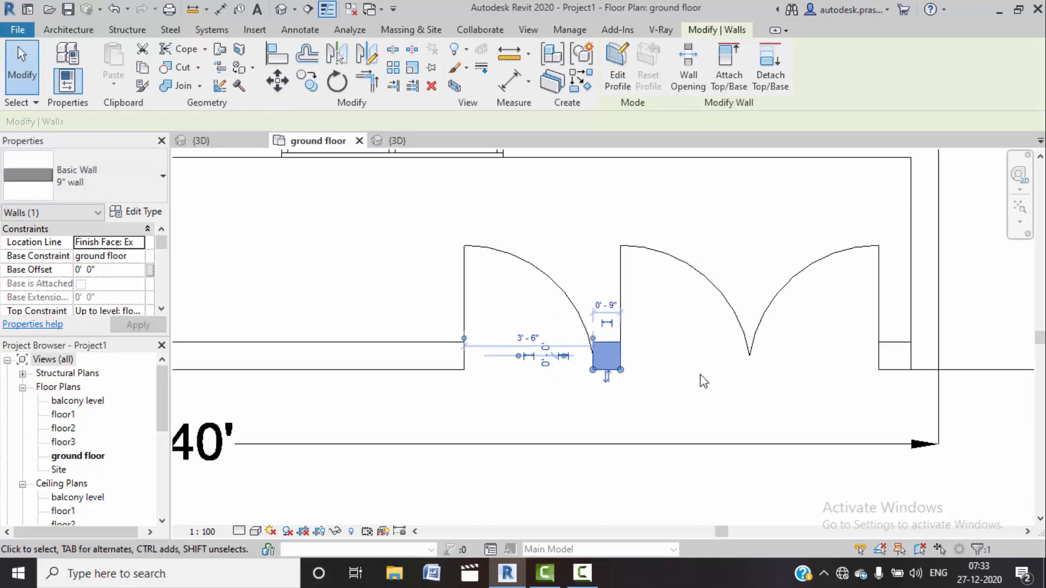
pyautogui.moveTo(714, 384); pyautogui.dragTo(526, 352, button='middle')
pyautogui.click(677, 355)
pyautogui.moveTo(663, 319); pyautogui.dragTo(611, 318, button='middle')
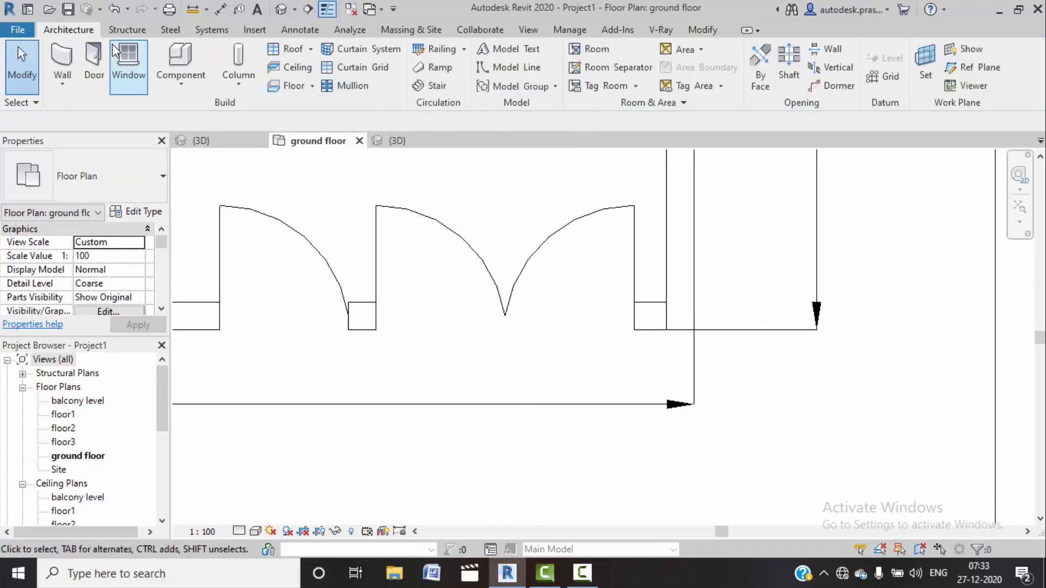
# Step: Draw a 9" wall with location line Finish Face: Interior across the pillar outline between the double gate and the side wall
pyautogui.click(65, 60)
pyautogui.click(459, 122)
pyautogui.click(436, 171)
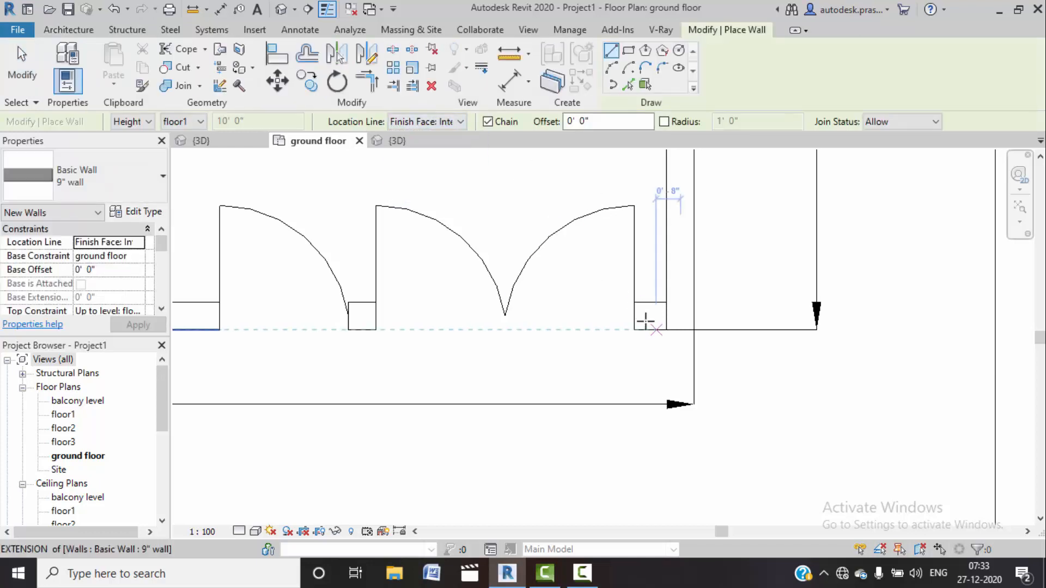
pyautogui.click(666, 329)
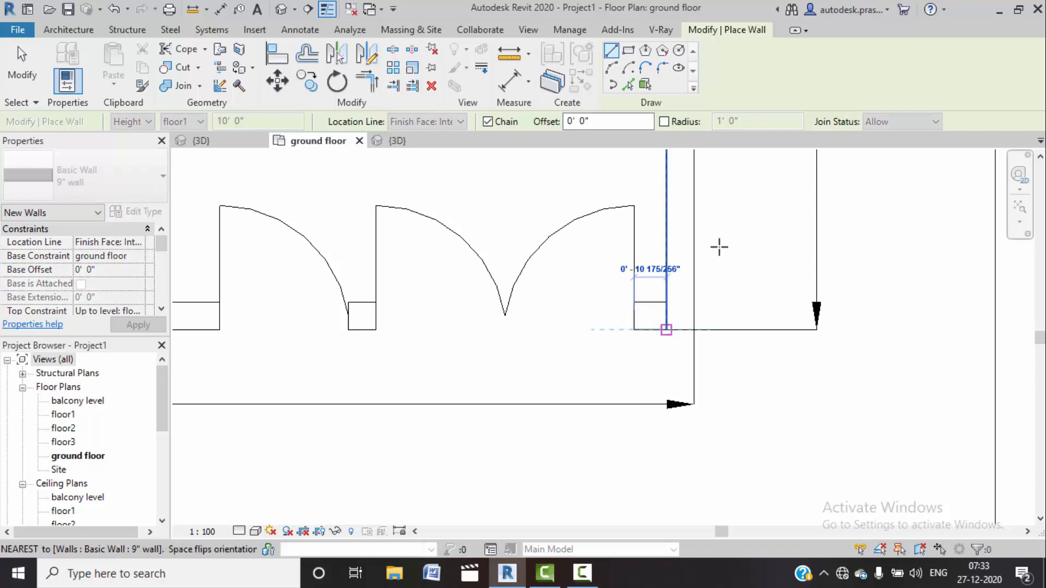
pyautogui.rightClick(726, 243)
pyautogui.click(751, 254)
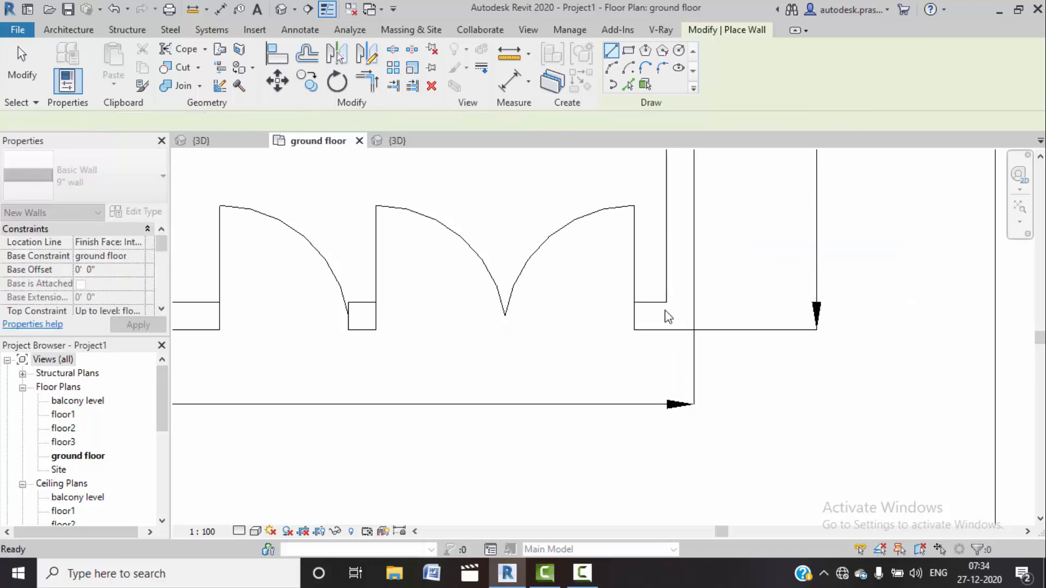
pyautogui.scroll(-2, 665, 310)
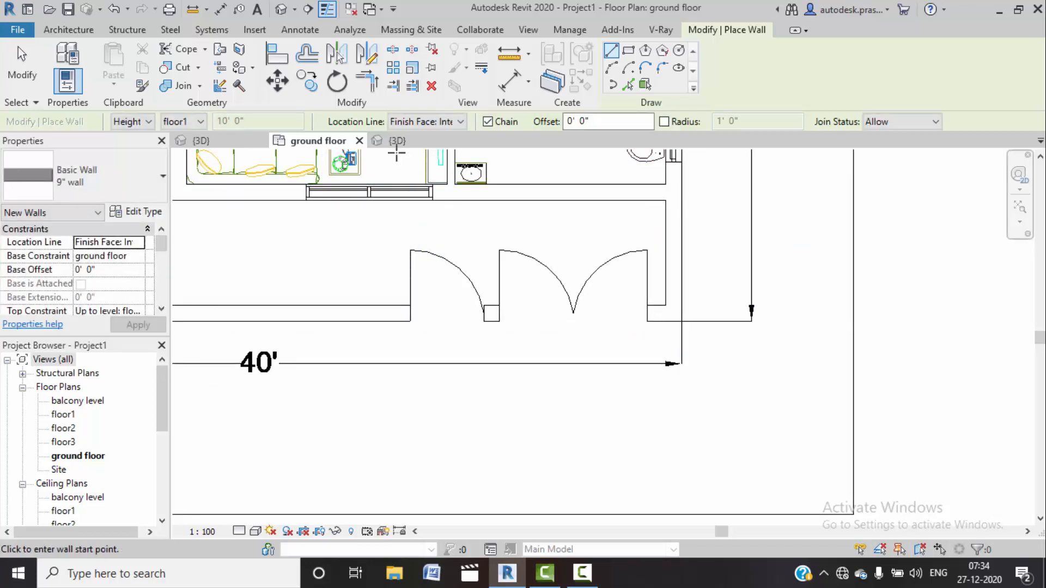
pyautogui.rightClick(549, 225)
pyautogui.click(569, 238)
# Step: In the 3D view, set the pillar between the gates to an unconnected top with a height of 7' 0"
pyautogui.click(397, 141)
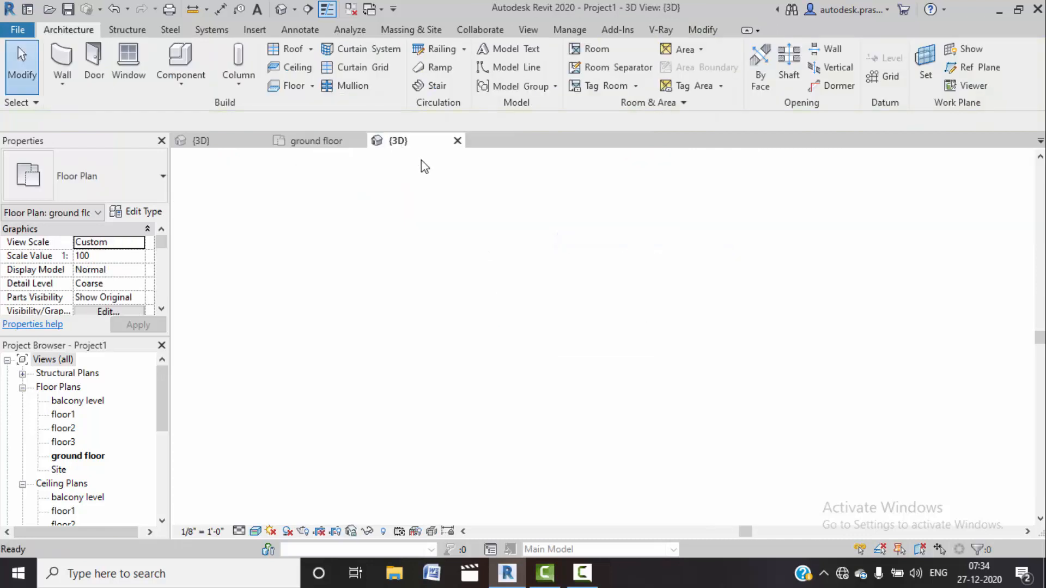
pyautogui.scroll(-2, 715, 283)
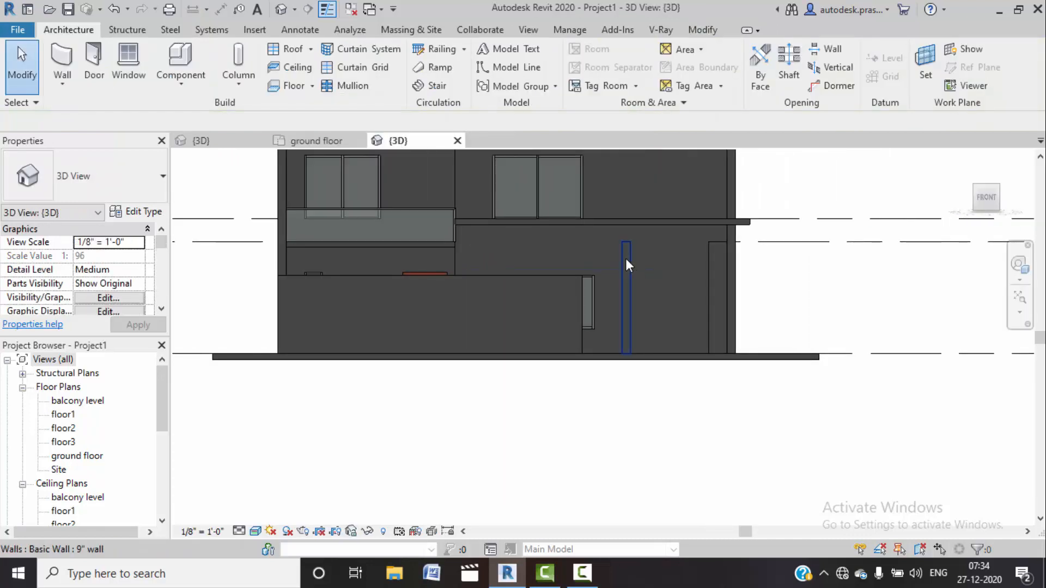
pyautogui.click(625, 258)
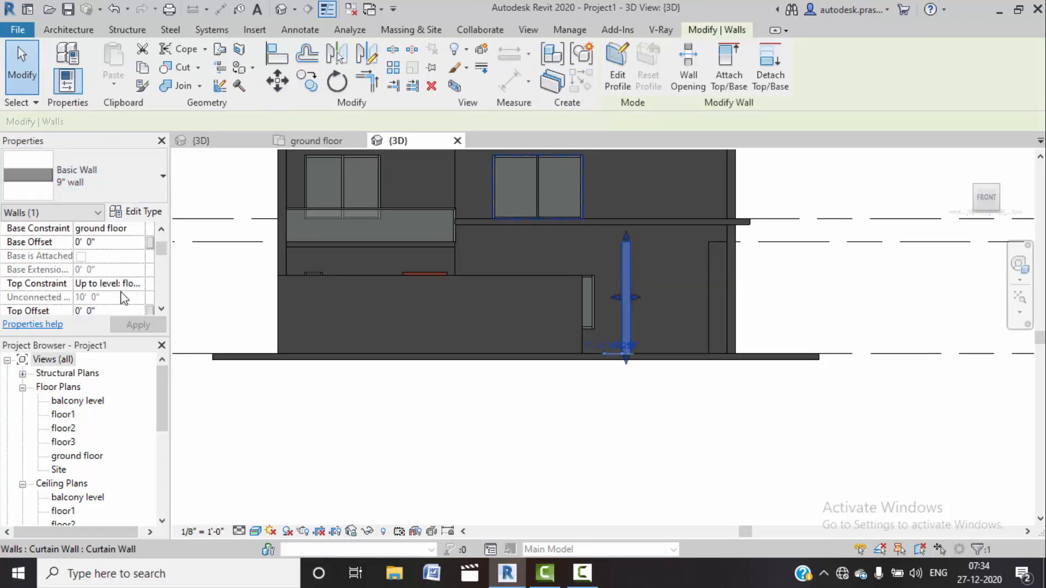
pyautogui.click(141, 285)
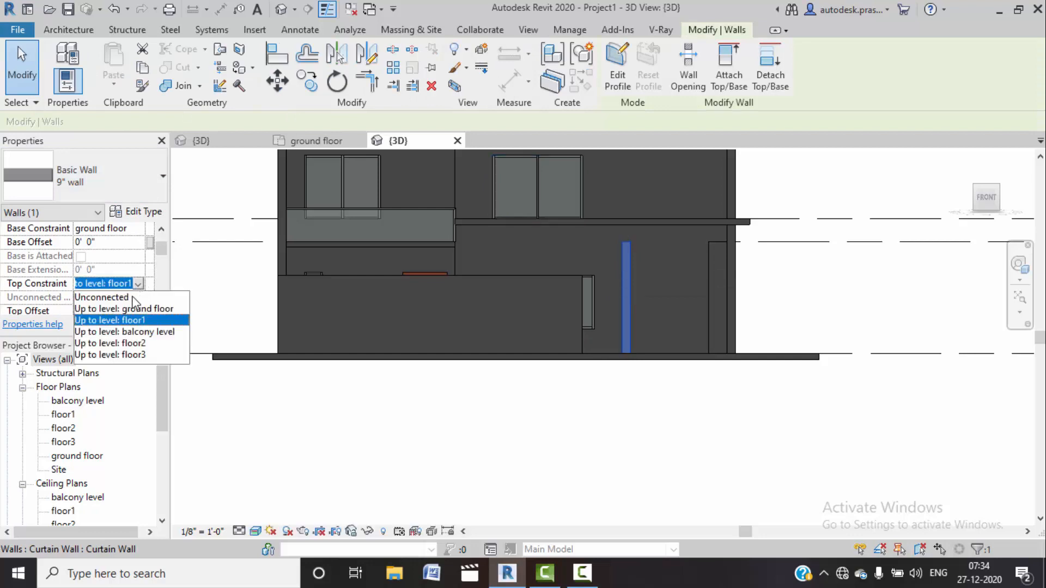
pyautogui.click(102, 298)
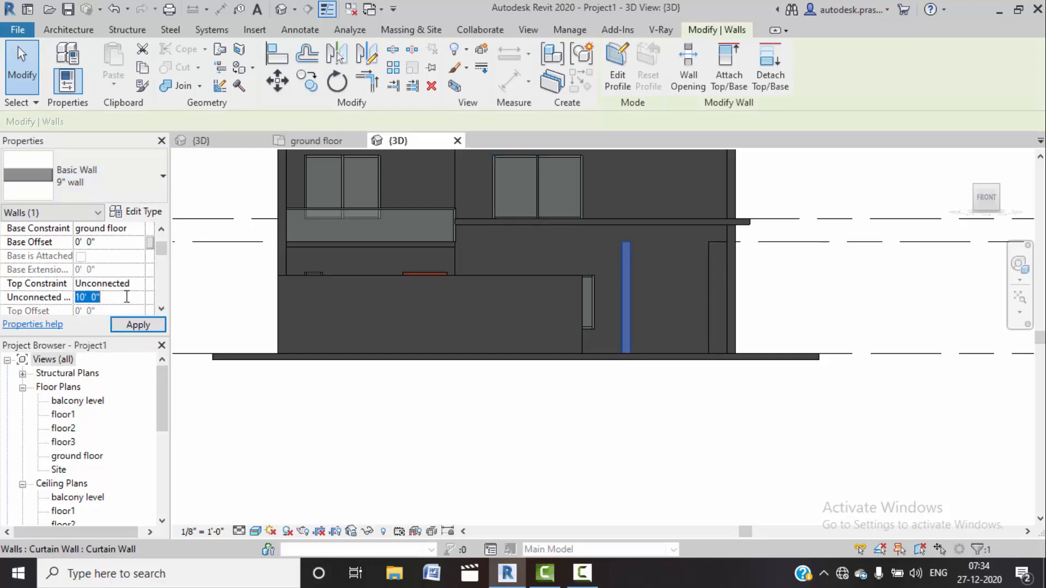
pyautogui.click(143, 326)
pyautogui.moveTo(683, 432); pyautogui.dragTo(651, 433, button='middle')
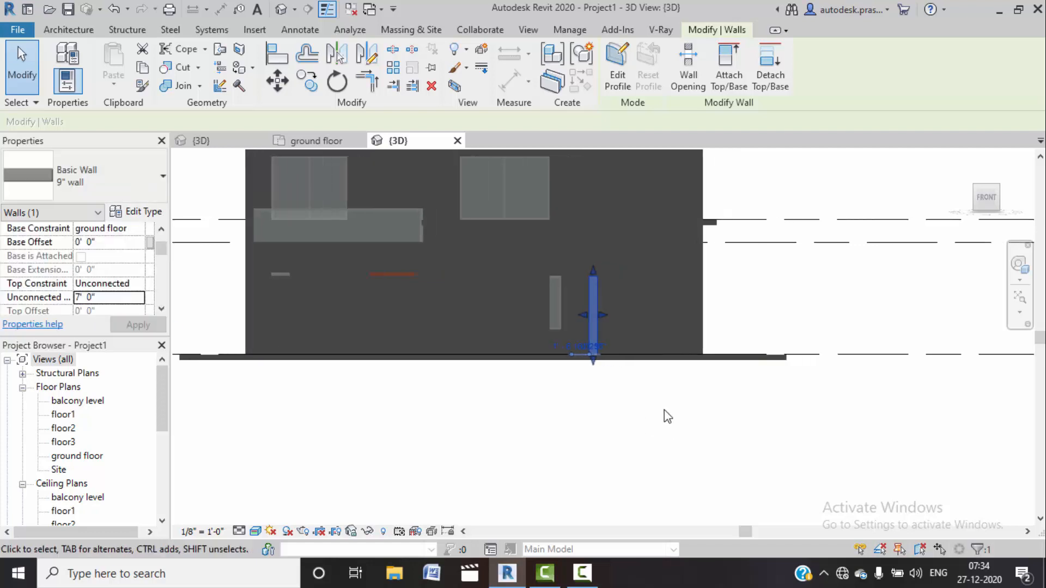
# Step: Set the end pillar beside the double gate to an unconnected top with a height of 7' 0"
pyautogui.scroll(1, 689, 312)
pyautogui.click(674, 291)
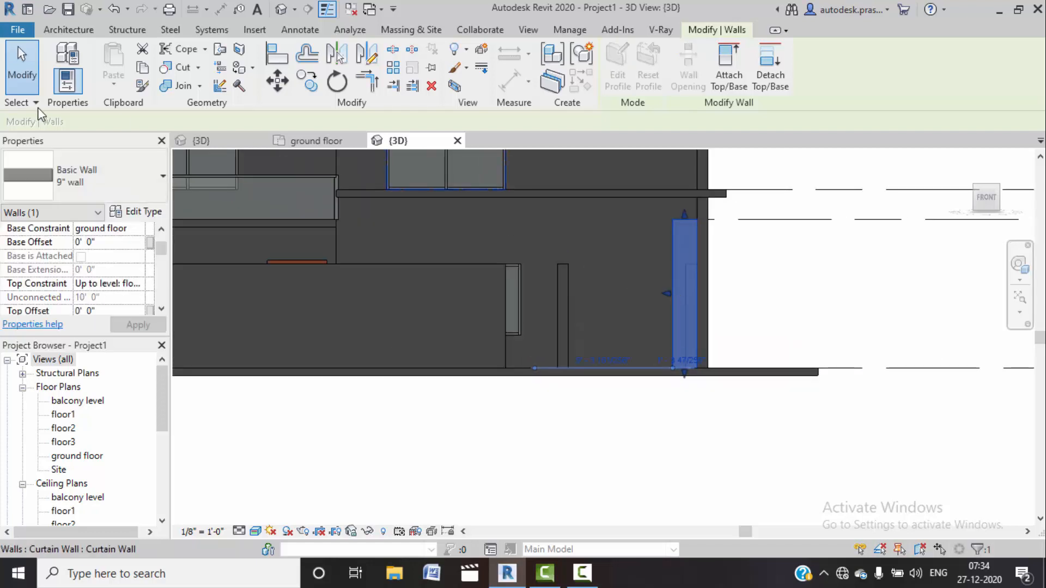
pyautogui.click(142, 287)
pyautogui.click(112, 299)
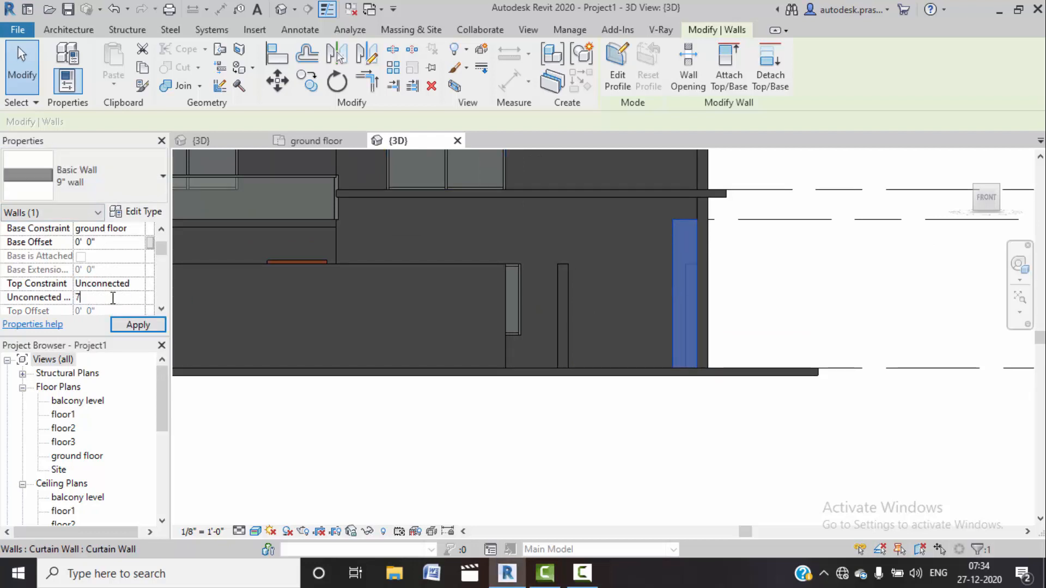
pyautogui.click(139, 325)
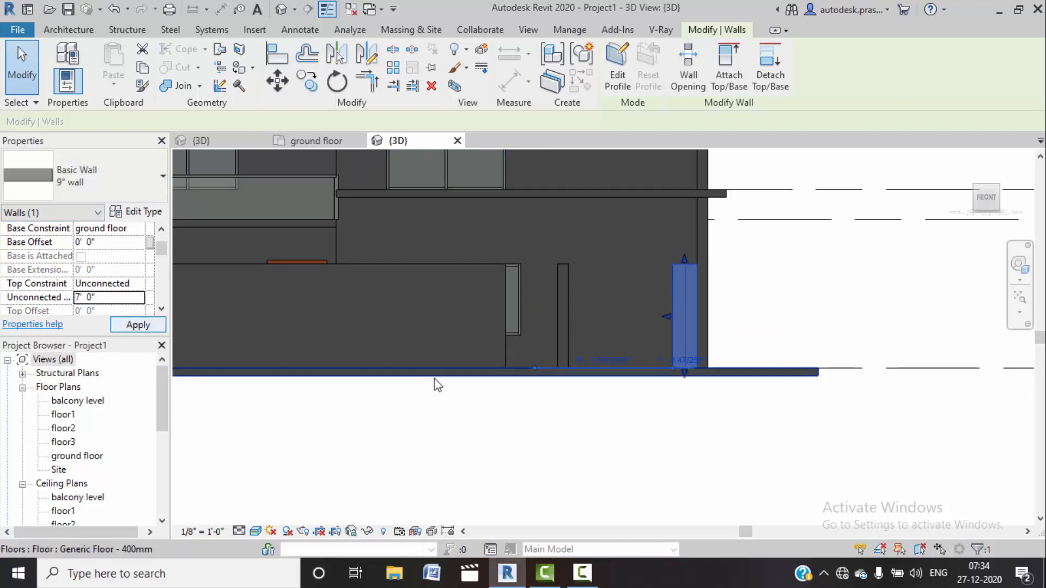
pyautogui.click(610, 399)
# Step: From the front 3D view, create an in-place model in the Generic Models category with the name Generic Models 2
pyautogui.keyDown('shift'); pyautogui.moveTo(728, 299); pyautogui.dragTo(670, 311, button='middle'); pyautogui.keyUp('shift')
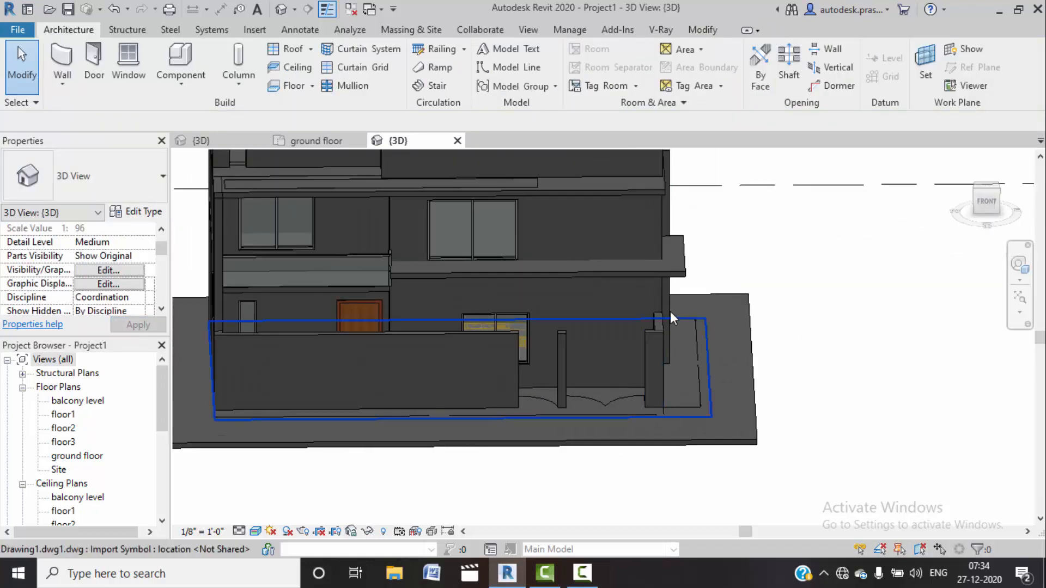
pyautogui.click(990, 202)
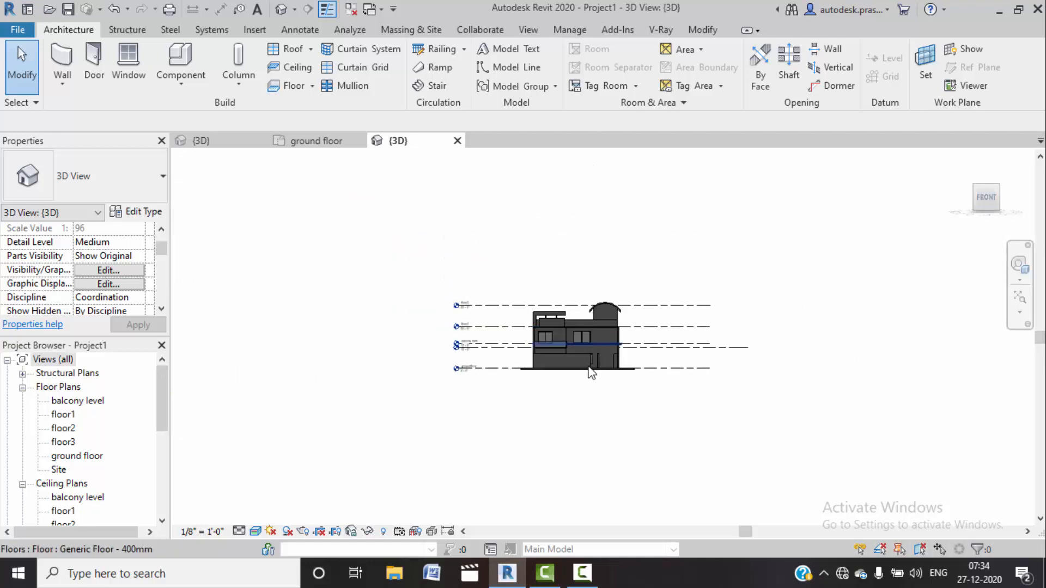
pyautogui.scroll(5, 640, 377)
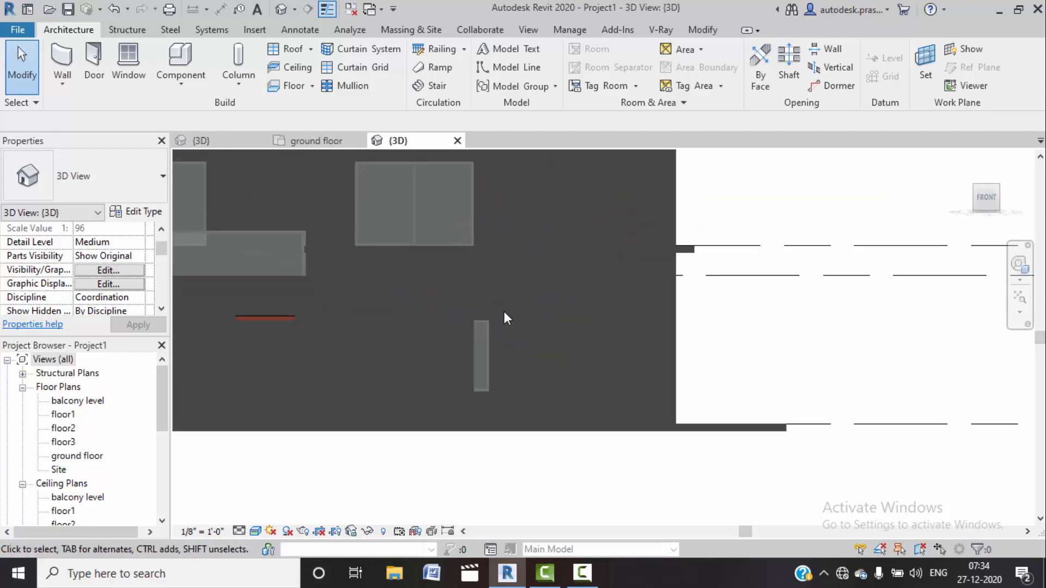
pyautogui.click(177, 79)
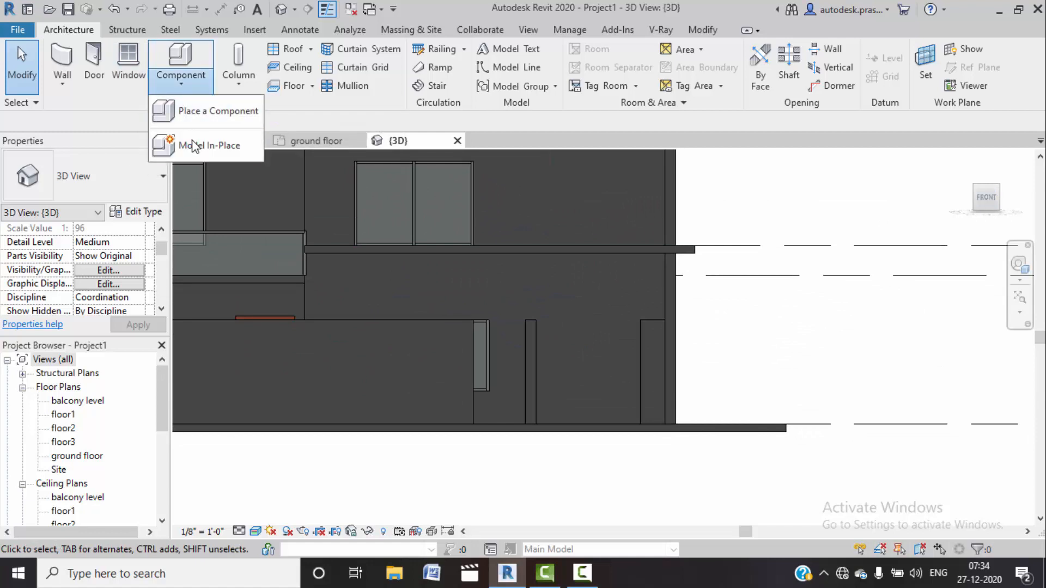
pyautogui.click(180, 145)
pyautogui.scroll(-5, 542, 261)
pyautogui.scroll(-1, 544, 265)
pyautogui.scroll(-1, 544, 266)
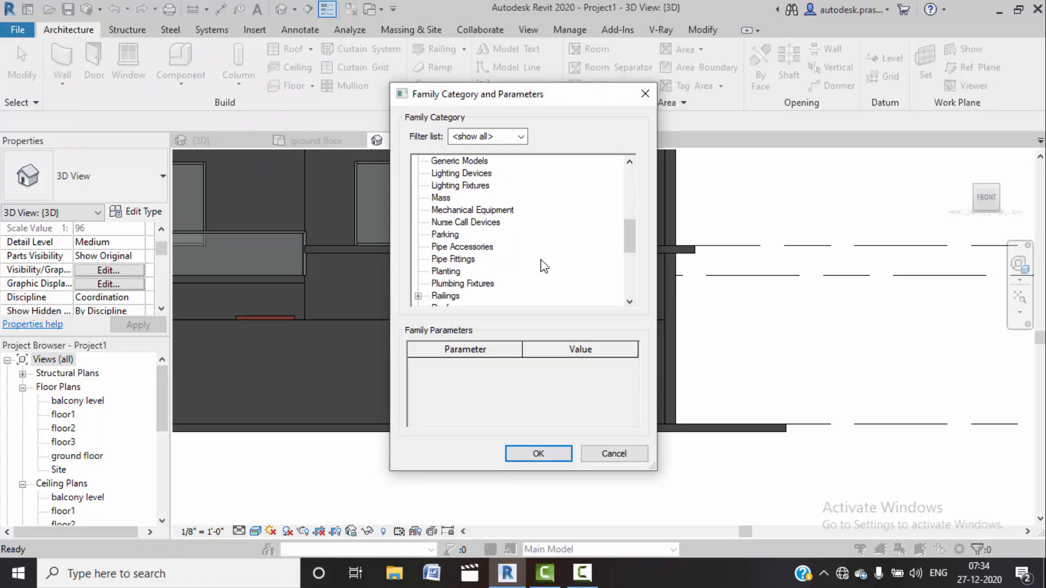
pyautogui.scroll(-1, 544, 265)
pyautogui.scroll(2, 544, 266)
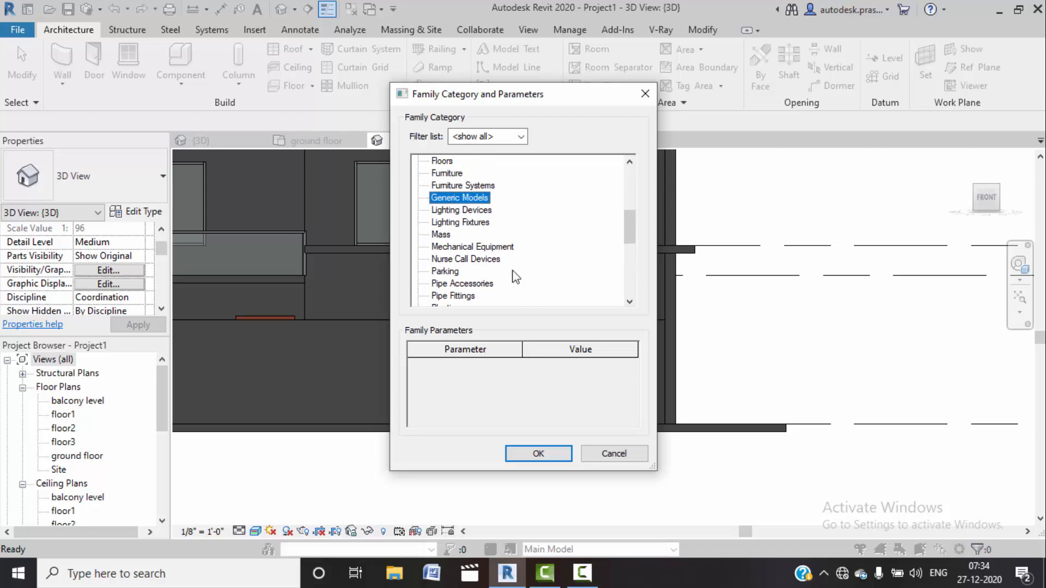
pyautogui.click(528, 456)
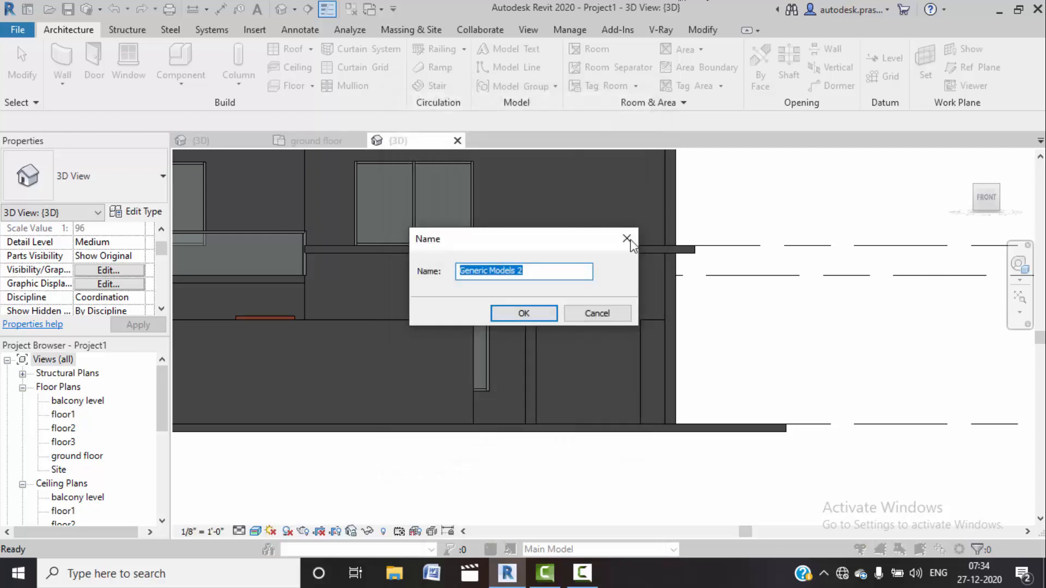
pyautogui.click(536, 315)
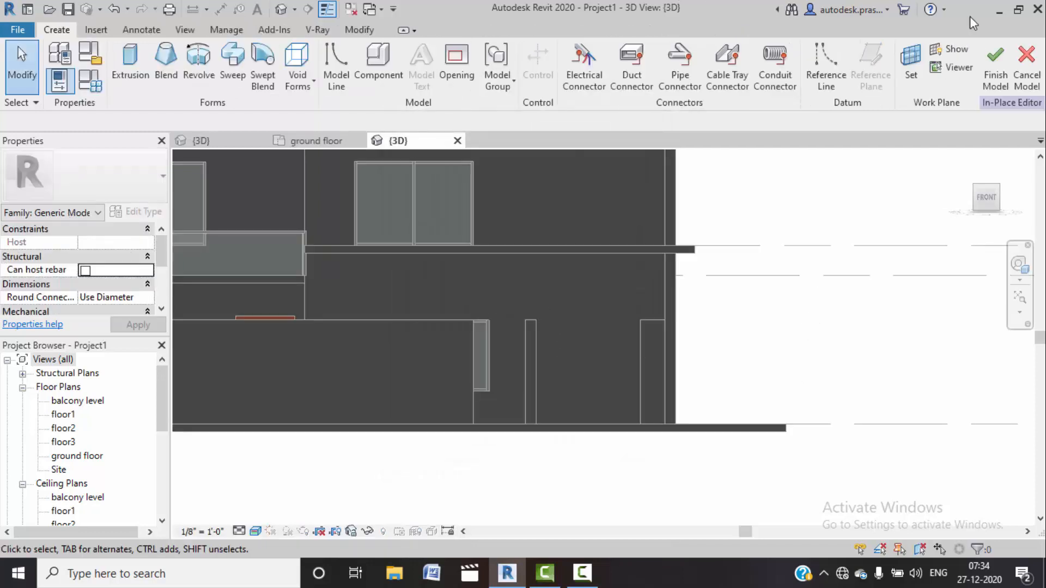
# Step: Start an extrusion and set its work plane by picking the face of a 9" wall
pyautogui.click(130, 61)
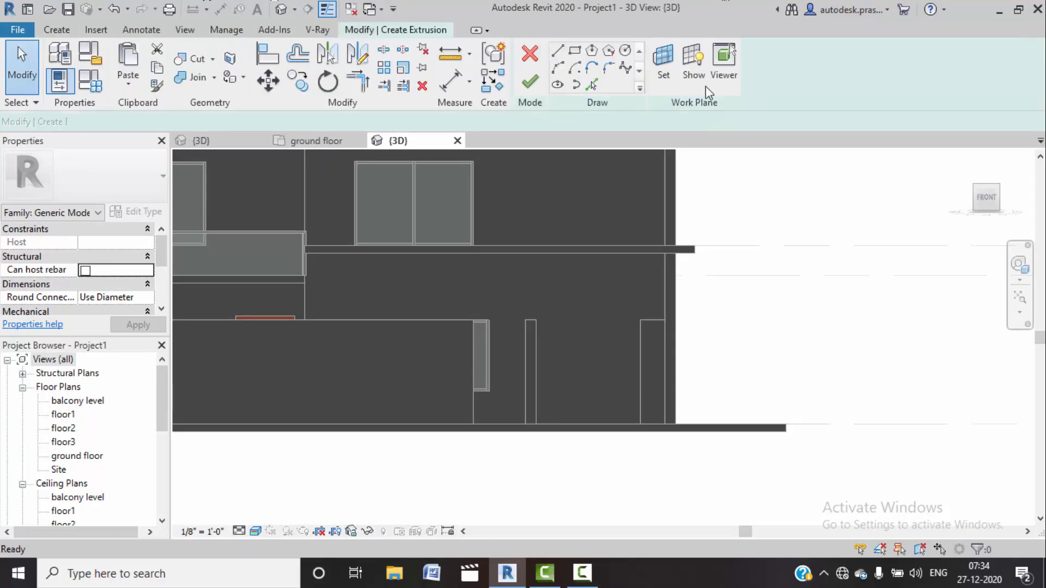
pyautogui.click(655, 79)
pyautogui.click(397, 305)
pyautogui.click(477, 374)
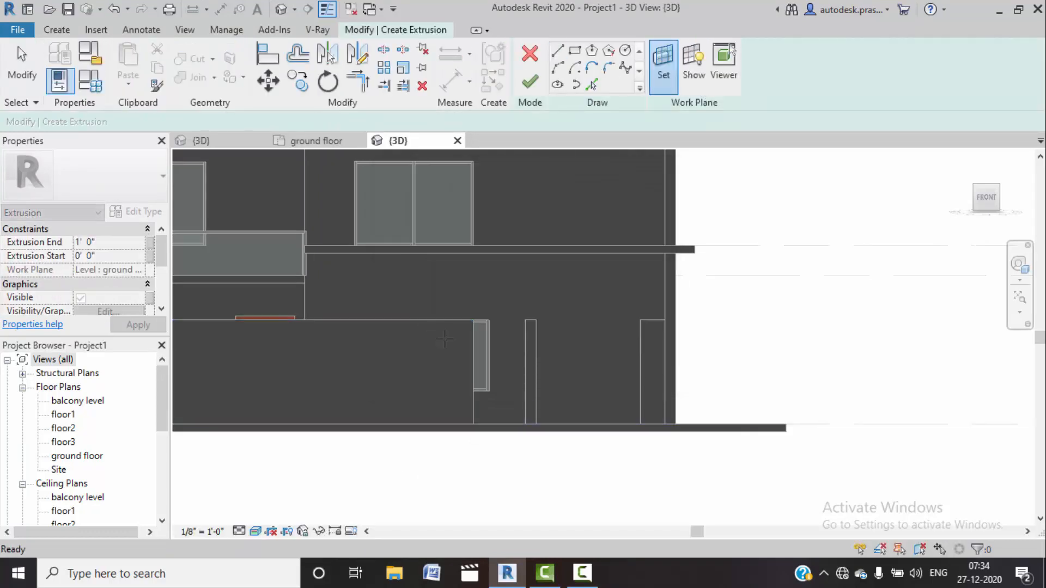
pyautogui.click(648, 197)
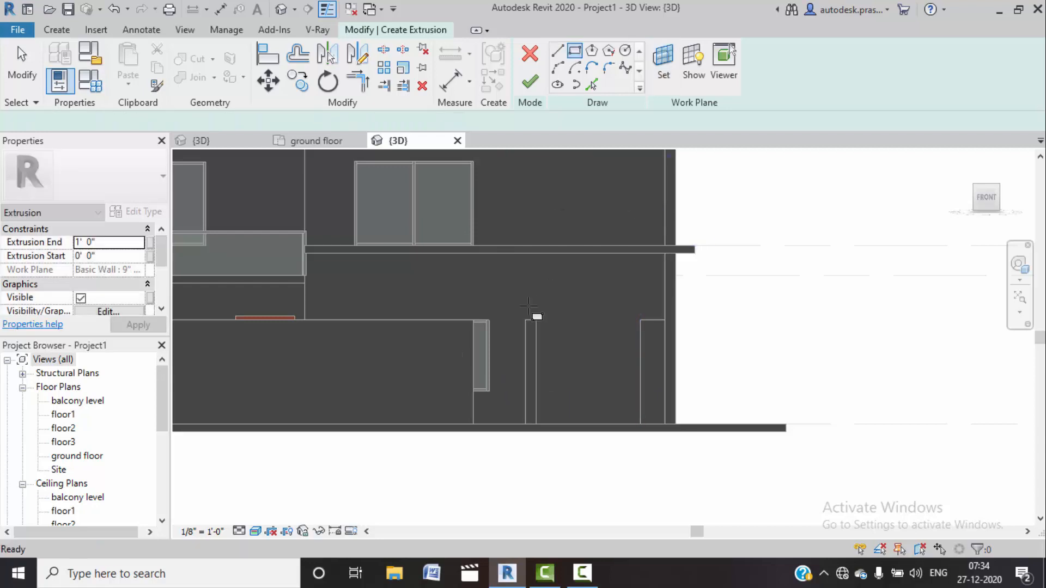
# Step: Sketch two rectangles filling the single gate opening and the double gate opening from the ground to the pillar tops
pyautogui.click(473, 321)
pyautogui.click(526, 424)
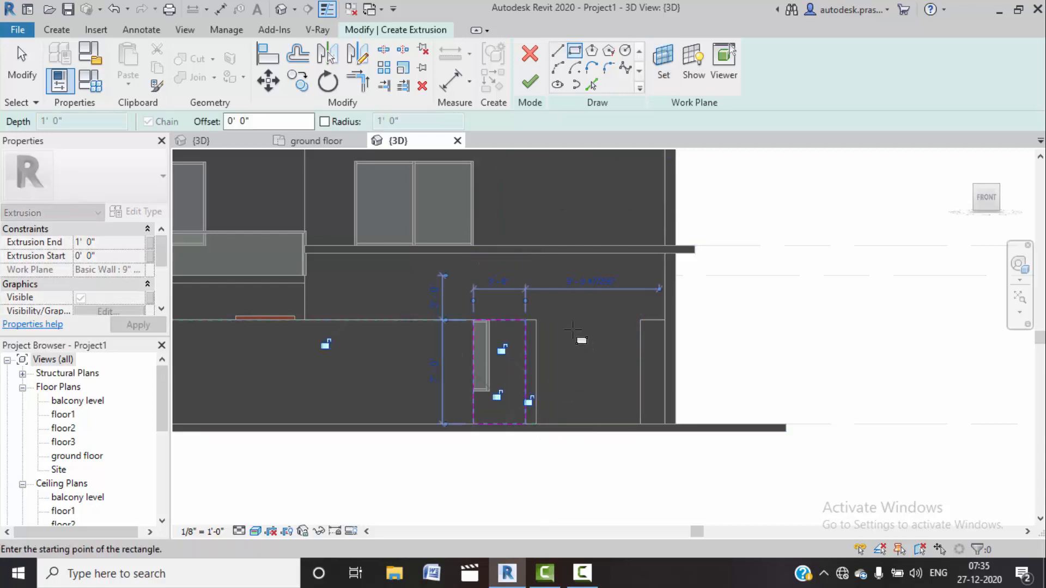
pyautogui.click(537, 321)
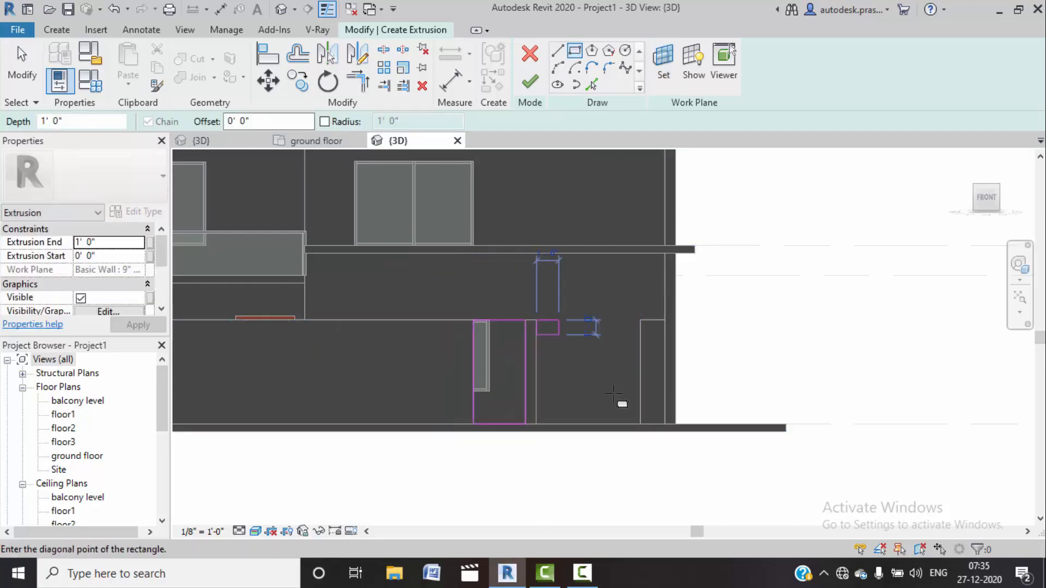
pyautogui.click(640, 424)
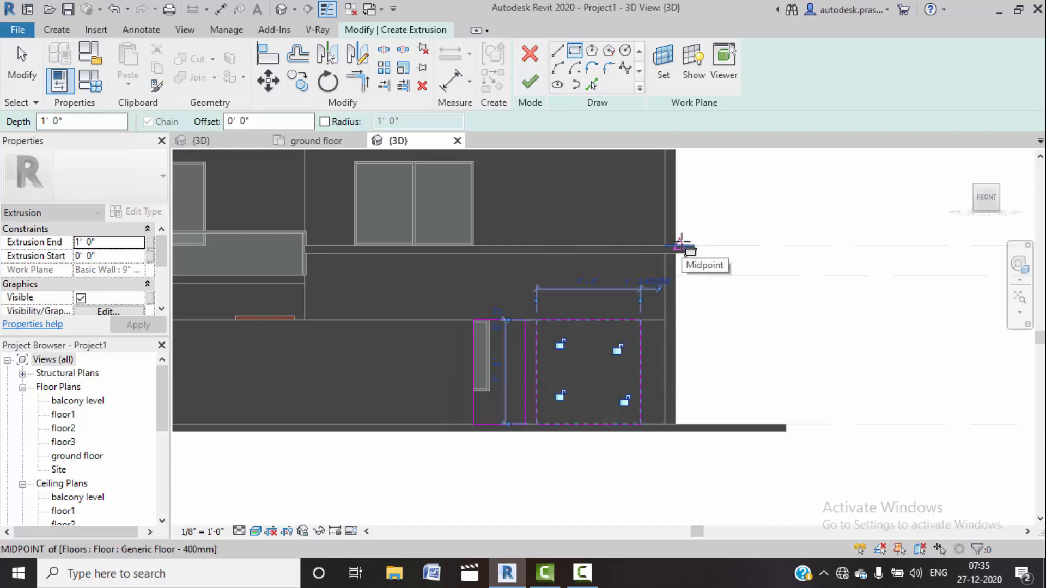
pyautogui.press('Escape')
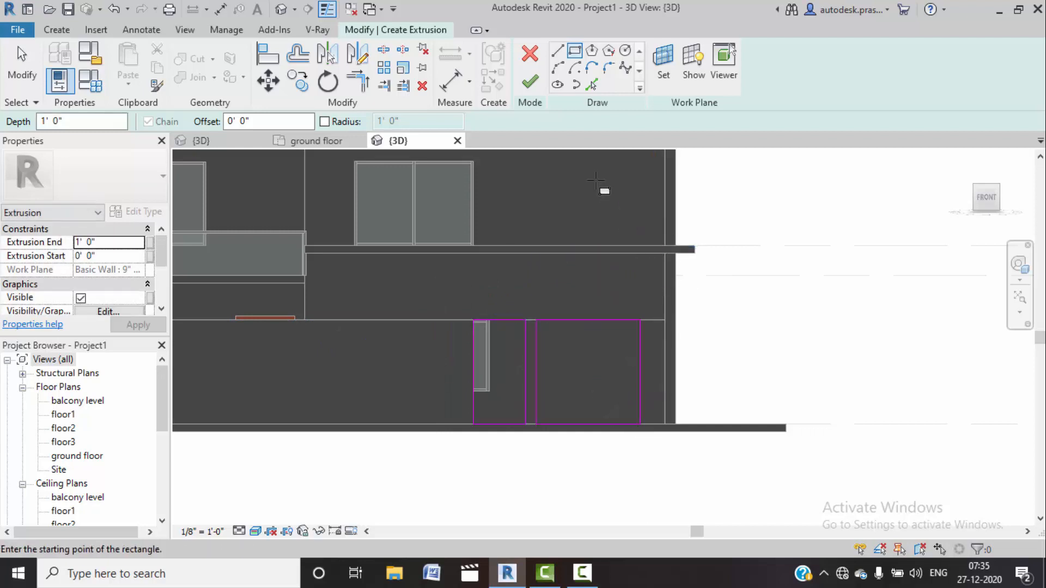
# Step: Offset all four edges of the single gate rectangle and the top and side edges of the double gate rectangle 4" inward
pyautogui.click(591, 84)
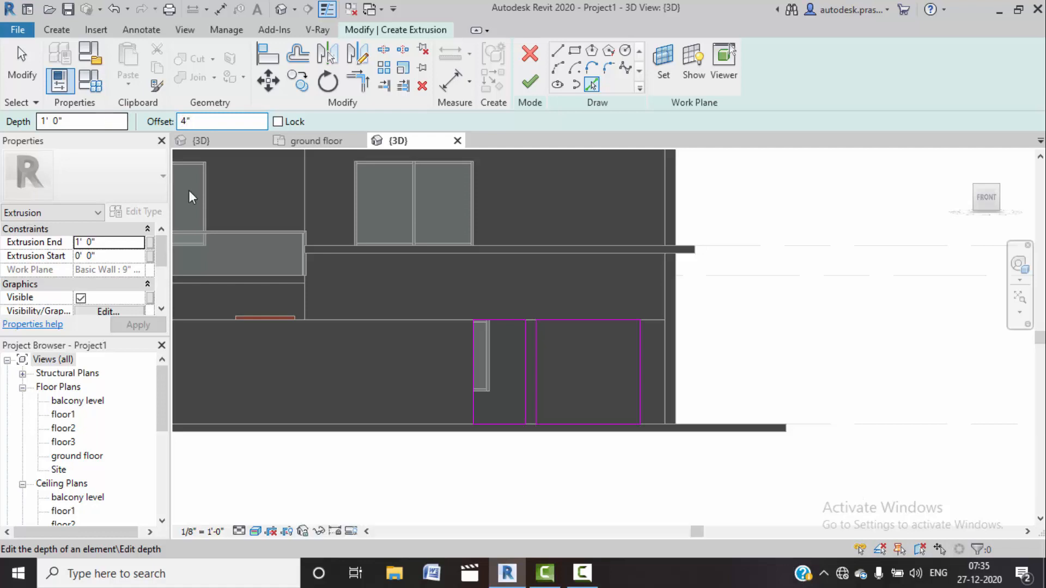
pyautogui.click(475, 349)
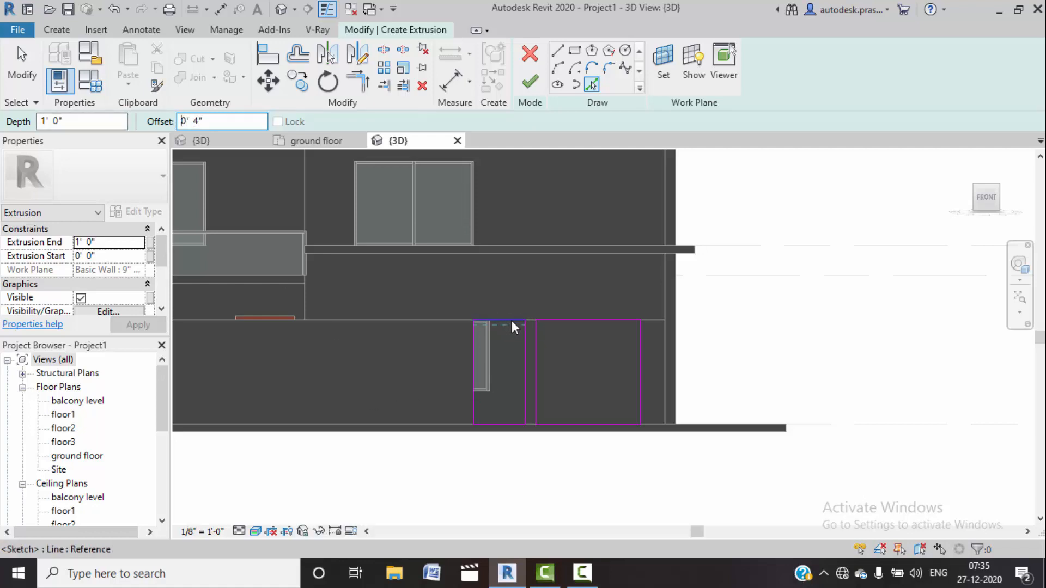
pyautogui.scroll(3, 511, 326)
pyautogui.click(519, 329)
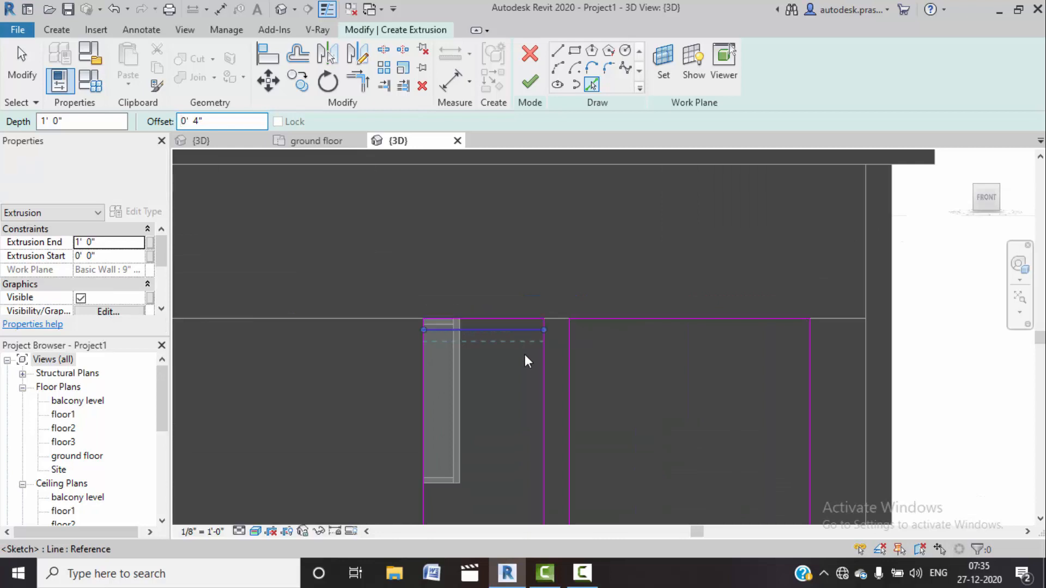
pyautogui.click(541, 399)
pyautogui.moveTo(550, 331); pyautogui.dragTo(591, 244, button='middle')
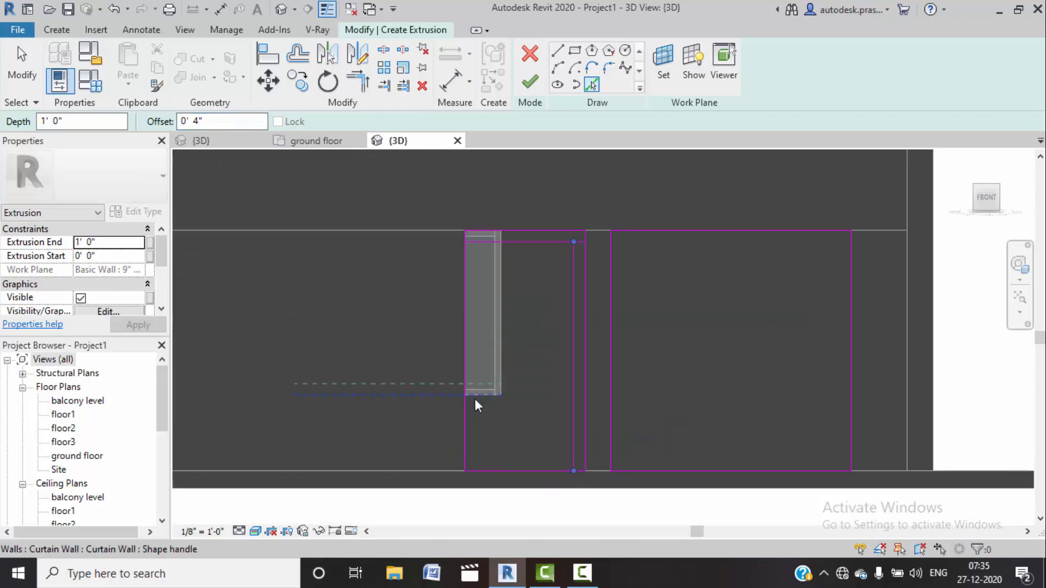
pyautogui.click(469, 417)
pyautogui.click(512, 469)
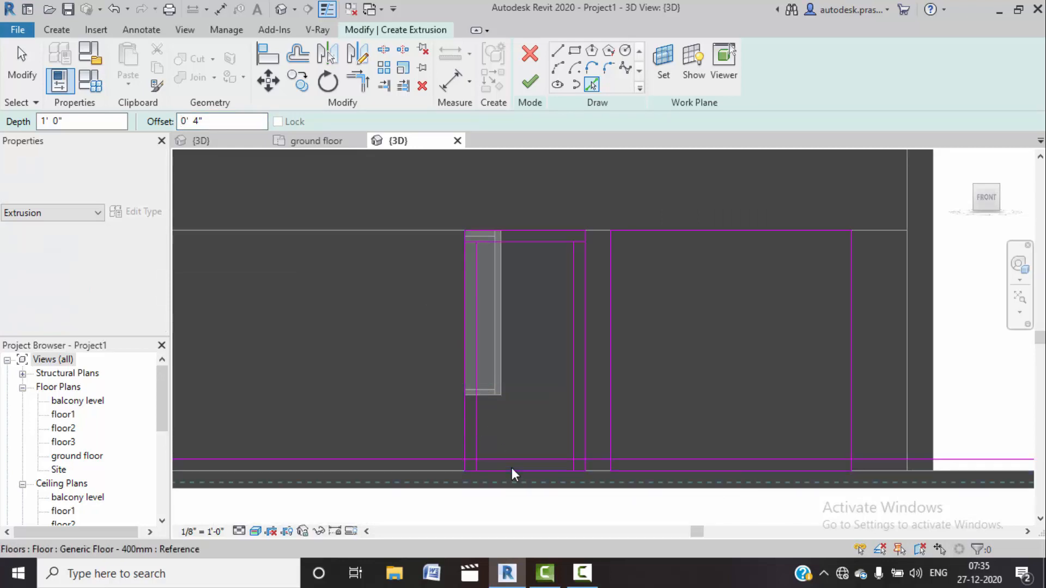
pyautogui.click(614, 386)
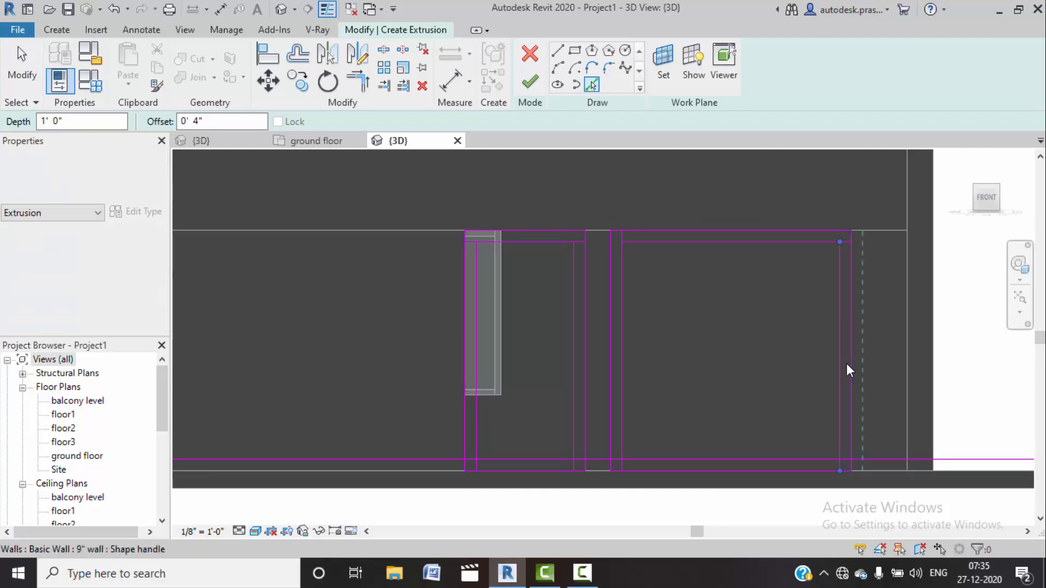
# Step: Trim the offset lines of the single gate to each other to form a closed inner rectangle
pyautogui.click(358, 82)
pyautogui.click(496, 240)
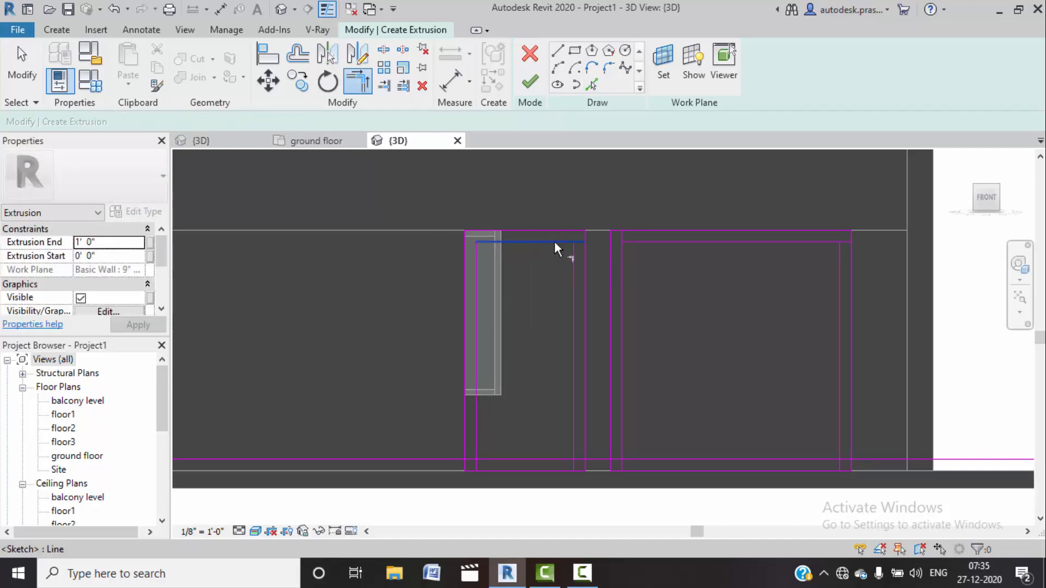
pyautogui.click(476, 440)
pyautogui.click(498, 461)
pyautogui.click(557, 457)
pyautogui.click(573, 446)
# Step: Trim the upper corners of the double gate's inner offset lines
pyautogui.click(623, 253)
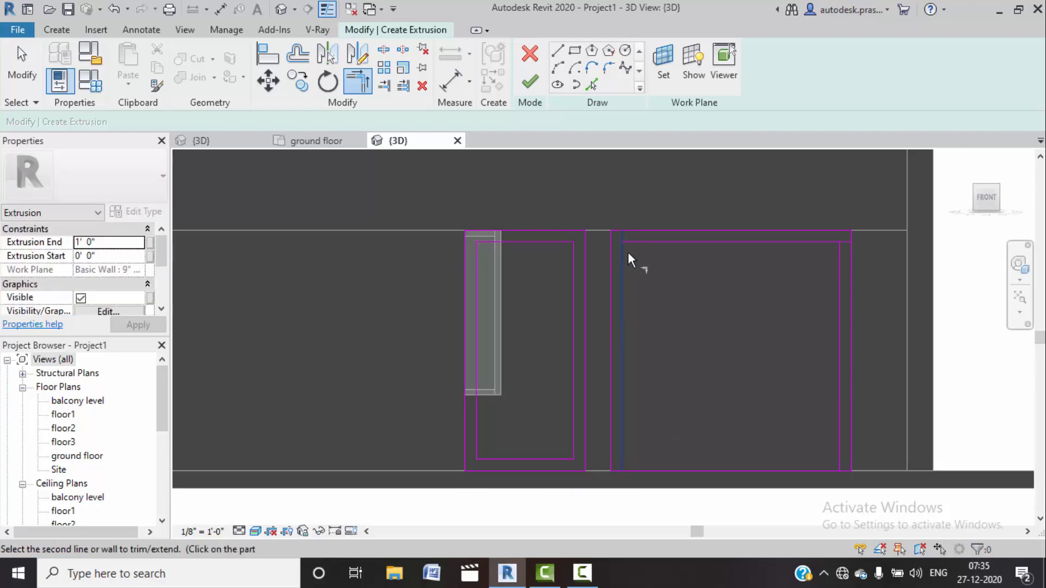
pyautogui.click(638, 242)
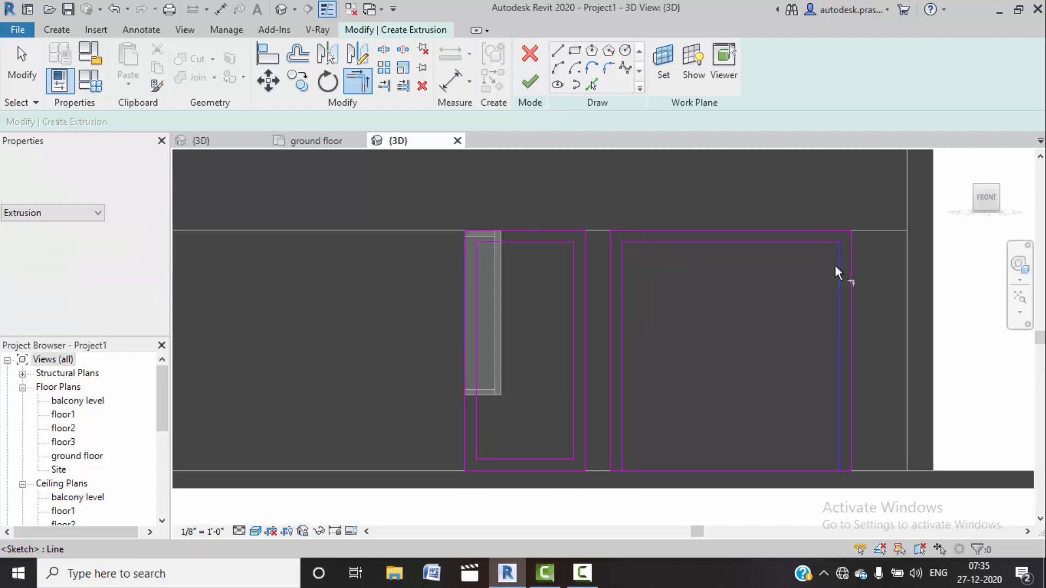
pyautogui.moveTo(718, 405); pyautogui.dragTo(616, 317, button='middle')
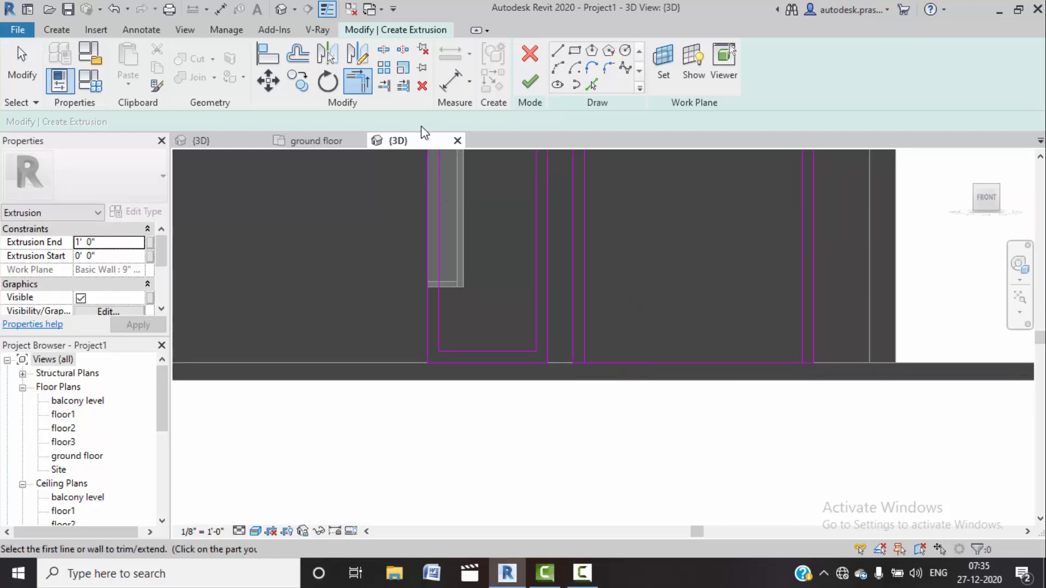
# Step: Offset the double gate's bottom edge 4" upward and trim it to the inner side lines
pyautogui.click(592, 84)
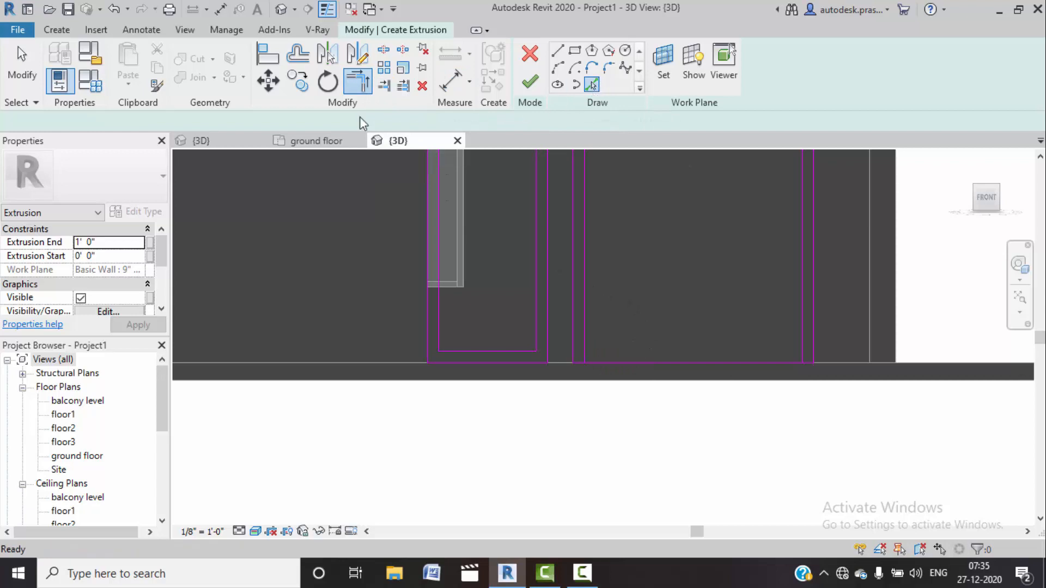
pyautogui.click(681, 360)
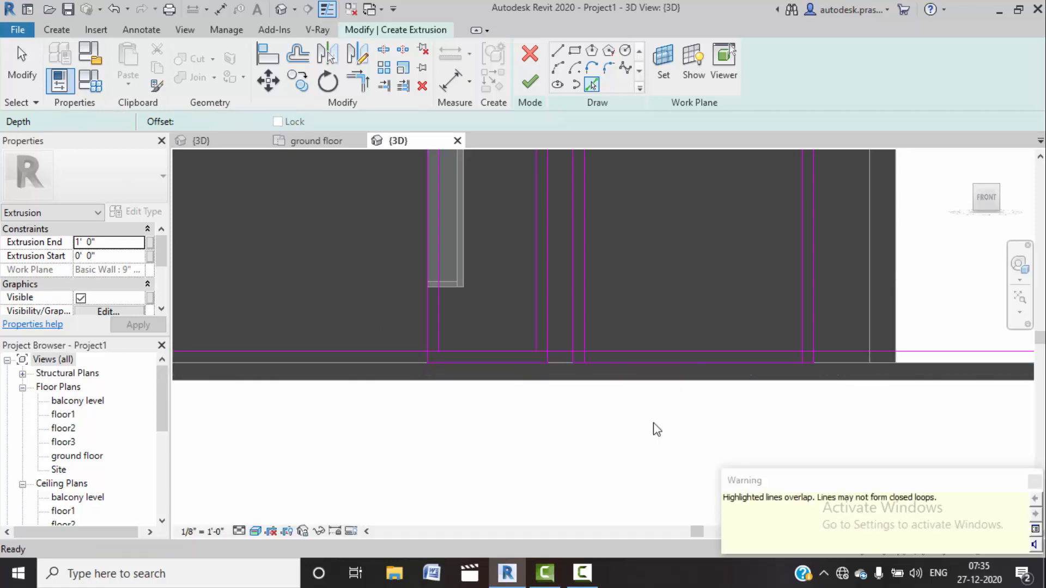
pyautogui.press('Escape')
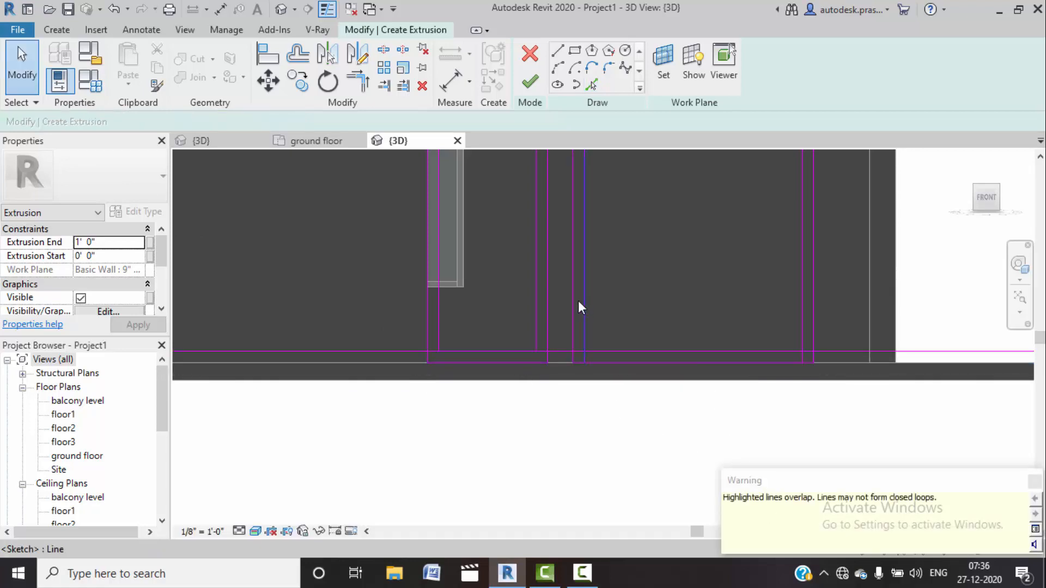
pyautogui.click(369, 90)
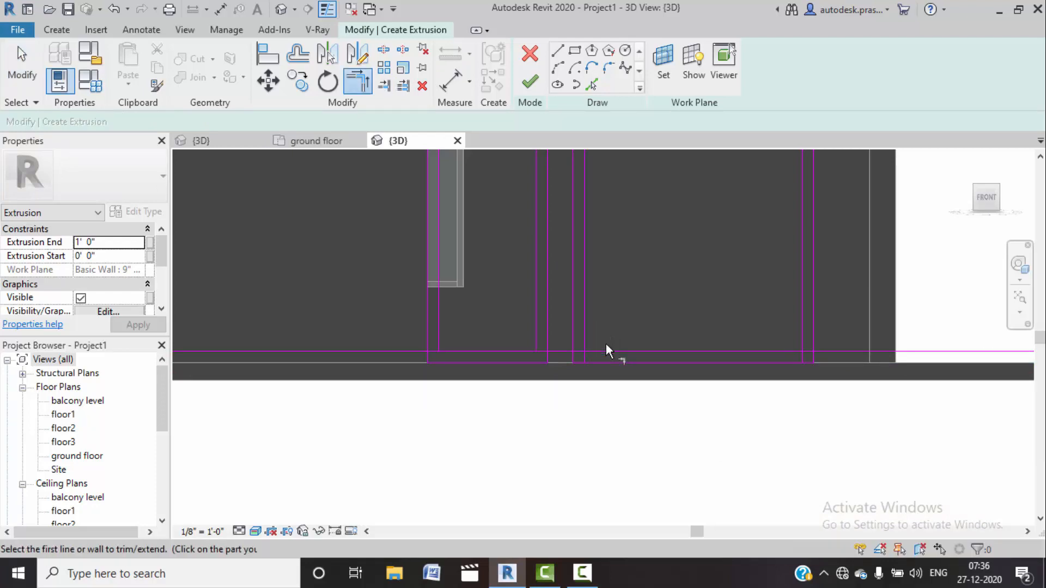
pyautogui.click(609, 352)
pyautogui.click(584, 333)
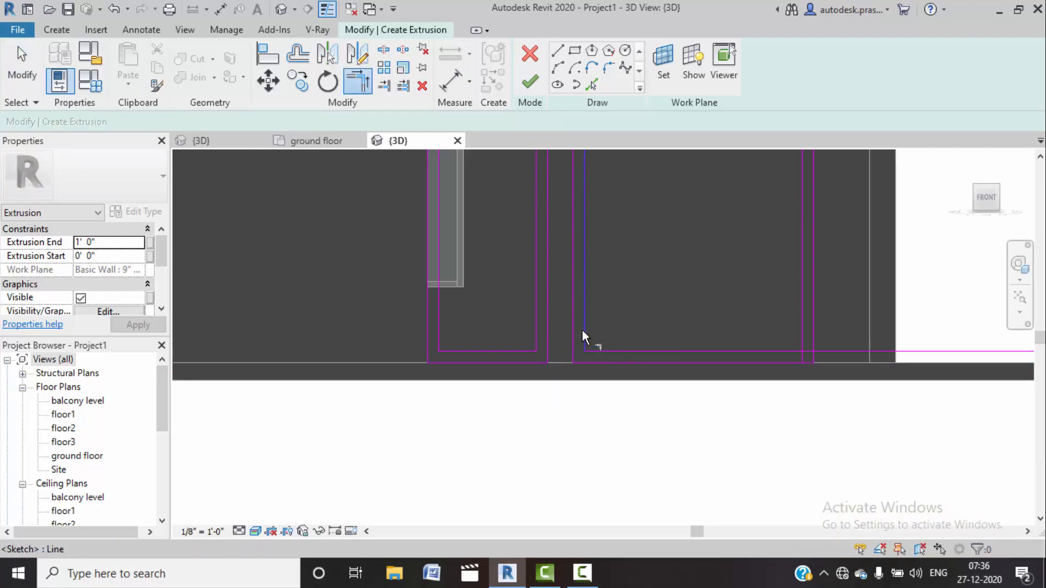
pyautogui.click(785, 348)
pyautogui.click(799, 326)
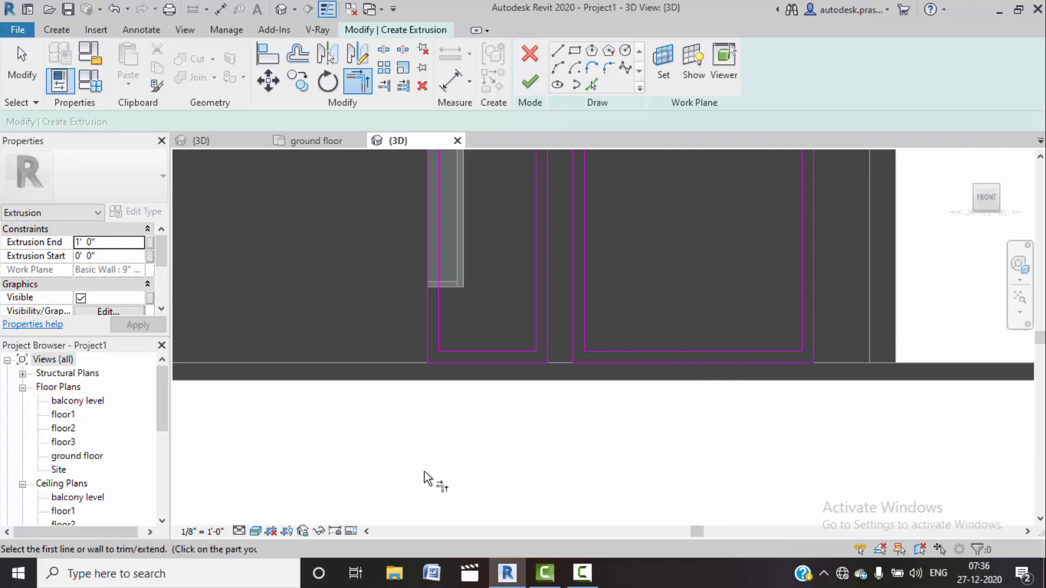
# Step: Draw a vertical line down the middle of the double gate between the inner top and bottom edges
pyautogui.scroll(-2, 589, 308)
pyautogui.moveTo(611, 240); pyautogui.dragTo(467, 240, button='middle')
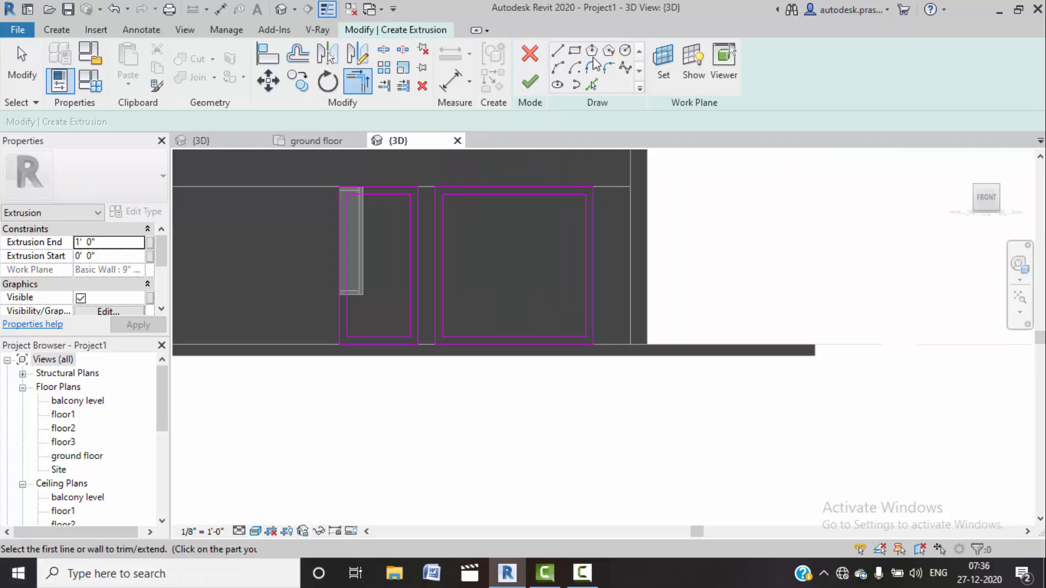
pyautogui.click(558, 50)
pyautogui.click(514, 344)
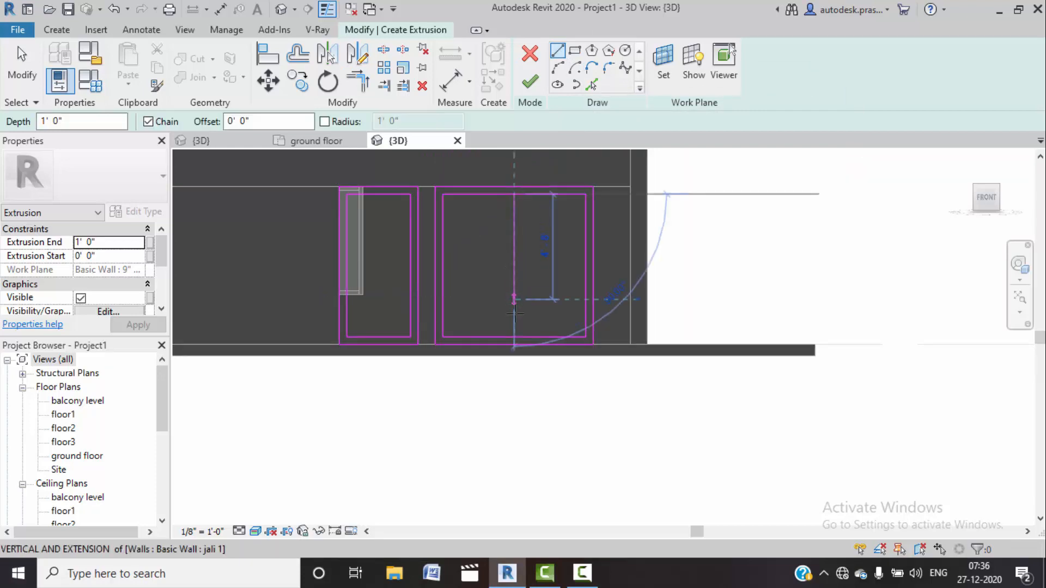
pyautogui.click(514, 337)
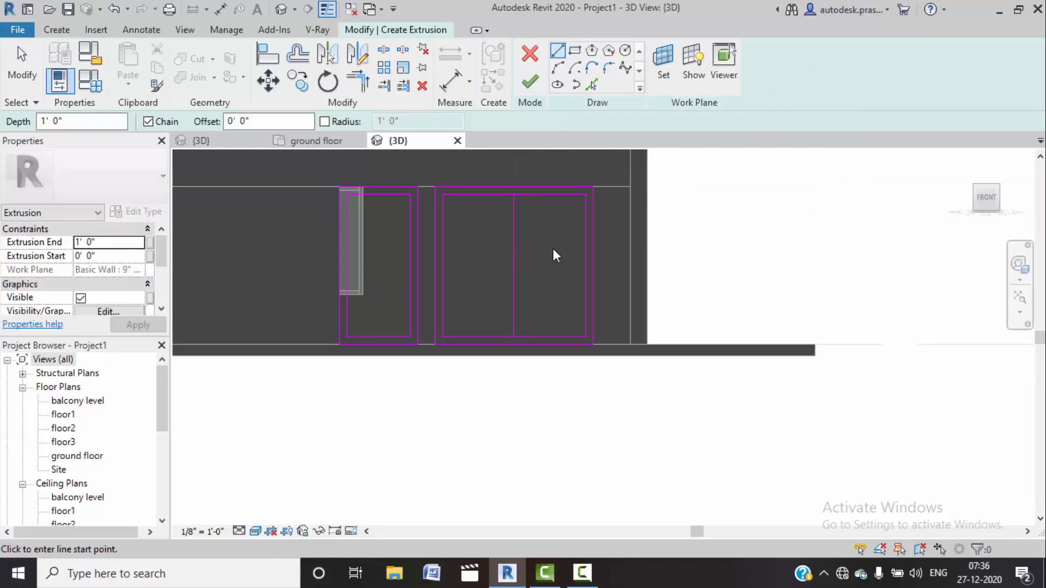
pyautogui.press('Escape')
pyautogui.press('Escape')
# Step: Offset the double gate's centre line 2" to both sides and delete the original centre line
pyautogui.click(592, 85)
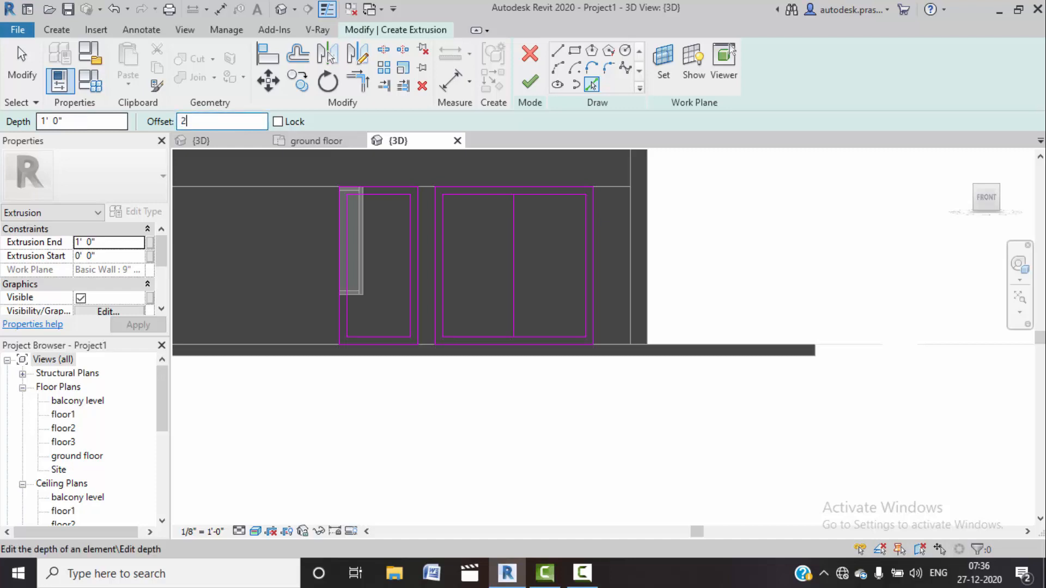
pyautogui.press('Return')
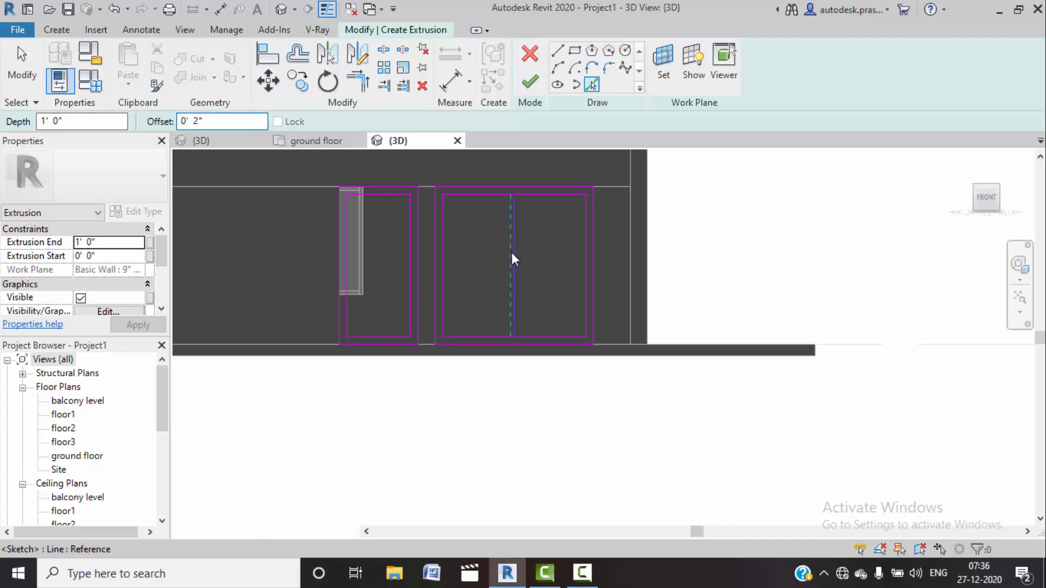
pyautogui.scroll(3, 519, 263)
pyautogui.click(507, 279)
pyautogui.press('Escape')
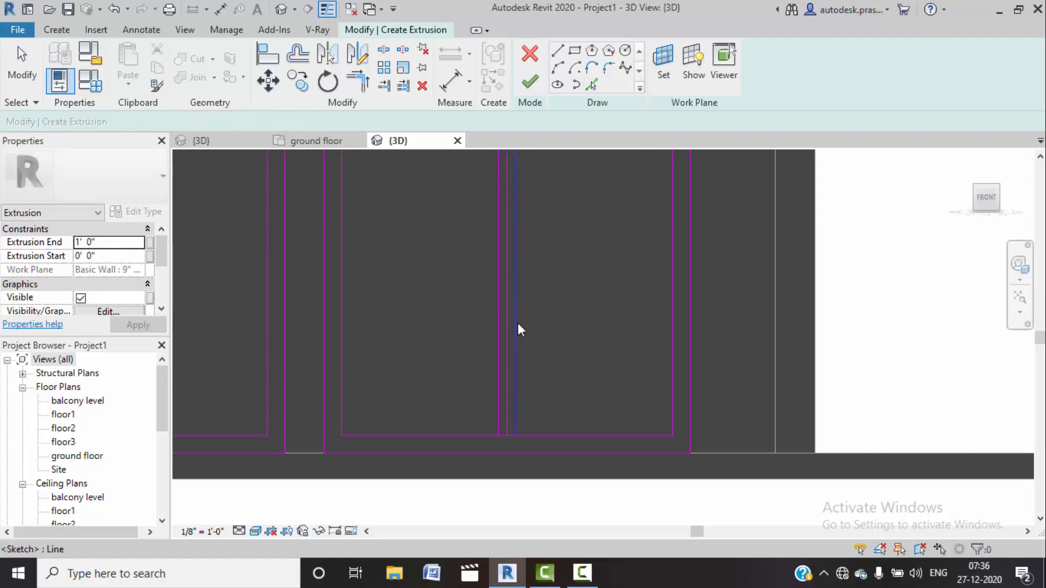
pyautogui.click(506, 256)
pyautogui.press('Delete')
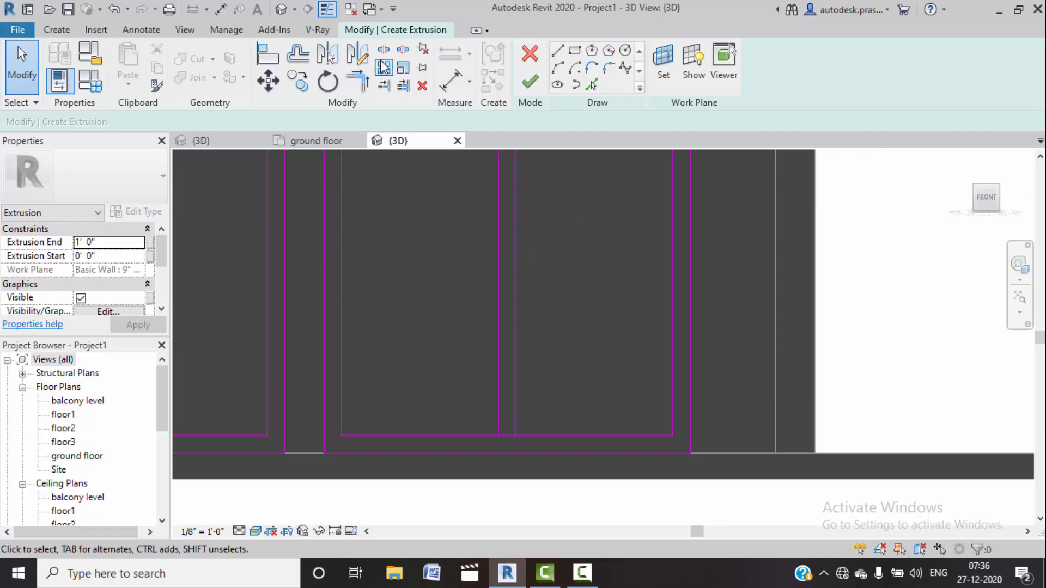
# Step: Split the double gate's inner top and bottom edges between the two middle lines
pyautogui.click(386, 51)
pyautogui.scroll(3, 517, 434)
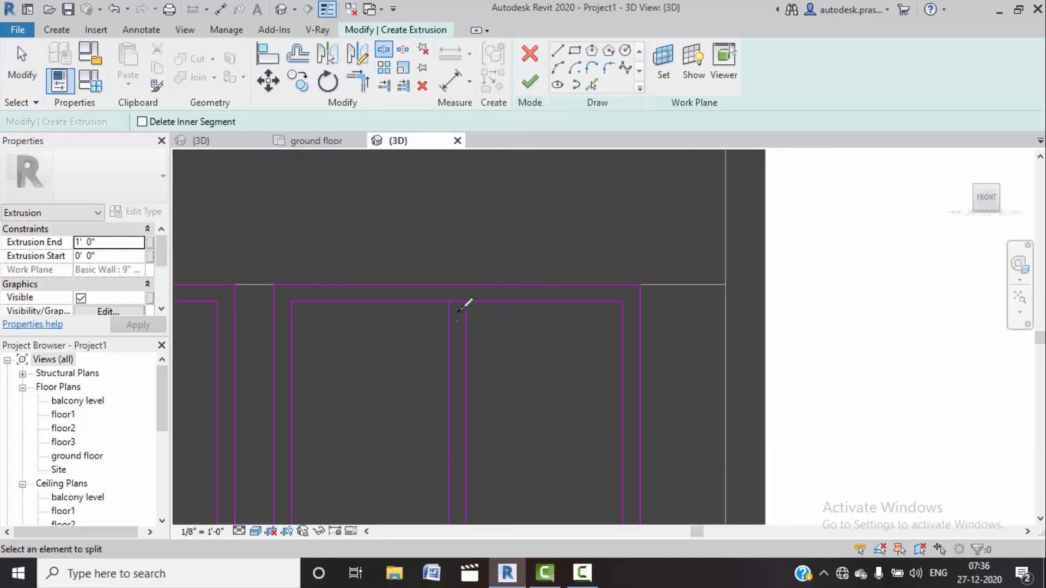
pyautogui.scroll(-5, 467, 280)
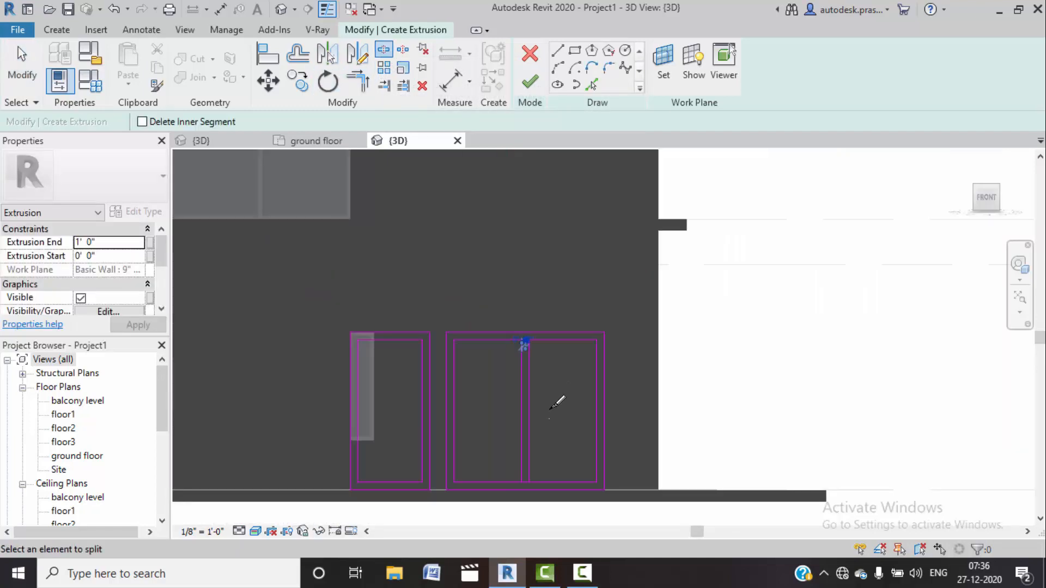
pyautogui.moveTo(562, 392); pyautogui.dragTo(563, 307, button='middle')
pyautogui.scroll(5, 535, 362)
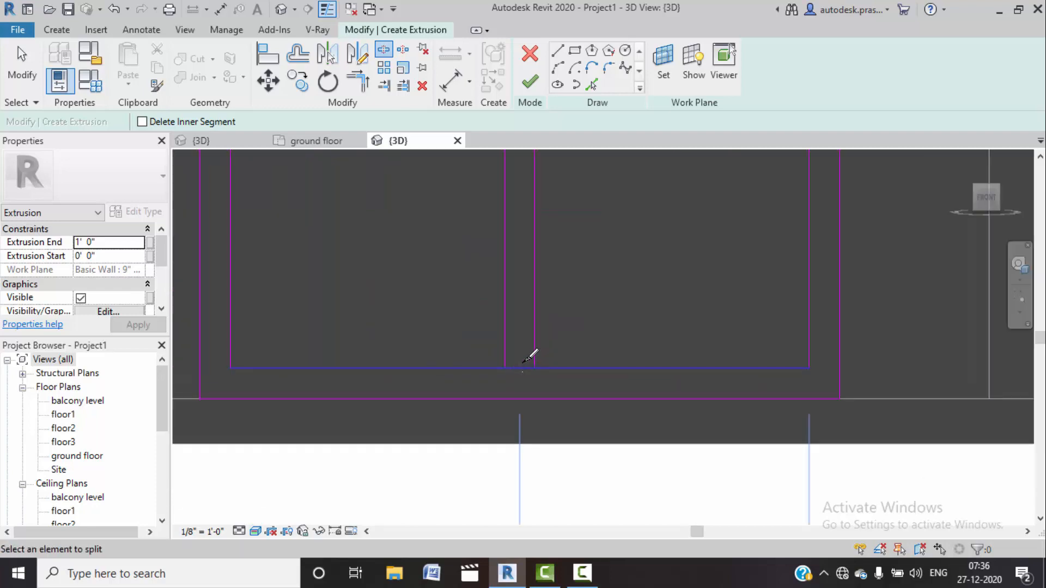
# Step: Trim the split inner edges to the two middle lines so the double gate has two separate closed panel openings
pyautogui.click(355, 82)
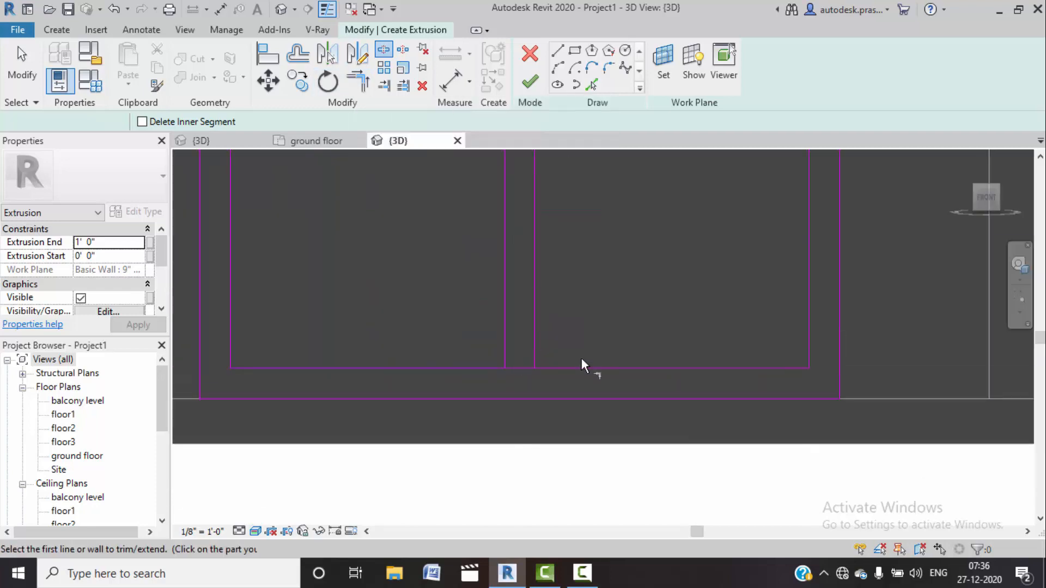
pyautogui.click(501, 344)
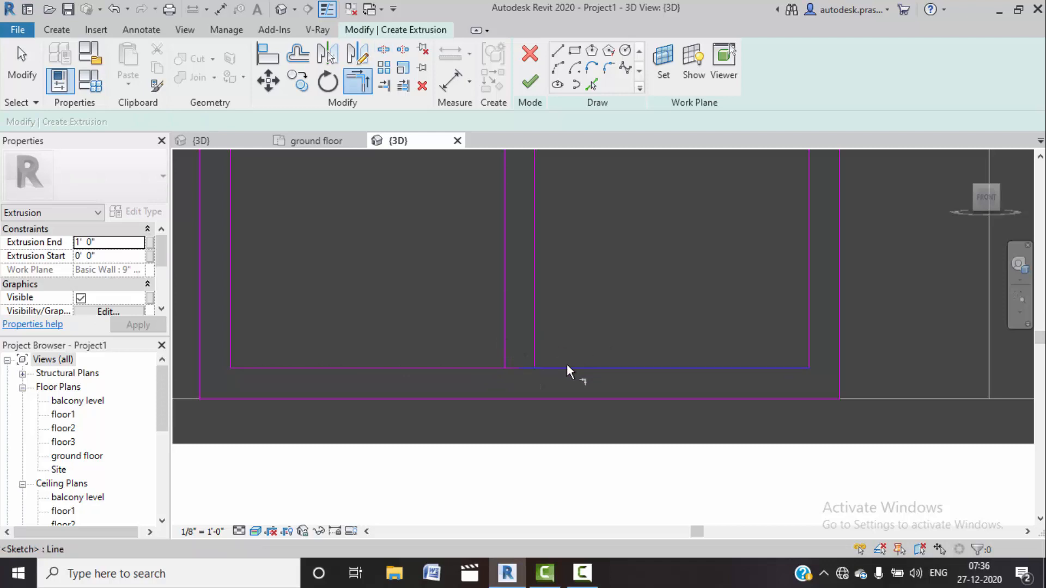
pyautogui.click(544, 342)
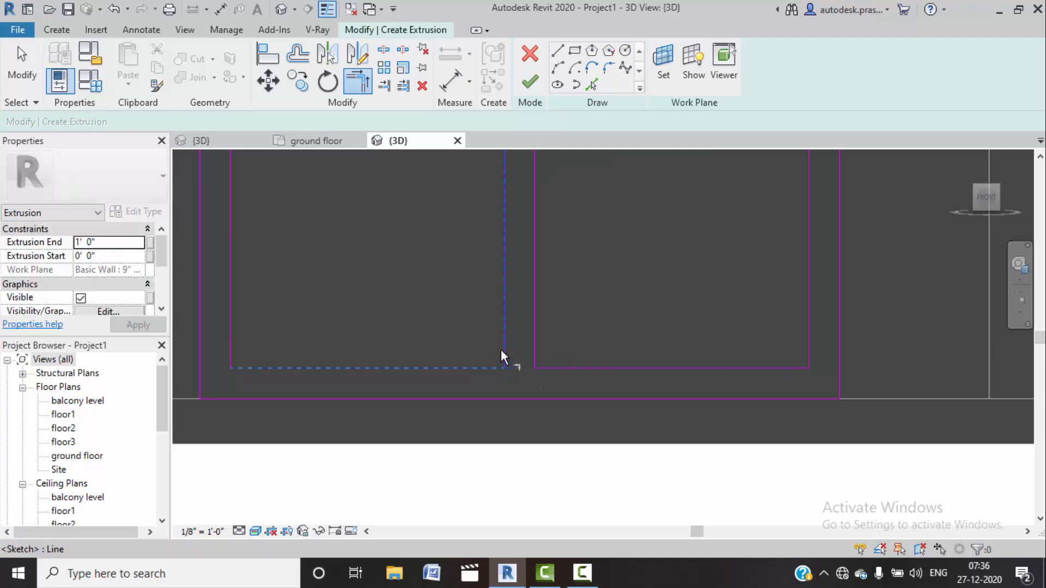
pyautogui.scroll(-3, 575, 304)
pyautogui.moveTo(609, 223); pyautogui.dragTo(599, 389, button='middle')
pyautogui.scroll(-1, 535, 229)
pyautogui.moveTo(531, 210); pyautogui.dragTo(526, 349, button='middle')
pyautogui.click(505, 258)
pyautogui.click(518, 285)
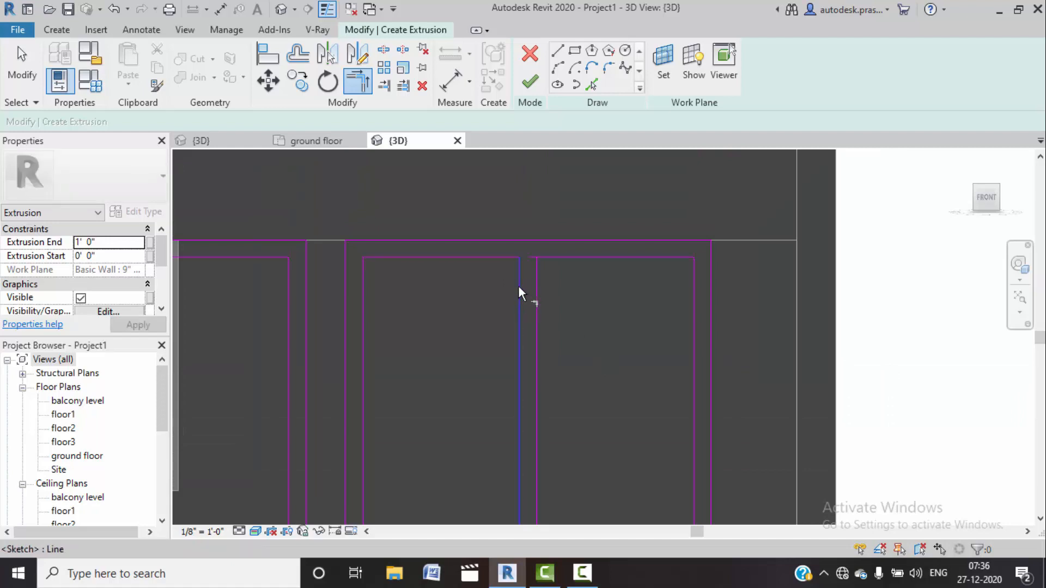
pyautogui.click(536, 284)
pyautogui.click(544, 257)
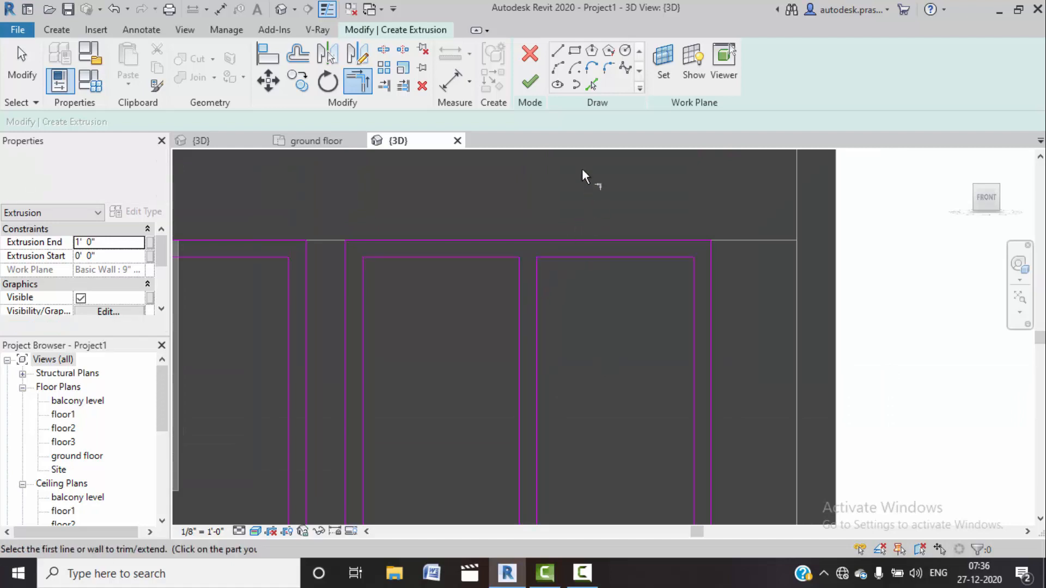
# Step: Finish the sketch to extrude the gate frames with a depth of 1' 0"
pyautogui.click(528, 82)
pyautogui.scroll(-5, 482, 296)
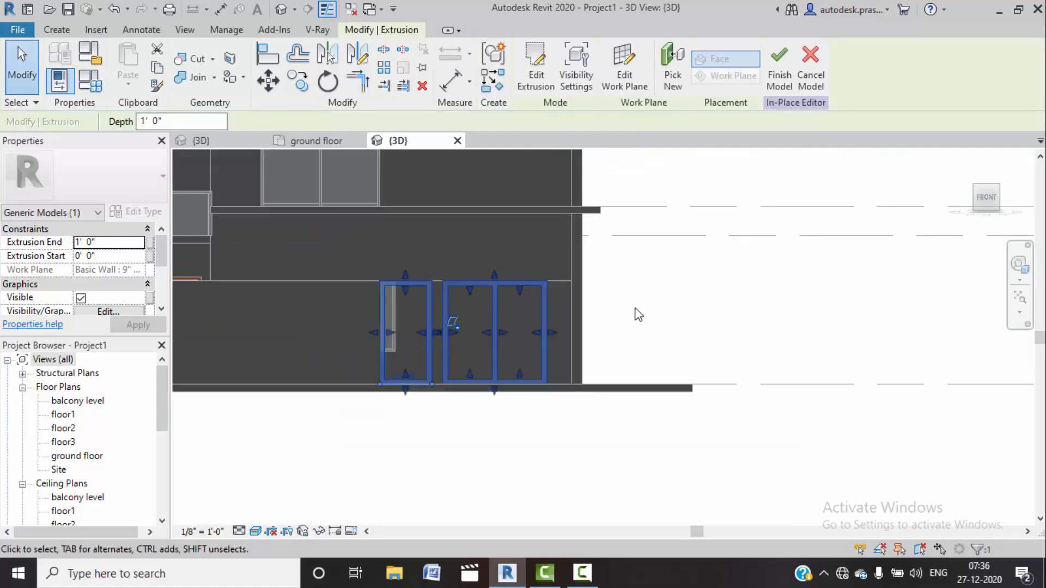
pyautogui.keyDown('shift'); pyautogui.moveTo(644, 322); pyautogui.dragTo(578, 416, button='middle'); pyautogui.keyUp('shift')
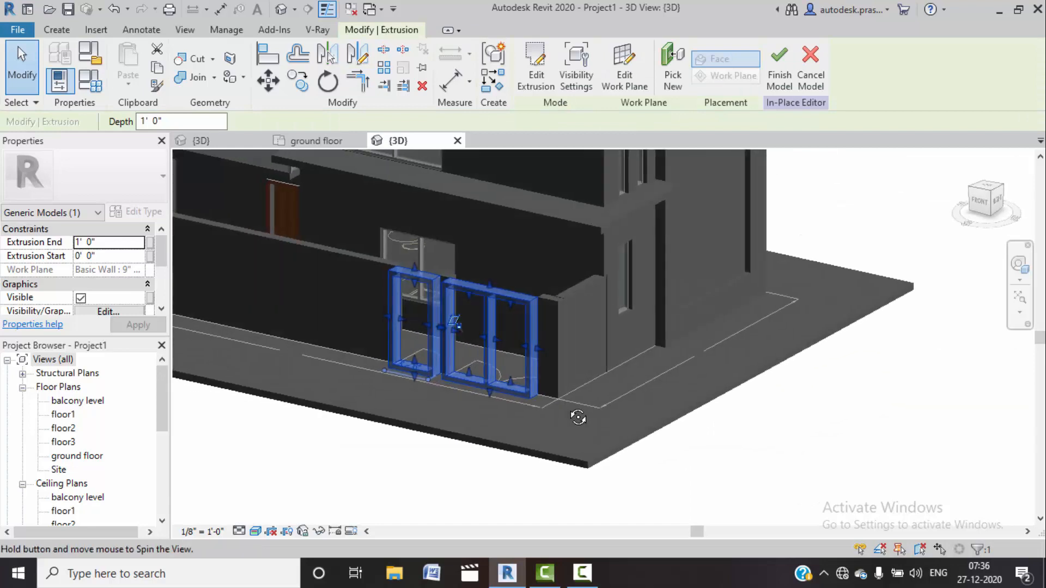
# Step: In a wireframe right-side view, extend the gate frames' inner face 4 1/2" into the wall and align their outer face with the wall's outer face
pyautogui.click(997, 208)
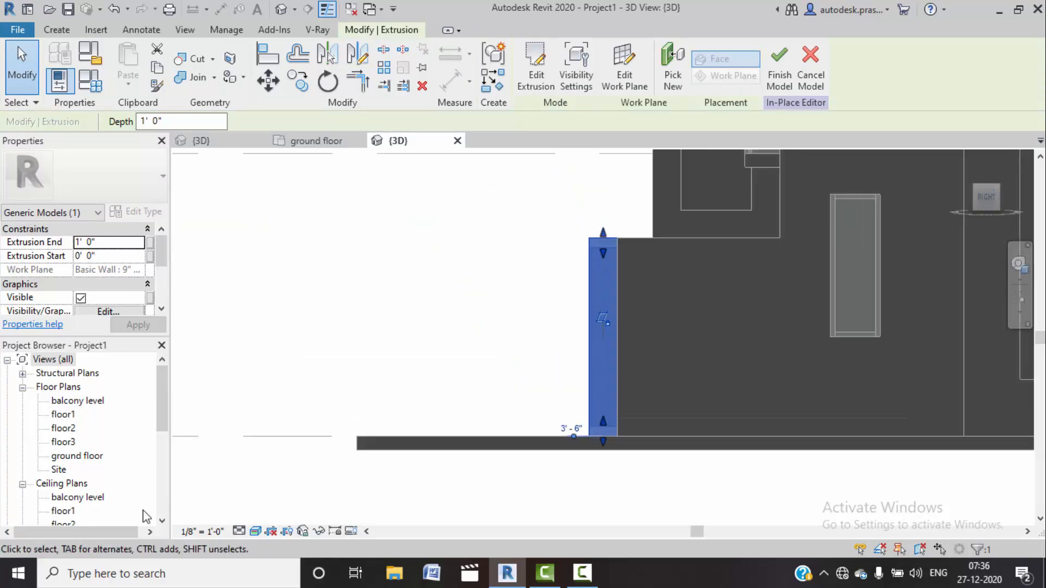
pyautogui.click(255, 531)
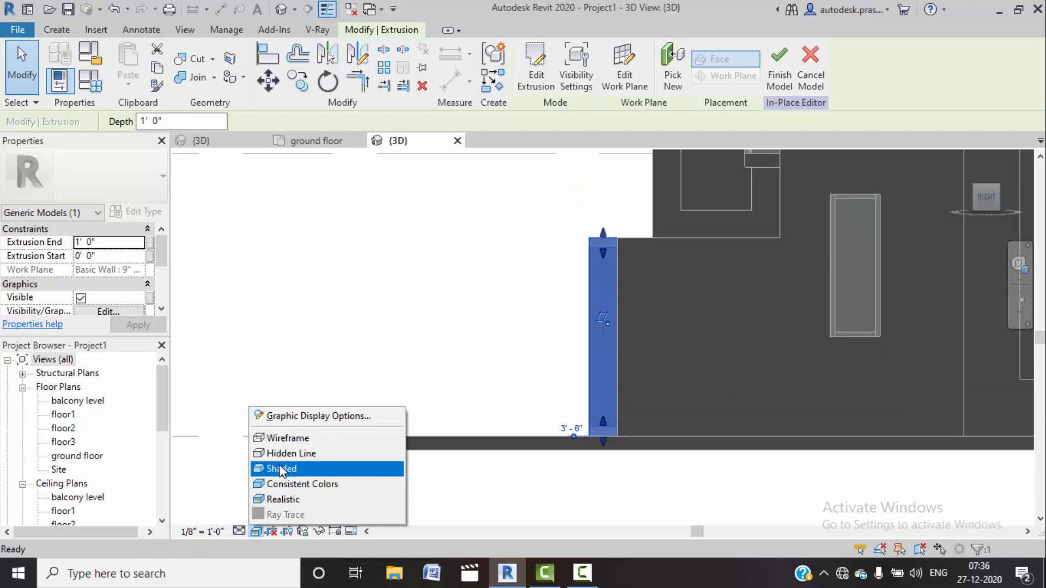
pyautogui.click(287, 439)
pyautogui.scroll(4, 626, 322)
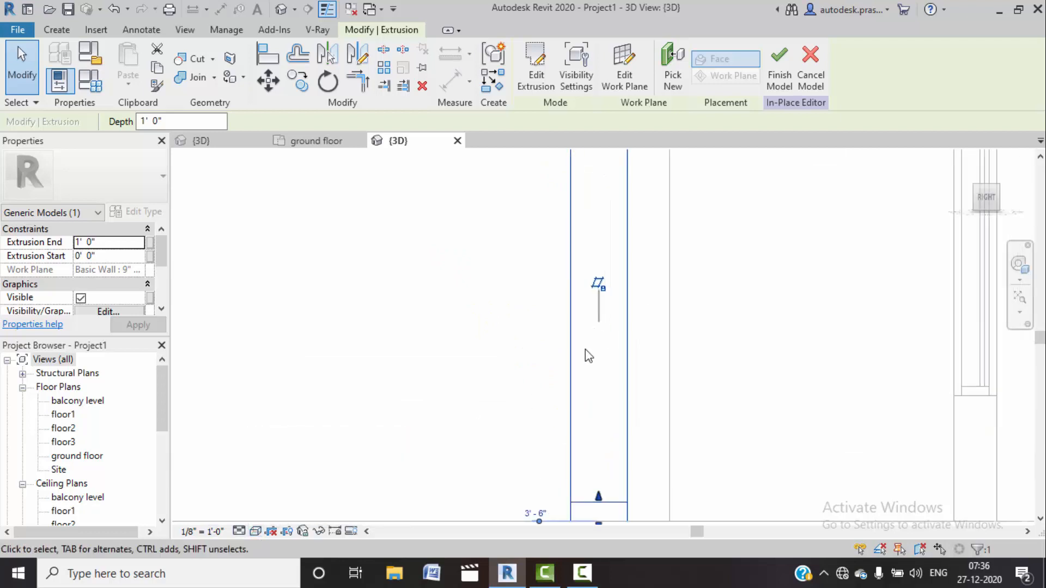
pyautogui.click(545, 375)
pyautogui.click(572, 410)
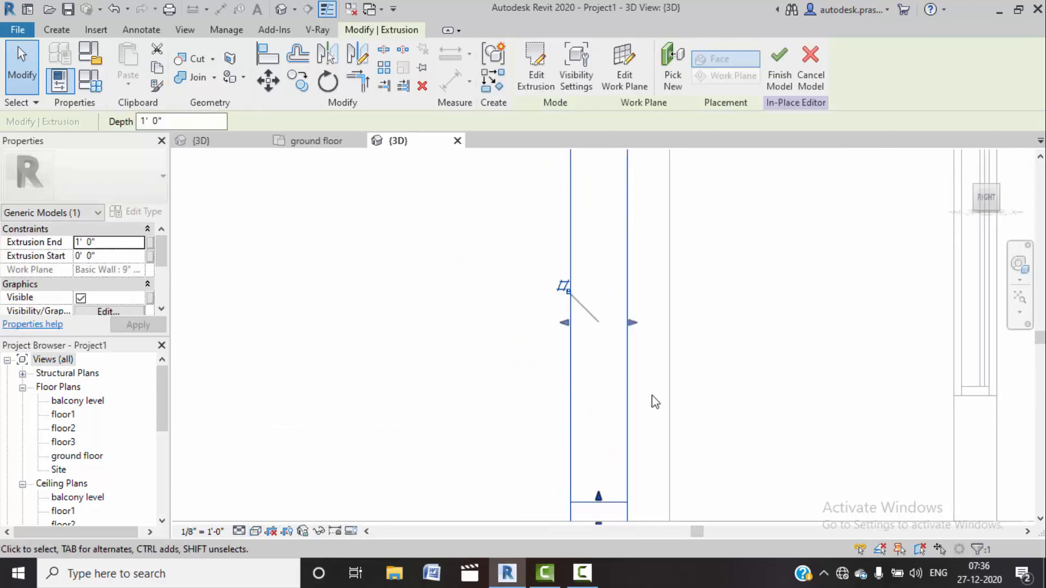
pyautogui.moveTo(638, 329); pyautogui.dragTo(649, 324)
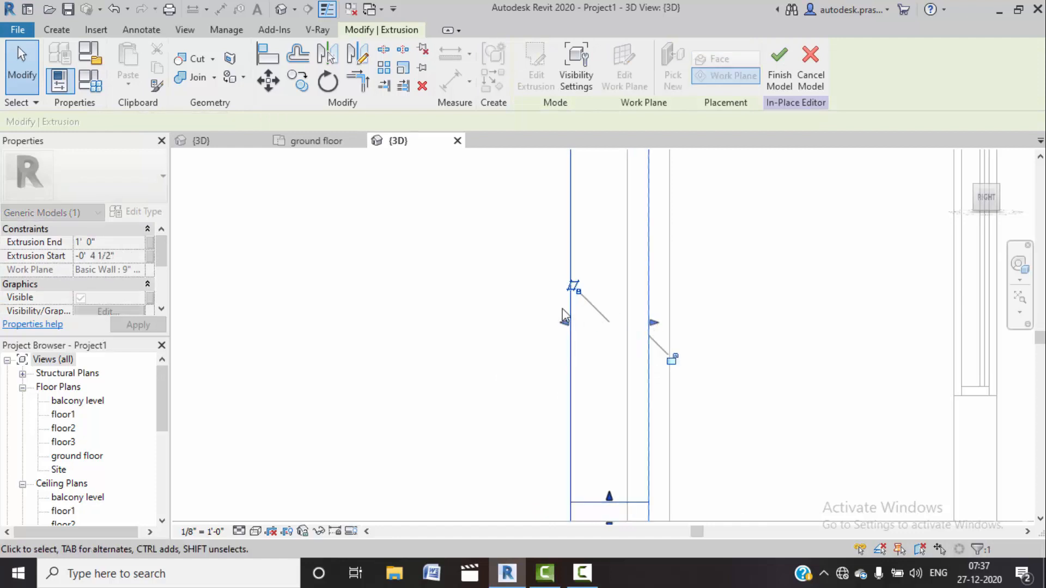
pyautogui.moveTo(562, 323); pyautogui.dragTo(626, 341)
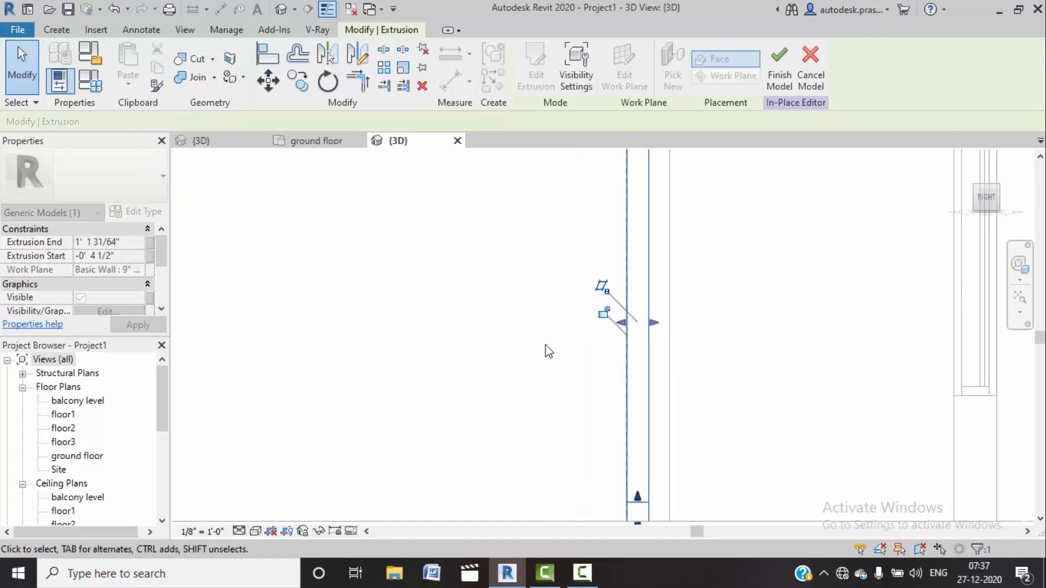
# Step: Finish the in-place gate frame model and save the project
pyautogui.scroll(-5, 489, 333)
pyautogui.click(479, 334)
pyautogui.keyDown('shift'); pyautogui.moveTo(483, 317); pyautogui.dragTo(572, 419, button='middle'); pyautogui.keyUp('shift')
pyautogui.click(536, 82)
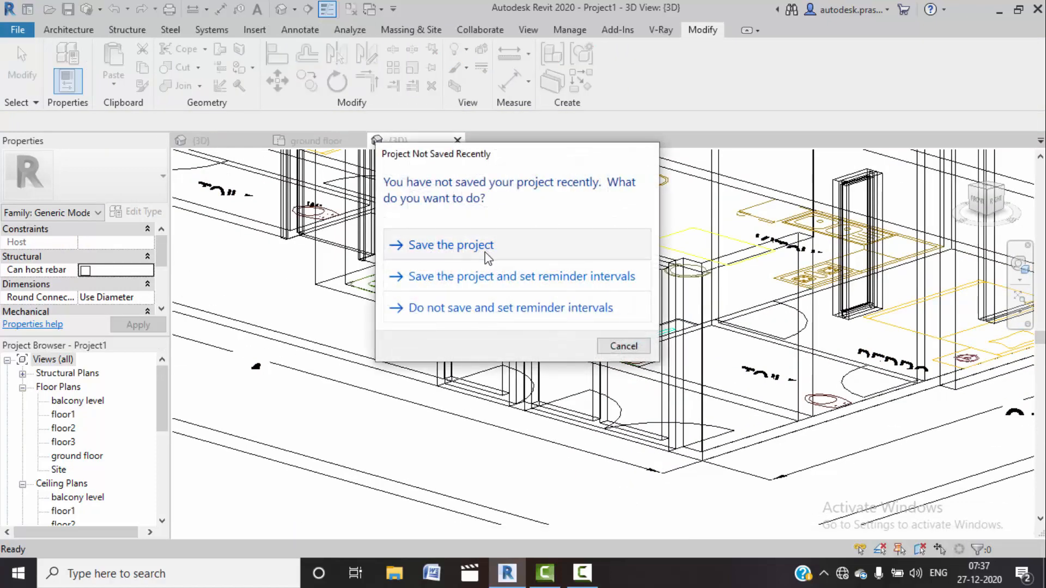
pyautogui.click(487, 246)
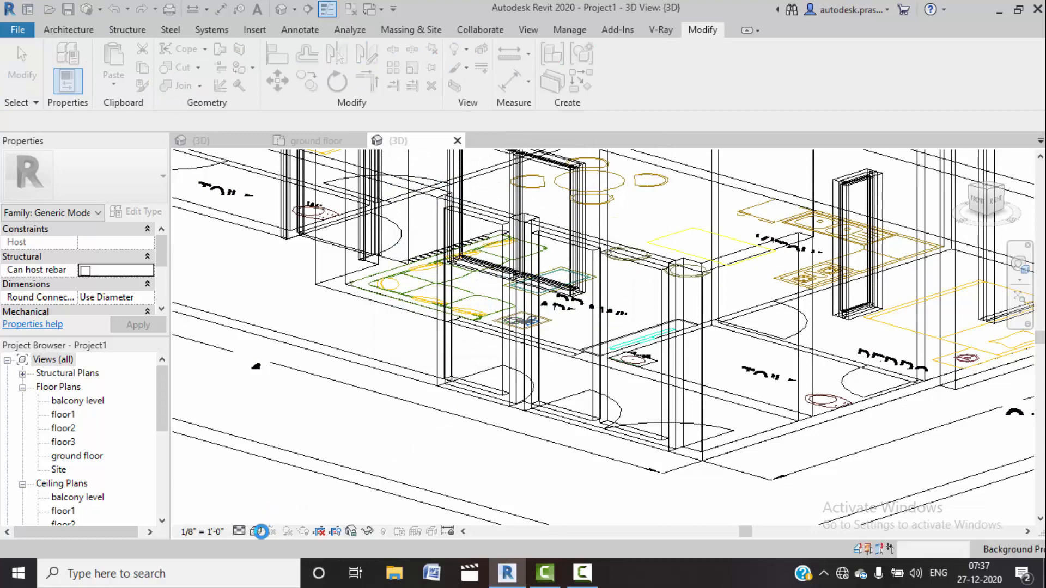
# Step: Set the 3D view's visual style to Realistic and view the gate frames from the front
pyautogui.press('Escape')
pyautogui.click(256, 532)
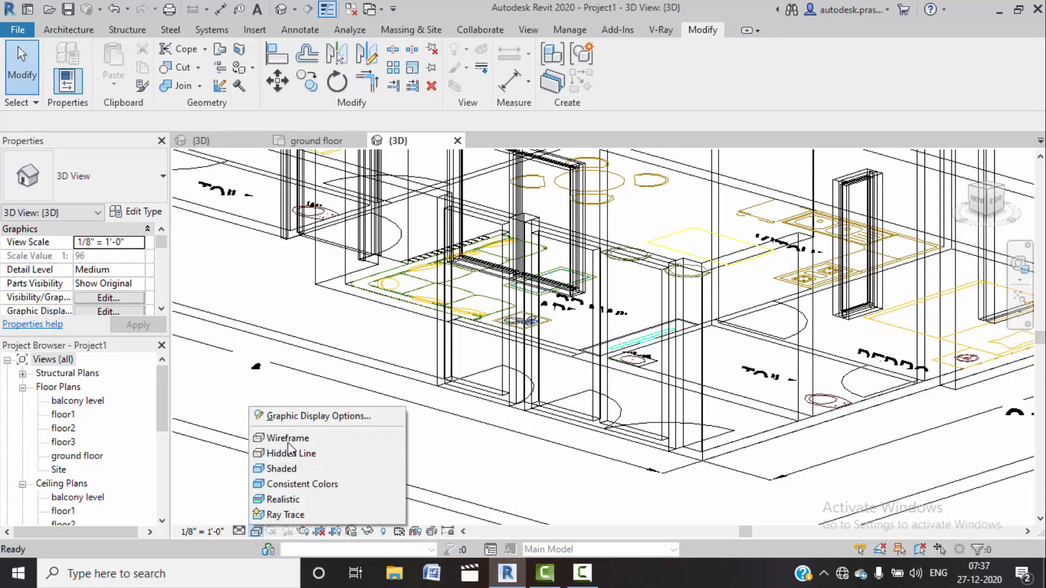
pyautogui.click(286, 499)
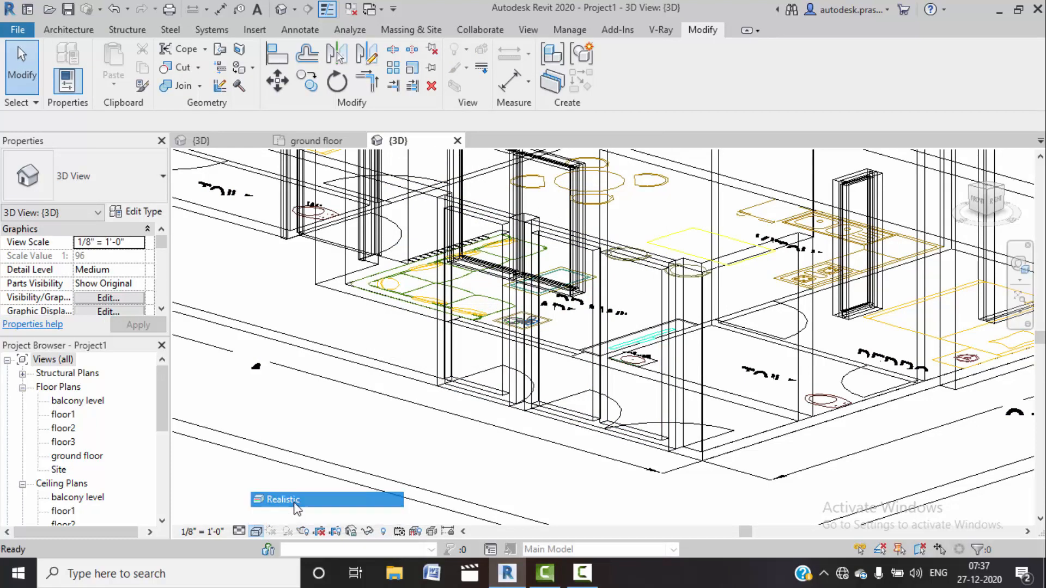
pyautogui.keyDown('shift'); pyautogui.moveTo(384, 435); pyautogui.dragTo(550, 414, button='middle'); pyautogui.keyUp('shift')
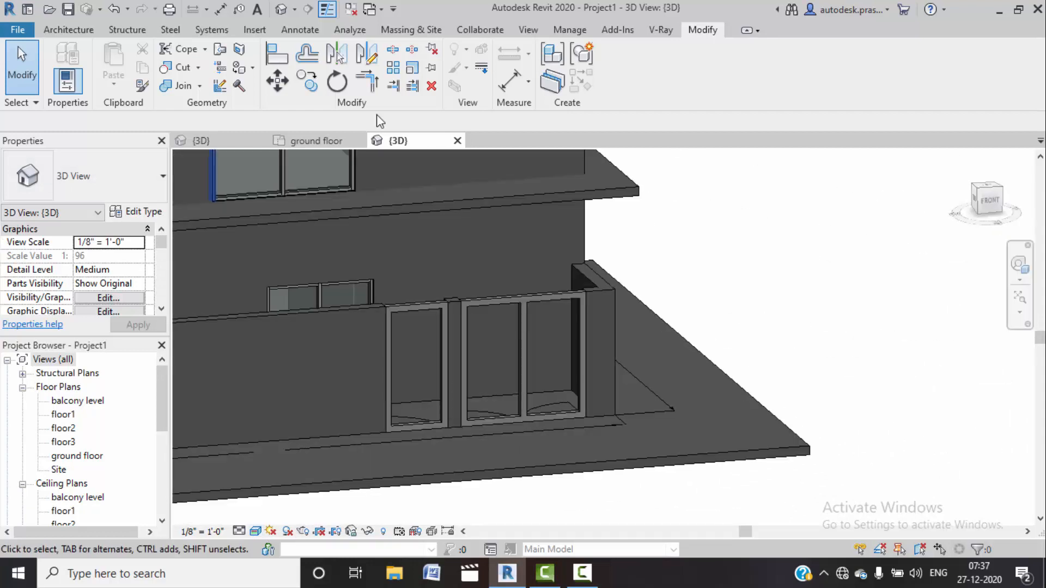
# Step: Start a new in-place component in the Generic Models category, accepting the suggested name
pyautogui.click(62, 32)
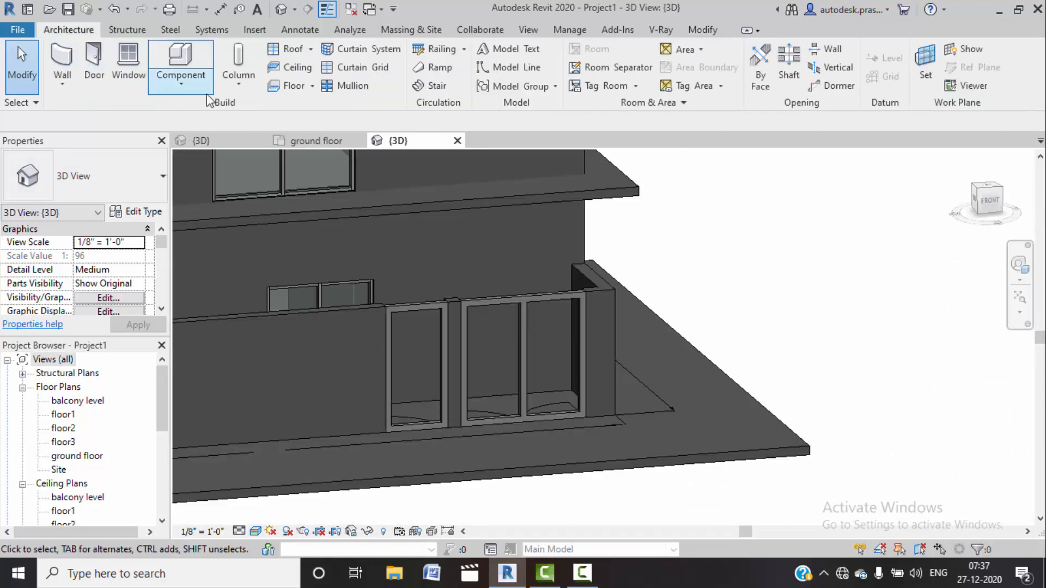
pyautogui.click(180, 85)
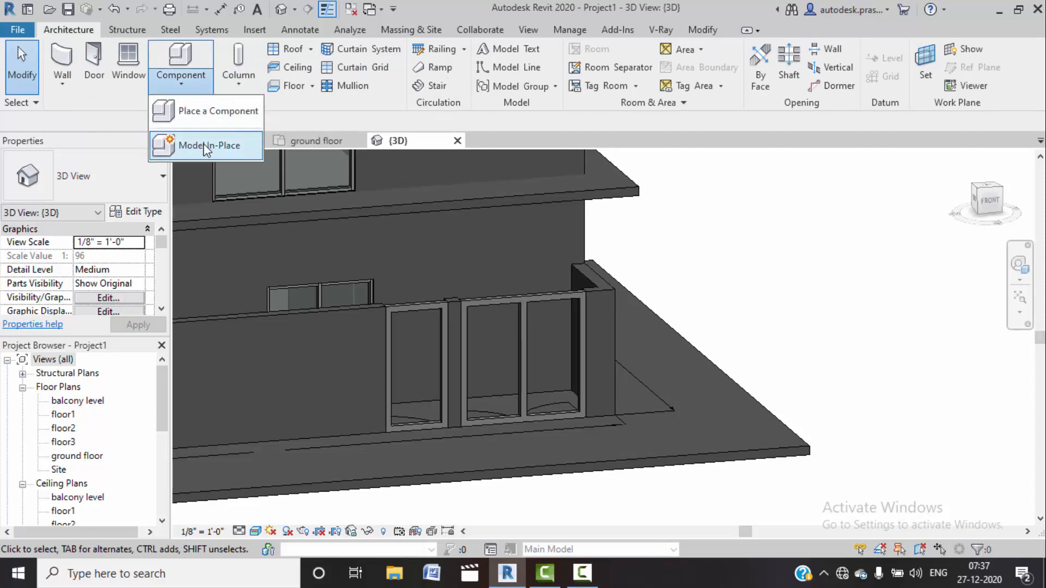
pyautogui.click(204, 145)
pyautogui.scroll(-3, 494, 253)
pyautogui.scroll(-1, 495, 256)
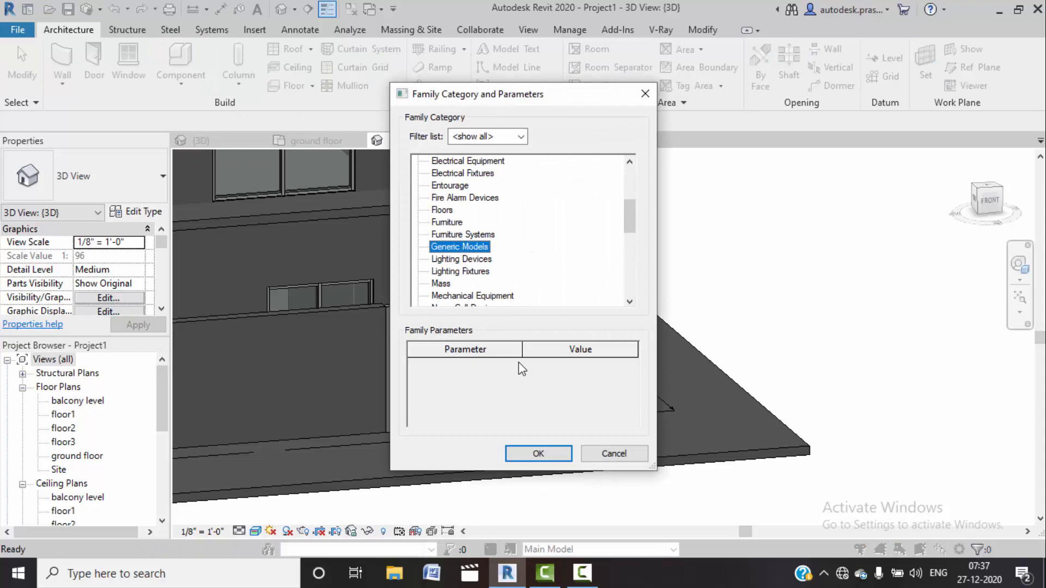
pyautogui.click(528, 454)
pyautogui.click(527, 316)
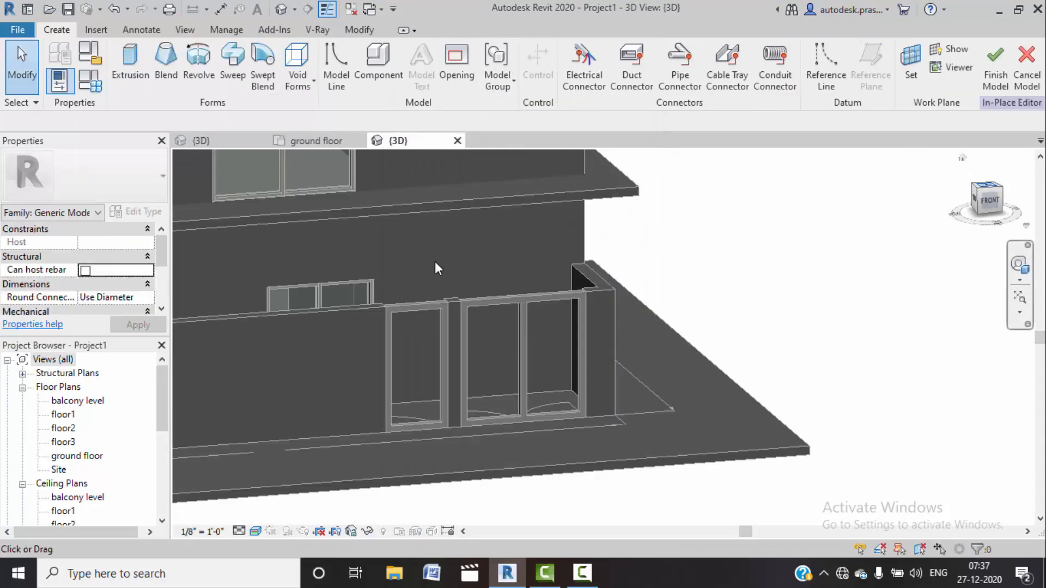
# Step: In the ground floor plan, start an extrusion and sketch a 2' 10" centre line between the side members of the single gate's frame
pyautogui.click(313, 143)
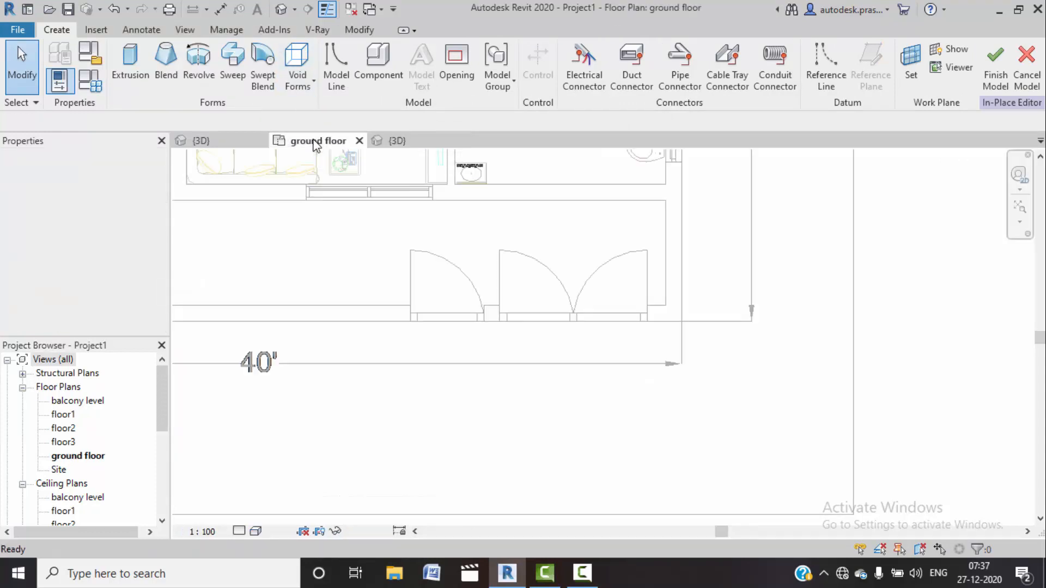
pyautogui.scroll(5, 491, 243)
pyautogui.moveTo(491, 244); pyautogui.dragTo(434, 168, button='middle')
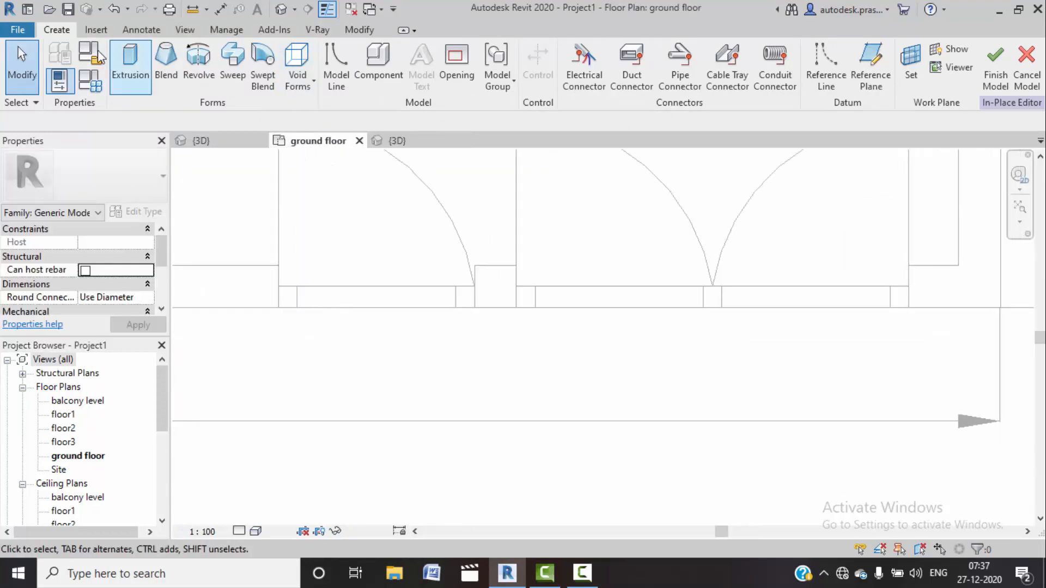
pyautogui.click(130, 60)
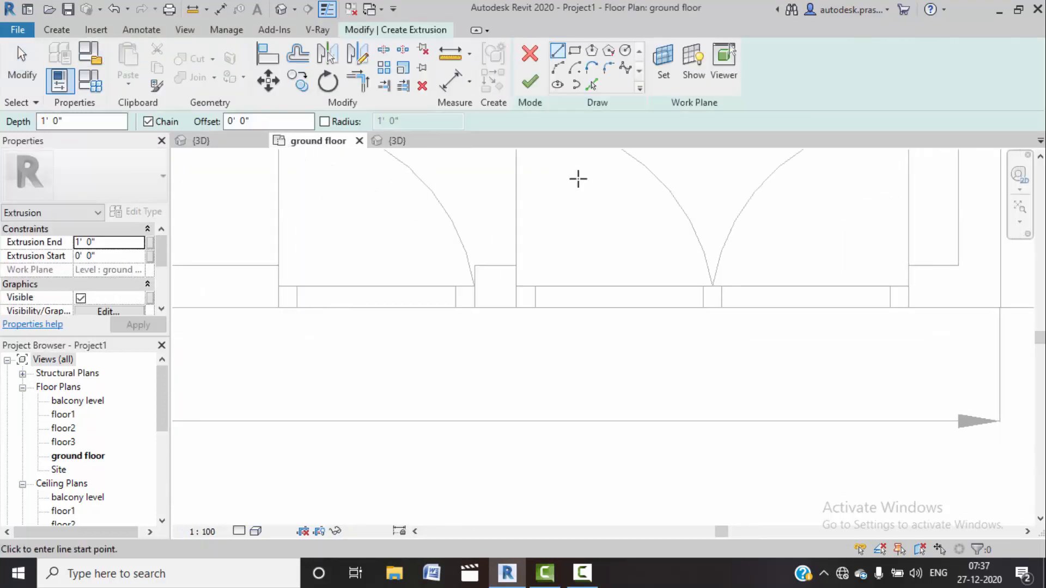
pyautogui.scroll(2, 505, 301)
pyautogui.moveTo(519, 282); pyautogui.dragTo(567, 257, button='middle')
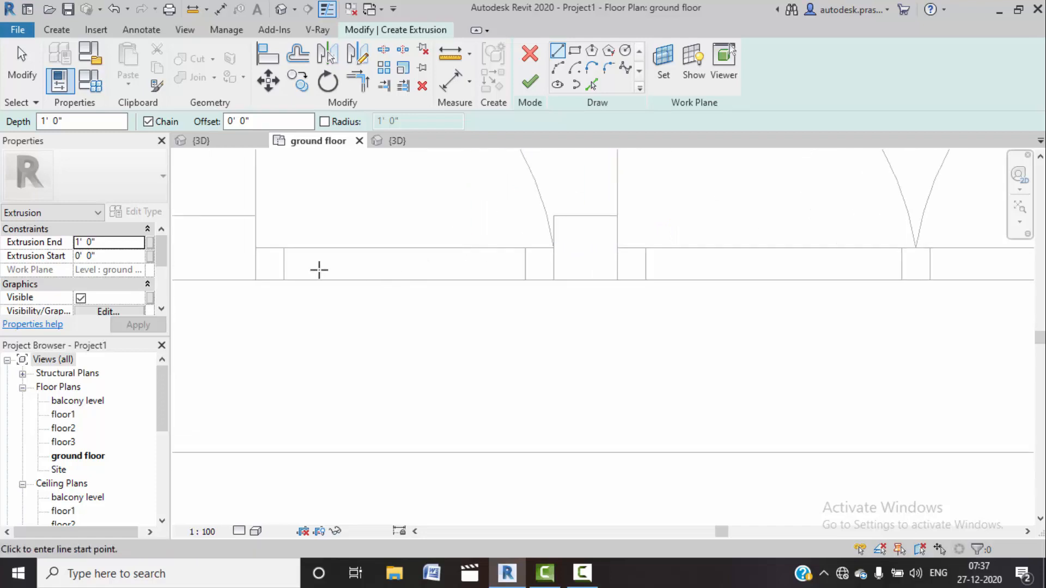
pyautogui.click(575, 54)
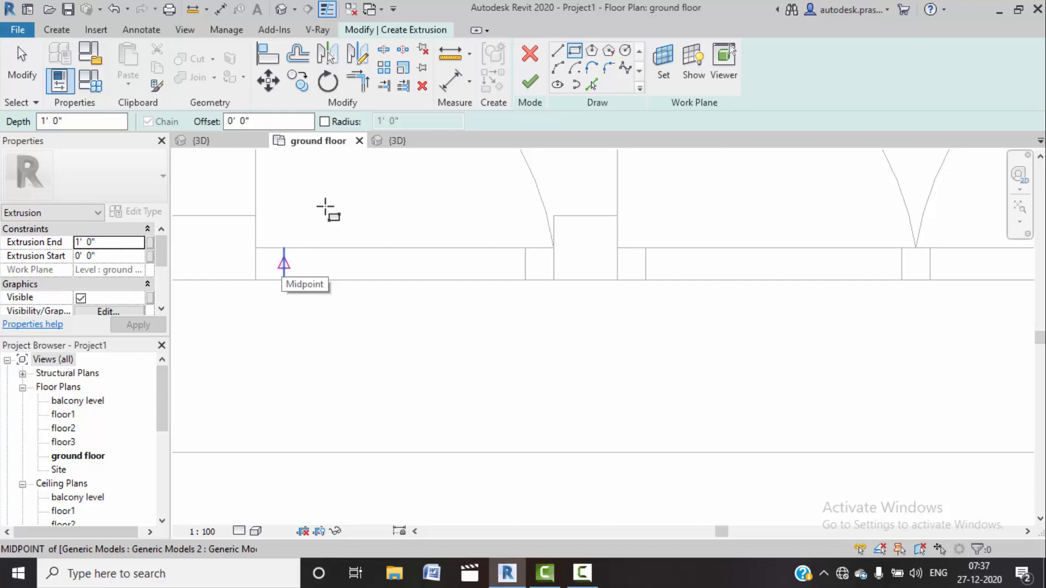
pyautogui.click(557, 51)
pyautogui.click(283, 264)
pyautogui.click(525, 263)
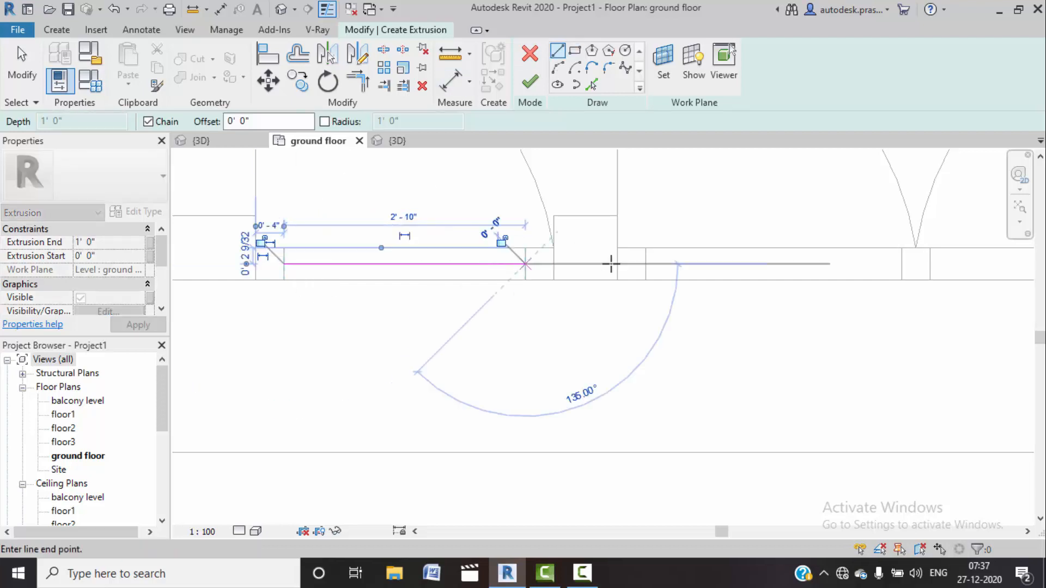
pyautogui.moveTo(721, 303); pyautogui.dragTo(640, 326, button='middle')
pyautogui.press('Escape')
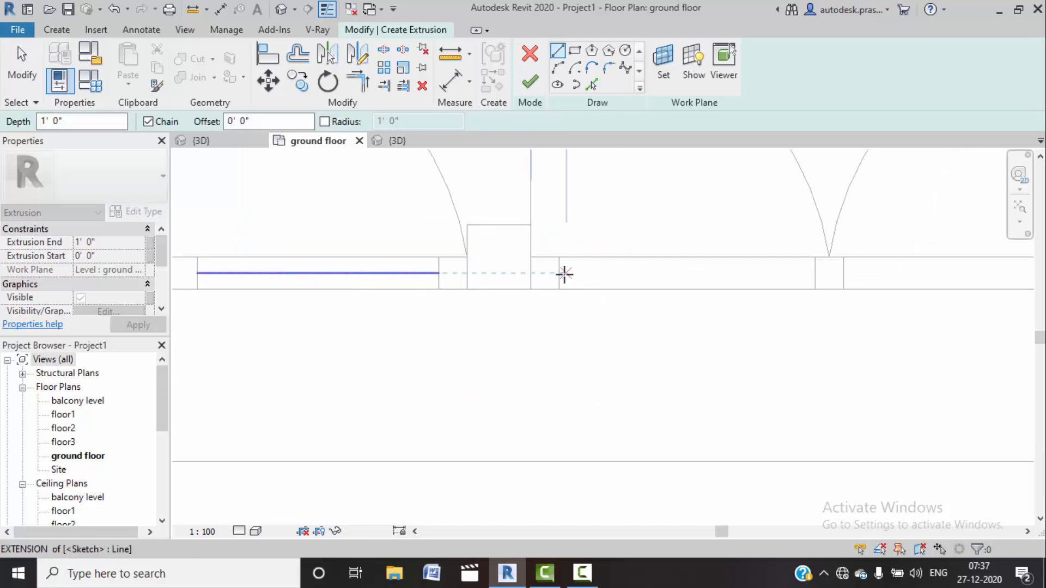
# Step: Sketch a centre line across each of the double gate's two openings, from midpoint to midpoint of the frame members
pyautogui.click(559, 273)
pyautogui.click(810, 273)
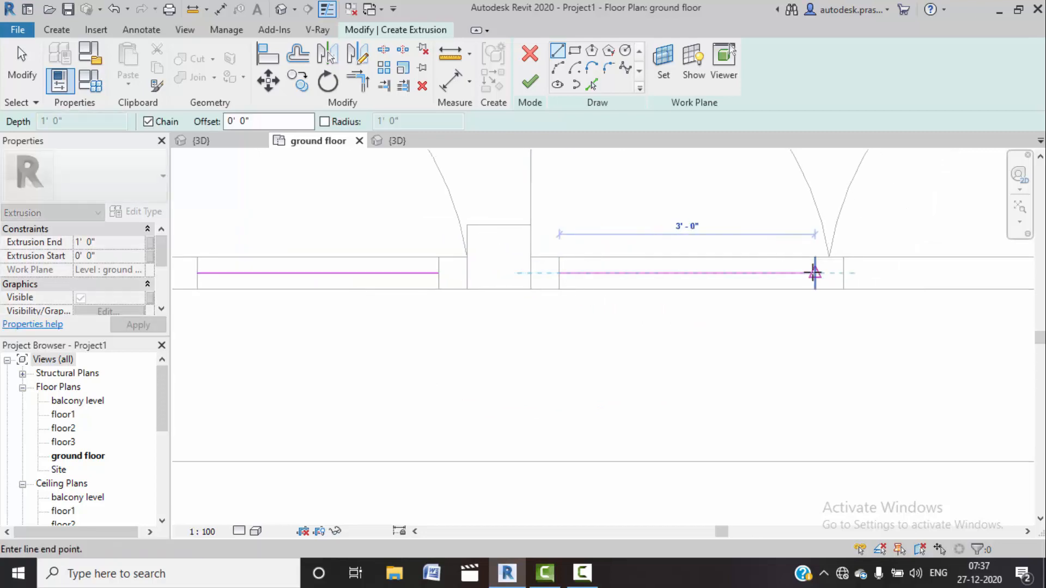
pyautogui.moveTo(848, 308); pyautogui.dragTo(582, 352, button='middle')
pyautogui.click(567, 303)
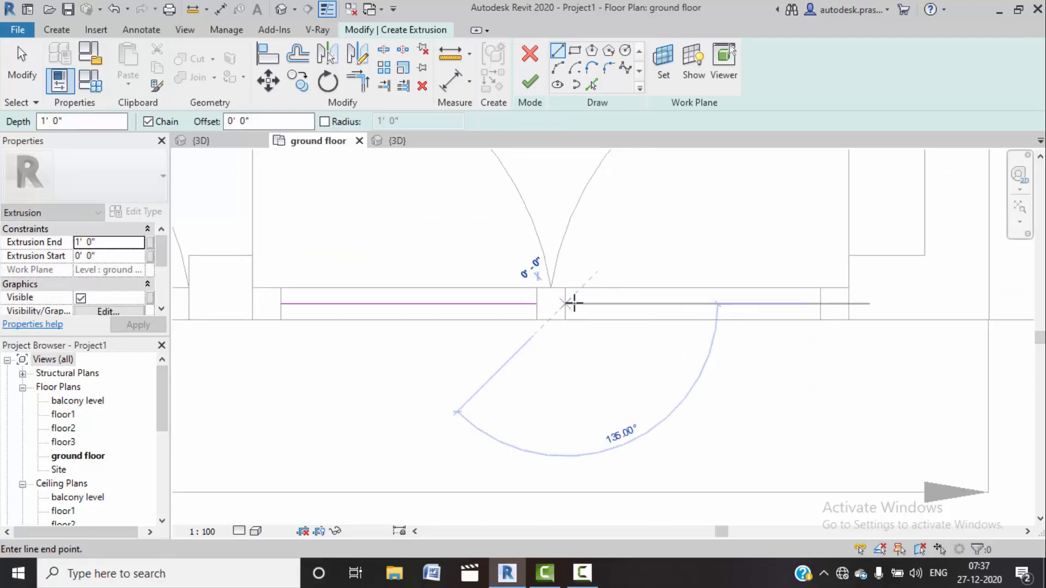
pyautogui.click(821, 304)
pyautogui.press('Escape')
pyautogui.scroll(-2, 518, 371)
pyautogui.moveTo(509, 369); pyautogui.dragTo(623, 353, button='middle')
pyautogui.press('Escape')
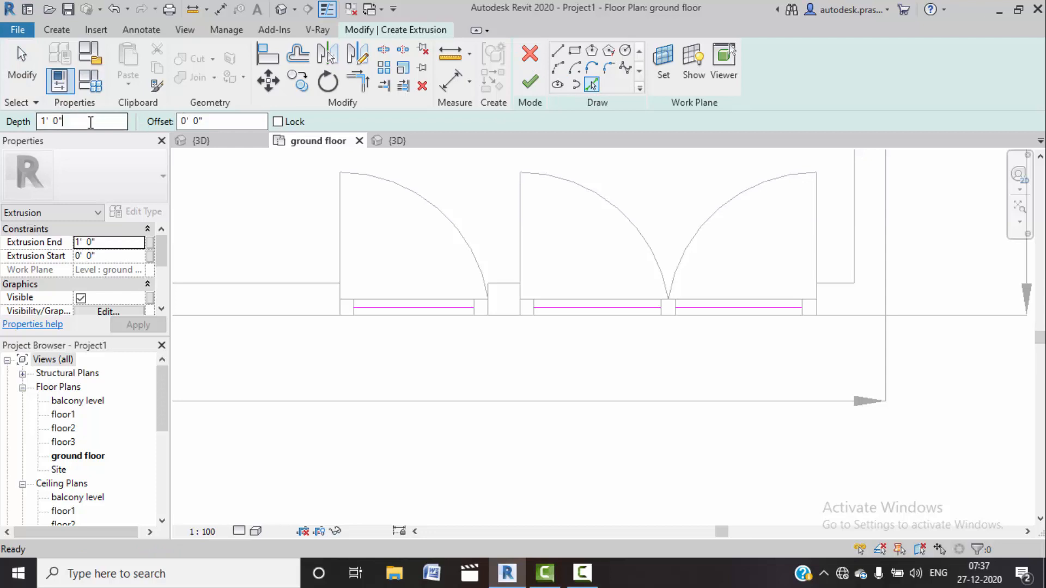
# Step: Set the pick-line offset to 0.5" and offset the single gate's centre line to both sides
pyautogui.click(90, 122)
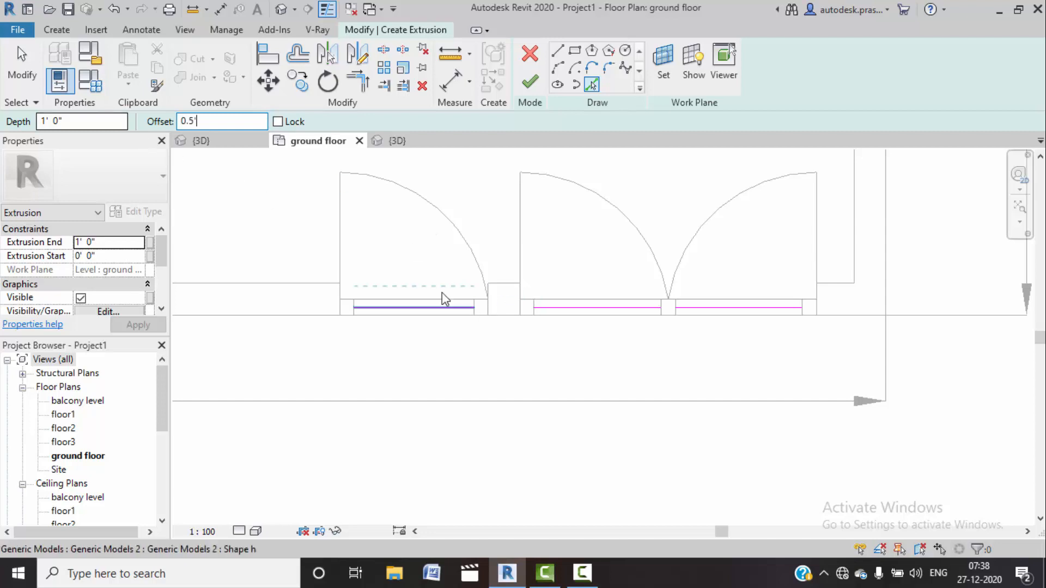
pyautogui.scroll(4, 436, 303)
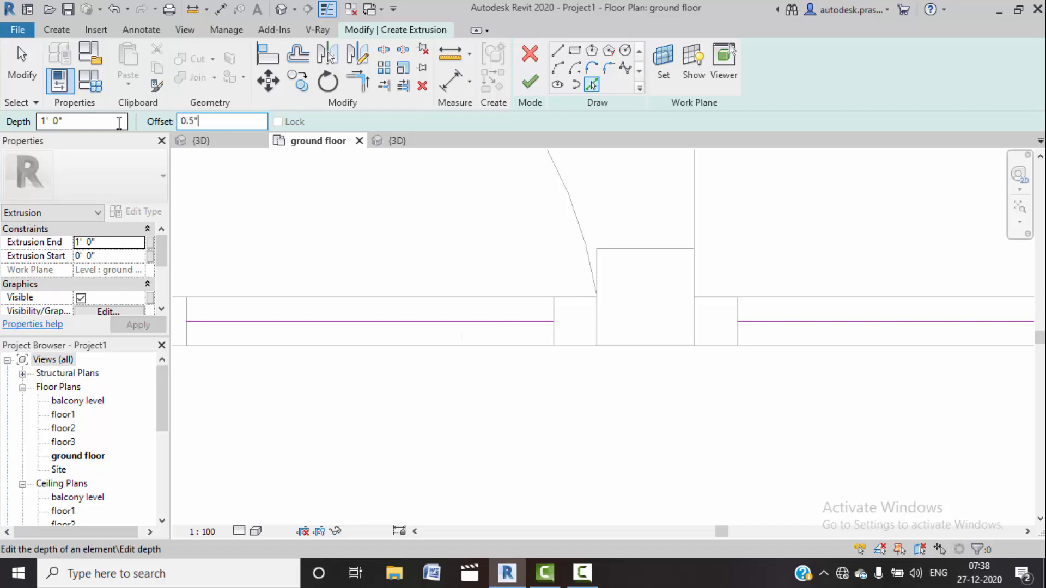
pyautogui.scroll(3, 297, 332)
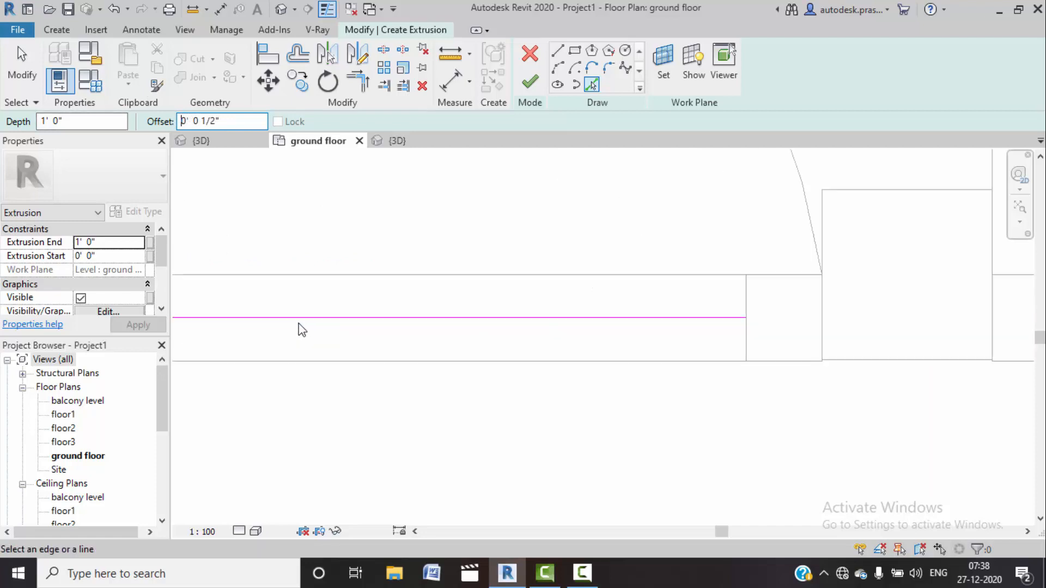
pyautogui.click(300, 323)
pyautogui.click(303, 314)
# Step: Offset the centre lines of both double gate openings 0.5" to each side
pyautogui.scroll(-2, 404, 332)
pyautogui.moveTo(730, 361); pyautogui.dragTo(405, 270, button='middle')
pyautogui.click(675, 237)
pyautogui.click(677, 229)
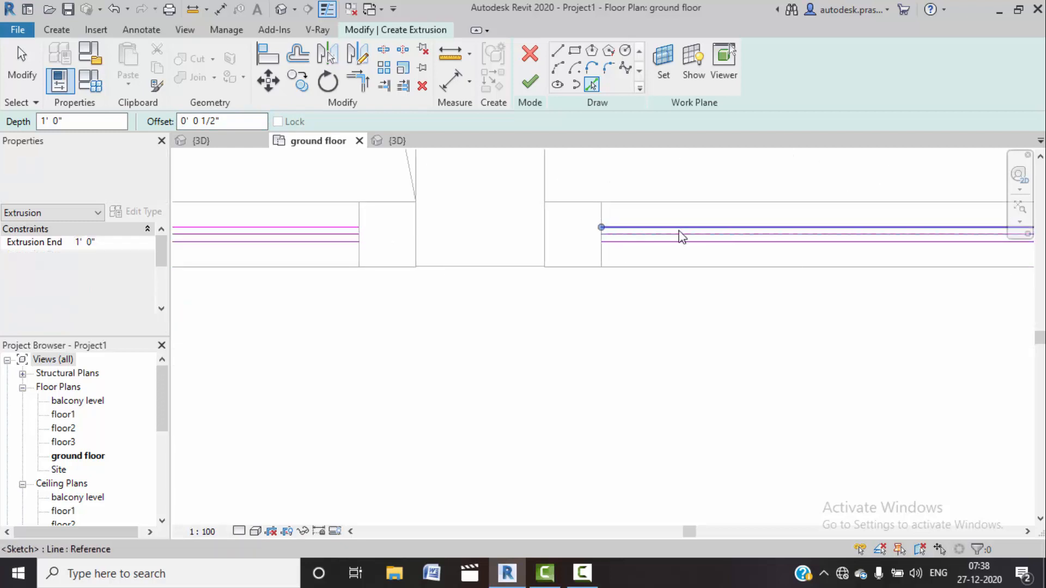
pyautogui.moveTo(784, 226); pyautogui.dragTo(329, 260, button='middle')
pyautogui.click(717, 267)
pyautogui.click(724, 277)
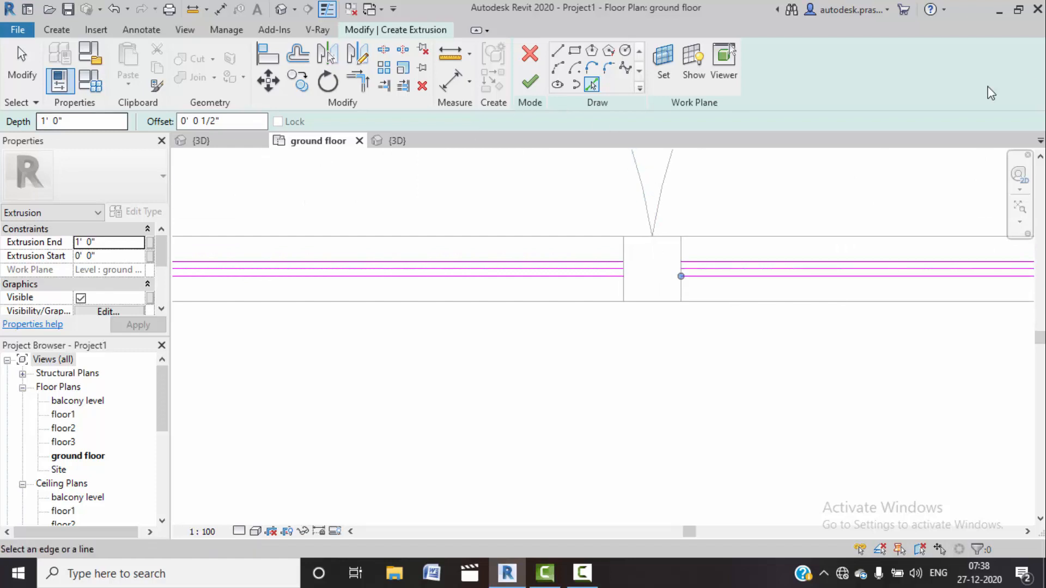
# Step: Reset the offset to 0 and pick both edges of the double gate's middle member and the inner edge of its right-hand member
pyautogui.write('0')
pyautogui.click(644, 252)
pyautogui.click(681, 252)
pyautogui.moveTo(933, 325); pyautogui.dragTo(493, 366, button='middle')
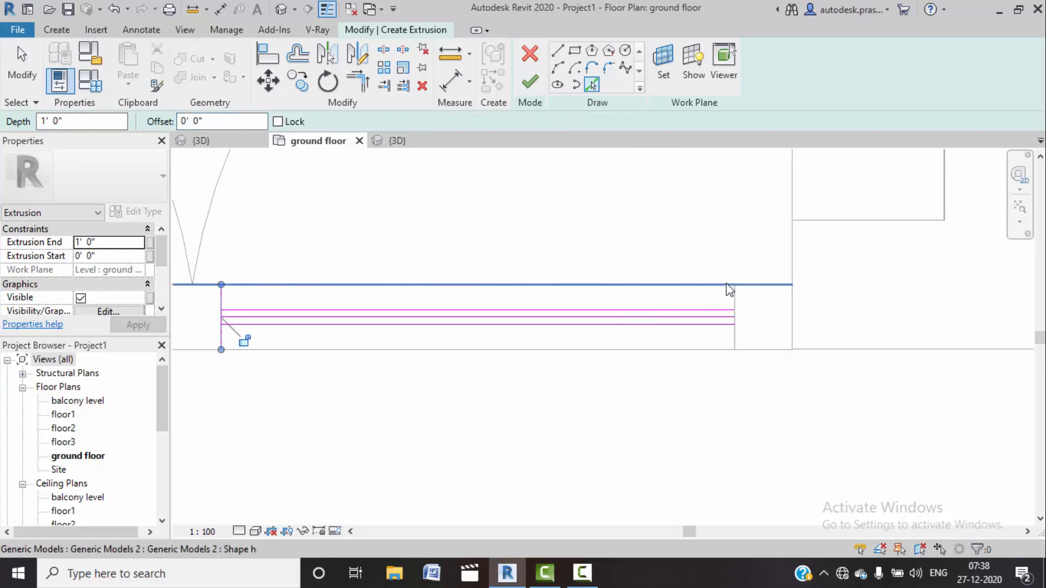
pyautogui.click(735, 303)
# Step: Pick the two inner side edges of the single gate's frame as sketch lines
pyautogui.scroll(-3, 645, 320)
pyautogui.moveTo(441, 410); pyautogui.dragTo(844, 363, button='middle')
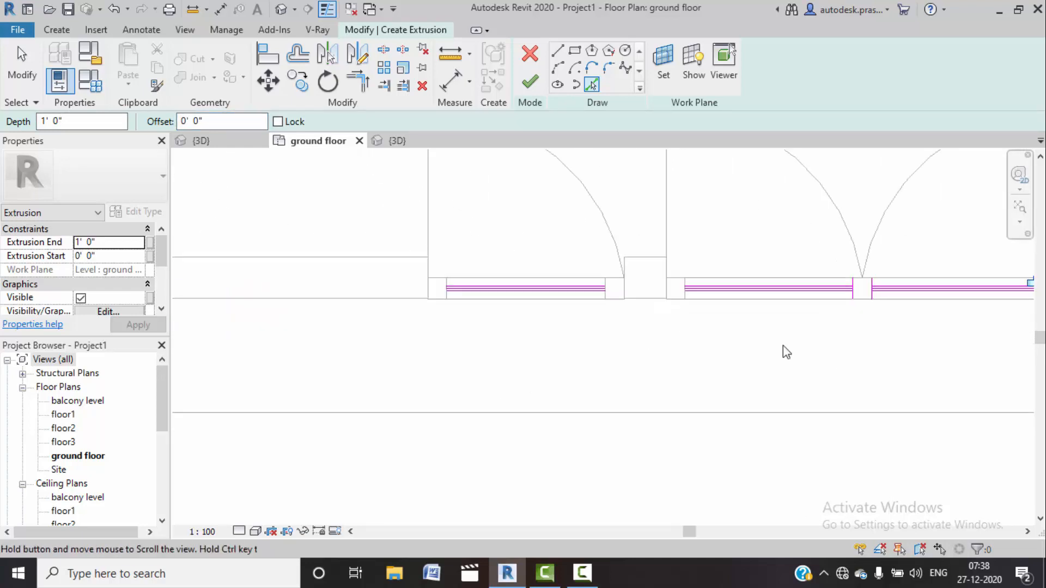
pyautogui.scroll(2, 604, 295)
pyautogui.click(606, 289)
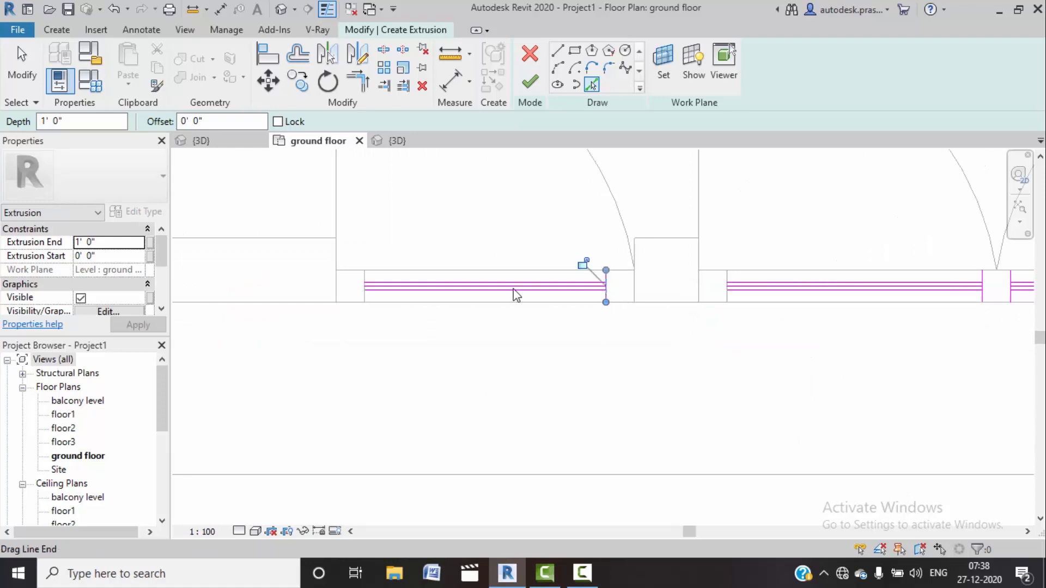
pyautogui.click(365, 288)
# Step: Delete the centre line between the single gate panel's two long sketch lines
pyautogui.scroll(2, 370, 294)
pyautogui.scroll(2, 373, 290)
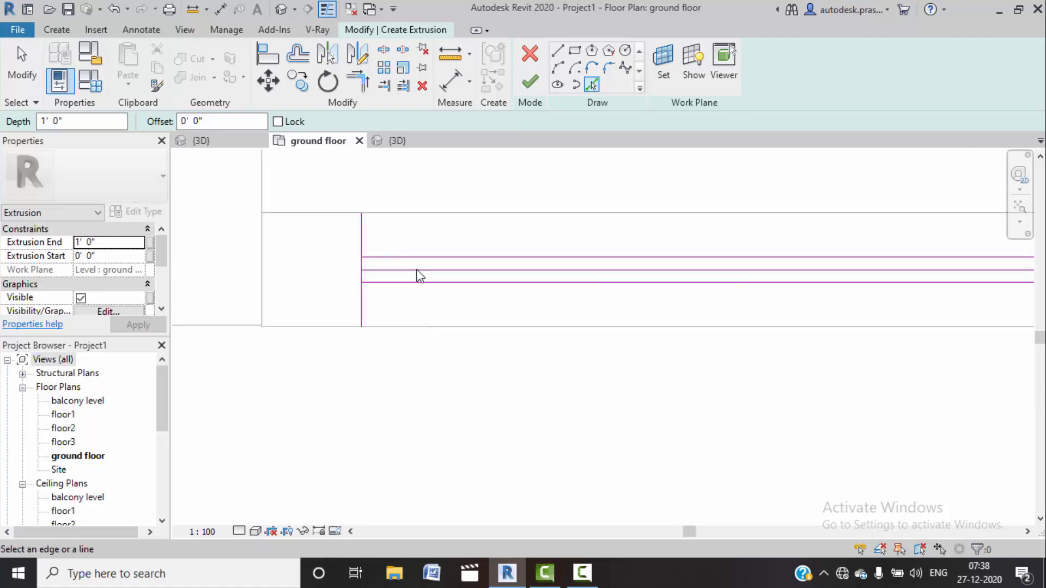
pyautogui.press('Escape')
pyautogui.click(427, 271)
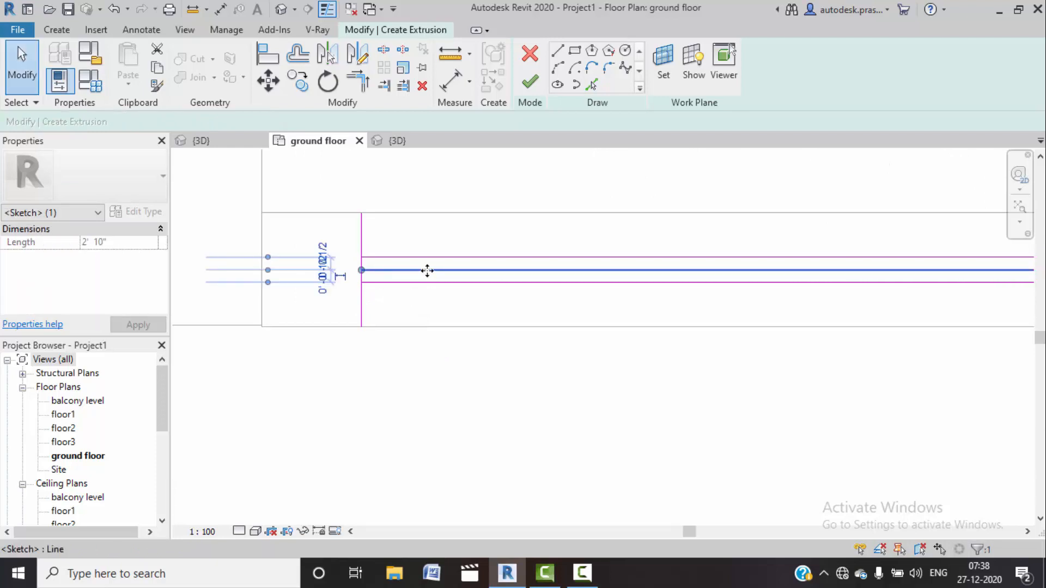
pyautogui.press('Delete')
# Step: Trim the single gate's two long lines and both end lines into a closed rectangular panel outline
pyautogui.click(359, 85)
pyautogui.click(363, 272)
pyautogui.click(361, 269)
pyautogui.click(373, 283)
pyautogui.scroll(-2, 817, 328)
pyautogui.moveTo(898, 346); pyautogui.dragTo(589, 326, button='middle')
pyautogui.scroll(2, 703, 278)
pyautogui.click(724, 252)
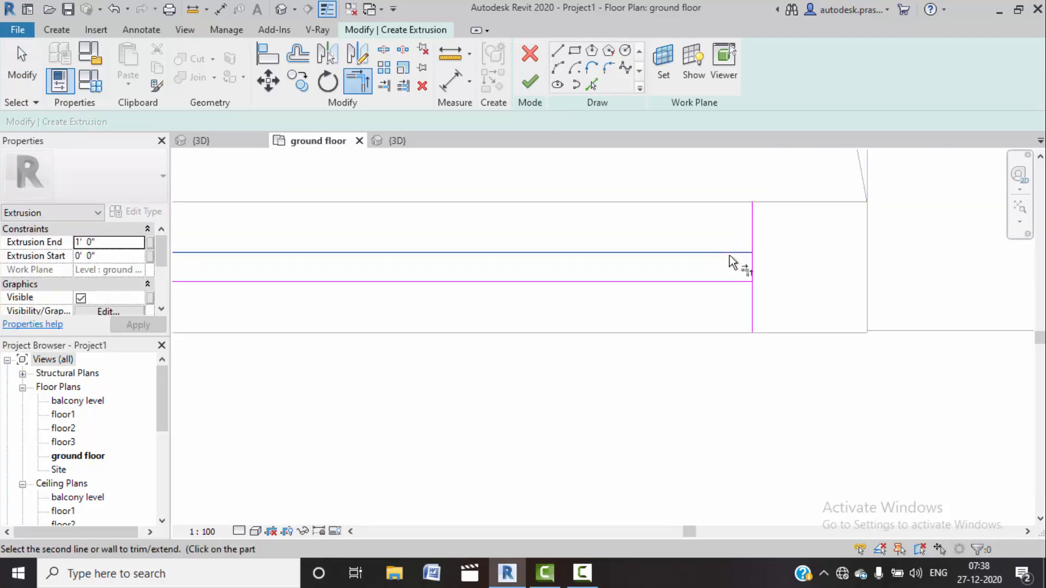
pyautogui.click(753, 273)
pyautogui.click(738, 281)
pyautogui.click(752, 269)
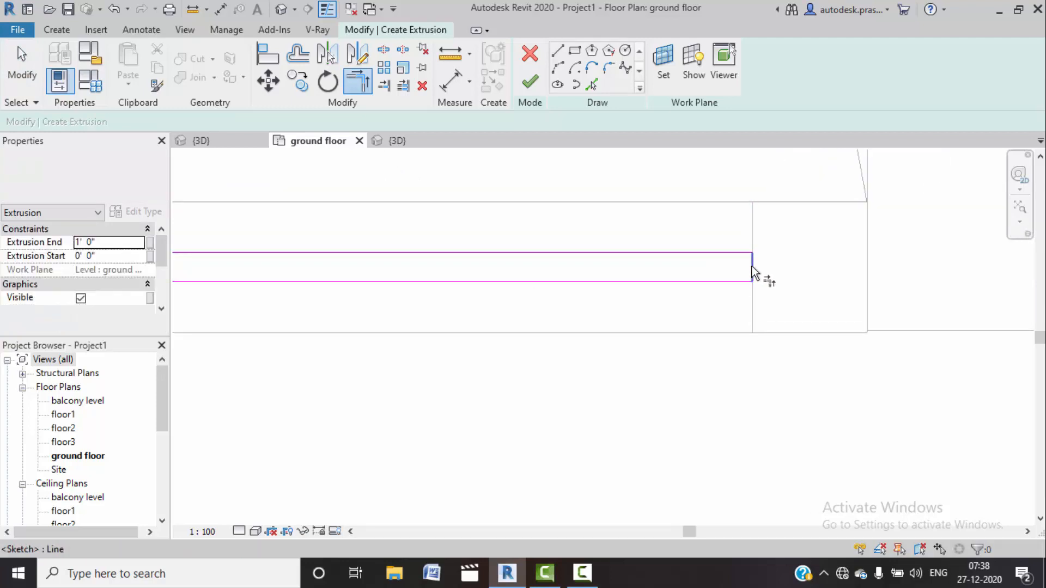
# Step: Trim the left double-gate leaf's panel lines to corners at the middle member
pyautogui.scroll(-1, 766, 339)
pyautogui.moveTo(856, 343); pyautogui.dragTo(735, 357, button='middle')
pyautogui.moveTo(929, 346); pyautogui.dragTo(871, 339, button='middle')
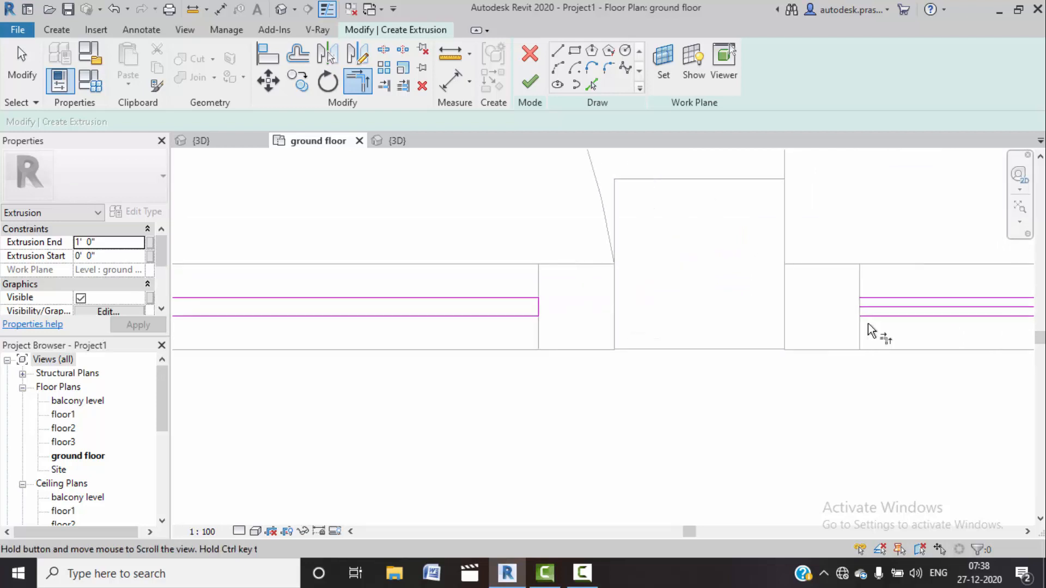
pyautogui.scroll(-3, 393, 347)
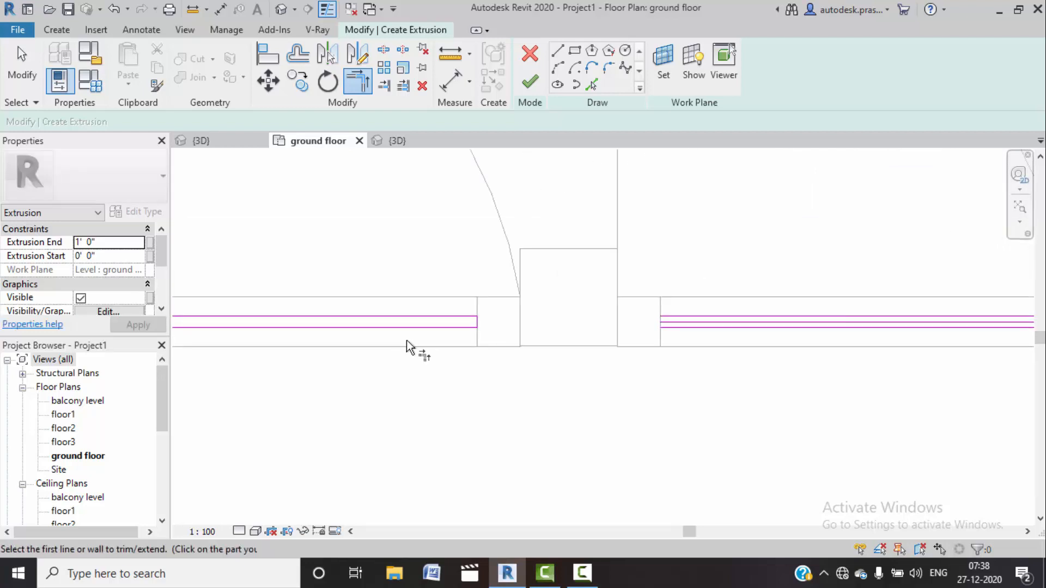
pyautogui.moveTo(694, 368); pyautogui.dragTo(542, 358, button='middle')
pyautogui.scroll(4, 754, 320)
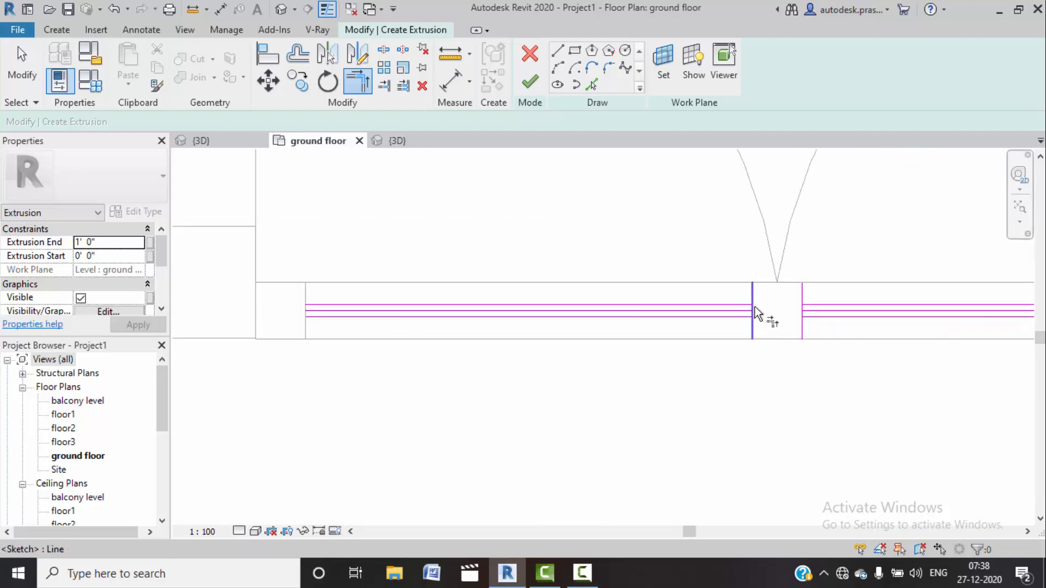
pyautogui.click(751, 311)
pyautogui.click(752, 320)
pyautogui.click(747, 326)
# Step: Trim the right double-gate leaf's panel lines to corners at the middle member
pyautogui.moveTo(849, 332); pyautogui.dragTo(636, 354, button='middle')
pyautogui.click(613, 335)
pyautogui.click(625, 326)
pyautogui.click(609, 339)
pyautogui.click(625, 345)
# Step: Trim the right leaf's panel lines to corners at the inner edge of the outer frame member
pyautogui.scroll(-2, 657, 349)
pyautogui.moveTo(1007, 333); pyautogui.dragTo(536, 316, button='middle')
pyautogui.scroll(2, 538, 317)
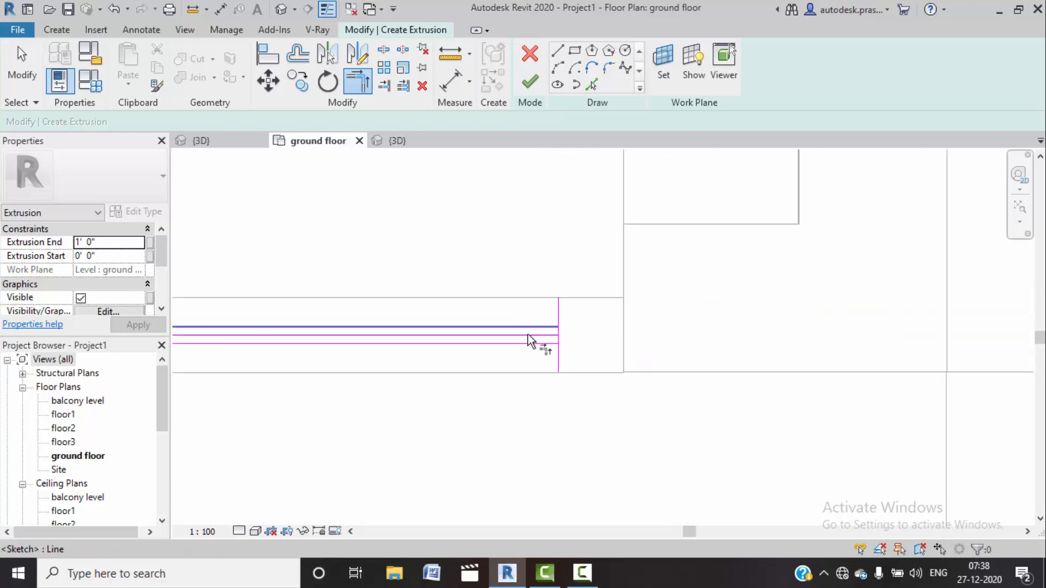
pyautogui.click(551, 345)
pyautogui.click(561, 339)
pyautogui.scroll(-1, 565, 331)
# Step: Delete the leftover centre lines inside both double-gate panel outlines
pyautogui.press('Escape')
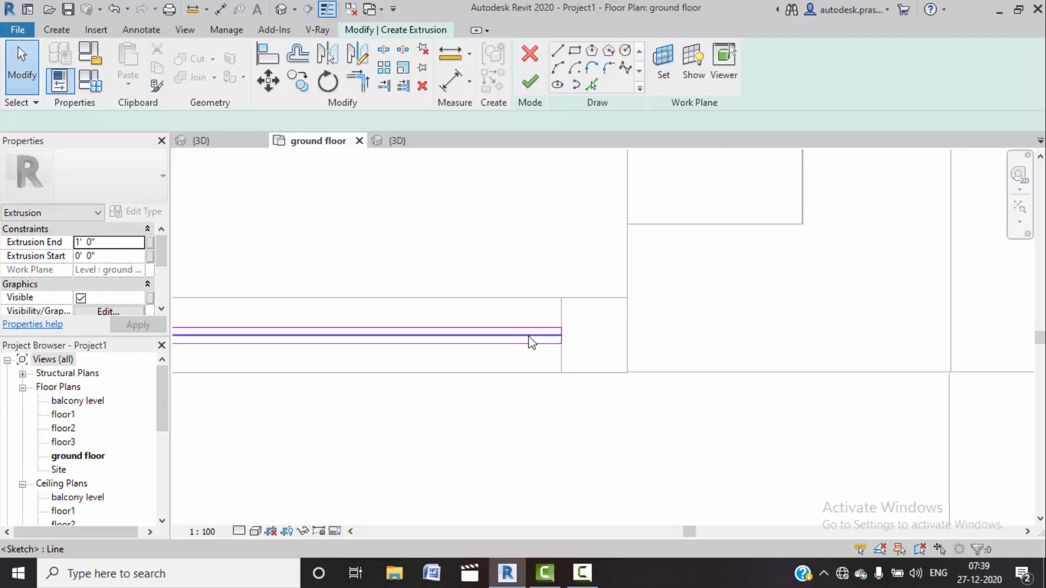
pyautogui.click(529, 337)
pyautogui.press('Delete')
pyautogui.scroll(-2, 593, 361)
pyautogui.scroll(-2, 590, 363)
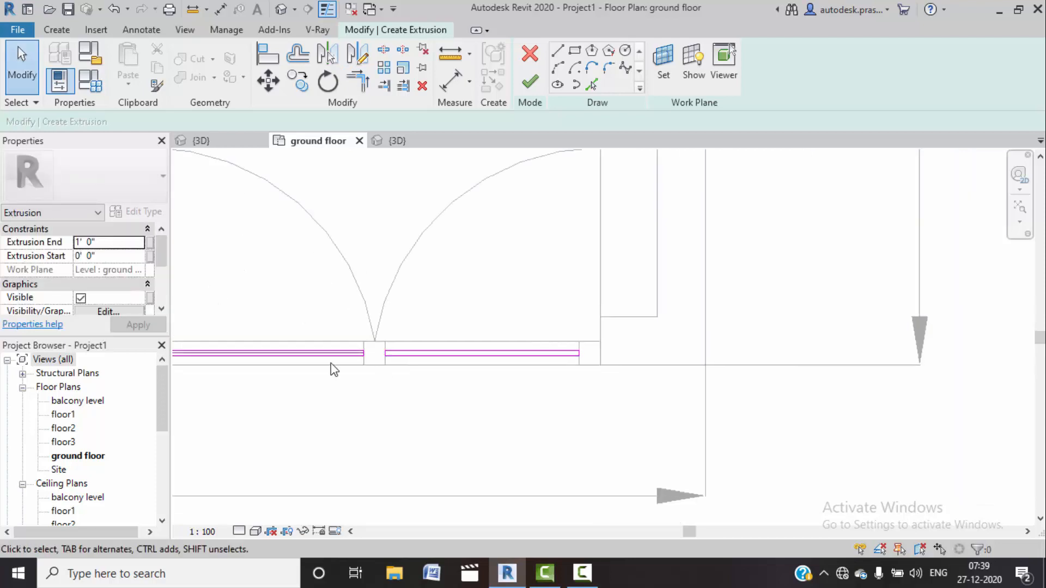
pyautogui.scroll(5, 294, 353)
pyautogui.click(320, 357)
pyautogui.press('Delete')
# Step: Close the open end of the left leaf's panel outline with a short line and finish the extrusion sketch
pyautogui.scroll(-5, 339, 358)
pyautogui.moveTo(387, 390); pyautogui.dragTo(489, 376, button='middle')
pyautogui.scroll(5, 392, 367)
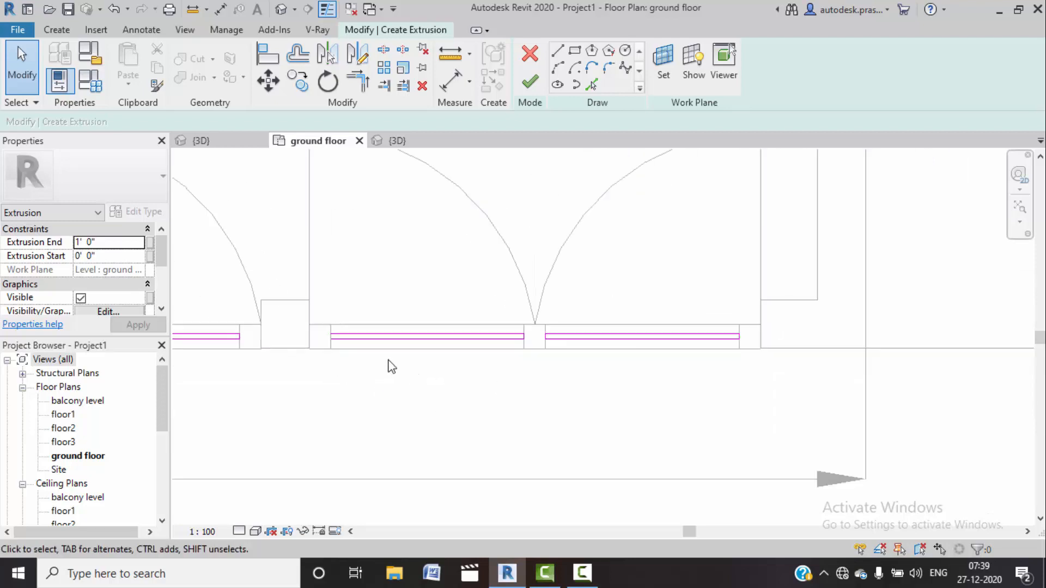
pyautogui.click(556, 52)
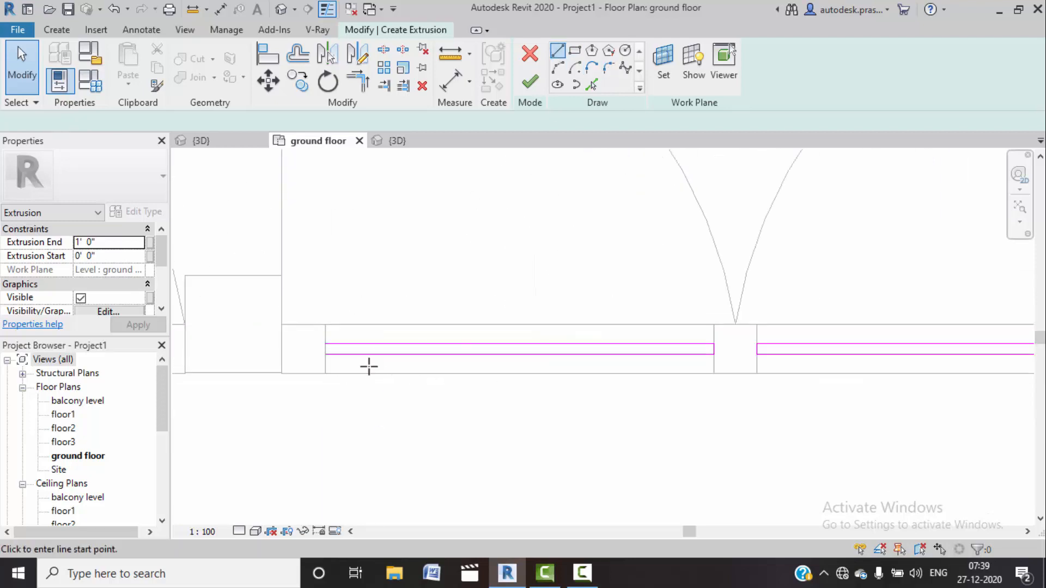
pyautogui.click(325, 344)
pyautogui.click(326, 354)
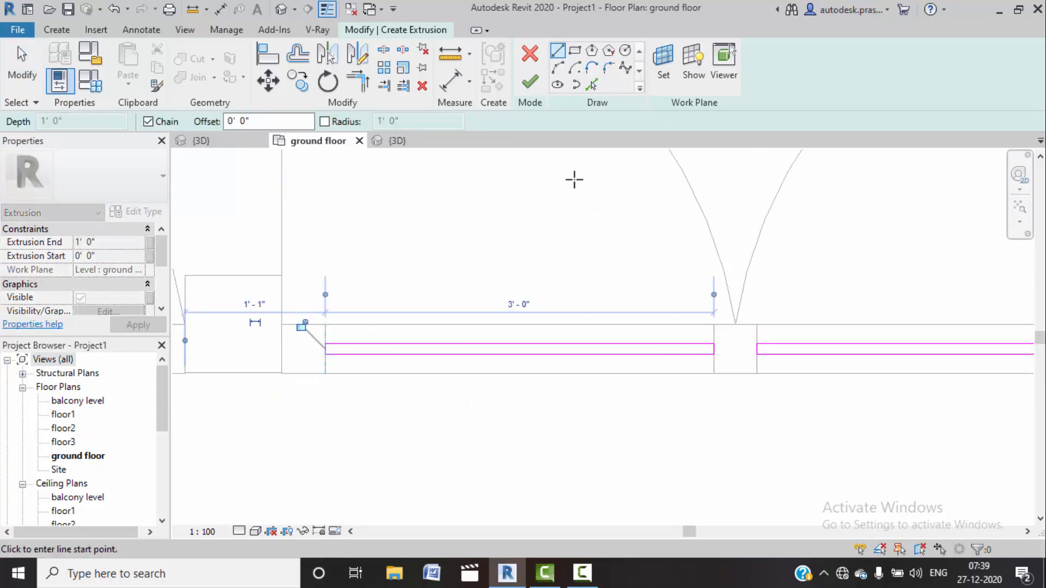
pyautogui.click(531, 83)
pyautogui.scroll(-4, 503, 368)
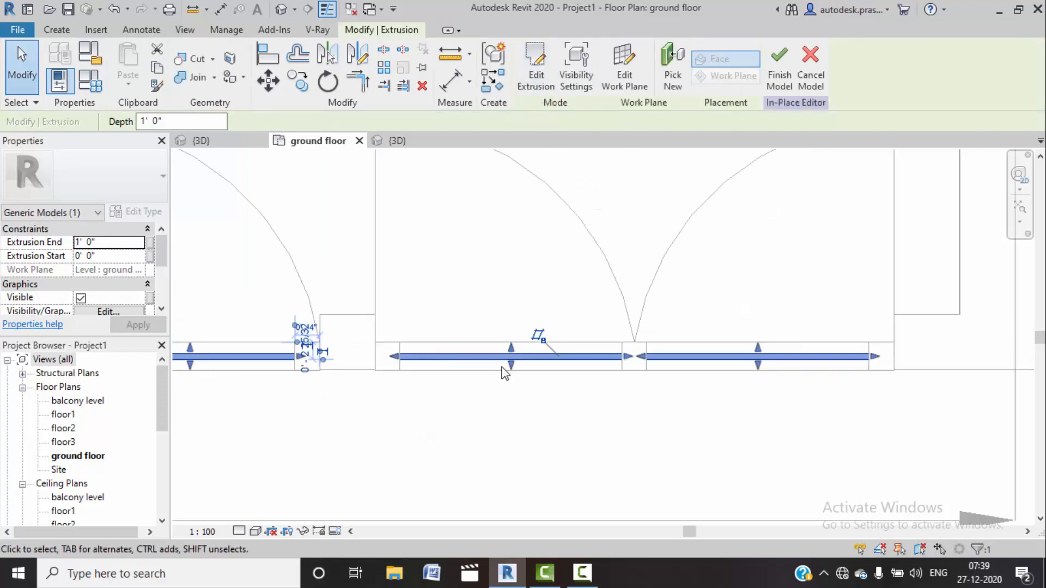
# Step: In the front 3D view, stretch the panel extrusion up to 6' 8" and raise its base to the frames' bottom rail
pyautogui.click(279, 11)
pyautogui.click(998, 201)
pyautogui.scroll(9, 579, 383)
pyautogui.click(623, 346)
pyautogui.moveTo(597, 417); pyautogui.dragTo(581, 439, button='middle')
pyautogui.moveTo(600, 463); pyautogui.dragTo(612, 303)
pyautogui.moveTo(635, 432); pyautogui.dragTo(630, 378, button='middle')
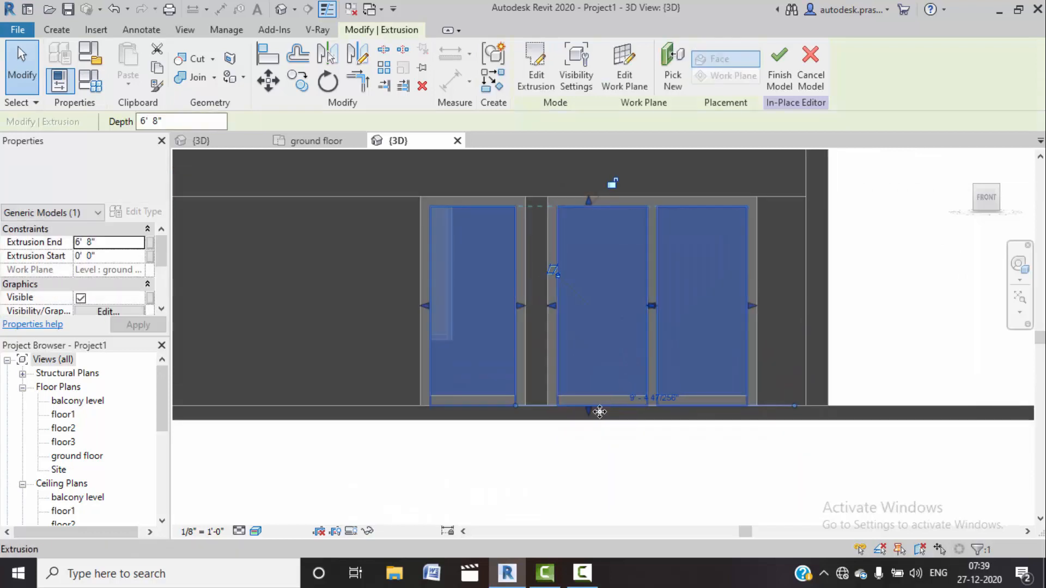
pyautogui.moveTo(590, 418); pyautogui.dragTo(630, 387)
# Step: Finish the in-place model of the gate infill panels
pyautogui.click(829, 304)
pyautogui.keyDown('shift'); pyautogui.moveTo(828, 303); pyautogui.dragTo(435, 127, button='middle'); pyautogui.keyUp('shift')
pyautogui.click(528, 82)
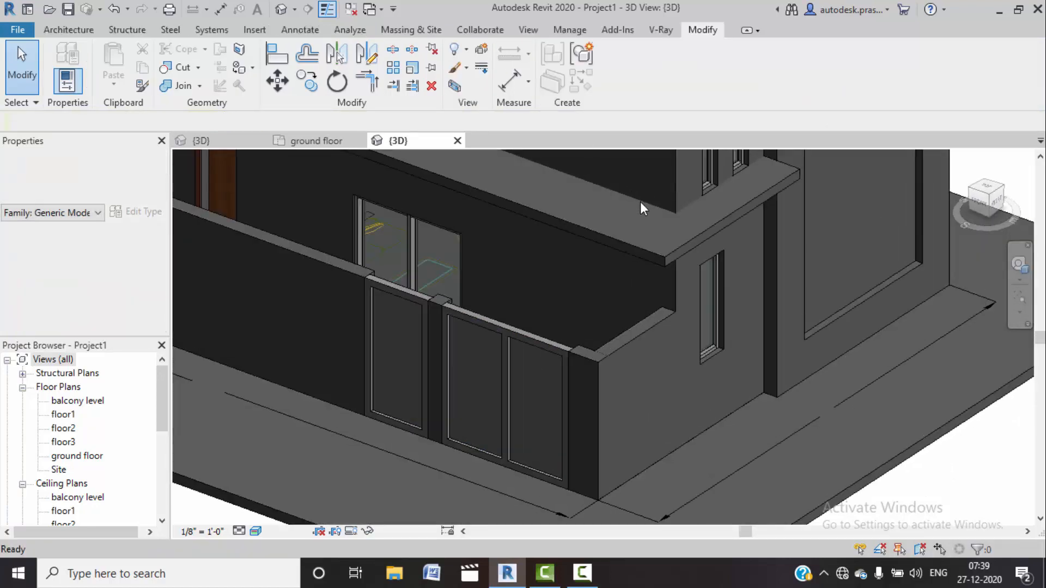
pyautogui.scroll(-5, 607, 243)
pyautogui.keyDown('shift'); pyautogui.moveTo(425, 338); pyautogui.dragTo(470, 241, button='middle'); pyautogui.keyUp('shift')
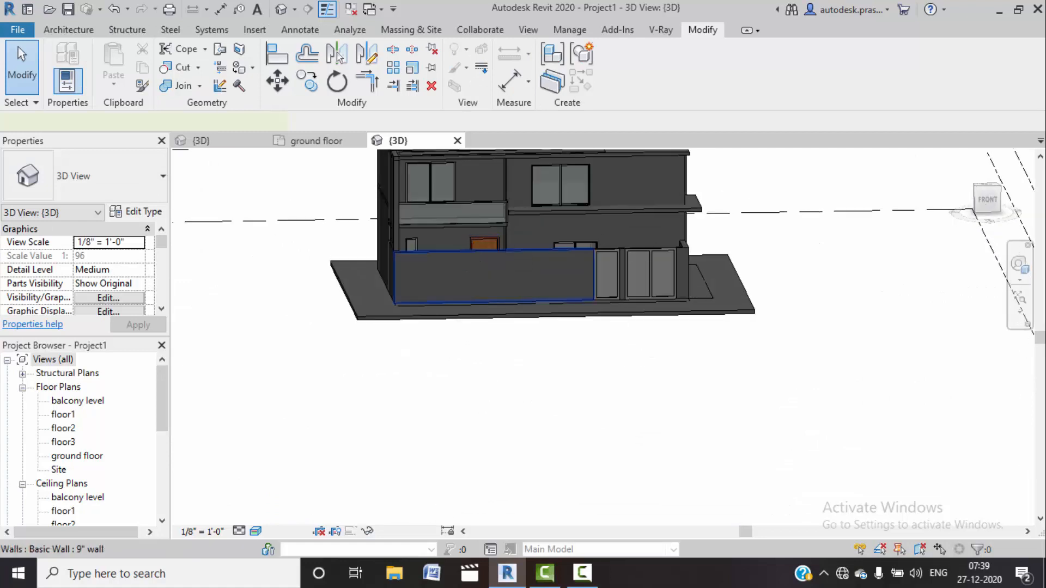
pyautogui.click(458, 254)
pyautogui.scroll(3, 653, 254)
pyautogui.moveTo(512, 184); pyautogui.dragTo(453, 354, button='middle')
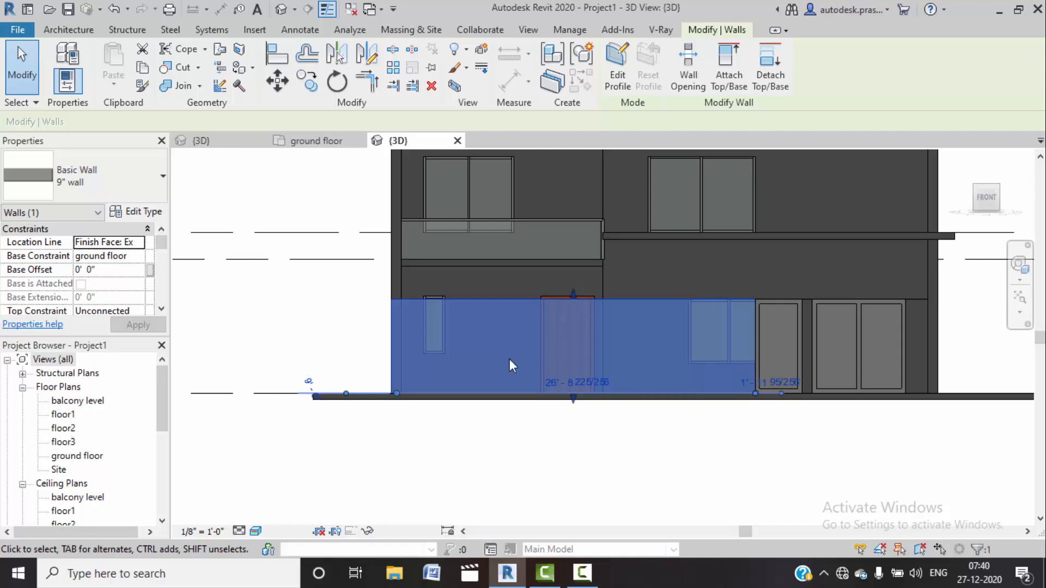
pyautogui.click(617, 81)
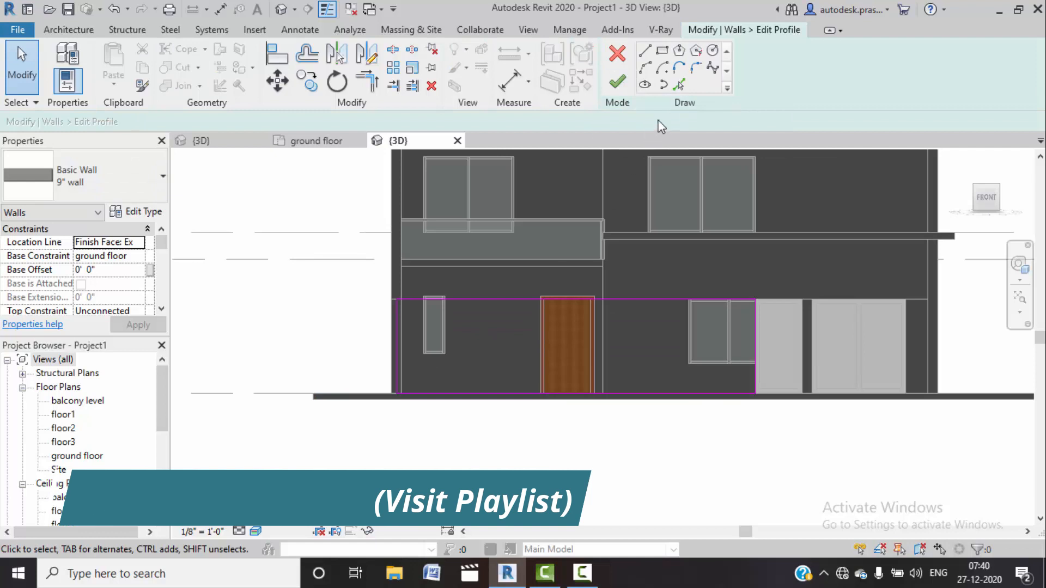
pyautogui.click(620, 83)
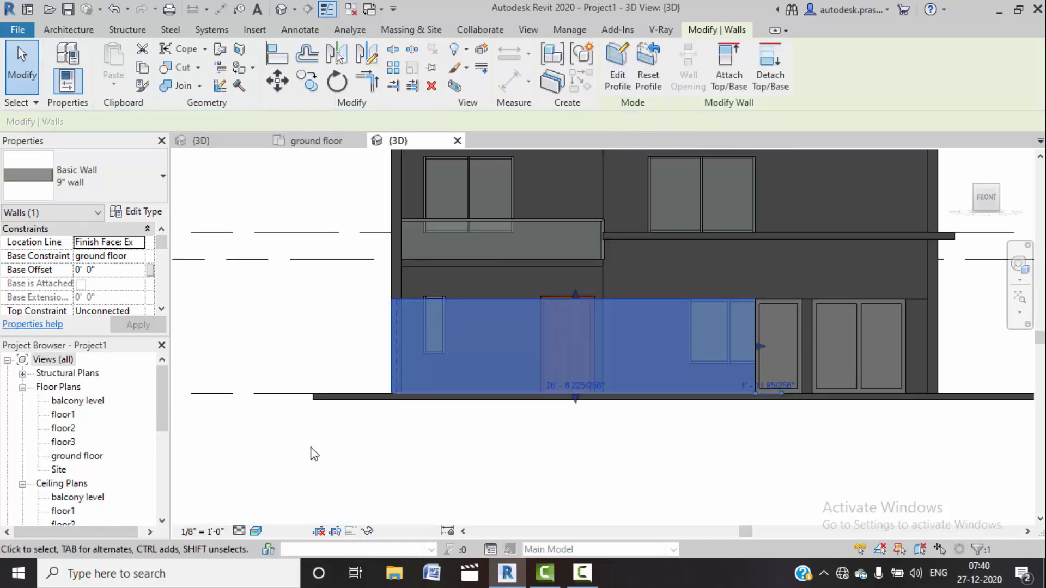
# Step: In the ground floor plan, split the front boundary wall 9' from its far corner
pyautogui.doubleClick(76, 456)
pyautogui.scroll(-3, 302, 388)
pyautogui.scroll(-1, 299, 381)
pyautogui.moveTo(492, 422); pyautogui.dragTo(661, 418, button='middle')
pyautogui.moveTo(255, 432); pyautogui.dragTo(424, 423, button='middle')
pyautogui.scroll(2, 345, 341)
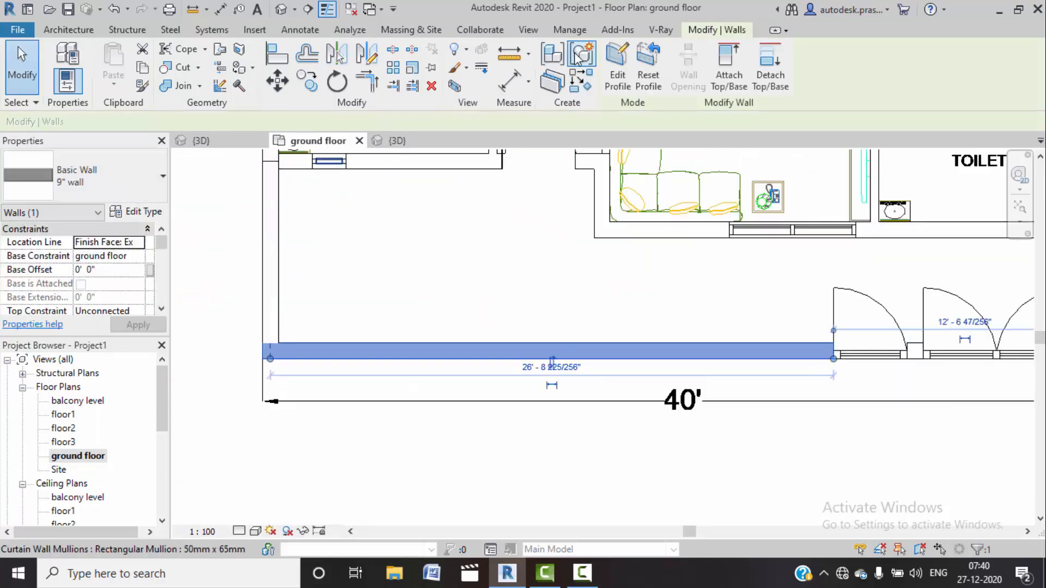
pyautogui.click(395, 65)
pyautogui.scroll(1, 366, 313)
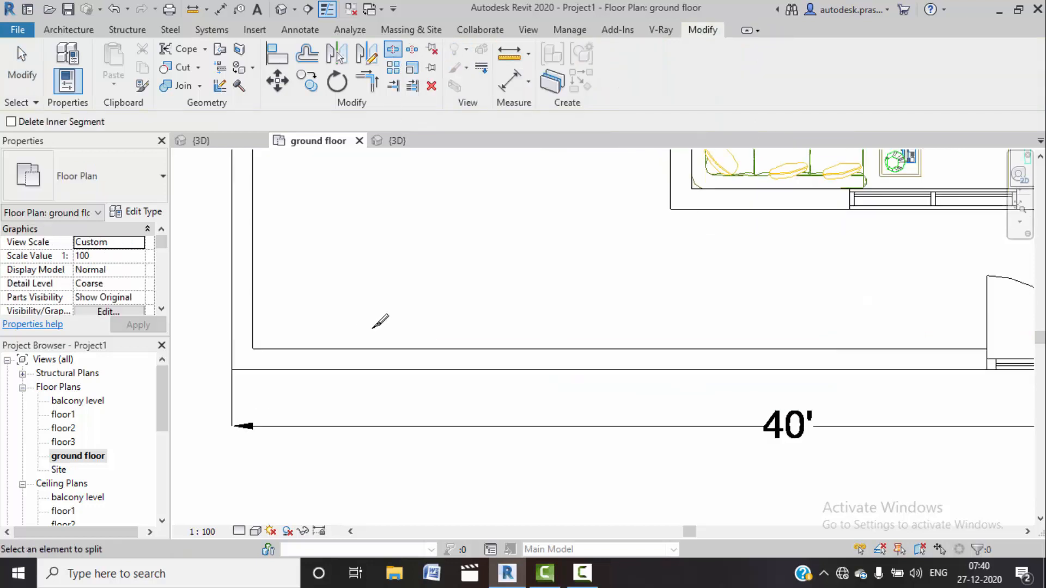
pyautogui.scroll(-2, 493, 339)
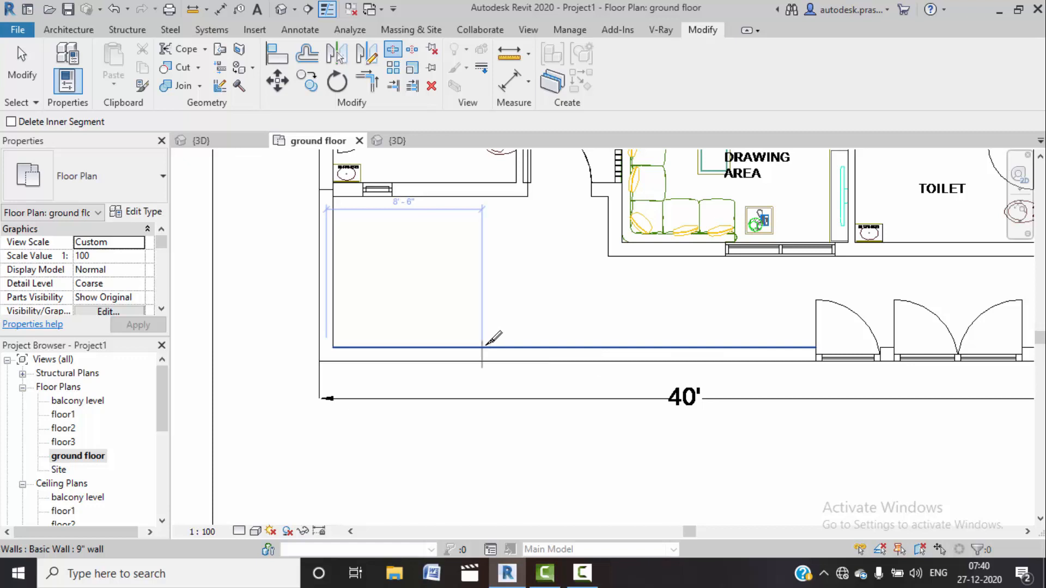
pyautogui.click(491, 347)
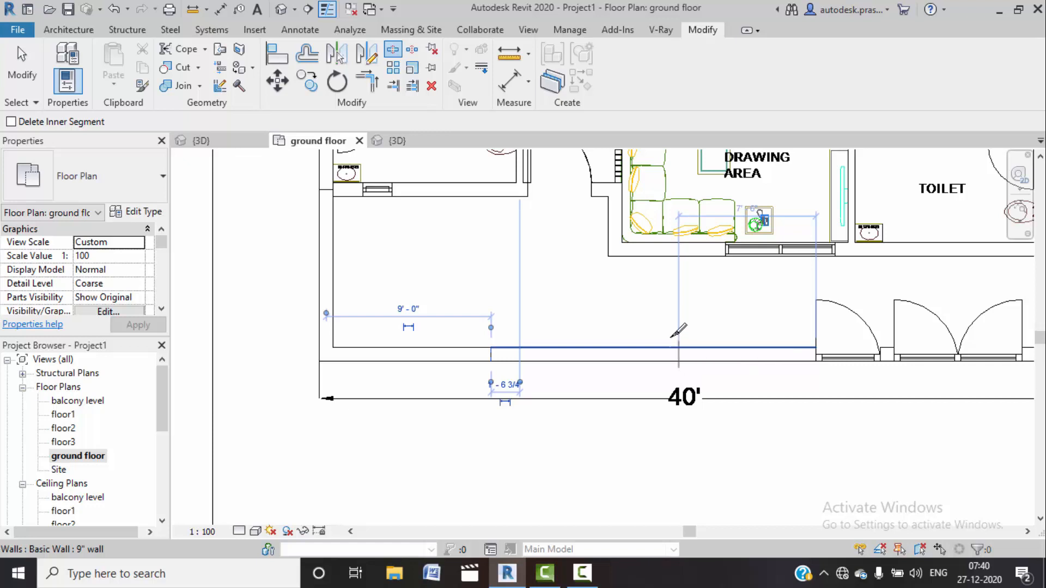
# Step: Split the remaining front boundary wall about 7' 6" from the single gate and end the Split command
pyautogui.click(681, 346)
pyautogui.rightClick(574, 285)
pyautogui.click(610, 294)
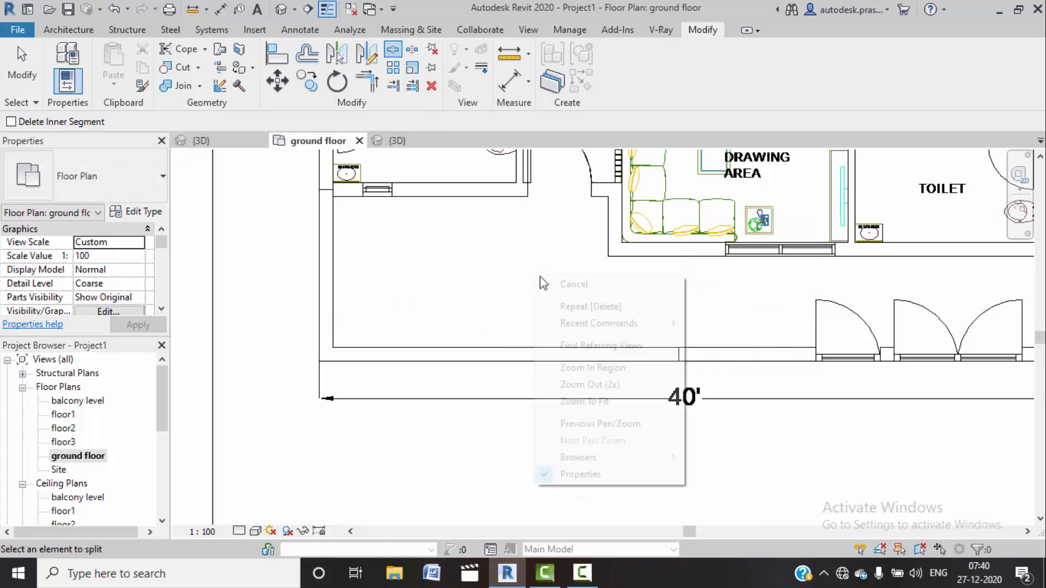
pyautogui.rightClick(534, 277)
pyautogui.click(545, 282)
# Step: Edit the 9' wall segment's profile in the 3D view, sketching a 7' wide U-shaped outline that hangs from its top edge
pyautogui.click(435, 354)
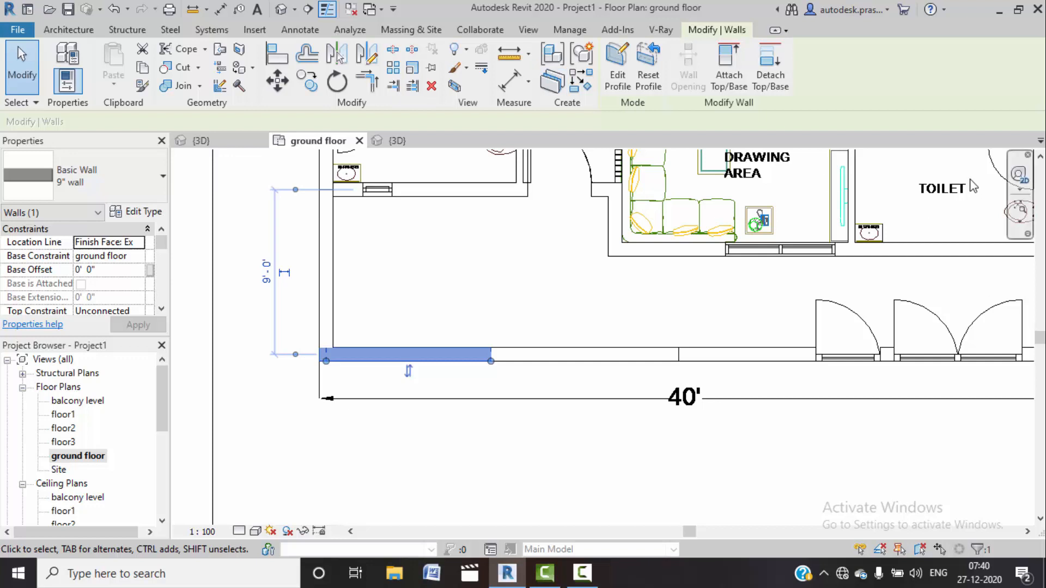
pyautogui.click(273, 8)
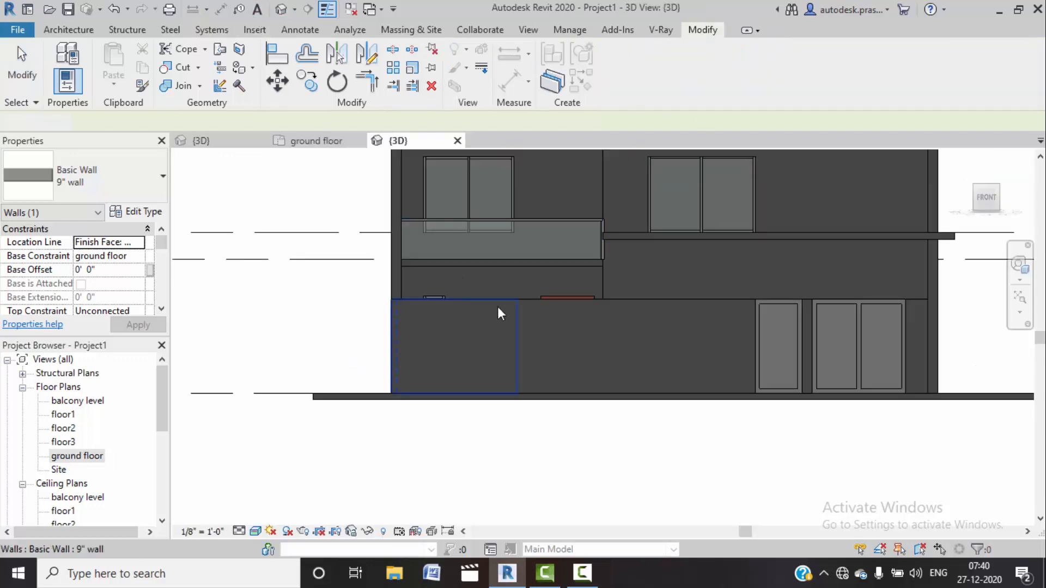
pyautogui.click(617, 68)
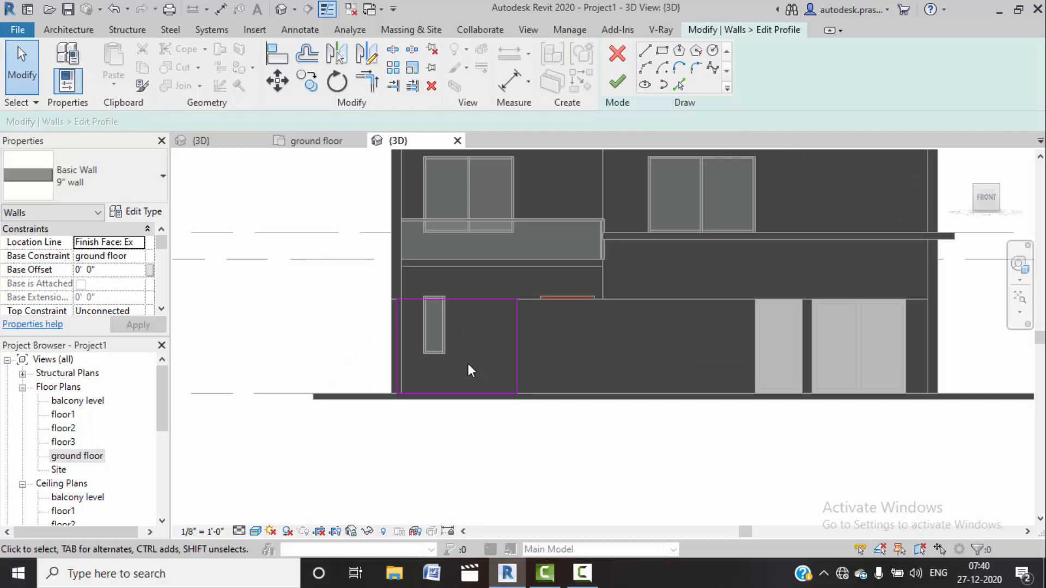
pyautogui.moveTo(473, 349); pyautogui.dragTo(494, 316, button='middle')
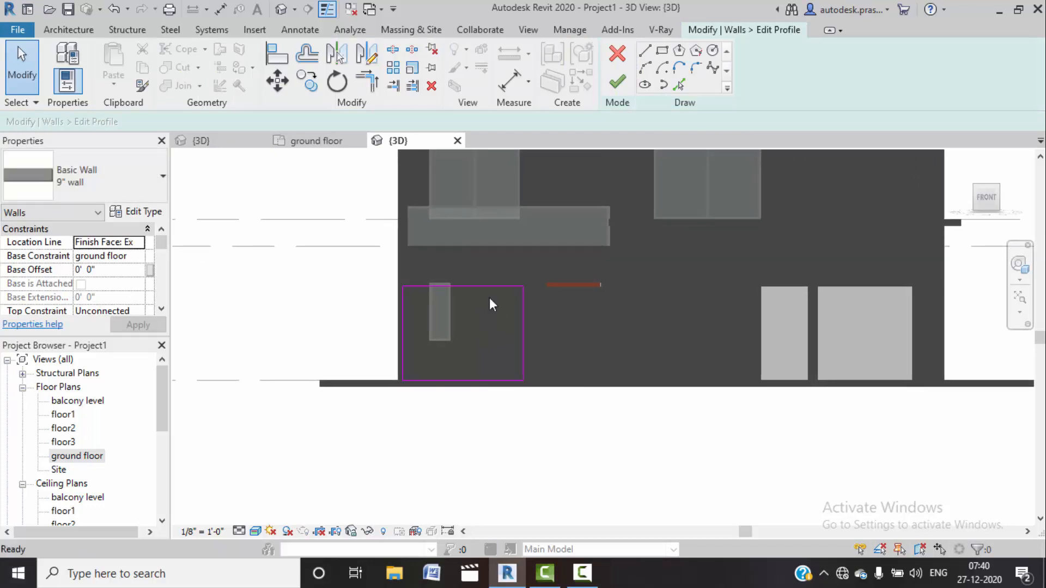
pyautogui.click(645, 52)
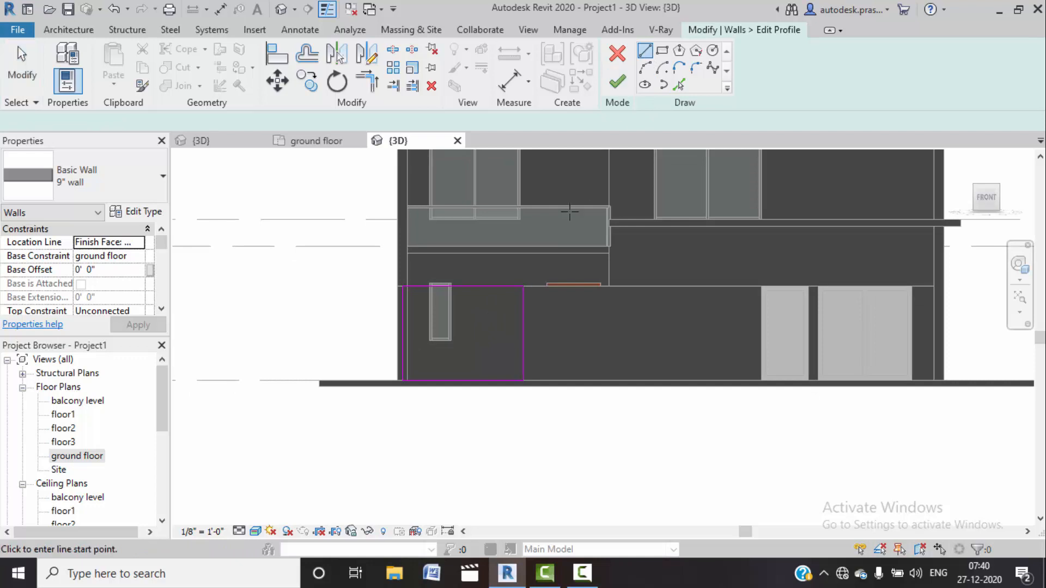
pyautogui.click(508, 284)
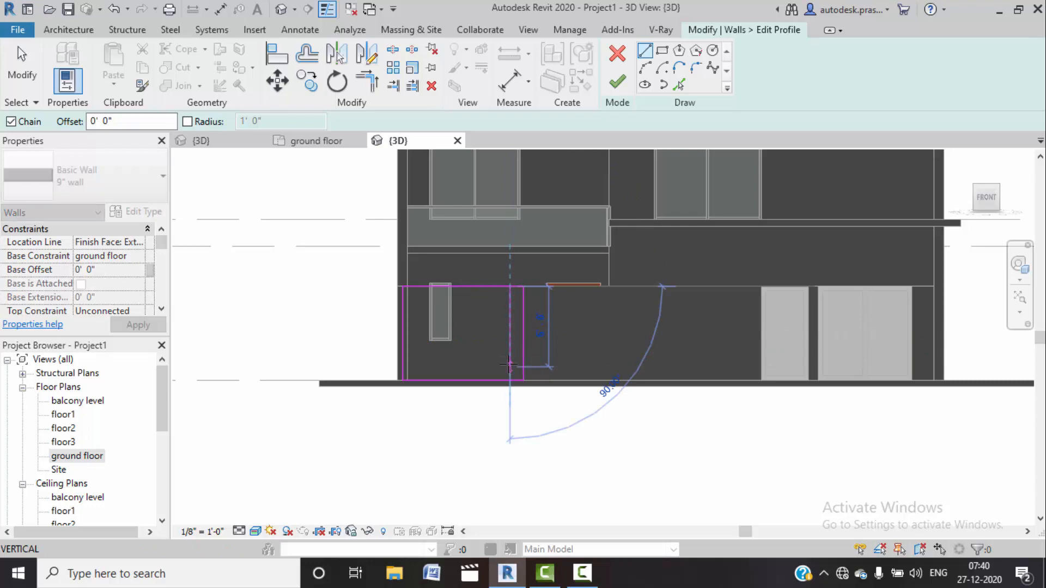
pyautogui.click(509, 366)
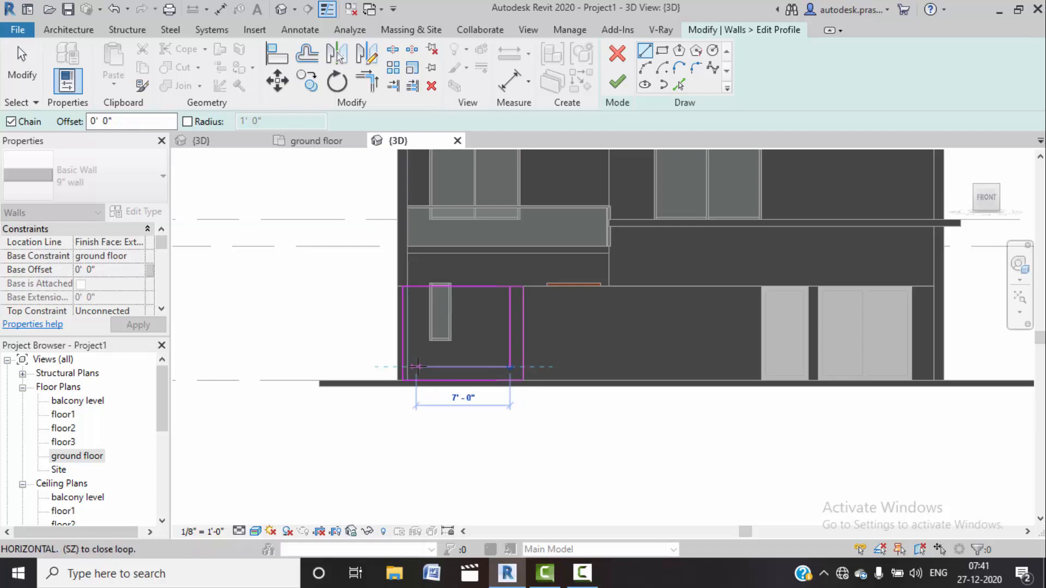
pyautogui.click(416, 366)
pyautogui.click(415, 286)
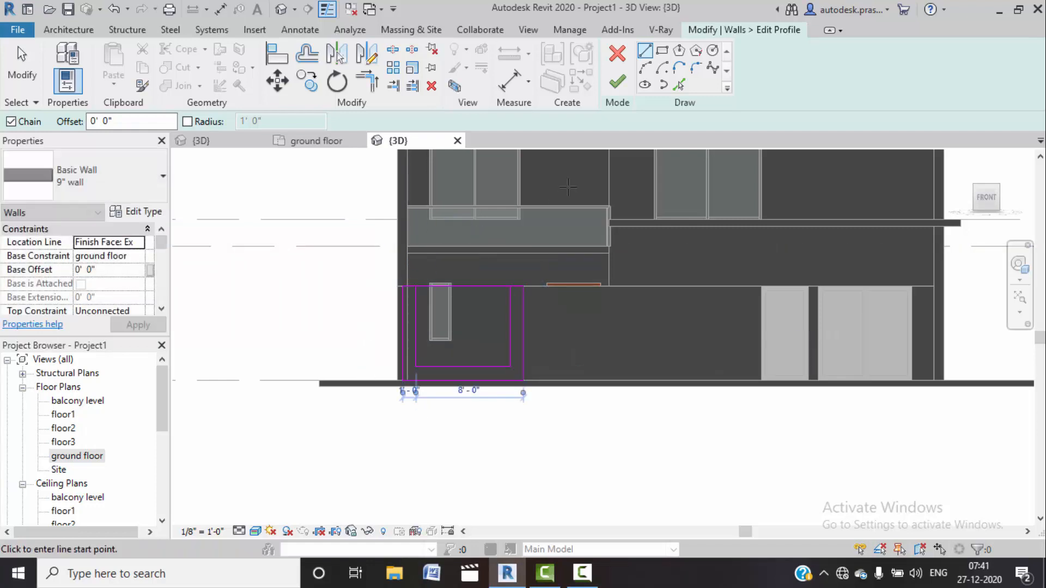
# Step: Split the profile's top edge near its middle and draw a horizontal line across the U-shaped outline about 2' 6" below that edge
pyautogui.click(393, 52)
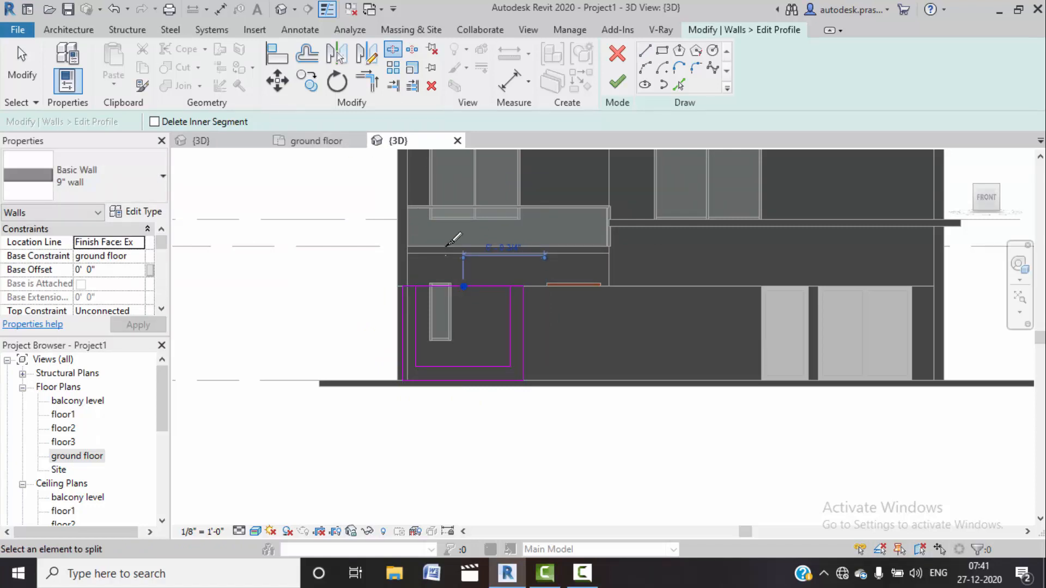
pyautogui.click(645, 53)
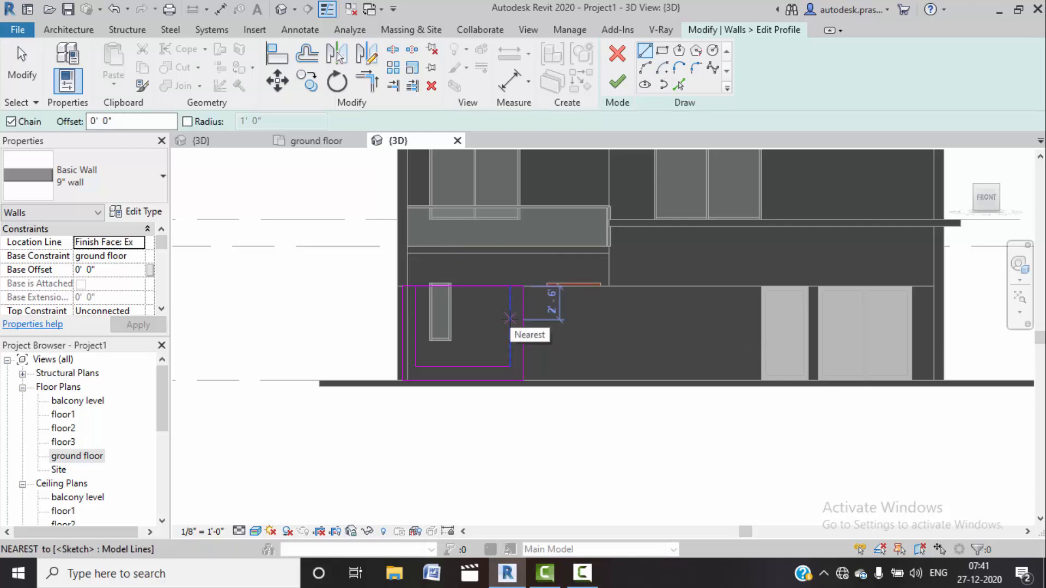
pyautogui.click(510, 318)
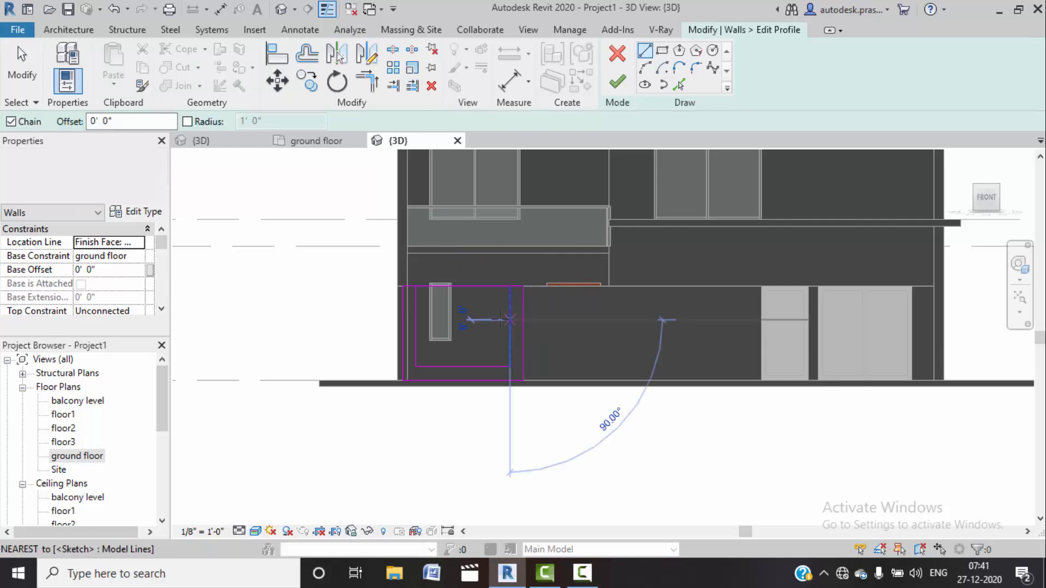
pyautogui.click(417, 320)
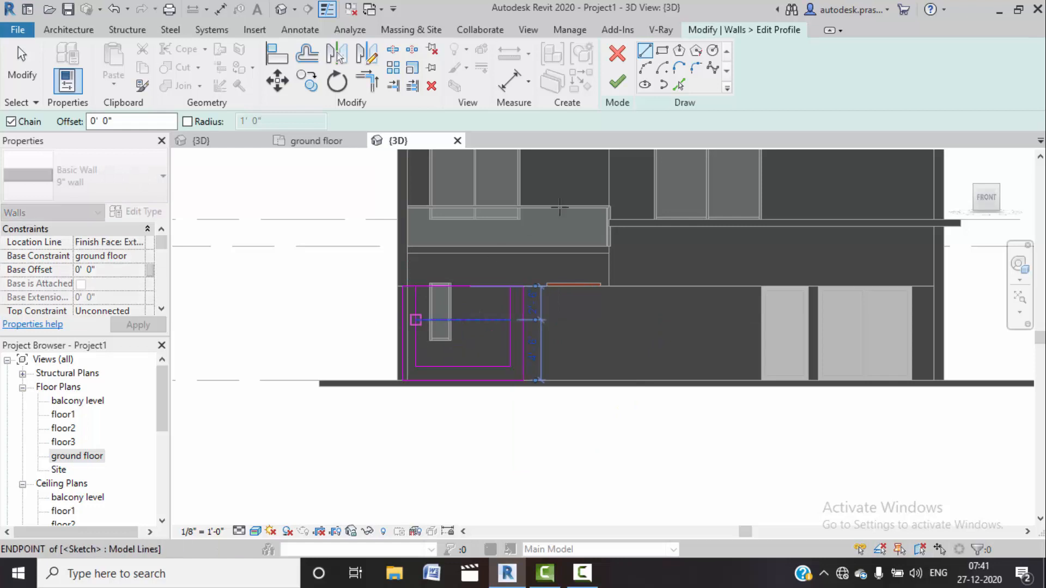
pyautogui.press('Escape')
# Step: Trim the sketch lines to corners so the profile forms a shallow notch open at the top of the 9' wall segment
pyautogui.click(679, 84)
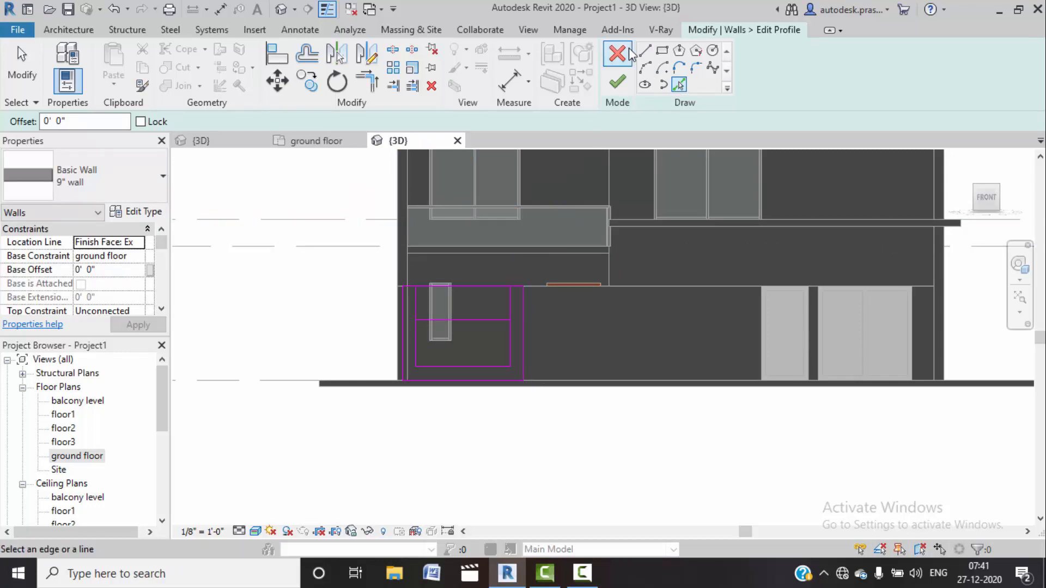
pyautogui.click(364, 87)
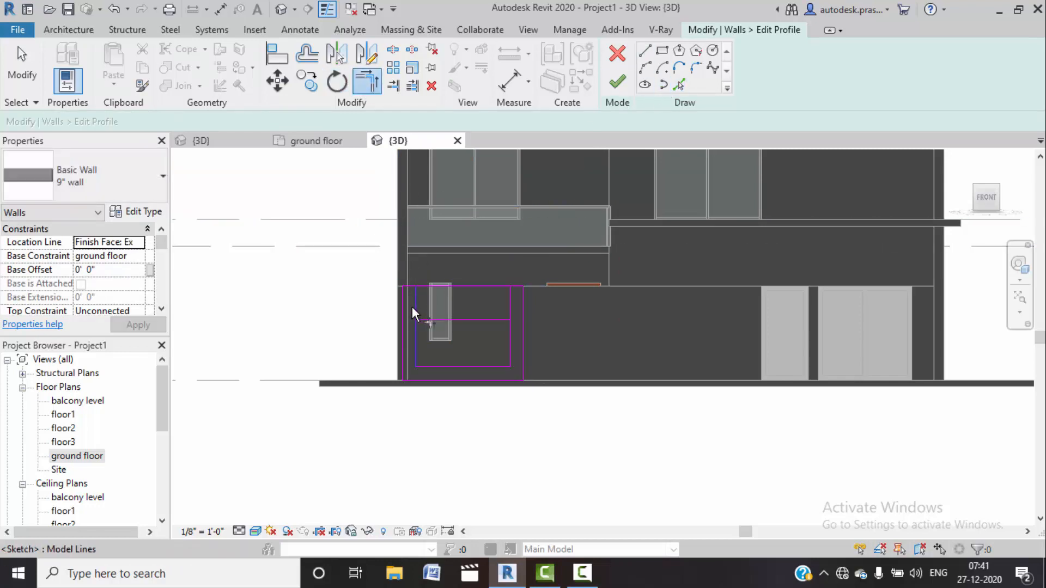
pyautogui.click(499, 319)
pyautogui.click(509, 305)
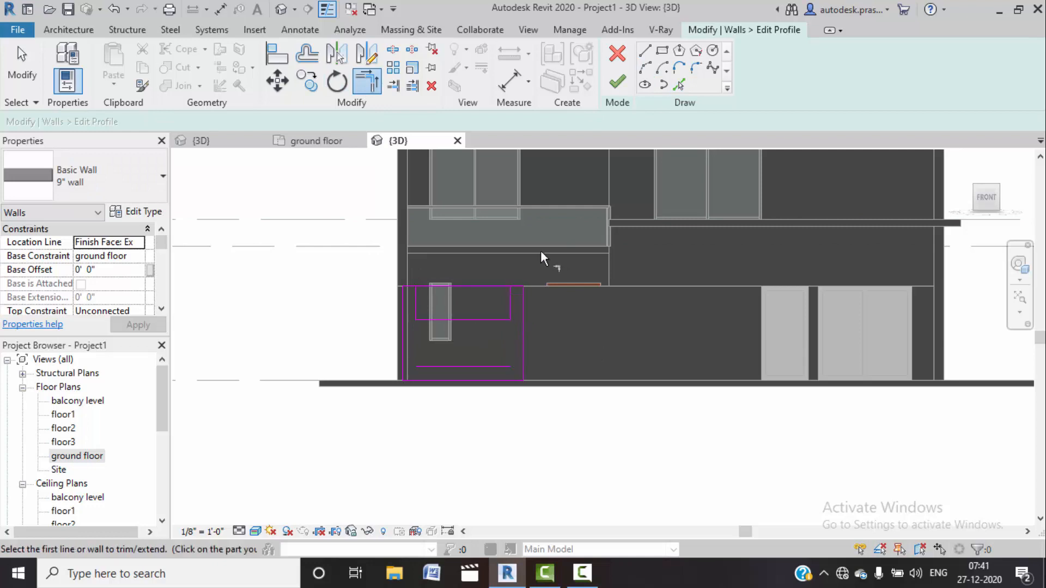
pyautogui.click(414, 296)
pyautogui.click(406, 288)
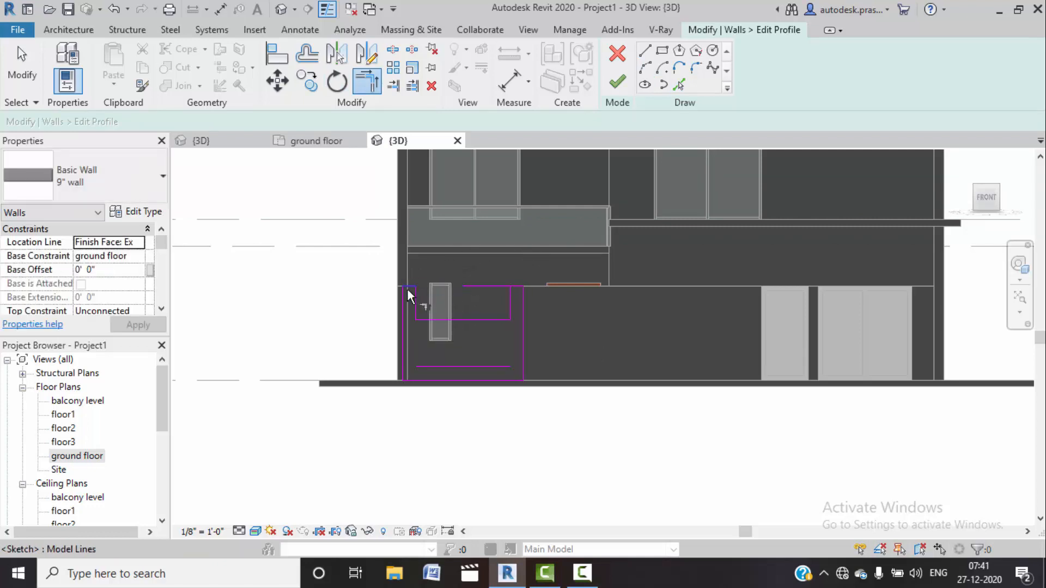
pyautogui.click(517, 285)
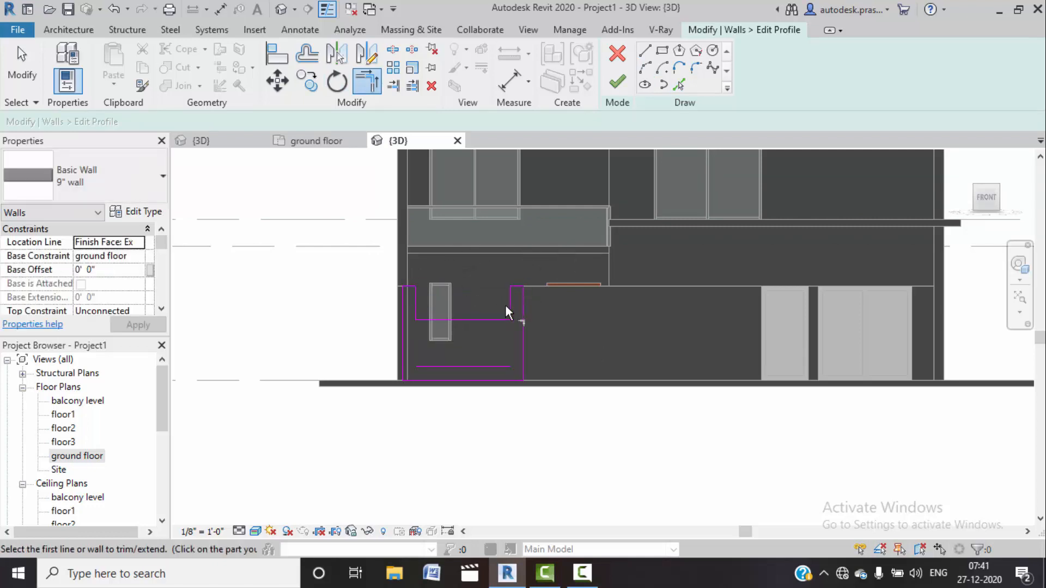
# Step: Delete the leftover 7' horizontal line in the lower part of the sketch and finish the wall's profile edit
pyautogui.press('Escape')
pyautogui.click(487, 367)
pyautogui.press('Delete')
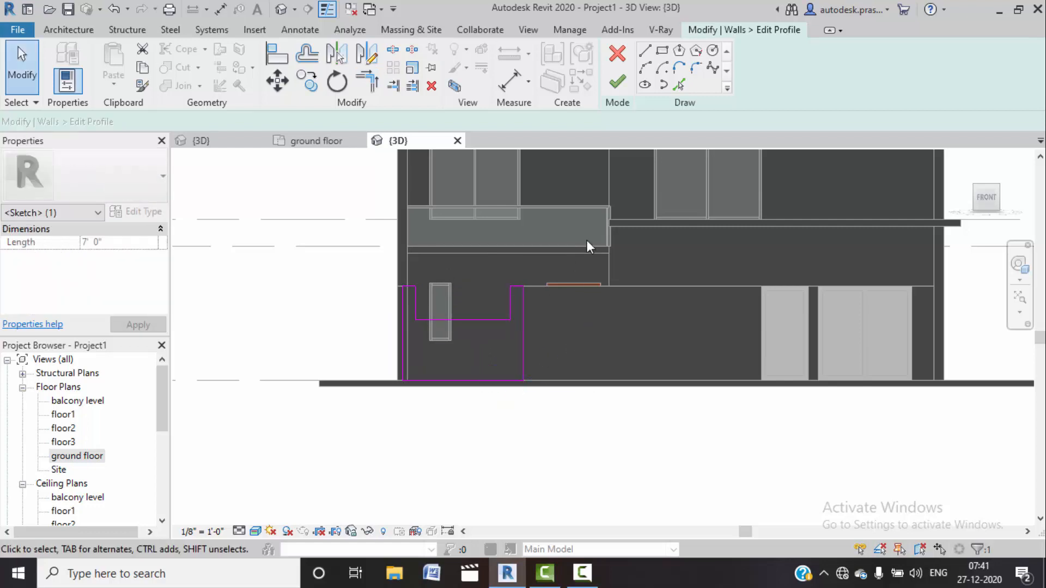
pyautogui.click(617, 83)
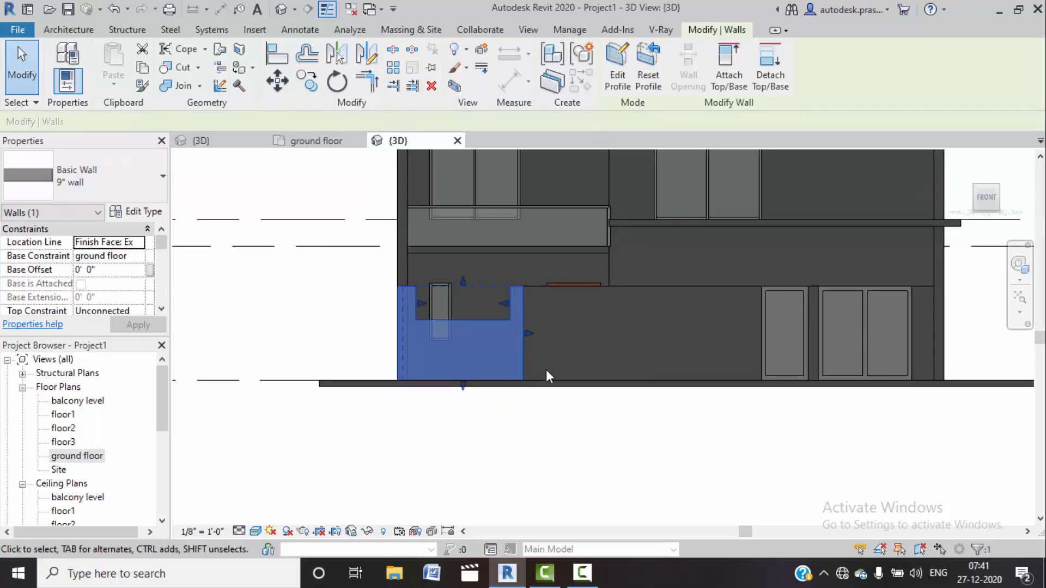
# Step: Set the unconnected height of the middle front boundary wall segment, in front of the entrance door, to 2'
pyautogui.scroll(-1, 549, 368)
pyautogui.moveTo(631, 352); pyautogui.dragTo(588, 342, button='middle')
pyautogui.click(554, 296)
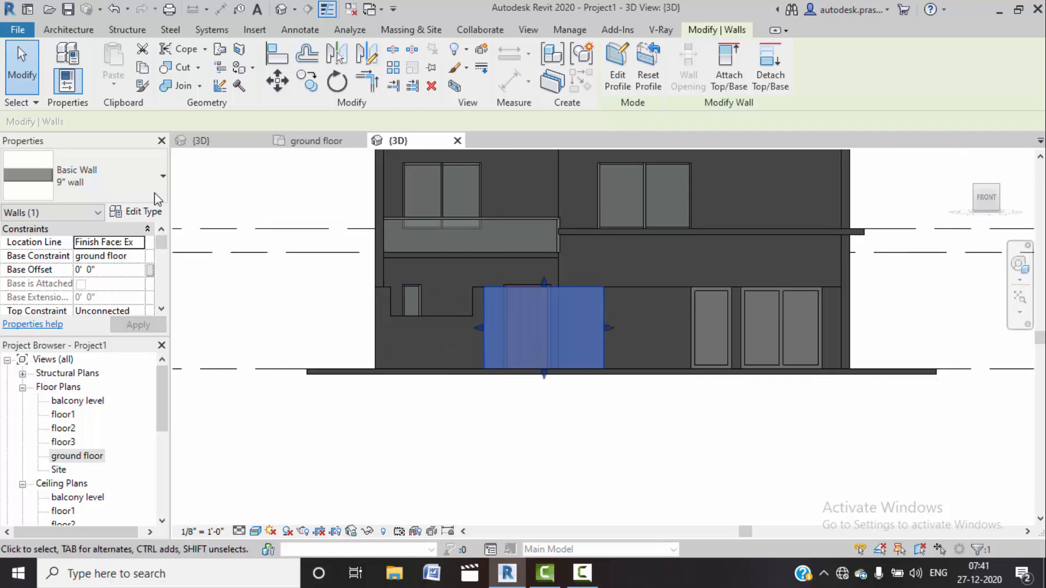
pyautogui.scroll(-1, 140, 314)
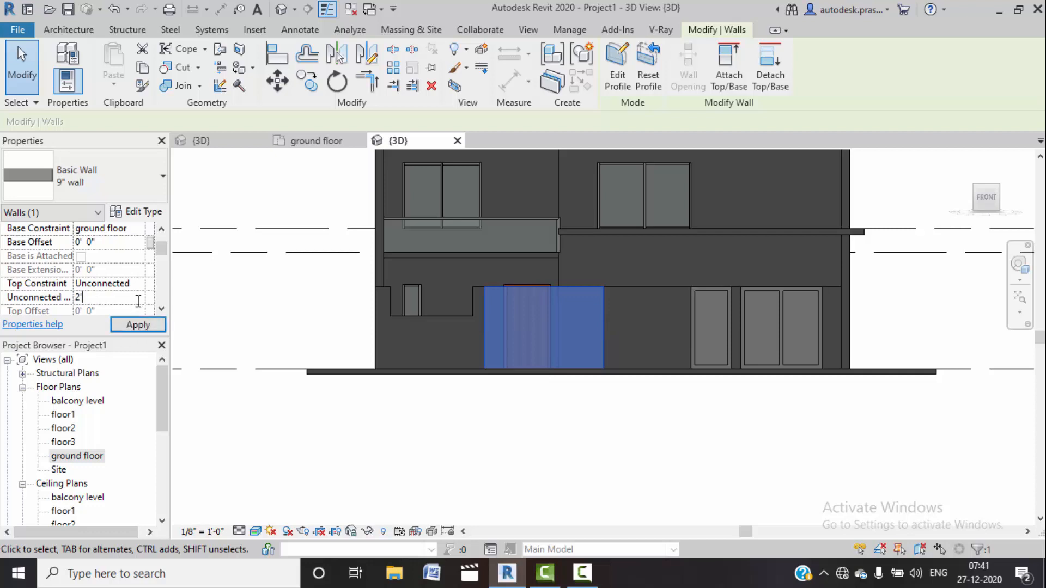
pyautogui.click(137, 325)
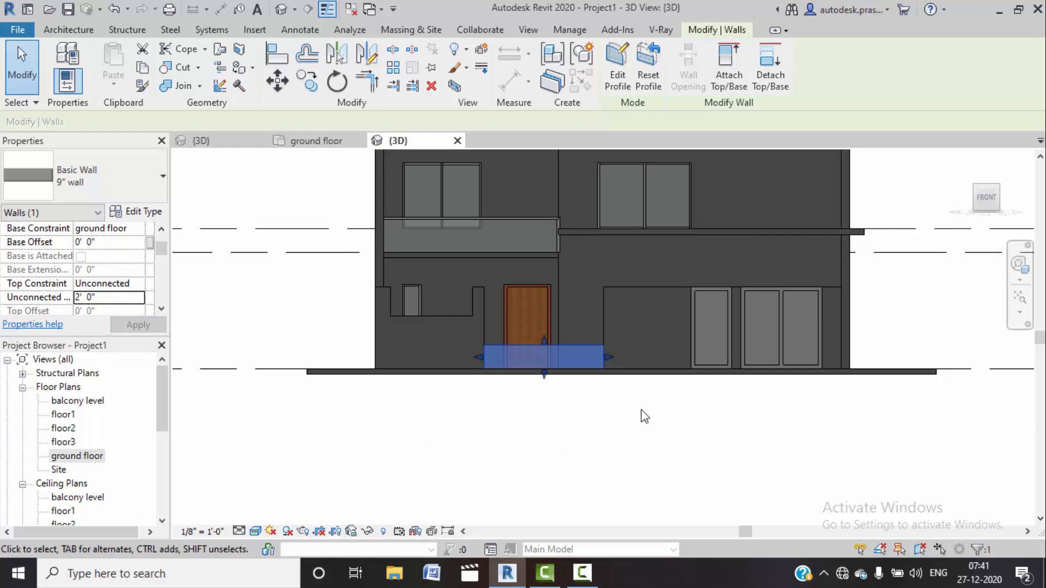
pyautogui.click(621, 422)
# Step: Start a wall reveal and set its type's profile to M_Reveal-Brick Course : 1 Brick
pyautogui.scroll(2, 653, 343)
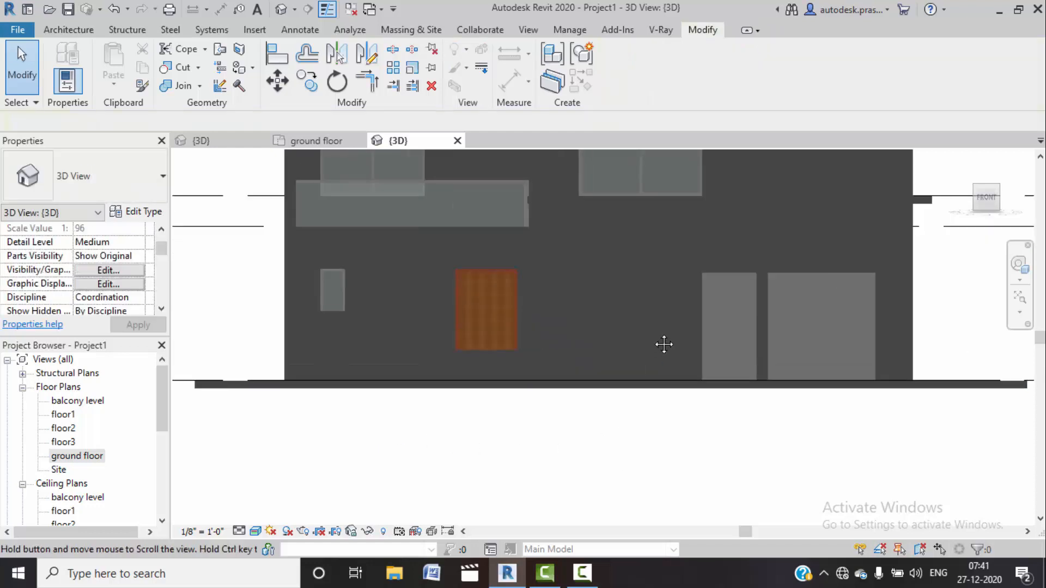
pyautogui.click(71, 31)
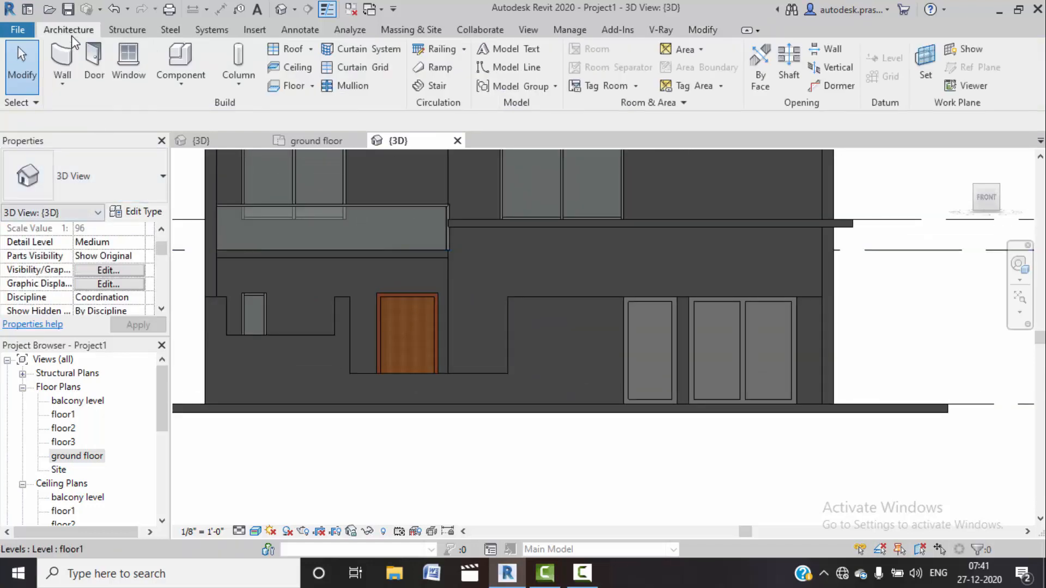
pyautogui.click(74, 87)
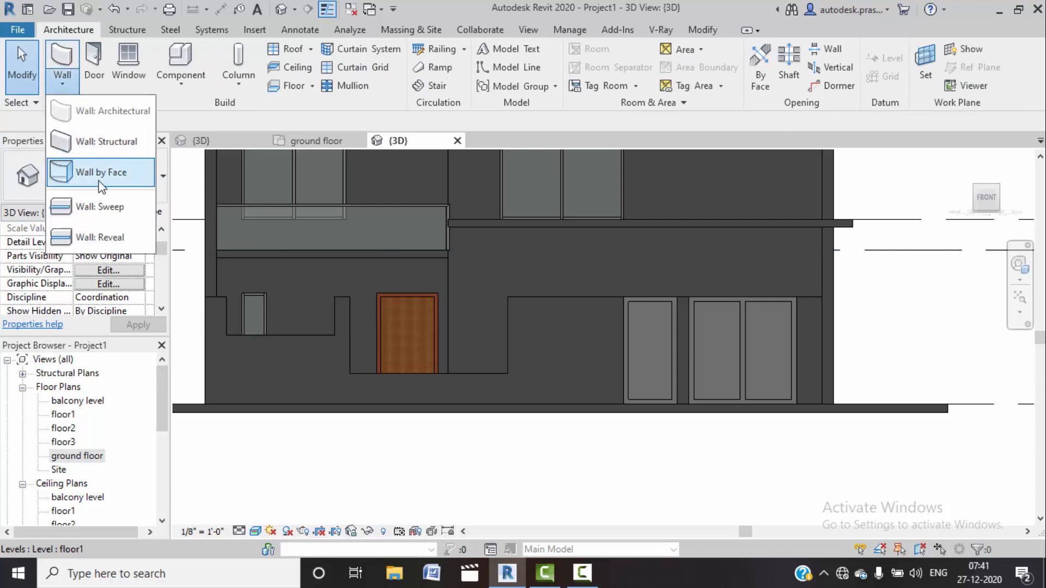
pyautogui.click(103, 237)
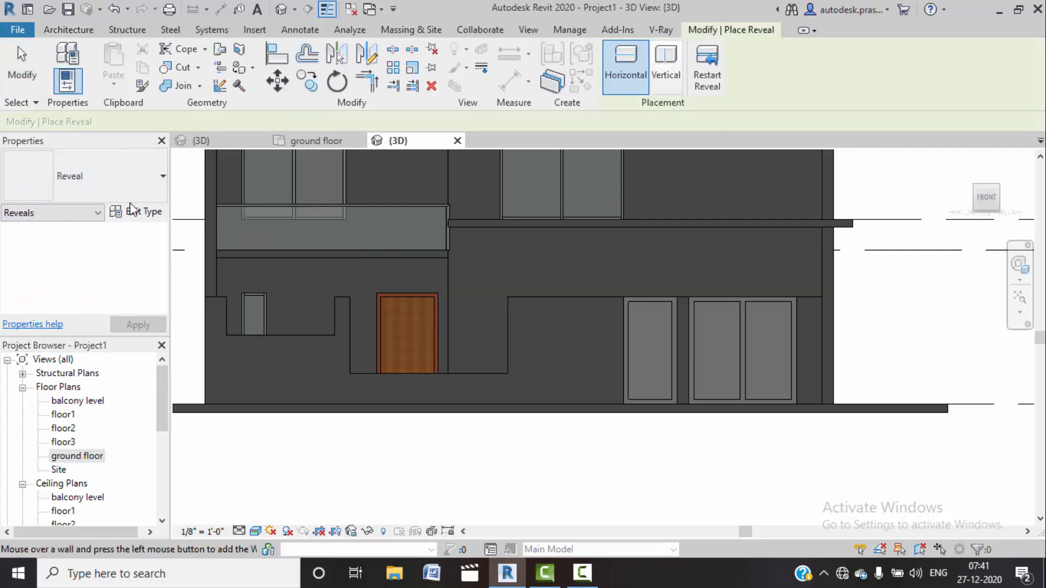
pyautogui.click(152, 190)
pyautogui.click(151, 190)
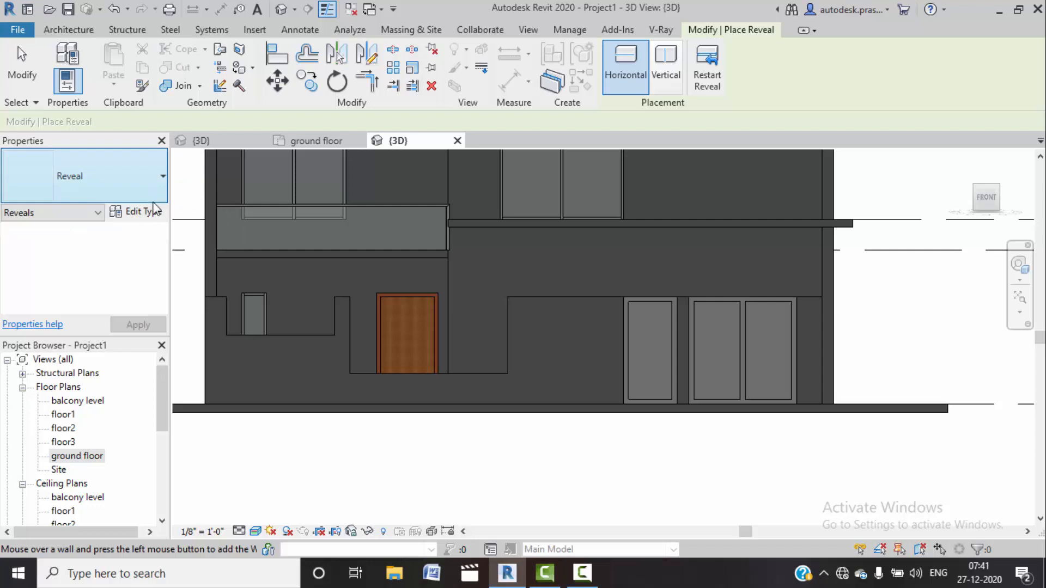
pyautogui.click(150, 212)
pyautogui.click(430, 231)
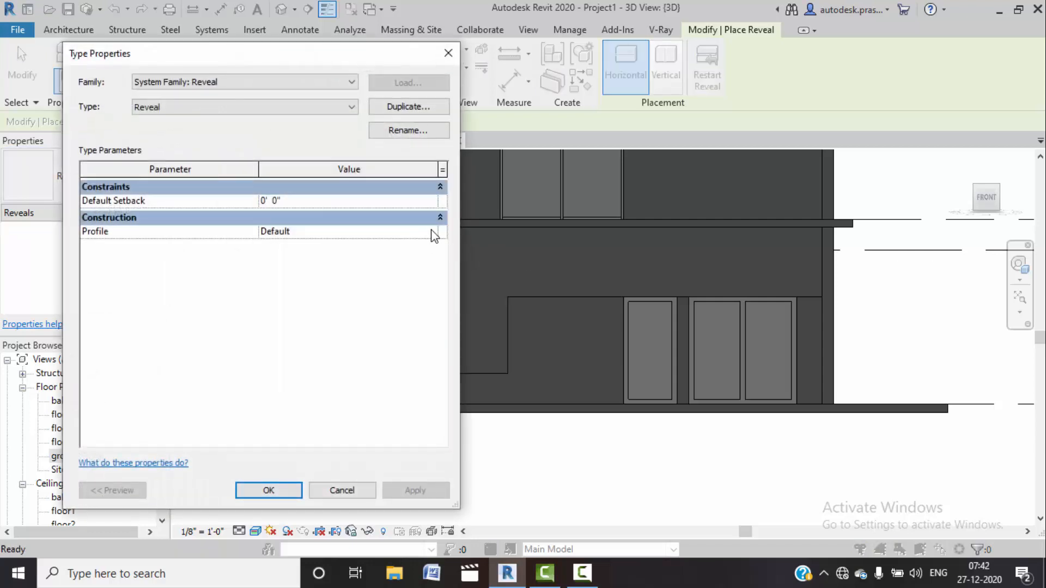
pyautogui.click(430, 232)
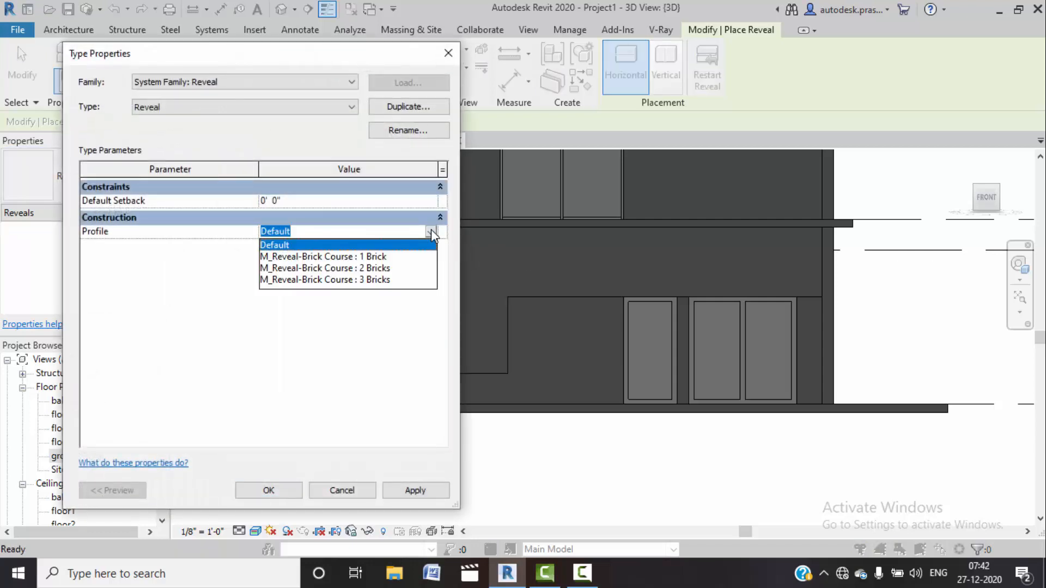
pyautogui.click(368, 257)
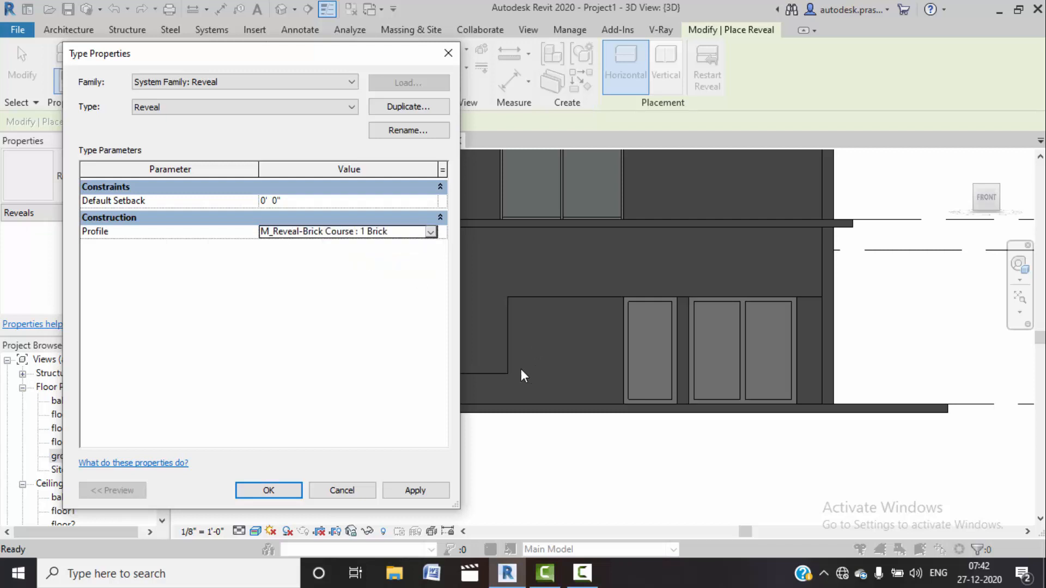
pyautogui.click(267, 491)
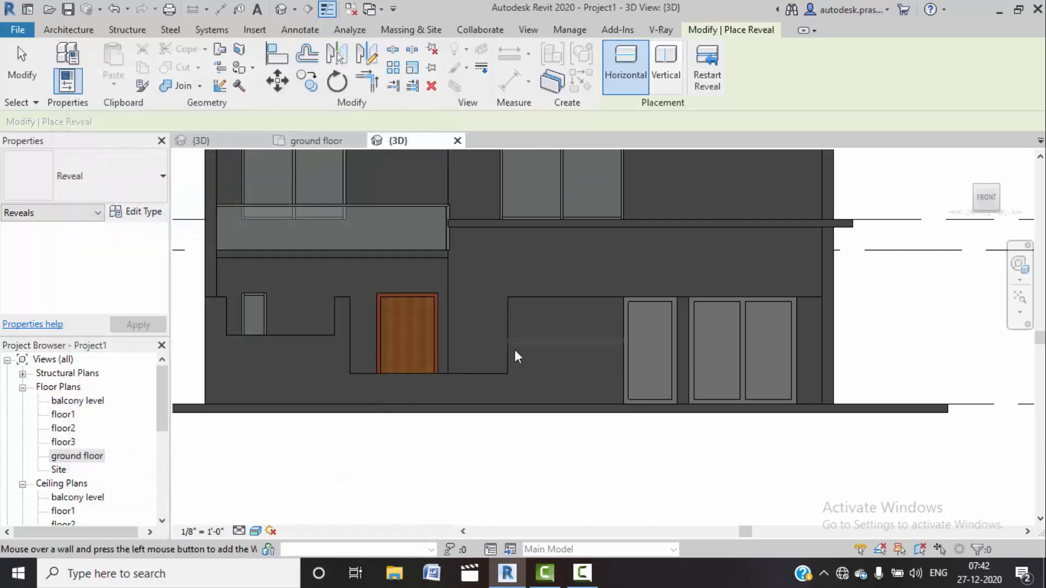
# Step: Leave the reveal placement in the 3D view and open the South elevation at the front boundary wall
pyautogui.scroll(3, 526, 318)
pyautogui.scroll(5, 488, 280)
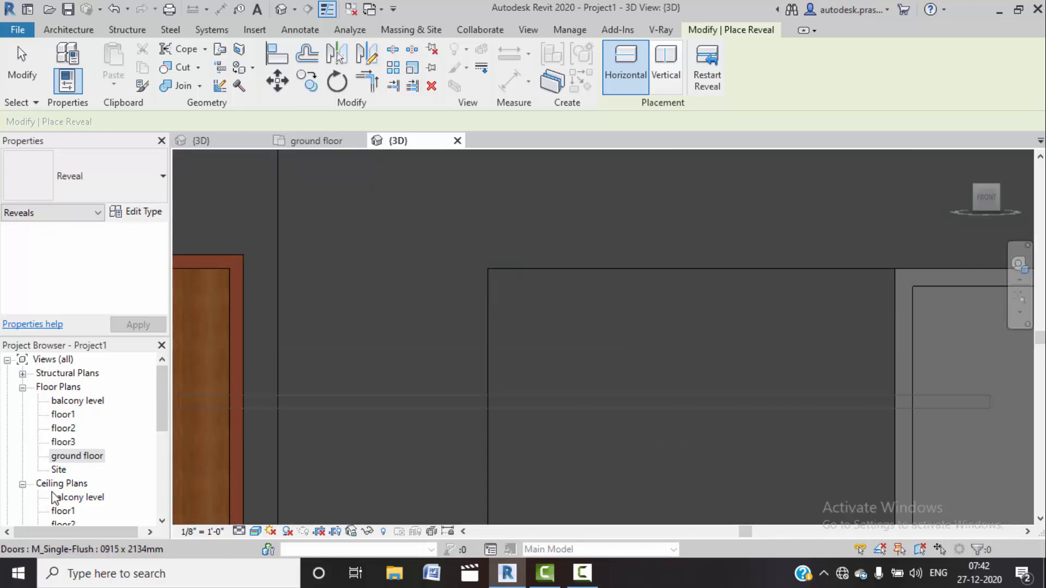
pyautogui.scroll(-3, 64, 484)
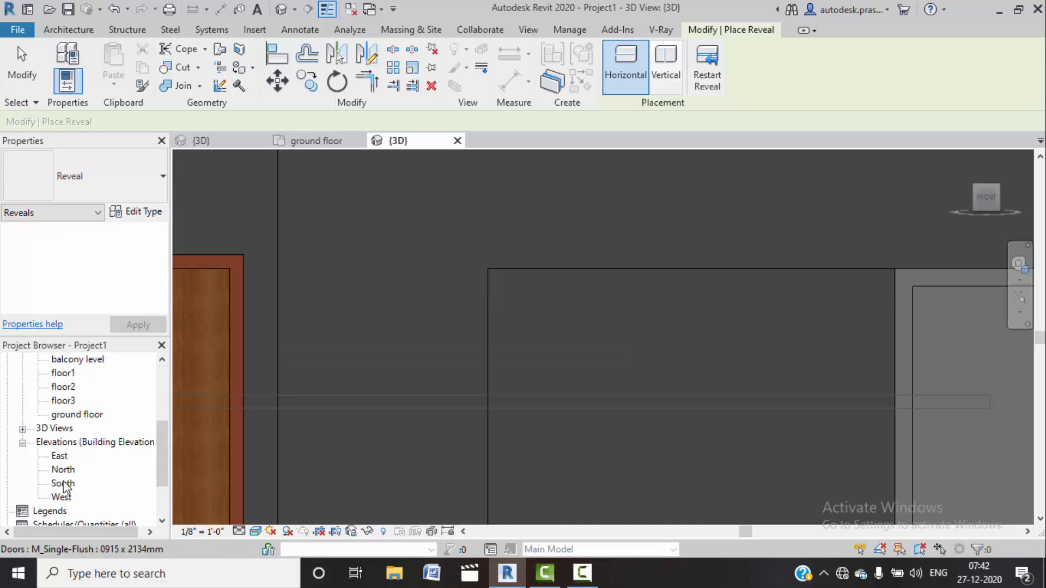
pyautogui.press('Escape')
pyautogui.doubleClick(64, 485)
pyautogui.scroll(5, 508, 404)
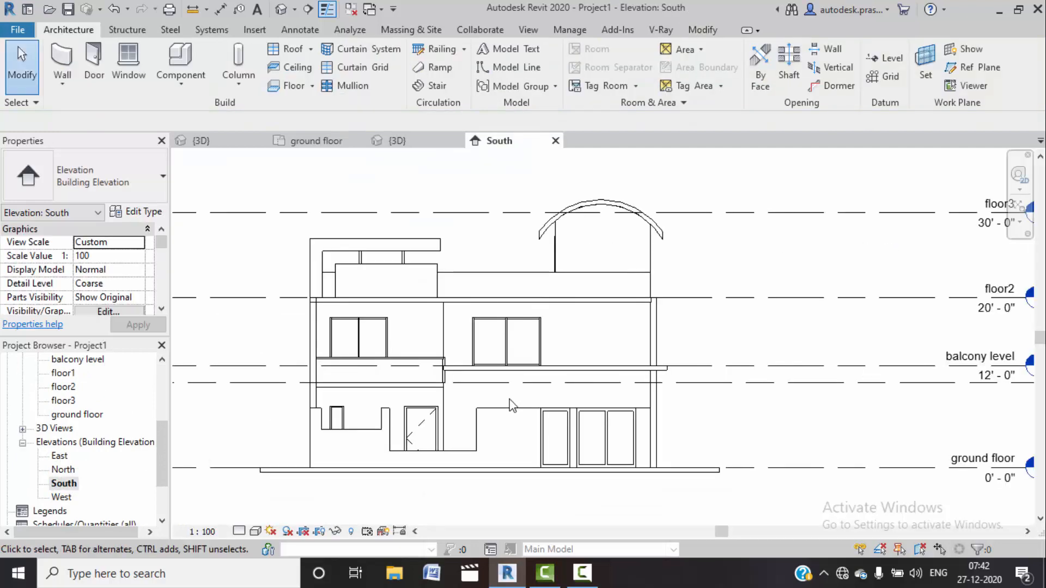
pyautogui.moveTo(546, 451); pyautogui.dragTo(558, 305, button='middle')
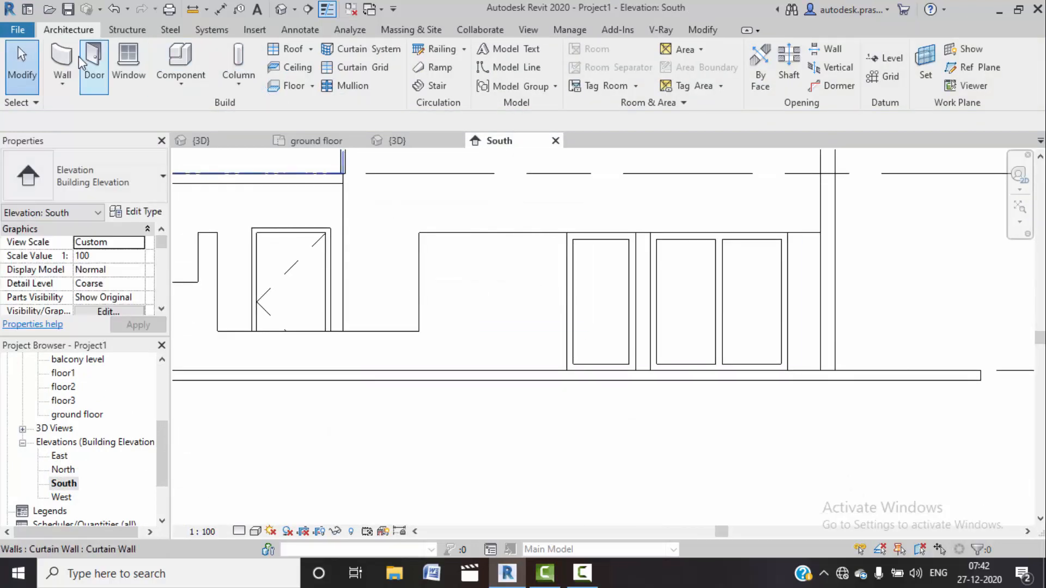
# Step: Place a horizontal wall reveal on the full-height boundary wall segment beside the single gate, about 10" below its top edge
pyautogui.click(64, 90)
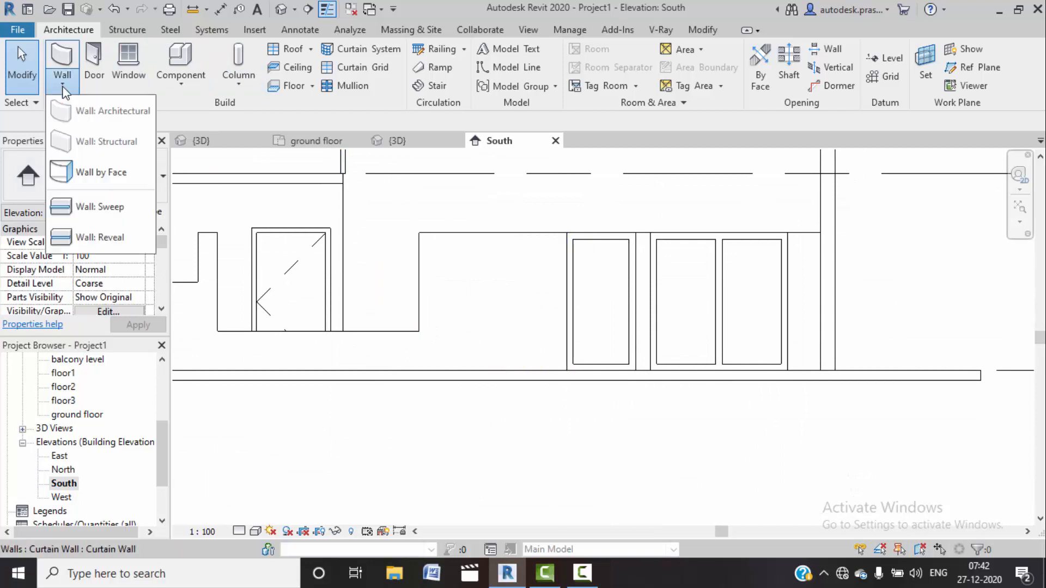
pyautogui.click(87, 238)
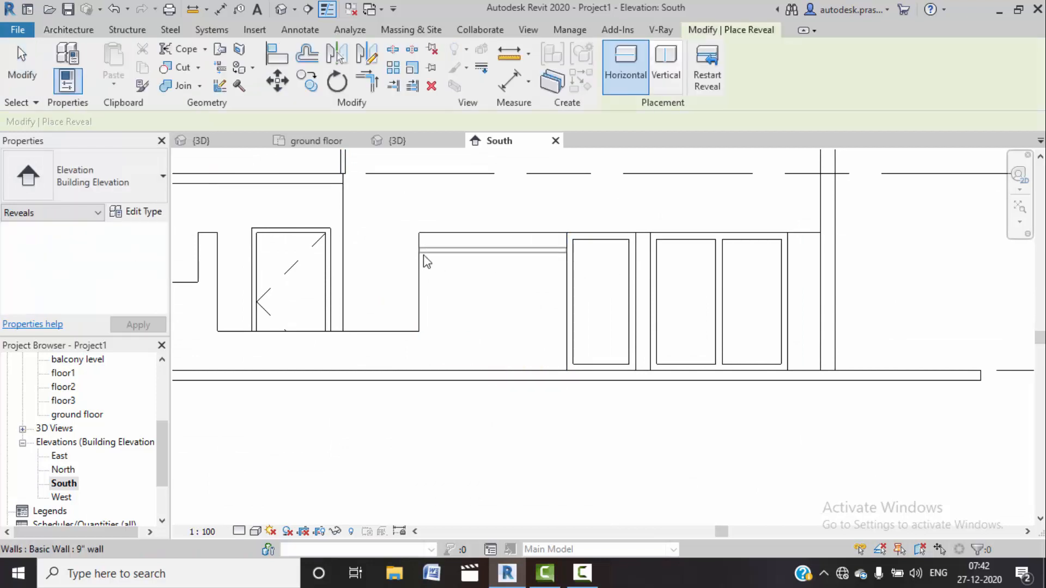
pyautogui.scroll(5, 425, 256)
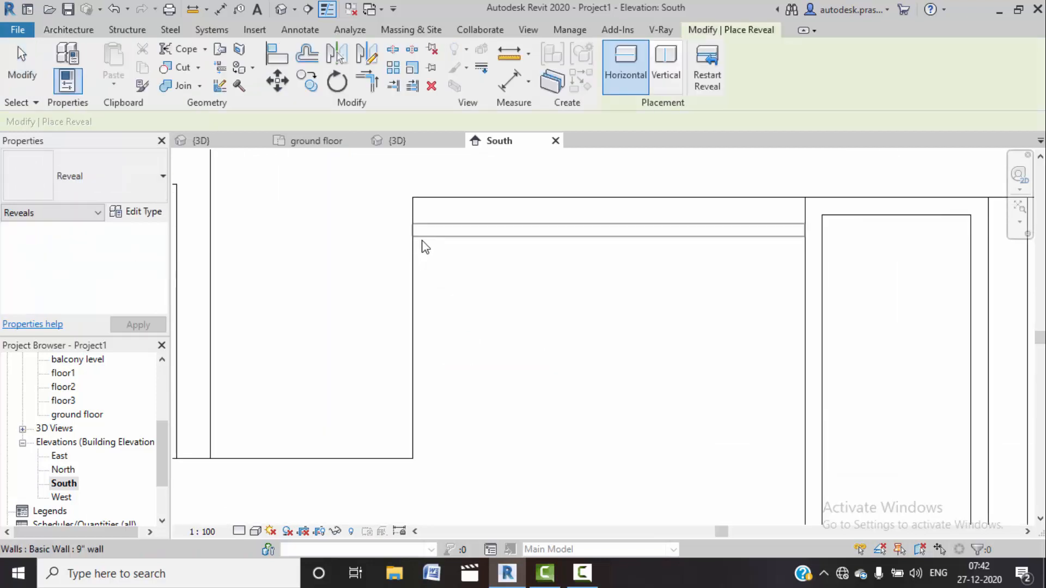
pyautogui.click(420, 240)
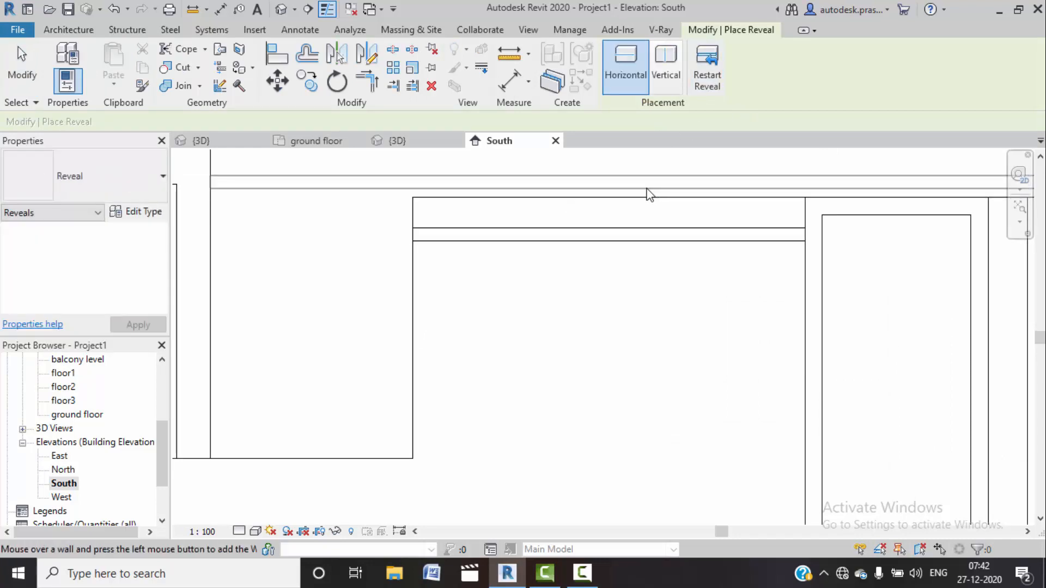
pyautogui.press('Escape')
# Step: Copy the horizontal reveal beside the single gate downward four times at 7" spacing, using multiple copying
pyautogui.click(565, 234)
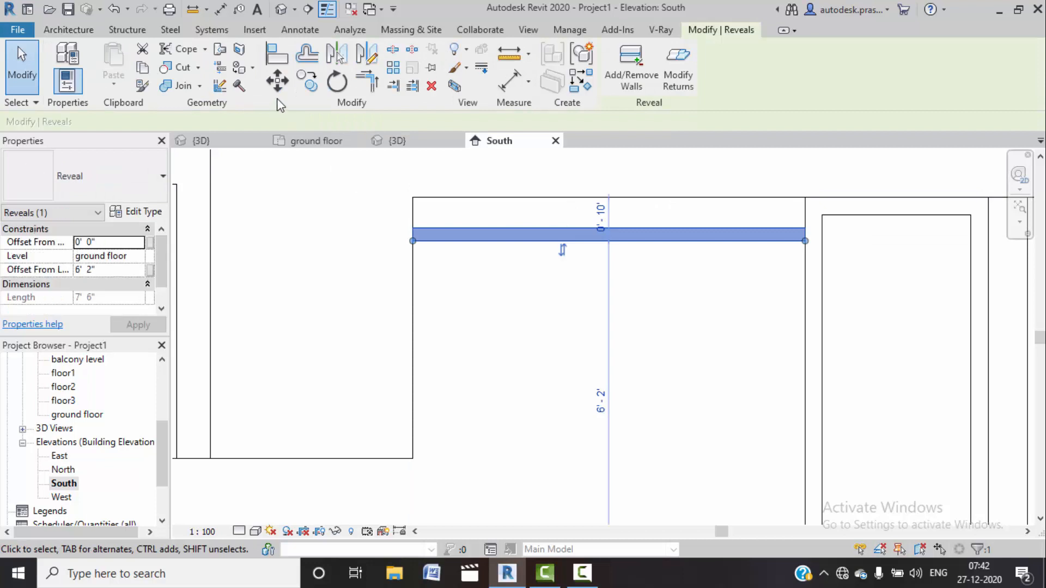
pyautogui.click(306, 81)
pyautogui.click(226, 124)
pyautogui.click(413, 229)
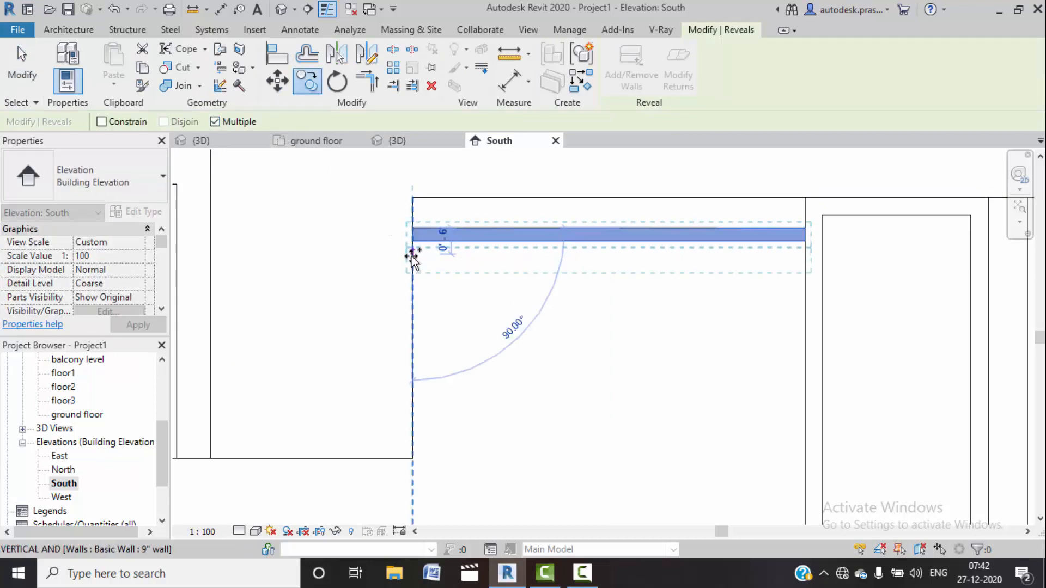
pyautogui.click(411, 290)
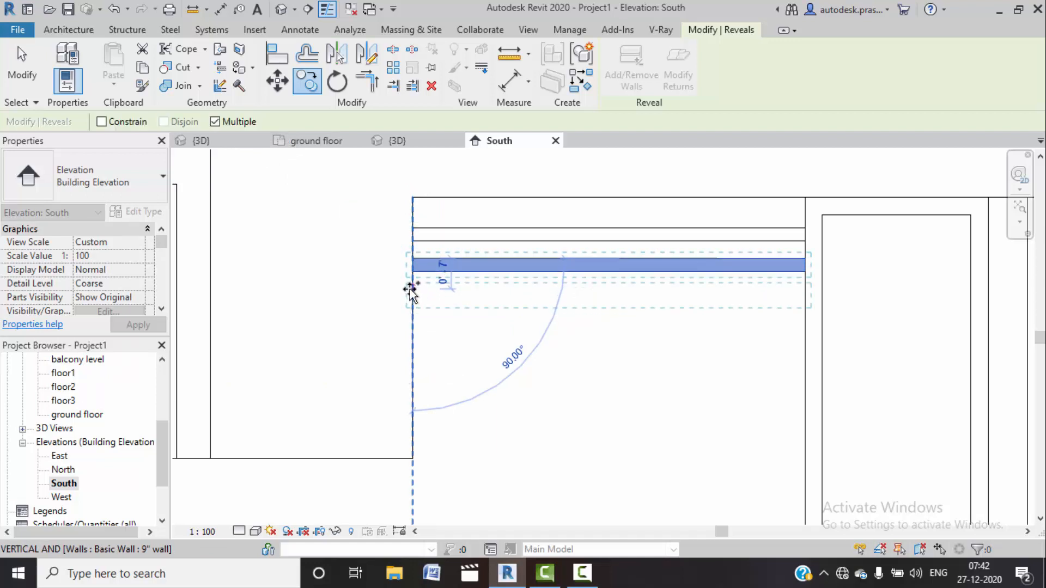
pyautogui.click(411, 296)
pyautogui.moveTo(439, 323); pyautogui.dragTo(418, 279, button='middle')
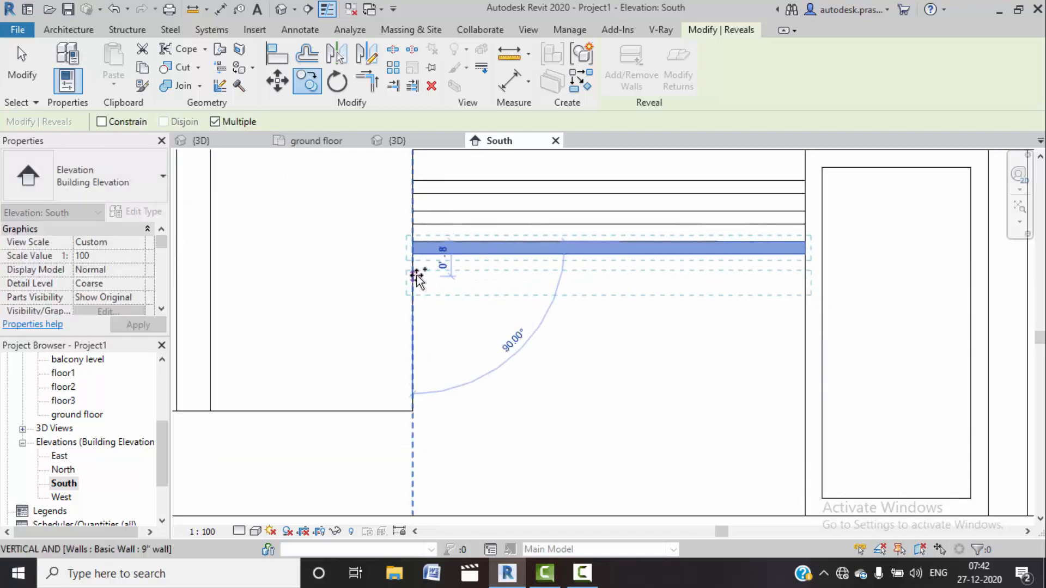
pyautogui.click(417, 277)
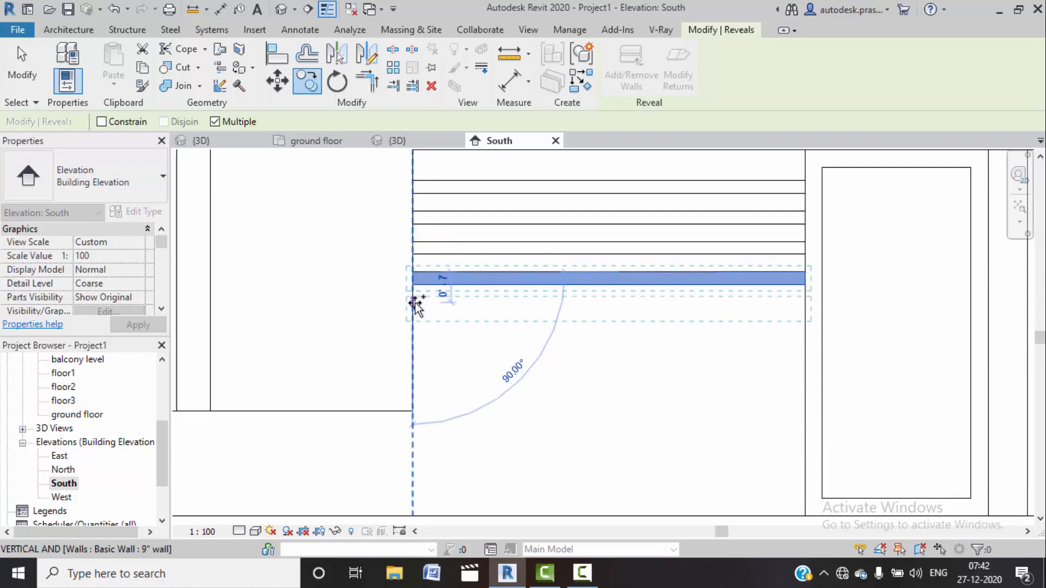
pyautogui.click(416, 309)
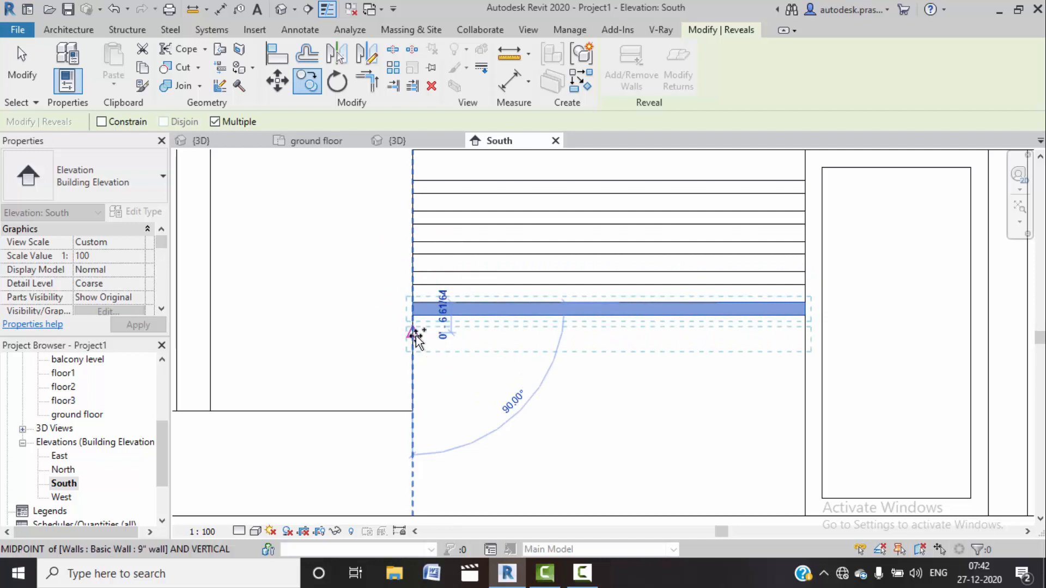
# Step: Add further reveal copies below, each 7" under the last, down the lower half of the boundary wall segment
pyautogui.scroll(2, 415, 335)
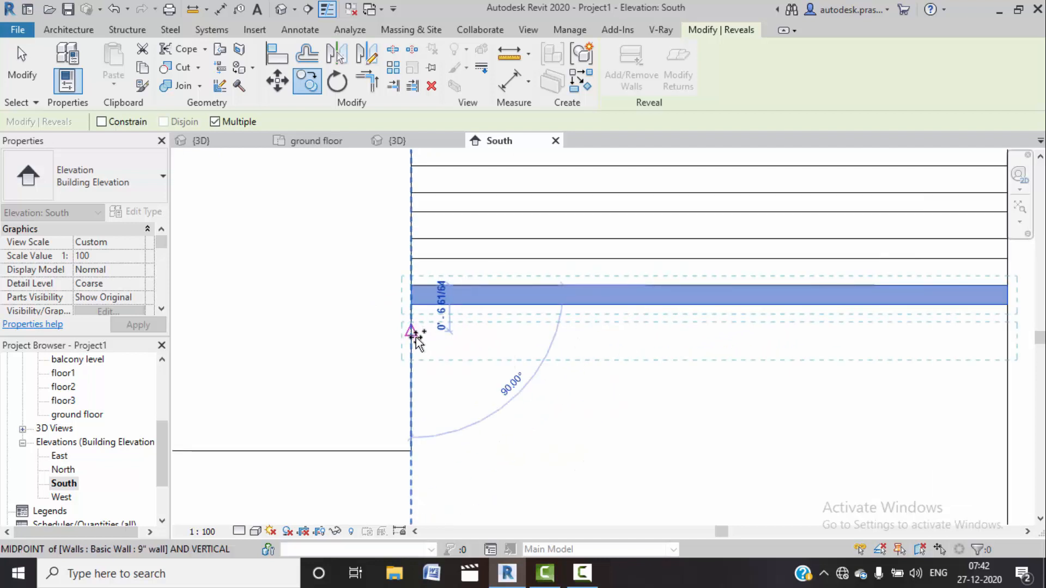
pyautogui.scroll(1, 417, 338)
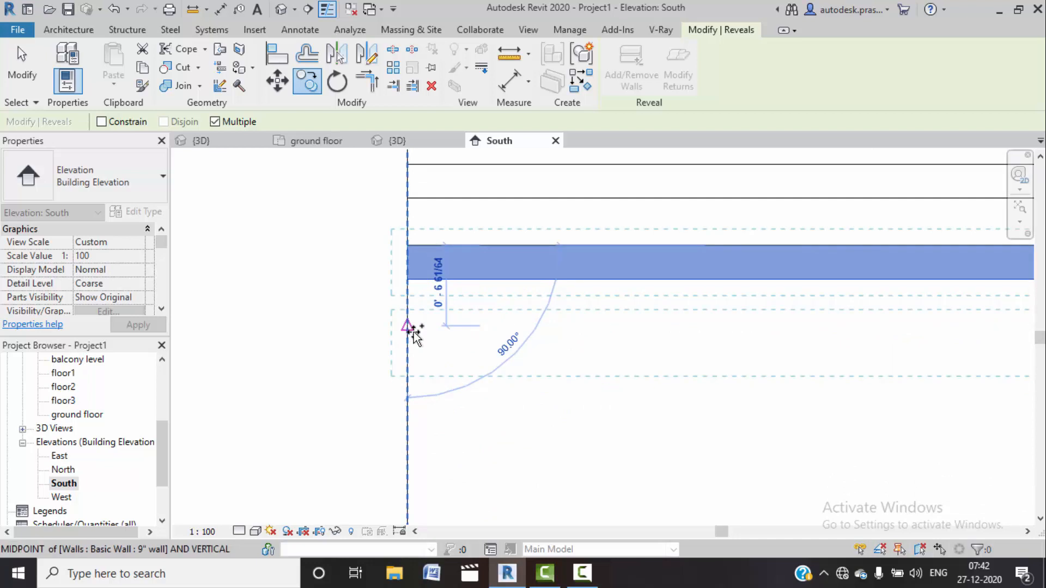
pyautogui.write('7')
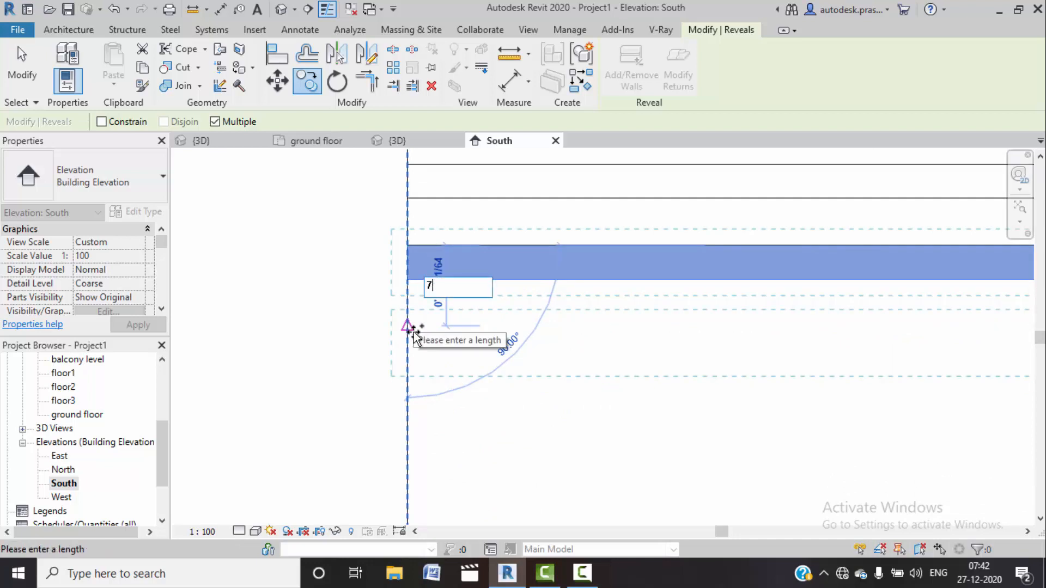
pyautogui.press('Return')
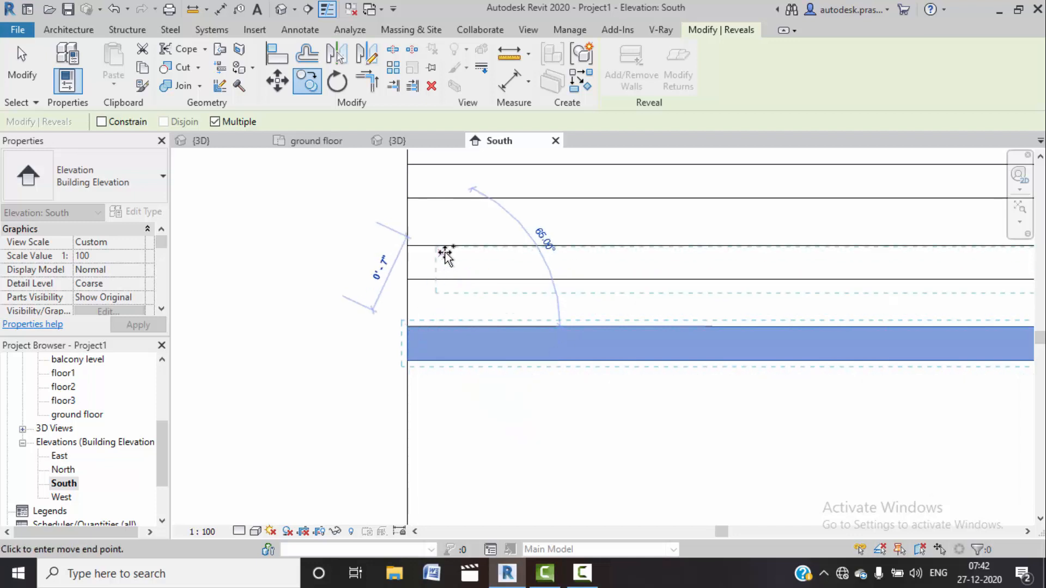
pyautogui.scroll(-2, 387, 411)
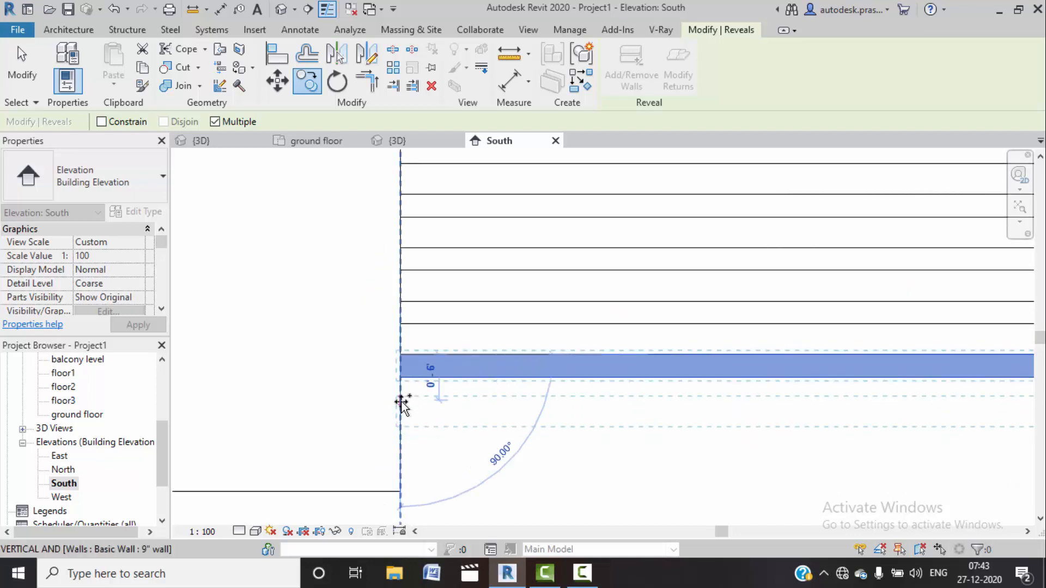
pyautogui.click(400, 409)
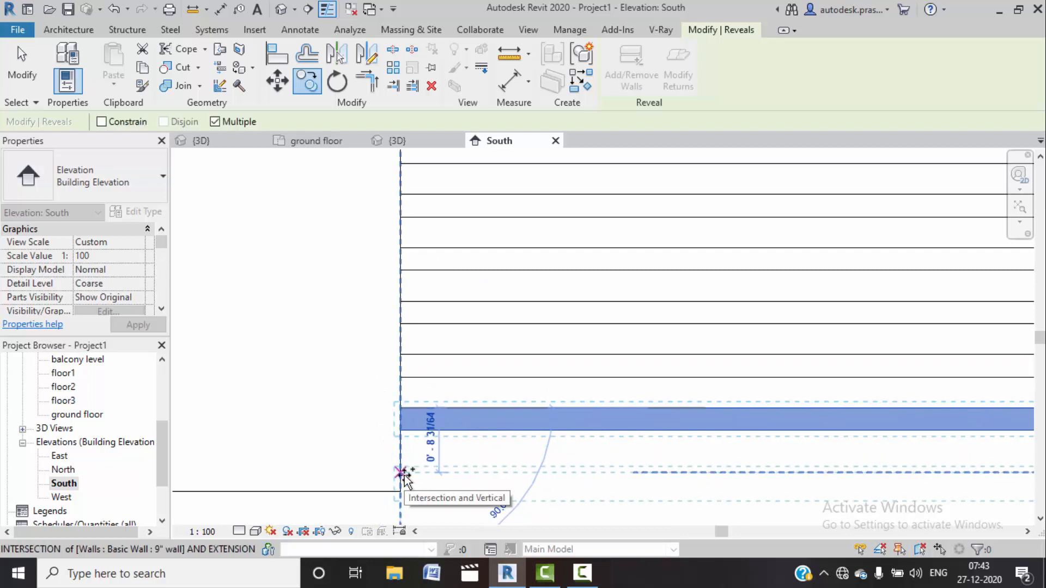
pyautogui.write("7'")
pyautogui.press('Return')
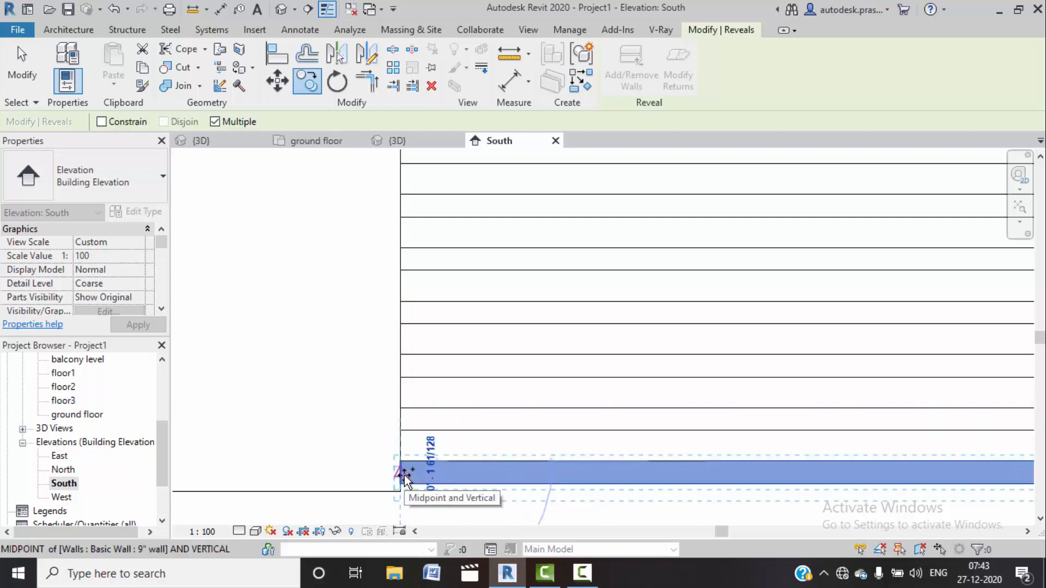
# Step: Continue the 7" reveal copies down to just above the wall's base and finish copying
pyautogui.scroll(-2, 493, 381)
pyautogui.moveTo(493, 410); pyautogui.dragTo(506, 375, button='middle')
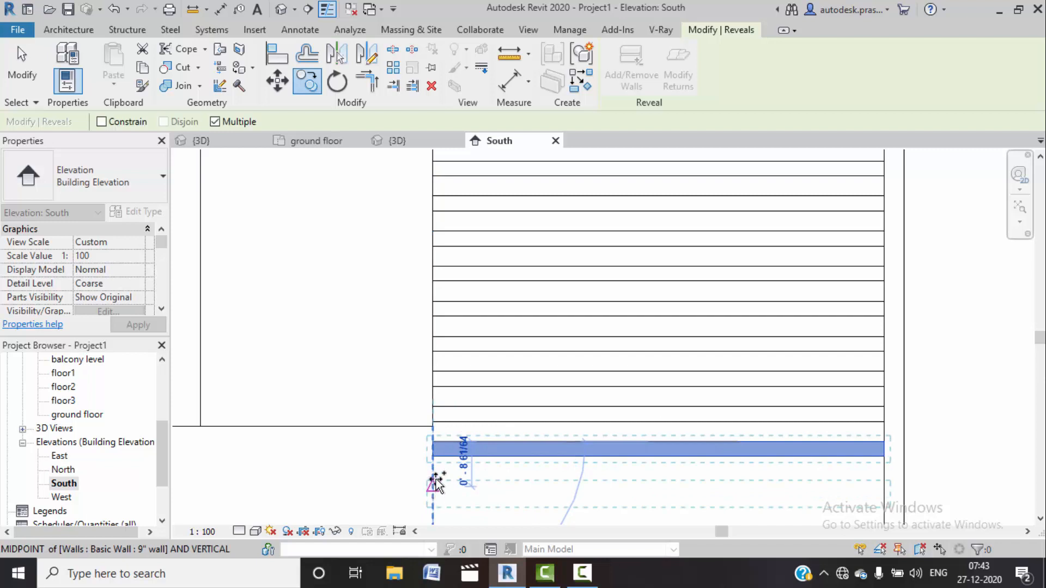
pyautogui.moveTo(432, 478); pyautogui.dragTo(448, 409, button='middle')
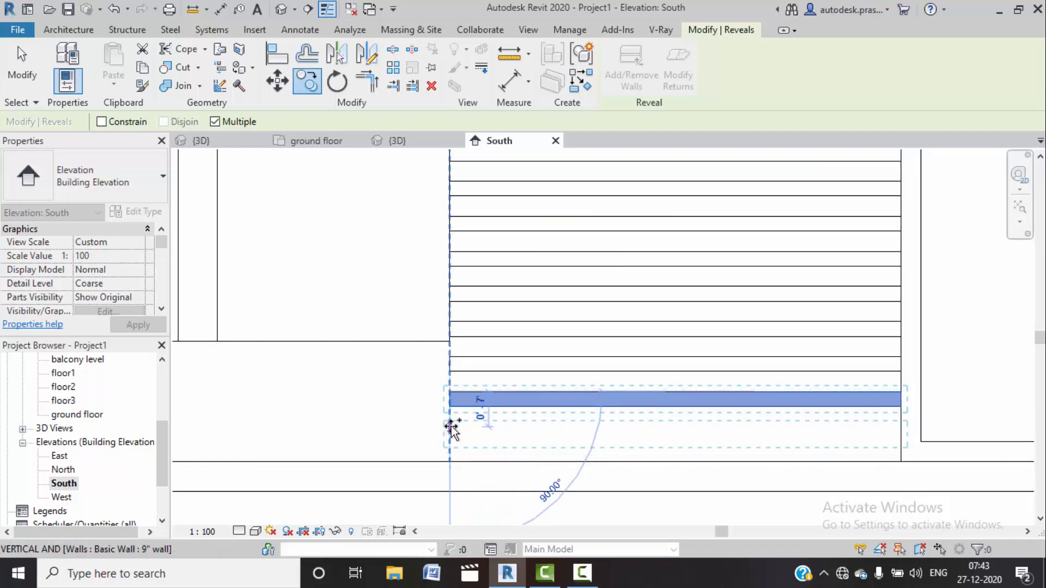
pyautogui.click(450, 426)
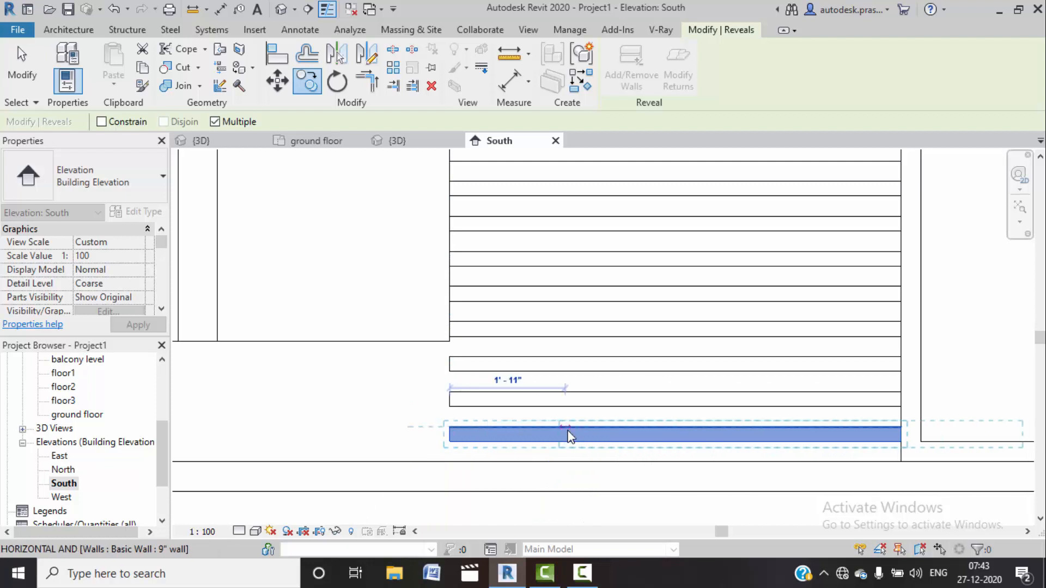
pyautogui.press('Escape')
pyautogui.press('Escape')
# Step: Examine the row of reveals on the front boundary wall in the South elevation and from several angles in the 3D view
pyautogui.scroll(-3, 561, 435)
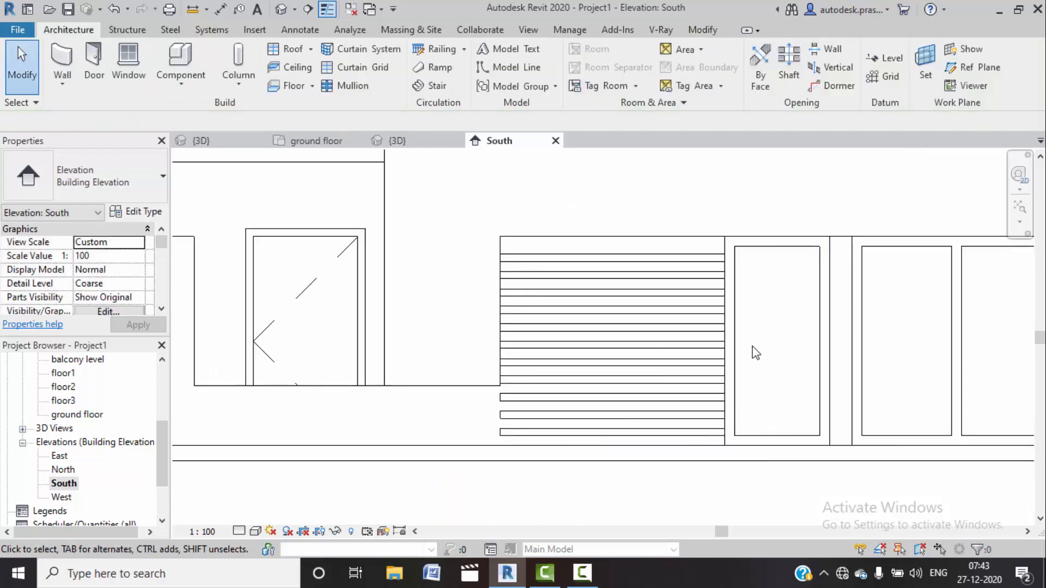
pyautogui.moveTo(764, 358); pyautogui.dragTo(749, 379, button='middle')
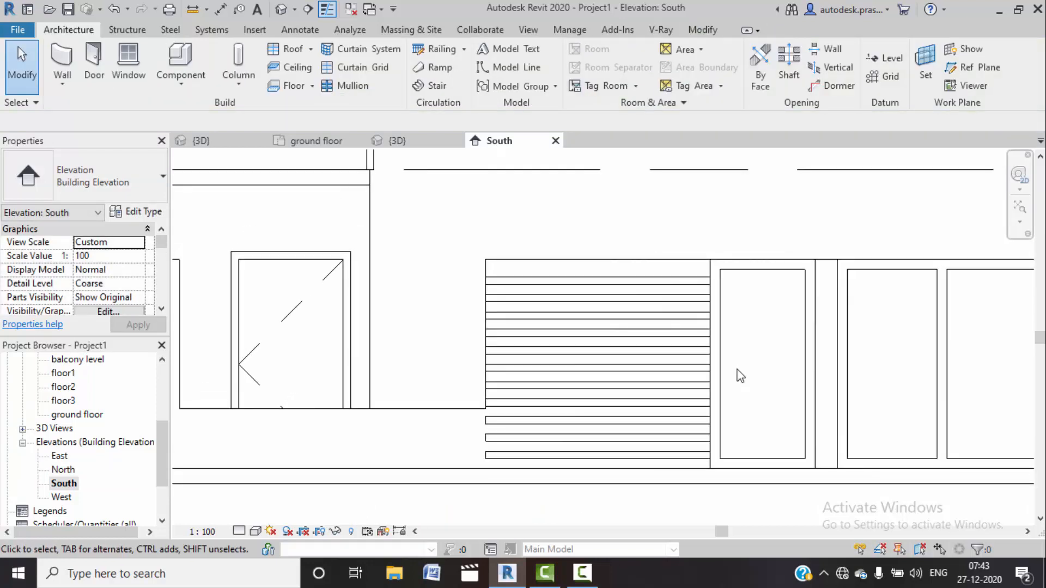
pyautogui.scroll(-2, 642, 361)
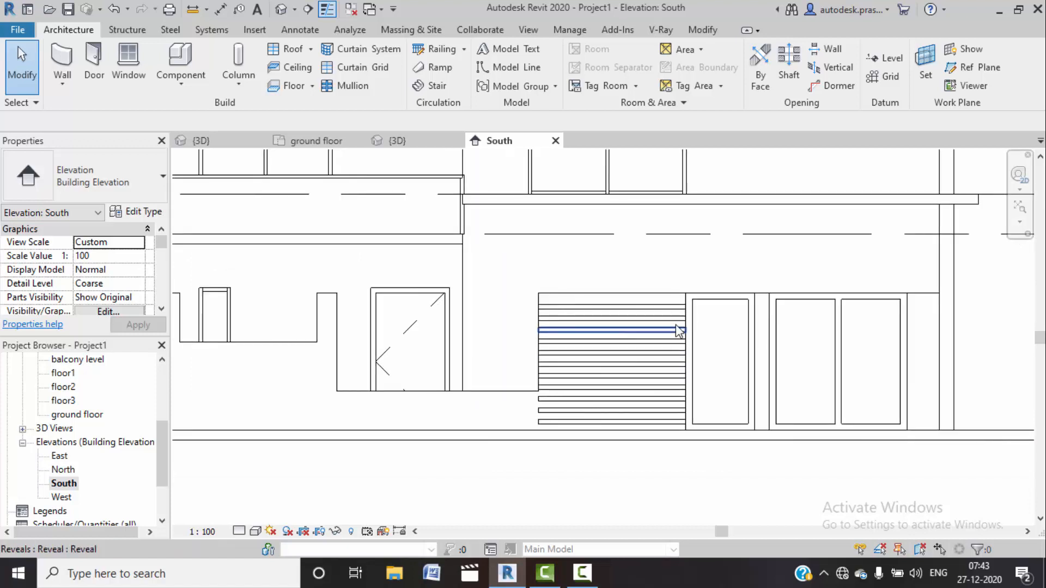
pyautogui.scroll(-4, 544, 366)
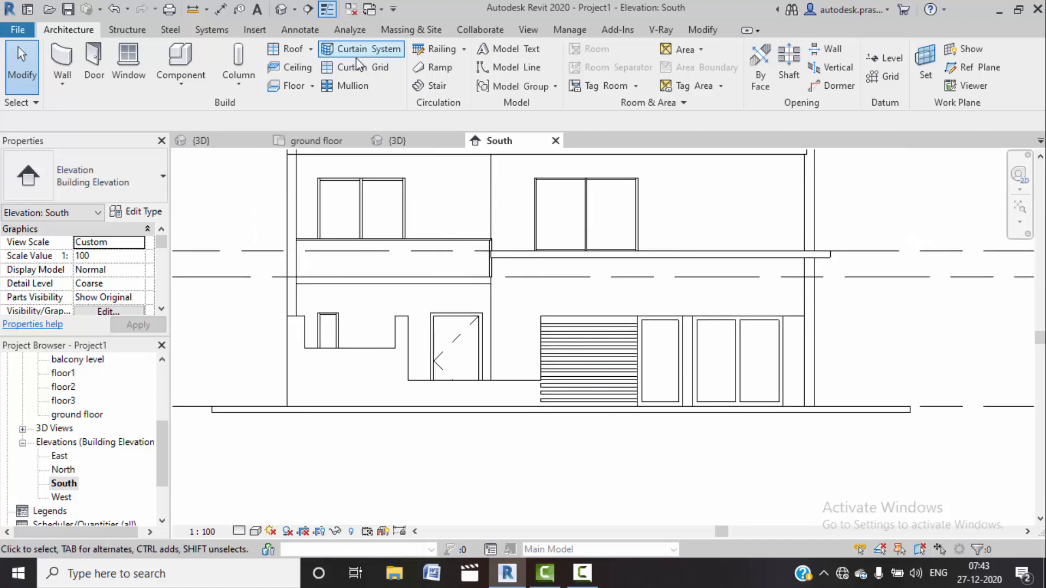
pyautogui.click(399, 141)
pyautogui.scroll(-5, 560, 333)
pyautogui.keyDown('shift'); pyautogui.moveTo(659, 315); pyautogui.dragTo(415, 498, button='middle'); pyautogui.keyUp('shift')
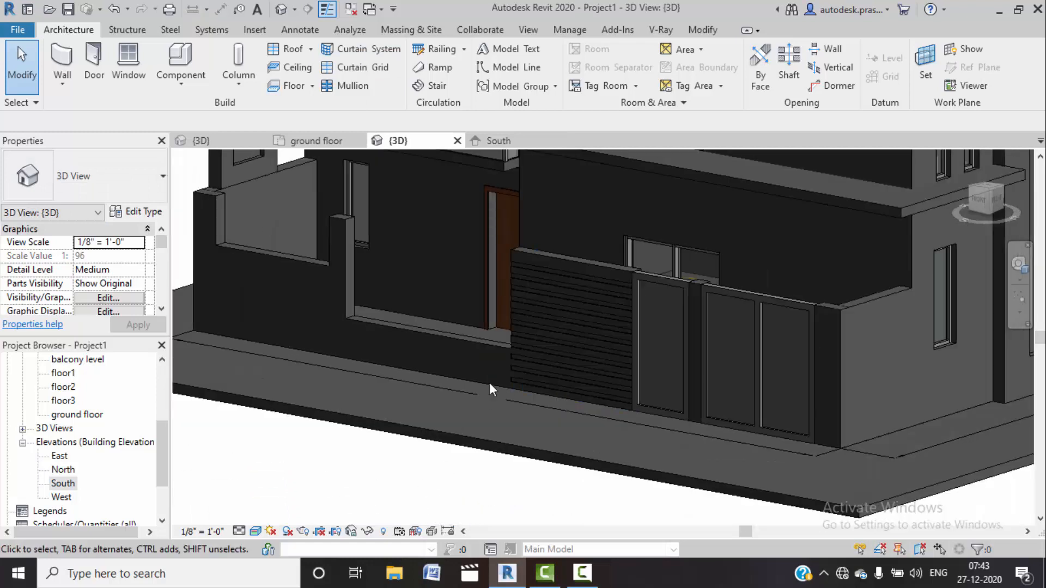
pyautogui.scroll(3, 361, 434)
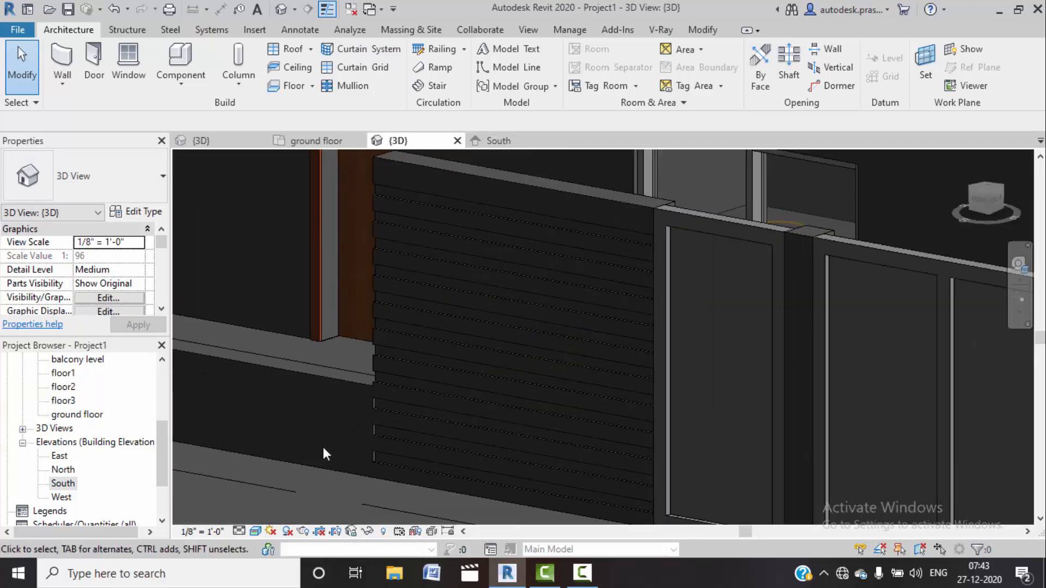
pyautogui.keyDown('shift'); pyautogui.moveTo(321, 446); pyautogui.dragTo(387, 458, button='middle'); pyautogui.keyUp('shift')
pyautogui.scroll(3, 330, 416)
pyautogui.scroll(-2, 343, 416)
pyautogui.scroll(-3, 350, 416)
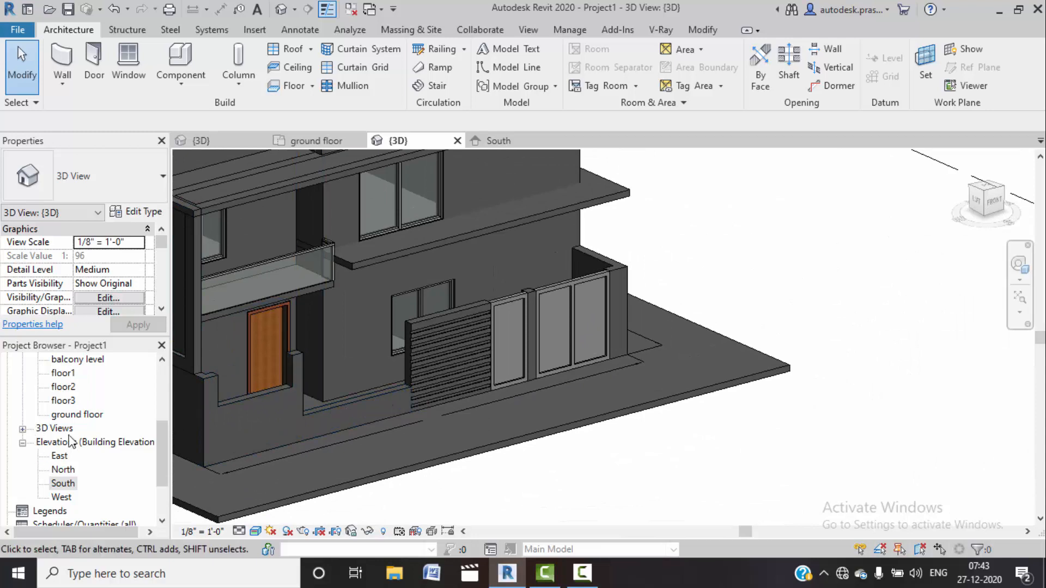
# Step: Open the ground floor plan and start an in-place component in the Generic Models category
pyautogui.scroll(1, 72, 400)
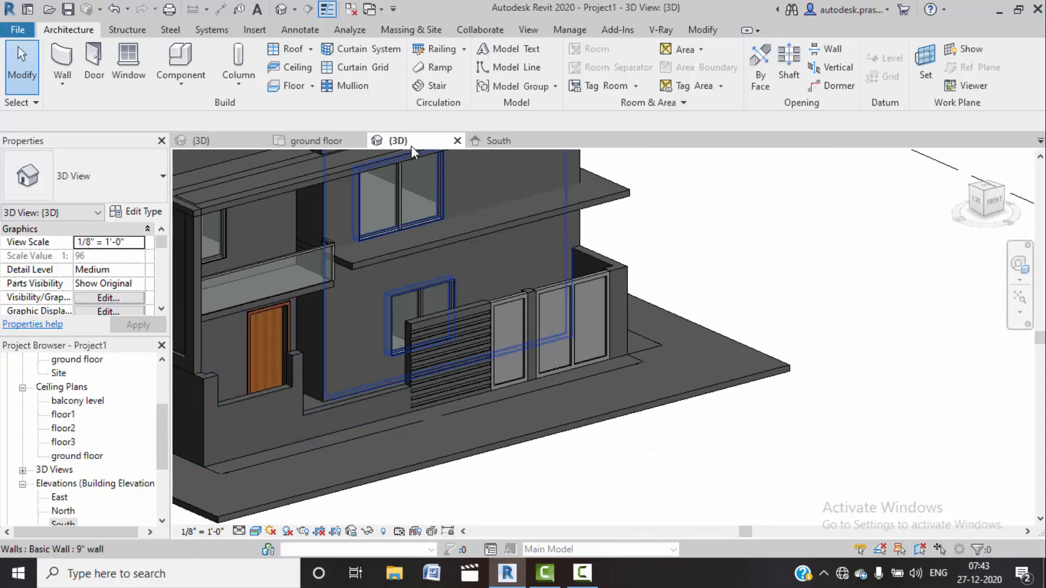
pyautogui.click(327, 140)
pyautogui.click(181, 84)
pyautogui.click(201, 145)
pyautogui.scroll(-4, 509, 256)
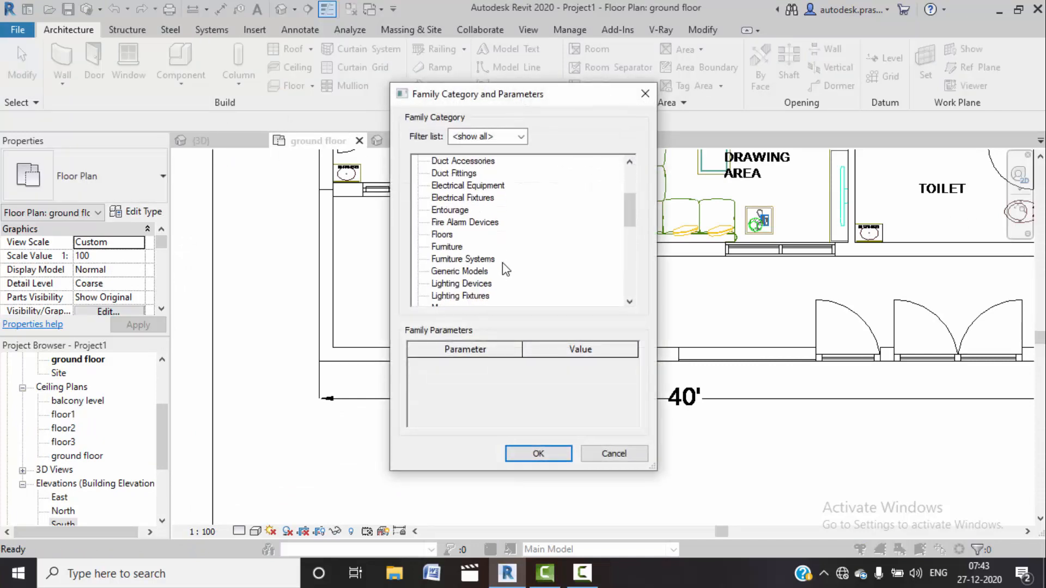
pyautogui.click(518, 457)
pyautogui.click(515, 316)
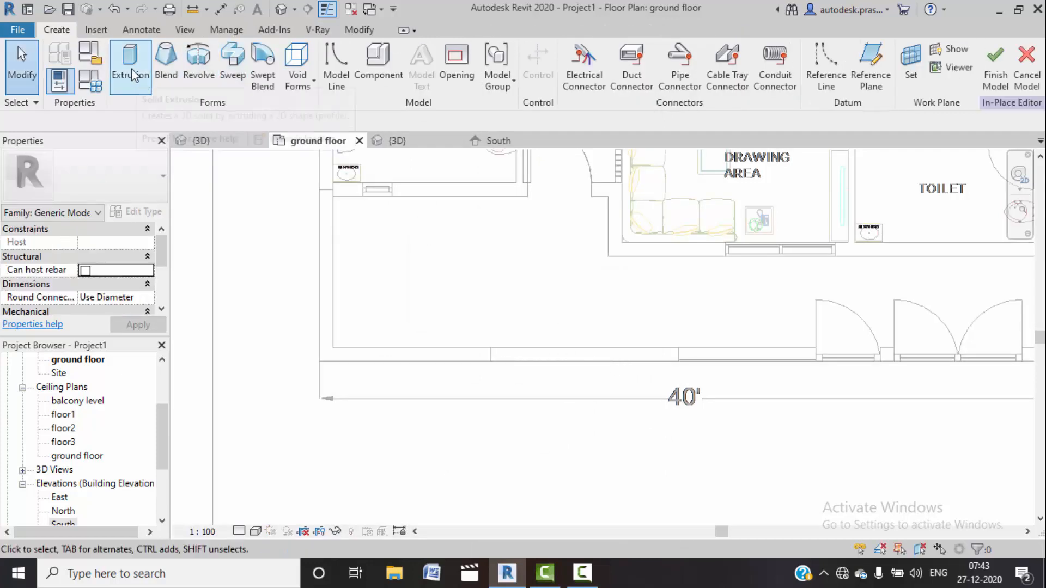
# Step: Start an extrusion and sketch a rectangle about 10'-3" by 1'-4" over the middle front boundary wall segment, reaching past its outer face
pyautogui.click(132, 67)
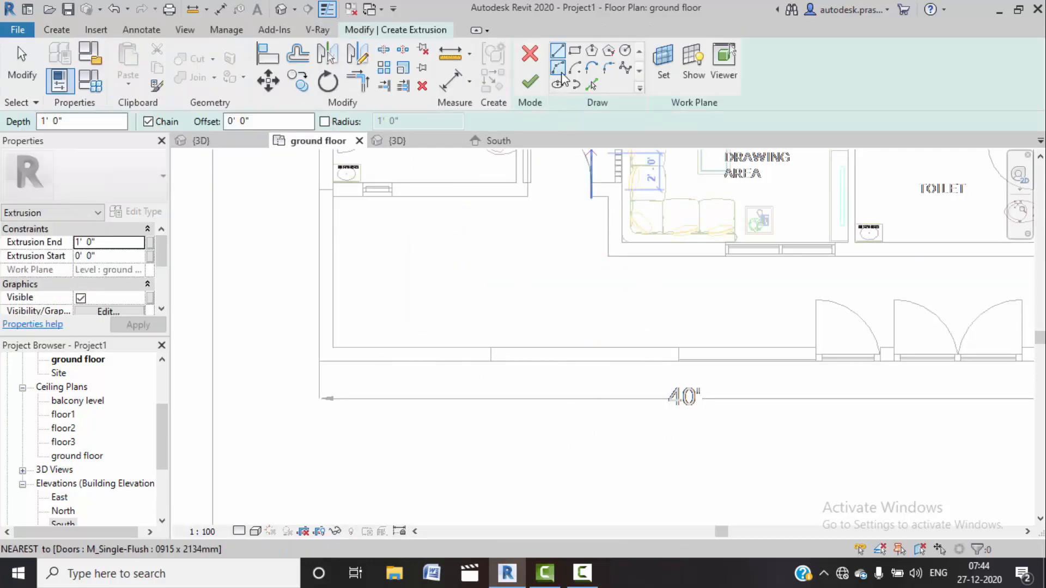
pyautogui.click(575, 52)
pyautogui.scroll(2, 509, 355)
pyautogui.moveTo(509, 356); pyautogui.dragTo(502, 343, button='middle')
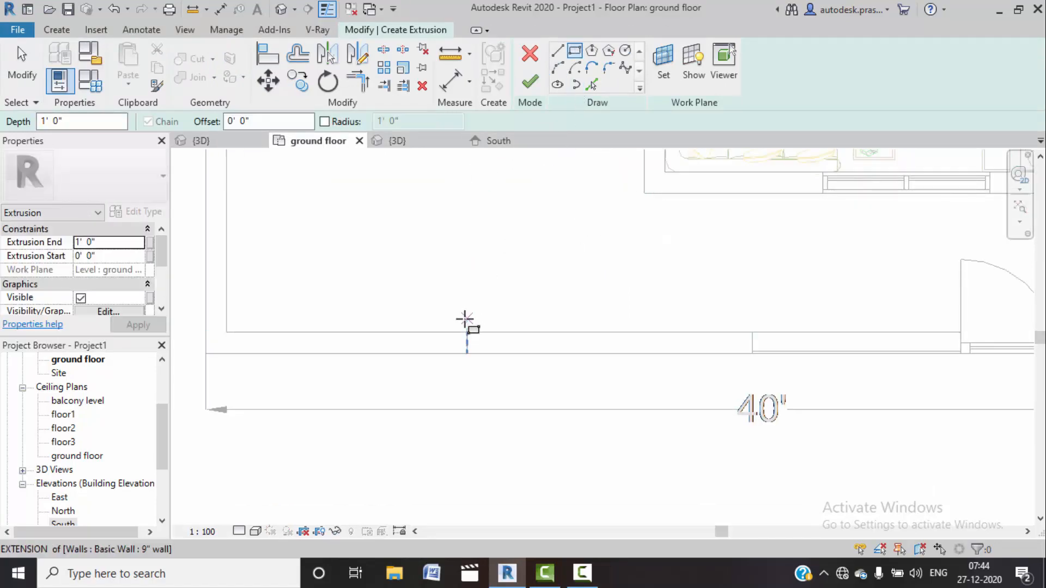
pyautogui.click(467, 333)
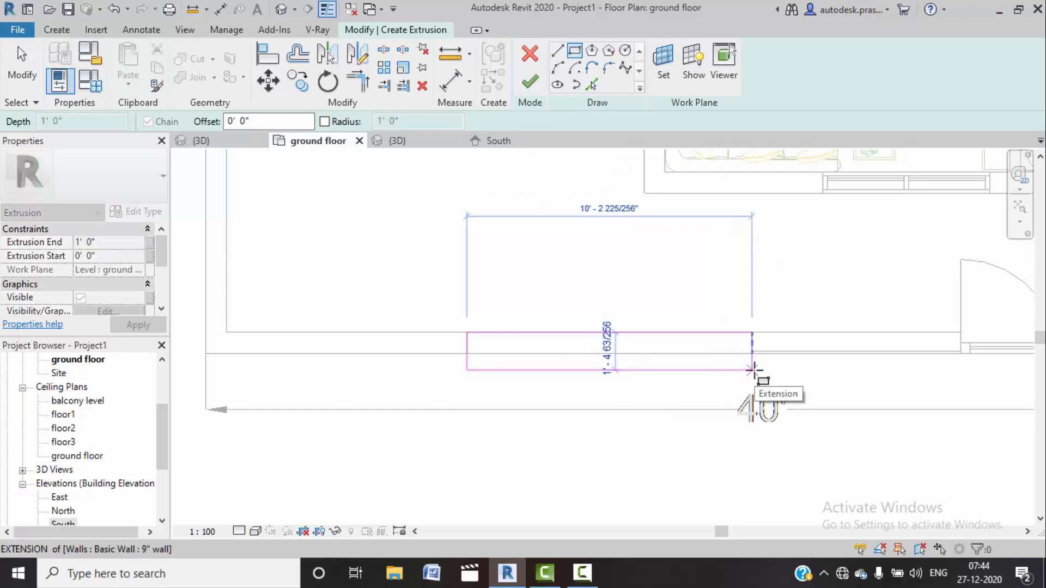
pyautogui.click(752, 369)
pyautogui.press('Escape')
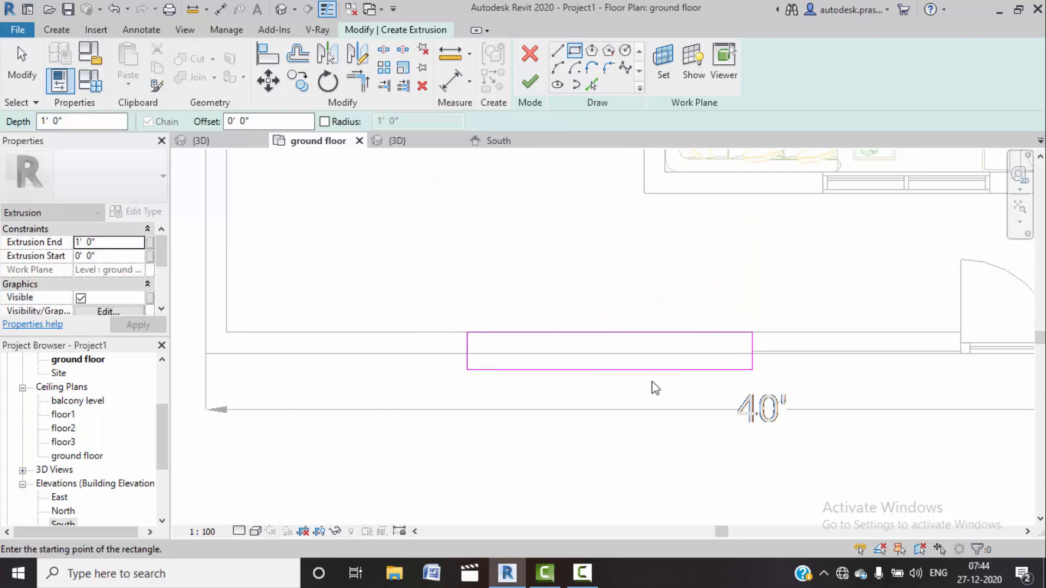
pyautogui.press('Escape')
# Step: Set the extrusion rectangle's depth from the wall's inner face to its outer edge to 1'6"
pyautogui.click(649, 376)
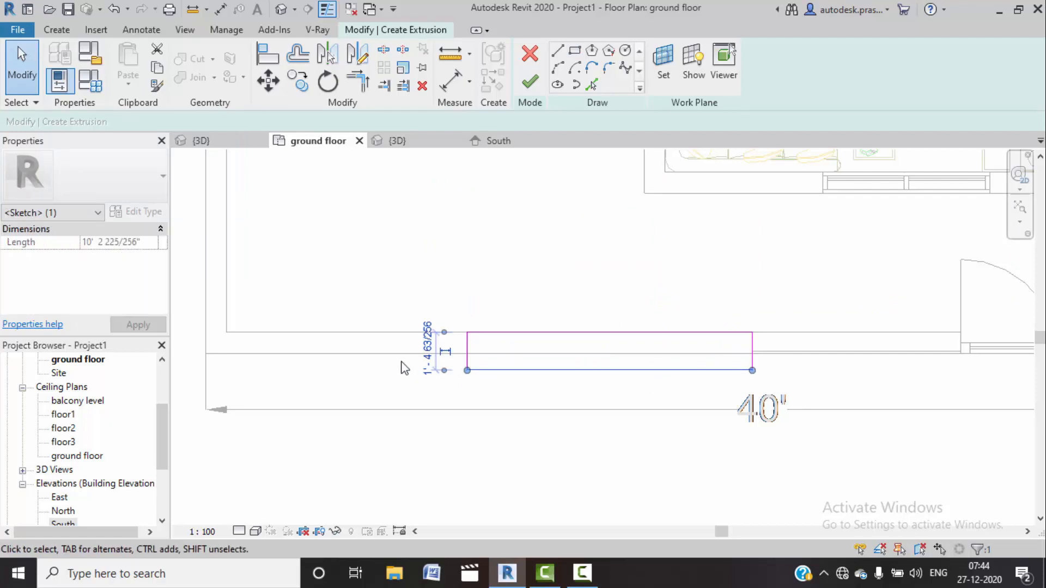
pyautogui.scroll(2, 402, 365)
pyautogui.click(445, 365)
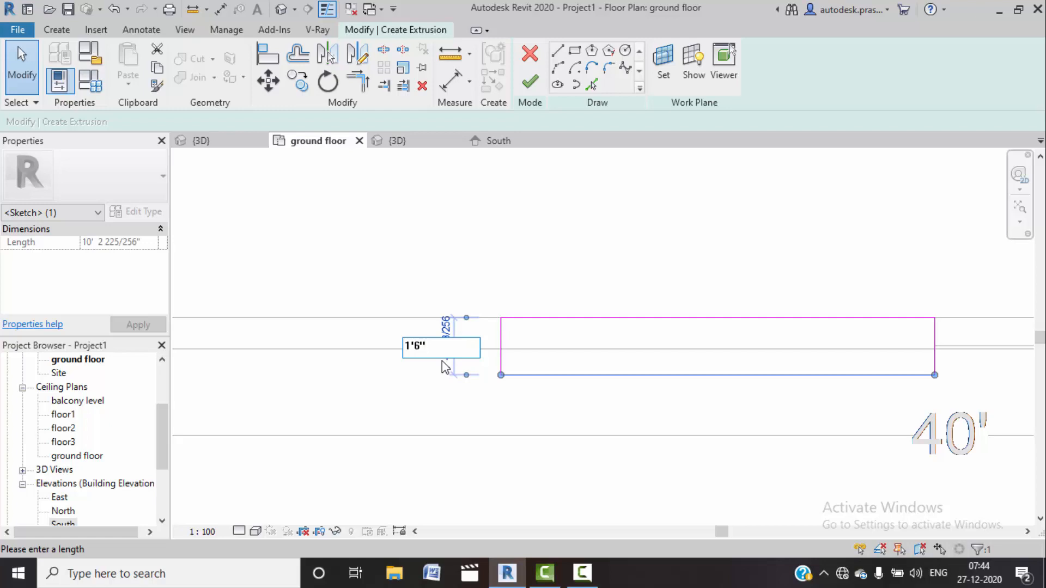
pyautogui.press('Return')
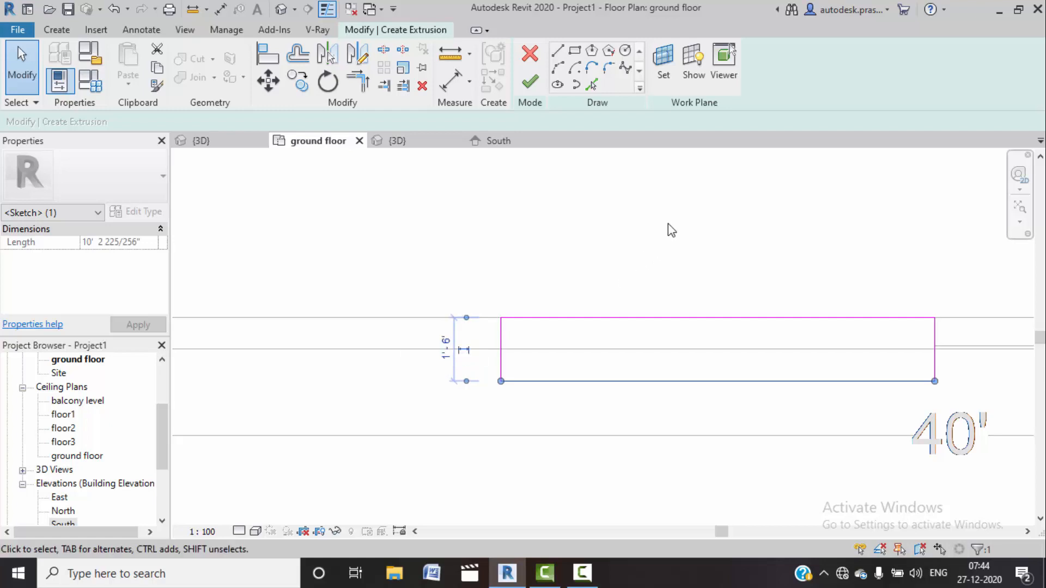
pyautogui.moveTo(639, 296); pyautogui.dragTo(640, 273, button='middle')
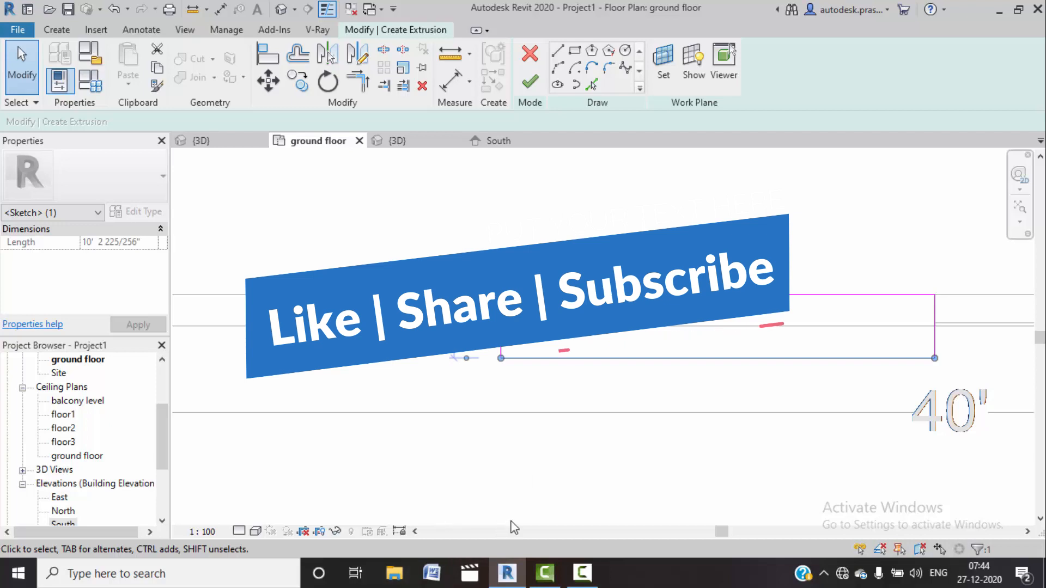
pyautogui.click(582, 572)
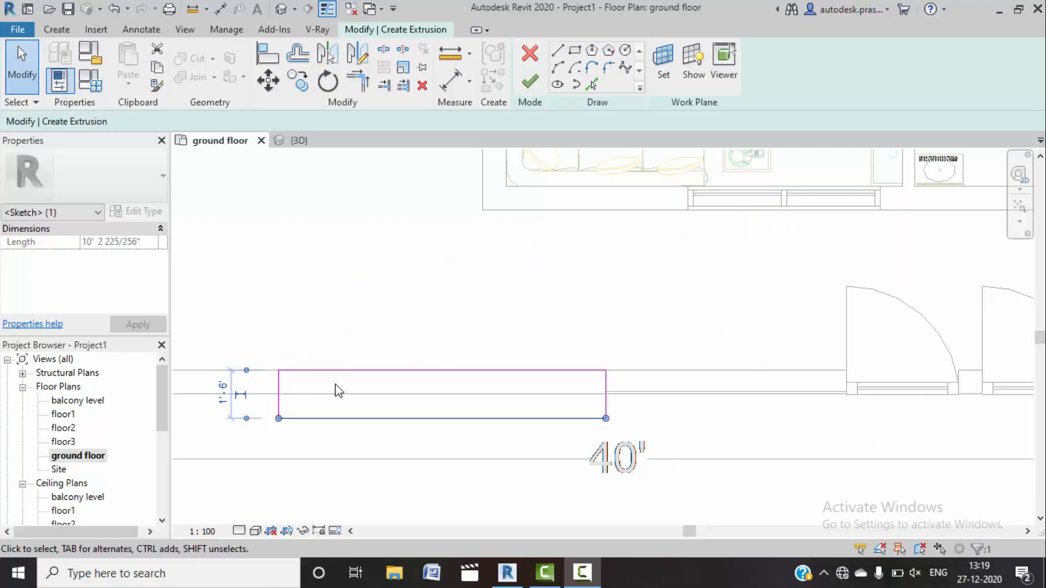
# Step: Move the whole extrusion rectangle so it is centred across the wall's thickness, and finish the sketch
pyautogui.click(268, 83)
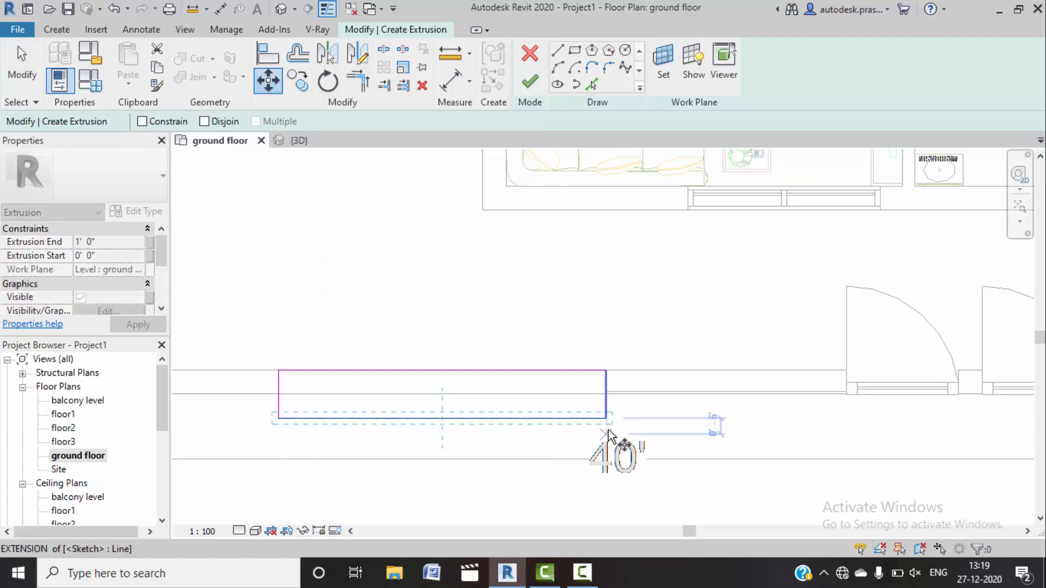
pyautogui.press('Escape')
pyautogui.moveTo(622, 435); pyautogui.dragTo(201, 330)
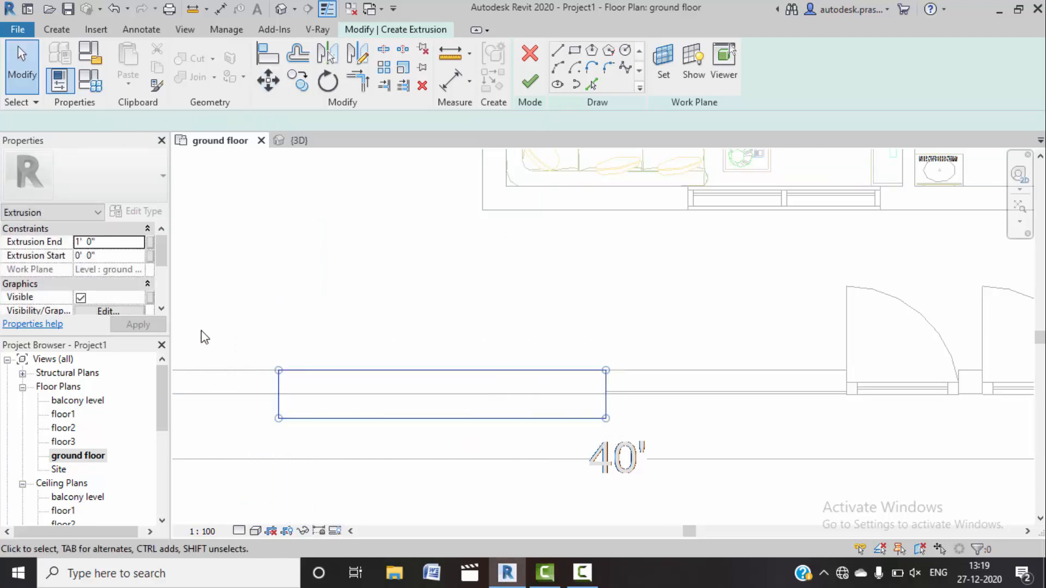
pyautogui.click(268, 81)
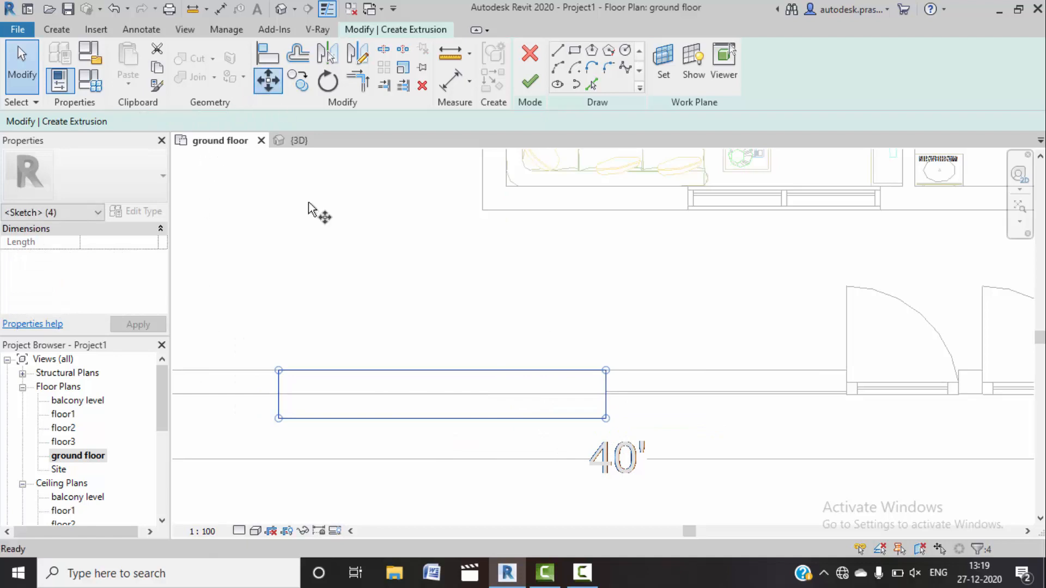
pyautogui.click(279, 395)
pyautogui.click(278, 382)
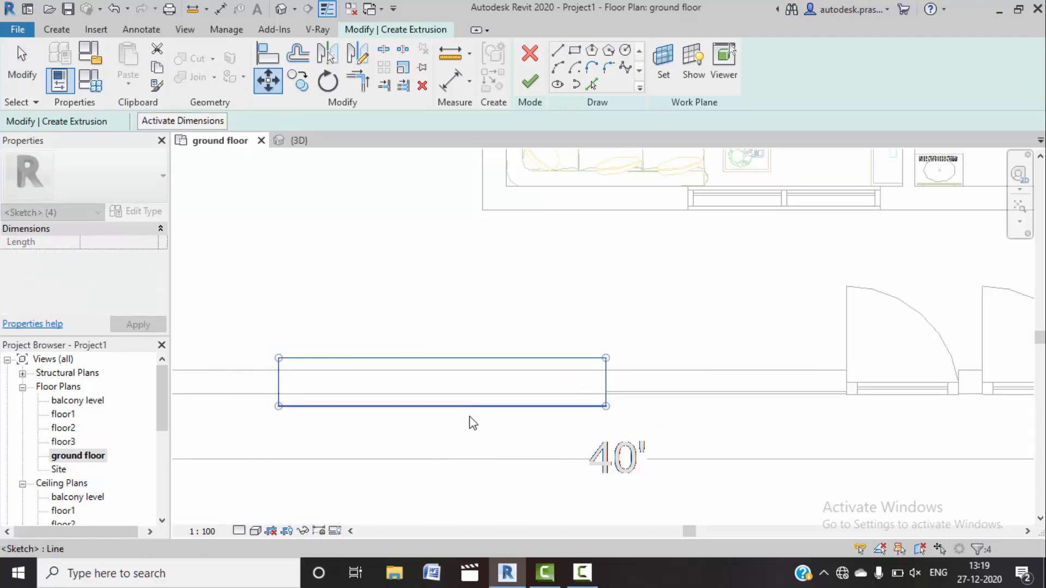
pyautogui.press('Escape')
pyautogui.scroll(-1, 493, 419)
pyautogui.click(532, 87)
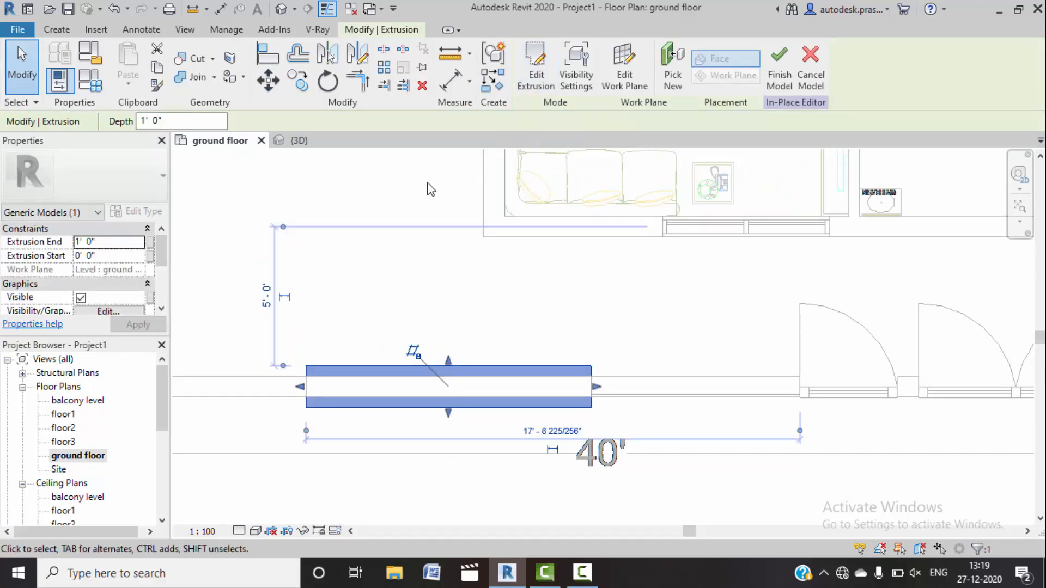
# Step: In the front 3D view, stretch the extrusion upward so its base starts at 2'0" on the low wall's top and its top ends at 3'10"
pyautogui.press('r')
pyautogui.press('o')
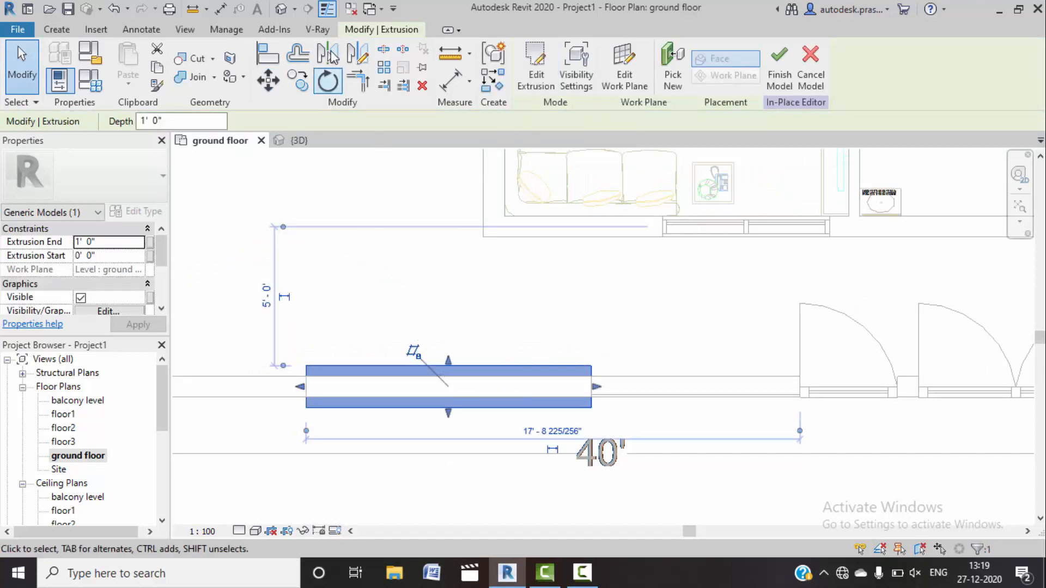
pyautogui.click(291, 16)
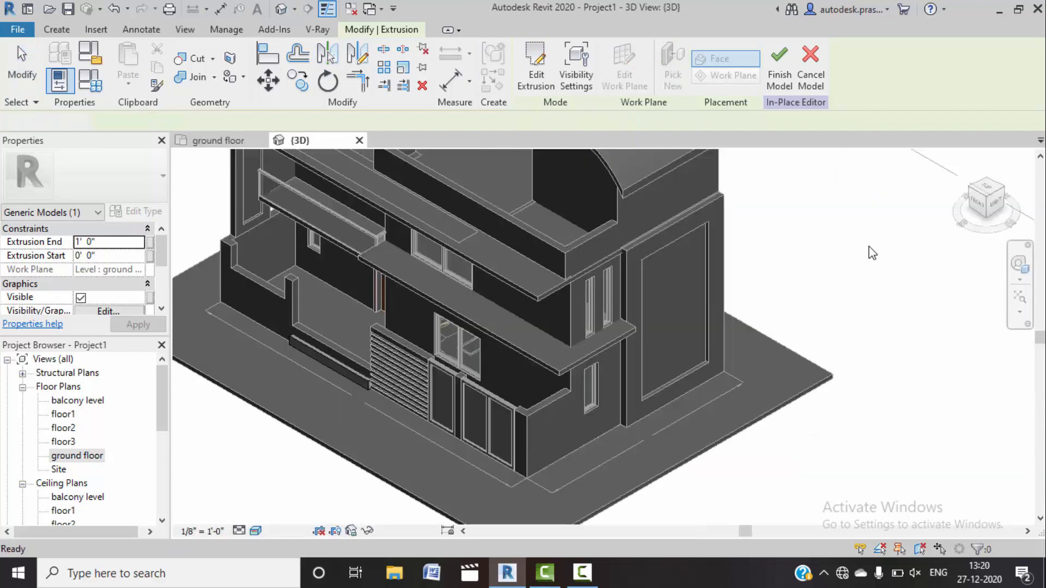
pyautogui.click(978, 207)
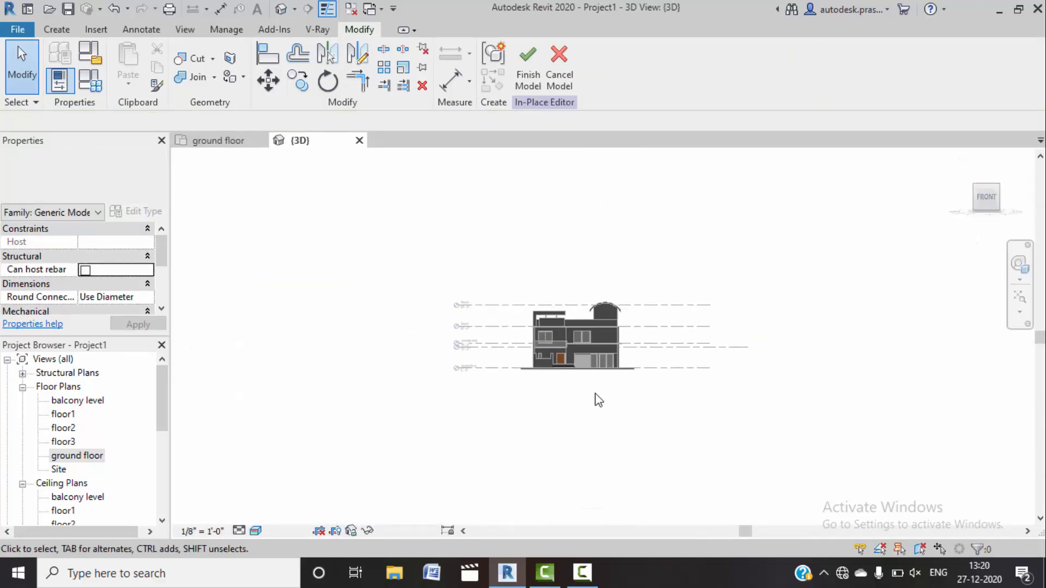
pyautogui.scroll(5, 583, 384)
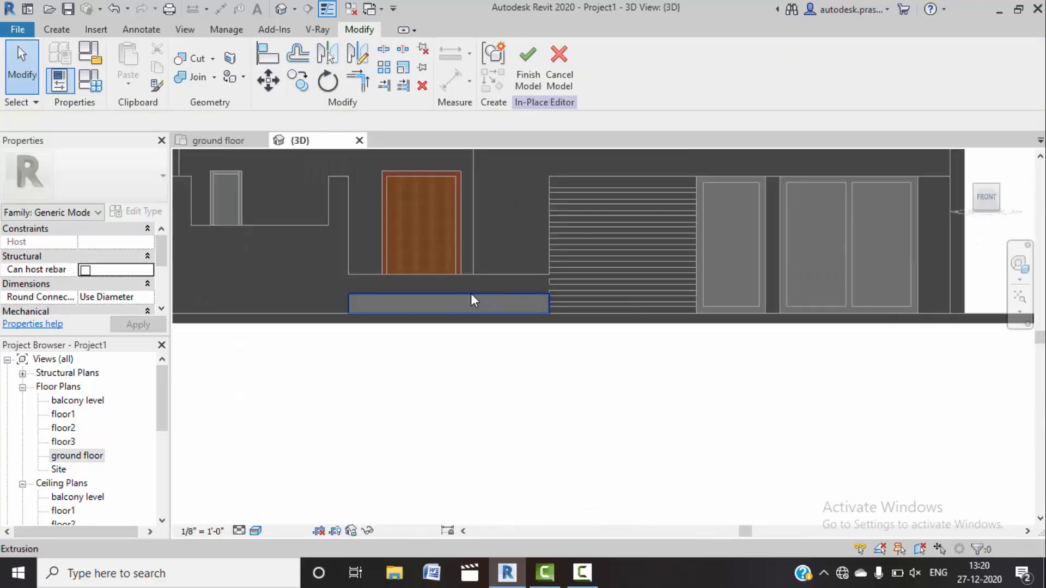
pyautogui.click(470, 294)
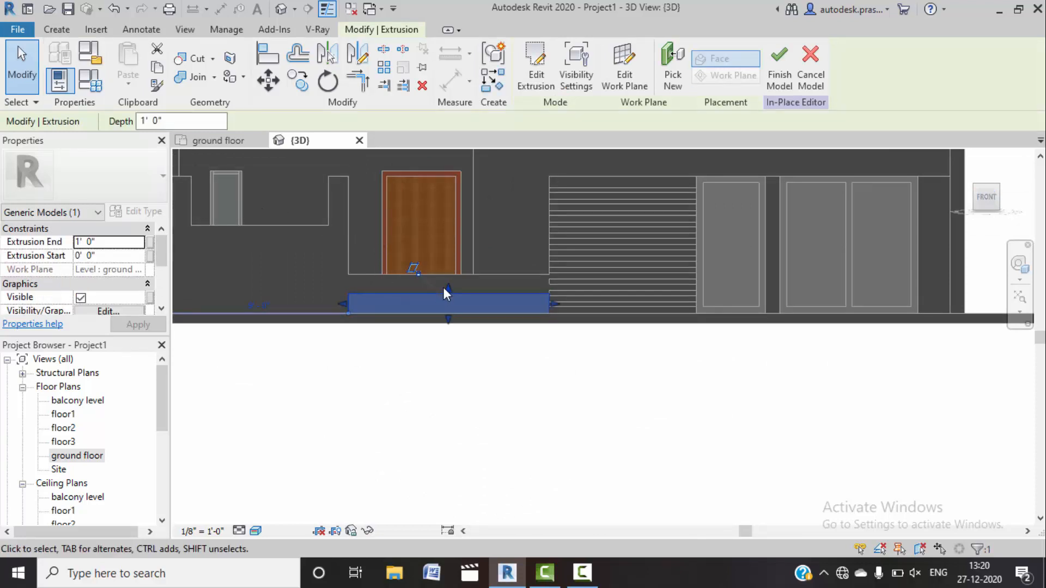
pyautogui.moveTo(448, 287); pyautogui.dragTo(447, 239)
pyautogui.moveTo(453, 323); pyautogui.dragTo(462, 277)
pyautogui.scroll(3, 442, 273)
pyautogui.scroll(3, 442, 274)
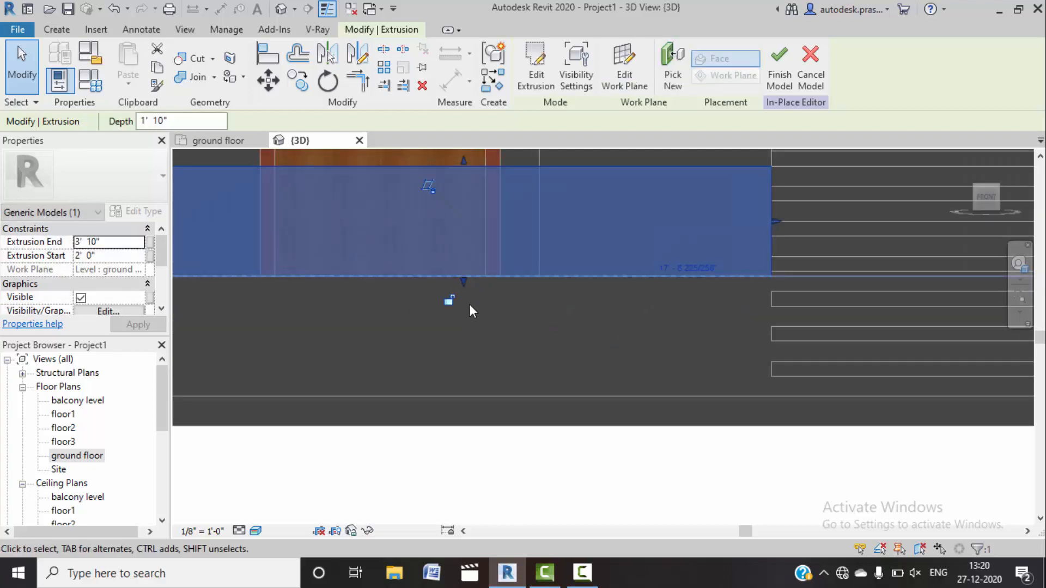
# Step: Set the extrusion's depth to 1' and finish the in-place model on the low front boundary wall segment
pyautogui.click(179, 124)
pyautogui.write("1'")
pyautogui.press('Return')
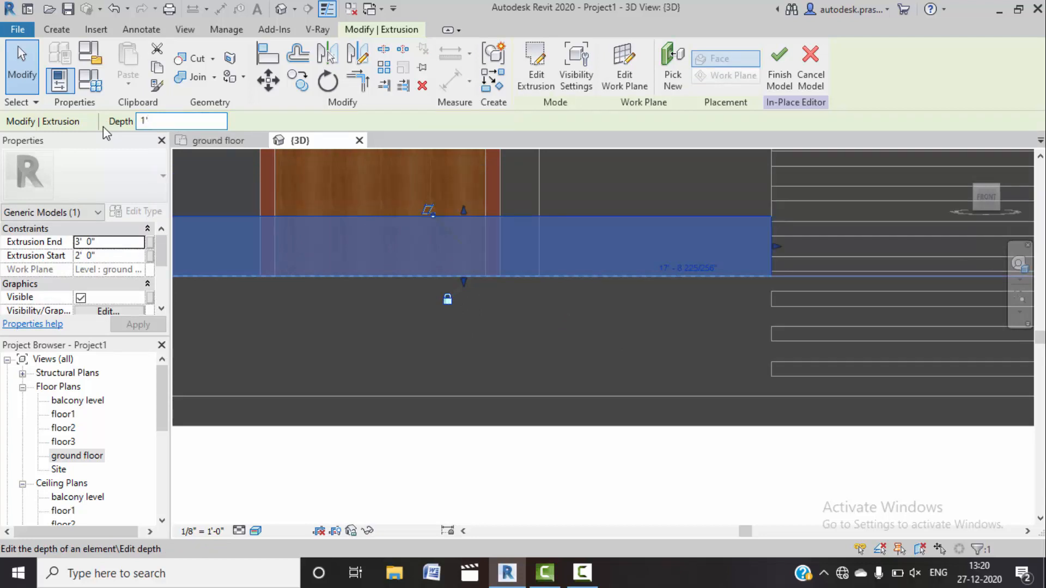
pyautogui.scroll(-2, 423, 264)
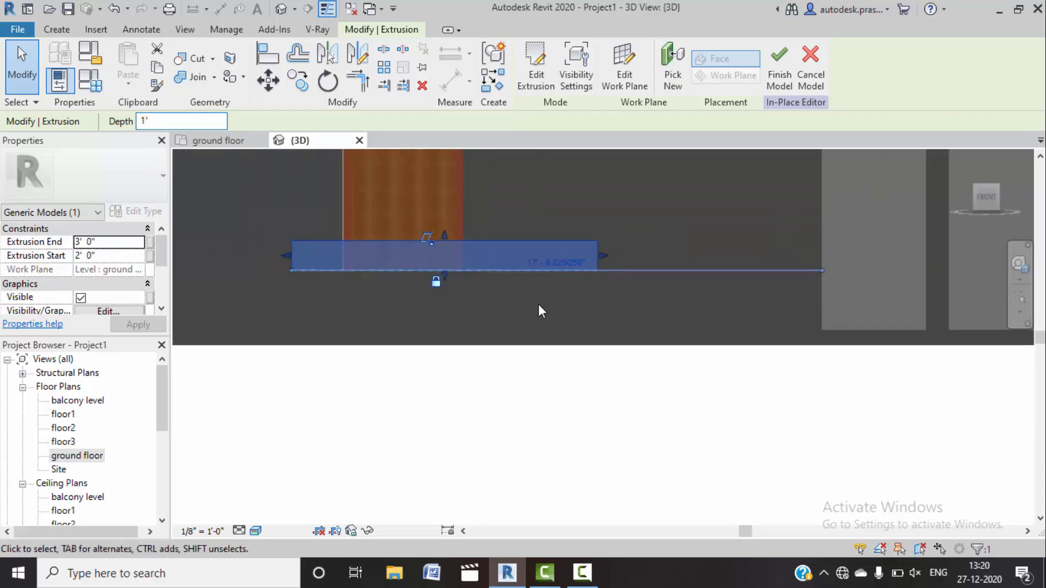
pyautogui.click(556, 386)
pyautogui.keyDown('shift'); pyautogui.moveTo(687, 242); pyautogui.dragTo(595, 343, button='middle'); pyautogui.keyUp('shift')
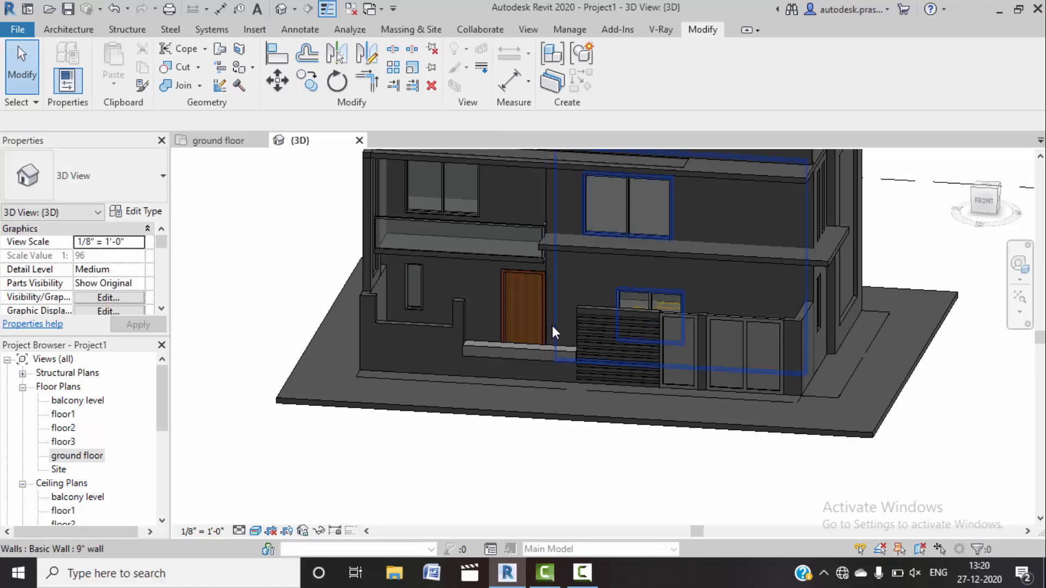
pyautogui.scroll(5, 490, 332)
pyautogui.moveTo(448, 334); pyautogui.dragTo(495, 291, button='middle')
pyautogui.scroll(-1, 334, 308)
pyautogui.moveTo(345, 327); pyautogui.dragTo(432, 340, button='middle')
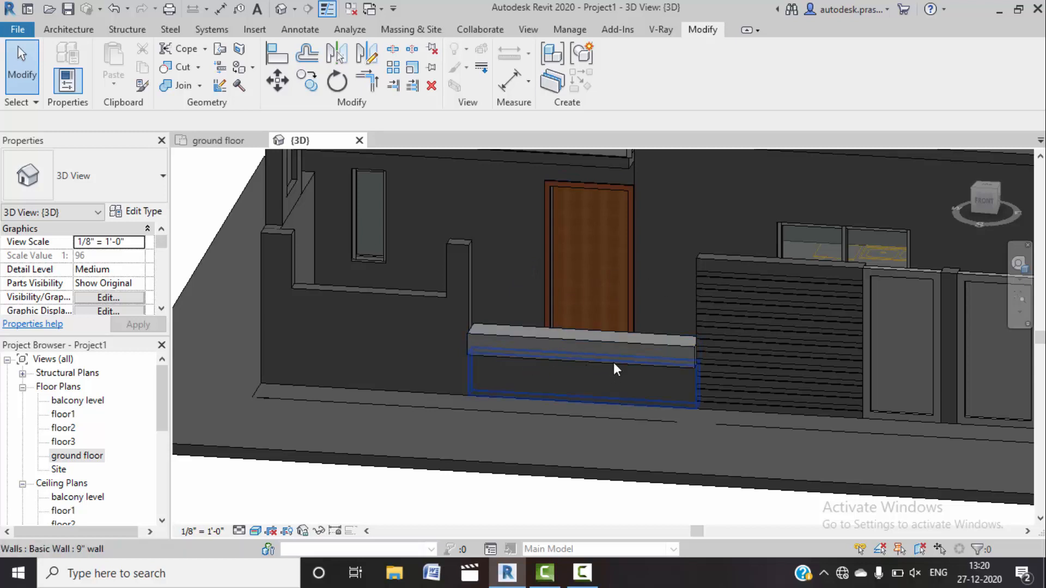
pyautogui.click(587, 582)
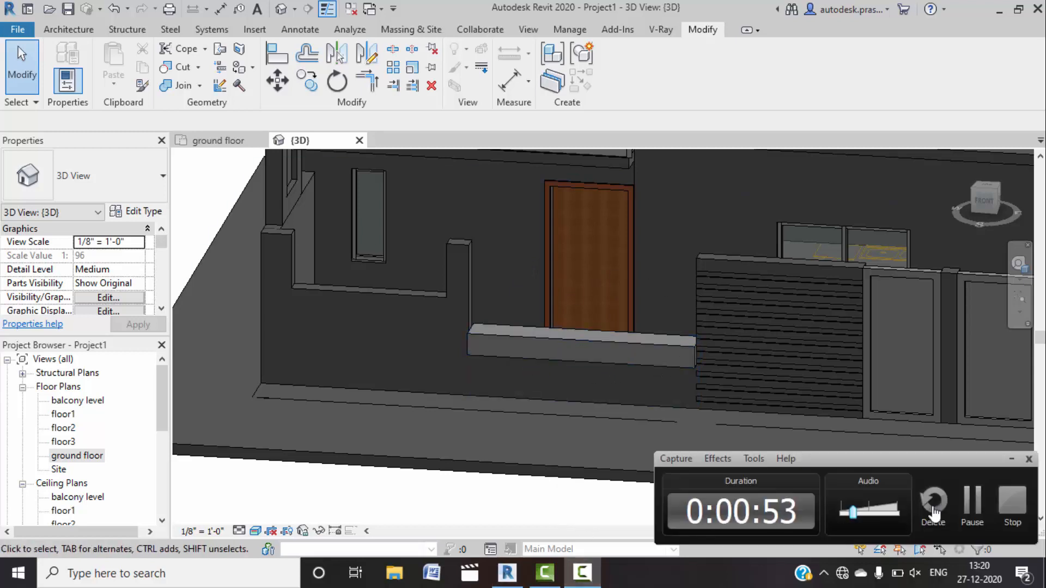
pyautogui.click(969, 507)
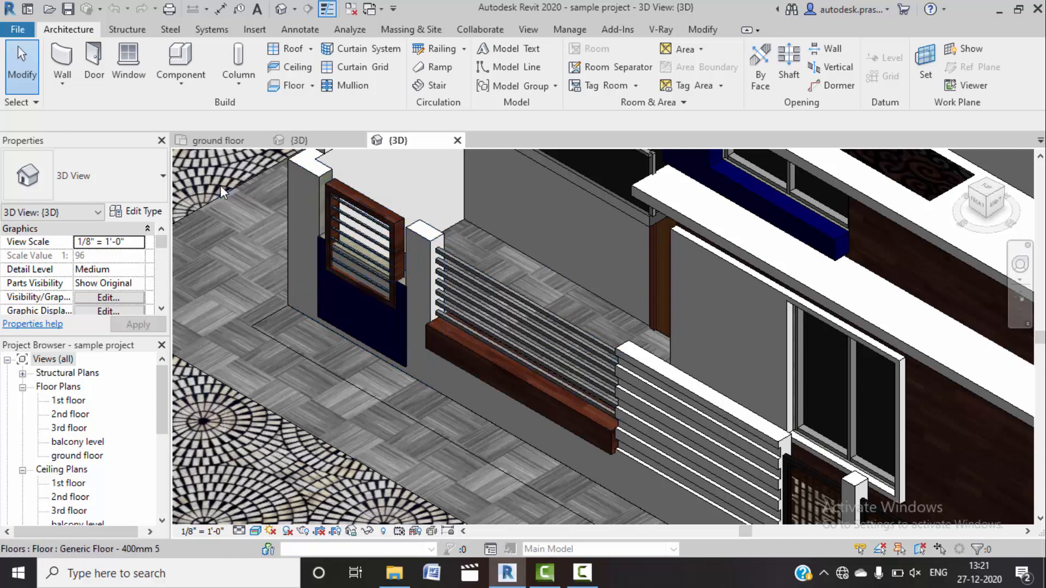
# Step: Return to Project1's 3D view and bring up the front boundary wall from the front
pyautogui.click(323, 144)
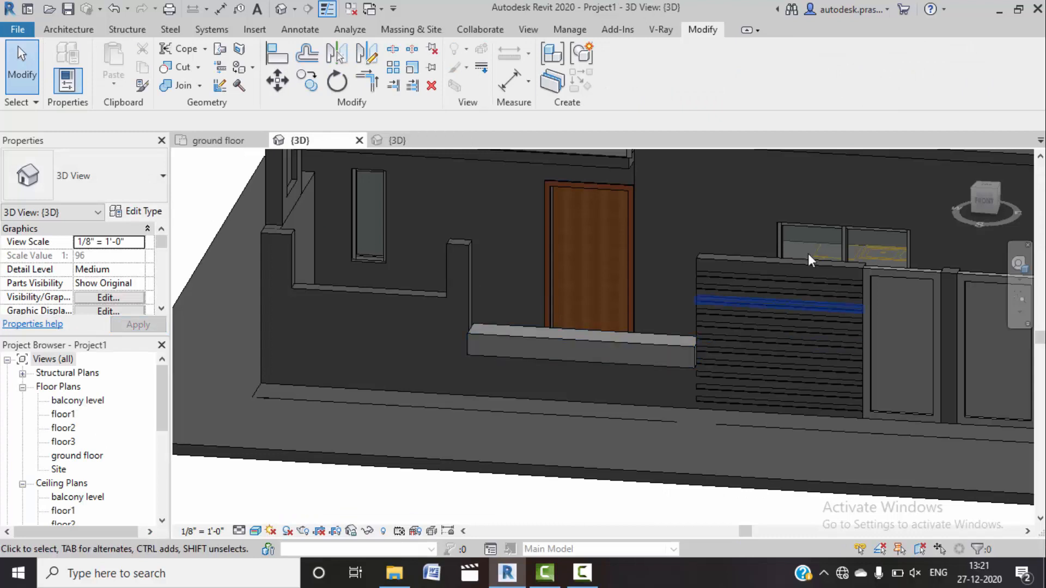
pyautogui.click(980, 206)
pyautogui.scroll(10, 492, 393)
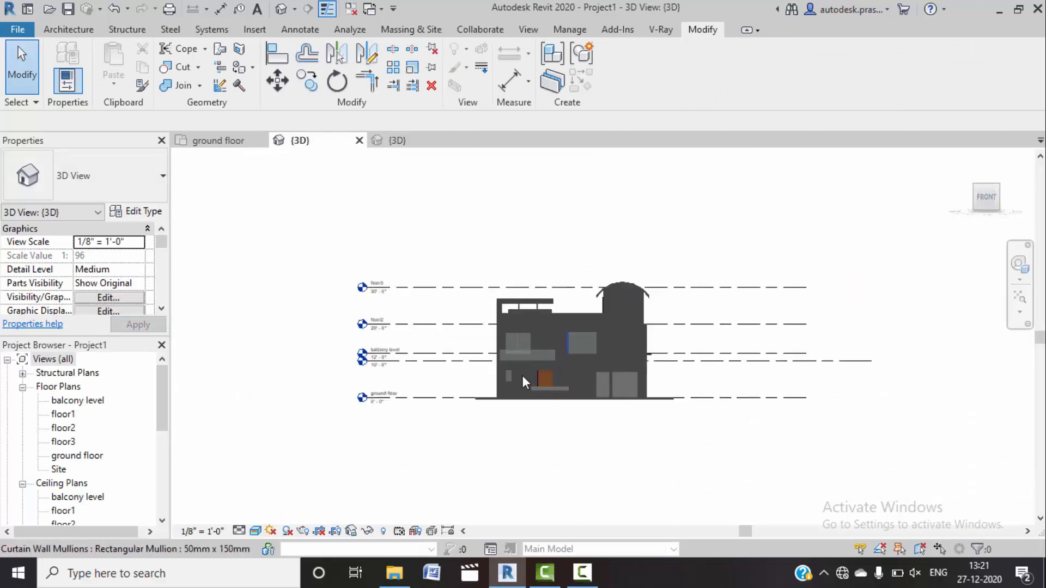
# Step: Start an in-place component in the Generic Models category, keeping the suggested name
pyautogui.scroll(3, 550, 388)
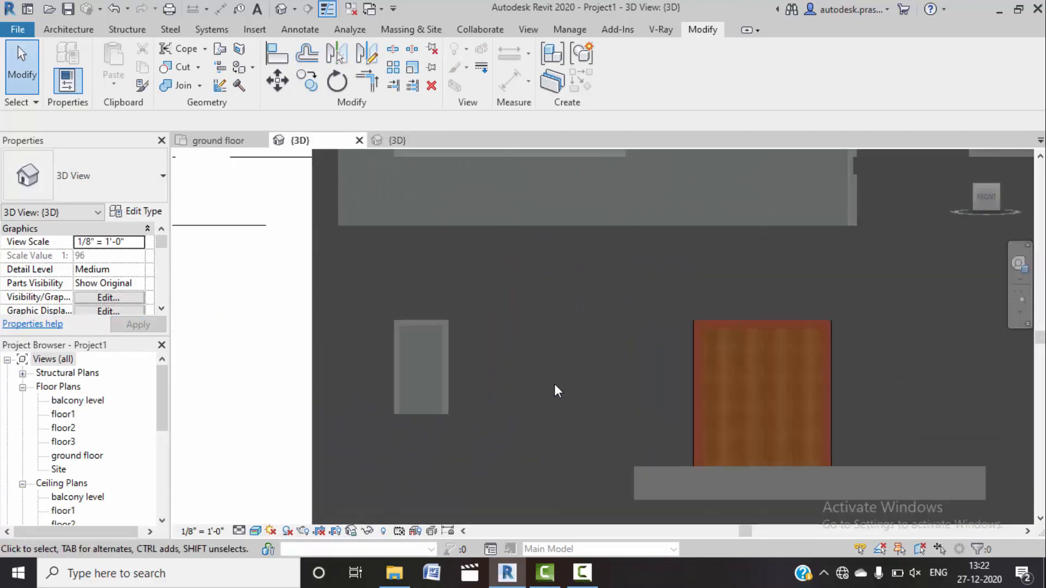
pyautogui.click(92, 31)
pyautogui.click(182, 82)
pyautogui.click(233, 156)
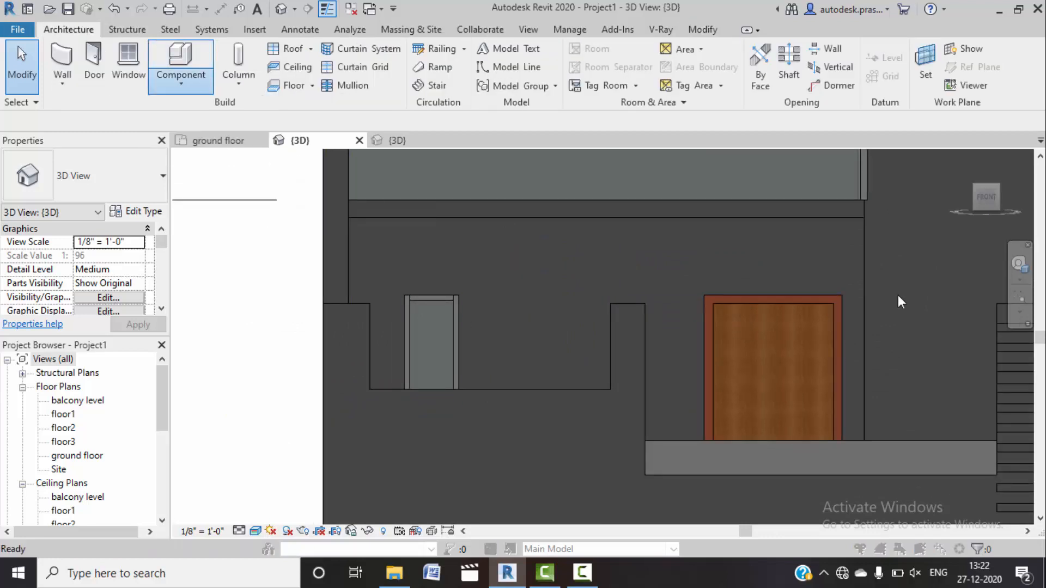
pyautogui.scroll(-3, 491, 235)
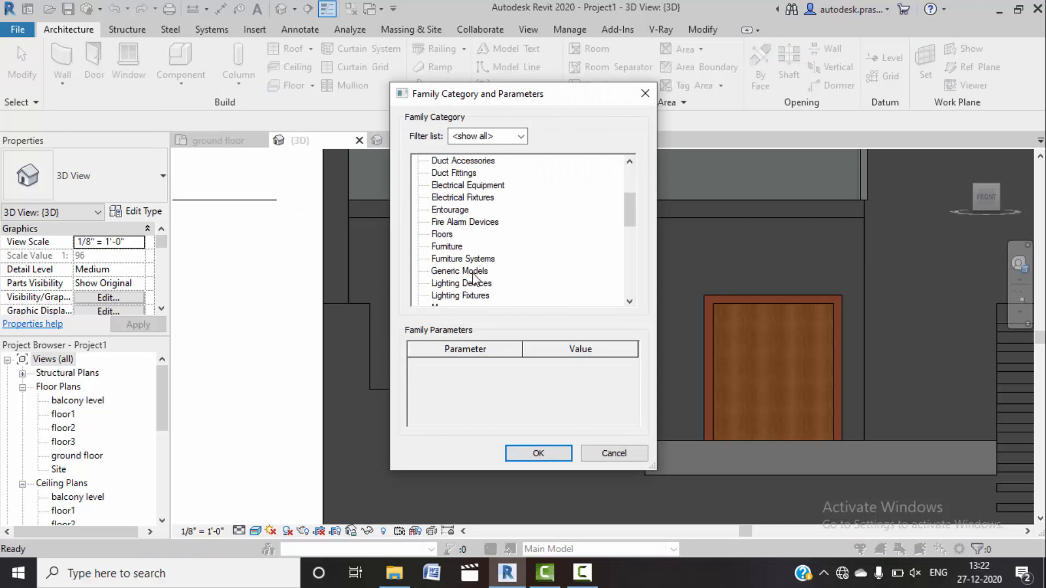
pyautogui.click(538, 453)
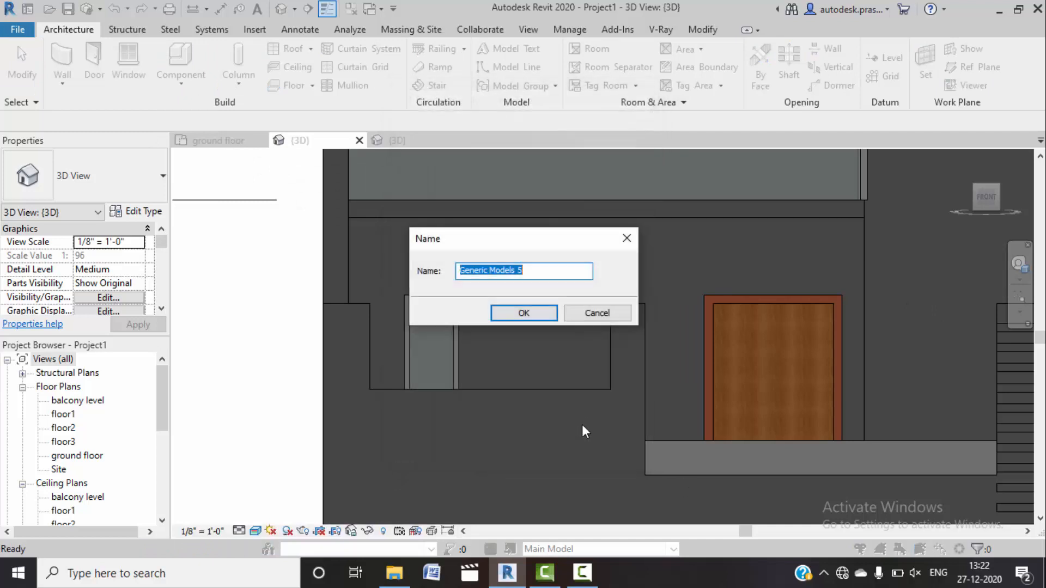
pyautogui.click(547, 311)
# Step: Begin an extrusion, set its work plane to the front face of the 9" wall below the small window, and show the plane
pyautogui.click(131, 64)
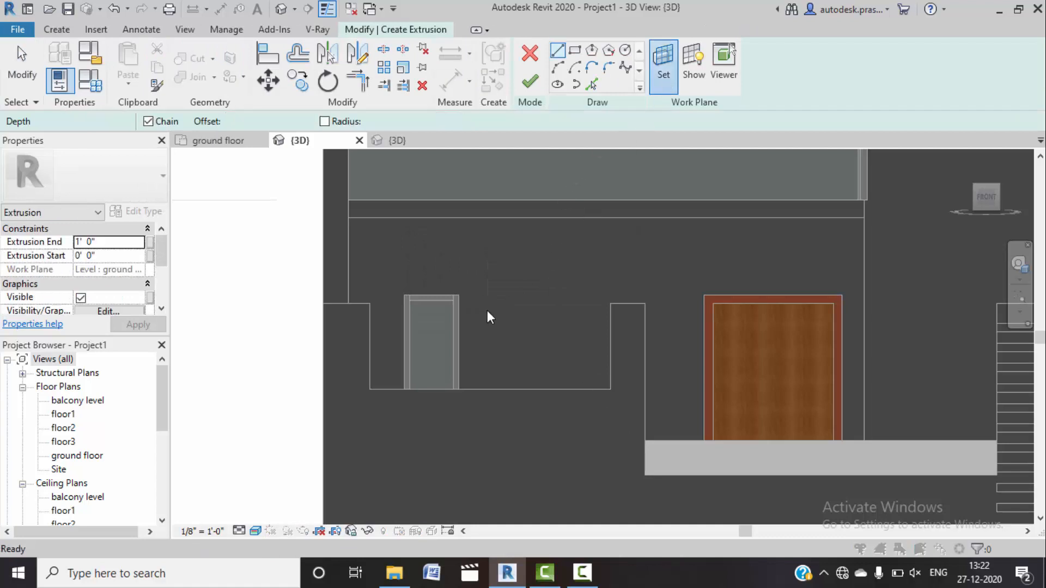
pyautogui.click(470, 376)
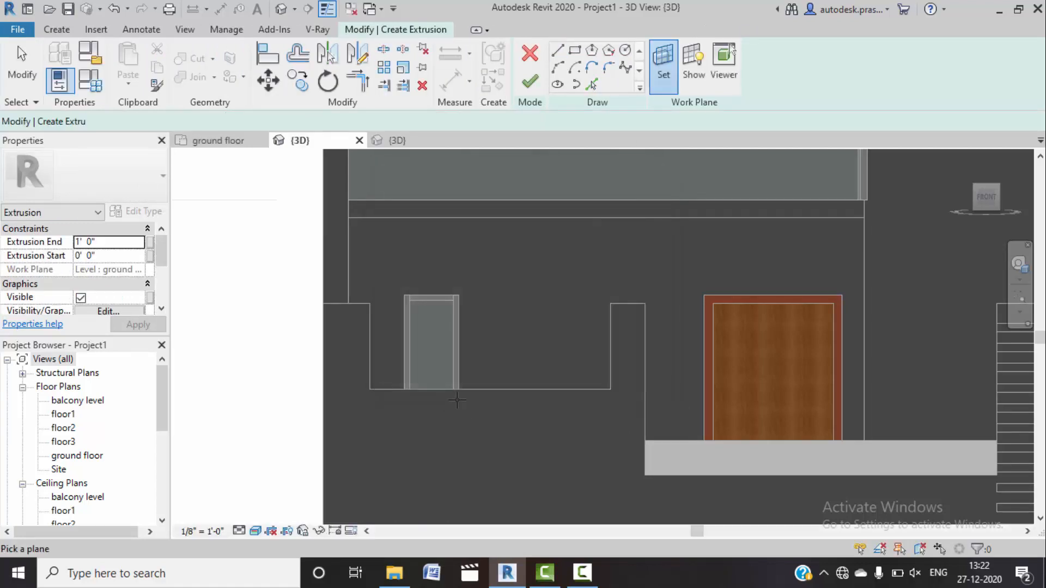
pyautogui.click(544, 436)
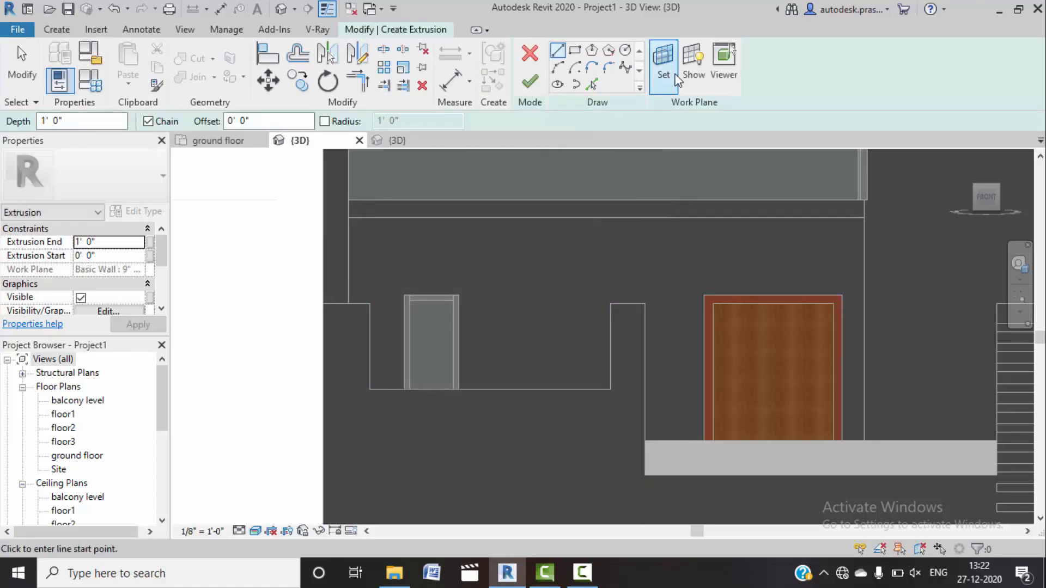
pyautogui.click(692, 64)
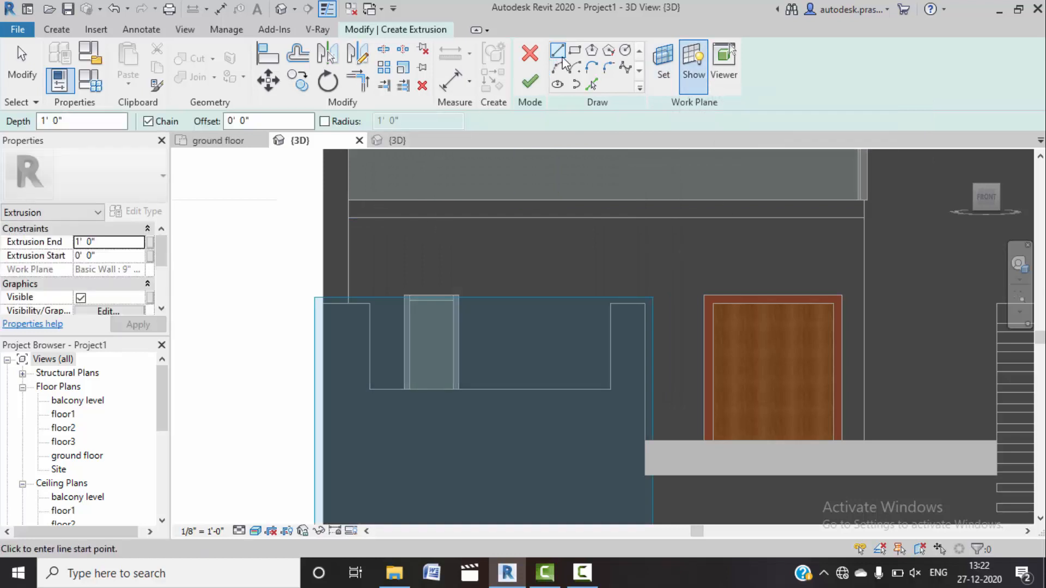
# Step: Sketch a rectangle about 4'-10" wide and 4'-8" high over the wall recess, with its upper edge on the wall's top line
pyautogui.click(575, 51)
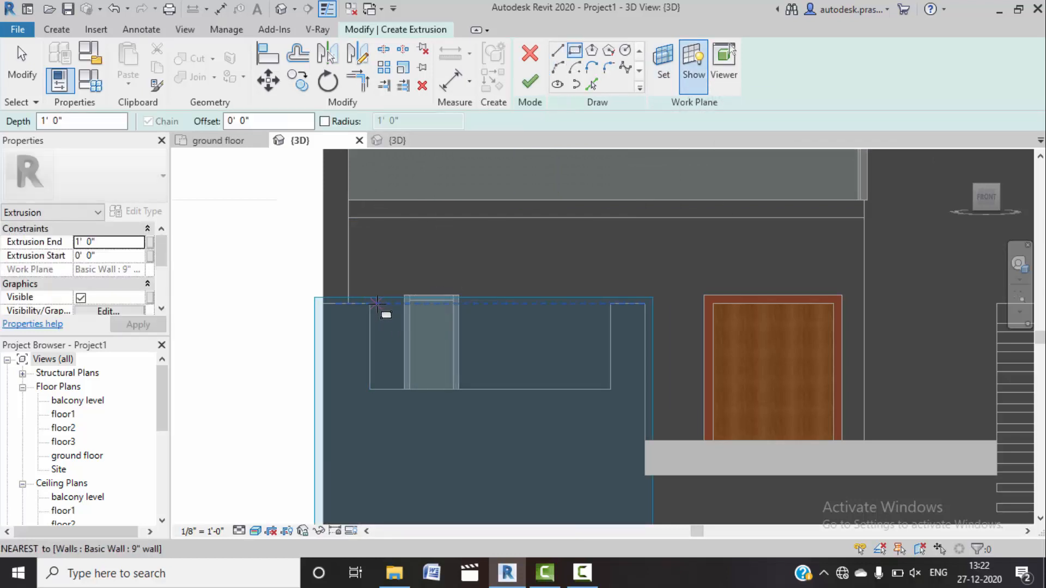
pyautogui.click(403, 304)
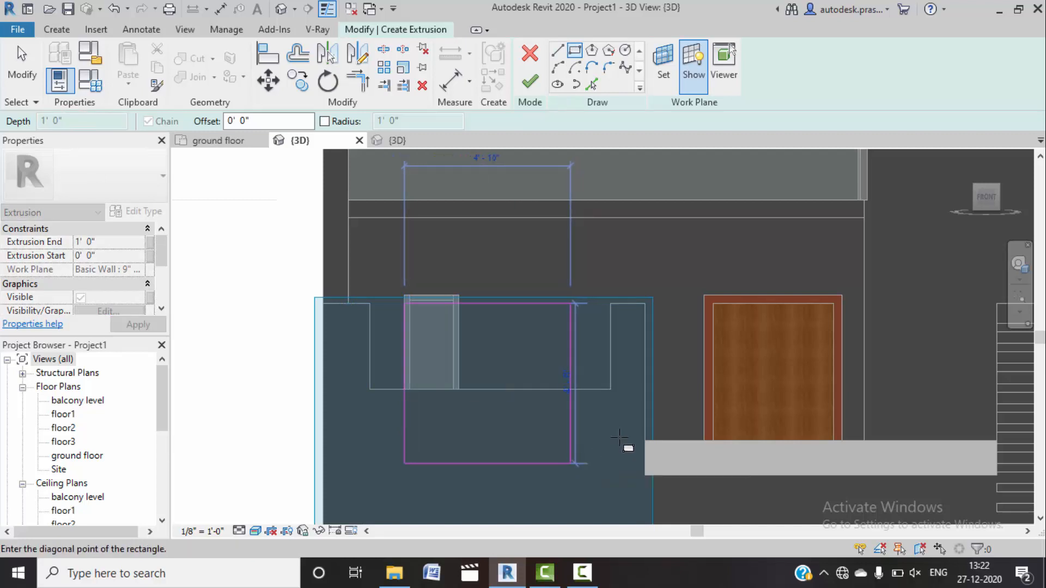
pyautogui.click(603, 447)
pyautogui.press('Escape')
pyautogui.press('Escape')
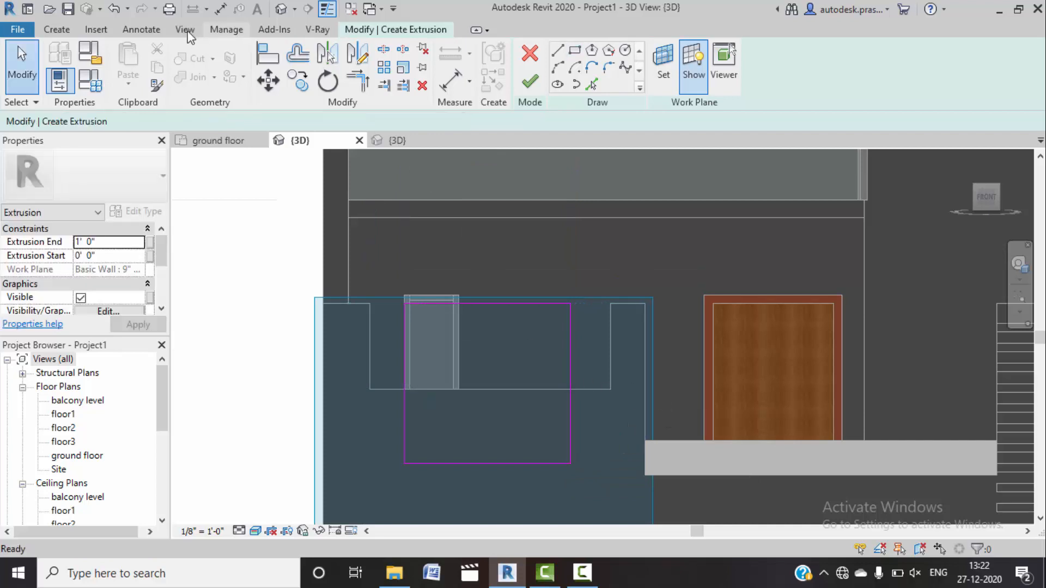
# Step: Add aligned dimensions between both vertical edges of the rectangle and the adjacent vertical edges of the wall recess
pyautogui.press('d')
pyautogui.press('i')
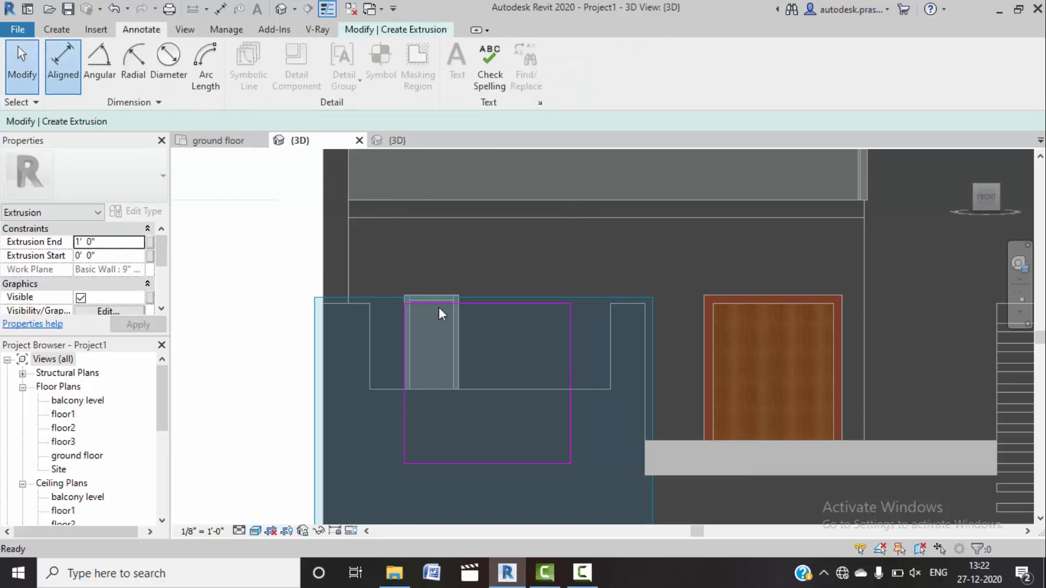
pyautogui.click(369, 347)
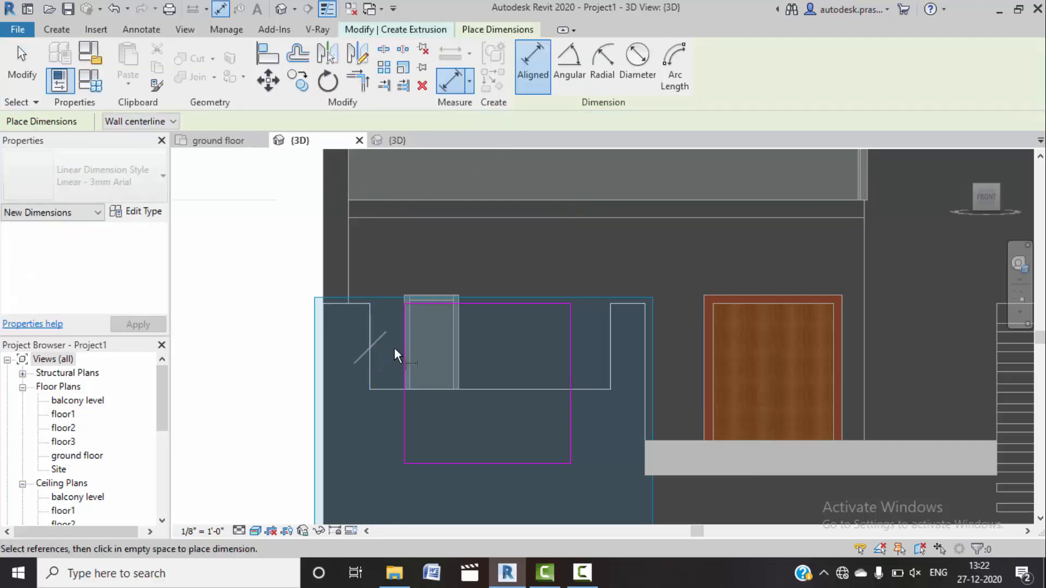
pyautogui.click(404, 353)
pyautogui.click(401, 264)
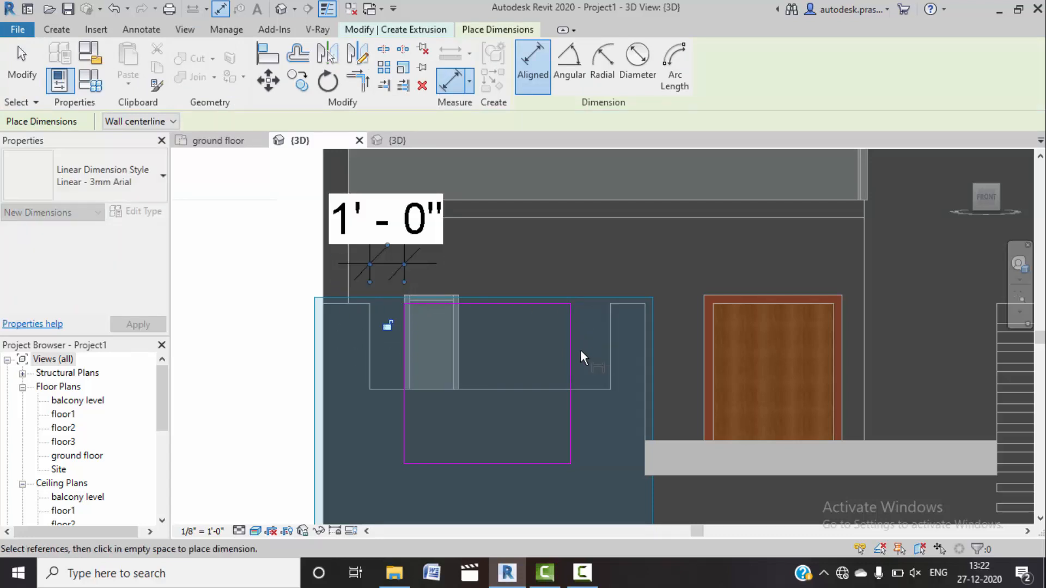
pyautogui.click(606, 352)
pyautogui.click(653, 256)
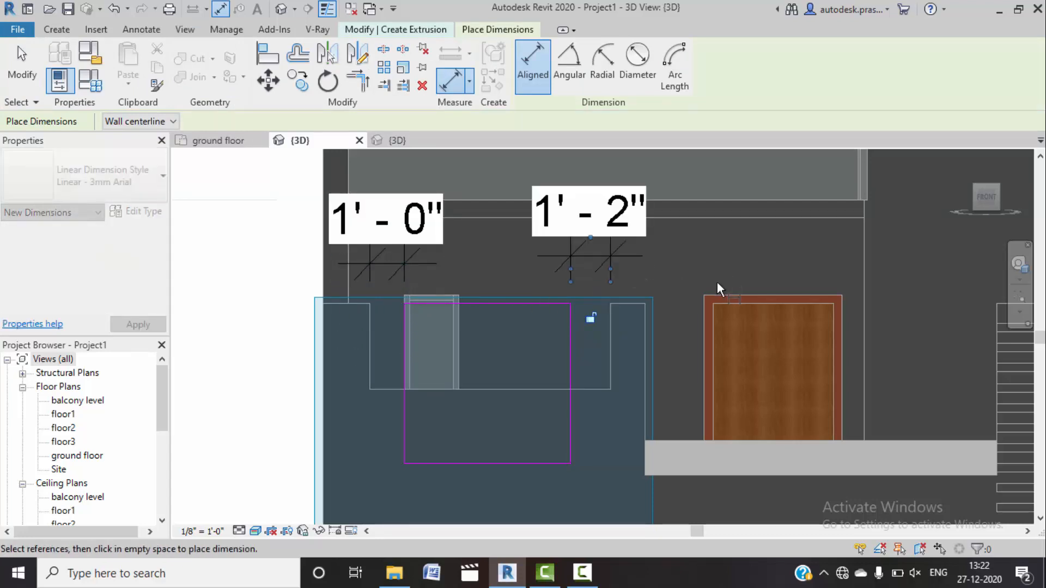
pyautogui.press('Escape')
pyautogui.press('Escape')
# Step: Set the distance between the rectangle's right edge and the recess edge to 1'
pyautogui.click(570, 341)
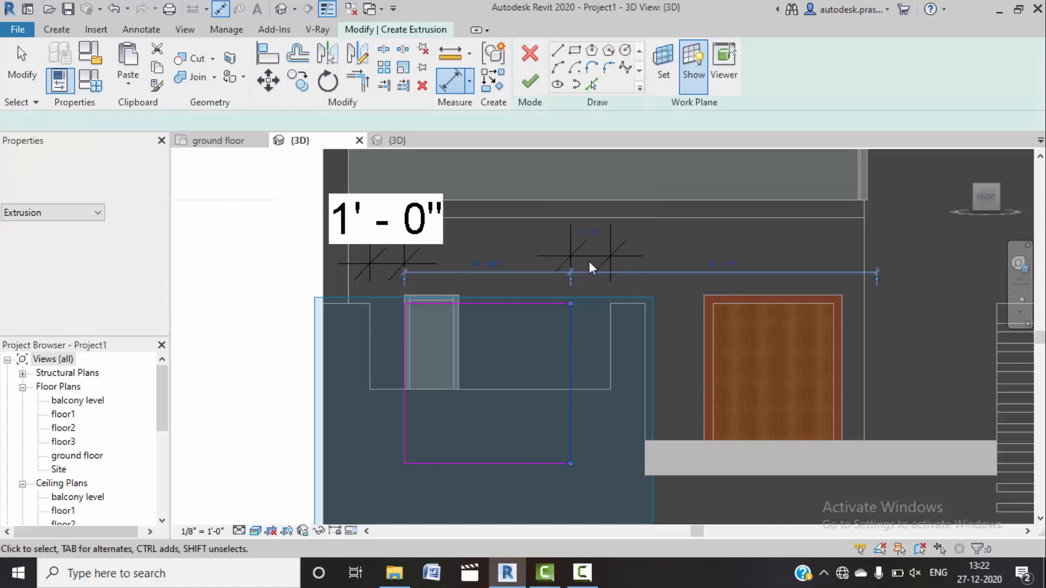
pyautogui.click(590, 235)
pyautogui.write('1')
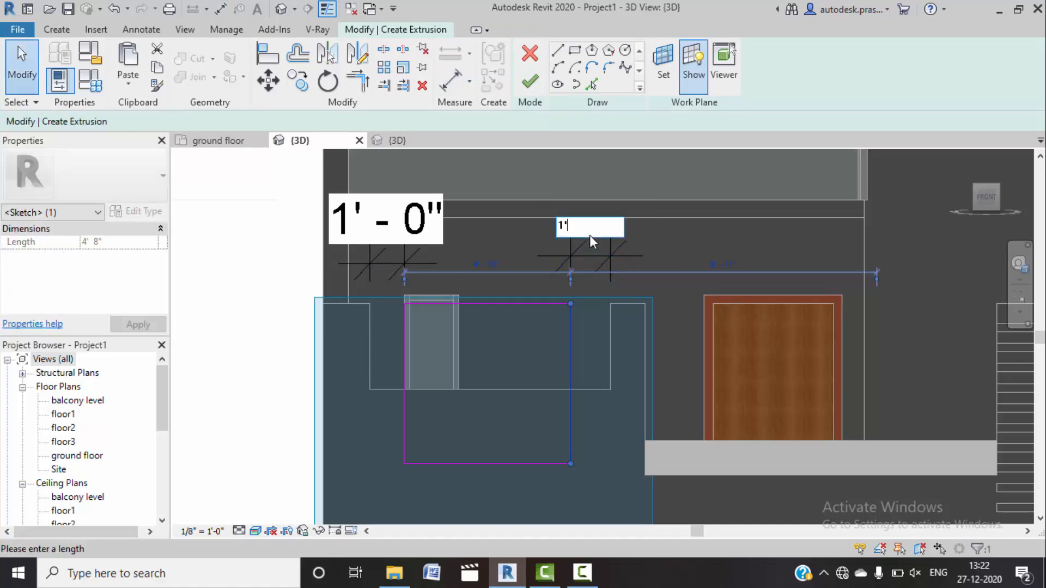
pyautogui.press('Return')
pyautogui.click(600, 434)
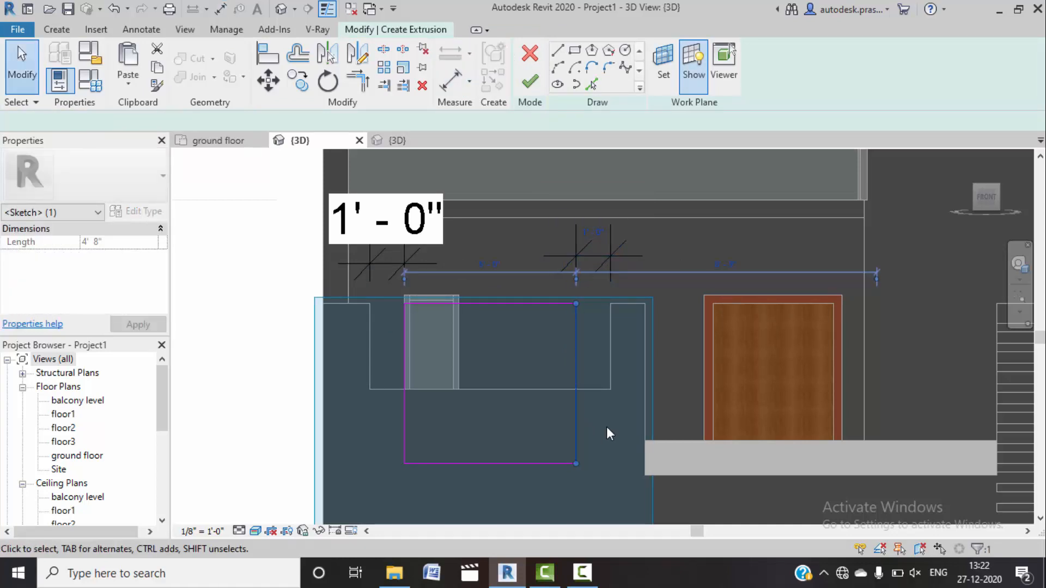
pyautogui.click(486, 234)
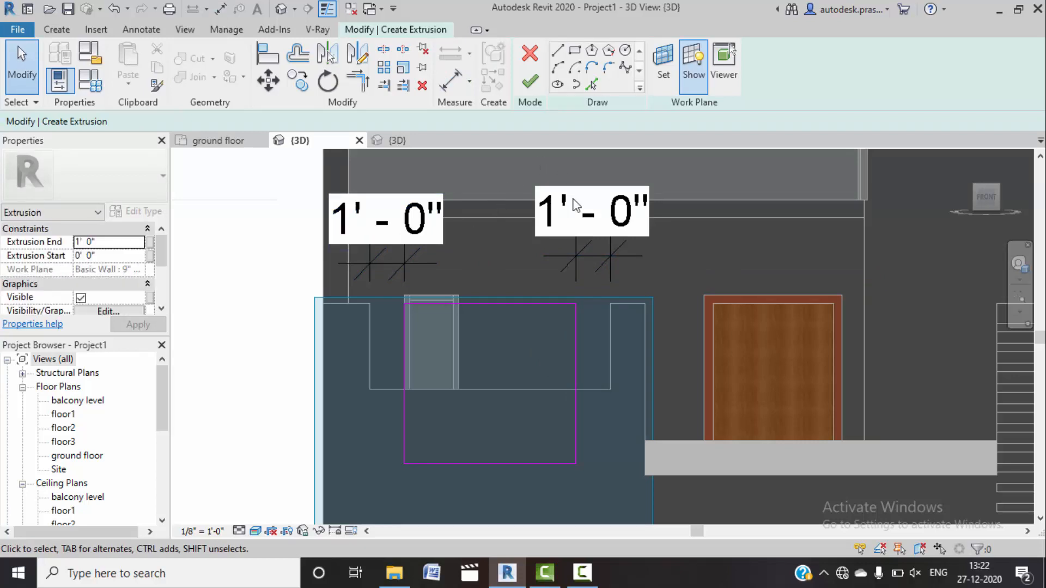
# Step: Delete both aligned dimensions from the sketch
pyautogui.click(571, 200)
pyautogui.press('Delete')
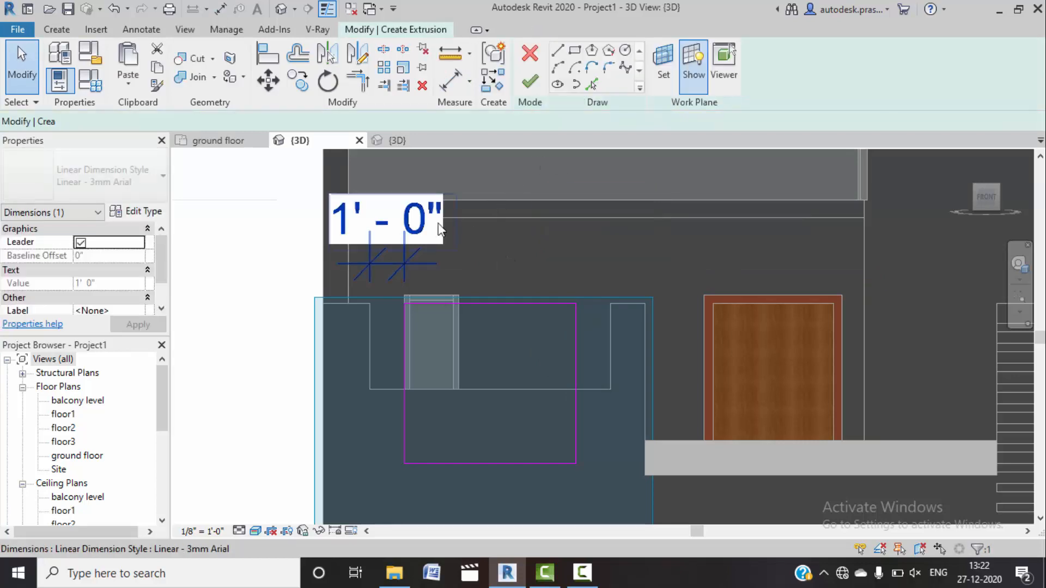
pyautogui.press('Delete')
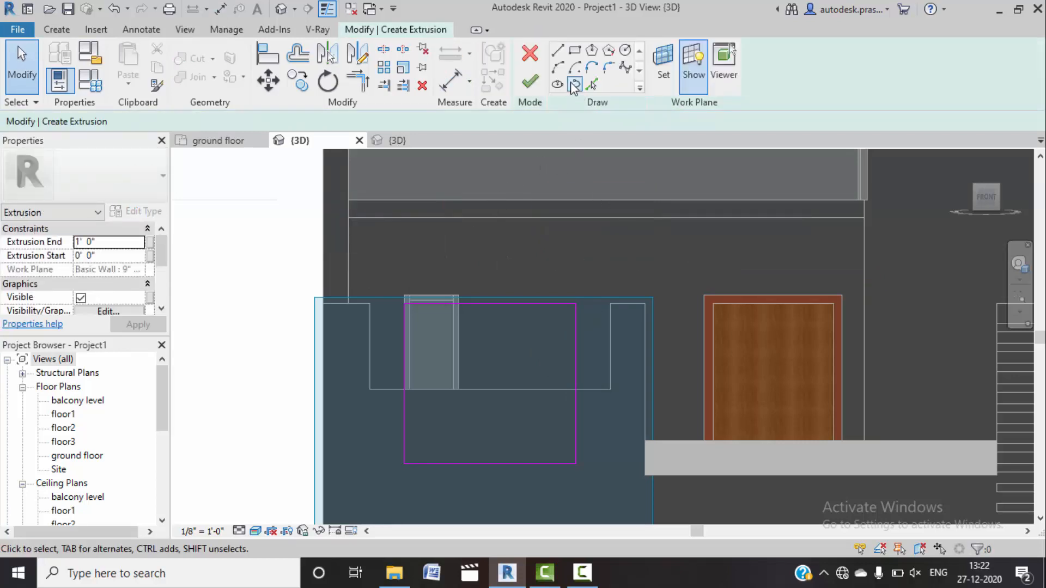
# Step: Create sketch lines offset 4" inward from the rectangle's edges using Pick Lines
pyautogui.click(588, 87)
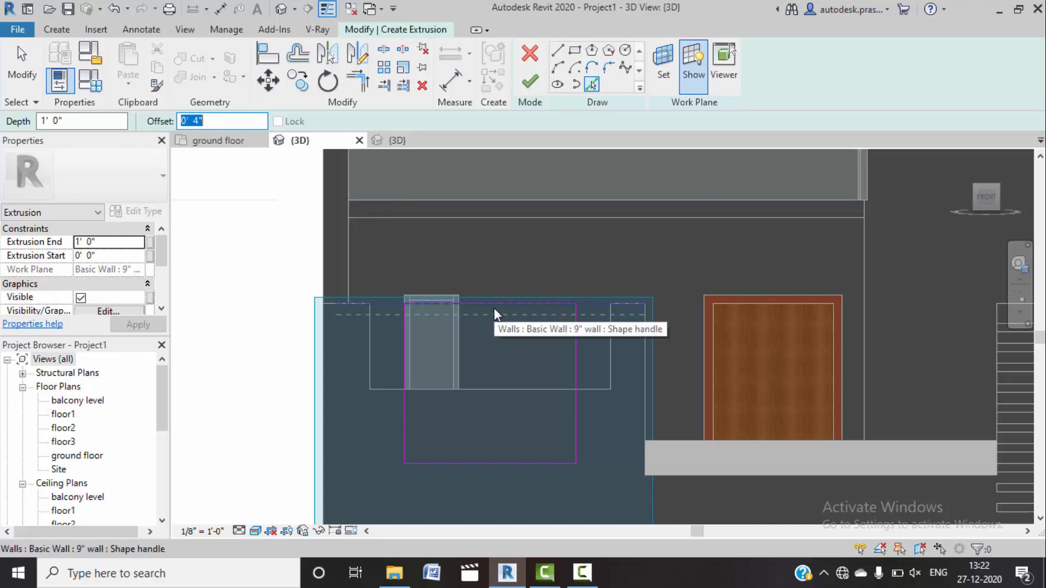
pyautogui.click(496, 315)
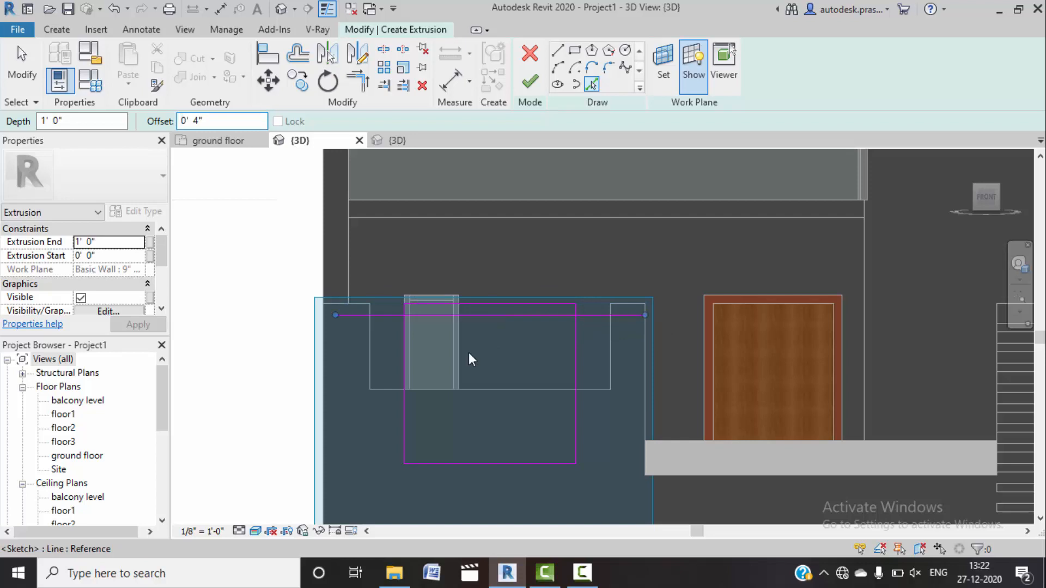
pyautogui.click(409, 384)
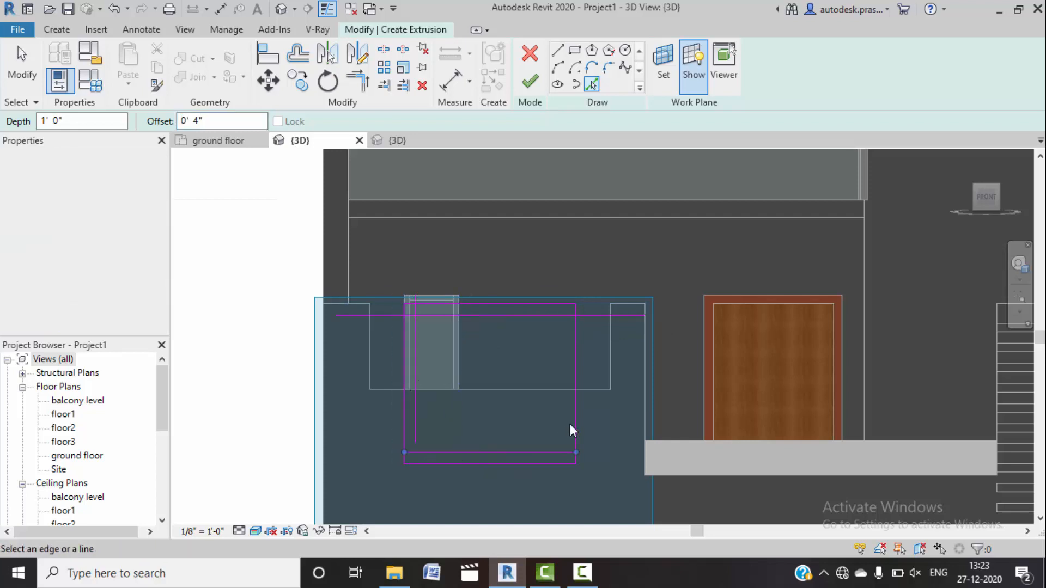
# Step: Trim the offset lines to corners to form a closed inner rectangle, and finish the extrusion sketch
pyautogui.press('t')
pyautogui.press('r')
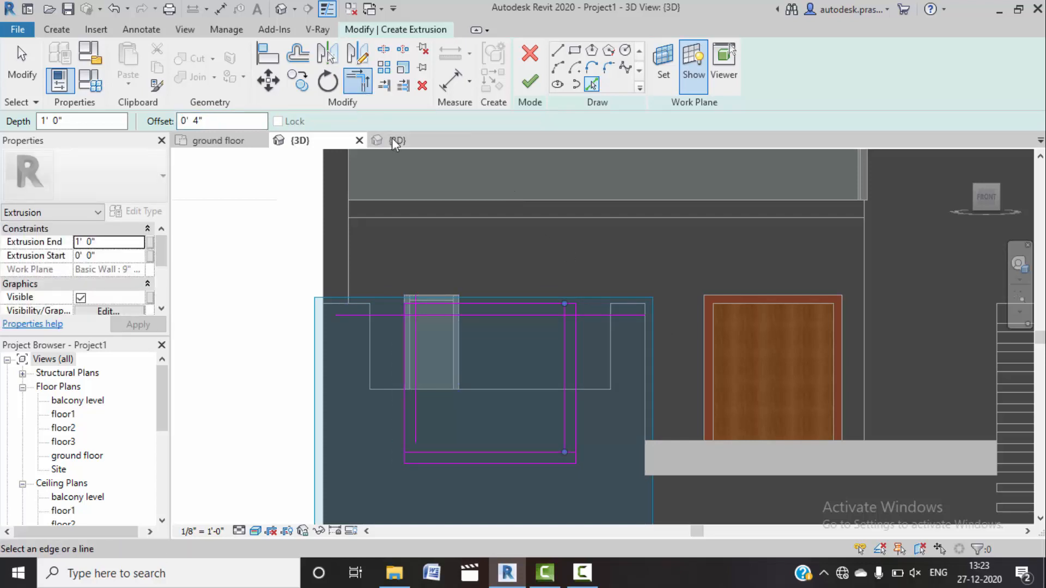
pyautogui.click(426, 316)
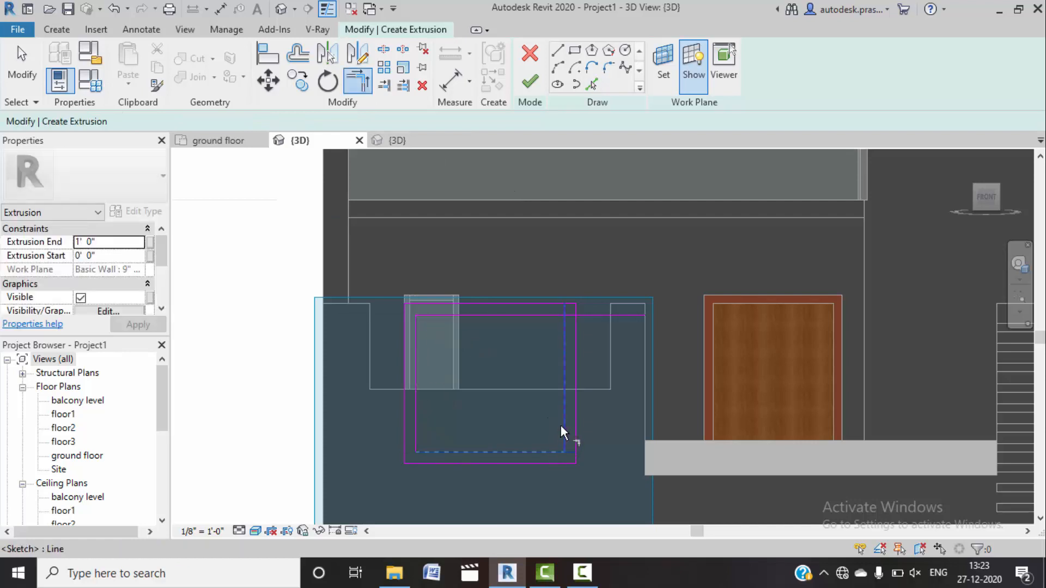
pyautogui.click(561, 337)
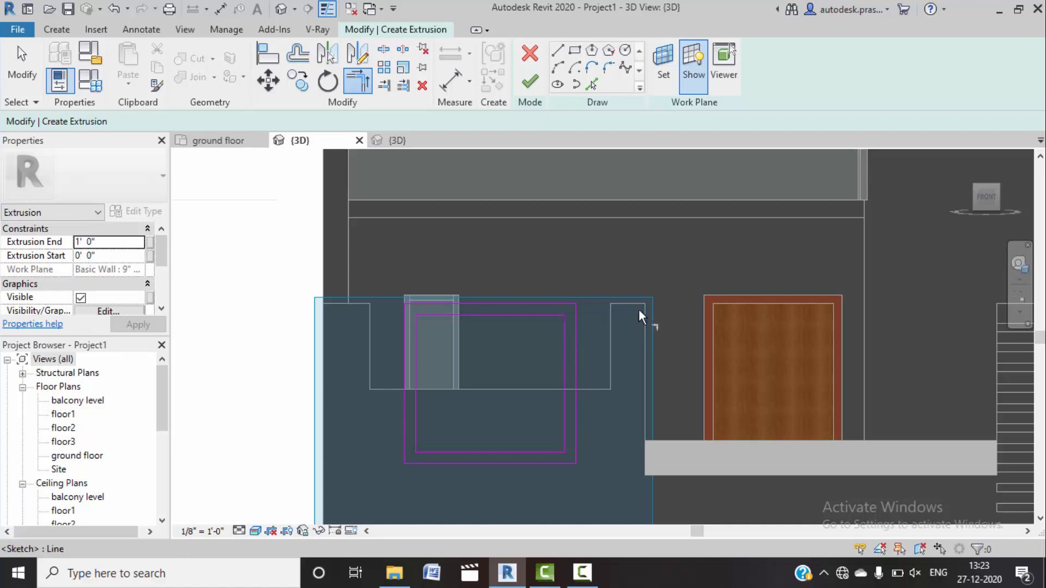
pyautogui.click(536, 80)
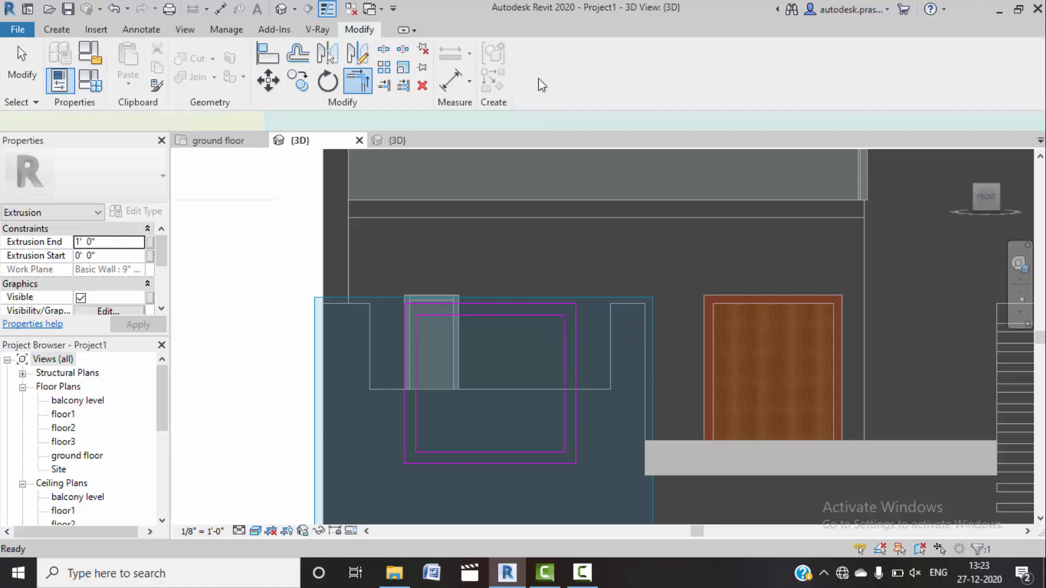
# Step: Show the extruded frame in the Left view and set the visual style to Wireframe
pyautogui.keyDown('shift'); pyautogui.moveTo(678, 297); pyautogui.dragTo(936, 348, button='middle'); pyautogui.keyUp('shift')
pyautogui.click(989, 203)
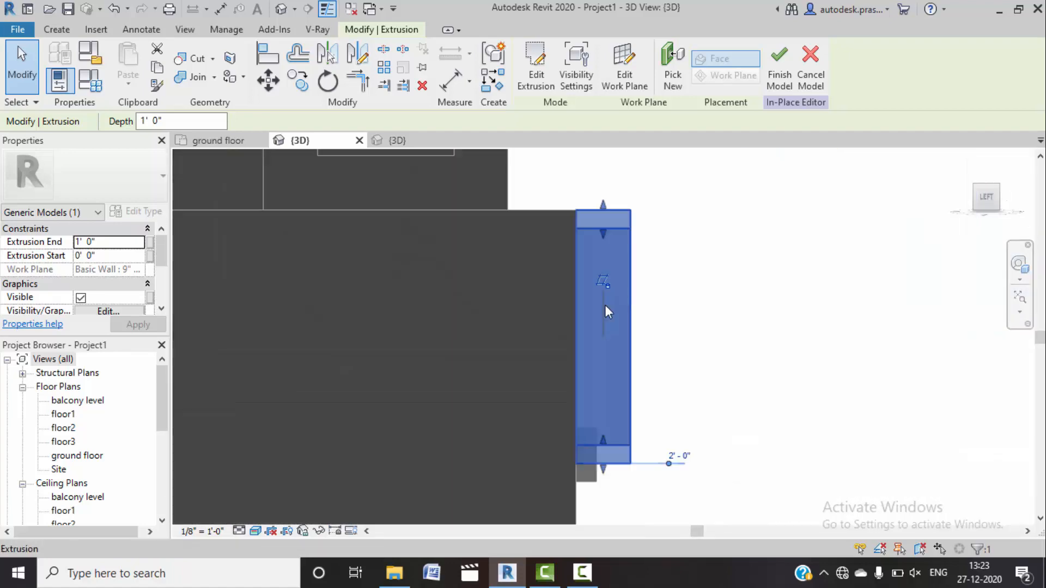
pyautogui.click(255, 531)
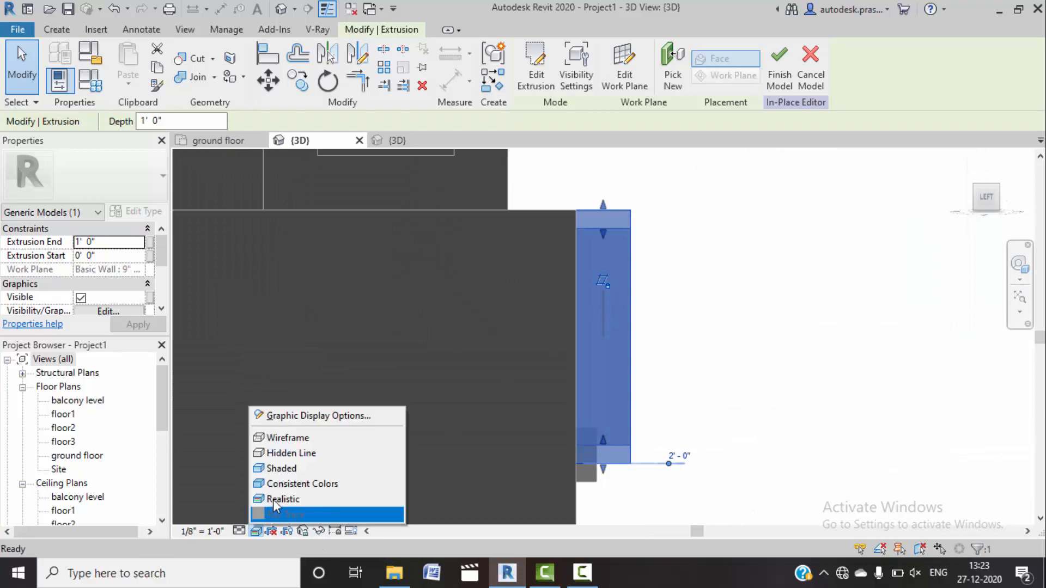
pyautogui.click(295, 437)
pyautogui.moveTo(628, 321); pyautogui.dragTo(639, 304, button='middle')
# Step: Stretch the frame's depth faces so the extrusion starts at the wall's inner face, -0' 9", and ends at about -0' 2 23/32"
pyautogui.click(666, 330)
pyautogui.click(642, 317)
pyautogui.moveTo(581, 321); pyautogui.dragTo(550, 326)
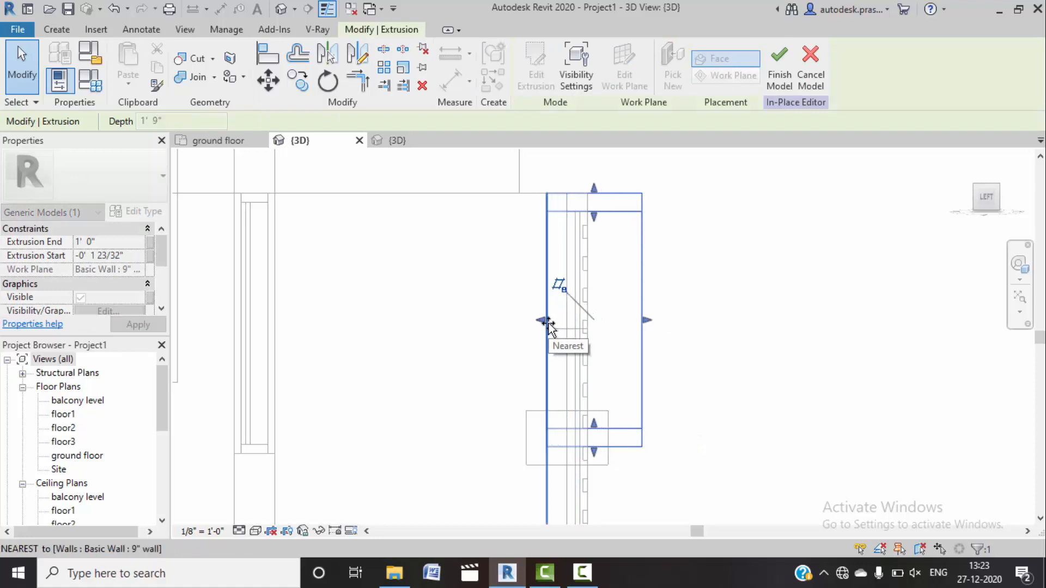
pyautogui.moveTo(647, 321); pyautogui.dragTo(573, 346)
# Step: Stretch the frame's front face outward in an angled 3D view to deepen the extrusion
pyautogui.keyDown('shift'); pyautogui.moveTo(713, 322); pyautogui.dragTo(399, 411, button='middle'); pyautogui.keyUp('shift')
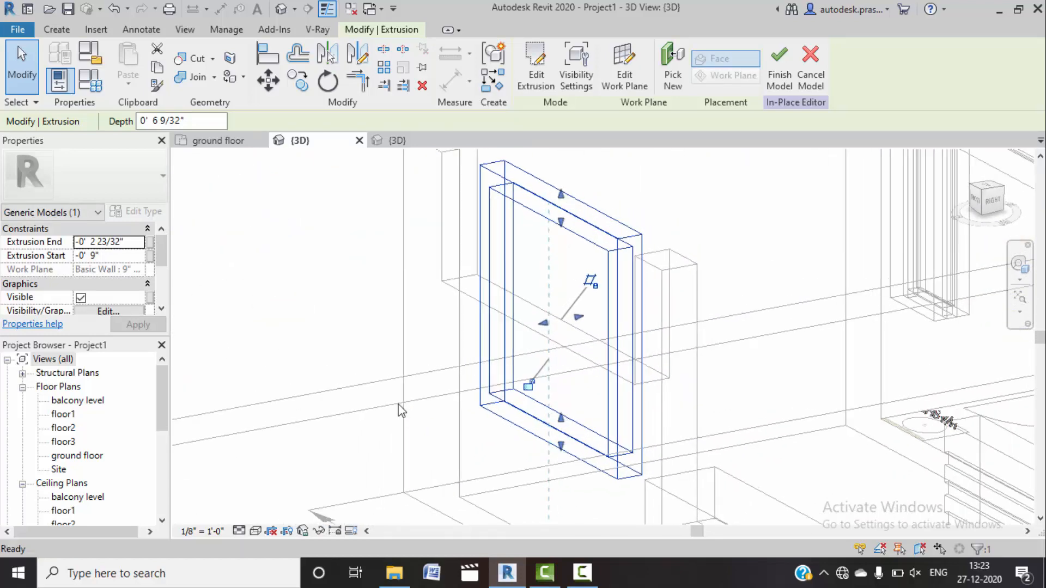
pyautogui.click(523, 404)
pyautogui.click(523, 404)
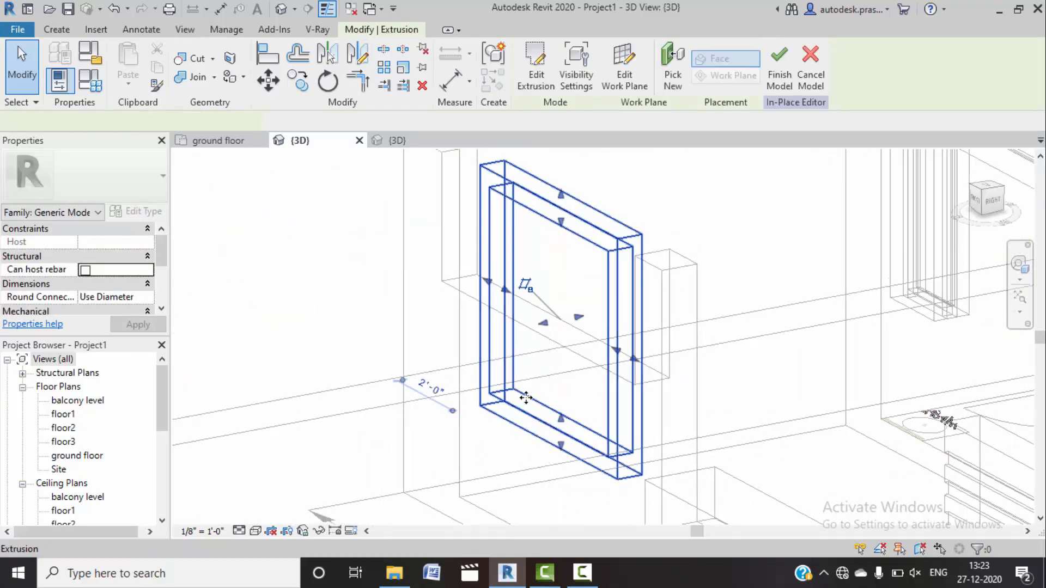
pyautogui.moveTo(542, 325); pyautogui.dragTo(524, 344)
pyautogui.click(365, 368)
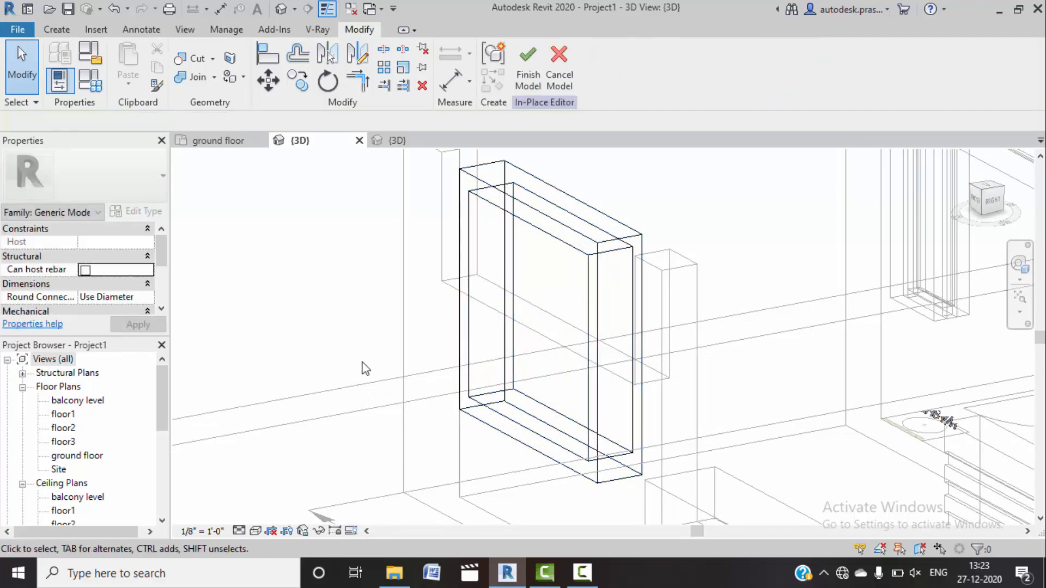
pyautogui.scroll(-2, 365, 369)
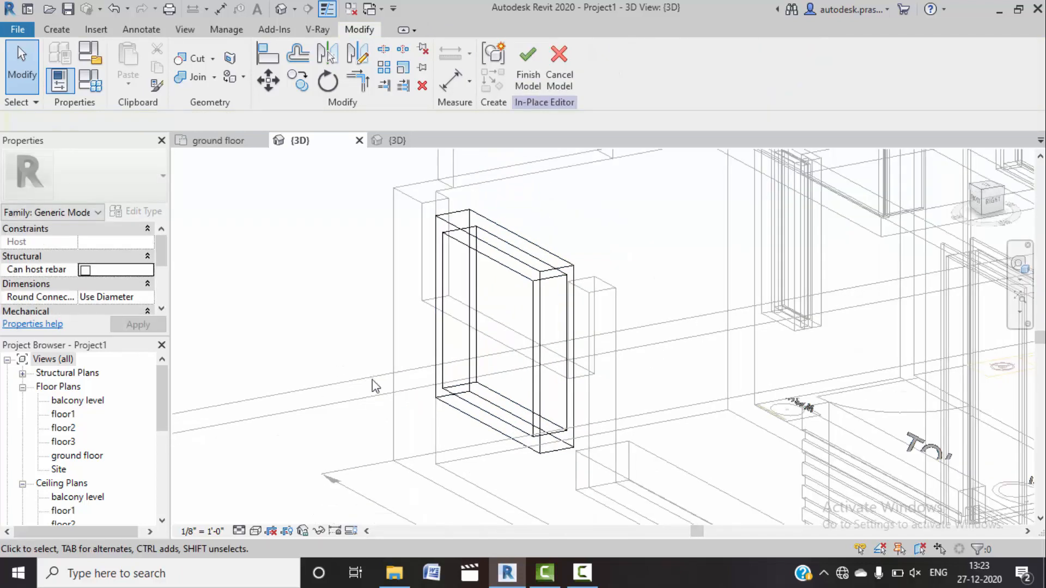
# Step: Set the 3D view's visual style to Realistic and finish the in-place window frame model
pyautogui.click(252, 531)
pyautogui.click(280, 498)
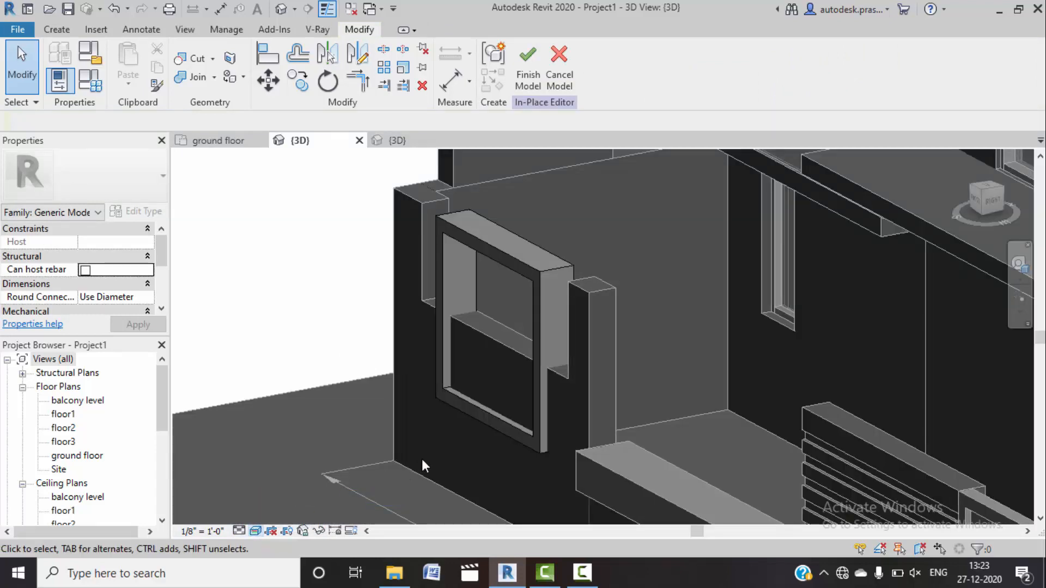
pyautogui.keyDown('shift'); pyautogui.moveTo(355, 429); pyautogui.dragTo(544, 474, button='middle'); pyautogui.keyUp('shift')
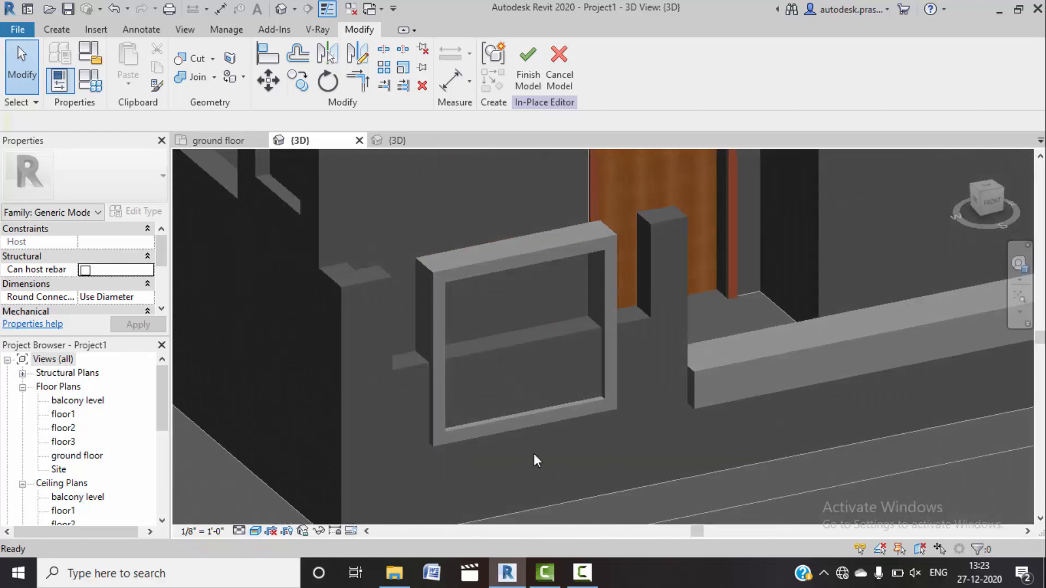
pyautogui.click(528, 82)
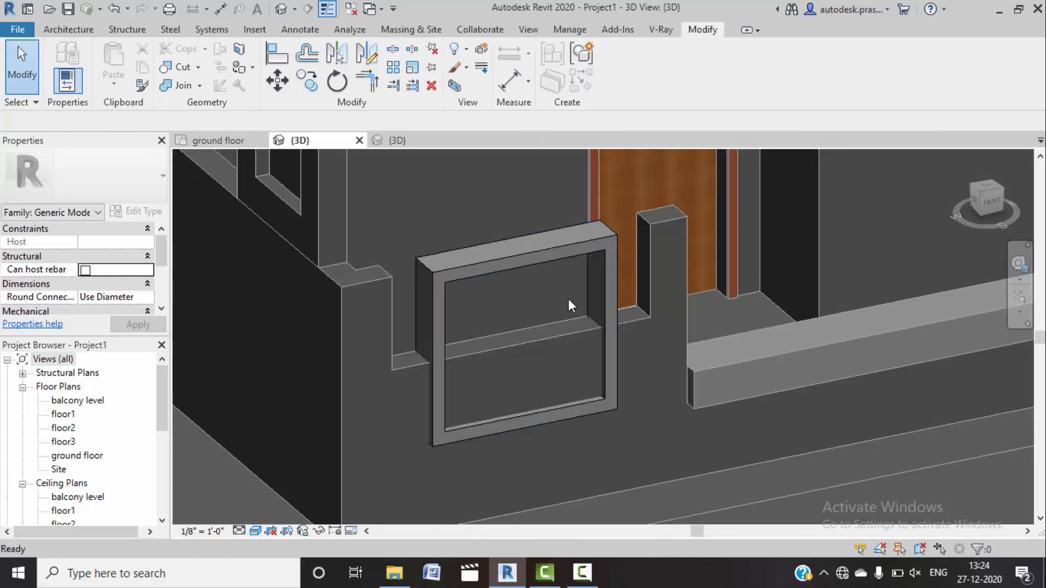
# Step: Start a sketched-path railing and duplicate its 900mm Pipe type under the suggested name
pyautogui.scroll(-3, 577, 317)
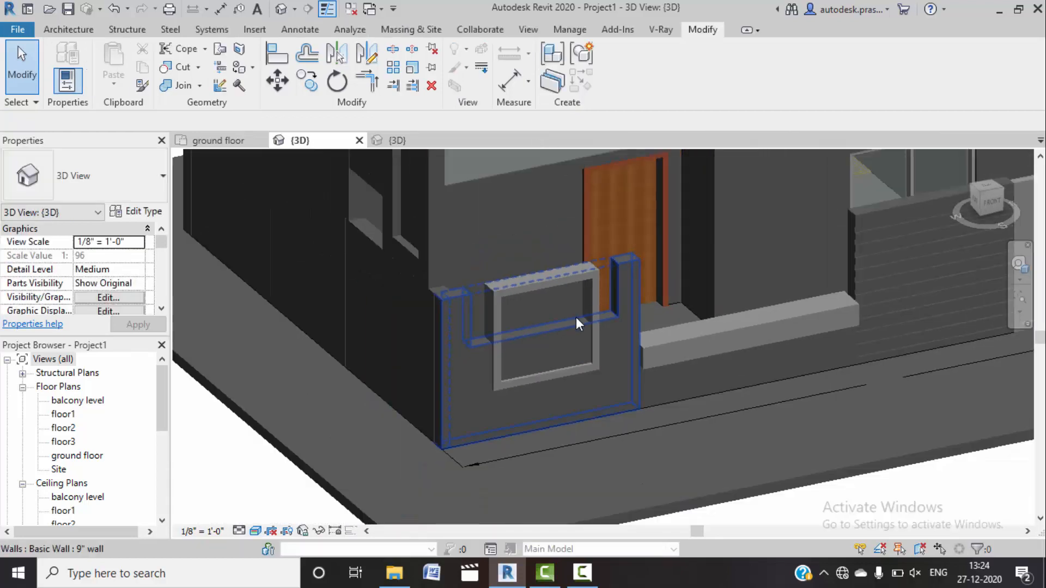
pyautogui.scroll(-2, 632, 369)
pyautogui.keyDown('shift'); pyautogui.moveTo(678, 382); pyautogui.dragTo(615, 369, button='middle'); pyautogui.keyUp('shift')
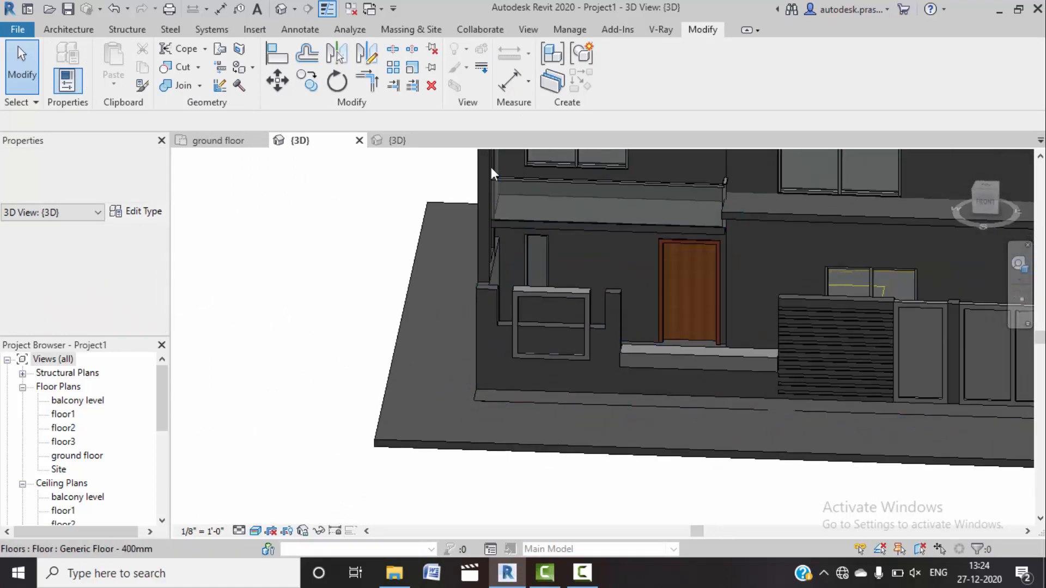
pyautogui.click(68, 30)
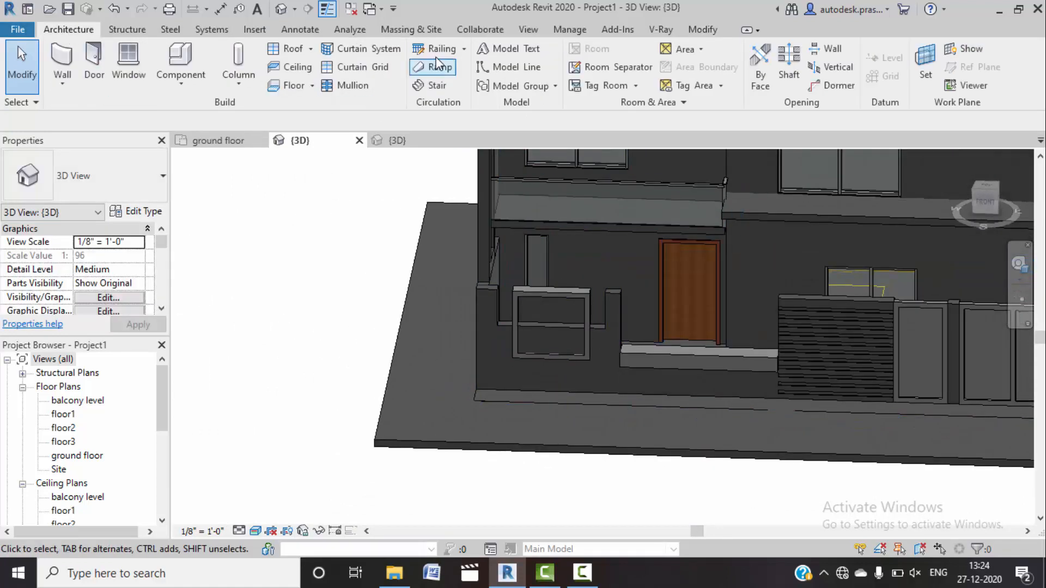
pyautogui.click(464, 50)
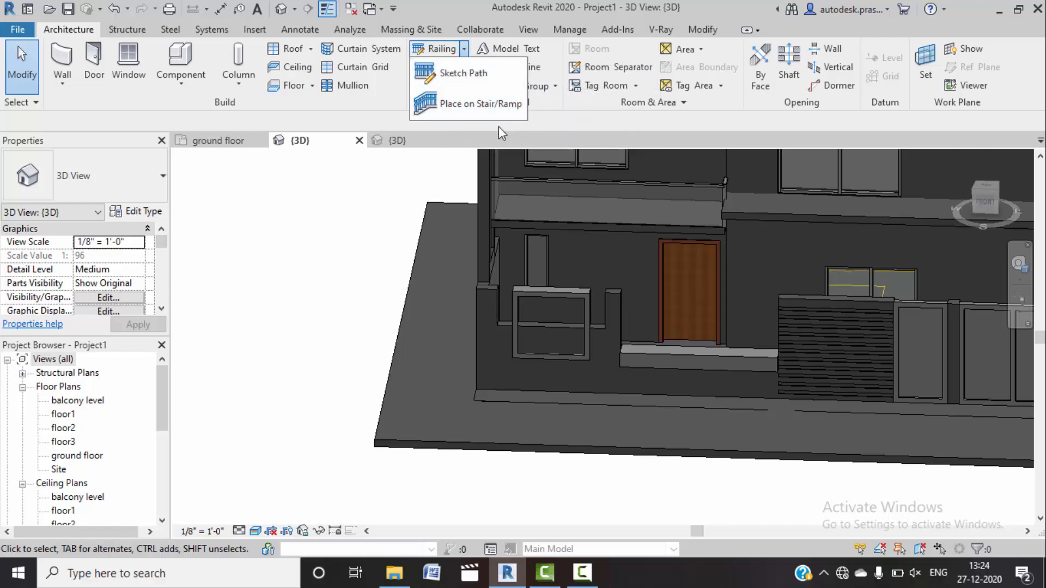
pyautogui.click(472, 81)
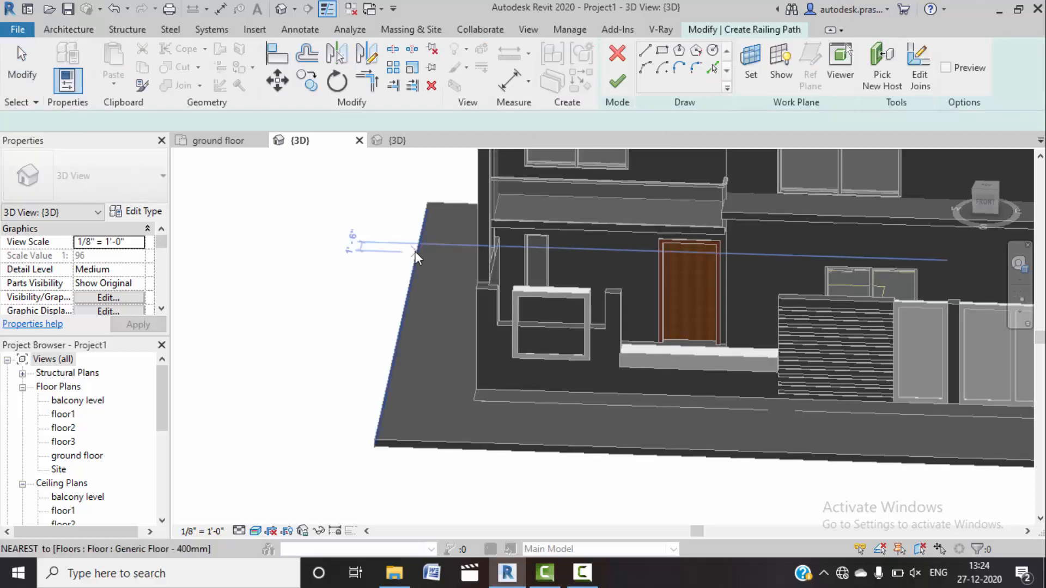
pyautogui.click(138, 212)
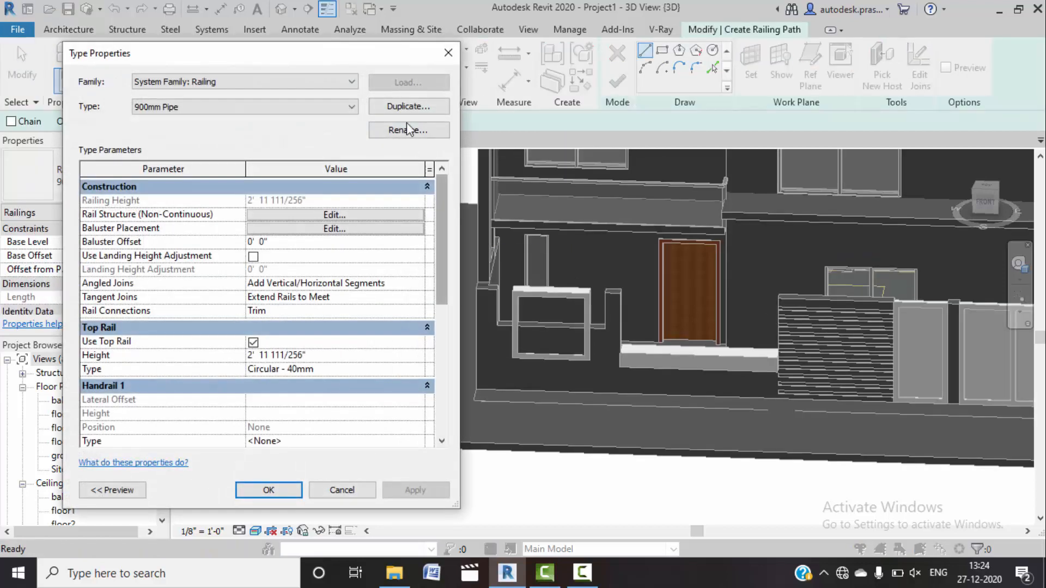
pyautogui.click(408, 107)
pyautogui.click(280, 312)
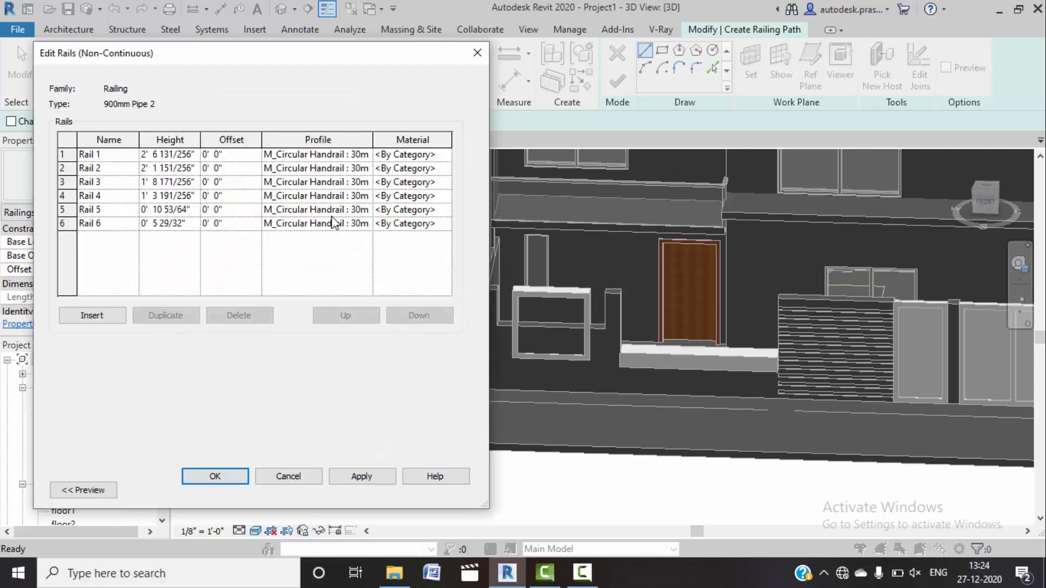
pyautogui.click(297, 479)
# Step: Set the regular baluster family to None, and enable balusters per tread on stairs with baluster family None
pyautogui.click(334, 232)
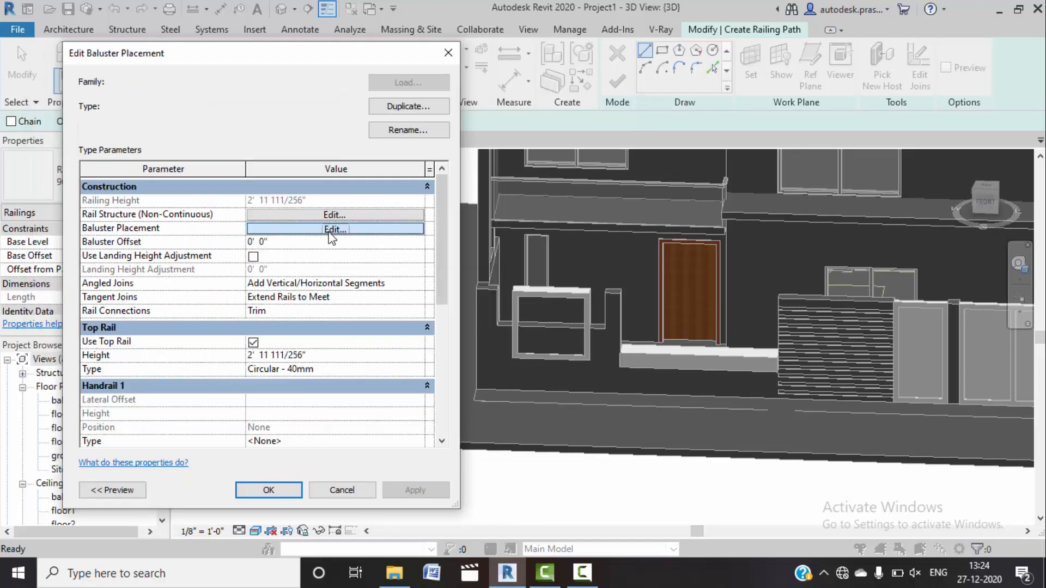
pyautogui.click(178, 152)
pyautogui.click(174, 152)
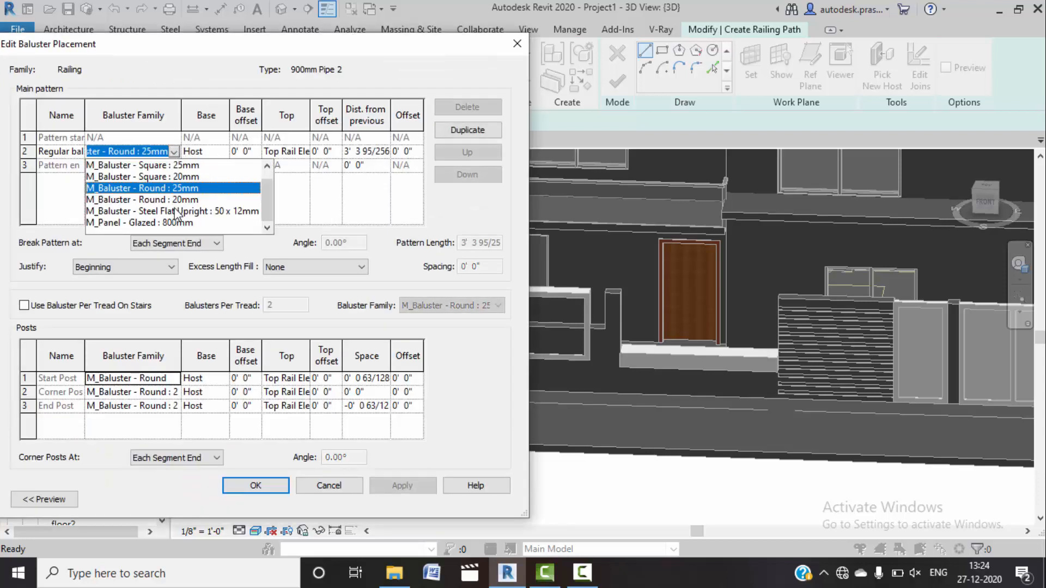
pyautogui.scroll(1, 175, 213)
pyautogui.click(112, 165)
pyautogui.click(24, 305)
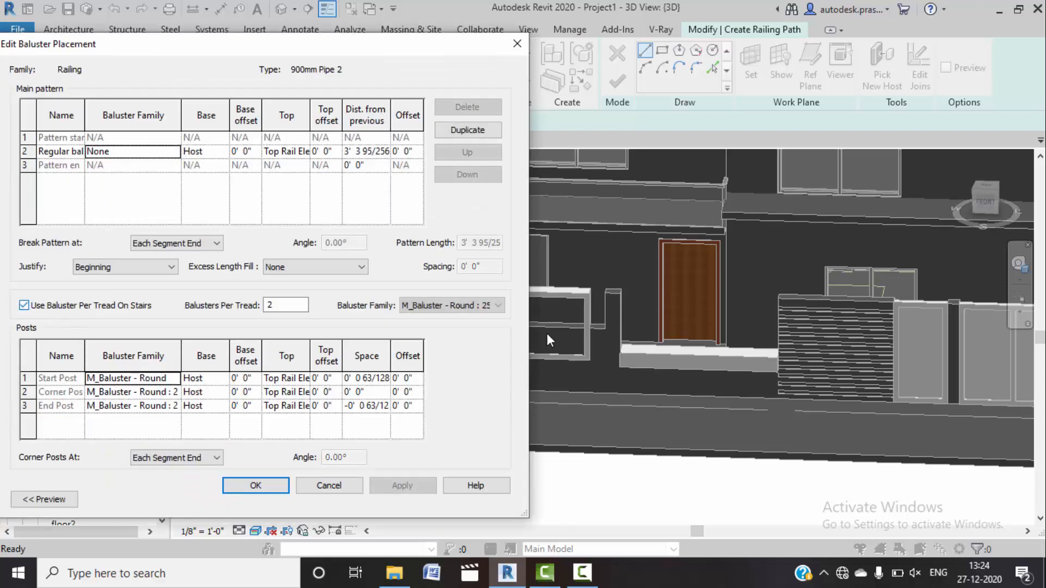
pyautogui.click(496, 304)
pyautogui.click(420, 320)
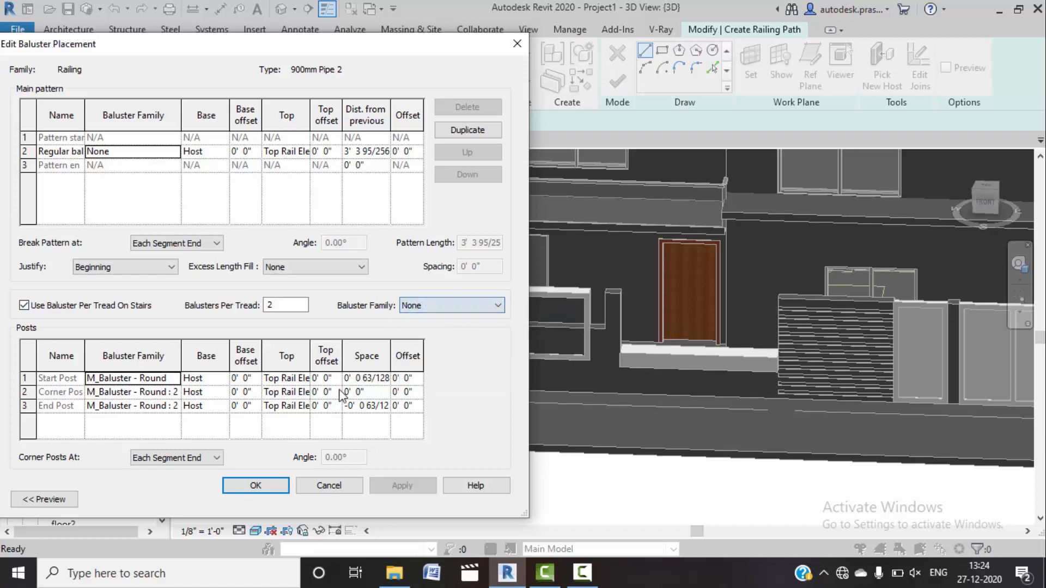
# Step: Set the start, corner and end post families to None and accept the baluster placement
pyautogui.click(174, 378)
pyautogui.click(174, 378)
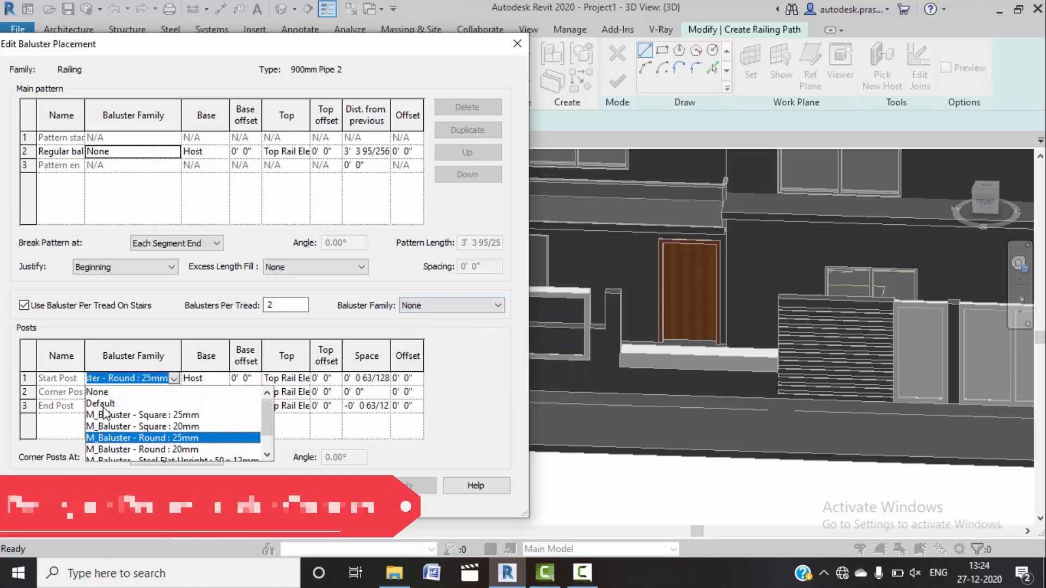
pyautogui.click(101, 391)
pyautogui.click(174, 391)
pyautogui.click(174, 392)
pyautogui.click(97, 406)
pyautogui.click(101, 406)
pyautogui.click(173, 406)
pyautogui.click(163, 419)
pyautogui.click(275, 486)
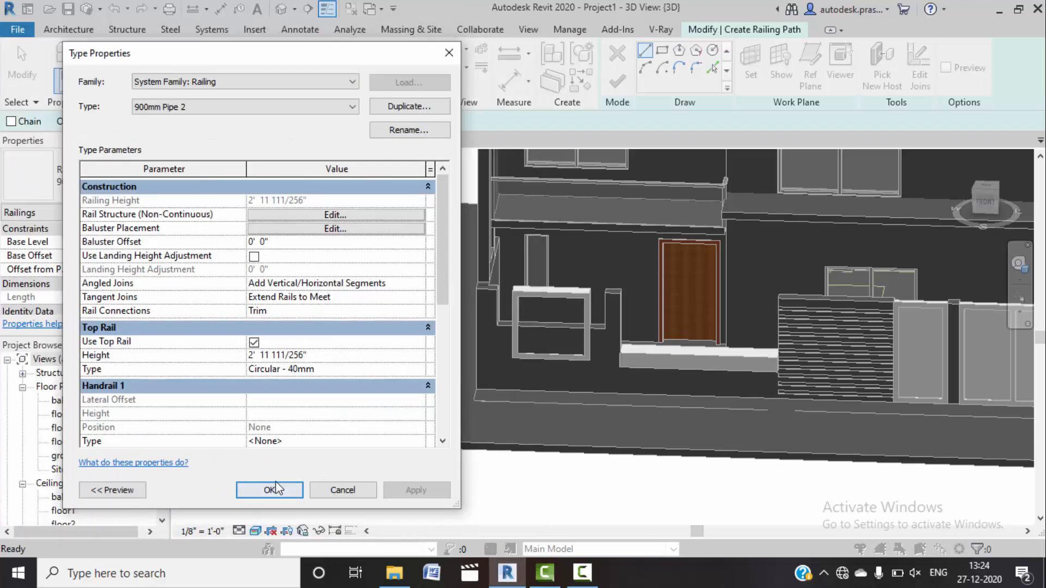
# Step: Delete Rail 6, Rail 4 and Rail 2 from the duplicated type's rail structure
pyautogui.click(329, 216)
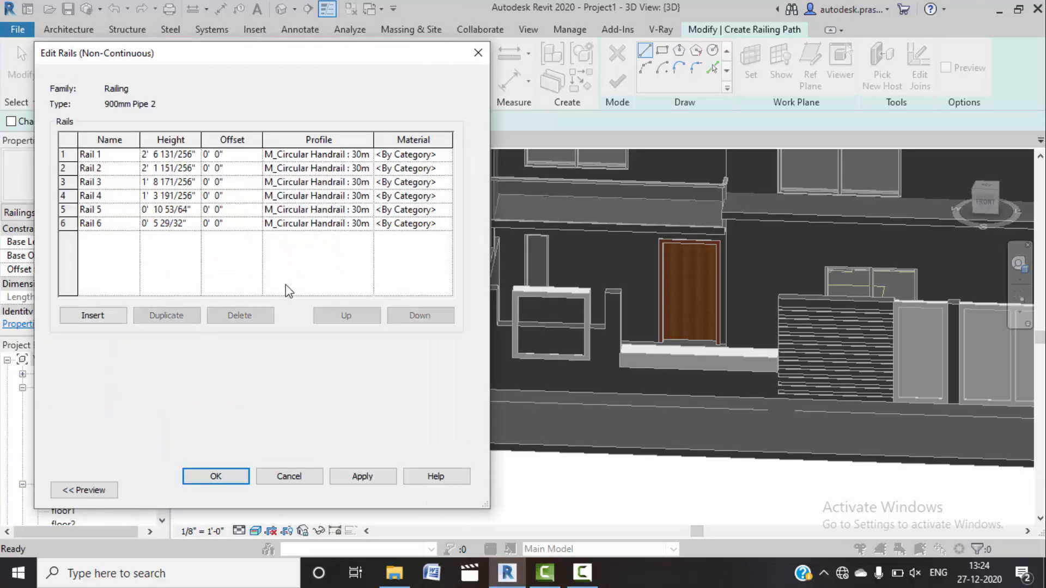
pyautogui.click(68, 224)
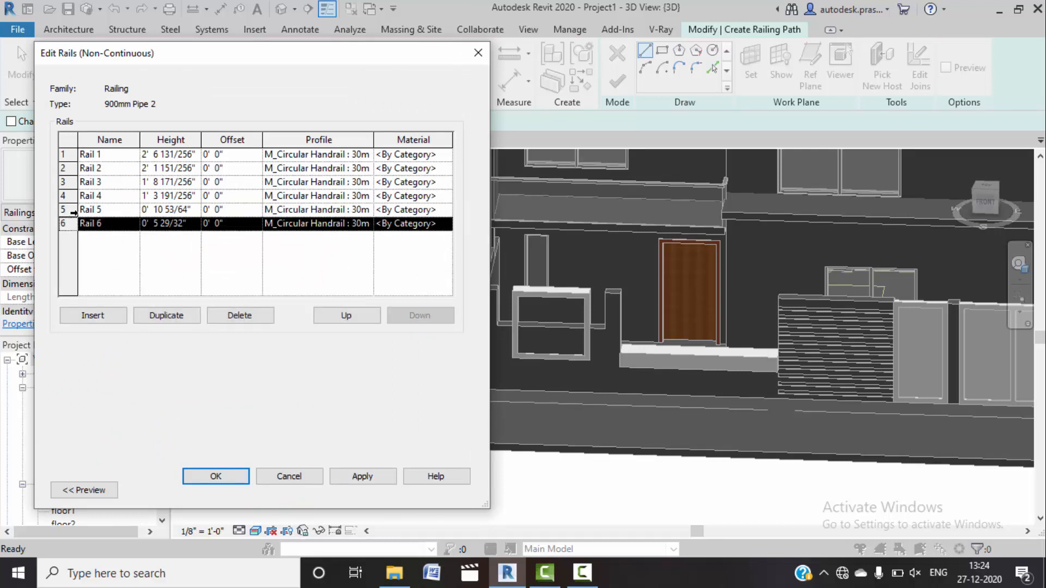
pyautogui.click(214, 318)
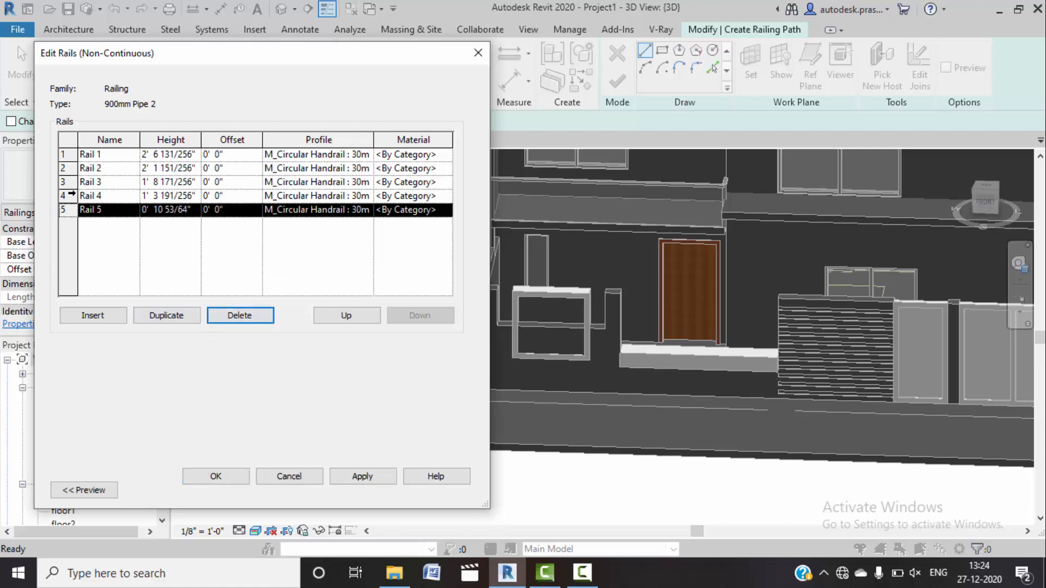
pyautogui.click(237, 317)
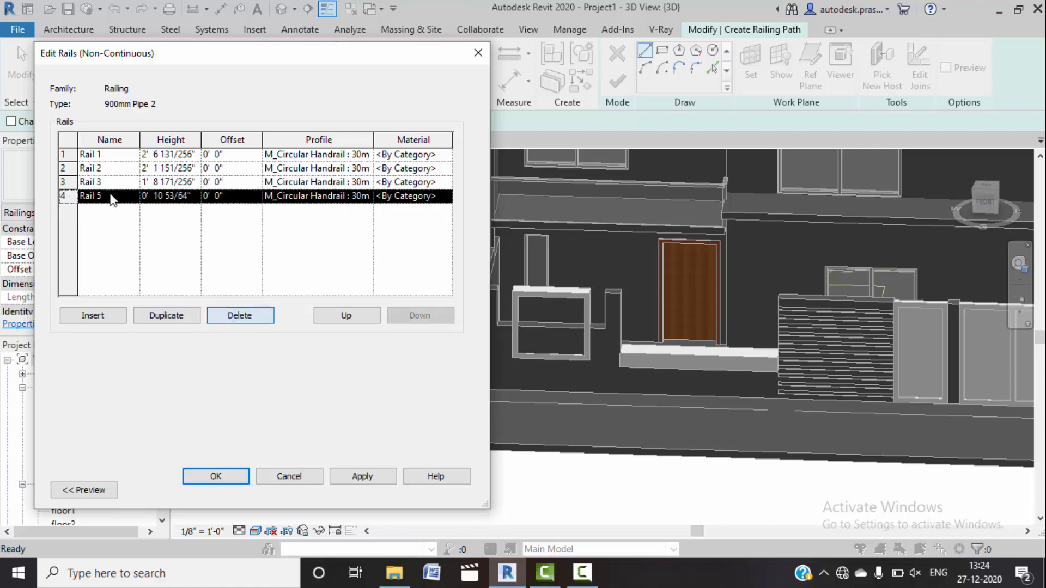
pyautogui.click(69, 171)
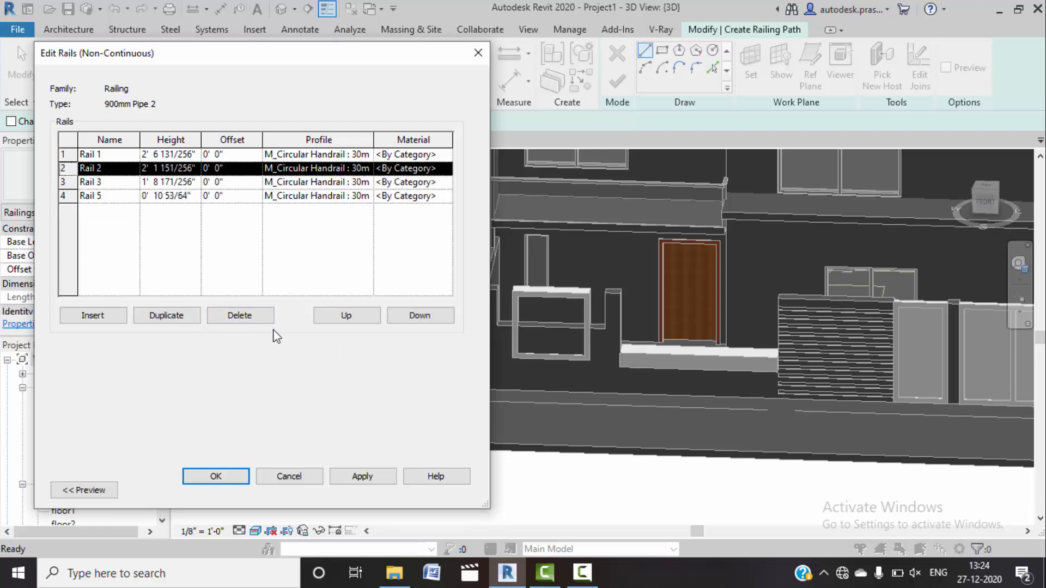
pyautogui.click(255, 318)
# Step: Set the remaining rail heights to 6" for Rail 5, 1' for Rail 3 and 1' 6" for Rail 1
pyautogui.moveTo(196, 186); pyautogui.dragTo(141, 199)
pyautogui.write('6')
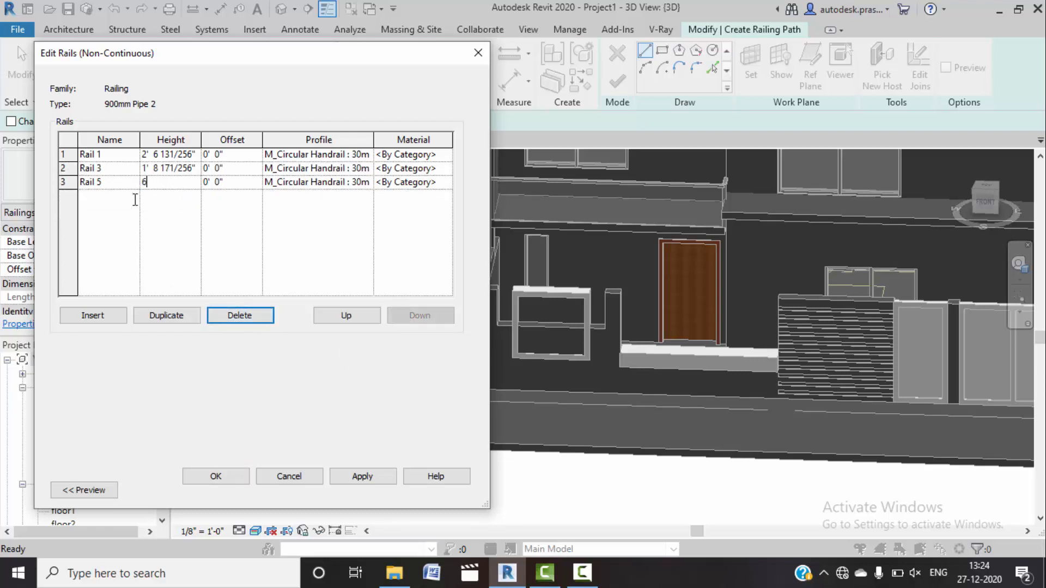
pyautogui.click(197, 168)
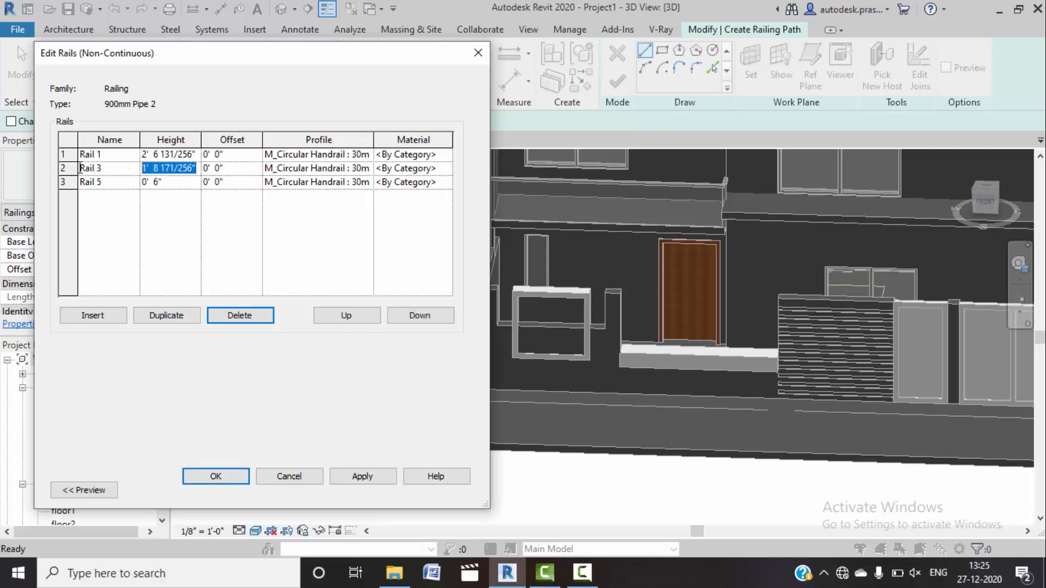
pyautogui.write('1')
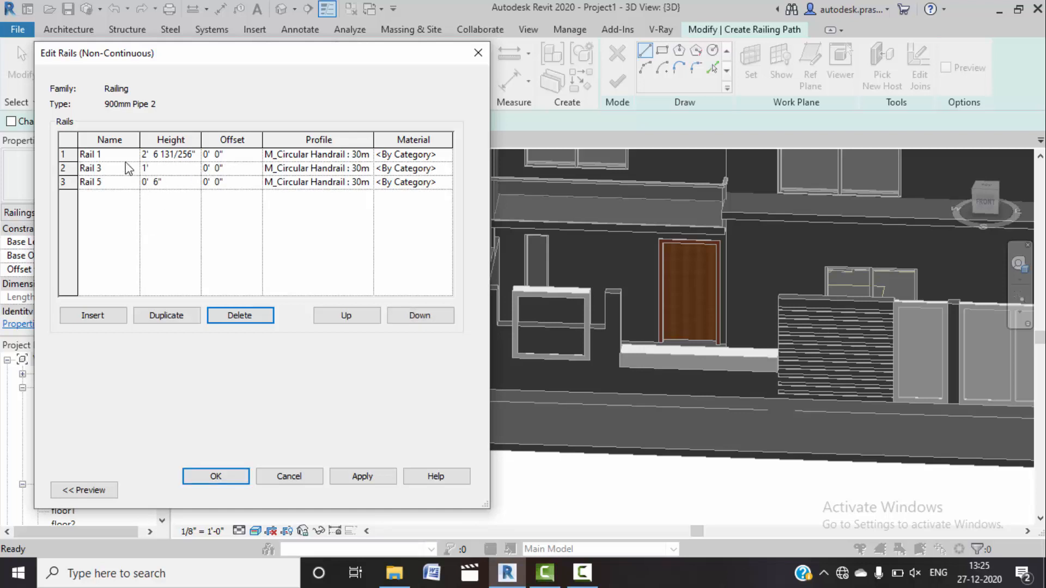
pyautogui.click(196, 155)
pyautogui.write('1')
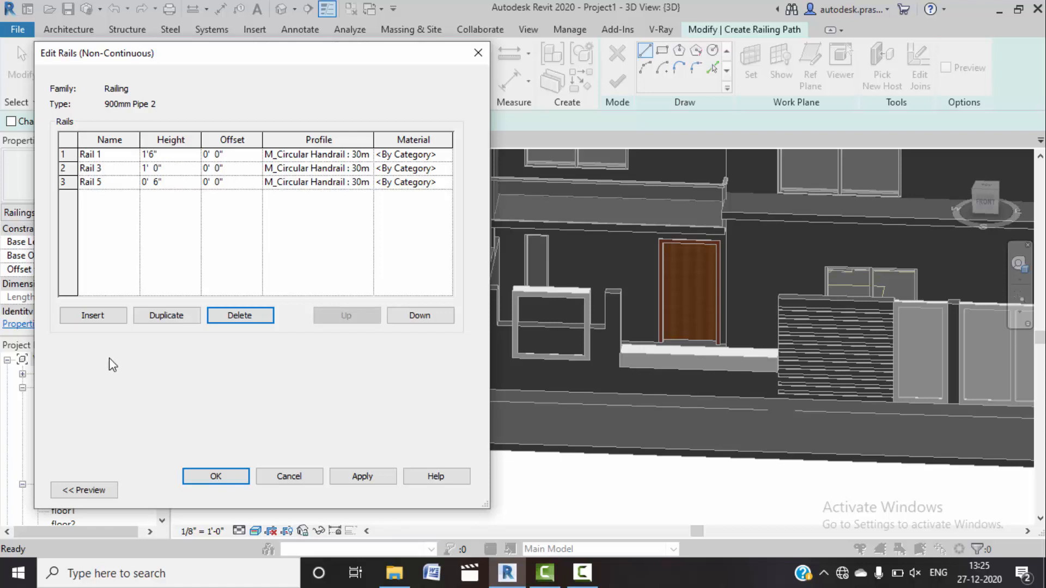
# Step: Insert three new rails above Rail 1 with heights of 2', 2' 6" and 3'
pyautogui.click(113, 317)
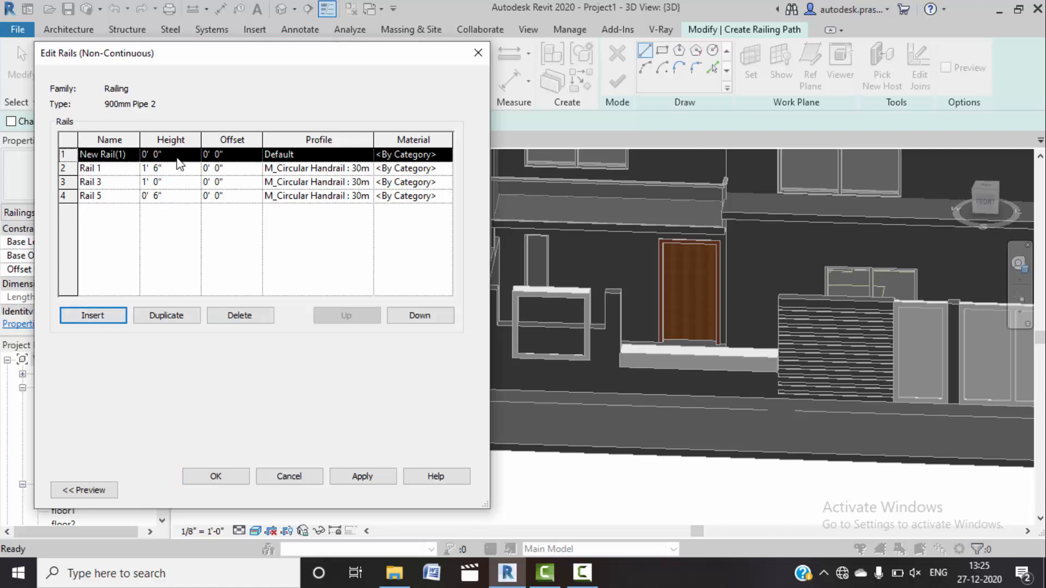
pyautogui.click(177, 158)
pyautogui.write("2'")
pyautogui.click(106, 316)
pyautogui.click(173, 159)
pyautogui.write("2'")
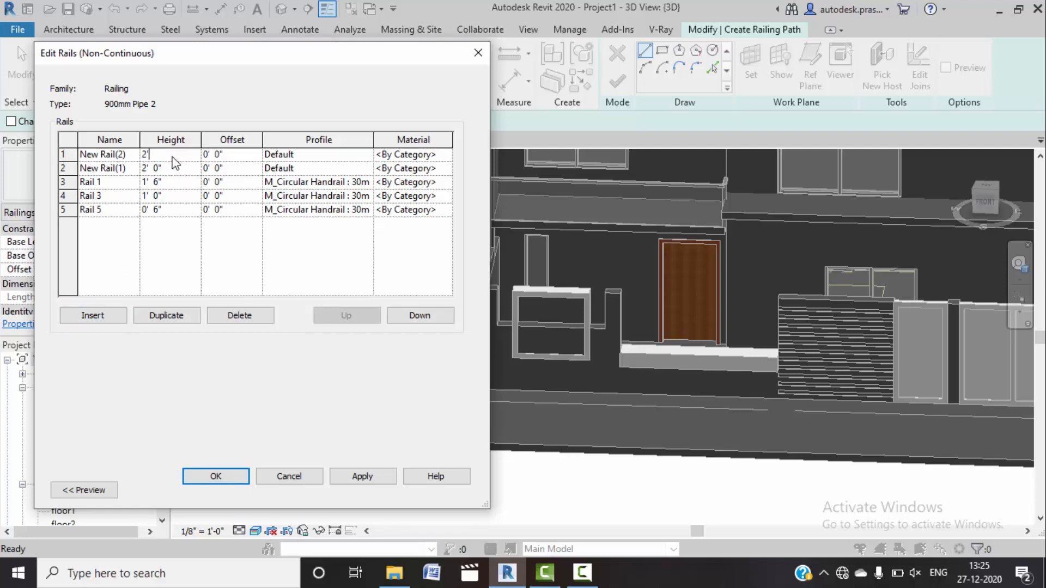
pyautogui.click(83, 318)
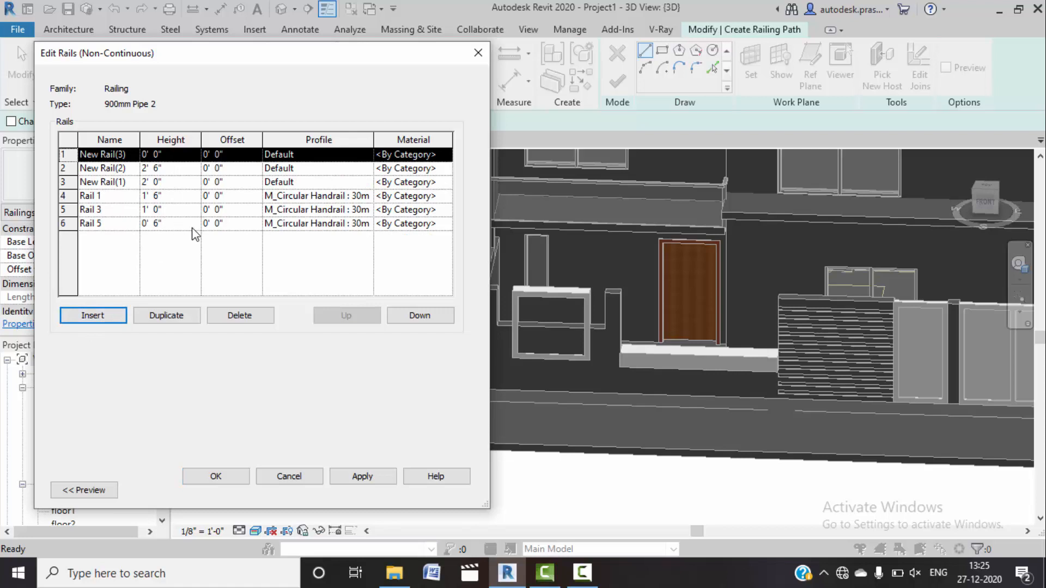
pyautogui.click(175, 158)
pyautogui.write('3')
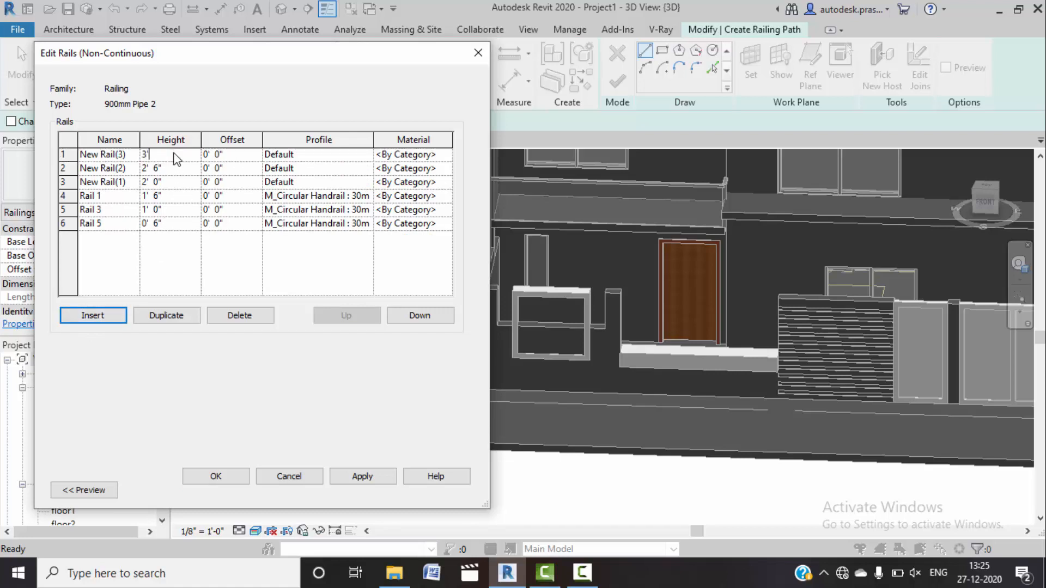
# Step: Change the height of New Rail(3) to 2' 3" and apply the rail structure
pyautogui.click(370, 477)
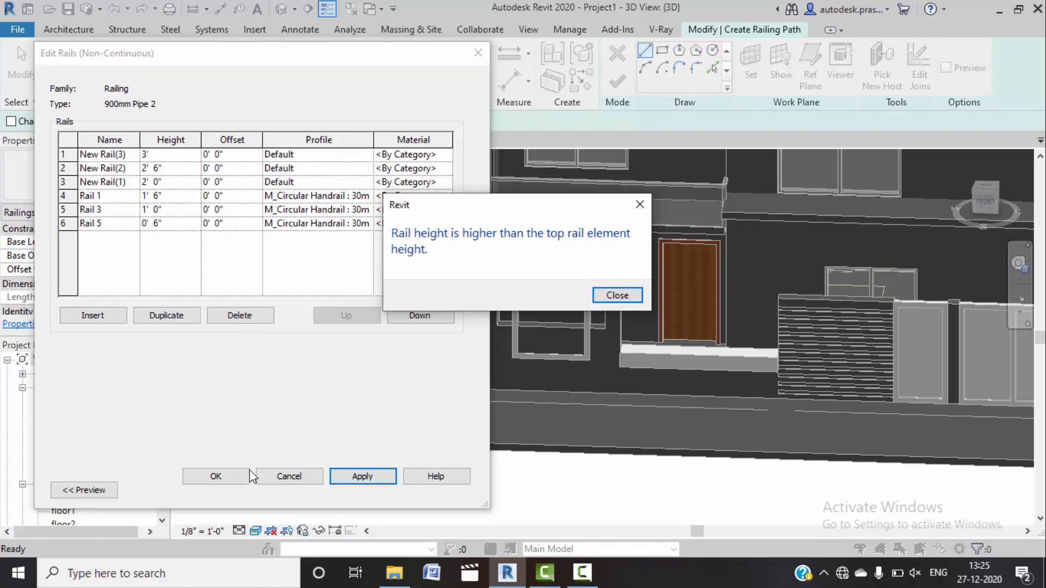
pyautogui.click(620, 300)
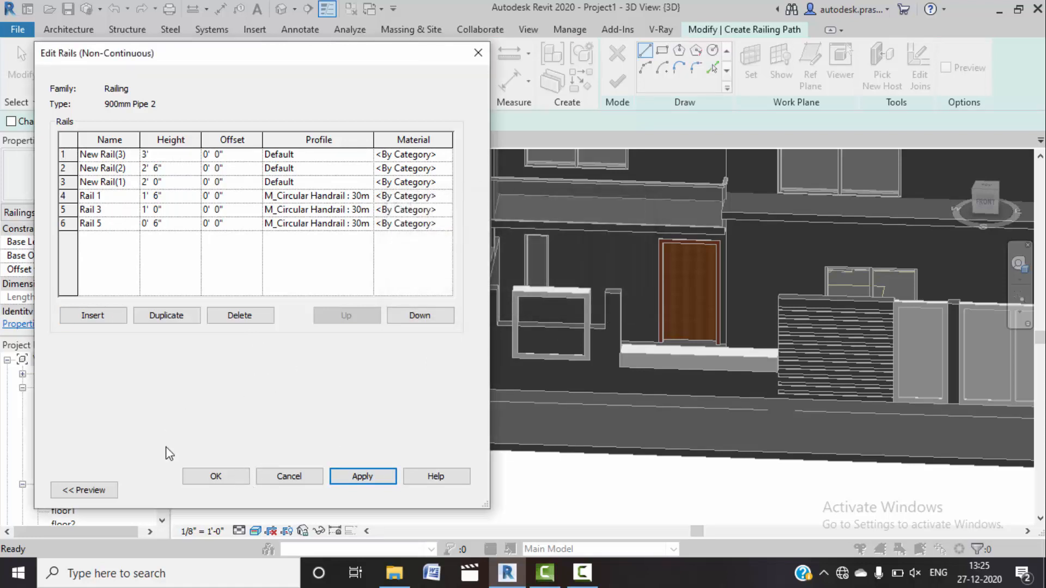
pyautogui.click(216, 476)
pyautogui.click(640, 205)
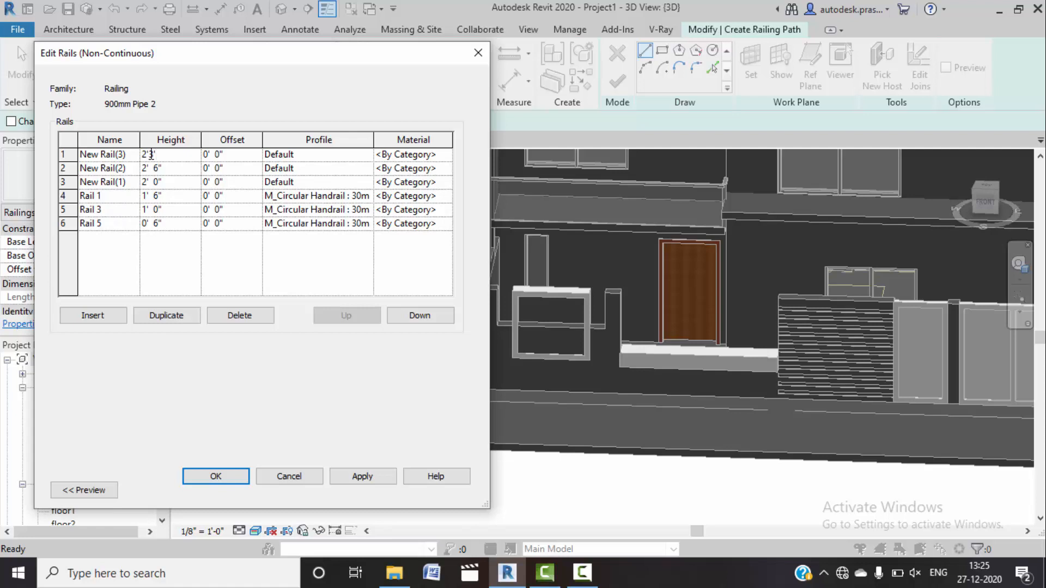
pyautogui.click(370, 478)
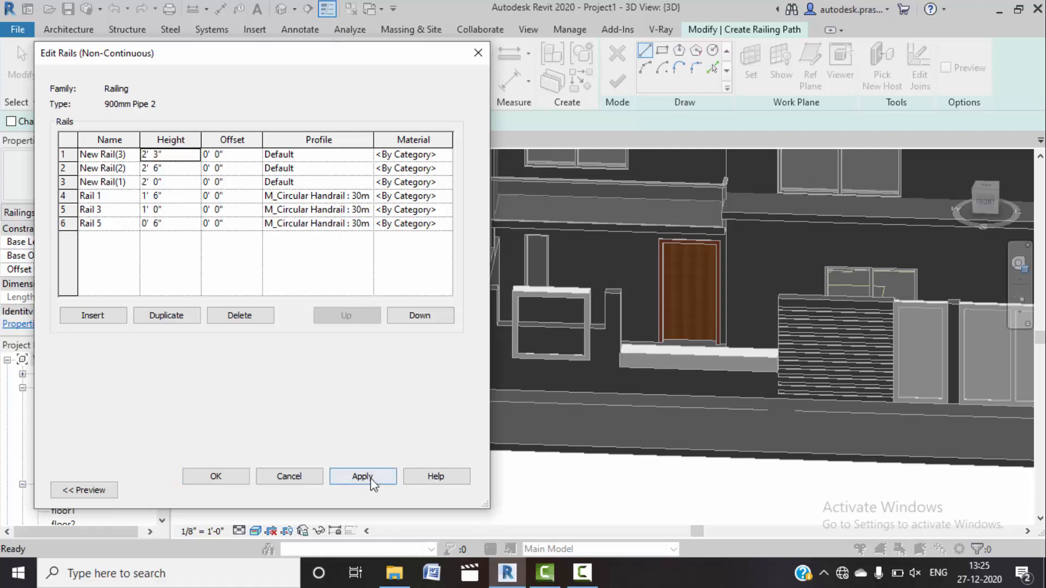
pyautogui.click(238, 477)
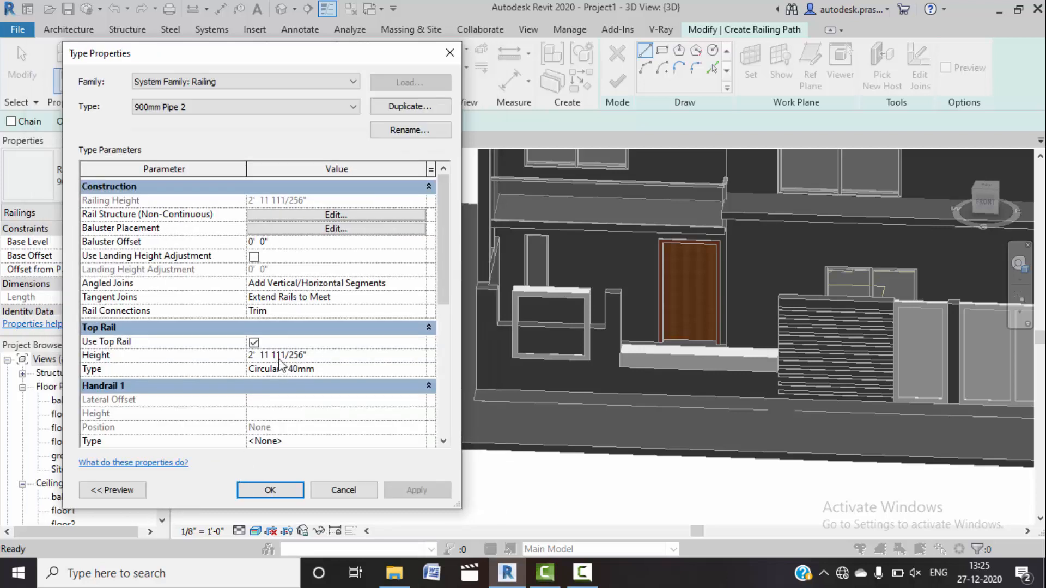
# Step: Set the top rail height to 3' and turn off the use of the top rail
pyautogui.click(328, 356)
pyautogui.write("3'")
pyautogui.click(254, 343)
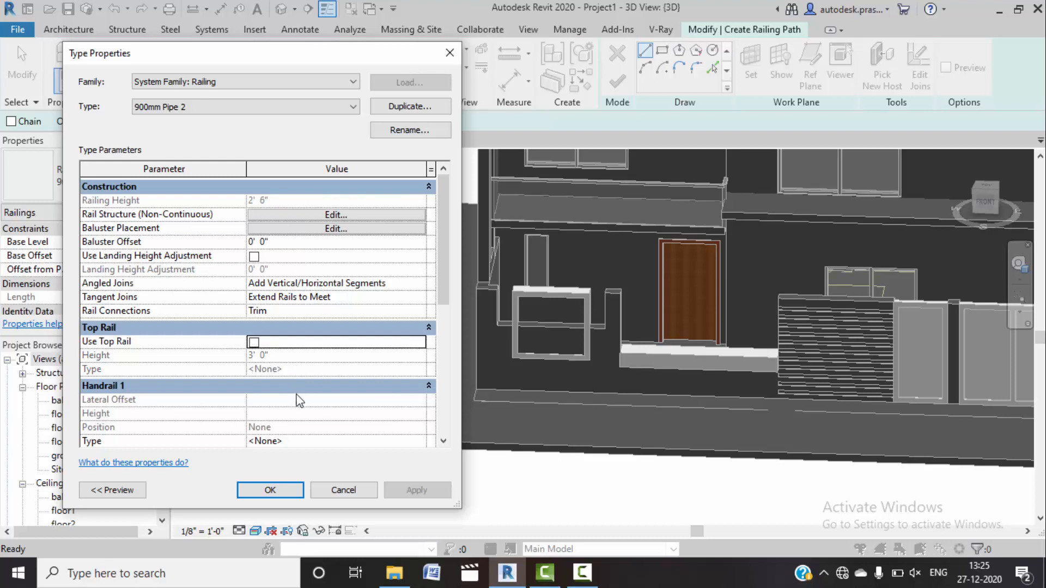
# Step: Set the height of New Rail(3) to 3' in the rail structure and accept the railing type properties
pyautogui.click(336, 215)
pyautogui.click(185, 156)
pyautogui.write('3')
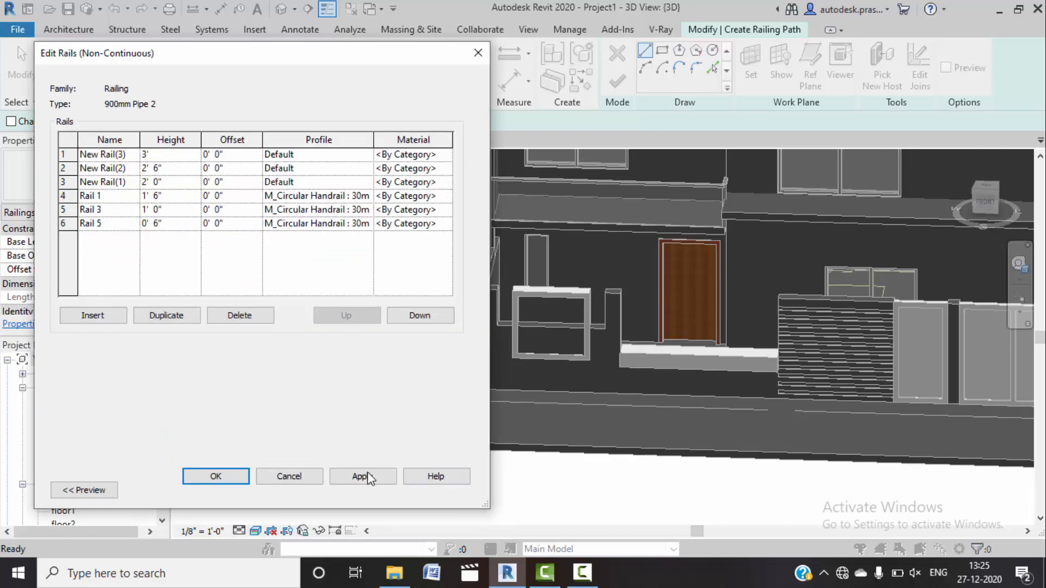
pyautogui.click(229, 476)
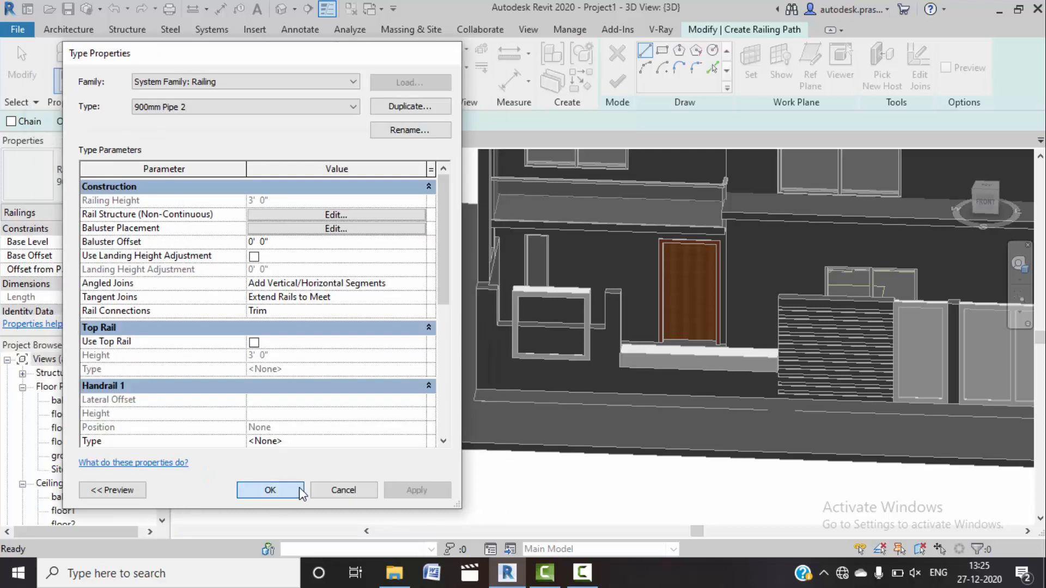
pyautogui.click(298, 492)
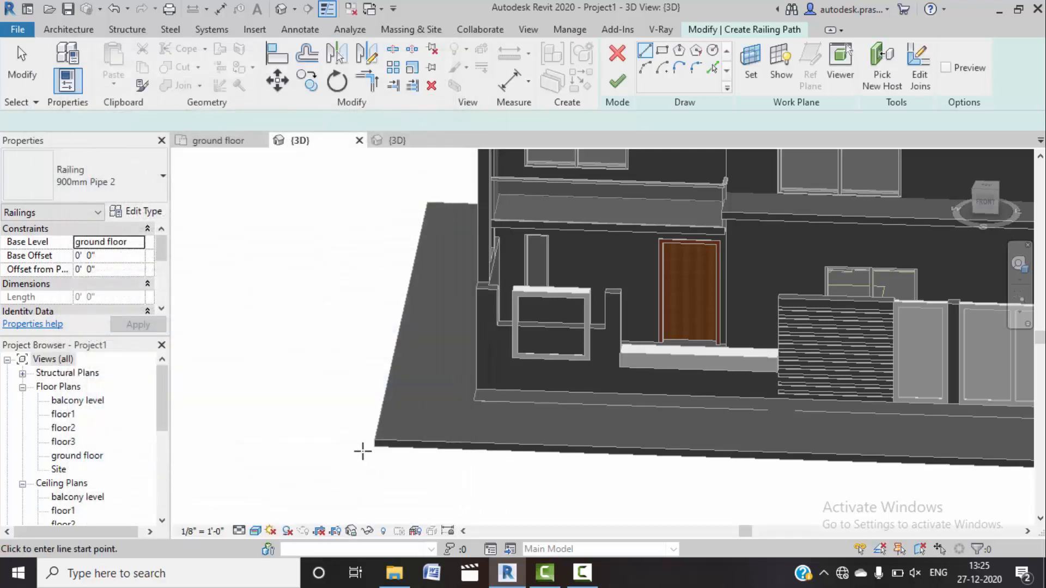
# Step: In the ground floor plan, sketch a straight railing path 4'-4" long between the inner edges of the front wall's window frame
pyautogui.doubleClick(85, 459)
pyautogui.scroll(-5, 347, 419)
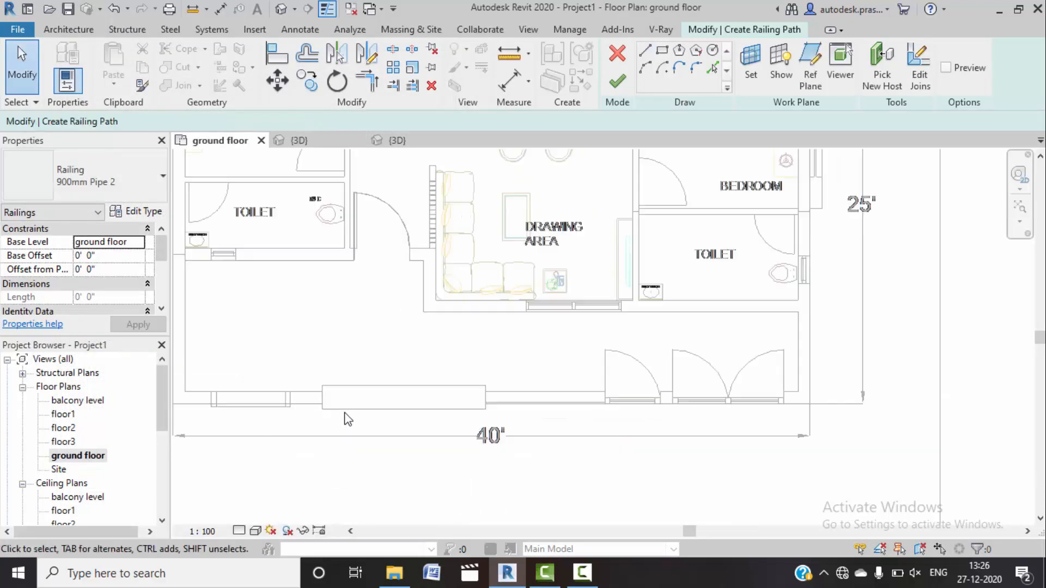
pyautogui.click(645, 51)
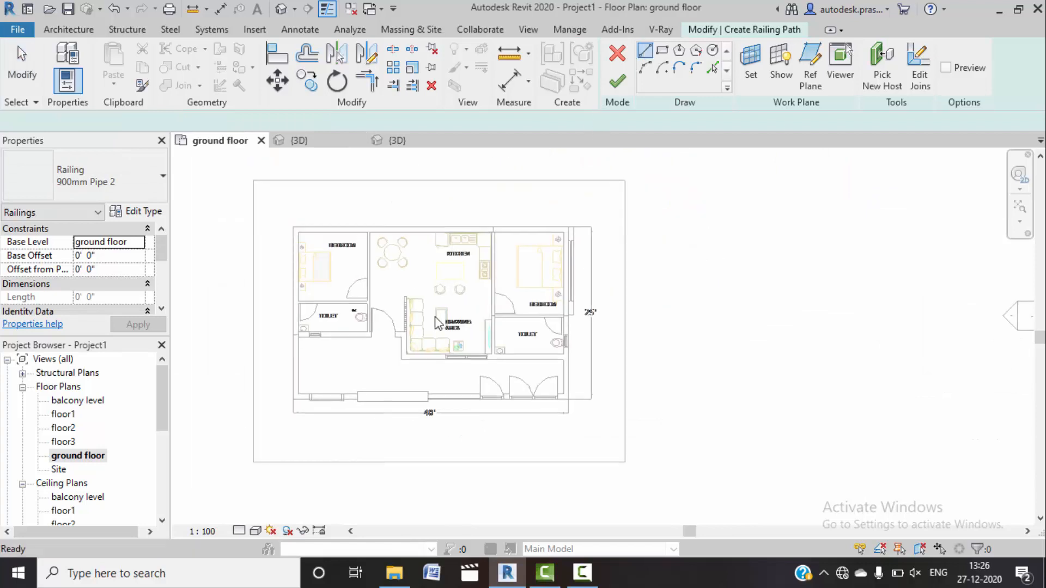
pyautogui.scroll(8, 310, 380)
pyautogui.click(251, 347)
pyautogui.click(461, 345)
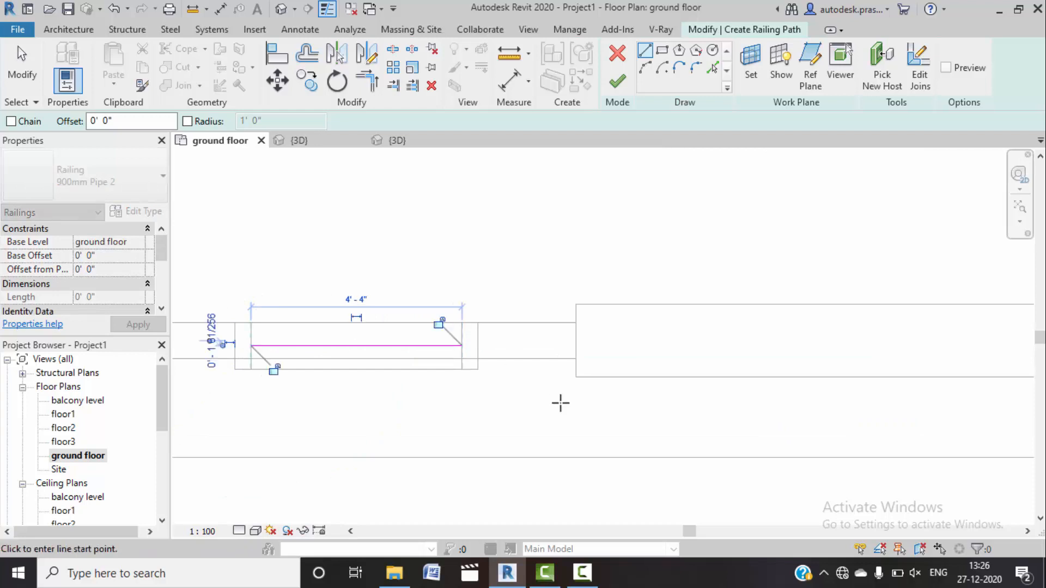
# Step: Try to add a second path line about 10'-3" long through the wide block beside the window frame and finish the railing
pyautogui.scroll(-2, 490, 379)
pyautogui.scroll(-2, 707, 378)
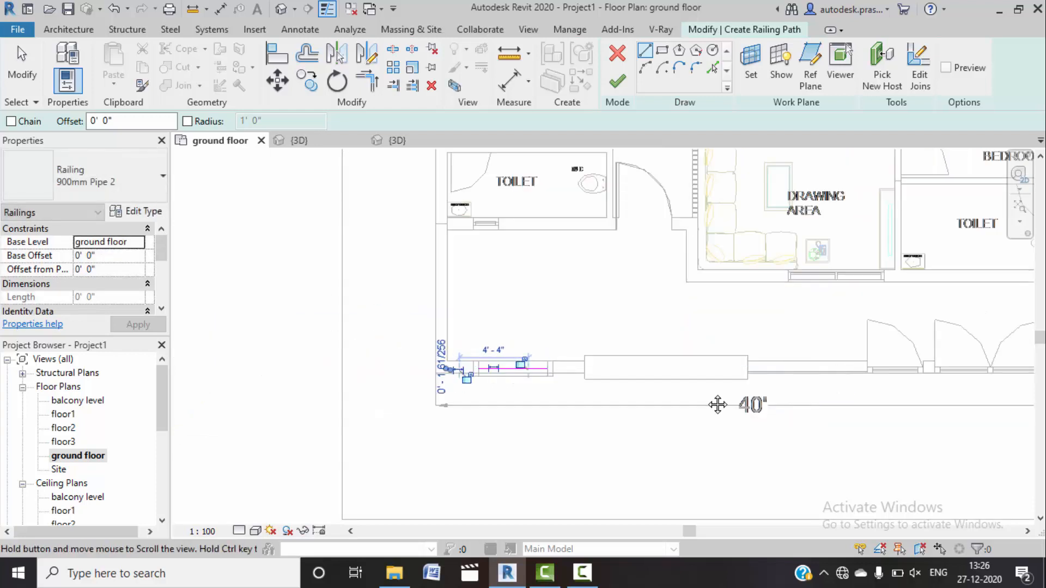
pyautogui.moveTo(741, 406); pyautogui.dragTo(707, 404, button='middle')
pyautogui.scroll(7, 490, 373)
pyautogui.click(442, 355)
pyautogui.click(872, 355)
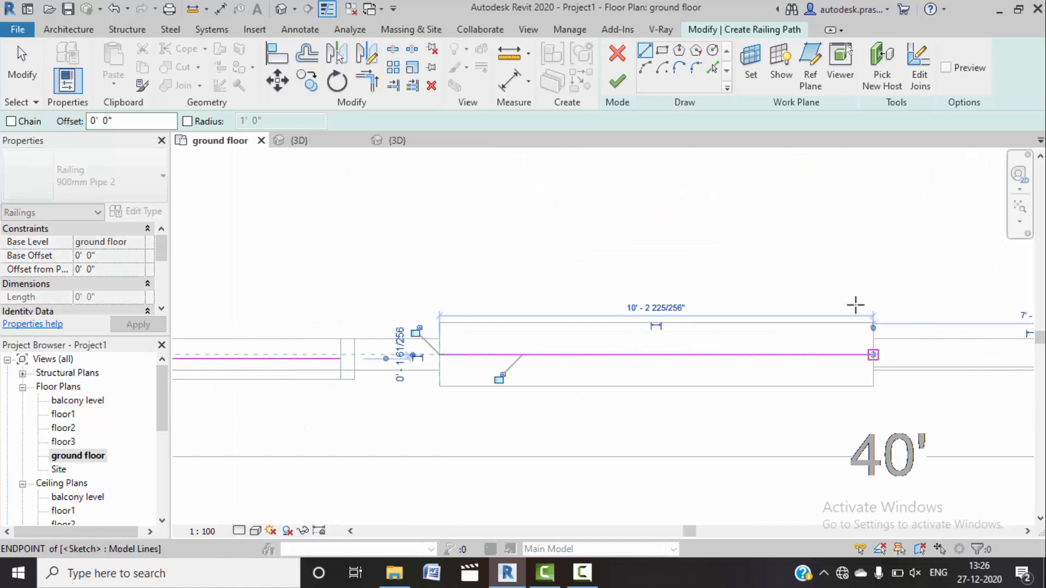
pyautogui.click(625, 86)
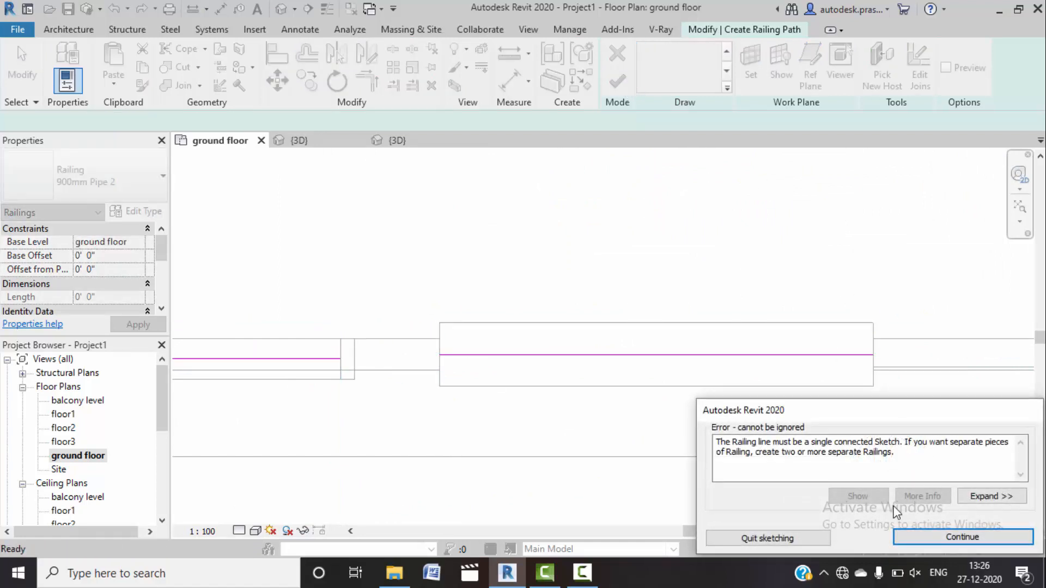
pyautogui.click(920, 539)
pyautogui.press('Escape')
pyautogui.press('Escape')
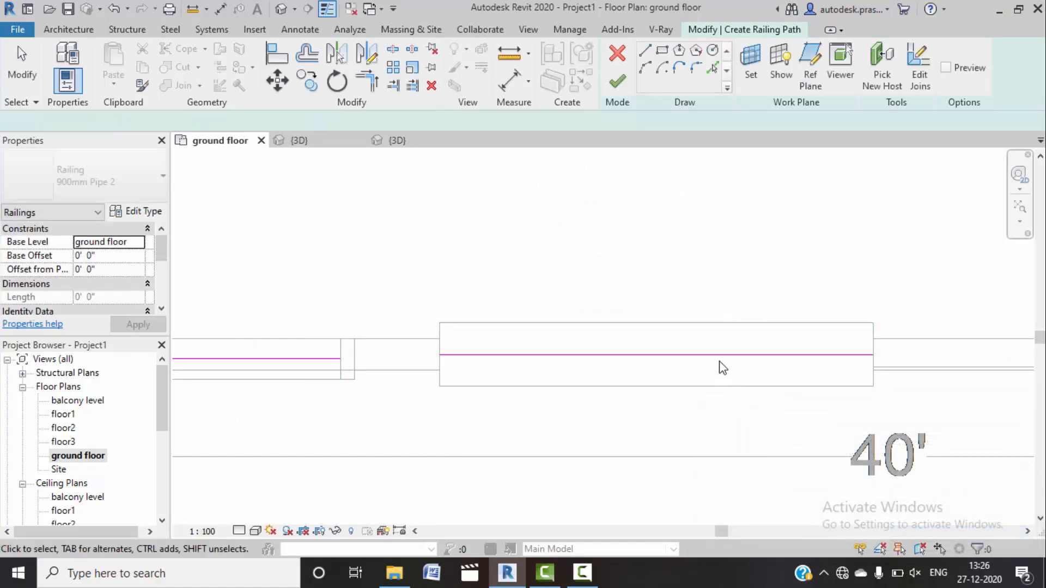
# Step: Delete the path line in the wide block, finish the railing sketch and show the model in 3D
pyautogui.click(719, 355)
pyautogui.press('Delete')
pyautogui.click(617, 82)
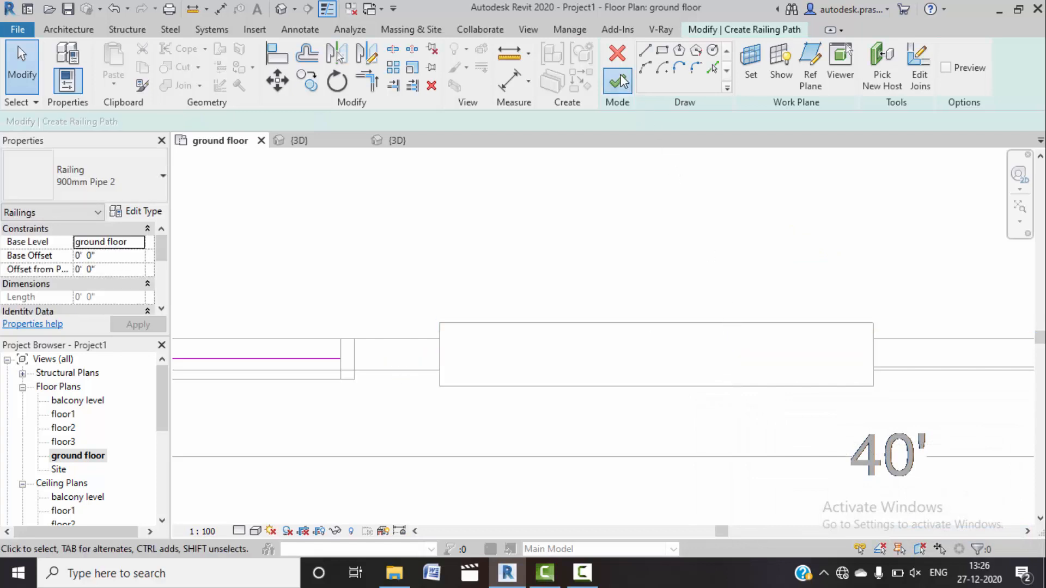
pyautogui.click(280, 13)
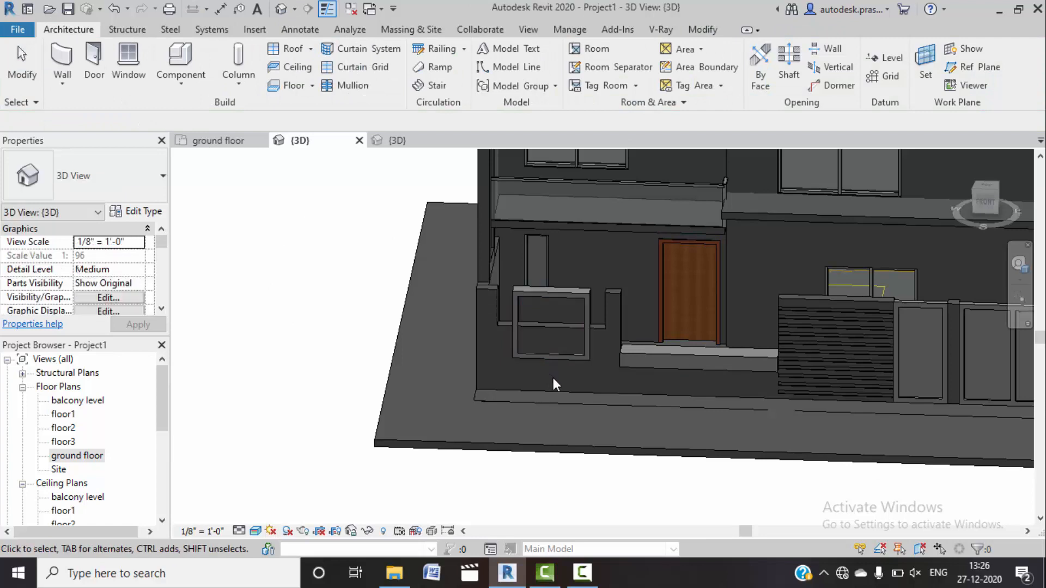
# Step: Temporarily hide the 9" front wall around the window frame in the 3D view and select the new railing
pyautogui.click(557, 326)
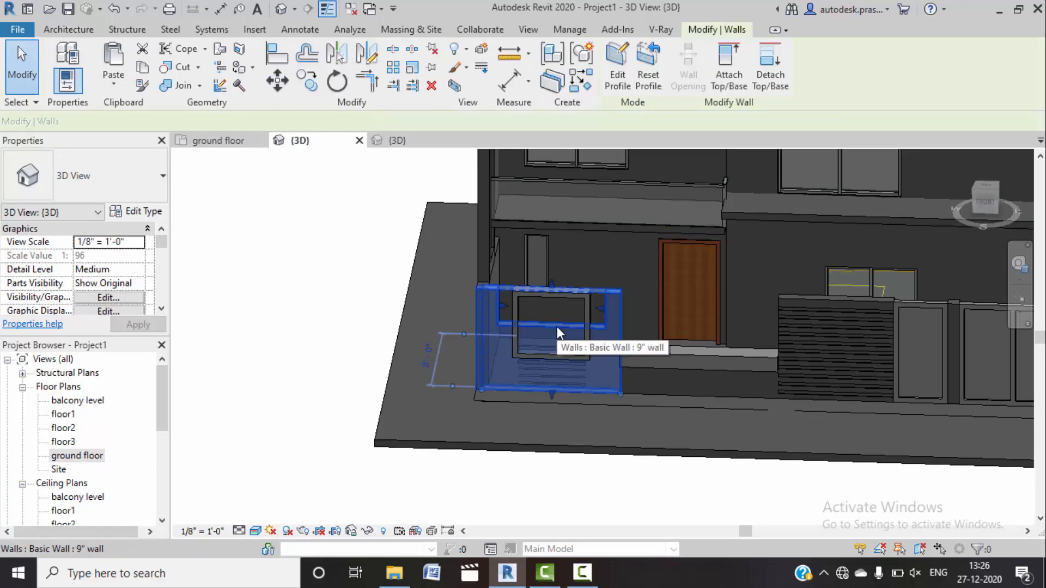
pyautogui.scroll(5, 547, 395)
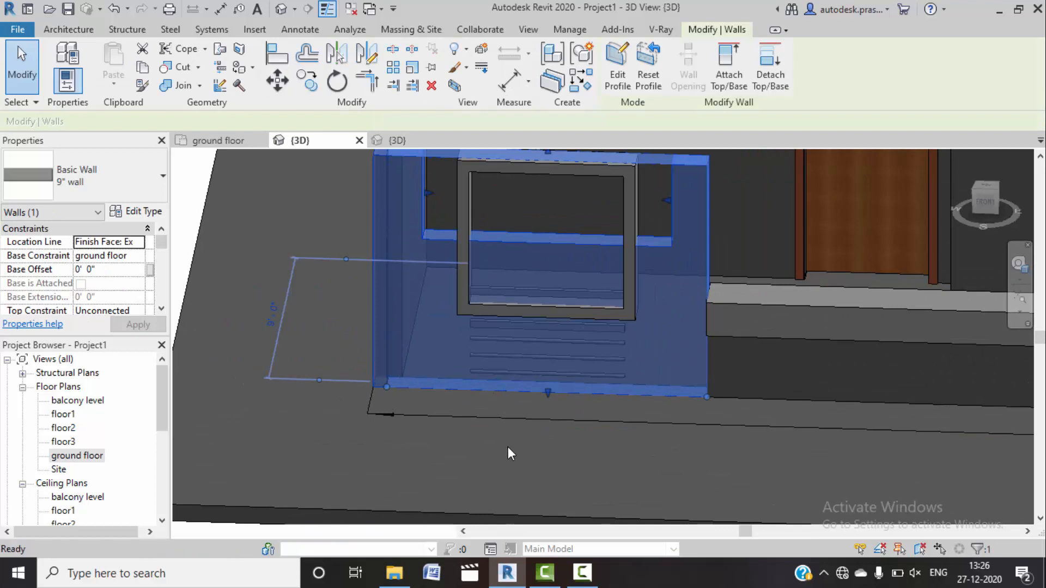
pyautogui.press('h')
pyautogui.press('h')
pyautogui.click(556, 369)
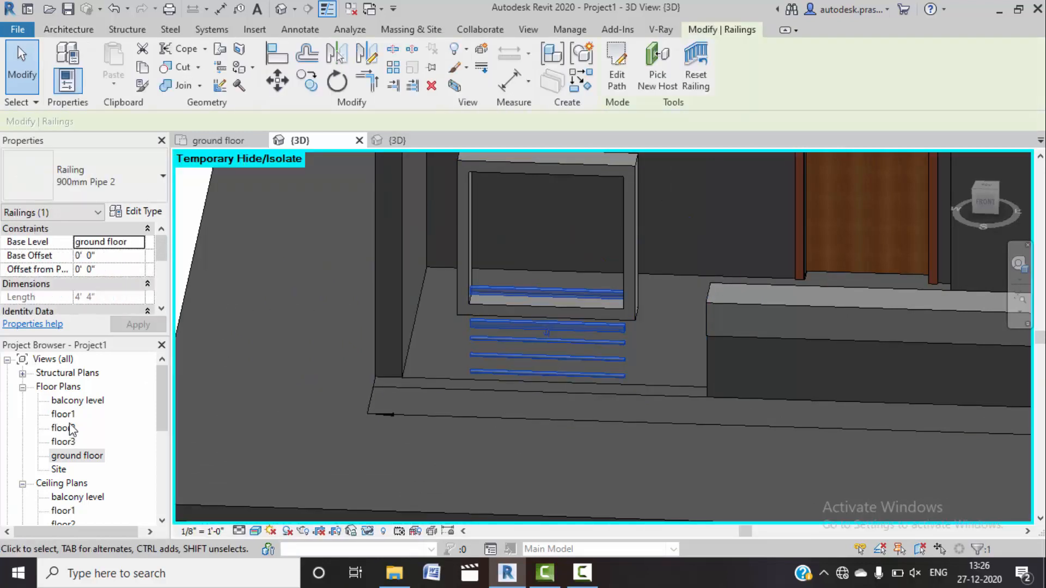
# Step: In the ground floor plan, temporarily hide the front wall crossing the window frame and select the railing inside it
pyautogui.doubleClick(76, 455)
pyautogui.scroll(-4, 361, 395)
pyautogui.scroll(5, 318, 395)
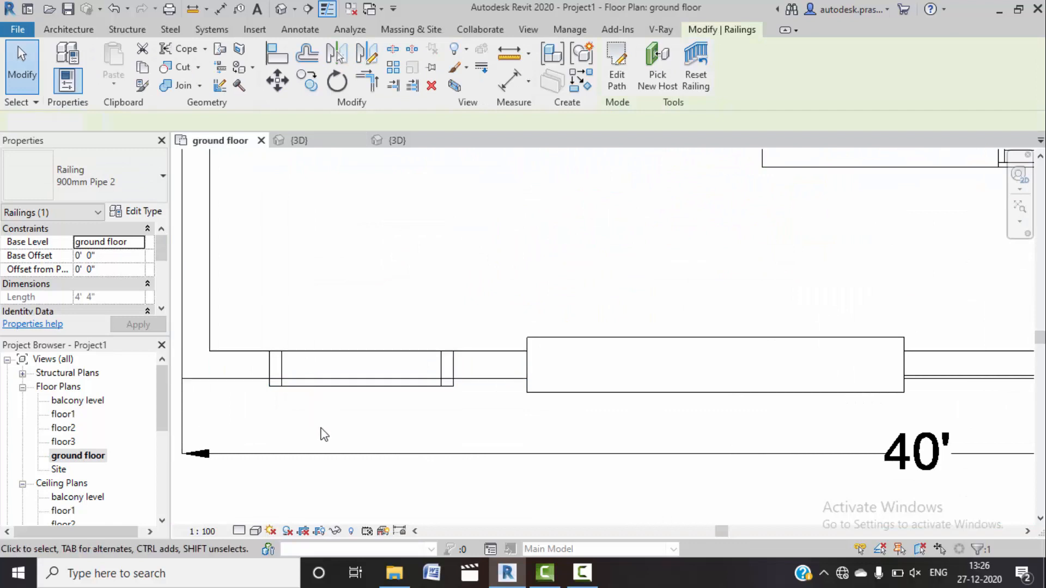
pyautogui.click(324, 434)
pyautogui.click(301, 351)
pyautogui.press('h')
pyautogui.press('h')
pyautogui.click(346, 369)
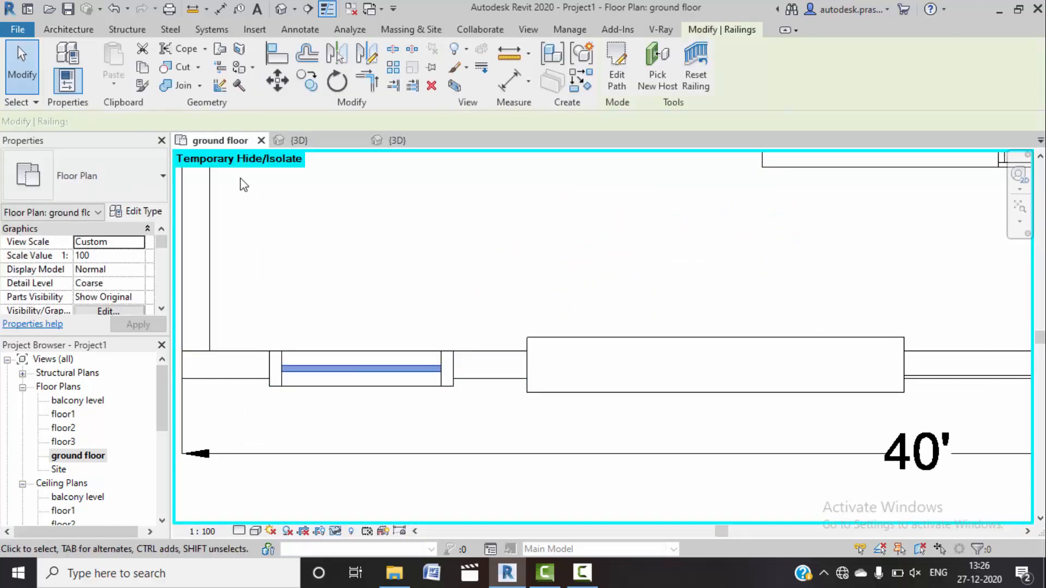
# Step: Move the railing about 3 1/2" straight outward, toward the outer face of the window frame
pyautogui.click(277, 80)
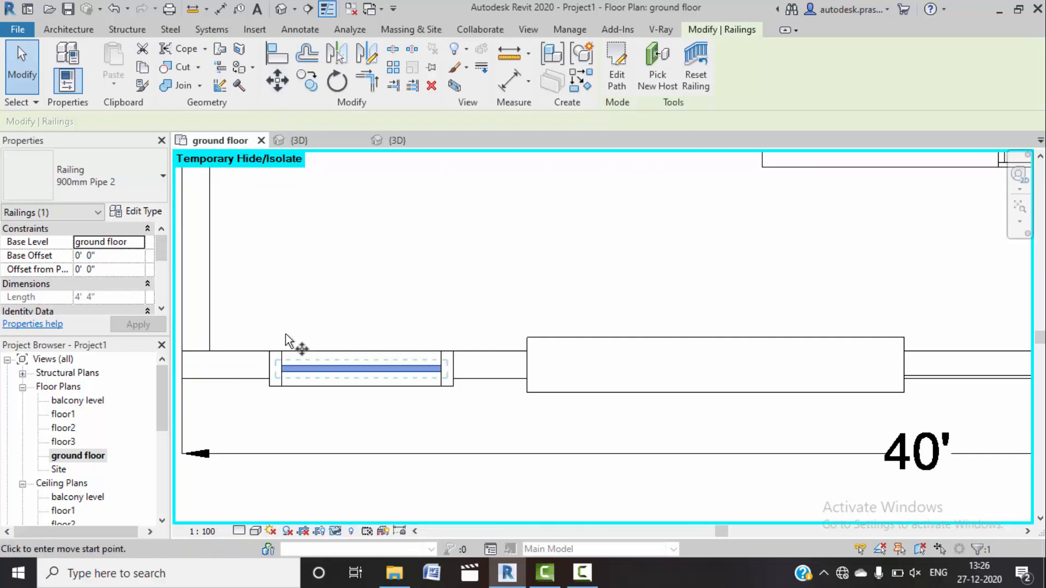
pyautogui.scroll(5, 280, 408)
pyautogui.click(289, 419)
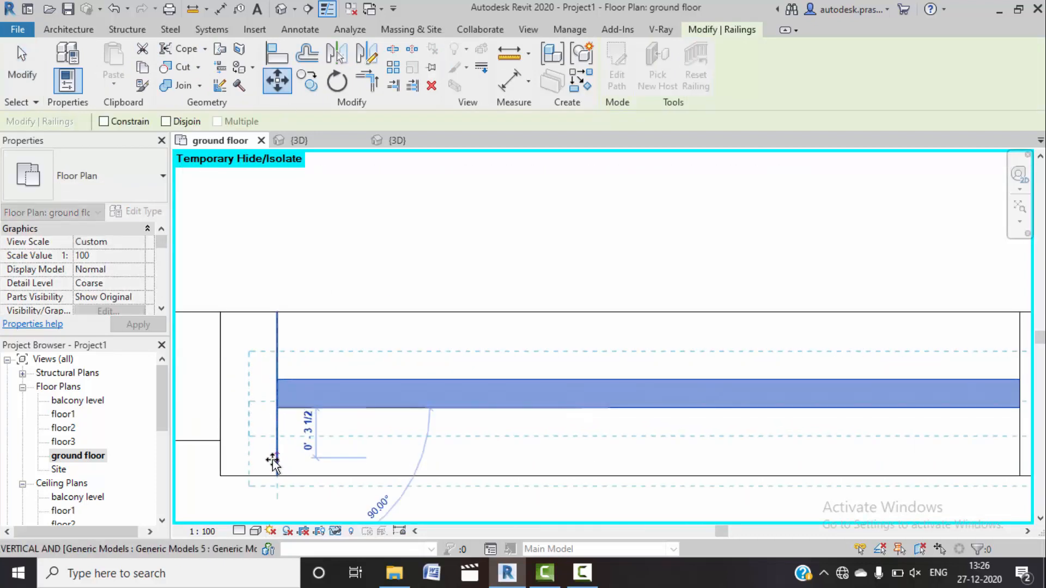
pyautogui.click(276, 462)
pyautogui.scroll(-4, 335, 423)
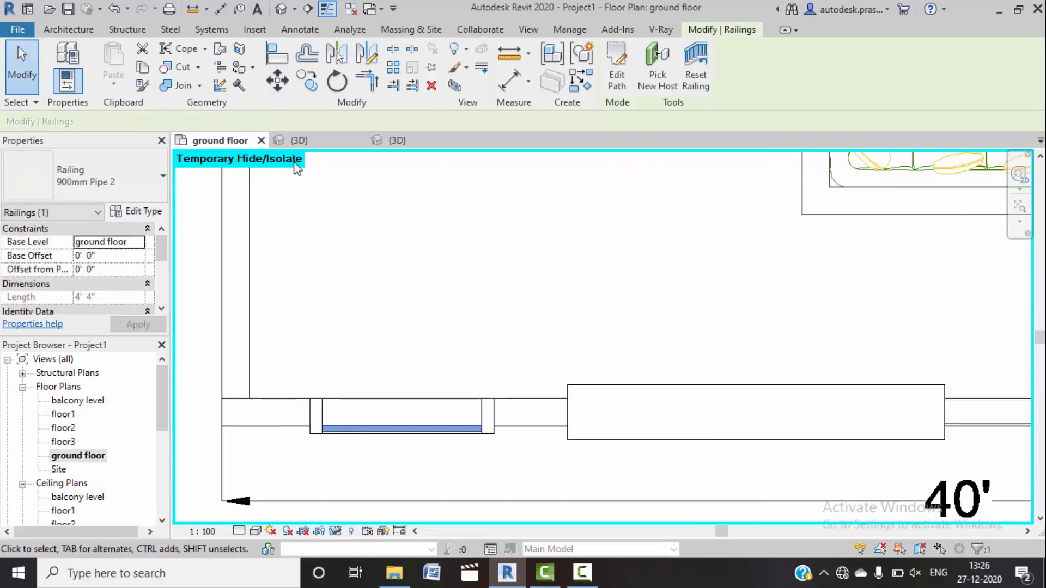
# Step: Return to the 3D view and reset the temporary hide so the front wall is shown again
pyautogui.click(299, 140)
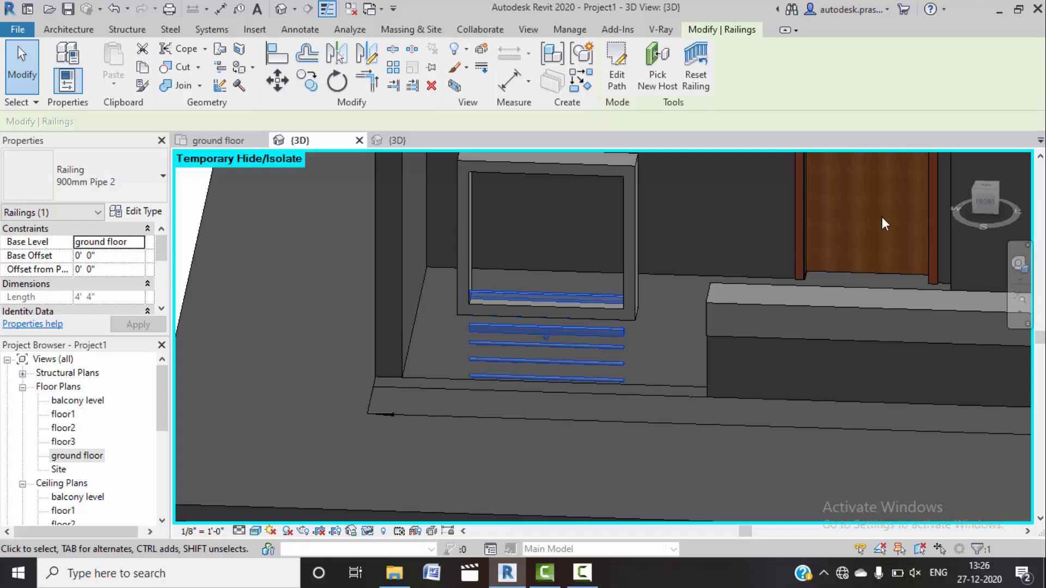
pyautogui.press('h')
pyautogui.press('r')
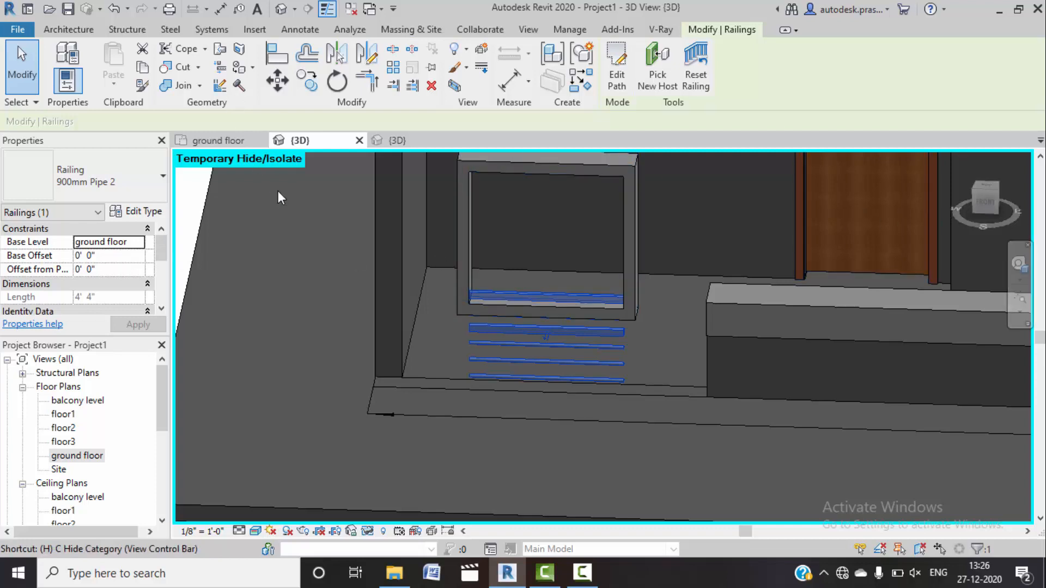
pyautogui.scroll(-3, 578, 387)
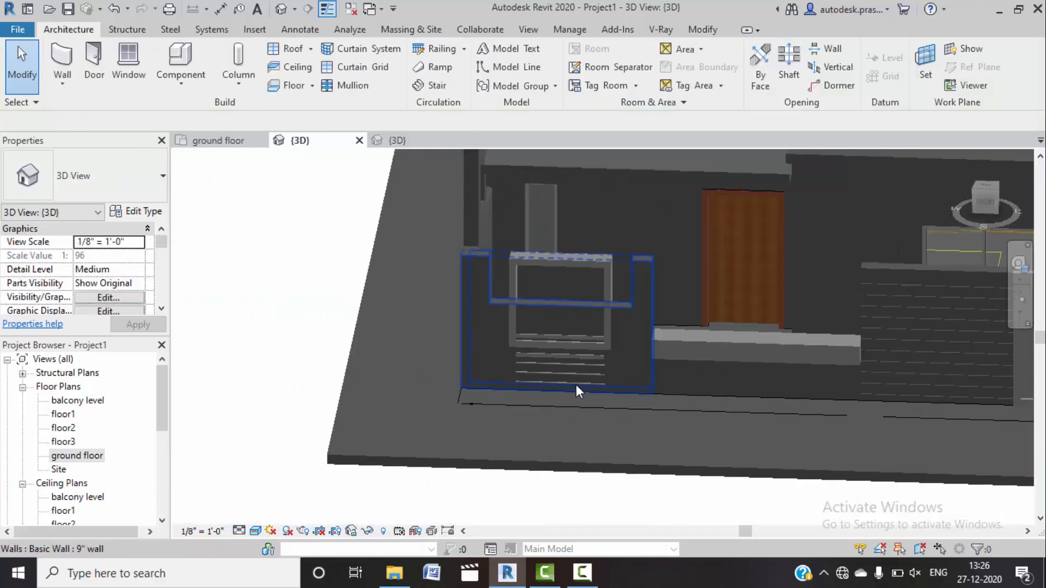
# Step: Edit the railing type's rail structure, setting the profile of New Rail(3), New Rail(2) and New Rail(1) to M_Square Handrail : 20mm
pyautogui.click(571, 377)
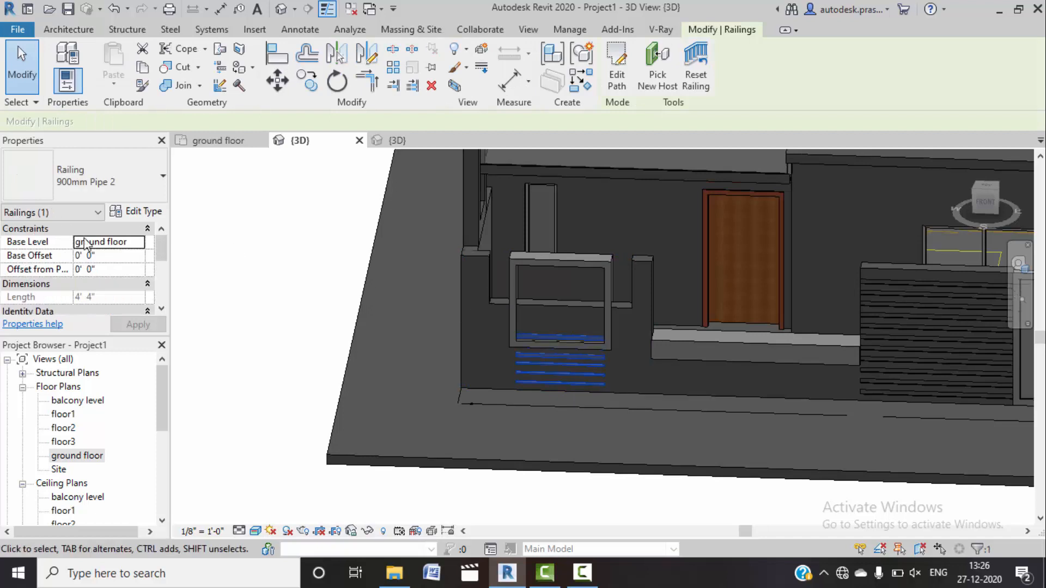
pyautogui.click(142, 211)
pyautogui.click(336, 215)
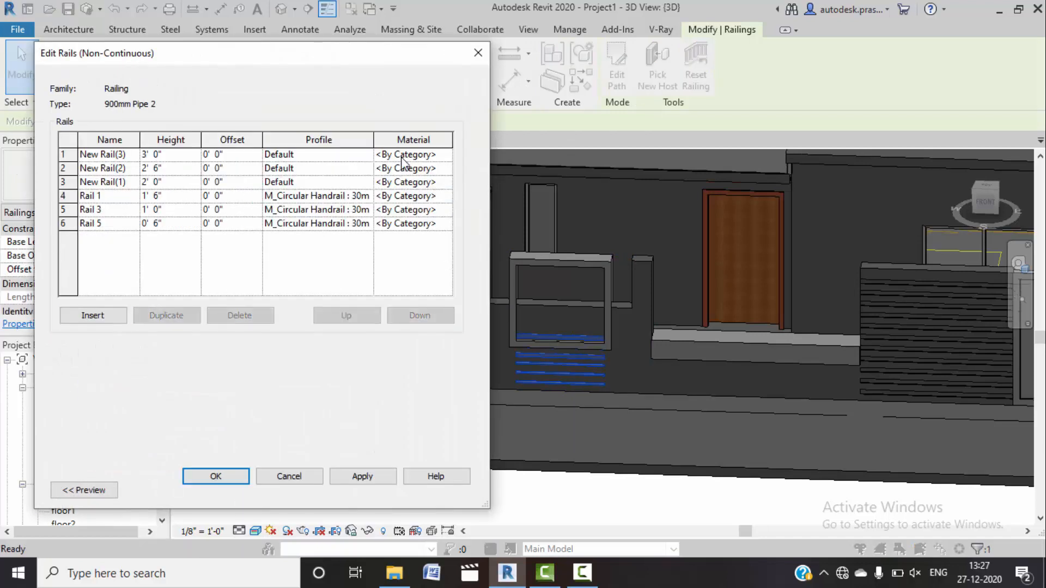
pyautogui.click(357, 156)
pyautogui.click(366, 154)
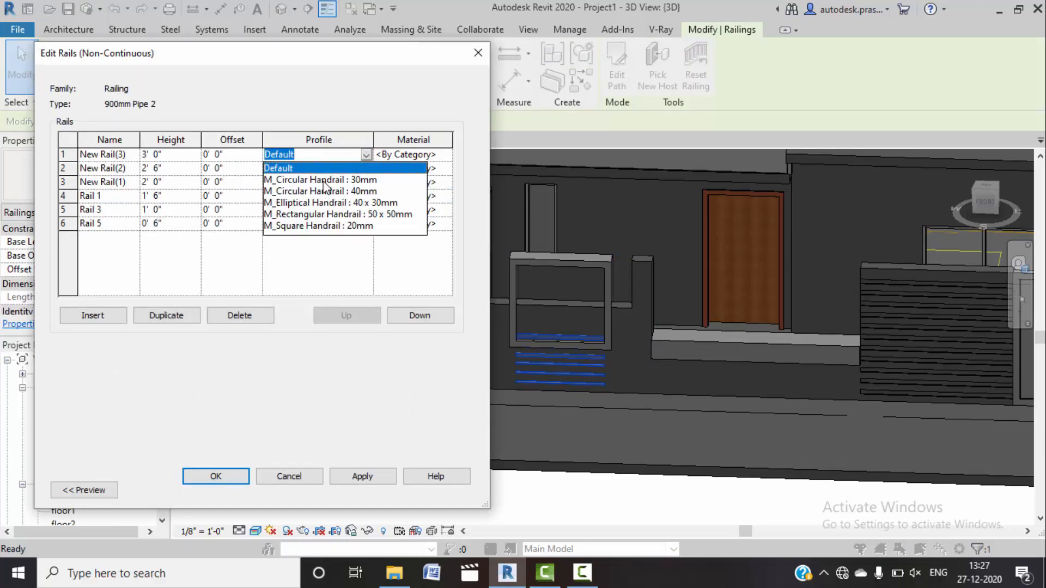
pyautogui.click(327, 225)
pyautogui.click(343, 169)
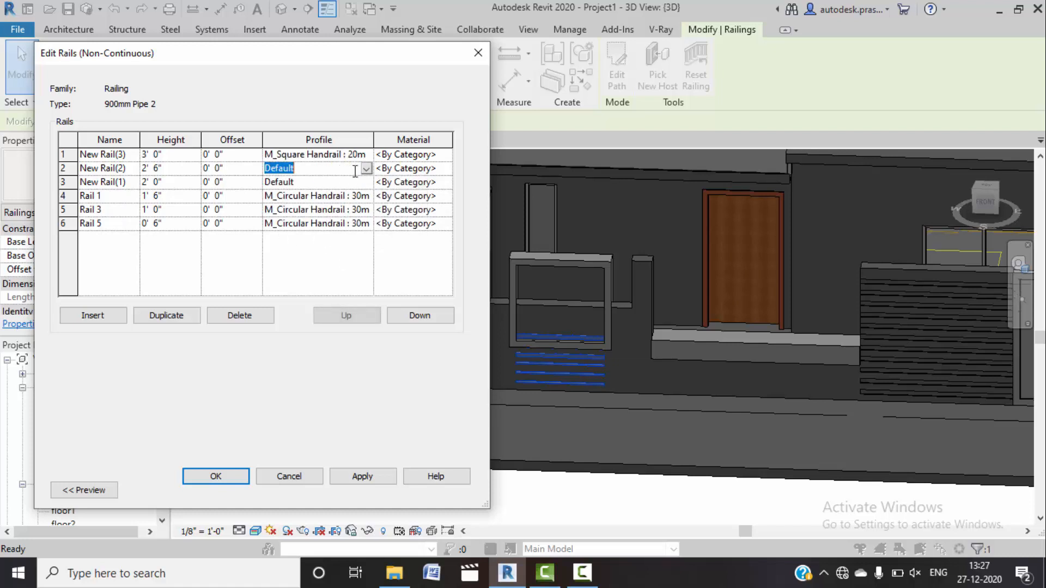
pyautogui.click(366, 169)
pyautogui.click(316, 240)
pyautogui.click(327, 181)
pyautogui.click(366, 182)
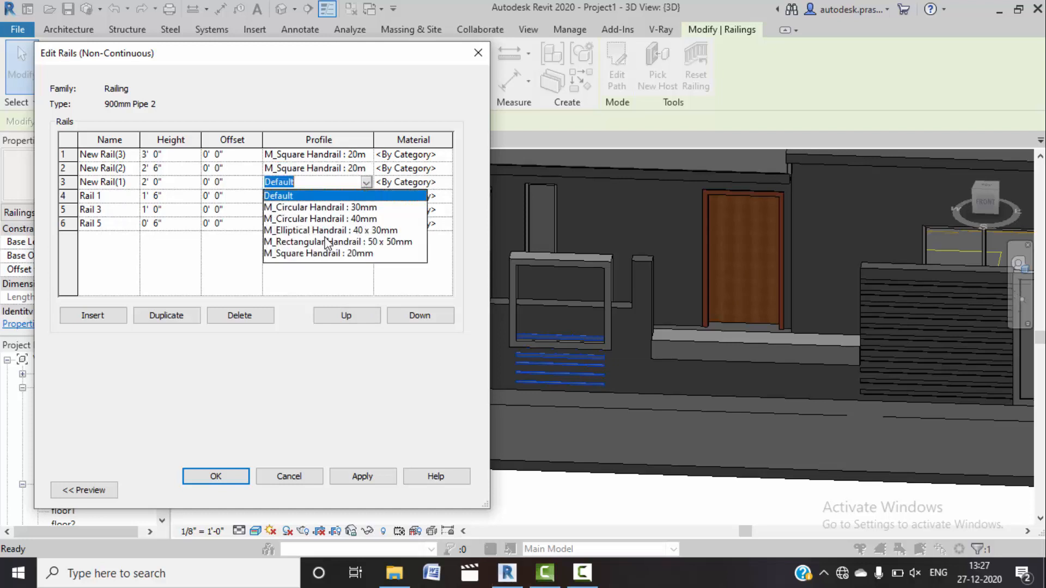
pyautogui.click(328, 254)
# Step: Set the profile of Rail 1, Rail 3 and Rail 5 to M_Square Handrail : 20mm and apply the type changes
pyautogui.click(359, 196)
pyautogui.click(366, 196)
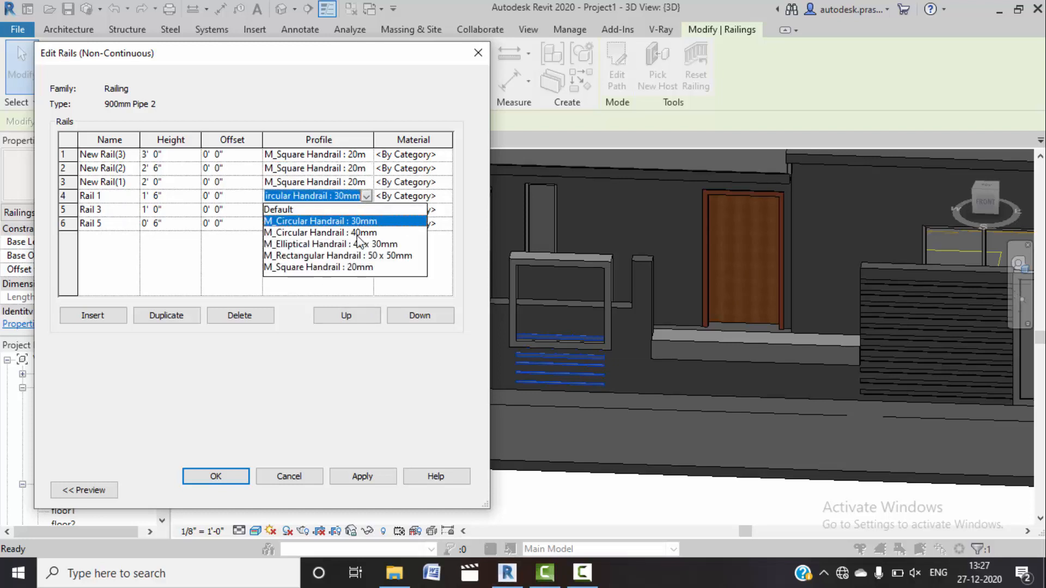
pyautogui.click(343, 266)
pyautogui.click(359, 210)
pyautogui.click(366, 210)
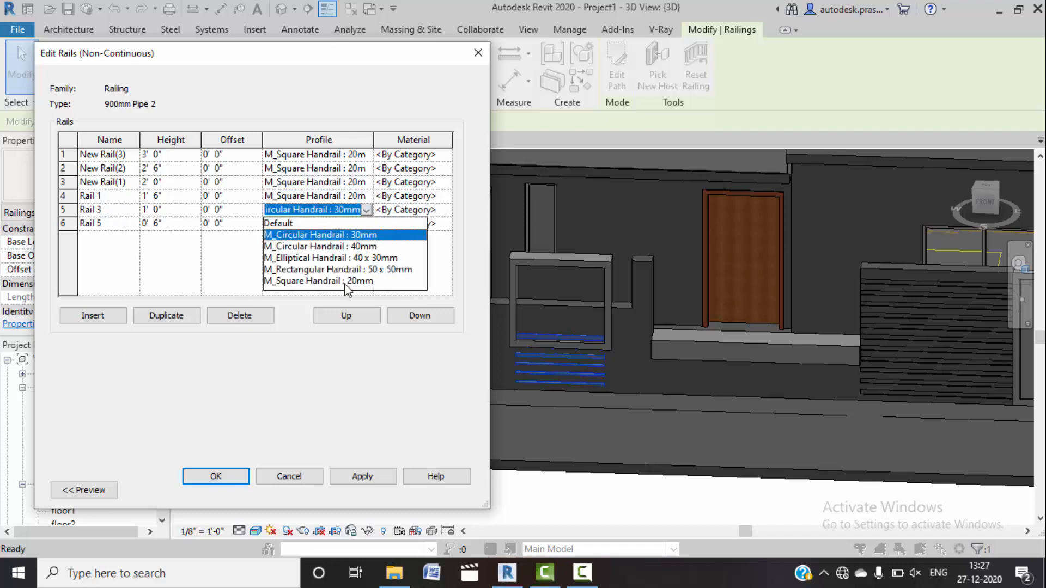
pyautogui.click(344, 281)
pyautogui.click(360, 223)
pyautogui.click(366, 223)
pyautogui.click(348, 294)
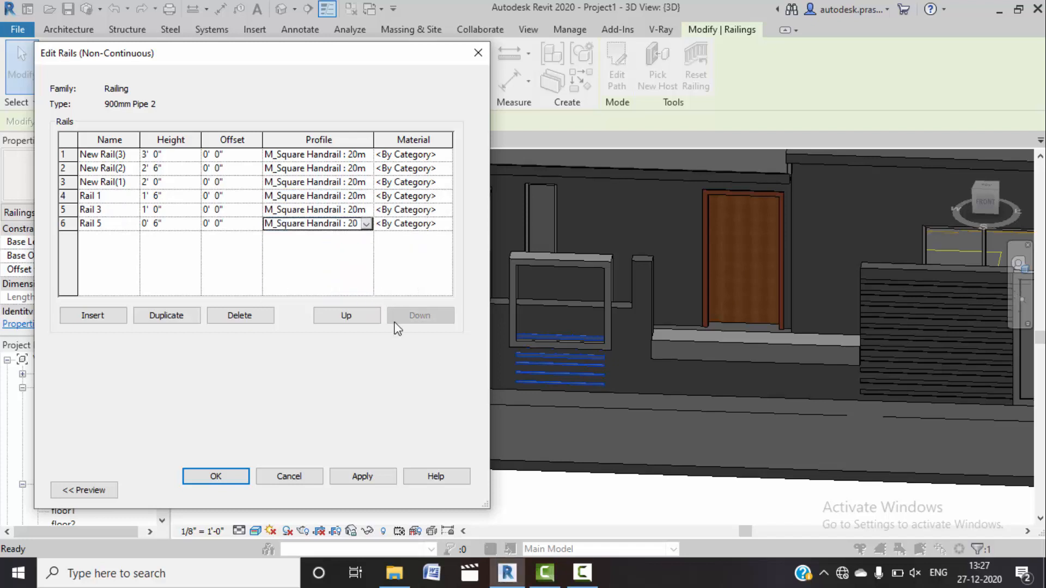
pyautogui.click(223, 477)
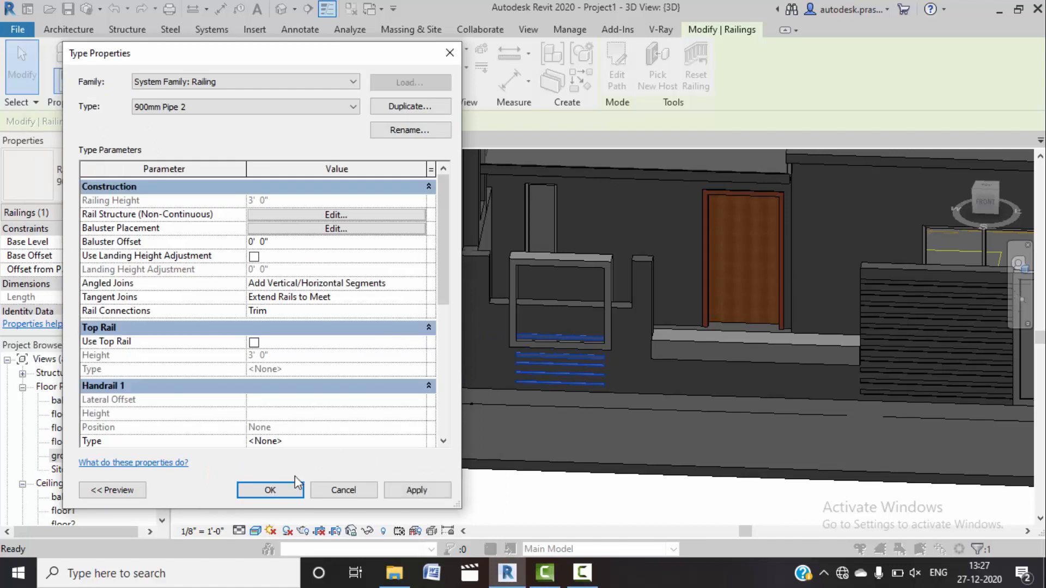
pyautogui.click(416, 490)
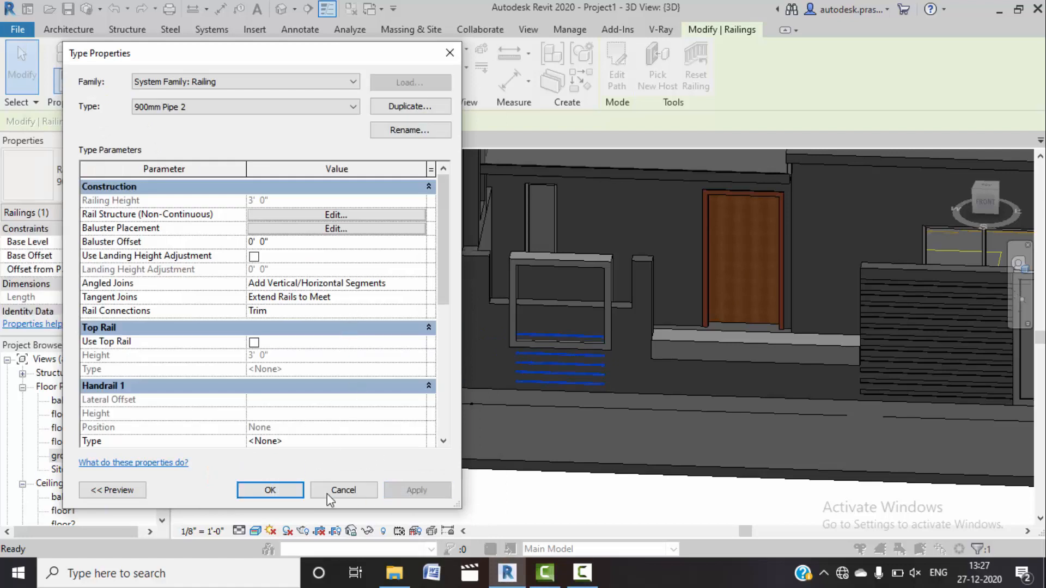
pyautogui.click(263, 490)
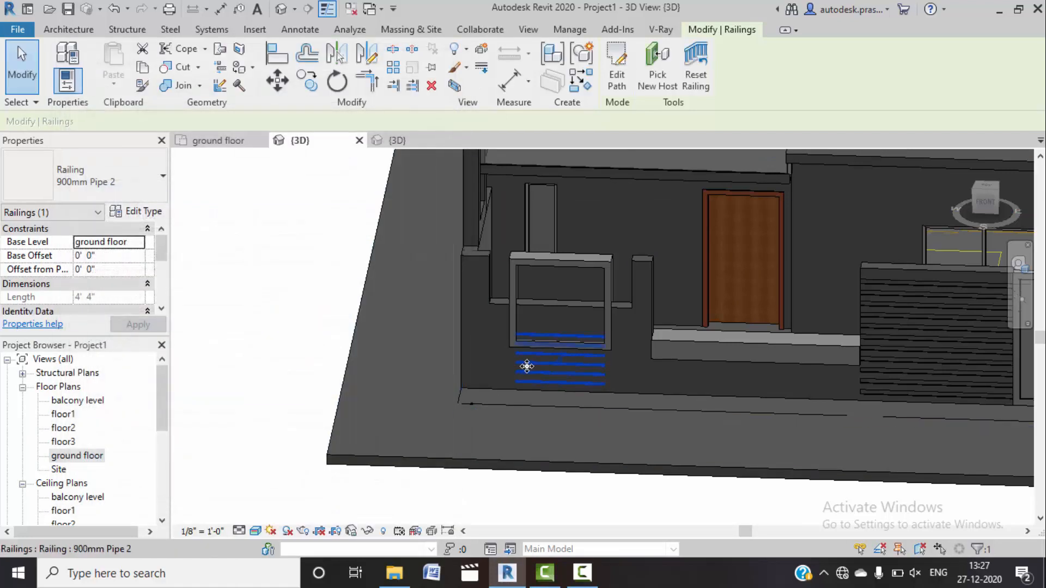
# Step: View the house from the front and set the window-frame railing's base offset to 3' 0"
pyautogui.click(977, 205)
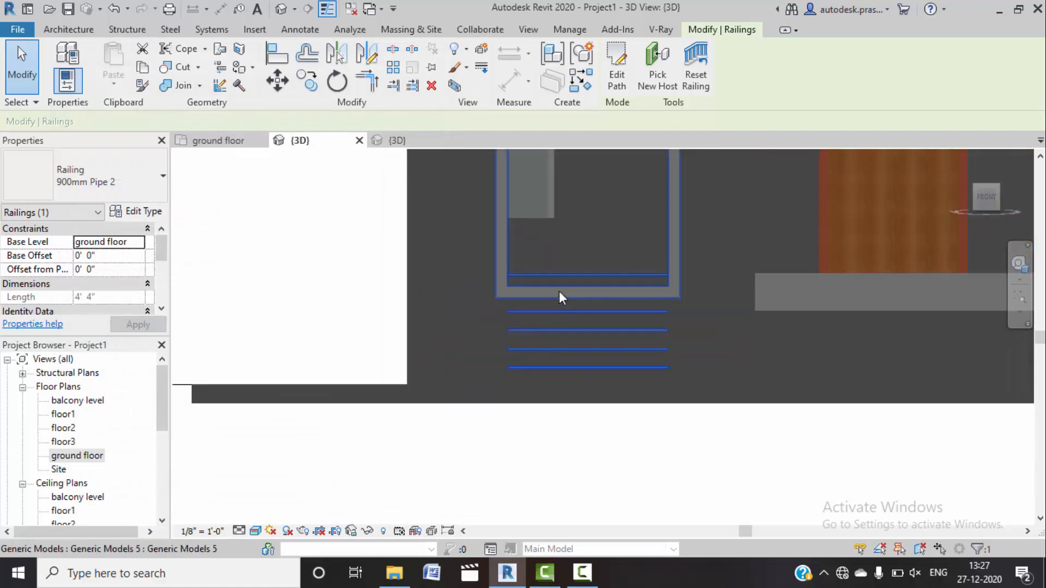
pyautogui.moveTo(592, 274); pyautogui.dragTo(563, 311, button='middle')
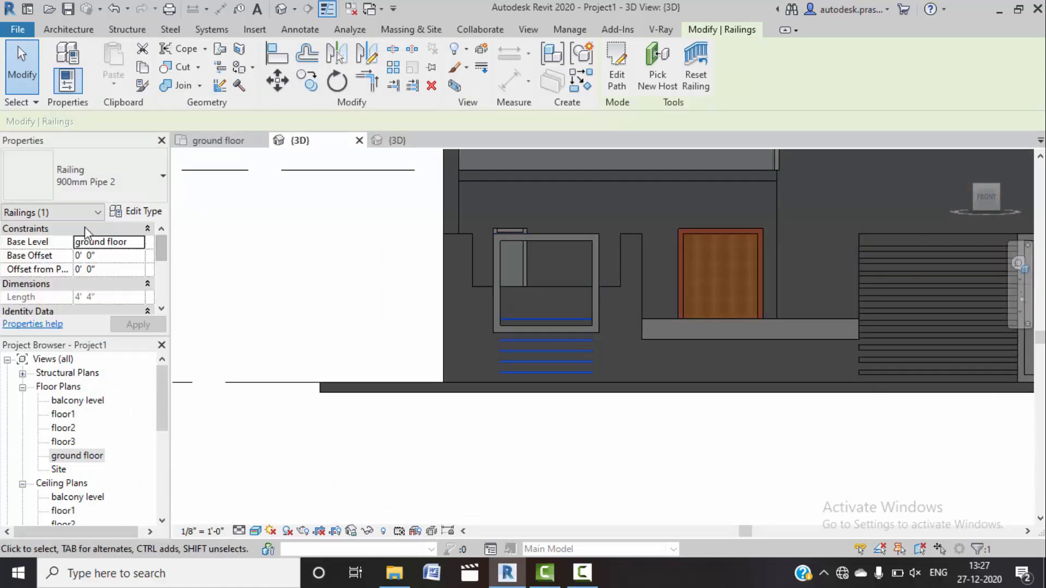
pyautogui.click(110, 259)
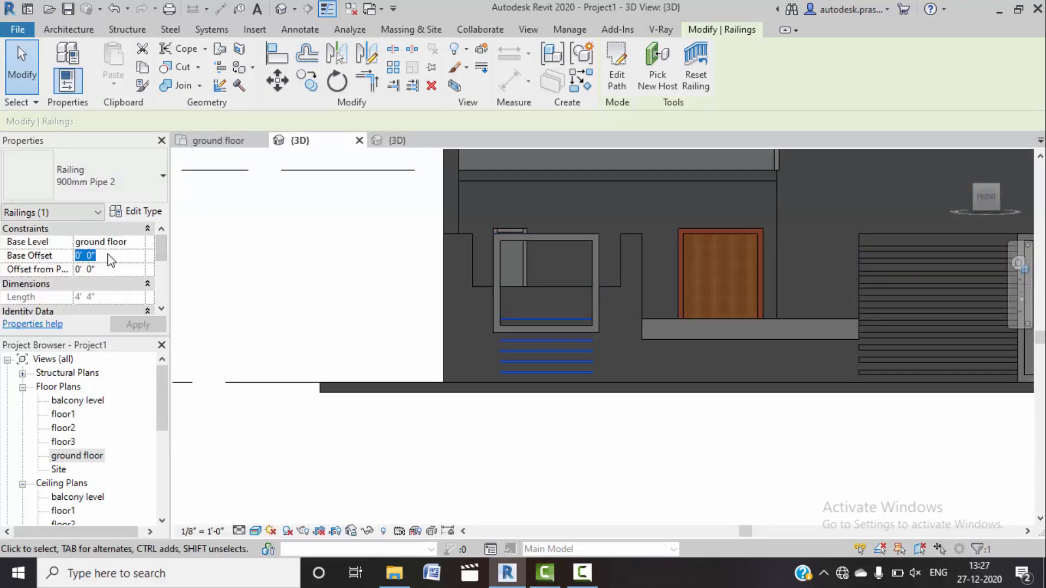
pyautogui.write("3'")
pyautogui.click(144, 325)
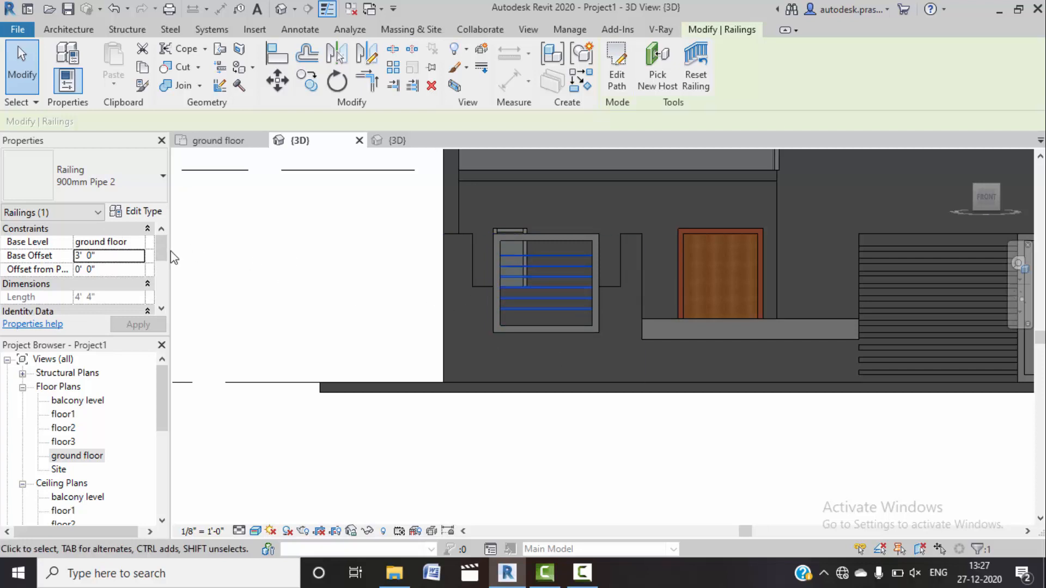
# Step: Insert a seventh rail at height 0' 0" in the 900mm Pipe 2 rail structure and accept the rail edits
pyautogui.click(143, 215)
pyautogui.click(315, 214)
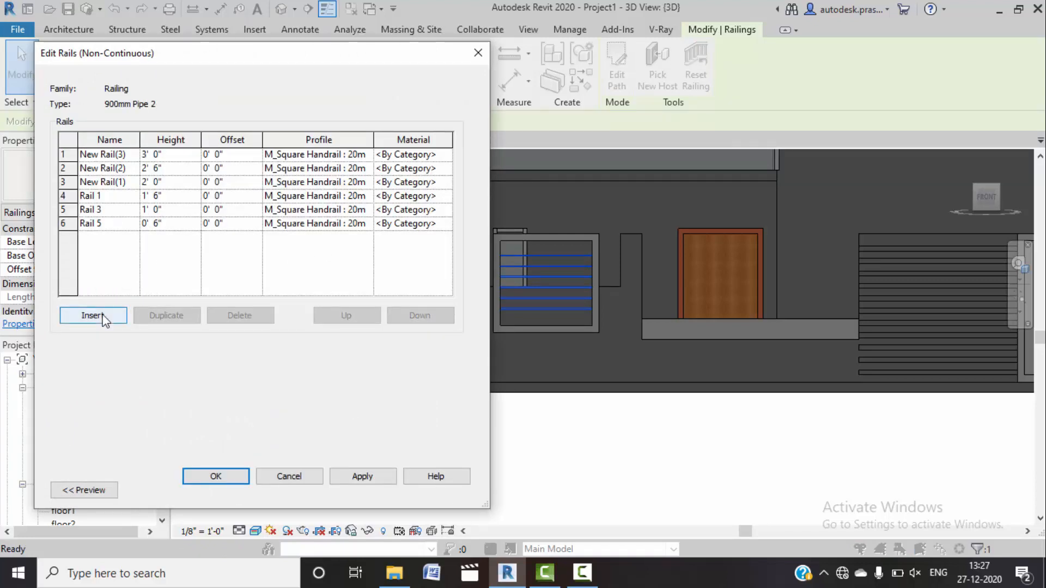
pyautogui.click(104, 317)
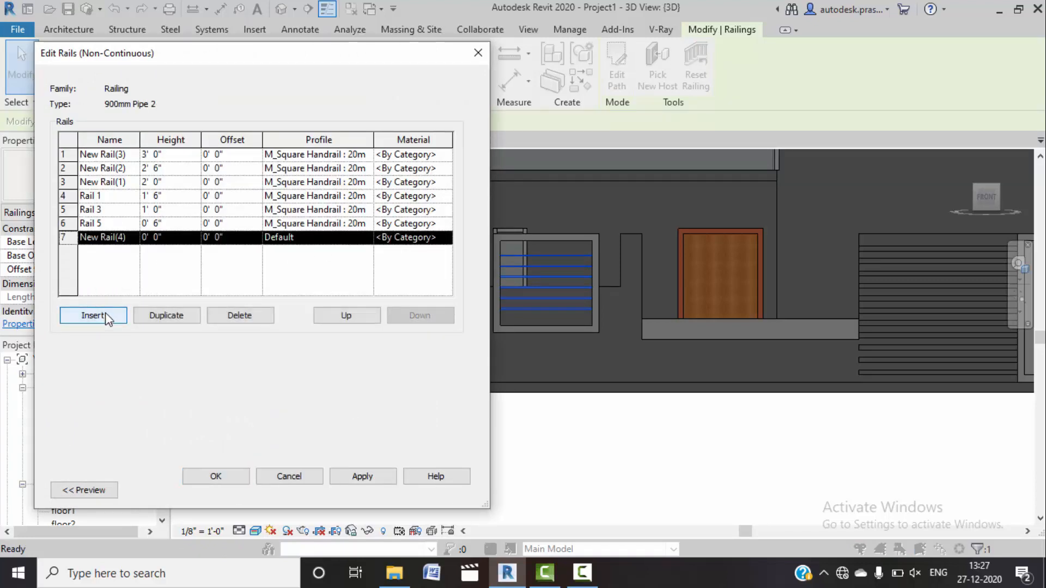
pyautogui.click(363, 476)
pyautogui.click(213, 474)
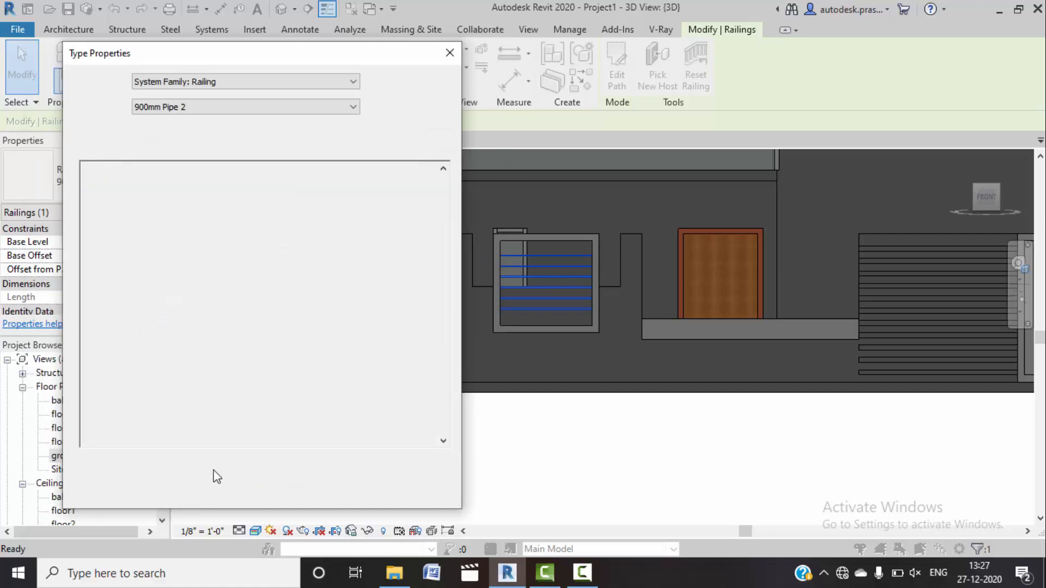
pyautogui.click(254, 342)
pyautogui.click(283, 355)
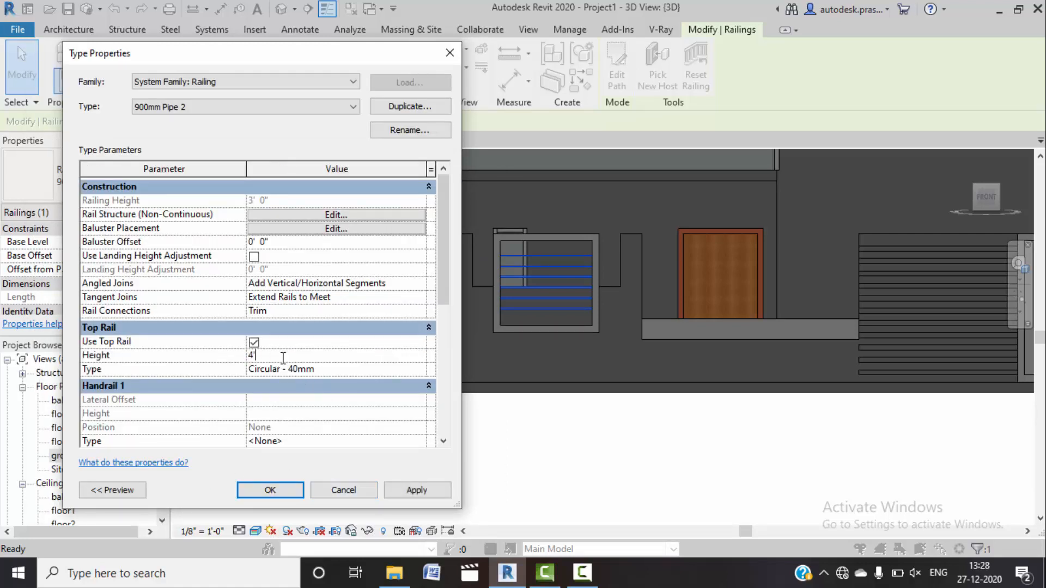
pyautogui.click(254, 342)
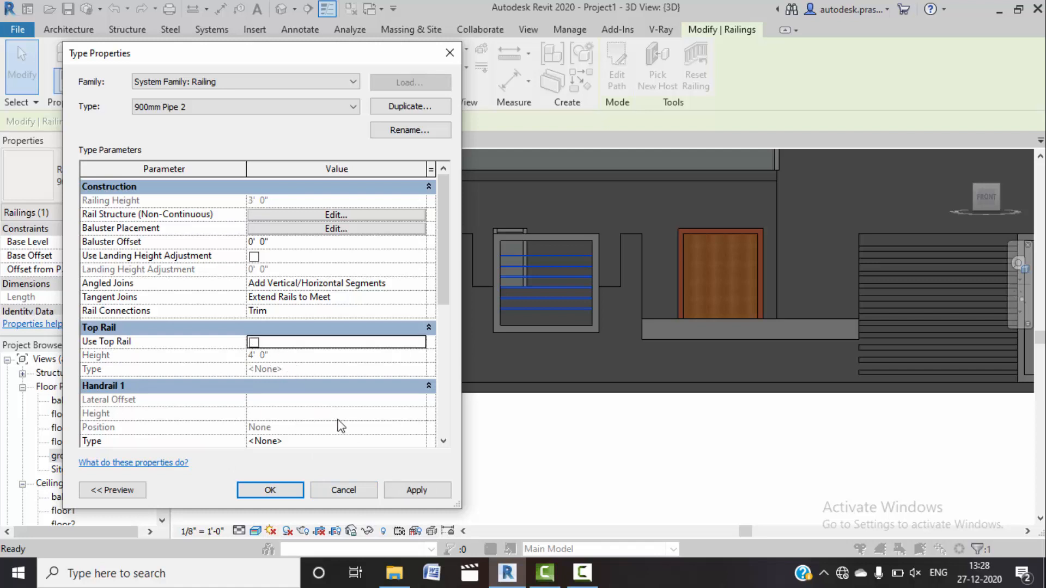
# Step: Apply the type changes and set the profile of New Rail(4) to M_Square Handrail : 20mm
pyautogui.click(420, 489)
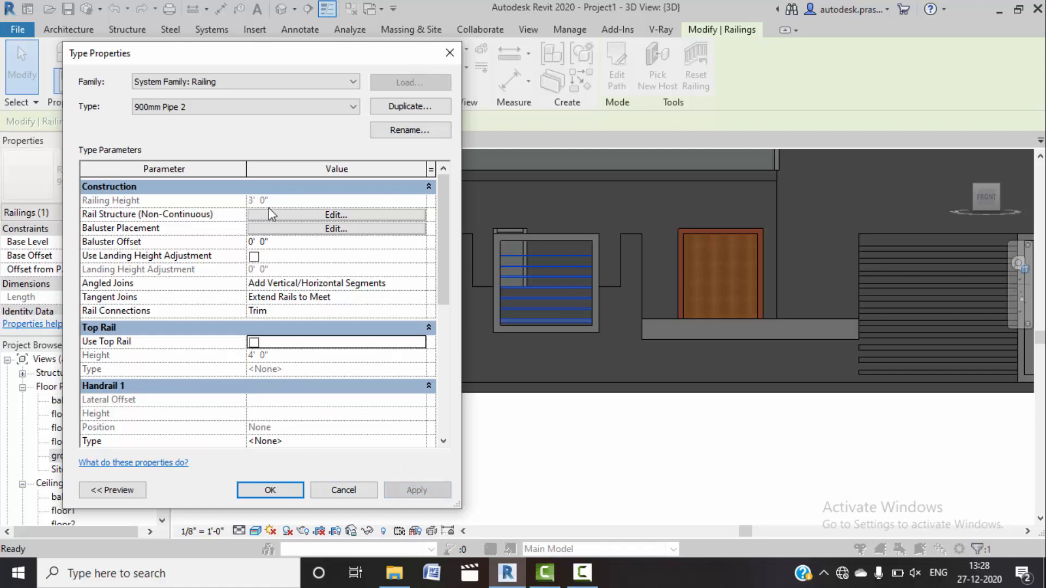
pyautogui.click(310, 211)
pyautogui.click(298, 239)
pyautogui.click(366, 238)
pyautogui.click(344, 311)
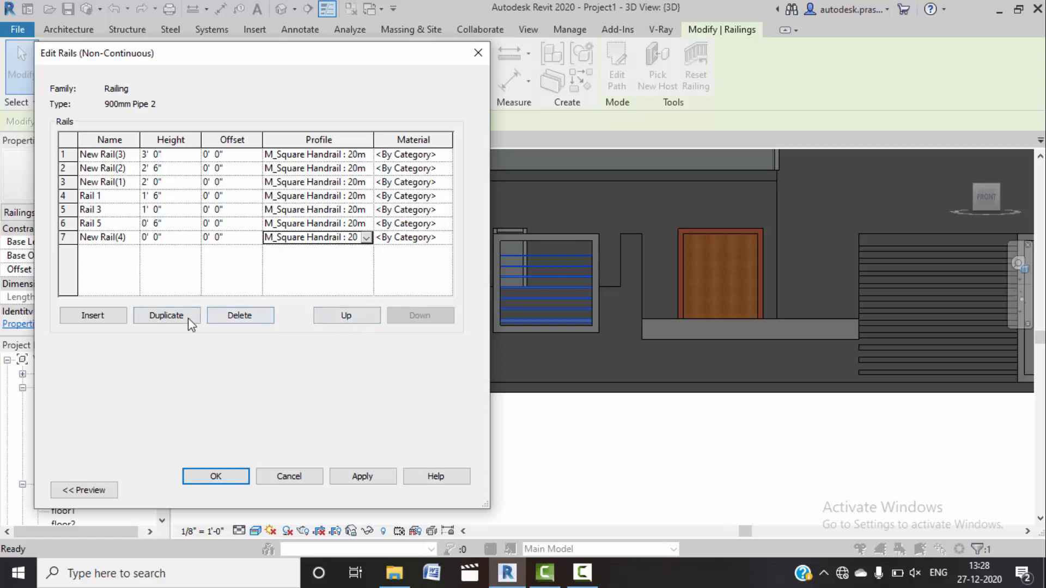
# Step: Insert another rail, New Rail(5), at height 3' 6" and apply the change to the railing type
pyautogui.click(95, 320)
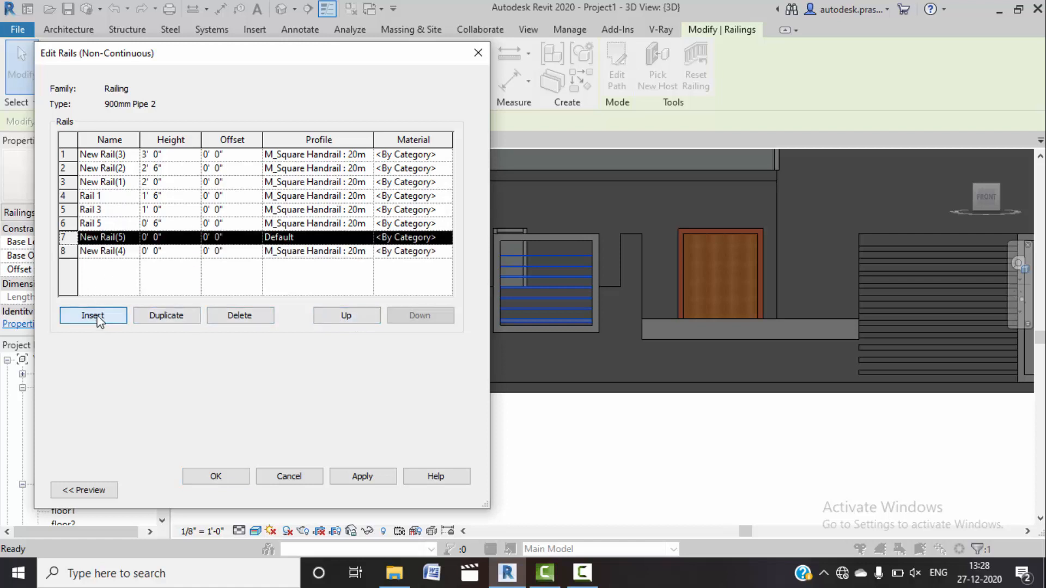
pyautogui.click(171, 240)
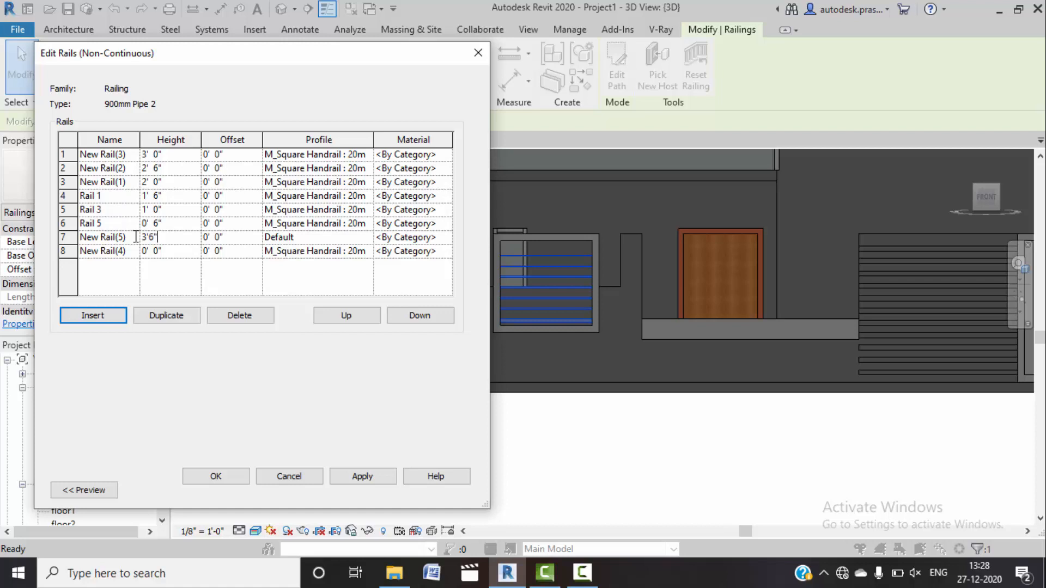
pyautogui.click(242, 476)
pyautogui.click(405, 490)
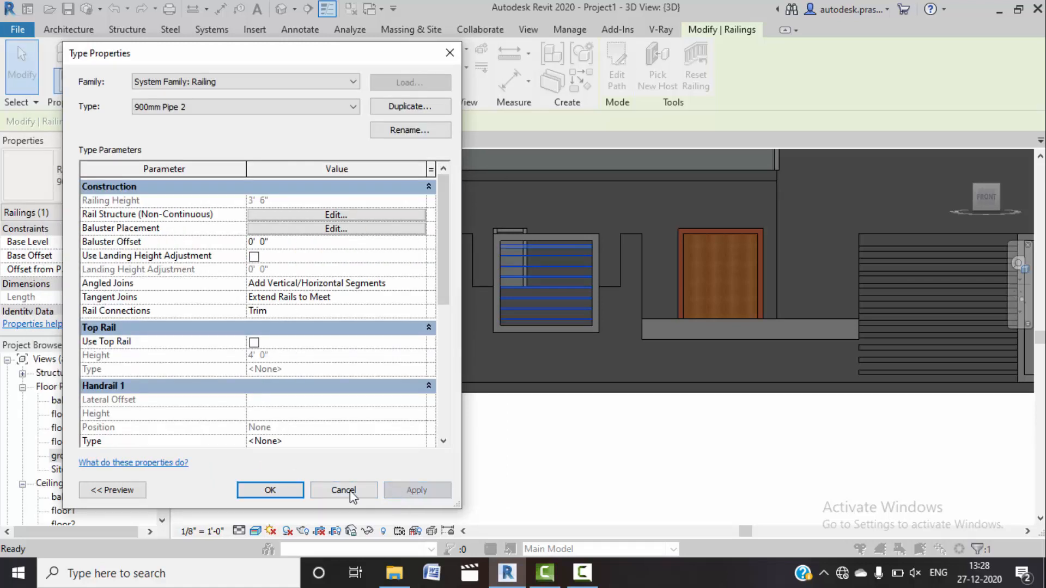
# Step: Set the profile of New Rail(5) to M_Square Handrail : 20mm, accept the type changes and deselect the railing
pyautogui.click(334, 215)
pyautogui.click(331, 242)
pyautogui.click(366, 238)
pyautogui.click(335, 306)
pyautogui.click(363, 477)
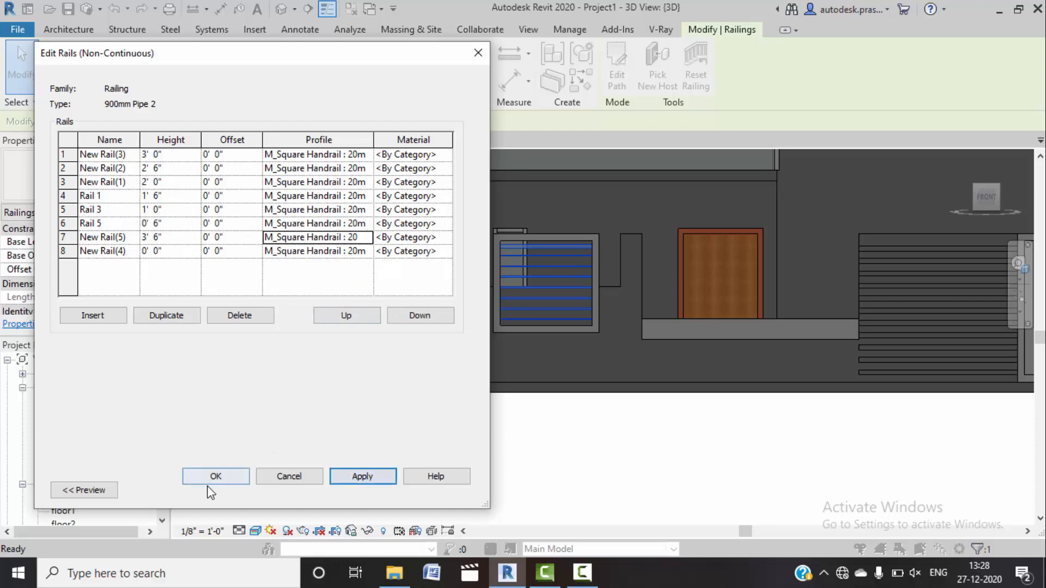
pyautogui.click(214, 477)
pyautogui.click(281, 491)
pyautogui.click(504, 453)
pyautogui.scroll(-1, 505, 453)
pyautogui.keyDown('shift'); pyautogui.moveTo(610, 395); pyautogui.dragTo(655, 371, button='middle'); pyautogui.keyUp('shift')
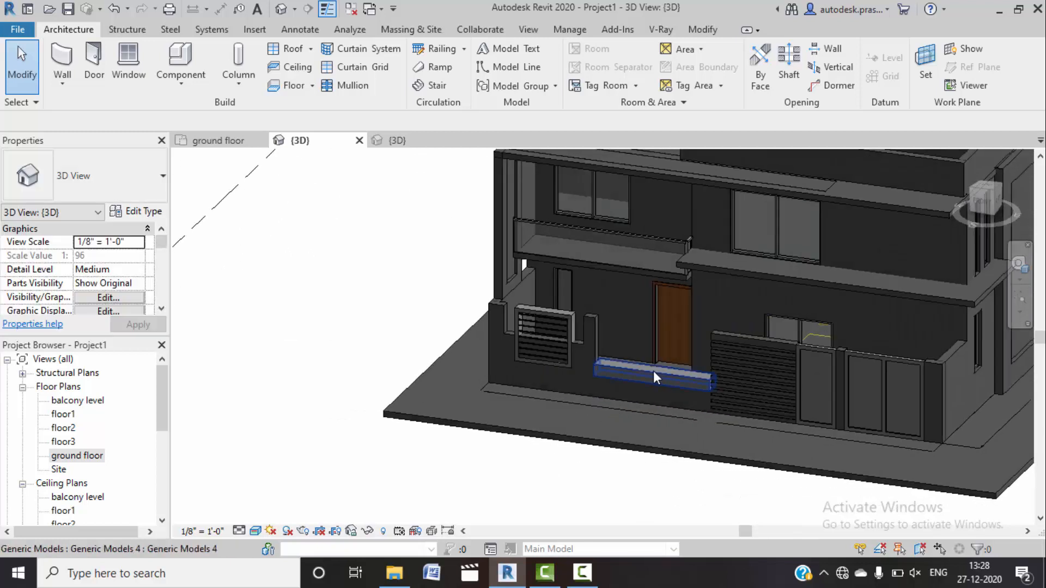
pyautogui.scroll(4, 653, 371)
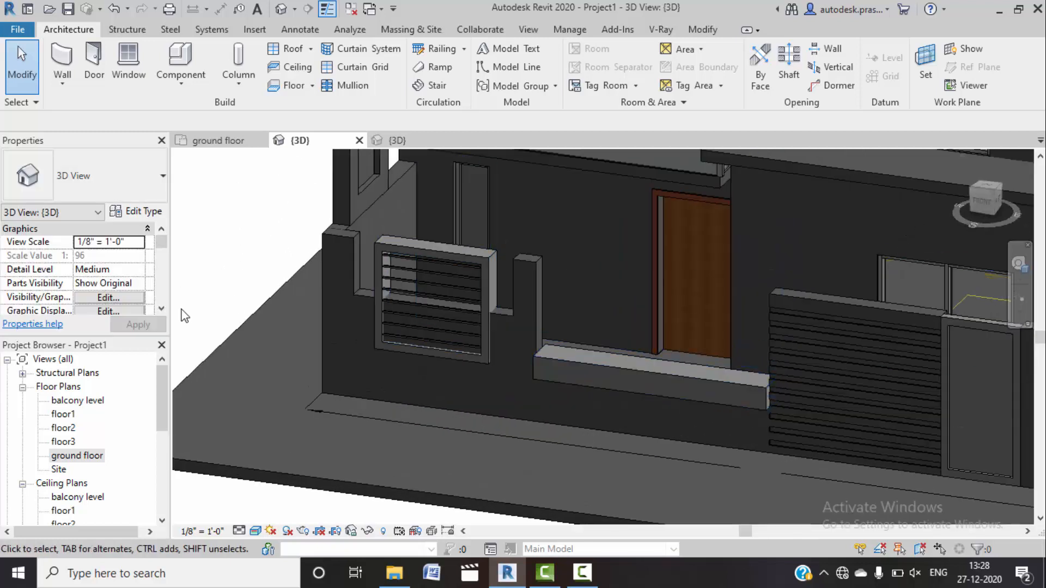
# Step: Start a new railing in the ground floor plan and duplicate its type as 900mm Pipe 3
pyautogui.doubleClick(71, 454)
pyautogui.scroll(-5, 490, 455)
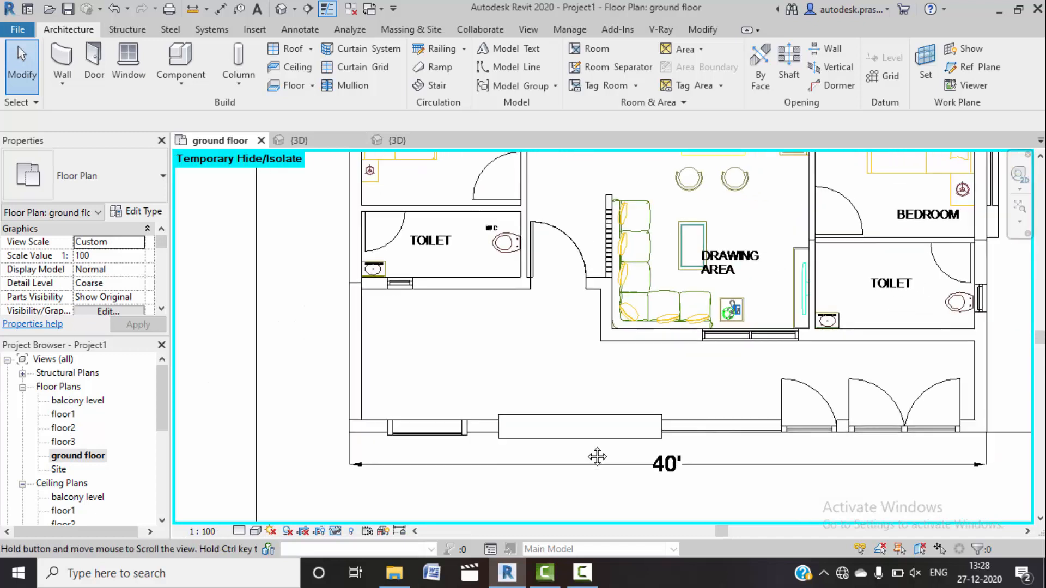
pyautogui.click(432, 49)
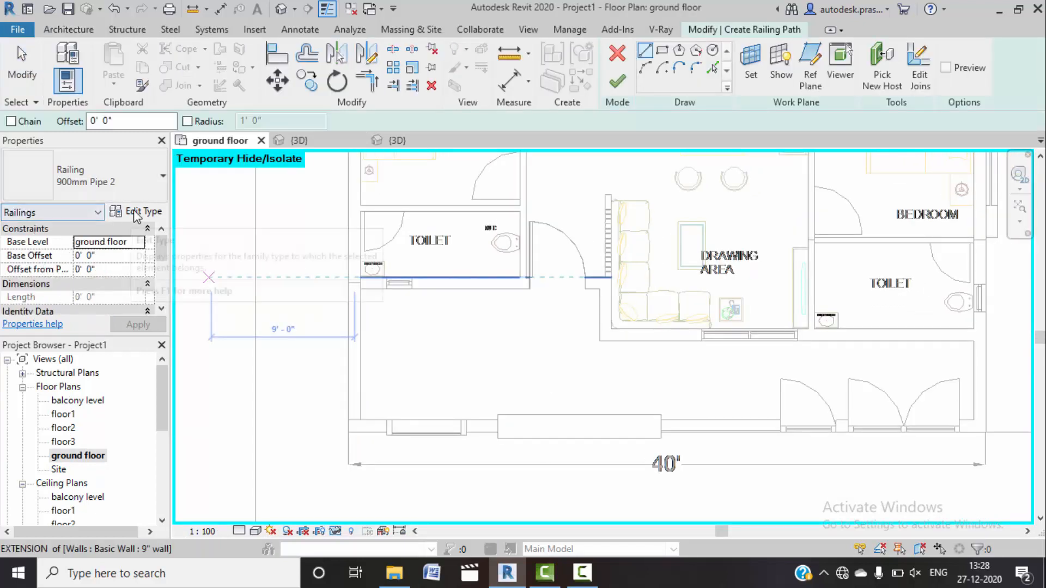
pyautogui.click(137, 211)
pyautogui.click(414, 109)
pyautogui.click(264, 310)
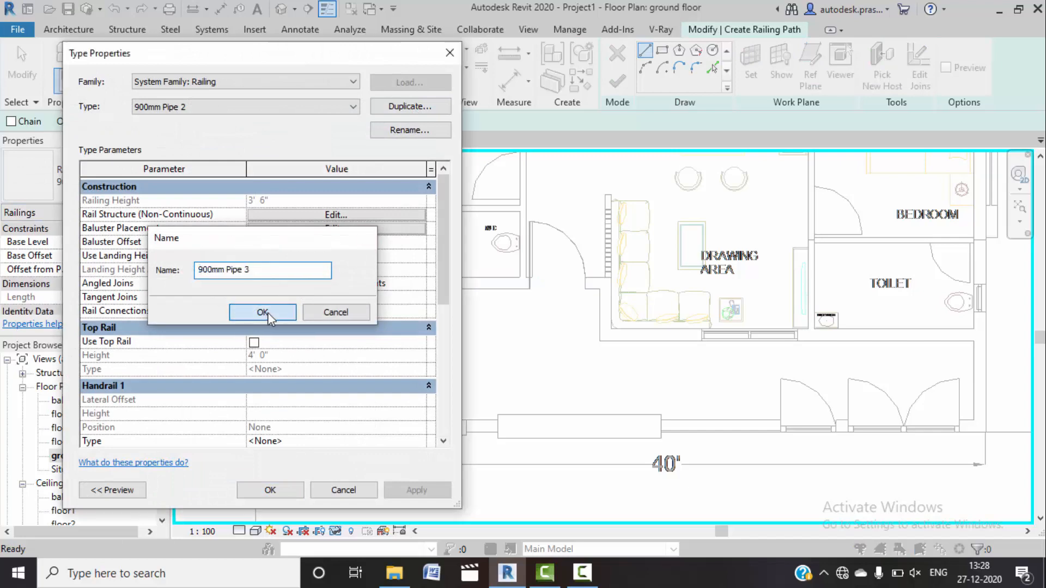
pyautogui.click(270, 490)
# Step: Sketch a straight railing path about 10' 2 225/256" long down the middle of the low front-wall block and finish it
pyautogui.scroll(5, 496, 433)
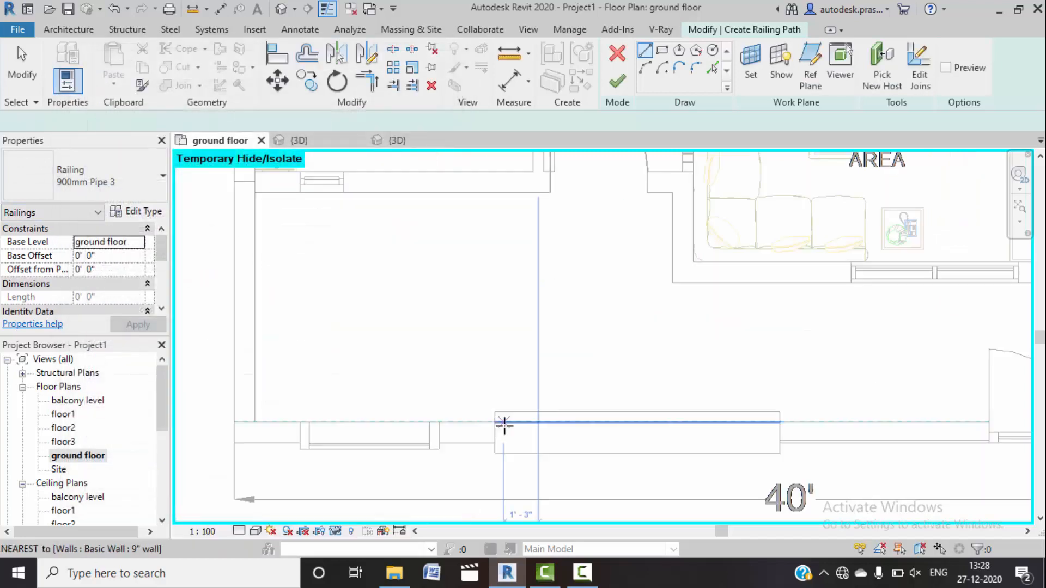
pyautogui.click(493, 435)
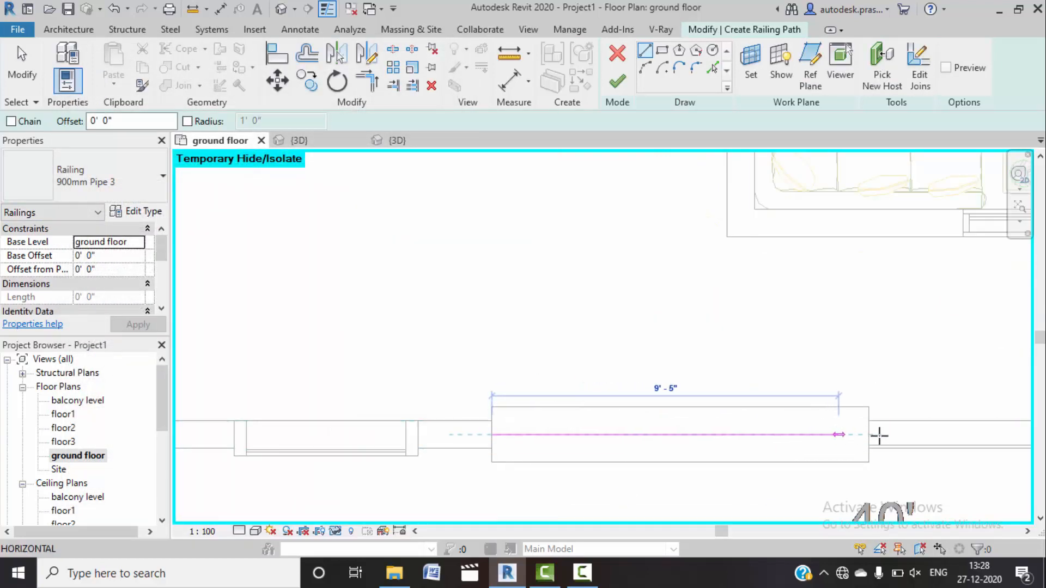
pyautogui.click(870, 435)
pyautogui.rightClick(710, 308)
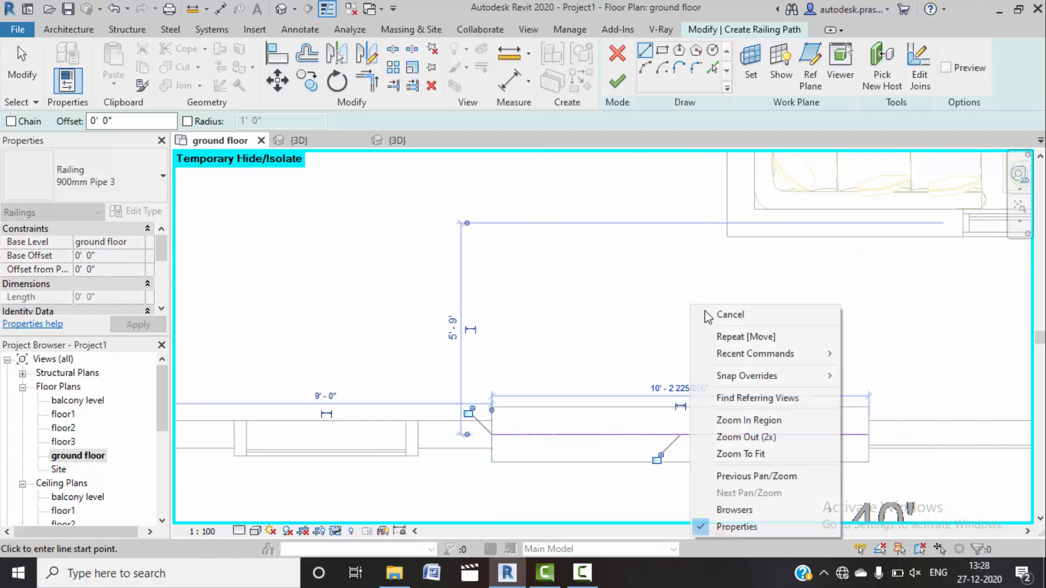
pyautogui.click(715, 314)
pyautogui.rightClick(710, 308)
pyautogui.click(715, 314)
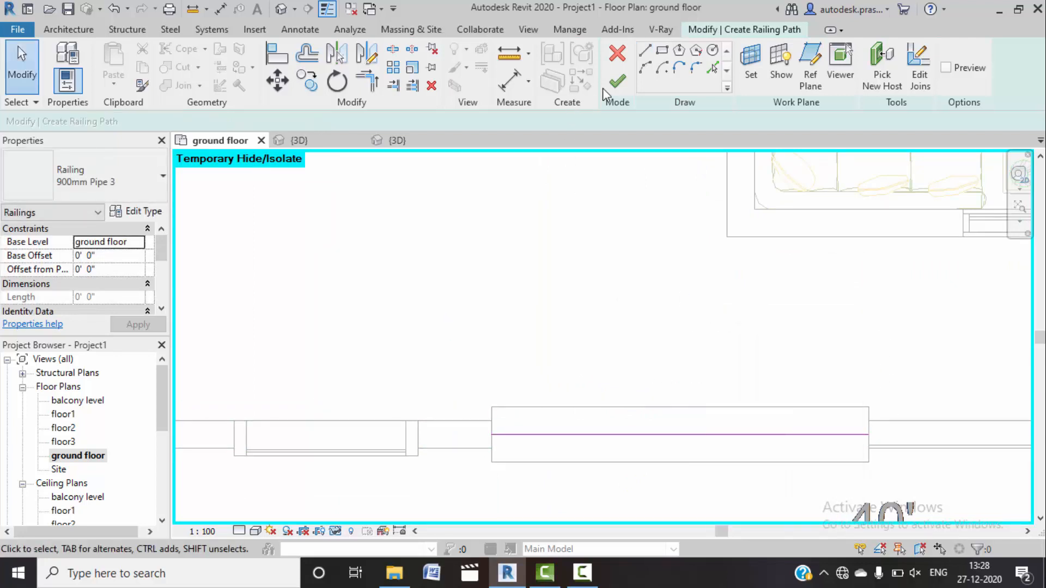
pyautogui.click(617, 82)
# Step: Return to the 3D view and set the new railing's base offset to 3' 0"
pyautogui.click(280, 9)
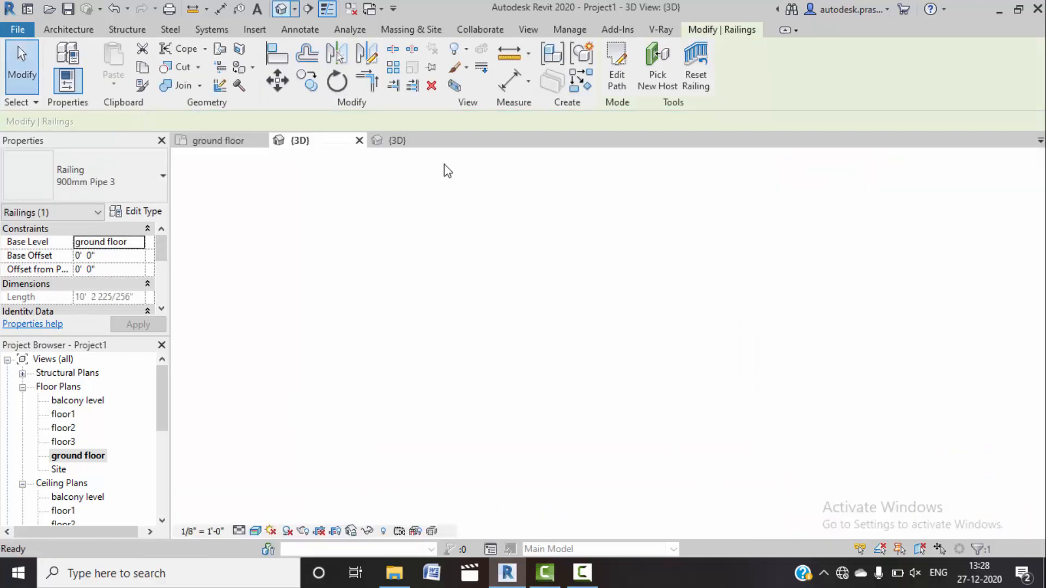
pyautogui.click(567, 345)
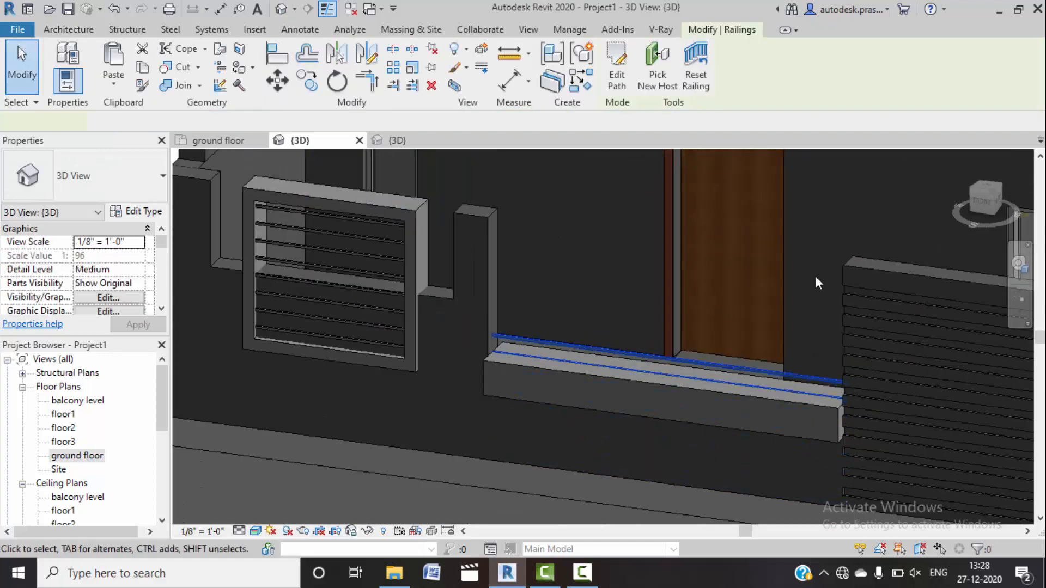
pyautogui.click(110, 257)
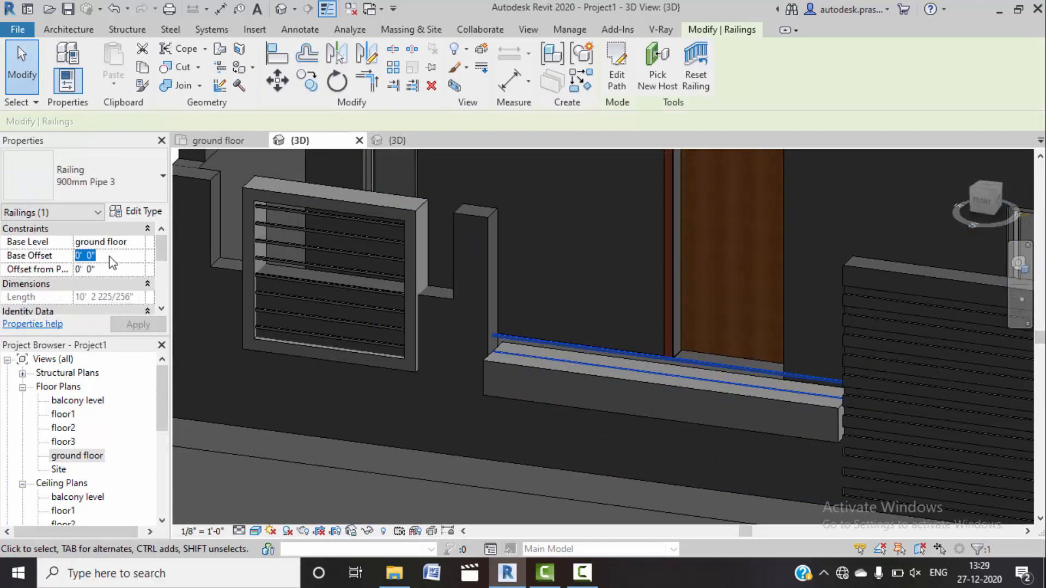
pyautogui.write('3\' 0"')
pyautogui.click(139, 324)
# Step: Raise the new railing's base offset to 3' 3" and deselect it
pyautogui.scroll(-2, 282, 333)
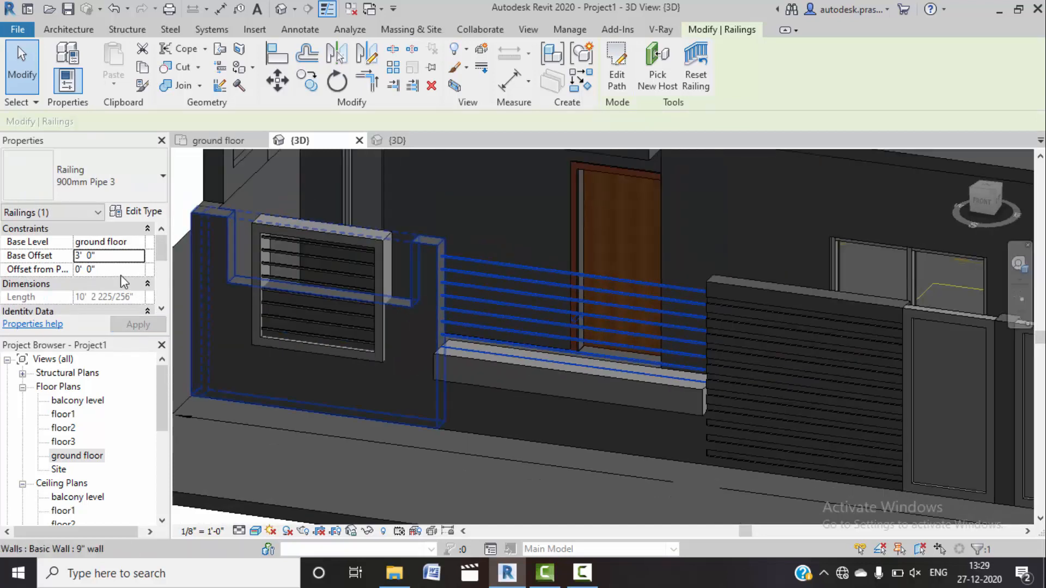
pyautogui.click(120, 260)
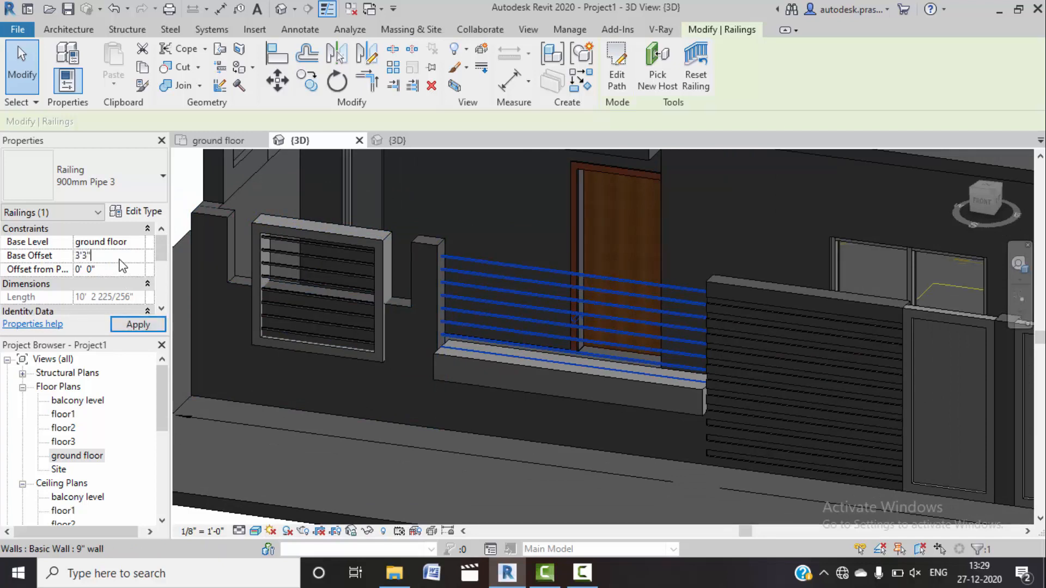
pyautogui.click(139, 325)
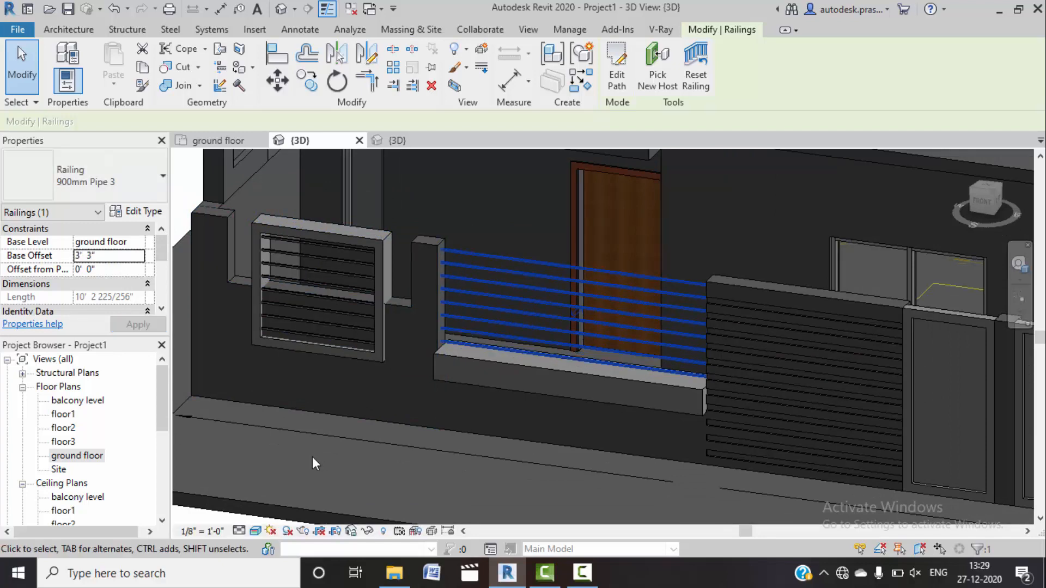
pyautogui.press('Escape')
pyautogui.scroll(-1, 326, 478)
pyautogui.keyDown('shift'); pyautogui.moveTo(332, 458); pyautogui.dragTo(475, 257, button='middle'); pyautogui.keyUp('shift')
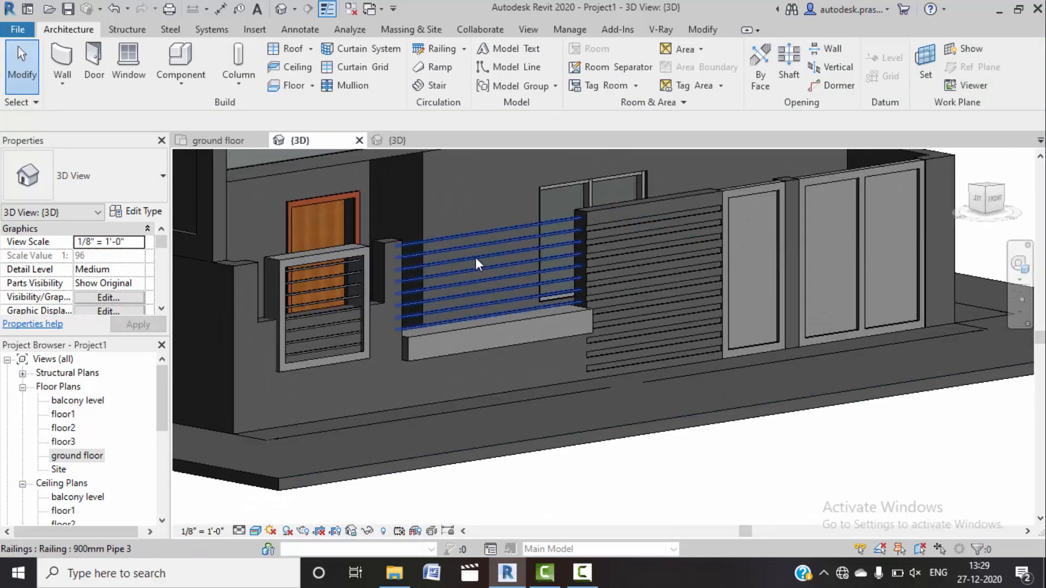
# Step: Edit the 900mm Pipe 3 rail structure, assigning the M_Rectangular Handrail : 50 x 50mm profile to the first four listed rails
pyautogui.click(473, 229)
pyautogui.scroll(4, 474, 239)
pyautogui.click(136, 211)
pyautogui.click(338, 215)
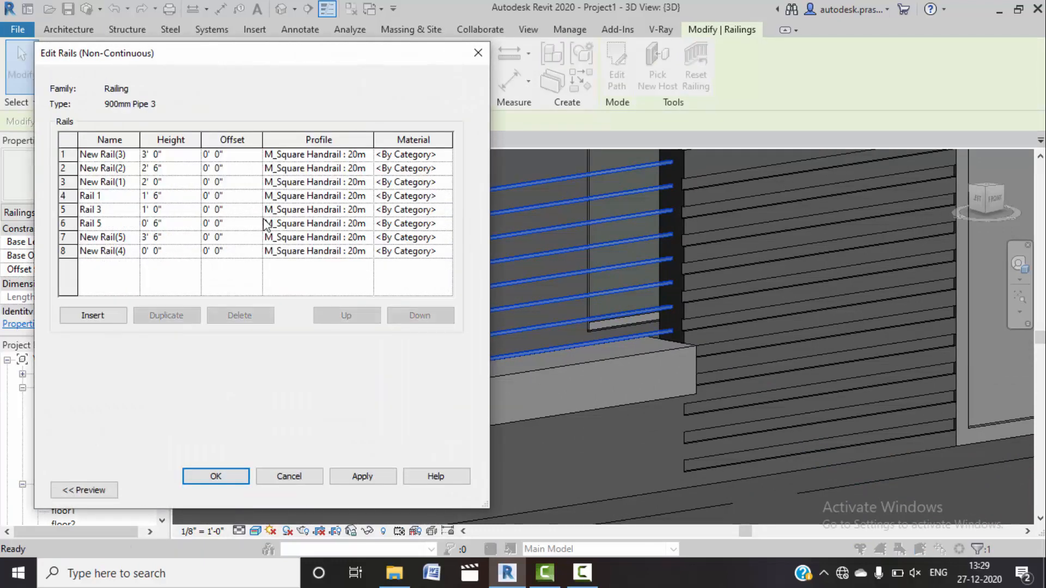
pyautogui.click(367, 155)
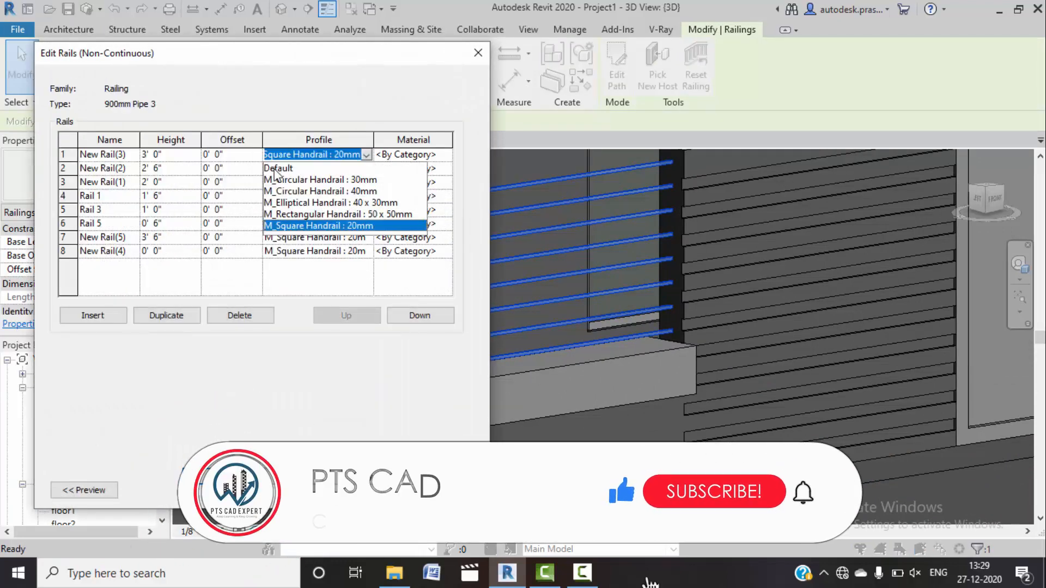
pyautogui.click(321, 214)
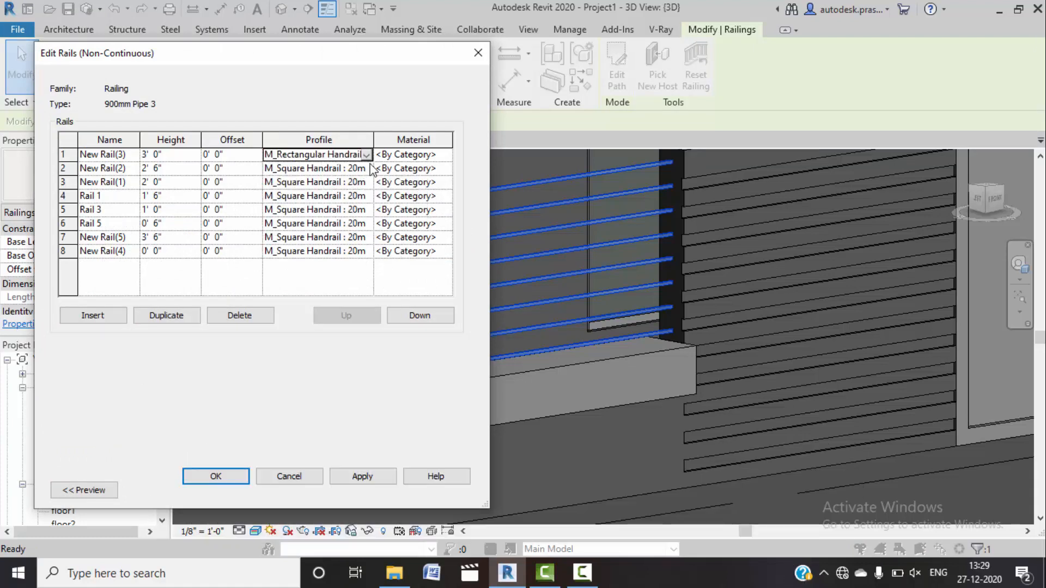
pyautogui.click(371, 170)
pyautogui.click(369, 227)
pyautogui.click(369, 184)
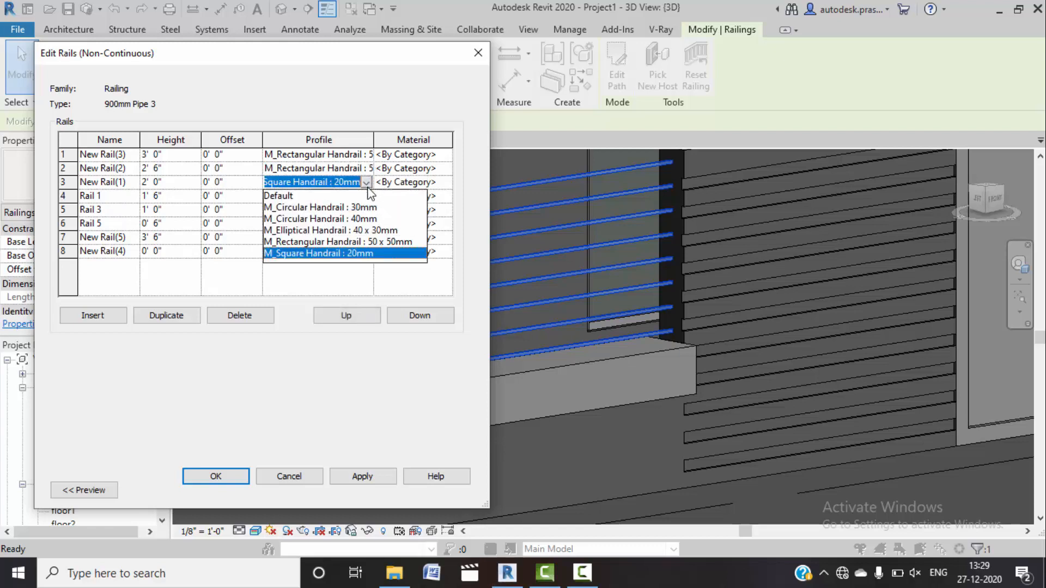
pyautogui.click(366, 241)
pyautogui.click(366, 197)
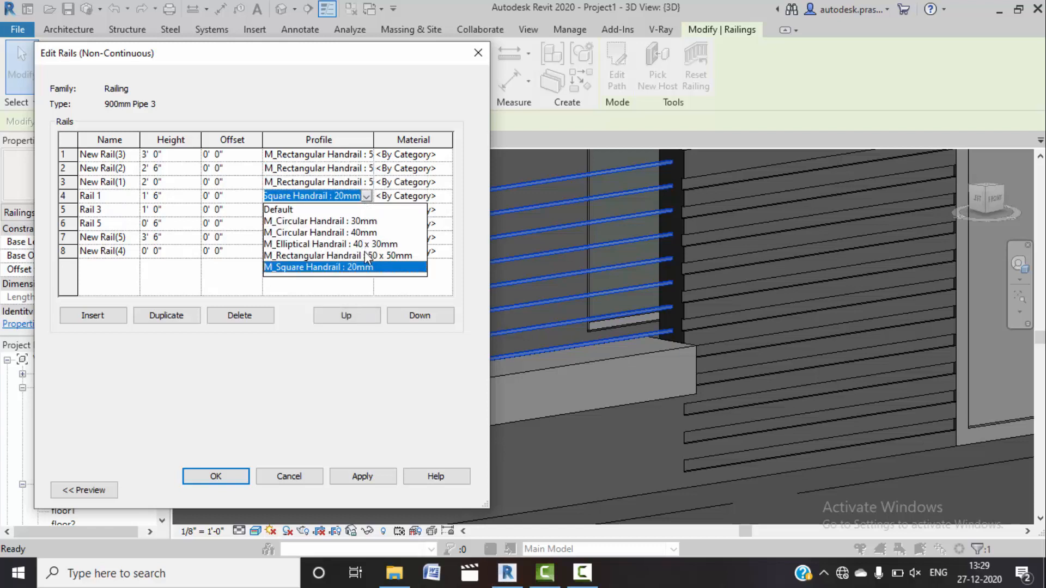
pyautogui.click(366, 256)
# Step: Assign M_Rectangular Handrail : 50 x 50mm to the remaining four rails and apply the railing type changes
pyautogui.click(365, 210)
pyautogui.click(366, 269)
pyautogui.click(366, 224)
pyautogui.click(366, 283)
pyautogui.click(367, 238)
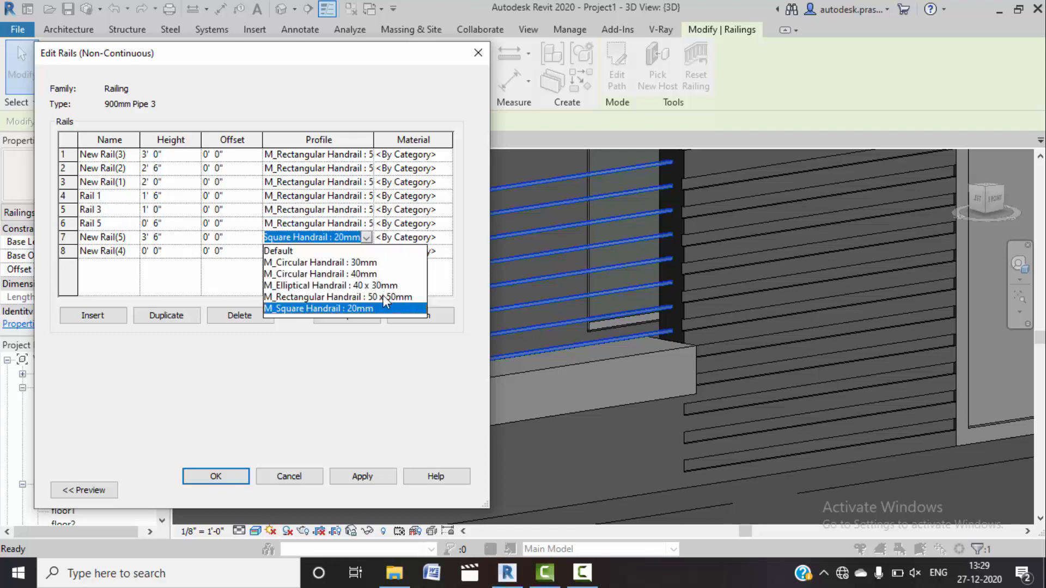
pyautogui.click(382, 297)
pyautogui.click(366, 251)
pyautogui.click(382, 310)
pyautogui.click(362, 477)
pyautogui.click(218, 477)
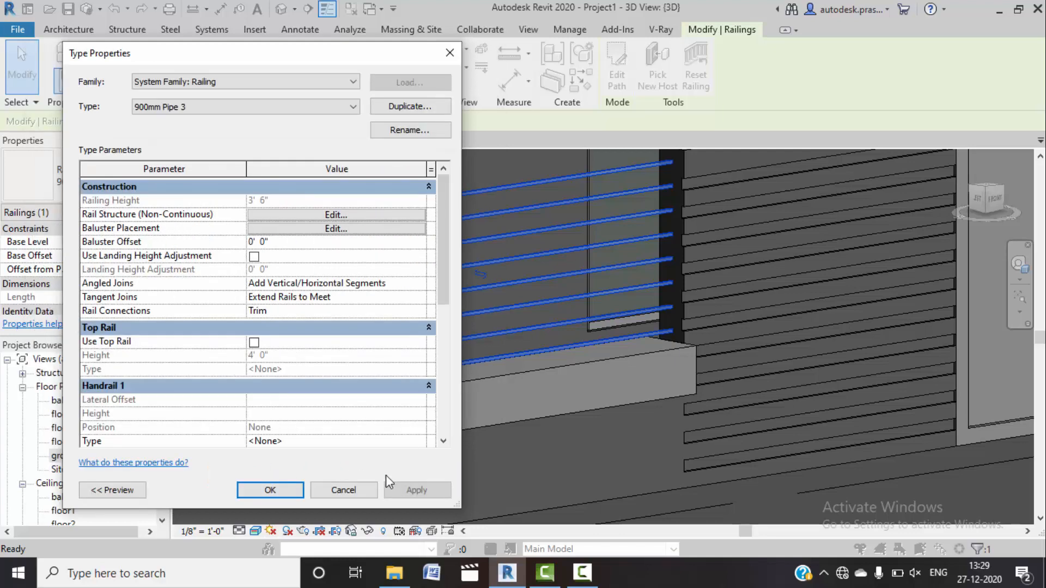
pyautogui.click(414, 490)
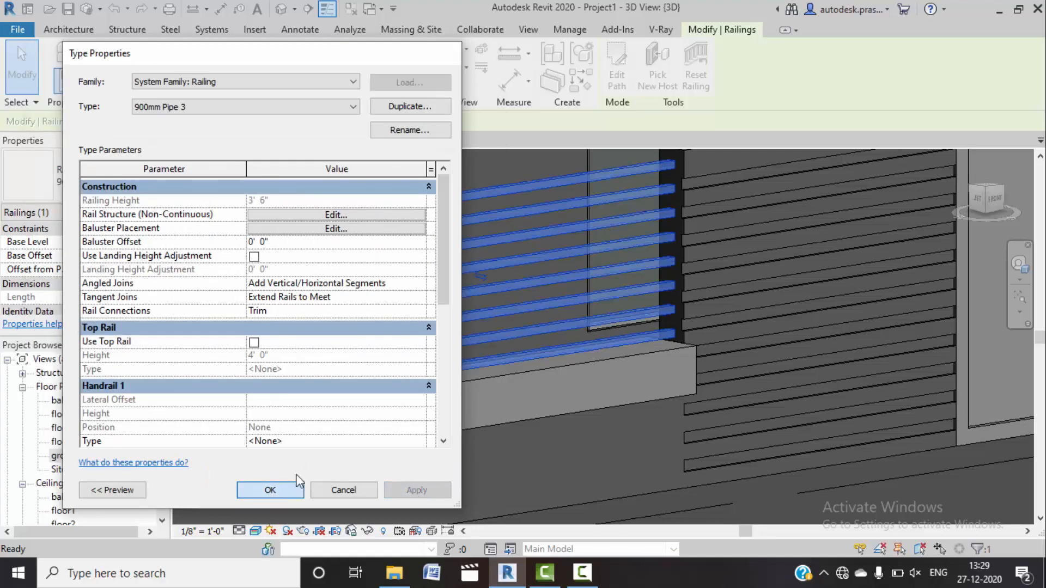
pyautogui.click(270, 489)
# Step: Examine the new railing and the house front in 3D, and compare them with the front wall in the sample project
pyautogui.scroll(-3, 731, 419)
pyautogui.scroll(2, 731, 419)
pyautogui.keyDown('shift'); pyautogui.moveTo(731, 419); pyautogui.dragTo(555, 491, button='middle'); pyautogui.keyUp('shift')
pyautogui.press('Escape')
pyautogui.keyDown('shift'); pyautogui.moveTo(545, 417); pyautogui.dragTo(716, 467, button='middle'); pyautogui.keyUp('shift')
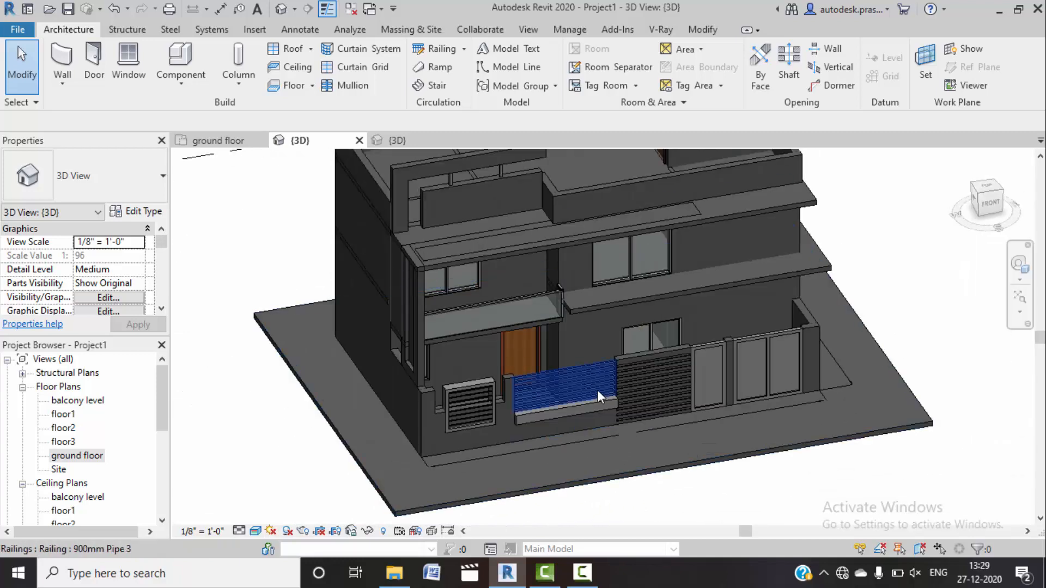
pyautogui.moveTo(555, 384); pyautogui.dragTo(475, 447, button='middle')
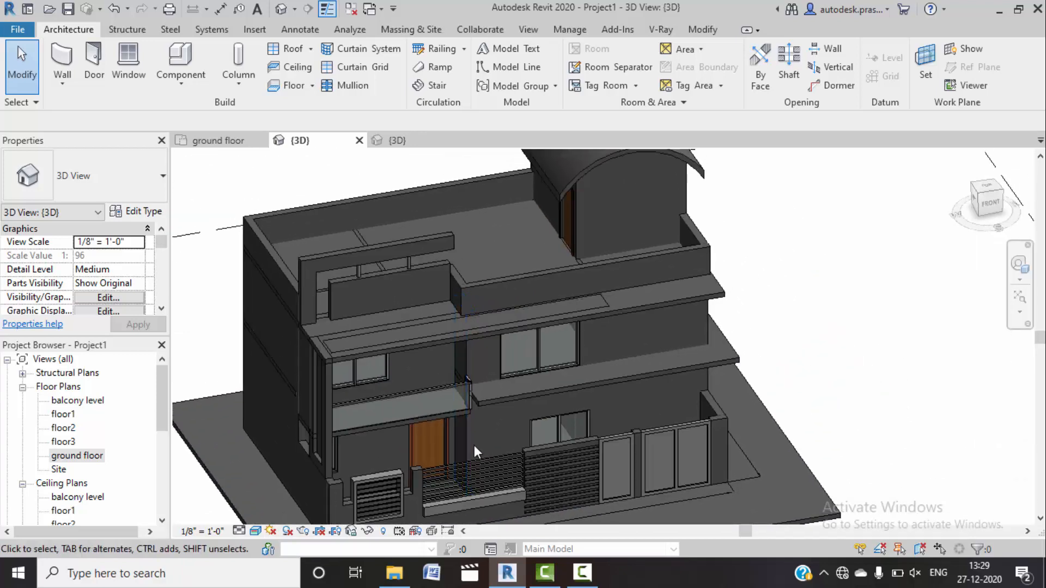
pyautogui.scroll(-1, 474, 445)
pyautogui.moveTo(639, 434); pyautogui.dragTo(527, 306, button='middle')
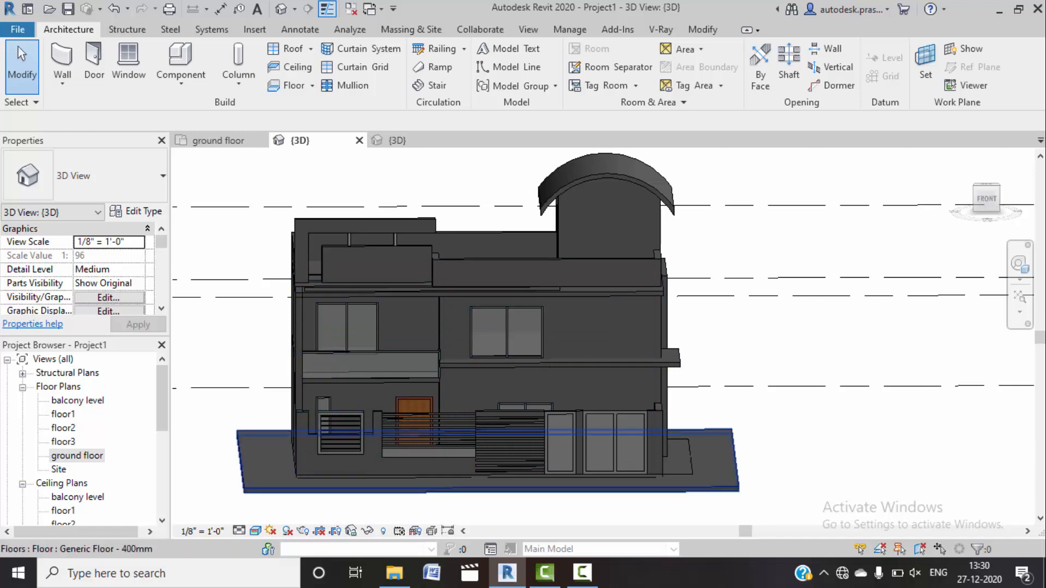
pyautogui.click(397, 140)
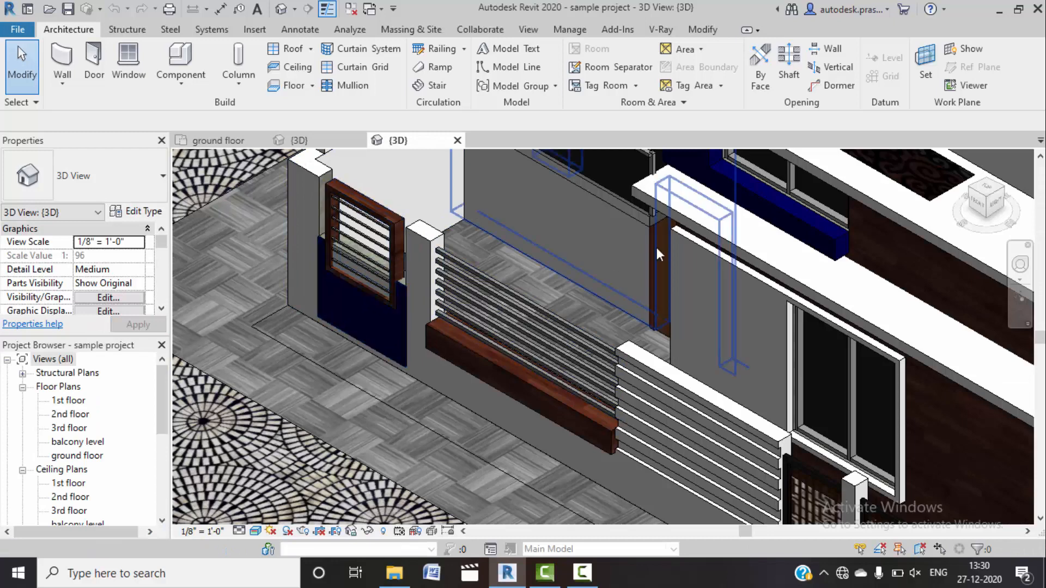
pyautogui.scroll(-3, 761, 215)
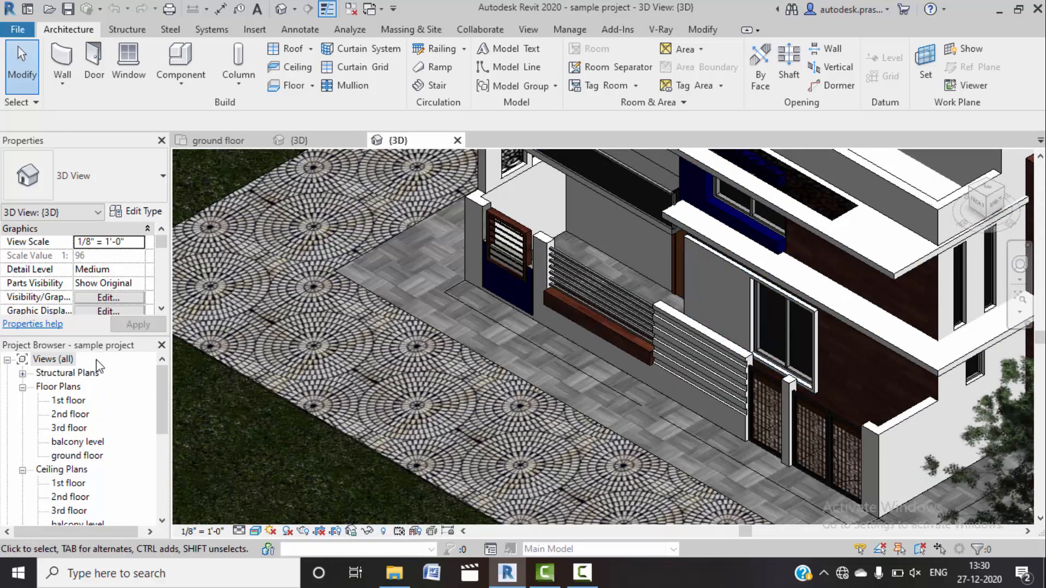
pyautogui.click(313, 139)
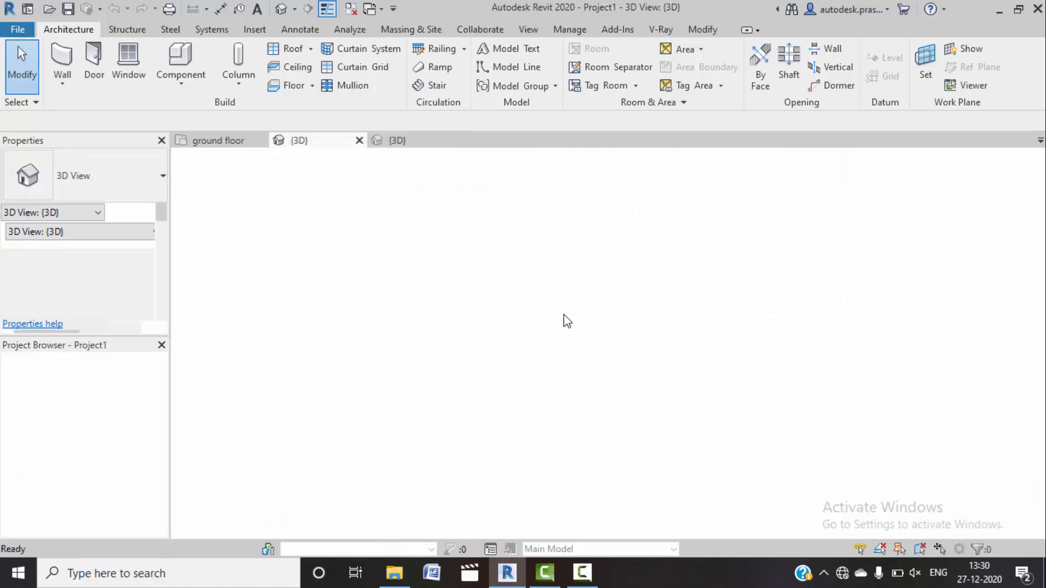
# Step: Orient the 3D view to the front and start an in-place Generic Models component with an extrusion
pyautogui.scroll(2, 357, 440)
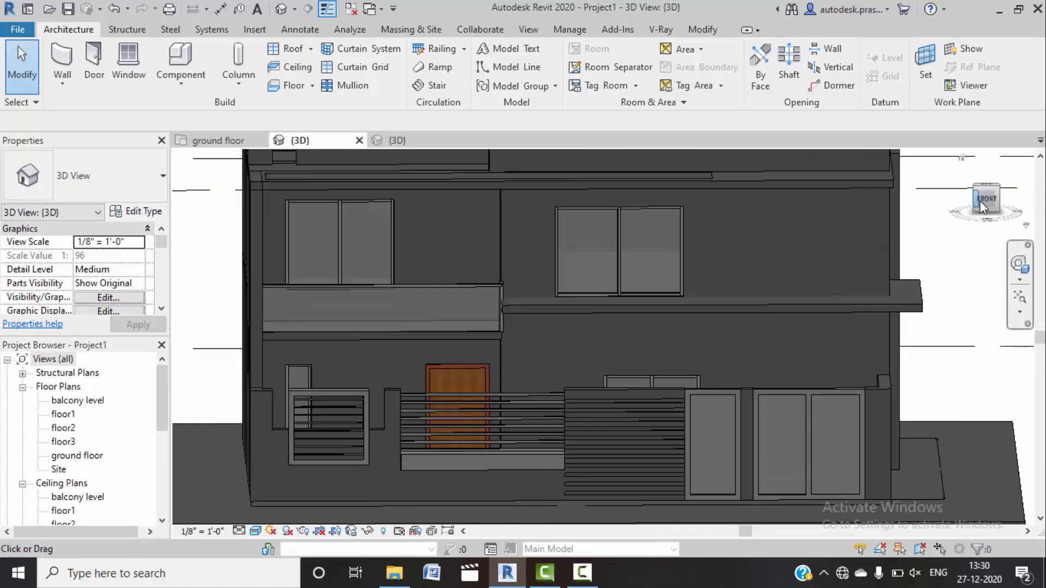
pyautogui.click(981, 202)
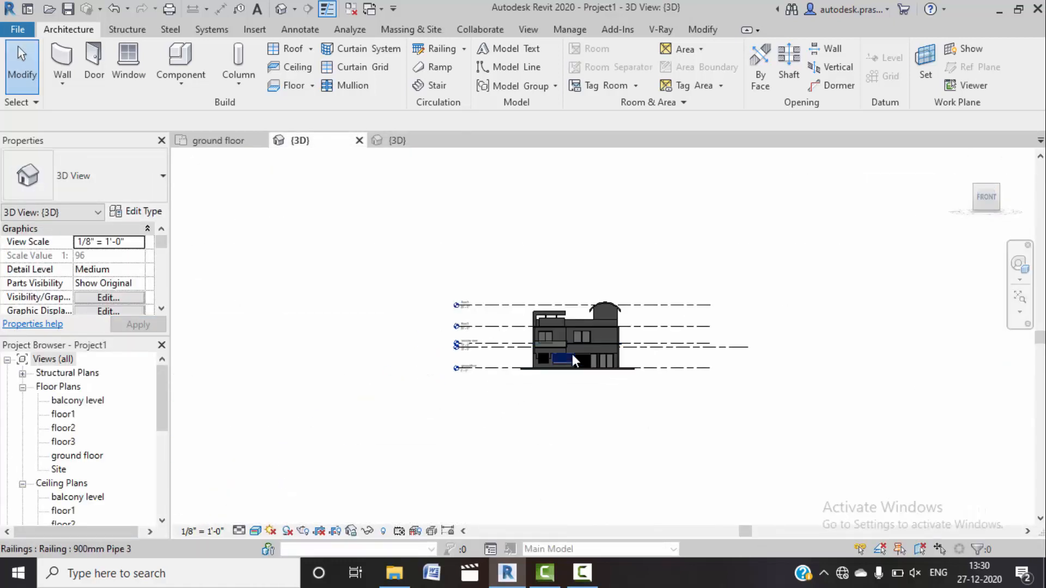
pyautogui.scroll(5, 550, 357)
pyautogui.scroll(3, 495, 381)
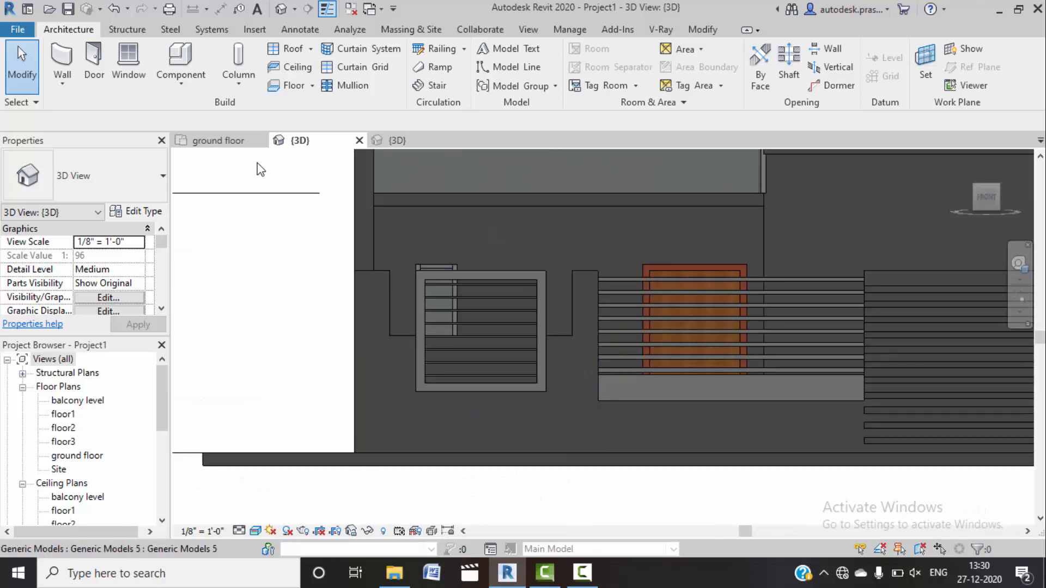
pyautogui.click(181, 81)
pyautogui.click(213, 145)
pyautogui.scroll(-4, 472, 285)
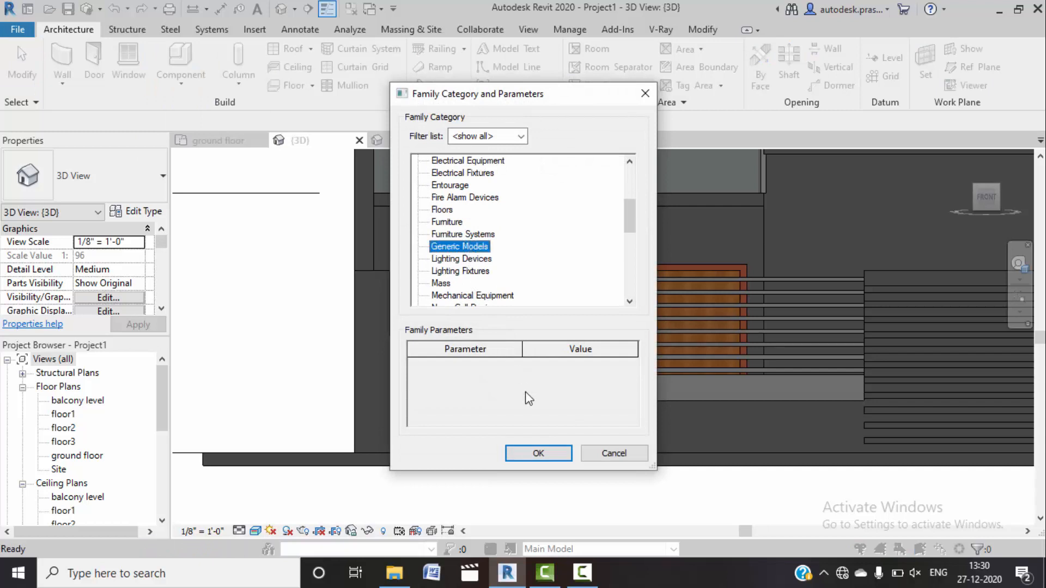
pyautogui.click(545, 454)
pyautogui.click(524, 313)
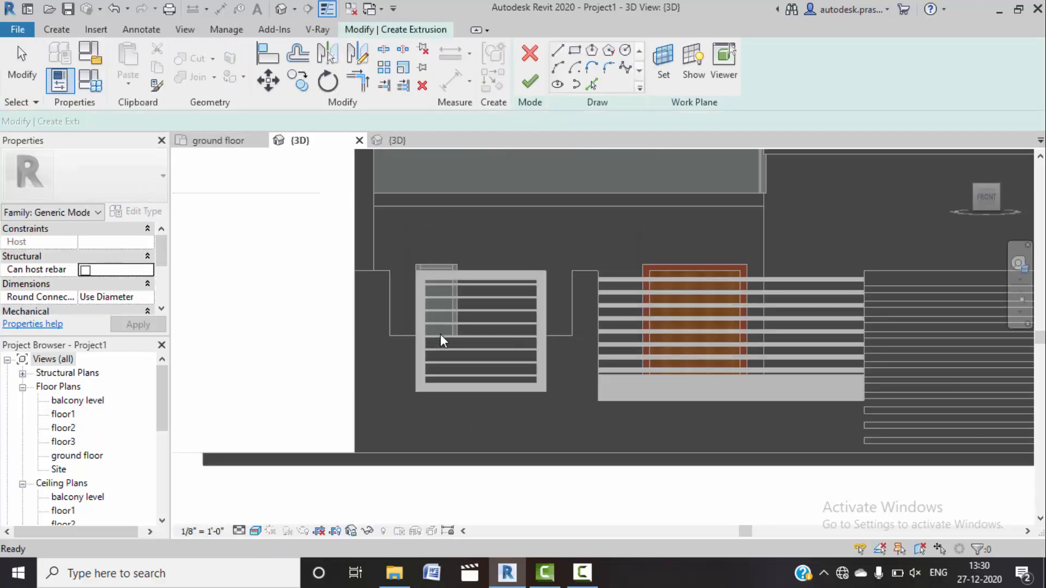
# Step: Set the extrusion's work plane by picking the face of the front wall at the window frame
pyautogui.click(663, 63)
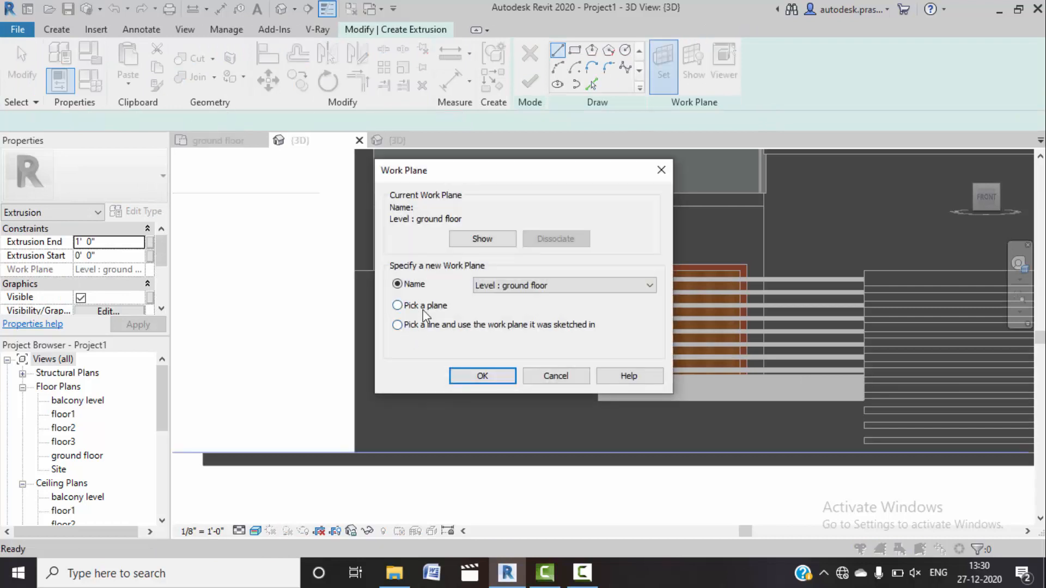
pyautogui.click(482, 376)
pyautogui.click(443, 326)
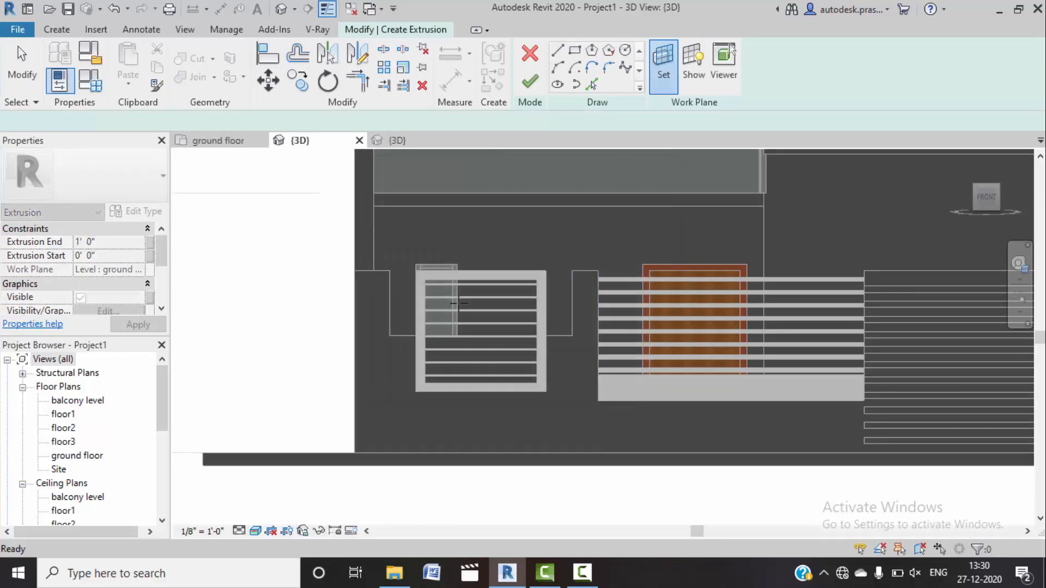
# Step: Sketch a rectangle about 4' 1" high below the wall recess around the window frame, spanning the recess's full width
pyautogui.click(574, 52)
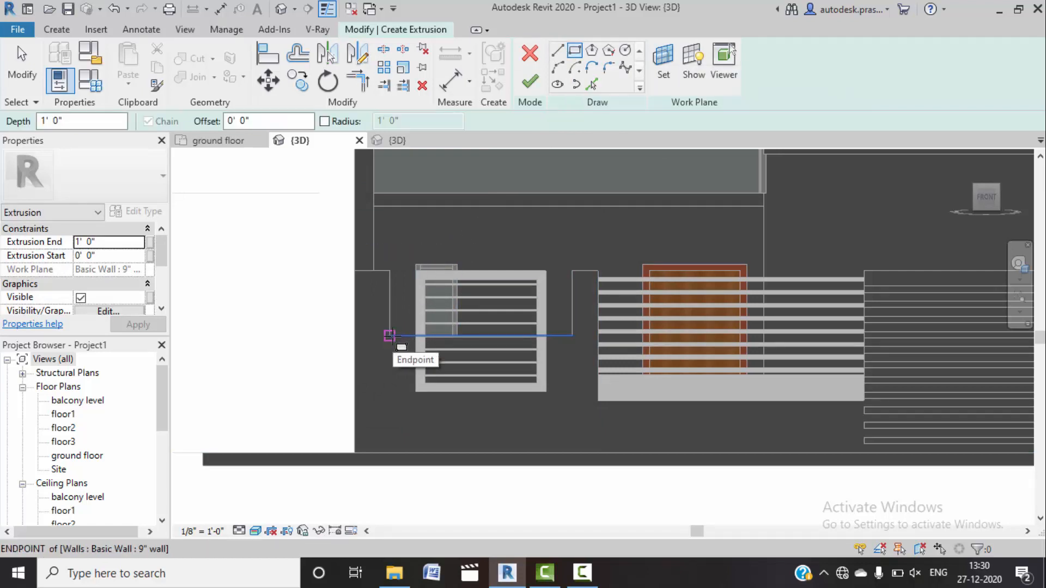
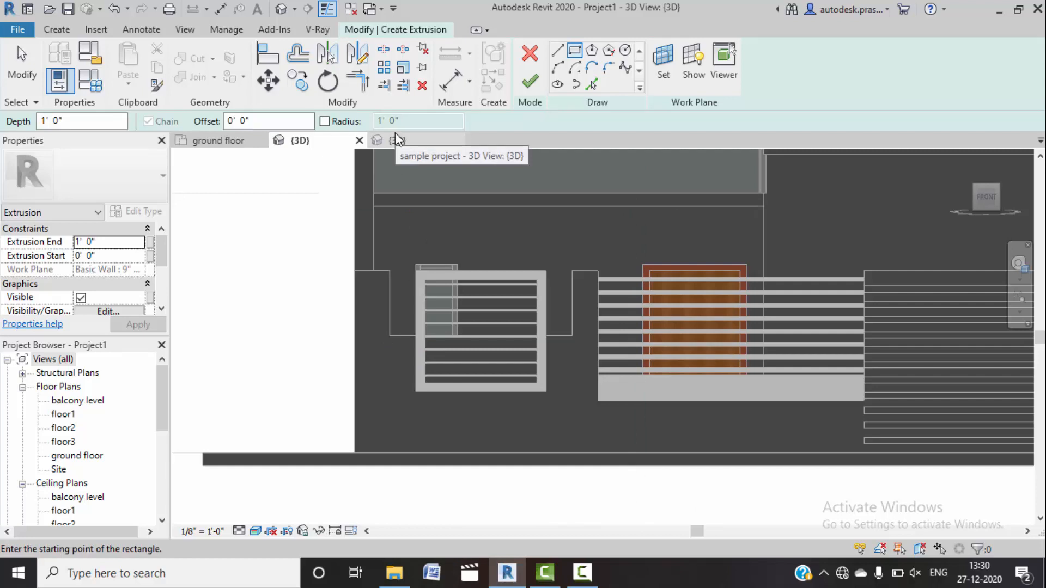
pyautogui.click(390, 336)
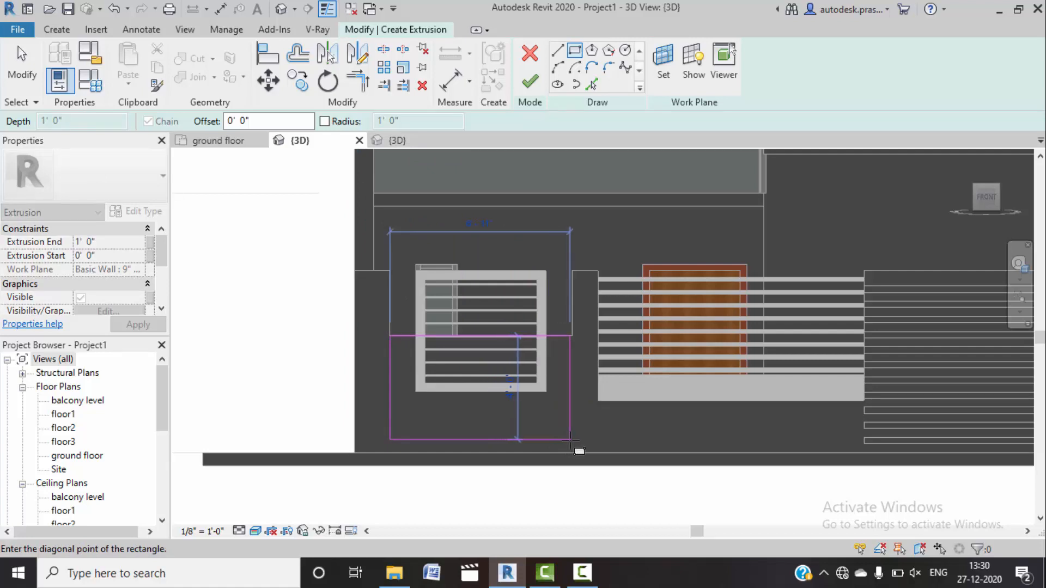
pyautogui.click(572, 441)
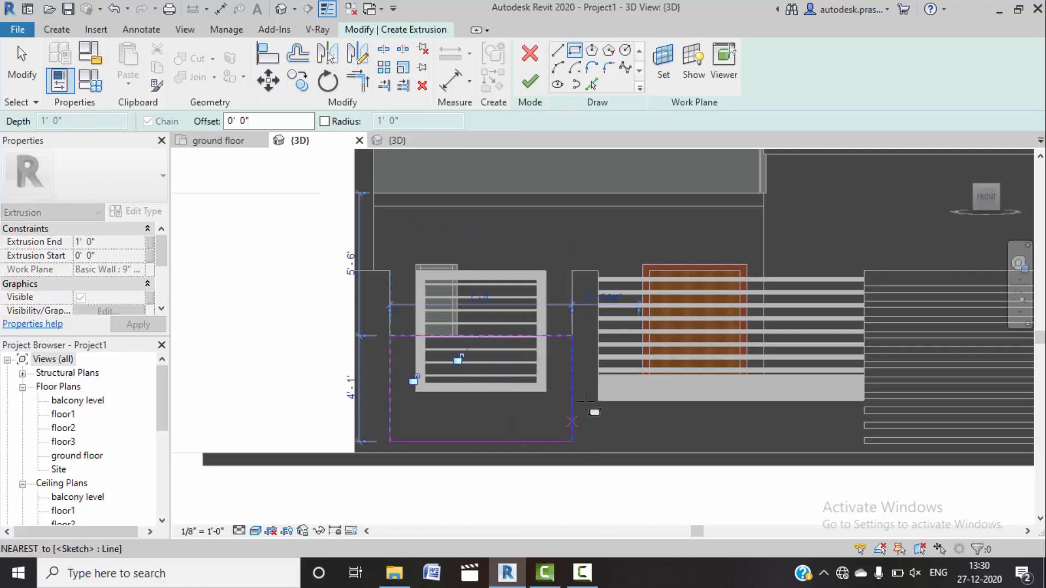
pyautogui.press('Escape')
pyautogui.click(571, 351)
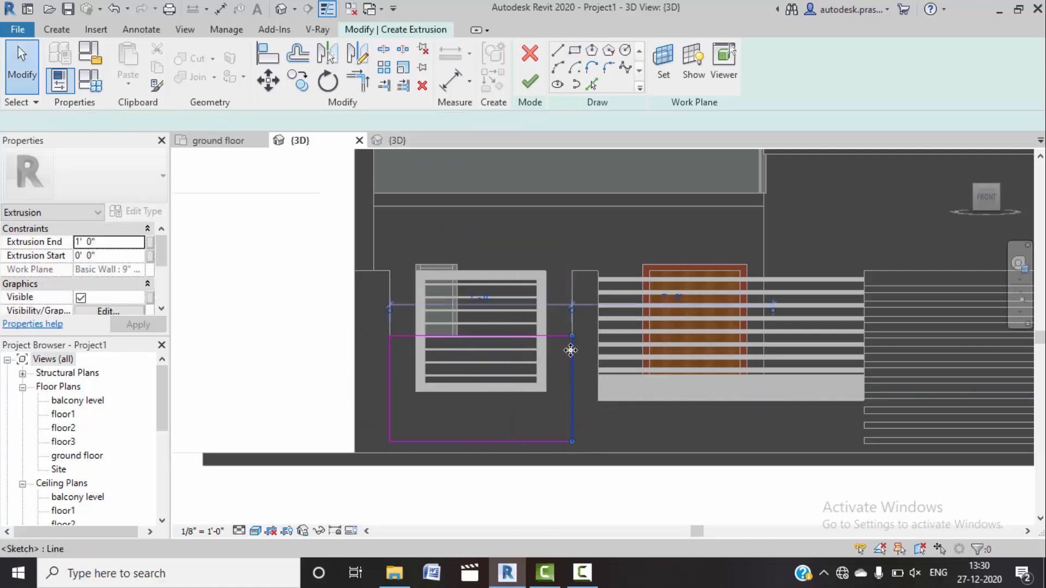
pyautogui.scroll(5, 574, 327)
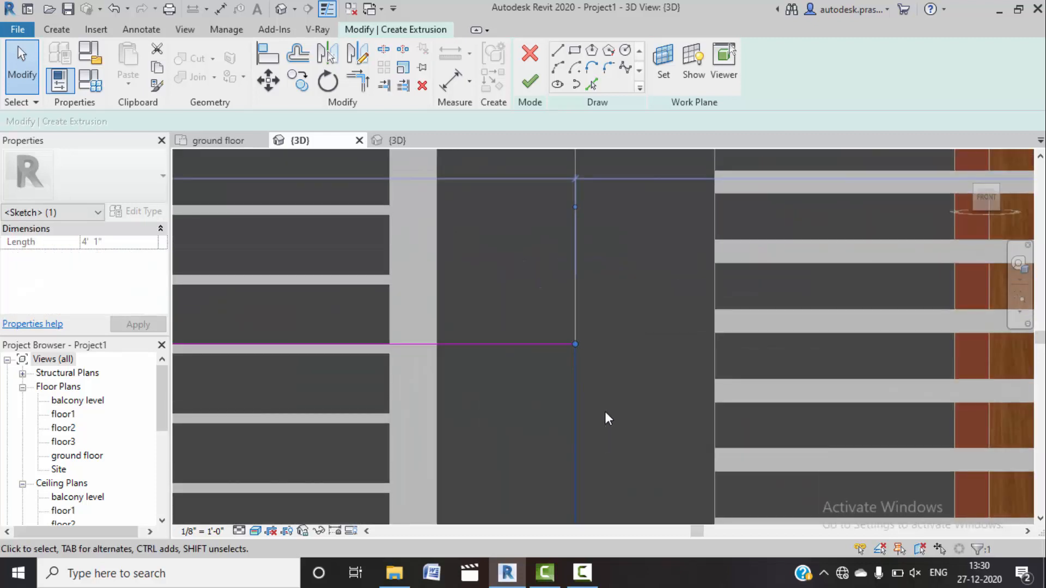
pyautogui.scroll(-6, 609, 419)
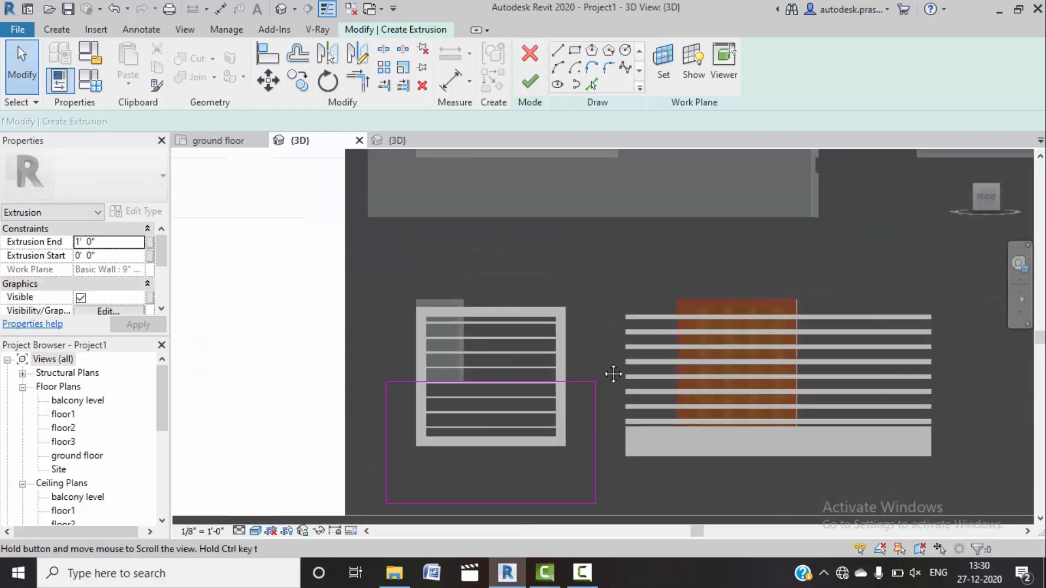
pyautogui.moveTo(613, 374); pyautogui.dragTo(607, 329, button='middle')
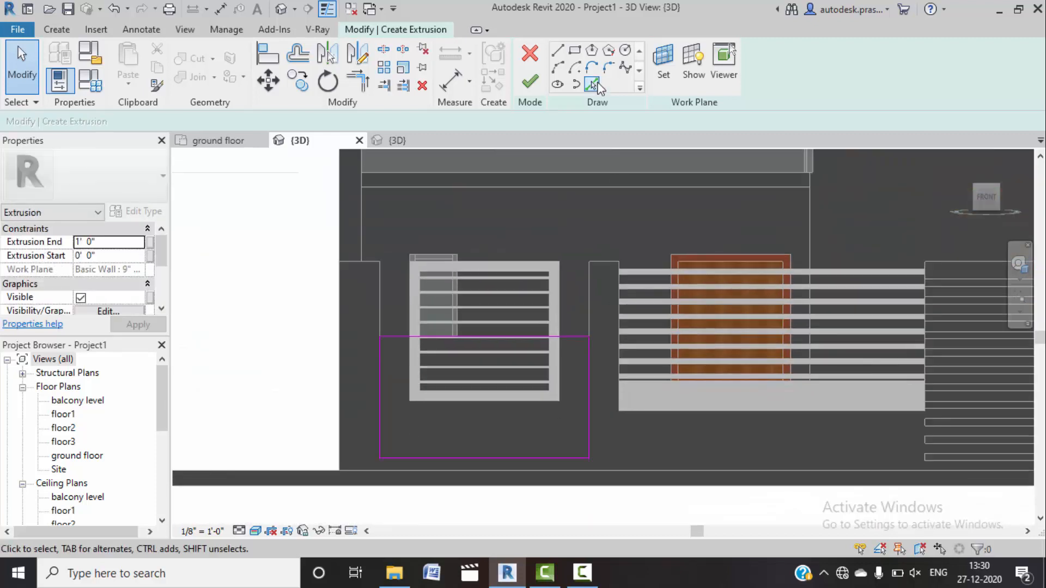
# Step: Sketch lines down the window frame's outer side, along its bottom edge and back up to the rectangle's top edge
pyautogui.click(557, 50)
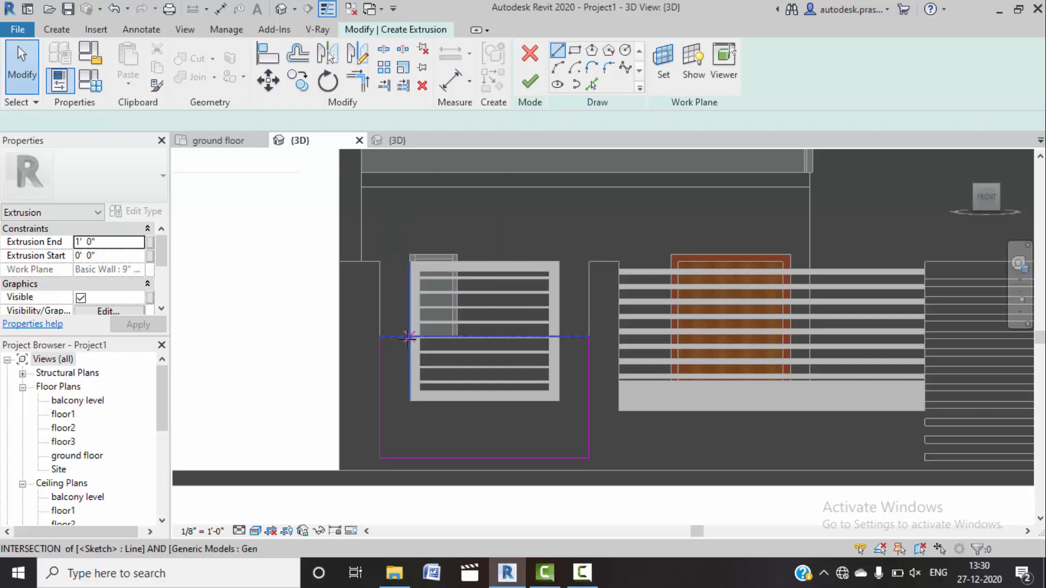
pyautogui.click(409, 401)
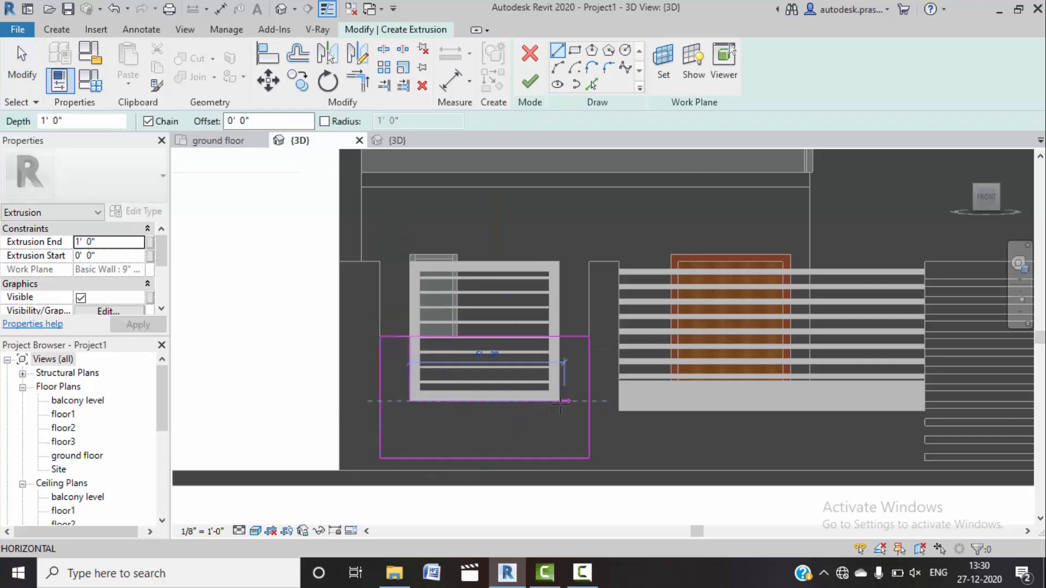
pyautogui.click(559, 401)
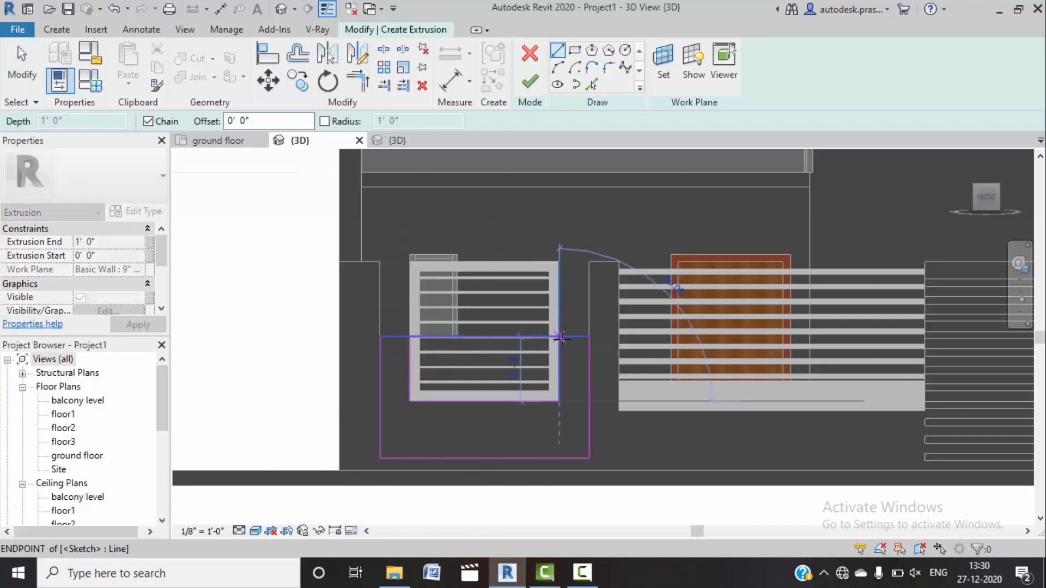
pyautogui.press('Escape')
pyautogui.press('Escape')
# Step: Split and trim the rectangle's top edge between the window frame's sides and finish the U-shaped extrusion sketch
pyautogui.press('s')
pyautogui.press('l')
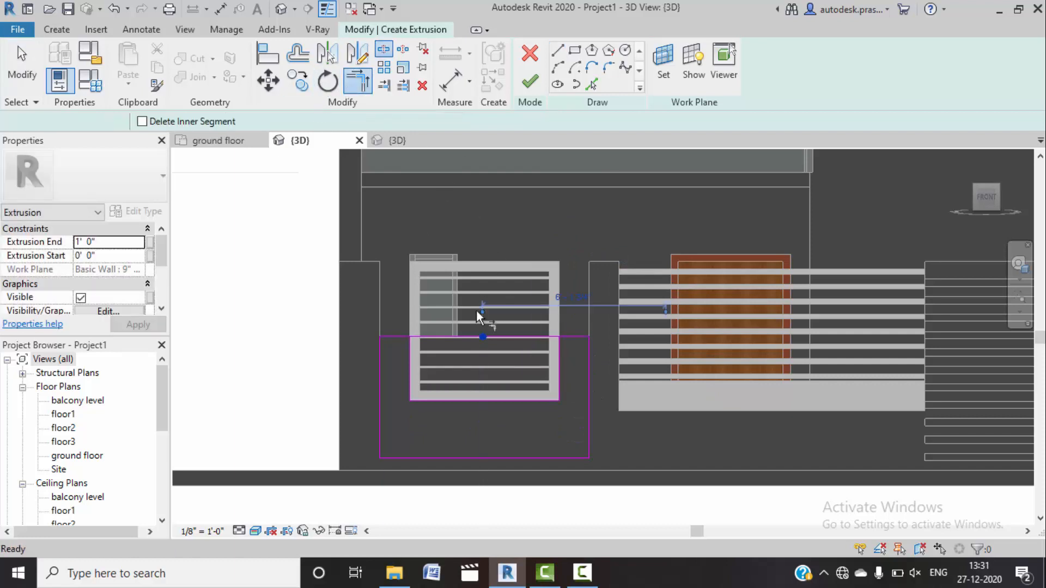
pyautogui.press('Escape')
pyautogui.click(572, 336)
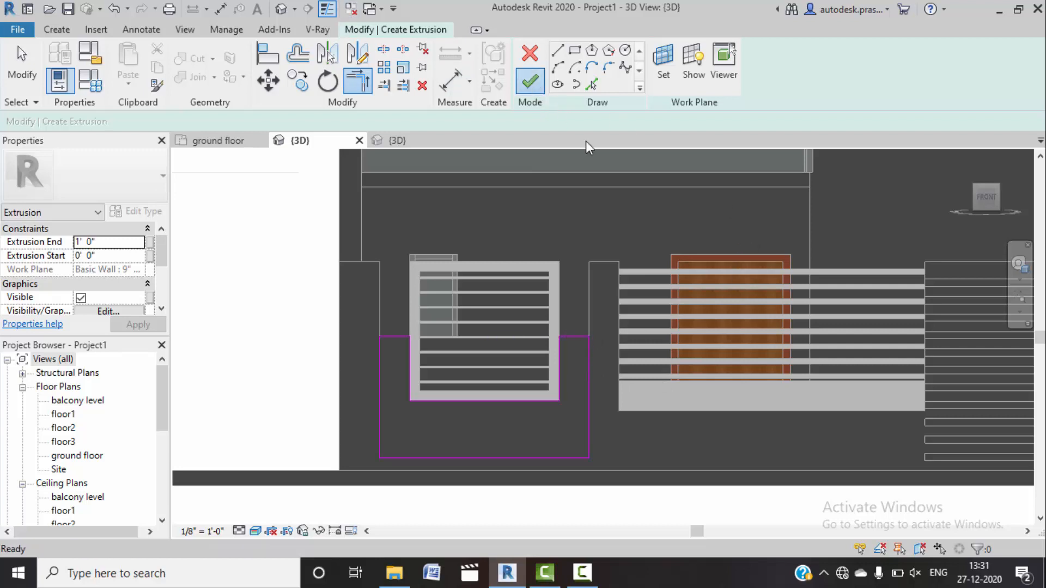
pyautogui.click(530, 82)
pyautogui.scroll(-2, 544, 279)
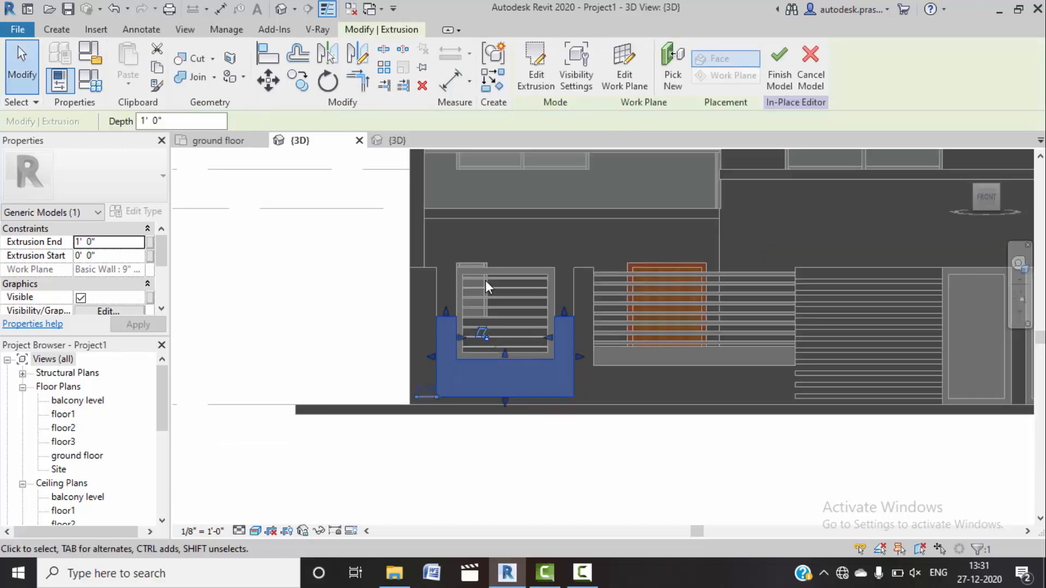
# Step: Set the depth of the U-shaped extrusion around the lower window frame to 2" and finish the in-place model
pyautogui.keyDown('shift'); pyautogui.moveTo(485, 280); pyautogui.dragTo(492, 354, button='middle'); pyautogui.keyUp('shift')
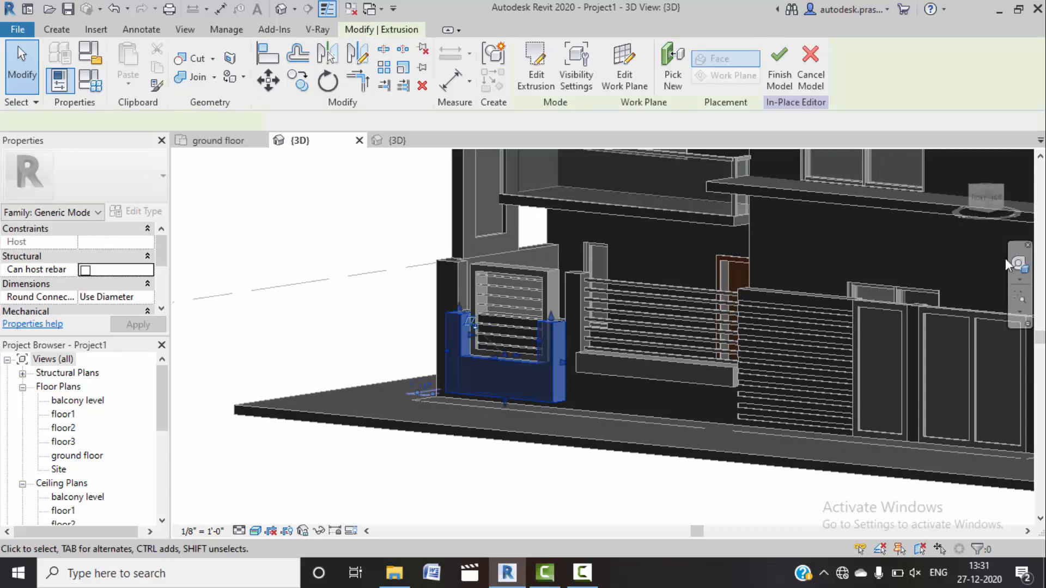
pyautogui.click(553, 357)
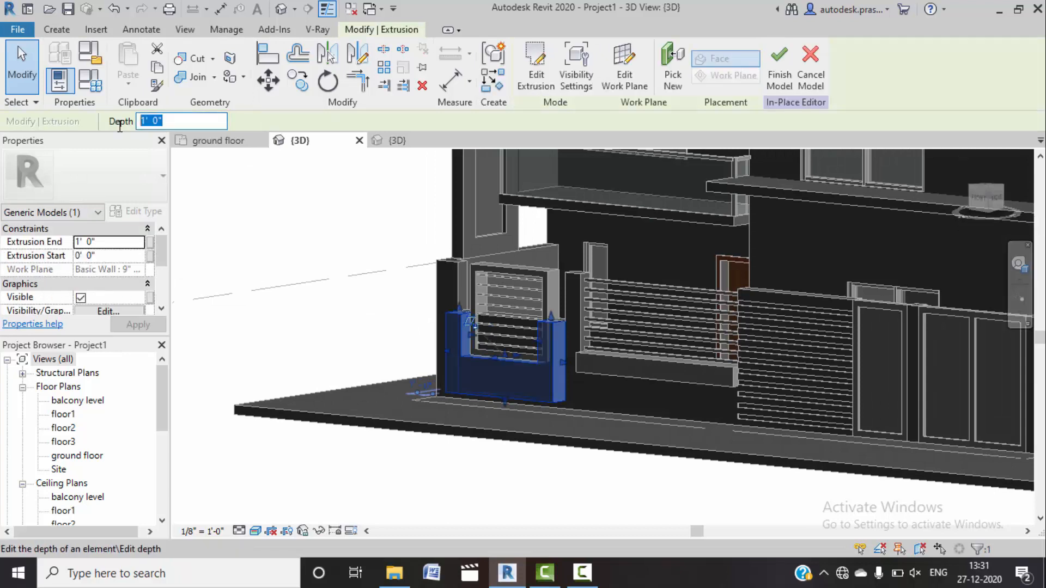
pyautogui.write('2')
pyautogui.press('Return')
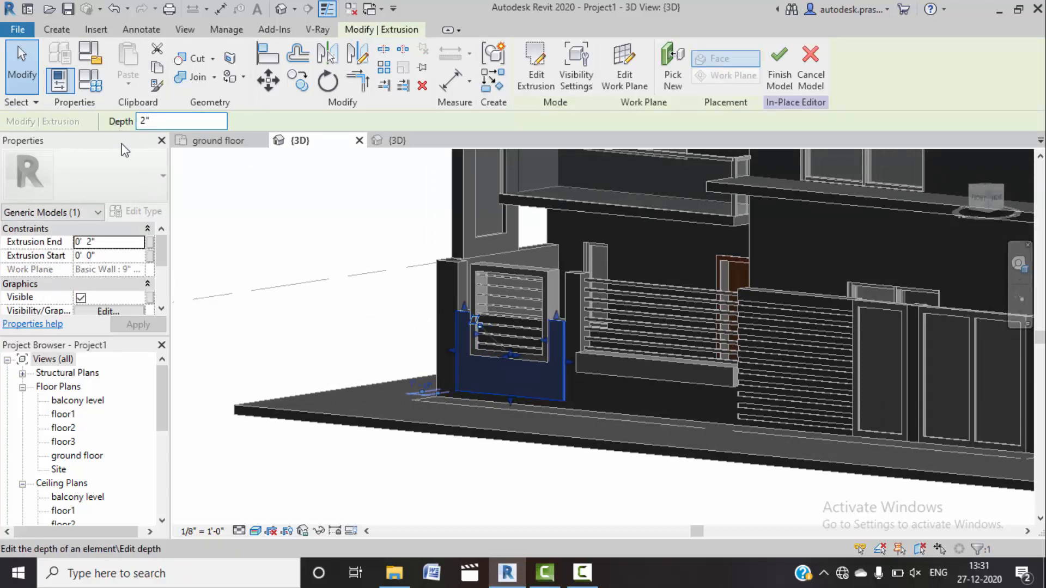
pyautogui.click(341, 252)
pyautogui.scroll(-2, 341, 253)
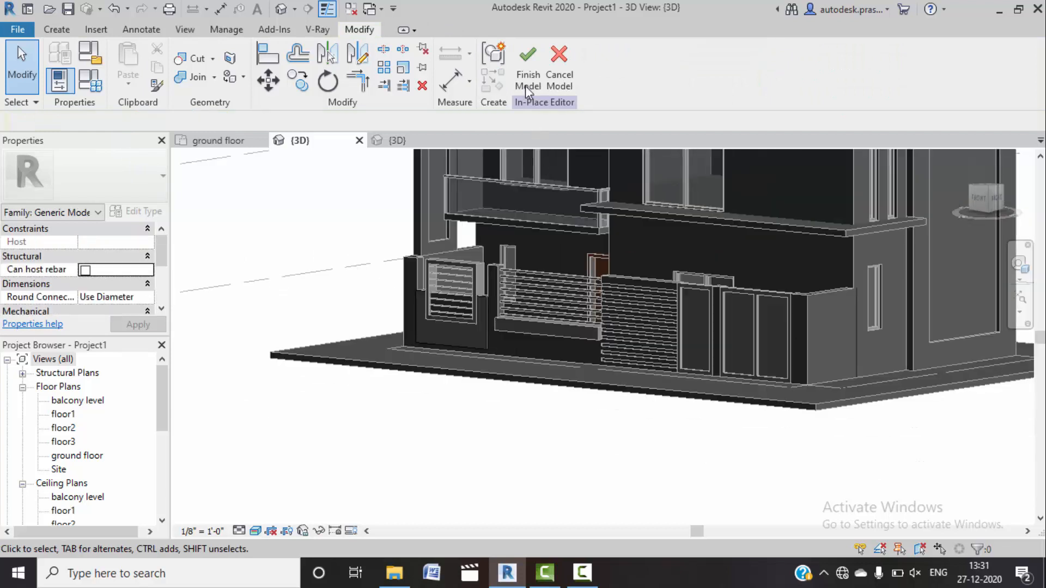
pyautogui.scroll(-1, 374, 312)
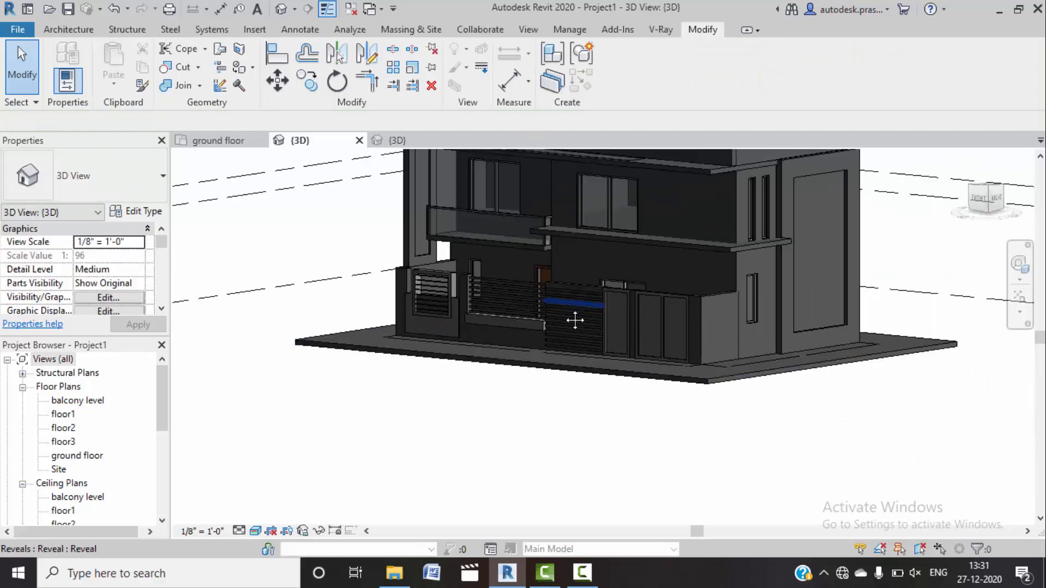
pyautogui.moveTo(574, 313); pyautogui.dragTo(572, 376, button='middle')
pyautogui.keyDown('shift'); pyautogui.moveTo(516, 397); pyautogui.dragTo(646, 422, button='middle'); pyautogui.keyUp('shift')
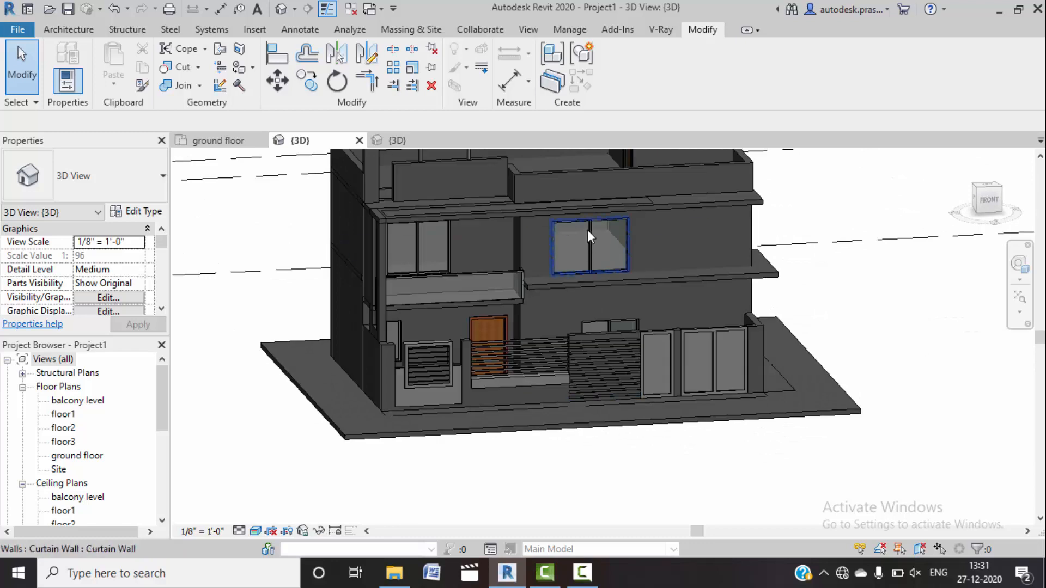
pyautogui.click(999, 206)
pyautogui.scroll(5, 538, 361)
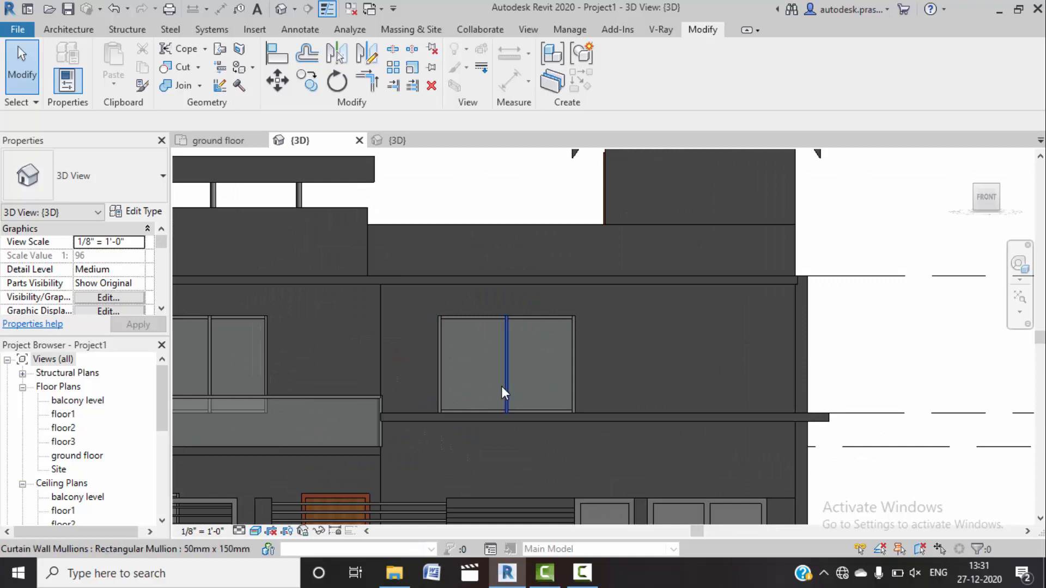
pyautogui.scroll(1, 533, 380)
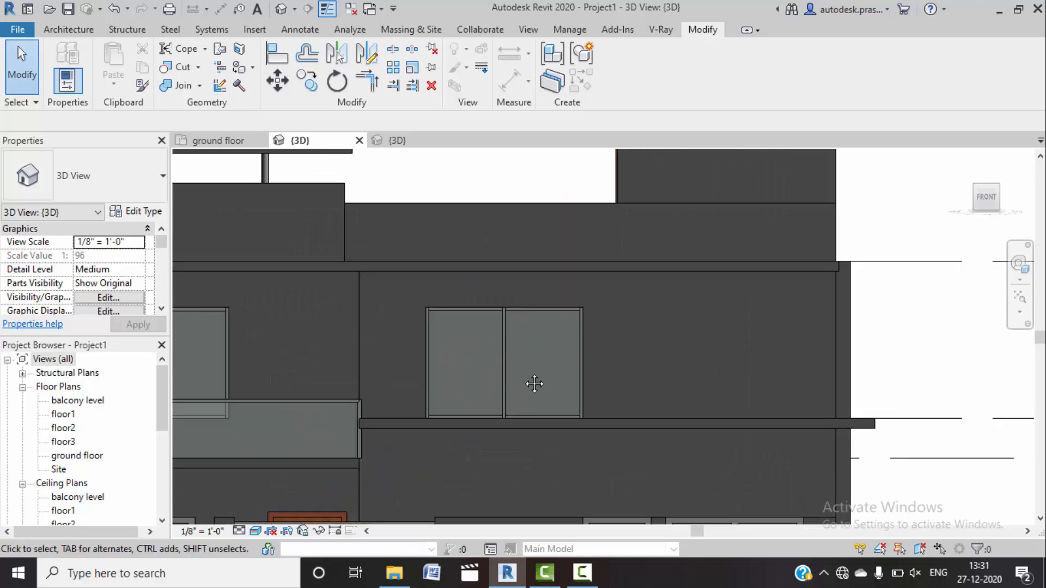
pyautogui.click(583, 572)
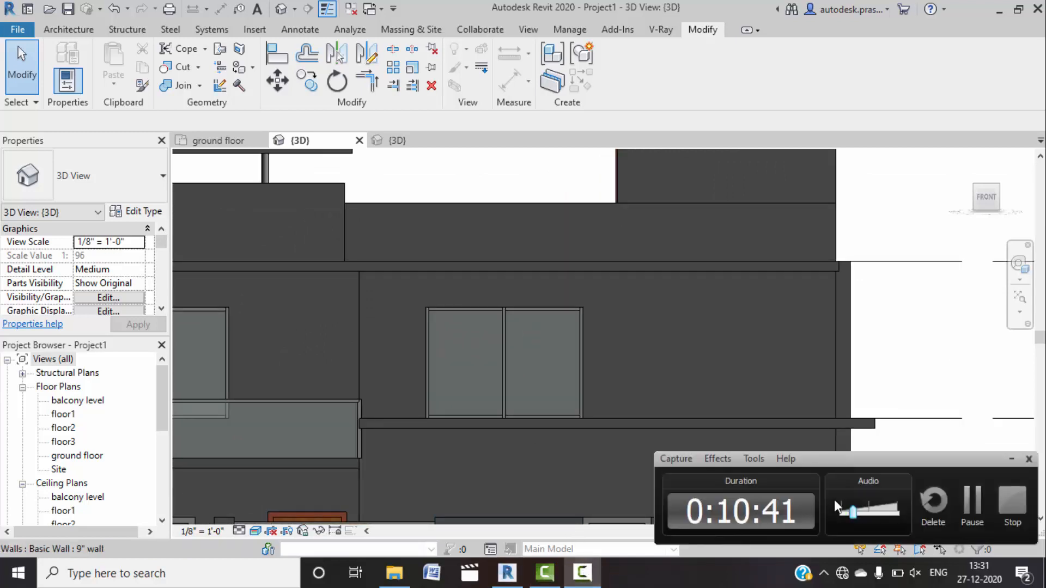
pyautogui.click(963, 509)
pyautogui.click(587, 580)
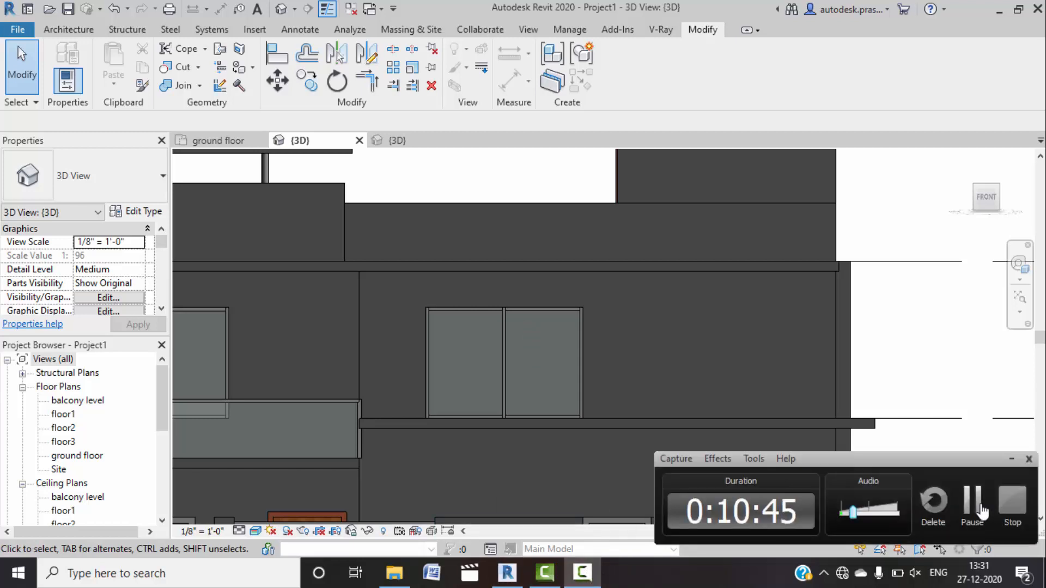
pyautogui.click(981, 512)
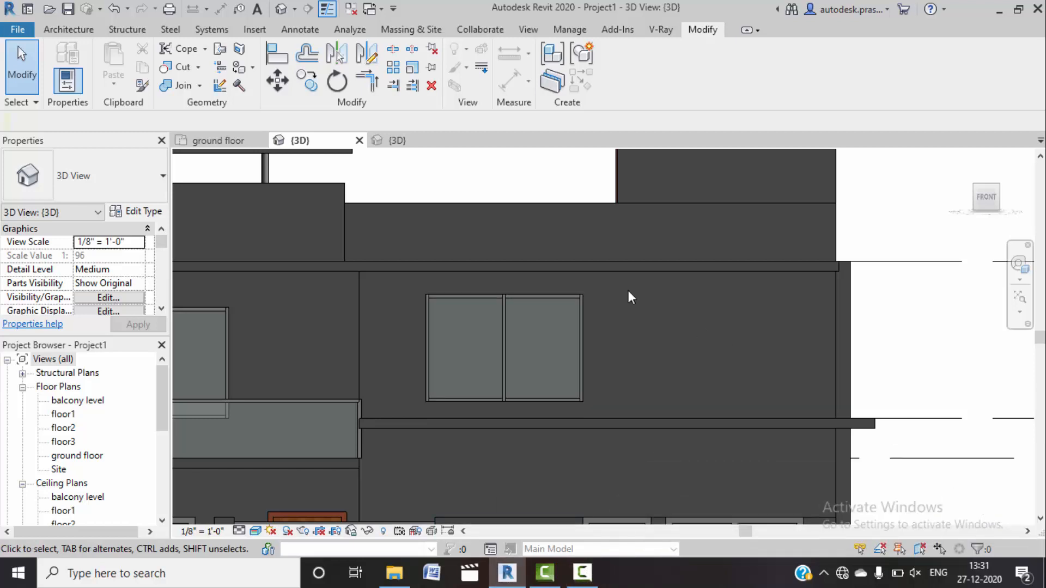
# Step: Create a new in-place component in the Generic Models category and start an extrusion for the upper-floor window
pyautogui.click(69, 30)
pyautogui.click(181, 82)
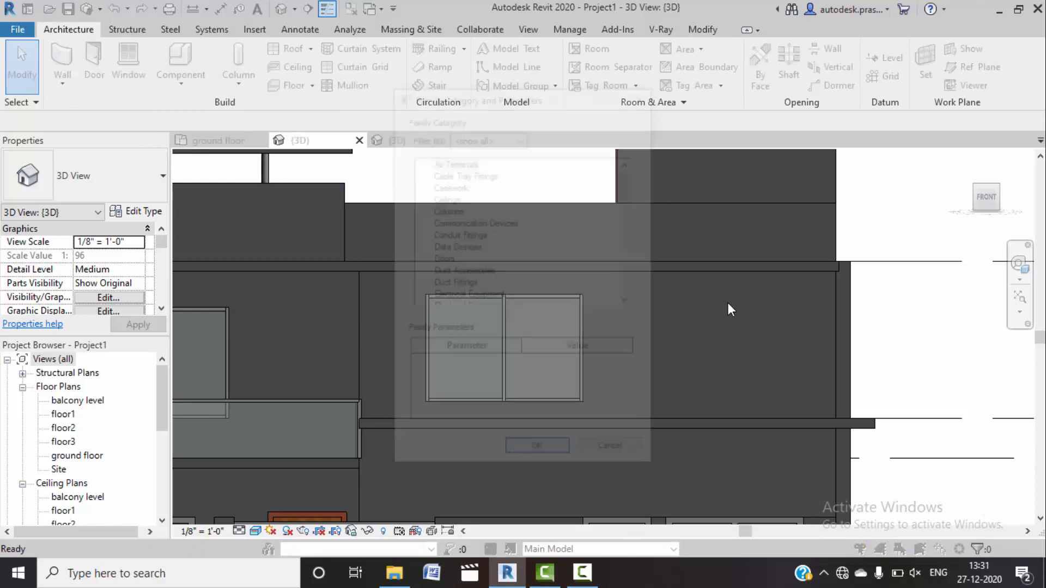
pyautogui.scroll(-4, 457, 272)
pyautogui.click(460, 288)
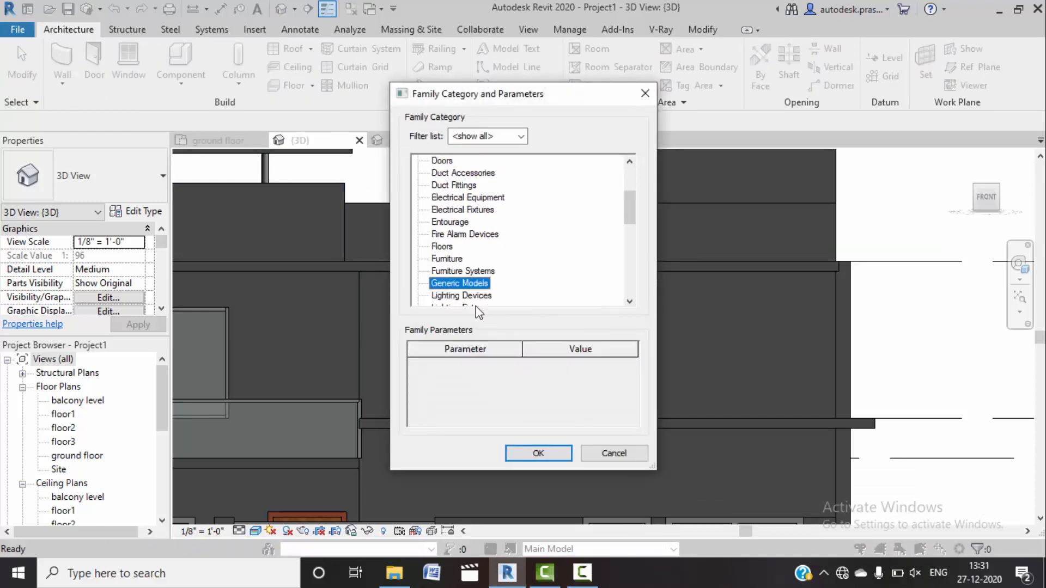
pyautogui.click(536, 452)
pyautogui.click(523, 311)
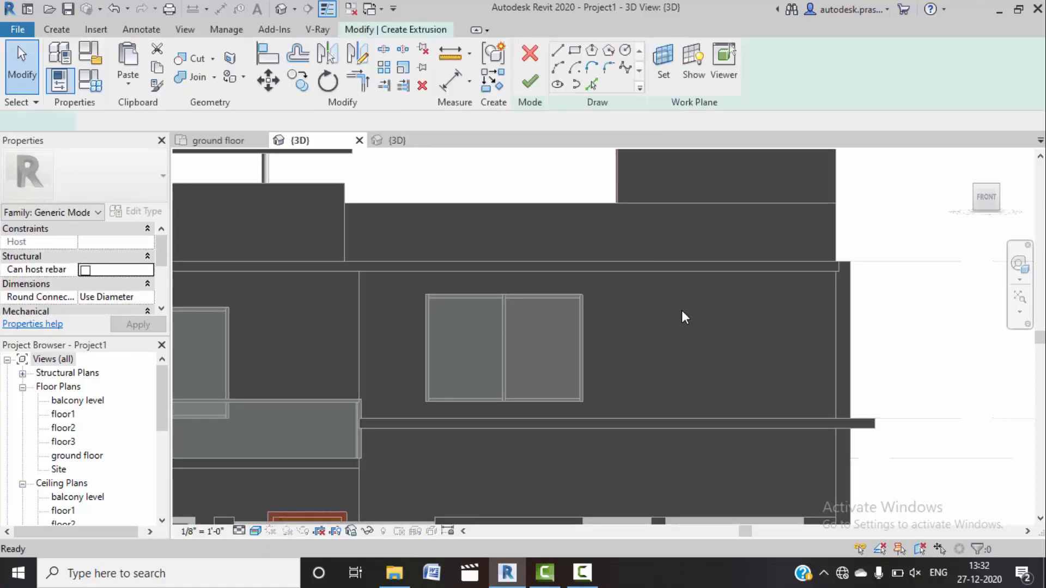
# Step: Set the extrusion's work plane by picking the 9" wall face beside the upper-floor window, and show the plane
pyautogui.click(663, 76)
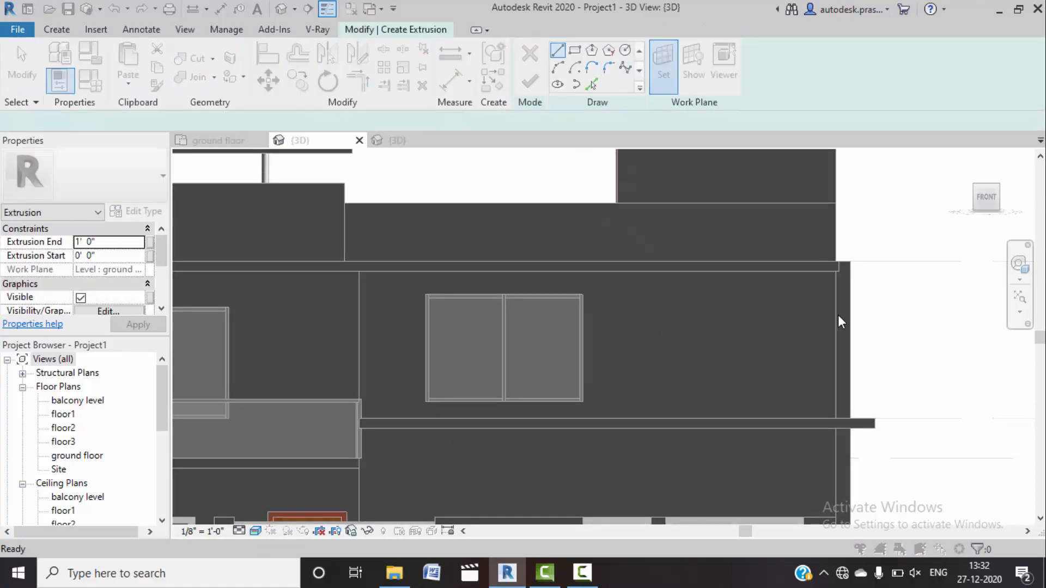
pyautogui.click(481, 375)
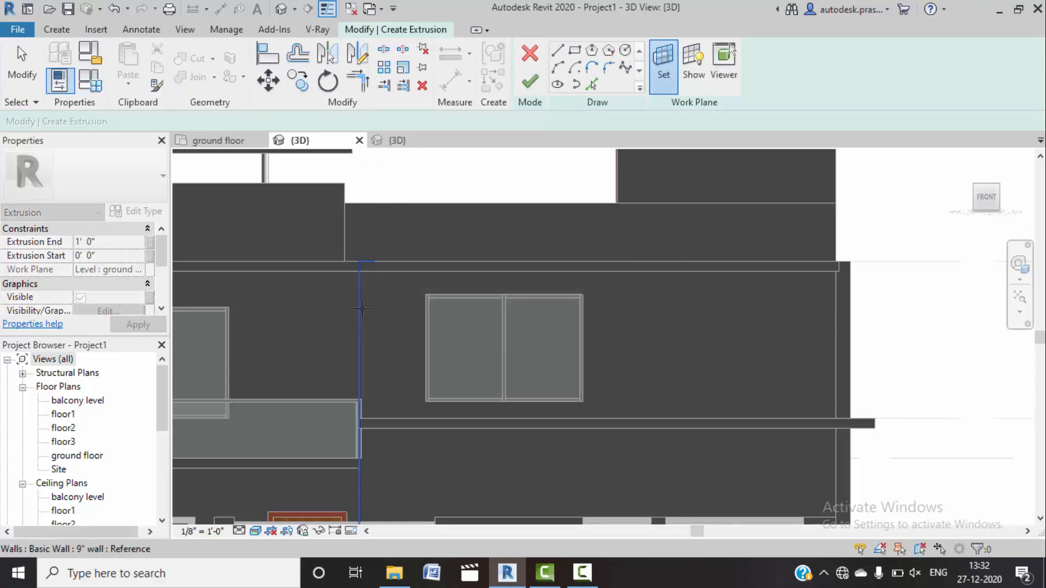
pyautogui.click(361, 308)
pyautogui.click(693, 74)
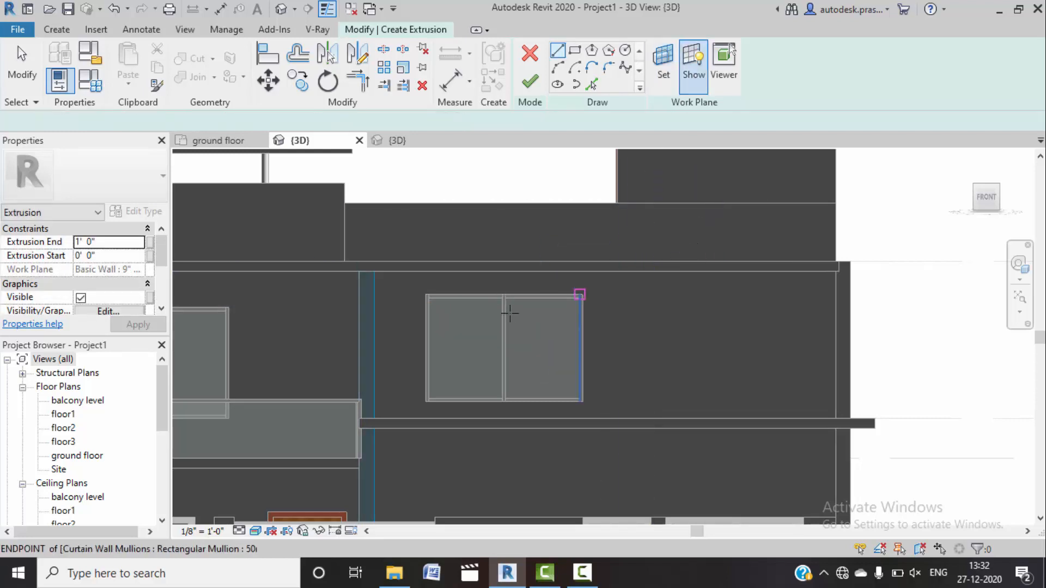
# Step: Sketch a rectangle from the slab underside above the window's outer side down to the balcony level at the wall's inner corner
pyautogui.click(574, 50)
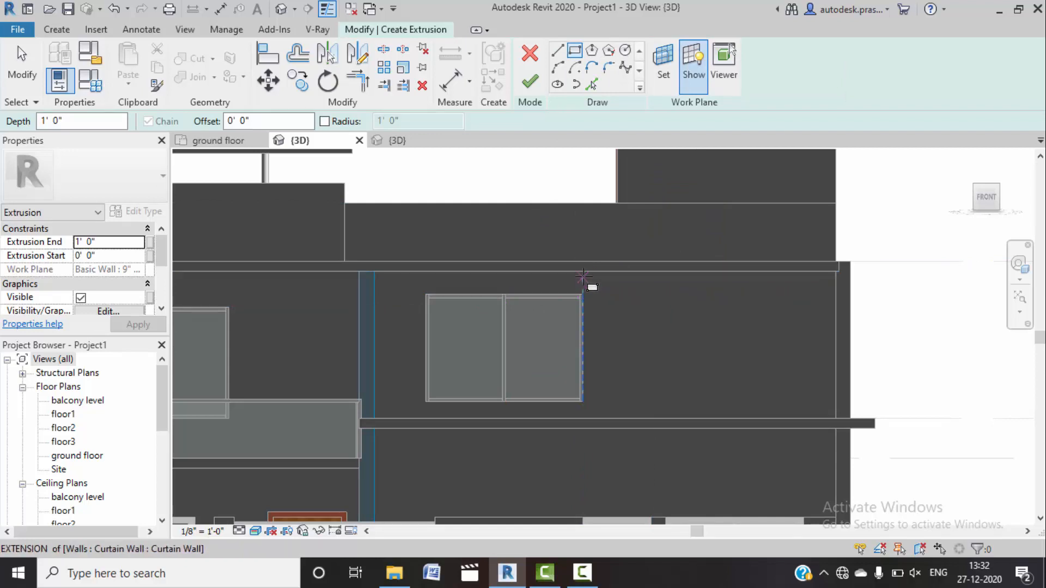
pyautogui.click(583, 272)
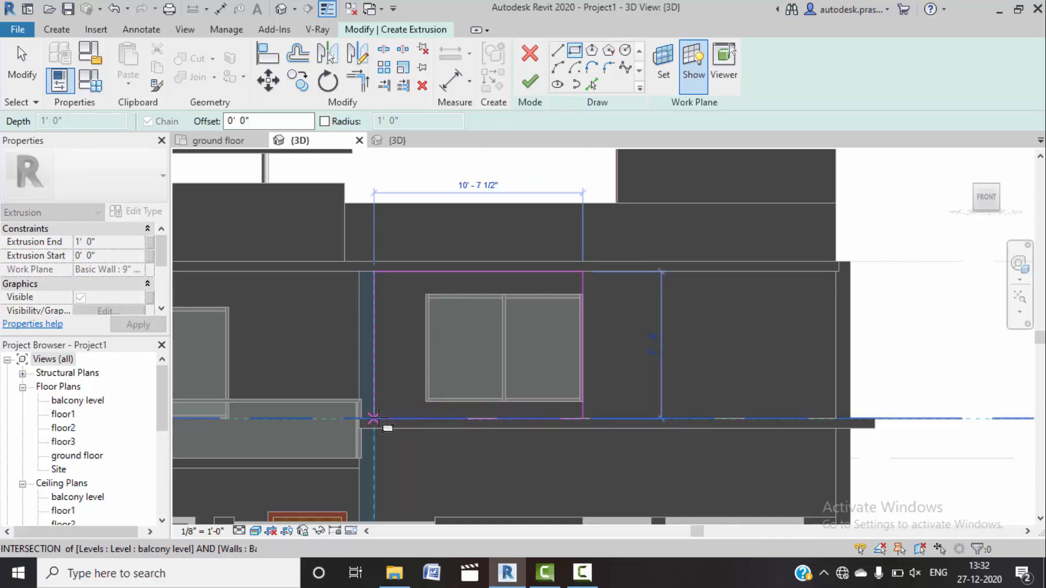
pyautogui.click(359, 418)
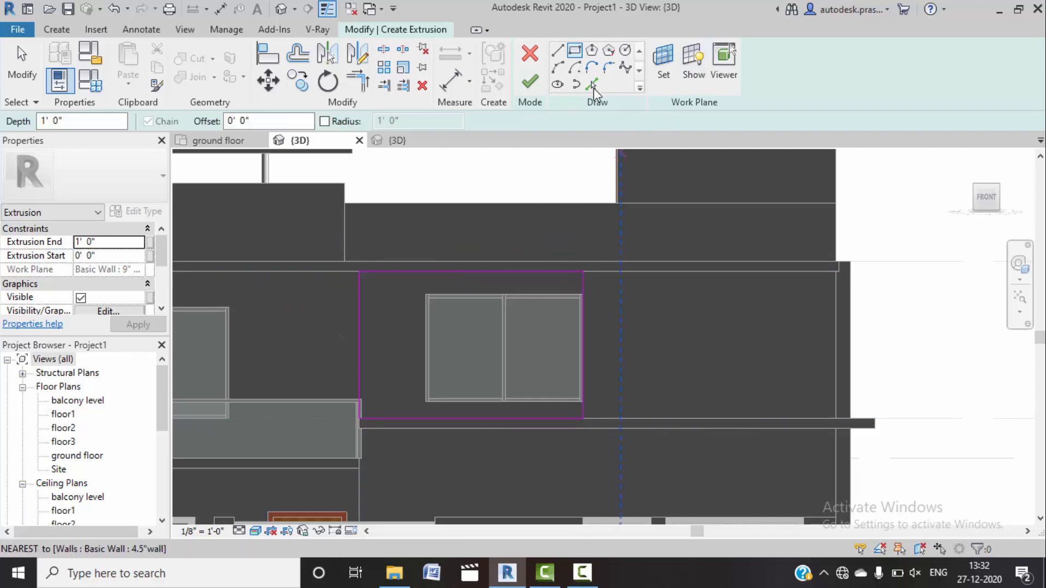
# Step: Sketch lines along the upper window's top edge, down its inner side and back along its bottom edge to the rectangle
pyautogui.click(557, 52)
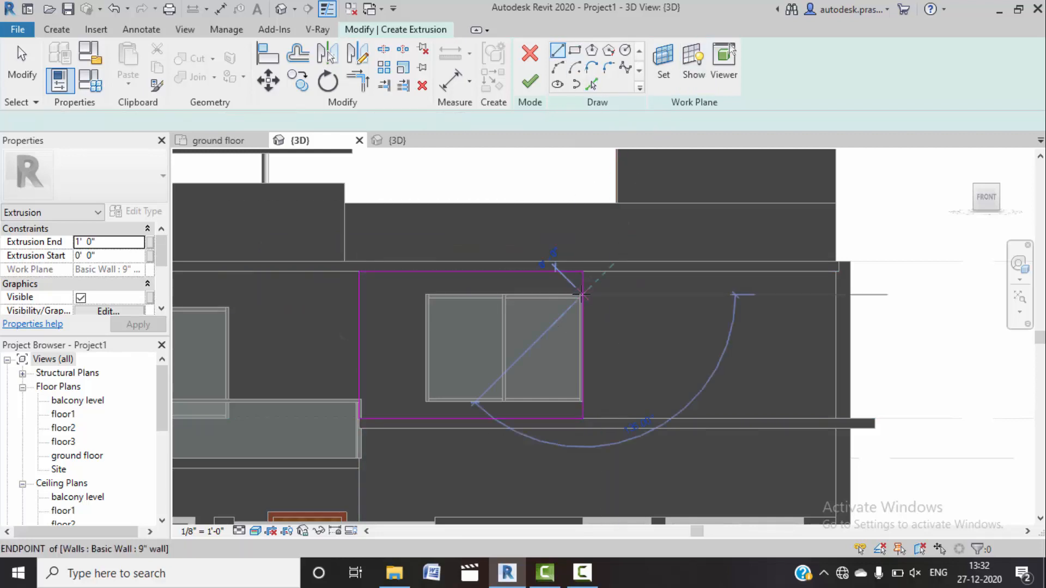
pyautogui.click(425, 294)
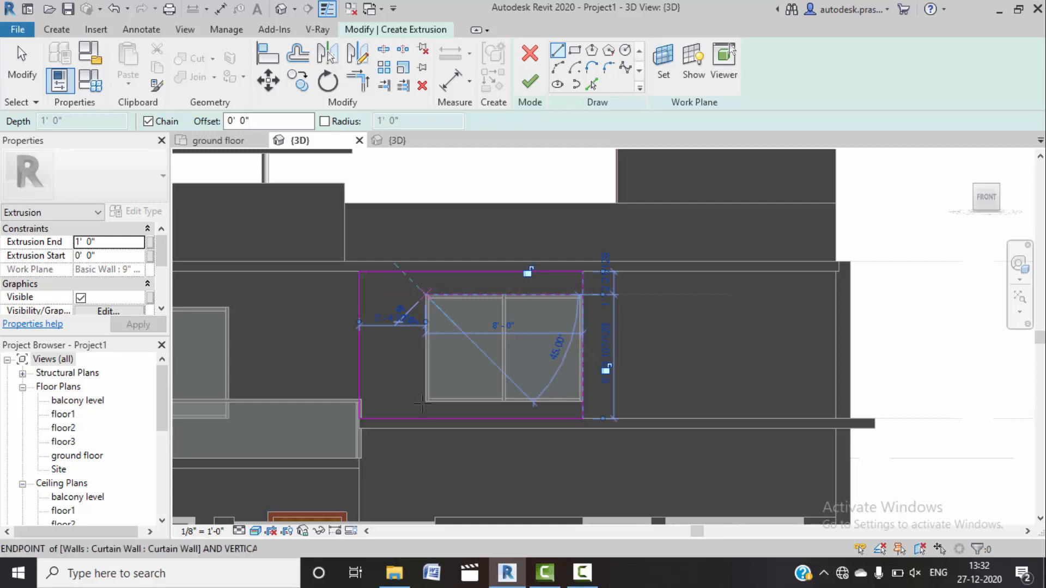
pyautogui.click(426, 401)
pyautogui.click(582, 402)
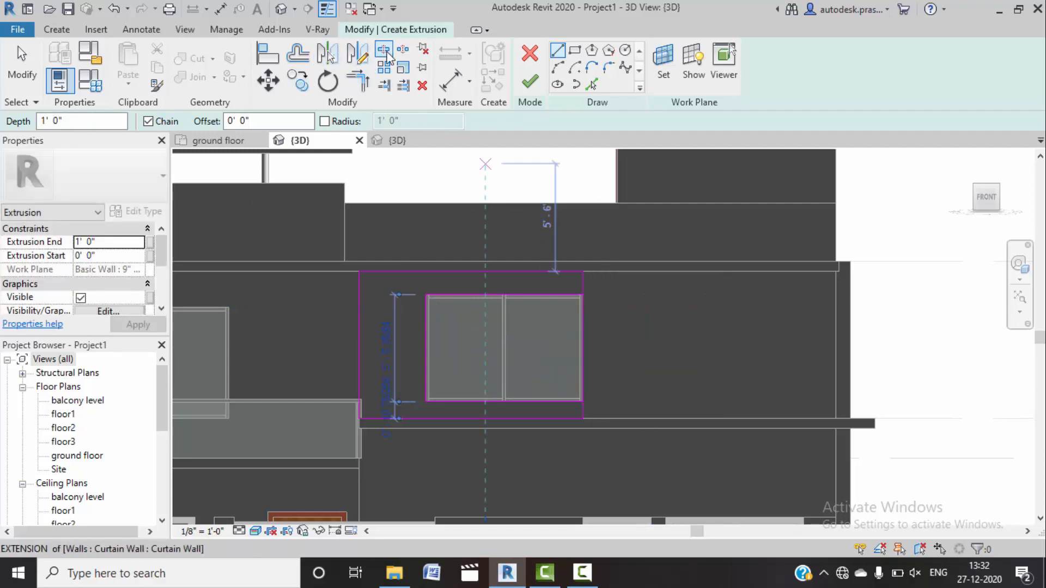
# Step: Split and trim the rectangle's side along the window opening and finish the C-shaped extrusion sketch
pyautogui.click(385, 51)
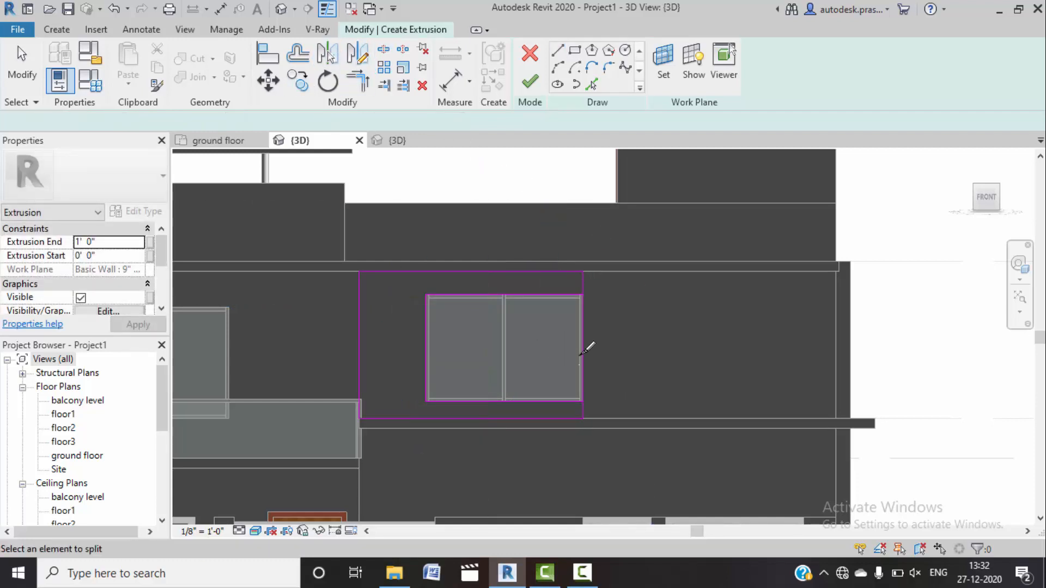
pyautogui.click(355, 85)
pyautogui.click(583, 288)
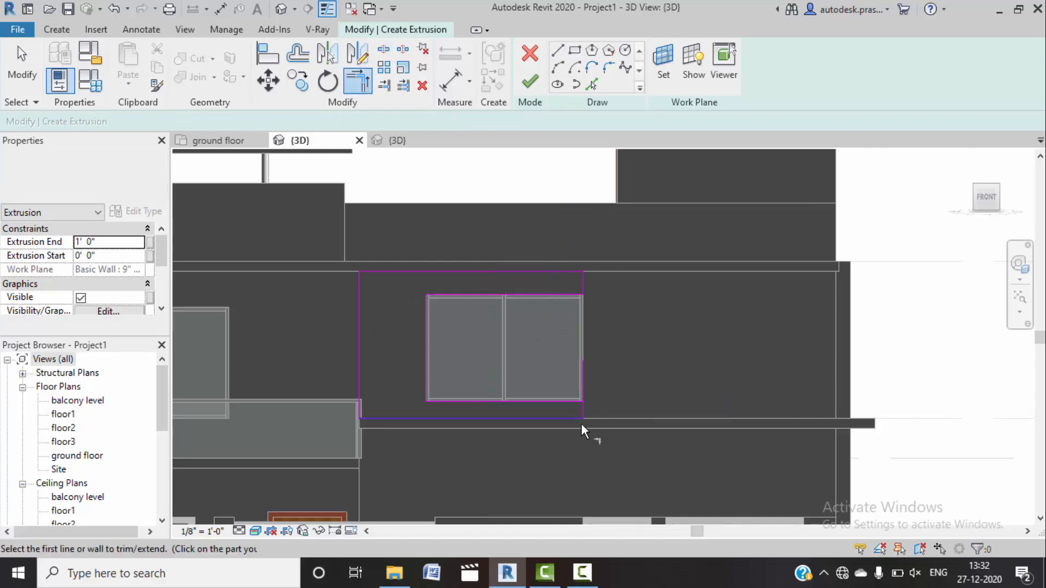
pyautogui.scroll(-1, 569, 337)
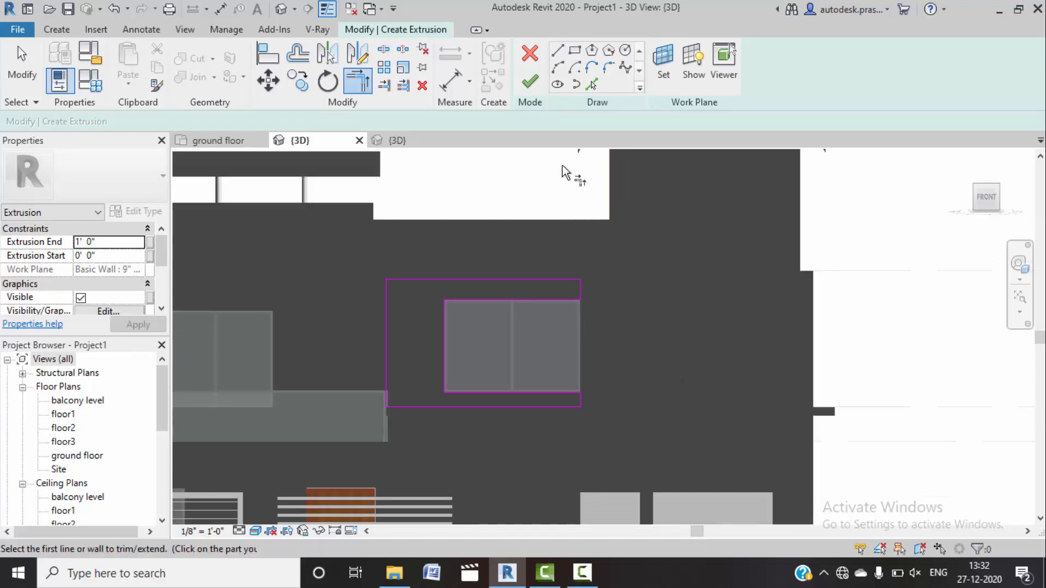
pyautogui.click(536, 82)
# Step: Pull the C-shaped extrusion's top edge down and its bottom edge up to leave narrow gaps to the slabs
pyautogui.scroll(-2, 518, 273)
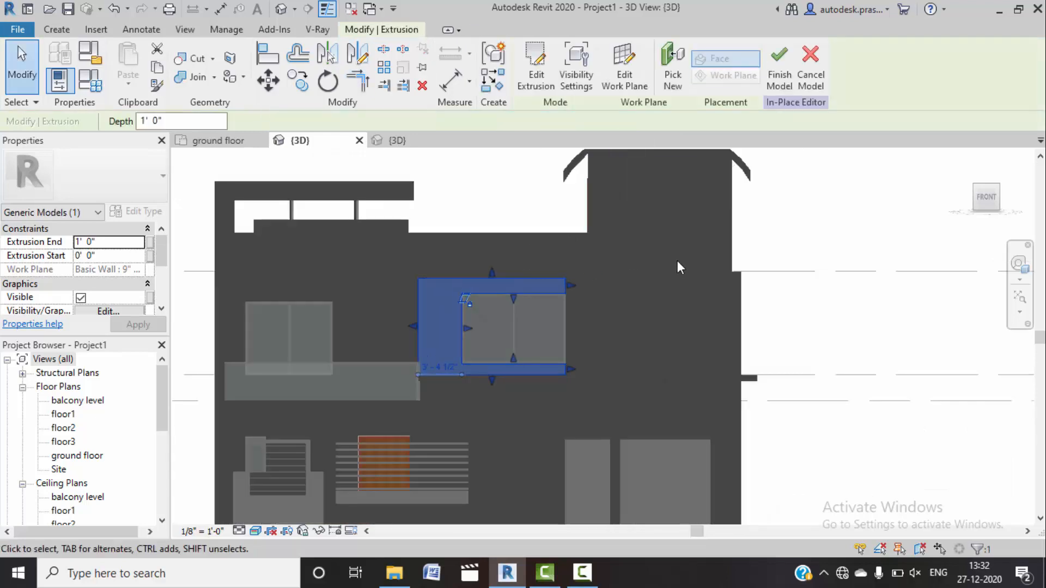
pyautogui.keyDown('shift'); pyautogui.moveTo(667, 317); pyautogui.dragTo(691, 351, button='middle'); pyautogui.keyUp('shift')
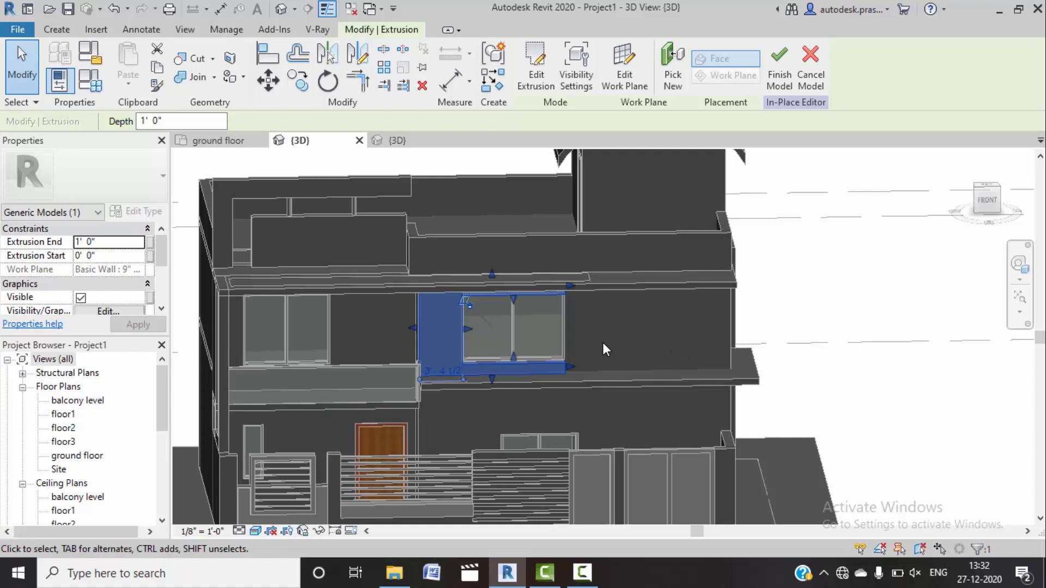
pyautogui.click(986, 201)
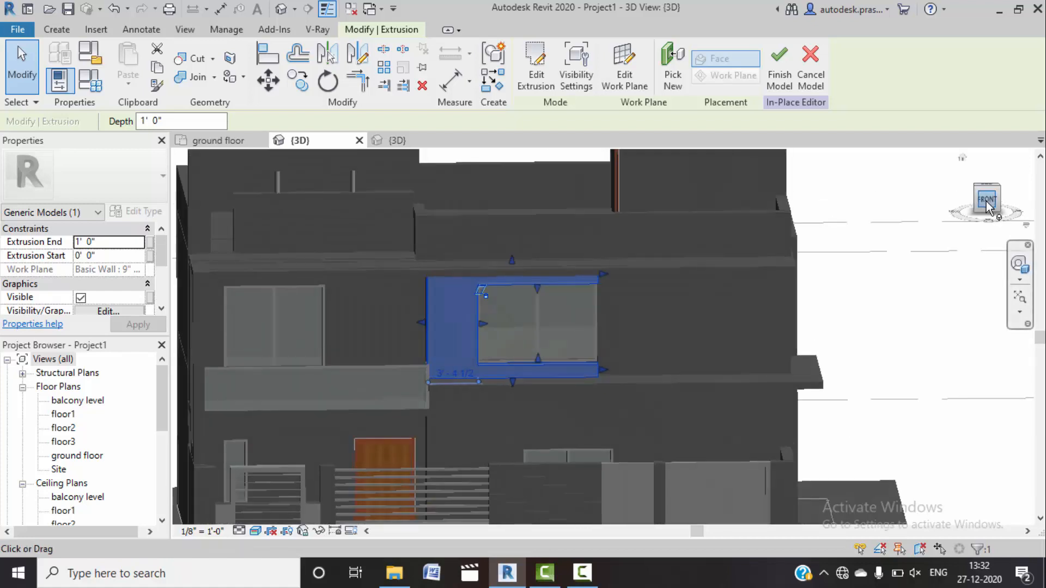
pyautogui.scroll(-2, 768, 290)
pyautogui.moveTo(970, 341); pyautogui.dragTo(811, 308, button='middle')
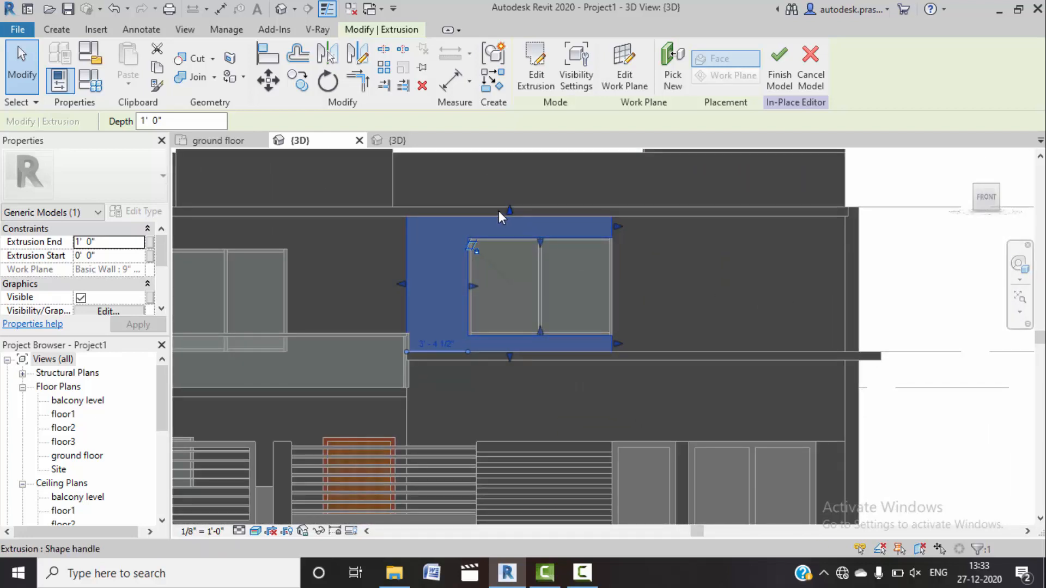
pyautogui.scroll(2, 498, 211)
pyautogui.moveTo(515, 213)
pyautogui.mouseDown()
pyautogui.moveTo(514, 230)
pyautogui.moveTo(528, 228)
pyautogui.mouseUp()
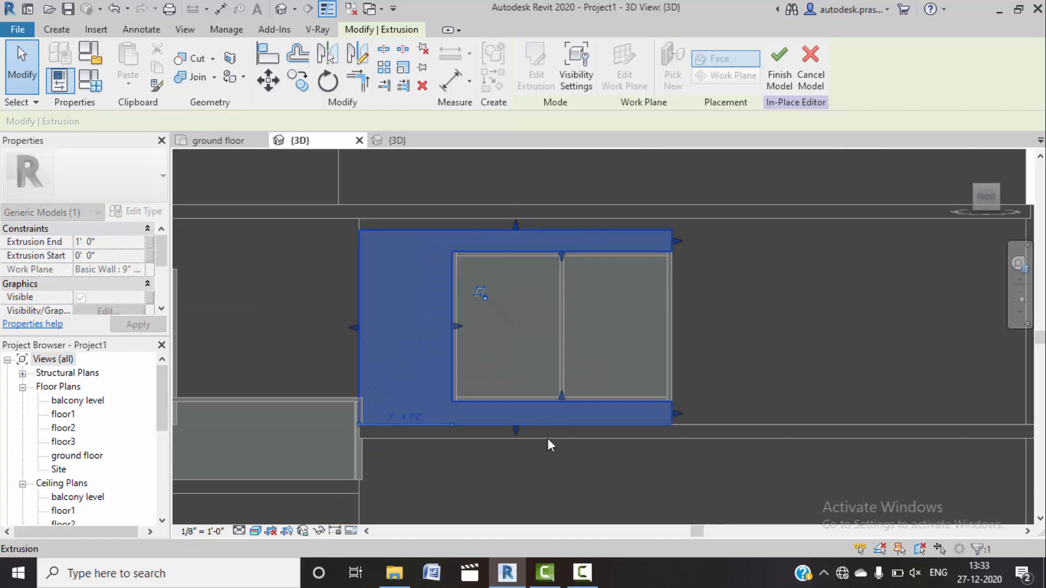
pyautogui.moveTo(516, 427); pyautogui.dragTo(518, 420)
pyautogui.moveTo(512, 224); pyautogui.dragTo(513, 240)
pyautogui.click(749, 286)
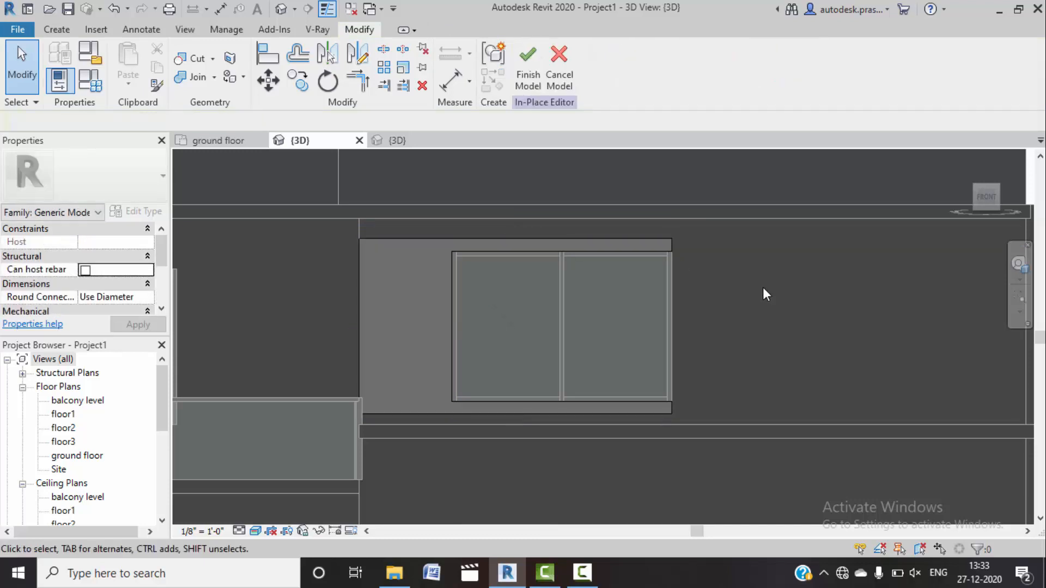
# Step: Set the C-shaped extrusion's depth to 6"
pyautogui.scroll(-1, 763, 287)
pyautogui.keyDown('shift'); pyautogui.moveTo(909, 337); pyautogui.dragTo(926, 306, button='middle'); pyautogui.keyUp('shift')
pyautogui.click(989, 206)
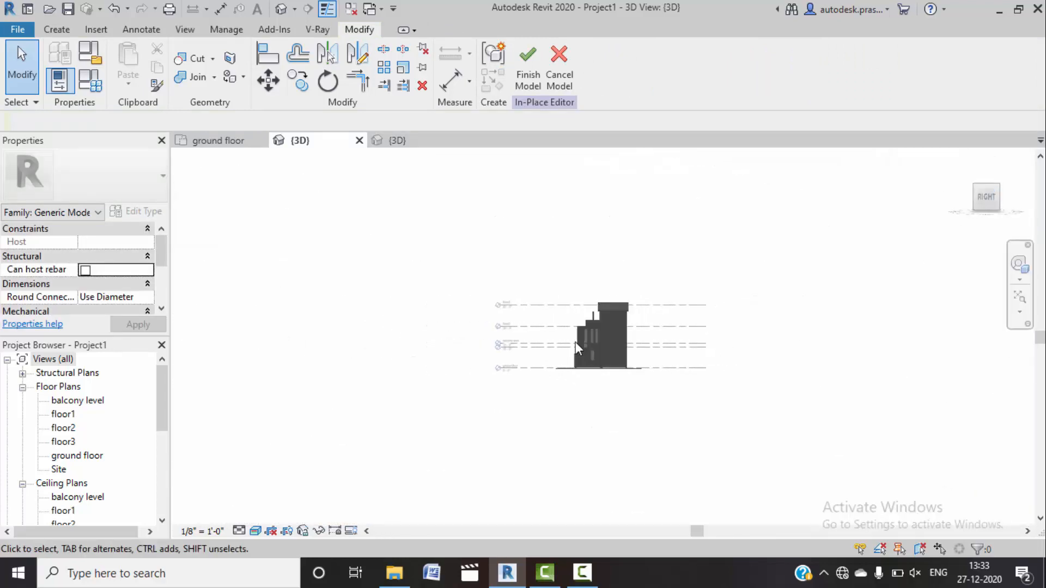
pyautogui.scroll(8, 580, 351)
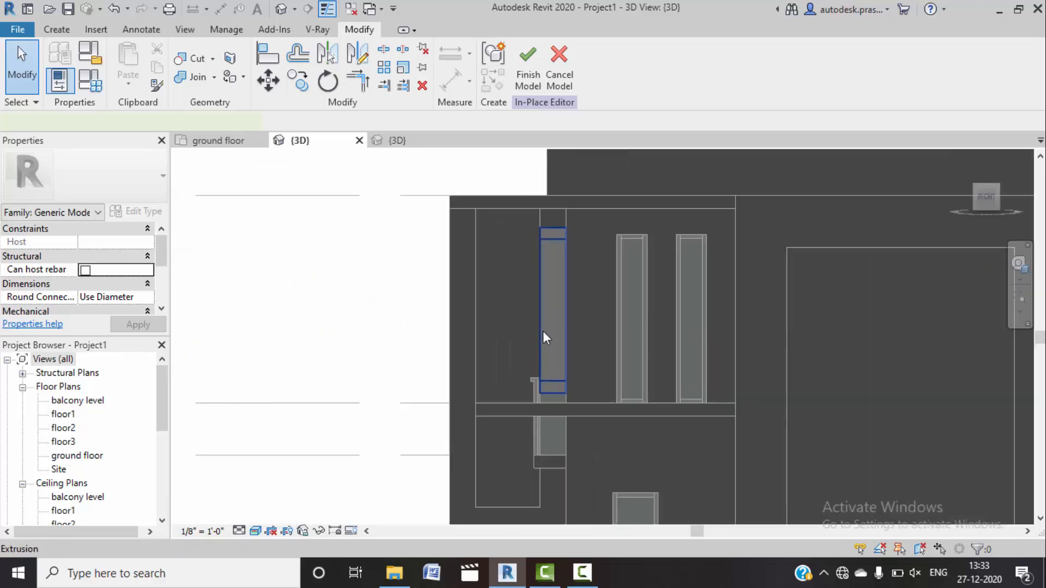
pyautogui.click(542, 328)
pyautogui.scroll(3, 530, 310)
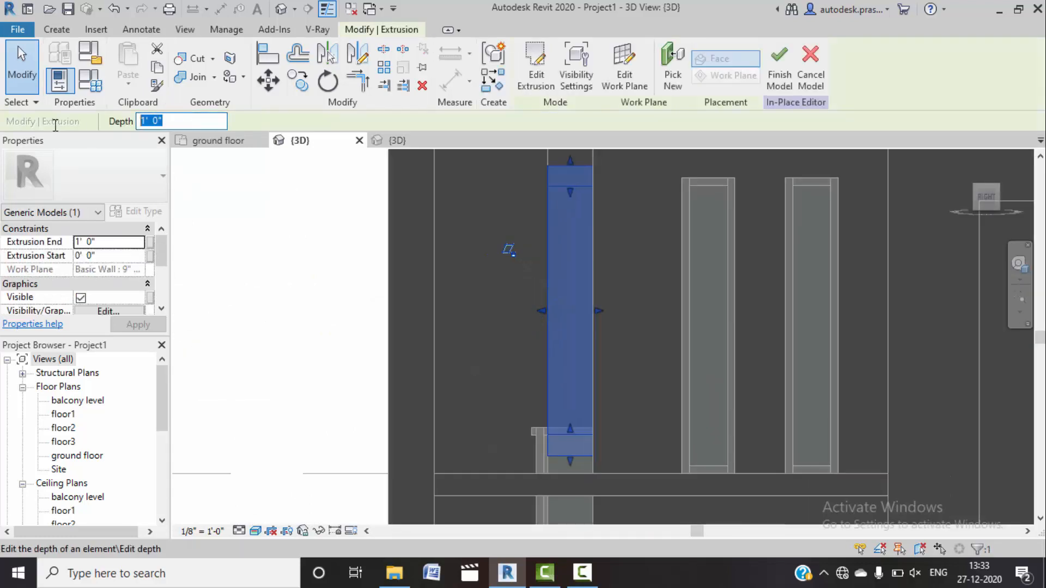
pyautogui.press('Return')
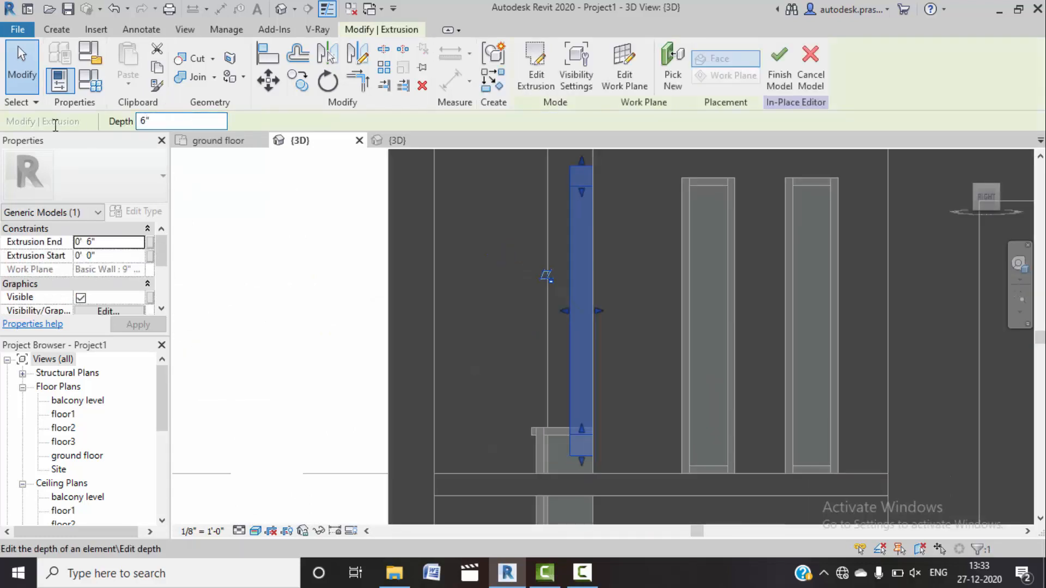
pyautogui.click(423, 283)
# Step: Try to finish the in-place model of the C-shaped panel around the upper window
pyautogui.keyDown('shift'); pyautogui.moveTo(423, 284); pyautogui.dragTo(531, 178, button='middle'); pyautogui.keyUp('shift')
pyautogui.click(526, 71)
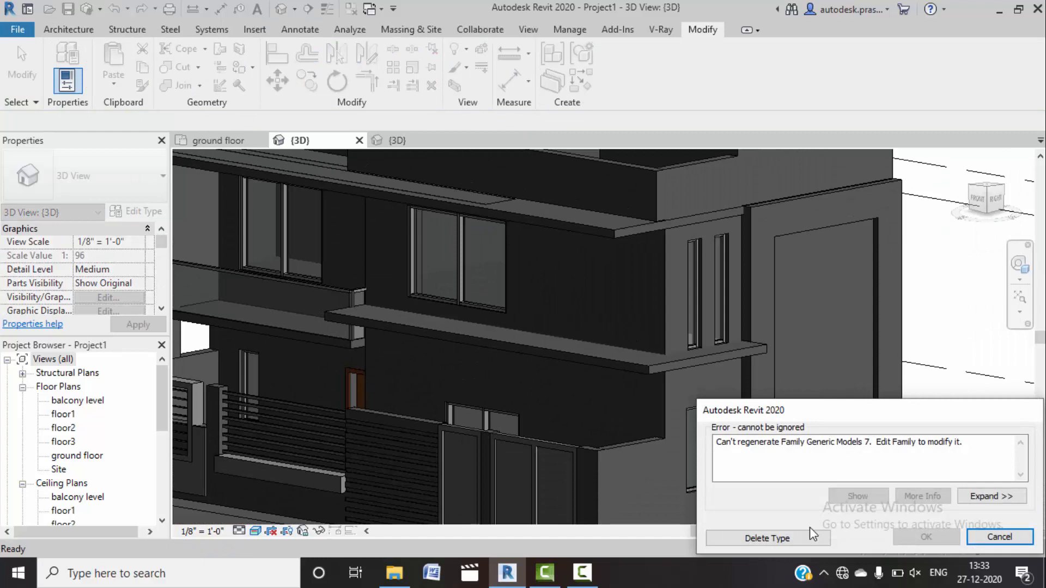
pyautogui.click(990, 537)
pyautogui.click(393, 204)
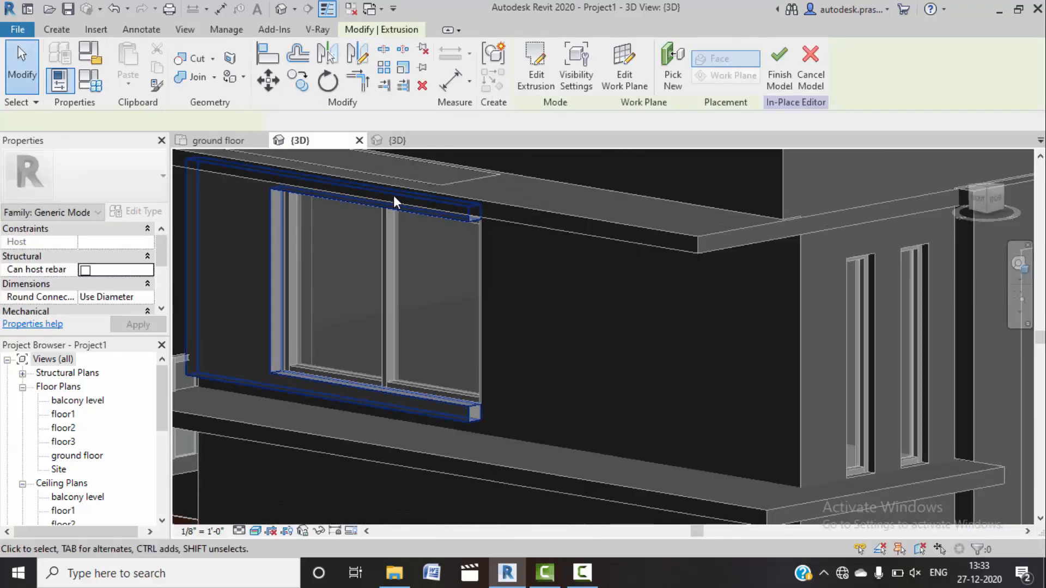
pyautogui.click(393, 204)
pyautogui.click(779, 77)
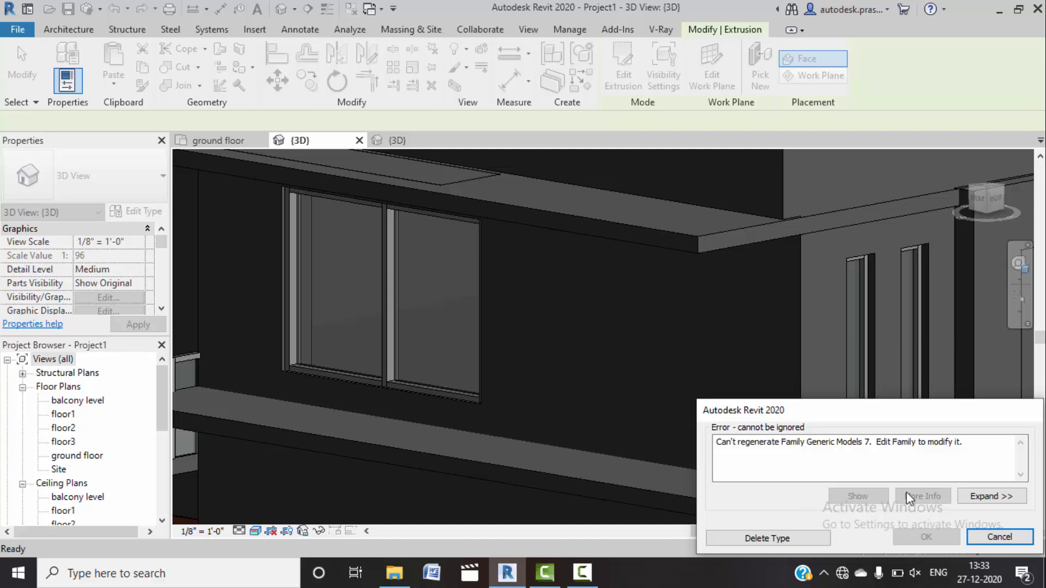
pyautogui.click(998, 537)
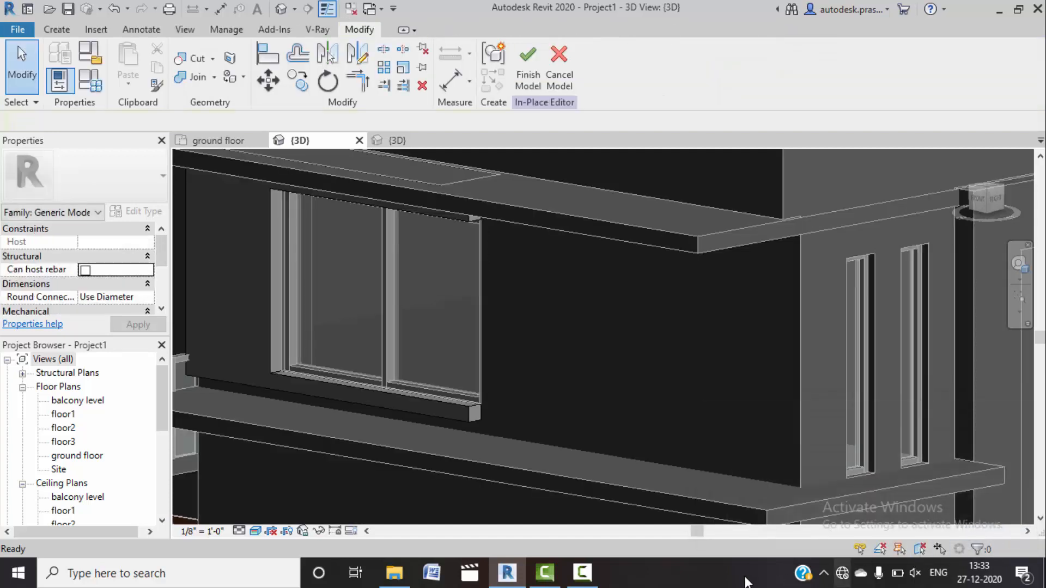
pyautogui.scroll(-4, 600, 410)
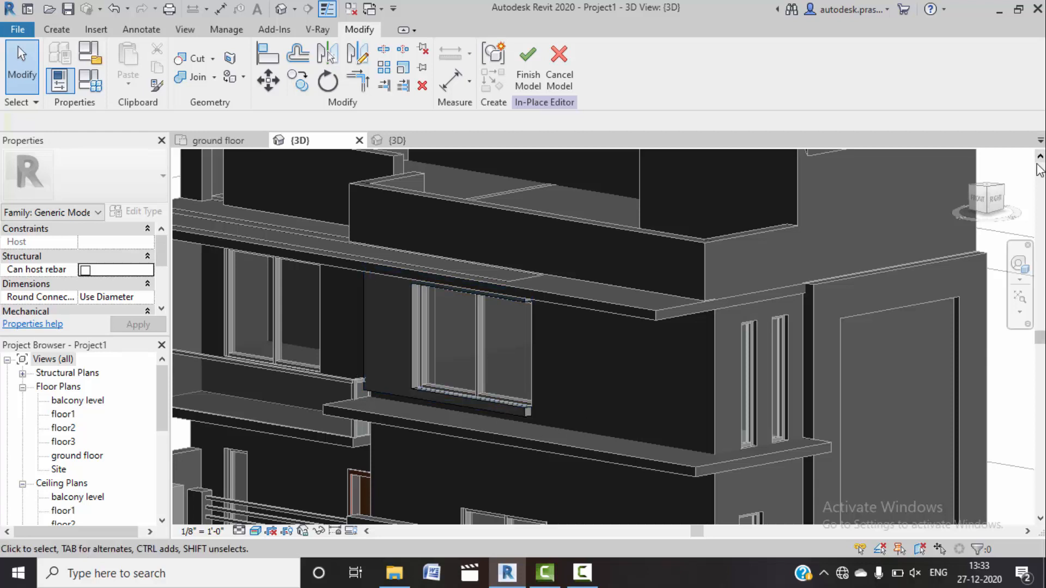
pyautogui.click(582, 572)
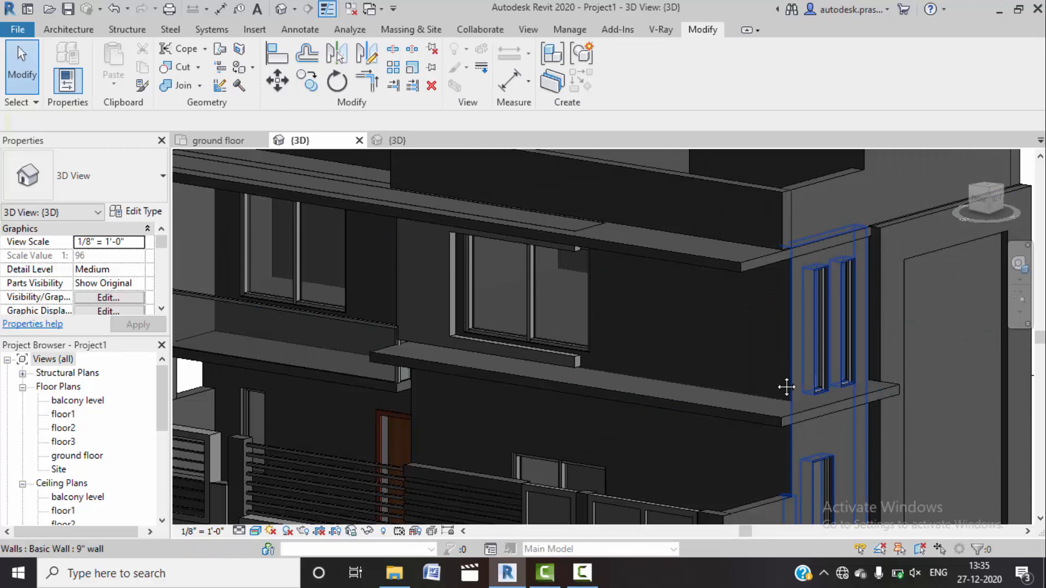
# Step: Thin the C-shaped panel around the upper window and set it back against the wall
pyautogui.keyDown('shift'); pyautogui.moveTo(786, 385); pyautogui.dragTo(588, 354, button='middle'); pyautogui.keyUp('shift')
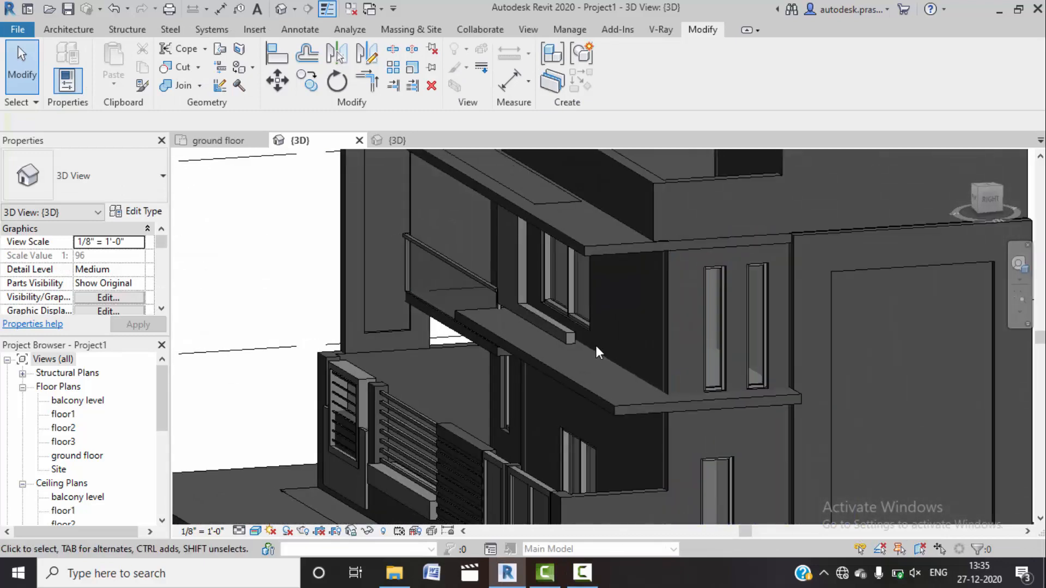
pyautogui.click(573, 337)
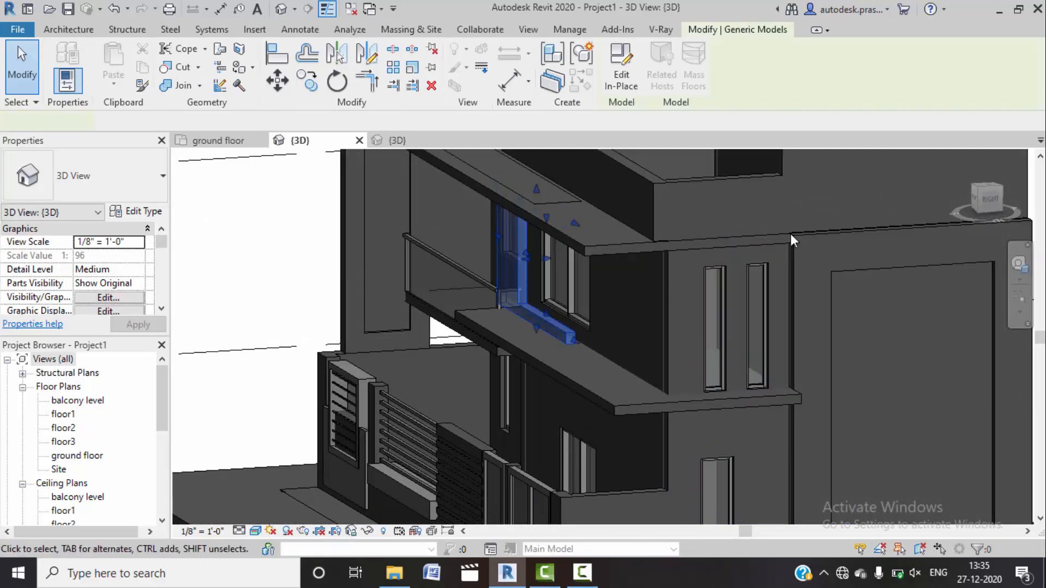
pyautogui.click(991, 201)
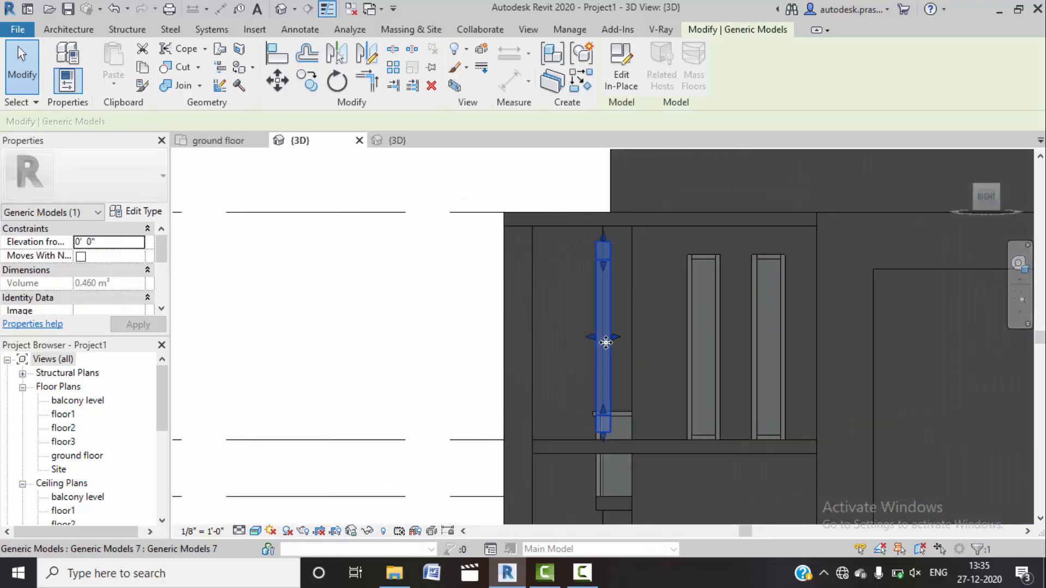
pyautogui.scroll(2, 605, 342)
pyautogui.moveTo(620, 341)
pyautogui.mouseDown()
pyautogui.moveTo(642, 339)
pyautogui.moveTo(629, 339)
pyautogui.mouseUp()
pyautogui.scroll(-1, 440, 319)
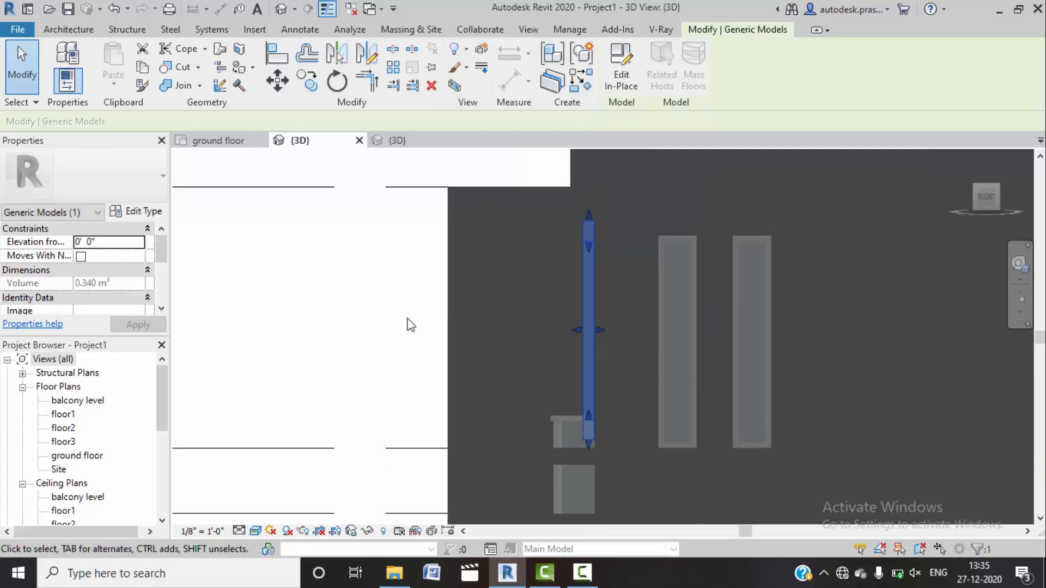
pyautogui.click(409, 320)
# Step: Temporarily hide the grooved compound wall and the gate frames standing in front of the lower window
pyautogui.scroll(-1, 444, 320)
pyautogui.keyDown('shift'); pyautogui.moveTo(460, 320); pyautogui.dragTo(556, 394, button='middle'); pyautogui.keyUp('shift')
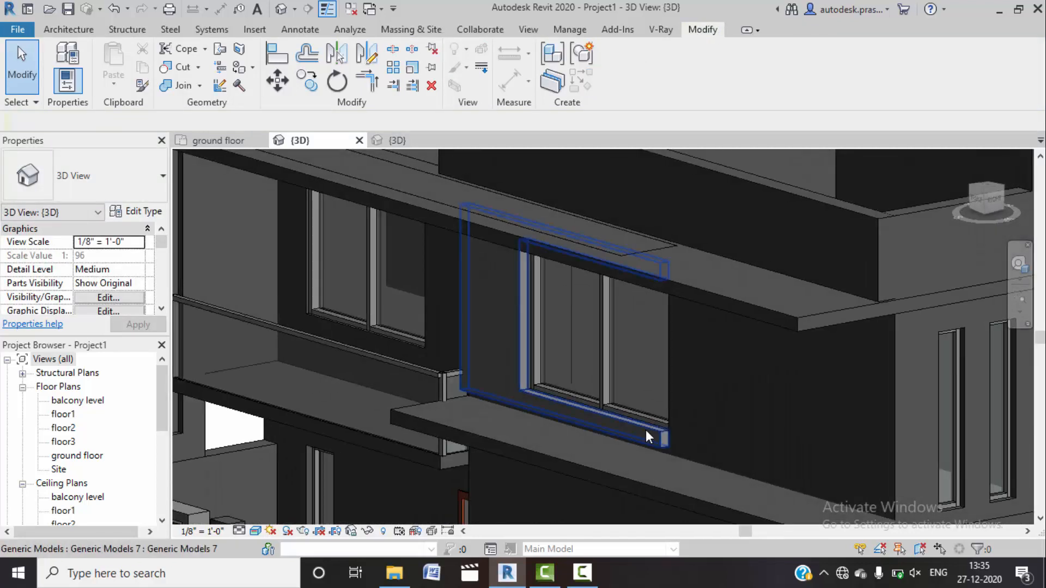
pyautogui.scroll(-1, 646, 431)
pyautogui.moveTo(705, 420); pyautogui.dragTo(720, 212, button='middle')
pyautogui.moveTo(671, 373); pyautogui.dragTo(677, 305, button='middle')
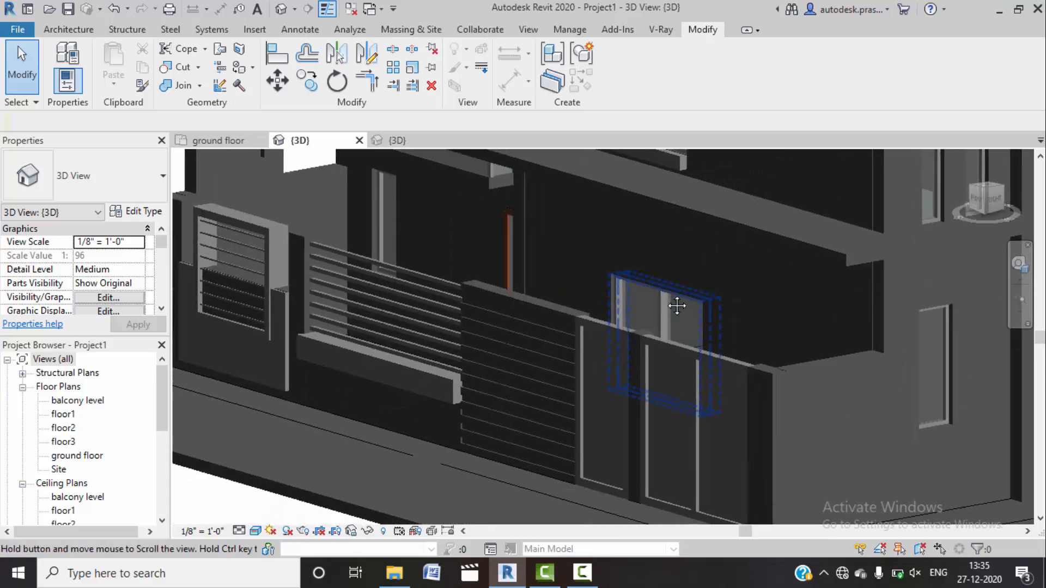
pyautogui.click(559, 320)
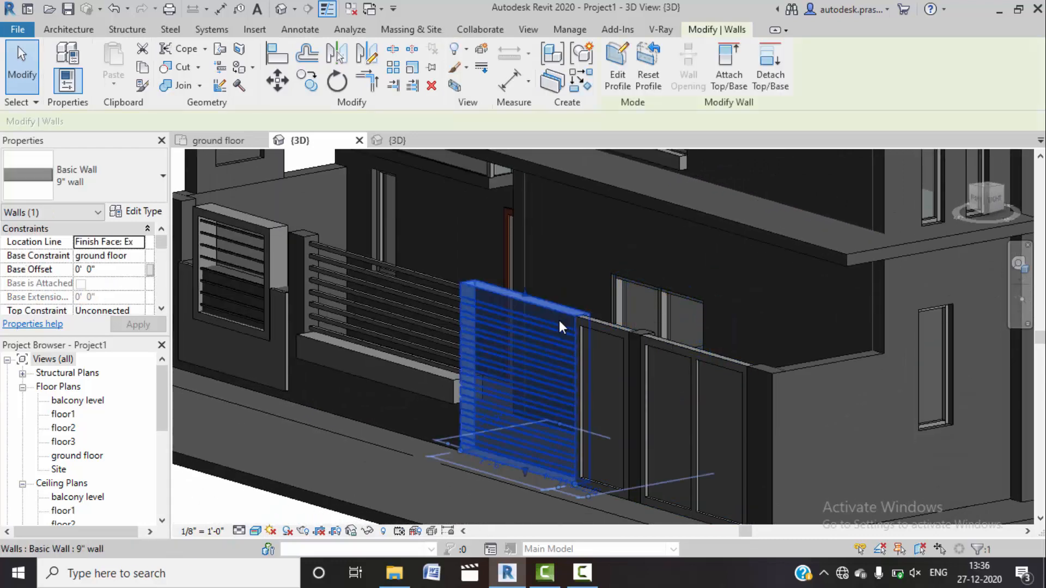
pyautogui.press('h')
pyautogui.press('h')
pyautogui.click(595, 321)
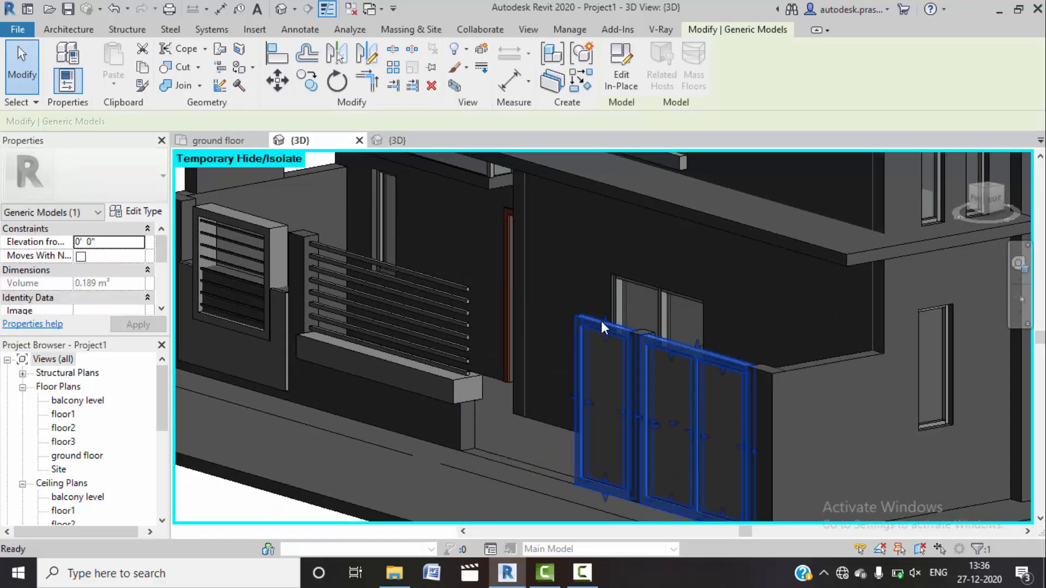
pyautogui.press('h')
pyautogui.press('h')
# Step: Temporarily hide the post between the gates and the remaining gate panels to expose the whole lower window
pyautogui.click(633, 331)
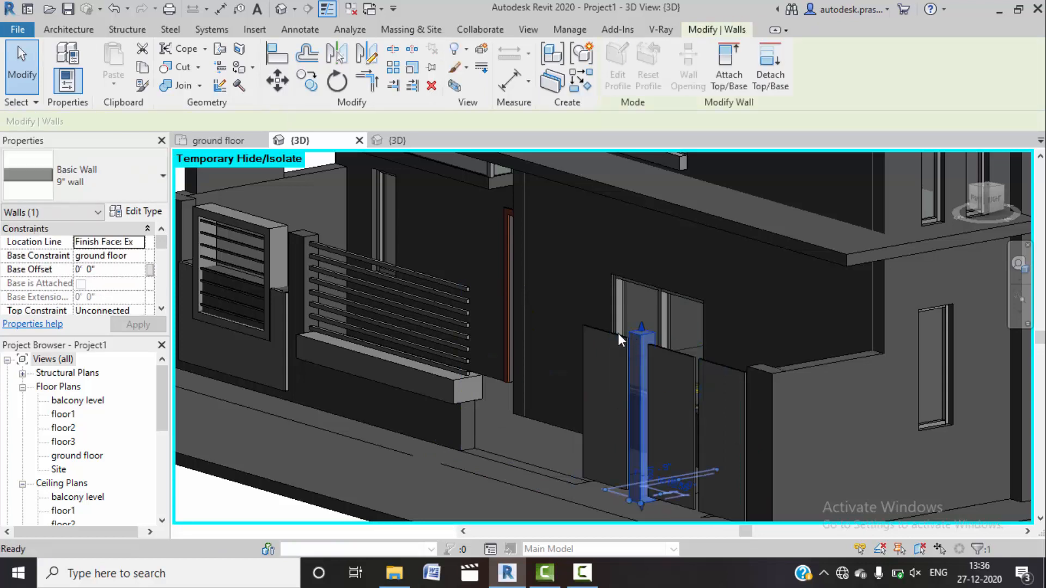
pyautogui.press('h')
pyautogui.press('h')
pyautogui.click(616, 334)
pyautogui.press('h')
pyautogui.press('h')
pyautogui.click(577, 335)
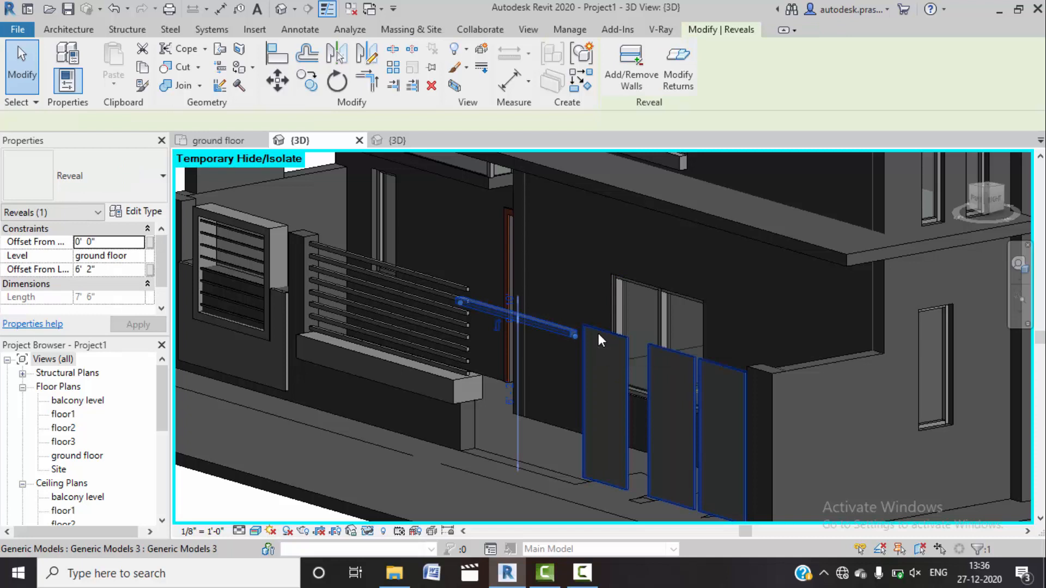
pyautogui.press('h')
pyautogui.press('h')
pyautogui.click(598, 335)
pyautogui.press('h')
pyautogui.press('h')
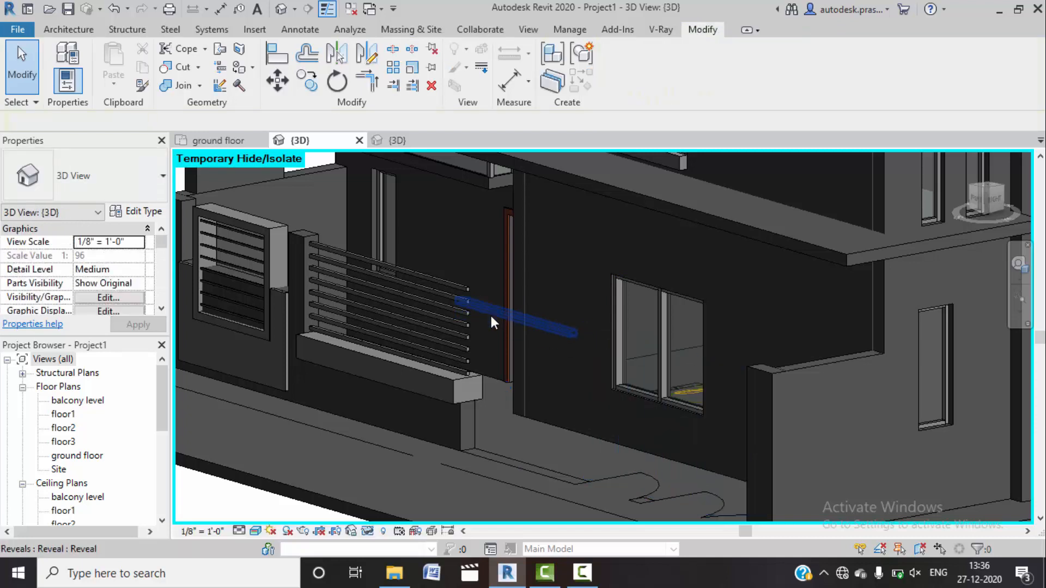
# Step: Temporarily hide the horizontal-rail railing, the ledge beneath it and the low compound wall in front of the door
pyautogui.click(983, 201)
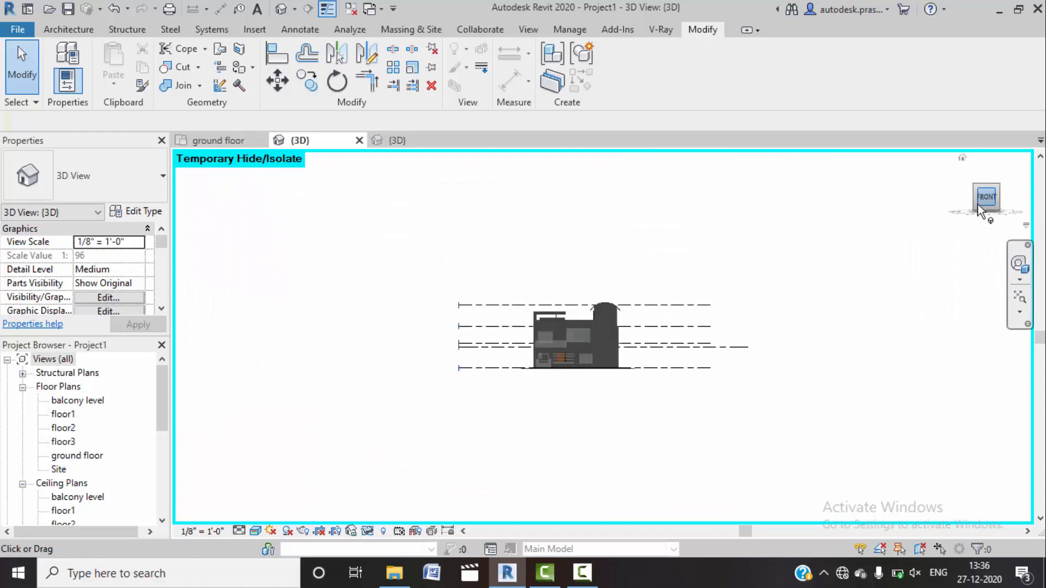
pyautogui.scroll(5, 529, 352)
pyautogui.scroll(5, 534, 354)
pyautogui.moveTo(623, 350); pyautogui.dragTo(634, 258, button='middle')
pyautogui.click(509, 304)
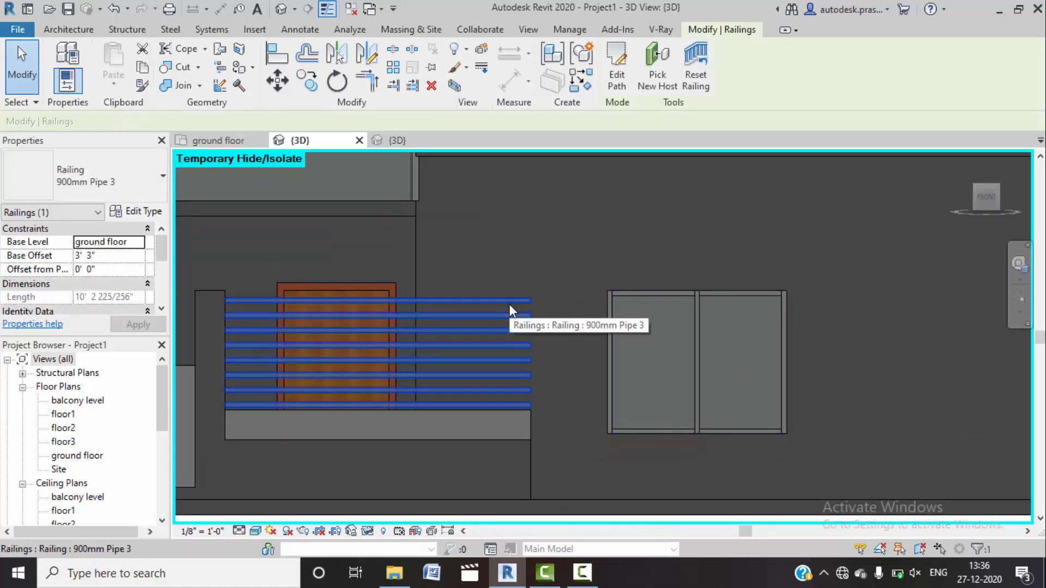
pyautogui.press('Delete')
pyautogui.click(504, 412)
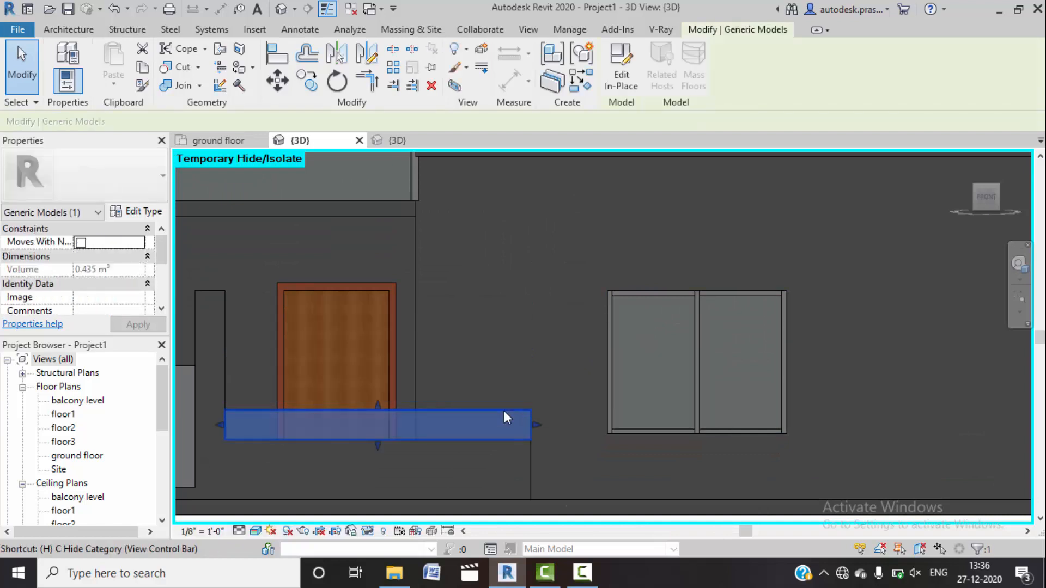
pyautogui.press('Delete')
pyautogui.click(474, 441)
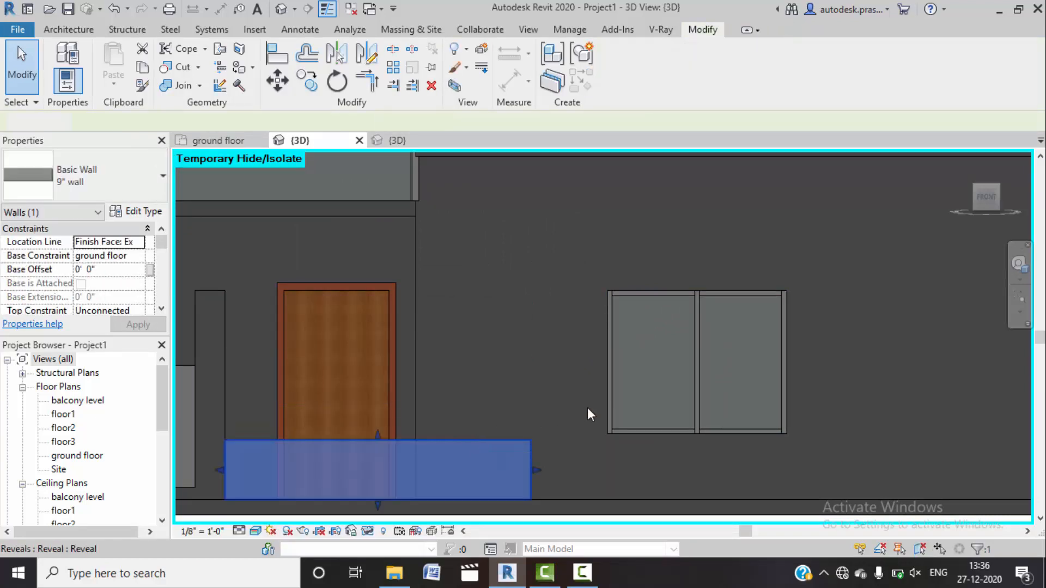
pyautogui.press('Delete')
pyautogui.moveTo(575, 383); pyautogui.dragTo(555, 375, button='middle')
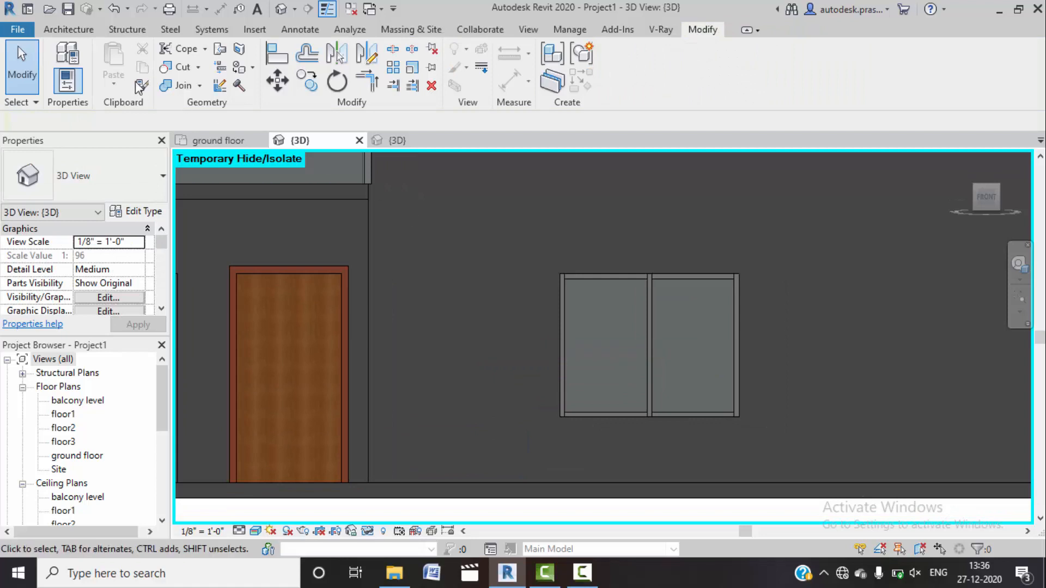
# Step: Create a new in-place component in the Generic Models category, keeping the default name
pyautogui.click(69, 29)
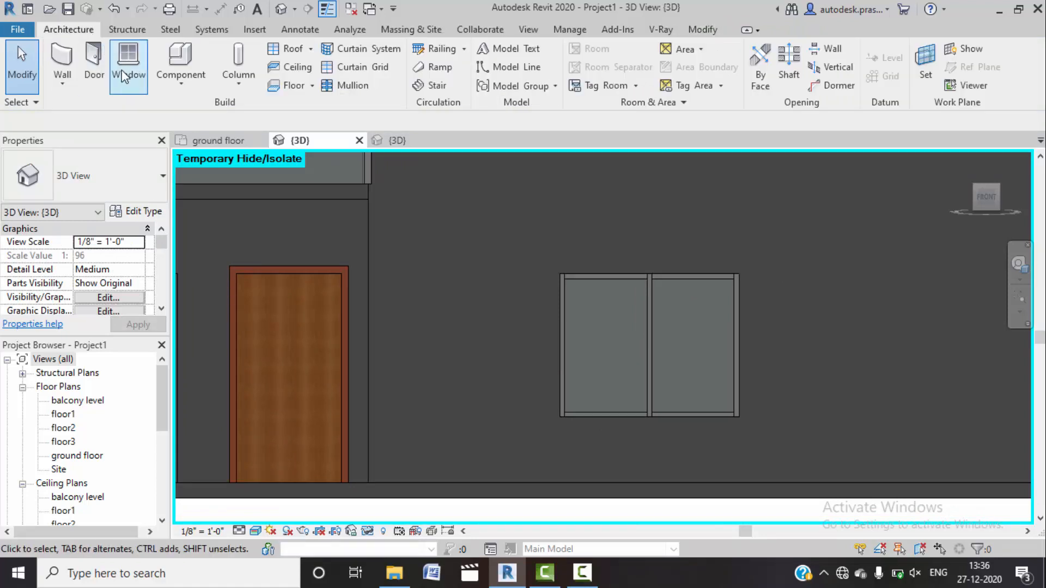
pyautogui.click(172, 90)
pyautogui.click(204, 144)
pyautogui.scroll(-2, 487, 282)
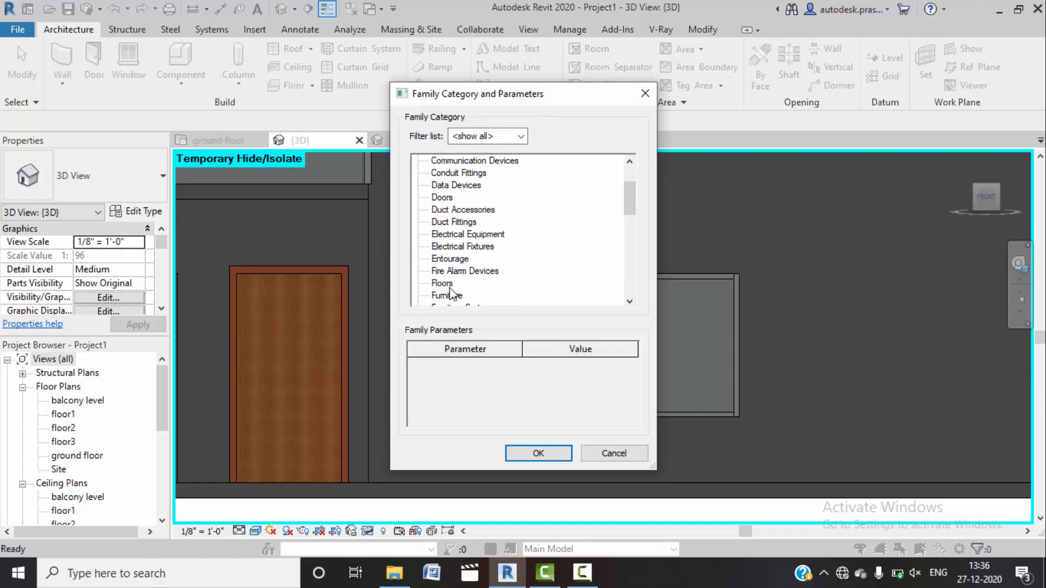
pyautogui.scroll(-2, 449, 297)
pyautogui.click(459, 271)
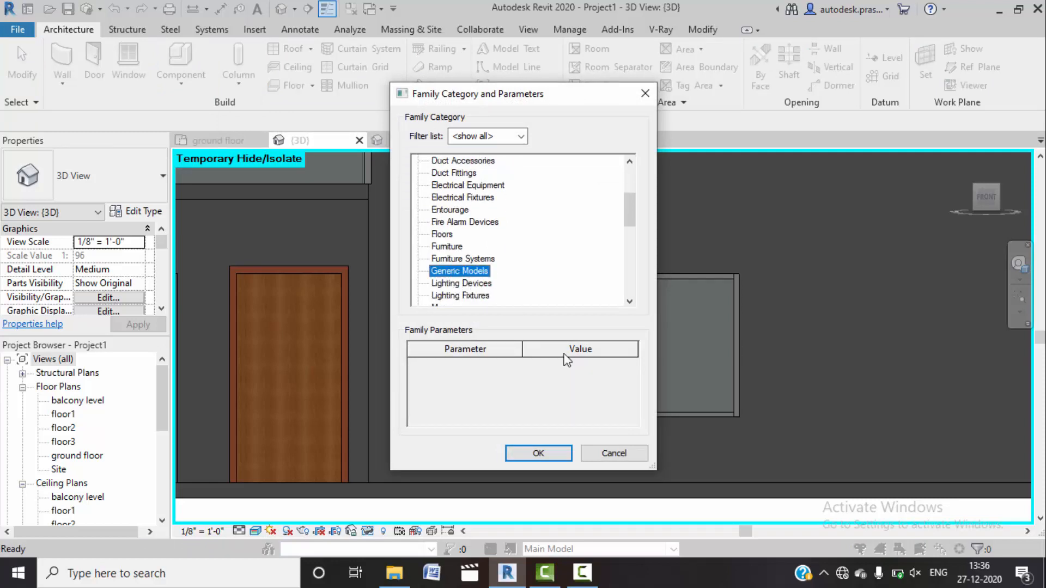
pyautogui.click(527, 453)
pyautogui.click(542, 310)
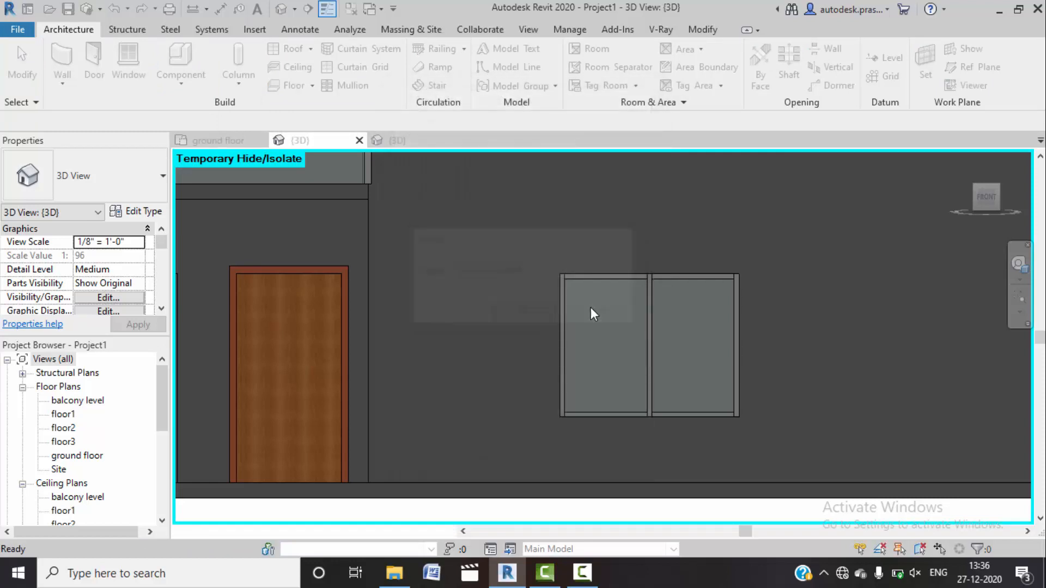
# Step: Start an extrusion with the 9" wall at the corner between the door and lower window as its work plane, viewed from the front
pyautogui.scroll(-2, 595, 300)
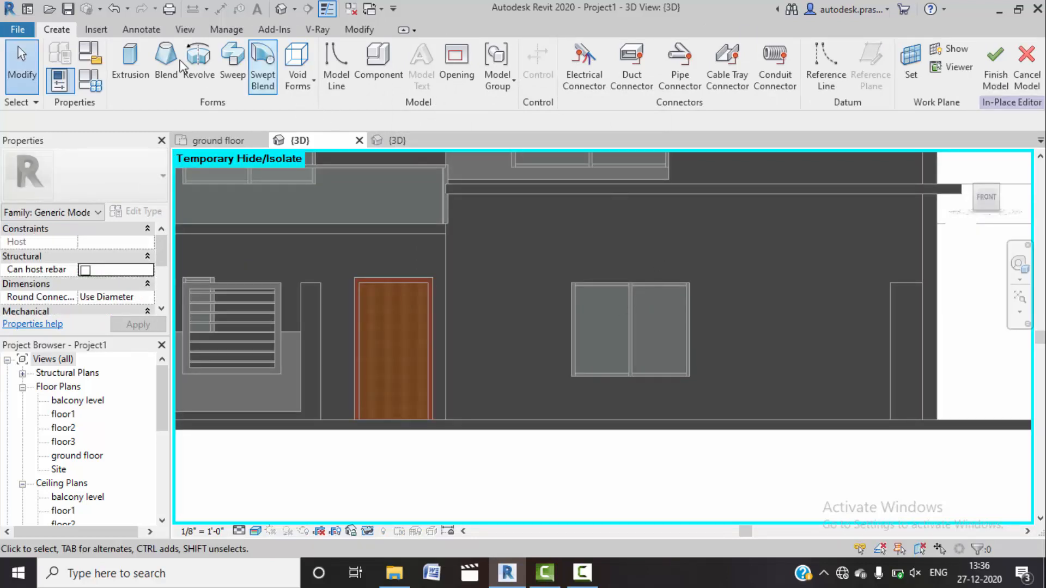
pyautogui.click(141, 65)
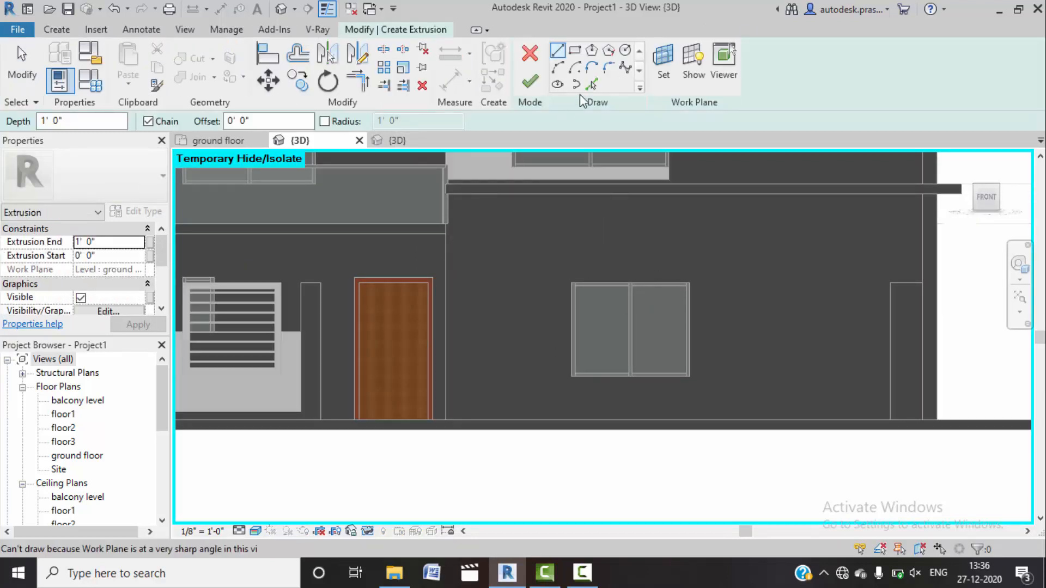
pyautogui.click(660, 61)
pyautogui.click(406, 307)
pyautogui.click(462, 378)
pyautogui.scroll(-1, 476, 302)
pyautogui.keyDown('shift'); pyautogui.moveTo(476, 302); pyautogui.dragTo(549, 388, button='middle'); pyautogui.keyUp('shift')
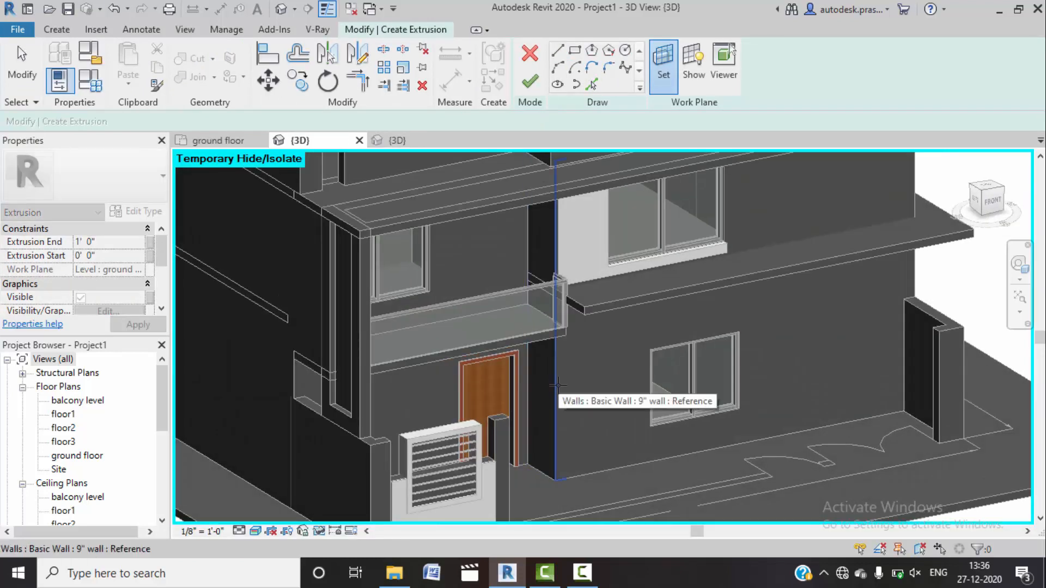
pyautogui.click(558, 385)
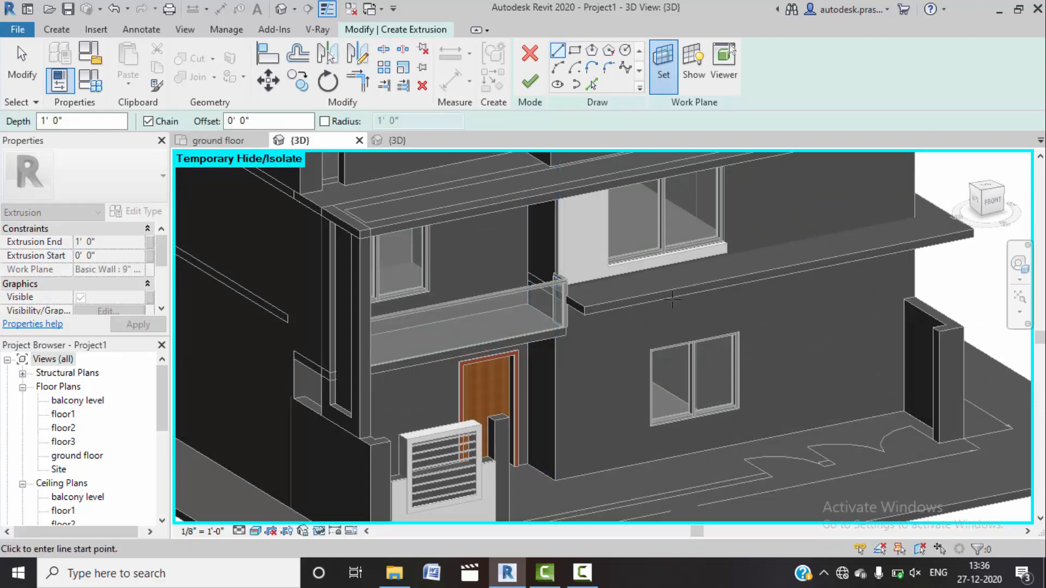
pyautogui.click(990, 200)
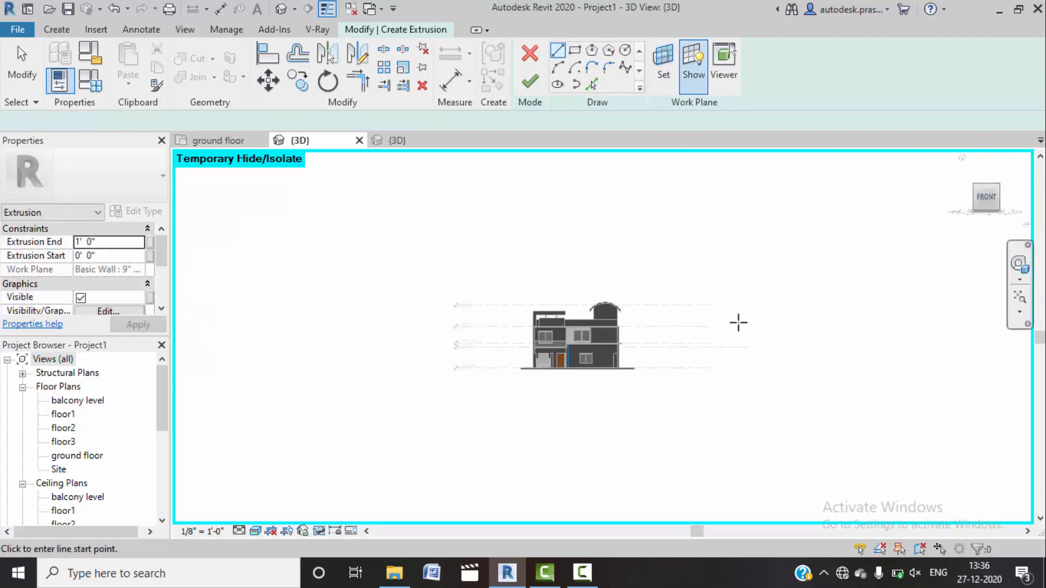
# Step: Sketch a rectangle tracing the lower window's outer frame as the panel's inner boundary
pyautogui.scroll(5, 550, 316)
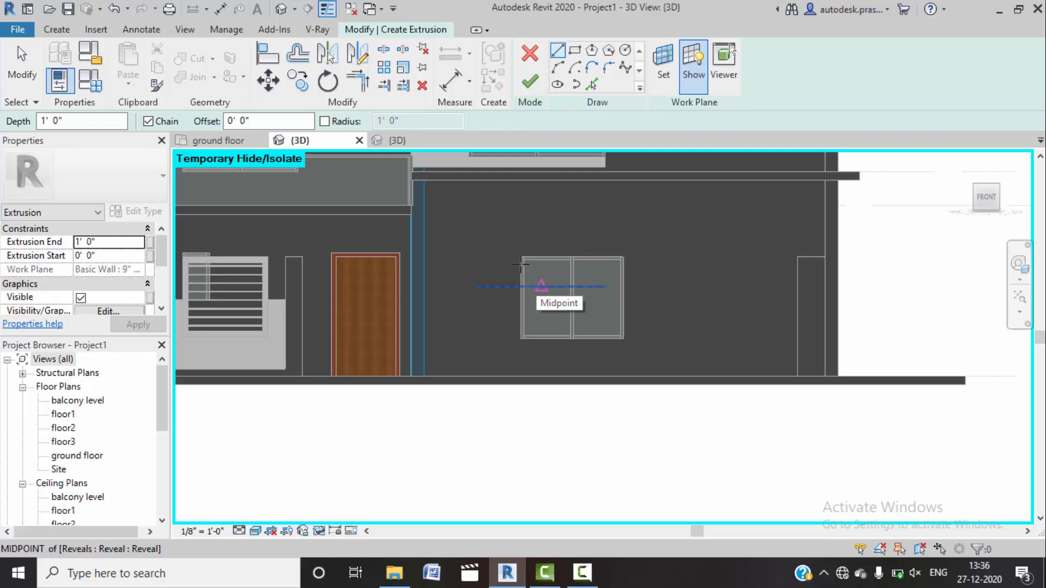
pyautogui.scroll(1, 537, 269)
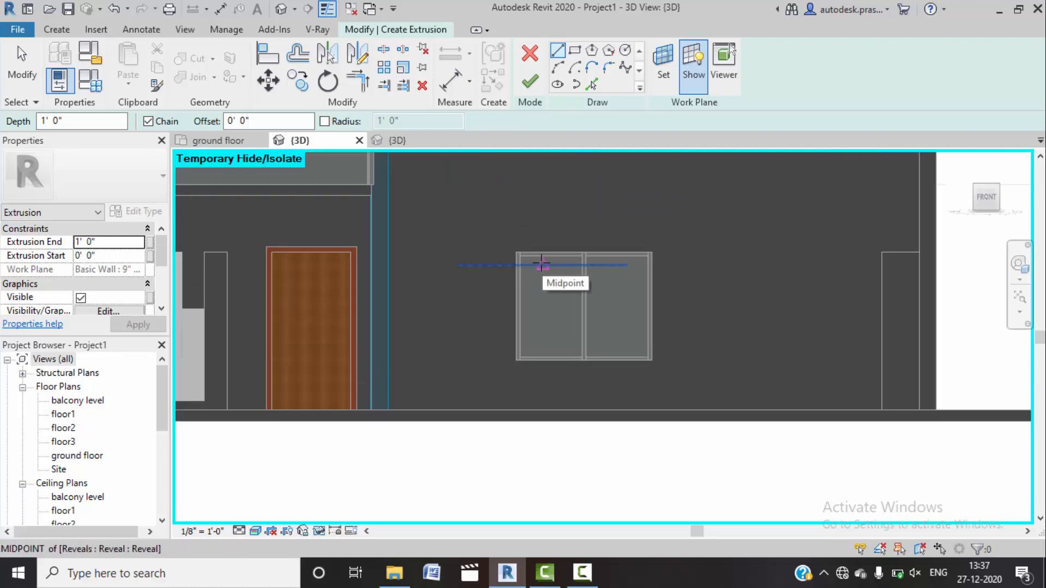
pyautogui.click(574, 50)
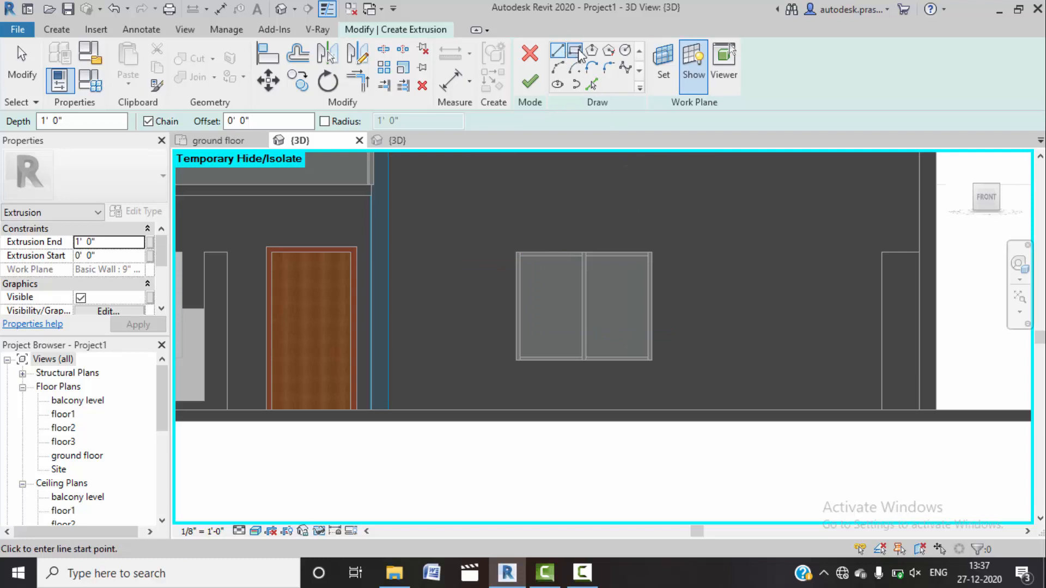
pyautogui.click(651, 251)
pyautogui.click(516, 359)
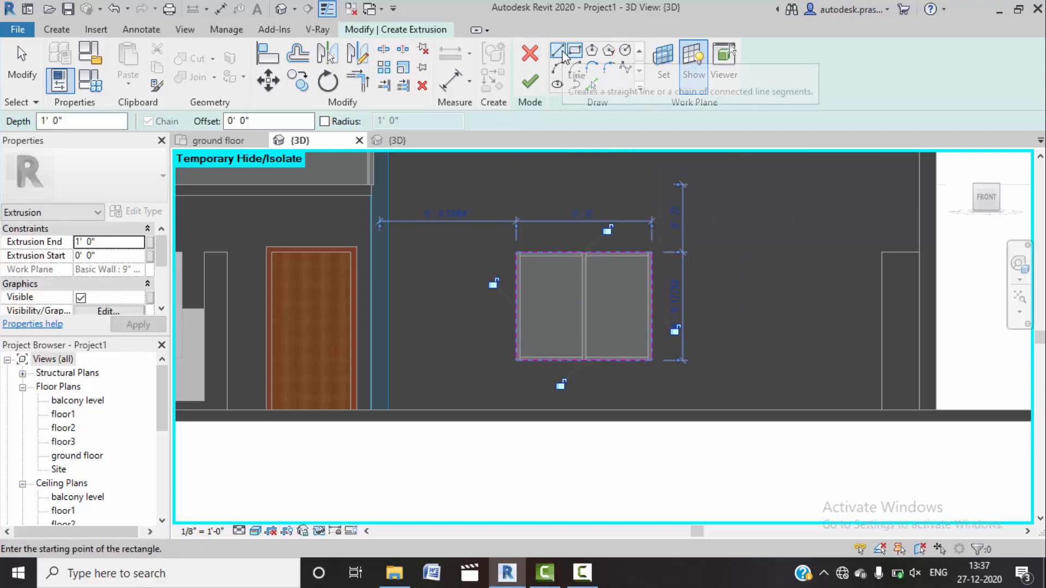
pyautogui.press('Escape')
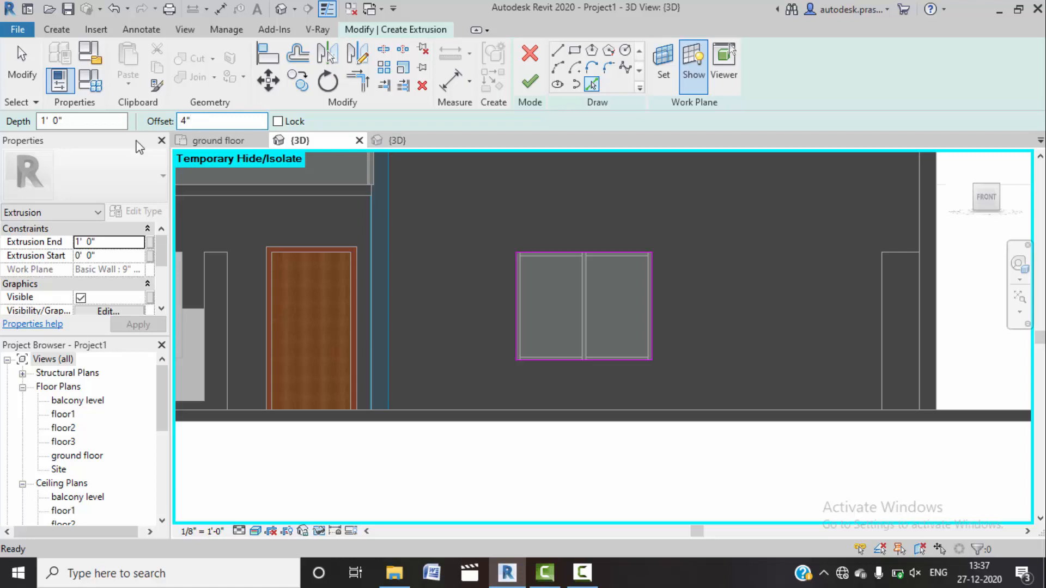
# Step: Pick outer boundary lines offset 4" around the window's top, right and bottom, plus an unoffset line along the door-side wall edge
pyautogui.click(597, 253)
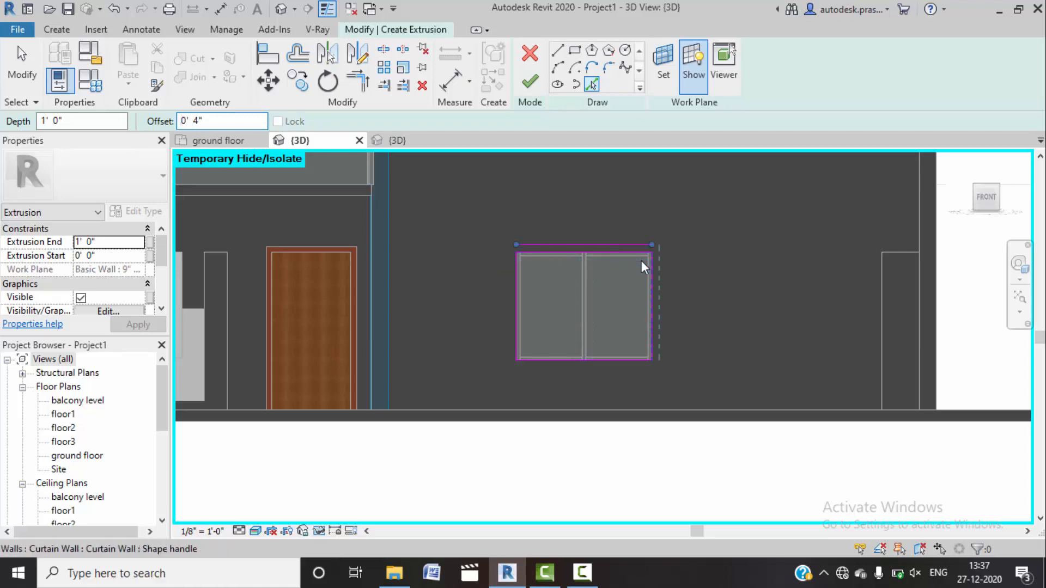
pyautogui.click(636, 368)
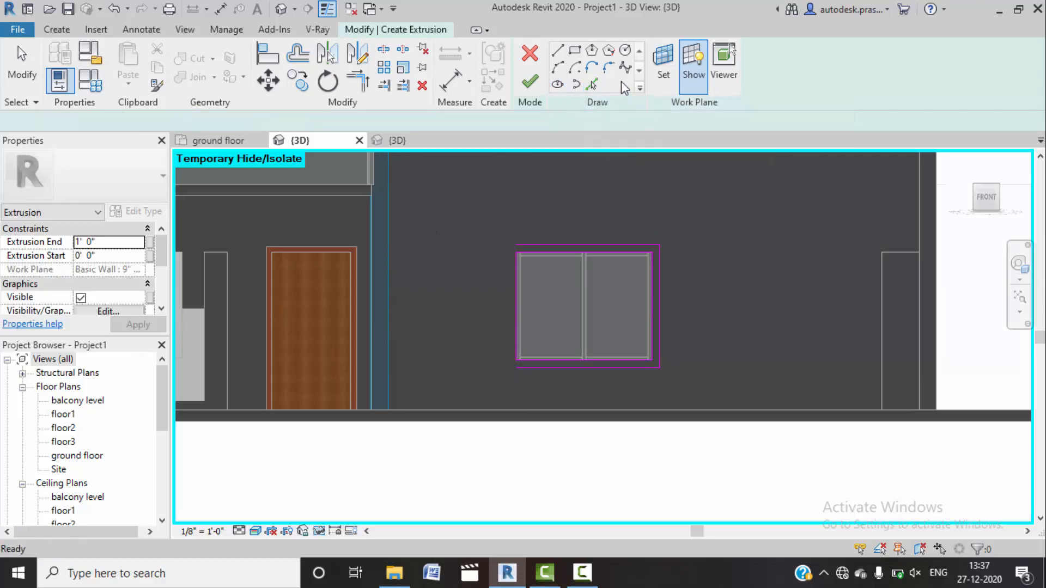
pyautogui.click(591, 84)
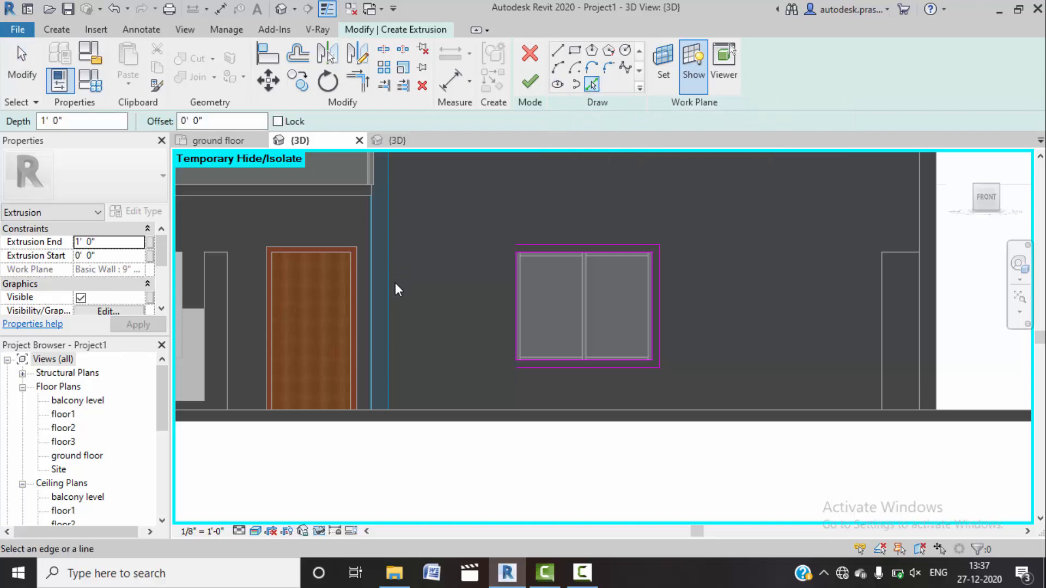
pyautogui.click(377, 308)
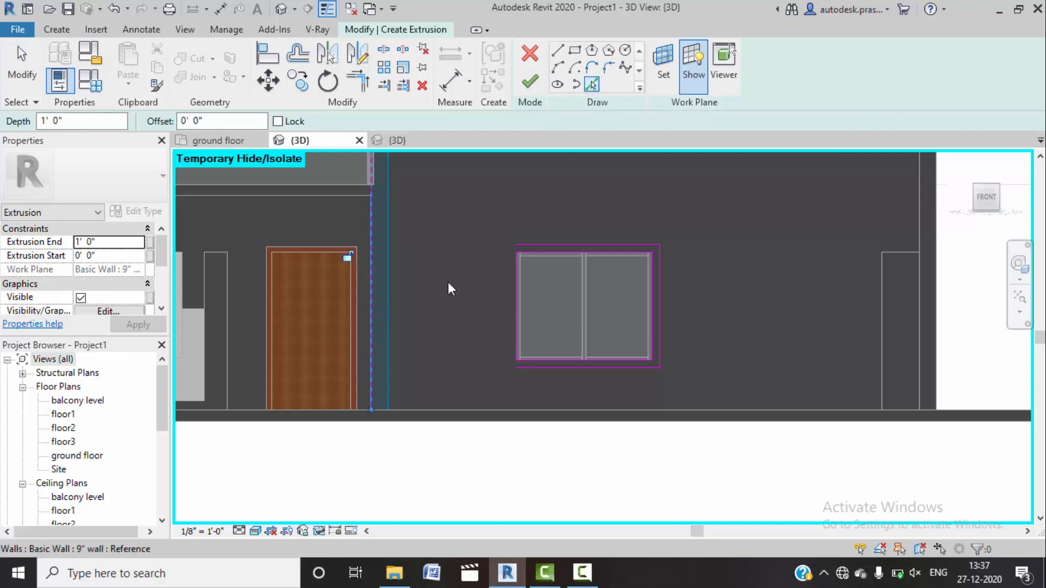
# Step: Trim and extend the offset top and bottom lines to meet the door-side wall edge line, closing the panel's outer boundary
pyautogui.click(359, 96)
pyautogui.click(537, 245)
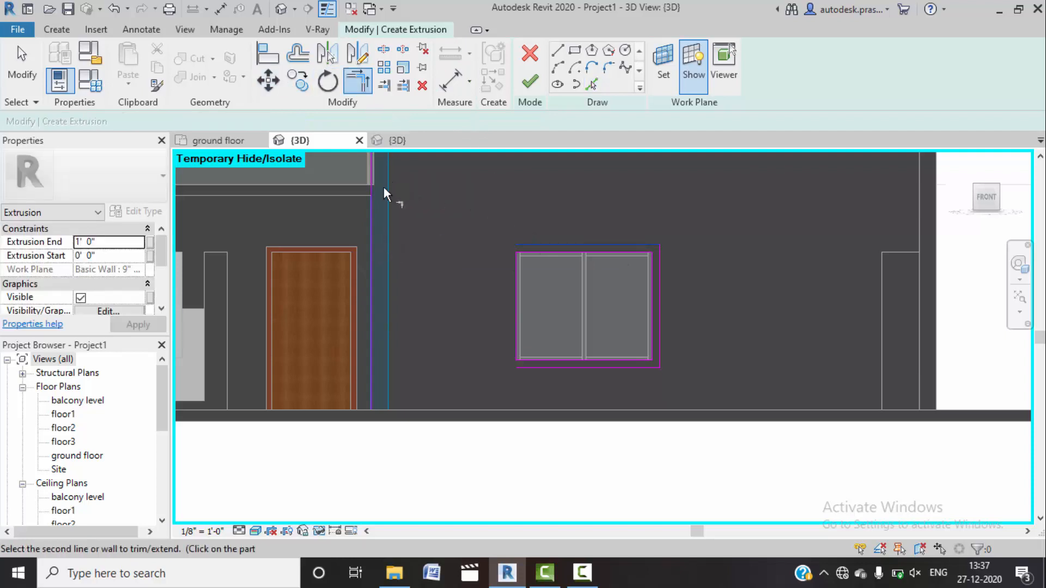
pyautogui.click(374, 198)
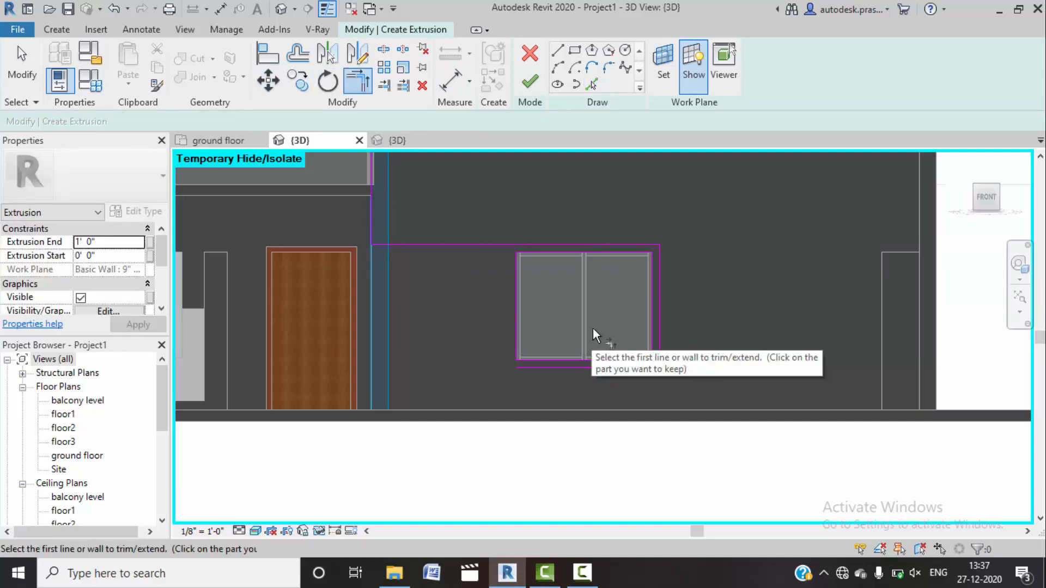
pyautogui.press('Escape')
pyautogui.press('t')
pyautogui.press('r')
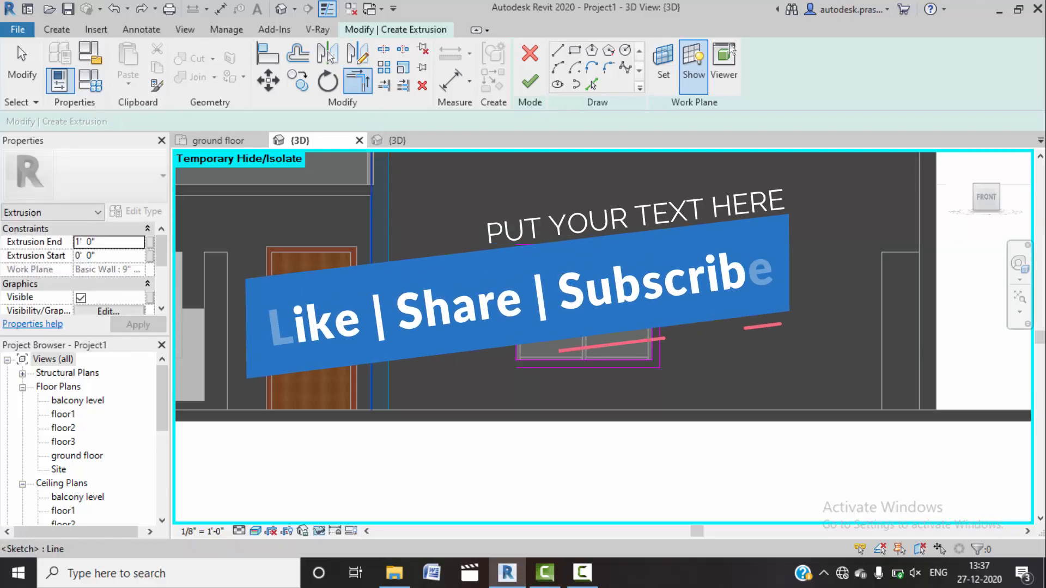
pyautogui.click(371, 321)
pyautogui.click(564, 367)
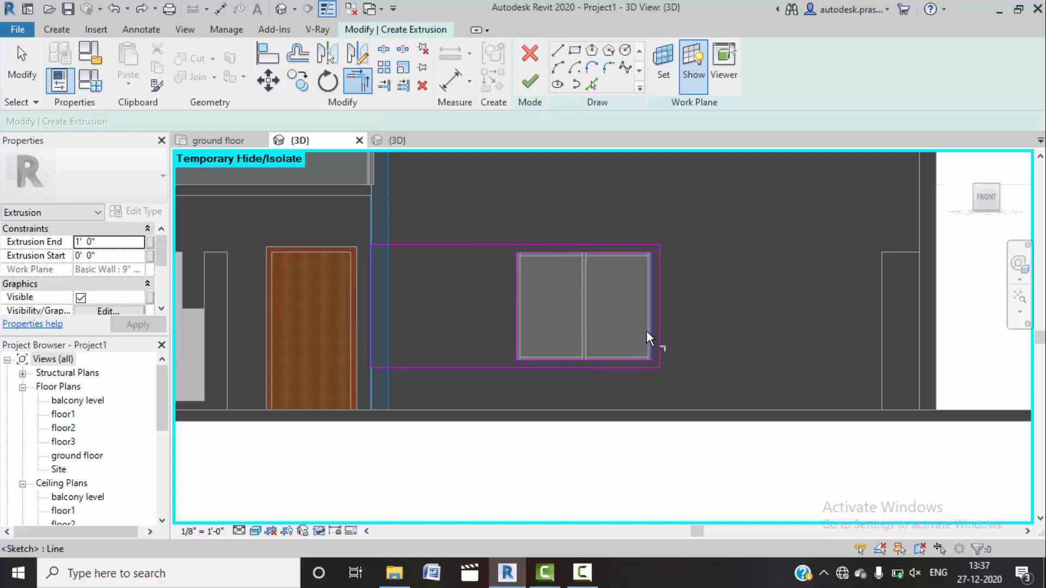
# Step: Finish the panel sketch, set the extrusion depth to 4" and finish the in-place model
pyautogui.click(538, 85)
pyautogui.keyDown('shift'); pyautogui.moveTo(594, 208); pyautogui.dragTo(686, 313, button='middle'); pyautogui.keyUp('shift')
pyautogui.click(171, 120)
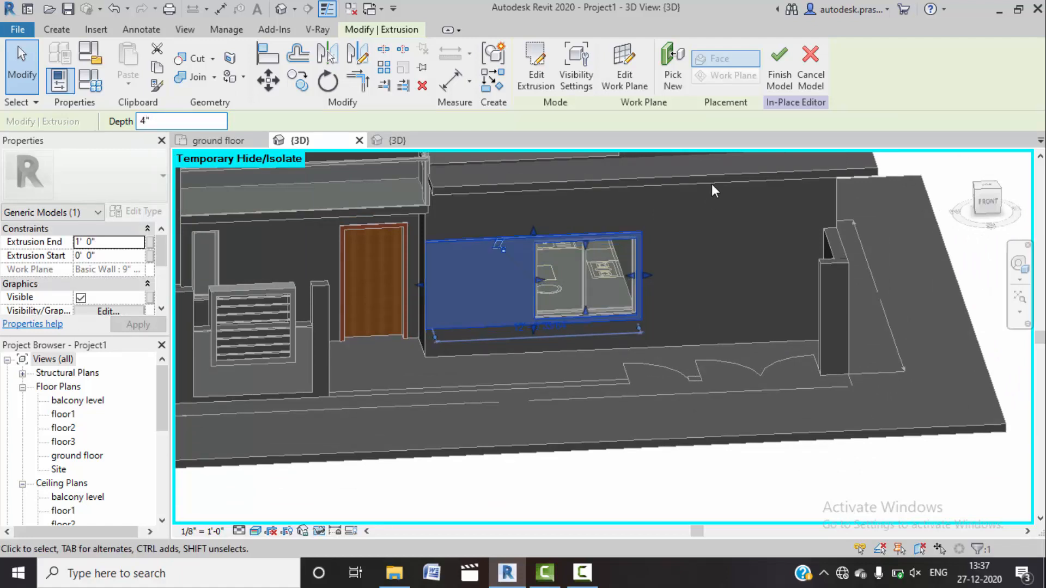
pyautogui.click(776, 82)
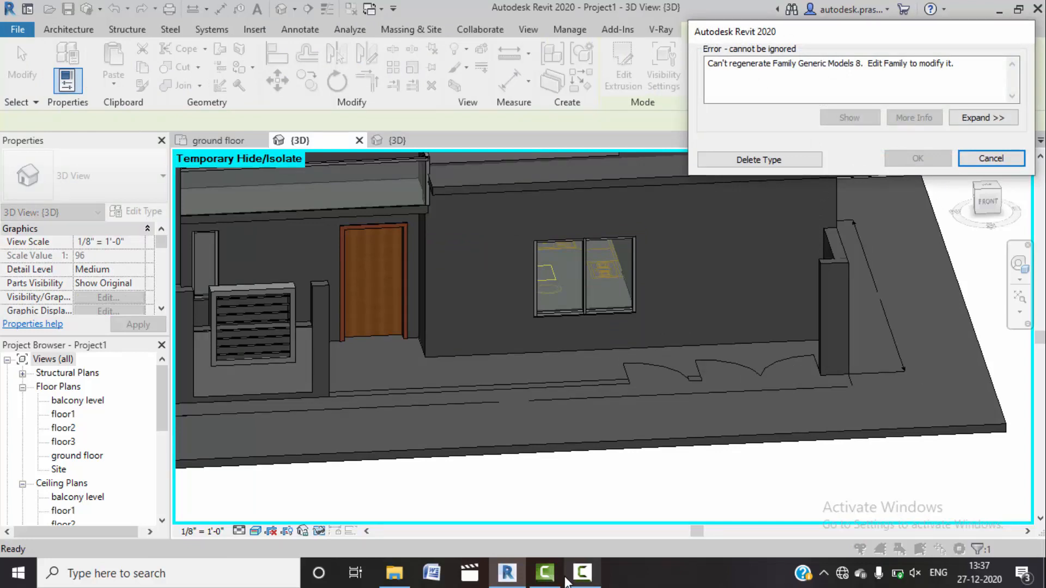
pyautogui.click(582, 572)
pyautogui.click(963, 509)
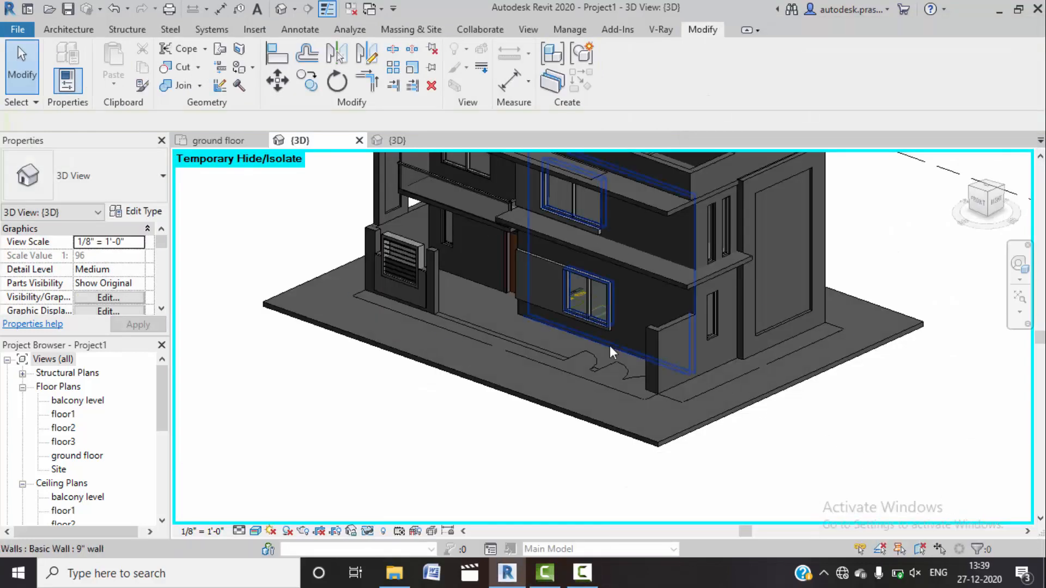
# Step: Set the upper window panel's extrusion depth to 6" and finish the in-place model
pyautogui.keyDown('shift'); pyautogui.moveTo(610, 345); pyautogui.dragTo(560, 300, button='middle'); pyautogui.keyUp('shift')
pyautogui.scroll(3, 560, 300)
pyautogui.click(570, 215)
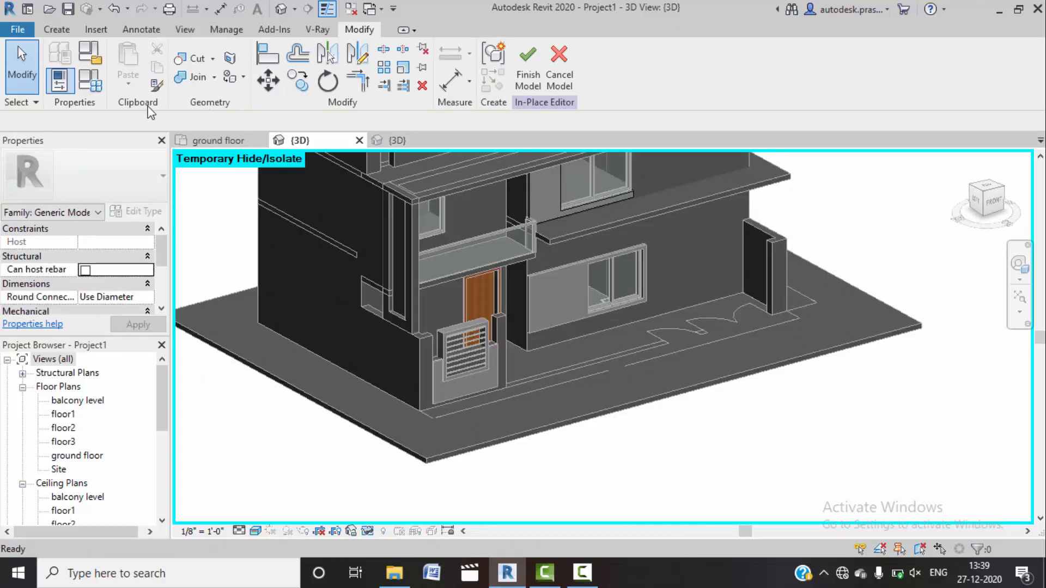
pyautogui.click(571, 211)
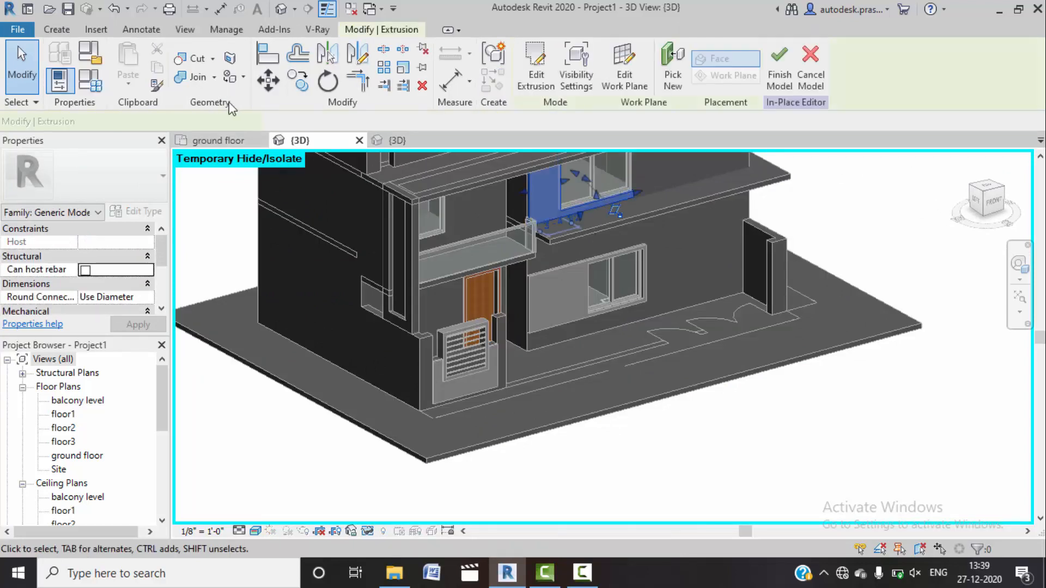
pyautogui.click(211, 120)
pyautogui.write('6')
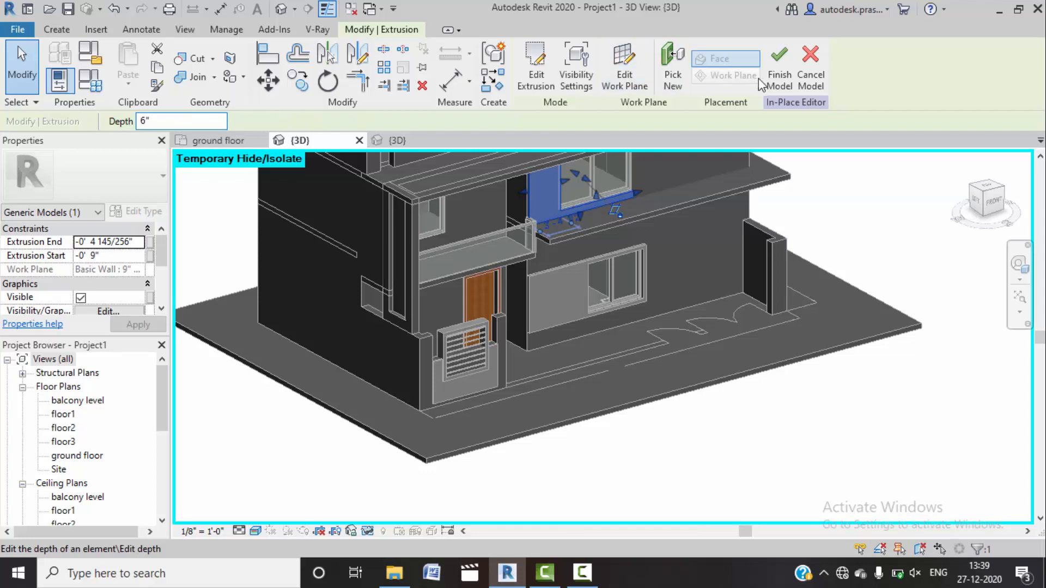
pyautogui.click(779, 71)
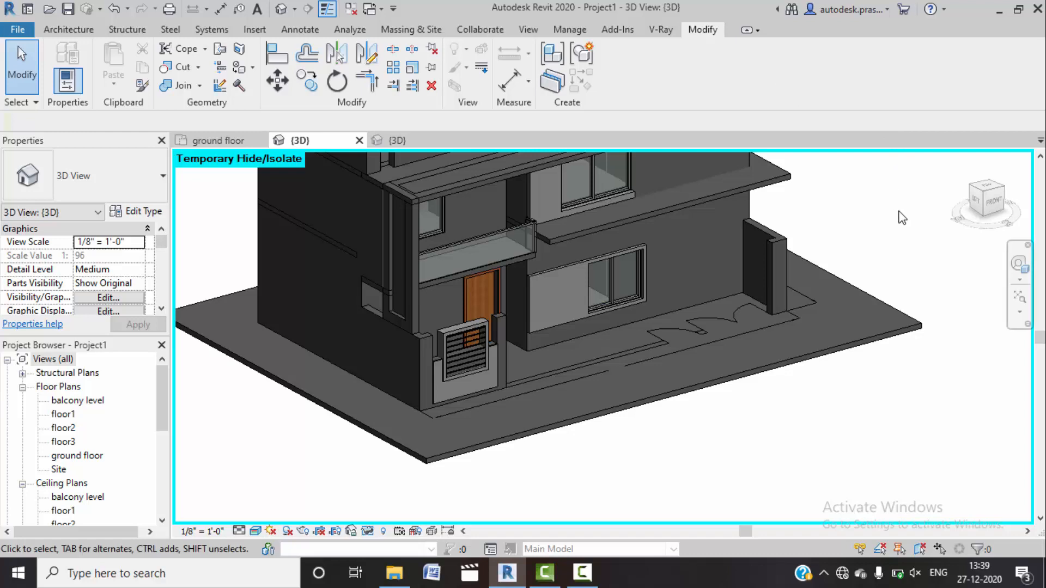
# Step: Reset the temporary hide so the gates, railing and compound wall show again in the 3D view
pyautogui.scroll(3, 619, 203)
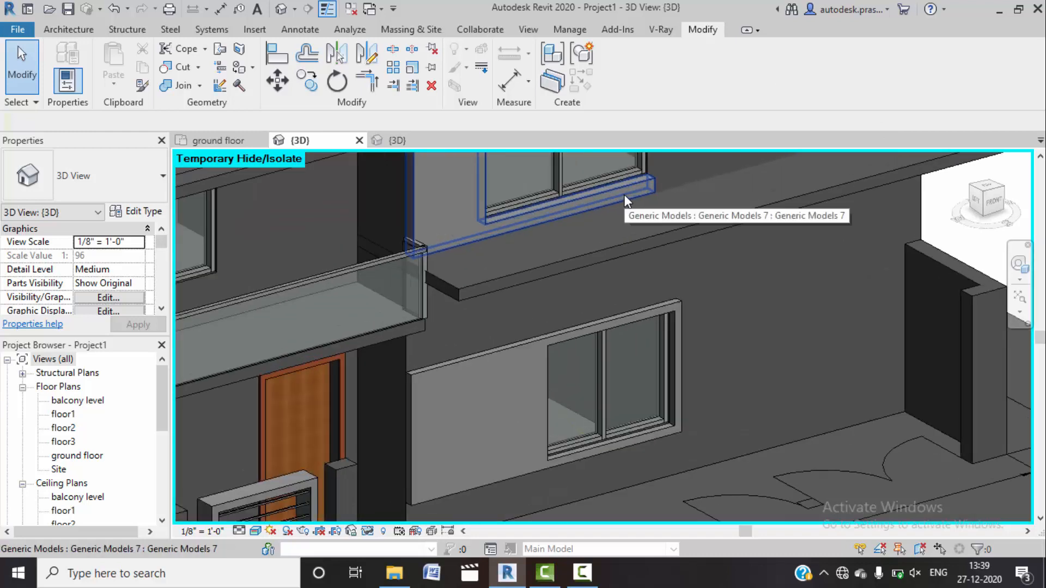
pyautogui.click(625, 195)
pyautogui.scroll(-2, 742, 198)
pyautogui.keyDown('shift'); pyautogui.moveTo(913, 231); pyautogui.dragTo(715, 197, button='middle'); pyautogui.keyUp('shift')
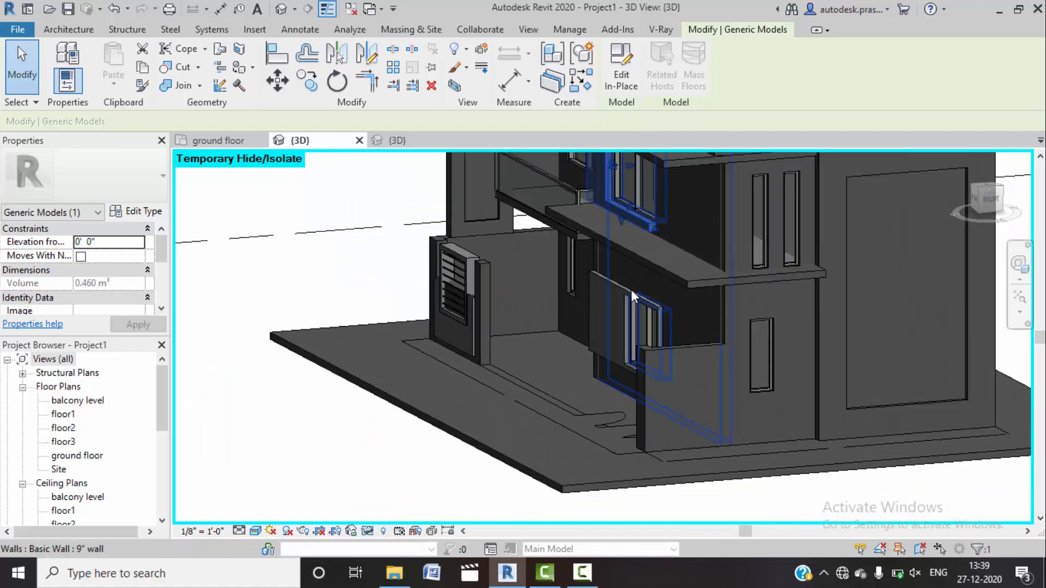
pyautogui.scroll(-2, 625, 290)
pyautogui.click(404, 315)
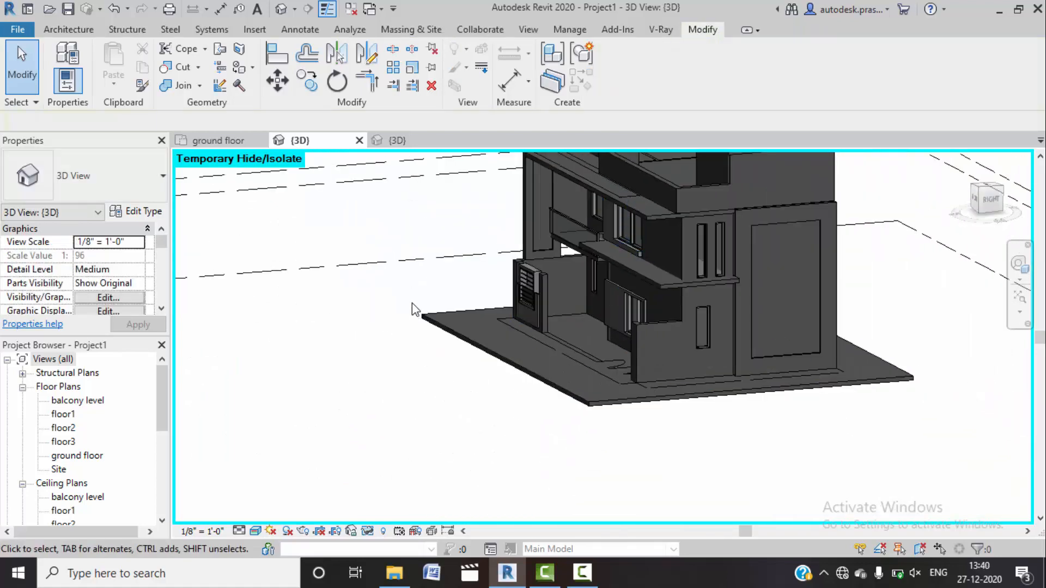
pyautogui.press('h')
pyautogui.press('r')
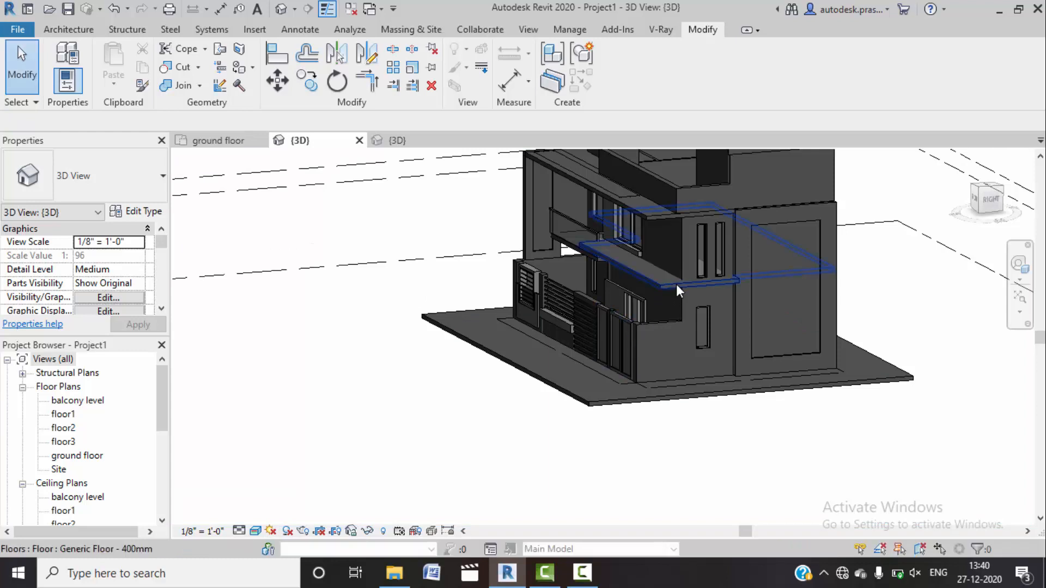
pyautogui.scroll(-3, 674, 292)
pyautogui.keyDown('shift'); pyautogui.moveTo(579, 322); pyautogui.dragTo(637, 299, button='middle'); pyautogui.keyUp('shift')
pyautogui.scroll(3, 635, 293)
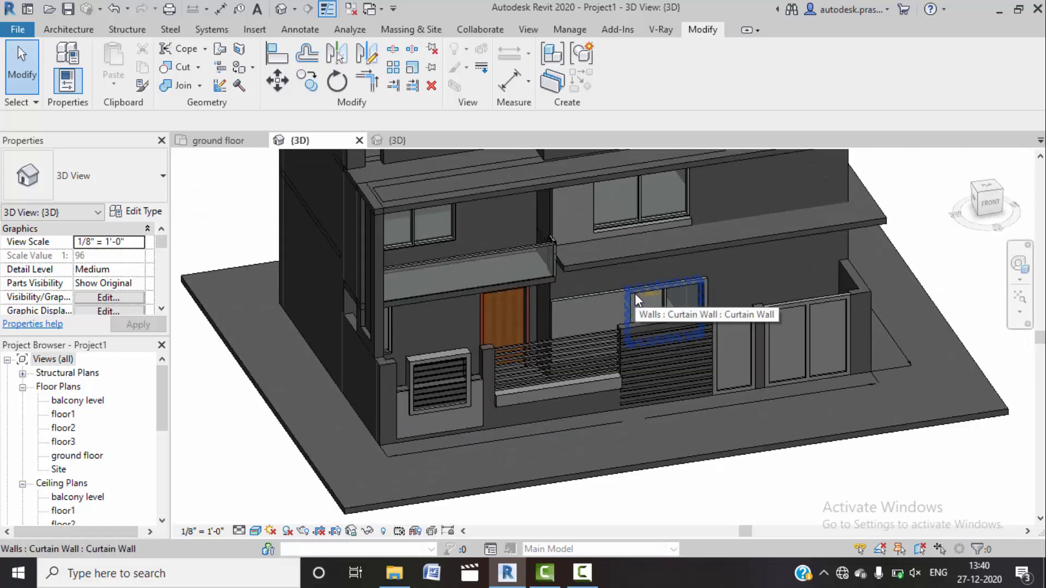
pyautogui.moveTo(757, 308); pyautogui.dragTo(649, 312, button='middle')
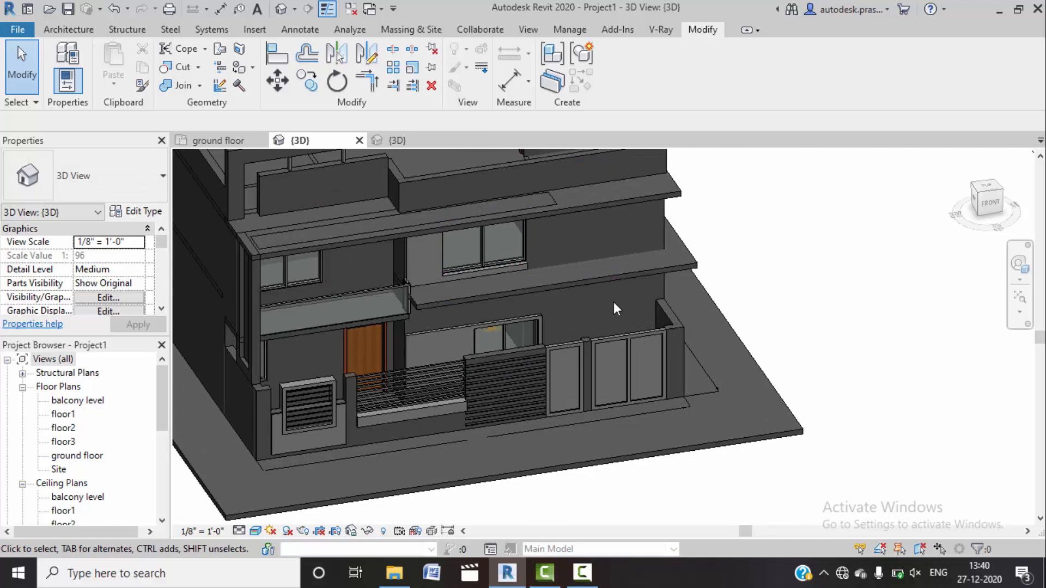
pyautogui.scroll(-1, 613, 302)
pyautogui.moveTo(659, 274); pyautogui.dragTo(649, 292, button='middle')
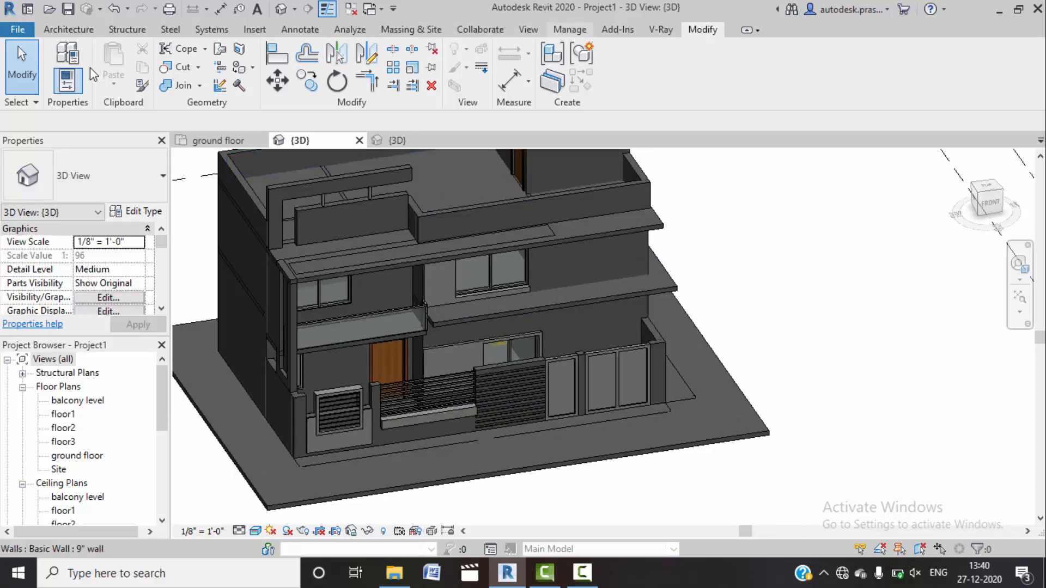
# Step: Create a new material named "white paint" that uses its render appearance for shading
pyautogui.press('Escape')
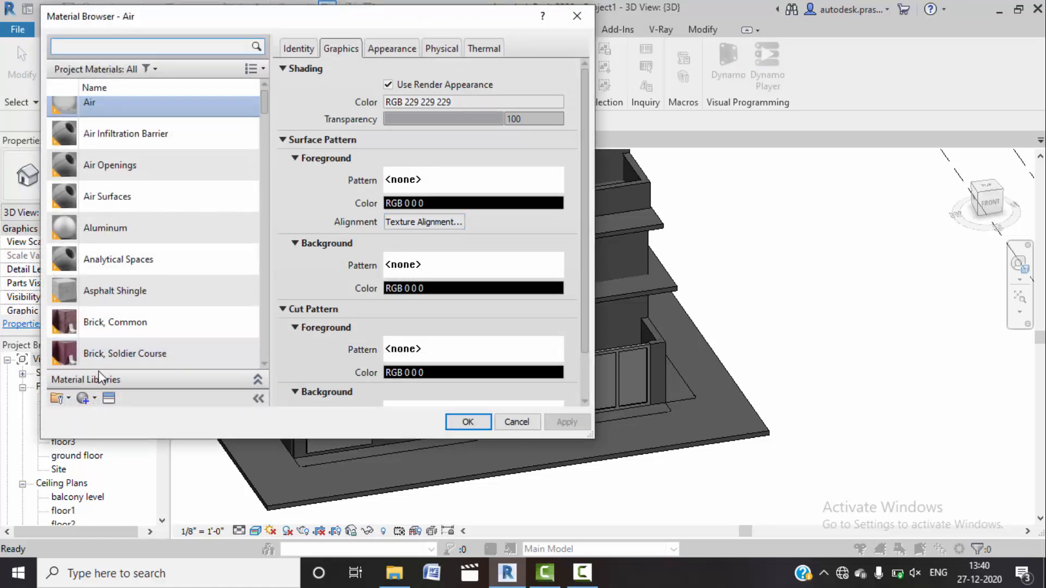
pyautogui.click(82, 398)
pyautogui.click(103, 411)
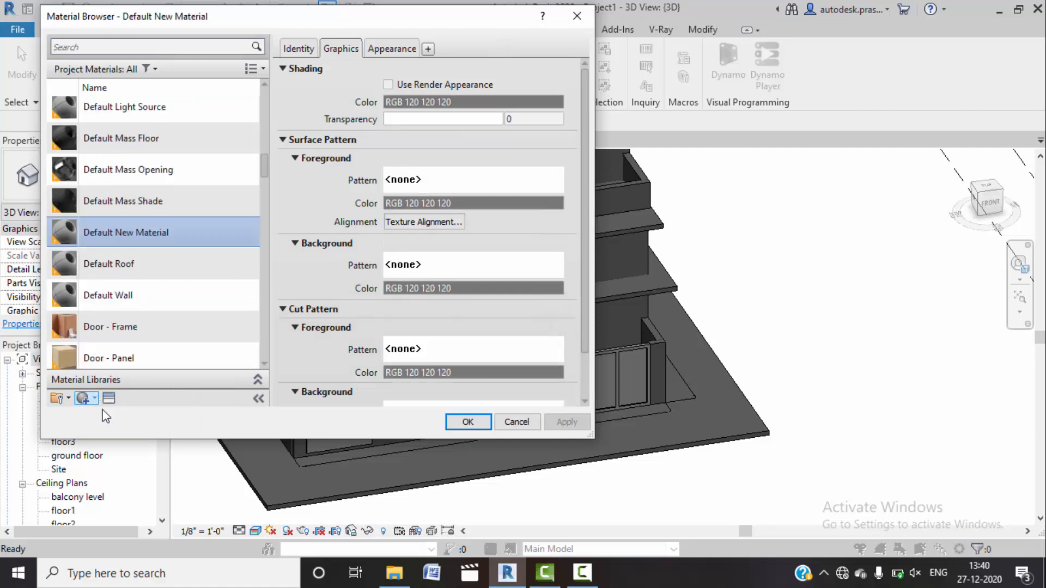
pyautogui.click(389, 85)
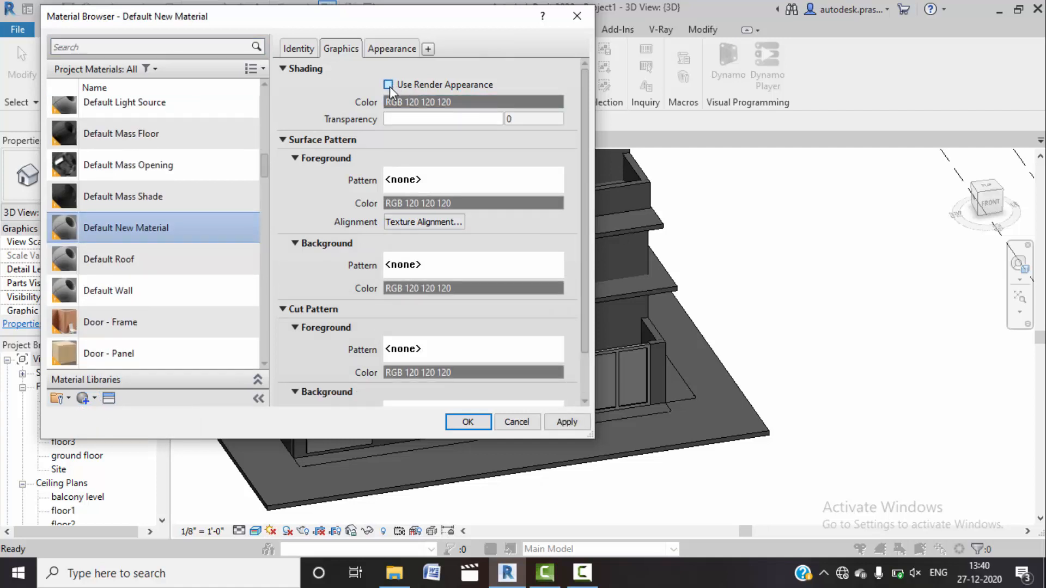
pyautogui.rightClick(168, 230)
pyautogui.click(204, 272)
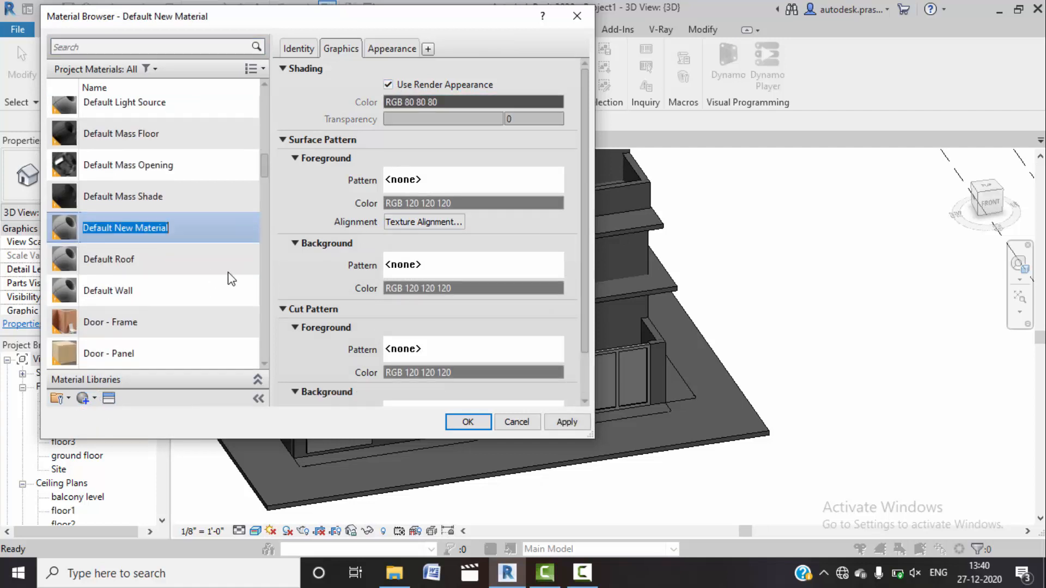
pyautogui.write('white paint')
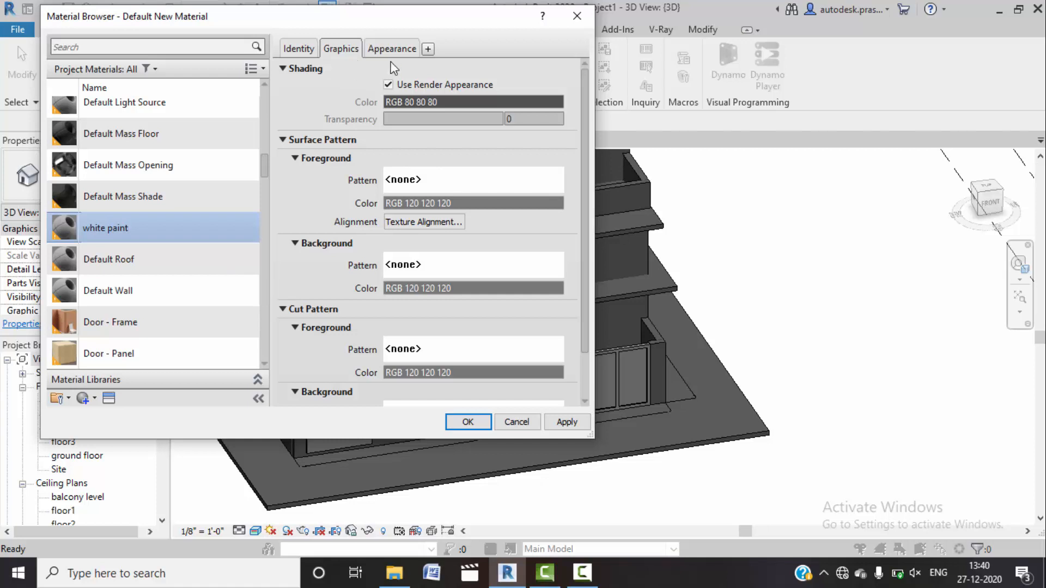
# Step: Set the white paint material's generic appearance color to white, RGB 255 255 255
pyautogui.click(393, 50)
pyautogui.click(457, 215)
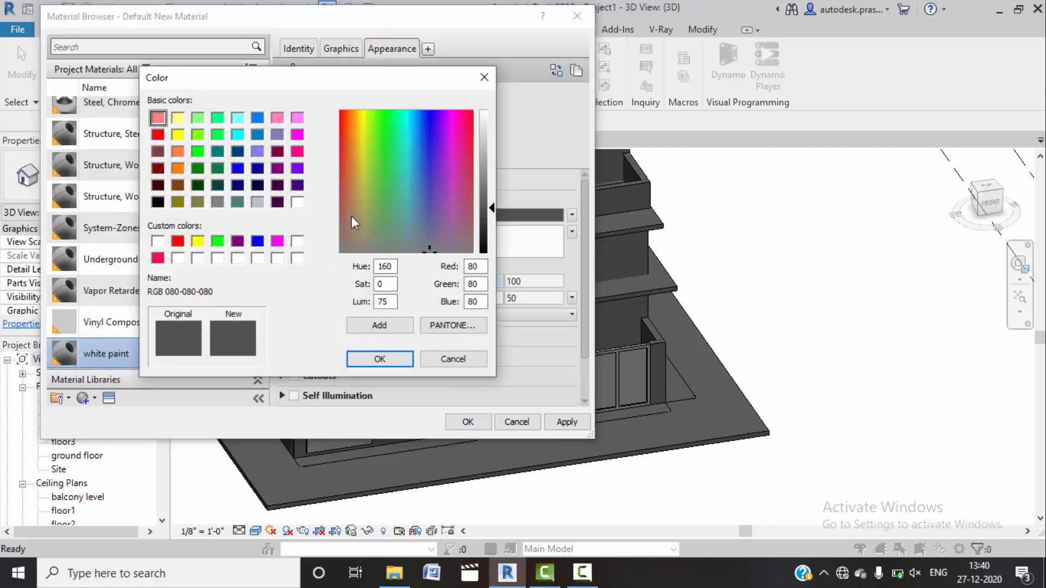
pyautogui.click(157, 241)
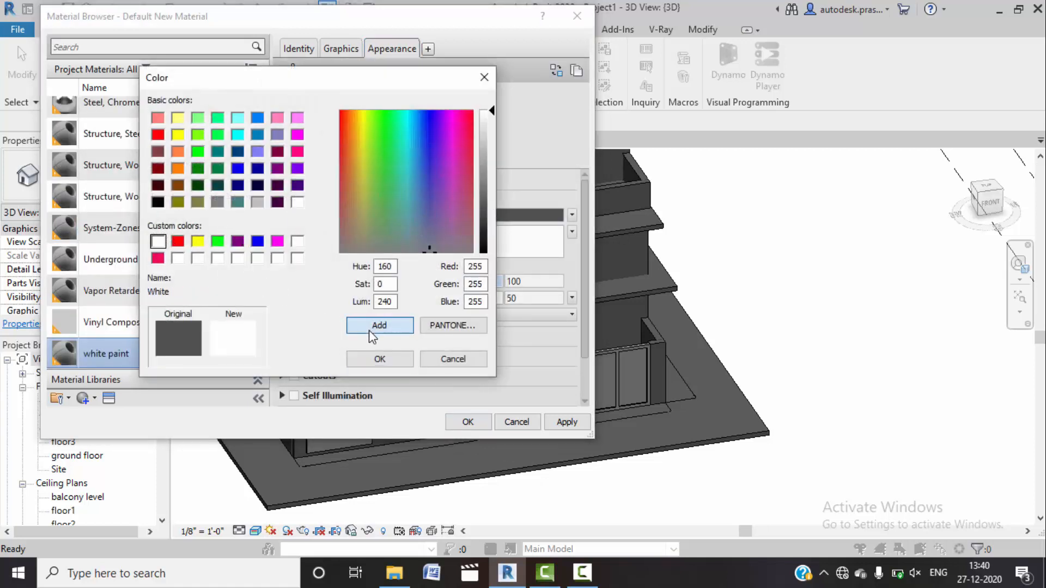
pyautogui.click(379, 358)
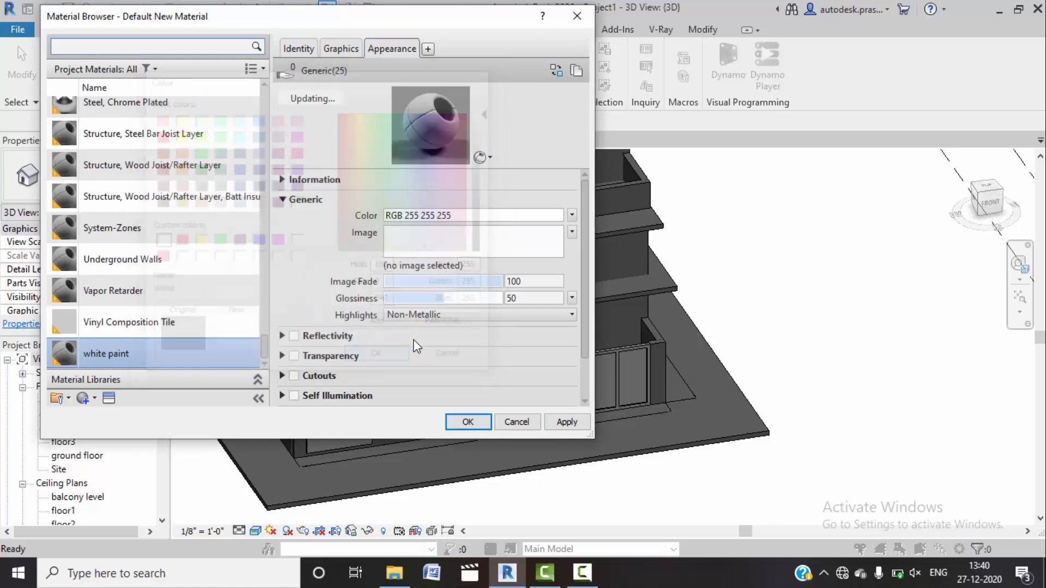
# Step: Enable reflectivity on the white paint material, lower its direct reflectivity to 2, and apply the change
pyautogui.click(294, 336)
pyautogui.moveTo(444, 352); pyautogui.dragTo(385, 357)
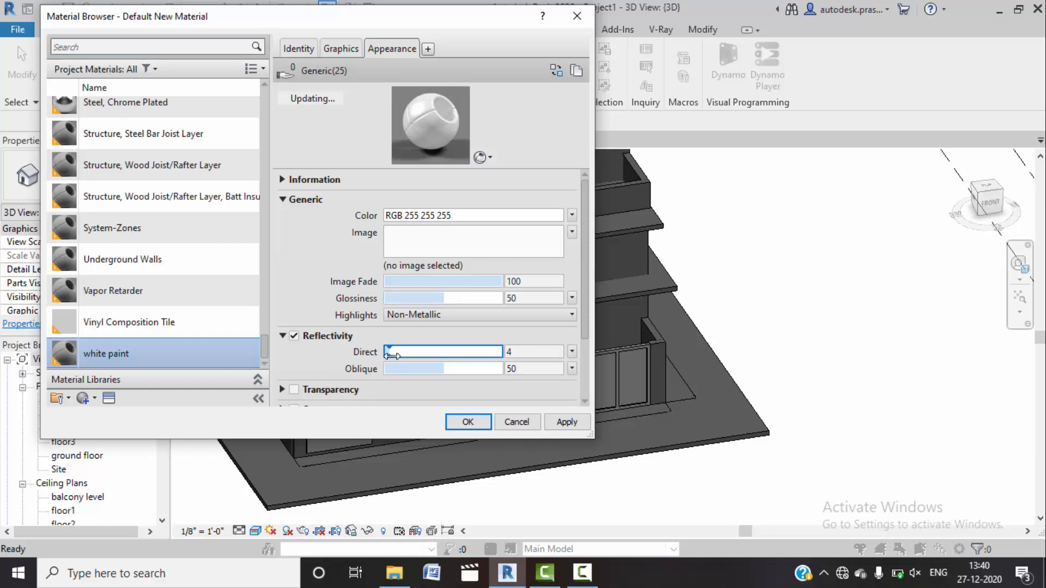
pyautogui.moveTo(386, 356); pyautogui.dragTo(387, 357)
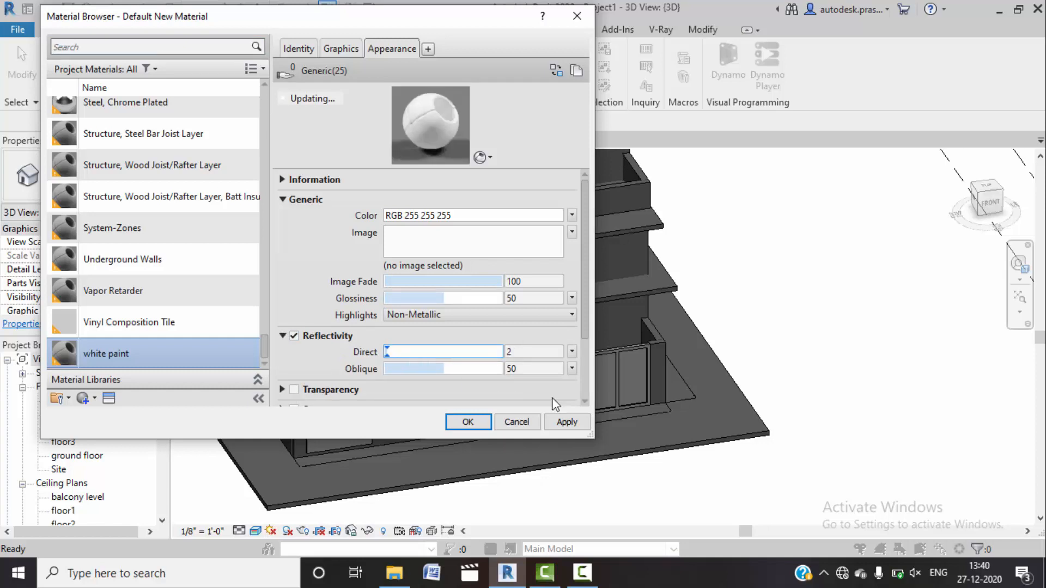
pyautogui.click(564, 422)
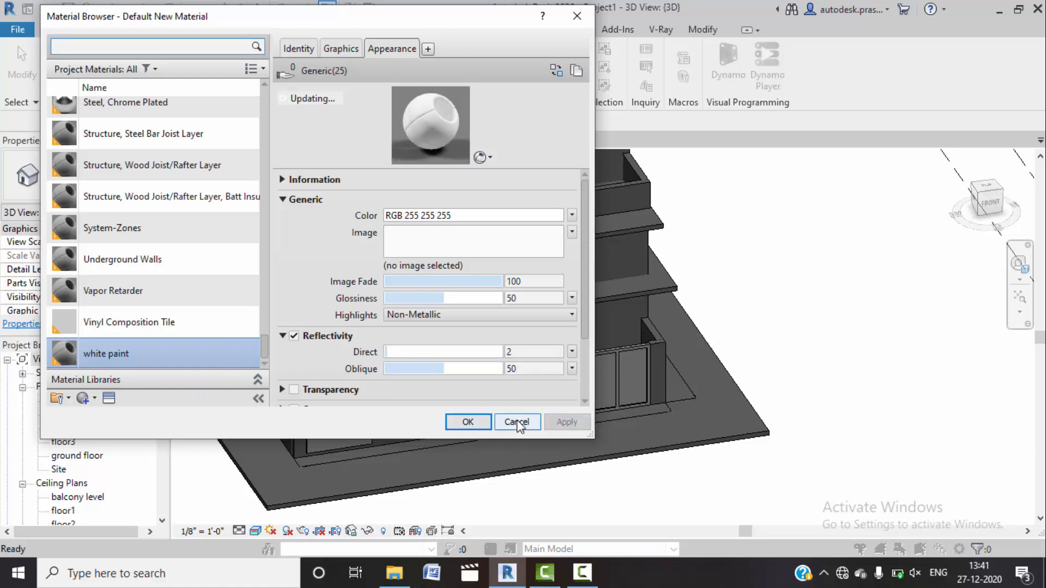
# Step: Create a new material in the project and rename it "wooden"
pyautogui.click(95, 398)
pyautogui.click(100, 410)
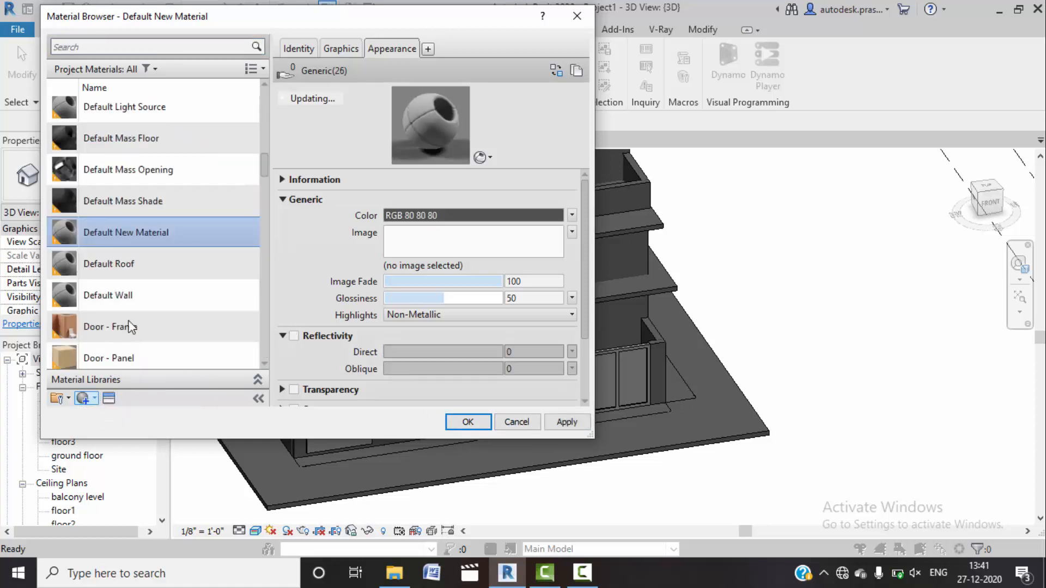
pyautogui.scroll(-10, 120, 307)
pyautogui.scroll(-8, 121, 328)
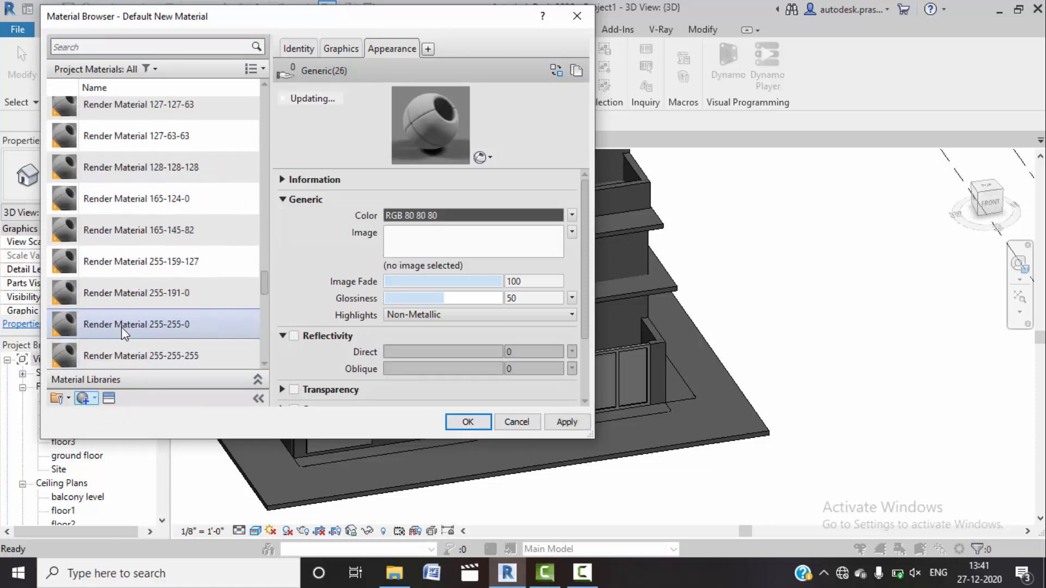
pyautogui.click(116, 354)
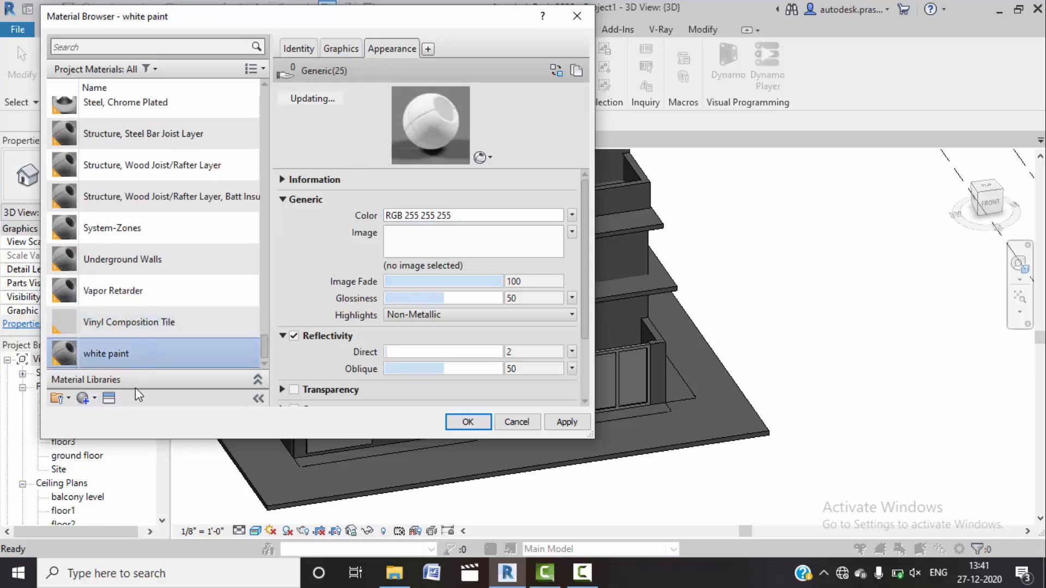
pyautogui.scroll(5, 139, 270)
pyautogui.scroll(10, 139, 270)
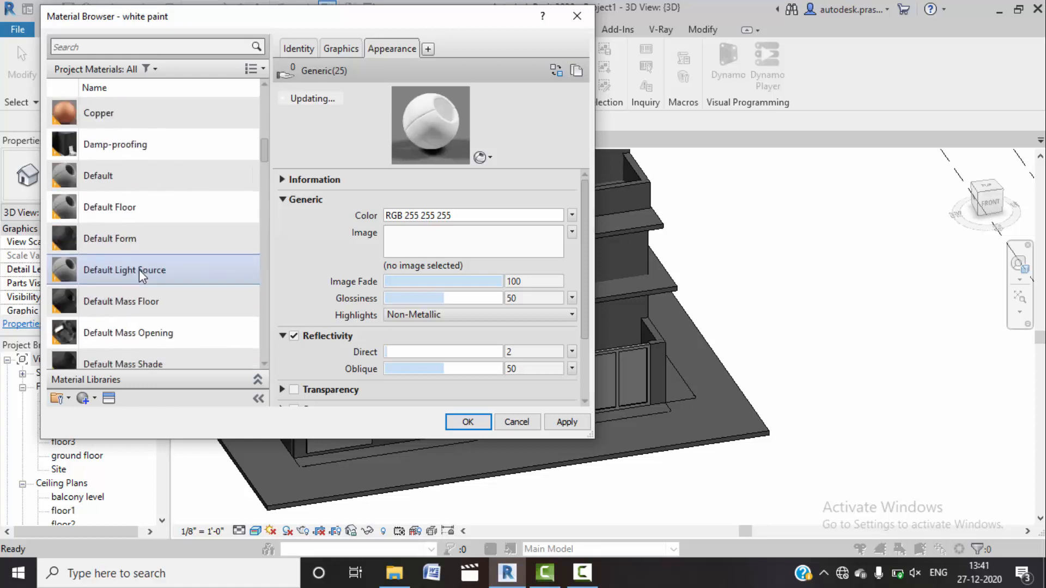
pyautogui.scroll(-5, 158, 198)
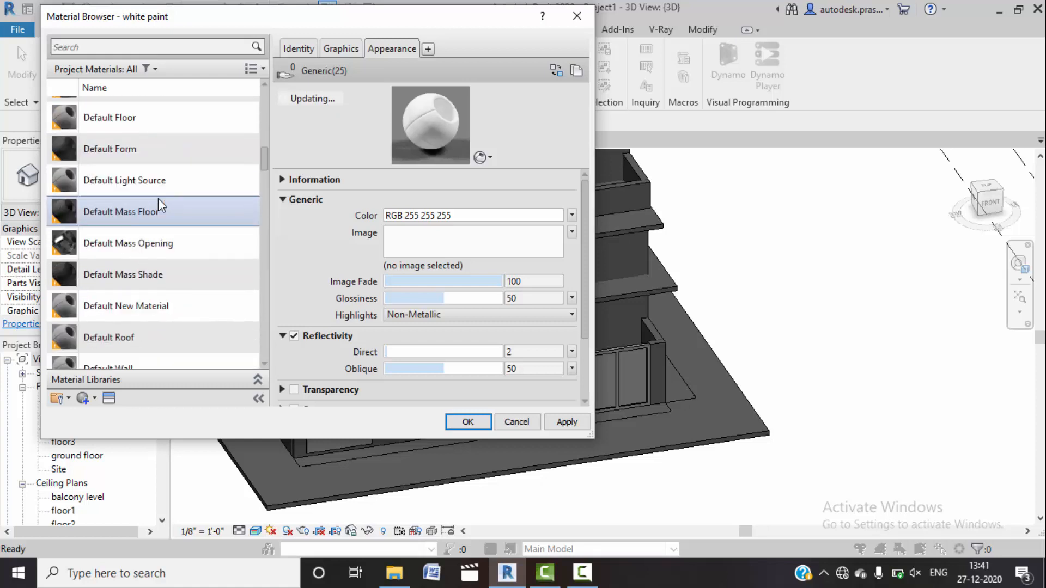
pyautogui.click(163, 218)
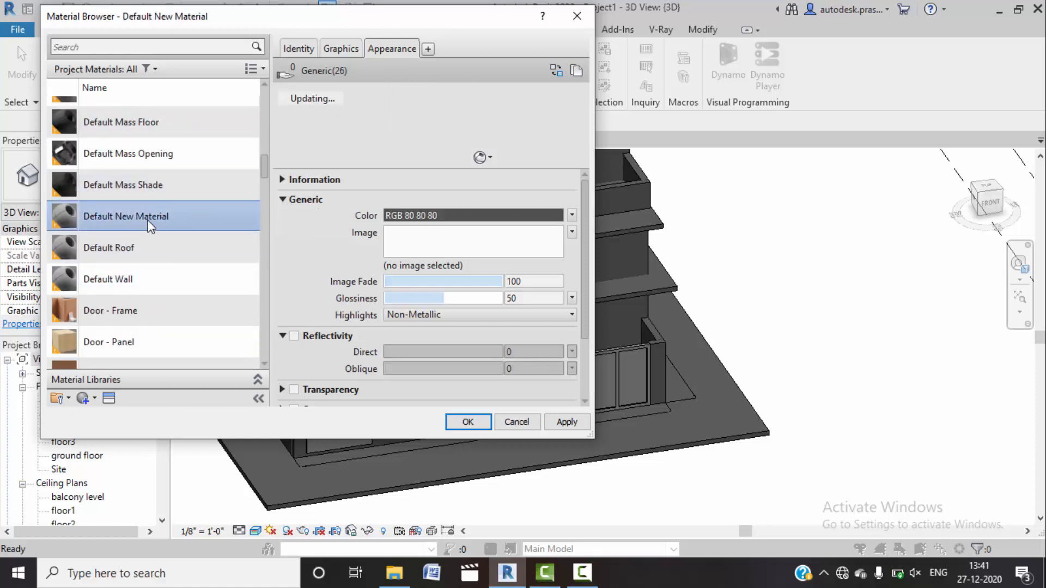
pyautogui.rightClick(164, 219)
pyautogui.click(198, 262)
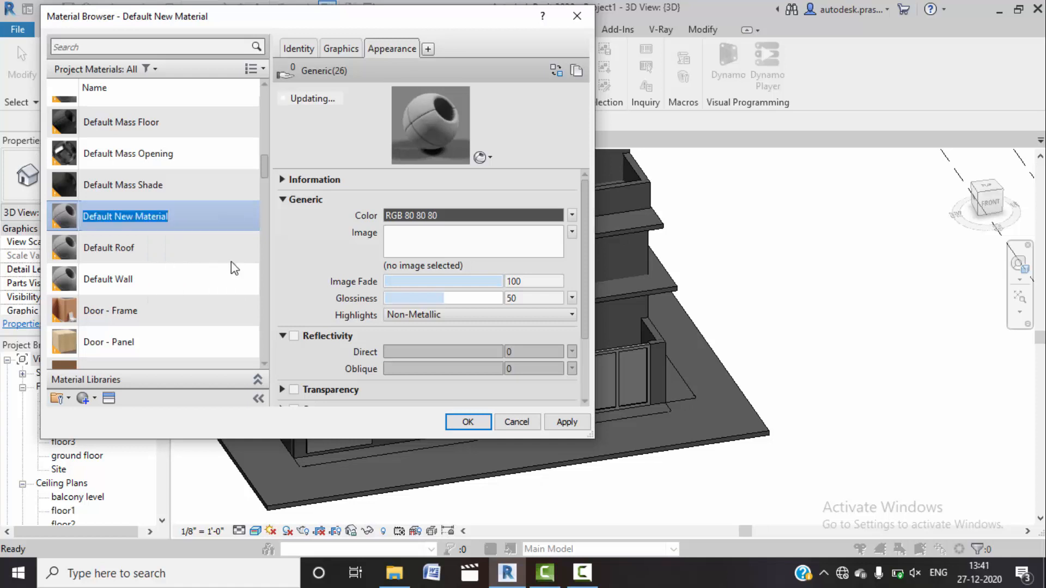
pyautogui.write('wooden')
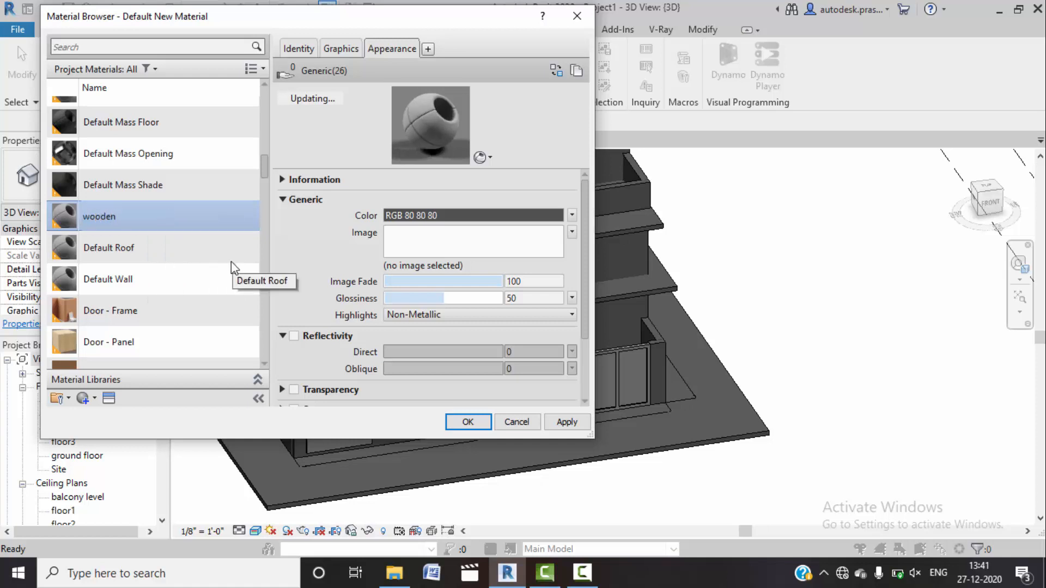
# Step: Replace the wooden material's appearance asset with Flooring - Faux Mahogany from the appearance library
pyautogui.click(109, 398)
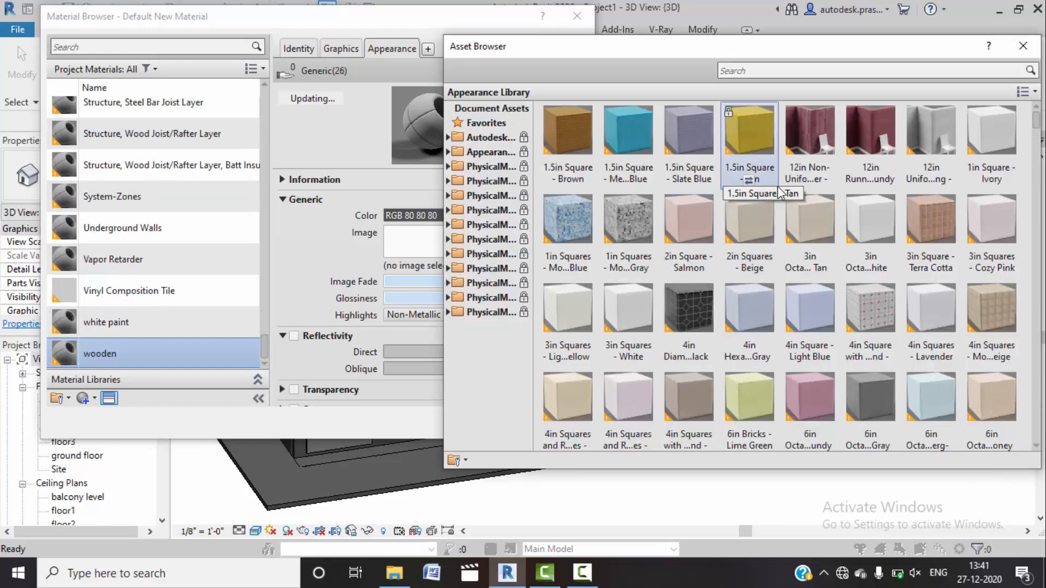
pyautogui.scroll(-15, 799, 217)
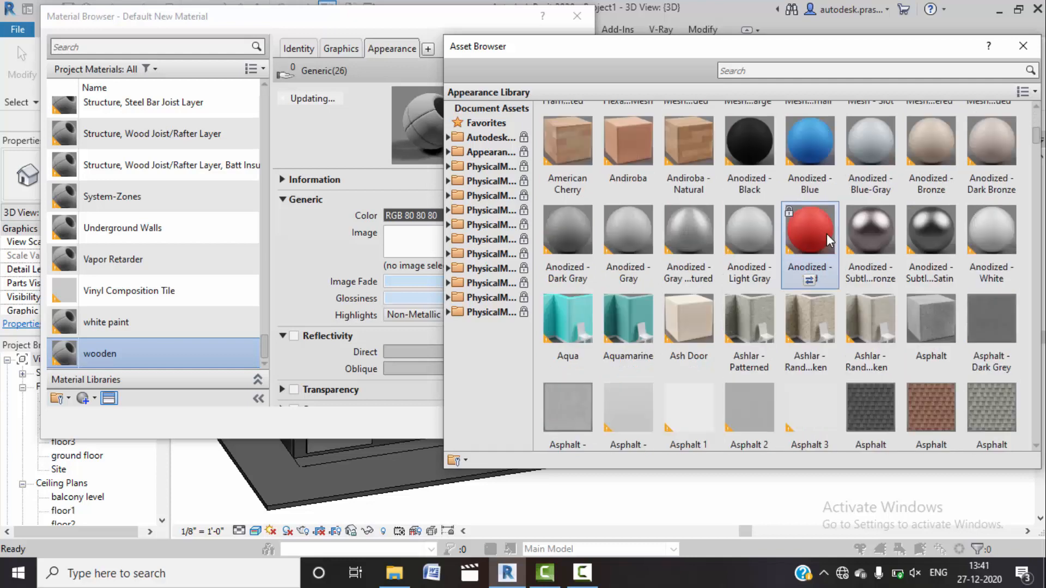
pyautogui.scroll(-5, 826, 234)
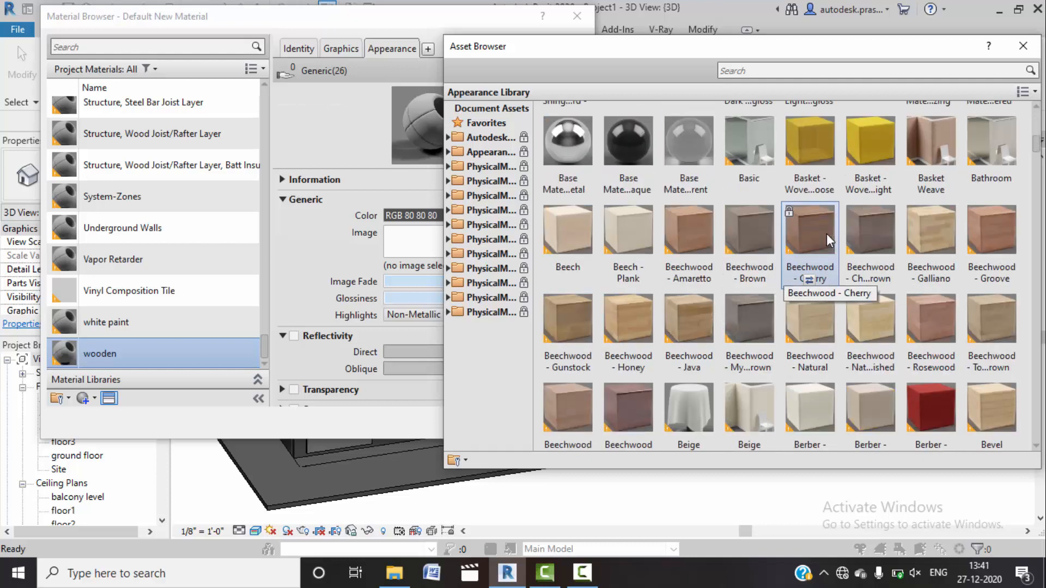
pyautogui.scroll(-3, 826, 234)
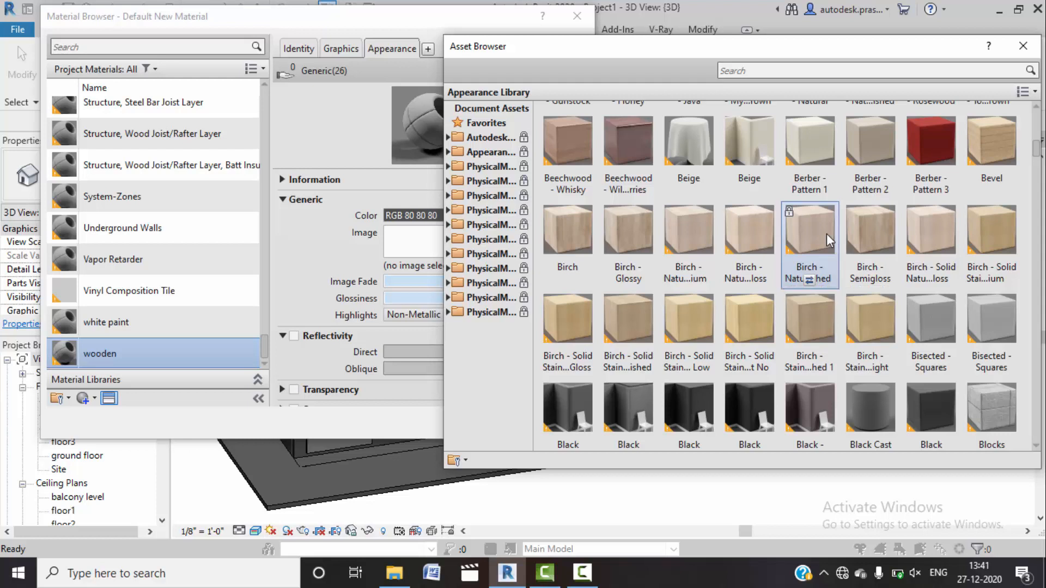
pyautogui.scroll(-3, 825, 233)
pyautogui.scroll(-3, 826, 233)
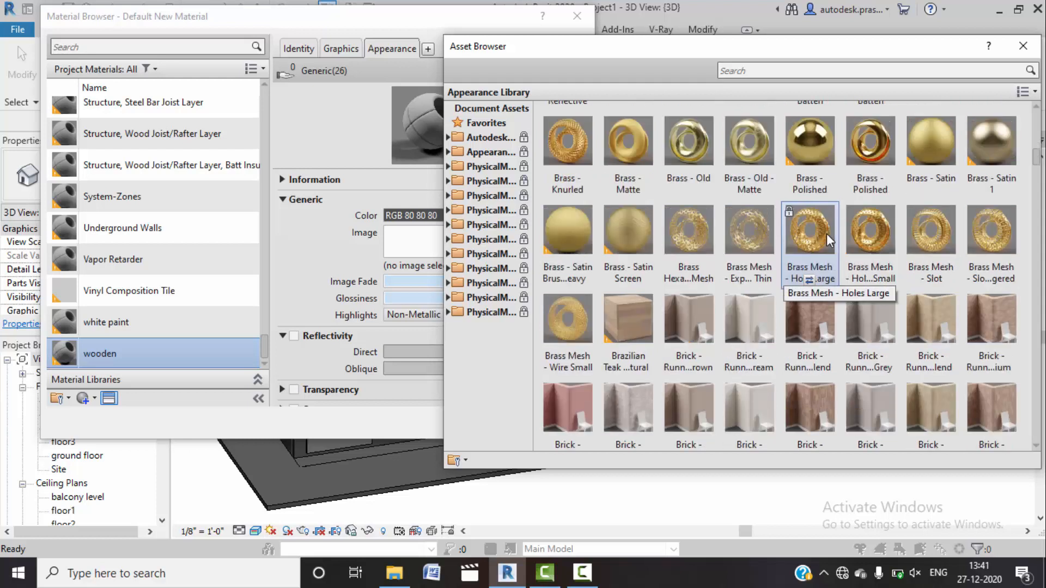
pyautogui.scroll(-3, 826, 234)
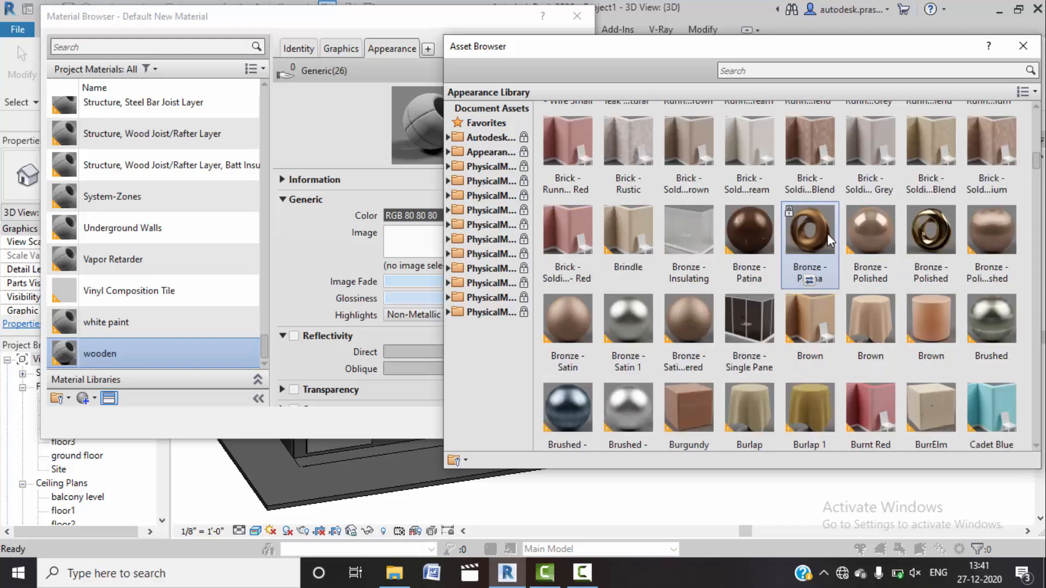
pyautogui.scroll(-3, 826, 233)
pyautogui.scroll(-6, 827, 234)
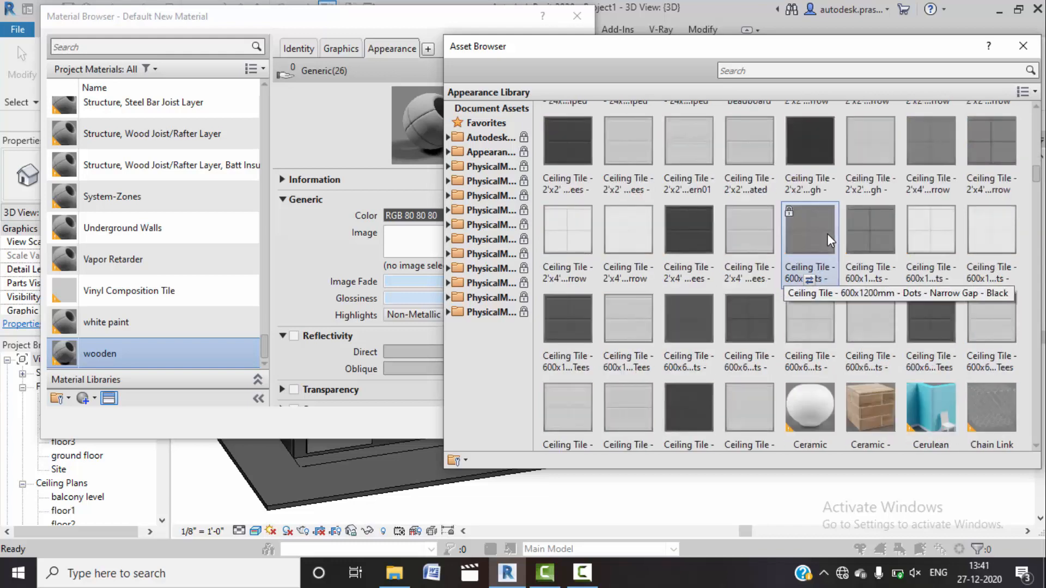
pyautogui.scroll(6, 826, 233)
pyautogui.scroll(-6, 826, 233)
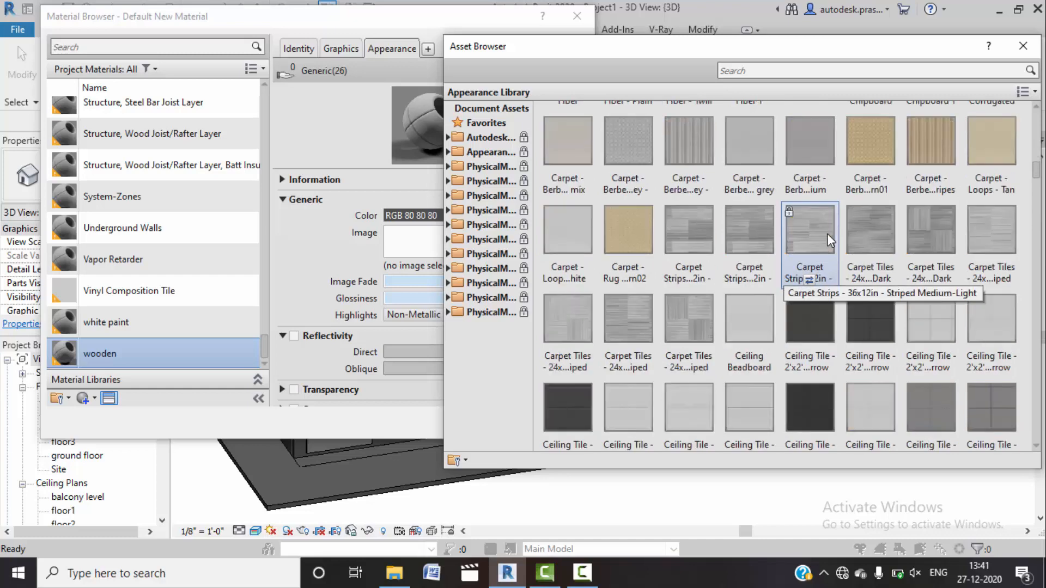
pyautogui.scroll(-3, 827, 234)
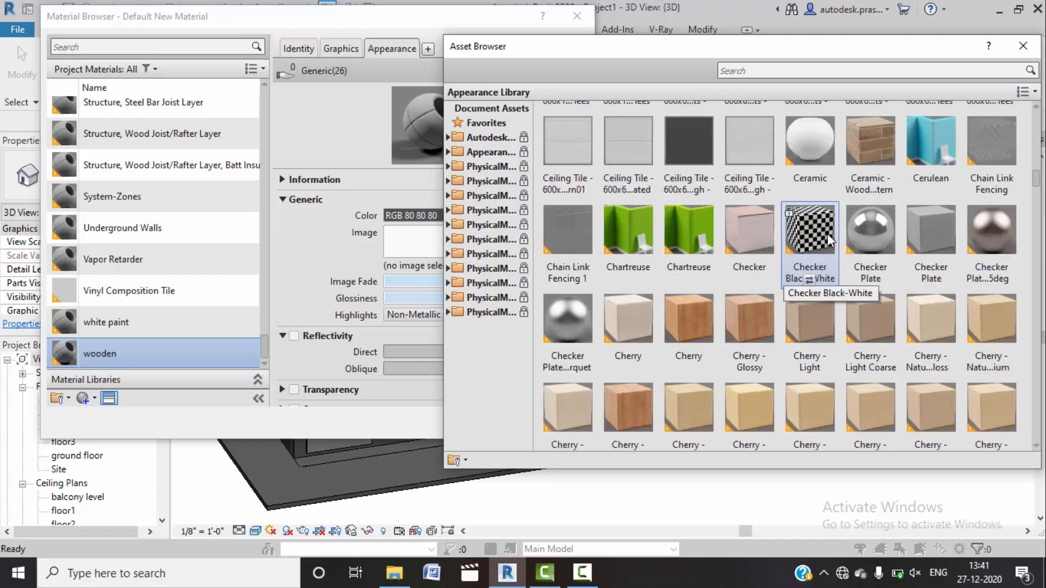
pyautogui.scroll(-3, 827, 239)
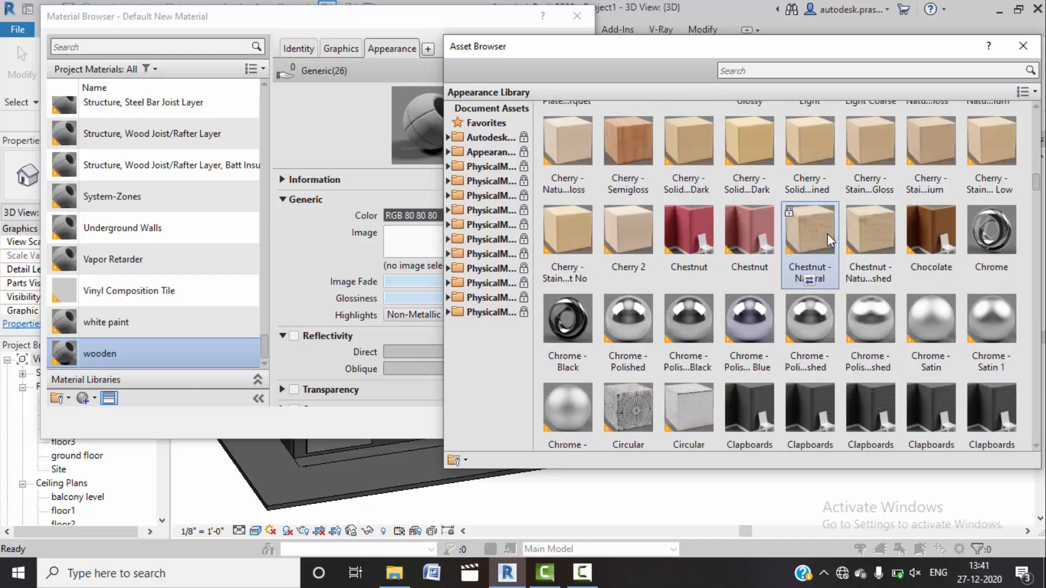
pyautogui.scroll(-3, 827, 240)
pyautogui.scroll(-3, 826, 239)
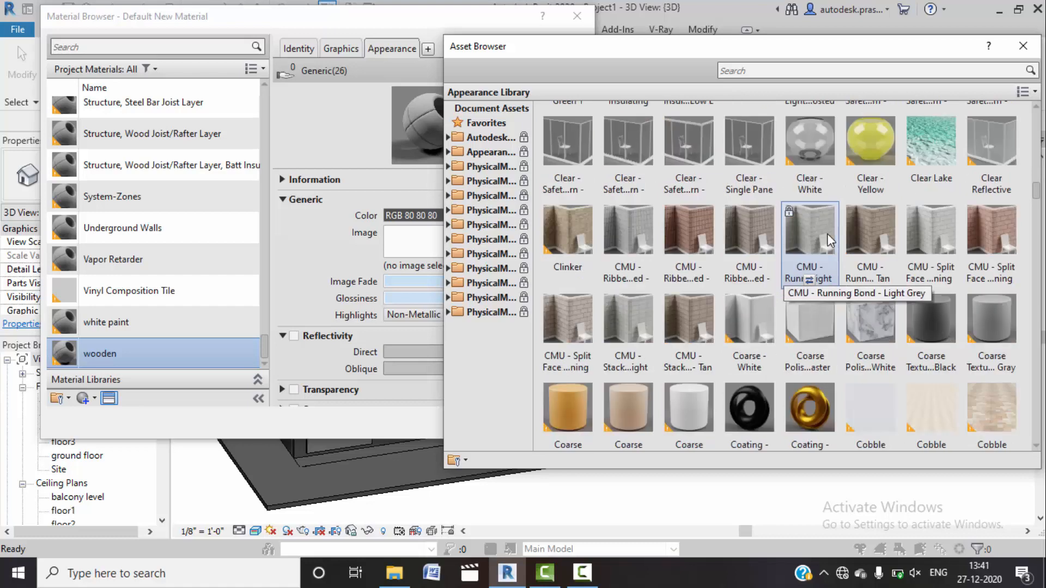
pyautogui.scroll(-3, 827, 240)
pyautogui.scroll(-3, 827, 239)
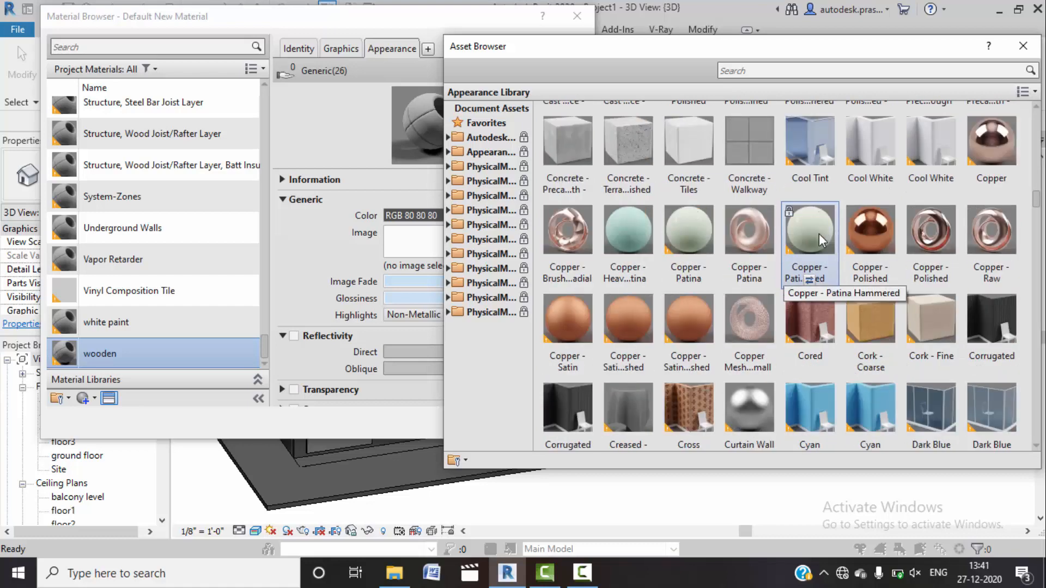
pyautogui.scroll(-3, 811, 237)
pyautogui.scroll(-3, 811, 237)
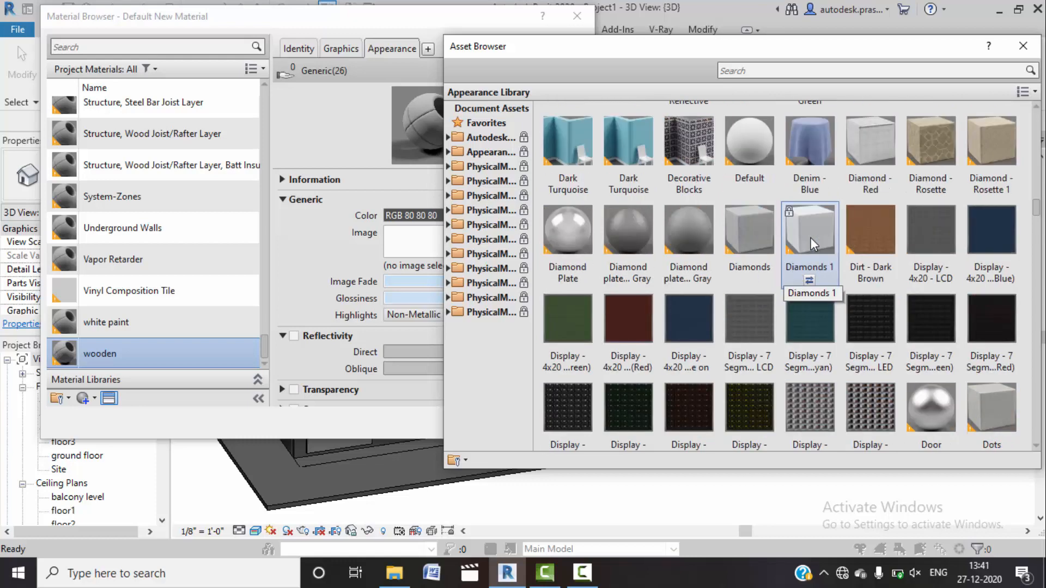
pyautogui.scroll(-3, 810, 238)
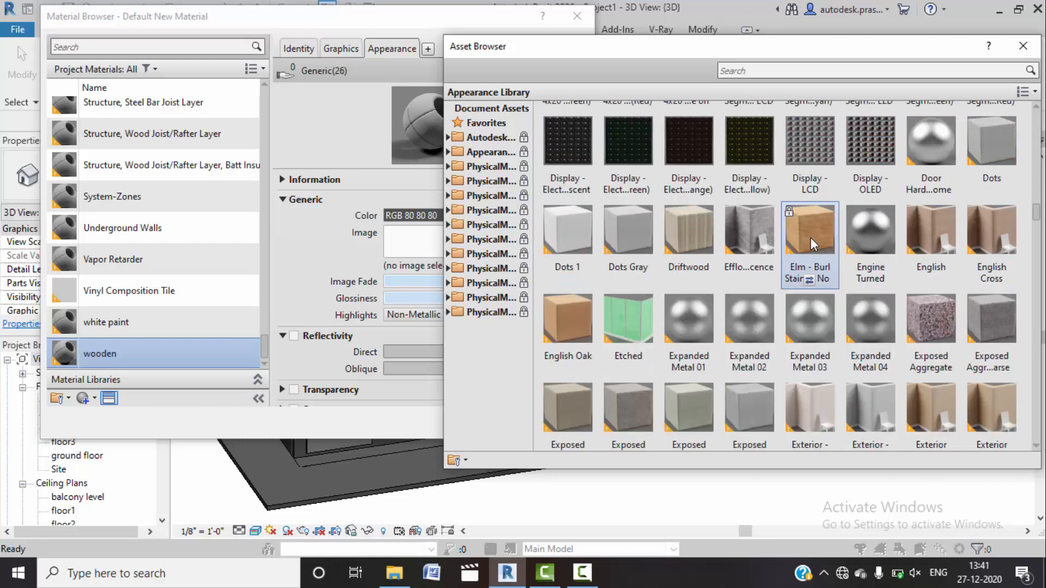
pyautogui.scroll(-12, 810, 238)
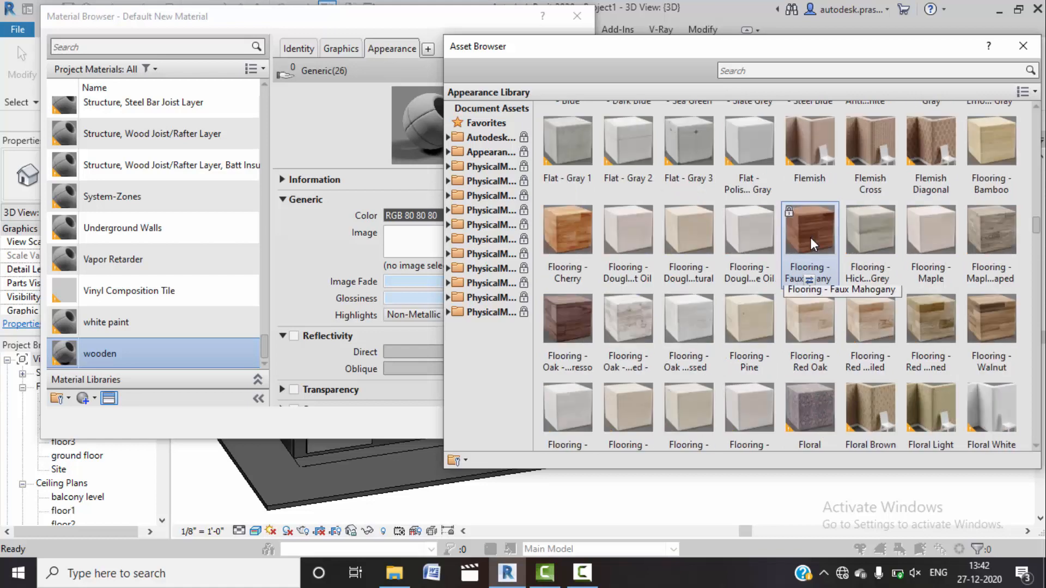
pyautogui.scroll(3, 810, 238)
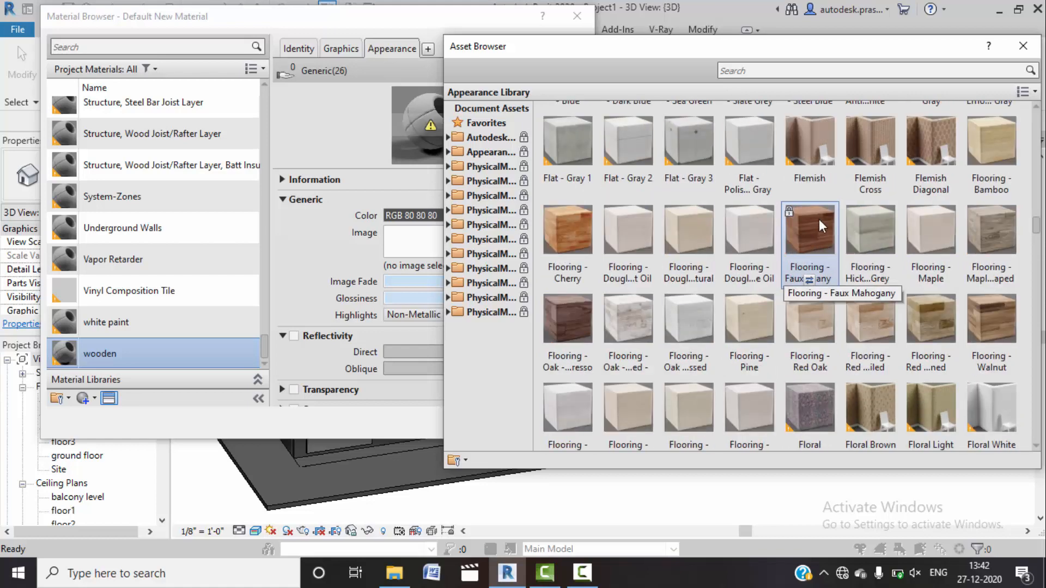
pyautogui.click(810, 280)
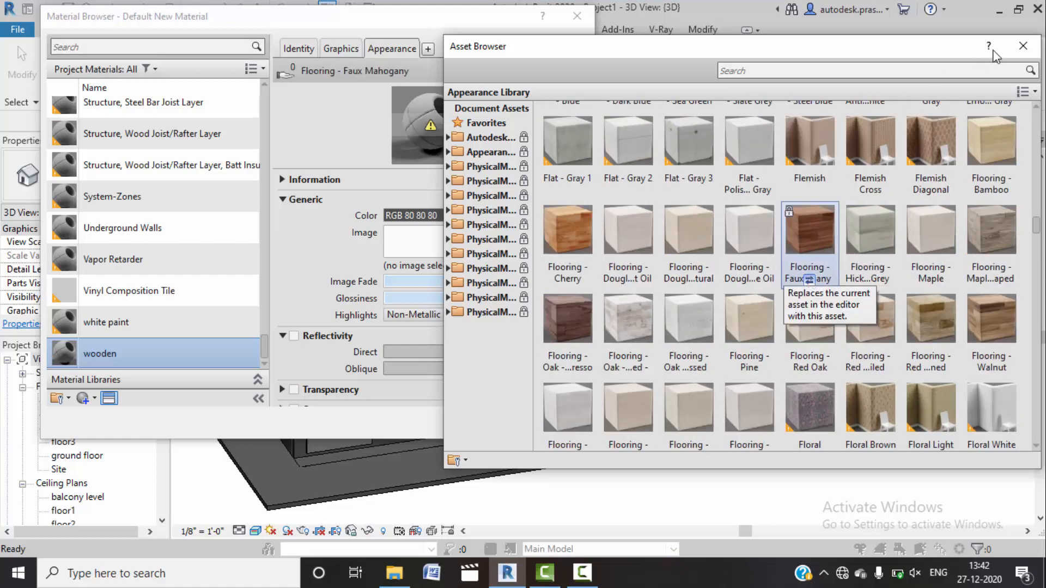
pyautogui.click(1023, 46)
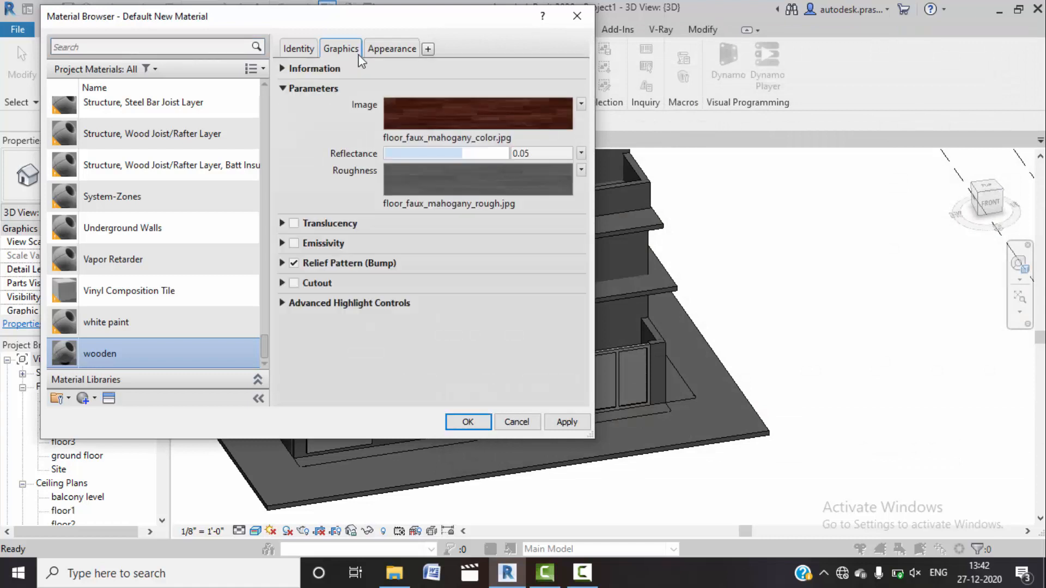
# Step: Make the wooden material use its render appearance for shading and apply the changes
pyautogui.click(341, 49)
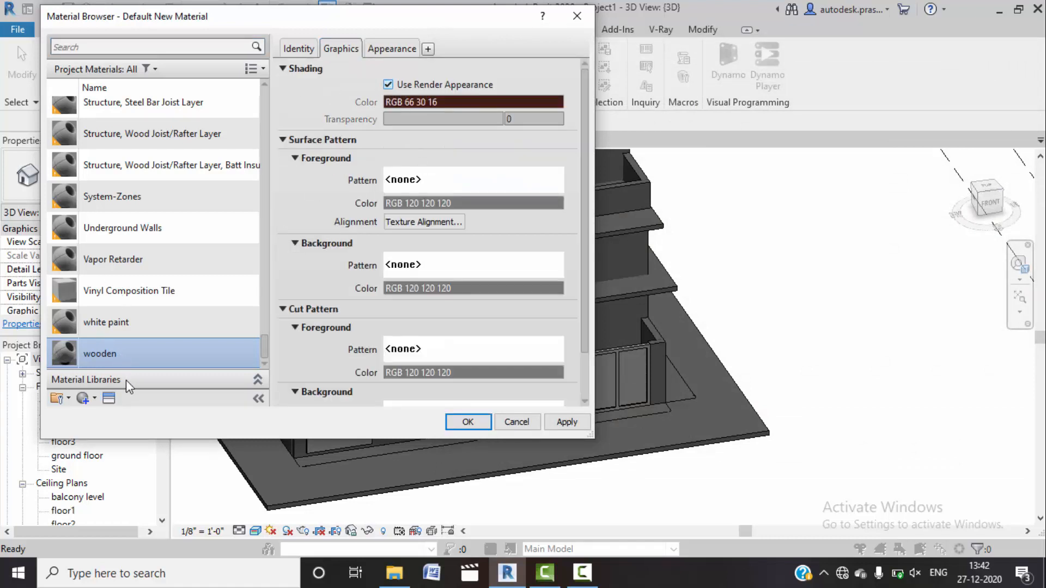
pyautogui.click(563, 422)
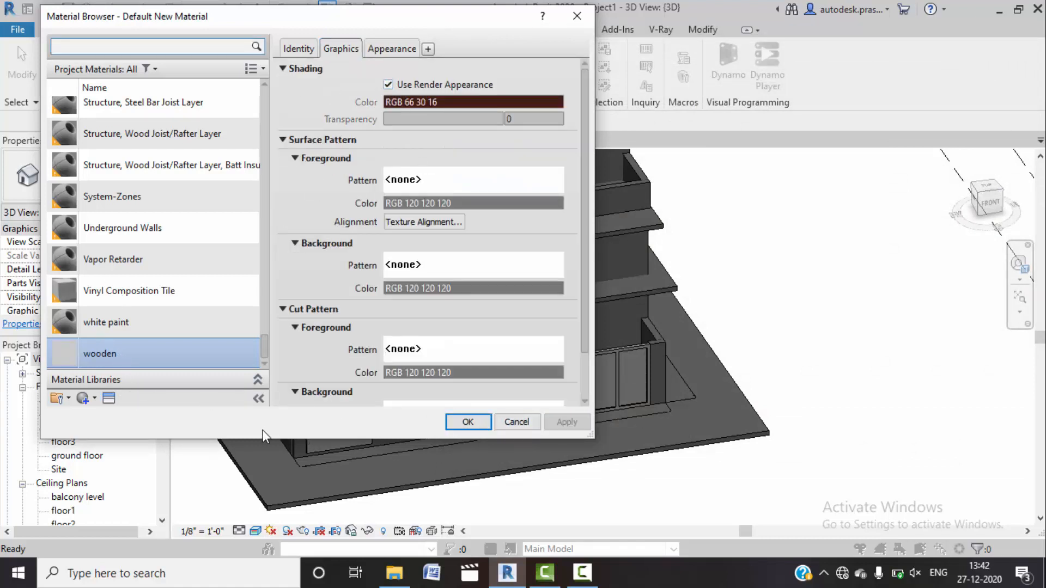
# Step: Create another new material and rename it "blue paint"
pyautogui.click(95, 398)
pyautogui.click(112, 413)
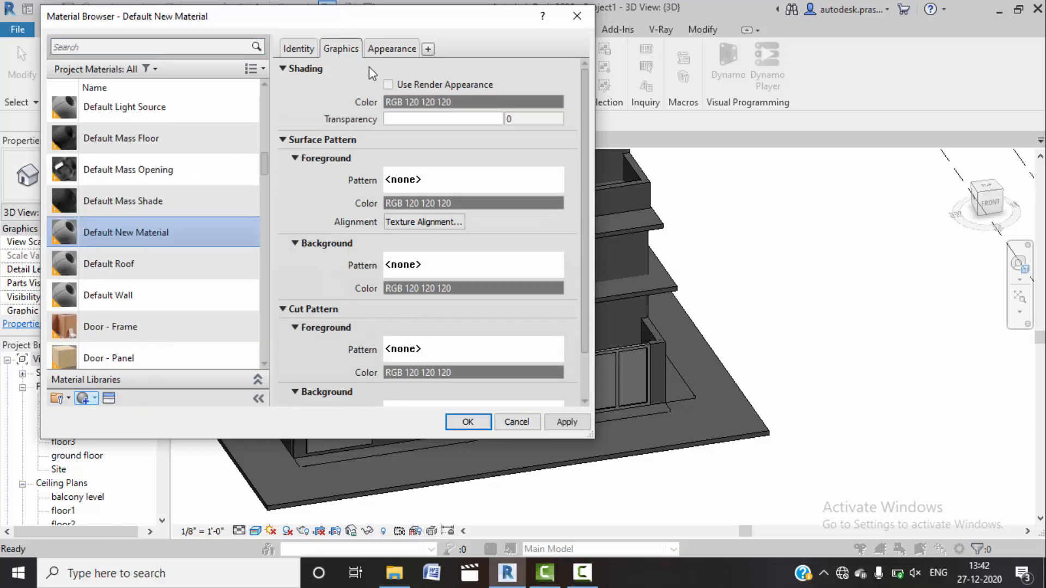
pyautogui.rightClick(134, 240)
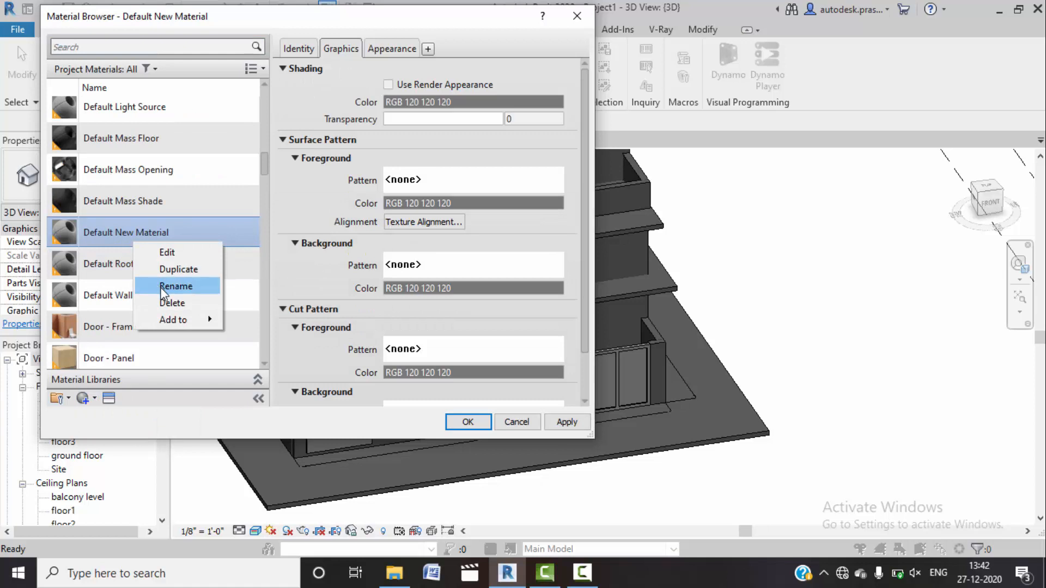
pyautogui.click(160, 286)
pyautogui.write('bl')
pyautogui.write('uye')
pyautogui.press('BackSpace')
pyautogui.press('BackSpace')
pyautogui.write('e pain')
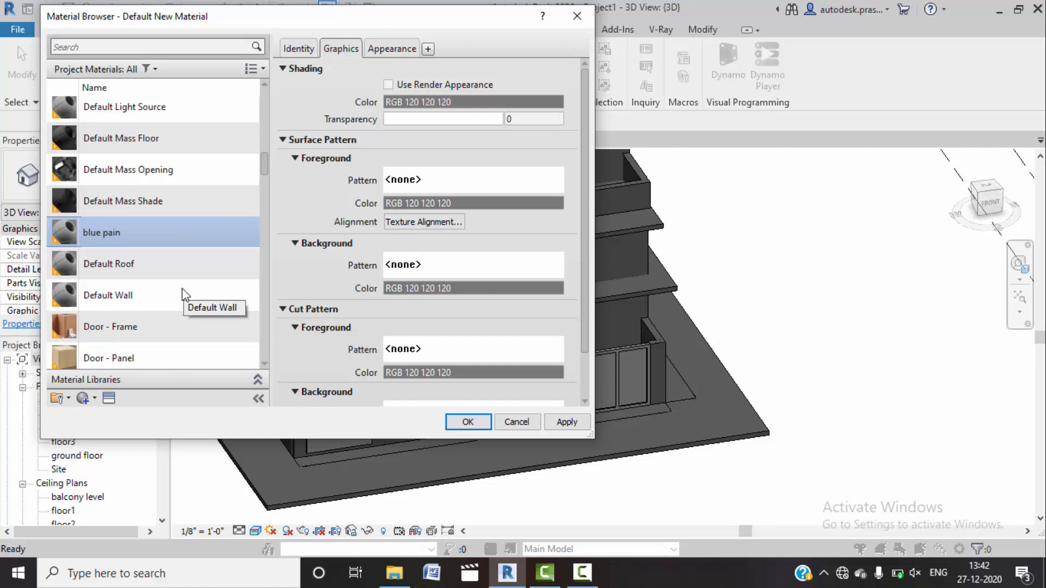
pyautogui.write('t')
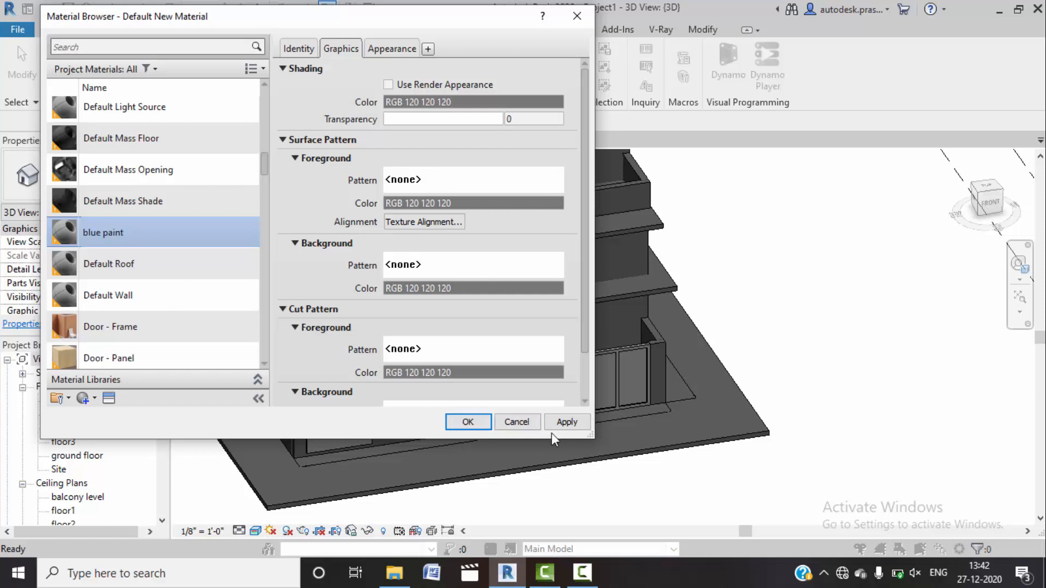
# Step: Apply the blue paint material and close the material browser
pyautogui.click(565, 423)
pyautogui.click(468, 422)
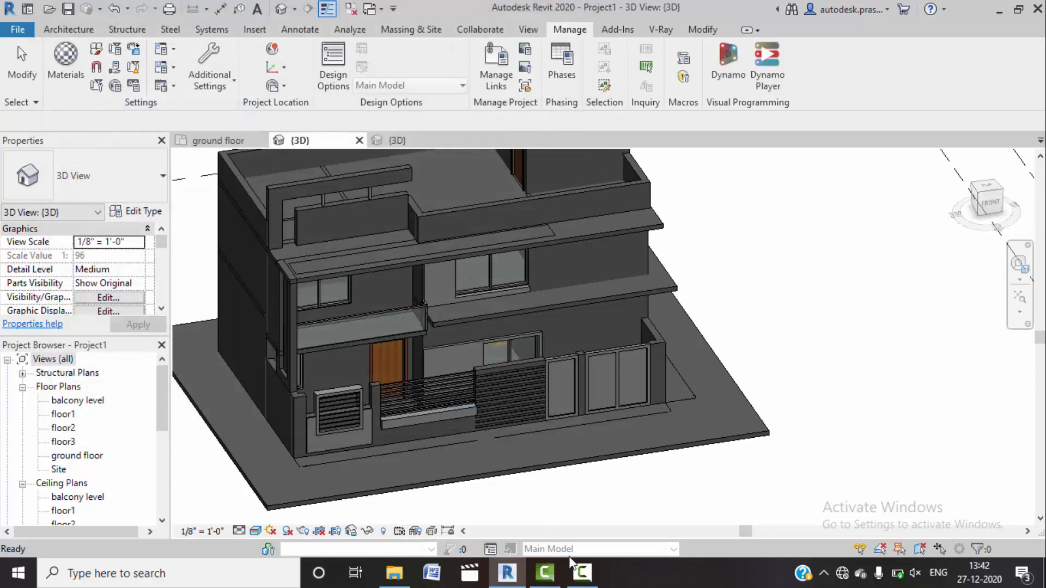
pyautogui.click(590, 583)
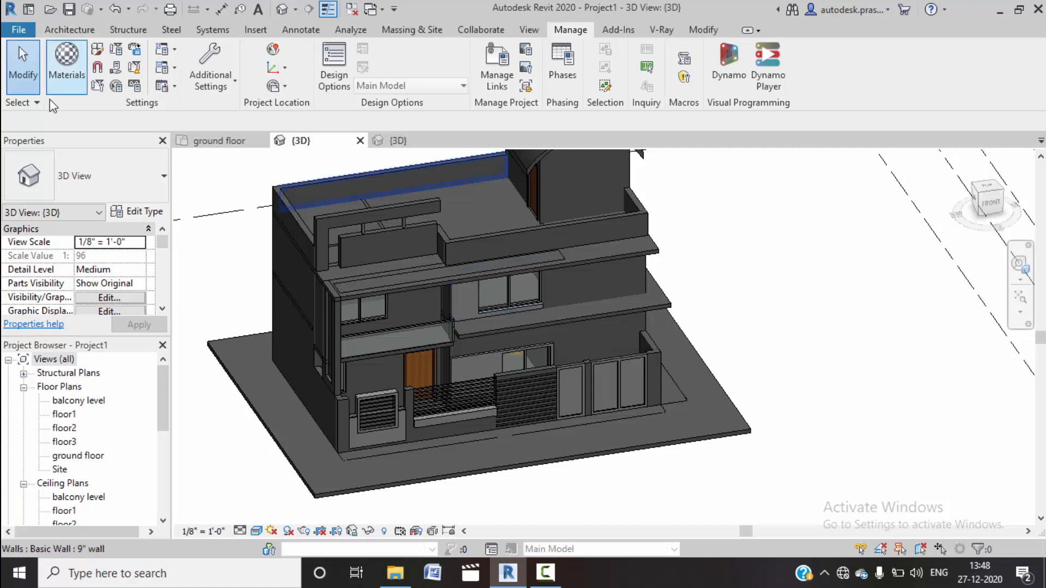
# Step: Start the Paint tool with the white paint material and paint the front wall around the entrance door and balcony
pyautogui.click(702, 30)
pyautogui.click(253, 68)
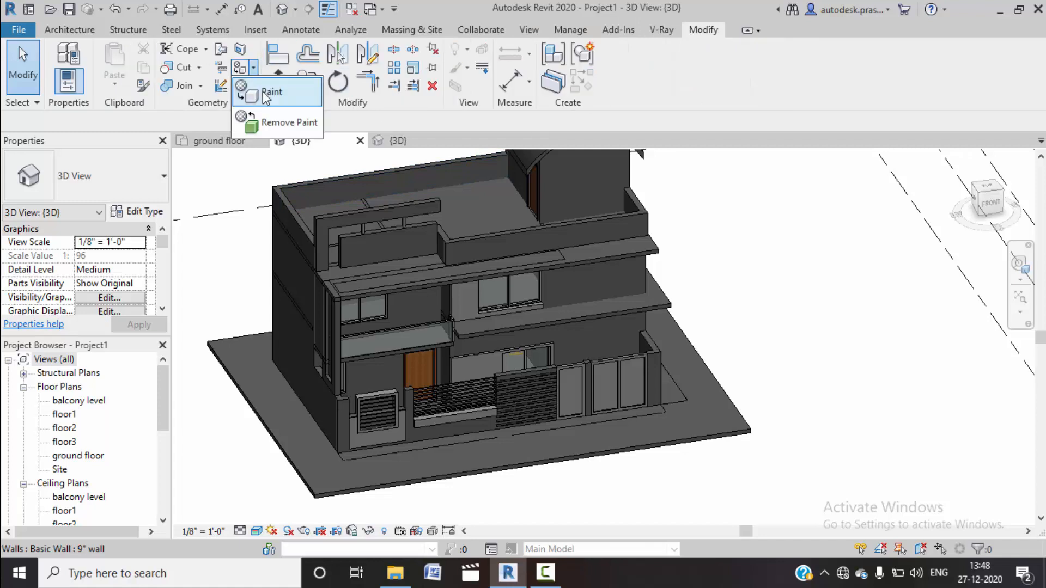
pyautogui.click(264, 93)
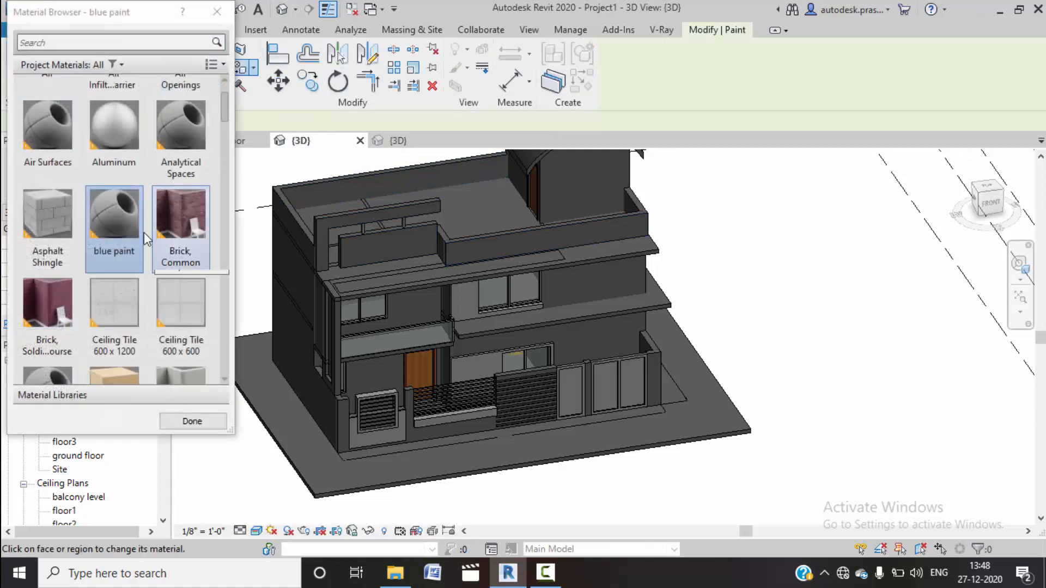
pyautogui.scroll(-15, 79, 299)
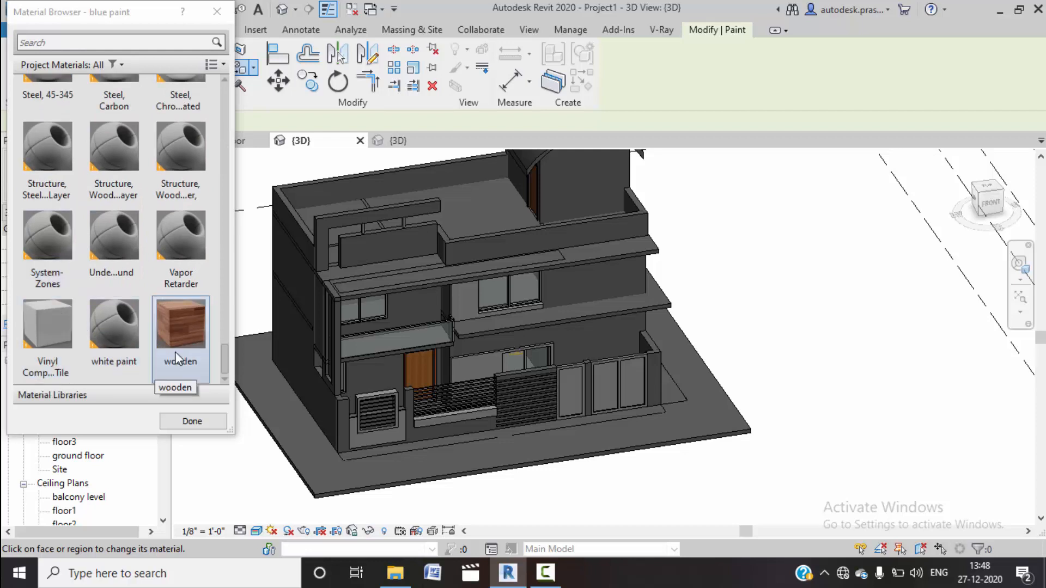
pyautogui.scroll(5, 176, 360)
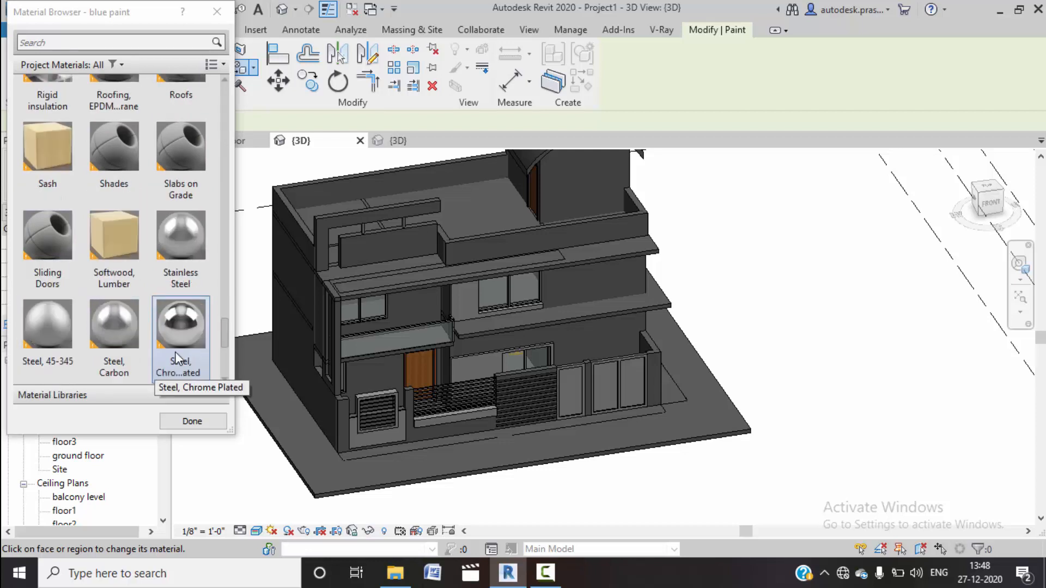
pyautogui.scroll(-5, 176, 359)
pyautogui.click(114, 332)
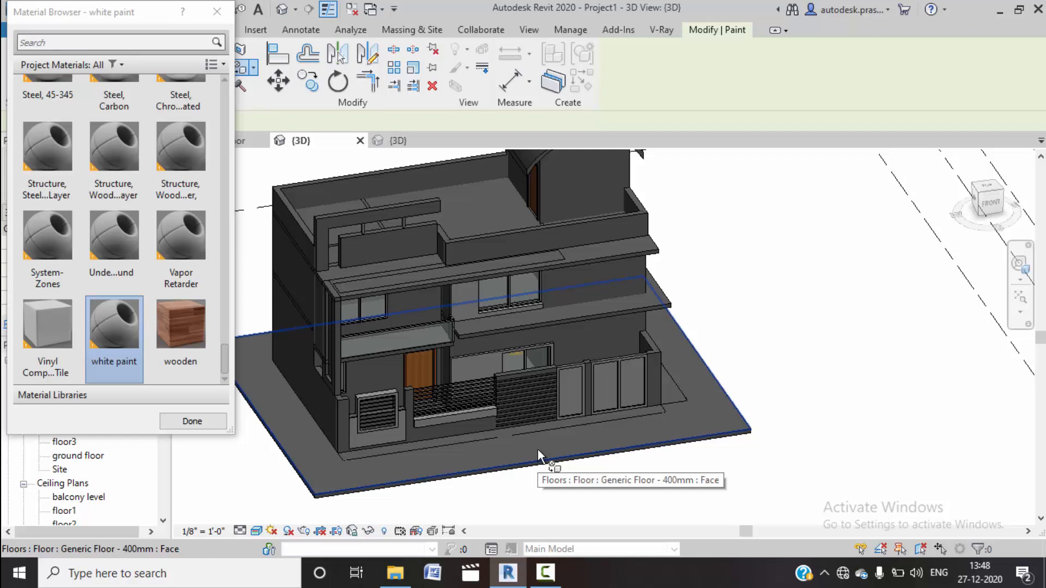
pyautogui.click(383, 368)
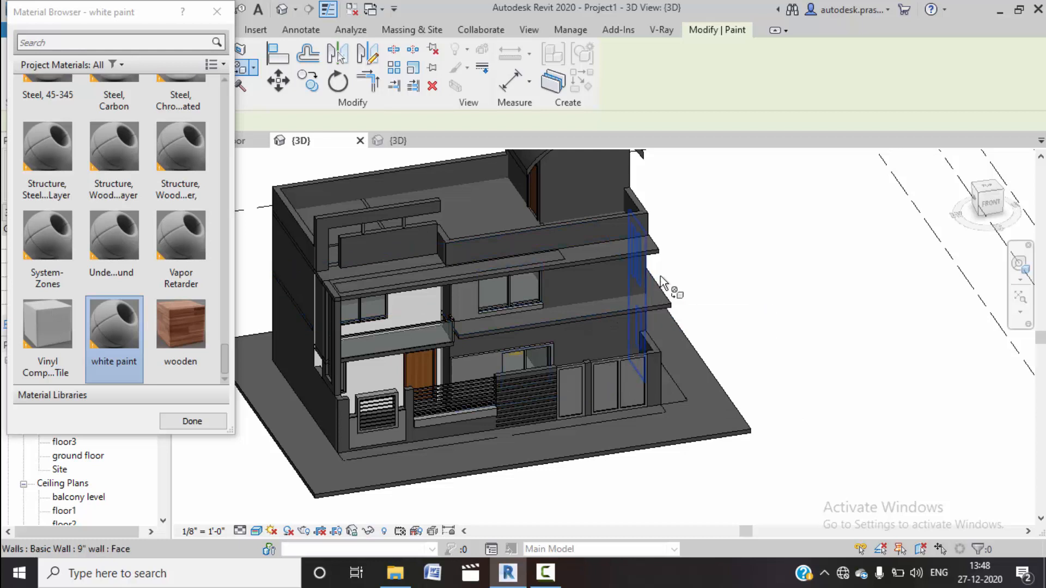
# Step: Paint the wall faces under the curved roof and the adjoining long parapet and wall with white paint
pyautogui.keyDown('shift'); pyautogui.moveTo(742, 247); pyautogui.dragTo(713, 283, button='middle'); pyautogui.keyUp('shift')
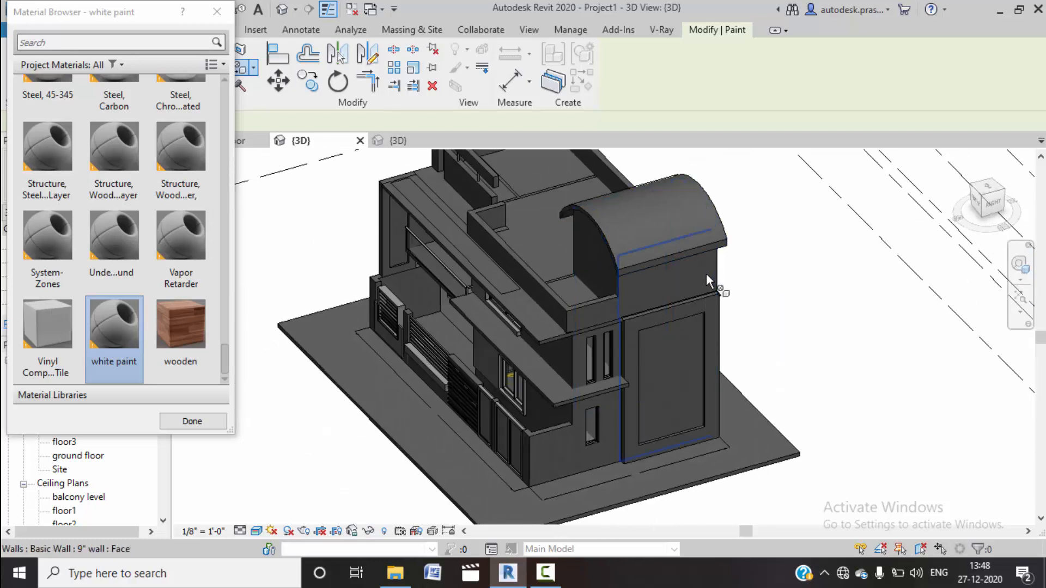
pyautogui.click(706, 275)
pyautogui.click(584, 247)
pyautogui.moveTo(692, 262)
pyautogui.keyDown('shift'); pyautogui.mouseDown(button='middle')
pyautogui.moveTo(561, 264)
pyautogui.moveTo(581, 289)
pyautogui.mouseUp(button='middle'); pyautogui.keyUp('shift')
pyautogui.click(578, 287)
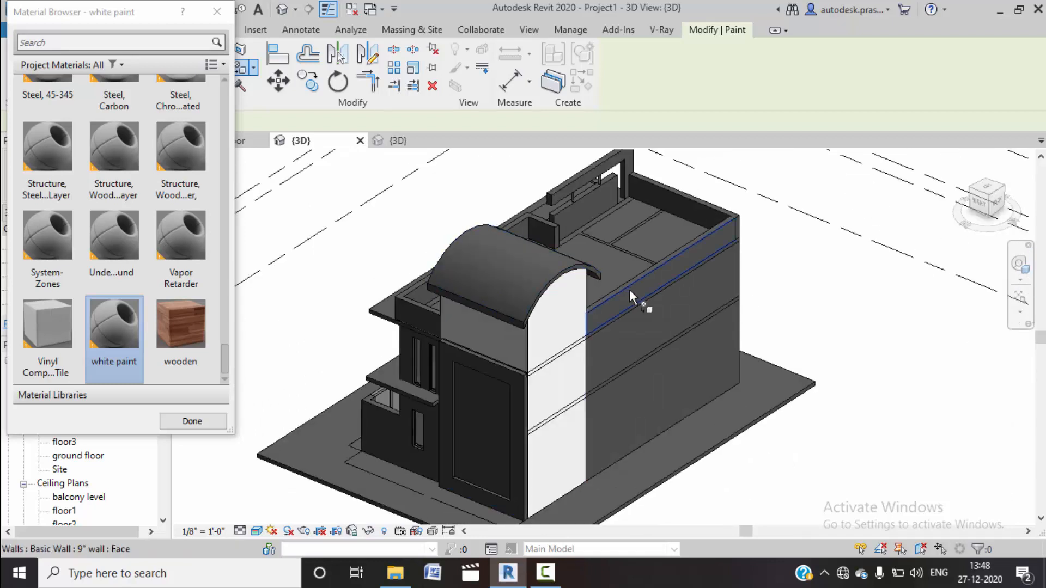
pyautogui.click(636, 283)
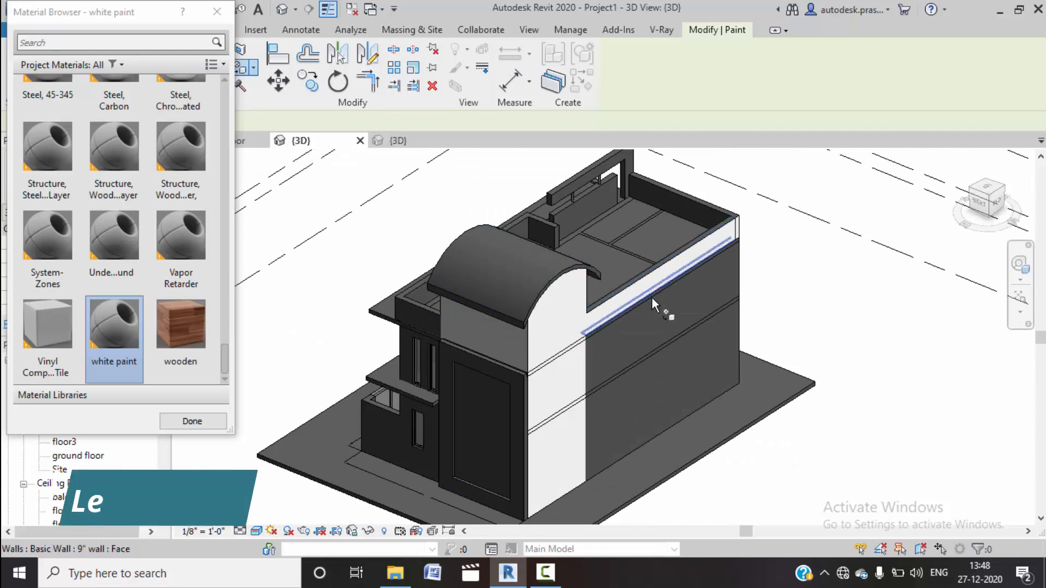
pyautogui.click(657, 321)
# Step: Paint the exposed floor slab edges along the long wall with white paint
pyautogui.moveTo(662, 322)
pyautogui.keyDown('shift'); pyautogui.mouseDown(button='middle')
pyautogui.moveTo(630, 343)
pyautogui.moveTo(675, 359)
pyautogui.mouseUp(button='middle'); pyautogui.keyUp('shift')
pyautogui.scroll(5, 675, 360)
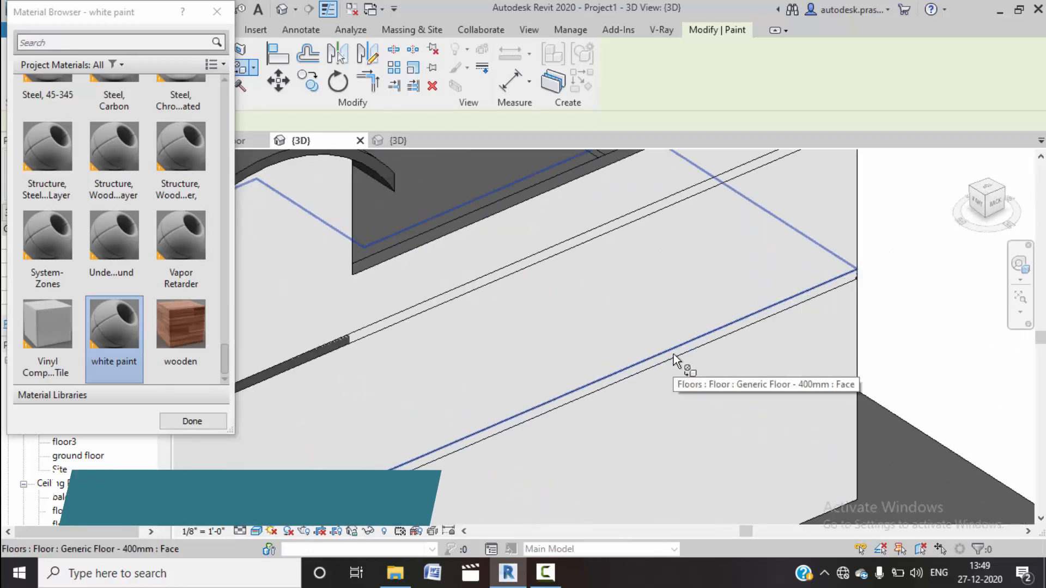
pyautogui.click(673, 354)
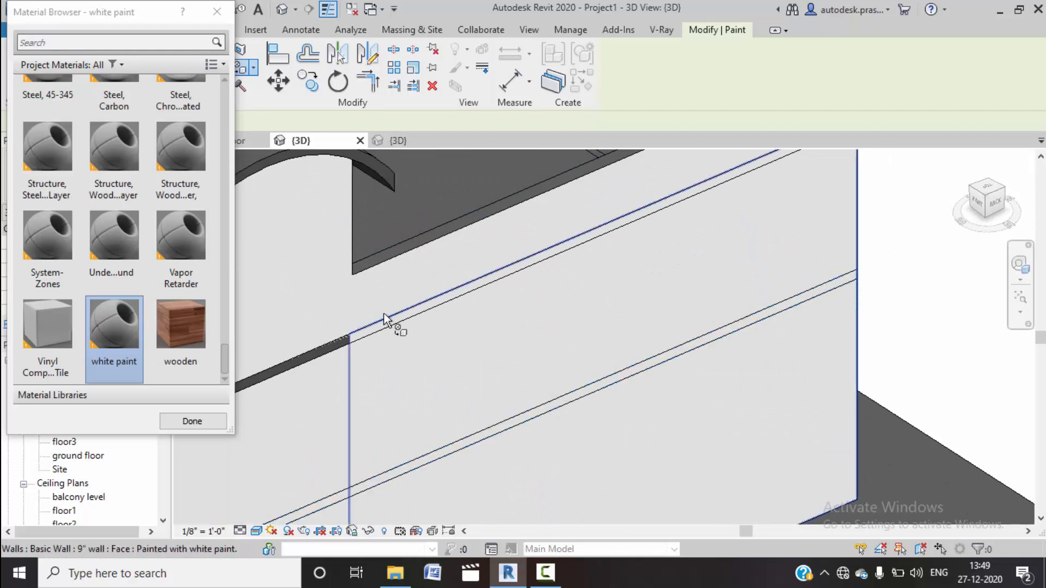
pyautogui.click(334, 344)
pyautogui.scroll(-3, 382, 342)
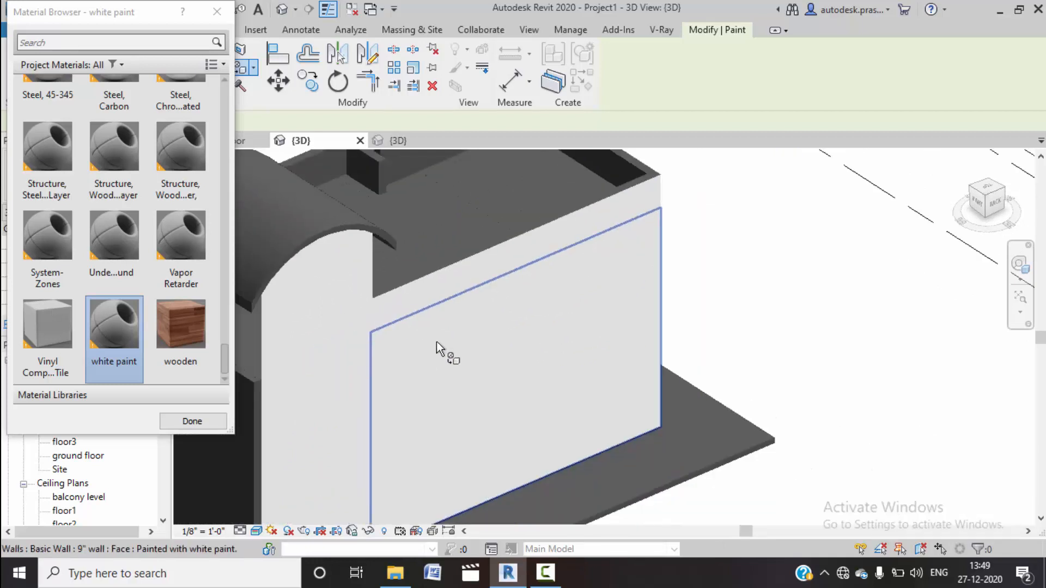
# Step: Paint the outer face and top of the low boundary wall beside the narrow ground-floor window with white paint
pyautogui.moveTo(383, 372); pyautogui.dragTo(596, 286, button='middle')
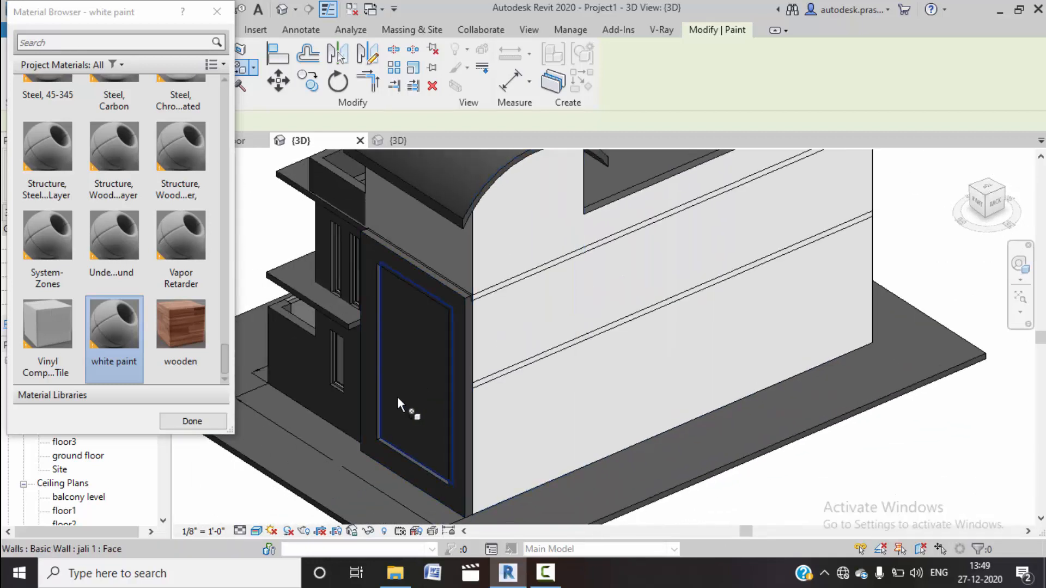
pyautogui.moveTo(272, 391); pyautogui.dragTo(289, 389, button='middle')
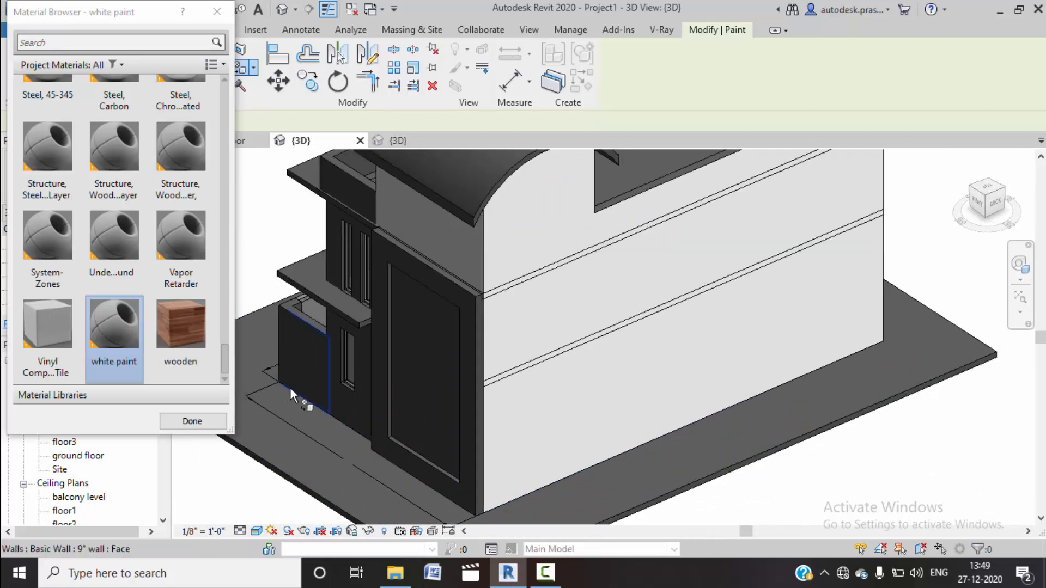
pyautogui.click(302, 329)
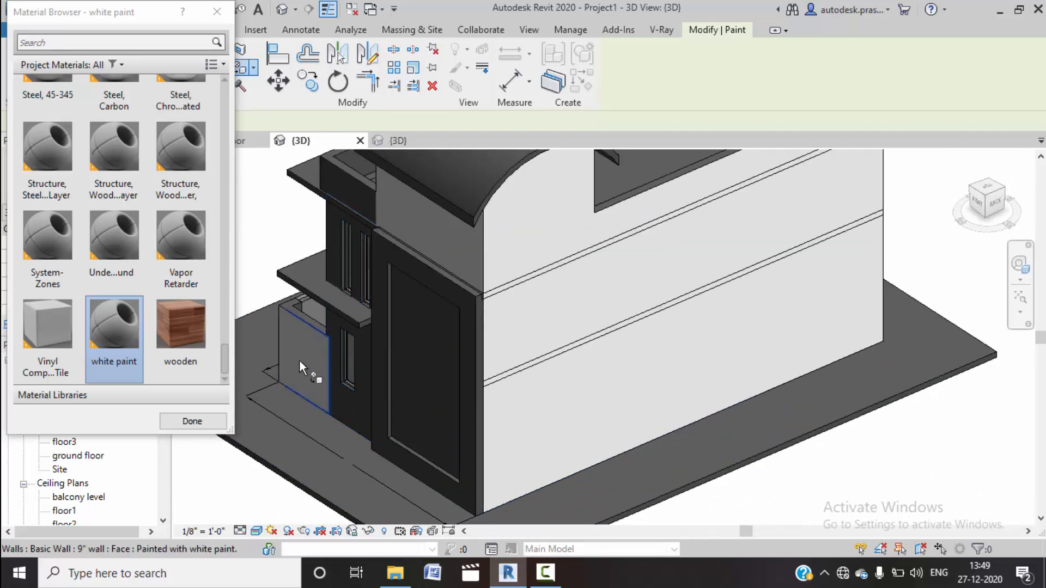
pyautogui.click(295, 309)
# Step: Paint the front and top faces of the pillar between the gate panels with white paint
pyautogui.moveTo(322, 380)
pyautogui.keyDown('shift'); pyautogui.mouseDown(button='middle')
pyautogui.moveTo(289, 380)
pyautogui.moveTo(403, 390)
pyautogui.moveTo(677, 361)
pyautogui.mouseUp(button='middle'); pyautogui.keyUp('shift')
pyautogui.scroll(5, 684, 366)
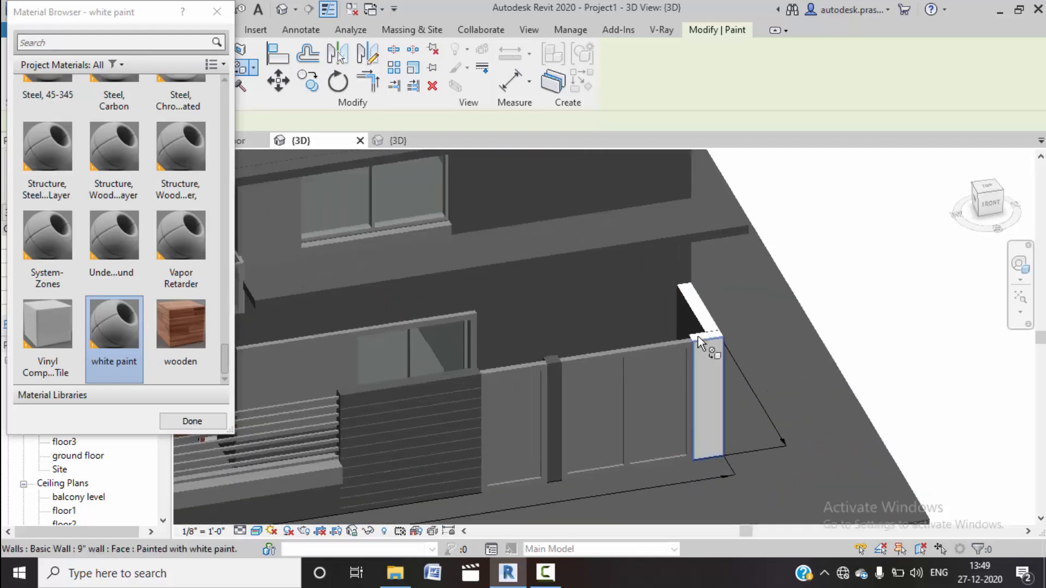
pyautogui.scroll(4, 696, 342)
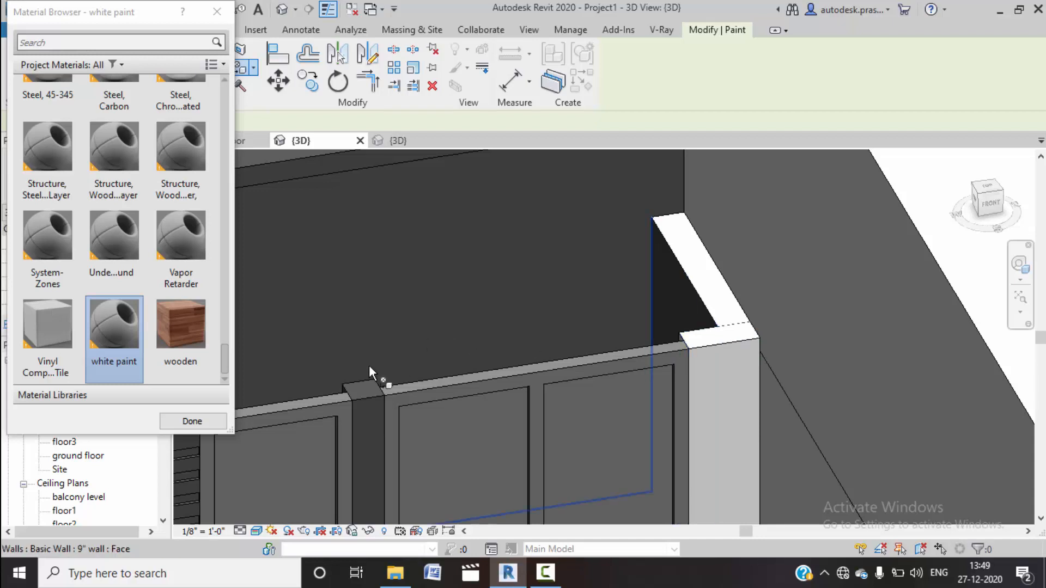
pyautogui.click(368, 409)
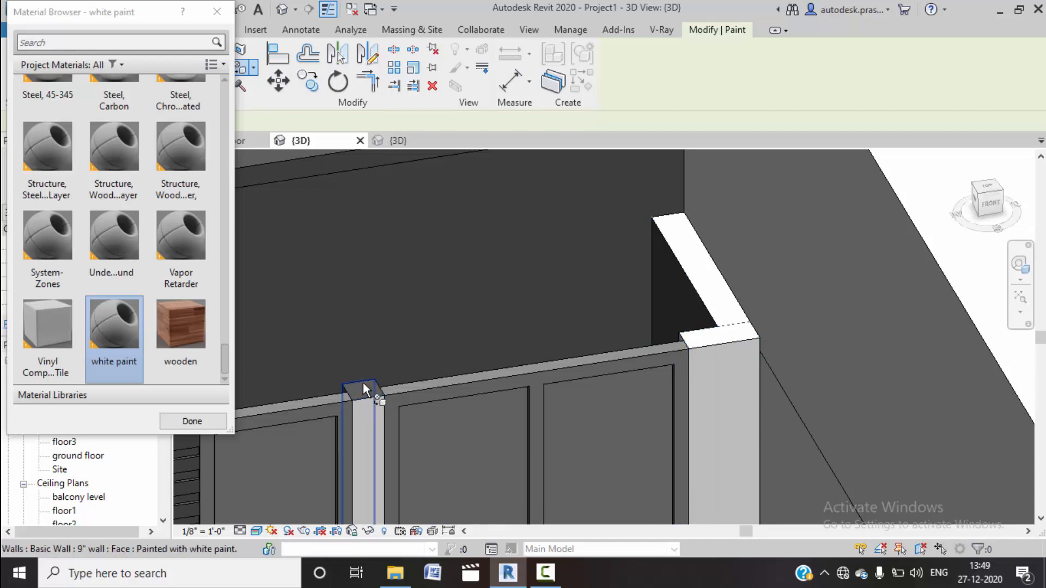
pyautogui.click(365, 387)
# Step: Paint the front and top faces of the grooved boundary wall next to the gate with white paint
pyautogui.moveTo(374, 432); pyautogui.dragTo(509, 287, button='middle')
pyautogui.moveTo(327, 275)
pyautogui.mouseDown(button='middle')
pyautogui.moveTo(338, 285)
pyautogui.moveTo(590, 279)
pyautogui.mouseUp(button='middle')
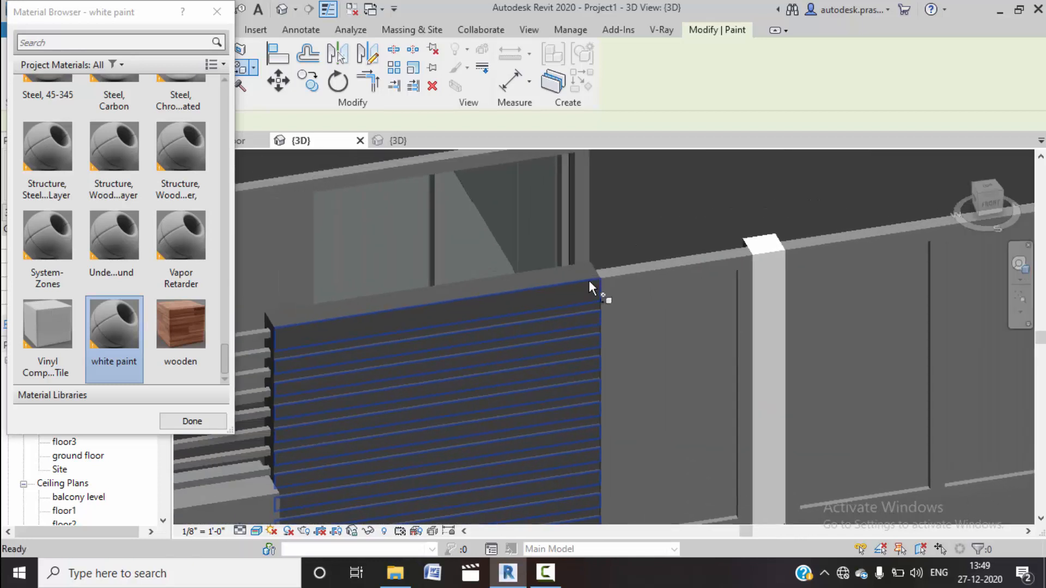
pyautogui.click(553, 289)
pyautogui.click(459, 276)
pyautogui.scroll(-3, 502, 300)
pyautogui.moveTo(613, 453); pyautogui.dragTo(604, 434, button='middle')
pyautogui.scroll(-1, 654, 436)
pyautogui.moveTo(685, 438); pyautogui.dragTo(680, 439, button='middle')
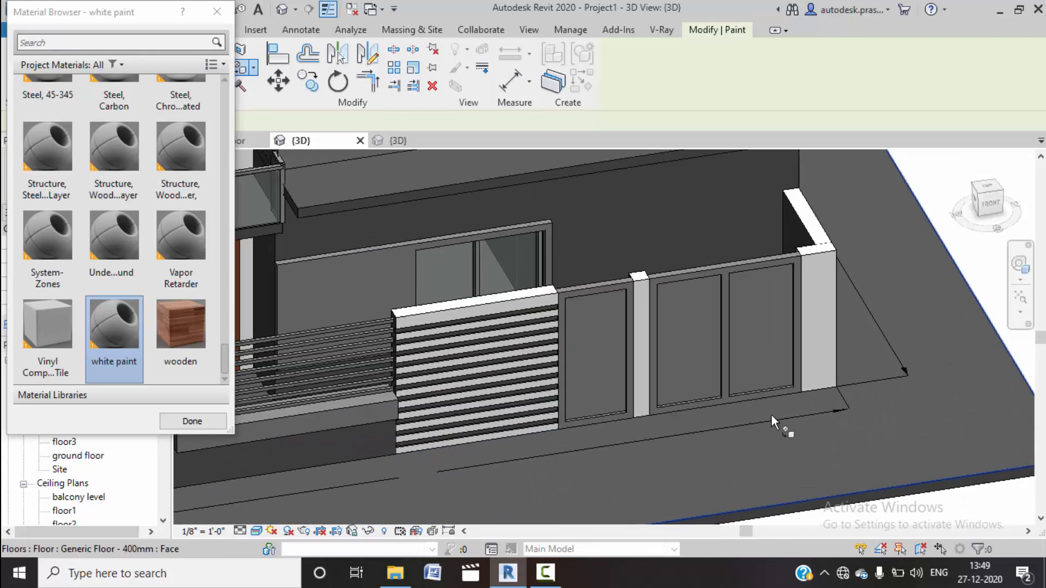
# Step: Paint the remaining side of the pillar between the gate panels with white paint
pyautogui.keyDown('shift'); pyautogui.moveTo(818, 431); pyautogui.dragTo(646, 465, button='middle'); pyautogui.keyUp('shift')
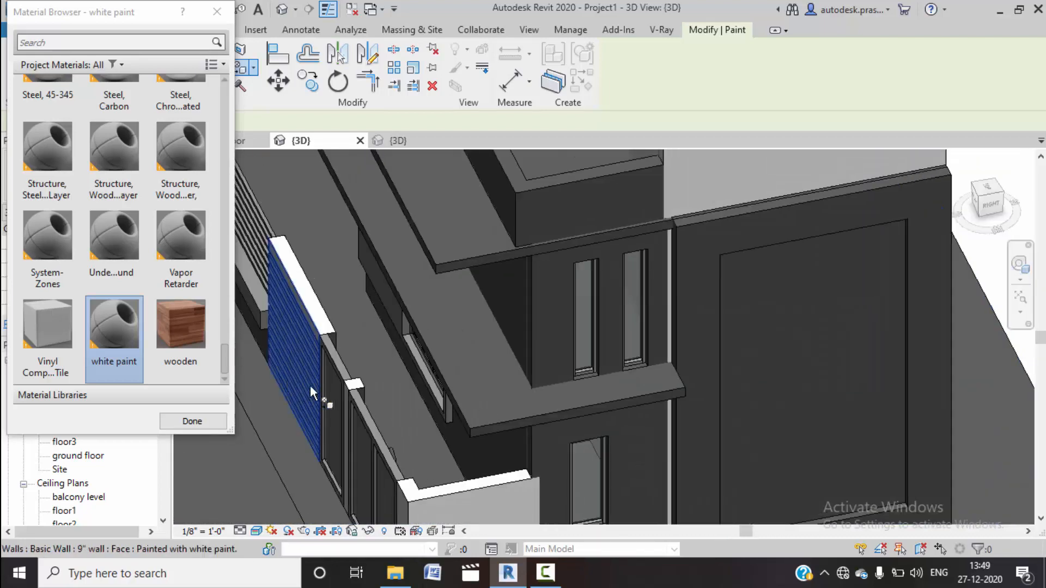
pyautogui.scroll(3, 337, 391)
pyautogui.scroll(2, 384, 392)
pyautogui.moveTo(424, 401)
pyautogui.keyDown('shift'); pyautogui.mouseDown(button='middle')
pyautogui.moveTo(319, 439)
pyautogui.moveTo(719, 467)
pyautogui.mouseUp(button='middle'); pyautogui.keyUp('shift')
pyautogui.scroll(-3, 713, 463)
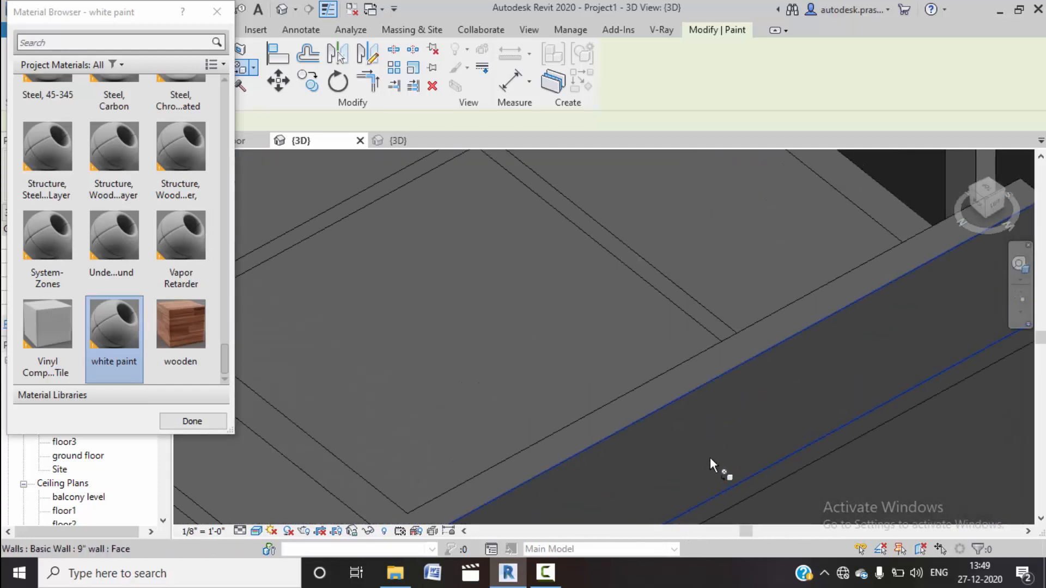
pyautogui.moveTo(842, 440)
pyautogui.mouseDown(button='middle')
pyautogui.moveTo(450, 488)
pyautogui.moveTo(577, 413)
pyautogui.moveTo(603, 364)
pyautogui.moveTo(466, 432)
pyautogui.moveTo(471, 444)
pyautogui.moveTo(527, 321)
pyautogui.mouseUp(button='middle')
pyautogui.scroll(-5, 596, 372)
pyautogui.scroll(8, 527, 322)
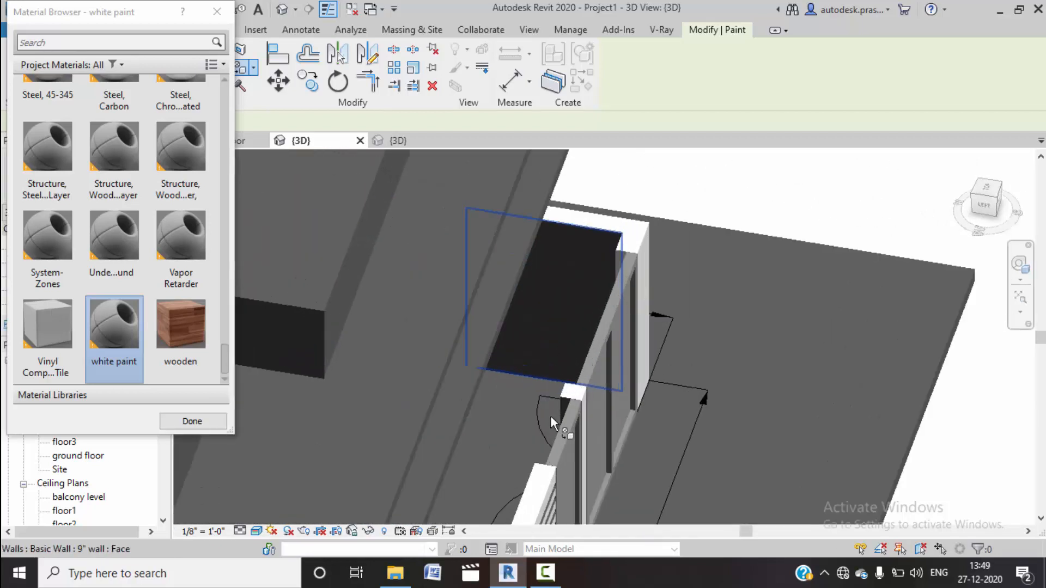
pyautogui.click(584, 401)
# Step: Paint the front and side faces of the boundary pillar beside the louvered panel with white paint
pyautogui.scroll(-5, 584, 401)
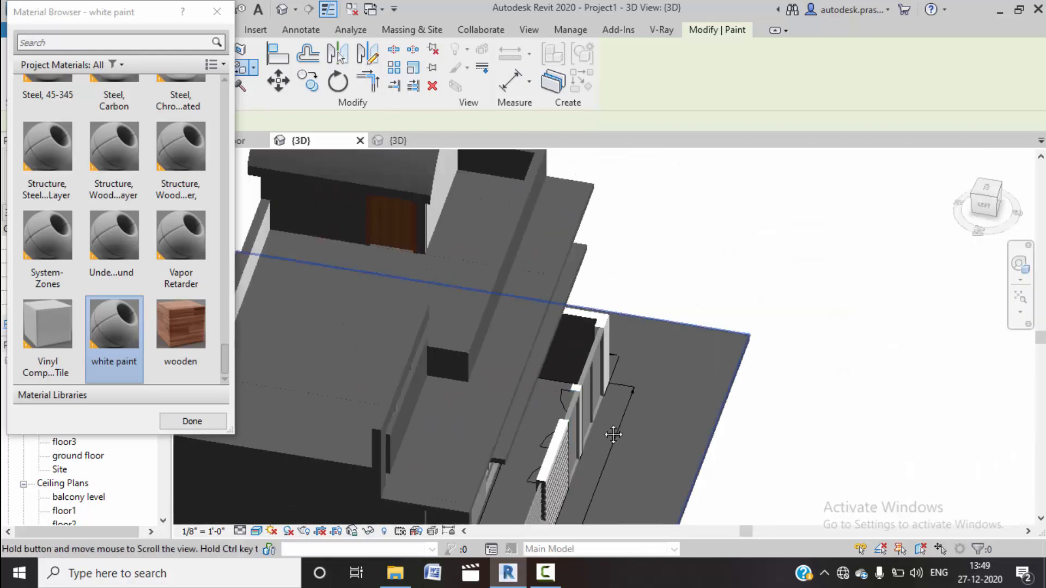
pyautogui.moveTo(627, 336); pyautogui.dragTo(566, 381, button='middle')
pyautogui.scroll(4, 567, 382)
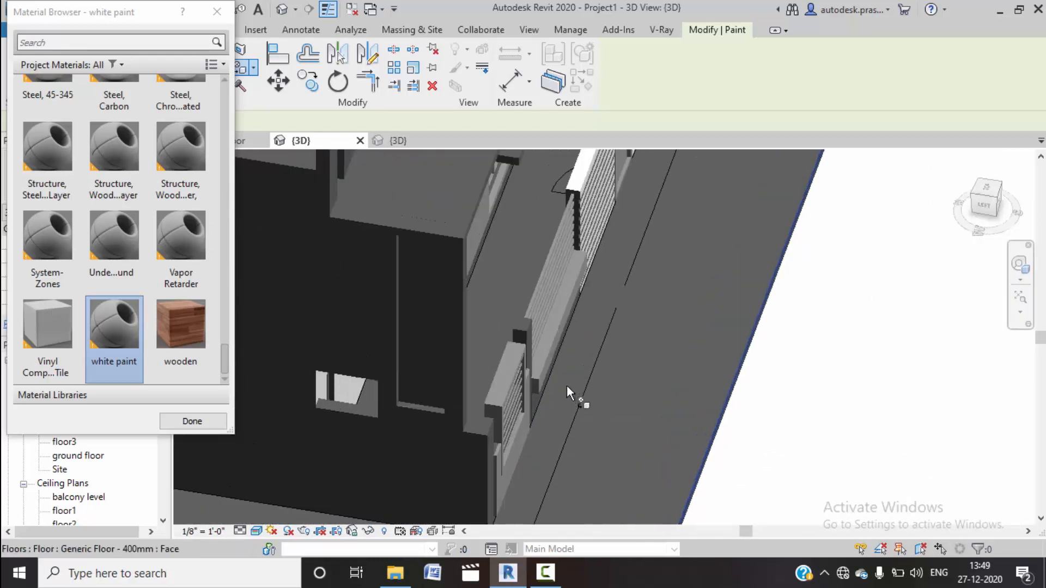
pyautogui.scroll(4, 567, 384)
pyautogui.moveTo(528, 412)
pyautogui.mouseDown(button='middle')
pyautogui.moveTo(529, 430)
pyautogui.moveTo(529, 410)
pyautogui.mouseUp(button='middle')
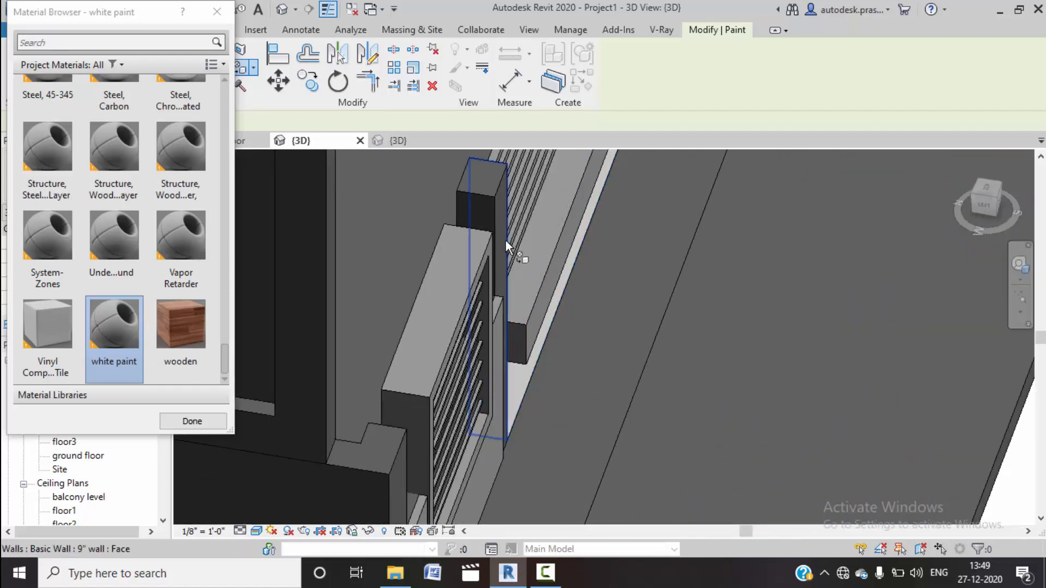
pyautogui.click(501, 218)
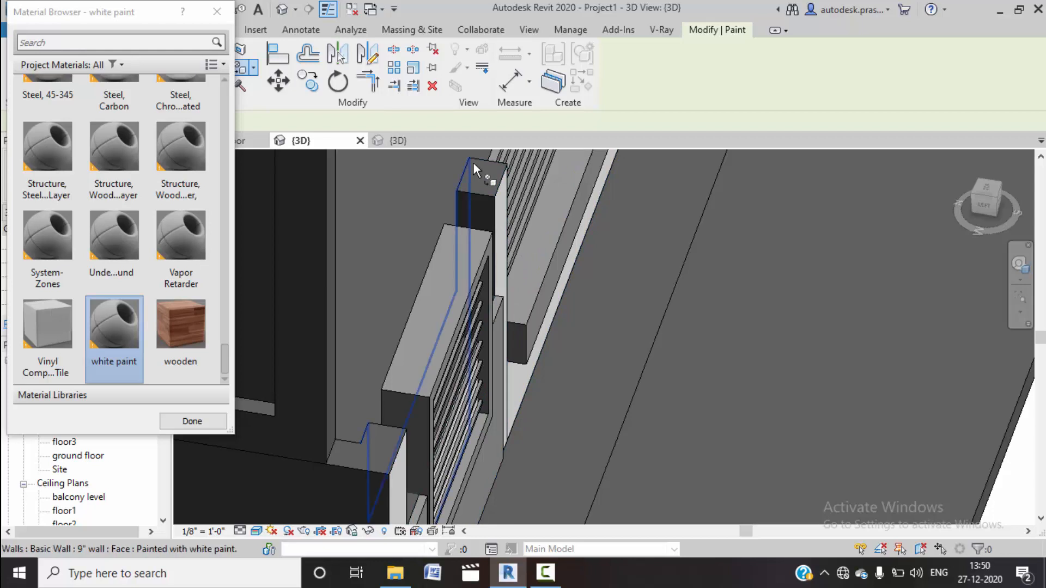
pyautogui.click(480, 197)
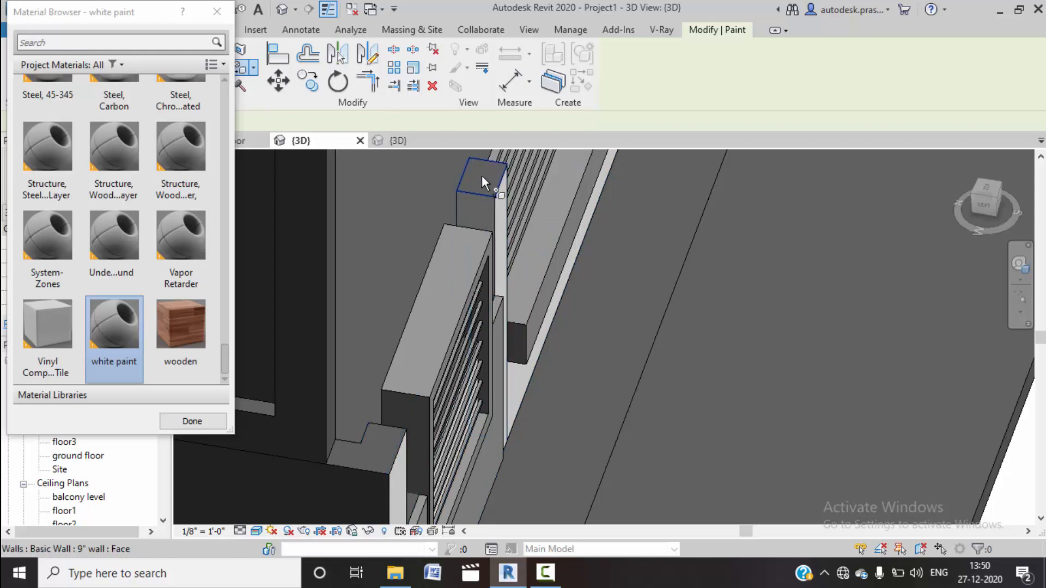
# Step: Paint the top and outer side face of the boundary wall at the front corner with white paint
pyautogui.moveTo(509, 217); pyautogui.dragTo(552, 192, button='middle')
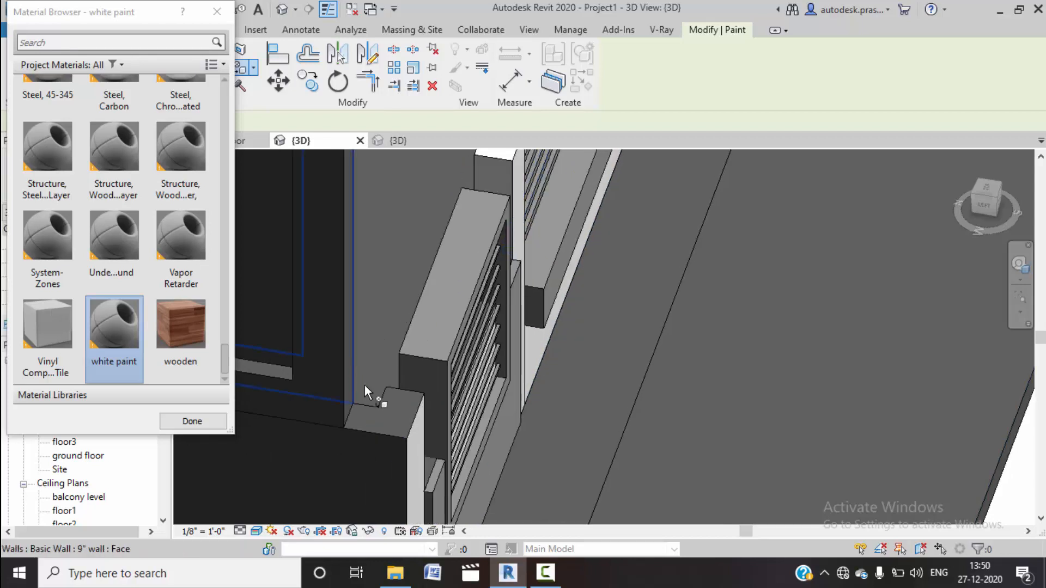
pyautogui.click(381, 408)
pyautogui.click(379, 409)
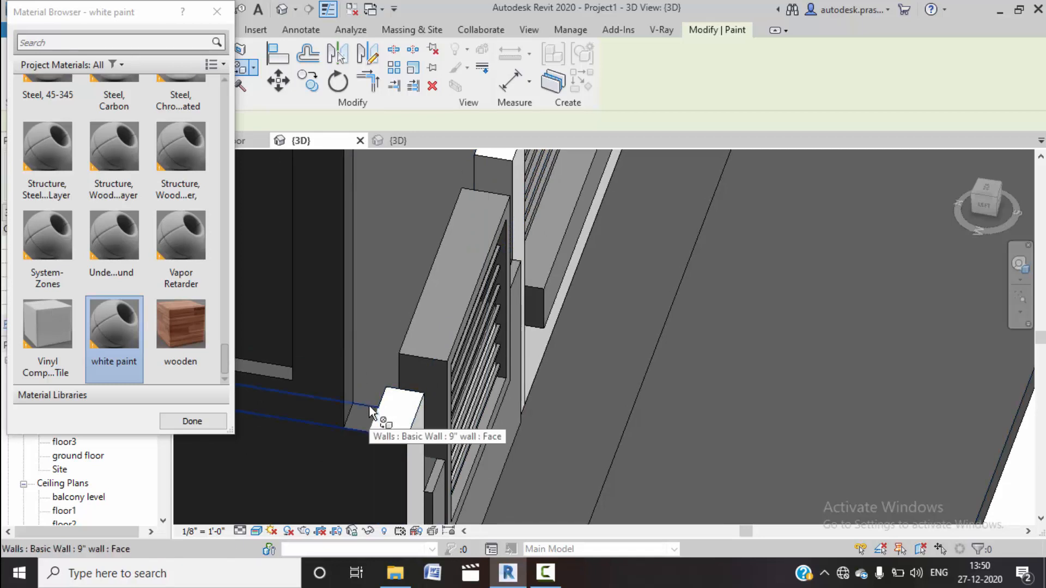
pyautogui.scroll(-2, 382, 417)
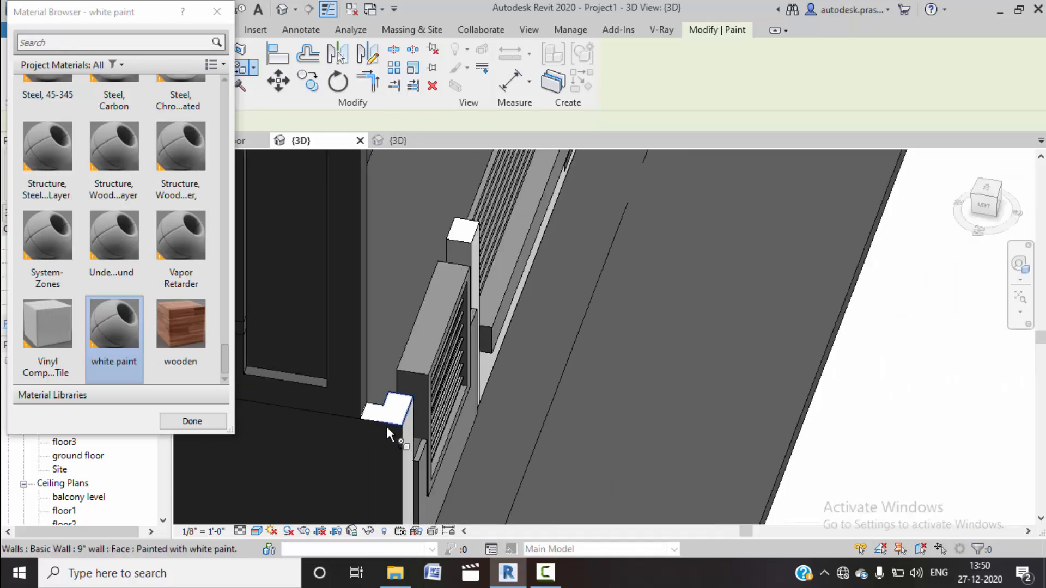
pyautogui.moveTo(398, 452); pyautogui.dragTo(465, 324, button='middle')
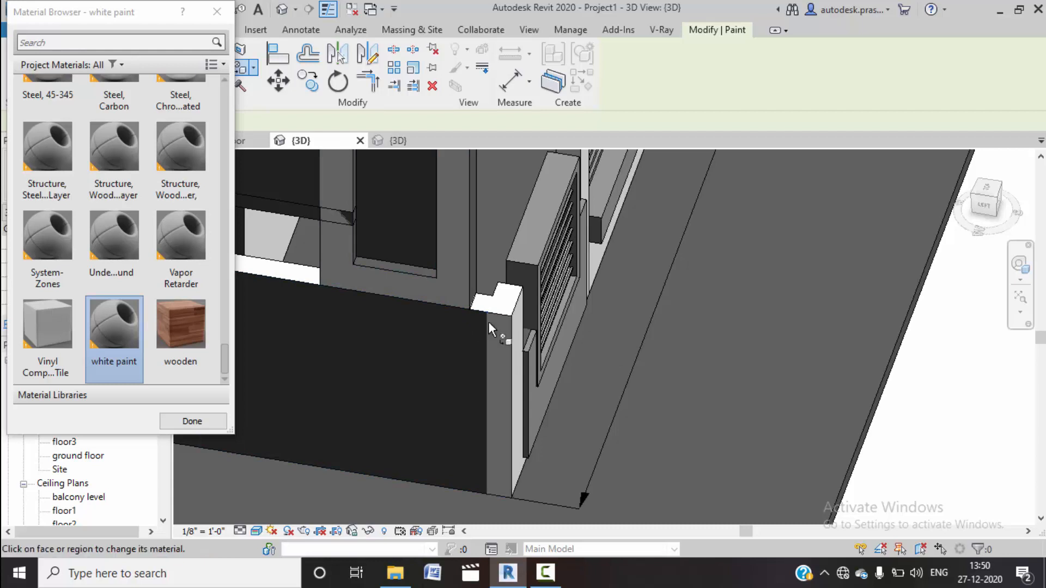
pyautogui.click(476, 315)
pyautogui.scroll(-2, 473, 395)
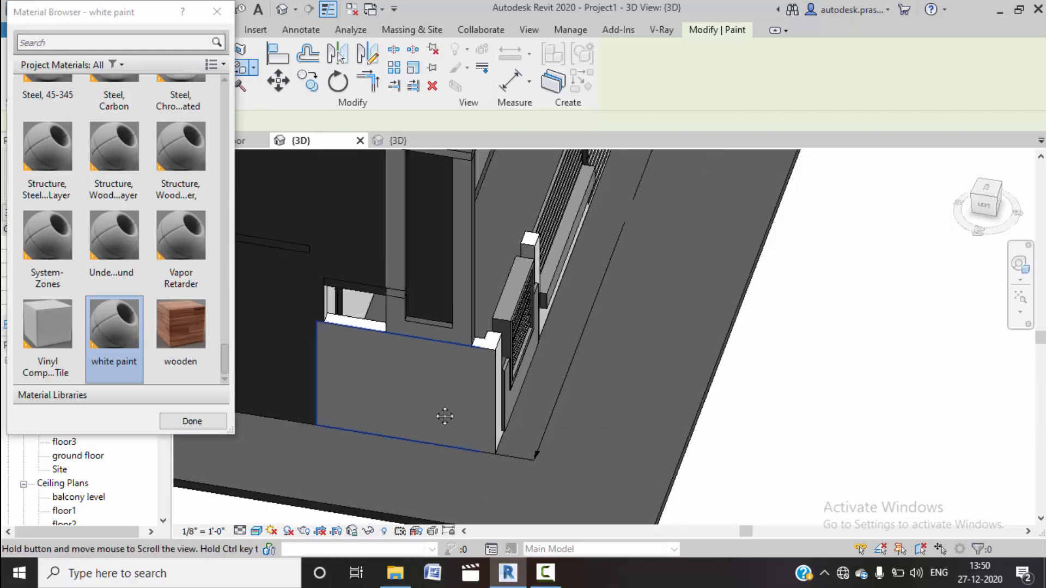
# Step: Paint the outer and top faces of the parapet along the plain side wall with white paint
pyautogui.moveTo(434, 407); pyautogui.dragTo(537, 510, button='middle')
pyautogui.moveTo(454, 366); pyautogui.dragTo(515, 517, button='middle')
pyautogui.click(466, 373)
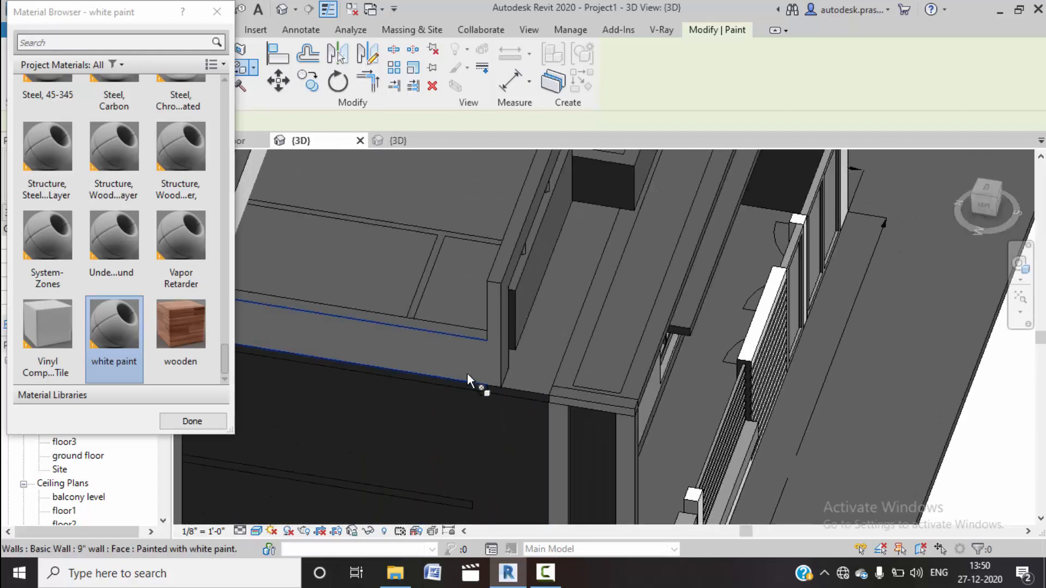
pyautogui.moveTo(467, 373); pyautogui.dragTo(689, 451, button='middle')
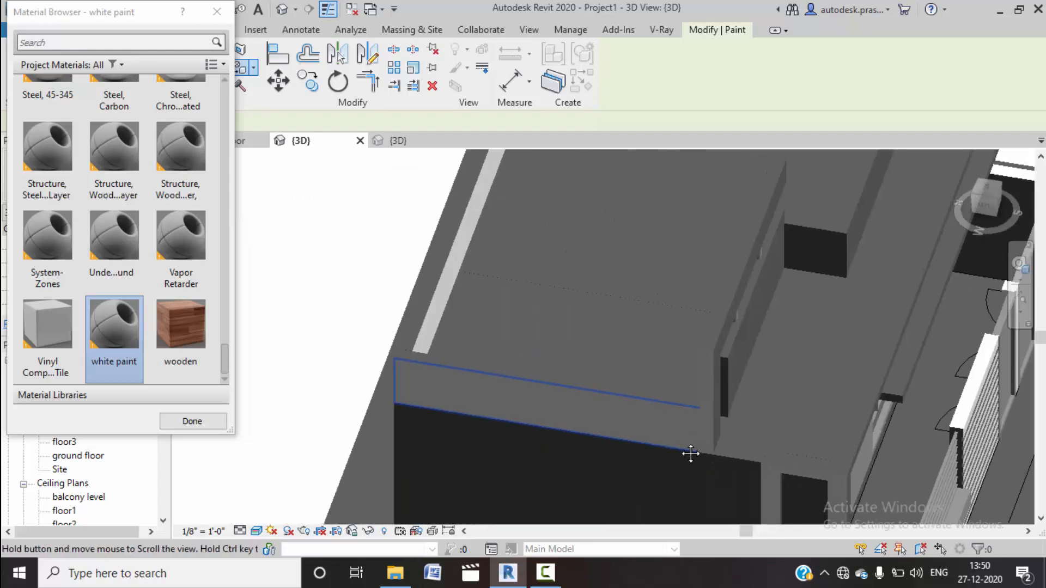
pyautogui.click(409, 330)
pyautogui.click(420, 351)
pyautogui.moveTo(420, 351)
pyautogui.mouseDown(button='middle')
pyautogui.moveTo(569, 306)
pyautogui.moveTo(463, 341)
pyautogui.mouseUp(button='middle')
pyautogui.click(442, 342)
pyautogui.click(489, 337)
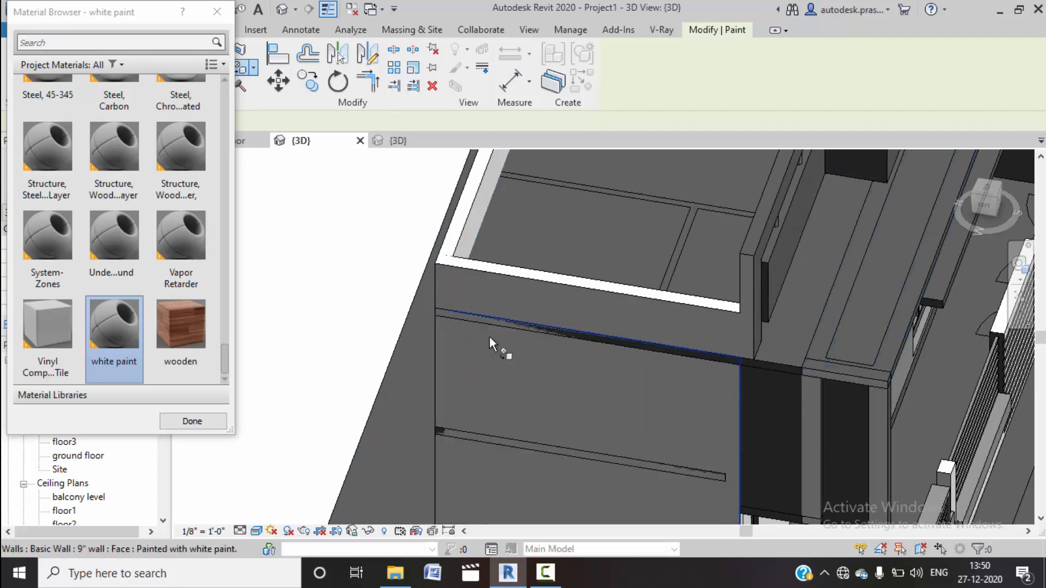
# Step: Paint the large outer face of the plain side wall and the narrow floor-level band above it with white paint
pyautogui.scroll(-2, 512, 346)
pyautogui.moveTo(602, 385); pyautogui.dragTo(585, 315, button='middle')
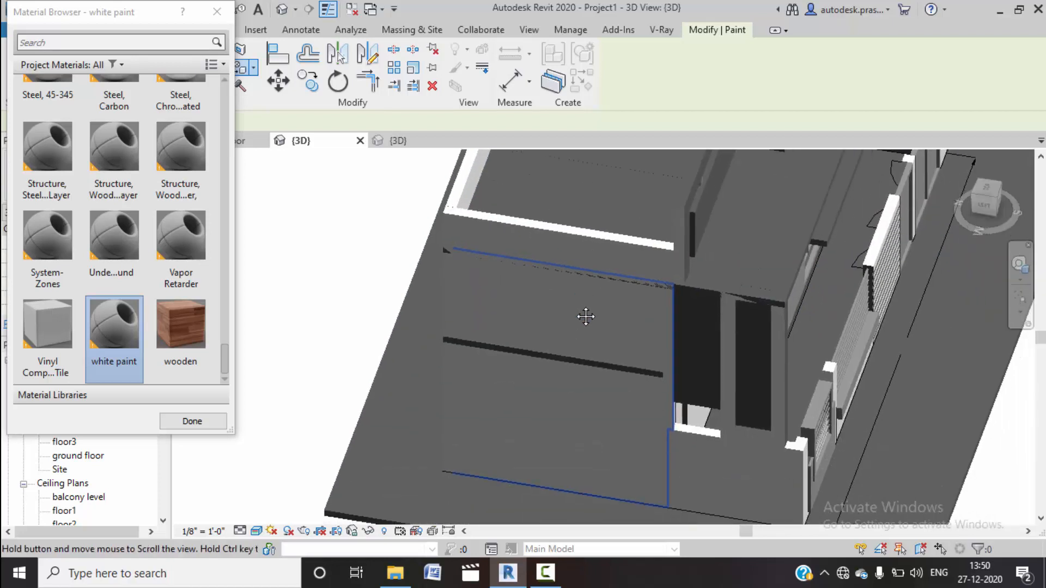
pyautogui.click(526, 356)
pyautogui.press('Tab')
pyautogui.press('Tab')
pyautogui.click(550, 265)
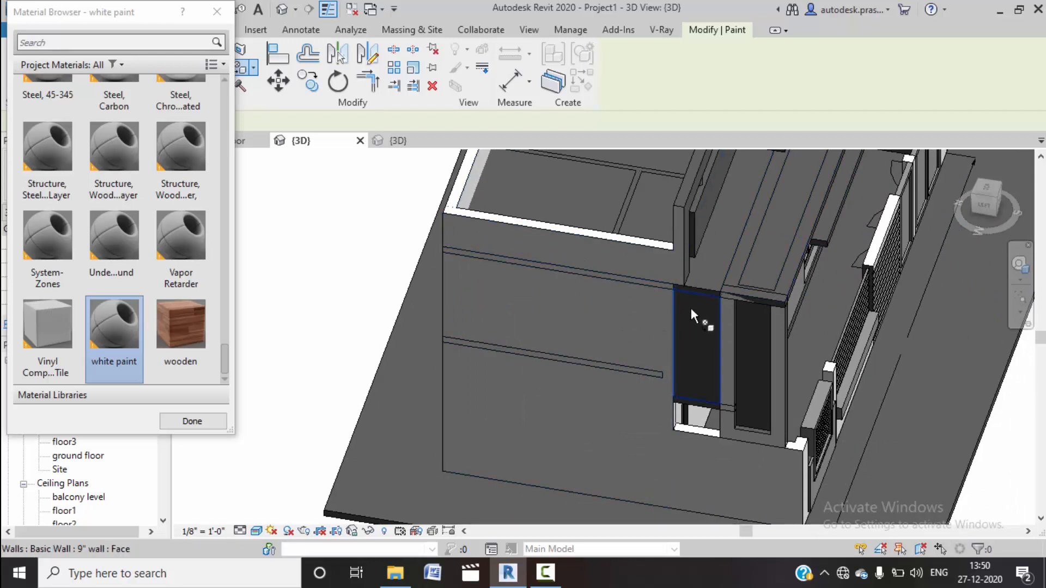
# Step: Paint the end face on top of the projecting front frame with white paint
pyautogui.scroll(2, 688, 305)
pyautogui.scroll(3, 698, 292)
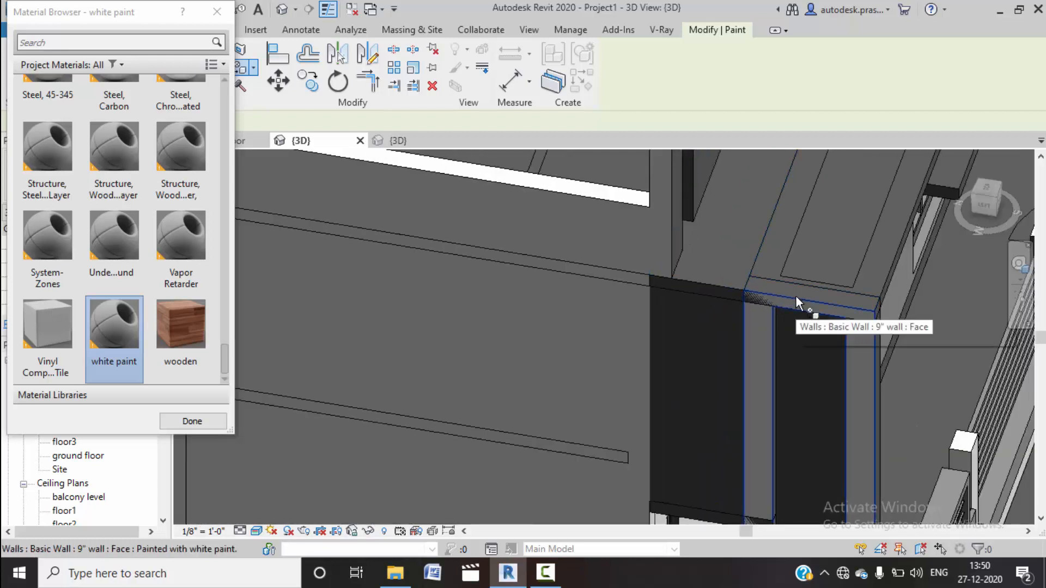
pyautogui.click(795, 298)
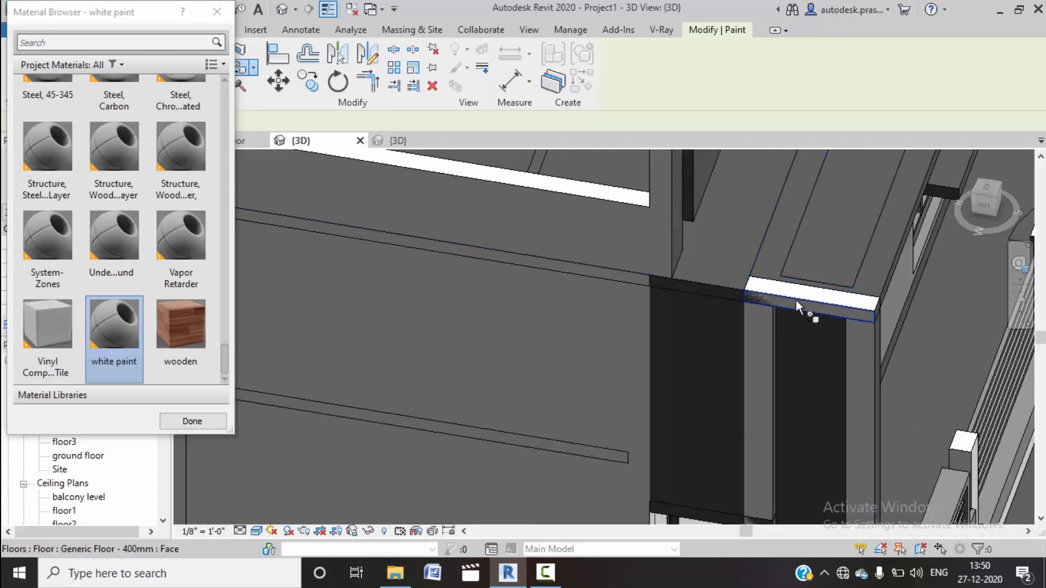
# Step: Paint the terrace floor and the top and outer faces of the front terrace parapet with white paint
pyautogui.moveTo(746, 345)
pyautogui.mouseDown(button='middle')
pyautogui.moveTo(690, 378)
pyautogui.moveTo(725, 417)
pyautogui.moveTo(737, 456)
pyautogui.moveTo(643, 536)
pyautogui.mouseUp(button='middle')
pyautogui.scroll(-3, 712, 374)
pyautogui.scroll(-2, 714, 375)
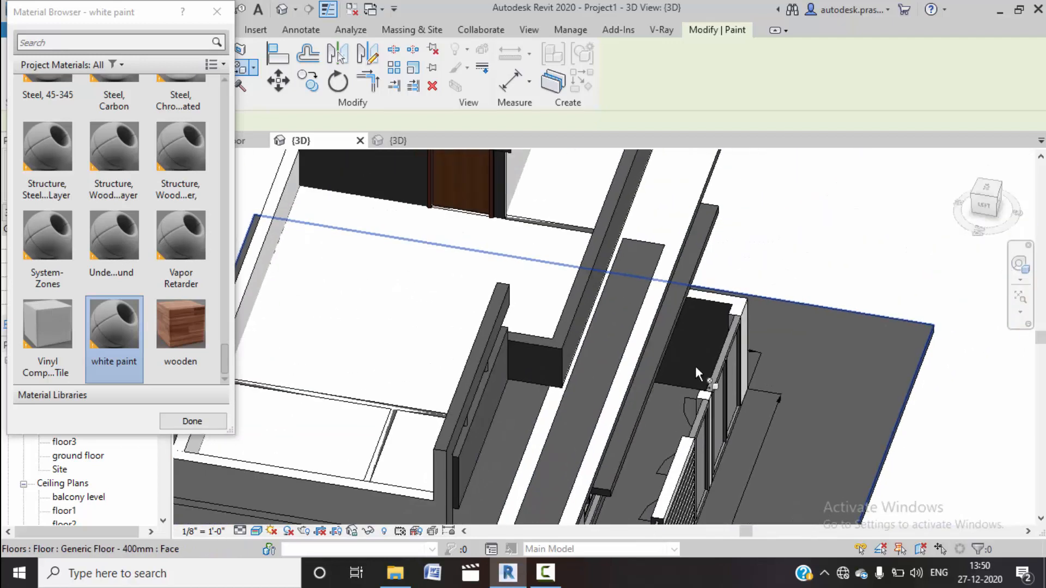
pyautogui.moveTo(712, 365); pyautogui.dragTo(700, 397, button='middle')
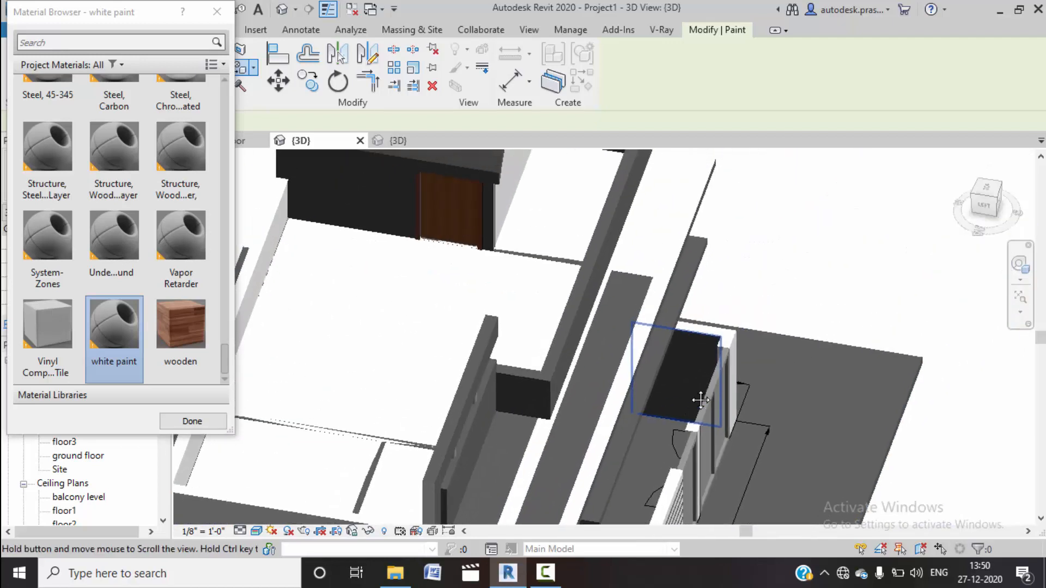
pyautogui.click(582, 301)
pyautogui.click(574, 286)
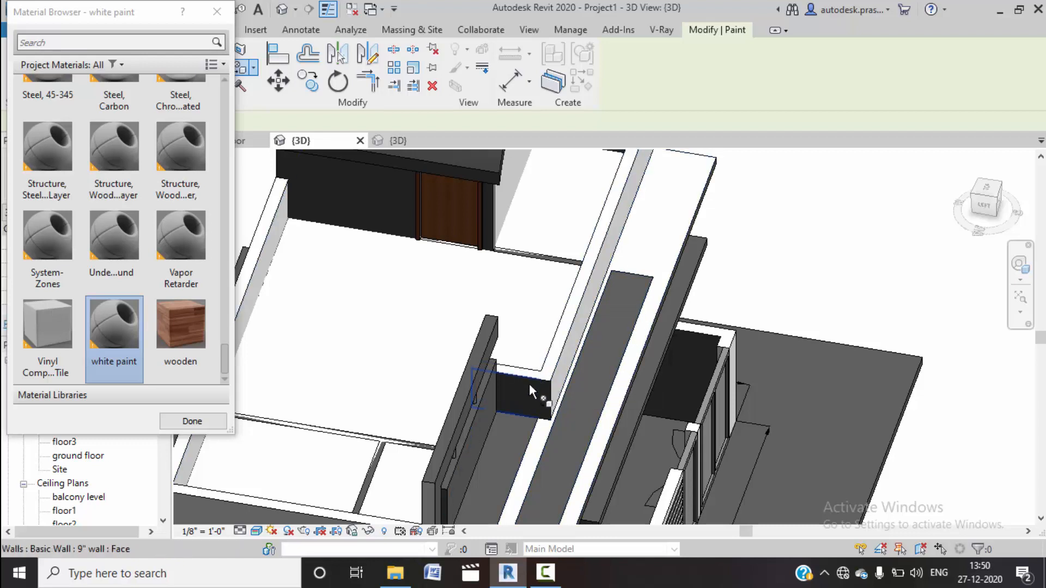
# Step: Paint the narrow edge of the recessed strip in the roof slab beside the front parapet with white paint
pyautogui.scroll(-2, 649, 371)
pyautogui.keyDown('shift'); pyautogui.moveTo(704, 357); pyautogui.dragTo(508, 240, button='middle'); pyautogui.keyUp('shift')
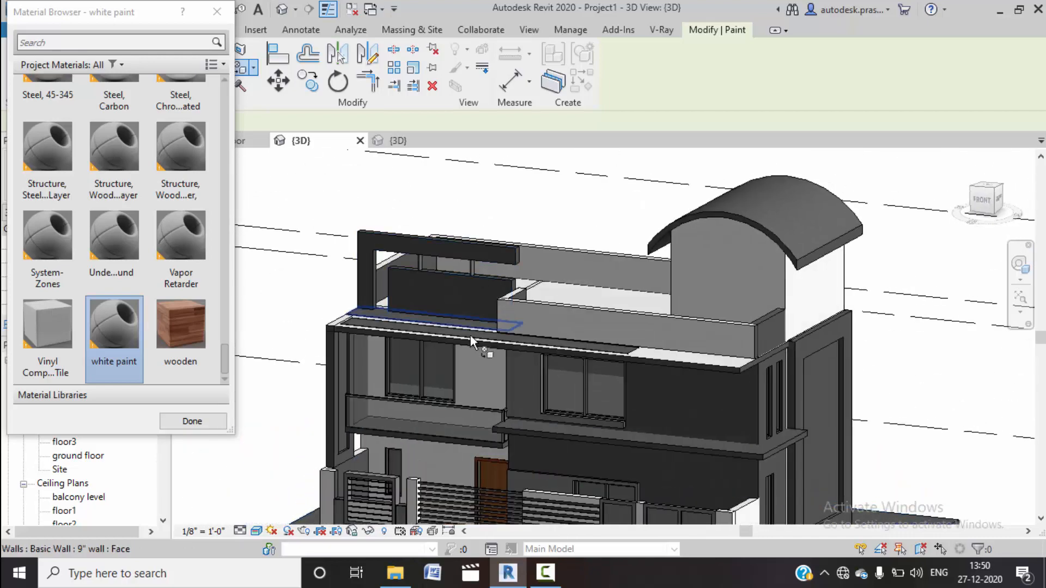
pyautogui.scroll(4, 558, 360)
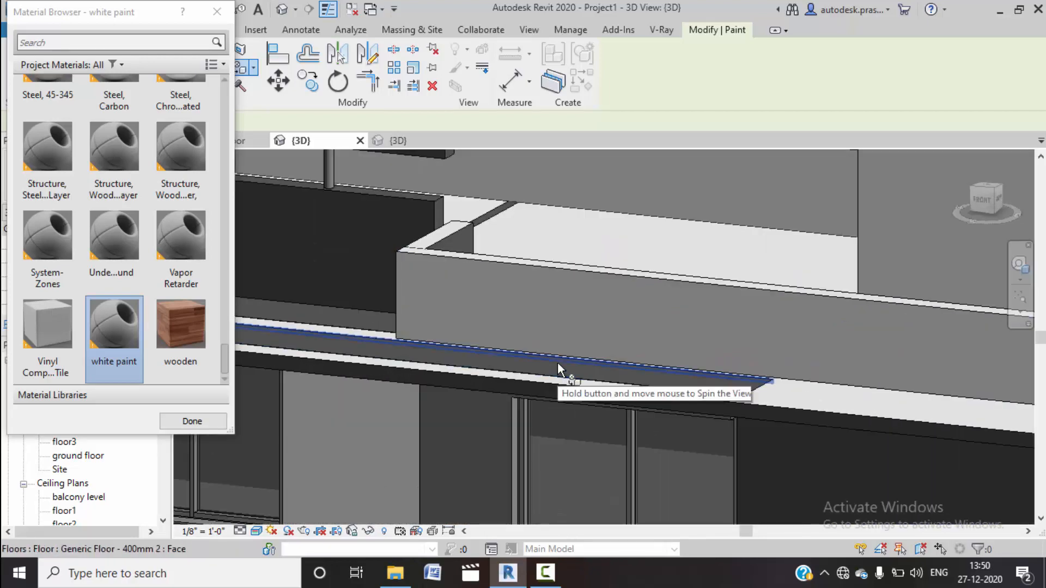
pyautogui.click(557, 361)
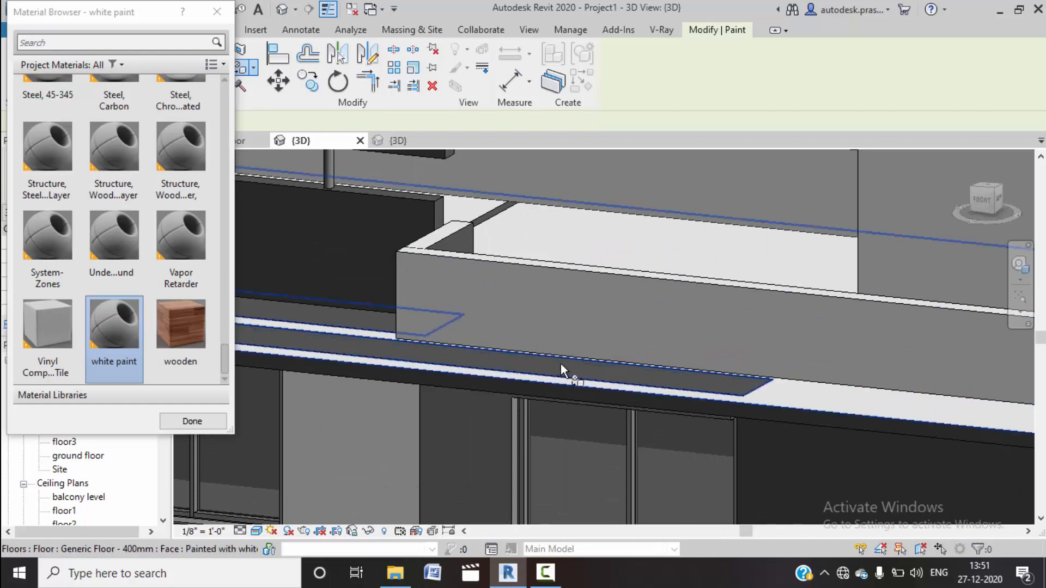
# Step: Paint the roof slab's front edge and the front face of the projecting frame's column with white paint
pyautogui.scroll(-4, 721, 345)
pyautogui.moveTo(721, 345)
pyautogui.keyDown('shift'); pyautogui.mouseDown(button='middle')
pyautogui.moveTo(725, 410)
pyautogui.moveTo(532, 303)
pyautogui.mouseUp(button='middle'); pyautogui.keyUp('shift')
pyautogui.moveTo(537, 385)
pyautogui.keyDown('shift'); pyautogui.mouseDown(button='middle')
pyautogui.moveTo(687, 214)
pyautogui.moveTo(684, 231)
pyautogui.mouseUp(button='middle'); pyautogui.keyUp('shift')
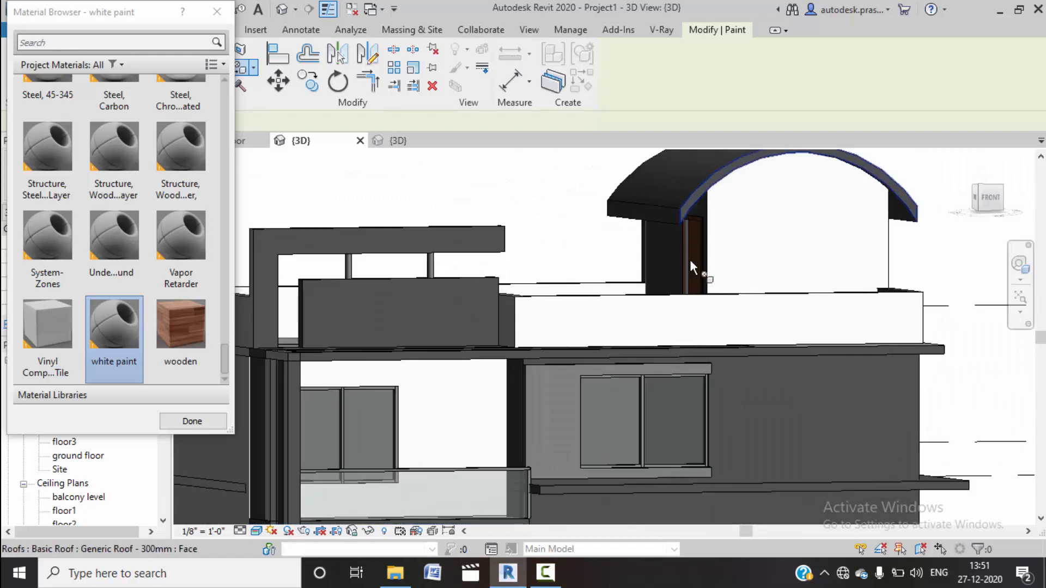
pyautogui.click(702, 353)
pyautogui.scroll(6, 289, 335)
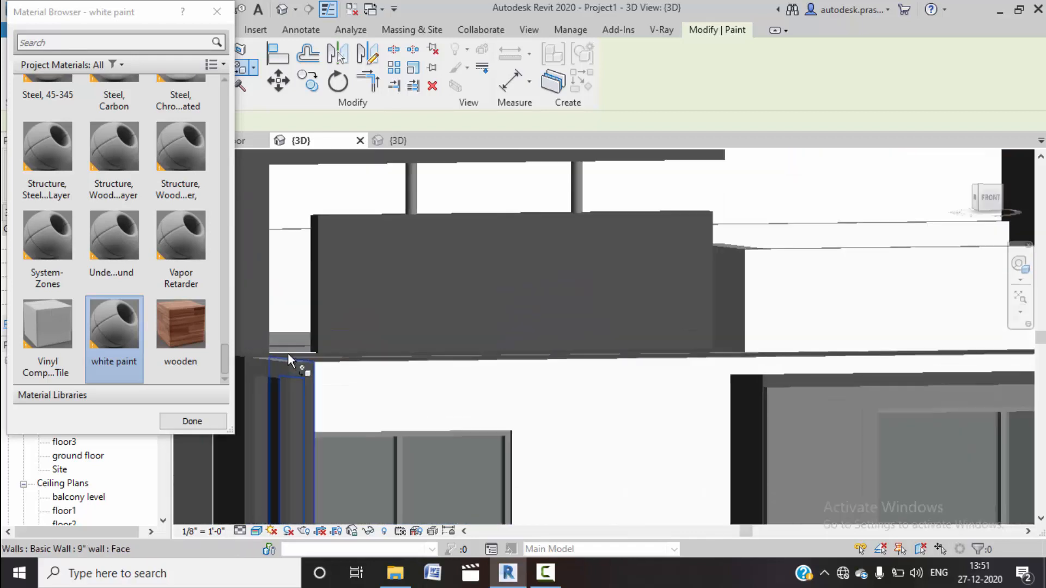
pyautogui.click(308, 360)
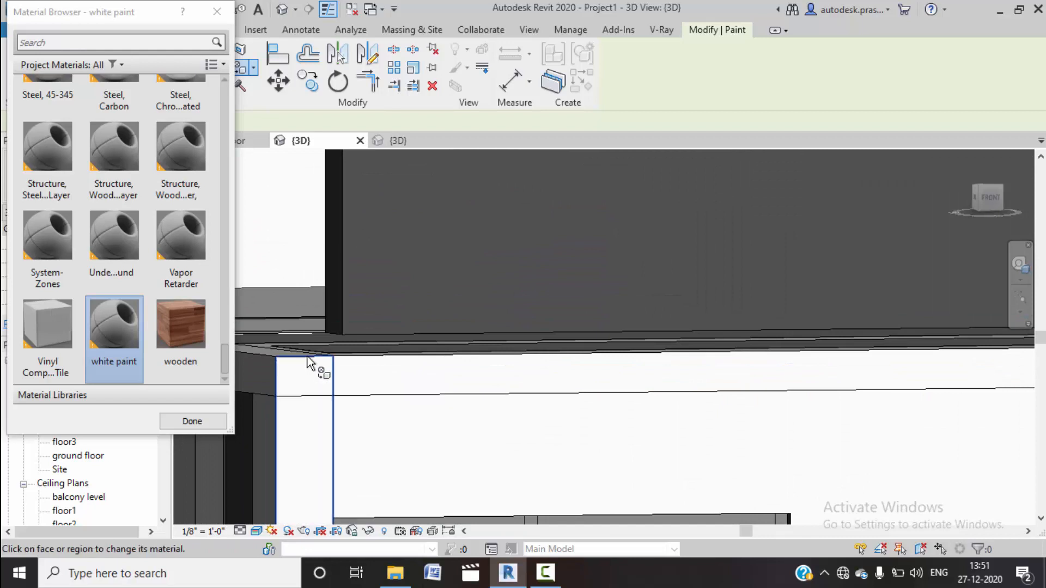
# Step: Paint the side wall containing the tall narrow windows with white paint
pyautogui.scroll(-6, 323, 354)
pyautogui.moveTo(688, 388); pyautogui.dragTo(392, 359, button='middle')
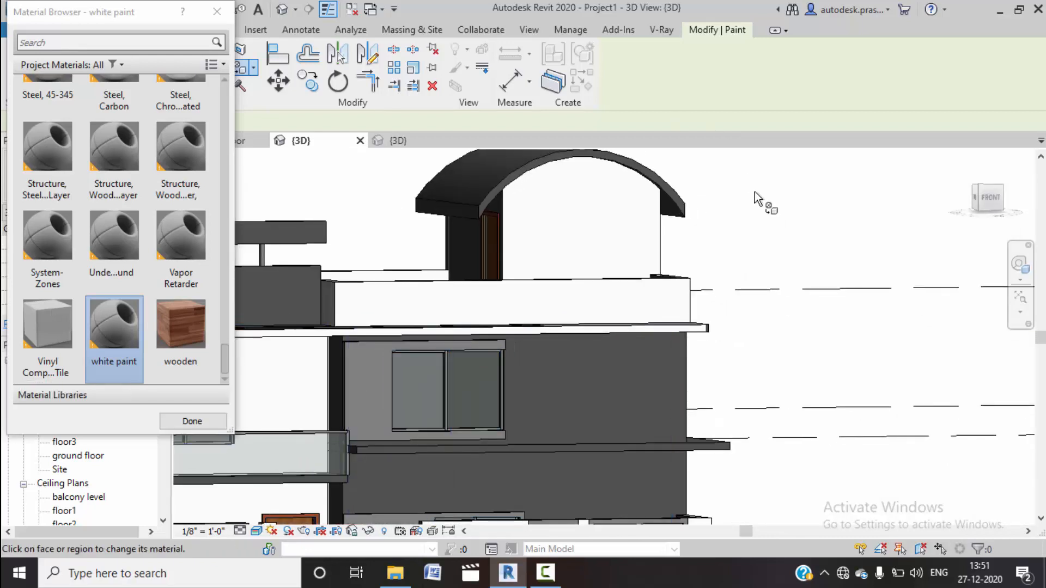
pyautogui.scroll(-3, 708, 188)
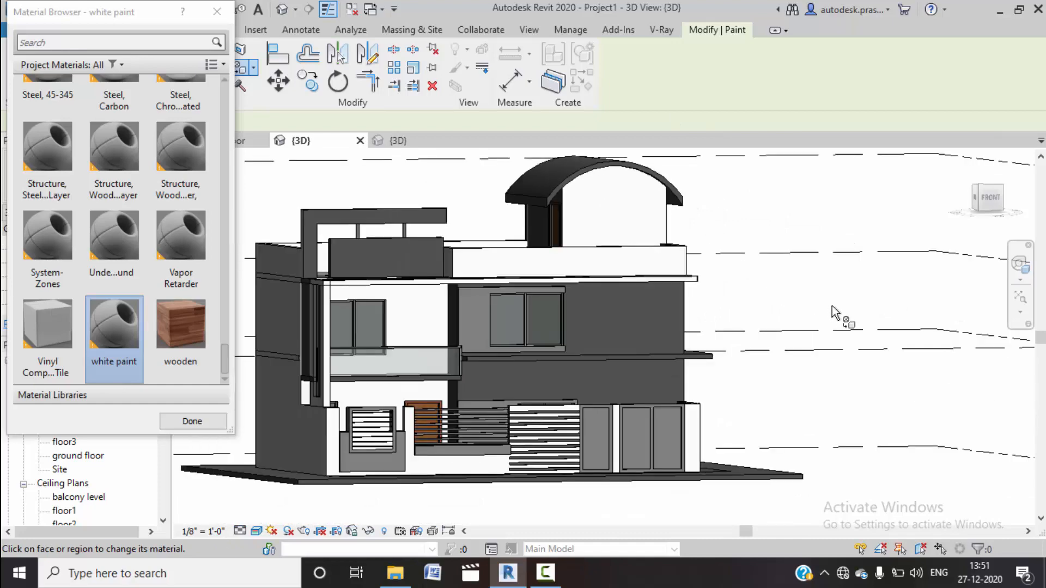
pyautogui.keyDown('shift'); pyautogui.moveTo(832, 310); pyautogui.dragTo(675, 452, button='middle'); pyautogui.keyUp('shift')
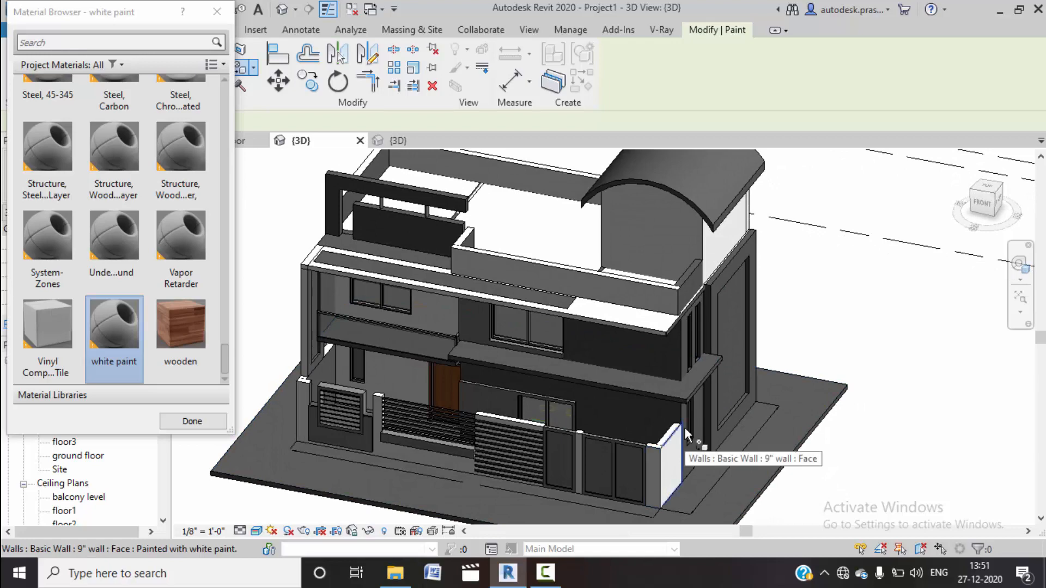
pyautogui.click(700, 415)
pyautogui.scroll(5, 698, 413)
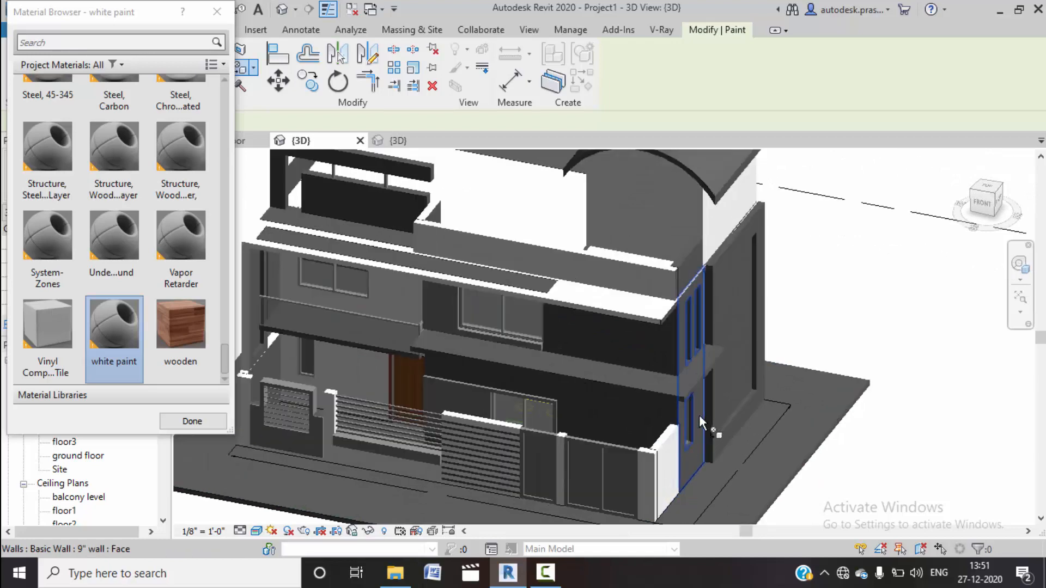
pyautogui.scroll(-5, 721, 405)
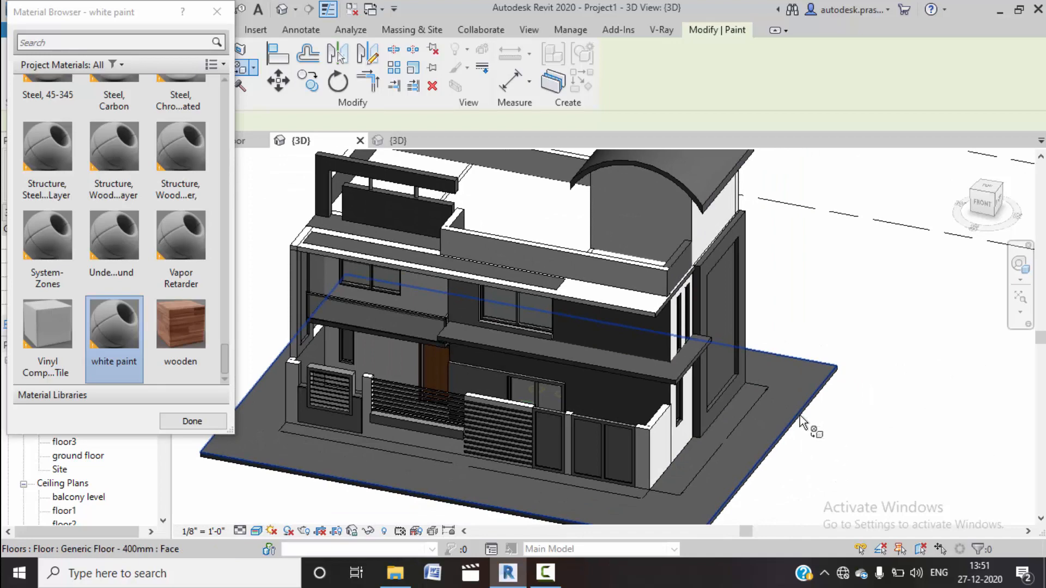
# Step: Paint the top, front and side edge faces of the projecting slab above the ground floor with white paint
pyautogui.moveTo(804, 425); pyautogui.dragTo(770, 440, button='middle')
pyautogui.click(633, 379)
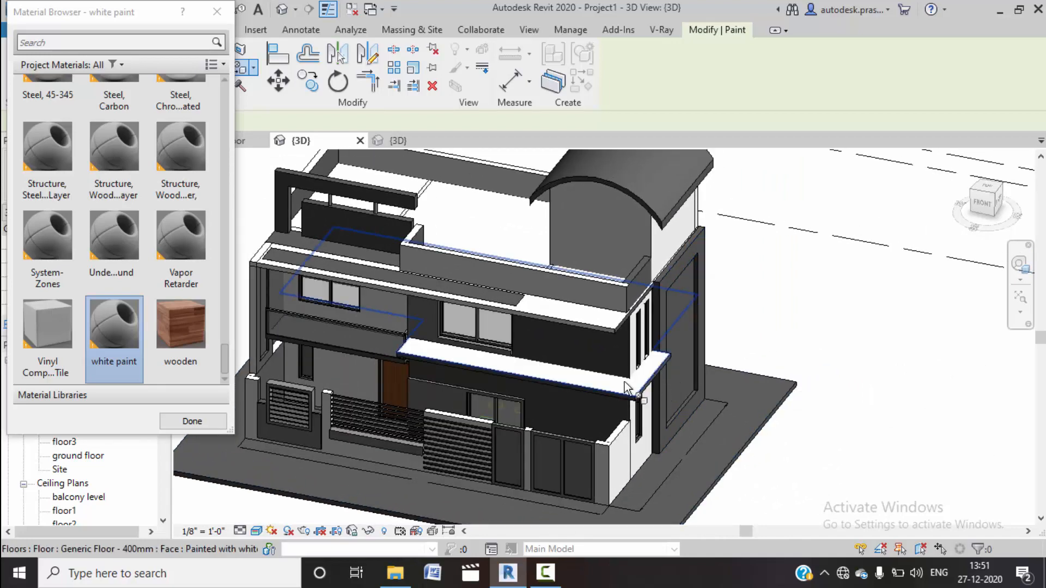
pyautogui.scroll(5, 567, 387)
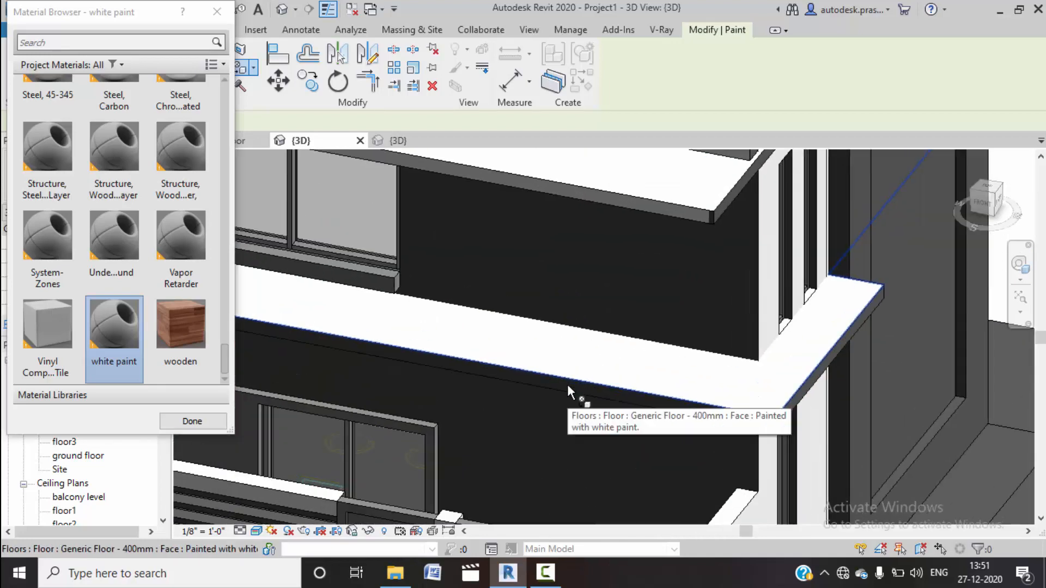
pyautogui.click(568, 385)
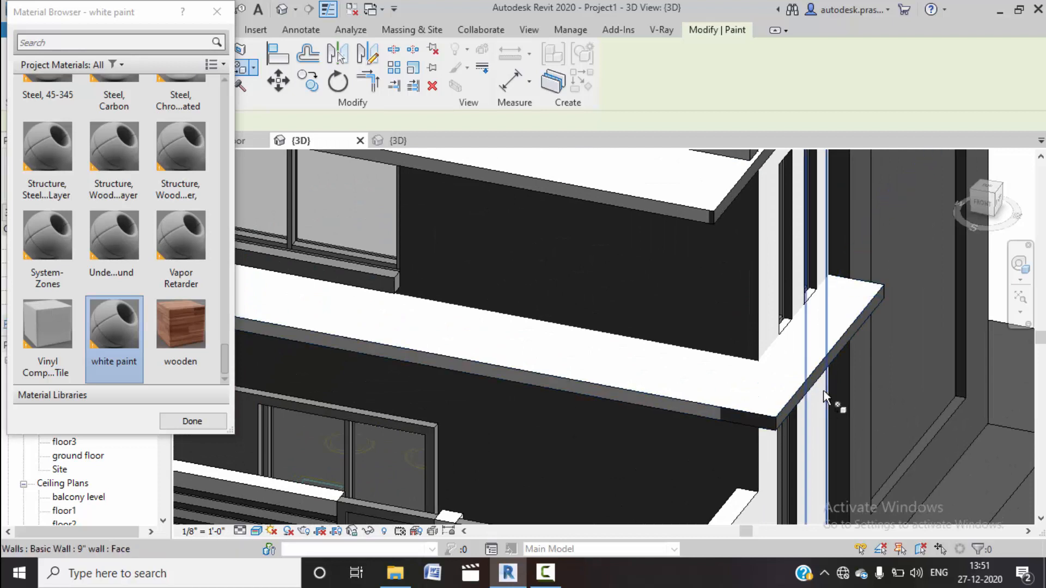
pyautogui.click(750, 413)
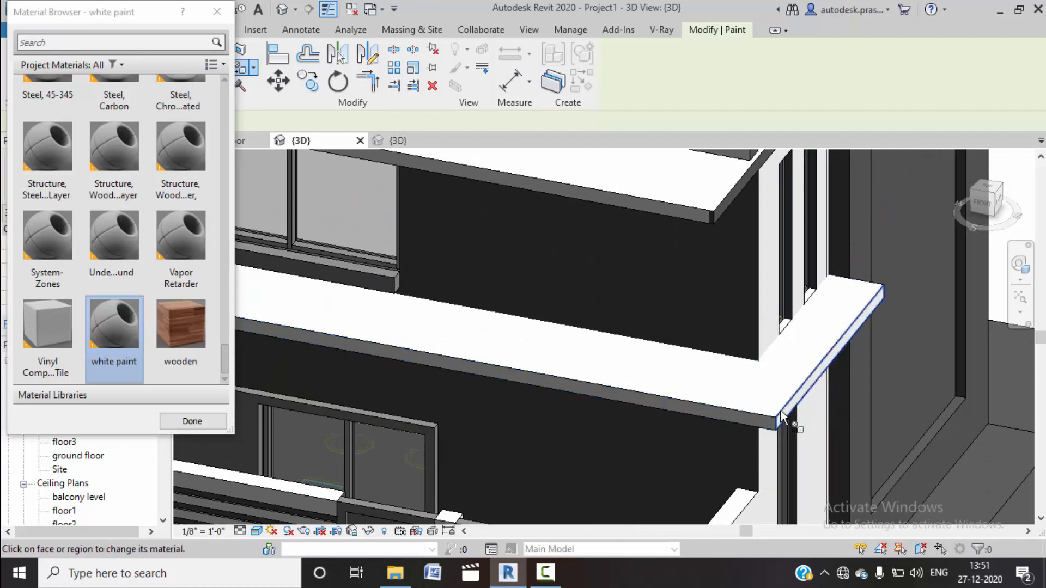
# Step: Paint the front and side edges of the balcony slab above the entrance door with white paint
pyautogui.scroll(-5, 839, 377)
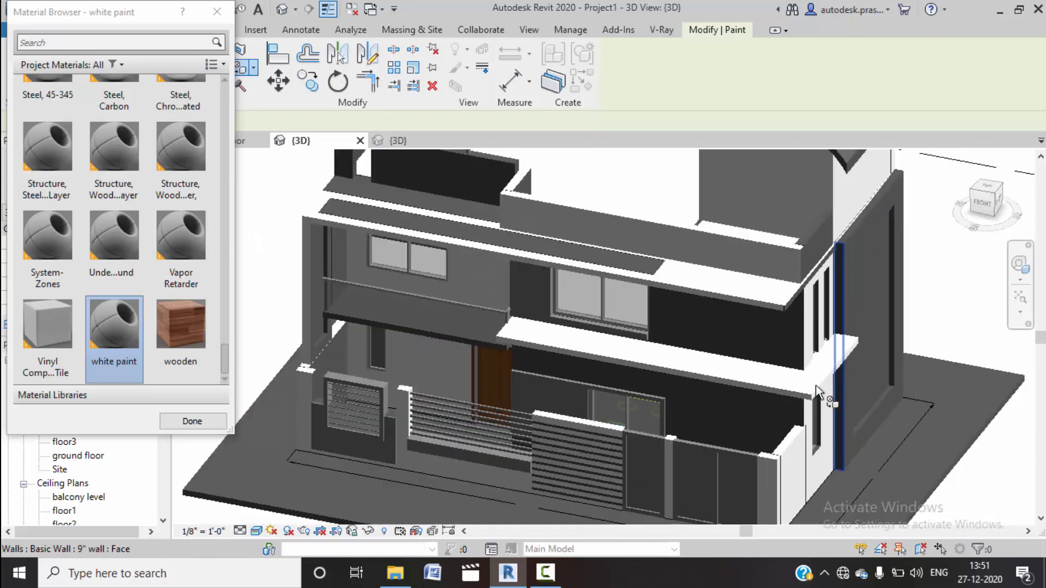
pyautogui.scroll(2, 507, 343)
pyautogui.scroll(-2, 509, 344)
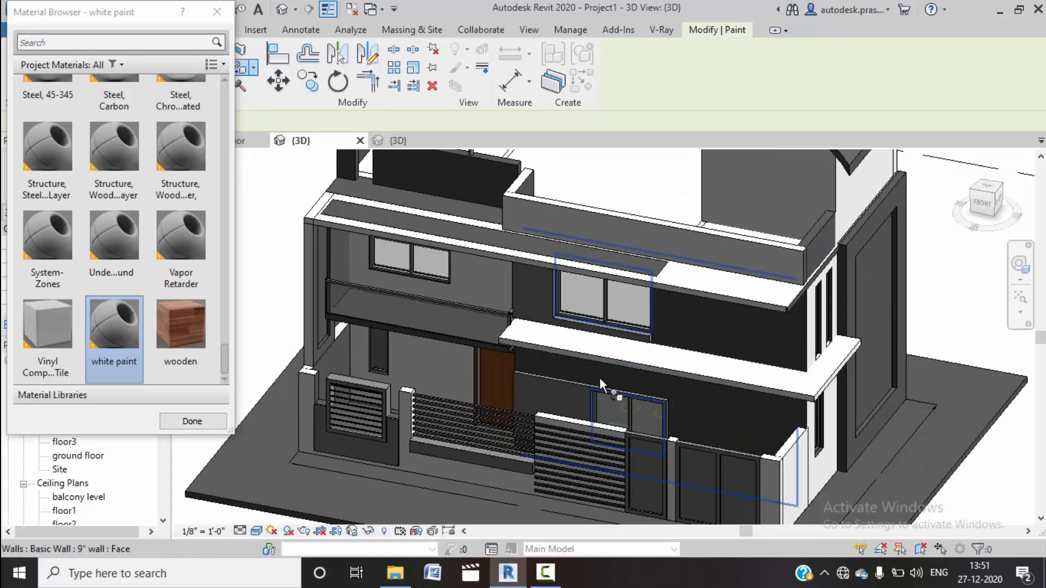
pyautogui.scroll(4, 420, 356)
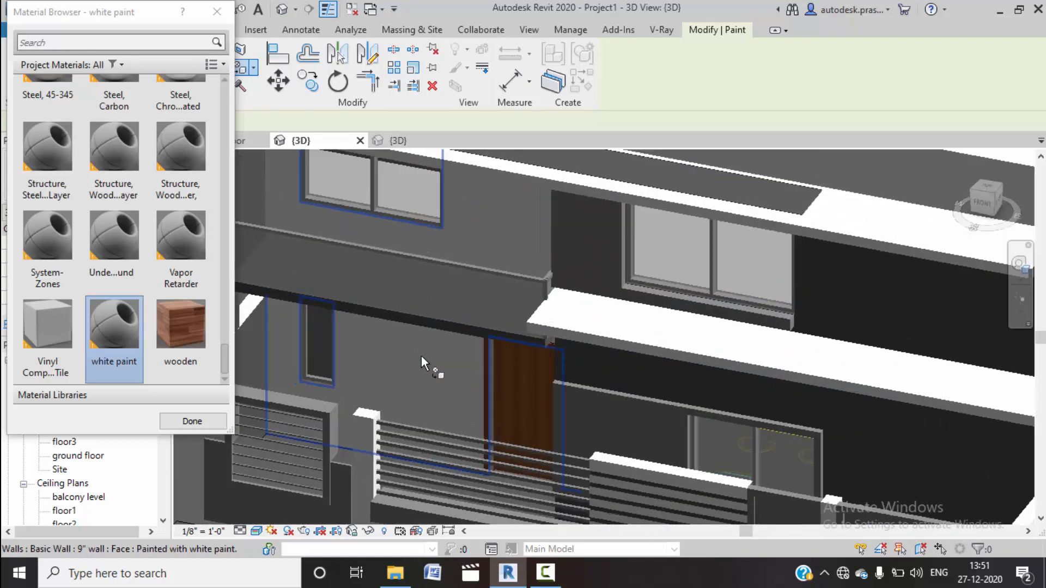
pyautogui.click(443, 313)
pyautogui.click(456, 310)
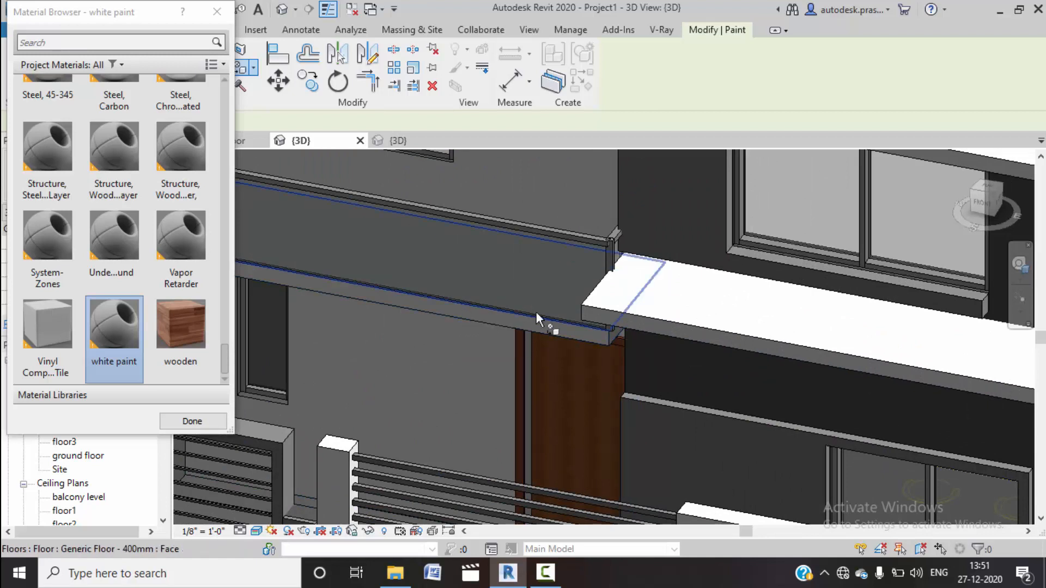
pyautogui.click(612, 334)
# Step: Paint the inner face of the front frame wall beside the balcony with white paint
pyautogui.scroll(-4, 646, 344)
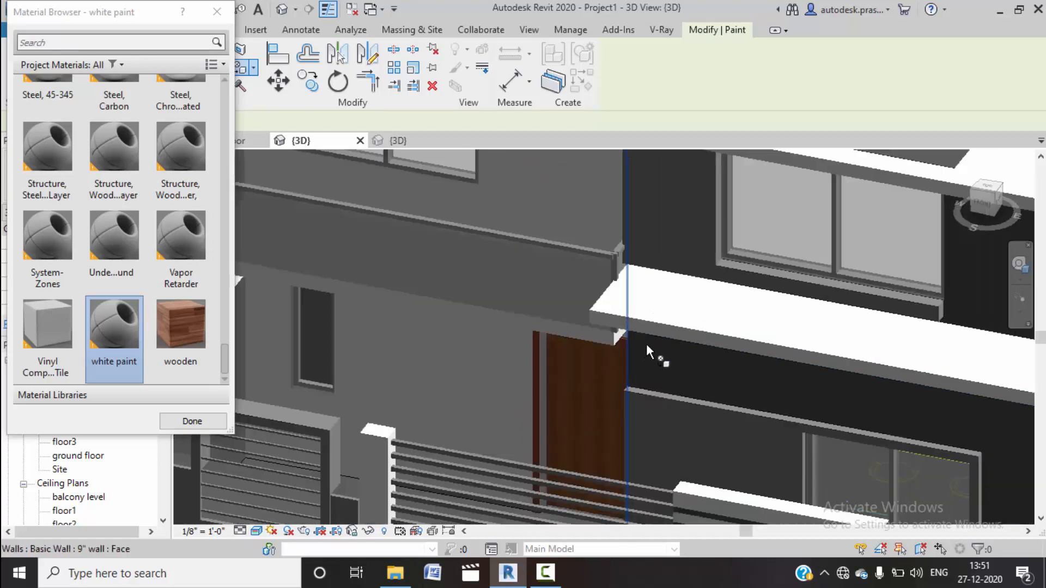
pyautogui.moveTo(462, 347); pyautogui.dragTo(498, 361, button='middle')
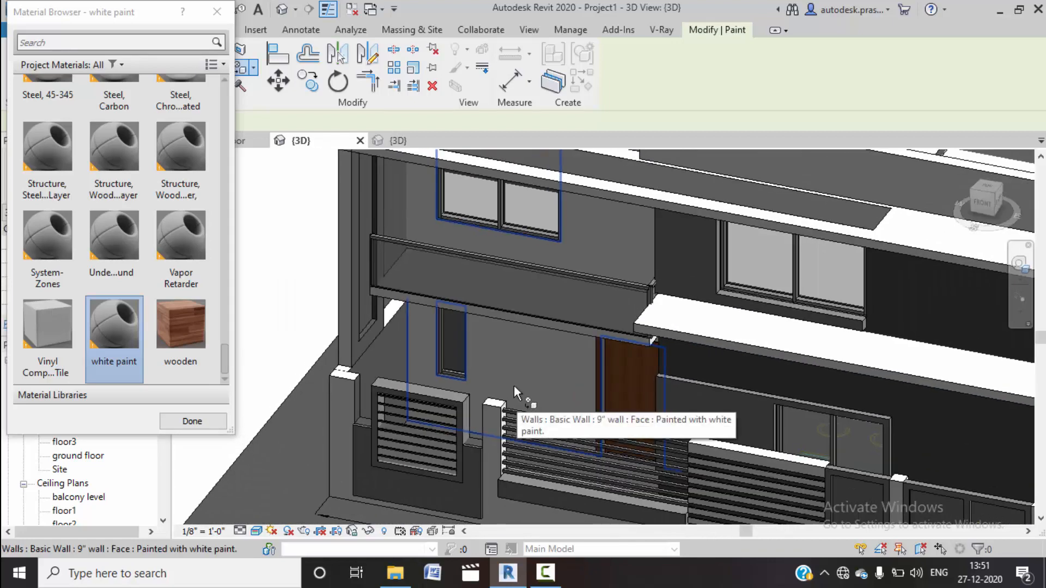
pyautogui.click(371, 345)
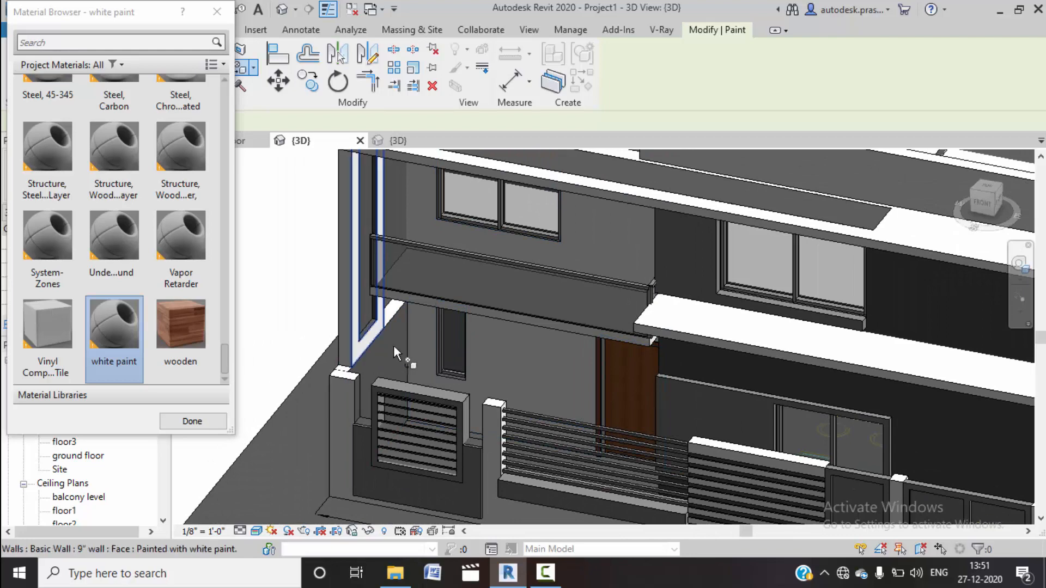
# Step: Paint the top and outer faces of the short side parapet in front of the curved-roof room with white paint
pyautogui.scroll(-3, 414, 346)
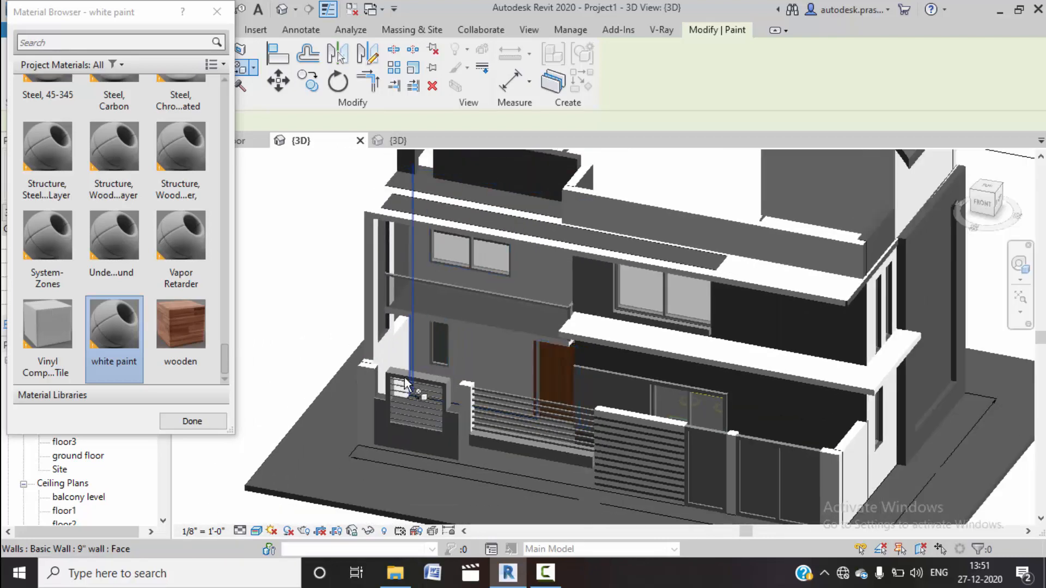
pyautogui.scroll(-2, 514, 346)
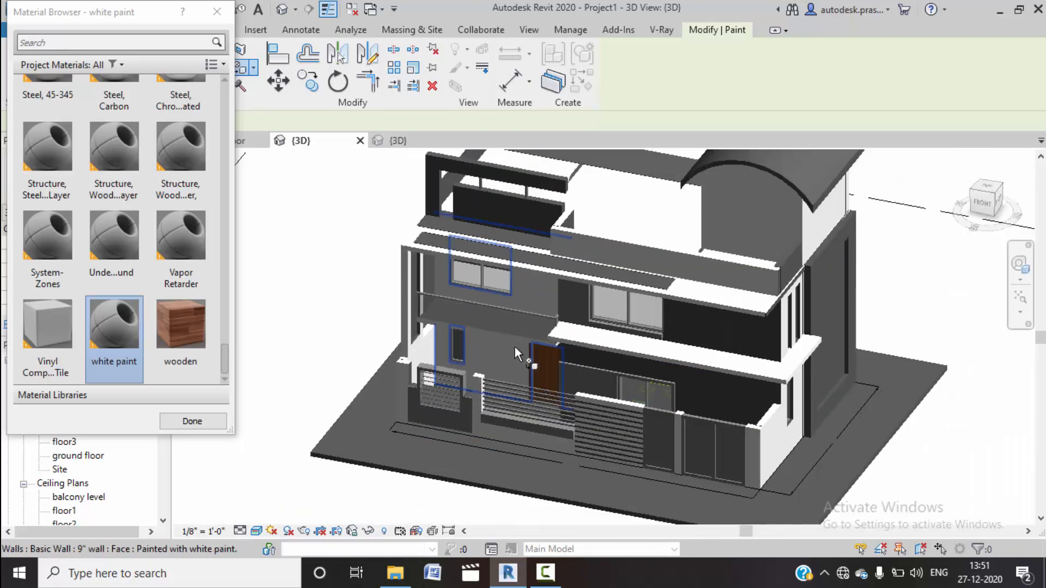
pyautogui.moveTo(518, 276); pyautogui.dragTo(487, 353, button='middle')
pyautogui.moveTo(747, 371); pyautogui.dragTo(710, 319, button='middle')
pyautogui.scroll(4, 707, 300)
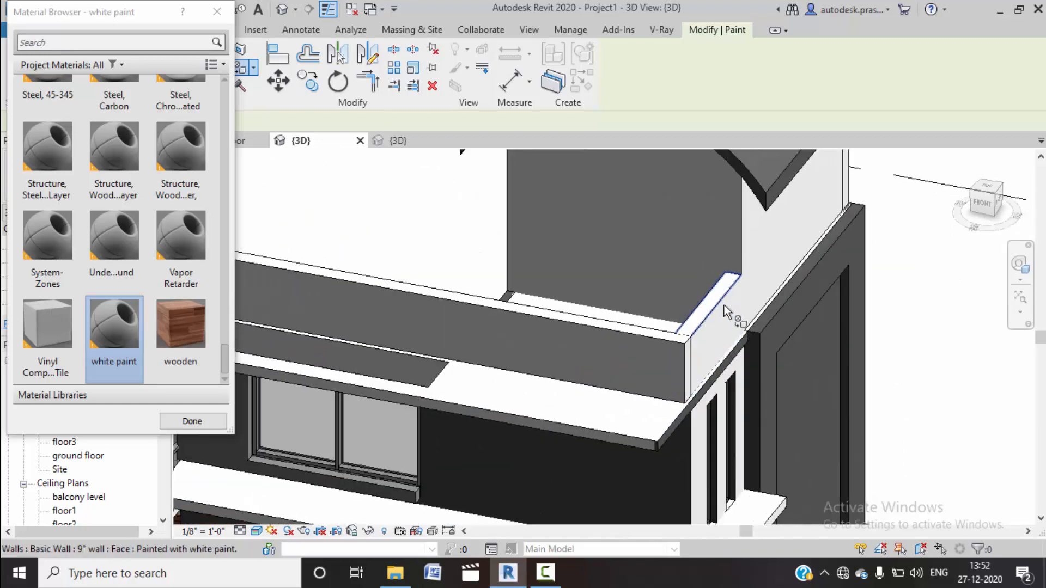
# Step: Paint the side edge of the roof slab above the tall narrow windows with white paint
pyautogui.scroll(-3, 716, 301)
pyautogui.moveTo(730, 309)
pyautogui.mouseDown(button='middle')
pyautogui.moveTo(721, 373)
pyautogui.moveTo(703, 362)
pyautogui.mouseUp(button='middle')
pyautogui.scroll(5, 643, 359)
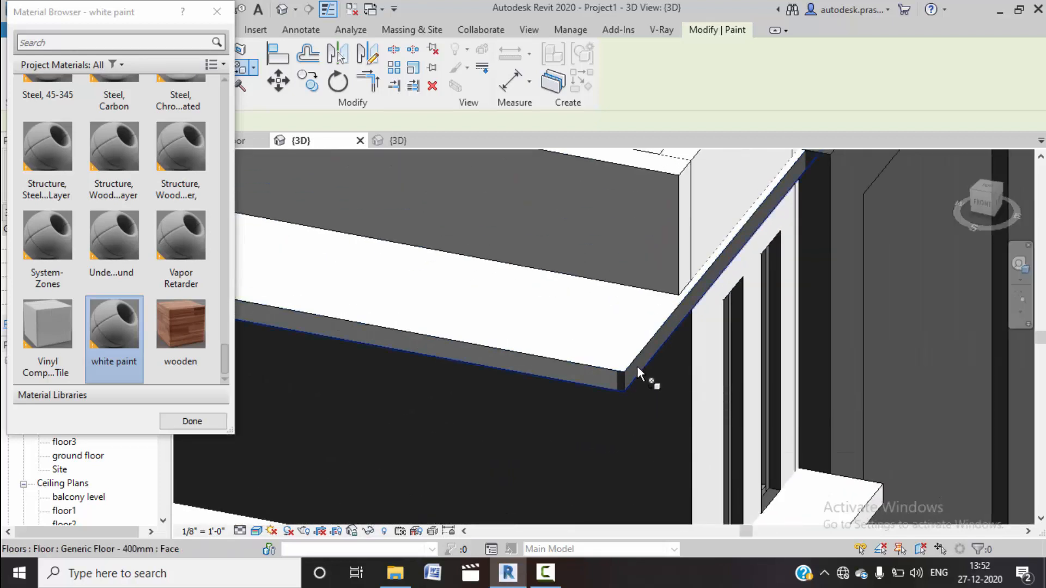
pyautogui.click(627, 372)
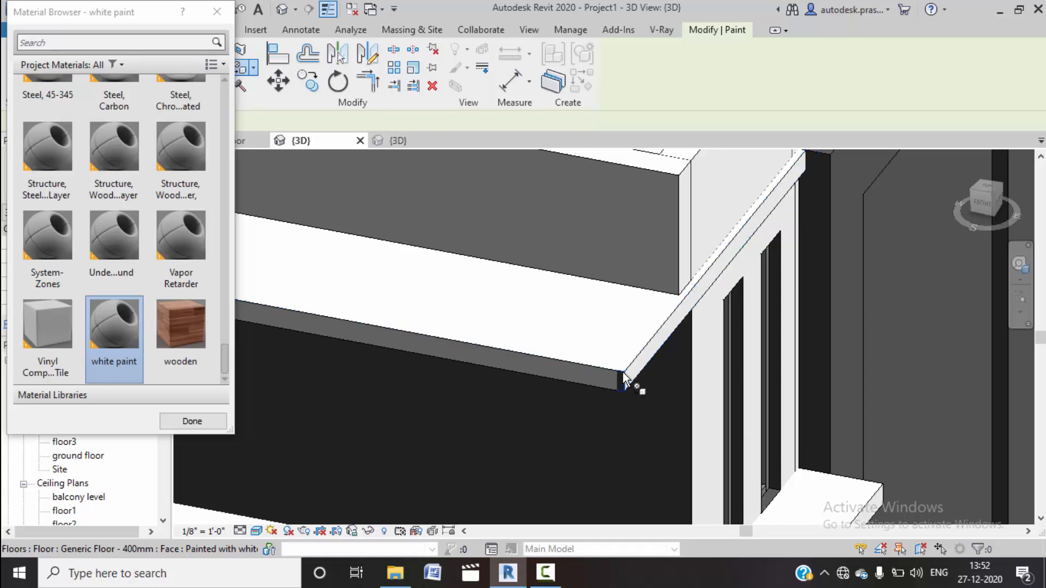
pyautogui.scroll(-5, 658, 345)
pyautogui.moveTo(818, 400); pyautogui.dragTo(789, 456, button='middle')
pyautogui.scroll(-4, 800, 396)
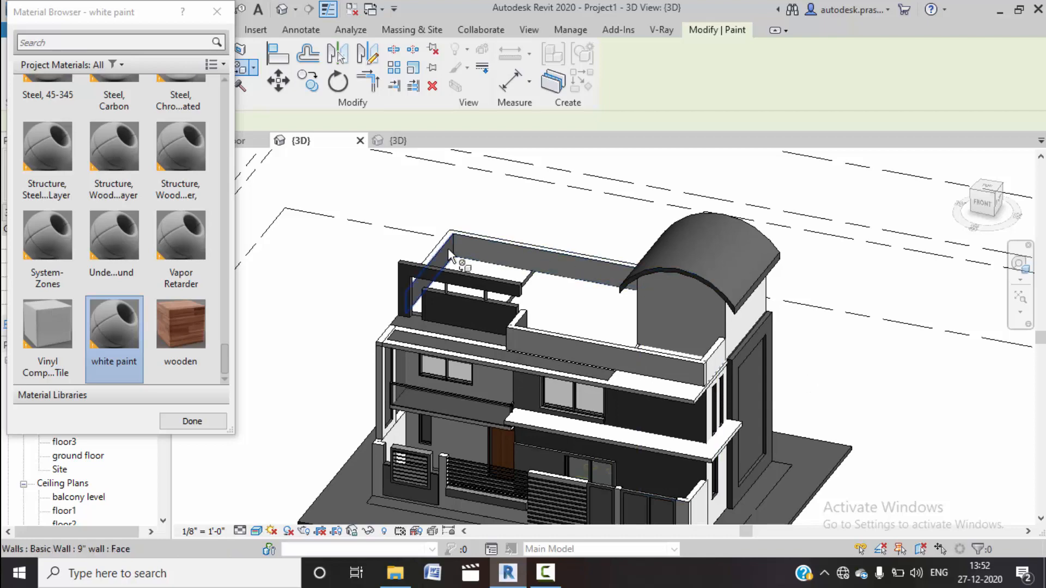
pyautogui.scroll(-2, 632, 230)
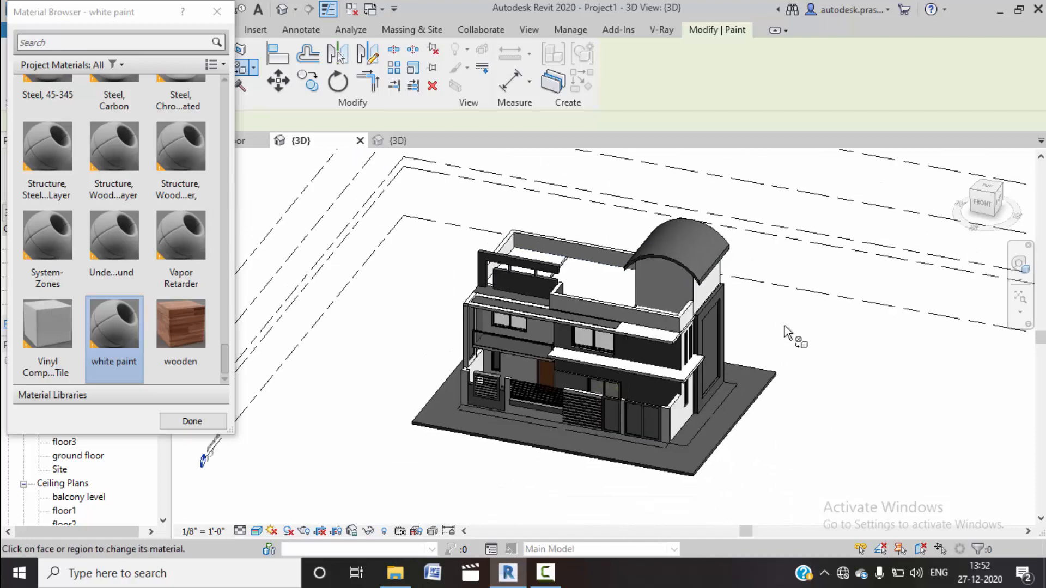
pyautogui.moveTo(680, 393)
pyautogui.keyDown('shift'); pyautogui.mouseDown(button='middle')
pyautogui.moveTo(586, 271)
pyautogui.moveTo(516, 322)
pyautogui.moveTo(484, 323)
pyautogui.moveTo(483, 338)
pyautogui.moveTo(508, 355)
pyautogui.moveTo(635, 342)
pyautogui.mouseUp(button='middle'); pyautogui.keyUp('shift')
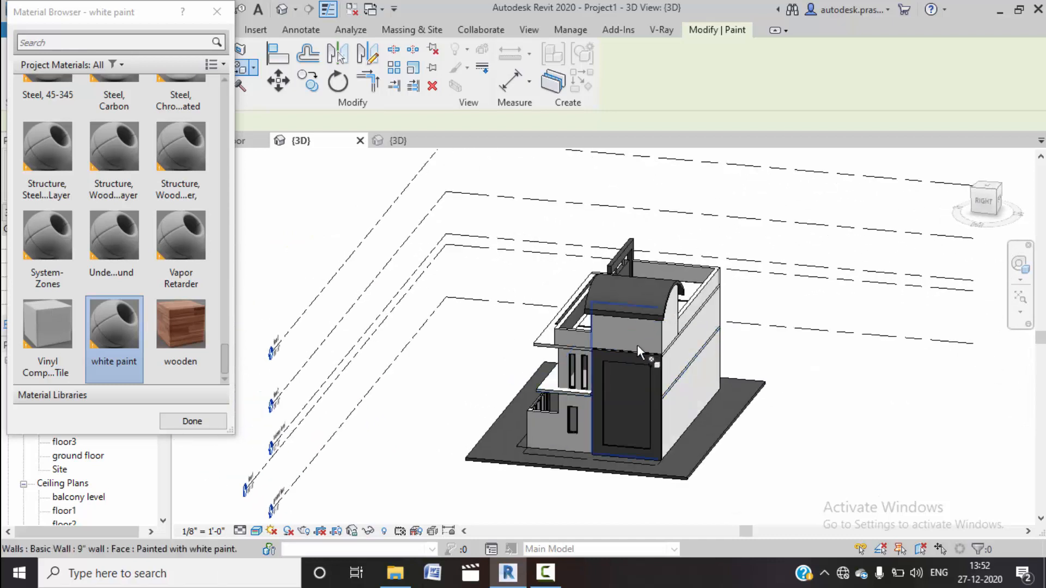
# Step: Try to paint the upper-floor front wall with the wooden material
pyautogui.scroll(3, 657, 367)
pyautogui.scroll(-2, 718, 392)
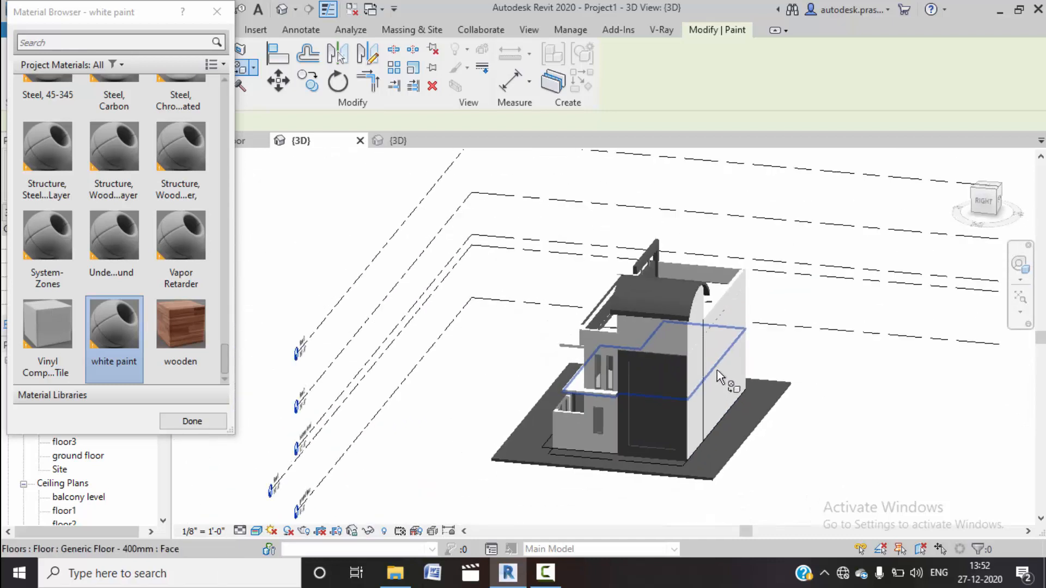
pyautogui.keyDown('shift'); pyautogui.moveTo(512, 400); pyautogui.dragTo(698, 442, button='middle'); pyautogui.keyUp('shift')
pyautogui.click(180, 327)
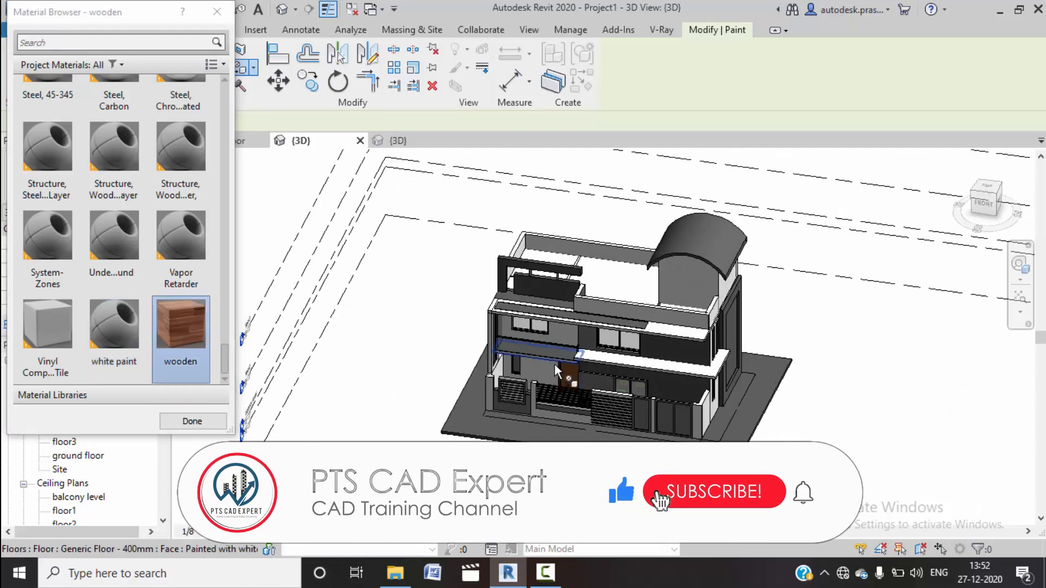
pyautogui.scroll(4, 683, 359)
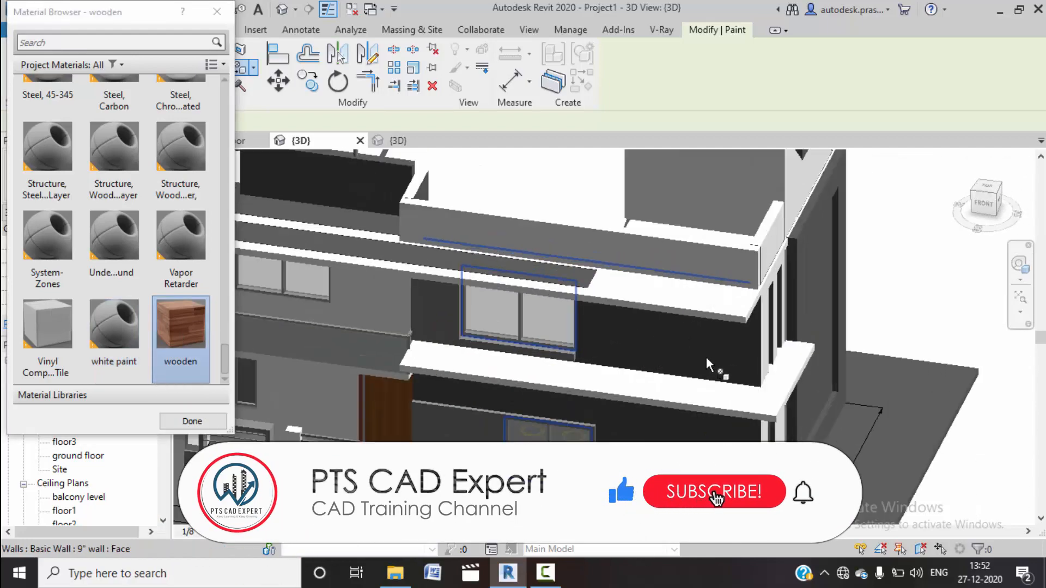
pyautogui.click(748, 353)
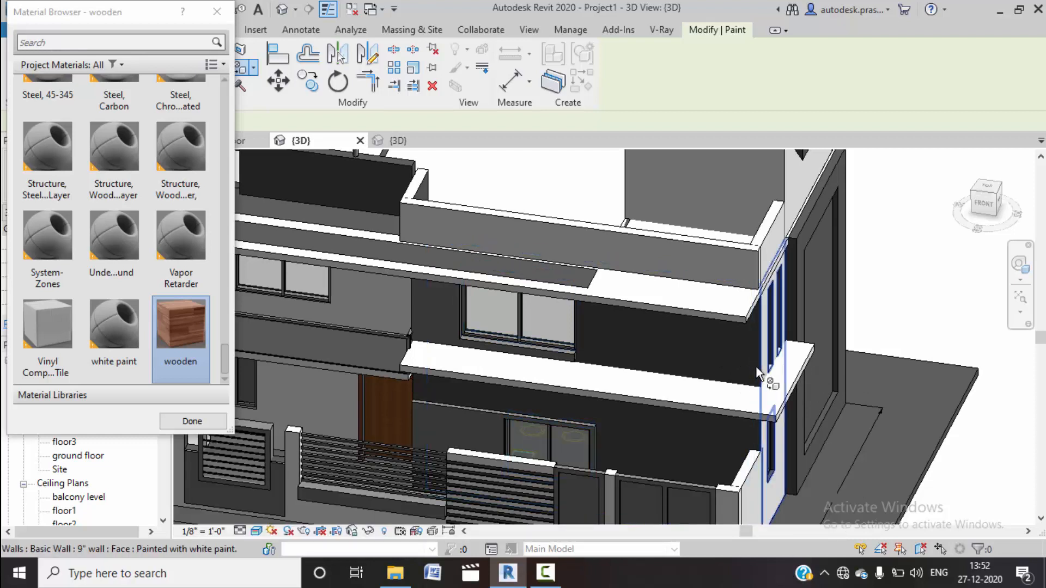
pyautogui.keyDown('shift'); pyautogui.moveTo(756, 368); pyautogui.dragTo(746, 379, button='middle'); pyautogui.keyUp('shift')
pyautogui.press('Escape')
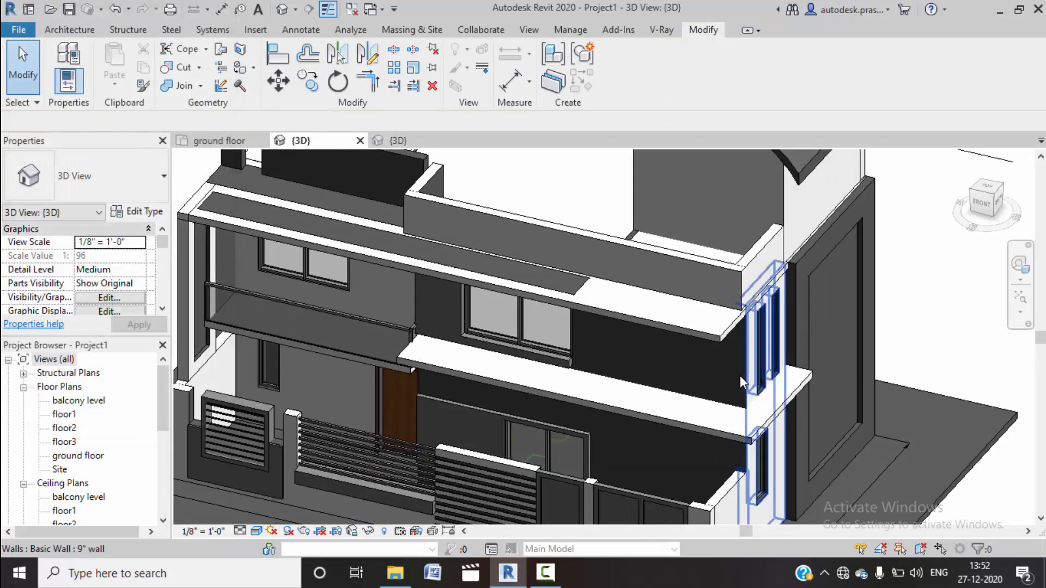
# Step: Select the chain of connected front walls and examine how far it extends around the facade
pyautogui.click(744, 403)
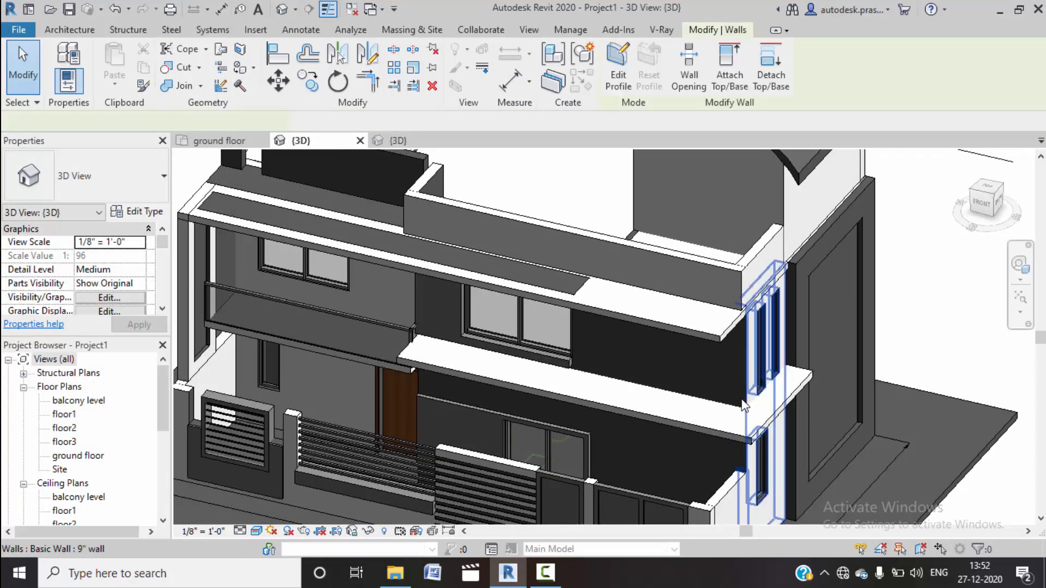
pyautogui.press('Escape')
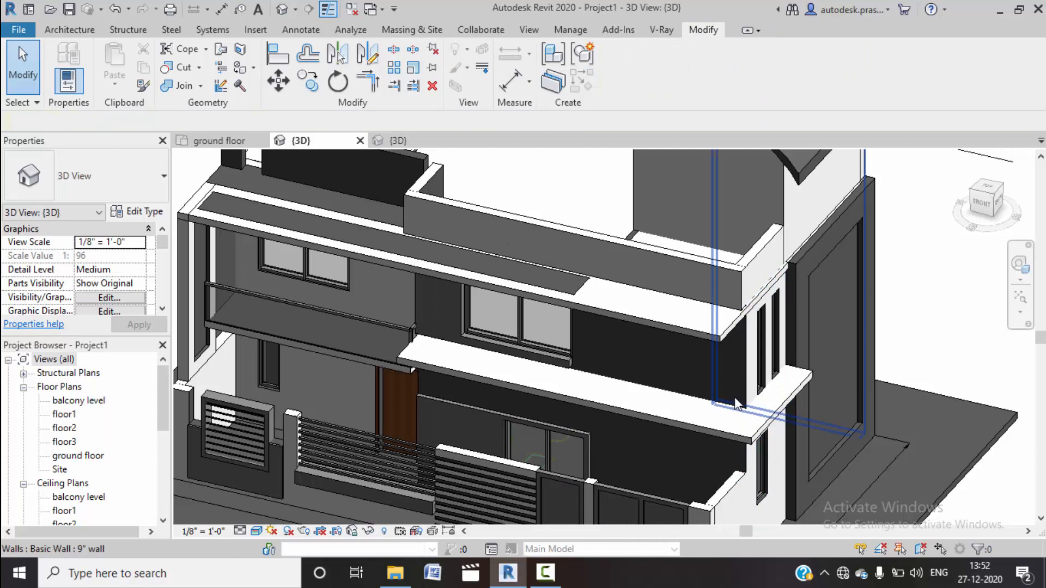
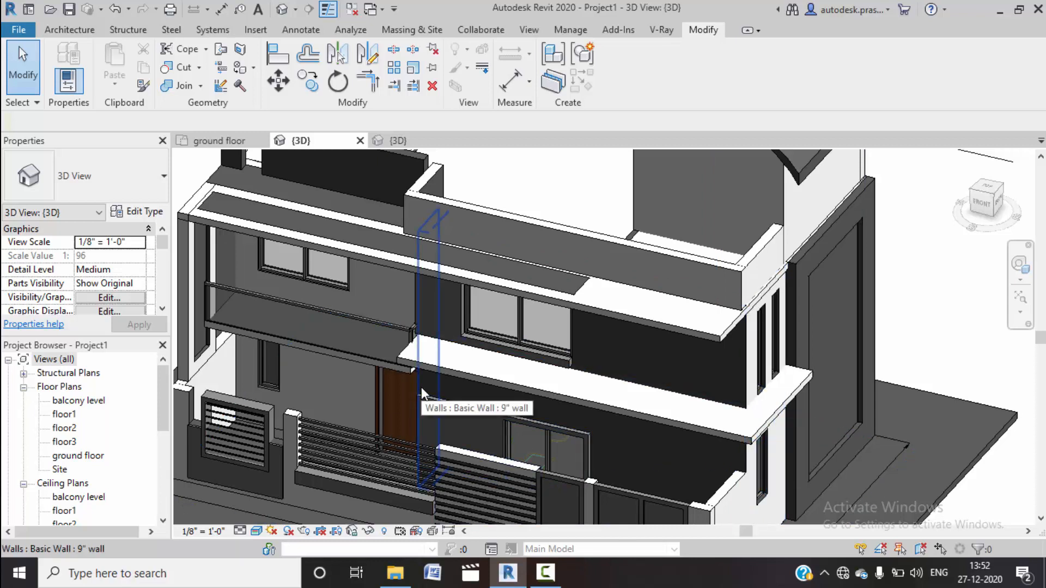
pyautogui.press('Tab')
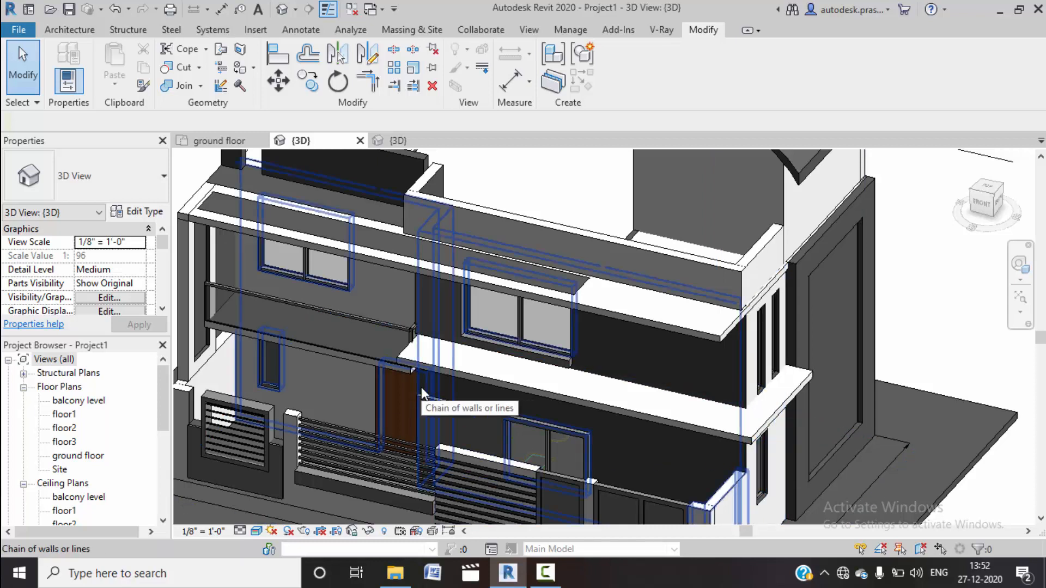
pyautogui.click(421, 387)
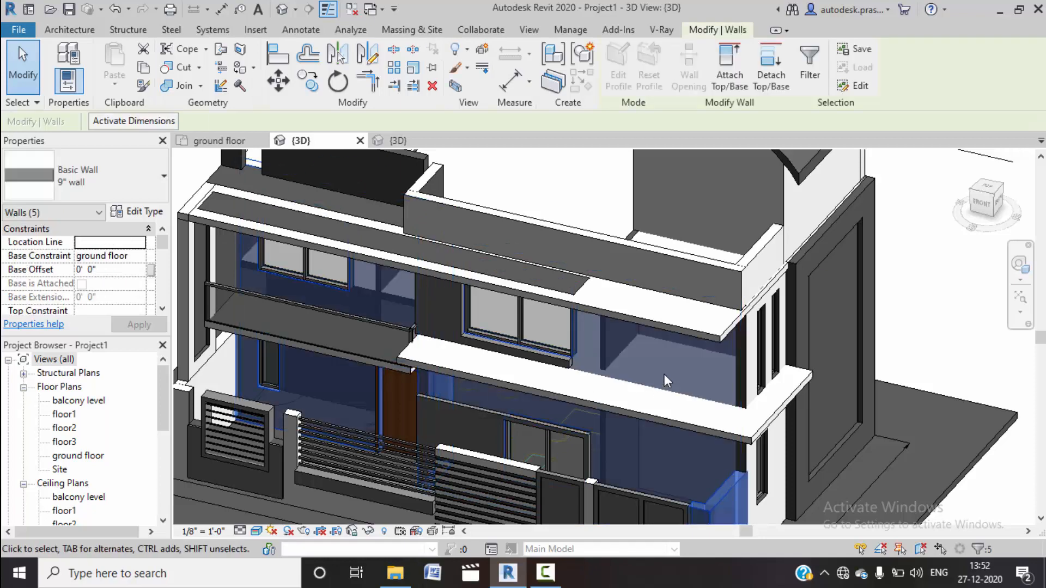
pyautogui.scroll(-4, 665, 376)
pyautogui.scroll(-1, 666, 380)
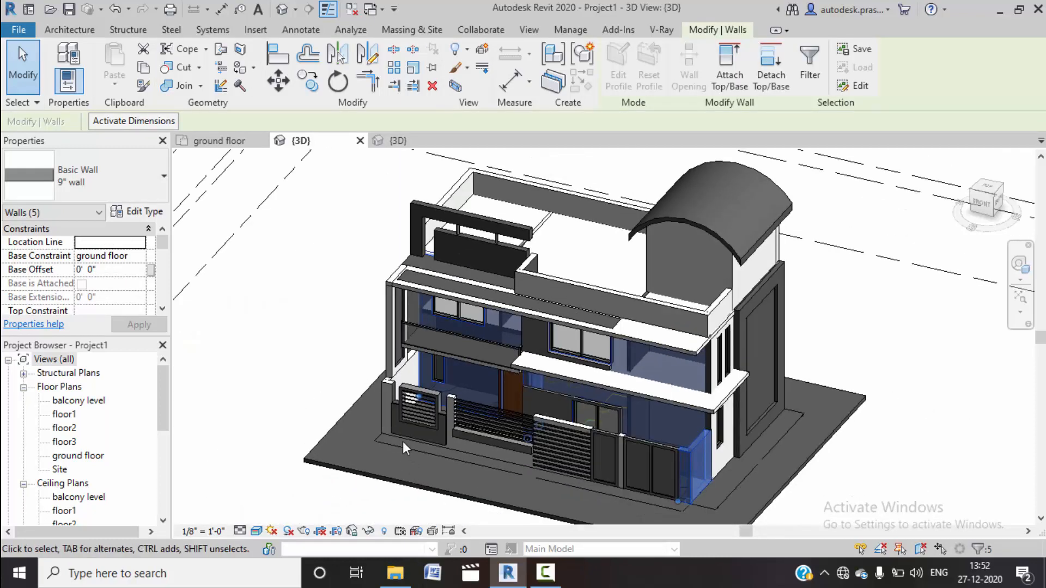
# Step: In the ground floor plan, split the side wall beside the drawing area sofa just before its front corner
pyautogui.doubleClick(65, 453)
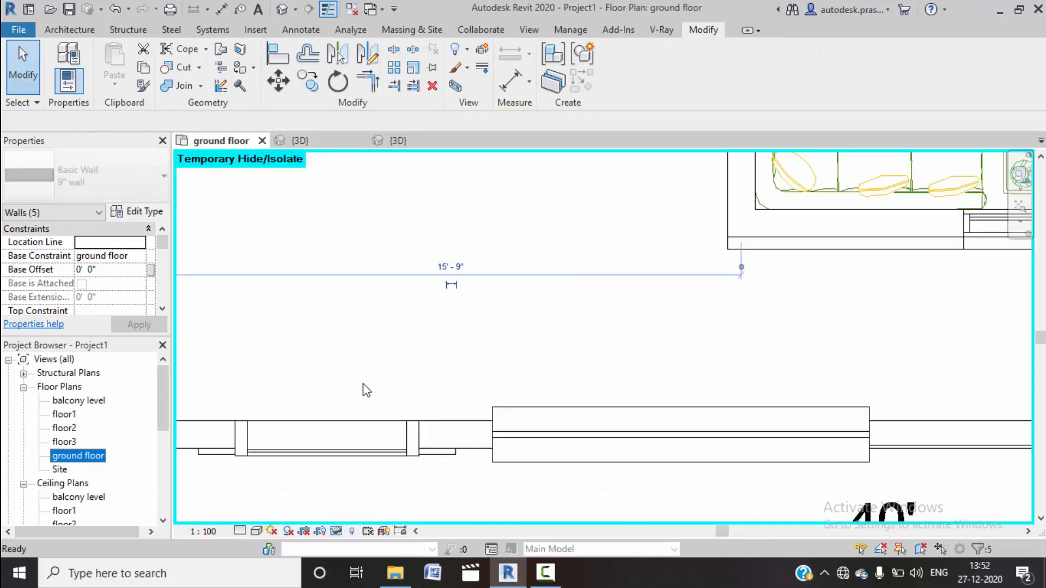
pyautogui.scroll(-5, 562, 455)
pyautogui.scroll(-1, 915, 475)
pyautogui.moveTo(926, 476); pyautogui.dragTo(791, 428, button='middle')
pyautogui.scroll(4, 547, 335)
pyautogui.scroll(2, 548, 335)
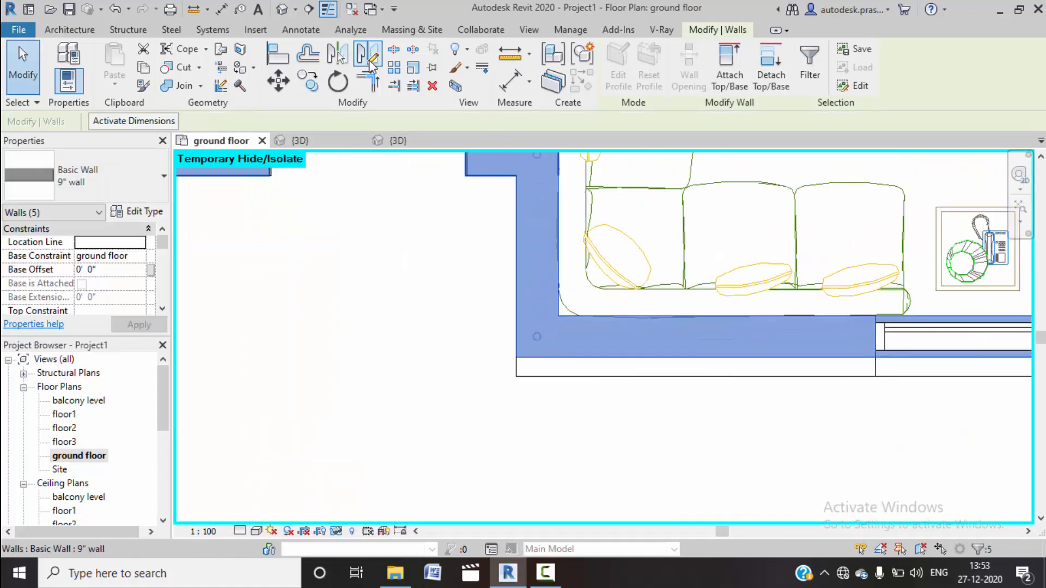
pyautogui.click(393, 49)
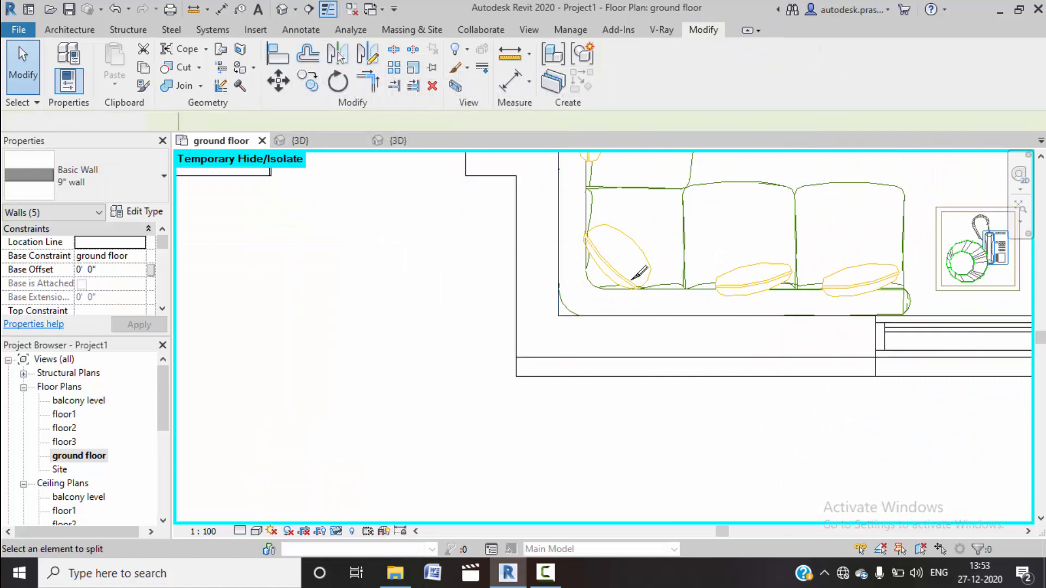
pyautogui.click(523, 313)
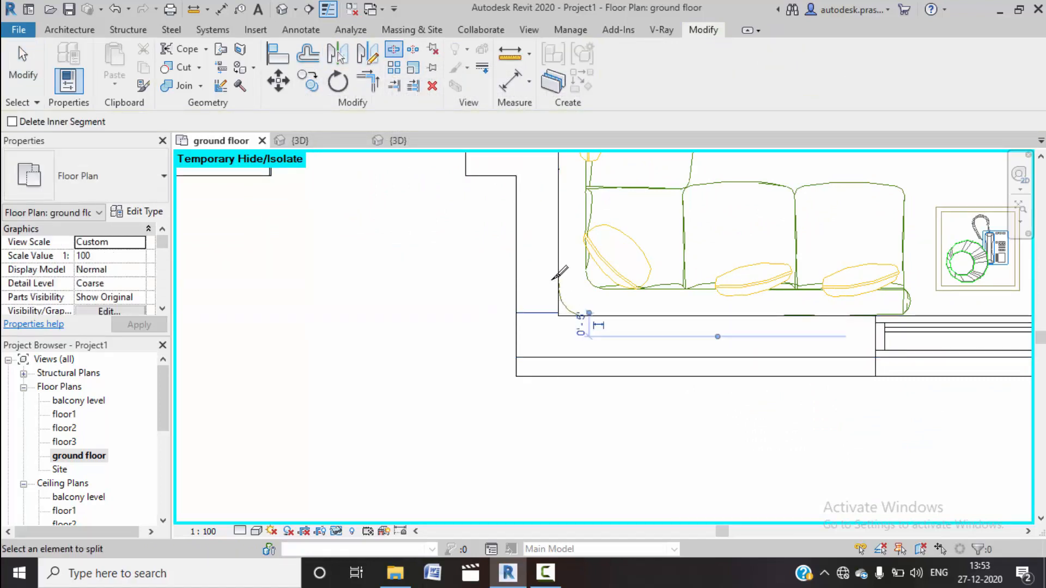
pyautogui.press('Escape')
# Step: Duplicate the wall type of the short corner segment and the long drawing area front wall as 9" wall 2
pyautogui.click(536, 348)
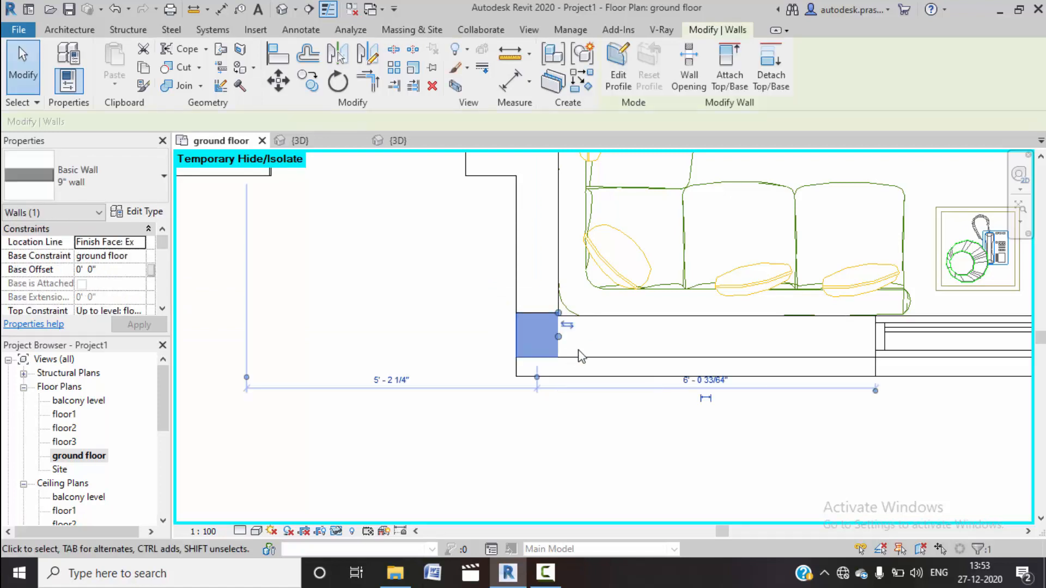
pyautogui.click(625, 319)
pyautogui.scroll(-5, 626, 322)
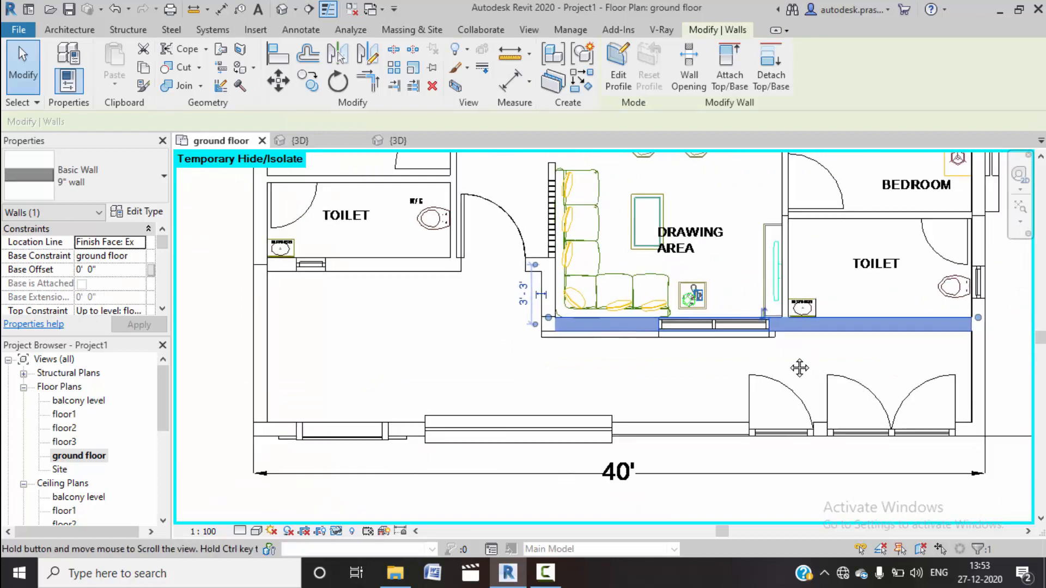
pyautogui.scroll(4, 582, 324)
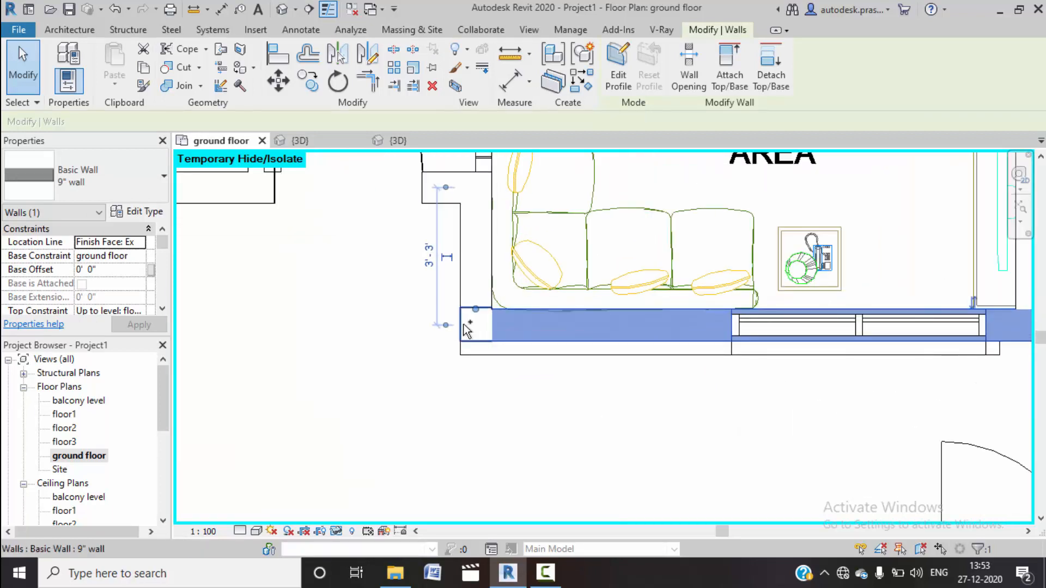
pyautogui.keyDown('ctrl'); pyautogui.click(471, 327); pyautogui.keyUp('ctrl')
pyautogui.scroll(-4, 471, 324)
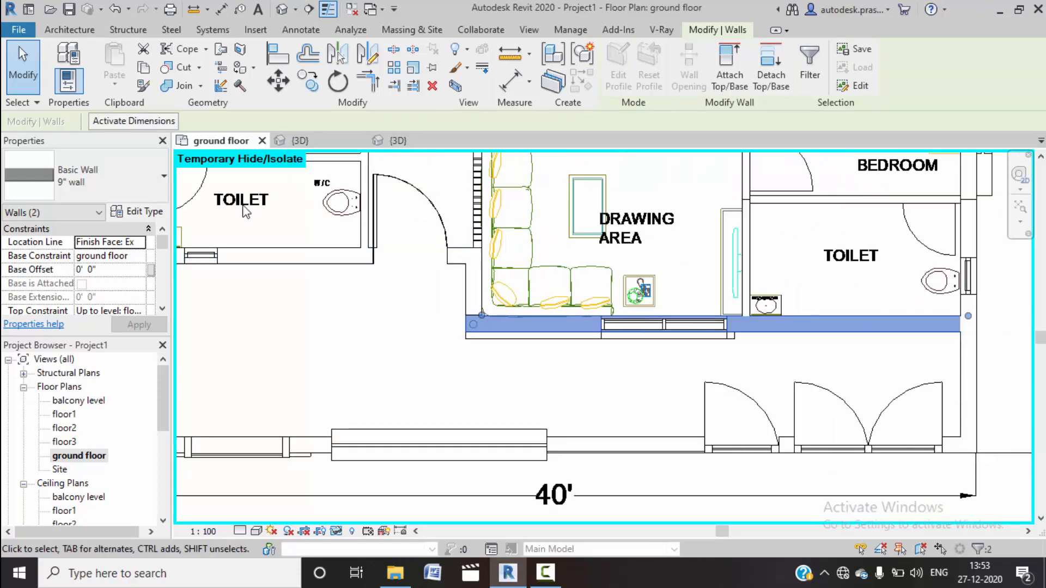
pyautogui.click(135, 211)
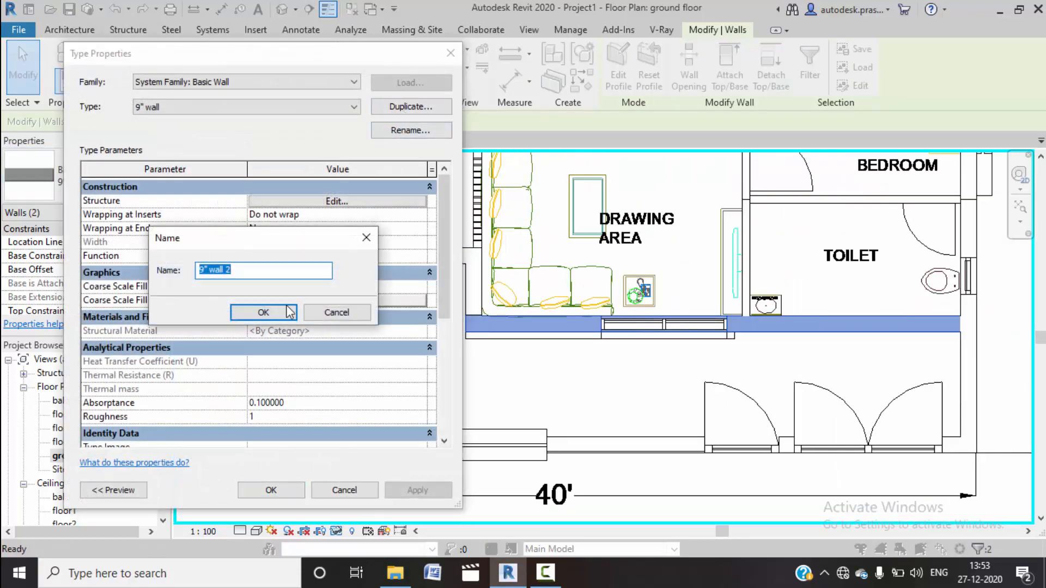
pyautogui.click(264, 313)
# Step: Set the structure layer material of 9" wall 2 to wooden and apply the type changes
pyautogui.click(314, 202)
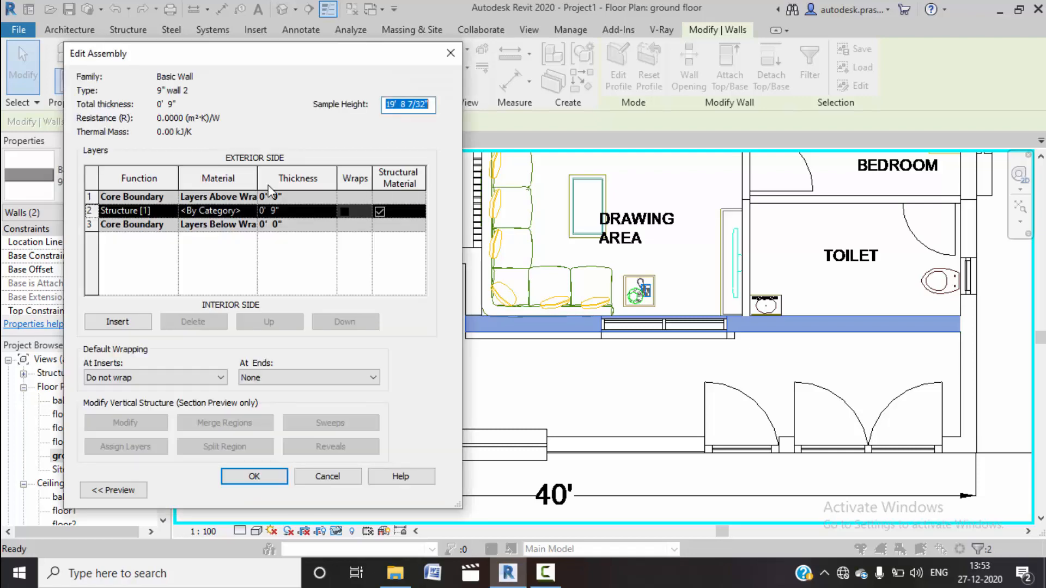
pyautogui.click(254, 217)
pyautogui.click(250, 211)
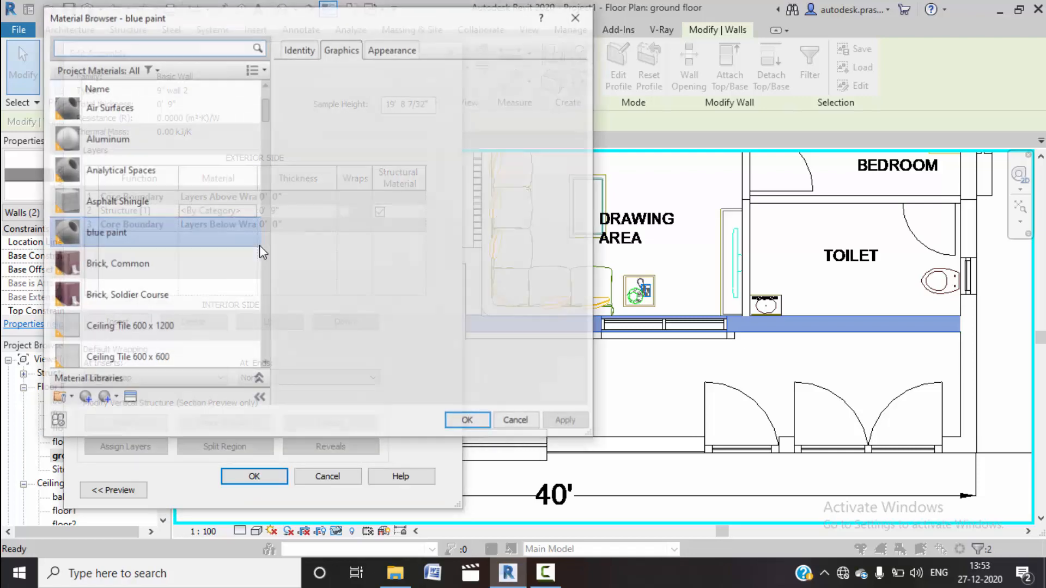
pyautogui.scroll(-10, 175, 329)
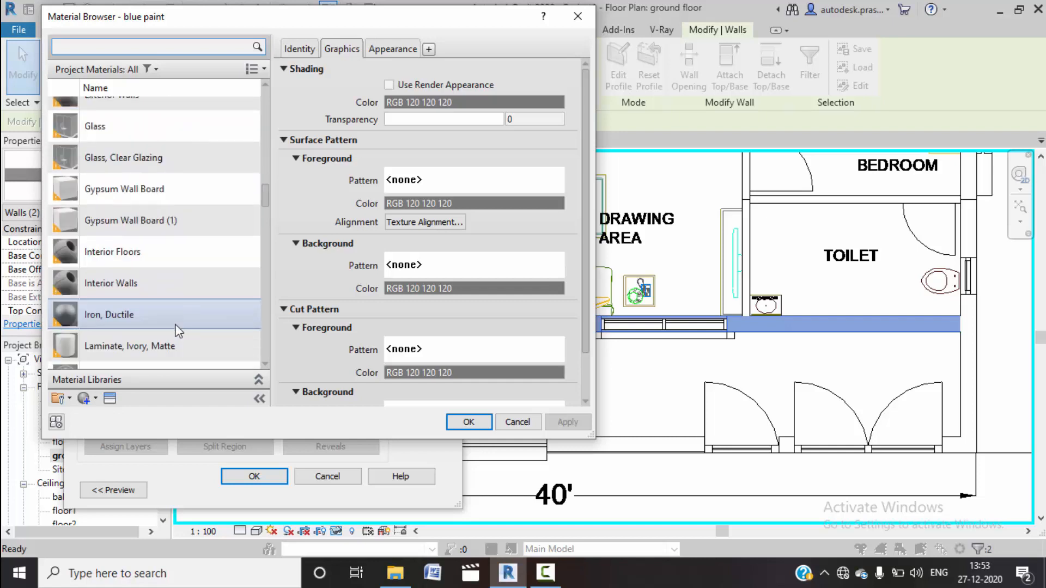
pyautogui.scroll(-15, 177, 331)
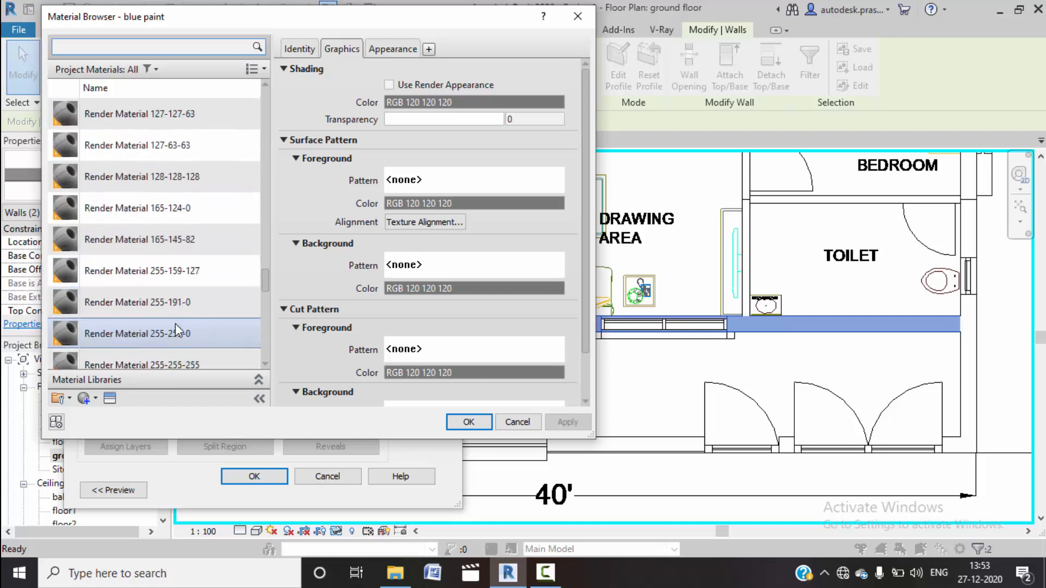
pyautogui.click(139, 353)
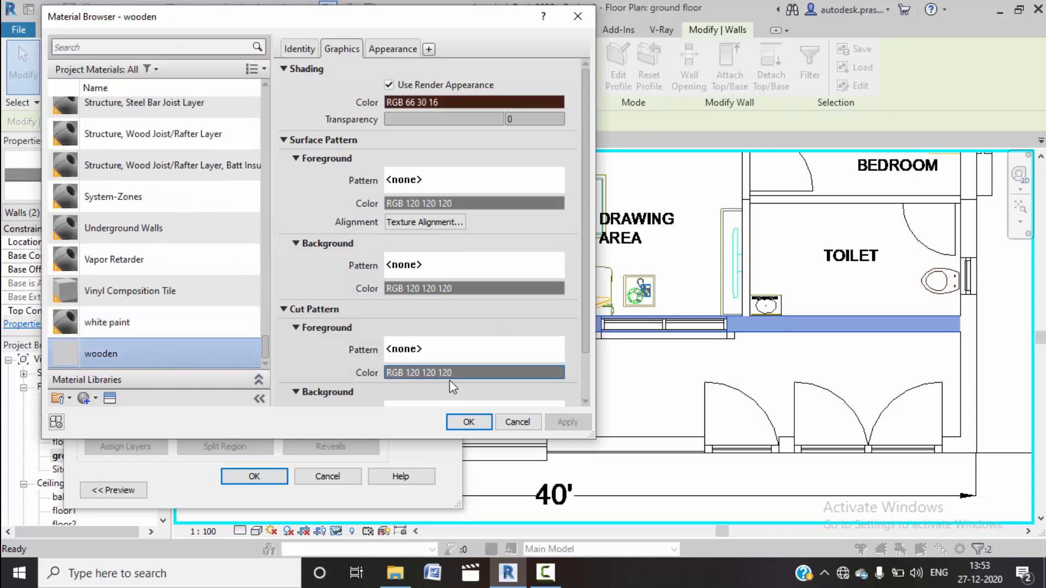
pyautogui.click(467, 421)
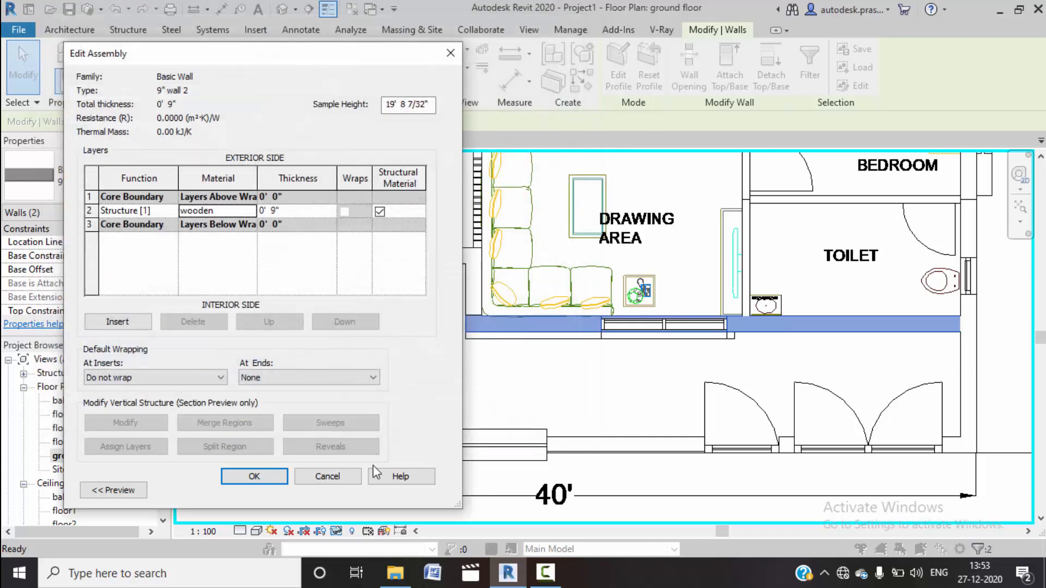
pyautogui.click(267, 484)
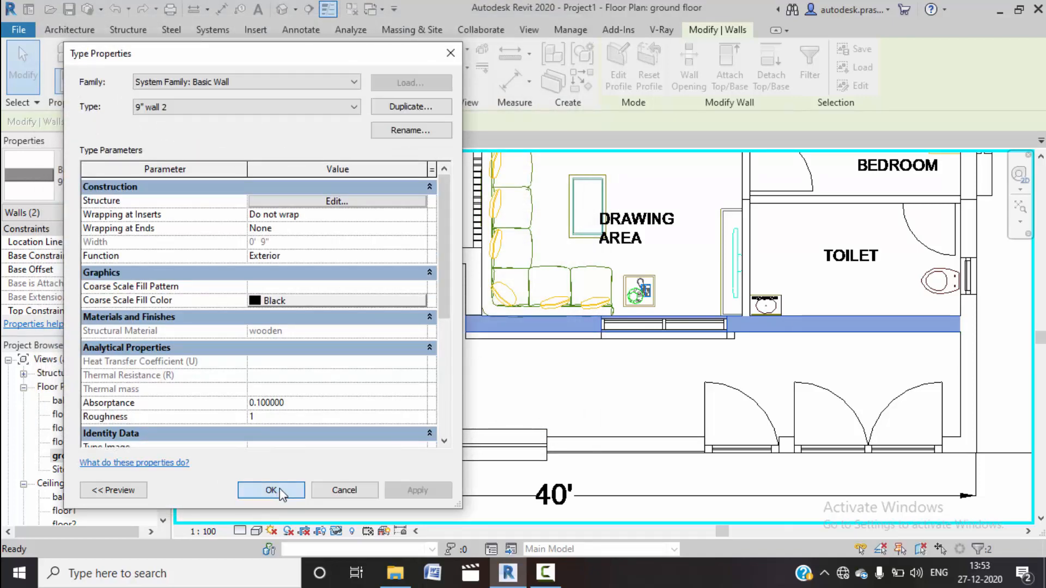
pyautogui.click(274, 492)
pyautogui.click(585, 386)
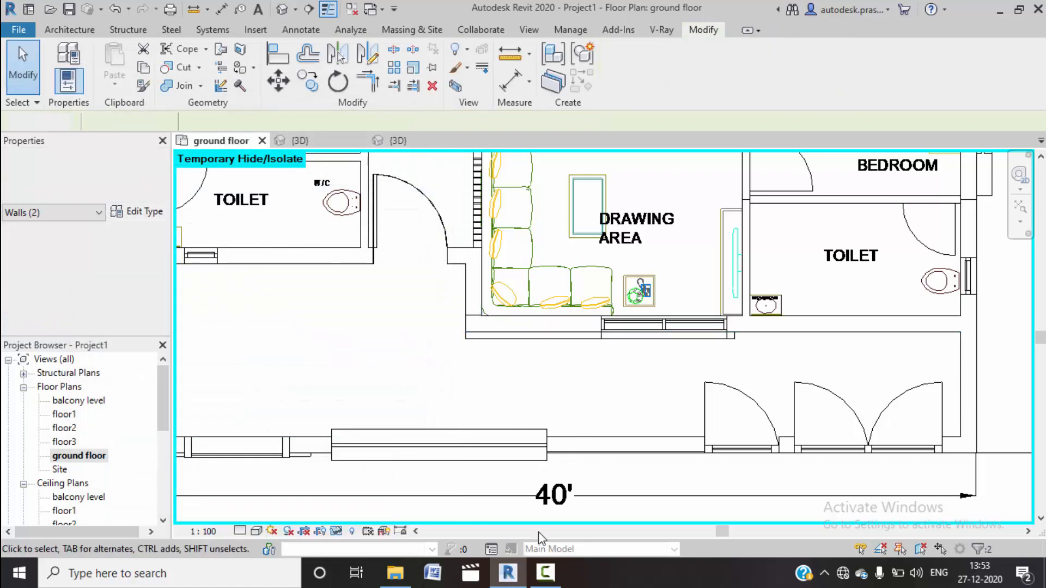
# Step: Return to the 3D view and examine the wooden finish on the front walls
pyautogui.click(545, 572)
pyautogui.click(546, 572)
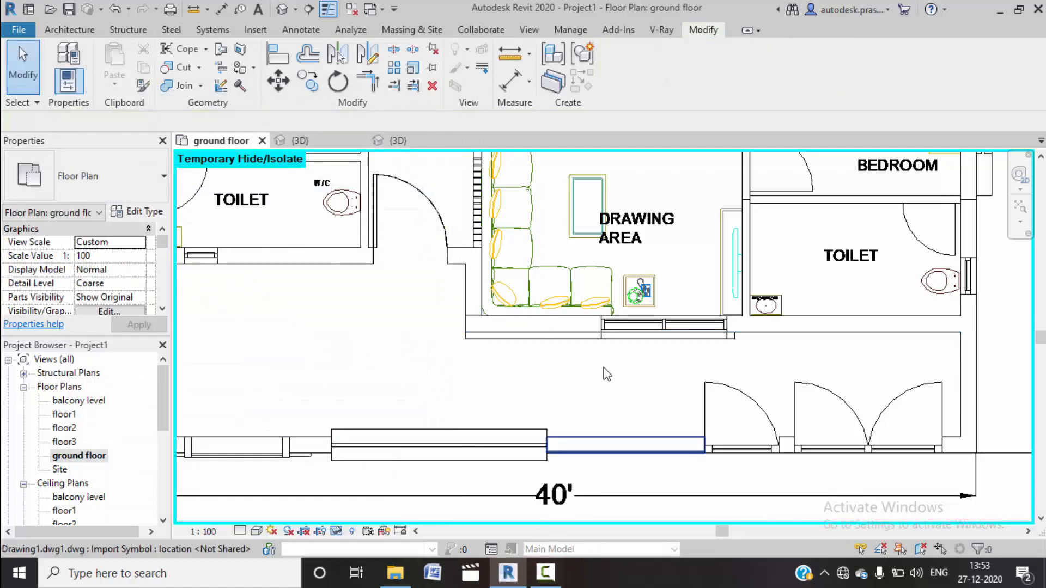
pyautogui.click(281, 11)
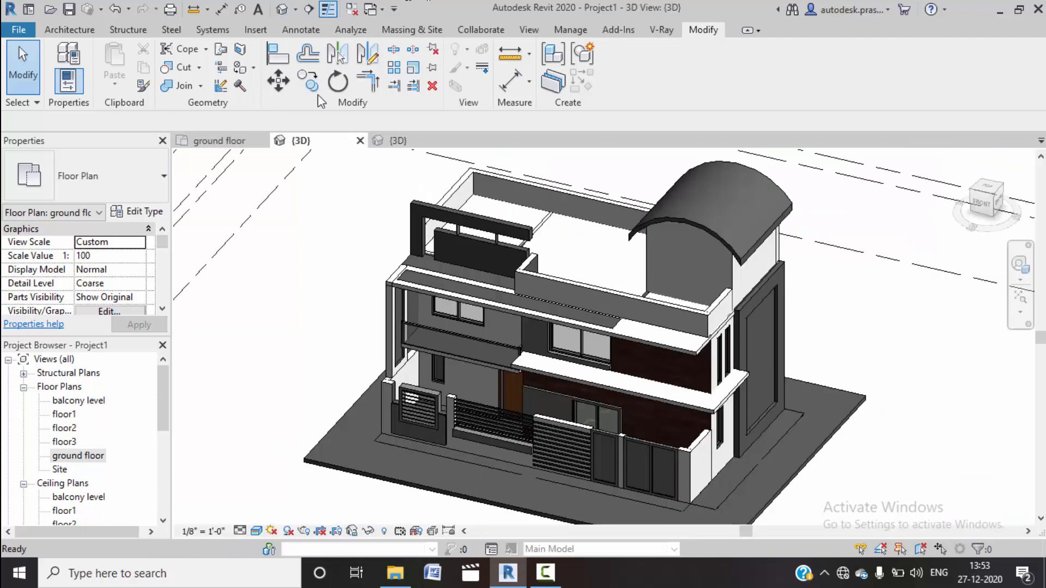
pyautogui.scroll(5, 671, 395)
pyautogui.scroll(-5, 677, 392)
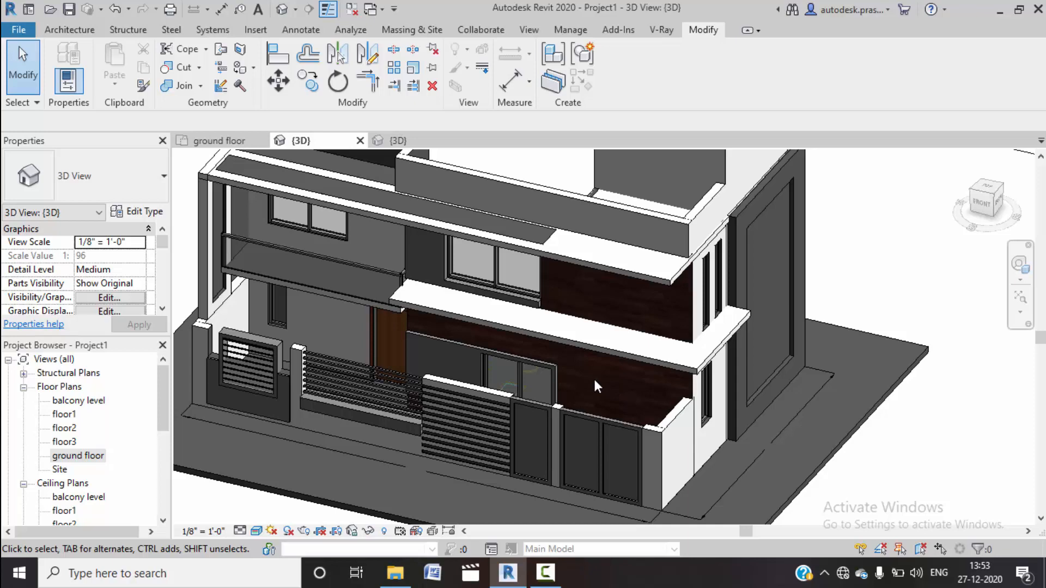
pyautogui.keyDown('shift'); pyautogui.moveTo(593, 379); pyautogui.dragTo(669, 349, button='middle'); pyautogui.keyUp('shift')
# Step: Duplicate the type of the floor2-level slab strip above the balcony as Generic Floor - 400mm 3
pyautogui.click(195, 185)
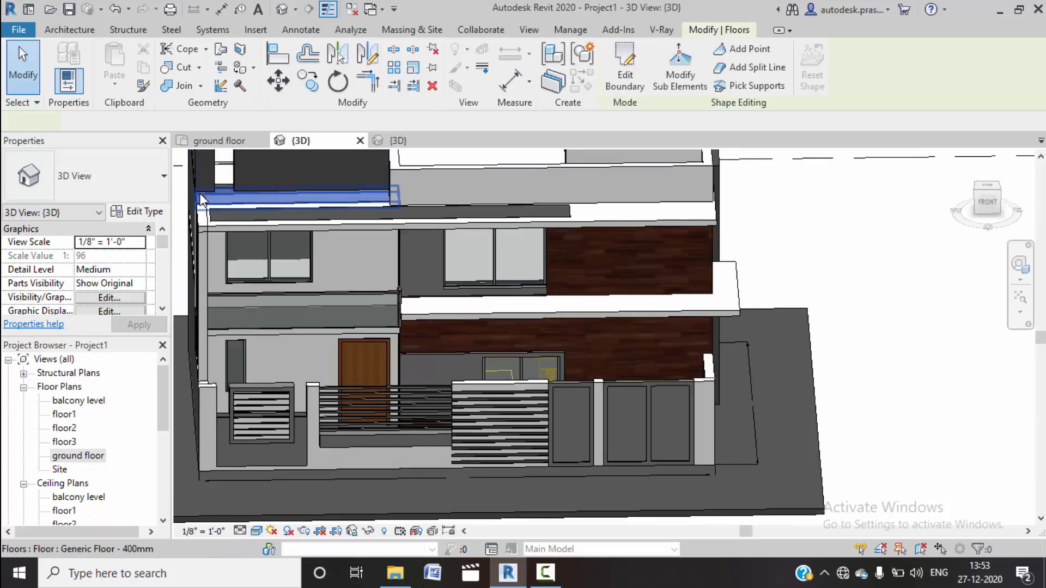
pyautogui.click(136, 212)
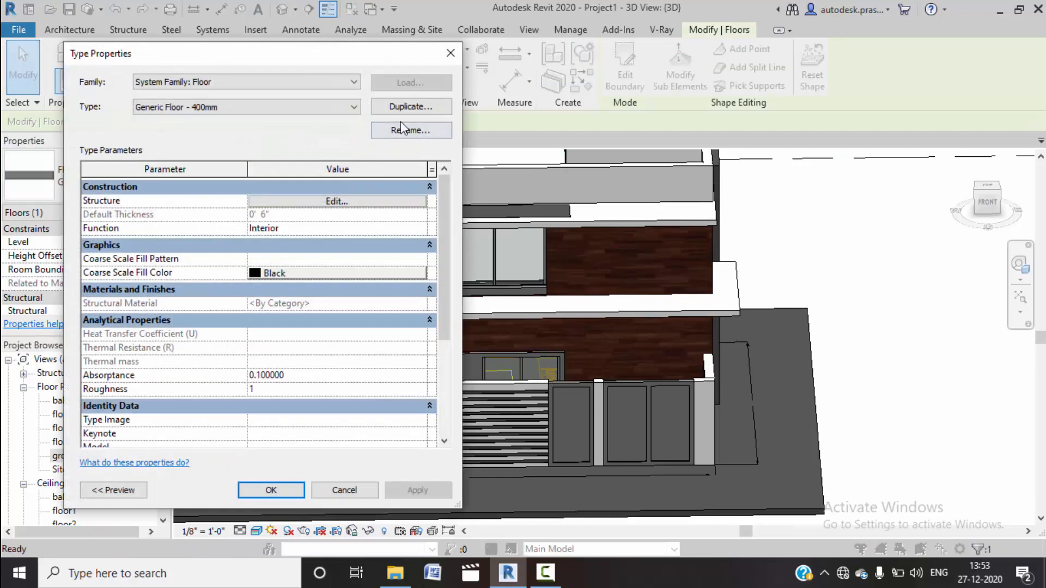
pyautogui.click(286, 313)
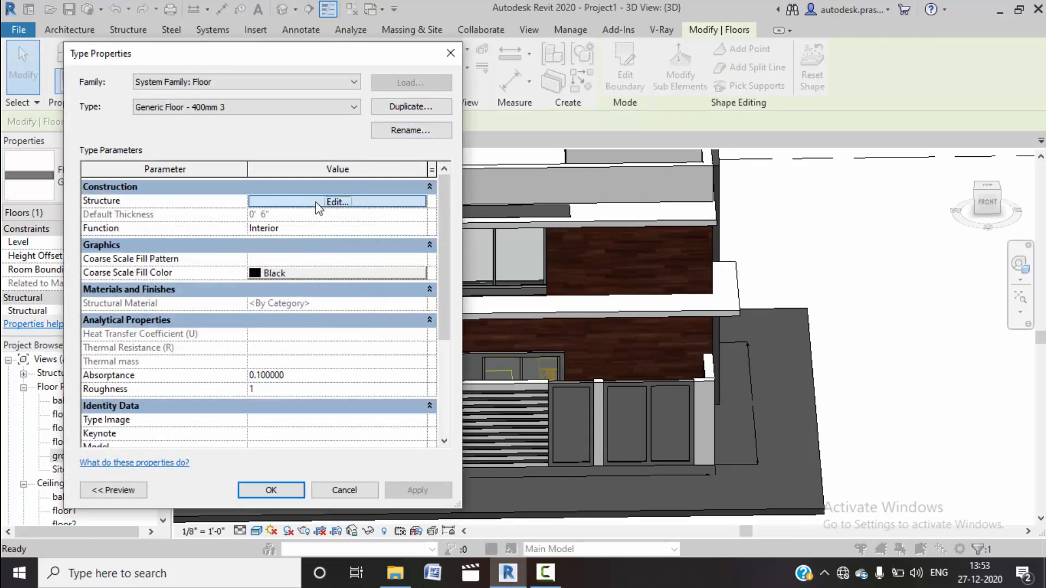
# Step: Set the structure layer material of Generic Floor - 400mm 3 to wooden and apply the type changes
pyautogui.click(336, 202)
pyautogui.click(235, 211)
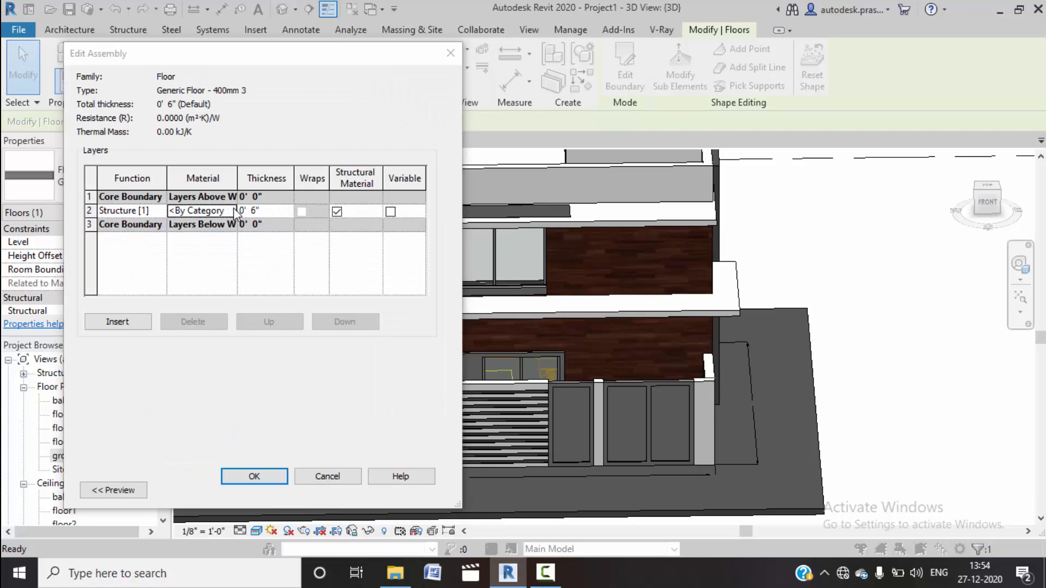
pyautogui.click(230, 211)
pyautogui.click(454, 421)
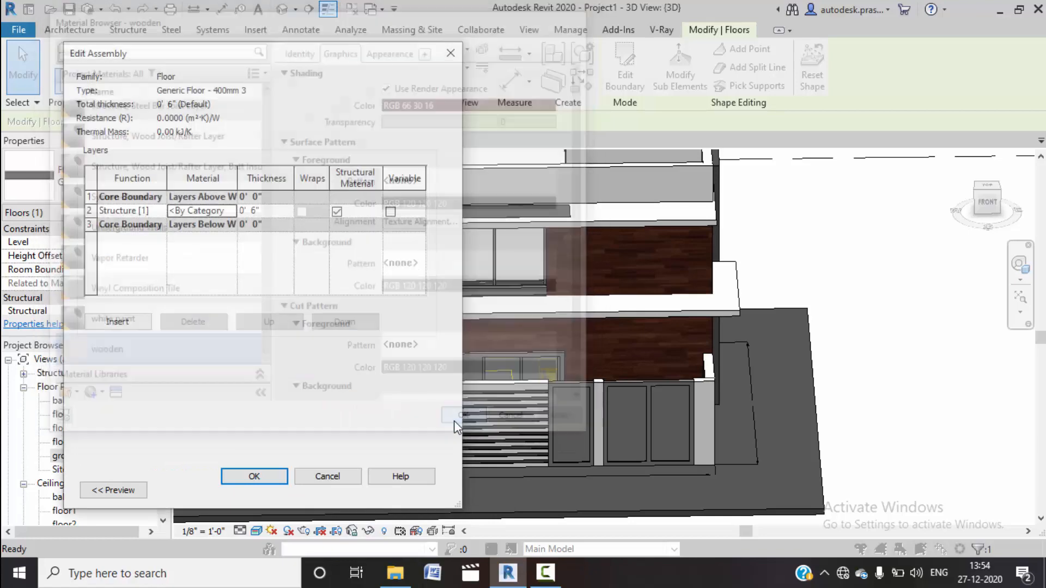
pyautogui.click(278, 475)
pyautogui.click(281, 489)
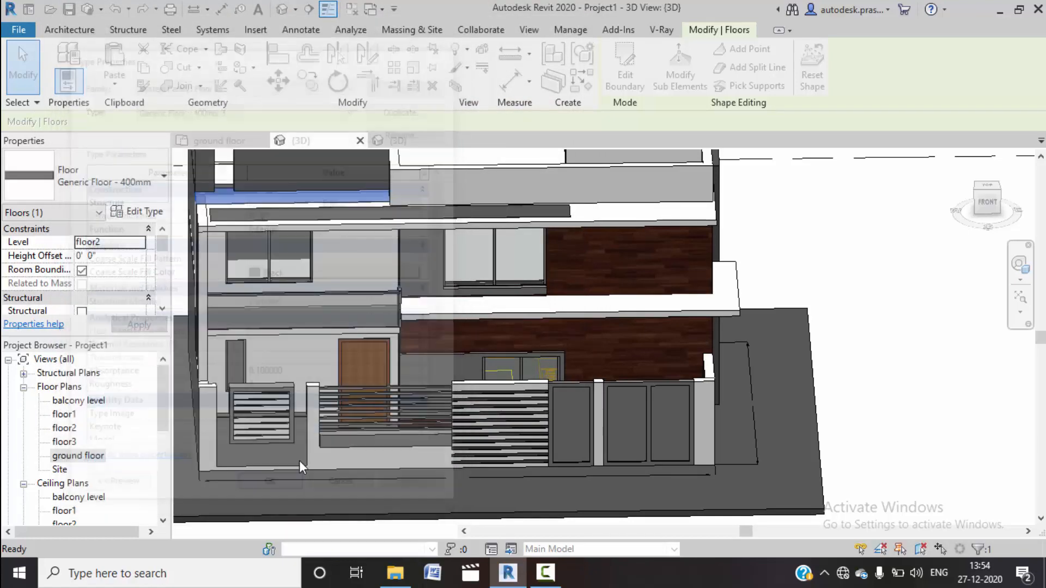
# Step: Paint the inner face of the side wall at the end of the first-floor balcony with the wooden material
pyautogui.scroll(-1, 452, 282)
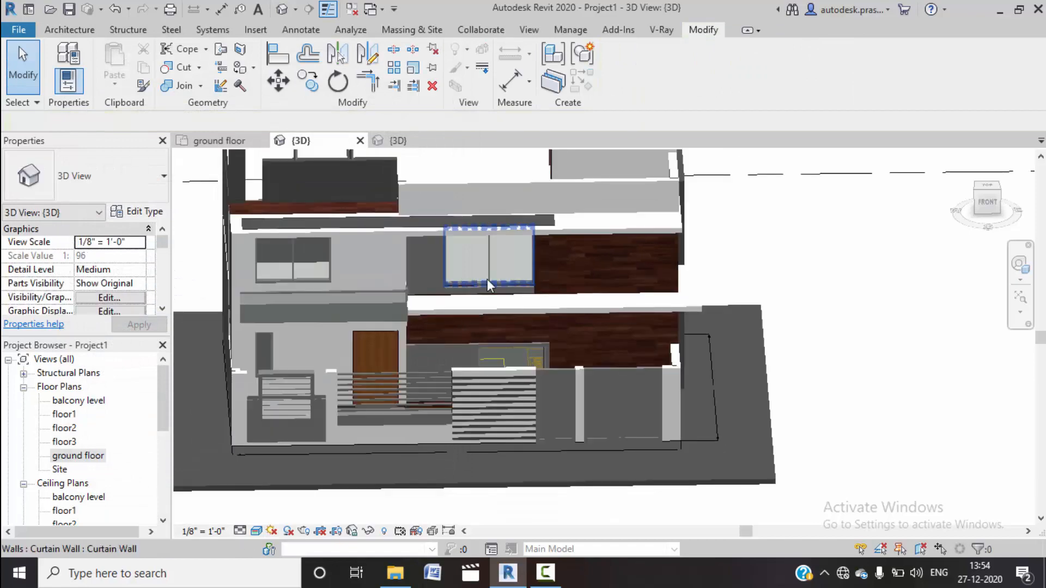
pyautogui.keyDown('shift'); pyautogui.moveTo(488, 285); pyautogui.dragTo(414, 303, button='middle'); pyautogui.keyUp('shift')
pyautogui.click(302, 223)
pyautogui.scroll(4, 303, 224)
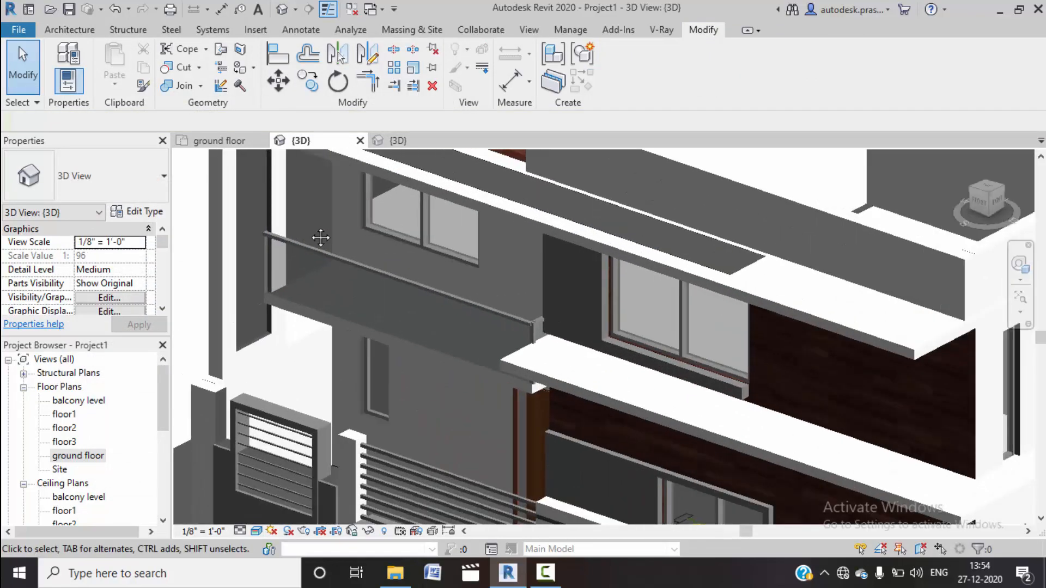
pyautogui.click(254, 68)
pyautogui.click(263, 118)
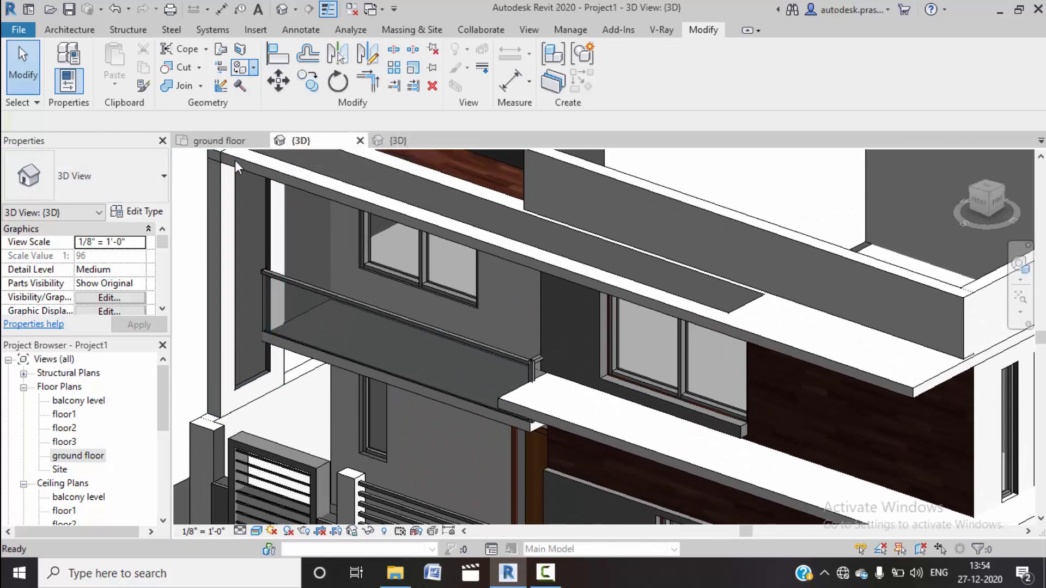
pyautogui.click(180, 337)
pyautogui.click(316, 251)
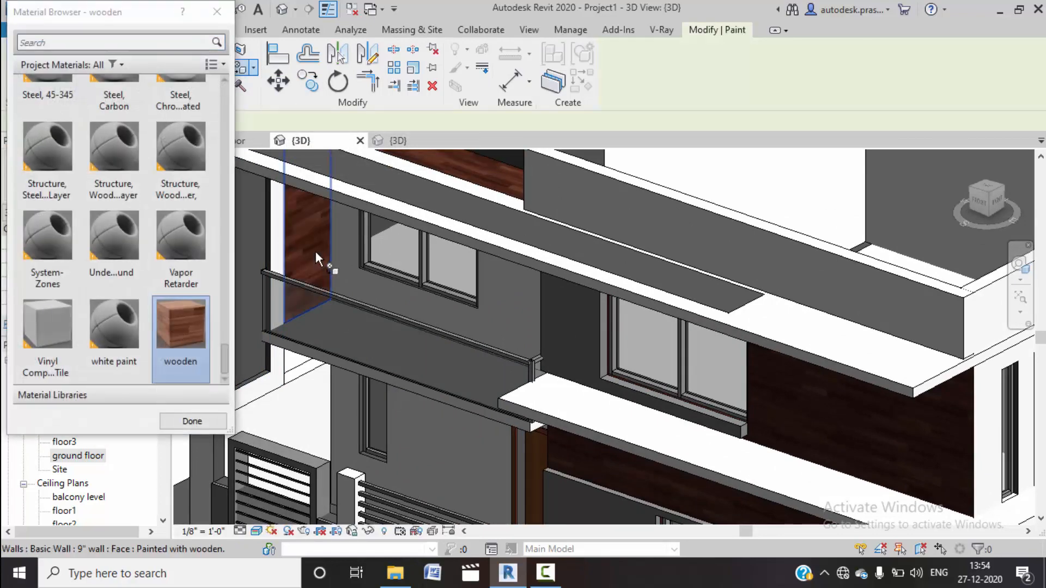
# Step: Paint the outer face of the balcony's side wall, behind the framed opening, with the wooden material
pyautogui.scroll(-4, 316, 253)
pyautogui.keyDown('shift'); pyautogui.moveTo(319, 316); pyautogui.dragTo(626, 376, button='middle'); pyautogui.keyUp('shift')
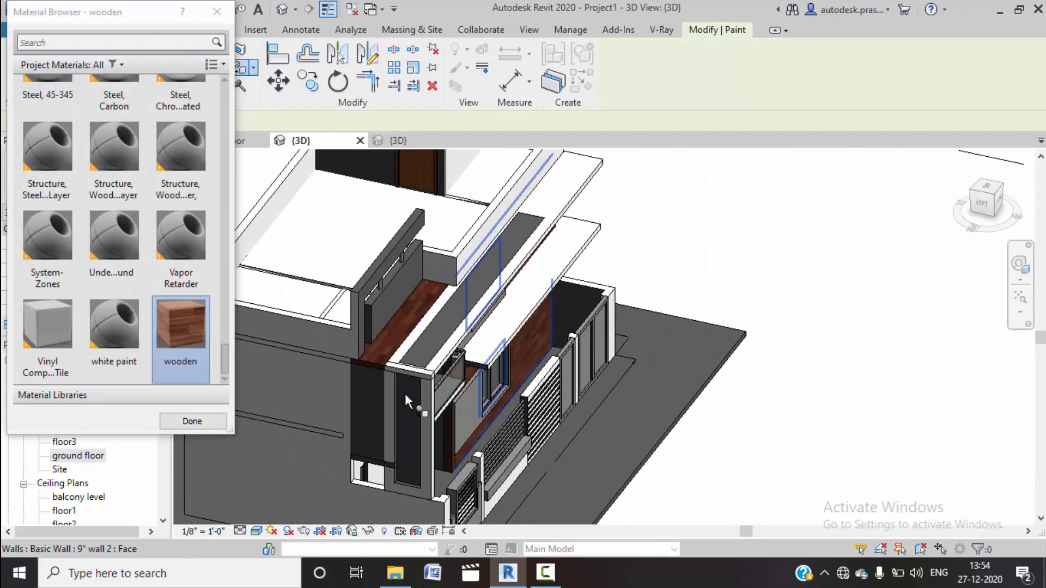
pyautogui.click(365, 394)
pyautogui.moveTo(445, 331)
pyautogui.keyDown('shift'); pyautogui.mouseDown(button='middle')
pyautogui.moveTo(551, 330)
pyautogui.moveTo(561, 355)
pyautogui.moveTo(539, 359)
pyautogui.moveTo(547, 365)
pyautogui.moveTo(515, 398)
pyautogui.moveTo(414, 354)
pyautogui.mouseUp(button='middle'); pyautogui.keyUp('shift')
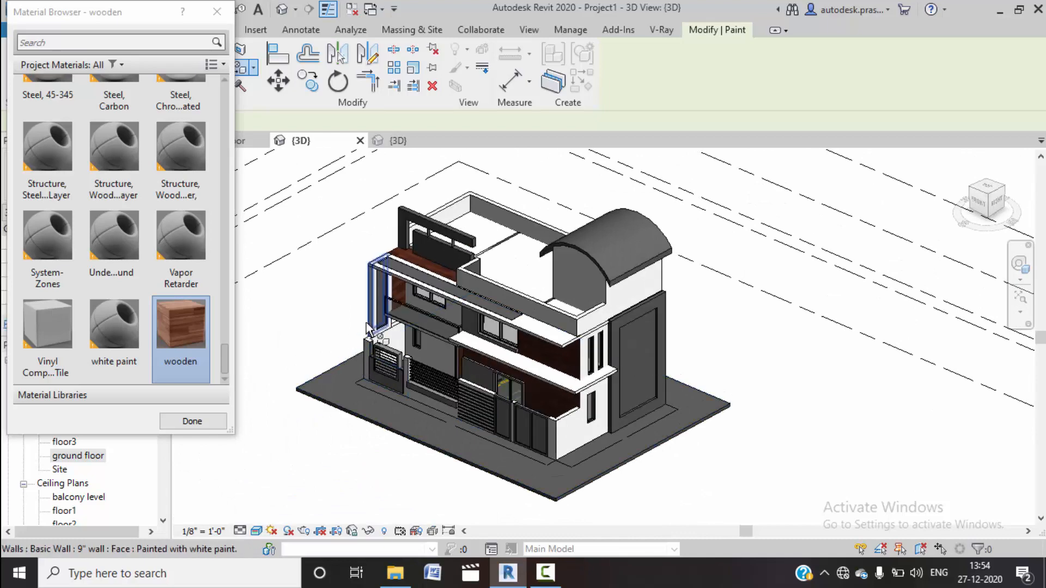
# Step: Paint the front edge and the top face of the balcony slab with the wooden material and end painting
pyautogui.scroll(3, 366, 327)
pyautogui.scroll(2, 476, 325)
pyautogui.scroll(3, 476, 326)
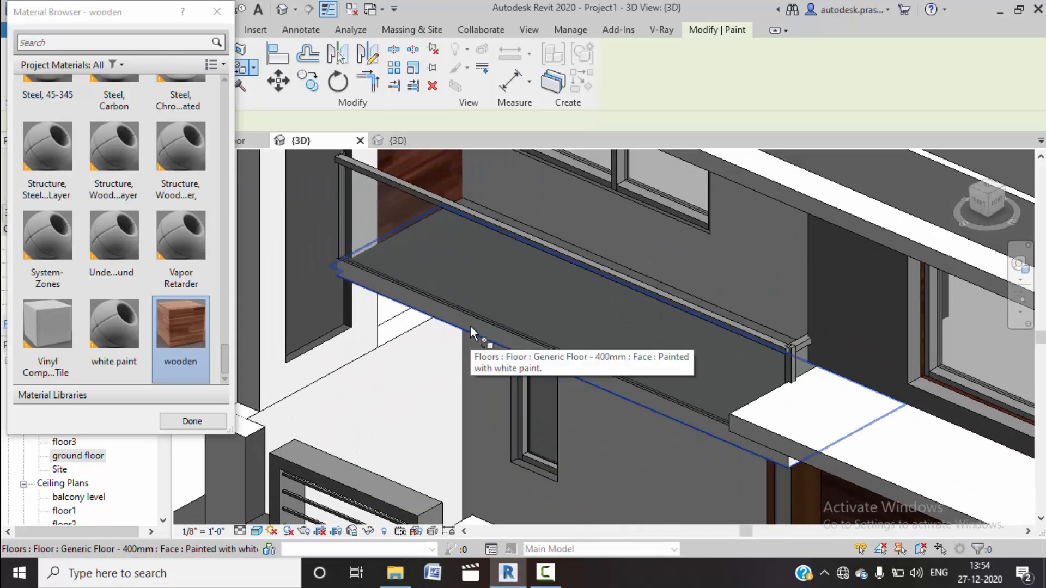
pyautogui.click(469, 326)
pyautogui.scroll(-3, 289, 447)
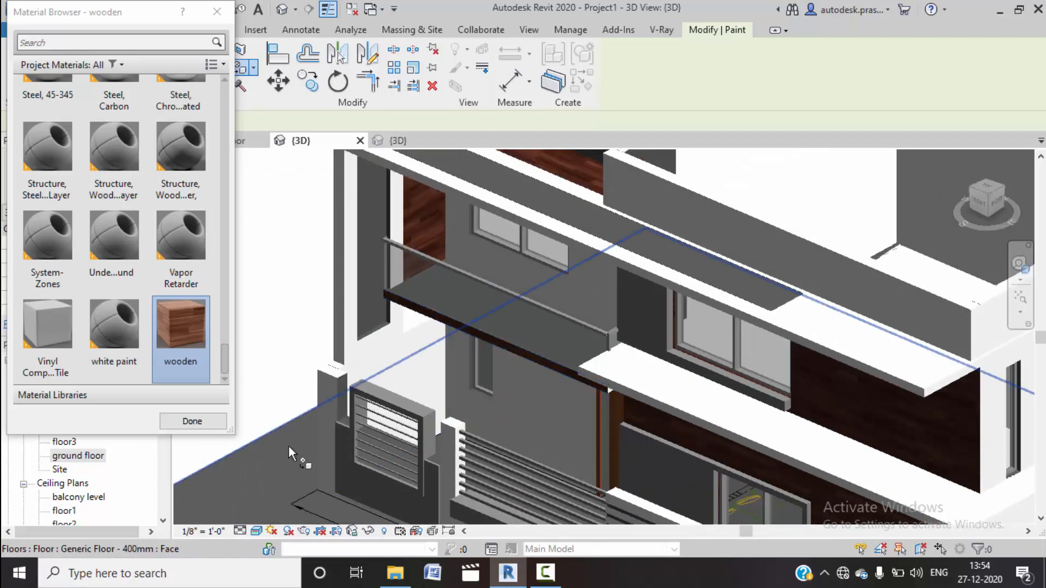
pyautogui.click(413, 286)
pyautogui.press('Escape')
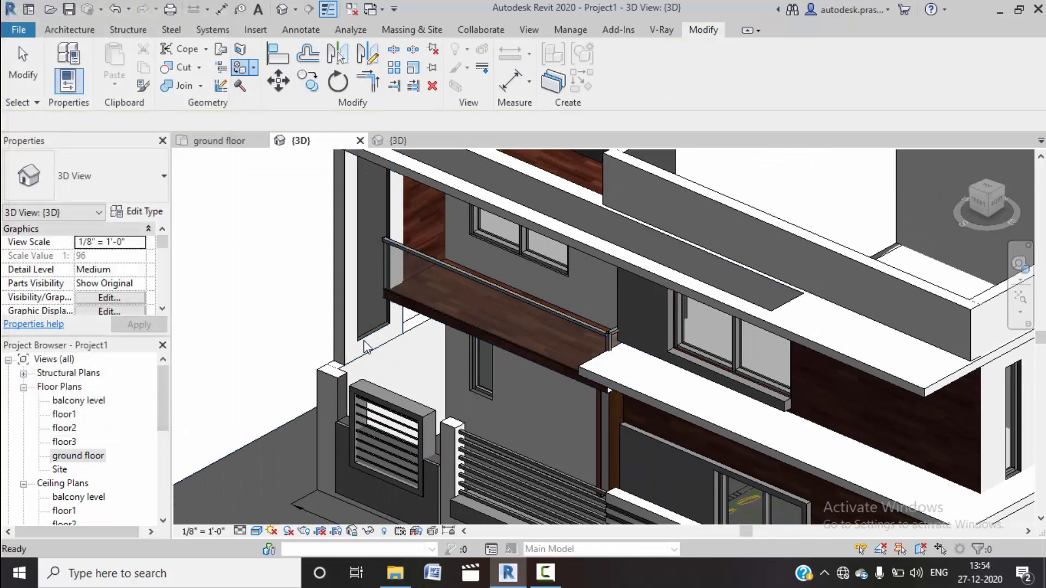
pyautogui.scroll(-5, 366, 346)
pyautogui.keyDown('shift'); pyautogui.moveTo(366, 381); pyautogui.dragTo(488, 380, button='middle'); pyautogui.keyUp('shift')
pyautogui.scroll(-1, 369, 400)
pyautogui.keyDown('shift'); pyautogui.moveTo(372, 413); pyautogui.dragTo(318, 420, button='middle'); pyautogui.keyUp('shift')
pyautogui.scroll(5, 320, 423)
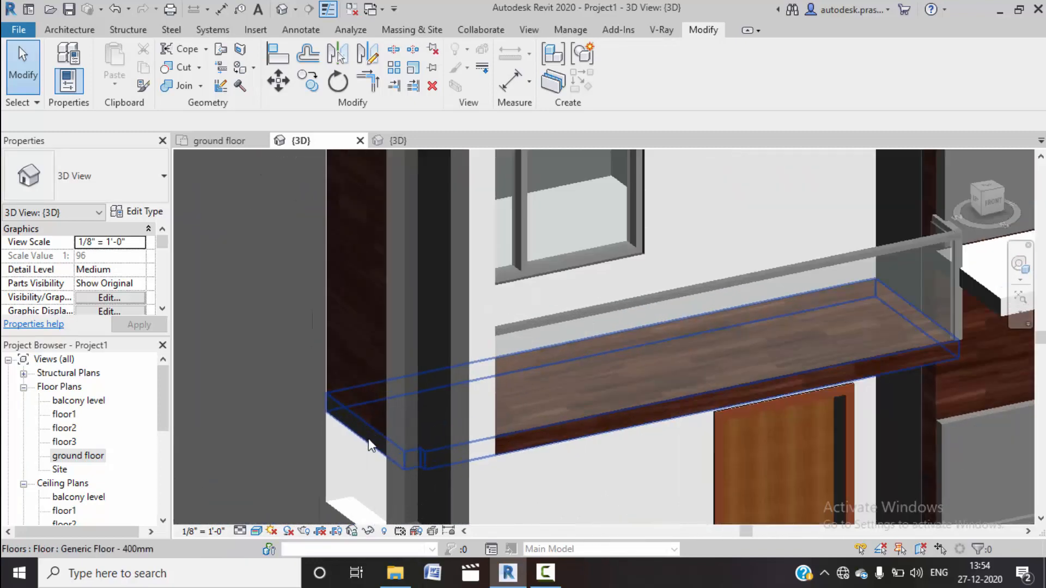
pyautogui.scroll(1, 368, 436)
pyautogui.click(255, 68)
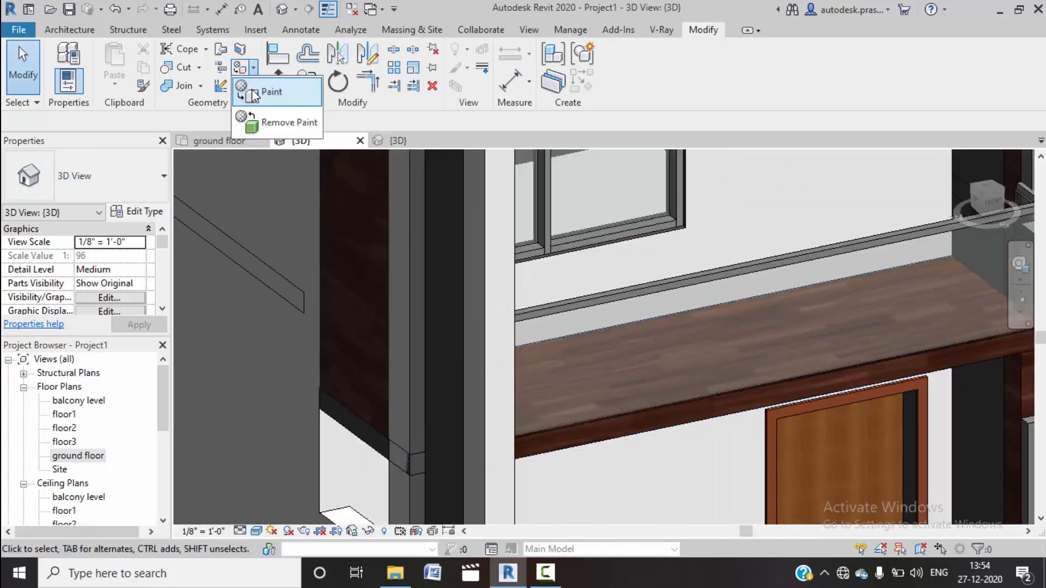
pyautogui.click(269, 89)
pyautogui.click(114, 326)
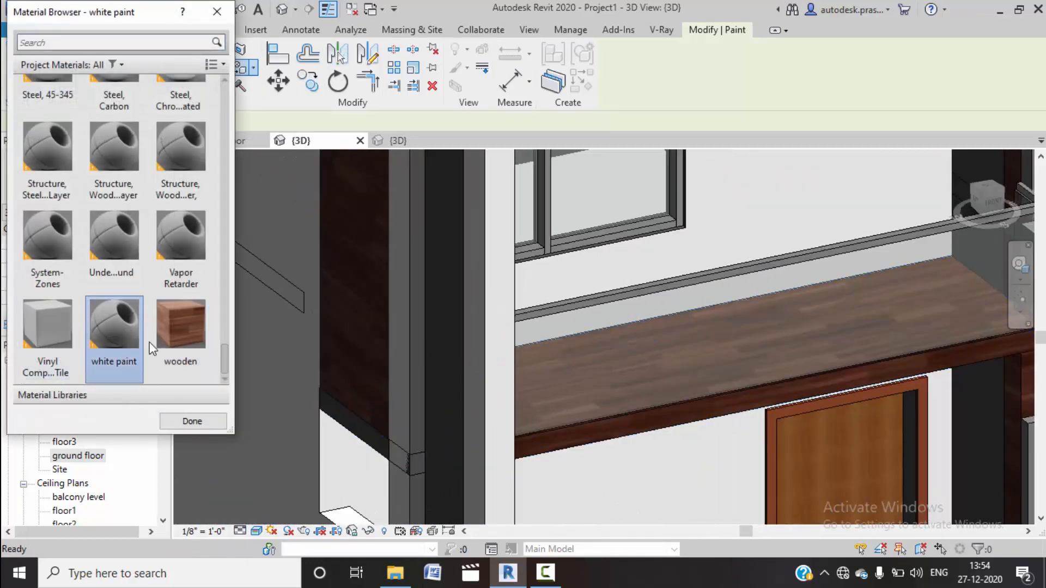
pyautogui.scroll(-4, 458, 407)
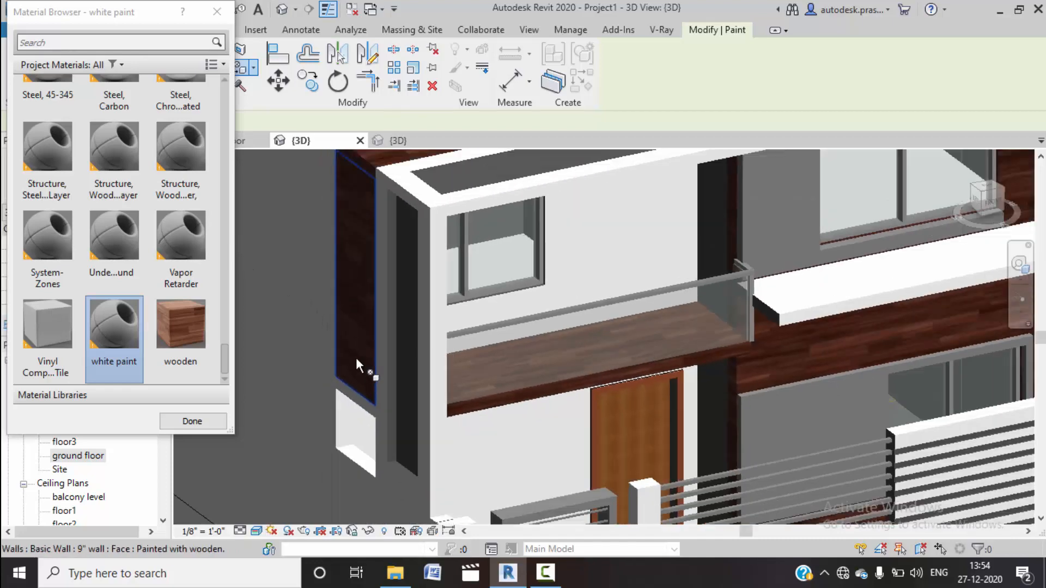
pyautogui.click(214, 426)
# Step: Edit the rectangular slatted frame on the front compound wall in place, set its extrusion material to wooden, and finish the model
pyautogui.keyDown('shift'); pyautogui.moveTo(652, 434); pyautogui.dragTo(594, 449, button='middle'); pyautogui.keyUp('shift')
pyautogui.scroll(3, 427, 468)
pyautogui.moveTo(422, 436); pyautogui.dragTo(430, 411, button='middle')
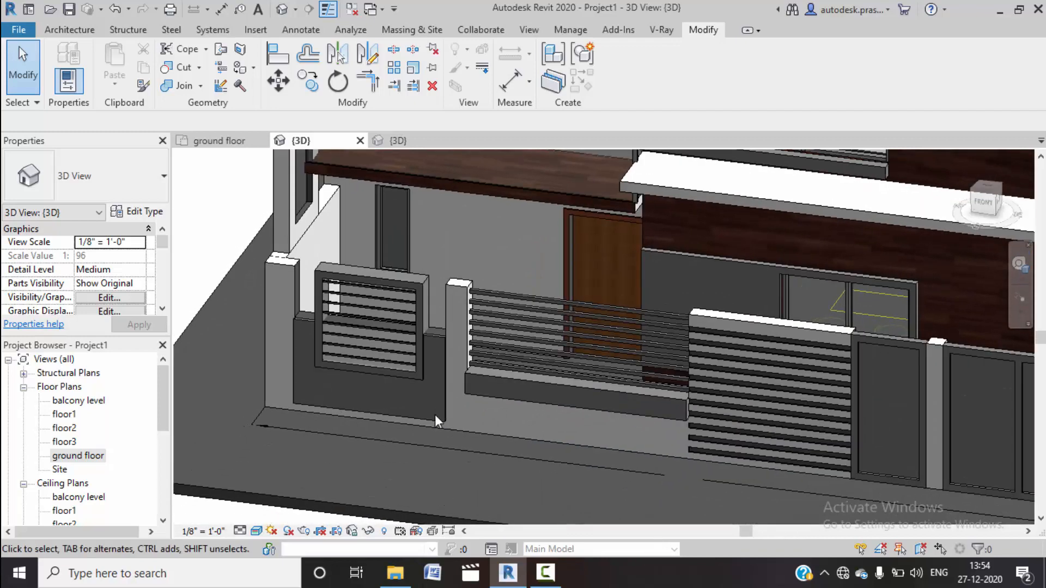
pyautogui.click(507, 381)
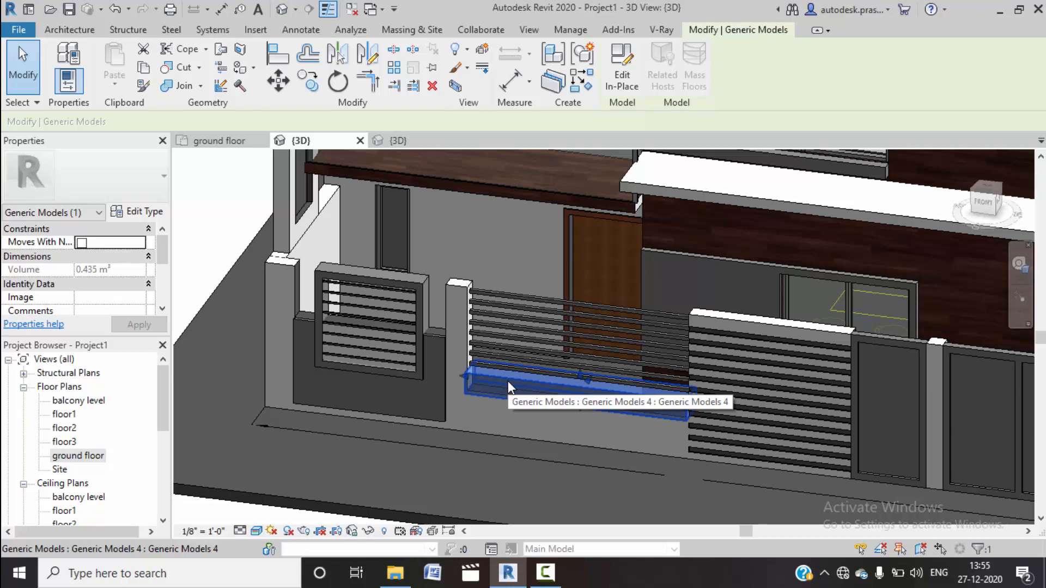
pyautogui.click(373, 273)
pyautogui.click(622, 79)
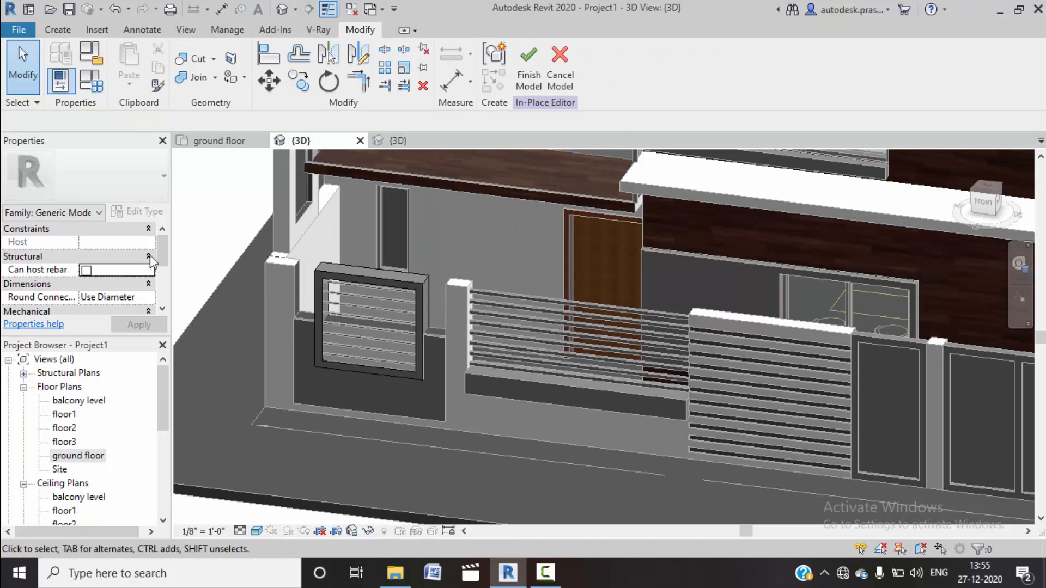
pyautogui.click(373, 279)
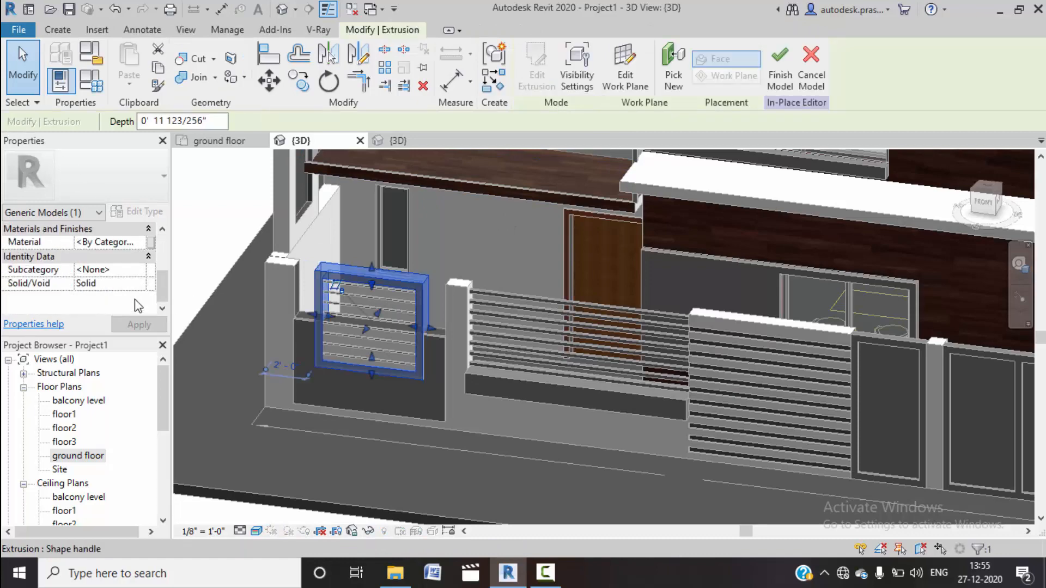
pyautogui.click(142, 246)
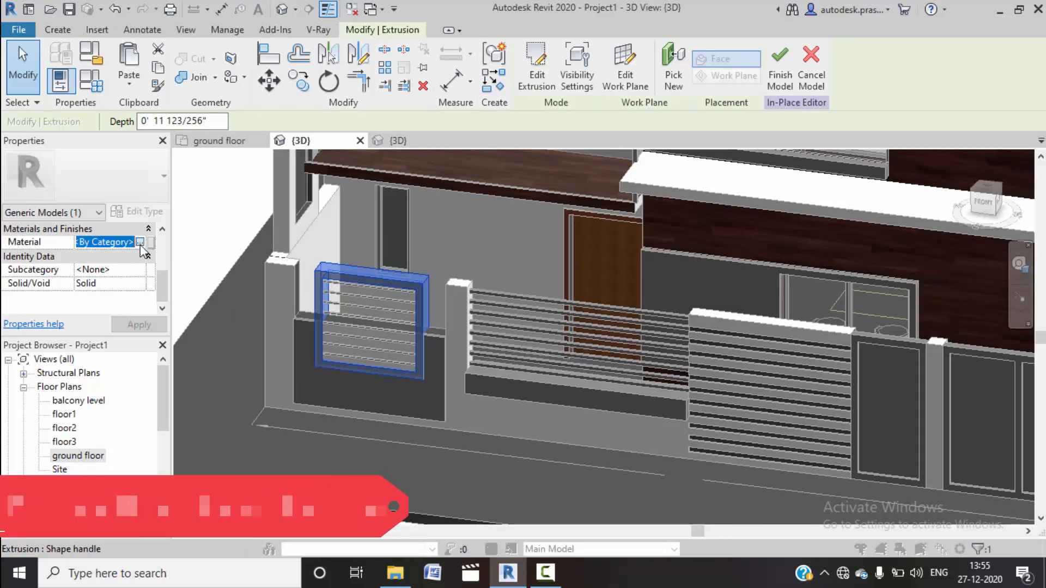
pyautogui.click(140, 243)
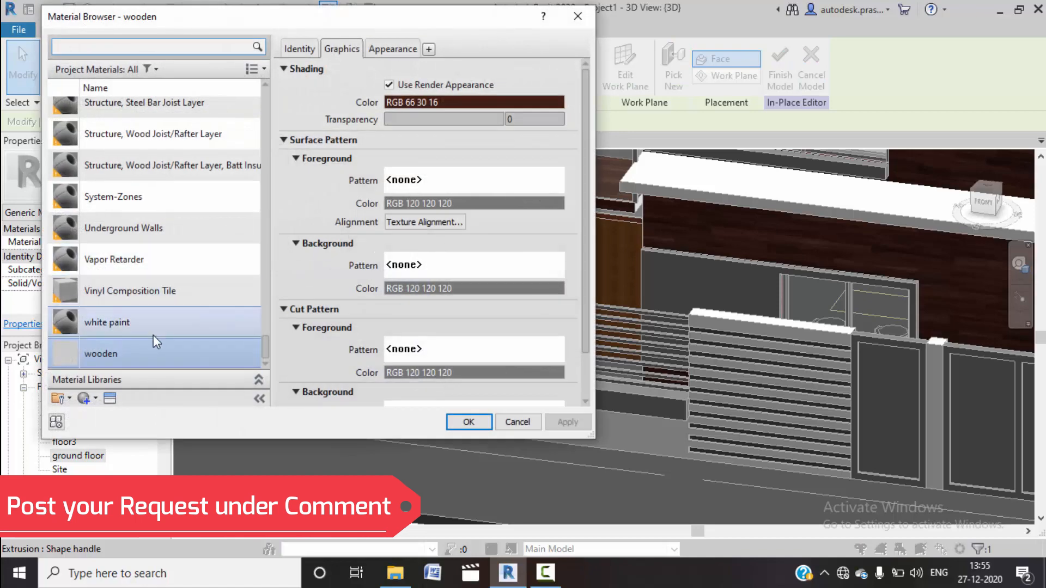
pyautogui.click(145, 356)
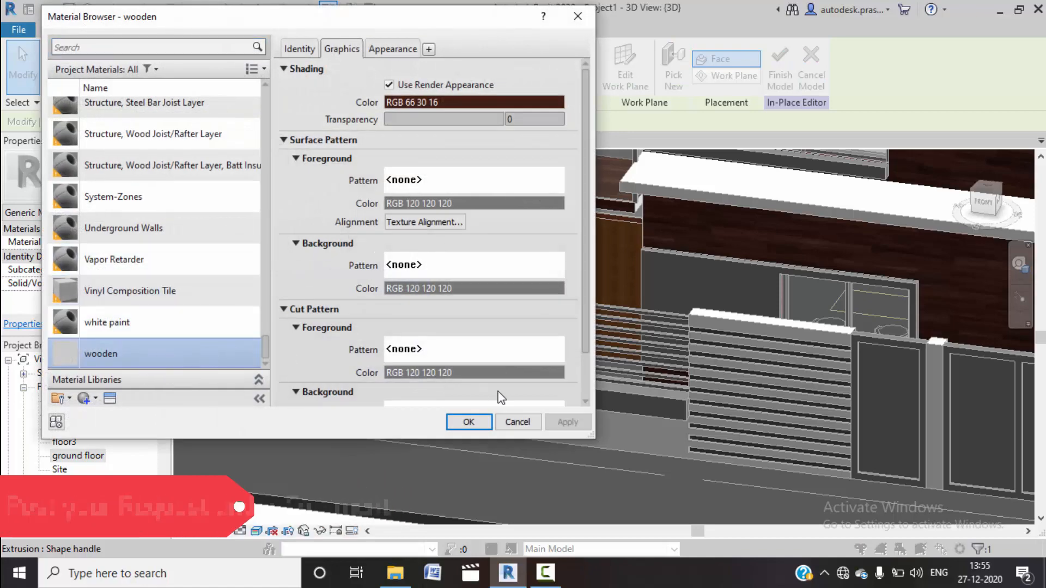
pyautogui.click(468, 422)
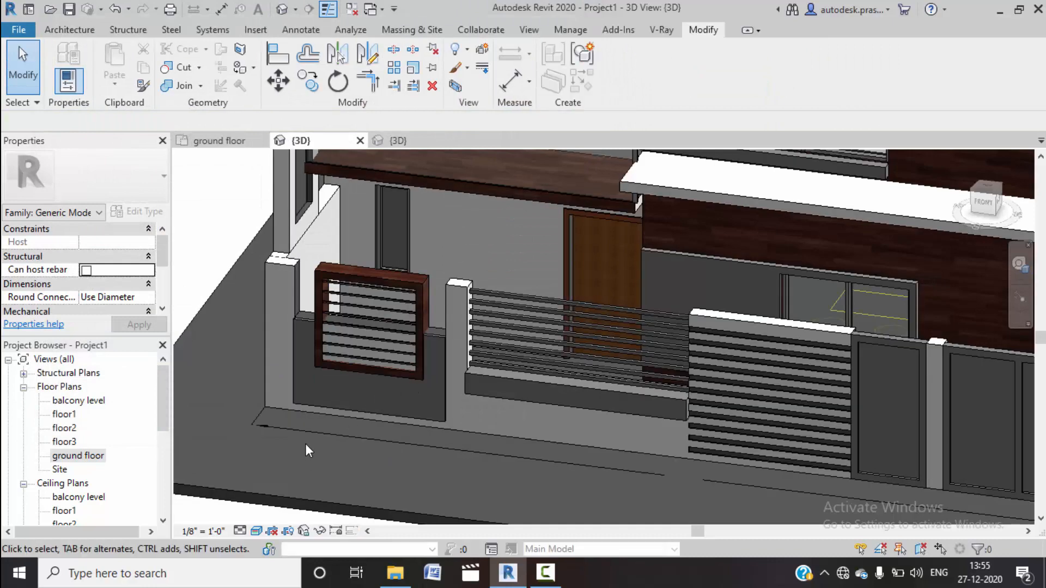
# Step: Paint the inner side face of the corner fence pillar and the top of the low wall behind the frame with white paint
pyautogui.scroll(3, 298, 292)
pyautogui.scroll(2, 298, 292)
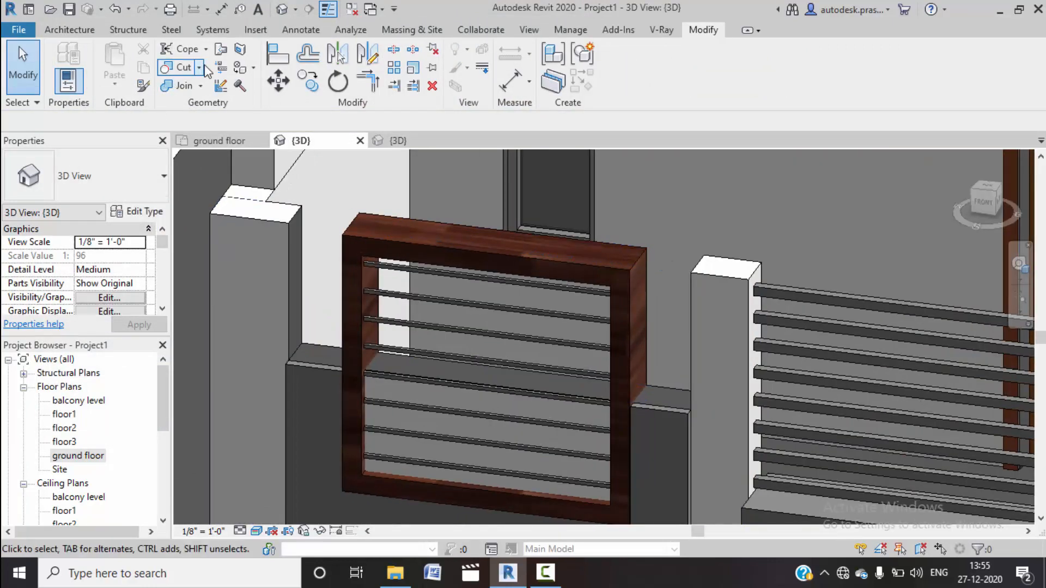
pyautogui.click(253, 68)
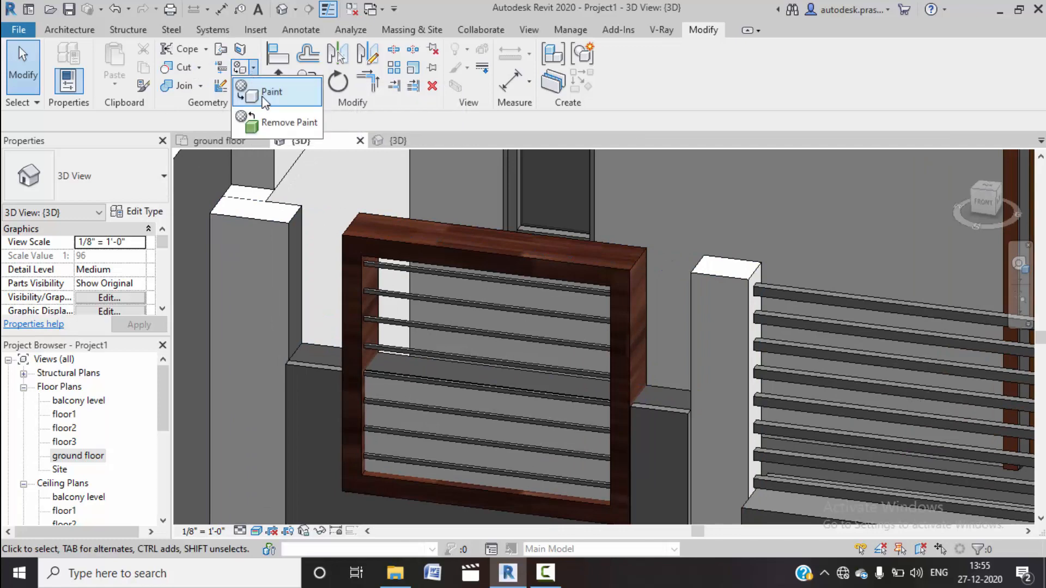
pyautogui.click(261, 91)
pyautogui.click(109, 336)
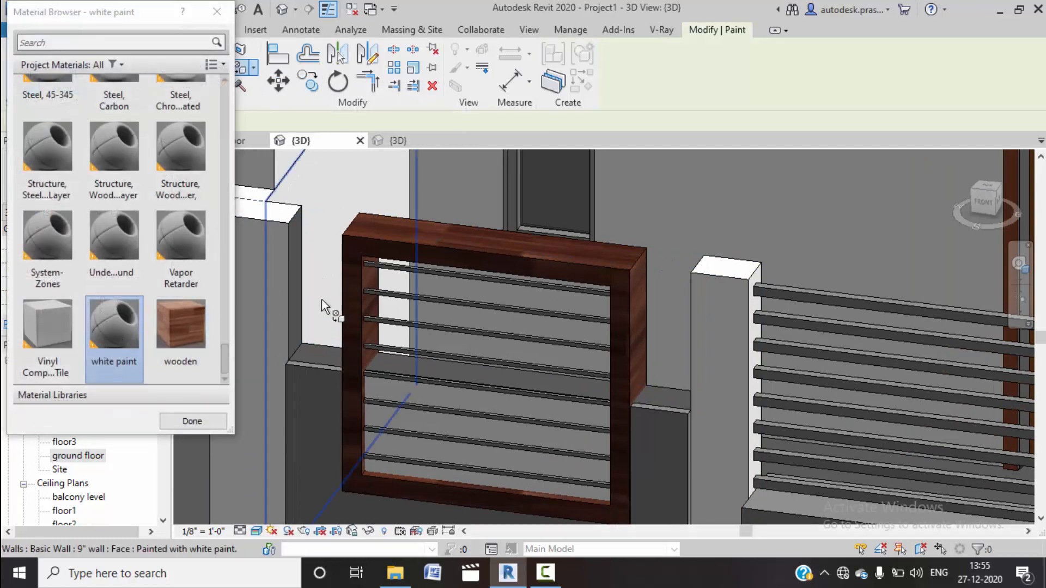
pyautogui.click(297, 298)
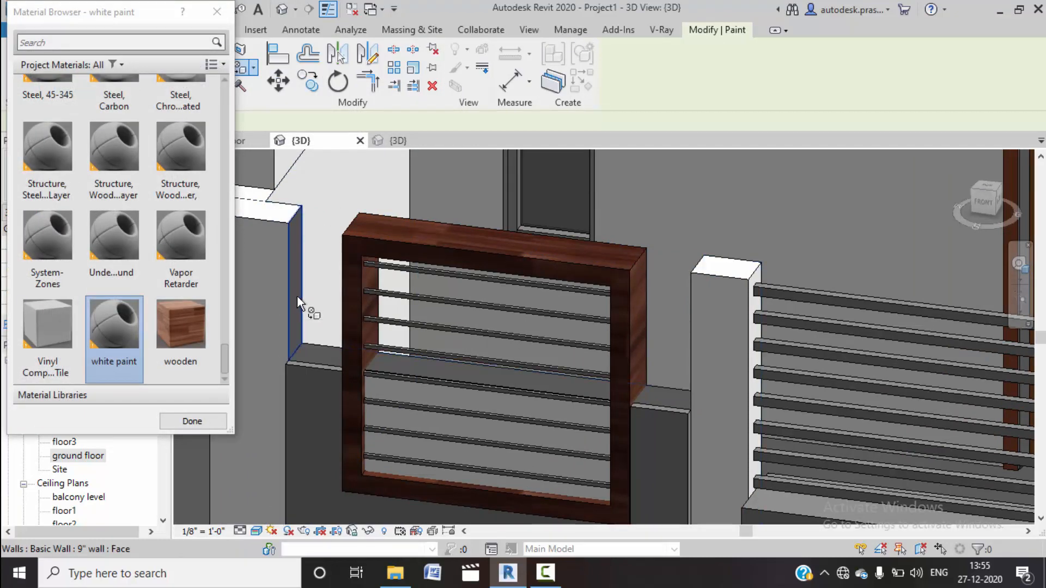
pyautogui.click(315, 344)
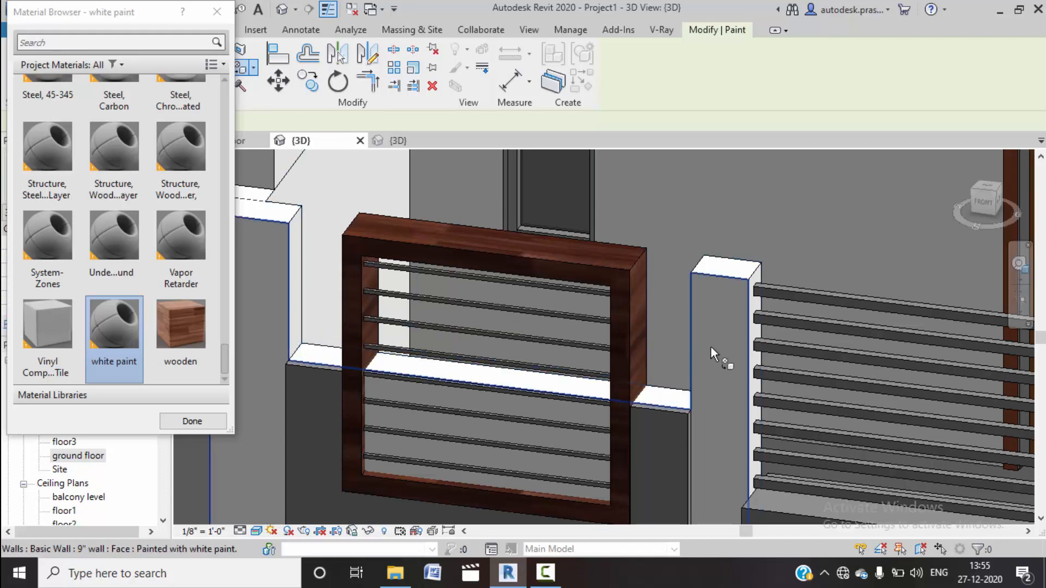
pyautogui.scroll(-4, 708, 363)
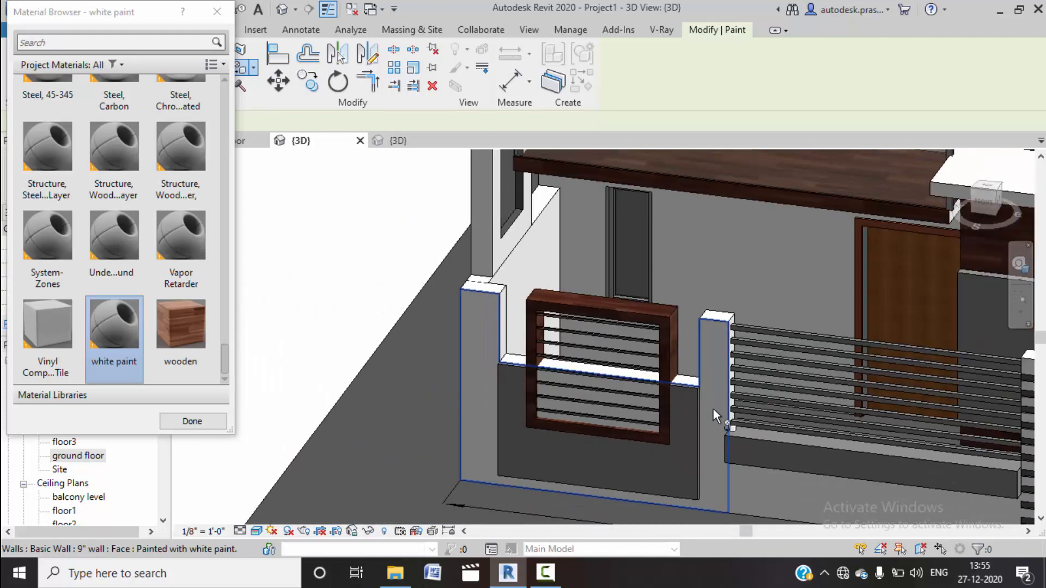
pyautogui.keyDown('shift'); pyautogui.moveTo(714, 406); pyautogui.dragTo(766, 409, button='middle'); pyautogui.keyUp('shift')
pyautogui.scroll(-3, 877, 449)
pyautogui.keyDown('shift'); pyautogui.moveTo(913, 470); pyautogui.dragTo(707, 456, button='middle'); pyautogui.keyUp('shift')
pyautogui.click(194, 422)
pyautogui.press('Escape')
# Step: Edit the low panel below the slatted frame on the front compound wall in place and pick blue paint as its extrusion material
pyautogui.scroll(3, 719, 446)
pyautogui.click(735, 463)
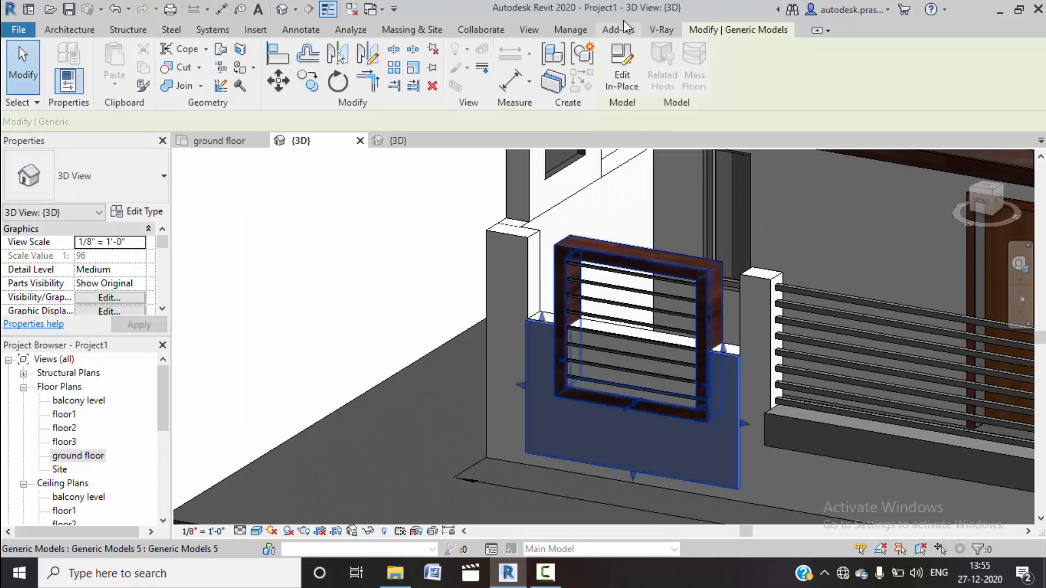
pyautogui.click(633, 469)
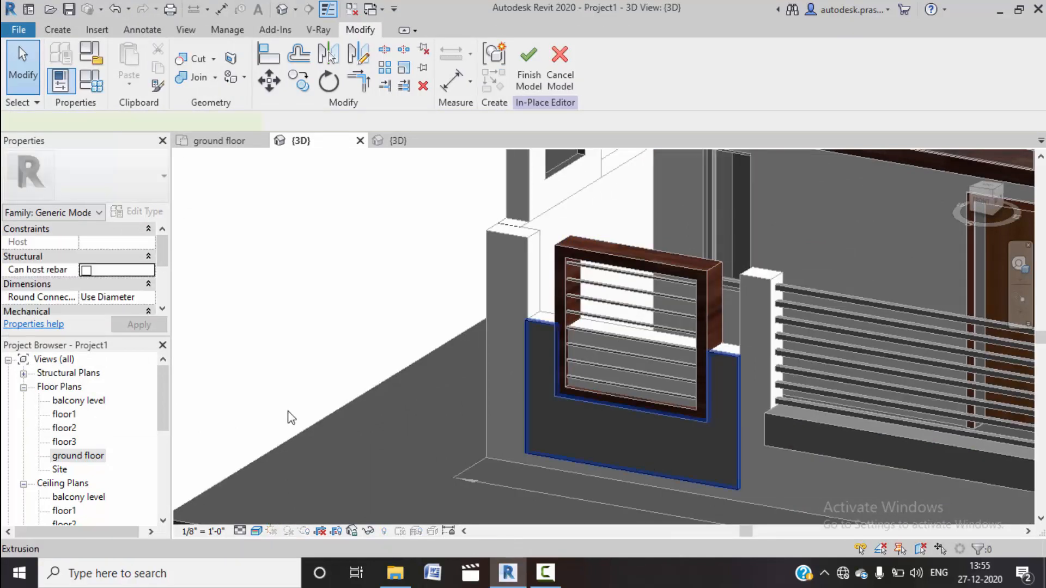
pyautogui.scroll(-1, 134, 292)
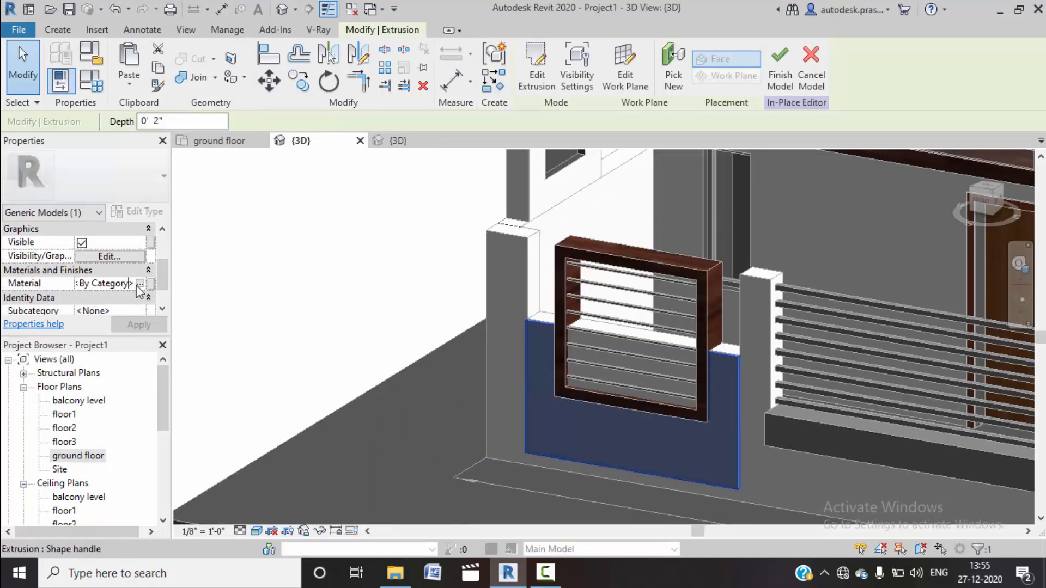
pyautogui.click(139, 286)
pyautogui.click(140, 283)
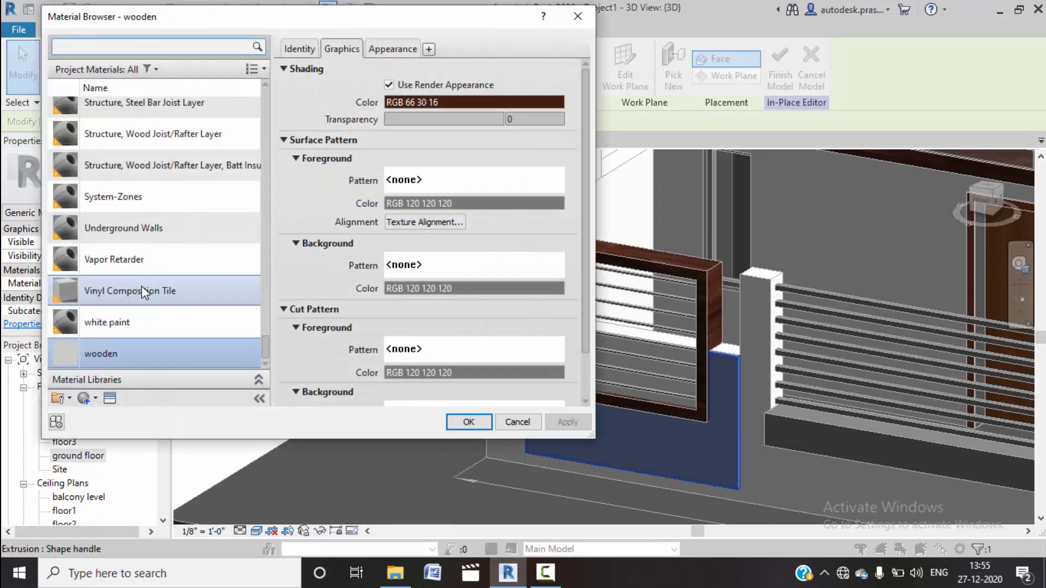
pyautogui.scroll(15, 143, 288)
pyautogui.scroll(10, 143, 293)
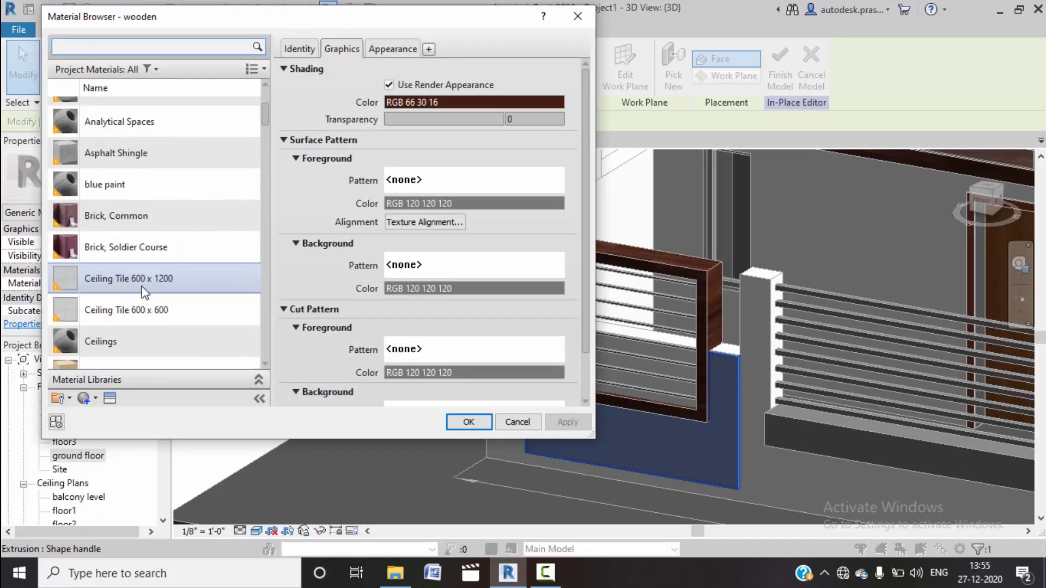
pyautogui.click(153, 329)
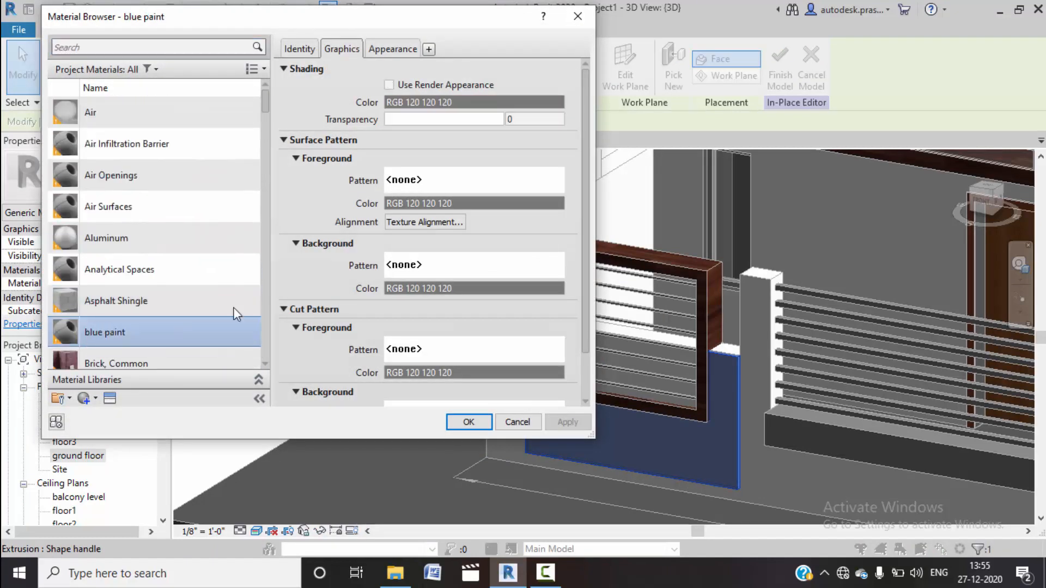
# Step: Make blue paint use its render appearance for shading and set its appearance color to dark blue, RGB 0 0 94
pyautogui.click(388, 86)
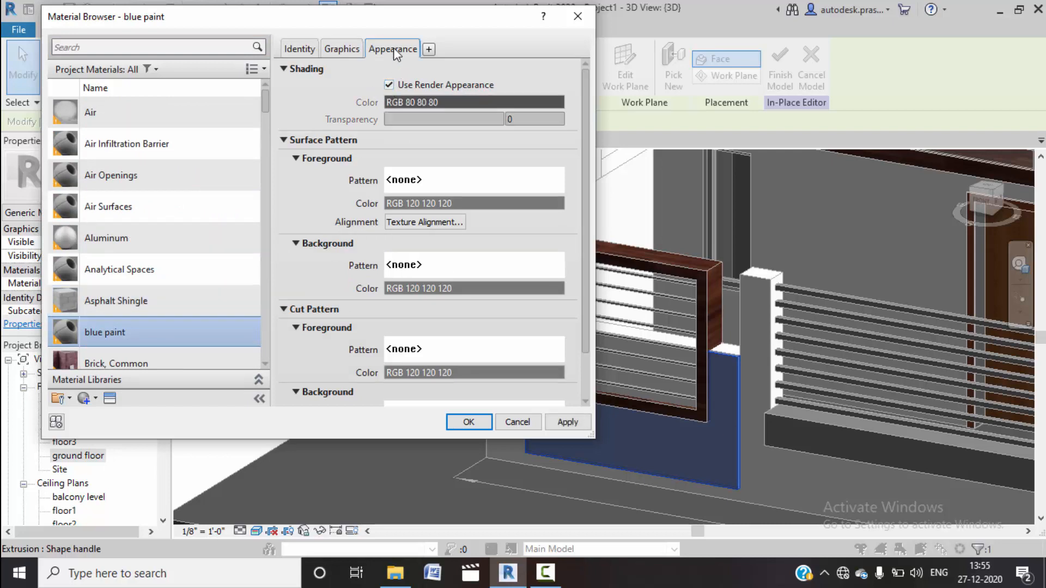
pyautogui.click(392, 49)
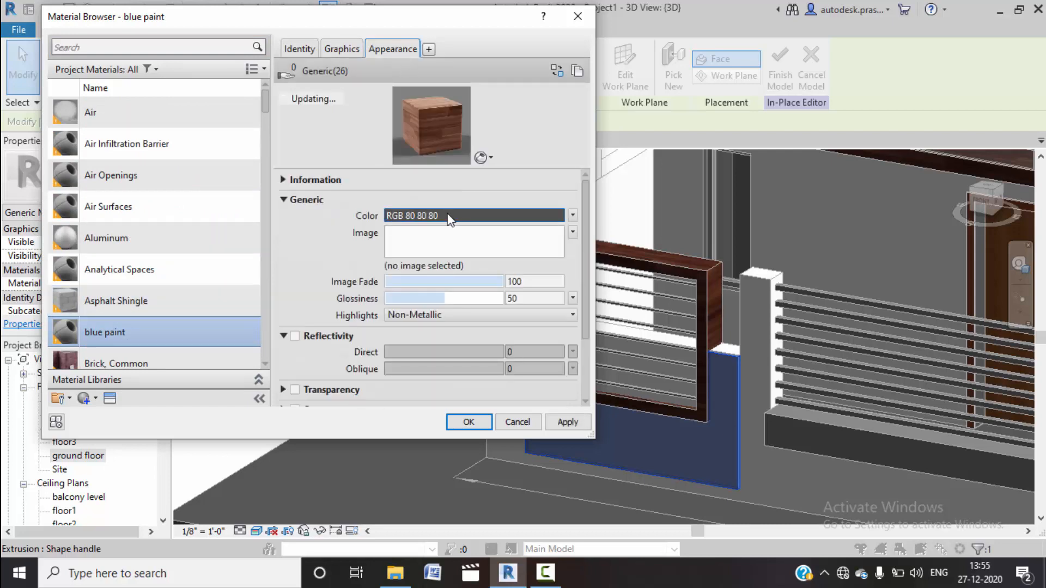
pyautogui.click(449, 219)
pyautogui.click(260, 169)
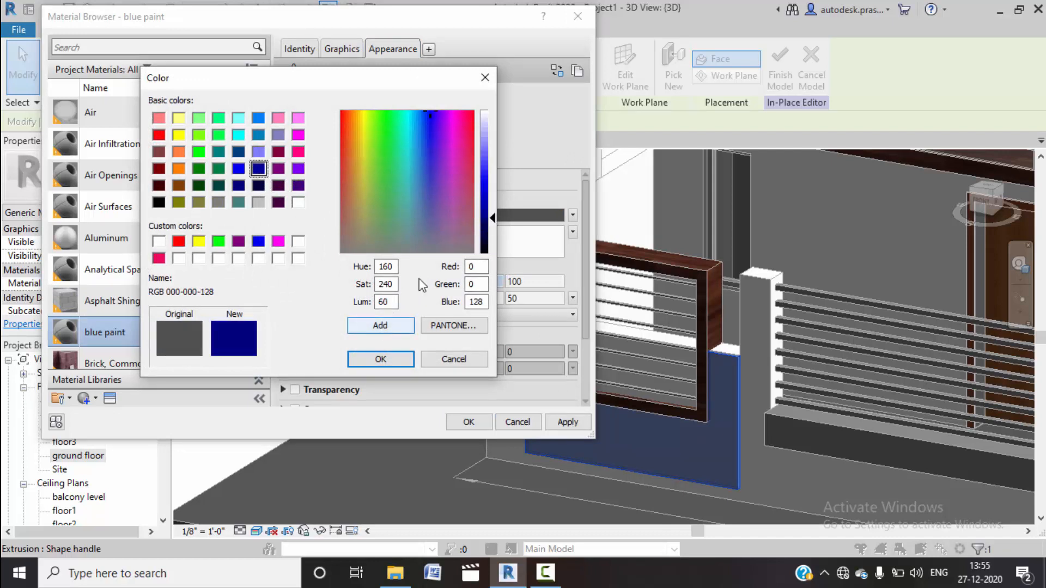
pyautogui.click(376, 362)
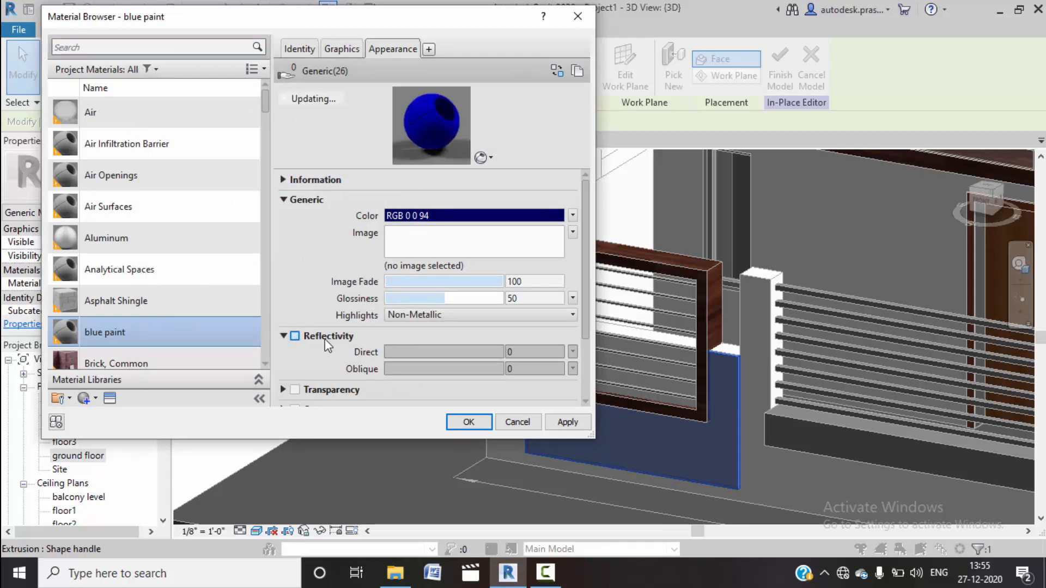
# Step: Enable reflectivity for blue paint with a direct value of 4, accept the material, and finish the in-place model
pyautogui.click(295, 336)
pyautogui.moveTo(443, 352); pyautogui.dragTo(389, 352)
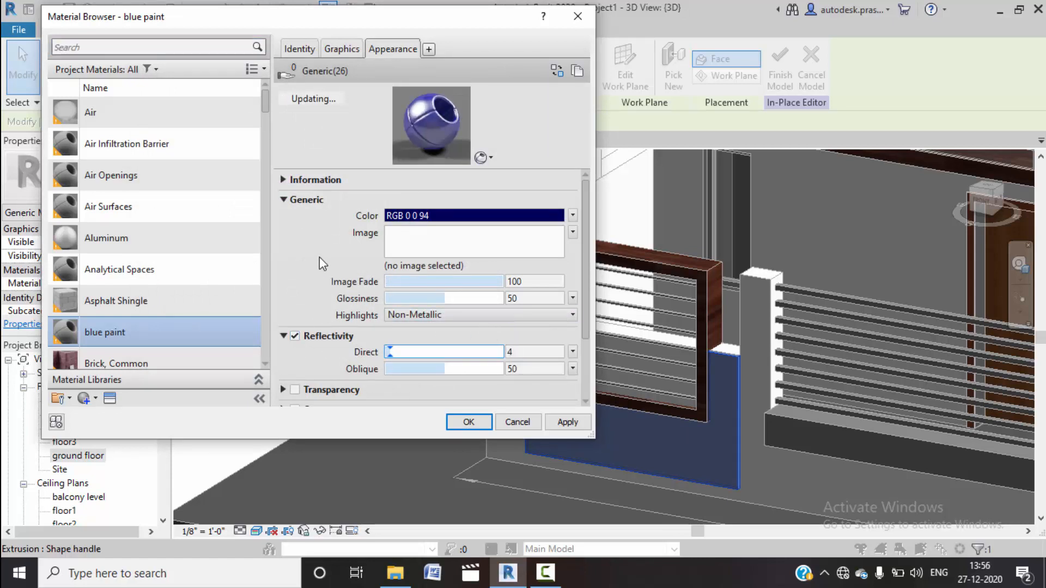
pyautogui.click(487, 426)
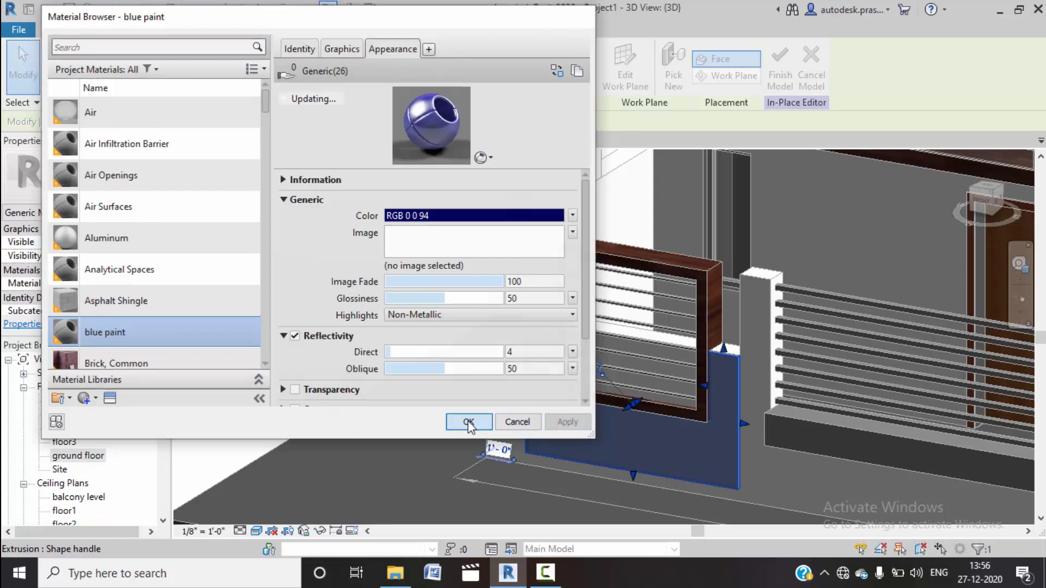
pyautogui.click(411, 383)
pyautogui.scroll(2, 421, 384)
pyautogui.scroll(-4, 423, 390)
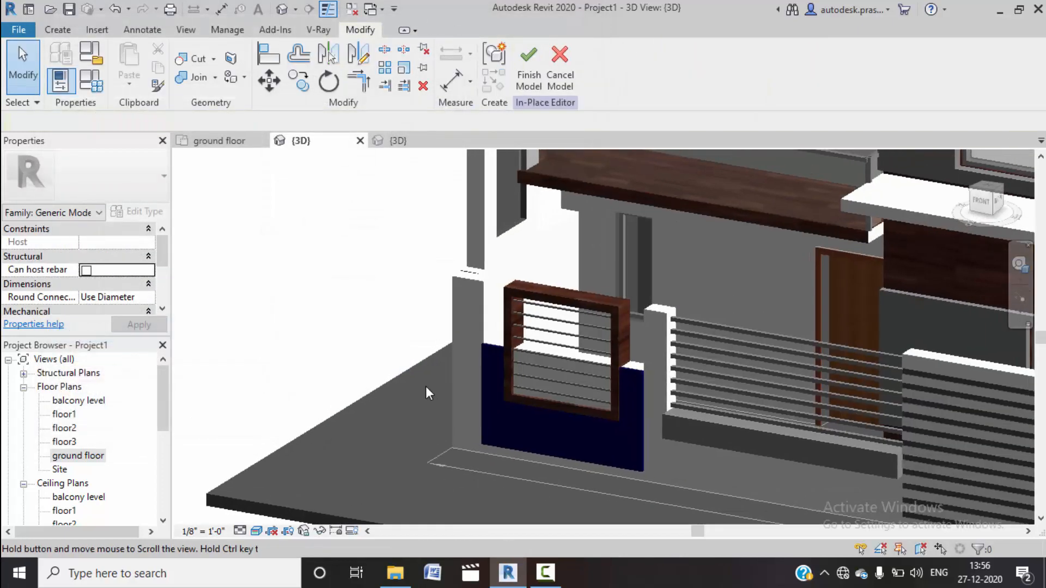
pyautogui.scroll(-1, 581, 451)
pyautogui.moveTo(580, 451); pyautogui.dragTo(522, 453, button='middle')
pyautogui.click(526, 85)
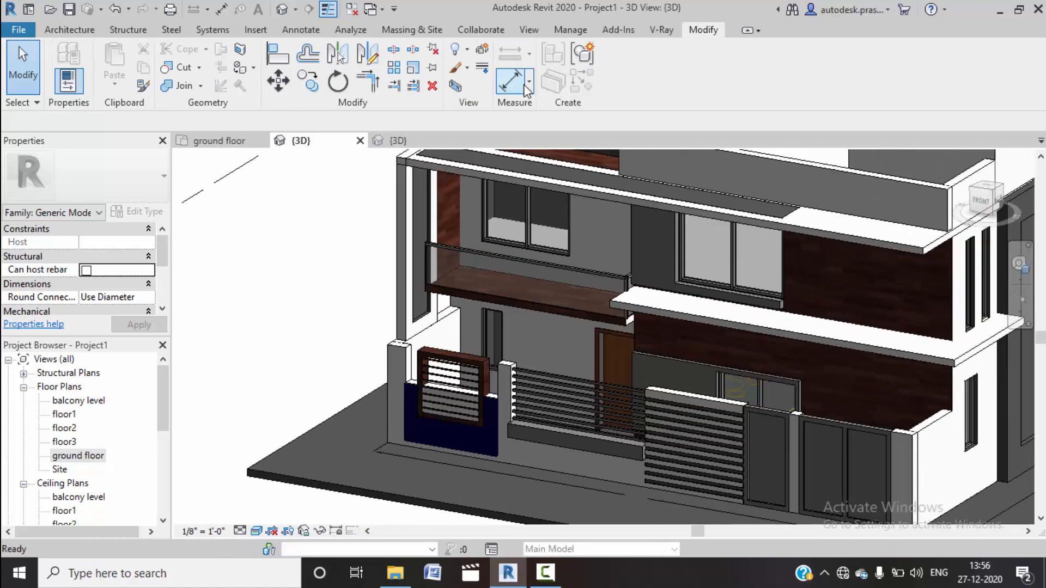
# Step: Edit the L-shaped panel around the upper-floor front window in place, set its extrusion material to blue paint, and finish the model
pyautogui.click(674, 263)
pyautogui.scroll(-2, 131, 284)
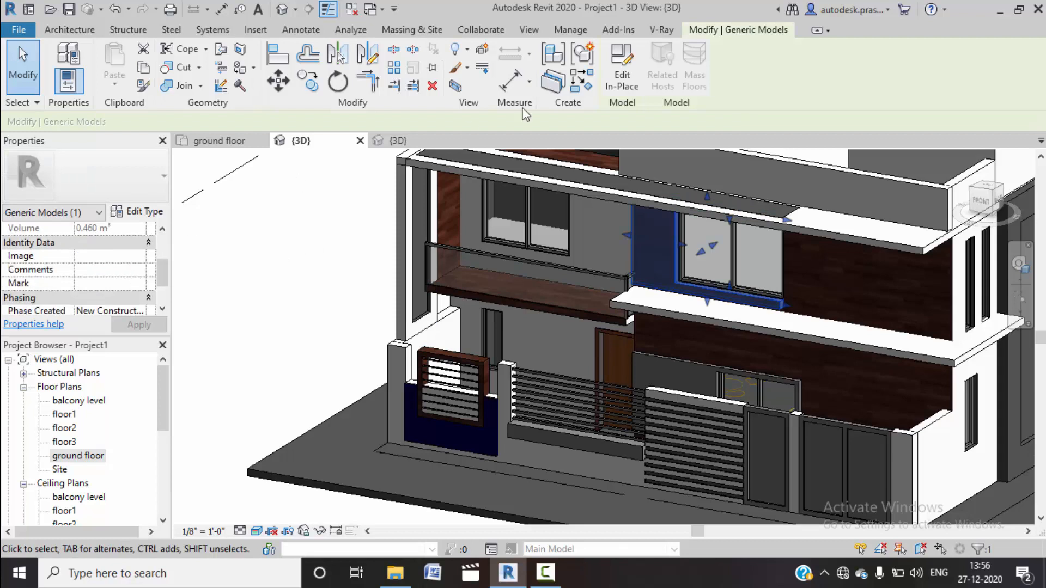
pyautogui.click(641, 80)
pyautogui.click(674, 266)
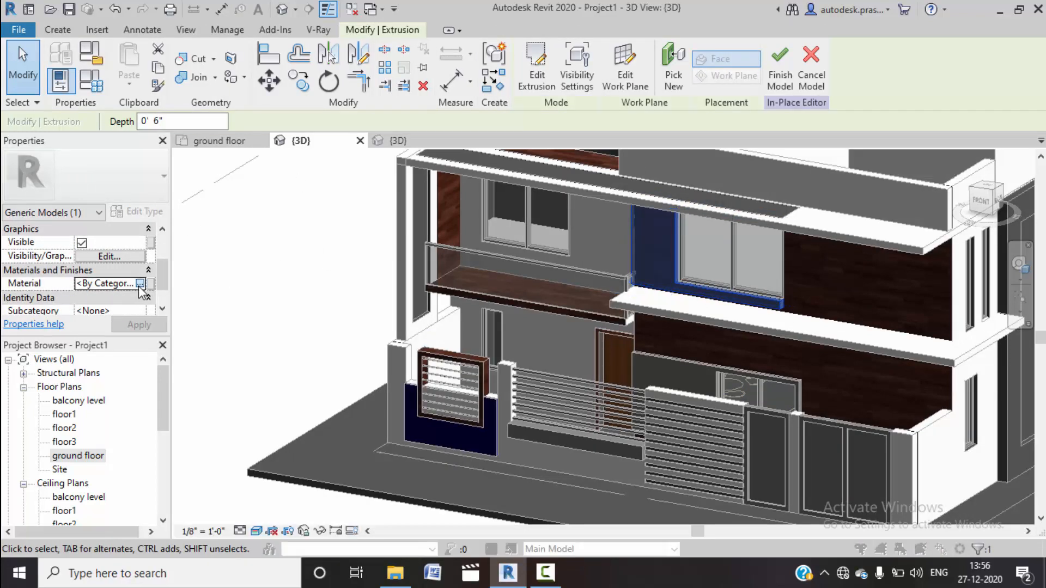
pyautogui.click(139, 286)
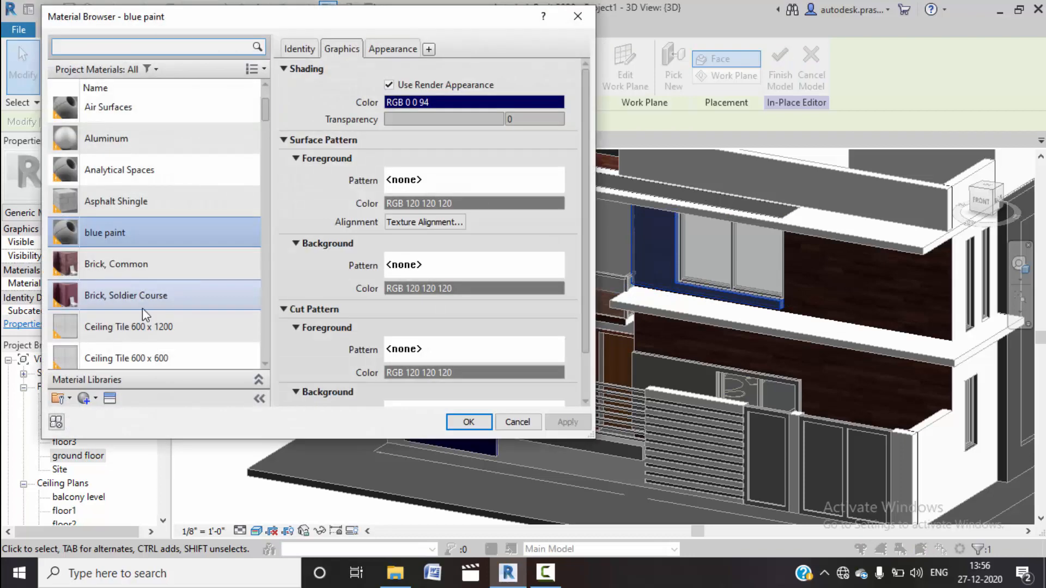
pyautogui.click(468, 423)
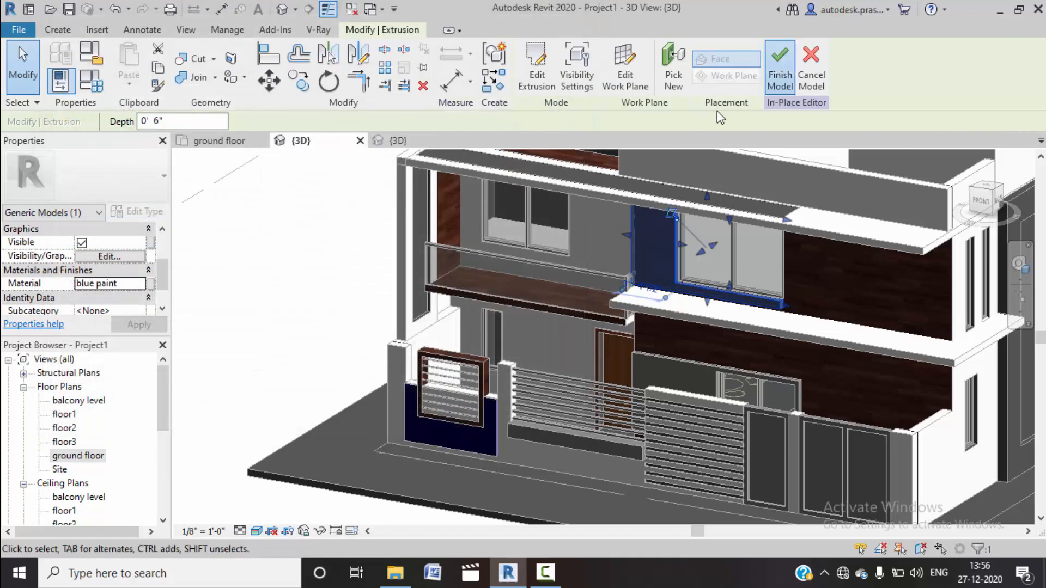
pyautogui.click(779, 68)
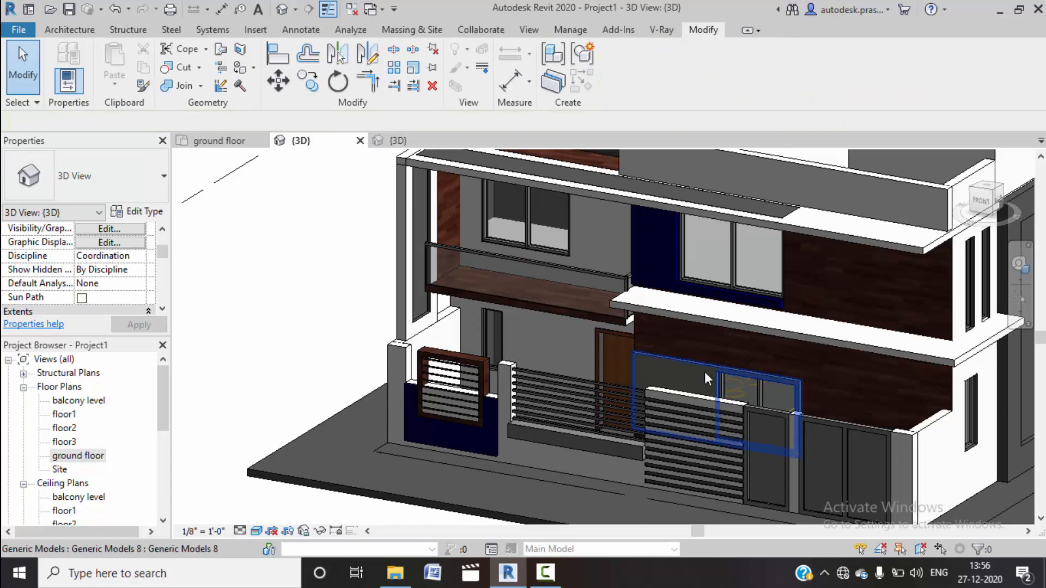
# Step: Edit the panel around the ground-floor front window in place and set its extrusion material to white paint
pyautogui.click(704, 371)
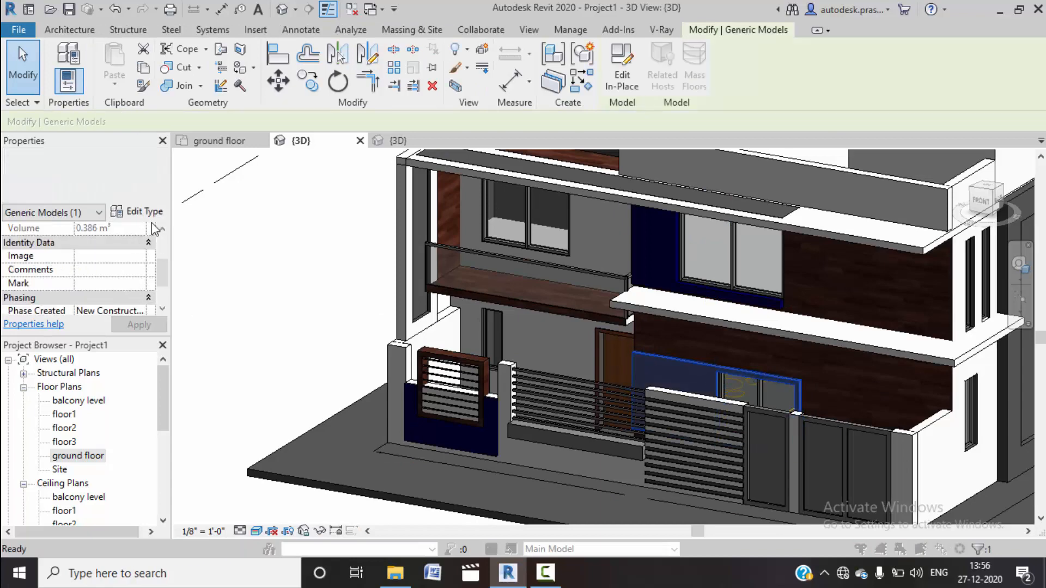
pyautogui.click(145, 214)
pyautogui.click(344, 489)
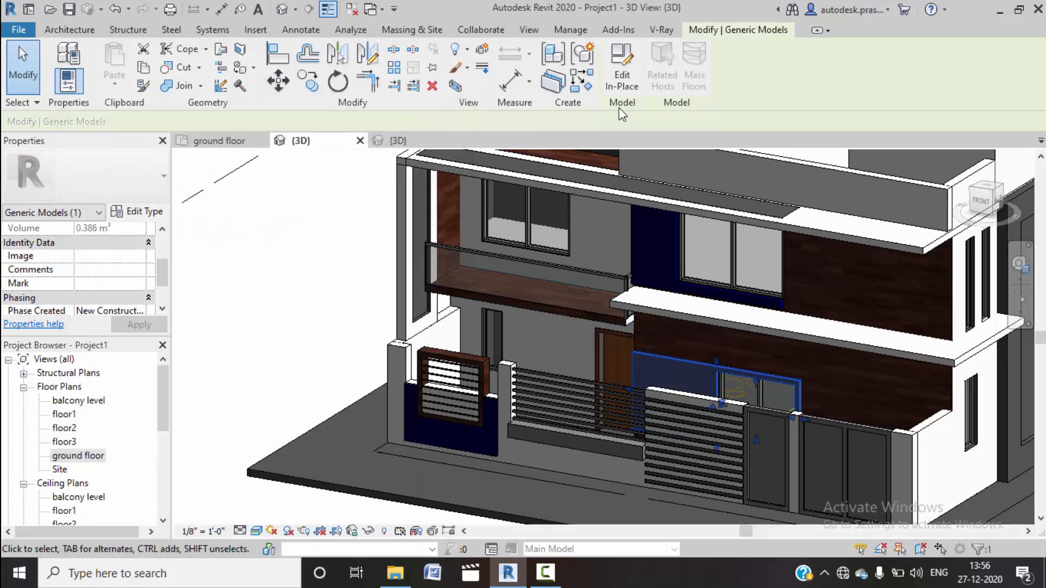
pyautogui.click(621, 68)
pyautogui.scroll(-5, 135, 304)
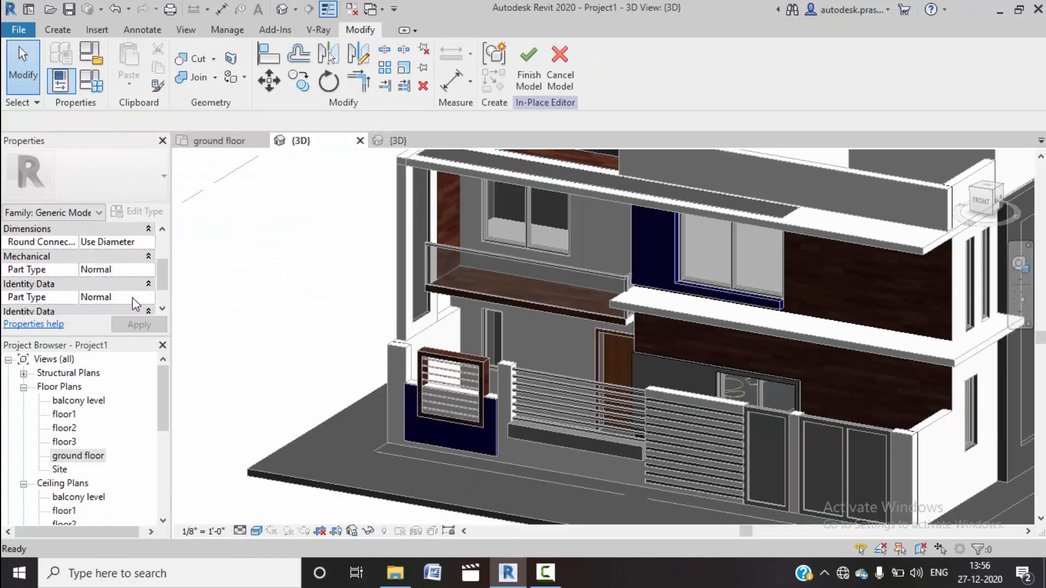
pyautogui.scroll(5, 137, 289)
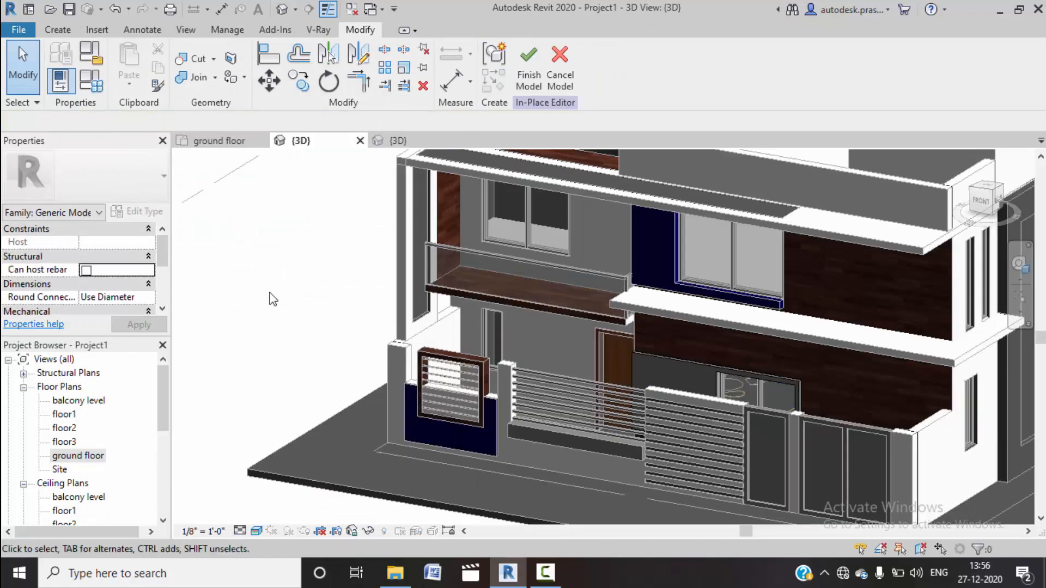
pyautogui.click(590, 360)
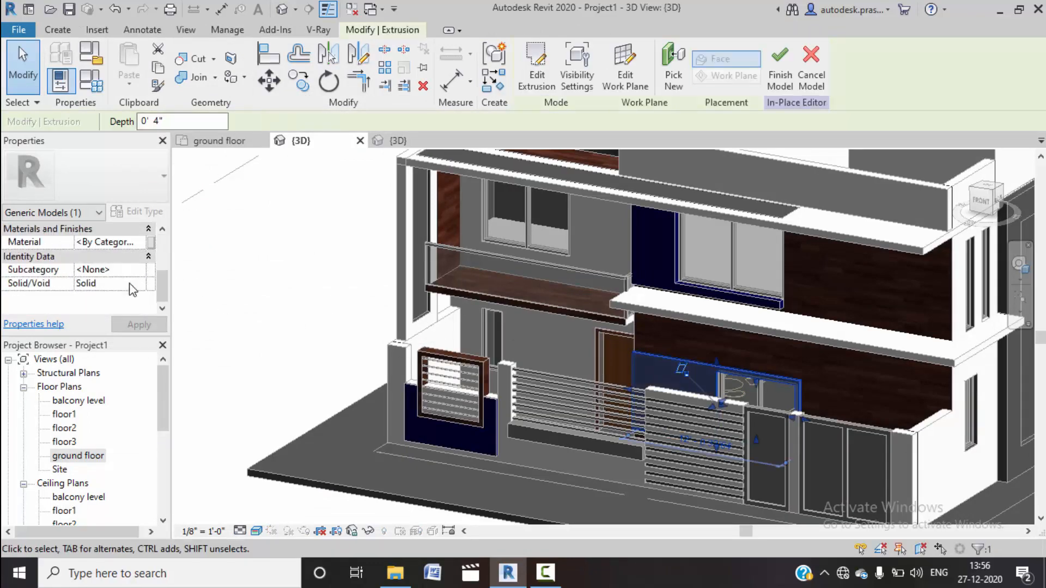
pyautogui.click(142, 242)
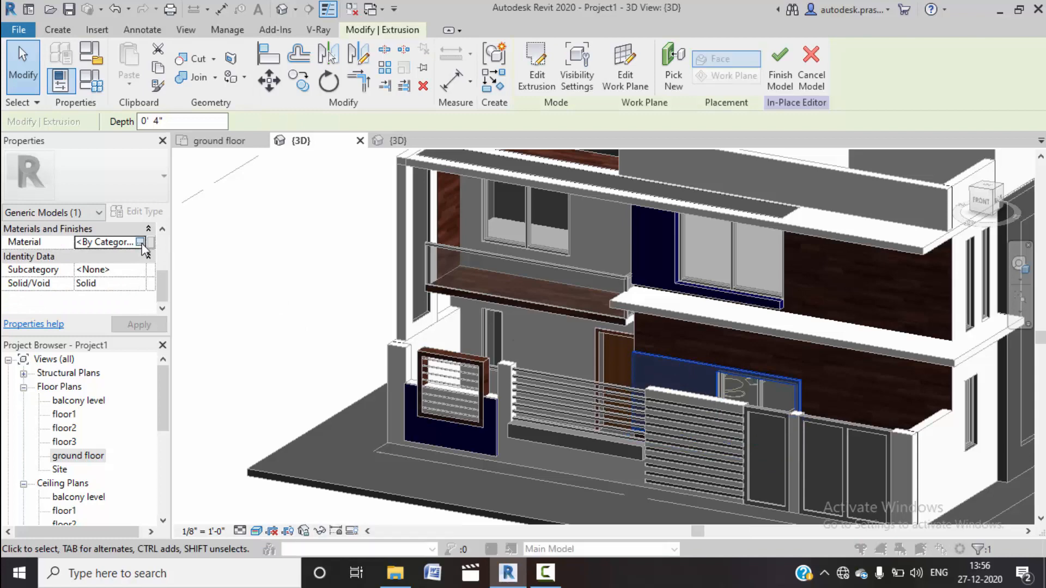
pyautogui.click(140, 242)
pyautogui.scroll(-10, 148, 252)
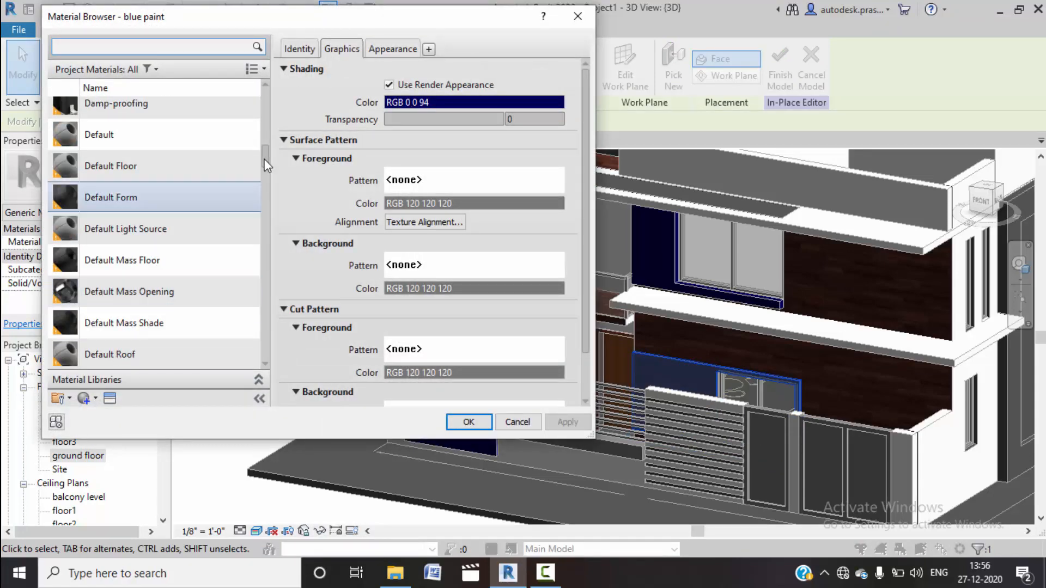
pyautogui.moveTo(266, 165); pyautogui.dragTo(240, 394)
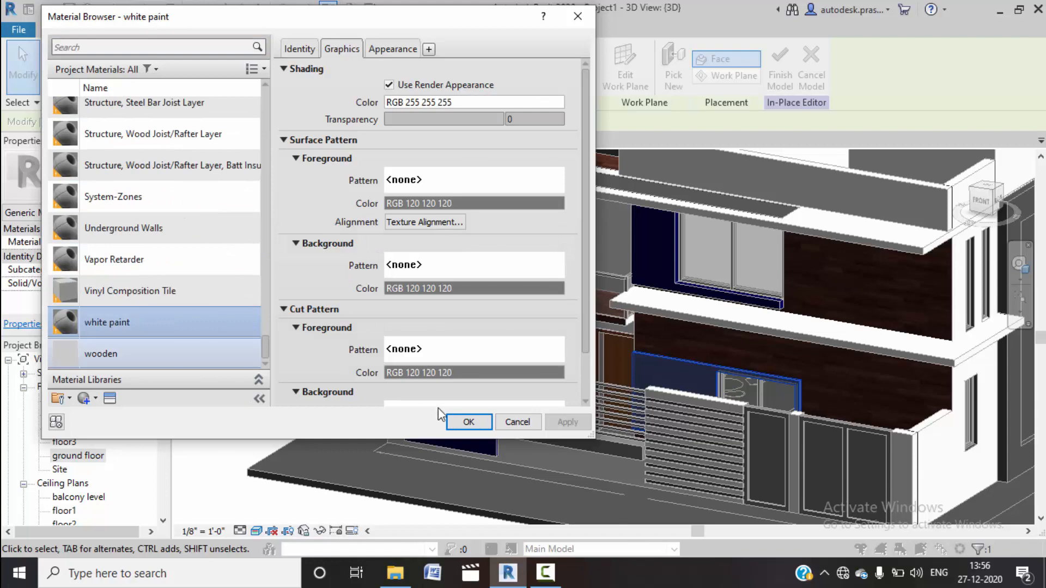
pyautogui.click(468, 421)
pyautogui.click(300, 329)
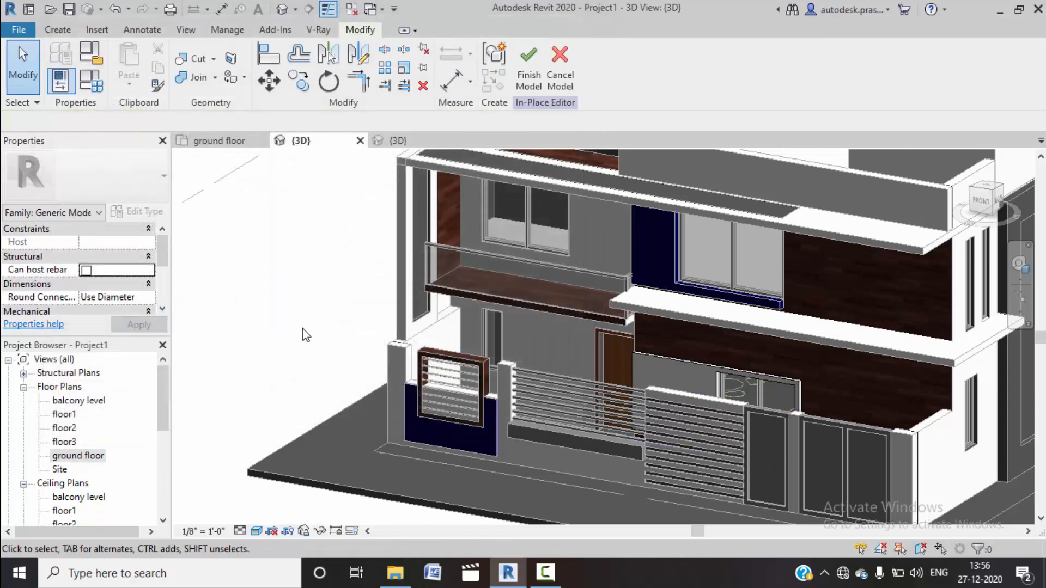
# Step: Finish the in-place edit of the ground-floor window panel
pyautogui.scroll(-1, 303, 330)
pyautogui.moveTo(370, 467); pyautogui.dragTo(363, 451, button='middle')
pyautogui.scroll(-1, 363, 451)
pyautogui.moveTo(553, 461); pyautogui.dragTo(524, 503, button='middle')
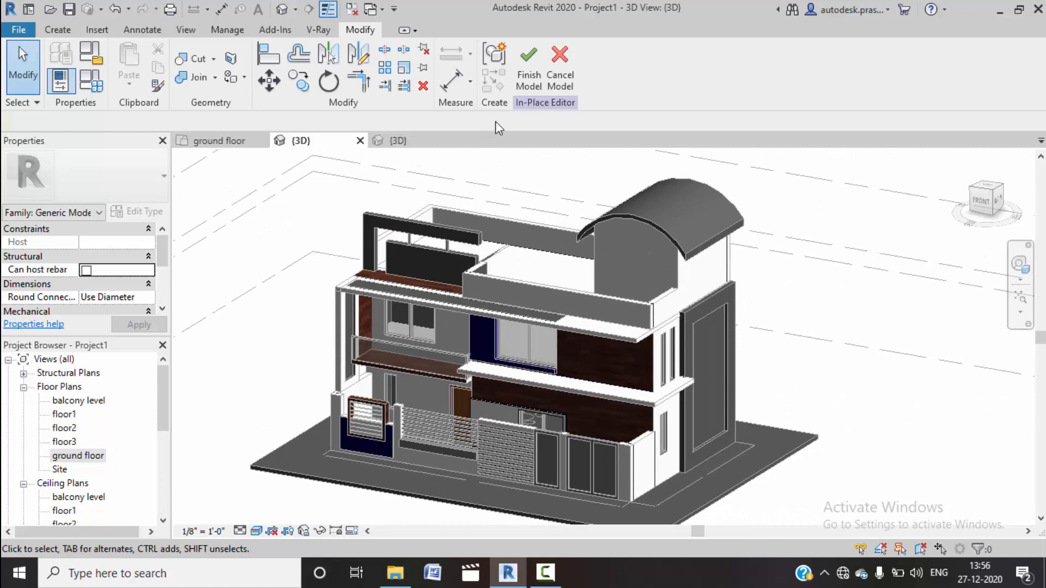
pyautogui.click(528, 68)
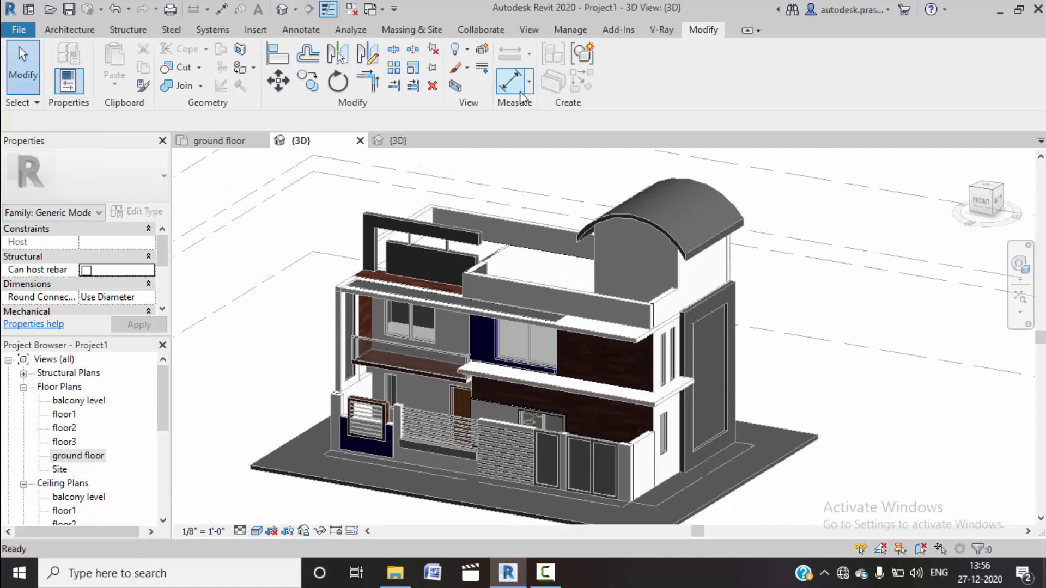
# Step: Duplicate the 9" wall type for the open frame wall on the roof, keeping the suggested name
pyautogui.click(413, 229)
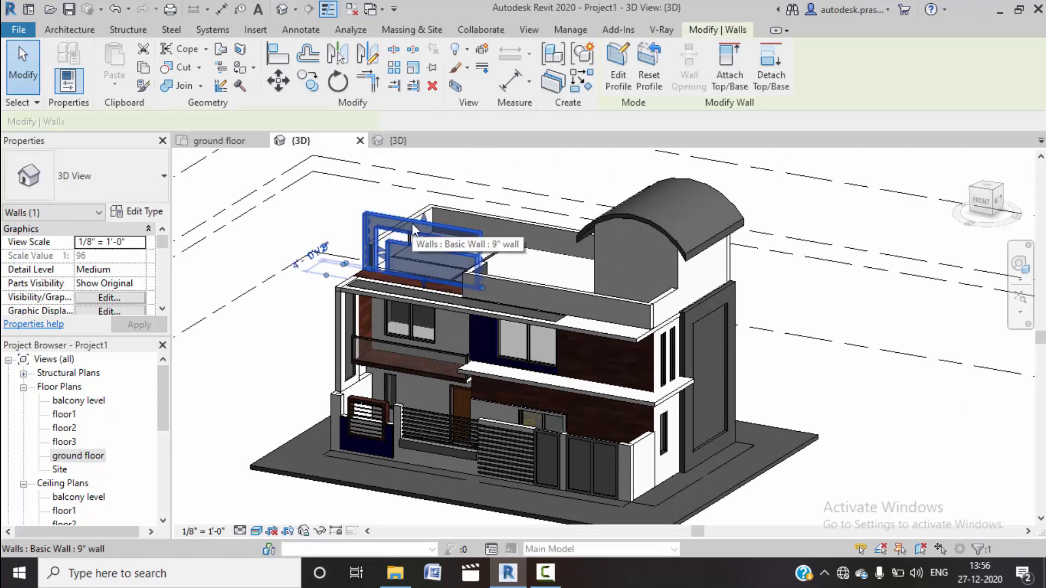
pyautogui.click(143, 212)
pyautogui.click(411, 106)
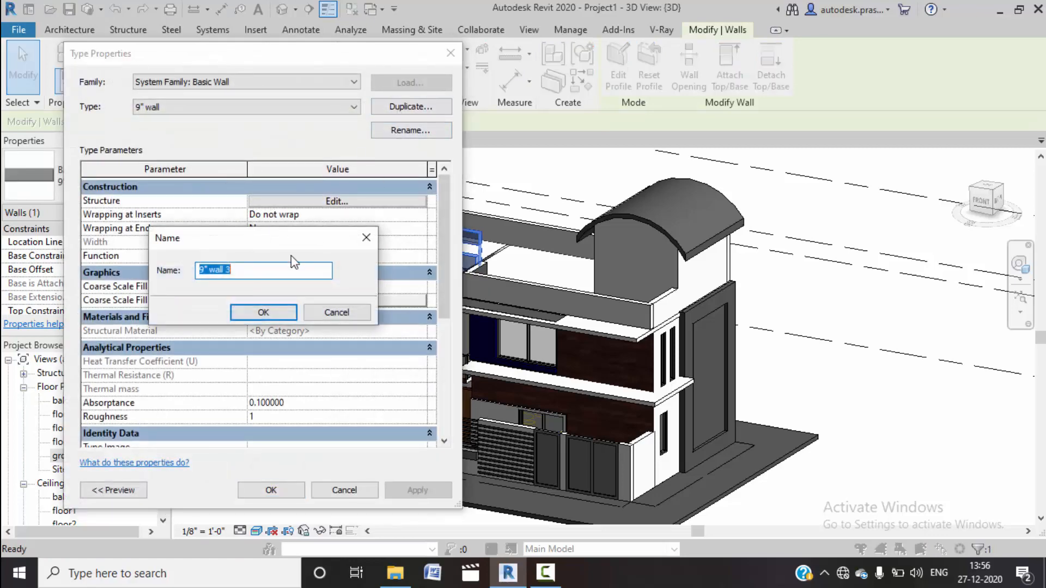
pyautogui.click(263, 312)
# Step: Set the structure layer material of the roof frame's duplicated wall type to wooden and apply the type changes
pyautogui.click(330, 202)
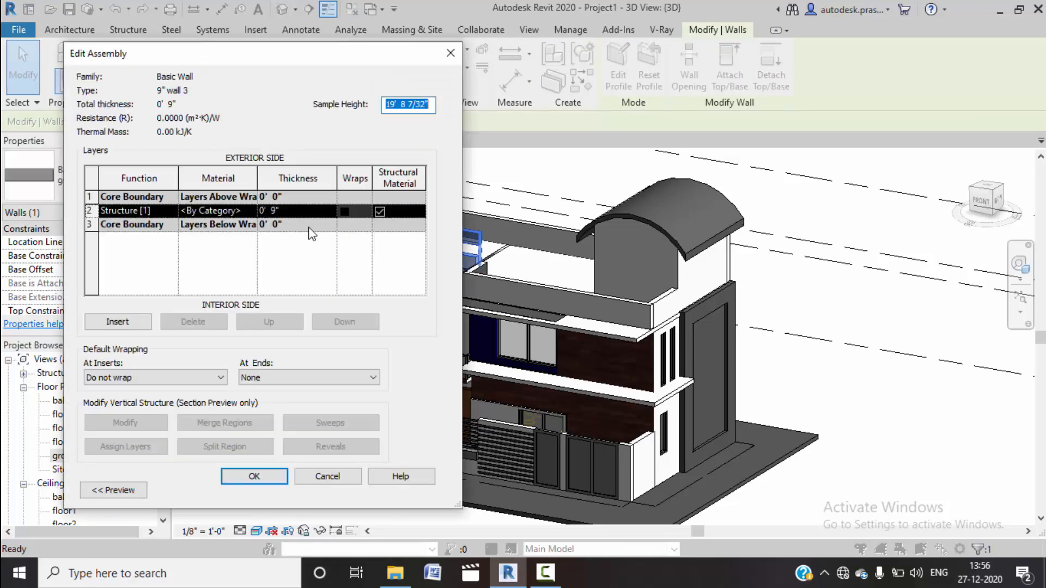
pyautogui.click(246, 212)
pyautogui.click(251, 210)
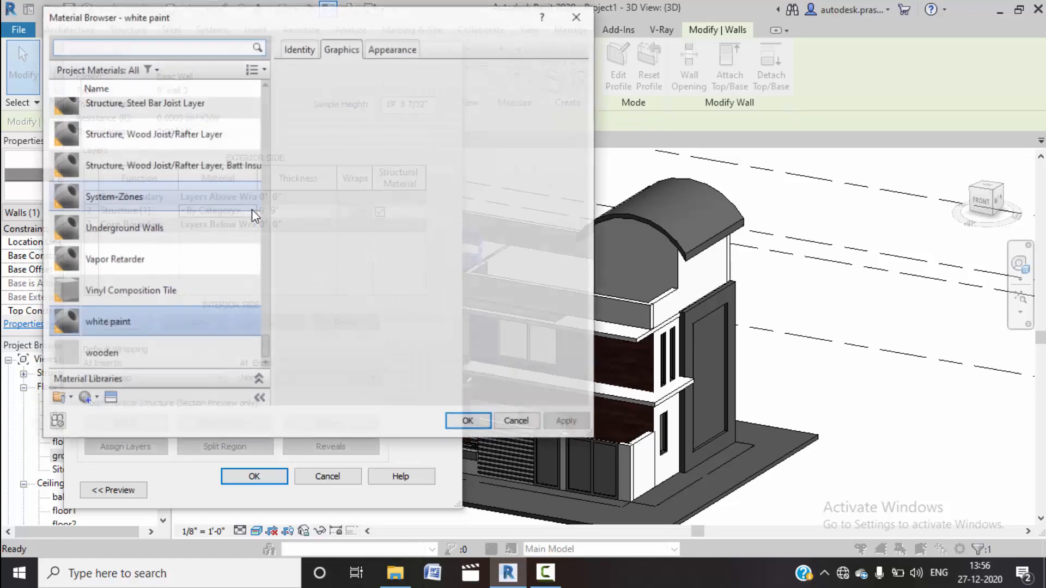
pyautogui.click(152, 353)
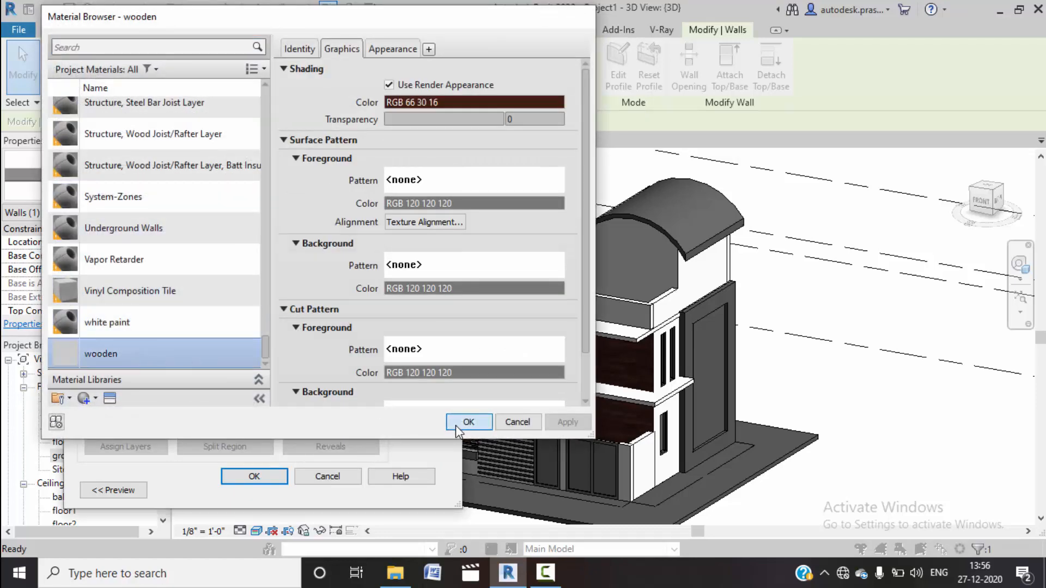
pyautogui.click(468, 422)
pyautogui.click(255, 477)
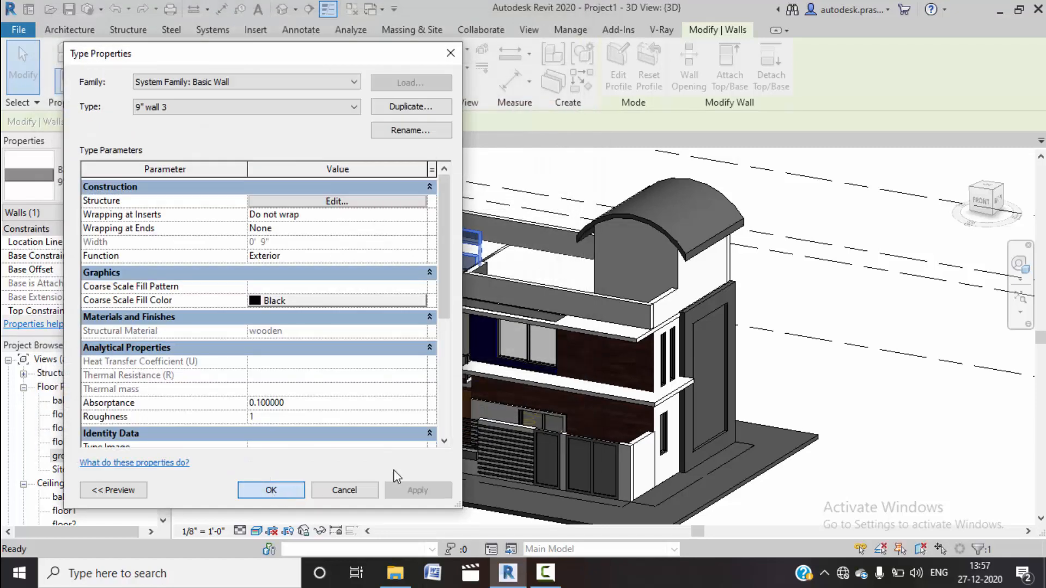
pyautogui.click(272, 488)
pyautogui.click(897, 476)
# Step: Edit the two small posts in the roof frame in place, set their material to Metal - Stainless Steel,Polished, and finish the model
pyautogui.scroll(4, 400, 218)
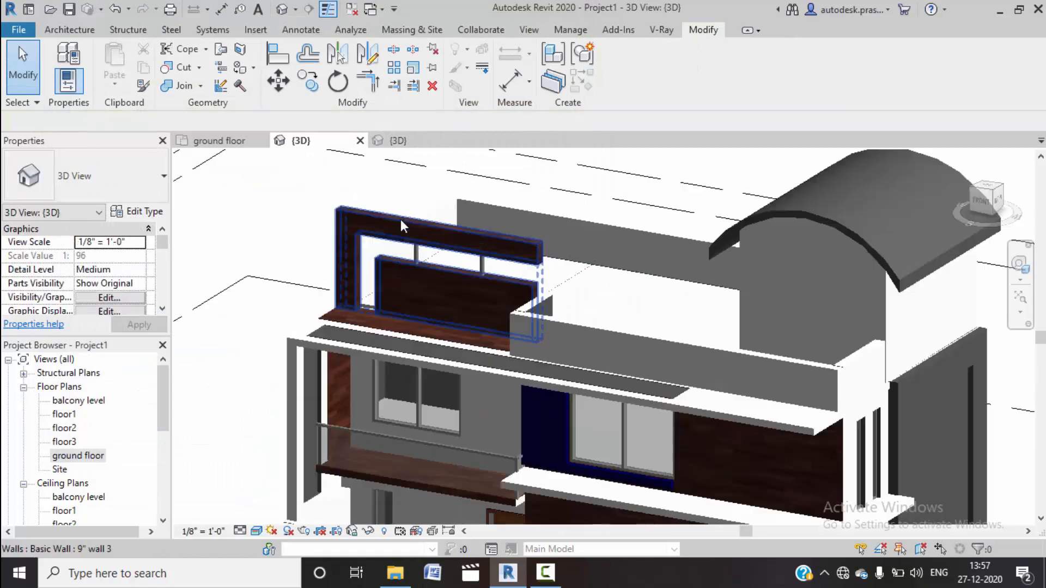
pyautogui.click(532, 287)
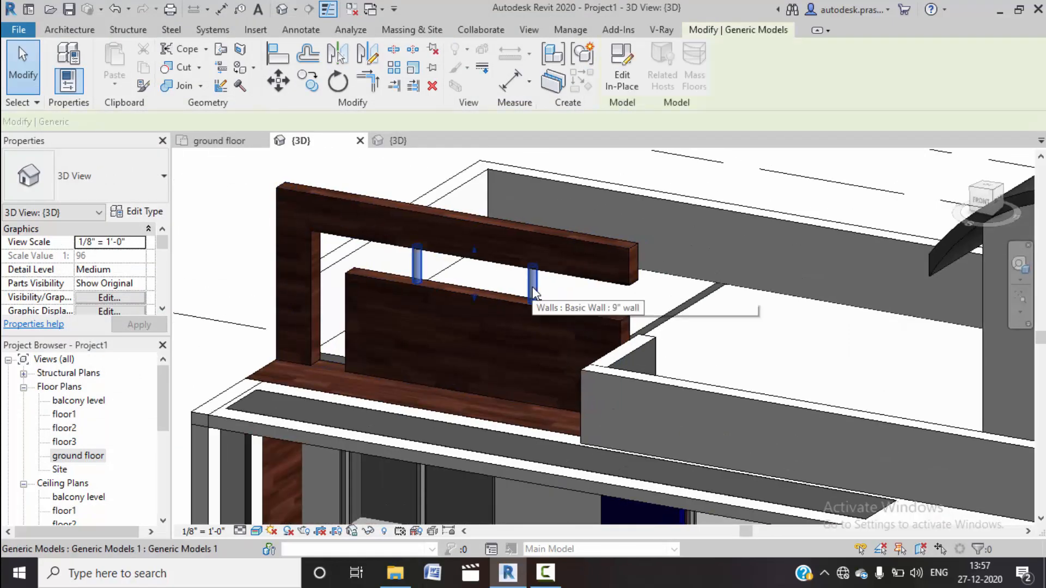
pyautogui.click(622, 76)
pyautogui.click(413, 270)
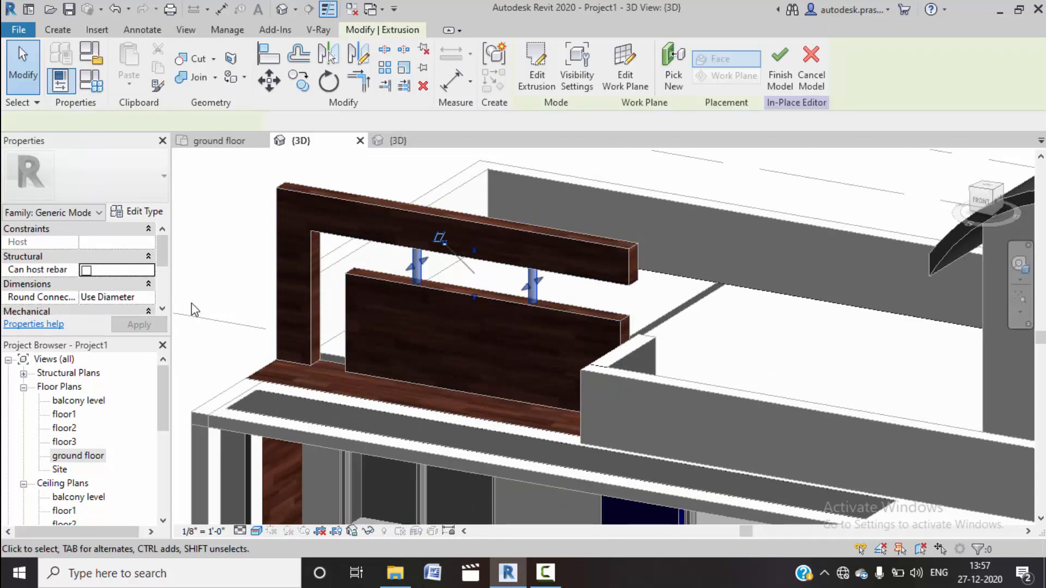
pyautogui.scroll(-3, 142, 297)
pyautogui.click(140, 284)
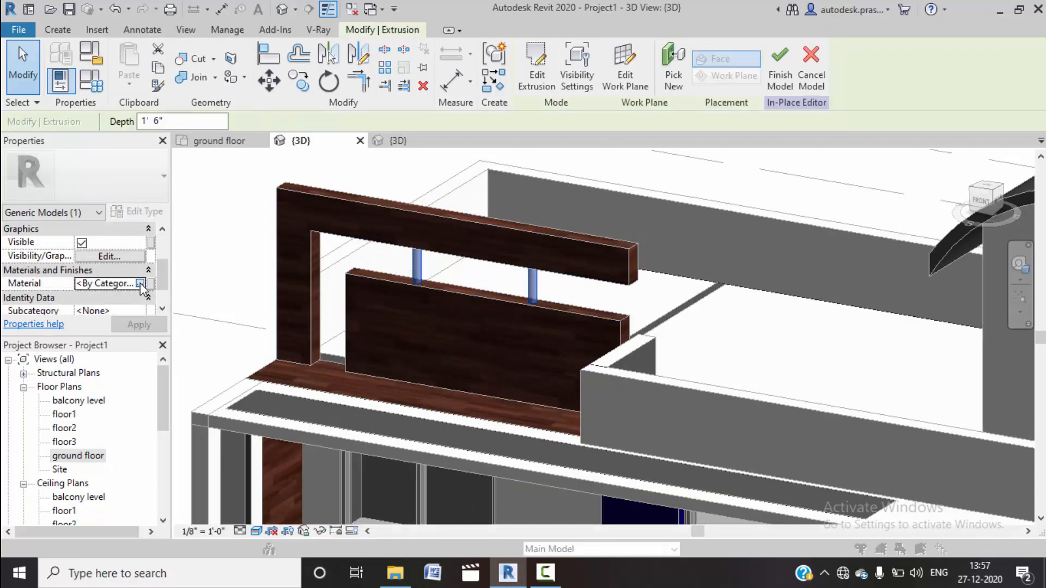
pyautogui.click(139, 283)
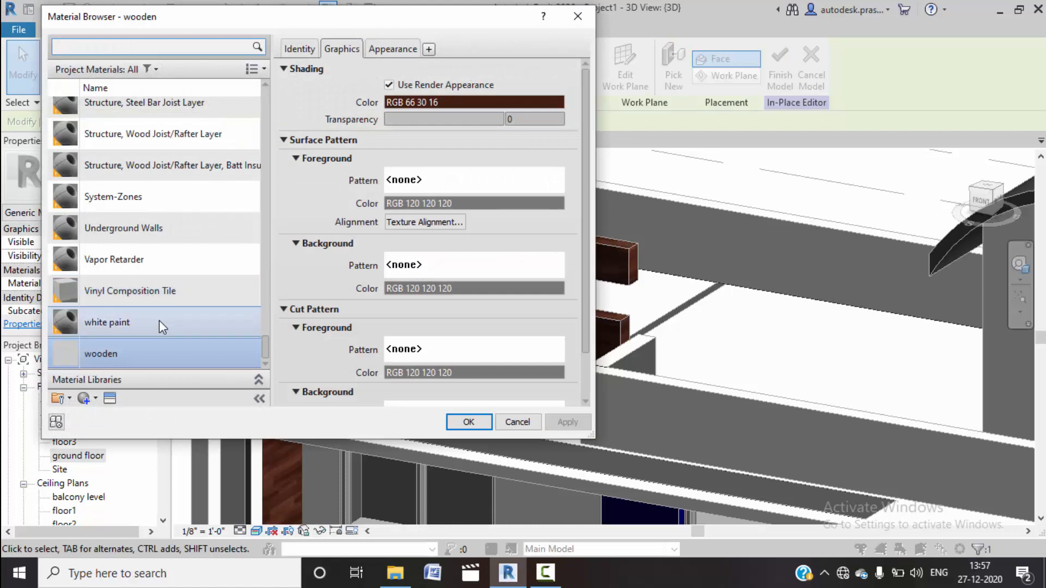
pyautogui.write('stee')
pyautogui.click(164, 132)
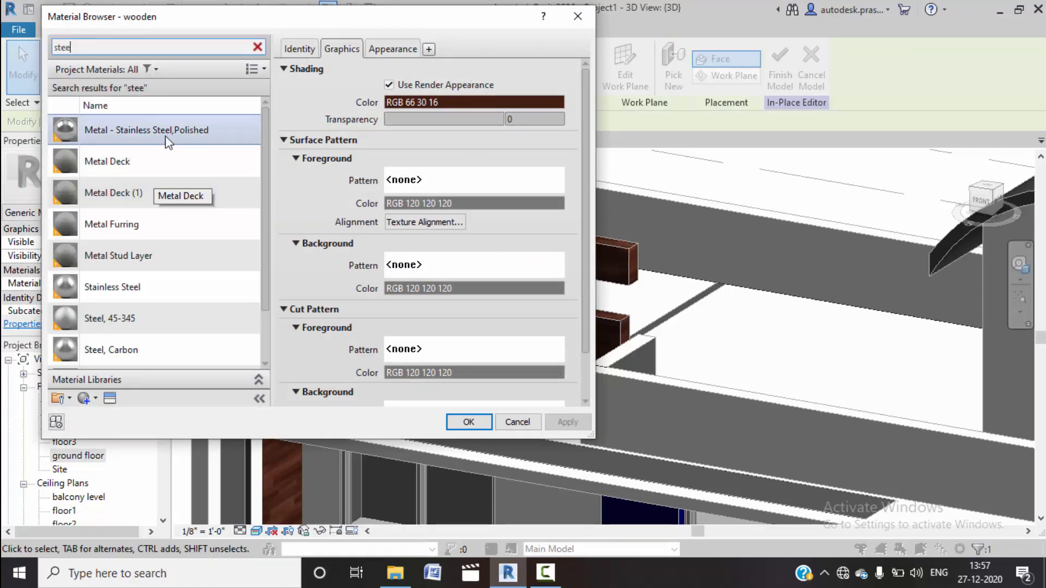
pyautogui.click(468, 423)
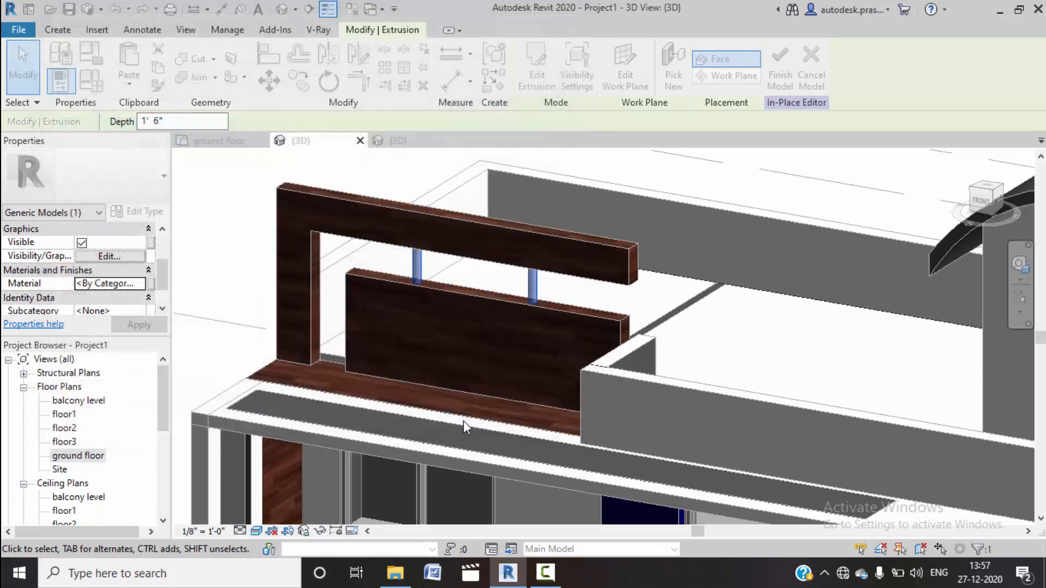
pyautogui.click(237, 296)
pyautogui.click(528, 65)
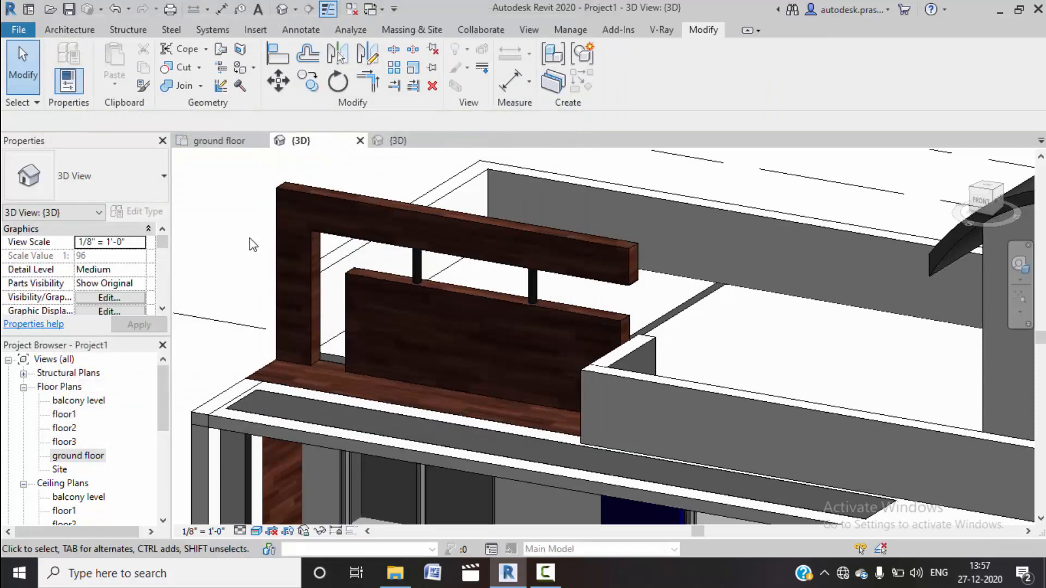
# Step: Open the layer structure of the curved roof's Generic Roof - 300mm type for editing
pyautogui.scroll(-5, 318, 306)
pyautogui.keyDown('shift'); pyautogui.moveTo(362, 390); pyautogui.dragTo(597, 337, button='middle'); pyautogui.keyUp('shift')
pyautogui.click(596, 327)
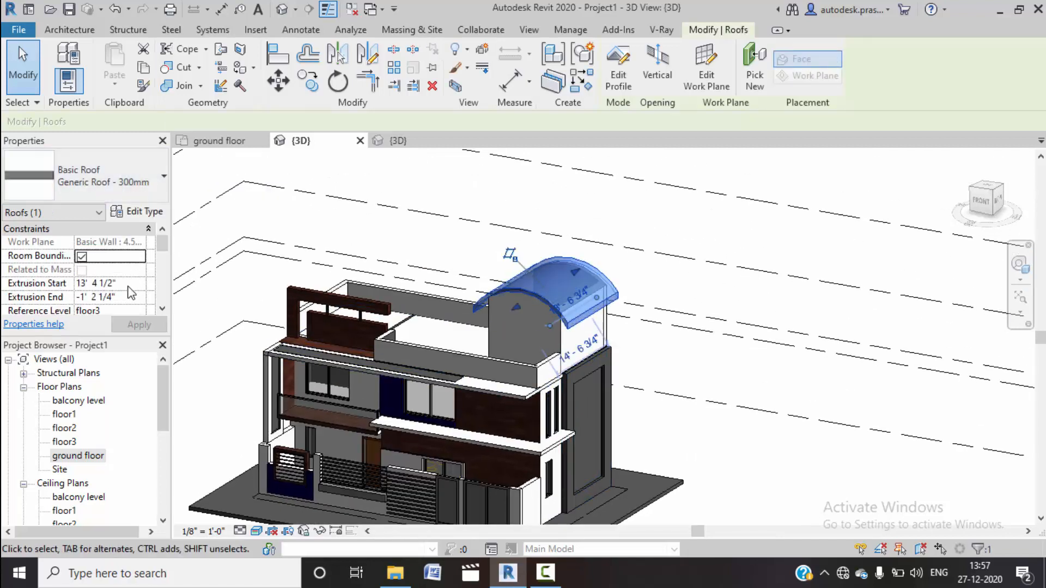
pyautogui.scroll(-3, 130, 289)
pyautogui.scroll(1, 131, 290)
pyautogui.scroll(2, 130, 272)
pyautogui.click(136, 211)
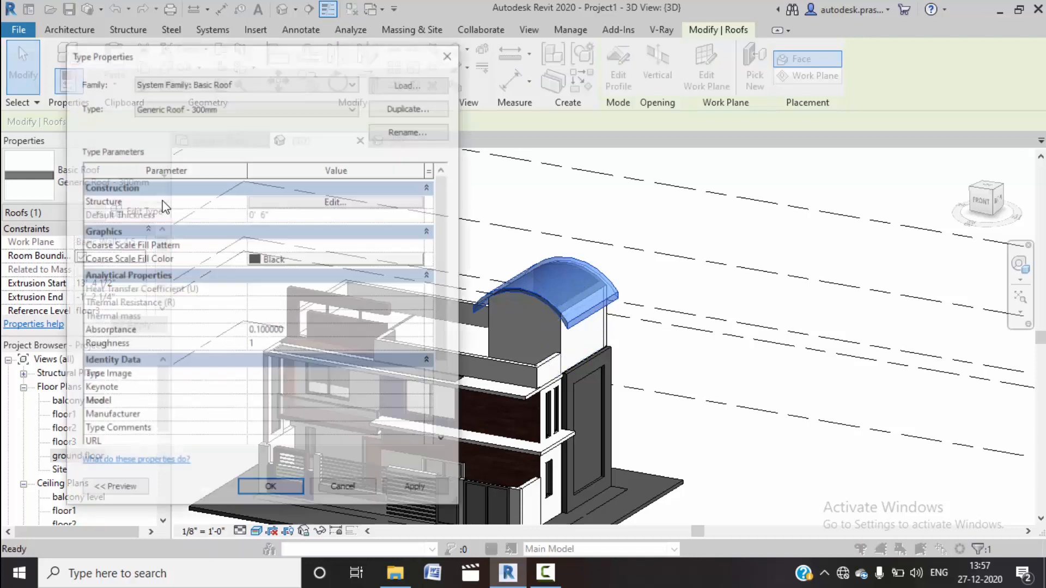
pyautogui.click(338, 204)
# Step: Set the curved roof's structure layer material to wooden and apply the type changes
pyautogui.click(242, 201)
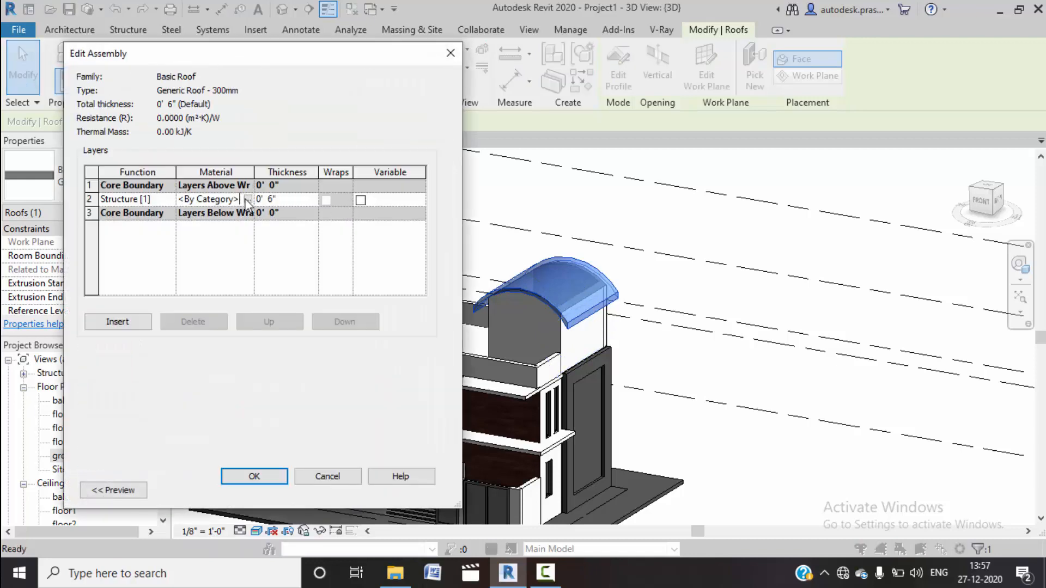
pyautogui.click(249, 200)
pyautogui.scroll(-10, 157, 307)
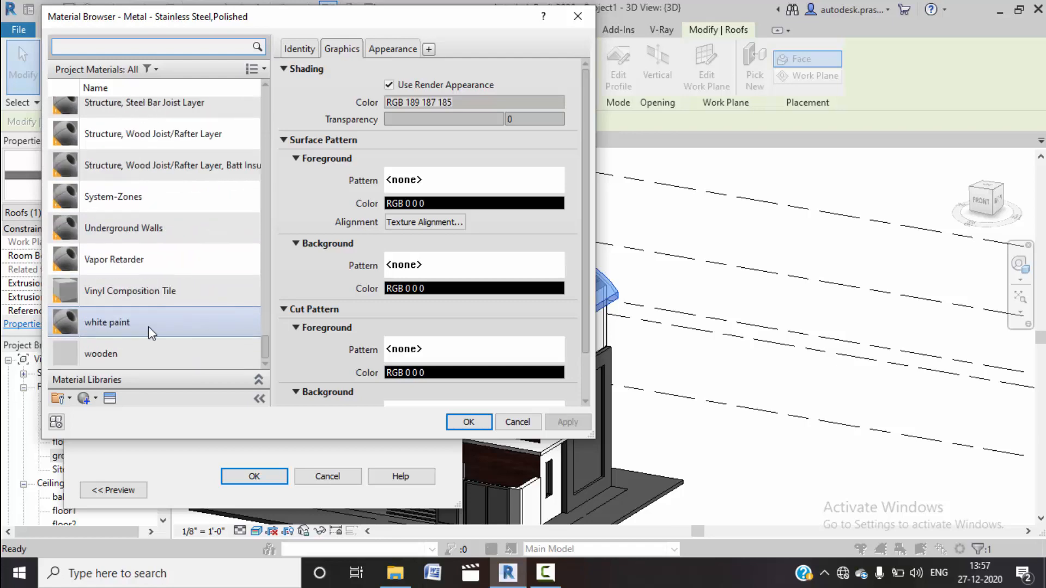
pyautogui.click(156, 353)
pyautogui.click(467, 421)
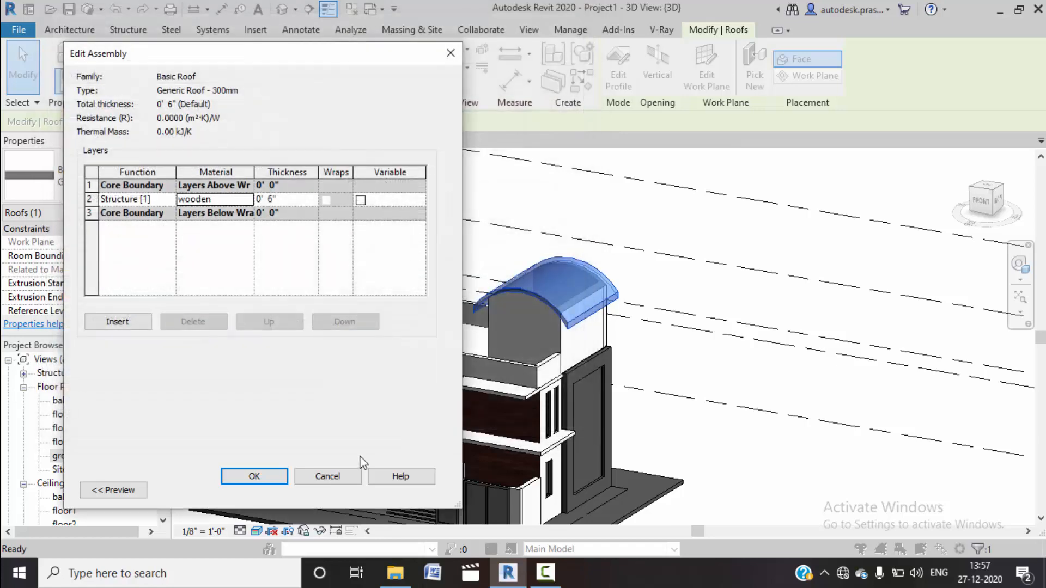
pyautogui.click(280, 476)
pyautogui.press('Return')
pyautogui.click(710, 457)
# Step: Duplicate the 9" wall type for the tall frame wall on the side of the house, keeping the suggested name
pyautogui.scroll(5, 571, 300)
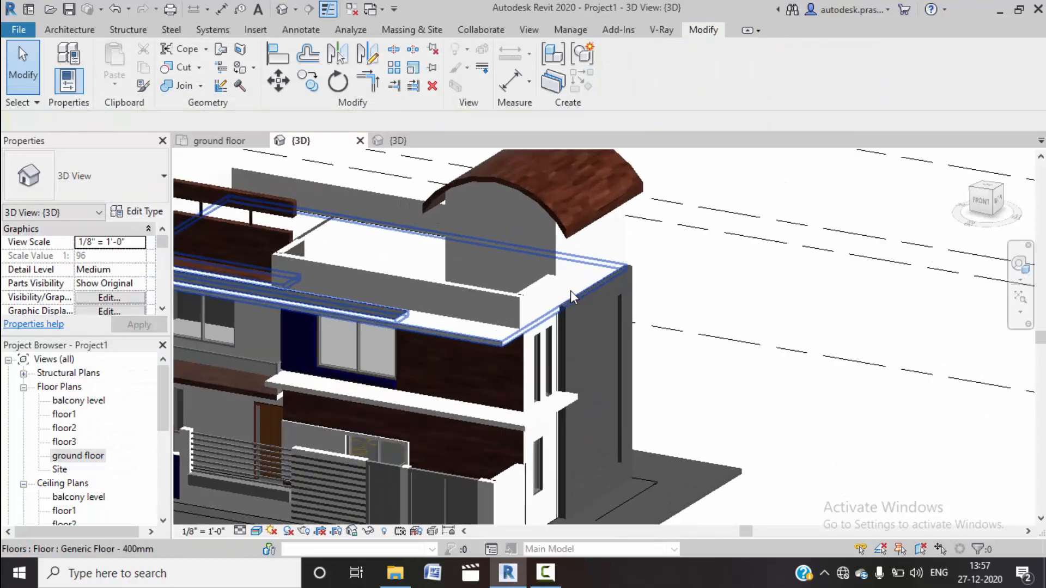
pyautogui.click(594, 302)
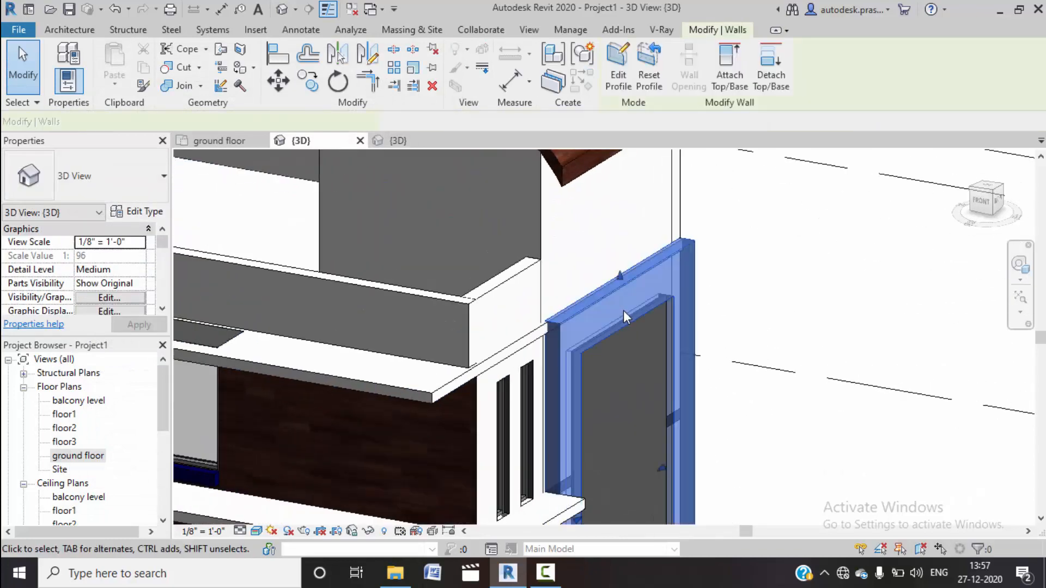
pyautogui.scroll(-4, 624, 311)
pyautogui.moveTo(806, 371); pyautogui.dragTo(700, 364, button='middle')
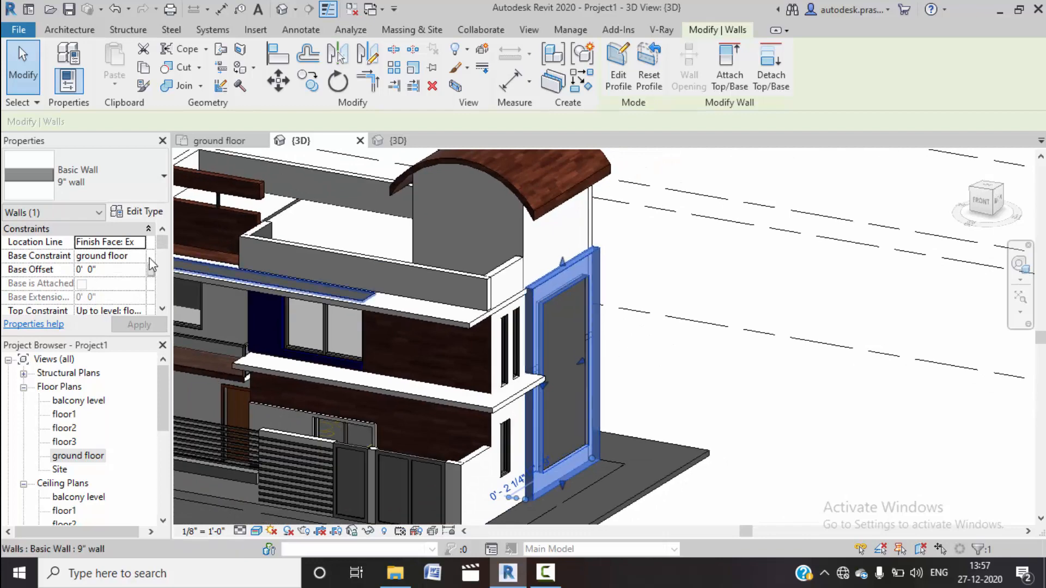
pyautogui.click(144, 214)
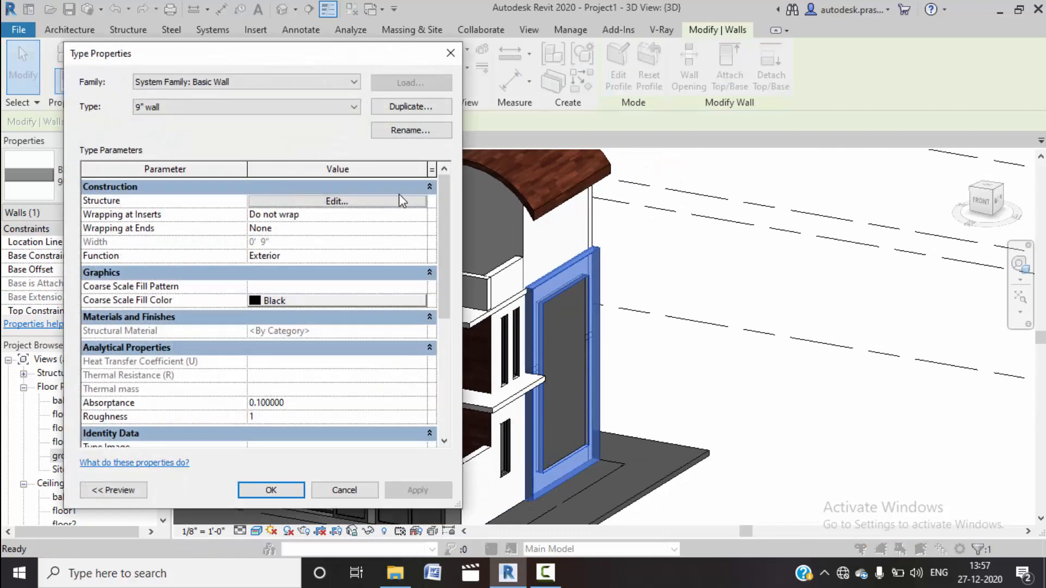
pyautogui.click(364, 200)
pyautogui.click(322, 477)
pyautogui.click(403, 107)
pyautogui.press('Return')
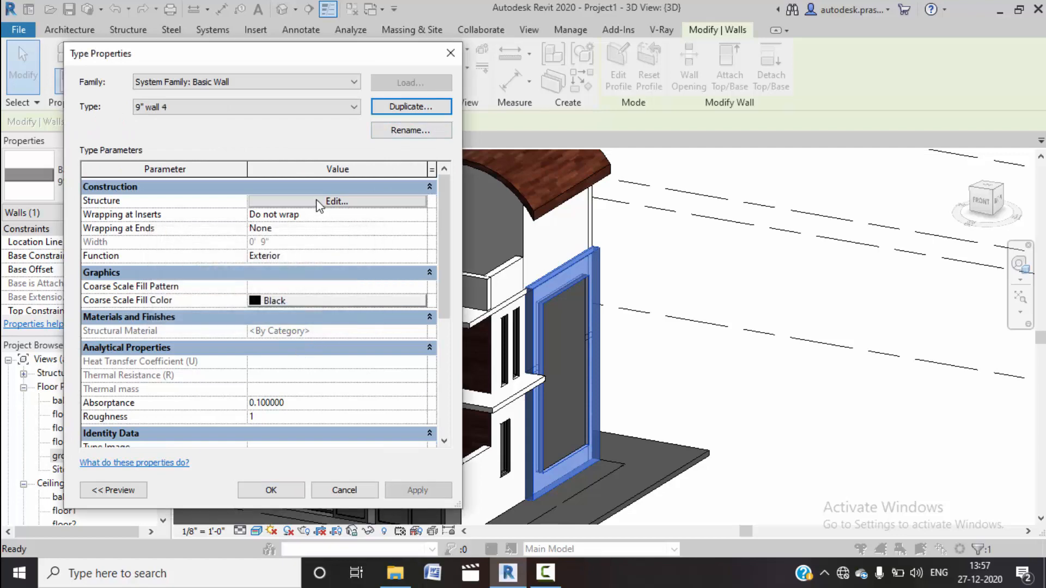
# Step: Set the structure layer material of the side frame wall's new type to wooden and apply it
pyautogui.click(321, 201)
pyautogui.click(250, 210)
pyautogui.click(252, 211)
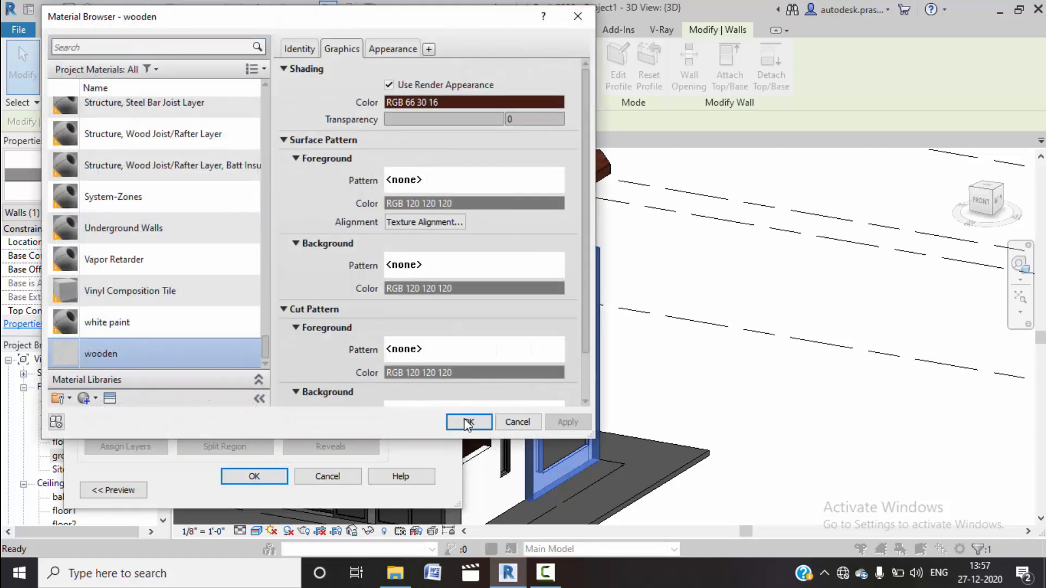
pyautogui.click(467, 421)
pyautogui.click(256, 477)
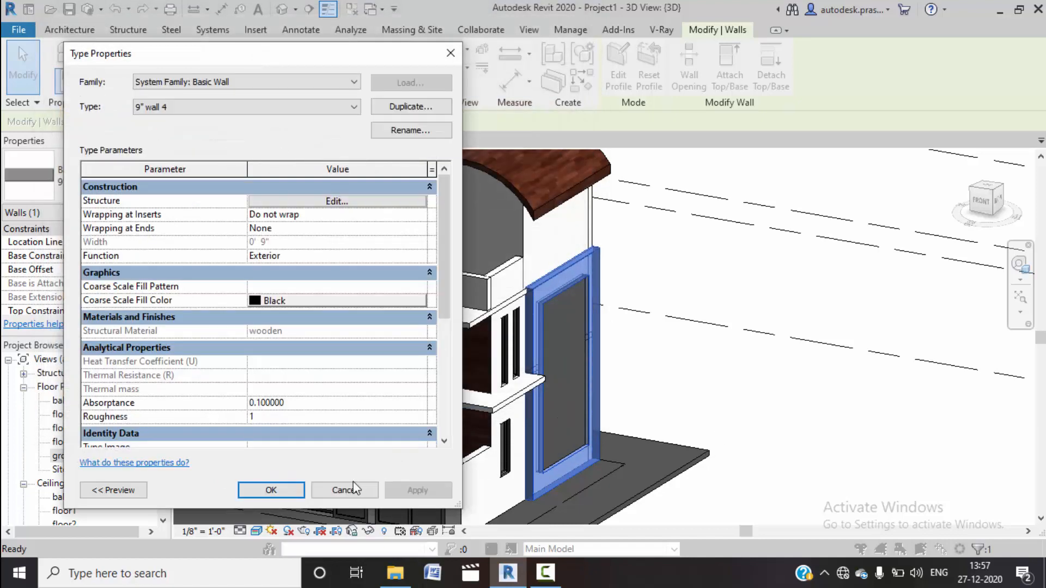
pyautogui.click(271, 489)
pyautogui.click(737, 427)
# Step: Open the non-continuous rail structure of the 900mm Pipe 3 railing on the front compound wall
pyautogui.scroll(-5, 676, 413)
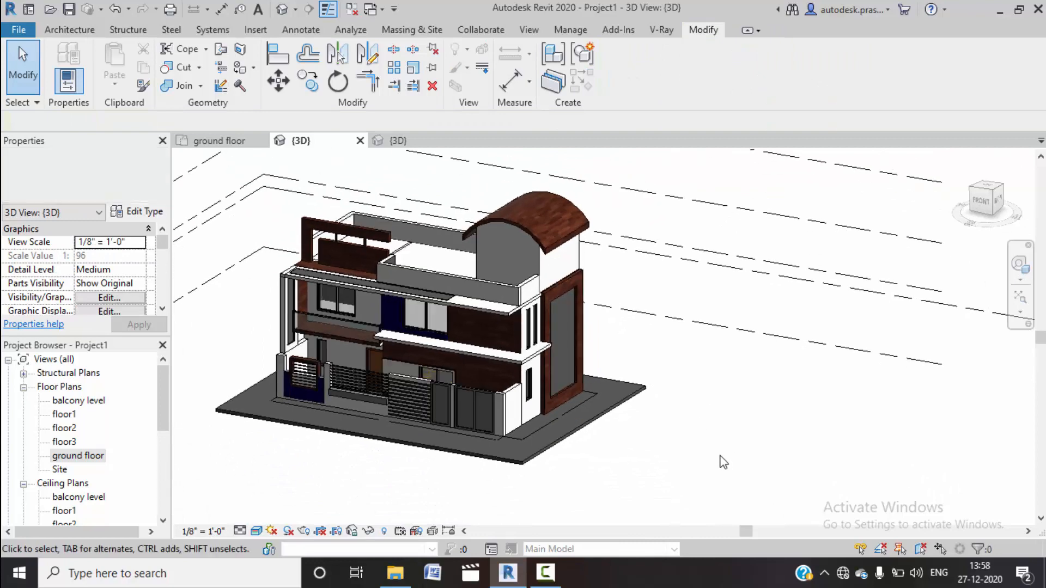
pyautogui.scroll(1, 531, 406)
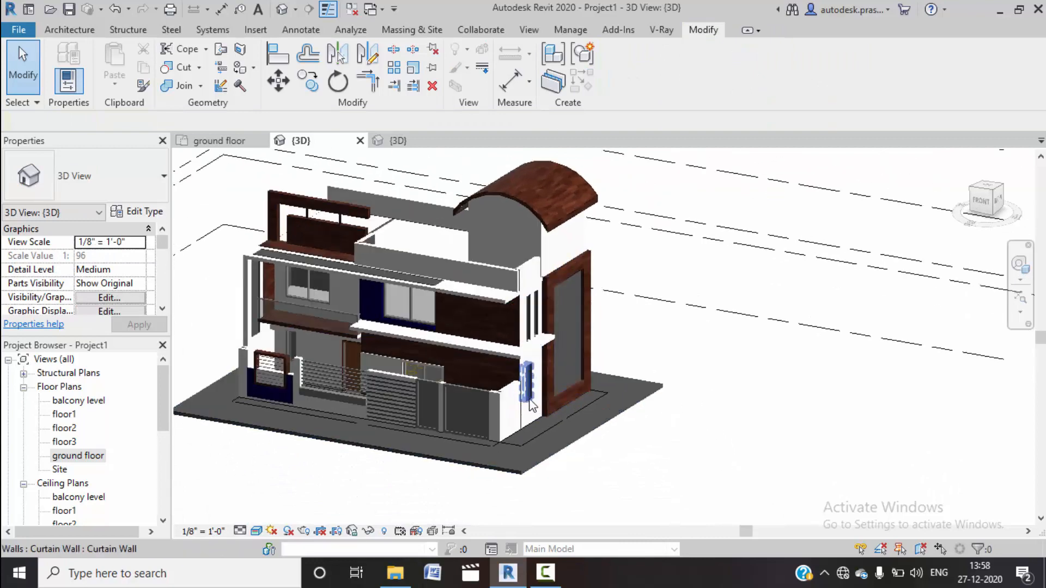
pyautogui.scroll(6, 531, 406)
pyautogui.scroll(3, 488, 338)
pyautogui.scroll(-4, 498, 322)
pyautogui.moveTo(333, 346); pyautogui.dragTo(359, 397, button='middle')
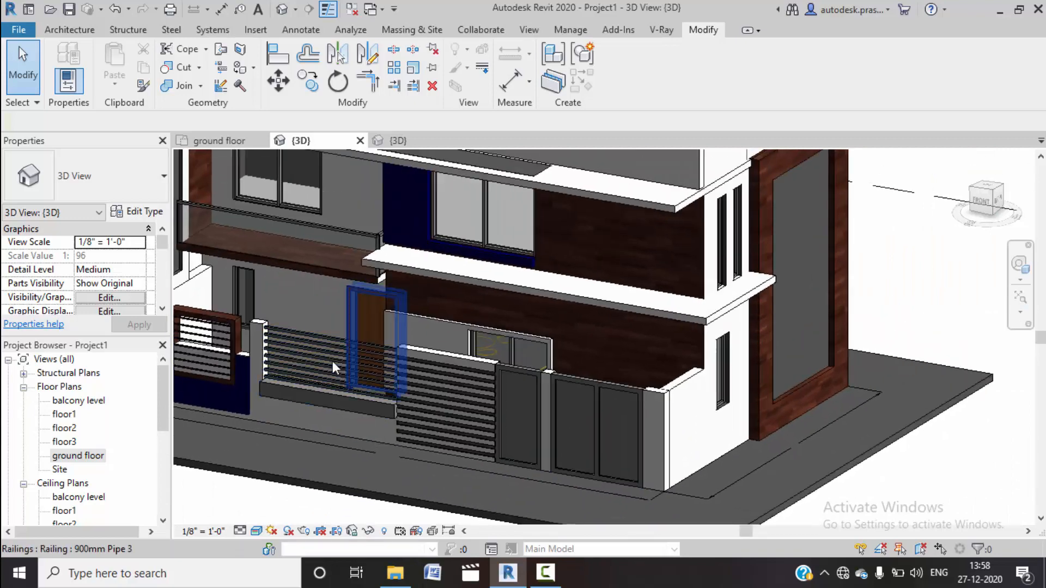
pyautogui.click(322, 345)
pyautogui.click(136, 212)
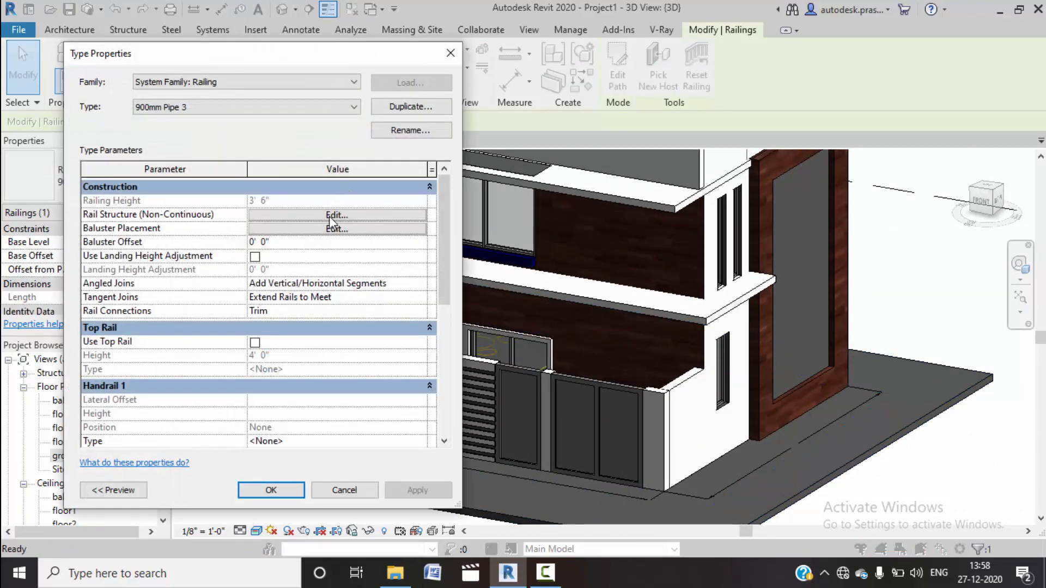
pyautogui.click(335, 216)
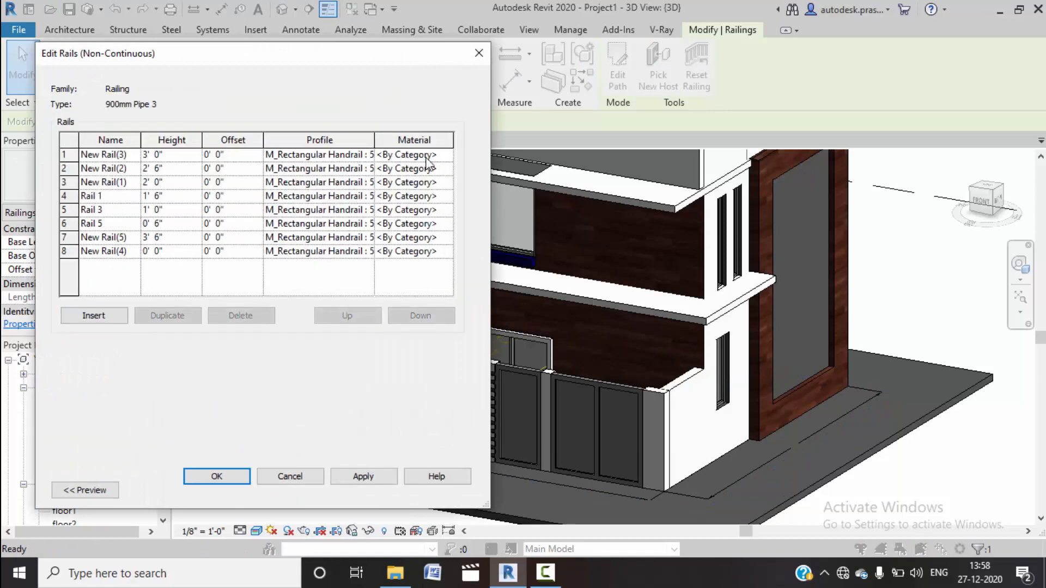
# Step: Set the material of the railing's New Rail(3) to Metal - Stainless Steel,Polished
pyautogui.click(443, 155)
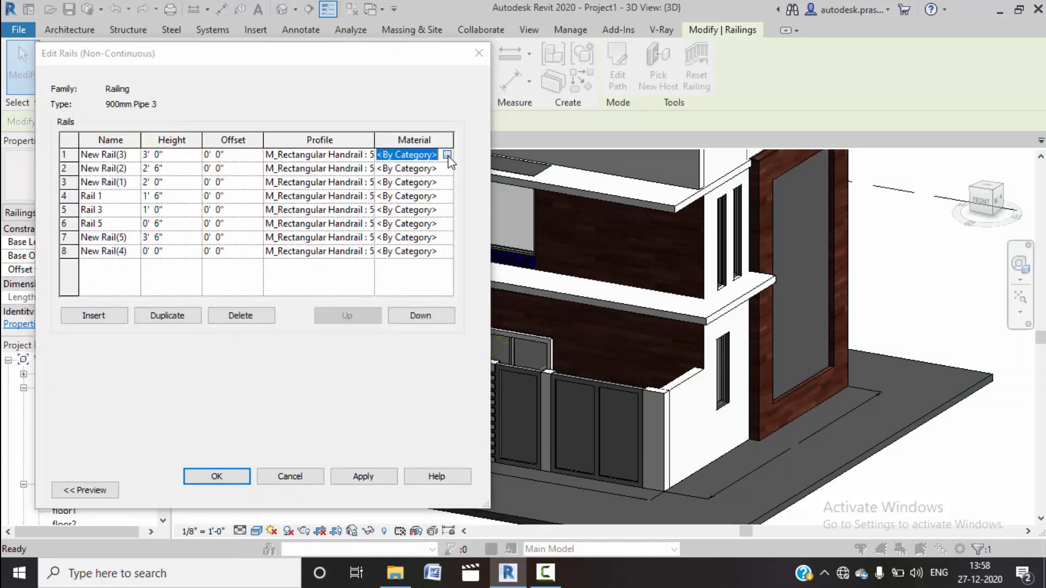
pyautogui.click(447, 155)
pyautogui.scroll(6, 152, 267)
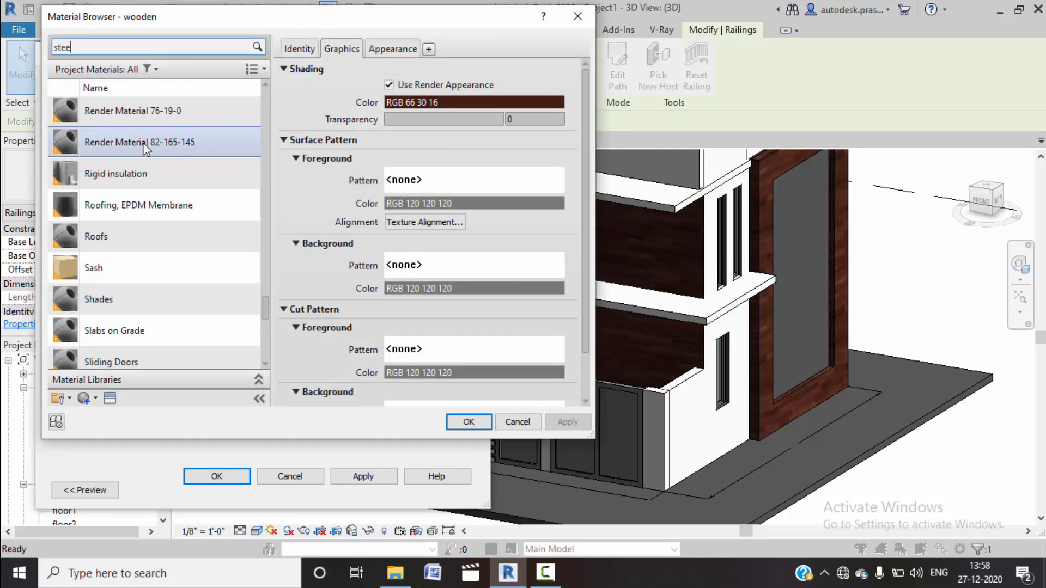
pyautogui.write('steel')
pyautogui.click(174, 129)
pyautogui.click(468, 422)
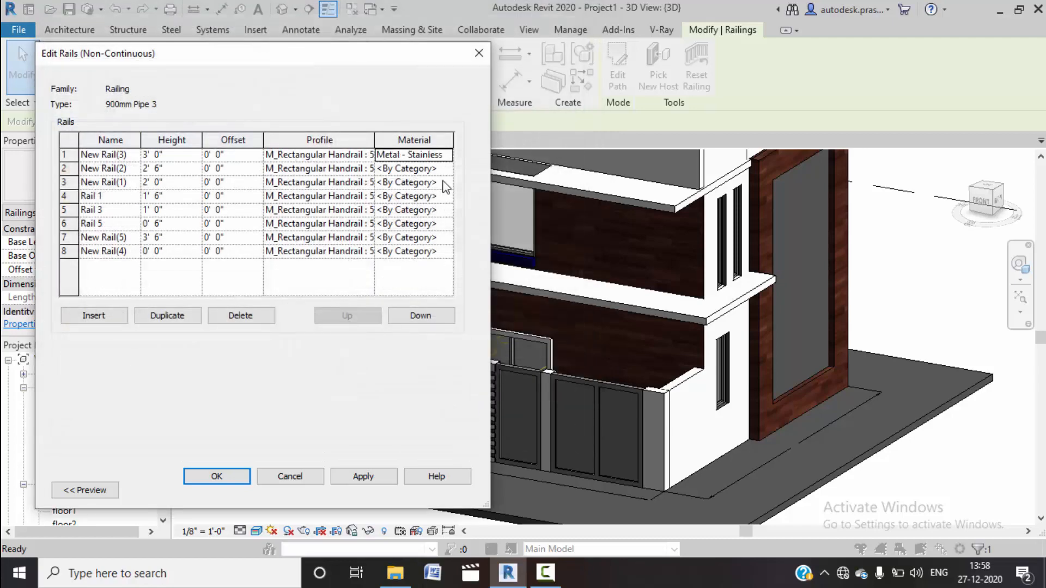
# Step: Copy the Metal - Stainless Steel,Polished material from New Rail(3) to New Rail(2) and New Rail(1) of the 900mm Pipe 3 railing
pyautogui.click(446, 154)
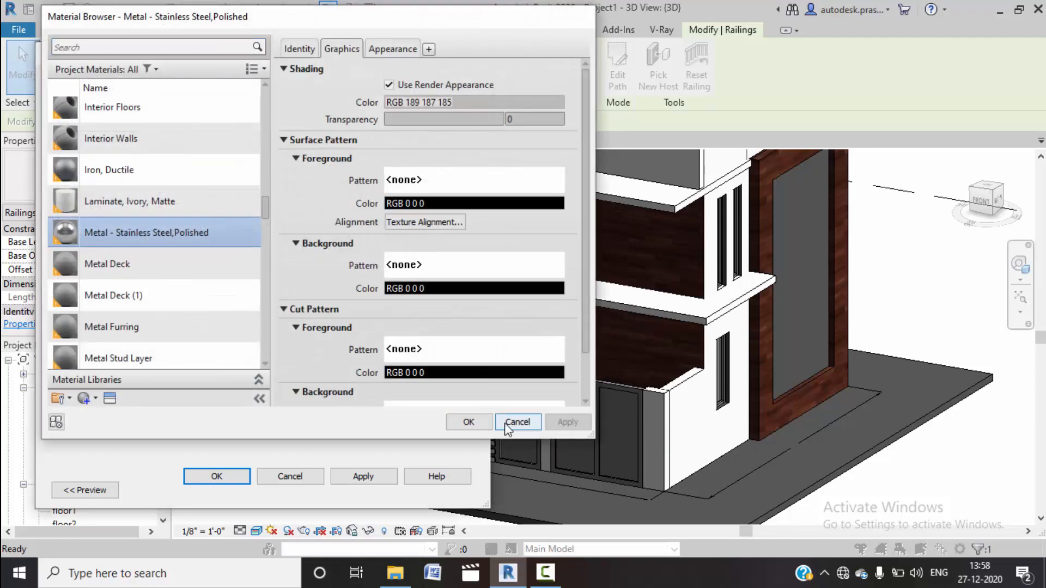
pyautogui.click(514, 421)
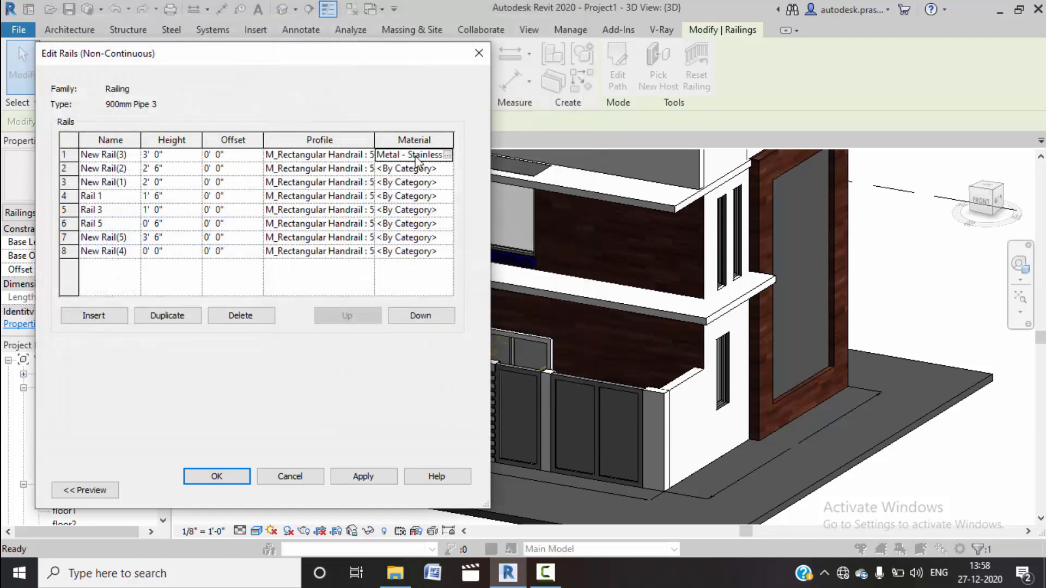
pyautogui.click(410, 156)
pyautogui.moveTo(416, 154); pyautogui.dragTo(517, 164)
pyautogui.hotkey('ctrl', 'c')
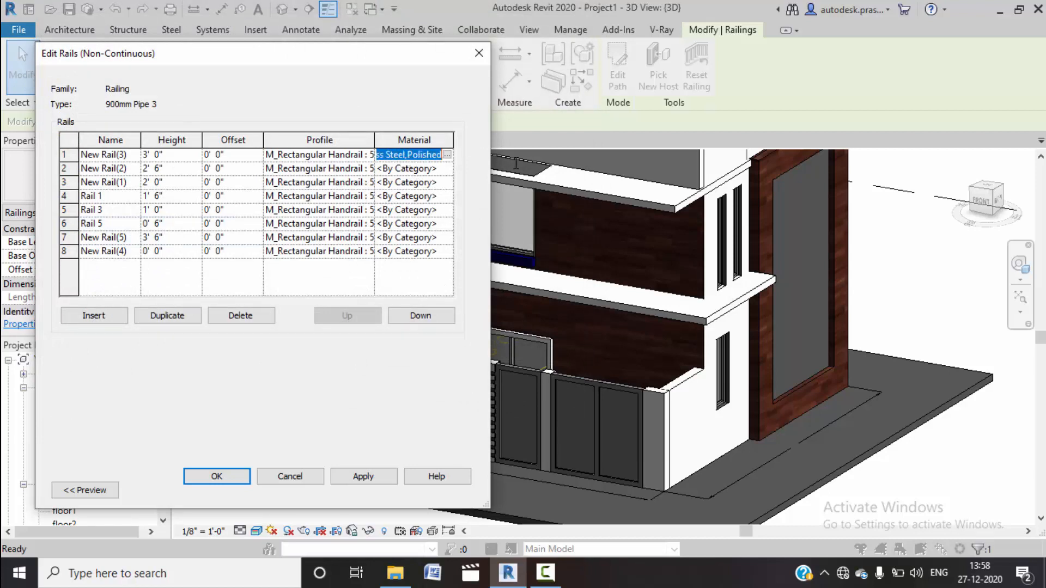
pyautogui.click(384, 171)
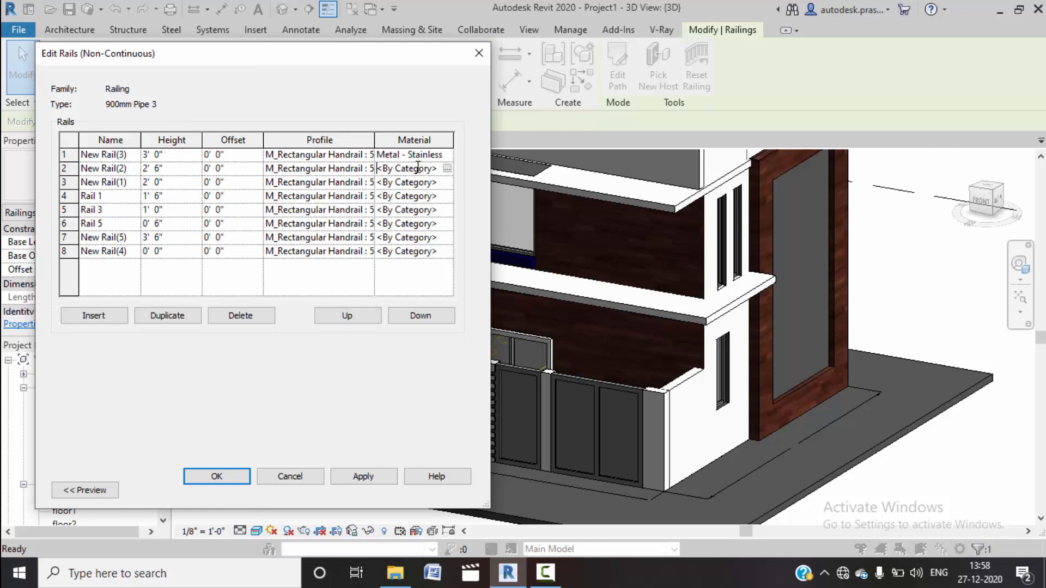
pyautogui.click(388, 168)
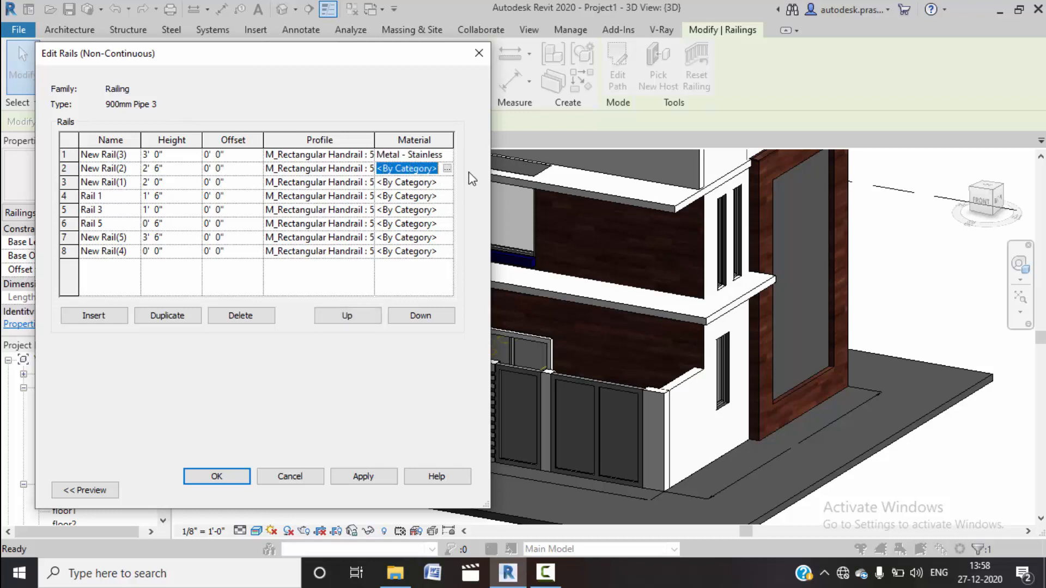
pyautogui.hotkey('ctrl', 'v')
pyautogui.click(379, 182)
pyautogui.click(387, 182)
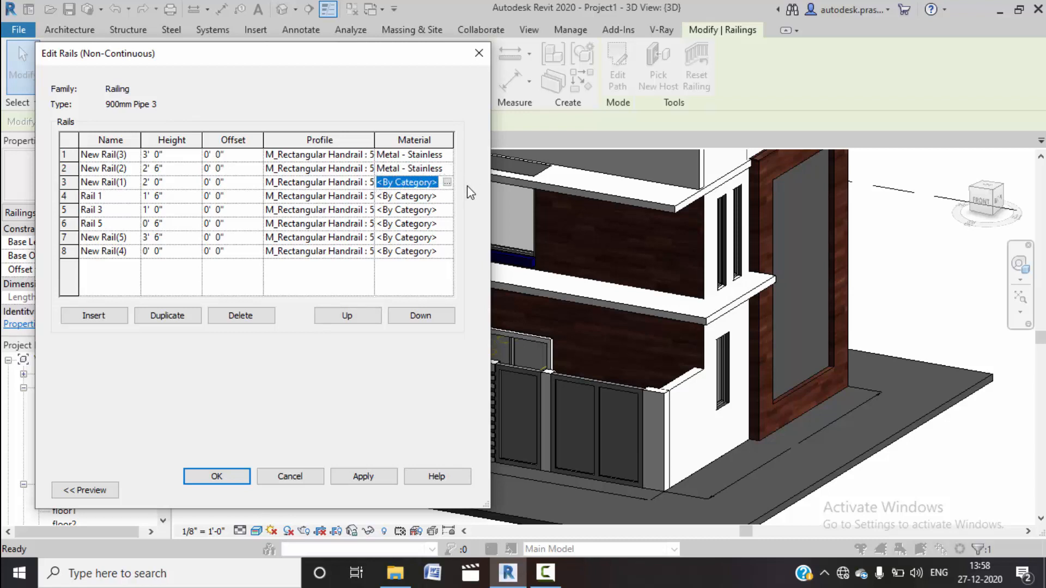
pyautogui.hotkey('ctrl', 'v')
# Step: Set the material of Rail 1, Rail 3 and Rail 5 in the 900mm Pipe 3 railing to Metal - Stainless Steel,Polished
pyautogui.click(377, 196)
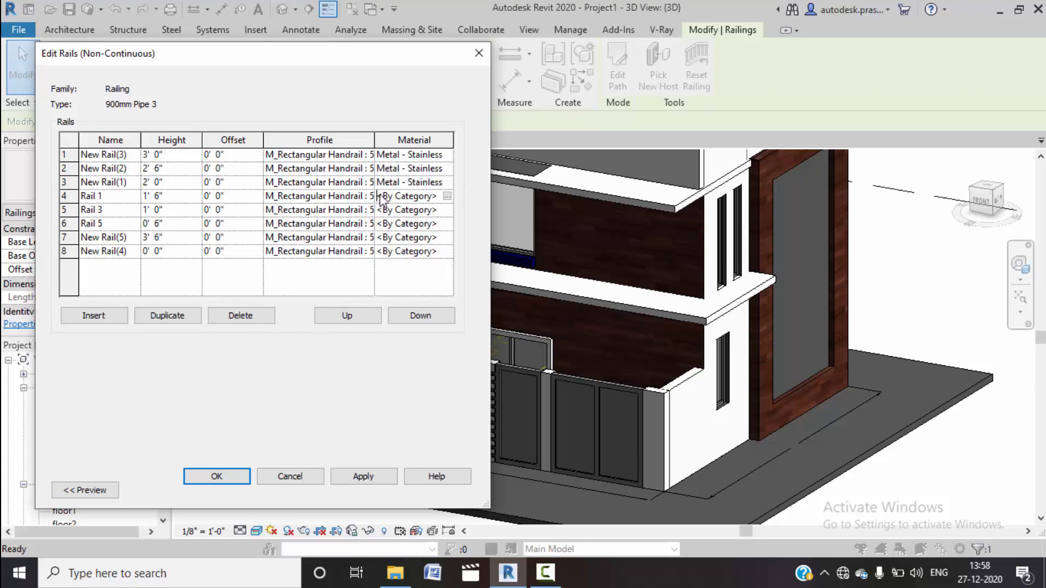
pyautogui.click(380, 195)
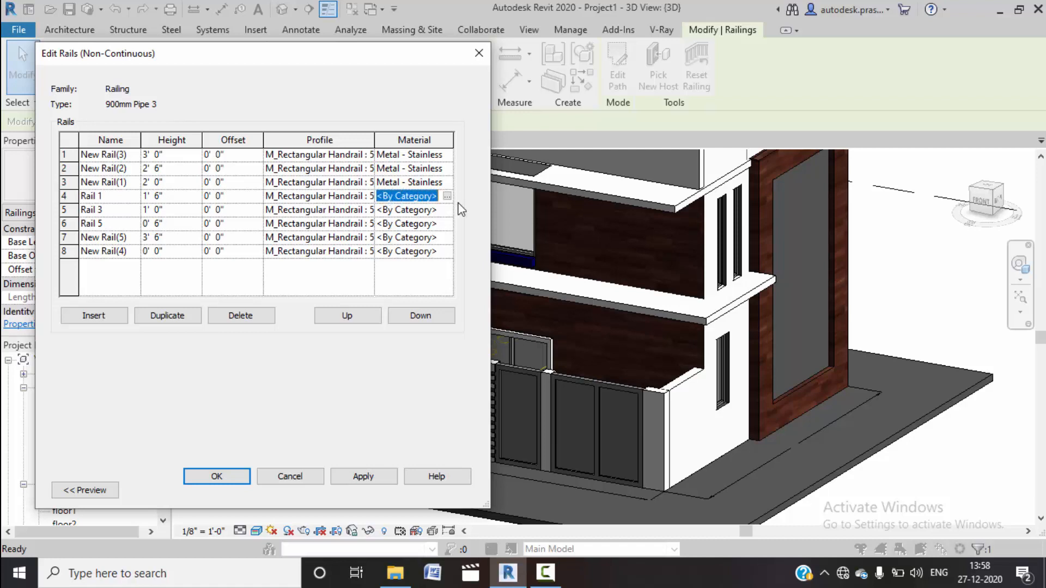
pyautogui.hotkey('ctrl', 'v')
pyautogui.click(380, 212)
pyautogui.click(380, 209)
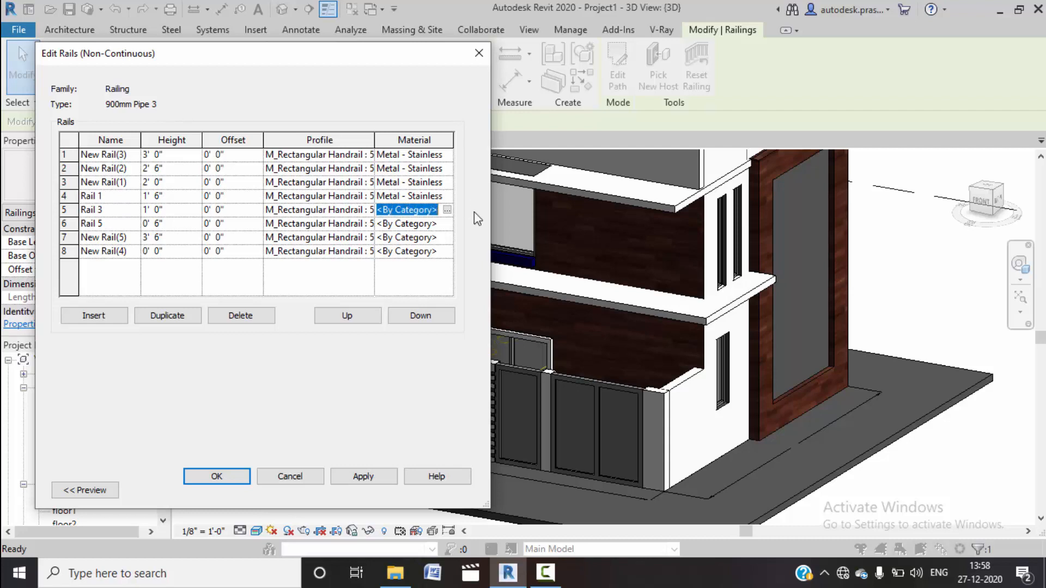
pyautogui.hotkey('ctrl', 'v')
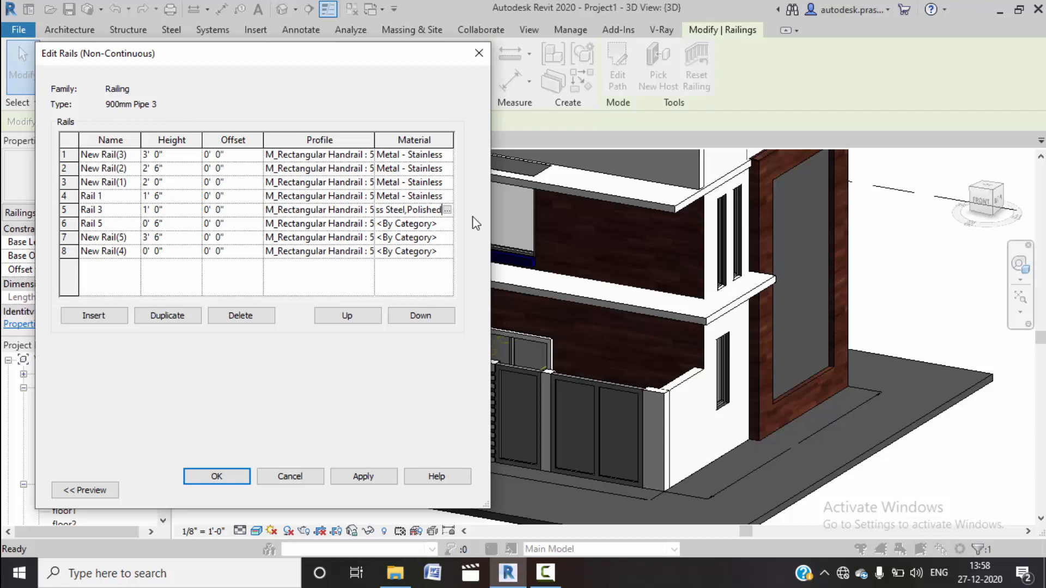
pyautogui.click(381, 222)
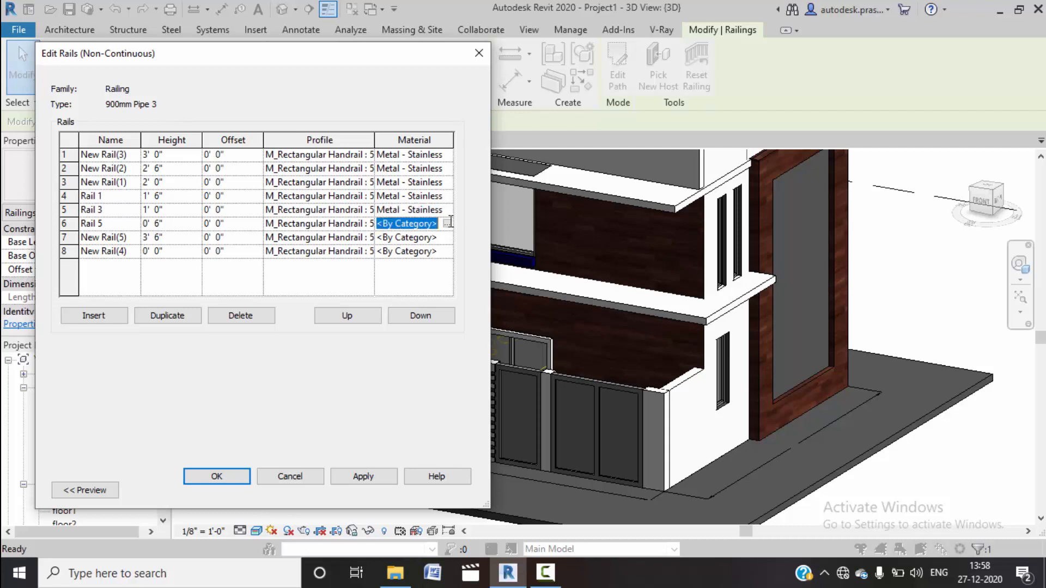
pyautogui.hotkey('ctrl', 'v')
# Step: Give New Rail(5) and New Rail(4) of the 900mm Pipe 3 railing Metal - Stainless Steel,Polished and apply the type changes
pyautogui.click(378, 234)
pyautogui.moveTo(378, 237); pyautogui.dragTo(436, 238)
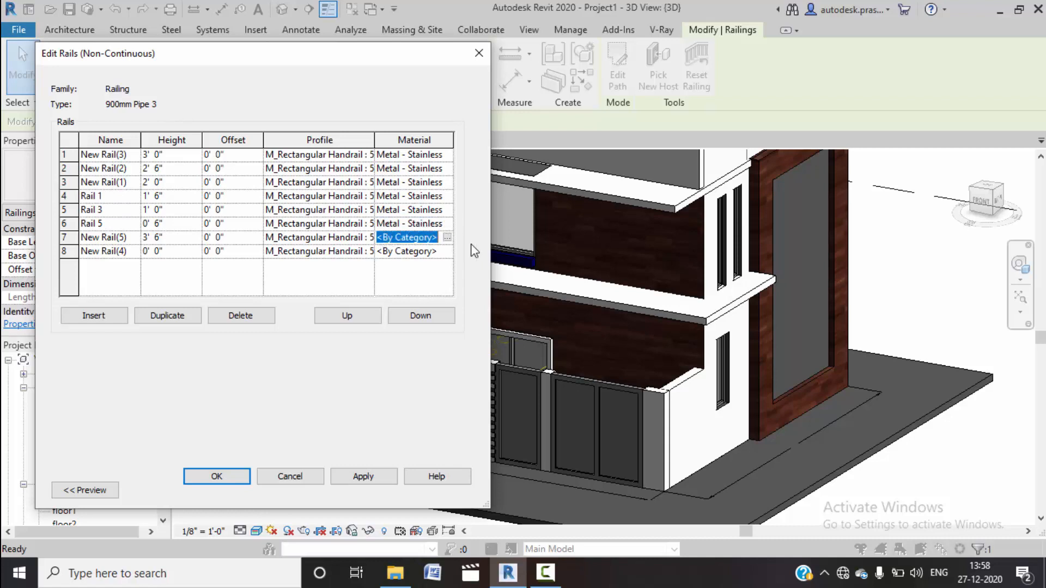
pyautogui.hotkey('ctrl', 'v')
pyautogui.click(379, 251)
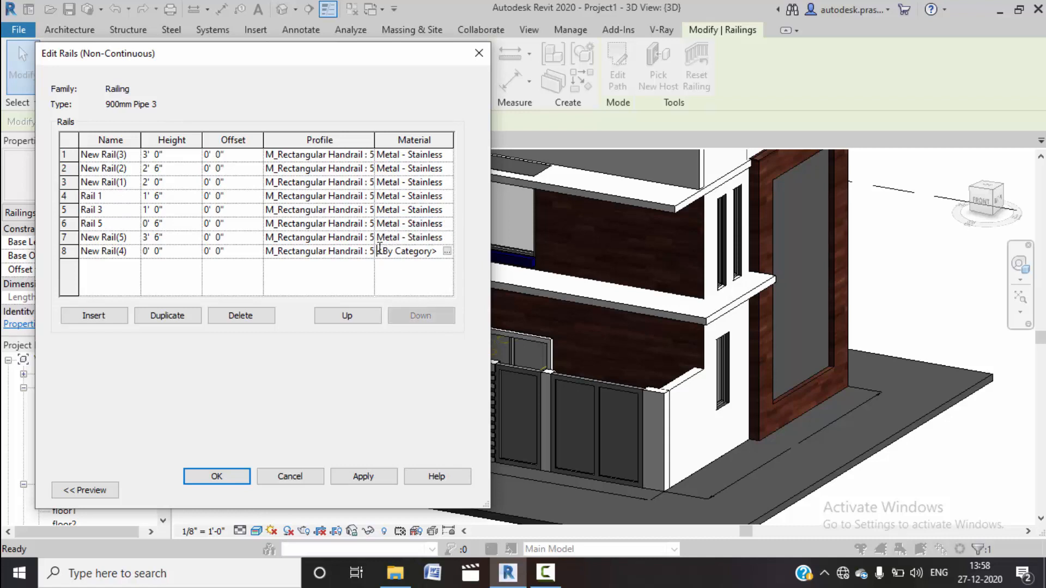
pyautogui.moveTo(406, 249); pyautogui.dragTo(474, 258)
pyautogui.hotkey('ctrl', 'v')
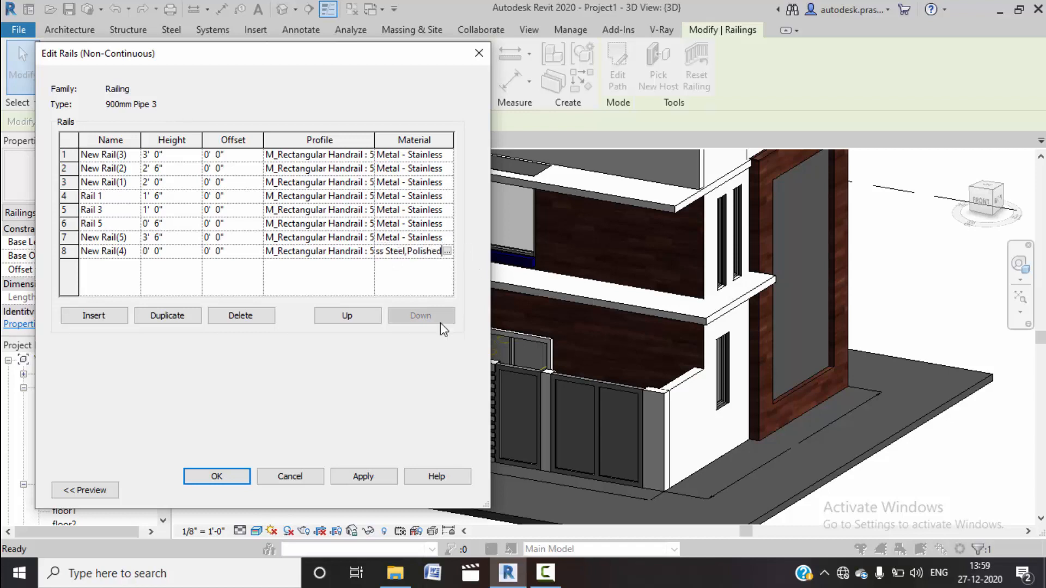
pyautogui.click(370, 477)
pyautogui.click(231, 476)
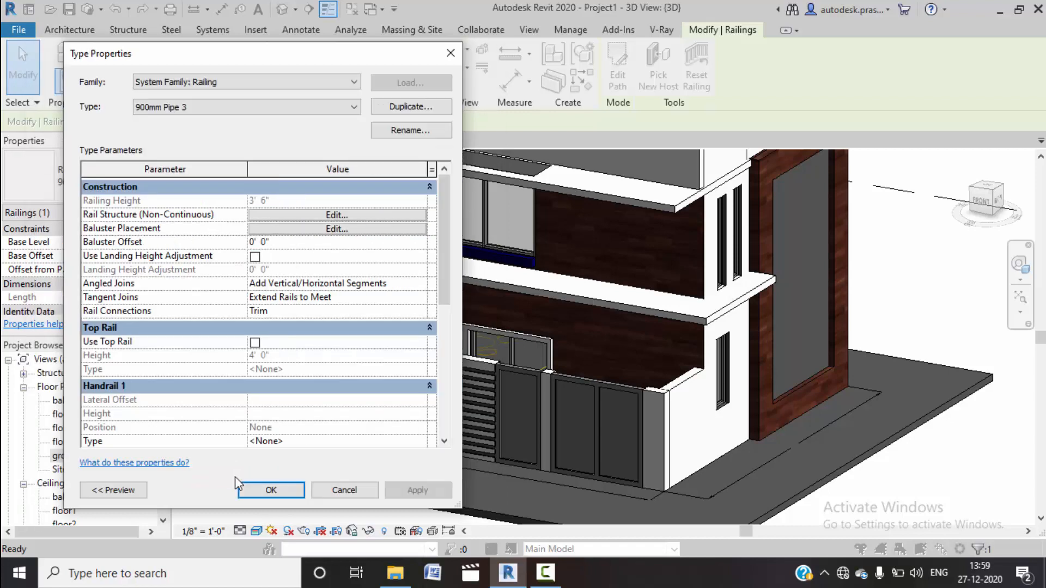
pyautogui.click(417, 491)
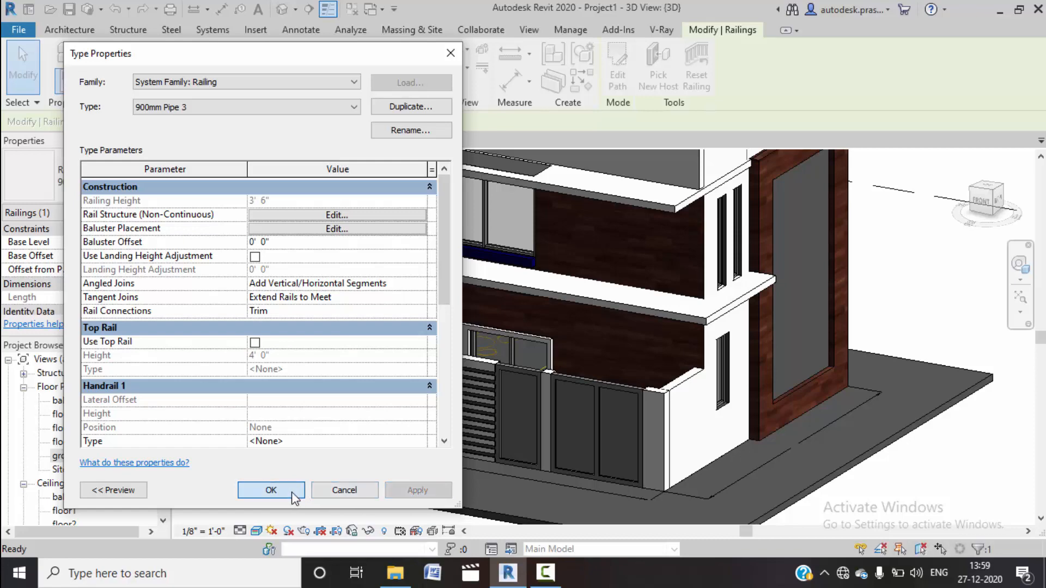
pyautogui.click(271, 490)
pyautogui.click(315, 453)
# Step: Set New Rail(3) of the 900mm Pipe 2 railing, inside the wooden frame on the compound wall, to Metal - Stainless Steel,Polished
pyautogui.scroll(-2, 411, 436)
pyautogui.moveTo(411, 437); pyautogui.dragTo(543, 416, button='middle')
pyautogui.scroll(6, 383, 349)
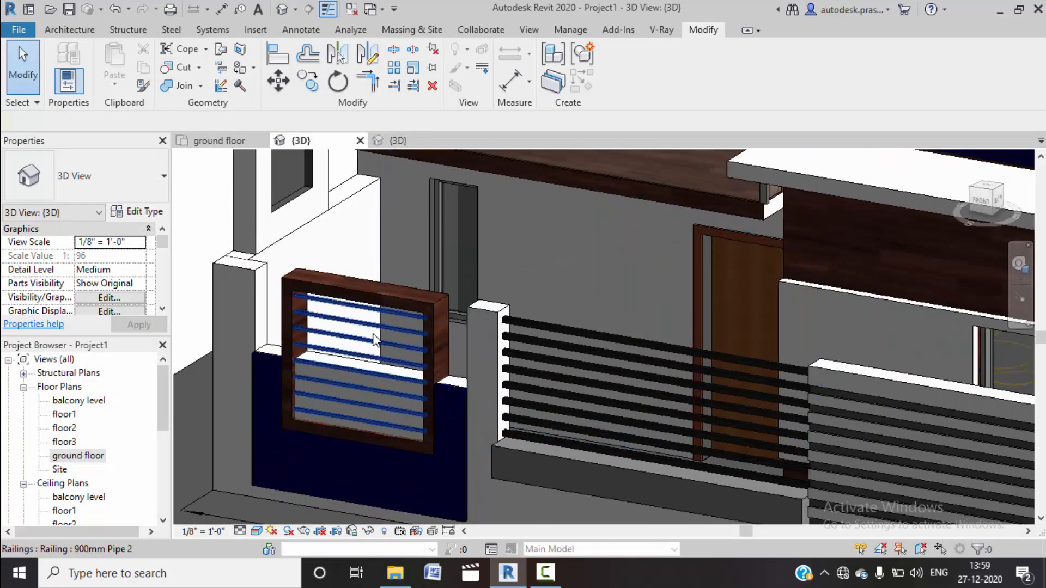
pyautogui.click(374, 341)
pyautogui.click(139, 211)
pyautogui.click(352, 210)
pyautogui.click(439, 157)
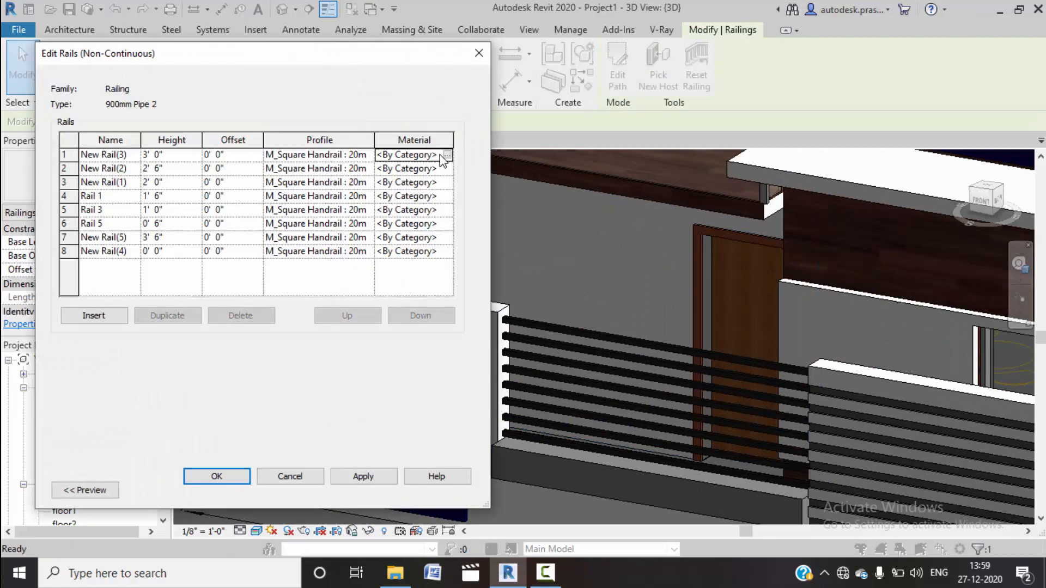
pyautogui.click(447, 156)
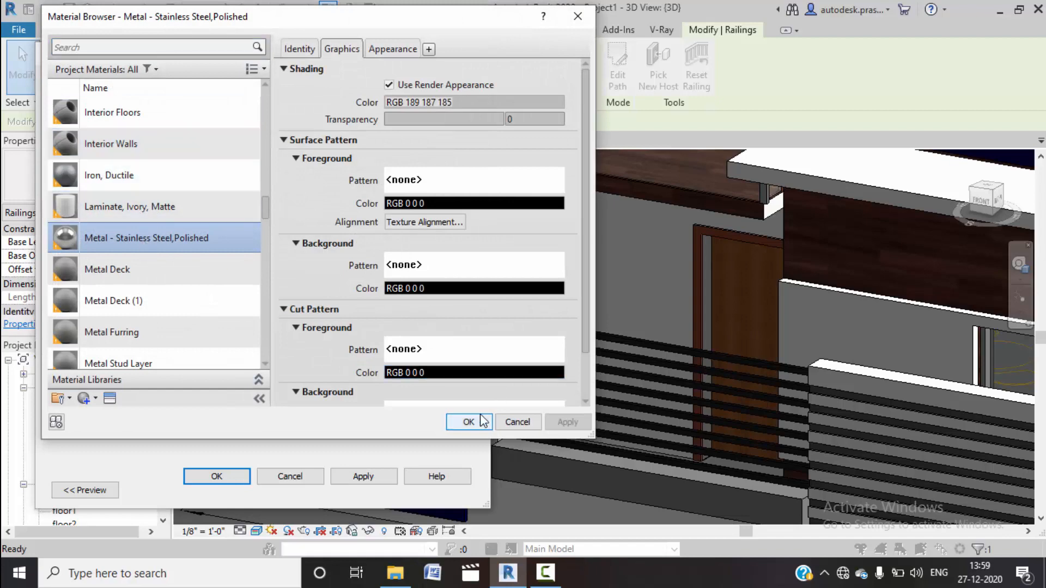
pyautogui.click(468, 422)
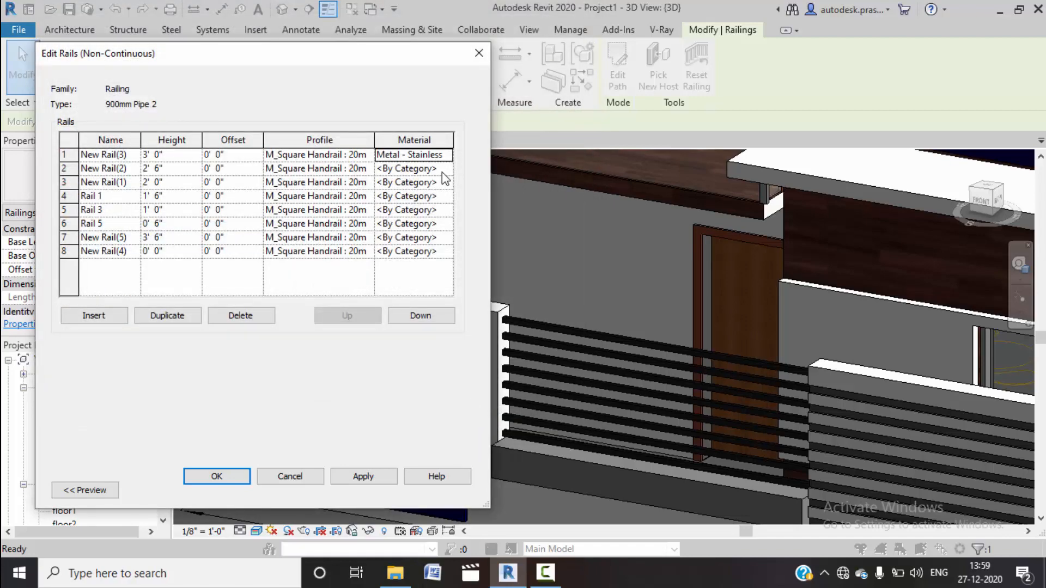
# Step: Set the material of New Rail(2) and New Rail(1) in the 900mm Pipe 2 railing to Metal - Stainless Steel,Polished
pyautogui.click(383, 170)
pyautogui.click(387, 167)
pyautogui.write('Metal - Stainless Steel, Polished')
pyautogui.click(383, 182)
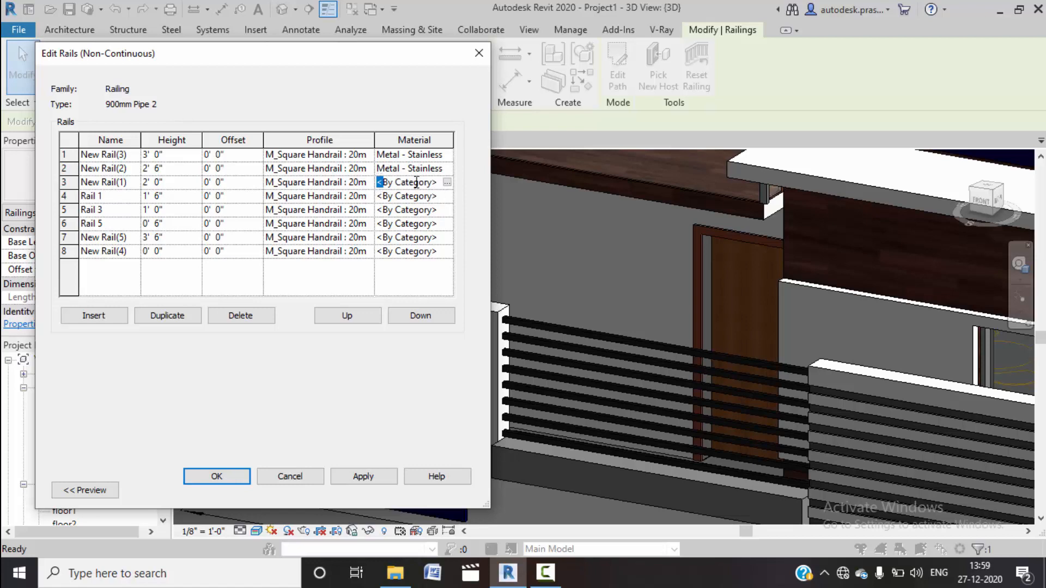
pyautogui.click(398, 181)
pyautogui.hotkey('ctrl', 'v')
# Step: Set the material of Rail 1, Rail 3 and Rail 5 in the 900mm Pipe 2 railing to Metal - Stainless Steel,Polished
pyautogui.click(378, 196)
pyautogui.moveTo(378, 195); pyautogui.dragTo(474, 202)
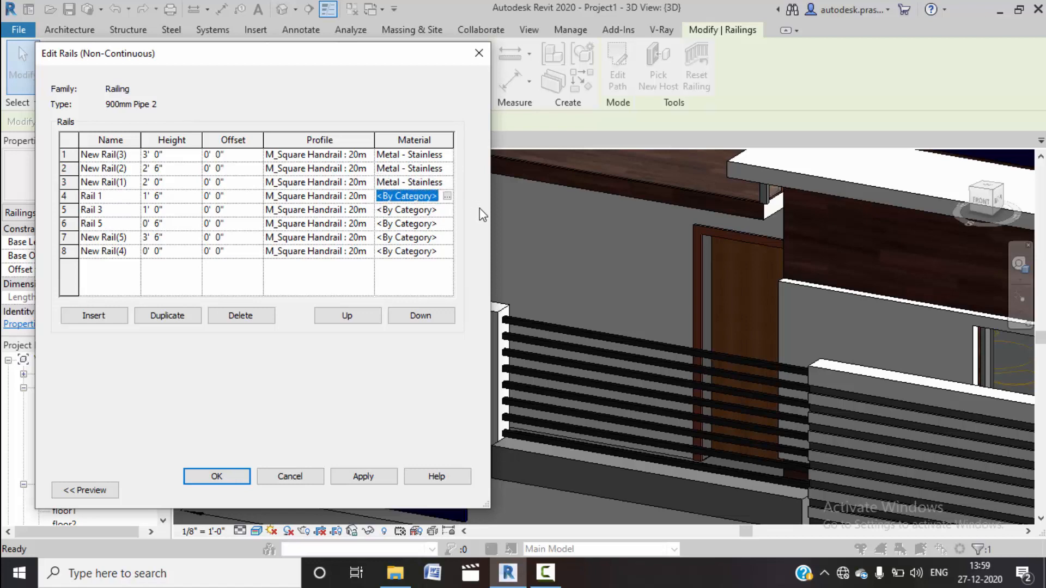
pyautogui.hotkey('ctrl', 'v')
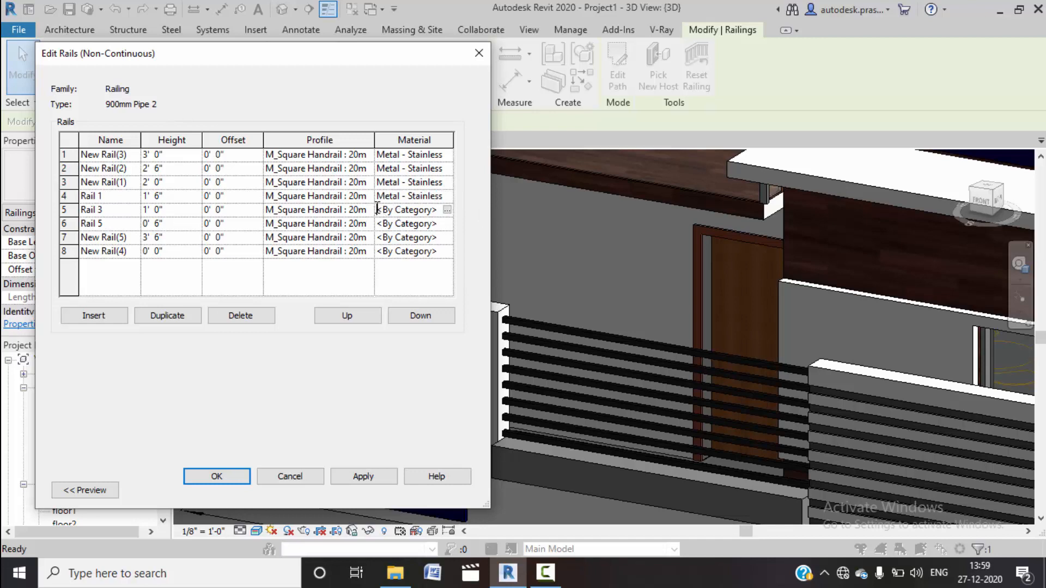
pyautogui.hotkey('ctrl', 'v')
pyautogui.click(381, 224)
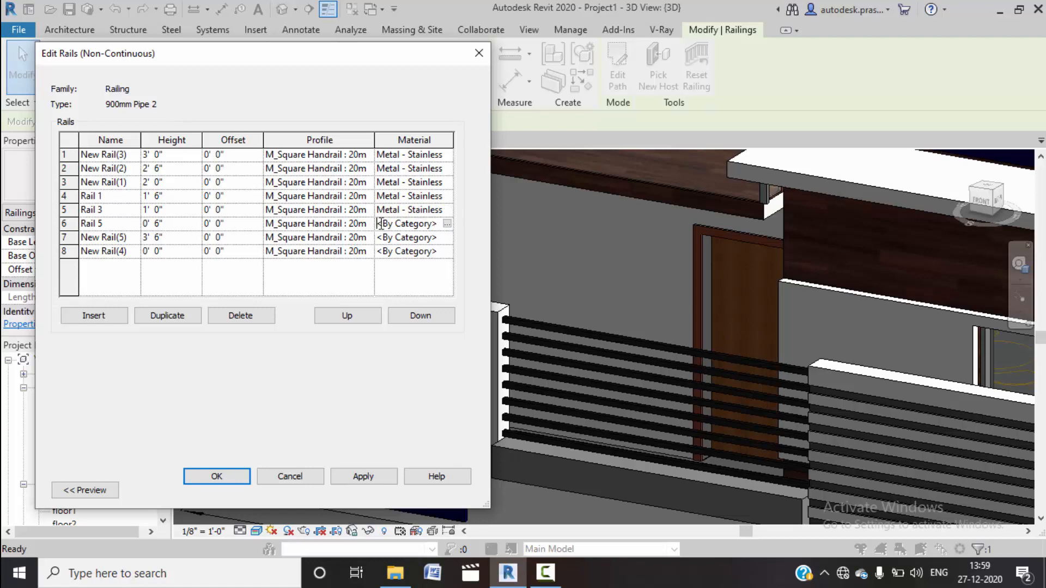
pyautogui.moveTo(401, 224); pyautogui.dragTo(455, 235)
pyautogui.hotkey('ctrl', 'v')
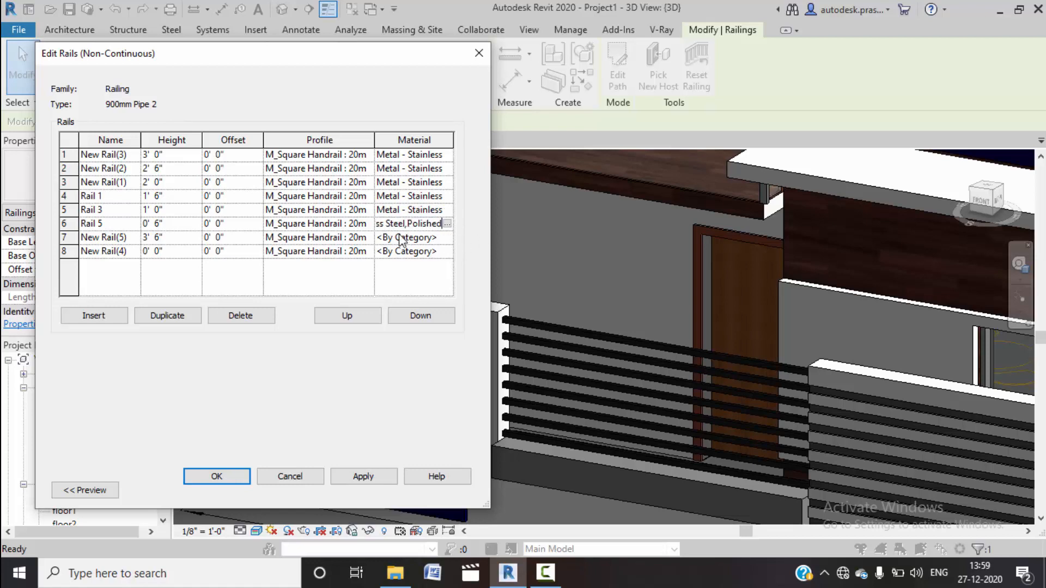
# Step: Give New Rail(5) and New Rail(4) of the 900mm Pipe 2 railing Metal - Stainless Steel,Polished and apply the type changes
pyautogui.click(380, 238)
pyautogui.moveTo(380, 236); pyautogui.dragTo(425, 237)
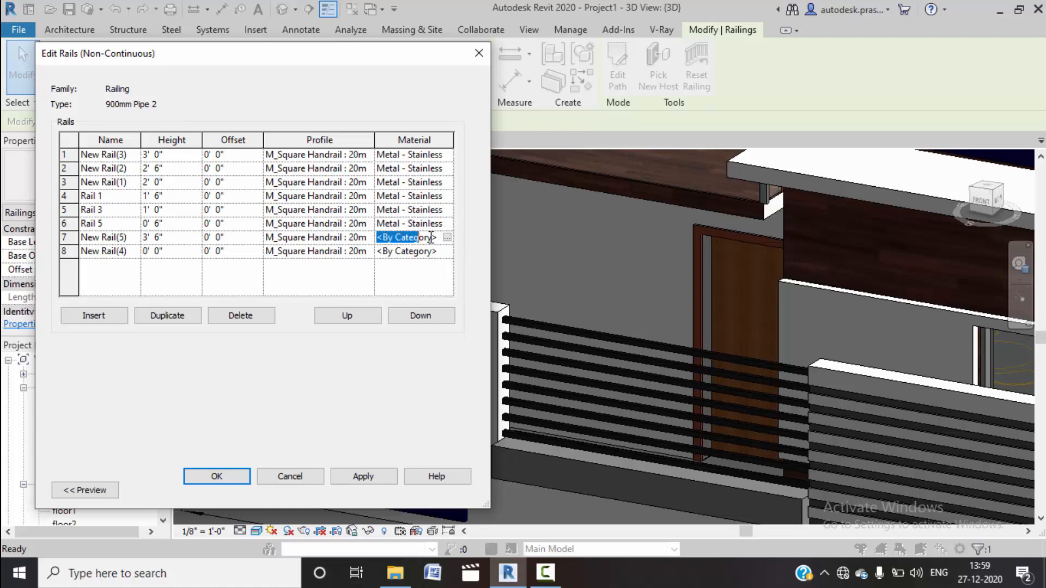
pyautogui.hotkey('ctrl', 'v')
pyautogui.click(376, 252)
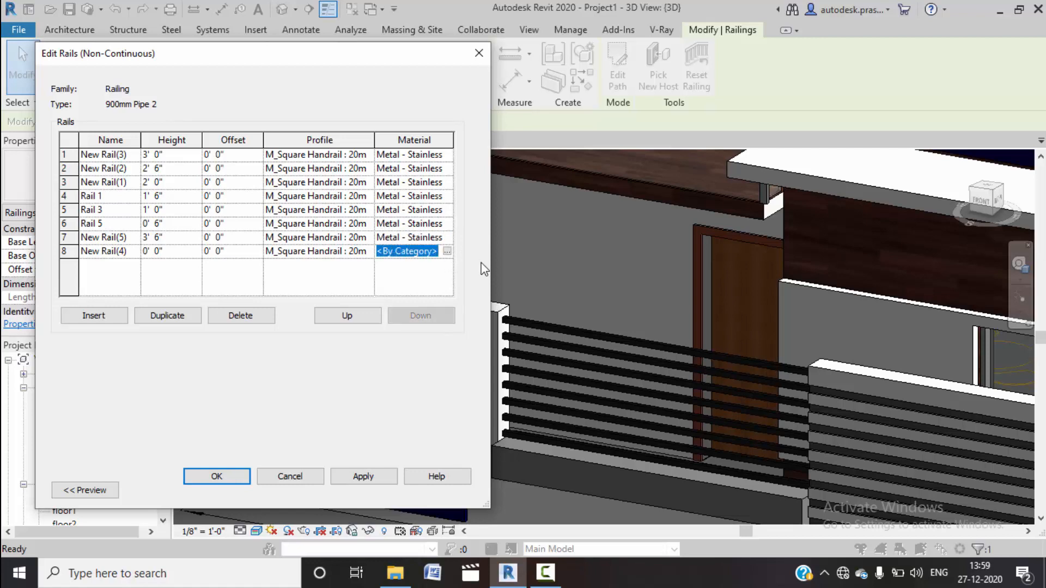
pyautogui.write('Metal - Stainless Steel,Polished')
pyautogui.click(359, 475)
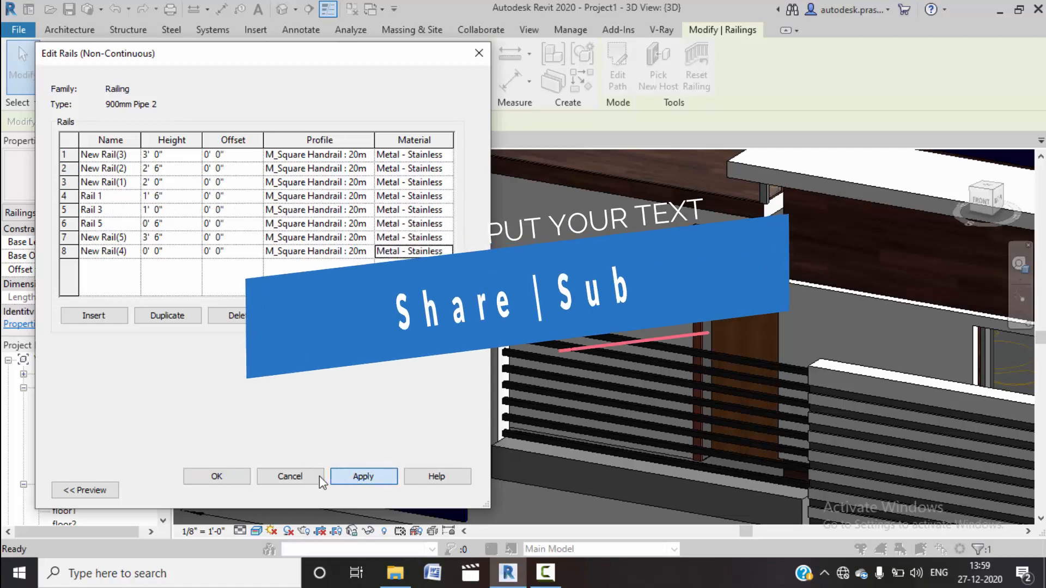
pyautogui.click(242, 478)
pyautogui.click(272, 489)
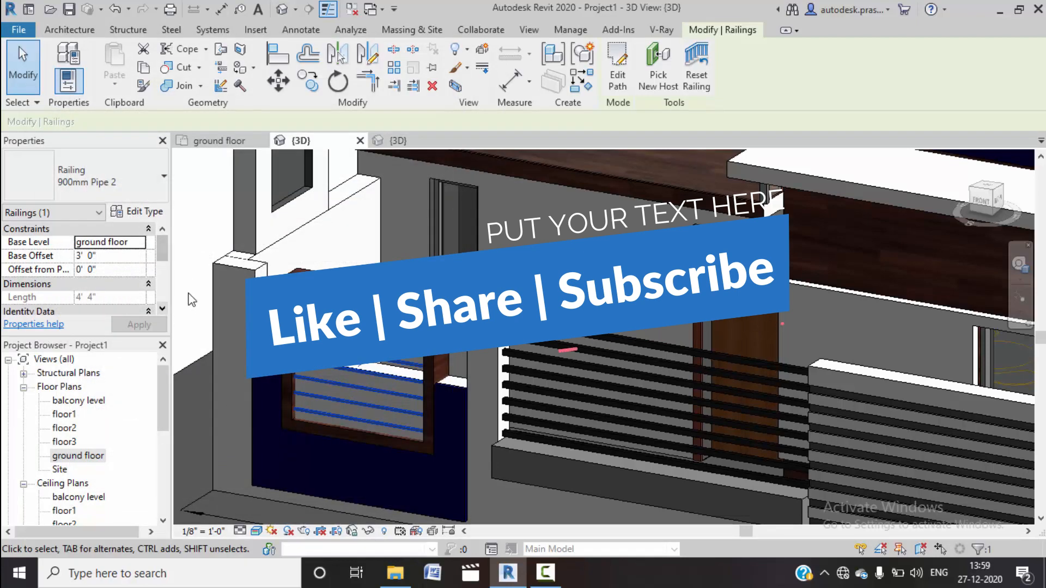
pyautogui.press('Escape')
# Step: Open the gate frame's generic model on the front compound wall for in-place editing
pyautogui.scroll(-4, 321, 326)
pyautogui.scroll(-1, 322, 325)
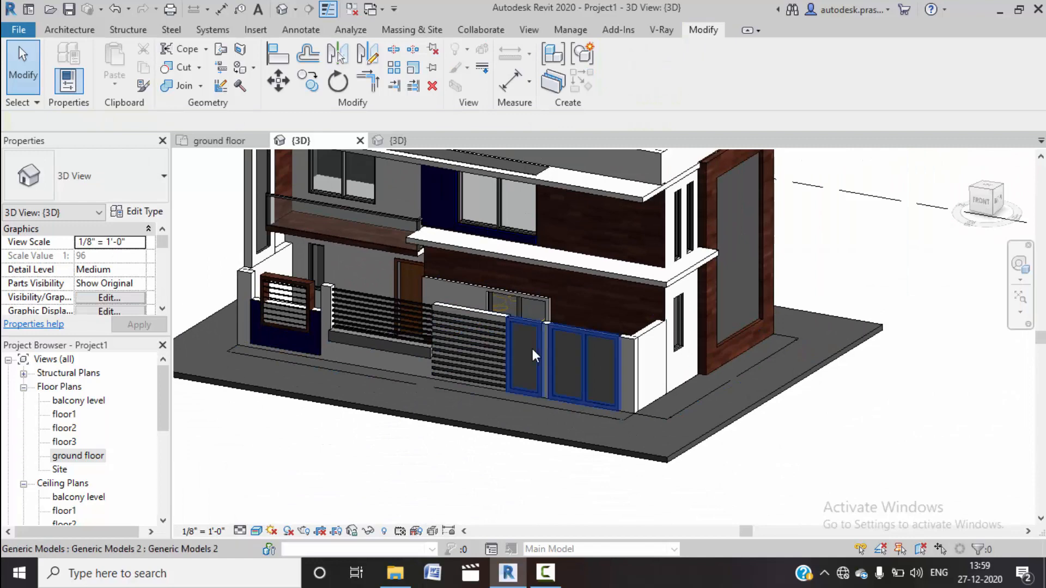
pyautogui.scroll(4, 537, 343)
pyautogui.click(535, 300)
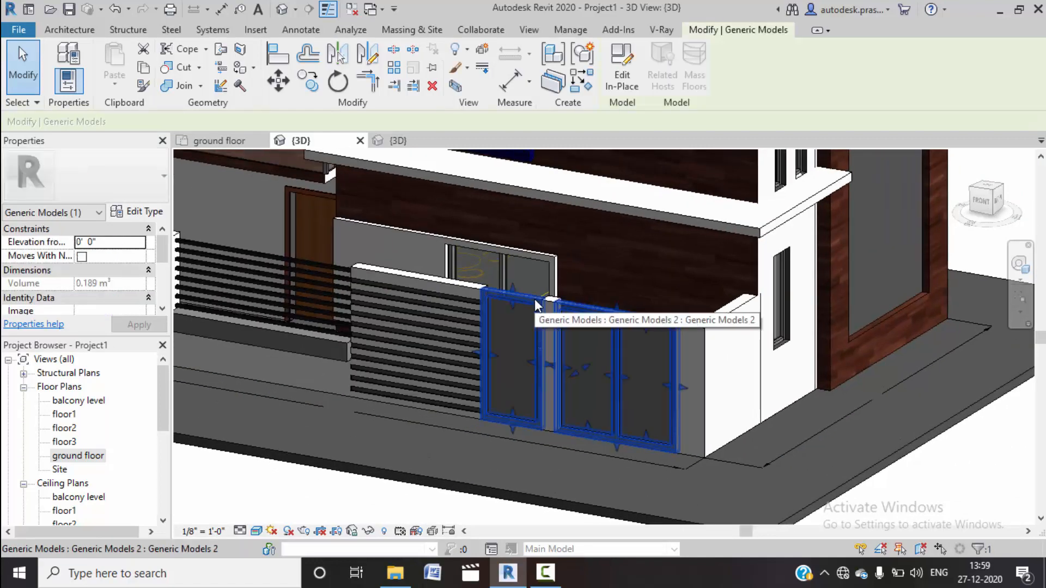
pyautogui.click(619, 81)
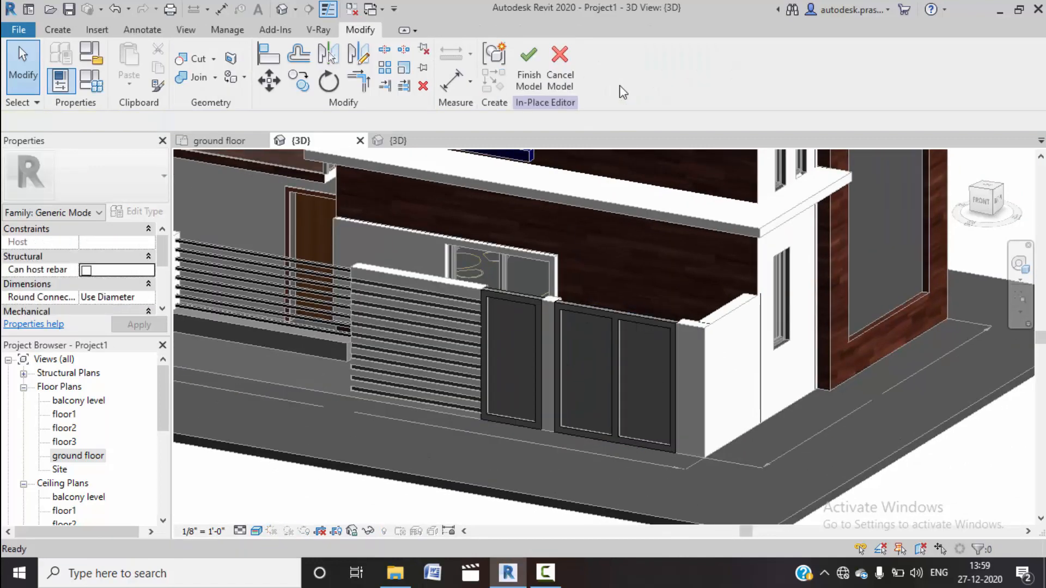
# Step: Assign the wooden material to the gate frame's extrusion and finish the in-place model
pyautogui.click(530, 299)
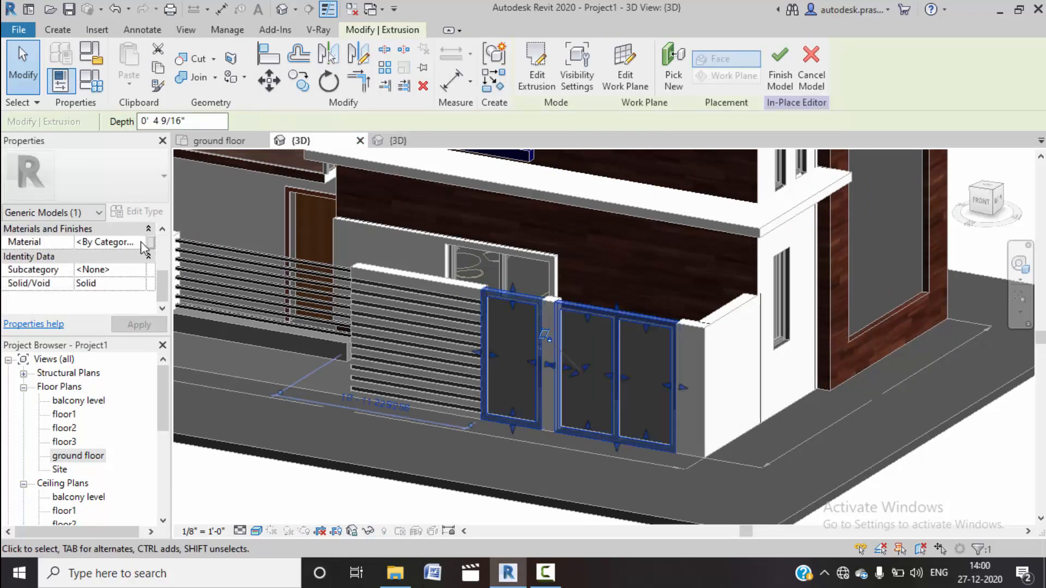
pyautogui.click(141, 243)
pyautogui.scroll(-10, 158, 270)
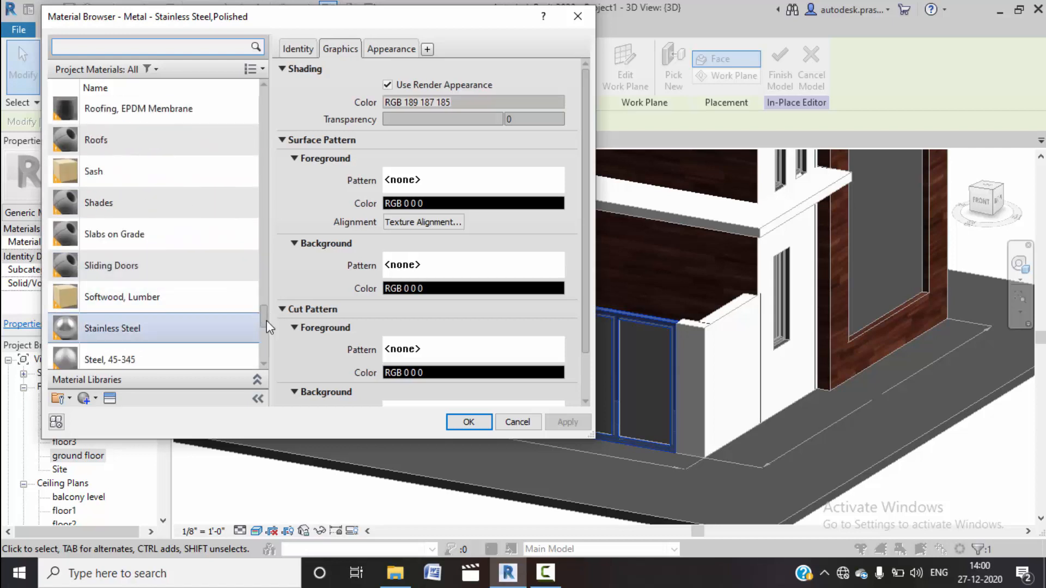
pyautogui.scroll(-5, 266, 325)
pyautogui.click(197, 355)
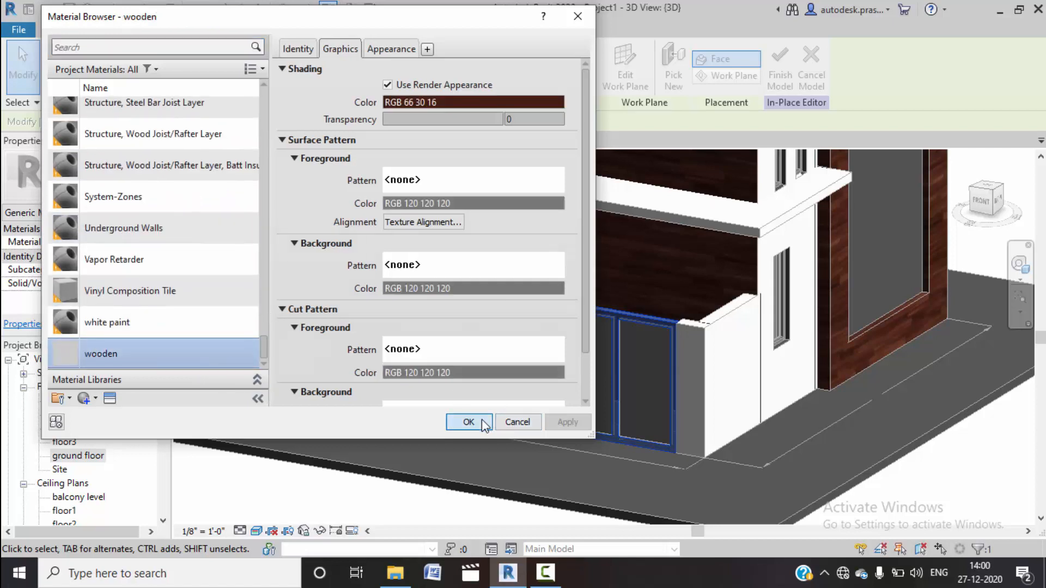
pyautogui.click(482, 420)
pyautogui.click(479, 463)
pyautogui.moveTo(618, 417); pyautogui.dragTo(612, 407, button='middle')
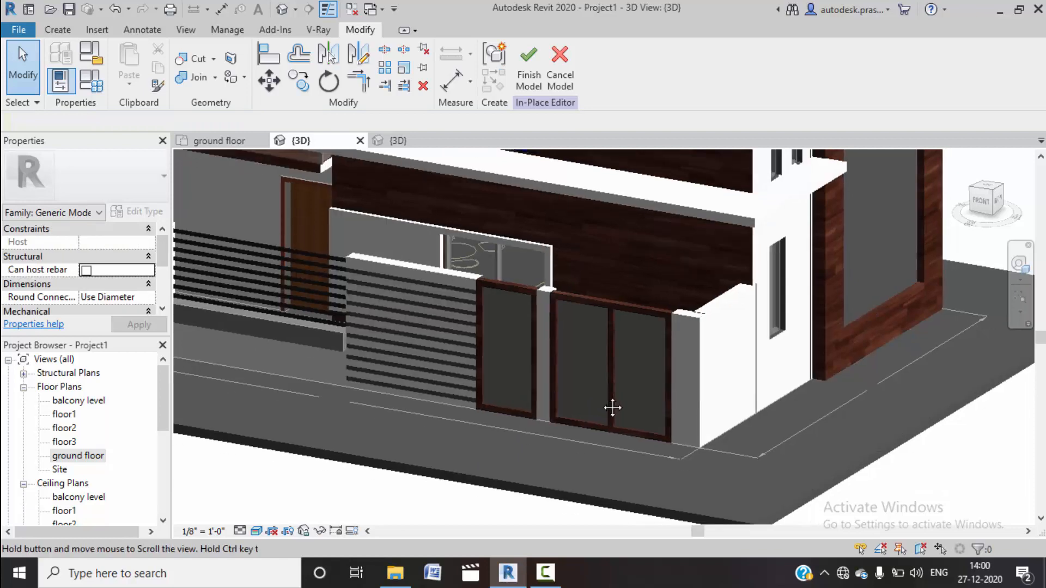
pyautogui.scroll(4, 493, 377)
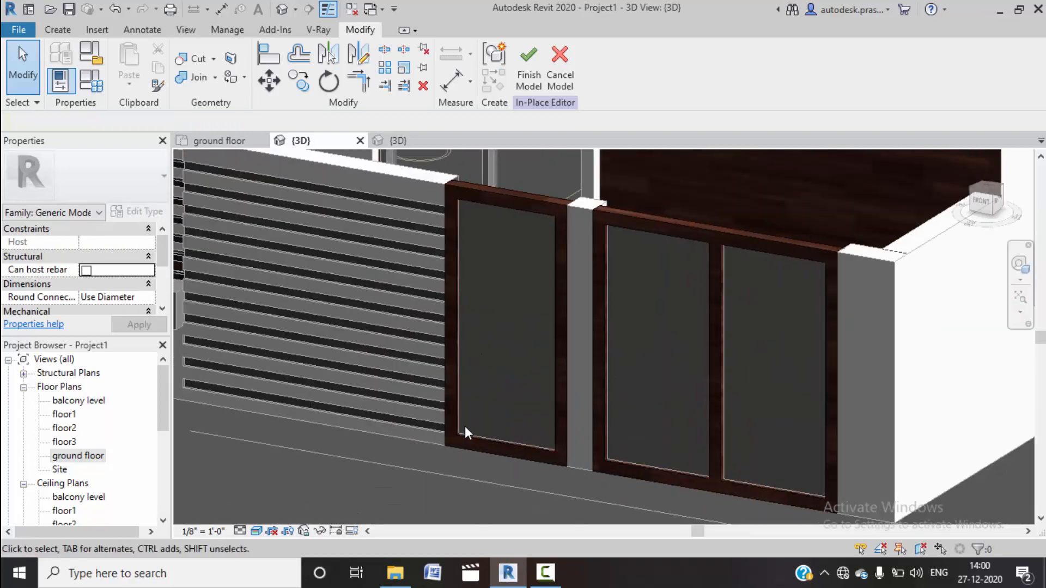
pyautogui.click(525, 77)
# Step: Open the generic model of the gate's infill panels for in-place editing
pyautogui.scroll(-3, 529, 288)
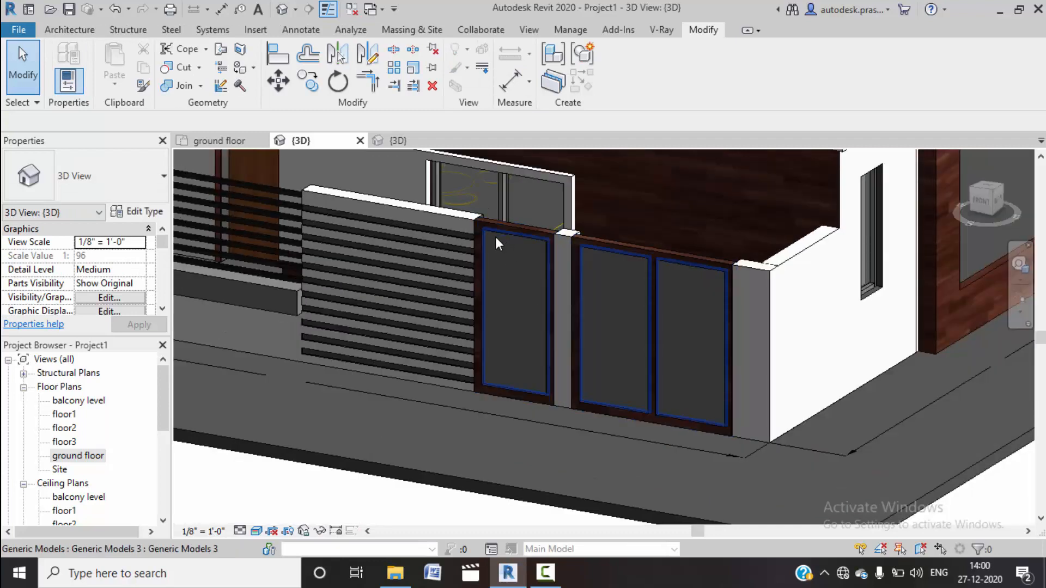
pyautogui.click(496, 236)
pyautogui.click(621, 68)
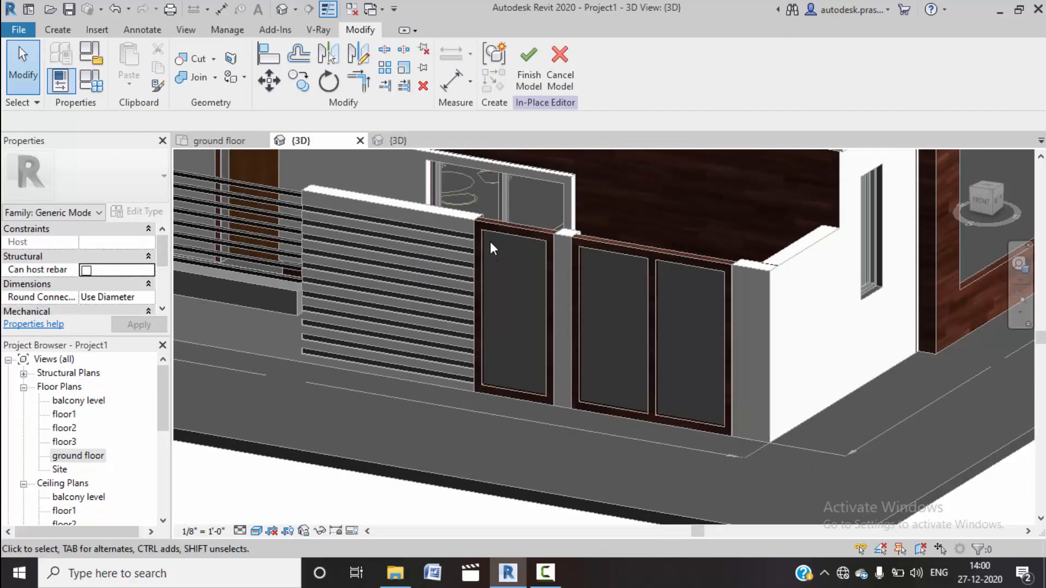
# Step: Create a new material named jali1 for the gate panels' extrusion and make its shading use the render appearance
pyautogui.click(489, 238)
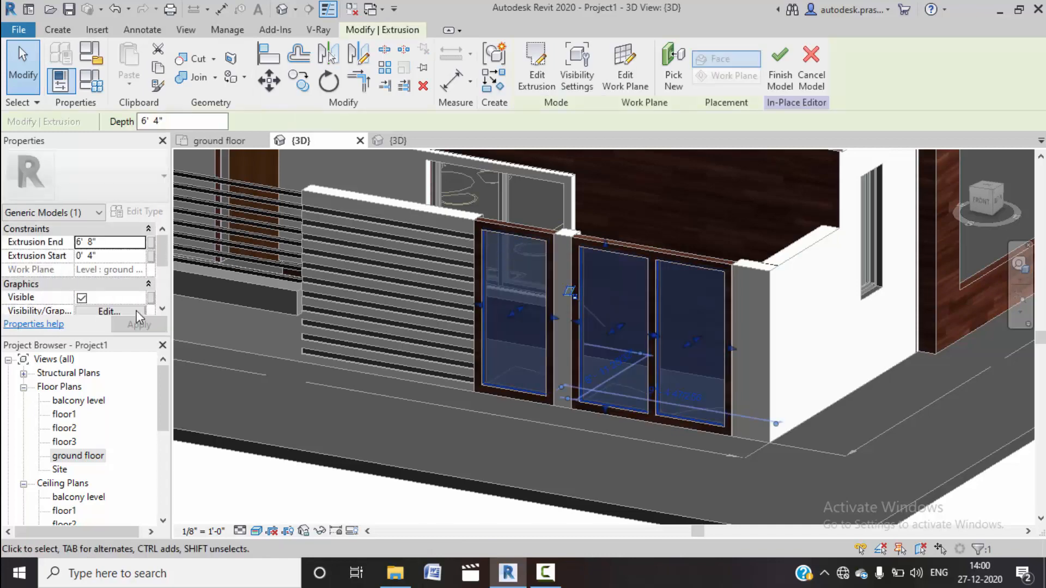
pyautogui.scroll(-2, 138, 317)
pyautogui.click(140, 284)
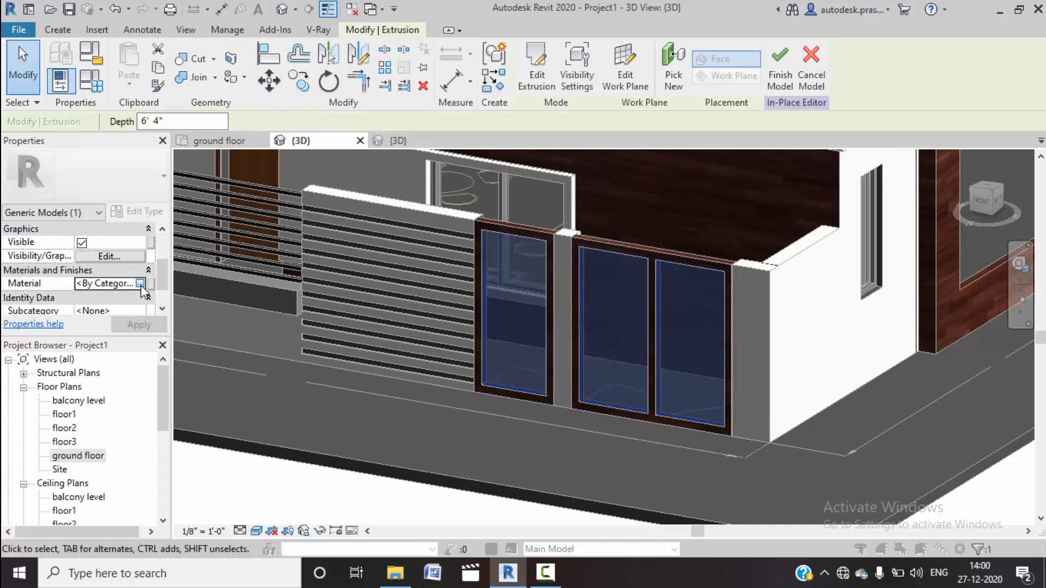
pyautogui.click(140, 283)
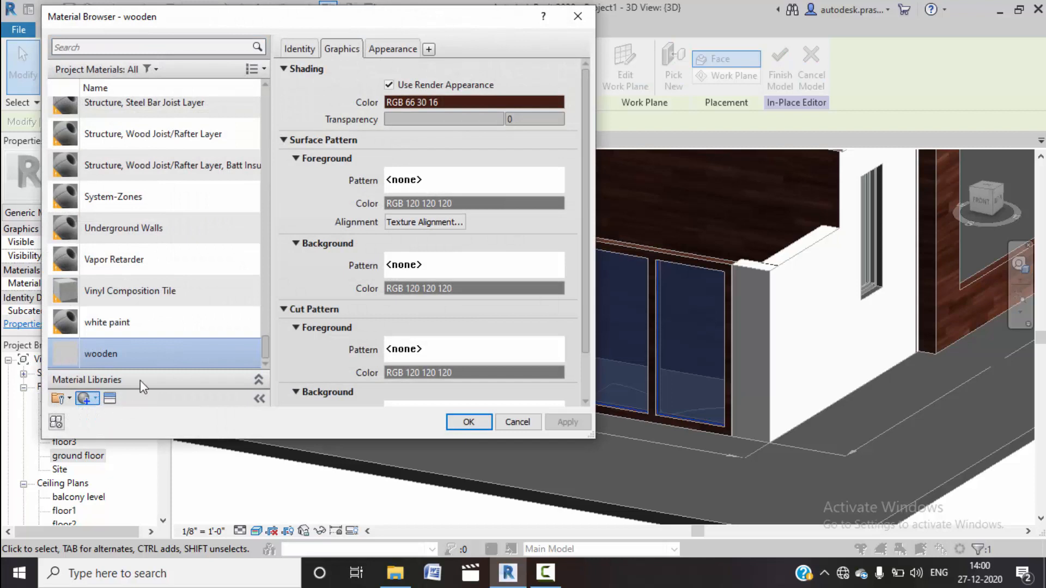
pyautogui.rightClick(138, 229)
pyautogui.click(173, 270)
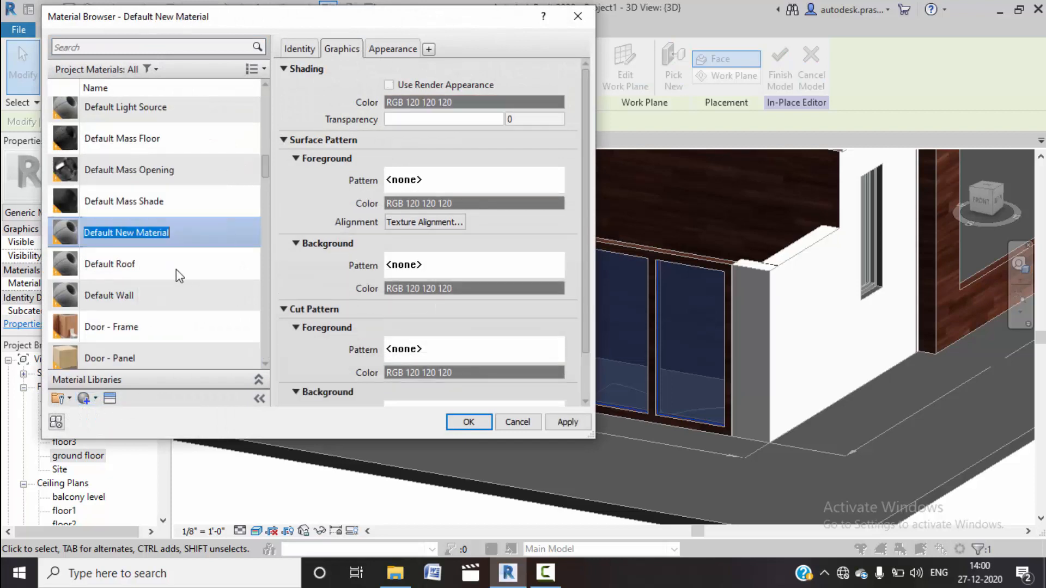
pyautogui.write('jali1')
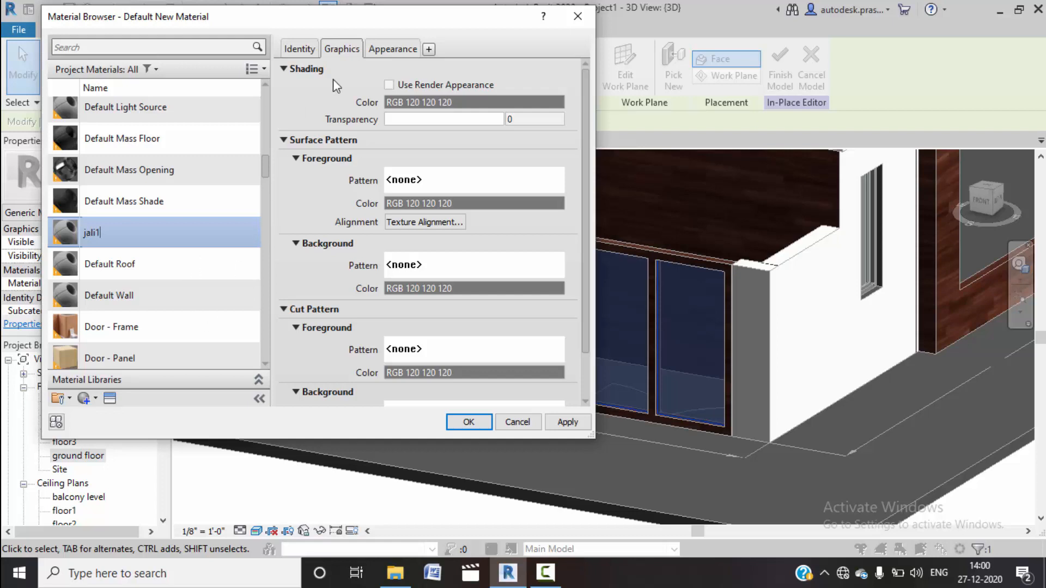
pyautogui.click(389, 85)
# Step: Enable cutouts in jali1's appearance using the AI-CNC-FILE-FREE-VECTOR-CN-H043.jpg image from the desktop's project new folder
pyautogui.click(392, 49)
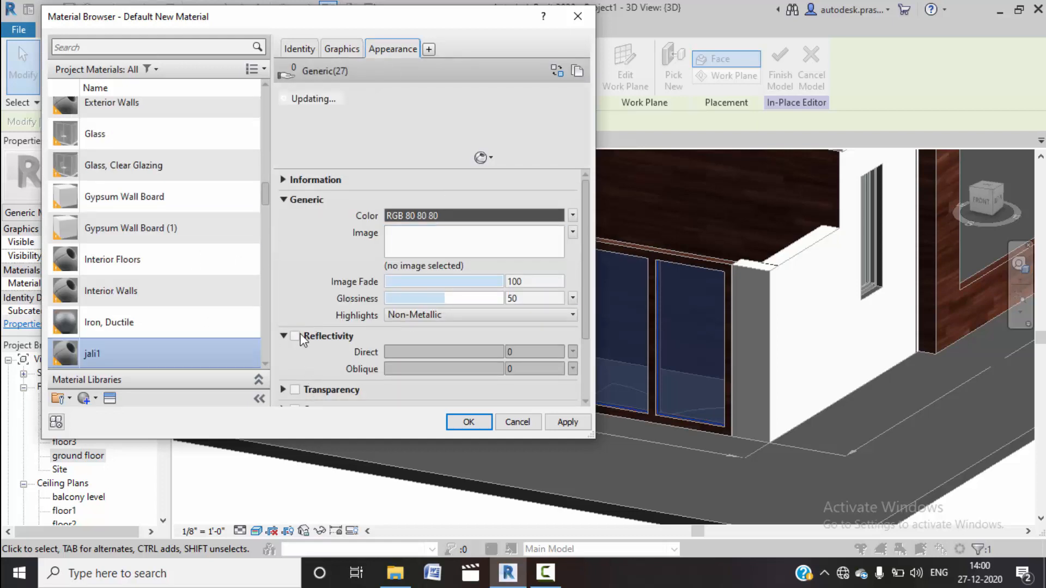
pyautogui.scroll(-3, 300, 334)
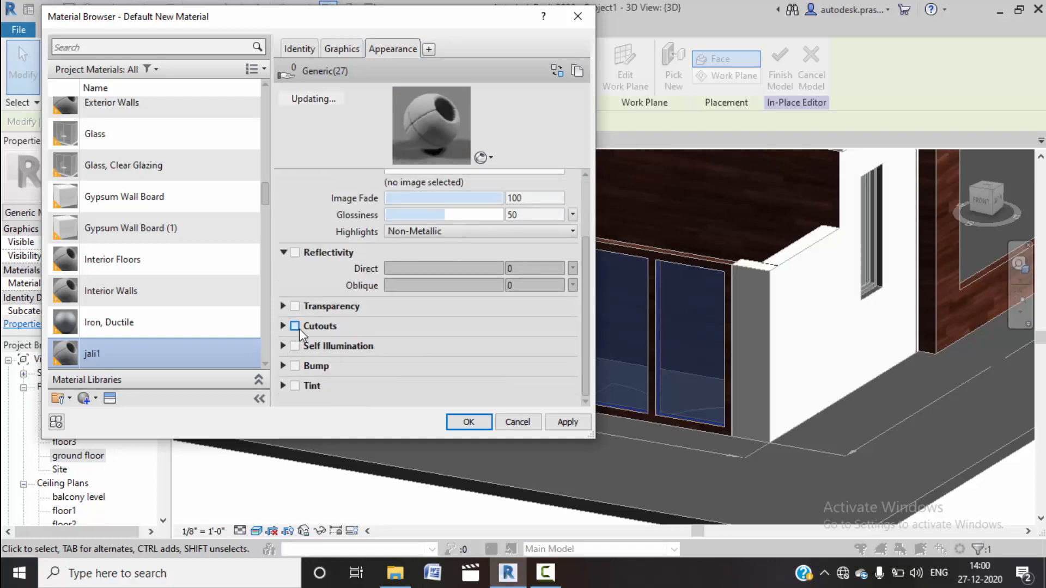
pyautogui.click(332, 349)
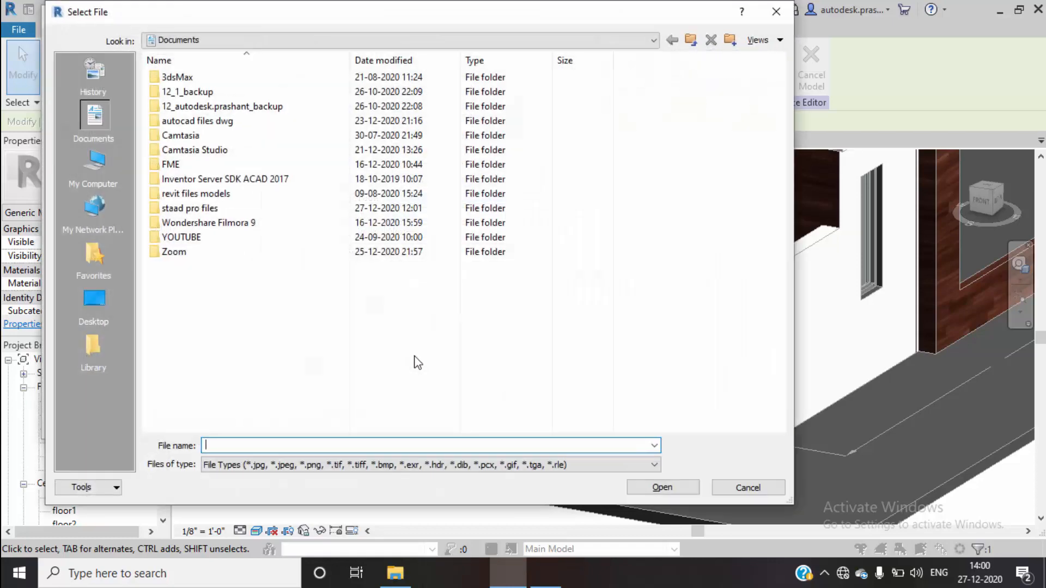
pyautogui.click(94, 299)
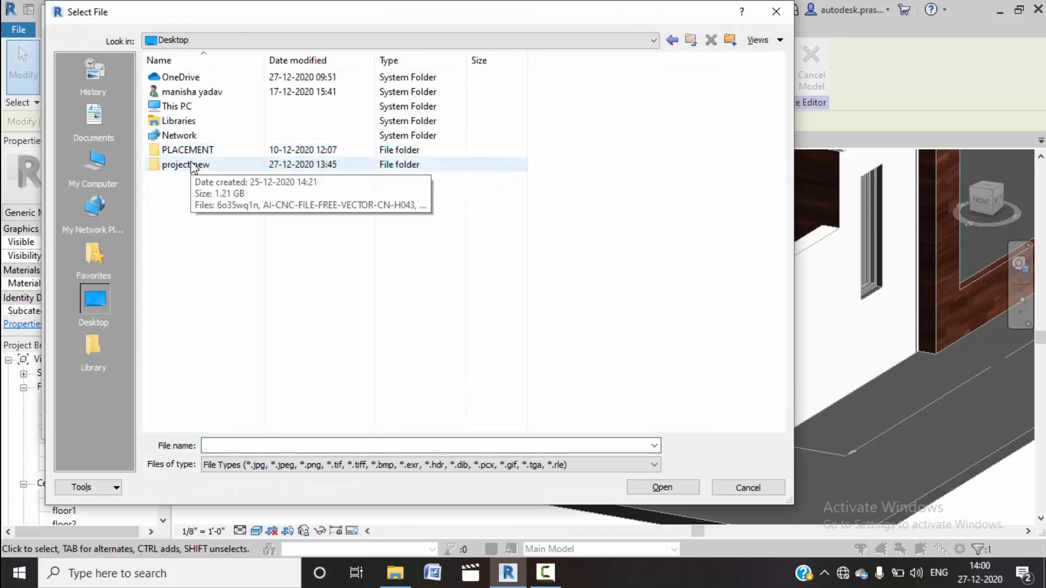
pyautogui.doubleClick(192, 165)
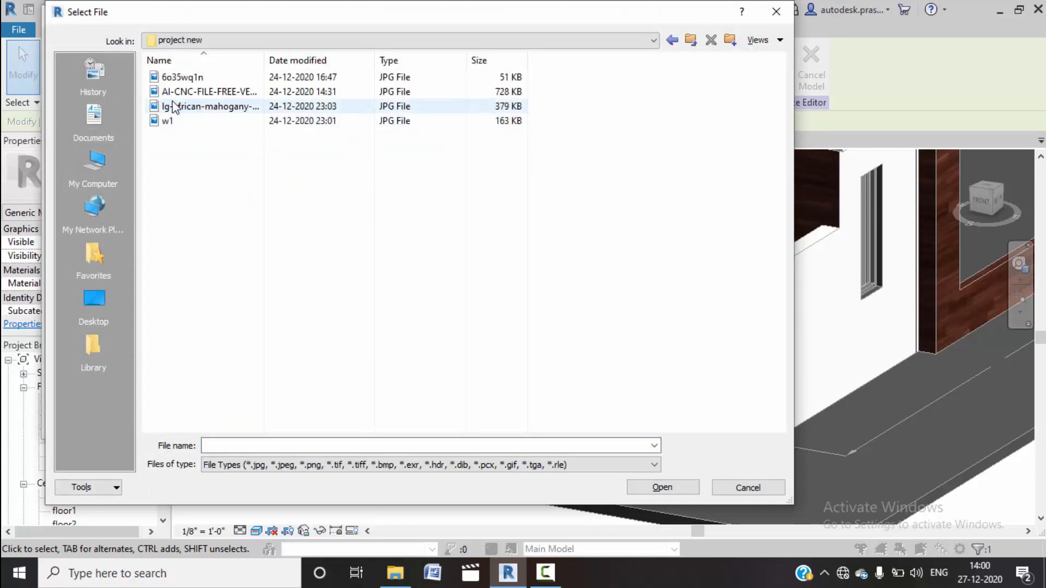
pyautogui.click(757, 40)
pyautogui.click(784, 92)
pyautogui.click(244, 117)
pyautogui.click(653, 486)
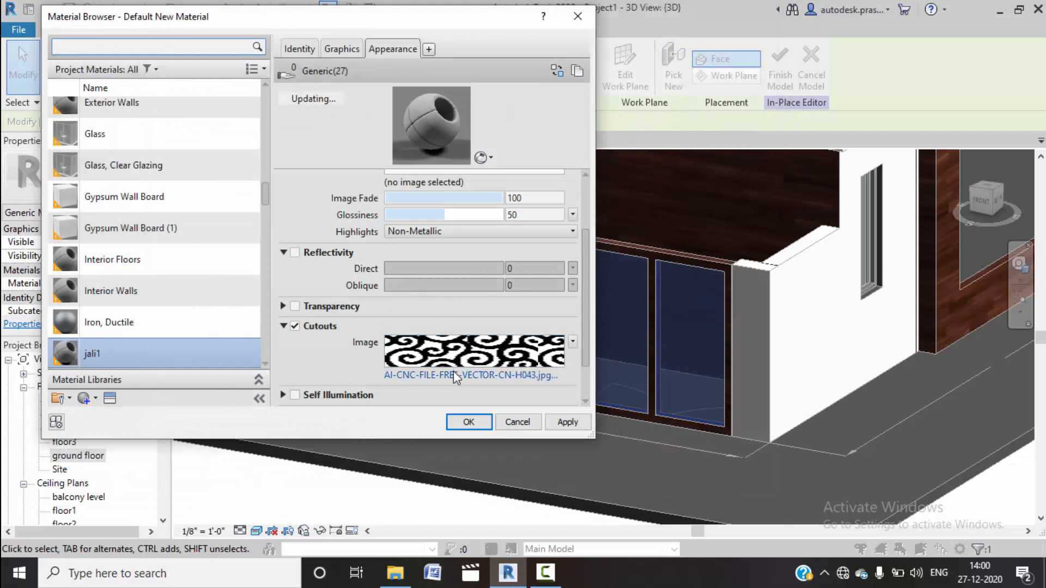
# Step: Set the cutout image's sample size to 7'-0" wide by 7'-0" high
pyautogui.click(457, 351)
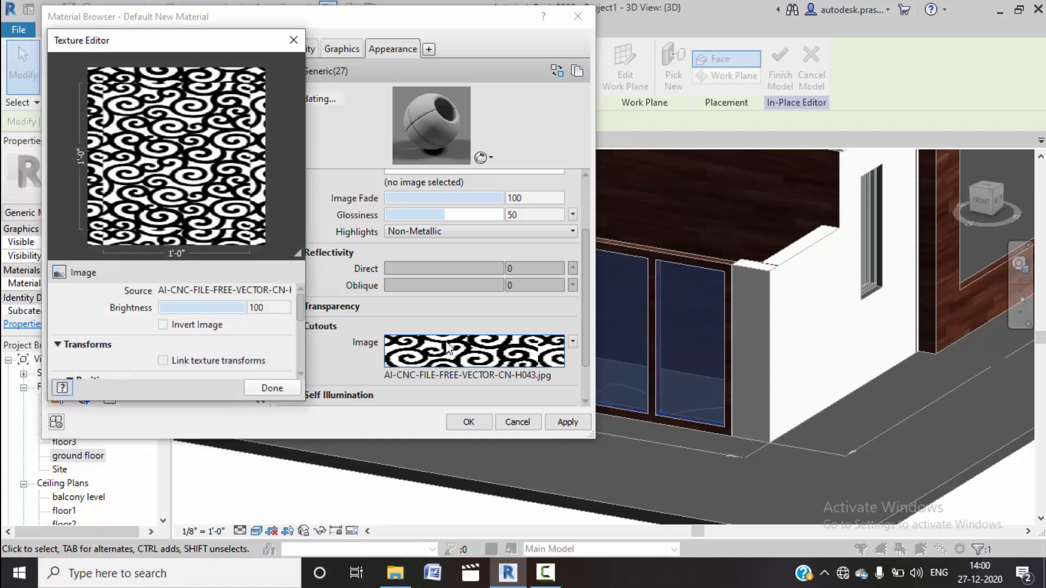
pyautogui.moveTo(299, 297); pyautogui.dragTo(297, 352)
pyautogui.moveTo(195, 305); pyautogui.dragTo(140, 306)
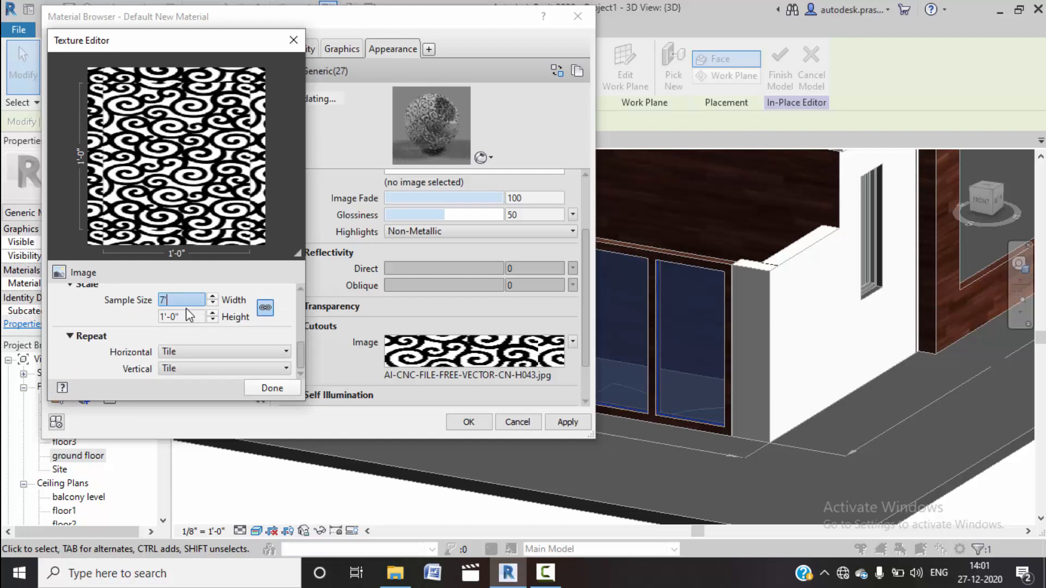
pyautogui.click(194, 318)
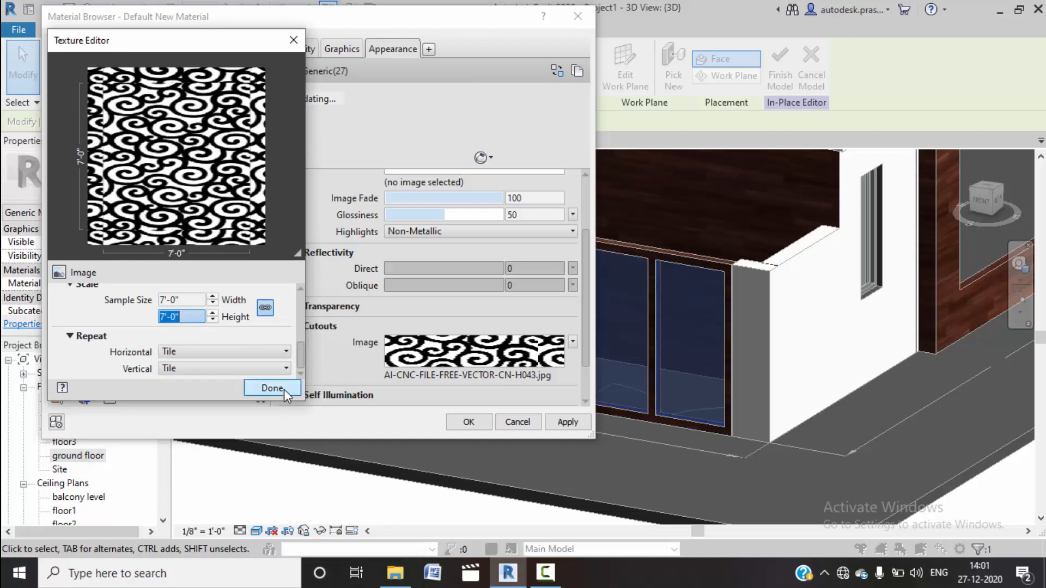
pyautogui.click(283, 389)
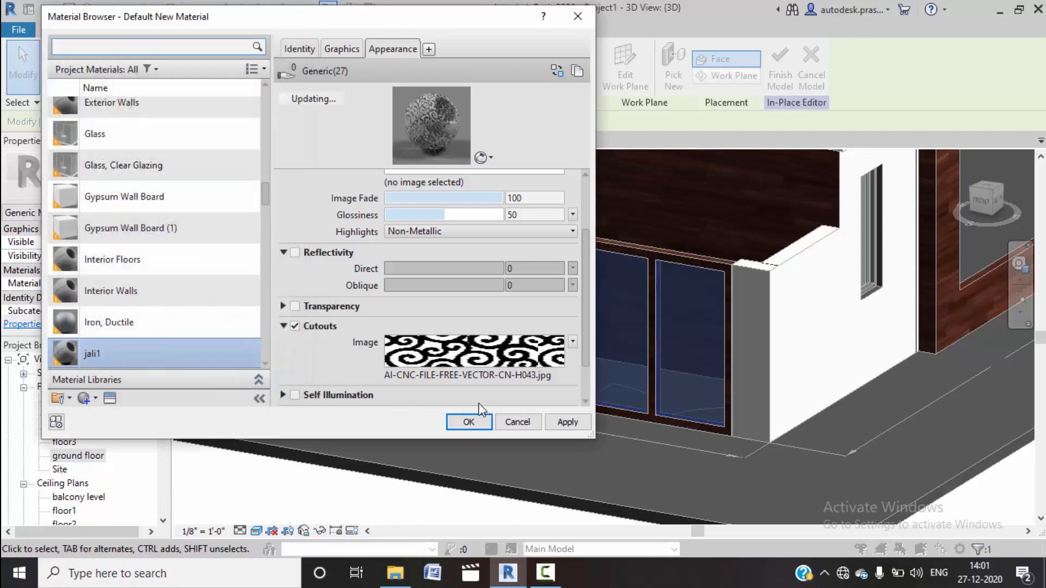
# Step: Change jali1's appearance colour to black, RGB 0 0 0, and assign the material to the gate panels
pyautogui.scroll(2, 581, 267)
pyautogui.click(521, 197)
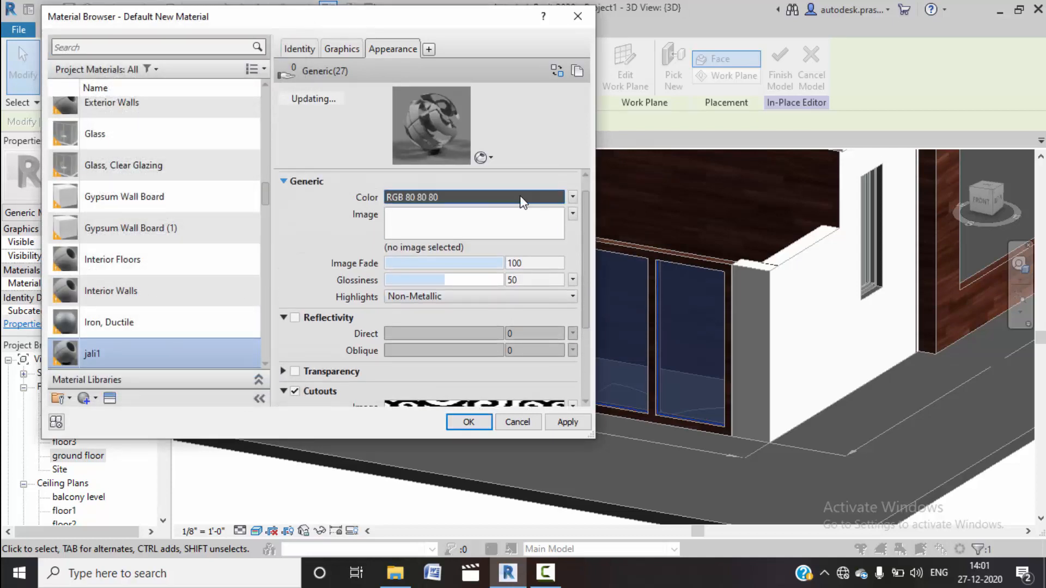
pyautogui.click(158, 202)
pyautogui.click(358, 325)
pyautogui.press('Return')
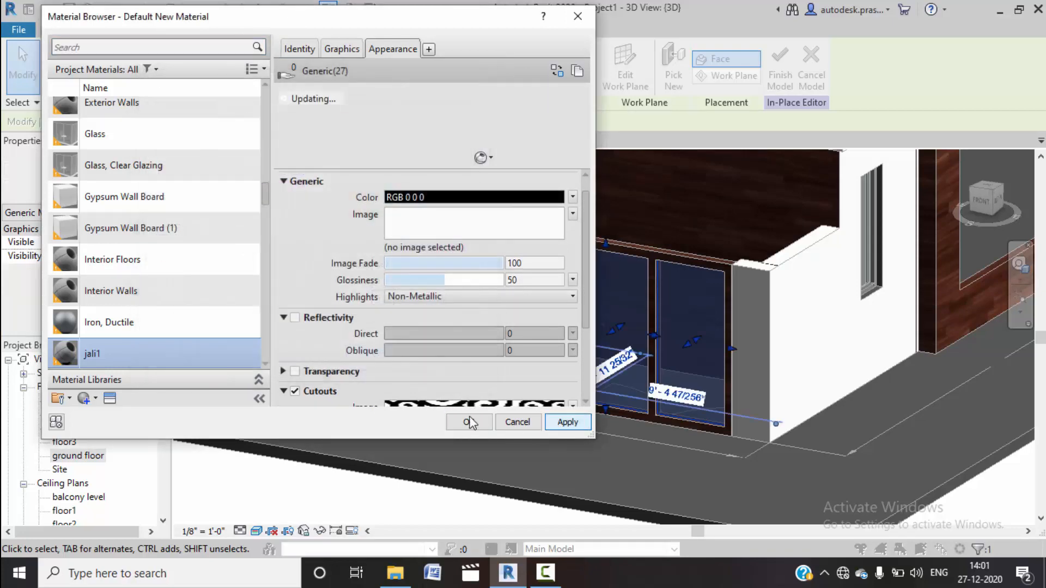
pyautogui.click(468, 422)
pyautogui.press('Escape')
# Step: Reopen the material choice for the gate panels' extrusion and create a new material named jali2
pyautogui.keyDown('shift'); pyautogui.moveTo(488, 402); pyautogui.dragTo(532, 397, button='middle'); pyautogui.keyUp('shift')
pyautogui.scroll(-1, 645, 426)
pyautogui.moveTo(788, 462); pyautogui.dragTo(775, 465, button='middle')
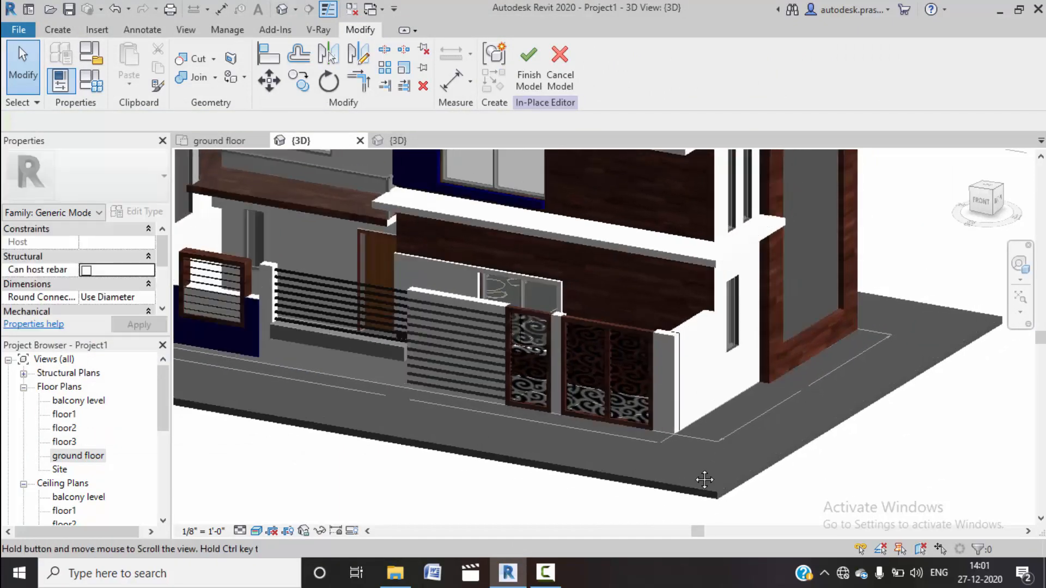
pyautogui.scroll(4, 583, 447)
pyautogui.scroll(-1, 635, 413)
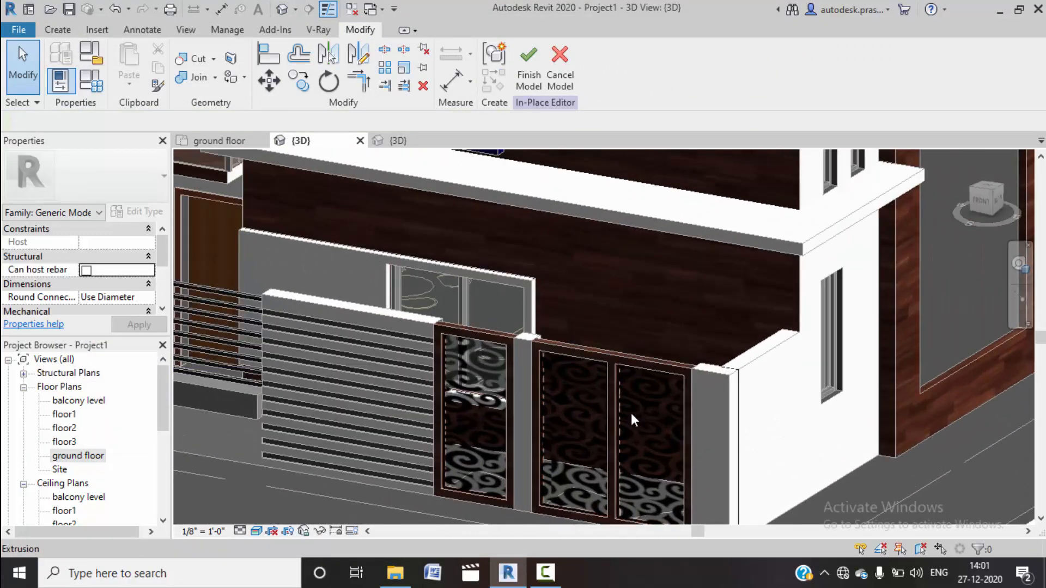
pyautogui.scroll(-2, 540, 393)
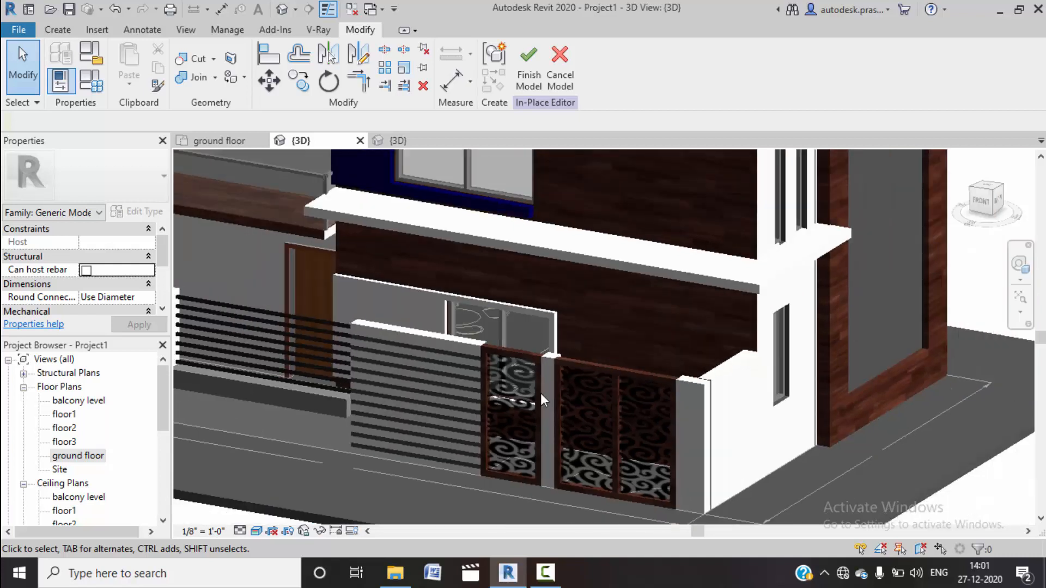
pyautogui.click(518, 370)
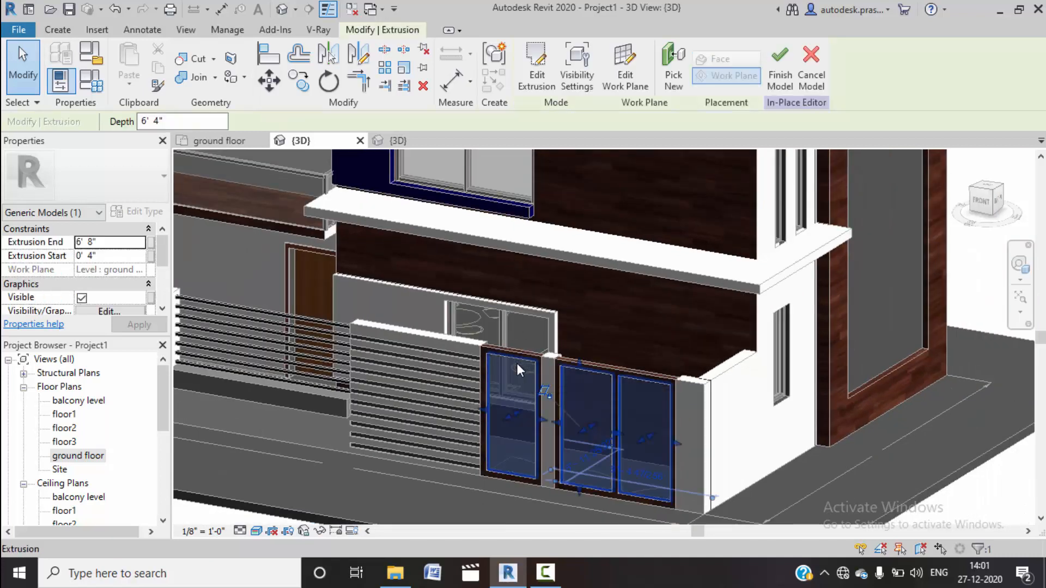
pyautogui.scroll(-1, 119, 295)
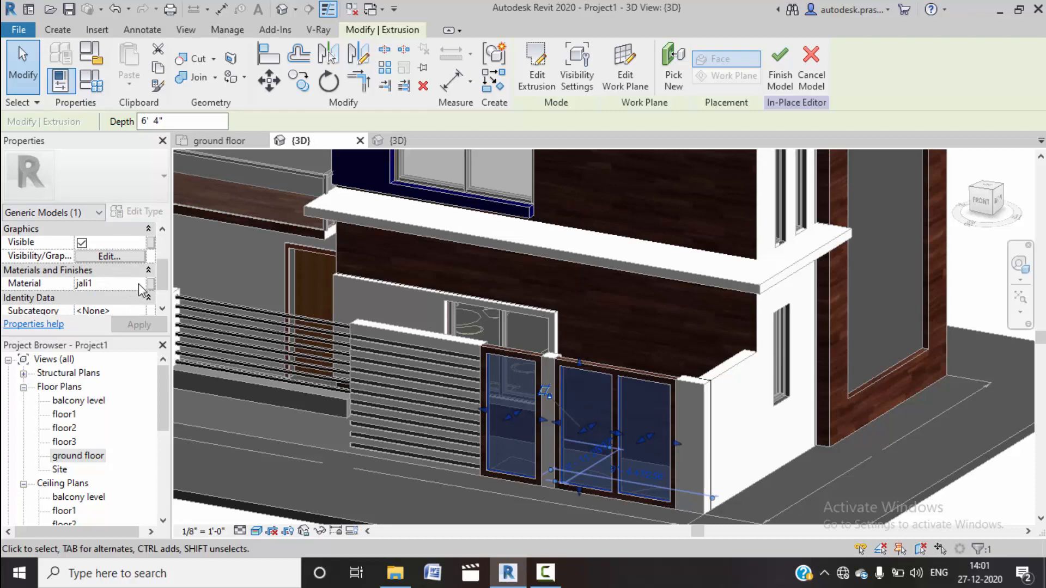
pyautogui.click(138, 283)
pyautogui.click(140, 284)
pyautogui.click(95, 398)
pyautogui.click(103, 417)
pyautogui.rightClick(152, 236)
pyautogui.click(189, 276)
pyautogui.write('jali2')
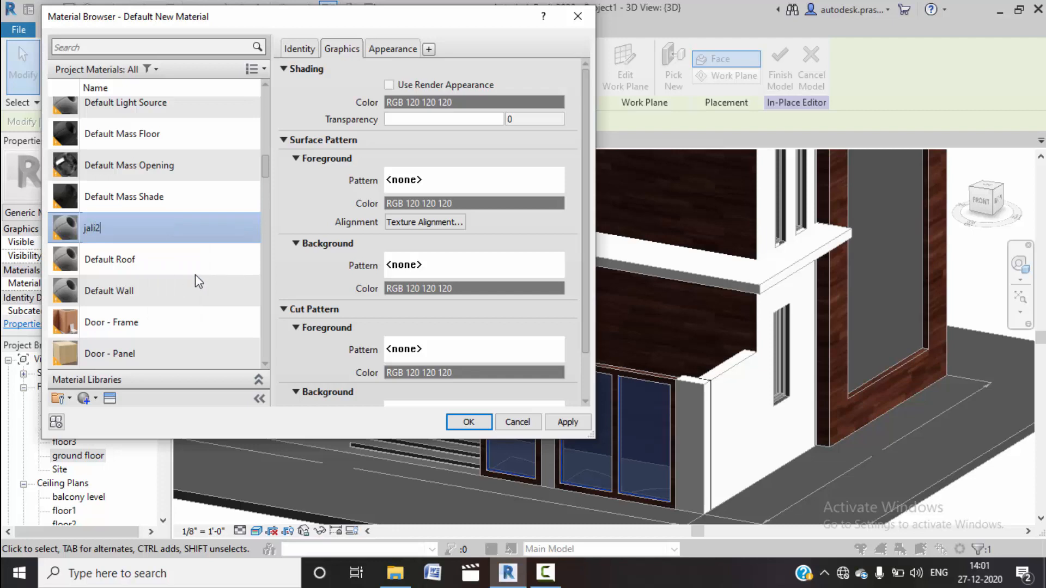
pyautogui.press('Return')
# Step: Set jali2's appearance colour to dark brown, RGB 79 39 0
pyautogui.click(393, 48)
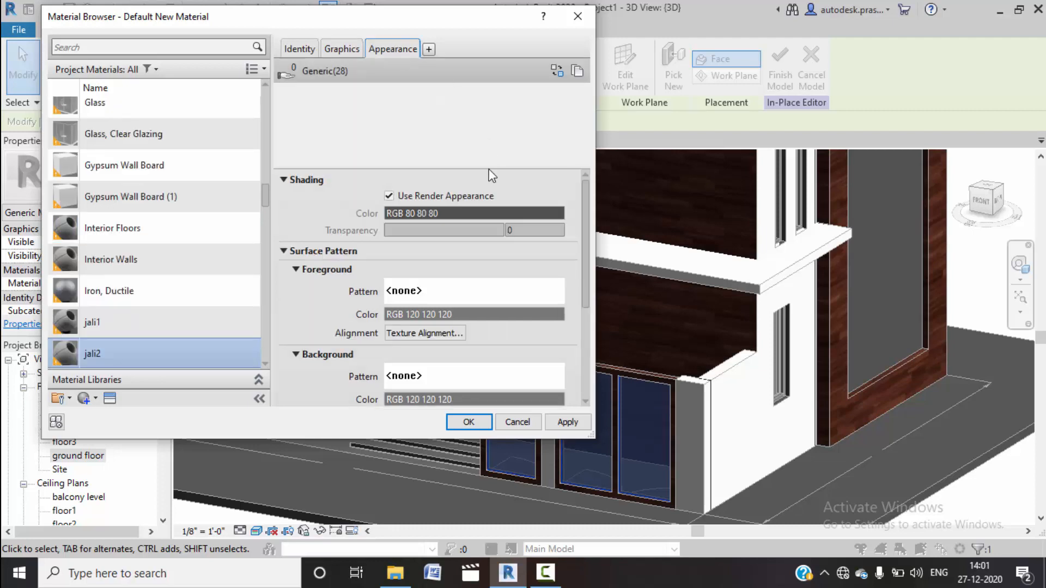
pyautogui.click(452, 215)
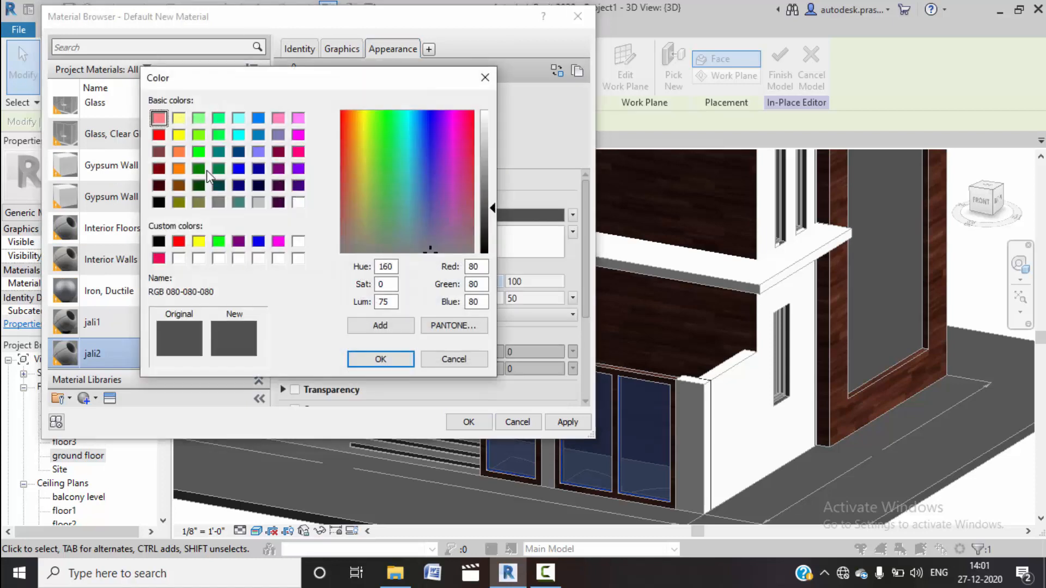
pyautogui.click(159, 186)
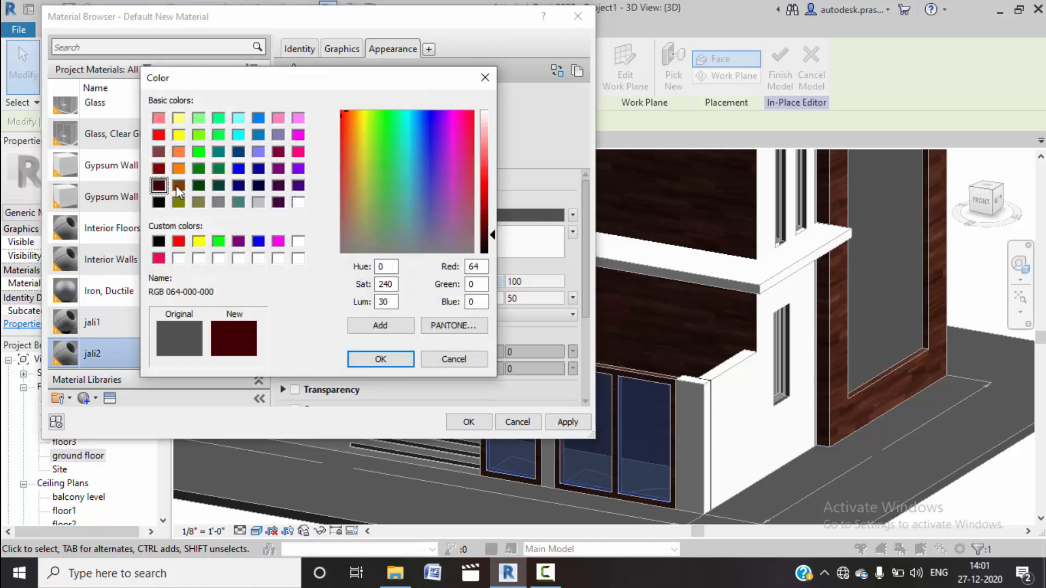
pyautogui.click(158, 153)
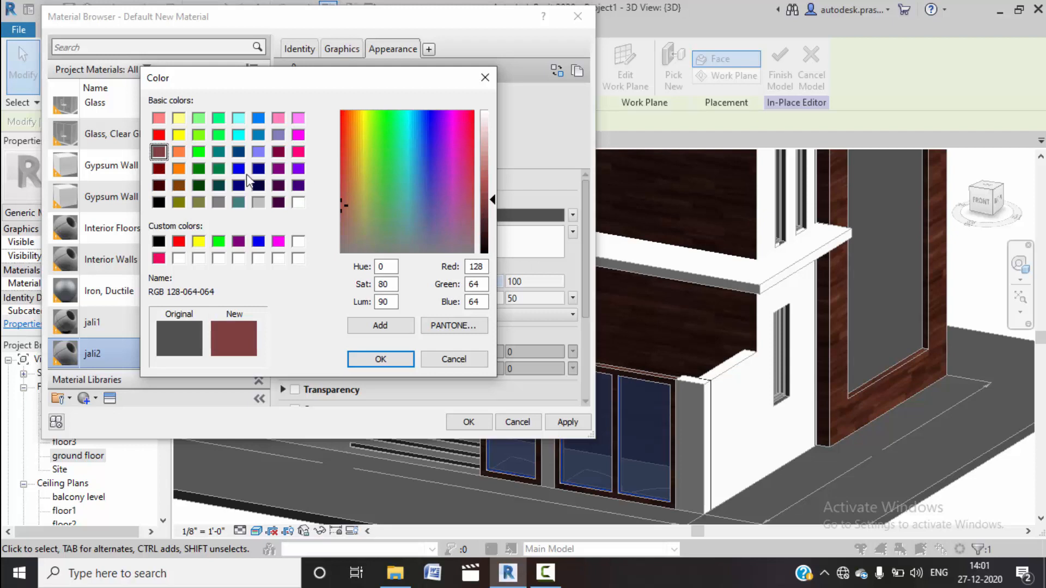
pyautogui.click(179, 185)
pyautogui.moveTo(496, 215); pyautogui.dragTo(491, 232)
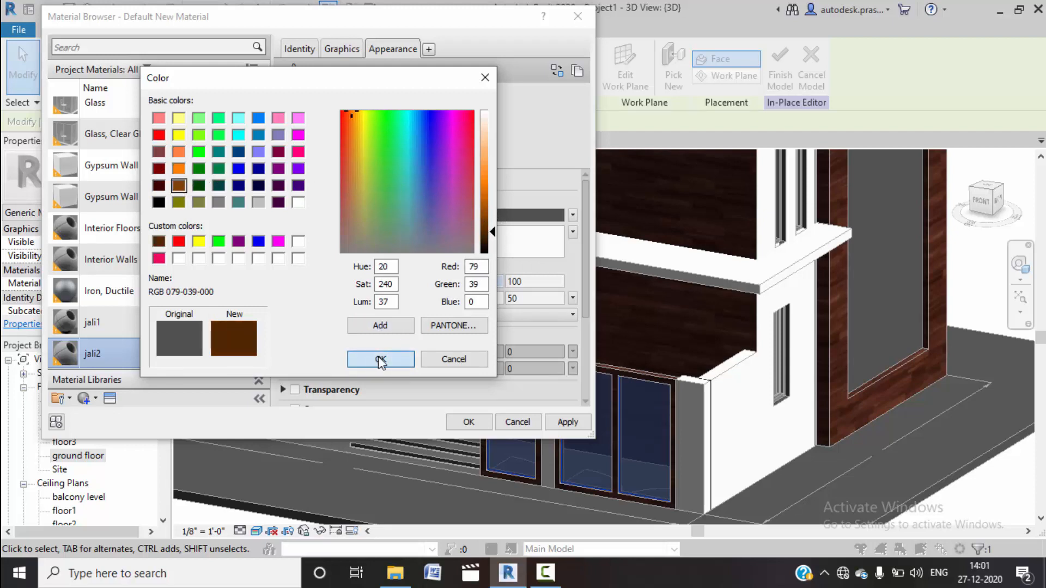
pyautogui.click(381, 359)
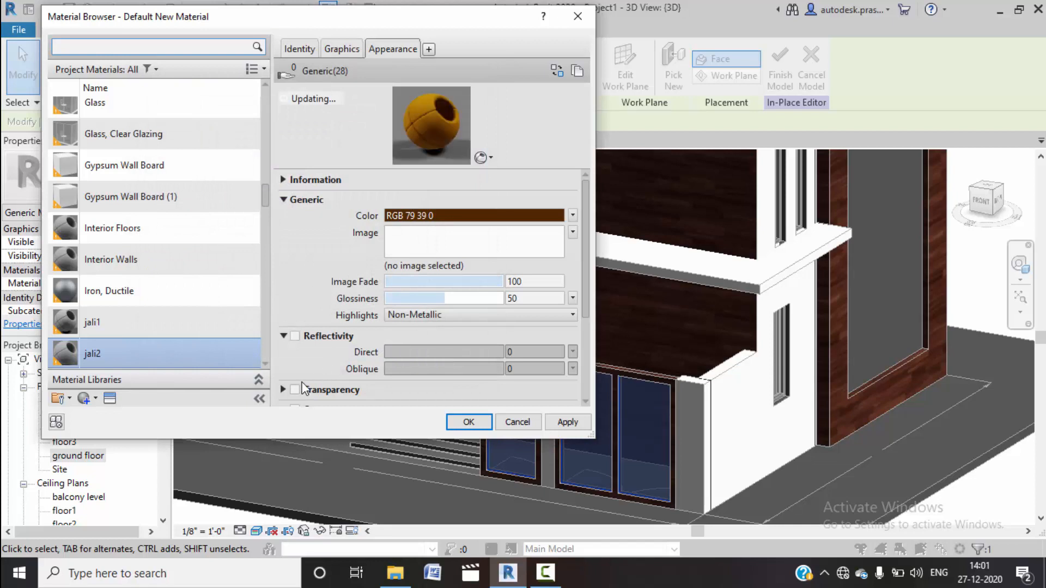
# Step: Enable cutouts in jali2's appearance using the 6o35wq1n.jpg image from the project new folder
pyautogui.scroll(-3, 305, 388)
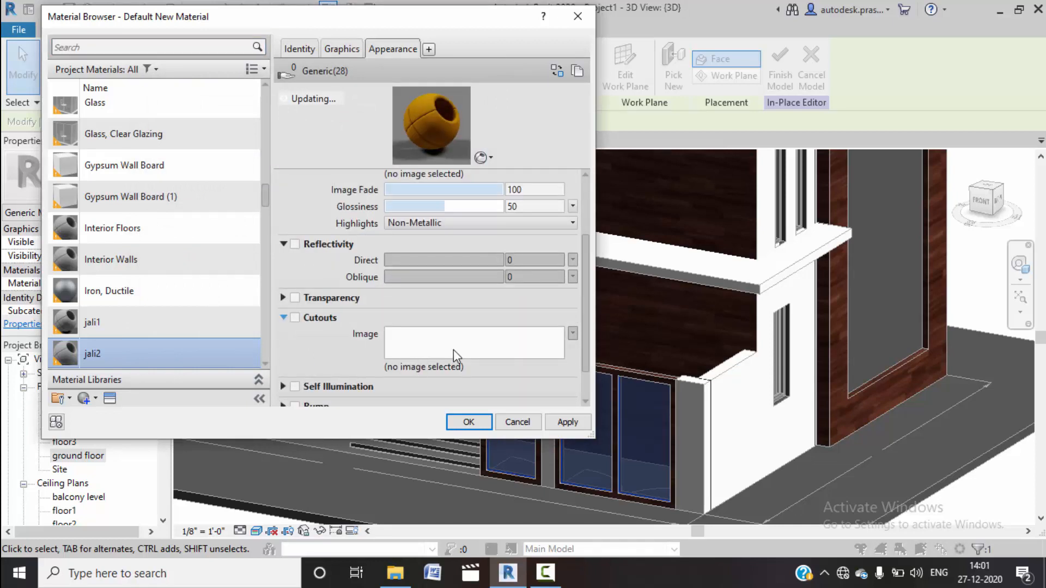
pyautogui.click(375, 337)
pyautogui.click(172, 98)
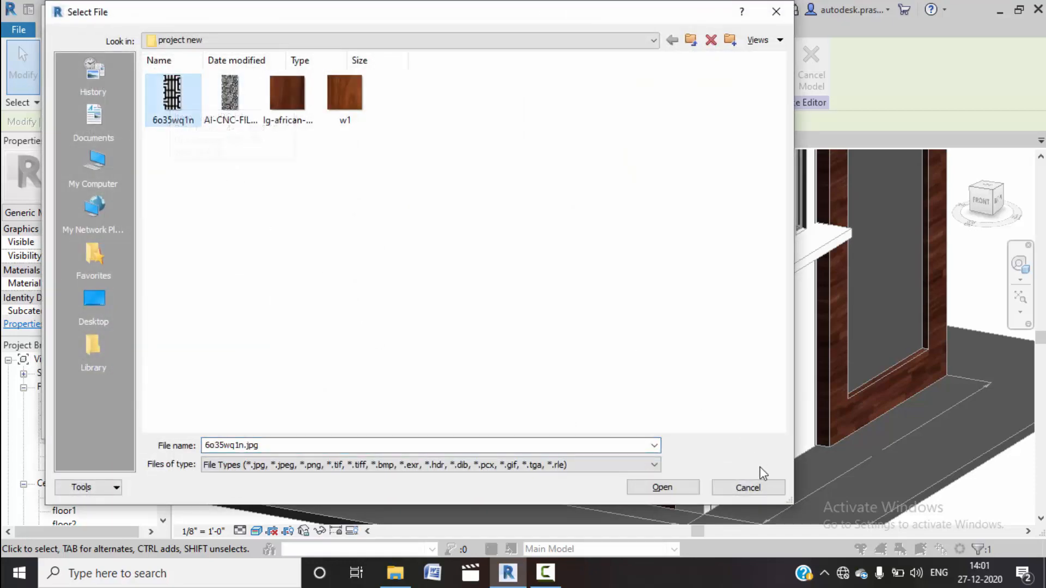
pyautogui.click(684, 487)
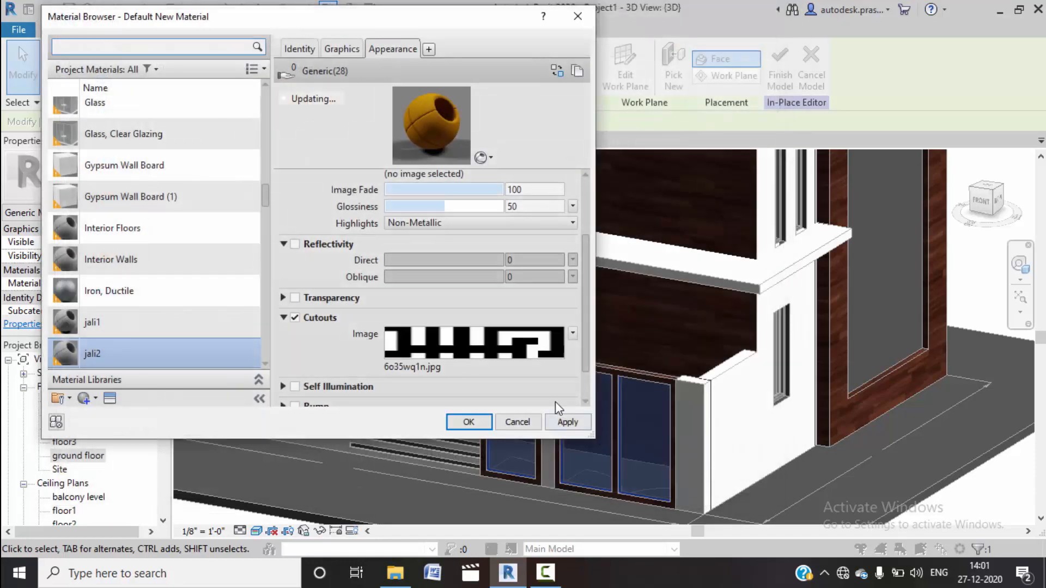
# Step: Set the jali2 cutout image's sample size to 5'-0" by 5'-0" and assign the material to the gate panels
pyautogui.click(452, 344)
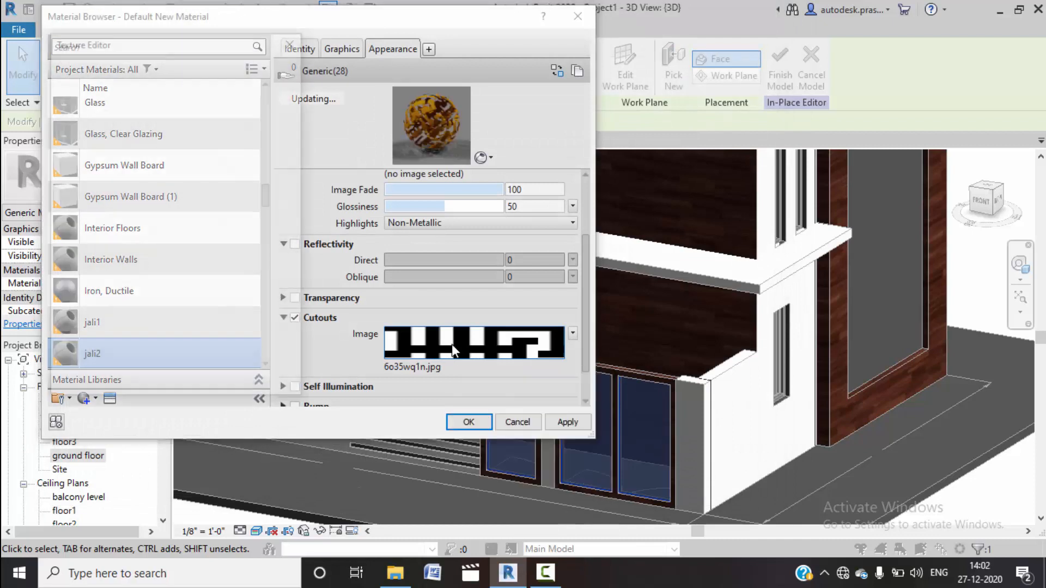
pyautogui.moveTo(303, 306); pyautogui.dragTo(293, 348)
pyautogui.click(182, 316)
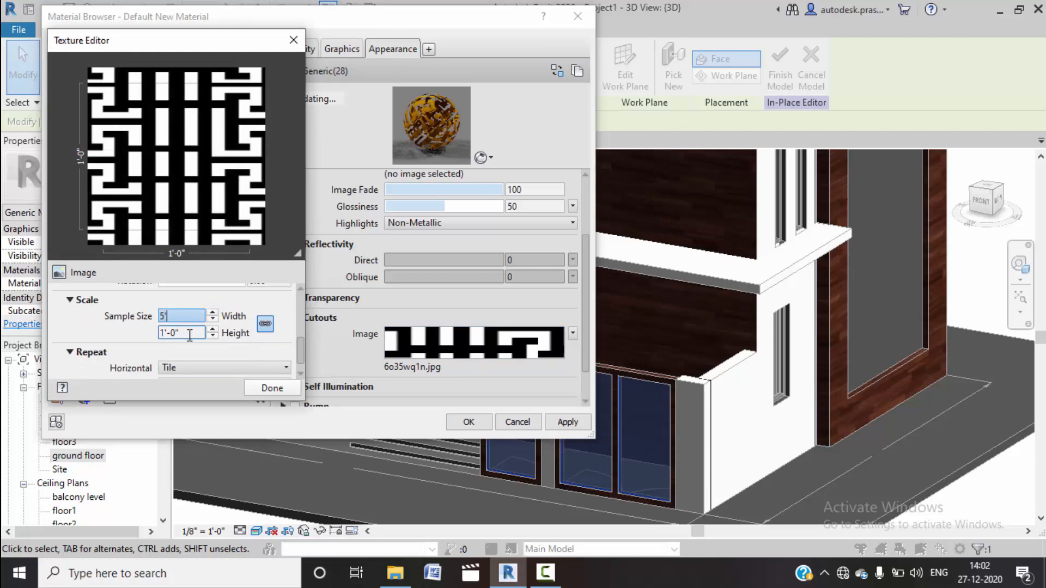
pyautogui.press('Tab')
pyautogui.click(271, 388)
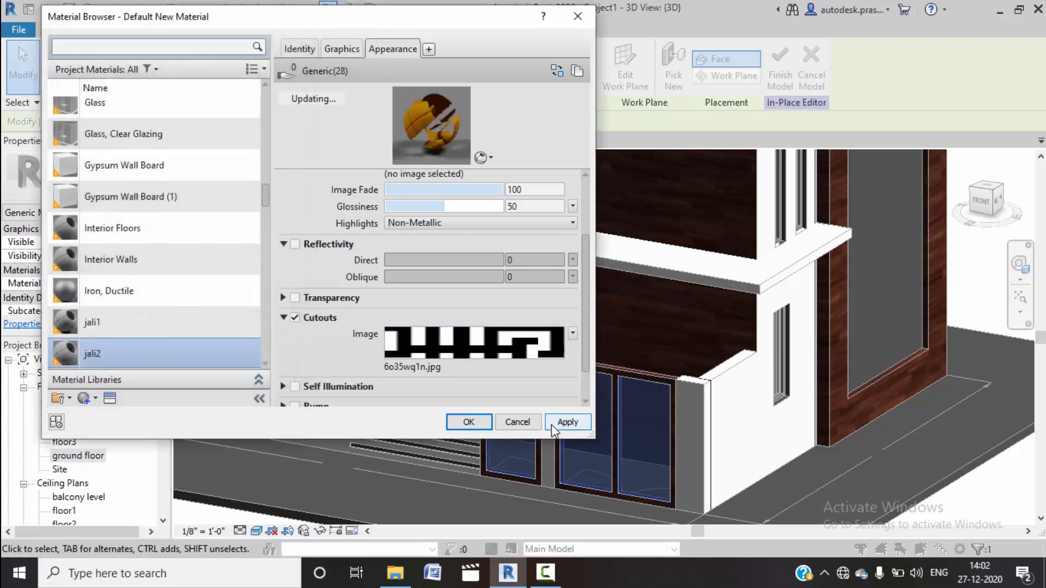
pyautogui.click(566, 423)
pyautogui.click(481, 427)
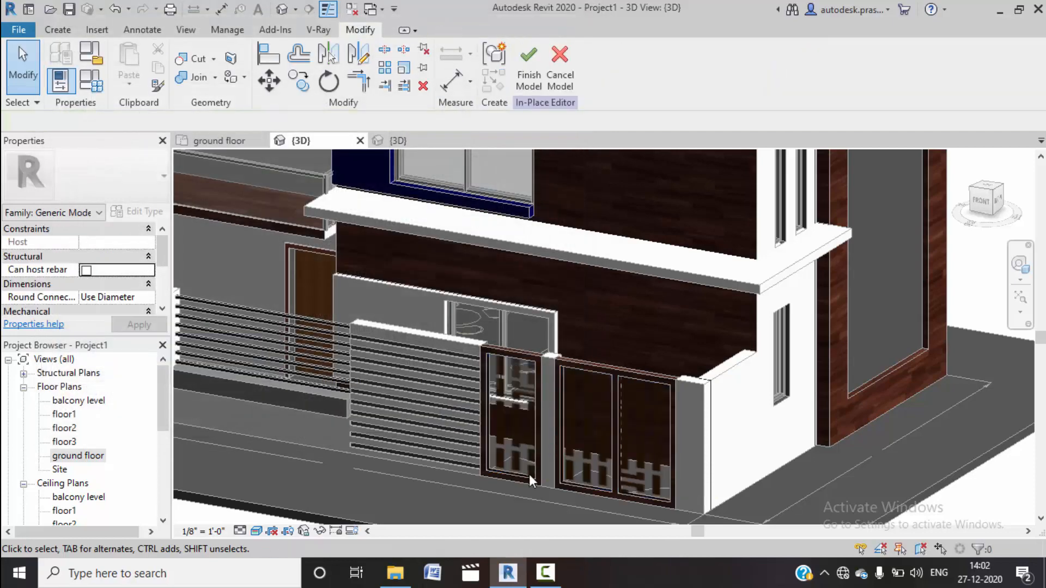
# Step: Reopen the material definition assigned to the gate panels' extrusion
pyautogui.scroll(-1, 578, 478)
pyautogui.keyDown('shift'); pyautogui.moveTo(551, 472); pyautogui.dragTo(698, 445, button='middle'); pyautogui.keyUp('shift')
pyautogui.scroll(5, 708, 431)
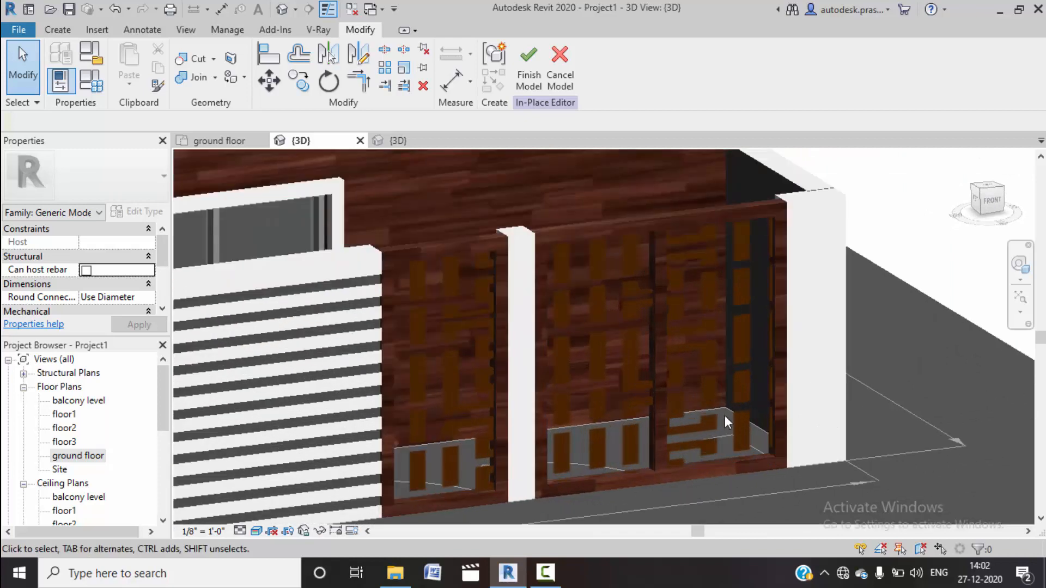
pyautogui.click(423, 268)
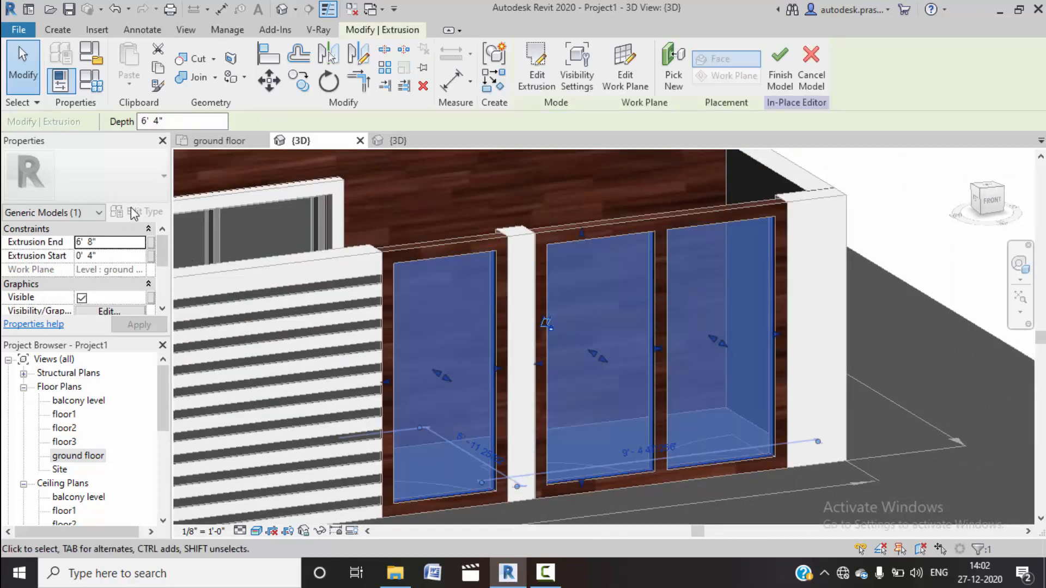
pyautogui.scroll(-2, 128, 305)
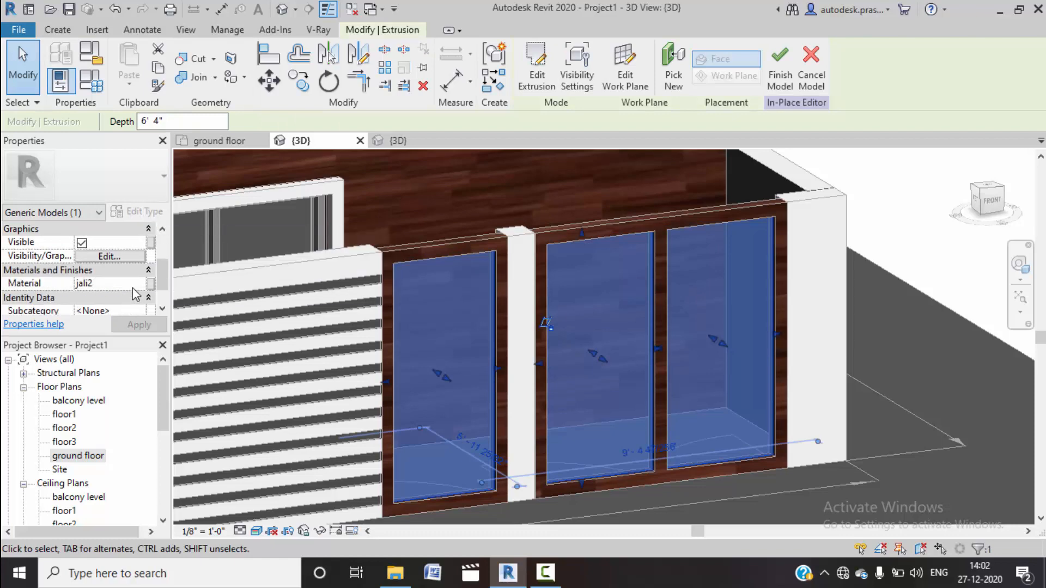
pyautogui.click(133, 283)
pyautogui.click(144, 283)
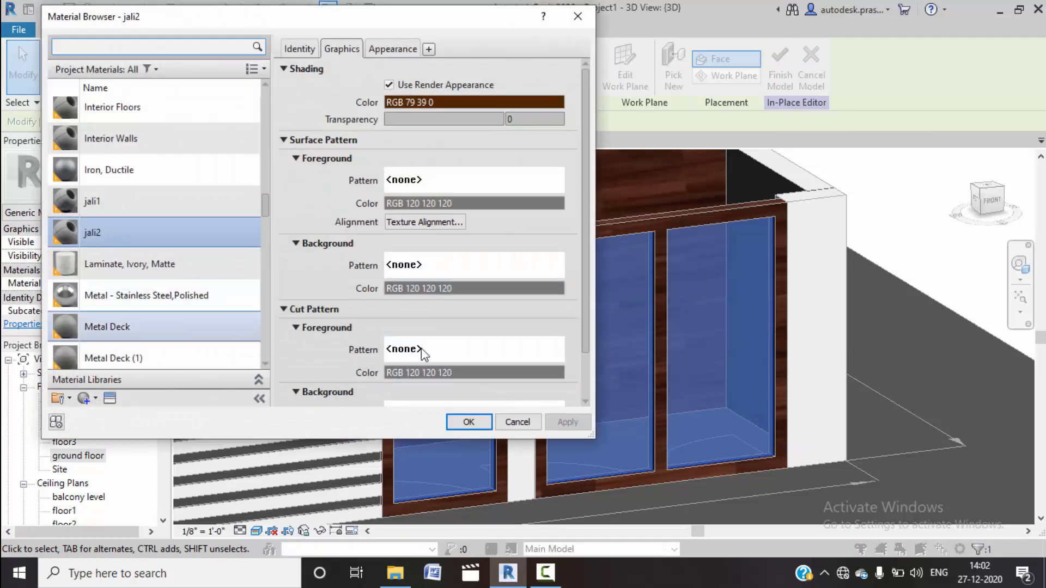
# Step: Set the sample size of jali2's cutout image to 3'-0" wide by 3'-0" high
pyautogui.scroll(-1, 420, 345)
pyautogui.scroll(1, 419, 342)
pyautogui.click(392, 49)
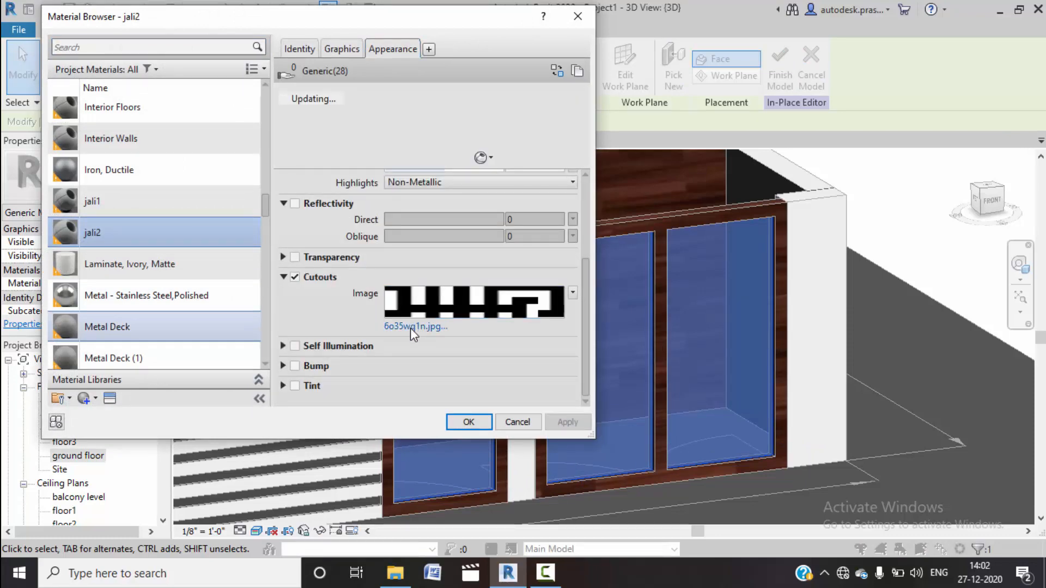
pyautogui.click(410, 327)
pyautogui.click(747, 487)
pyautogui.click(550, 308)
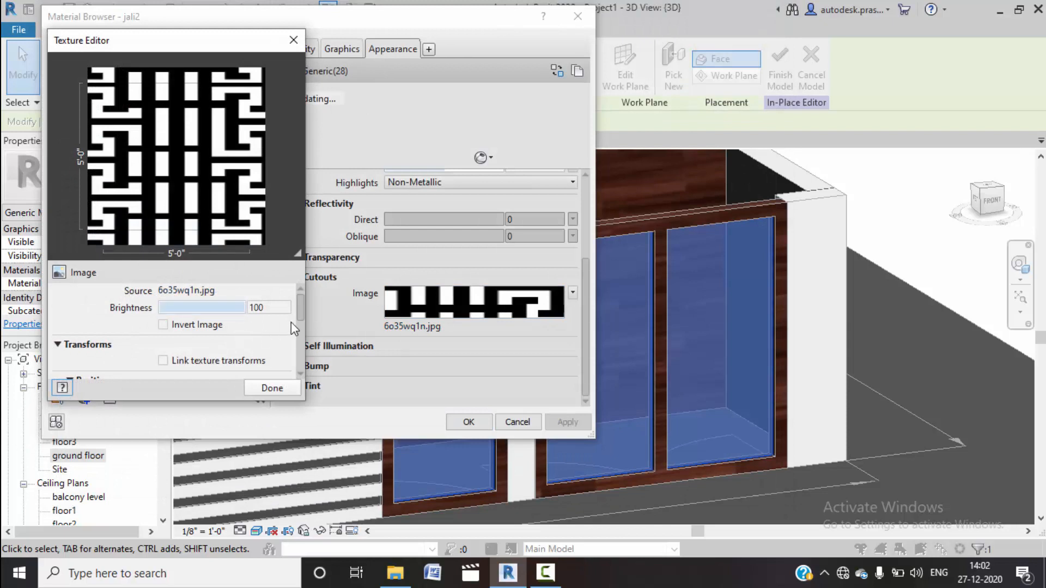
pyautogui.moveTo(299, 312); pyautogui.dragTo(299, 353)
pyautogui.click(194, 334)
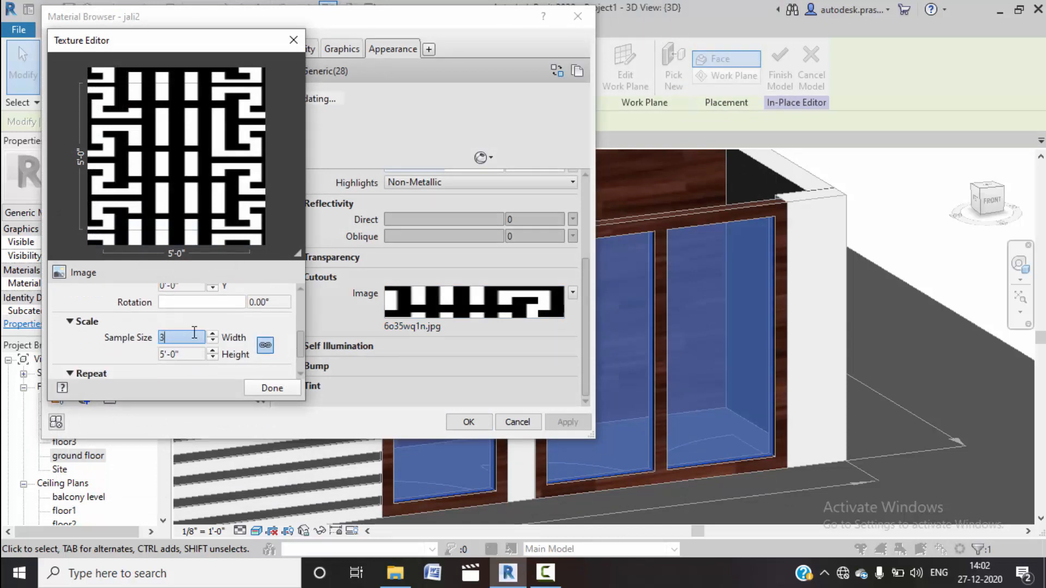
pyautogui.click(191, 358)
# Step: Invert jali2's cutout image and apply the updated material to the gate panels
pyautogui.moveTo(299, 339); pyautogui.dragTo(298, 304)
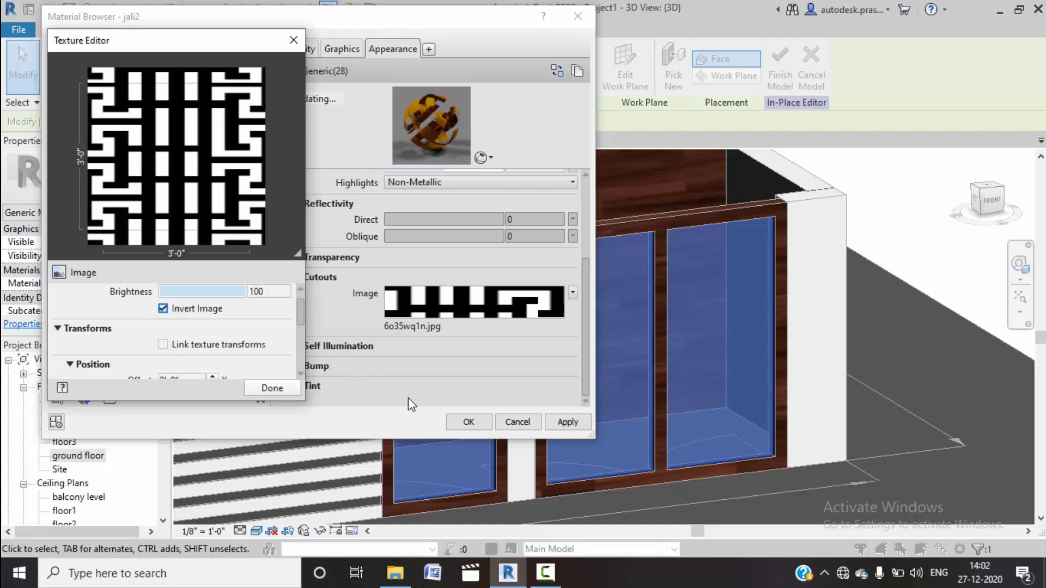
pyautogui.click(567, 422)
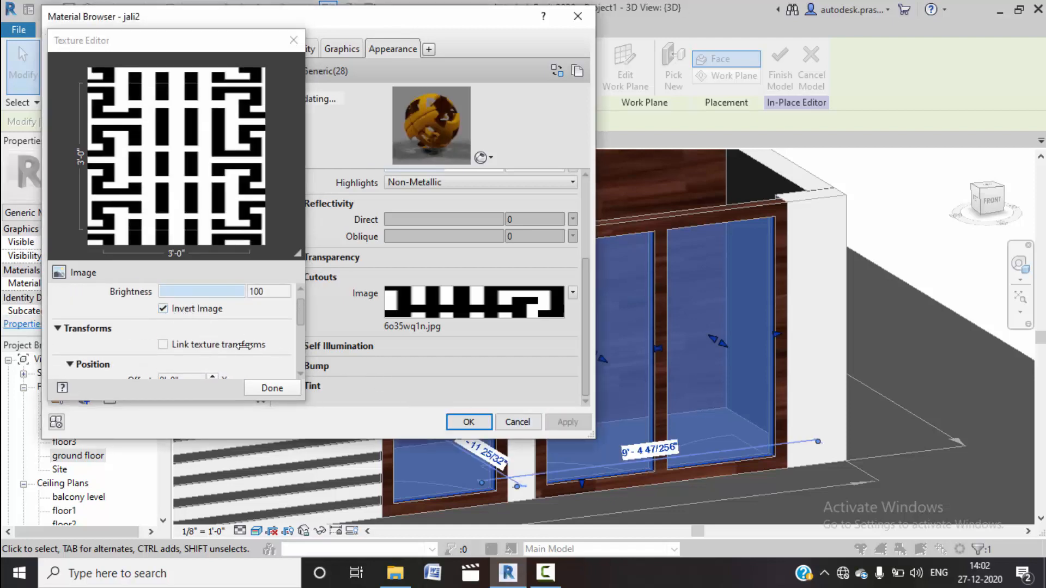
pyautogui.click(272, 388)
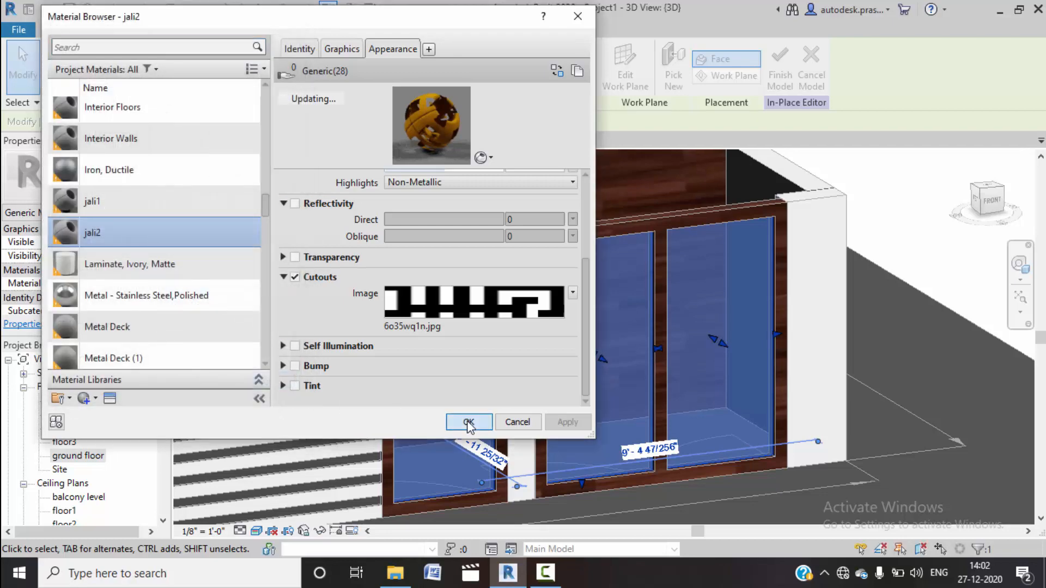
pyautogui.click(469, 422)
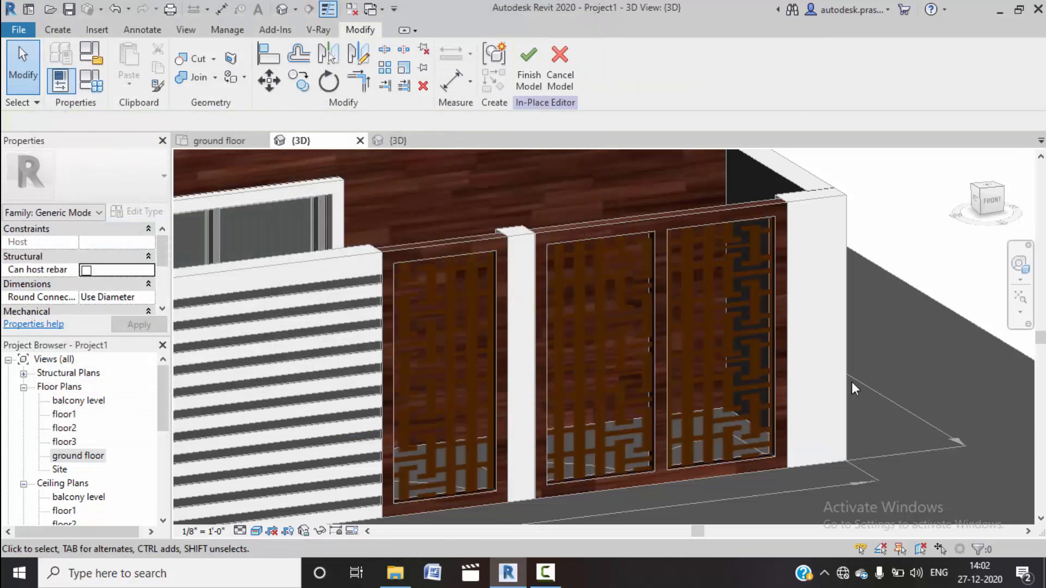
# Step: Examine the jali pattern on the compound gate panels up close and against the whole front elevation
pyautogui.scroll(-3, 851, 382)
pyautogui.keyDown('shift'); pyautogui.moveTo(919, 356); pyautogui.dragTo(854, 385, button='middle'); pyautogui.keyUp('shift')
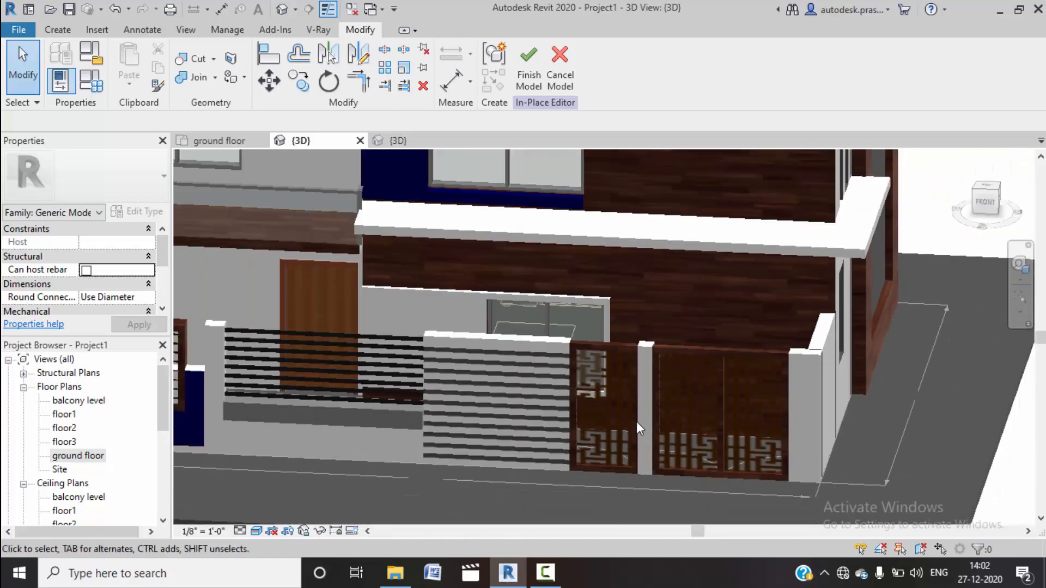
pyautogui.scroll(2, 641, 418)
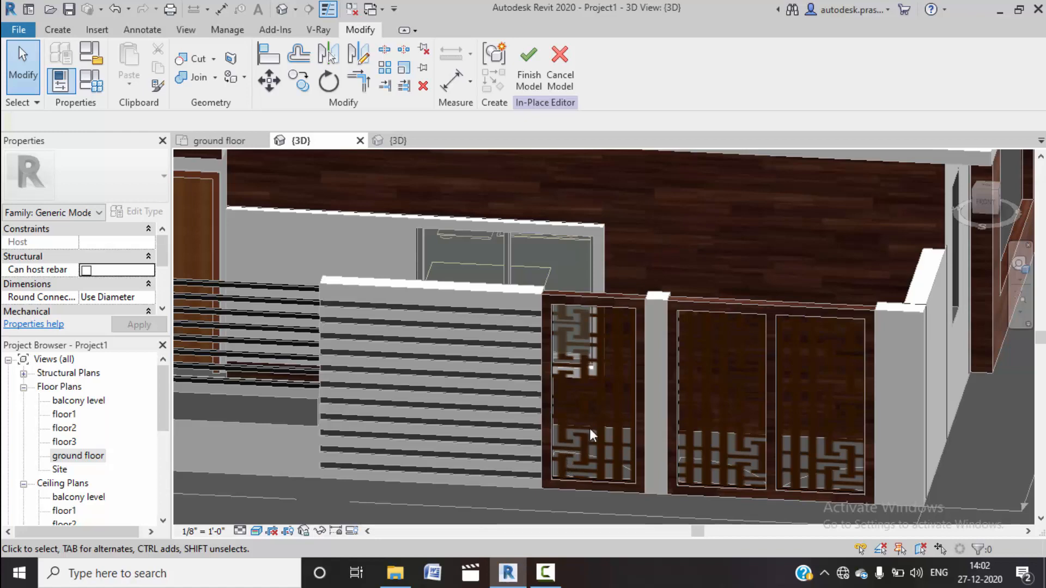
pyautogui.scroll(-5, 569, 439)
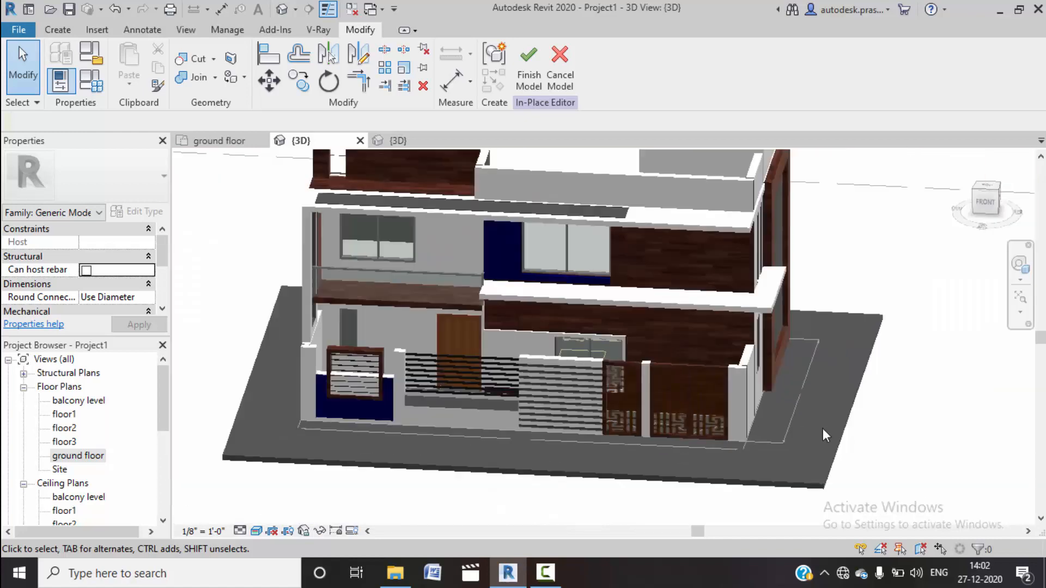
pyautogui.keyDown('shift'); pyautogui.moveTo(829, 424); pyautogui.dragTo(719, 418, button='middle'); pyautogui.keyUp('shift')
pyautogui.scroll(2, 649, 420)
pyautogui.scroll(1, 650, 421)
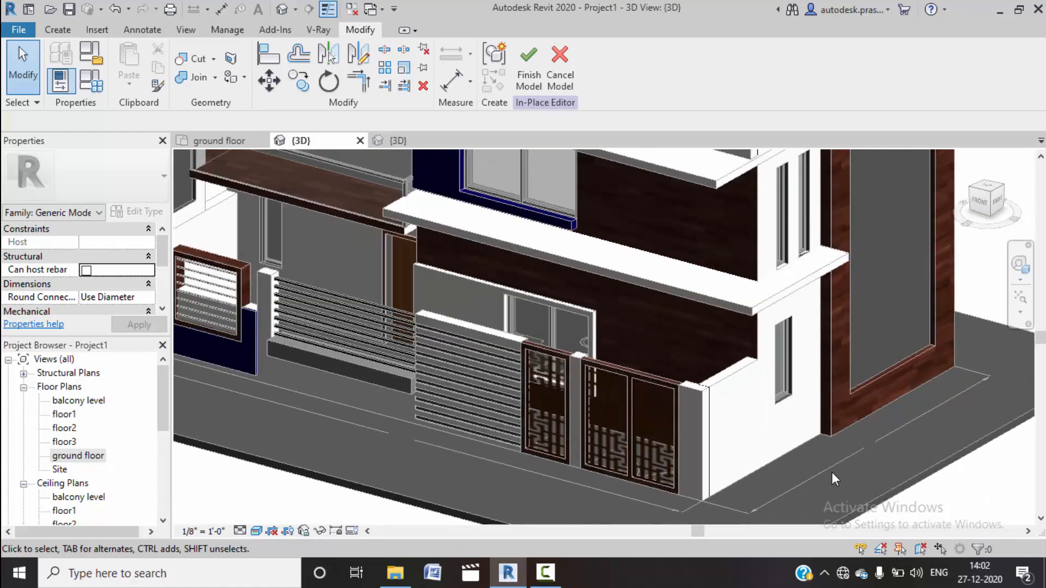
pyautogui.scroll(-3, 792, 398)
pyautogui.moveTo(859, 410); pyautogui.dragTo(650, 534, button='middle')
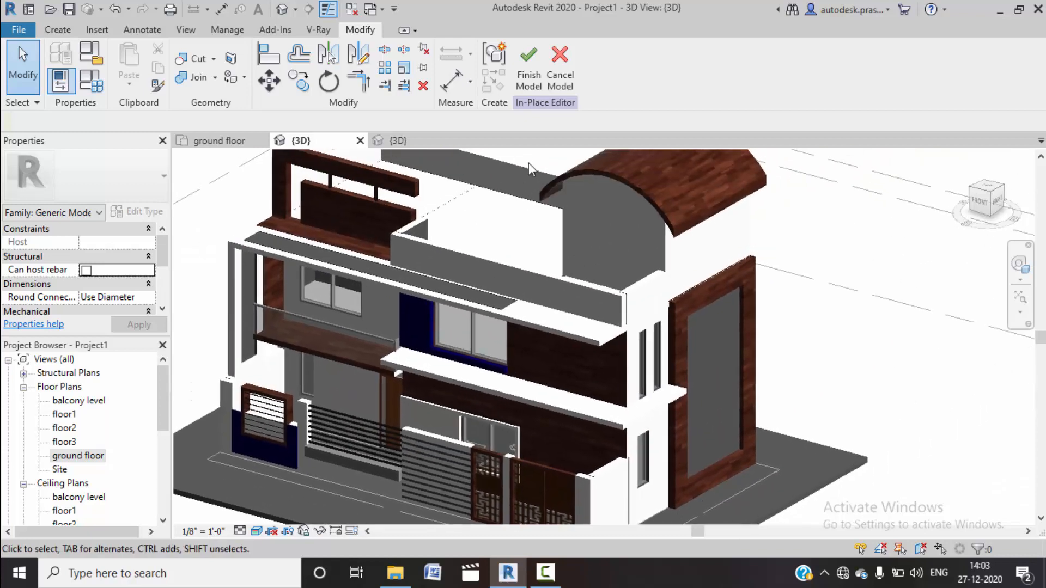
pyautogui.moveTo(500, 489); pyautogui.dragTo(544, 376, button='middle')
pyautogui.scroll(2, 540, 382)
pyautogui.scroll(1, 538, 380)
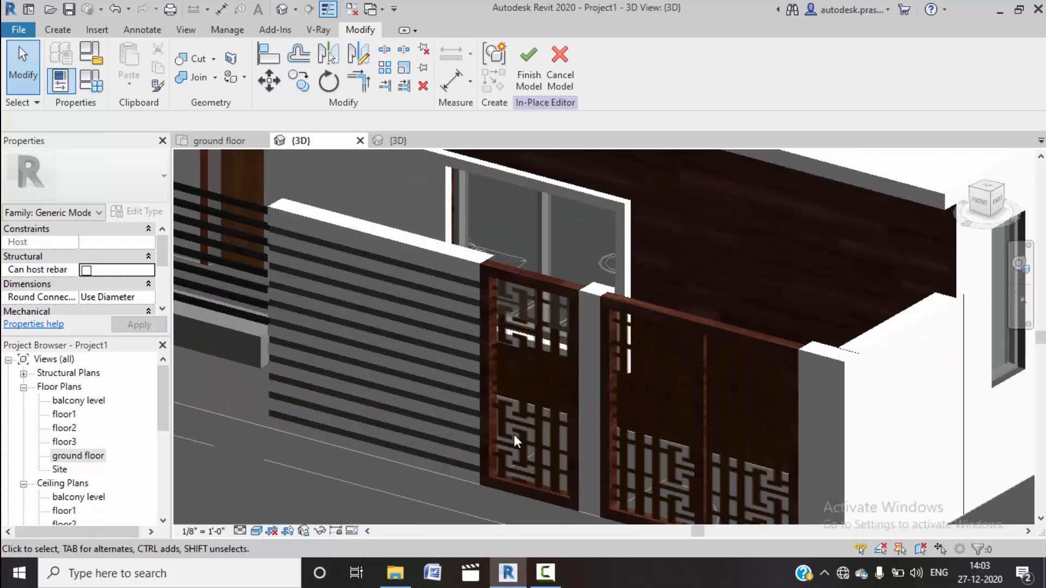
pyautogui.scroll(-3, 518, 417)
pyautogui.scroll(-1, 536, 384)
pyautogui.moveTo(898, 439); pyautogui.dragTo(852, 445, button='middle')
pyautogui.scroll(4, 475, 417)
pyautogui.scroll(2, 476, 411)
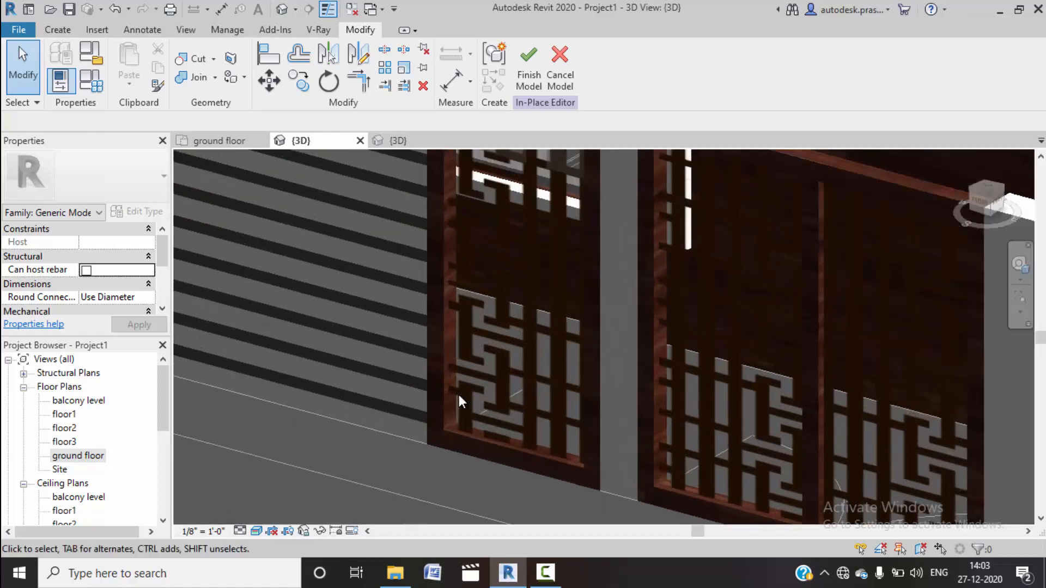
# Step: Set jali2's highlights to Metallic and enable reflectivity at 64 direct and 50 oblique, applying the change to the gate panels
pyautogui.click(453, 386)
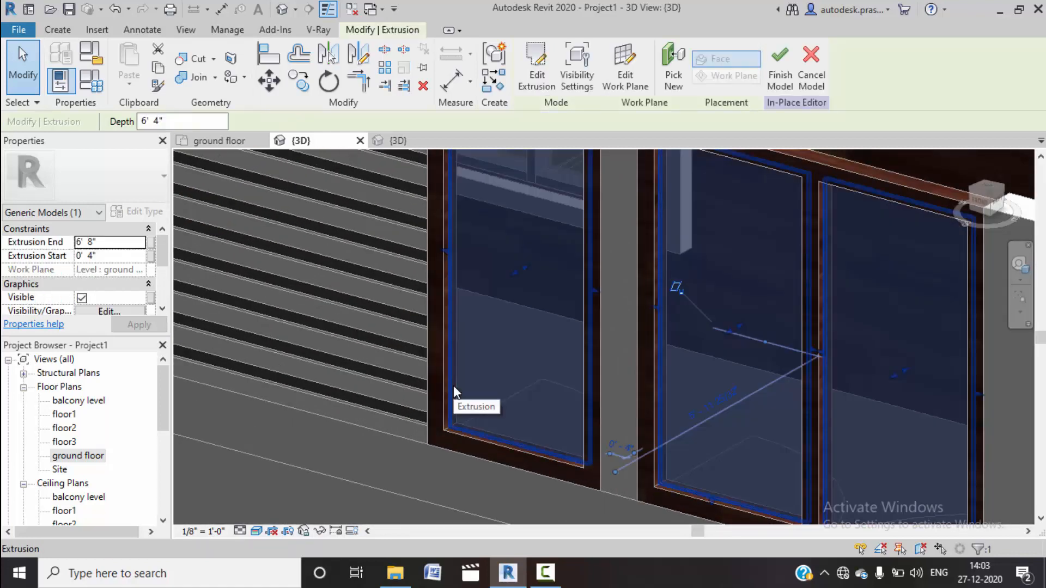
pyautogui.scroll(-4, 133, 293)
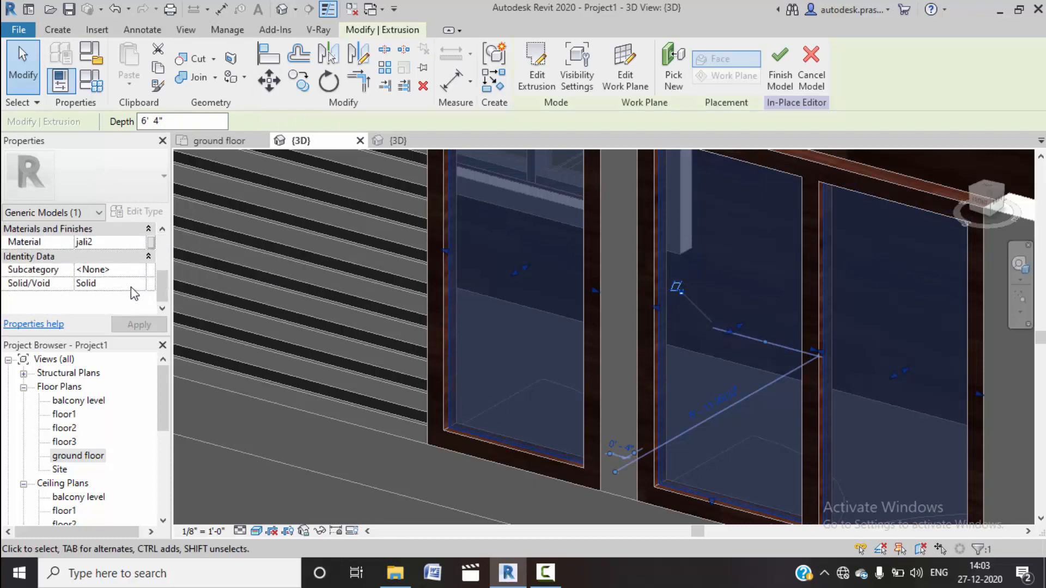
pyautogui.click(109, 241)
pyautogui.click(151, 241)
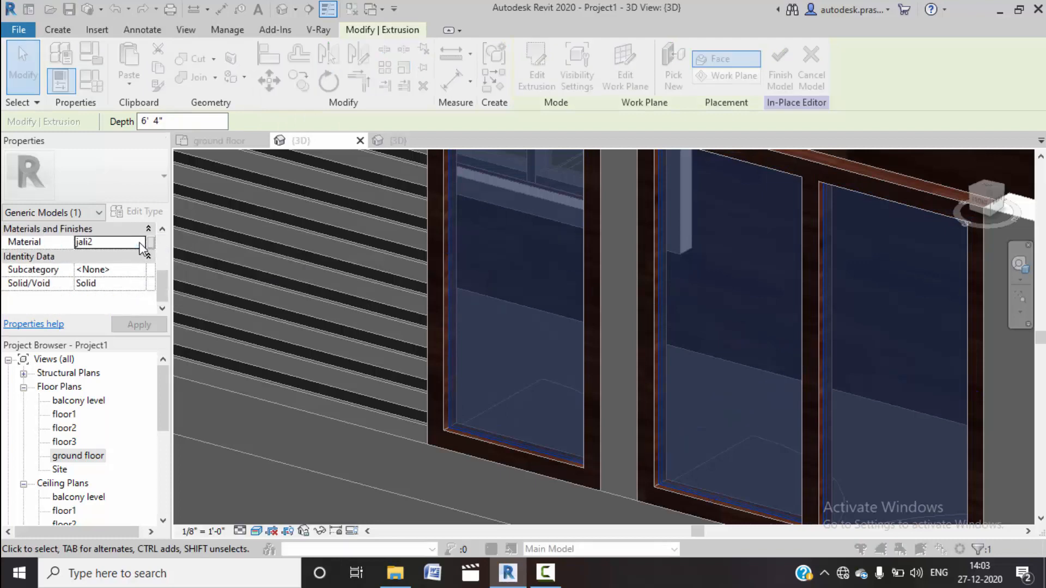
pyautogui.click(404, 52)
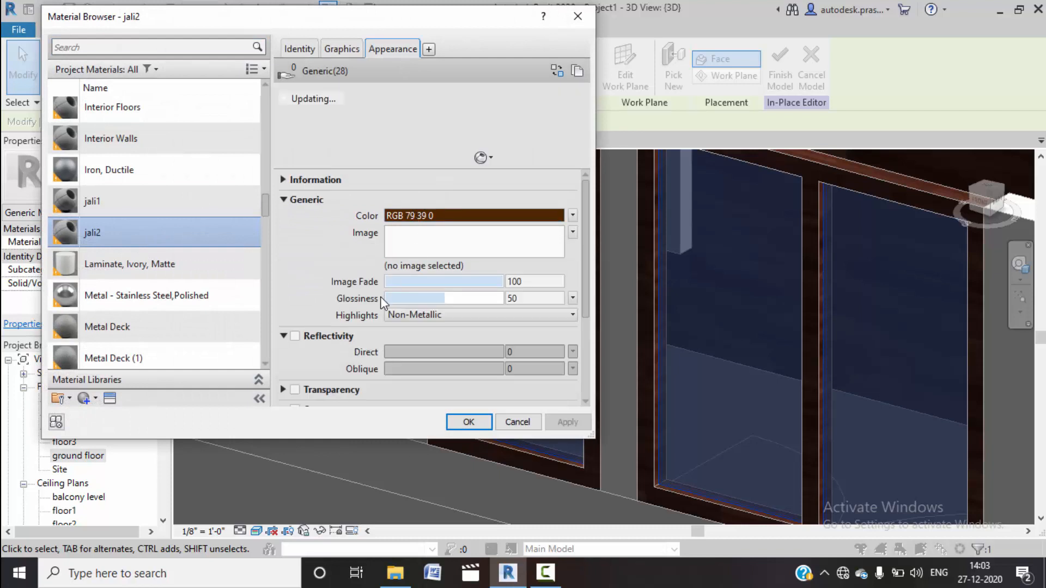
pyautogui.click(436, 315)
pyautogui.click(479, 344)
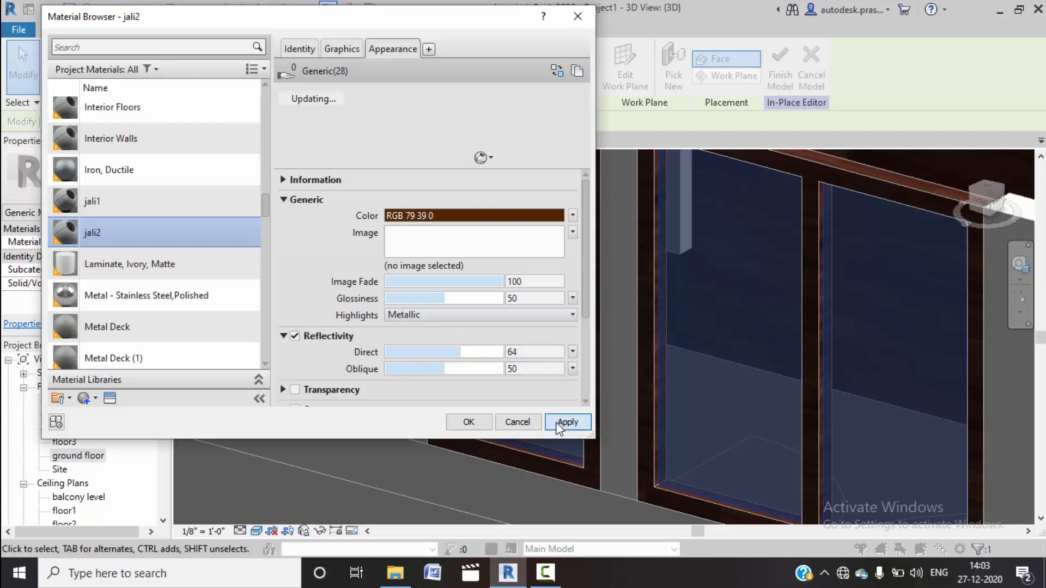
pyautogui.click(460, 422)
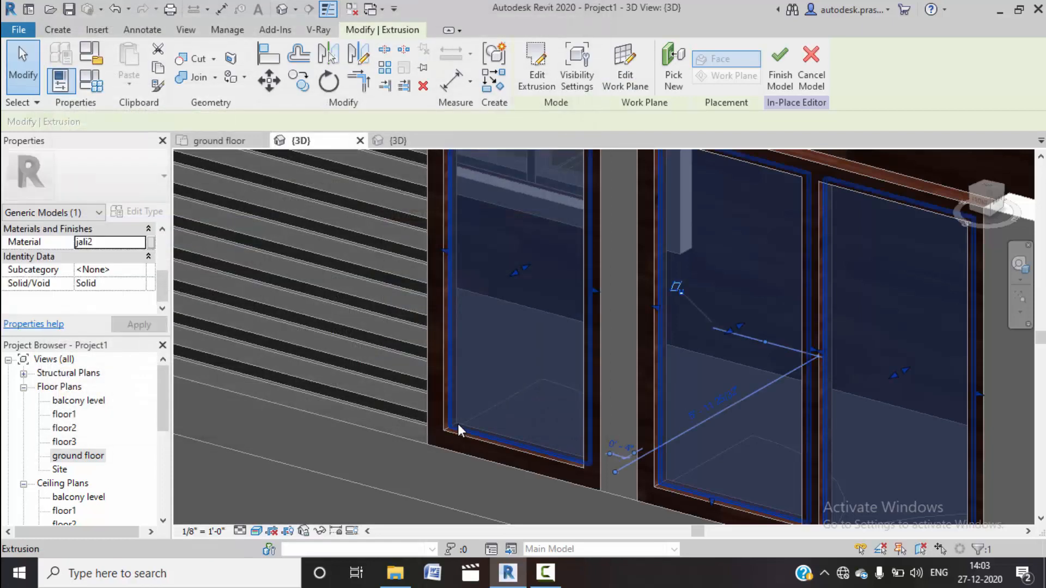
pyautogui.click(403, 472)
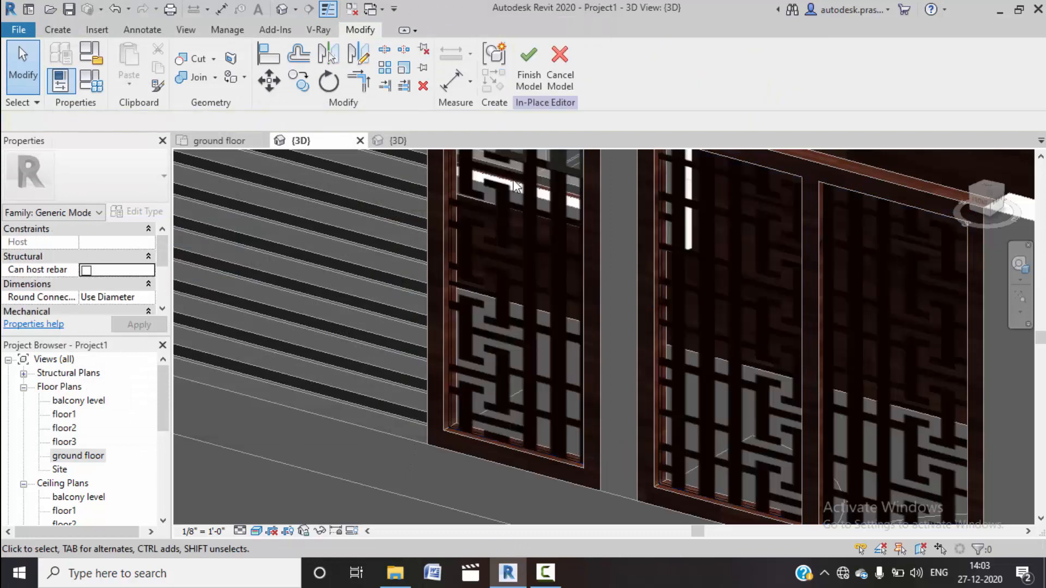
# Step: Finish the in-place compound gate model and check it against the front elevation
pyautogui.scroll(-4, 499, 268)
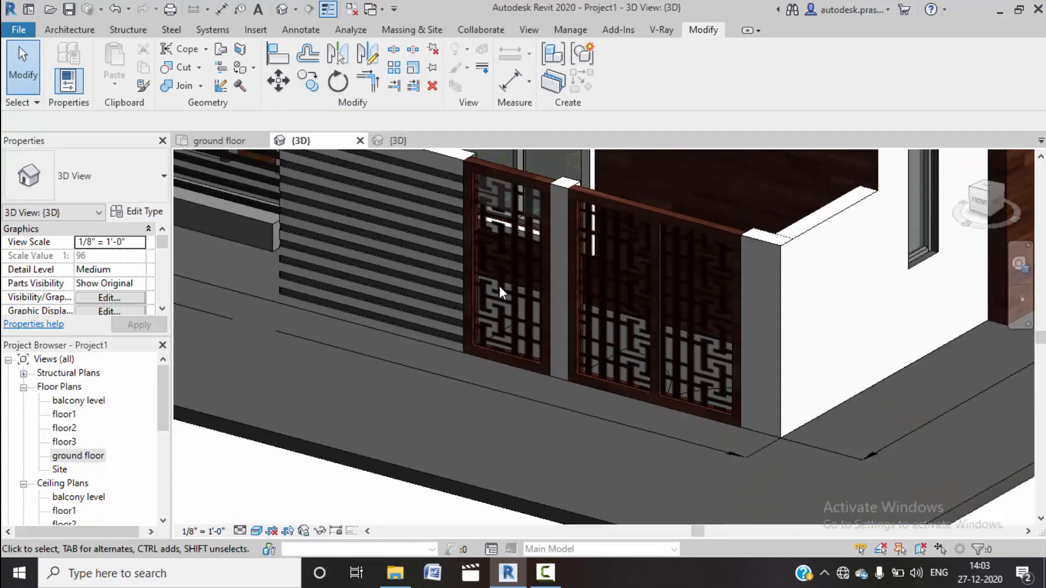
pyautogui.moveTo(508, 385); pyautogui.dragTo(495, 455, button='middle')
pyautogui.scroll(-1, 502, 414)
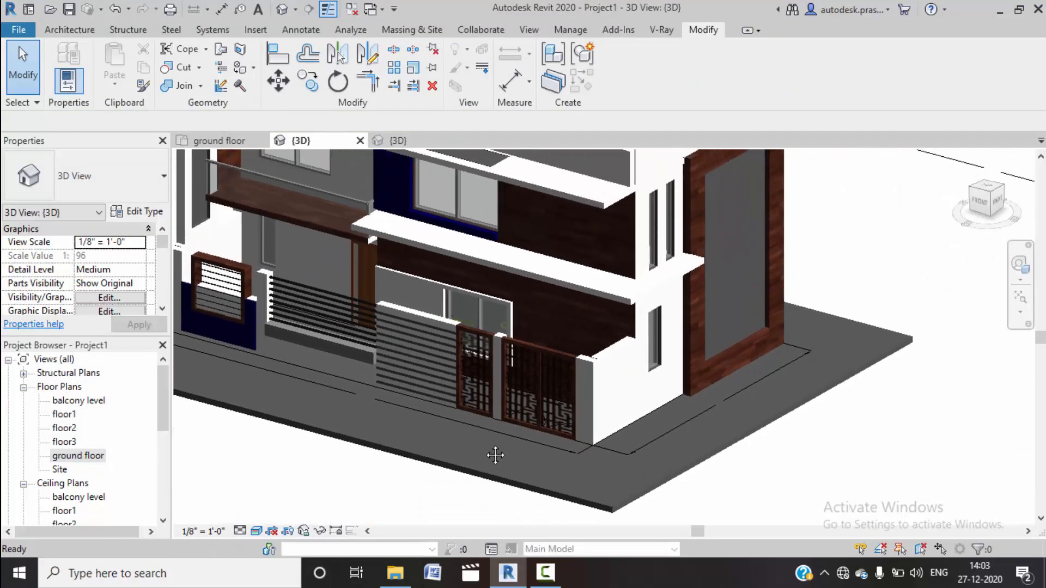
# Step: Duplicate the wall type of the tall framed panel on the side facade as jali 2
pyautogui.scroll(6, 578, 450)
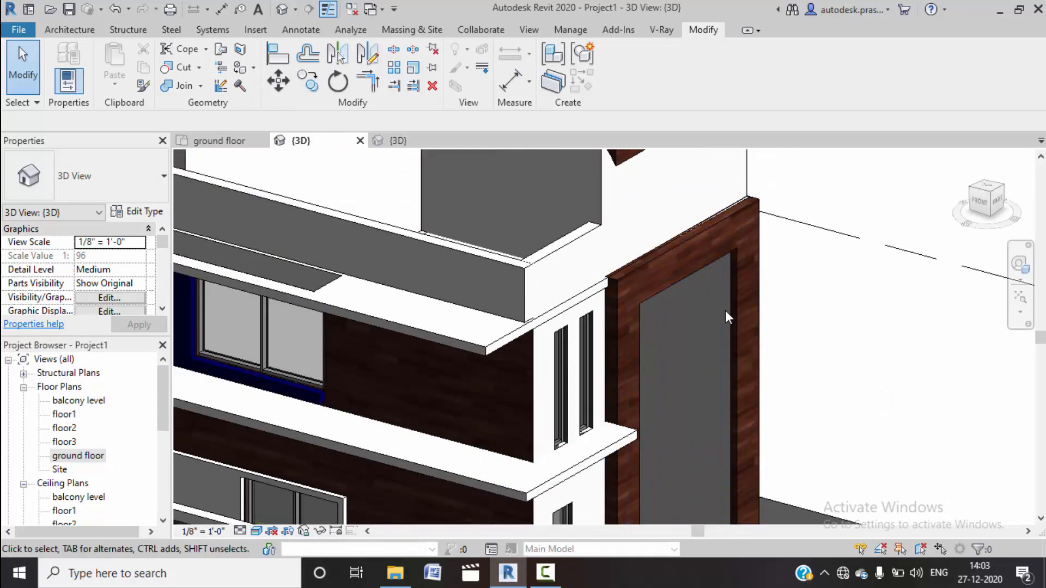
pyautogui.click(730, 314)
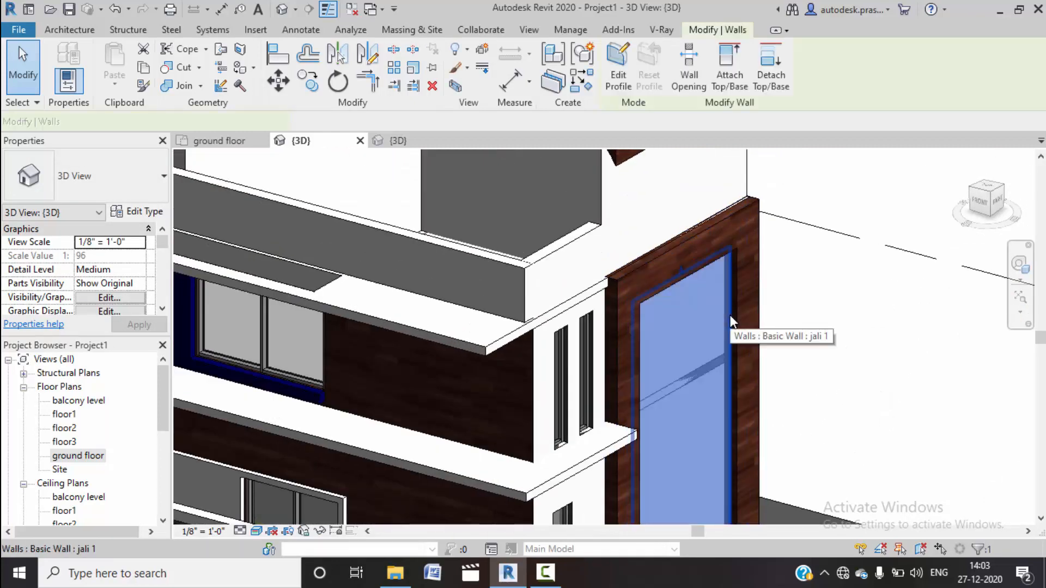
pyautogui.click(135, 214)
pyautogui.click(384, 107)
pyautogui.click(272, 309)
# Step: Assign the jali1 material to the structure layer of the jali 2 wall type and apply it to the side panel
pyautogui.click(332, 201)
pyautogui.click(240, 211)
pyautogui.click(252, 210)
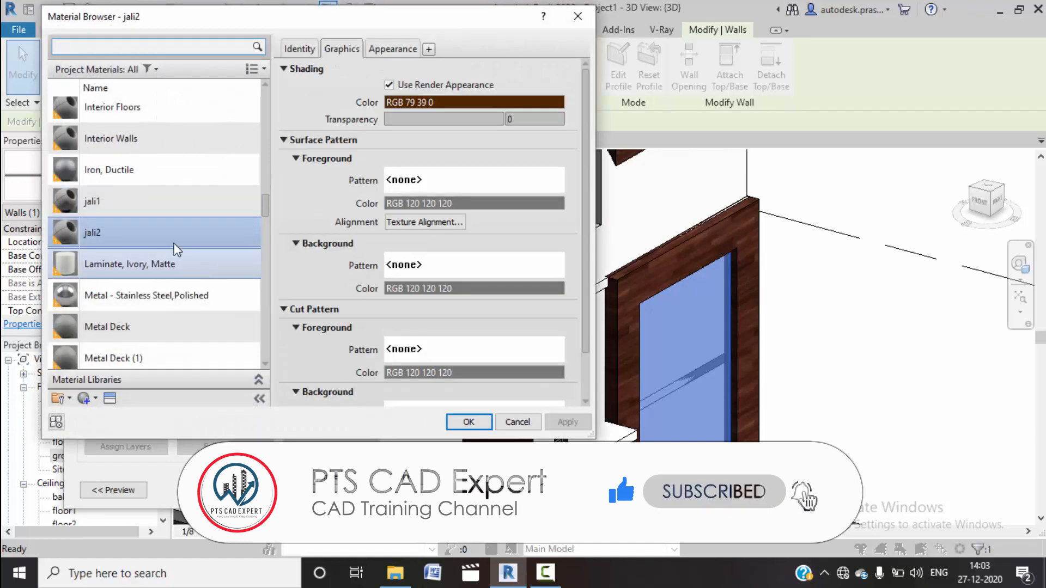
pyautogui.click(254, 203)
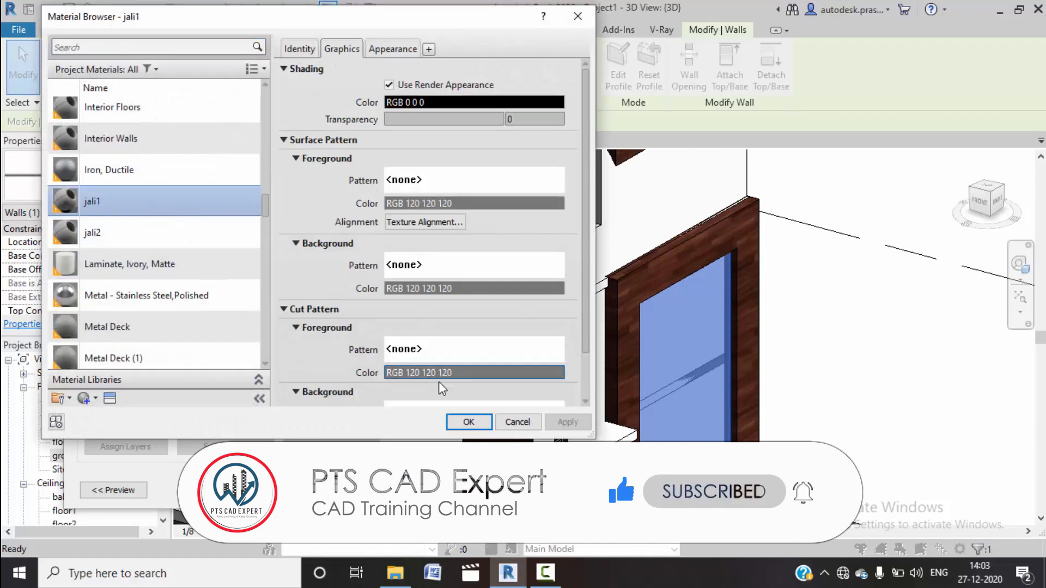
pyautogui.click(468, 421)
pyautogui.click(254, 477)
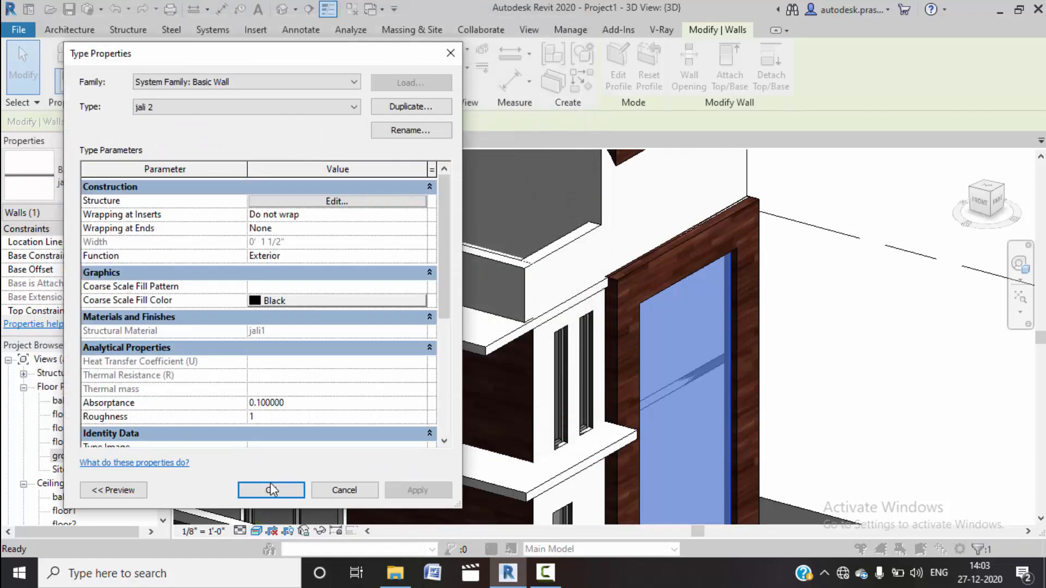
pyautogui.click(270, 488)
pyautogui.scroll(-5, 879, 342)
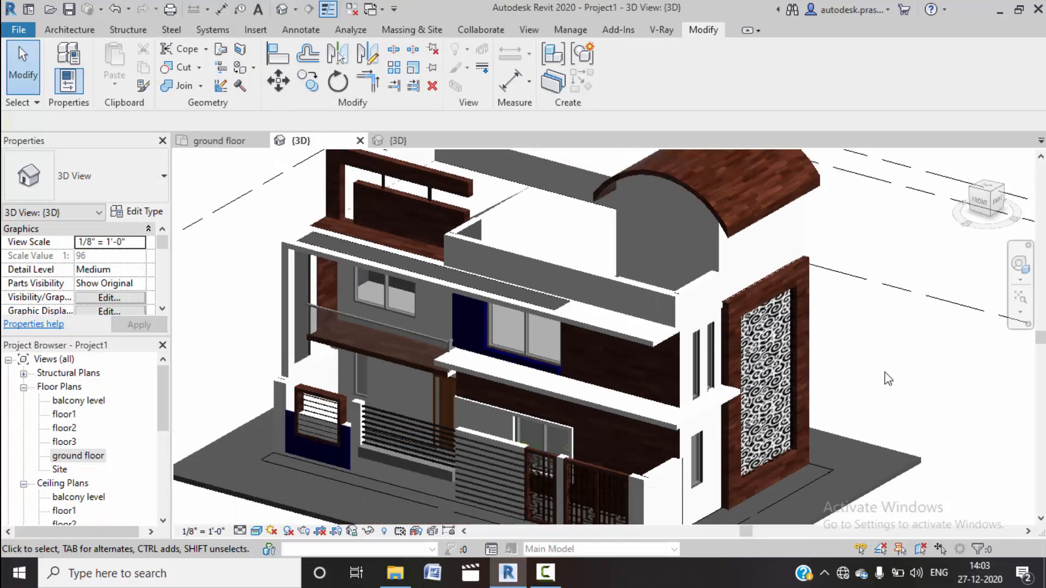
# Step: Reopen the material definition used by the structure layer of the side facade's jali panel
pyautogui.scroll(6, 806, 392)
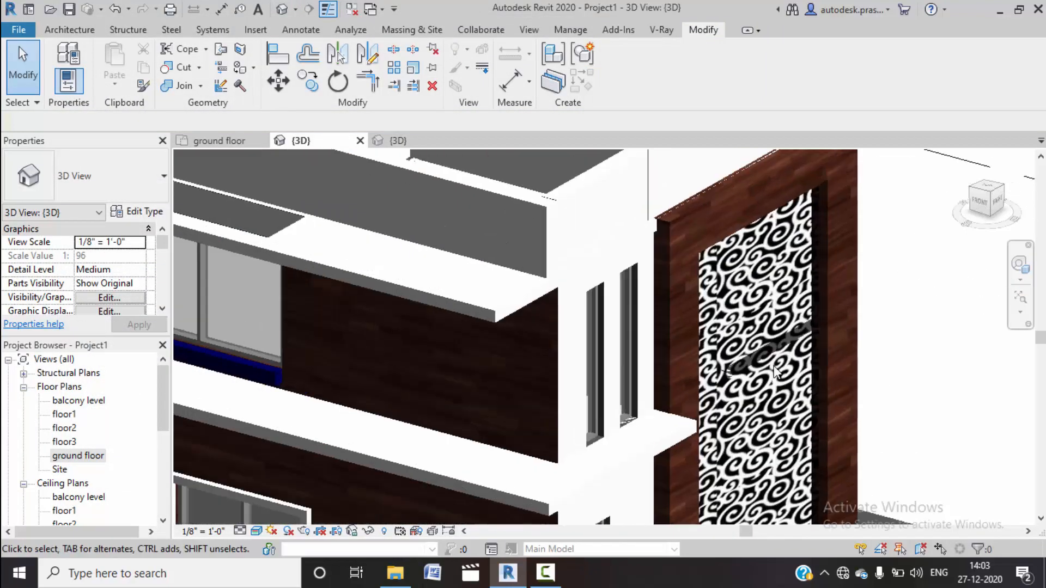
pyautogui.click(815, 397)
pyautogui.click(147, 213)
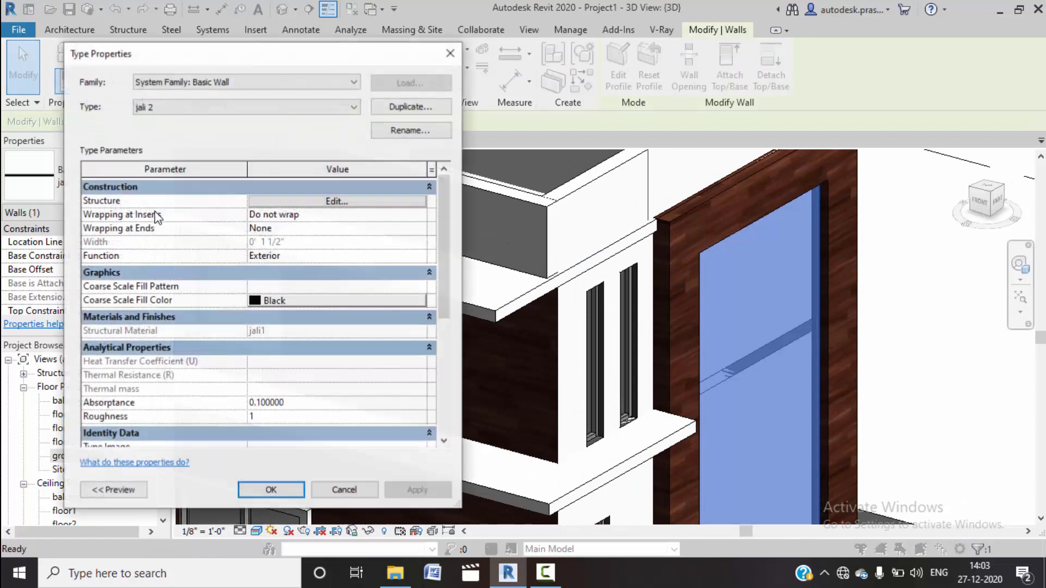
pyautogui.click(341, 204)
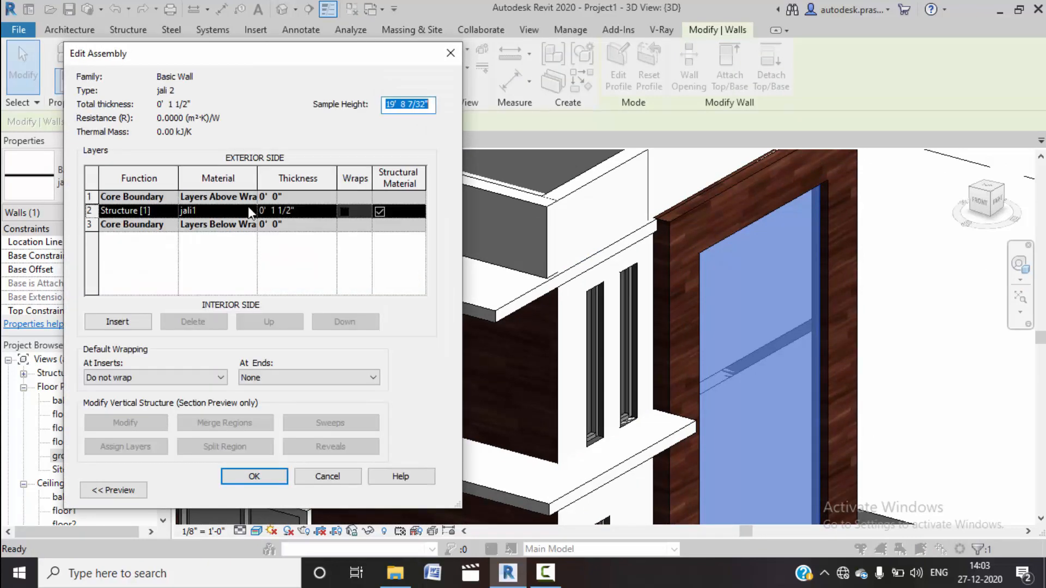
pyautogui.click(250, 209)
pyautogui.click(253, 210)
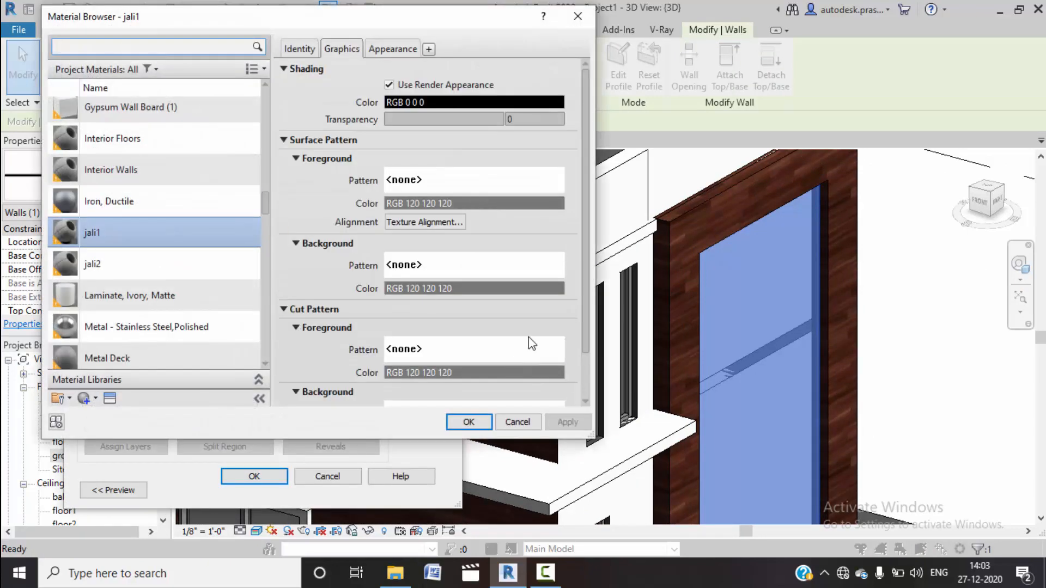
# Step: Invert jali1's cutout image and apply the updated material to the side facade panel
pyautogui.click(393, 49)
pyautogui.scroll(-5, 367, 371)
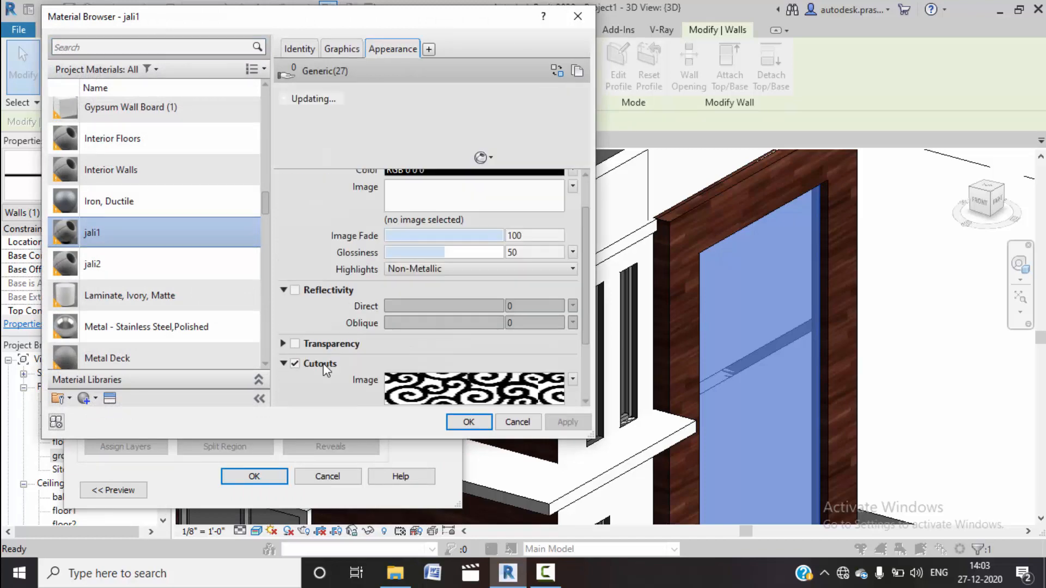
pyautogui.click(406, 350)
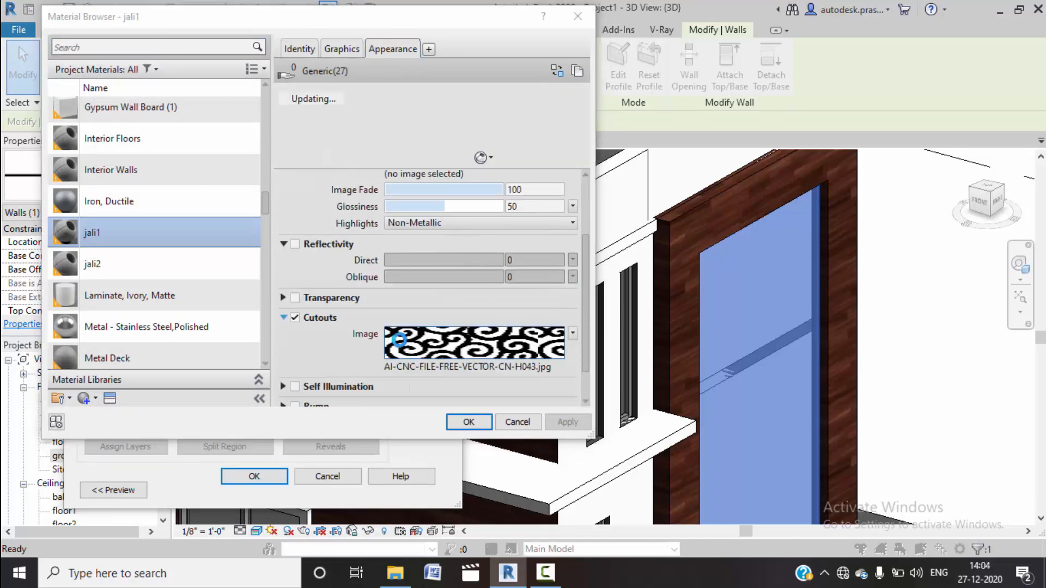
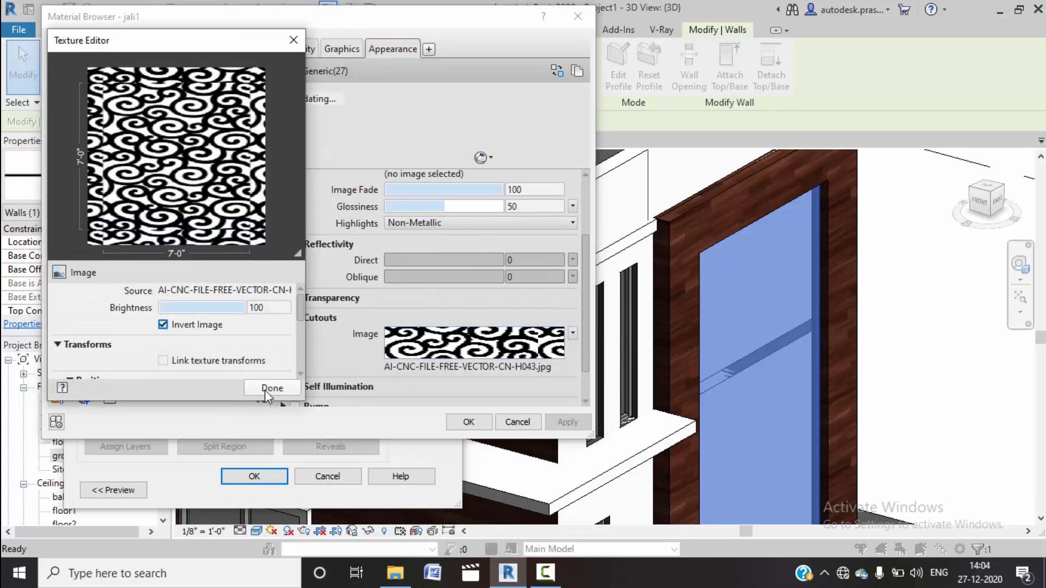
pyautogui.click(265, 390)
pyautogui.click(472, 429)
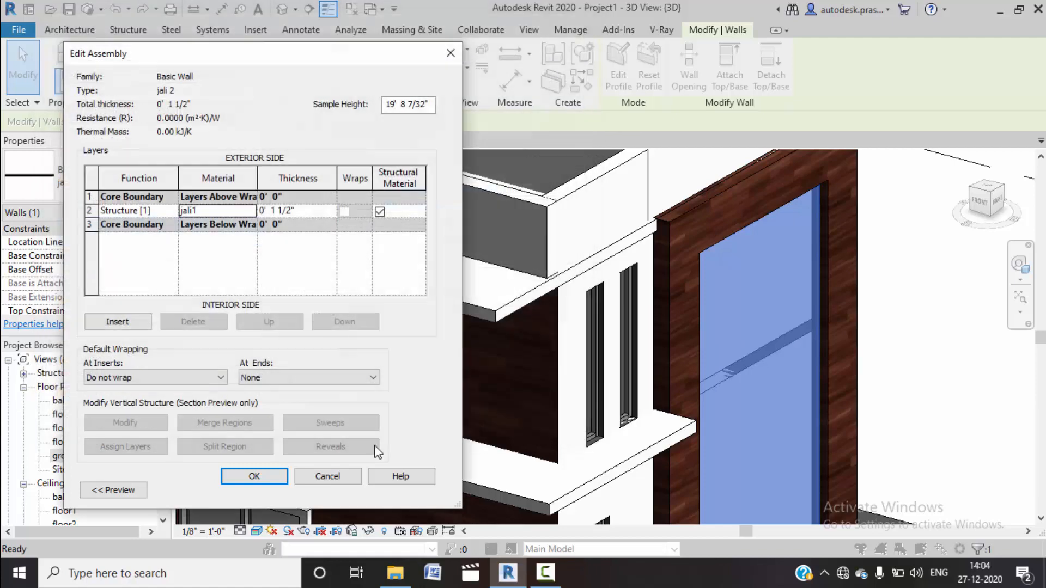
pyautogui.click(274, 473)
pyautogui.click(271, 490)
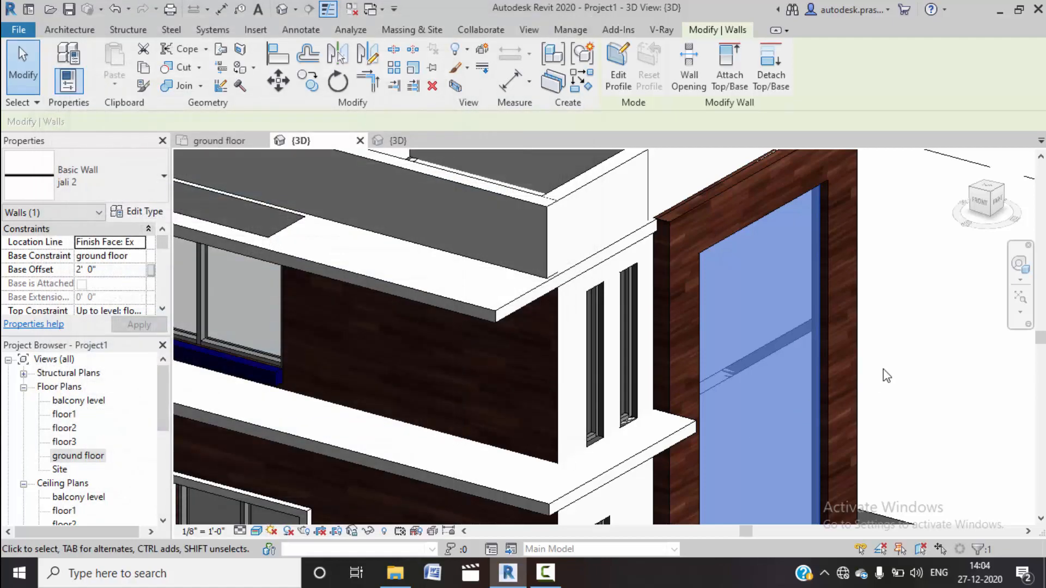
pyautogui.click(938, 355)
pyautogui.scroll(-2, 861, 359)
pyautogui.moveTo(927, 371); pyautogui.dragTo(908, 352, button='middle')
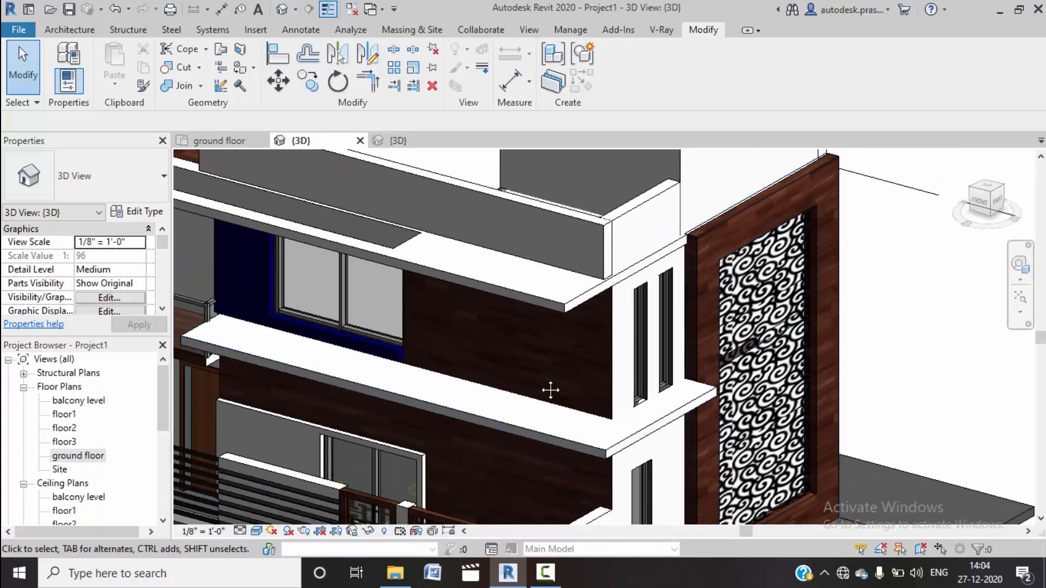
pyautogui.moveTo(540, 383); pyautogui.dragTo(528, 353, button='middle')
pyautogui.scroll(-1, 525, 350)
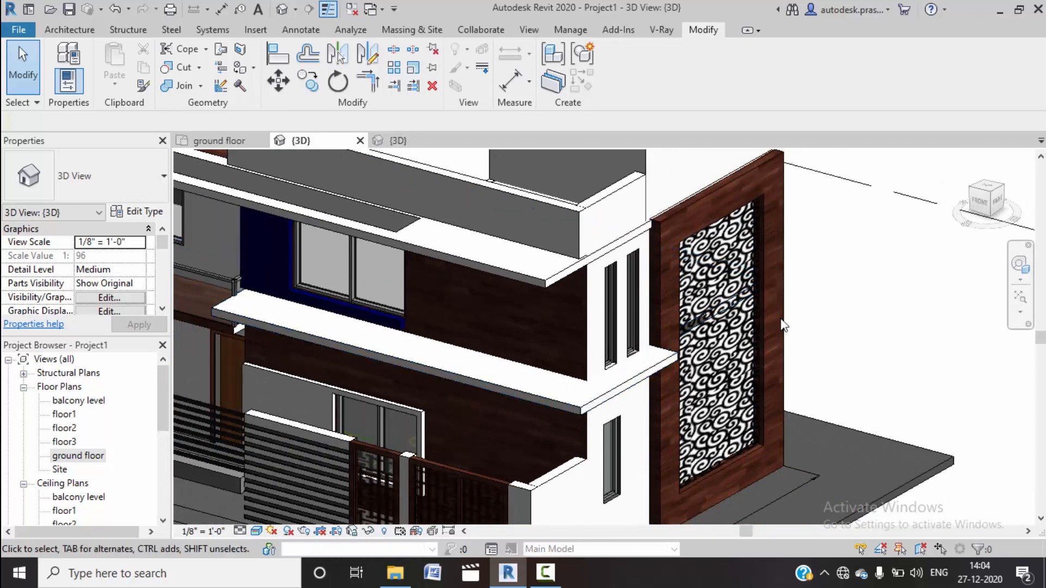
# Step: Assign the jali1 material to the structure layer of the jali 1 wall at the end of the upper balcony
pyautogui.scroll(-2, 420, 305)
pyautogui.moveTo(376, 361); pyautogui.dragTo(707, 529, button='middle')
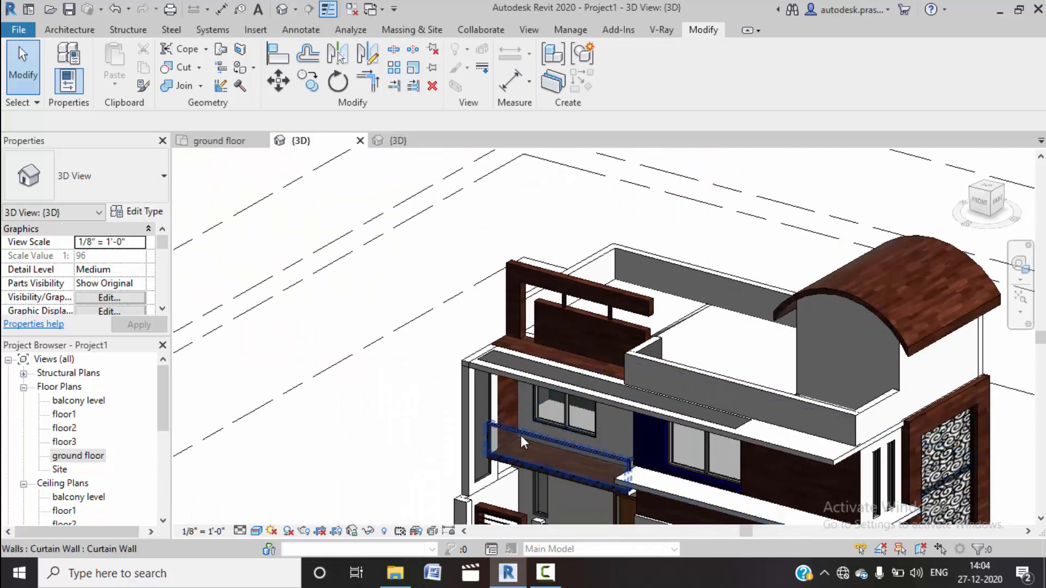
pyautogui.scroll(5, 512, 431)
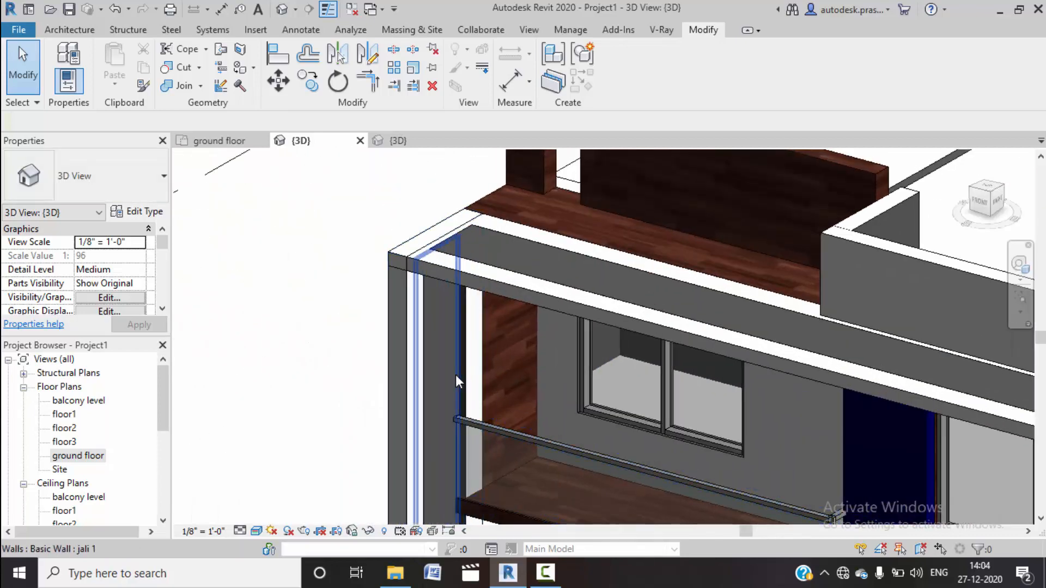
pyautogui.click(455, 375)
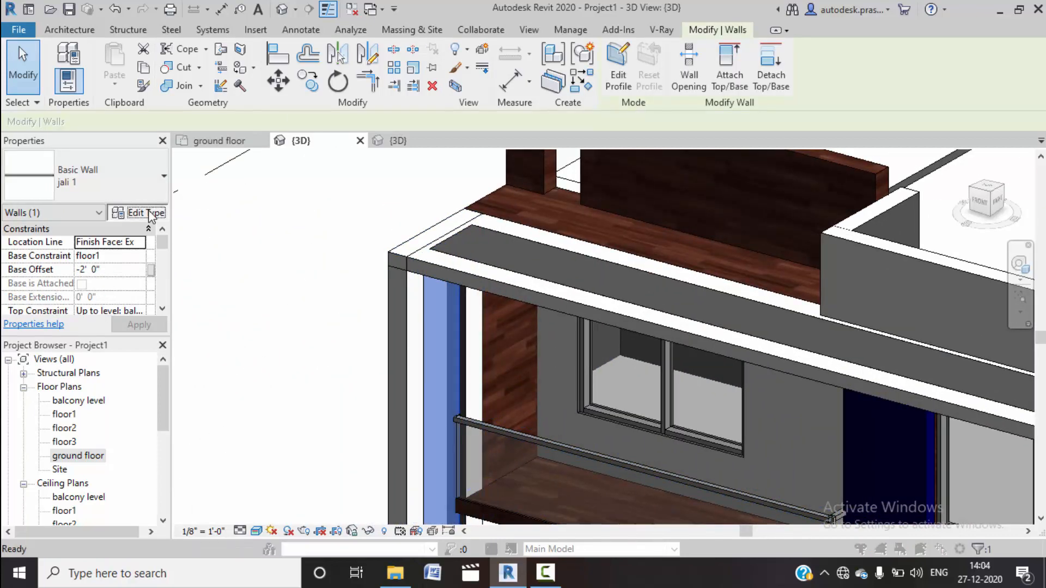
pyautogui.click(151, 212)
pyautogui.click(350, 202)
pyautogui.click(250, 211)
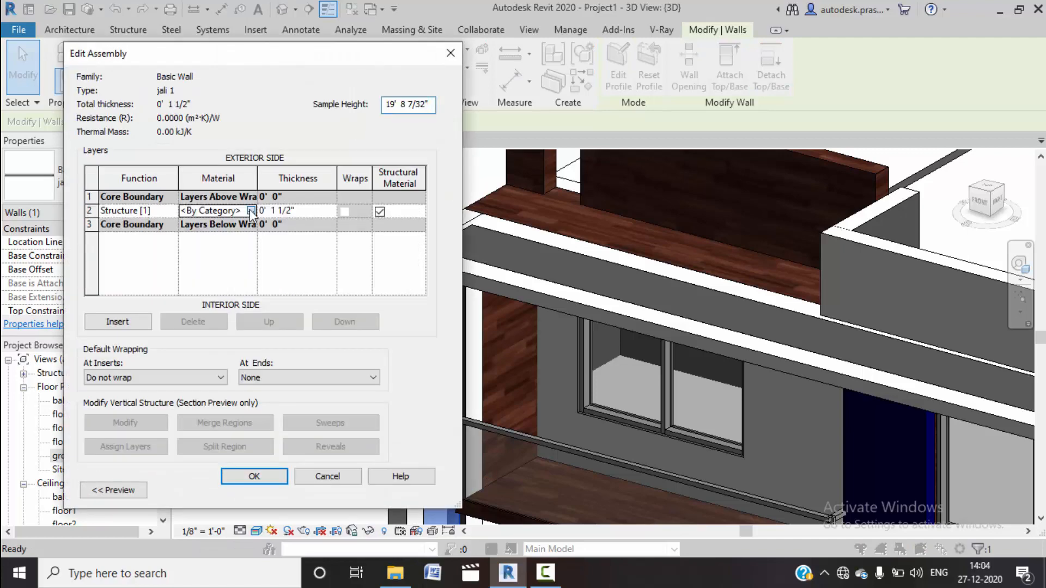
pyautogui.click(251, 211)
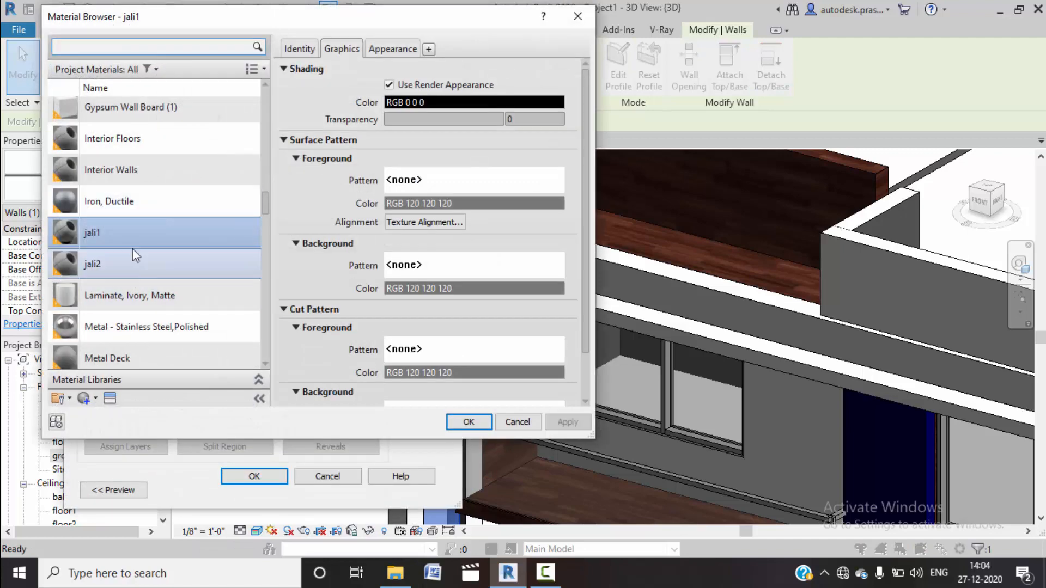
pyautogui.click(467, 422)
pyautogui.click(274, 485)
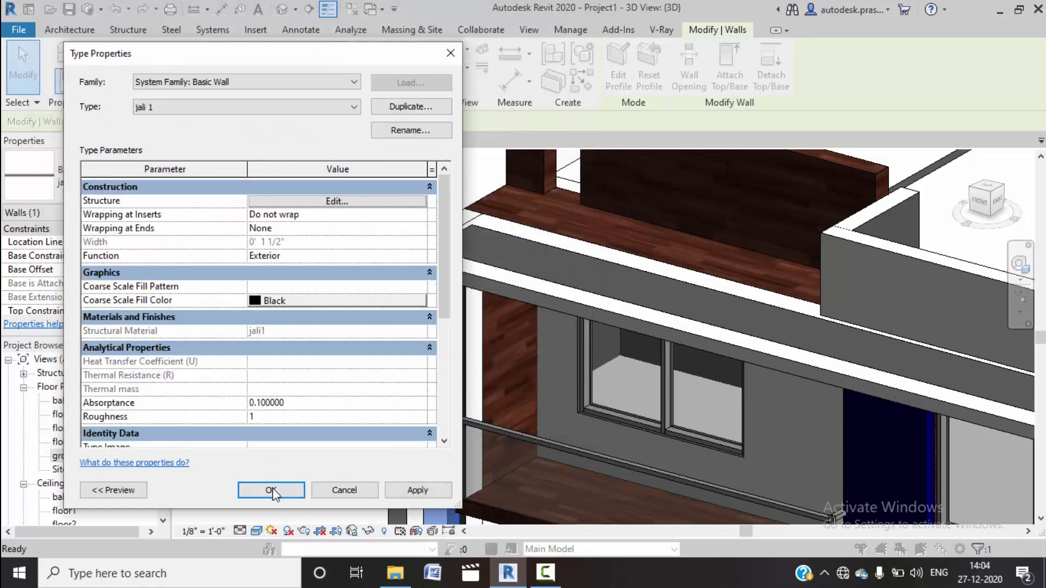
pyautogui.click(273, 489)
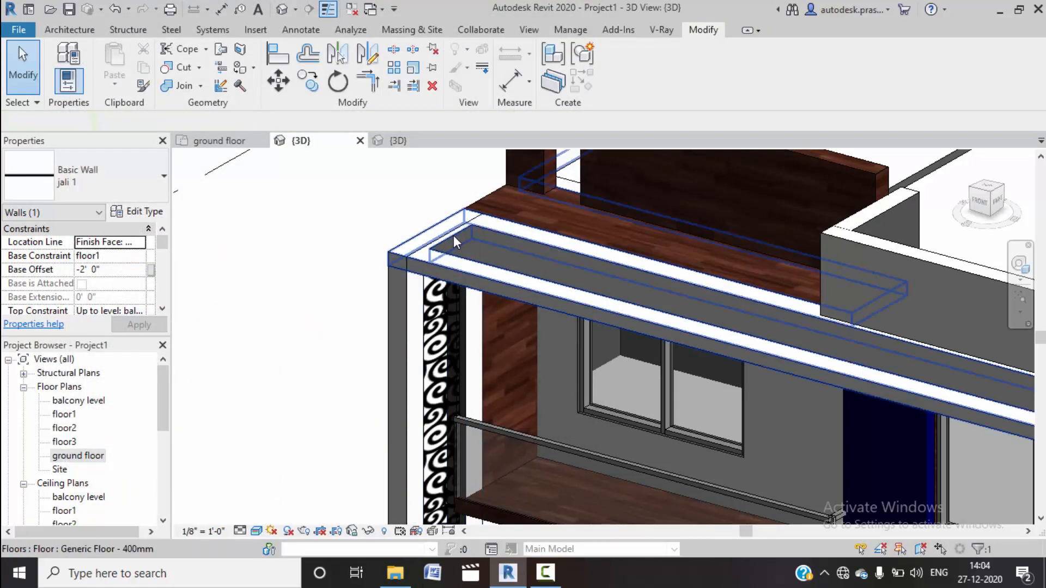
# Step: Assign the jali1 material to the structure layer of the thin floor slab over the upper balcony
pyautogui.click(466, 232)
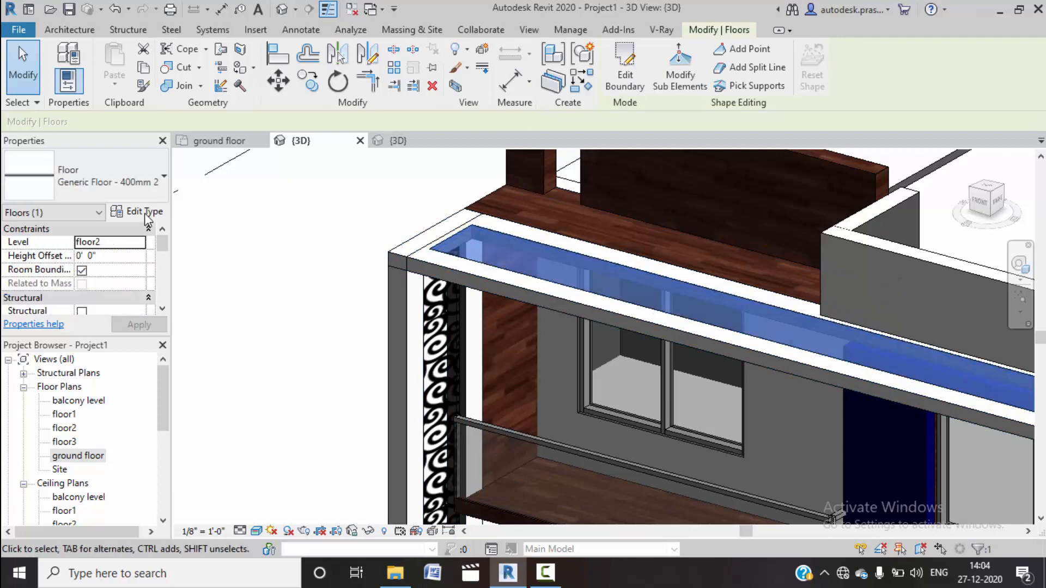
pyautogui.click(148, 215)
pyautogui.click(347, 202)
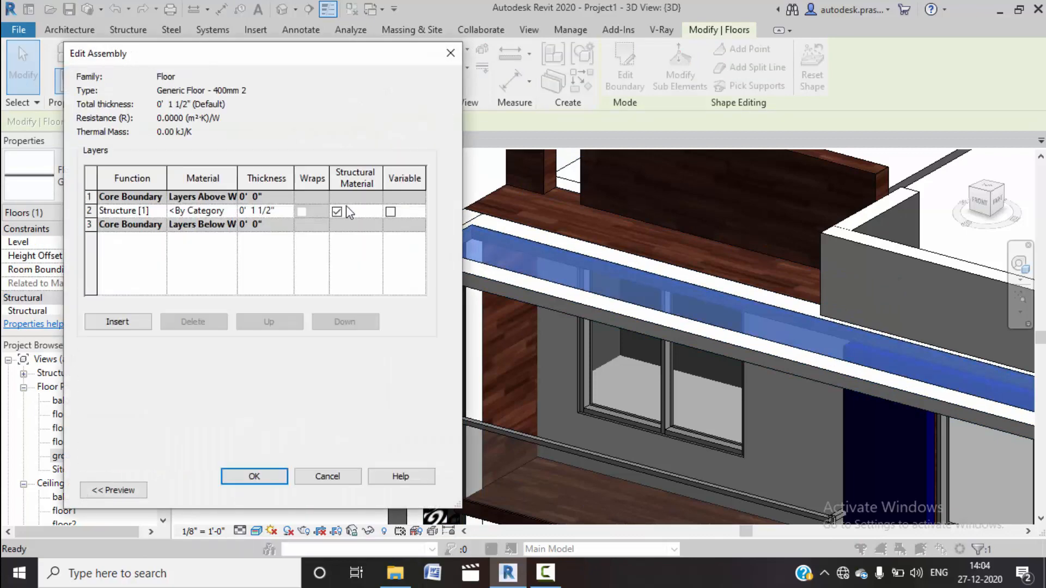
pyautogui.click(233, 211)
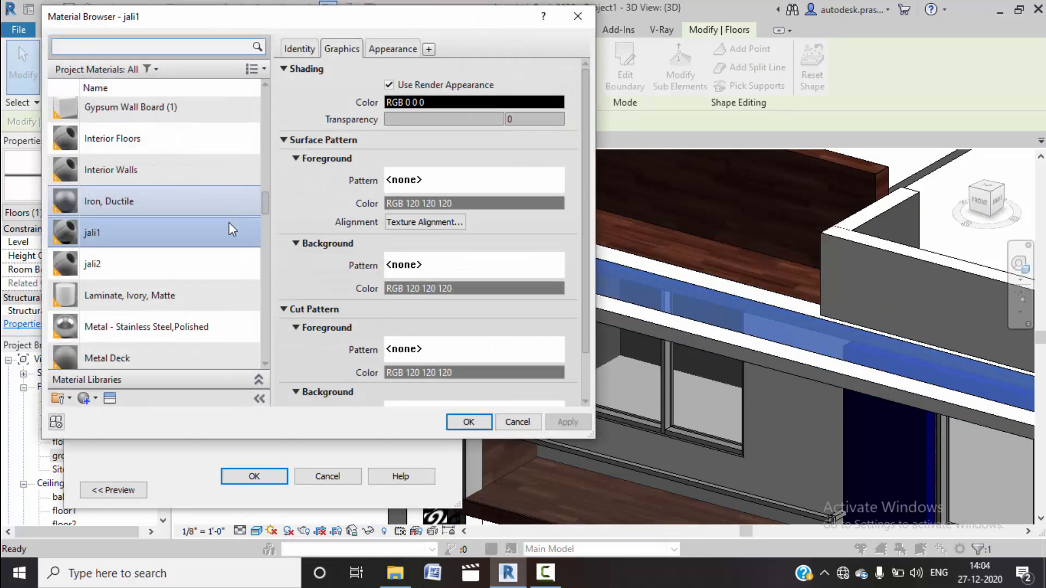
pyautogui.click(468, 422)
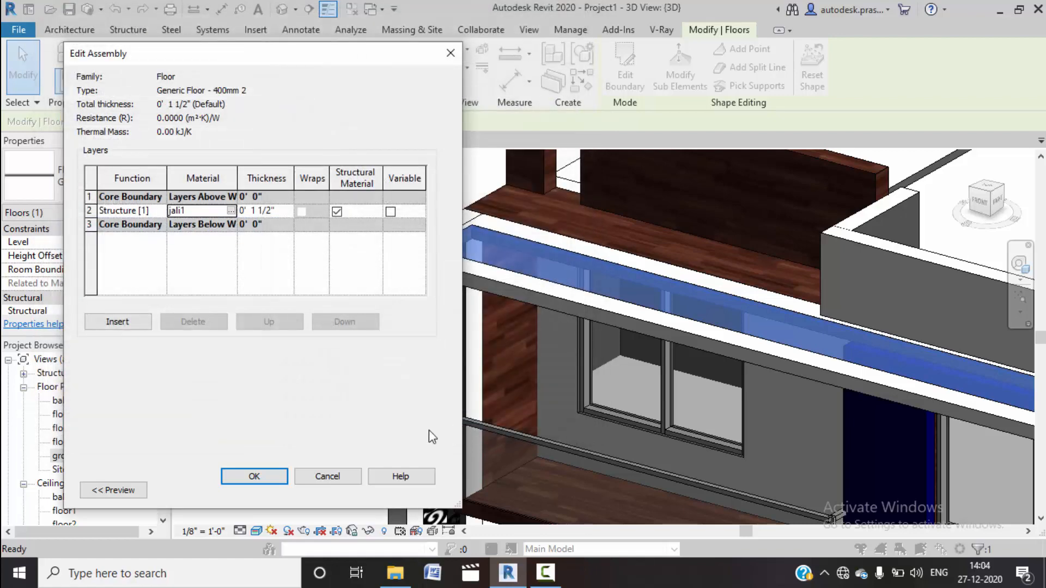
pyautogui.click(268, 482)
pyautogui.click(263, 488)
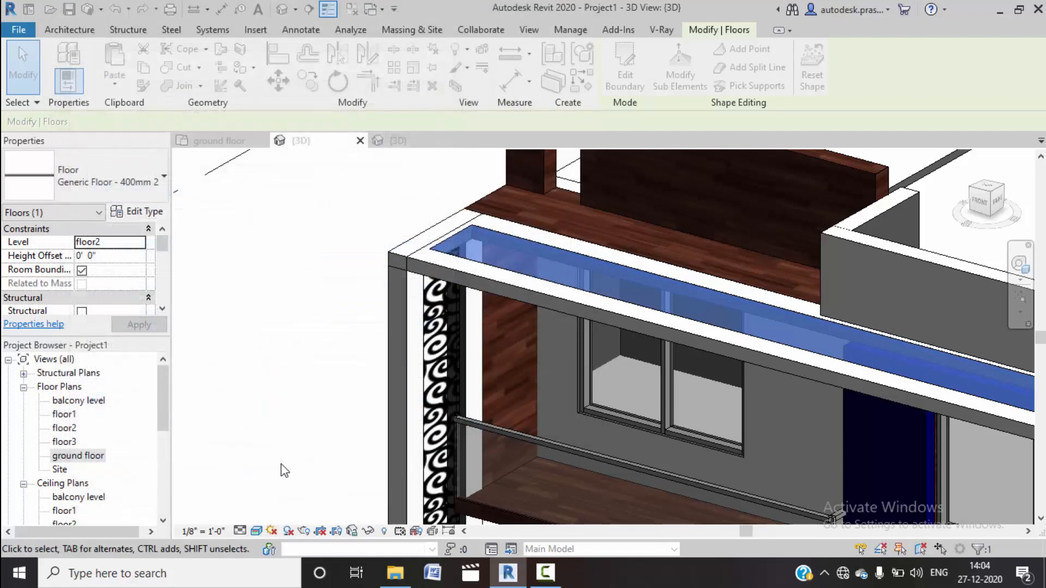
pyautogui.click(319, 384)
# Step: Temporarily hide the jali 2 panel in the side facade's wooden frame
pyautogui.scroll(-5, 322, 376)
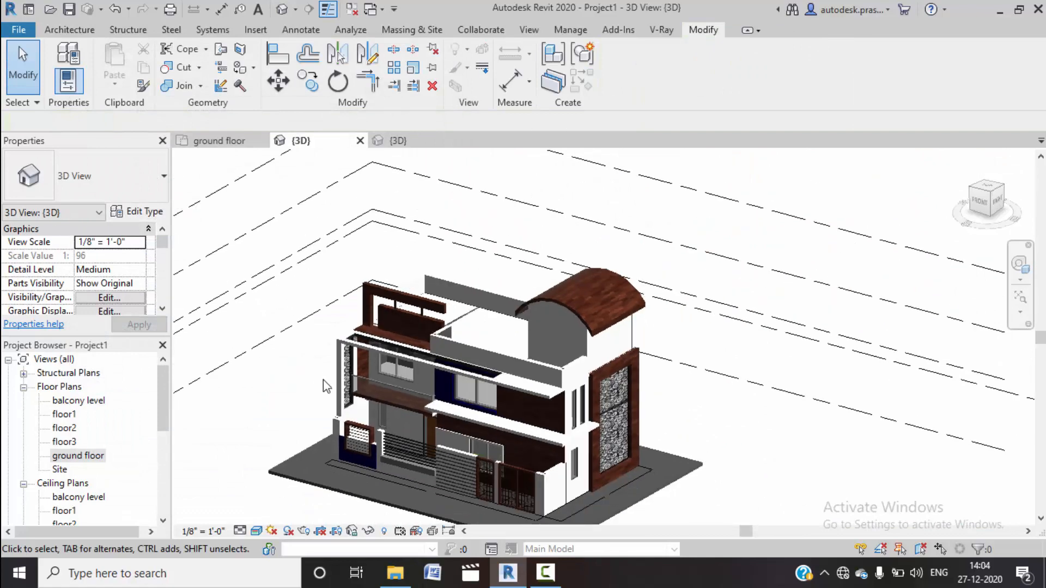
pyautogui.keyDown('shift'); pyautogui.moveTo(690, 441); pyautogui.dragTo(633, 438, button='middle'); pyautogui.keyUp('shift')
pyautogui.scroll(6, 633, 439)
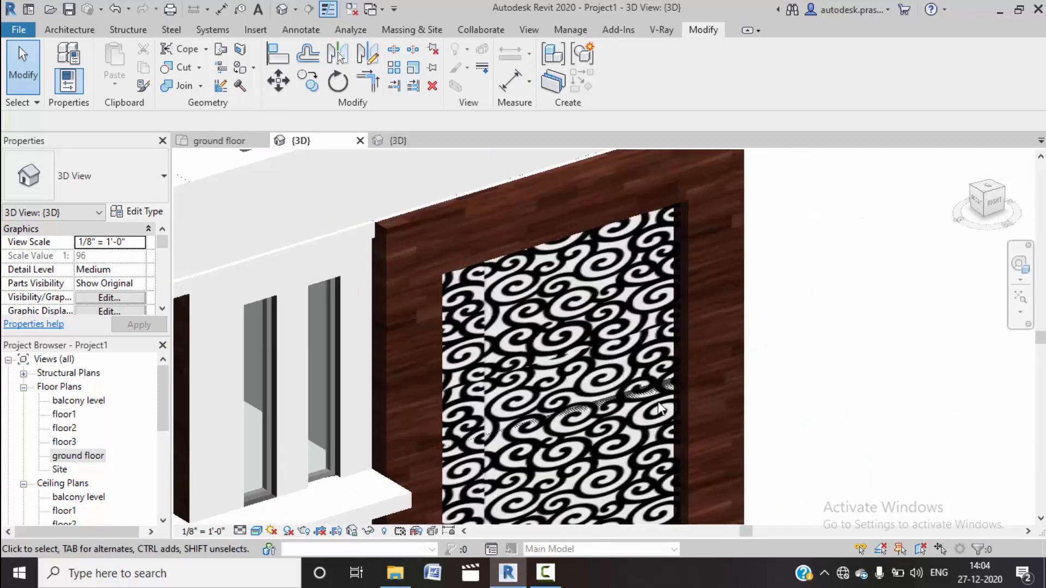
pyautogui.click(679, 411)
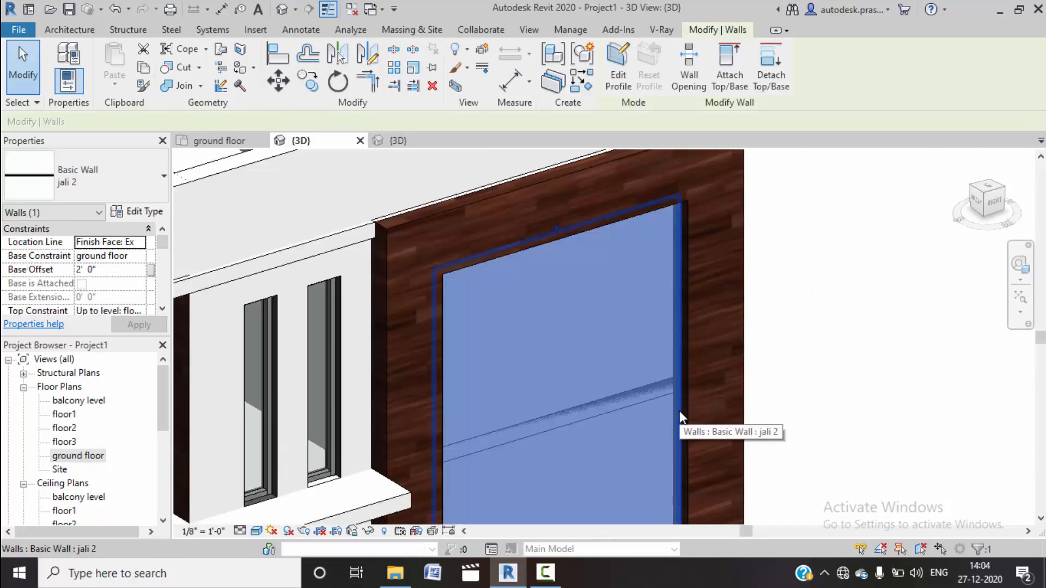
pyautogui.press('h')
pyautogui.press('h')
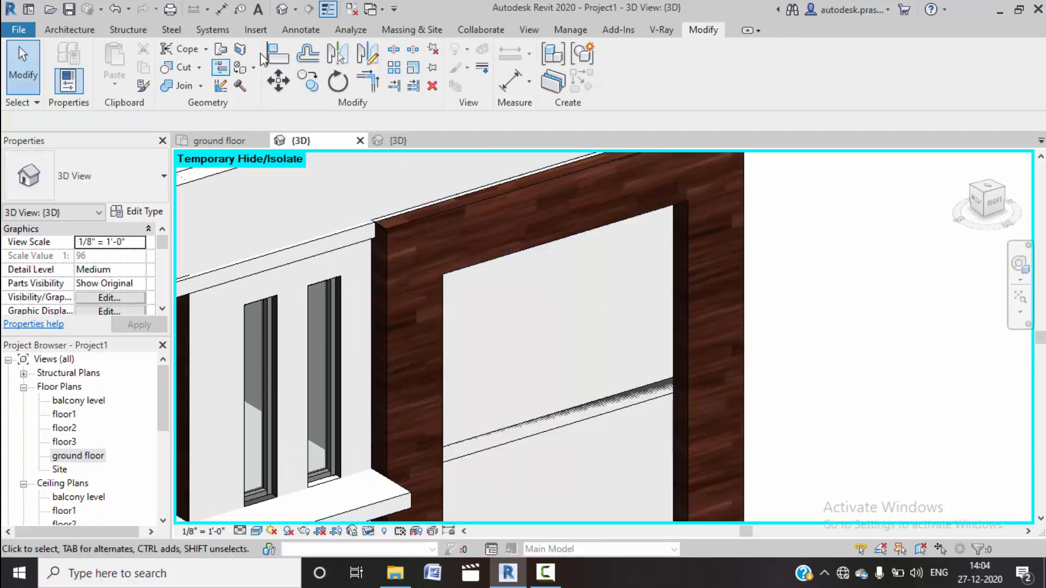
# Step: Try to paint the exposed slab edge inside the side frame with white paint and restore the hidden panel
pyautogui.click(254, 68)
pyautogui.click(286, 86)
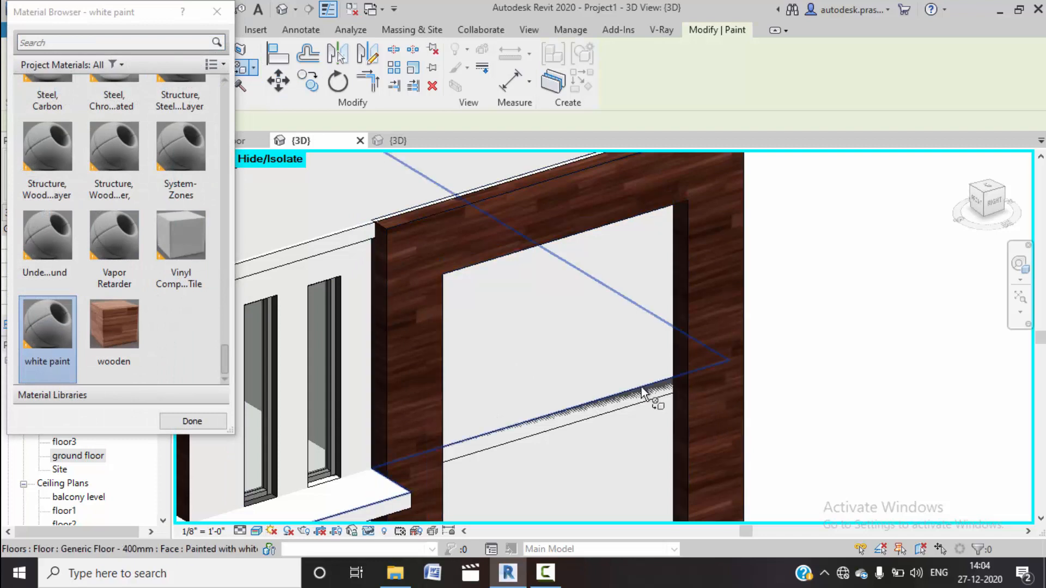
pyautogui.scroll(-3, 811, 319)
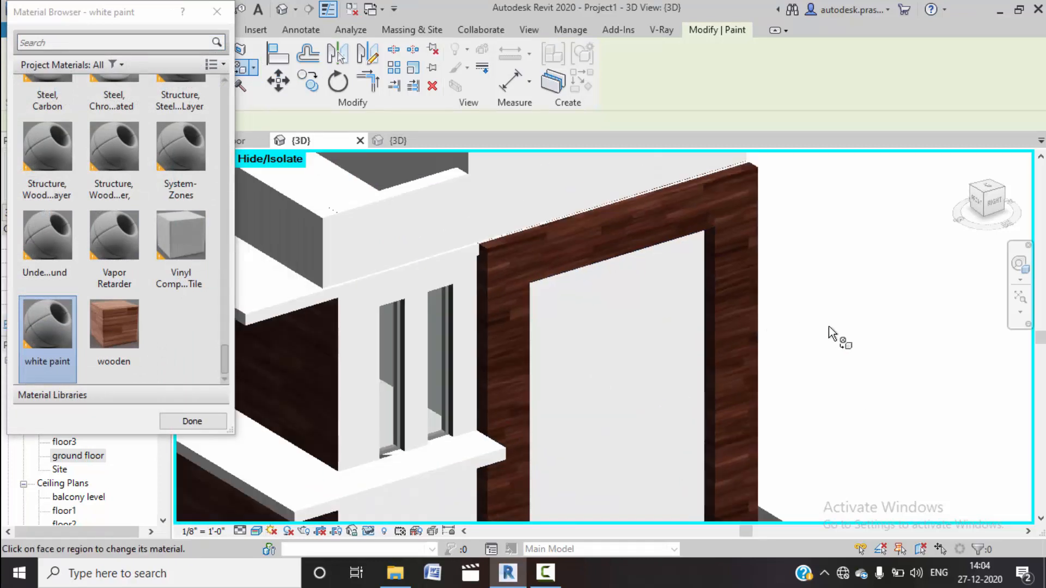
pyautogui.click(192, 421)
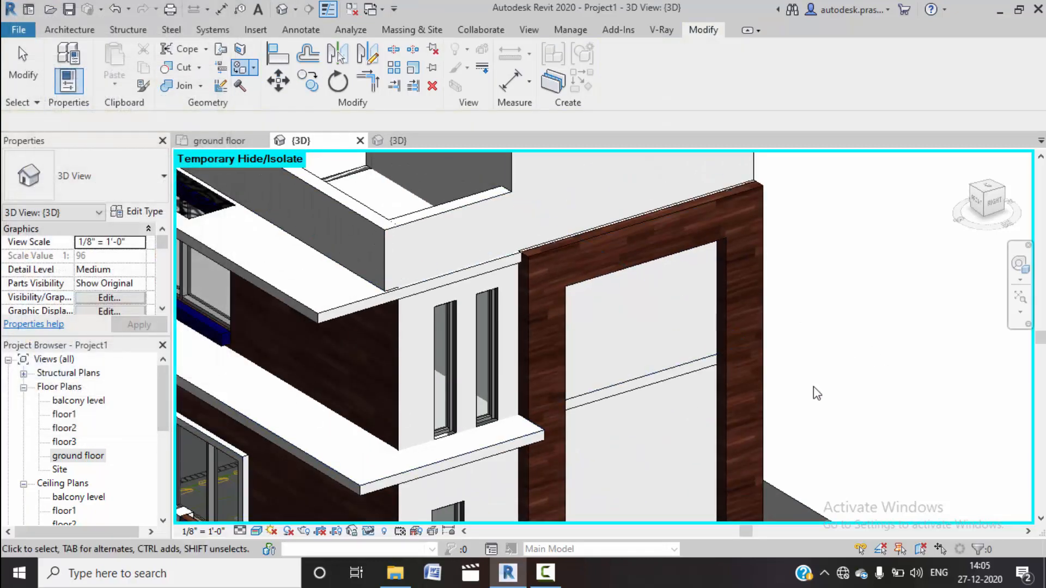
pyautogui.press('h')
pyautogui.press('r')
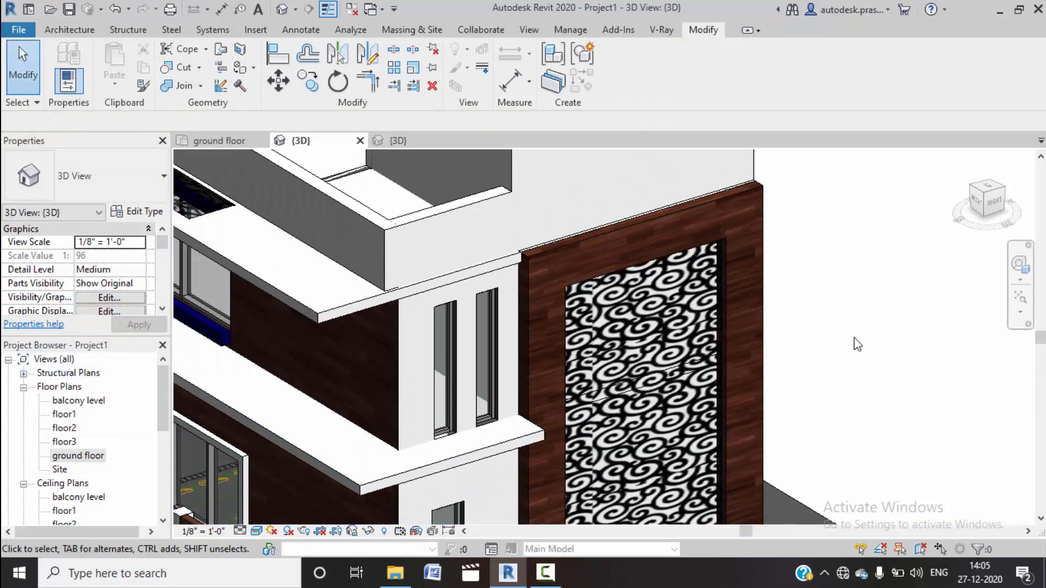
# Step: Duplicate the Generic Floor - 400mm type for the large ground slab around the house, keeping the suggested name
pyautogui.scroll(-3, 854, 344)
pyautogui.scroll(-2, 857, 343)
pyautogui.keyDown('shift'); pyautogui.moveTo(847, 389); pyautogui.dragTo(877, 423, button='middle'); pyautogui.keyUp('shift')
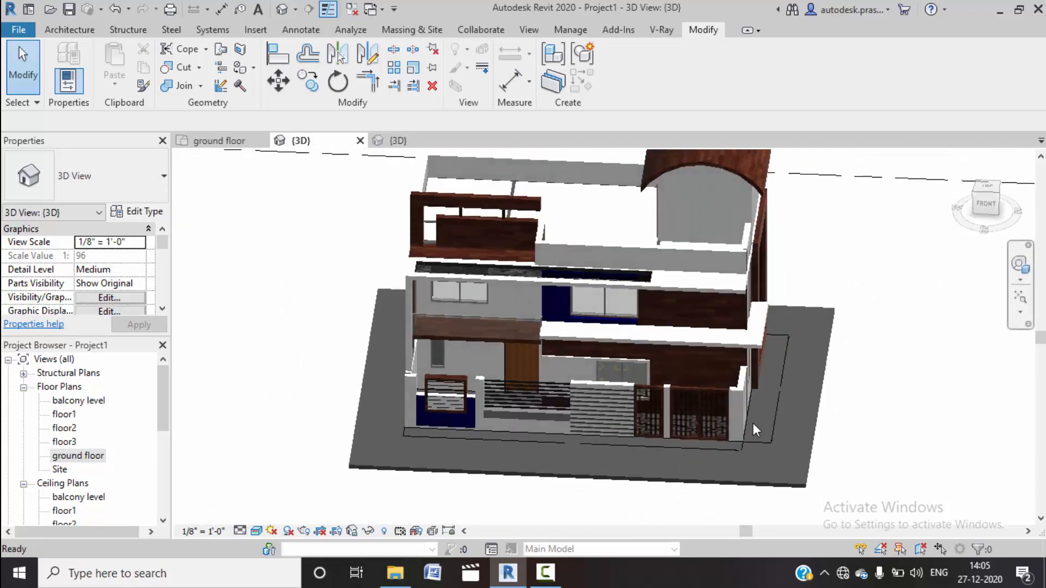
pyautogui.click(511, 481)
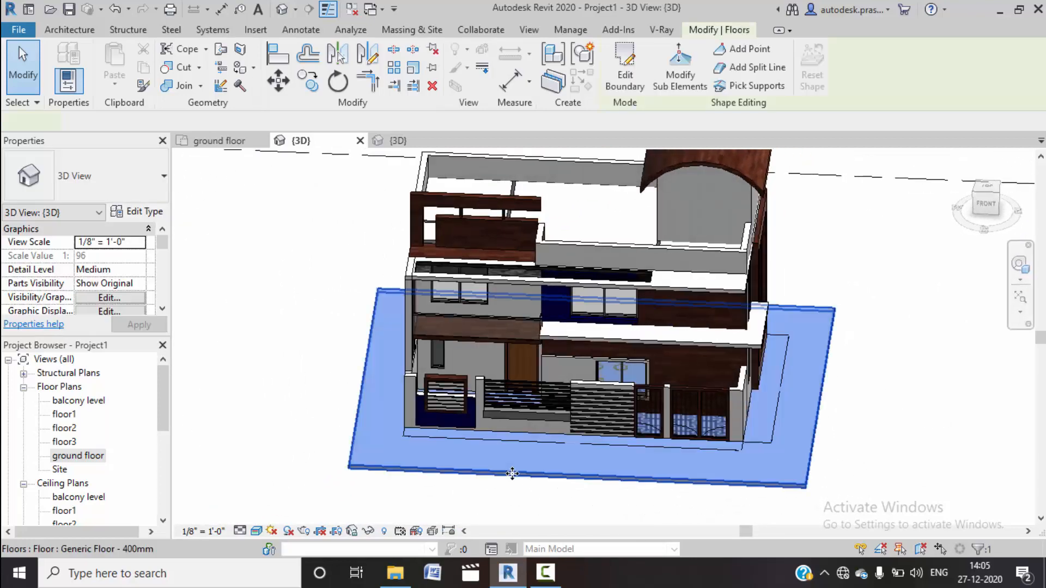
pyautogui.click(145, 212)
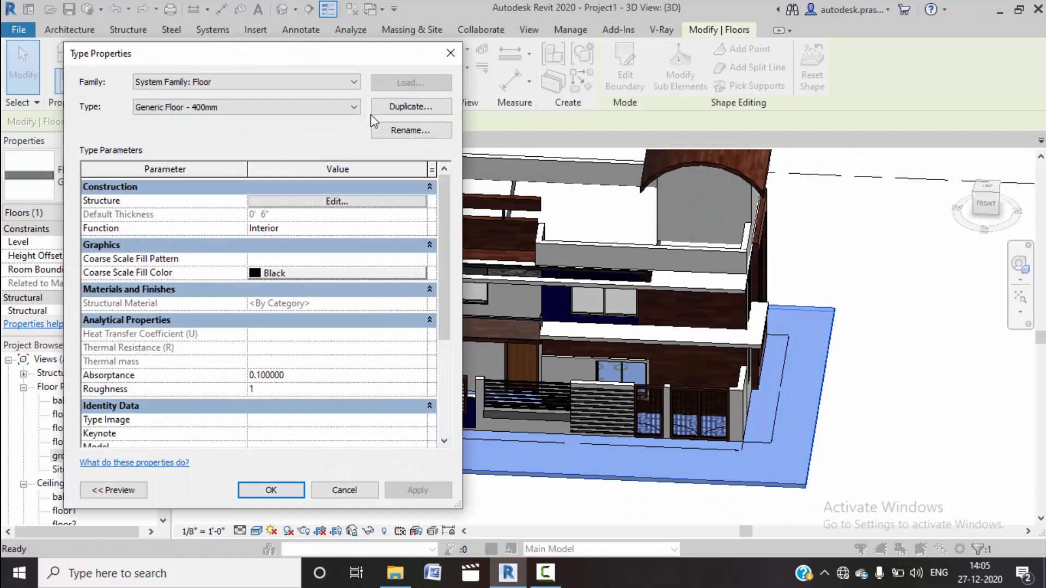
pyautogui.click(411, 106)
pyautogui.click(263, 310)
# Step: Create a new material named tiles floor from the structure layer of the ground slab's type
pyautogui.click(337, 201)
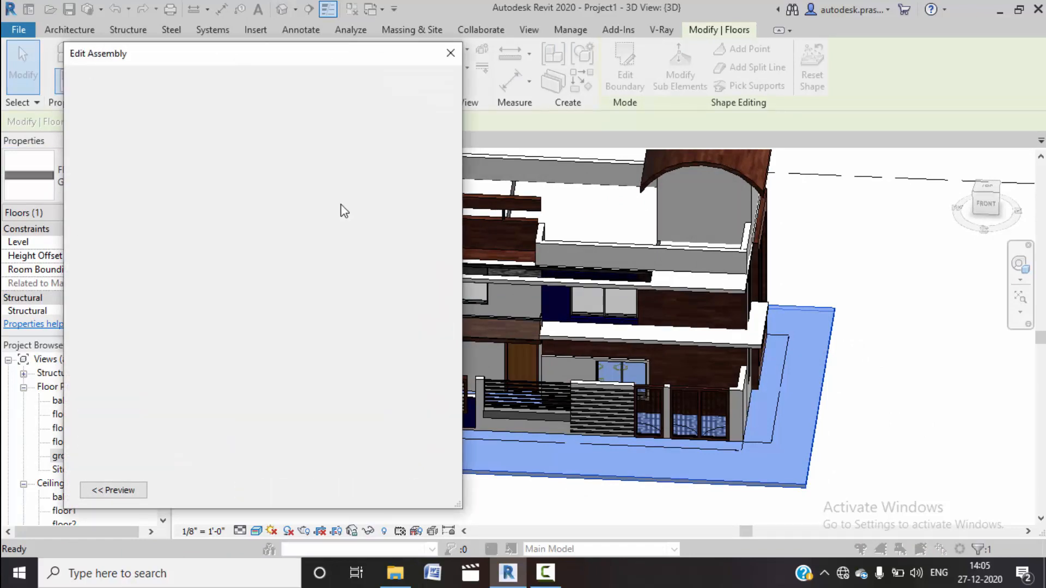
pyautogui.click(230, 211)
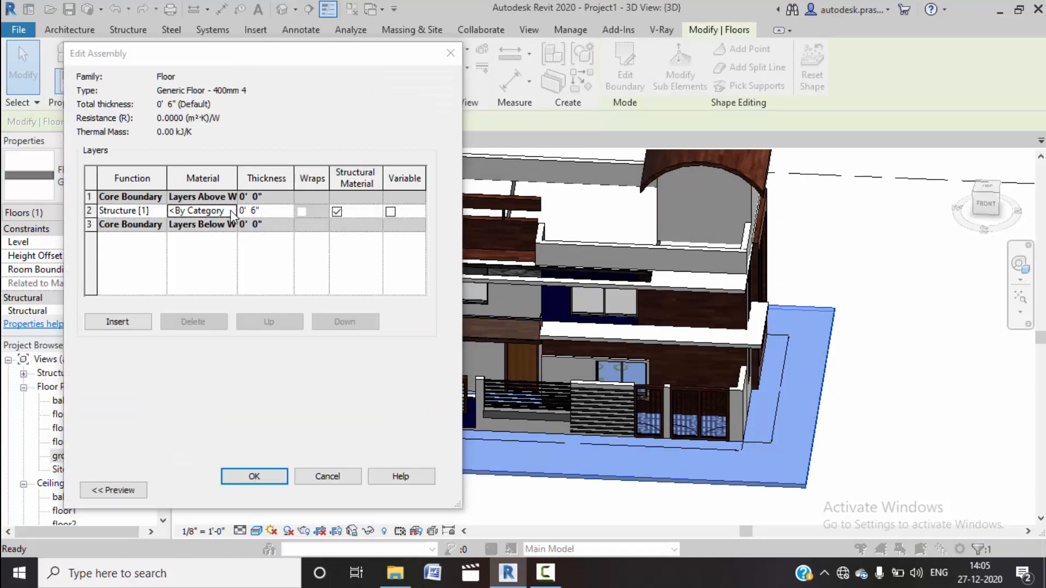
pyautogui.click(231, 211)
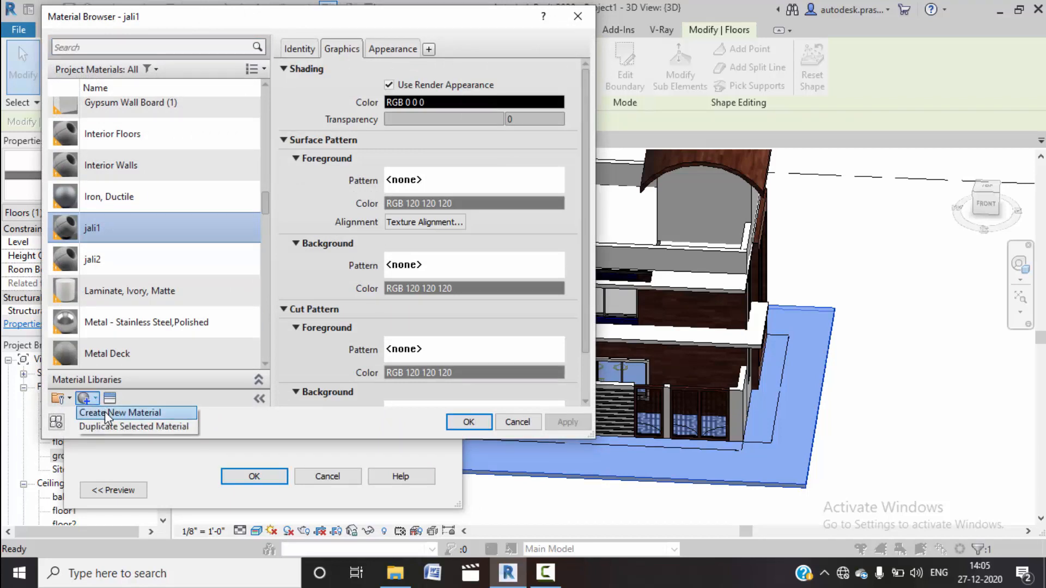
pyautogui.click(105, 412)
pyautogui.rightClick(144, 223)
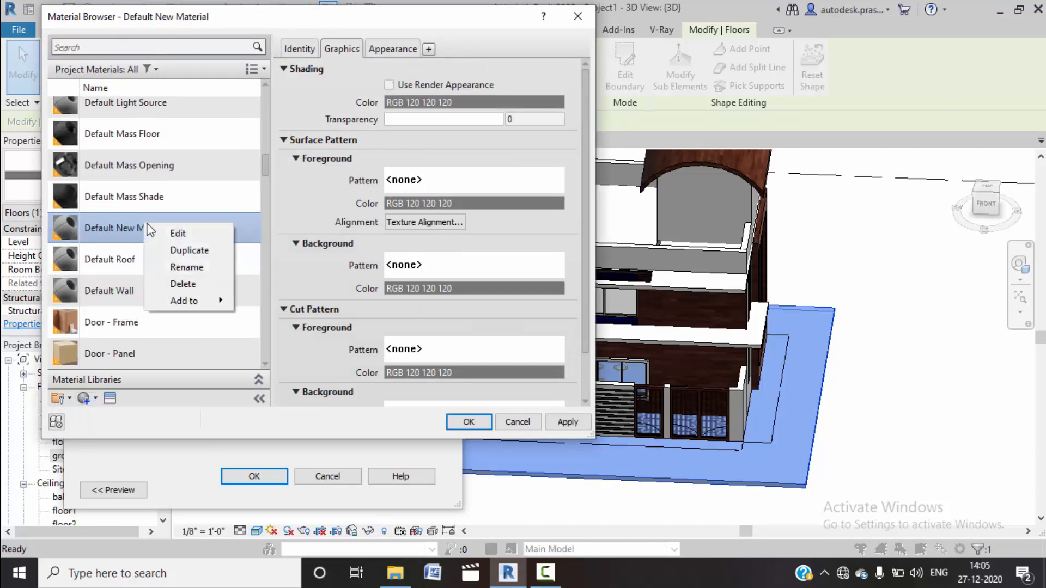
pyautogui.click(183, 266)
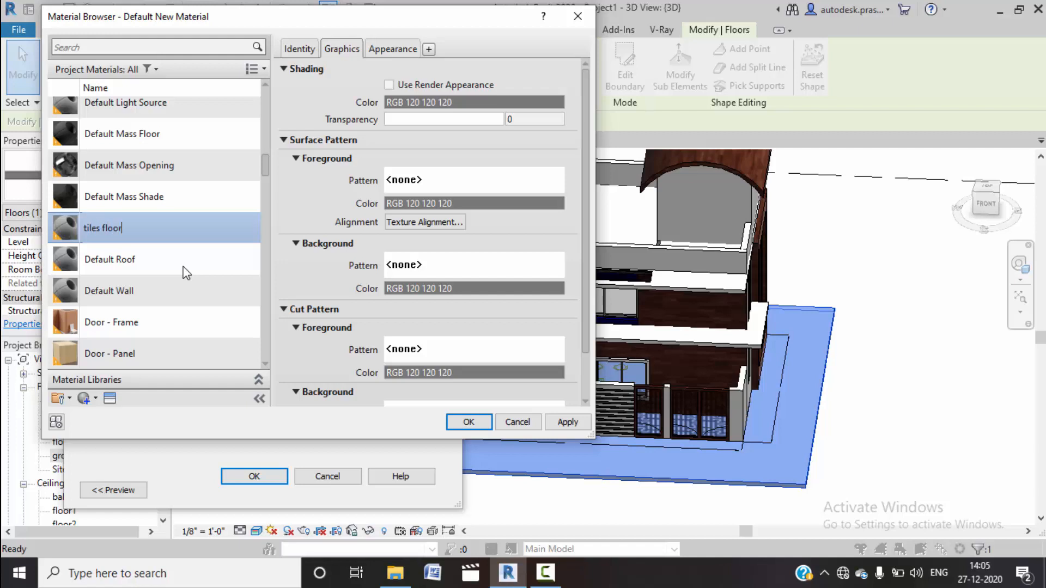
# Step: Give the tiles floor material the Carpet Tiles - 24x24in - Striped Dark - Stacked appearance asset
pyautogui.click(110, 398)
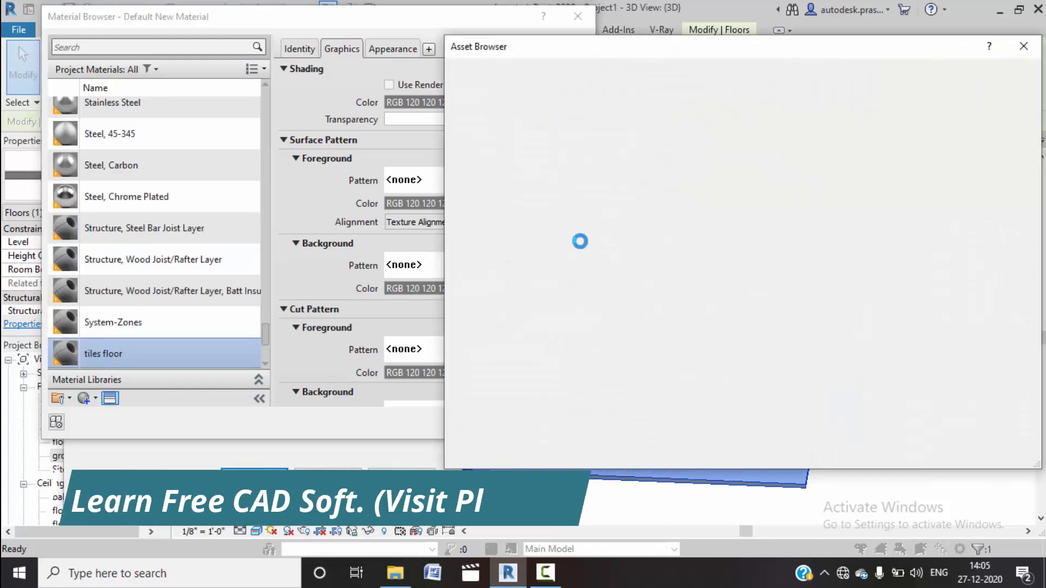
pyautogui.scroll(-3, 826, 312)
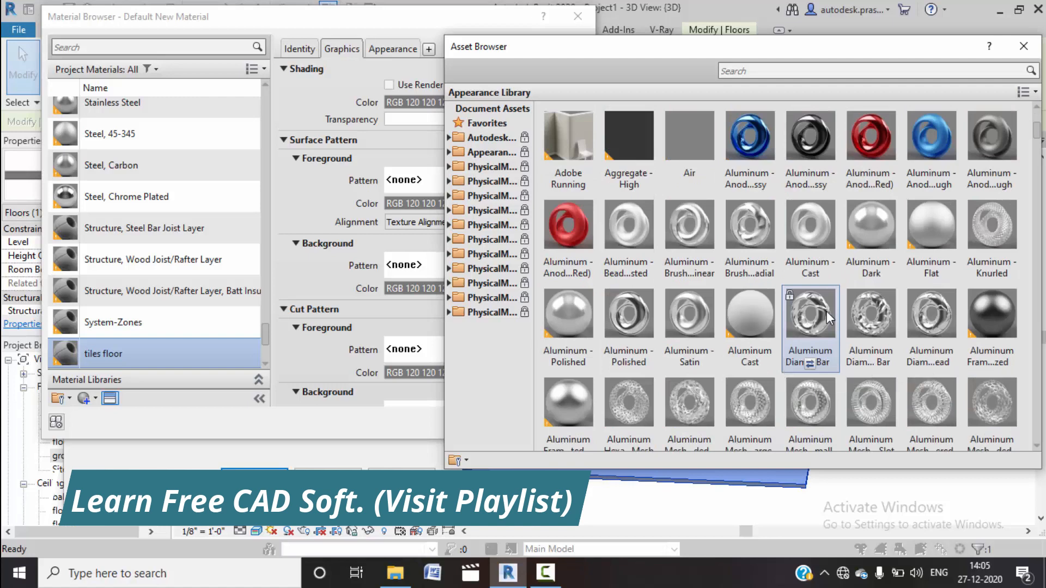
pyautogui.scroll(-3, 826, 312)
pyautogui.scroll(-3, 826, 311)
pyautogui.scroll(-3, 825, 312)
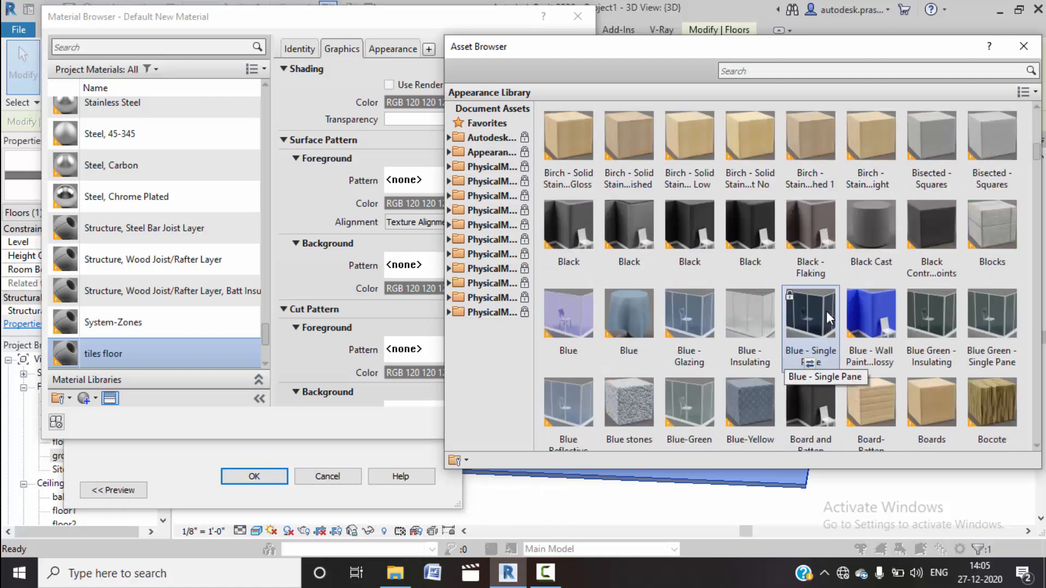
pyautogui.scroll(-12, 826, 311)
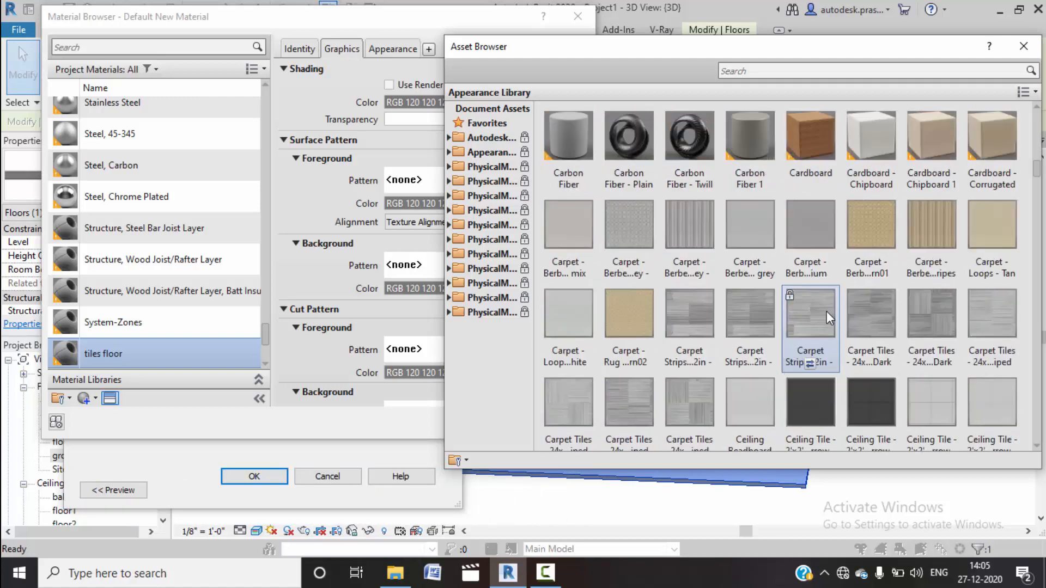
pyautogui.scroll(6, 826, 312)
pyautogui.scroll(-3, 822, 317)
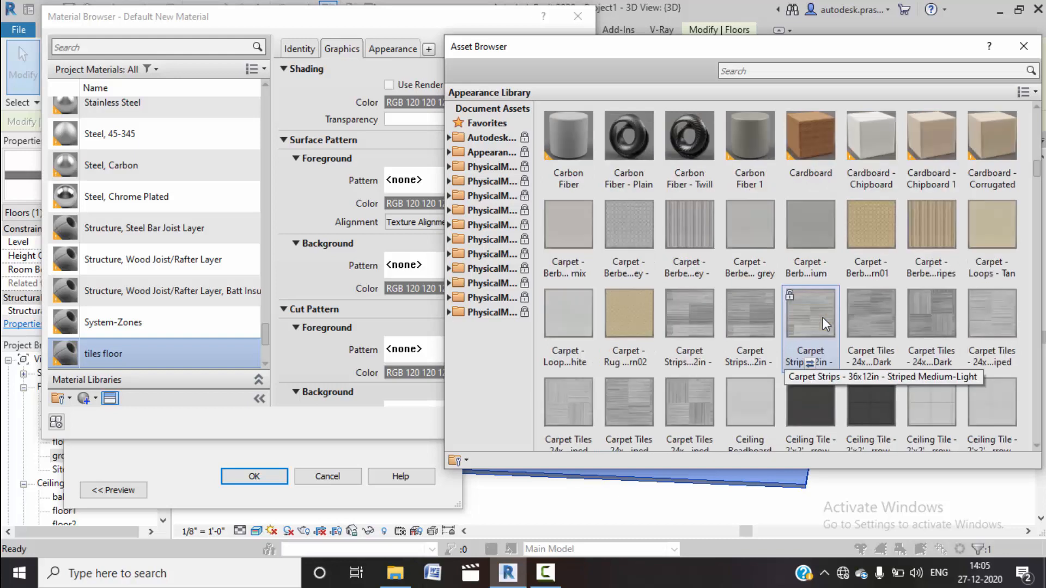
pyautogui.click(931, 362)
pyautogui.click(1023, 47)
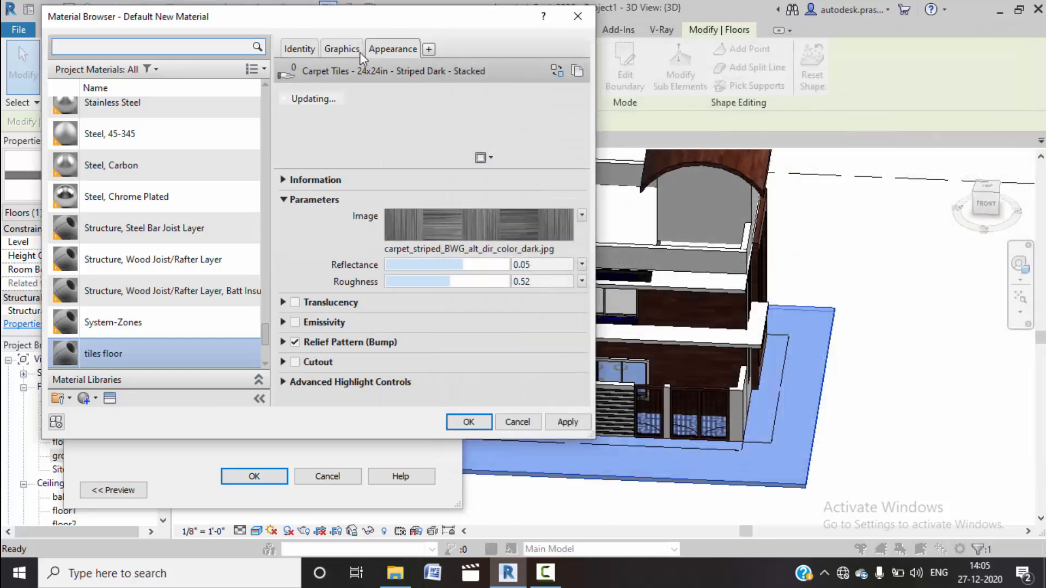
# Step: Use the render appearance for tiles floor's shading and apply the material to the ground slab's structure layer
pyautogui.click(341, 49)
pyautogui.click(387, 85)
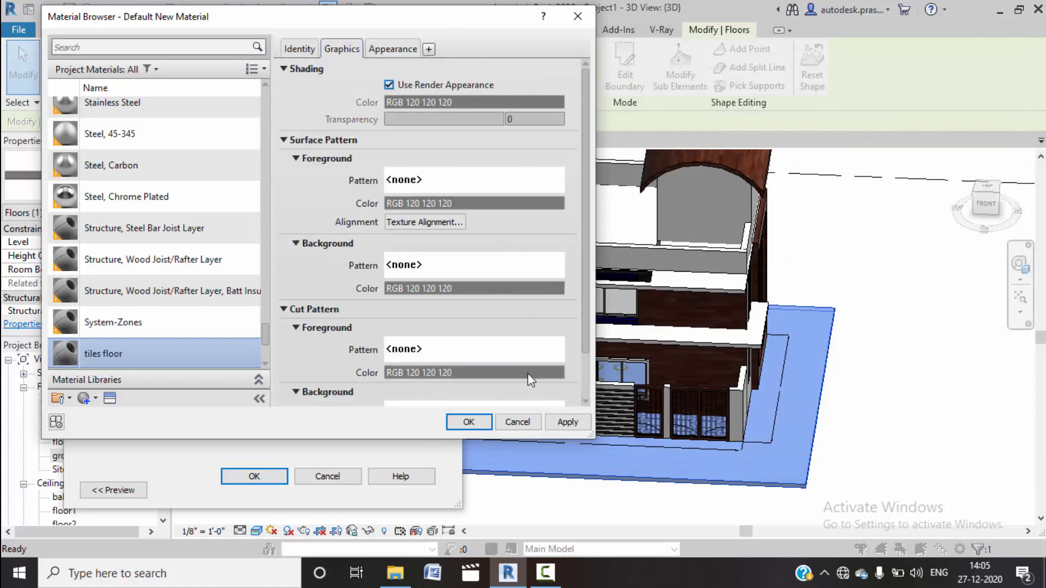
pyautogui.click(468, 422)
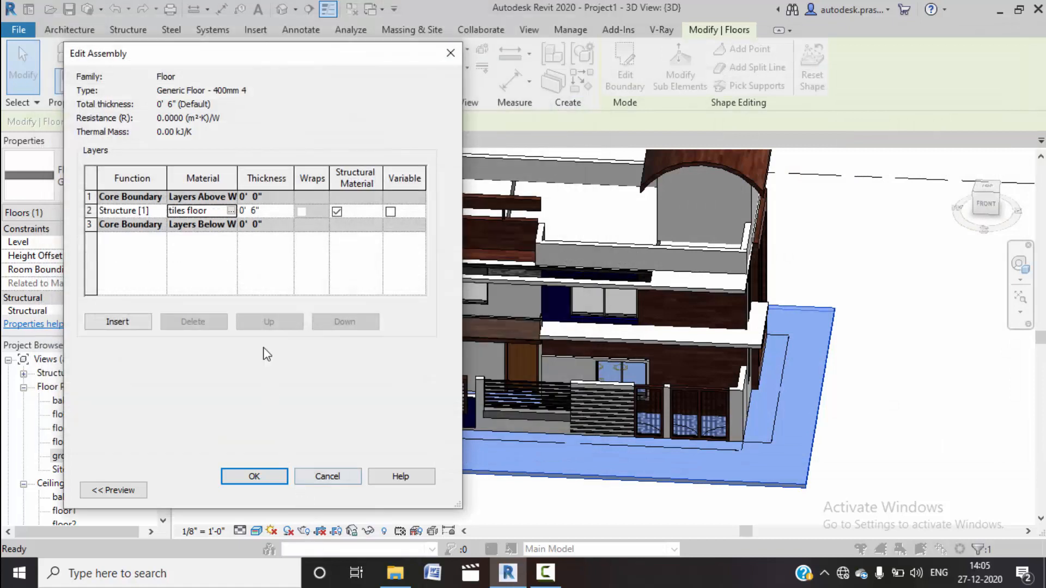
pyautogui.click(267, 477)
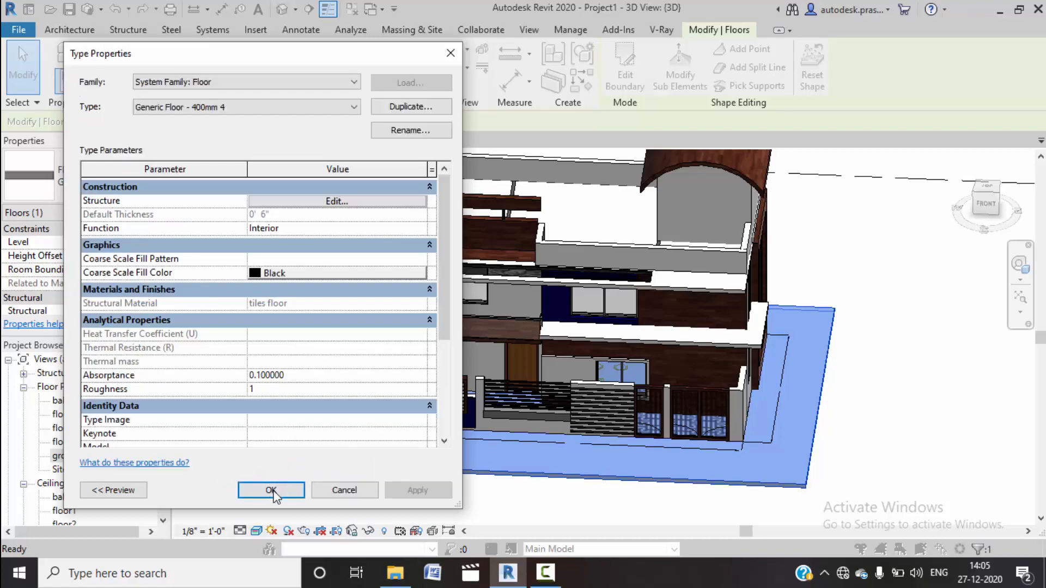
pyautogui.click(273, 491)
pyautogui.click(427, 504)
pyautogui.scroll(5, 551, 446)
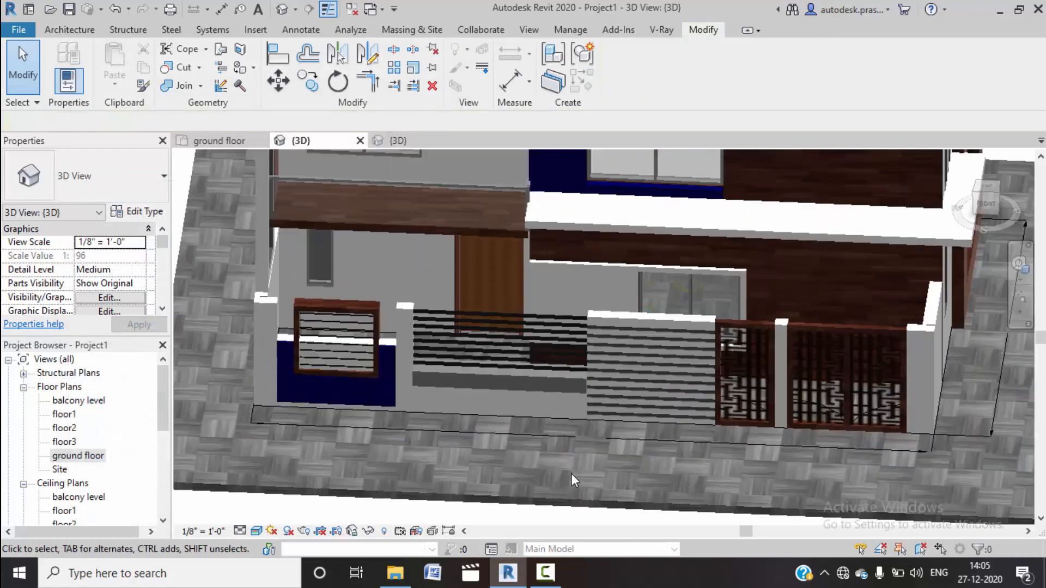
pyautogui.scroll(-3, 587, 421)
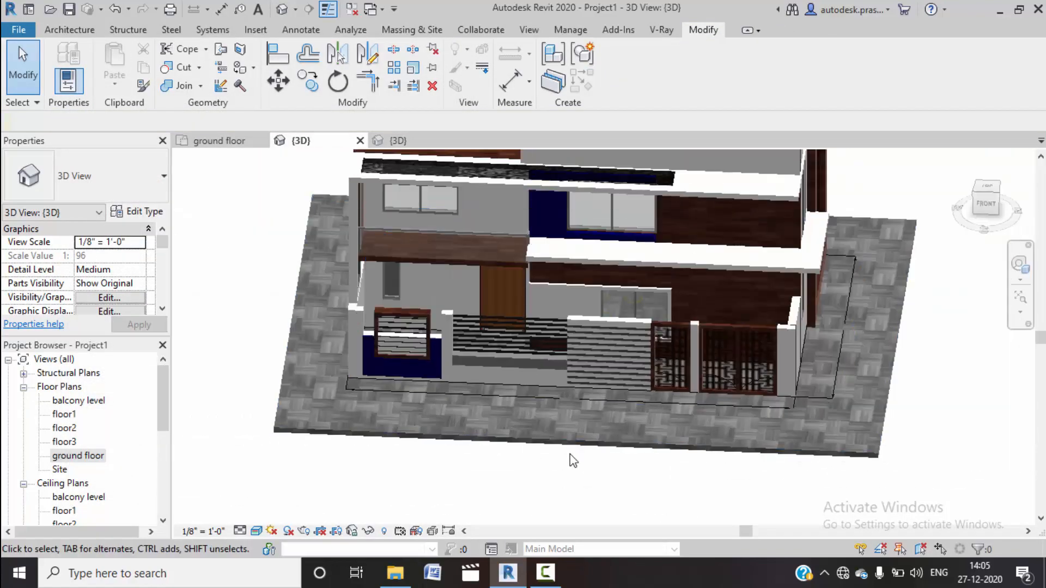
# Step: Open the Site floor plan around the house
pyautogui.scroll(-4, 593, 468)
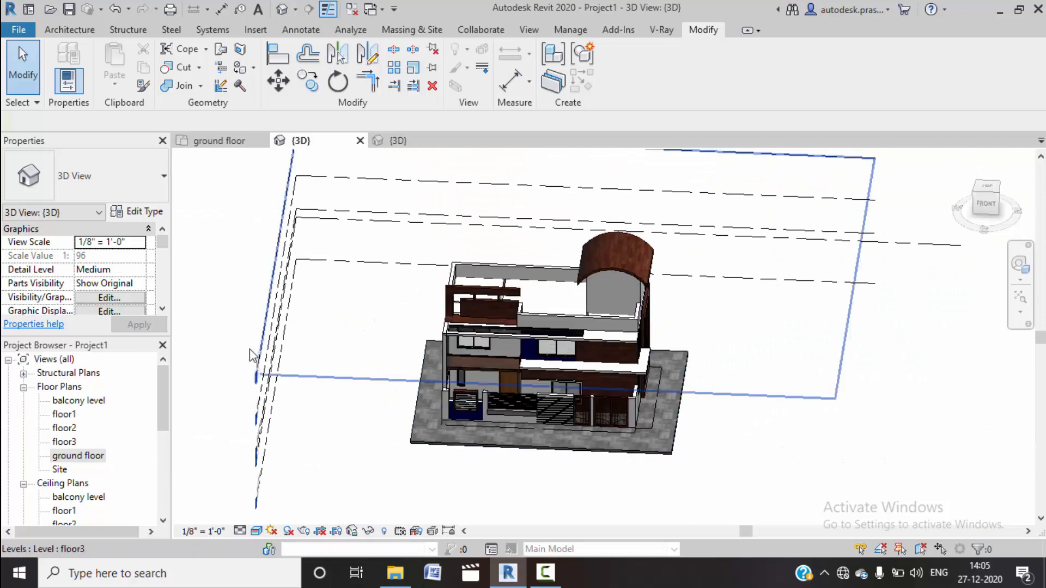
pyautogui.doubleClick(60, 468)
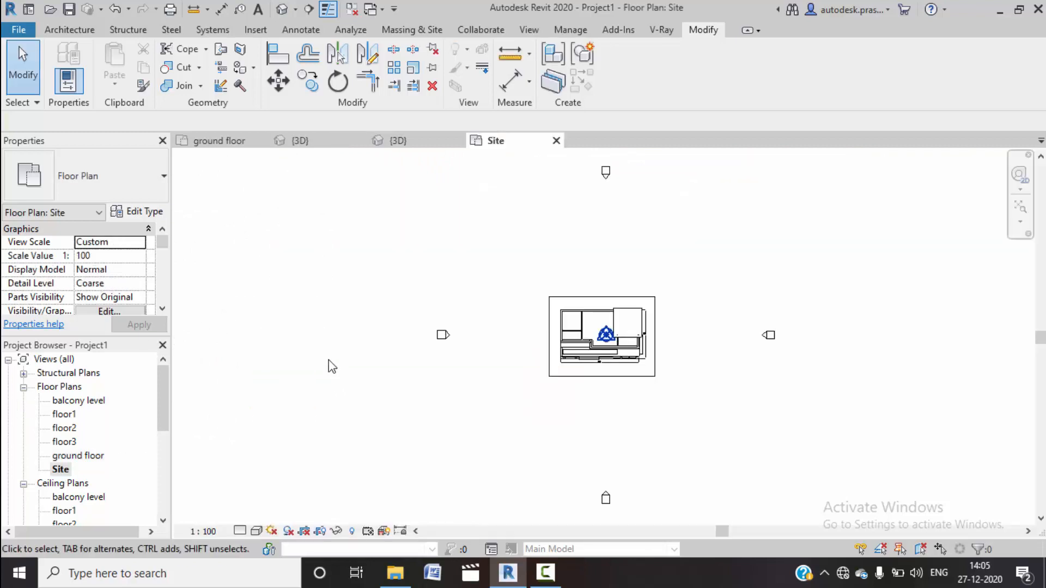
pyautogui.scroll(3, 677, 301)
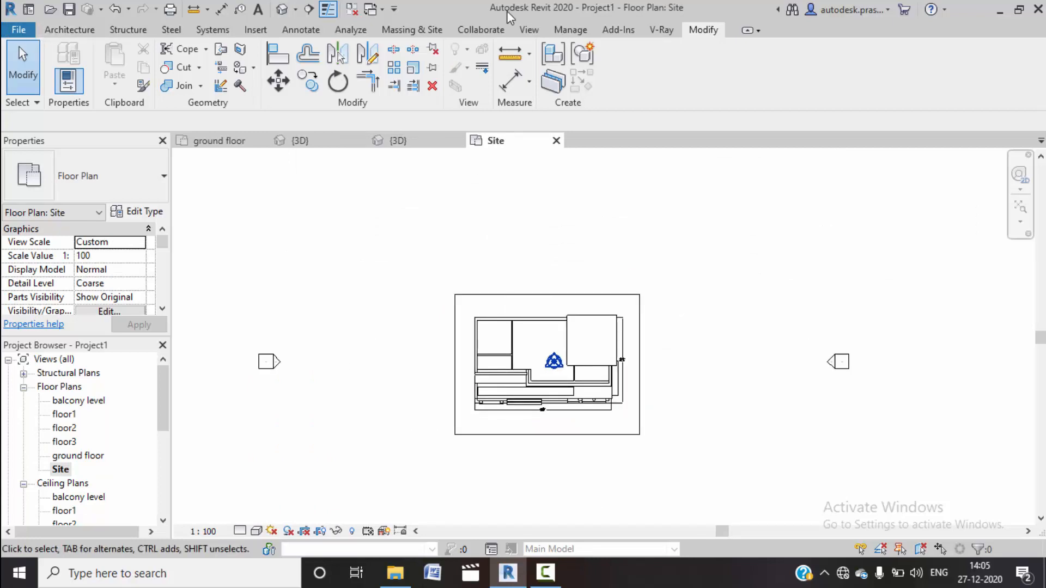
# Step: Create a toposurface at elevation 0' 0" from points placed around the house in the Site plan
pyautogui.click(397, 25)
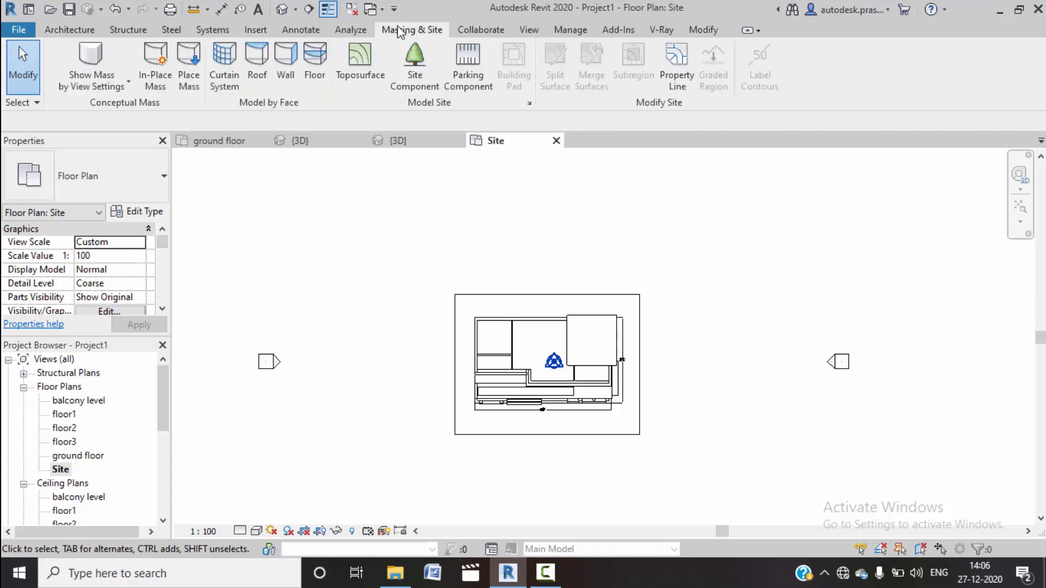
pyautogui.click(376, 76)
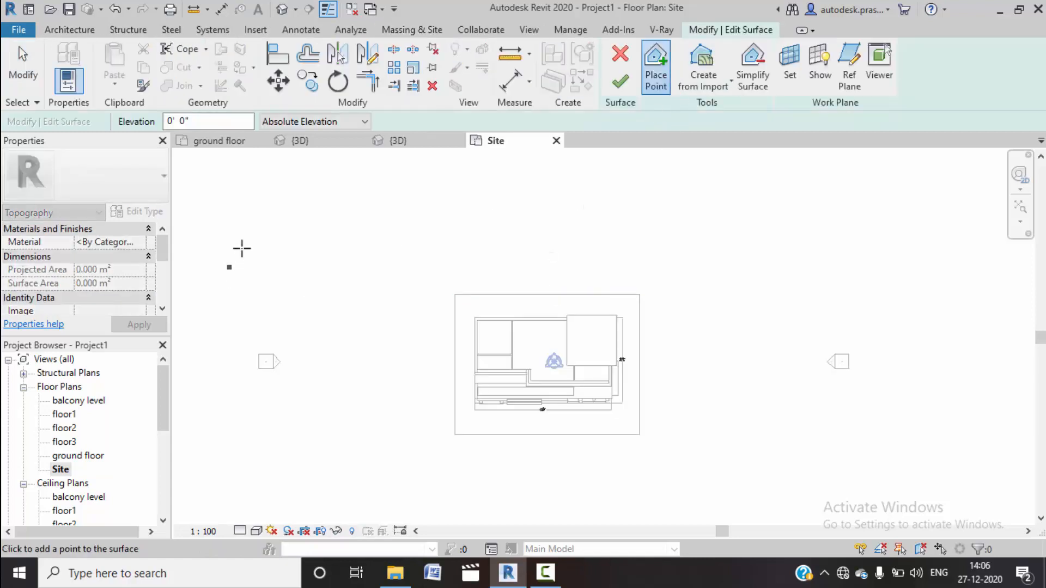
pyautogui.click(251, 220)
pyautogui.click(830, 204)
pyautogui.click(922, 392)
pyautogui.moveTo(896, 443); pyautogui.dragTo(834, 327, button='middle')
pyautogui.click(849, 432)
pyautogui.click(504, 476)
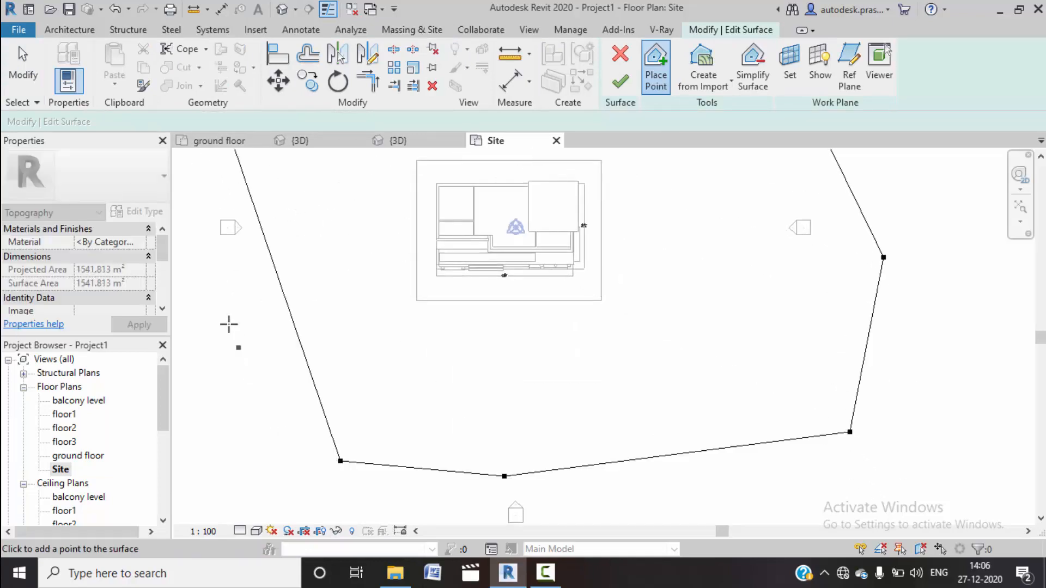
pyautogui.click(620, 81)
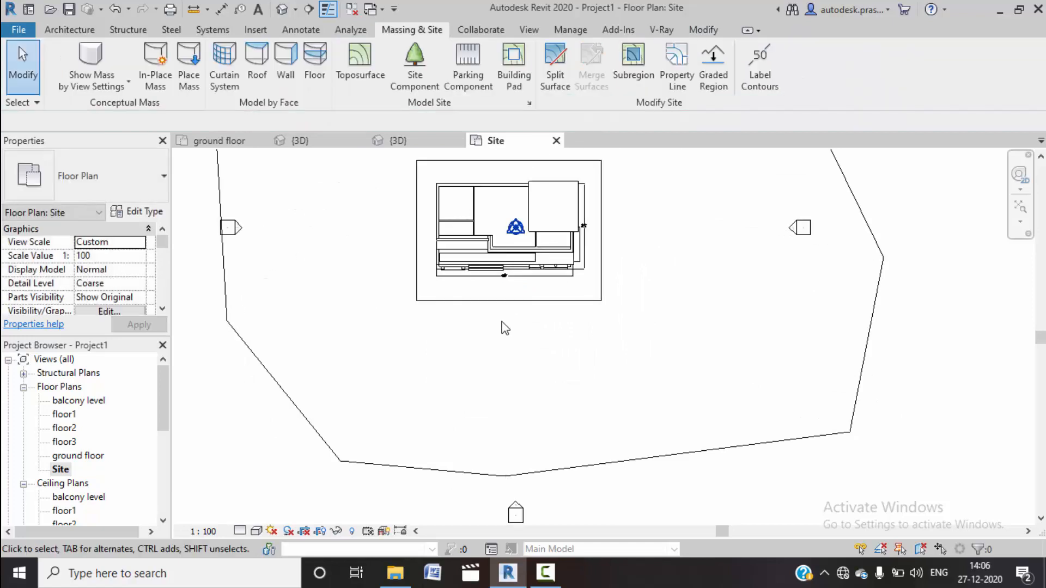
# Step: Check the toposurface against the ground slab in the 3D view and delete the toposurface
pyautogui.scroll(-3, 504, 327)
pyautogui.click(282, 9)
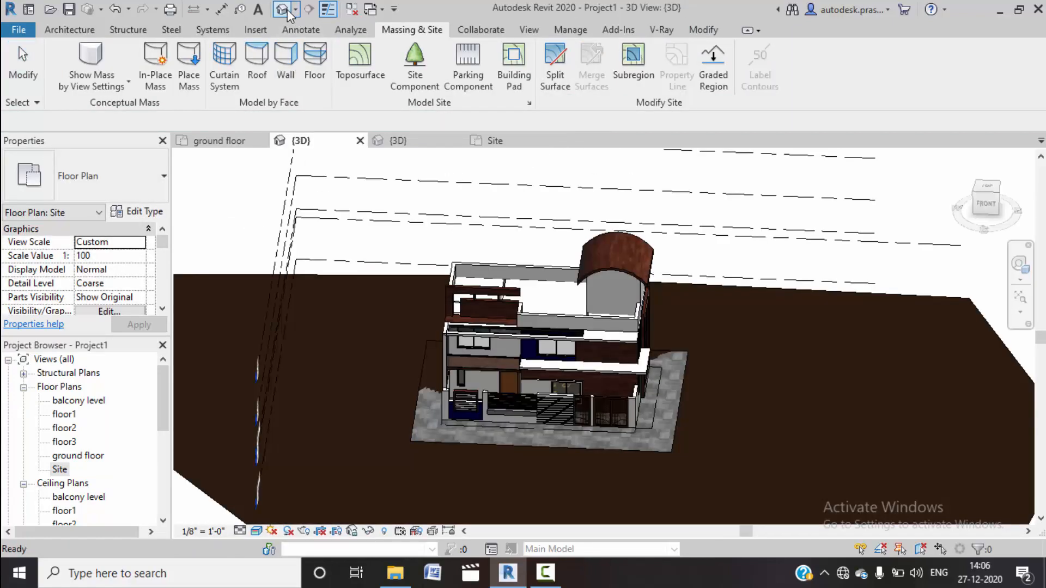
pyautogui.keyDown('shift'); pyautogui.moveTo(502, 348); pyautogui.dragTo(471, 406, button='middle'); pyautogui.keyUp('shift')
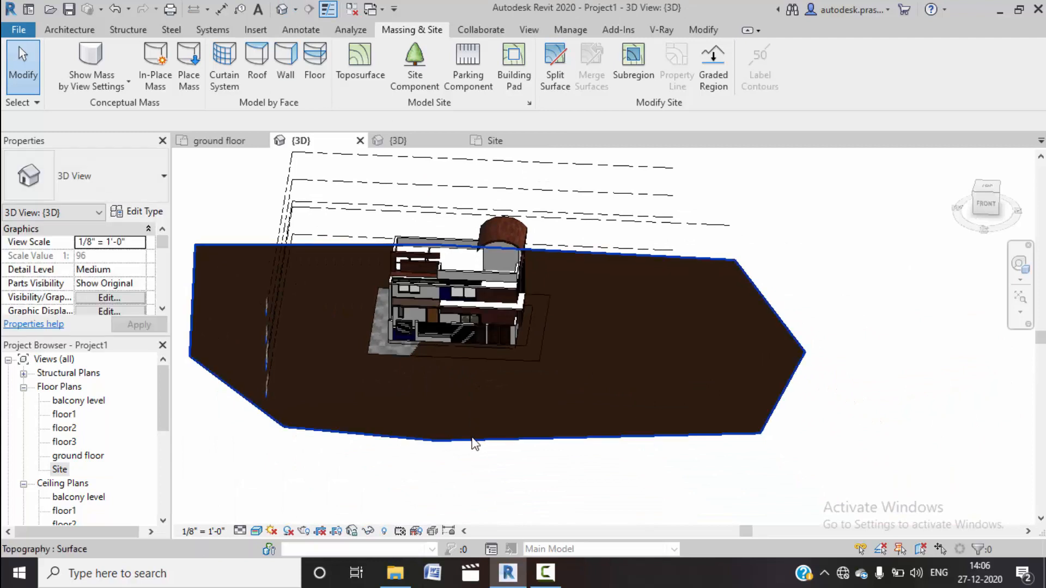
pyautogui.click(472, 415)
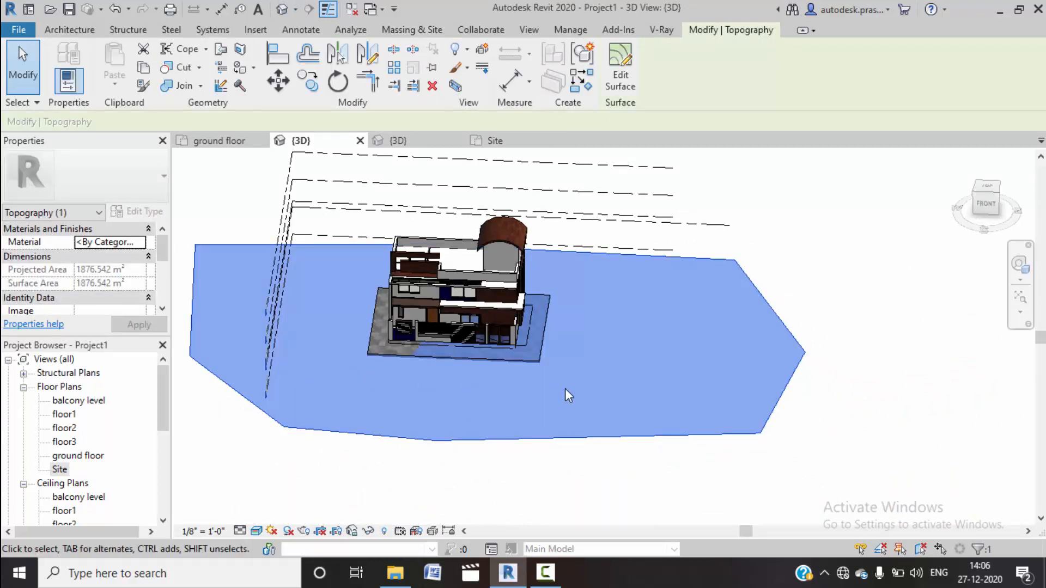
pyautogui.click(613, 508)
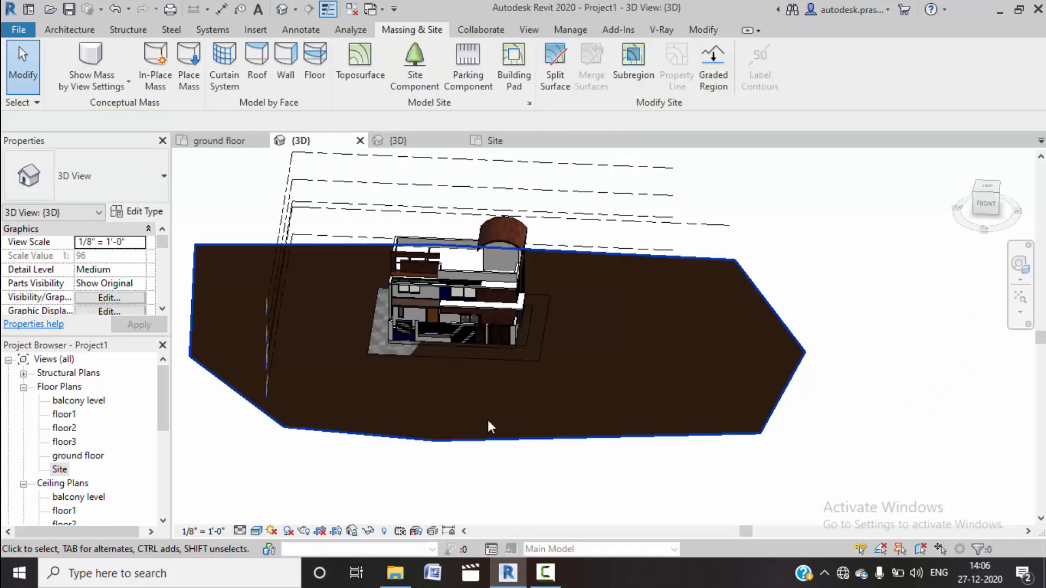
pyautogui.click(452, 442)
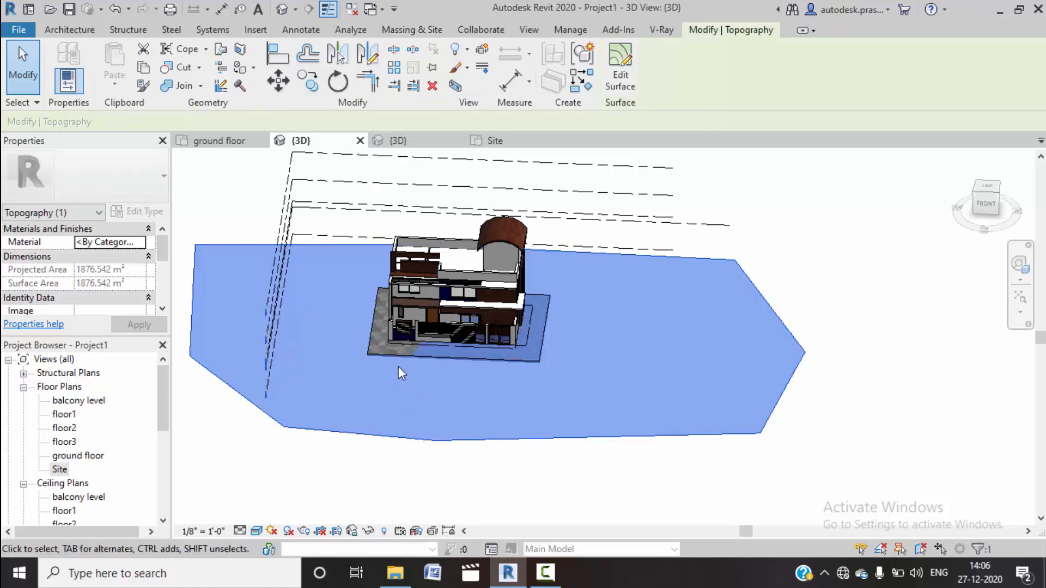
pyautogui.scroll(4, 393, 361)
pyautogui.scroll(3, 393, 364)
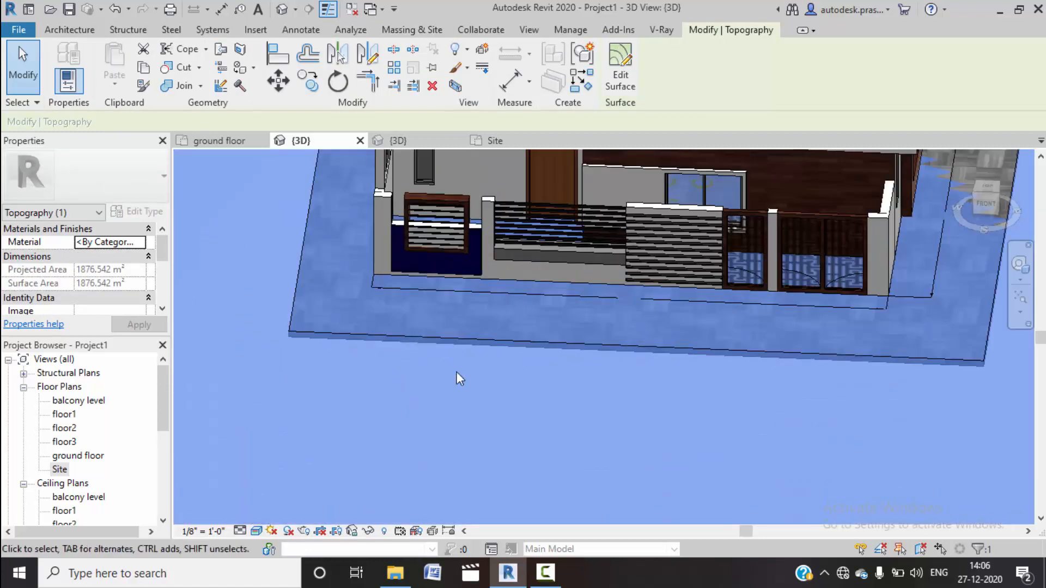
pyautogui.scroll(-6, 376, 406)
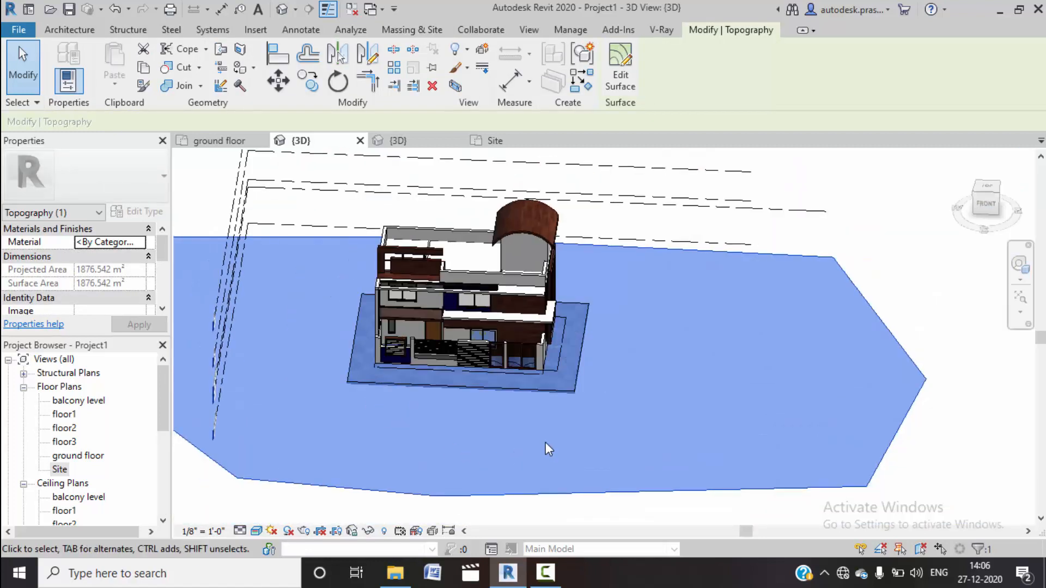
pyautogui.press('Escape')
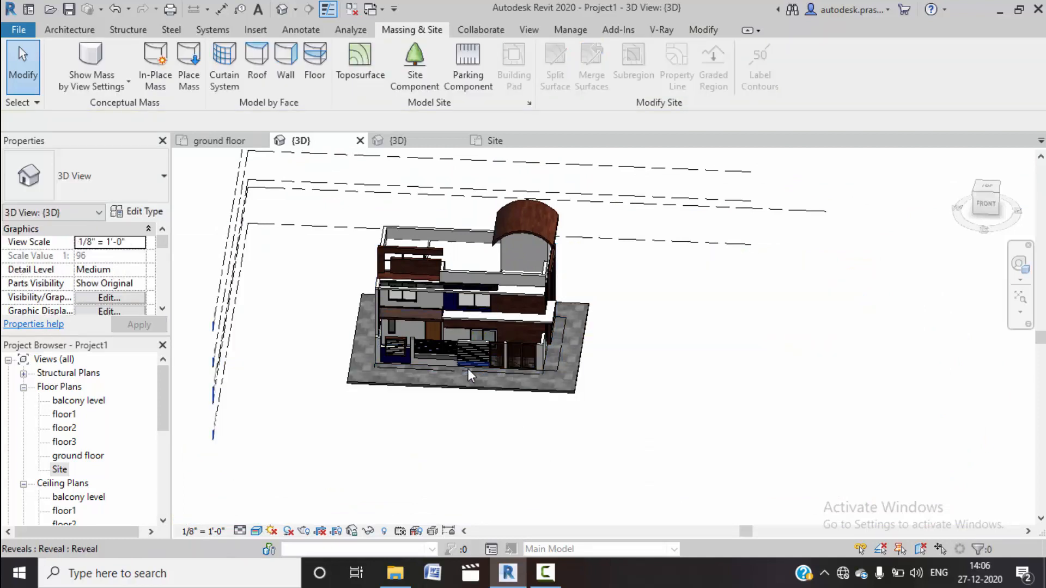
# Step: Create a toposurface at elevation -6" from six points placed widely around the house in the Site plan
pyautogui.scroll(2, 469, 371)
pyautogui.click(344, 77)
pyautogui.doubleClick(60, 469)
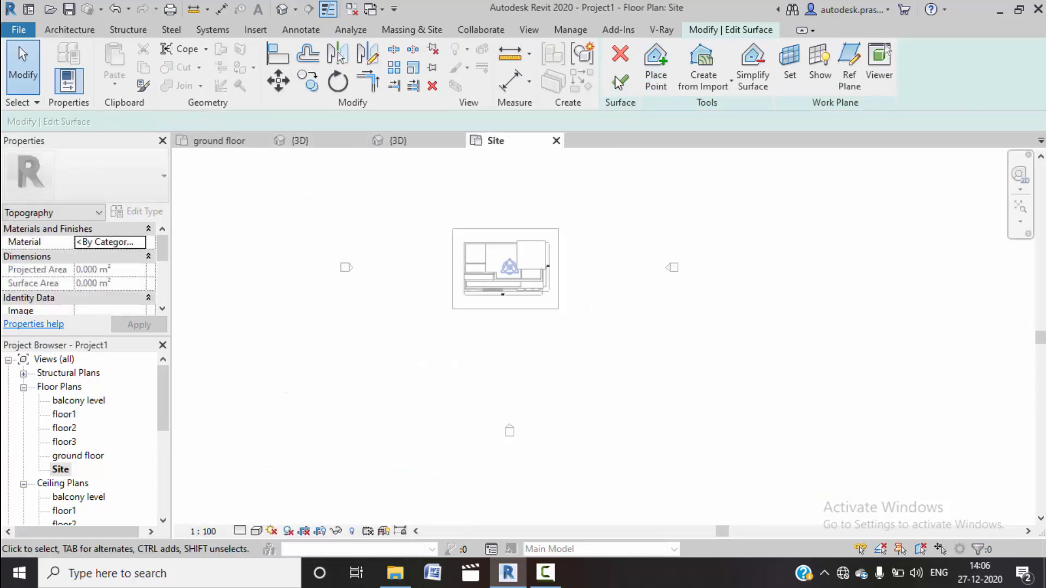
pyautogui.click(654, 82)
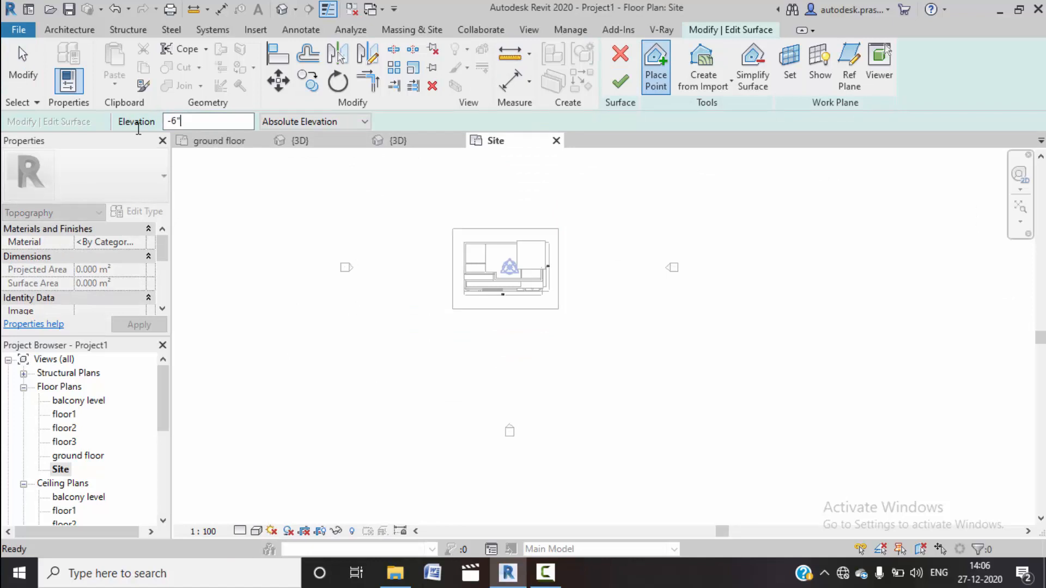
pyautogui.click(335, 176)
pyautogui.click(704, 189)
pyautogui.click(791, 451)
pyautogui.click(563, 505)
pyautogui.click(266, 469)
pyautogui.click(237, 320)
pyautogui.click(620, 81)
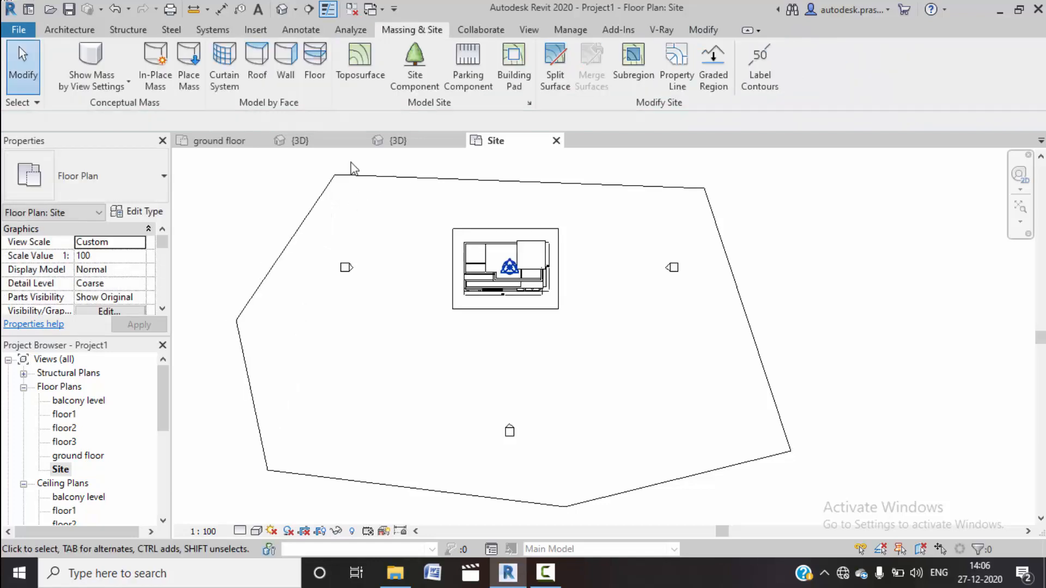
# Step: Compare the ground around the house in the sample project's 3D view with Project1's new toposurface
pyautogui.click(397, 140)
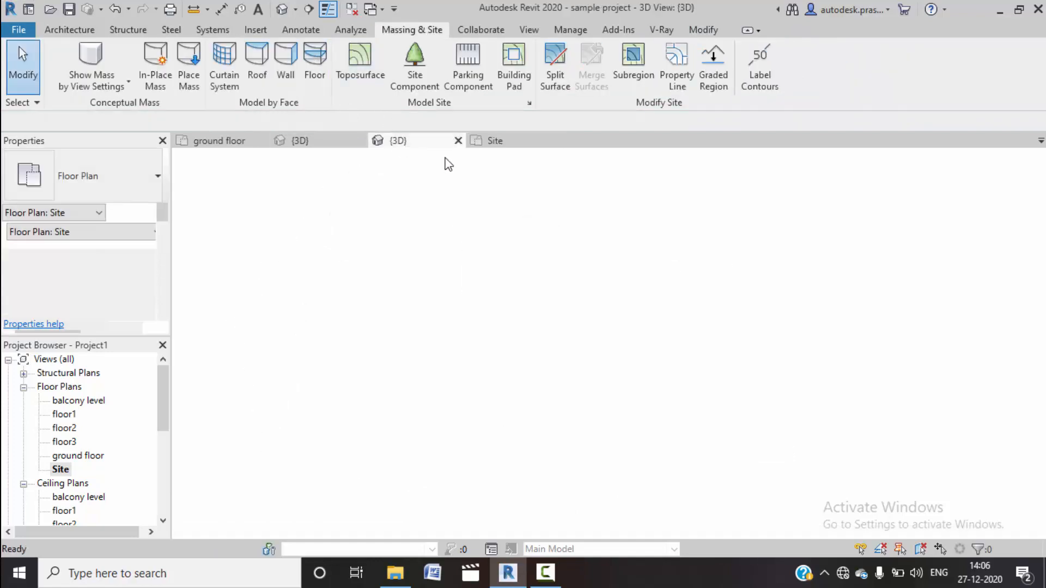
pyautogui.scroll(-3, 495, 245)
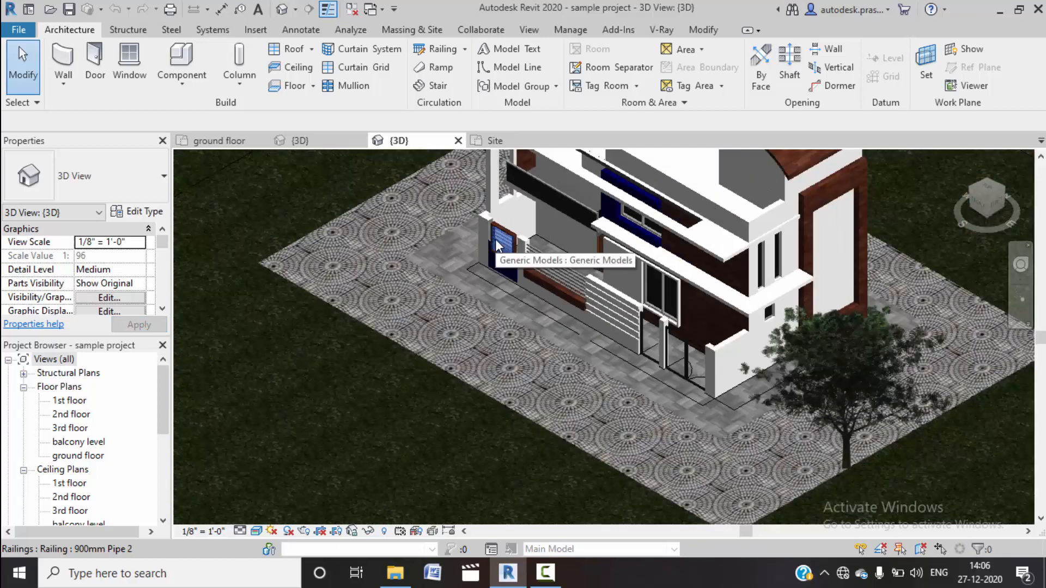
pyautogui.scroll(-2, 492, 241)
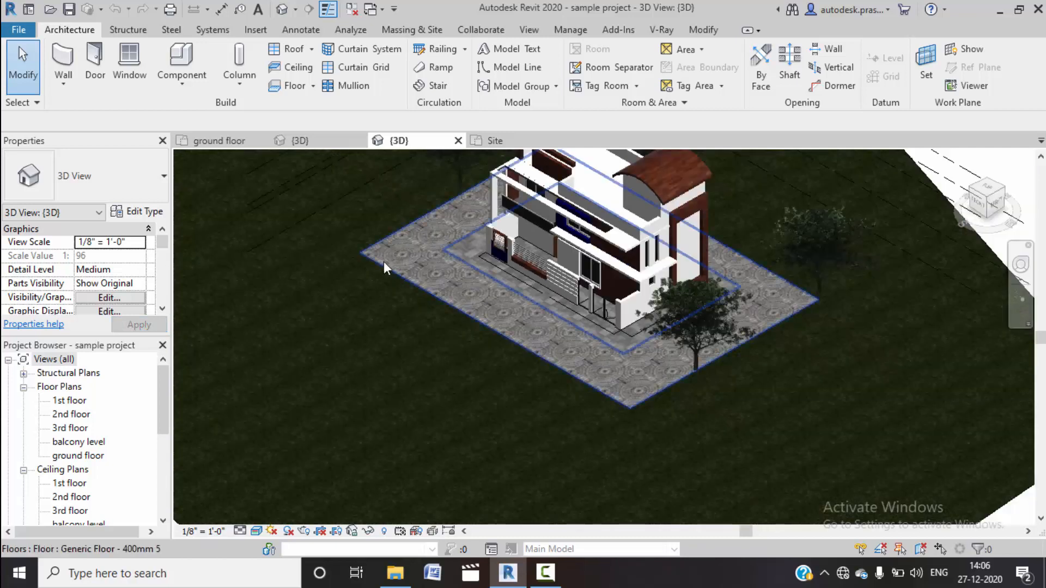
pyautogui.click(304, 140)
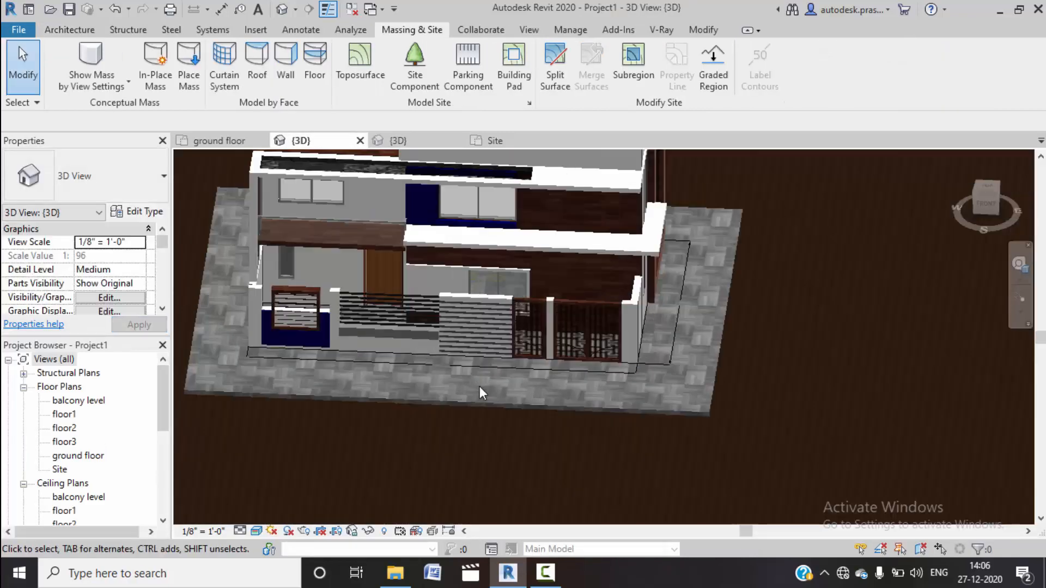
pyautogui.scroll(-3, 495, 383)
pyautogui.moveTo(679, 437); pyautogui.dragTo(604, 378, button='middle')
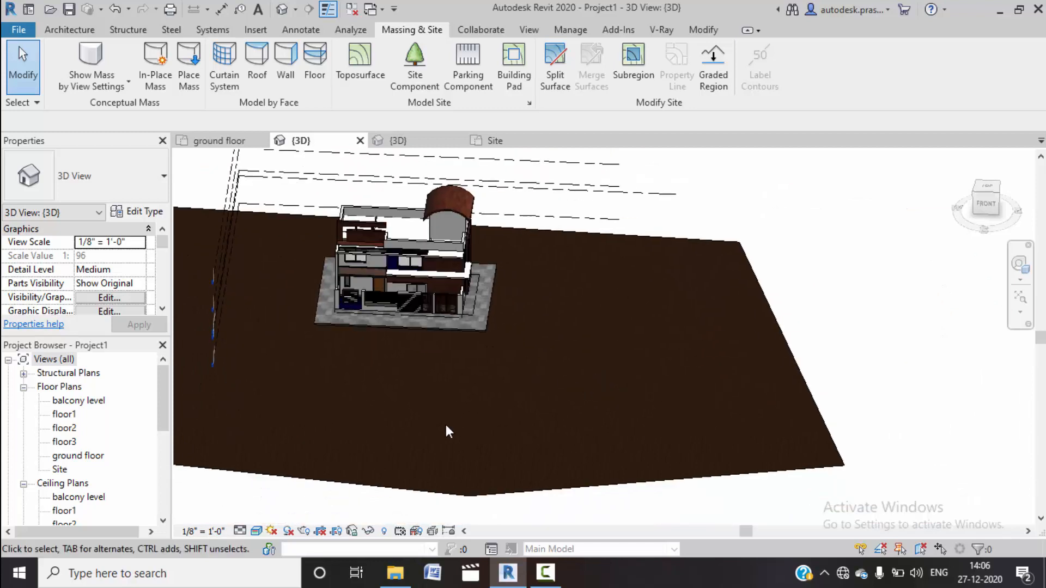
pyautogui.scroll(3, 430, 341)
pyautogui.scroll(-3, 658, 403)
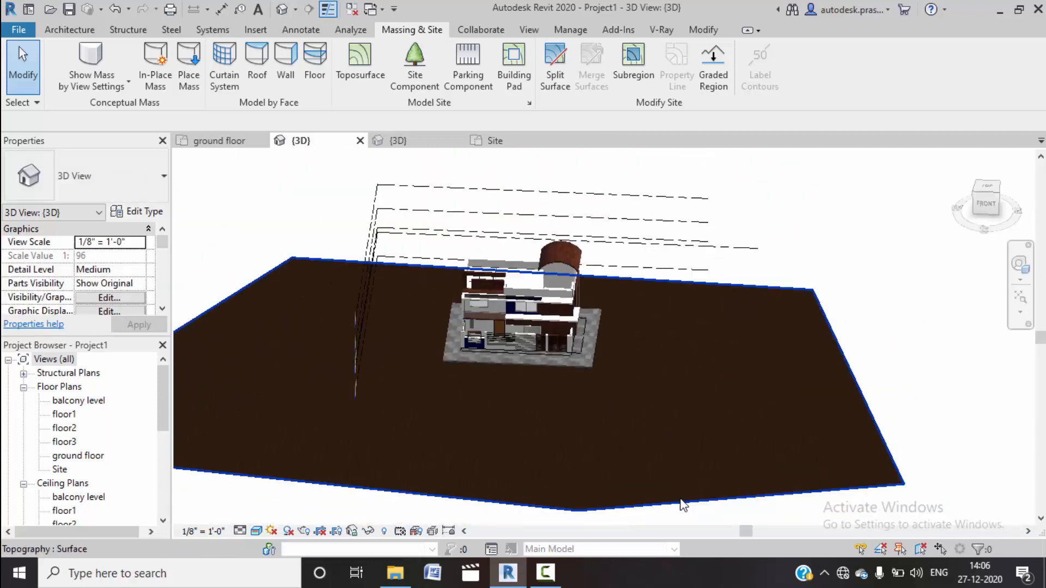
# Step: Create a new material named grass from the toposurface's material property
pyautogui.click(679, 506)
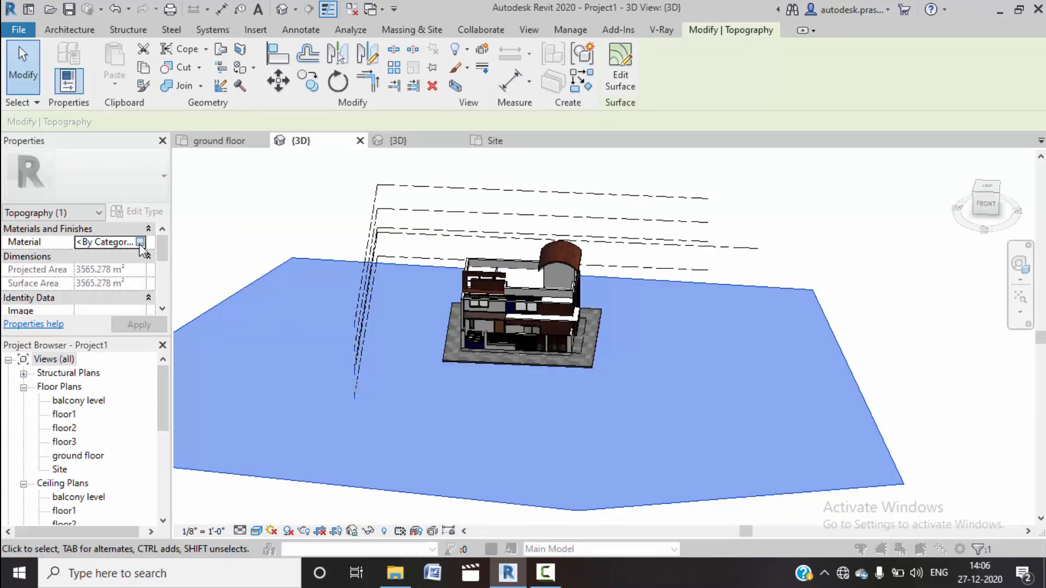
pyautogui.click(140, 242)
pyautogui.click(94, 399)
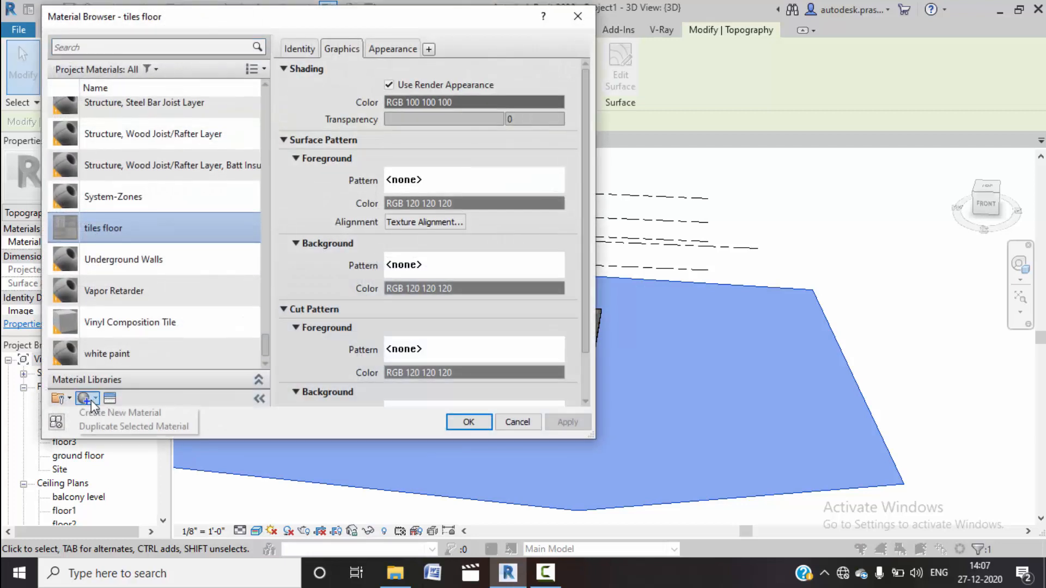
pyautogui.click(99, 414)
pyautogui.rightClick(122, 232)
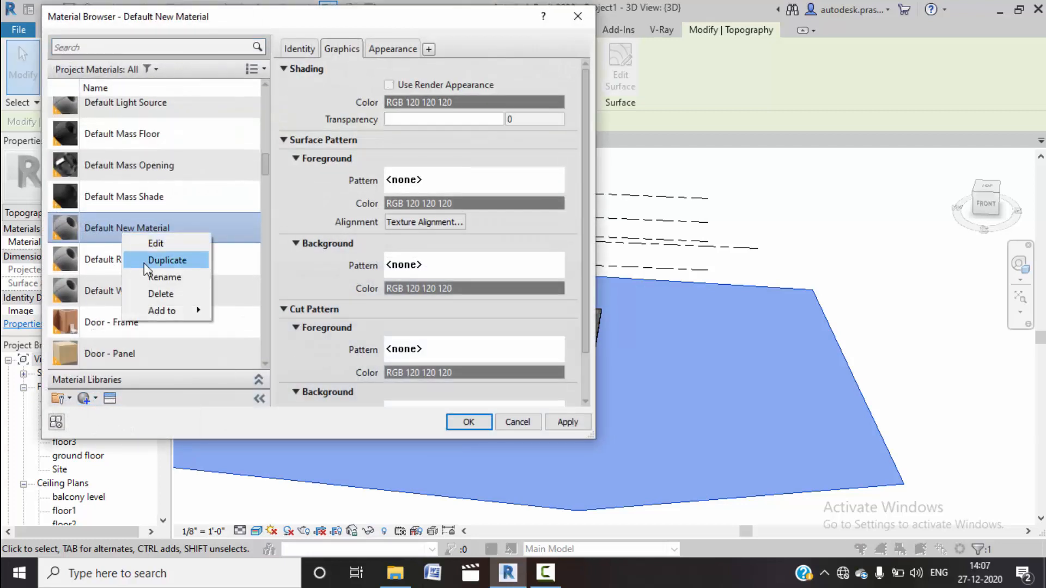
pyautogui.click(151, 275)
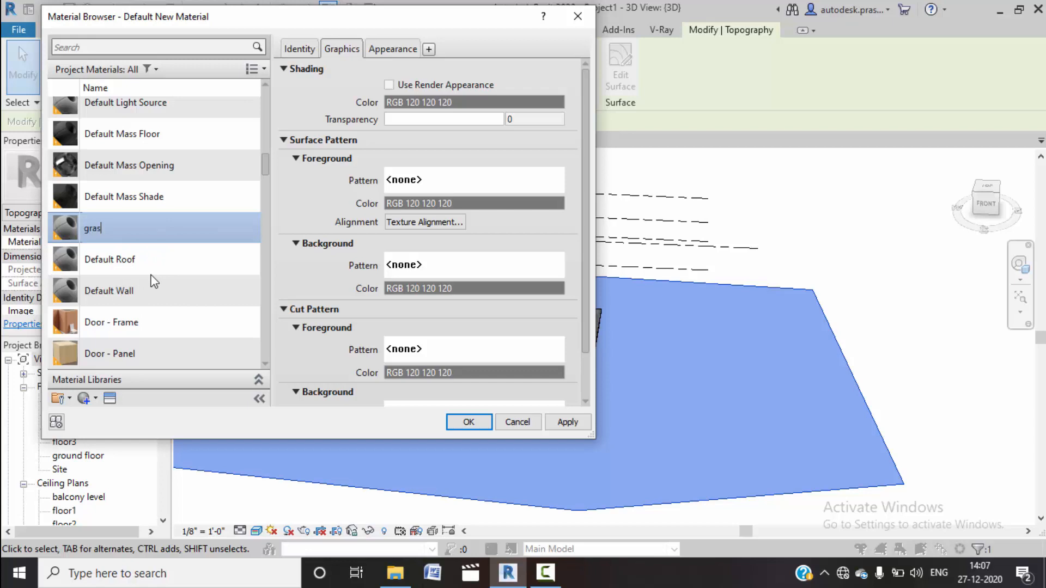
# Step: Search the appearance library for grass and give the grass material the Grass - Dark Rye asset
pyautogui.click(111, 400)
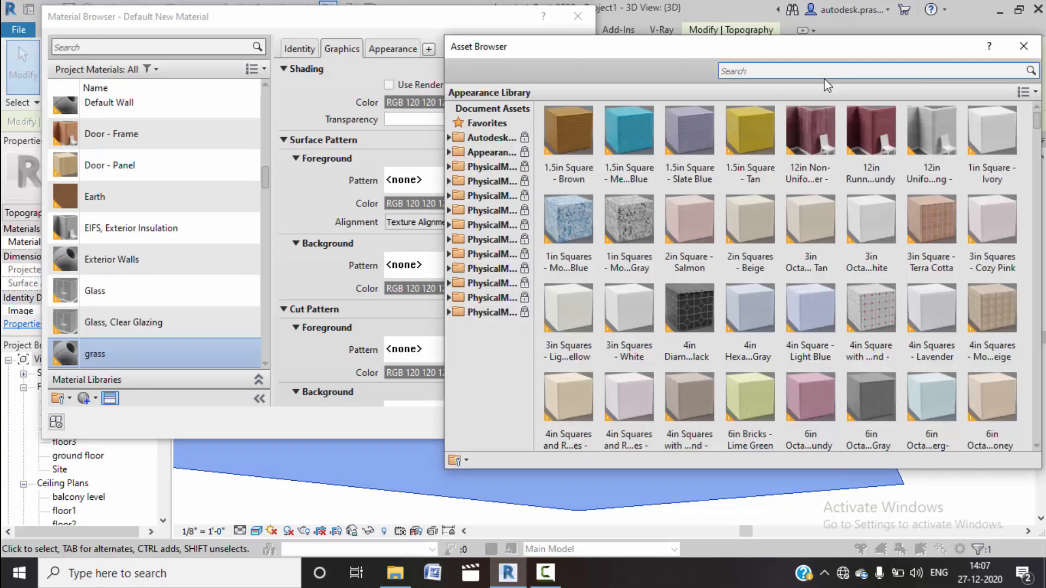
pyautogui.click(824, 71)
pyautogui.write('g')
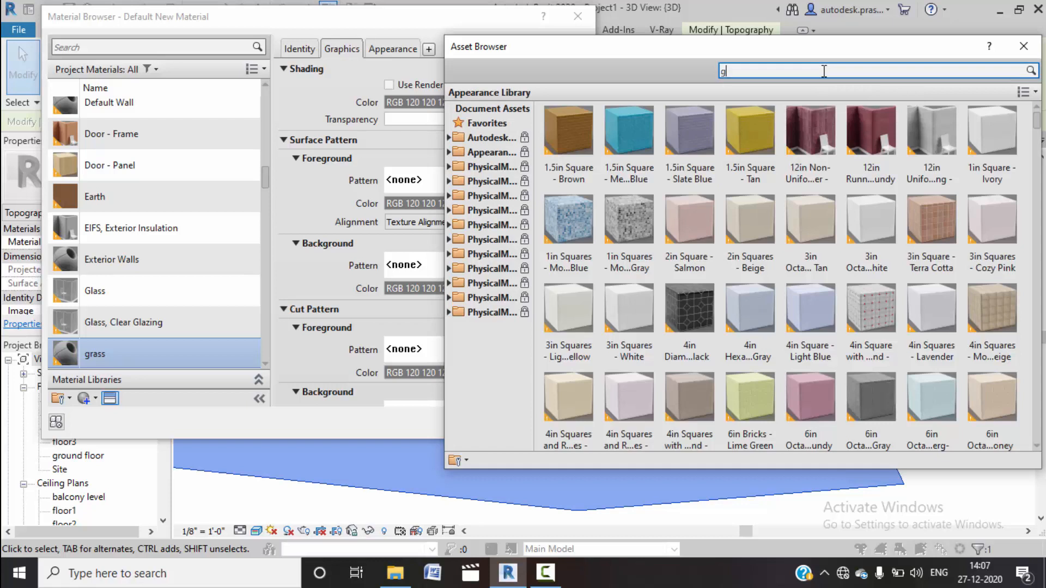
pyautogui.write('rass')
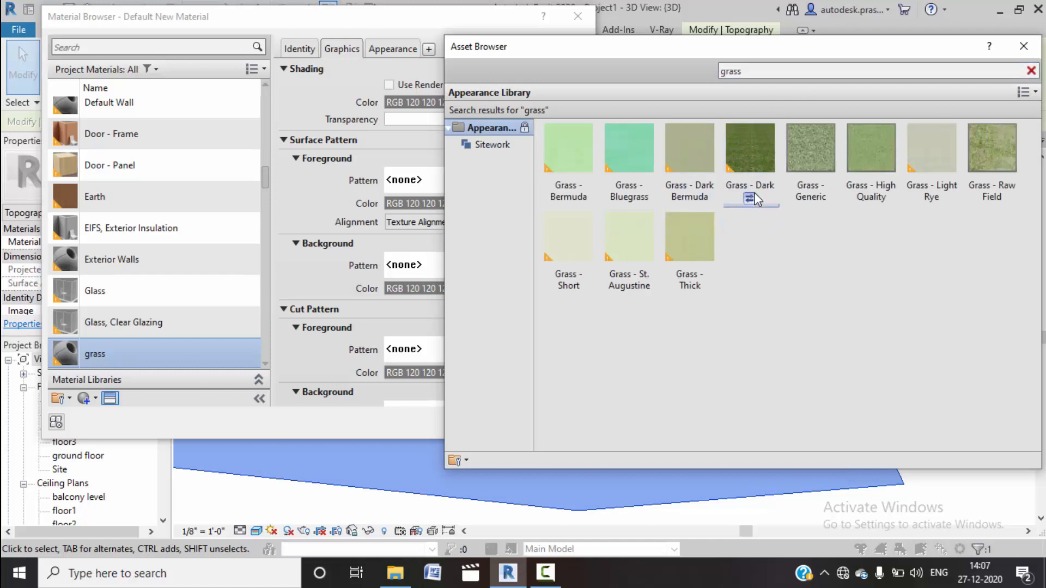
pyautogui.click(751, 198)
pyautogui.click(1023, 46)
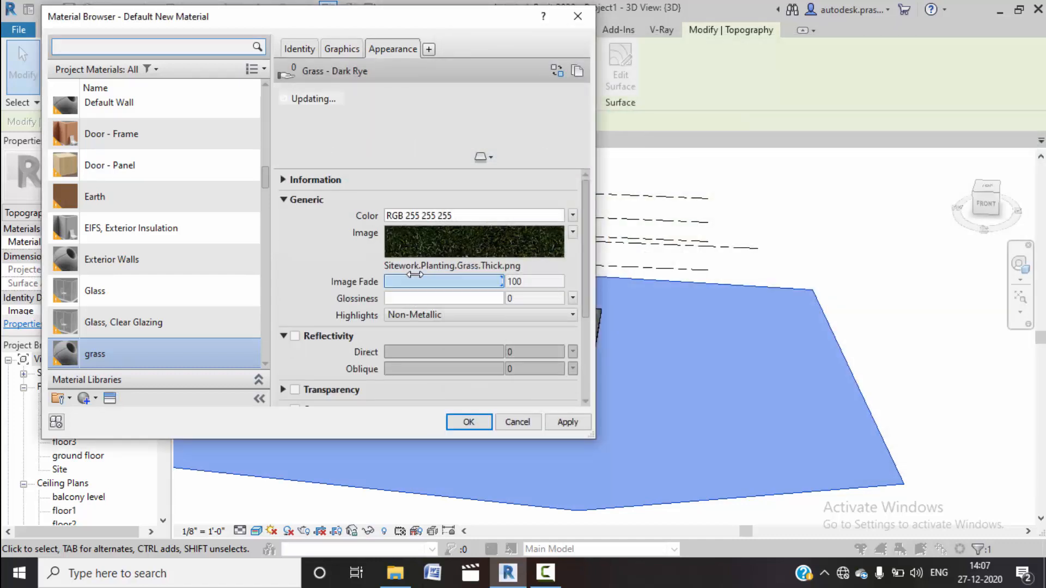
# Step: Set the grass texture's sample size to 10'-0" wide and high, and apply the material to the toposurface
pyautogui.click(420, 244)
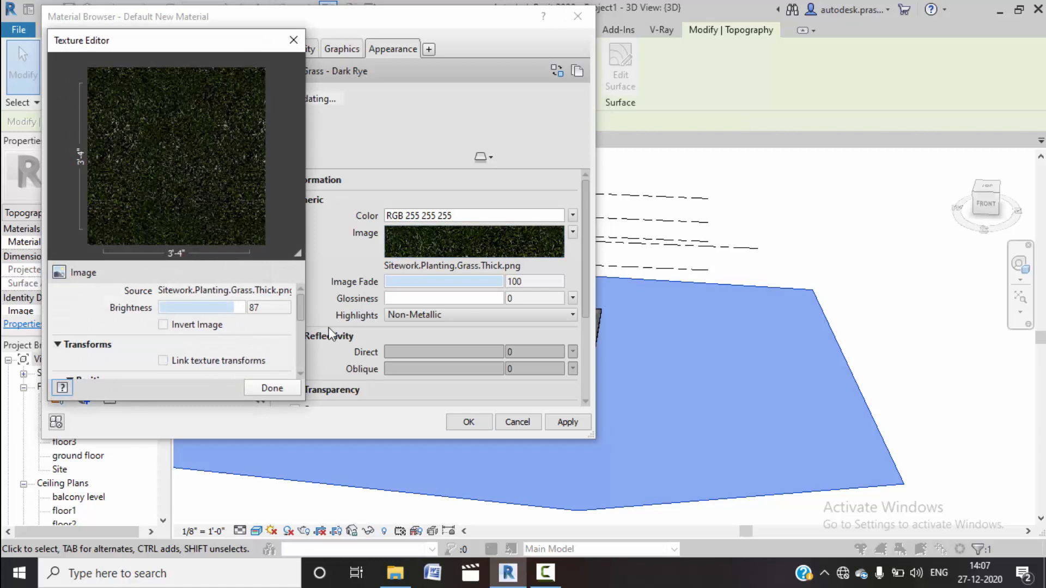
pyautogui.moveTo(301, 314); pyautogui.dragTo(301, 344)
pyautogui.doubleClick(192, 350)
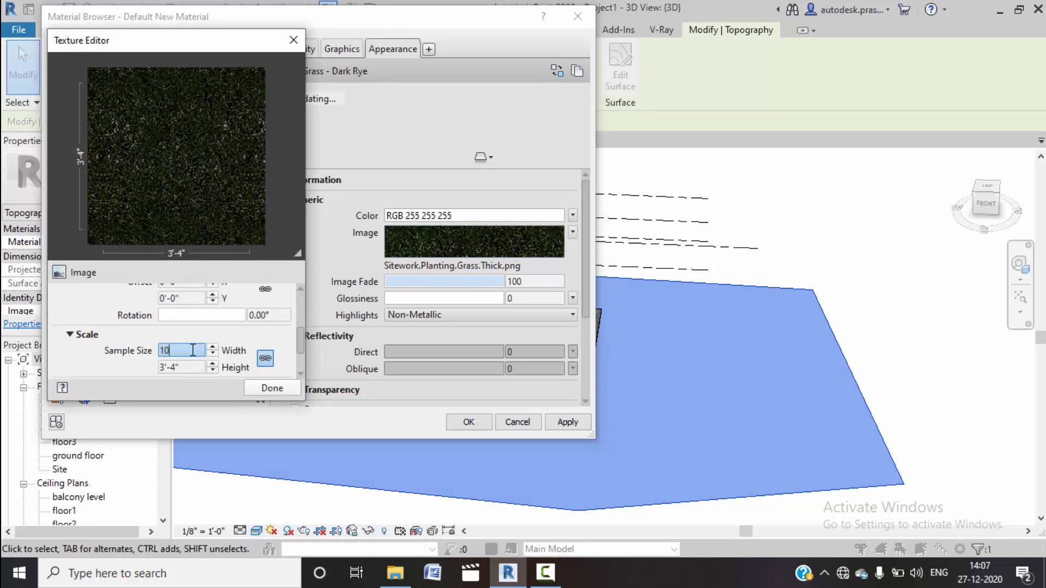
pyautogui.write("10'")
pyautogui.click(179, 367)
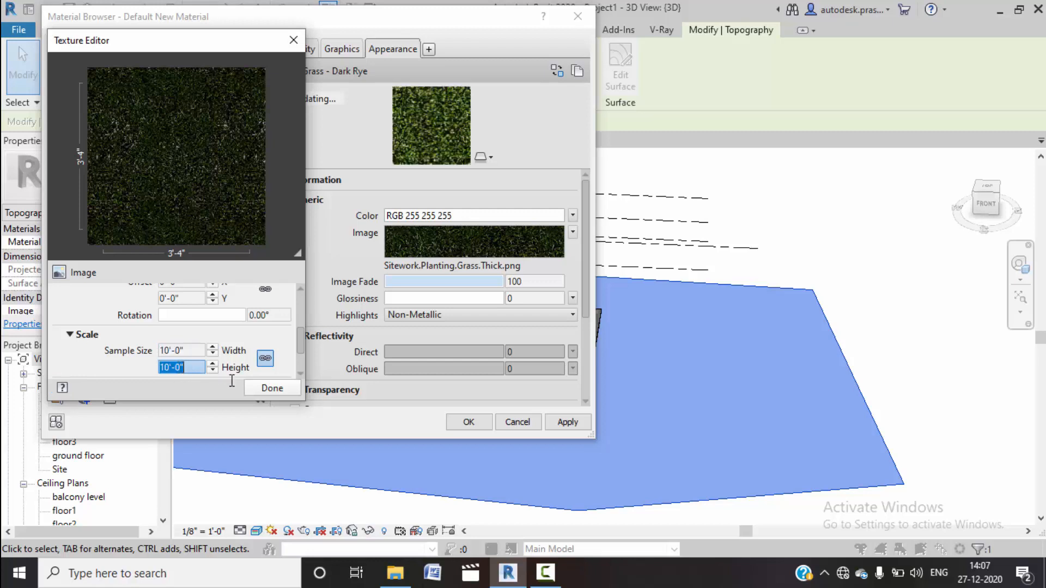
pyautogui.click(269, 387)
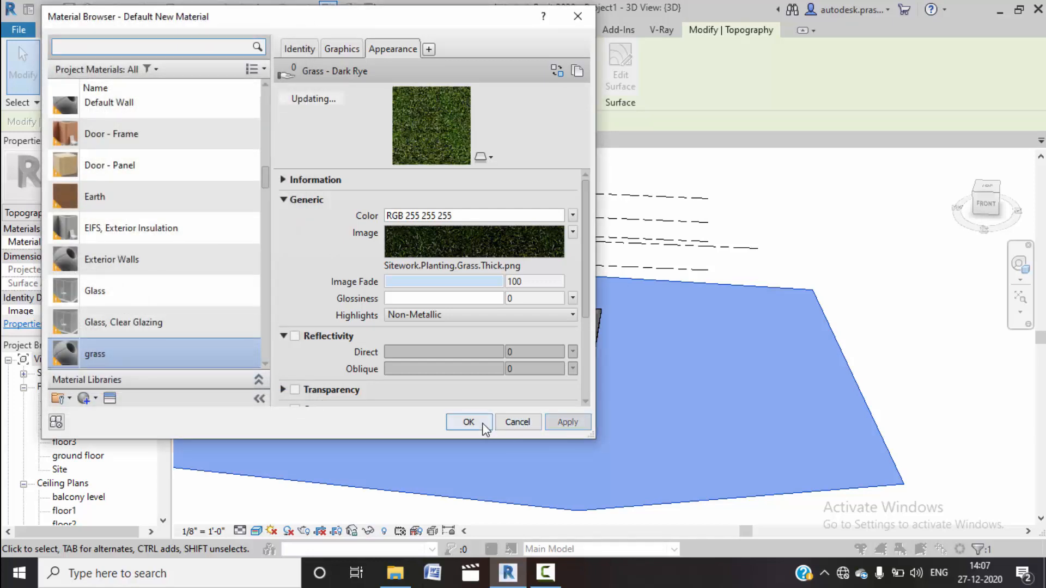
pyautogui.click(468, 422)
pyautogui.press('Escape')
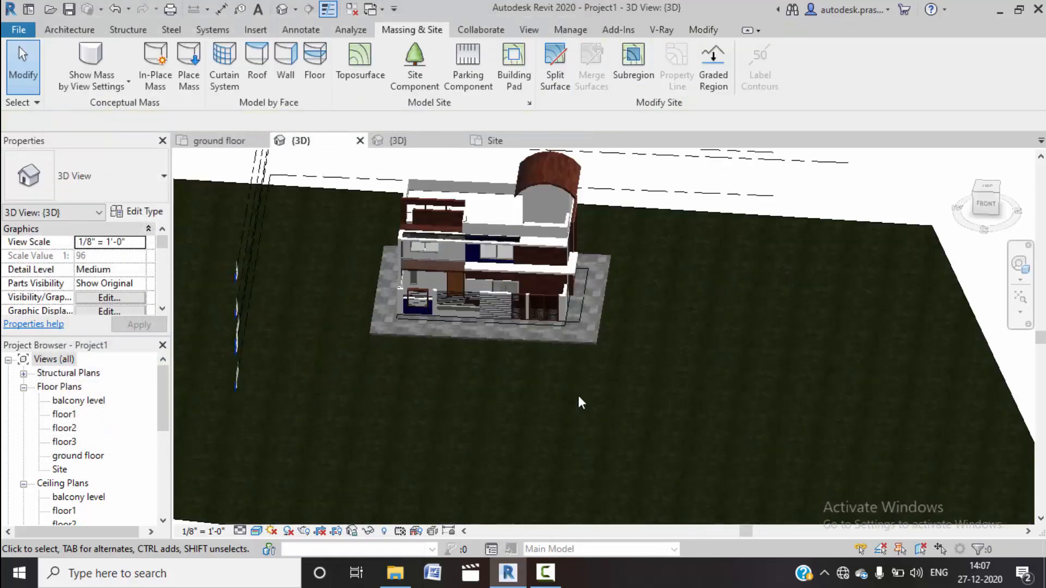
# Step: Examine the grass ground and the tiled slab around the house in the 3D view
pyautogui.scroll(5, 579, 400)
pyautogui.scroll(-3, 577, 388)
pyautogui.scroll(-3, 577, 387)
pyautogui.moveTo(611, 377); pyautogui.dragTo(525, 478, button='middle')
pyautogui.scroll(-2, 593, 379)
pyautogui.scroll(1, 499, 370)
pyautogui.scroll(2, 509, 430)
pyautogui.scroll(1, 509, 427)
pyautogui.moveTo(519, 429); pyautogui.dragTo(517, 404, button='middle')
pyautogui.scroll(-2, 505, 390)
pyautogui.moveTo(560, 459); pyautogui.dragTo(549, 489, button='middle')
pyautogui.scroll(-2, 526, 425)
pyautogui.scroll(1, 530, 417)
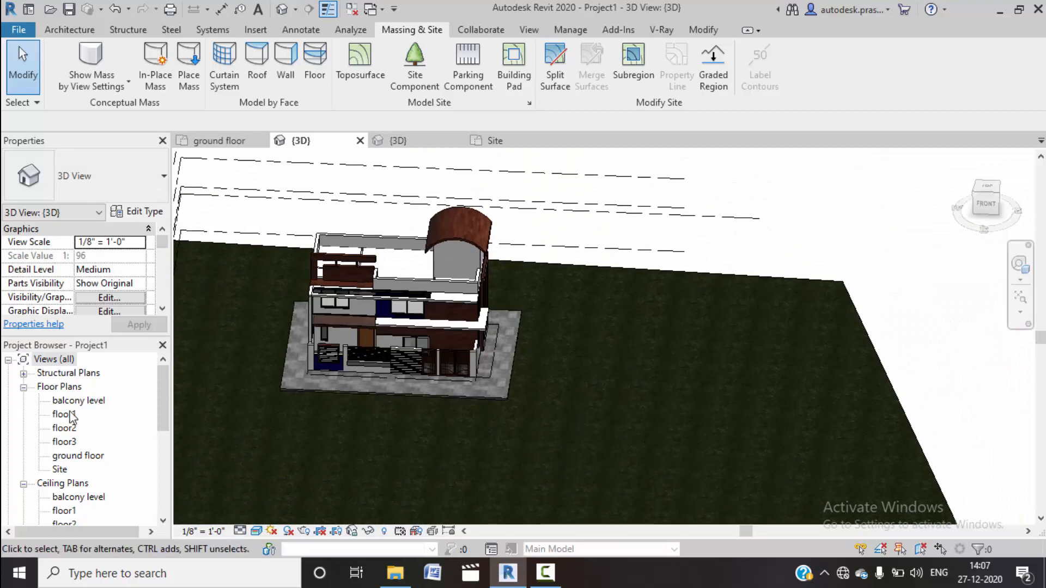
# Step: In the ground floor plan, start a floor and sketch a large rectangular boundary around the slab, about 40' beyond the house's right wall
pyautogui.doubleClick(69, 455)
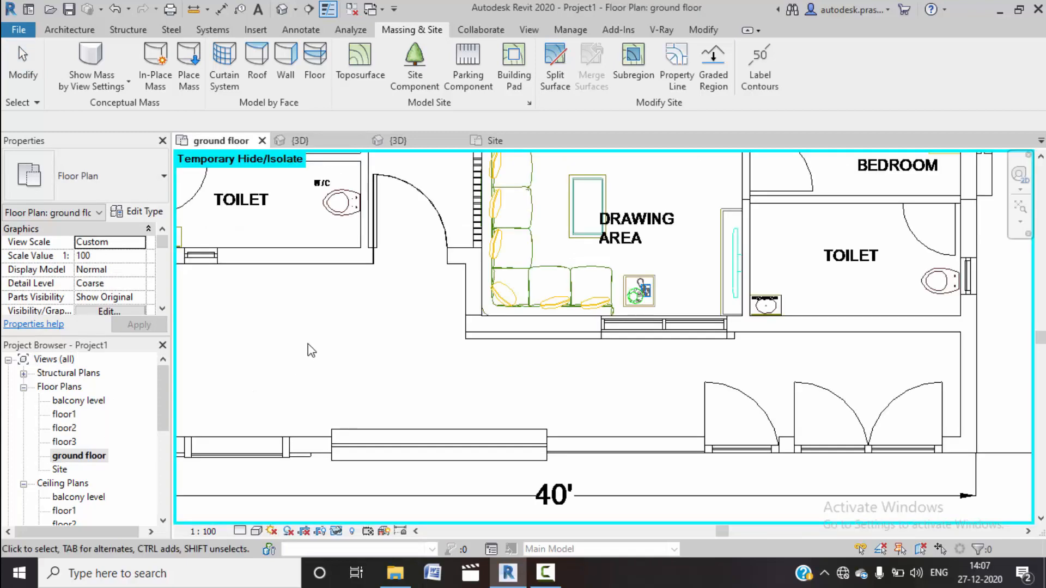
pyautogui.scroll(-5, 327, 337)
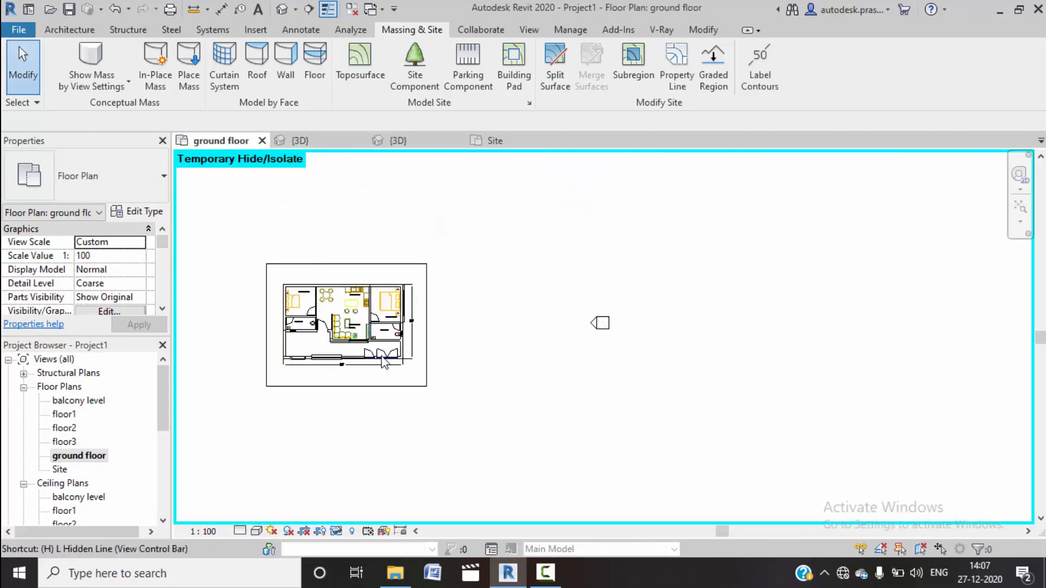
pyautogui.press('r')
pyautogui.scroll(-2, 419, 317)
pyautogui.moveTo(418, 326); pyautogui.dragTo(446, 347, button='middle')
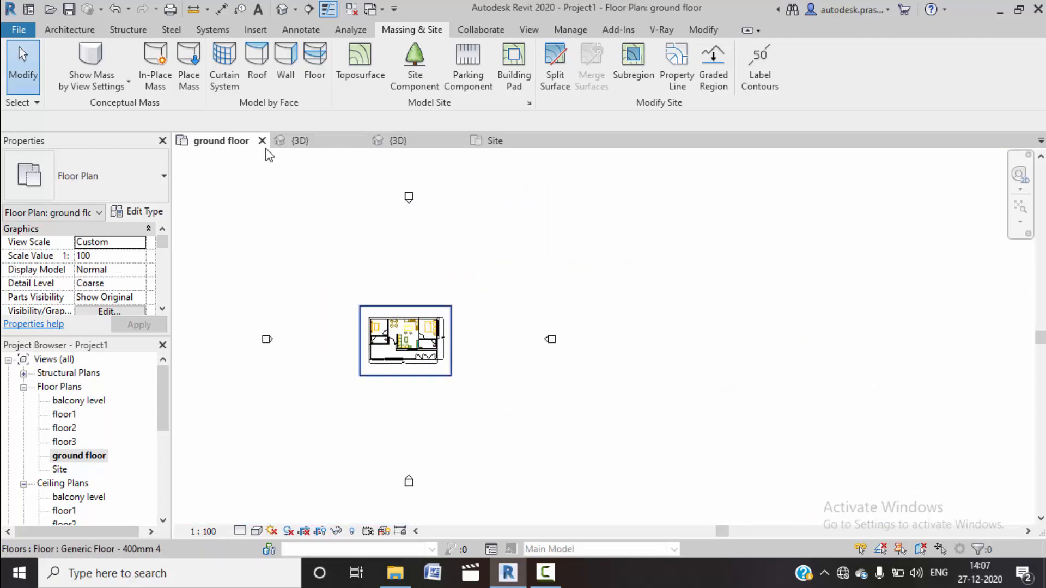
pyautogui.click(92, 32)
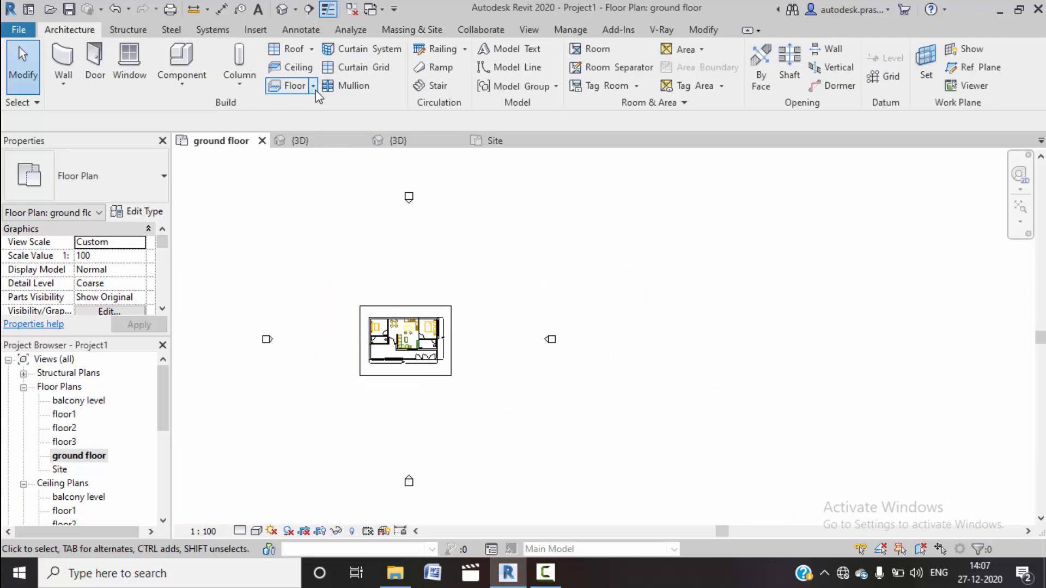
pyautogui.click(314, 86)
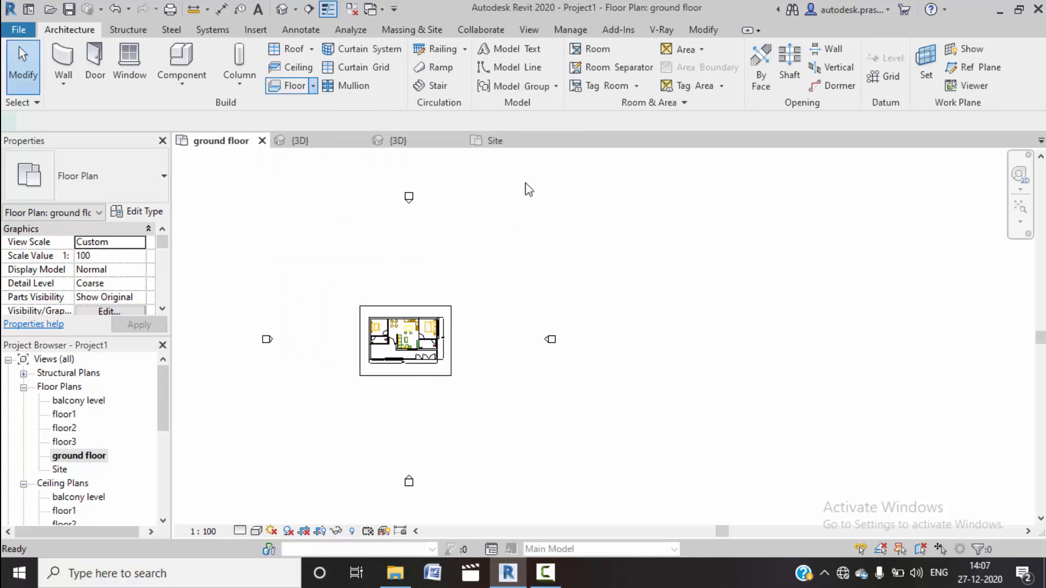
pyautogui.click(744, 51)
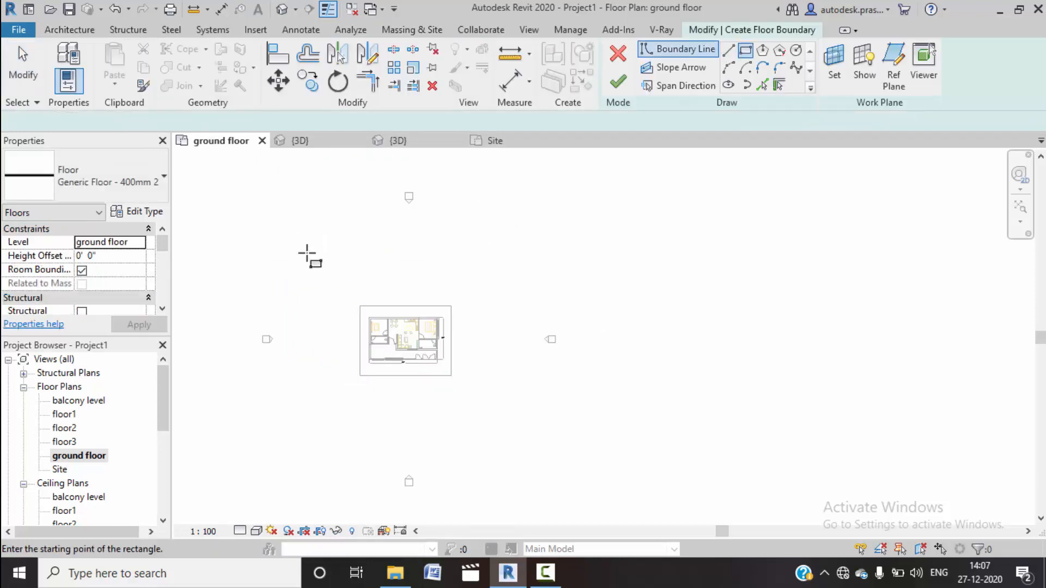
pyautogui.click(309, 267)
pyautogui.click(506, 424)
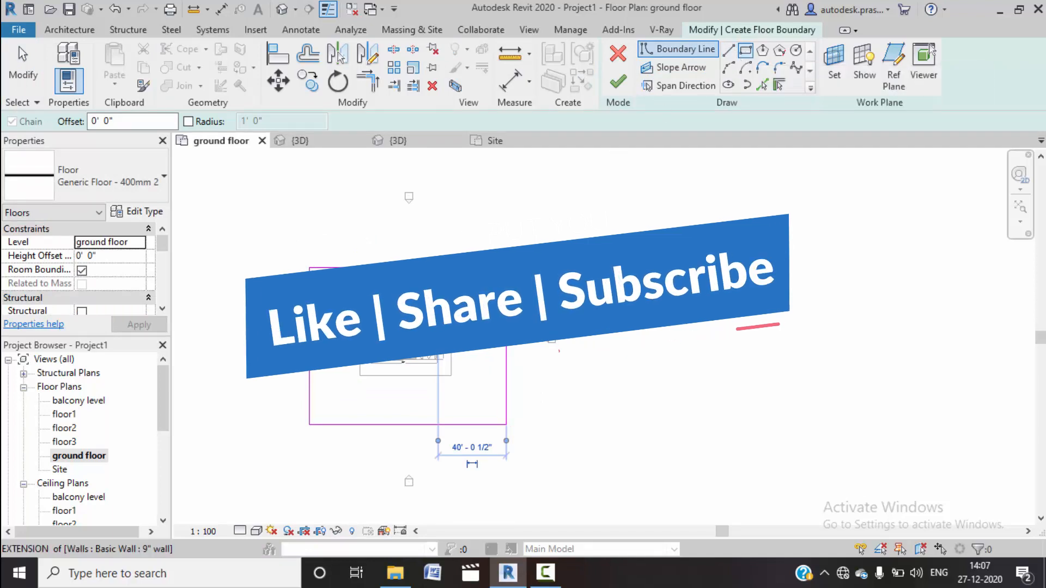
# Step: Add an inner rectangle along the edges of the existing slab as an opening and finish the floor sketch
pyautogui.click(359, 300)
pyautogui.click(451, 376)
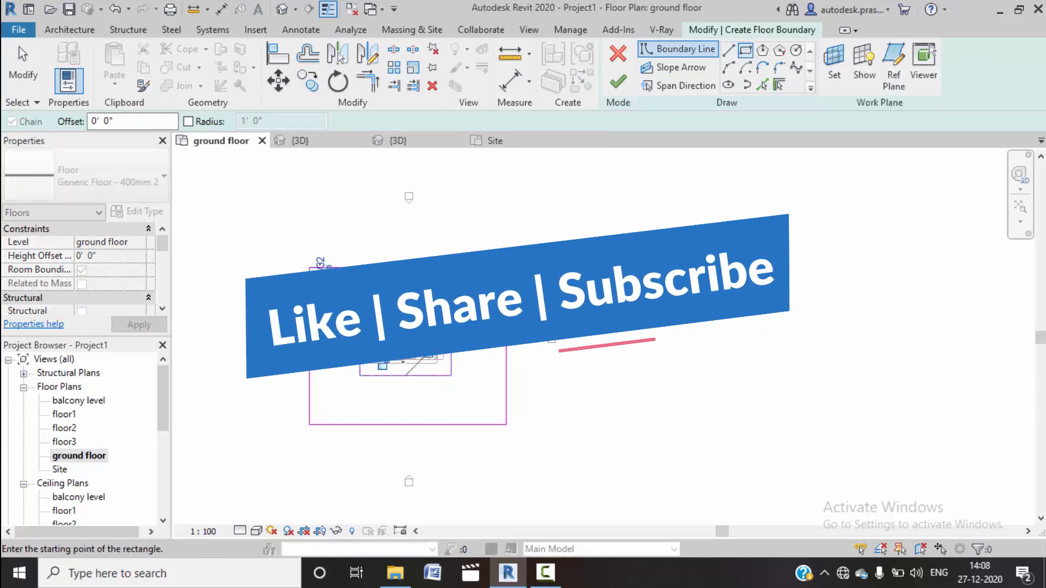
pyautogui.click(618, 81)
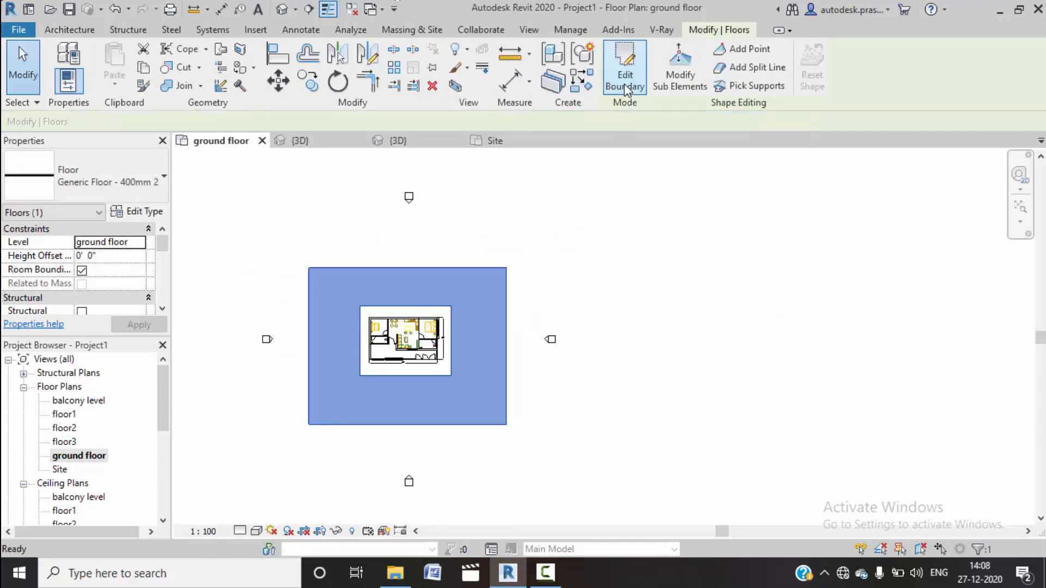
# Step: Duplicate the new floor's type, accepting the suggested name
pyautogui.click(138, 211)
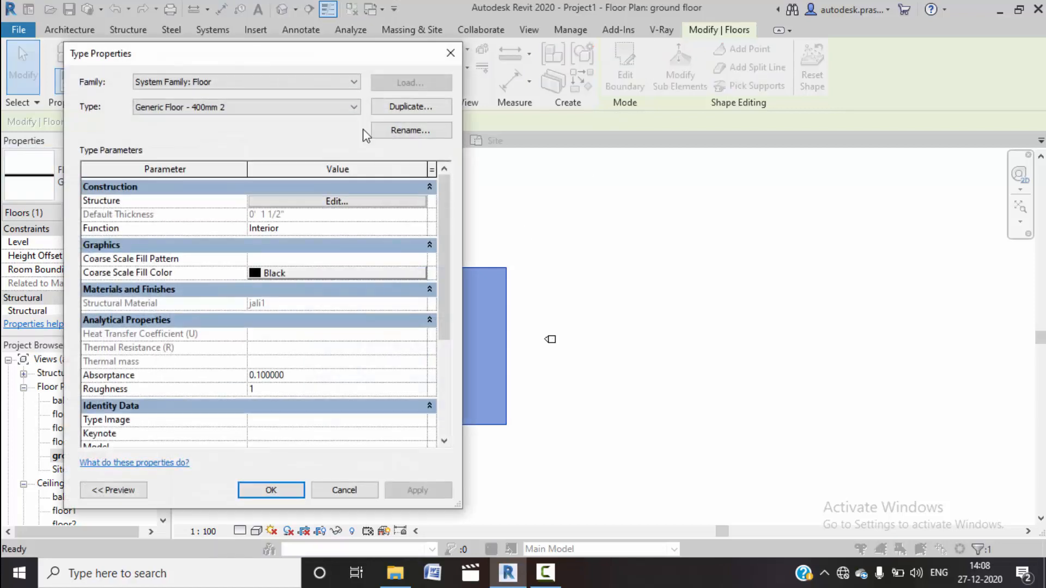
pyautogui.click(385, 107)
pyautogui.click(264, 316)
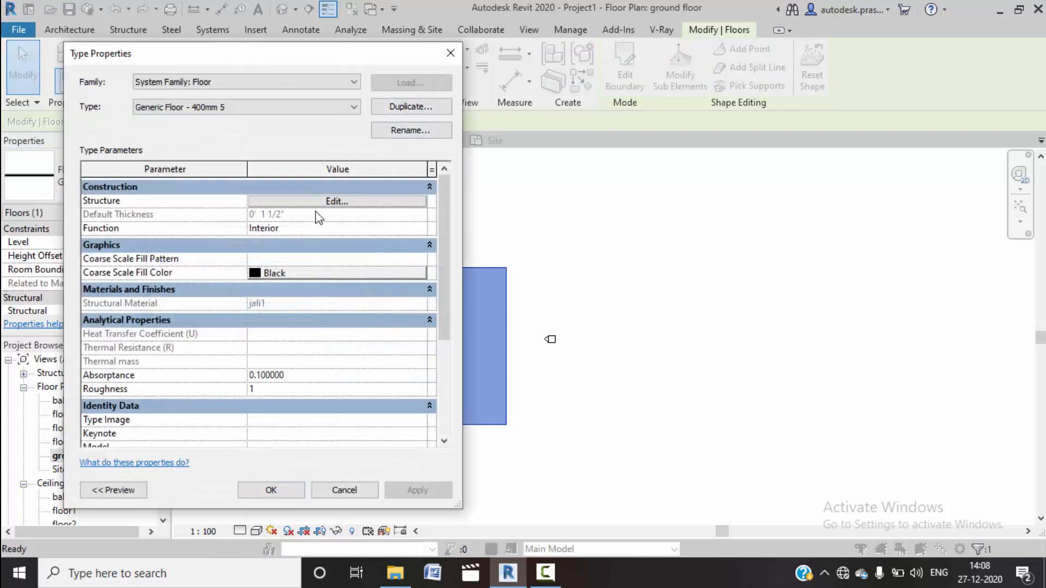
# Step: From the structure layer of the duplicated floor type, create a new material named floor 2
pyautogui.click(322, 202)
pyautogui.click(233, 213)
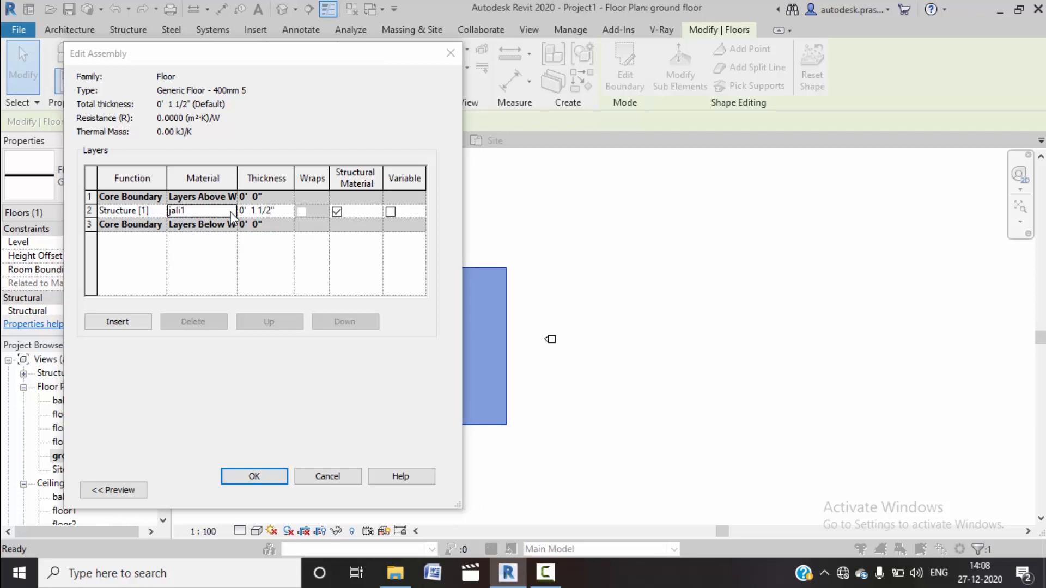
pyautogui.click(232, 211)
pyautogui.click(97, 399)
pyautogui.rightClick(162, 230)
pyautogui.click(189, 275)
pyautogui.write('floor ')
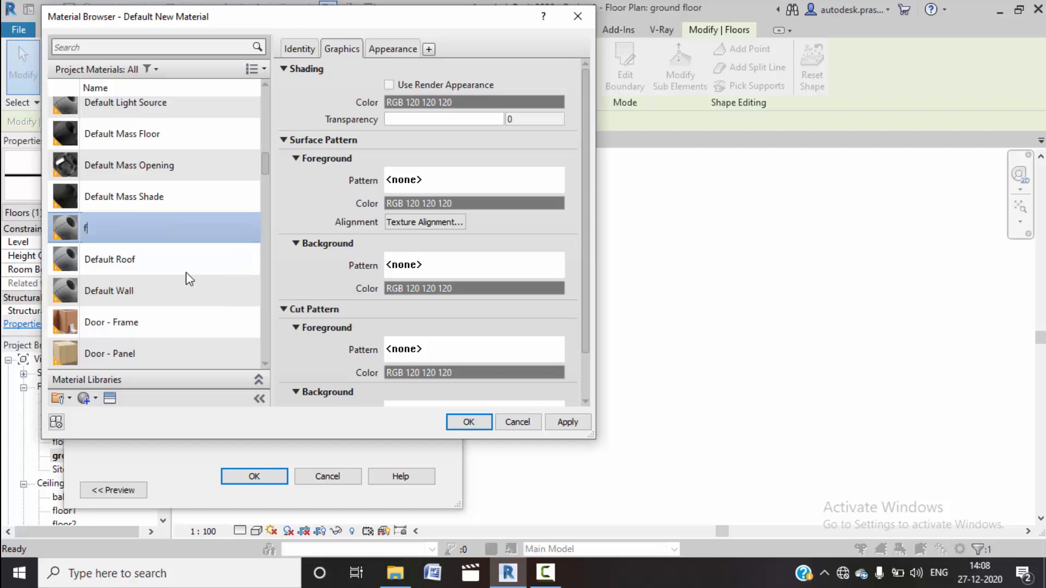
pyautogui.write('2')
# Step: Browse the appearance library and give the floor 2 material the Circular Mosaic - Black & White asset
pyautogui.click(109, 398)
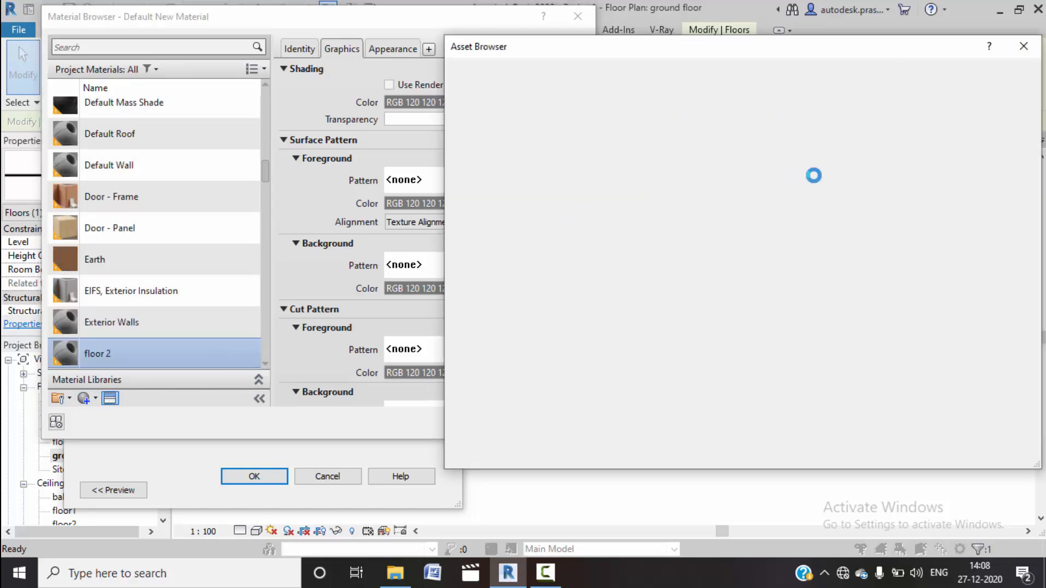
pyautogui.scroll(-10, 820, 191)
pyautogui.scroll(-8, 820, 191)
pyautogui.scroll(-6, 820, 191)
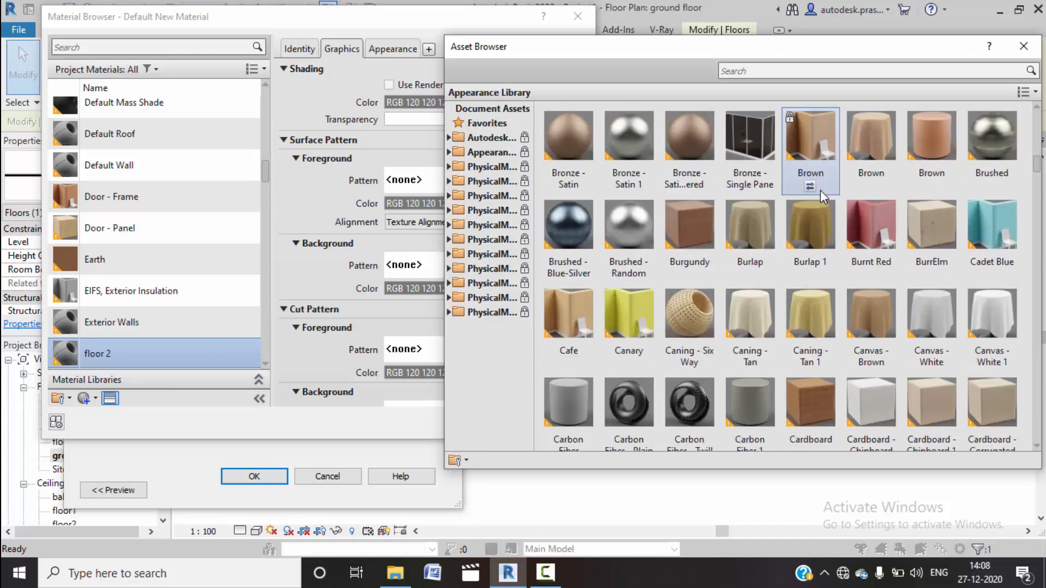
pyautogui.scroll(-3, 820, 191)
pyautogui.scroll(3, 820, 190)
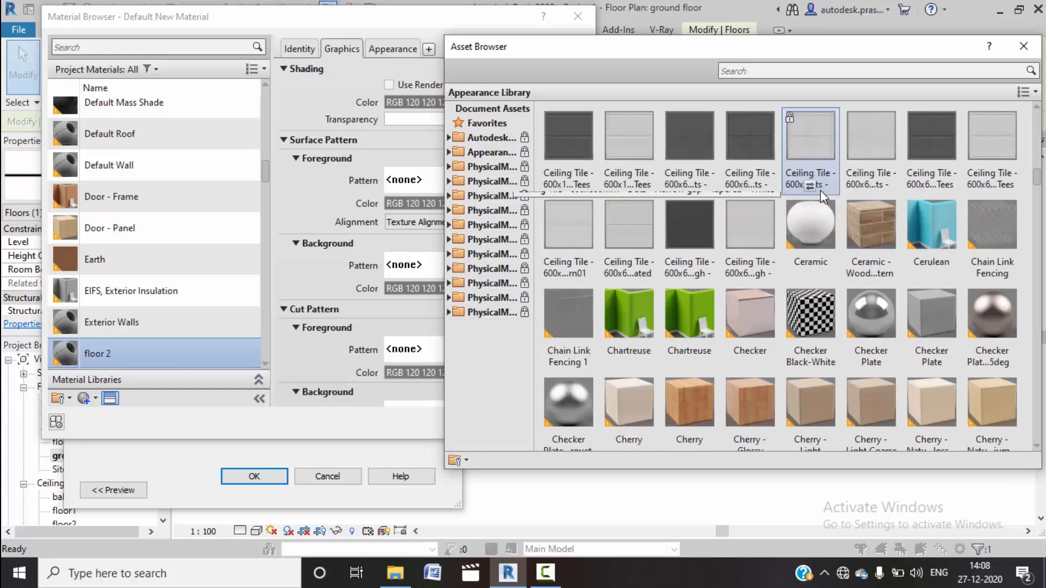
pyautogui.scroll(2, 820, 191)
pyautogui.scroll(-2, 822, 194)
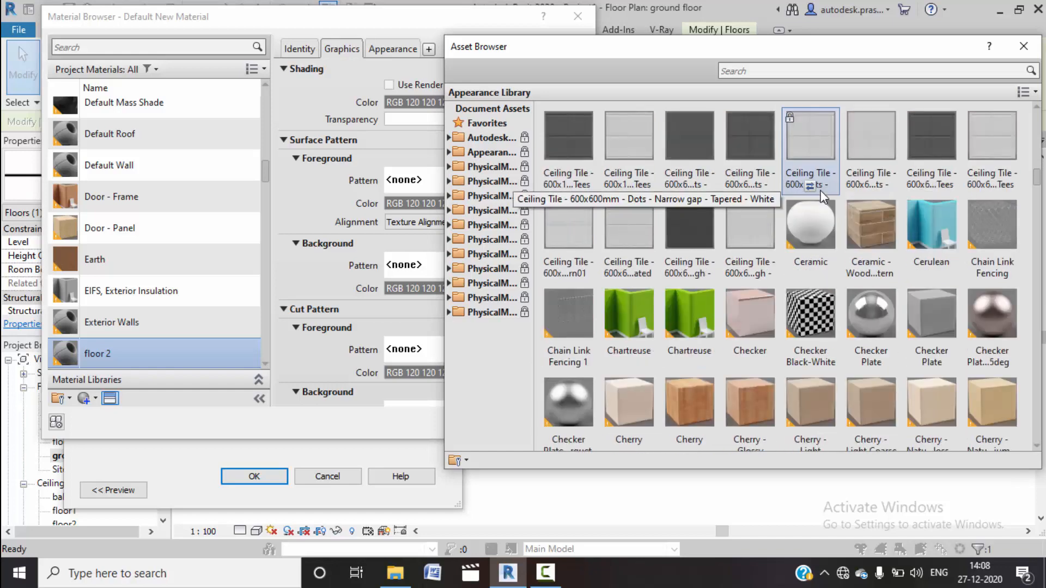
pyautogui.scroll(1, 822, 194)
pyautogui.scroll(-4, 821, 194)
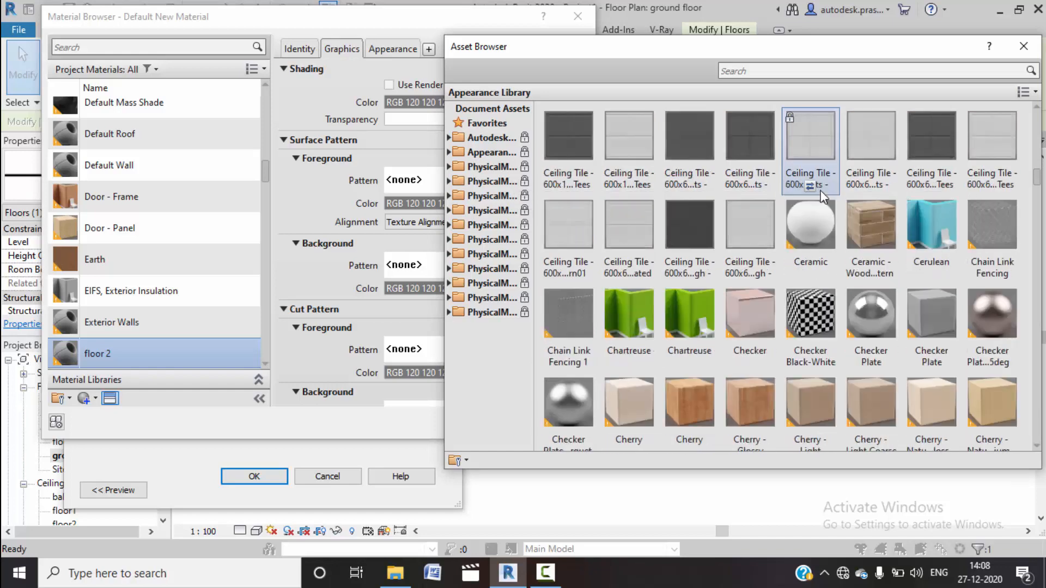
pyautogui.scroll(-3, 821, 195)
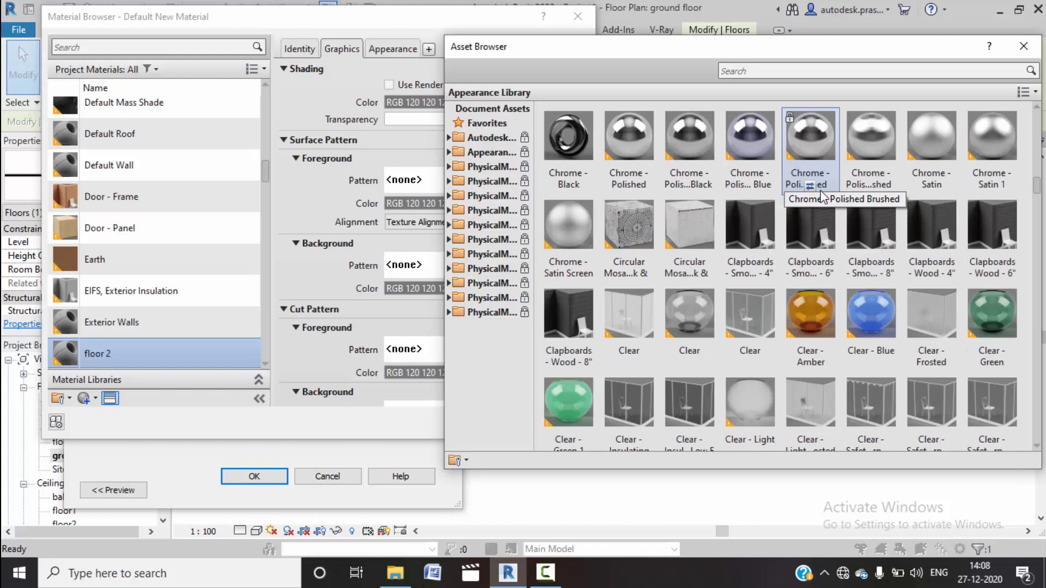
pyautogui.click(628, 273)
pyautogui.click(1023, 46)
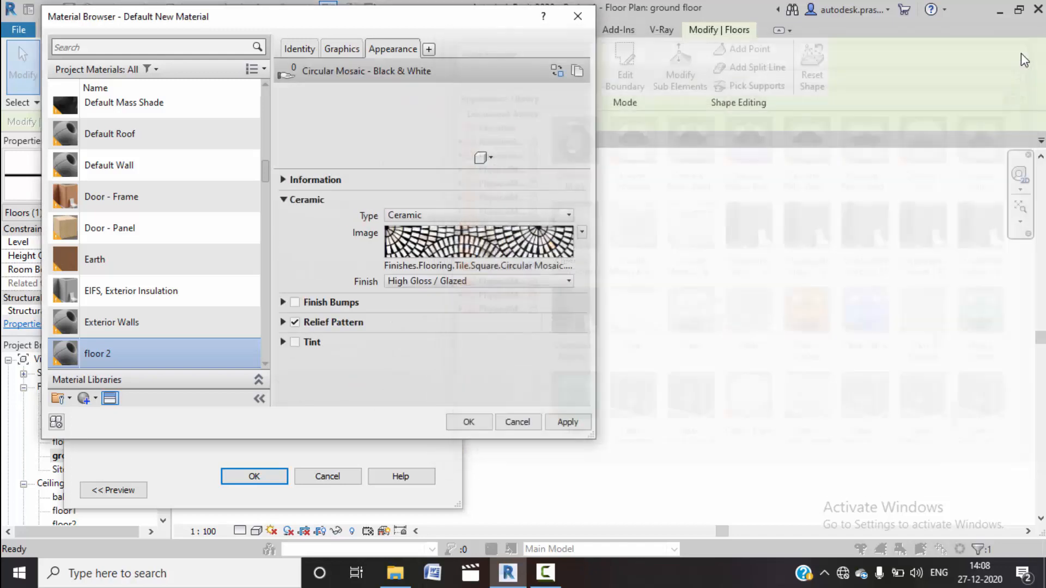
# Step: Enter 10'-0" for the mosaic texture's sample width and height, and apply the floor 2 material to the floor type
pyautogui.click(442, 250)
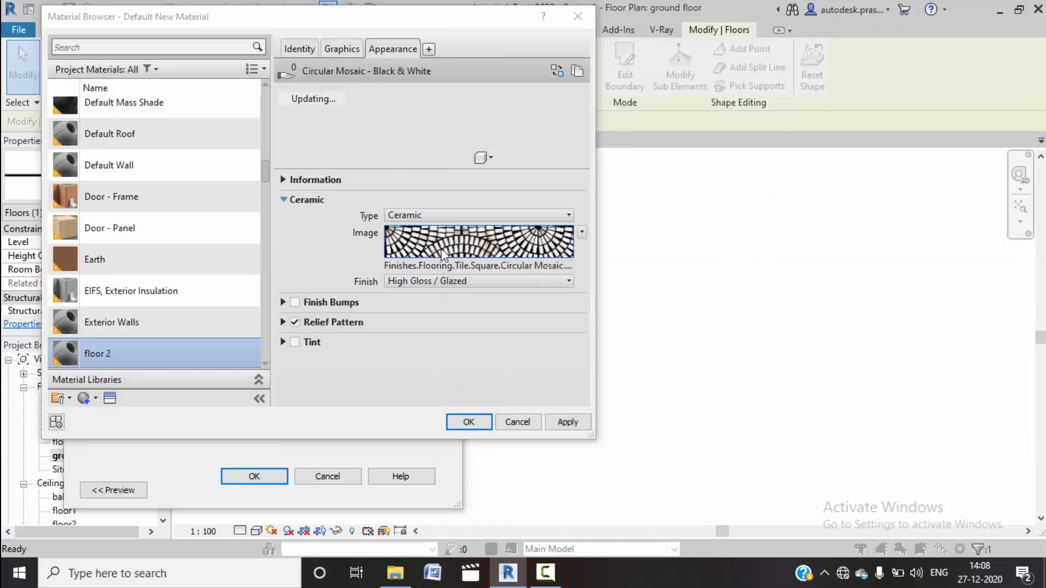
pyautogui.scroll(-3, 299, 329)
pyautogui.doubleClick(197, 345)
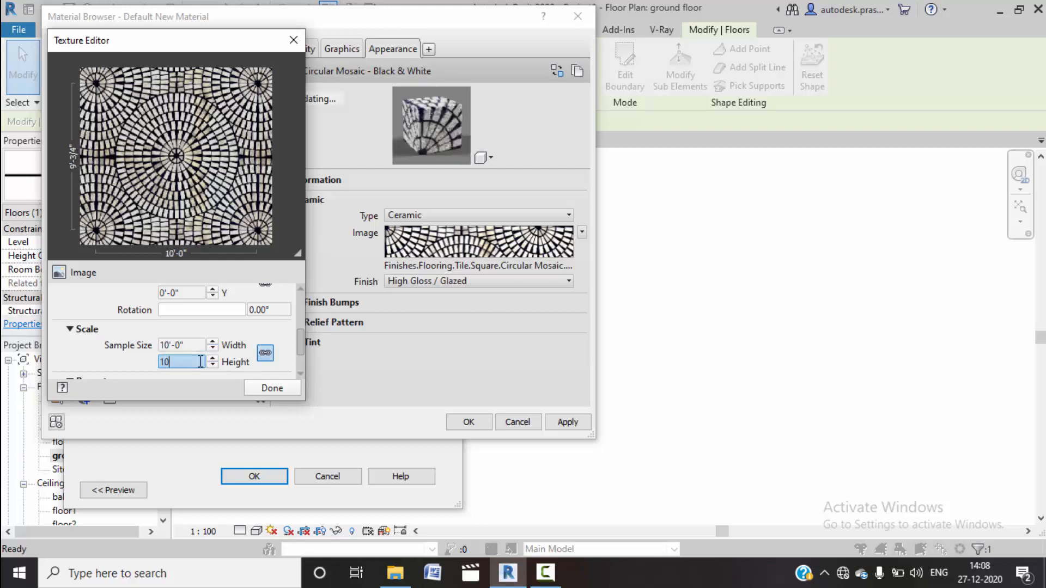
pyautogui.click(271, 388)
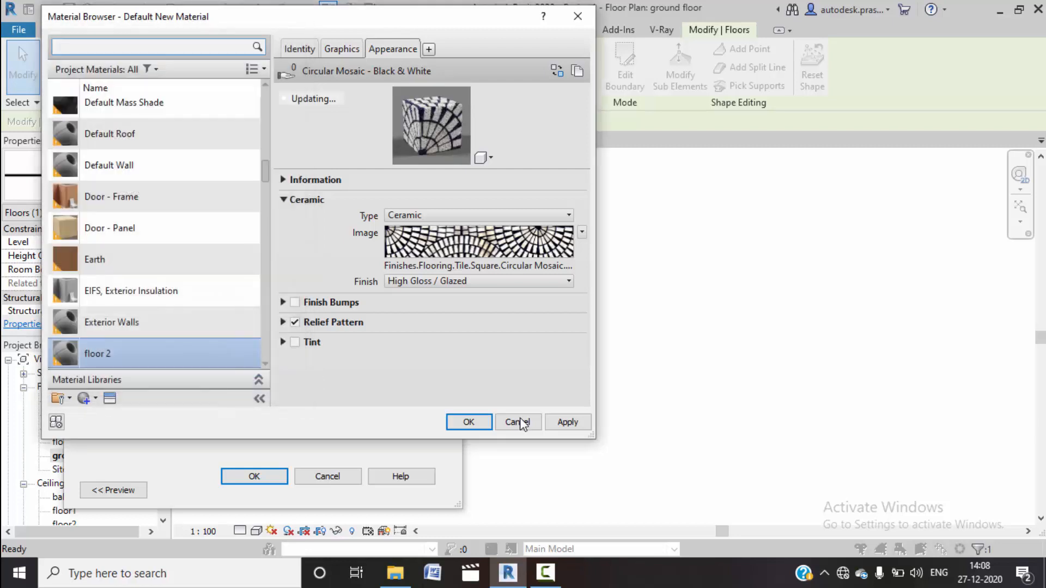
pyautogui.click(479, 425)
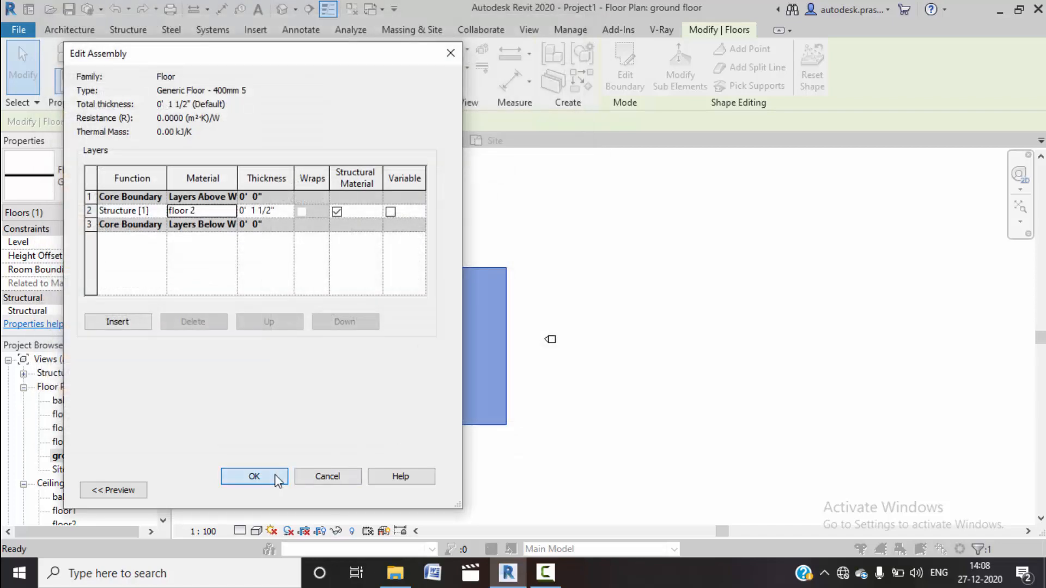
pyautogui.click(272, 476)
pyautogui.click(273, 484)
pyautogui.click(577, 445)
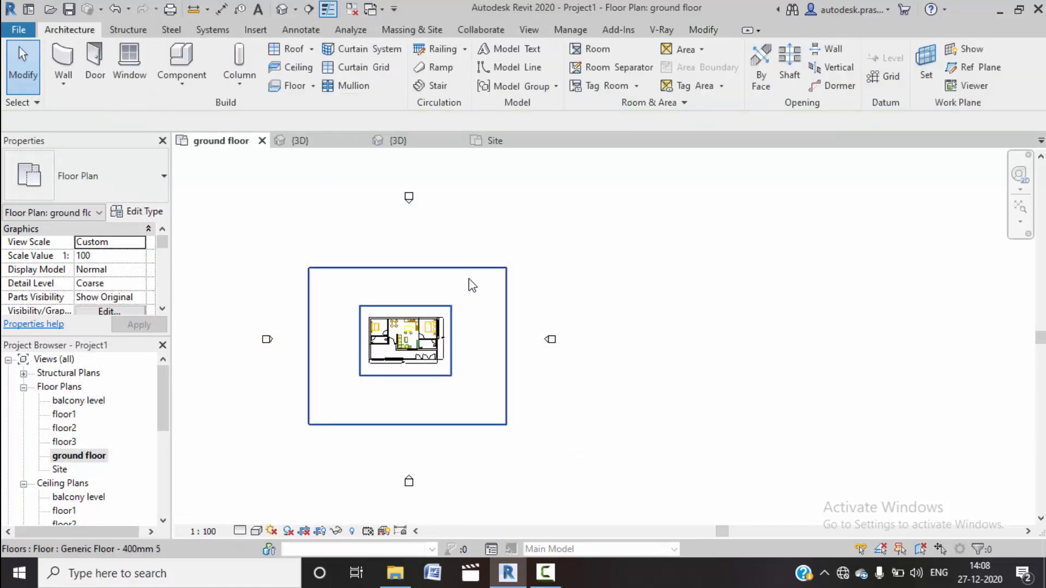
# Step: Examine the mosaic paving around the house and slab in the 3D view
pyautogui.click(328, 141)
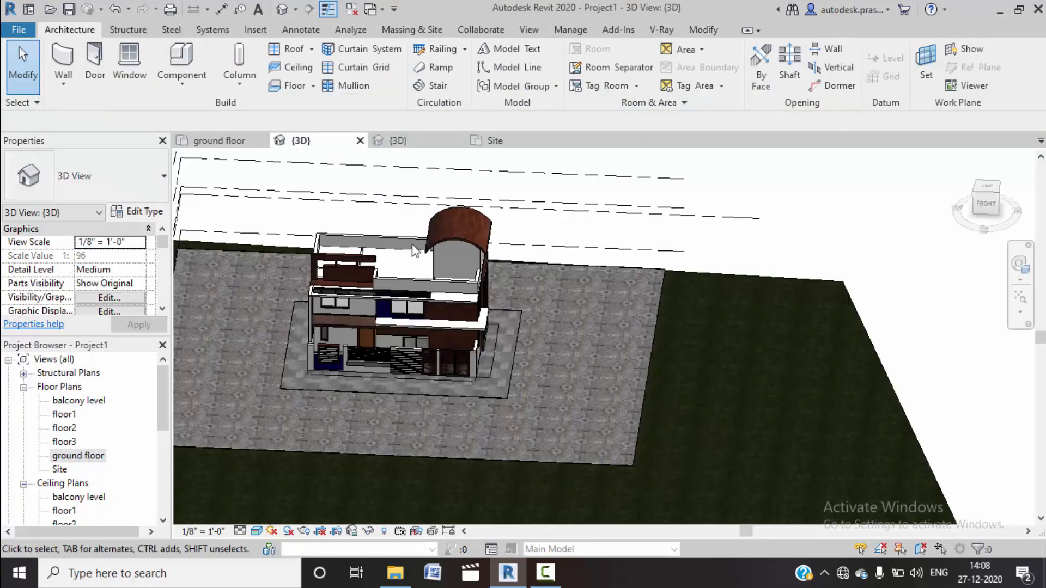
pyautogui.scroll(6, 460, 385)
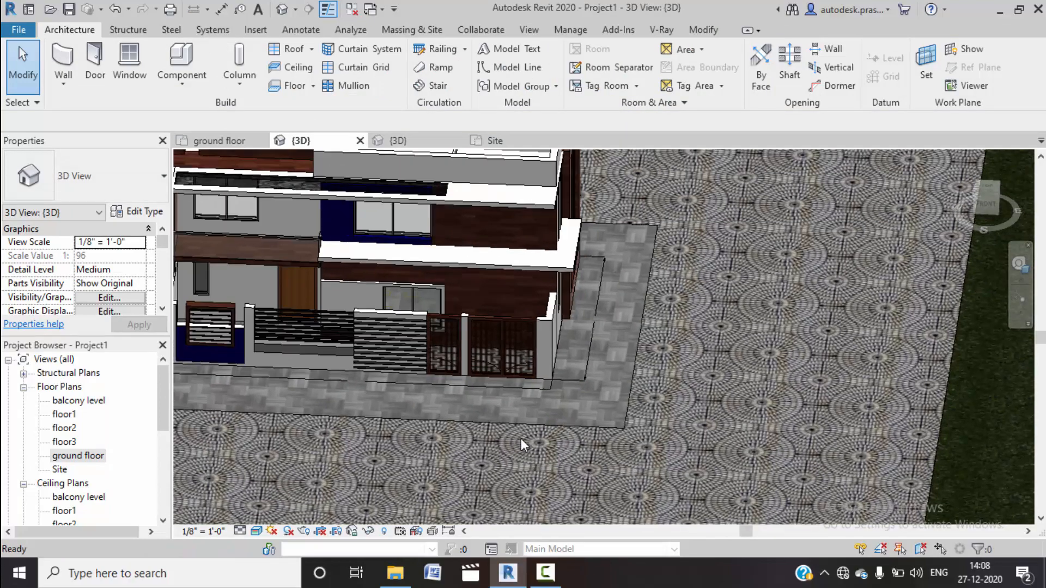
pyautogui.scroll(-5, 528, 440)
pyautogui.moveTo(537, 441); pyautogui.dragTo(634, 495, button='middle')
pyautogui.scroll(-1, 487, 408)
pyautogui.moveTo(537, 466); pyautogui.dragTo(563, 545, button='middle')
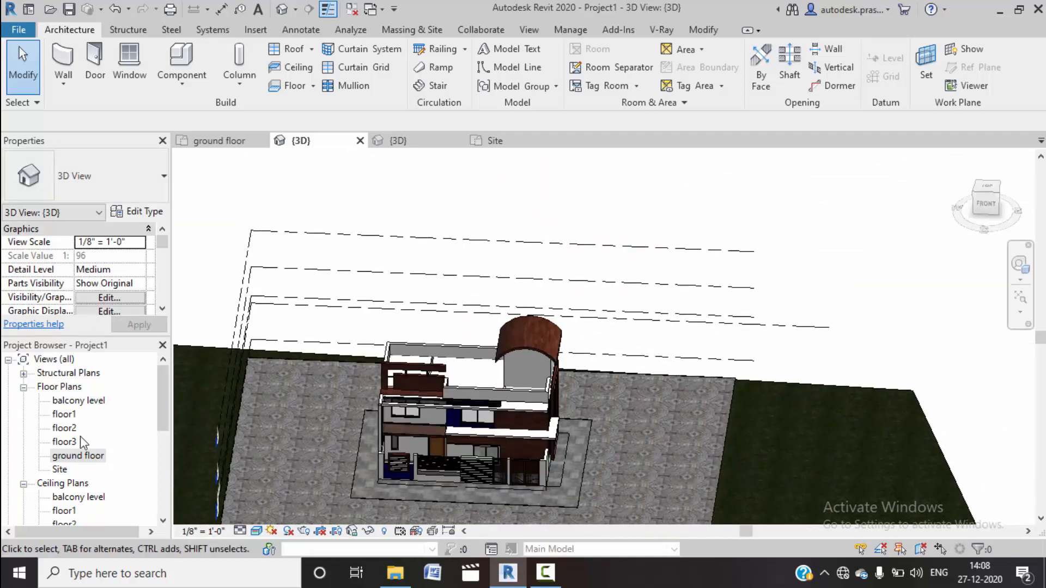
# Step: In the ground floor plan, start a site component using the M_RPC Tree - Deciduous type Japanese Cherry - 4.5 Meters
pyautogui.doubleClick(79, 456)
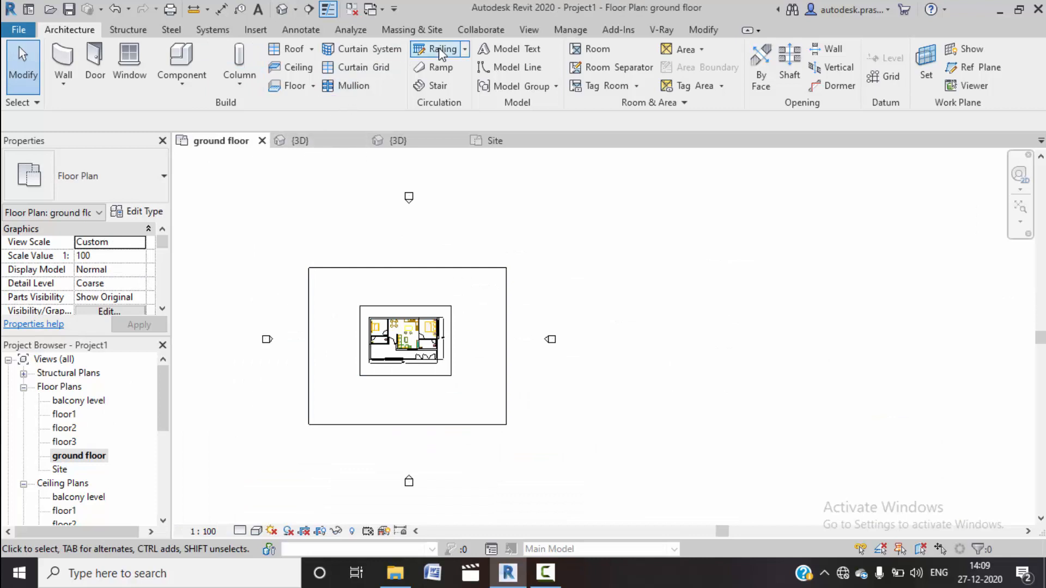
pyautogui.click(413, 31)
pyautogui.click(357, 65)
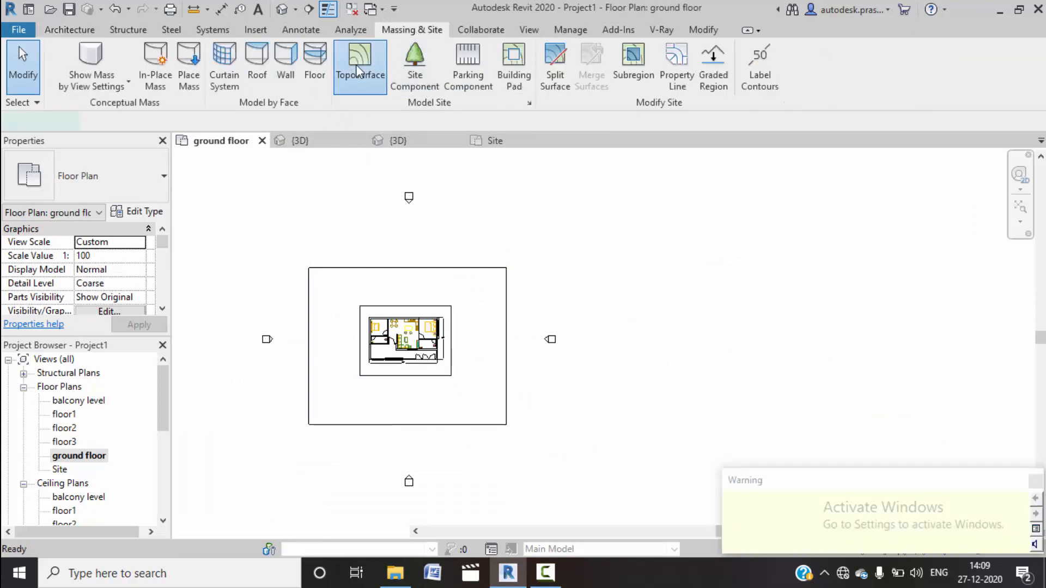
pyautogui.click(619, 57)
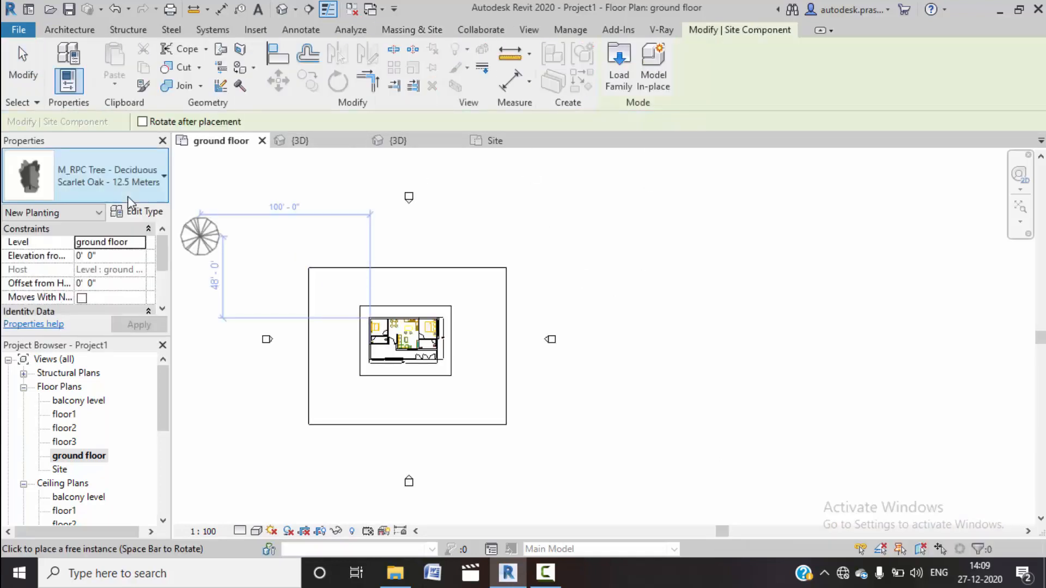
pyautogui.click(141, 193)
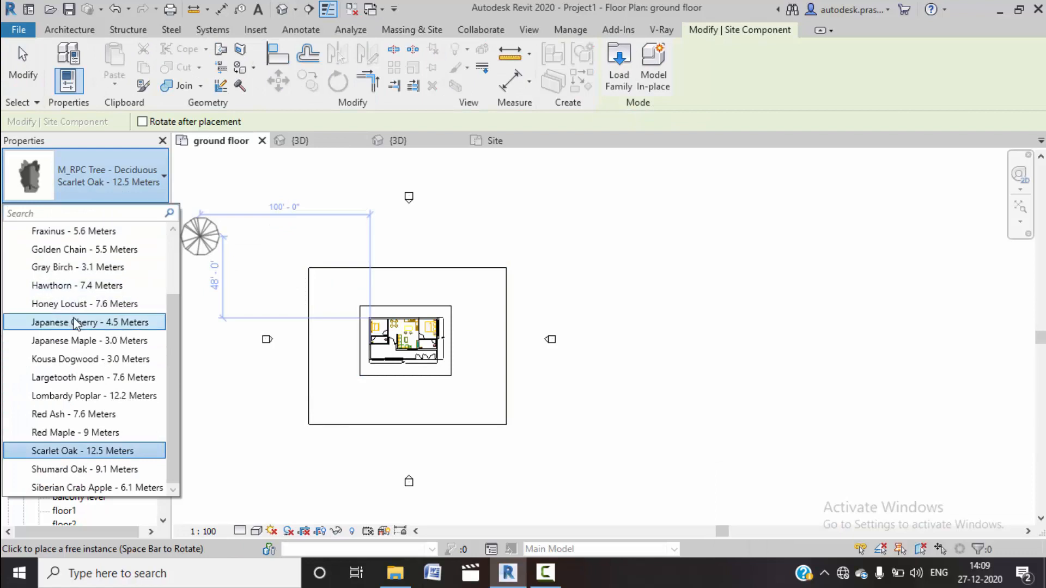
pyautogui.click(140, 259)
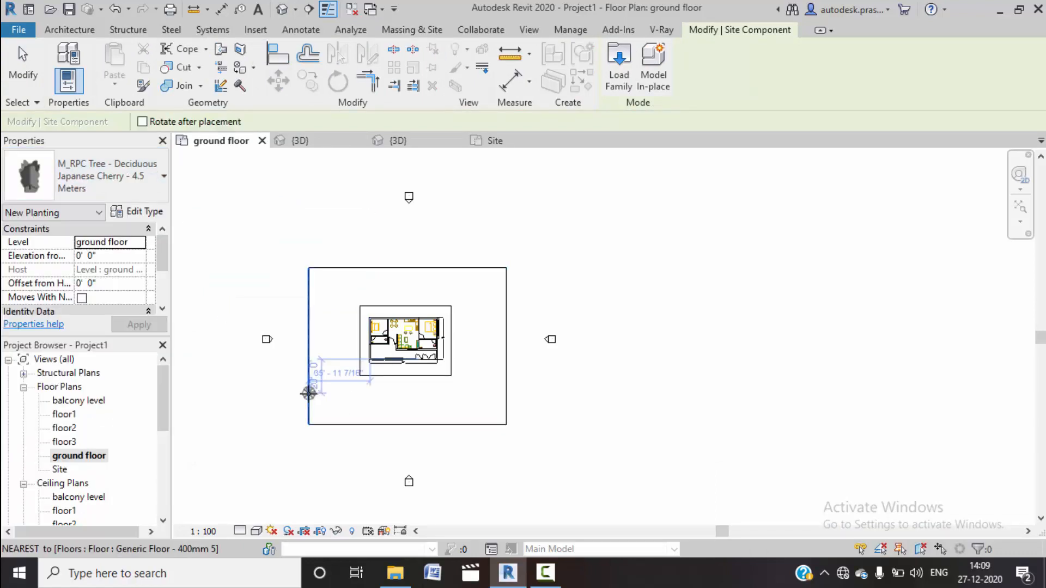
# Step: Place Japanese Cherry trees along the west, east and north sides of the paving and one at the house's northeast corner
pyautogui.click(309, 312)
pyautogui.click(342, 264)
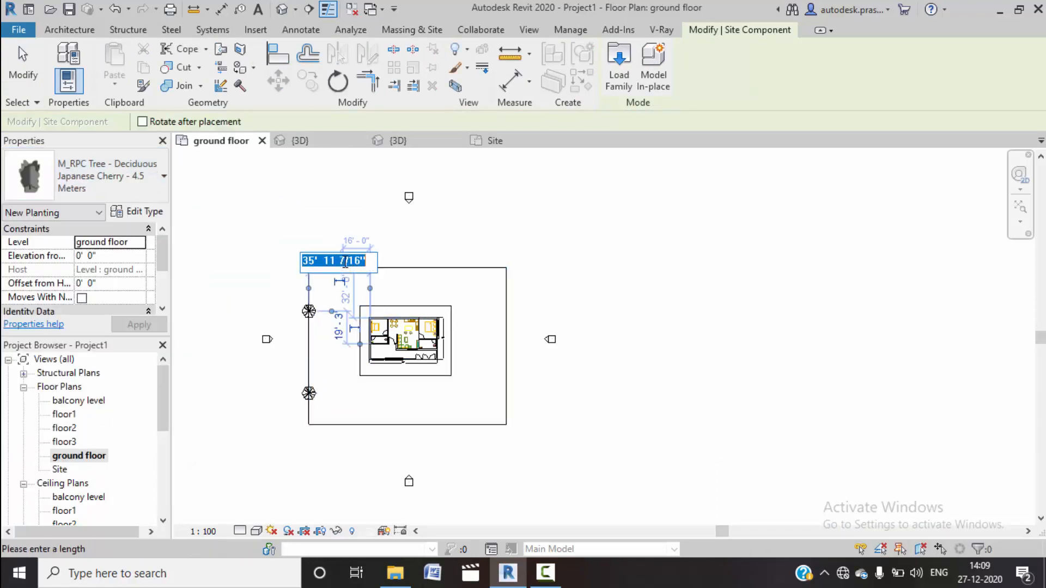
pyautogui.click(516, 302)
pyautogui.click(512, 407)
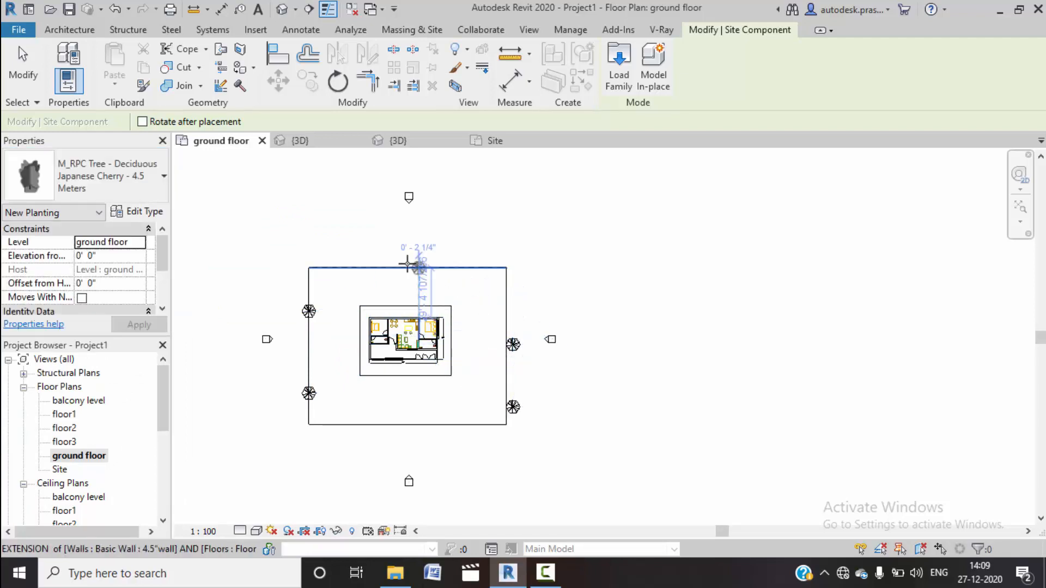
pyautogui.click(416, 267)
pyautogui.click(329, 267)
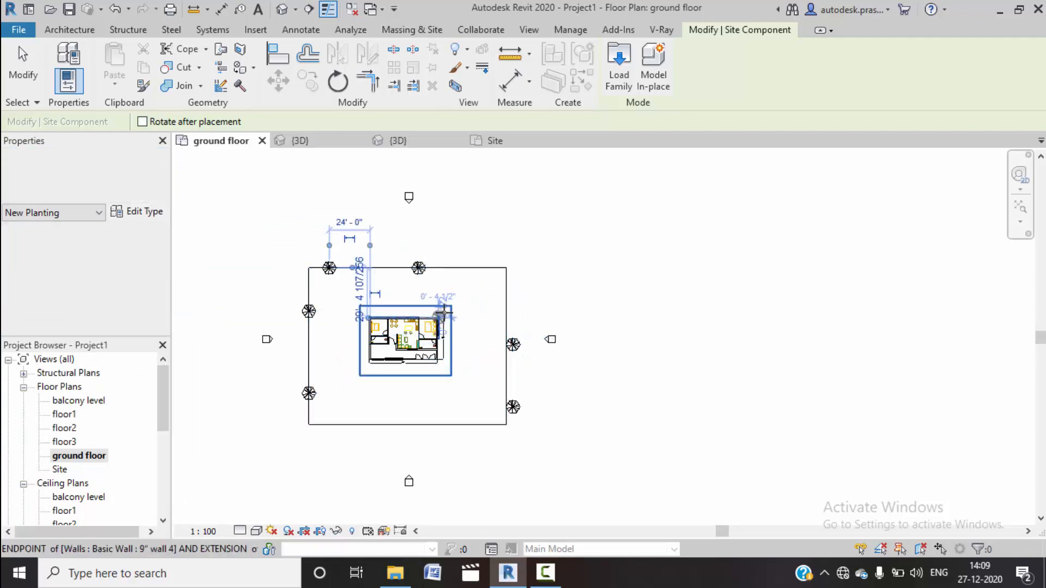
pyautogui.click(439, 315)
pyautogui.rightClick(527, 202)
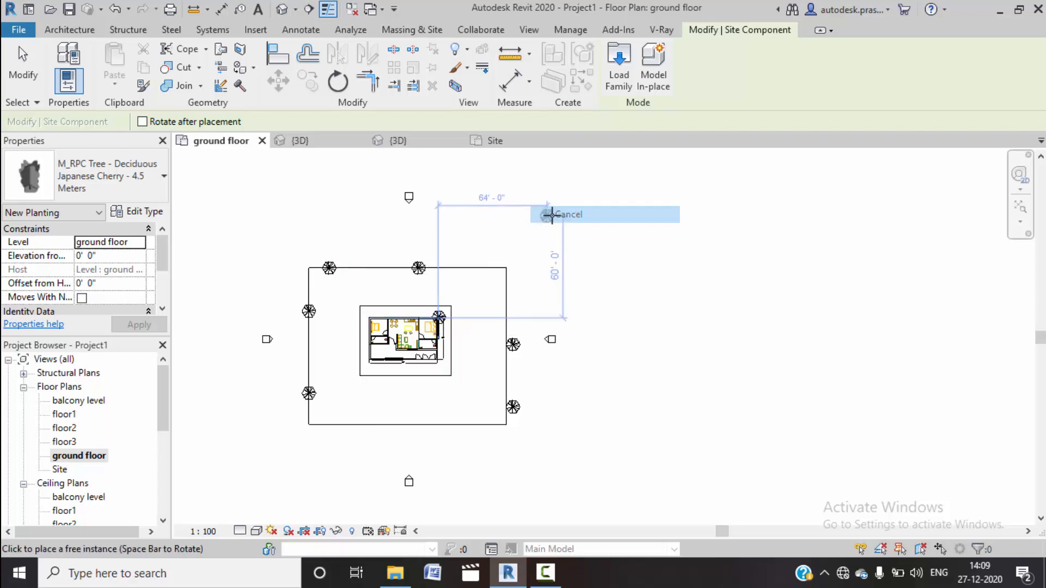
pyautogui.click(559, 215)
# Step: Place a perspective camera near the paving's southeast corner in the ground floor plan, aimed back at the house
pyautogui.scroll(3, 532, 385)
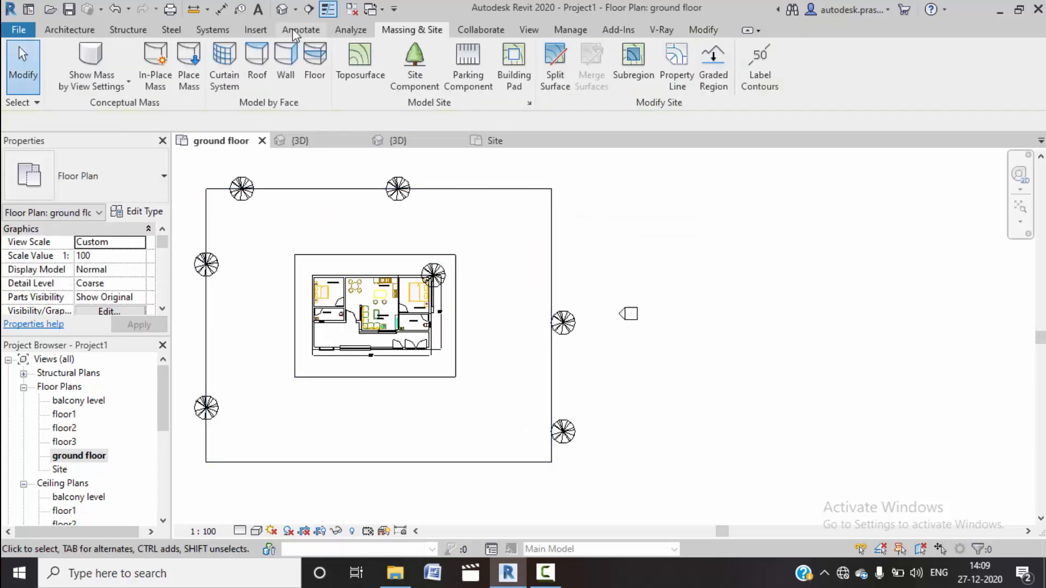
pyautogui.click(294, 9)
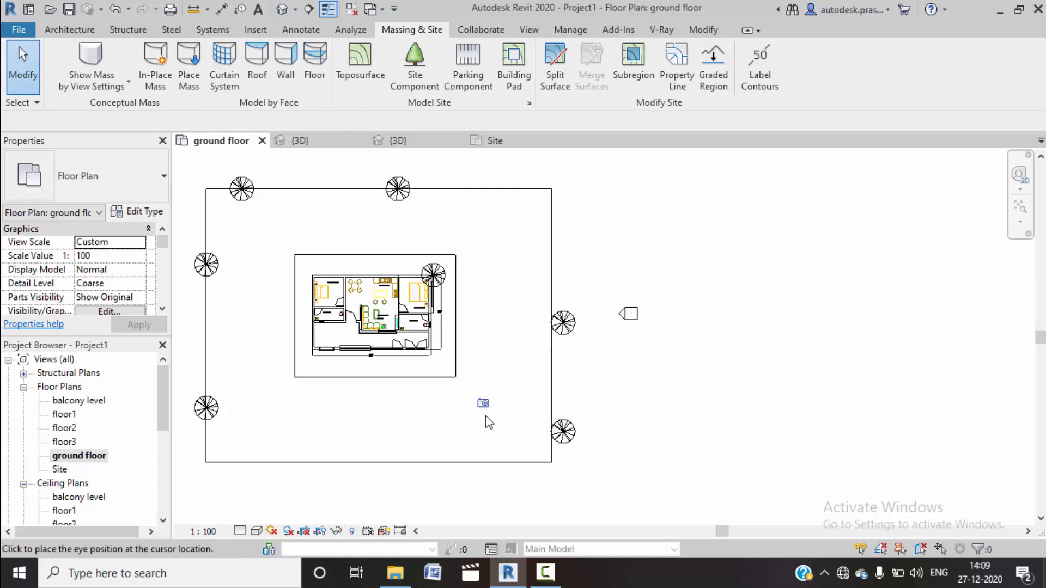
pyautogui.click(506, 442)
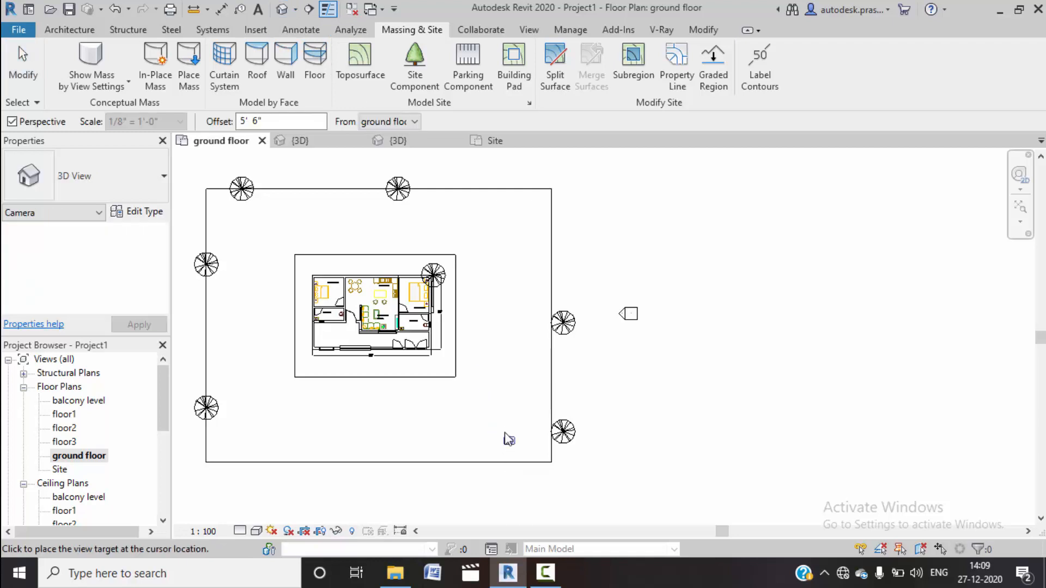
pyautogui.click(370, 294)
# Step: Extend the new camera view's crop region upward to take in the curved roof, and display the view with realistic materials
pyautogui.scroll(-2, 400, 299)
pyautogui.moveTo(630, 374); pyautogui.dragTo(629, 405, button='middle')
pyautogui.moveTo(553, 230); pyautogui.dragTo(555, 207)
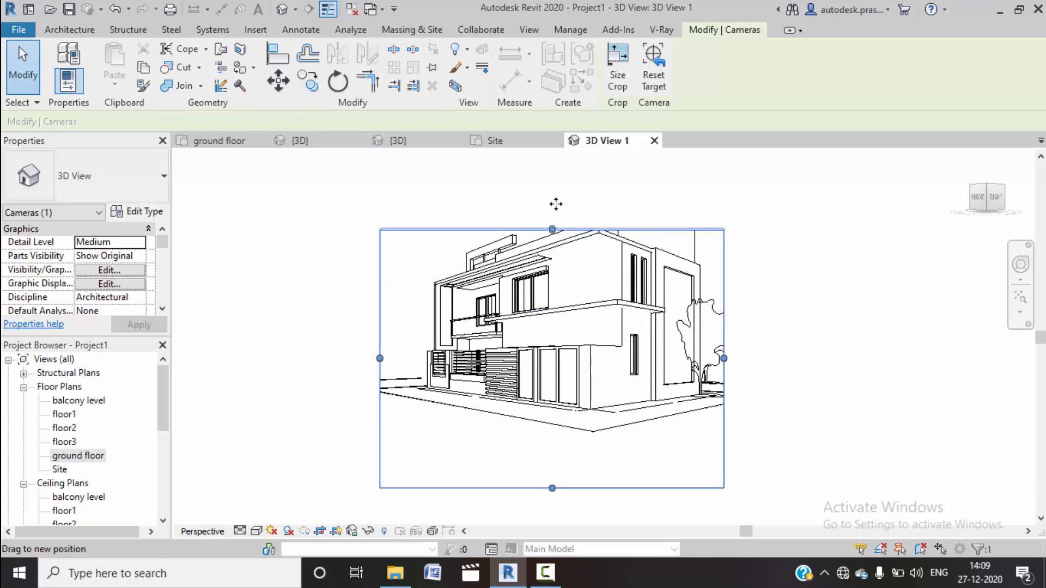
pyautogui.moveTo(555, 207); pyautogui.dragTo(555, 181)
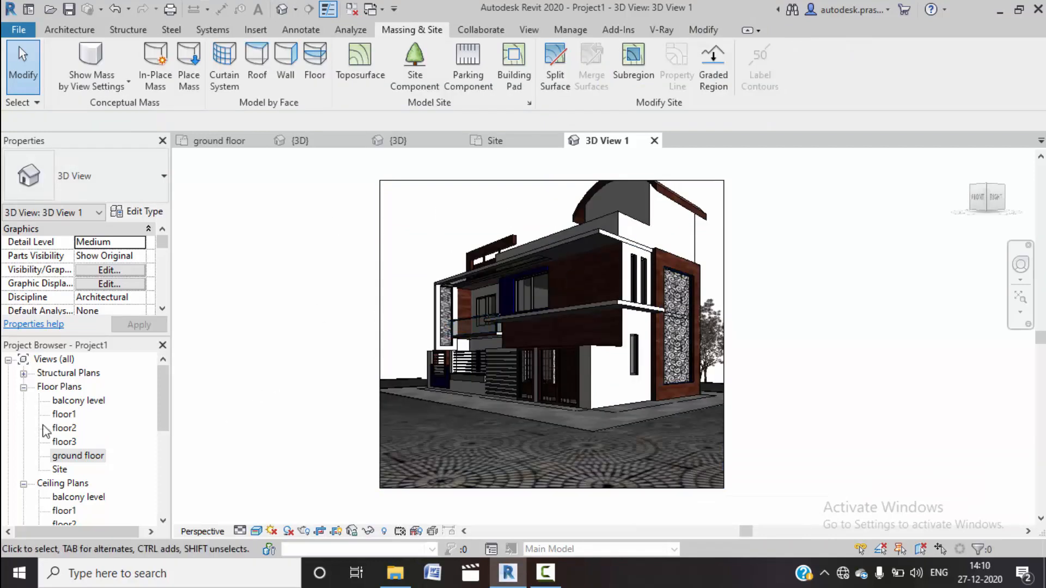
# Step: In the floor1 plan, place a perspective camera near the paving's southwest corner, aimed at the house's northeast corner
pyautogui.doubleClick(61, 415)
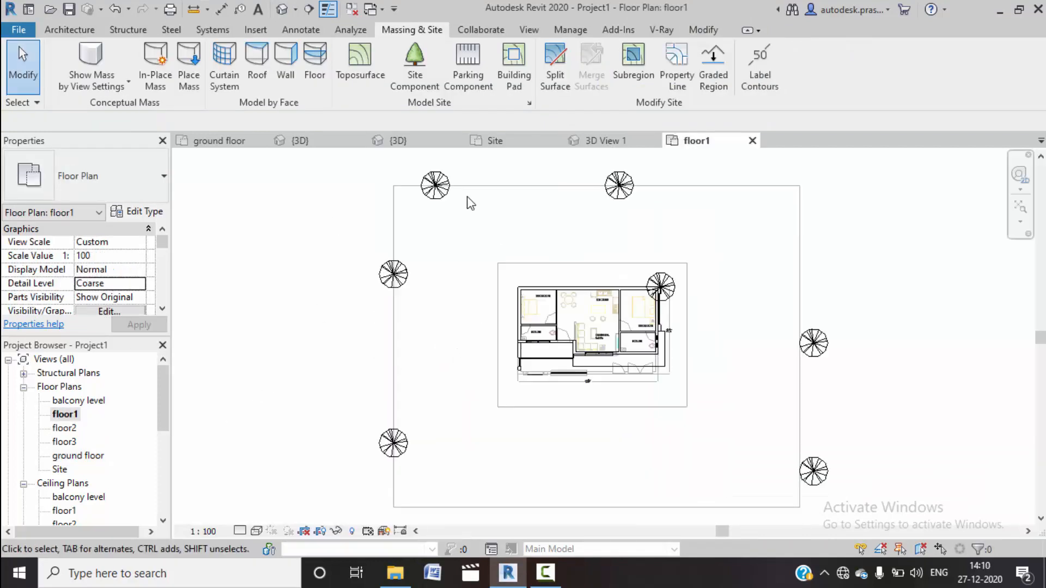
pyautogui.click(296, 10)
pyautogui.click(509, 253)
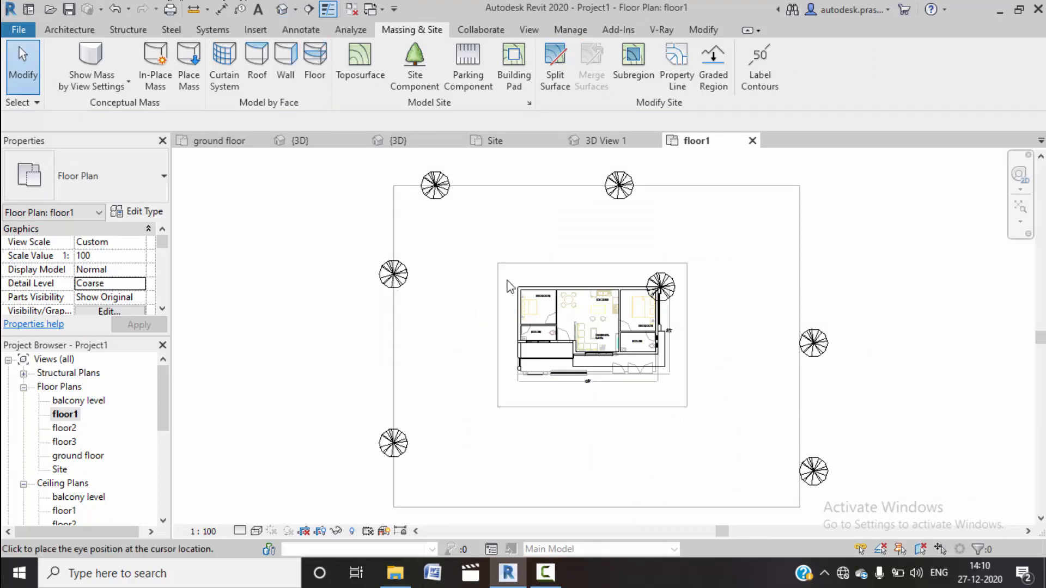
pyautogui.click(434, 456)
pyautogui.click(653, 284)
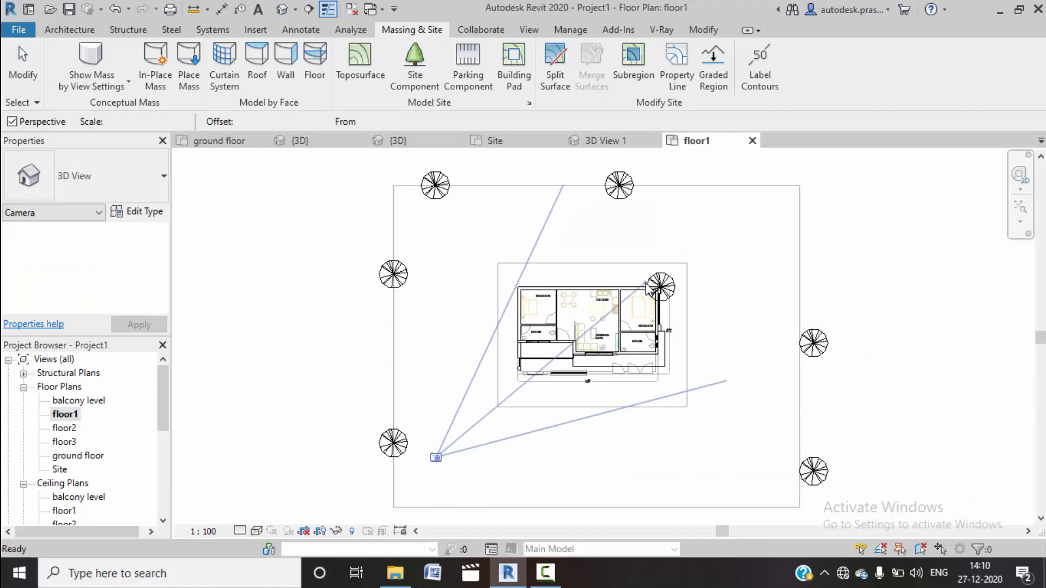
# Step: Enlarge the second camera view's crop region around the house and set its visual style to Realistic
pyautogui.scroll(-2, 639, 292)
pyautogui.moveTo(719, 346); pyautogui.dragTo(689, 312, button='middle')
pyautogui.moveTo(587, 380); pyautogui.dragTo(588, 440)
pyautogui.moveTo(458, 312); pyautogui.dragTo(433, 312)
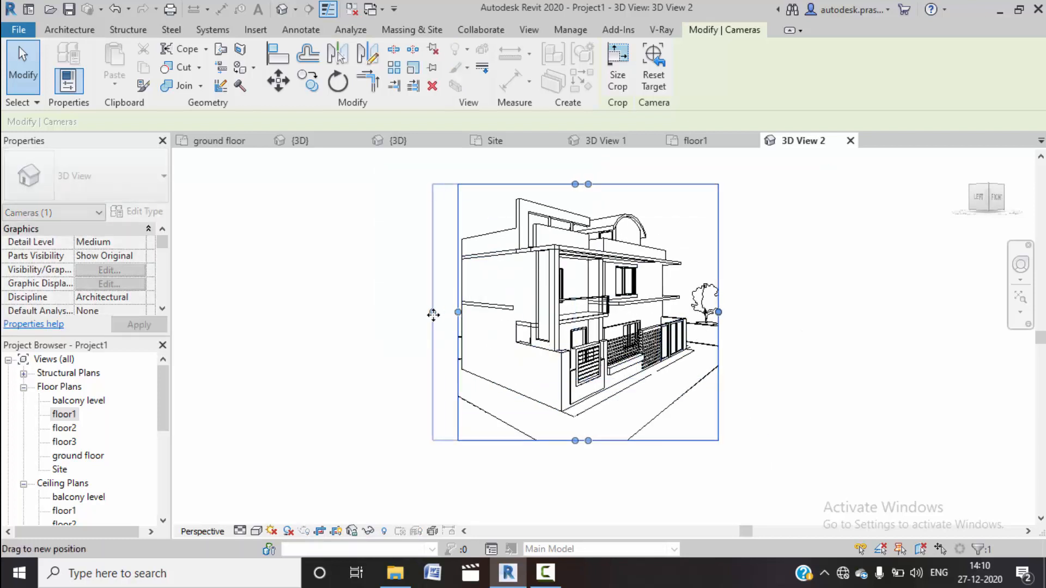
pyautogui.moveTo(719, 311); pyautogui.dragTo(737, 312)
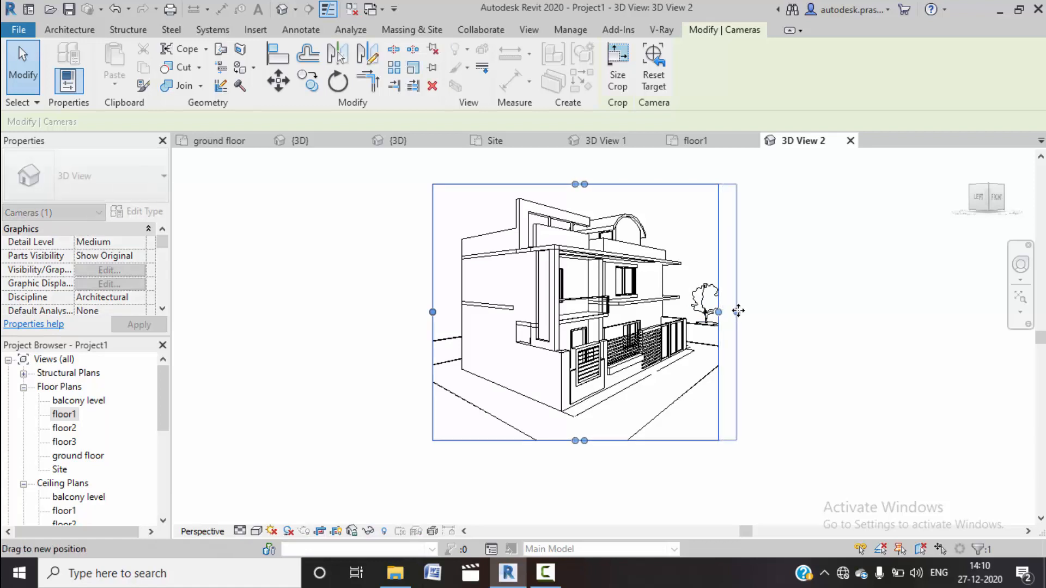
pyautogui.click(256, 531)
pyautogui.click(282, 499)
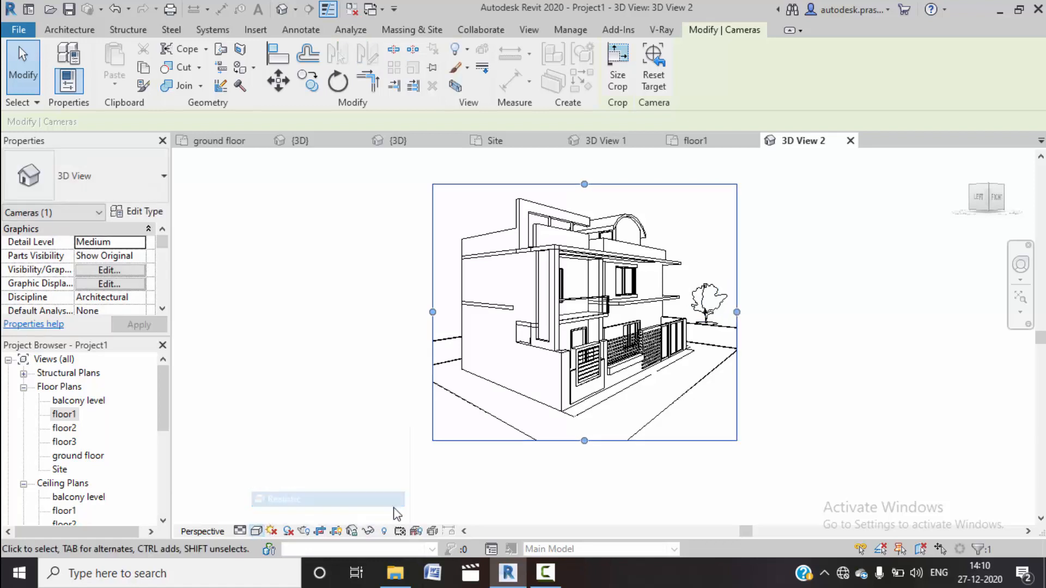
pyautogui.scroll(1, 745, 369)
pyautogui.scroll(2, 745, 368)
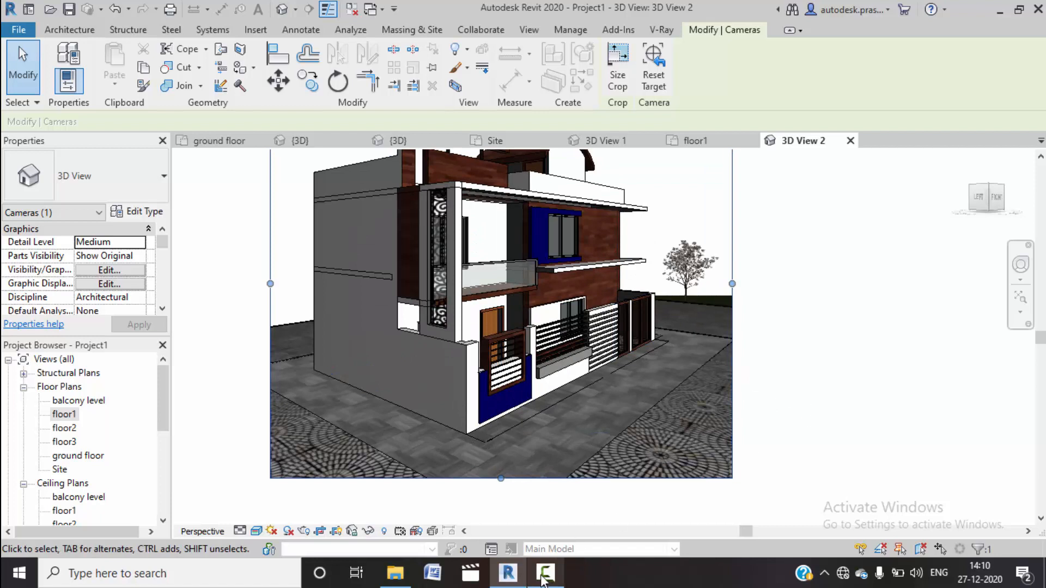
pyautogui.scroll(-2, 546, 423)
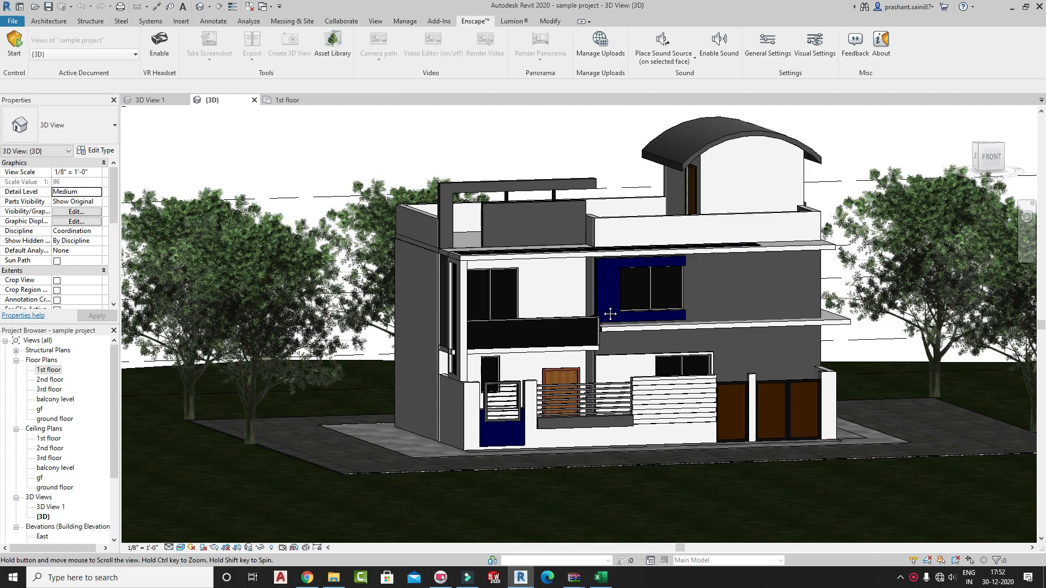
# Step: In the sample project, open the 3D View 1 camera view and start Enscape for it
pyautogui.keyDown('shift'); pyautogui.moveTo(675, 311); pyautogui.dragTo(621, 414, button='middle'); pyautogui.keyUp('shift')
pyautogui.doubleClick(49, 507)
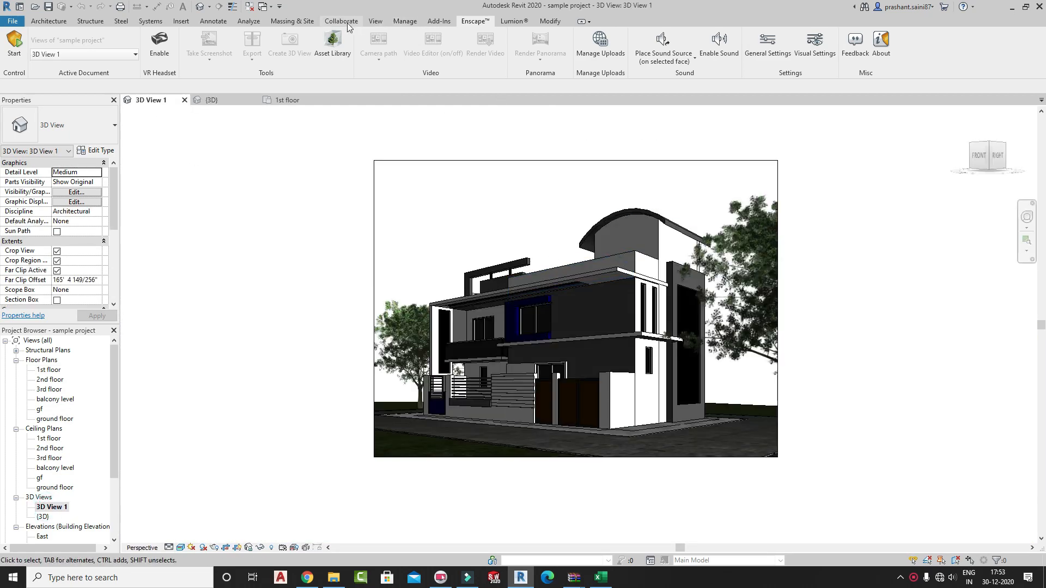
pyautogui.click(55, 24)
pyautogui.click(475, 23)
pyautogui.click(15, 43)
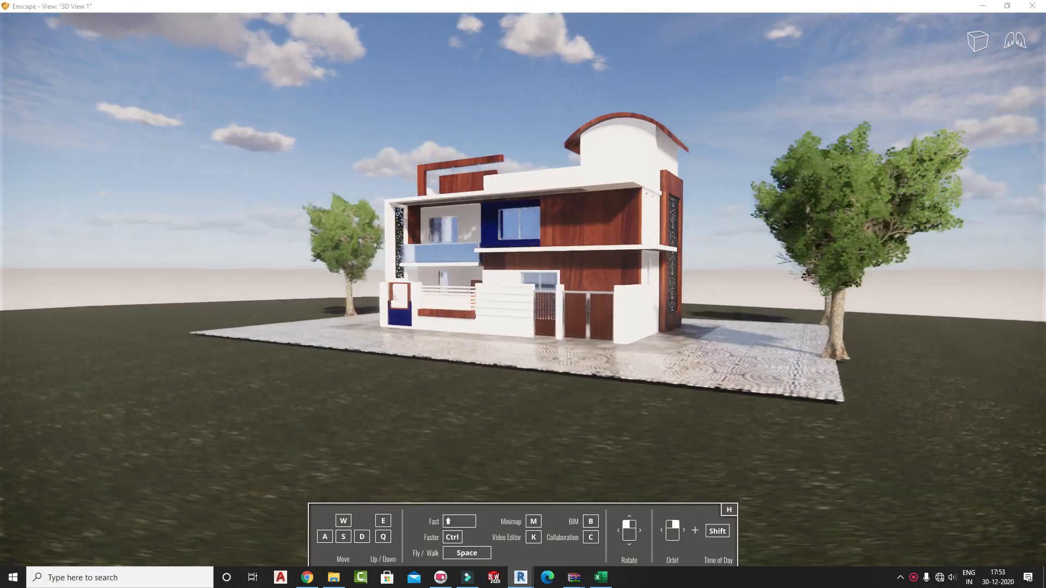
# Step: Move around the rendered house in Enscape and examine its front facade, paving and trees
pyautogui.moveTo(403, 237); pyautogui.dragTo(488, 237, button='right')
pyautogui.scroll(3, 488, 237)
pyautogui.moveTo(534, 270); pyautogui.dragTo(477, 266, button='right')
pyautogui.moveTo(568, 318); pyautogui.dragTo(567, 313, button='right')
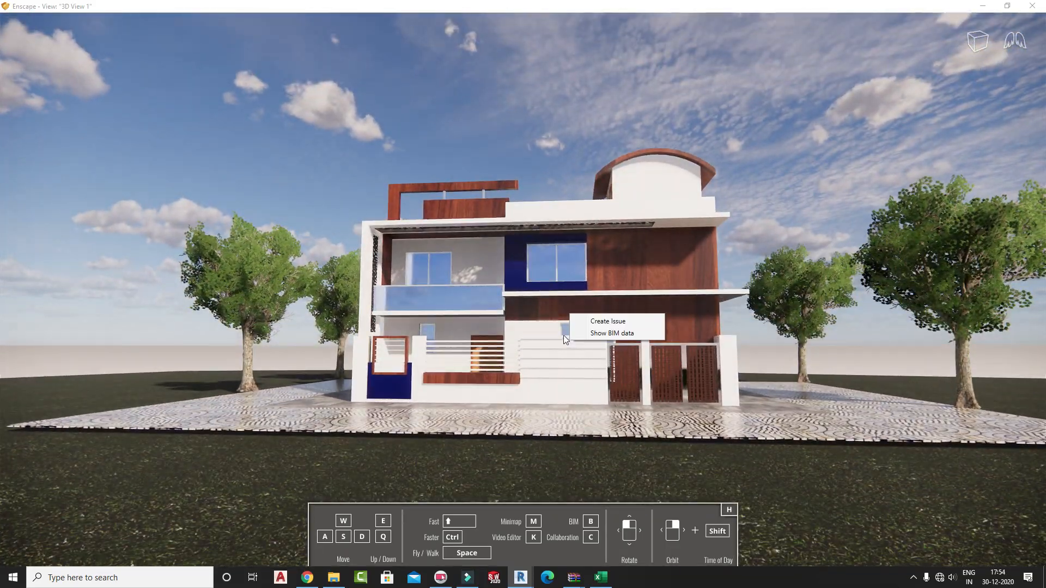
pyautogui.click(563, 448)
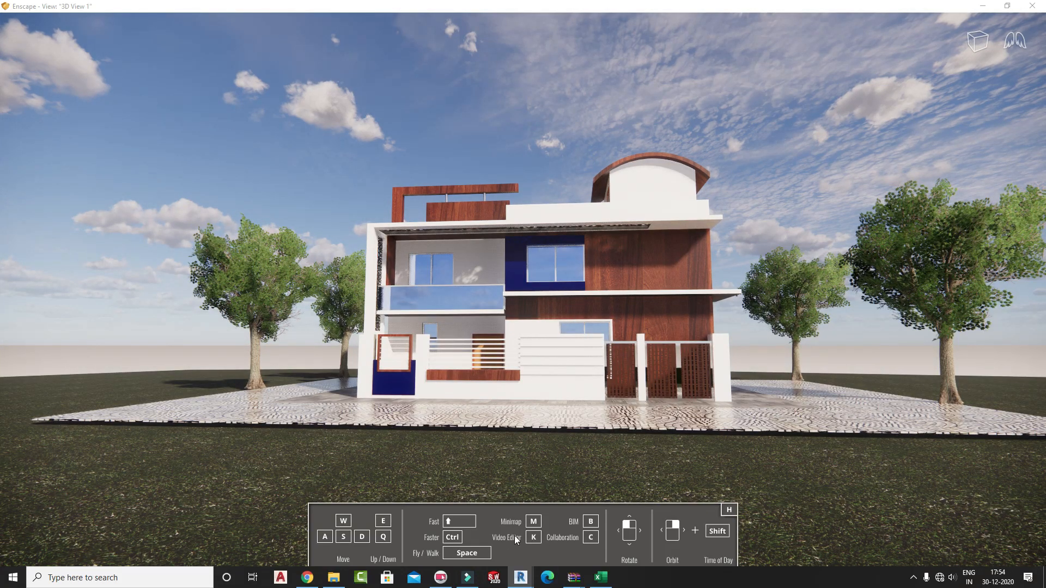
# Step: Open the Enscape Video Editor, preview the keyframed walkthrough, and restore the window down so Revit is reachable
pyautogui.press('k')
pyautogui.click(380, 550)
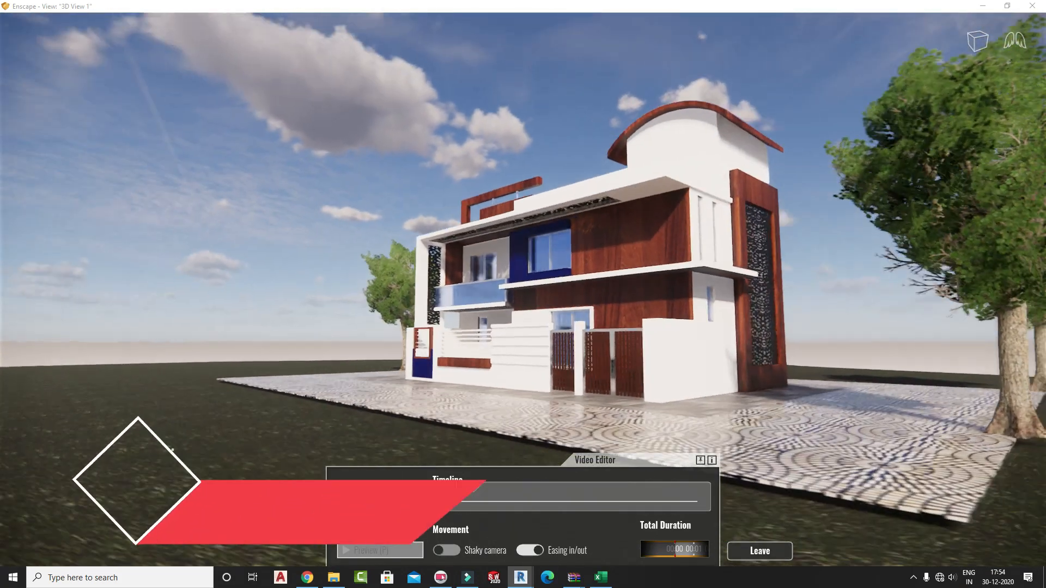
pyautogui.click(1007, 6)
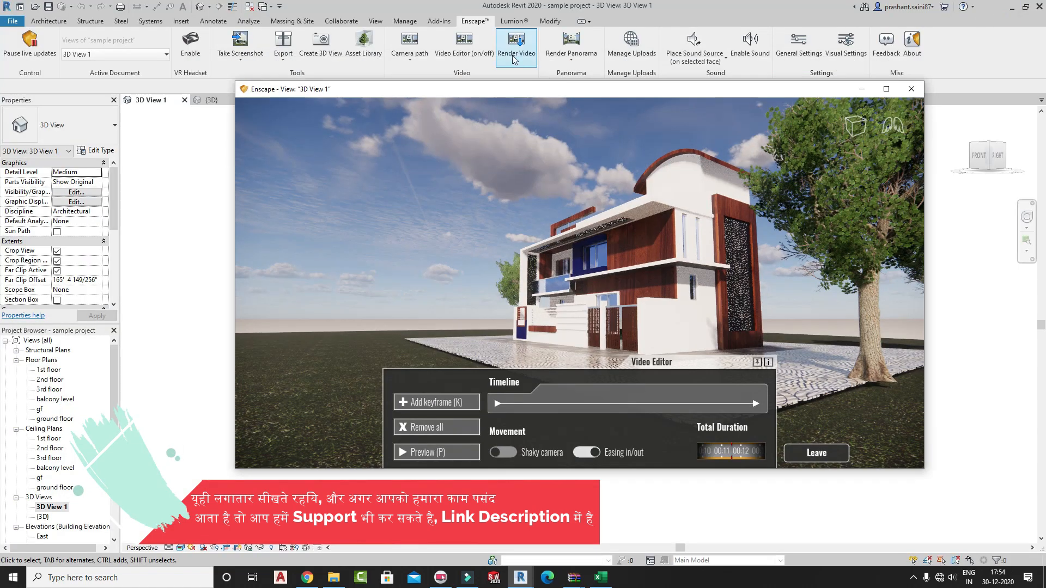
# Step: Render the walkthrough video and save it to the Desktop as an MP4 file named walk
pyautogui.click(512, 53)
pyautogui.click(45, 93)
pyautogui.click(362, 239)
pyautogui.write('walk')
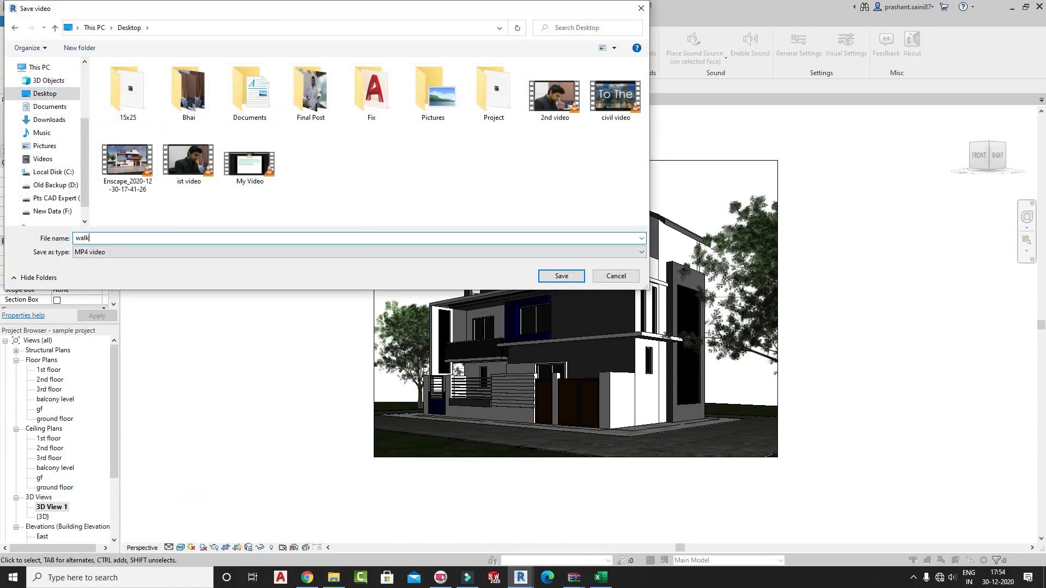
pyautogui.click(561, 276)
# Step: Bring the Enscape window back to the front and reposition it over the Revit view
pyautogui.moveTo(520, 577)
pyautogui.click(610, 522)
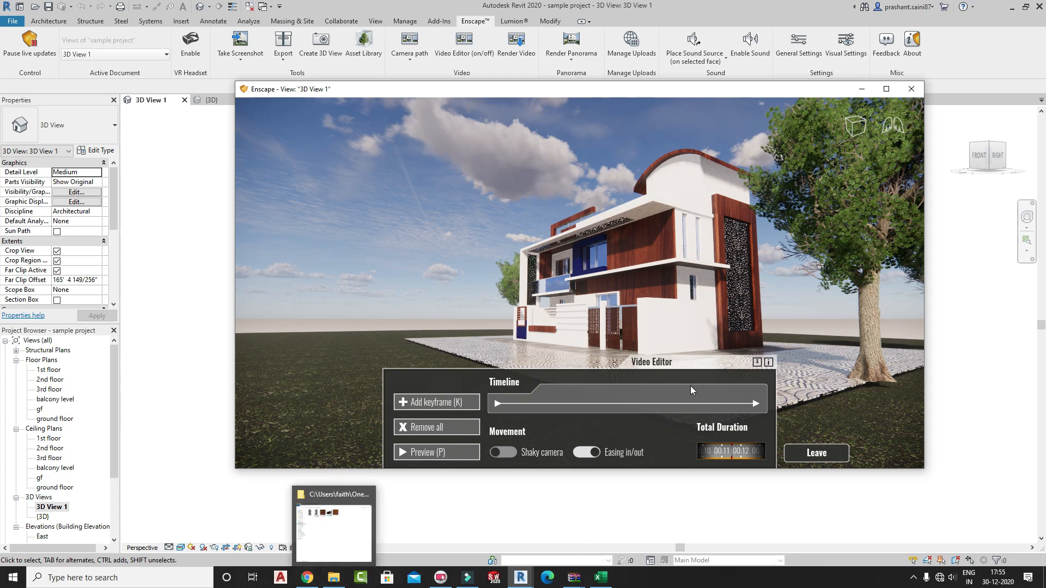
pyautogui.moveTo(822, 92); pyautogui.dragTo(736, 100)
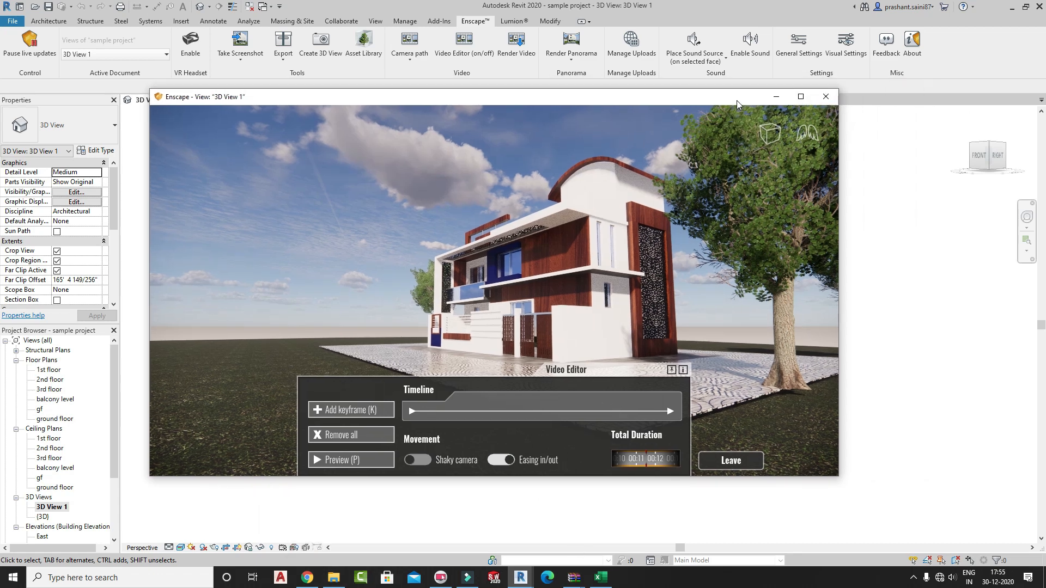